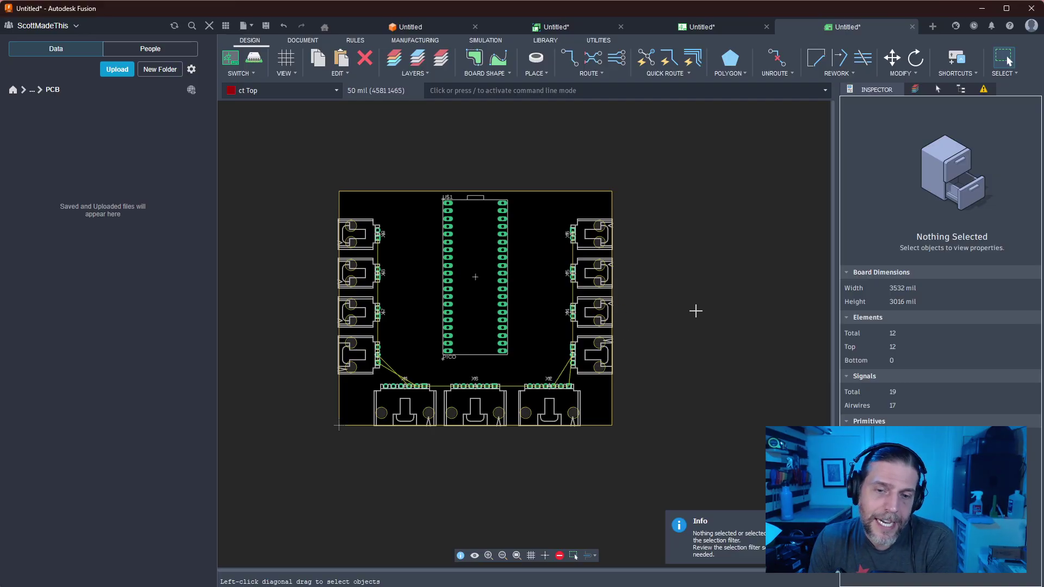
scroll(695, 311, up, 3)
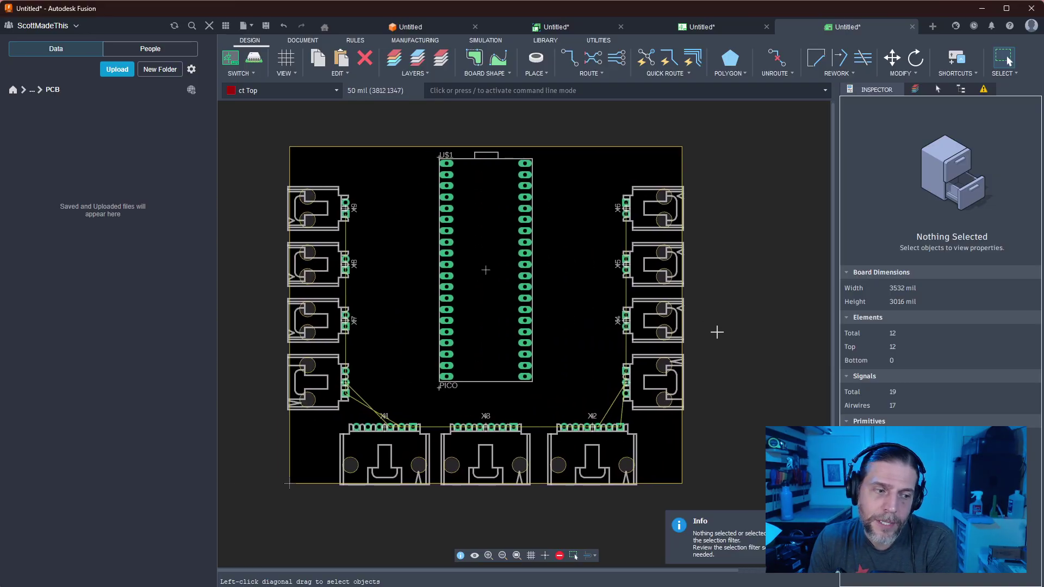
scroll(715, 331, up, 3)
scroll(715, 330, down, 3)
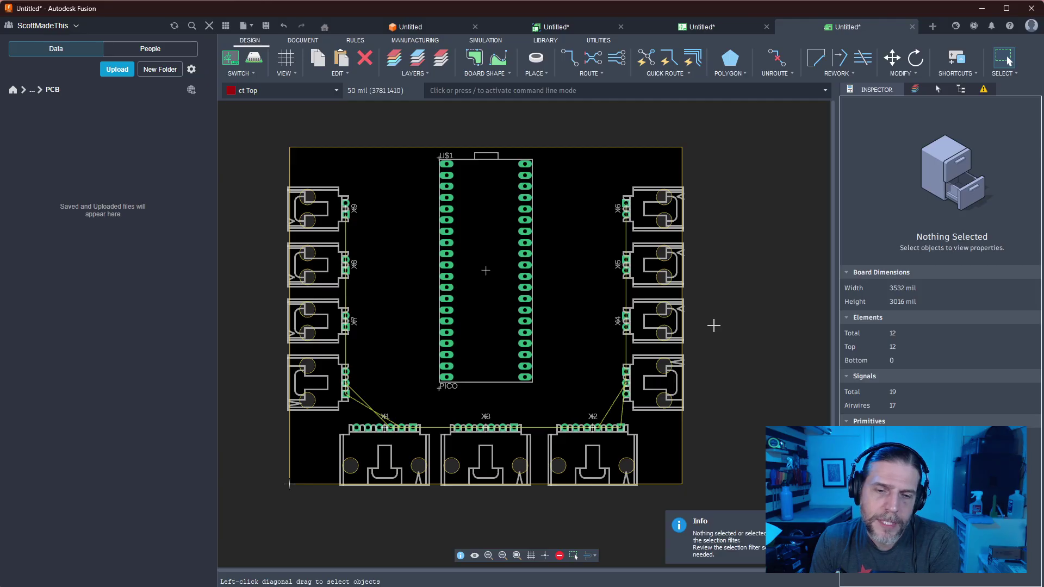
middle_drag(749, 339, 733, 316)
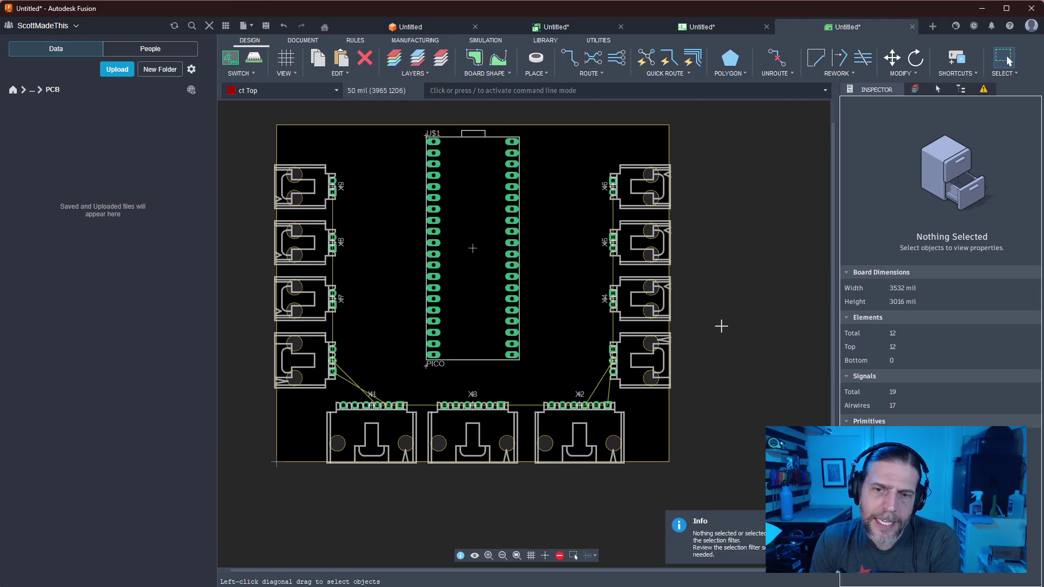
scroll(468, 287, up, 2)
scroll(467, 286, down, 4)
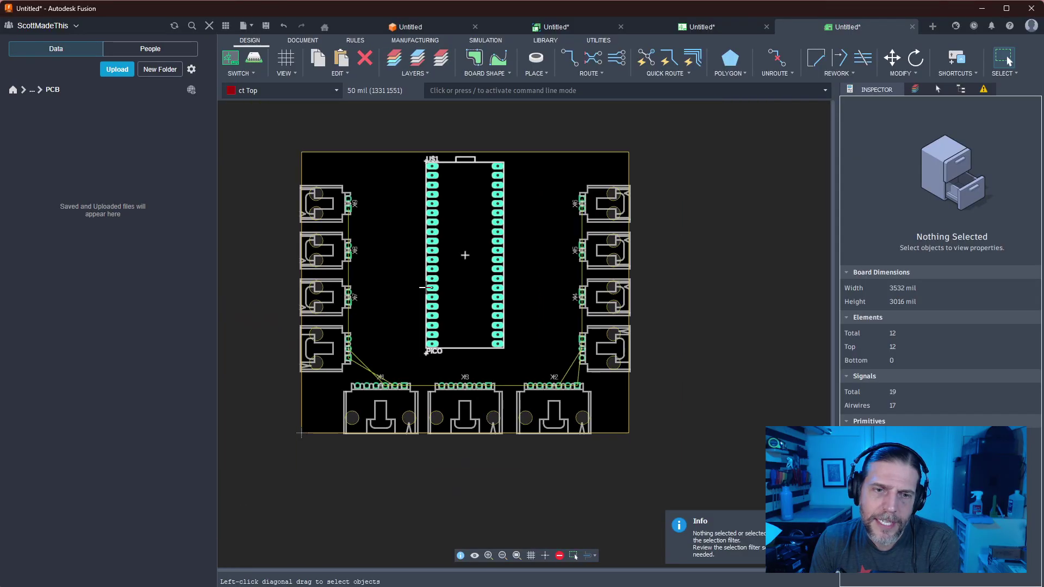
Try moving connectors X7 to X10 from the board's left edge to beyond its right side, and undo the move
drag(389, 182, 262, 364)
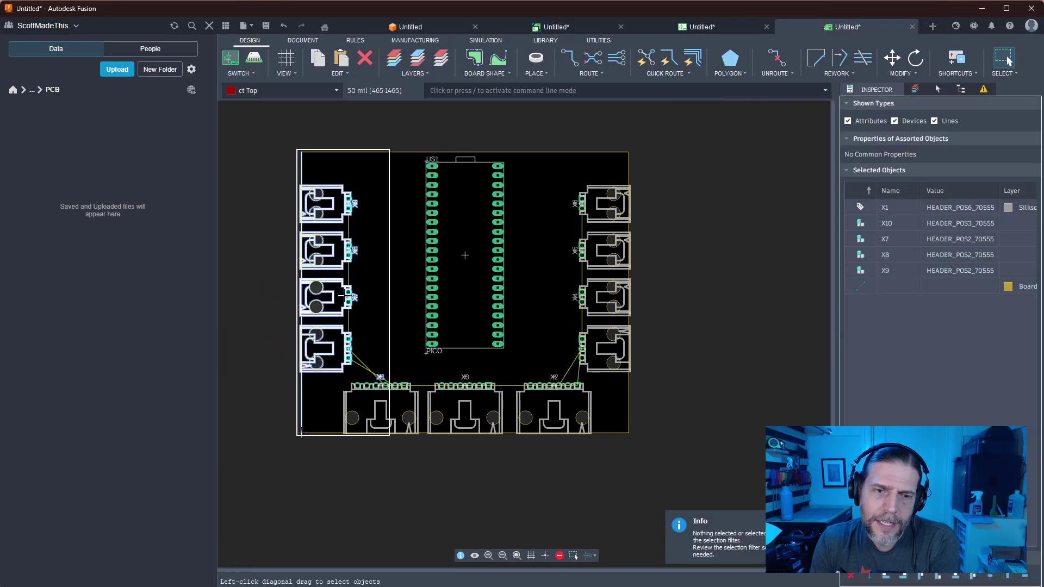
key(m)
click(805, 292)
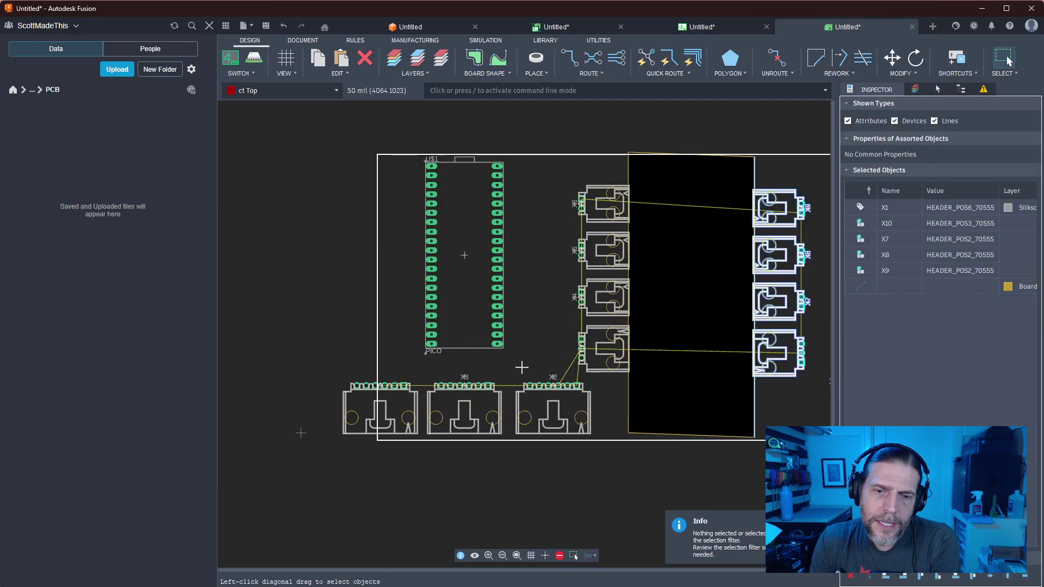
key(Escape)
drag(568, 466, 340, 371)
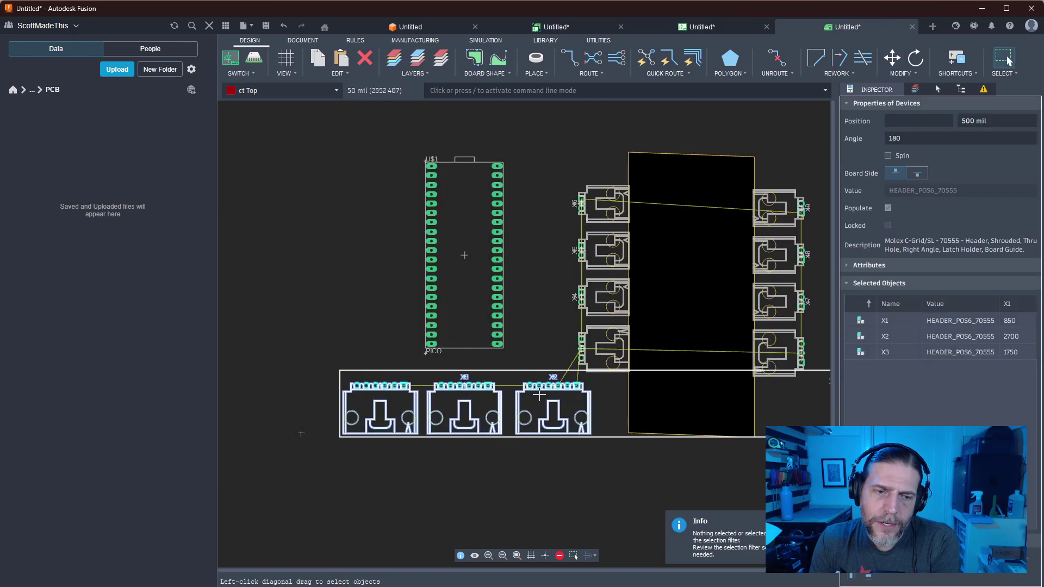
key(ctrl+z)
key(ctrl+z)
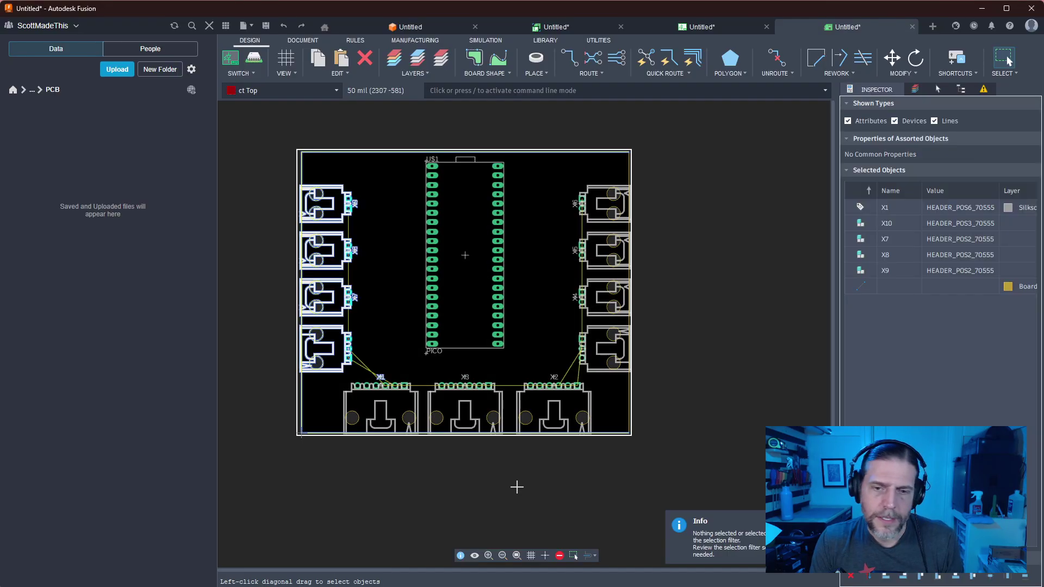
Clear the selection and lock the BoardOutline layer so the board outline cannot be selected
click(703, 350)
click(915, 89)
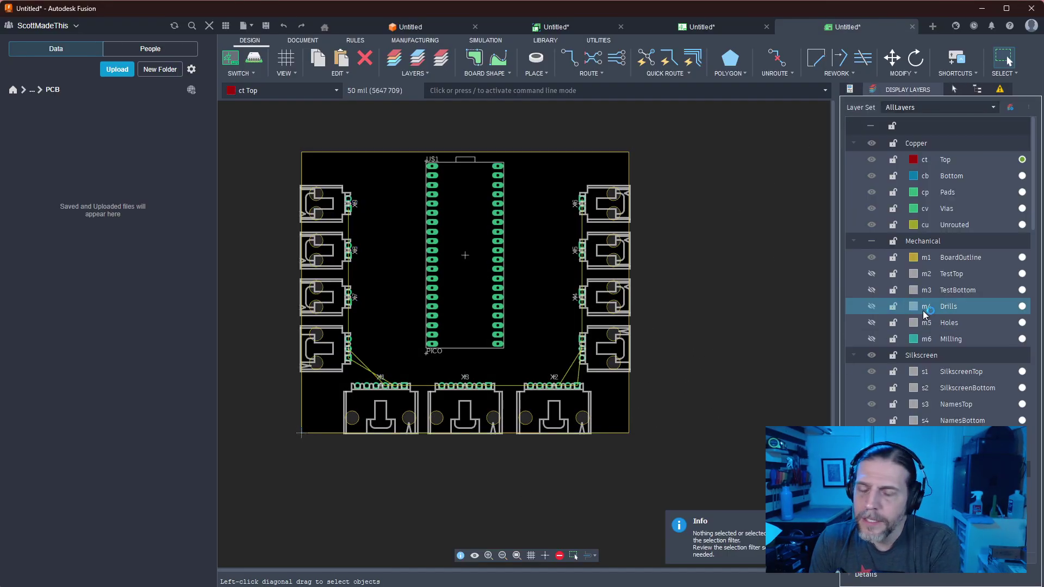
click(893, 258)
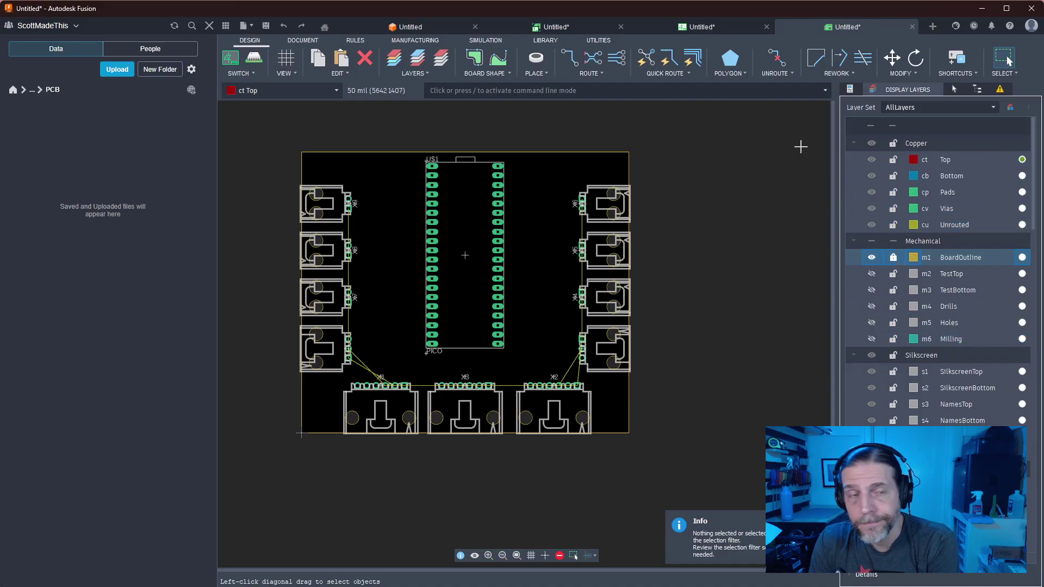
Make the bottom copper layer the active layer
click(282, 90)
click(256, 136)
right_click(505, 413)
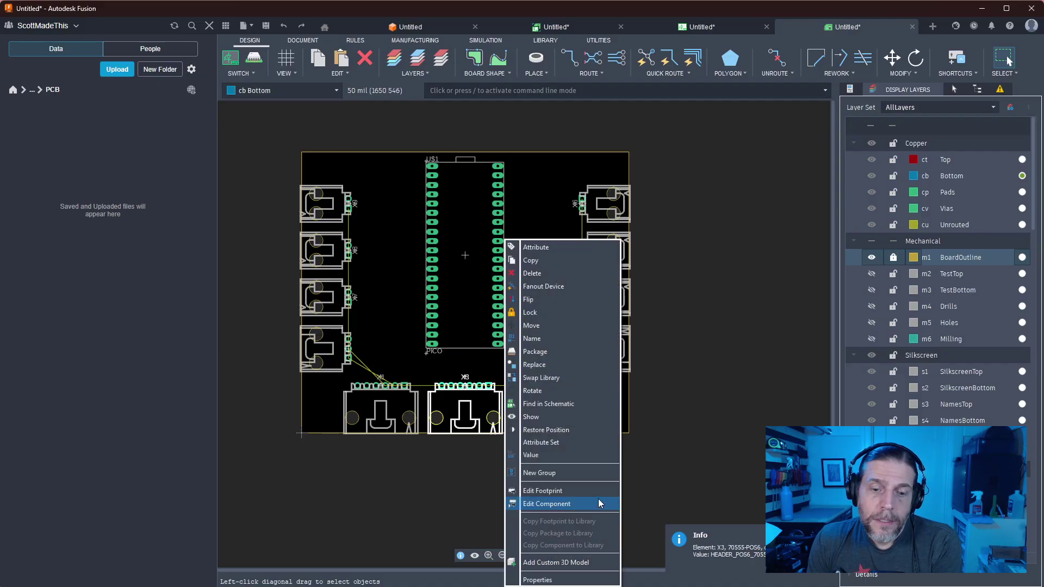
key(Escape)
Display the grid with a size of 50 mil and set the alternate grid to 25 mil
click(531, 555)
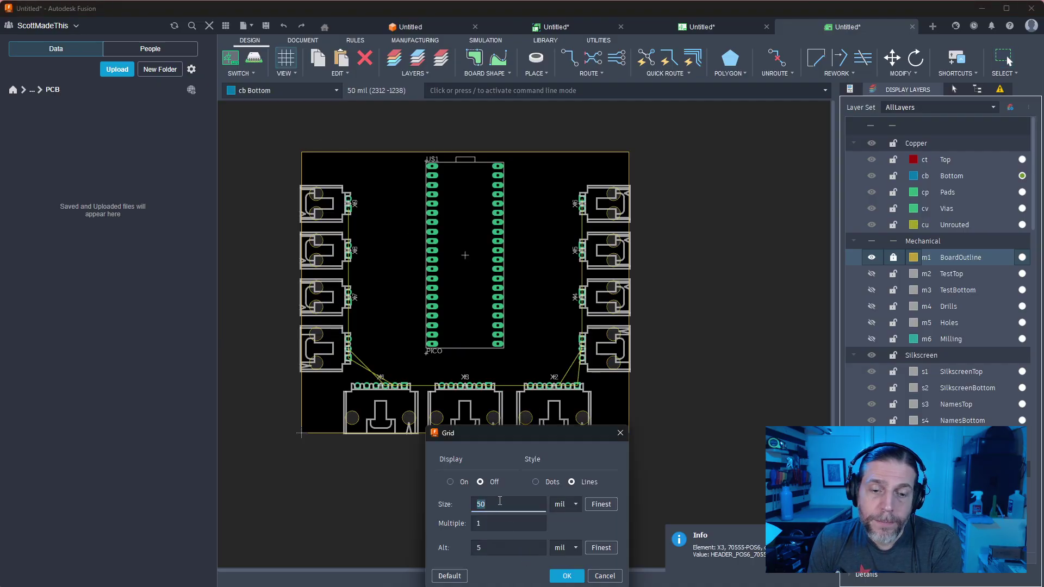
click(451, 482)
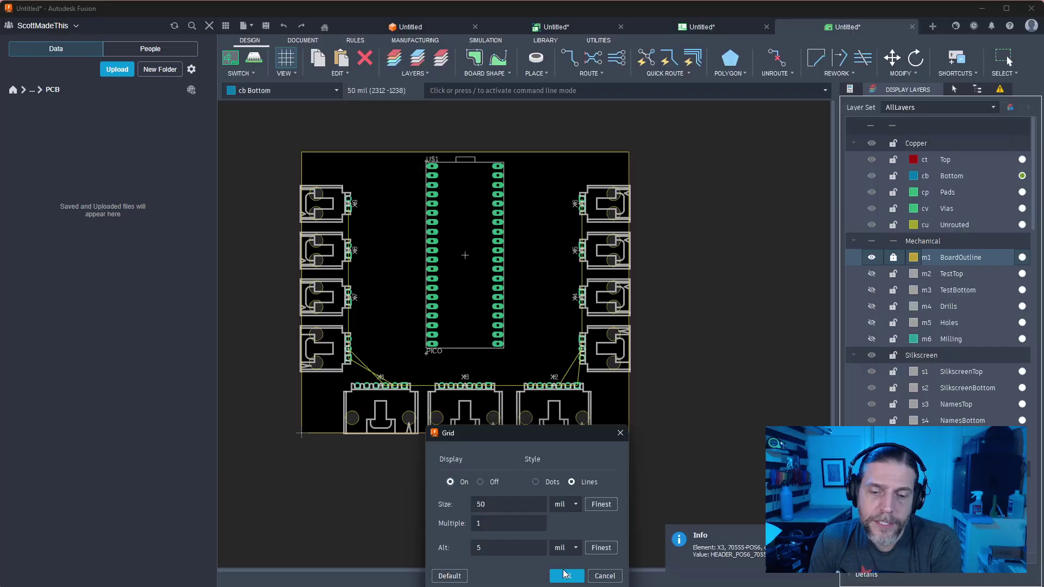
double_click(508, 548)
text(25)
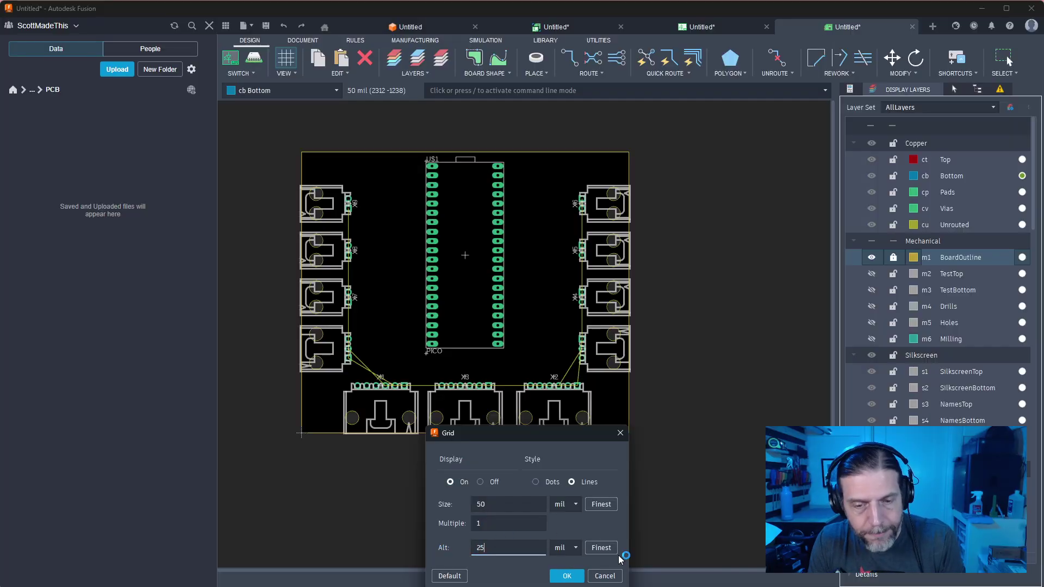
click(566, 575)
Start a polygon pour on the bottom layer just outside the board's upper-left corner and run its edge past the upper-right corner
middle_drag(656, 348, 762, 395)
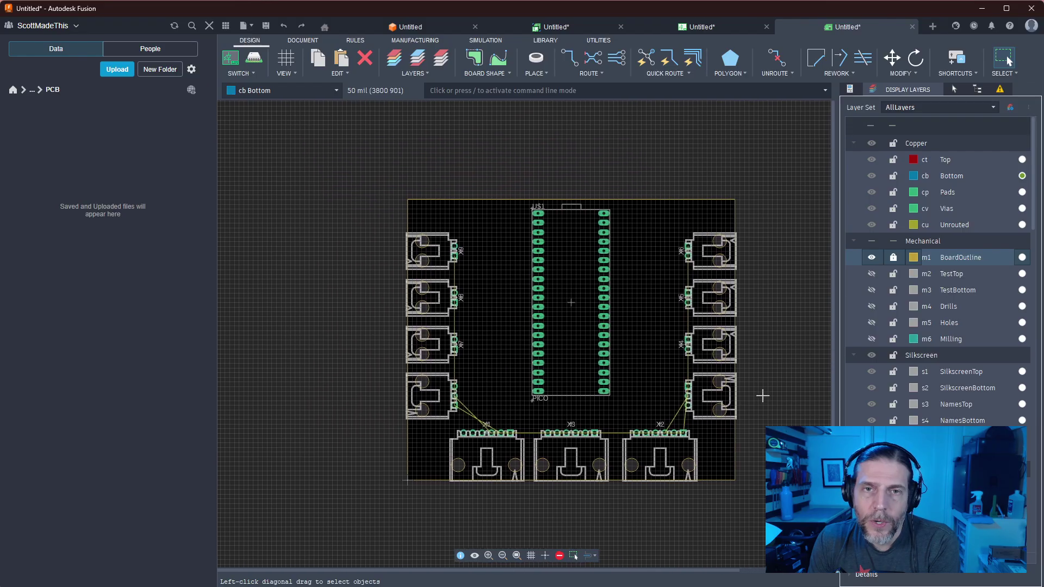
scroll(762, 395, up, 1)
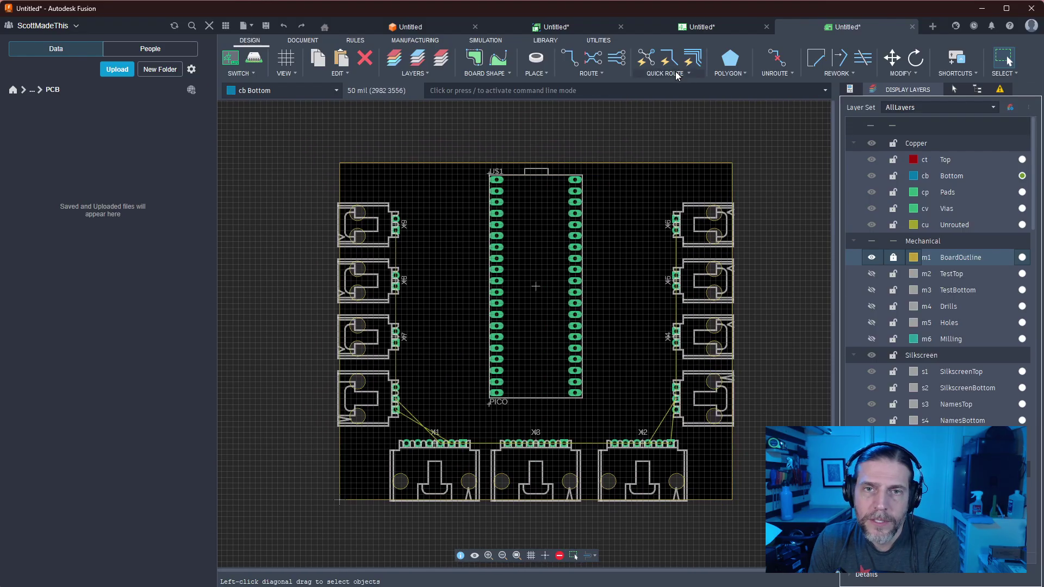
click(734, 73)
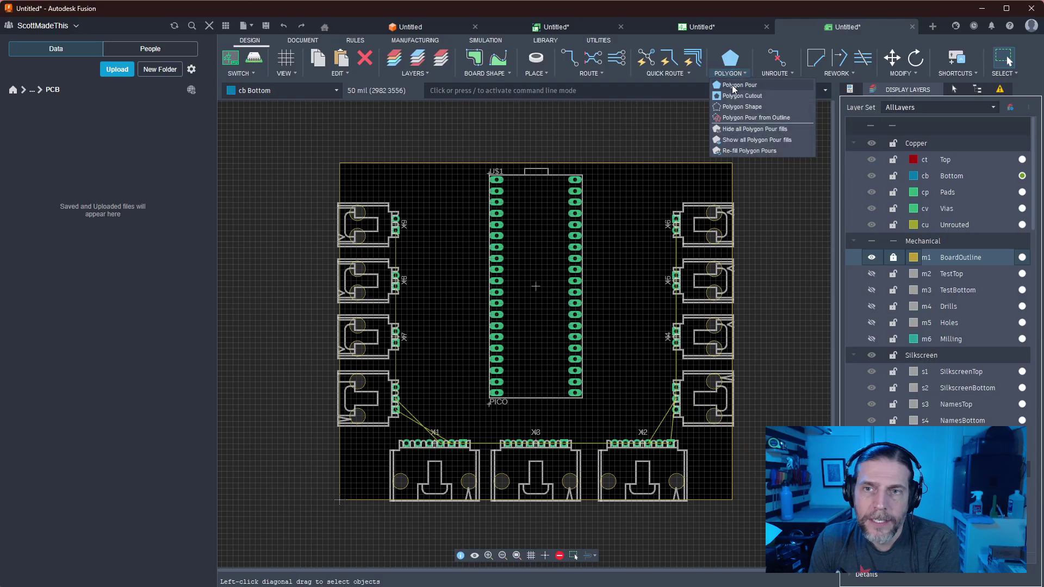
click(728, 88)
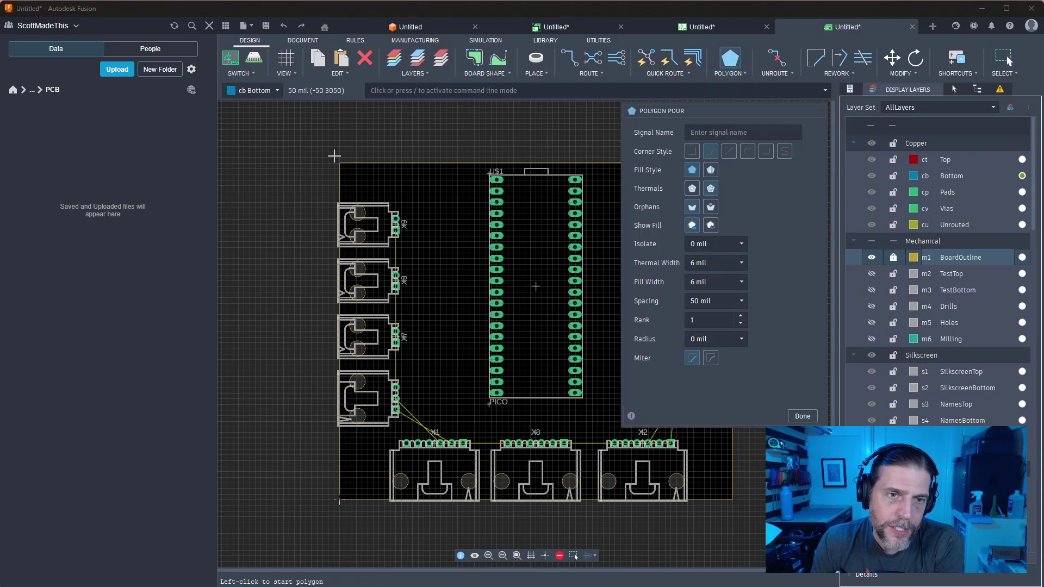
click(334, 156)
middle_drag(482, 250, 347, 191)
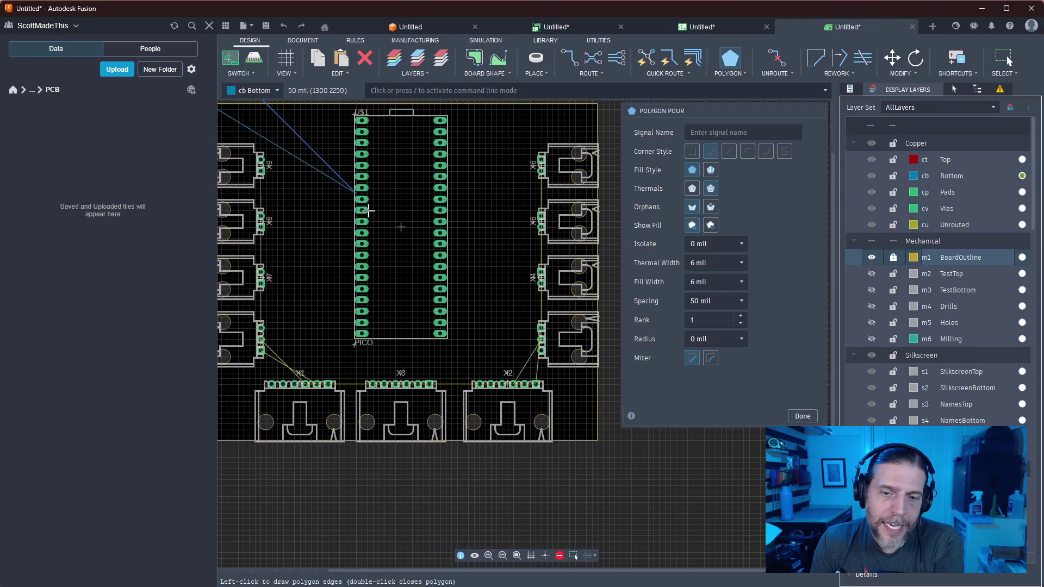
middle_drag(619, 133, 536, 226)
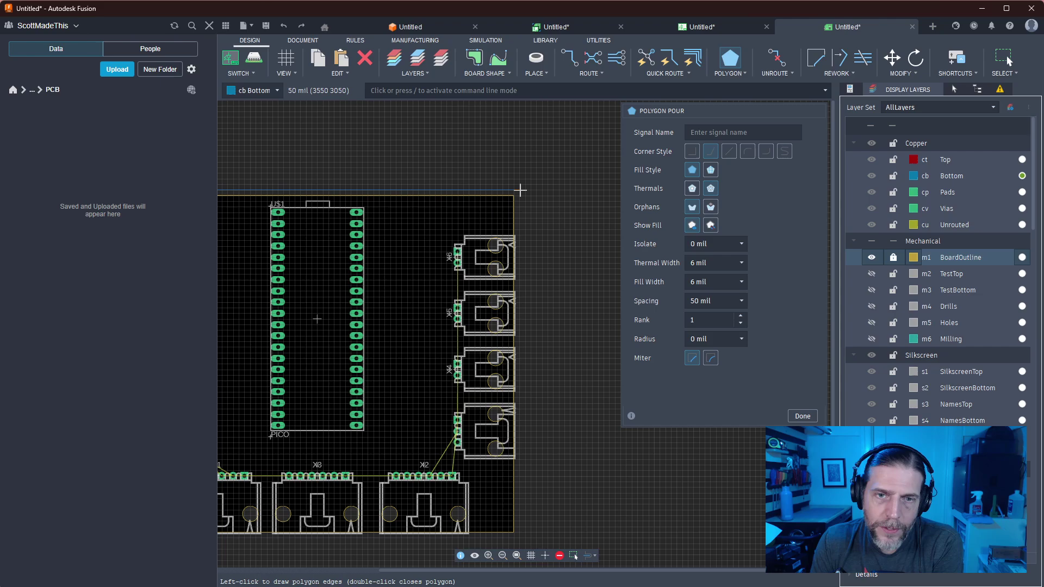
scroll(520, 188, up, 3)
click(520, 190)
Continue the pour outline just outside the board's right, bottom and left edges and close it above the upper-left corner
middle_drag(537, 467, 557, 188)
scroll(560, 418, up, 1)
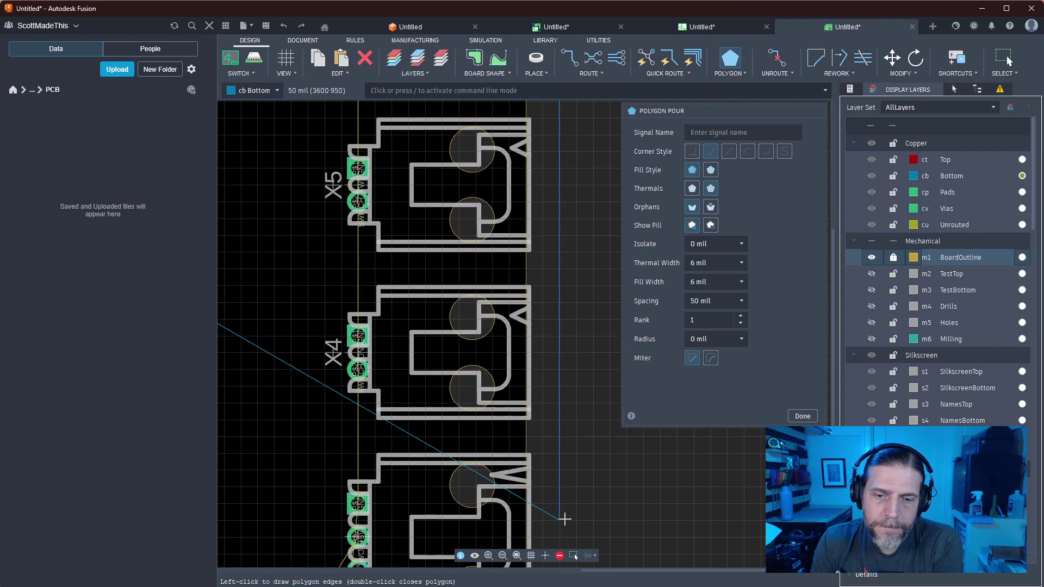
middle_drag(564, 522, 619, 178)
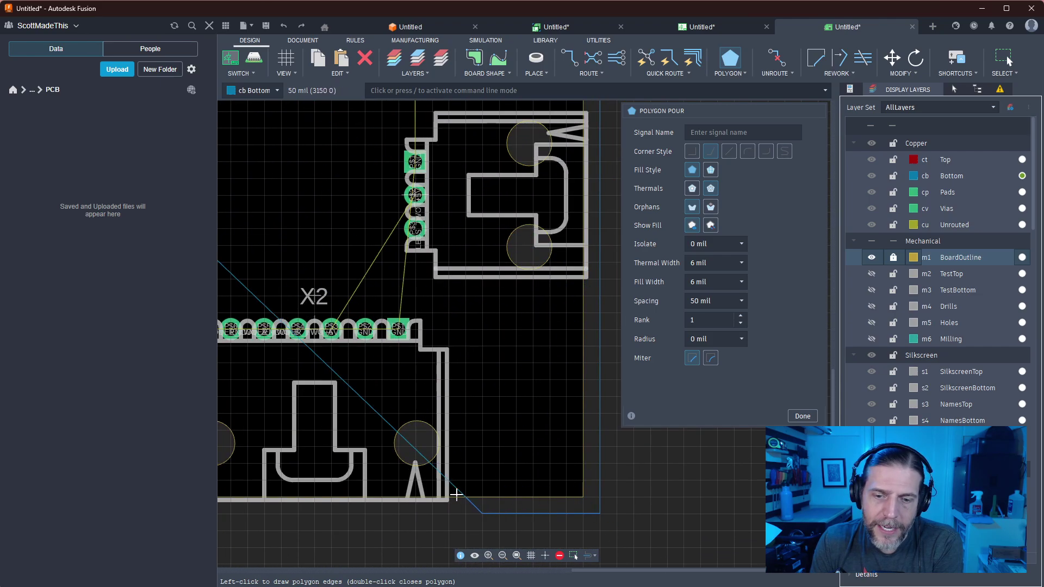
middle_drag(388, 503, 612, 411)
click(611, 411)
scroll(477, 435, down, 1)
middle_drag(477, 435, 701, 473)
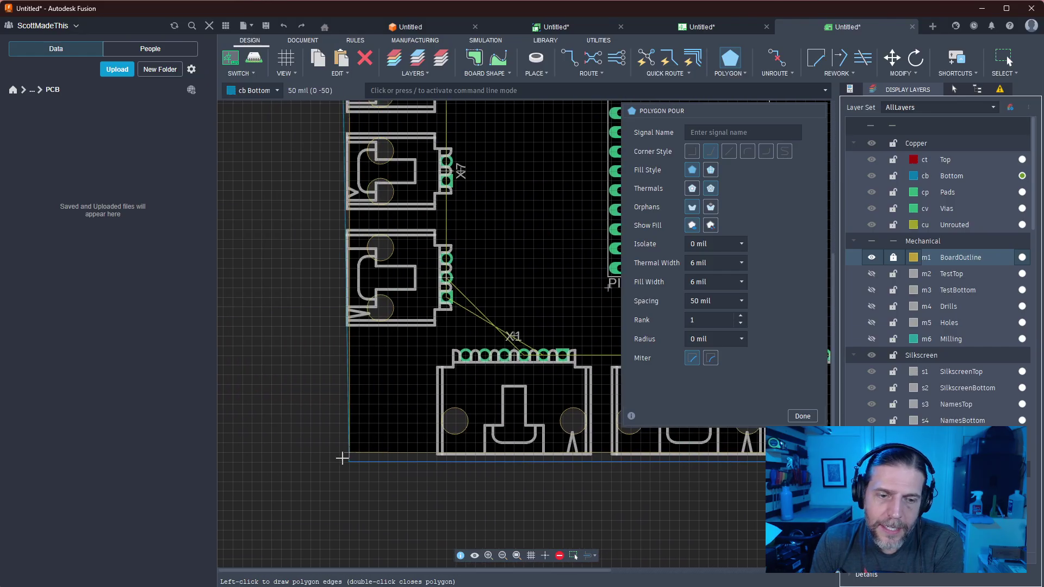
click(336, 461)
middle_drag(303, 296, 333, 512)
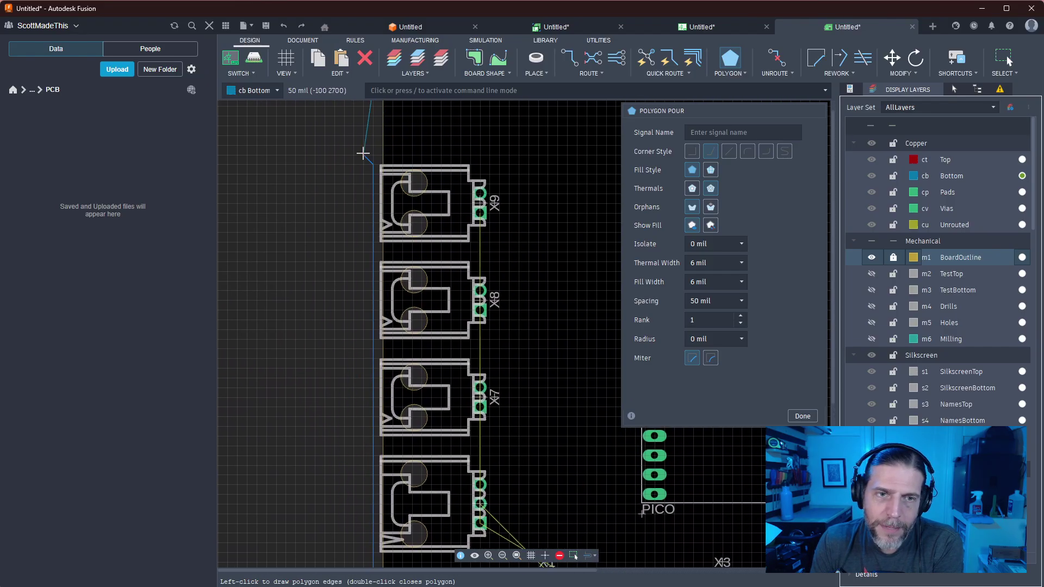
middle_drag(361, 151, 354, 306)
click(361, 282)
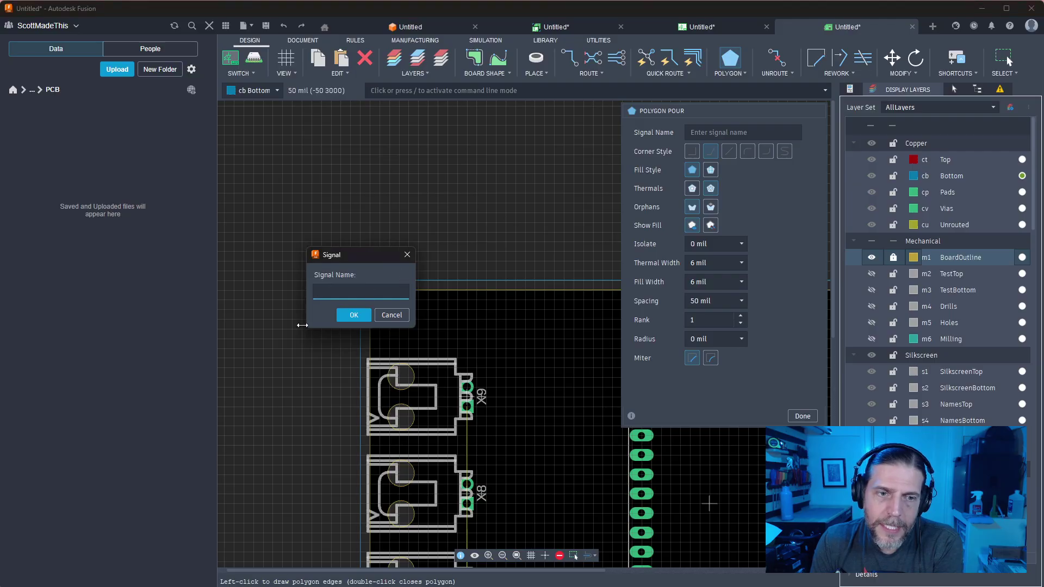
Assign the bottom-layer pour to the GND signal and end the polygon pour command
text(GNDF)
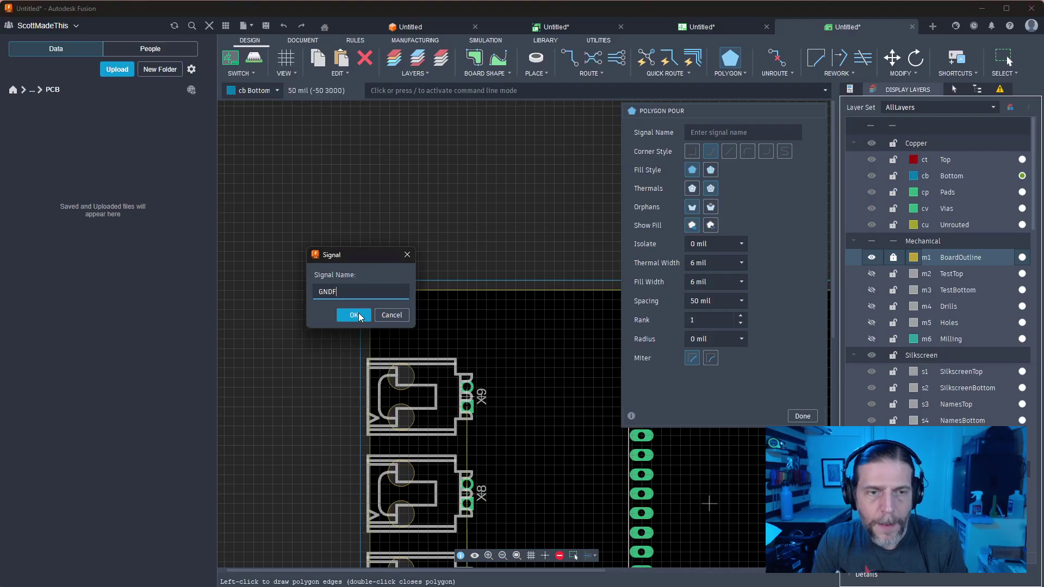
click(356, 315)
middle_drag(707, 502, 550, 357)
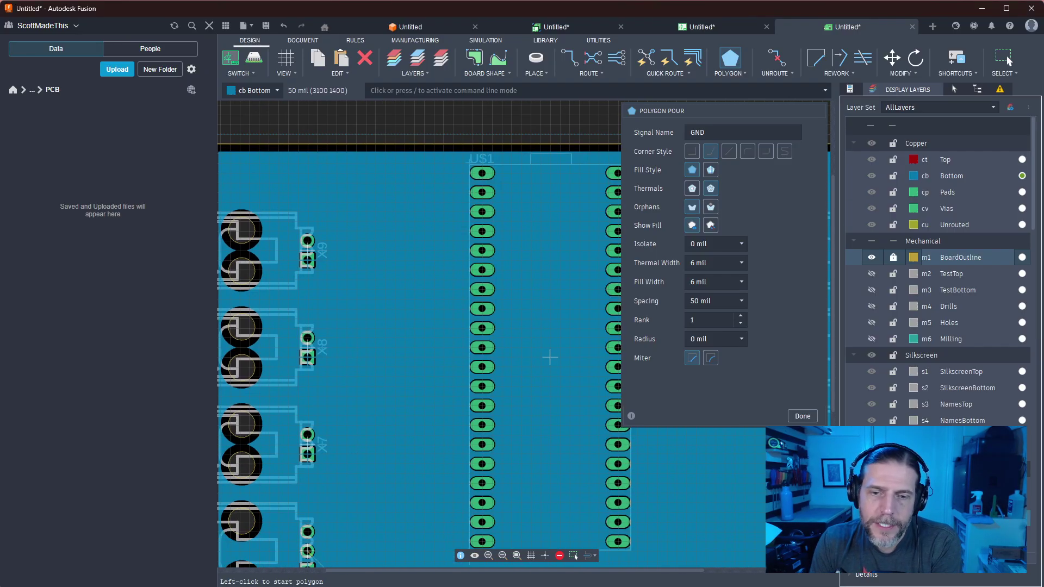
key(Escape)
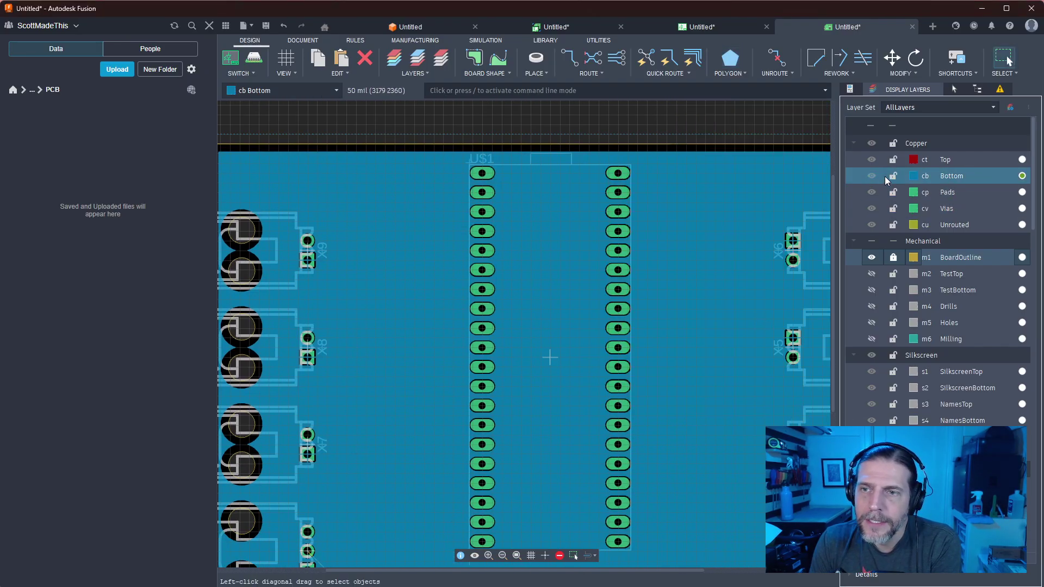
Lock the Bottom copper layer so the ground pour cannot be selected
click(893, 175)
scroll(700, 371, down, 3)
middle_drag(699, 298, 610, 229)
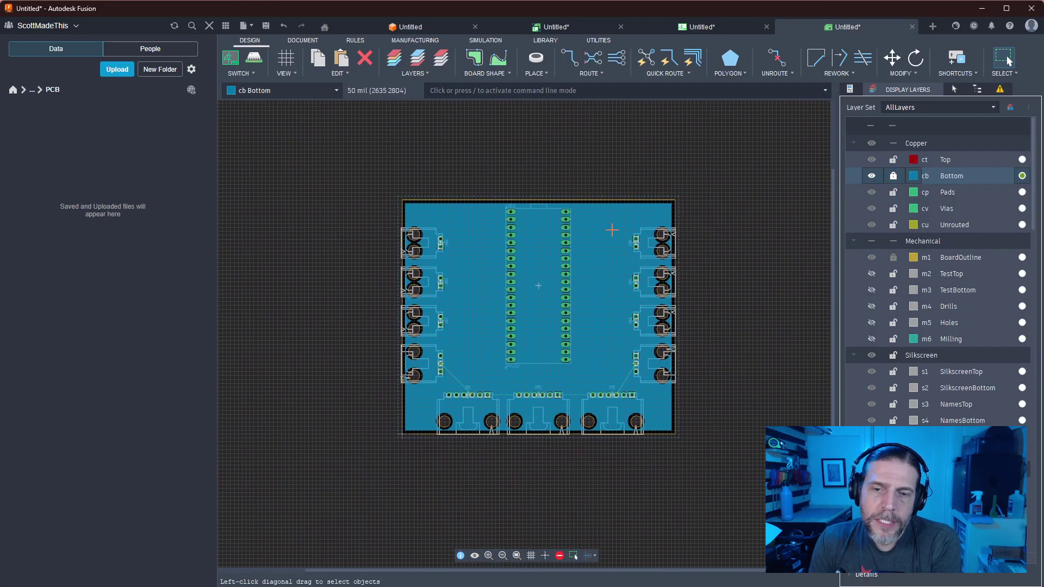
Move connectors X1, X3 and X2 together off the board's left side, rotated into a vertical stack with their pins facing the board
scroll(613, 257, up, 1)
middle_drag(749, 301, 683, 264)
drag(627, 462, 289, 375)
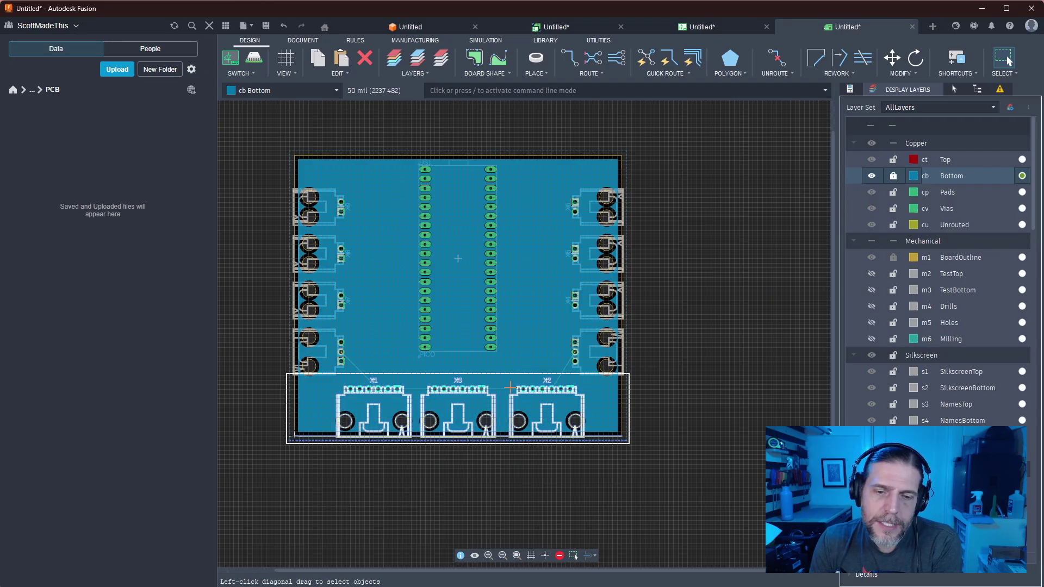
key(m)
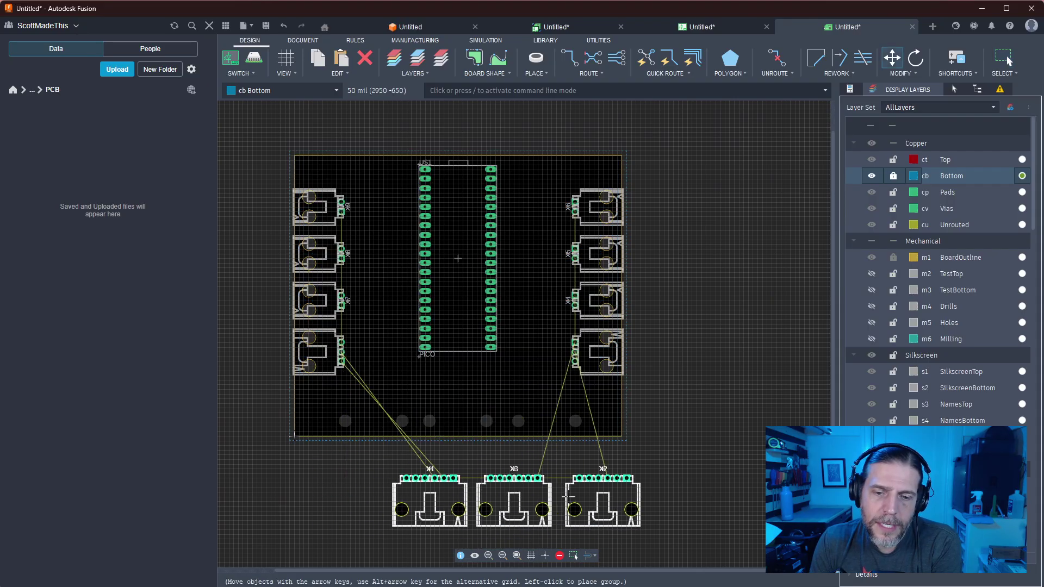
right_click(474, 494)
right_click(321, 345)
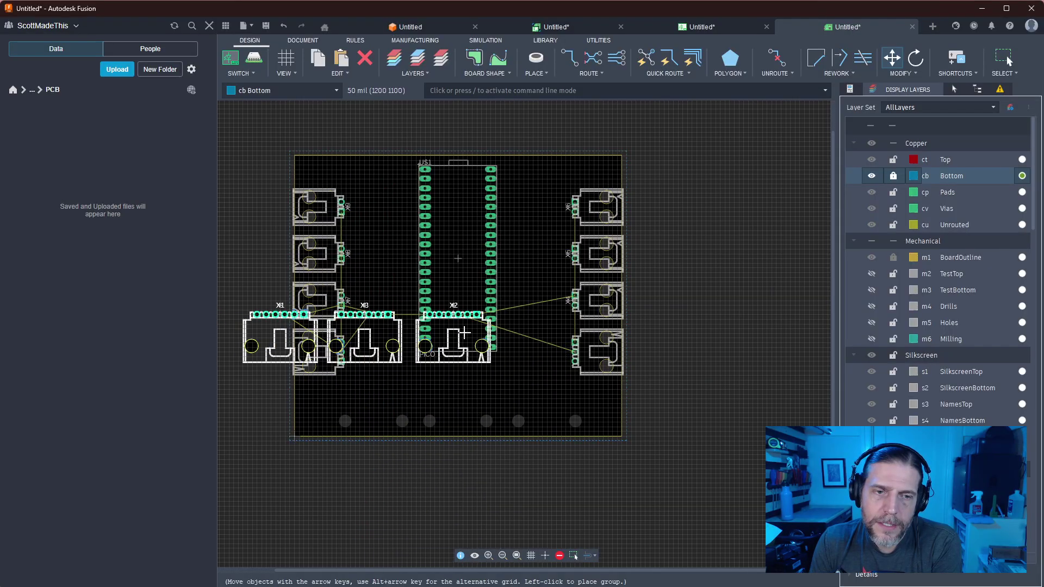
right_click(320, 310)
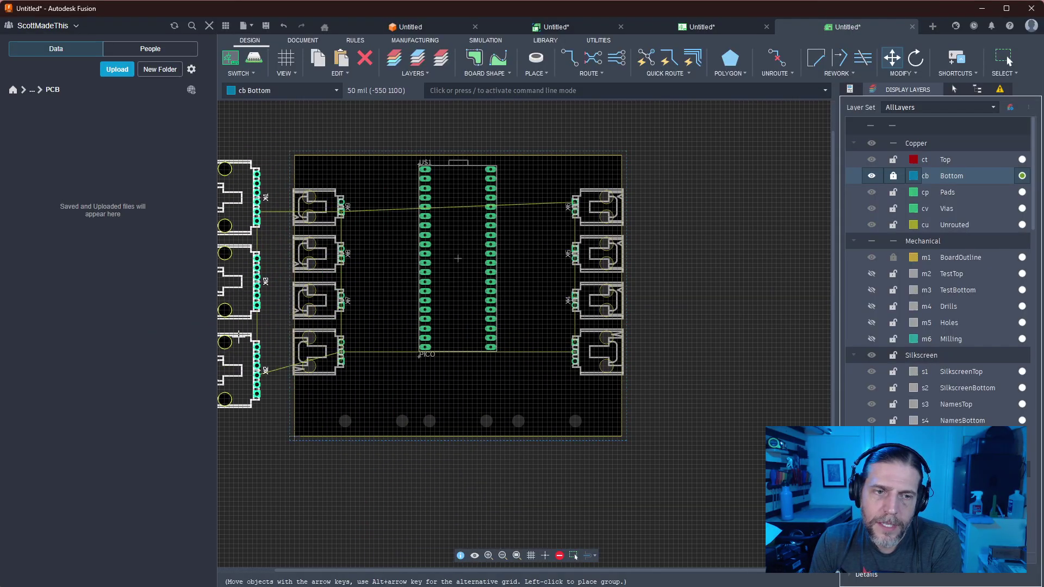
click(239, 334)
click(348, 469)
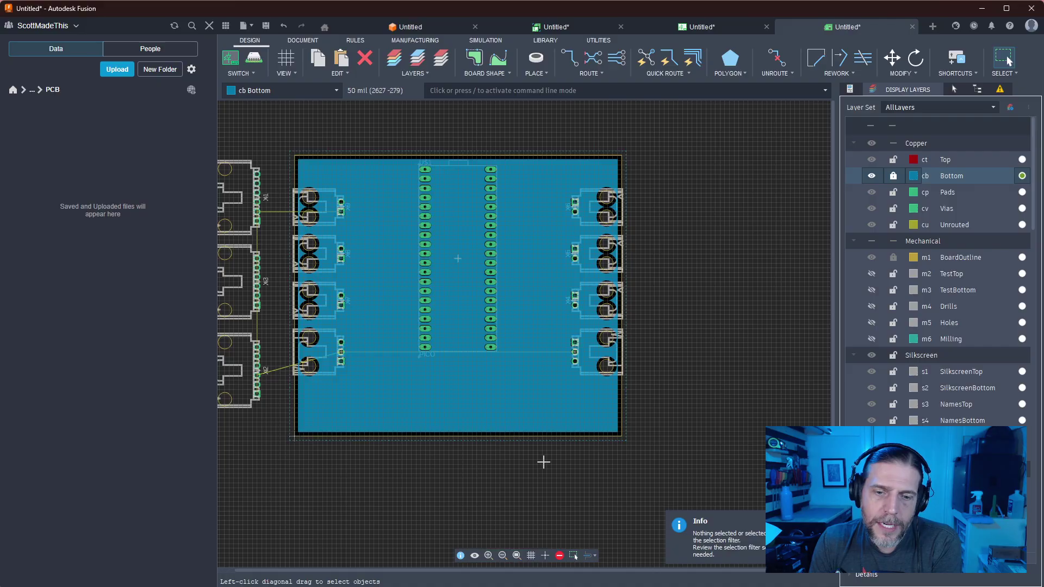
middle_drag(543, 462, 604, 484)
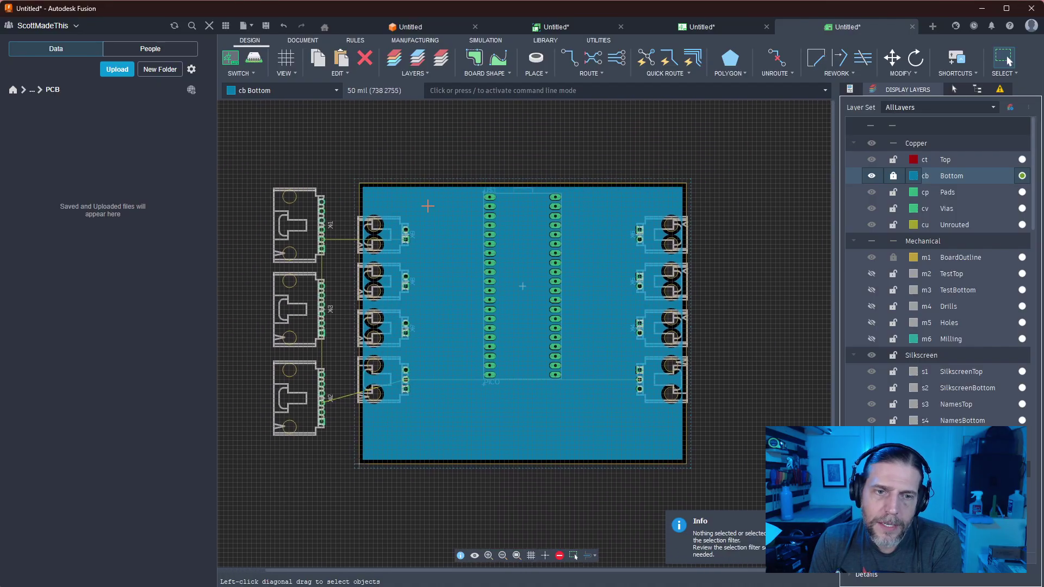
Move the three upper left-edge connectors X9, X8 and X7 together below the board, rotated with their pins facing it
drag(427, 206, 366, 345)
drag(418, 324, 419, 381)
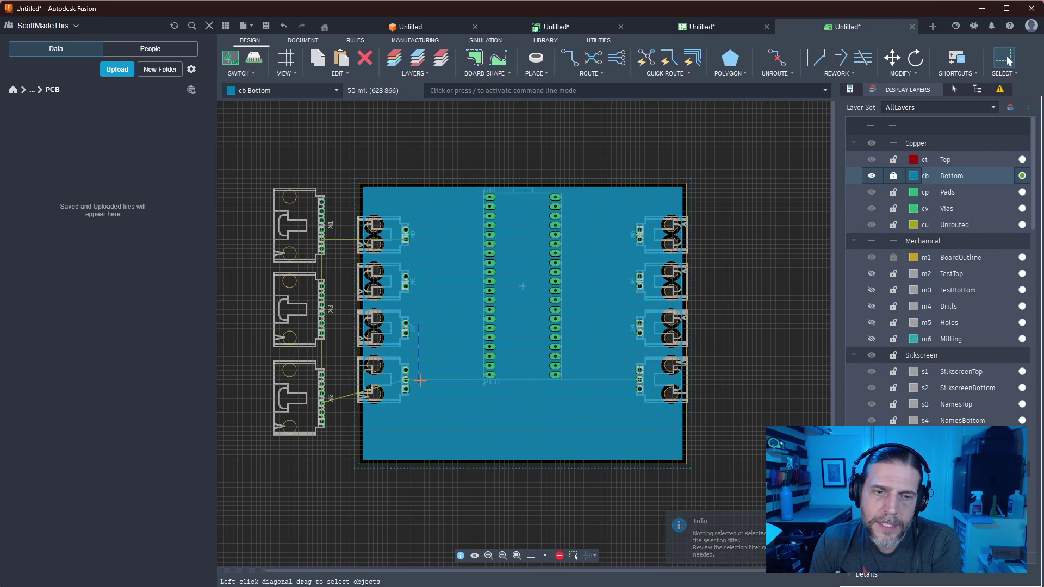
drag(432, 345, 378, 487)
right_click(453, 467)
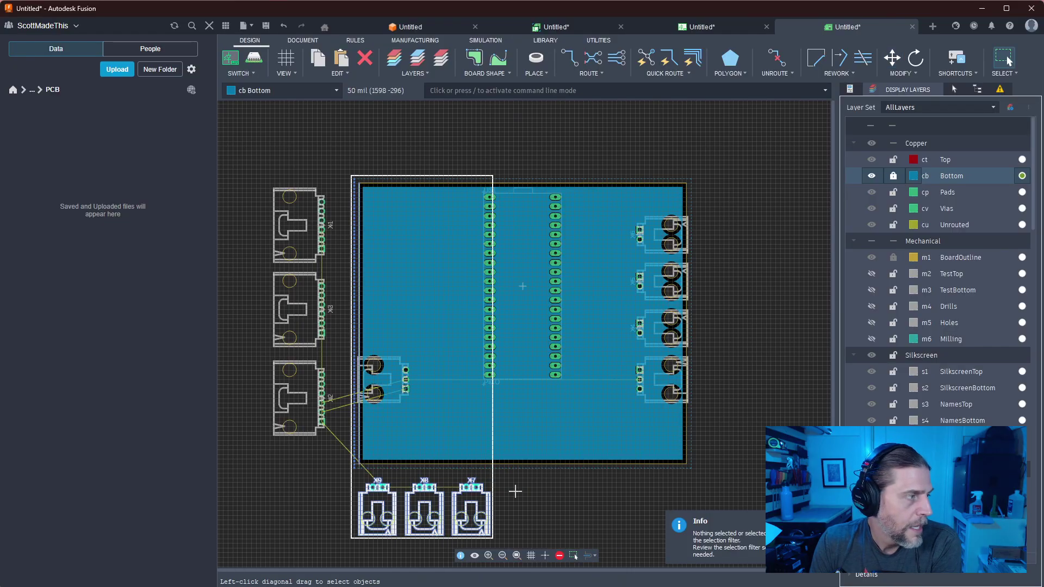
Move the three upper right-edge connectors X4, X5 and X6 below the board, rotated and lined up in a row beside X7
middle_drag(551, 512, 519, 411)
middle_drag(772, 218, 781, 286)
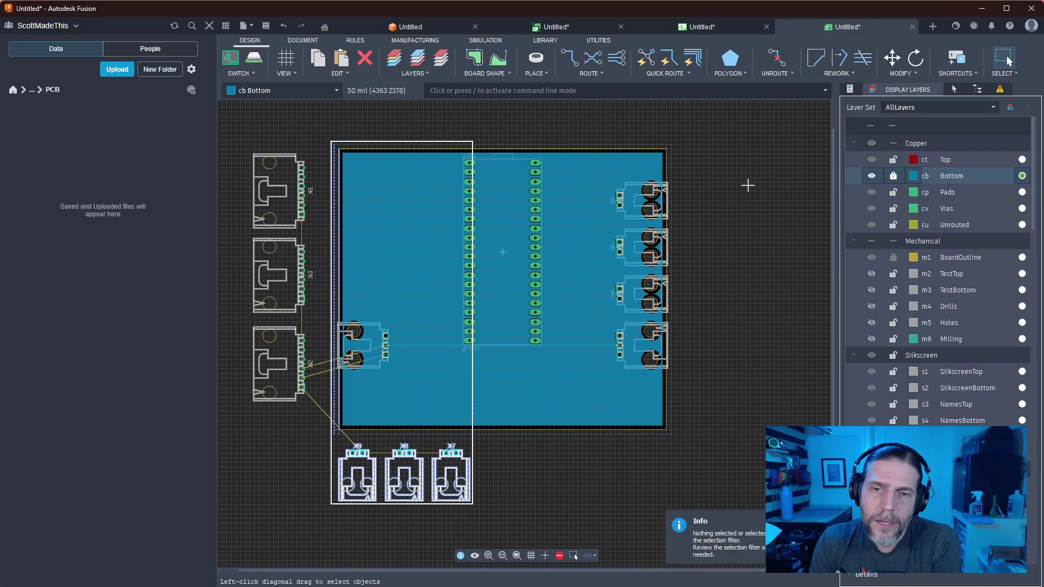
drag(738, 163, 514, 466)
right_click(664, 375)
right_click(587, 478)
right_click(583, 484)
click(538, 515)
Move the row of six connectors X9, X8, X7, X4, X5 and X6 up onto the board's bottom edge
drag(613, 520, 314, 452)
drag(420, 454, 452, 389)
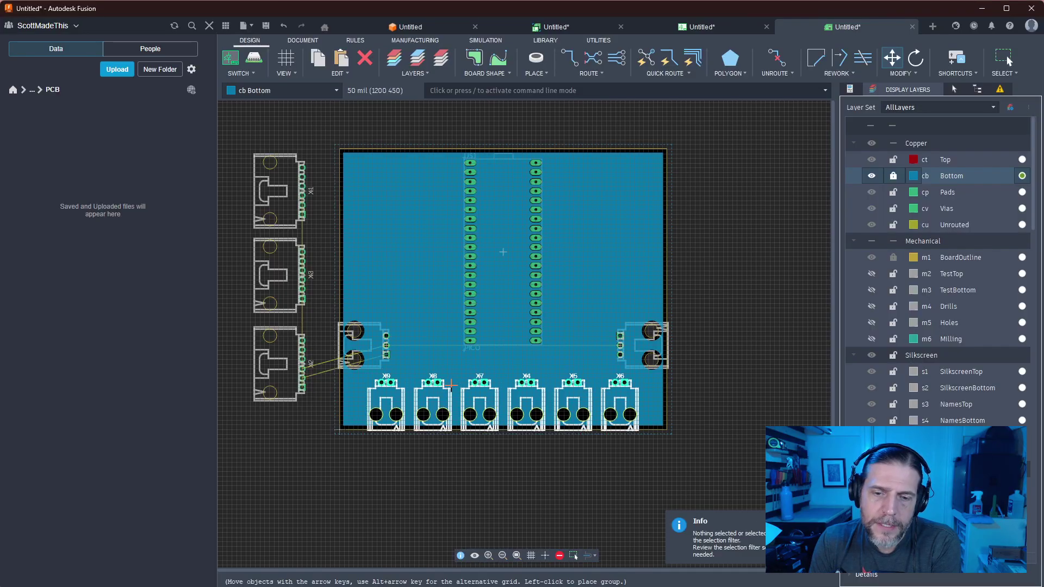
click(451, 385)
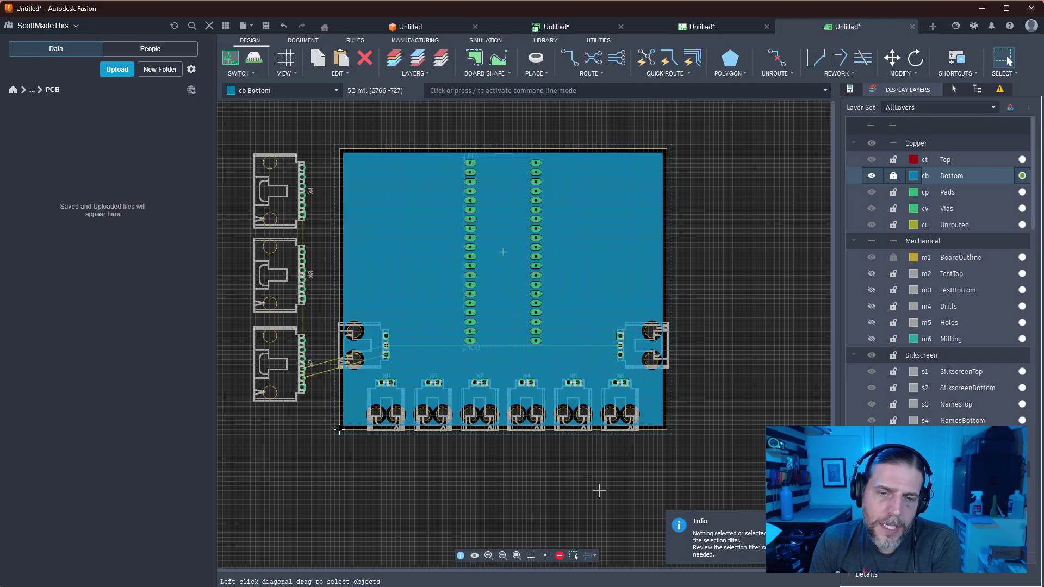
Move the Pico footprint slightly upward so its USB end reaches the board's top edge, and clear the selection
scroll(468, 472, down, 1)
scroll(467, 471, up, 5)
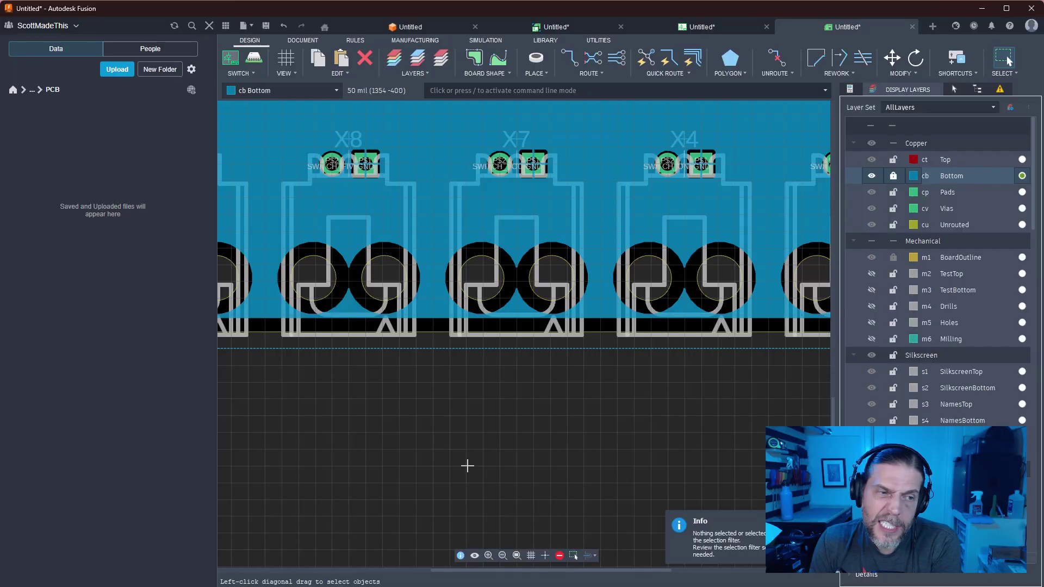
scroll(468, 466, down, 3)
middle_drag(467, 464, 451, 523)
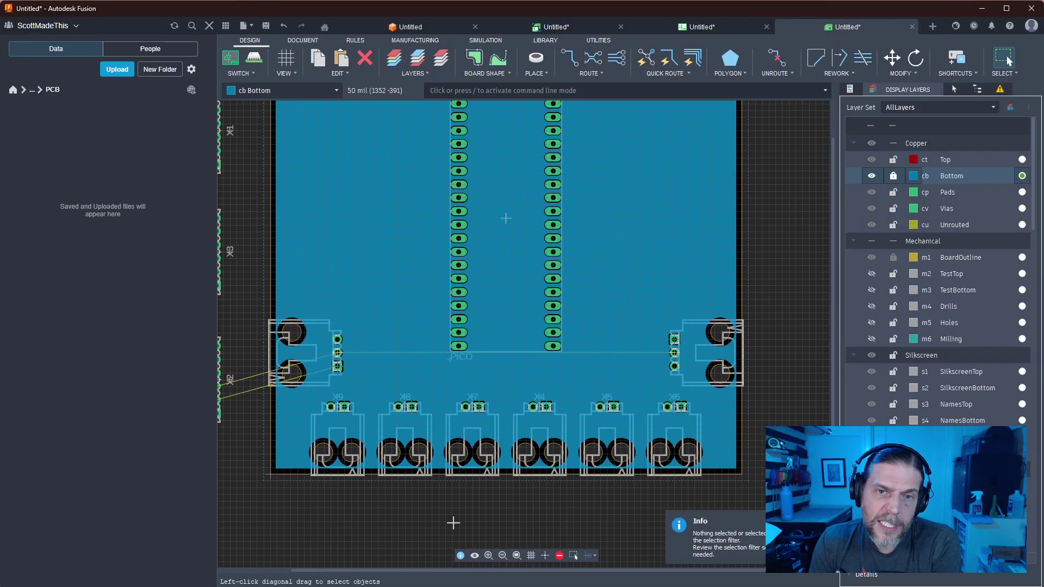
middle_drag(605, 248, 564, 316)
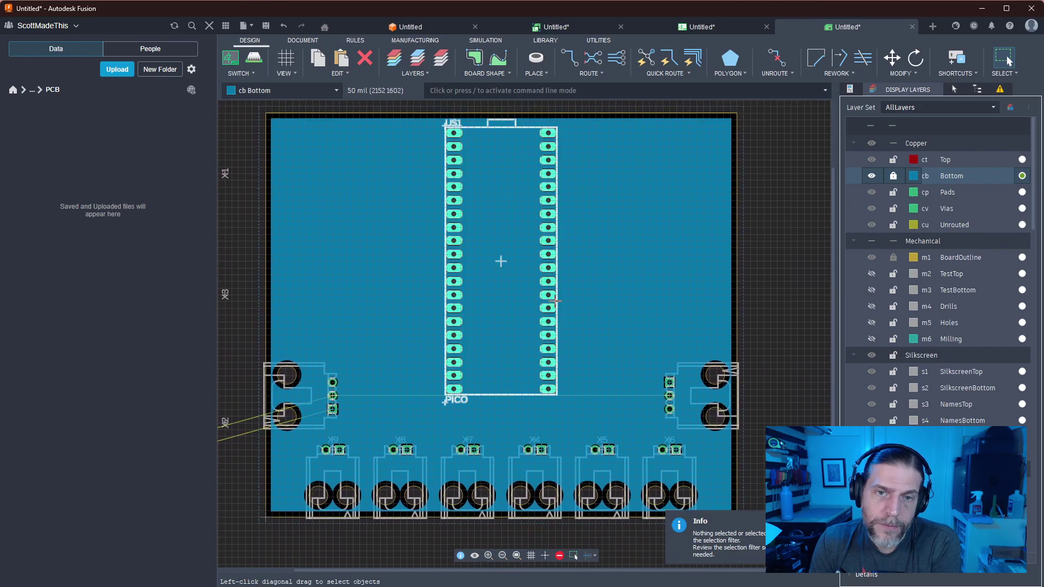
drag(555, 300, 556, 293)
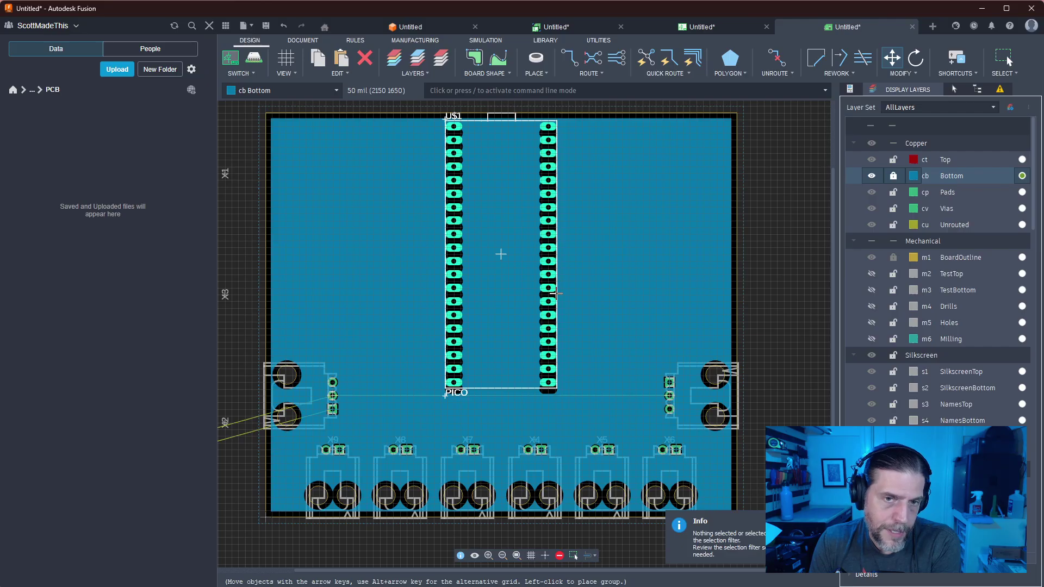
click(556, 294)
click(765, 301)
Examine how the right-side connector and the bottom row of connectors sit against the board edges
middle_drag(786, 312, 771, 192)
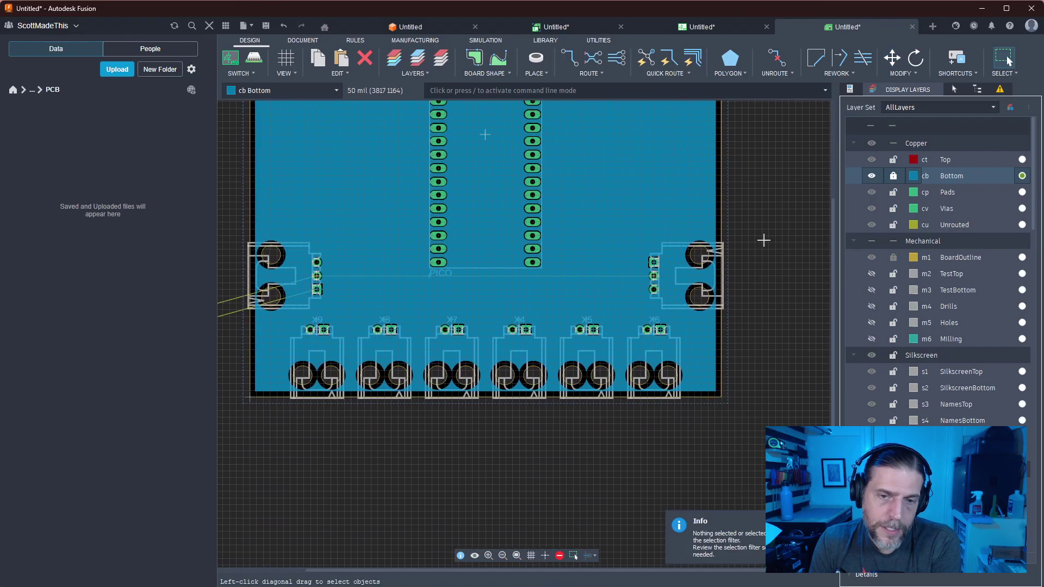
scroll(760, 242, up, 5)
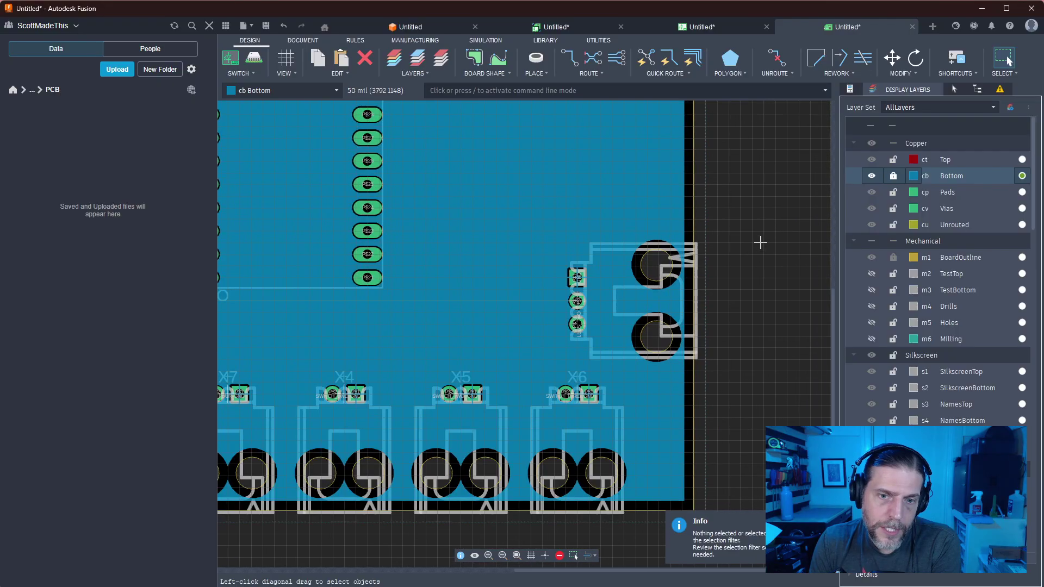
scroll(724, 257, down, 4)
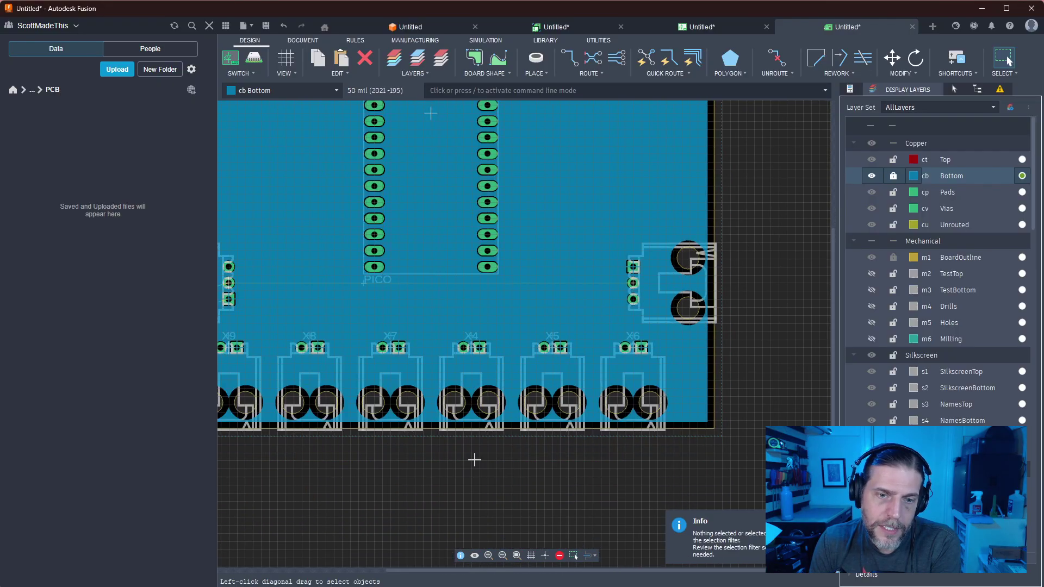
scroll(475, 455, up, 2)
scroll(475, 450, up, 3)
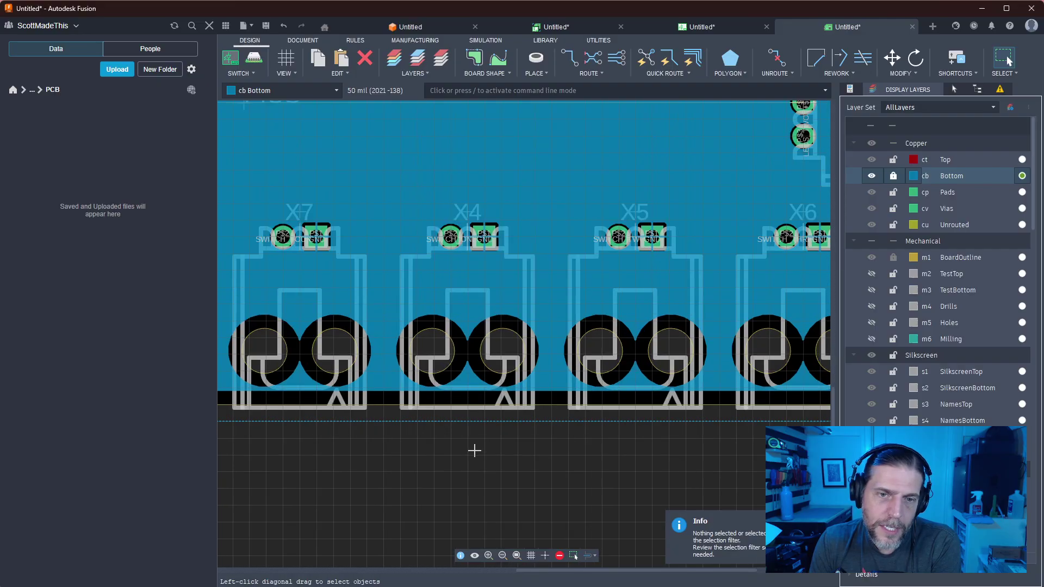
scroll(543, 335, down, 5)
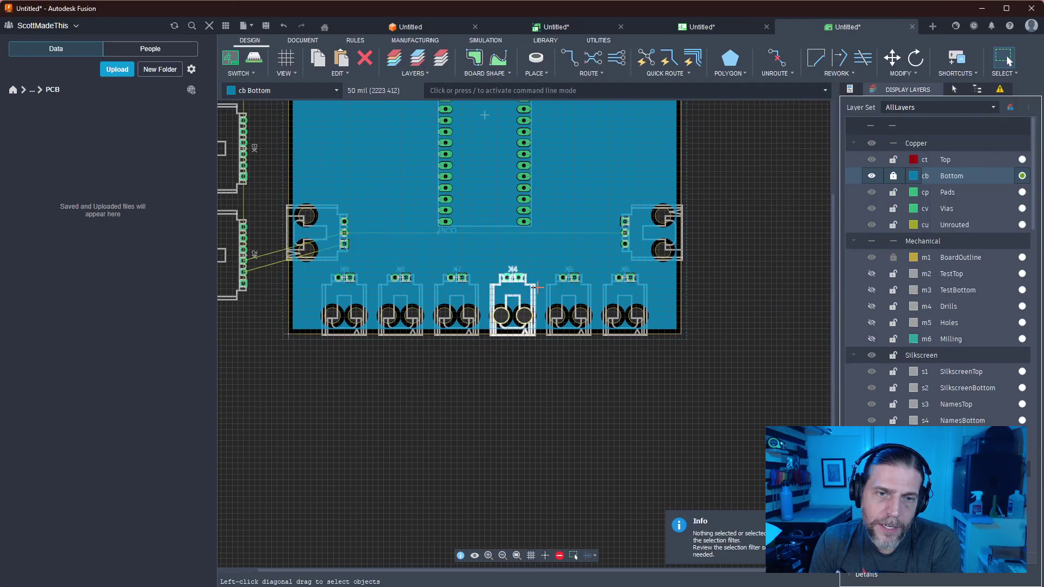
middle_drag(542, 267, 565, 383)
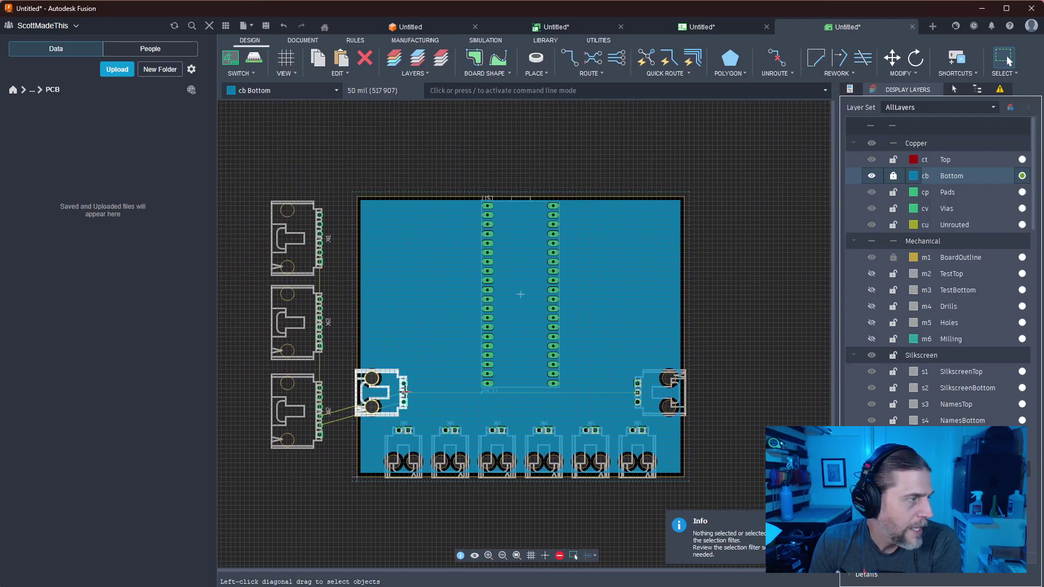
Move the remaining left-edge connector off the board's right side and place the X1, X3, X2 stack just inside the left edge
drag(405, 391, 815, 342)
drag(338, 168, 246, 456)
drag(297, 375, 388, 383)
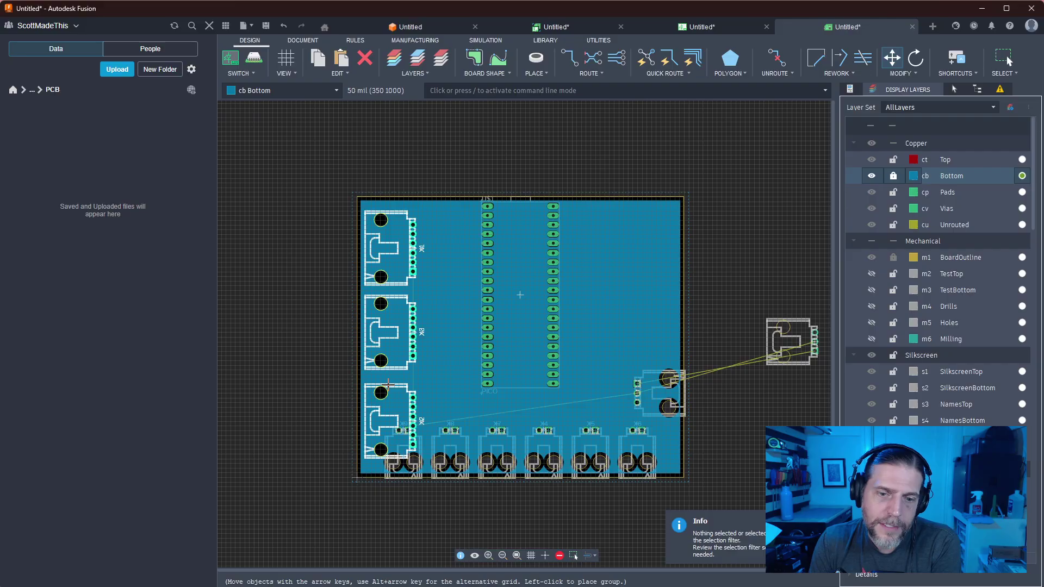
click(388, 383)
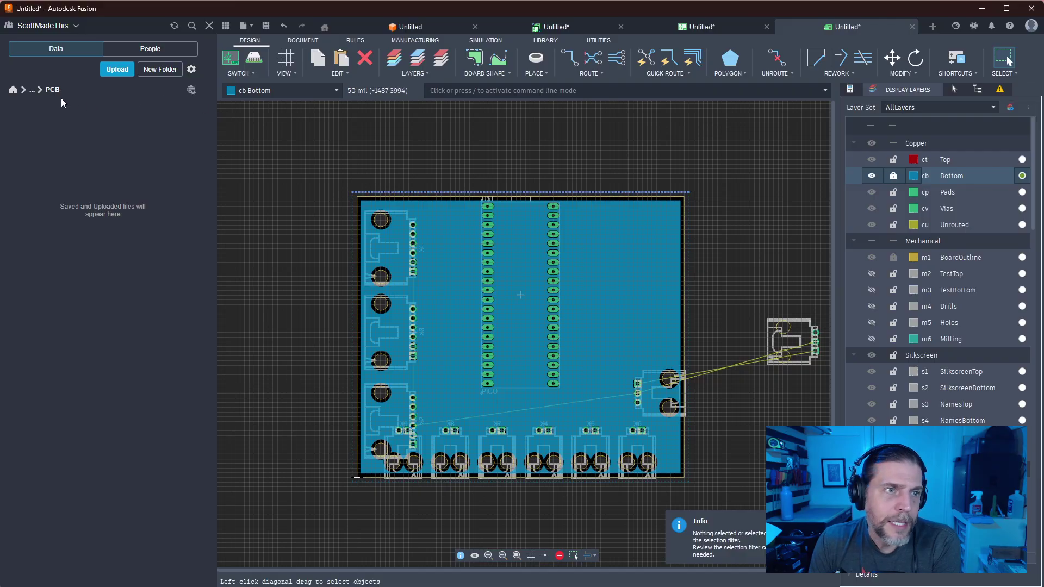
Browse the project data to the PCB folder inside DingDing and open the DingDing PCB board layout
click(32, 90)
click(59, 150)
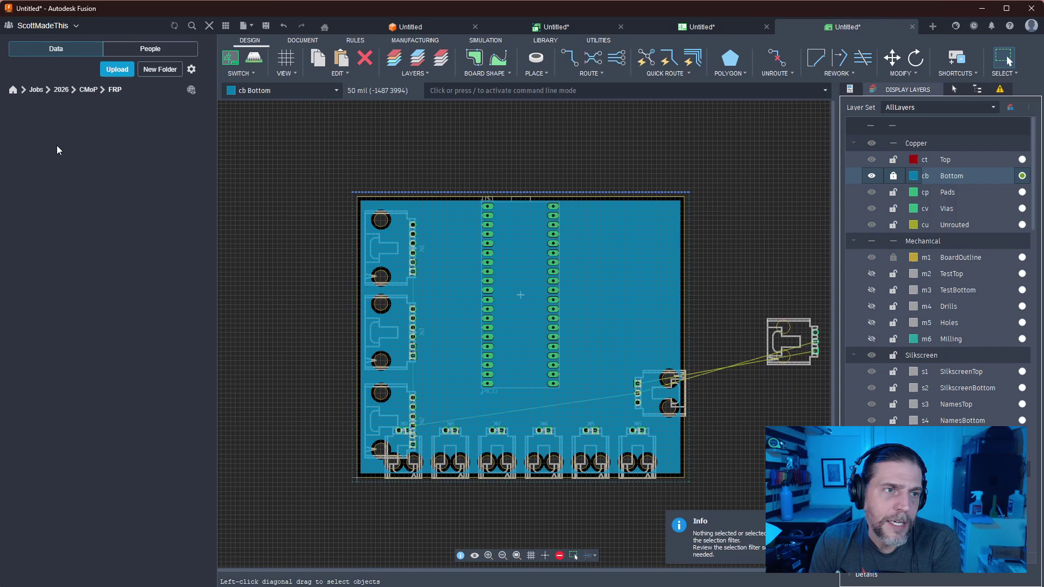
double_click(94, 122)
click(90, 137)
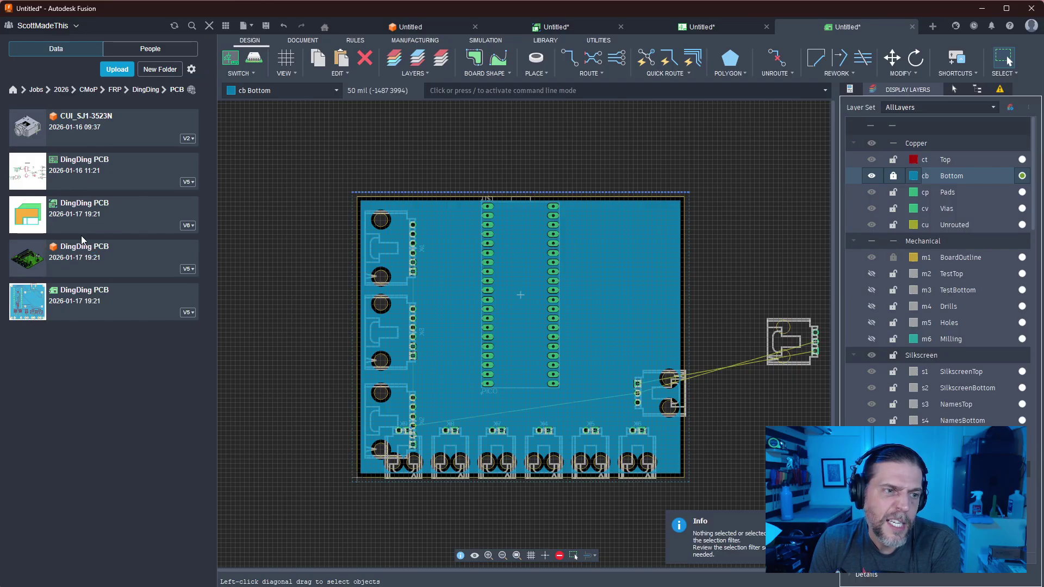
click(92, 293)
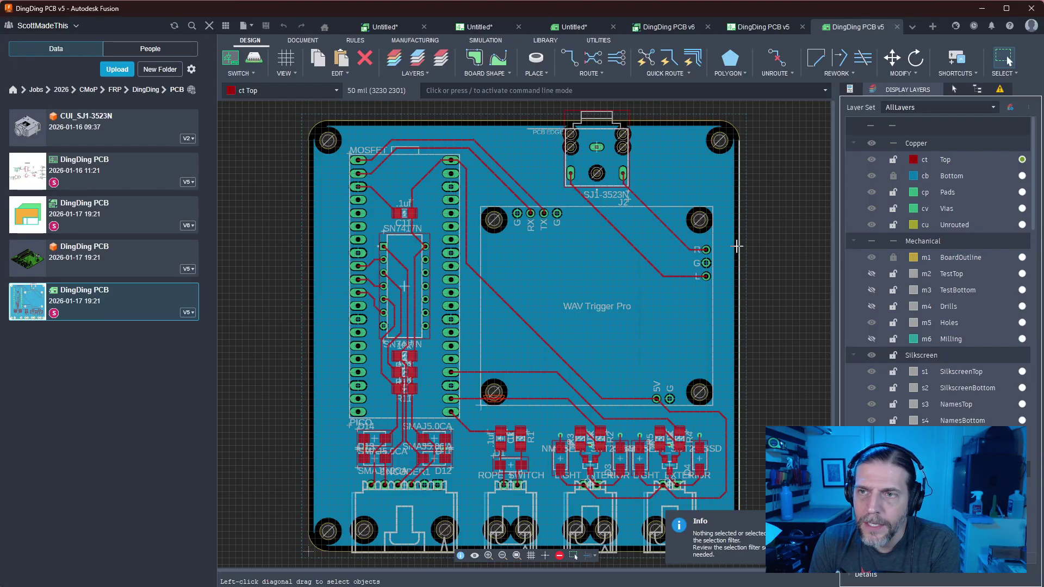
Unlock the Bottom copper layer and inspect the properties of the DingDing board's right and top outline lines
scroll(761, 235, down, 2)
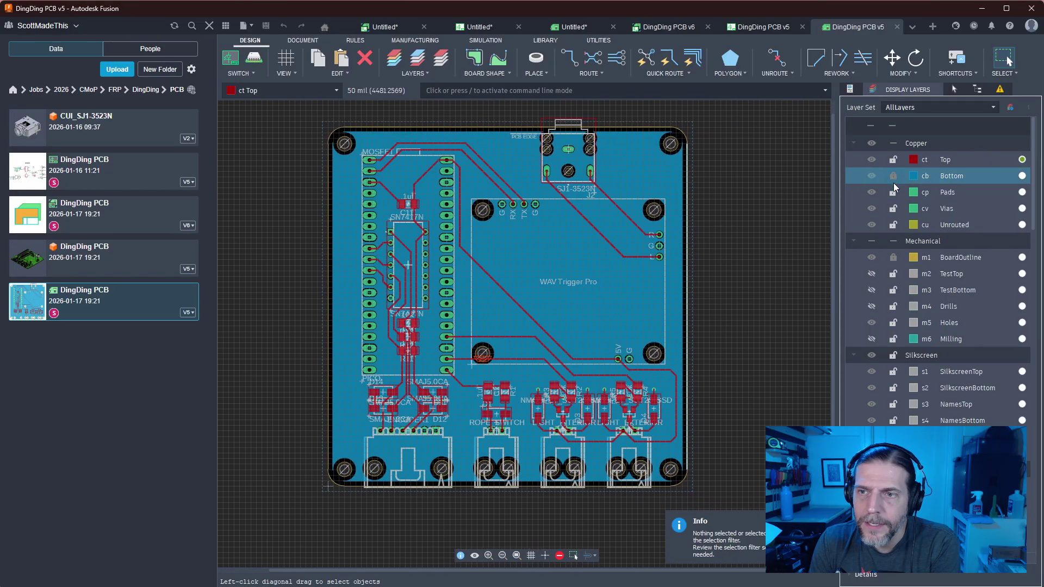
click(893, 183)
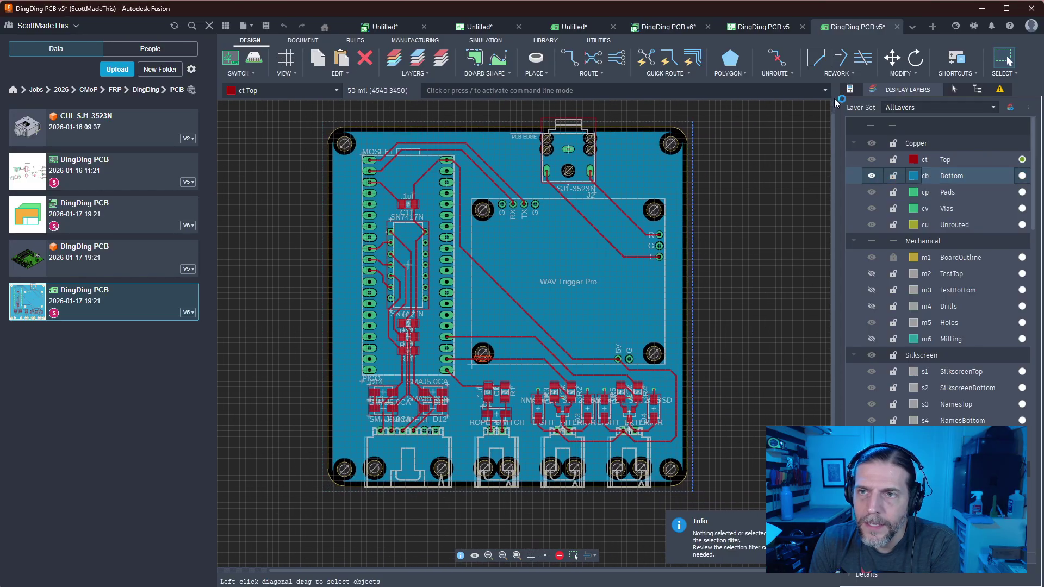
click(849, 89)
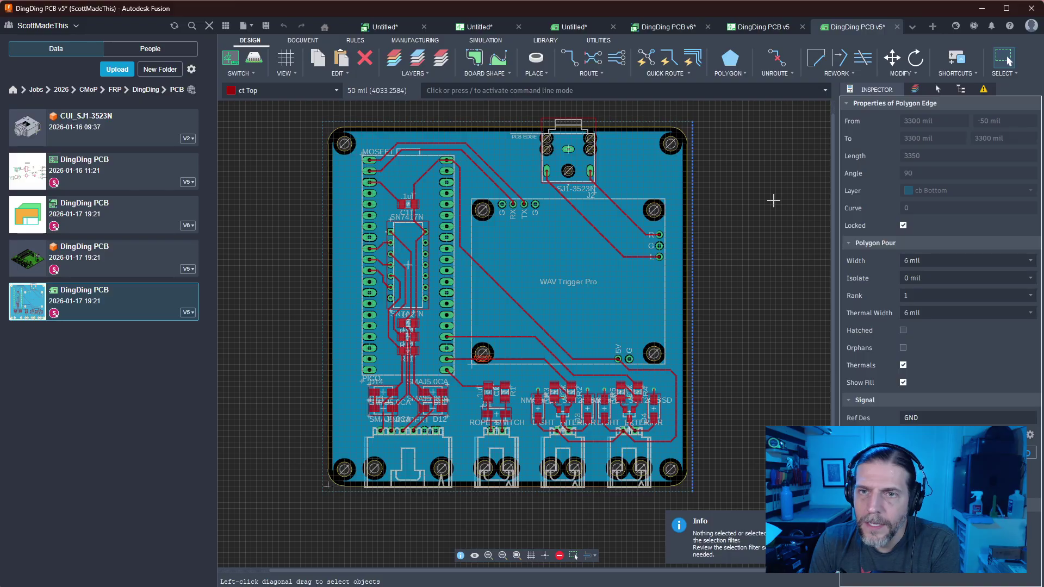
click(687, 196)
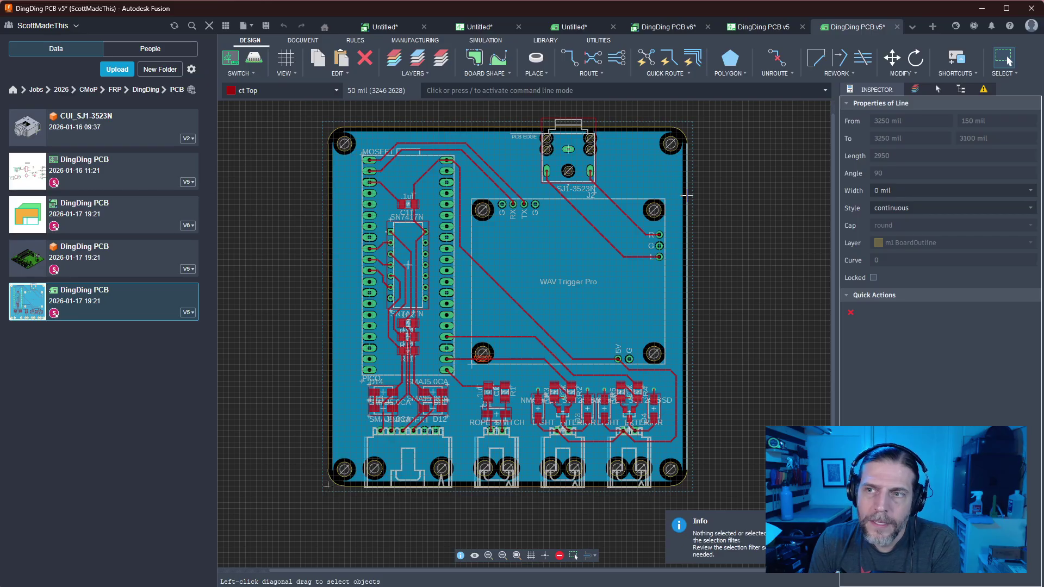
click(646, 126)
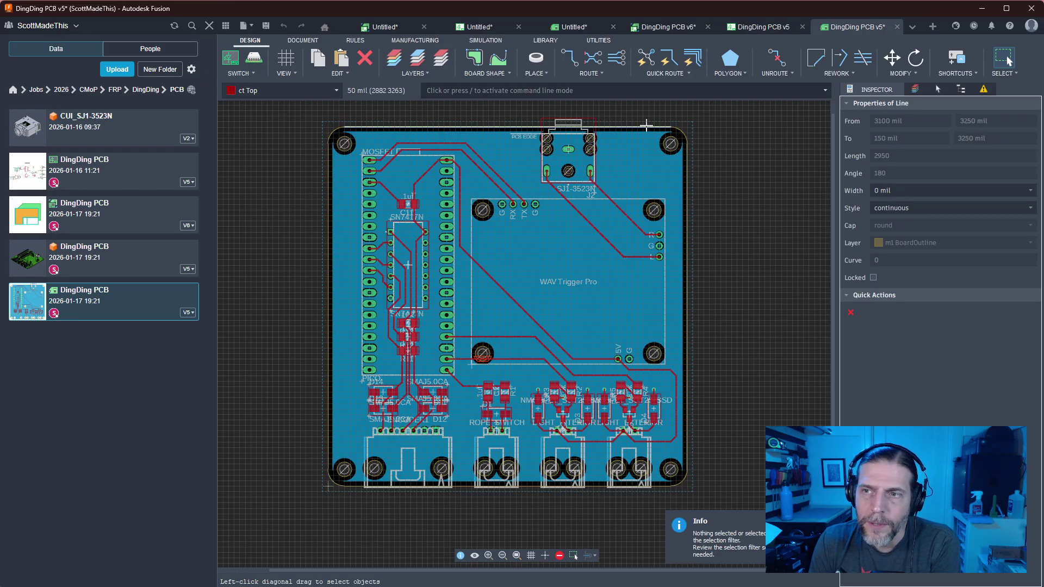
Close the DingDing PCB design, saving its changes with the version description "User Saved"
click(897, 27)
click(544, 313)
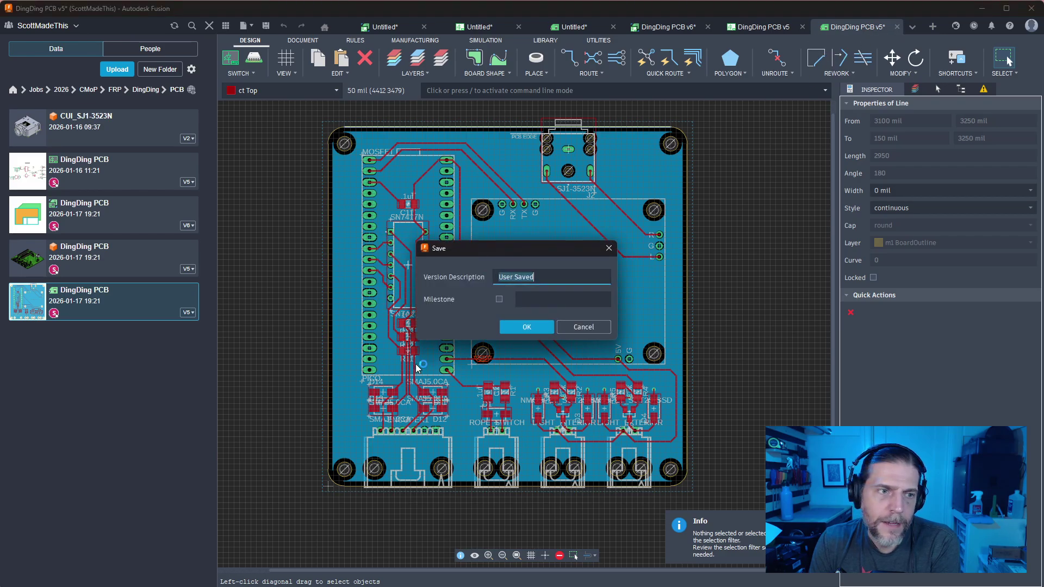
click(510, 327)
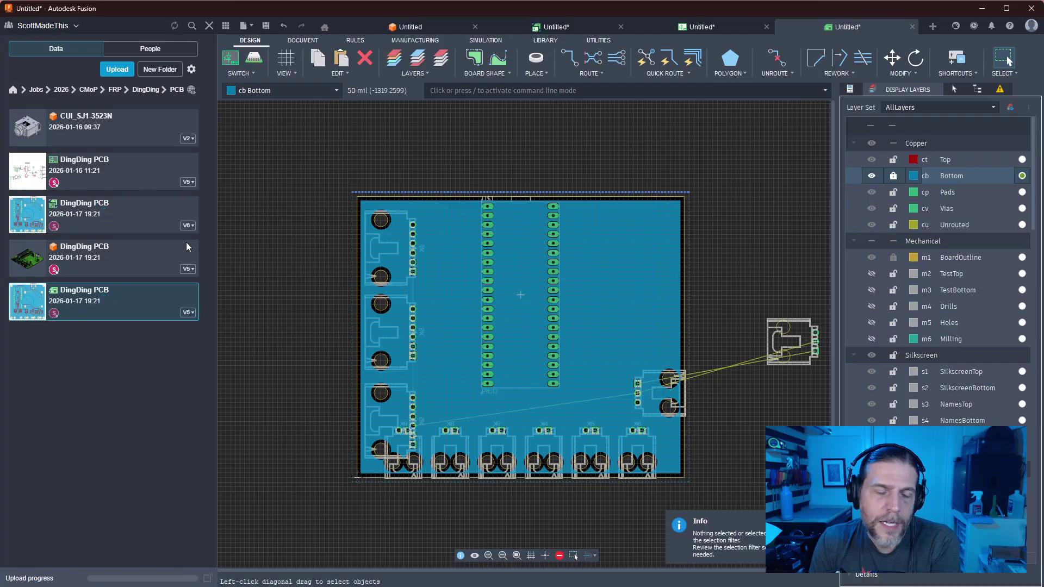
Browse from the FRP folder to the PCB folder inside TrollyTunnel and open the TrollyTunnel PCB board layout
click(115, 89)
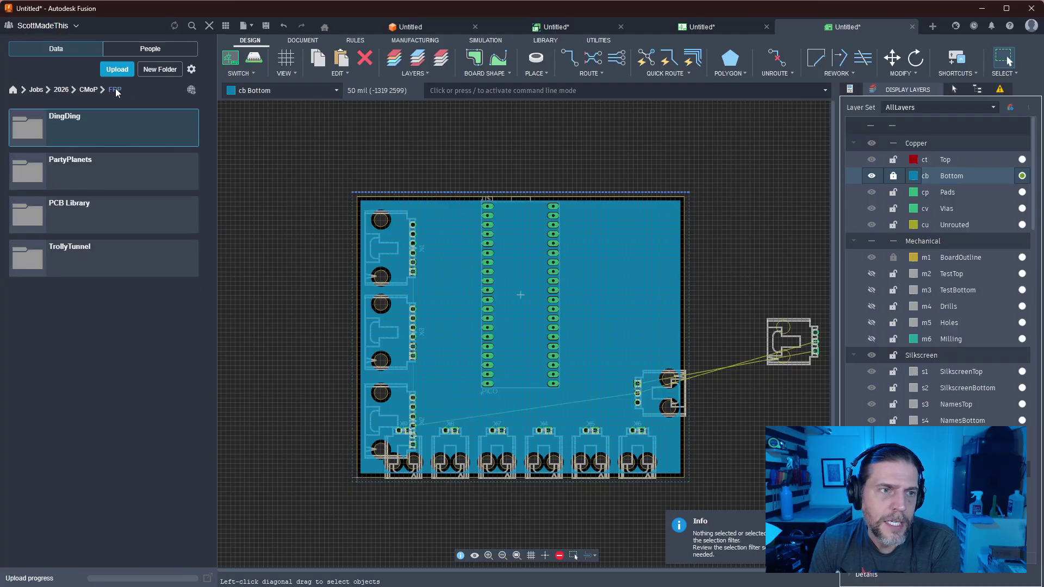
double_click(92, 246)
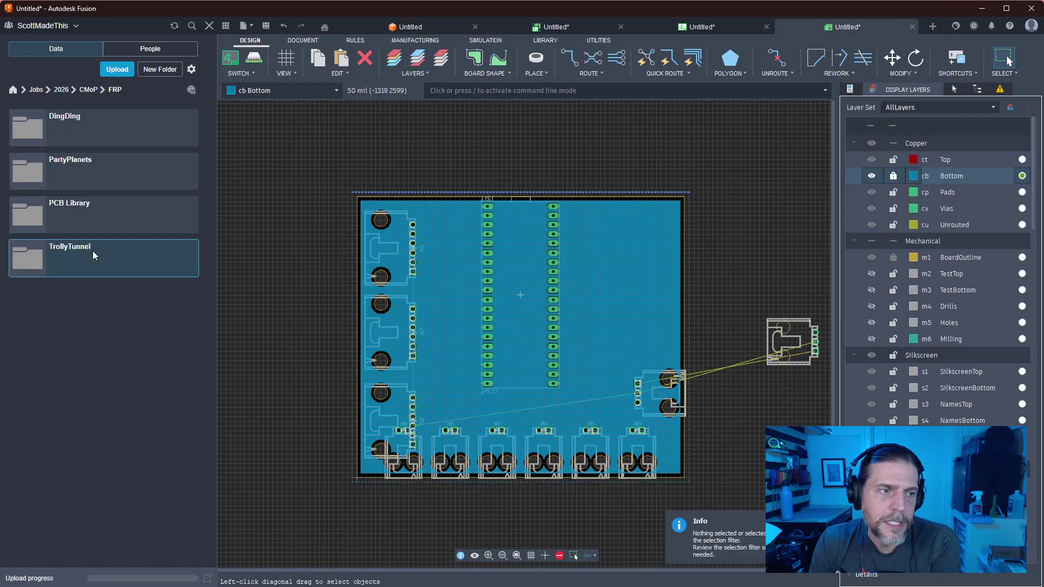
double_click(113, 129)
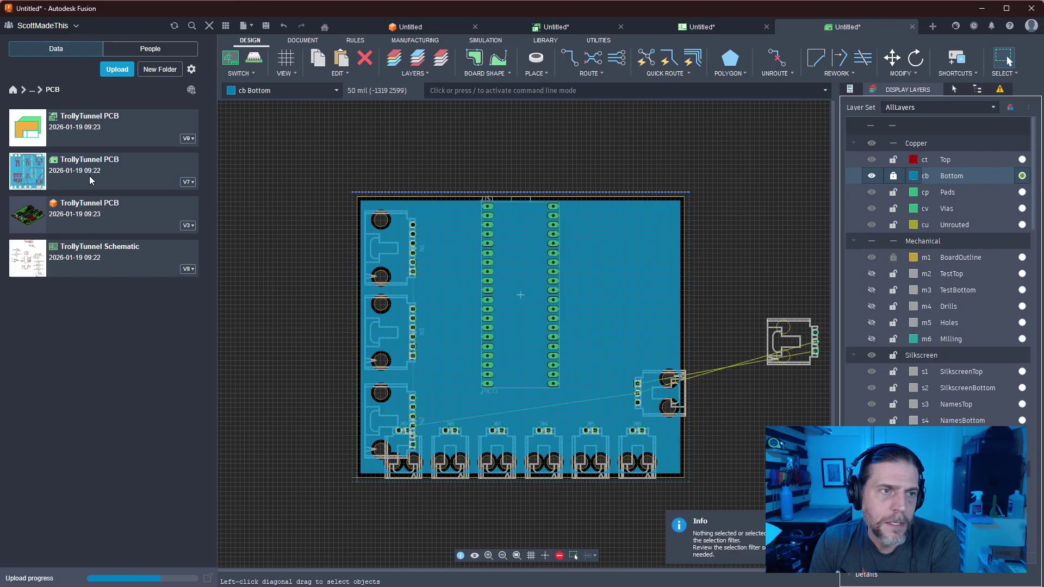
double_click(90, 177)
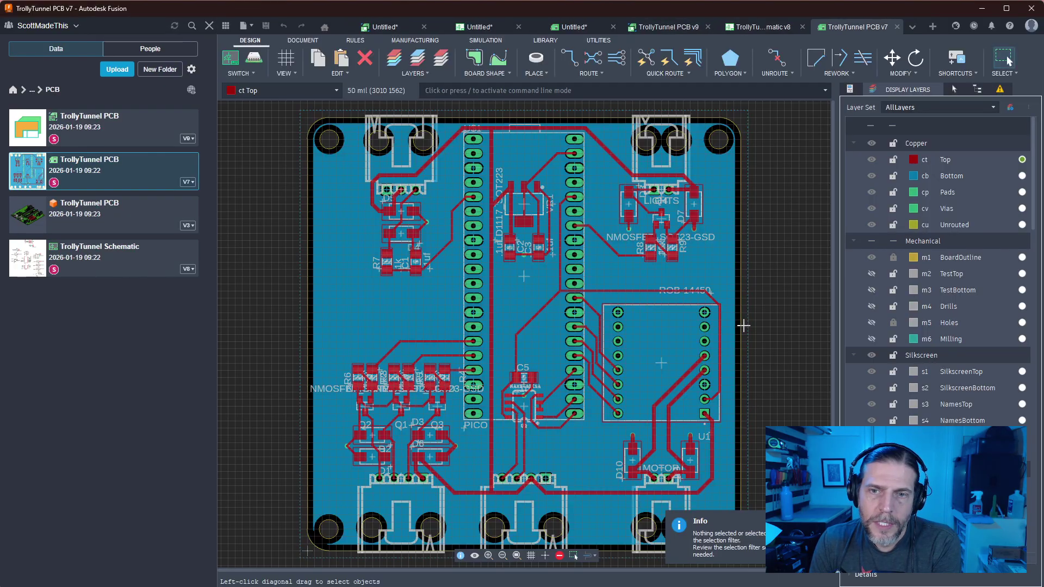
Inspect the lengths and coordinates of the TrollyTunnel board's top and right outline lines
scroll(741, 324, down, 3)
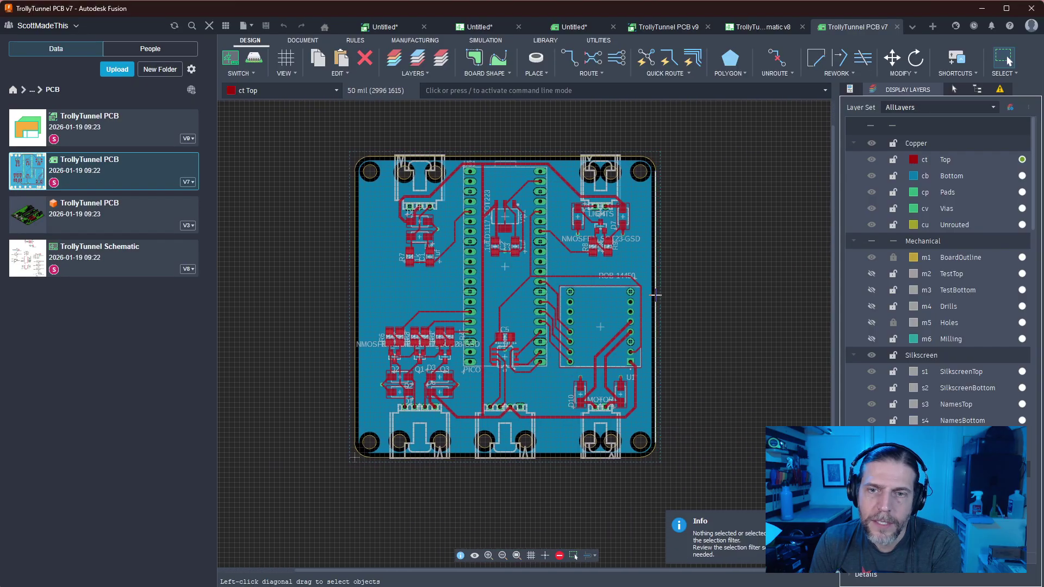
click(849, 90)
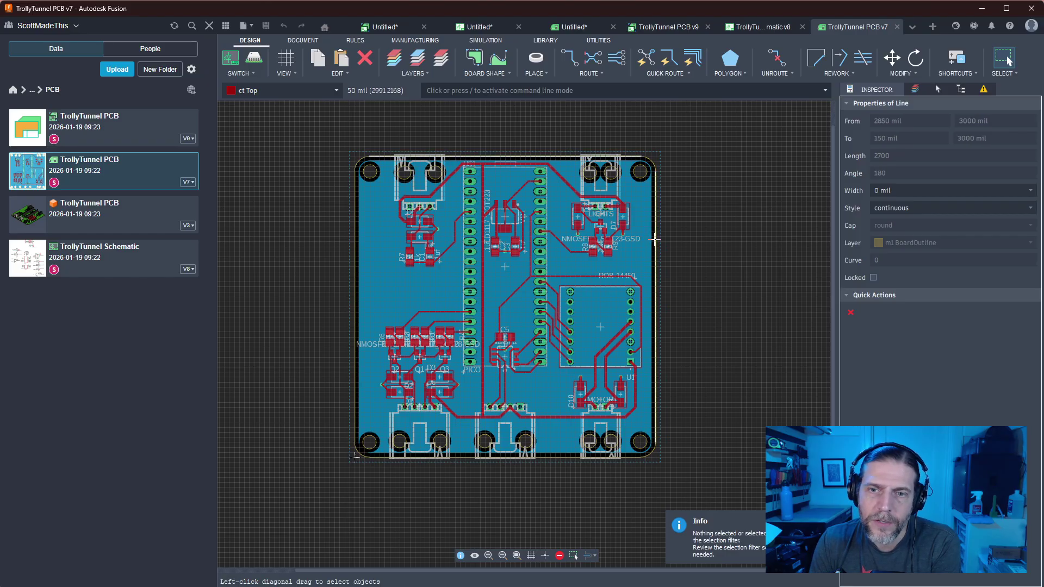
click(651, 238)
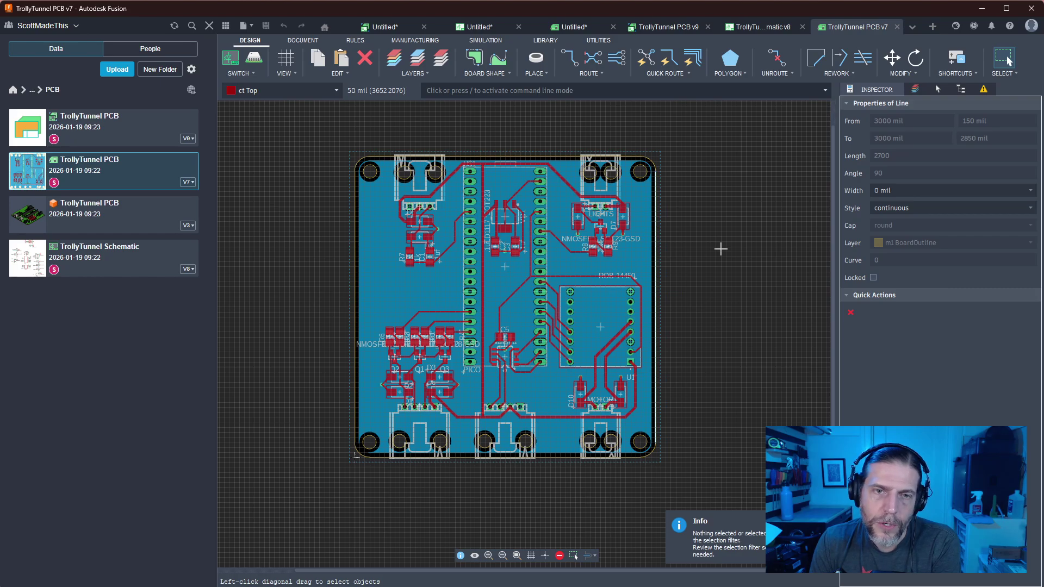
middle_drag(720, 249, 691, 249)
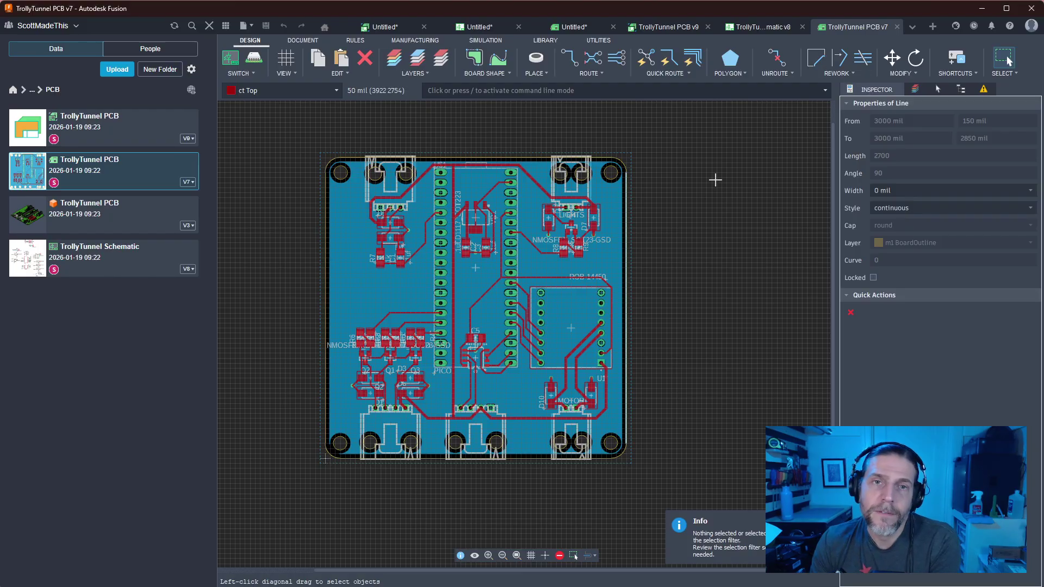
Return to the untitled board layout, inspect its top outline line, and unlock the BoardOutline layer
click(580, 27)
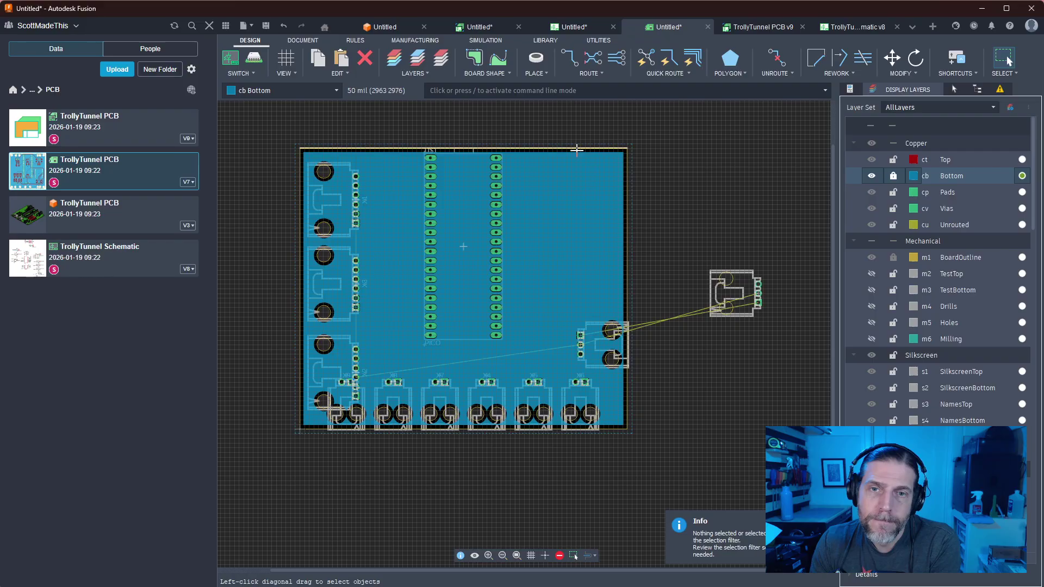
click(854, 91)
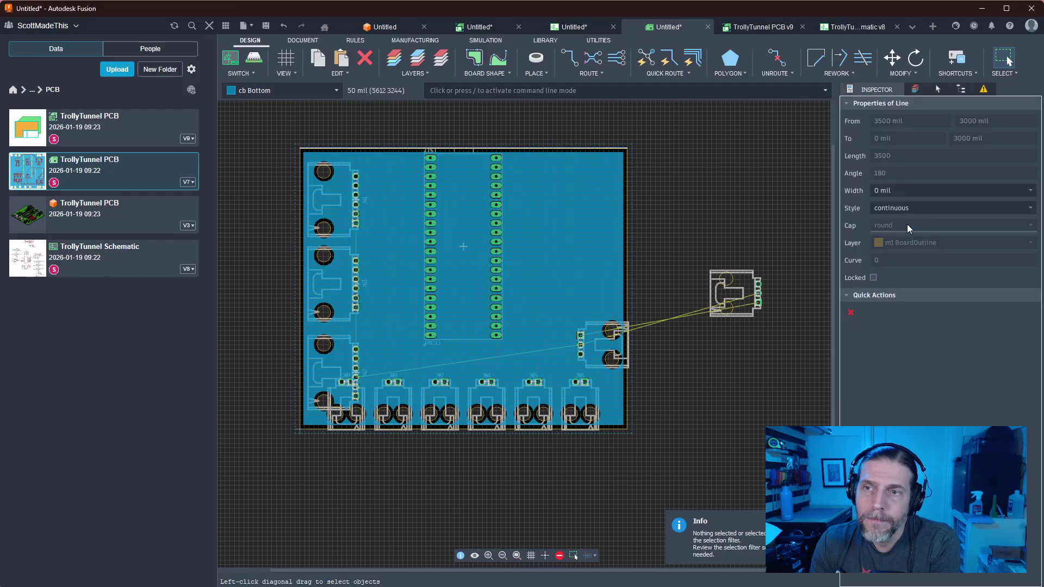
click(917, 90)
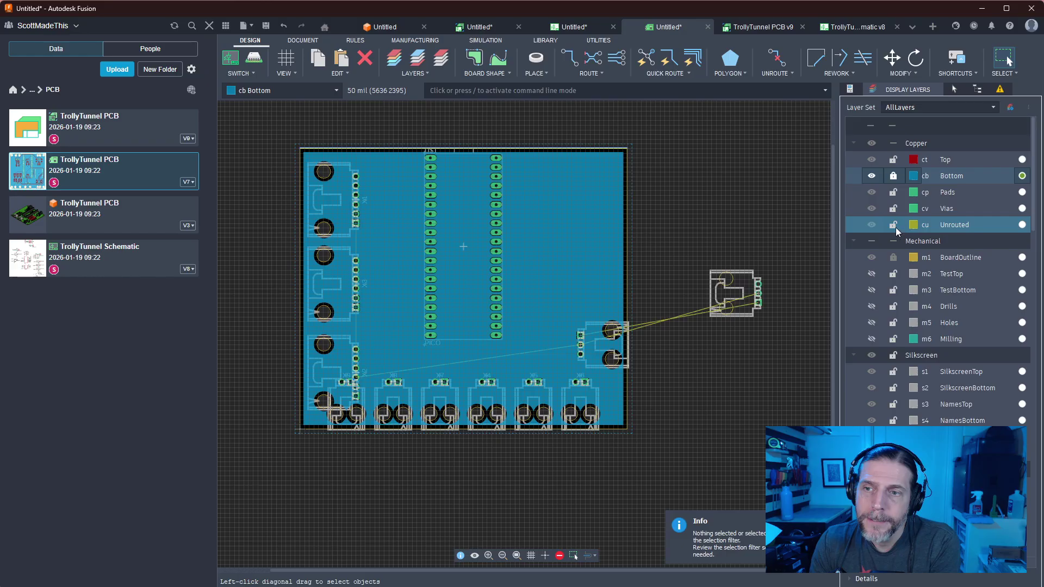
click(893, 224)
click(893, 224)
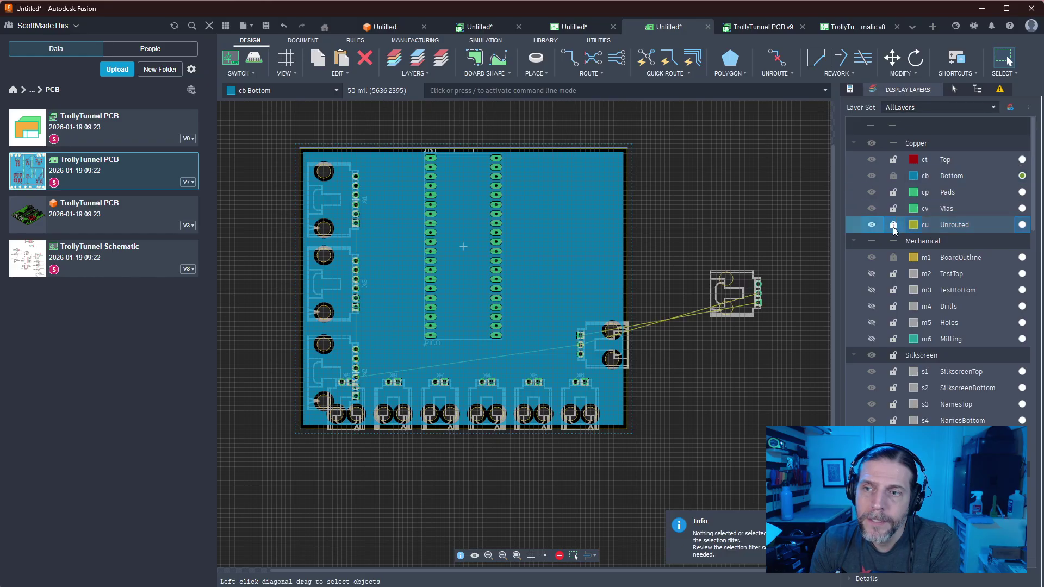
click(893, 257)
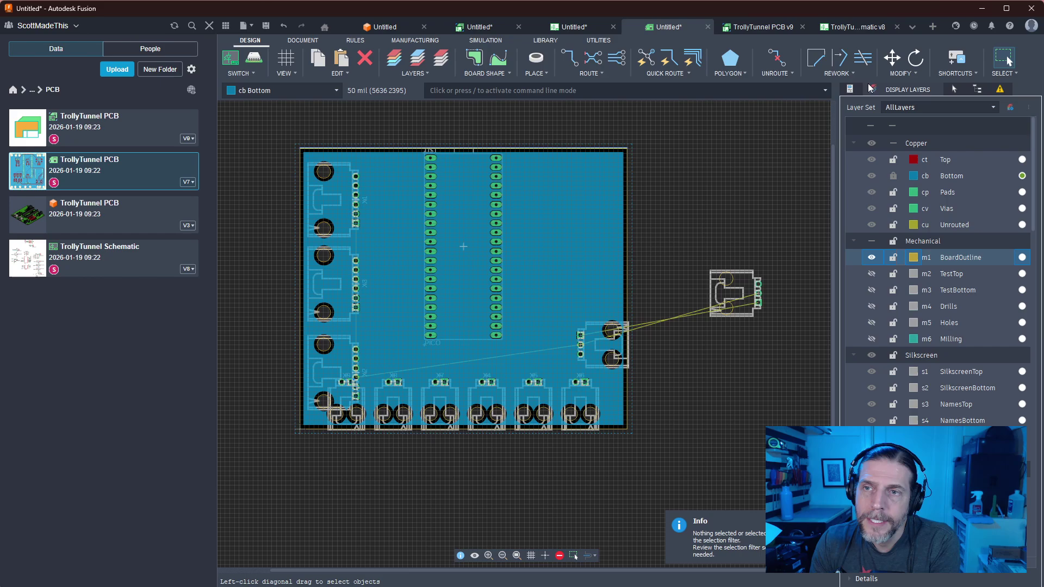
click(851, 89)
Set the Y coordinates of both endpoints of the board's top outline line to 3250 mil
click(638, 124)
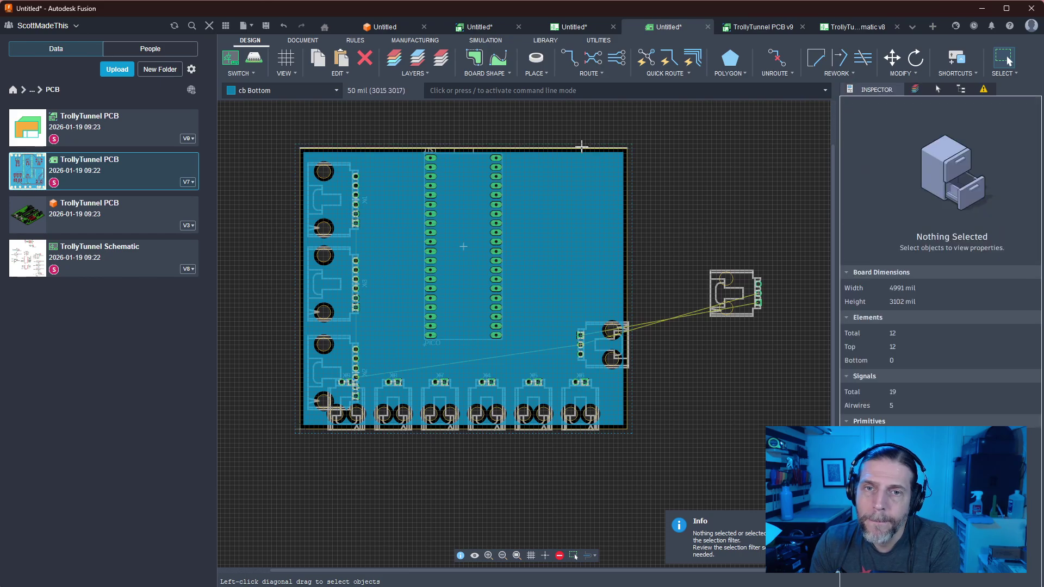
click(581, 147)
click(992, 122)
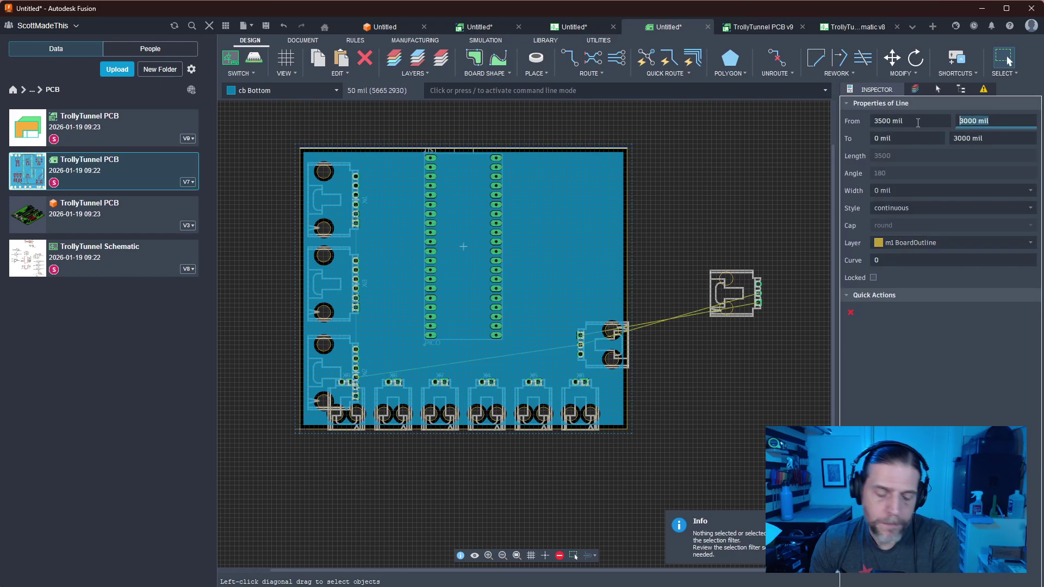
text(3250)
key(Tab)
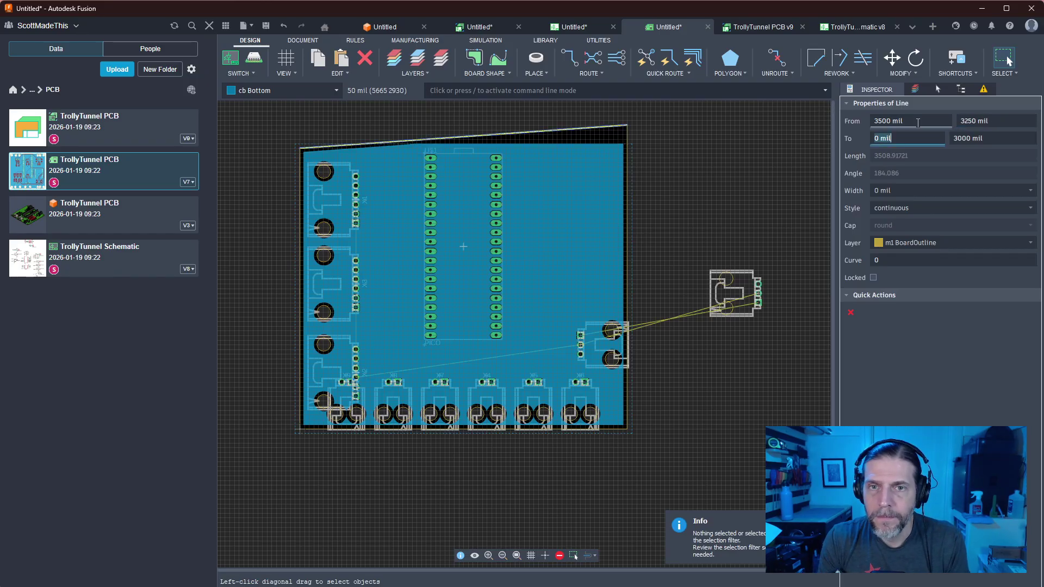
key(Tab)
text(32)
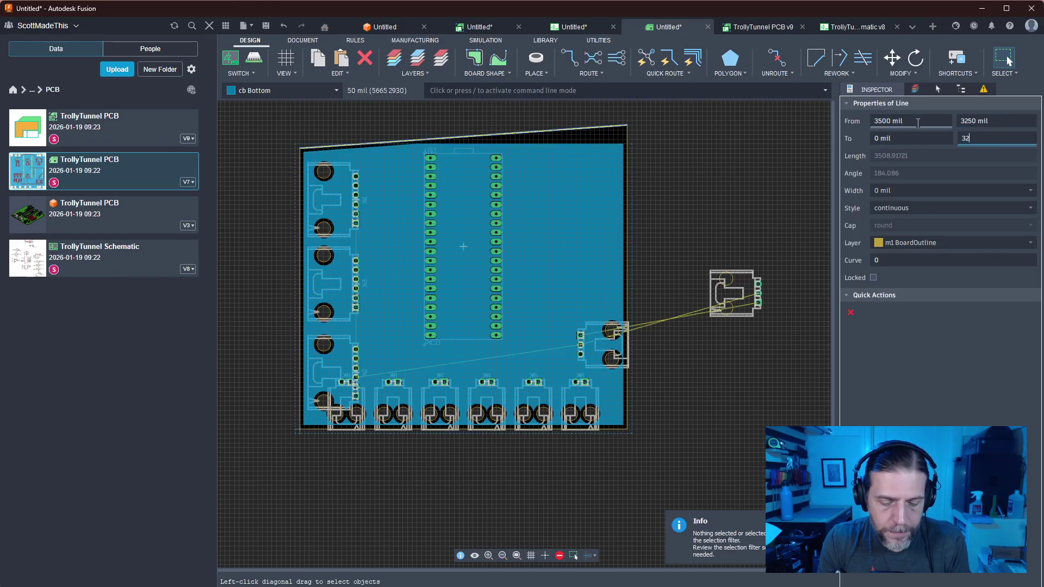
text(50)
key(Tab)
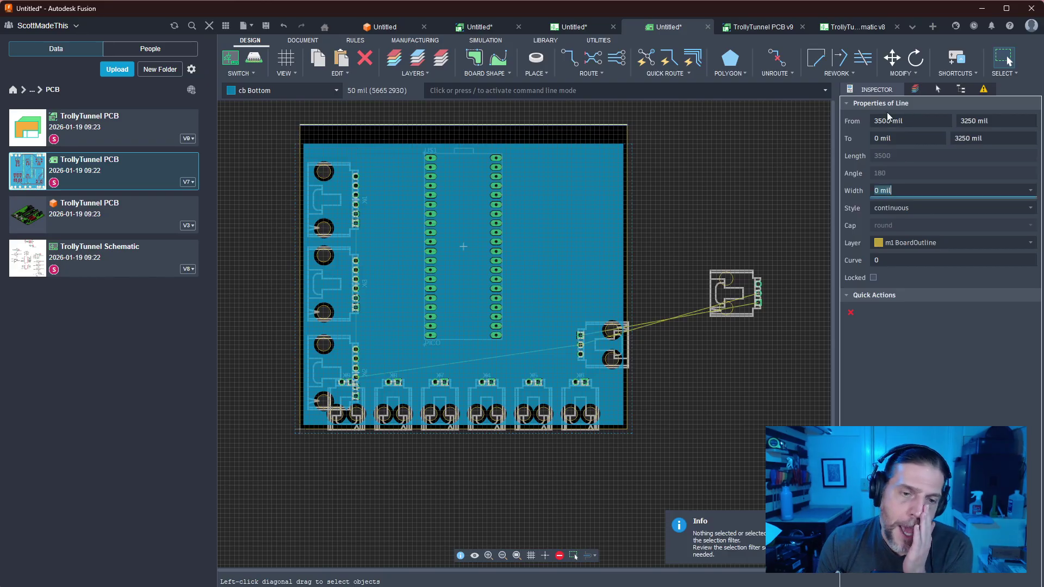
With the Bottom layer unlocked and BoardOutline locked, extend the ground pour's top edge to just beyond the board's top outline
middle_drag(757, 186, 769, 205)
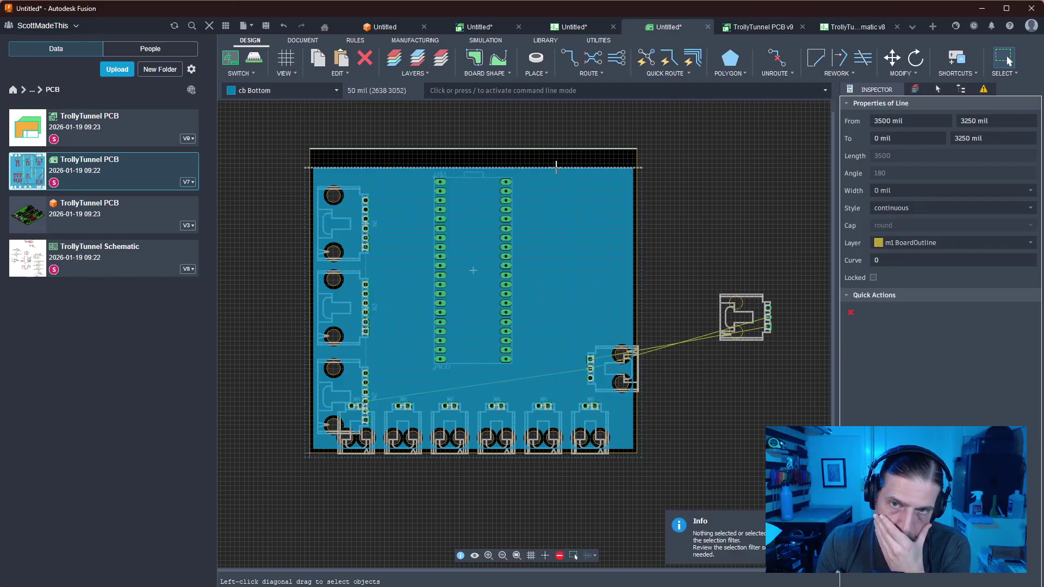
drag(556, 167, 559, 152)
key(Escape)
click(915, 89)
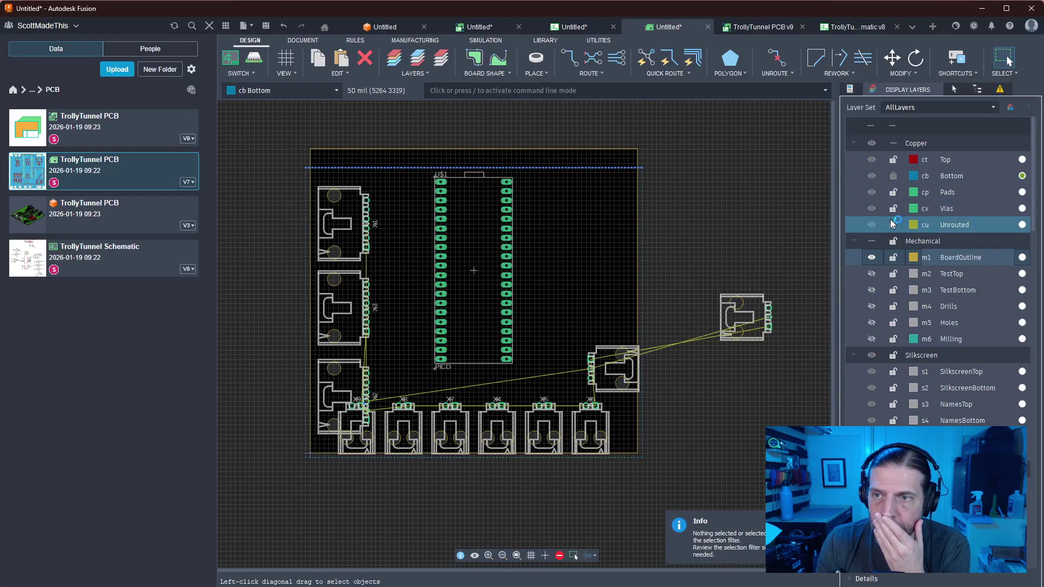
click(893, 258)
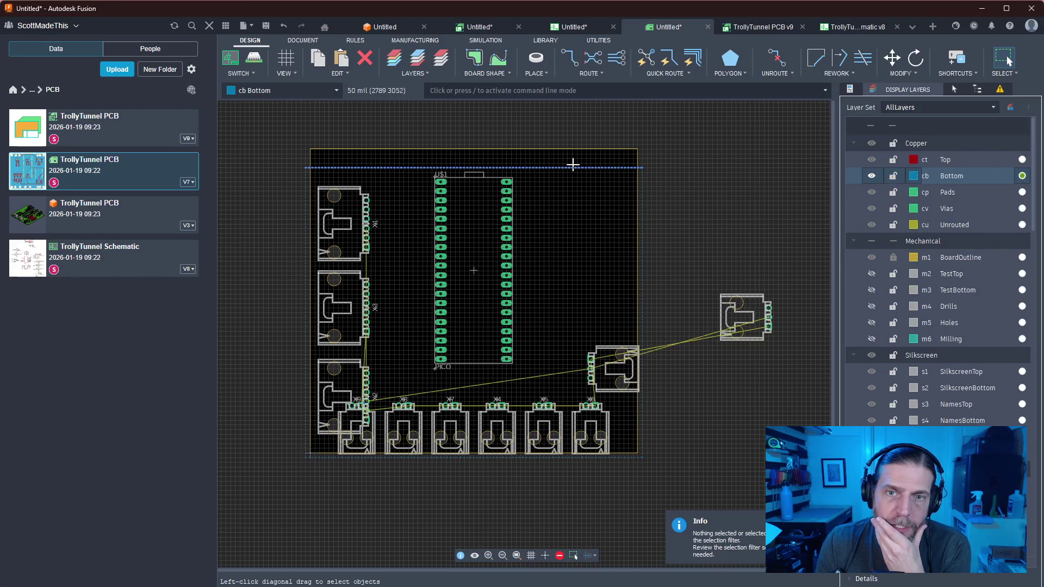
drag(571, 167, 573, 145)
click(573, 146)
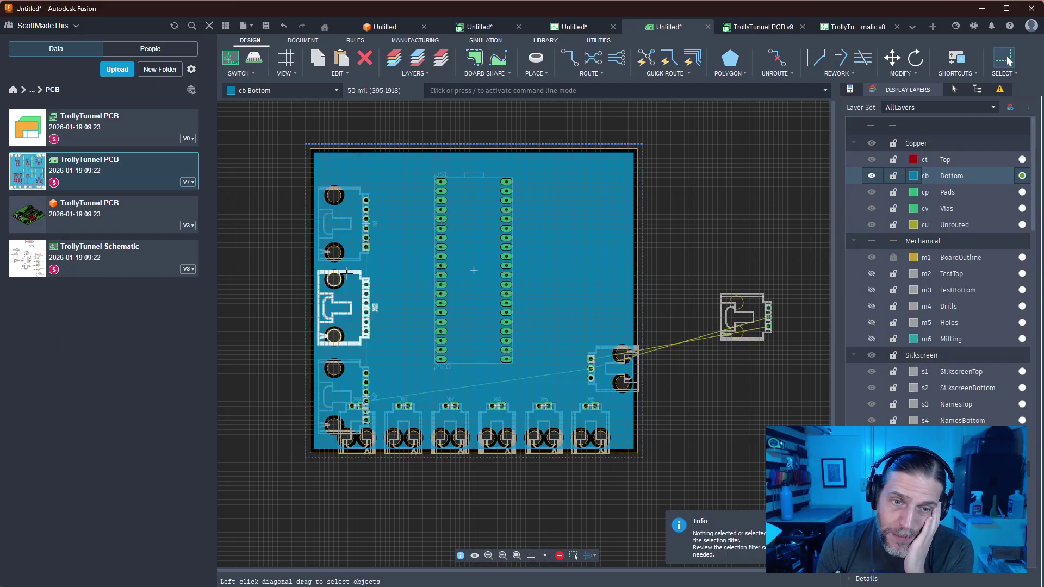
Lock the Bottom layer and inspect the lengths and coordinates of the board's right and top outline lines
middle_drag(689, 235, 673, 201)
scroll(672, 201, down, 1)
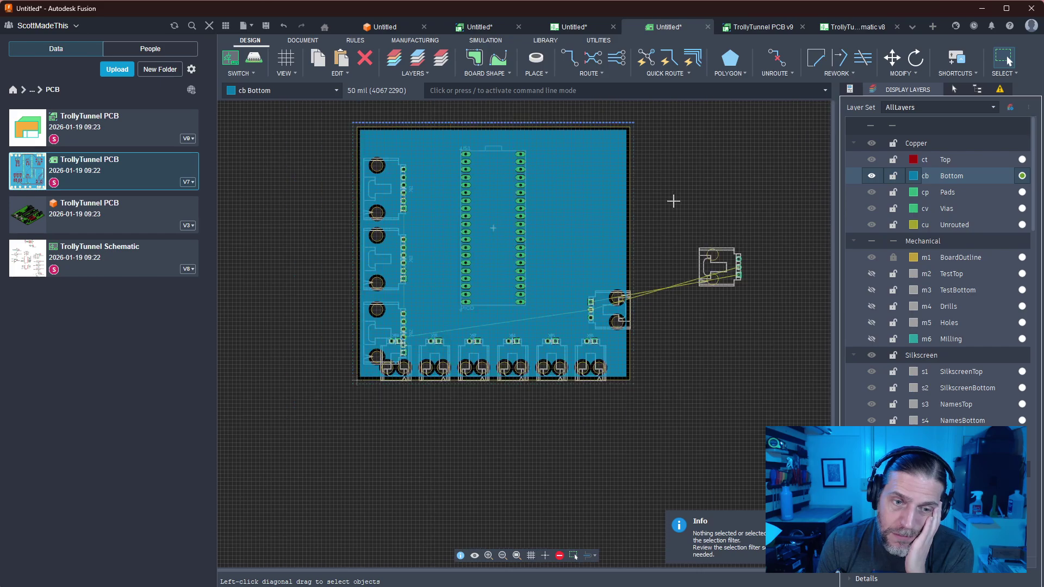
scroll(673, 201, up, 1)
scroll(673, 201, down, 1)
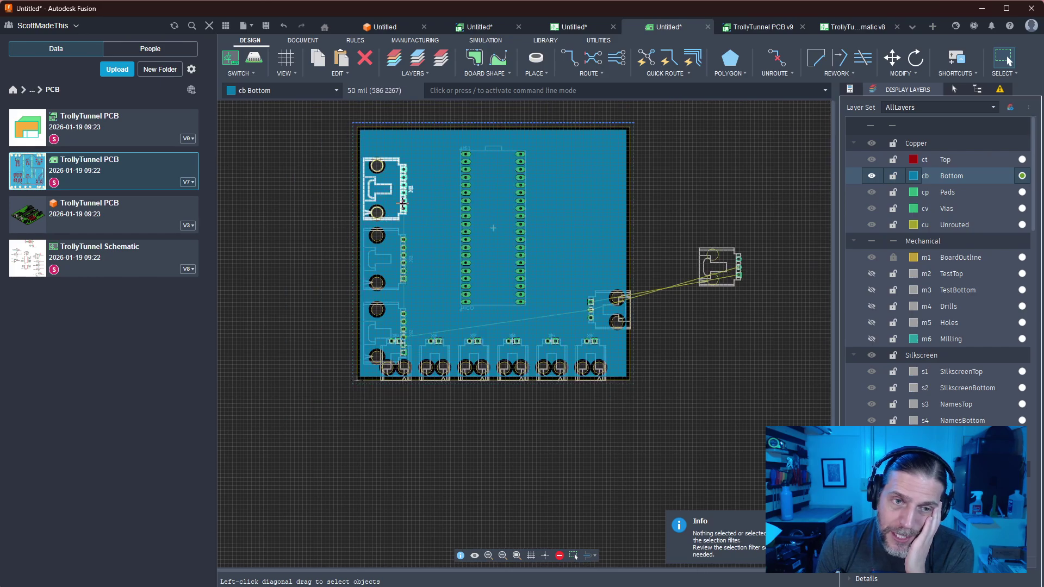
click(892, 178)
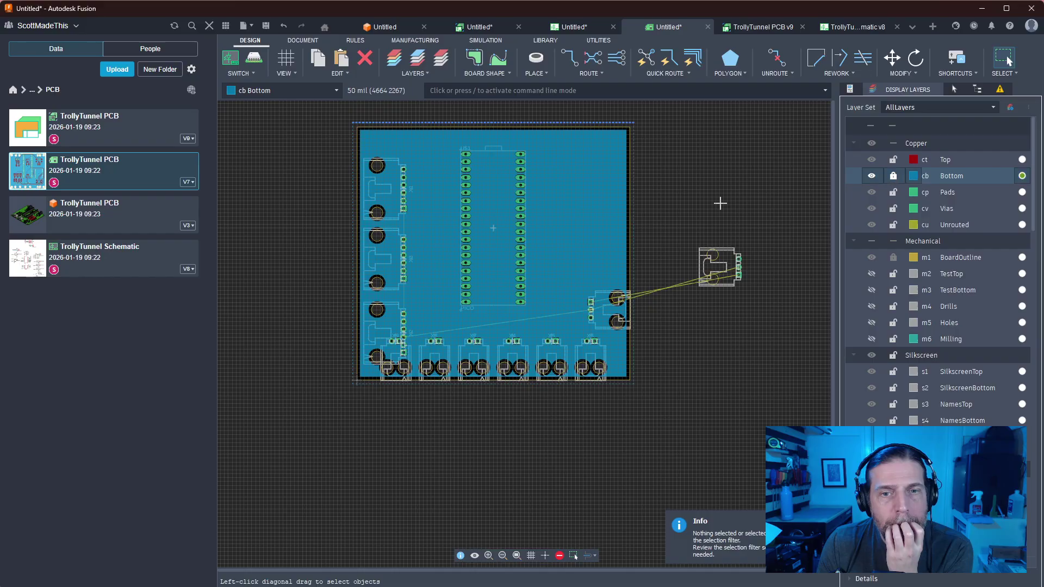
middle_drag(720, 203, 701, 217)
click(609, 191)
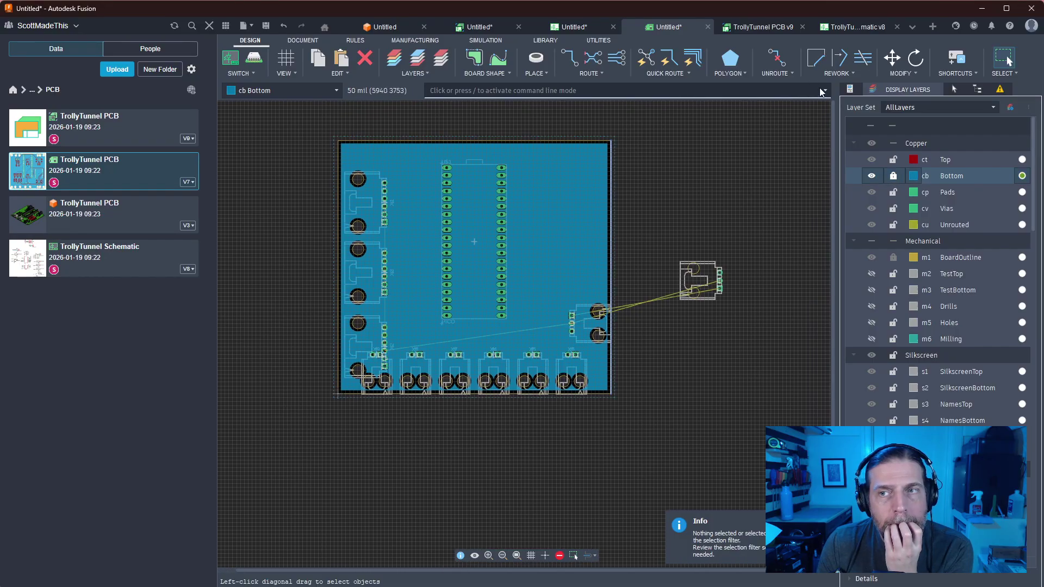
click(853, 90)
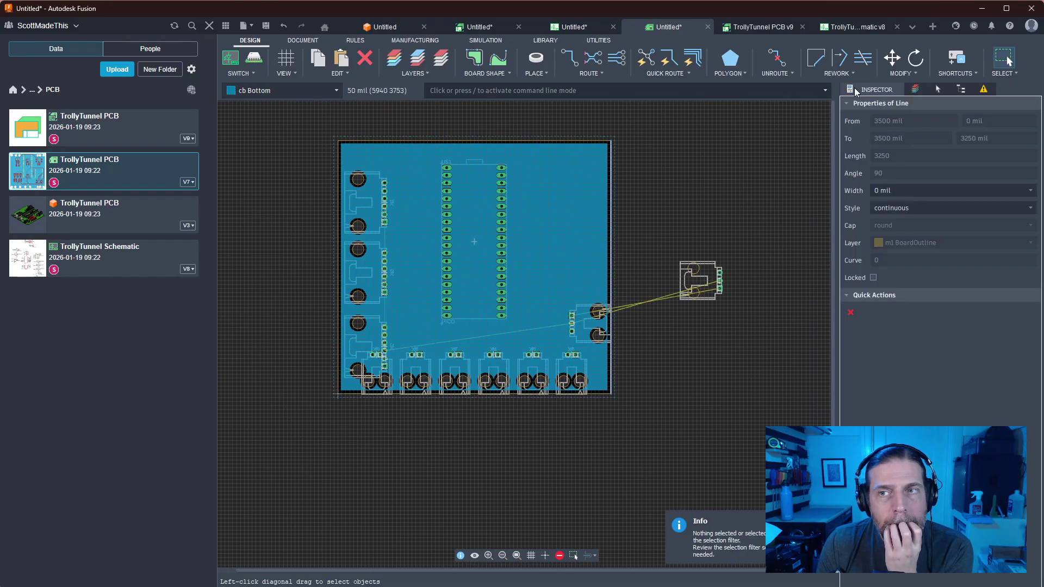
click(554, 141)
click(658, 172)
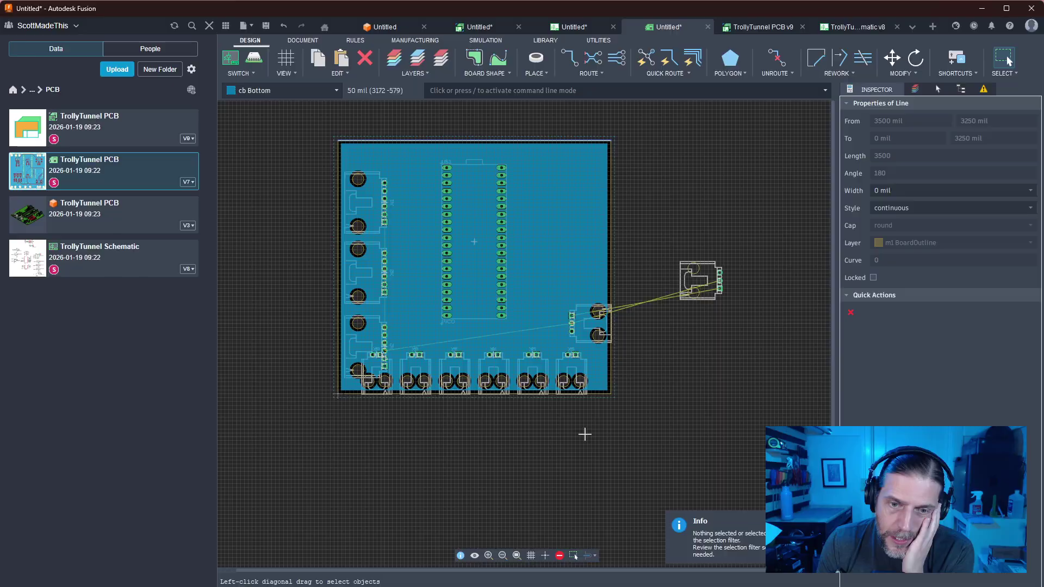
click(610, 216)
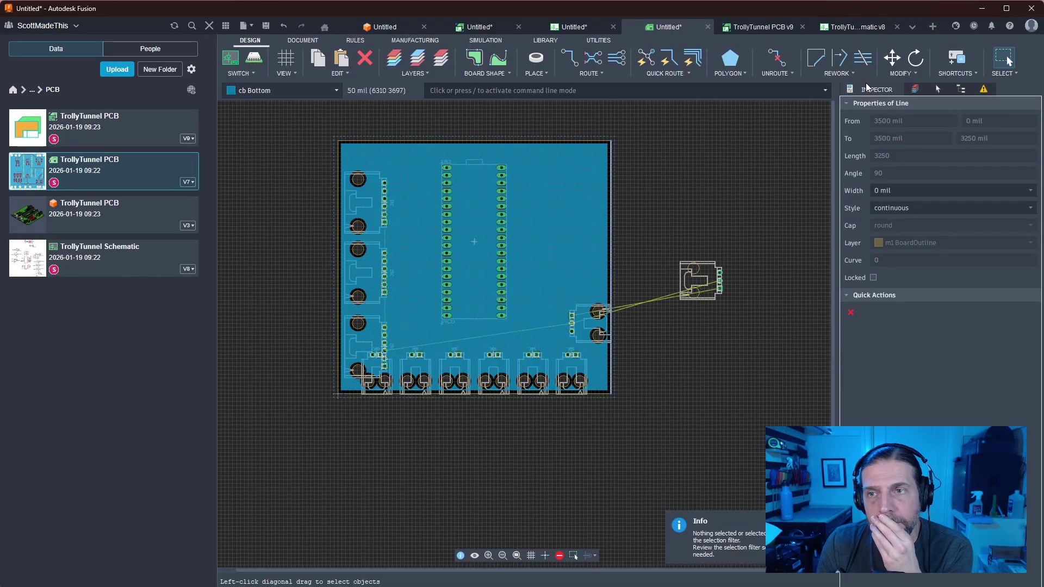
Unlock the Bottom and BoardOutline layers and return to the properties of the board's right outline line
click(914, 88)
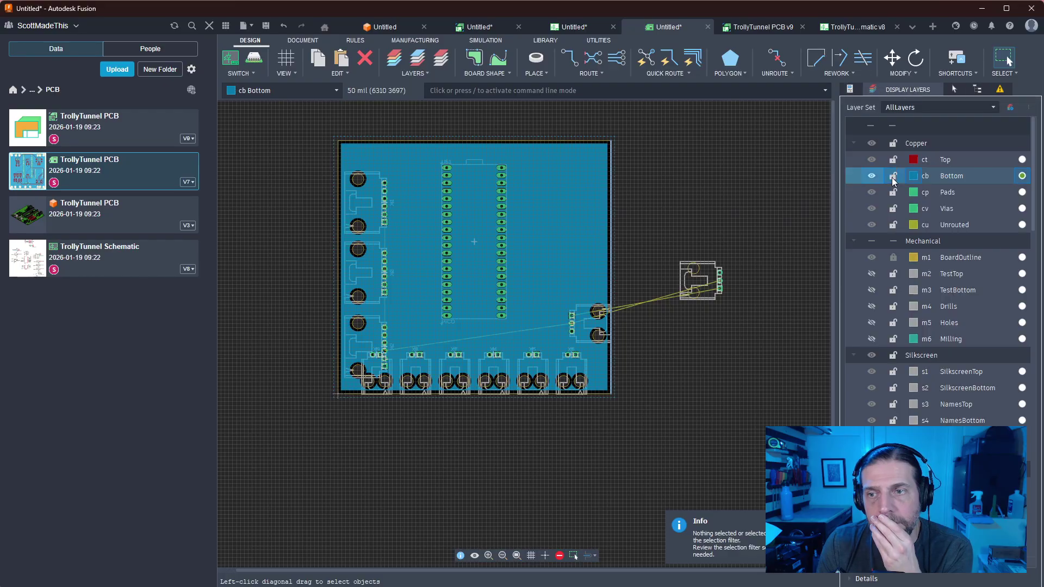
click(893, 256)
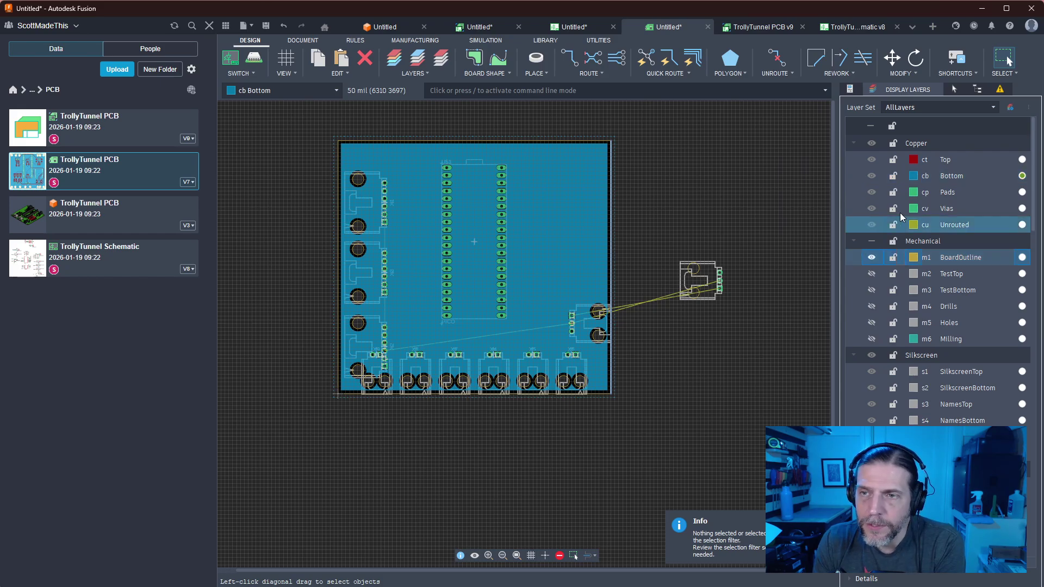
click(857, 89)
scroll(744, 216, down, 1)
scroll(703, 205, up, 3)
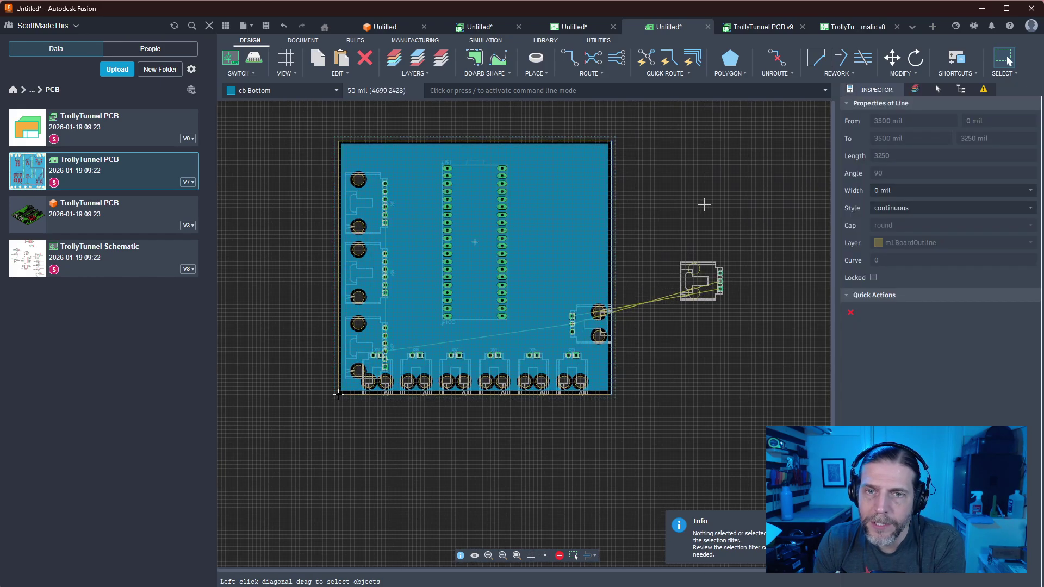
Set the X coordinates of both endpoints of the board's right outline line to 3250 mil
click(590, 186)
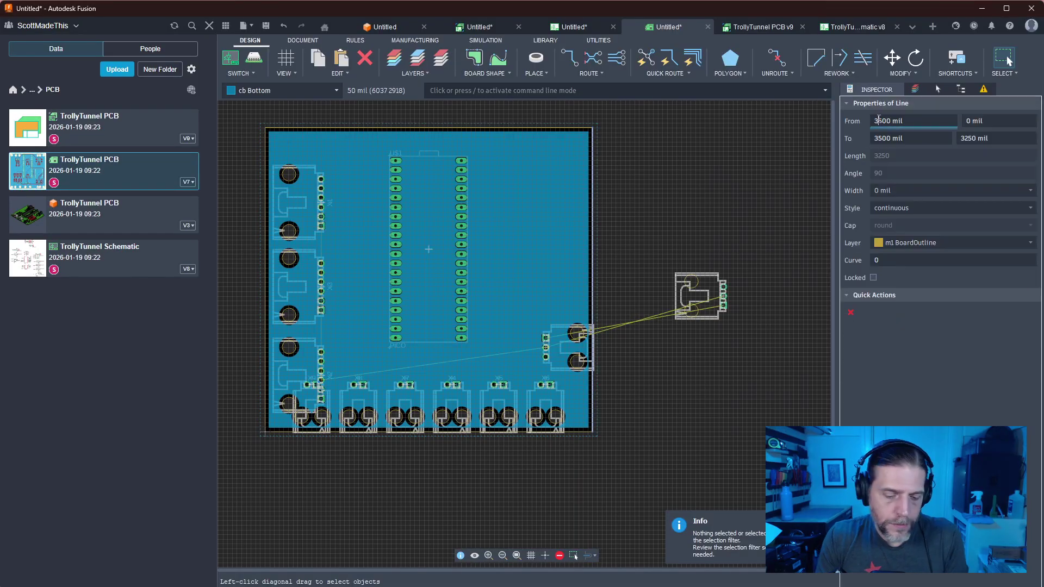
text(2)
key(Right)
key(Delete)
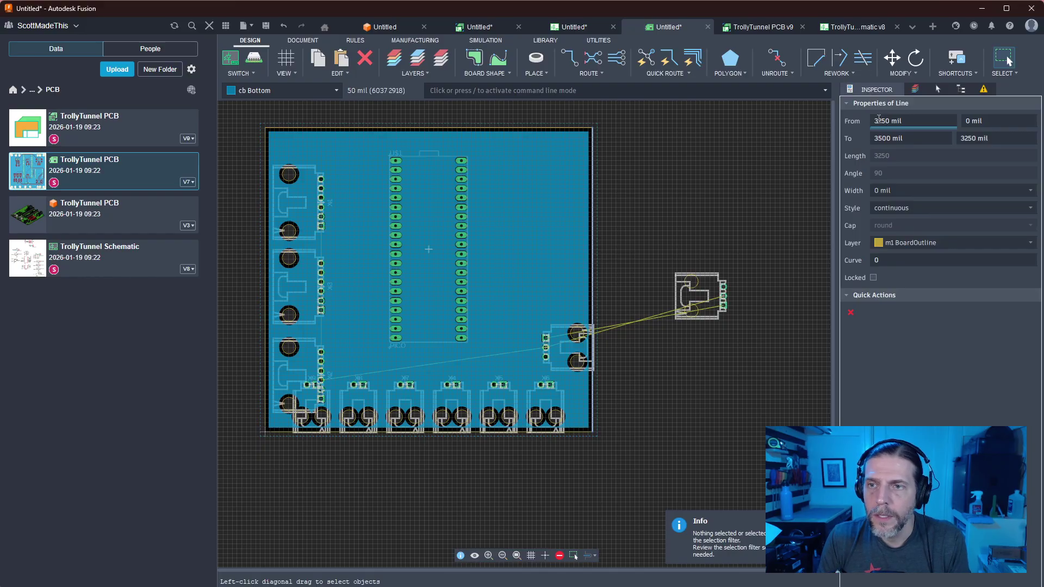
key(Tab)
key(Tab)
key(Home)
key(Right)
text(2)
key(Right)
key(Delete)
key(Return)
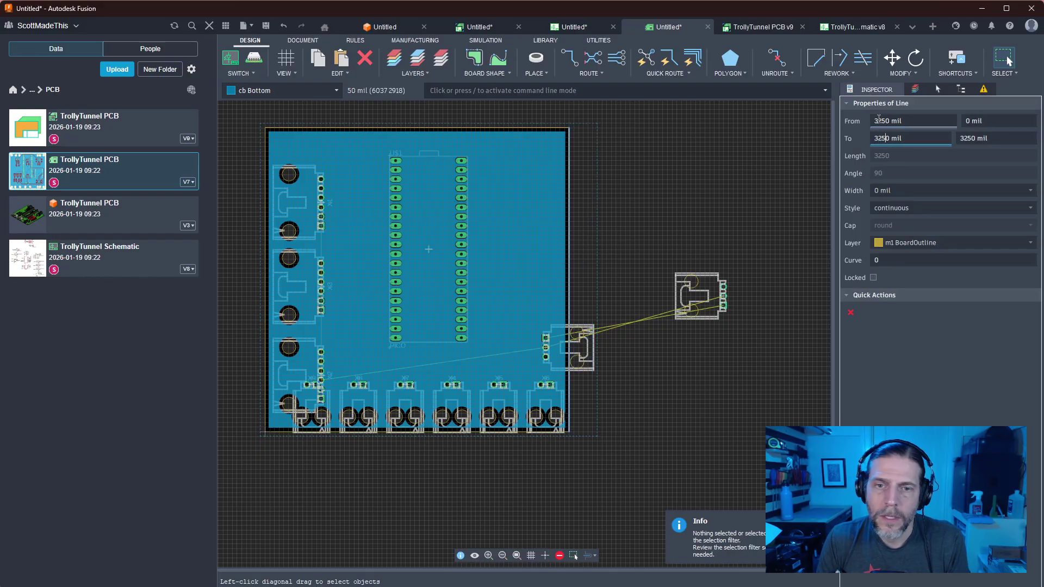
Bring the ground pour's right edge in to just outside the board's right outline
drag(596, 226, 572, 227)
key(Escape)
middle_drag(703, 219, 757, 210)
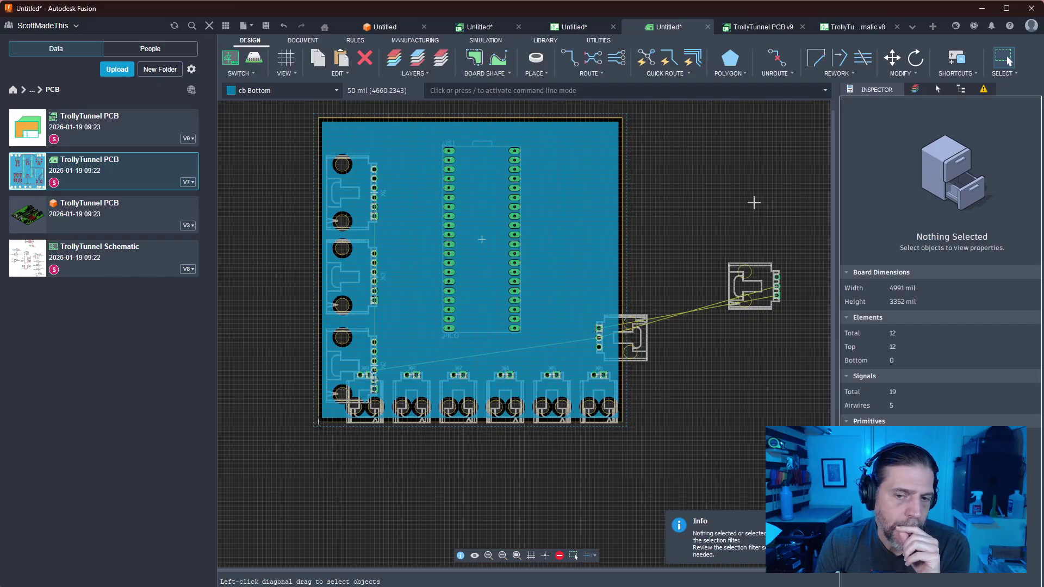
Lock both the Bottom copper layer and the BoardOutline layer
click(914, 89)
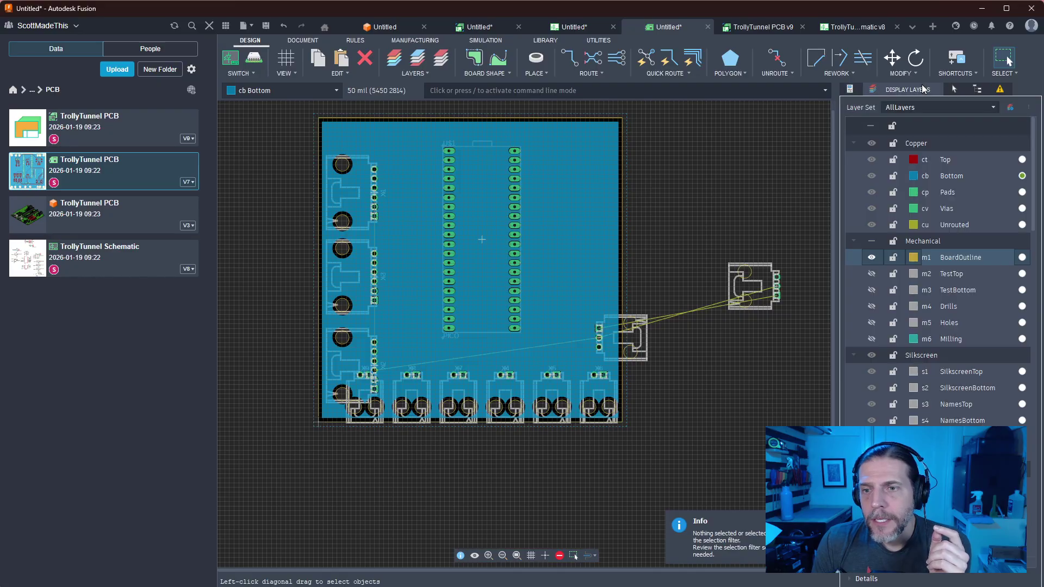
click(893, 175)
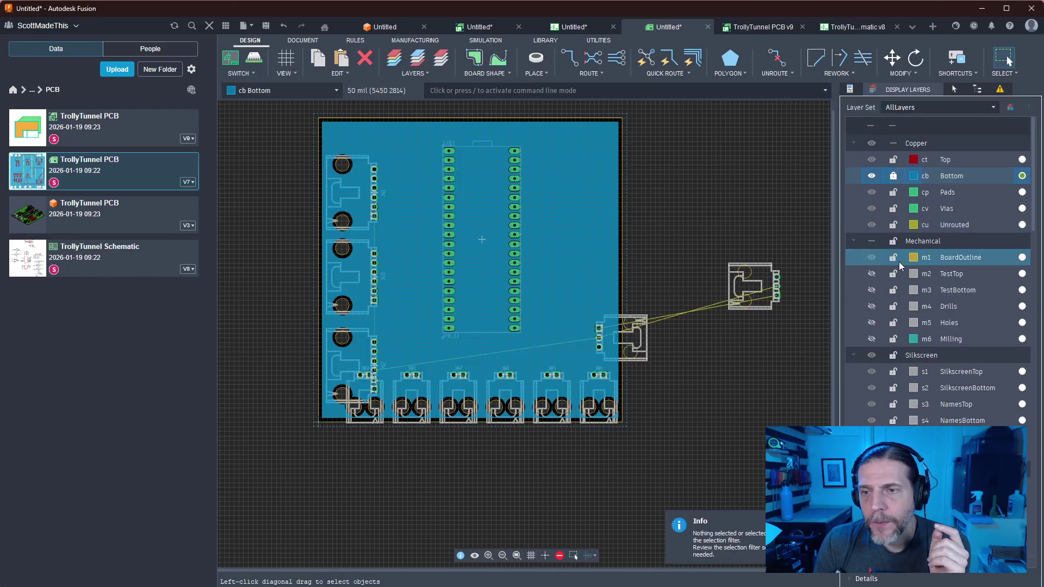
click(893, 257)
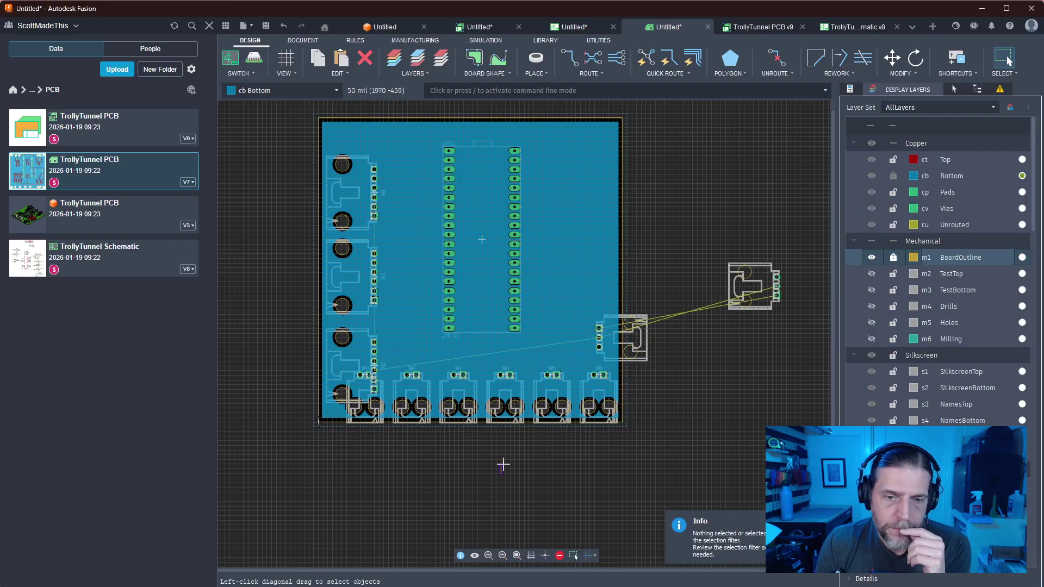
Move the three rightmost connectors of the bottom row off the board's right side, rotated 90° so their pins face the board
drag(499, 473, 623, 365)
drag(652, 461, 673, 224)
right_click(652, 196)
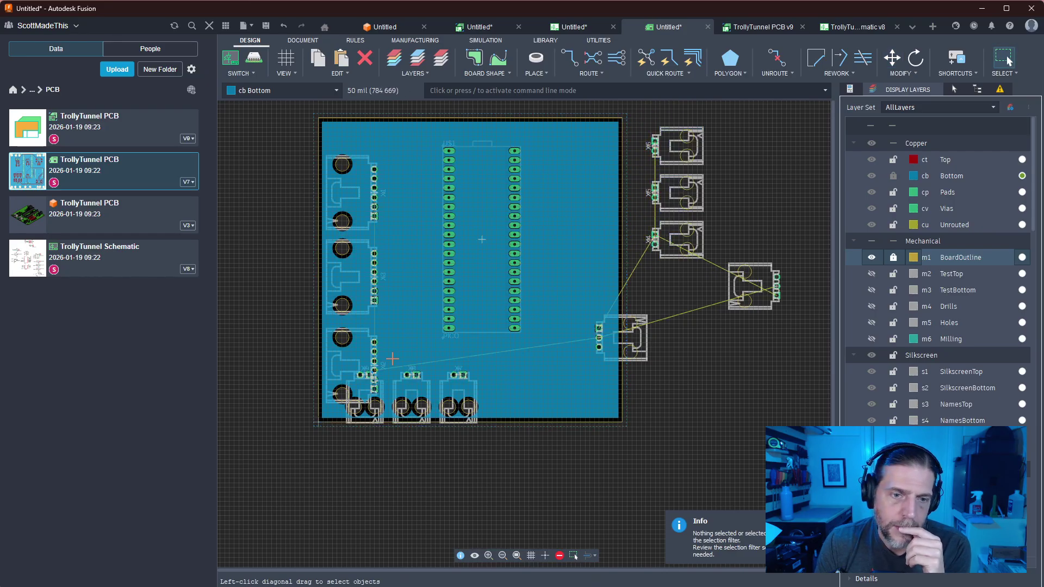
Move the remaining three bottom-row connectors off the board's left side, rotated so their pins face the board
drag(474, 456, 380, 413)
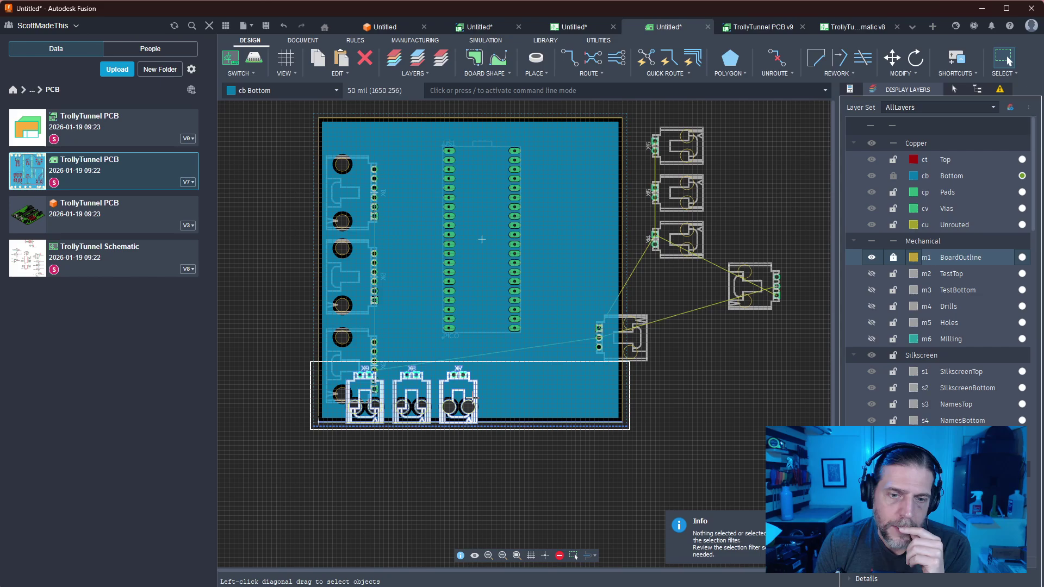
drag(475, 396, 247, 341)
right_click(292, 221)
right_click(292, 213)
right_click(292, 213)
click(377, 524)
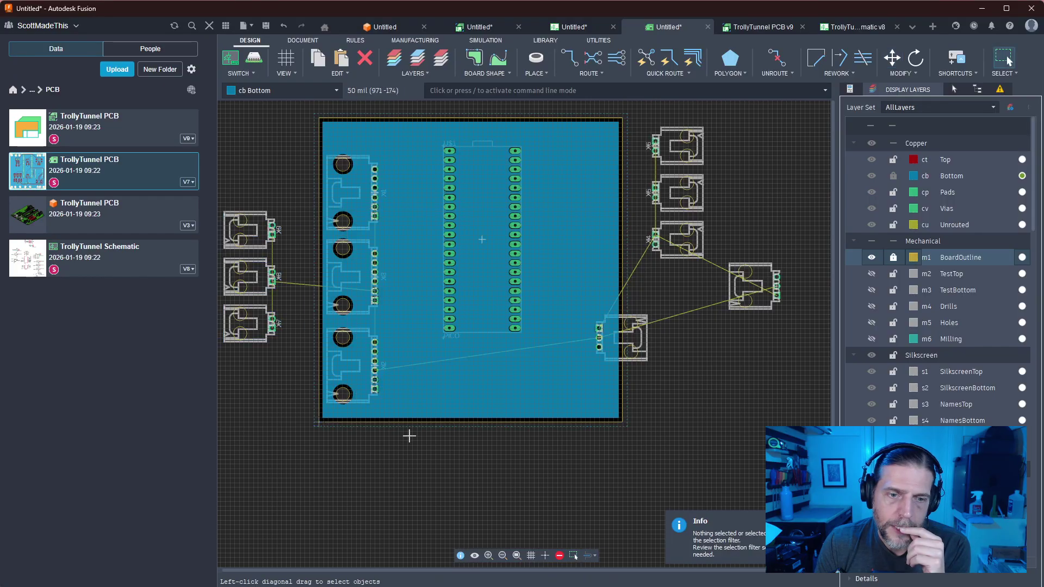
Move the three six-pin connectors X1, X3 and X2 to the board's bottom edge, rotated so their pins face the Pico
drag(392, 376, 329, 157)
right_click(423, 337)
drag(368, 203, 397, 376)
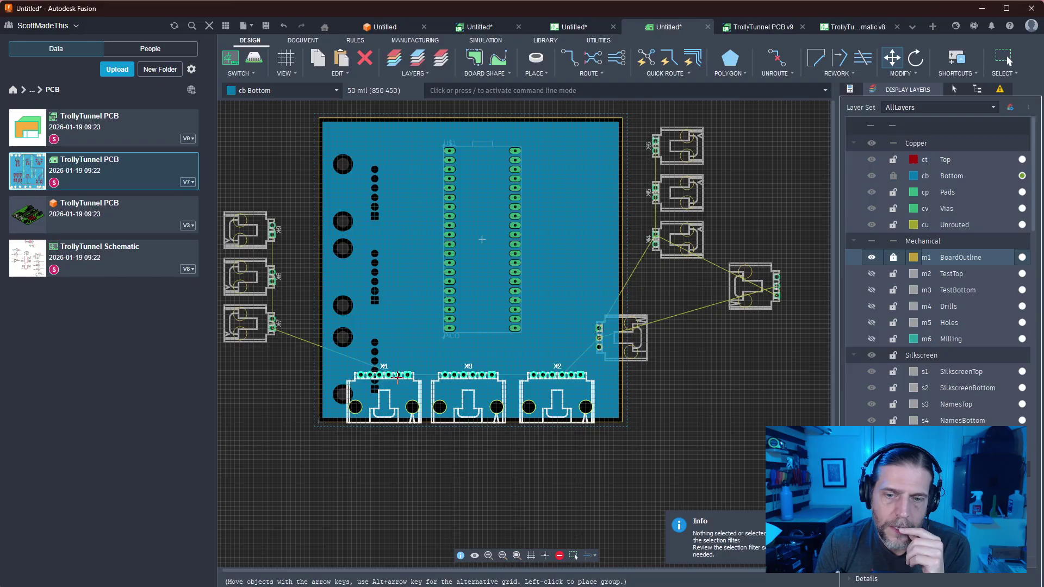
click(397, 376)
key(Escape)
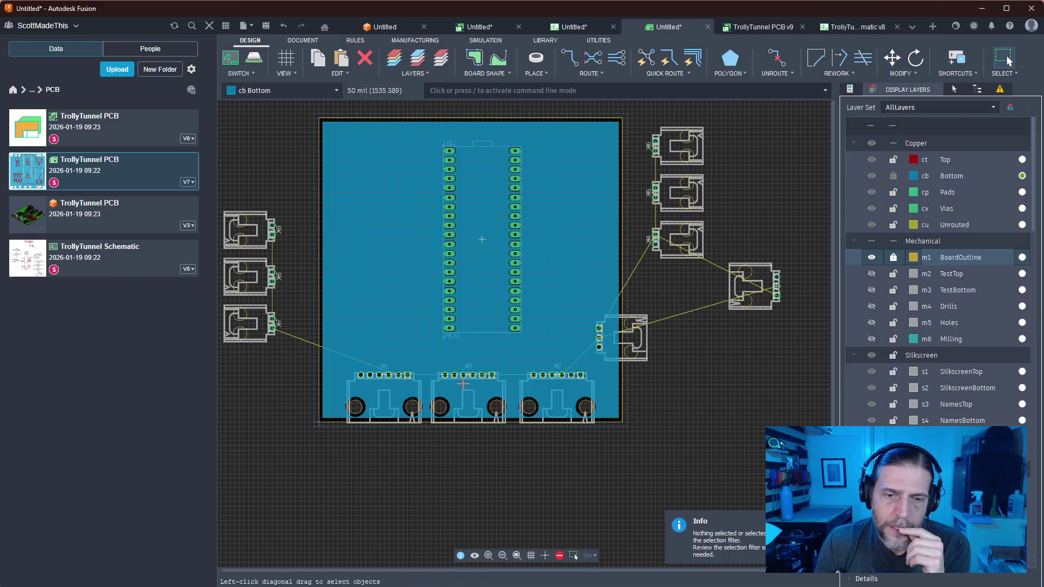
Check connector X3's position properties and set the Pico's X position to 1625 mil
click(462, 387)
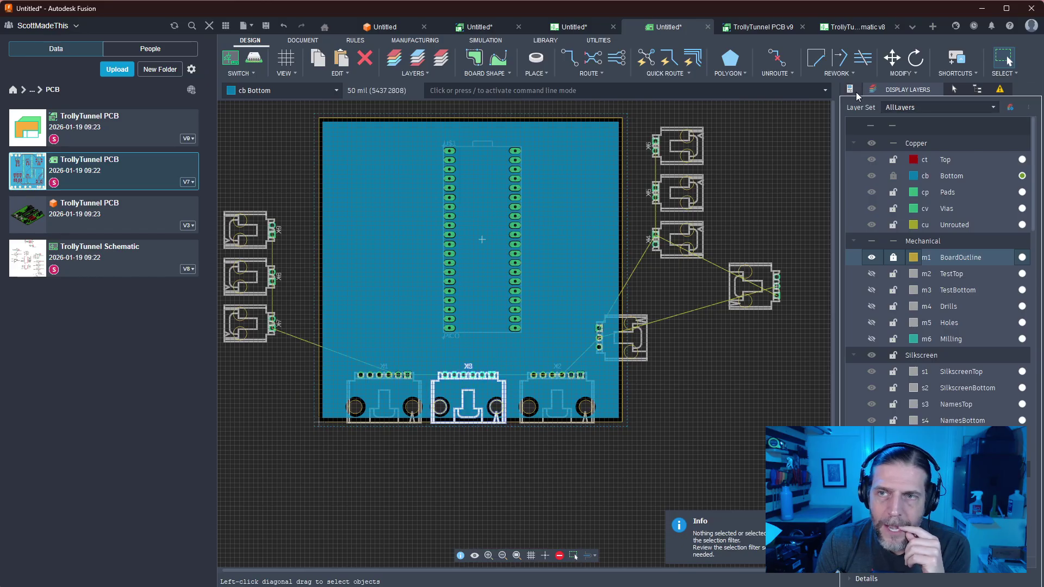
scroll(468, 490, up, 3)
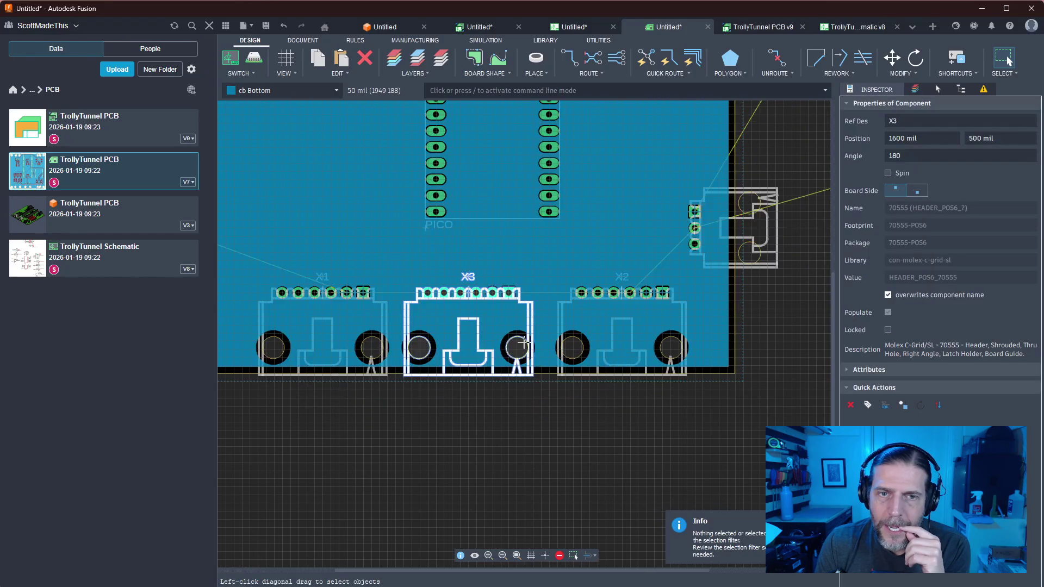
scroll(516, 222, down, 2)
click(515, 222)
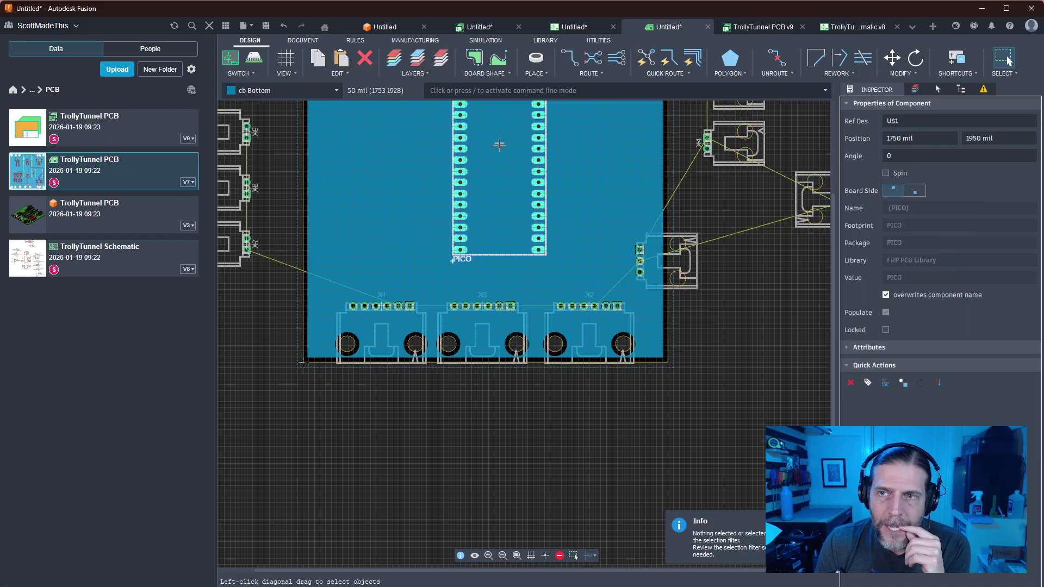
click(934, 139)
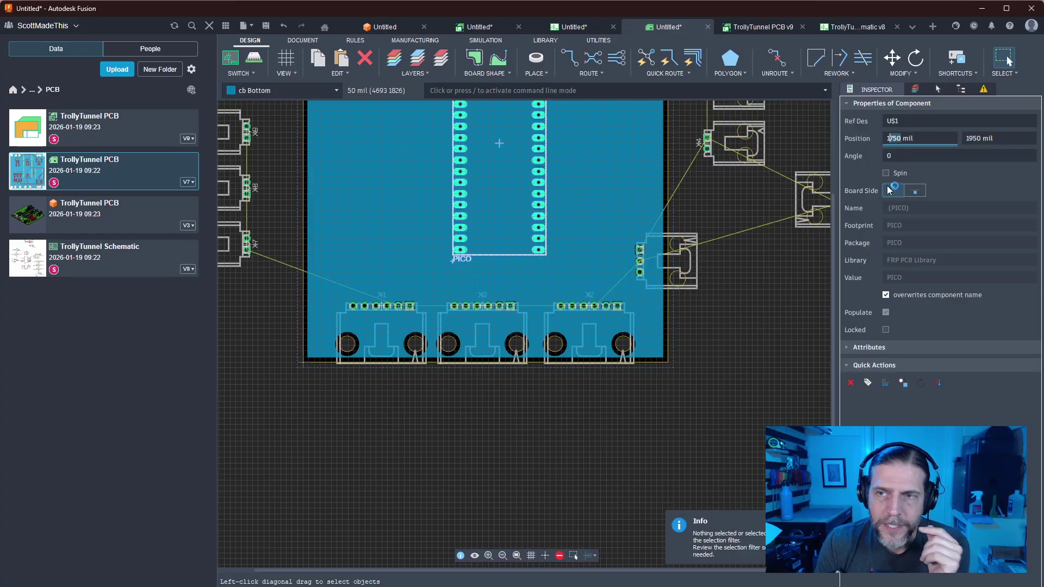
key(BackSpace)
text(625)
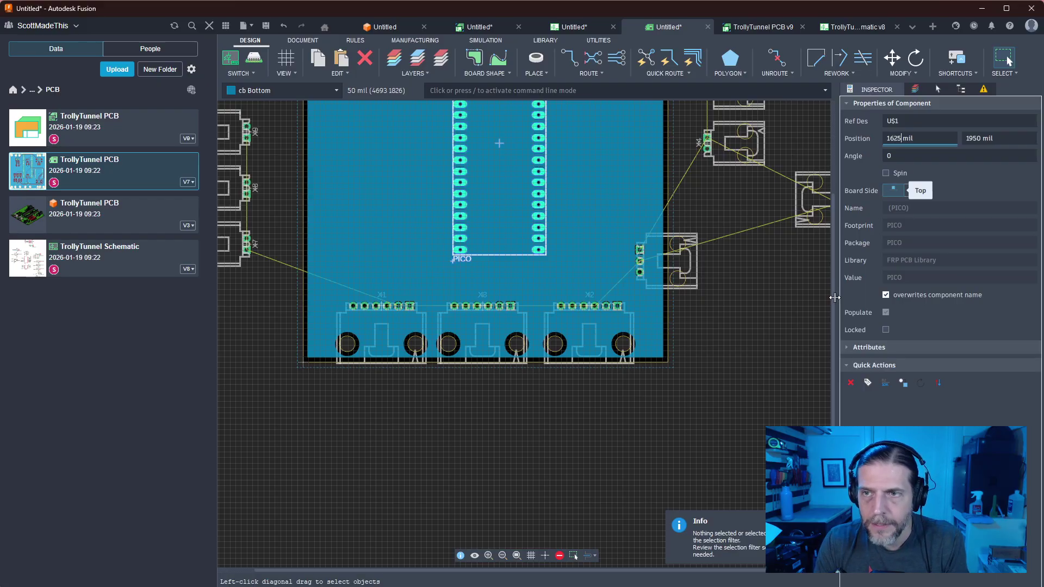
key(Return)
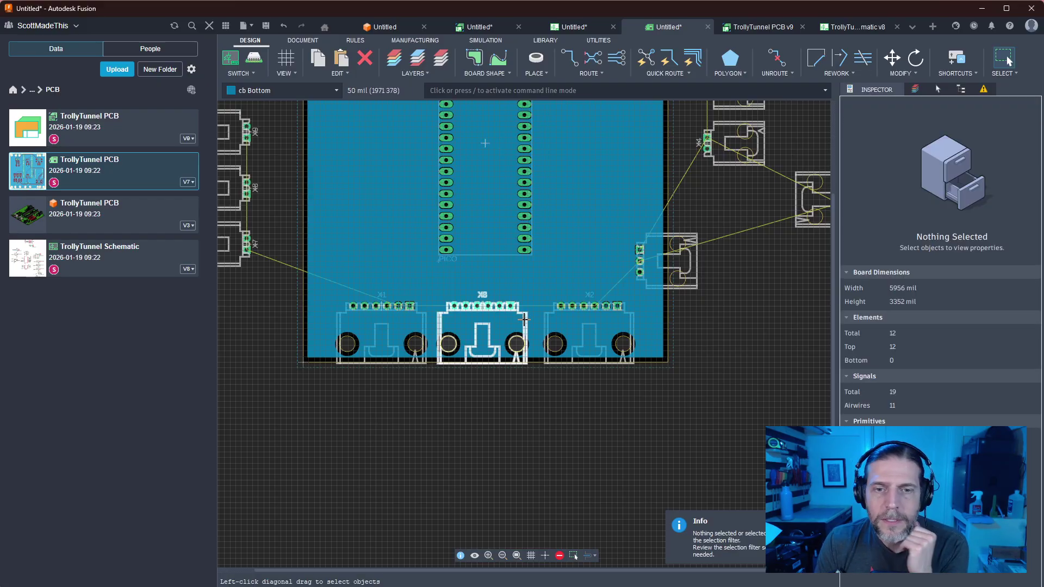
Set the X position of the middle bottom connector X3 to 1625 mil
click(523, 320)
click(902, 138)
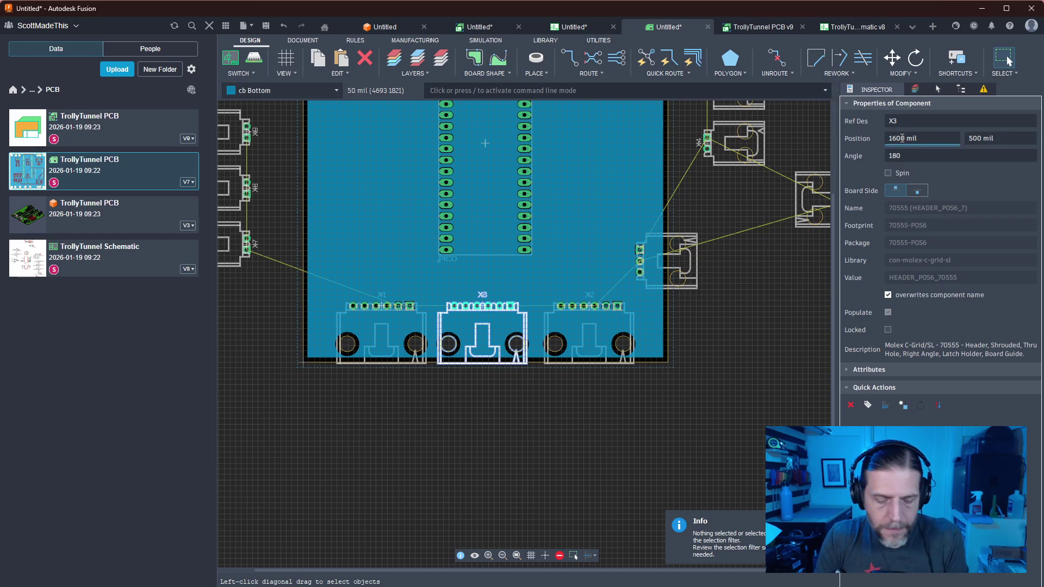
key(BackSpace)
key(BackSpace)
text(25)
key(Return)
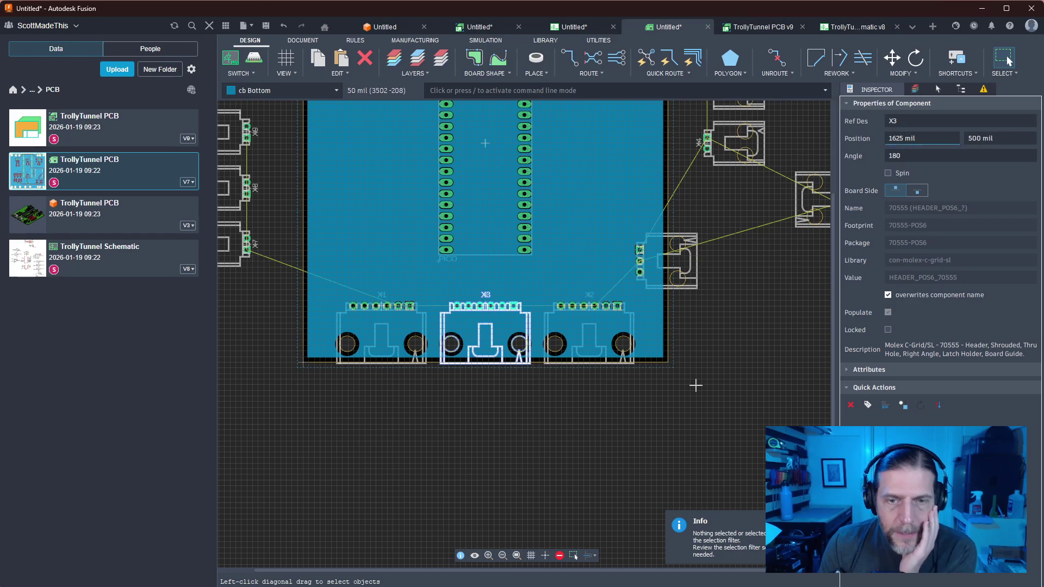
click(655, 410)
Examine the spacing of the three bottom connectors and their fit against the board's bottom outline
scroll(654, 413, up, 3)
middle_drag(715, 447, 788, 454)
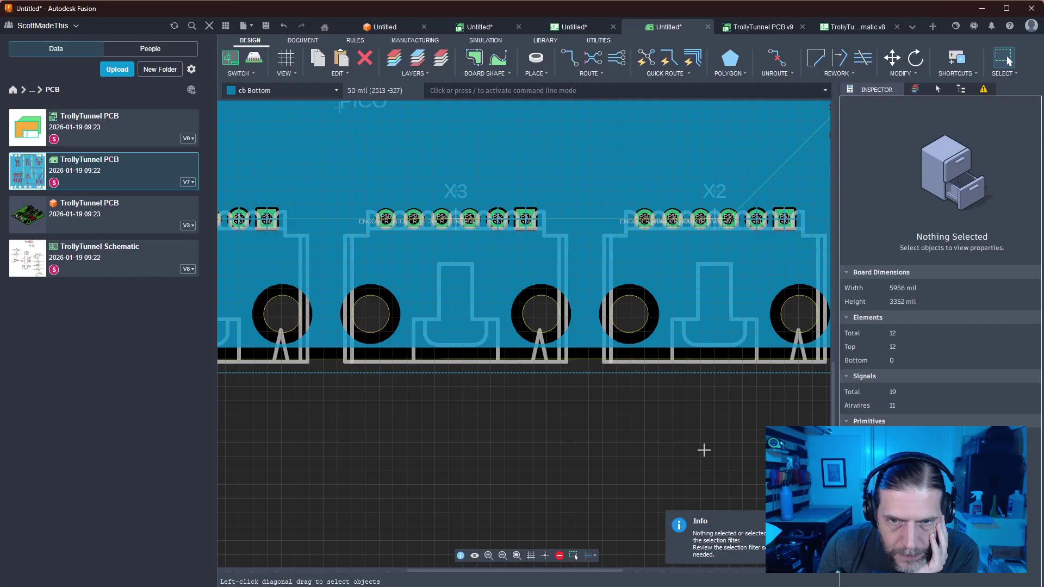
scroll(701, 447, down, 4)
scroll(706, 449, up, 3)
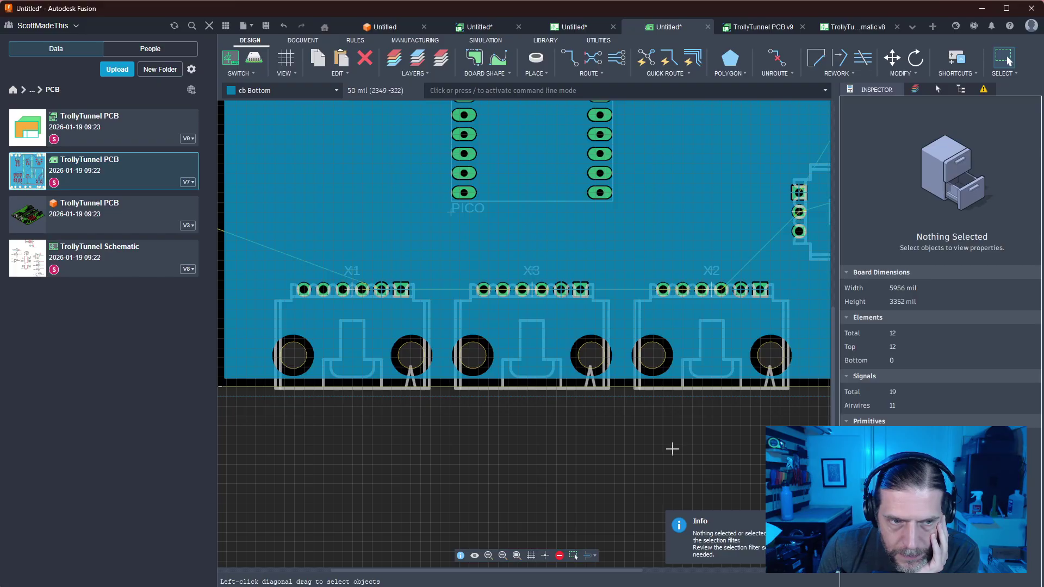
middle_drag(673, 448, 528, 459)
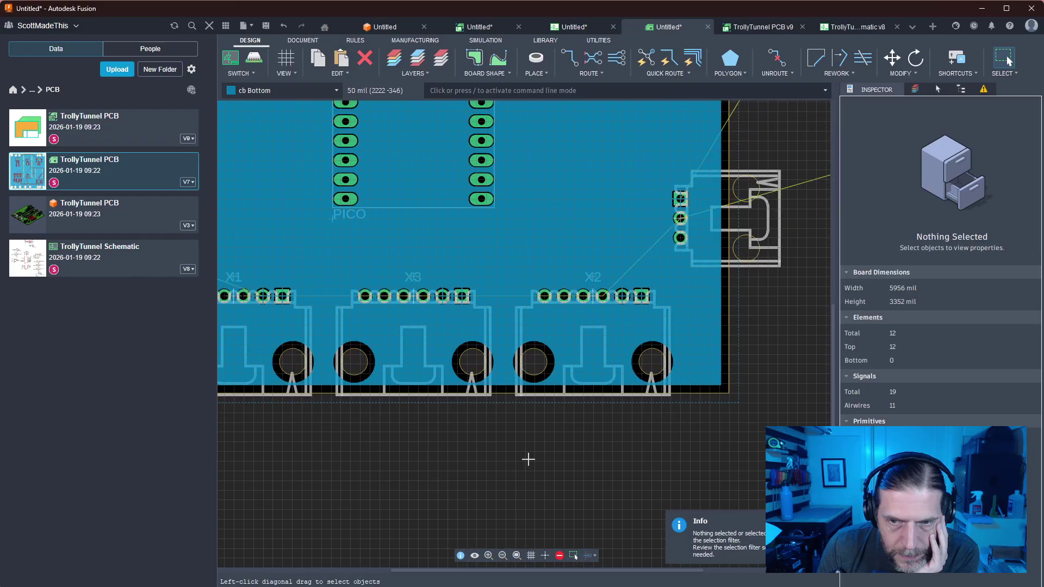
scroll(528, 459, down, 2)
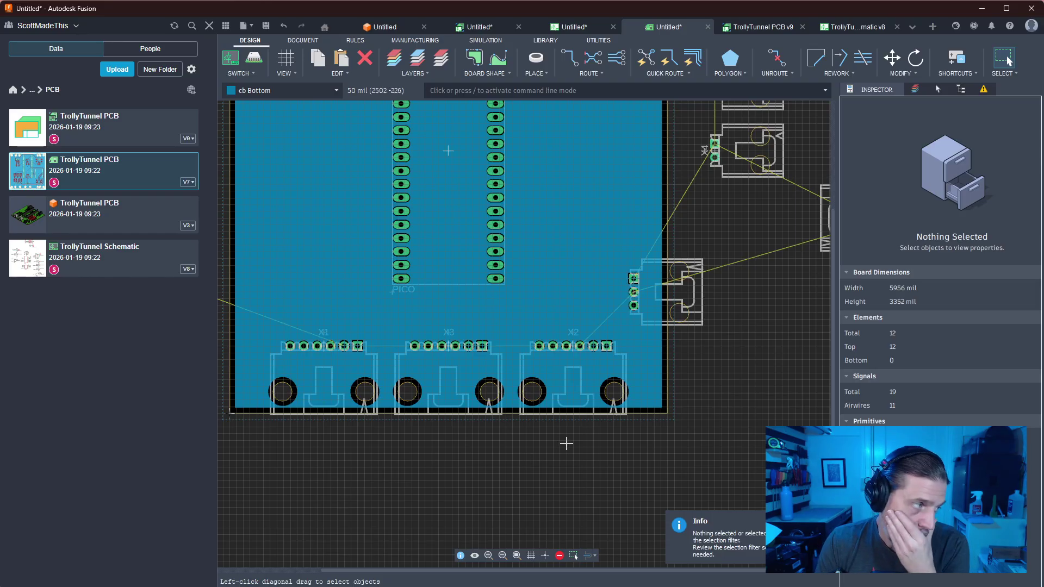
scroll(566, 444, down, 2)
scroll(565, 442, up, 1)
scroll(557, 440, up, 1)
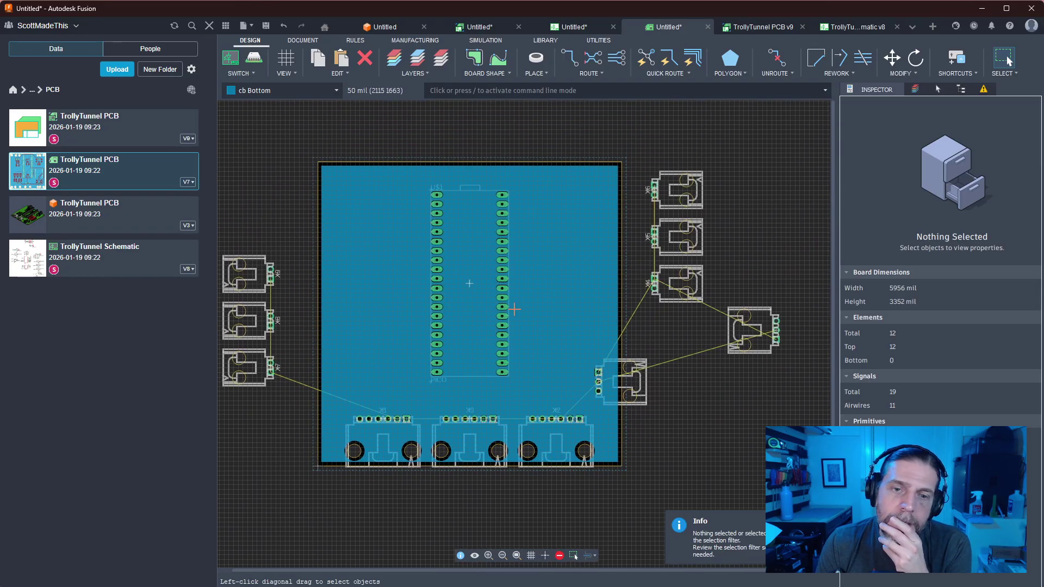
Move the Pico slightly up toward the board's top edge and check the top outline segment's properties
click(466, 278)
click(587, 123)
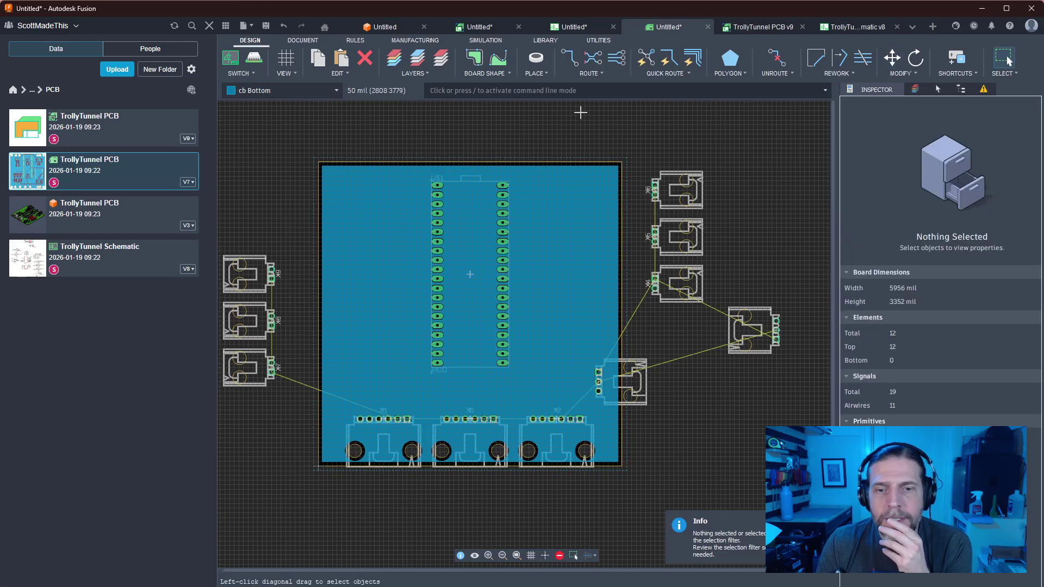
click(546, 162)
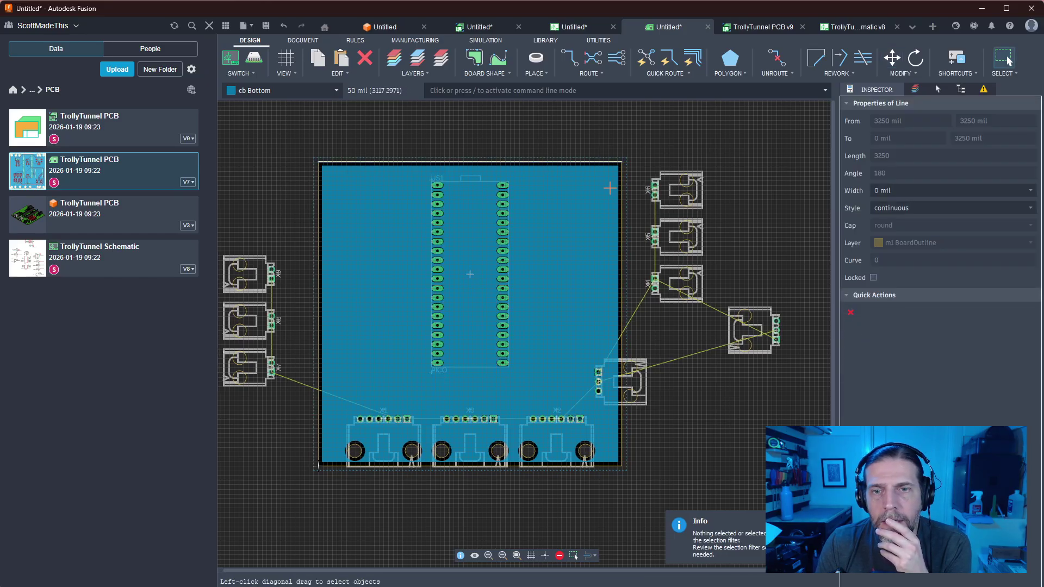
click(665, 139)
Move the two groups of three two-pin connectors onto the board's left and right edges, beside the Pico
middle_drag(293, 227, 368, 201)
drag(364, 205, 282, 423)
drag(347, 297, 441, 240)
drag(758, 308, 713, 141)
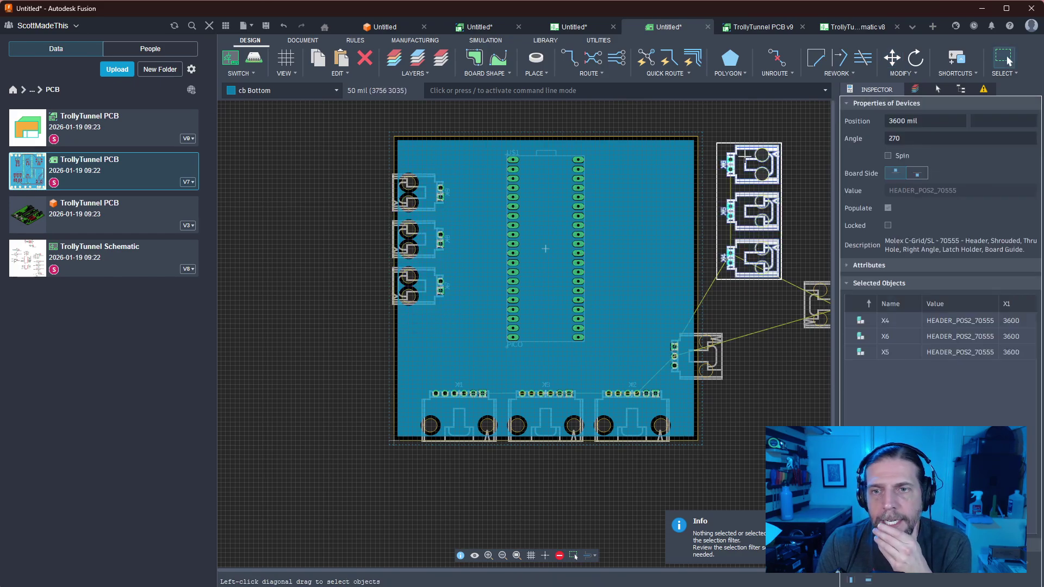
drag(781, 177, 697, 206)
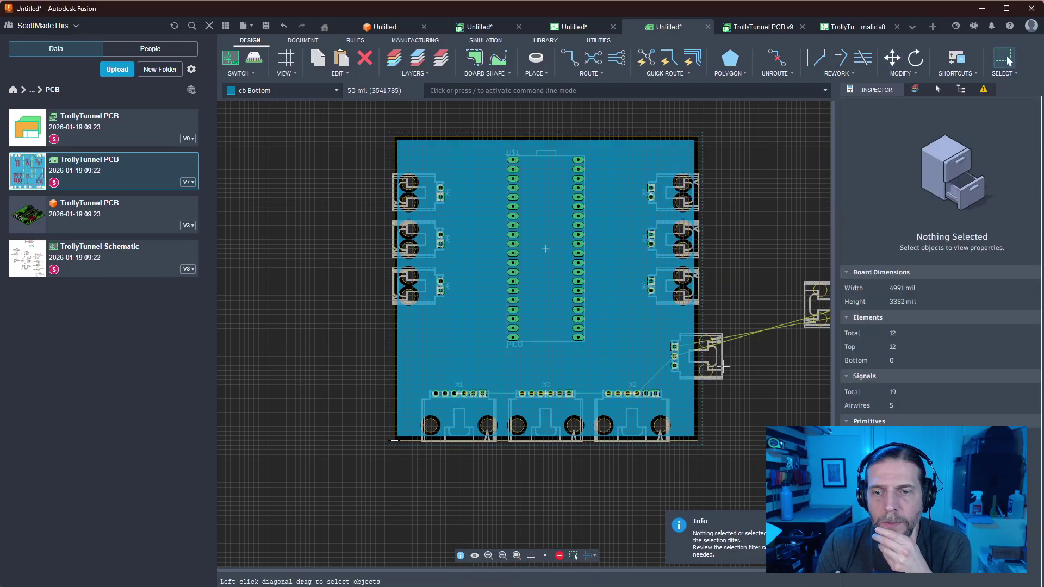
Place the two three-pin connectors on the board's right and left edges, below the two-pin connector groups
drag(715, 364, 691, 359)
key(Escape)
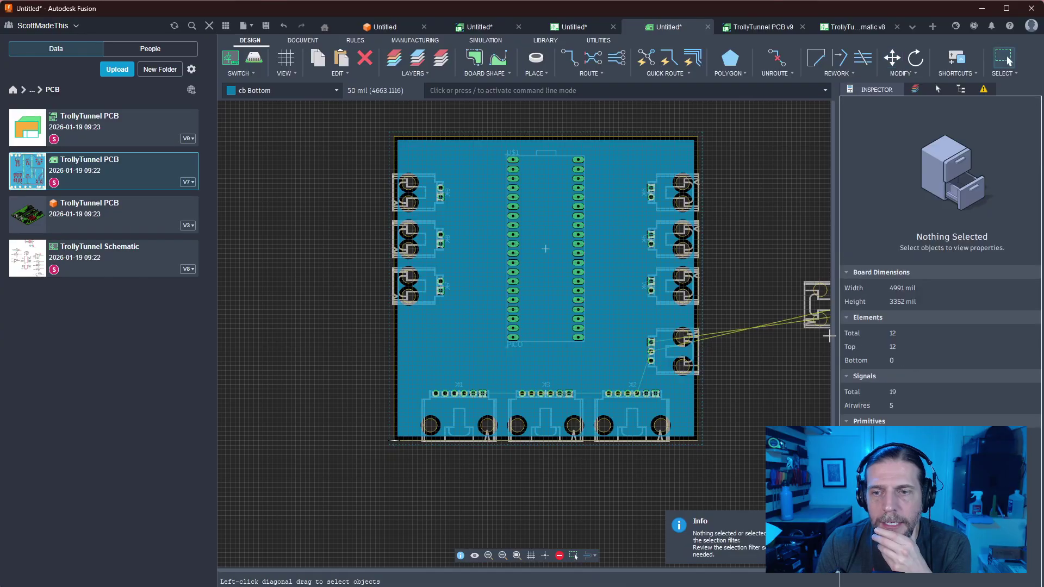
drag(821, 325, 411, 375)
key(Escape)
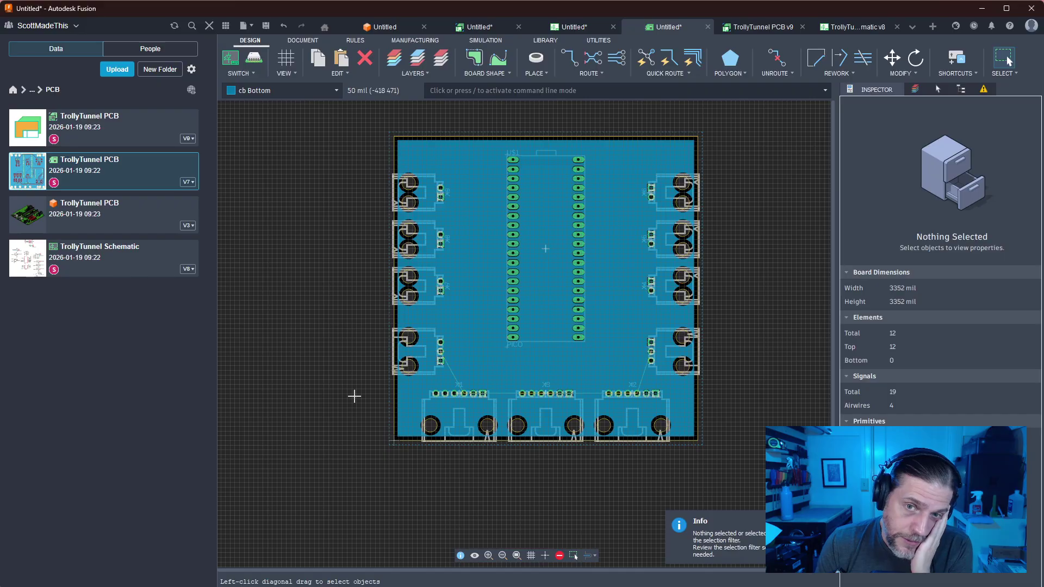
Move the Pico up to Y position 2150 mil, near the board's top edge
click(581, 235)
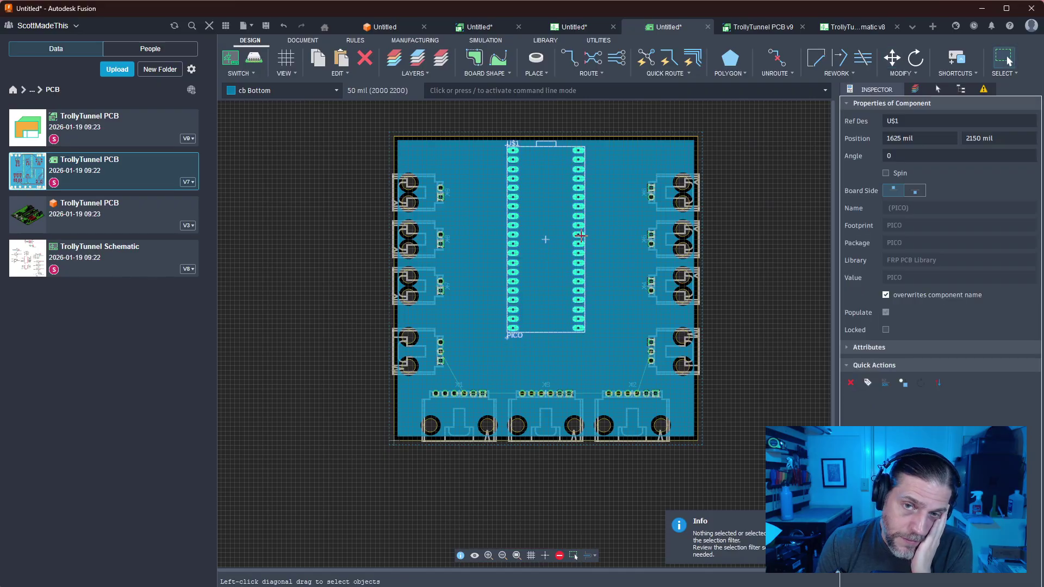
key(m)
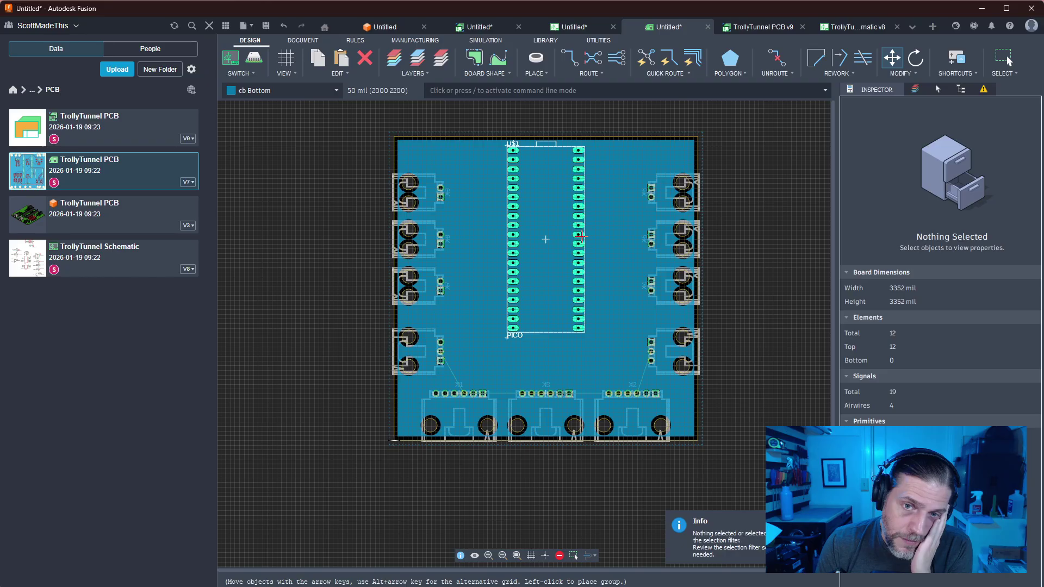
click(581, 236)
click(801, 357)
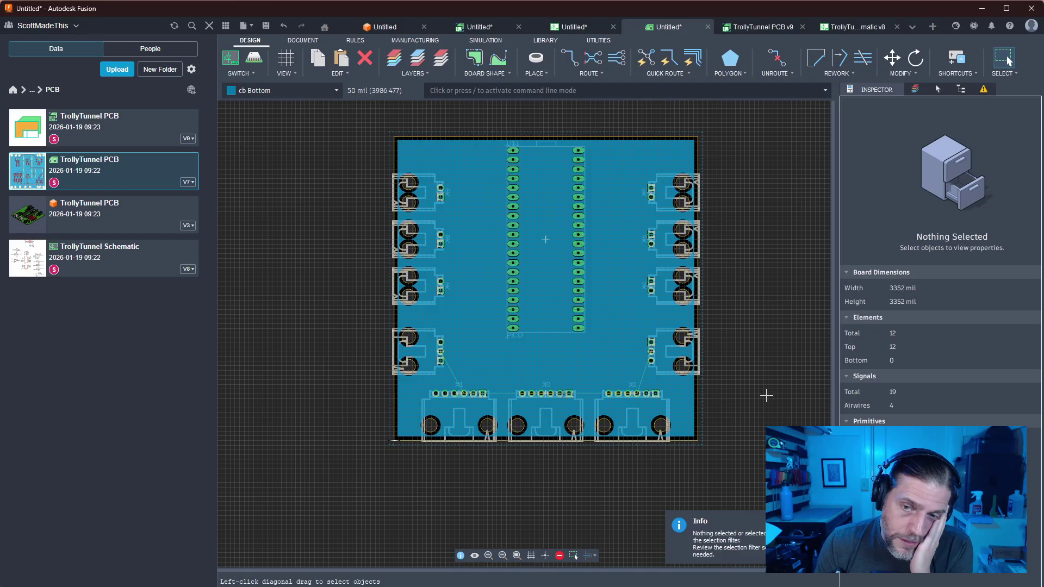
Examine how the right-side connectors and their mounting holes sit against the board outline and ground pour edge
scroll(767, 396, up, 3)
scroll(752, 403, up, 2)
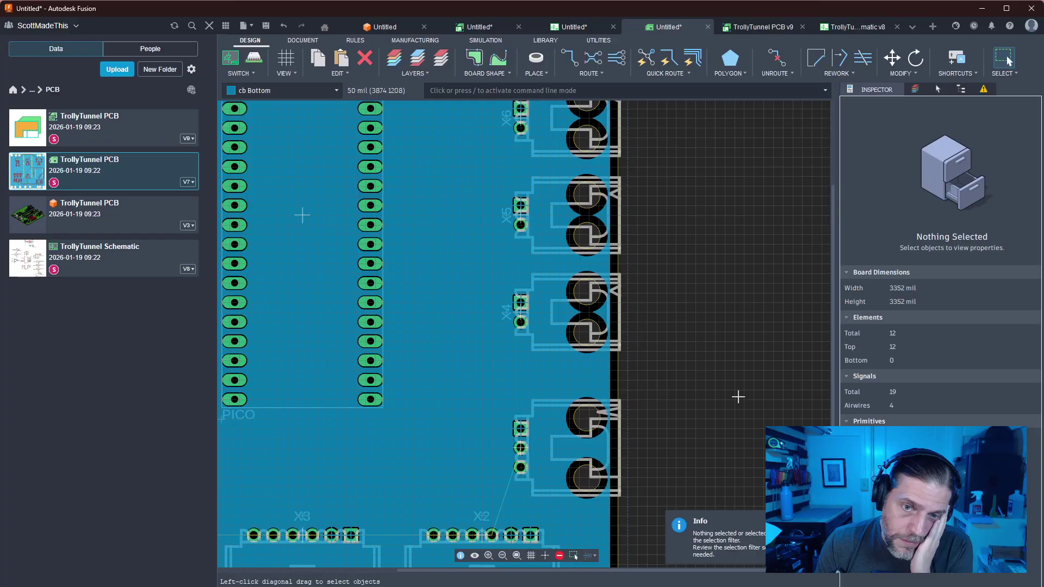
scroll(735, 396, up, 3)
scroll(734, 390, down, 1)
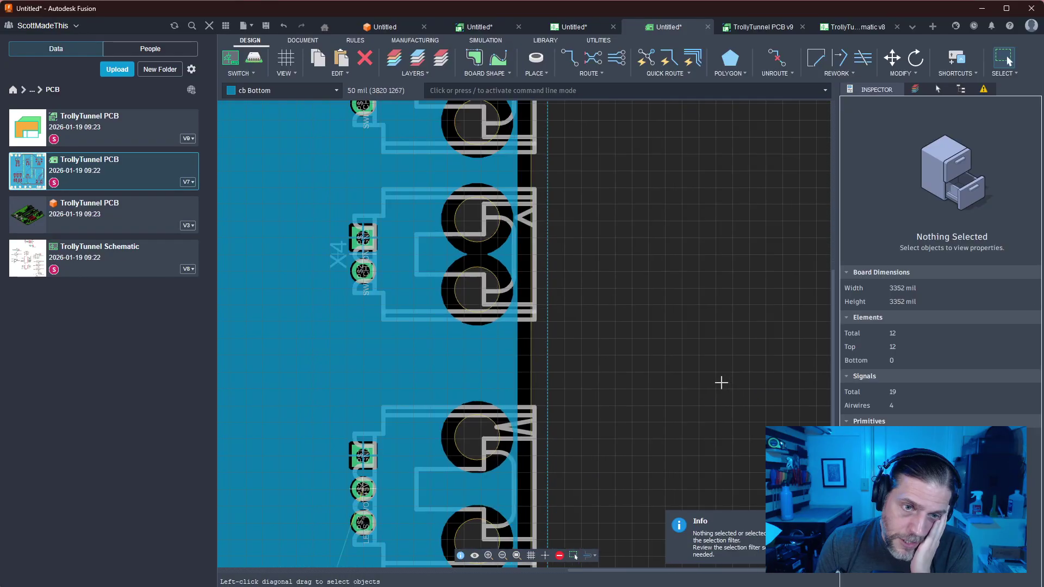
scroll(670, 375, down, 1)
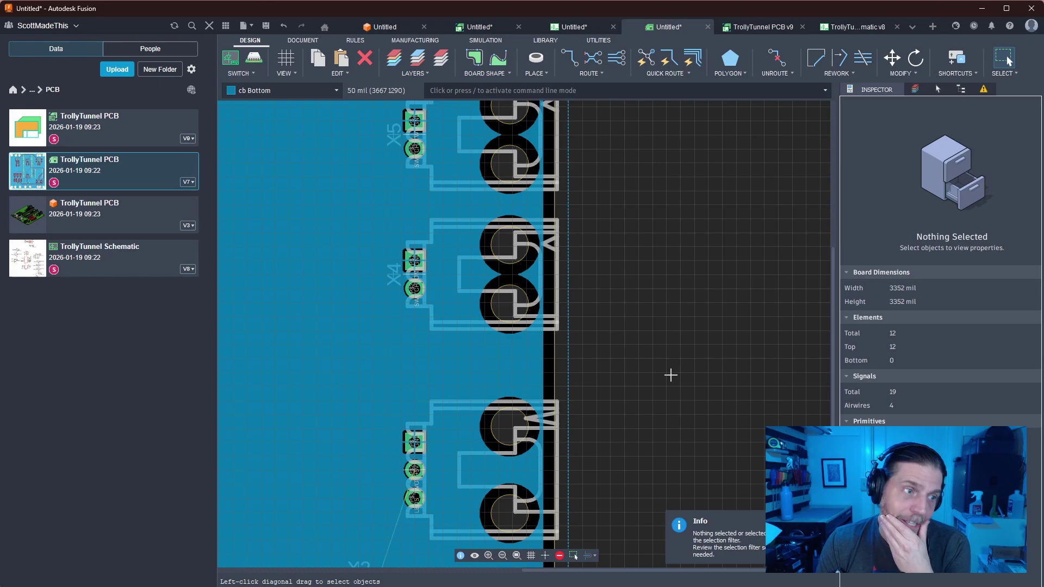
scroll(670, 375, down, 2)
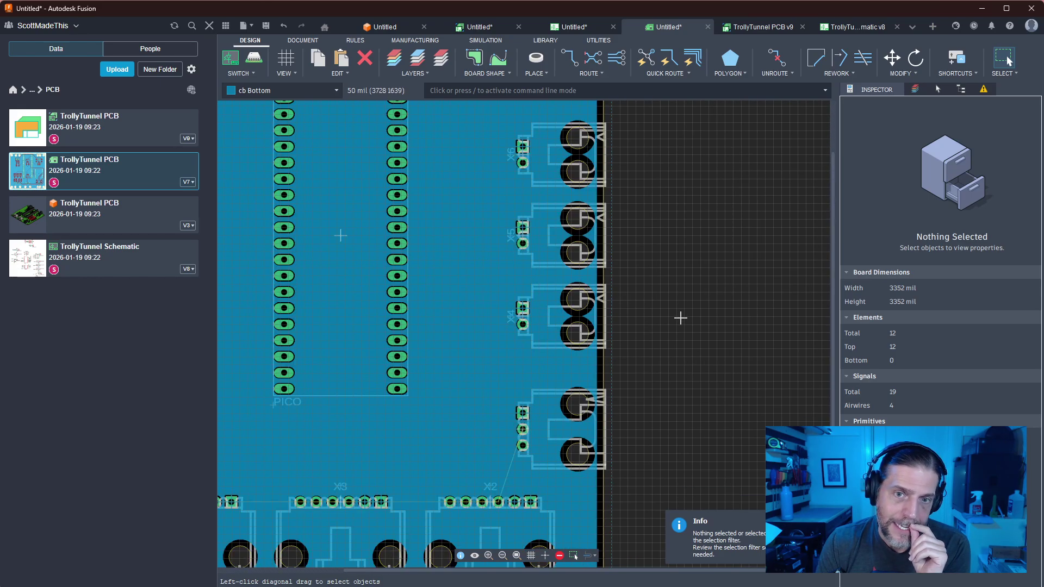
scroll(680, 318, up, 3)
scroll(677, 318, down, 3)
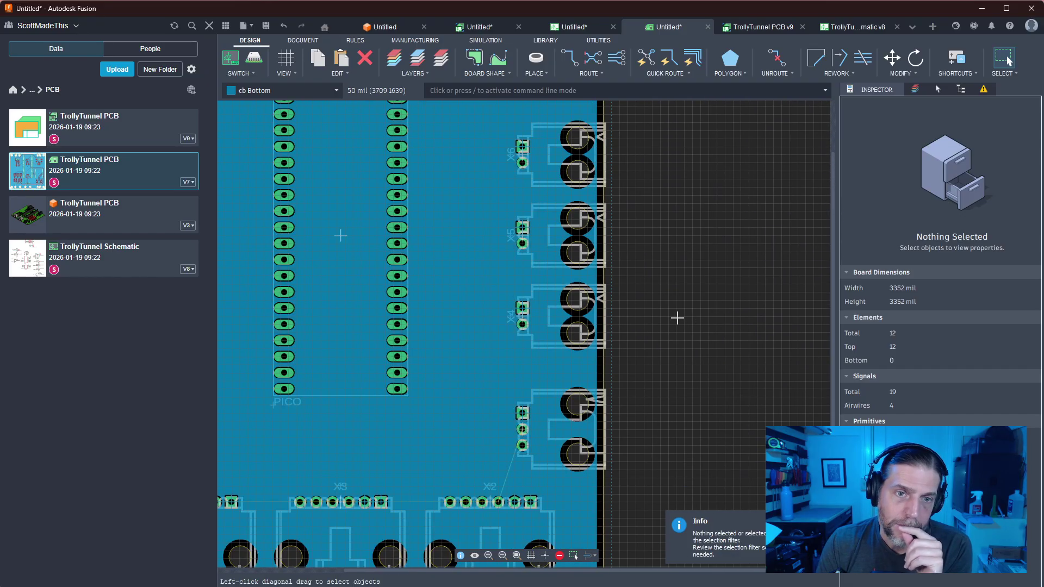
scroll(677, 318, down, 3)
scroll(676, 316, up, 1)
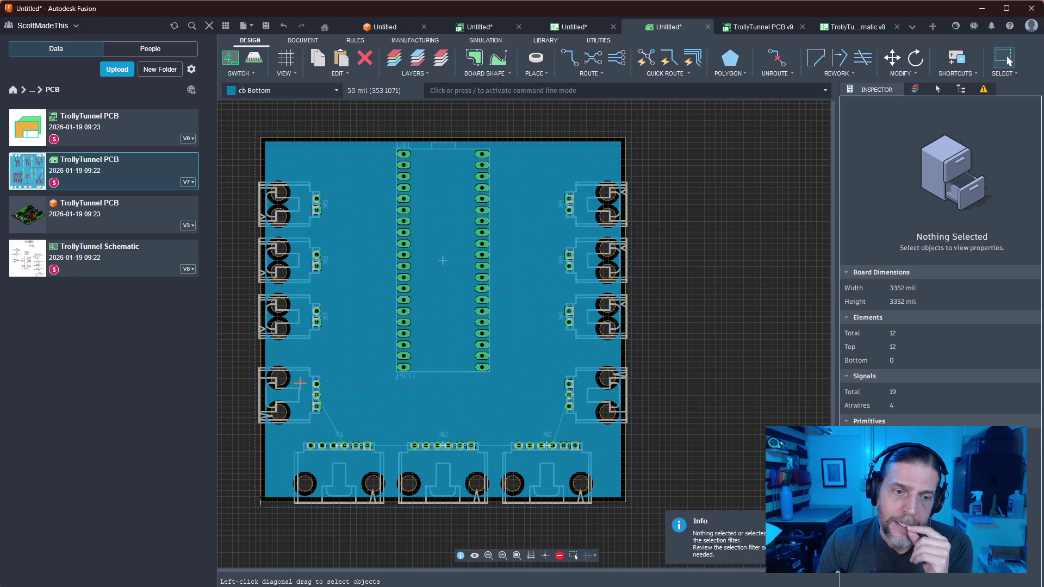
Examine the three-pin connectors' pin labels and the clearance between the side and bottom connectors
scroll(330, 397, up, 5)
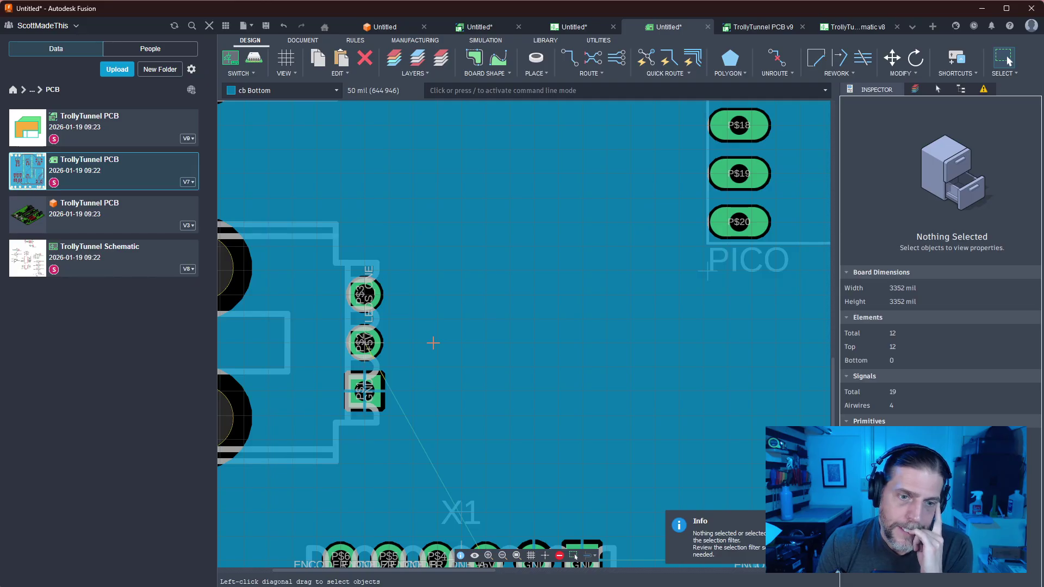
scroll(433, 342, down, 5)
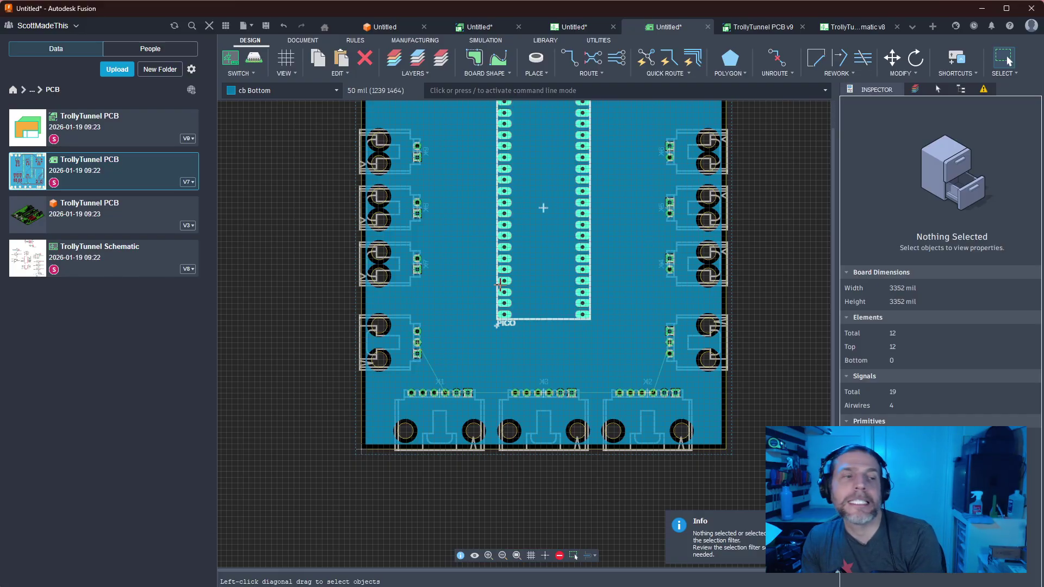
middle_drag(623, 293, 592, 321)
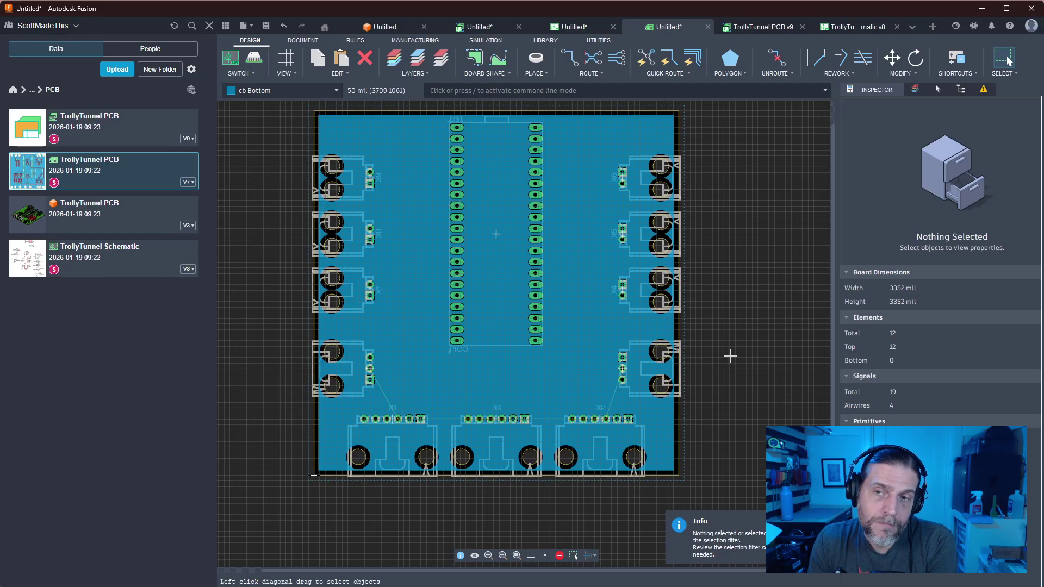
scroll(724, 354, up, 4)
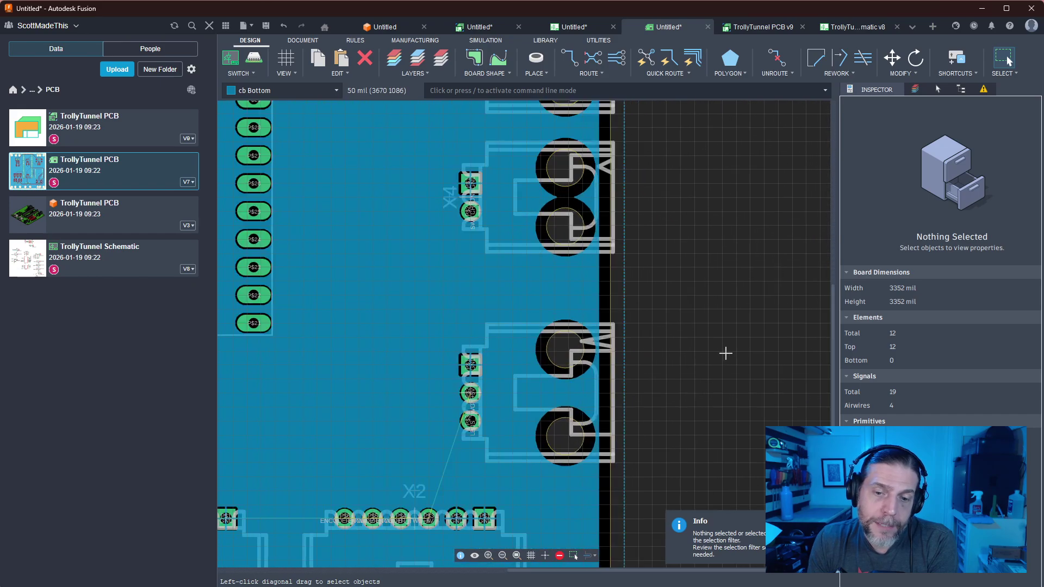
middle_drag(643, 440, 811, 260)
middle_drag(500, 491, 654, 445)
scroll(654, 445, down, 2)
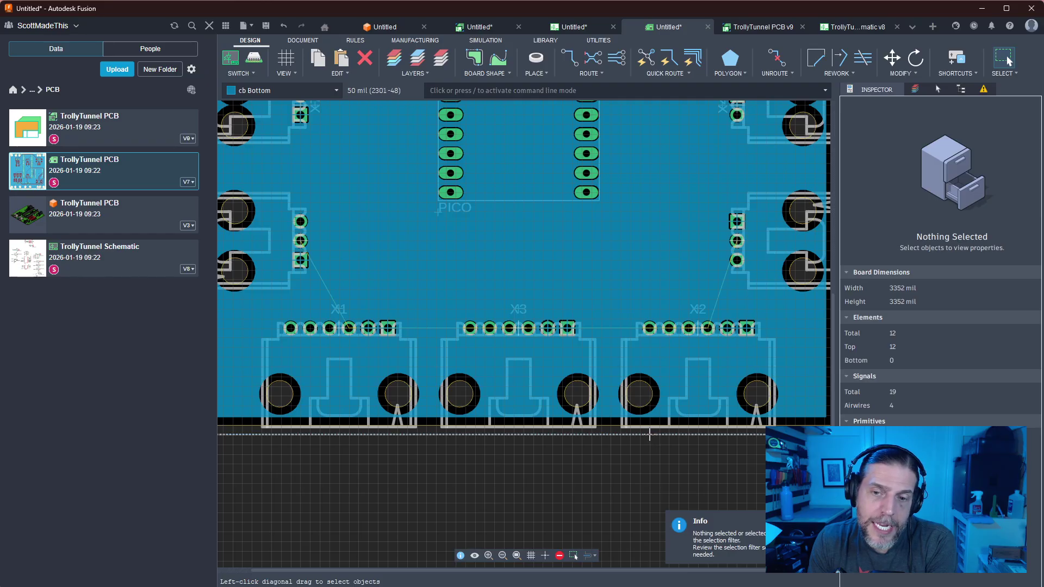
Review the overall arrangement of the side and bottom connectors around the Pico within the whole board outline
scroll(652, 439, down, 1)
scroll(657, 460, down, 3)
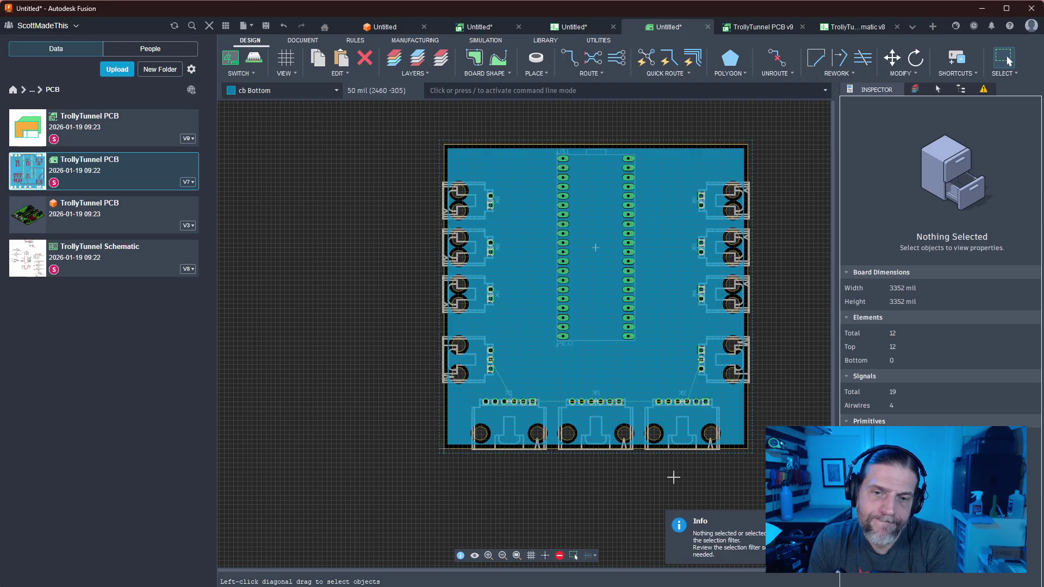
scroll(672, 476, up, 2)
scroll(673, 476, down, 3)
scroll(672, 476, up, 3)
scroll(671, 473, down, 4)
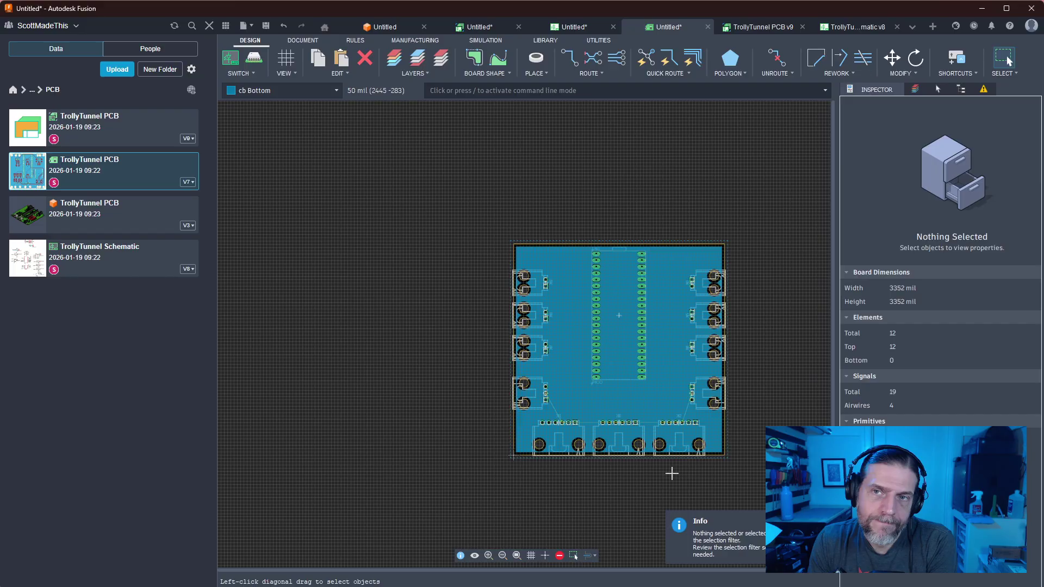
scroll(671, 474, up, 3)
scroll(672, 474, down, 1)
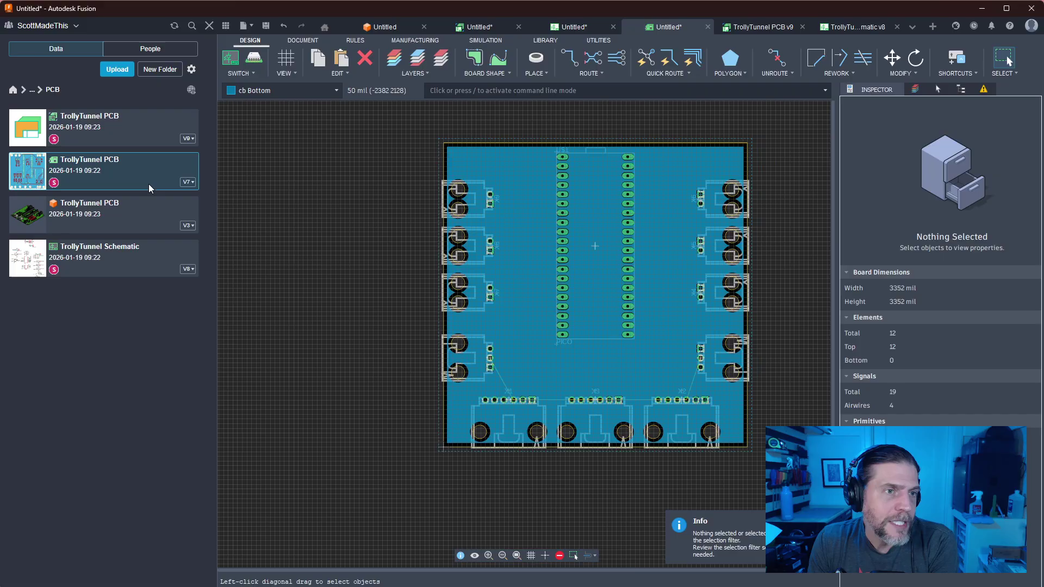
Open the DingDing PCB board layout from the Jobs > 2026 > CMoP > FRP > DingDing > PCB folder
click(32, 90)
click(53, 134)
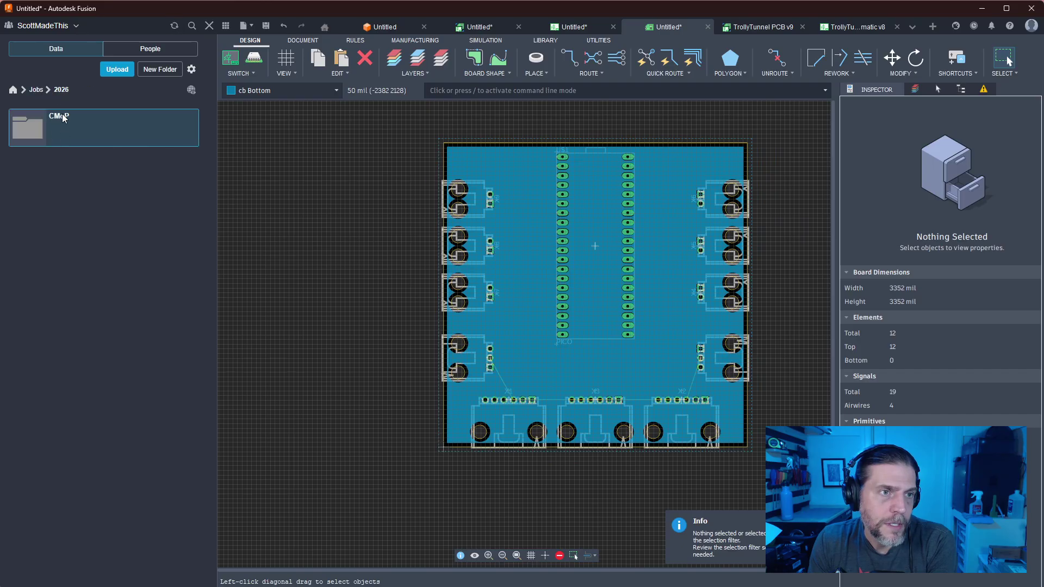
click(59, 131)
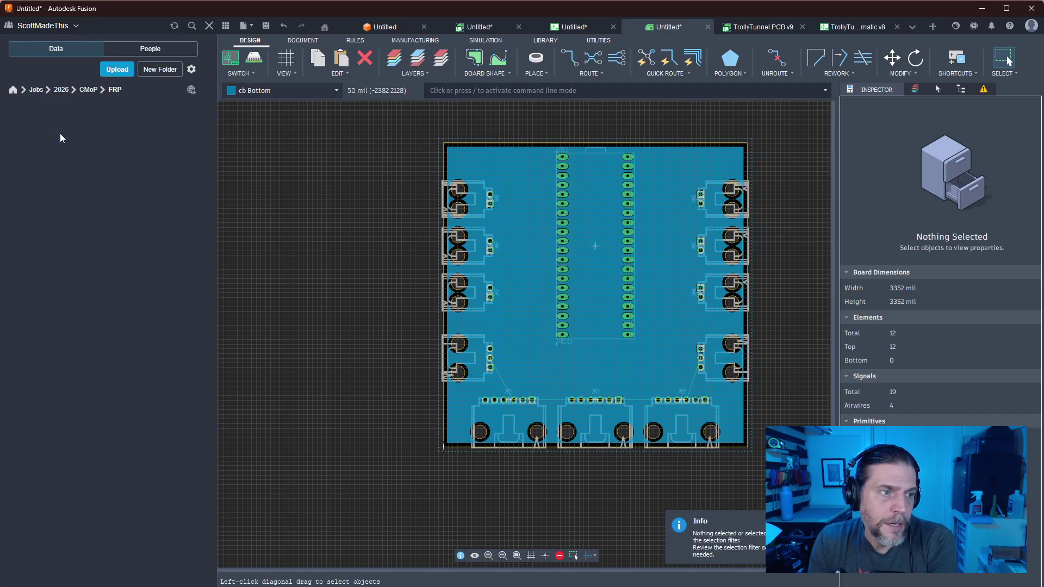
click(95, 129)
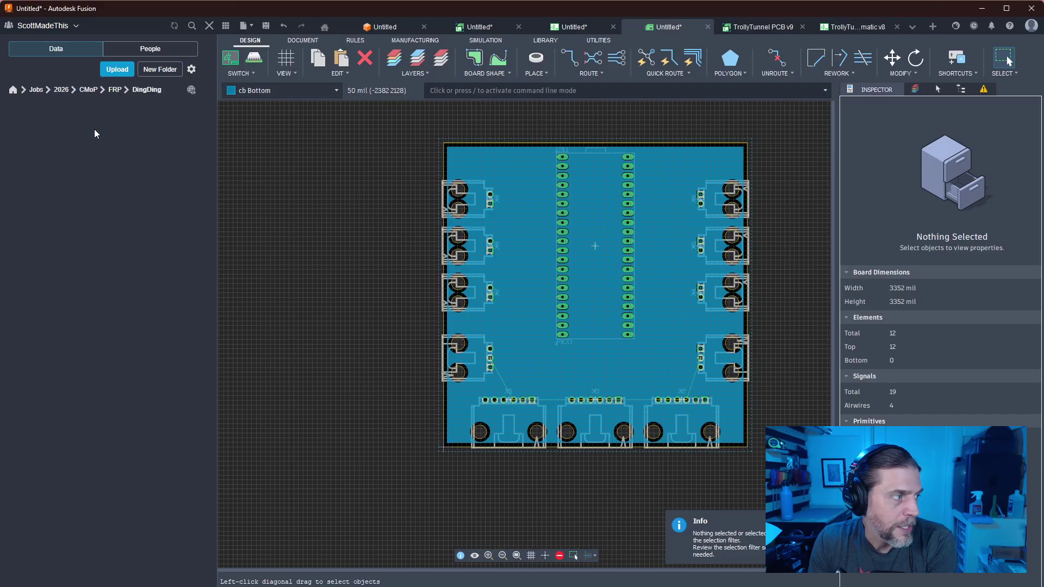
click(90, 130)
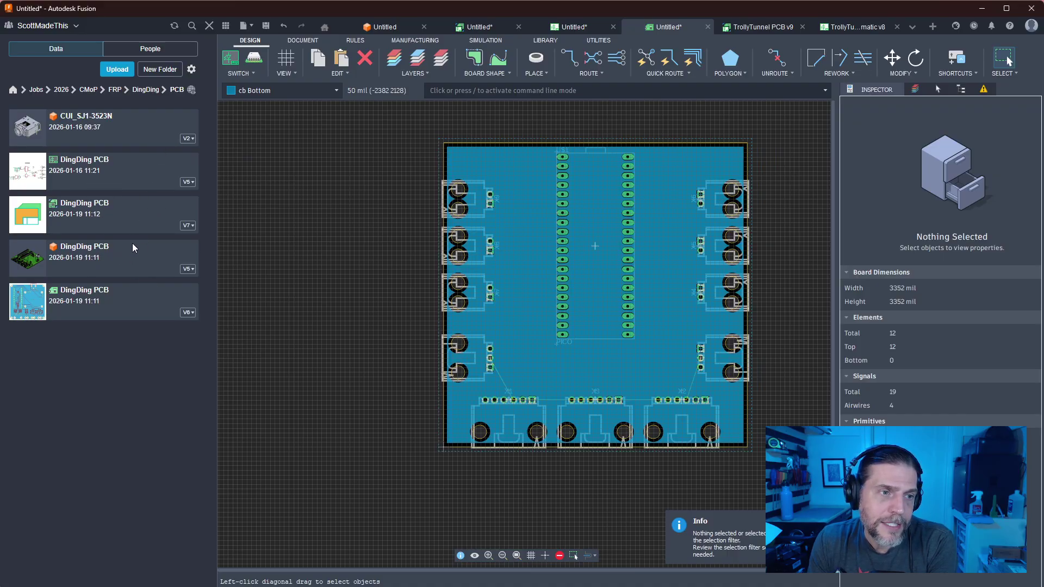
double_click(102, 303)
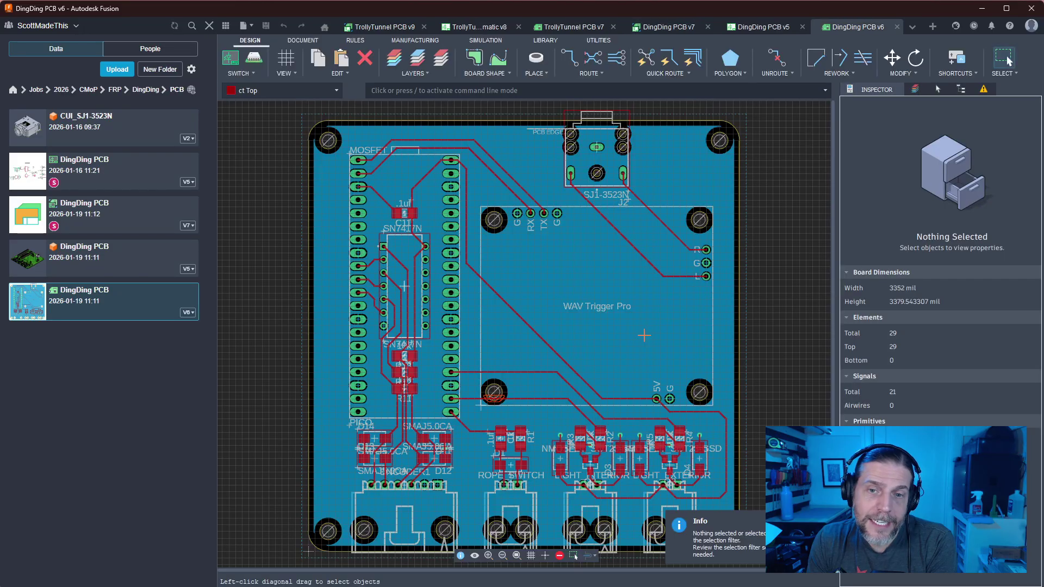
Examine the DingDing board's bottom-edge connectors, corner mounting holes and the placement of the Pico and WAV Trigger Pro
middle_drag(645, 327, 643, 226)
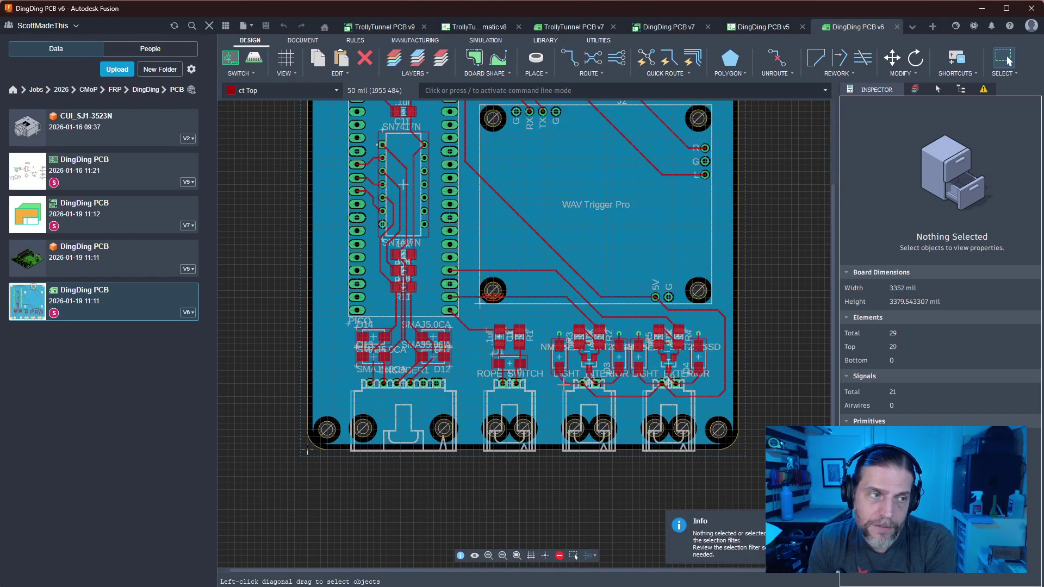
scroll(454, 481, up, 3)
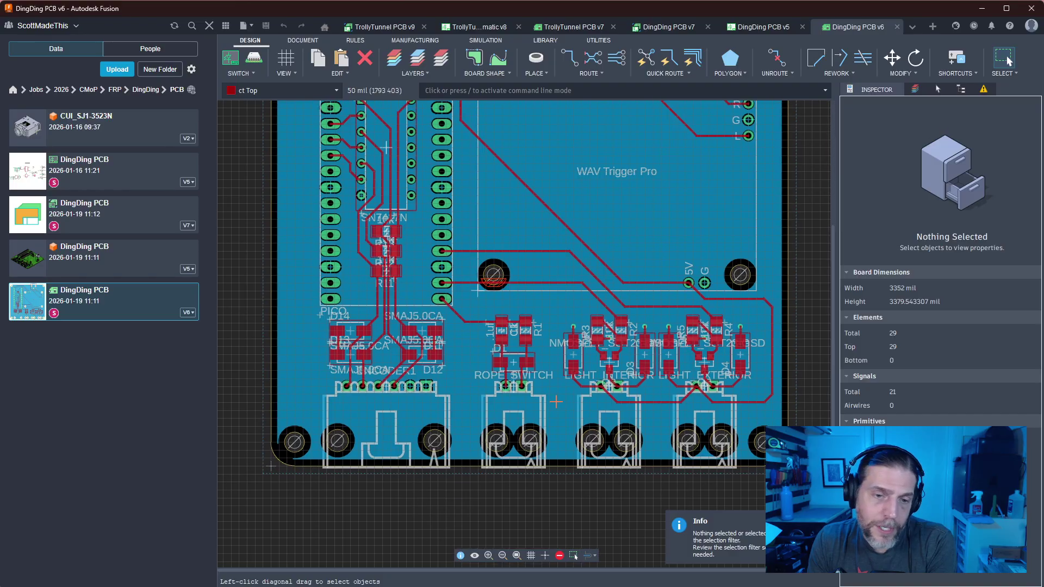
middle_drag(578, 406, 639, 338)
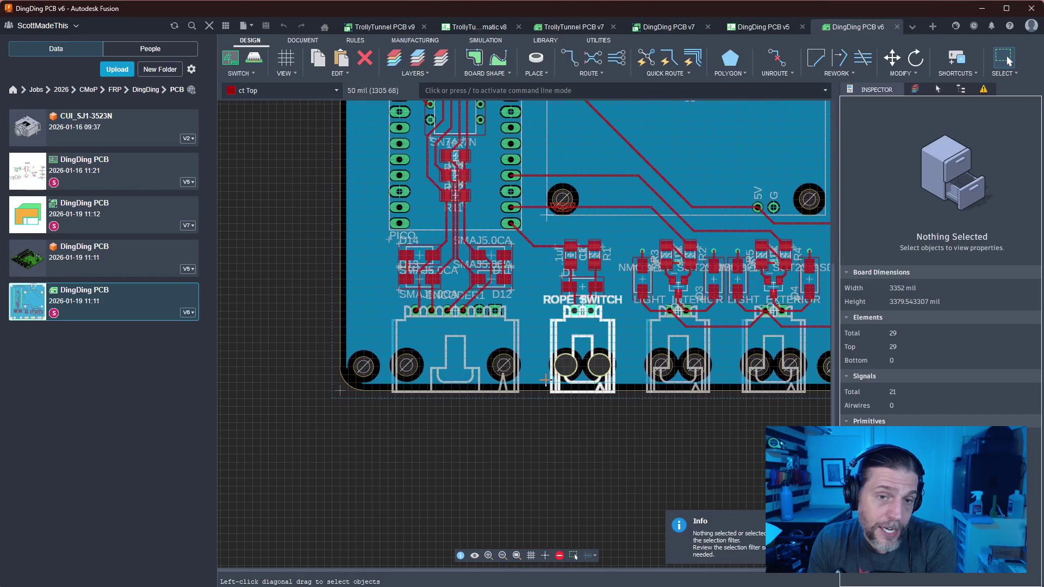
middle_drag(524, 281, 514, 418)
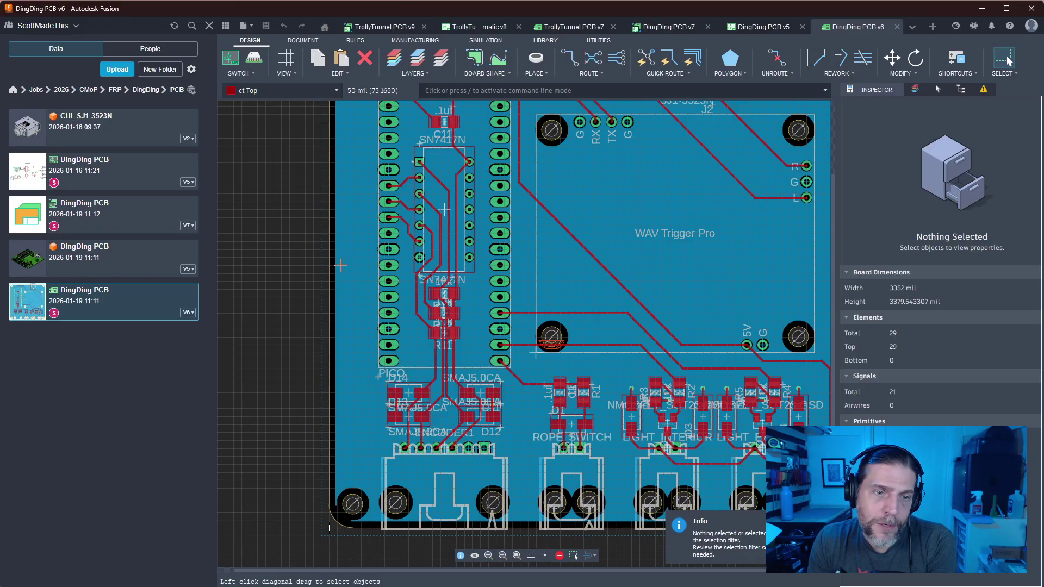
scroll(337, 260, down, 2)
scroll(340, 265, down, 1)
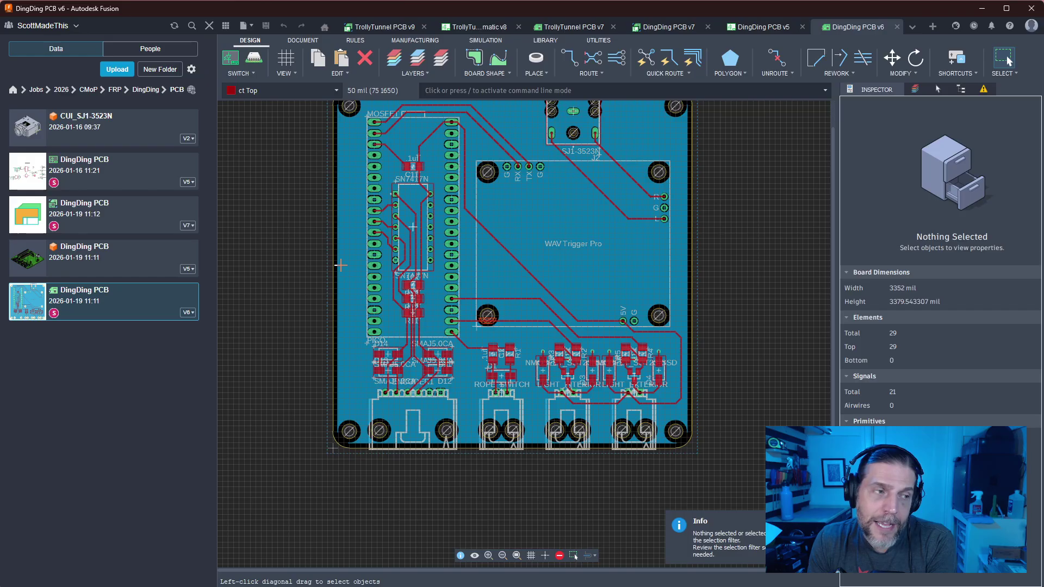
middle_drag(309, 252, 314, 279)
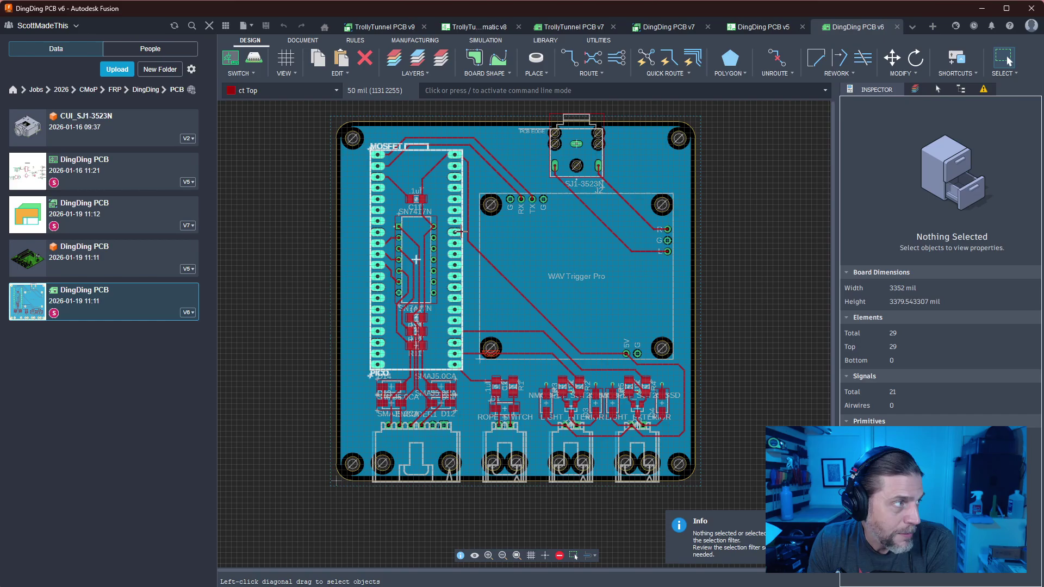
scroll(460, 231, up, 3)
scroll(460, 231, down, 2)
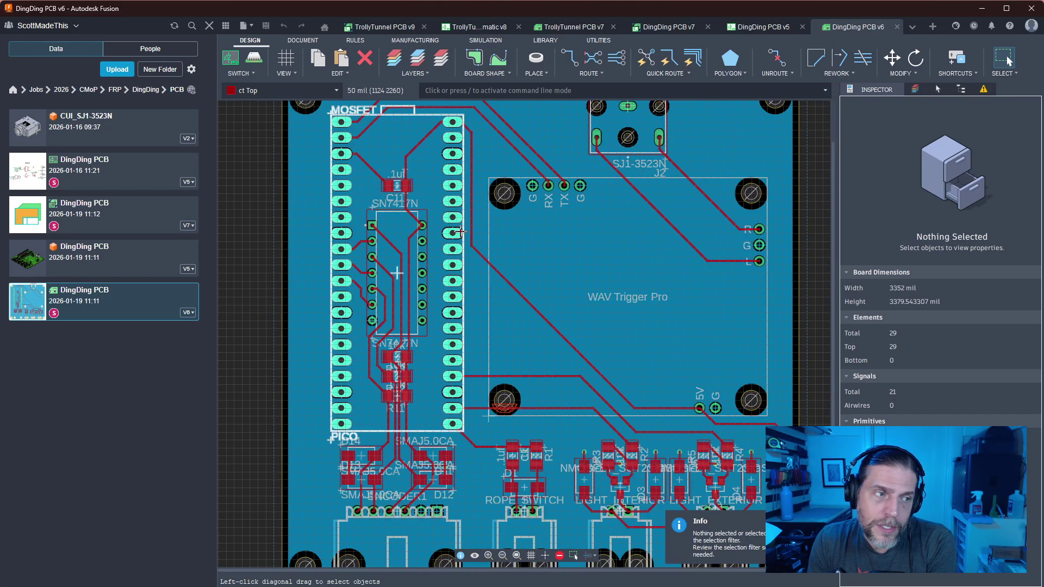
scroll(459, 232, down, 2)
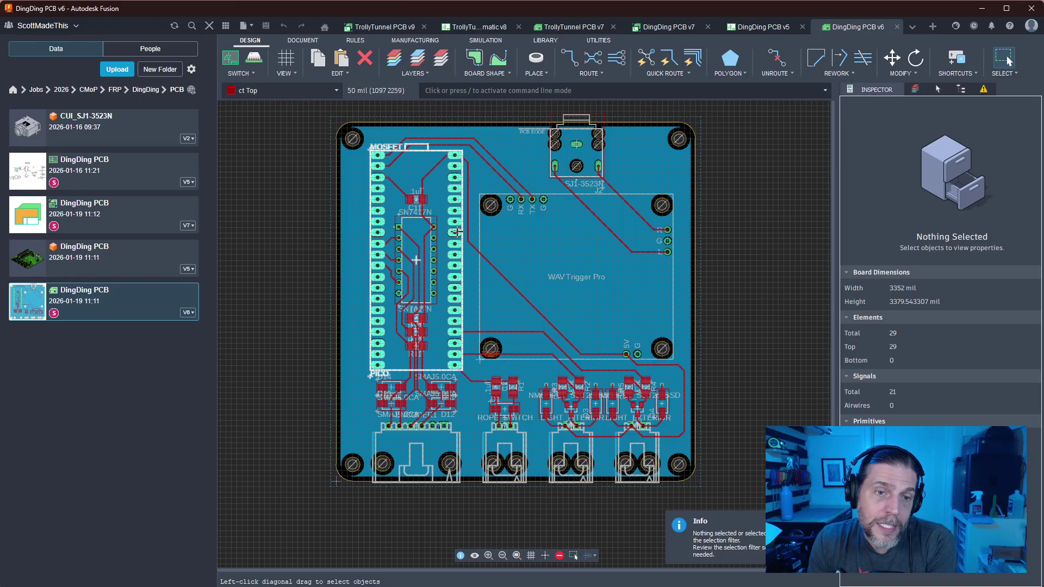
Examine the SN7417N buffer placed between the Pico's pin rows, including its pin numbering and adjoining traces
scroll(456, 232, up, 3)
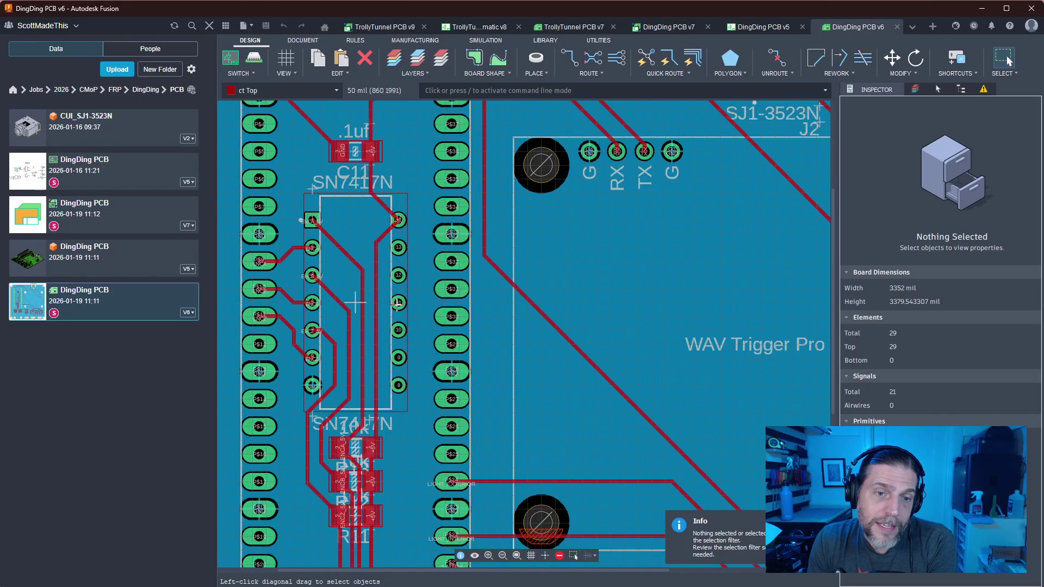
scroll(348, 300, down, 2)
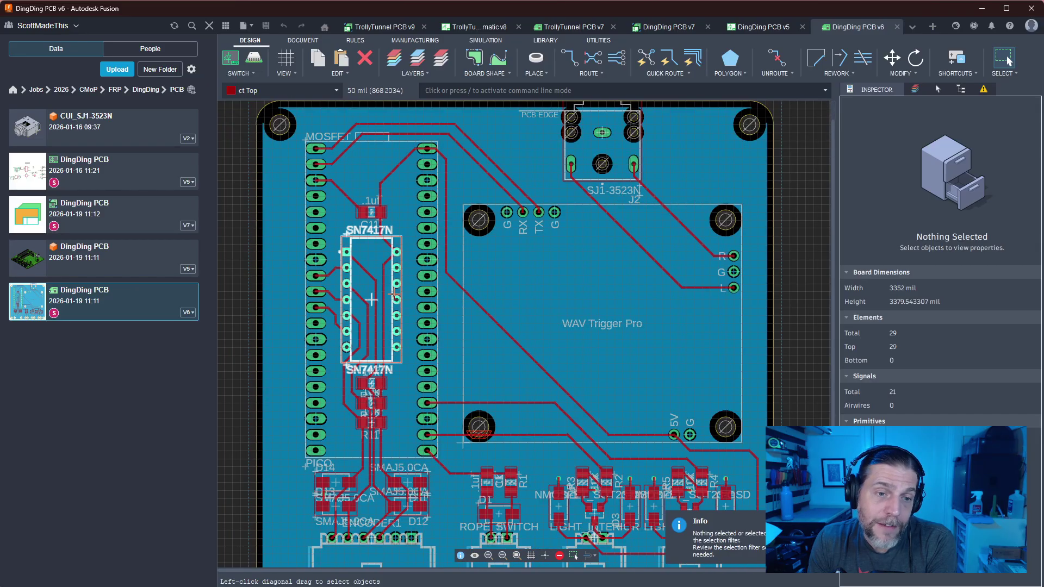
scroll(348, 302, up, 4)
scroll(354, 301, down, 2)
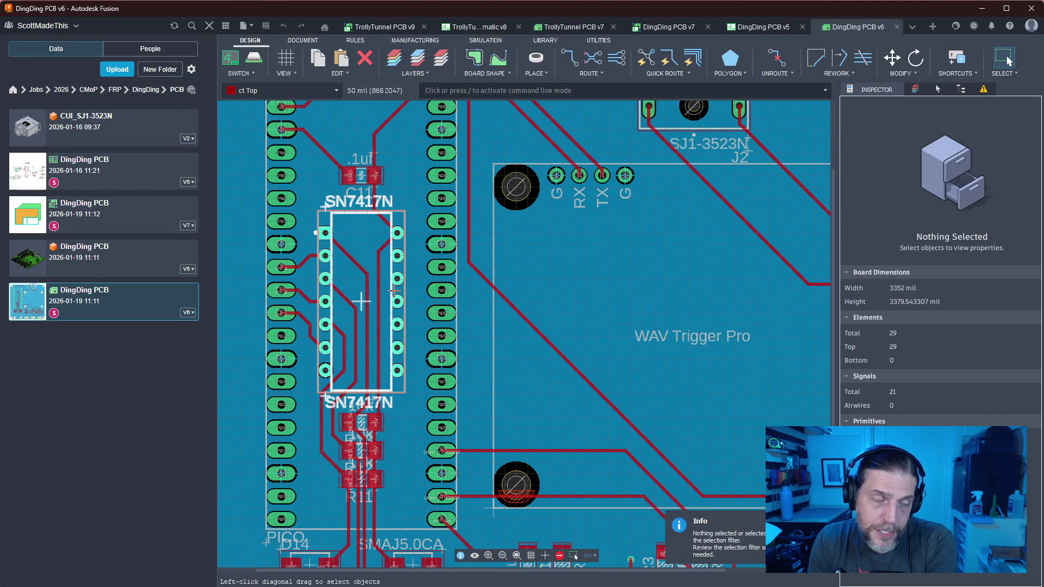
middle_drag(395, 417, 438, 414)
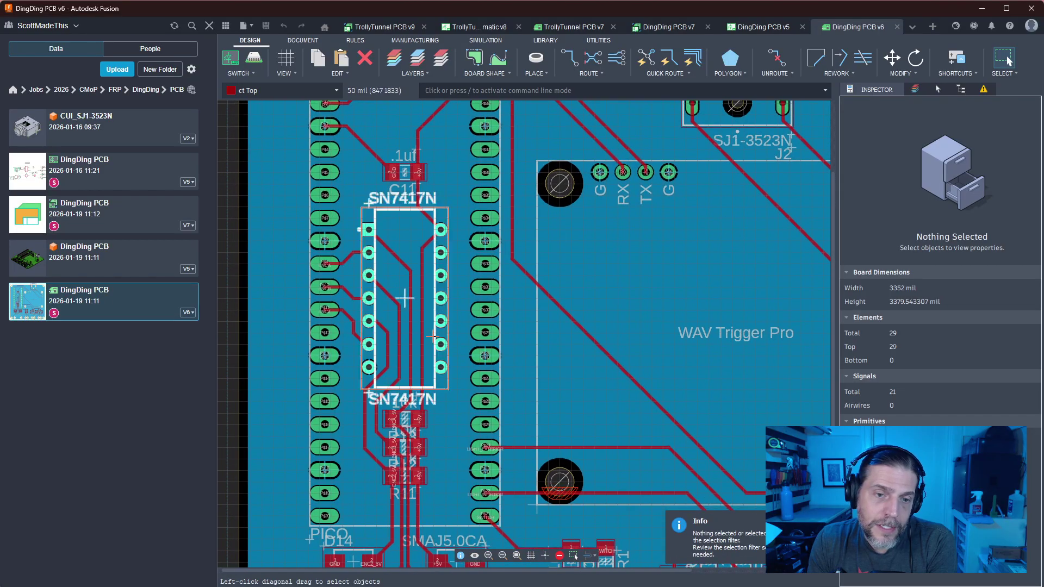
scroll(378, 263, up, 3)
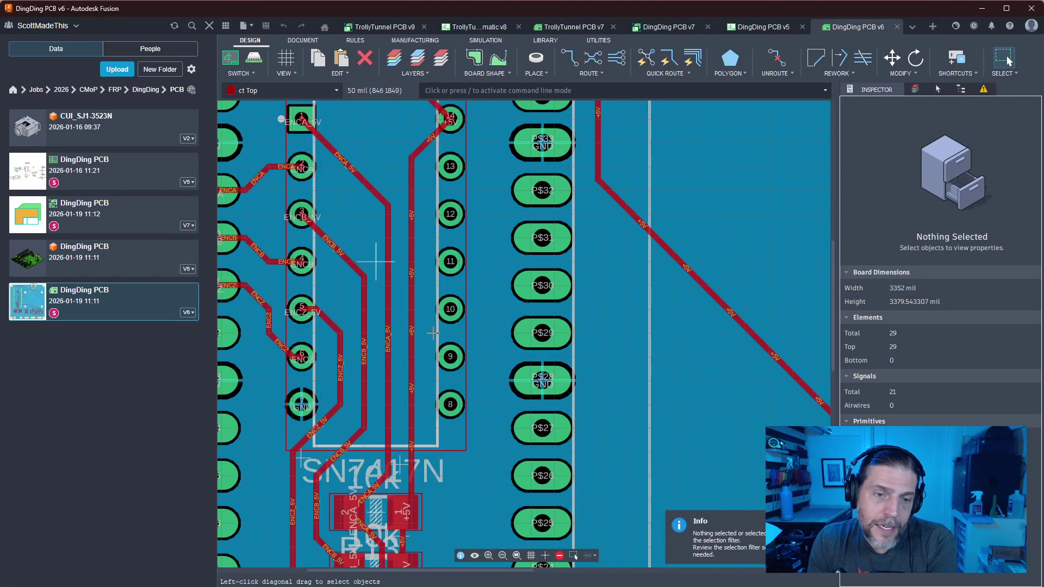
scroll(433, 332, down, 2)
scroll(433, 333, up, 2)
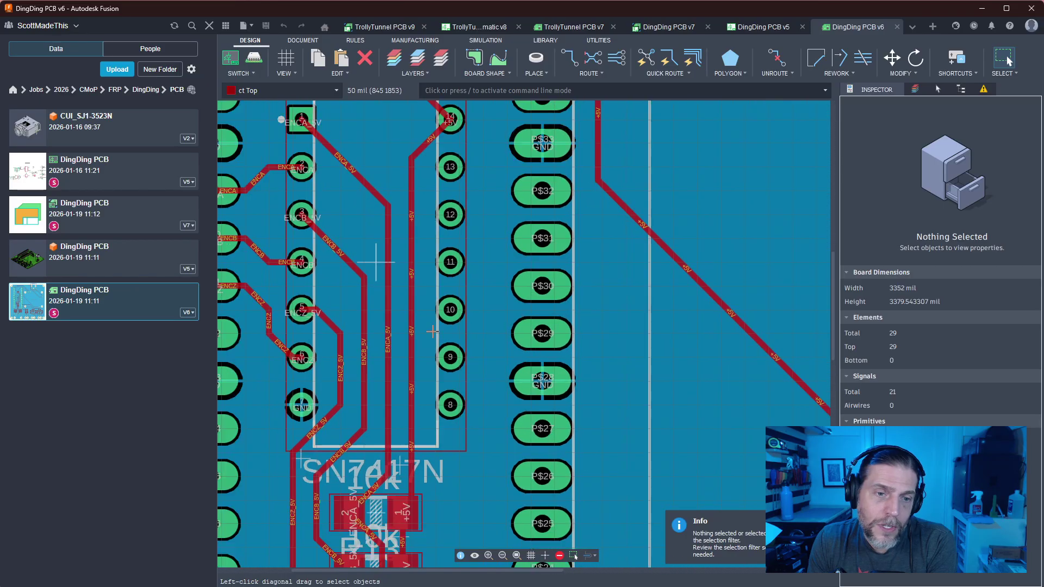
scroll(434, 332, down, 4)
scroll(433, 331, up, 5)
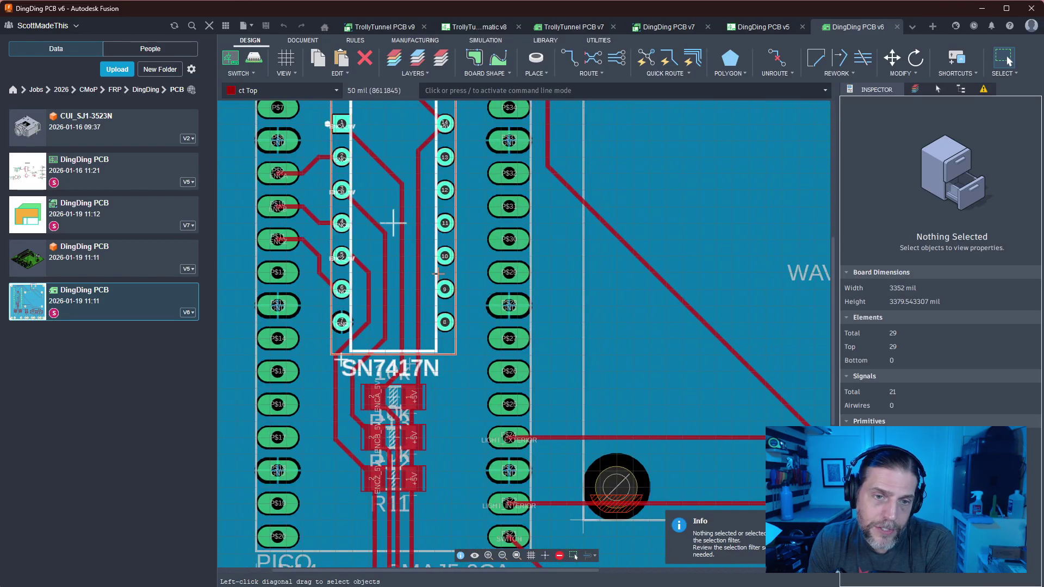
scroll(436, 265, up, 2)
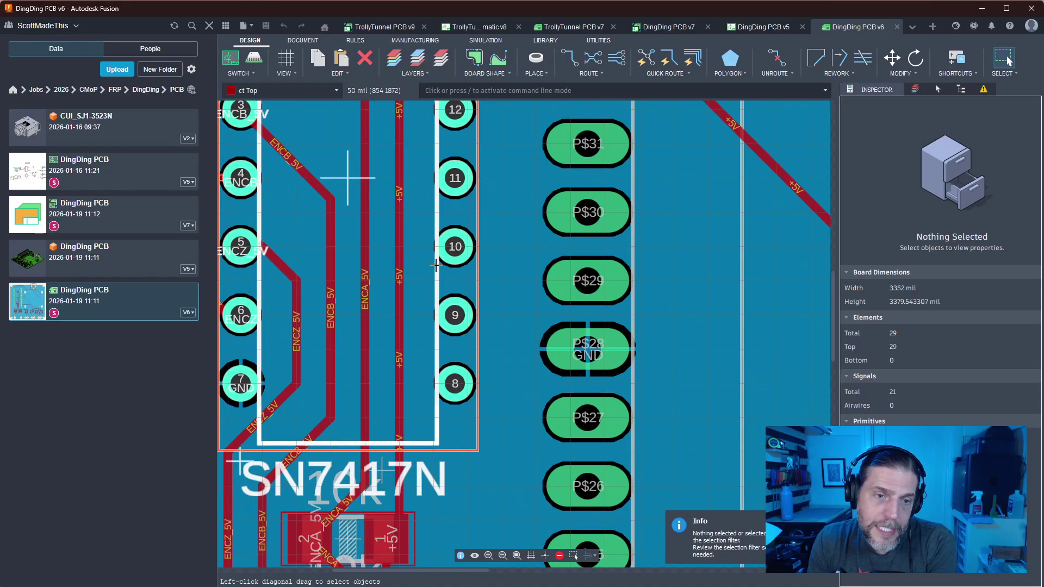
scroll(436, 265, down, 3)
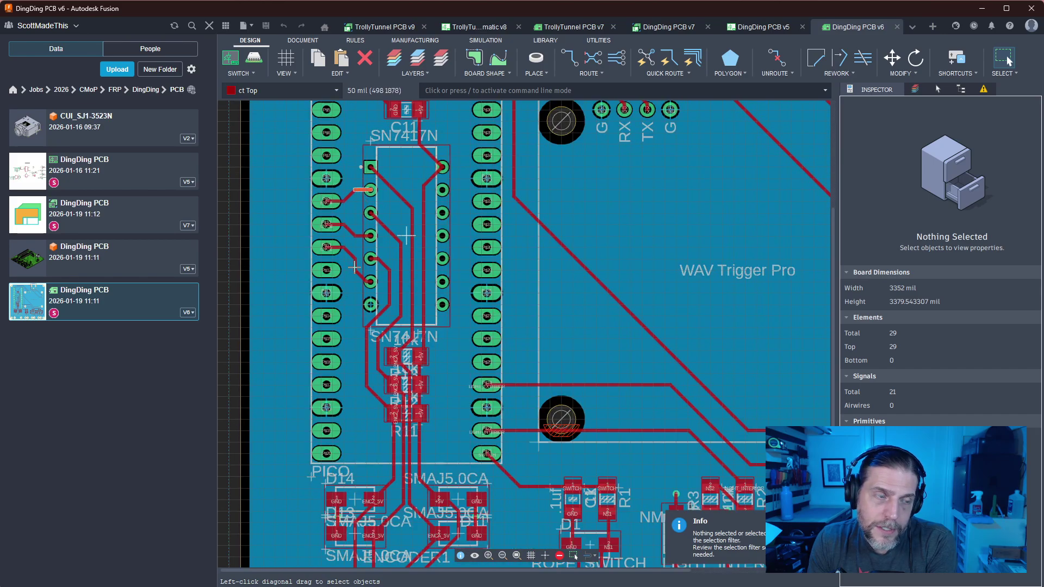
Examine the encoder connector's pin nets, its SMAJ5.0CA protection diodes and the resistors below the SN7417N
middle_drag(295, 363, 316, 180)
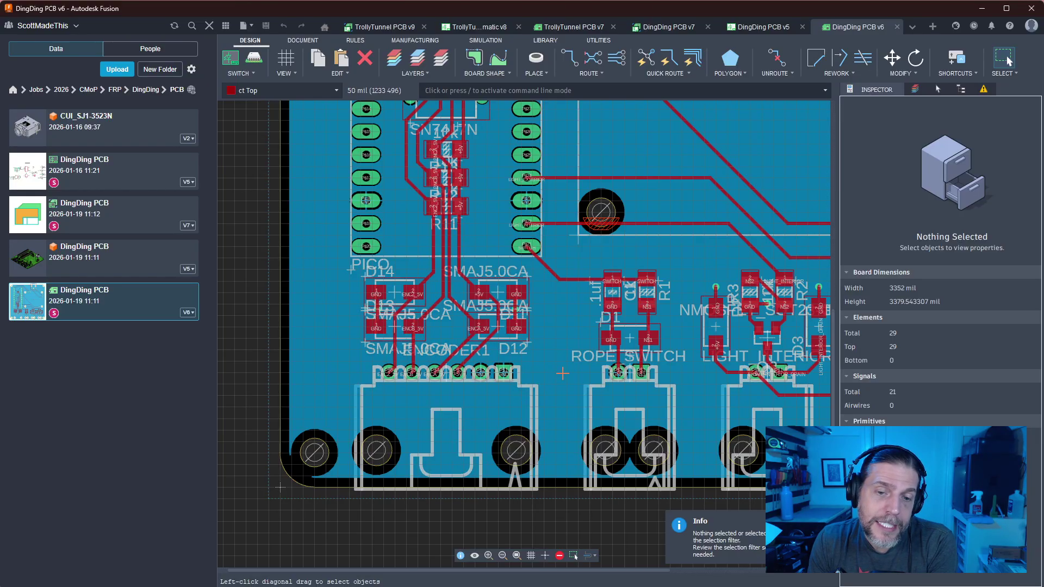
scroll(543, 374, up, 3)
middle_drag(507, 365, 688, 326)
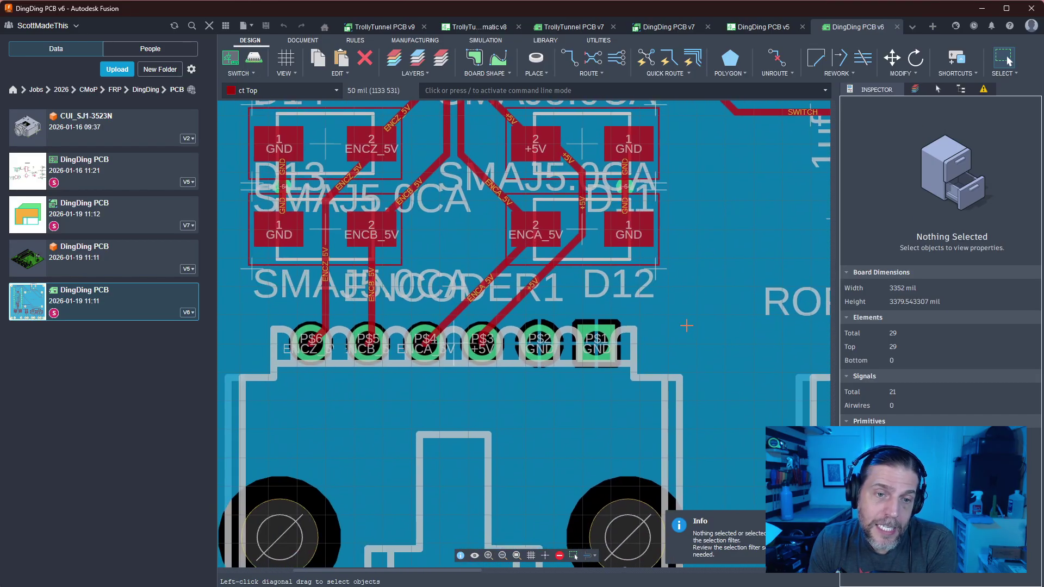
scroll(683, 323, down, 3)
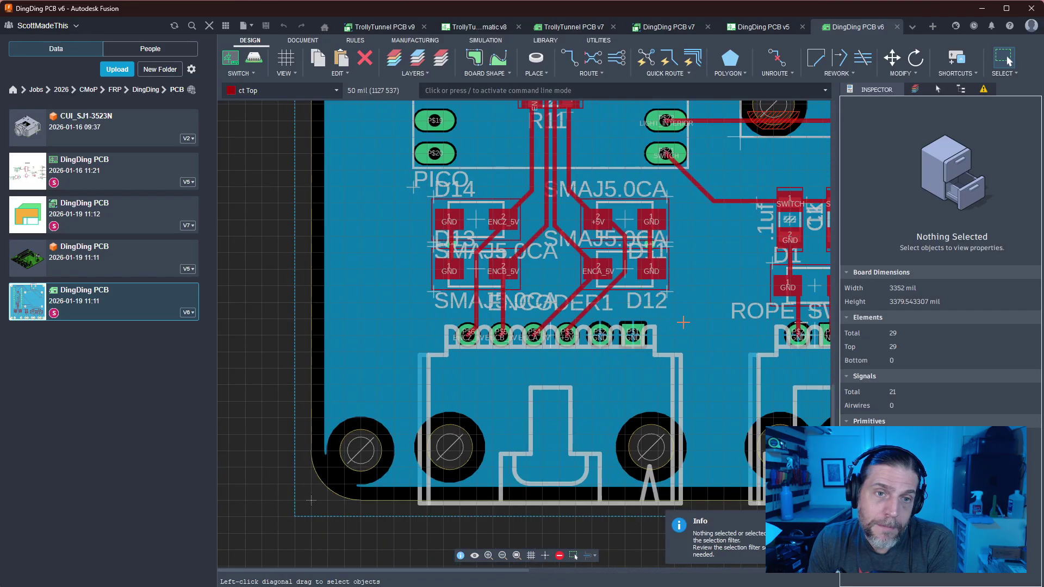
middle_drag(683, 322, 684, 467)
scroll(584, 460, up, 3)
scroll(584, 460, down, 1)
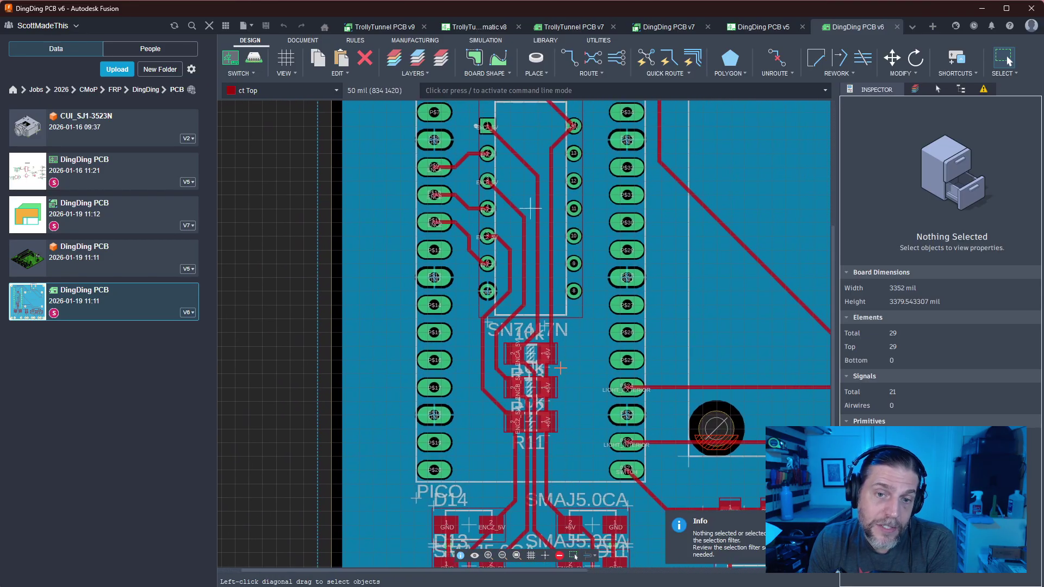
Trace the ENCA, ENCB and ENCZ signals from the Pico through the SN7417N to their 5 V lines
scroll(584, 461, up, 3)
scroll(529, 153, up, 4)
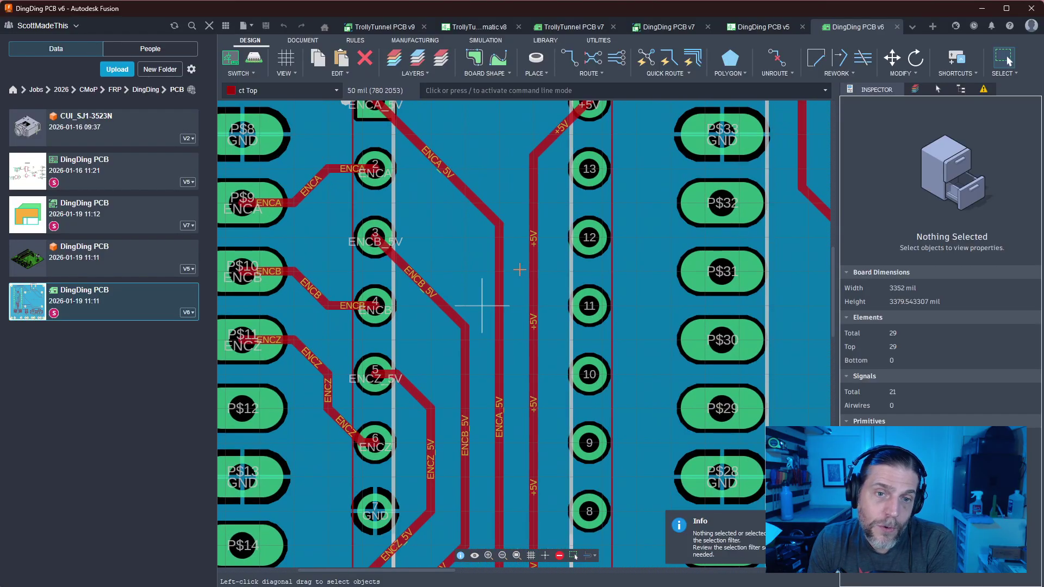
scroll(482, 306, down, 1)
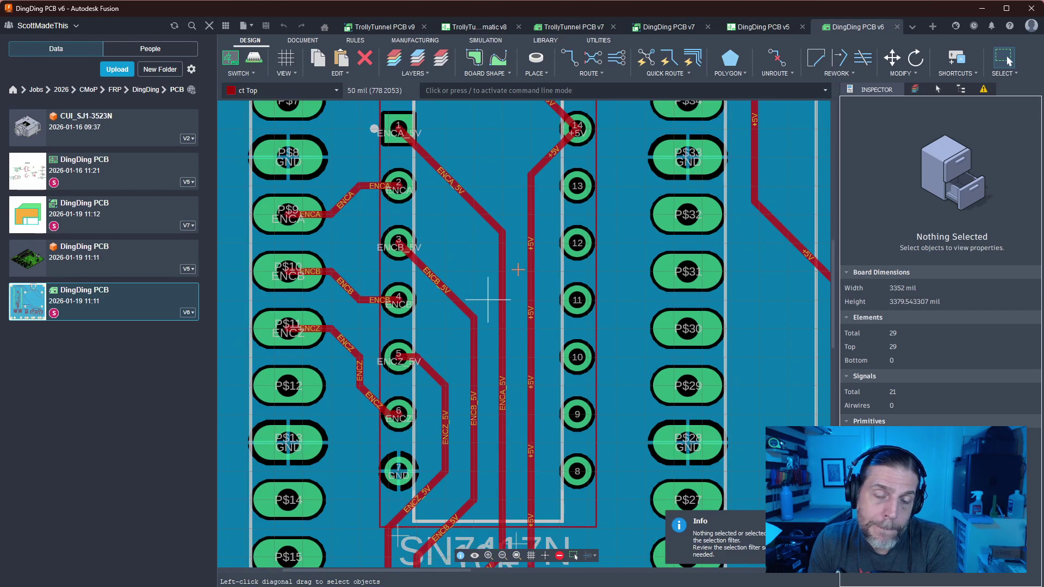
scroll(488, 298, down, 3)
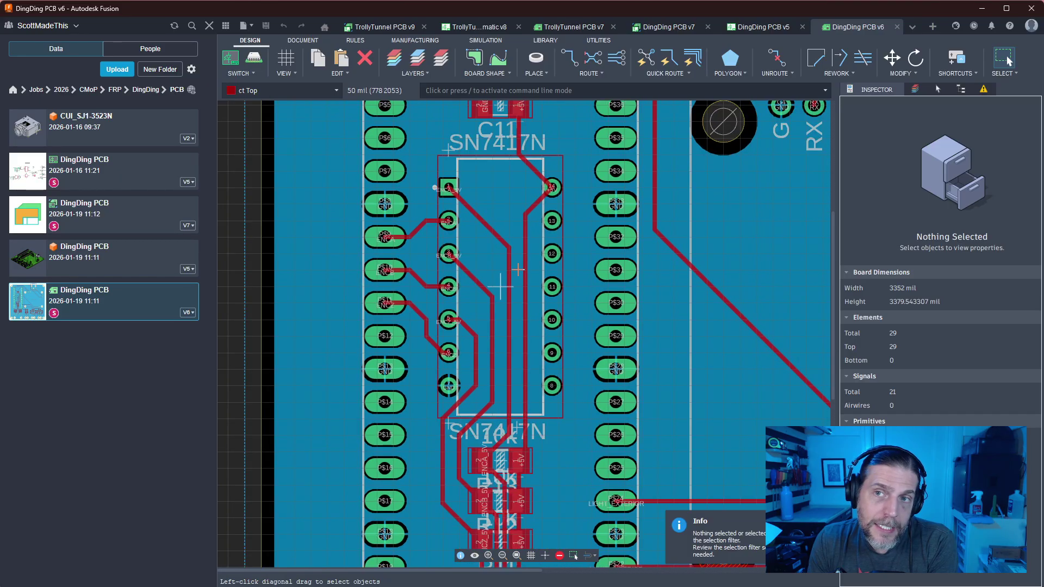
scroll(500, 286, down, 3)
shift+scroll(522, 245, down, 5)
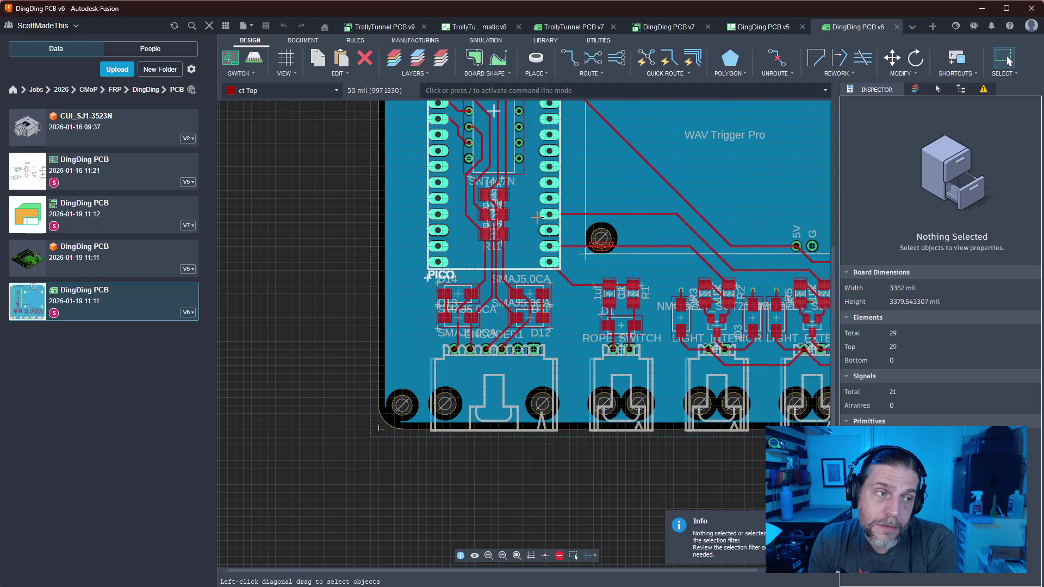
scroll(536, 217, up, 5)
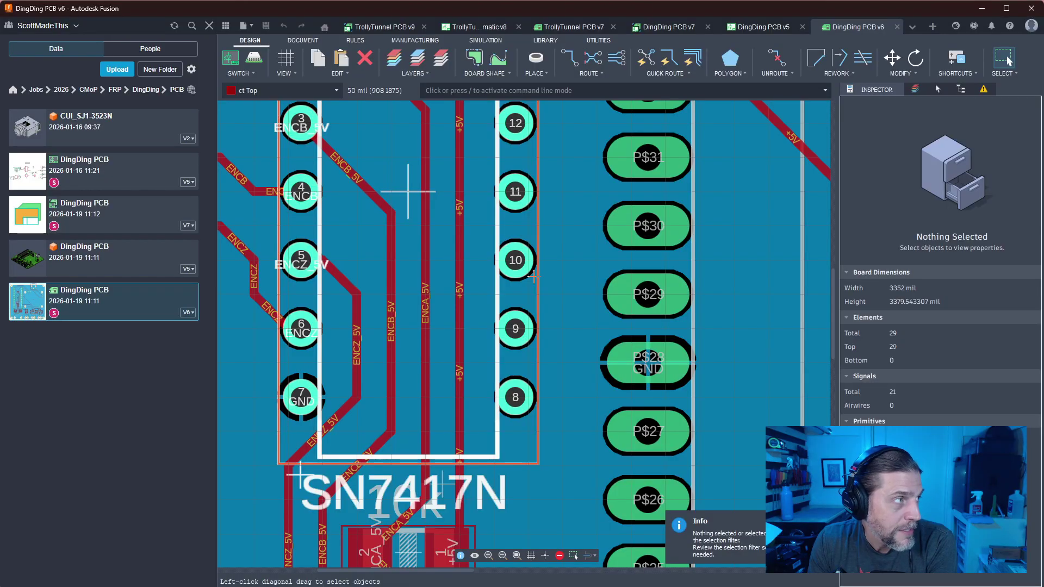
scroll(533, 276, down, 3)
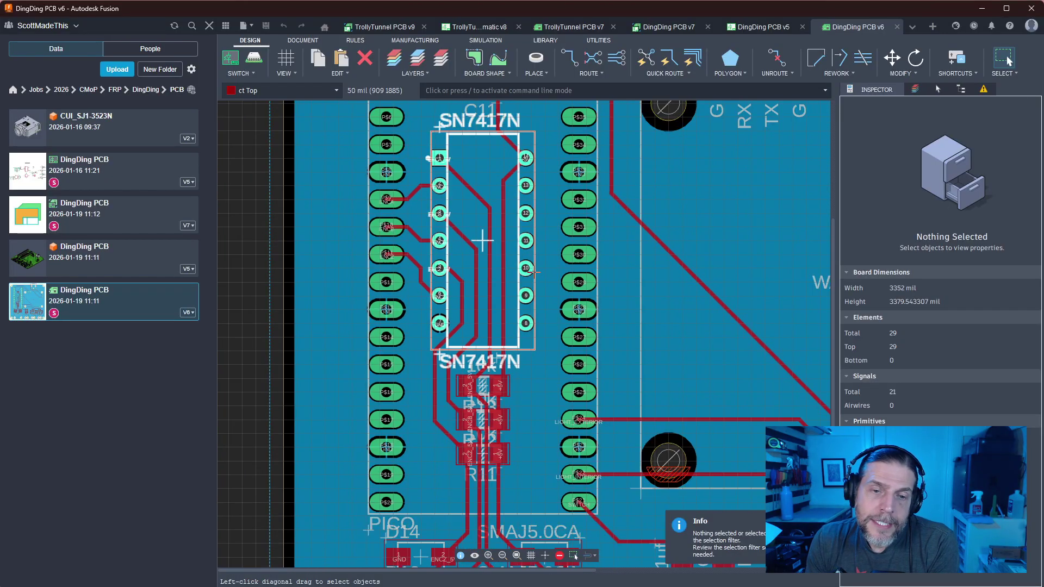
Examine the SN7417N's pins 1 to 14 and its 5 V encoder and supply traces running down to the 10k resistors
scroll(533, 272, up, 3)
scroll(533, 270, down, 5)
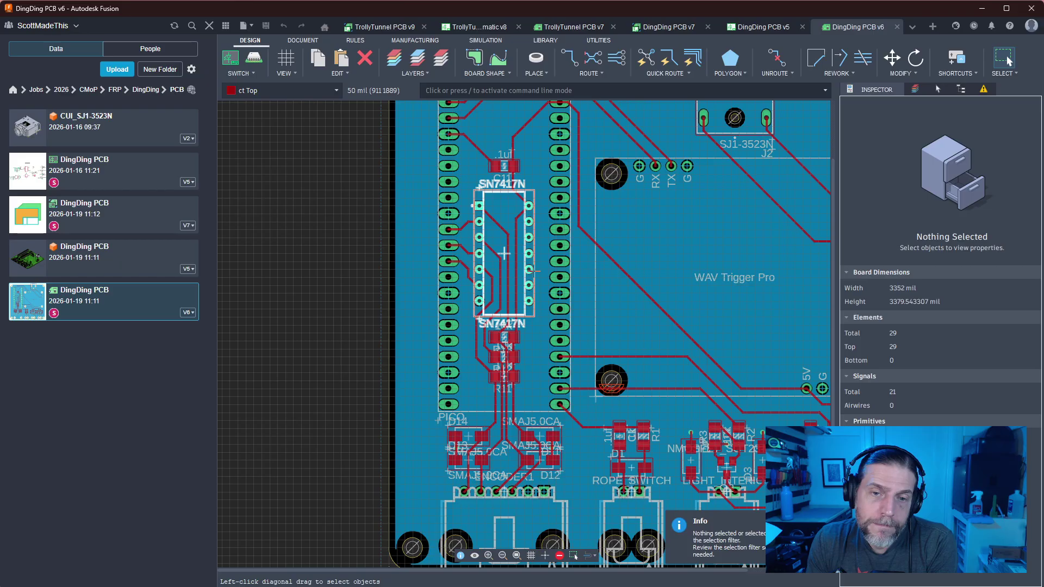
scroll(533, 271, up, 5)
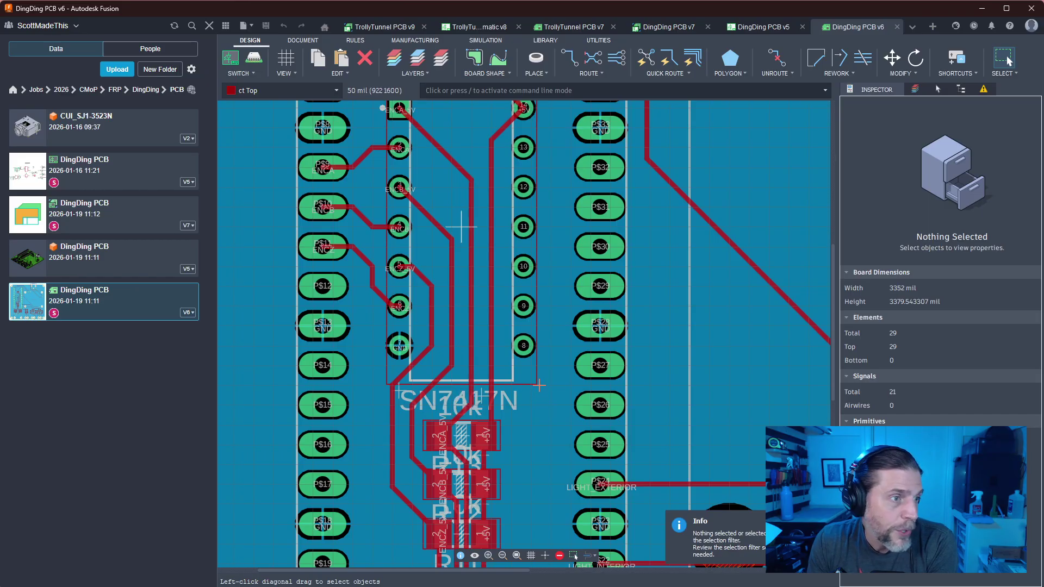
scroll(541, 381, down, 3)
scroll(546, 372, up, 4)
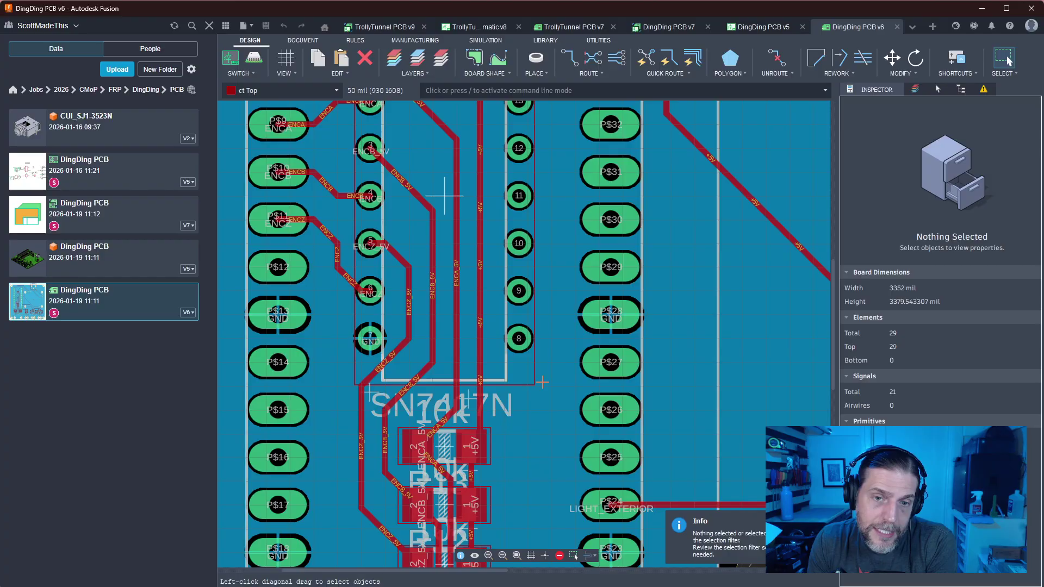
scroll(549, 364, up, 2)
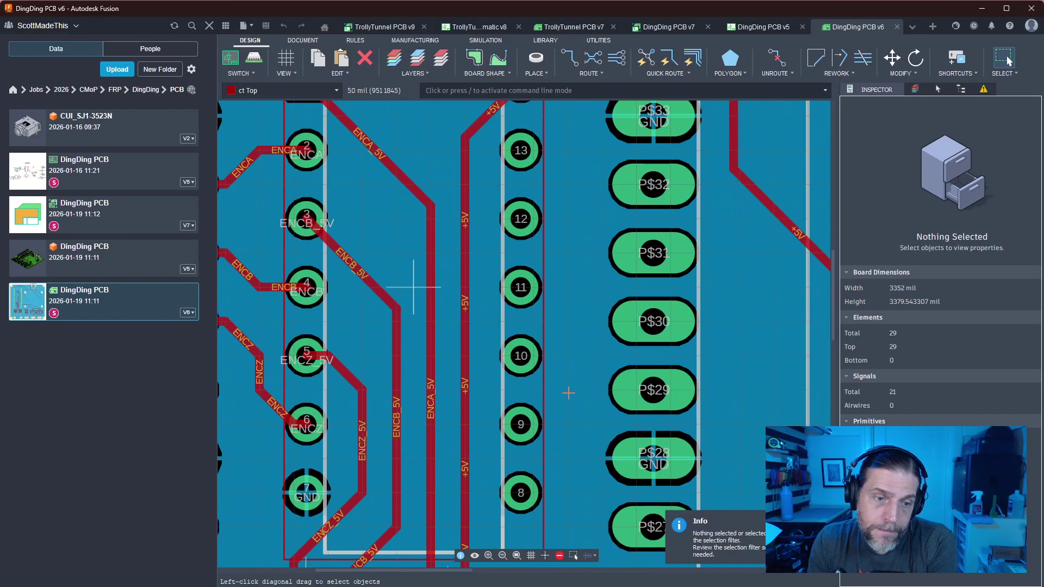
scroll(567, 388, up, 2)
scroll(566, 388, down, 3)
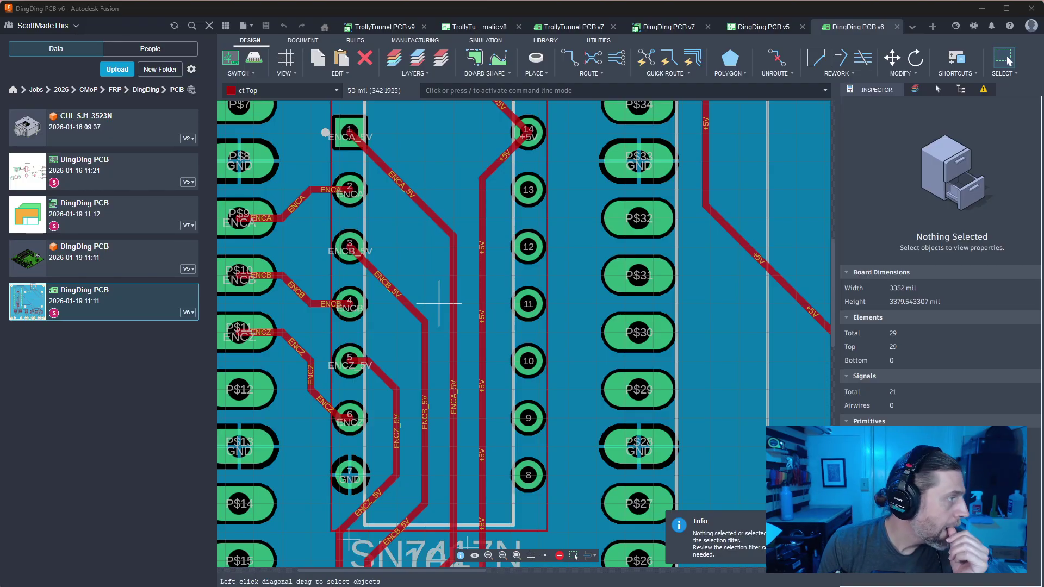
Switch to the browser's TXS0108E search and review the SparkFun 8-channel level shifter's product page on DigiKey
drag(0, 33, 497, 41)
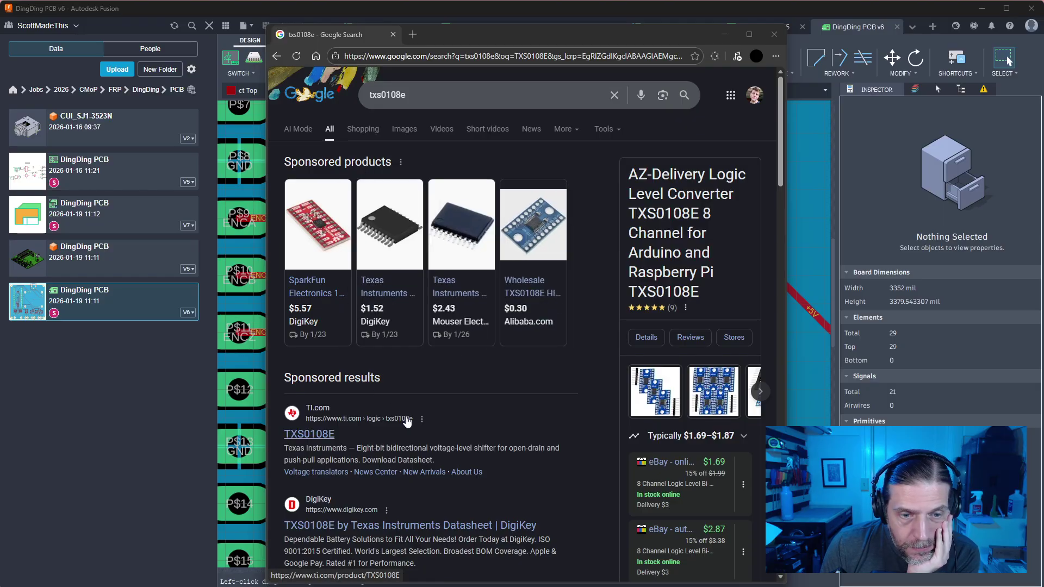
click(316, 296)
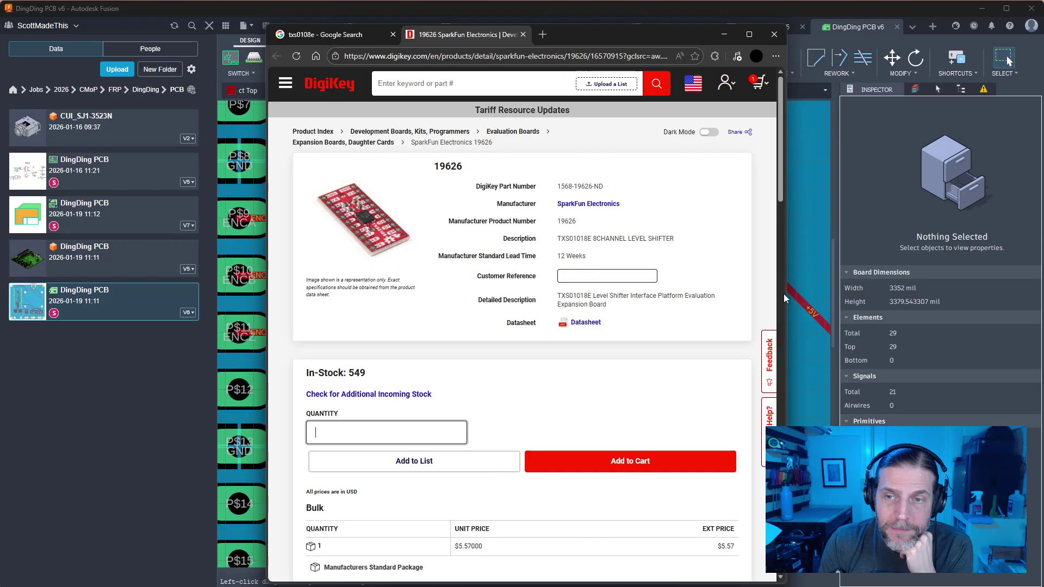
drag(790, 290, 981, 291)
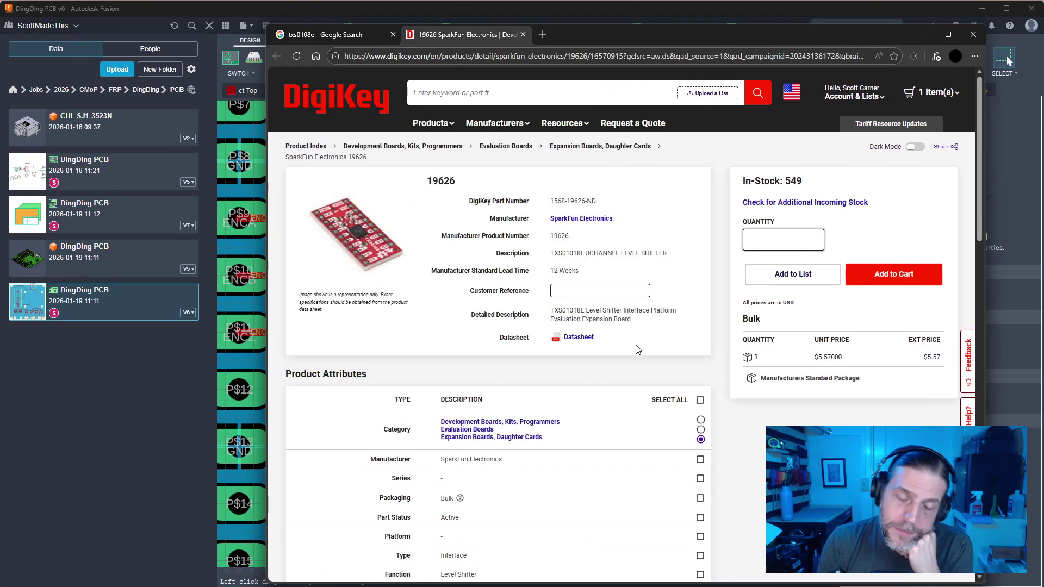
scroll(416, 270, down, 3)
scroll(416, 269, up, 3)
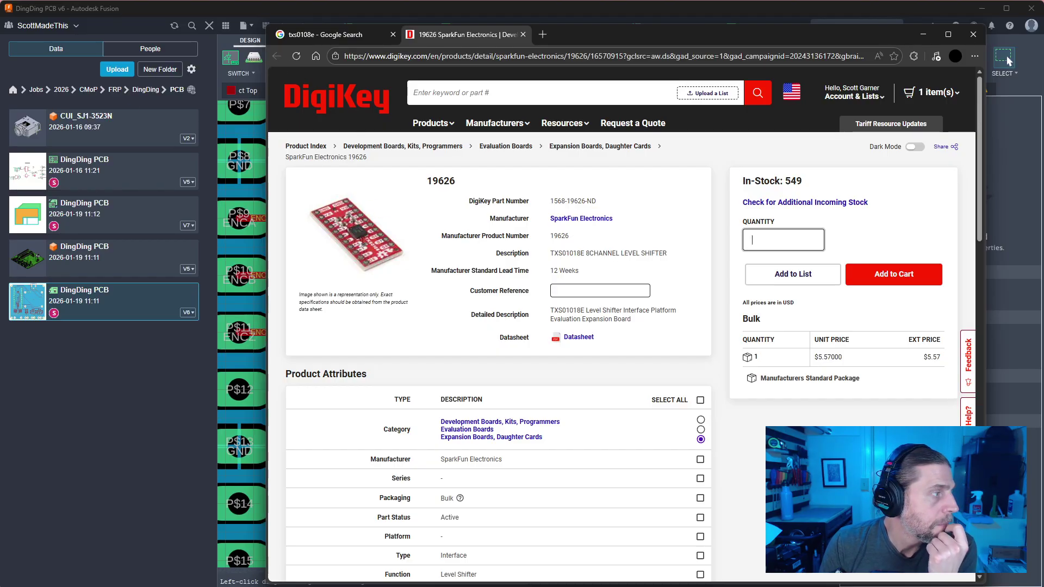
click(1006, 56)
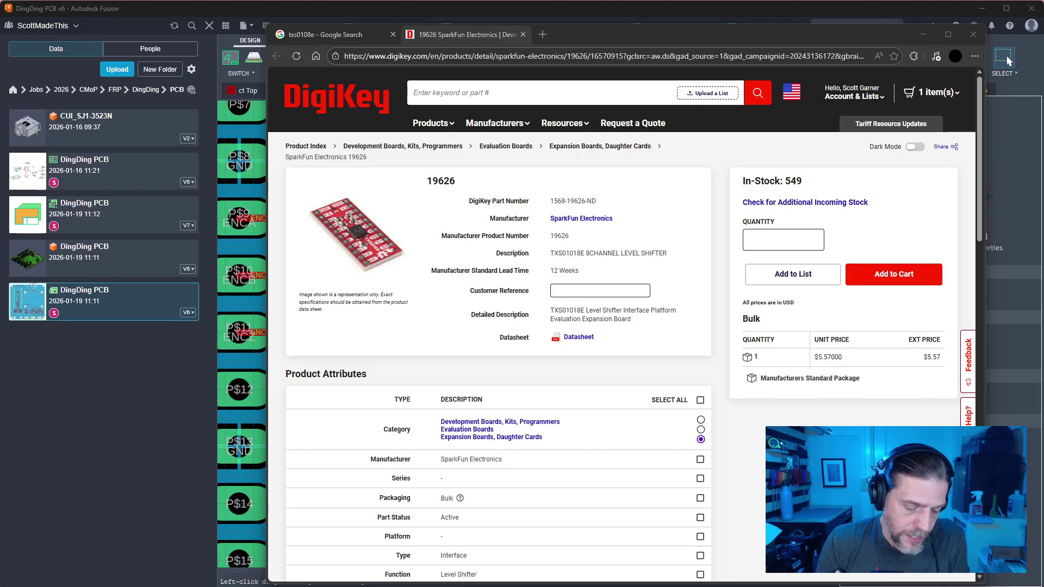
Search the web for 74LVC07 and view the image results for the chip
click(393, 337)
key(ctrl+t)
text(74lvc07)
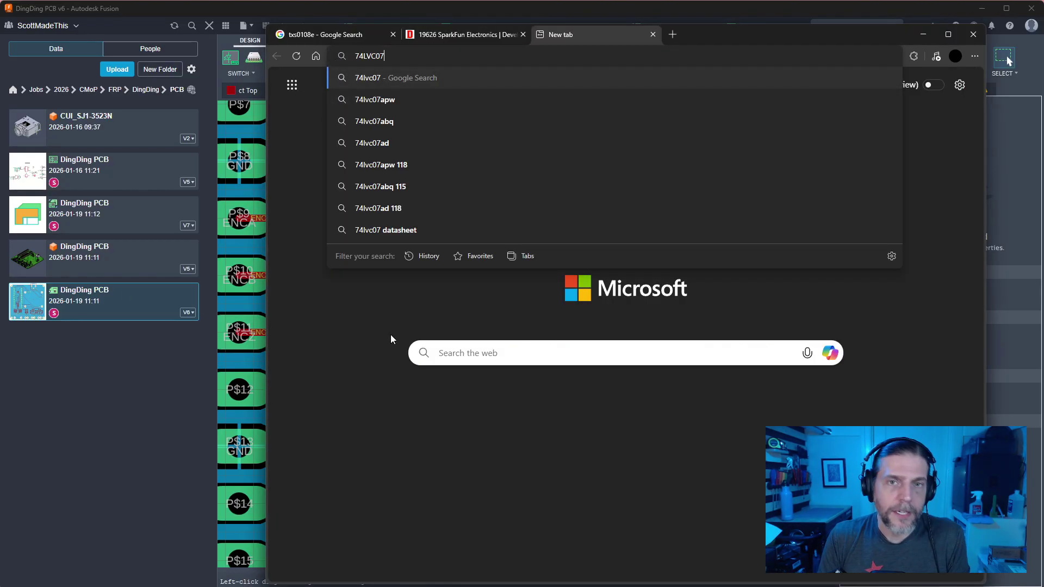
key(Return)
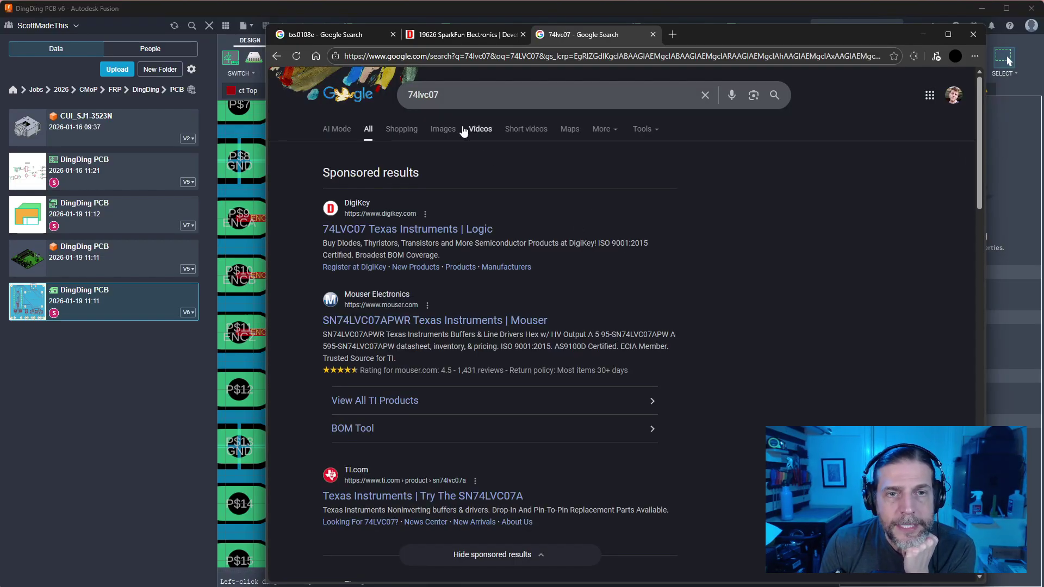
click(474, 129)
click(446, 130)
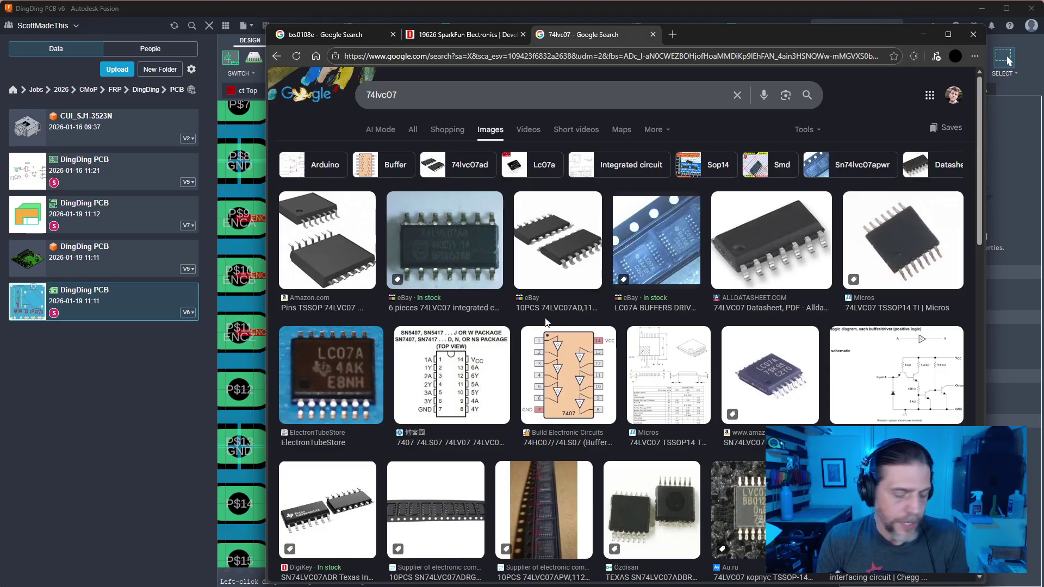
Search the web for the SOIC-14 and TSSOP-14 chip packages, each in its own tab
key(ctrl+t)
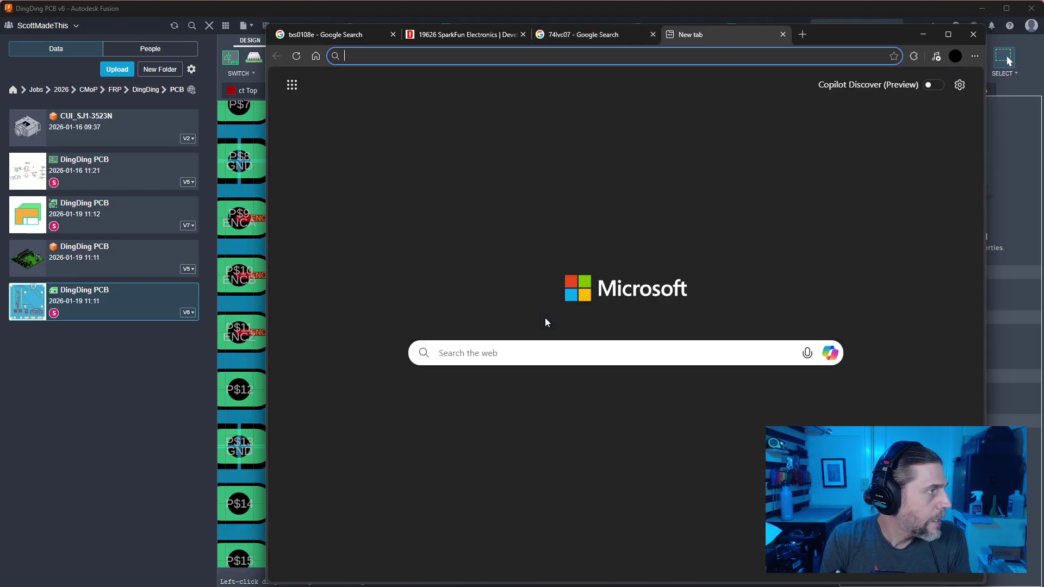
text(soic-13)
key(Down)
key(Return)
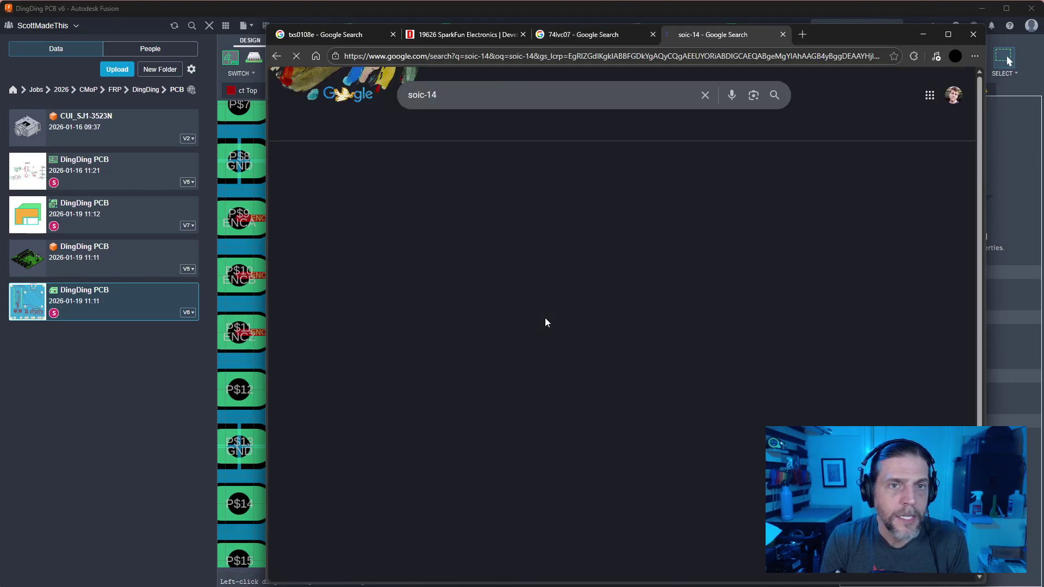
key(ctrl+t)
text(tssop-14)
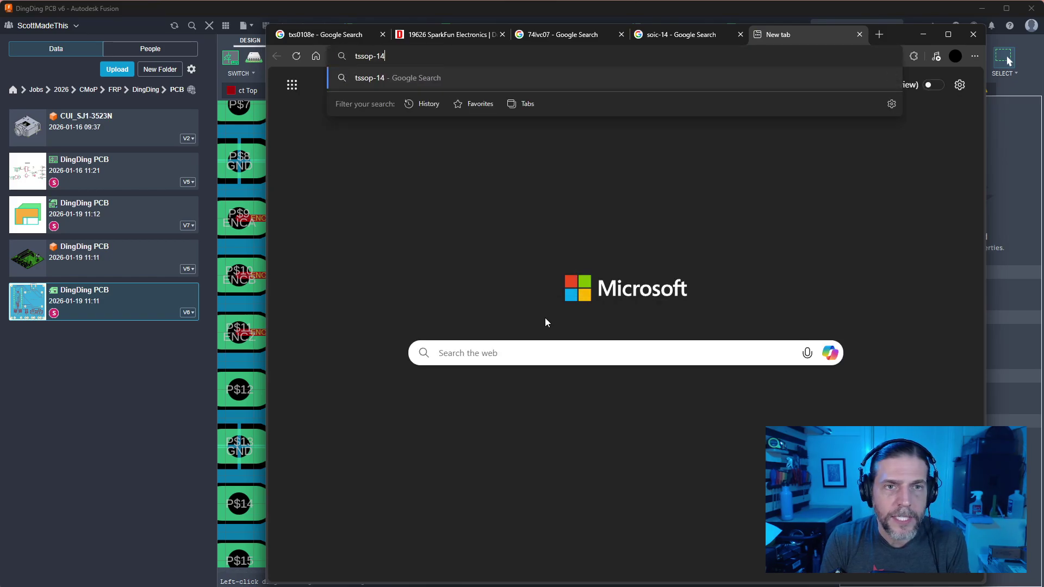
key(Return)
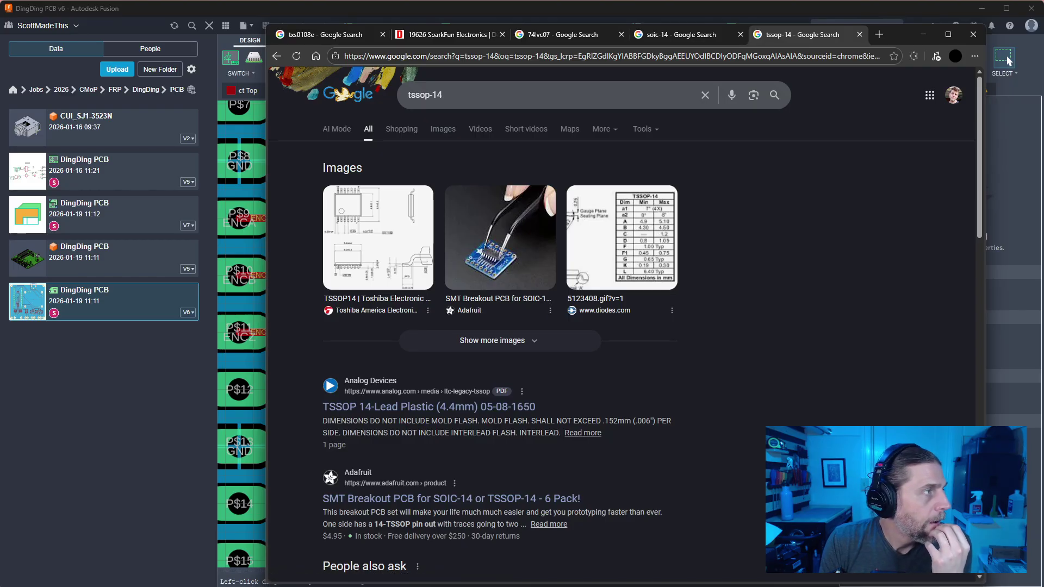
click(1008, 61)
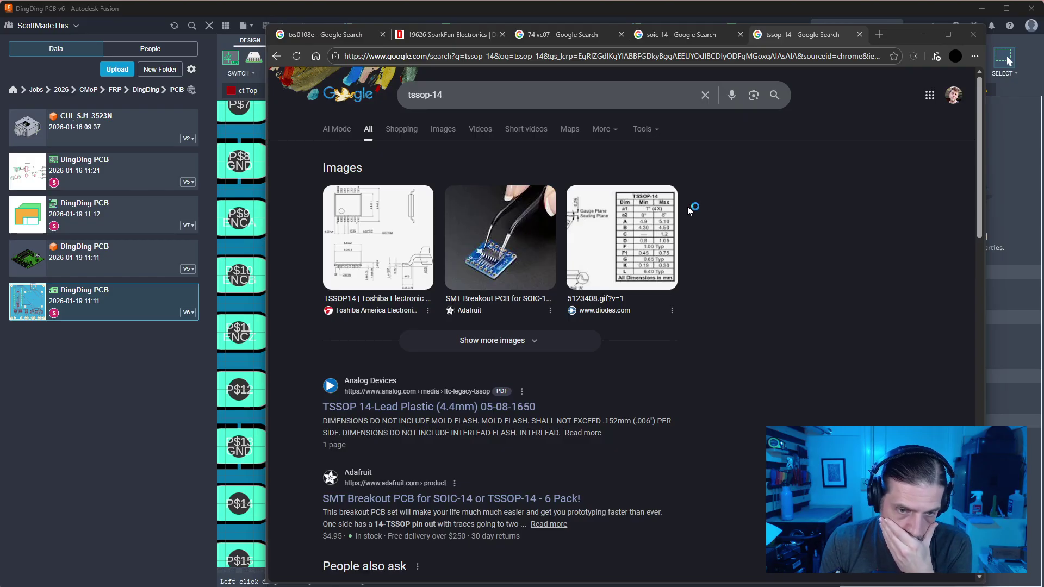
Check the Toshiba TSSOP14 package drawing, then read Adafruit's product page for the SOIC-14 or TSSOP-14 SMT breakout PCB
click(378, 238)
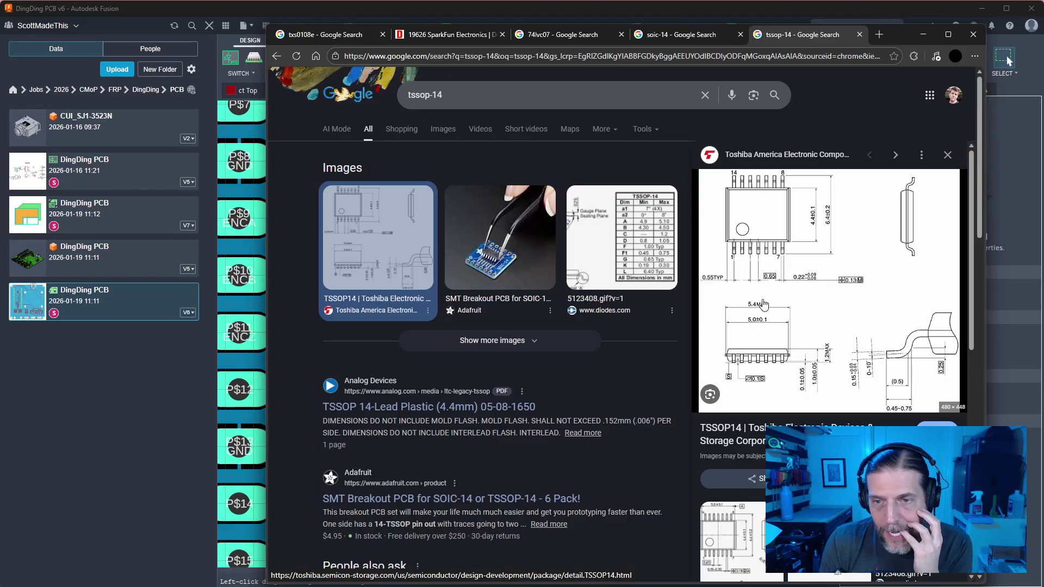
click(517, 267)
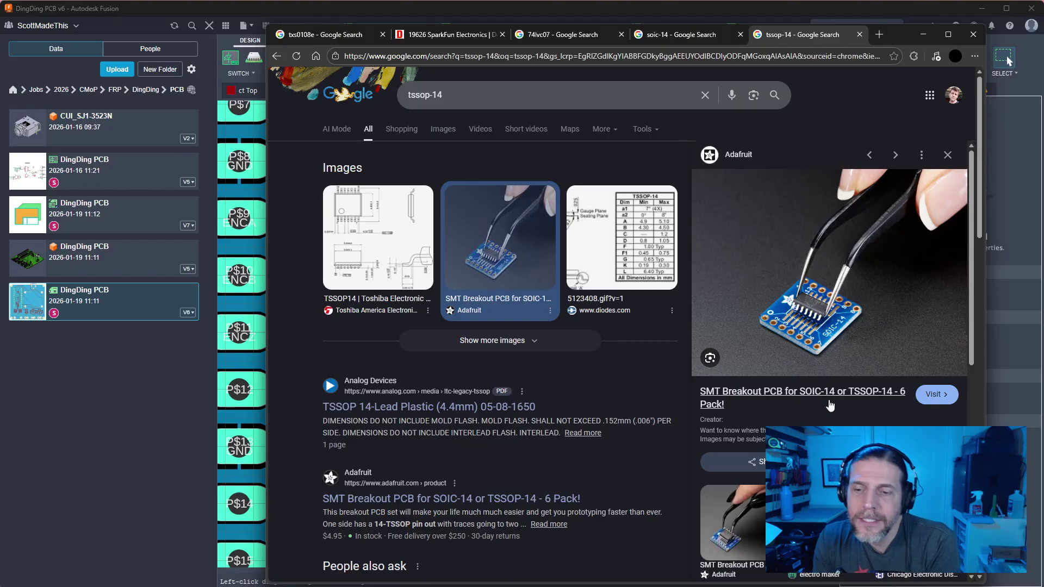
click(860, 396)
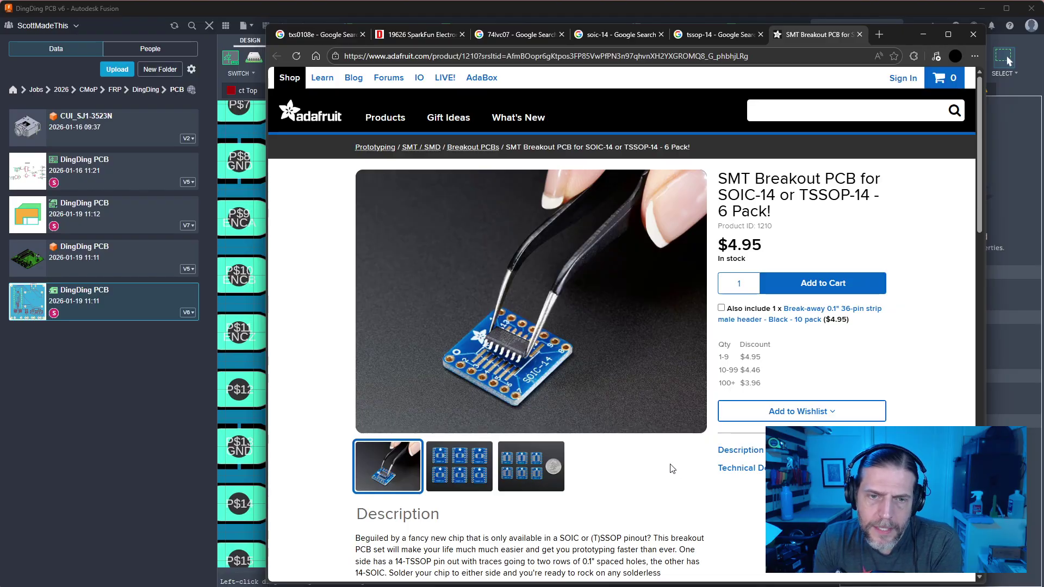
scroll(673, 468, down, 1)
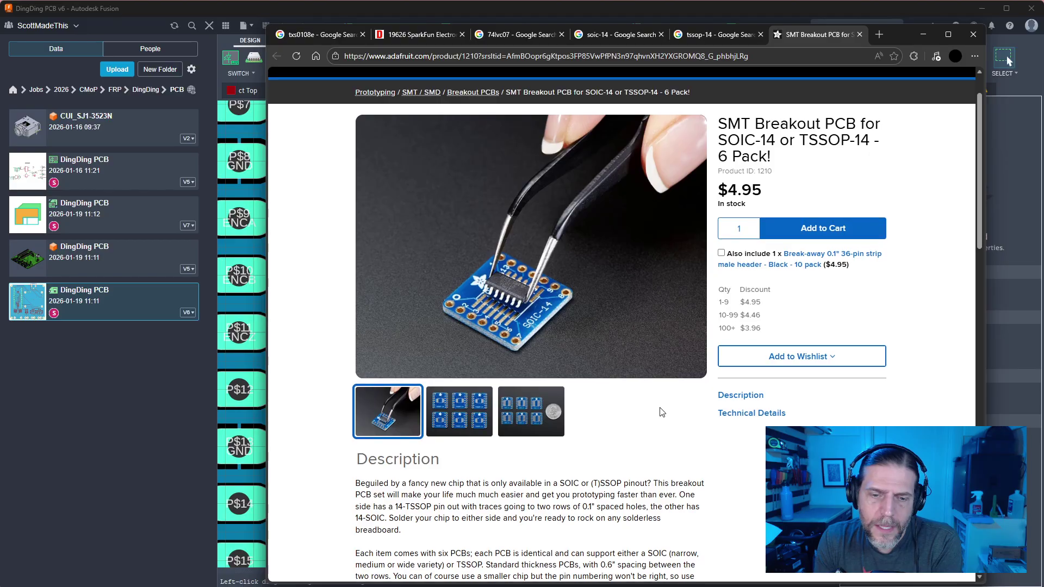
scroll(661, 412, down, 1)
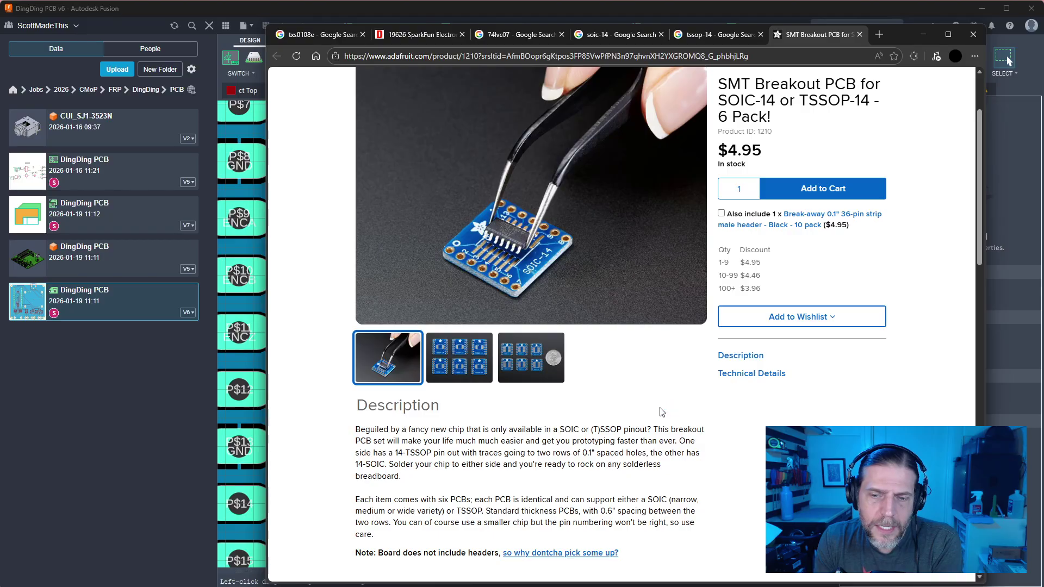
Compare the product photos of the breakout PCB's TSSOP-14 and SOIC-14 sides
click(465, 367)
click(530, 358)
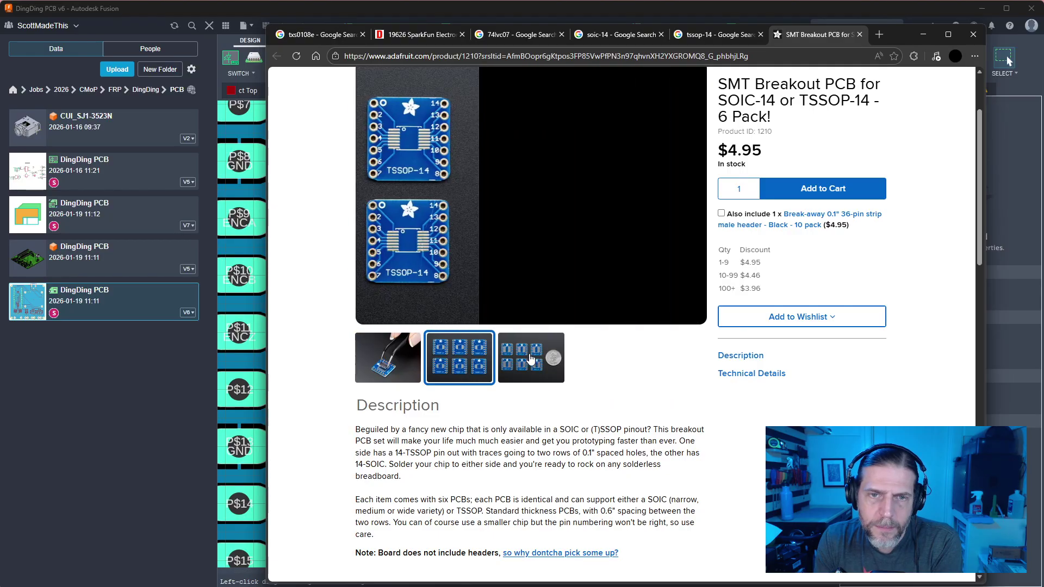
click(482, 358)
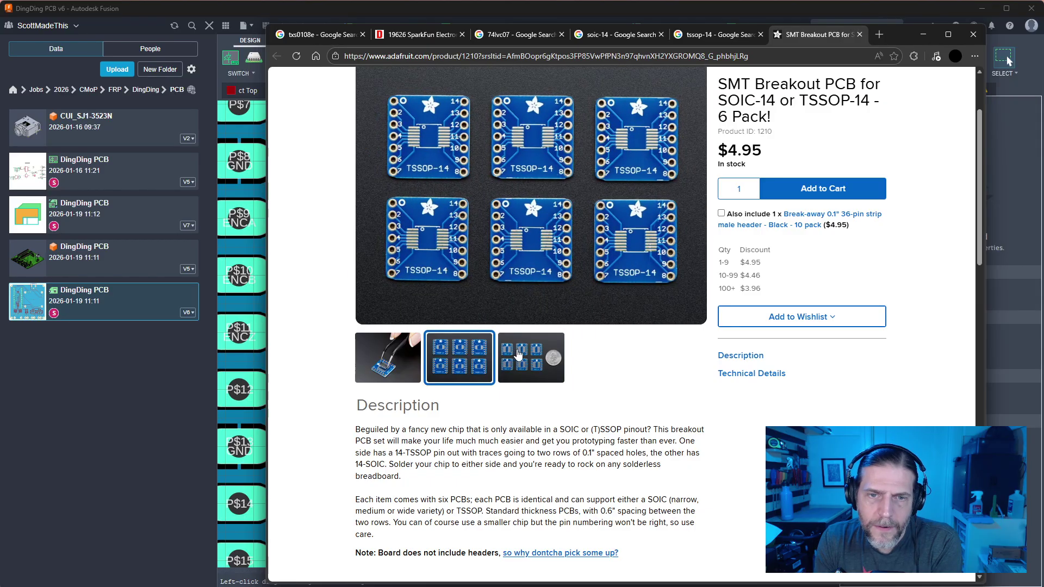
click(517, 355)
click(476, 355)
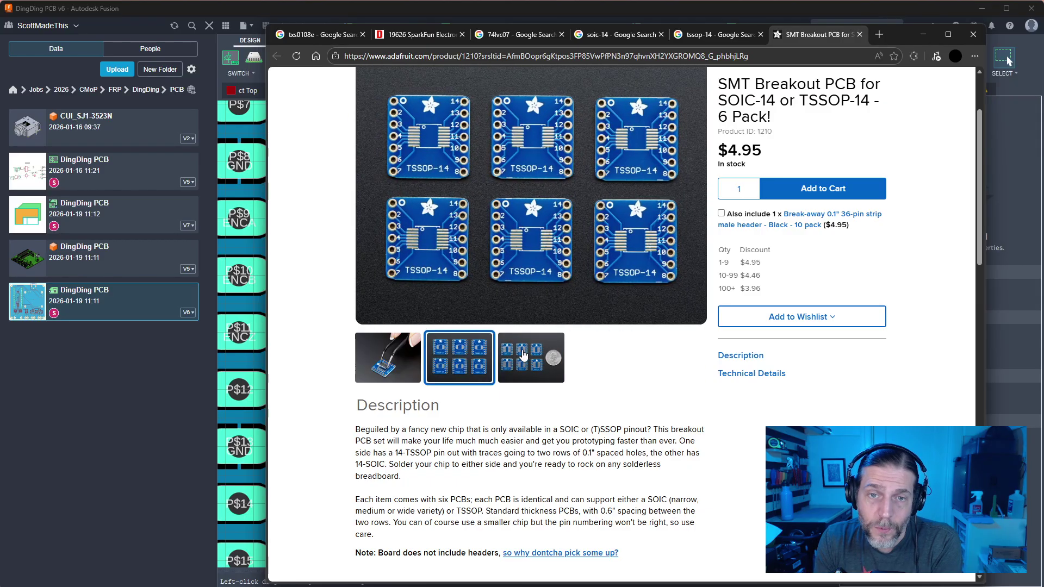
click(524, 355)
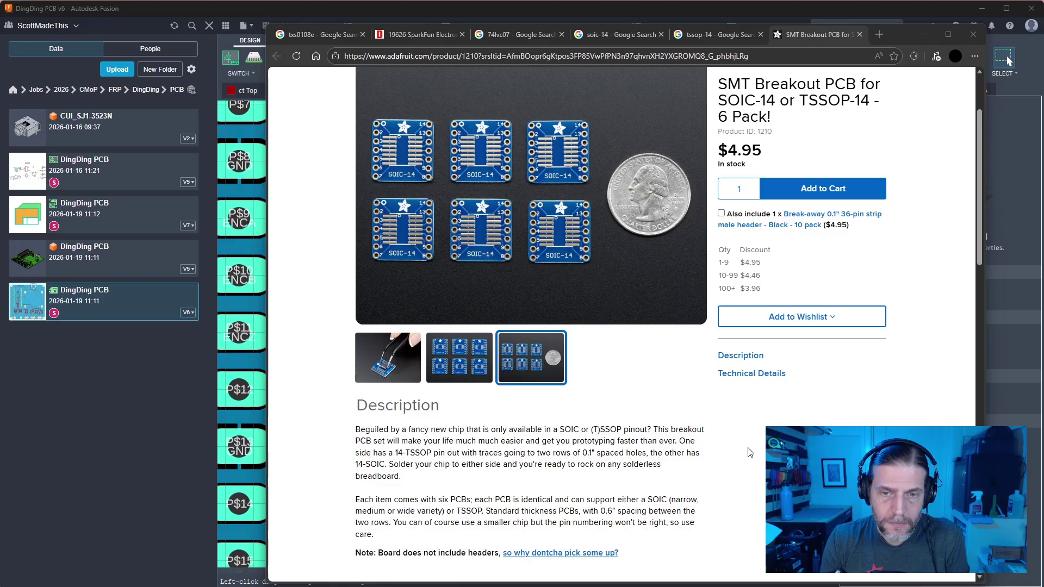
Search the web for 74LVC244 and open DigiKey's Texas Instruments 74LVC244 product listing
click(699, 423)
key(ctrl+t)
text(74lvc244)
key(Return)
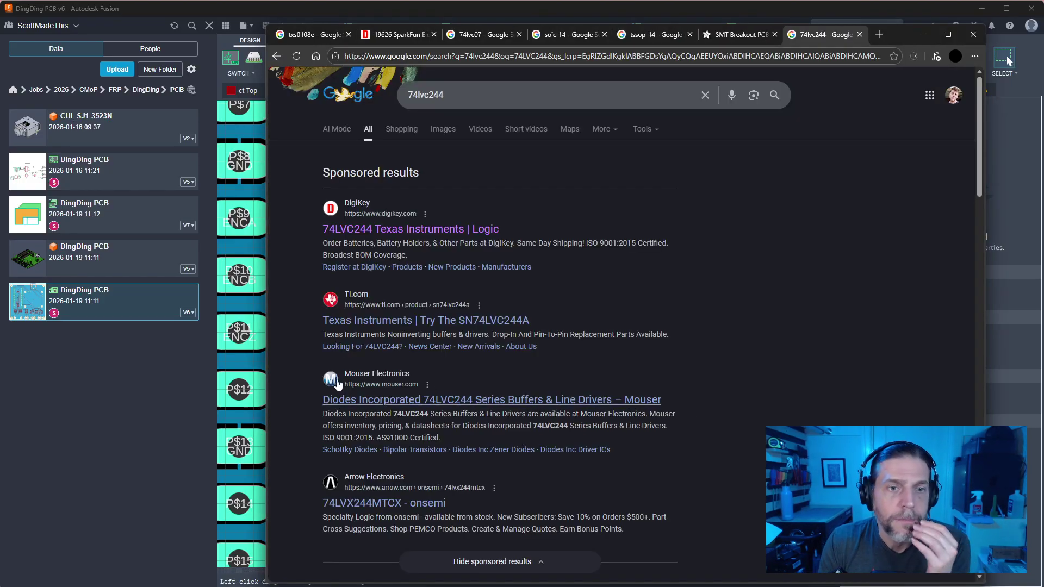
click(408, 229)
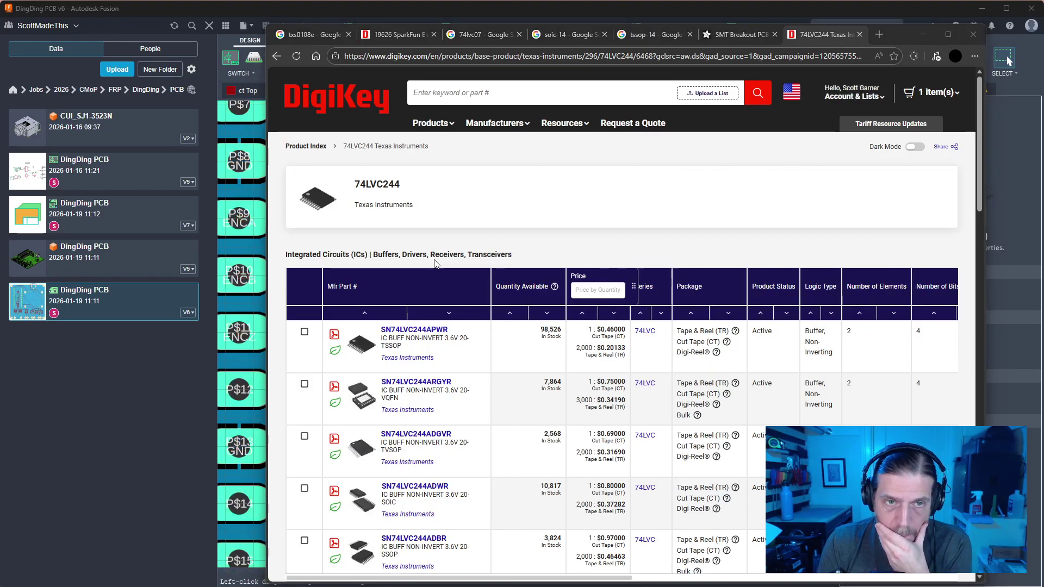
Compare the 74LVC244 variants by price, supply voltage, mounting type and package, including the through-hole SN74LVC244AN
drag(267, 249, 41, 243)
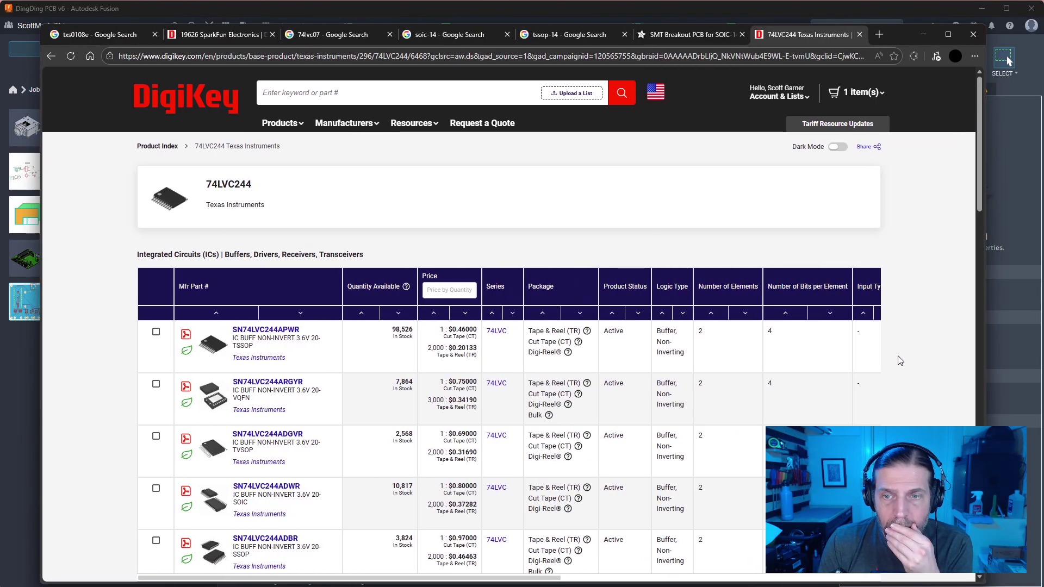
scroll(900, 360, down, 3)
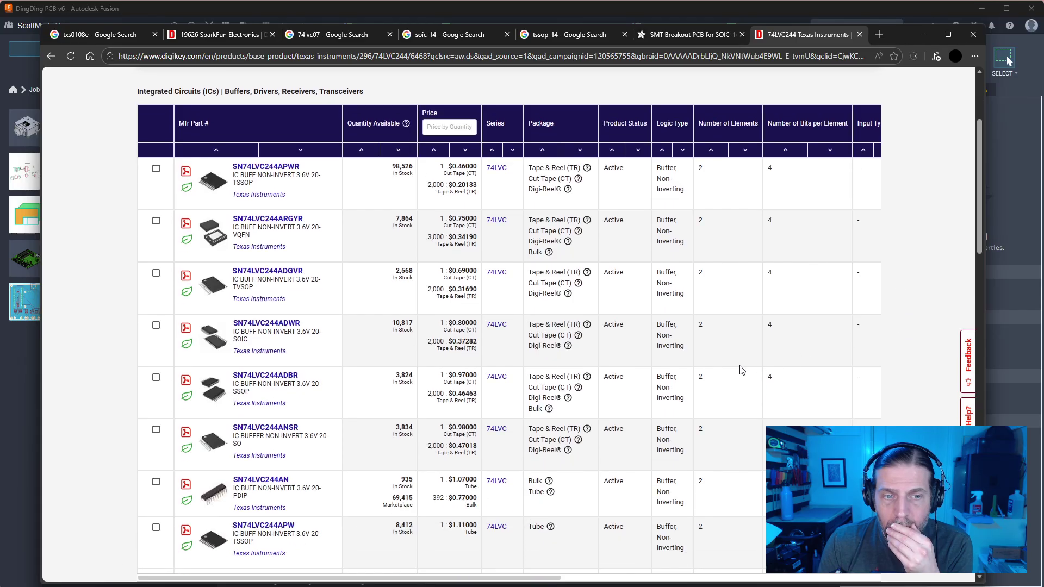
drag(524, 577, 846, 578)
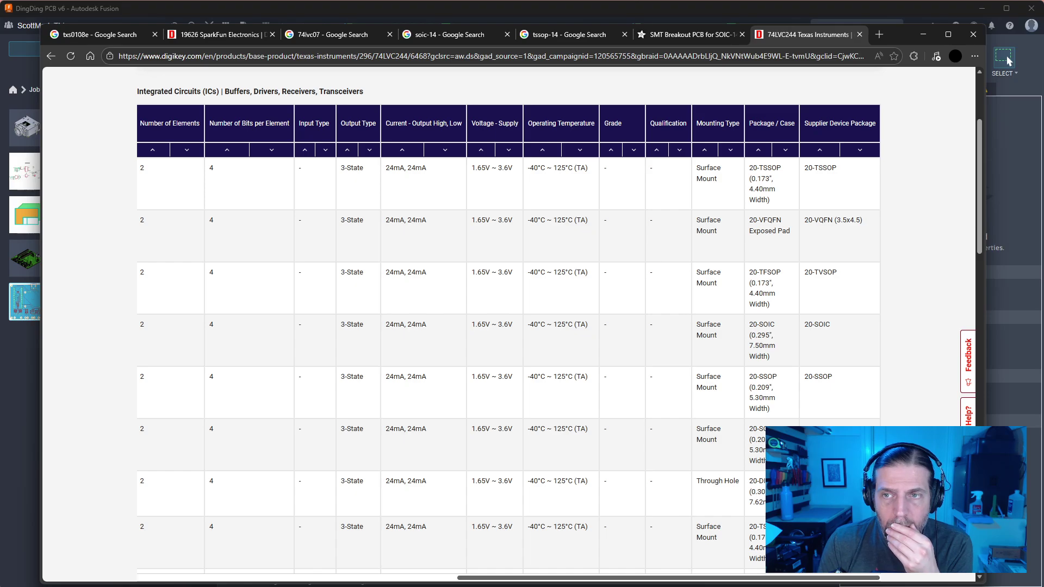
scroll(507, 321, down, 6)
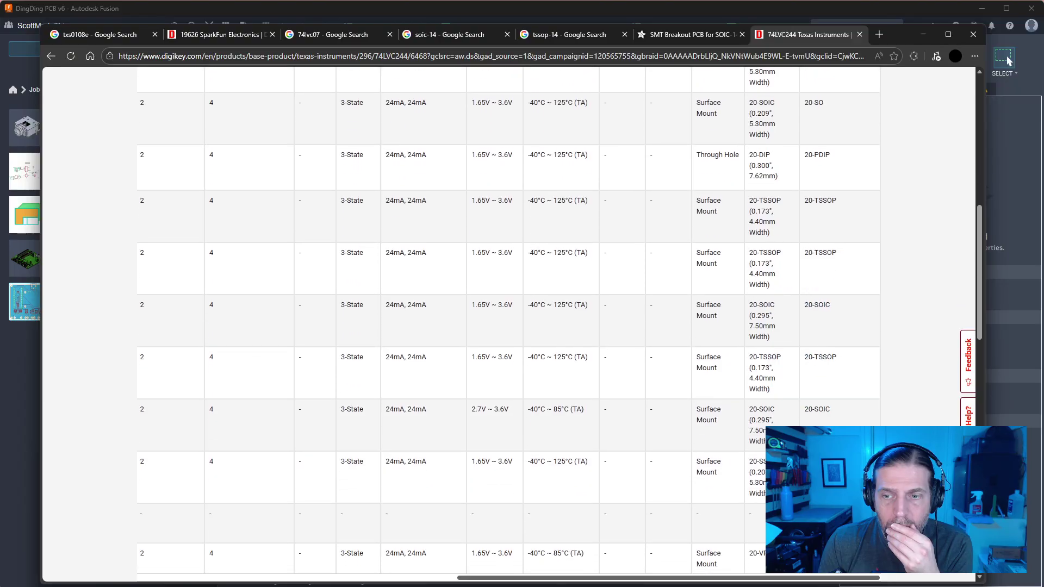
drag(867, 579, 546, 580)
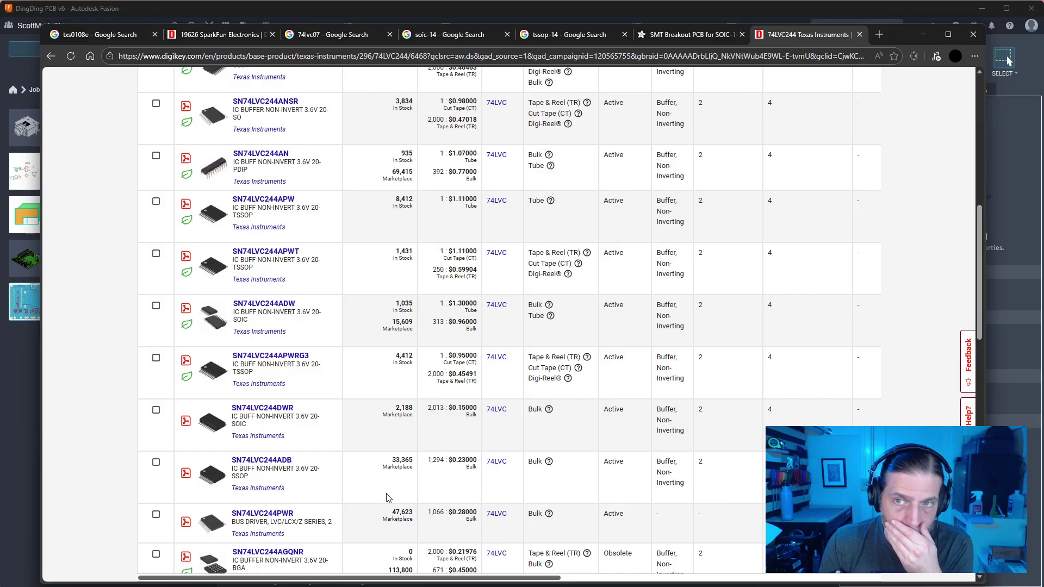
scroll(384, 489, up, 4)
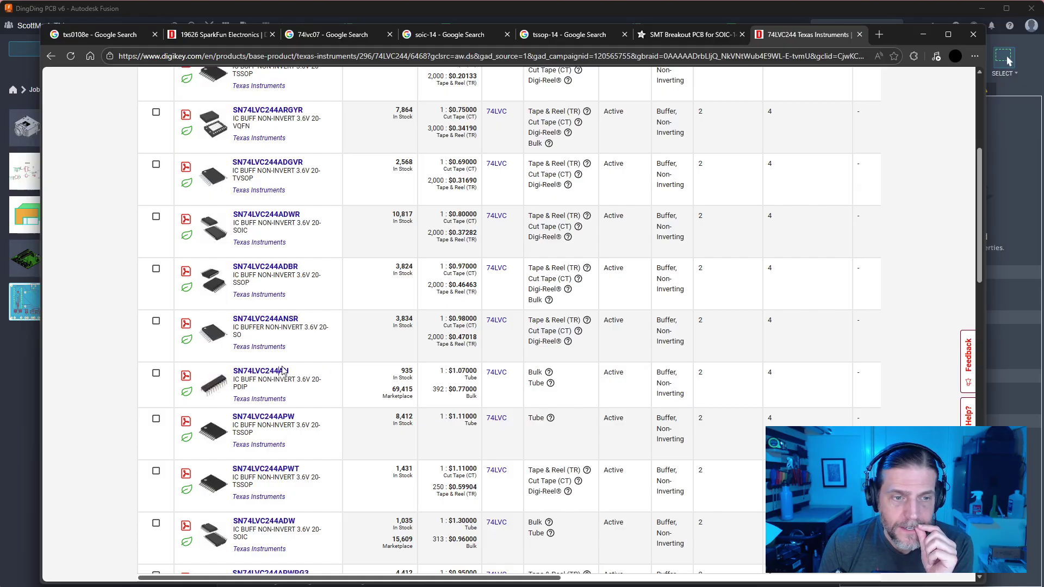
Open DigiKey's SN74LVC244AN product page and its datasheet, then view the pin configuration section
click(255, 372)
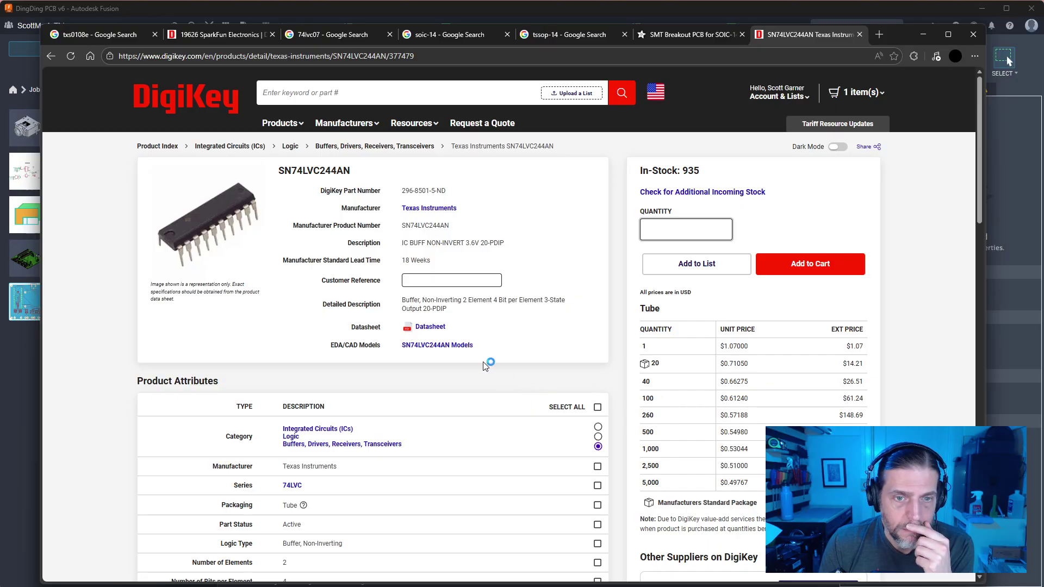
click(432, 329)
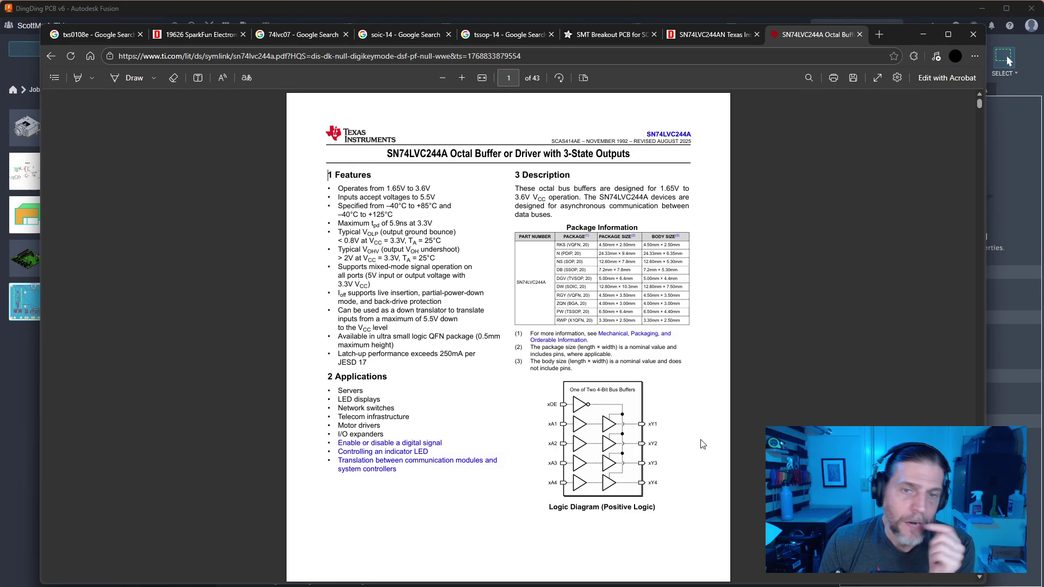
scroll(701, 446, down, 15)
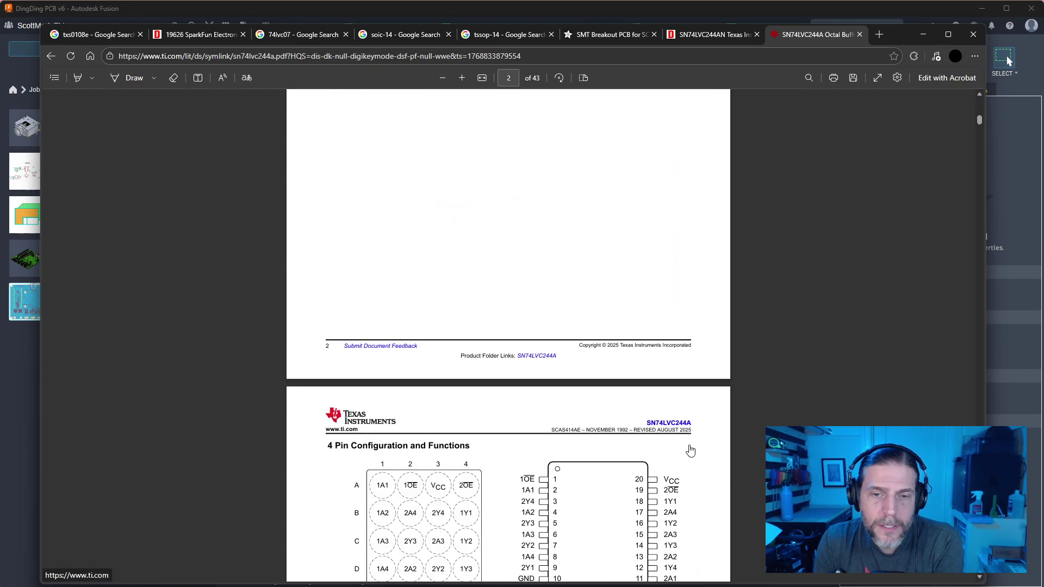
scroll(690, 451, down, 5)
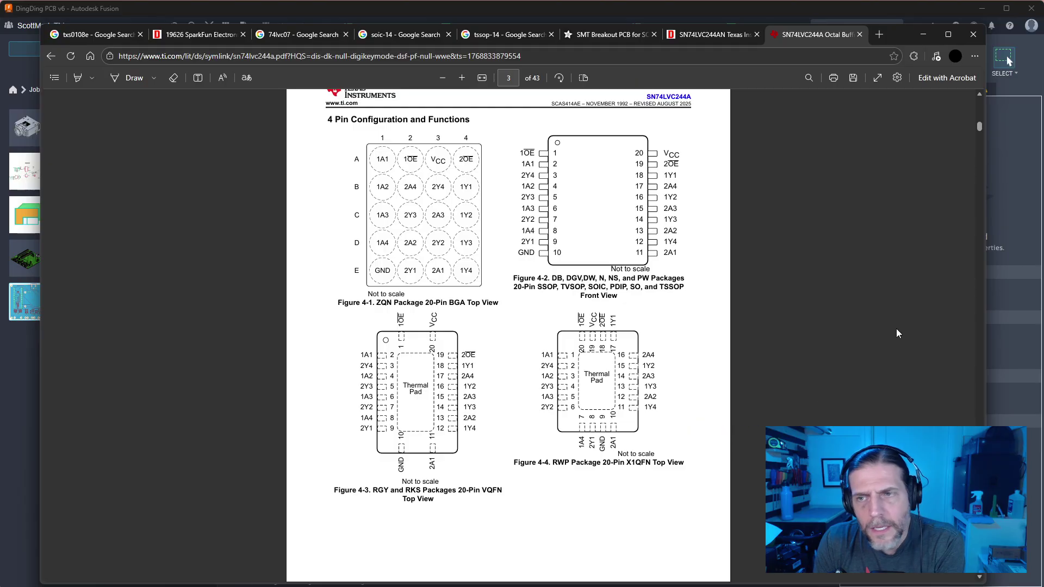
Review the SN74LVC244A datasheet's features page and the 20-pin pinout covering the SOIC and PDIP packages
scroll(924, 261, up, 1)
drag(978, 125, 977, 83)
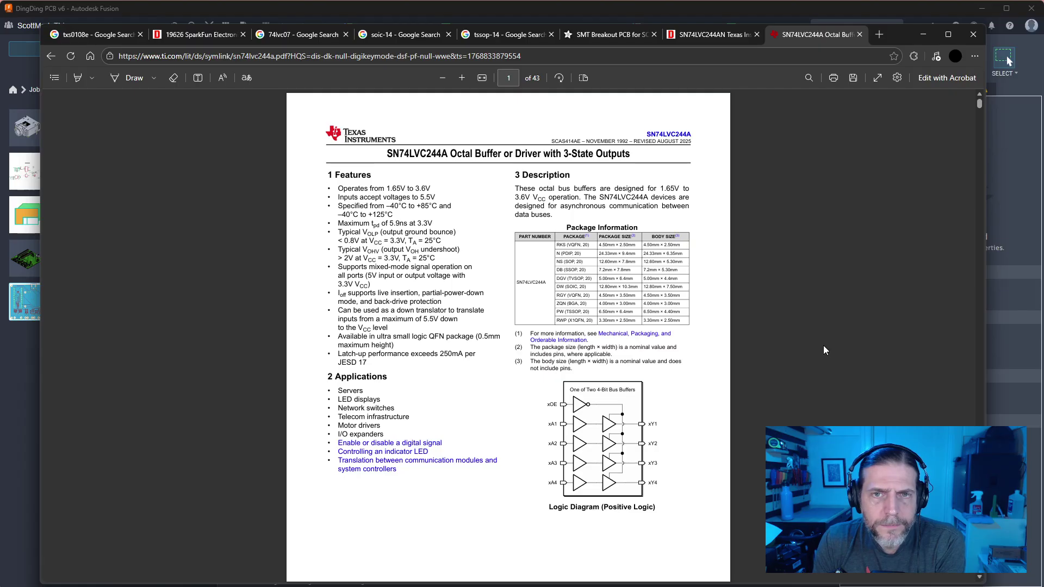
scroll(822, 350, down, 5)
scroll(823, 348, down, 12)
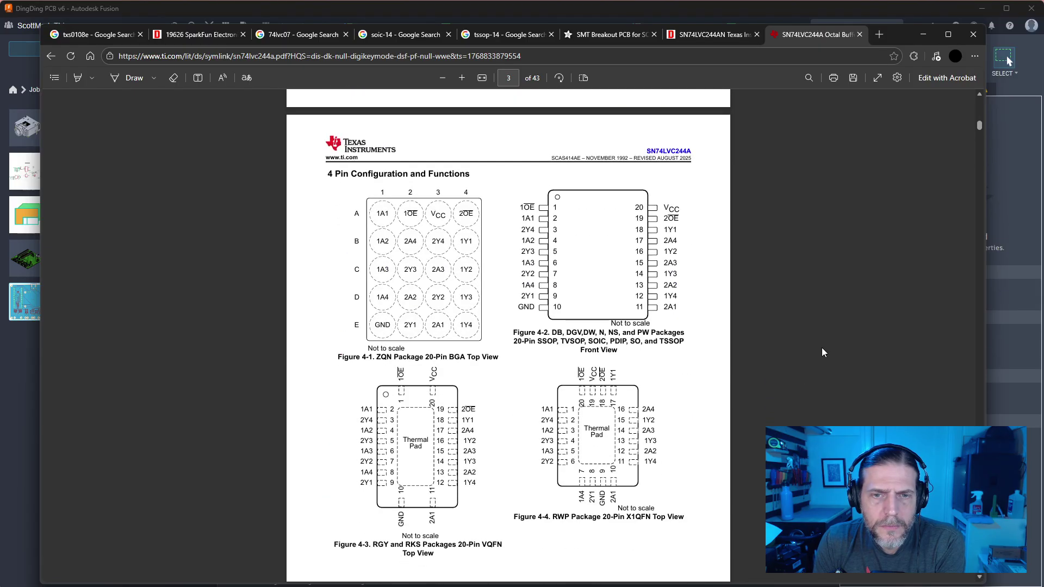
scroll(822, 348, down, 1)
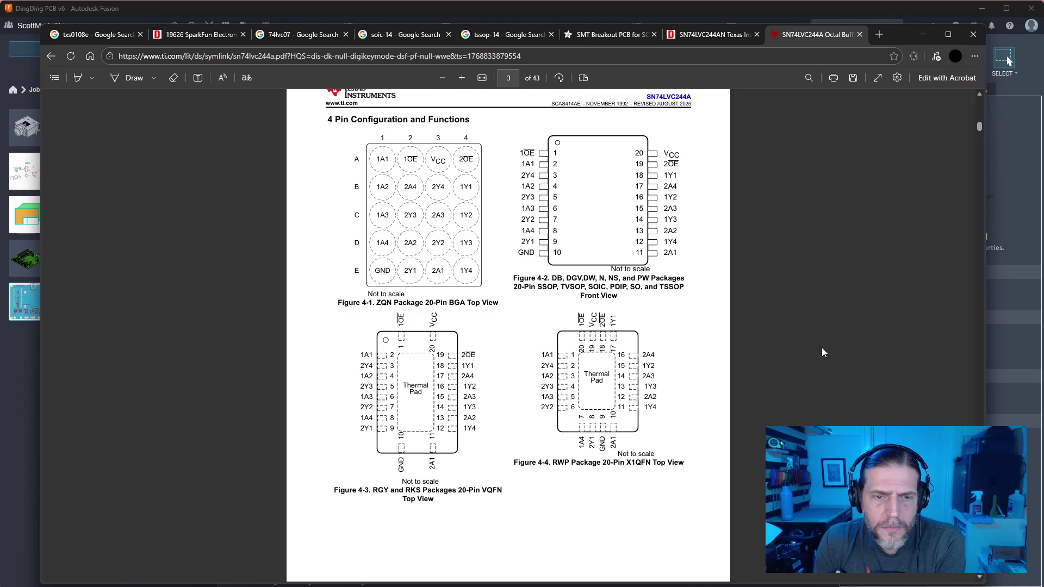
double_click(603, 286)
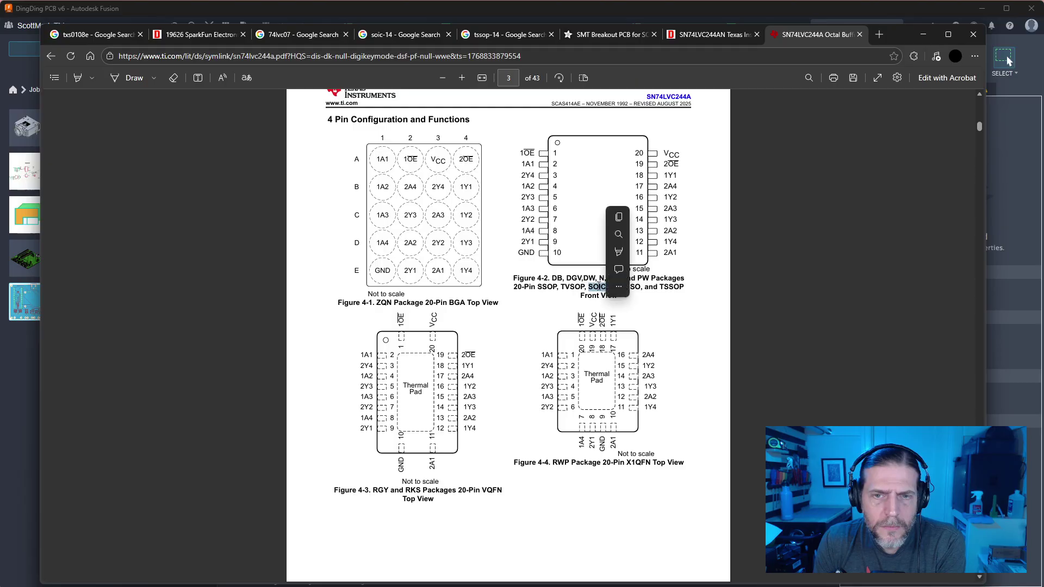
click(594, 287)
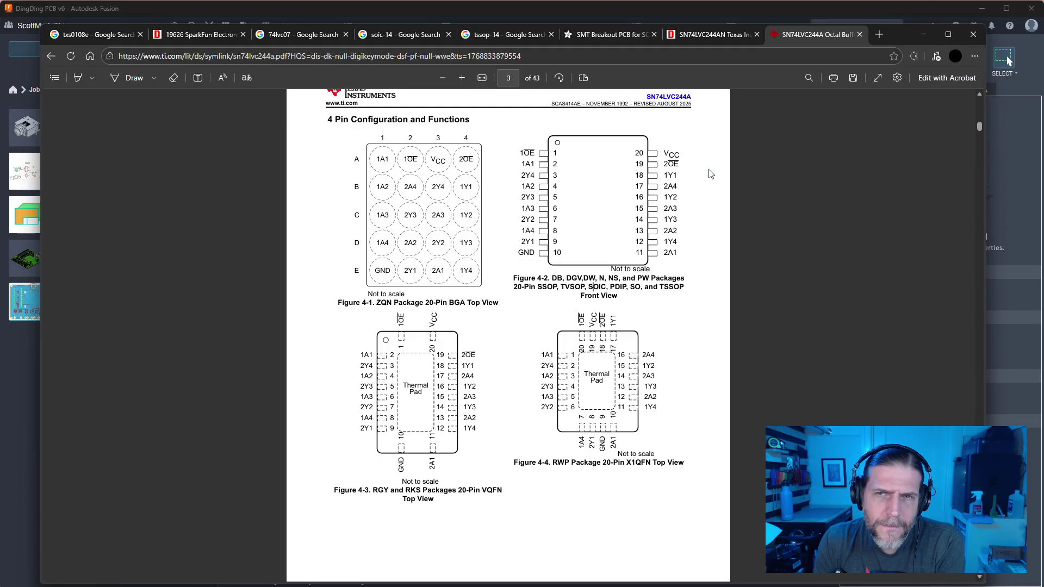
Return to the 74lvc07 web search, show all results and open DigiKey's Texas Instruments 74LVC07 listing
click(706, 36)
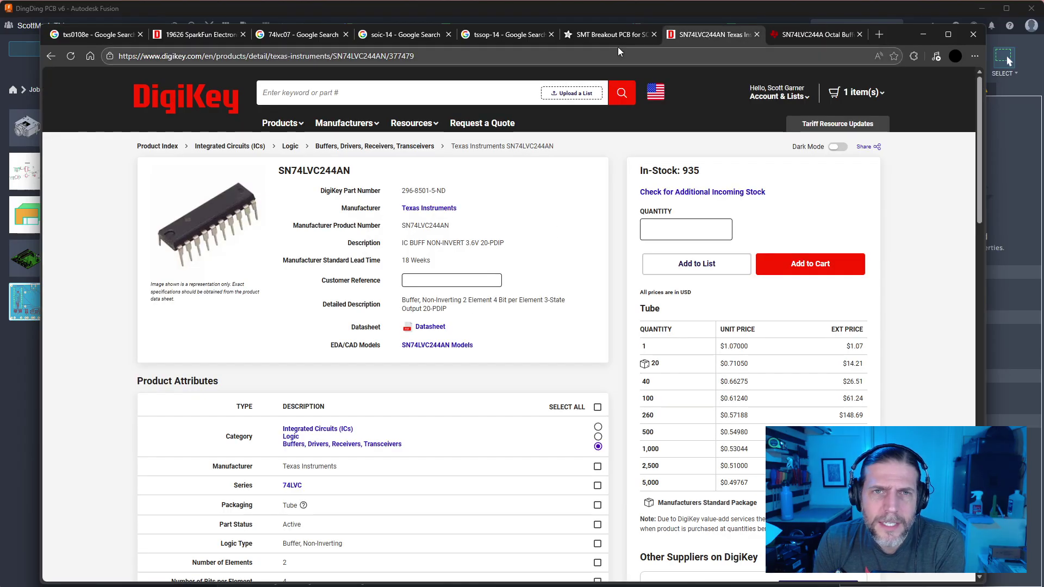
click(302, 35)
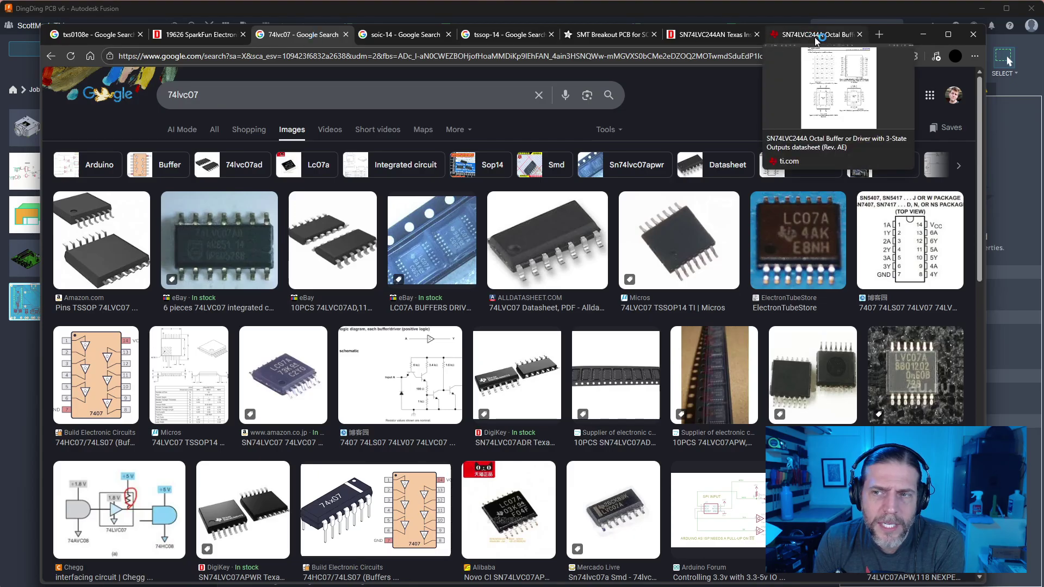
click(215, 129)
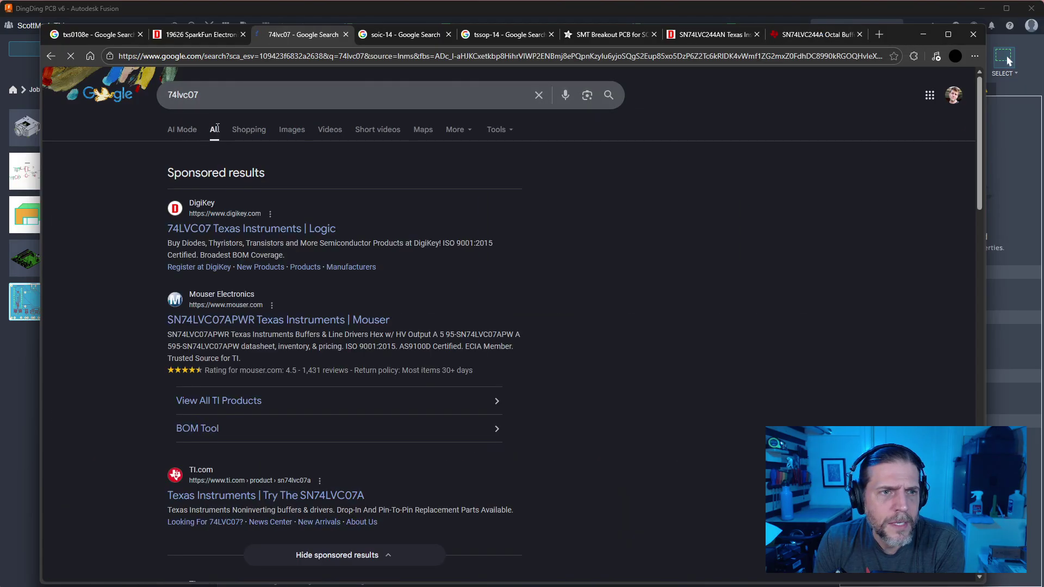
click(289, 228)
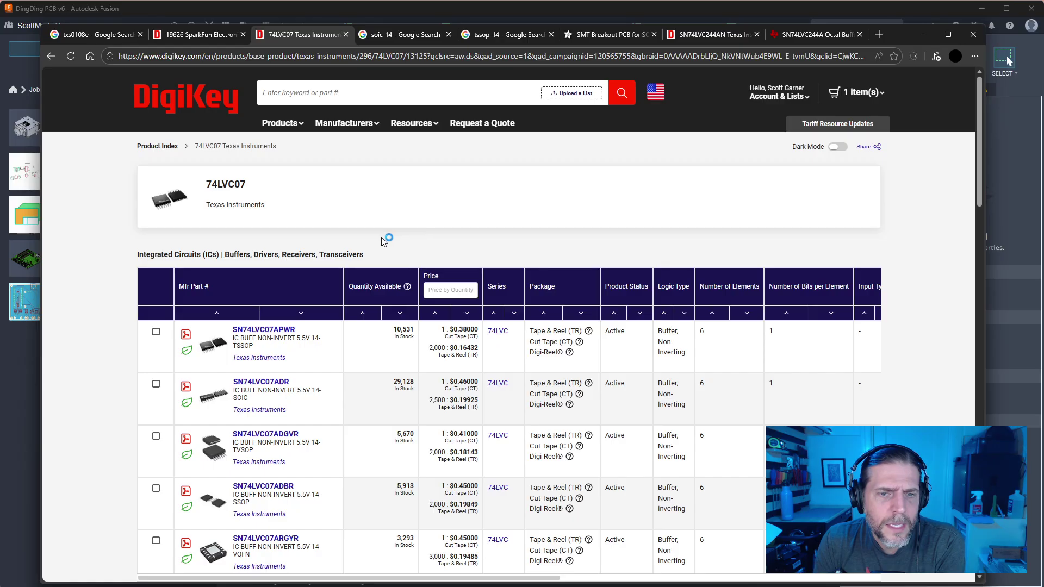
Compare the 74LVC07 variants by price, supply voltage, mounting type and package
scroll(308, 351, down, 3)
scroll(307, 351, down, 2)
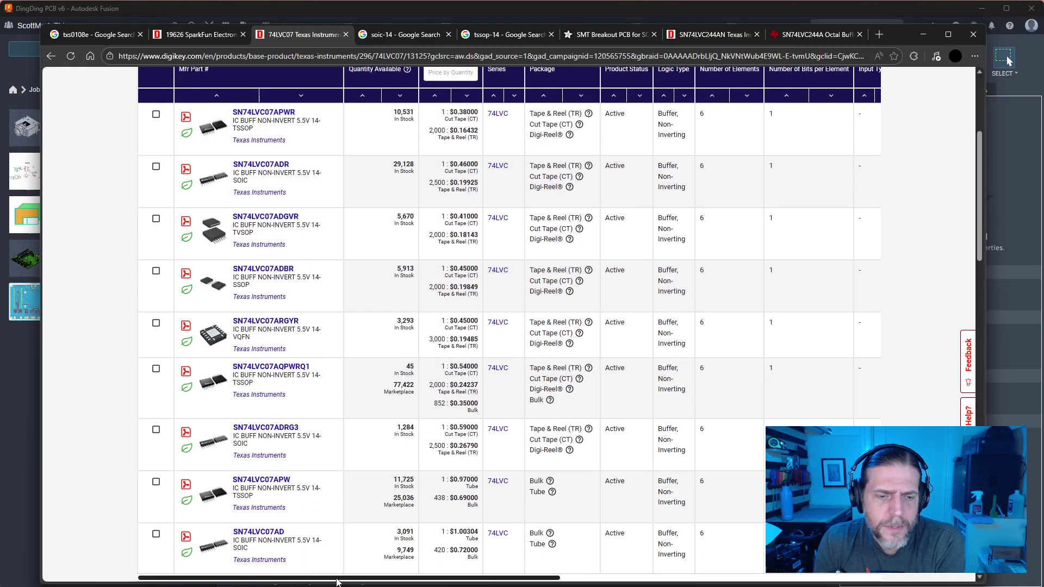
drag(333, 576, 666, 546)
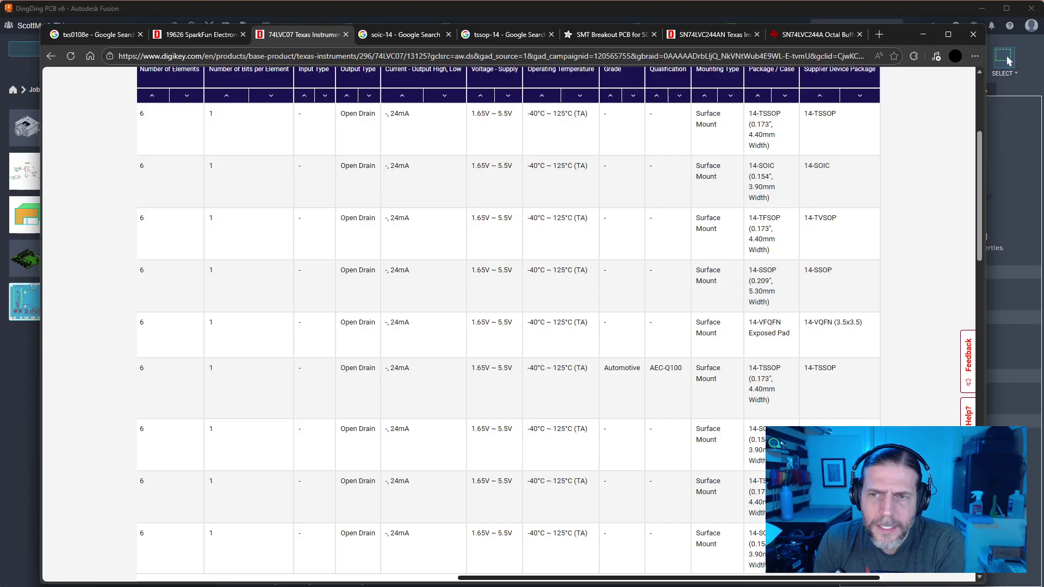
drag(748, 562, 326, 566)
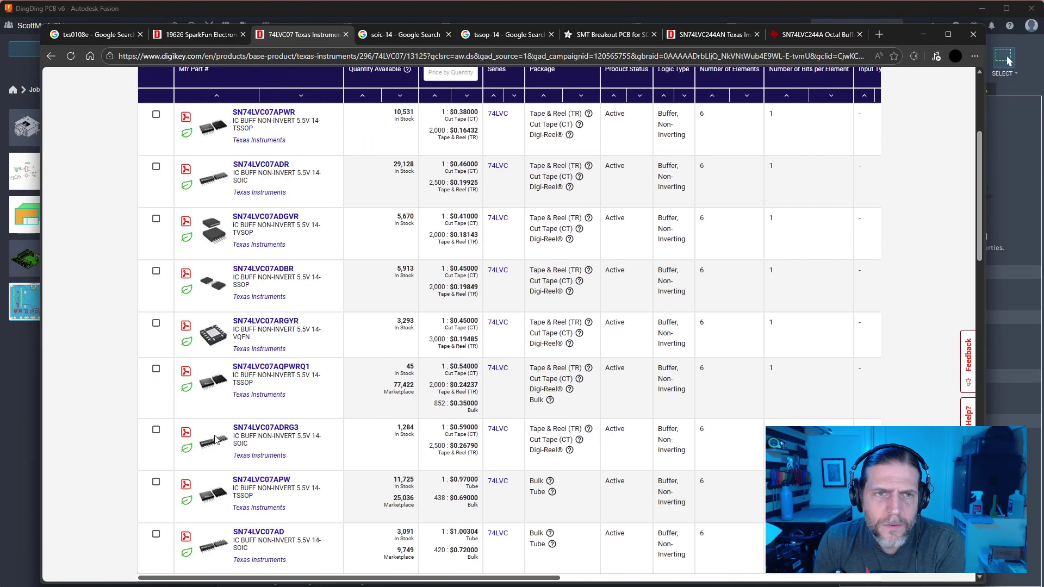
Check the product attributes of the SN74LVC07ADR in the 14-SOIC package and open its datasheet
click(282, 169)
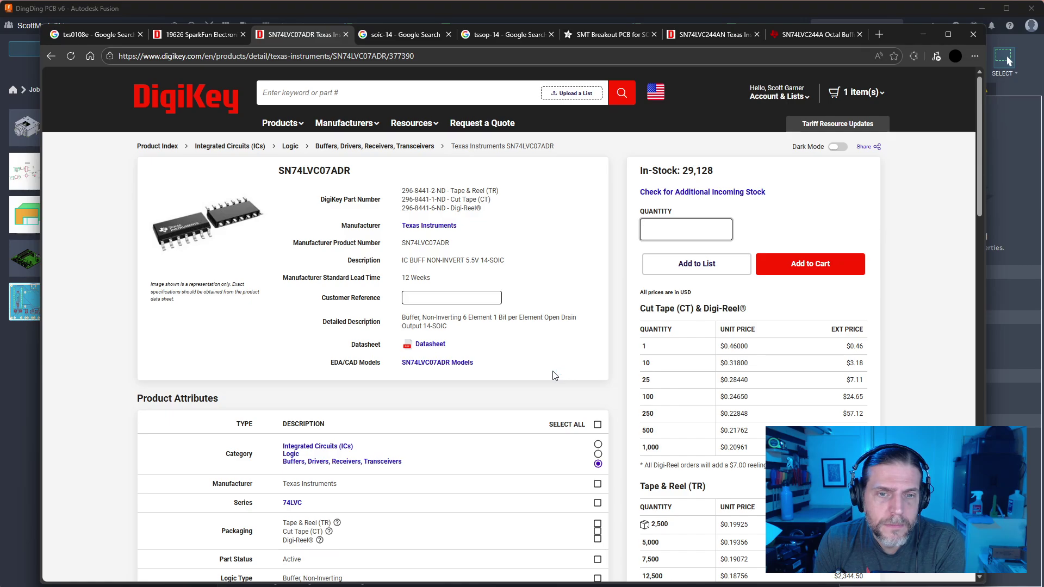
scroll(555, 375, down, 10)
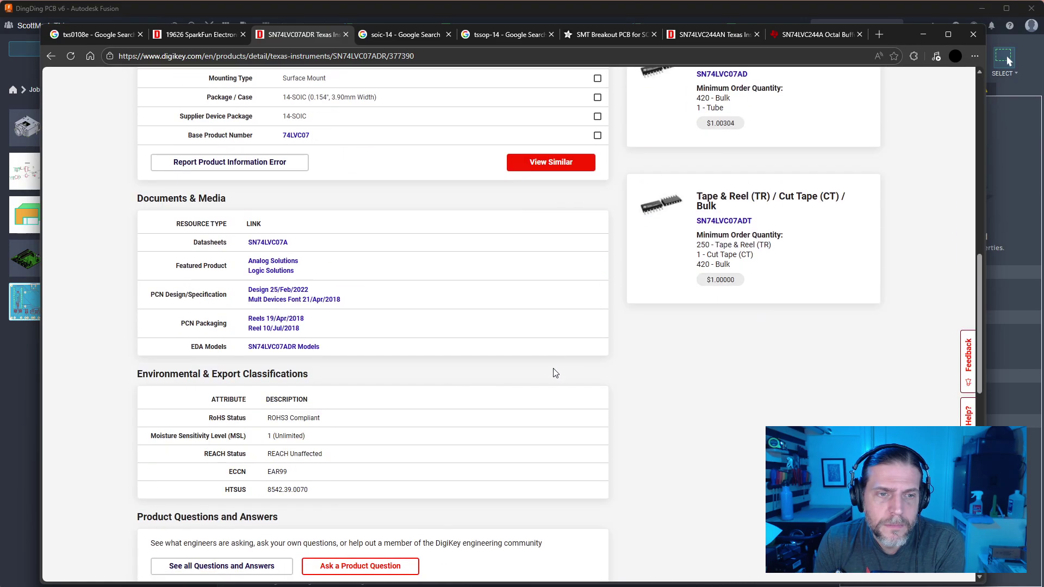
scroll(554, 372, up, 8)
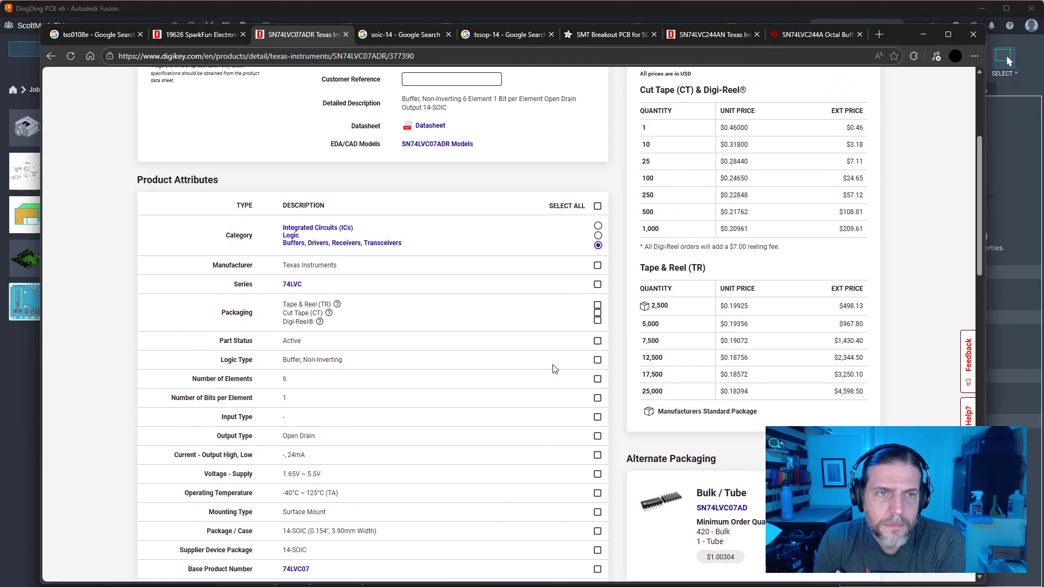
scroll(554, 369, up, 2)
click(427, 289)
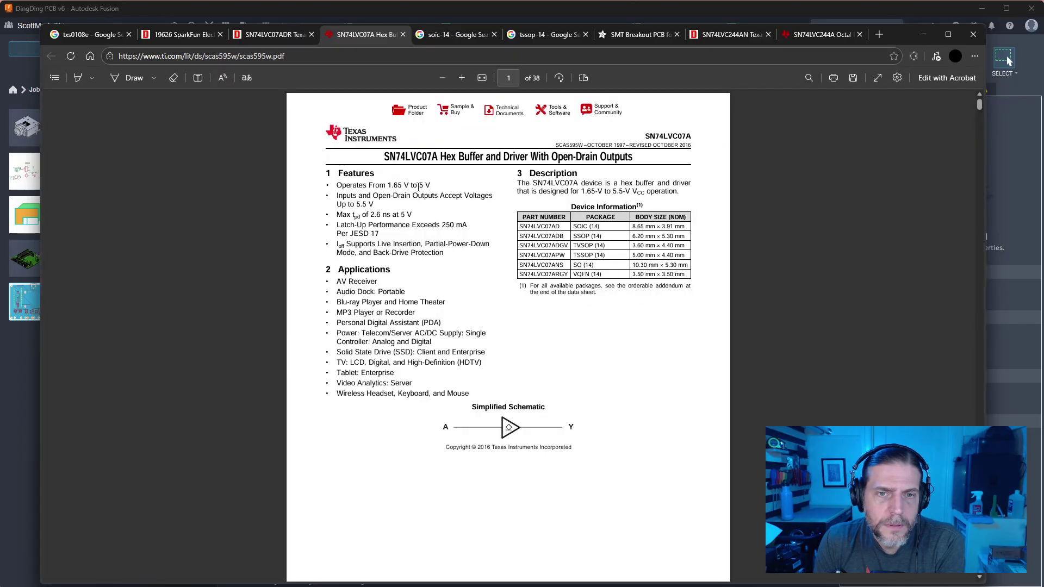
Read the SN74LVC07A datasheet's input and output voltage feature and its 14-pin pin configuration
drag(336, 196, 379, 204)
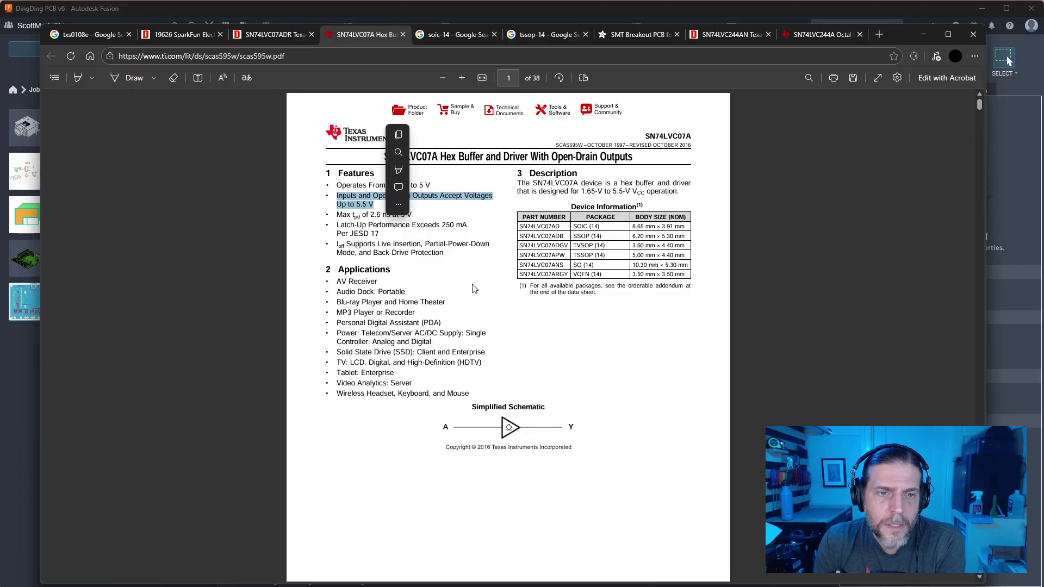
scroll(474, 289, down, 20)
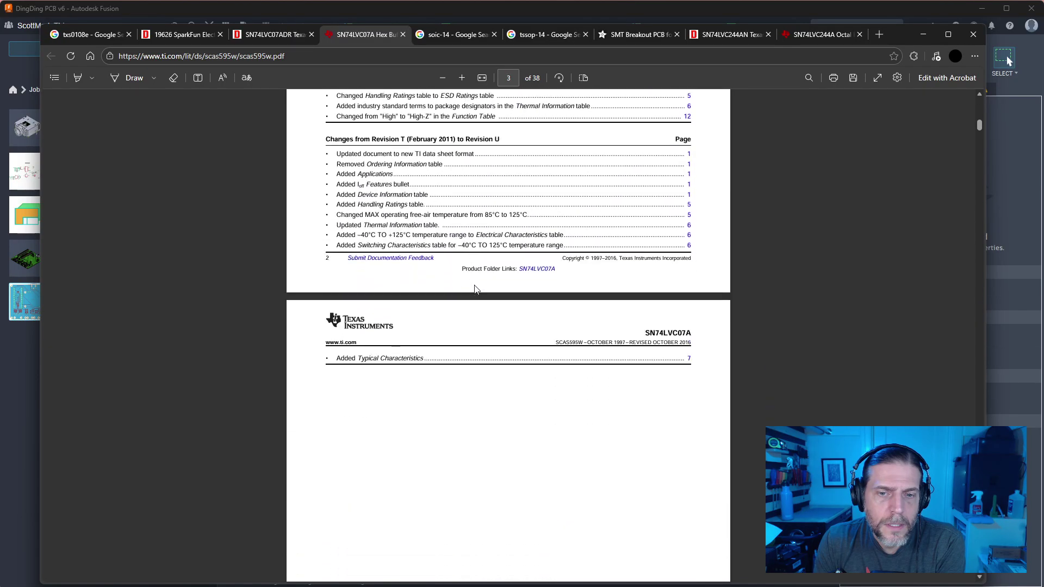
scroll(476, 290, down, 5)
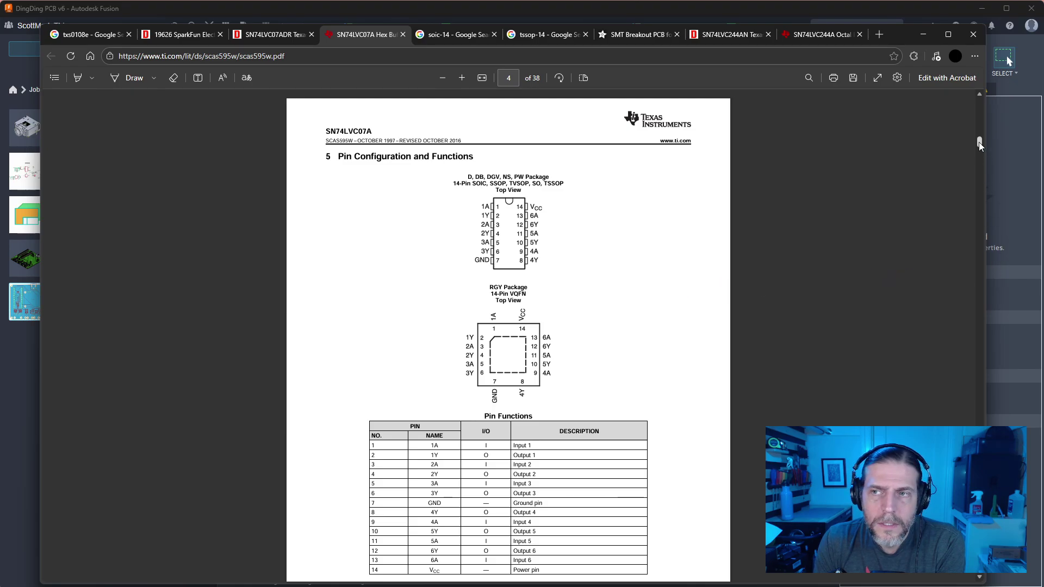
drag(978, 142, 977, 101)
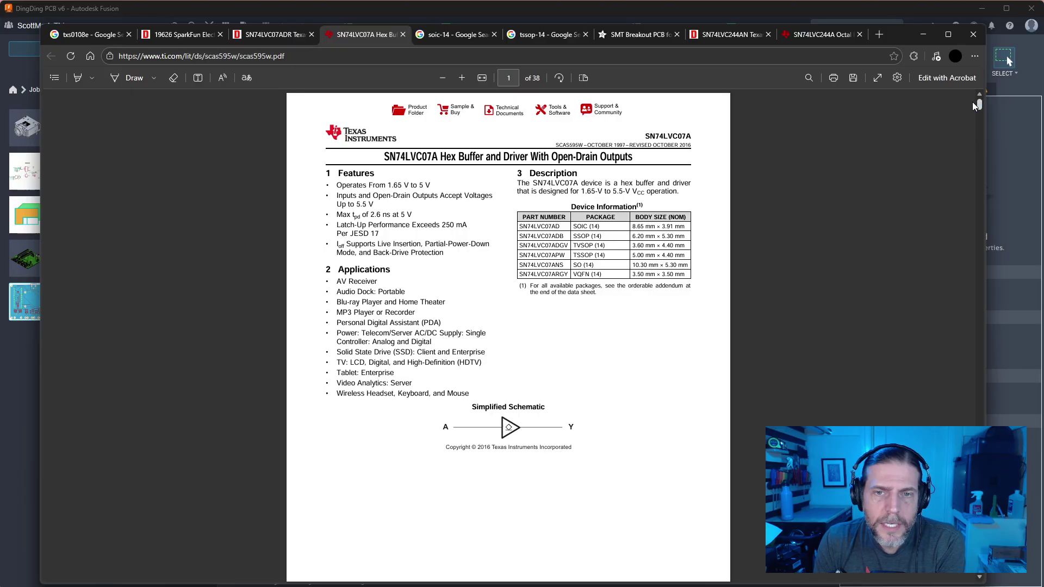
scroll(970, 103, down, 1)
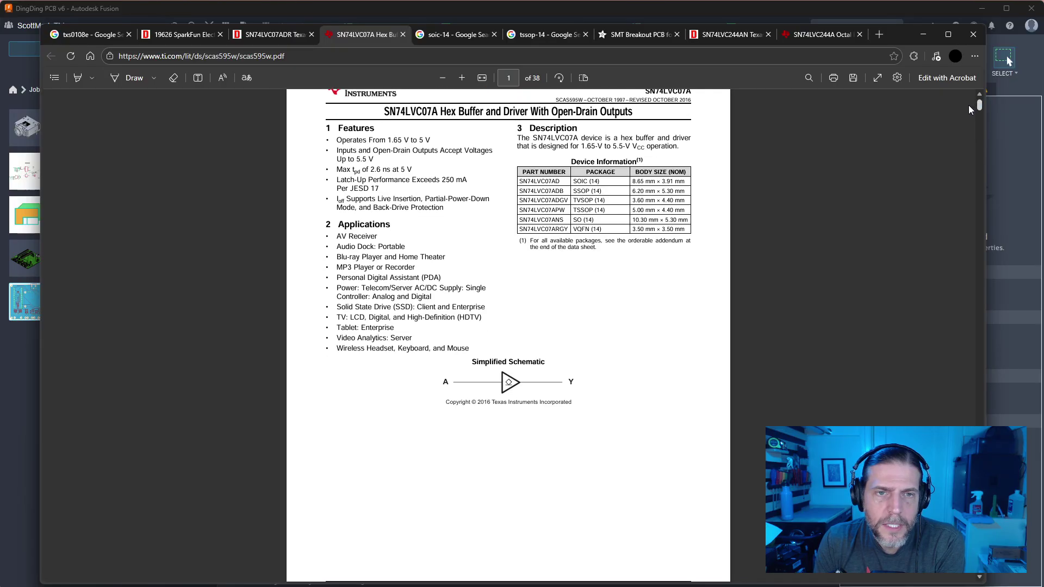
scroll(967, 115, down, 3)
scroll(960, 135, up, 4)
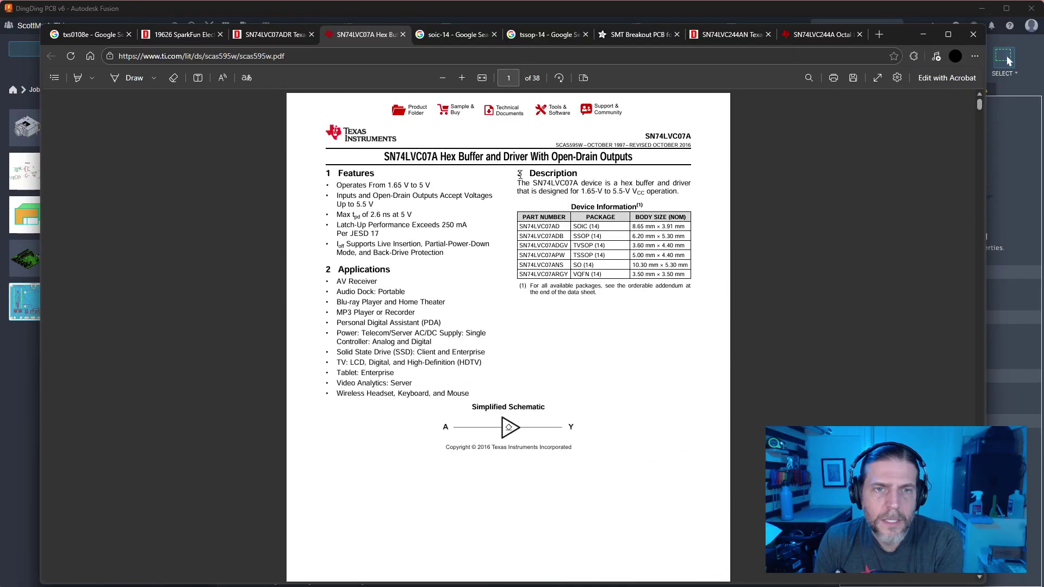
Select the part number SN74LVC07A in the datasheet title
drag(383, 157, 435, 158)
shift+click(412, 159)
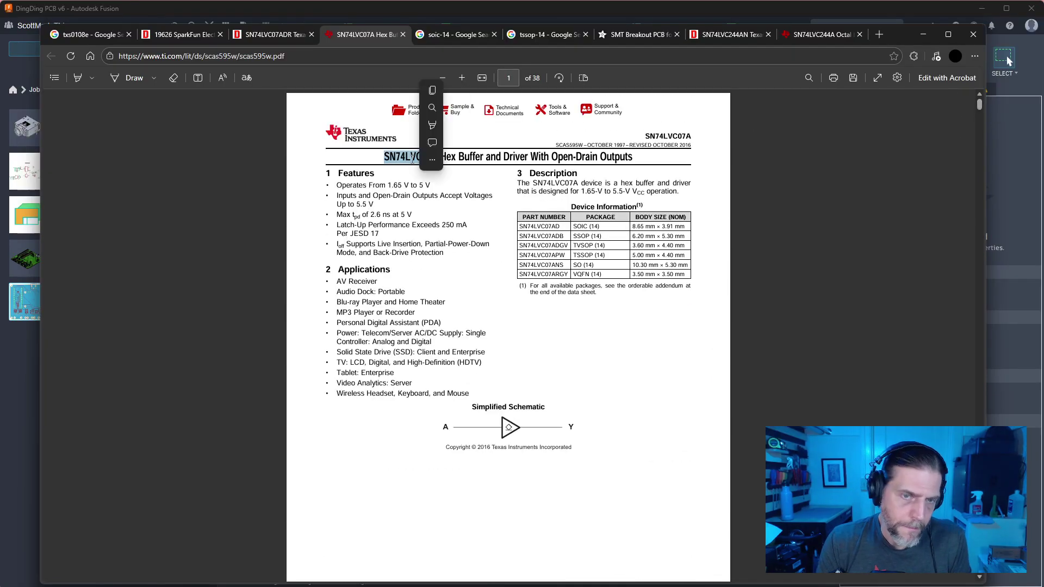
double_click(412, 159)
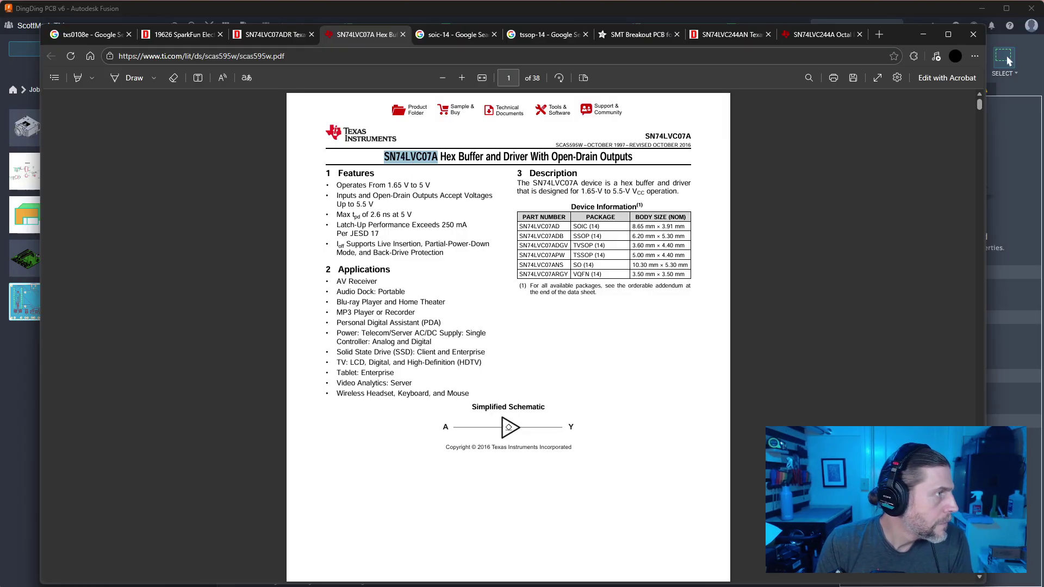
Switch to Autodesk Fusion and open the DingDing PCB schematic at the SN7417N buffer circuit
click(1009, 61)
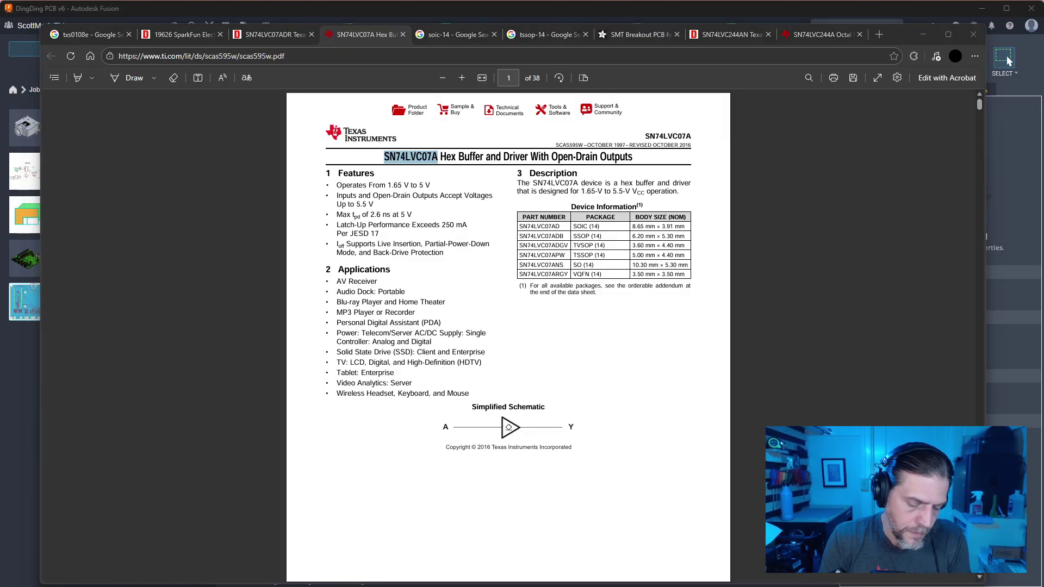
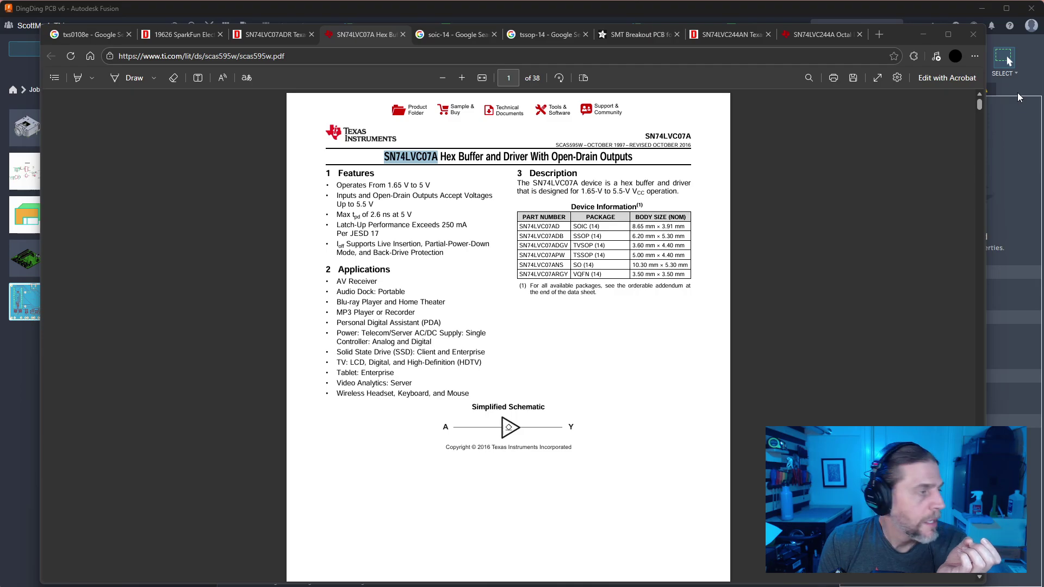
click(1018, 97)
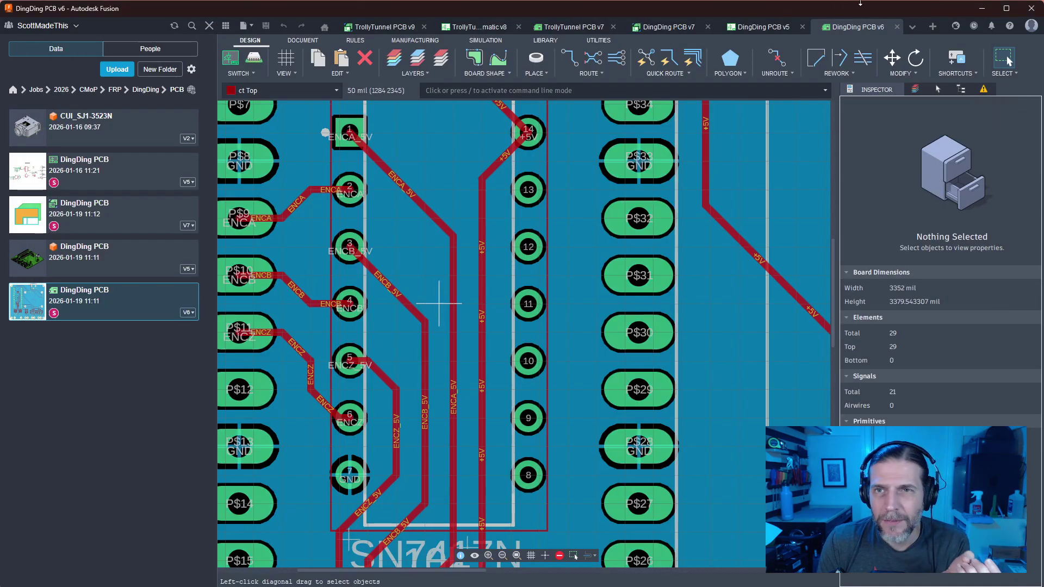
click(667, 26)
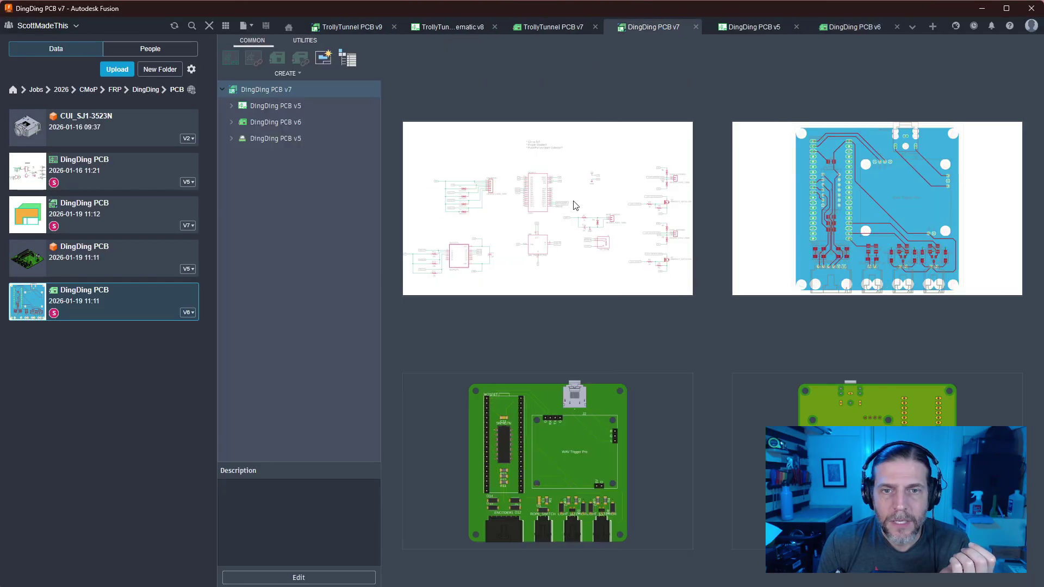
double_click(575, 206)
scroll(271, 458, up, 5)
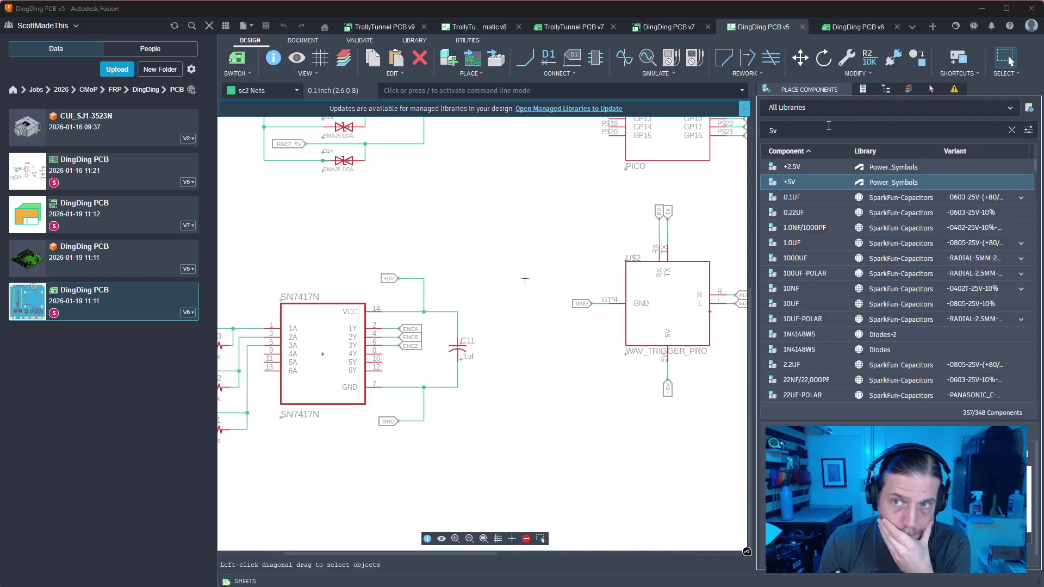
Search all component libraries for 74LVC07A, then broaden the search to 74LVC07
drag(827, 130, 706, 132)
text(74LVC07A)
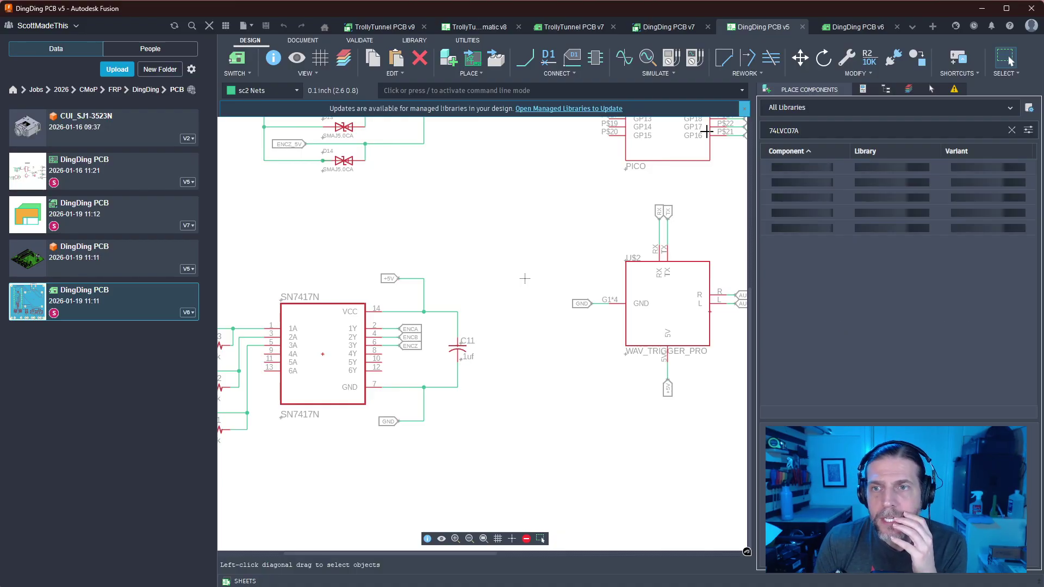
key(BackSpace)
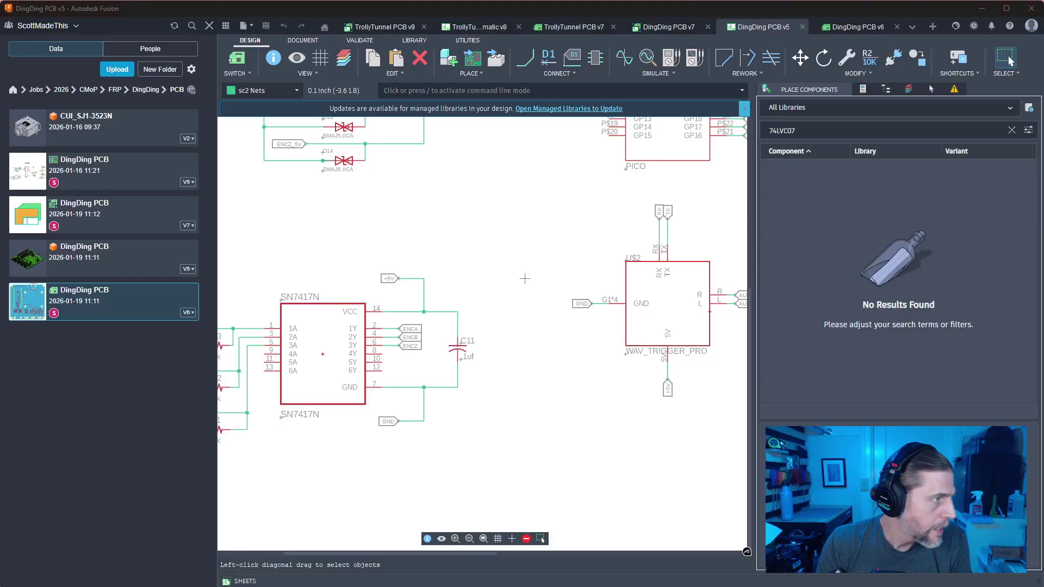
Switch to the browser, search the web for 74LVC07A and open the Texas Instruments SN74LV6T07 product page from the results
key(alt+Tab)
click(347, 57)
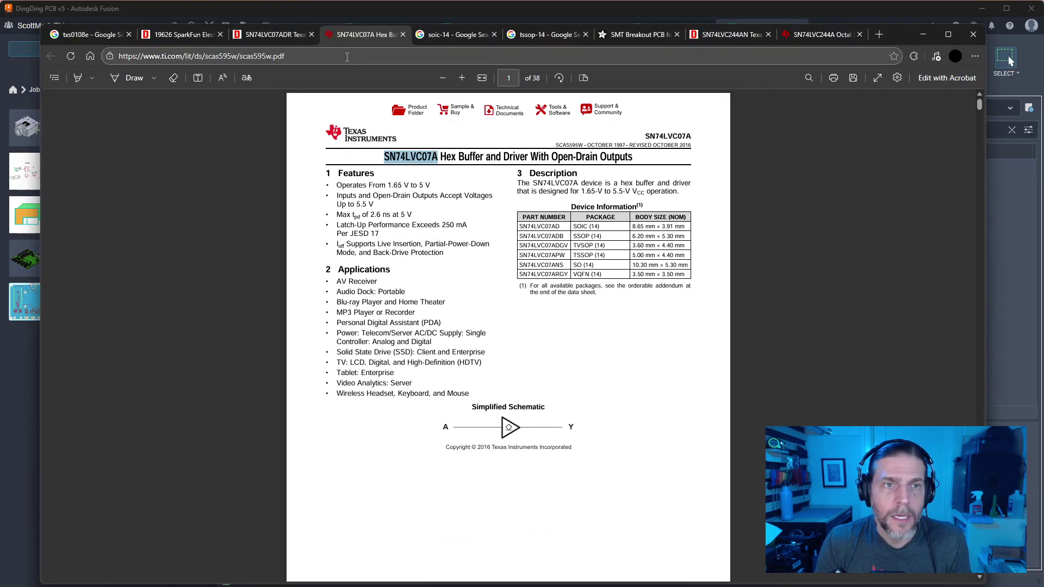
text(74LVC07A)
key(Return)
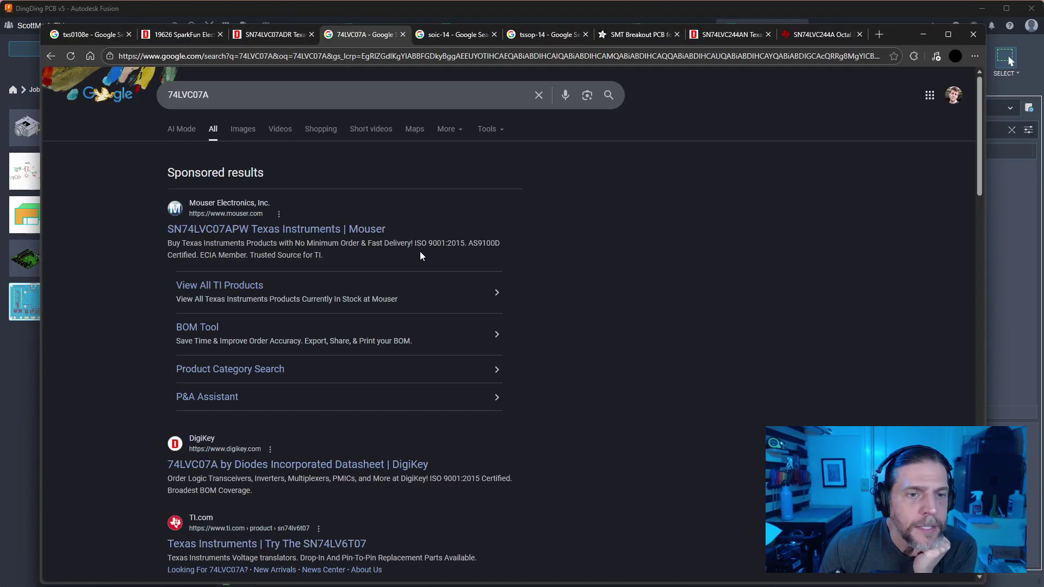
scroll(304, 391, down, 2)
click(288, 434)
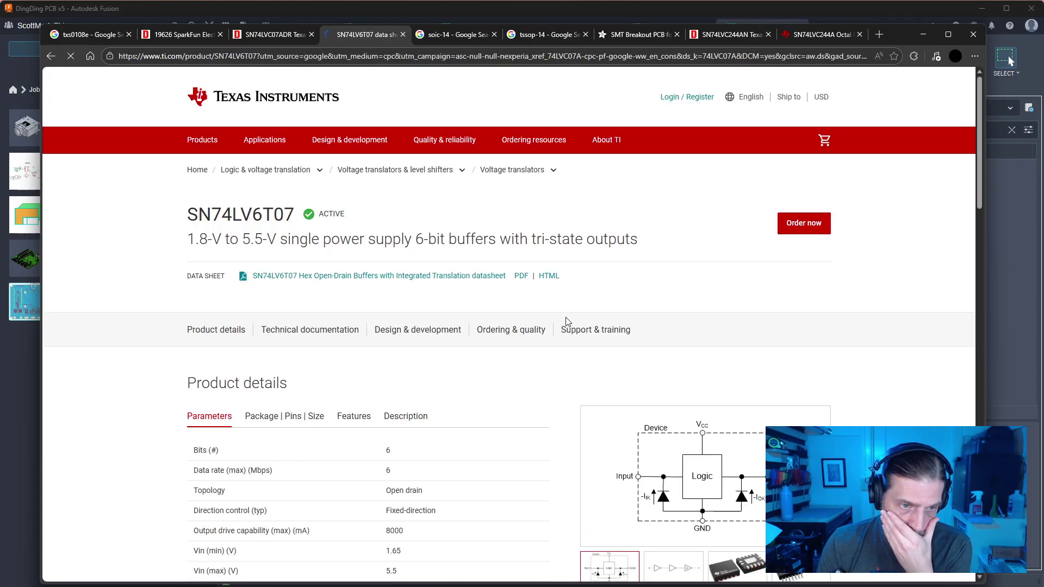
Examine the SN74LV6T07 parameters, technical documentation, features, description and available package sizes on the product page
scroll(566, 320, down, 4)
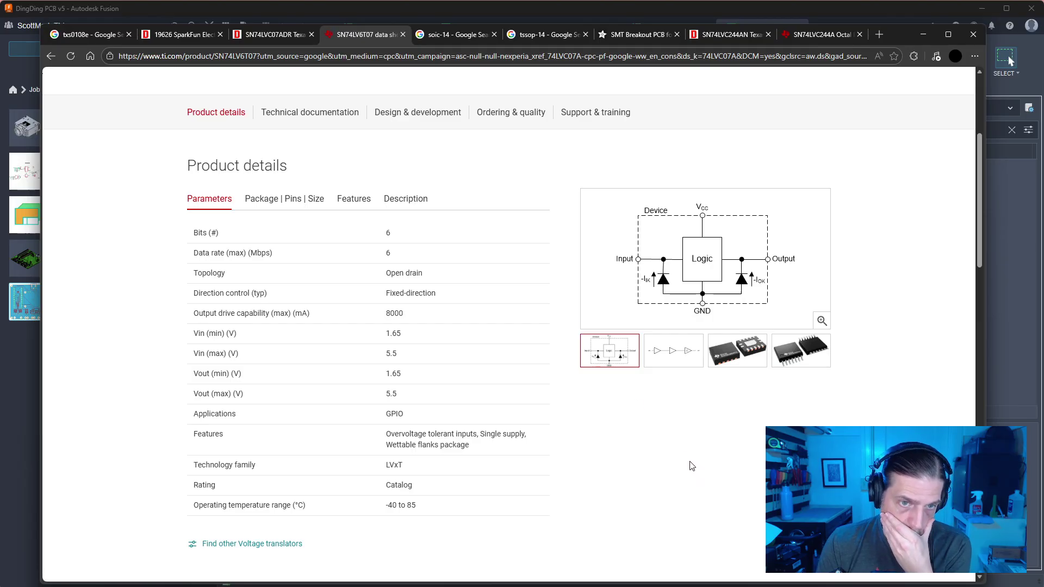
scroll(686, 456, down, 2)
scroll(685, 454, down, 7)
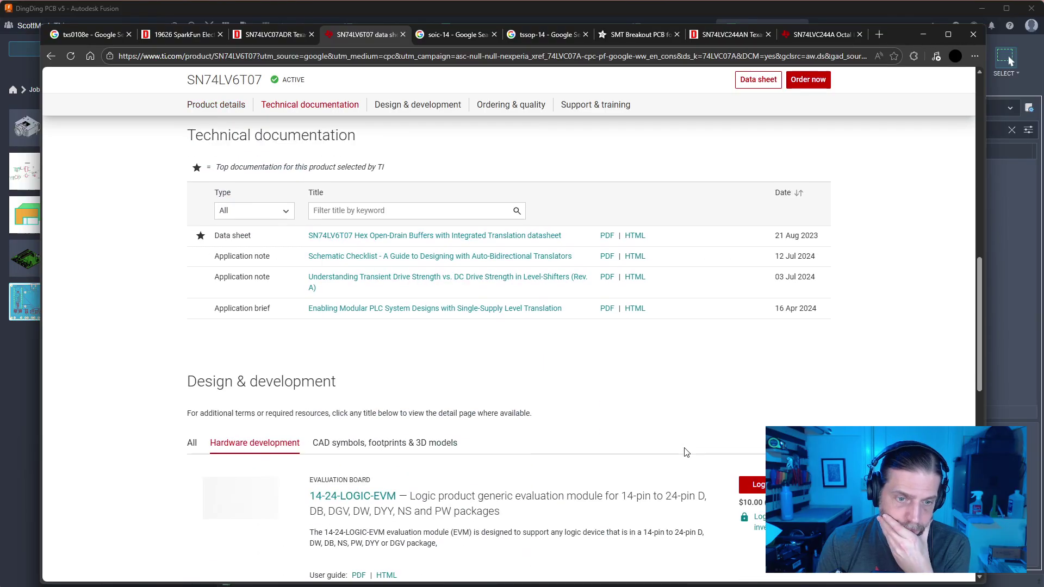
scroll(683, 445, up, 3)
scroll(682, 439, up, 8)
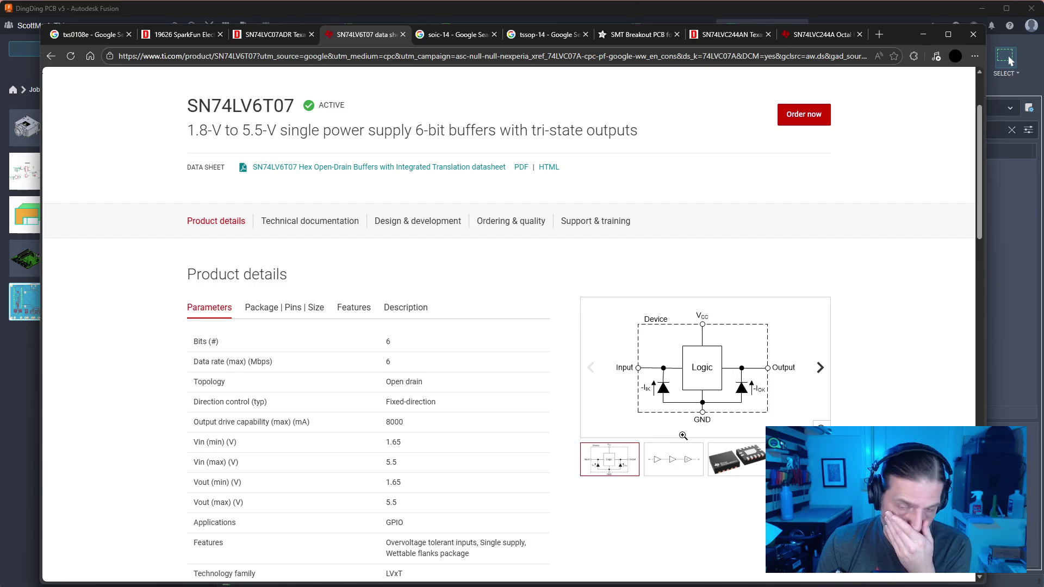
click(354, 308)
click(417, 309)
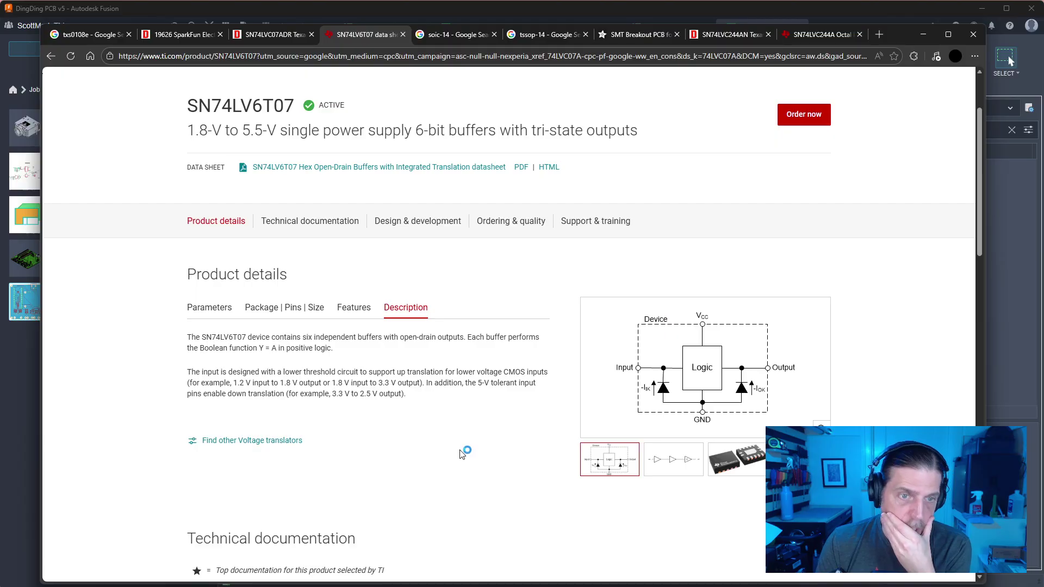
click(277, 315)
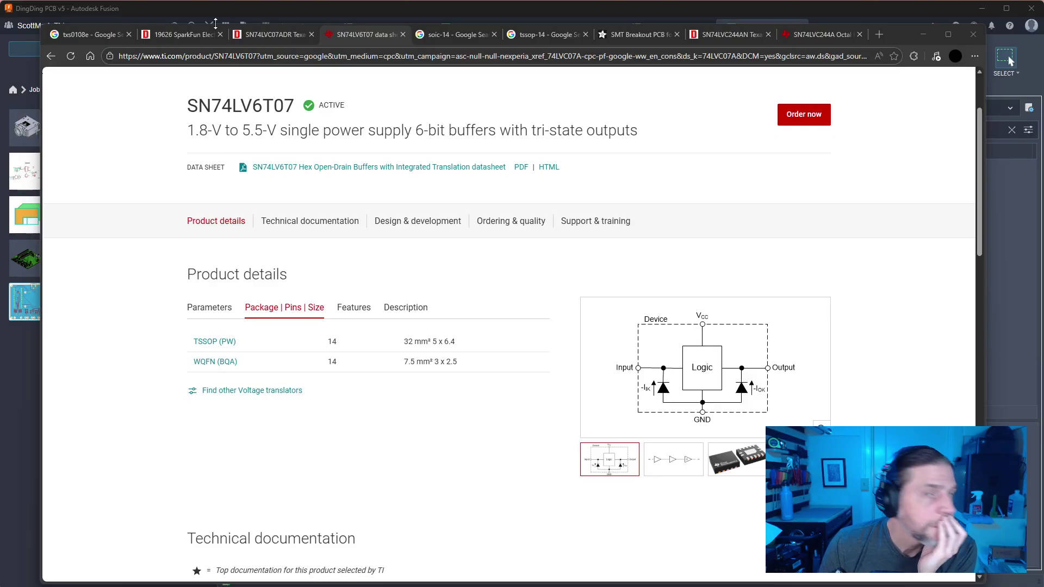
Return to the DigiKey SN74LVC07ADR page and search the catalogue for 74LVC07
click(274, 35)
scroll(321, 92, up, 1)
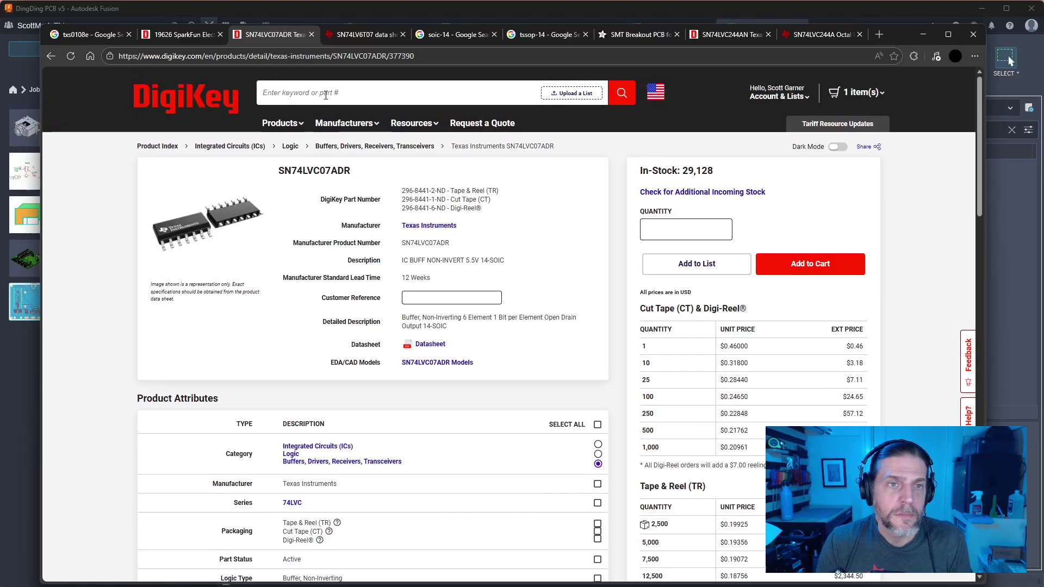
click(326, 95)
text(74LVC07A)
key(BackSpace)
key(BackSpace)
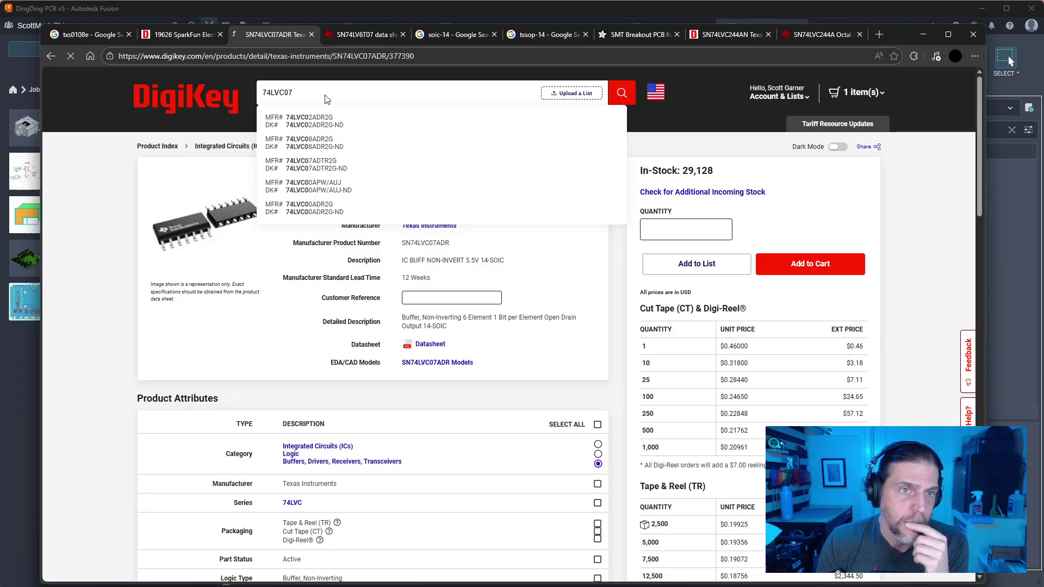
text(7)
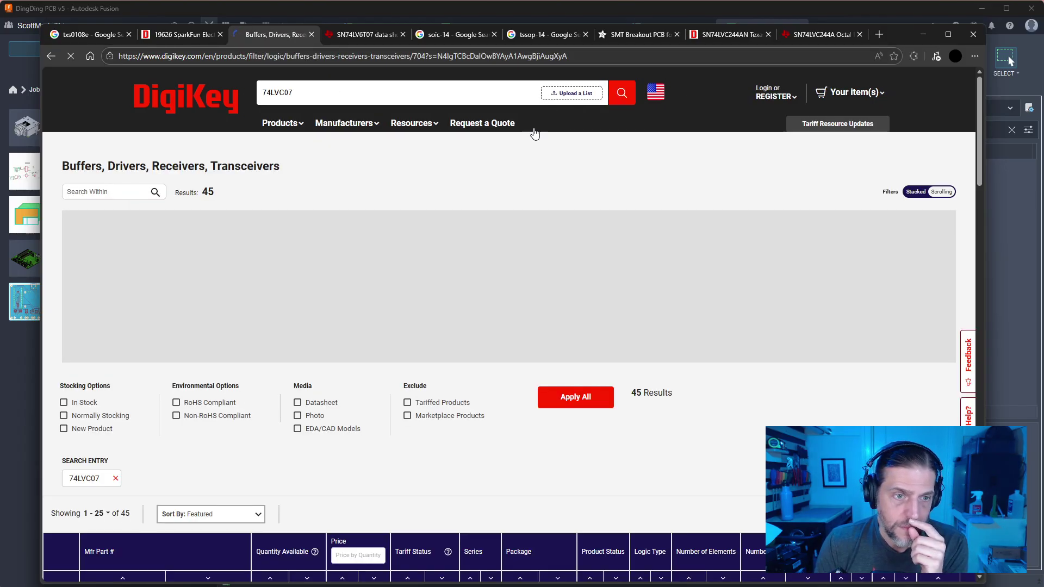
Review the 74LVC07 results table, comparing part numbers, stock, prices, supply voltages and package types
scroll(440, 227, down, 4)
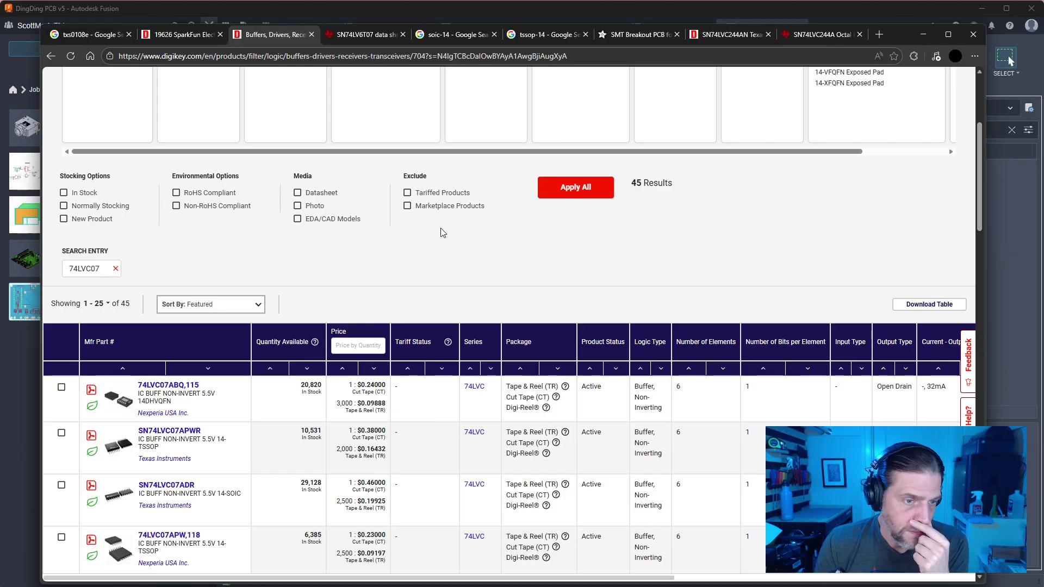
scroll(440, 233, down, 2)
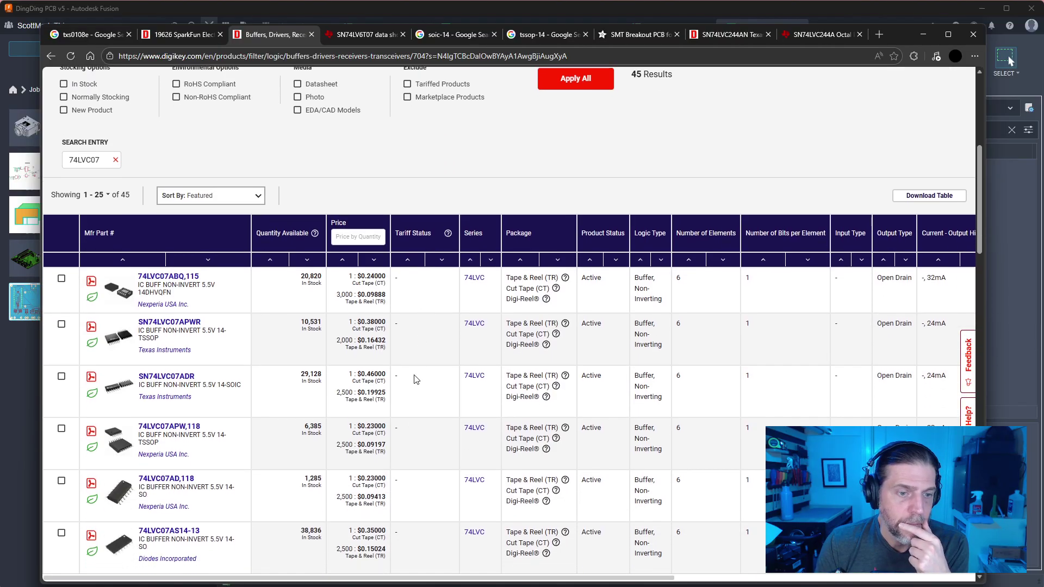
drag(472, 579, 588, 558)
scroll(588, 558, right, 5)
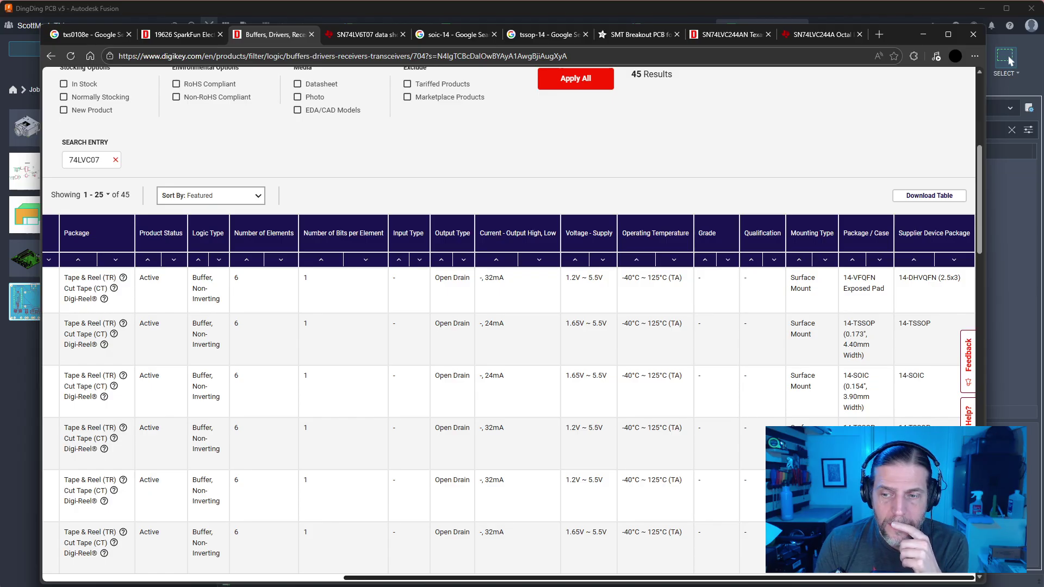
drag(783, 536, 315, 513)
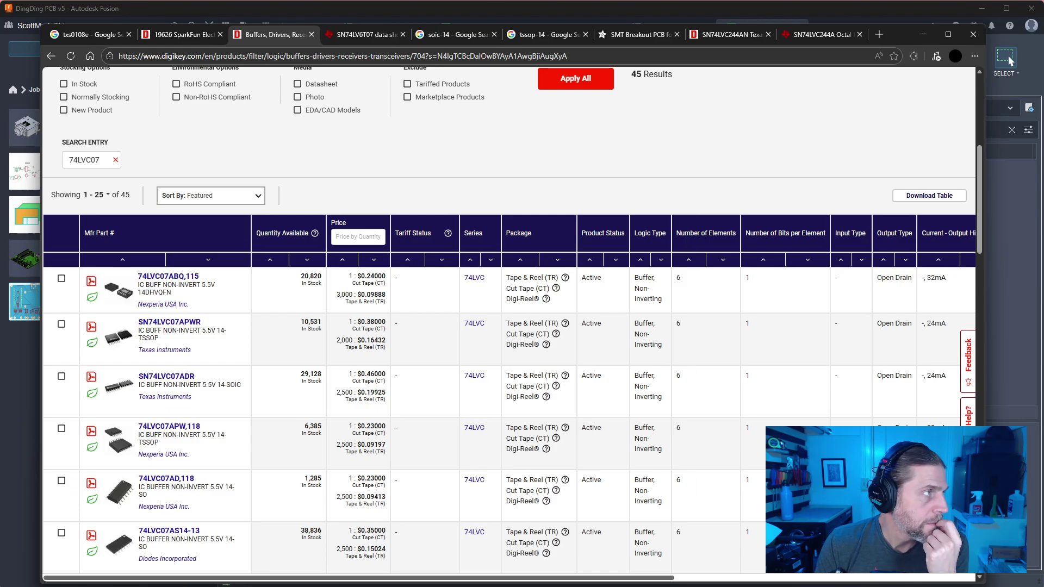
click(1008, 61)
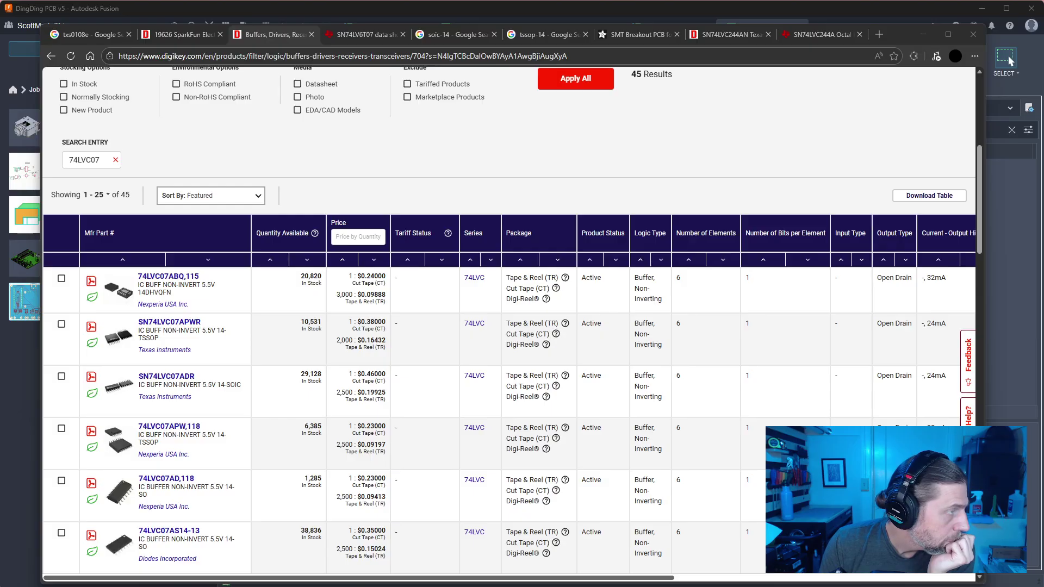
Filter the results by package/case to 14-SOIC (0.154"), 14-SOIC (0.209") and 14-SSOP (0.209")
scroll(705, 219, up, 5)
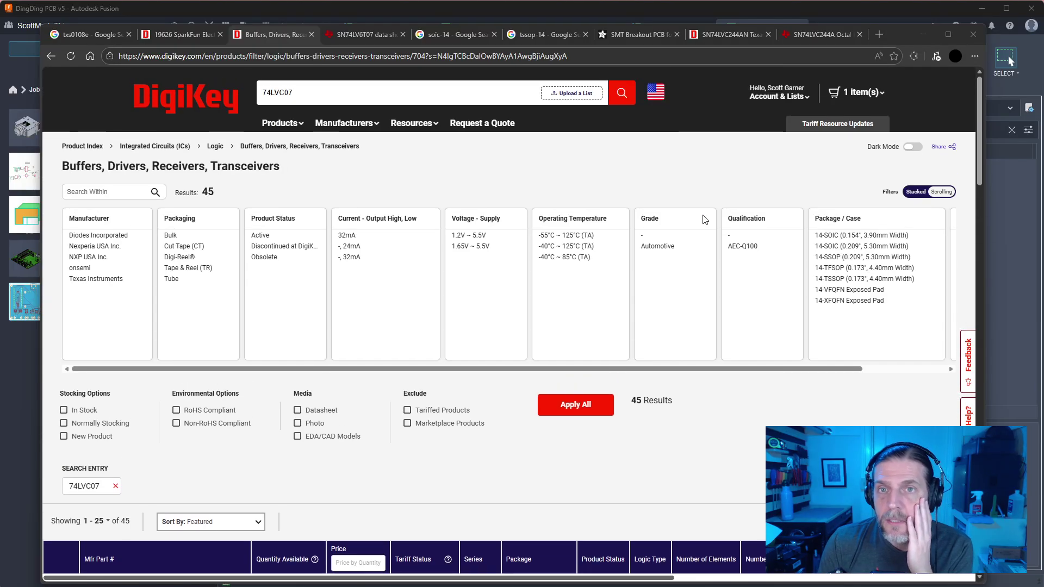
drag(841, 371, 937, 360)
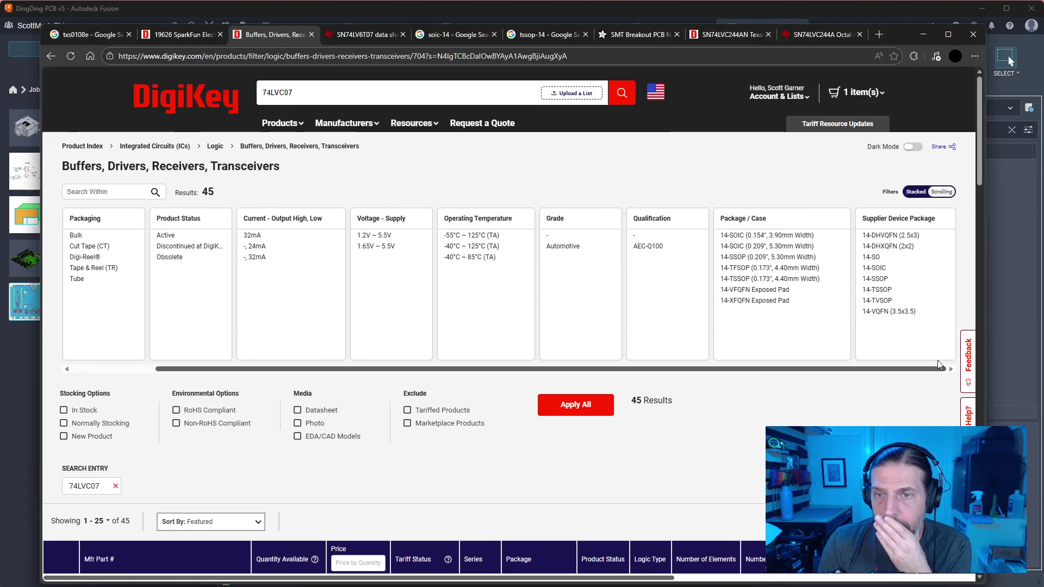
click(743, 235)
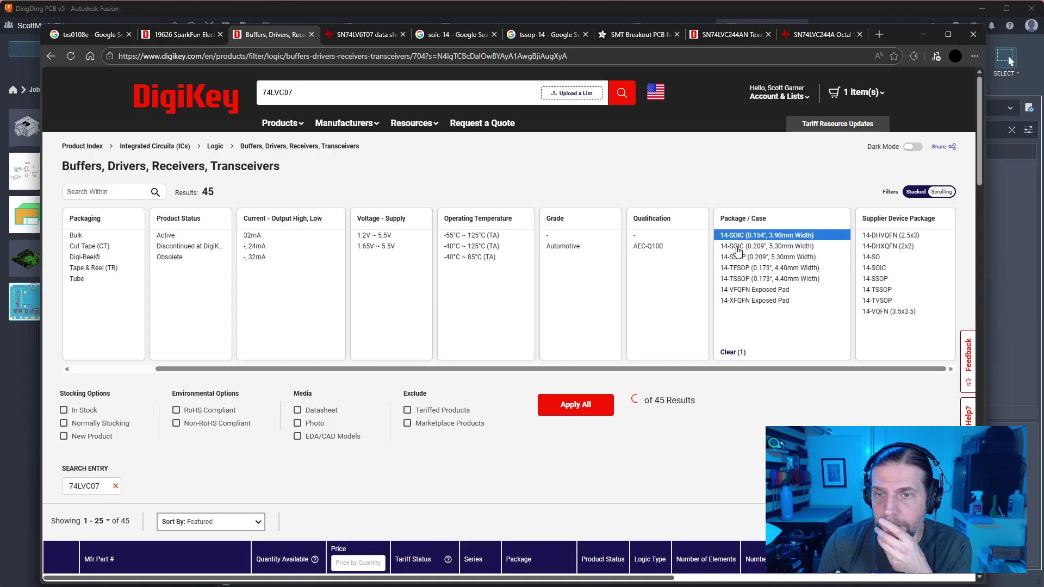
click(738, 246)
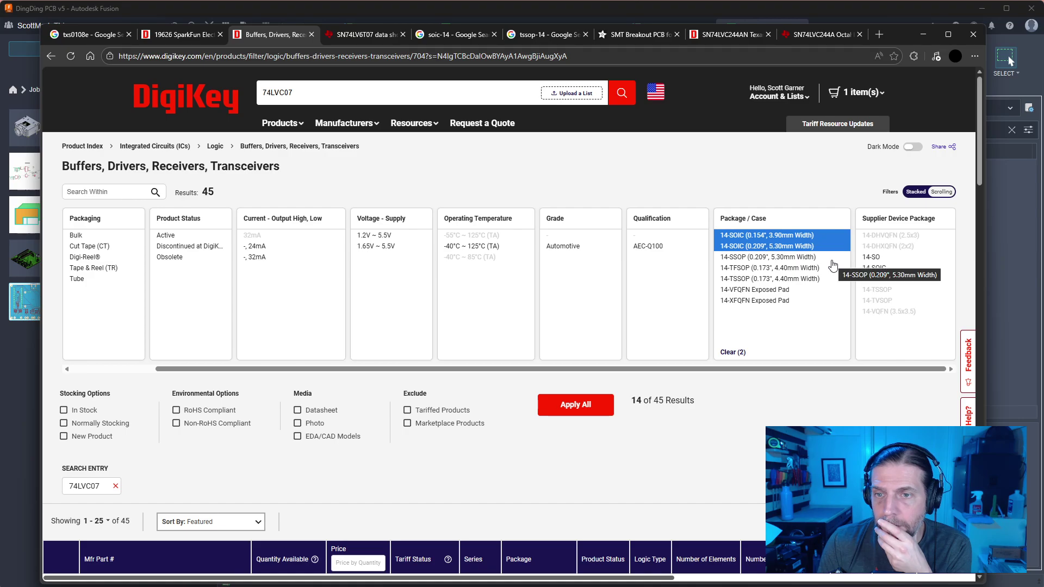
click(788, 257)
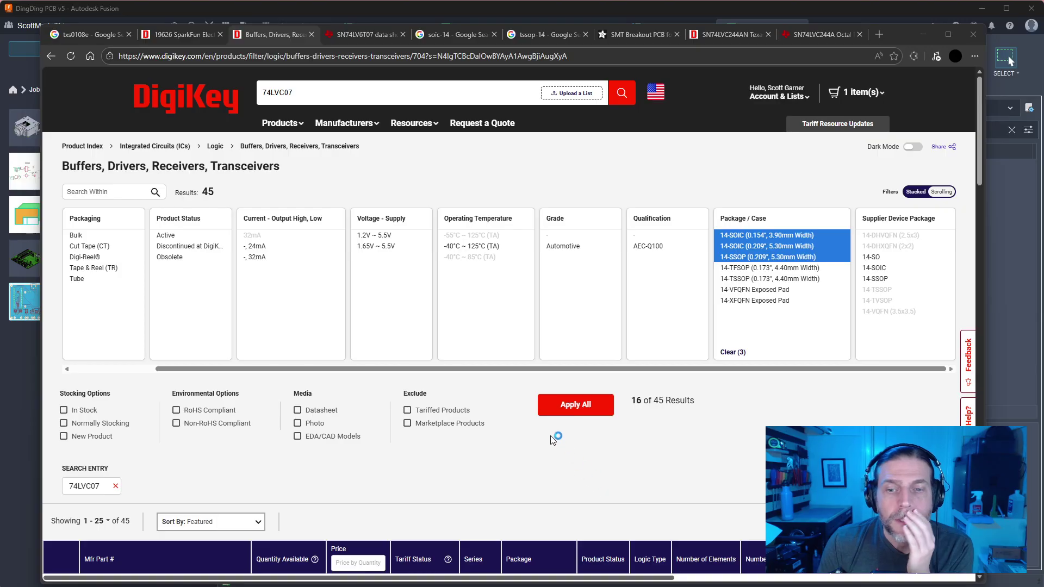
click(555, 418)
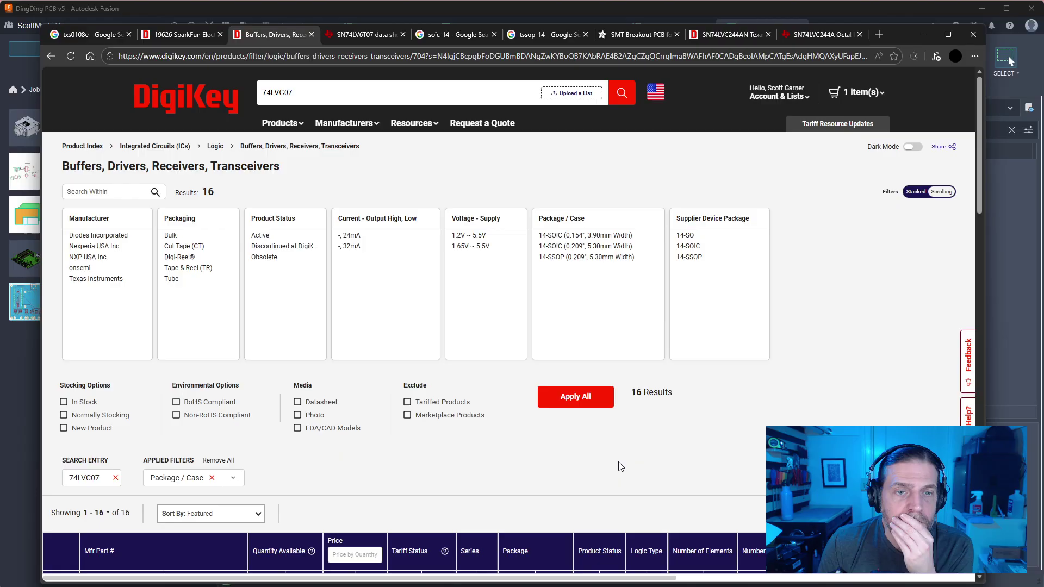
Limit the results to in-stock, RoHS compliant parts that have a datasheet and EDA/CAD models
click(64, 403)
click(314, 402)
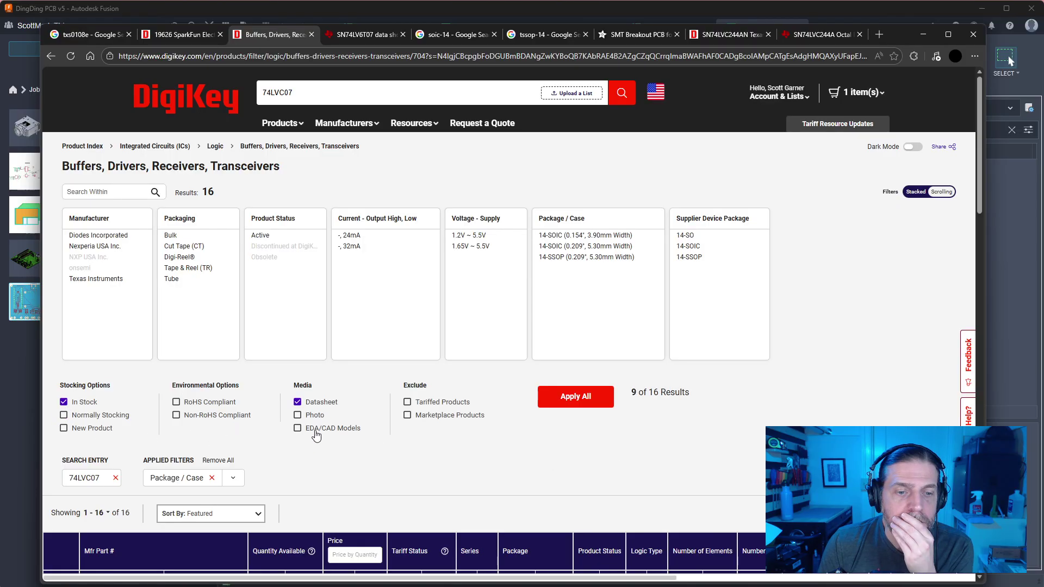
click(315, 429)
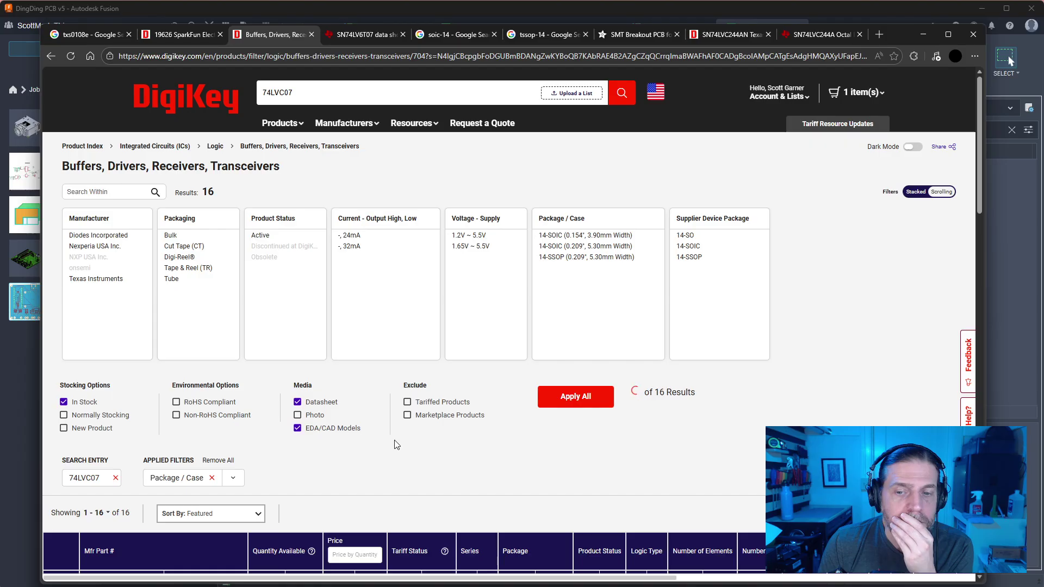
click(232, 407)
click(576, 401)
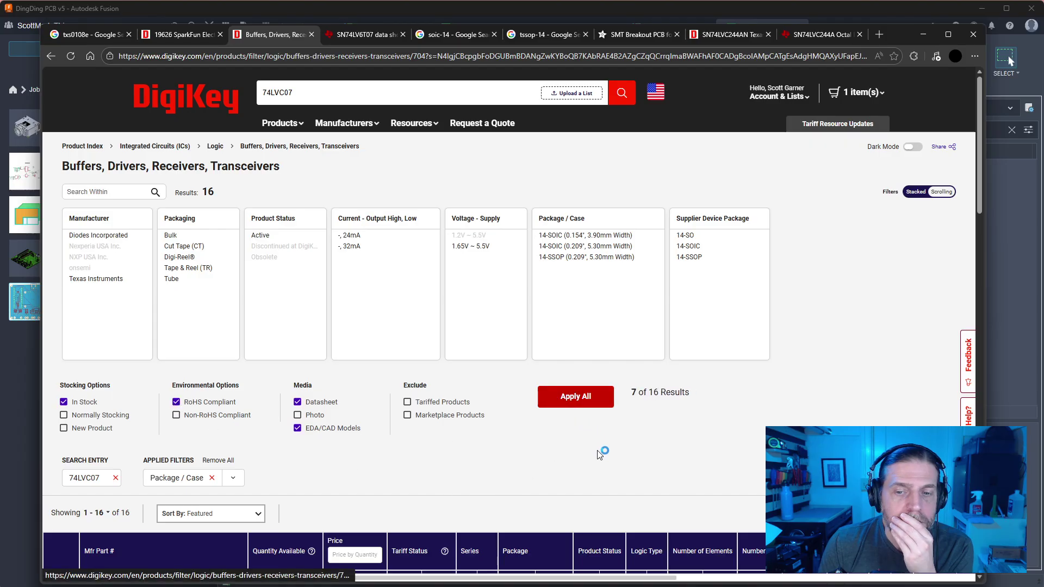
Examine the filtered 74LVC07 parts, comparing price, stock, output current, supply voltage and supplier device package
scroll(601, 454, down, 5)
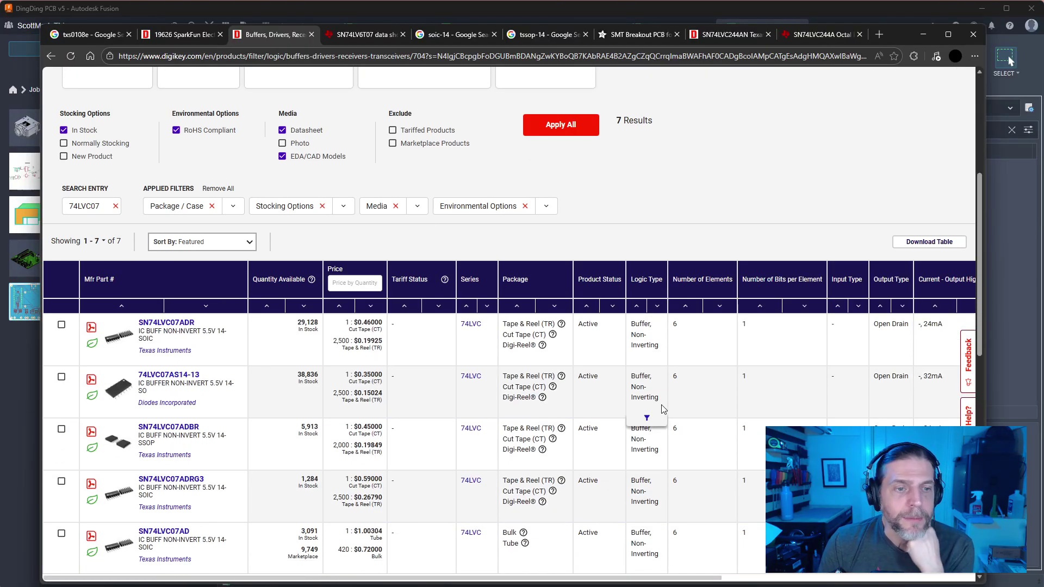
scroll(662, 409, down, 4)
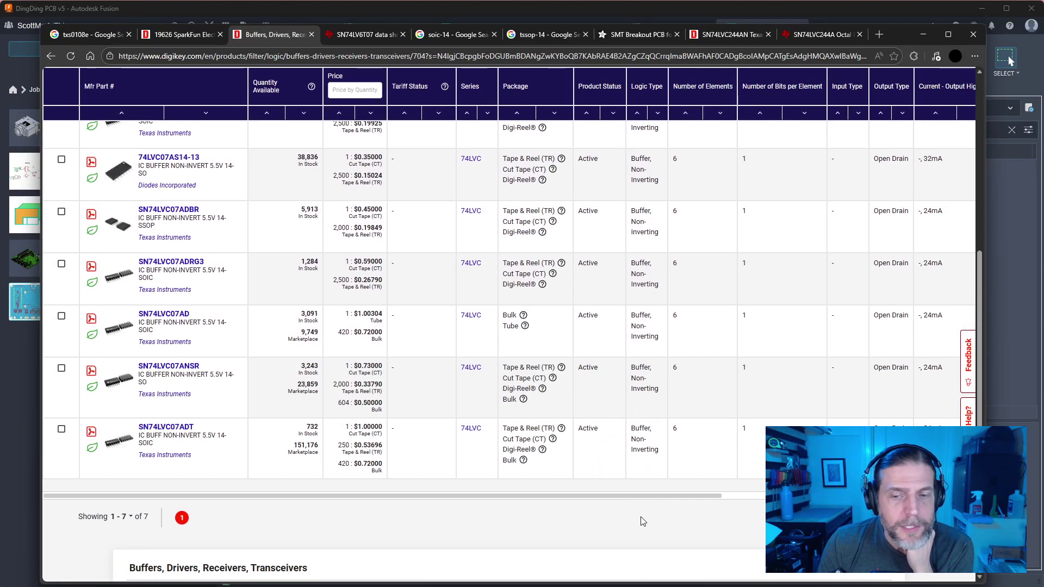
scroll(697, 532, up, 1)
drag(699, 550, 952, 551)
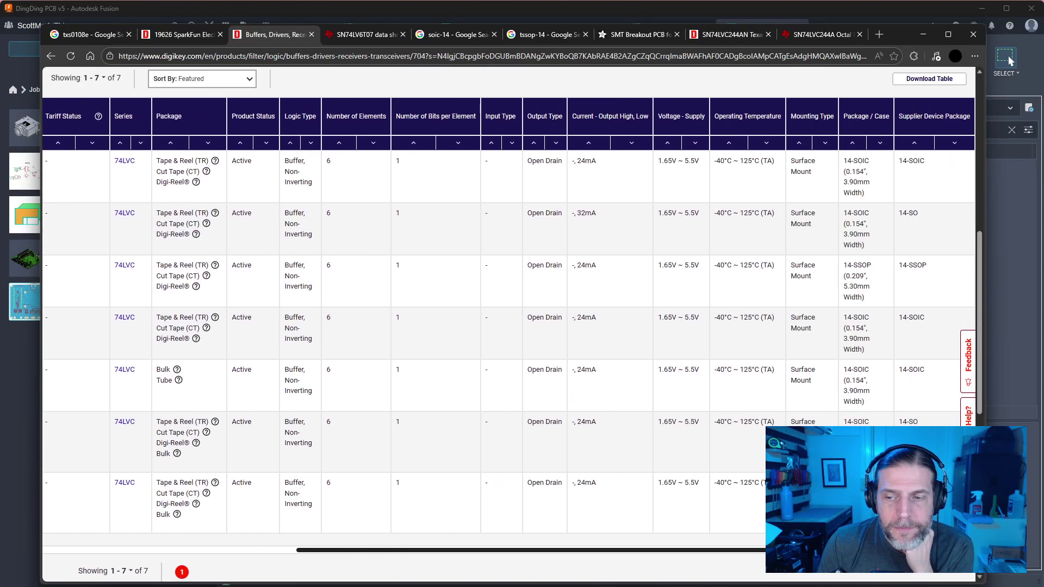
scroll(747, 514, left, 5)
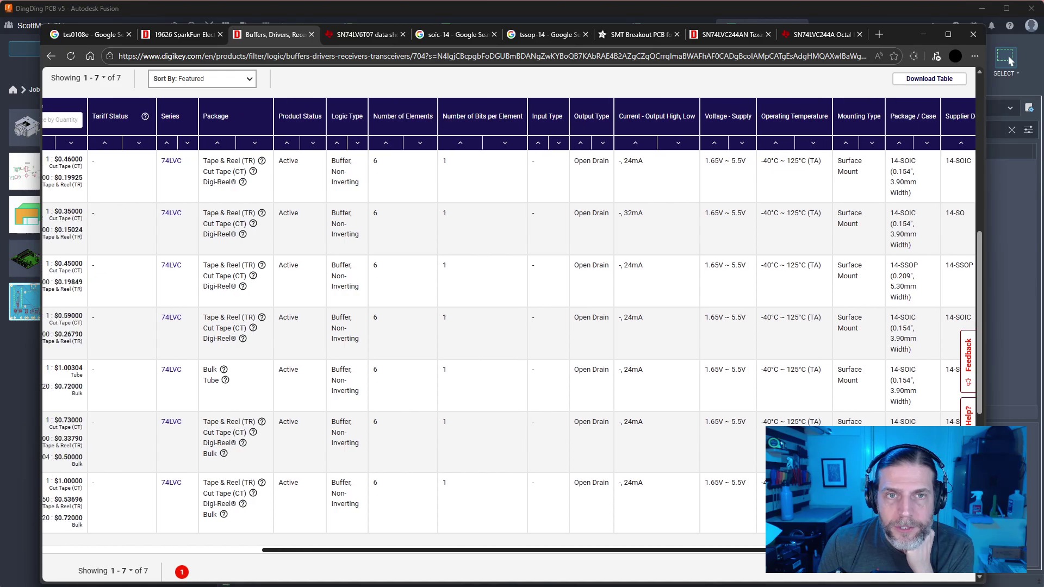
scroll(747, 513, left, 2)
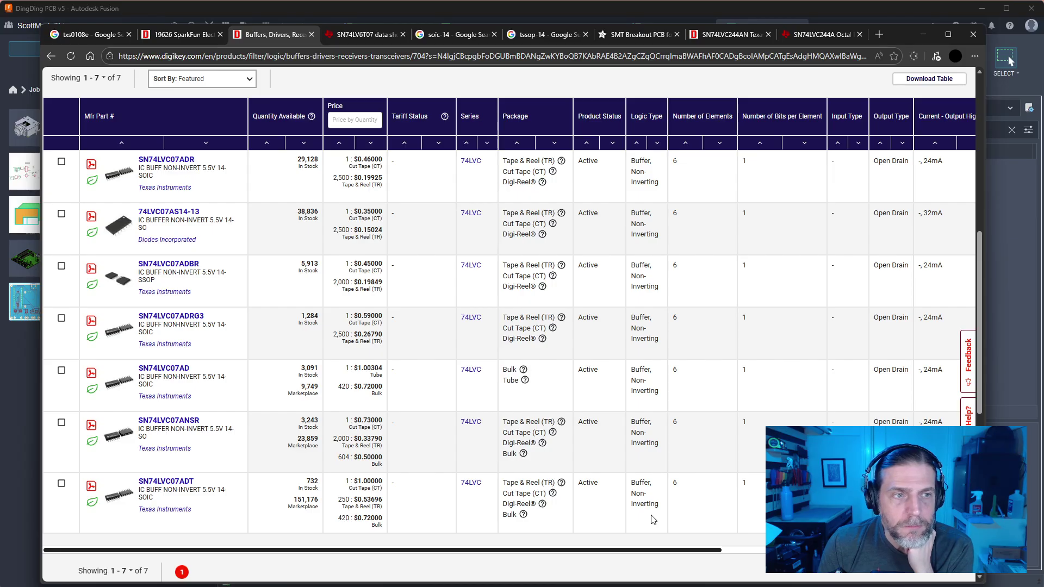
scroll(653, 520, right, 6)
scroll(652, 519, up, 6)
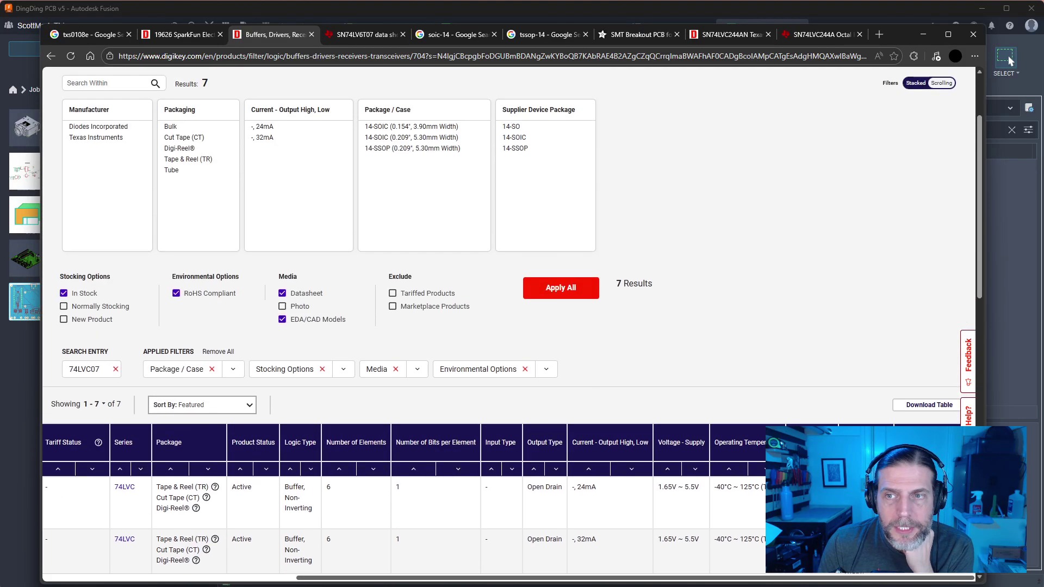
scroll(722, 426, up, 2)
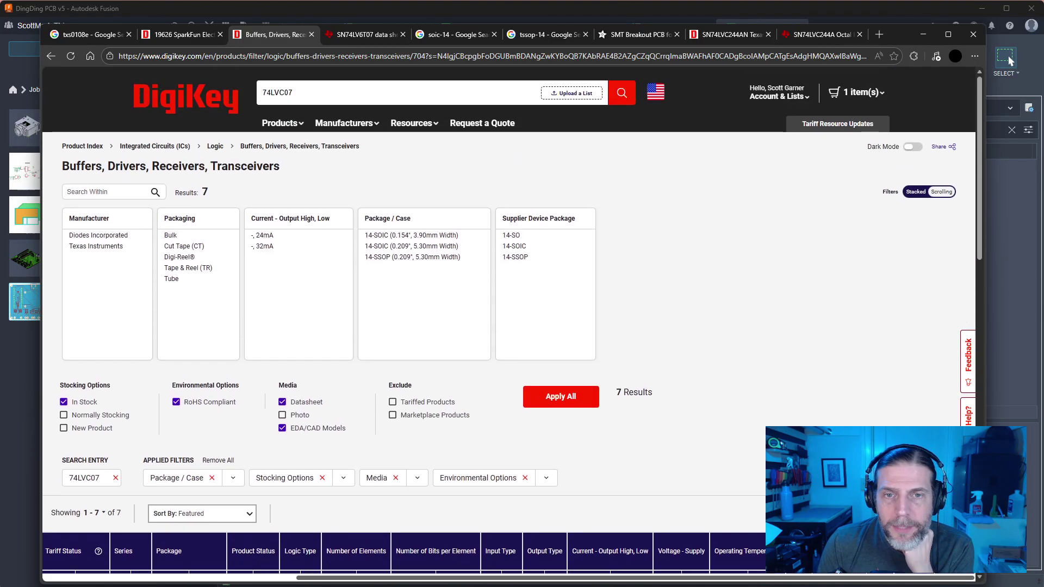
Remove all three package/case filters from the applied filters, keeping the stocking, media and environmental ones
click(233, 478)
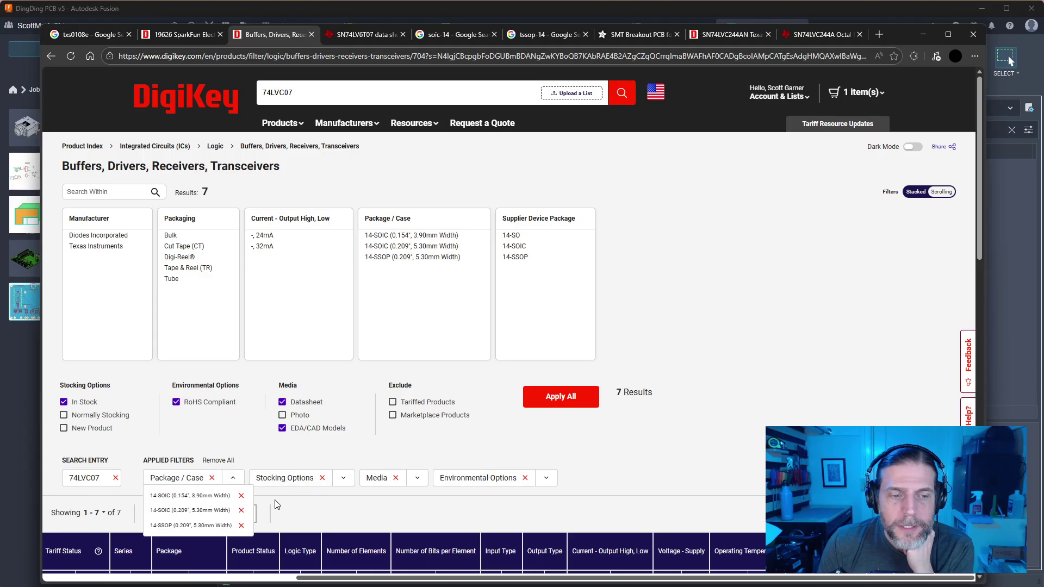
click(241, 495)
click(241, 495)
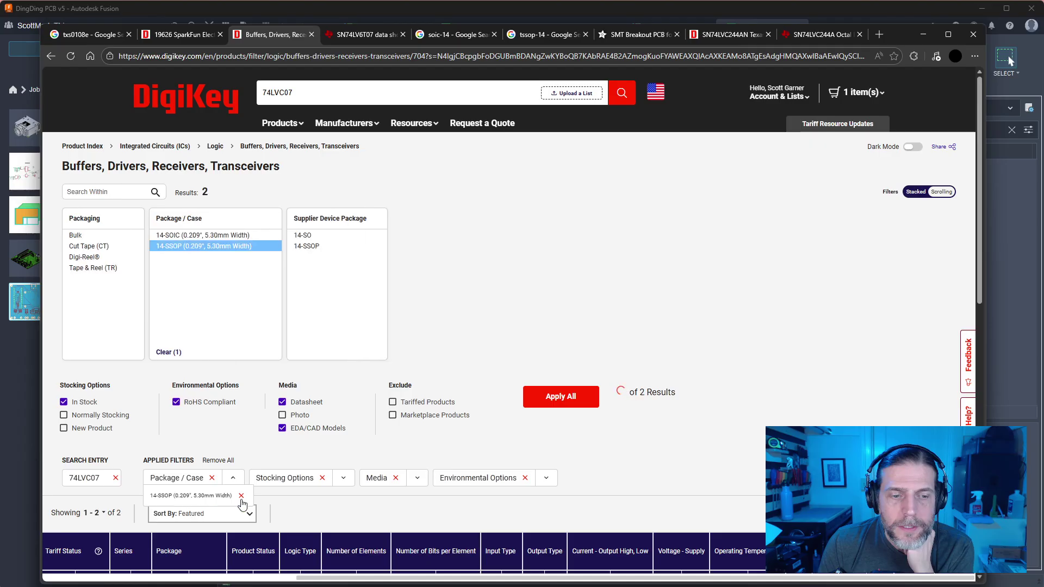
click(240, 495)
scroll(758, 495, down, 5)
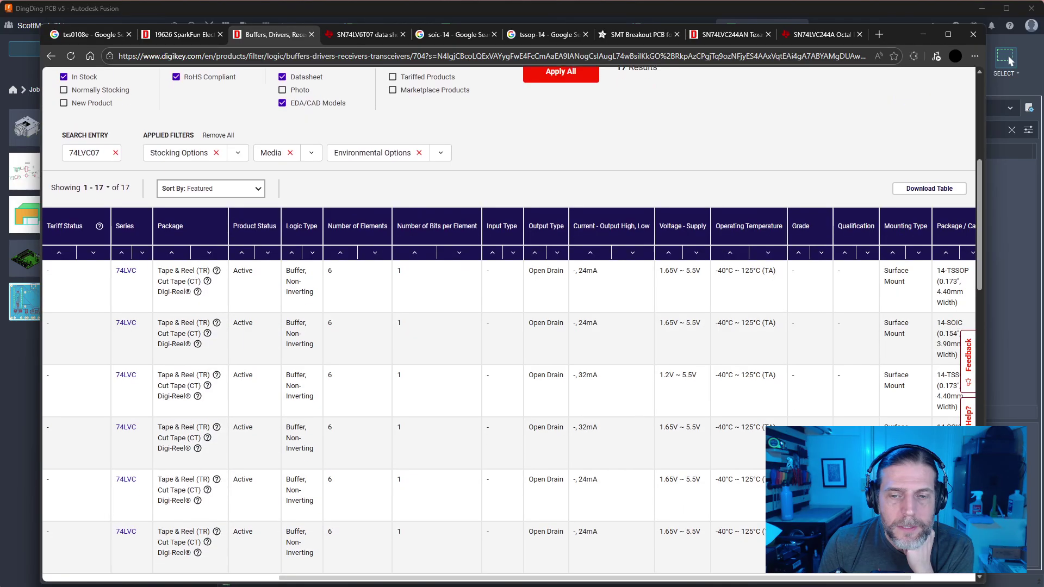
Review the filtered 74LVC07 parts and sort them by available quantity in descending order
scroll(758, 496, down, 2)
scroll(971, 324, down, 3)
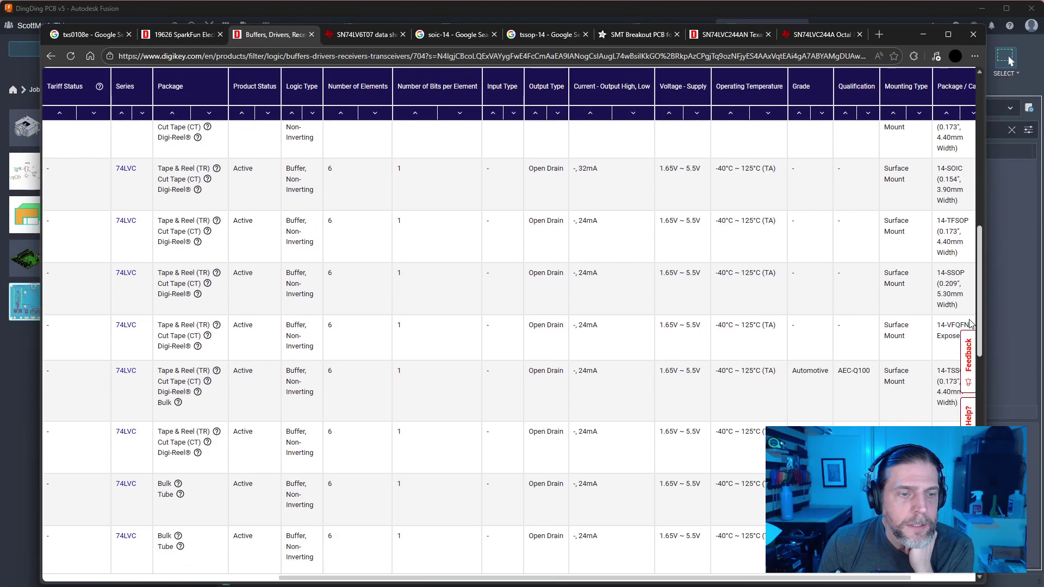
drag(517, 576, 283, 576)
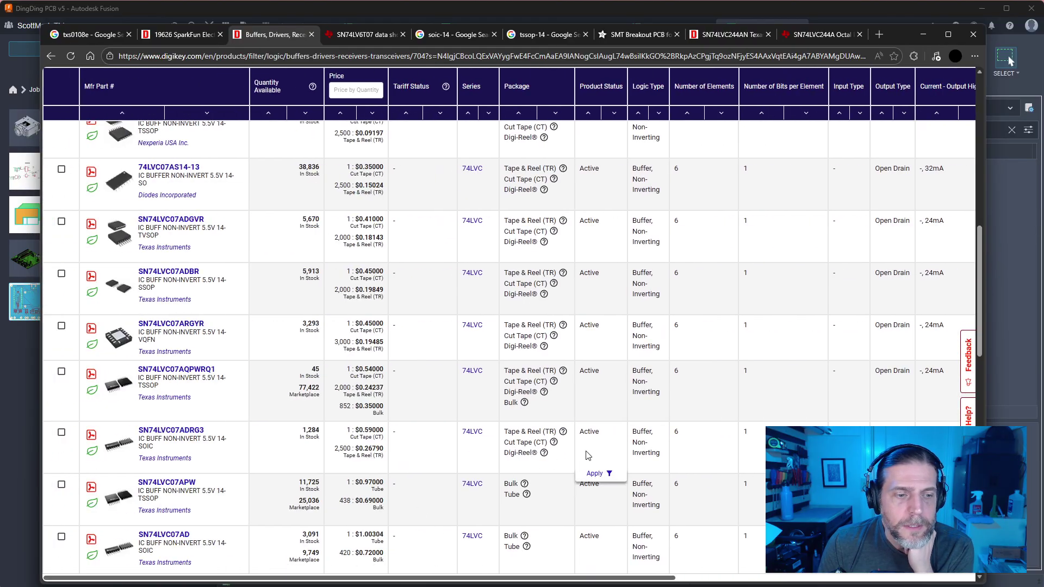
scroll(588, 455, down, 8)
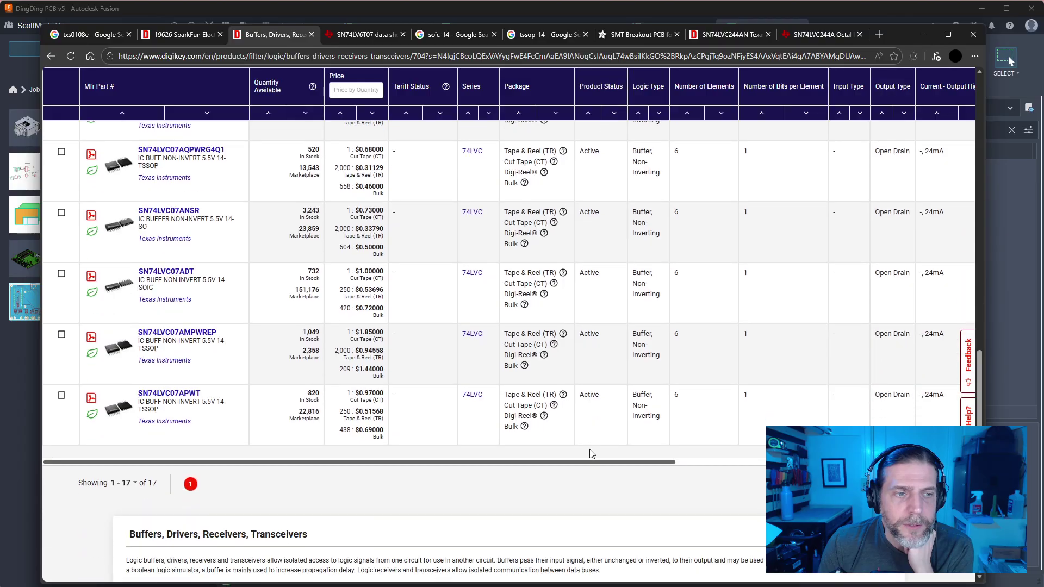
scroll(981, 399, down, 1)
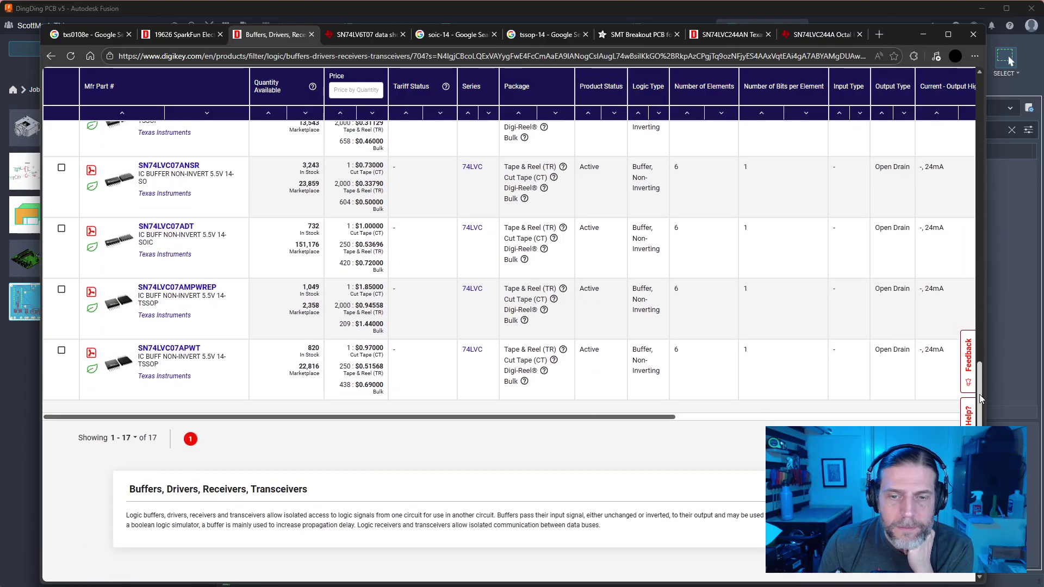
drag(981, 398, 1001, 180)
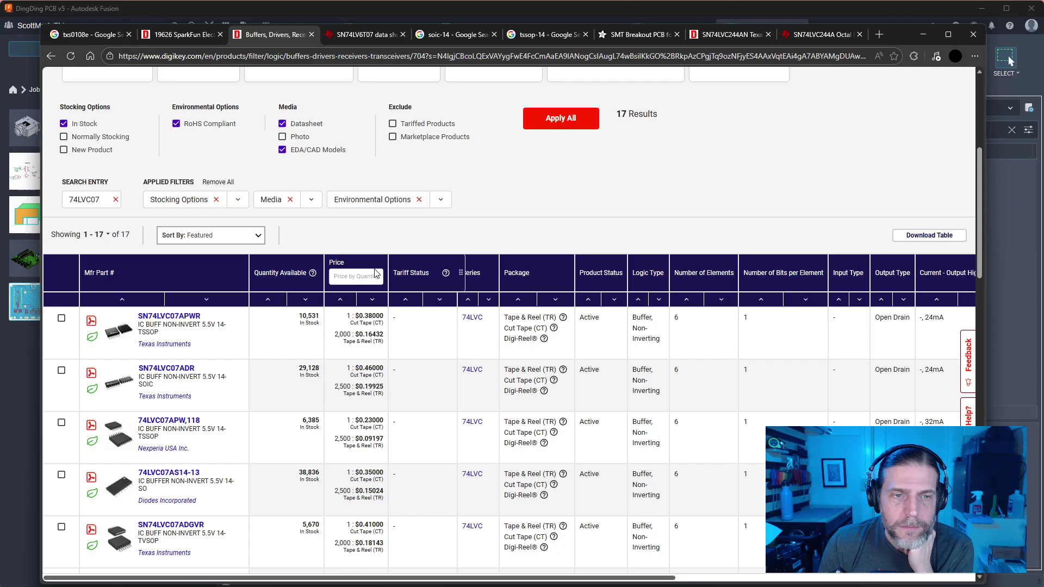
mouse_move(353, 338)
click(305, 299)
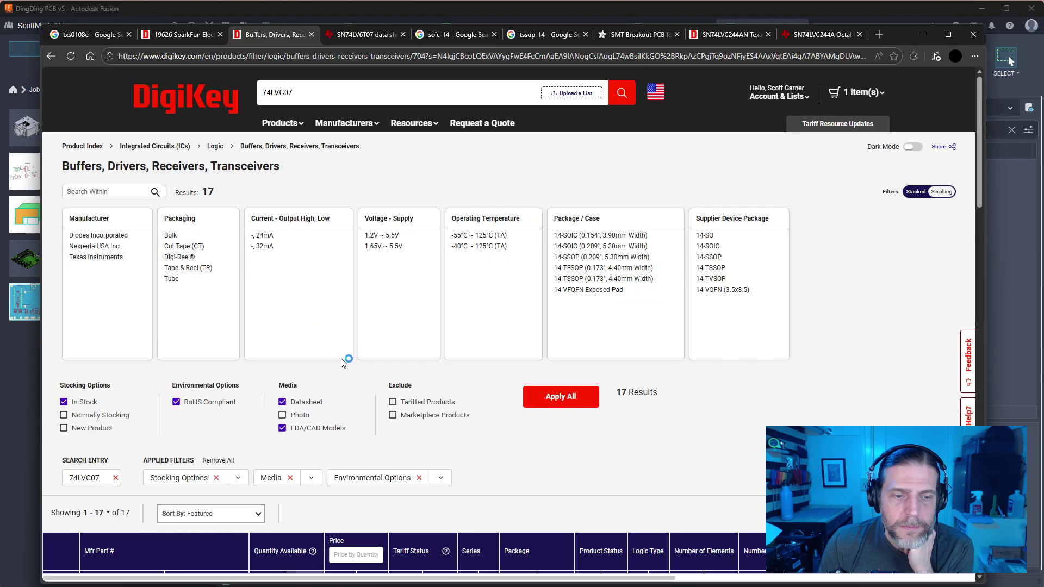
scroll(346, 364, down, 6)
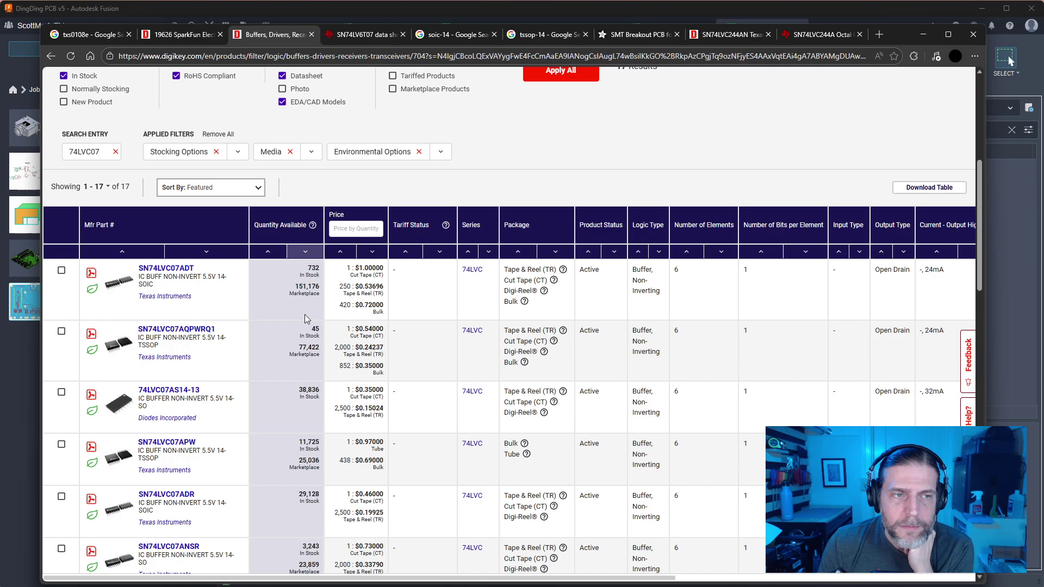
Exclude marketplace products from the 74LVC07 results and apply the filter
scroll(306, 322, up, 3)
click(397, 255)
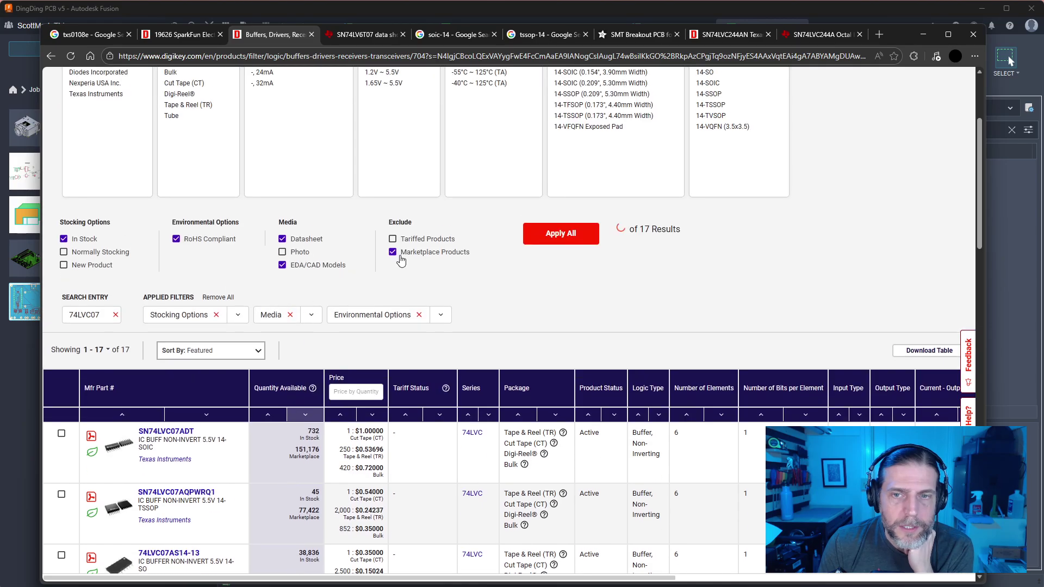
click(579, 249)
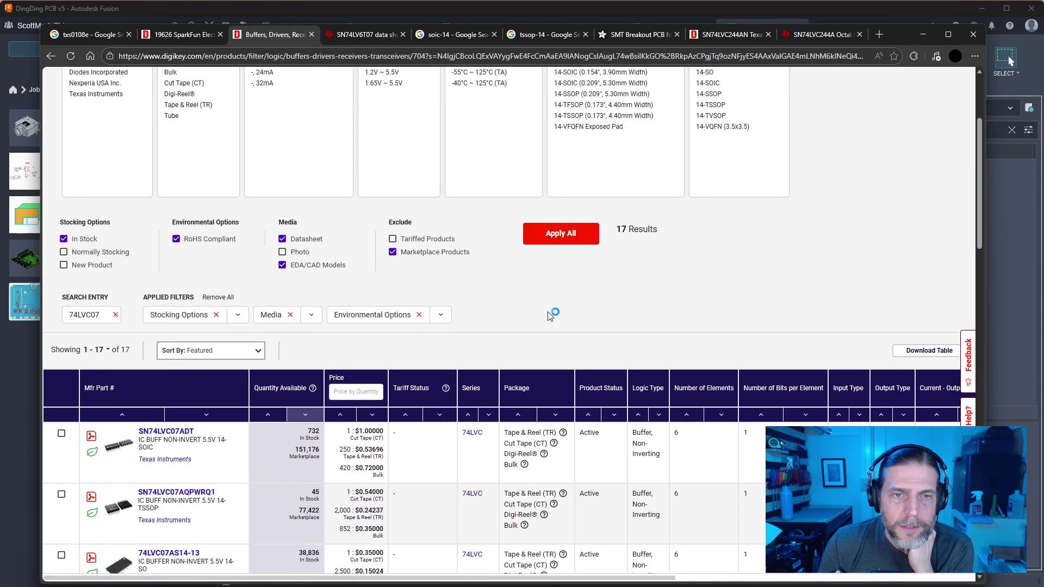
scroll(594, 462, down, 3)
scroll(593, 462, down, 2)
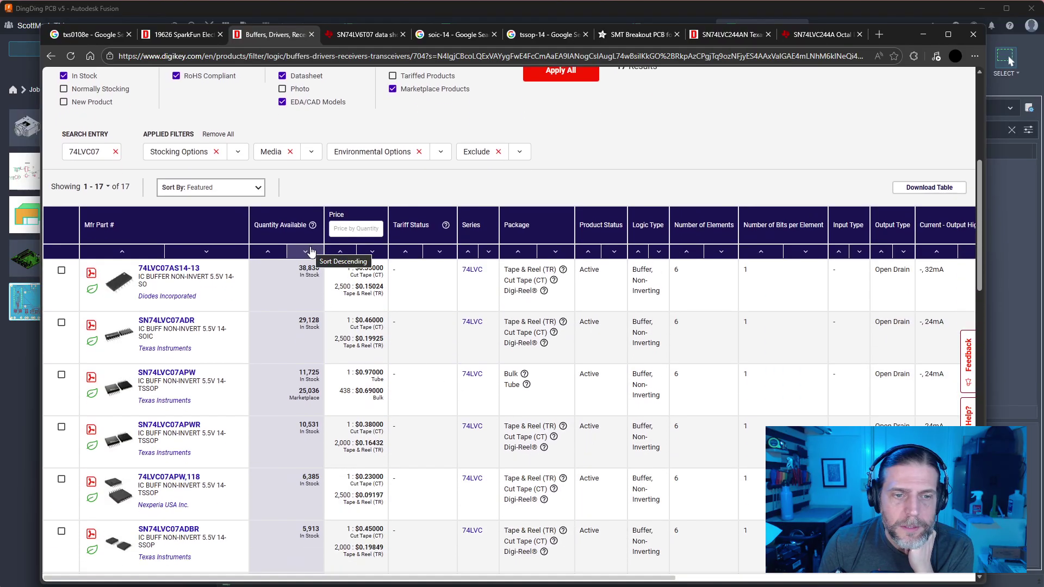
Open the datasheet of the Diodes Incorporated 74LVC07AS14-13 and examine its pin descriptions, logic diagram, function table and voltage ratings
click(170, 268)
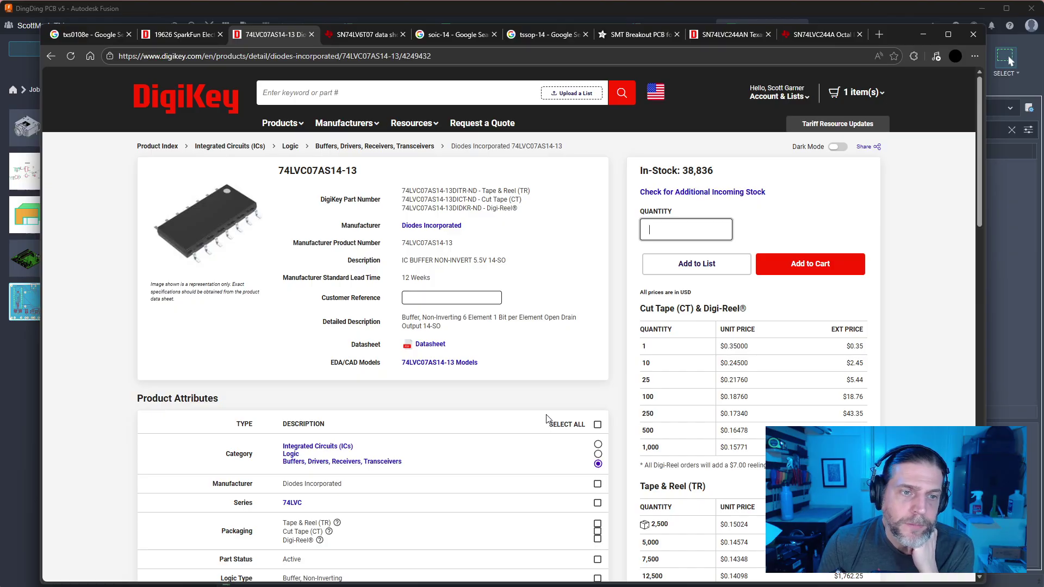
click(432, 345)
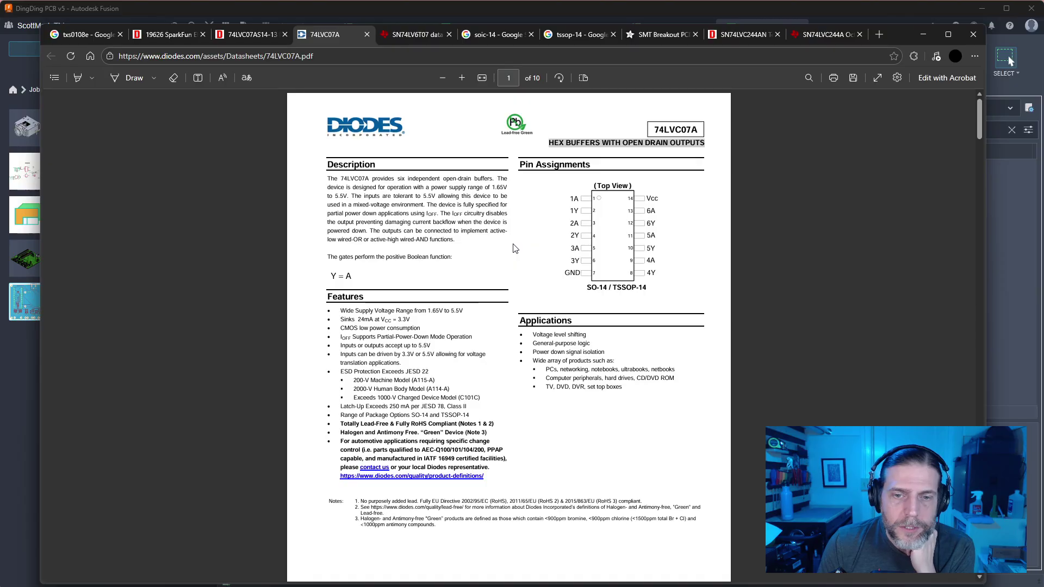
scroll(515, 248, down, 10)
scroll(515, 248, down, 3)
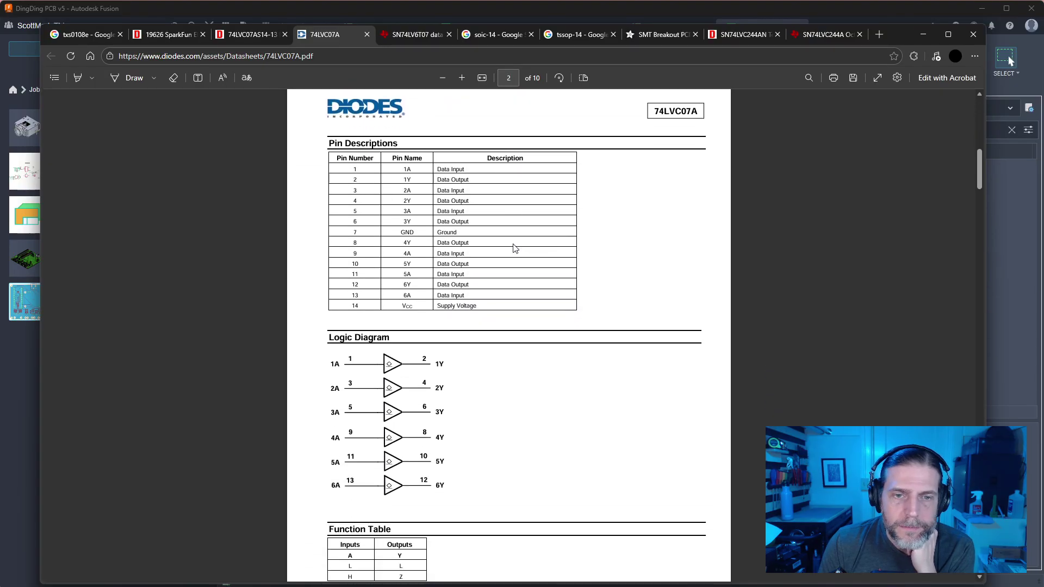
scroll(515, 249, up, 1)
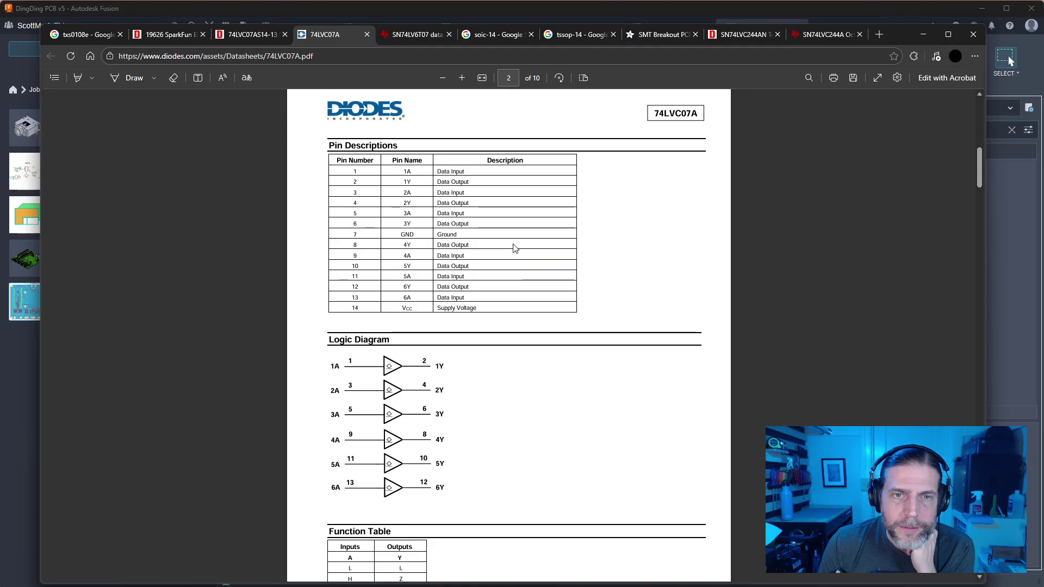
scroll(514, 248, down, 5)
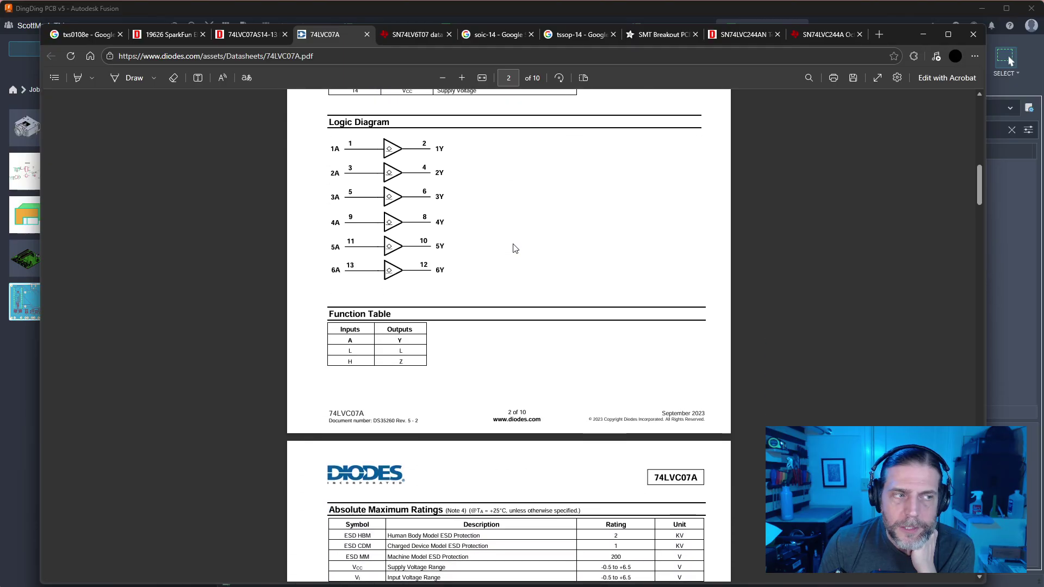
scroll(515, 248, down, 4)
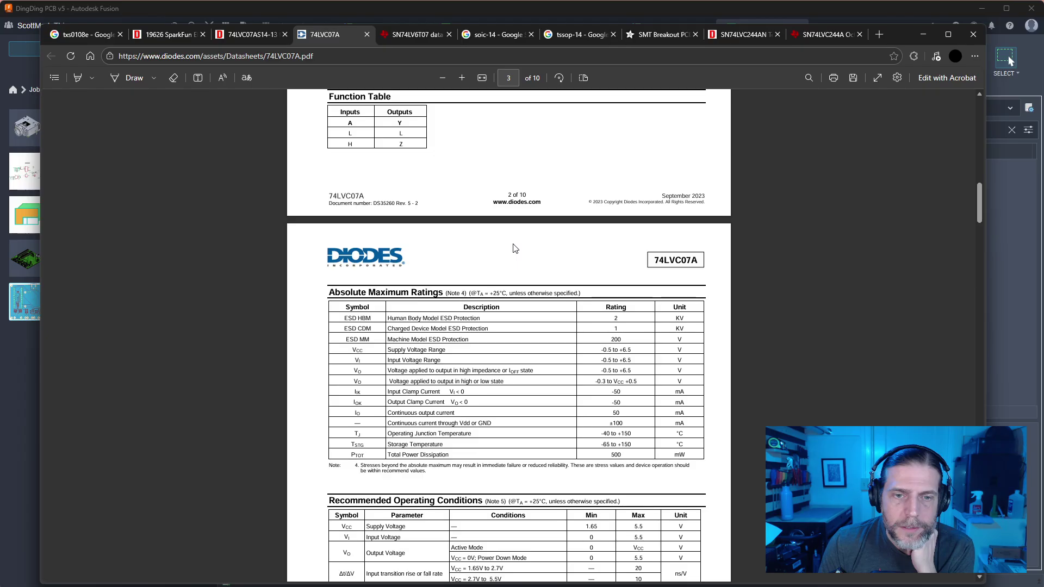
scroll(514, 249, down, 5)
scroll(513, 245, up, 15)
scroll(511, 243, up, 10)
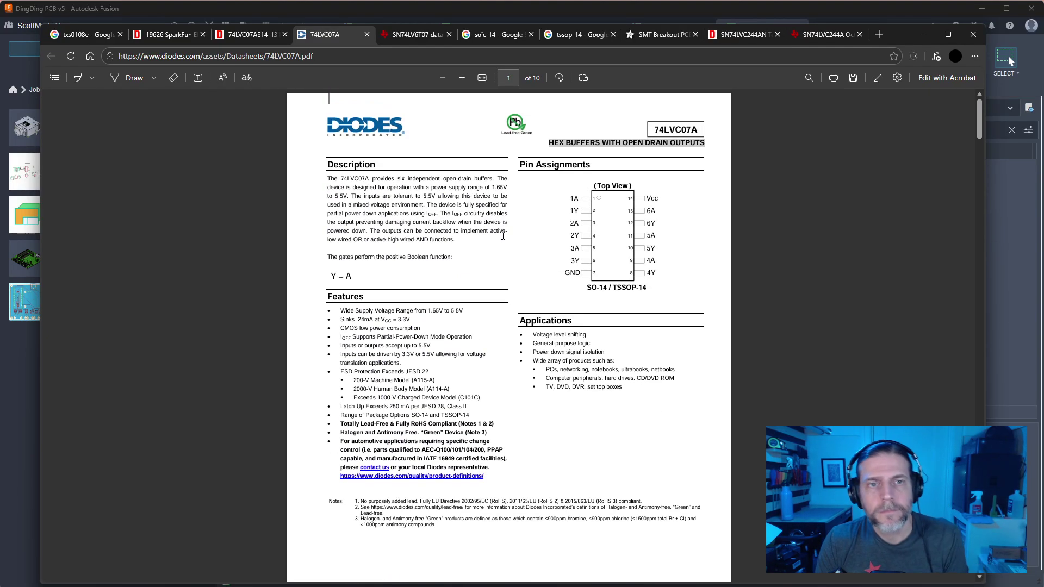
Copy the part name 74LVC07A from the datasheet, switch to Fusion and search all component libraries for it
double_click(359, 178)
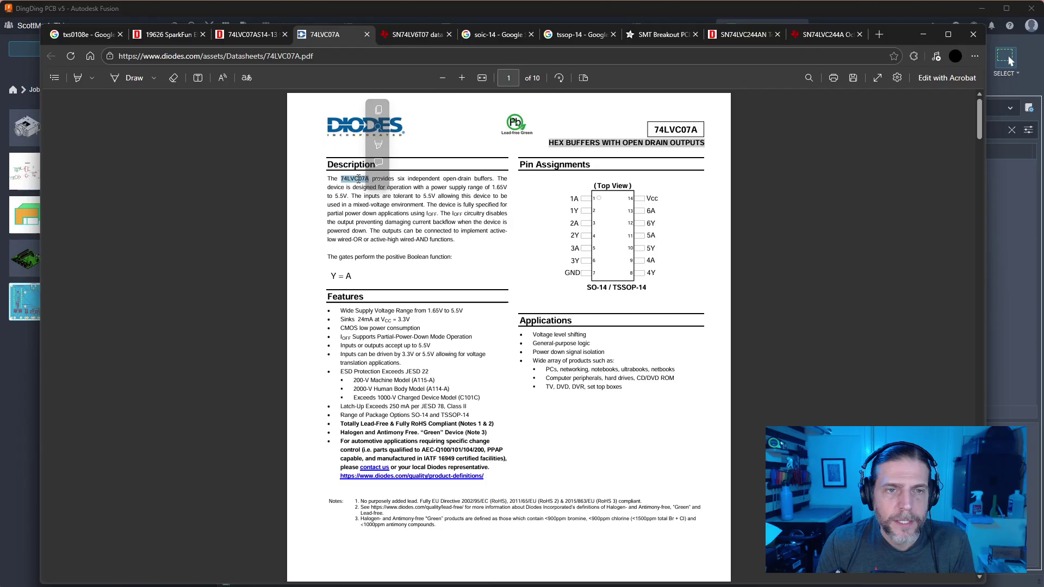
click(421, 15)
text(A)
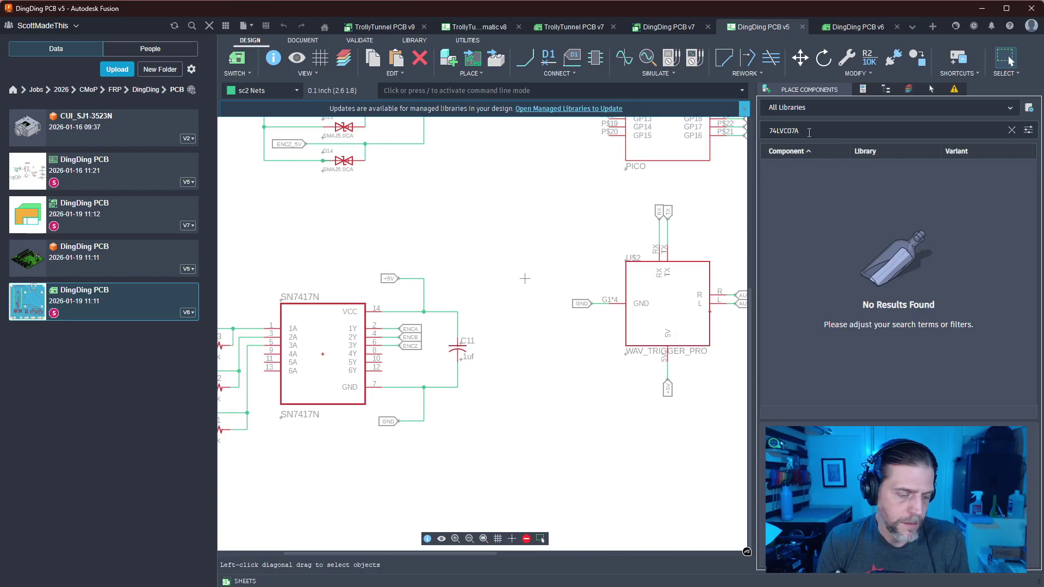
drag(808, 133, 780, 134)
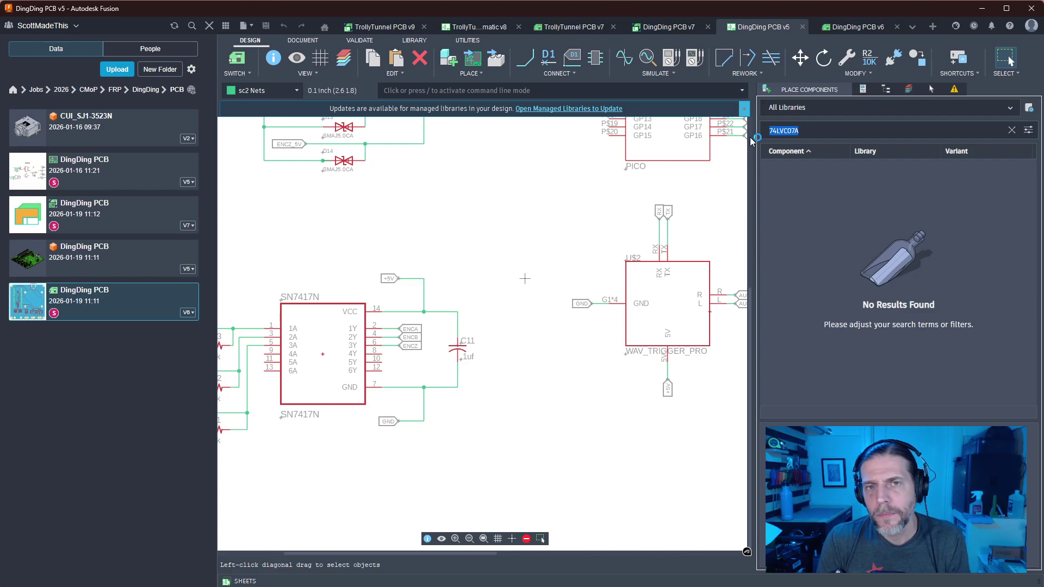
Open the Library Manager from the library update notice, inspect the public 74ac-logic library and close the manager
click(566, 109)
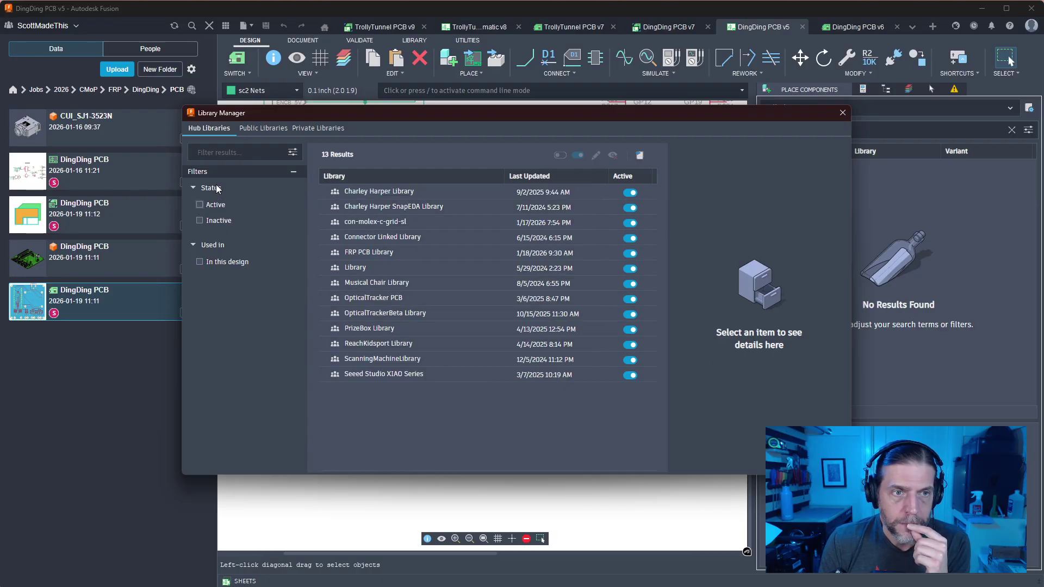
click(271, 129)
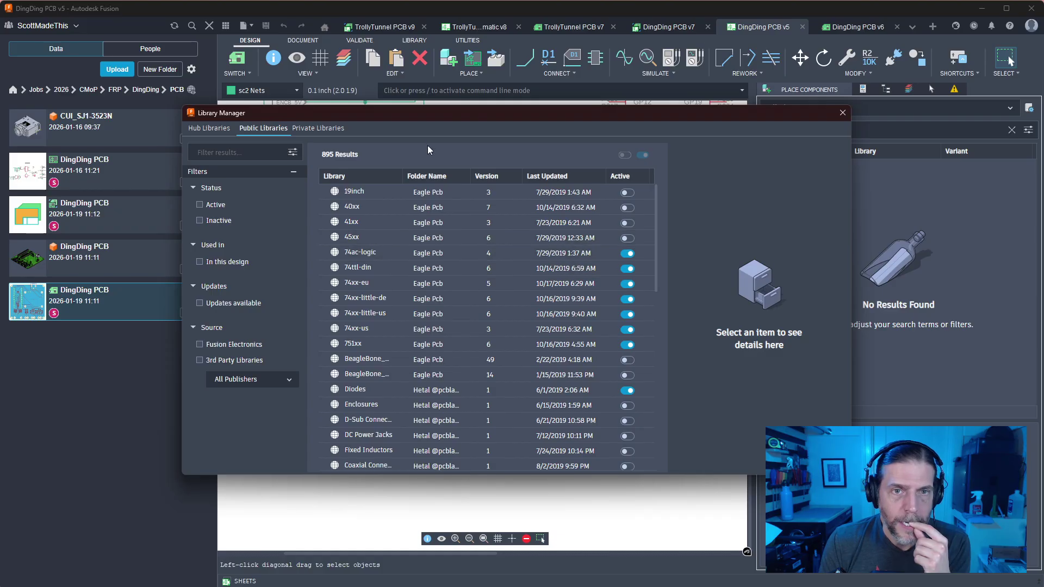
mouse_move(442, 116)
mouse_down()
mouse_move(486, 204)
mouse_move(451, 132)
mouse_up()
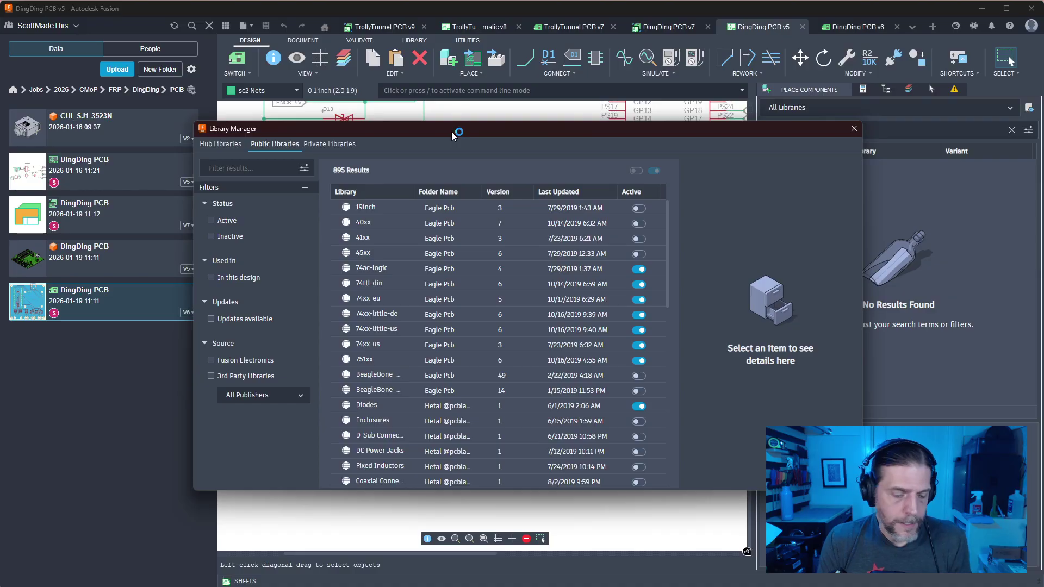
key(alt+Tab)
key(alt+Tab)
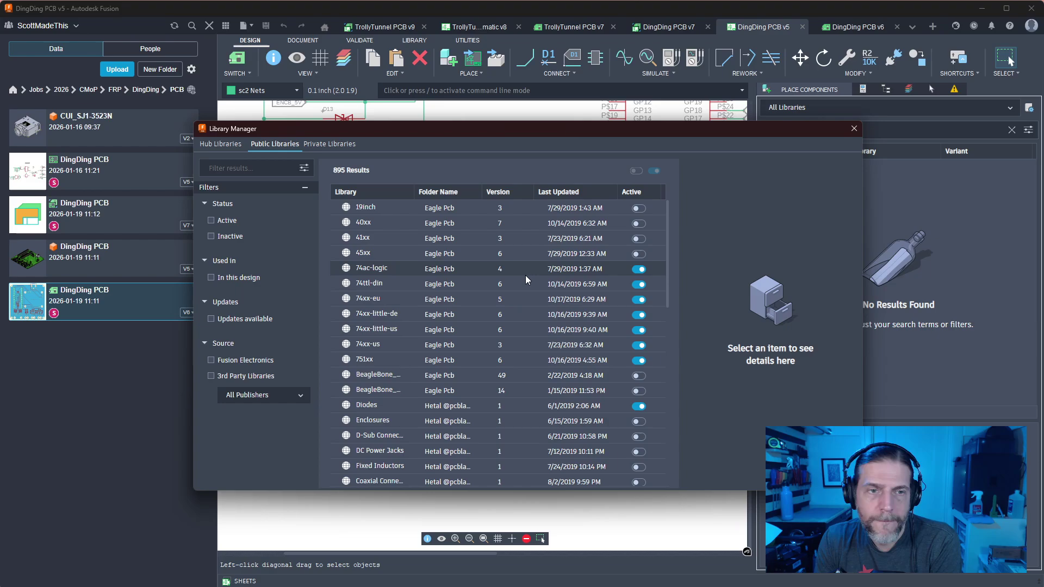
click(528, 273)
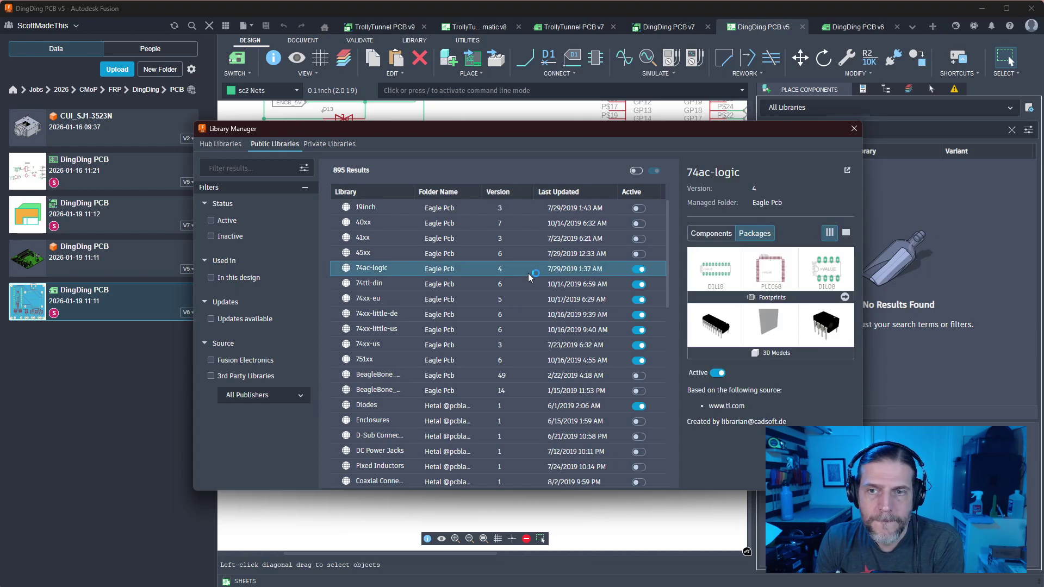
click(853, 129)
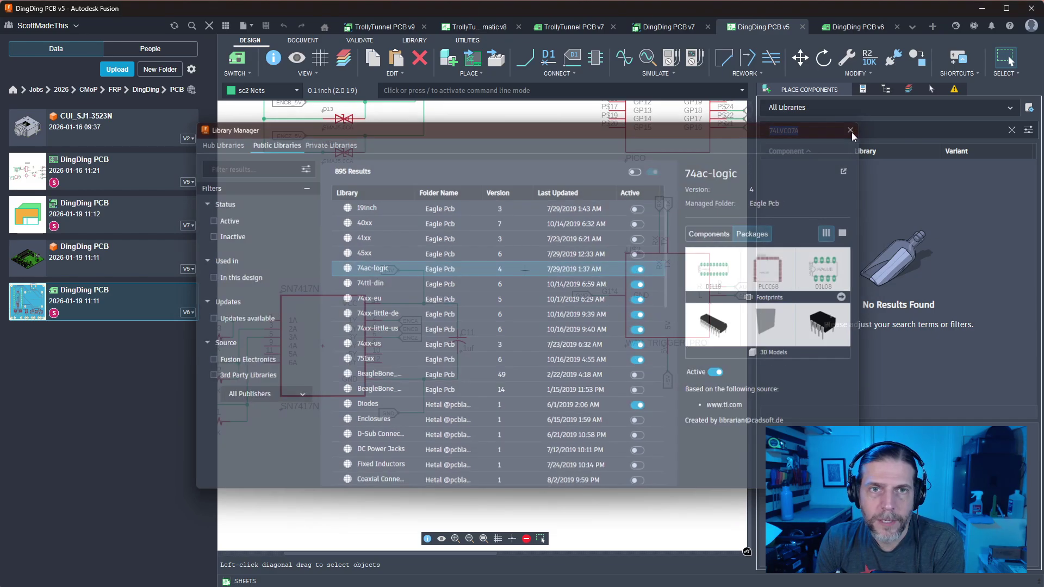
Open the Library Manager and browse the public libraries for integrated circuit libraries with available updates
click(414, 40)
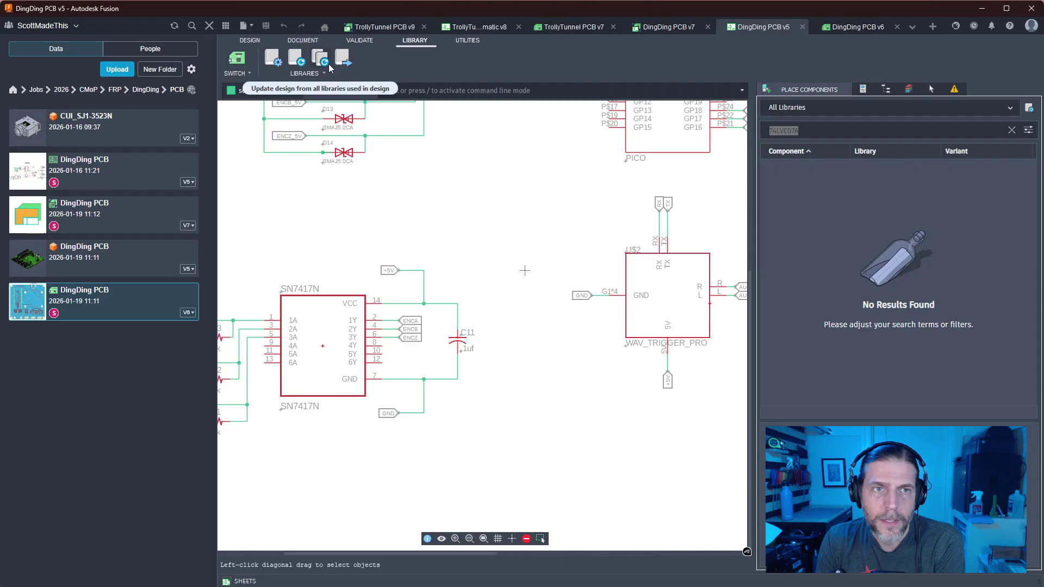
click(272, 57)
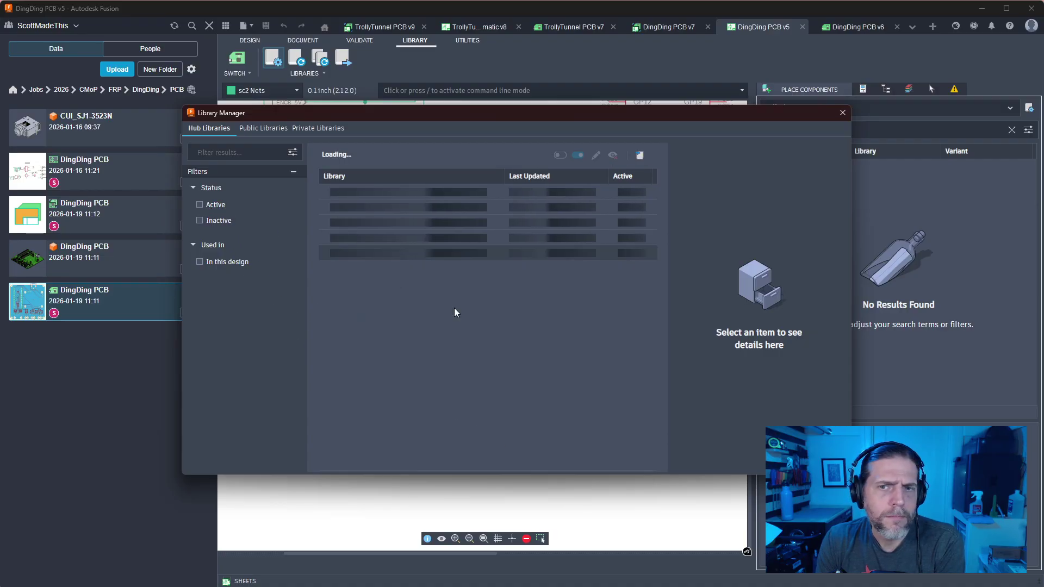
click(271, 130)
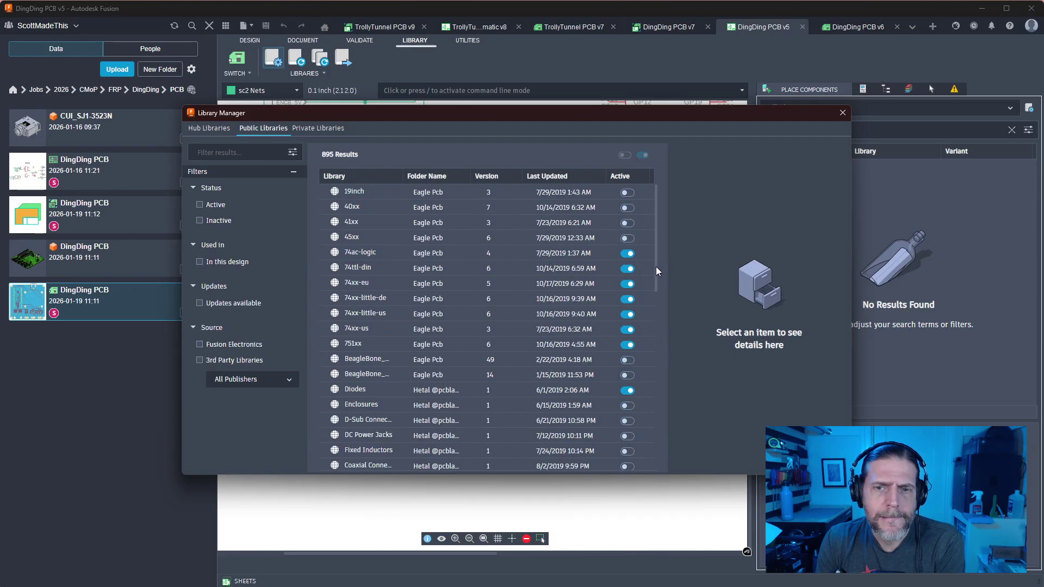
scroll(652, 283, down, 10)
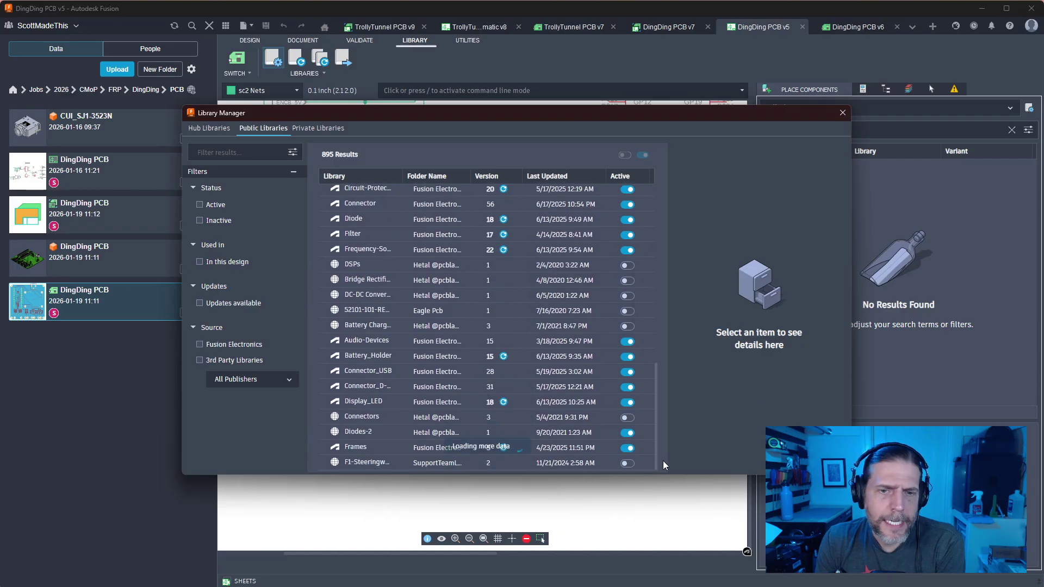
scroll(654, 239, up, 8)
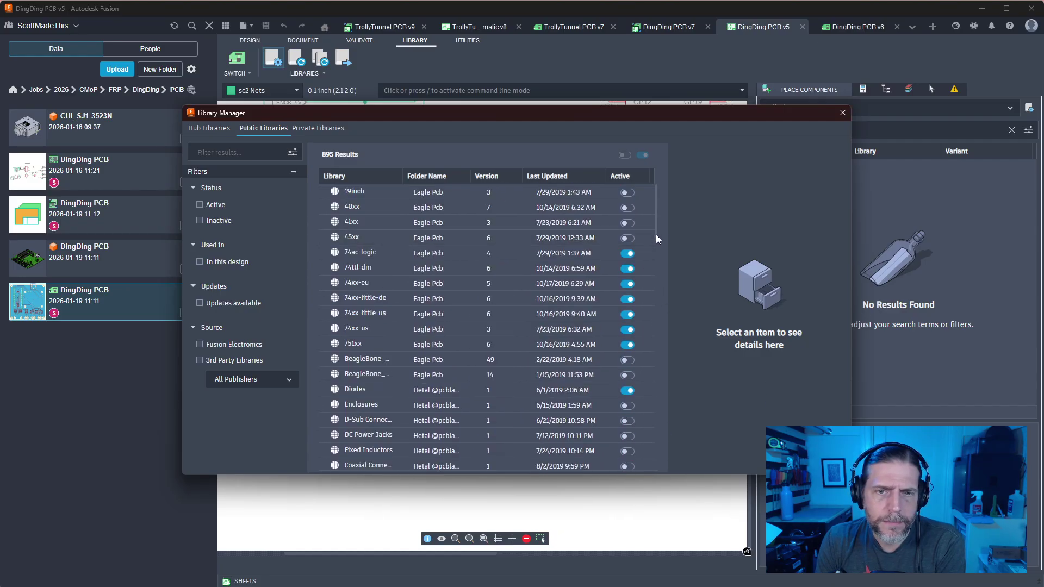
scroll(657, 285, down, 3)
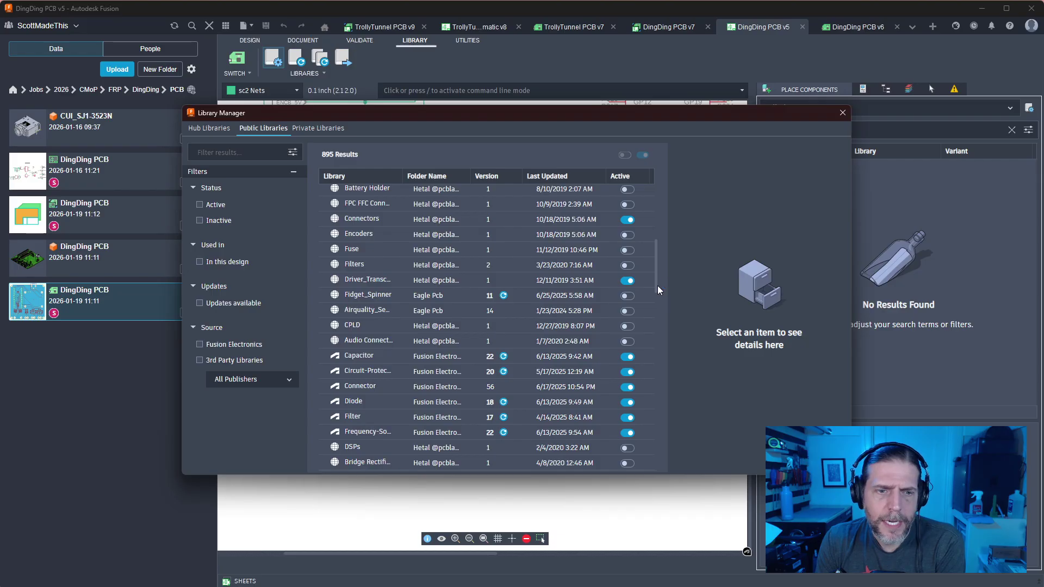
scroll(657, 286, down, 3)
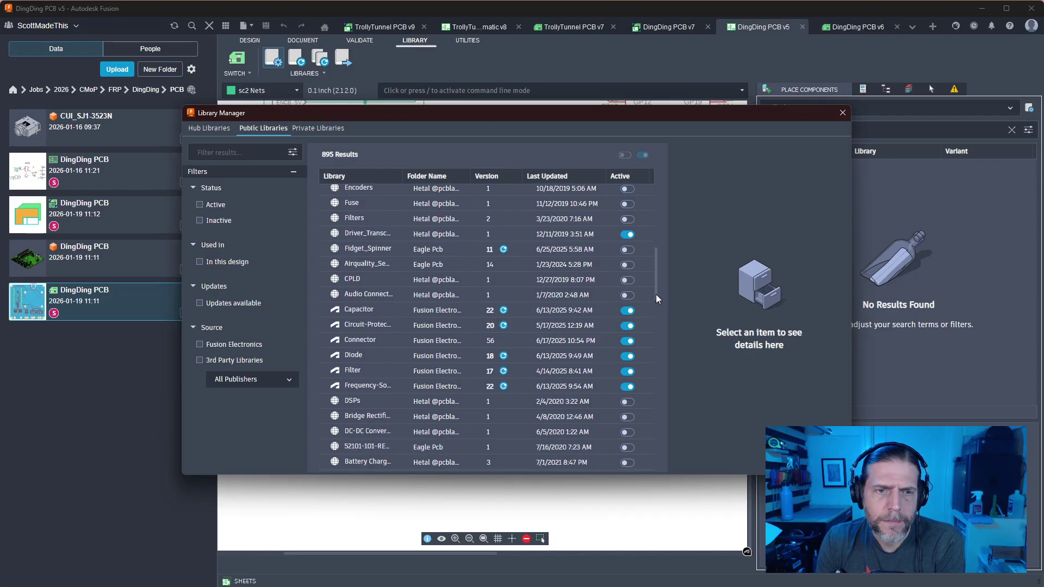
scroll(656, 296, down, 2)
scroll(655, 310, down, 8)
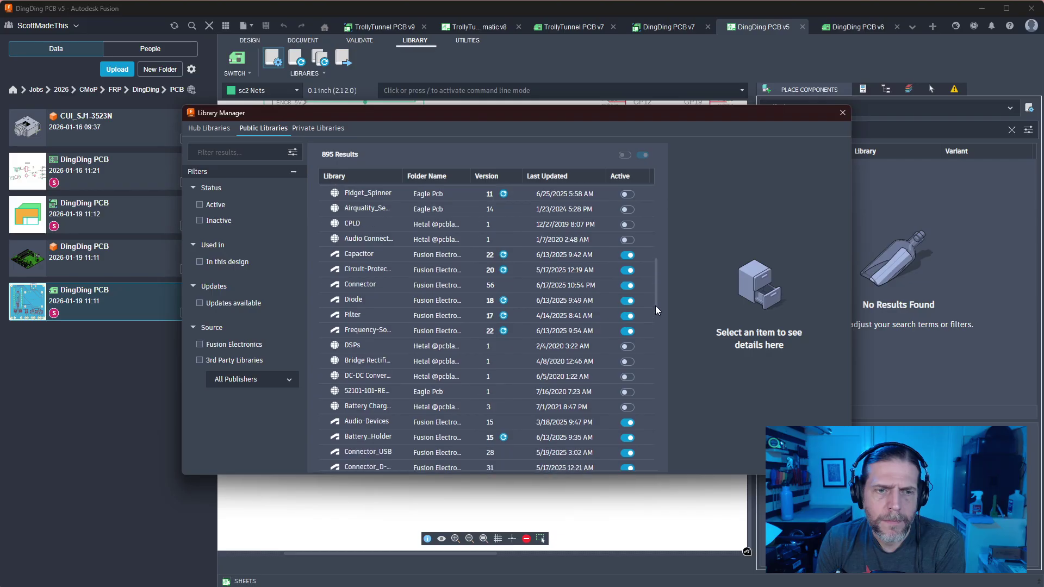
scroll(655, 327, down, 9)
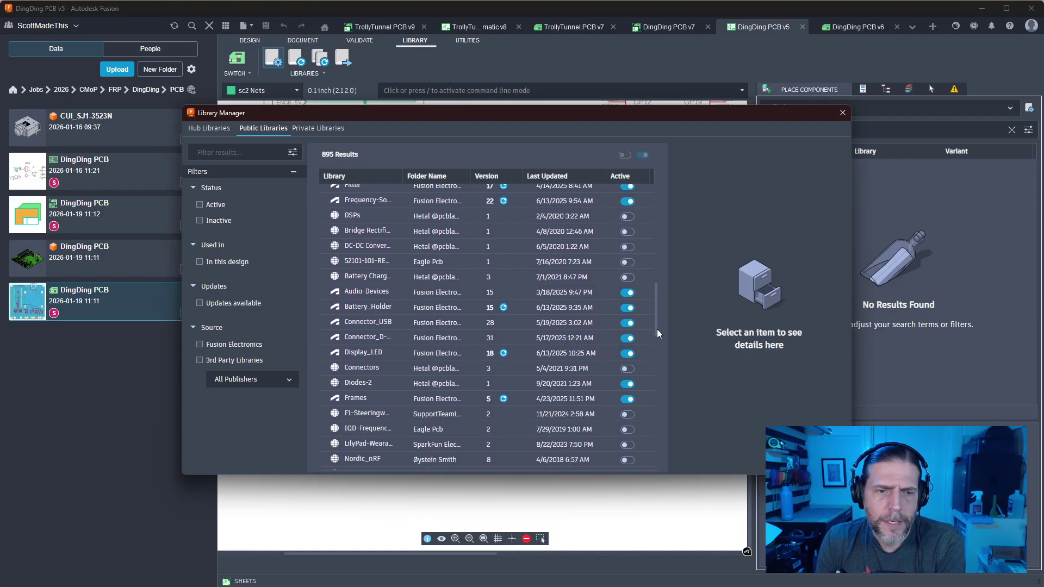
scroll(663, 354, down, 10)
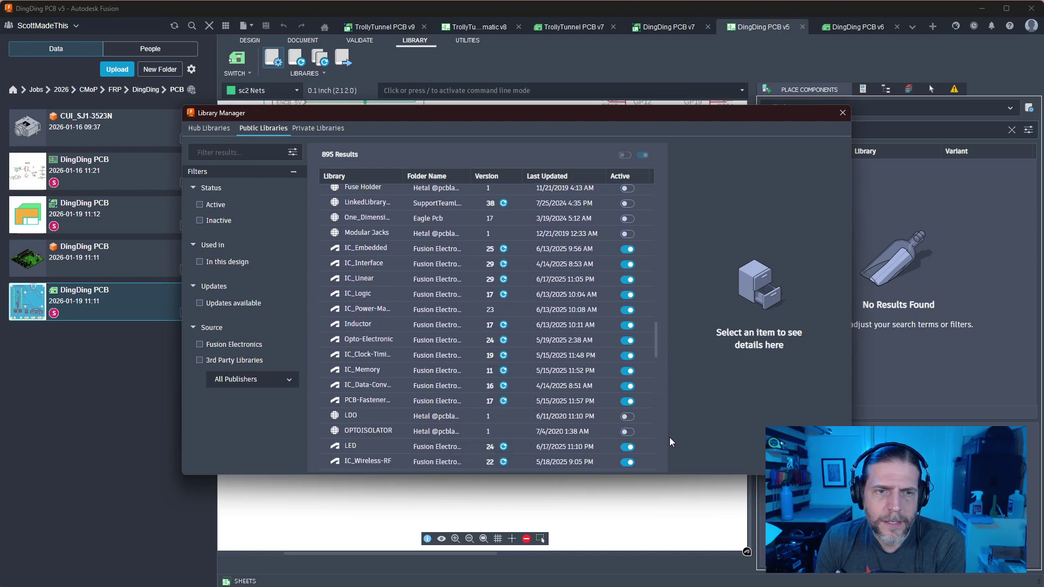
drag(670, 438, 671, 441)
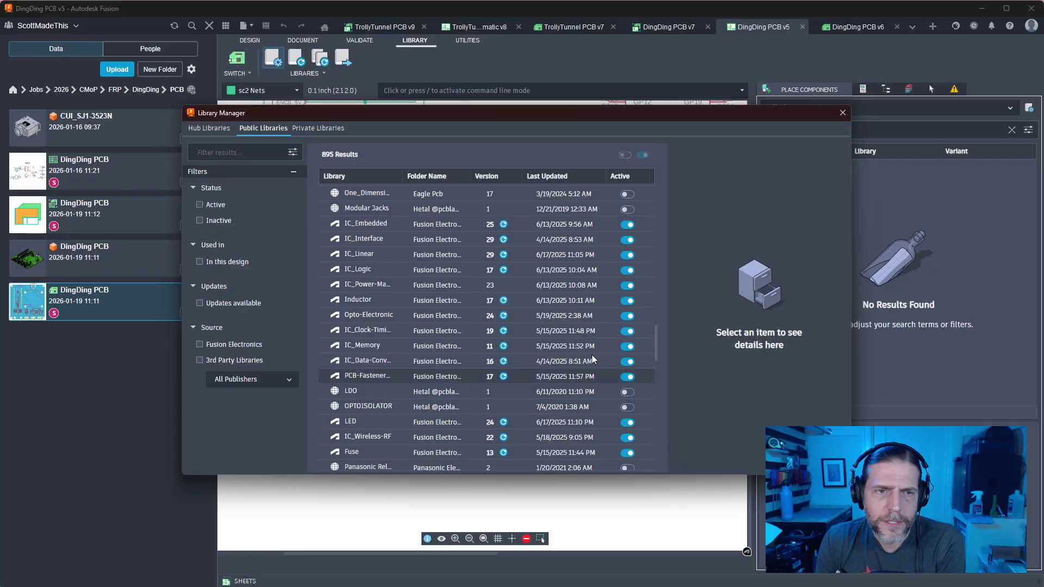
Update the public IC_Embedded, IC_Interface, IC_Linear and IC_Logic libraries to their latest versions
click(503, 224)
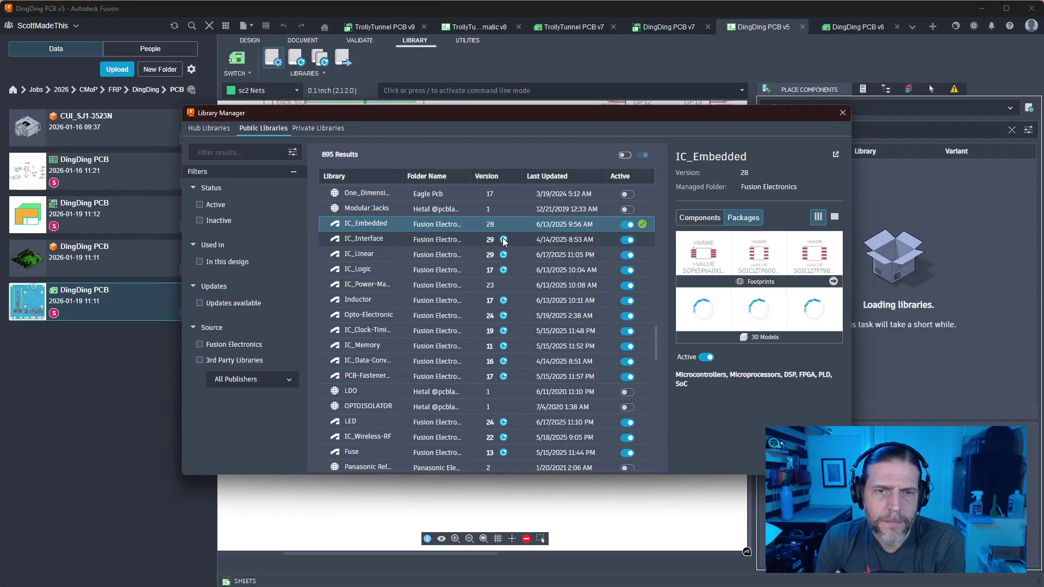
click(504, 240)
click(504, 254)
click(503, 270)
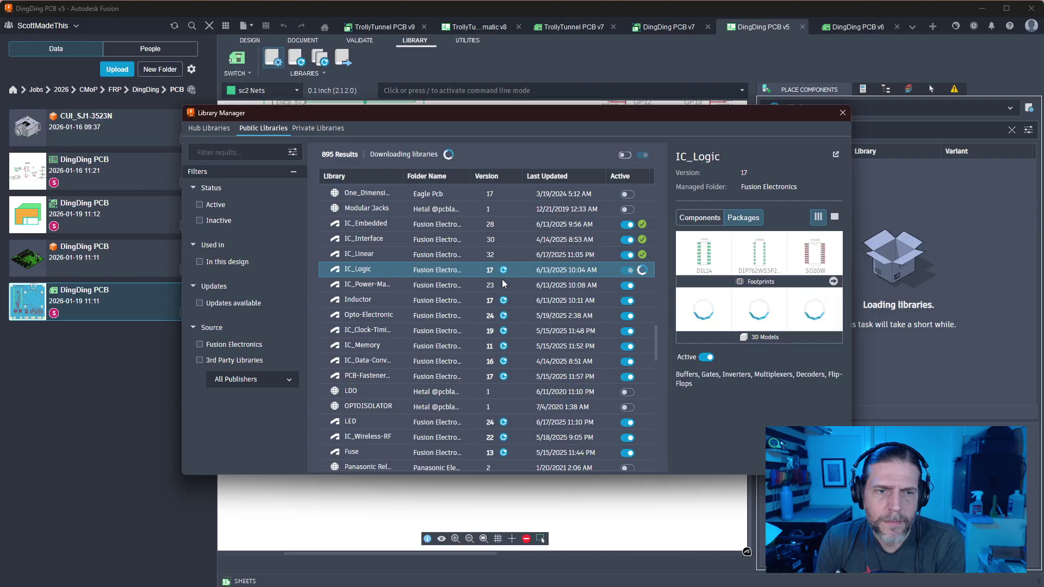
Update the public Inductor, Opto-Electronic, IC clock-timing, IC_Memory, IC data-converter and PCB-Fasteners_Hardware libraries, retrying IC_Memory
click(503, 300)
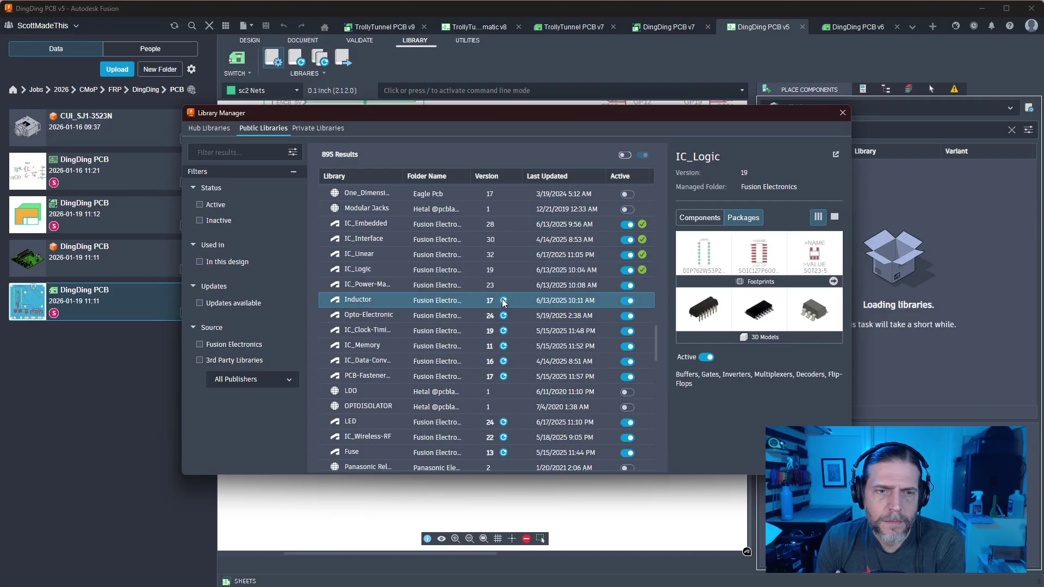
click(503, 315)
click(503, 330)
click(503, 346)
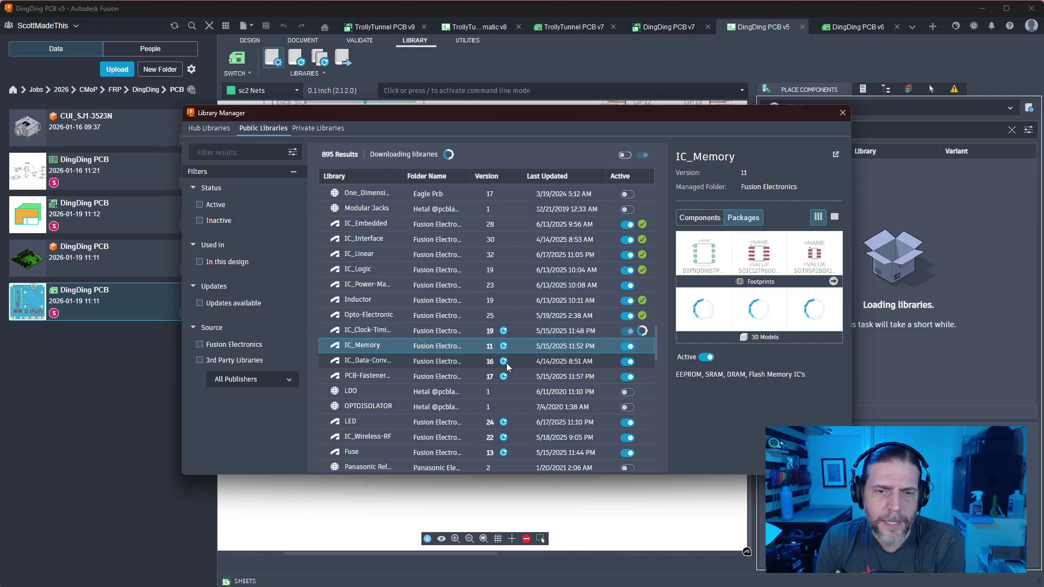
click(503, 361)
click(503, 376)
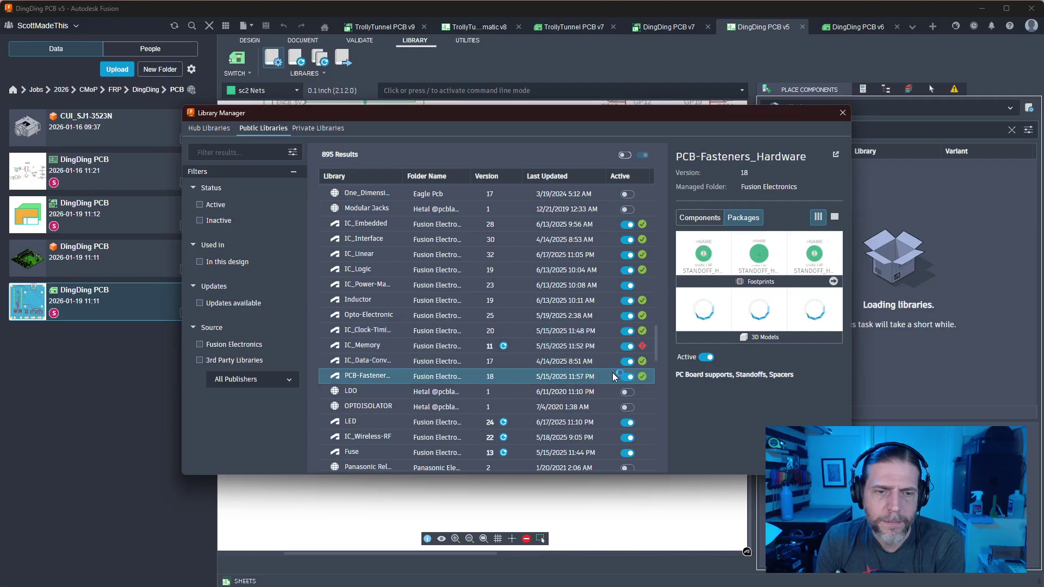
click(503, 345)
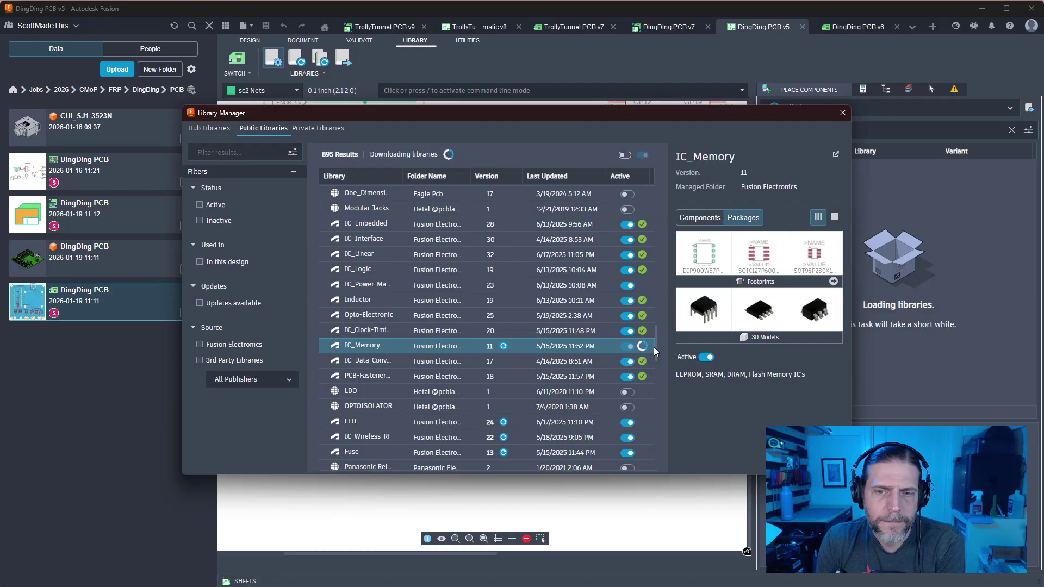
Update the public LED, IC_Wireless-RF, Fuse and Ngspice-Digital libraries to their latest versions
scroll(655, 375, down, 4)
scroll(655, 375, down, 1)
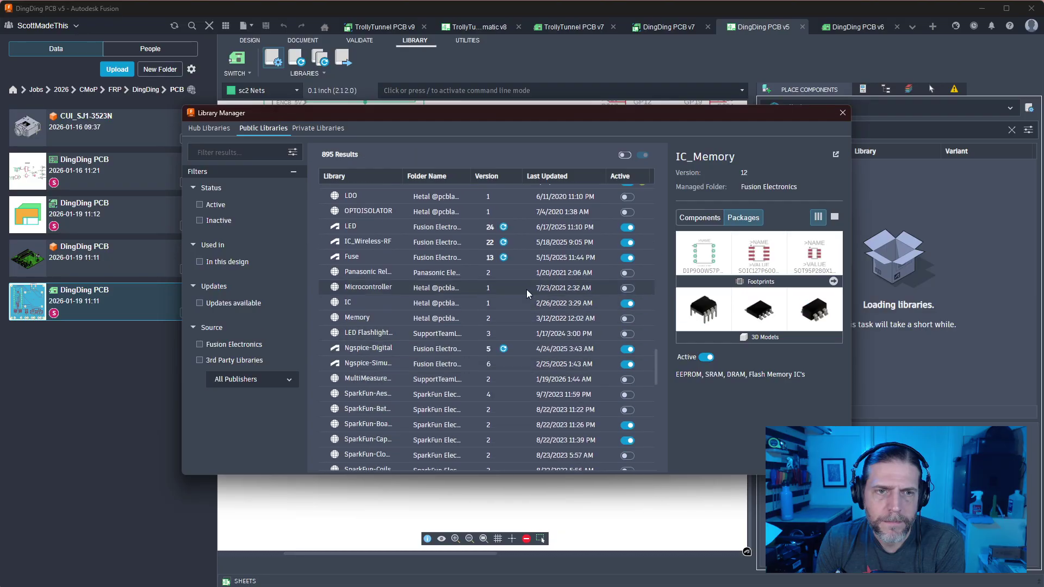
click(503, 227)
click(504, 243)
click(503, 257)
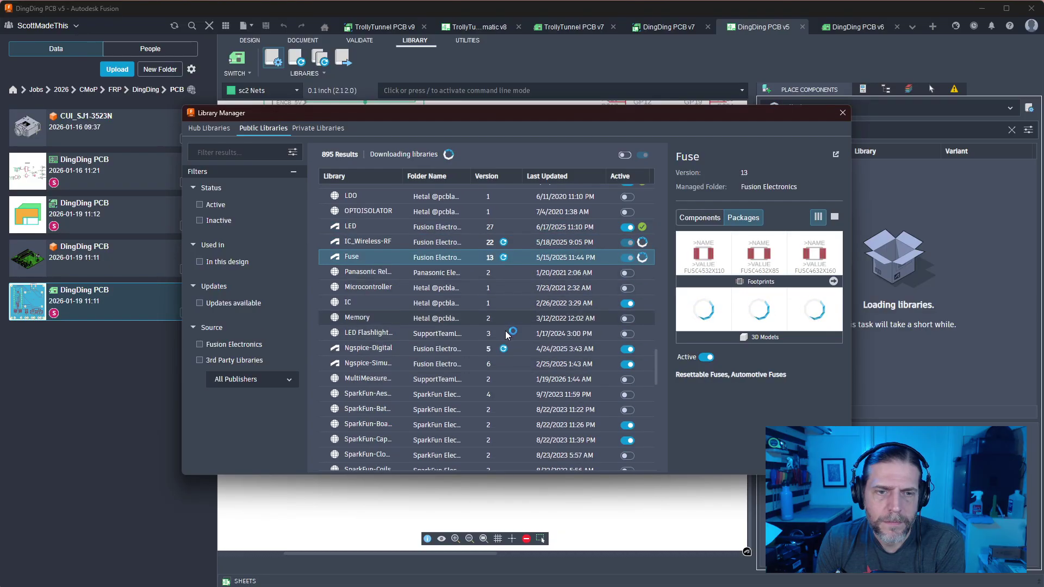
click(503, 349)
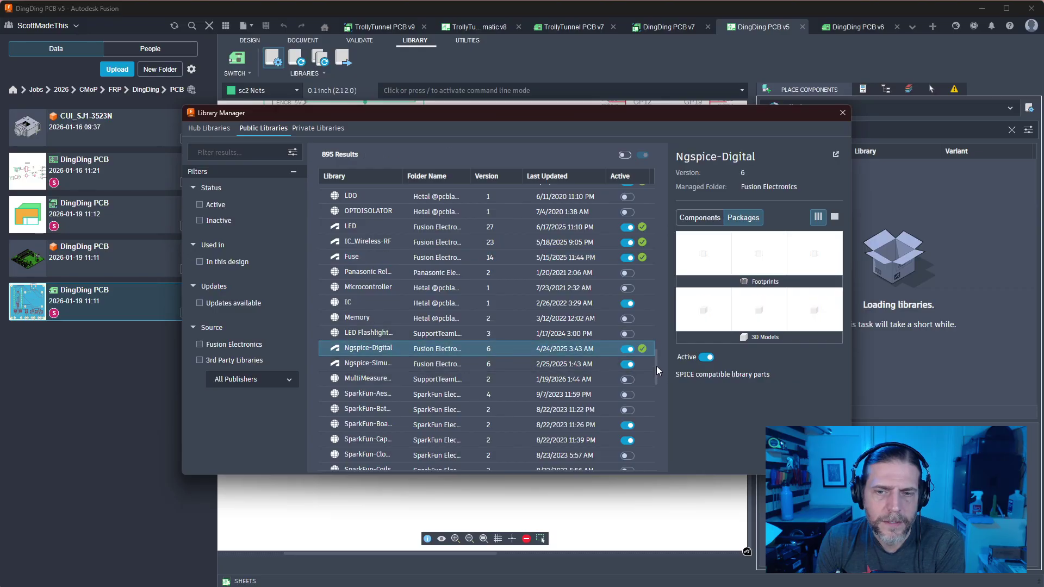
Look further through the public libraries, filter them by "intel" and clear that filter text
drag(657, 366, 651, 451)
scroll(651, 451, down, 5)
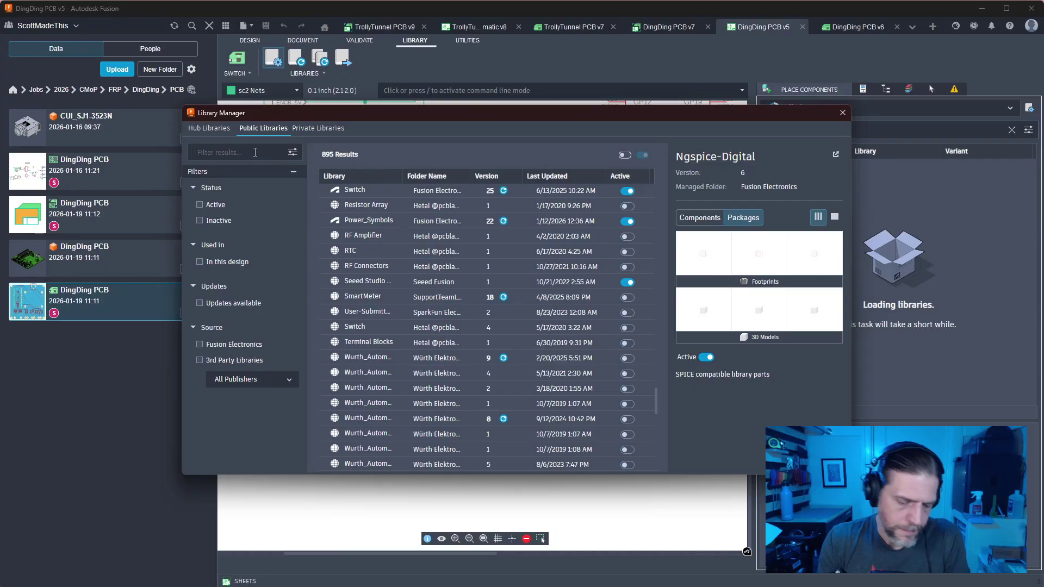
text(intel)
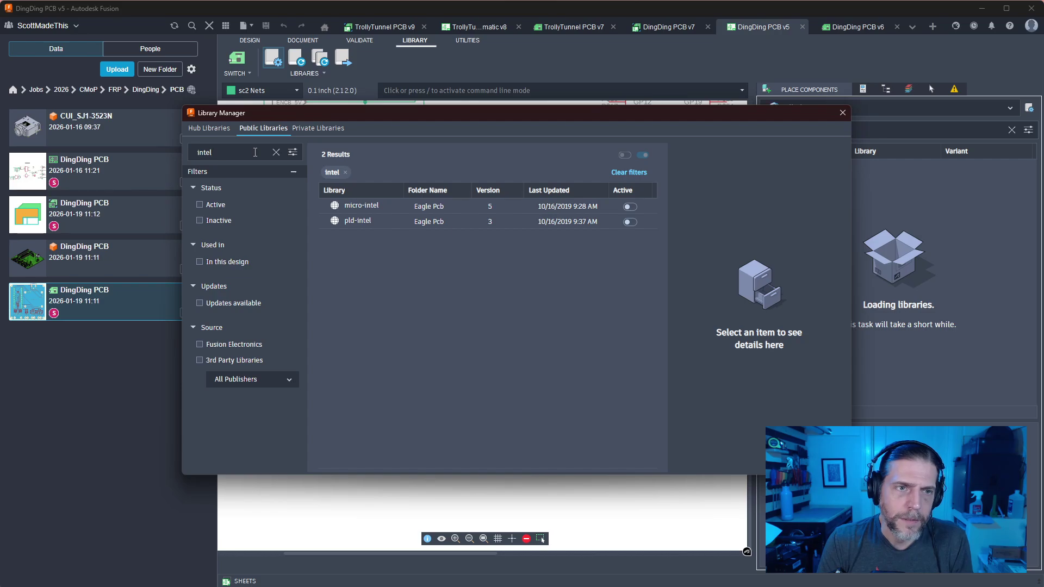
key(BackSpace)
key(BackSpace)
key(BackSpace)
key(BackSpace)
key(BackSpace)
Filter the public libraries by "ti" and inspect the details of the 74ac-logic and 74xx-us libraries
text(ti)
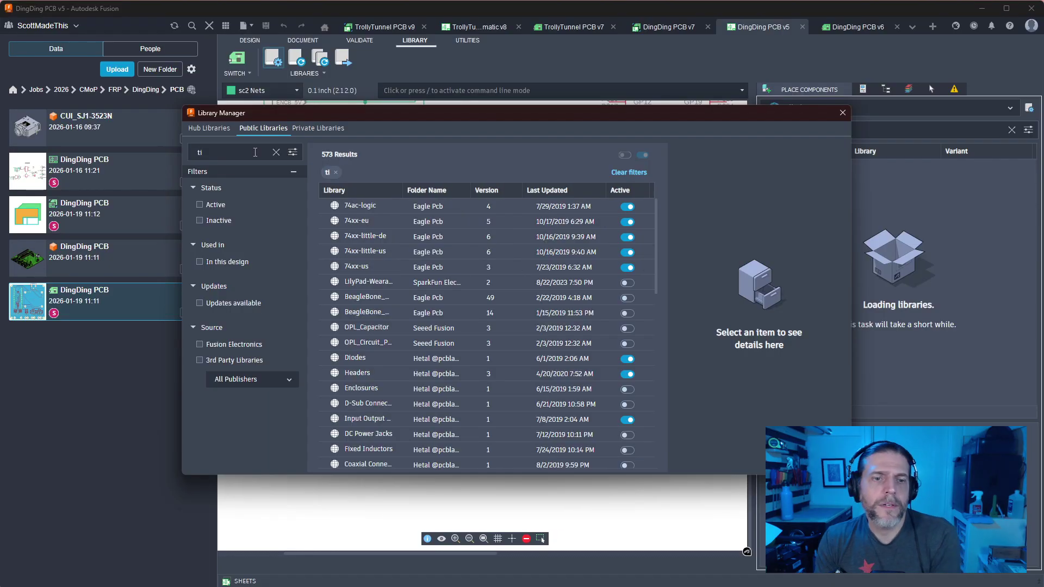
scroll(427, 349, down, 1)
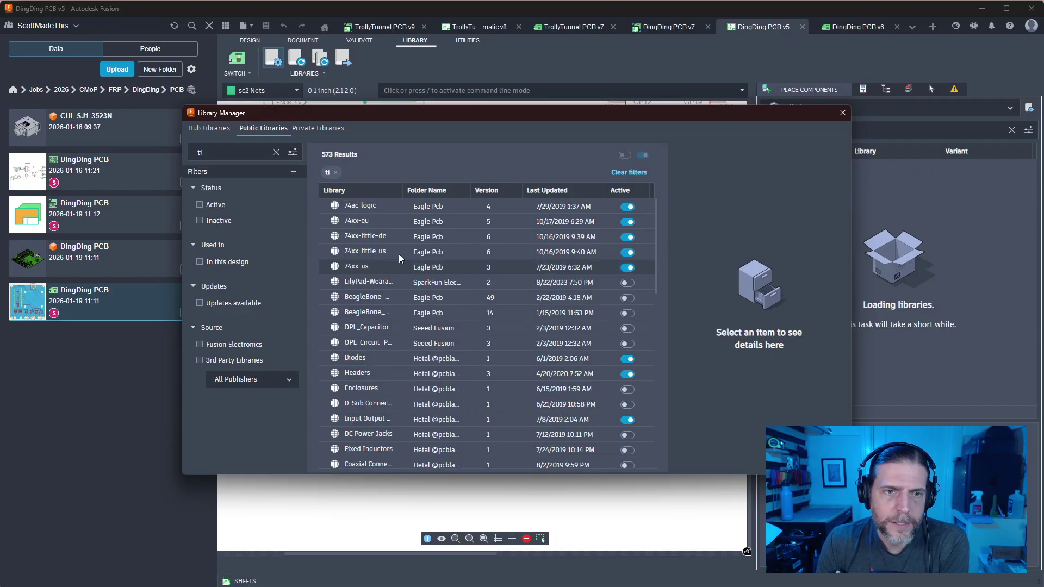
scroll(373, 205, up, 1)
click(372, 205)
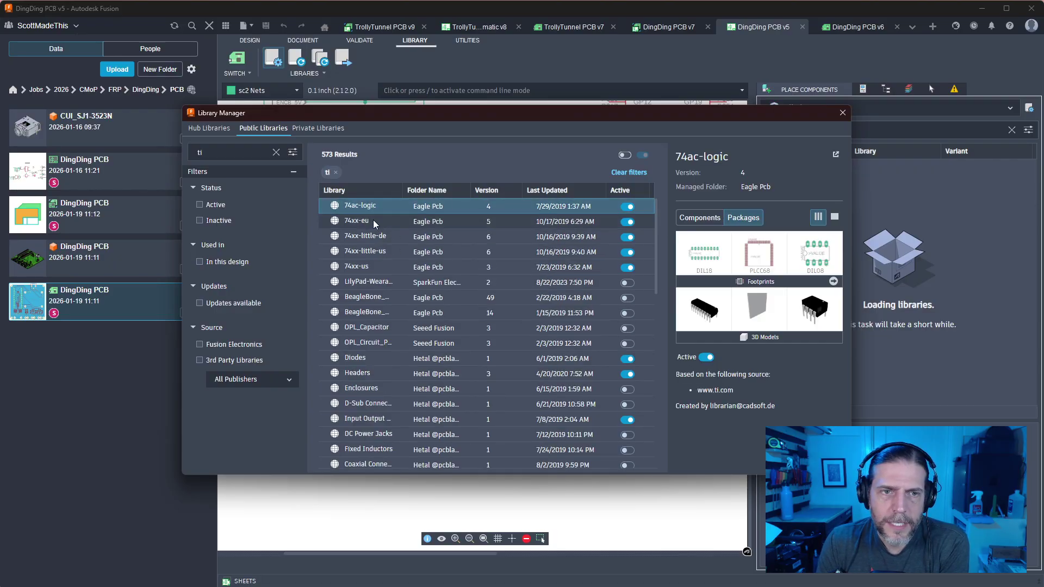
click(364, 267)
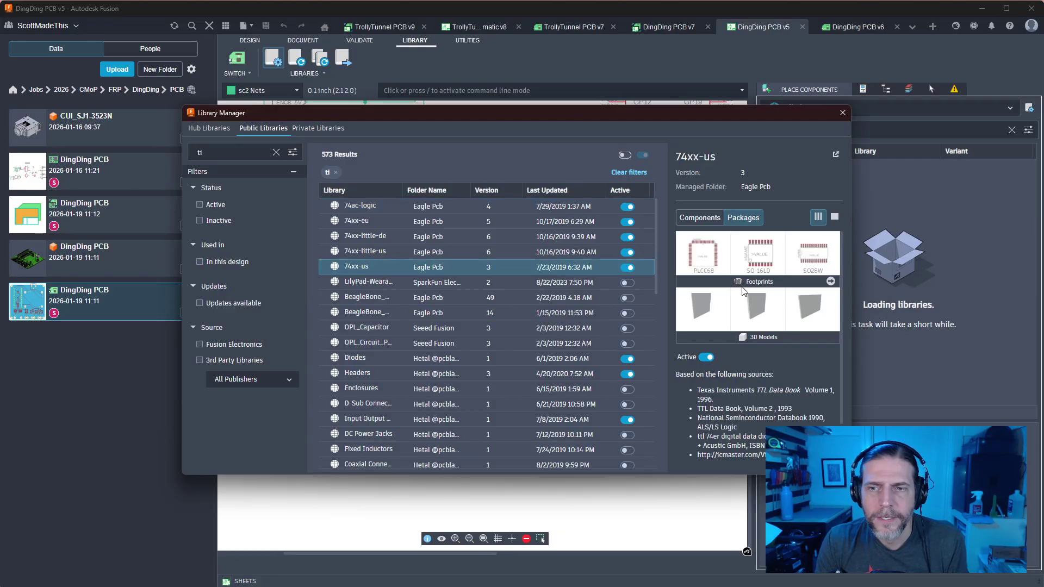
Look through the footprints and components of the 74xx-us library and close the Library Manager
click(830, 282)
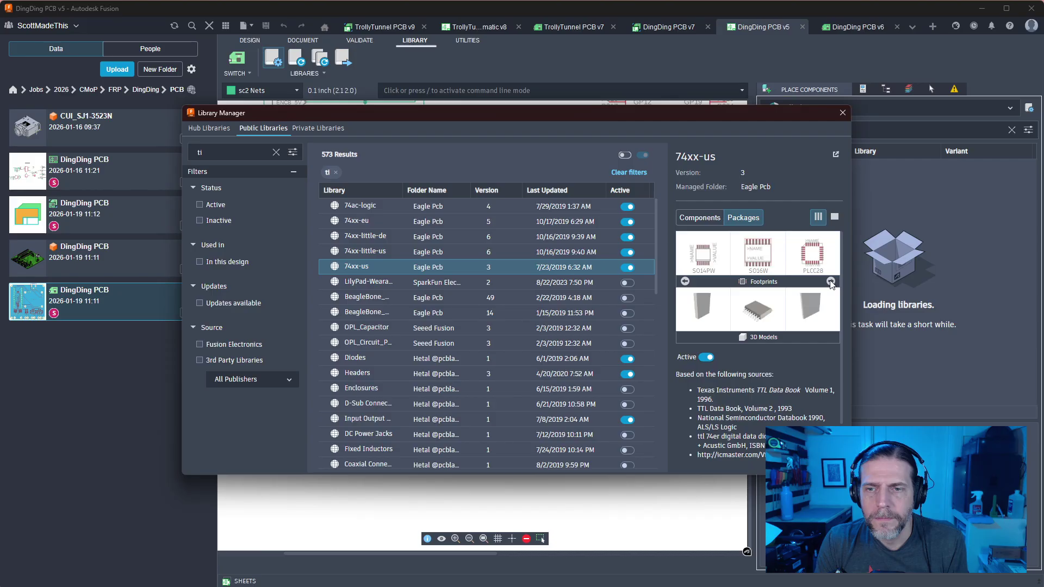
click(830, 282)
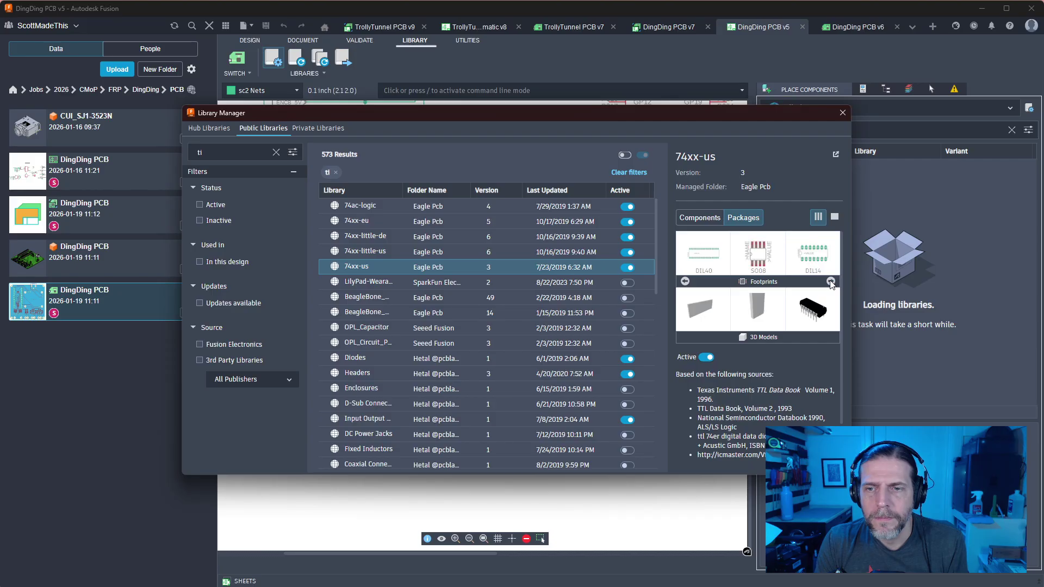
click(830, 281)
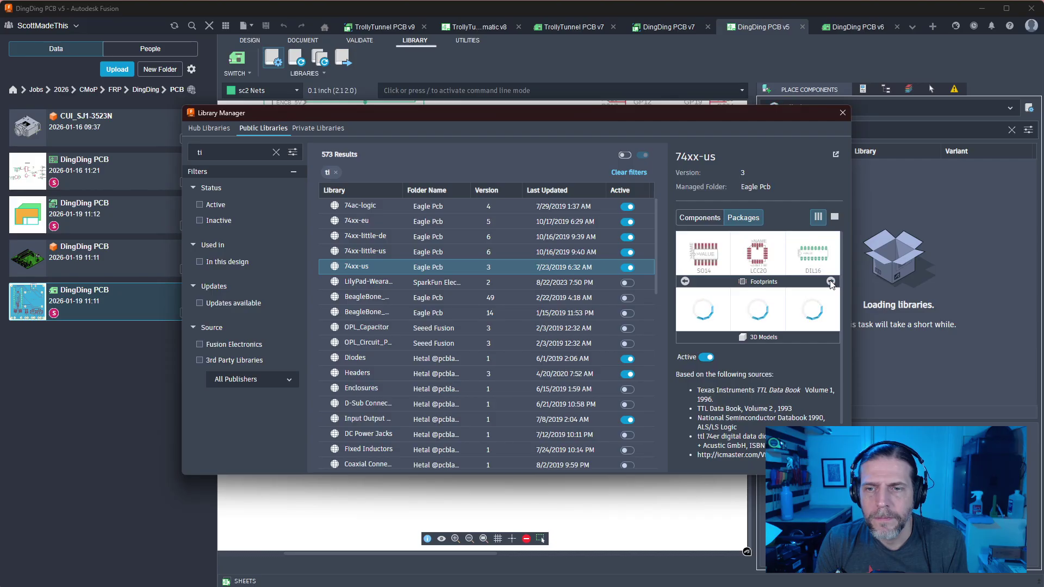
click(702, 218)
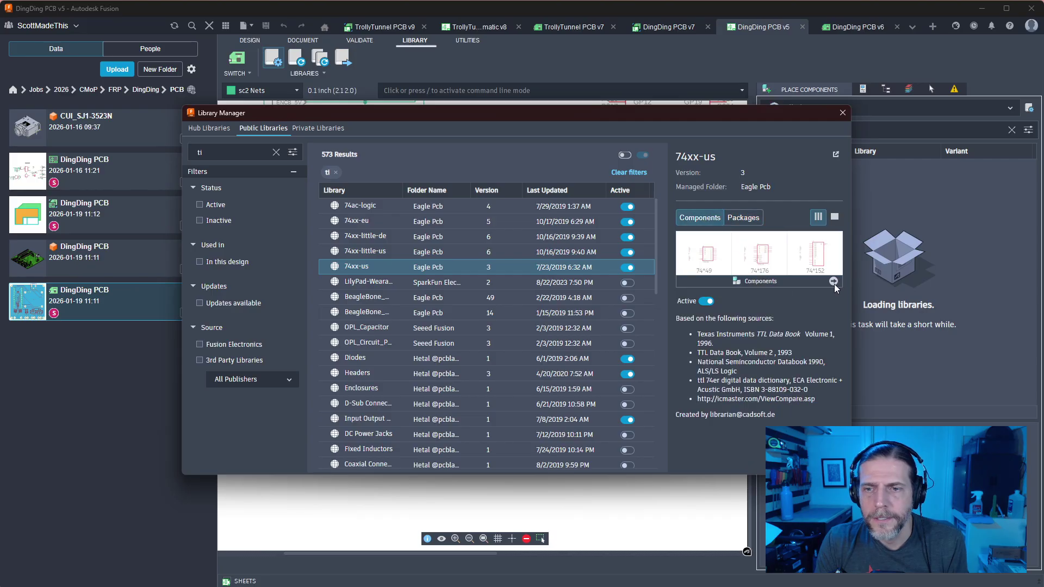
click(832, 282)
click(833, 281)
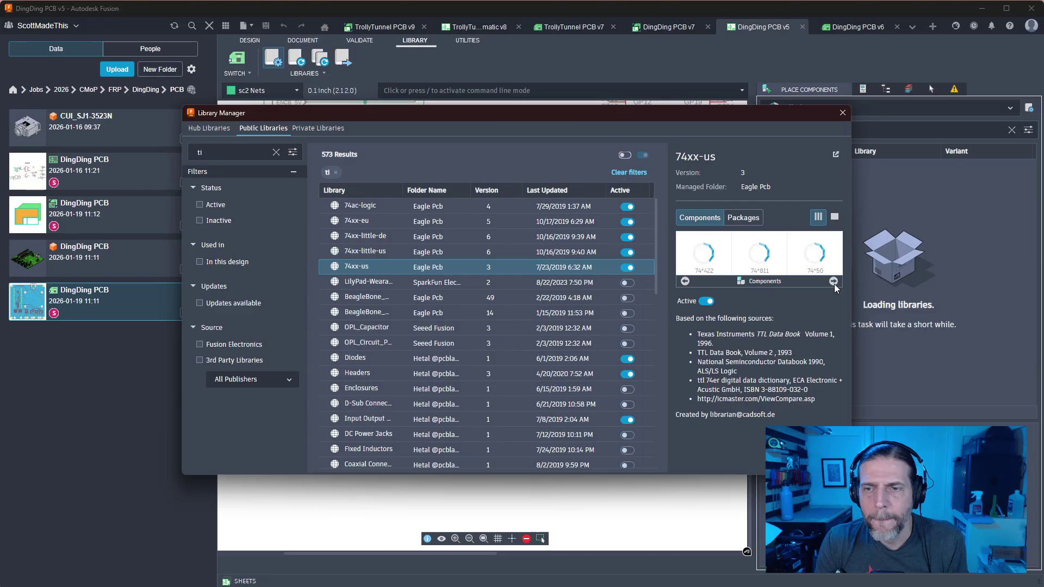
click(842, 113)
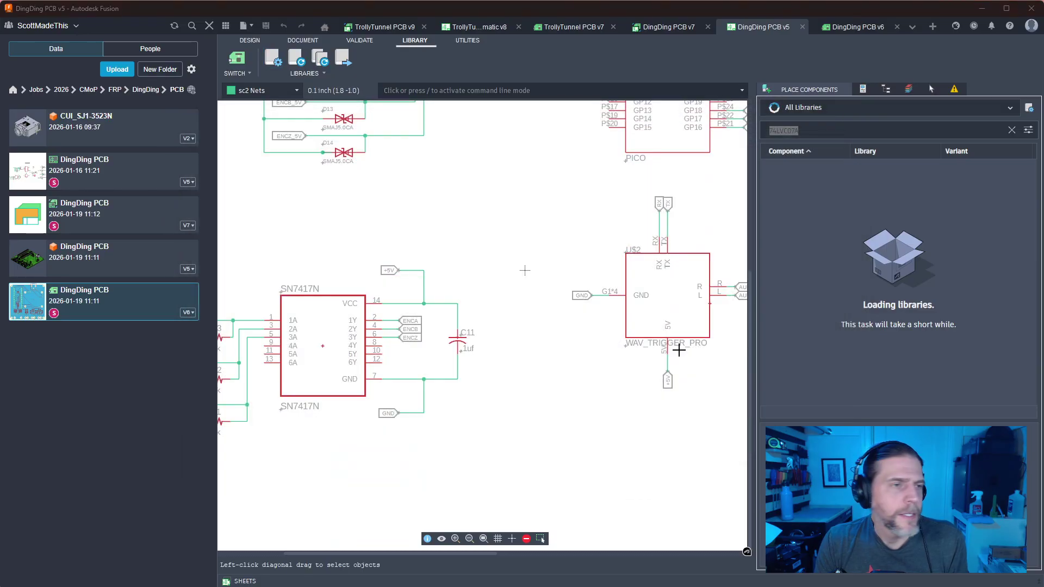
Copy the "74" prefix from the DigiKey 74LVC07AS14-13 page in the browser and search all component libraries for it in Fusion
key(alt+Tab)
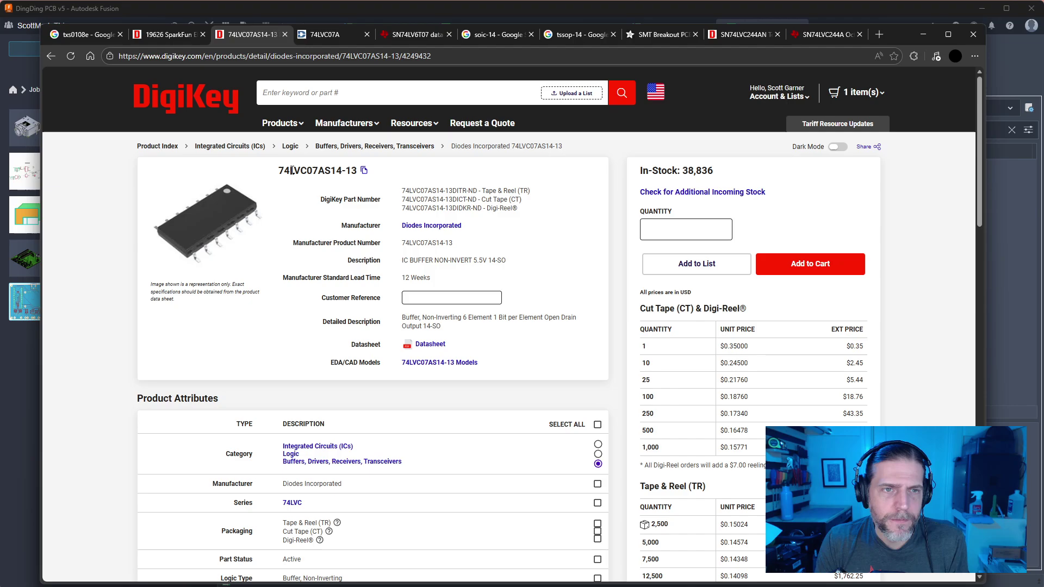
drag(291, 171, 277, 171)
key(ctrl+c)
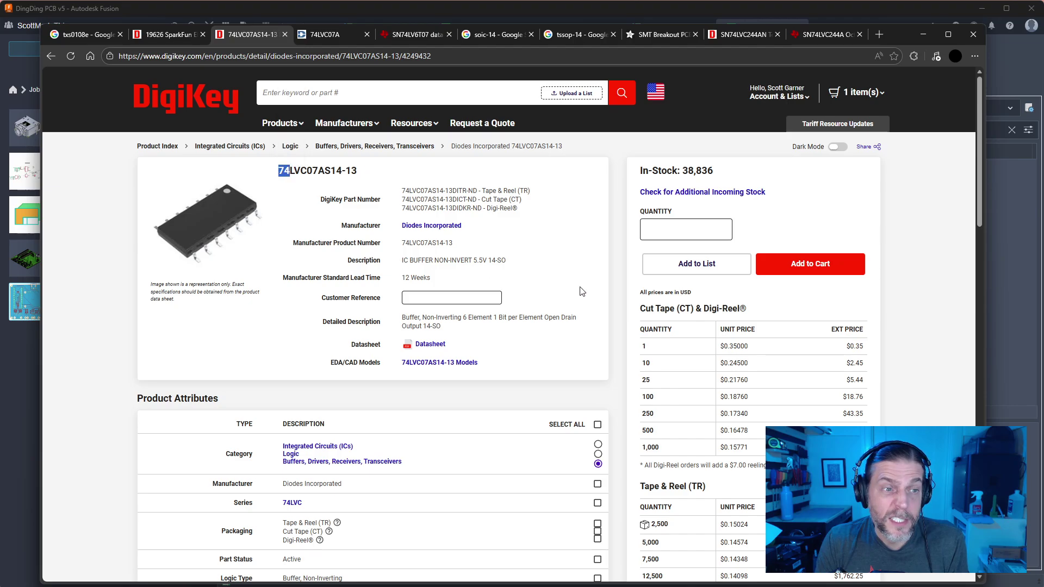
key(alt+Tab)
double_click(833, 128)
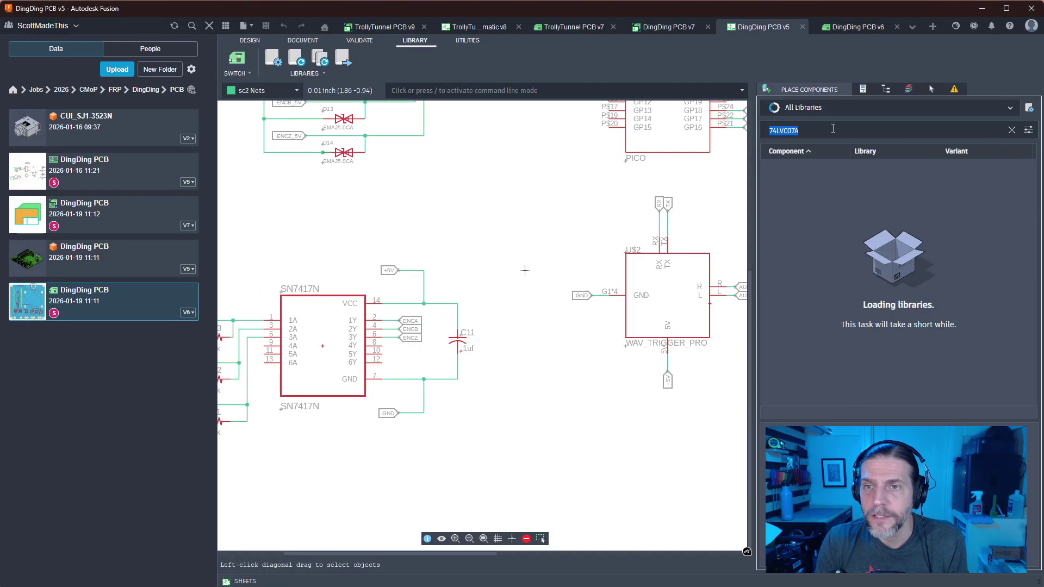
key(ctrl+v)
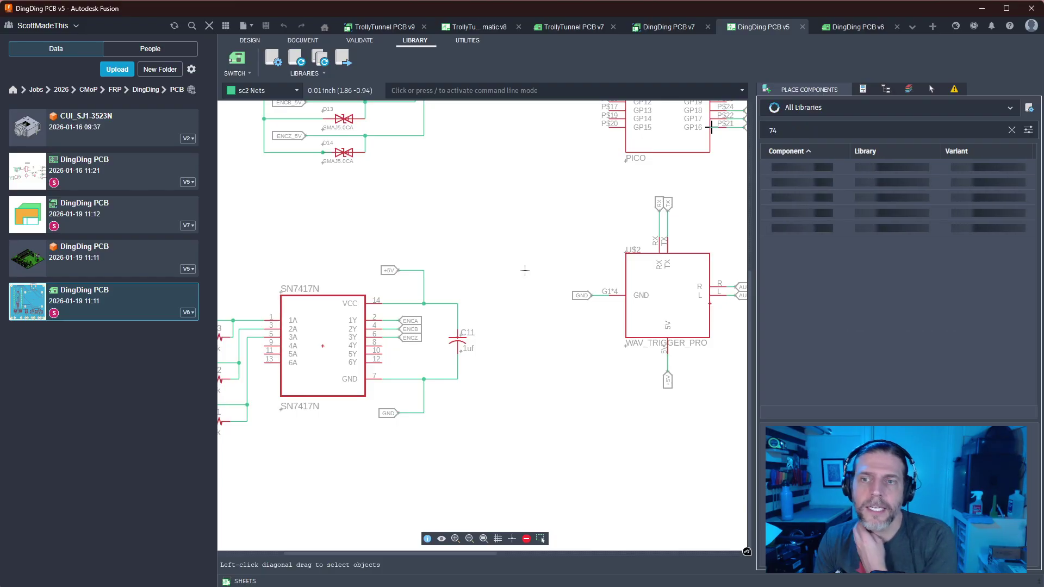
Look through the "74" components for a match to the 74LVC07AS14-13 part shown on the DigiKey page
scroll(962, 270, down, 8)
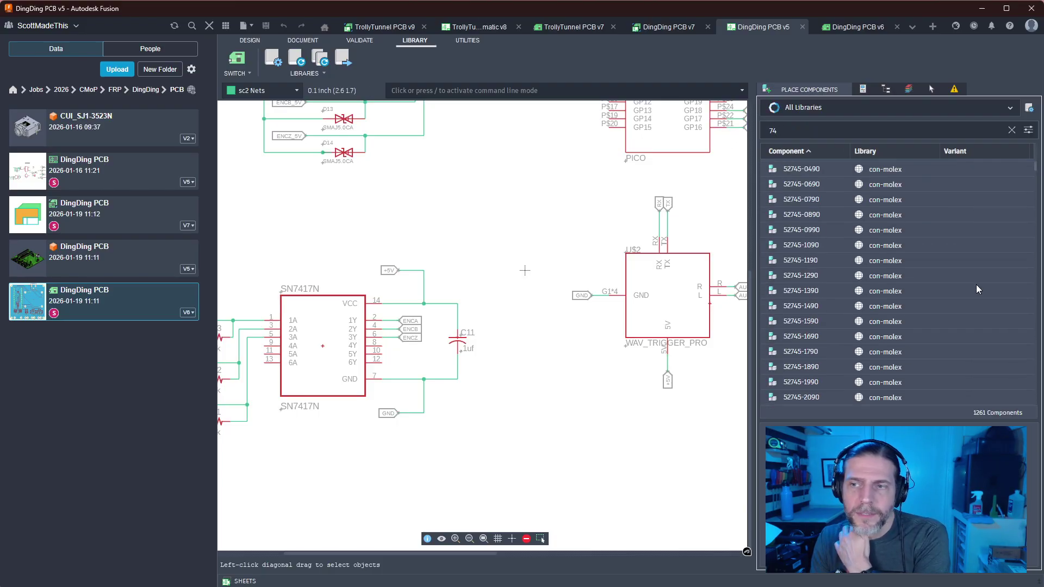
scroll(1037, 166, down, 3)
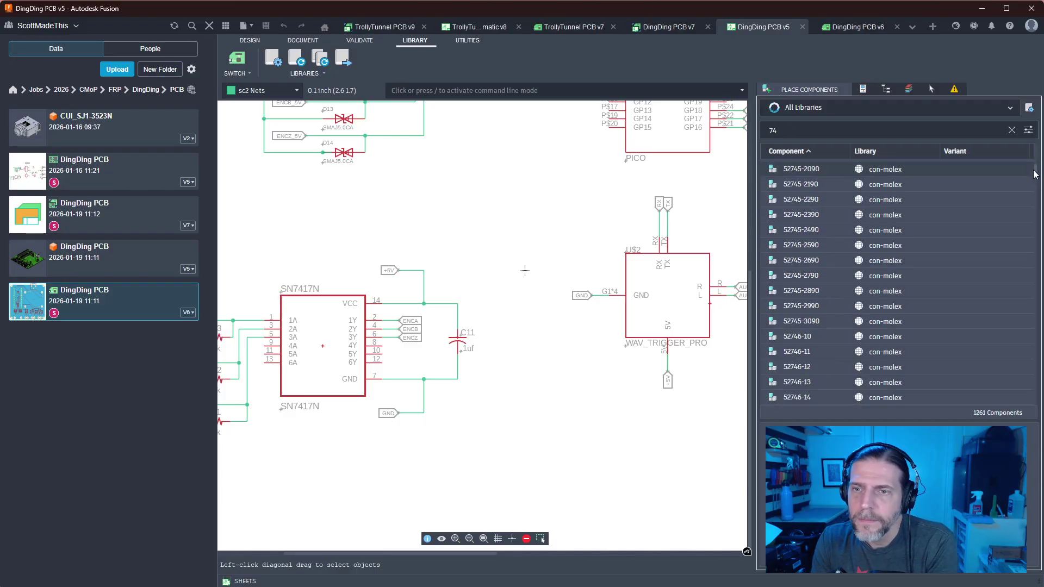
drag(1037, 202, 1036, 254)
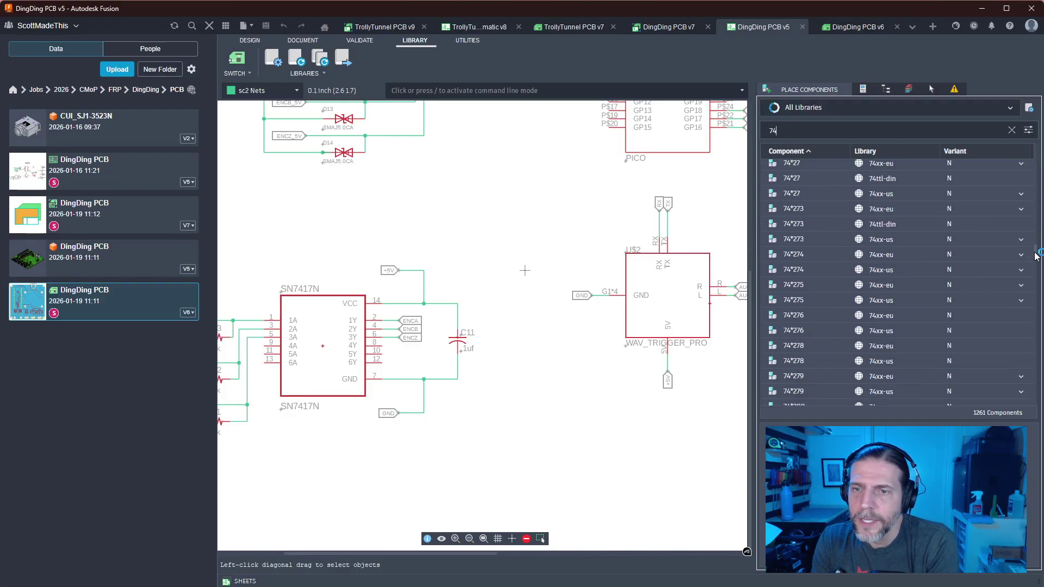
scroll(861, 254, up, 2)
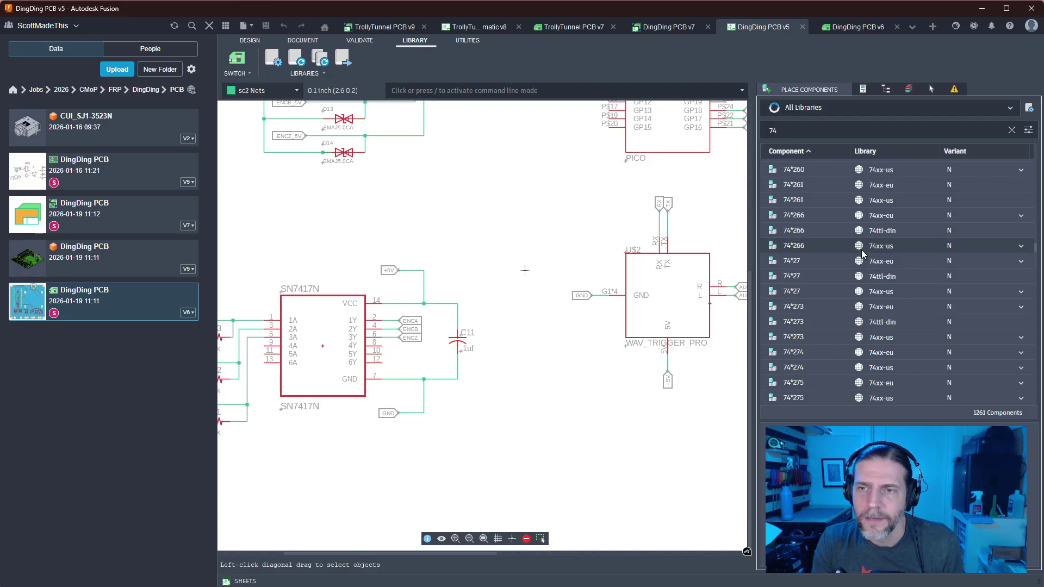
key(alt+Tab)
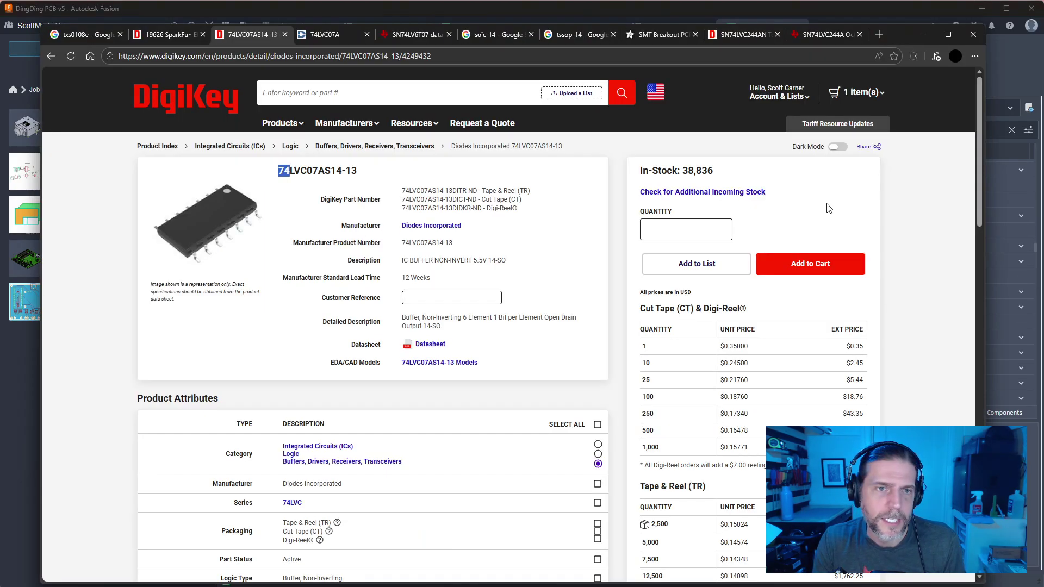
key(alt+Tab)
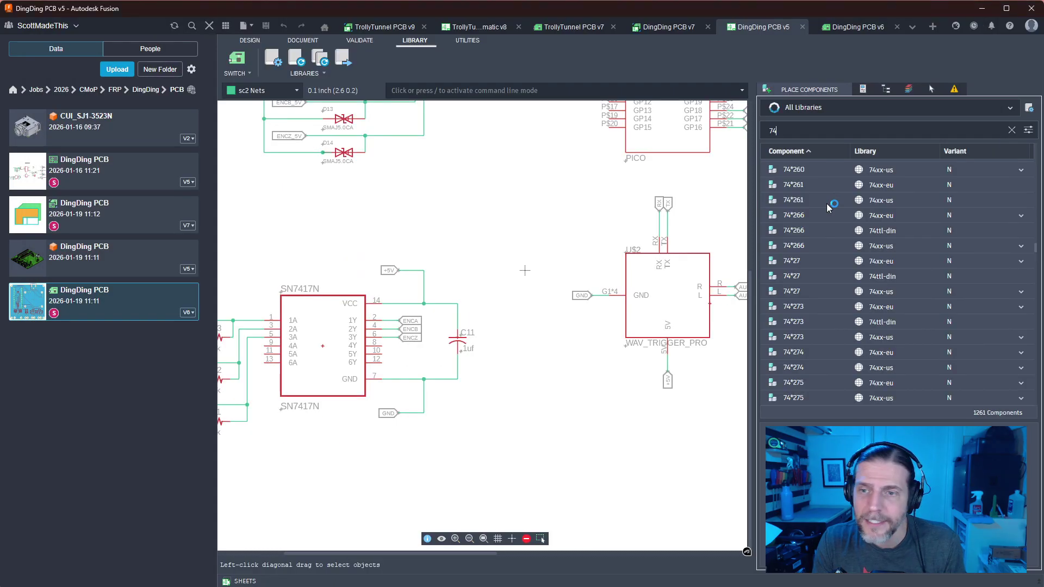
scroll(843, 274, up, 4)
scroll(843, 270, up, 5)
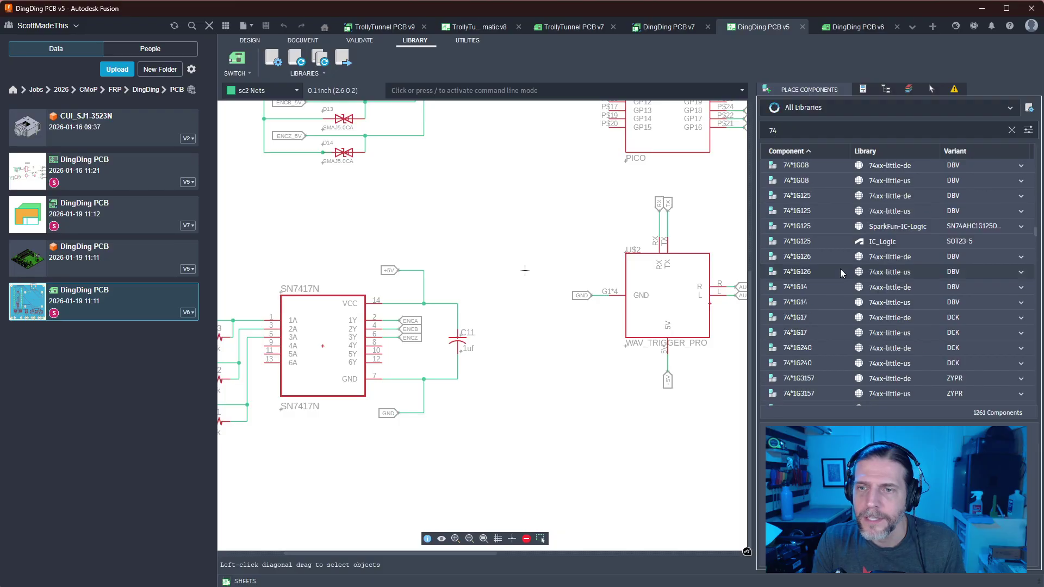
scroll(839, 268, up, 4)
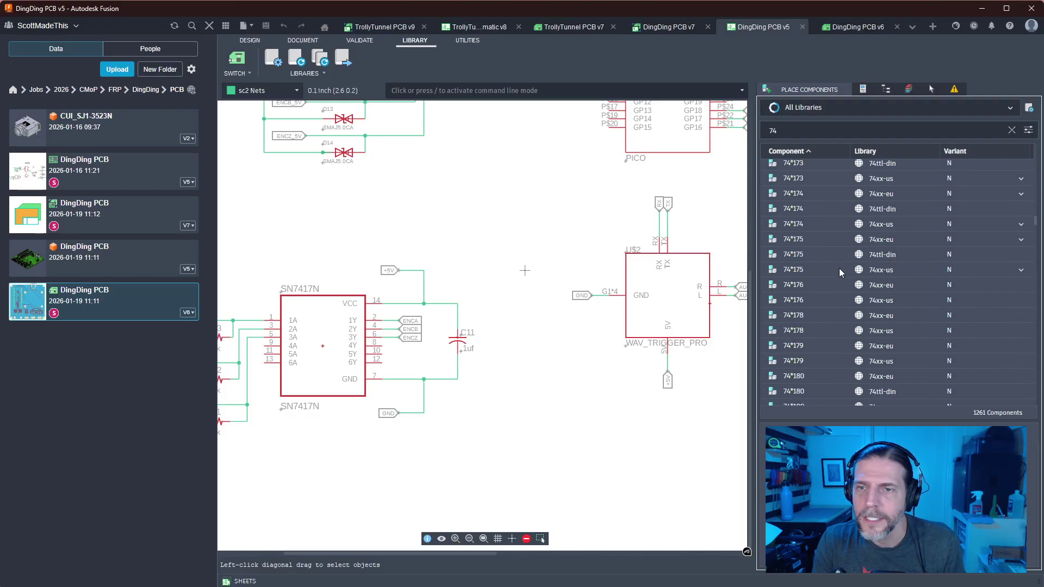
scroll(839, 272, up, 5)
scroll(839, 270, up, 5)
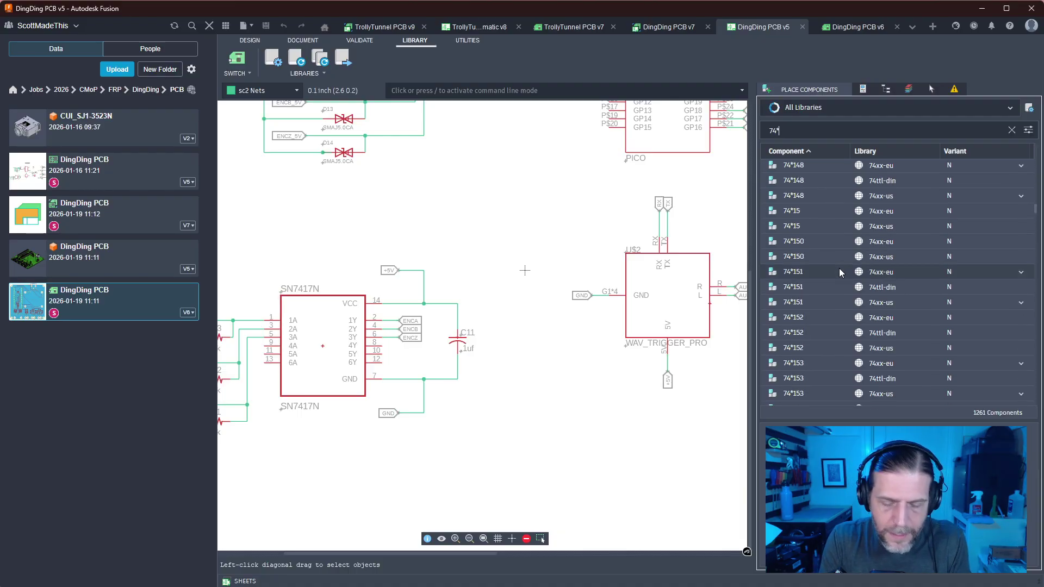
Narrow the component search to "74*14" and compare the 74xx-us component's package variants with the DigiKey part
text(14)
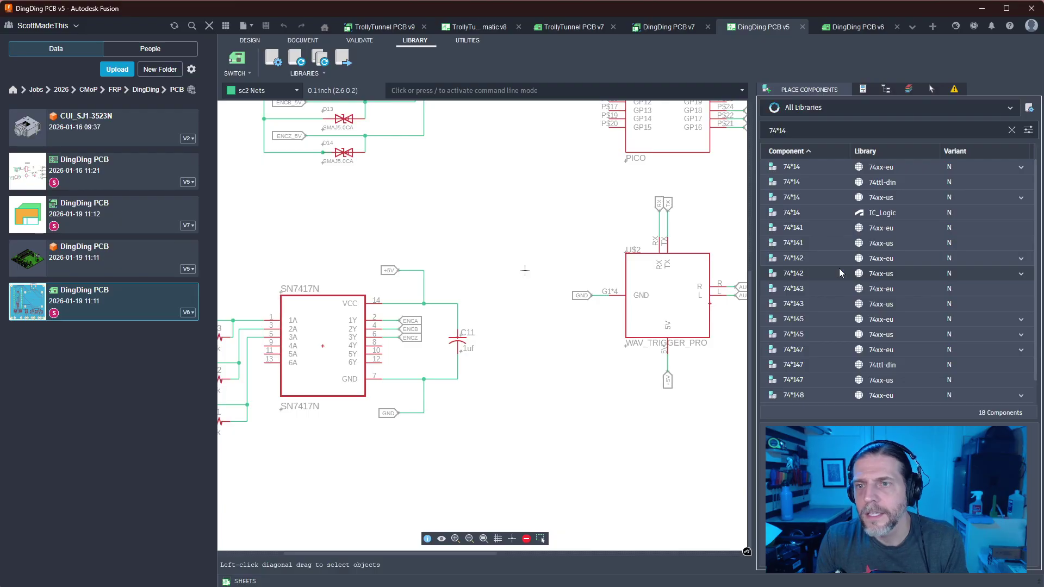
click(816, 197)
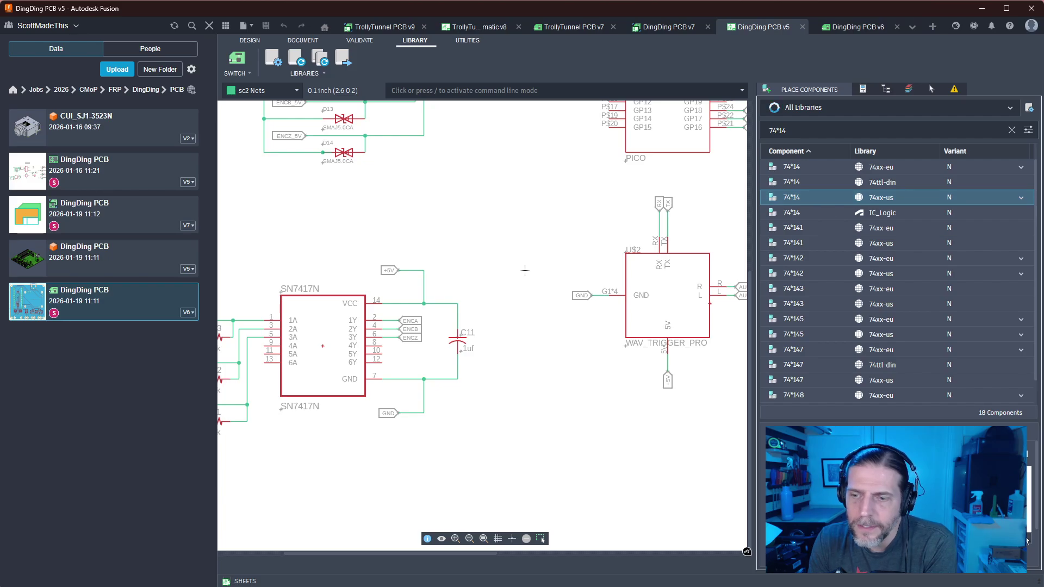
click(1021, 198)
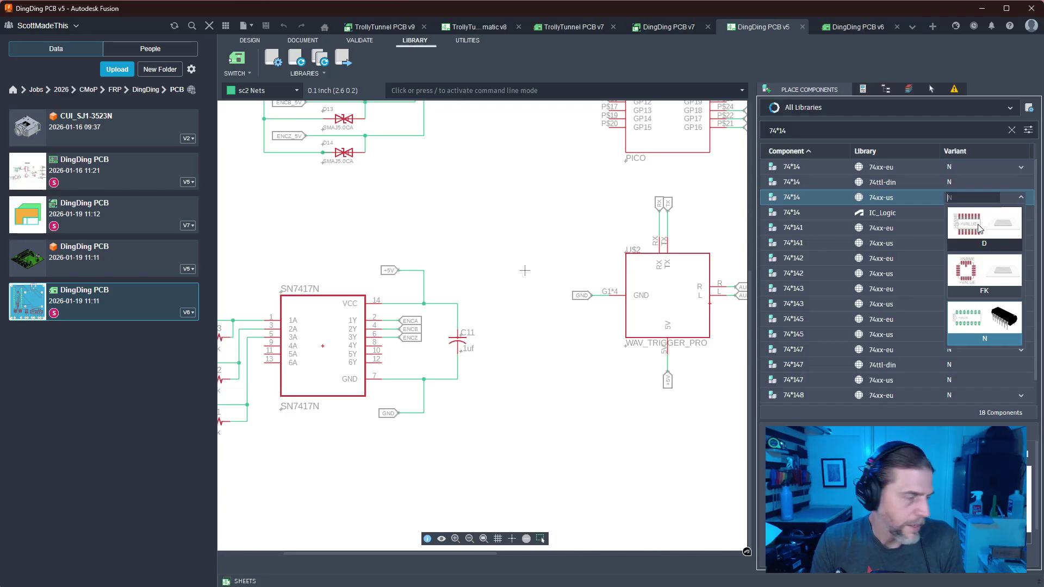
key(alt+Tab)
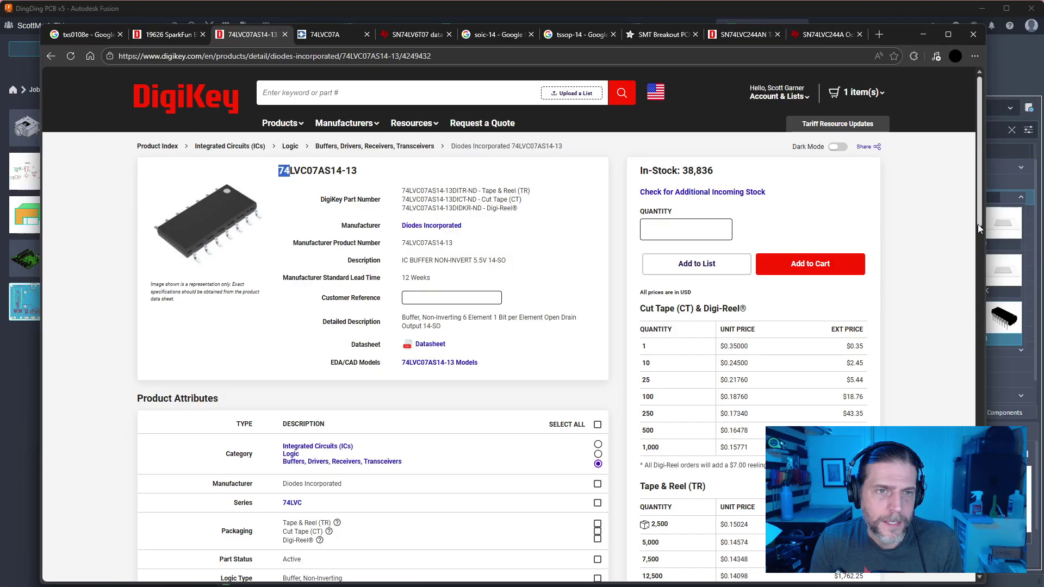
key(alt+Tab)
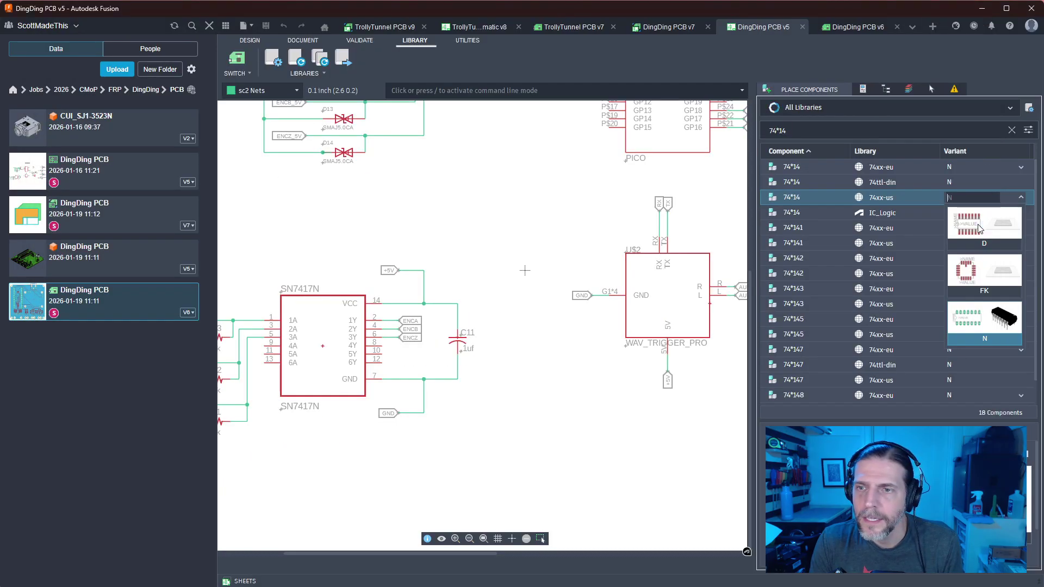
Inspect further "74*14" matches, including the IC_Logic 74*14 and the 74xx-us 74*148 and 74*14 components
click(879, 213)
click(878, 214)
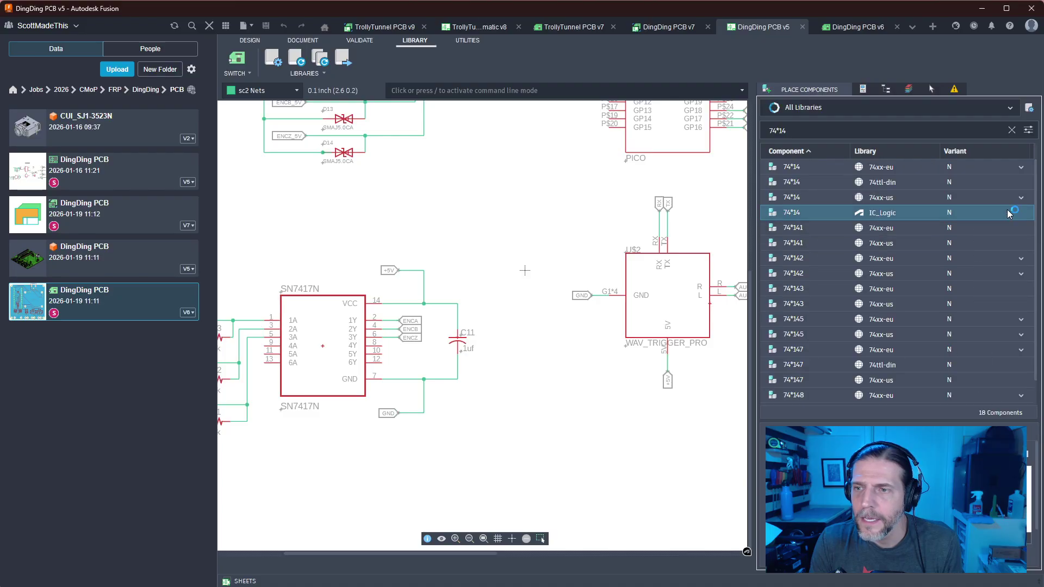
double_click(896, 212)
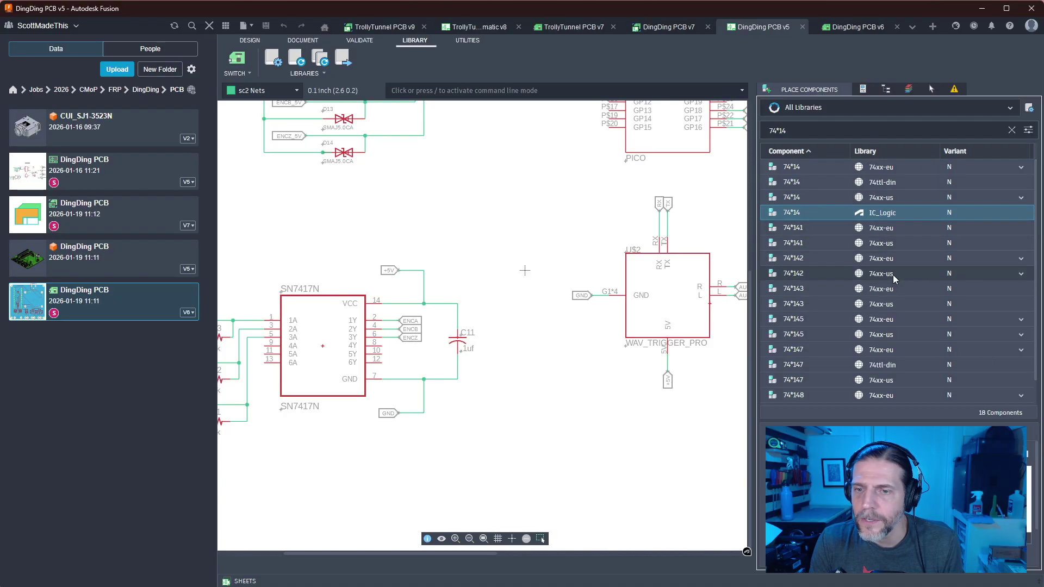
scroll(1036, 277, down, 1)
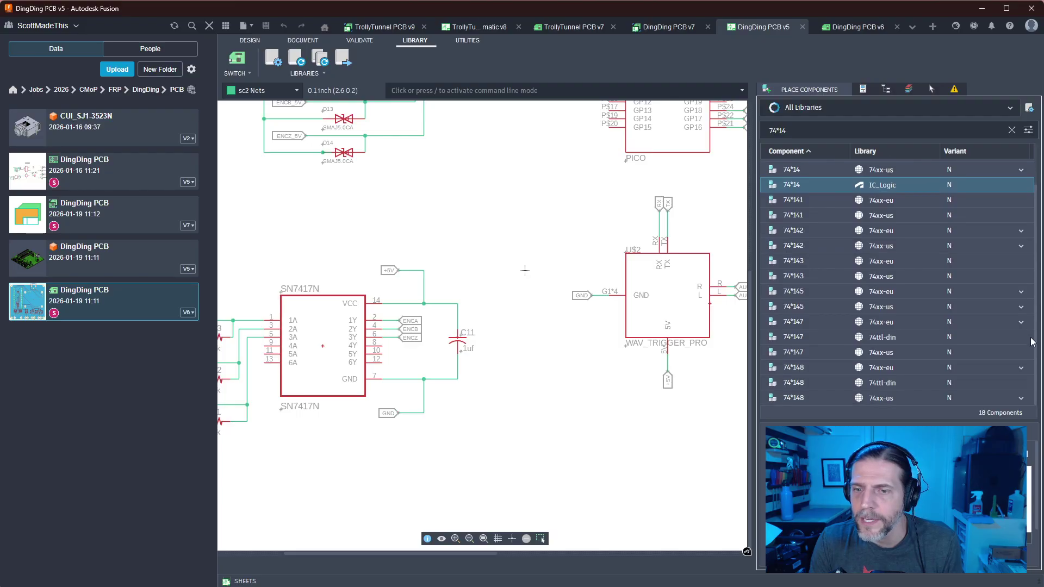
scroll(1033, 342, up, 1)
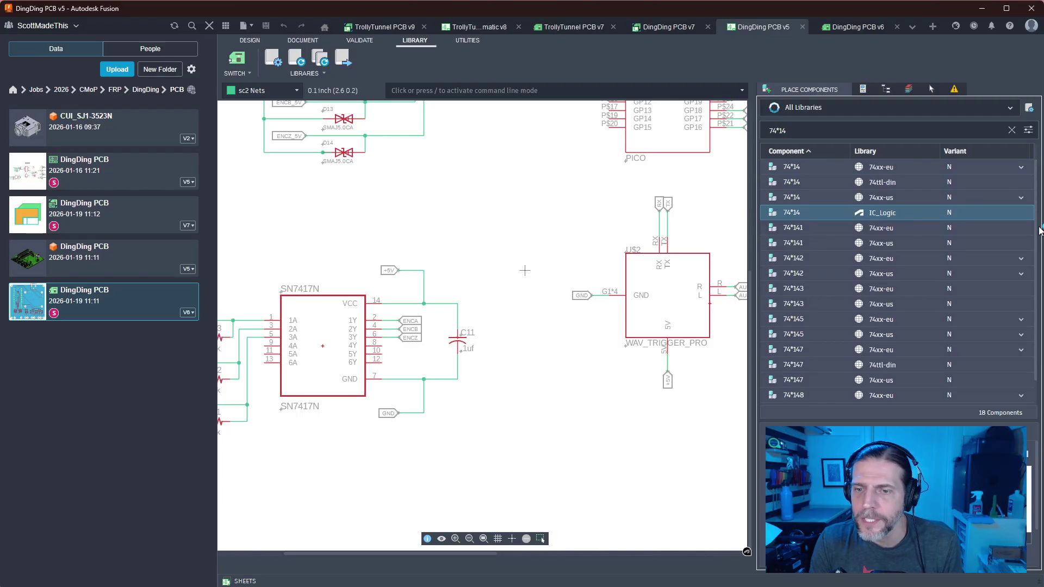
scroll(979, 253, down, 1)
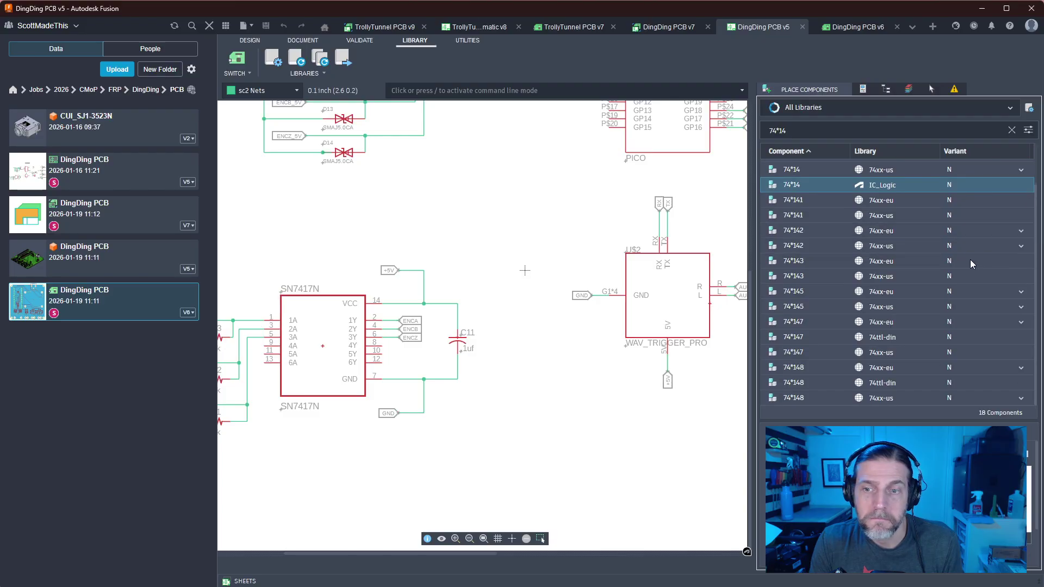
click(897, 397)
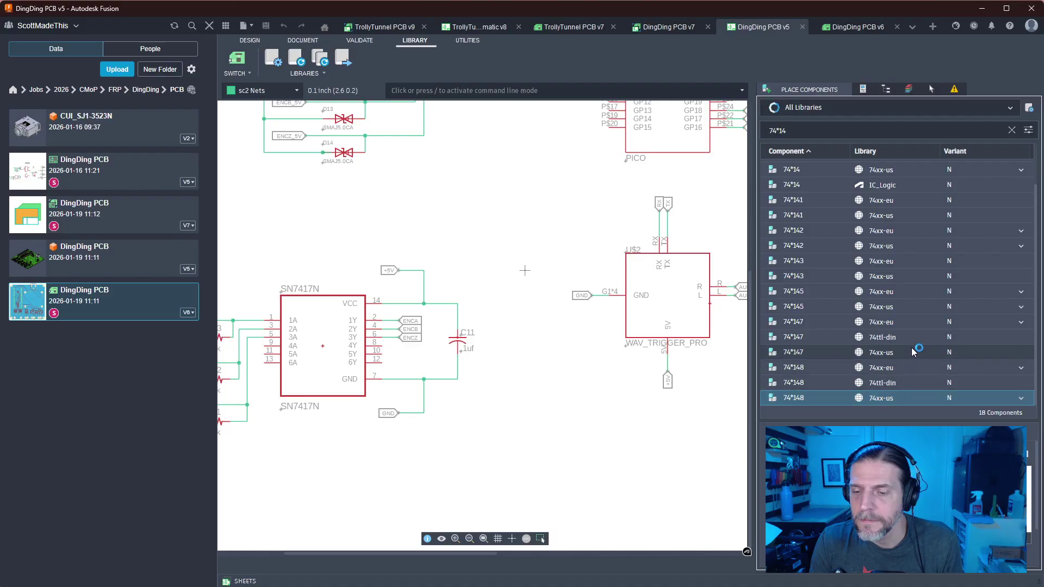
scroll(911, 347, up, 1)
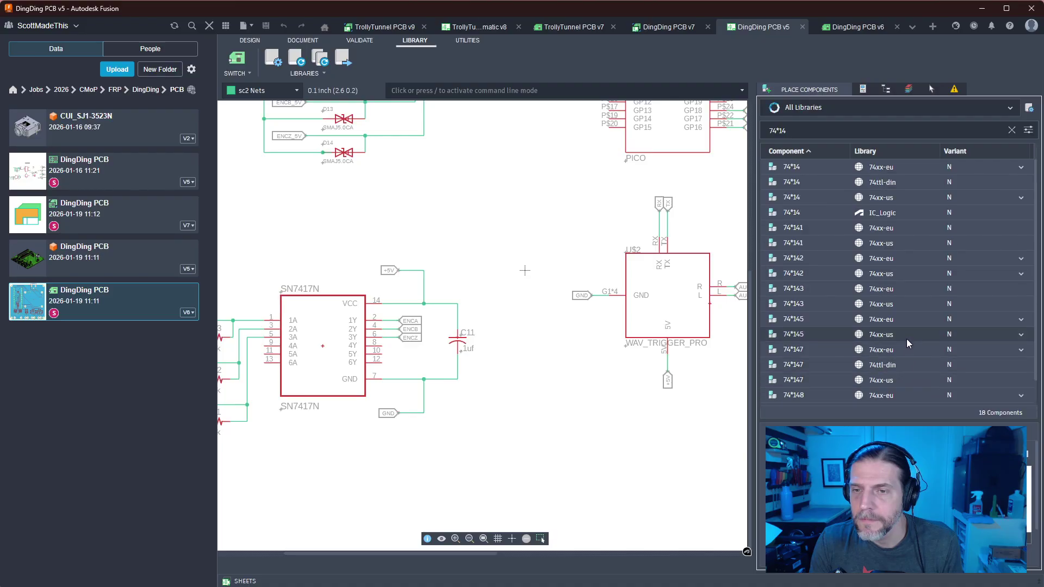
click(880, 194)
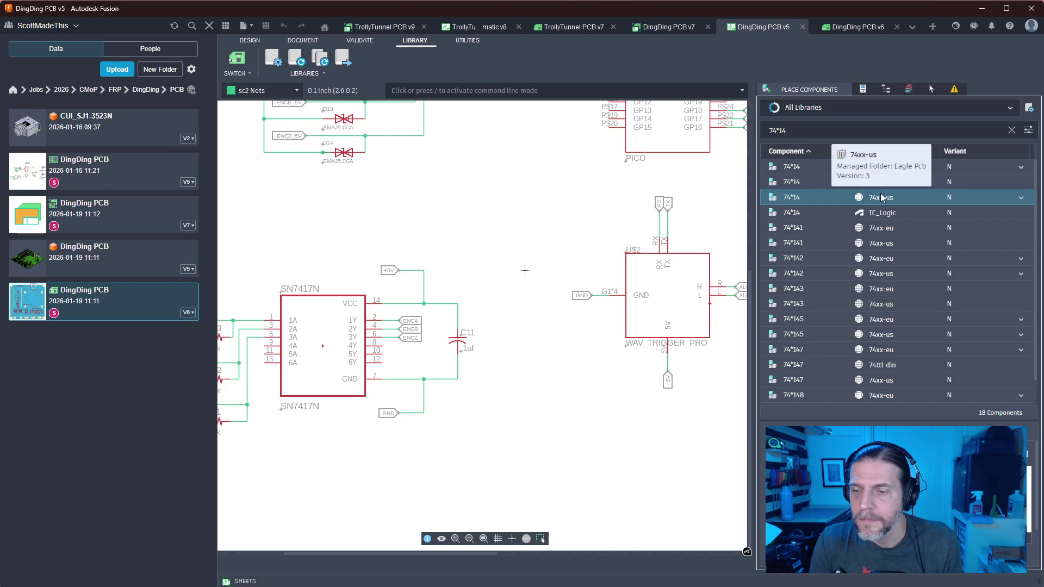
Recheck the part number on the DigiKey page and widen the component search back to "74"
key(alt+Tab)
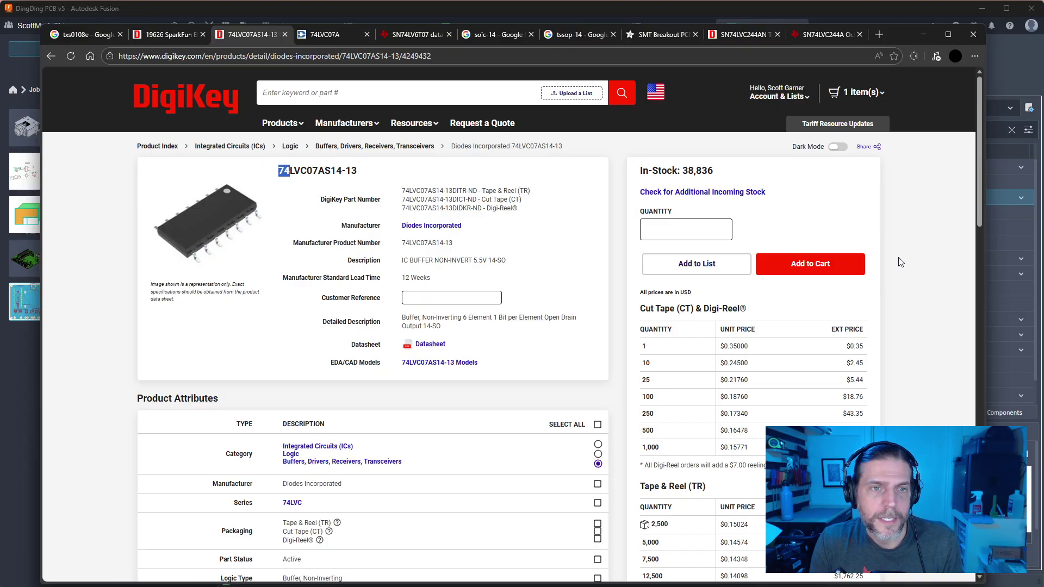
key(alt+Tab)
key(alt+Tab)
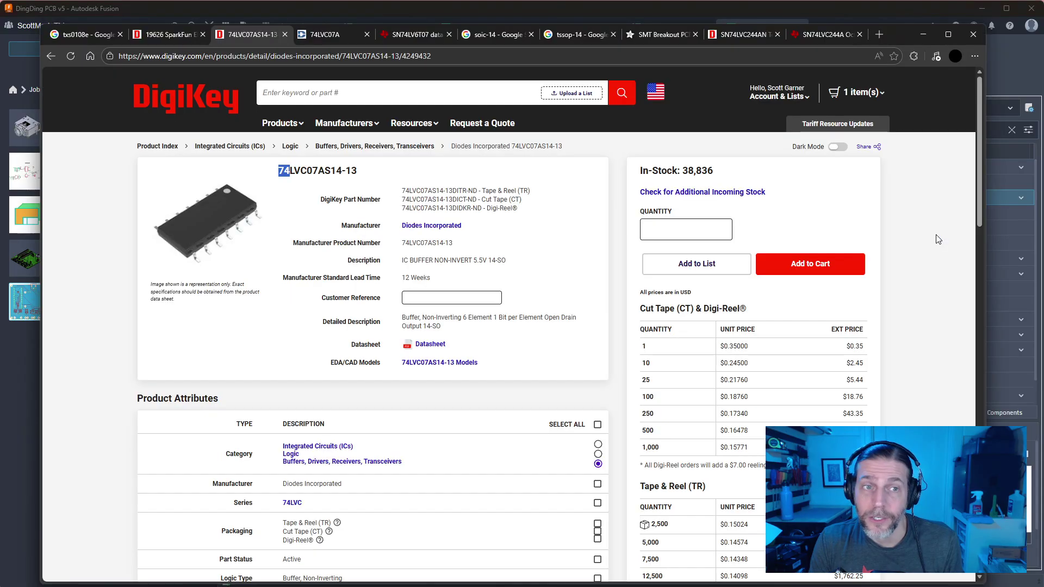
key(alt+Tab)
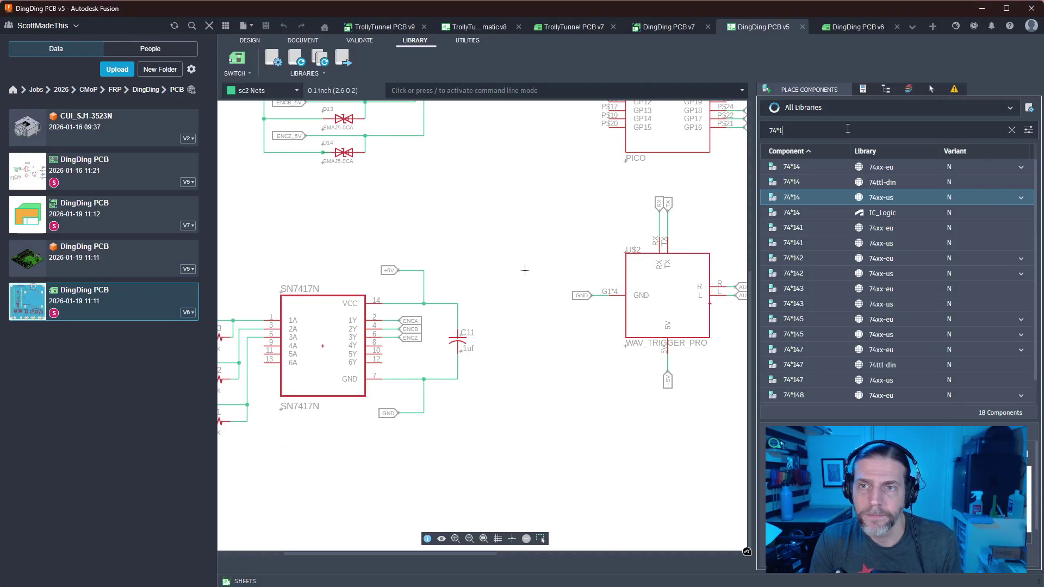
key(BackSpace)
key(BackSpace)
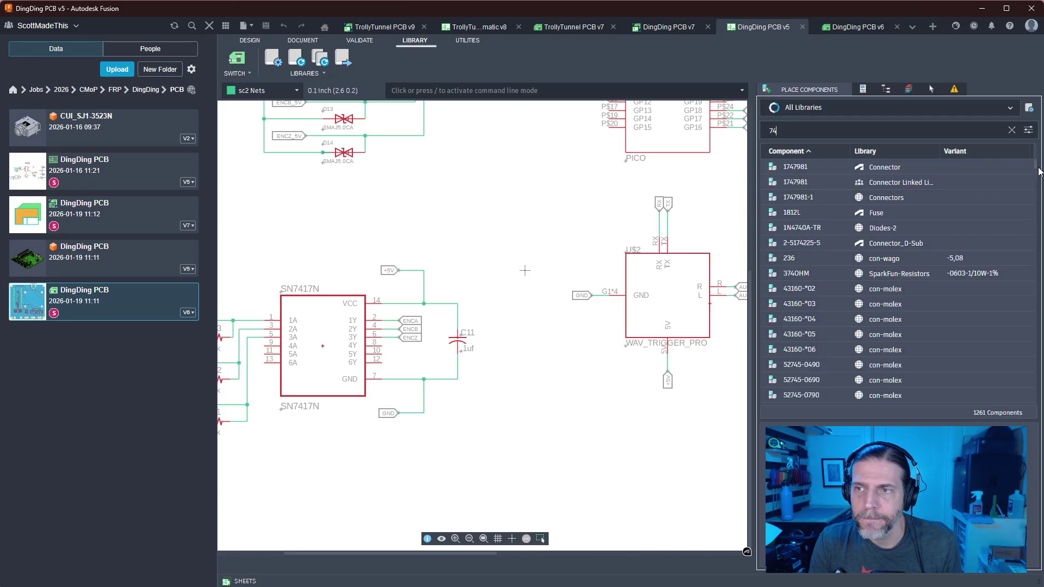
scroll(1008, 227, down, 8)
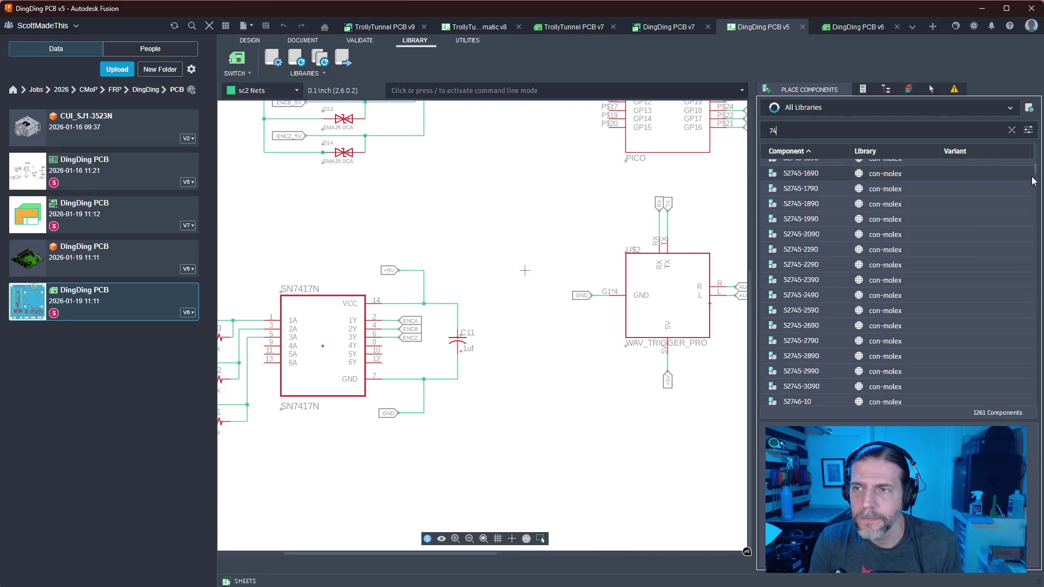
drag(1037, 170, 1038, 148)
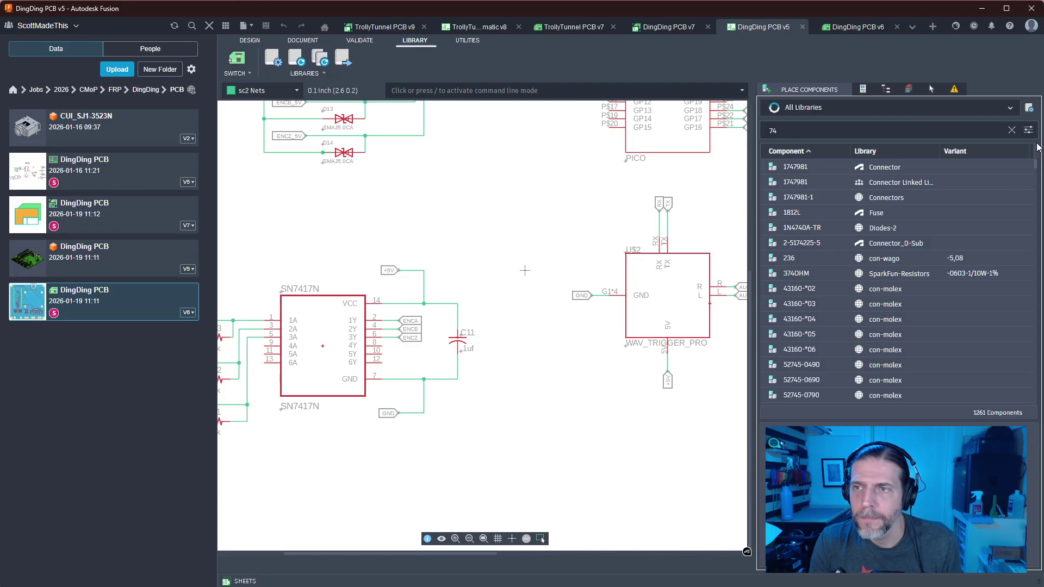
Open the library filter for component placement and look through the available libraries down to the IC libraries
click(1011, 108)
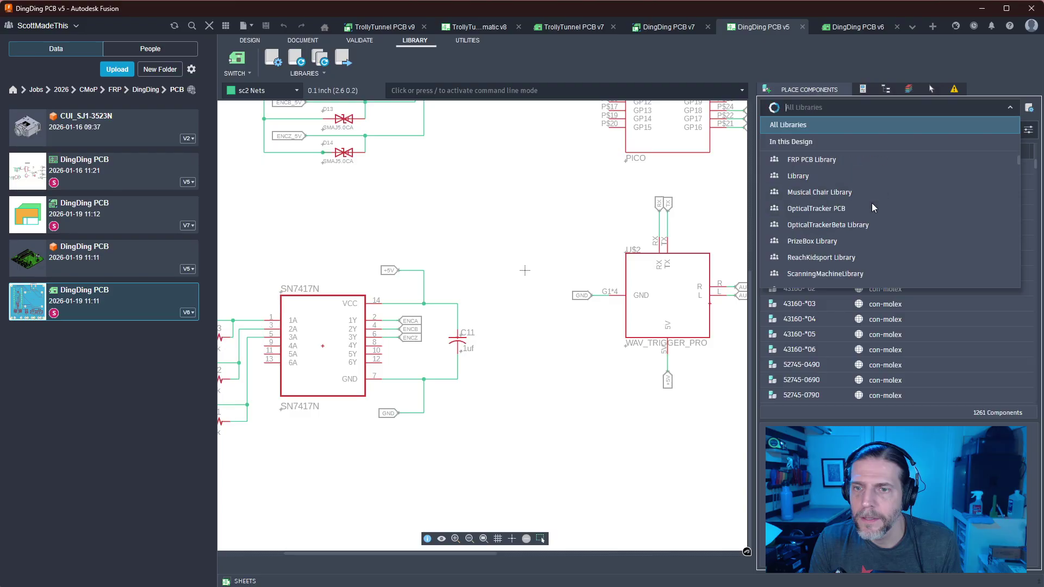
scroll(871, 207, down, 10)
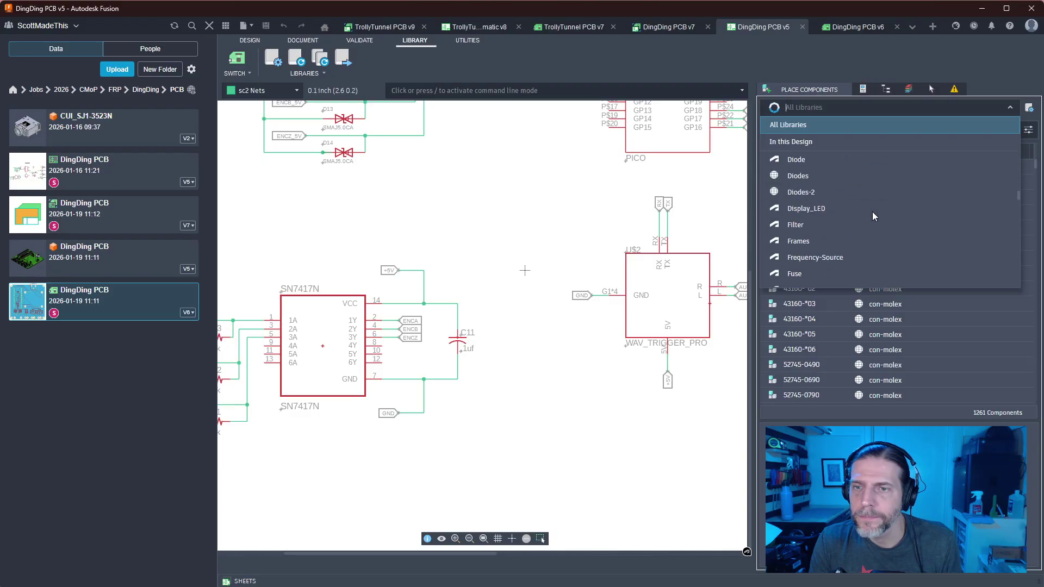
scroll(872, 210, up, 2)
scroll(873, 211, down, 5)
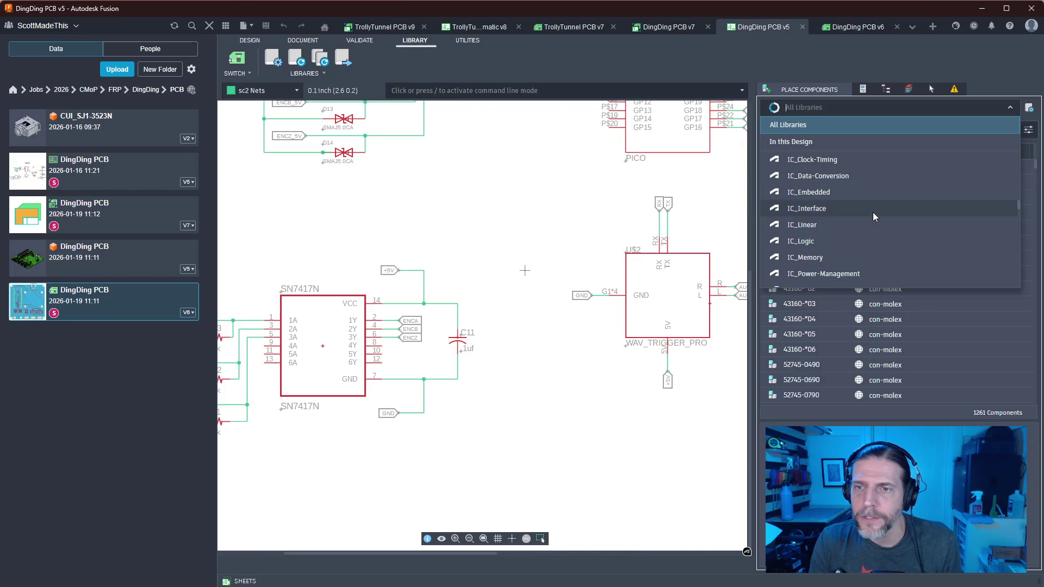
Browse the available component libraries and list the "74" parts from the 74ac-logic library
scroll(873, 212, down, 10)
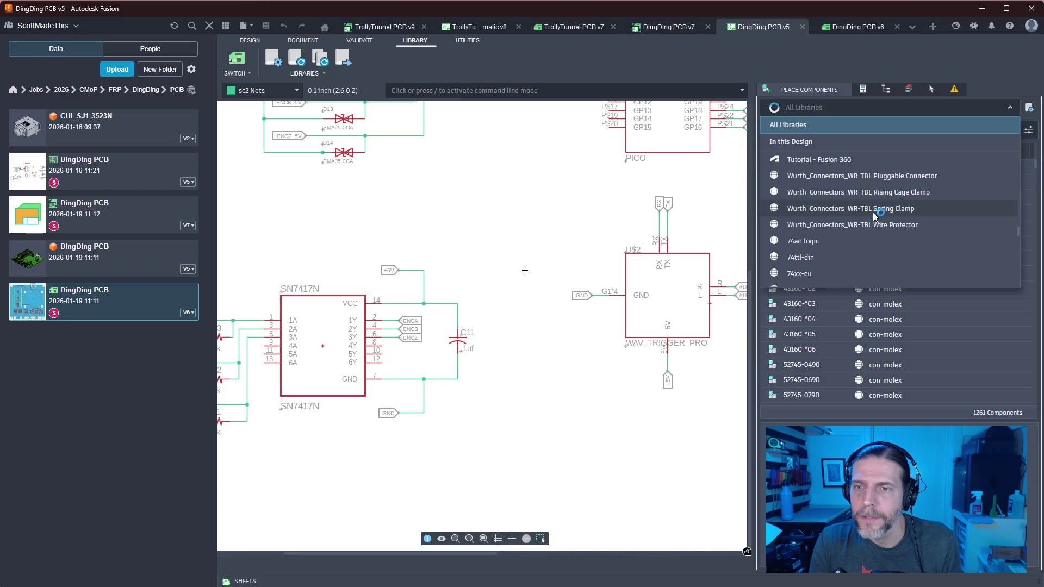
scroll(872, 212, down, 2)
scroll(816, 212, down, 2)
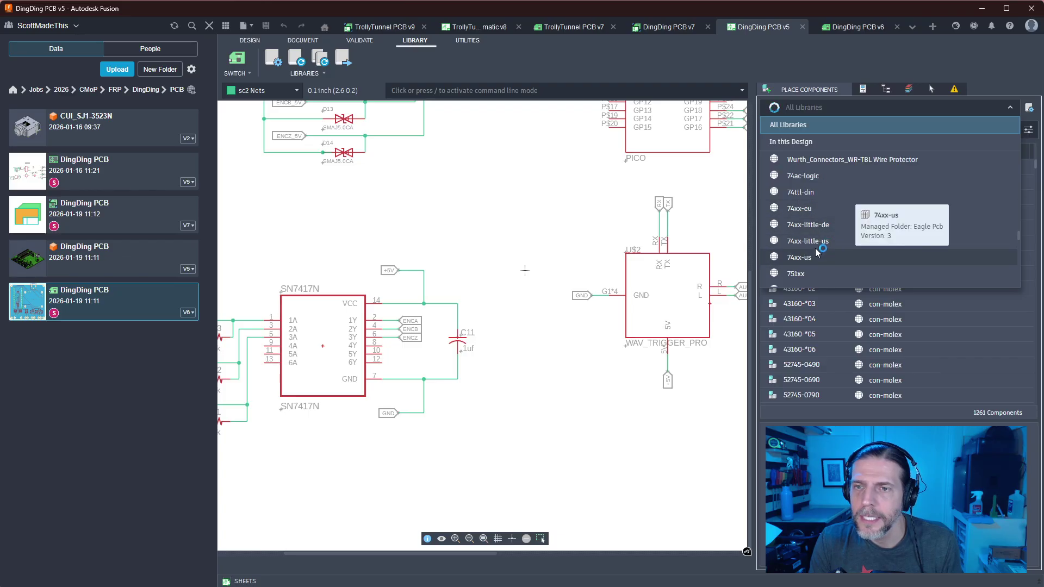
click(816, 175)
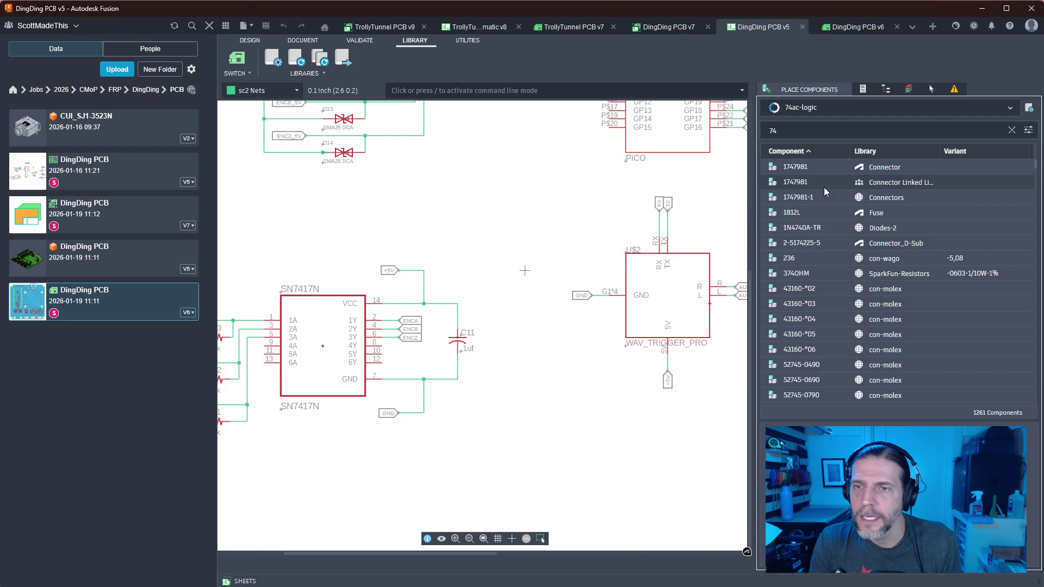
key(alt+Tab)
key(alt+Tab)
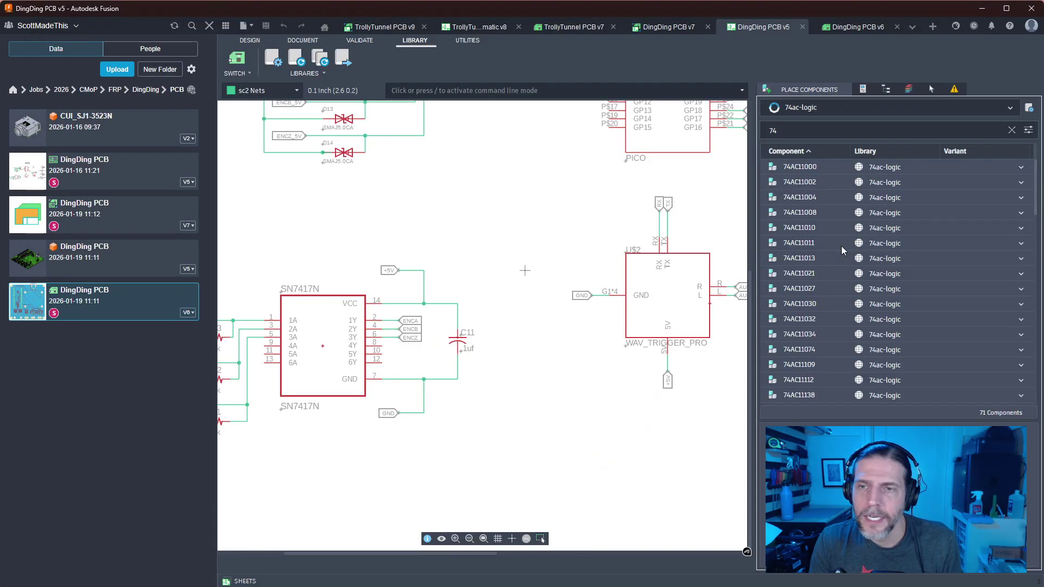
Switch the component source to the 74xx-us library and look through its 74-series parts
click(1010, 107)
scroll(880, 190, down, 1)
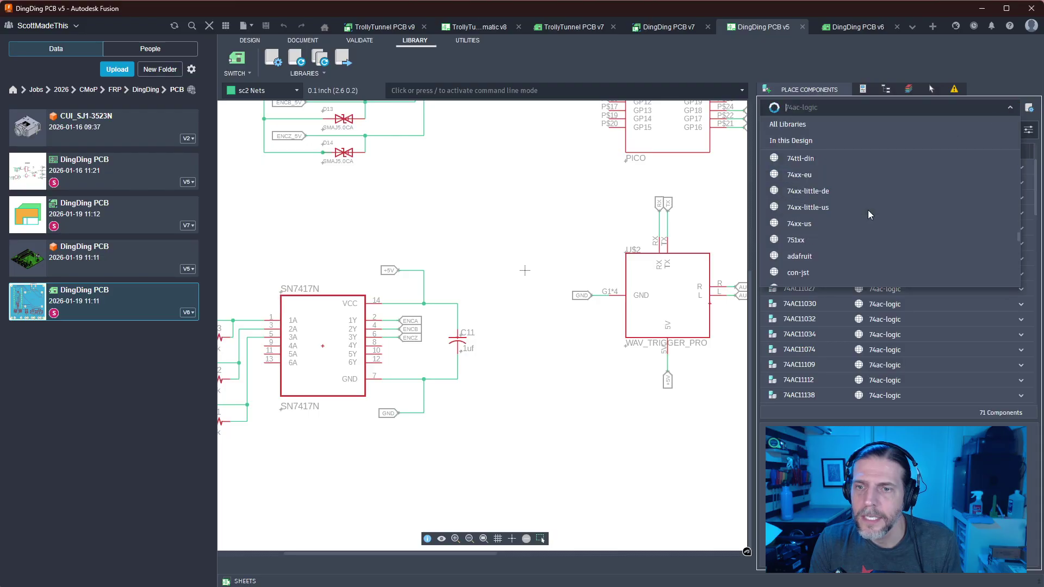
click(810, 224)
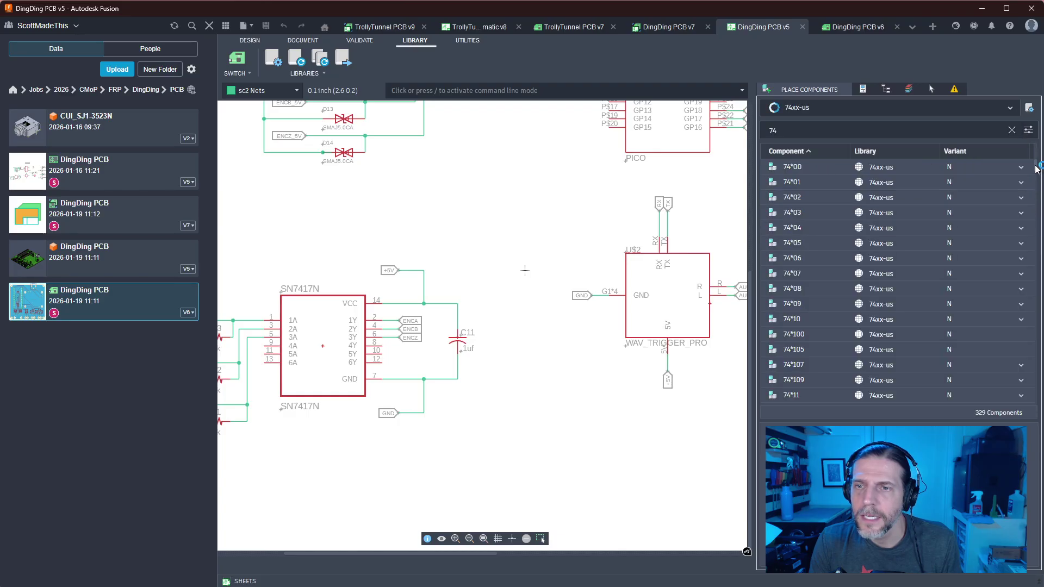
scroll(931, 244, down, 1)
drag(1035, 165, 1014, 180)
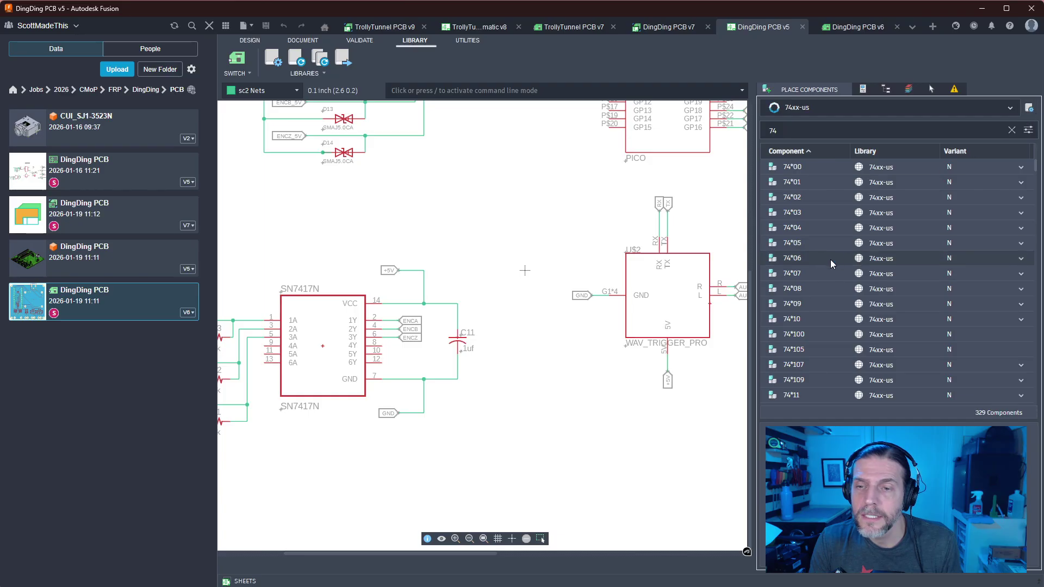
scroll(831, 259, down, 1)
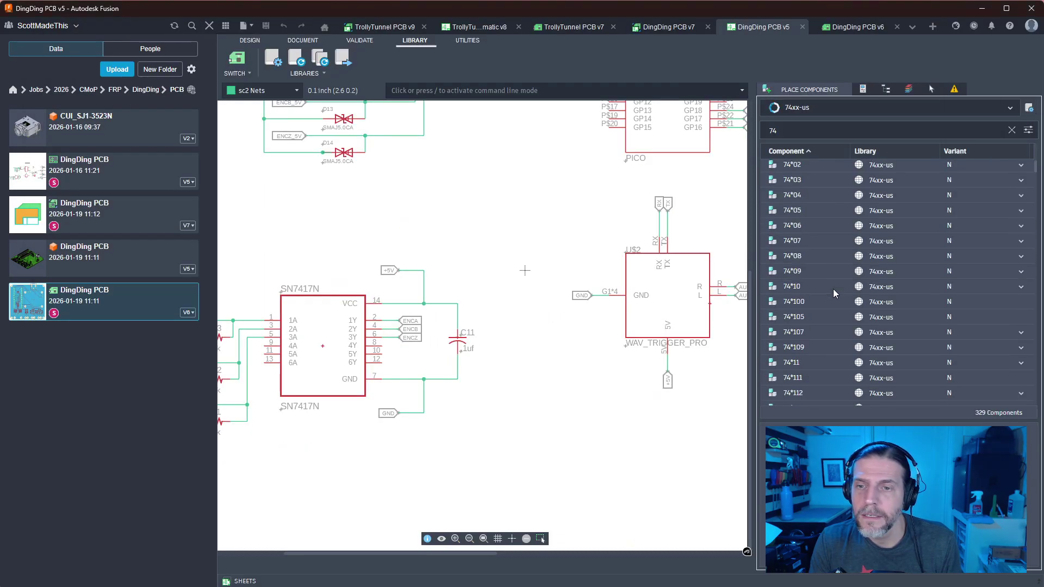
scroll(834, 292, down, 5)
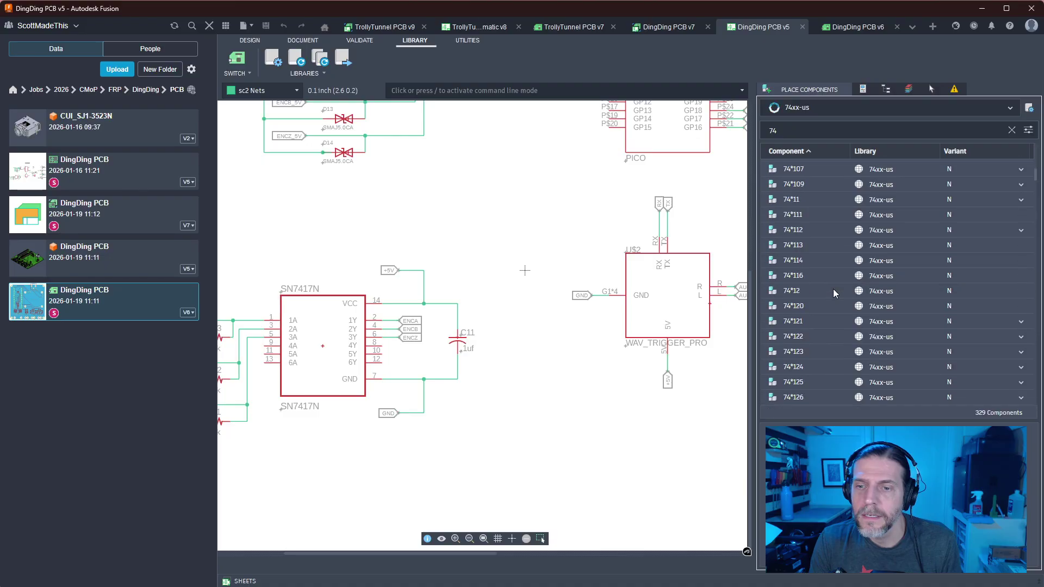
scroll(833, 293, down, 10)
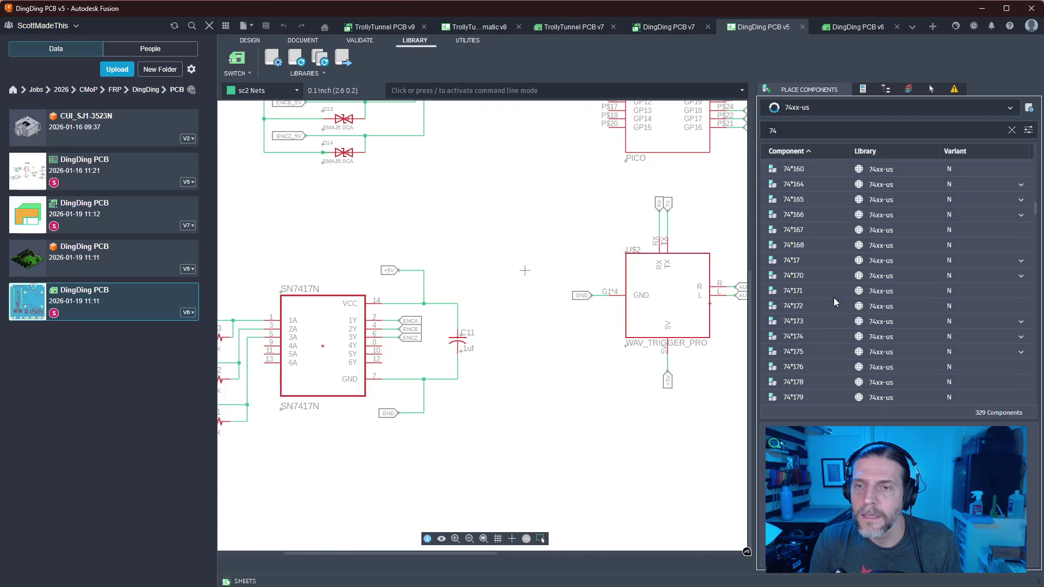
scroll(833, 298, up, 5)
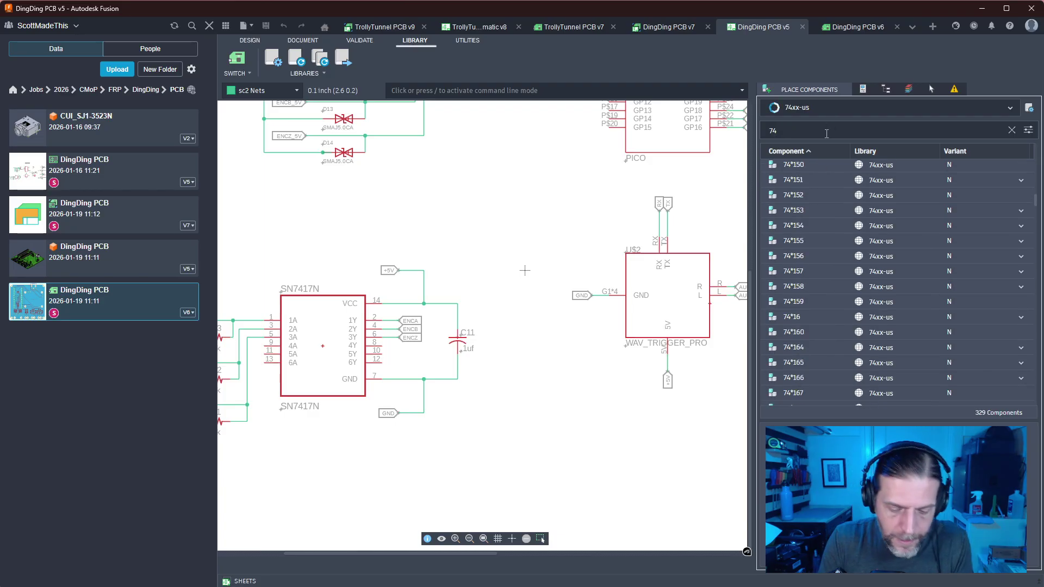
Filter the 74xx-us parts by "74*13", check several of the matching components, and clear the filter
text(*13)
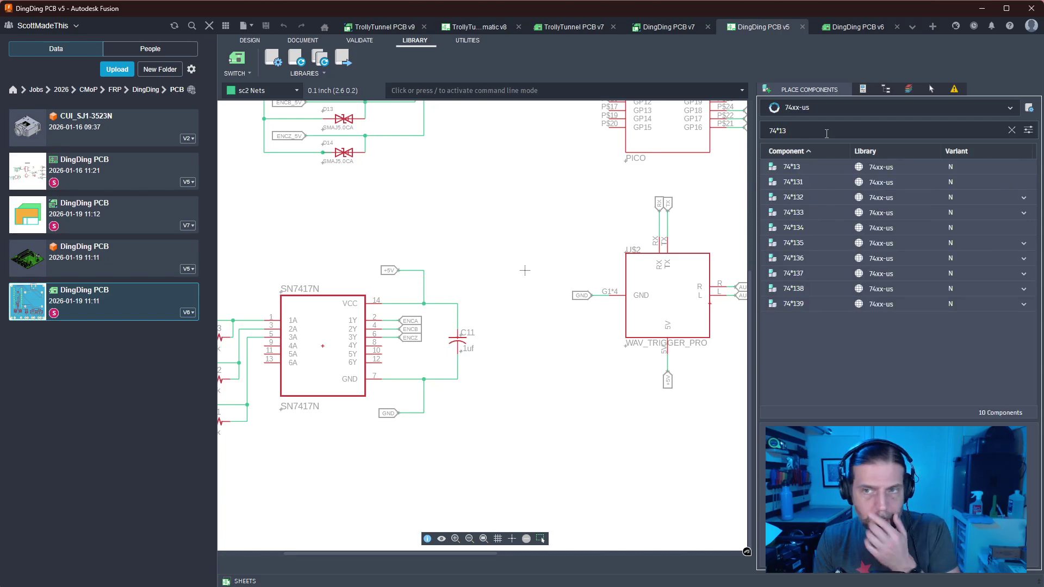
click(800, 163)
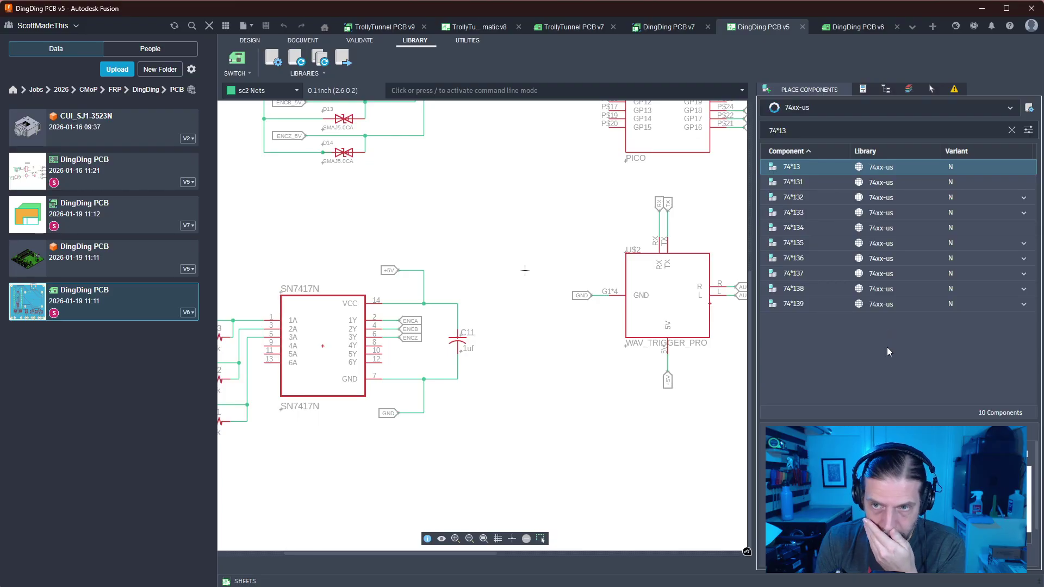
click(812, 260)
click(807, 274)
click(802, 305)
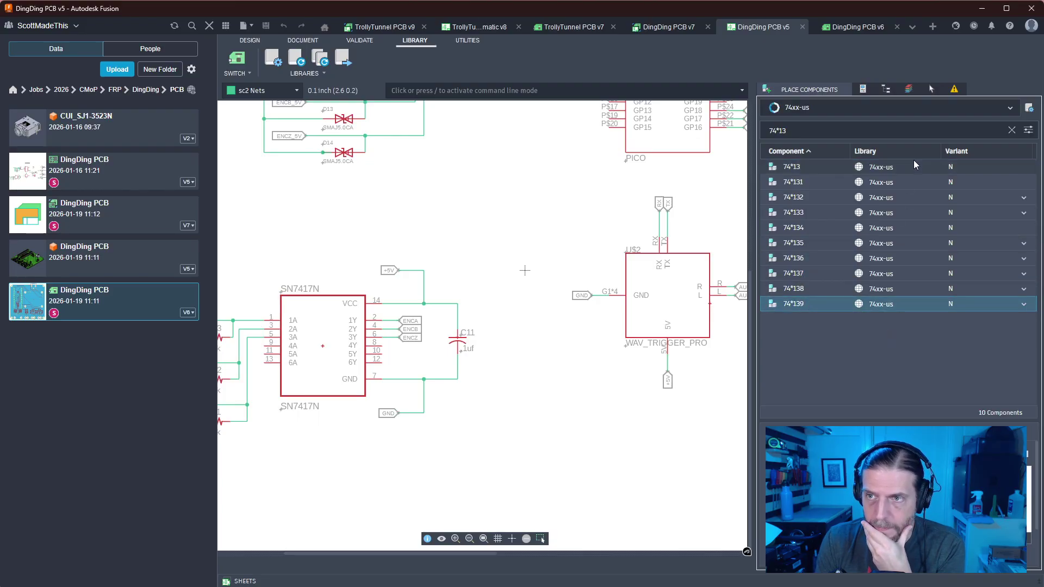
click(1011, 130)
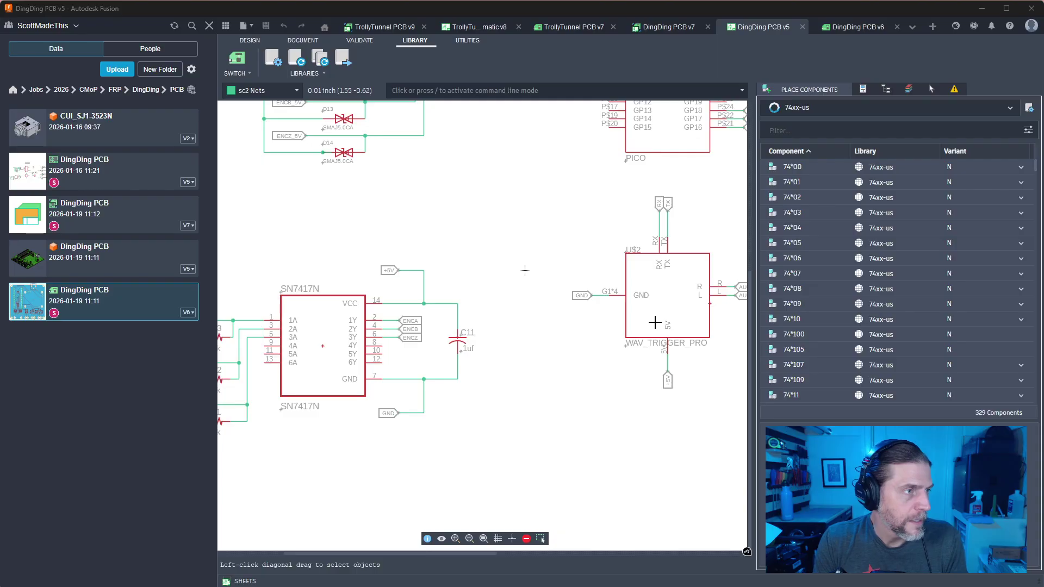
Switch to the browser, copy the part number 74LVC07A from the Diodes datasheet, and search the web for "ti 74LVC07A"
key(alt+Tab)
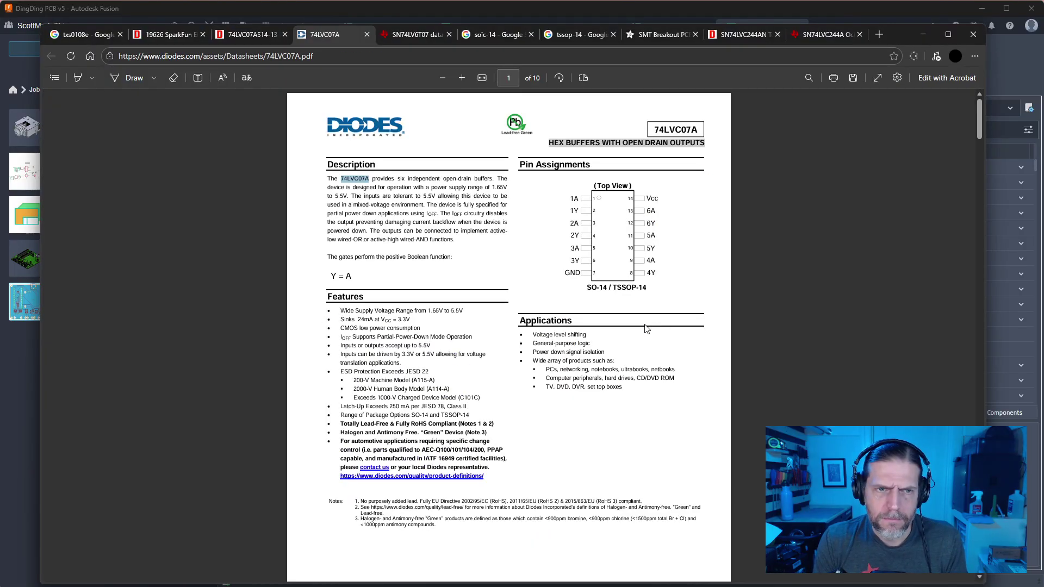
double_click(676, 129)
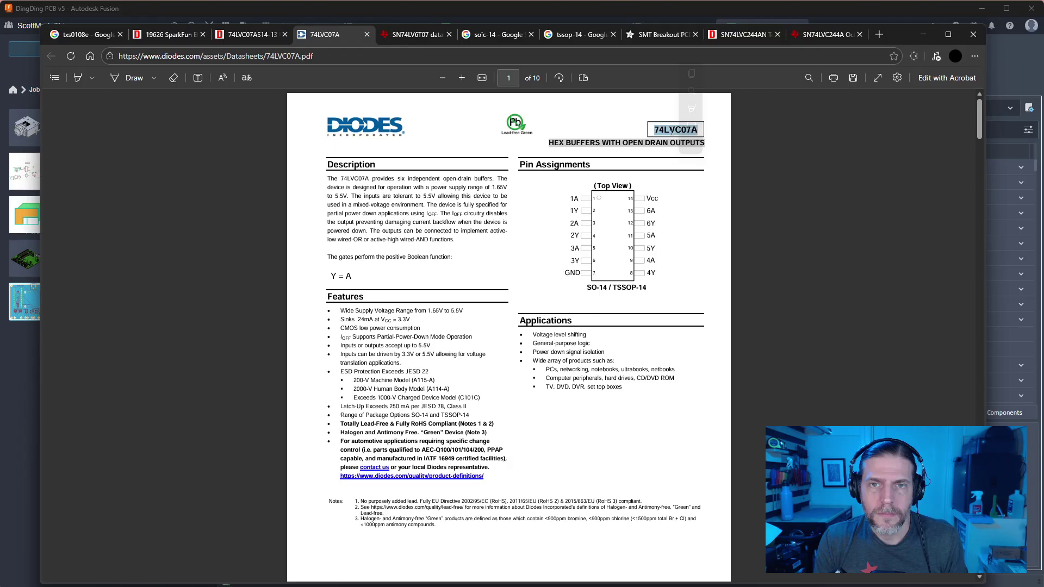
click(546, 188)
double_click(668, 127)
key(ctrl+c)
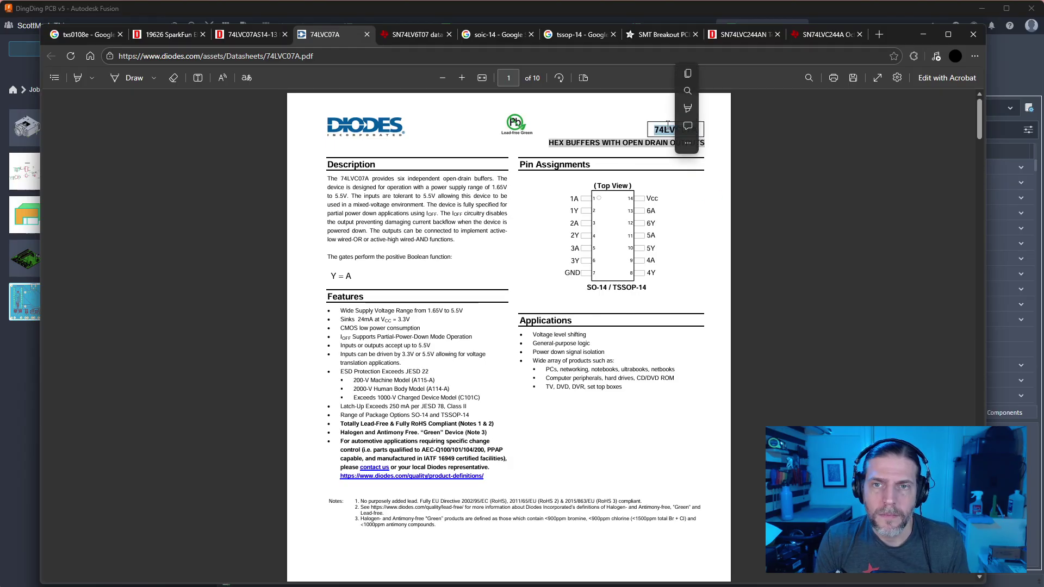
key(ctrl+t)
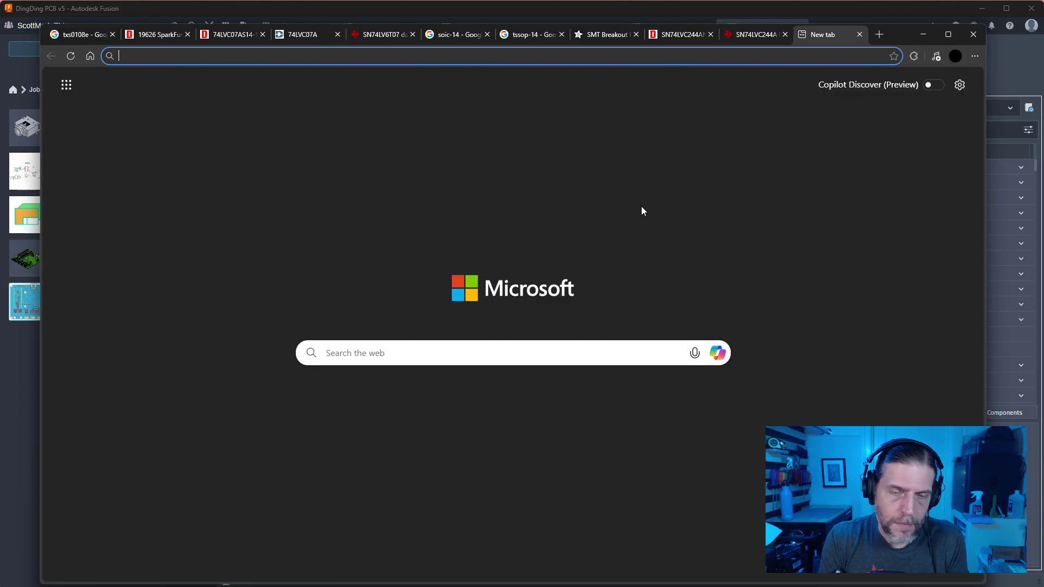
text(ti)
key(ctrl+v)
key(Return)
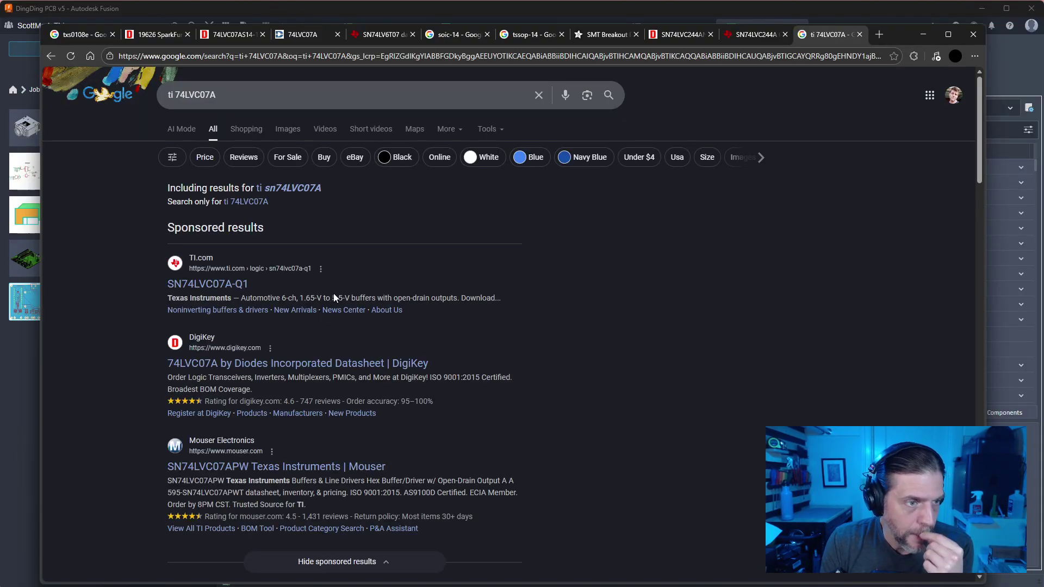
Open the TI product page for the SN74LVC07A-Q1 and look through the other search results while it loads
click(239, 285)
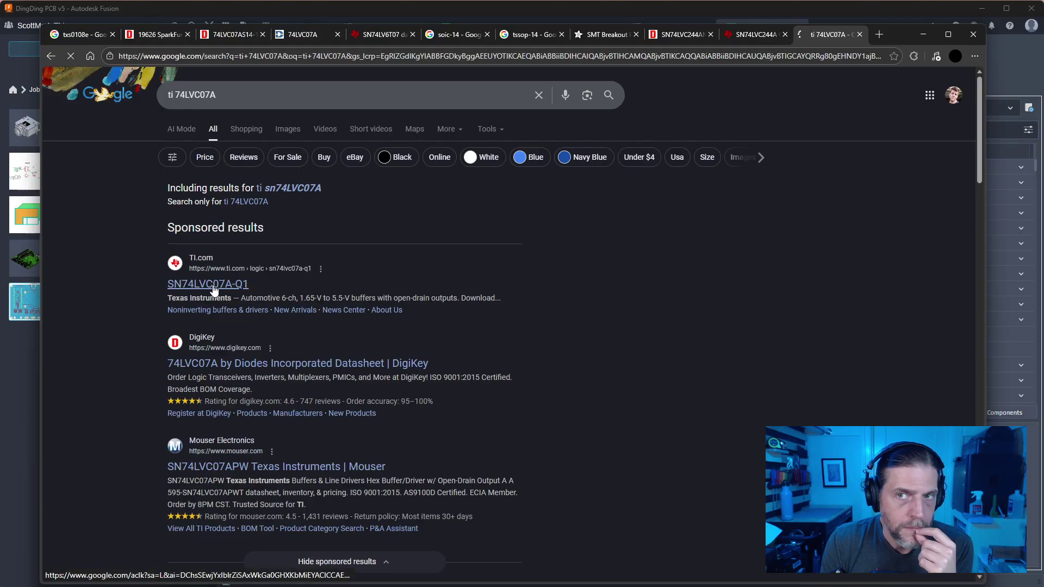
scroll(723, 321, down, 4)
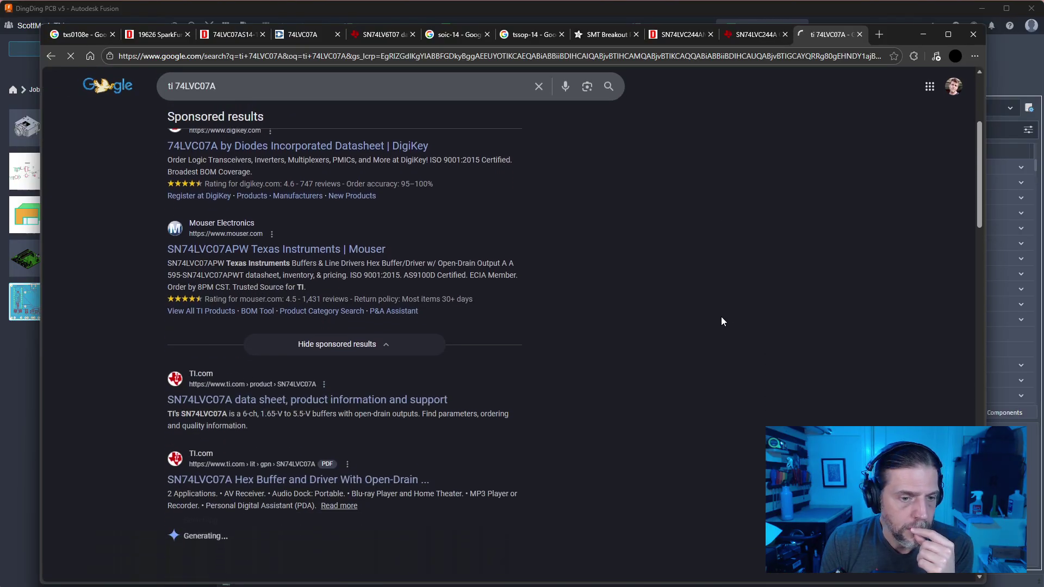
scroll(721, 317, down, 2)
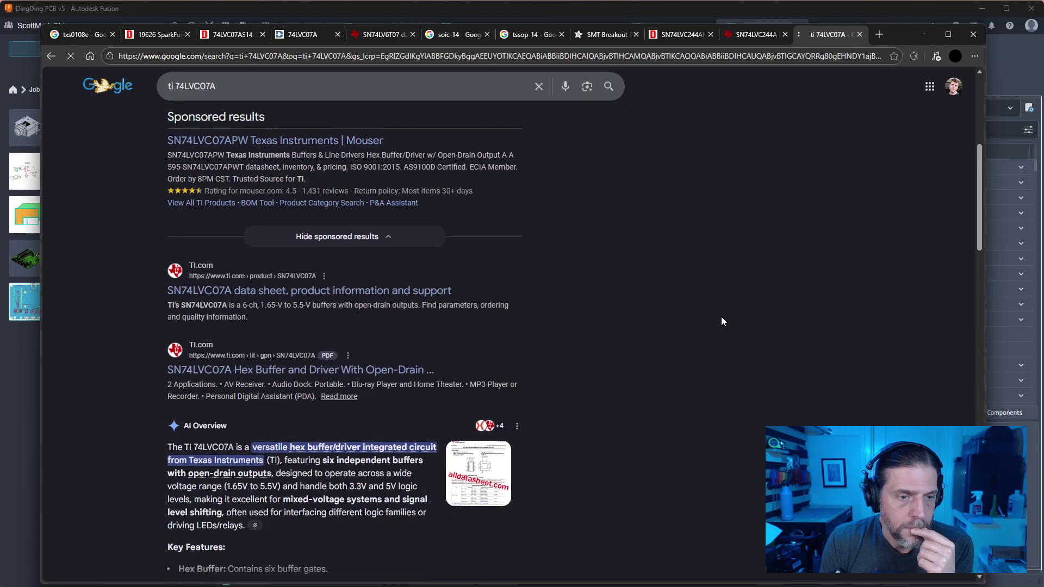
scroll(722, 320, down, 3)
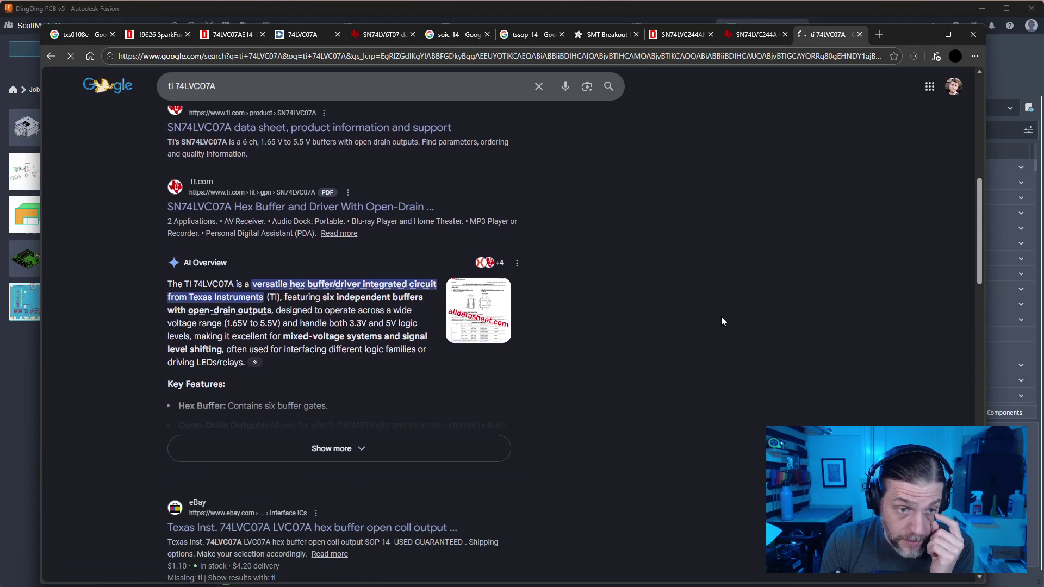
scroll(721, 318, down, 3)
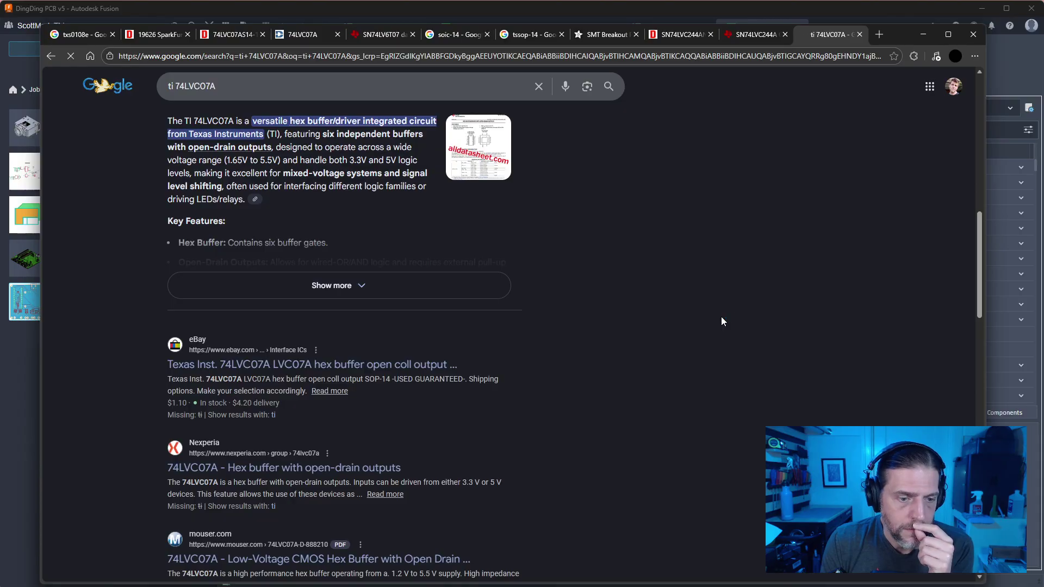
scroll(721, 322, down, 4)
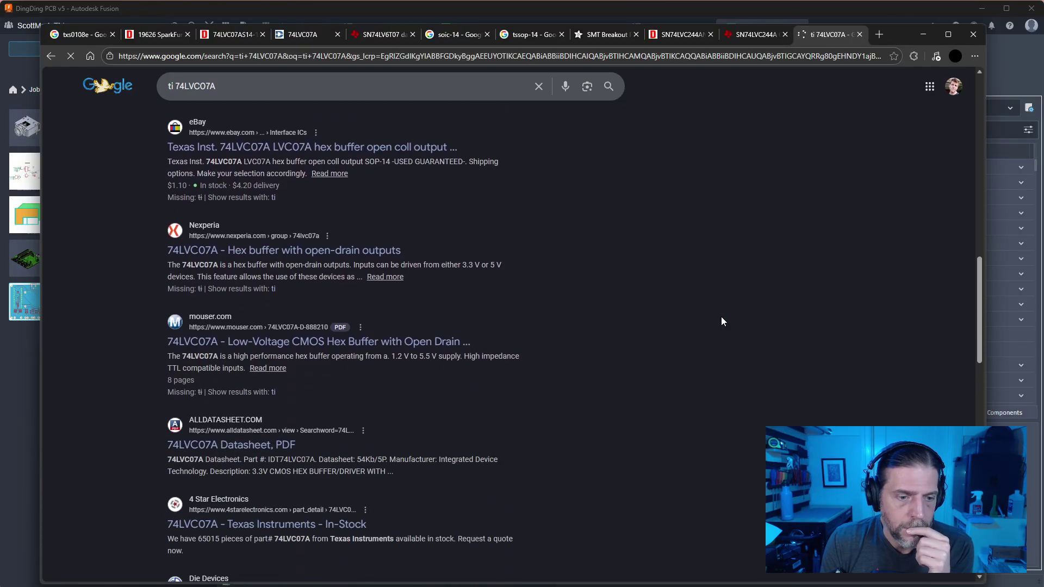
scroll(673, 307, up, 10)
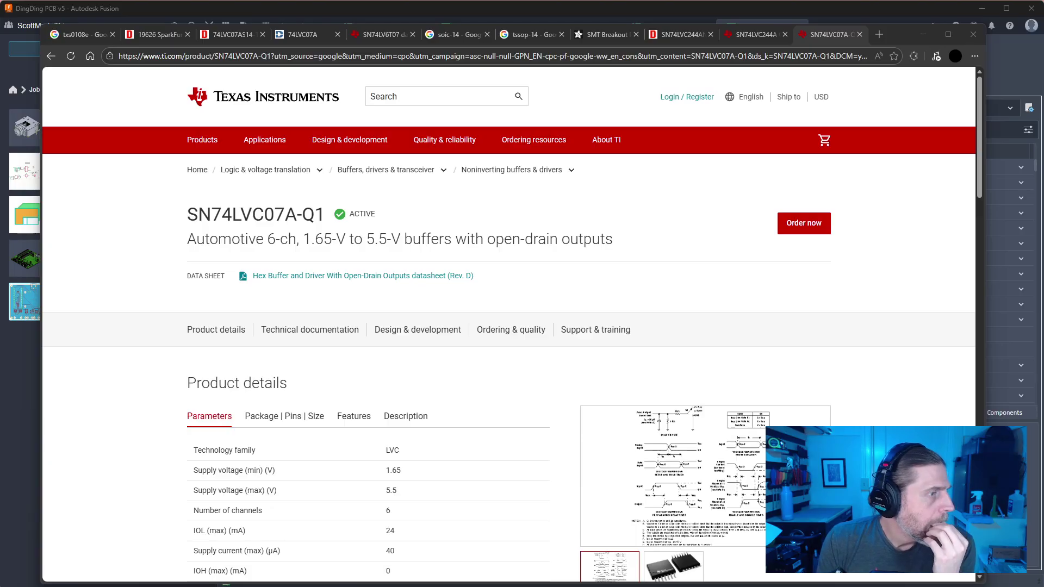
Check the SN74LVC07A-Q1's parameters, package options and technical documentation, and close the product page
scroll(531, 335, down, 3)
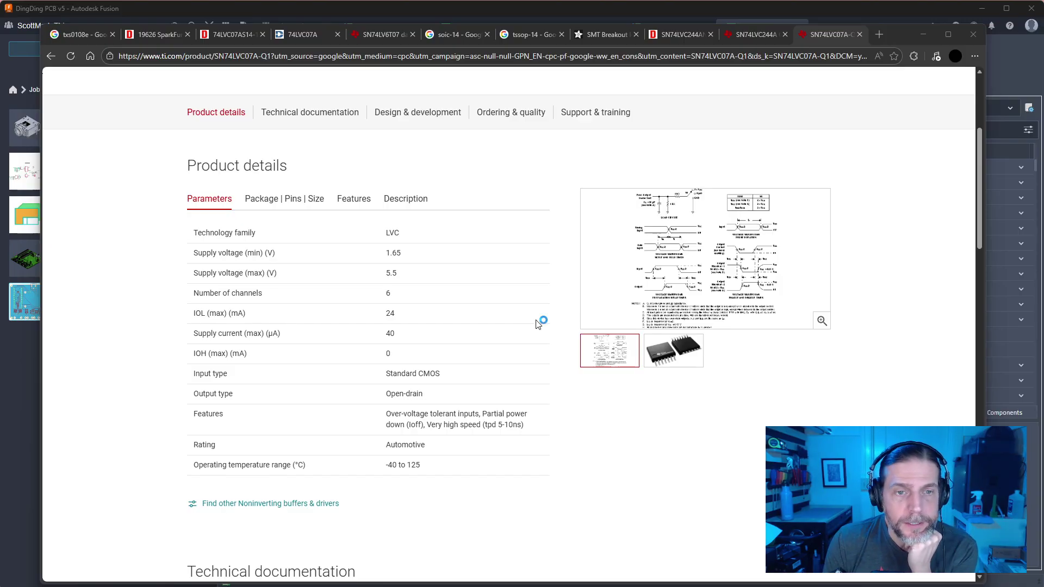
click(308, 201)
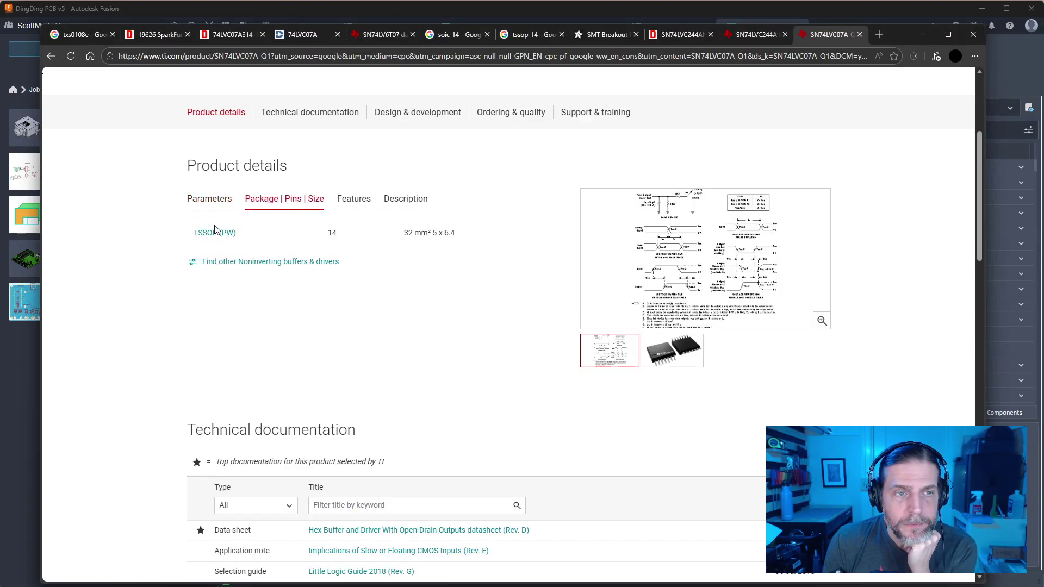
scroll(524, 344, down, 3)
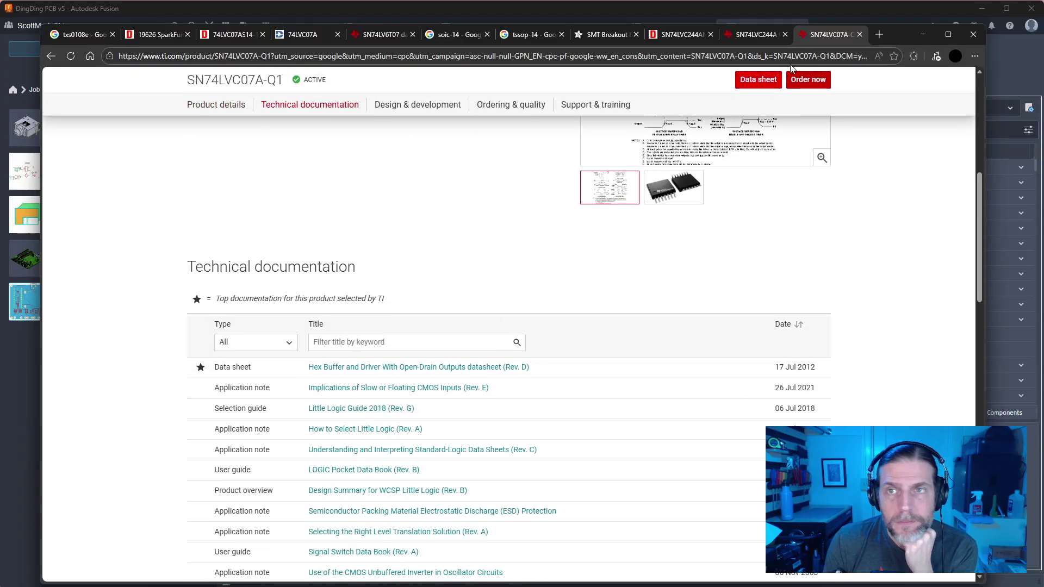
click(859, 34)
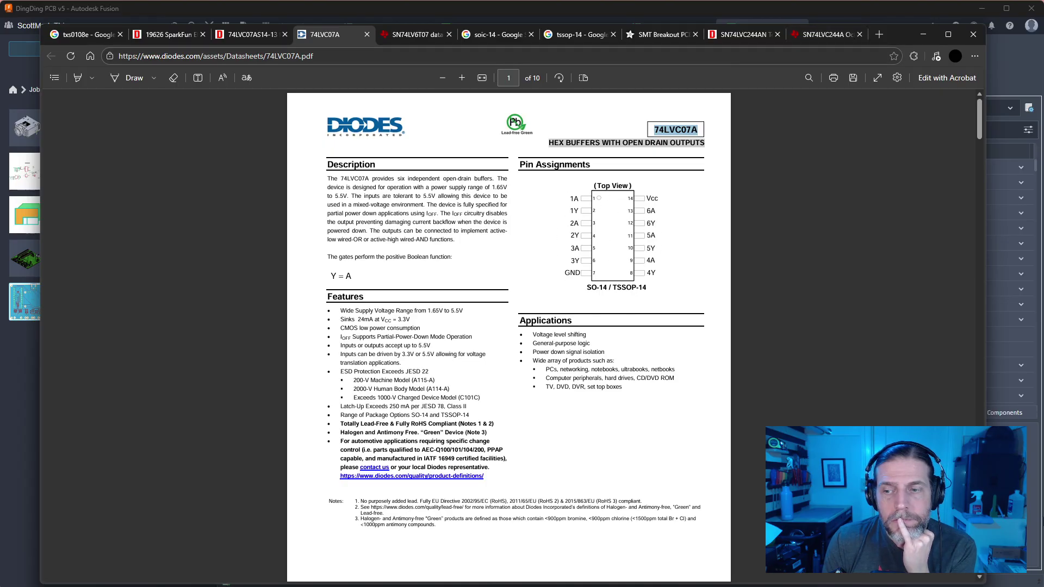
Return to Autodesk Fusion and search all component libraries for "soic-13"
click(1043, 521)
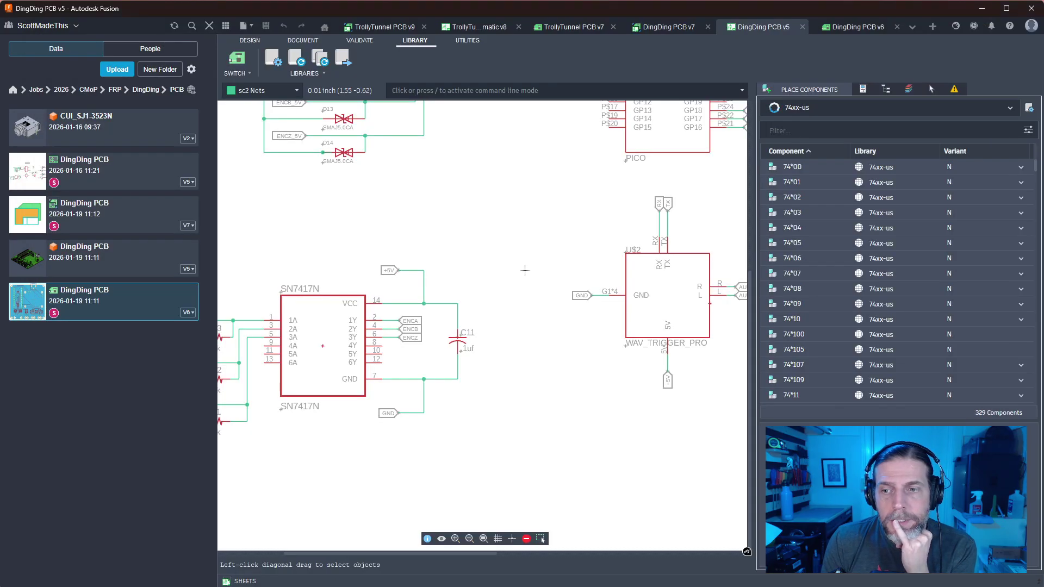
click(812, 107)
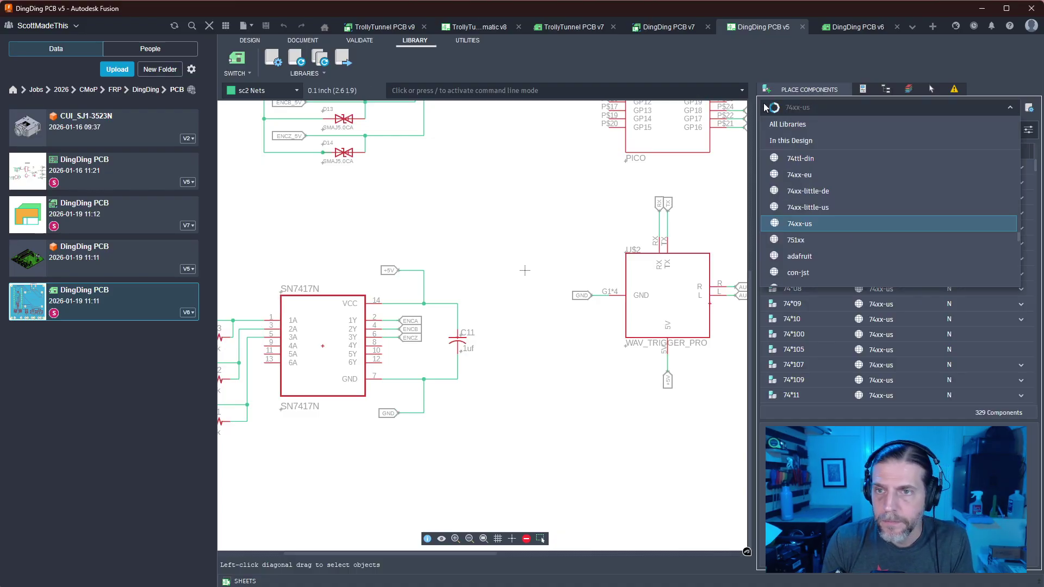
click(796, 124)
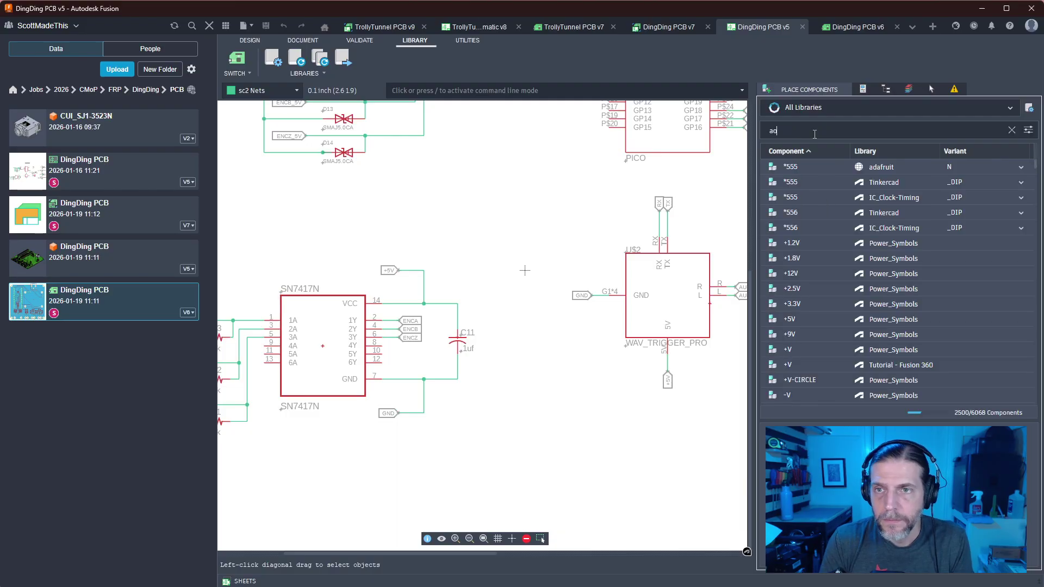
click(814, 131)
text(soic-13)
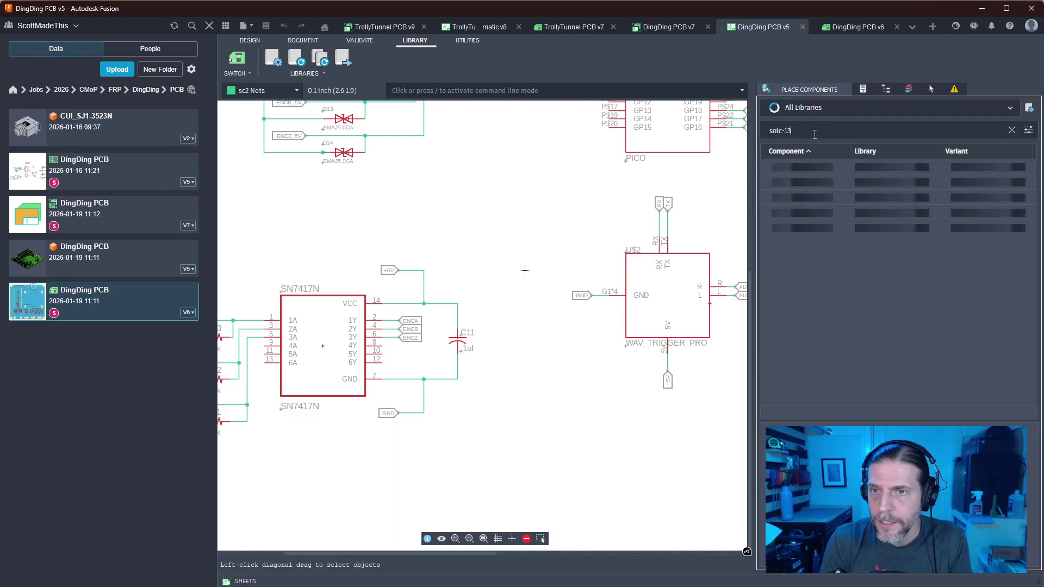
Search all component libraries for "soic-14" and for "sop-14", selecting the MCP42* result of each search
key(BackSpace)
text(4)
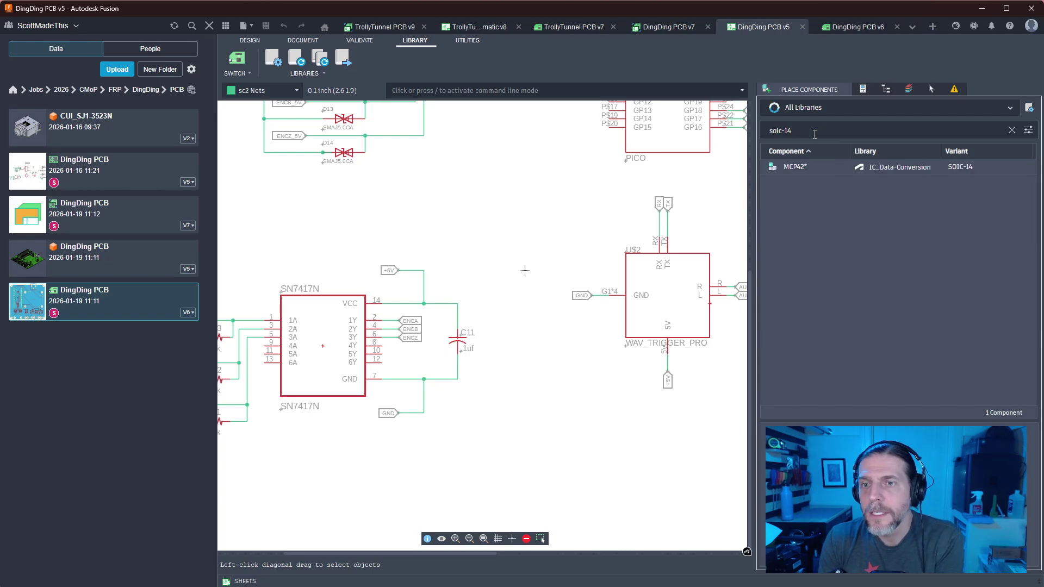
click(896, 166)
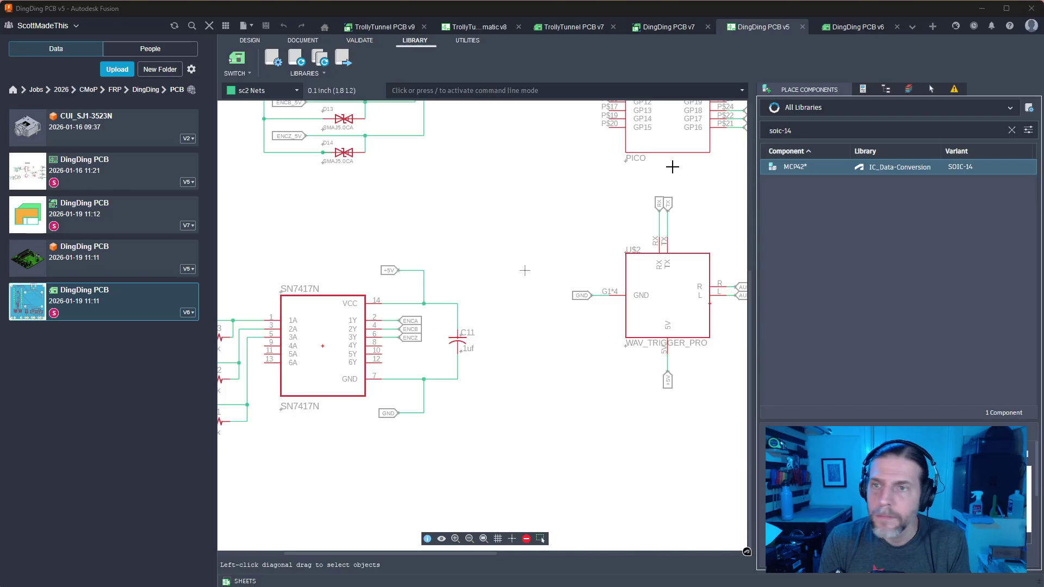
click(783, 131)
key(BackSpace)
key(BackSpace)
text(p)
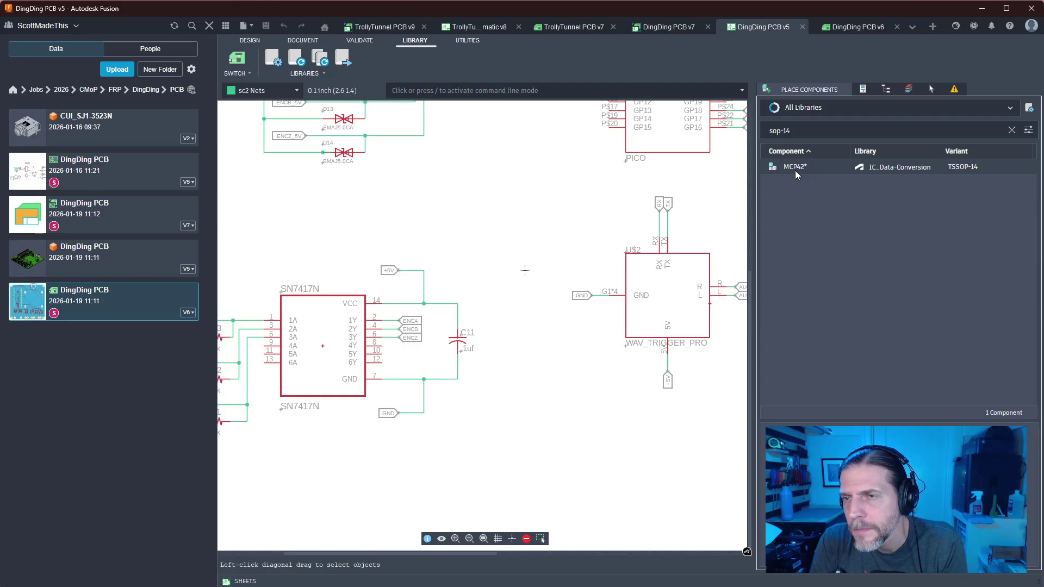
click(794, 170)
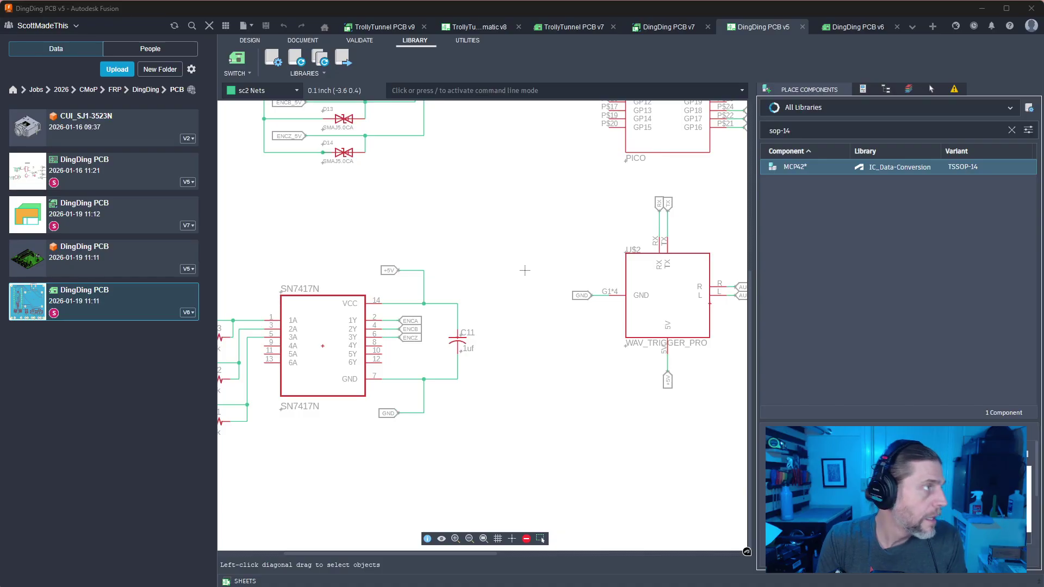
Check the package types in DigiKey's 74LVC07A datasheet in the browser, and search Fusion's component libraries for "so-14" before clearing the filter
key(alt+Tab)
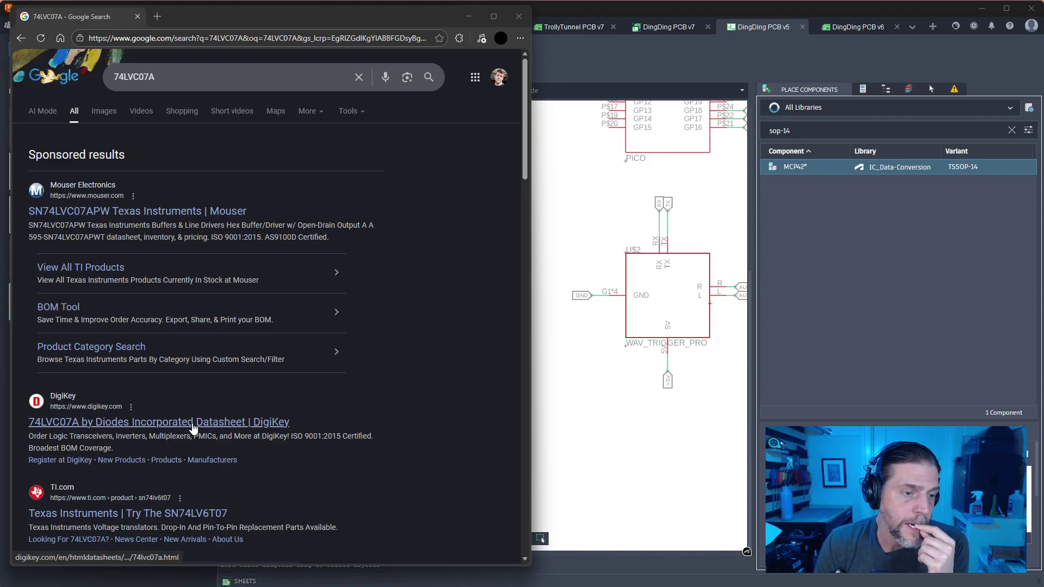
click(194, 423)
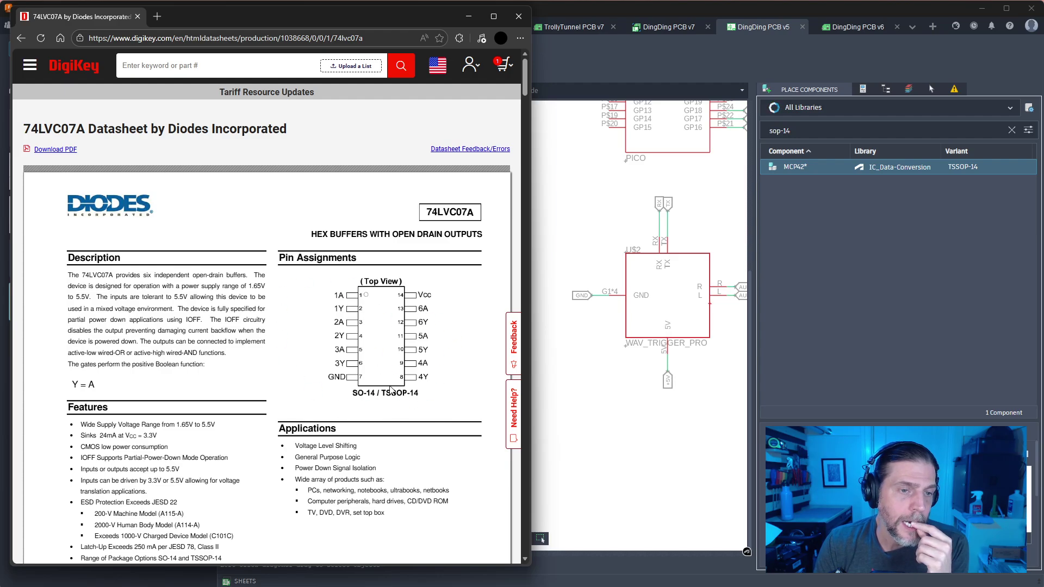
click(784, 135)
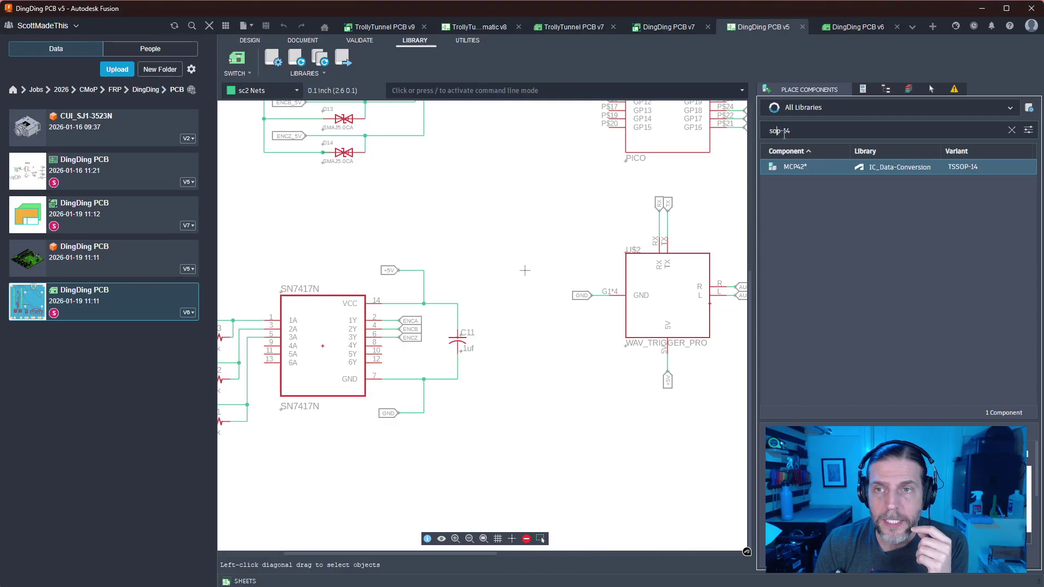
key(BackSpace)
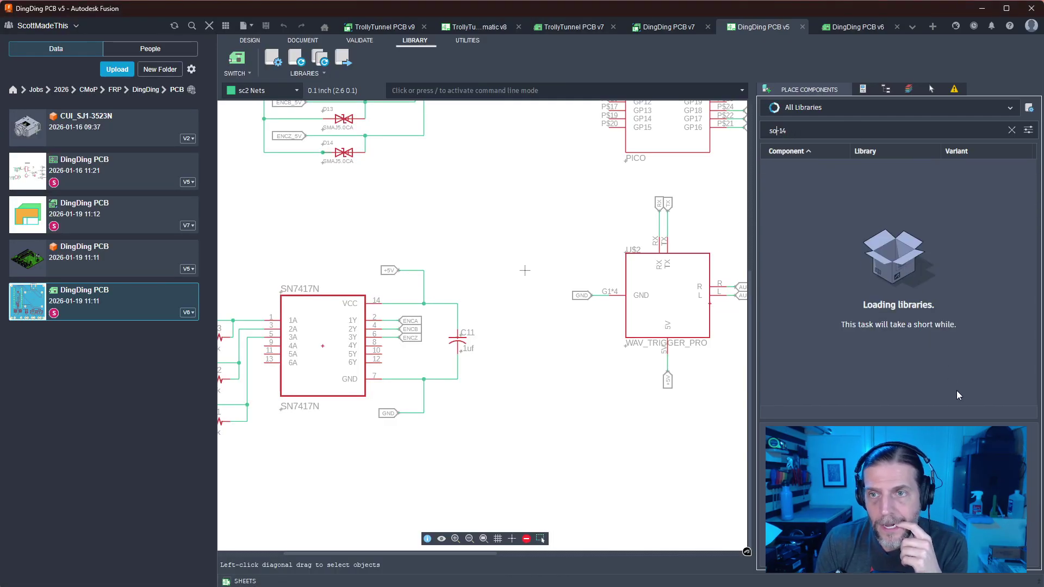
click(1011, 132)
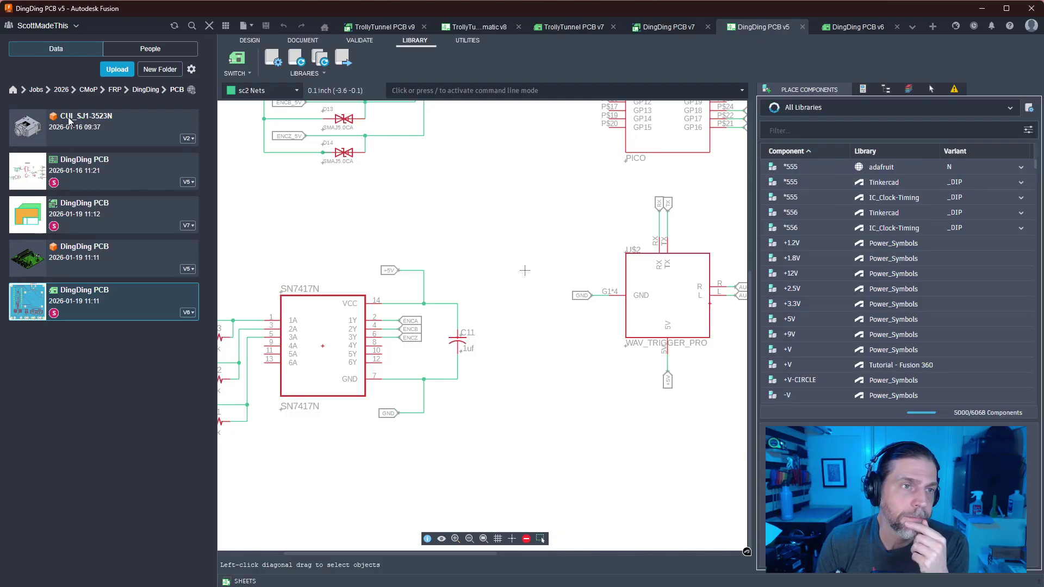
Open the FRP PCB Library from the PCB Library folder of the FRP project
click(114, 90)
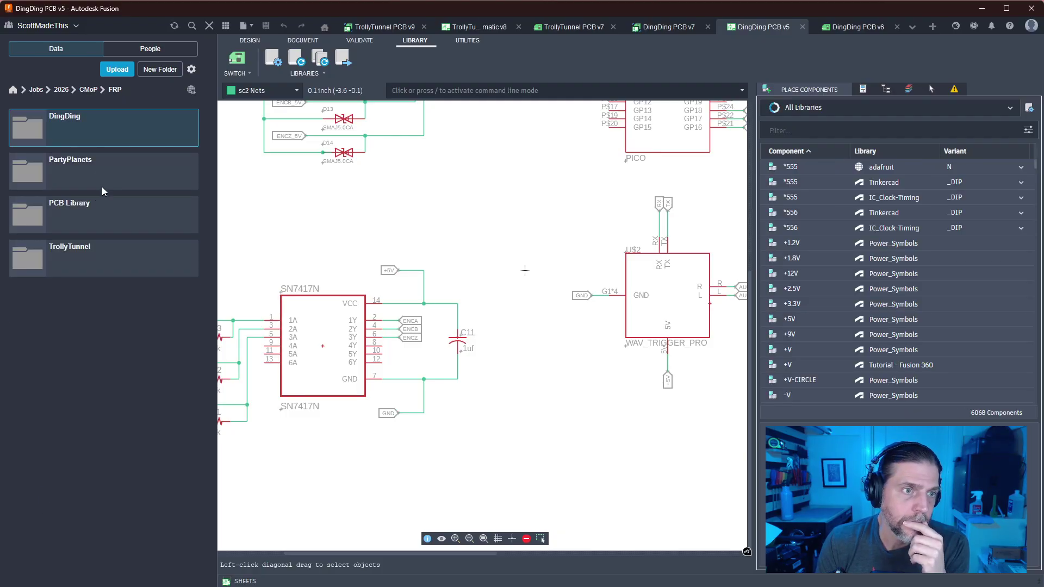
double_click(109, 215)
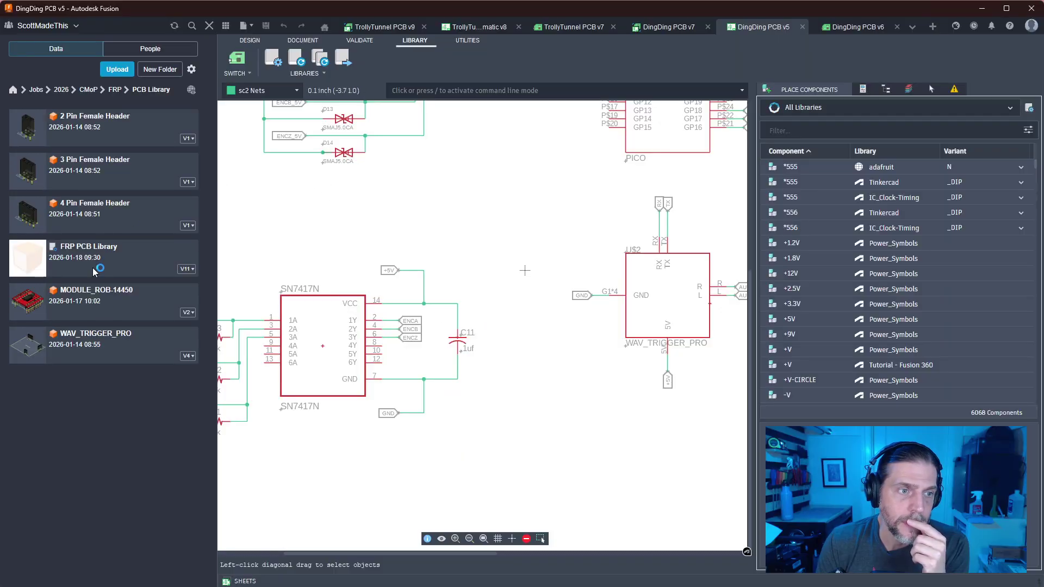
double_click(115, 266)
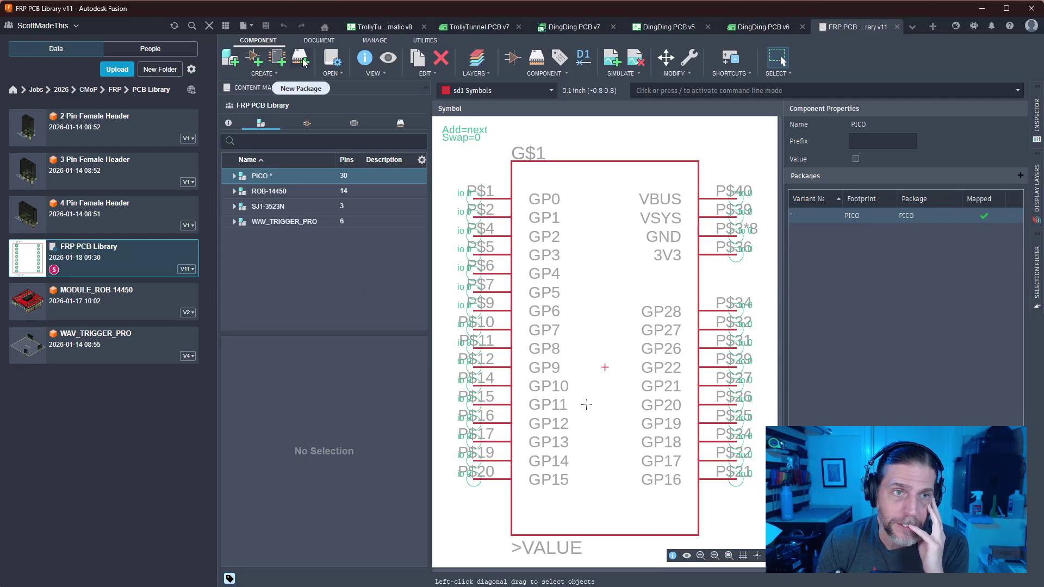
Create a new component named 74LVC07A in the FRP PCB Library
click(234, 64)
text(74LVC07A)
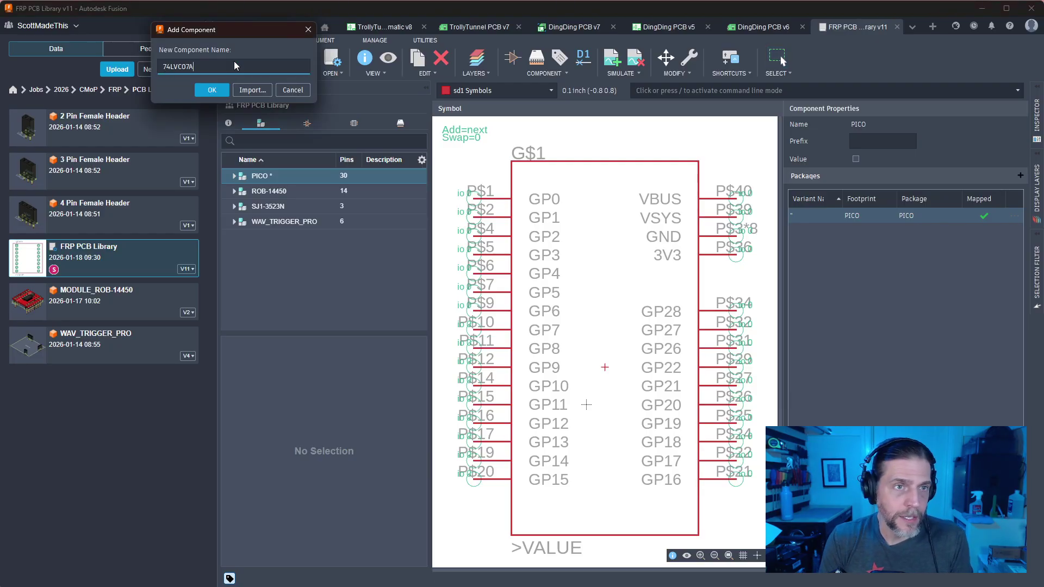
key(Return)
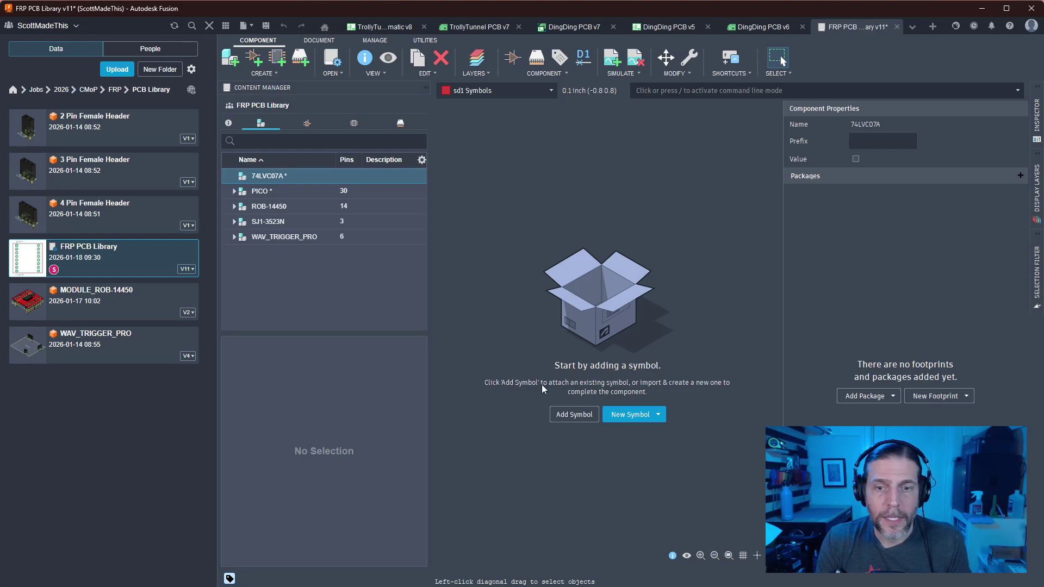
Create a new symbol named 74LVC07A for the 74LVC07A component
click(575, 414)
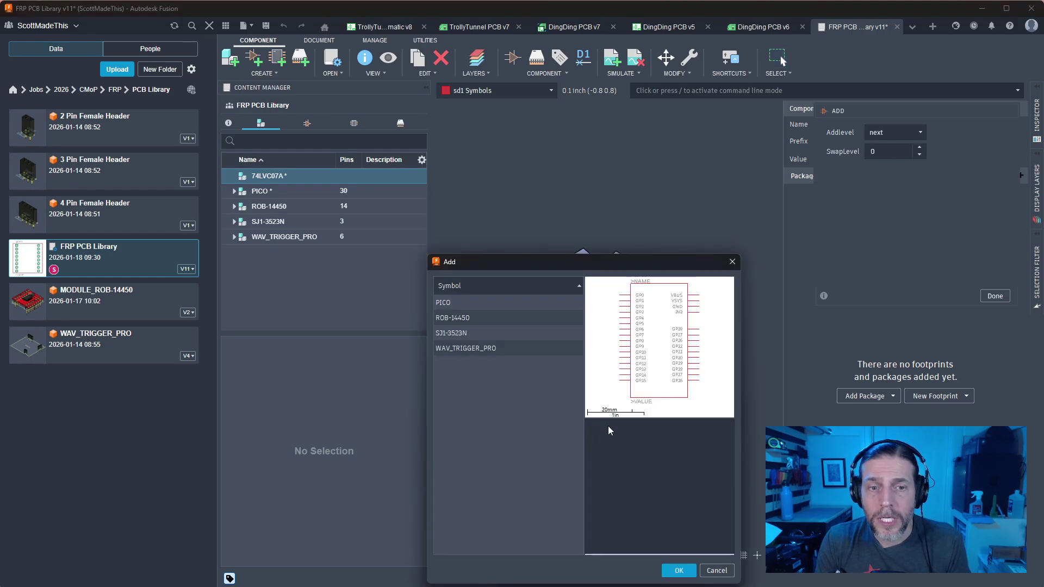
click(717, 570)
click(658, 414)
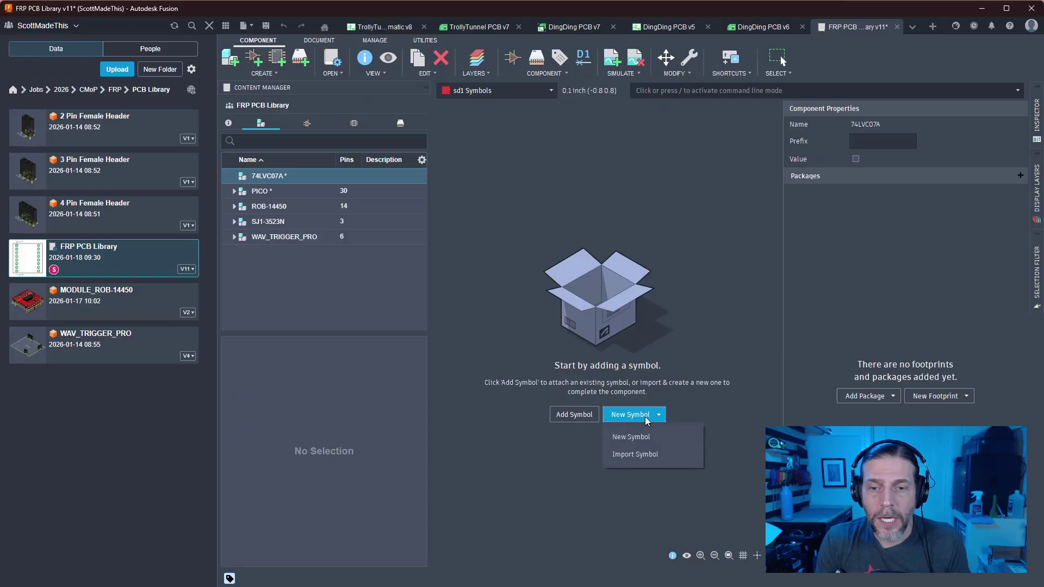
click(639, 439)
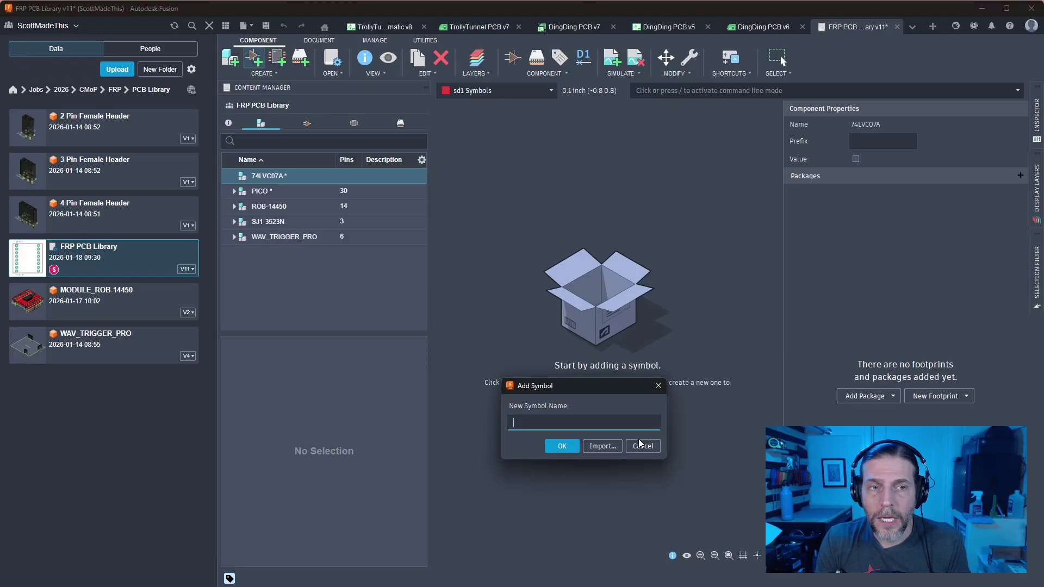
text(74LVC07A)
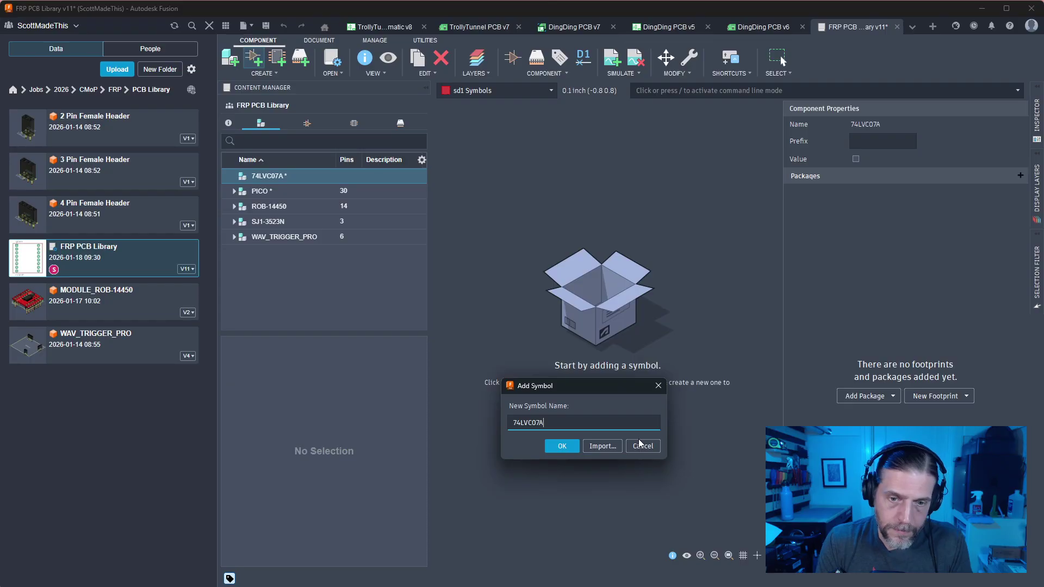
click(565, 449)
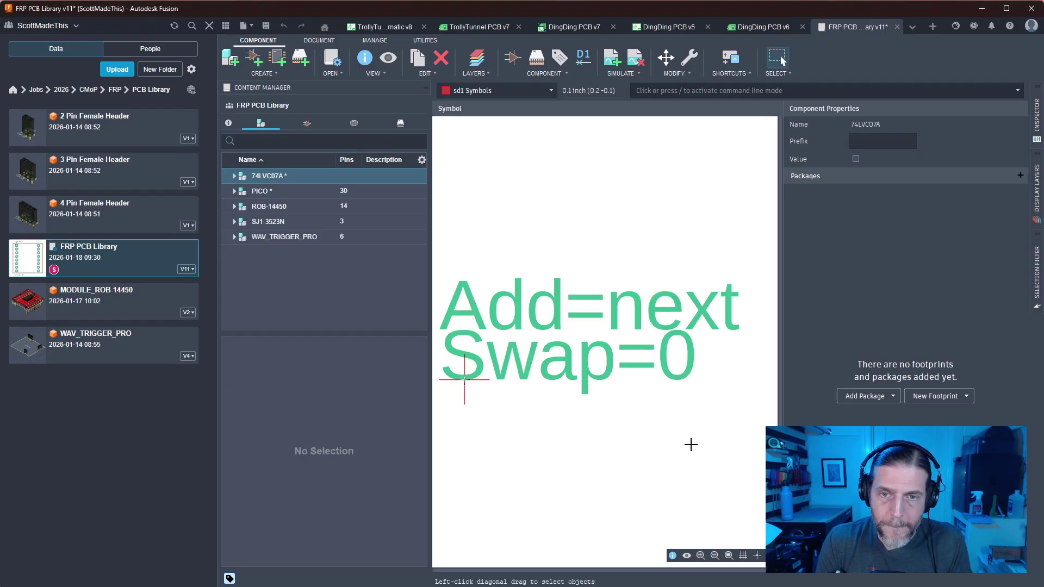
scroll(691, 445, down, 4)
middle_drag(689, 443, 613, 408)
click(537, 74)
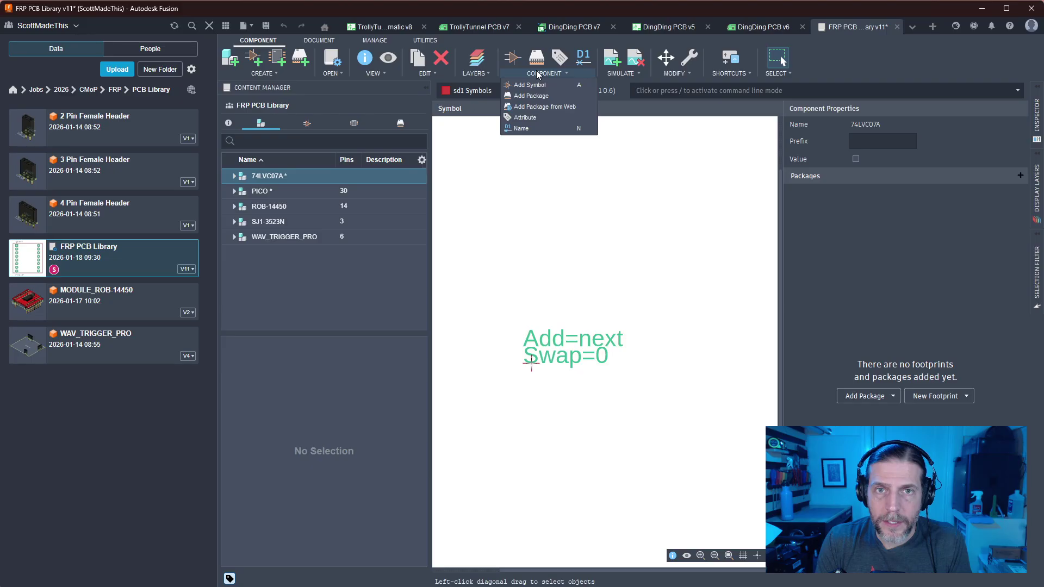
click(533, 98)
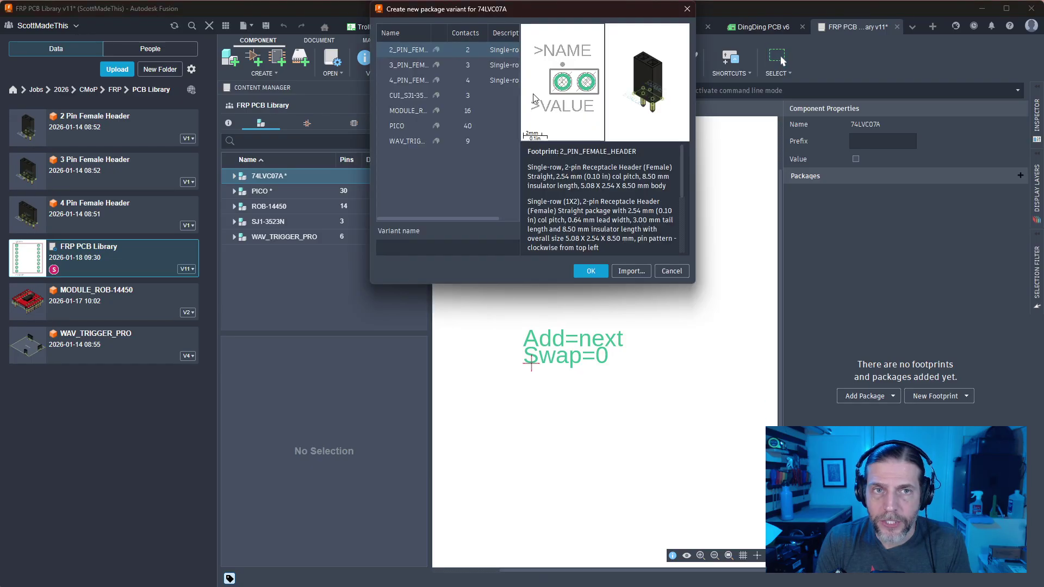
click(672, 271)
click(542, 73)
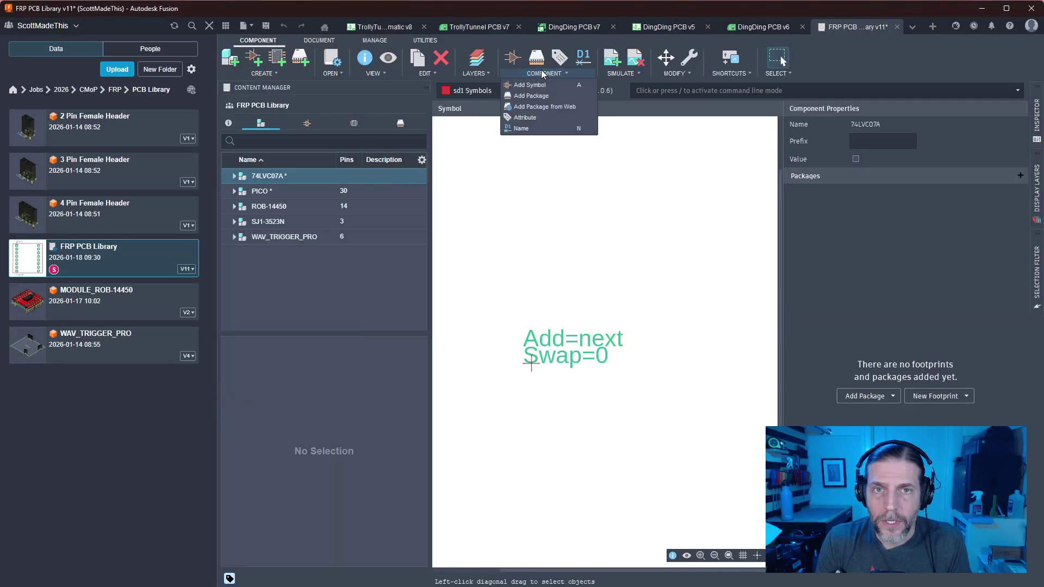
click(541, 73)
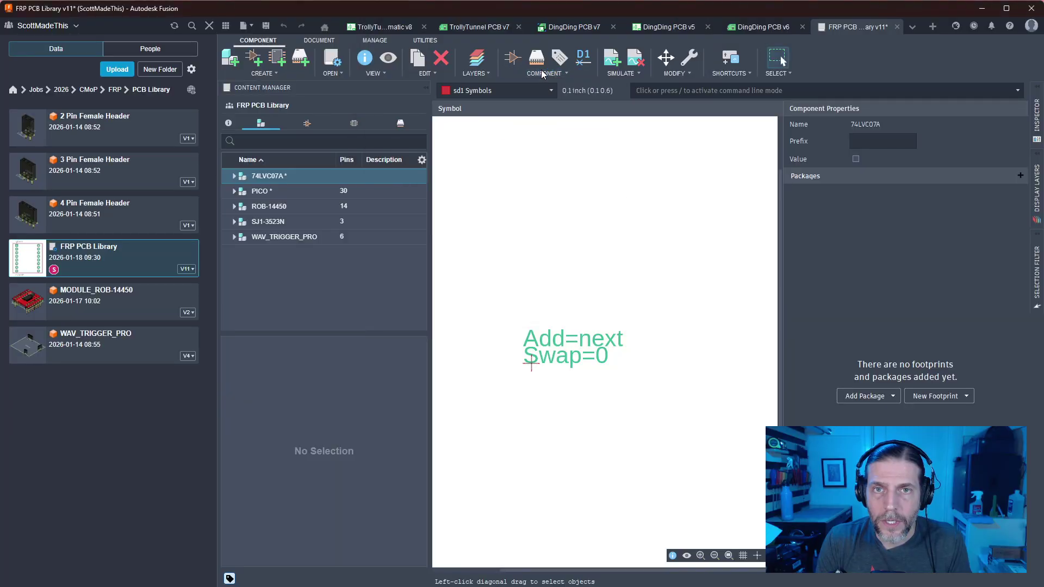
click(510, 61)
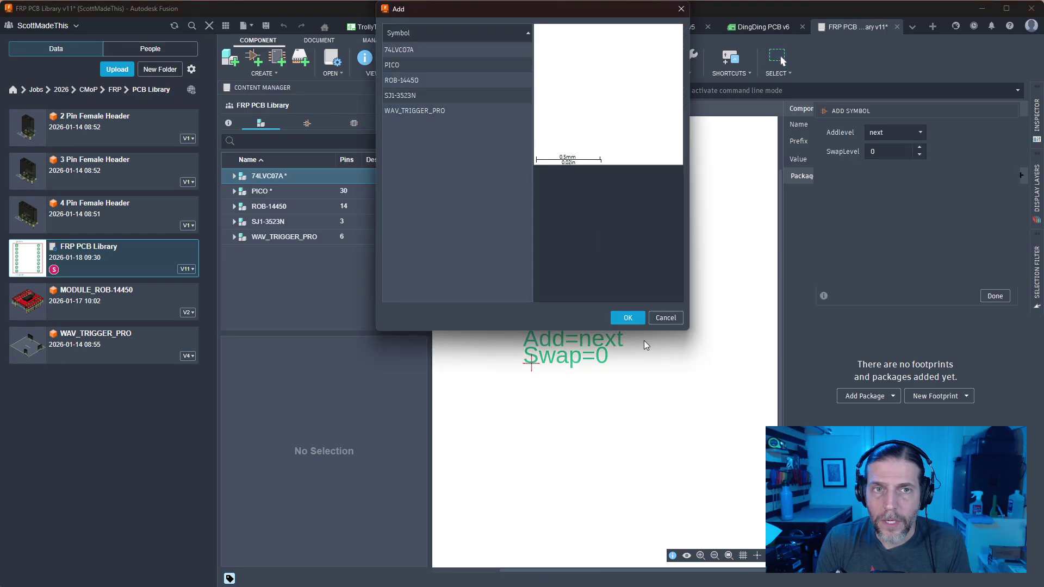
click(665, 318)
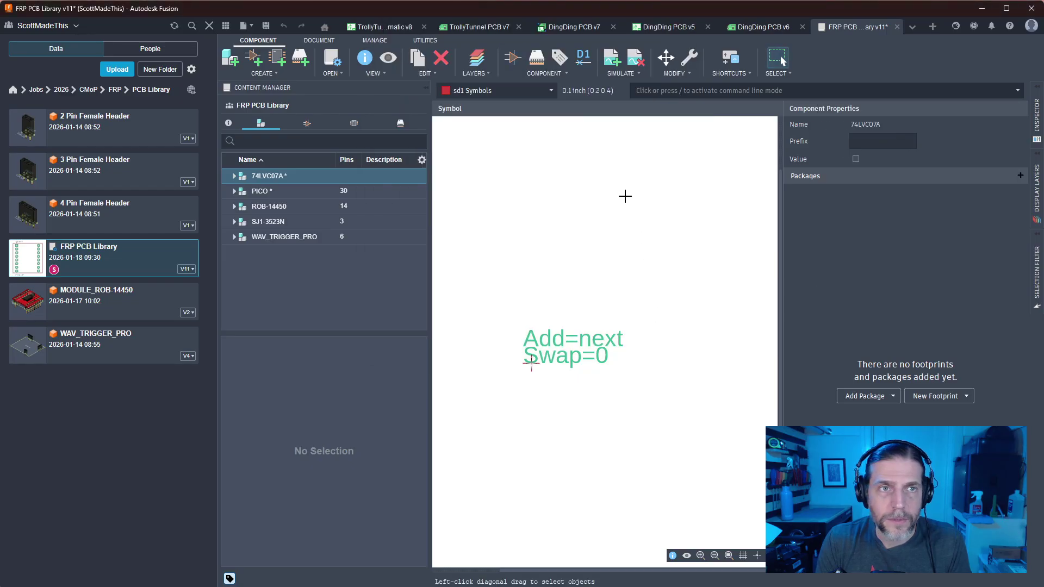
scroll(552, 223, down, 2)
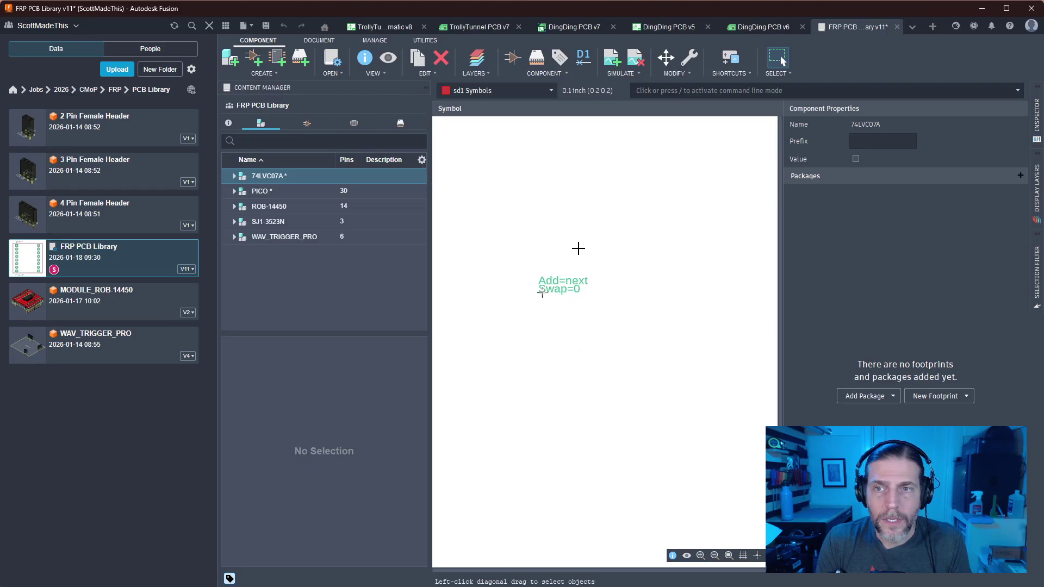
click(541, 74)
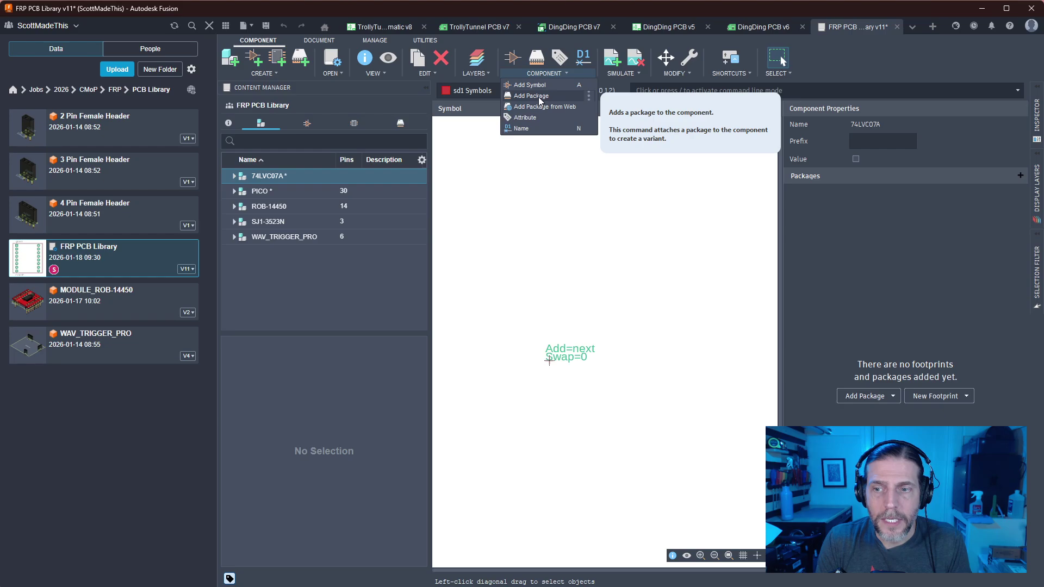
Create a new footprint named SOIC-14 for the 74LVC07A component
click(920, 401)
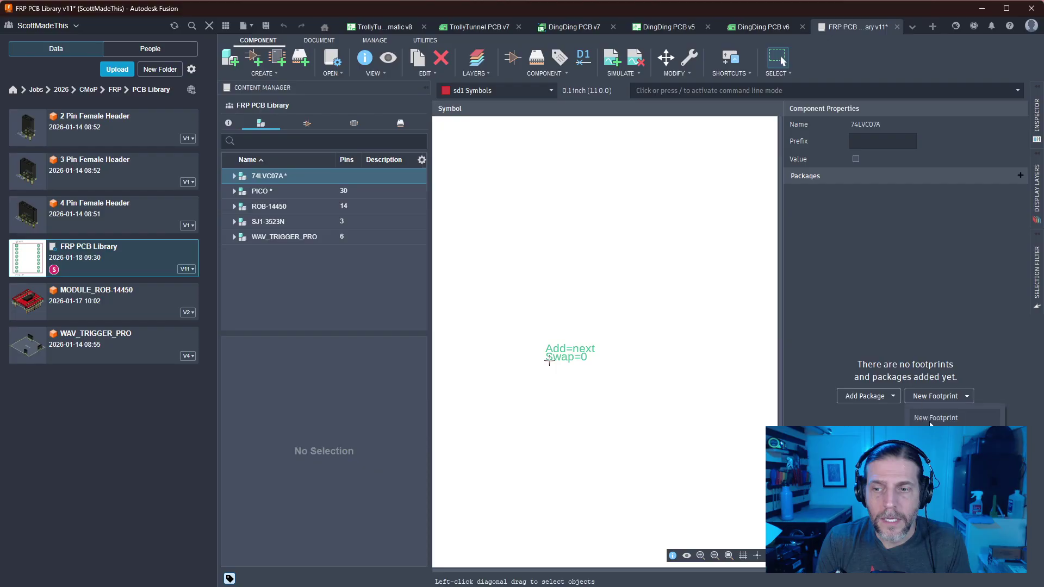
click(930, 419)
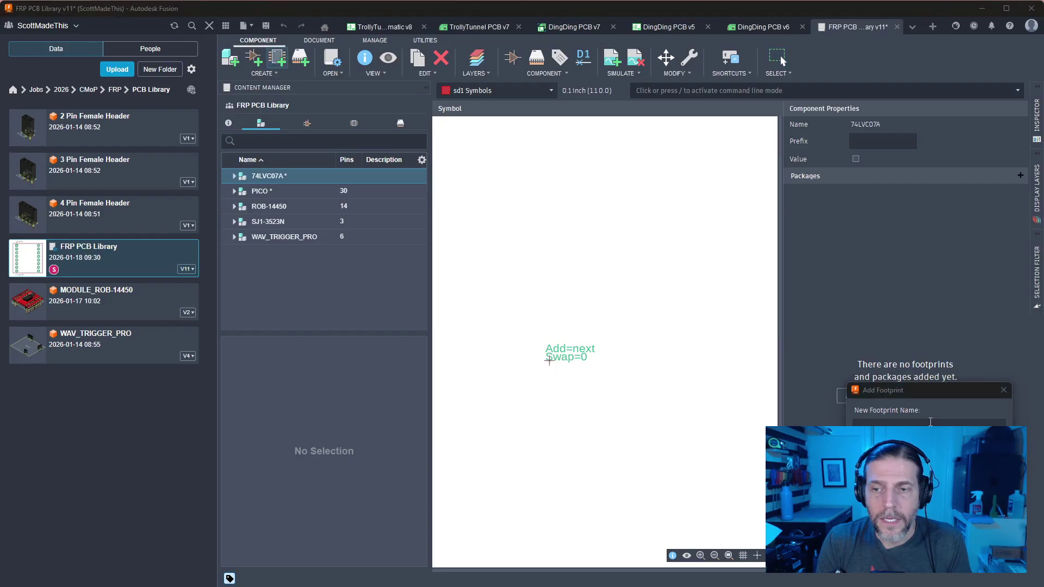
text(74LVC07A)
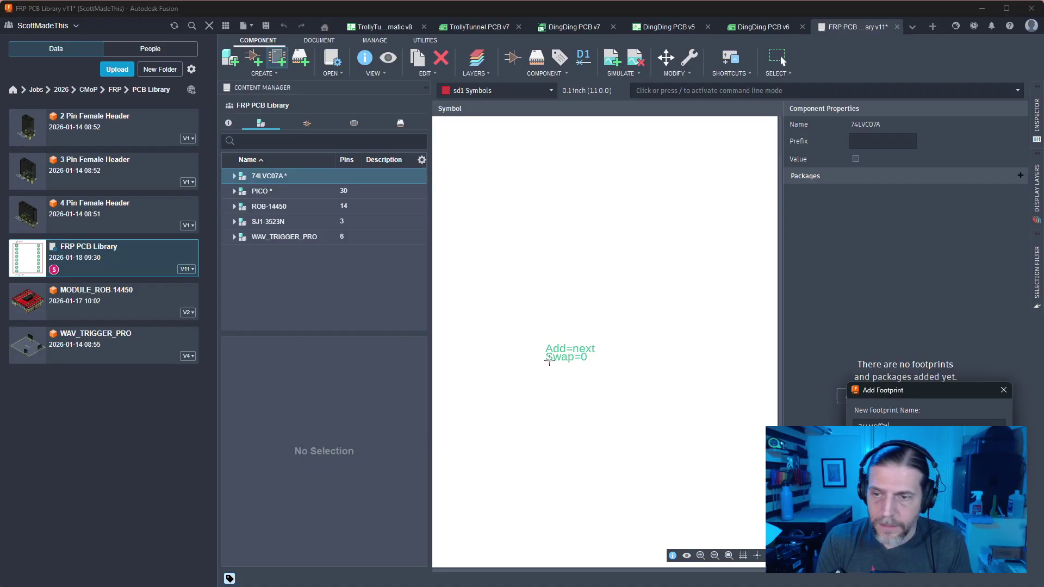
drag(933, 425, 792, 425)
text(SOI)
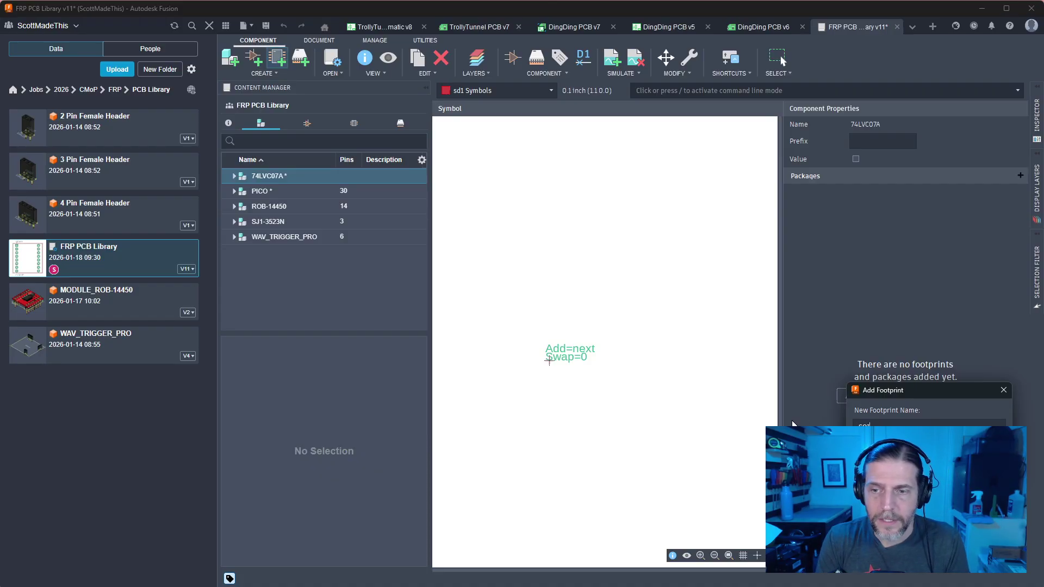
text(C-14)
key(Return)
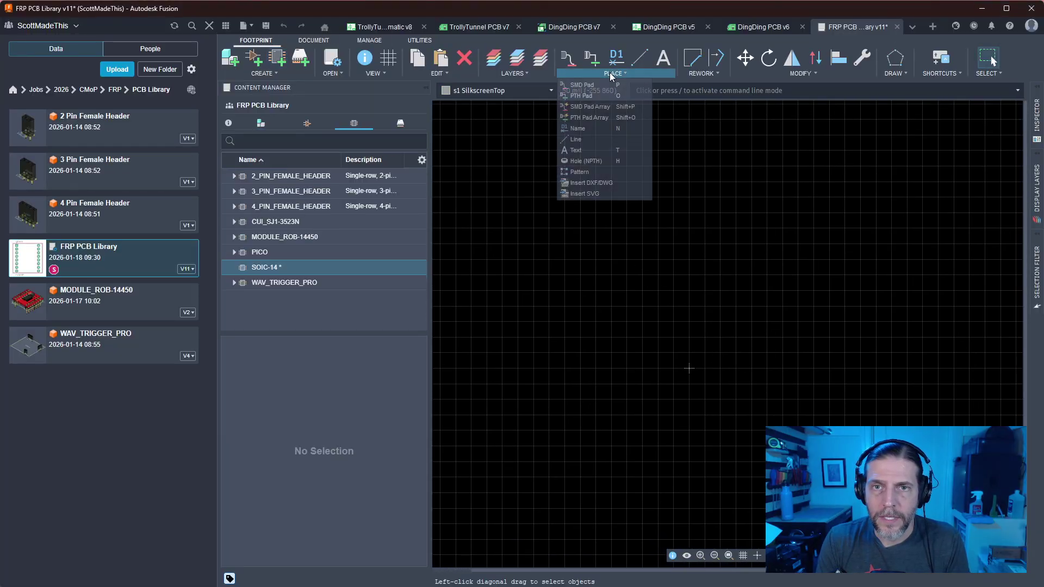
Start a new library package with the Package Generator
click(609, 72)
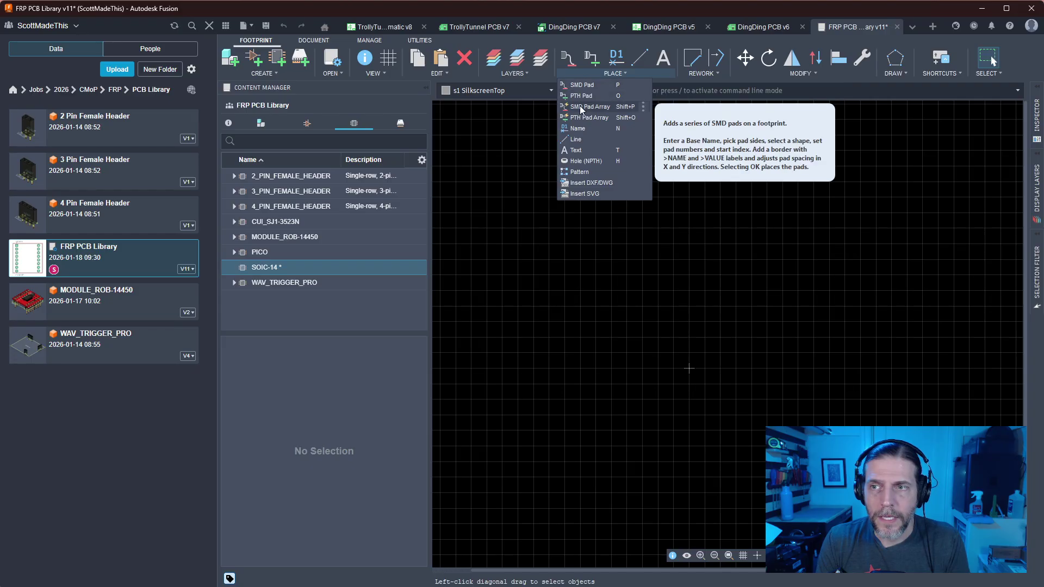
click(562, 250)
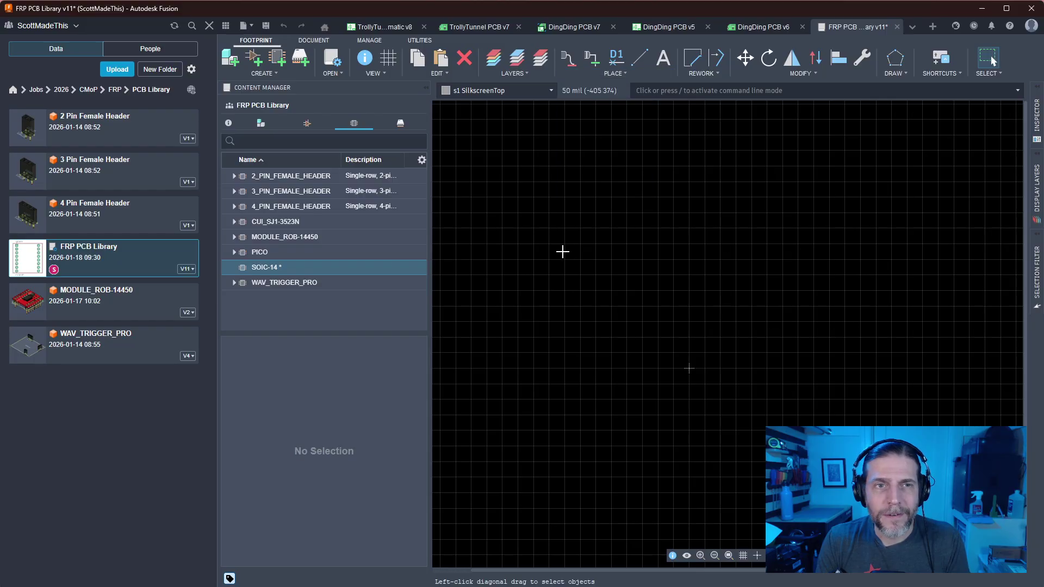
click(301, 59)
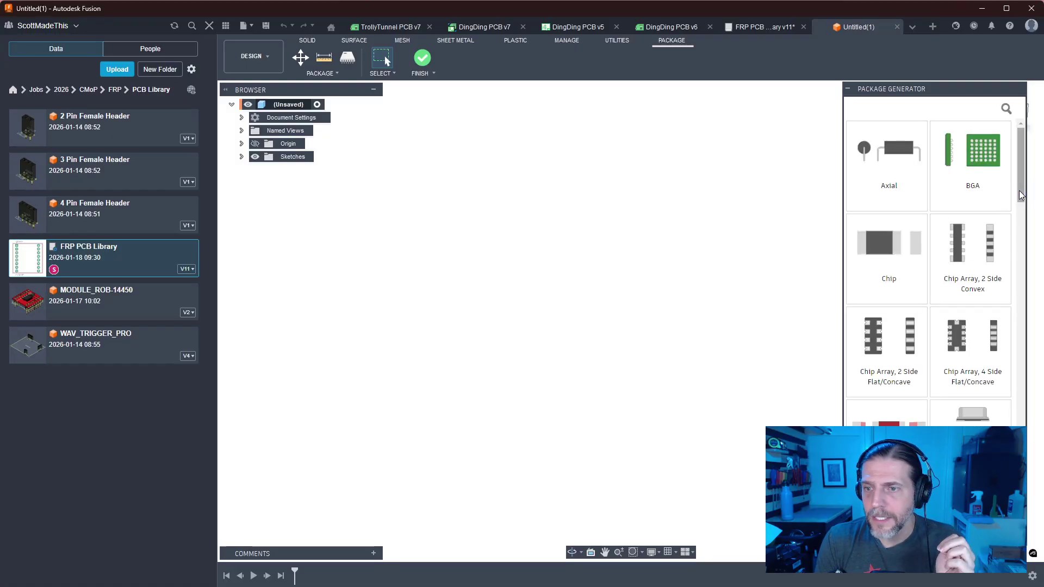
Generate a SOIC package with 14 pins using the SOIC, SOP generator, leaving the other dimensions at their defaults
drag(1021, 196, 1014, 458)
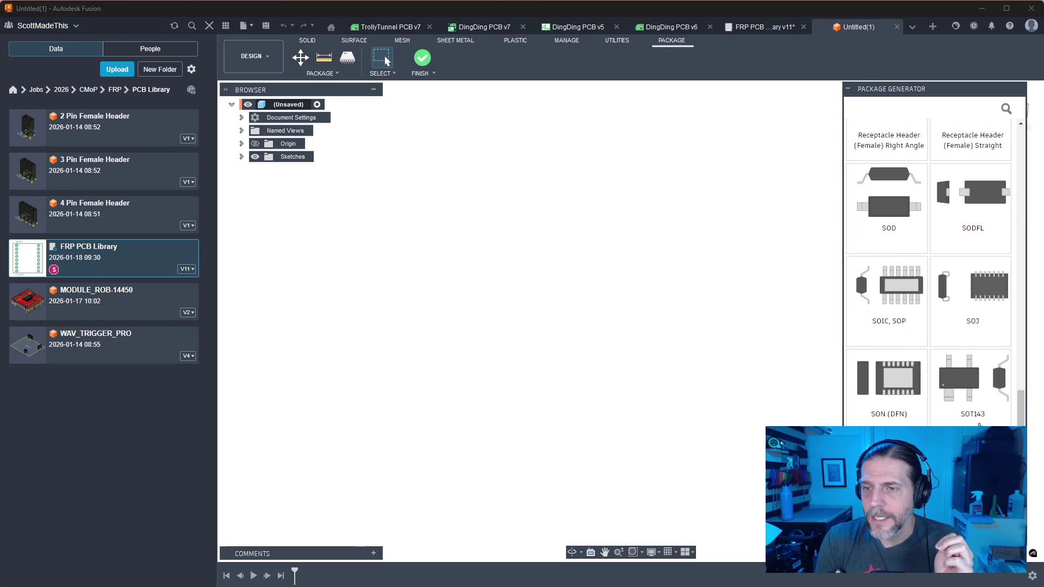
click(888, 292)
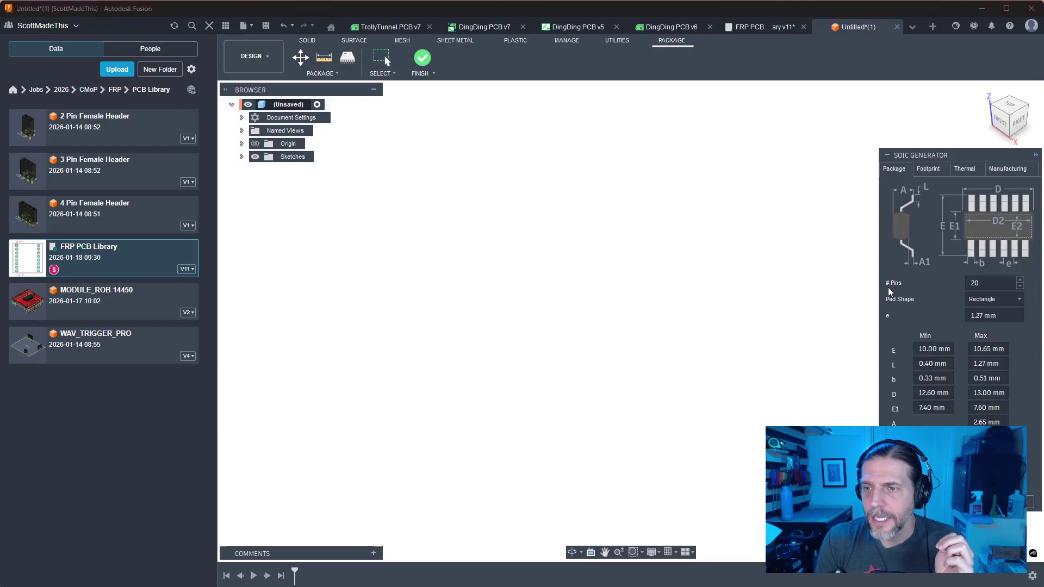
click(1020, 286)
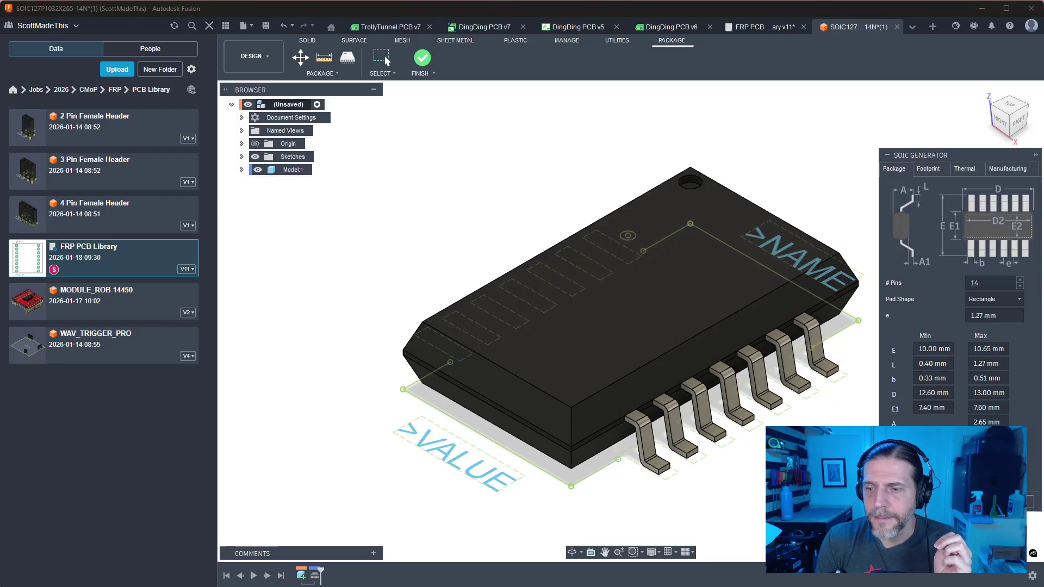
click(1009, 105)
scroll(827, 295, down, 2)
middle_drag(830, 301, 741, 296)
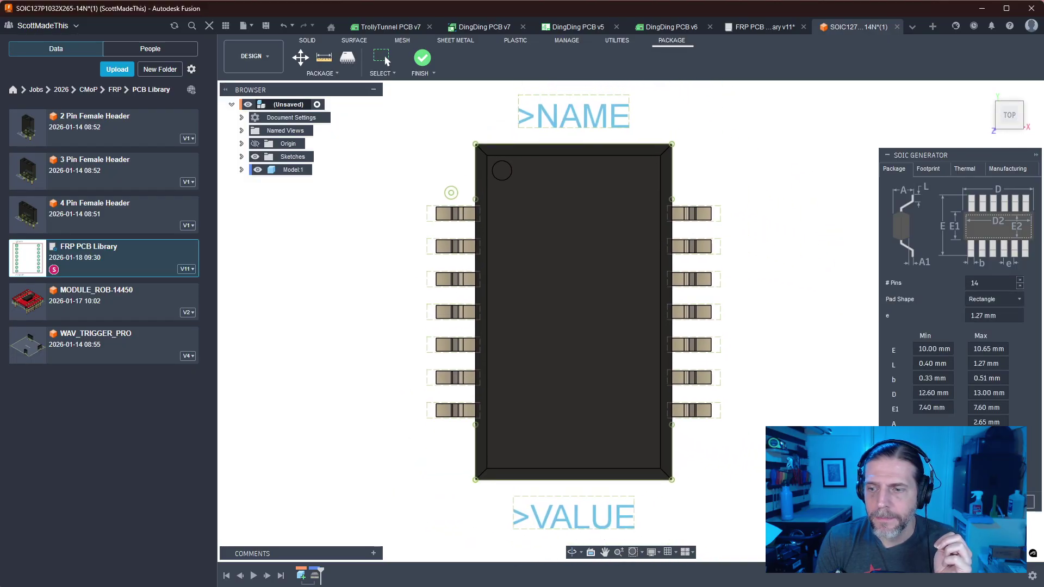
click(1016, 501)
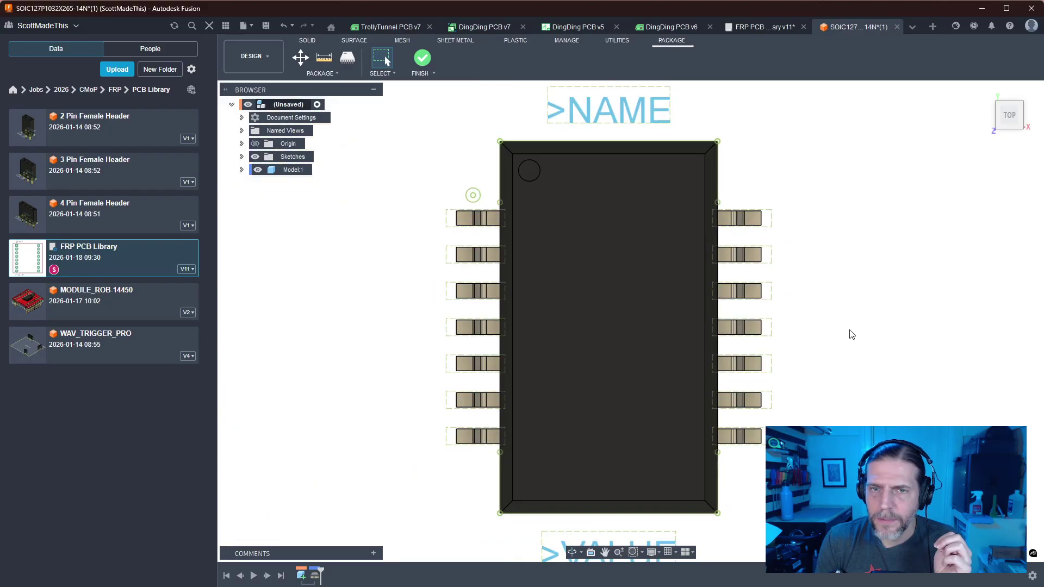
Finish the generated 14-pin SOIC package and save it to the library
middle_drag(848, 333, 801, 275)
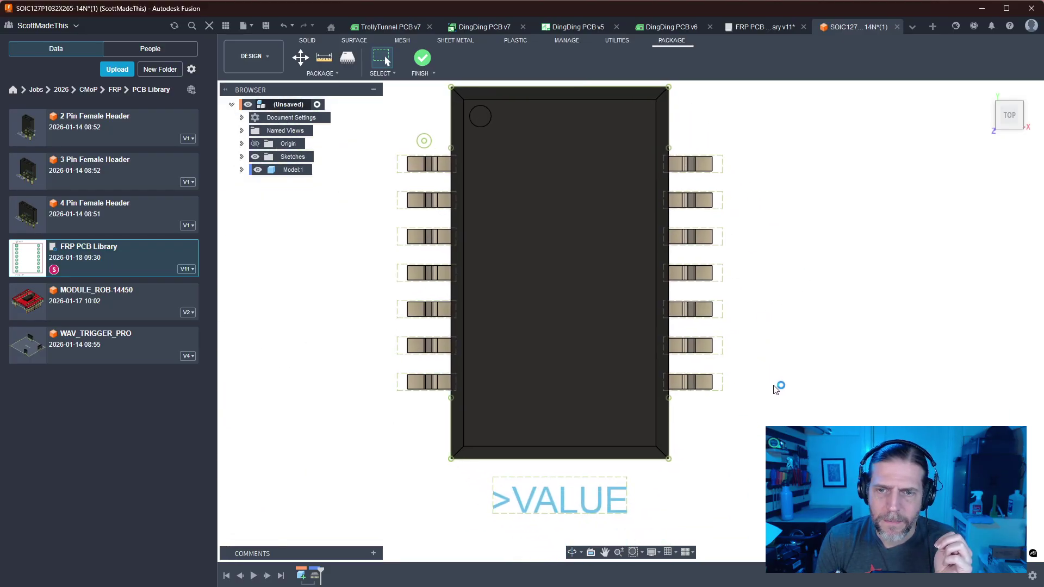
shift+middle_drag(780, 391, 778, 356)
click(420, 56)
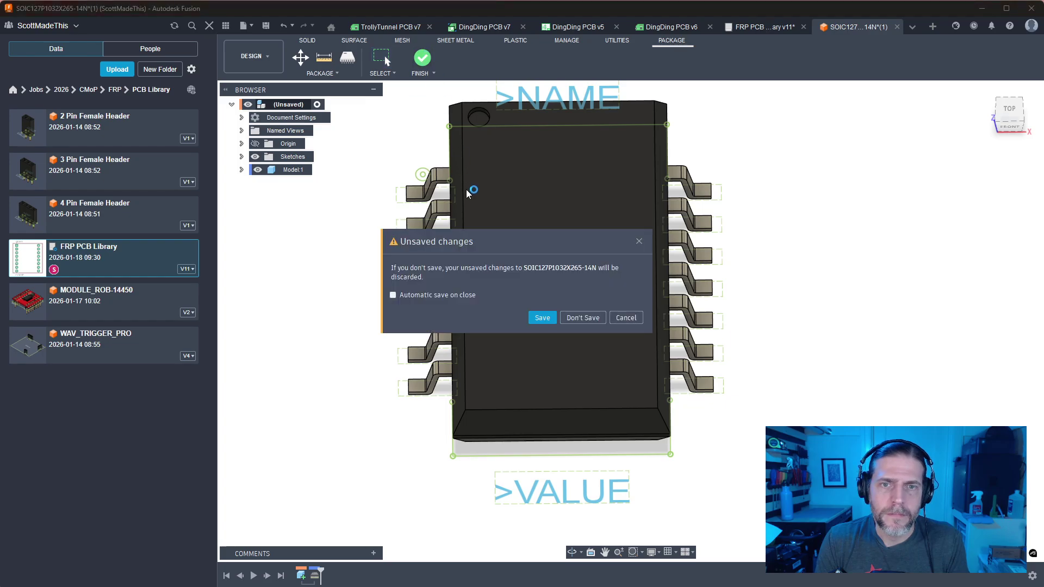
click(541, 318)
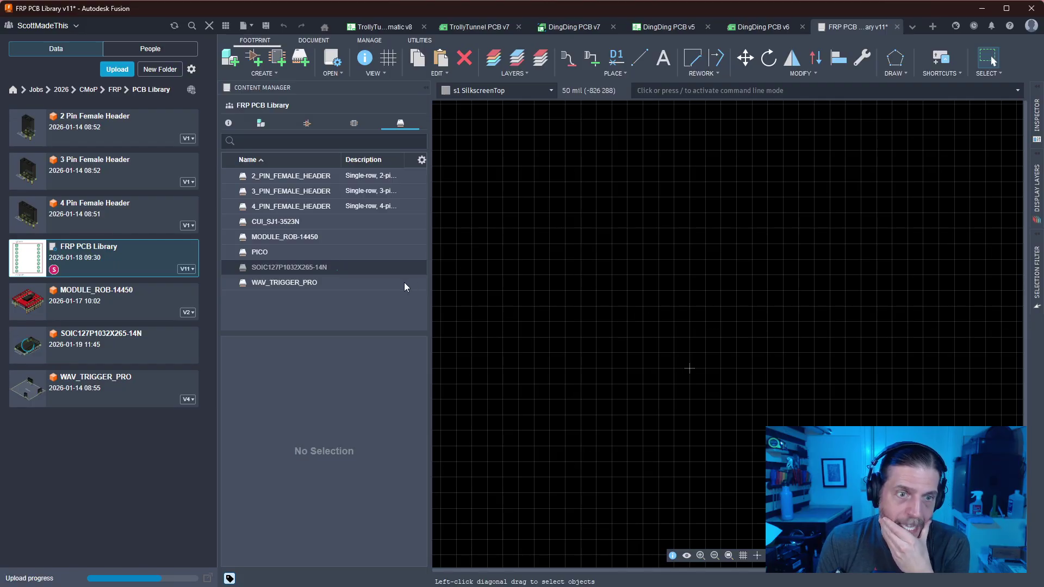
Try to delete the empty SOIC-14 footprint from the FRP PCB Library
click(352, 129)
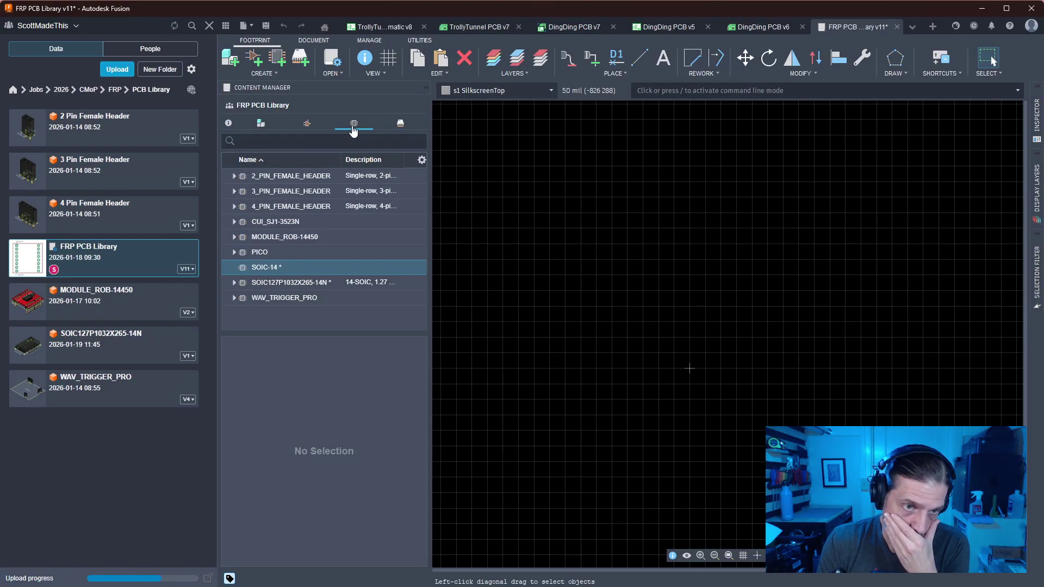
right_click(289, 269)
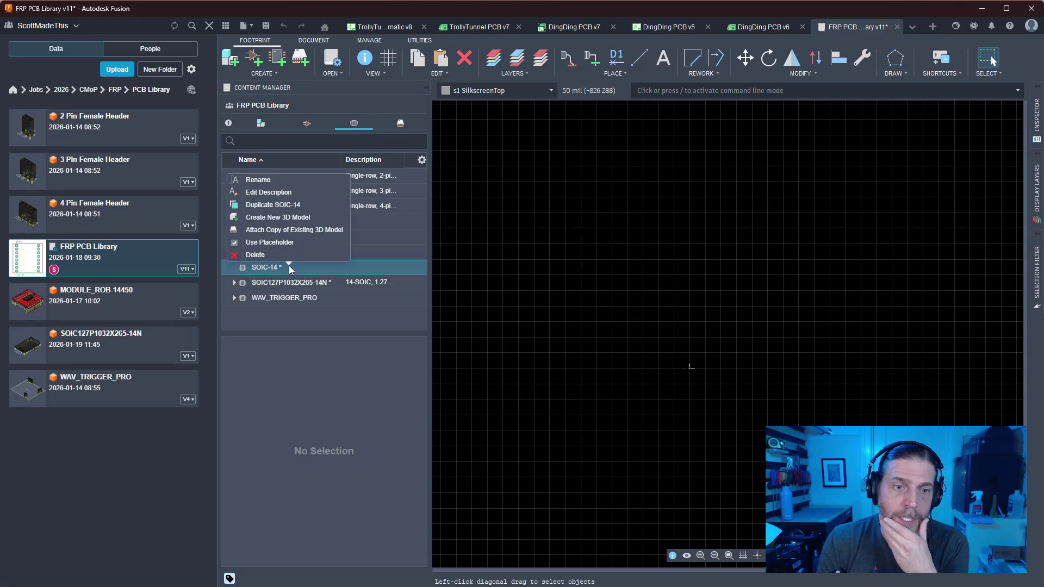
click(310, 253)
click(595, 364)
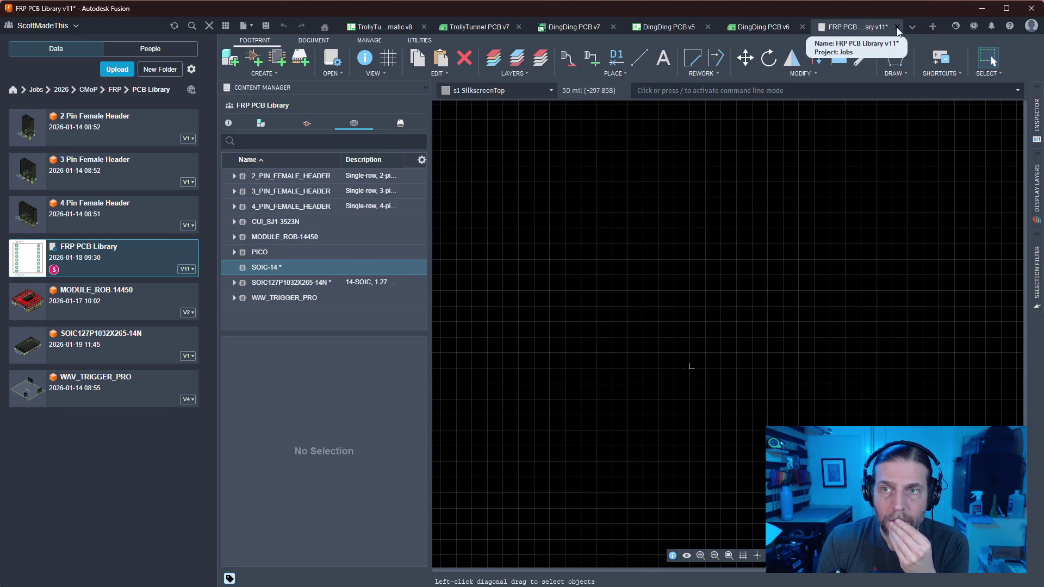
click(285, 254)
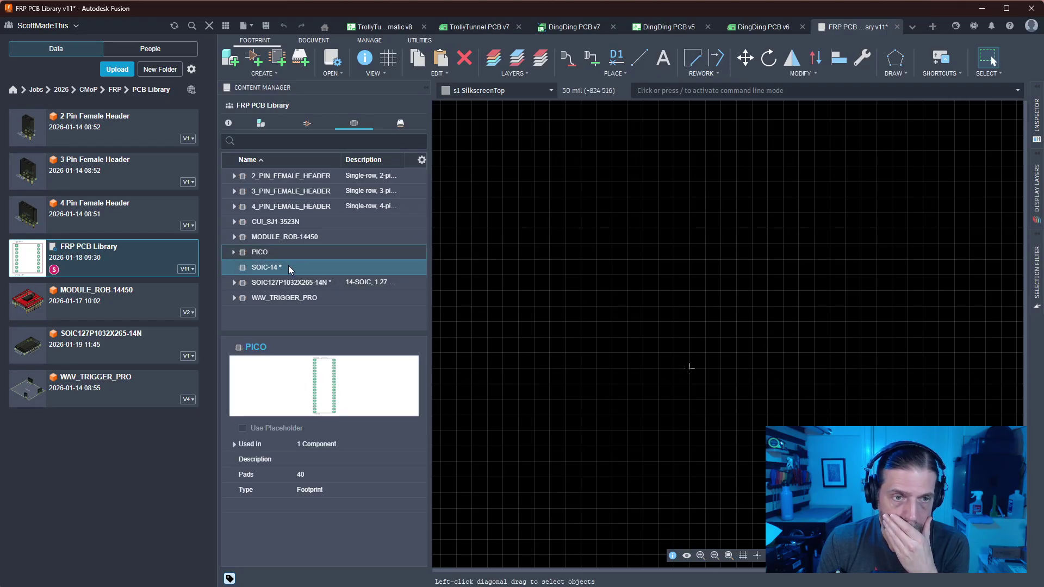
click(289, 268)
right_click(289, 268)
click(276, 255)
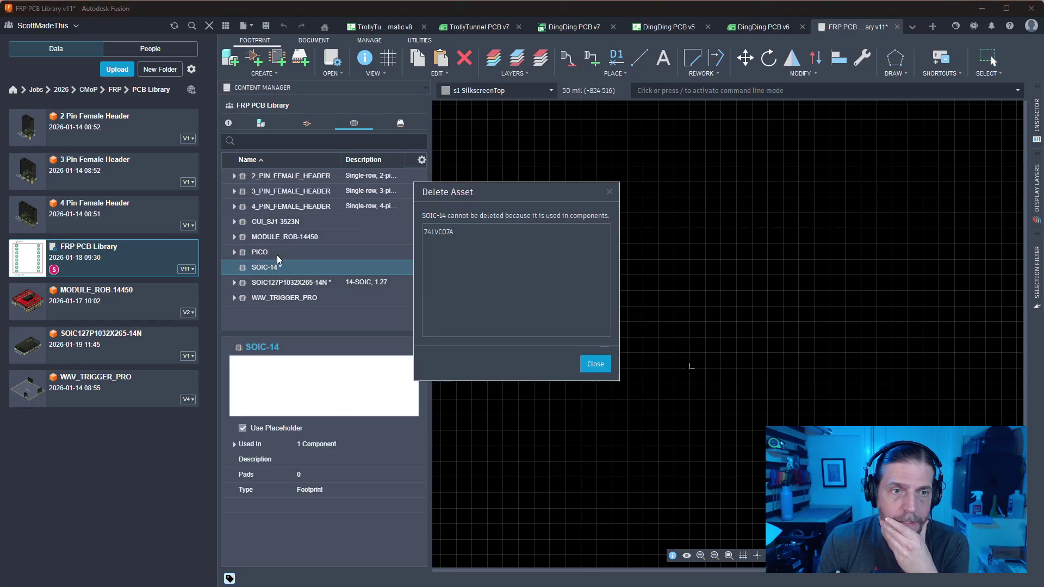
click(470, 233)
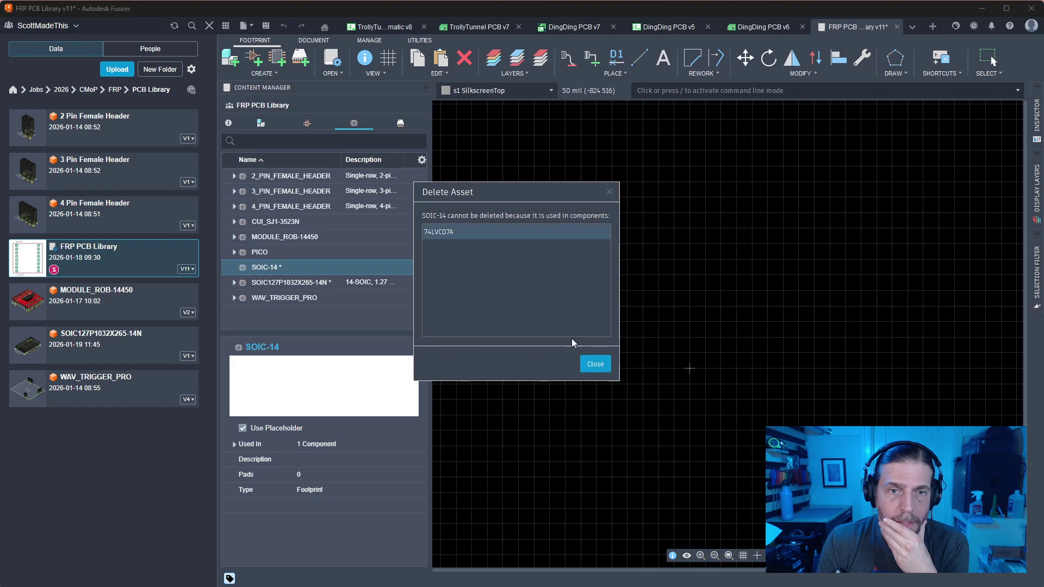
click(596, 364)
Try to delete the empty 74LVC07A symbol from the FRP PCB Library
click(912, 27)
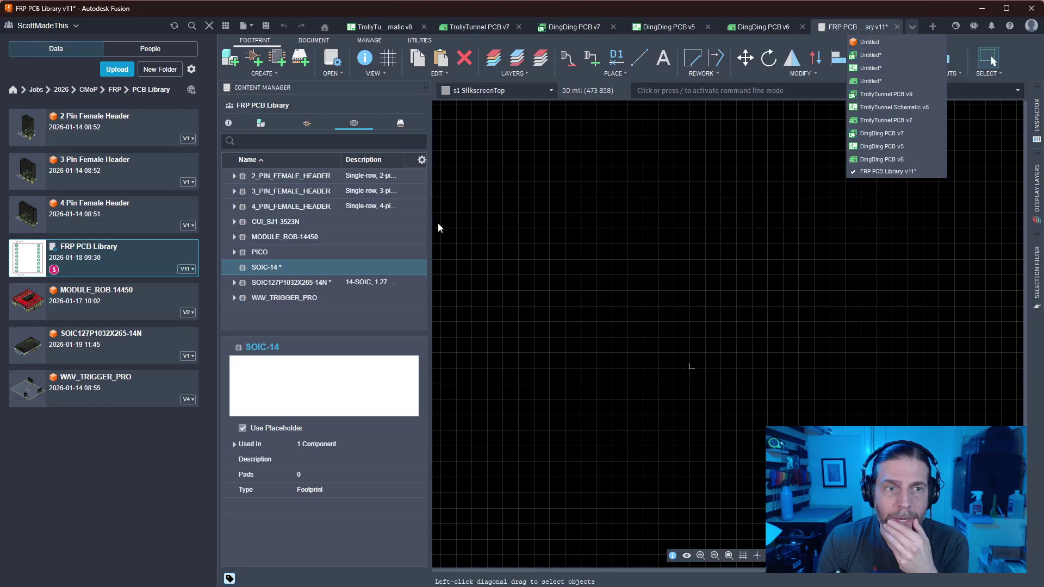
click(307, 123)
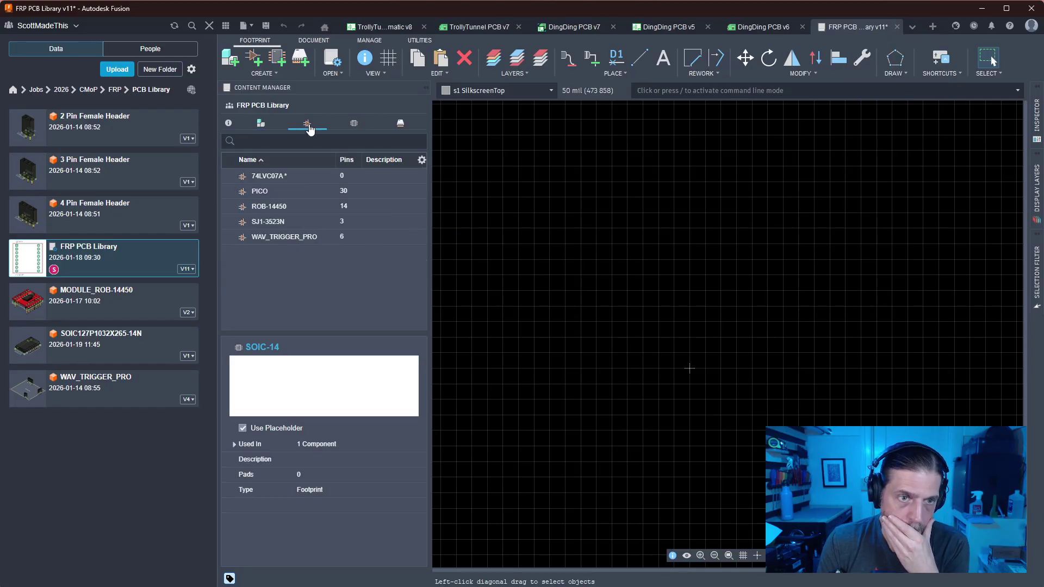
click(276, 175)
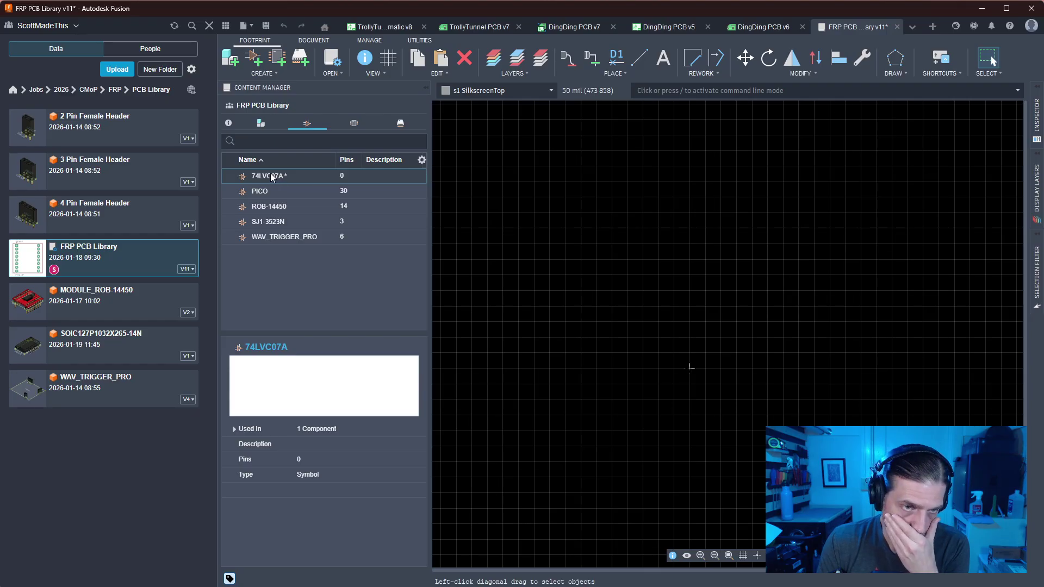
click(269, 222)
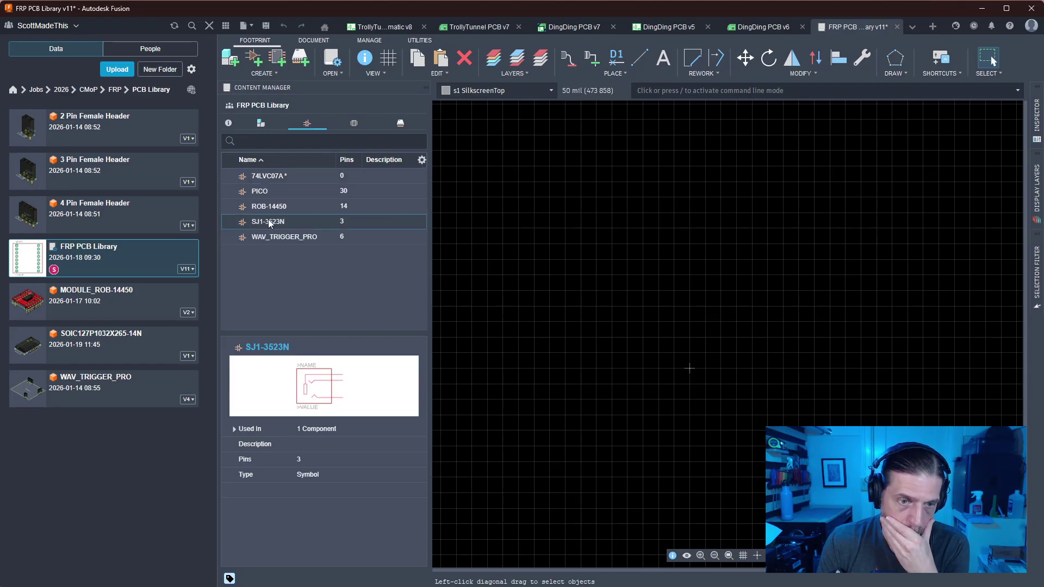
click(265, 208)
click(272, 175)
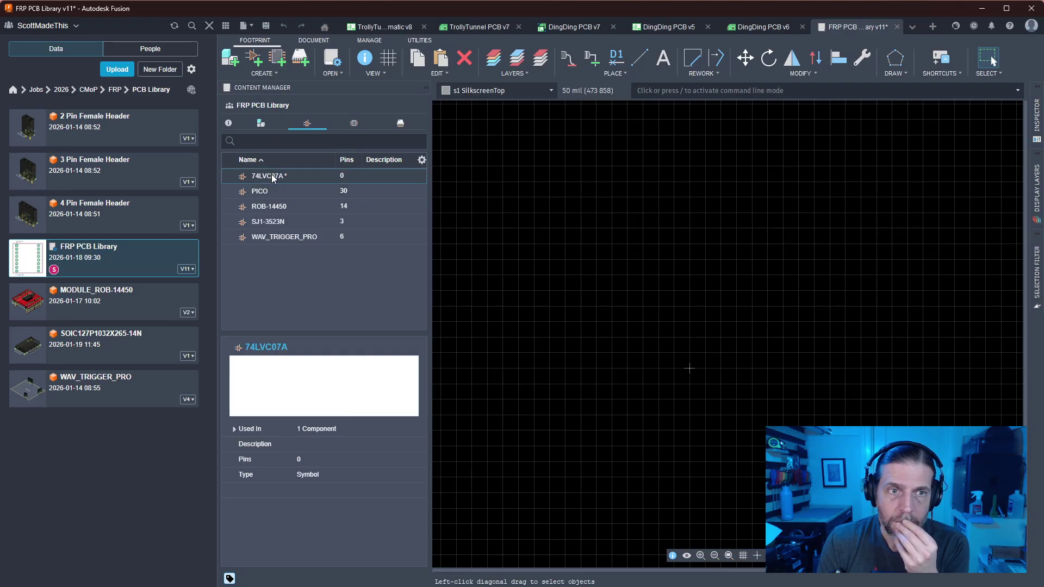
right_click(273, 178)
click(275, 223)
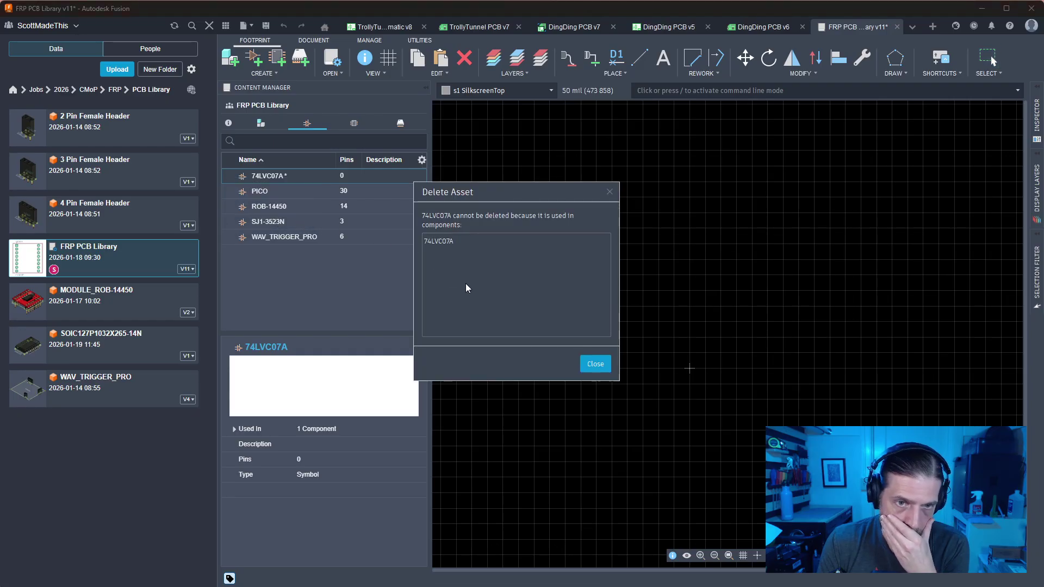
click(595, 363)
Expand the 74LVC07A component in the library and open its symbol for editing
click(261, 124)
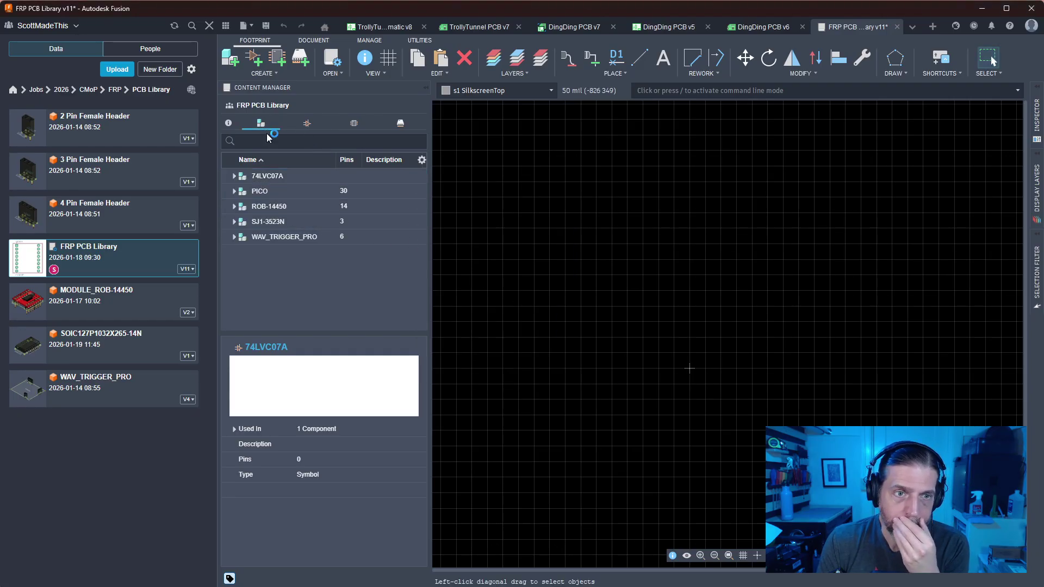
click(234, 176)
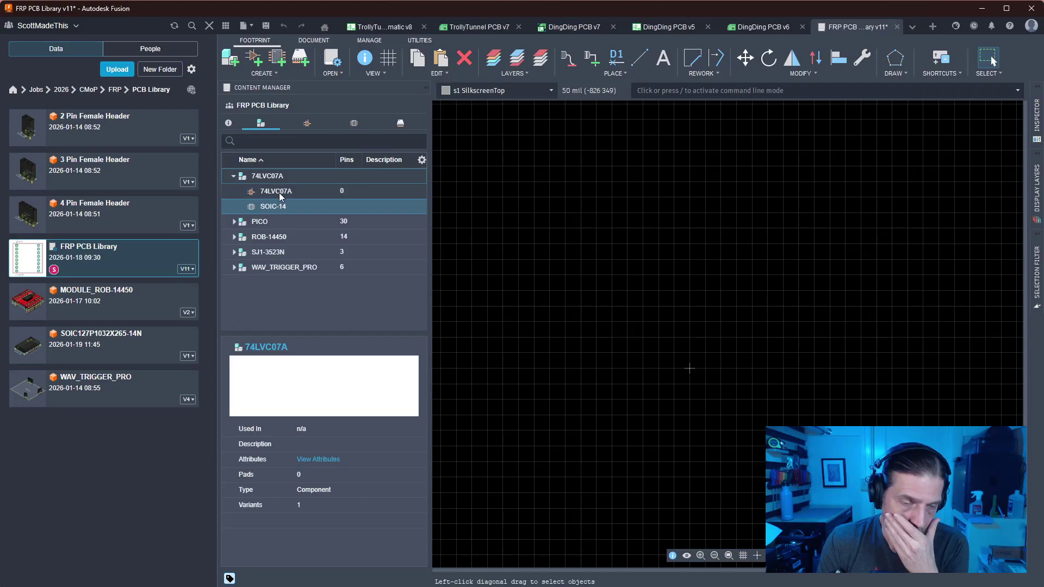
click(281, 205)
click(275, 192)
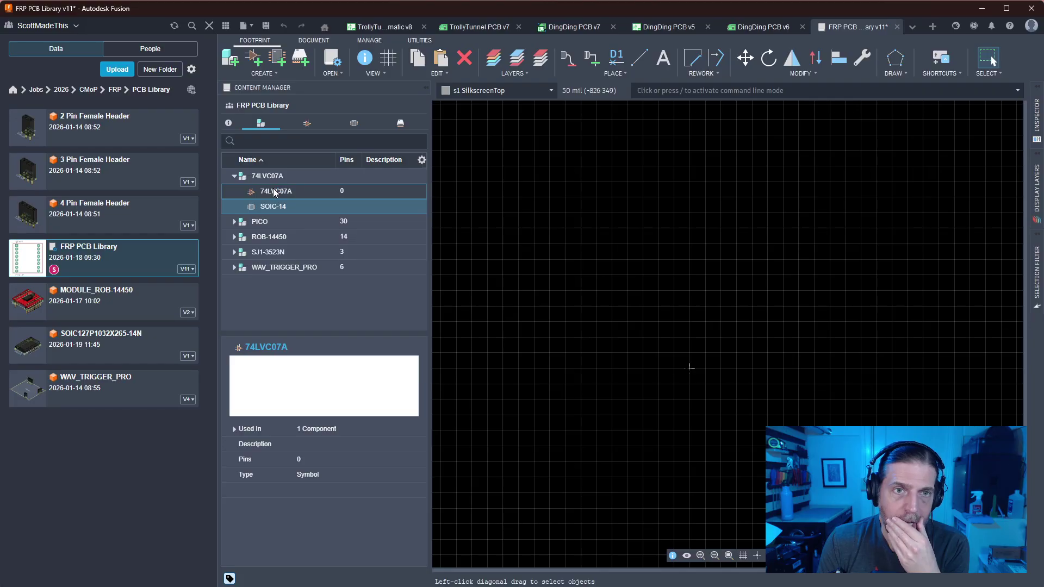
double_click(277, 191)
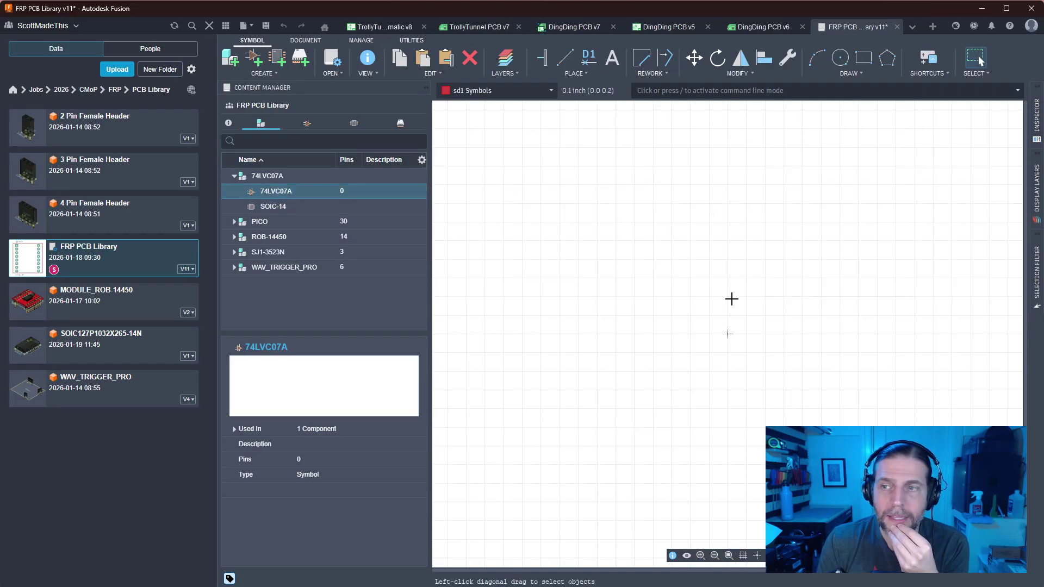
Place a 14-pin array with pins on two opposite sides and a border in the 74LVC07A symbol
click(574, 73)
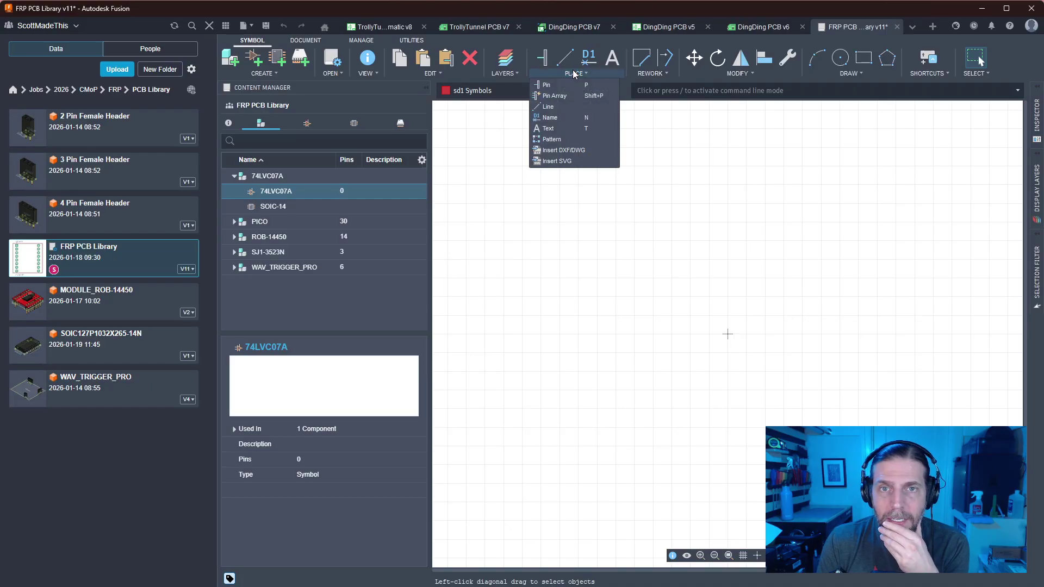
click(554, 96)
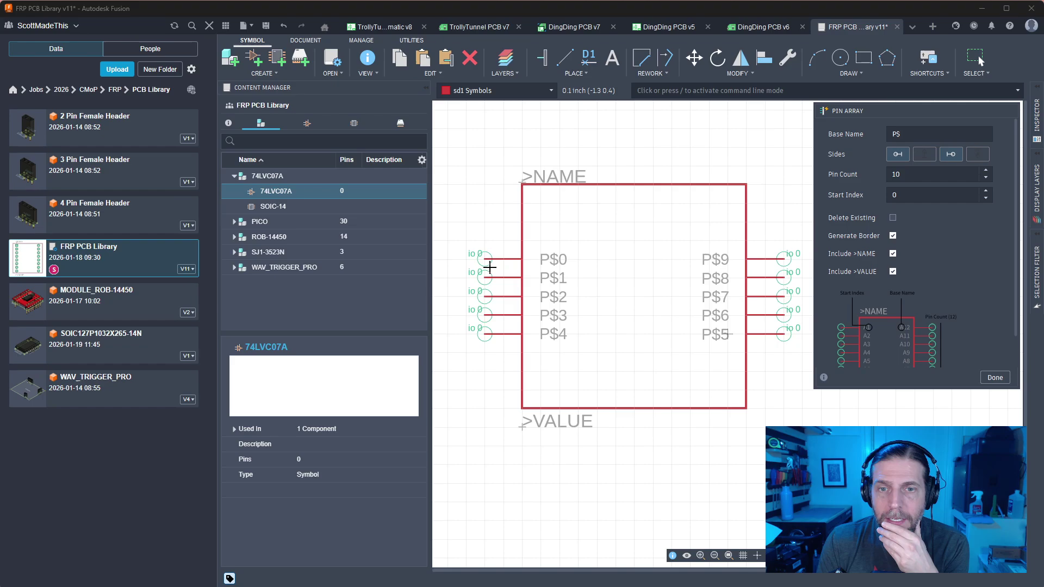
click(986, 171)
click(985, 171)
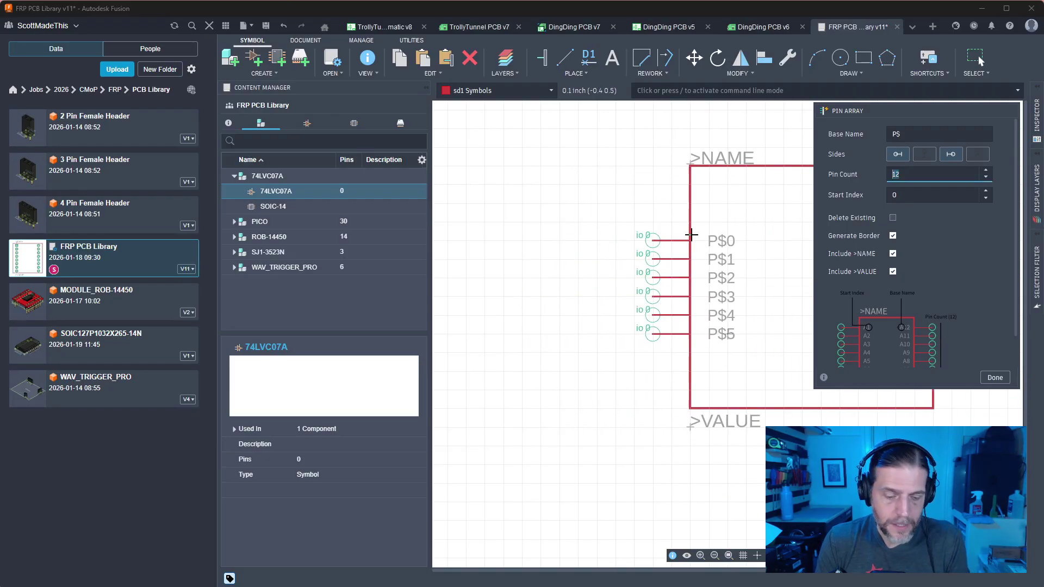
click(986, 170)
click(986, 171)
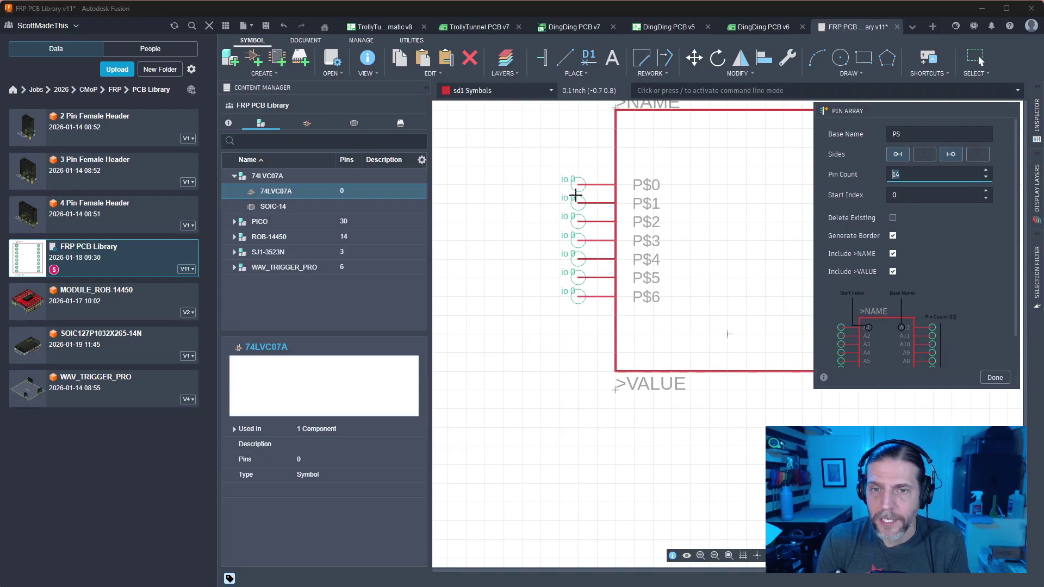
click(493, 247)
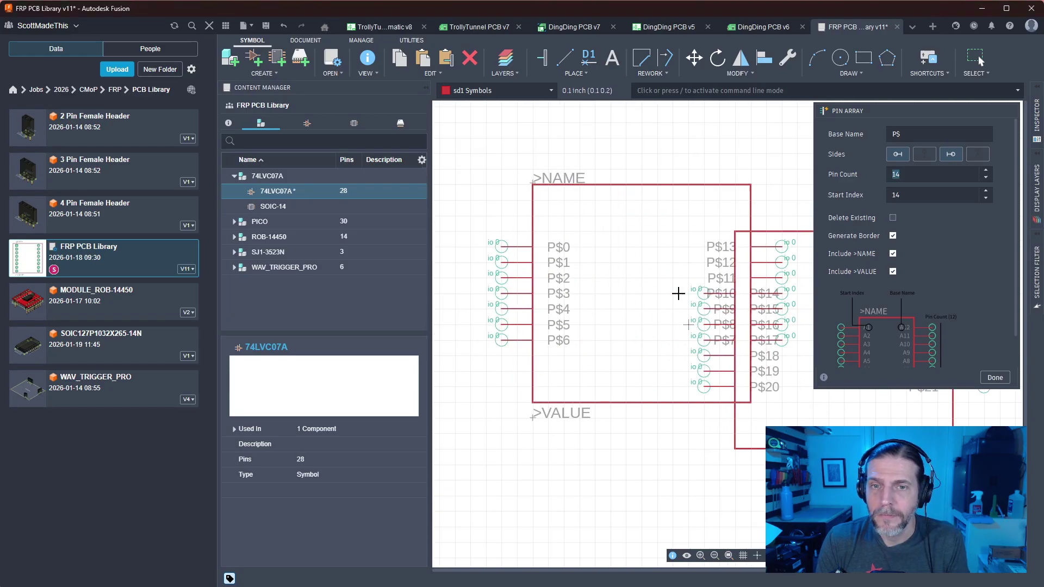
Move the seven right-hand pins and the right border edge inward, narrowing the symbol body to a little over half its width
key(Escape)
drag(813, 182, 697, 405)
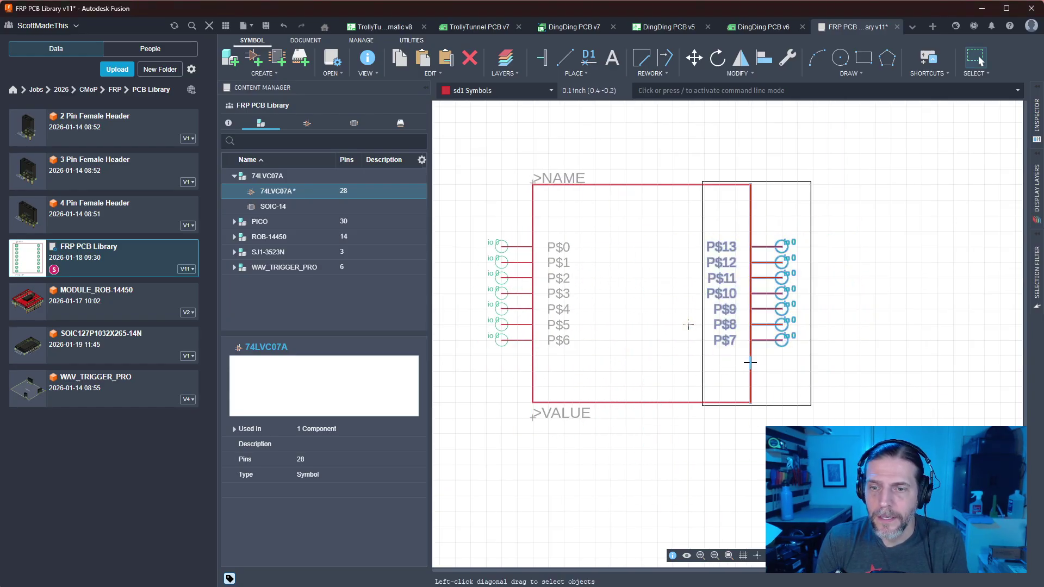
key(m)
click(654, 358)
key(Escape)
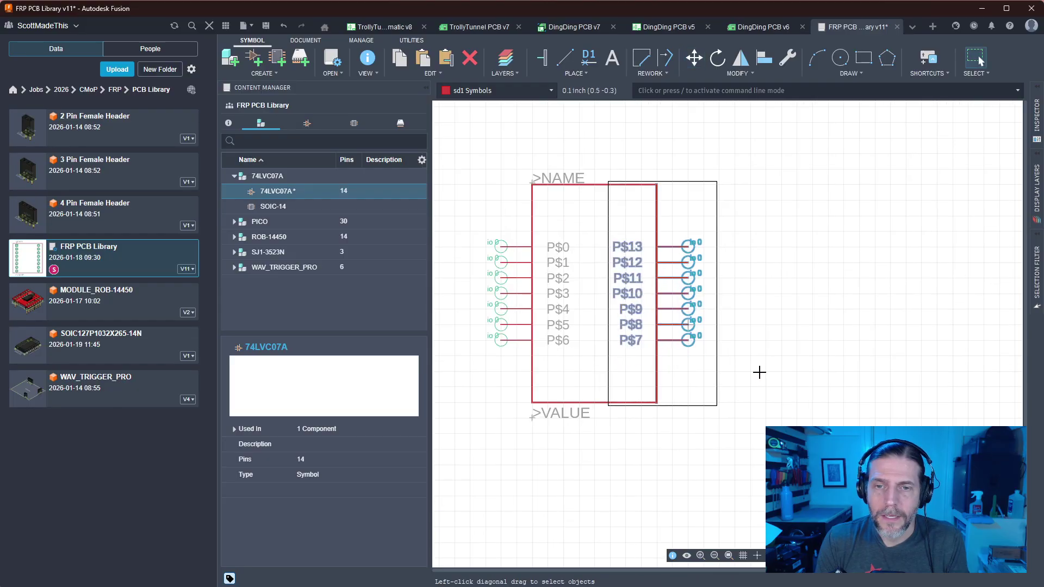
Check the pin assignments in the 74LVC07A datasheet in the browser, returning to the symbol in Fusion
scroll(757, 368, up, 1)
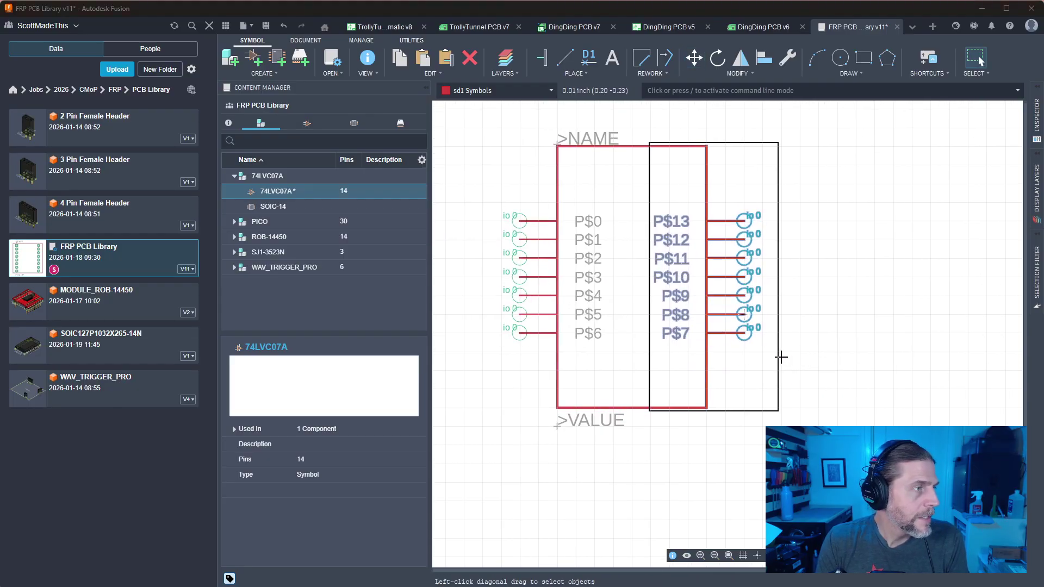
key(alt+Tab)
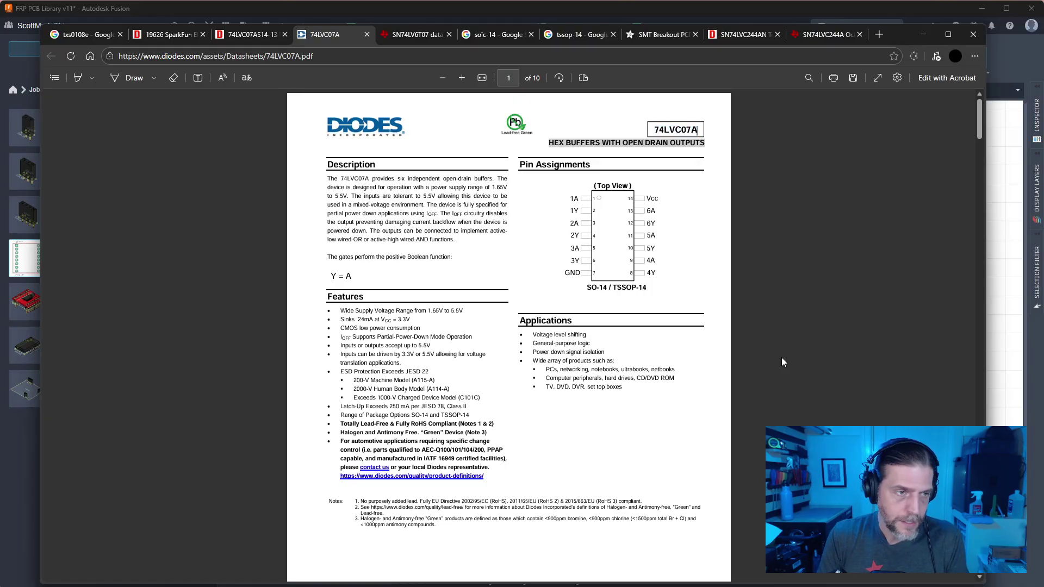
key(alt+Tab)
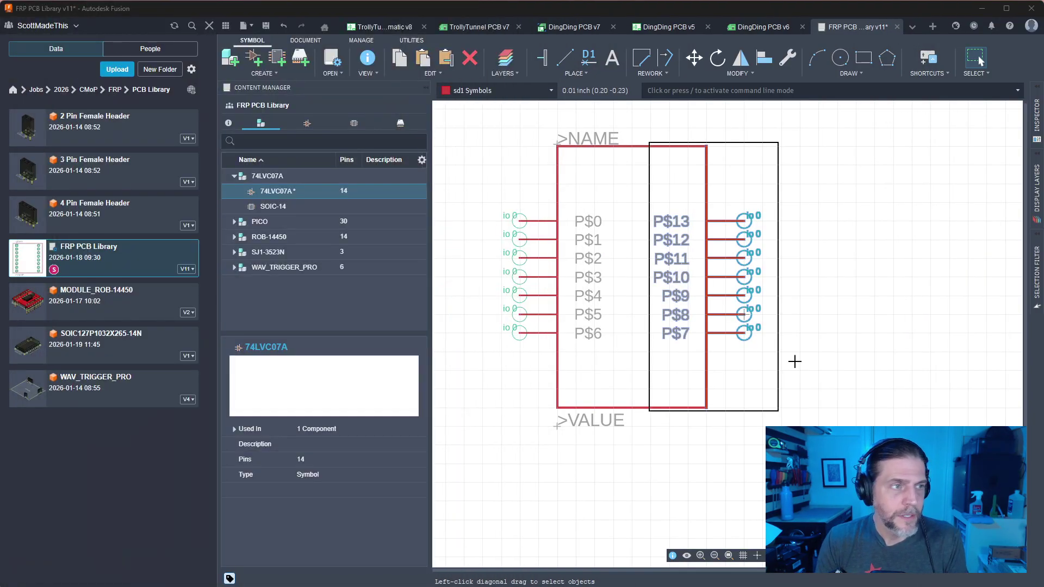
scroll(861, 377, up, 4)
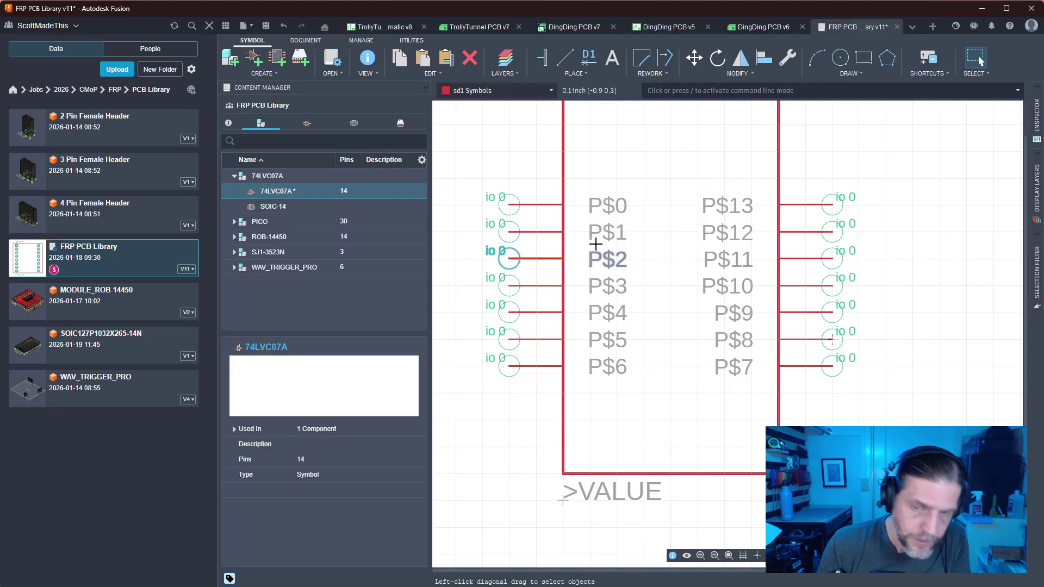
Rename the symbol's first two left-hand pins, from the top, as 1A and 1Y
key(n)
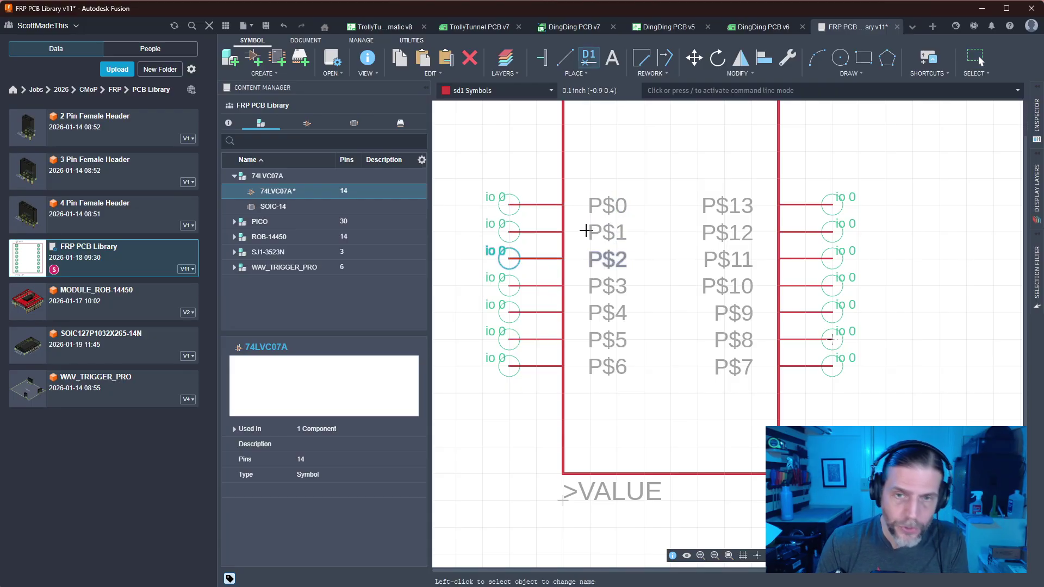
click(558, 207)
text(1A)
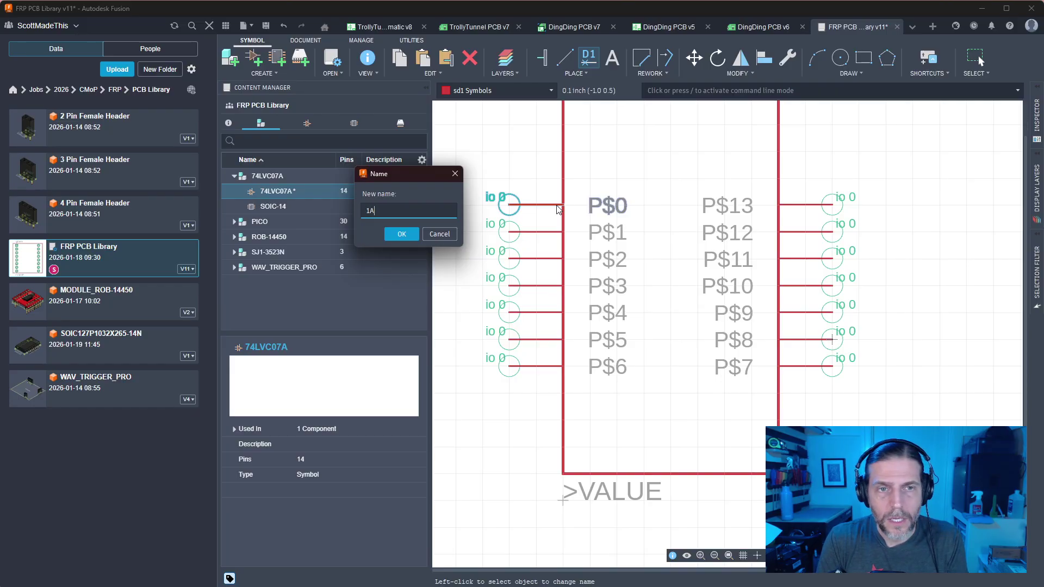
key(Return)
click(555, 233)
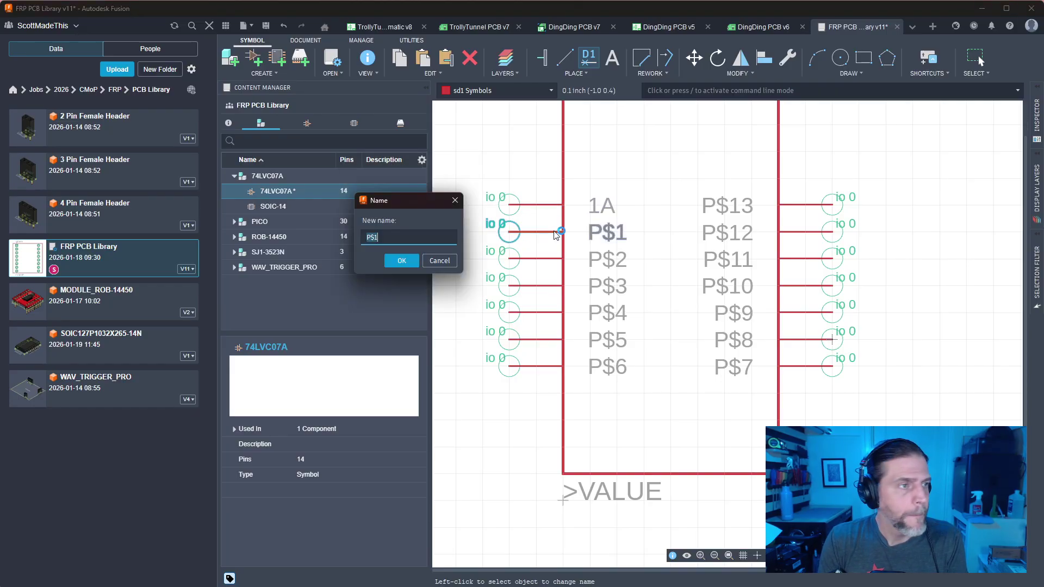
text(1Y)
key(Return)
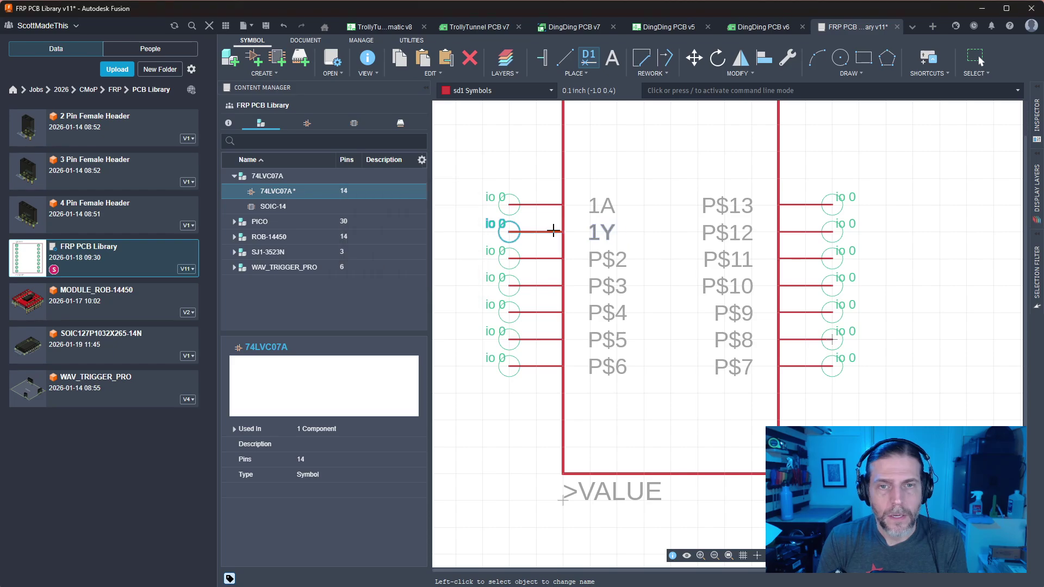
Rename the third and fourth left-hand pins of the symbol as 2A and 2Y
click(555, 257)
text(@A)
key(Return)
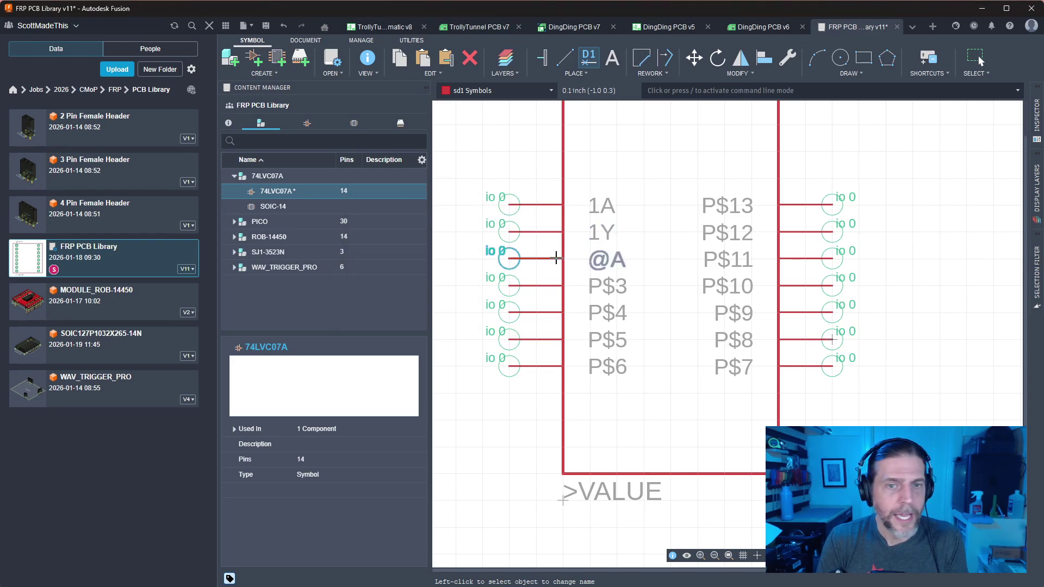
click(542, 260)
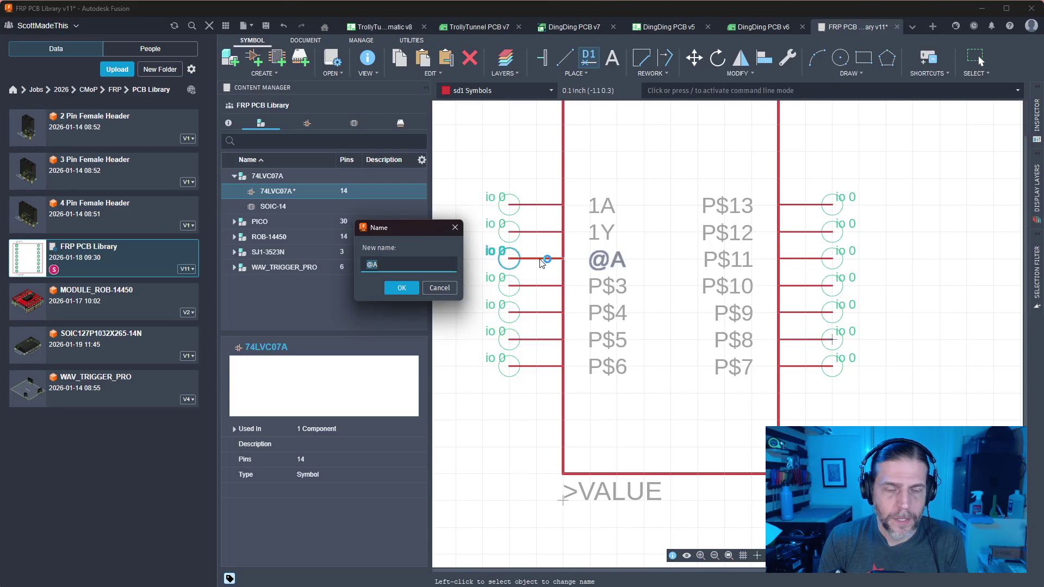
text(2Q)
key(BackSpace)
text(A)
key(Return)
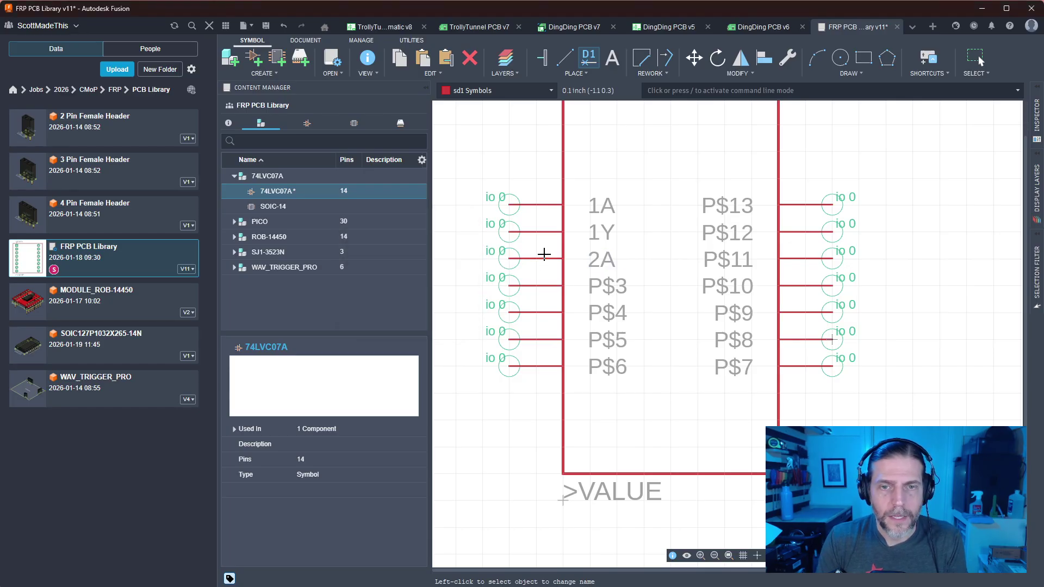
click(546, 286)
text(2Y)
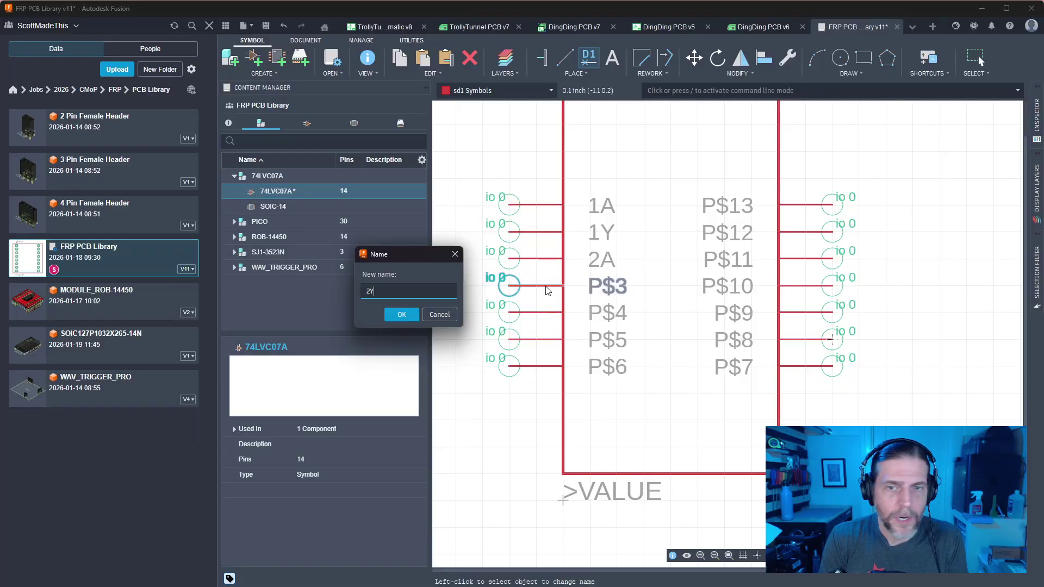
key(Return)
Rename the remaining three left-hand pins, from top to bottom, as 3A, 3Y and GND
click(543, 315)
text(3A)
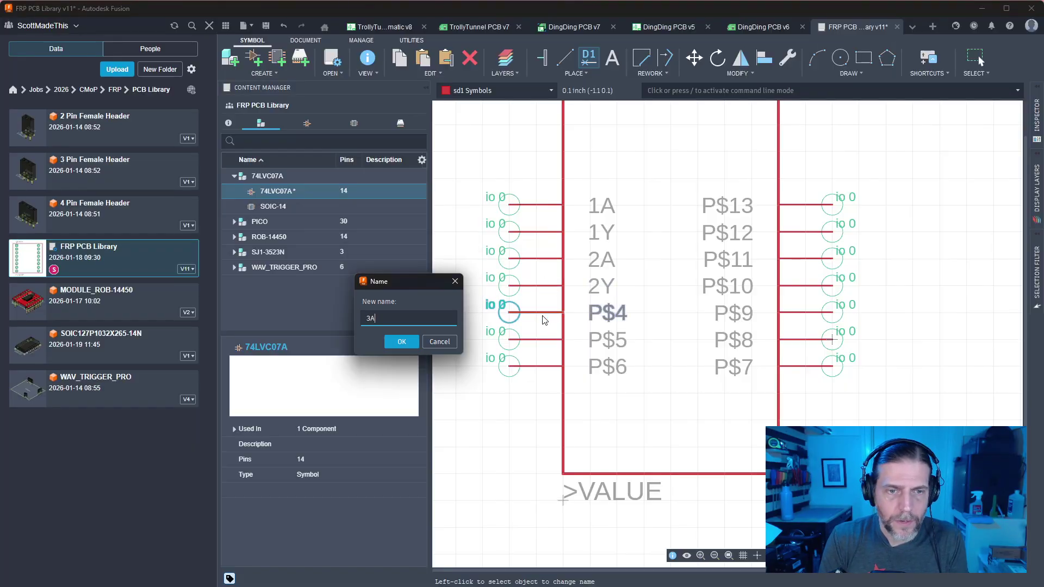
key(Return)
click(544, 339)
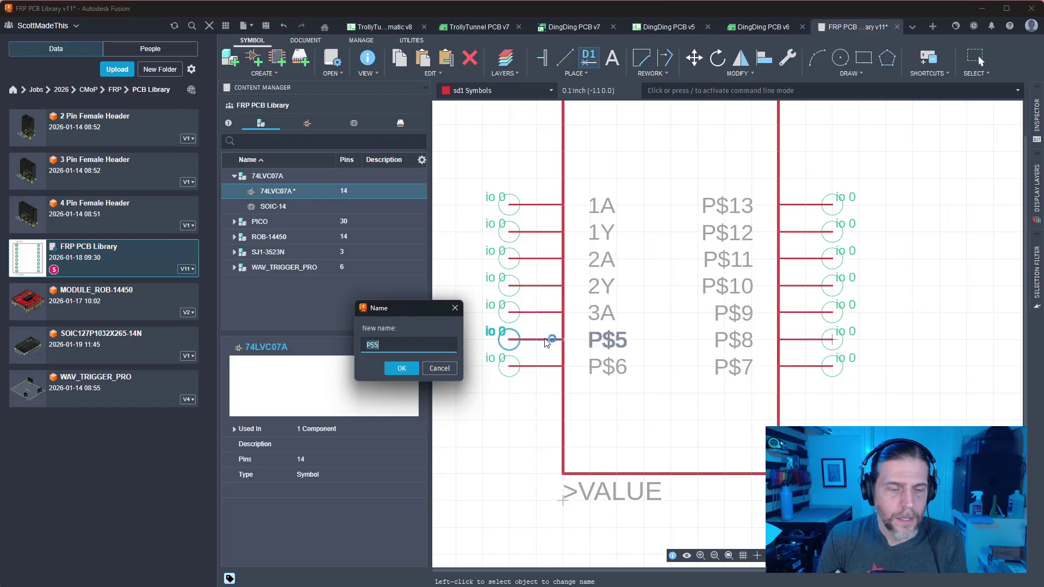
text(3Y)
key(Return)
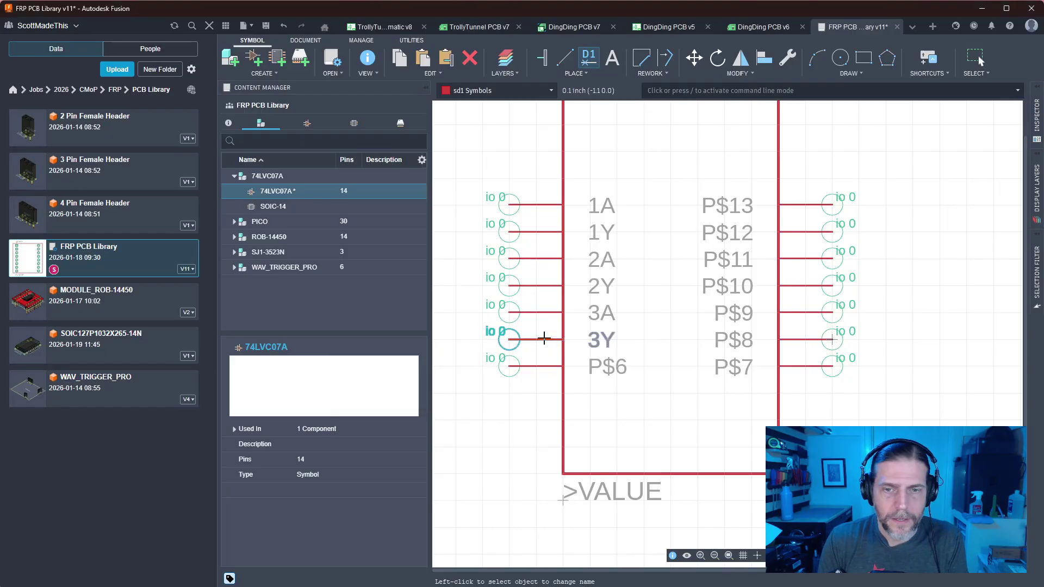
click(536, 368)
text(GND)
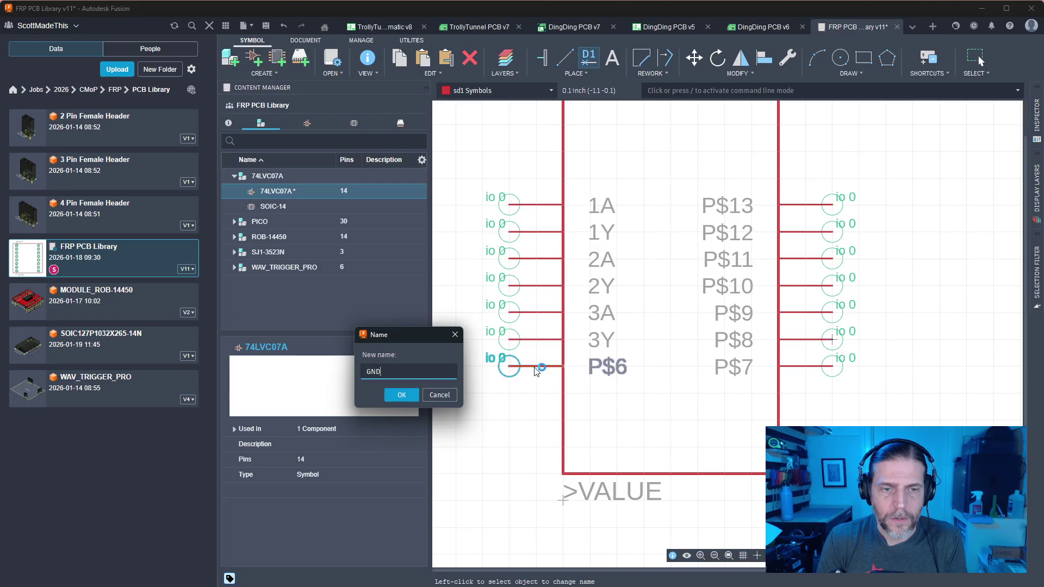
key(Return)
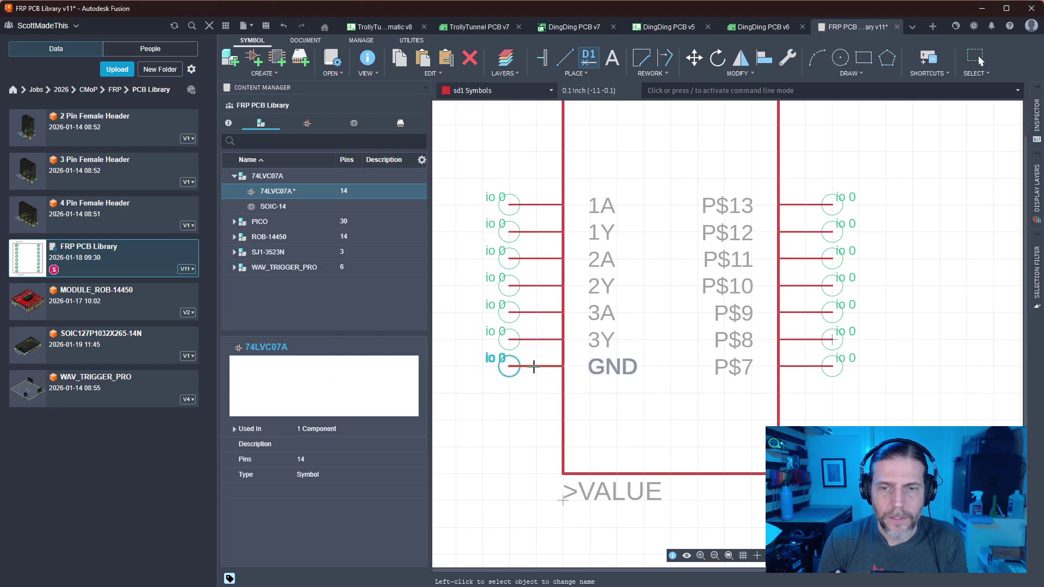
Rename the top three right-hand pins, going down, as VCC, 6A and 6Y
click(805, 207)
text(VCC)
key(Return)
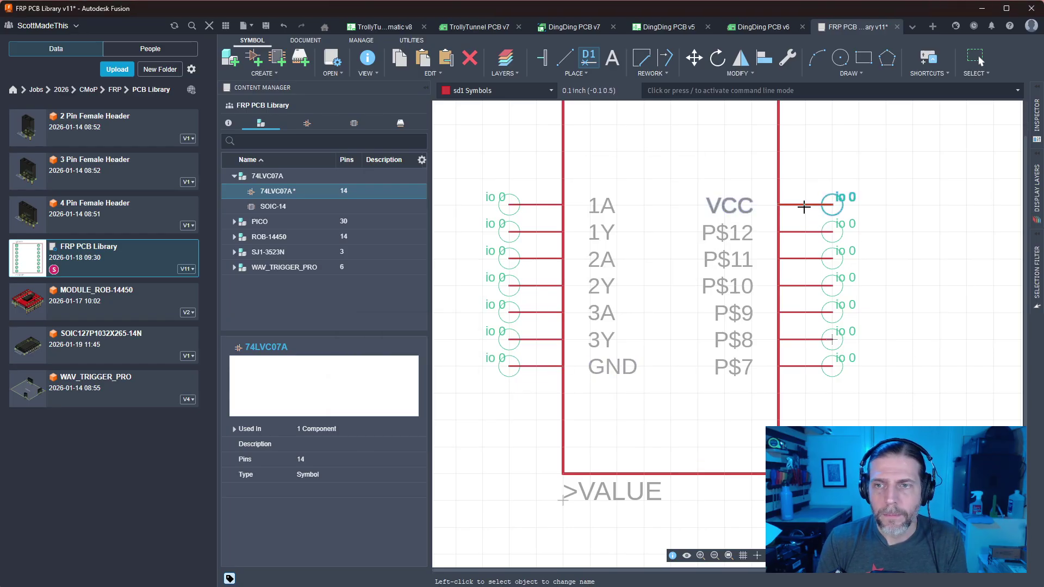
click(810, 238)
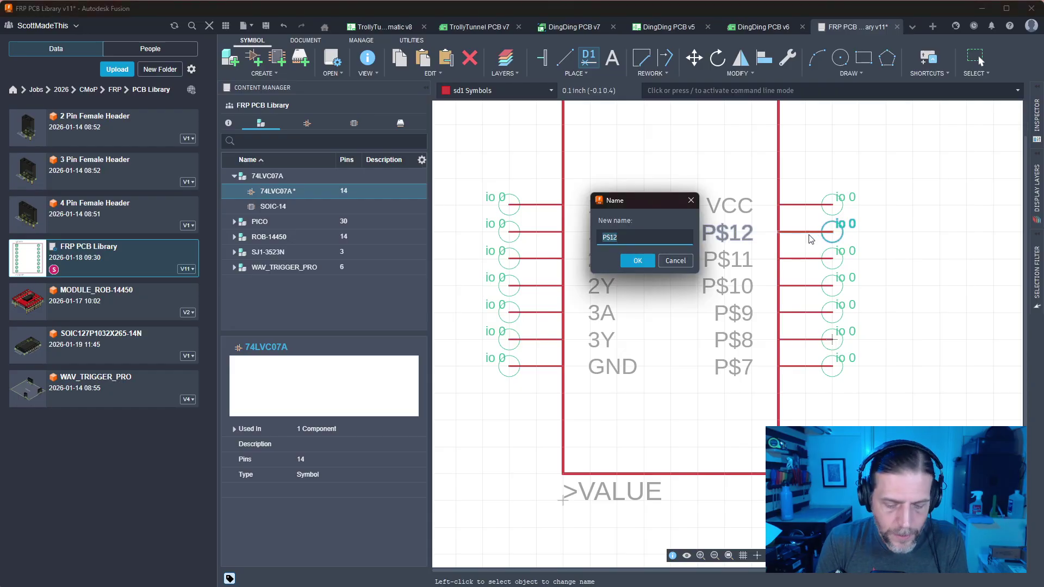
text(6A)
key(Return)
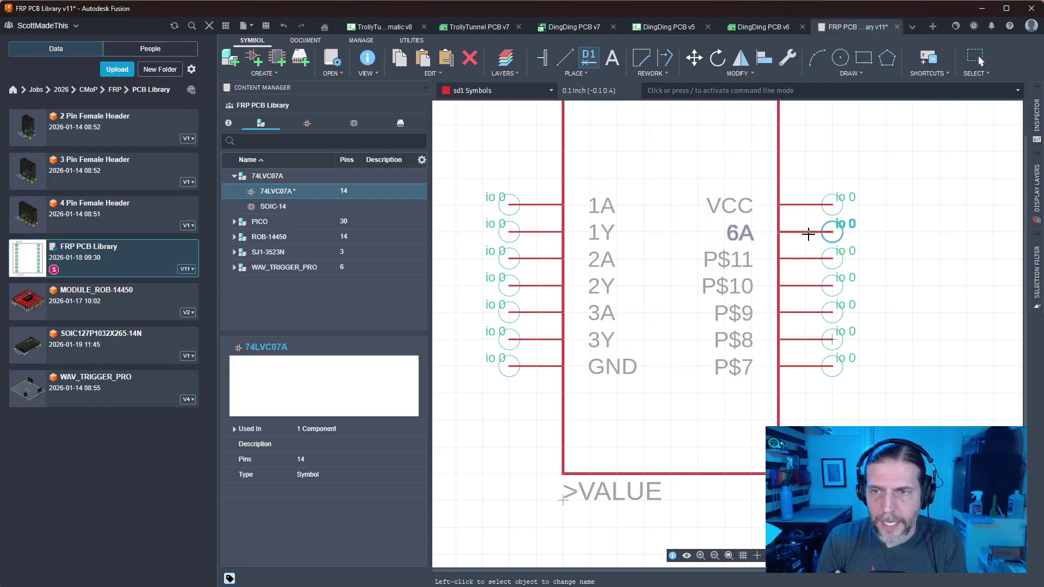
click(795, 262)
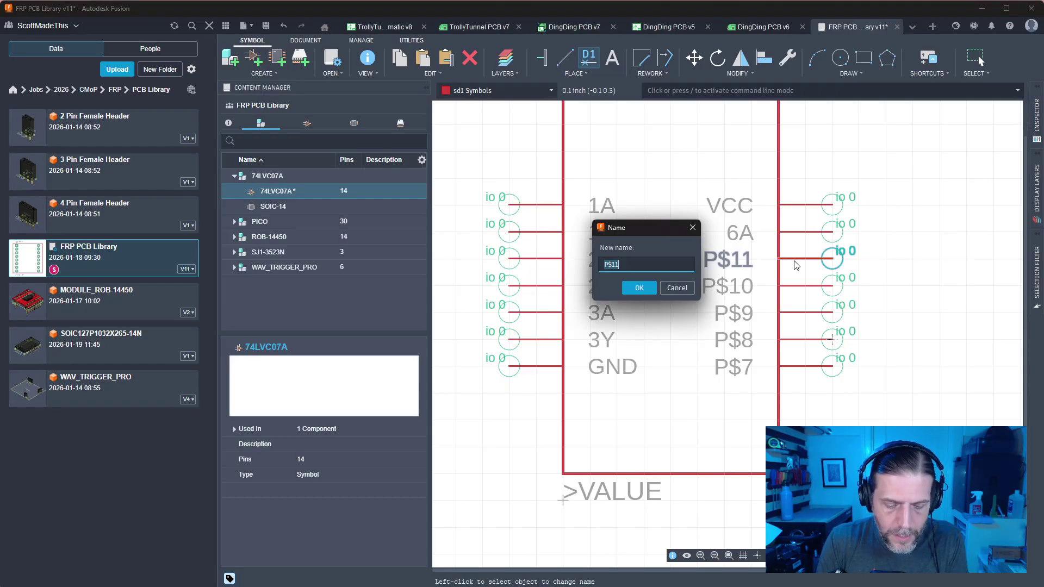
text(6Y)
key(Return)
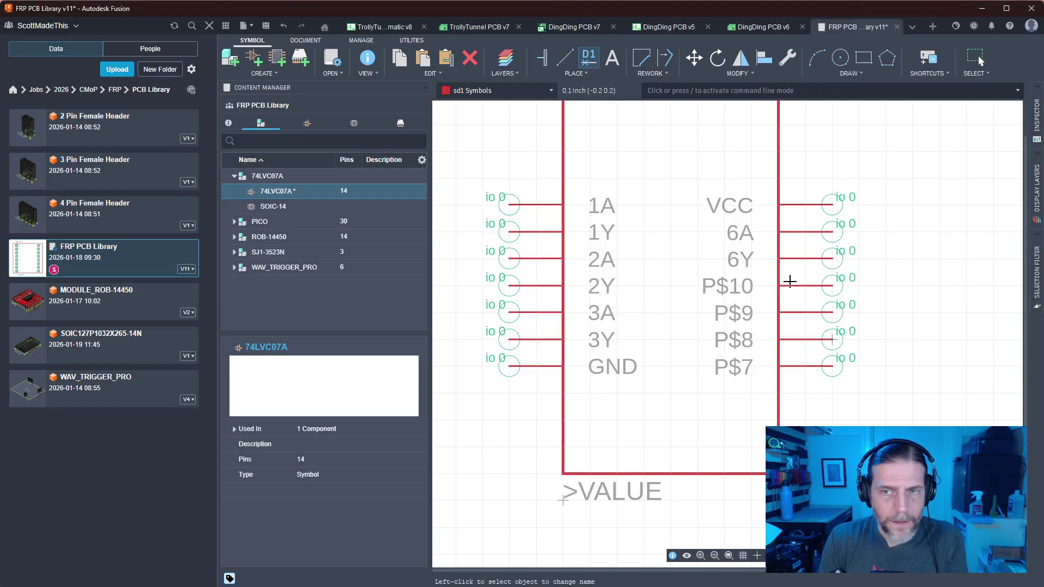
Rename the fourth and fifth right-hand pins of the symbol as 5A and 5Y
click(793, 285)
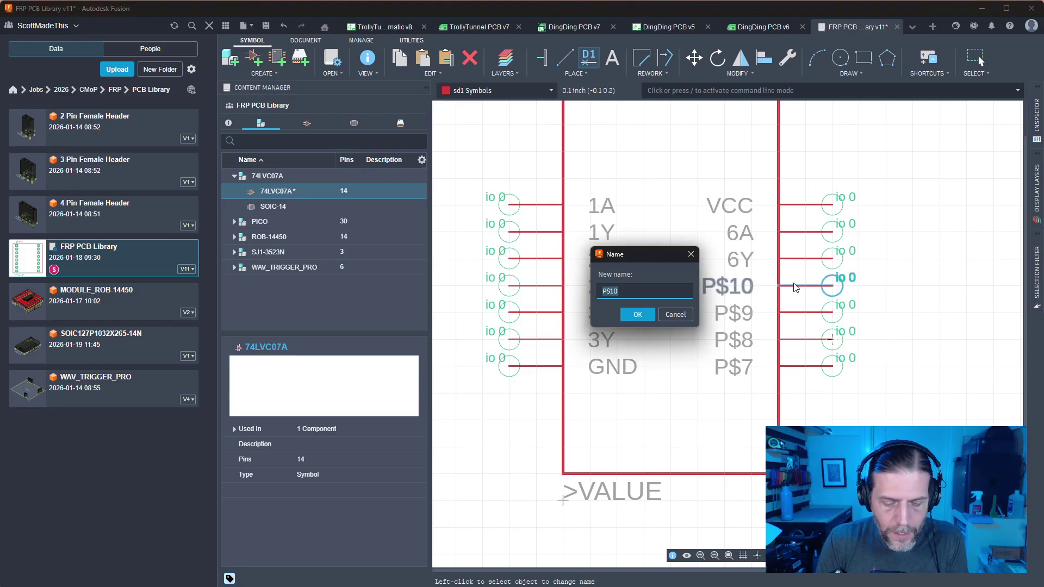
text(5A)
key(Return)
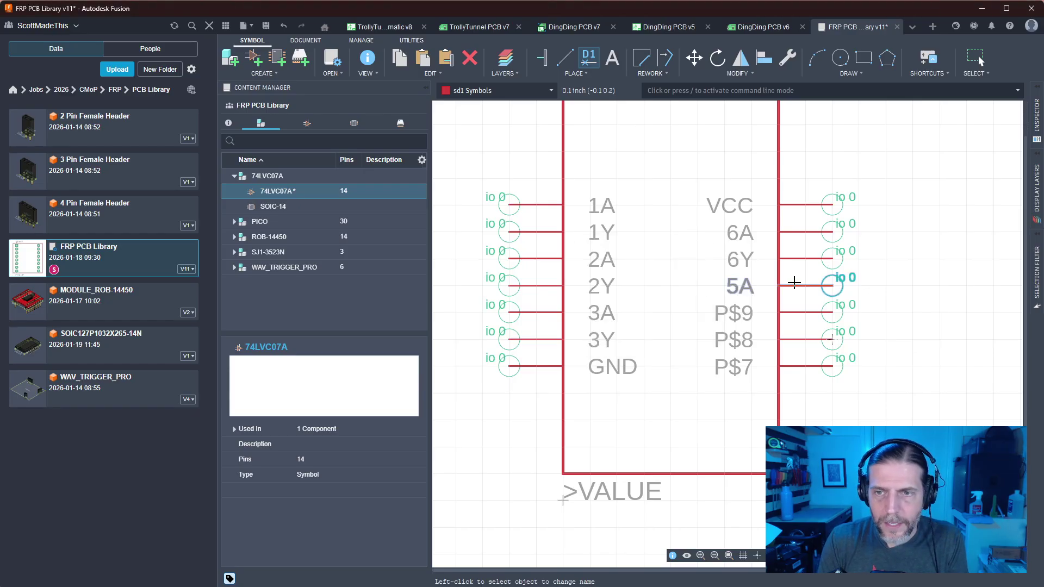
click(798, 313)
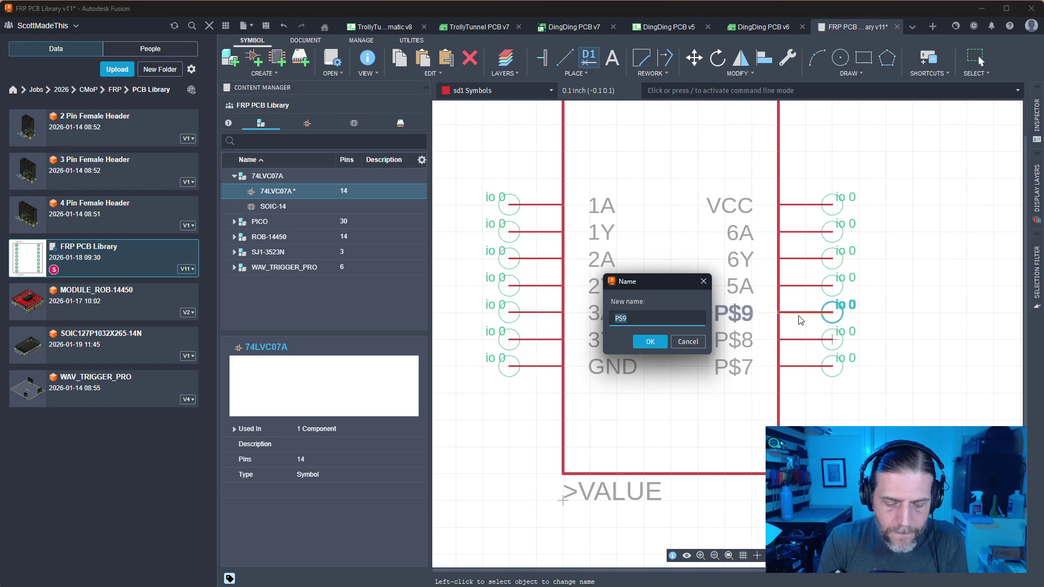
key(Return)
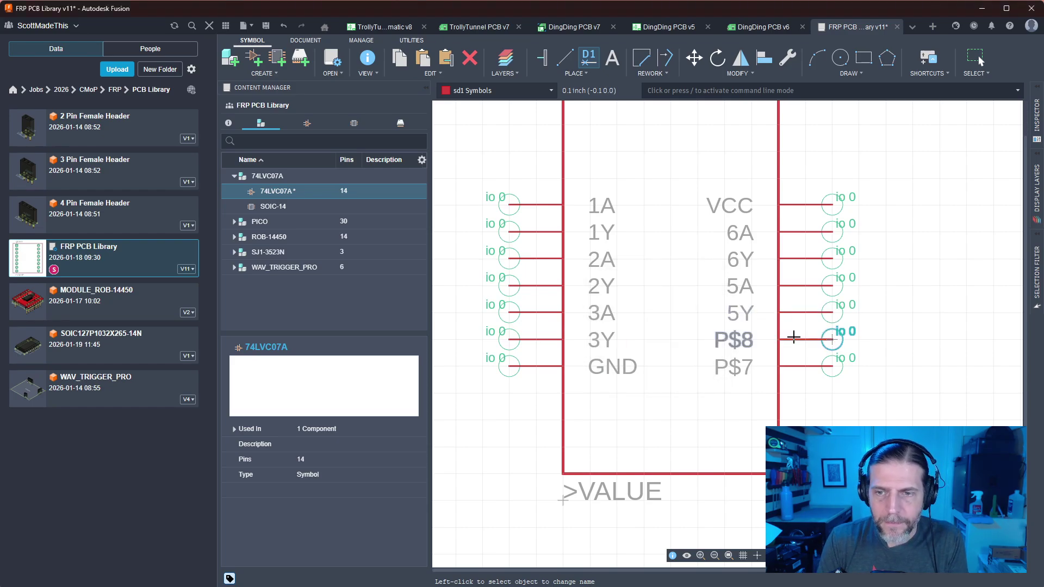
Rename the two lowest right-hand pins of the symbol as 4A and 4Y
click(793, 338)
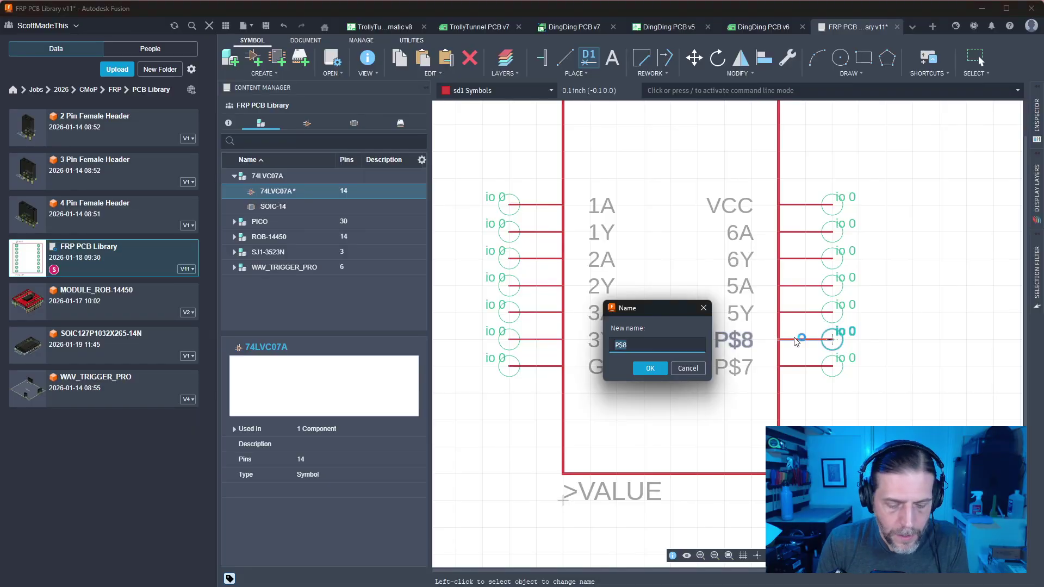
text(4A)
key(Return)
click(807, 369)
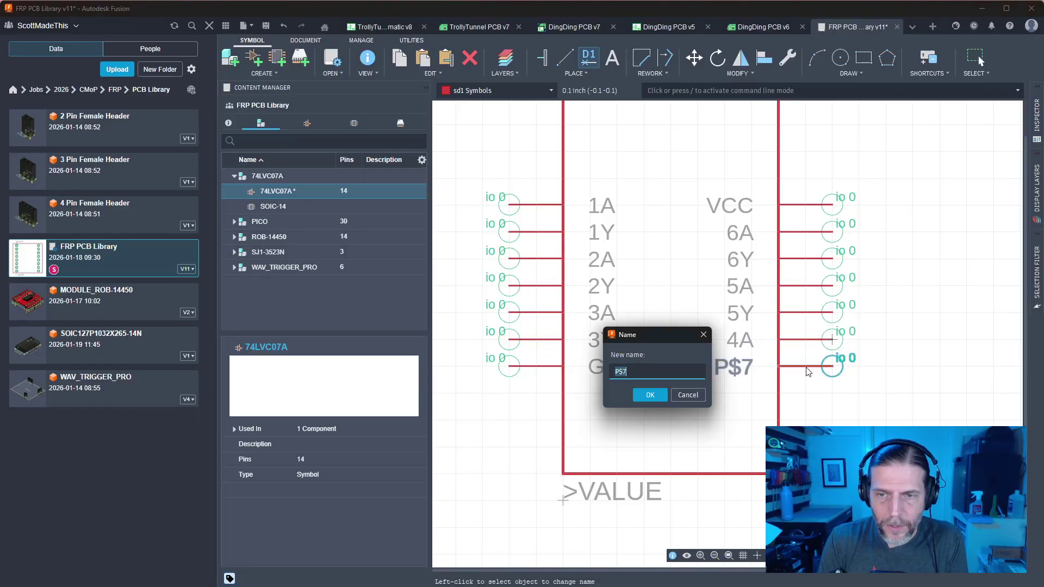
text(4Y)
key(Return)
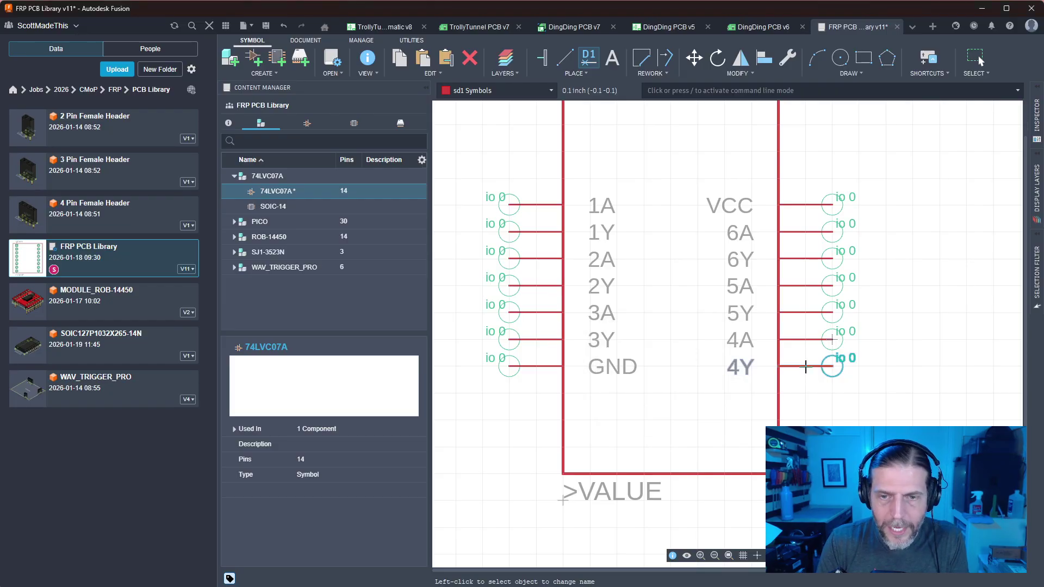
Compare the symbol's pin names with the pin assignments in the 74LVC07A datasheet in the browser, returning to the symbol in Fusion
drag(0, 65, 855, 166)
key(super+Left)
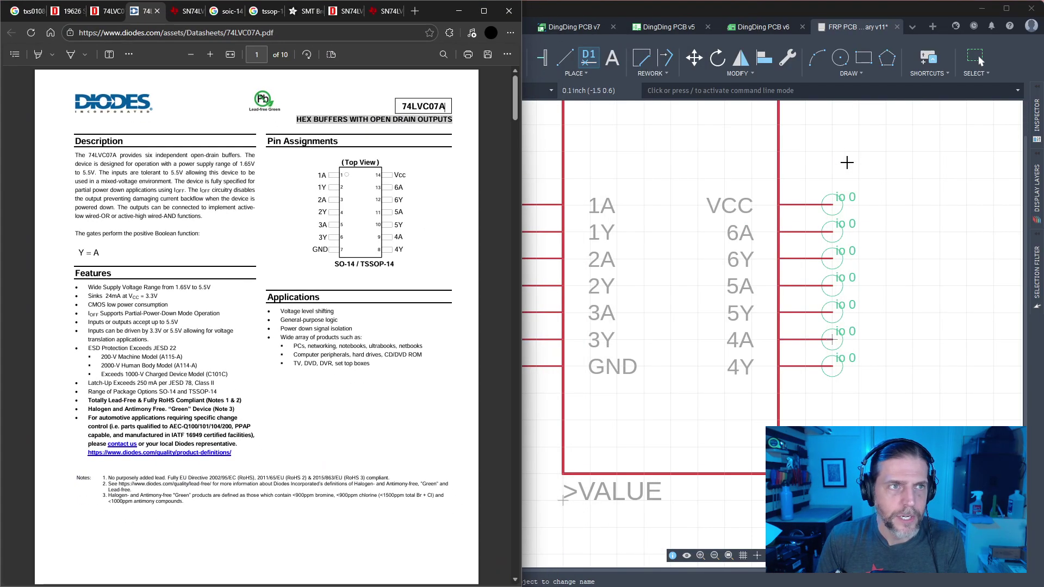
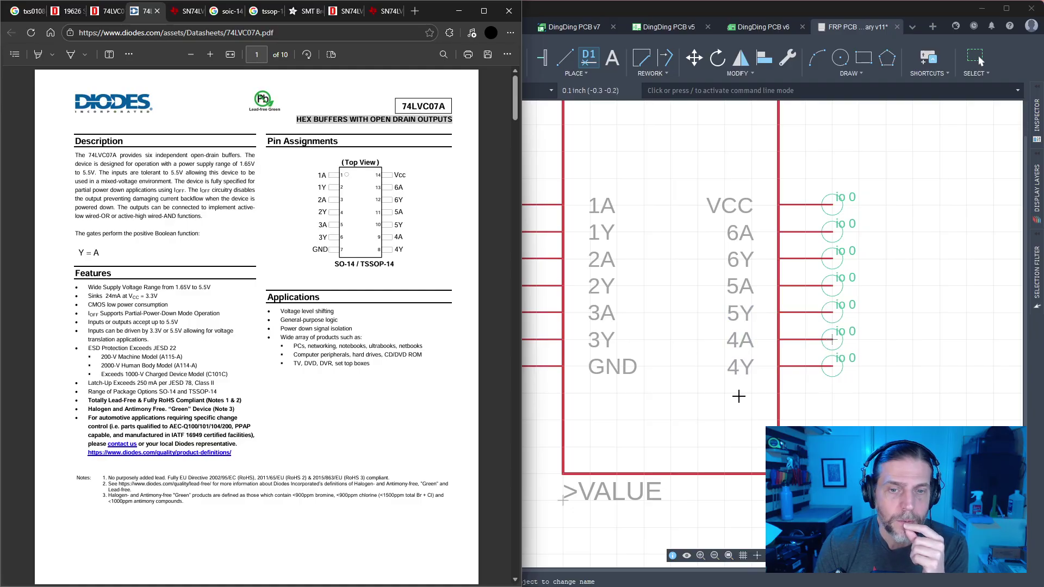
scroll(738, 396, down, 2)
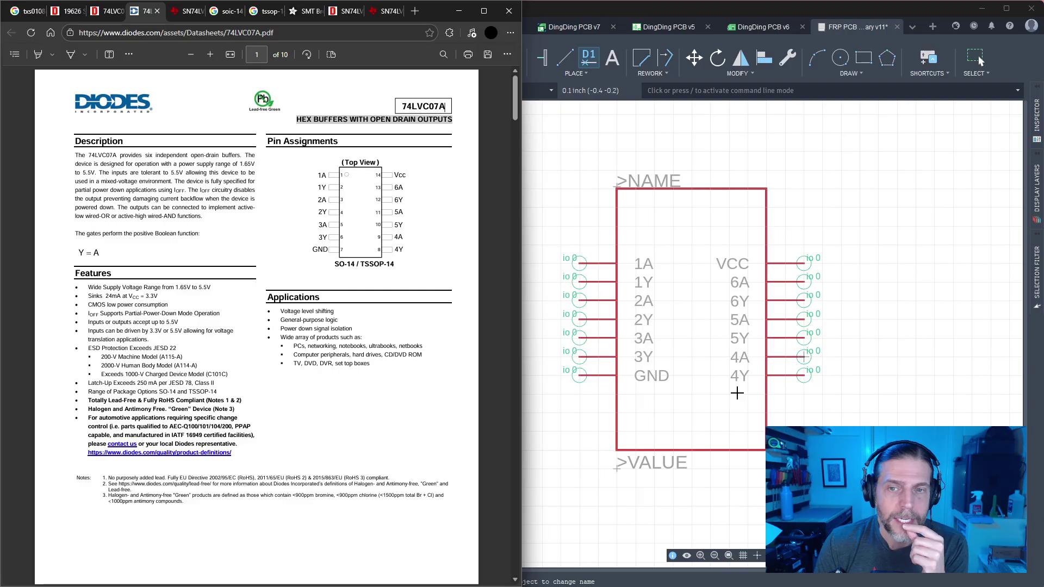
click(726, 485)
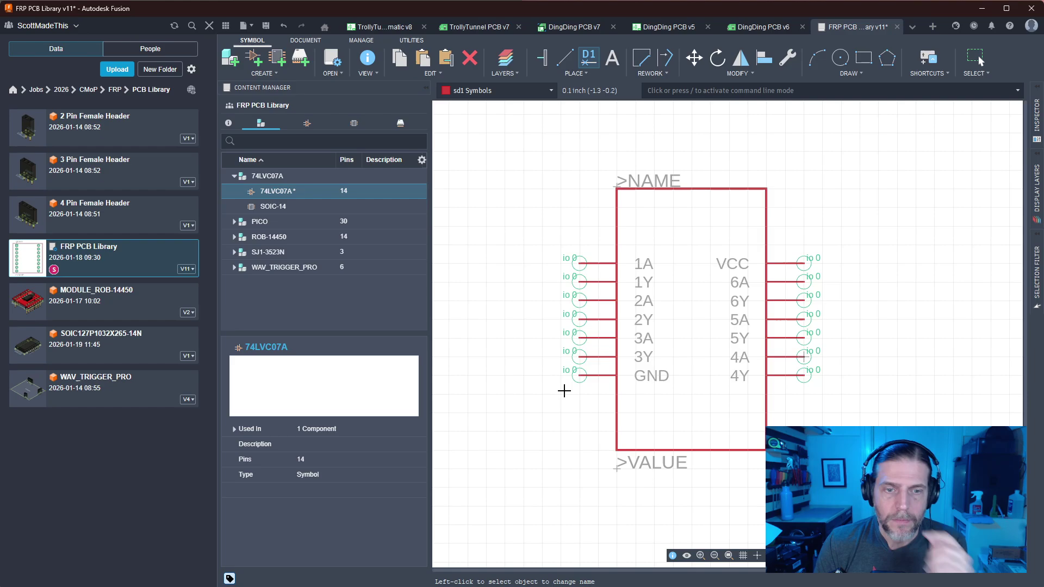
Shorten the symbol body by moving its bottom edge with >VALUE up and its top edge with >NAME down, about 0.3 inch each
key(Escape)
drag(815, 481, 510, 419)
drag(701, 455, 715, 401)
drag(810, 134, 583, 201)
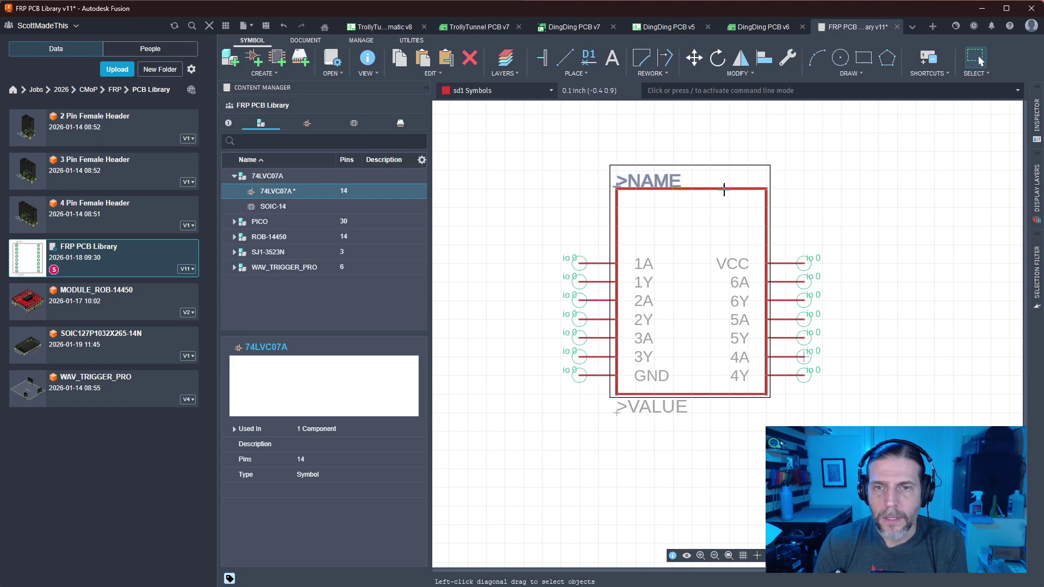
drag(723, 188, 723, 243)
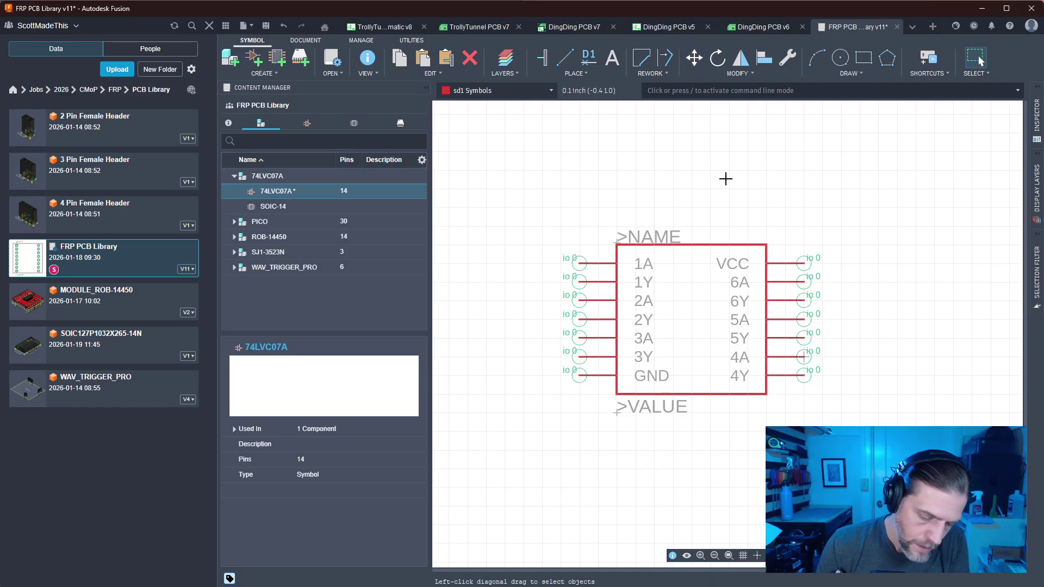
Move the seven right-hand pins and the right border edge about 0.2 inch inward to narrow the symbol body
key(n)
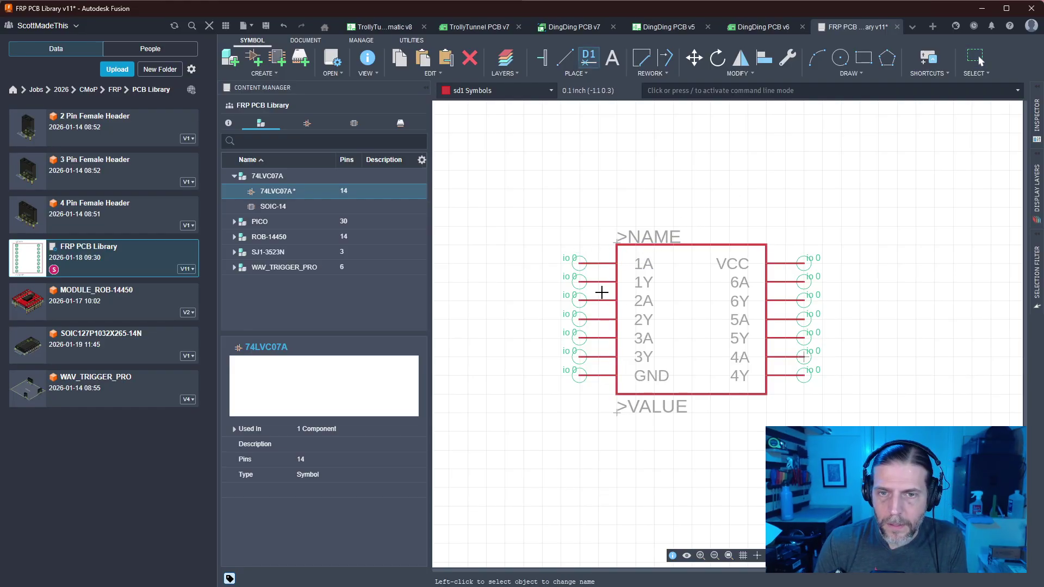
key(Escape)
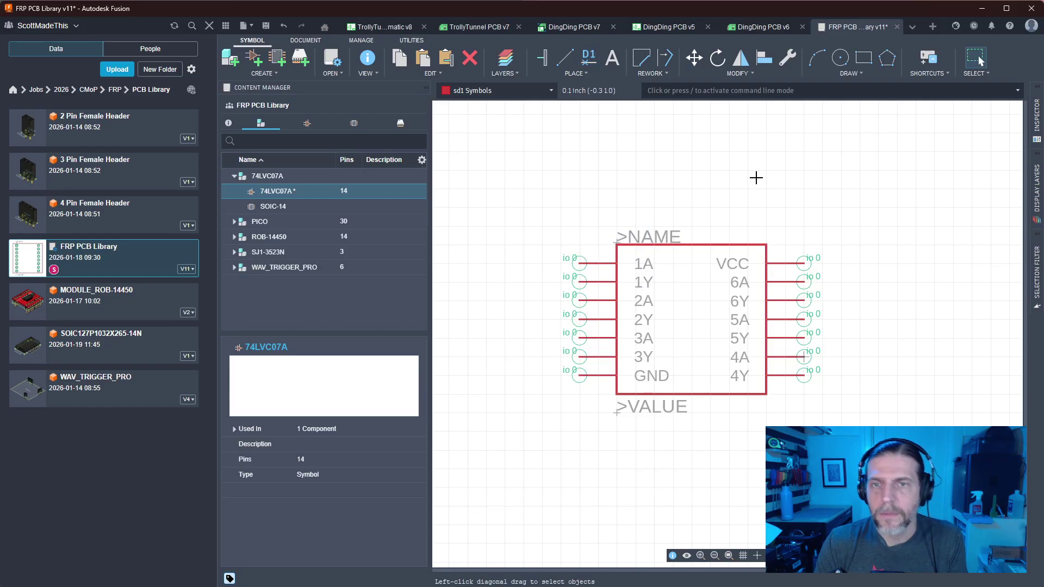
scroll(755, 178, down, 1)
drag(792, 208, 685, 341)
click(745, 380)
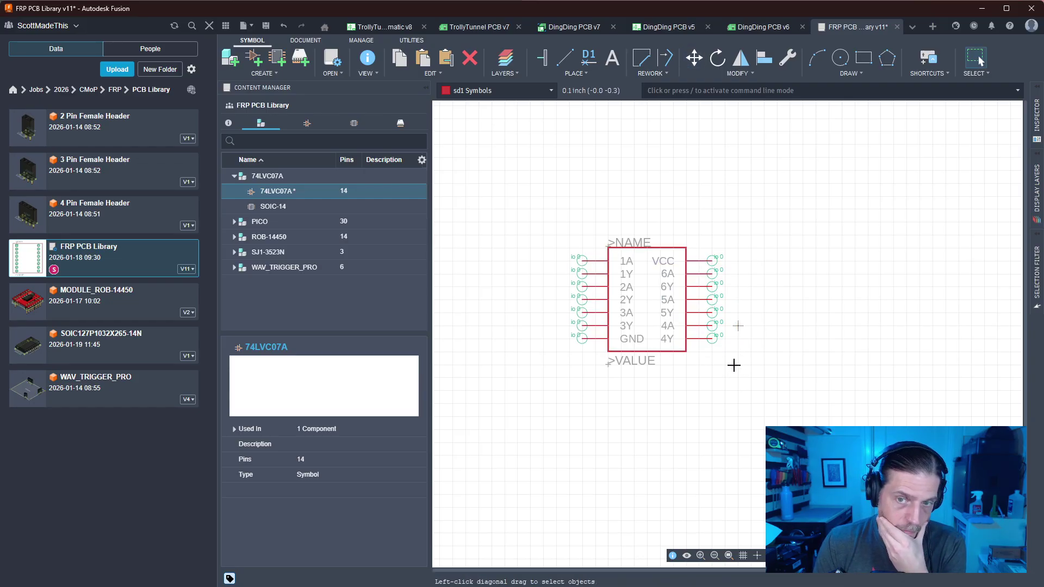
Check the pin assignments in the 74LVC07A datasheet in the browser, returning to the symbol in Fusion
key(alt+Tab)
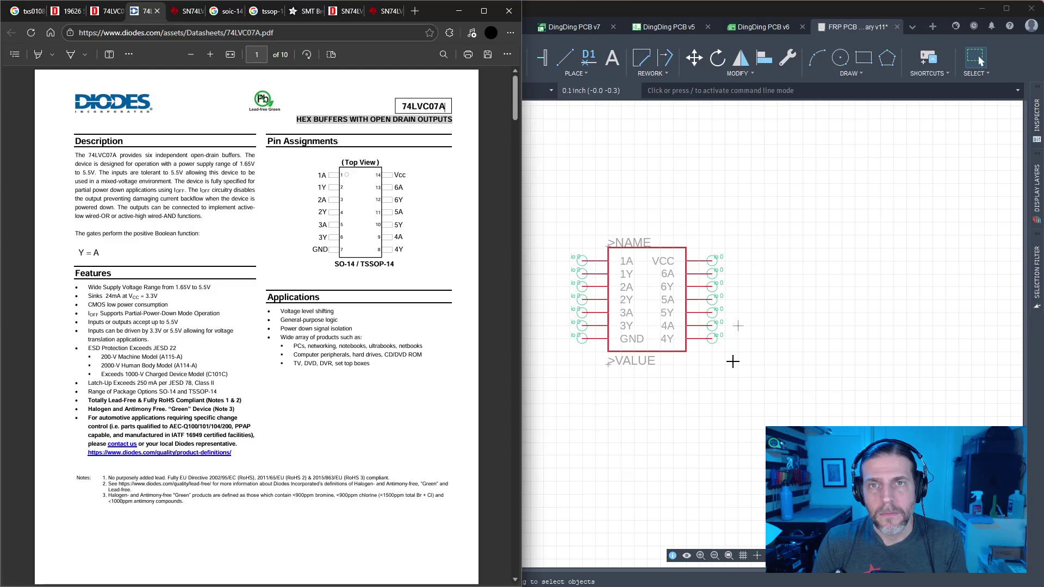
click(733, 361)
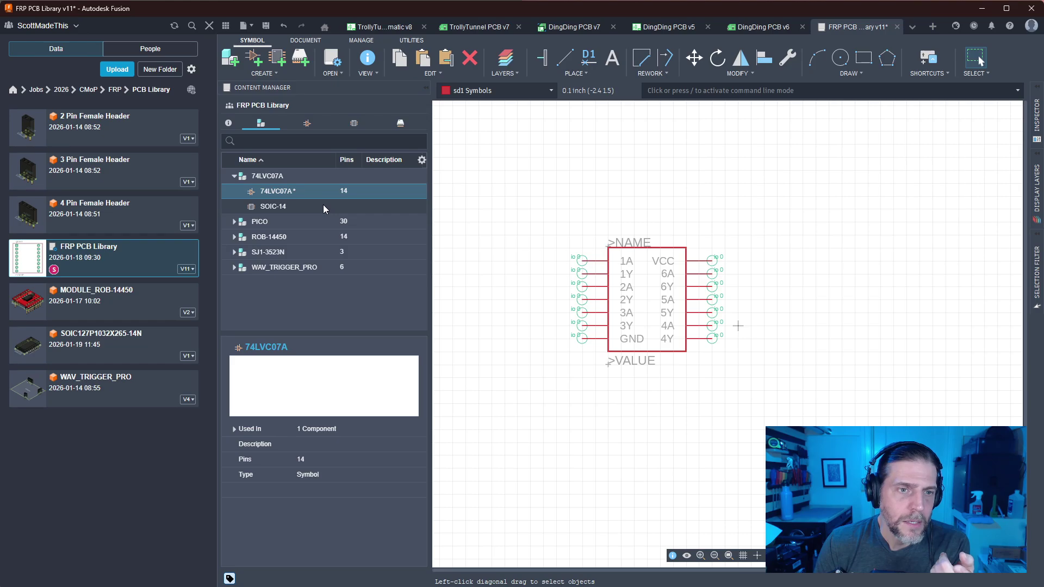
Try to delete the SOIC-14 footprint listed under the 74LVC07A component
right_click(285, 209)
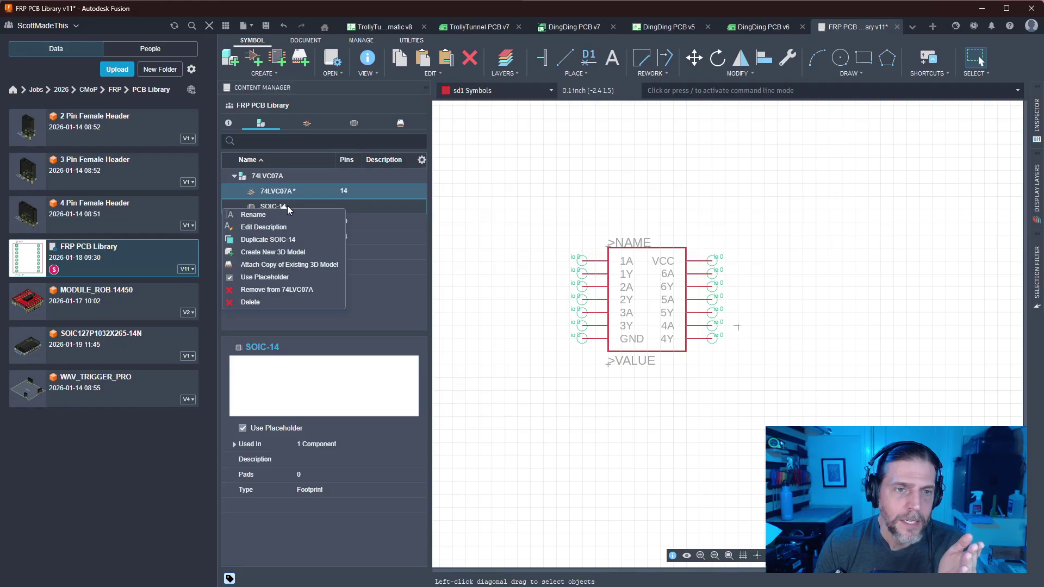
click(252, 303)
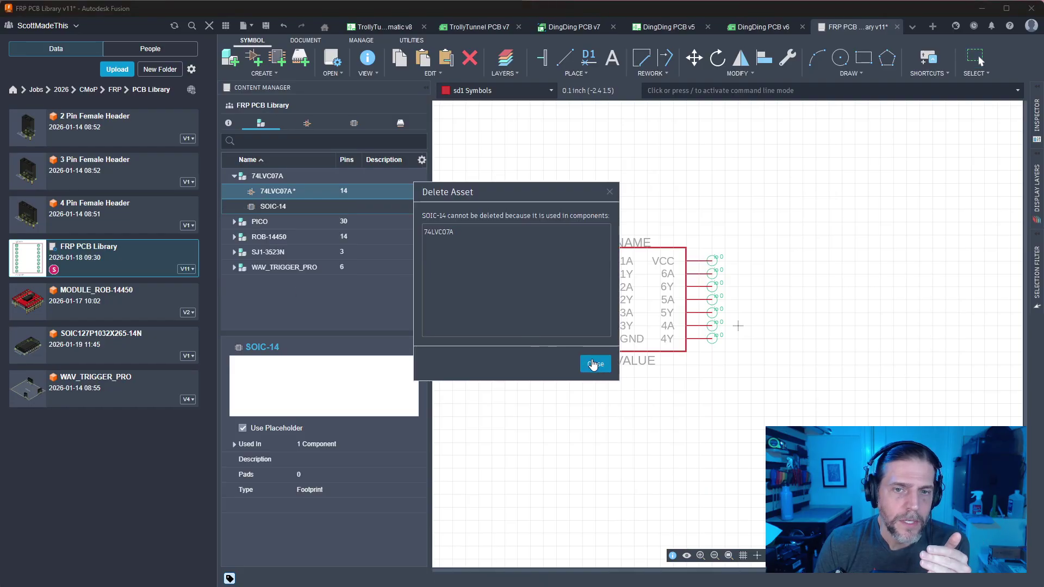
click(594, 363)
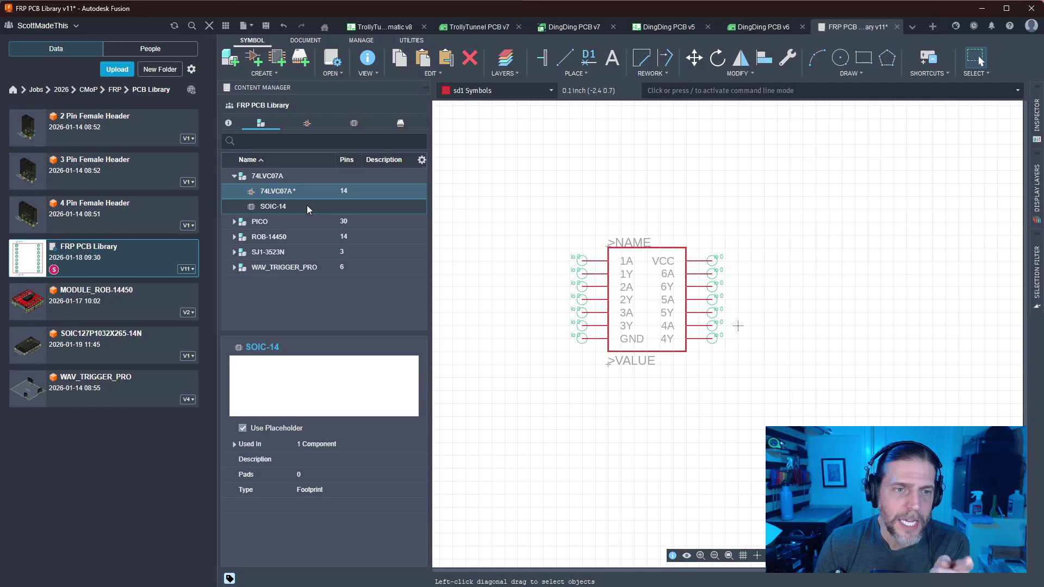
Remove the SOIC-14 footprint from the 74LVC07A component
right_click(307, 207)
click(298, 290)
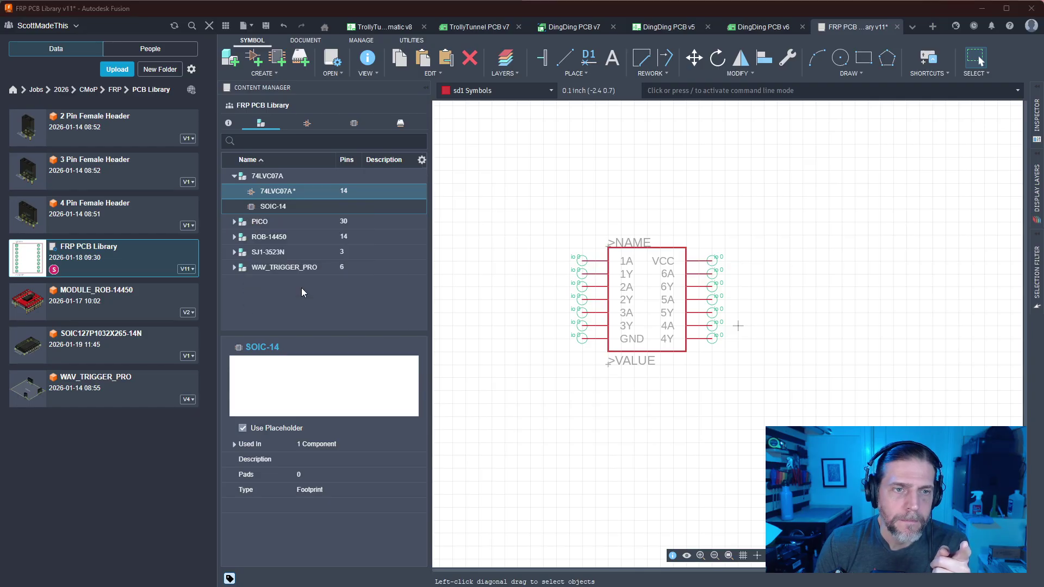
click(598, 305)
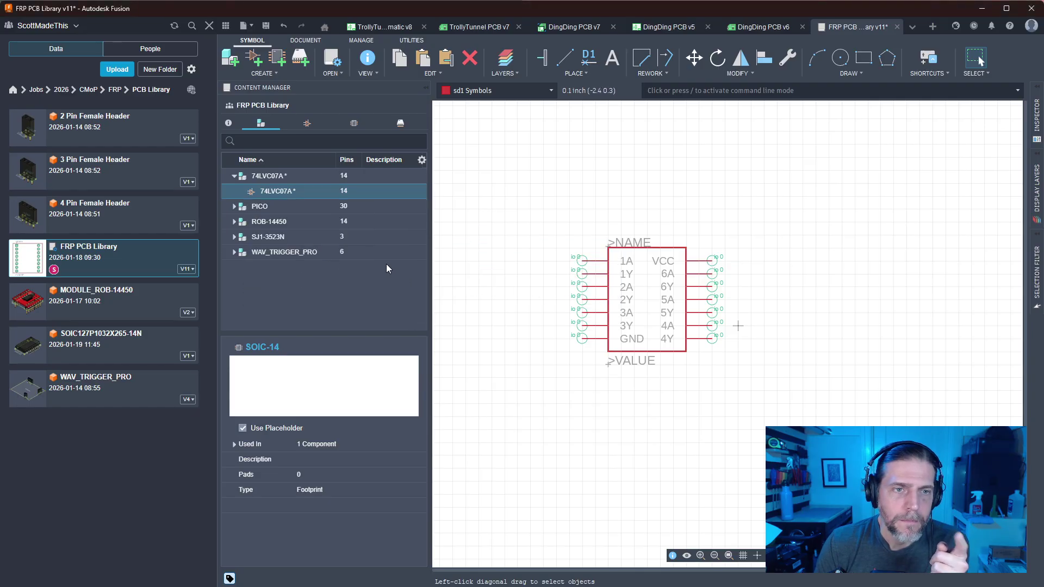
Delete the empty SOIC-14 footprint from the library's footprints, turning off its placeholder use
click(307, 124)
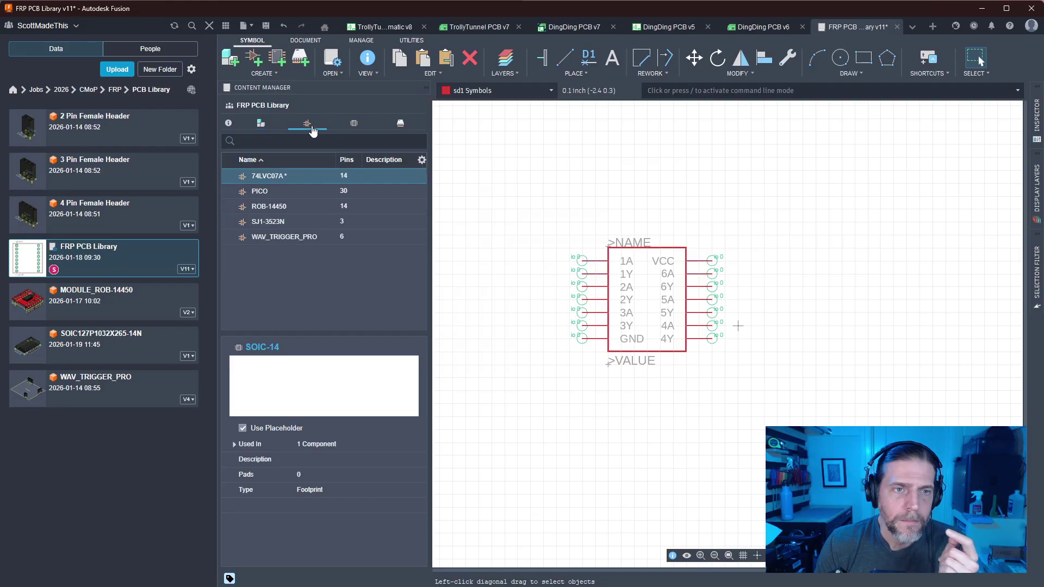
click(284, 177)
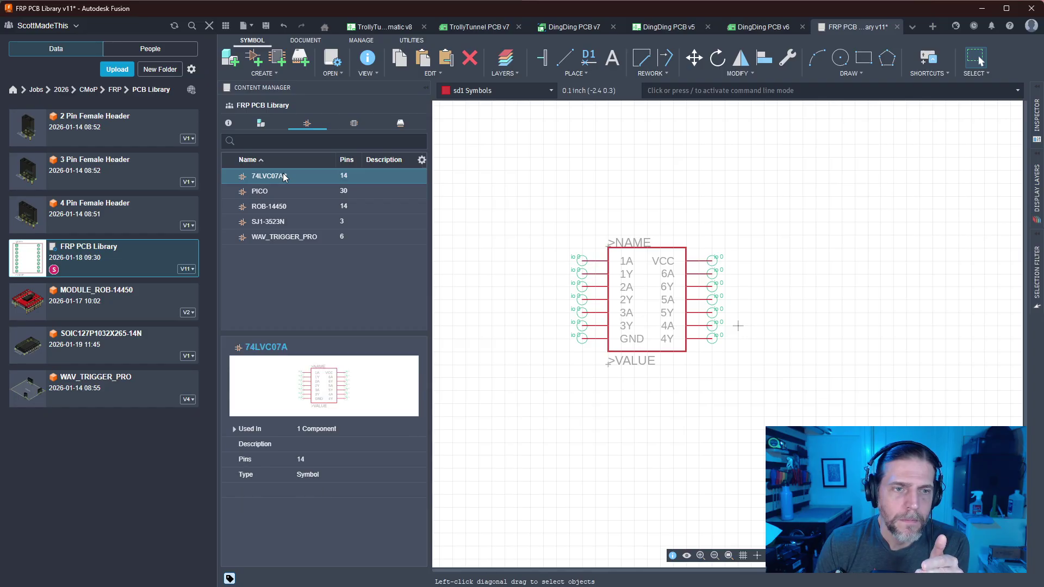
click(354, 125)
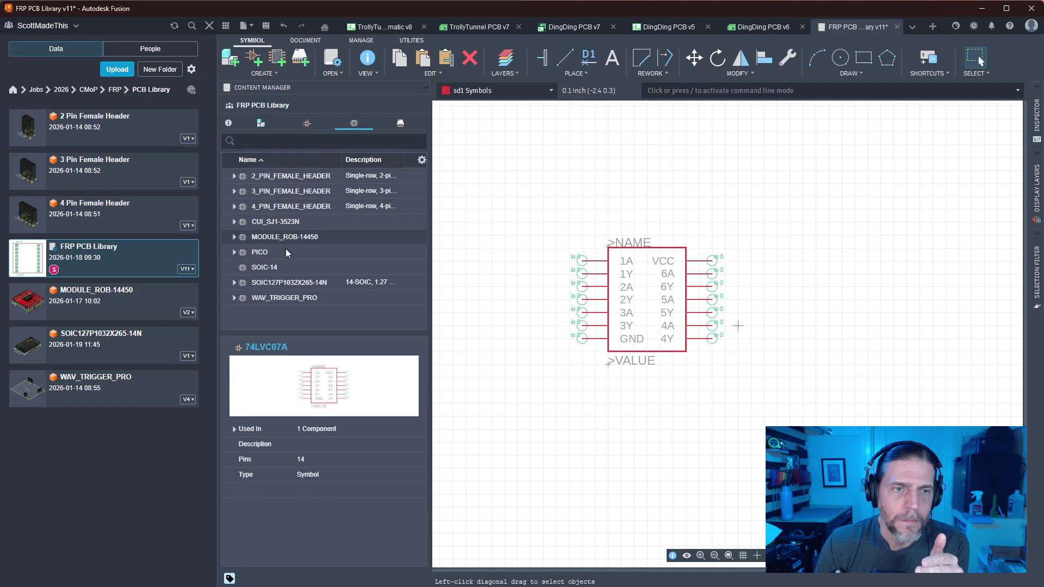
click(287, 267)
right_click(287, 267)
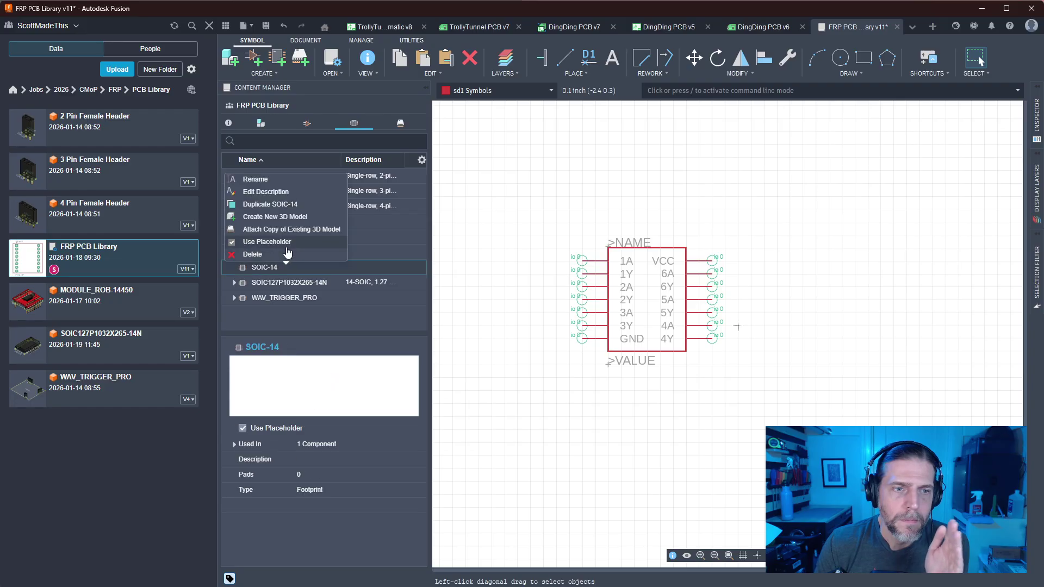
click(288, 251)
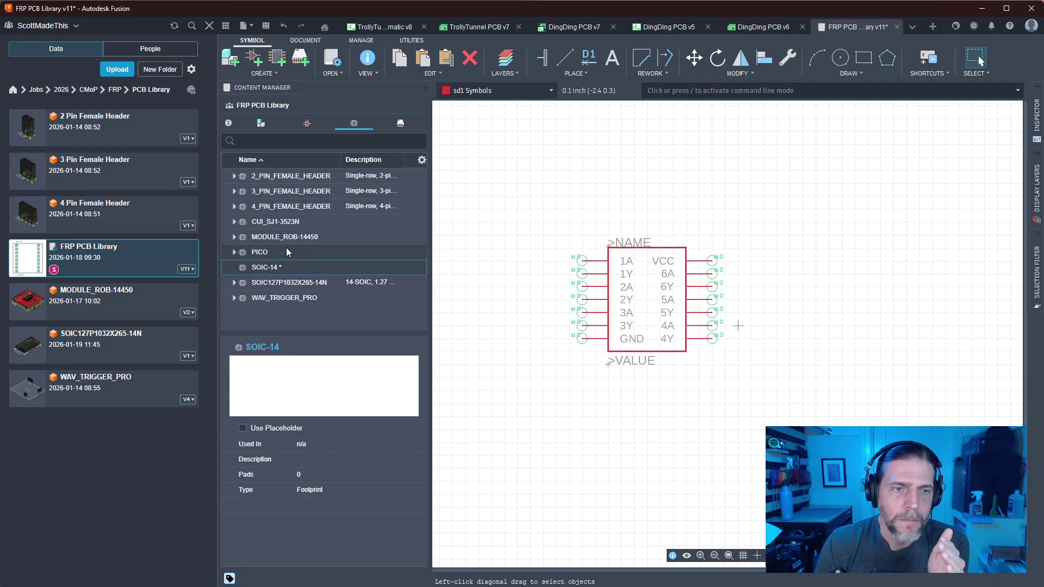
click(292, 298)
click(287, 269)
right_click(285, 269)
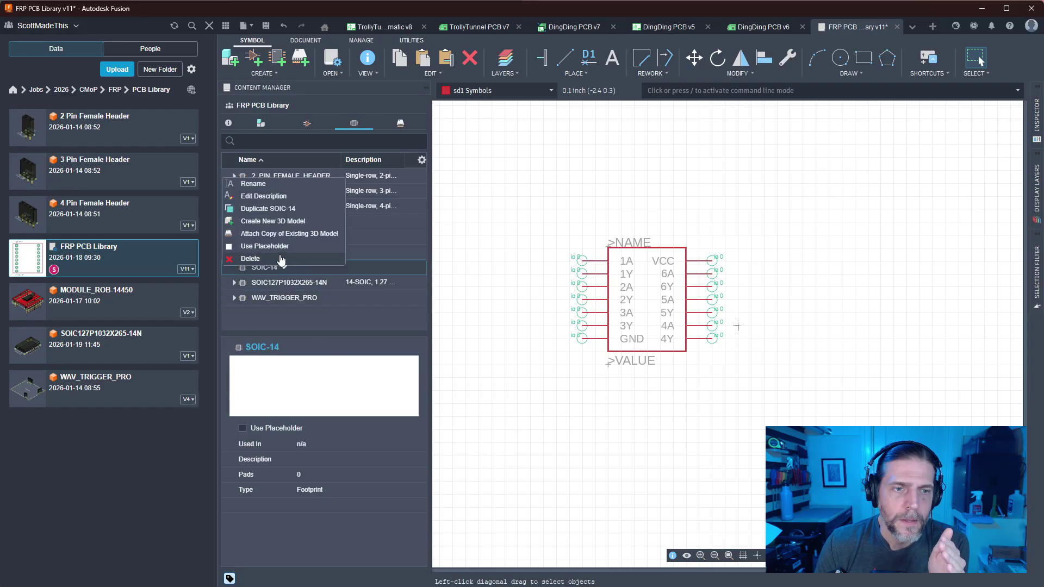
click(250, 258)
click(593, 316)
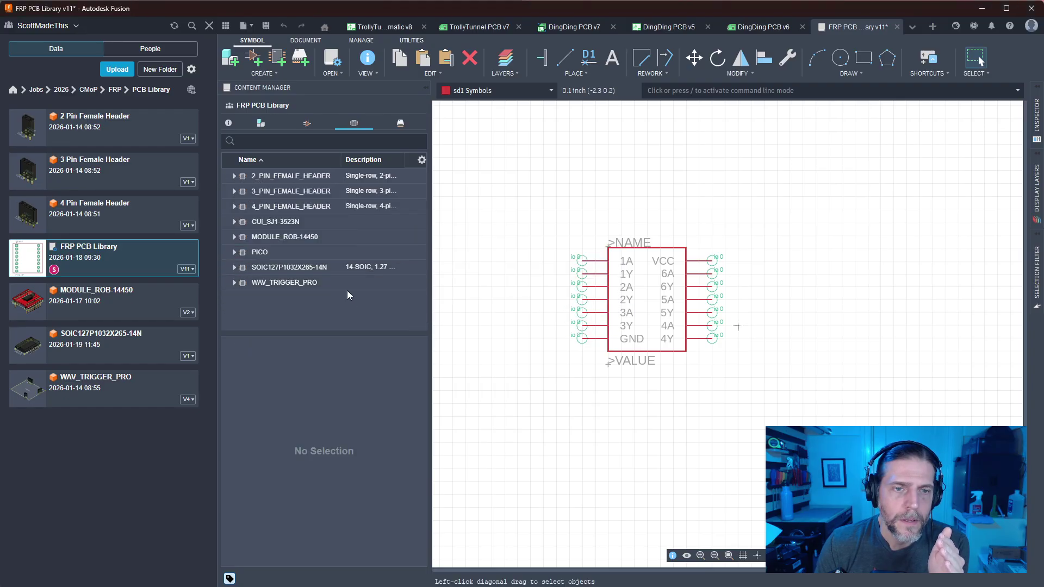
Add the SOIC127P1032X265-14N package as a variant of the 74LVC07A component
click(313, 271)
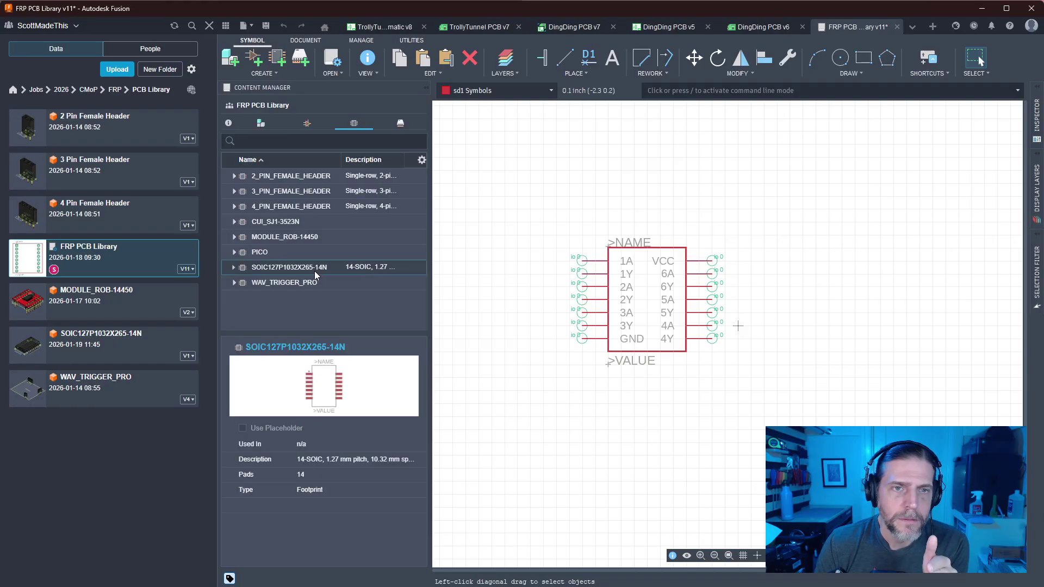
click(401, 124)
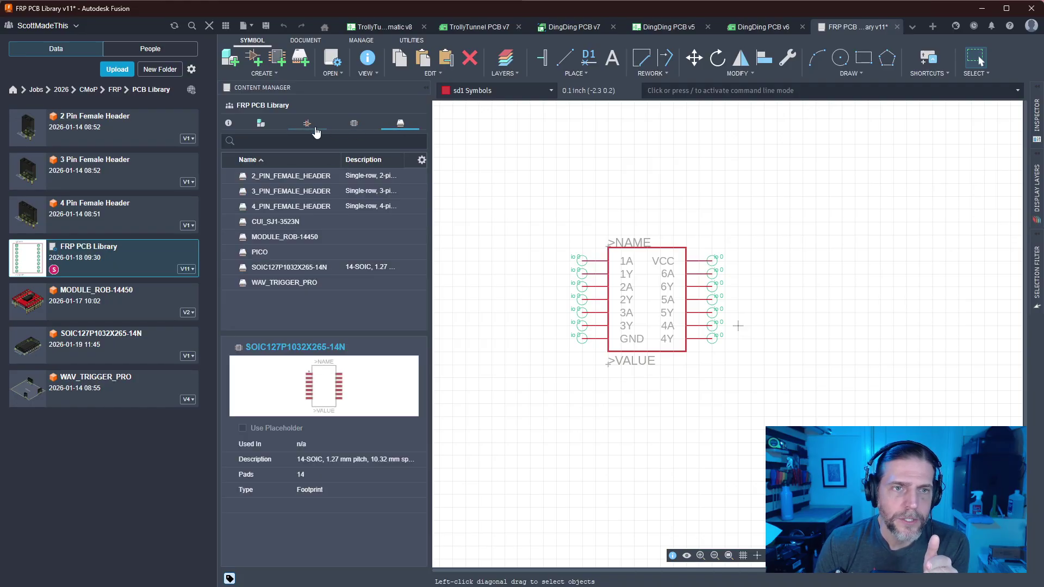
click(261, 123)
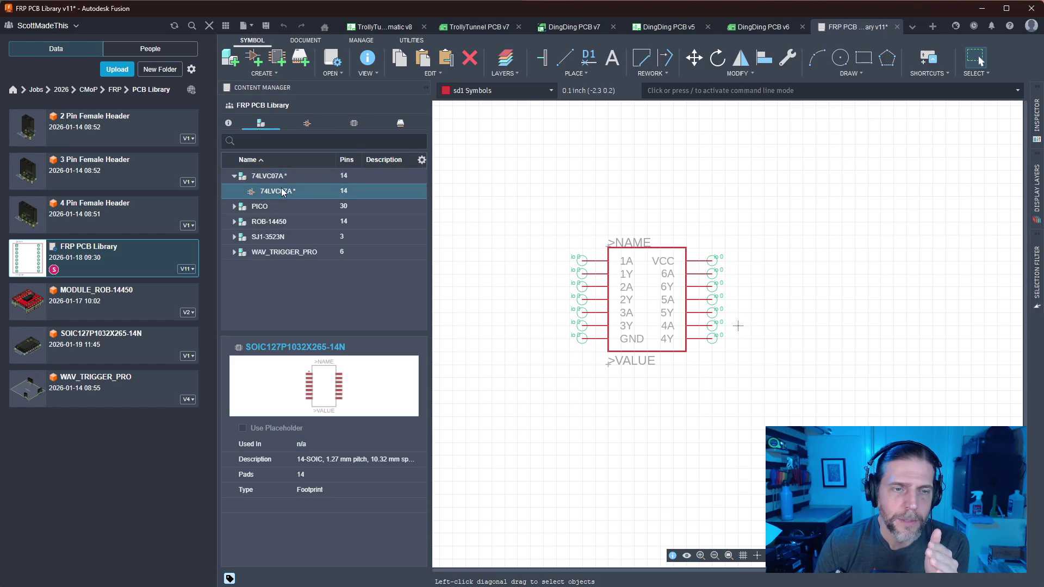
click(273, 175)
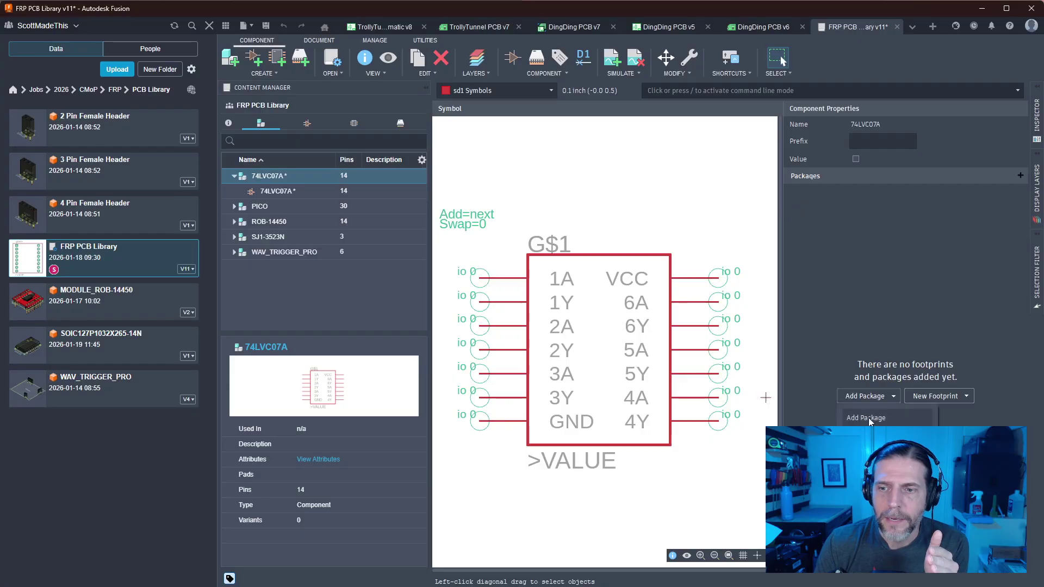
click(859, 397)
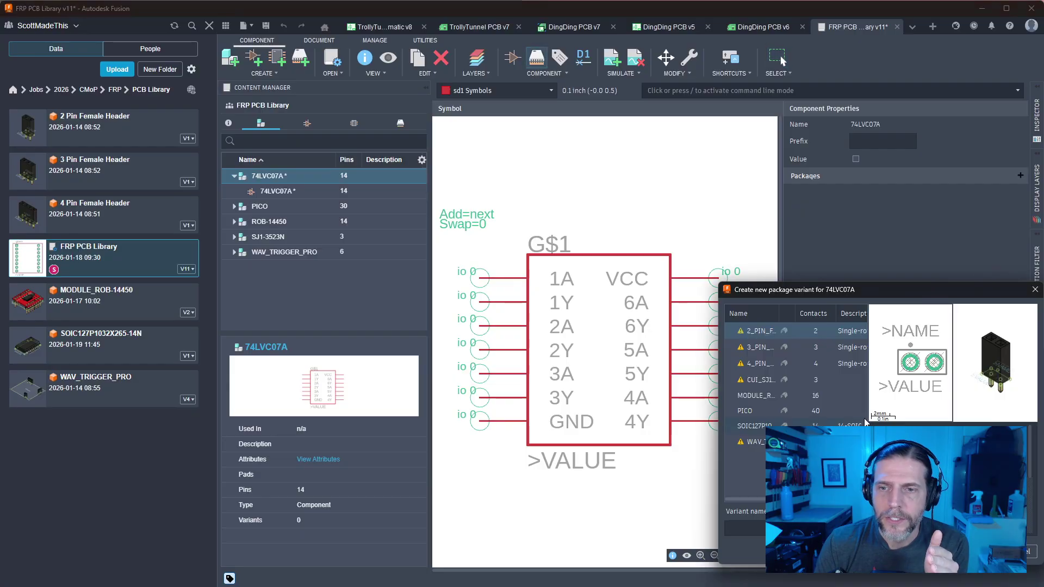
click(755, 428)
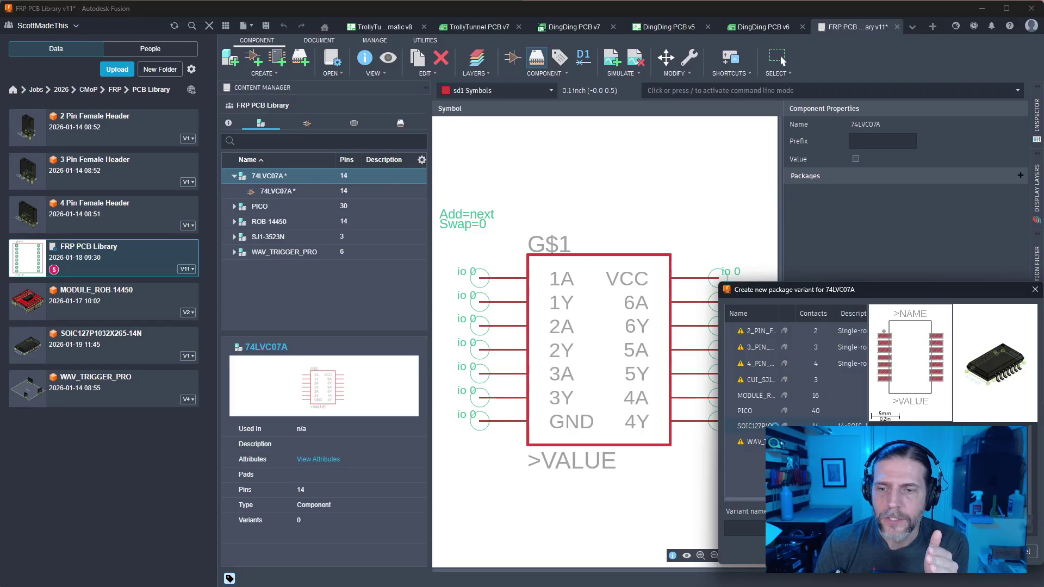
double_click(754, 427)
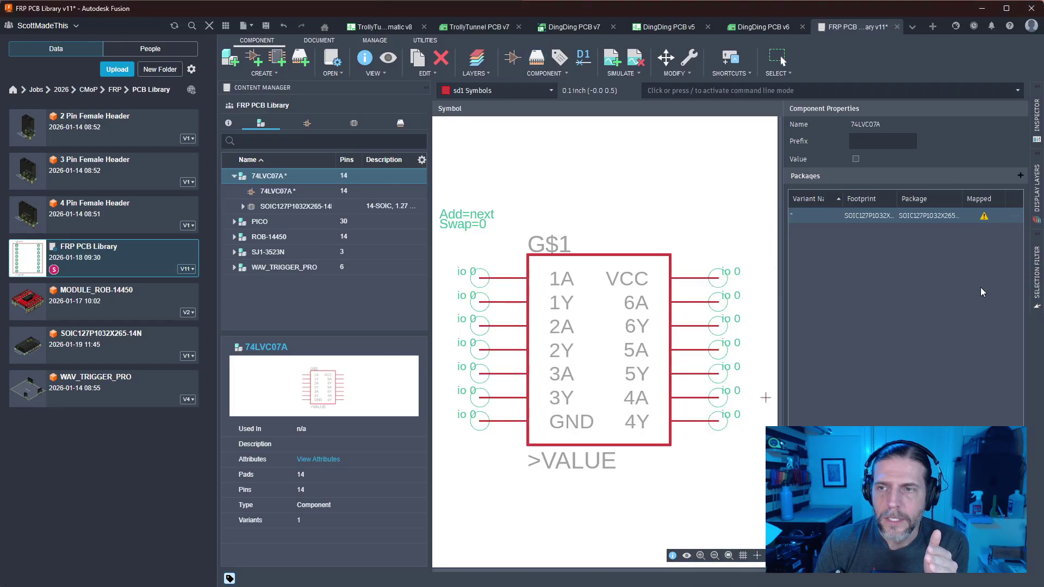
Examine the pin and pad lists for the 74LVC07A's SOIC127P1032X265-14N variant, leaving without making any connection
double_click(985, 217)
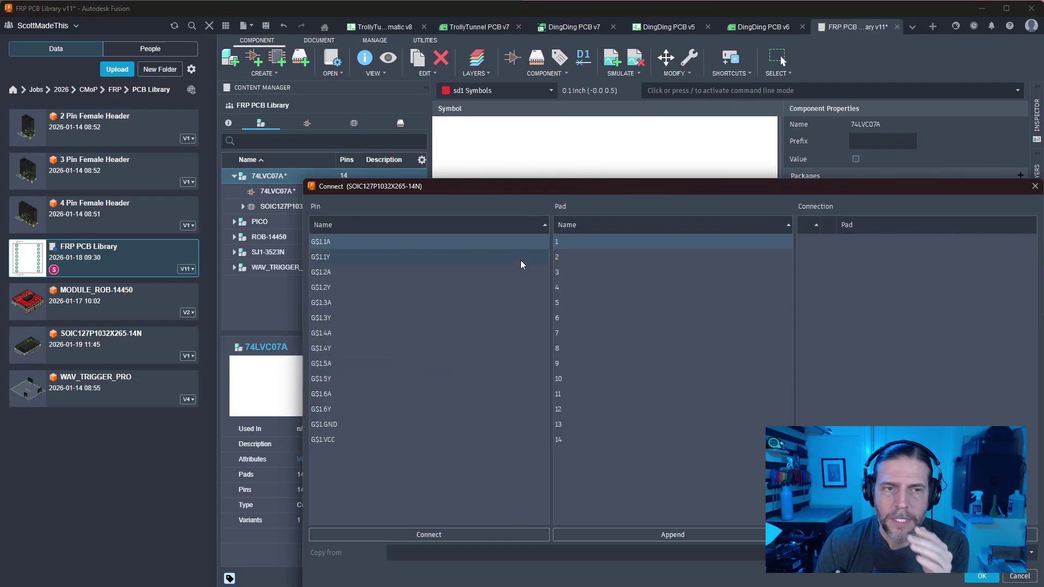
drag(474, 189, 388, 155)
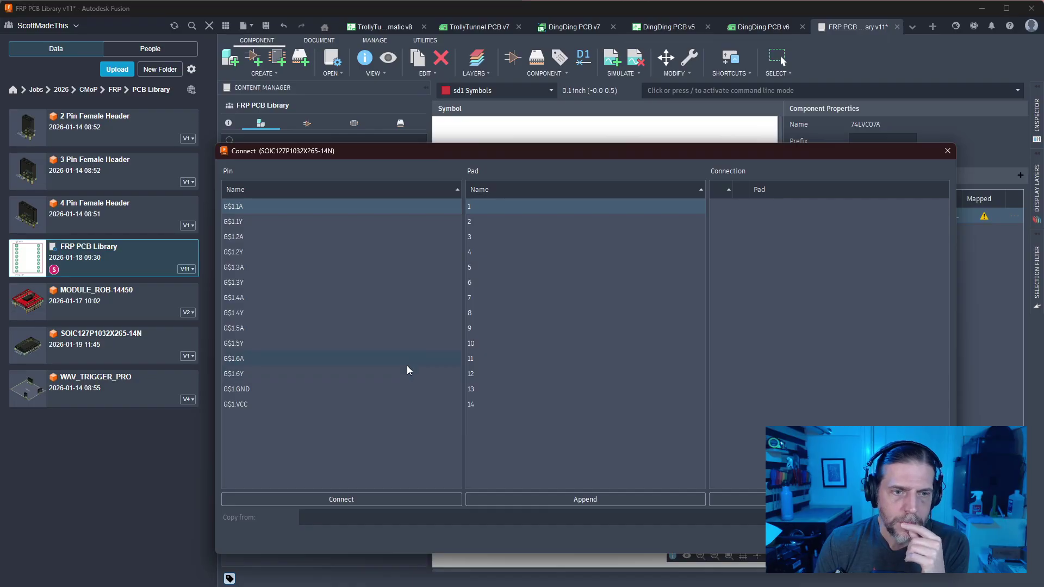
click(247, 206)
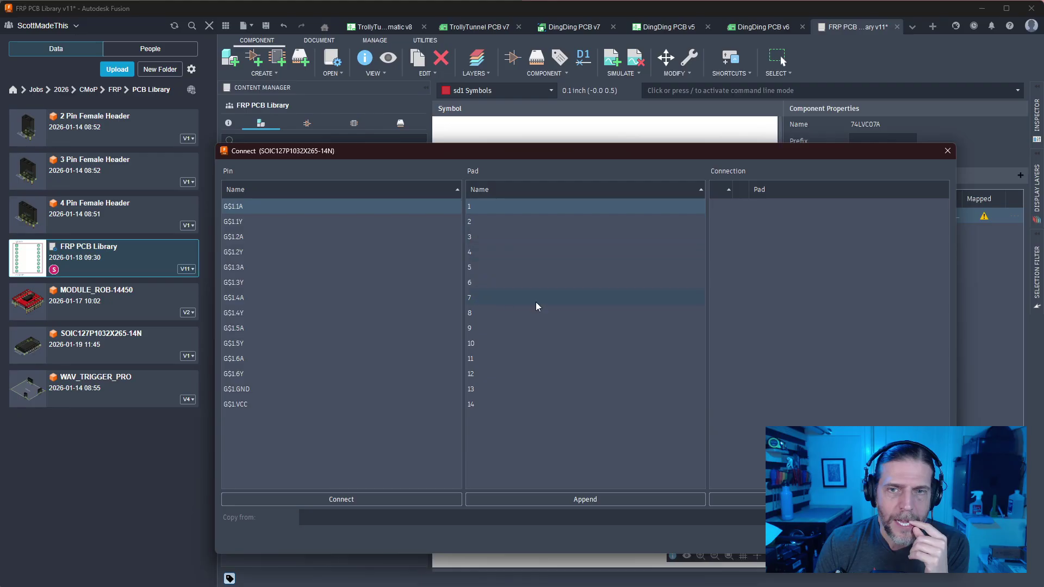
click(946, 151)
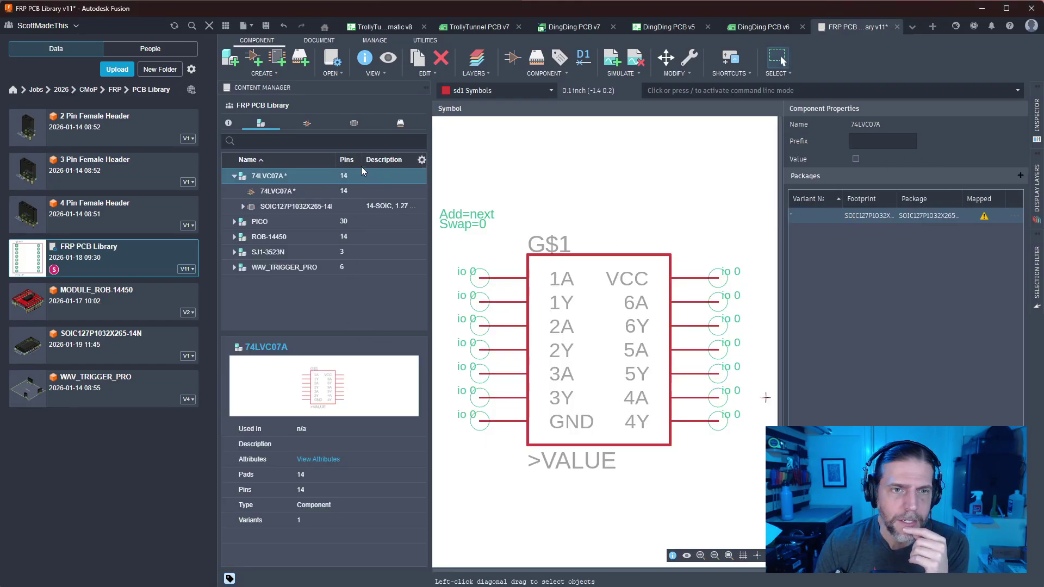
Open the 74LVC07A symbol and inspect the properties of its left-hand pins from 1A down to 3Y
click(307, 123)
click(350, 125)
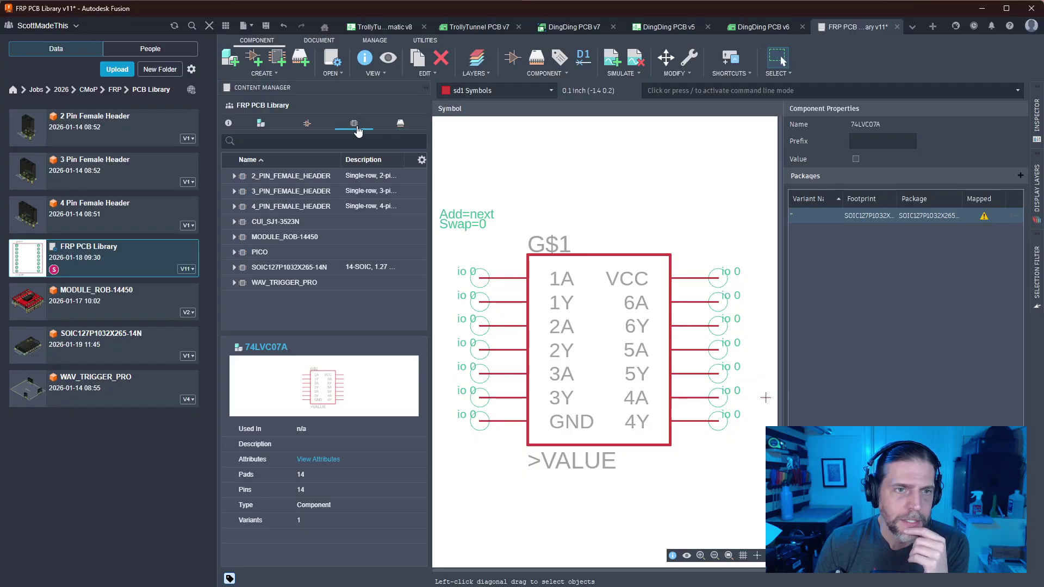
click(307, 123)
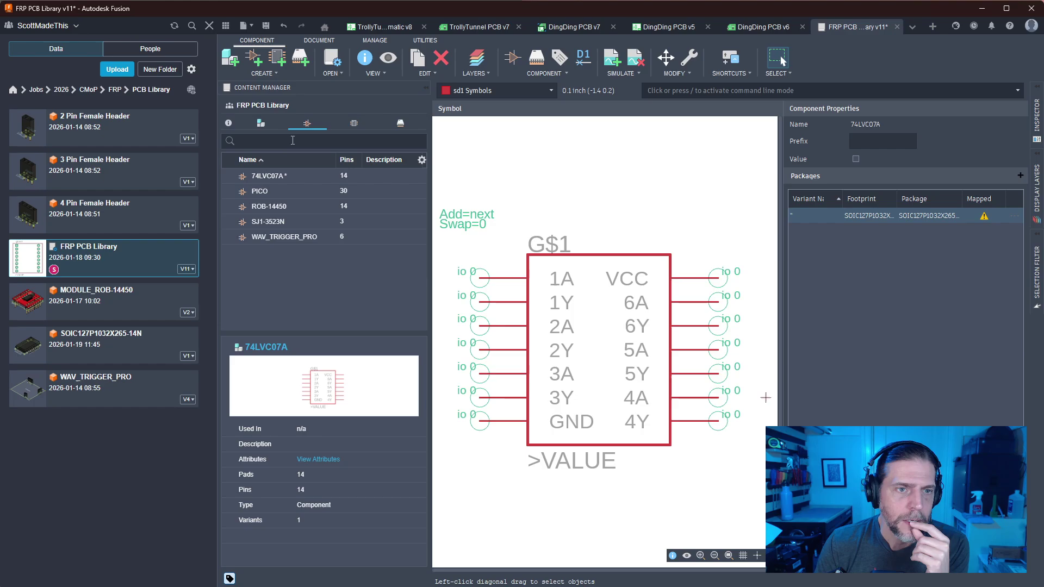
double_click(265, 178)
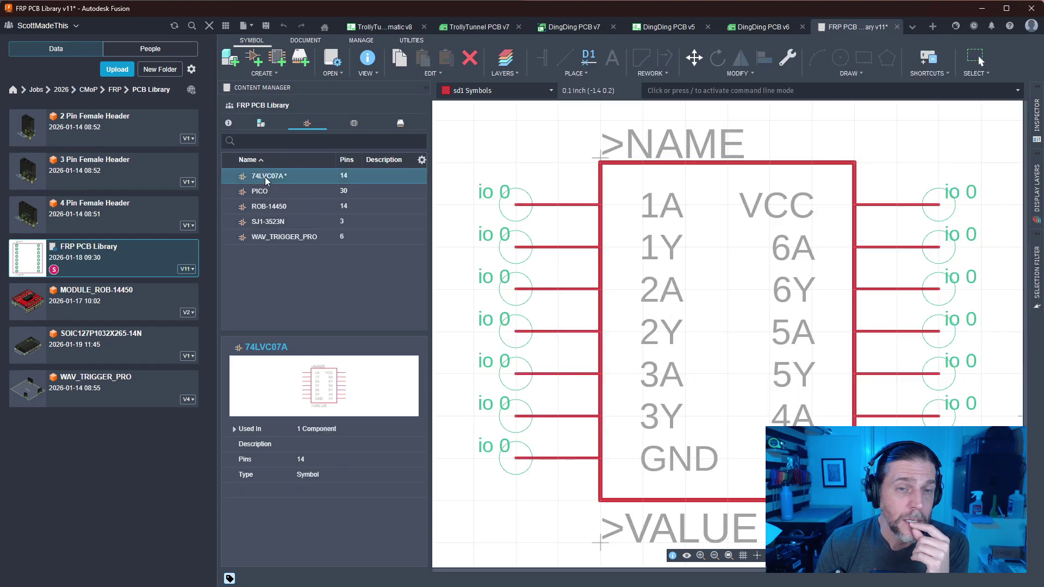
scroll(531, 298, down, 3)
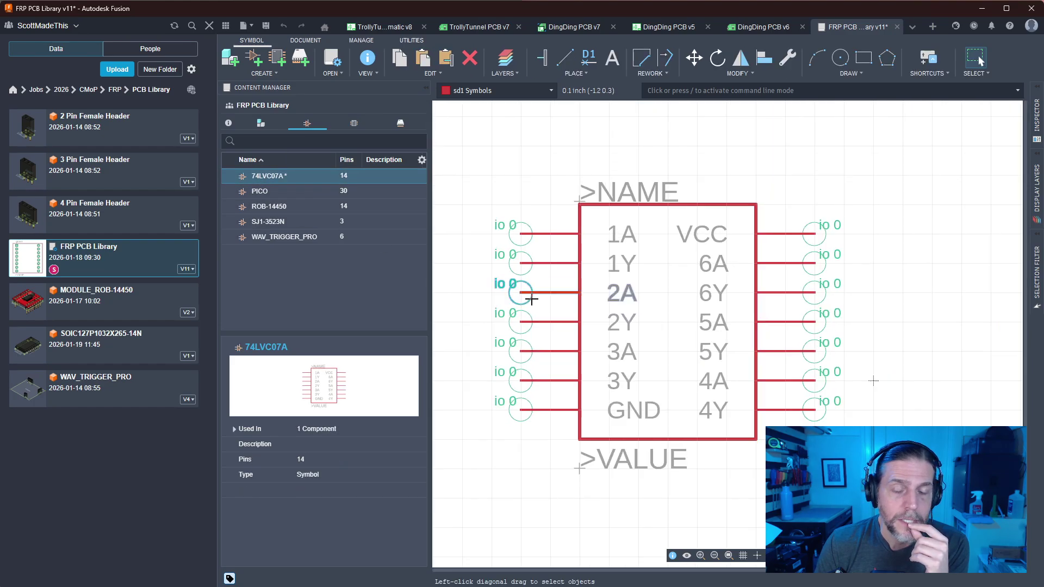
click(544, 245)
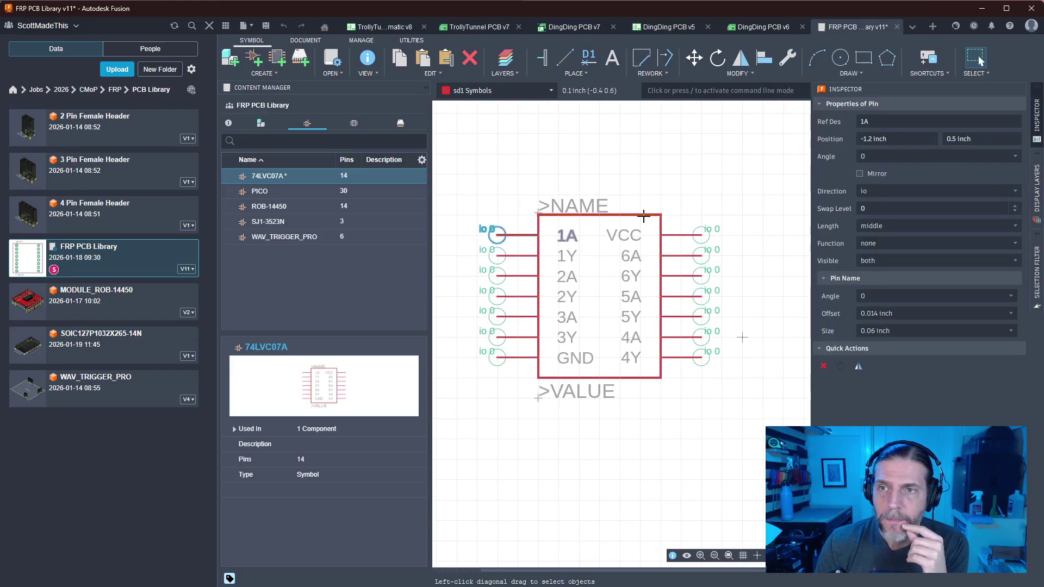
ctrl+click(524, 254)
click(523, 253)
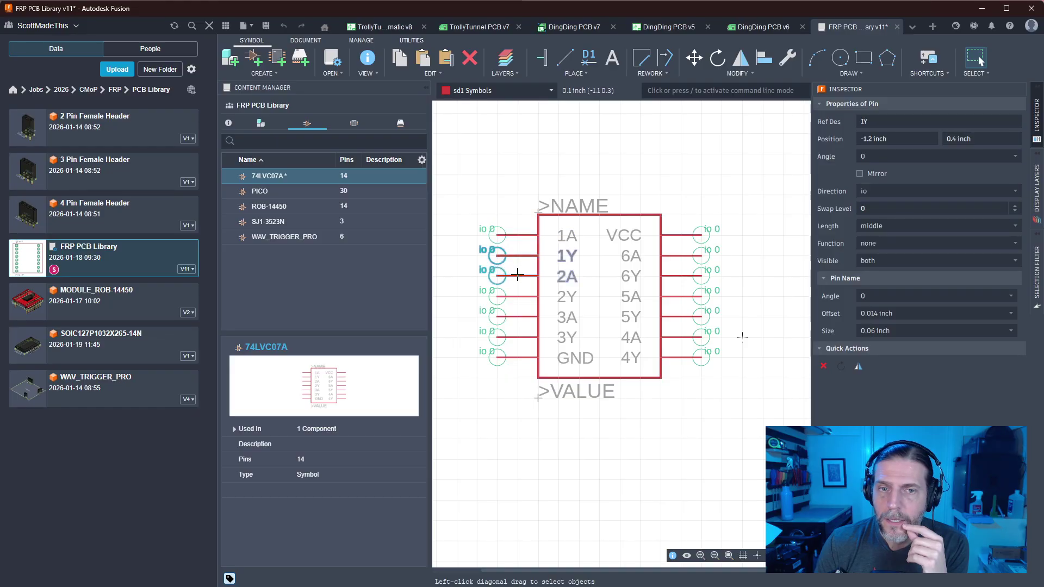
click(513, 275)
click(513, 296)
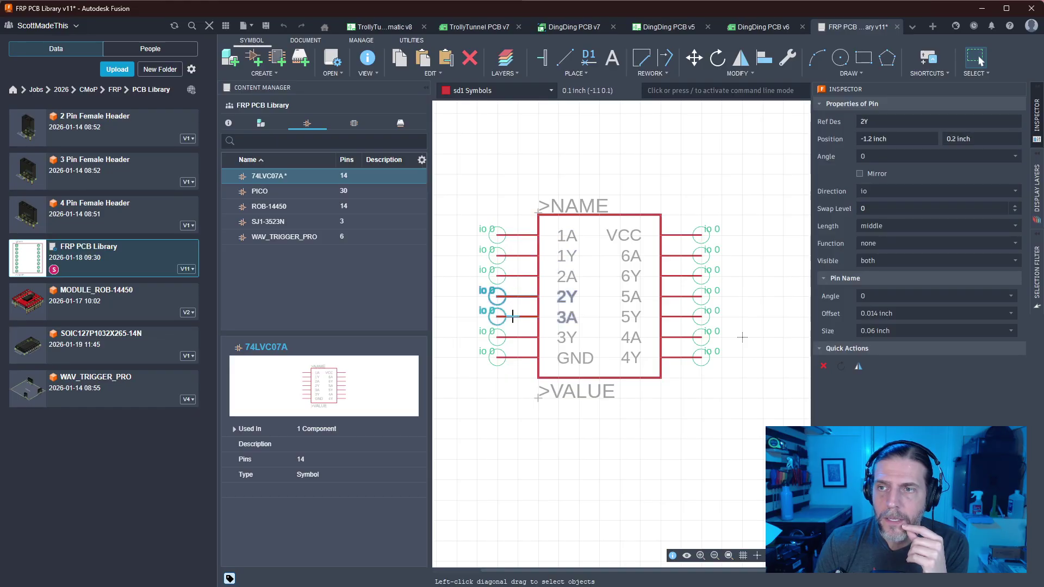
click(514, 316)
click(514, 330)
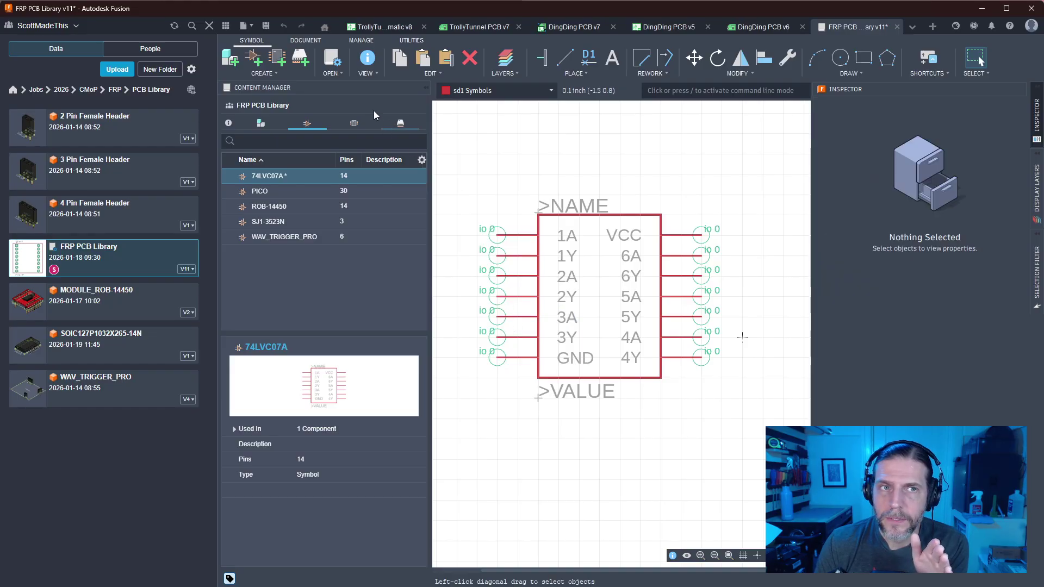
Save the FRP PCB Library and show its list of footprints
click(265, 26)
click(526, 326)
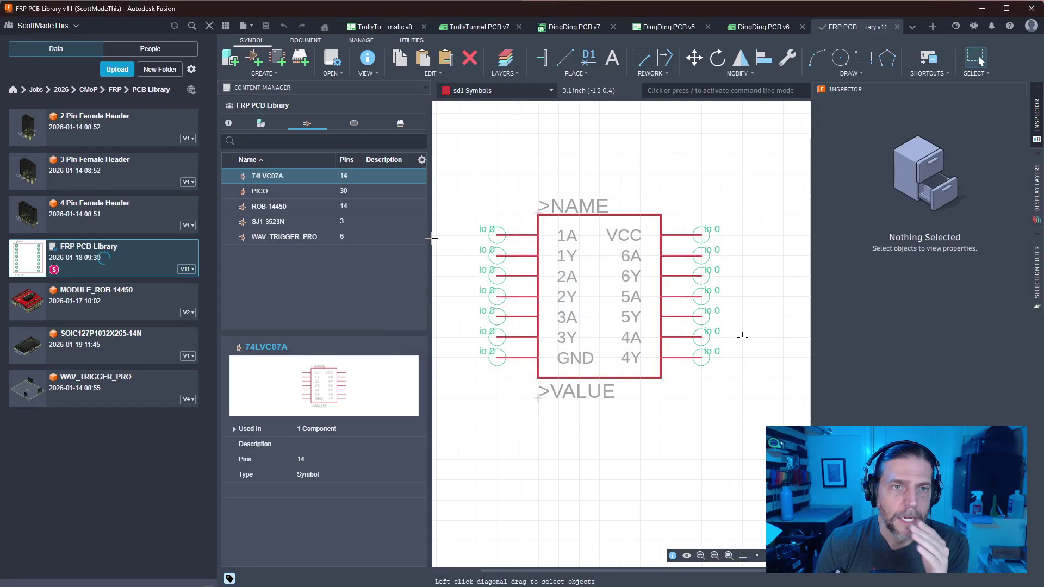
click(354, 124)
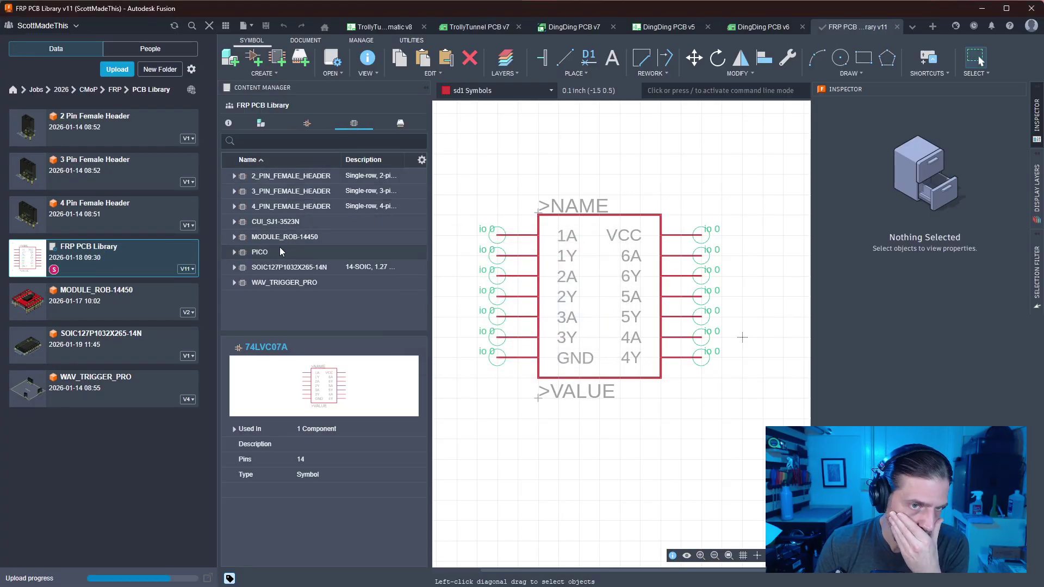
Open the 3D package model under the SOIC127P1032X265-14N footprint, inspect it from another angle, and close it
click(230, 267)
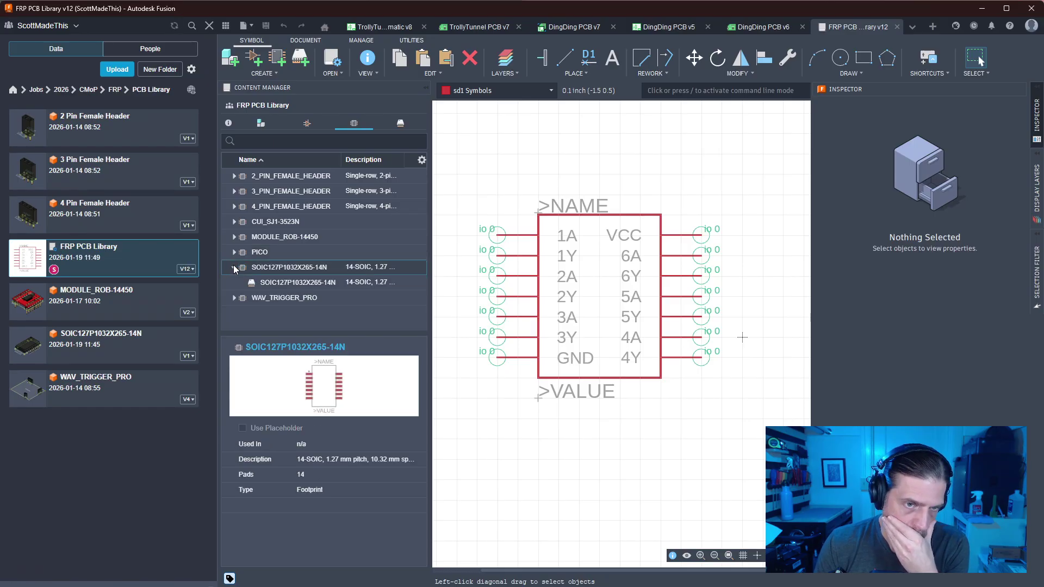
click(292, 283)
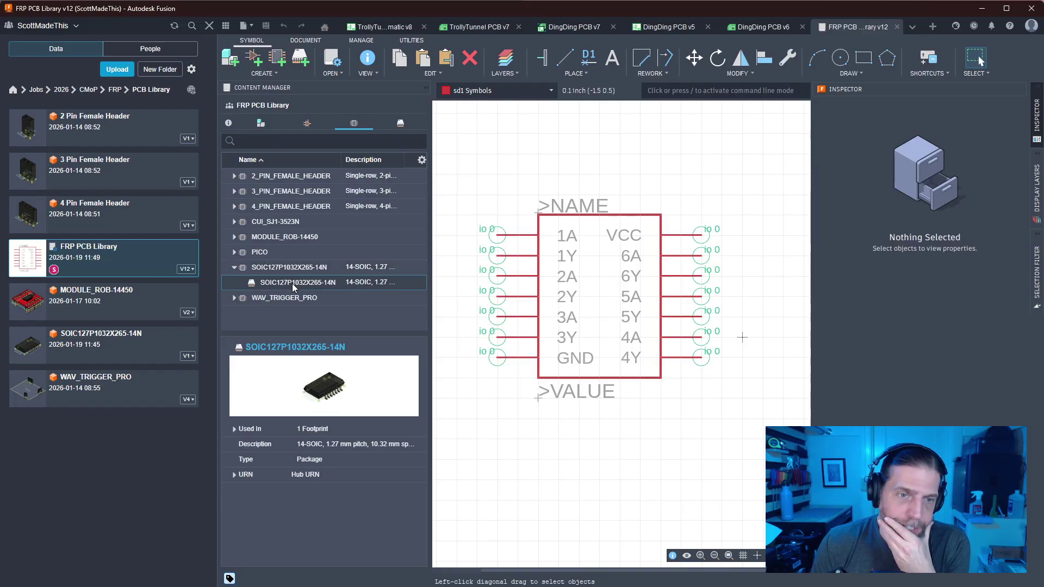
double_click(292, 283)
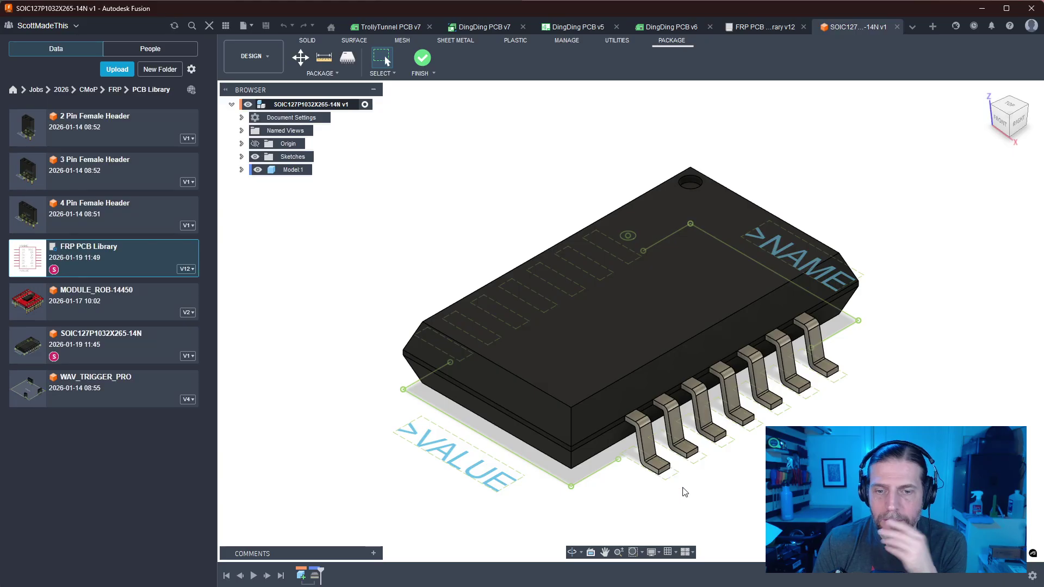
shift+middle_drag(767, 468, 827, 479)
click(897, 27)
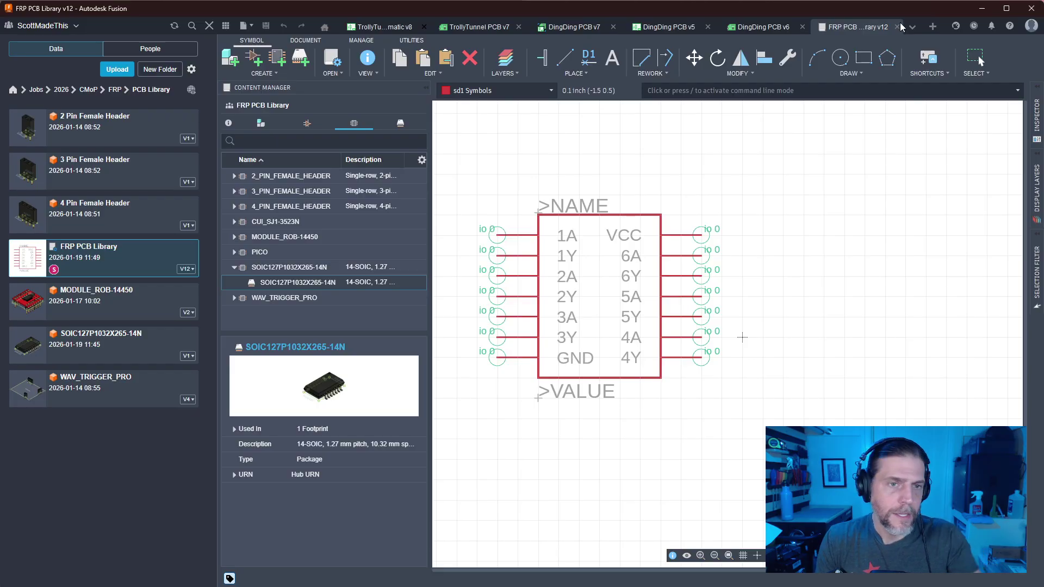
Open the SOIC127P1032X265-14N footprint and compare its pad numbering with the pin assignments in the 74LVC07A datasheet
double_click(332, 266)
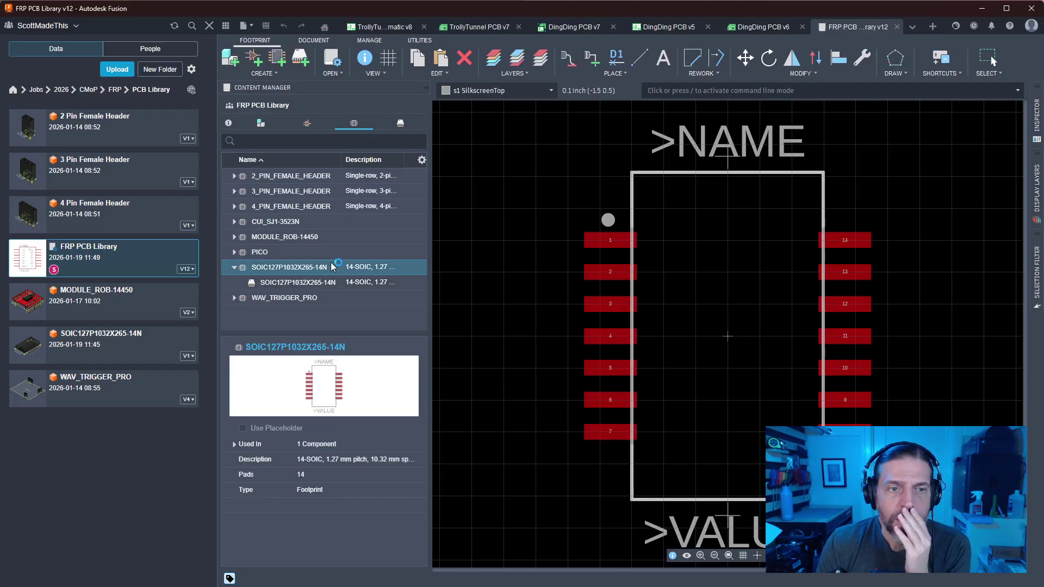
scroll(565, 285, up, 1)
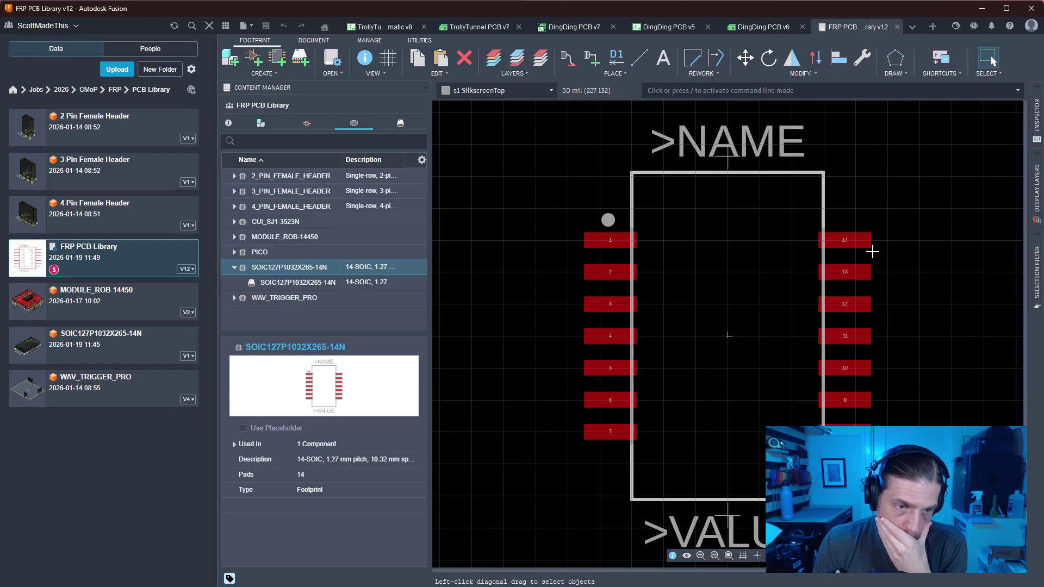
key(alt+Tab)
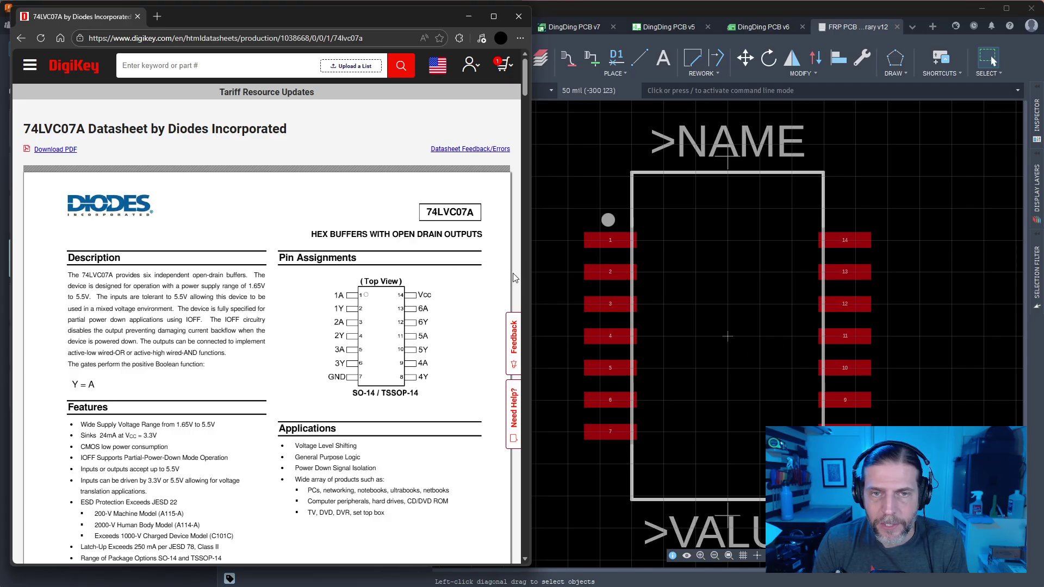
click(468, 16)
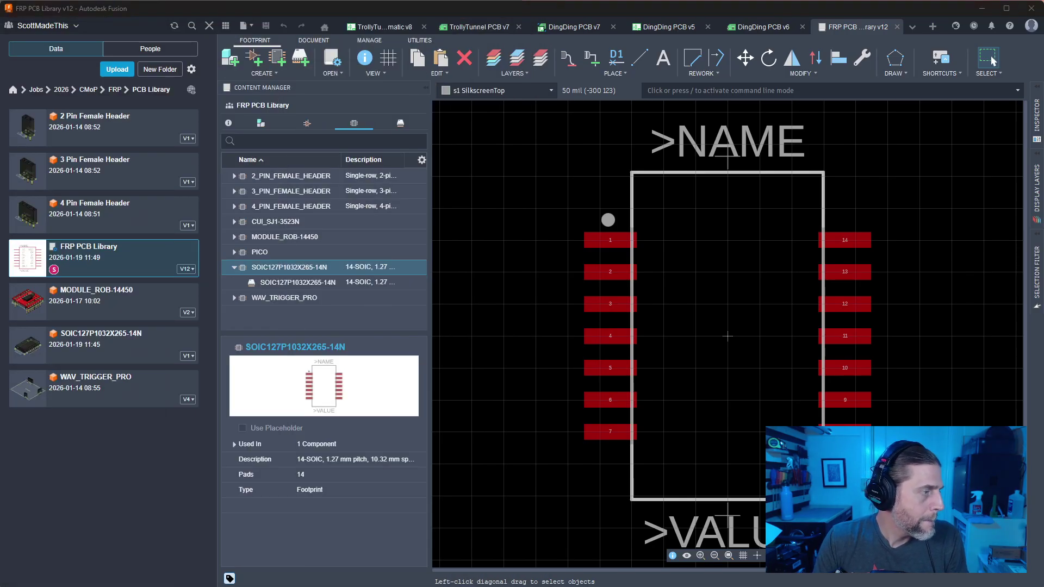
Switch to the browser beside Fusion and check the package and case attributes on DigiKey's 74LVC07AS14-13 product page
key(alt+Tab)
key(super+Left)
key(super+Left)
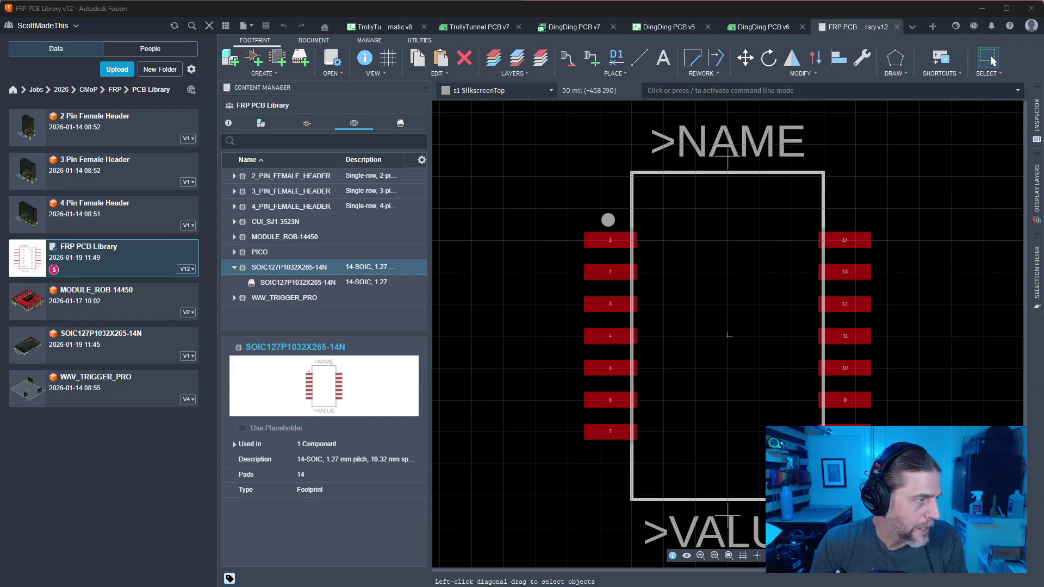
key(alt+Tab)
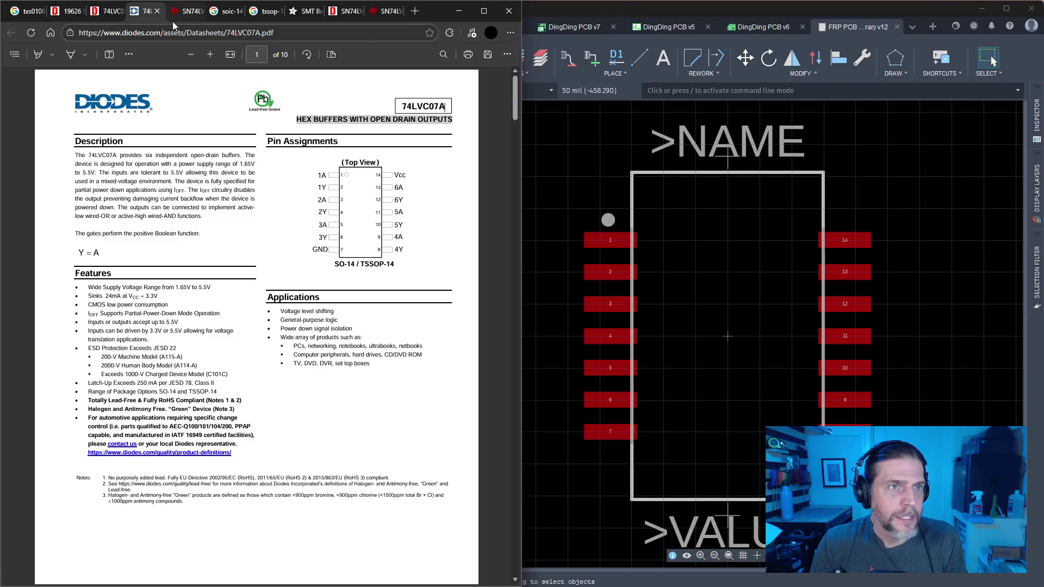
click(101, 12)
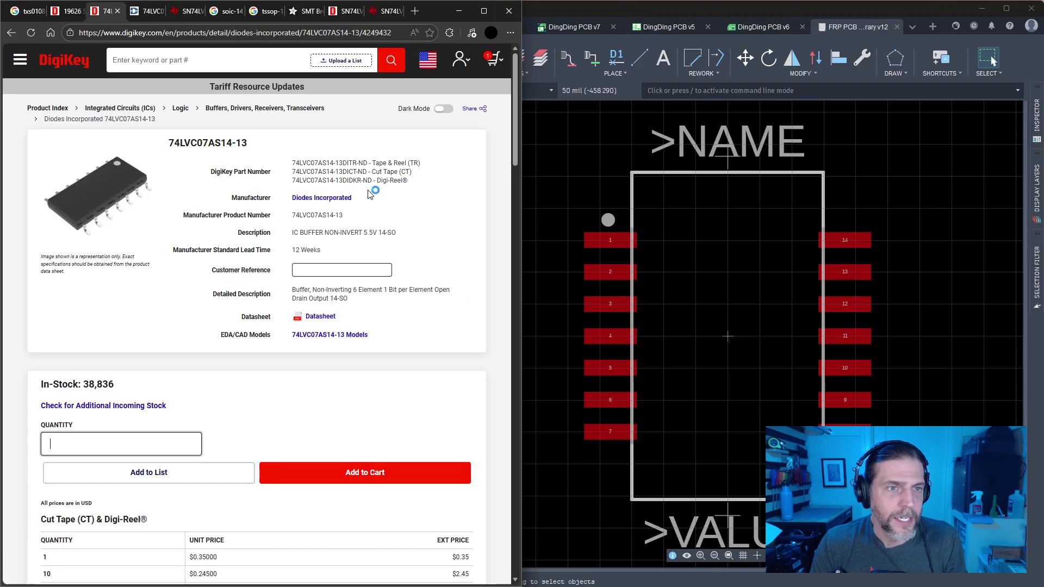
drag(233, 144, 166, 141)
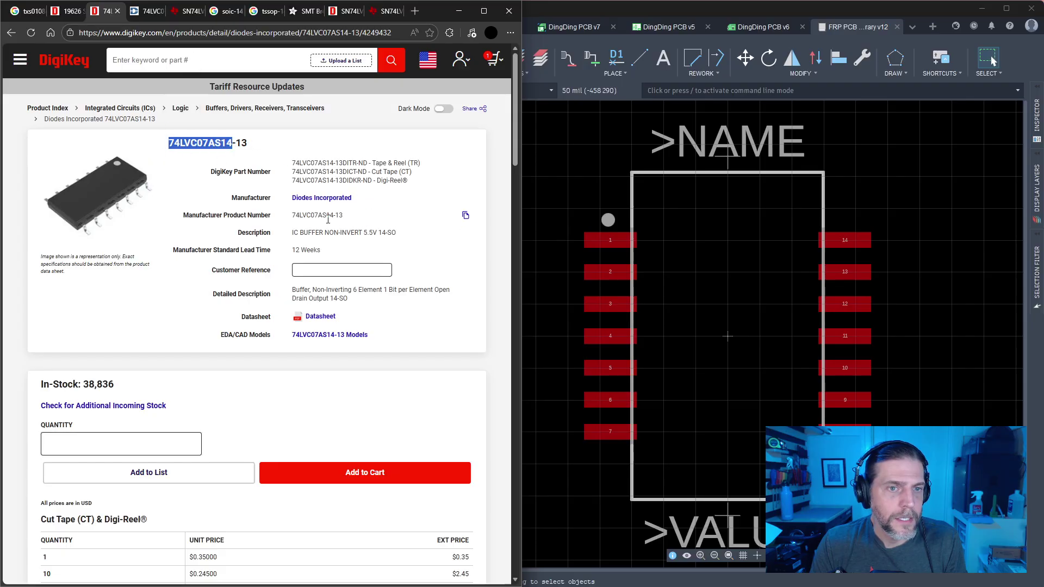
scroll(275, 329, down, 12)
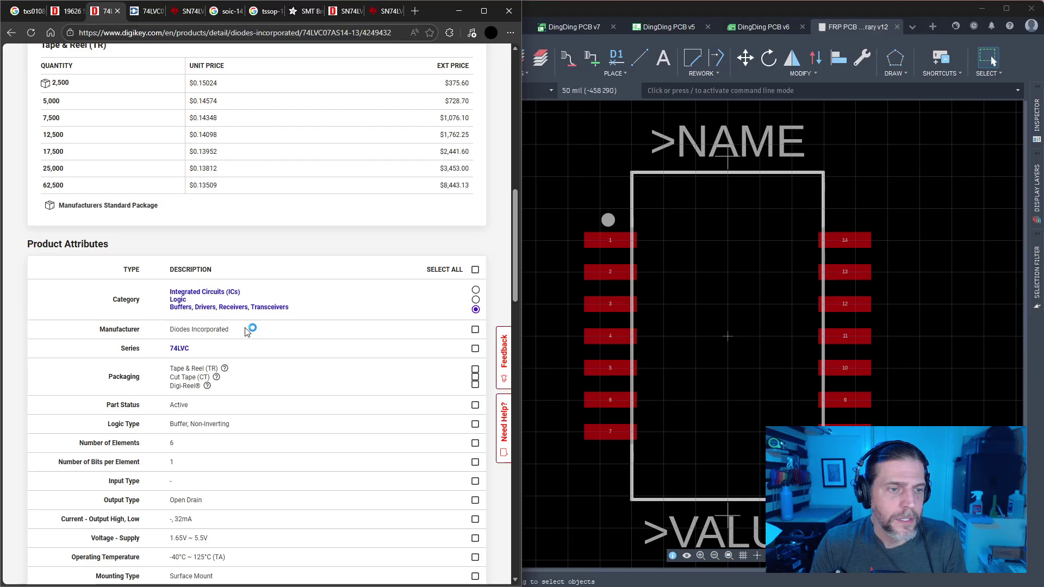
scroll(191, 389, down, 5)
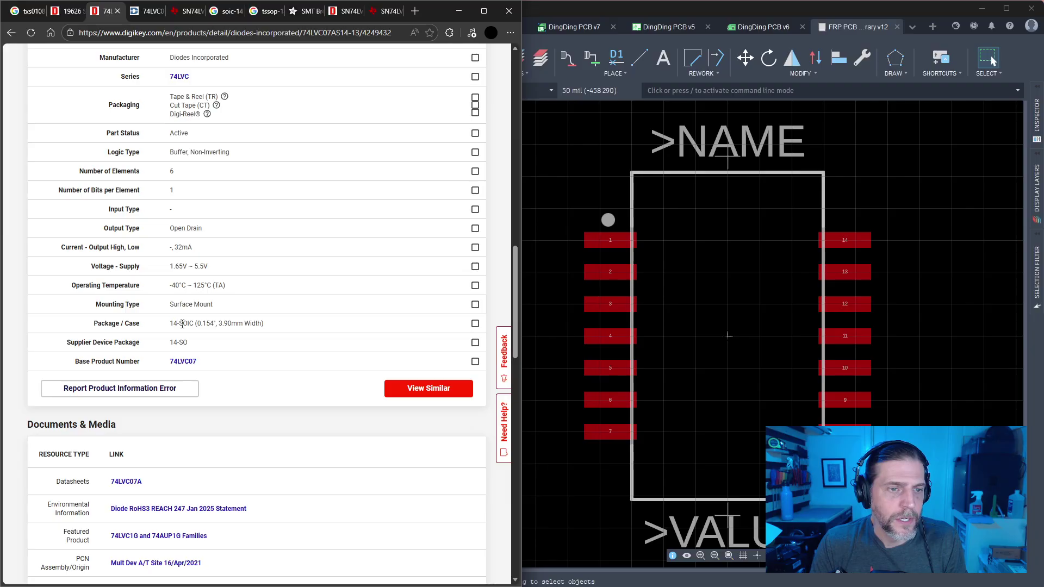
scroll(296, 340, up, 15)
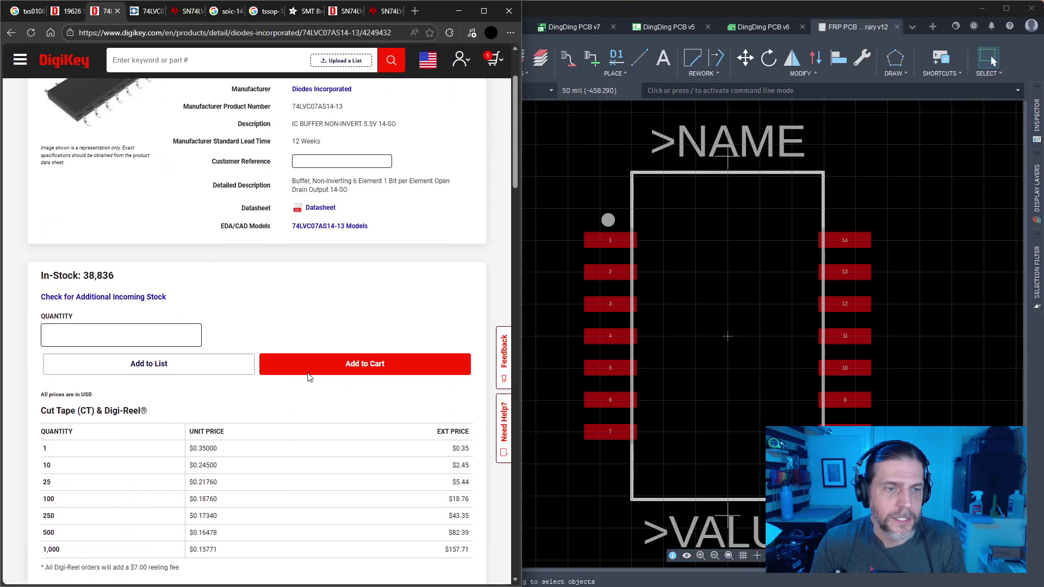
Add 10 pieces of the 74LVC07AS14-13 to the DigiKey cart, then close the browser to return to Fusion
click(126, 328)
text(10)
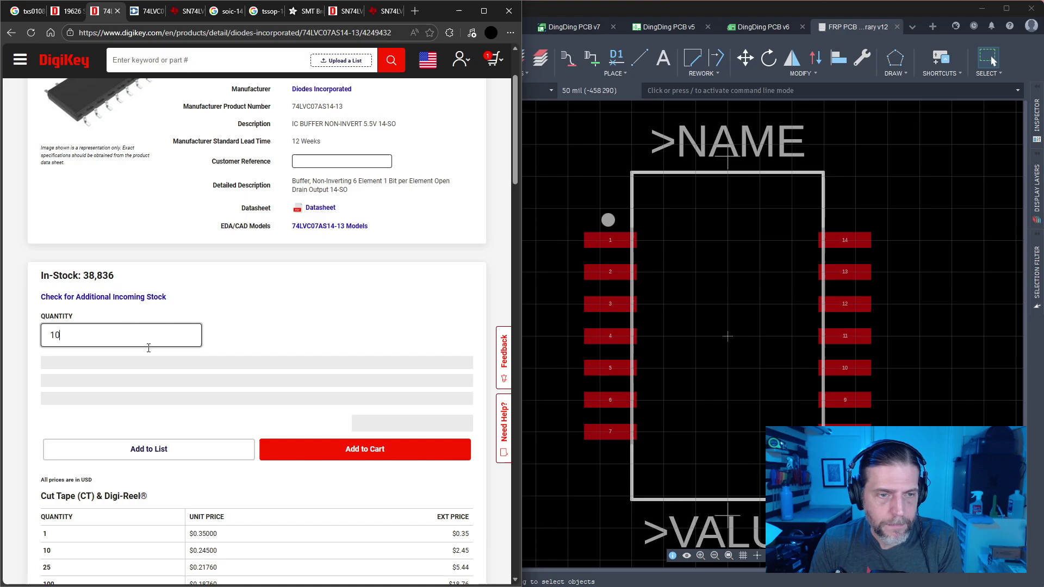
click(348, 460)
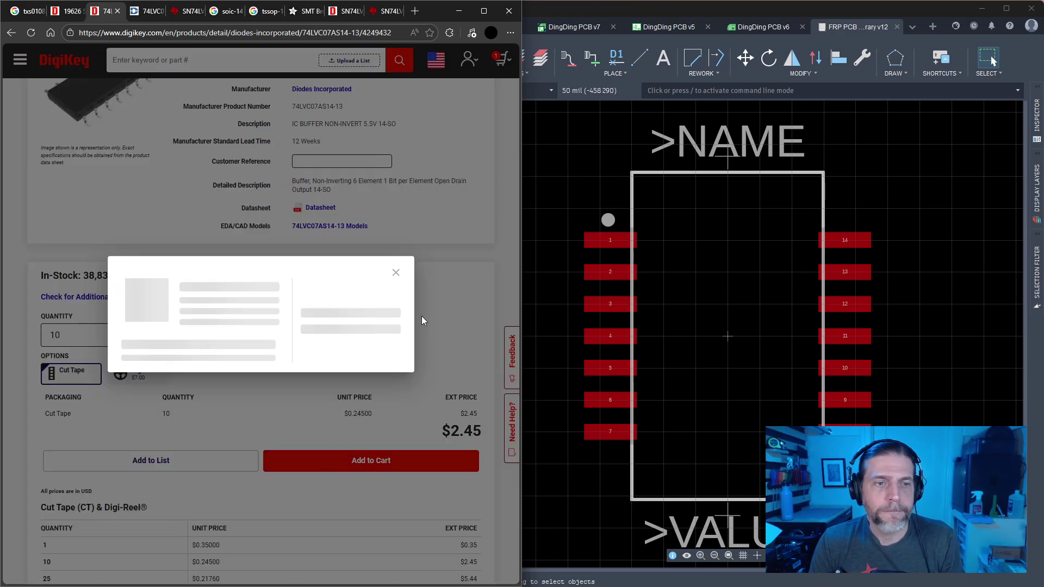
click(423, 231)
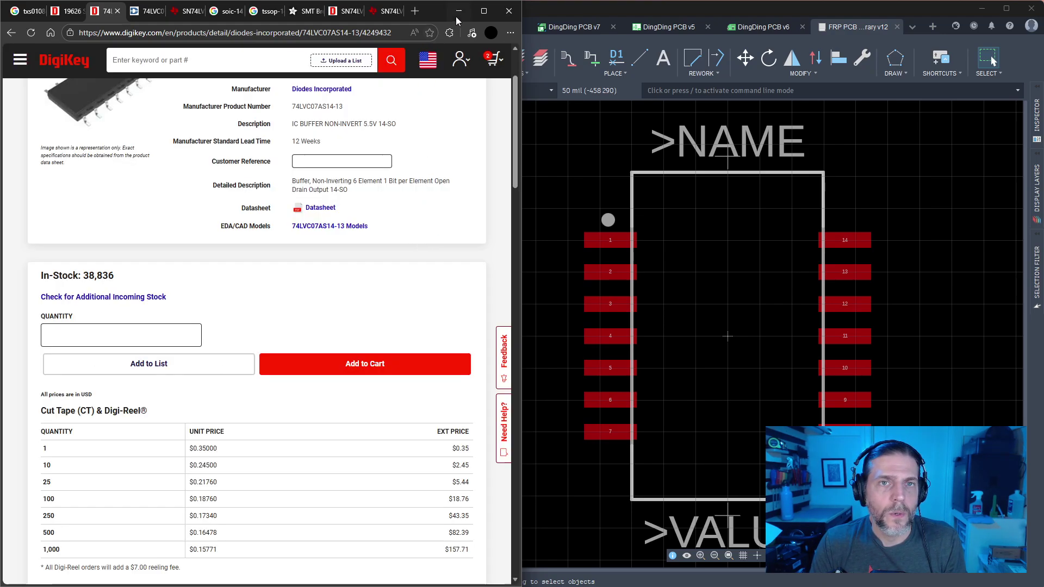
click(509, 11)
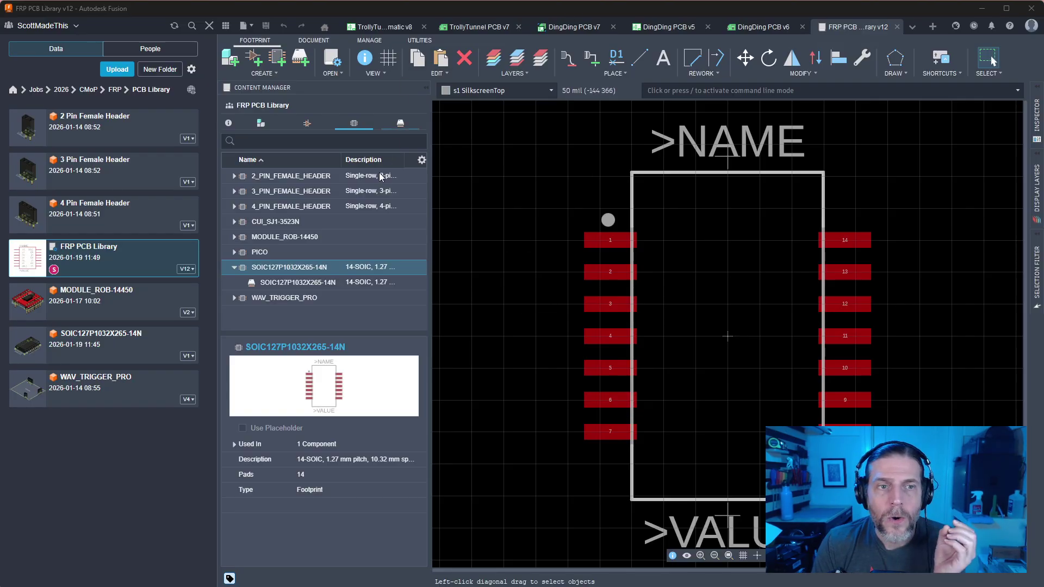
Open the pin-to-pad mapping of the 74LVC07A component and connect pins 1A, 1Y, 2A, 2Y, 3A and 3Y to pads 1 to 6
click(261, 123)
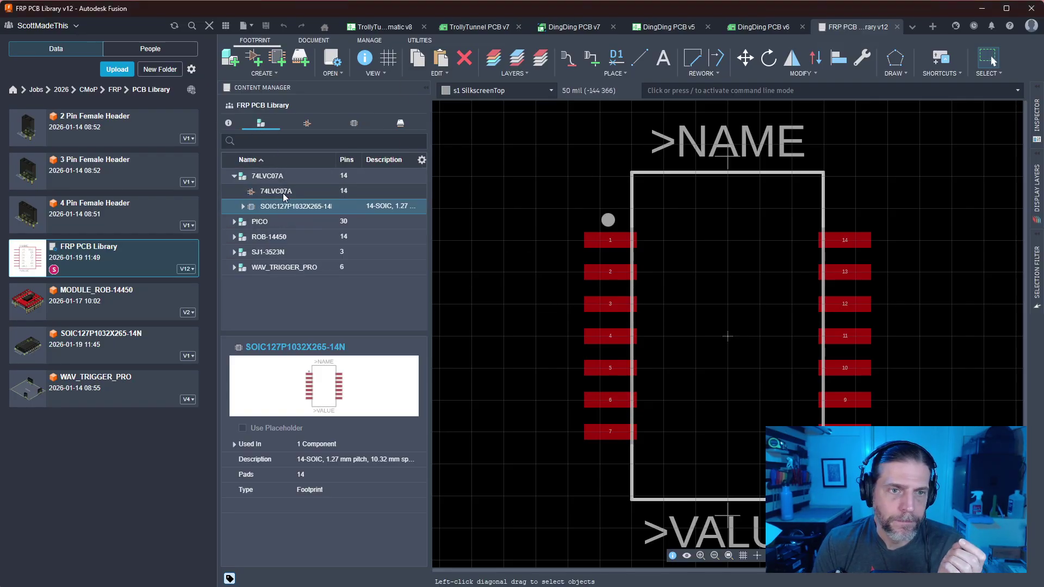
double_click(267, 176)
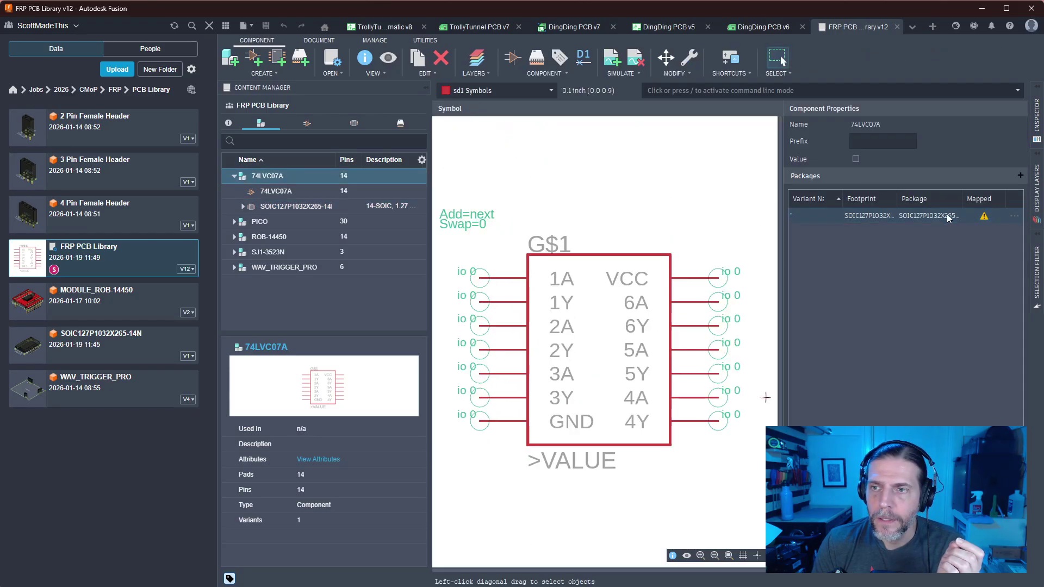
click(985, 218)
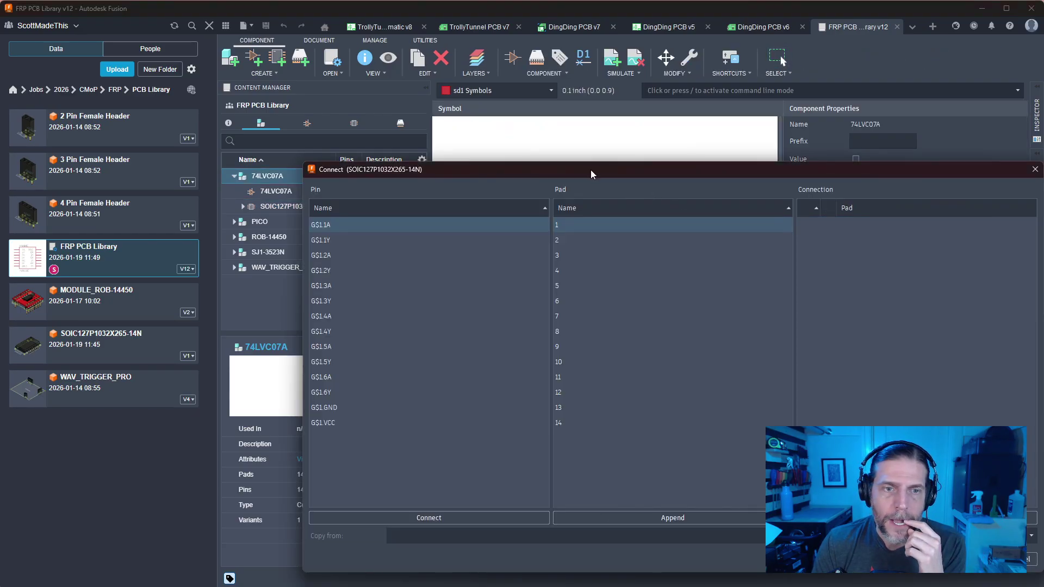
drag(591, 174, 531, 94)
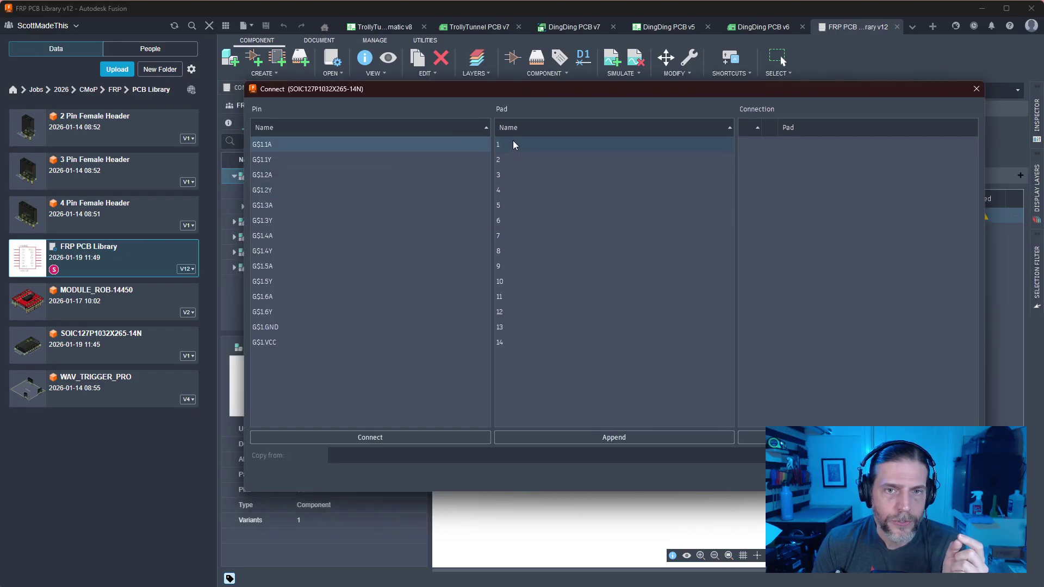
double_click(468, 144)
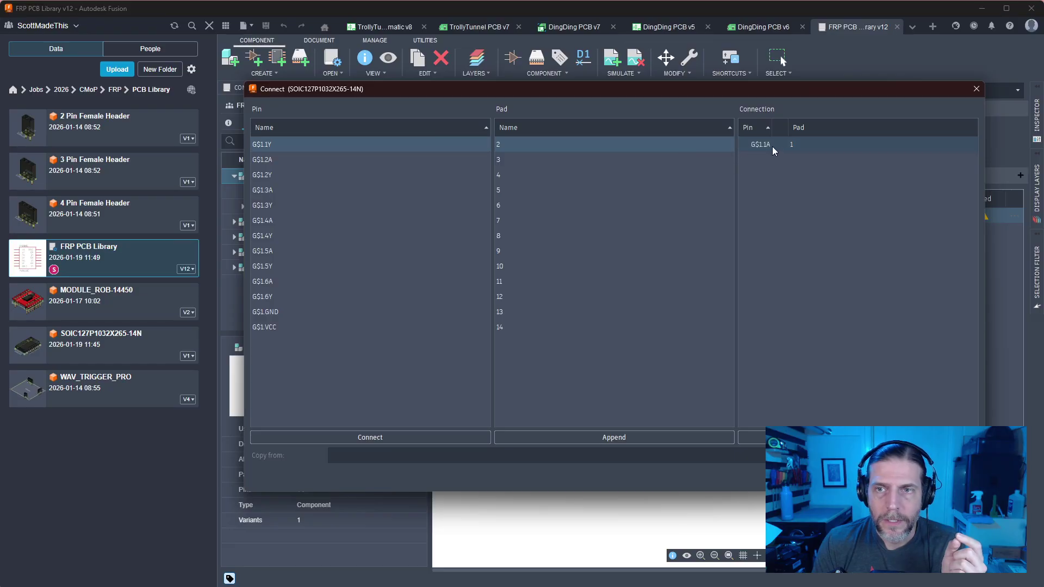
double_click(368, 144)
double_click(367, 144)
double_click(368, 144)
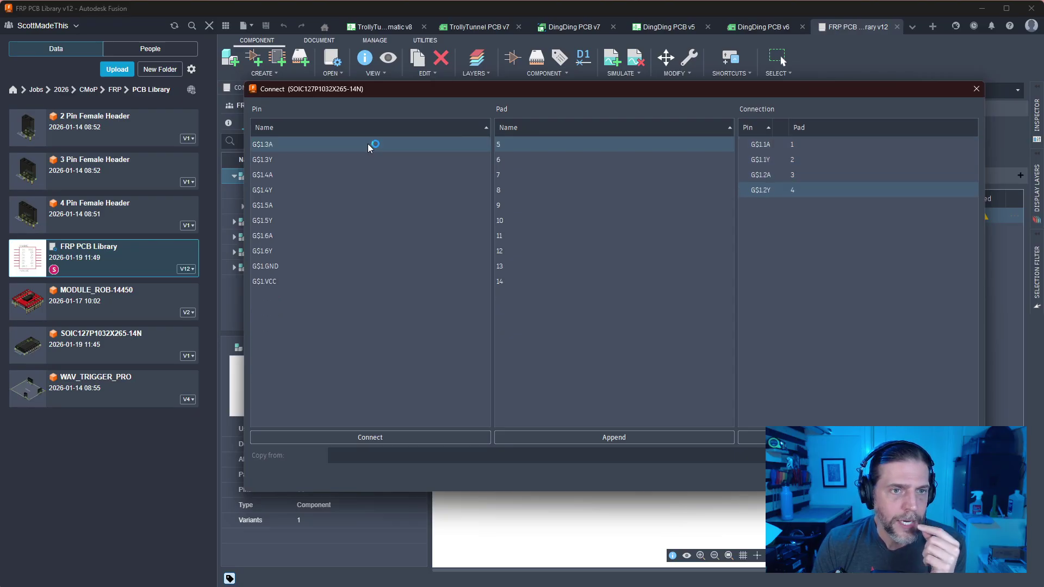
double_click(367, 144)
double_click(368, 143)
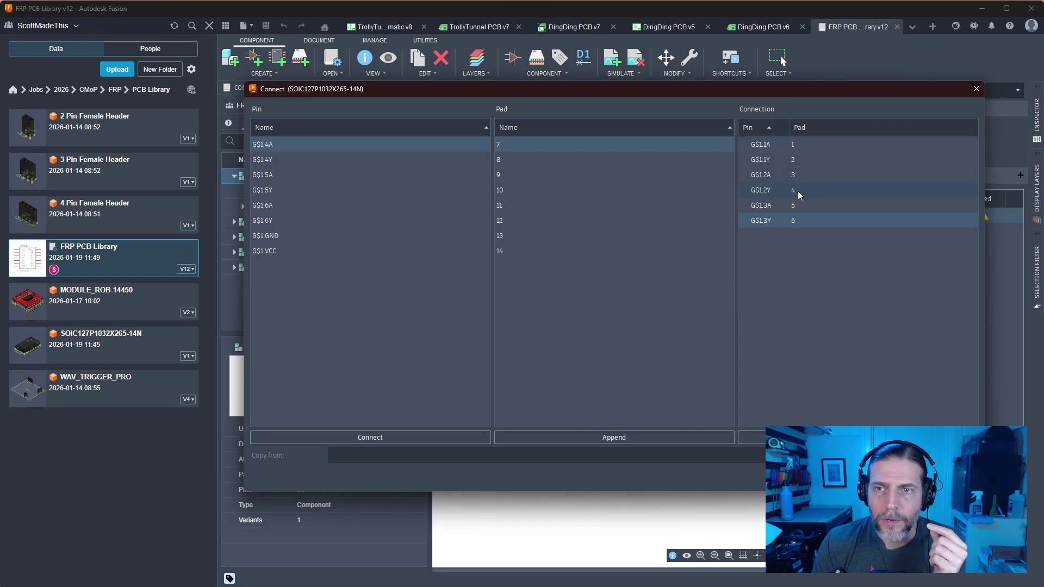
Connect pins GND, 4Y, 4A, 5Y, 5A, 6Y, 6A and VCC to pads 7 to 14 in that order and accept the mapping
double_click(276, 237)
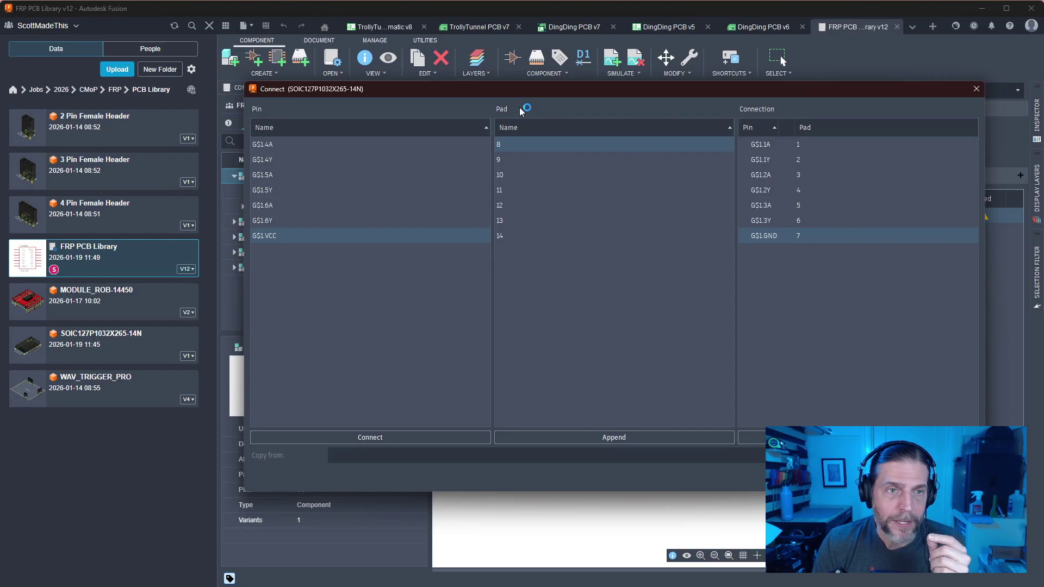
double_click(276, 160)
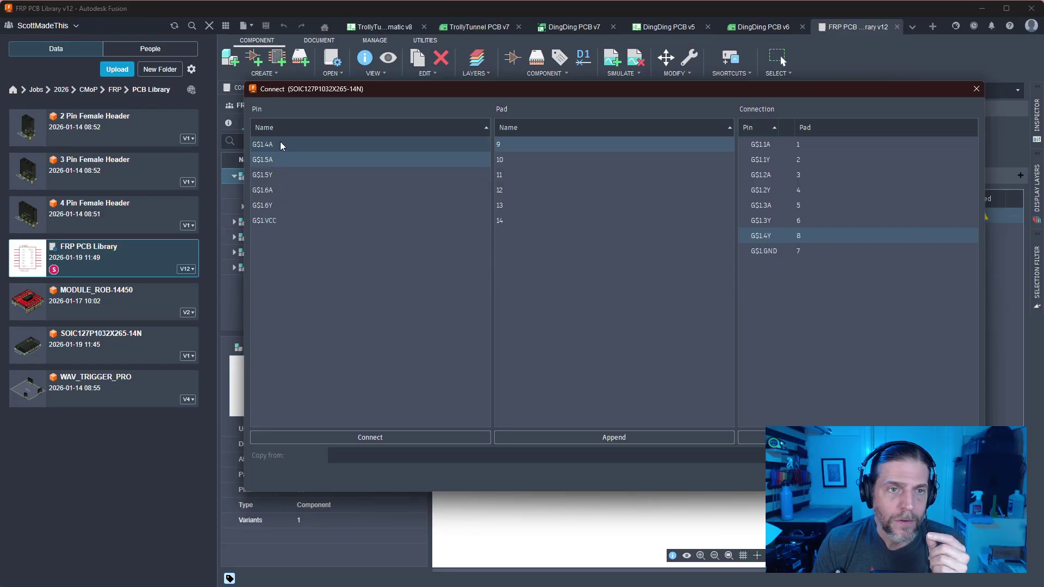
double_click(281, 145)
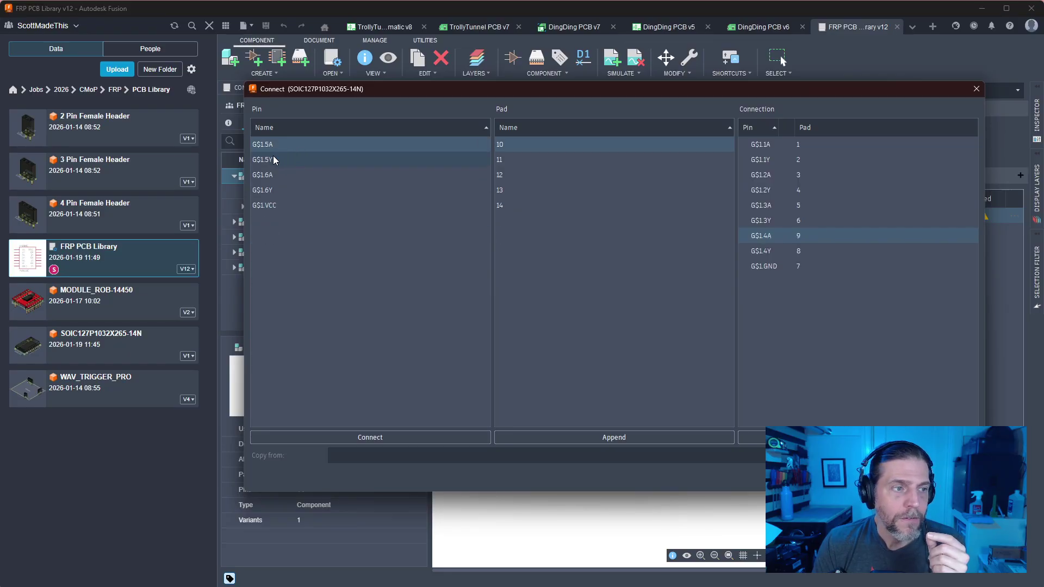
double_click(269, 160)
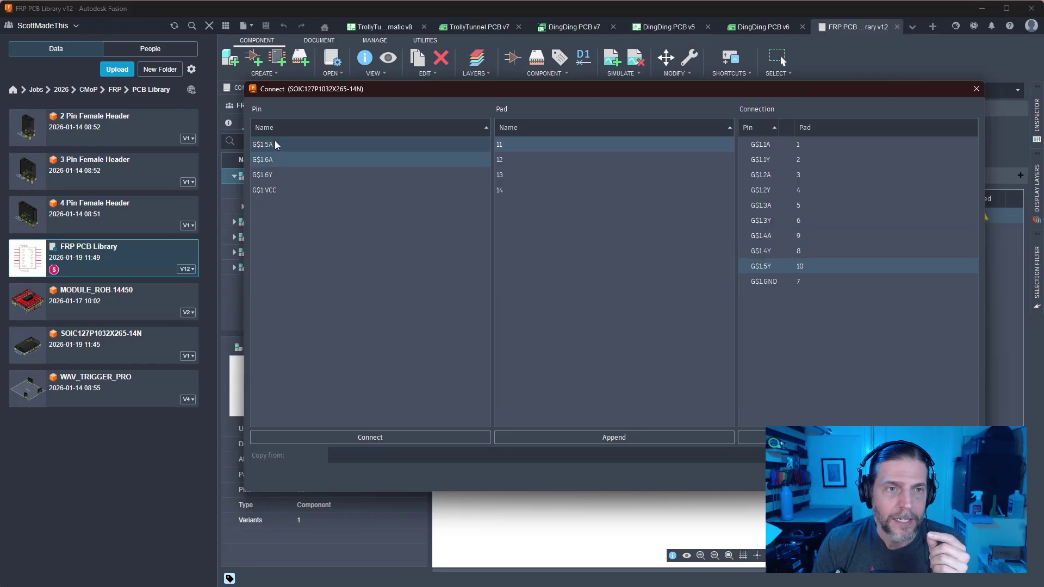
double_click(276, 145)
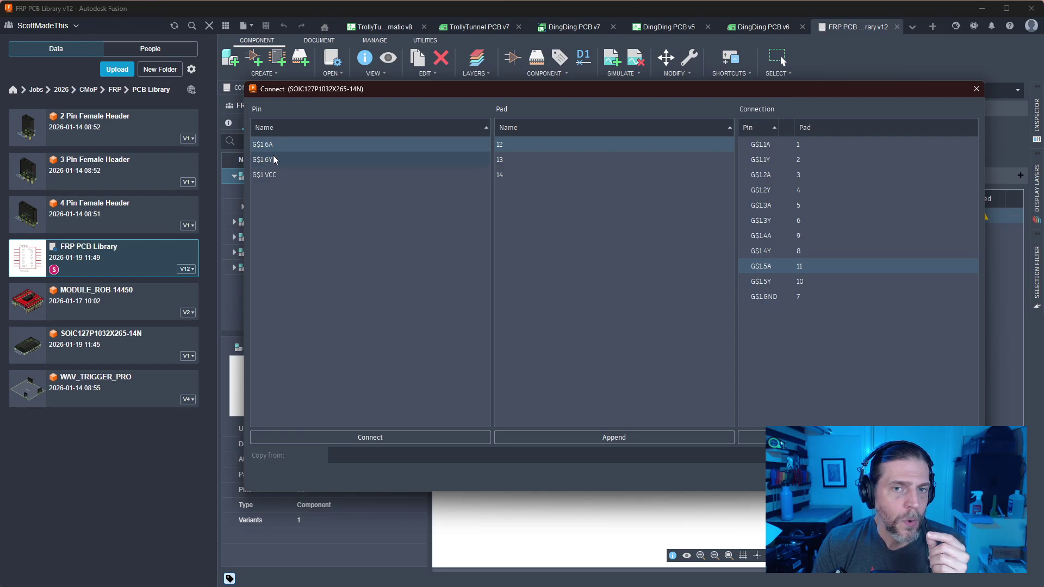
double_click(271, 159)
double_click(277, 145)
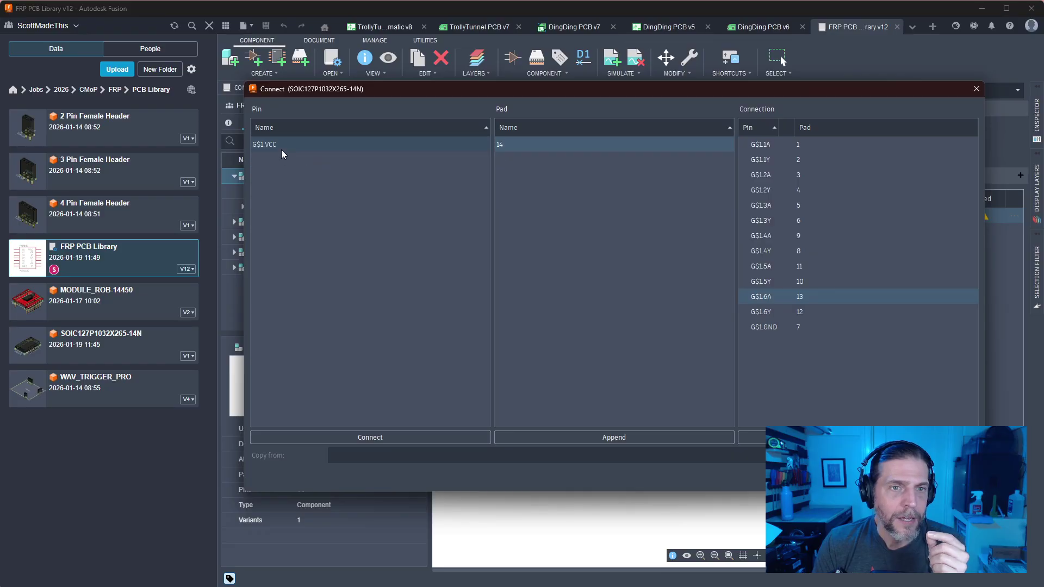
double_click(281, 147)
key(Return)
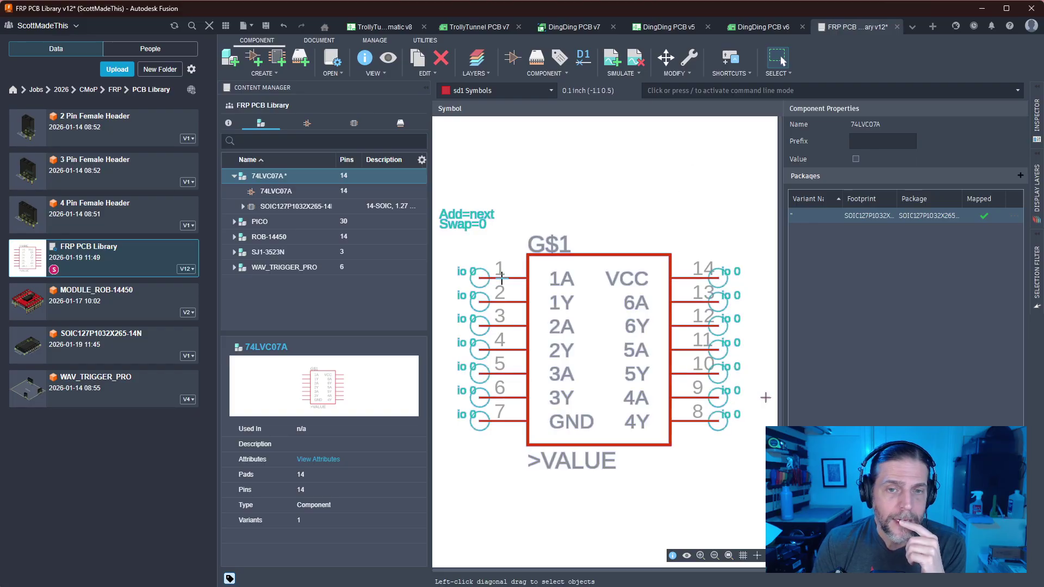
Save the FRP PCB Library with the mapped 74LVC07A component
scroll(670, 197, down, 2)
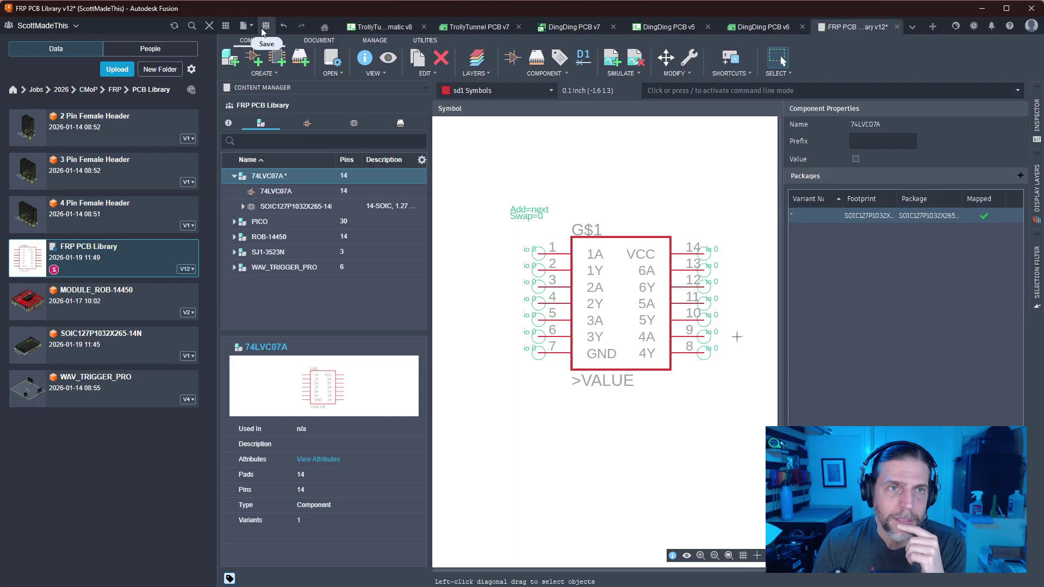
key(ctrl+s)
click(526, 326)
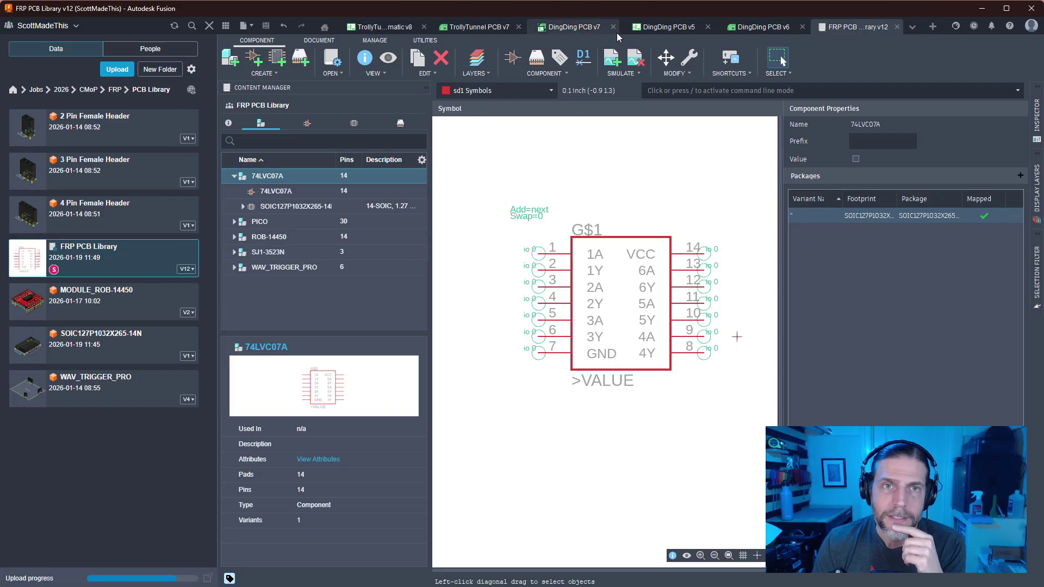
Open the schematic containing the LED headers X10 and X11 and move both with their nets to just below the PICO
click(379, 30)
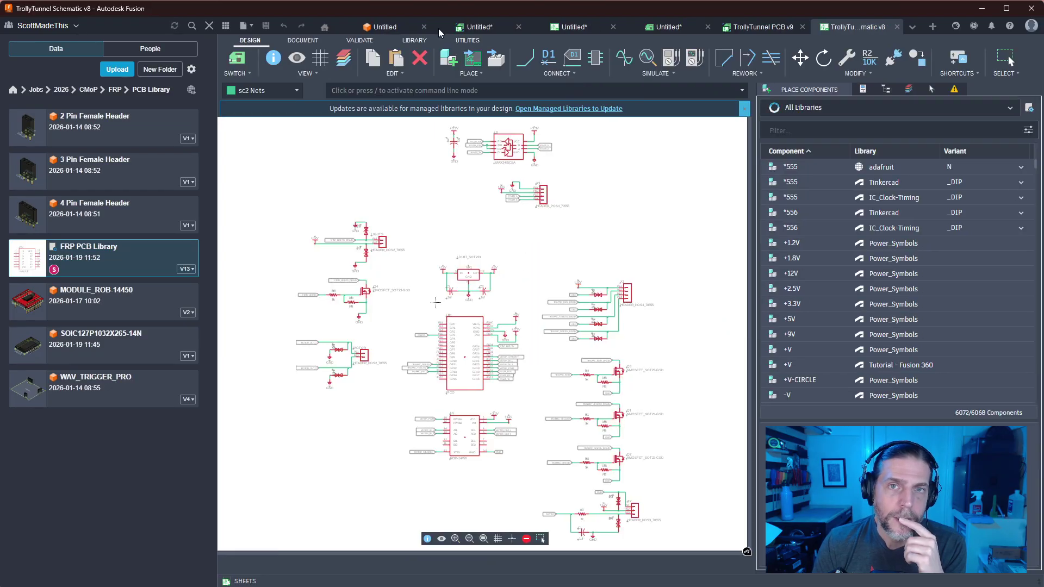
click(577, 28)
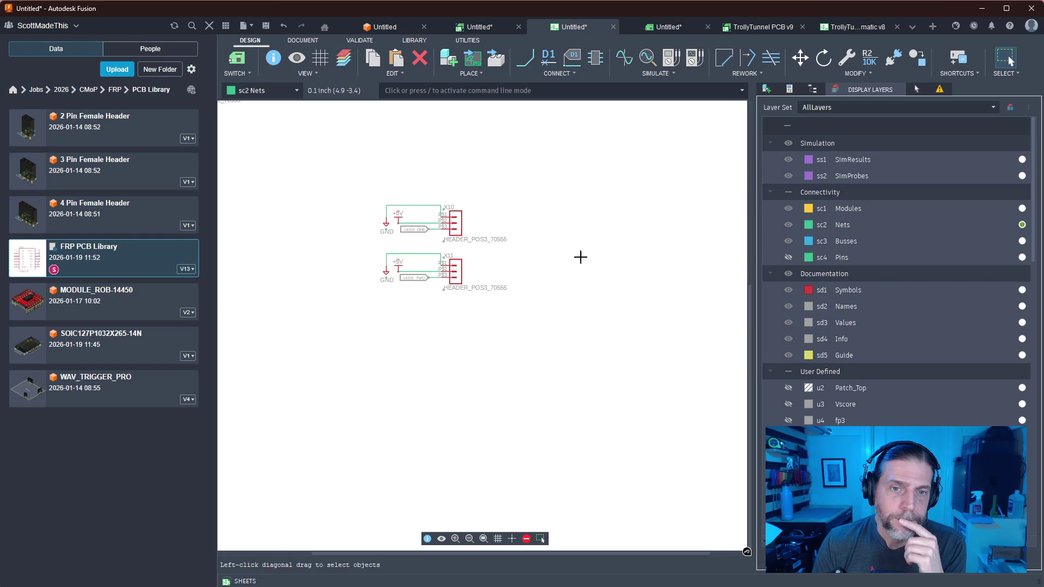
scroll(580, 257, down, 3)
middle_drag(574, 212, 538, 359)
drag(552, 343, 389, 470)
drag(488, 408, 501, 325)
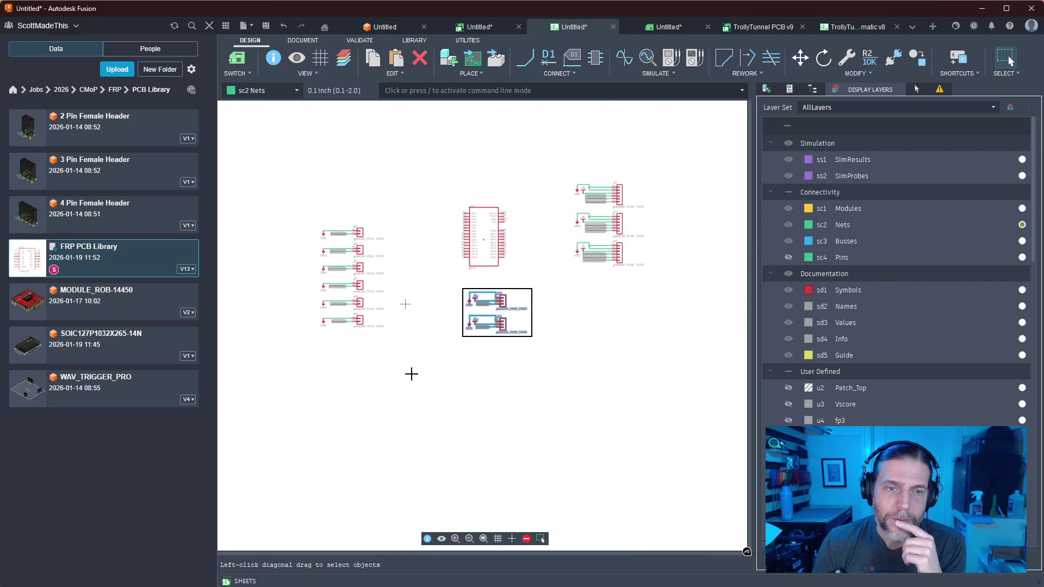
Move the column of six headers with their nets up and closer beside the PICO
drag(411, 374, 345, 193)
key(m)
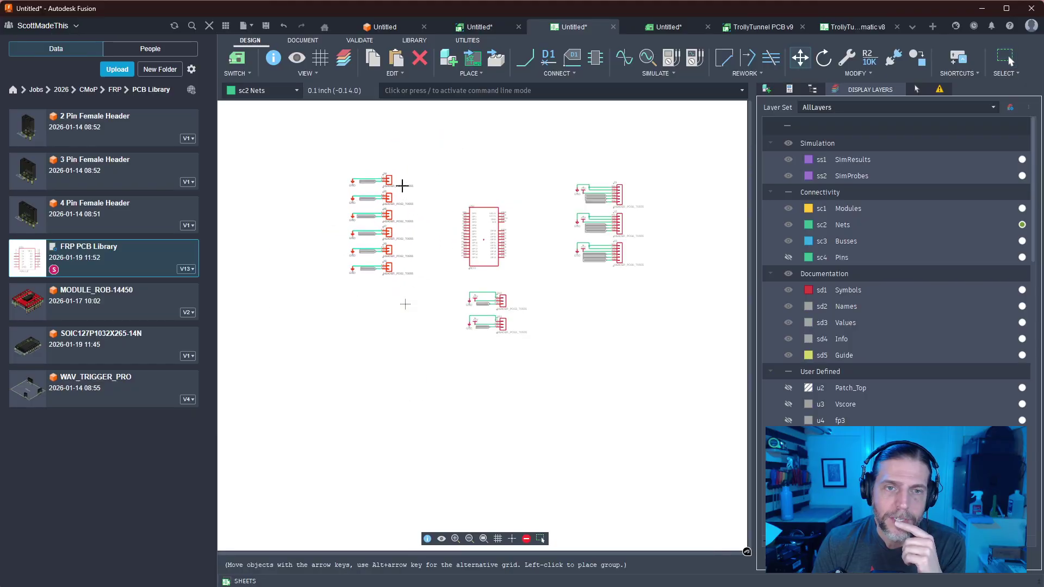
click(402, 186)
key(Escape)
Limit the placeable components to those from the FRP PCB Library
scroll(647, 312, down, 2)
scroll(640, 289, up, 4)
scroll(640, 289, up, 2)
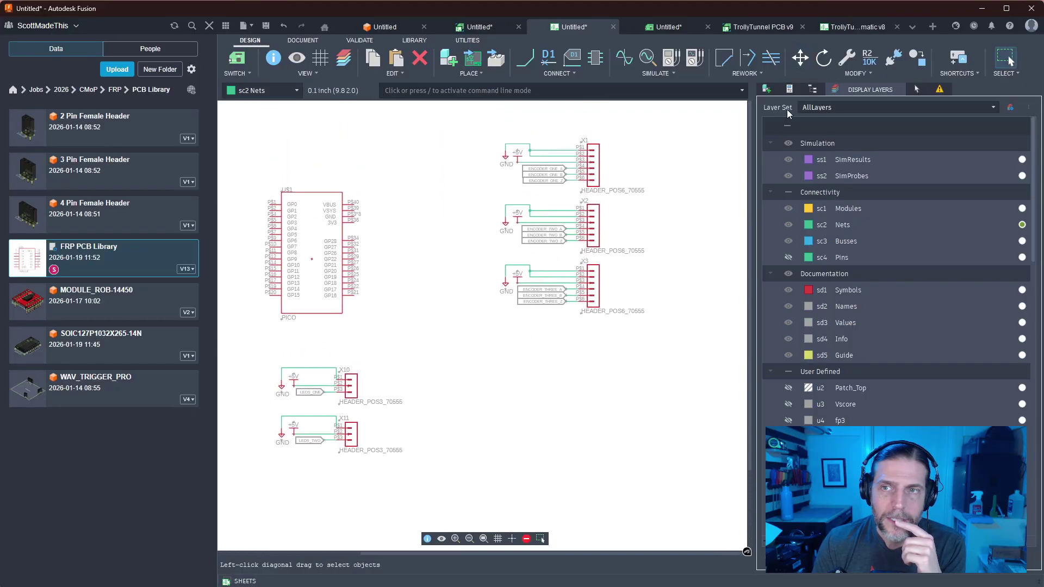
click(766, 89)
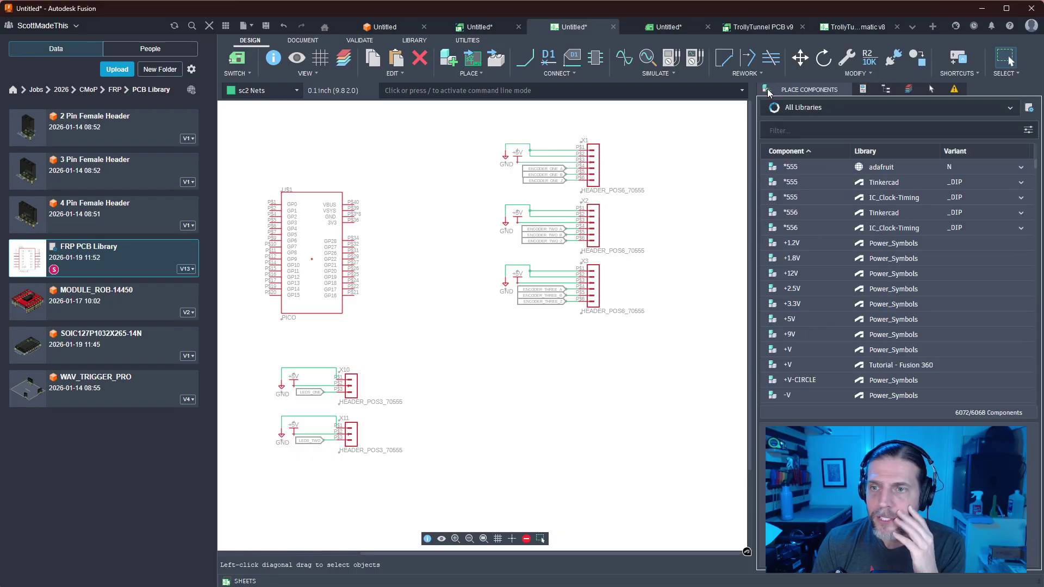
click(1005, 110)
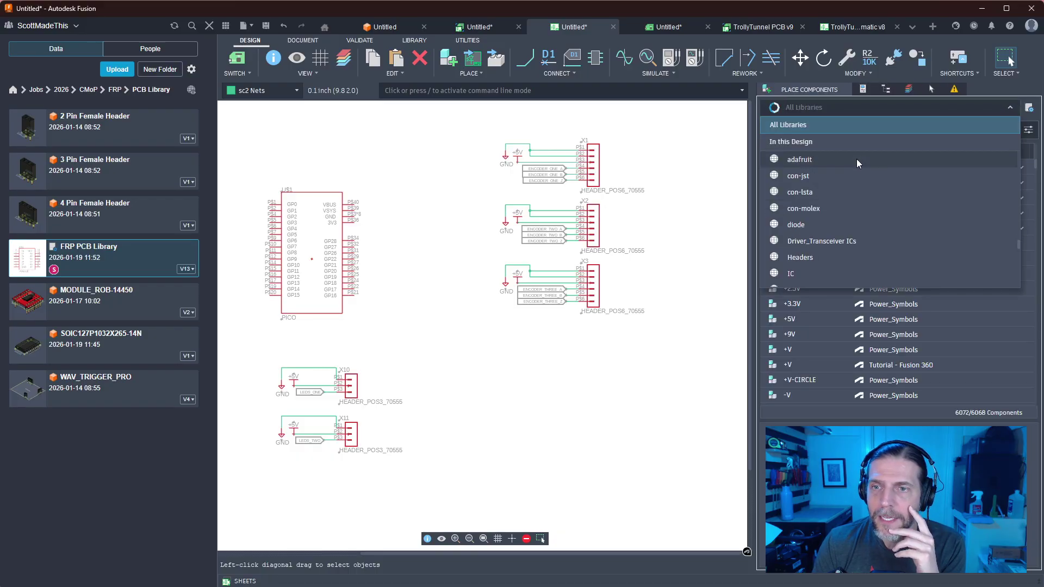
scroll(857, 162, down, 6)
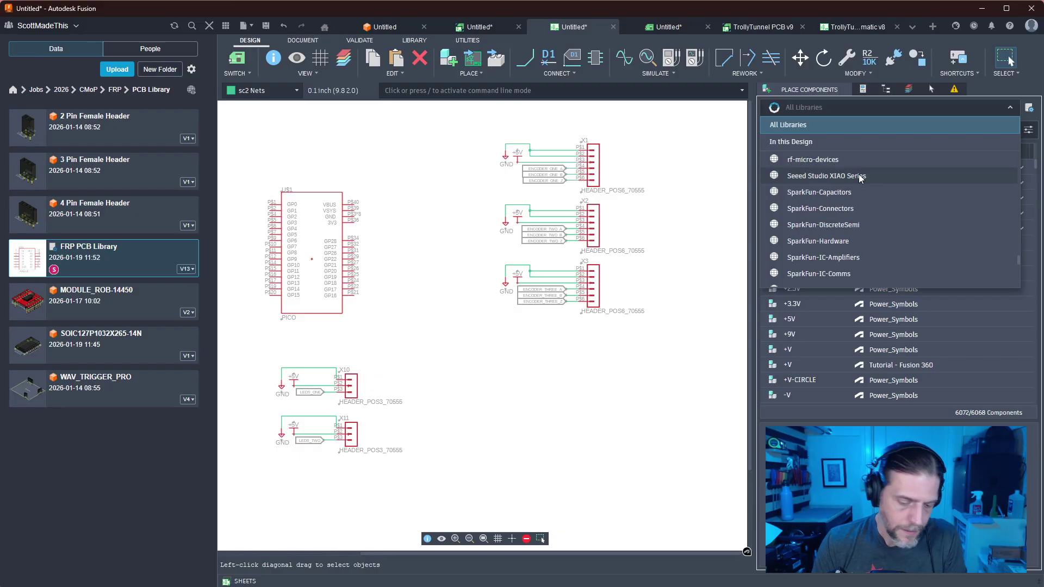
scroll(859, 174, up, 8)
click(822, 164)
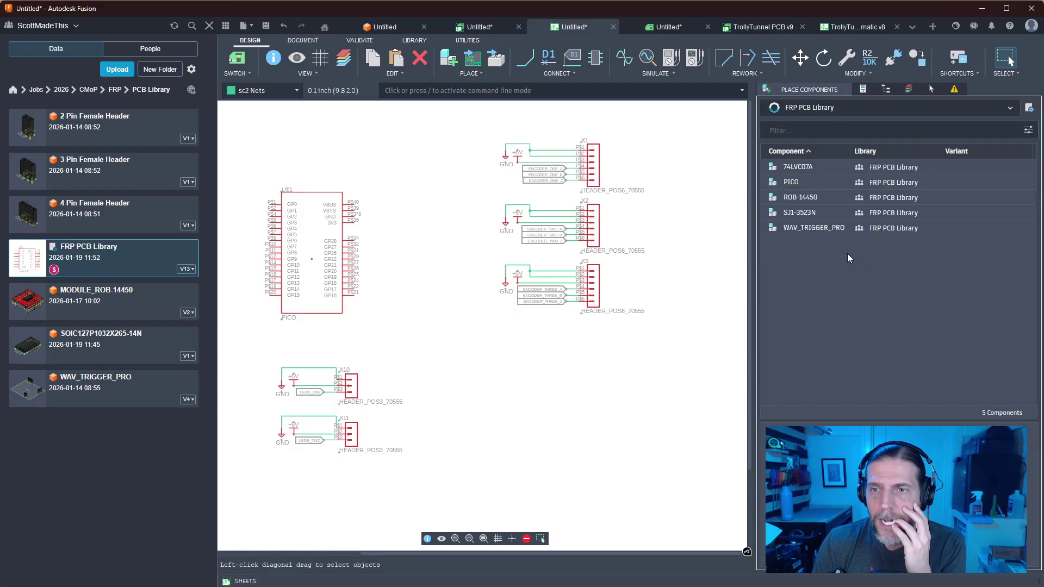
Place one 74LVC07A in the schematic below the encoder header X3
click(799, 168)
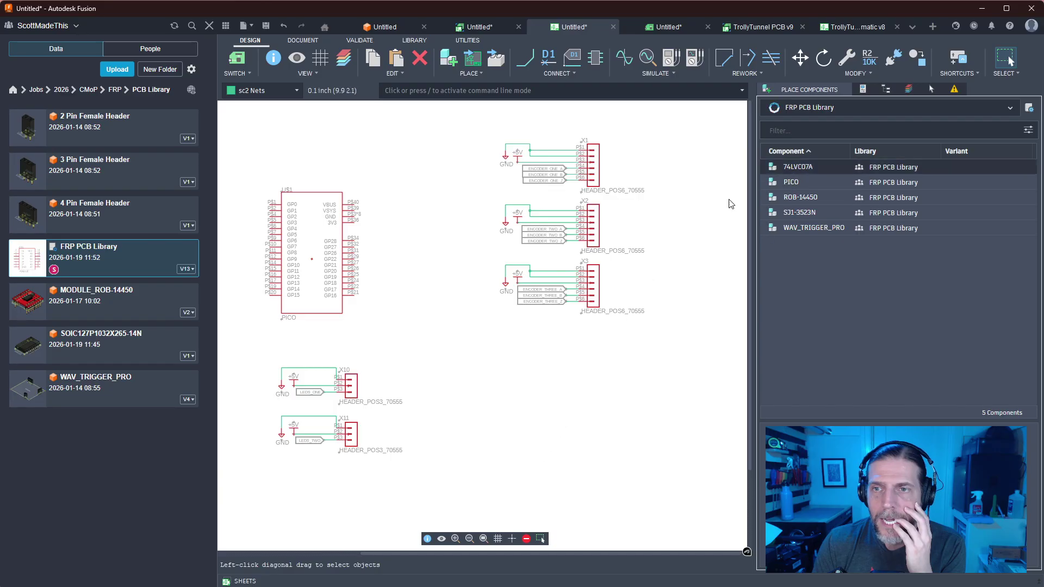
click(799, 167)
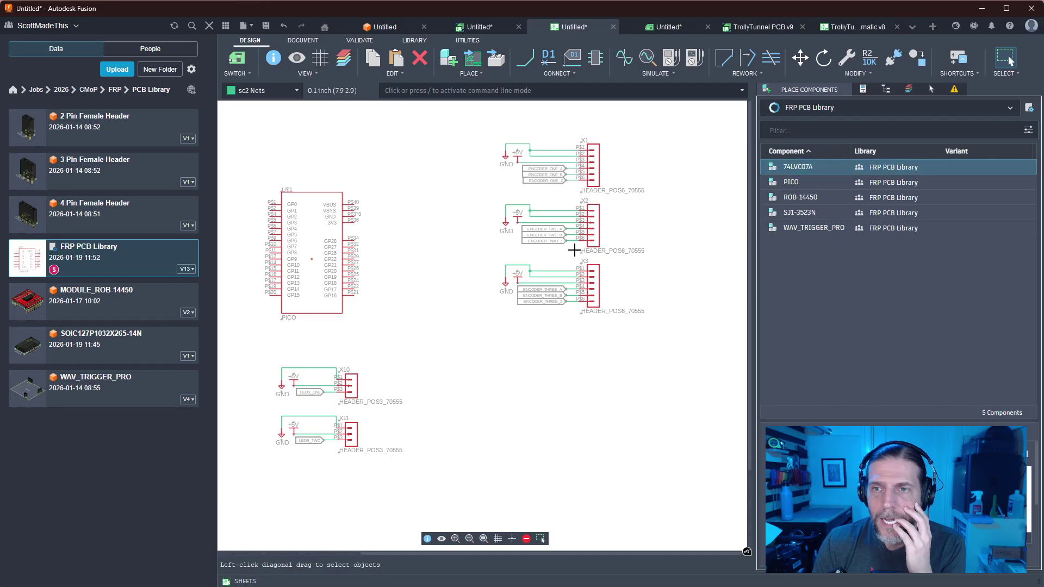
click(595, 388)
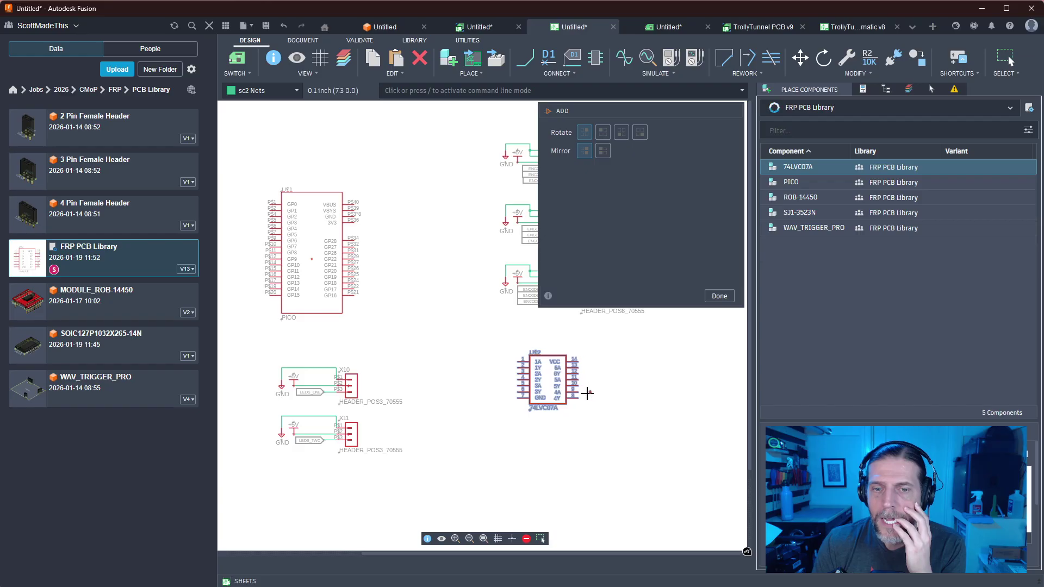
click(719, 296)
Examine the encoder header nets and the pins of the placed 74LVC07A
scroll(680, 403, down, 2)
scroll(680, 402, up, 2)
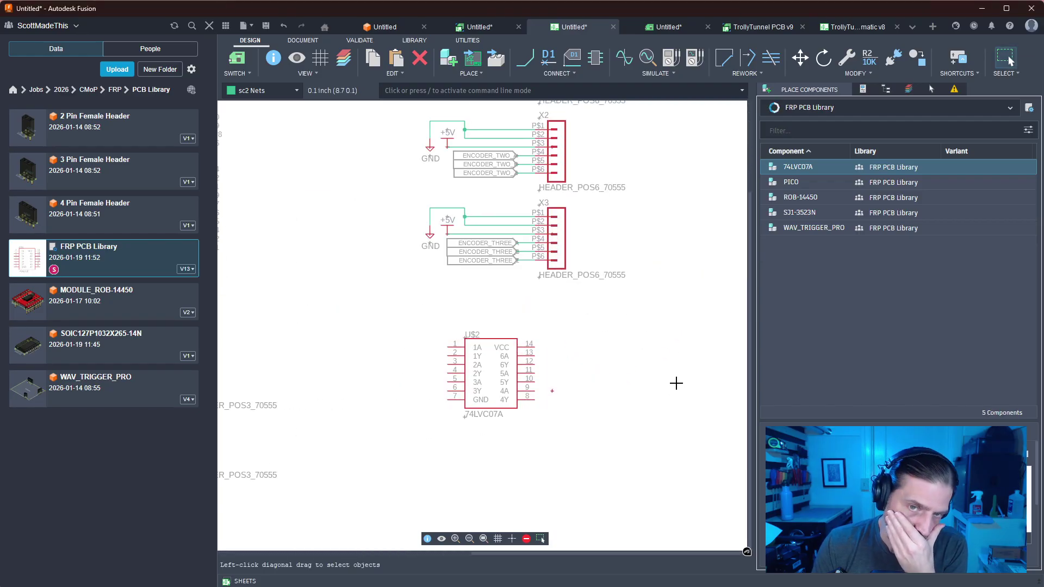
middle_drag(655, 238, 637, 286)
scroll(459, 334, up, 4)
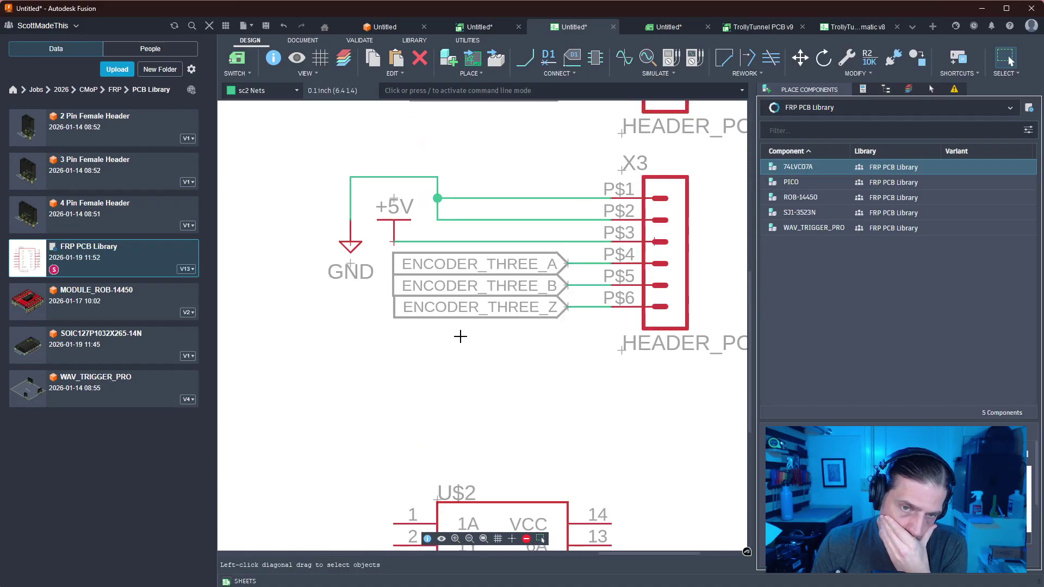
scroll(460, 333, down, 4)
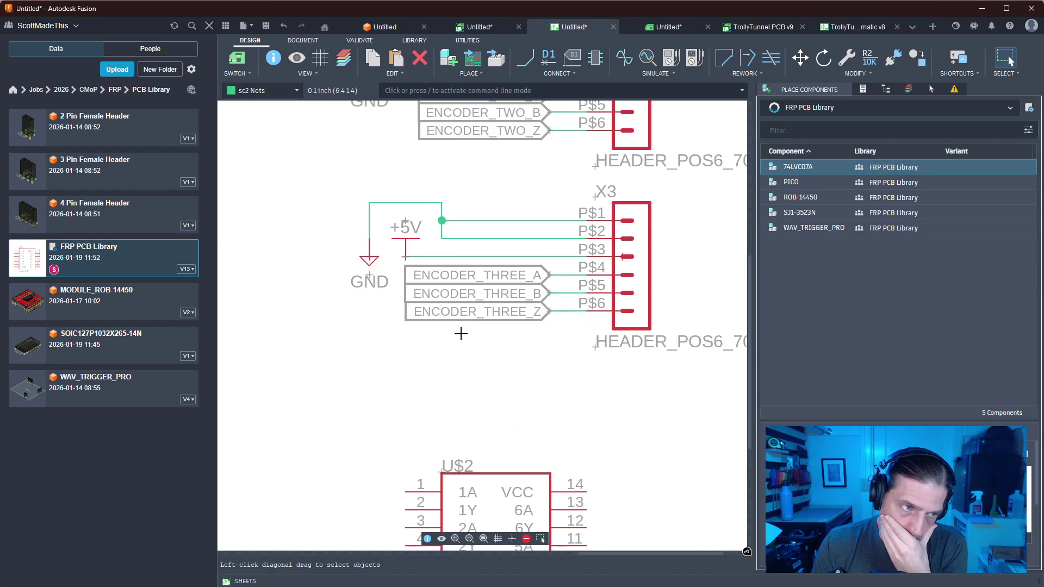
scroll(460, 333, up, 4)
scroll(461, 327, down, 4)
scroll(461, 323, down, 1)
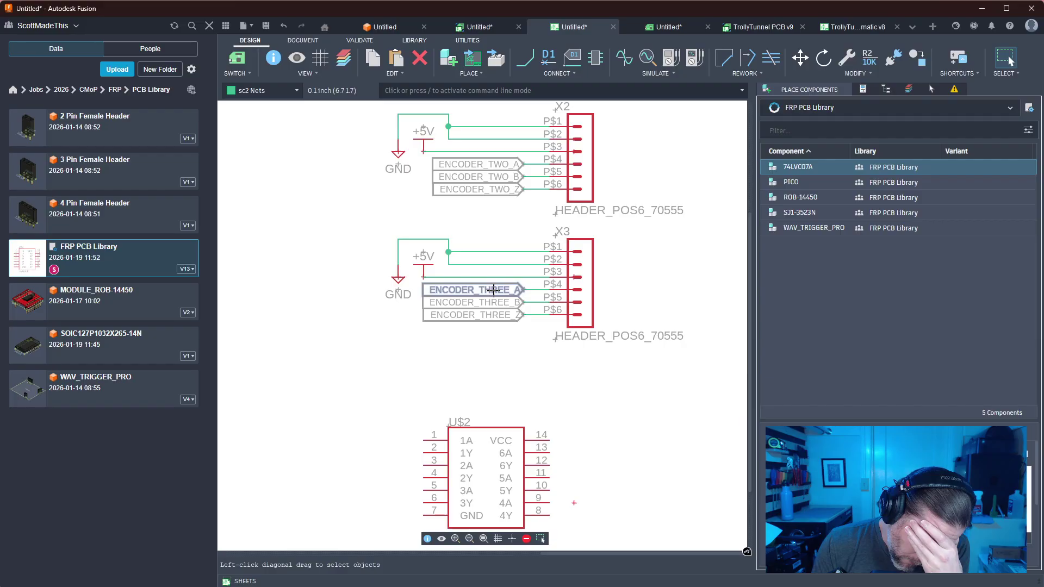
scroll(493, 291, down, 1)
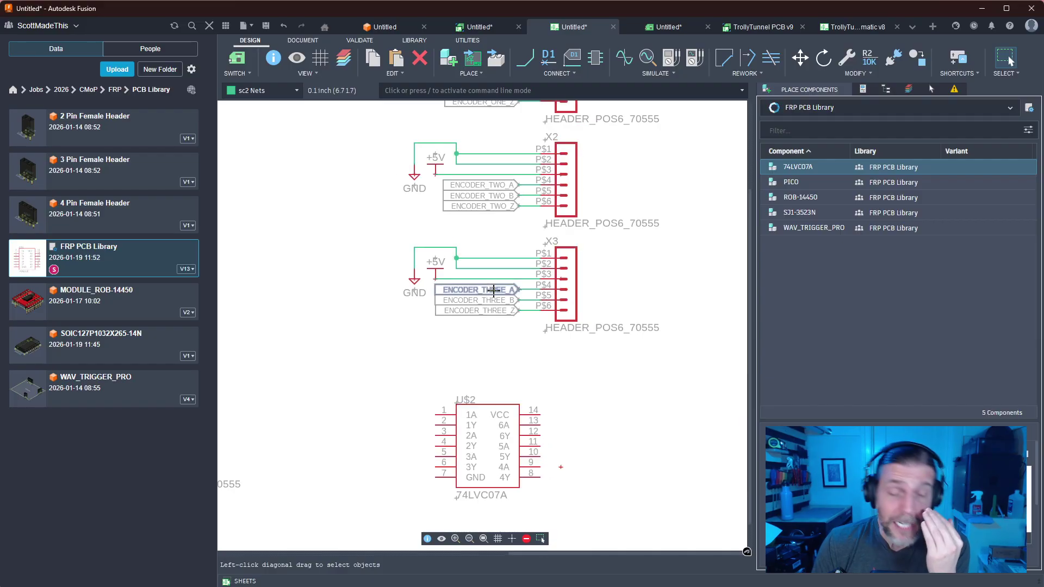
Delete the ENCODER_THREE_Z, ENCODER_TWO_Z and ENCODER_ONE_Z nets from pin 6 of headers X3, X2 and X1
middle_drag(616, 355, 569, 410)
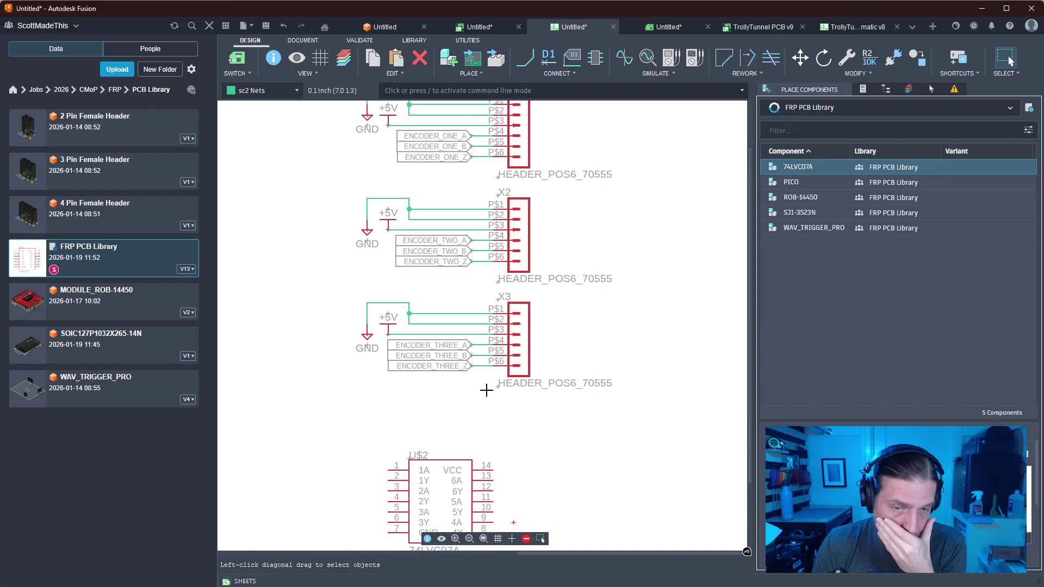
click(457, 366)
key(Delete)
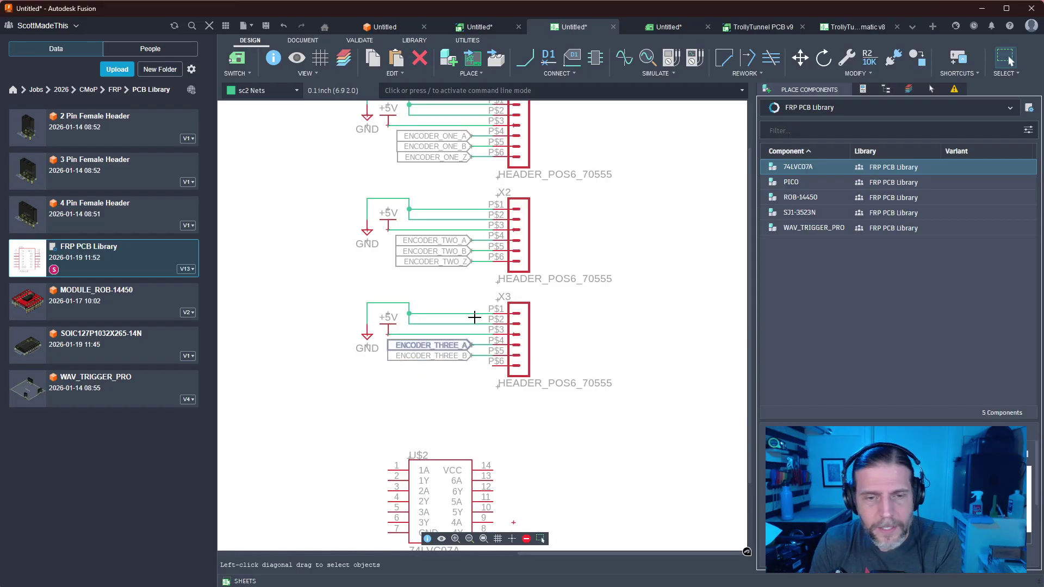
click(471, 262)
key(Delete)
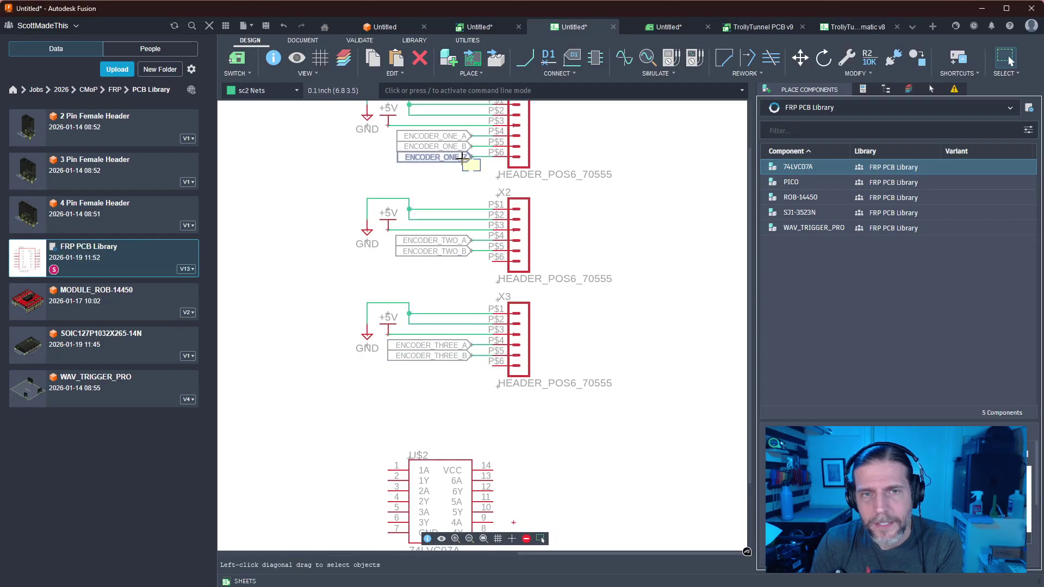
click(461, 157)
key(Delete)
middle_drag(663, 263, 620, 331)
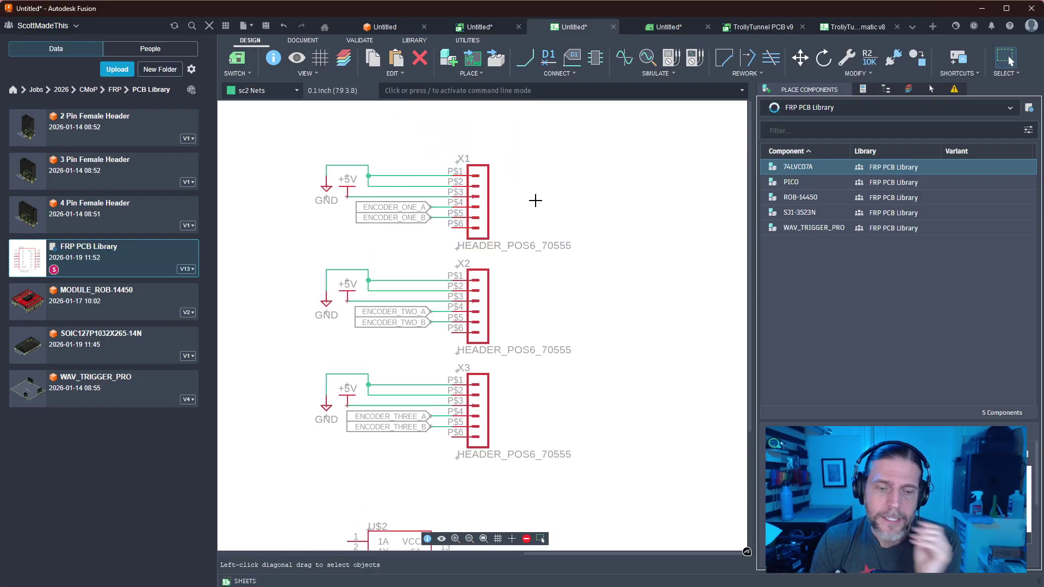
key(n)
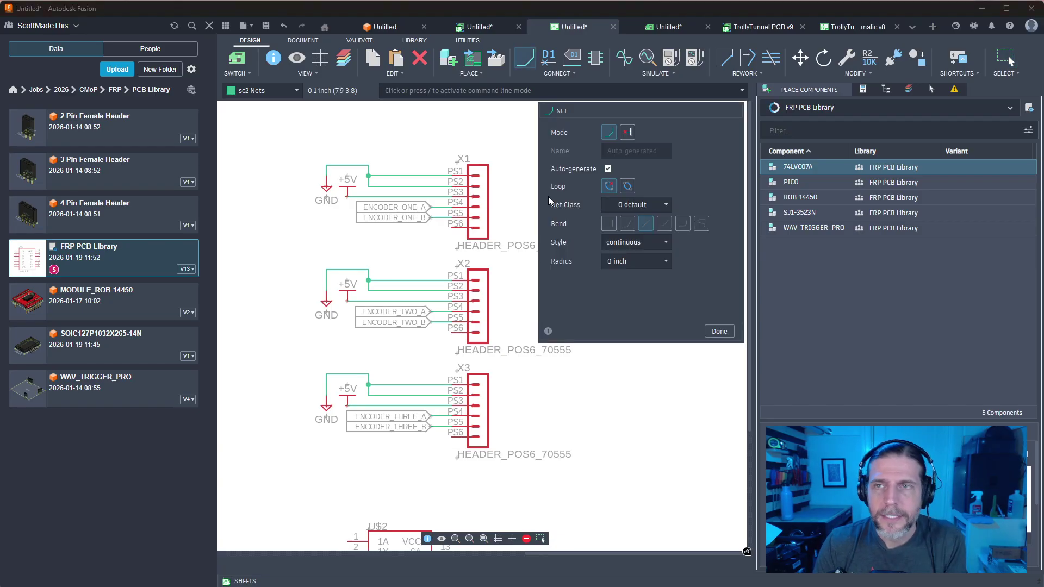
key(Escape)
Replace the encoder headers X1, X2 and X3 with HEADER_POS5_70555 from the con-molex-c-grid-sl library
click(855, 74)
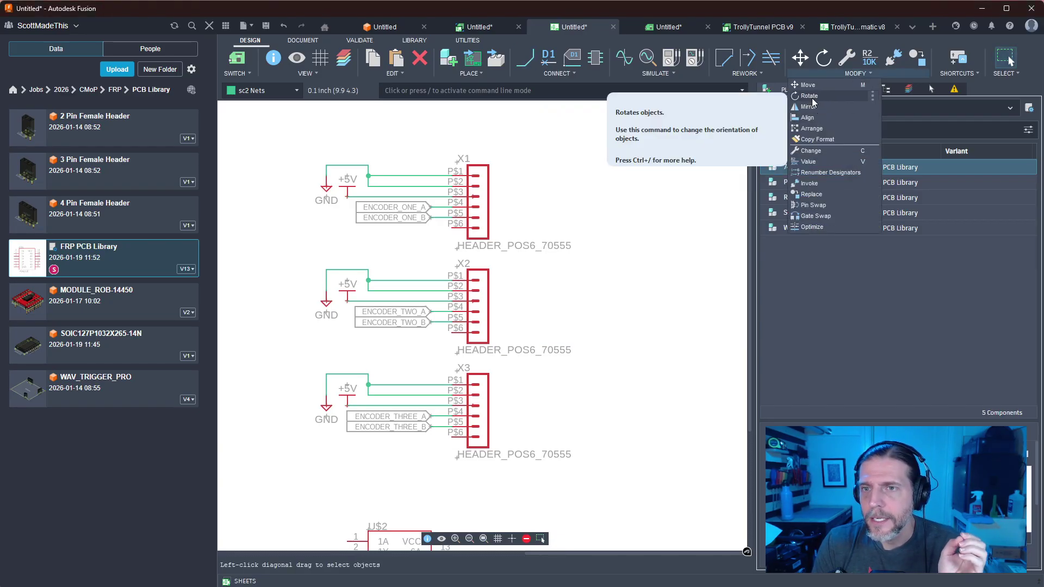
click(816, 195)
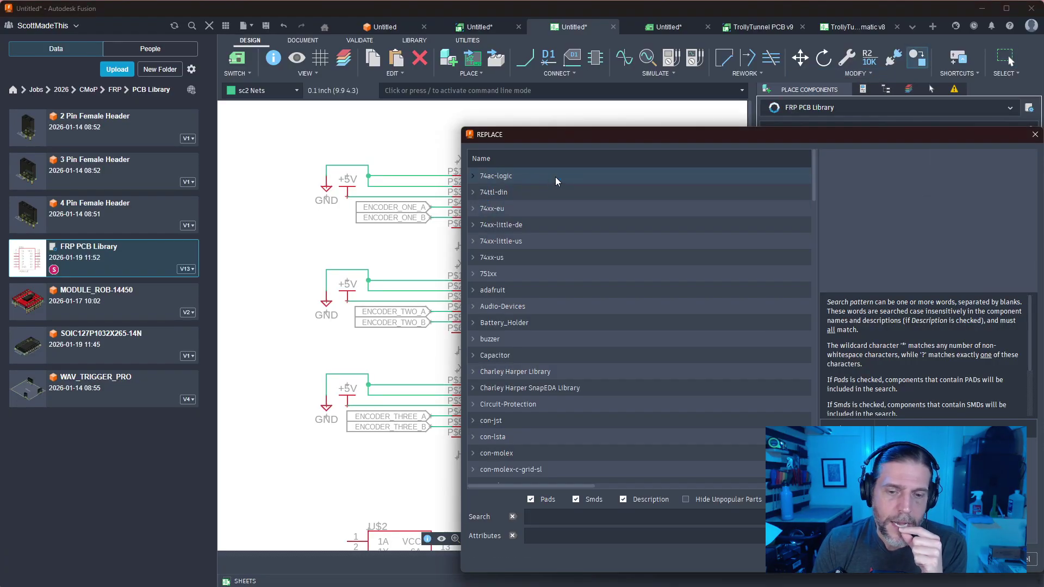
click(472, 471)
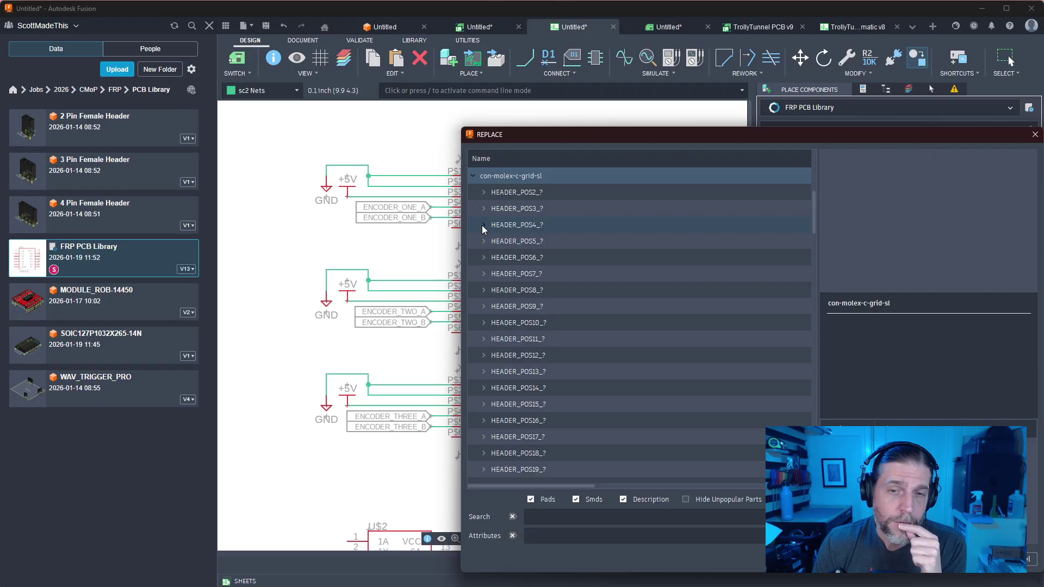
click(484, 242)
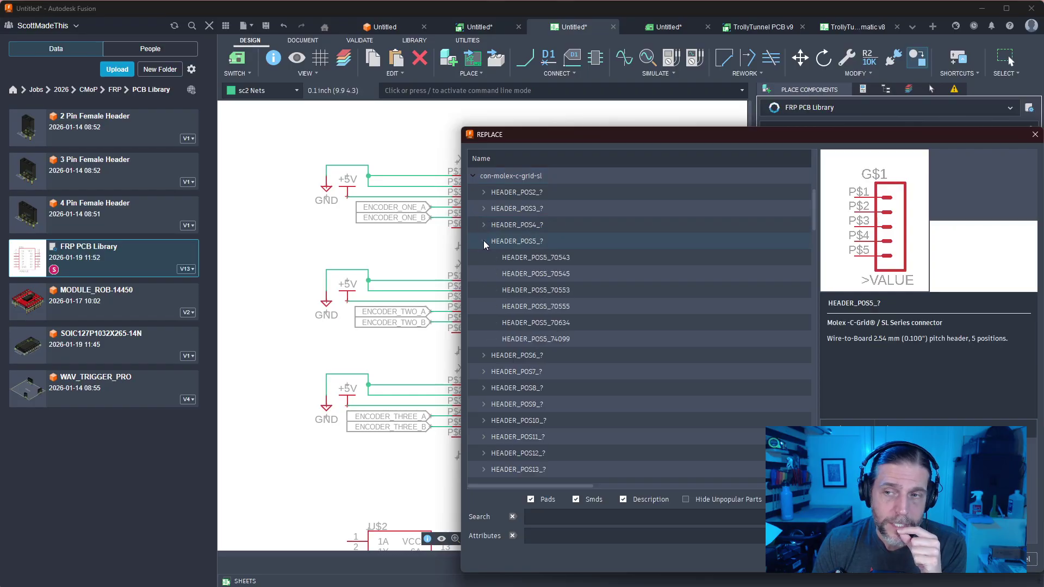
click(552, 308)
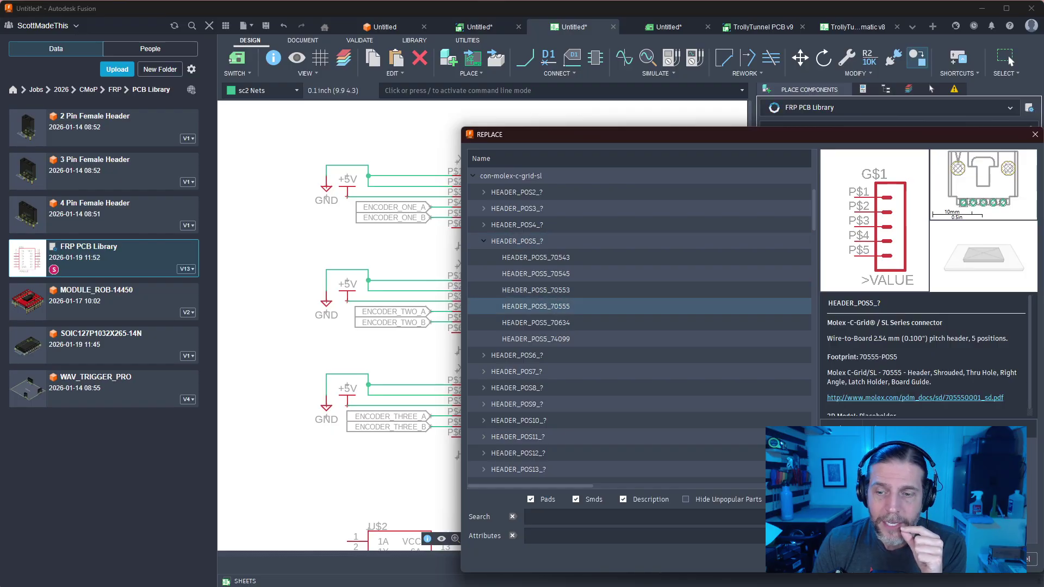
key(Return)
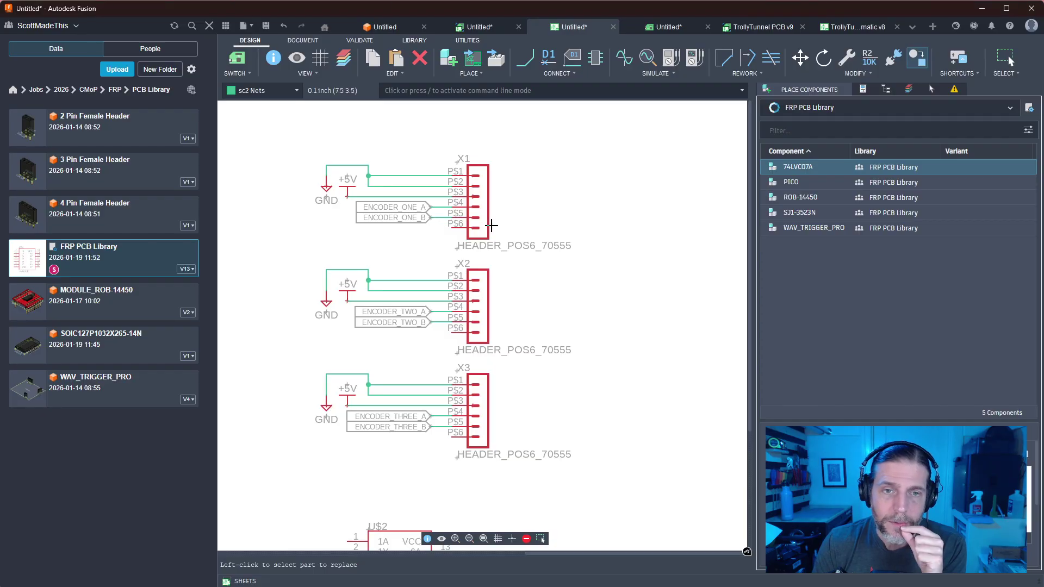
click(488, 227)
click(486, 306)
click(487, 405)
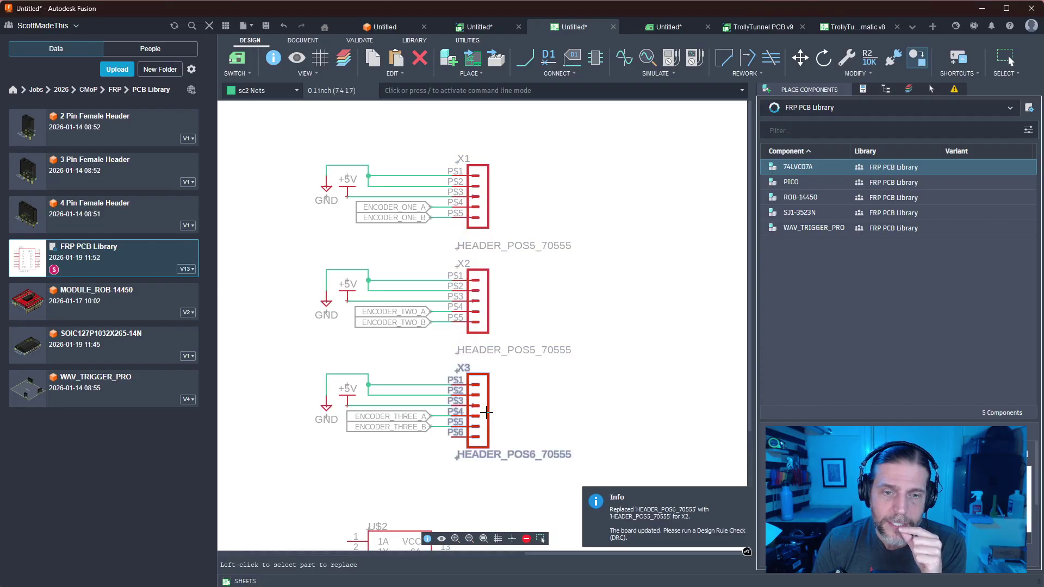
middle_drag(628, 364, 636, 263)
scroll(636, 296, down, 3)
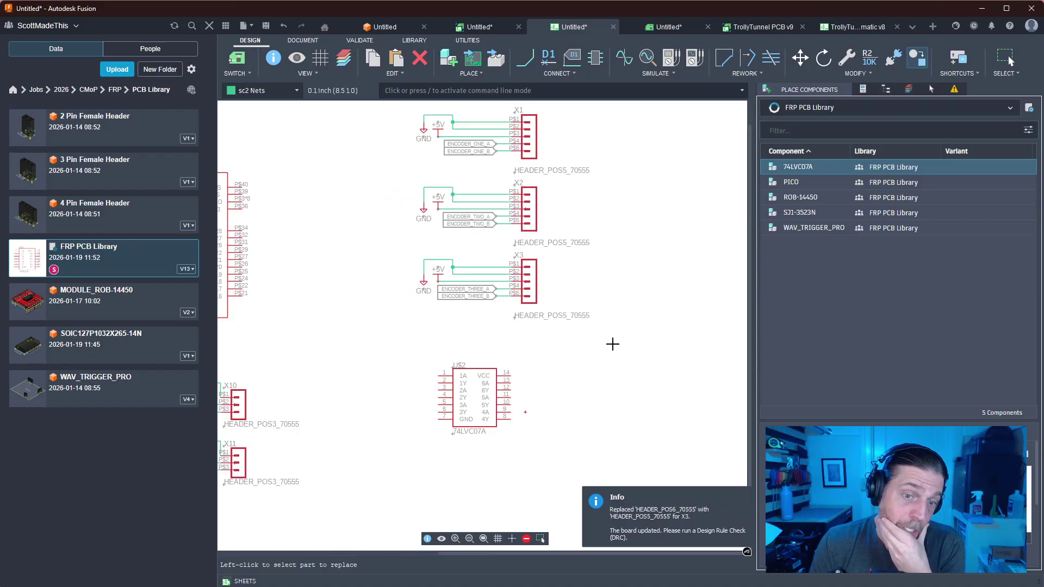
middle_drag(598, 287, 601, 361)
key(Escape)
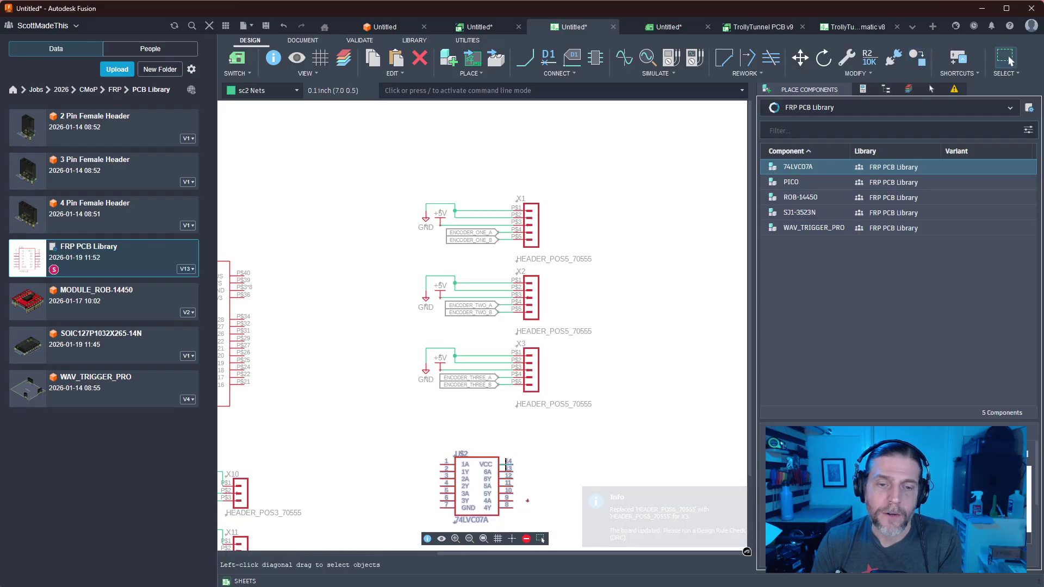
Rename the net on pin 4 of encoder header X1 to ENCODER_ONE_A_5V
scroll(580, 342, down, 2)
scroll(580, 341, up, 5)
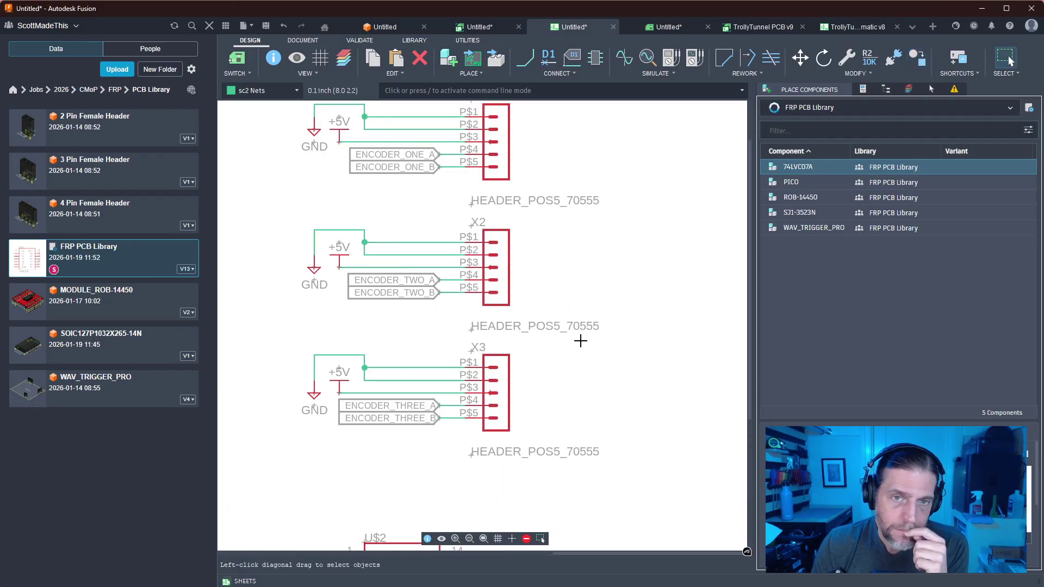
scroll(580, 341, down, 2)
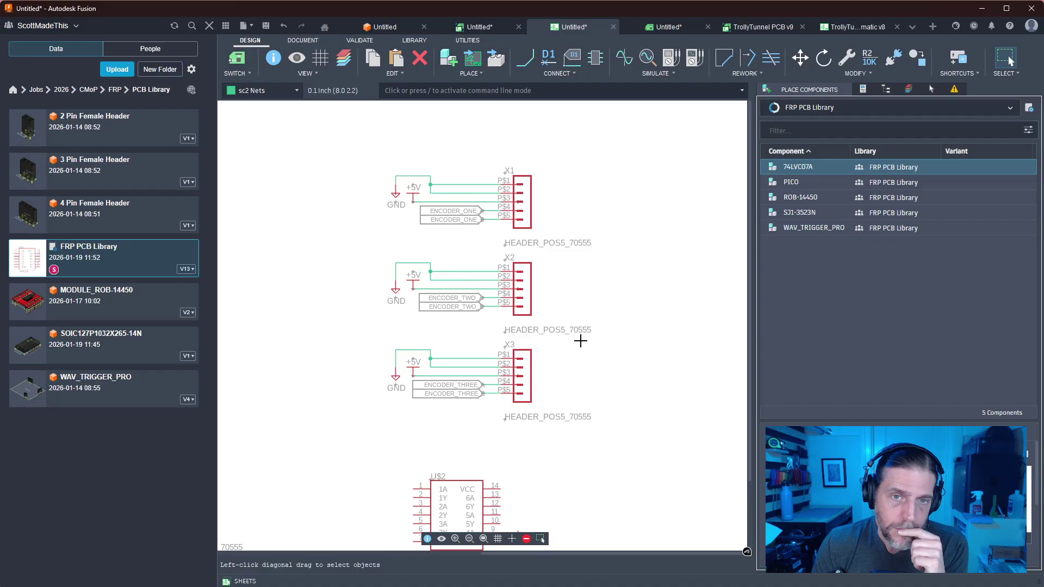
scroll(580, 341, up, 1)
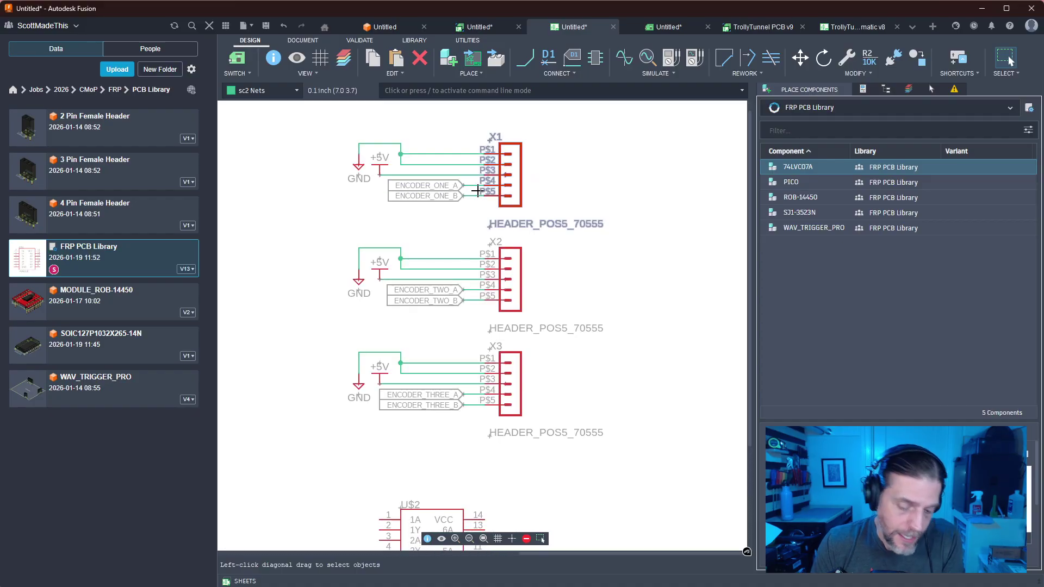
scroll(484, 194, down, 1)
scroll(476, 192, up, 3)
key(n)
click(469, 185)
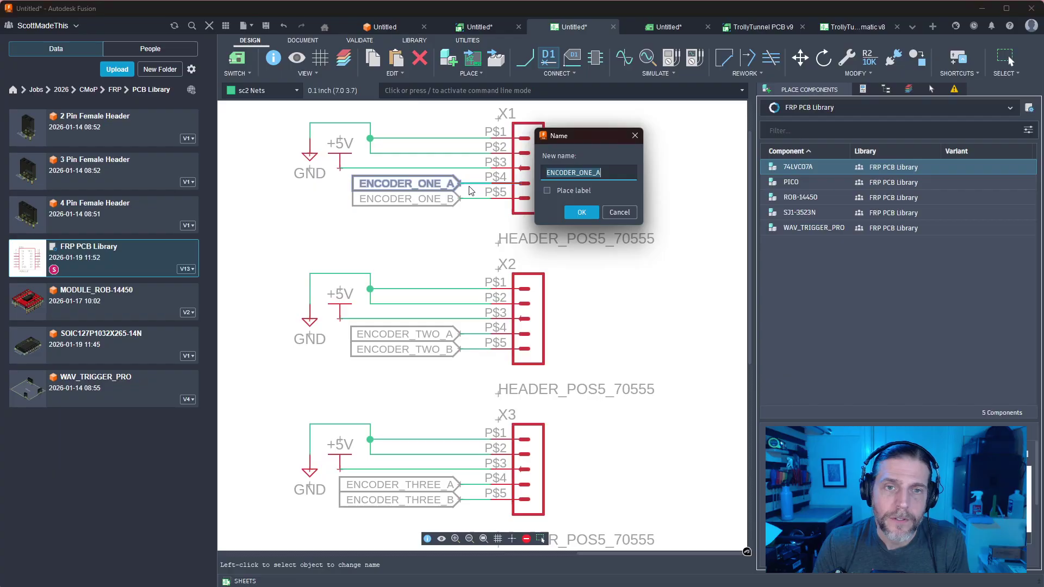
key(End)
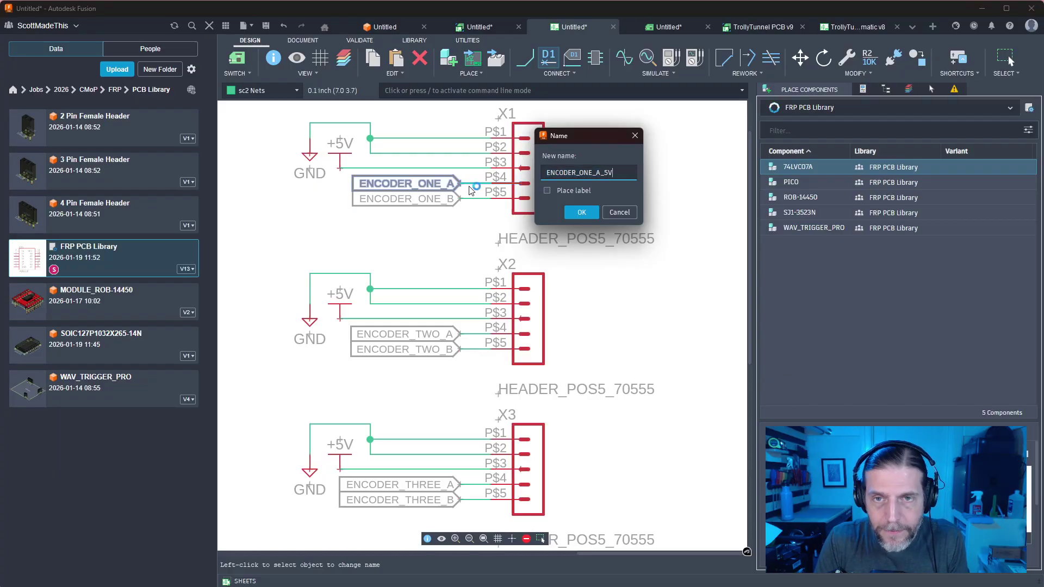
key(Return)
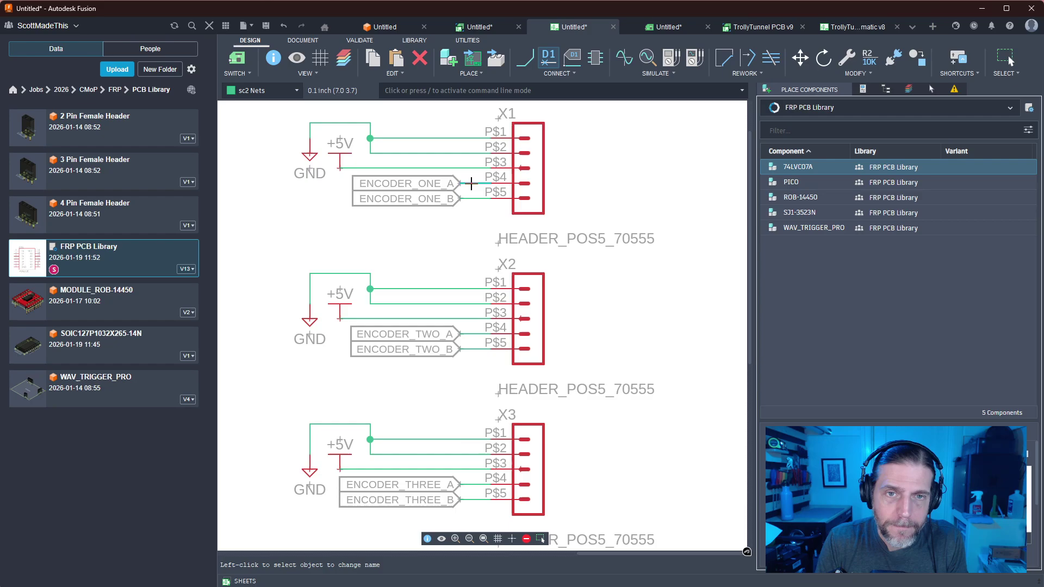
click(473, 186)
key(End)
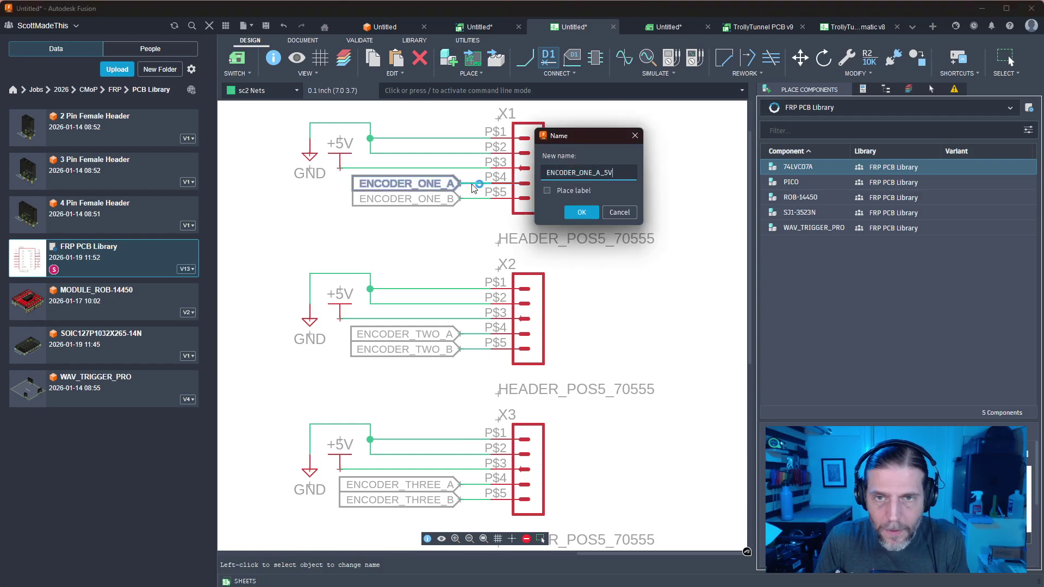
key(Return)
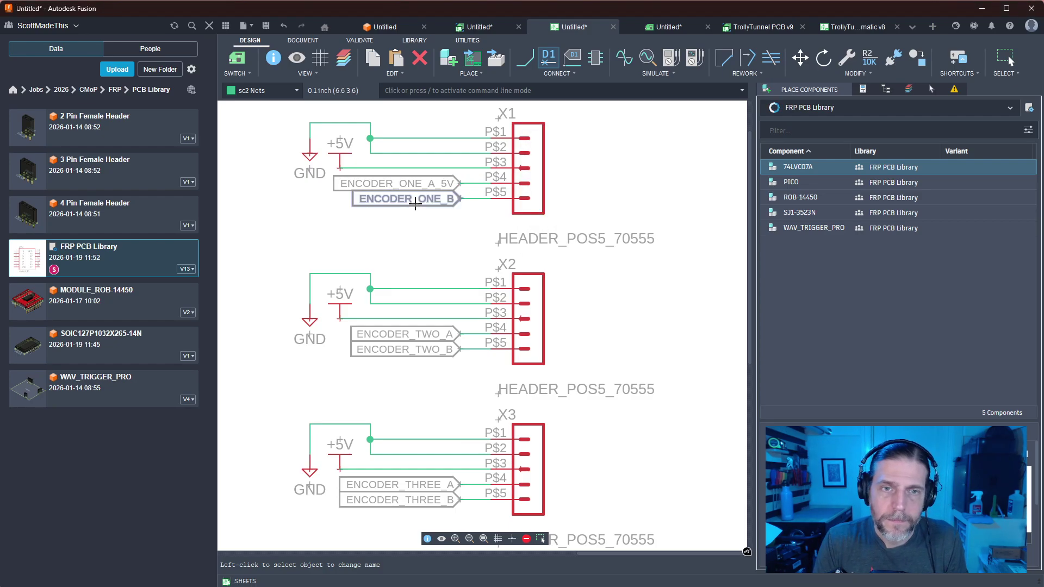
Rename the net on pin 5 of encoder header X1 to ENCODER_ONE_B_5V
click(477, 199)
key(End)
text(_5V)
key(Return)
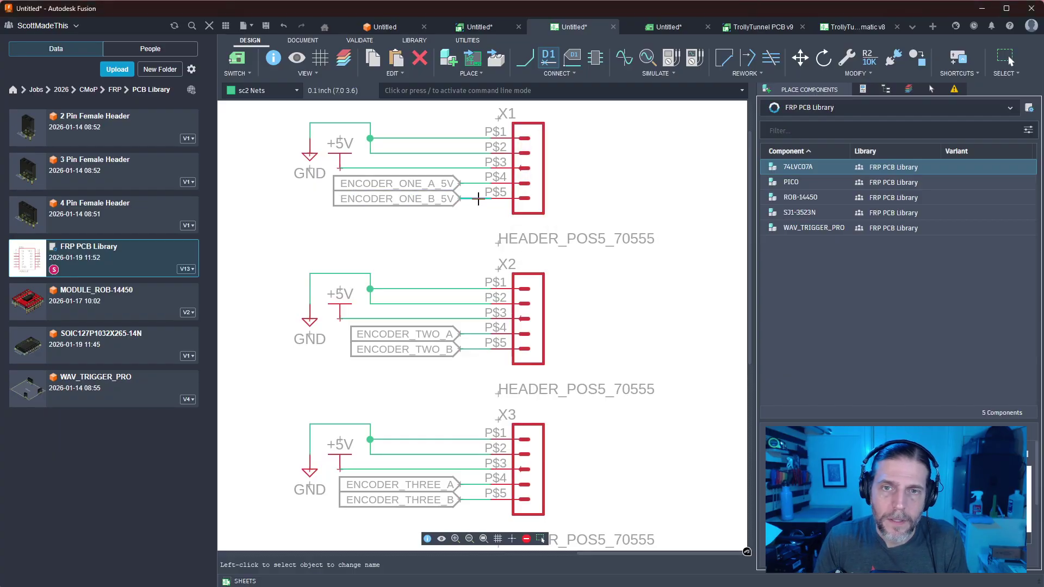
Rename the nets on pins 4 and 5 of header X2 to ENCODER_TWO_A_5V and ENCODER_TWO_B_5V
middle_drag(469, 297, 461, 174)
click(465, 216)
key(End)
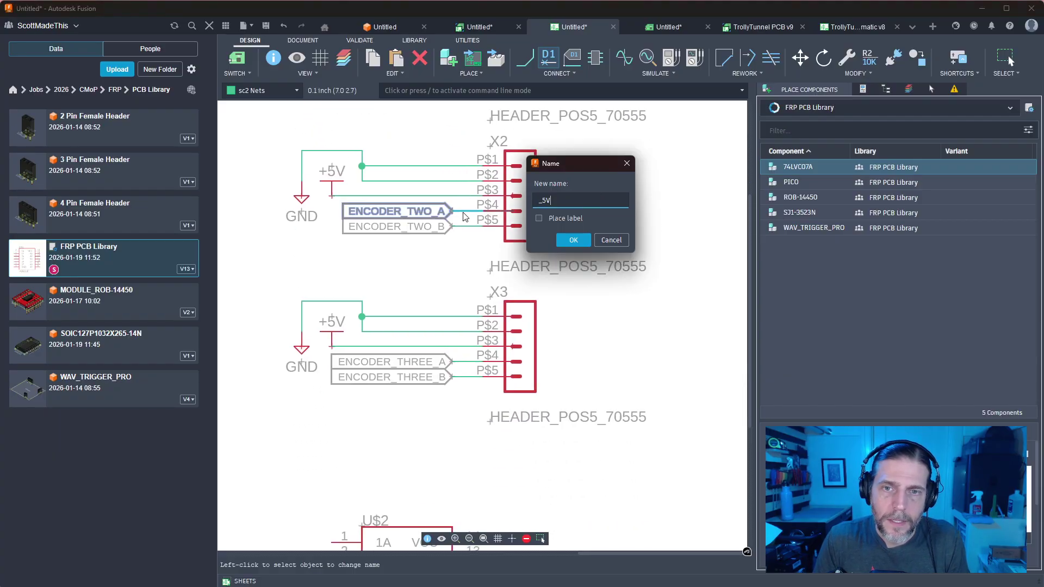
text(_5V)
key(Return)
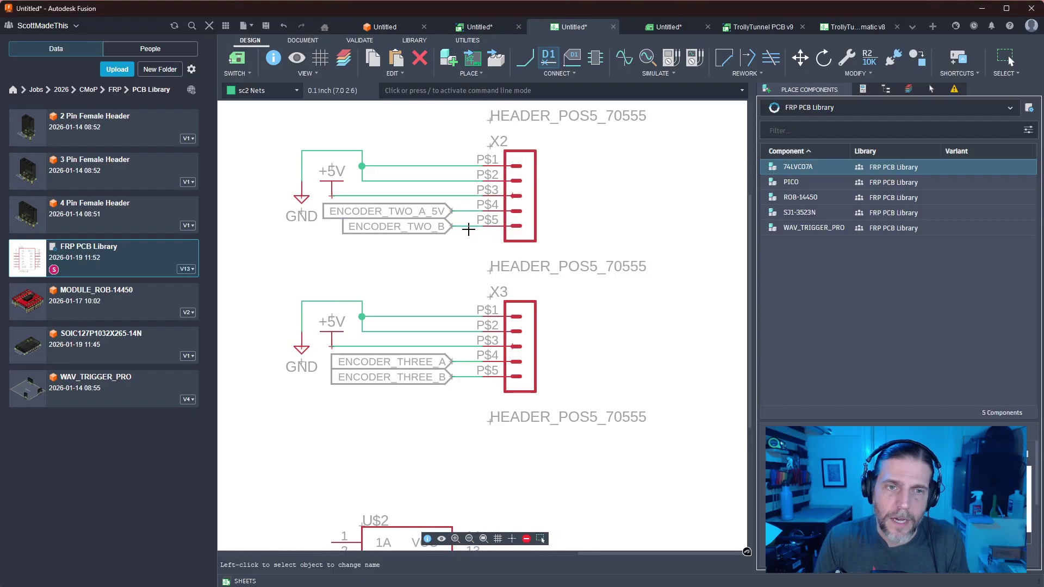
click(465, 226)
key(End)
text(_5V)
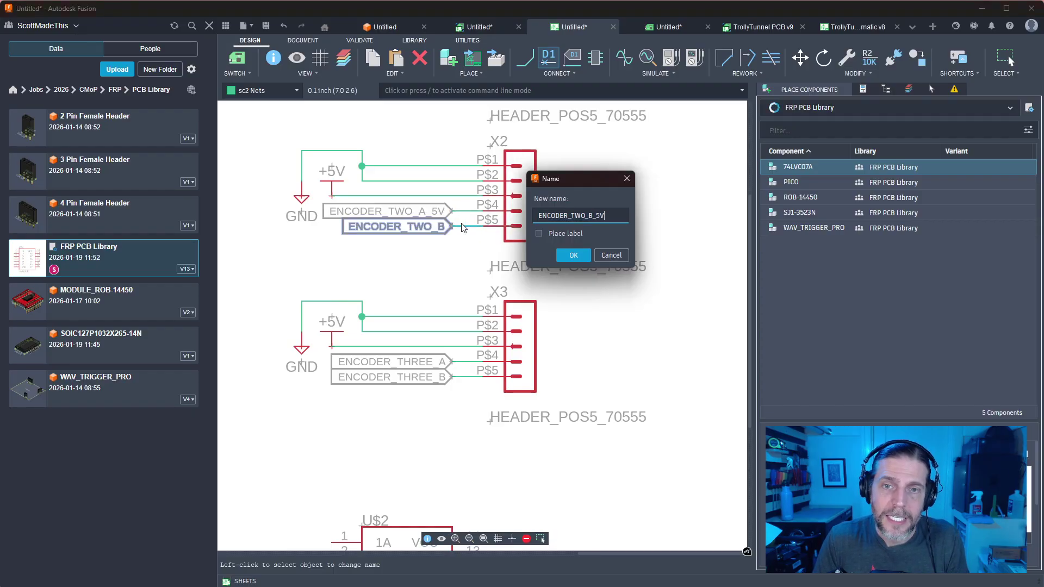
key(Return)
Rename the nets on pins 4 and 5 of header X3 to ENCODER_THREE_A_5V and ENCODER_THREE_B_5V
click(462, 362)
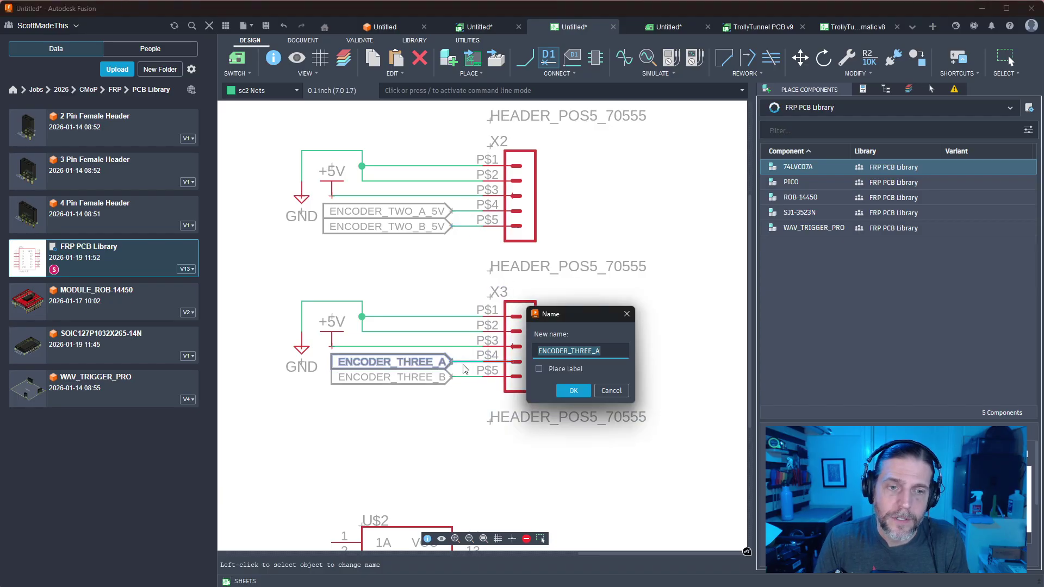
key(End)
text(_5V)
key(Return)
click(460, 381)
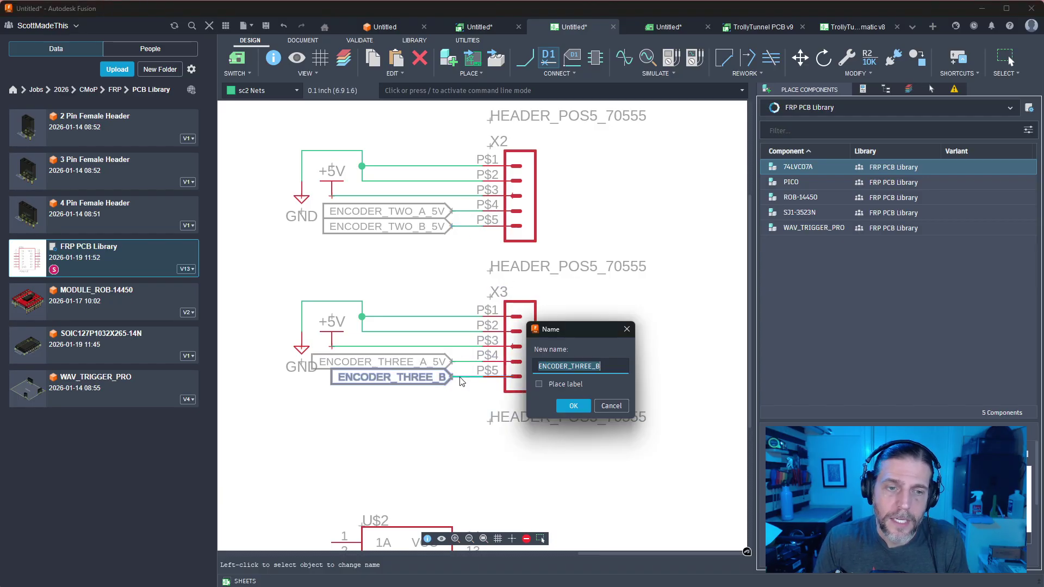
key(End)
text(_5V)
key(Return)
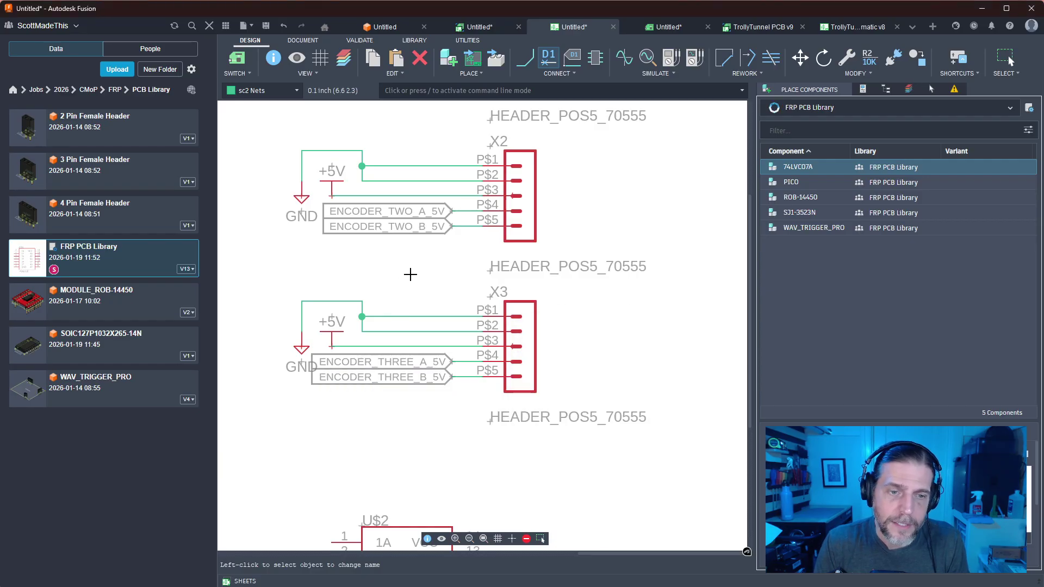
Move header X3's GND and +5V symbols with their wiring farther from the header to clear the longer net labels
key(Escape)
drag(299, 299, 485, 375)
key(m)
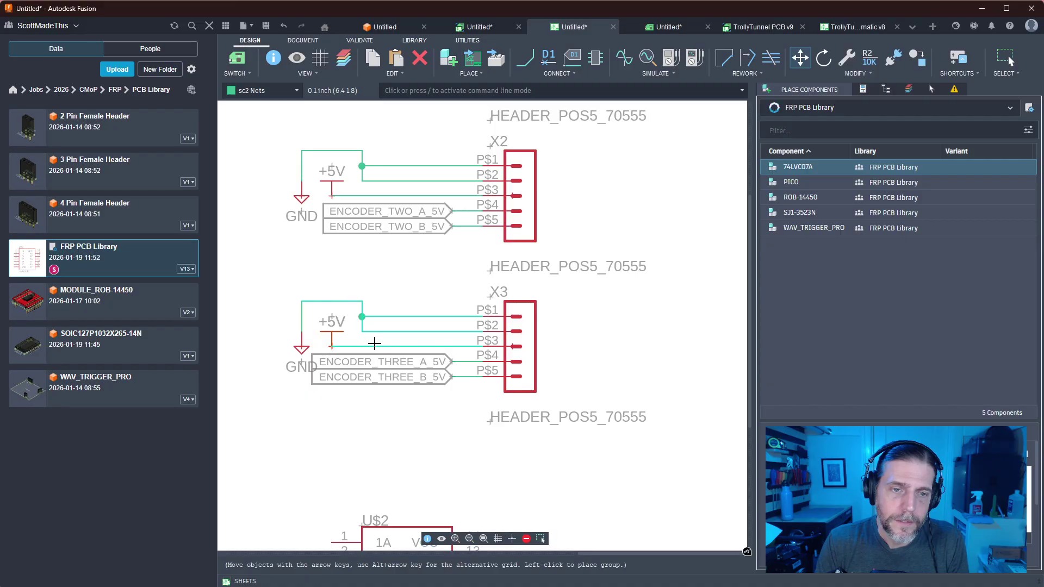
key(Escape)
drag(419, 279, 287, 350)
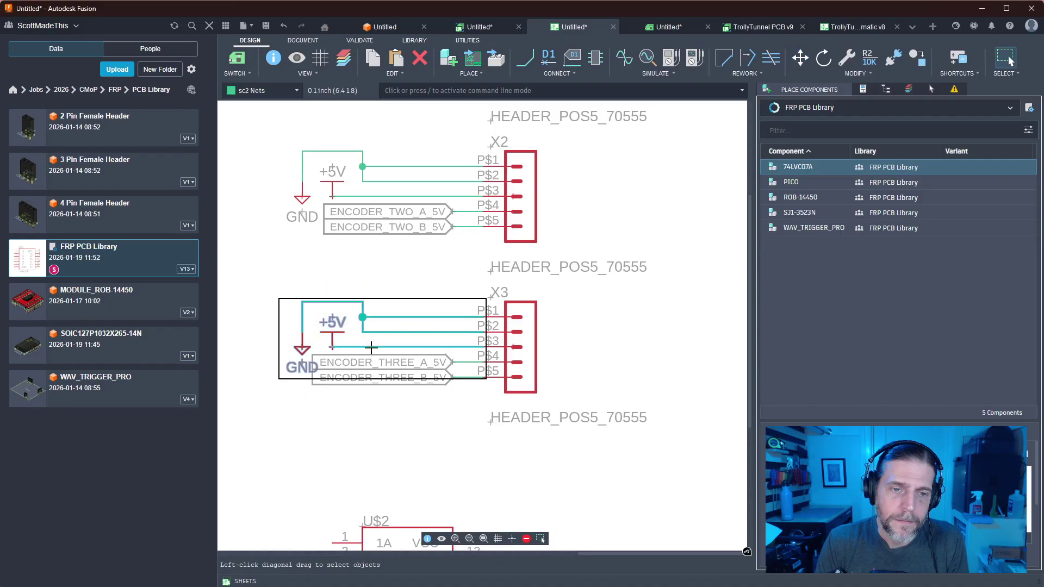
drag(371, 347, 342, 349)
Move the GND and +5V symbols of headers X2 and X1 with their wiring farther out, clear of the net labels
middle_drag(377, 292, 496, 356)
drag(511, 187, 453, 265)
key(m)
middle_drag(522, 184, 488, 362)
drag(502, 205, 381, 297)
key(m)
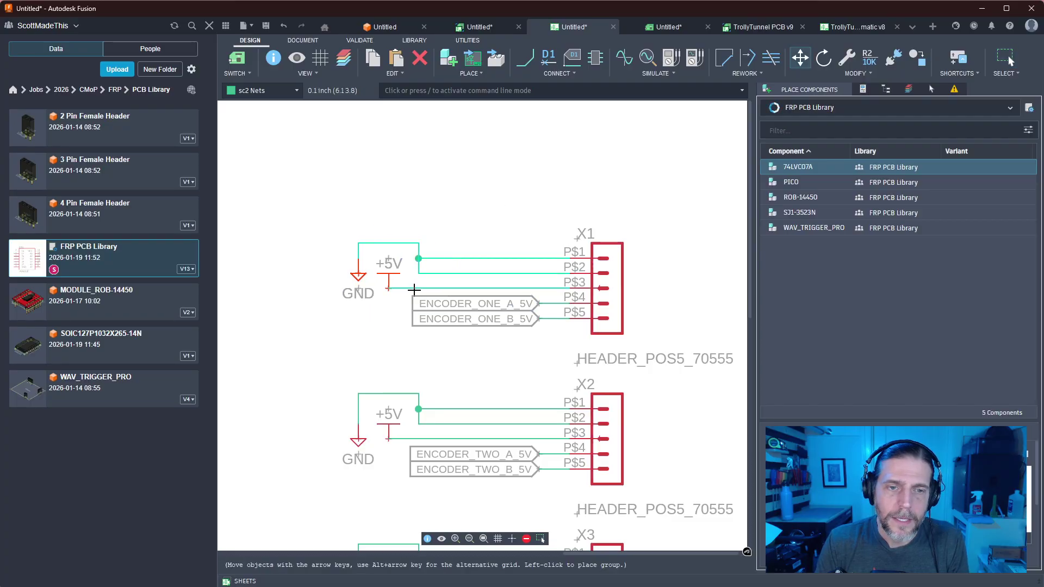
click(414, 290)
scroll(504, 226, down, 2)
middle_drag(504, 227, 497, 148)
scroll(428, 489, down, 1)
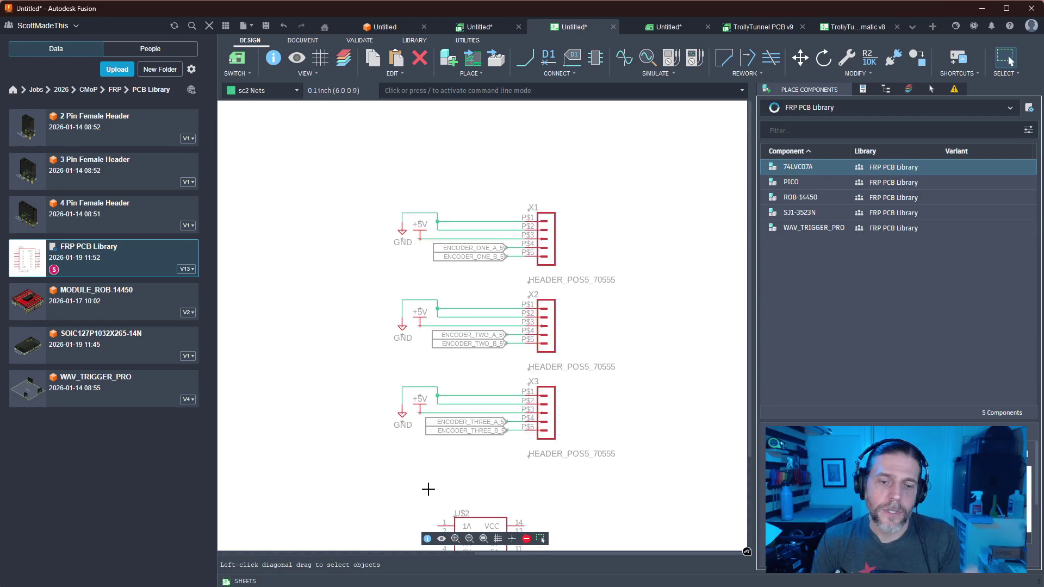
Break out all pins of the 74LVC07A with cross-reference labels using pin names, accepting the shared GND net
middle_drag(428, 489, 408, 214)
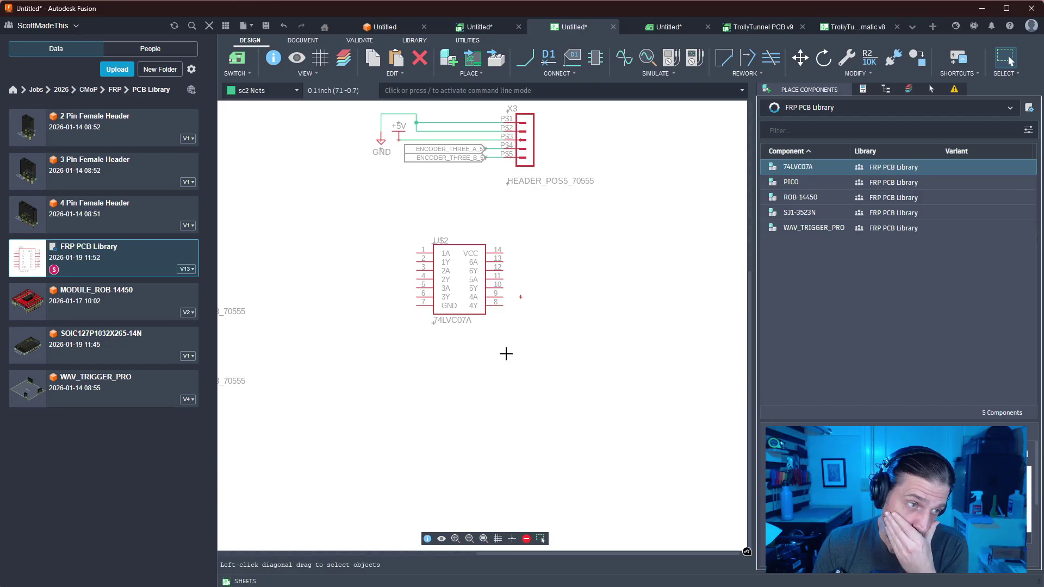
middle_drag(583, 158, 594, 310)
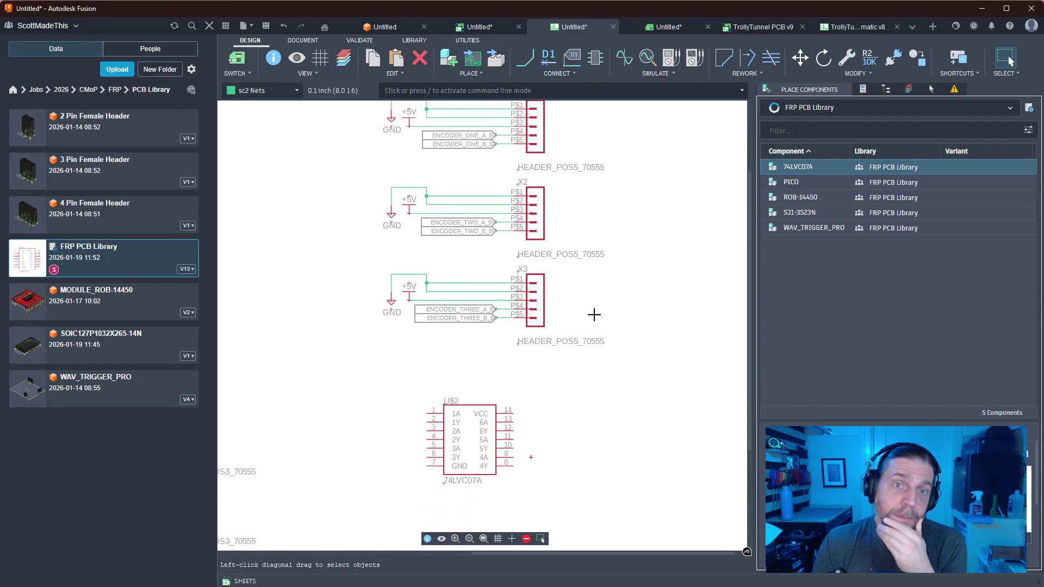
scroll(557, 435, down, 2)
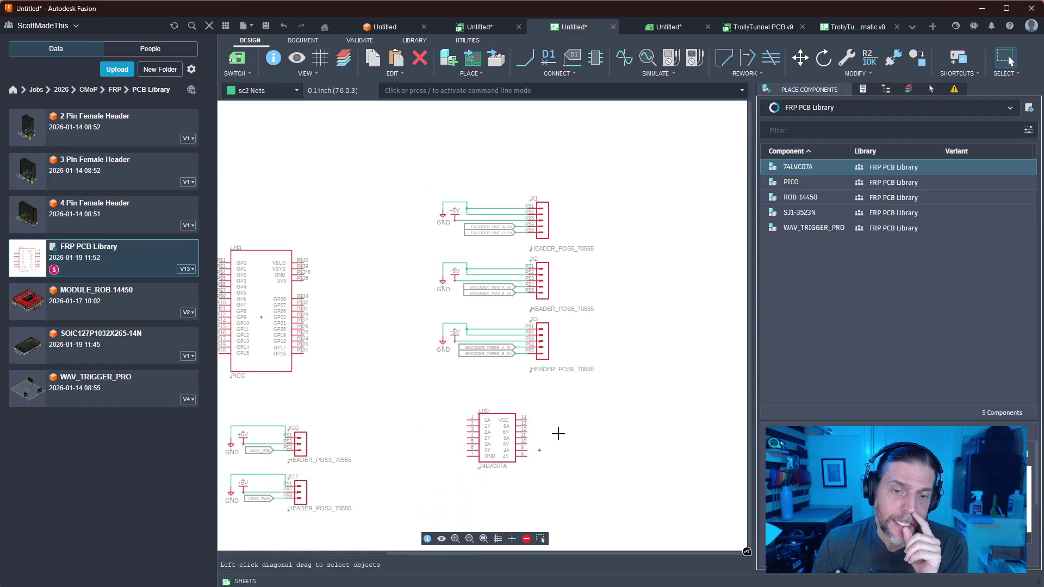
scroll(556, 435, up, 5)
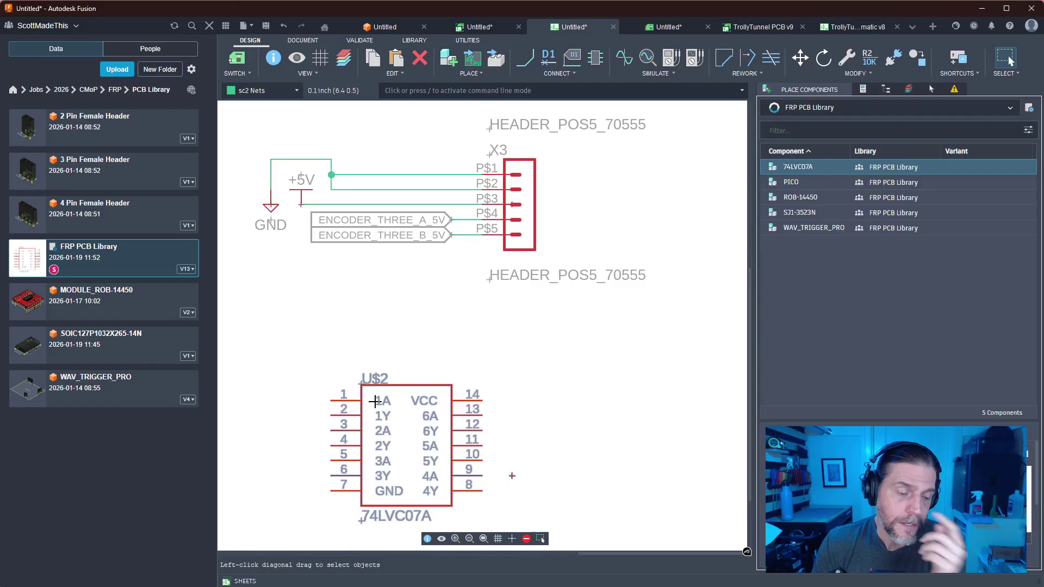
key(alt)
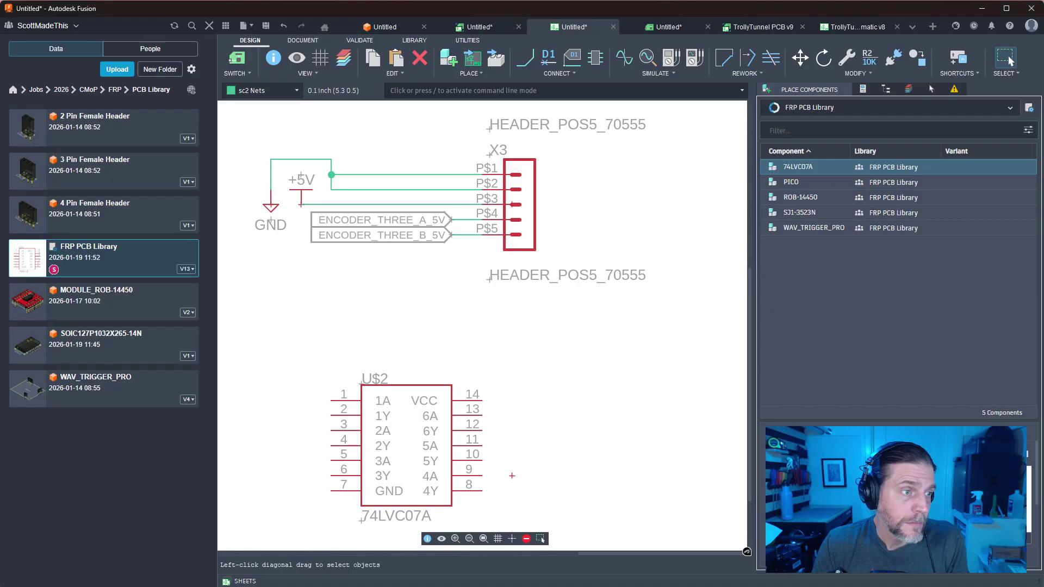
middle_drag(585, 357, 629, 296)
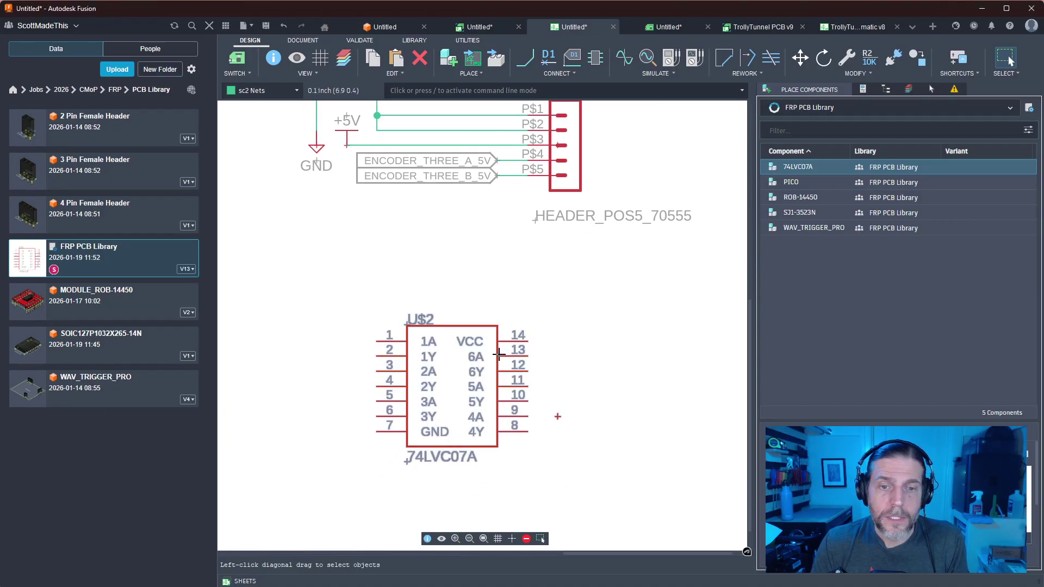
click(572, 74)
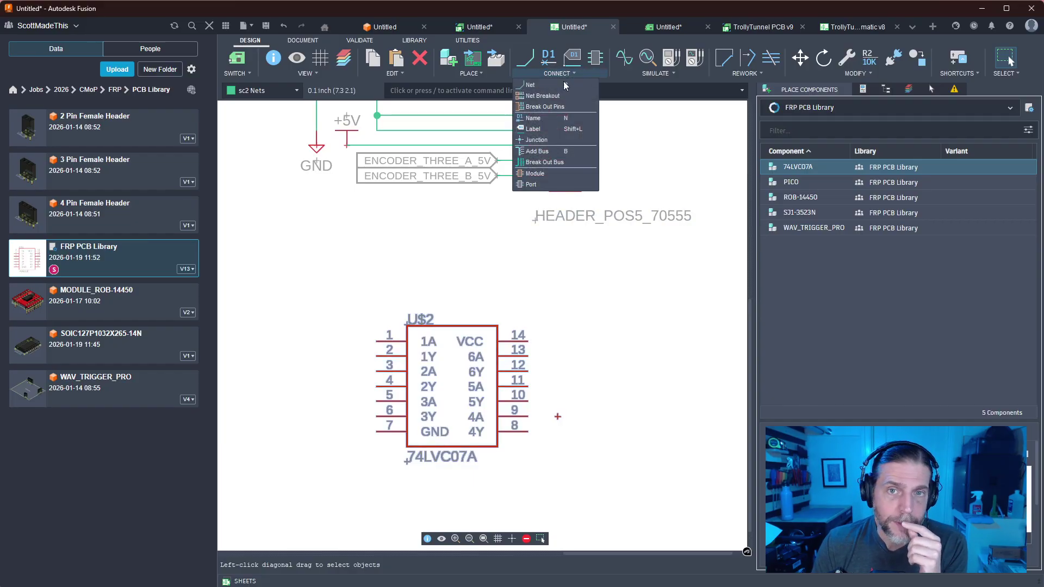
click(544, 107)
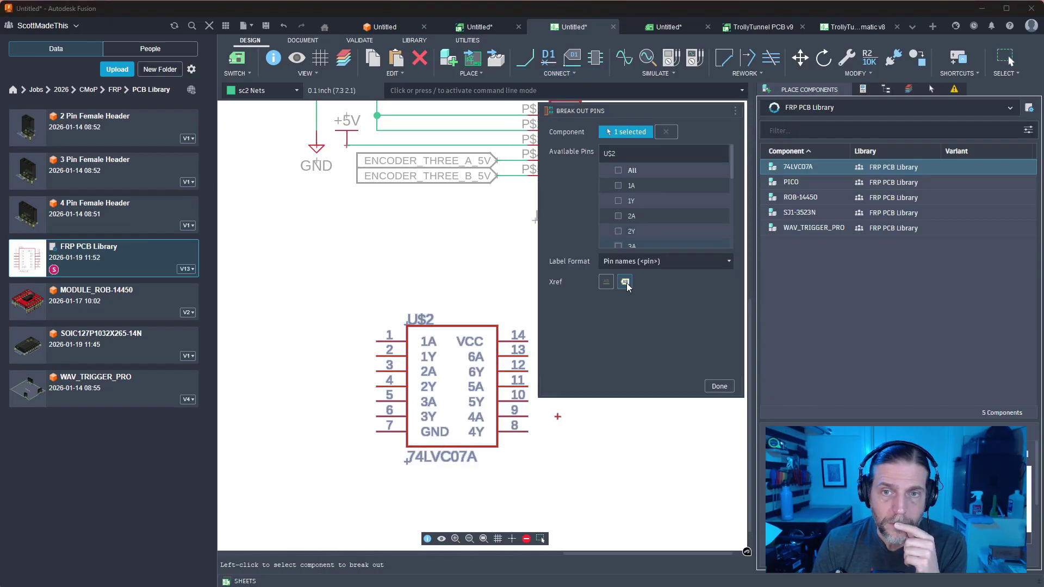
click(618, 170)
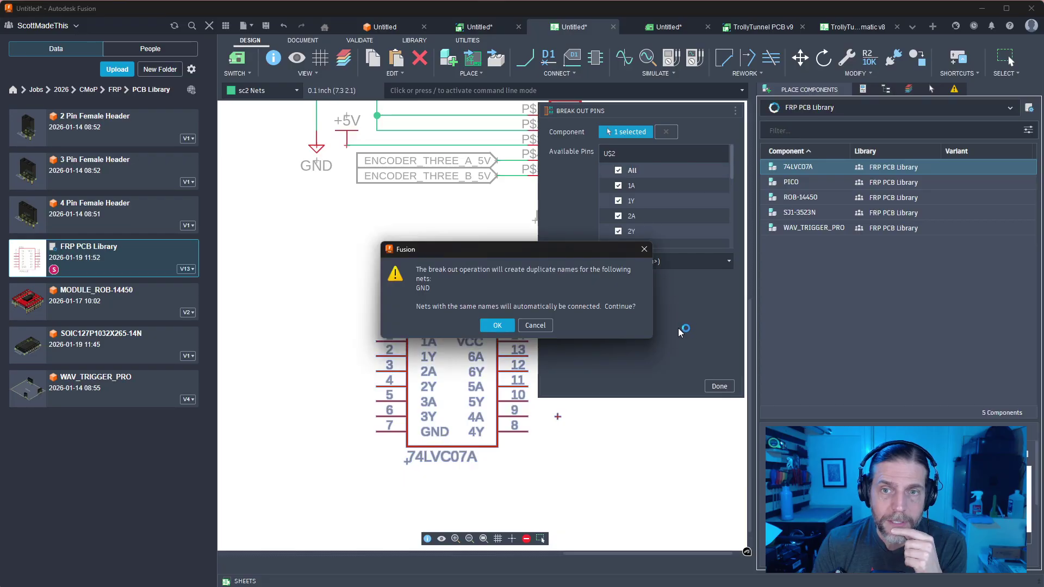
click(497, 325)
click(719, 386)
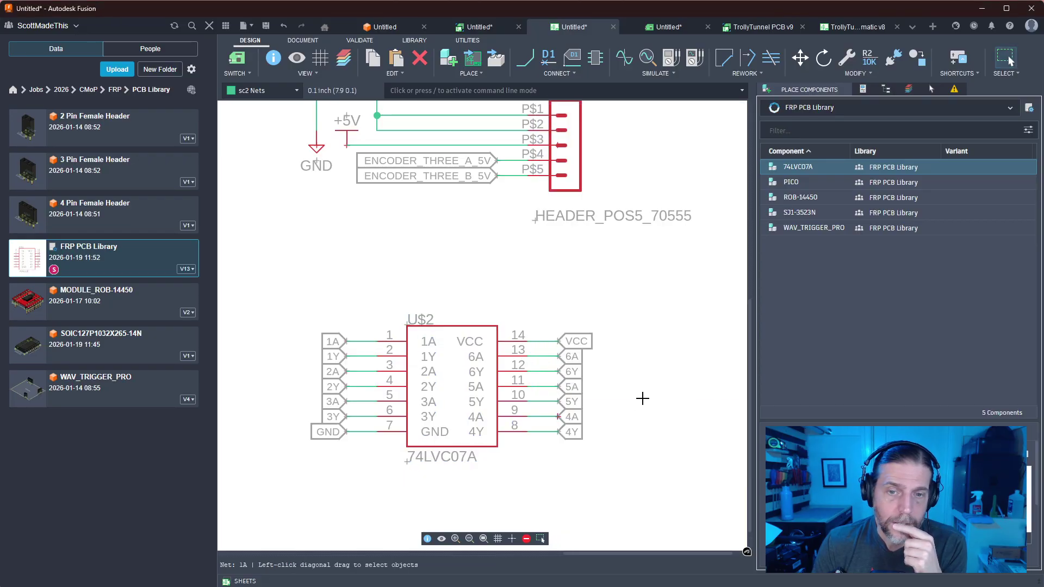
Try to attach a copy of X3's +5V symbol to the 74LVC07A's VCC net, and undo the placement
mouse_move(642, 398)
middle_down()
mouse_move(673, 462)
mouse_move(654, 456)
mouse_move(646, 413)
middle_up()
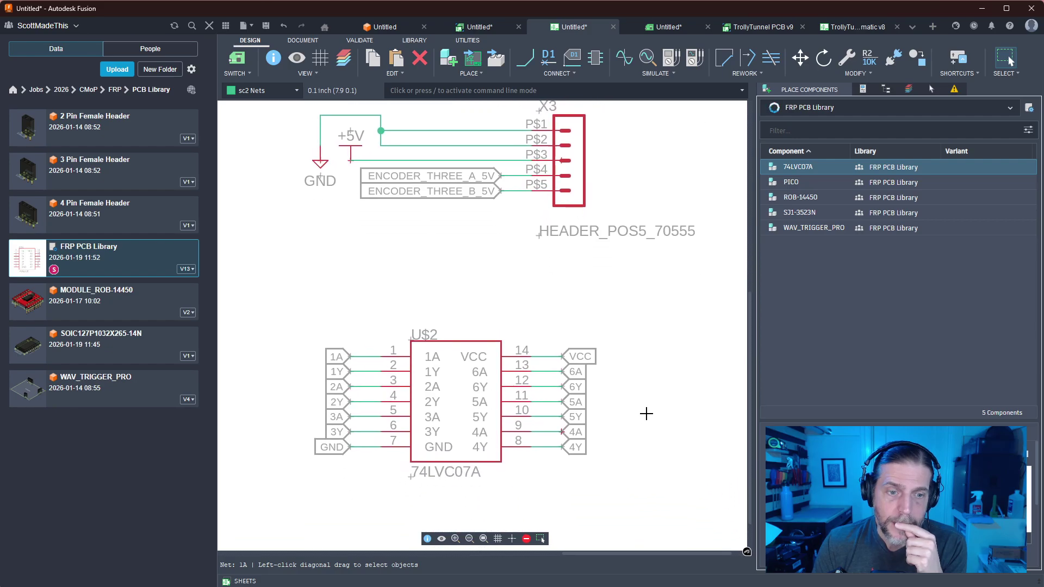
click(353, 153)
key(ctrl+c)
key(ctrl+v)
middle_drag(480, 323, 449, 318)
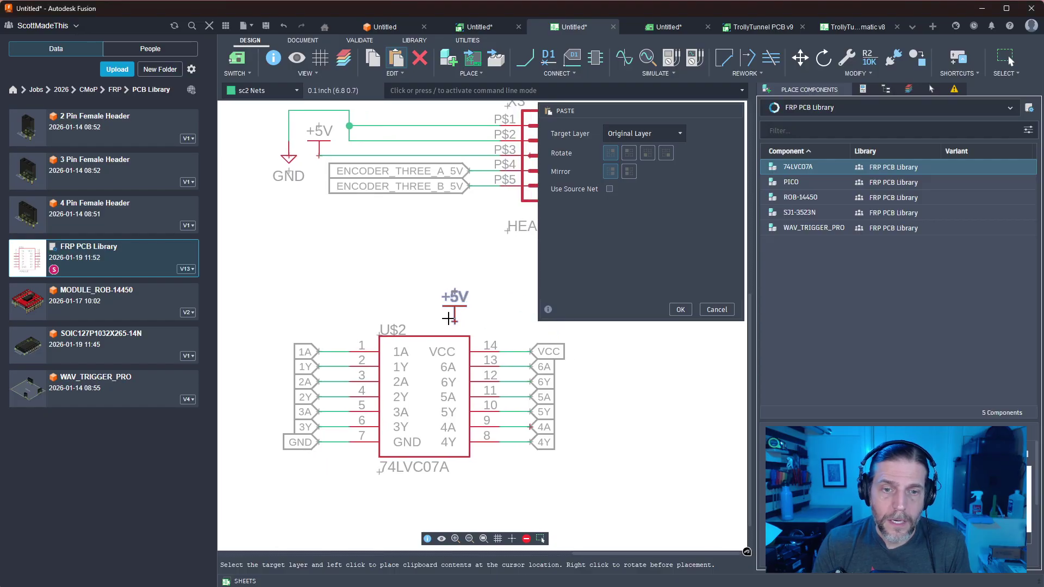
click(530, 351)
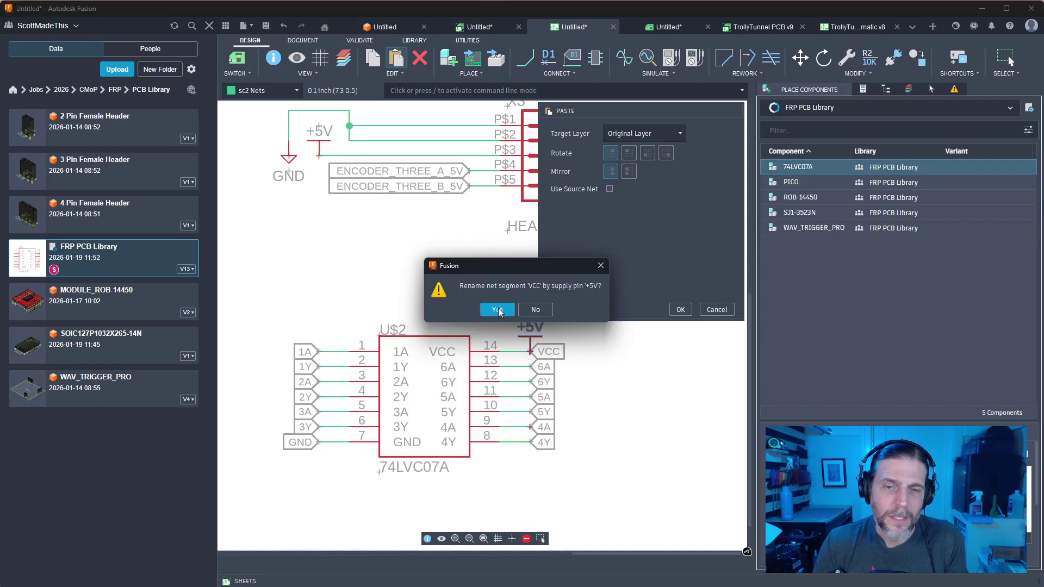
click(498, 311)
key(ctrl+z)
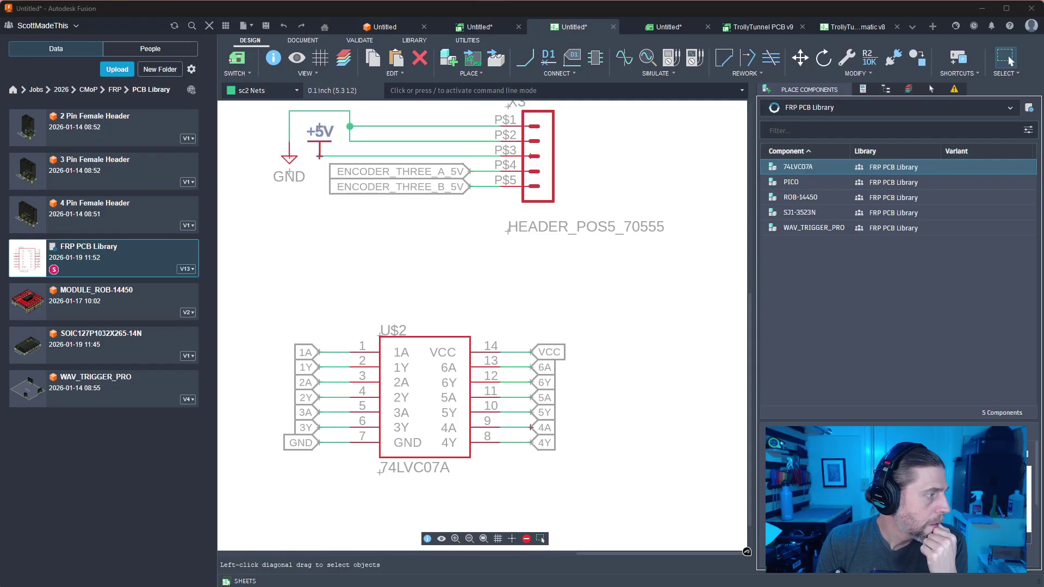
Switch to the browser and check the 74LVC07A datasheet's description, pin assignments and supply voltage range
drag(0, 57, 390, 43)
scroll(455, 206, up, 9)
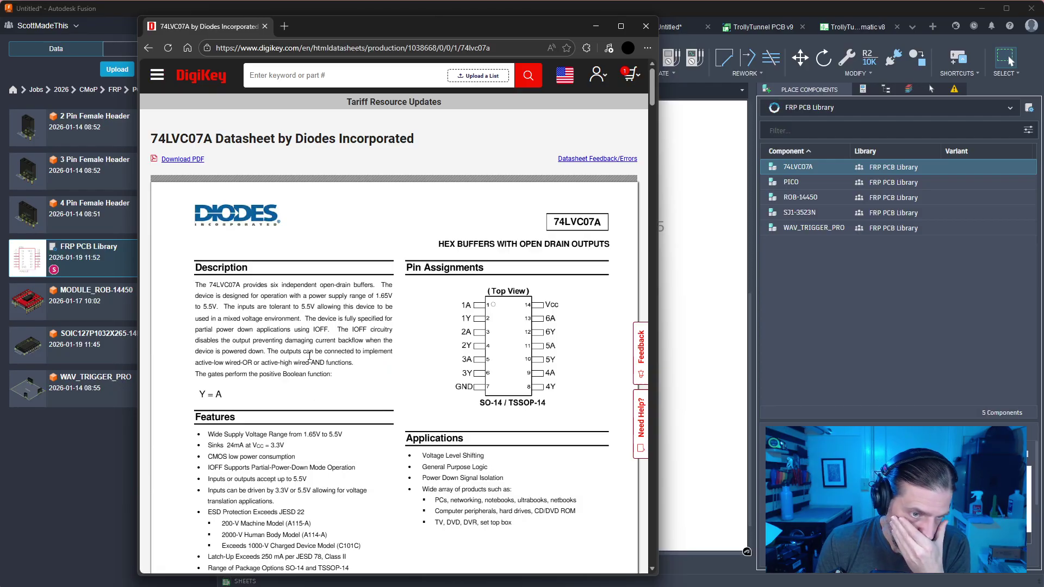
scroll(310, 360, down, 1)
scroll(309, 360, down, 1)
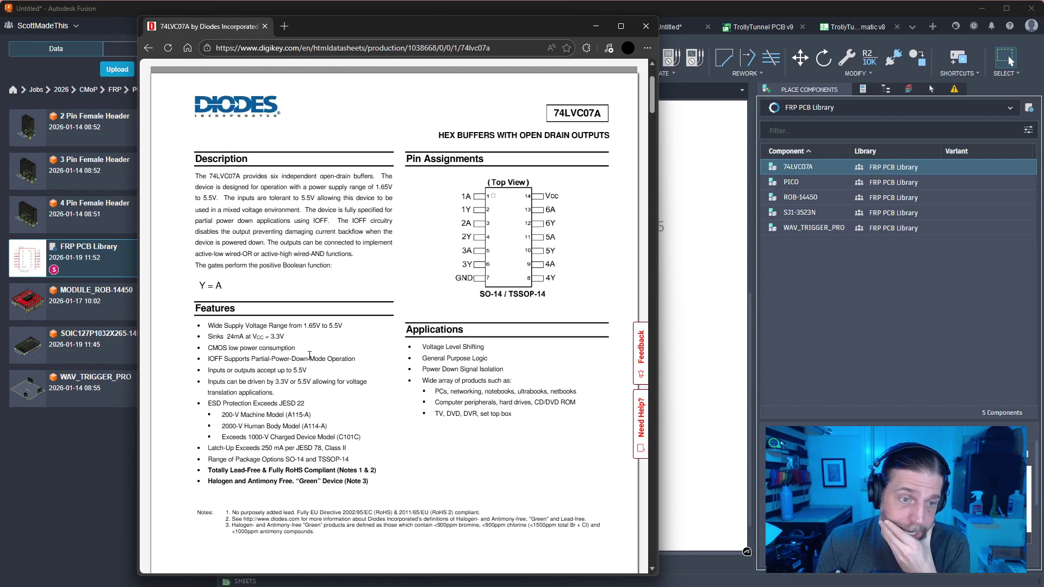
scroll(337, 342, down, 1)
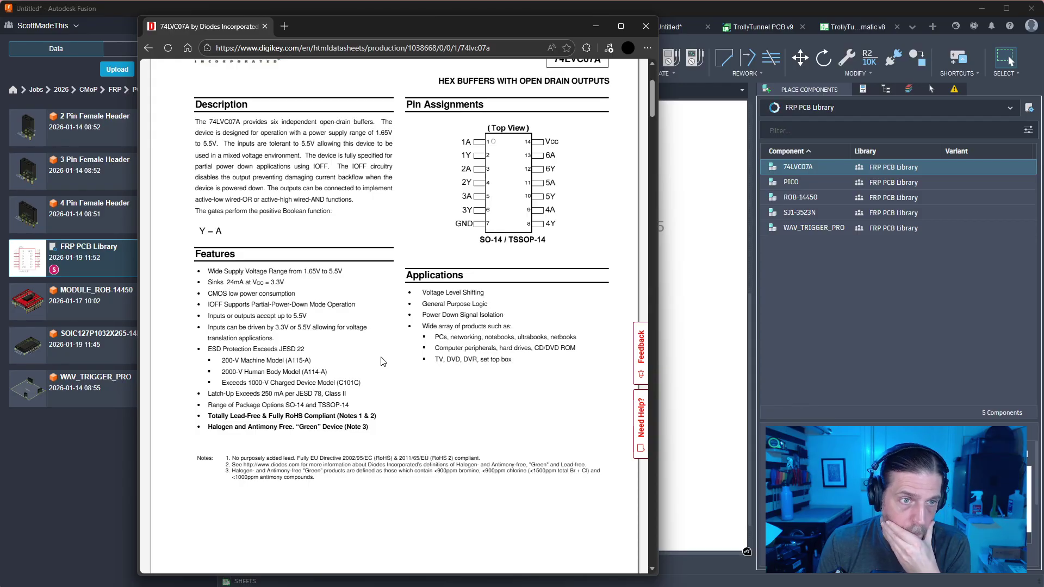
scroll(382, 361, up, 3)
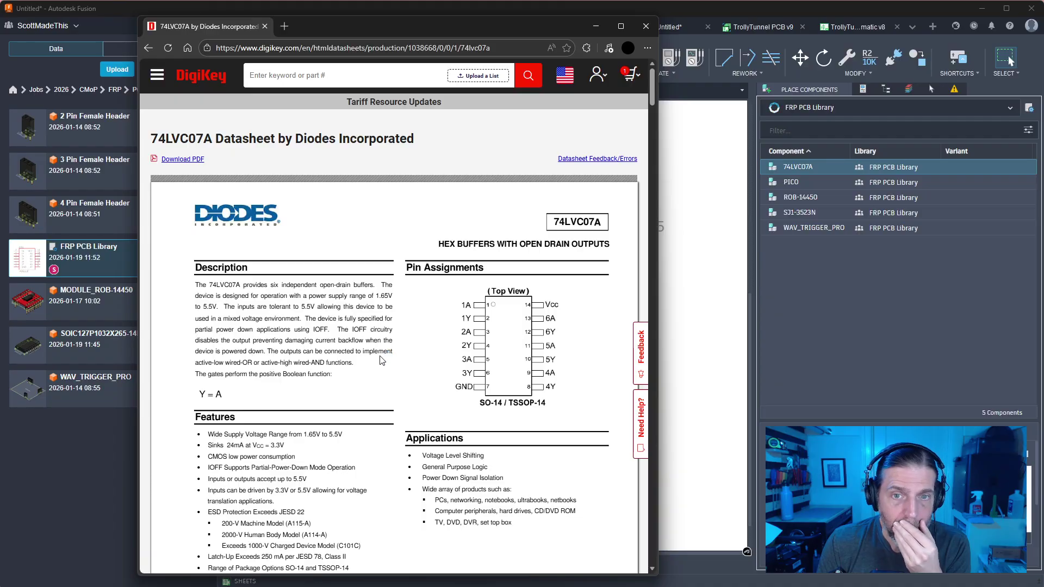
scroll(382, 360, down, 4)
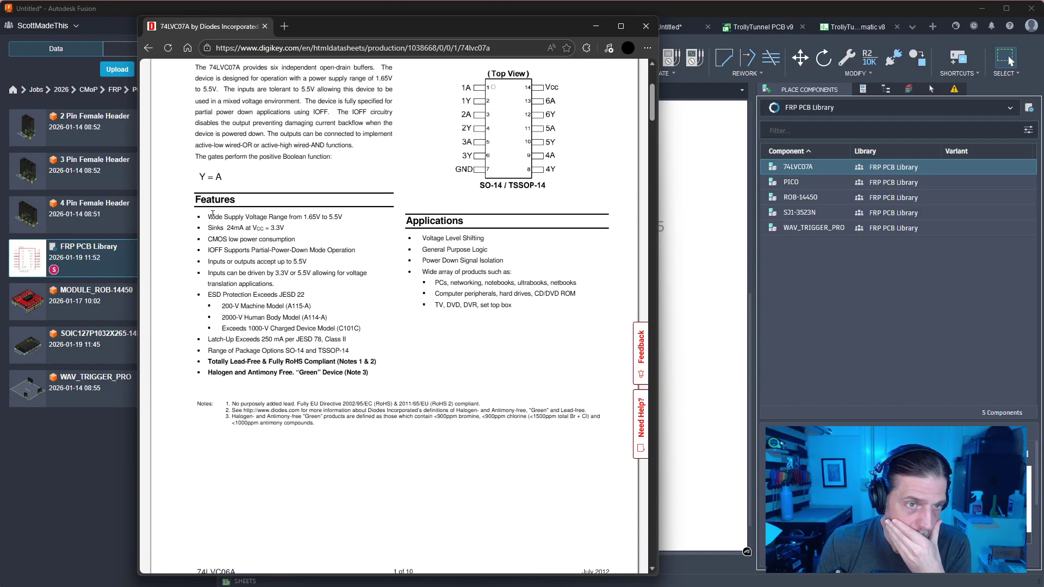
drag(208, 218, 344, 215)
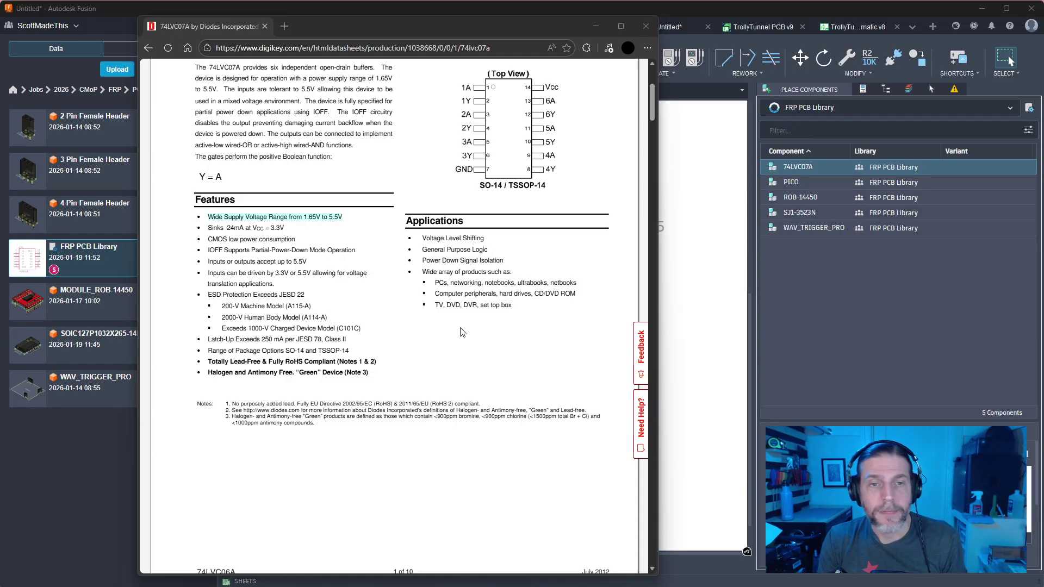
click(595, 27)
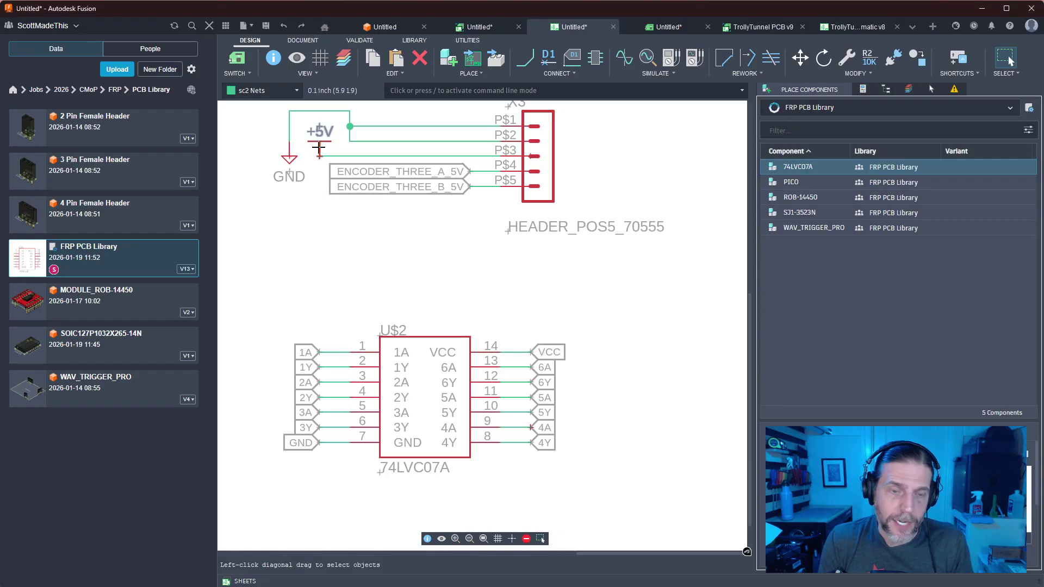
Attach copies of X3's +5V and GND symbols to the 74LVC07A's VCC and GND nets, accepting the VCC net rename
key(ctrl+c)
key(ctrl+v)
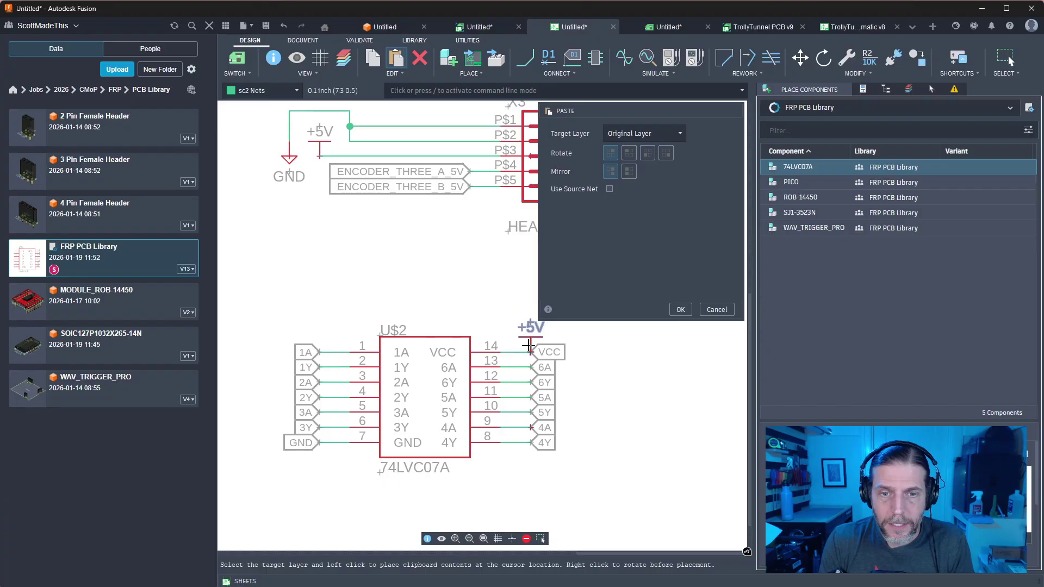
click(530, 339)
click(502, 309)
click(290, 153)
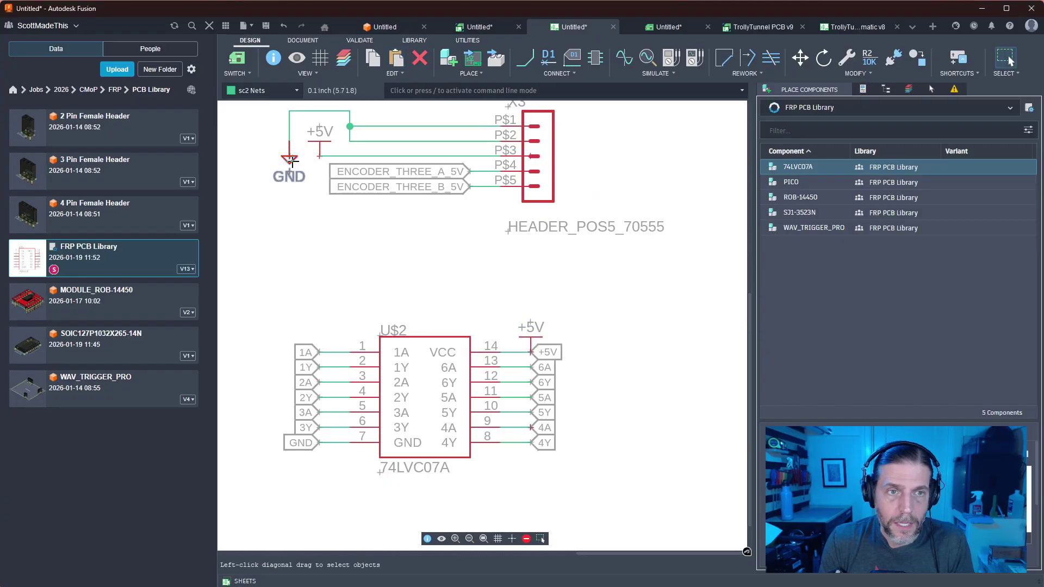
key(ctrl+c)
key(ctrl+v)
click(320, 444)
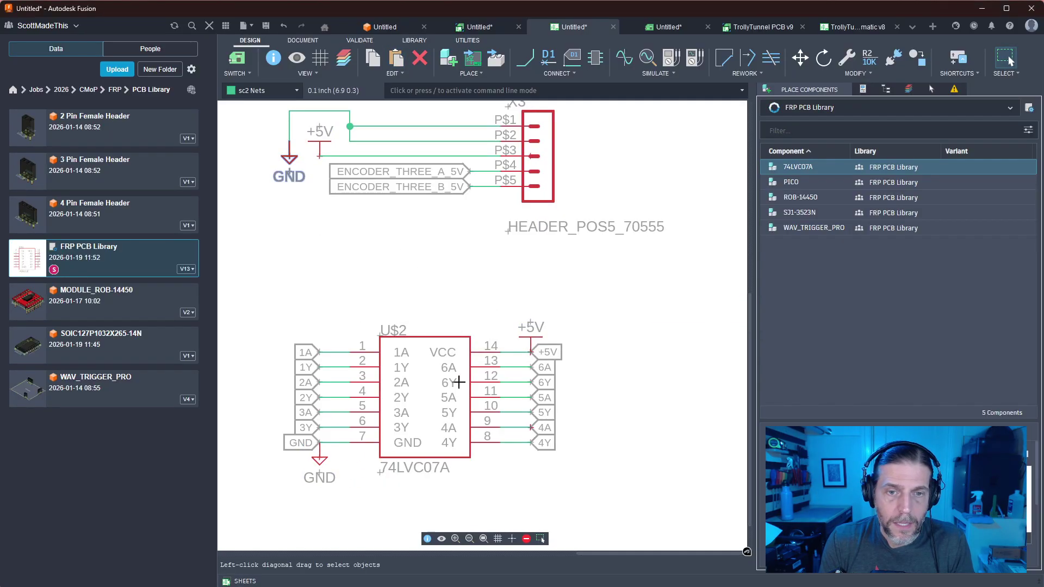
Delete the redundant GND and +5V cross-reference labels from the 74LVC07A's supply pins
click(297, 451)
key(Delete)
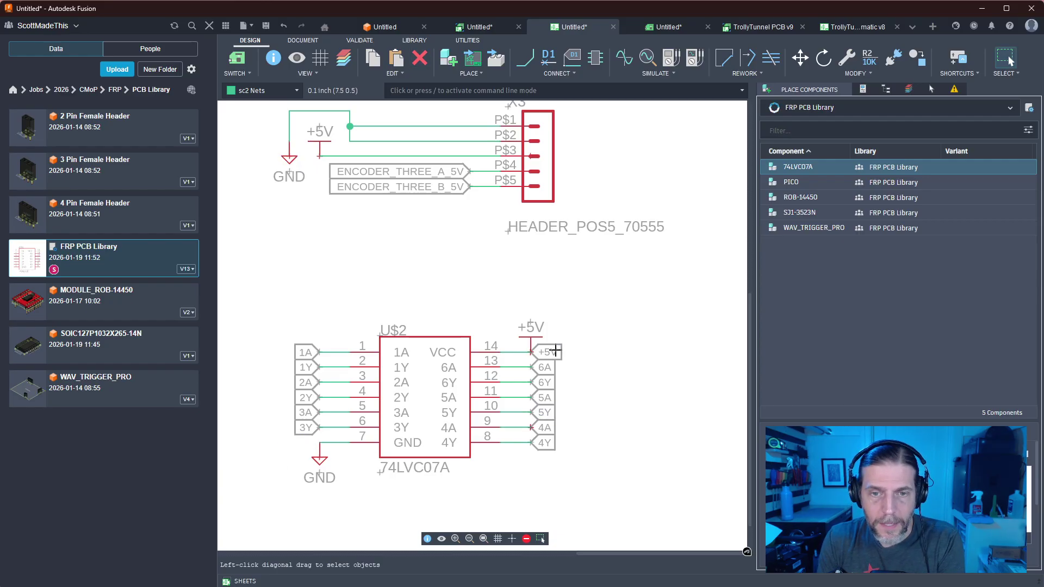
click(554, 353)
key(Delete)
Open the TrollyTunnel PCB v9 design and its 3D board for reference
scroll(602, 375, down, 3)
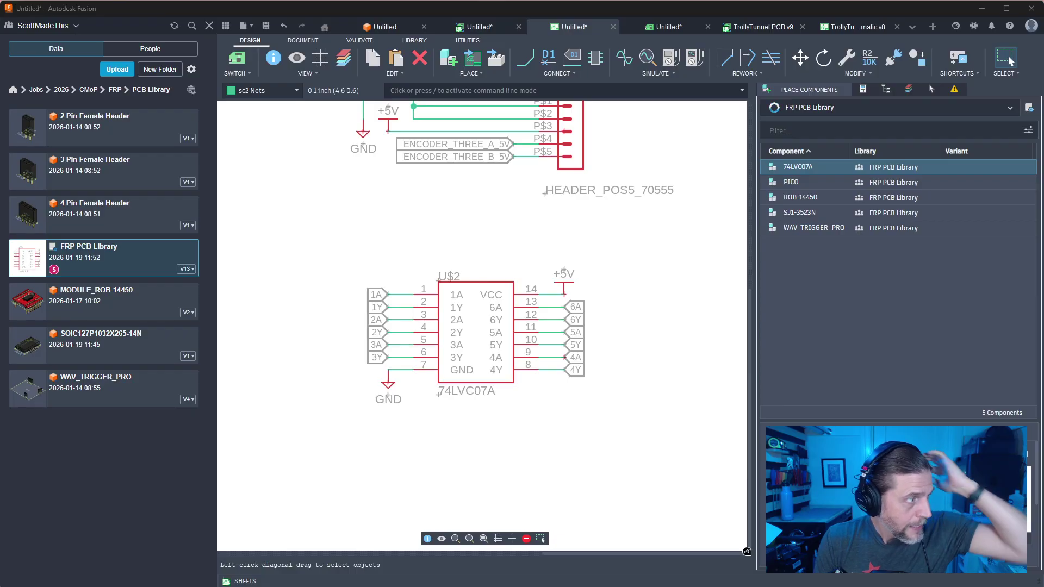
scroll(610, 449, down, 3)
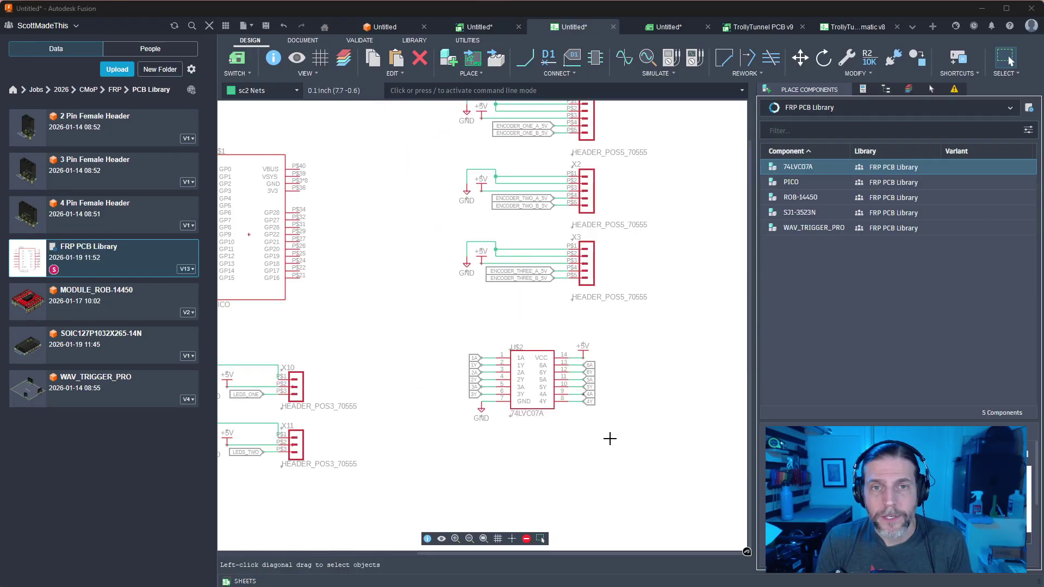
middle_drag(366, 328, 401, 348)
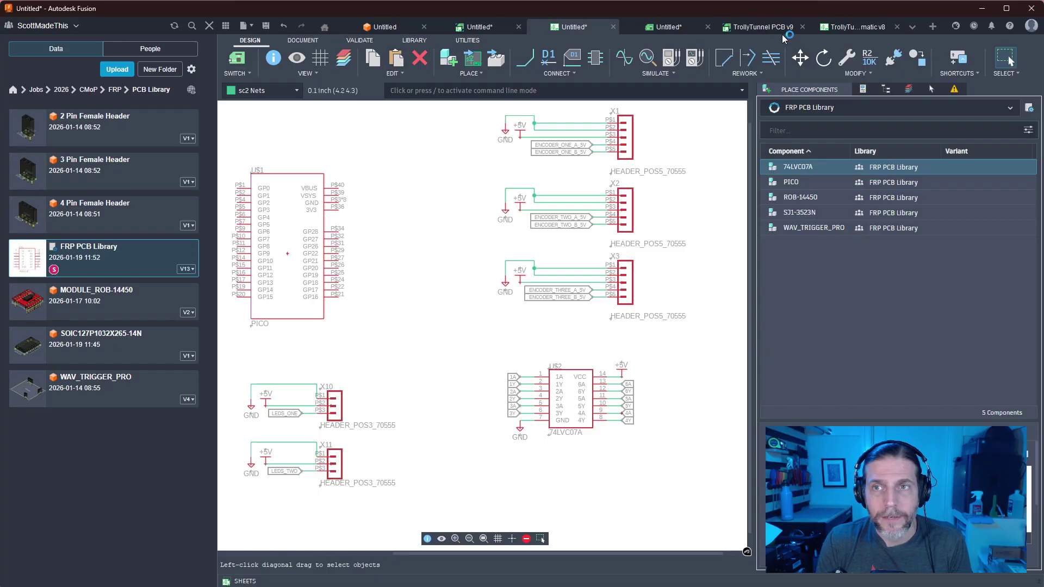
click(761, 27)
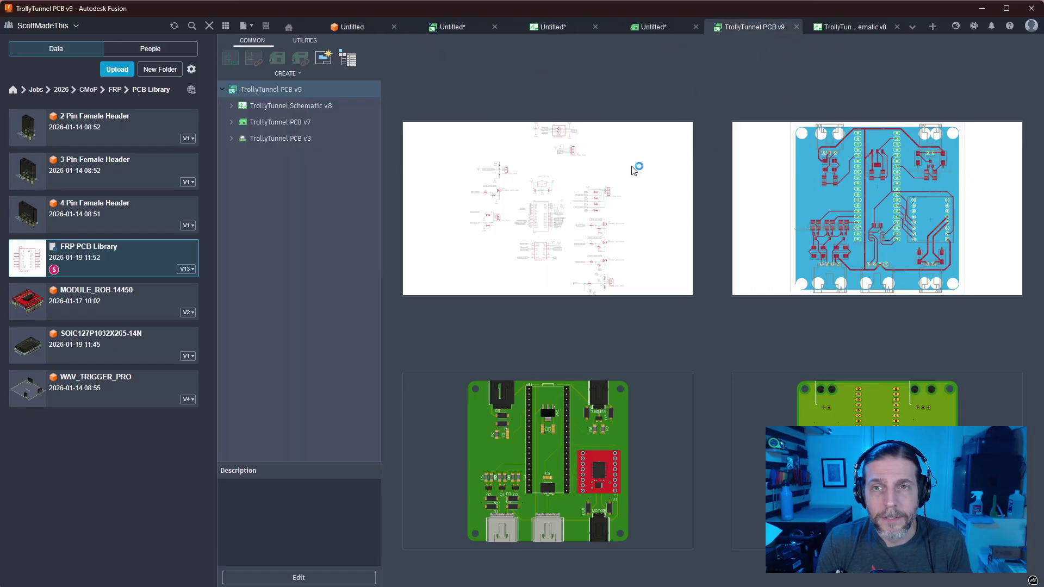
double_click(575, 400)
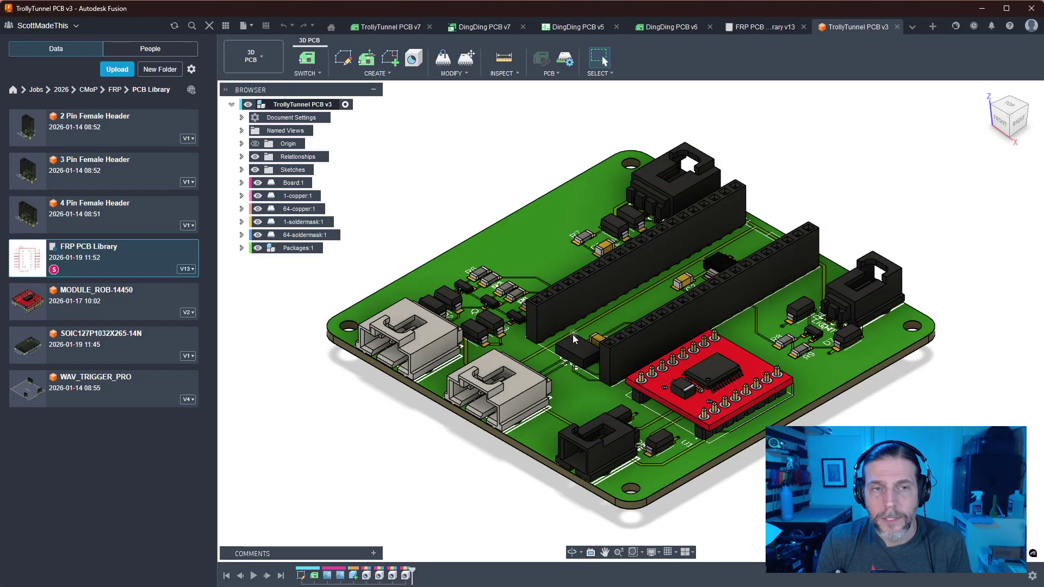
Copy the 1uf capacitor with its wires from the DingDing PCB v5 schematic and paste it beside the 74LVC07A in the untitled schematic
click(578, 28)
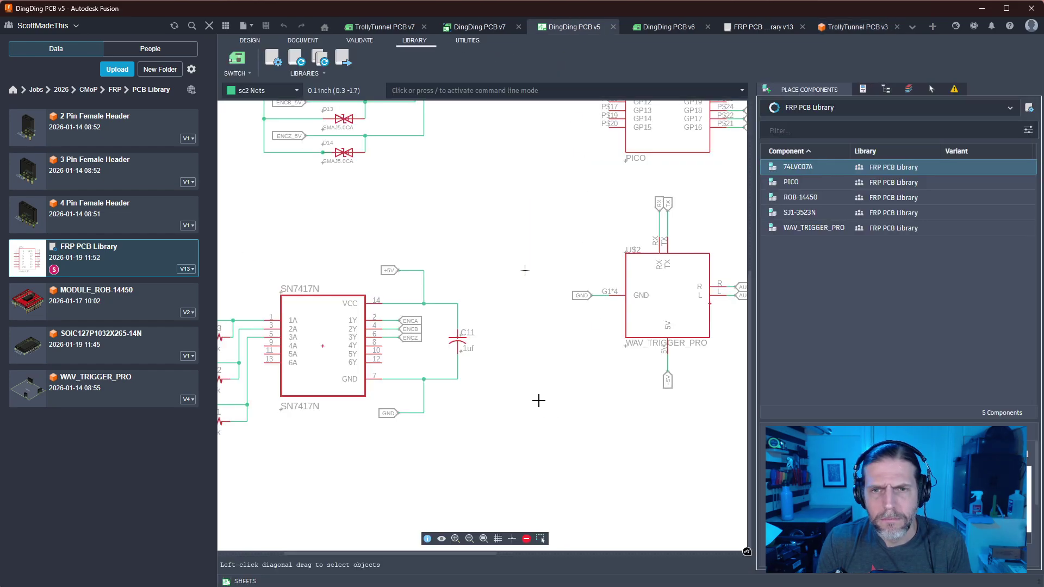
middle_drag(533, 391, 579, 375)
drag(526, 263, 448, 336)
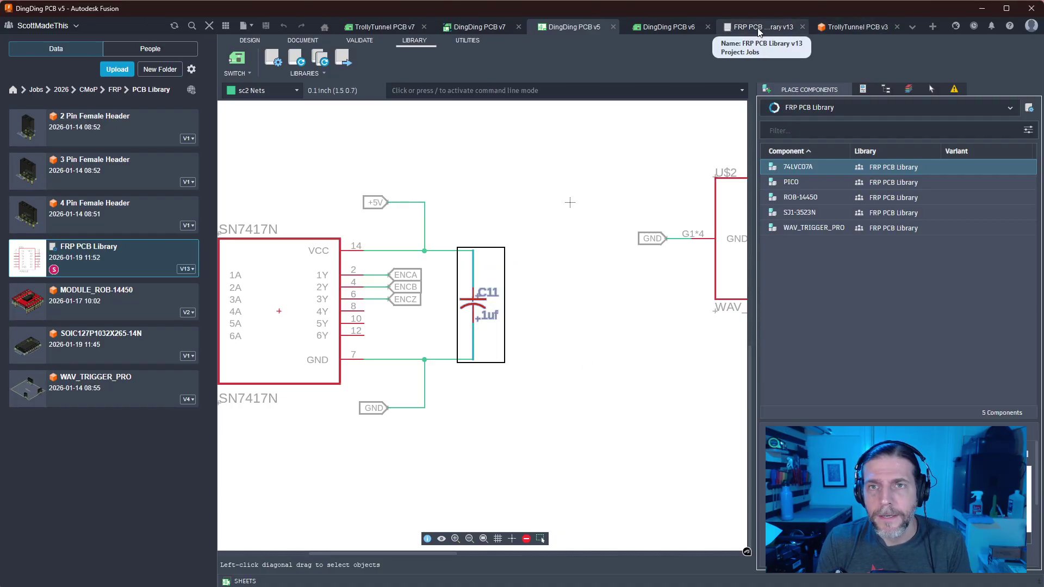
click(913, 27)
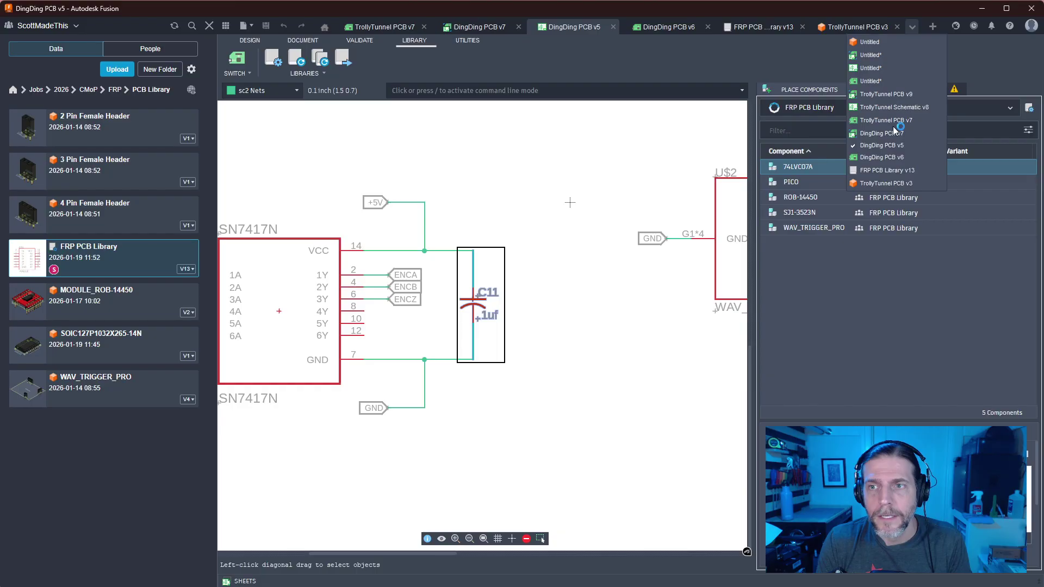
click(870, 68)
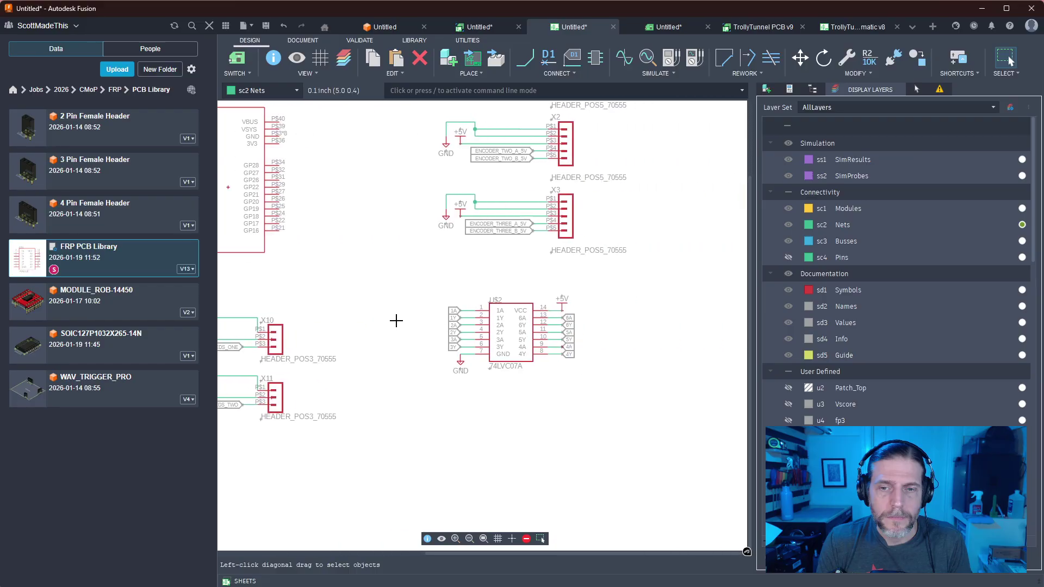
key(ctrl+v)
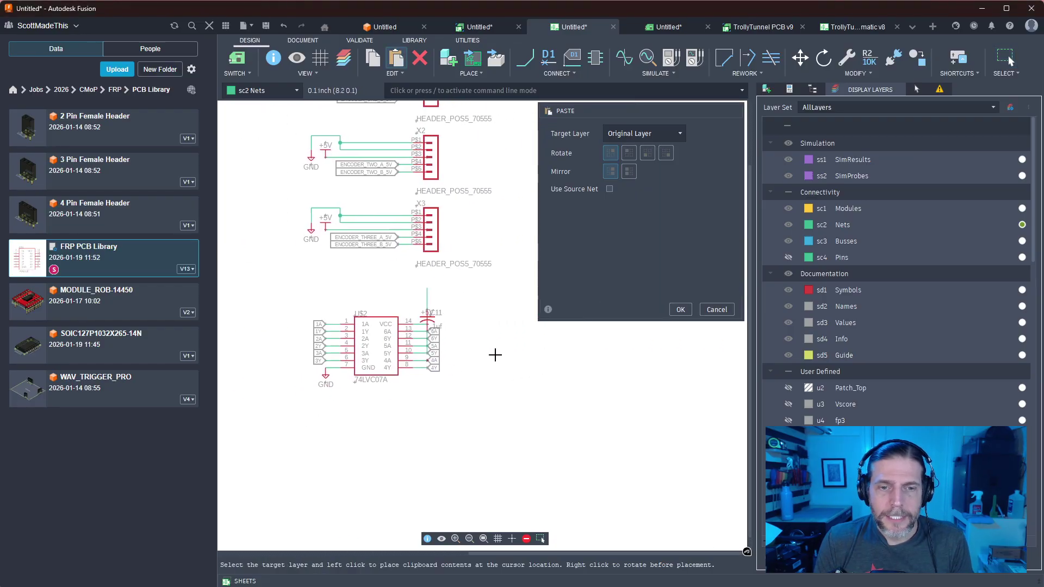
click(530, 374)
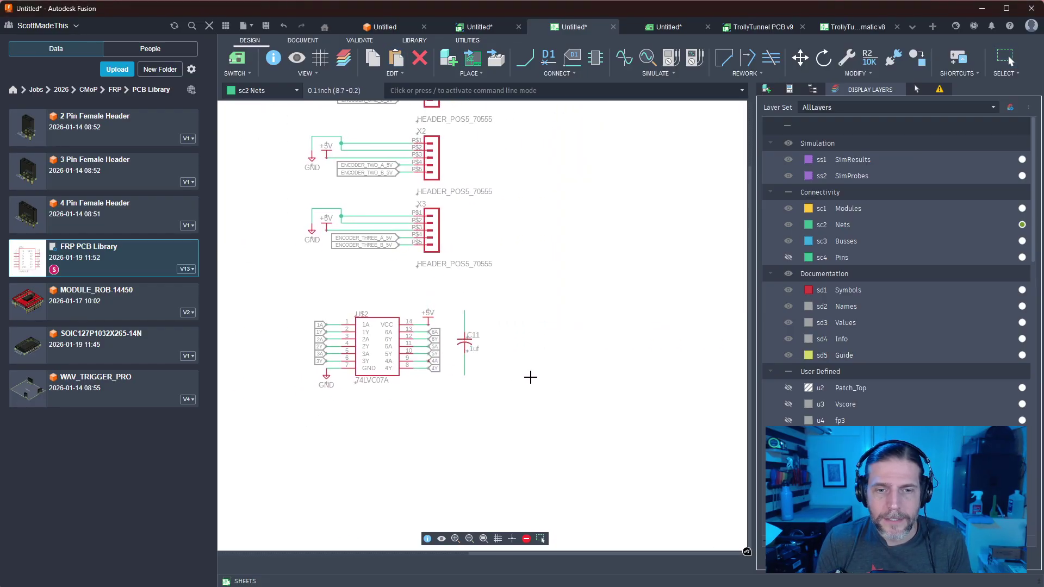
Attach a copy of the 74LVC07A's +5V symbol to the upper wire of capacitor C11, accepting the net rename
click(427, 321)
key(ctrl+c)
key(ctrl+v)
click(463, 310)
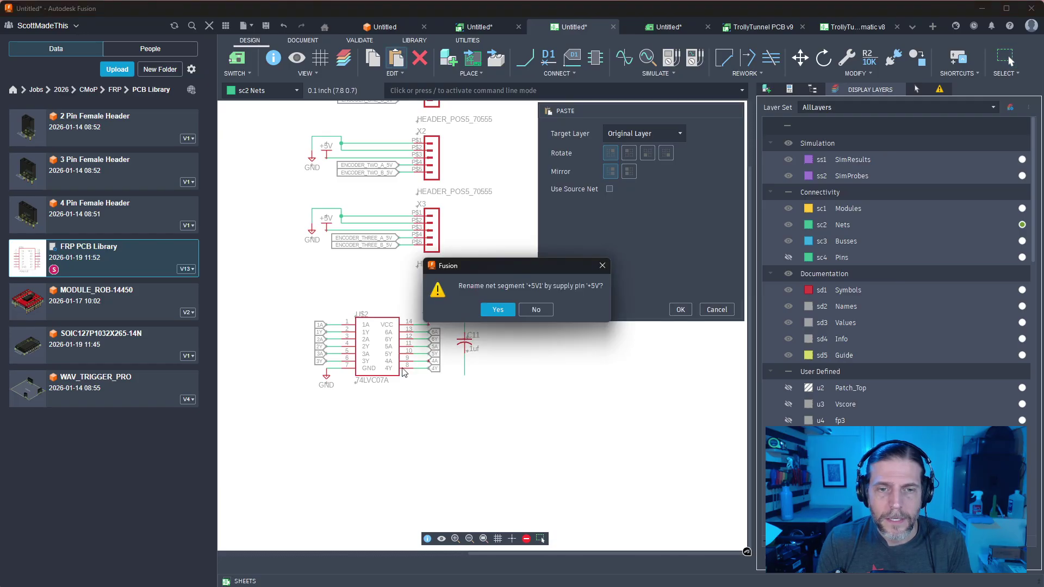
key(Return)
Attach a copy of the 74LVC07A's GND symbol to the lower wire of capacitor C11, accepting the net change
click(326, 376)
key(ctrl+c)
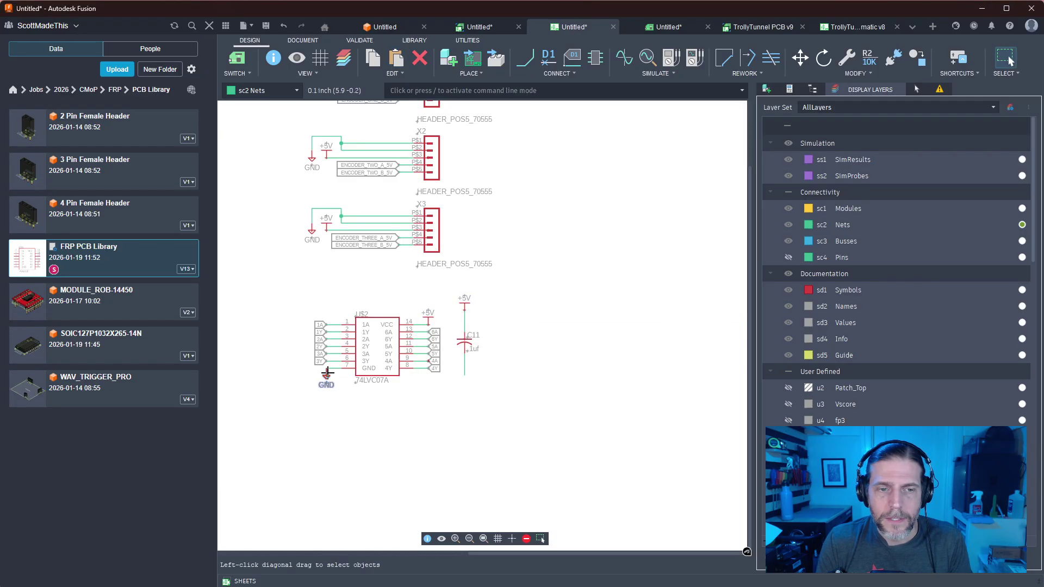
key(ctrl+v)
click(464, 383)
click(496, 308)
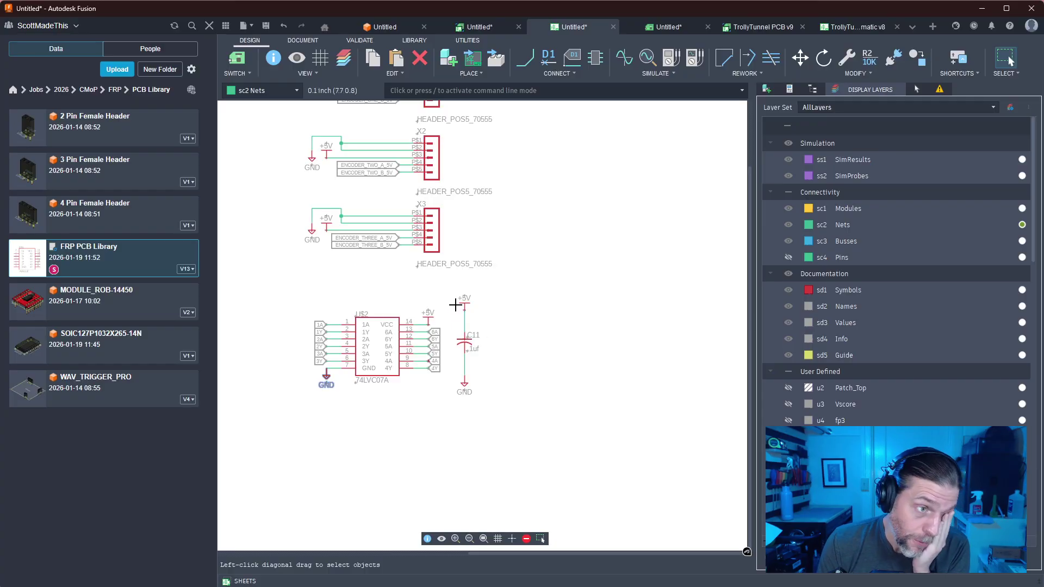
Rename the 74LVC07A's 1A net to ENCODER_ONE_A_5V, accepting its connection to the existing net
scroll(541, 367, down, 1)
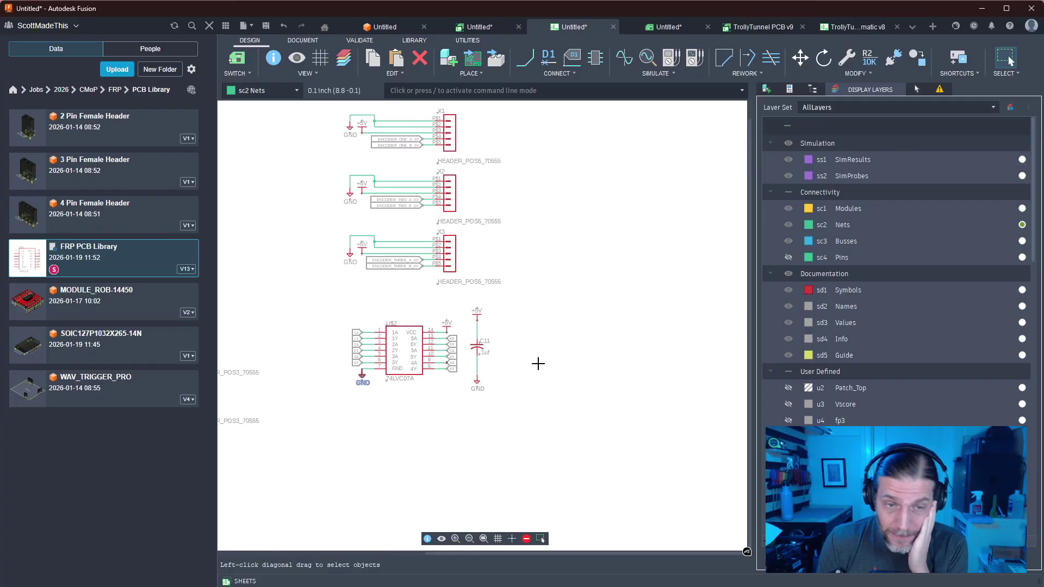
middle_drag(529, 345, 674, 343)
scroll(583, 369, up, 3)
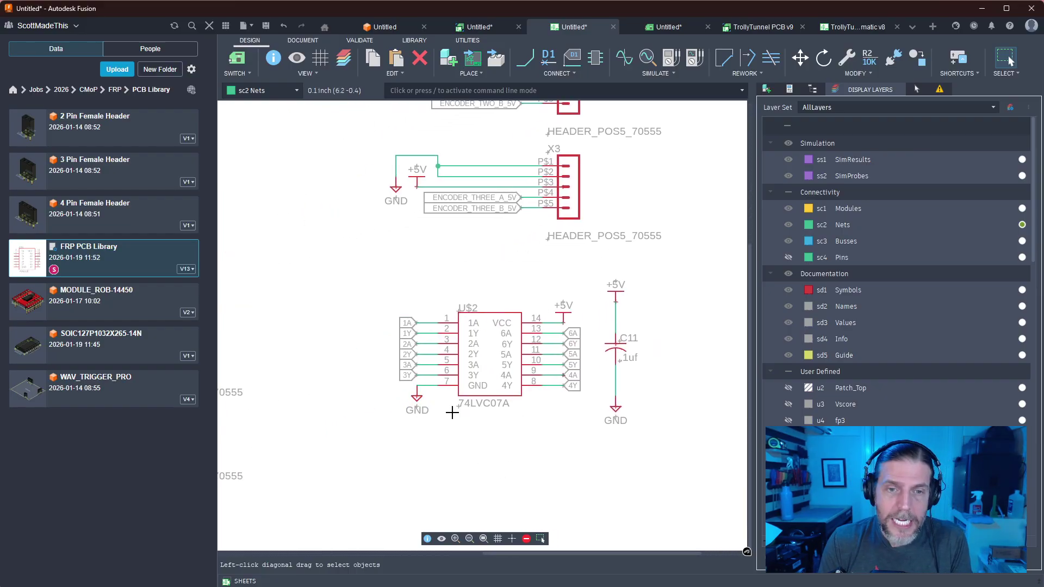
scroll(444, 380, up, 1)
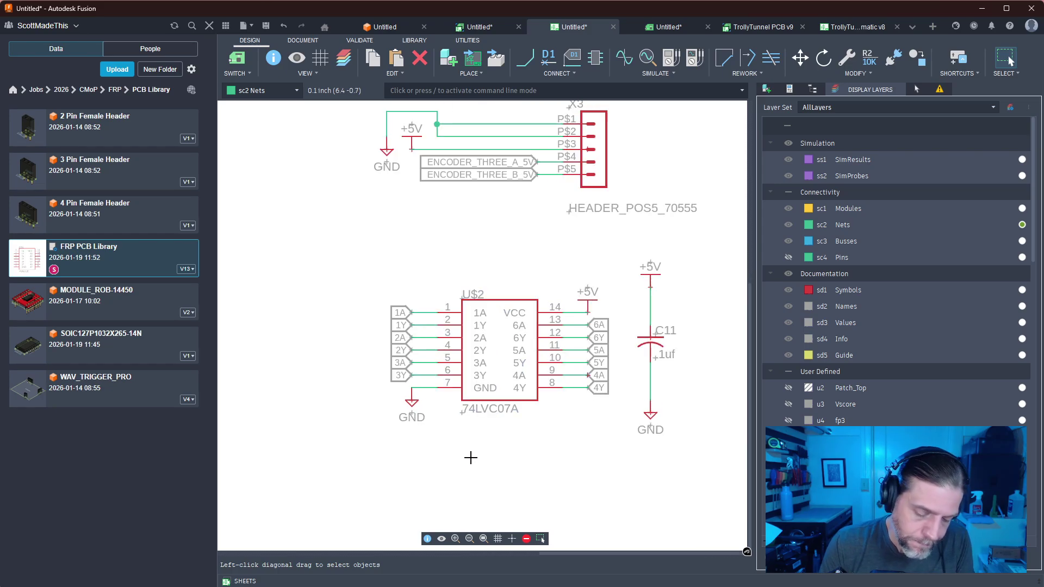
key(n)
click(424, 312)
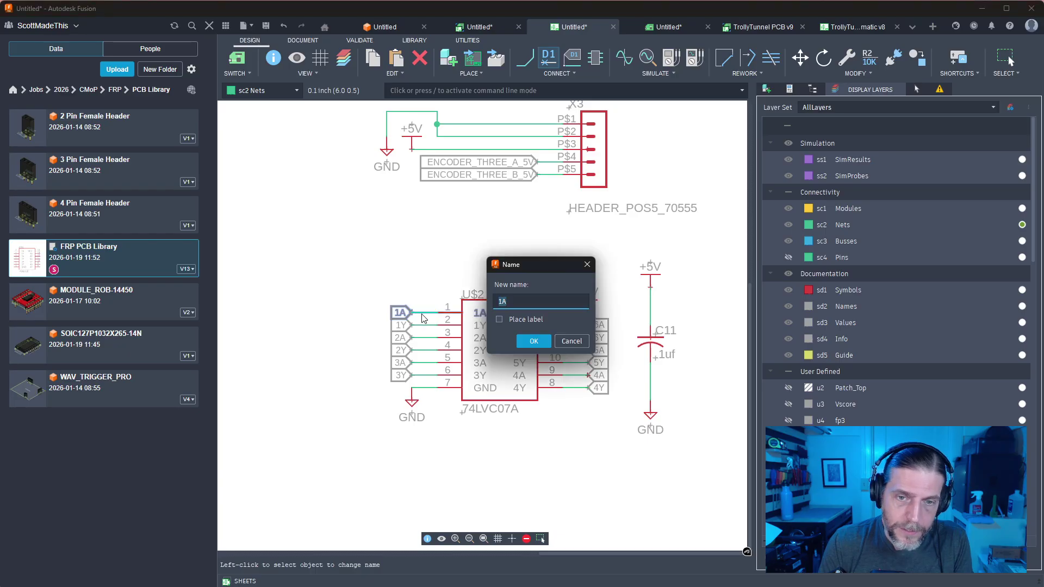
text(EN)
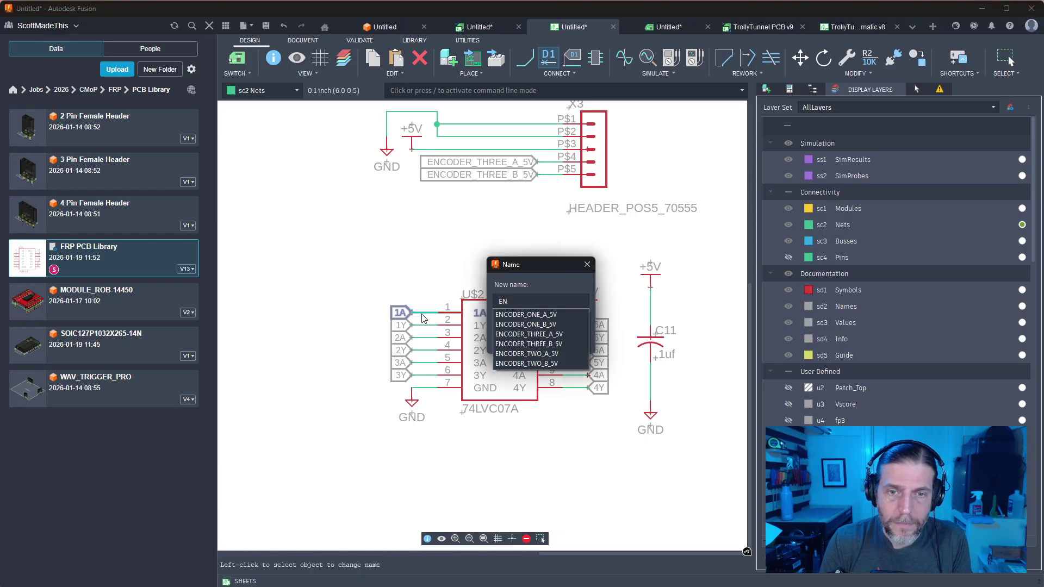
key(Down)
key(Return)
click(497, 310)
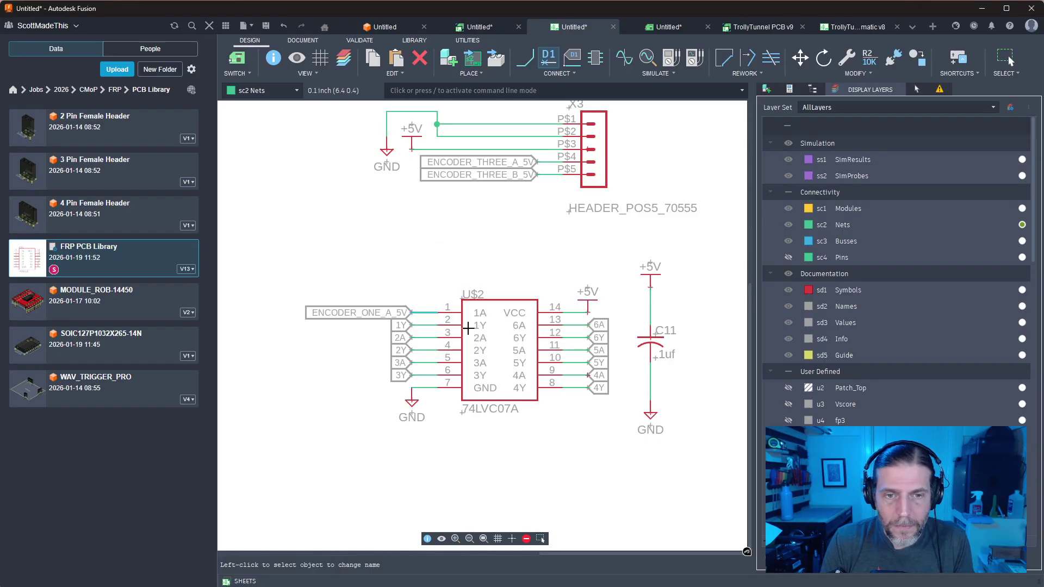
Rename the 74LVC07A's 2A net to ENCODER_ONE_B_5V, accepting its connection to the existing net
click(419, 335)
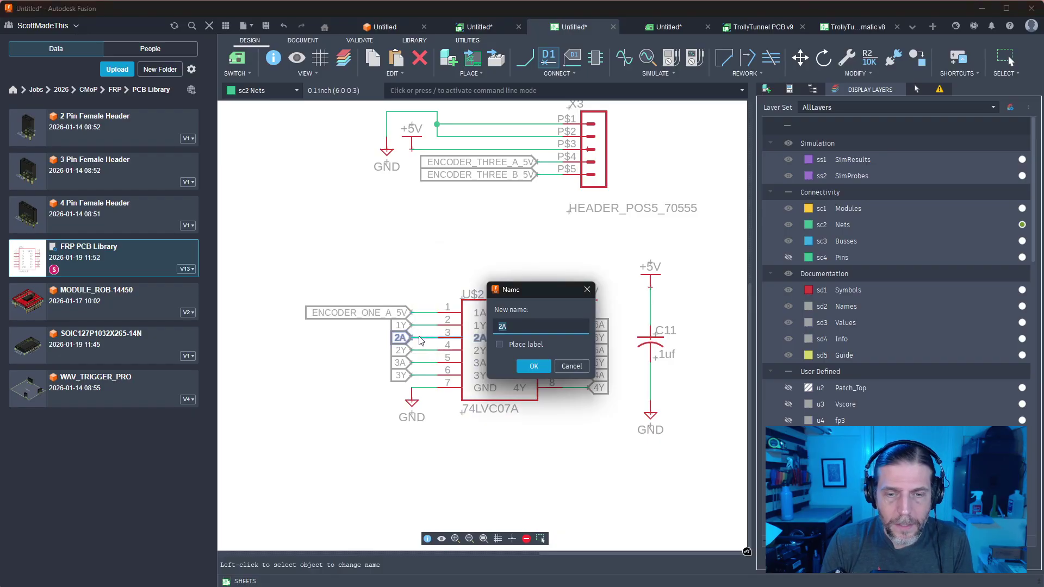
text(ENC)
key(Down)
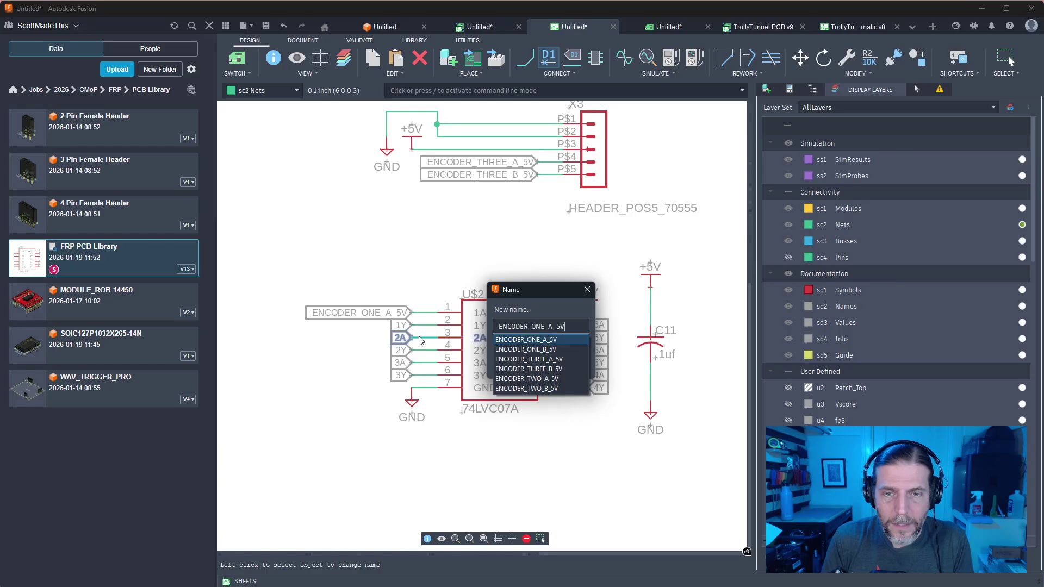
key(Down)
key(Down)
key(Up)
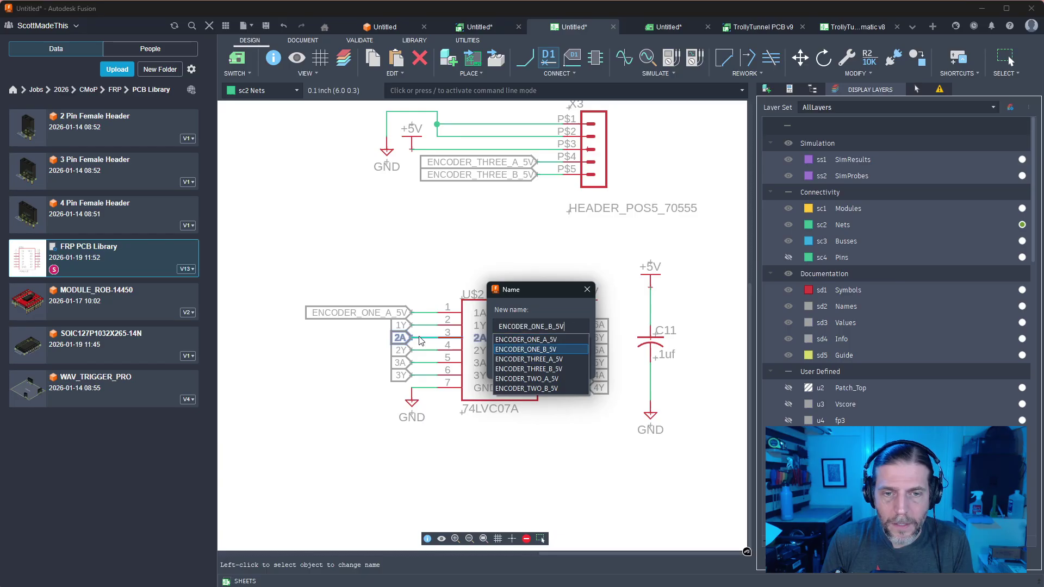
key(Return)
click(503, 308)
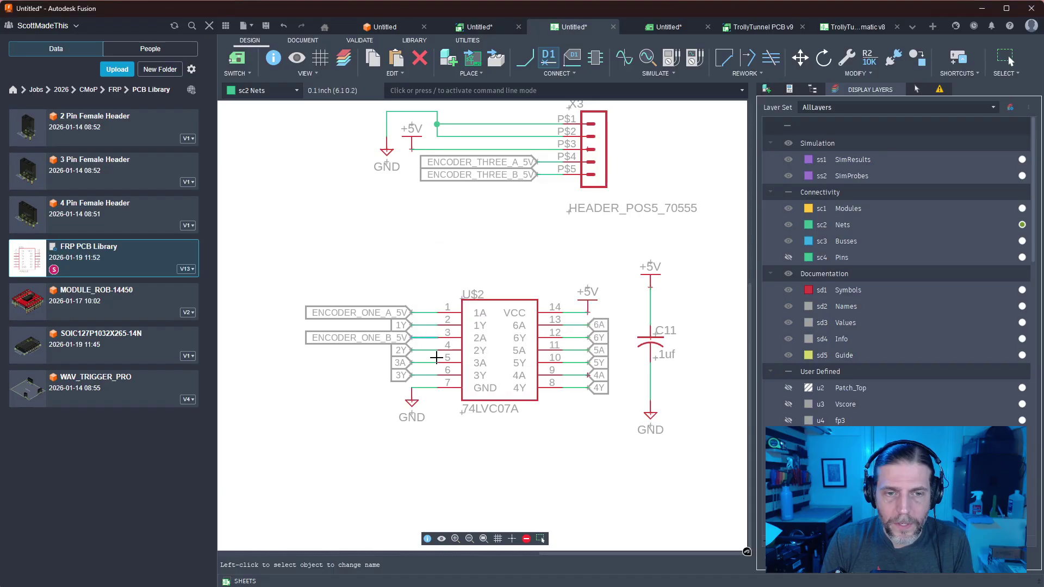
click(425, 364)
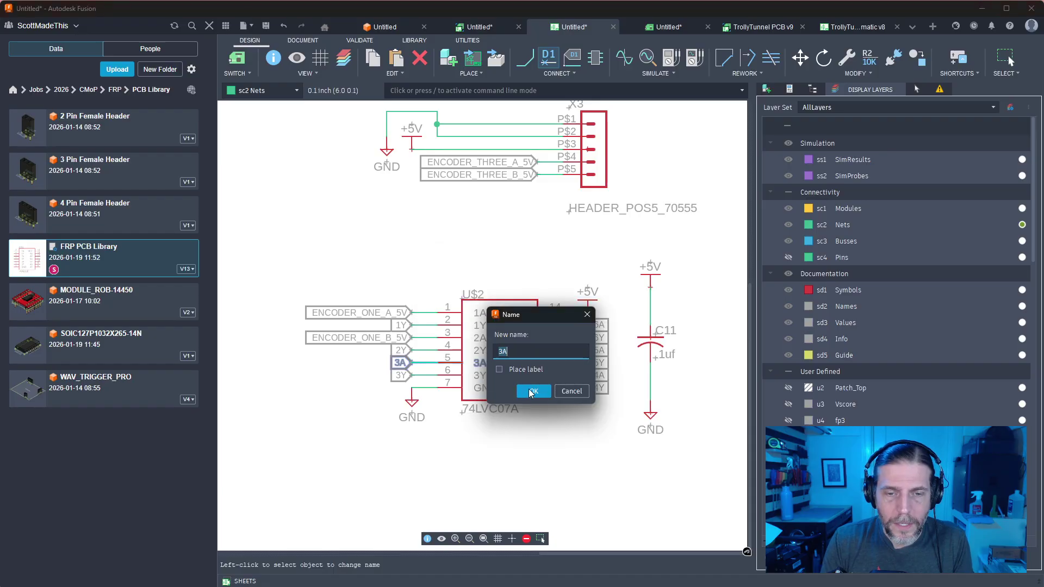
text(ENC)
key(Down)
key(Down)
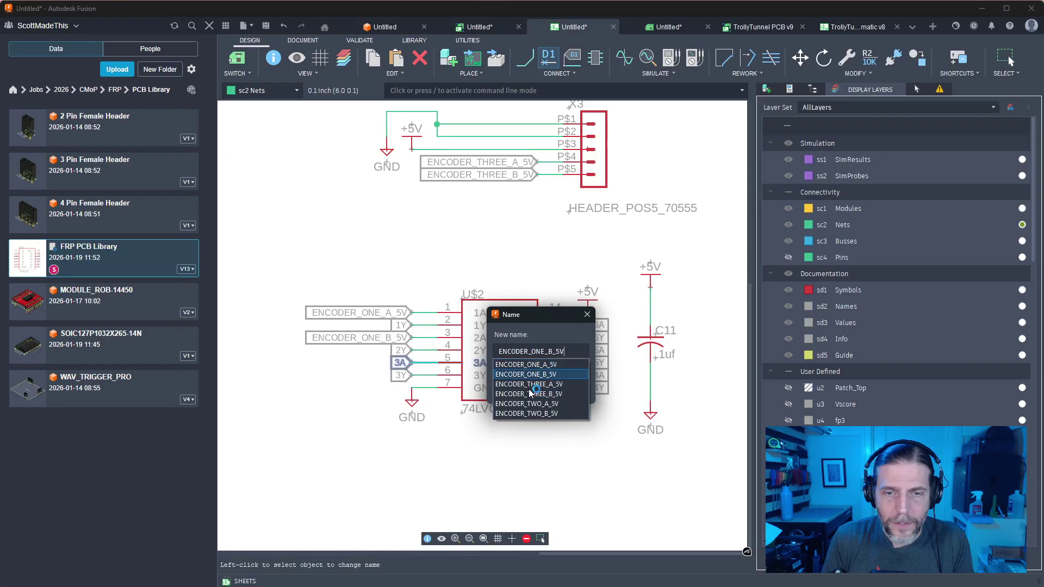
key(Return)
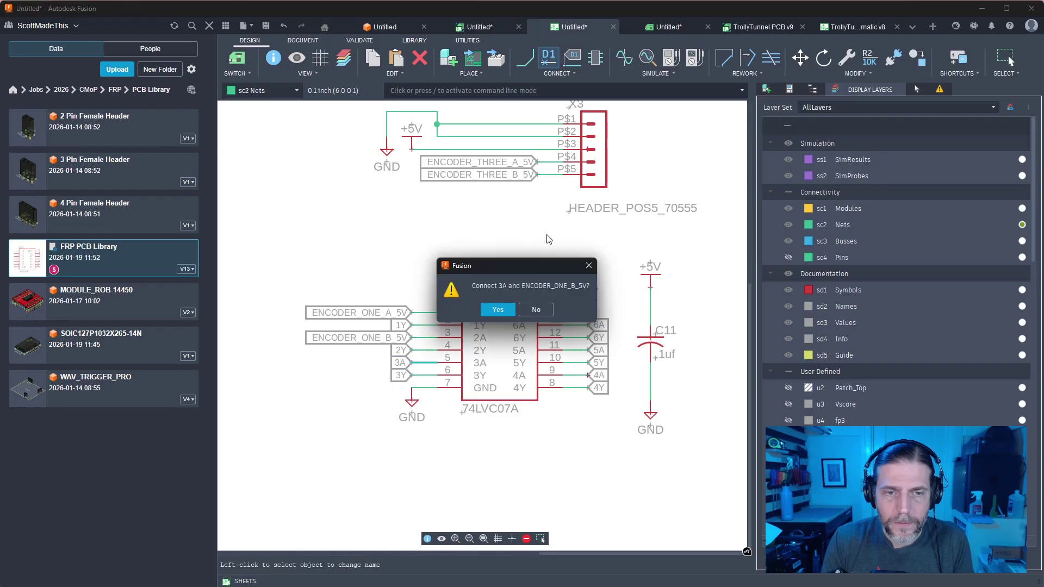
click(536, 309)
Rename the 74LVC07A's 3A net to ENCODER_TWO_B_5V, accepting its connection to the existing net
click(431, 363)
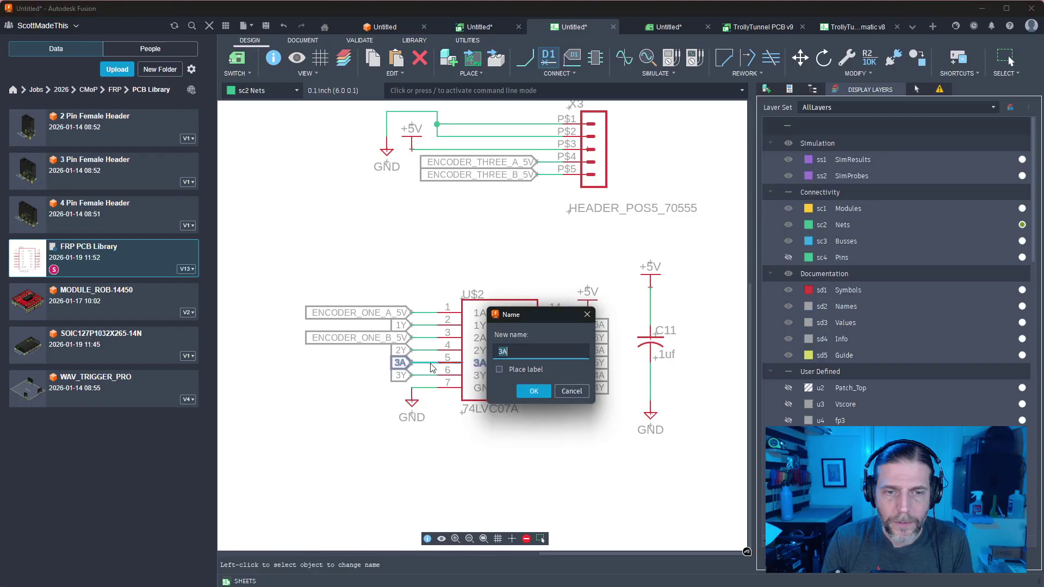
text(ENCODER)
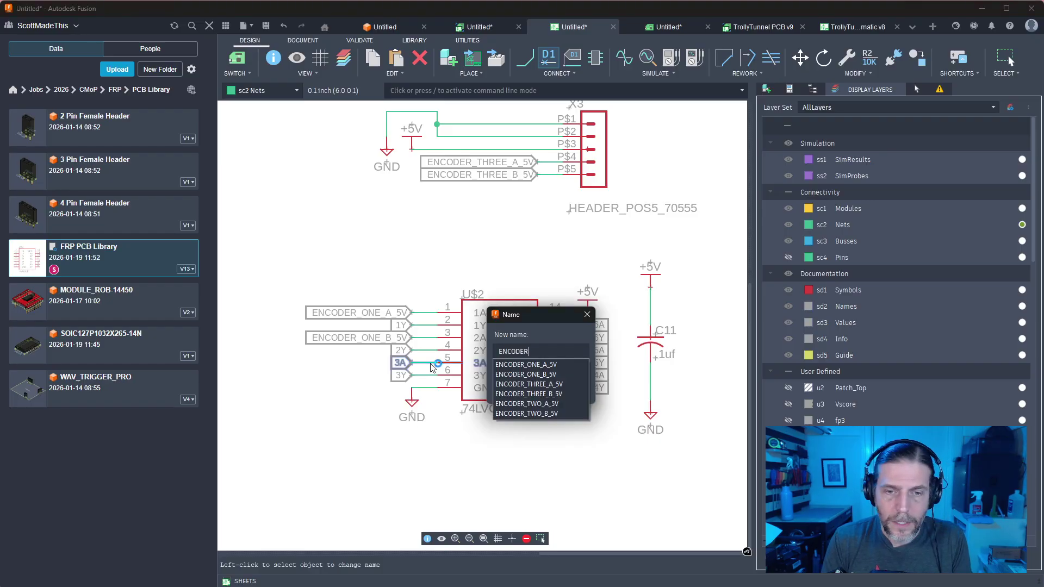
click(553, 414)
click(534, 393)
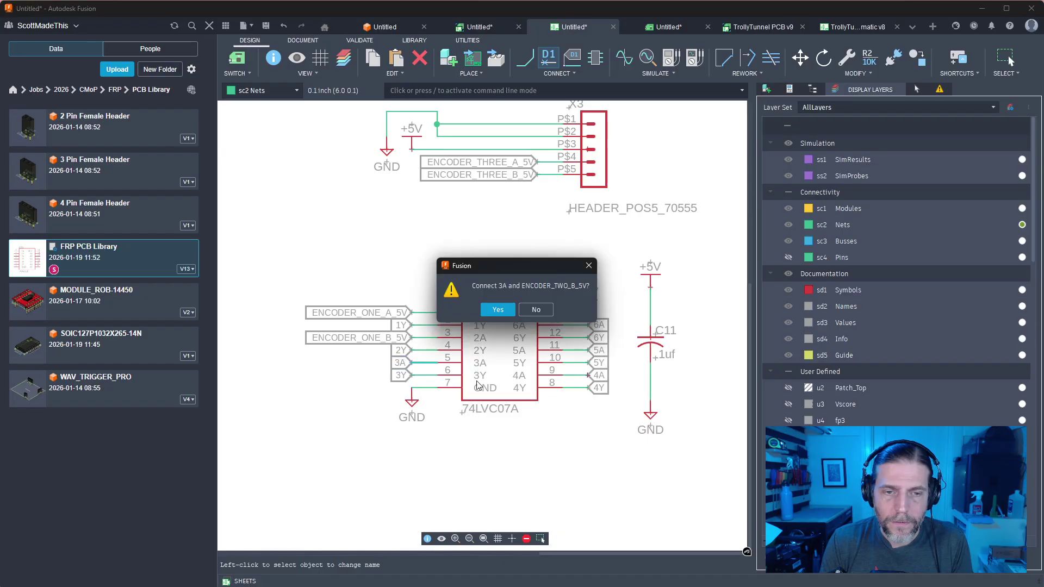
click(498, 310)
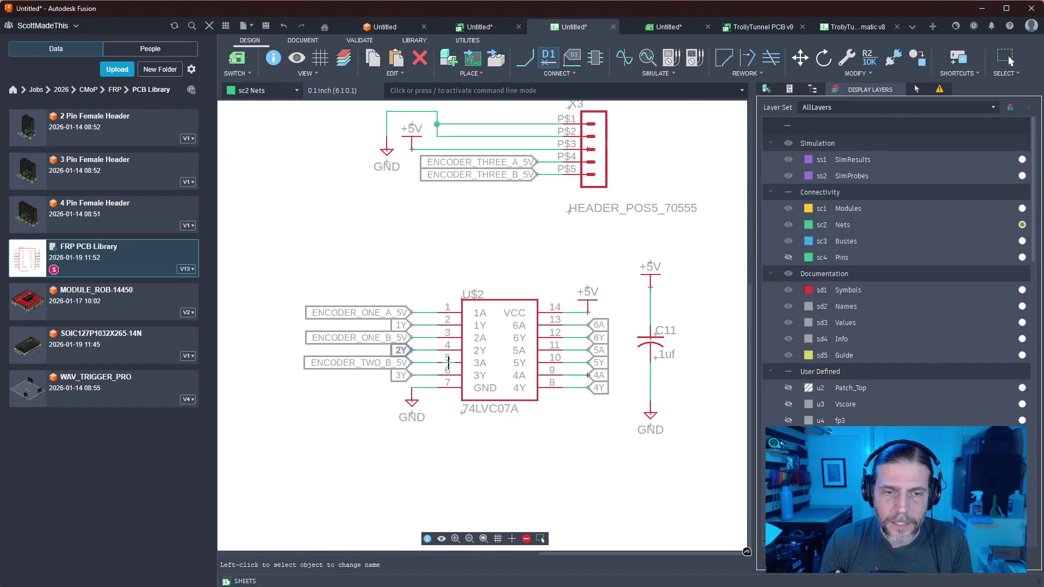
Rename the 74LVC07A's 4A net to ENCODER_TWO_B_5V, accepting its connection to the existing net
click(576, 373)
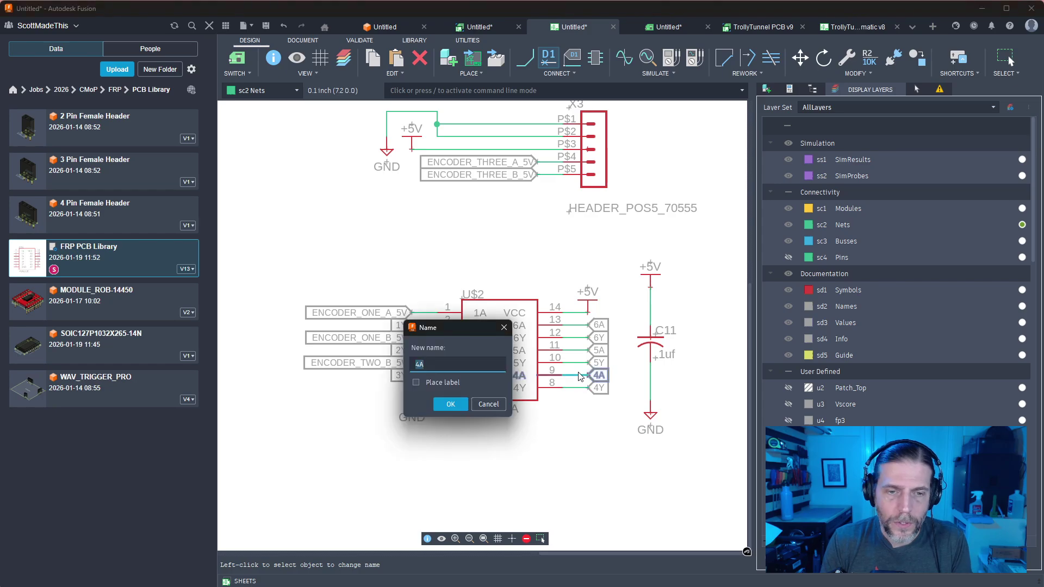
text(EN)
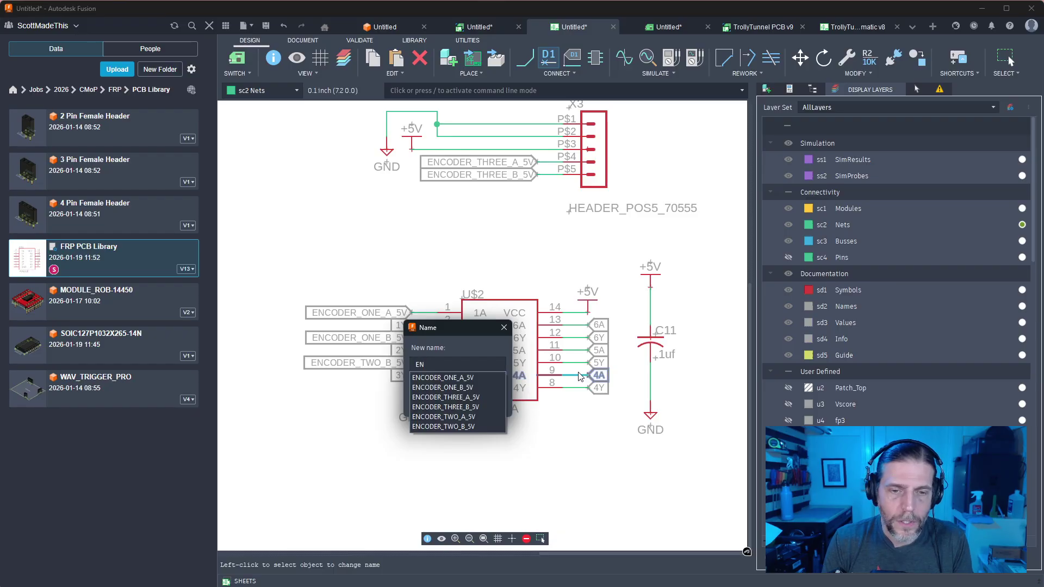
click(467, 428)
key(Return)
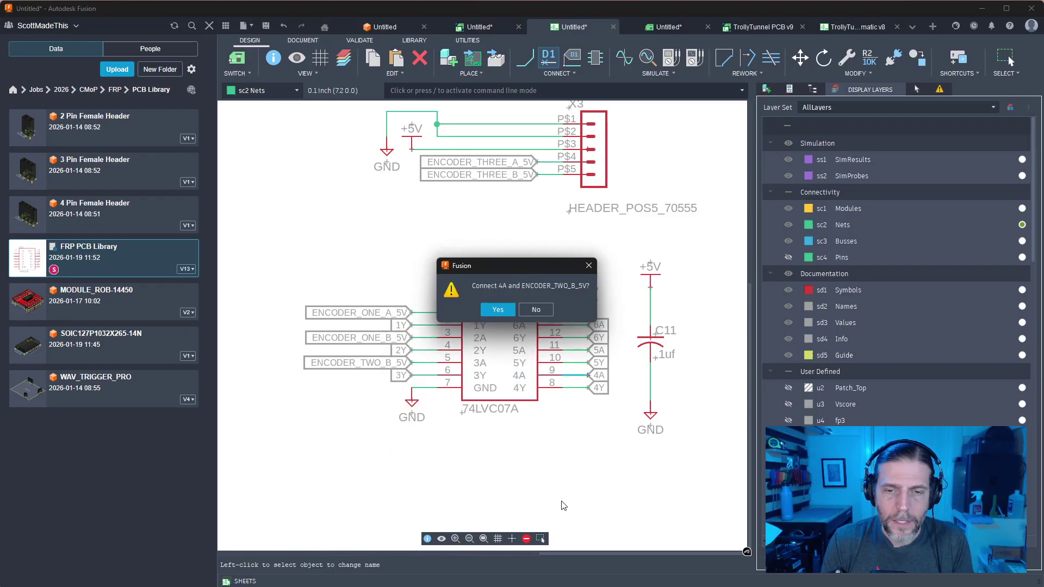
click(497, 310)
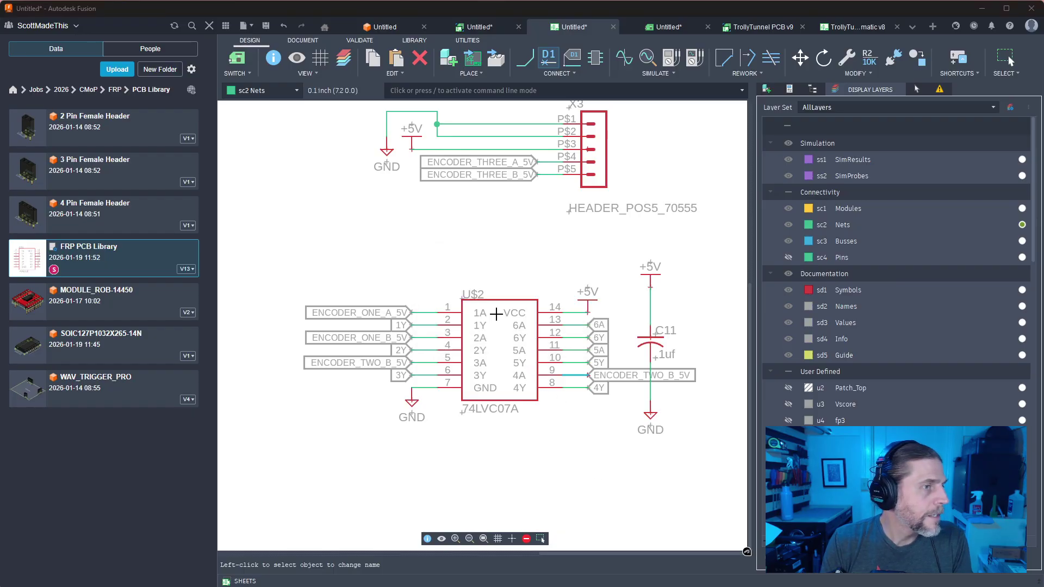
Check the pin descriptions in the browser's 74LVC07A datasheet, and rename the buffer's 5A net to ENCODER_THREE_A_5V, accepting its connection to the existing net
key(alt+Tab)
scroll(329, 120, down, 10)
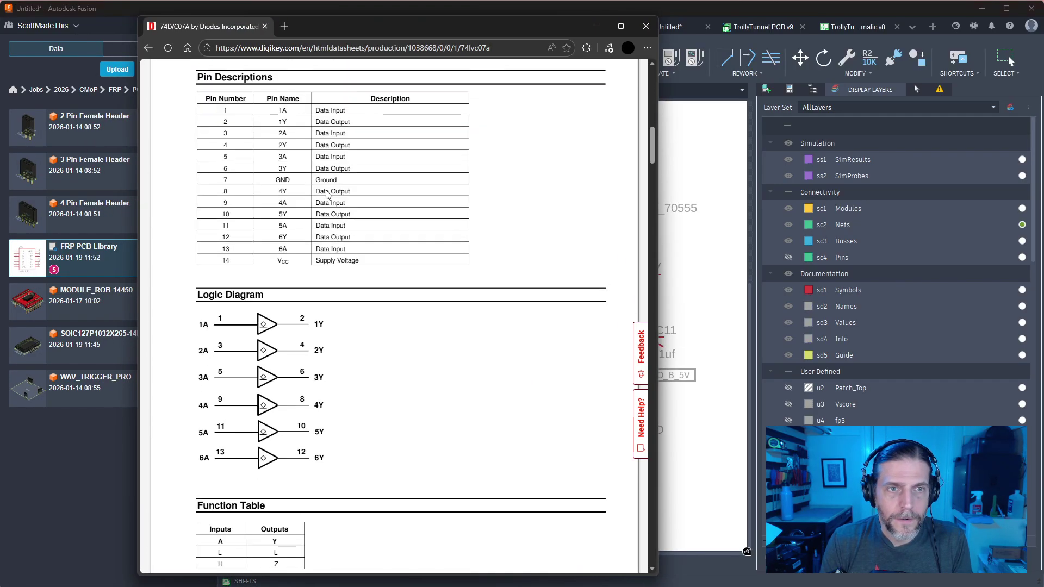
click(596, 26)
click(572, 351)
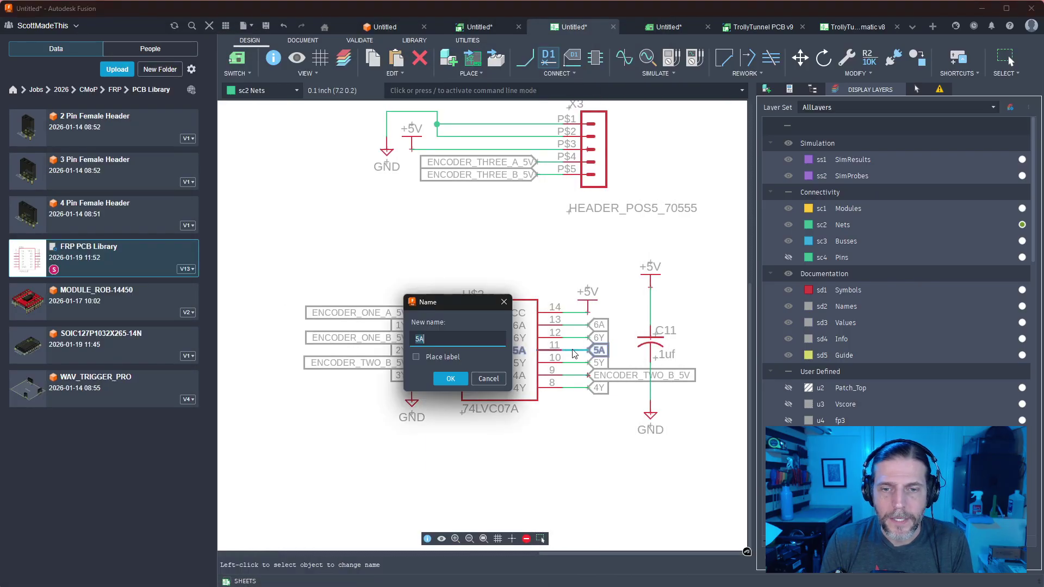
text(ENC)
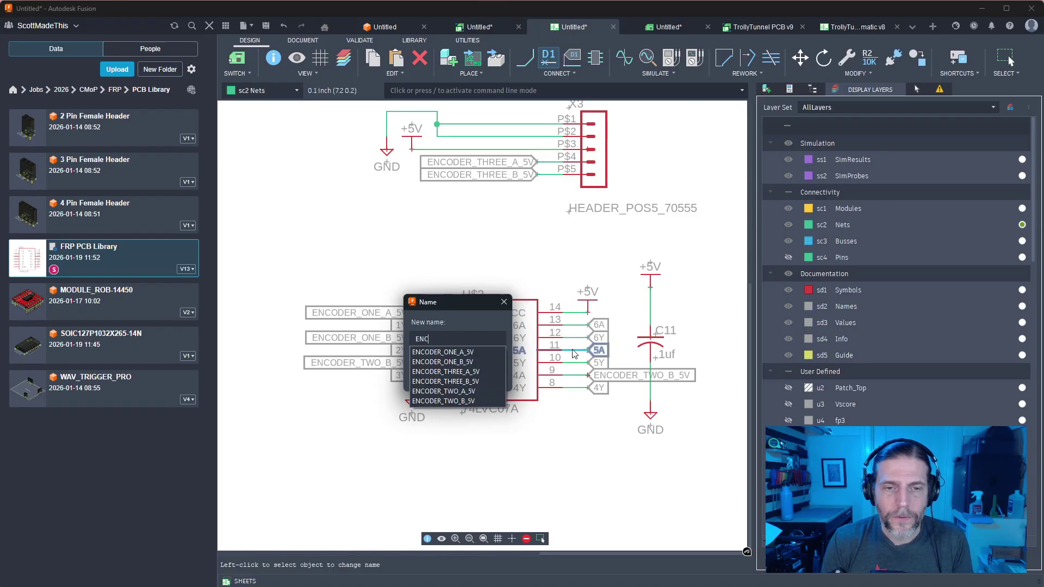
click(456, 372)
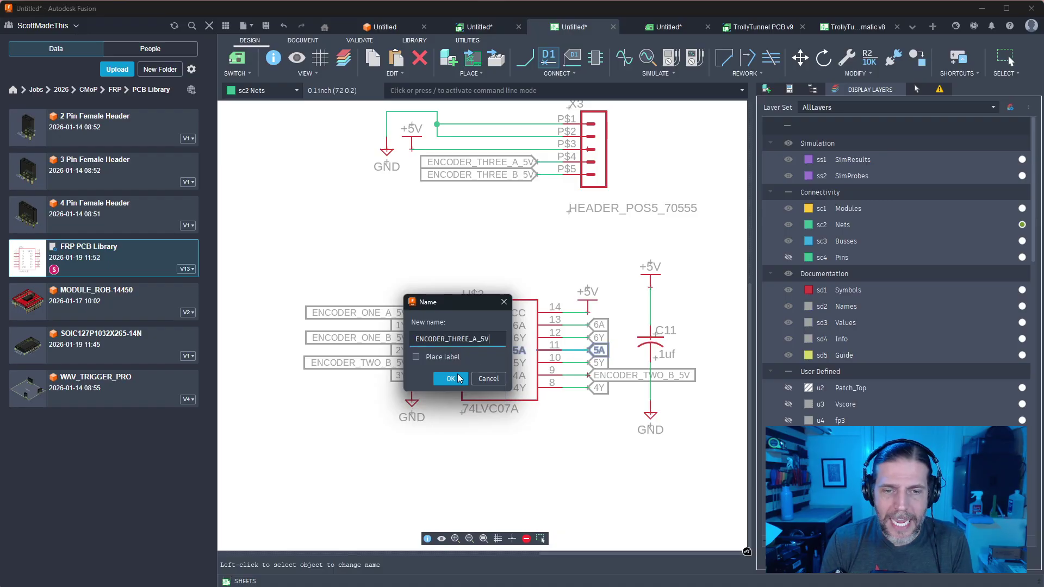
click(450, 379)
click(496, 309)
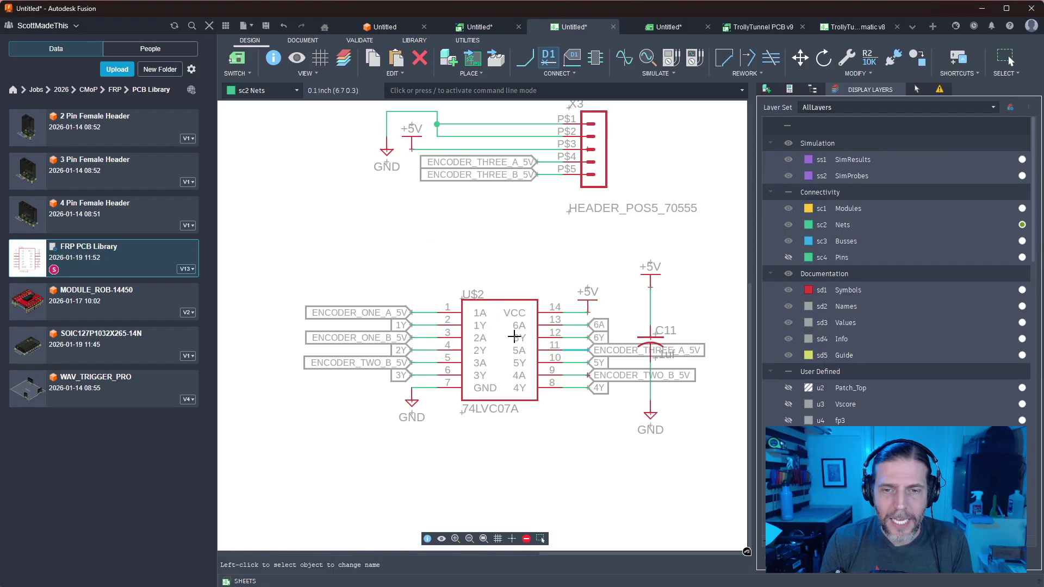
Rename the 74LVC07A's 6A net to ENCODER_THREE_B_5V, accepting its connection to the existing net
click(574, 329)
text(EMC)
key(BackSpace)
key(BackSpace)
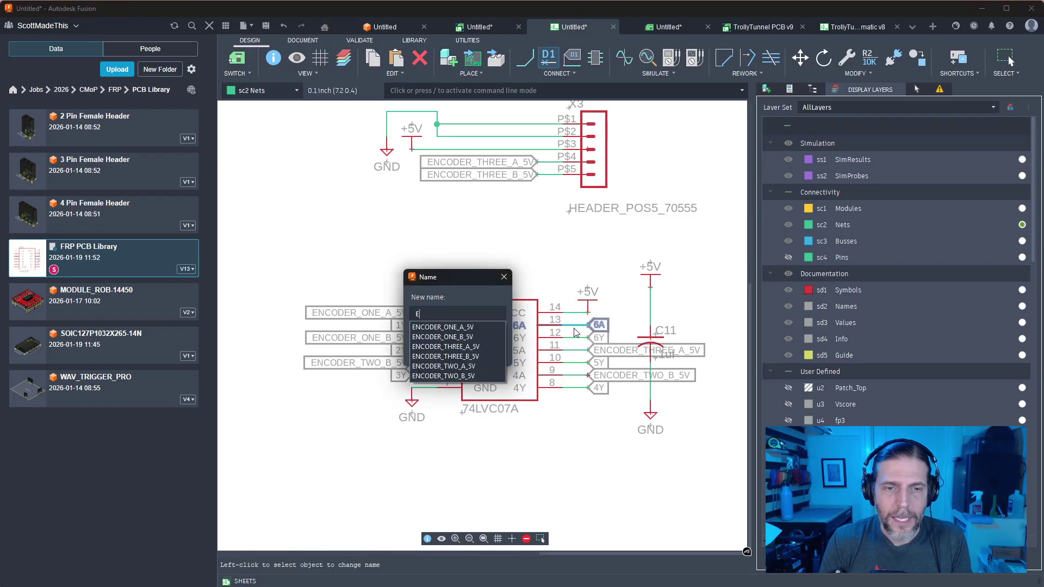
text(M)
key(BackSpace)
text(N)
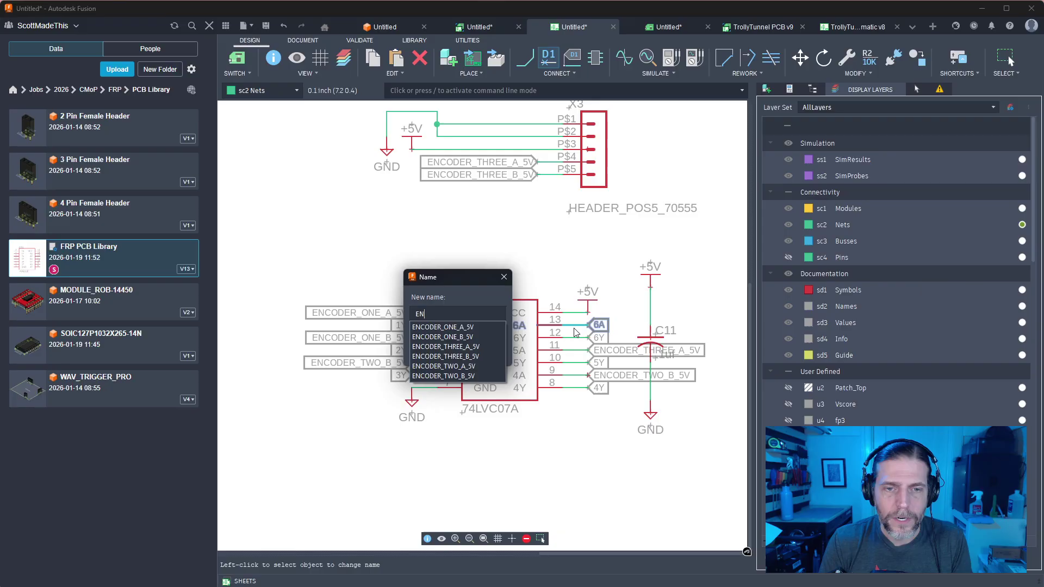
click(463, 357)
click(461, 358)
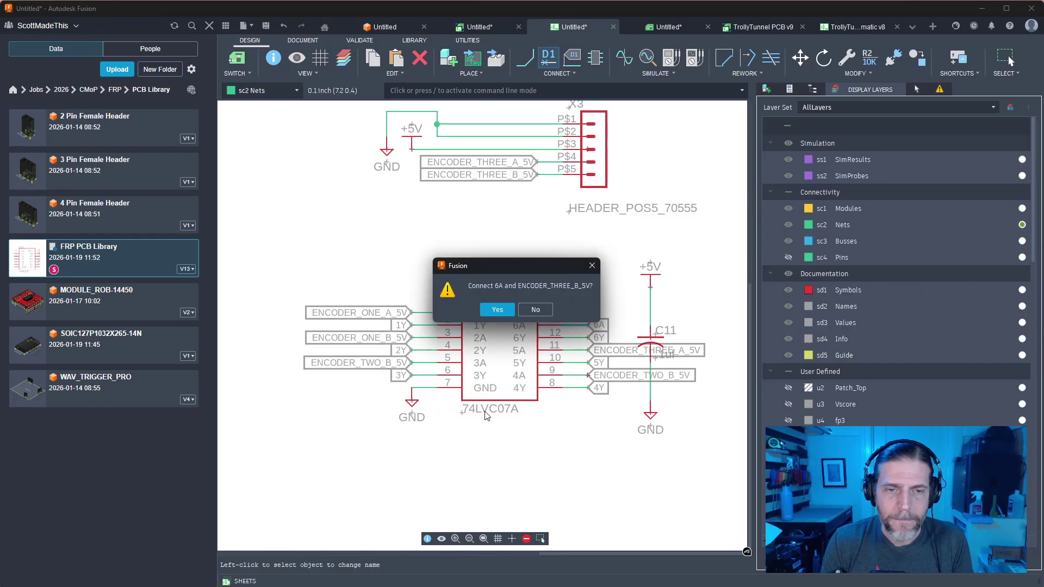
click(505, 311)
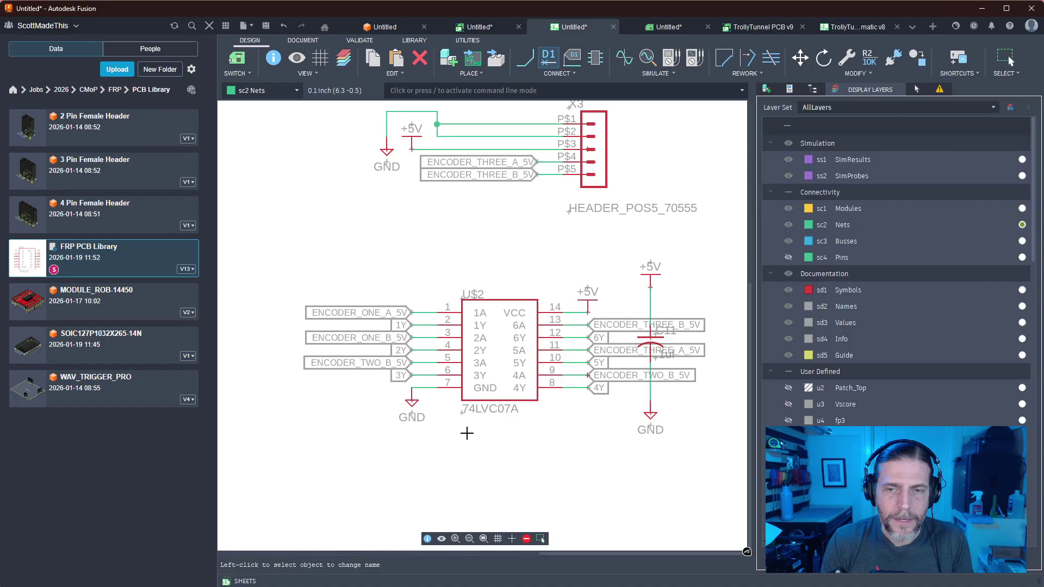
Move capacitor C11 with its +5V and GND symbols farther from the 74LVC07A, clear of the encoder net labels
middle_drag(639, 402, 594, 405)
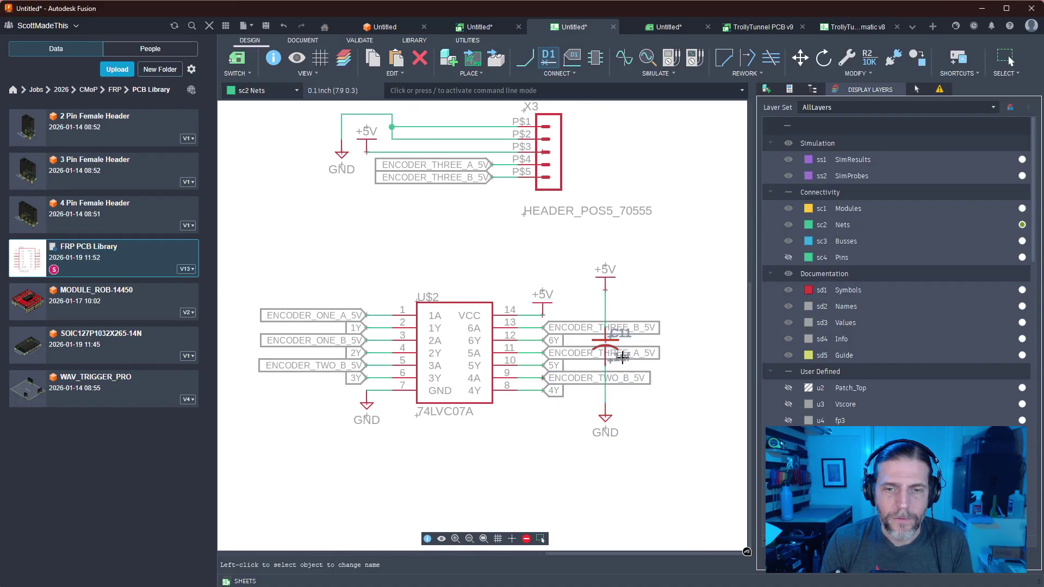
key(Escape)
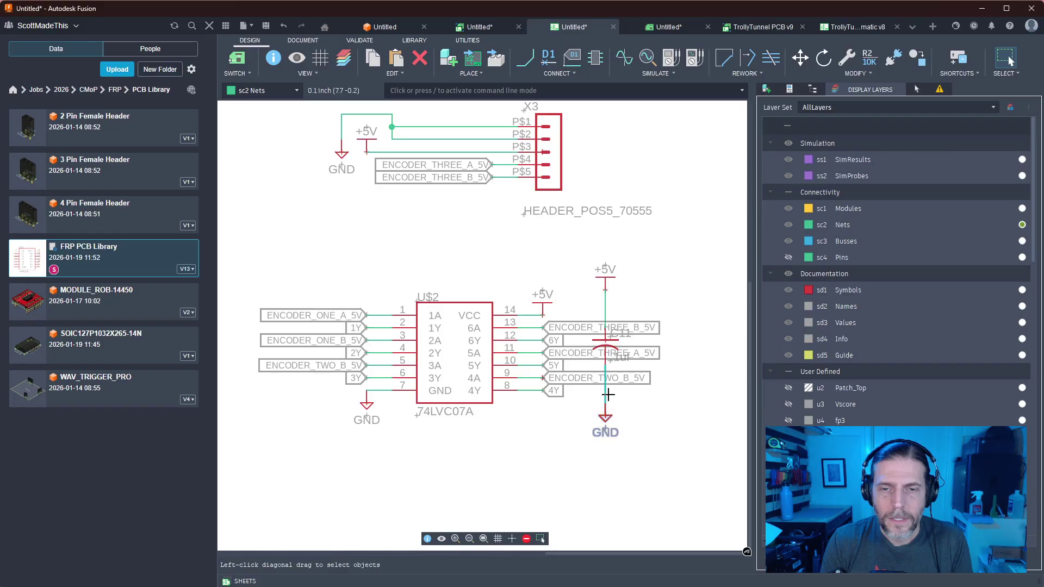
key(m)
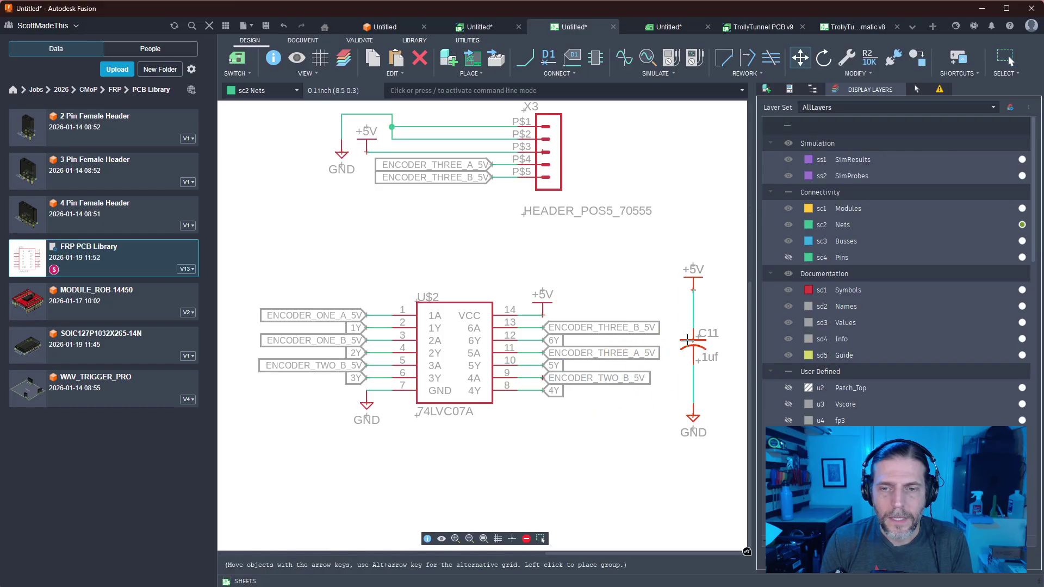
click(687, 340)
Rename the 74LVC07A's 1Y net to ENCODER_ONE_A_3V3
middle_drag(543, 457, 599, 445)
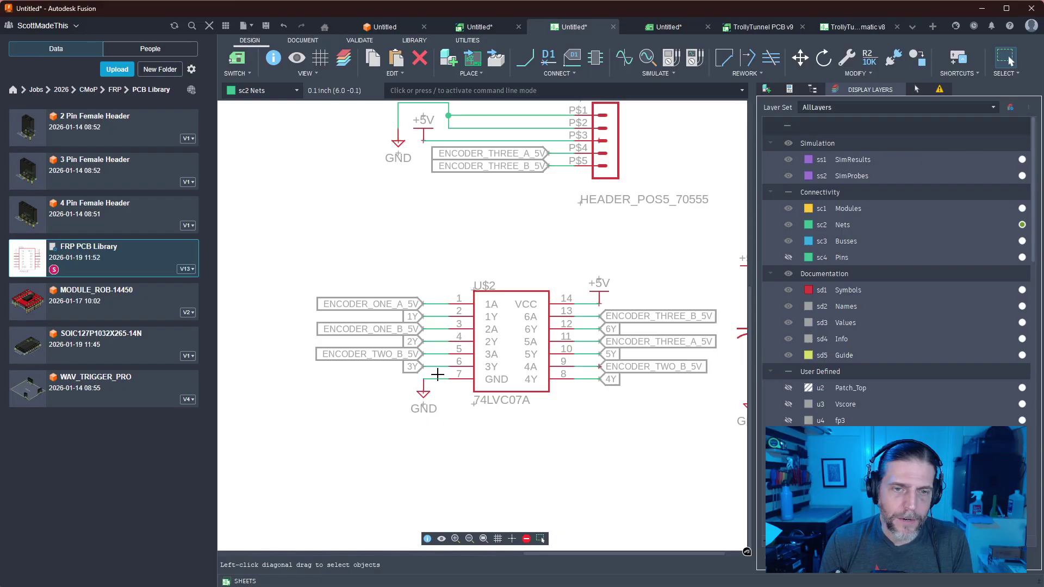
scroll(442, 310, up, 3)
middle_drag(375, 259, 566, 214)
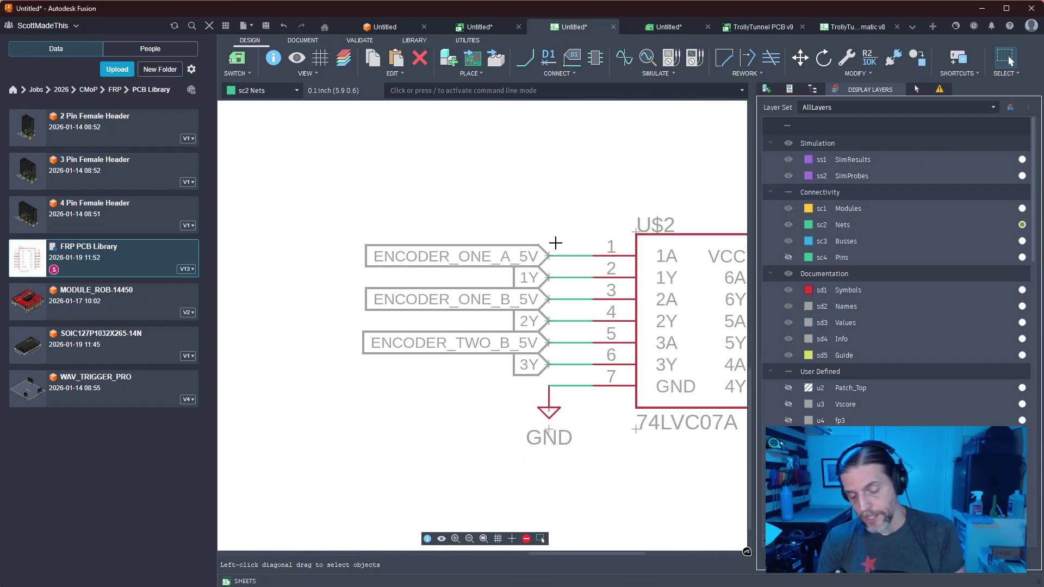
key(n)
click(576, 278)
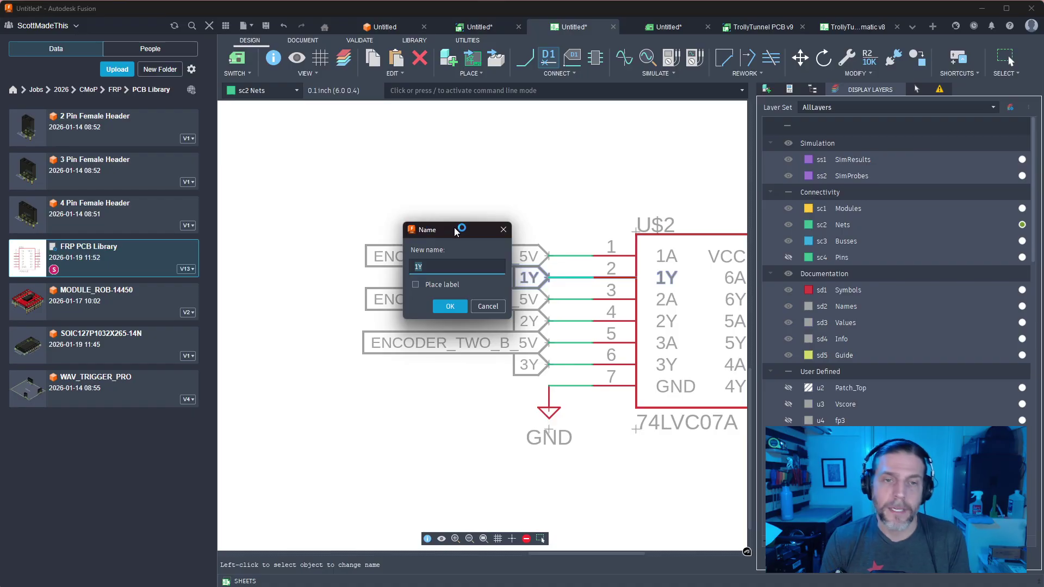
drag(455, 231, 292, 241)
text(ENC)
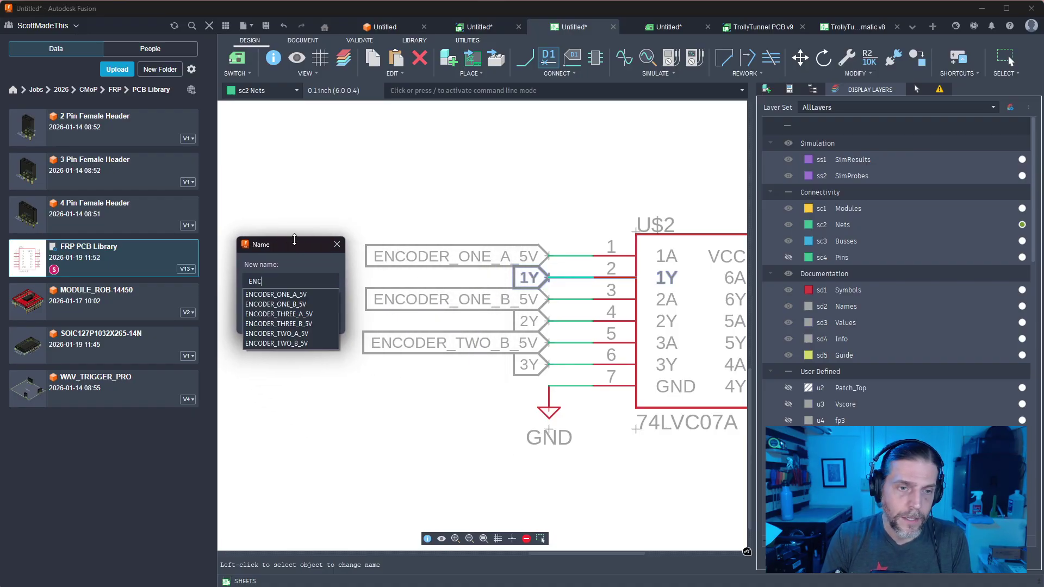
key(Down)
key(BackSpace)
key(BackSpace)
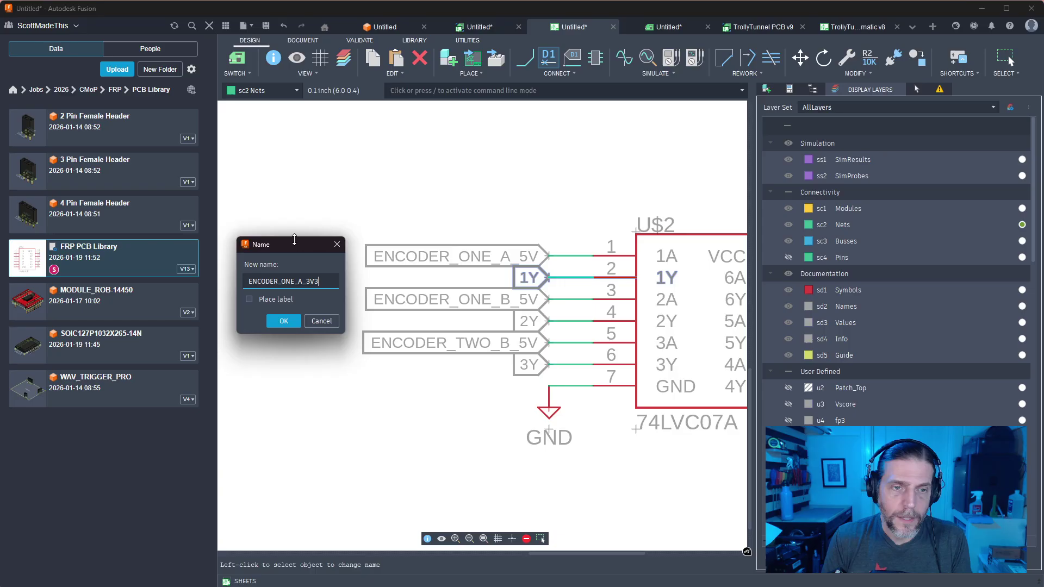
key(Return)
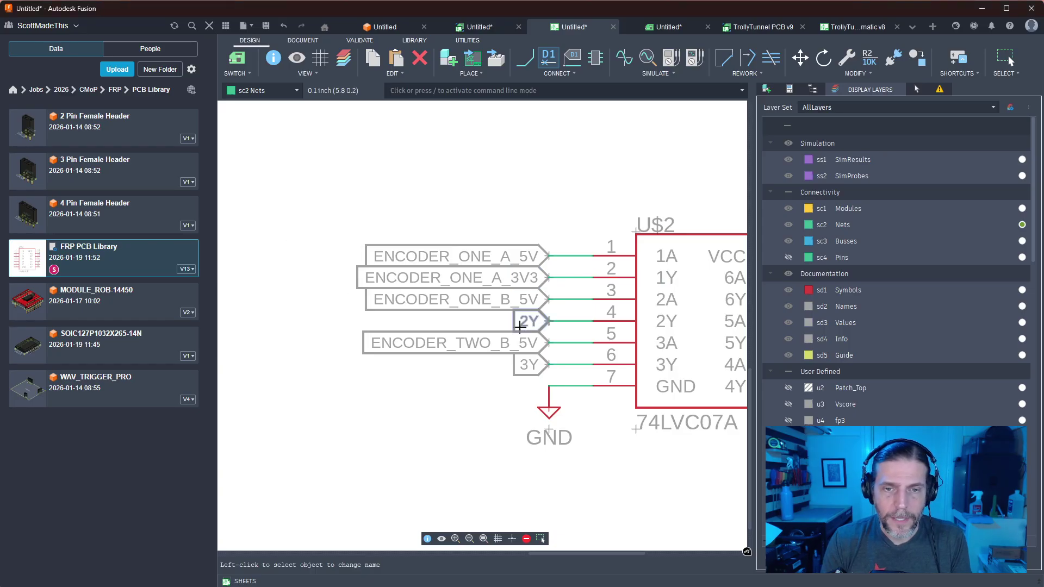
Rename the 74LVC07A's 2Y net to ENCODER_ONE_B_5V, accepting its connection to the existing net
click(517, 319)
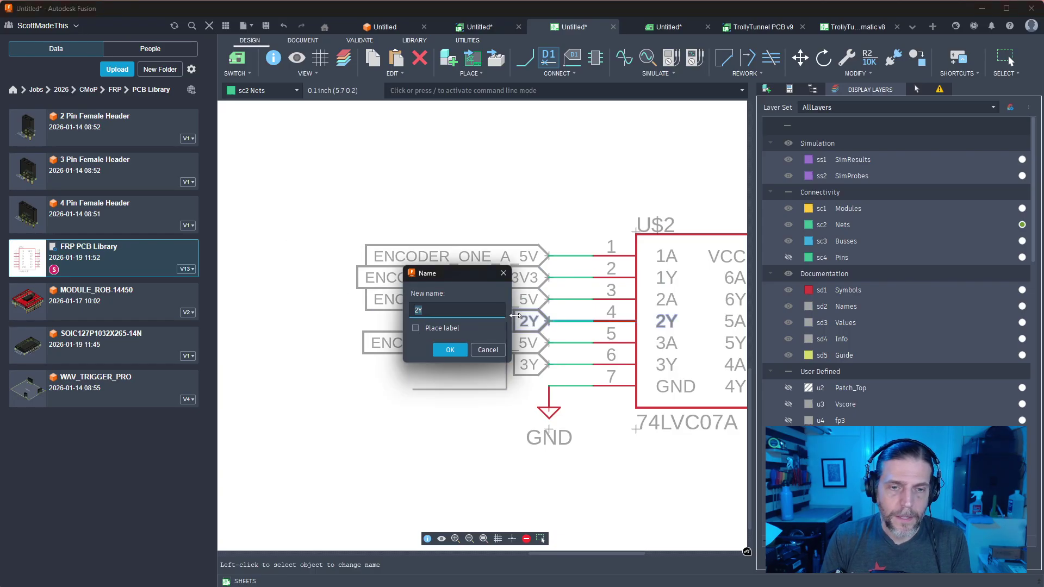
text(E)
key(Down)
key(Down)
key(Down)
key(Return)
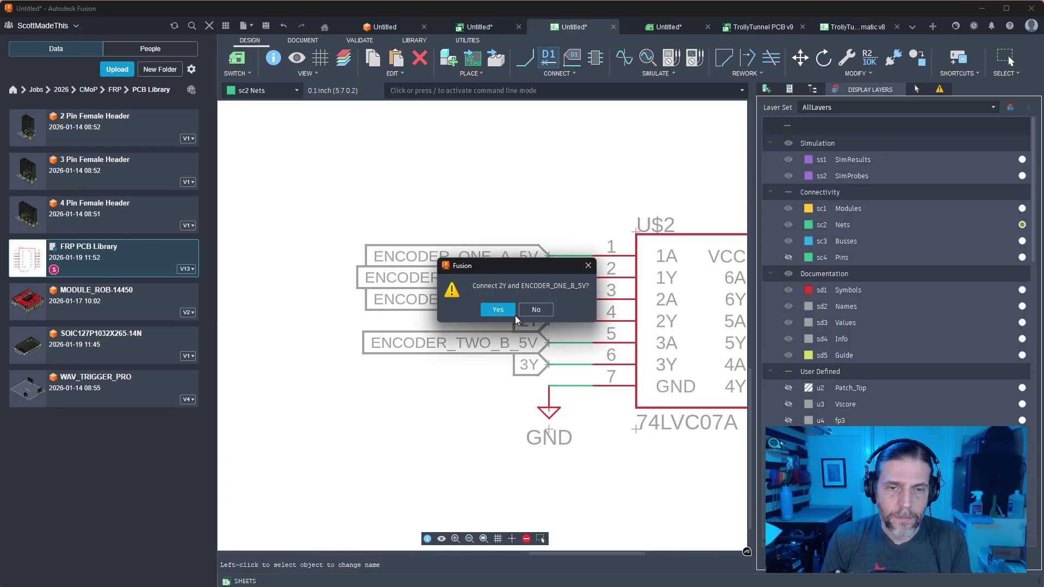
click(506, 312)
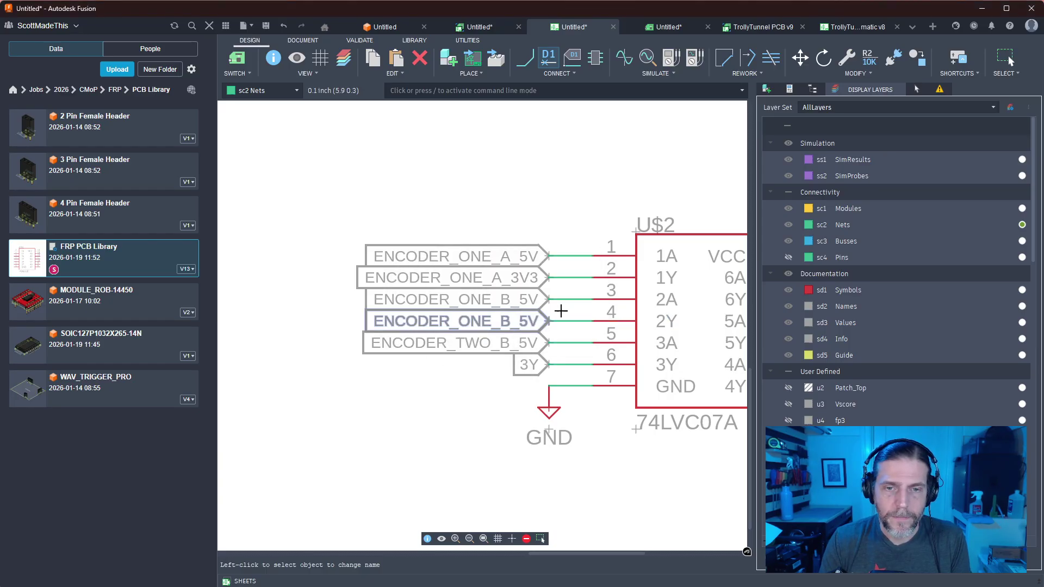
Rename only the net segment at the 74LVC07A's 2Y pin to ENCODER_ONE_B_3V3
click(558, 321)
key(End)
key(BackSpace)
key(BackSpace)
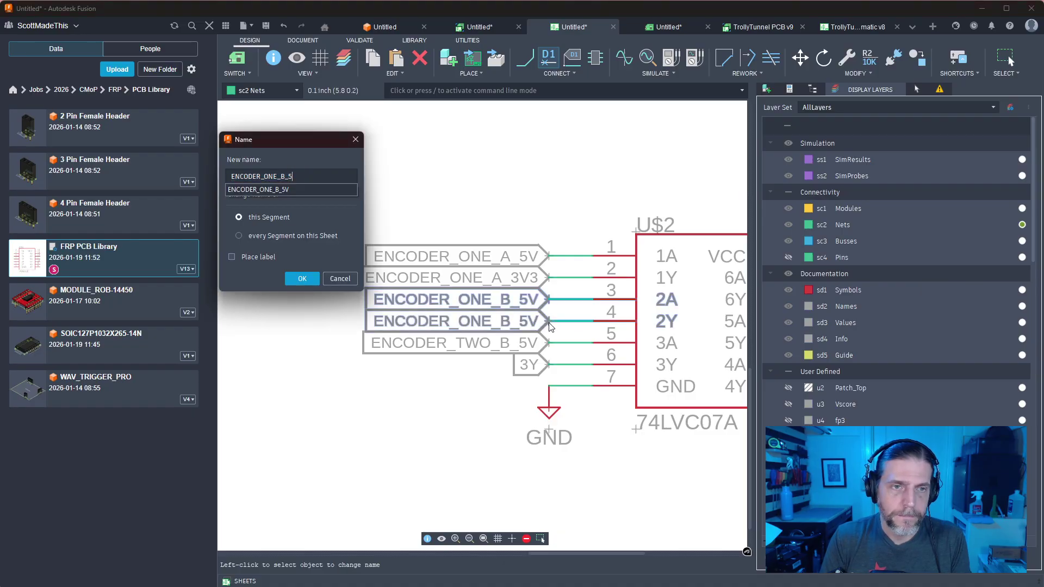
text(3V3)
key(Return)
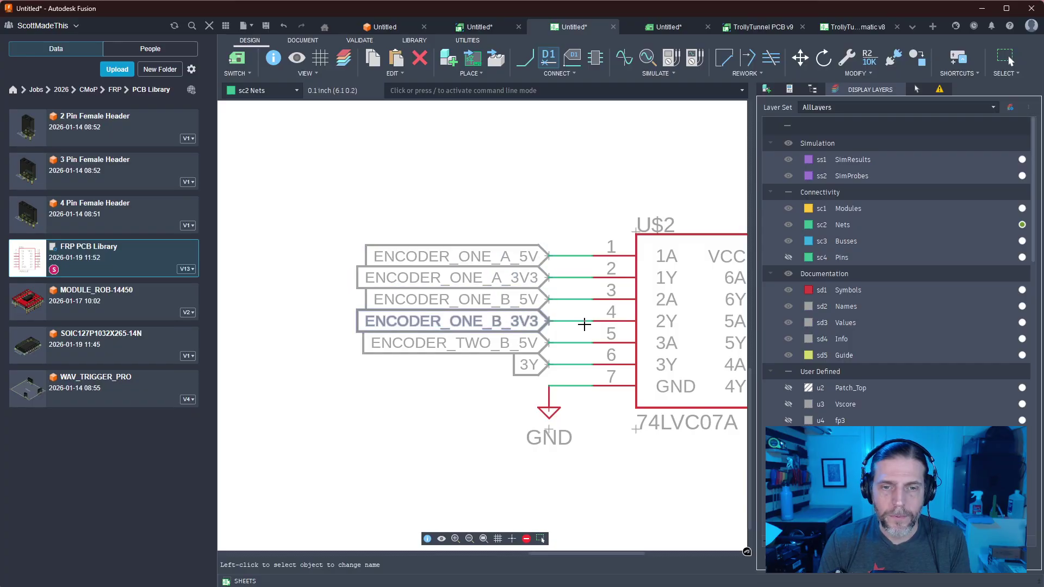
Rename the 74LVC07A's 3Y net to ENCODER_TWO_A_3V3
click(567, 364)
text(ENC)
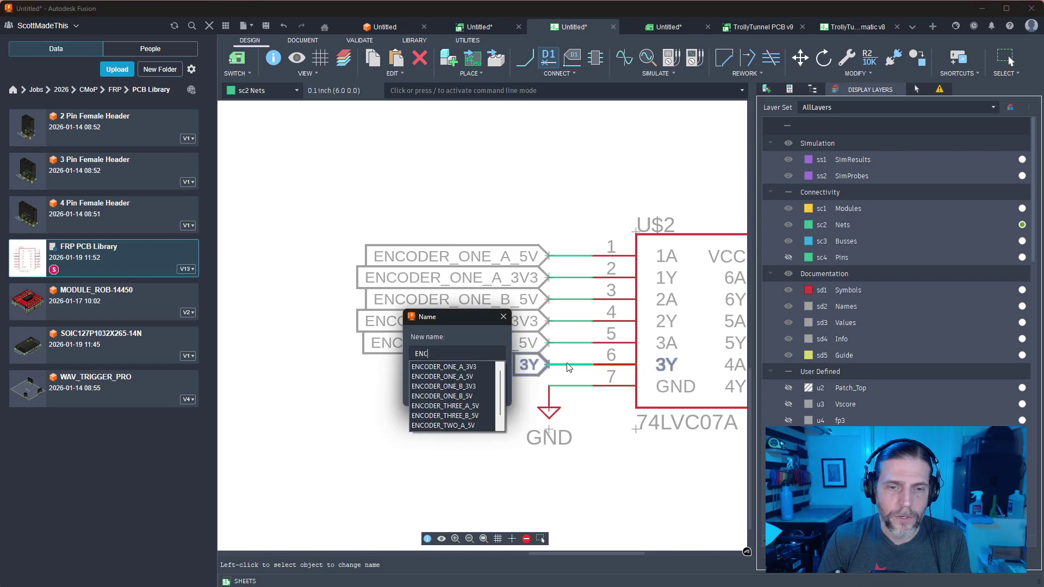
key(Down)
key(Down)
key(Down)
key(Down)
key(Down)
key(Down)
key(Down)
key(Return)
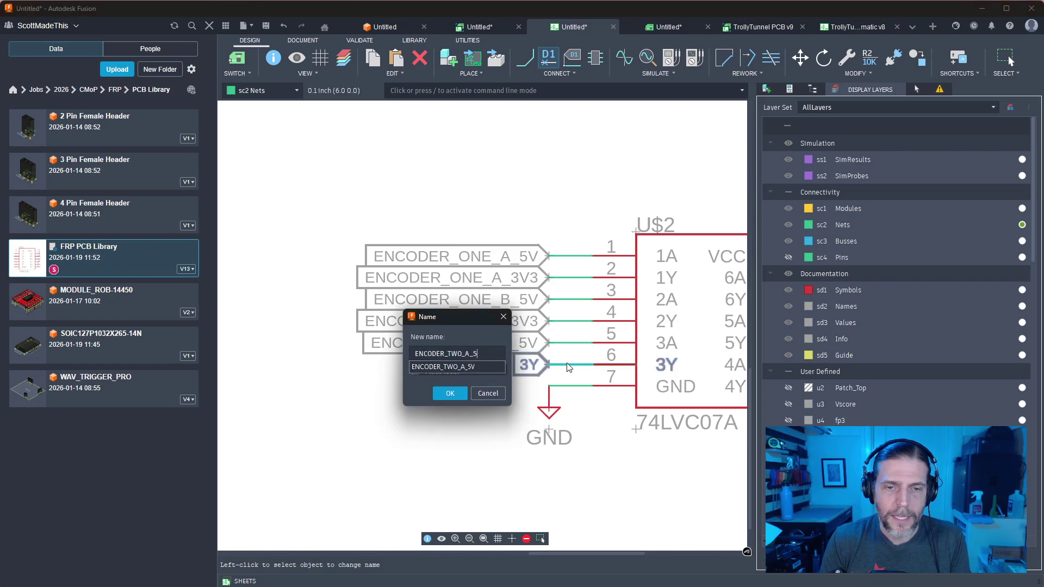
key(BackSpace)
key(BackSpace)
text(3V3)
key(Return)
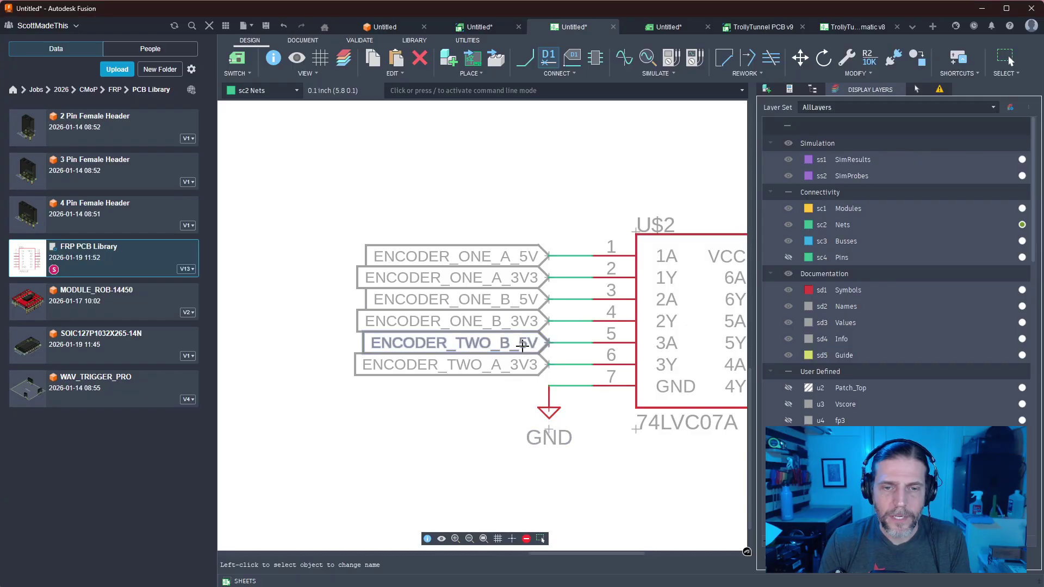
Rename the 74LVC07A's 4Y net to ENCODER_TWO_B_3V3
middle_drag(517, 385, 235, 385)
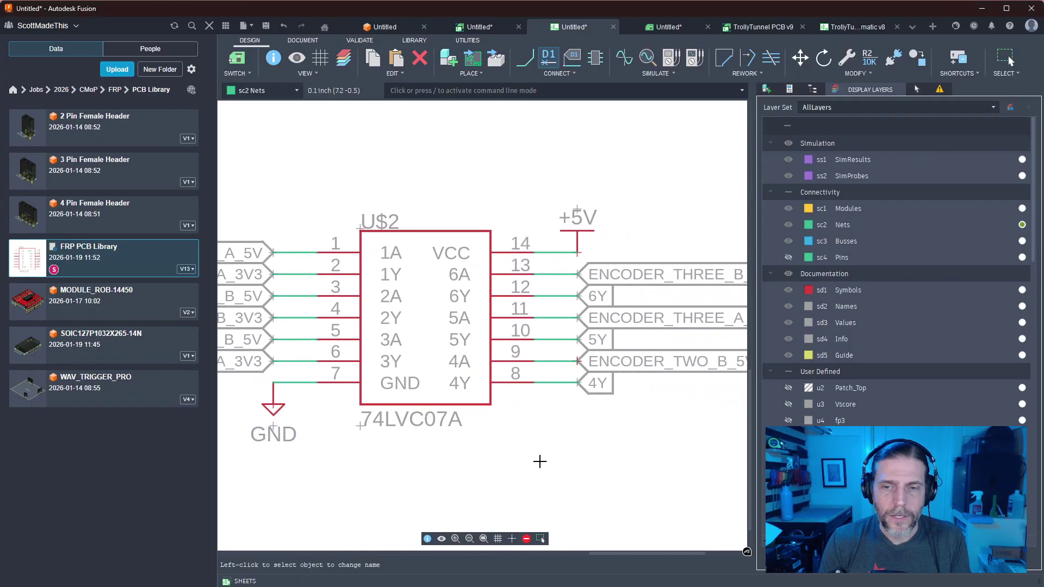
middle_drag(540, 461, 435, 416)
click(442, 385)
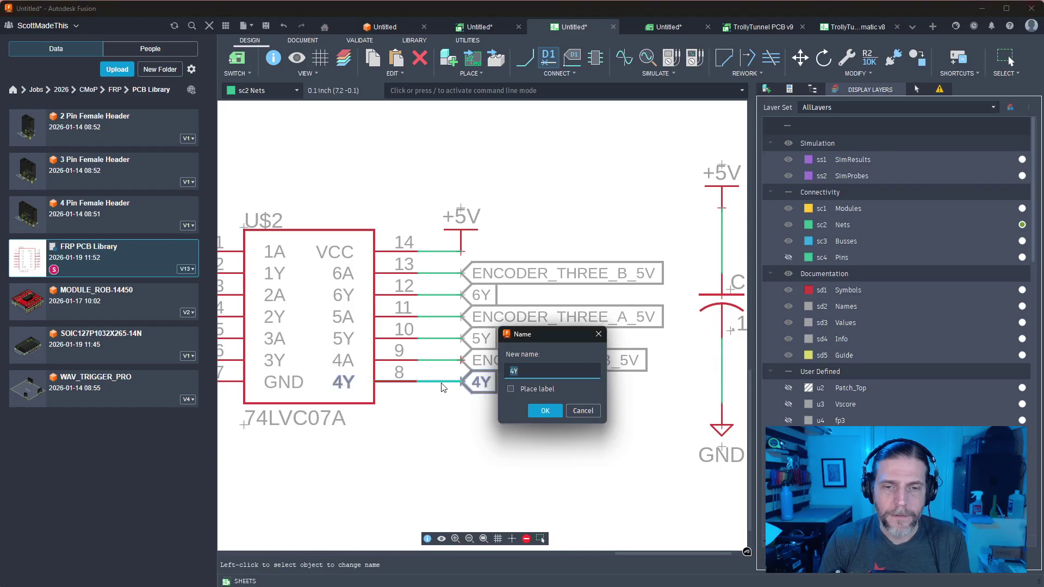
text(3N)
key(BackSpace)
key(BackSpace)
text(EN)
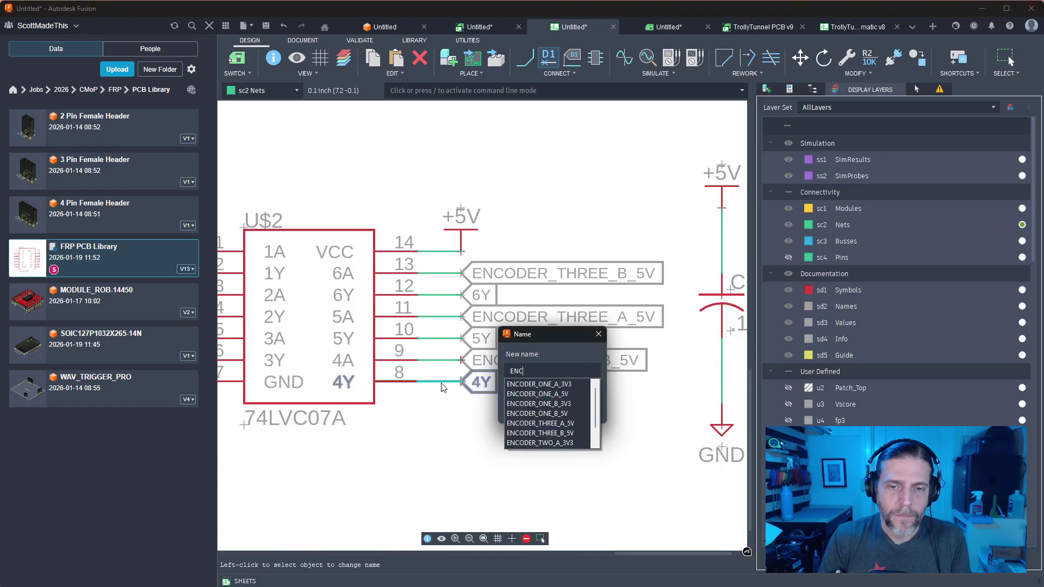
text(C)
key(Down)
key(Down)
key(Down)
key(Down)
key(Down)
key(Down)
key(Down)
key(Down)
key(Down)
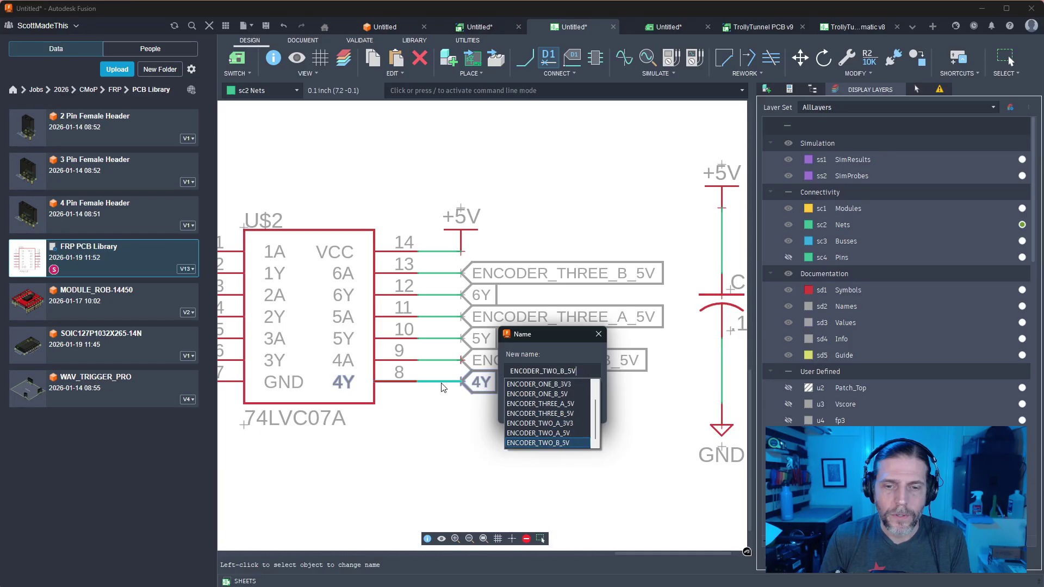
key(BackSpace)
key(BackSpace)
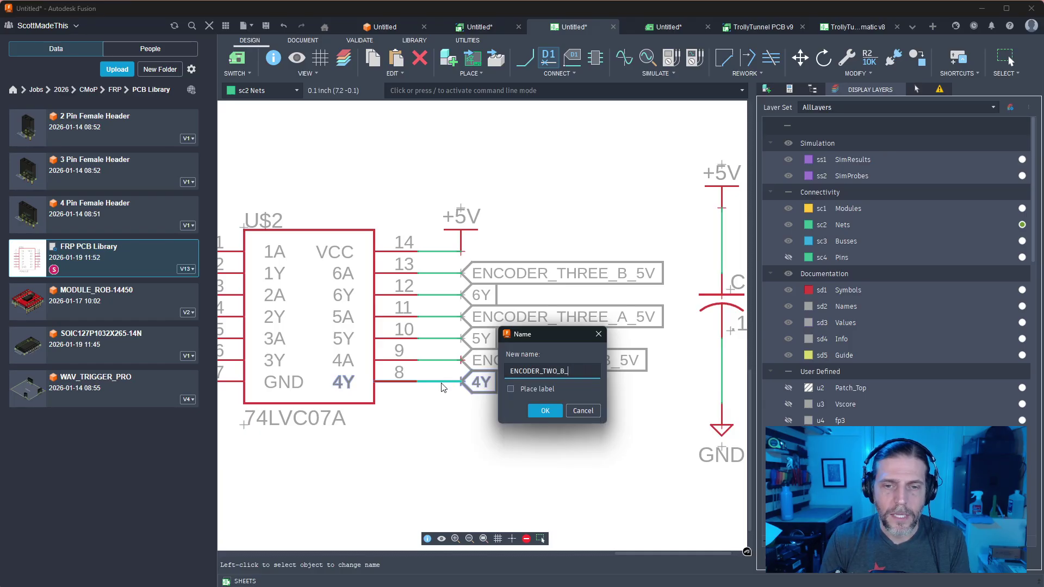
key(Return)
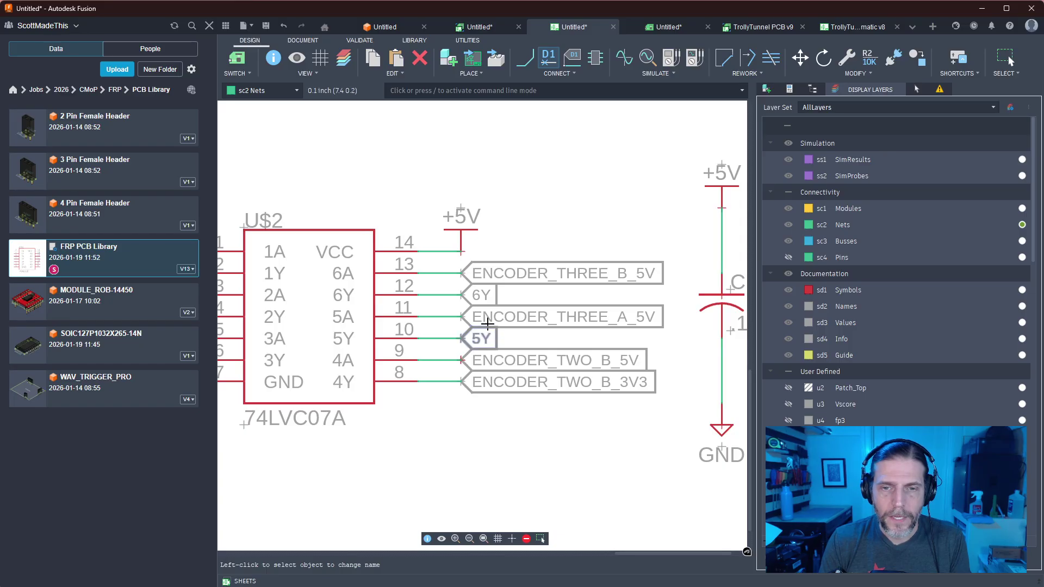
Rename the 74LVC07A's 5Y net to ENCODER_THREE_A_3V3
click(438, 339)
text(E)
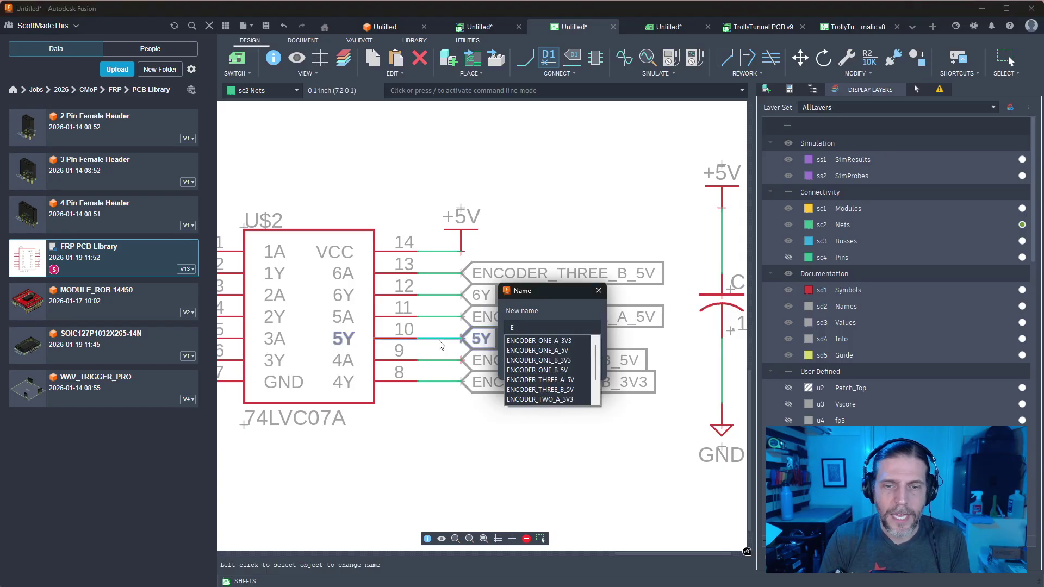
key(Down)
key(Down)
key(Down)
key(Down)
key(Down)
key(BackSpace)
key(BackSpace)
text(3V3)
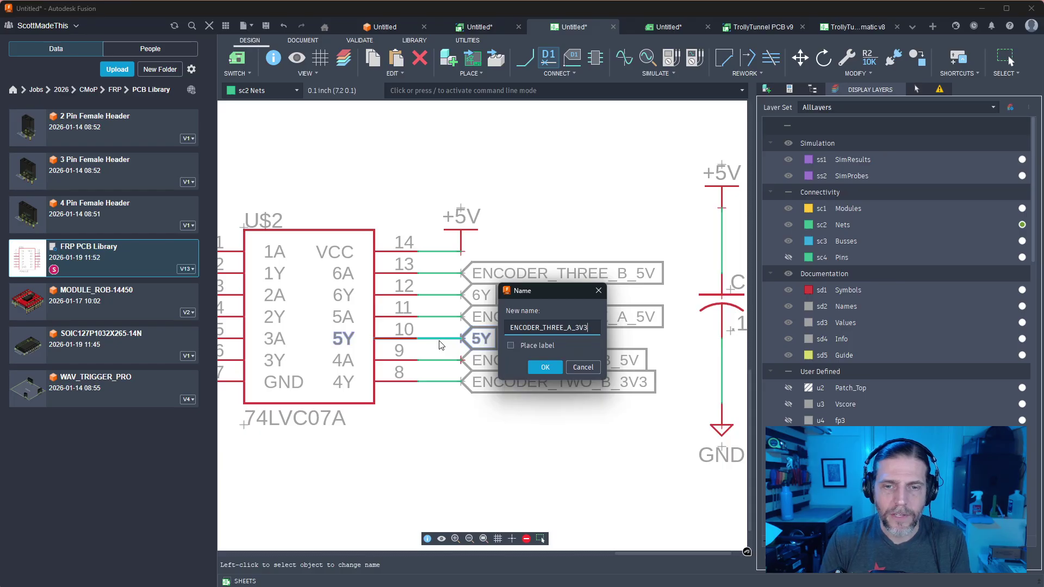
key(Return)
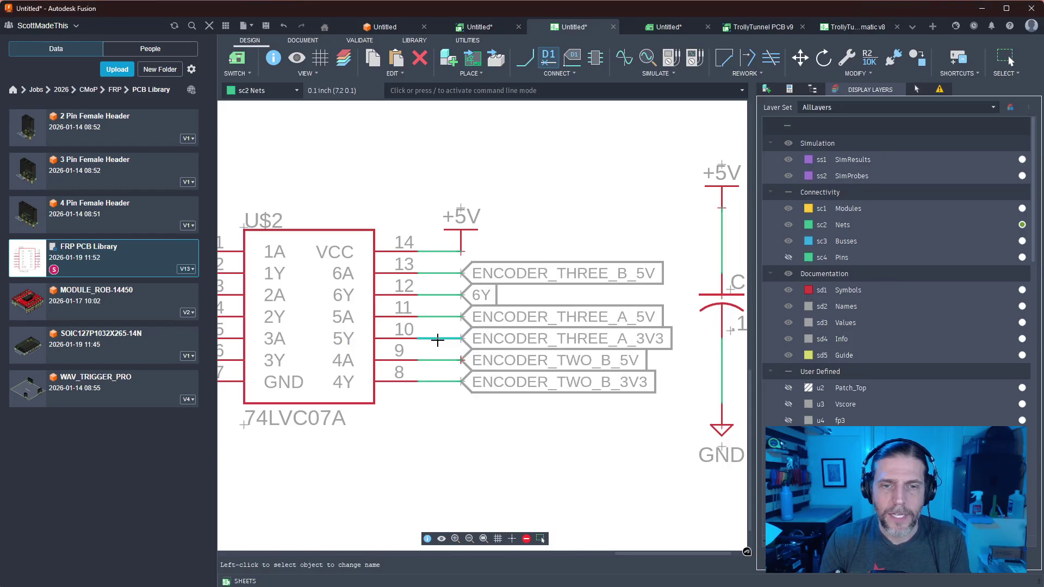
Rename the 74LVC07A's 6Y net to ENCODER_THREE_B_3V3
click(434, 297)
text(3NC)
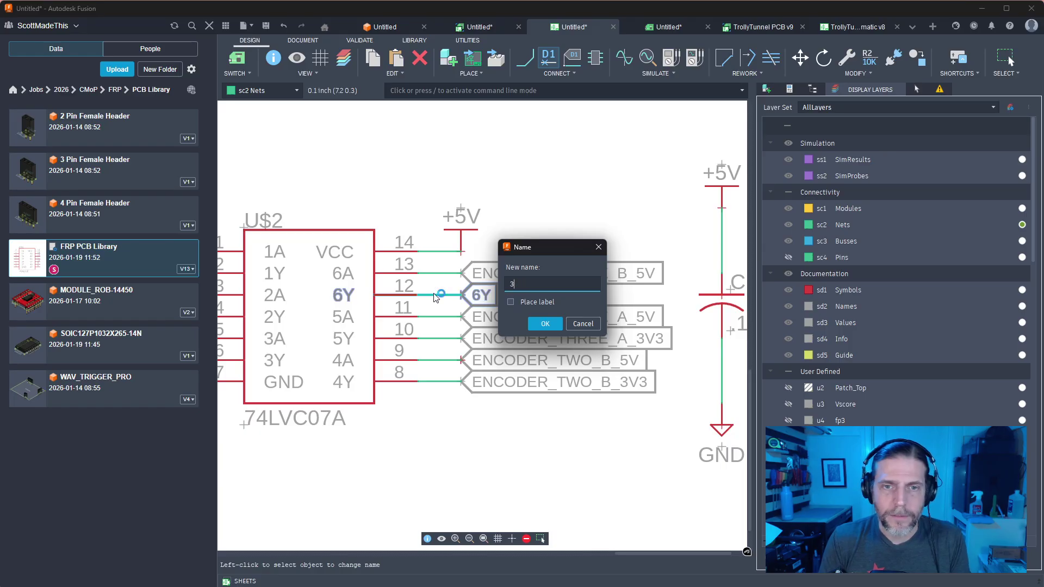
key(BackSpace)
text(ENC)
key(Down)
key(Down)
key(Down)
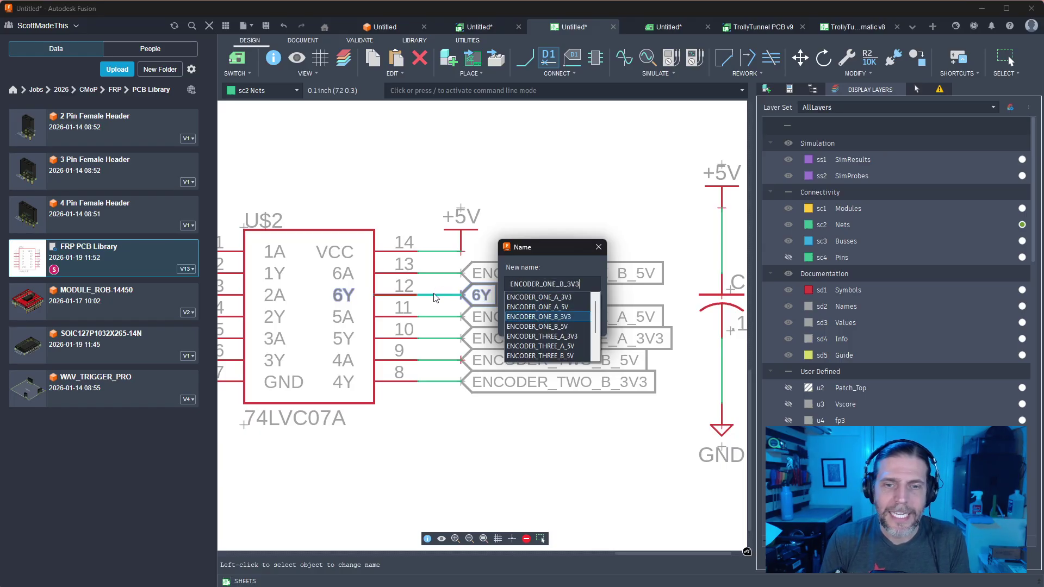
key(Down)
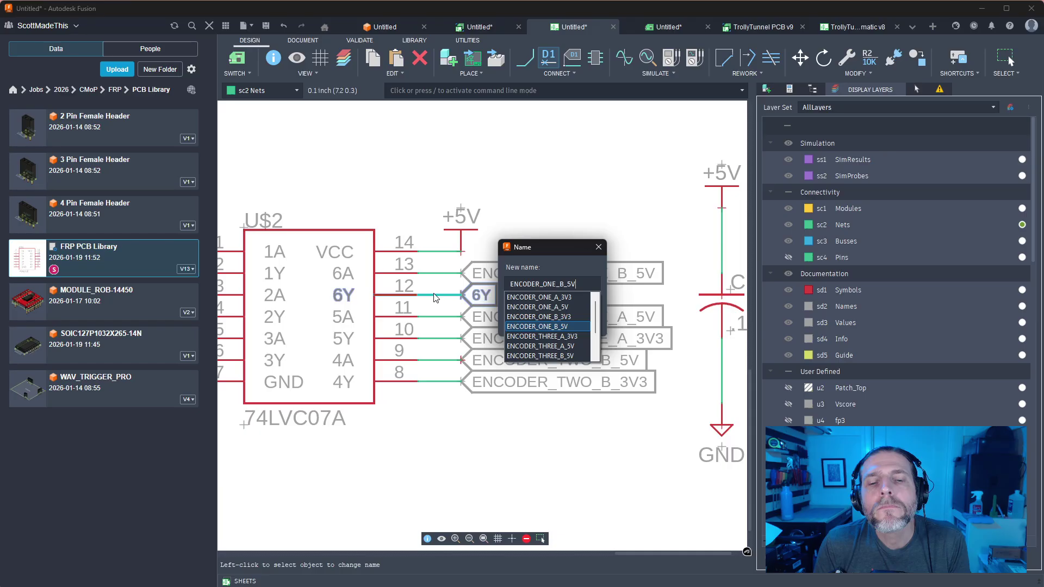
key(Up)
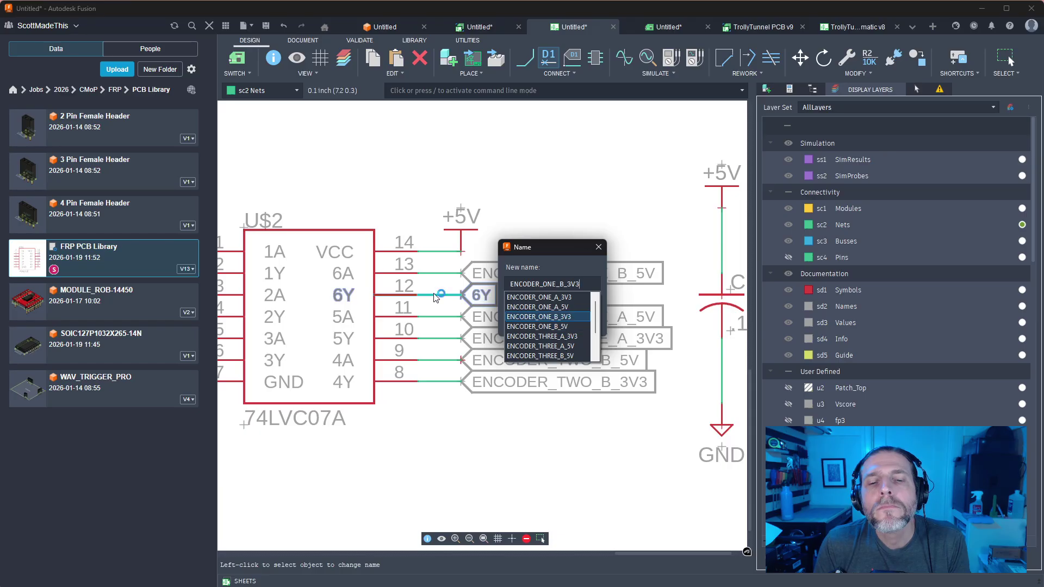
key(Down)
key(Down)
key(Down)
key(Down)
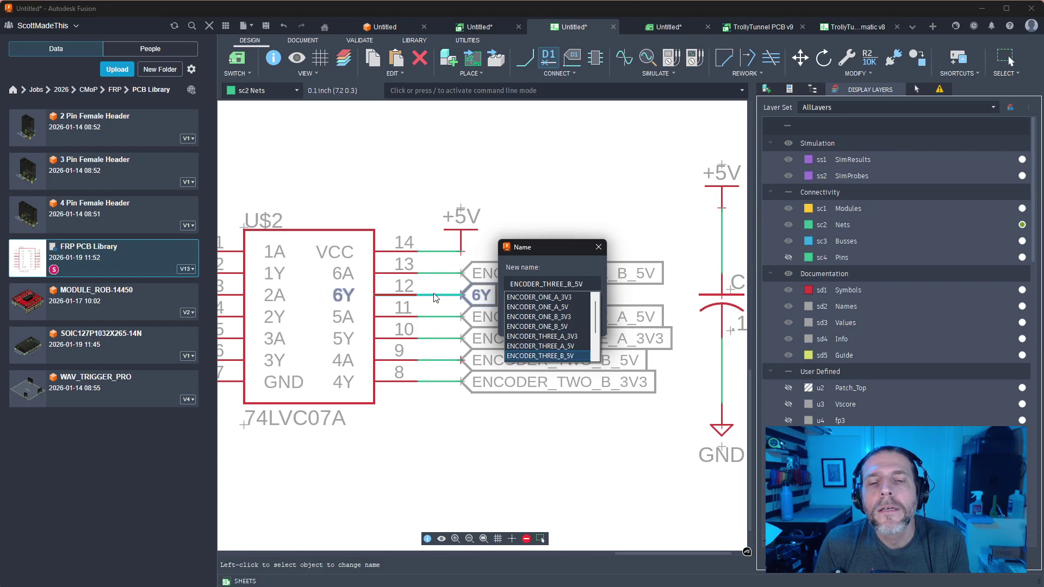
key(BackSpace)
key(BackSpace)
text(3)
key(Return)
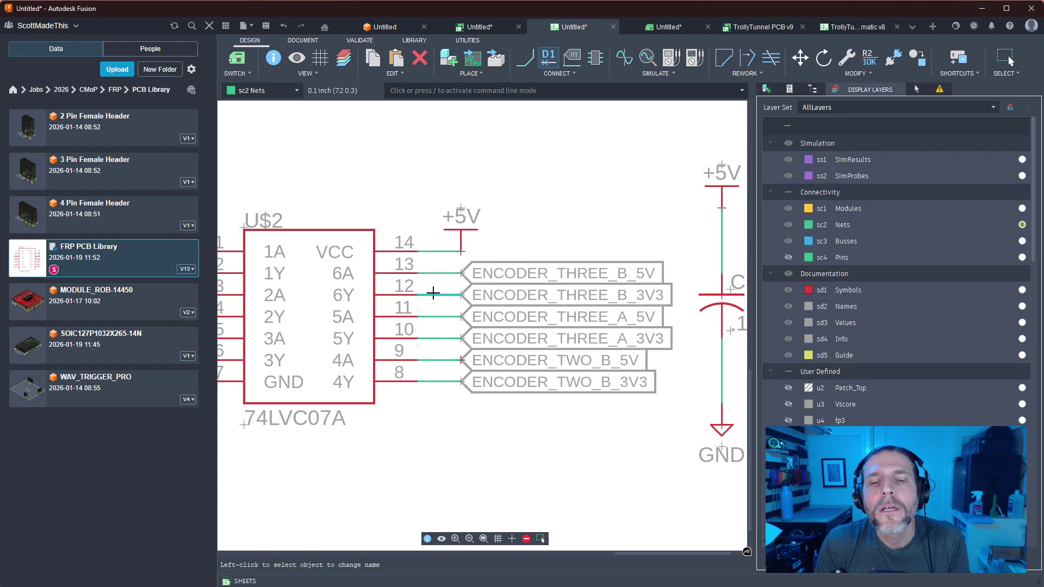
Rename only the net segment at the 74LVC07A's 3A pin to ENCODER_TWO_A_5V, connecting it to the existing net of that name
middle_drag(436, 405, 654, 387)
scroll(653, 387, down, 1)
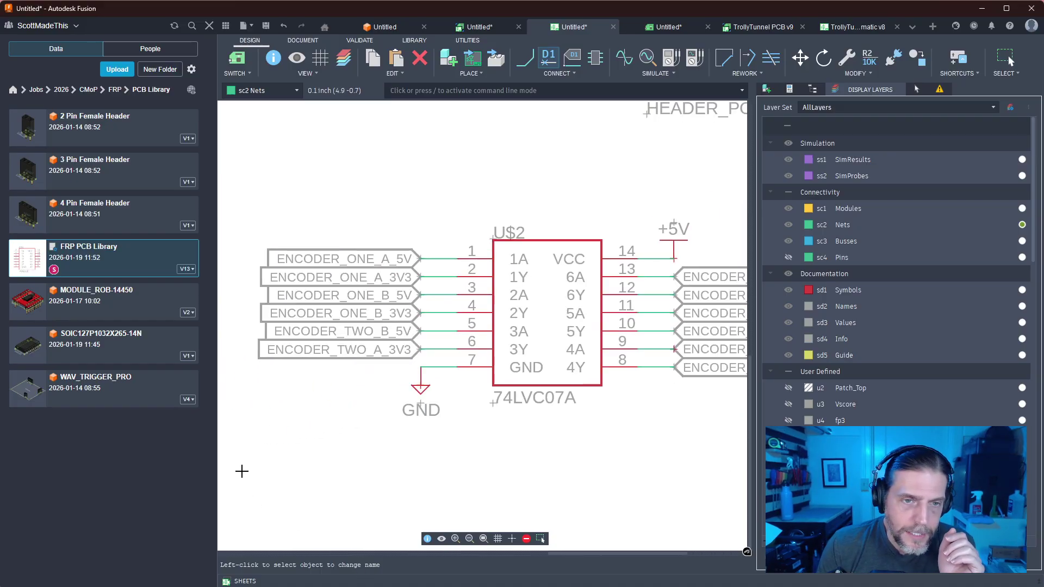
scroll(379, 259, up, 1)
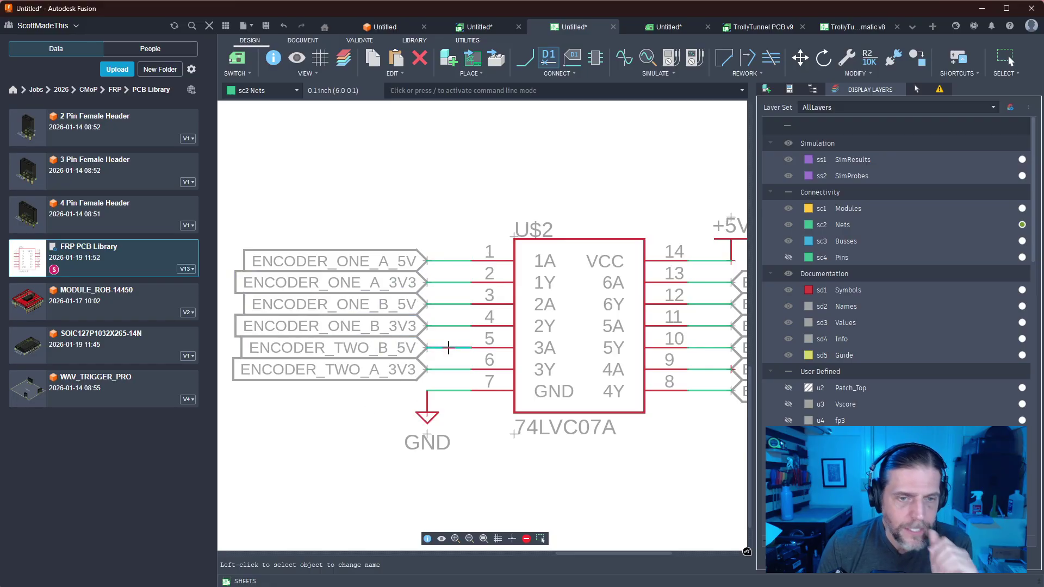
key(Escape)
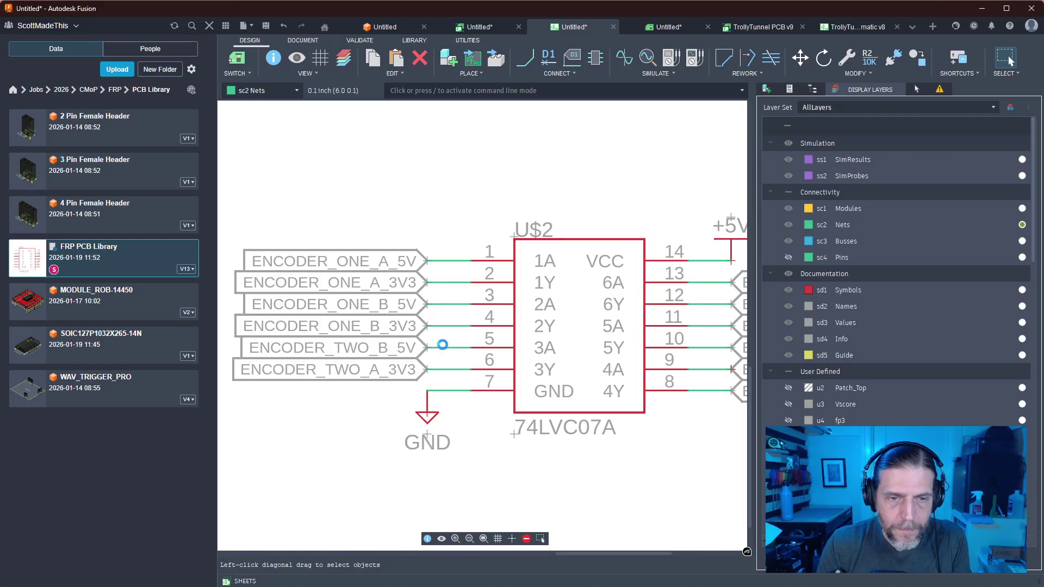
key(n)
click(444, 346)
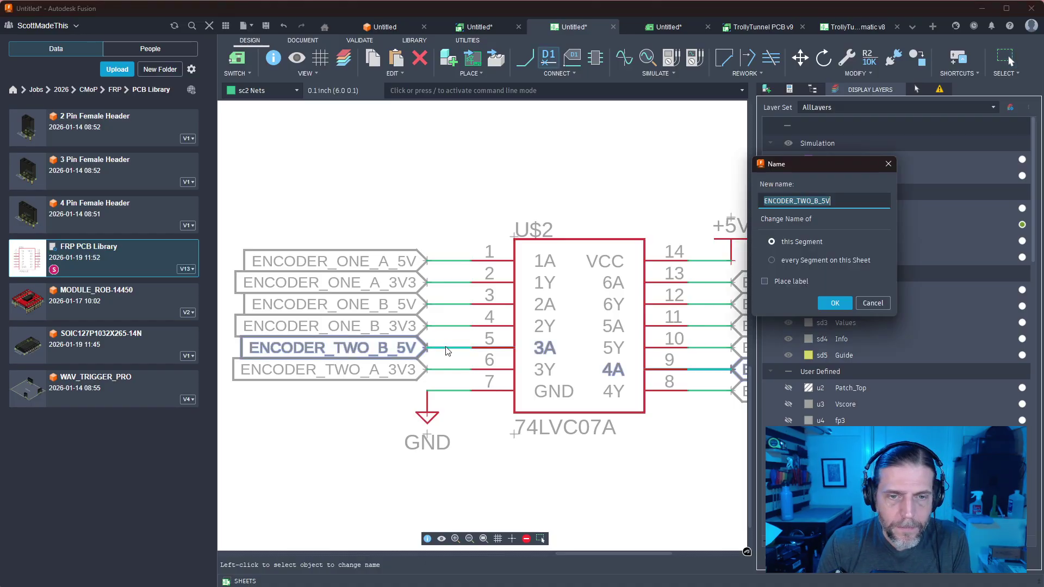
key(End)
key(BackSpace)
text(A)
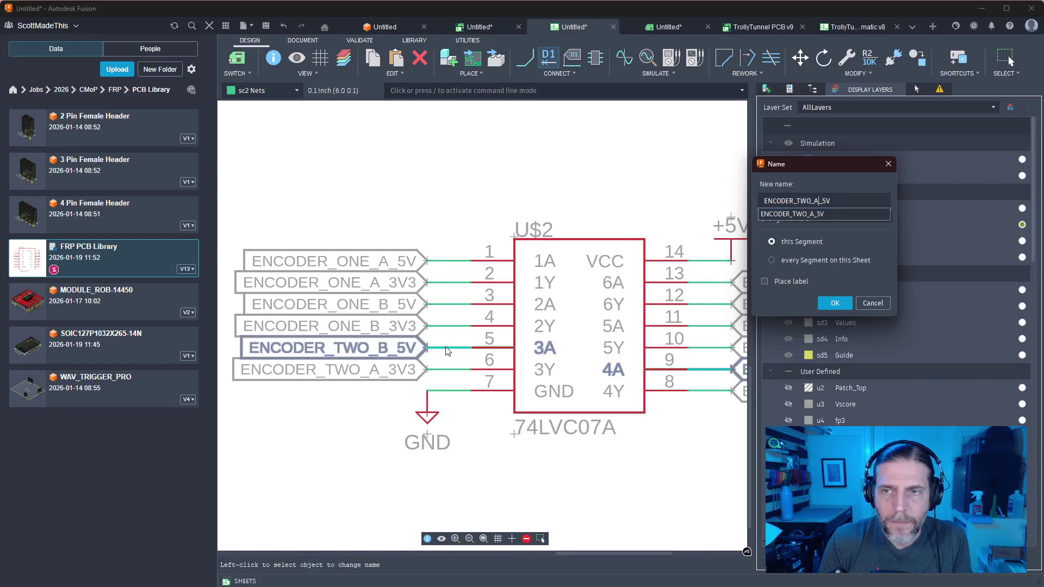
key(Return)
click(497, 308)
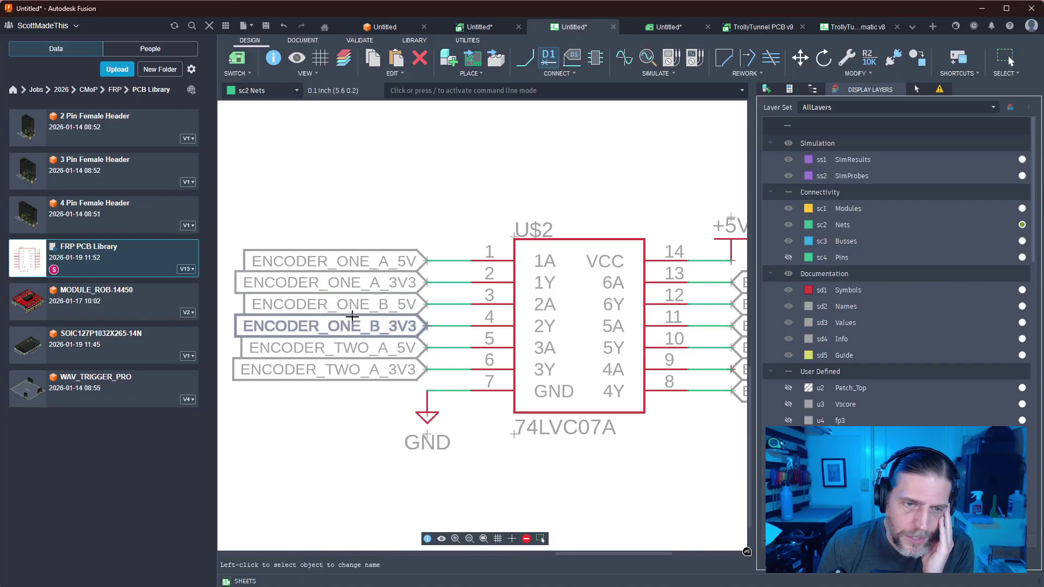
Check the encoder net labels on both sides of the 74LVC07A against its input and output pins
middle_drag(700, 474, 665, 455)
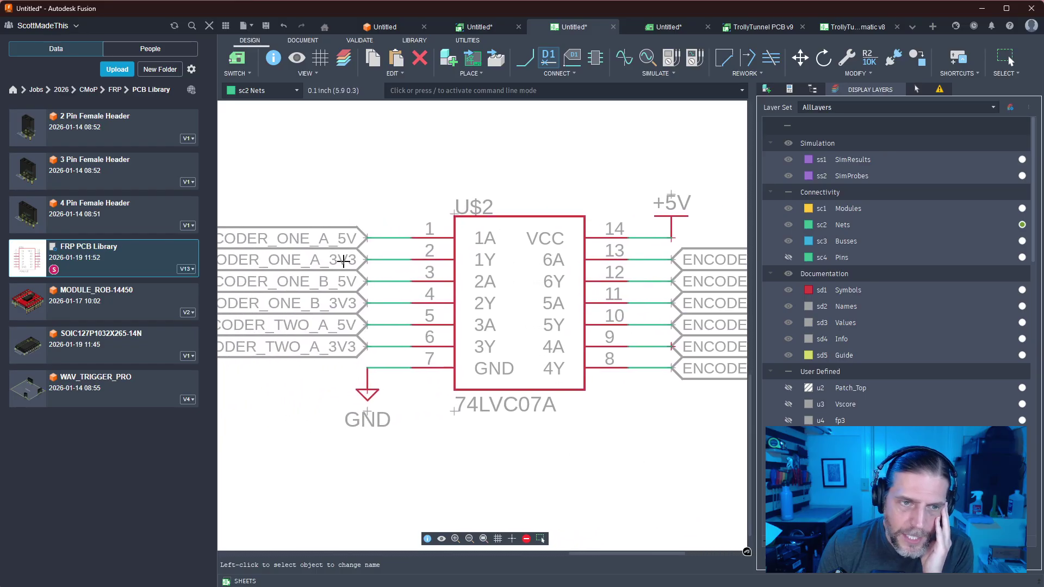
middle_drag(332, 189, 458, 191)
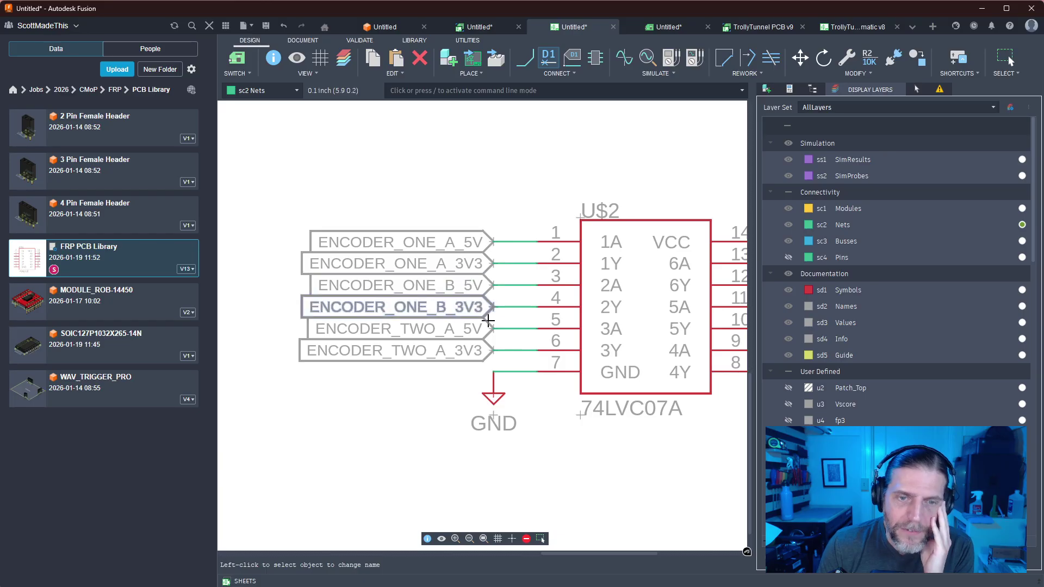
middle_drag(419, 421, 331, 413)
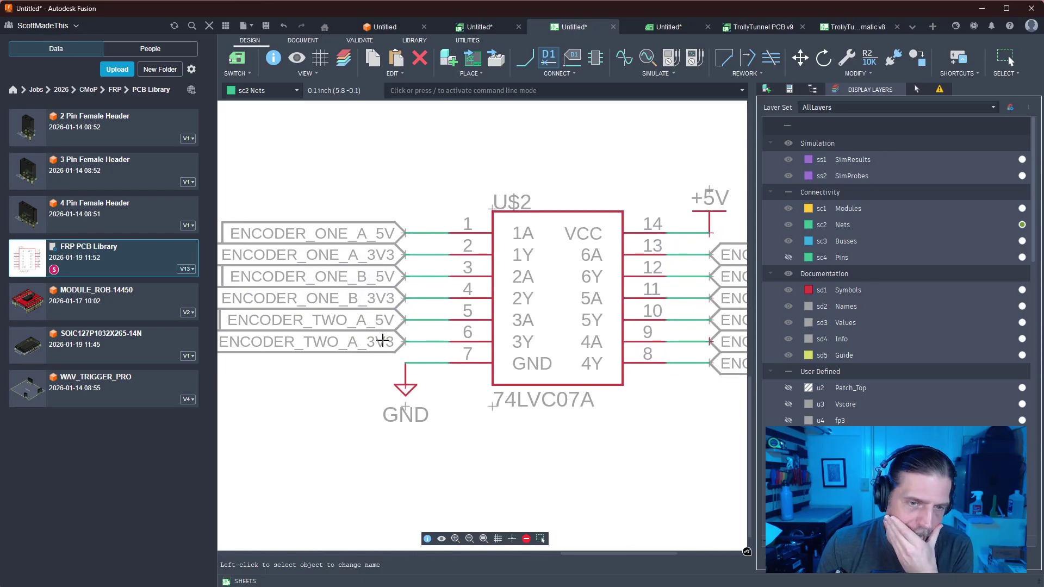
middle_drag(667, 438, 343, 449)
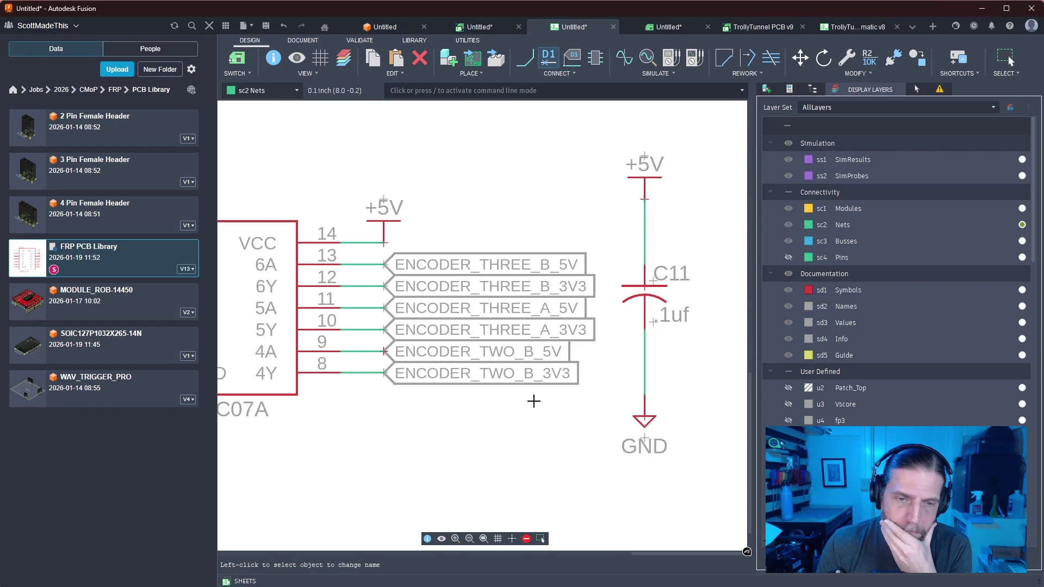
middle_drag(501, 414, 727, 388)
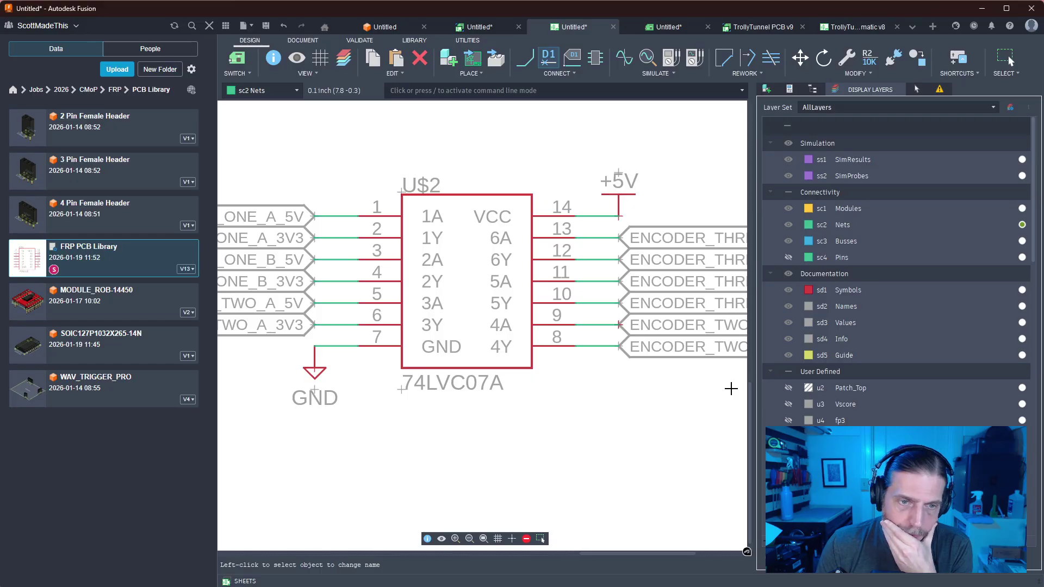
middle_drag(730, 389, 497, 413)
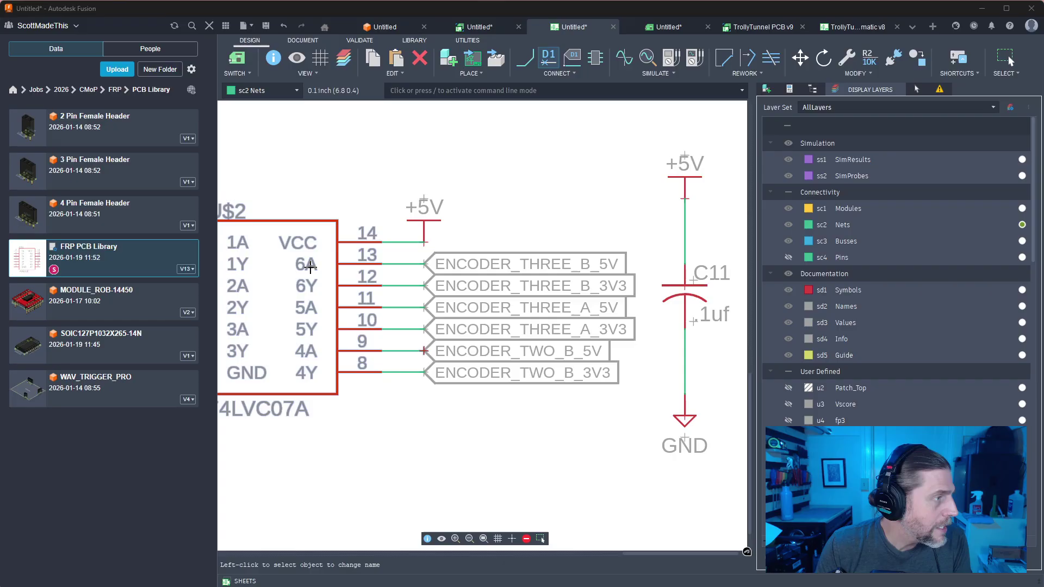
Switch to the browser, check the 74LVC07A datasheet's description and pin assignments, and return to the schematic
key(alt+Tab)
scroll(620, 325, up, 12)
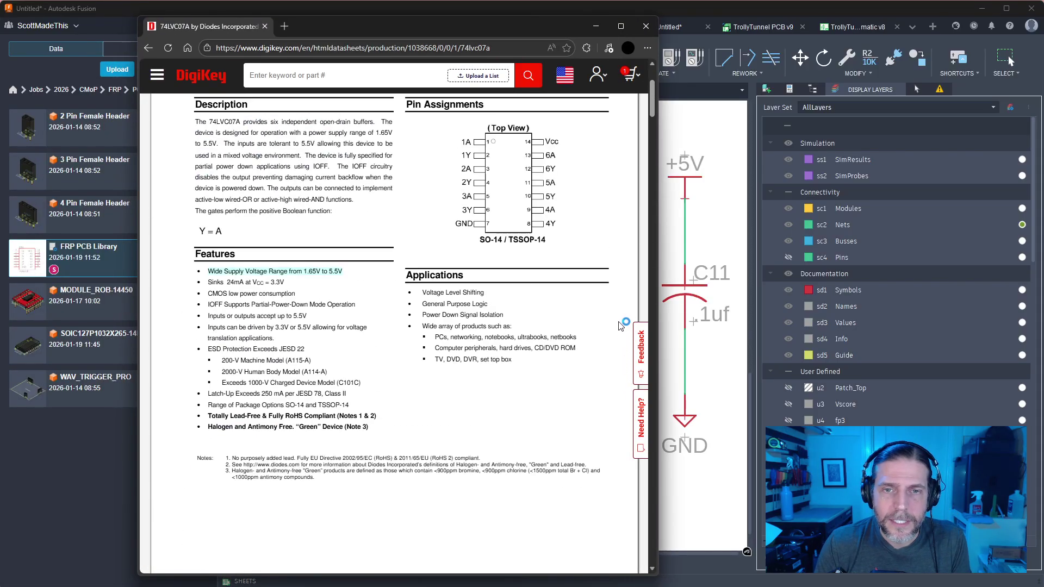
scroll(620, 325, up, 3)
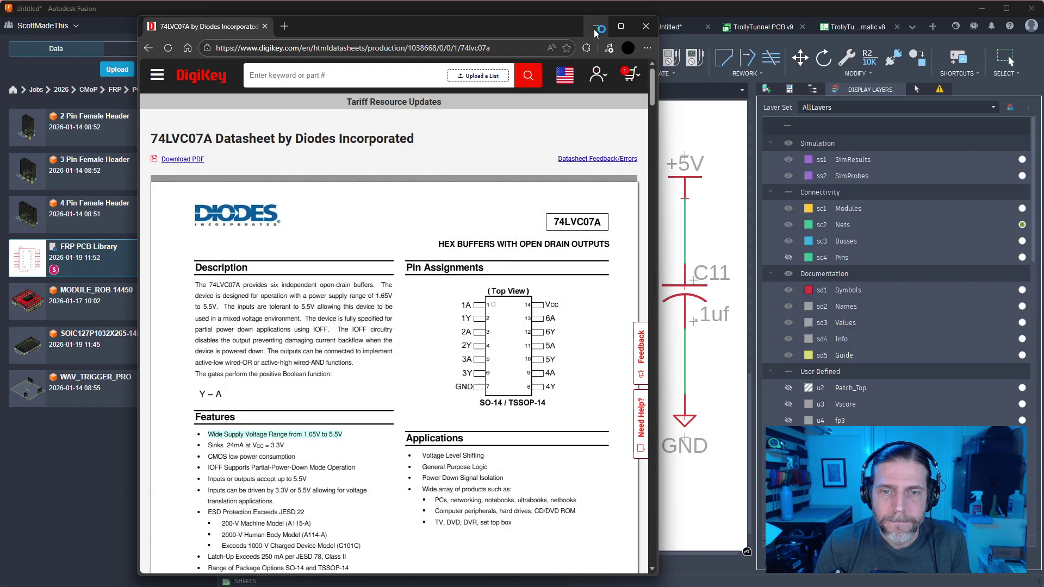
click(595, 27)
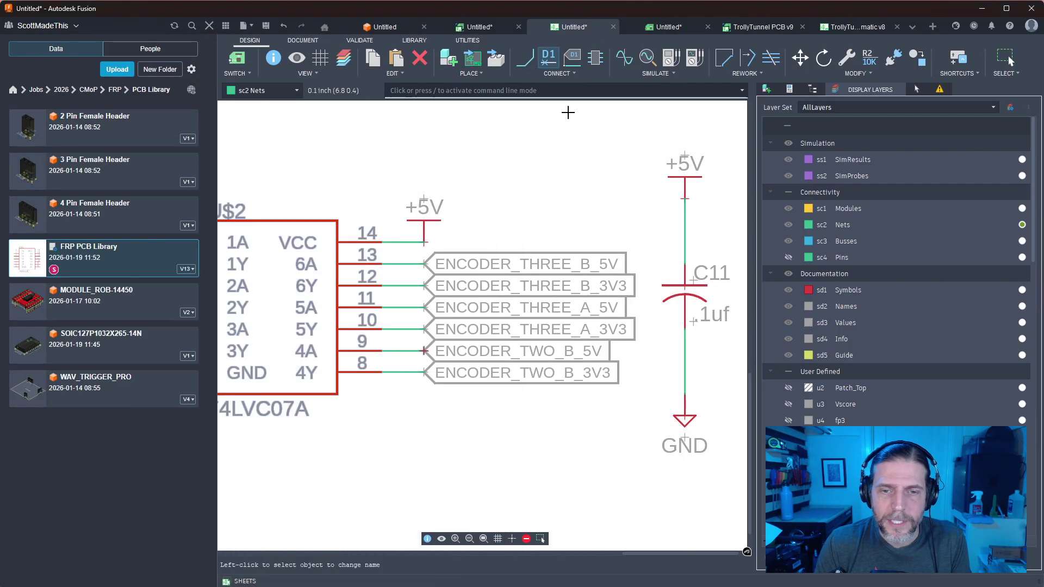
Examine the 74LVC07A buffer's net labels, its decoupling capacitor and the three encoder headers in the schematic
scroll(575, 429, up, 4)
scroll(667, 425, down, 1)
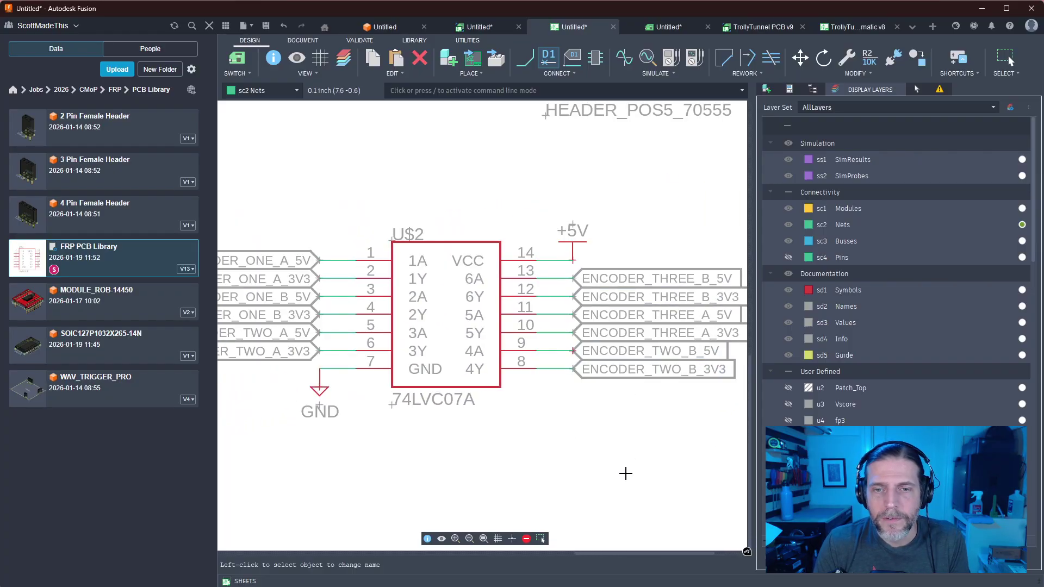
scroll(625, 473, down, 2)
middle_drag(618, 475, 555, 459)
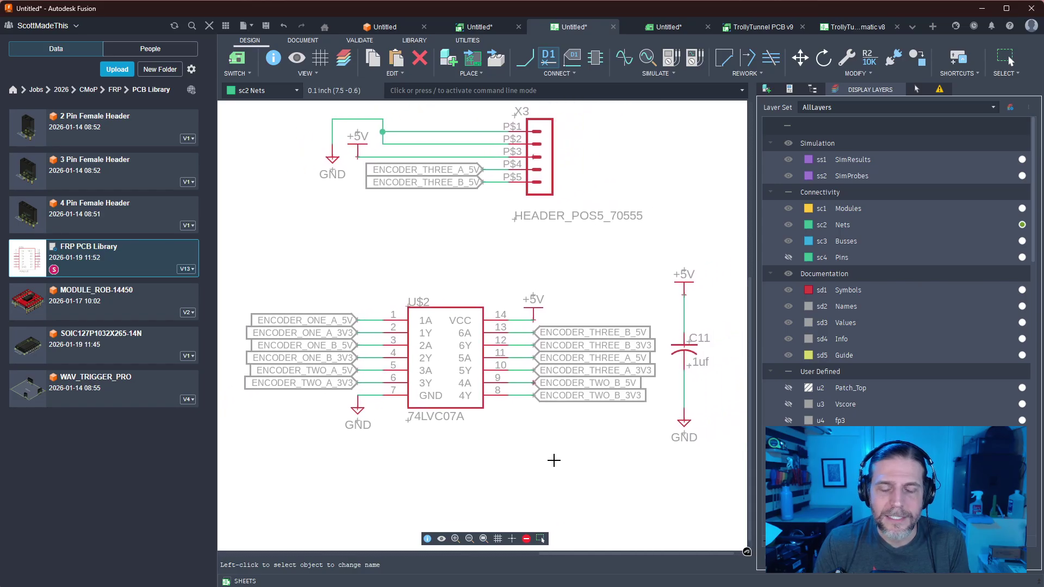
scroll(553, 460, down, 1)
scroll(553, 460, down, 1)
scroll(553, 459, up, 2)
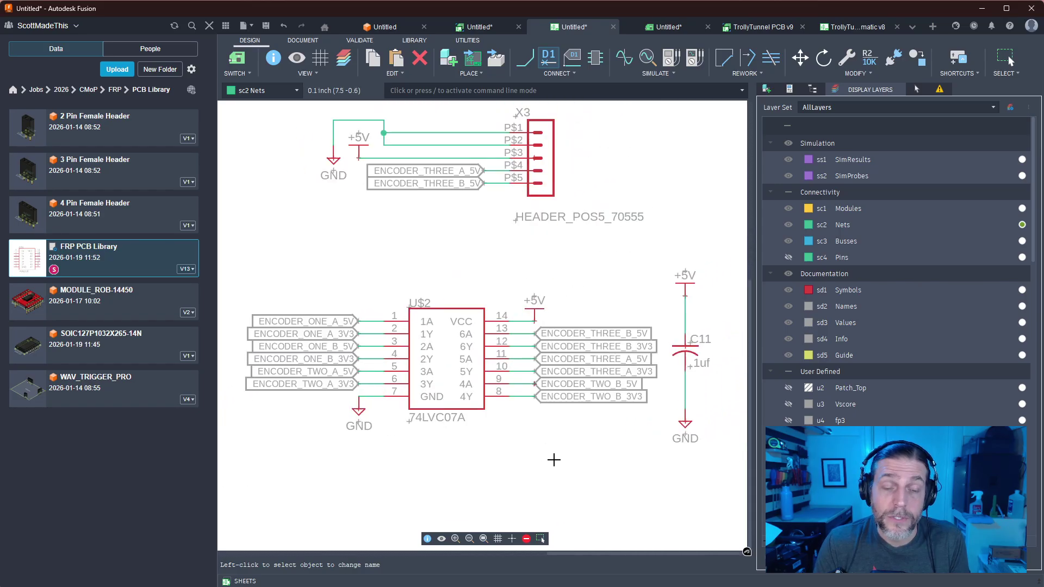
scroll(553, 460, down, 5)
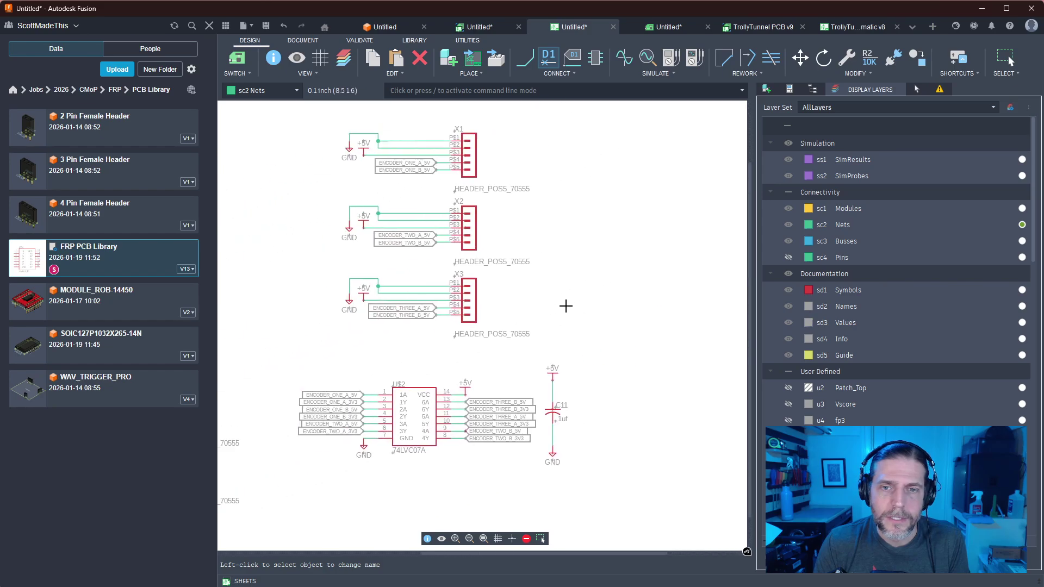
scroll(594, 303, up, 4)
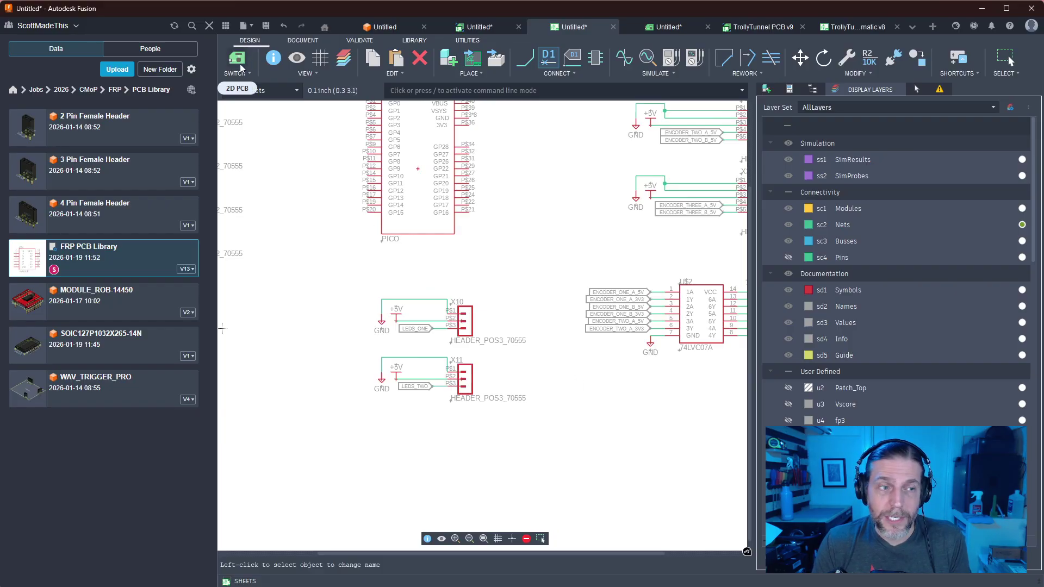
Open the DingDing PCB v6 board and examine its encoder routing, resistors and protection diodes between the Pico and the encoder connector
click(453, 307)
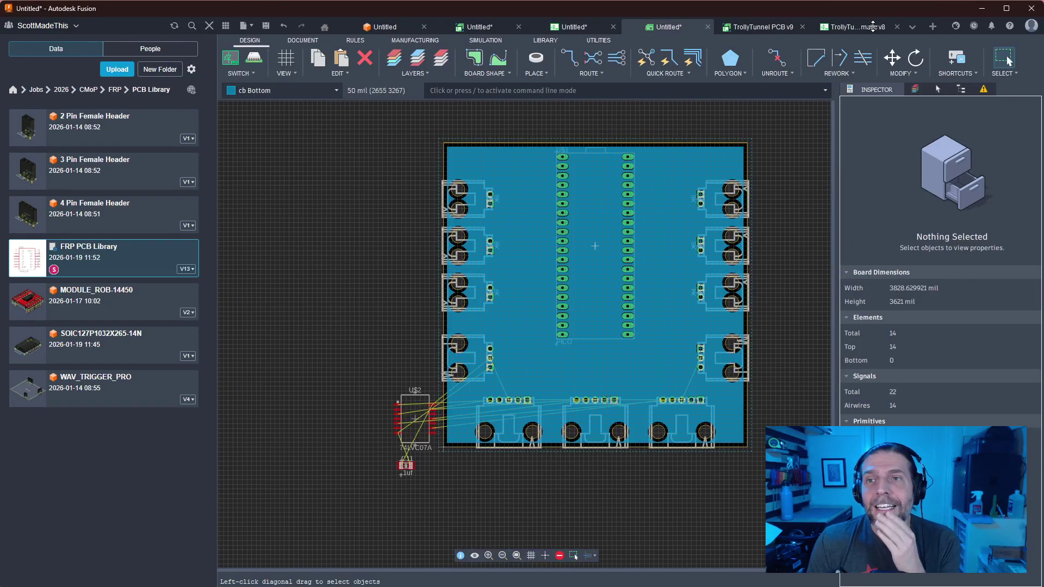
click(911, 27)
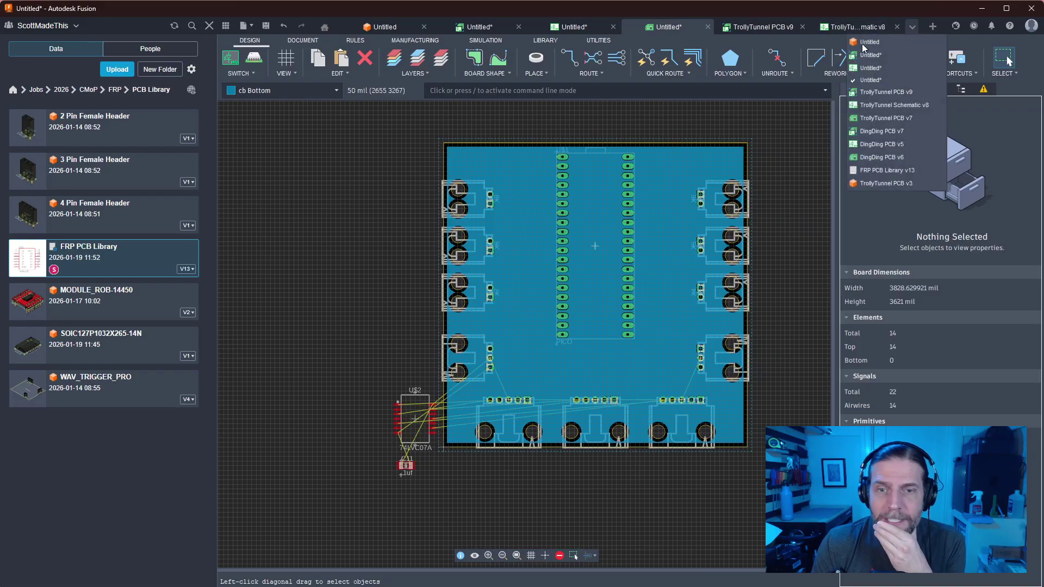
click(870, 132)
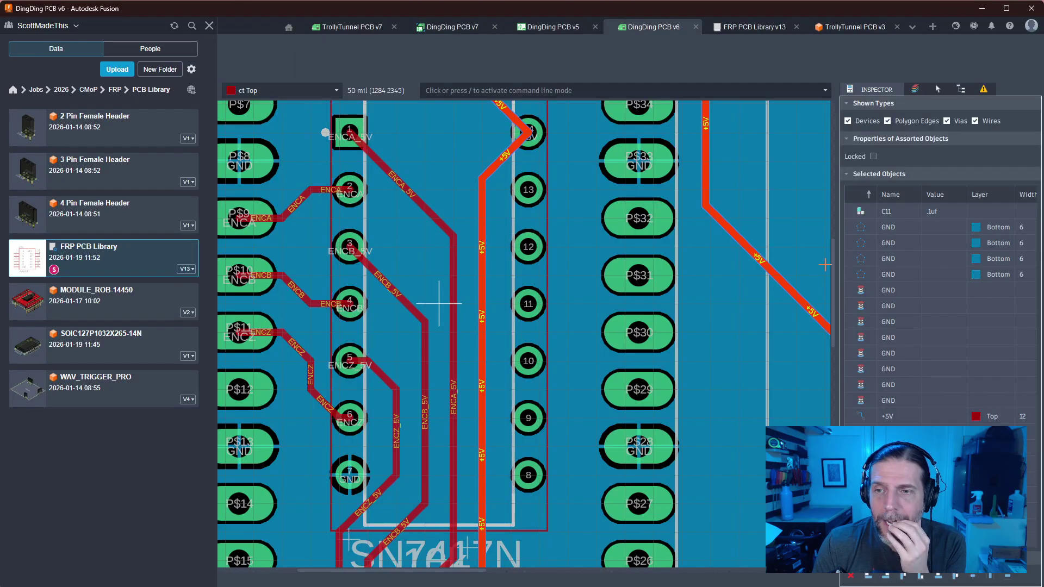
scroll(820, 265, down, 5)
scroll(659, 369, up, 5)
scroll(658, 375, down, 2)
middle_drag(662, 432, 540, 200)
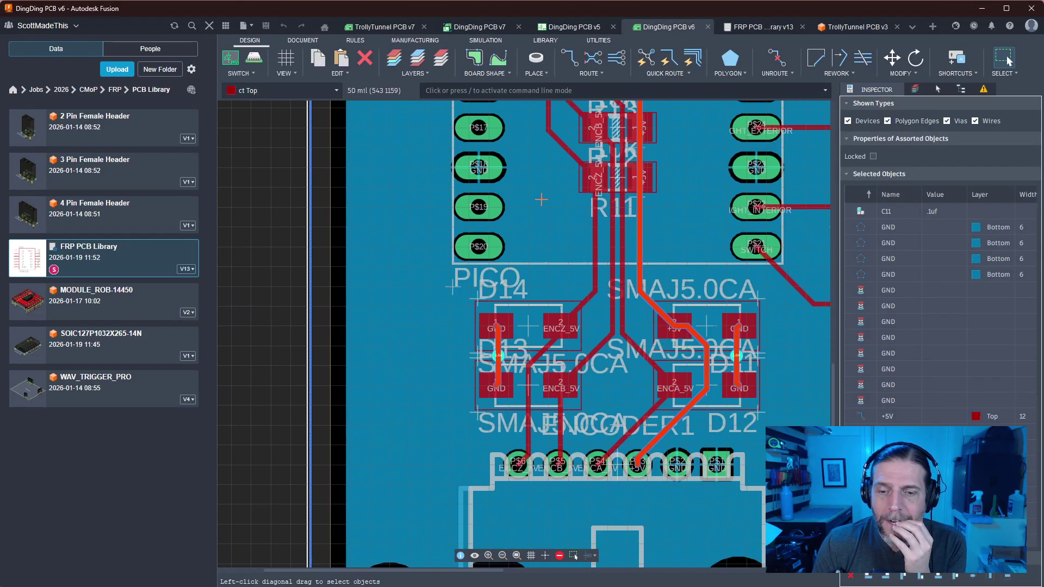
scroll(611, 406, down, 1)
middle_drag(611, 407, 491, 282)
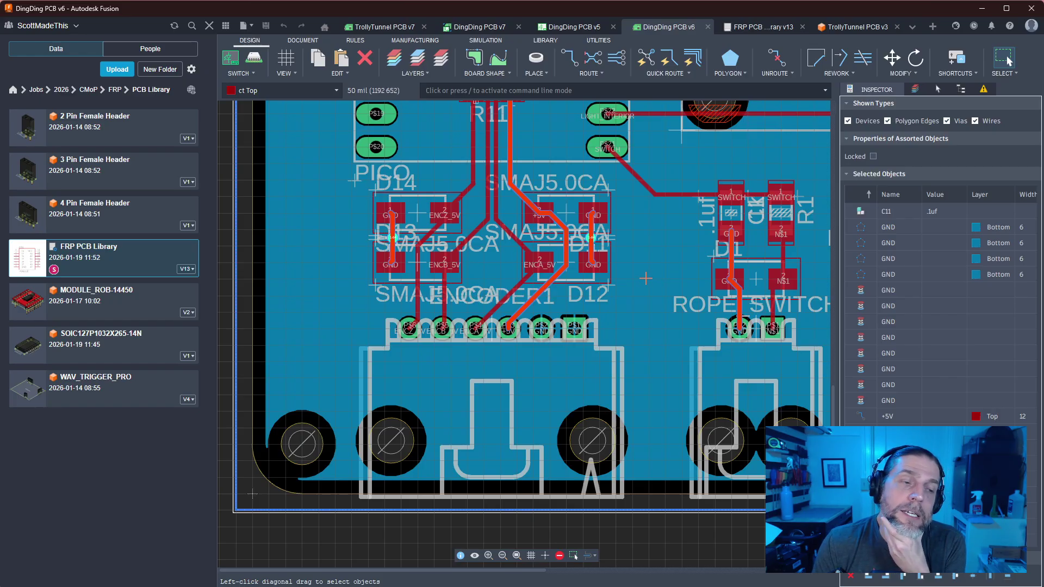
scroll(646, 278, down, 1)
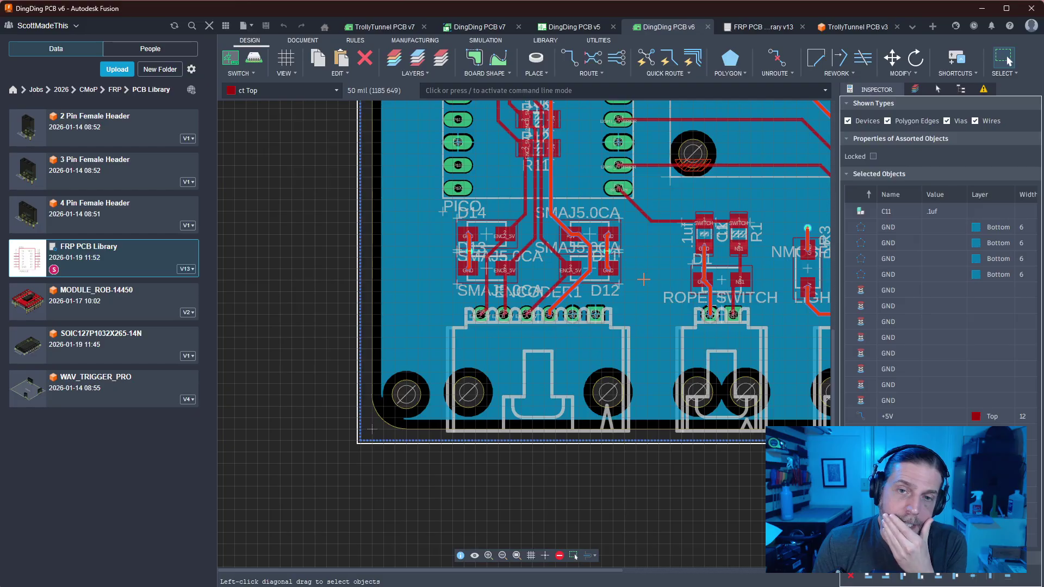
middle_drag(646, 278, 565, 392)
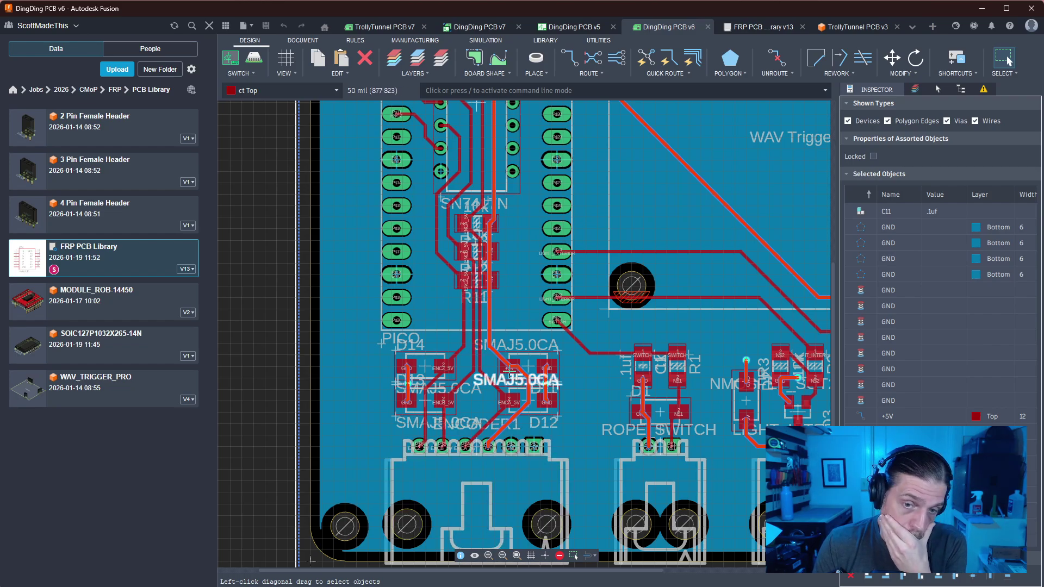
scroll(500, 426, up, 3)
scroll(500, 426, down, 4)
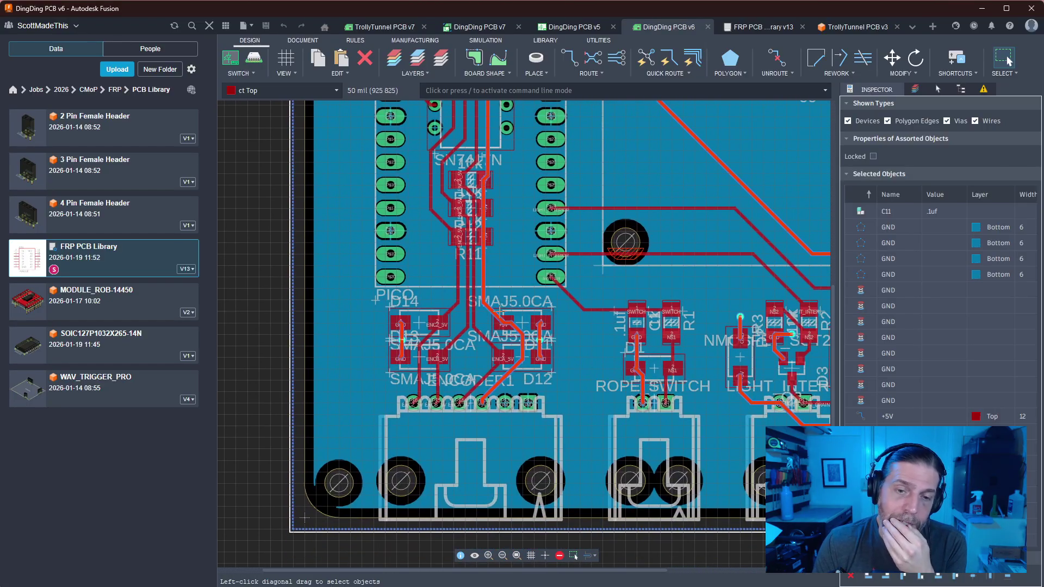
middle_drag(587, 352, 546, 377)
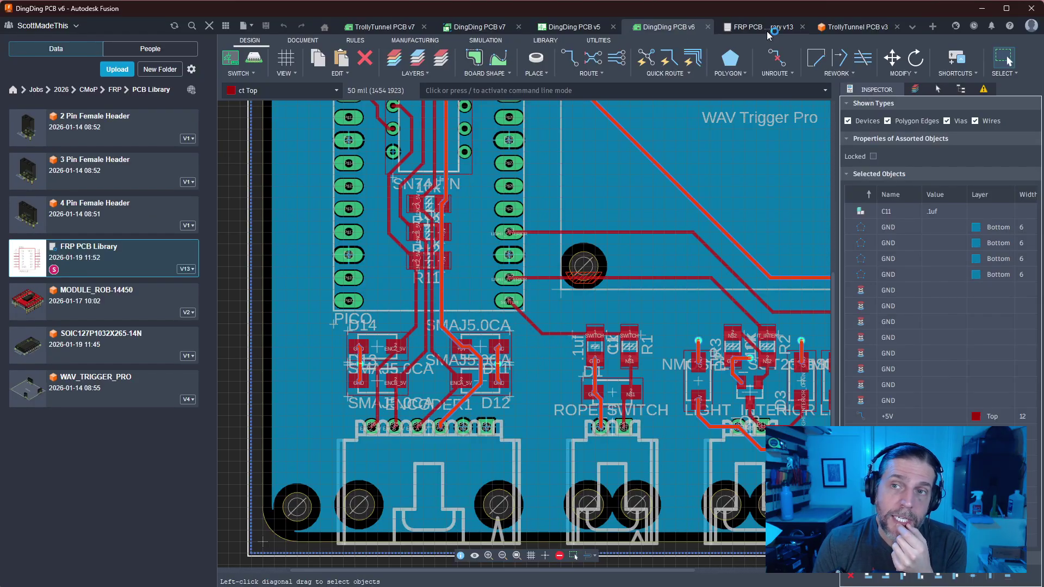
Return to the untitled design's 2D board and move the 74LVC07A chip onto it at the Pico's lower end, at 1650, 950 mil
click(913, 27)
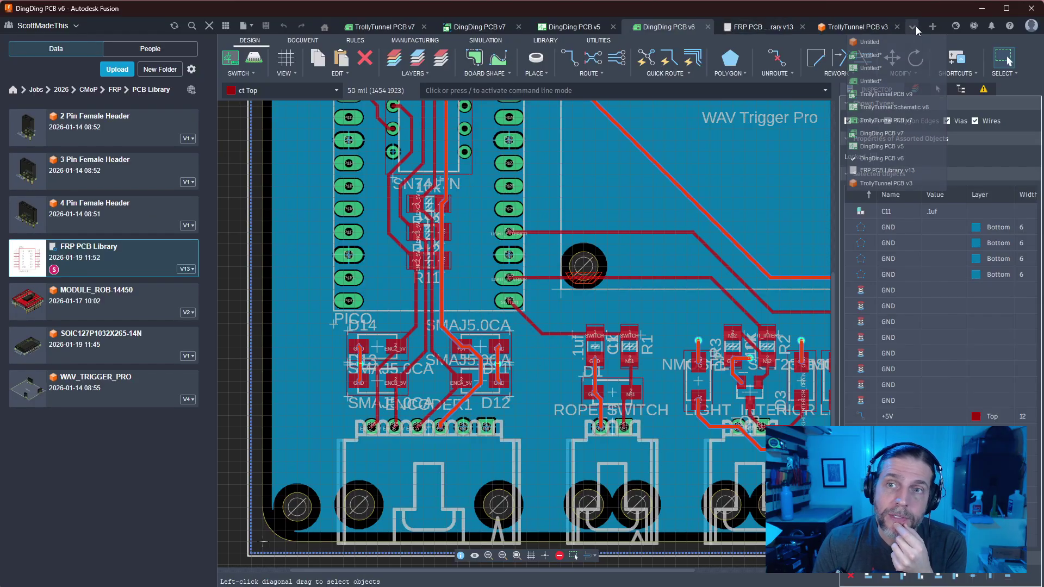
click(872, 70)
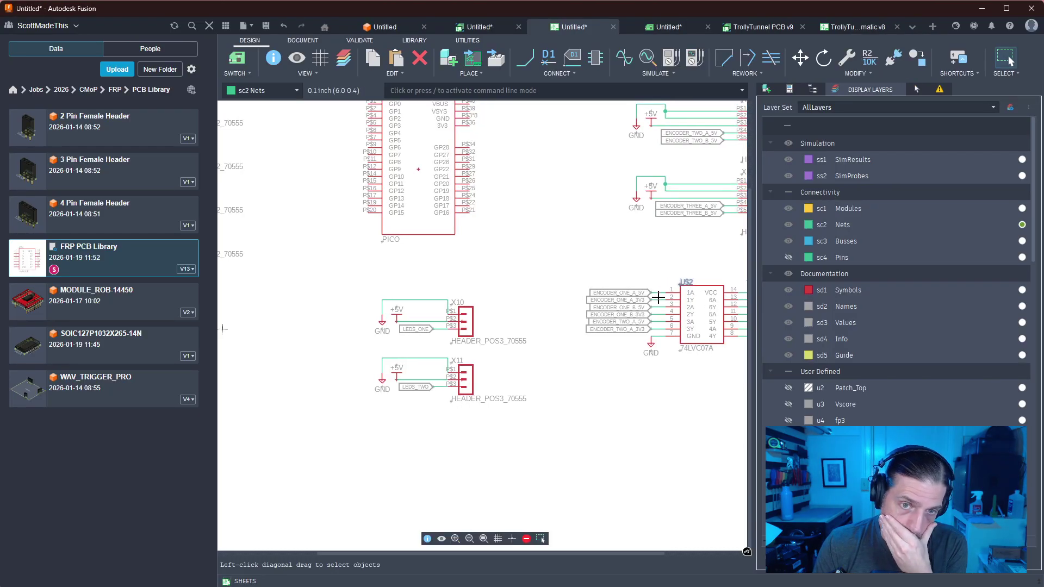
scroll(498, 235, down, 5)
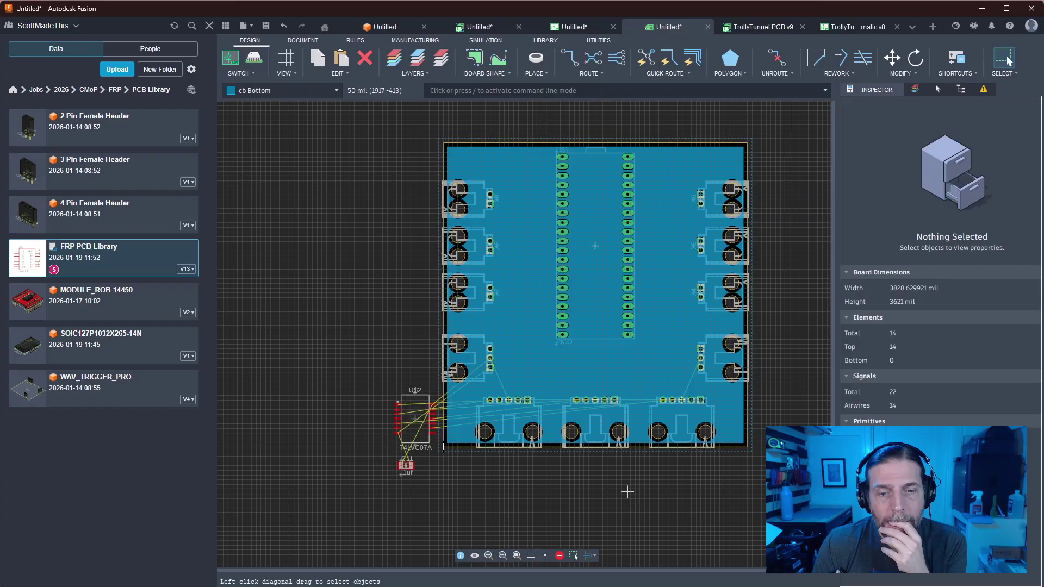
middle_drag(627, 493, 578, 411)
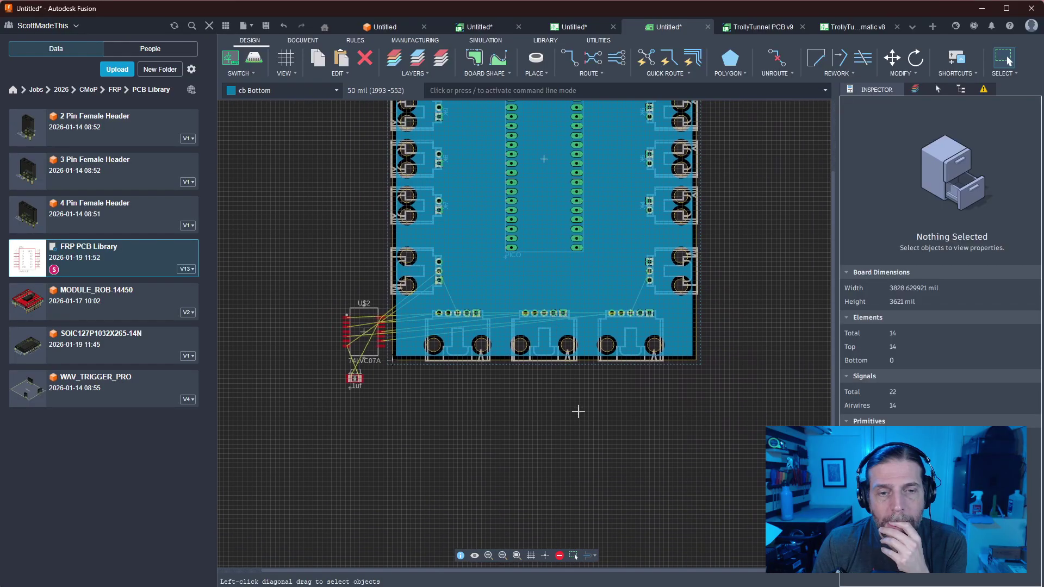
scroll(578, 411, up, 2)
scroll(571, 408, down, 2)
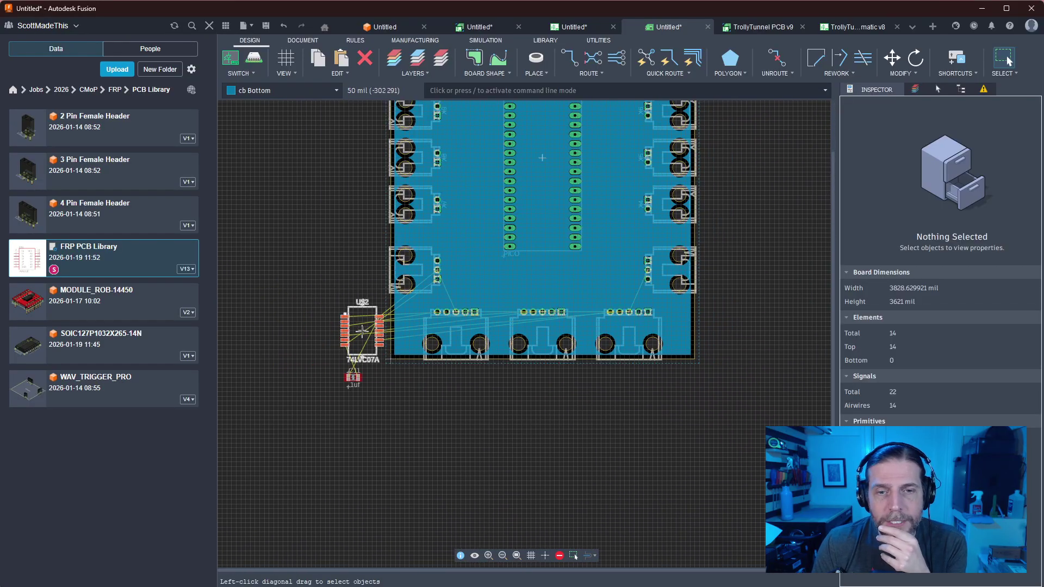
drag(362, 331, 544, 270)
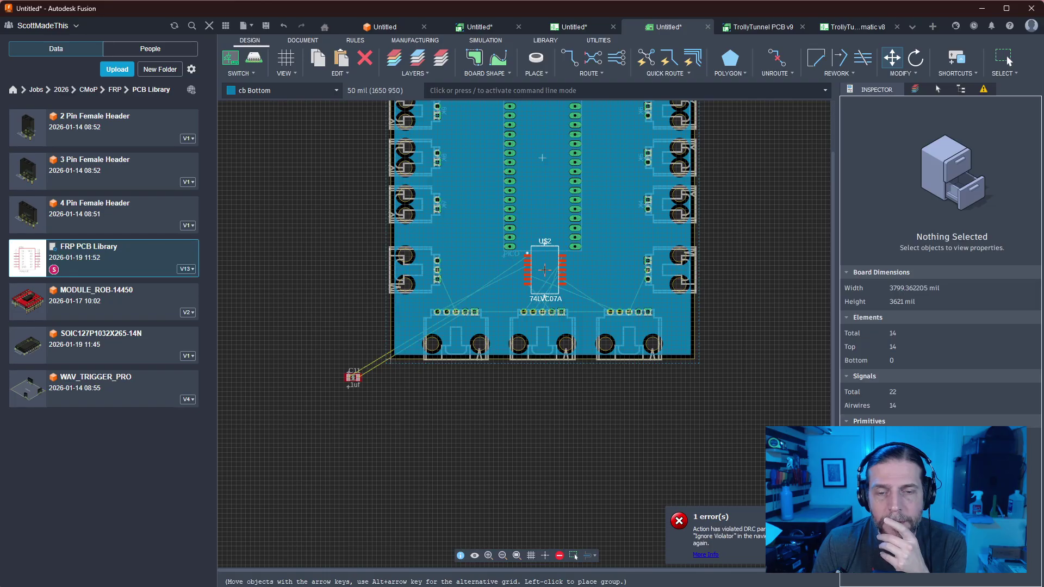
click(545, 271)
Move the 74LVC07A chip up between the Pico's two pin rows, to position 1625, 1450 mil
scroll(543, 272, up, 5)
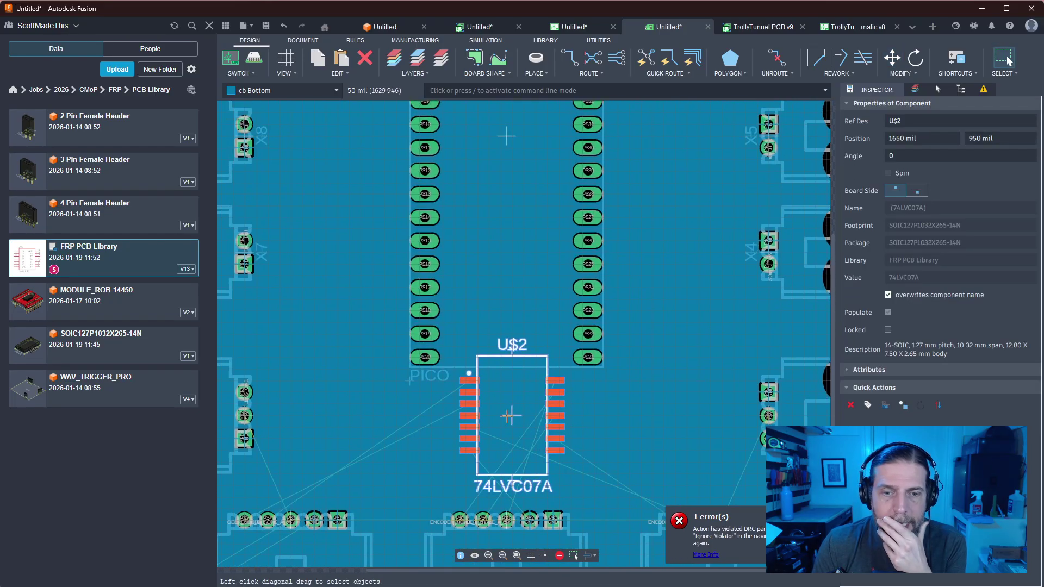
key(m)
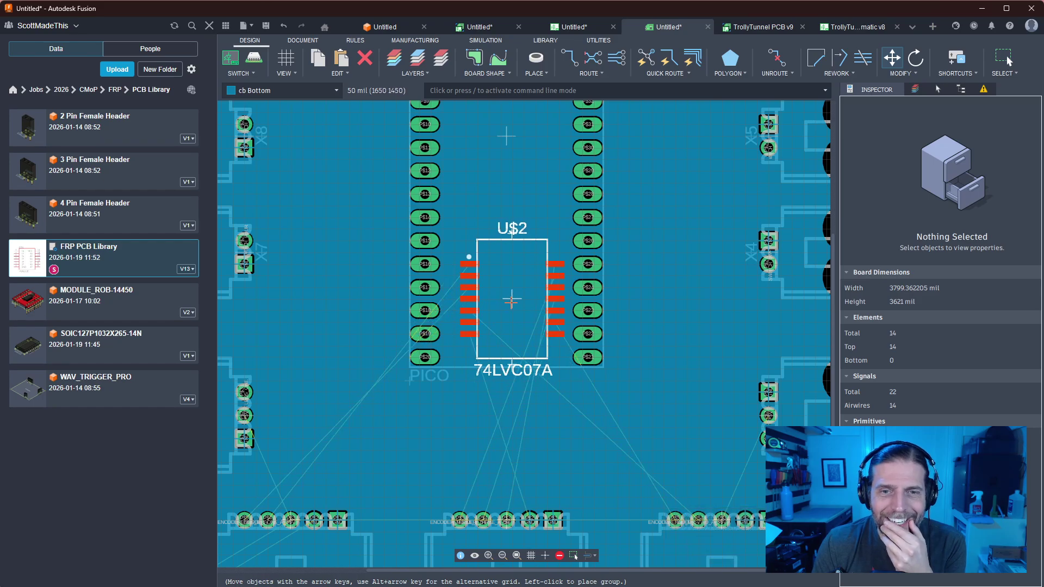
scroll(511, 300, up, 3)
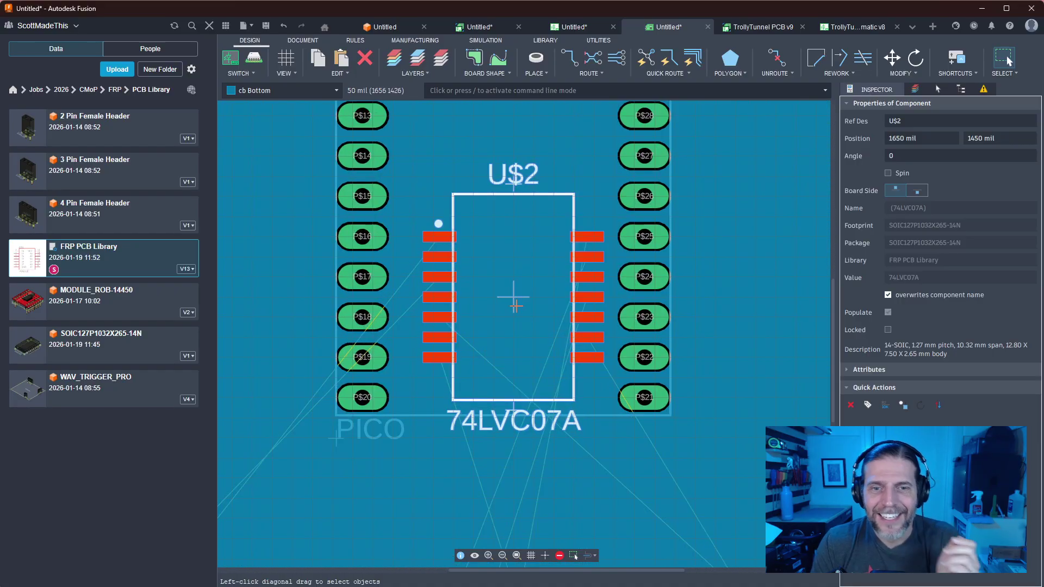
click(513, 297)
key(Escape)
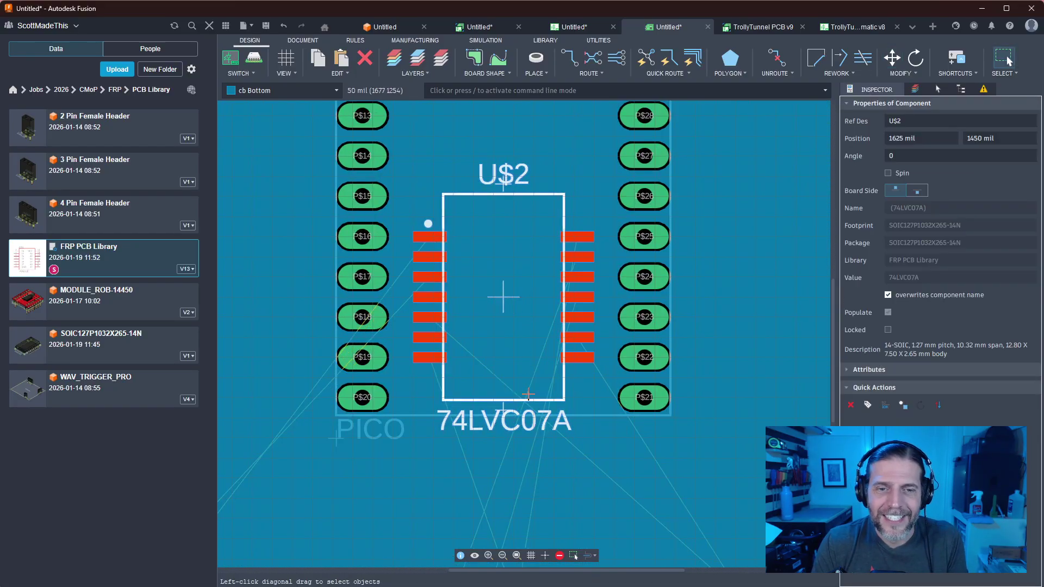
Examine the 74LVC07A chip's pad nets, airwires and clearance relative to the surrounding Pico pins and board connectors
scroll(567, 444, up, 3)
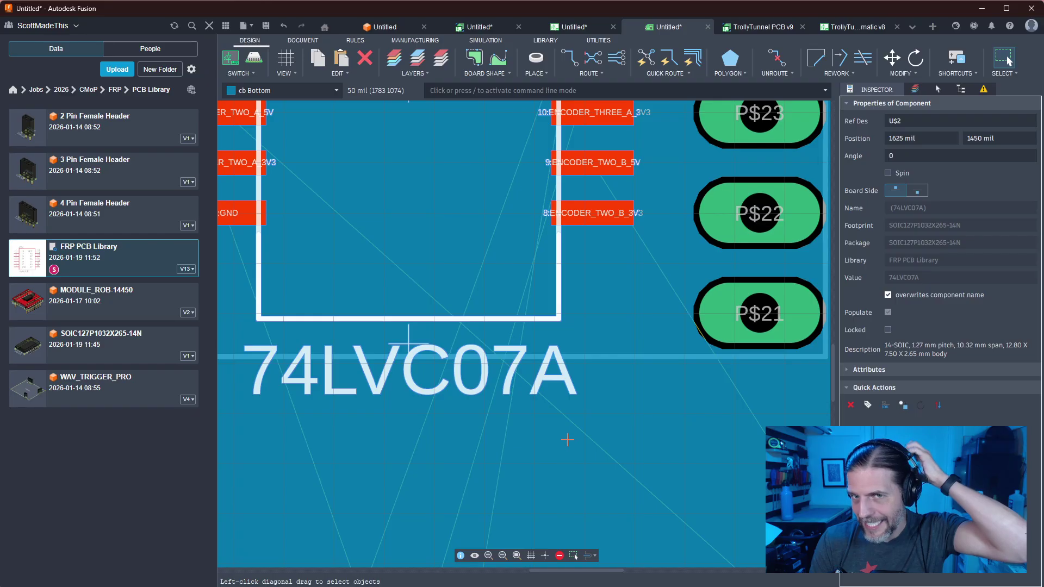
scroll(567, 443, down, 2)
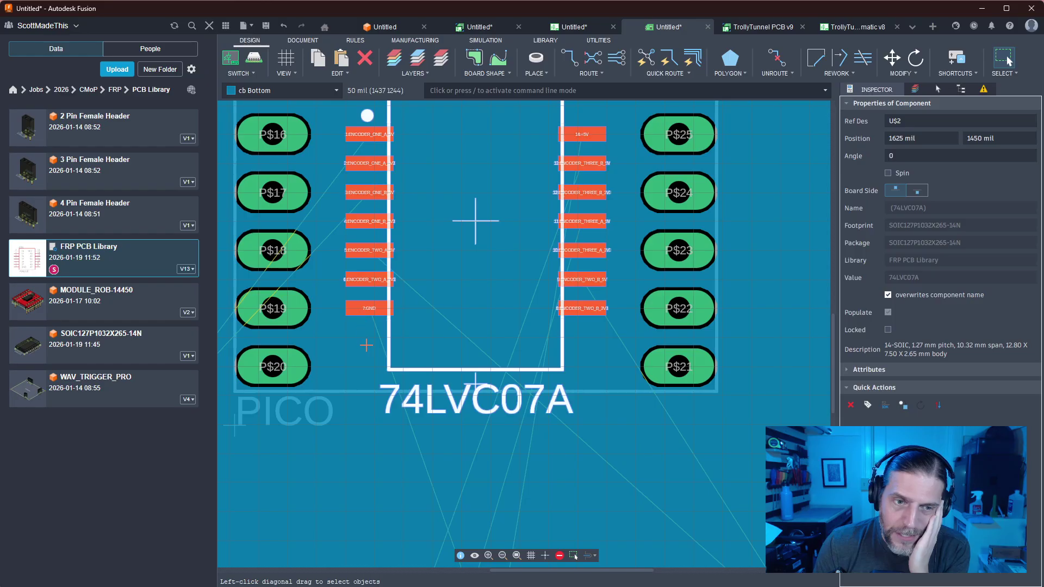
middle_drag(449, 298, 490, 372)
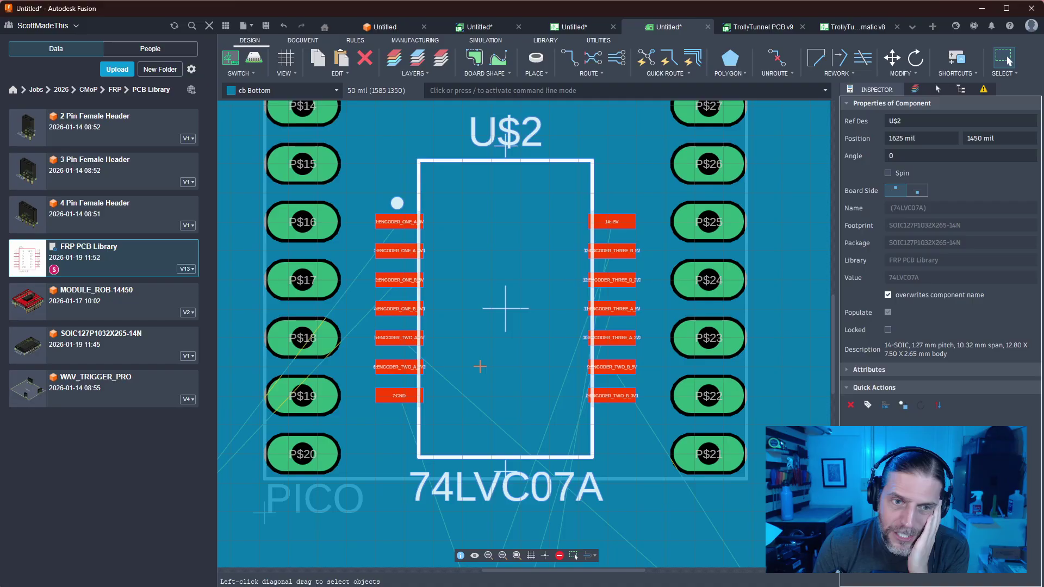
scroll(473, 362, up, 3)
scroll(459, 355, down, 2)
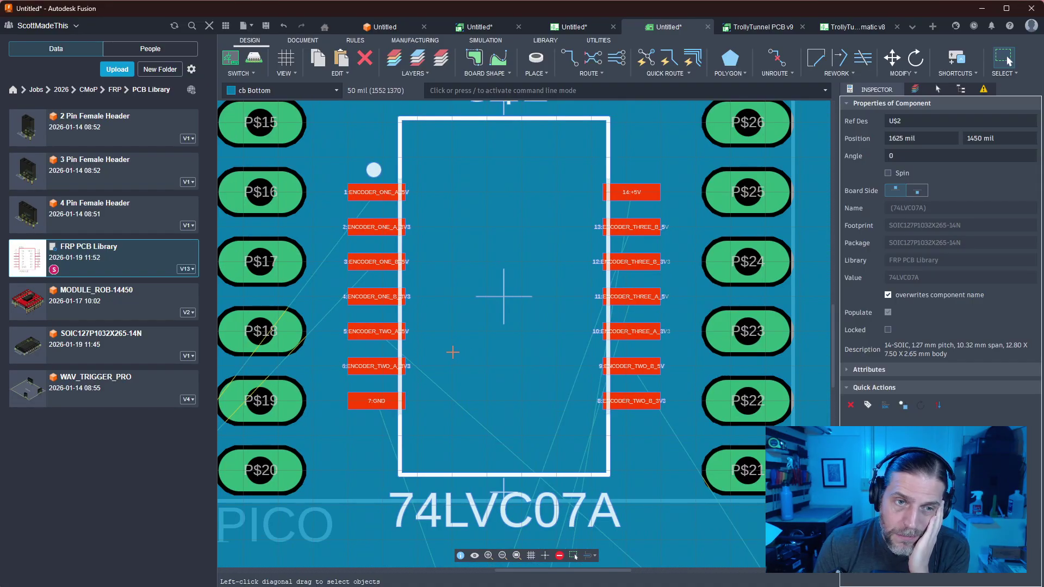
middle_drag(452, 353, 480, 342)
scroll(482, 343, up, 2)
scroll(473, 340, down, 5)
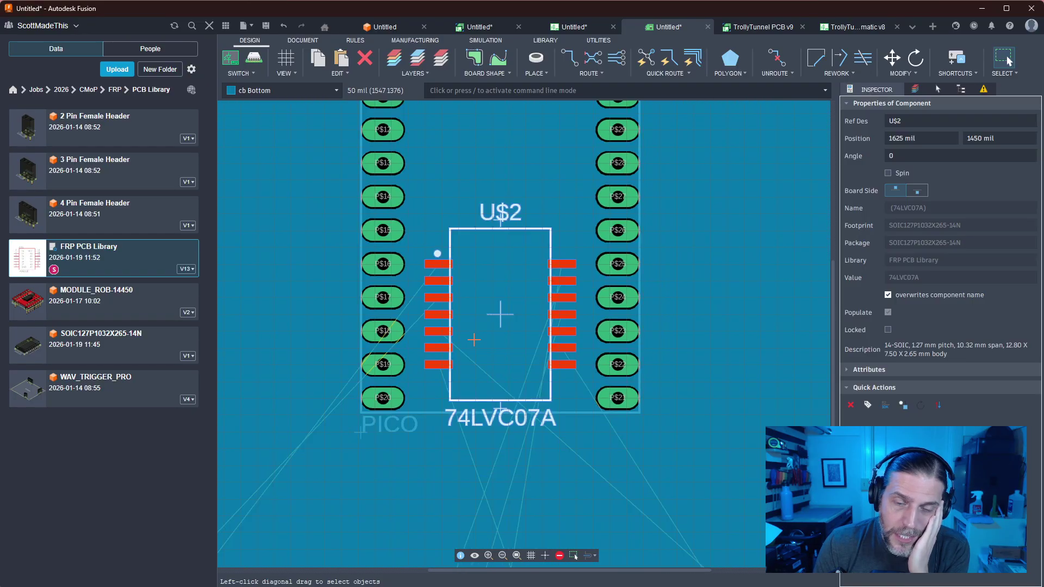
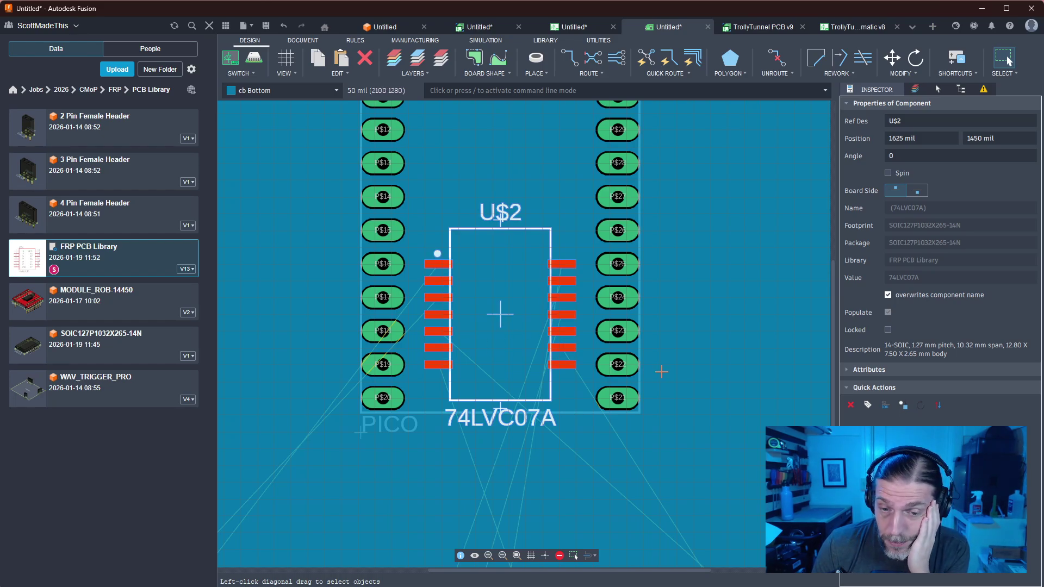
scroll(659, 368, down, 3)
scroll(655, 375, up, 8)
scroll(654, 377, down, 3)
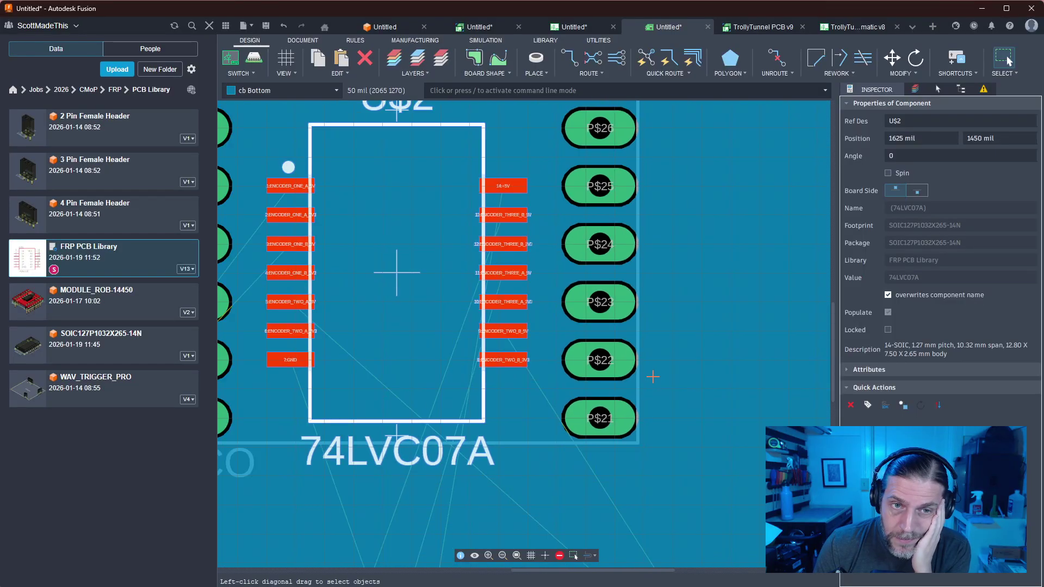
scroll(659, 260, up, 1)
middle_drag(661, 251, 652, 468)
scroll(652, 466, down, 3)
middle_drag(668, 311, 639, 586)
scroll(655, 419, down, 2)
scroll(654, 419, down, 2)
middle_drag(638, 477, 633, 131)
scroll(645, 263, up, 2)
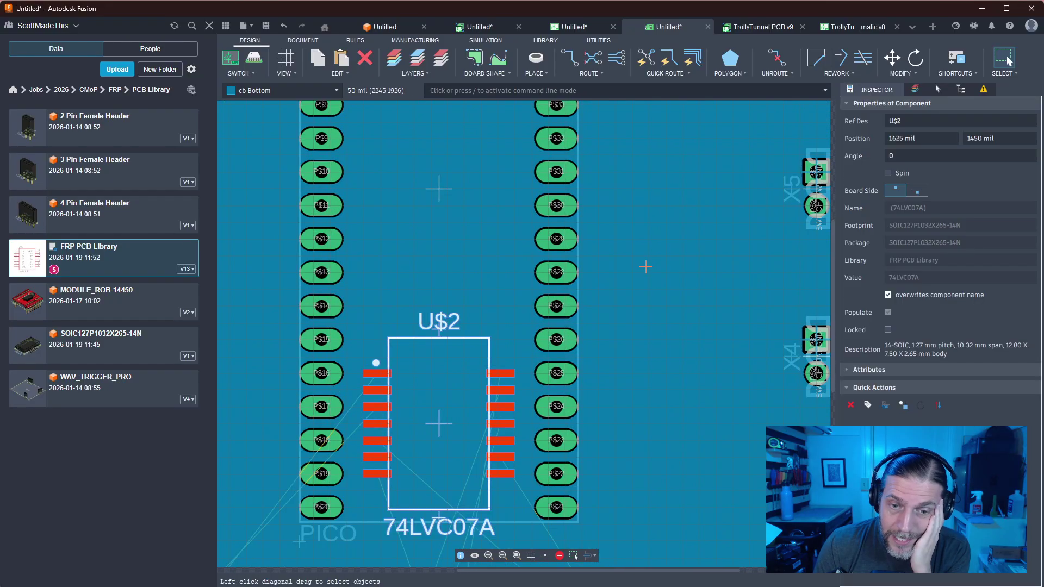
Examine the airwires running from the 74LVC07A chip's pads to the three encoder headers along the board's lower edge
scroll(672, 342, up, 1)
scroll(675, 338, up, 3)
middle_drag(566, 443, 817, 189)
scroll(645, 386, down, 4)
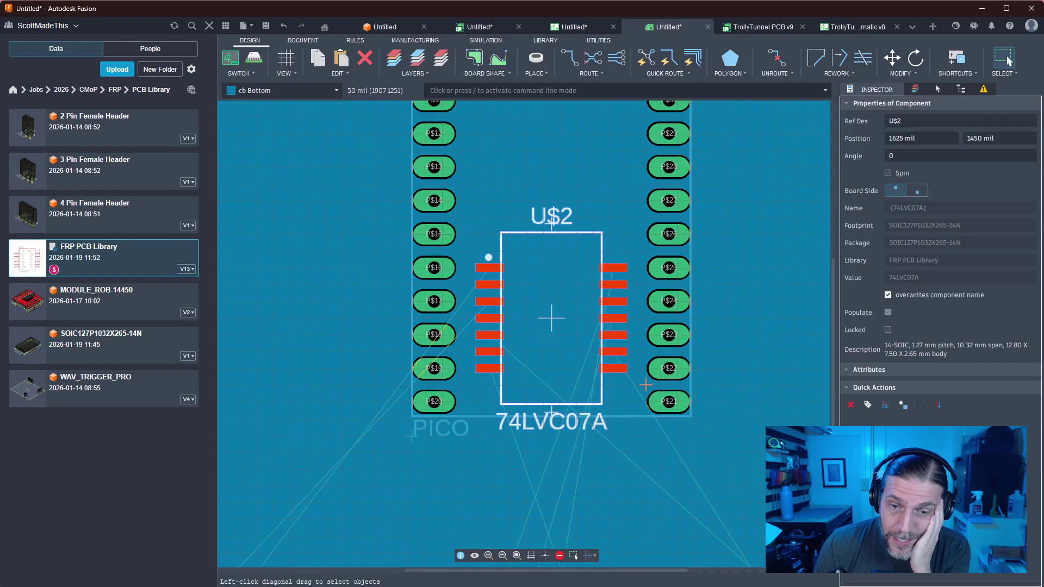
middle_drag(659, 508, 589, 359)
scroll(530, 391, down, 4)
scroll(530, 390, up, 7)
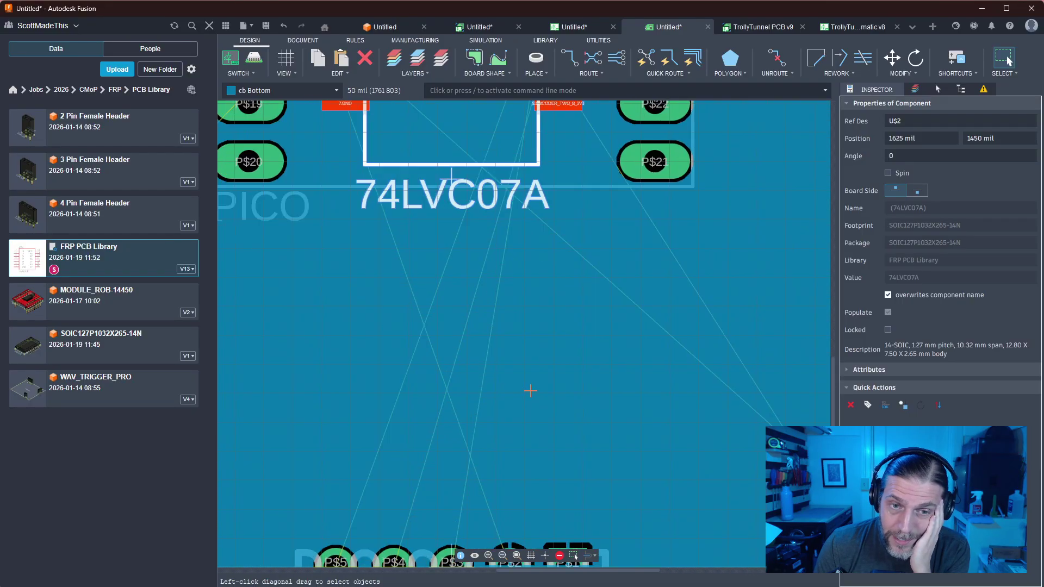
middle_drag(515, 315, 546, 541)
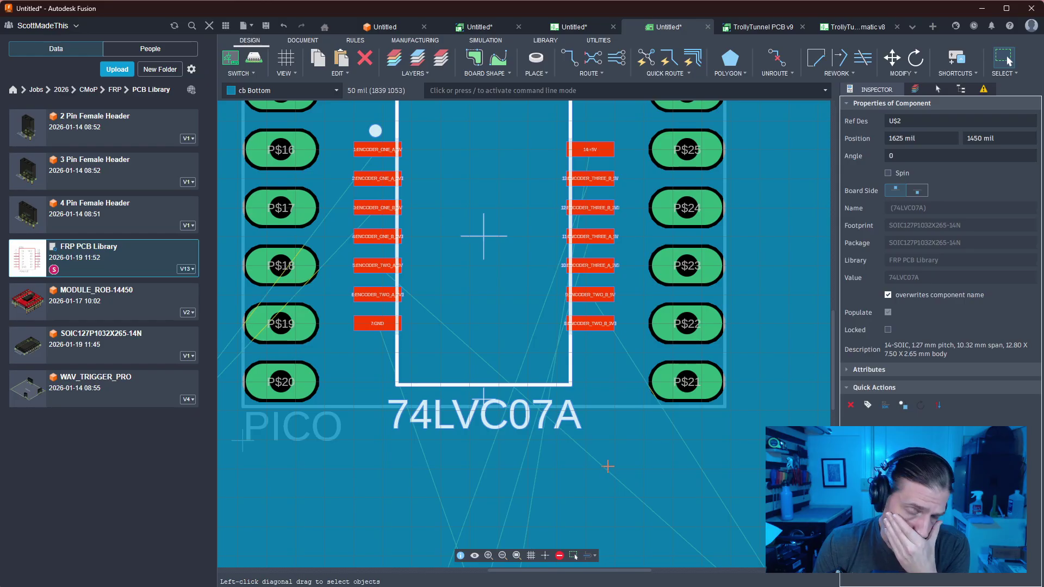
scroll(610, 471, down, 4)
scroll(631, 528, down, 1)
middle_drag(624, 518, 582, 331)
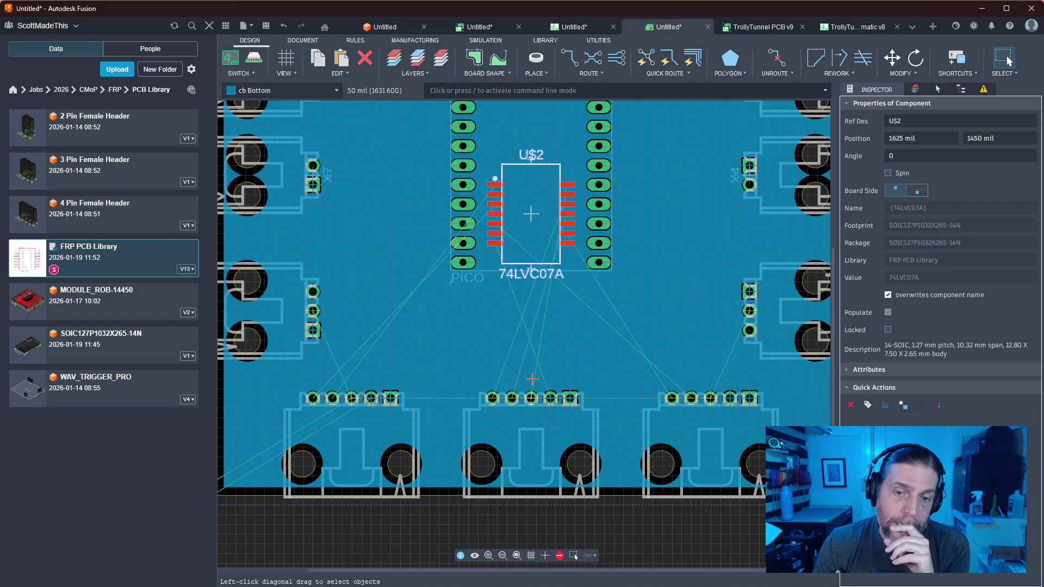
scroll(531, 379, up, 4)
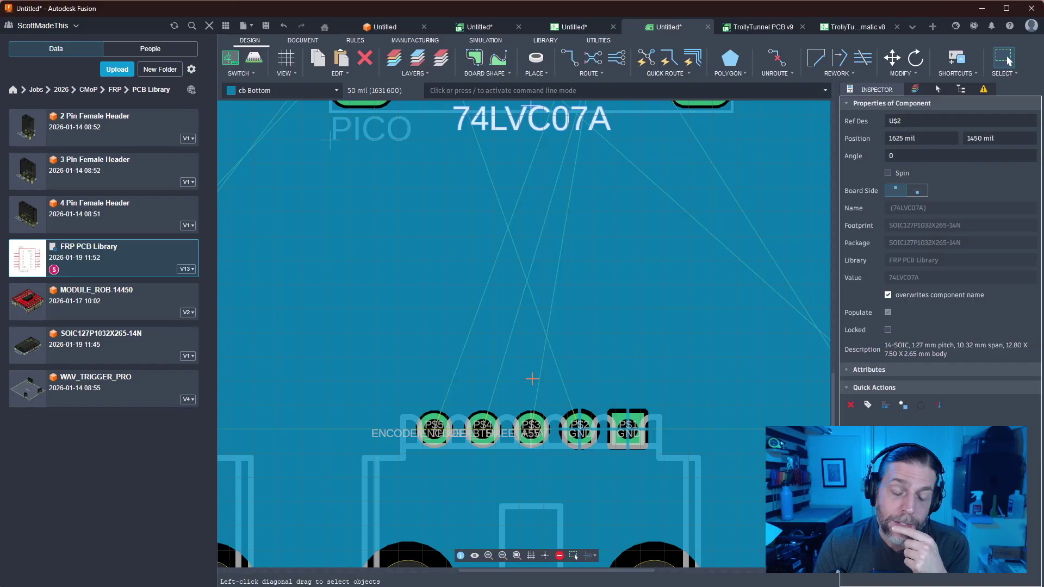
scroll(531, 379, down, 5)
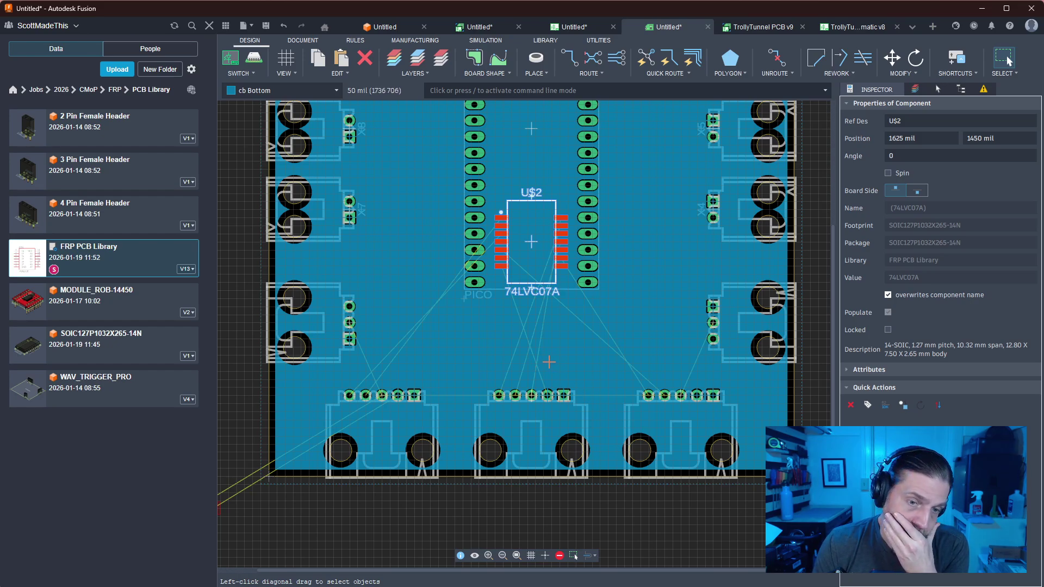
scroll(483, 345, down, 2)
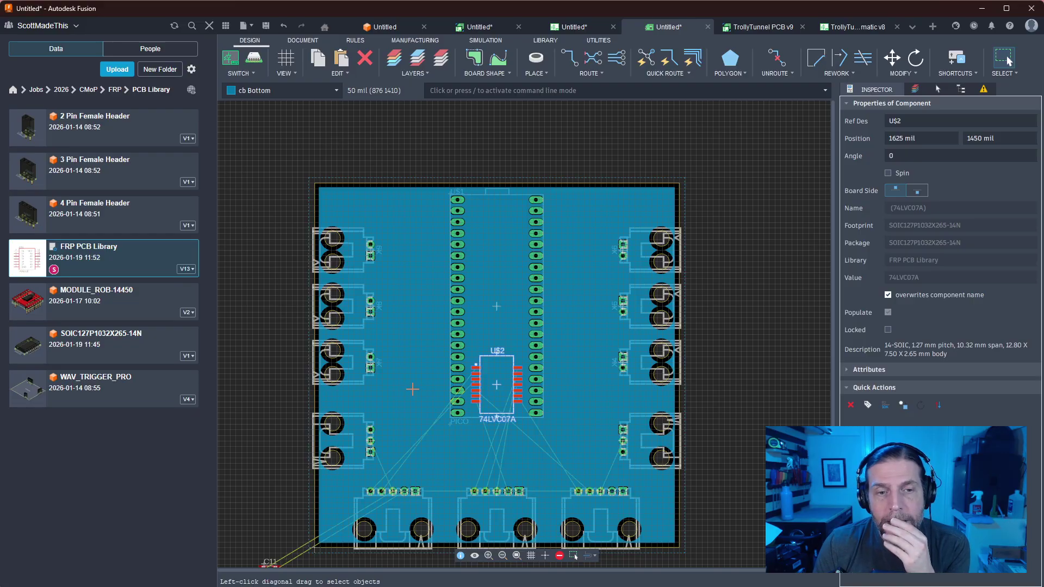
Inspect the connectors along the board's two side edges and their spacing relative to the Pico and encoder headers
scroll(412, 389, up, 6)
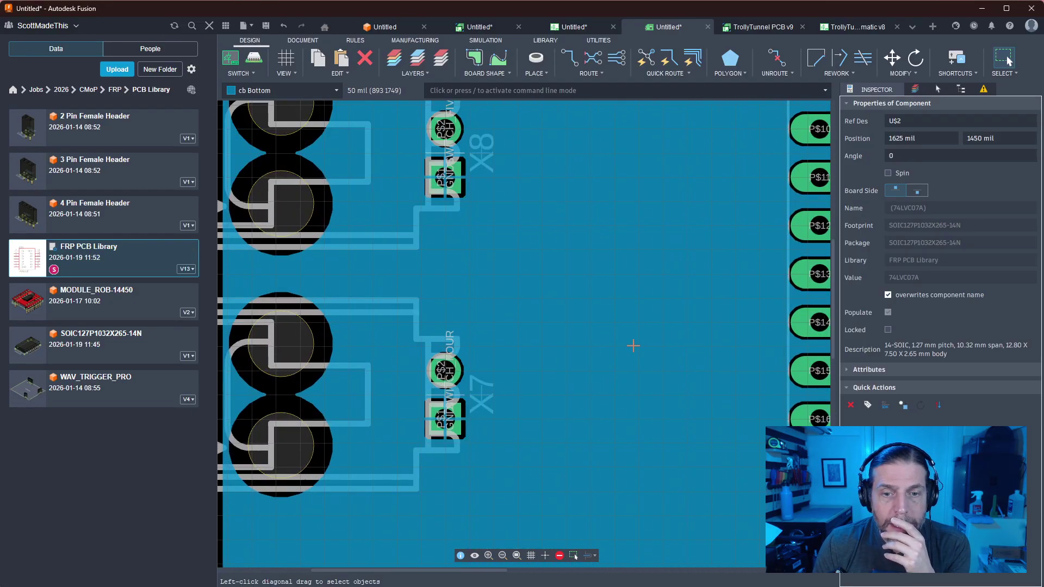
scroll(634, 345, down, 4)
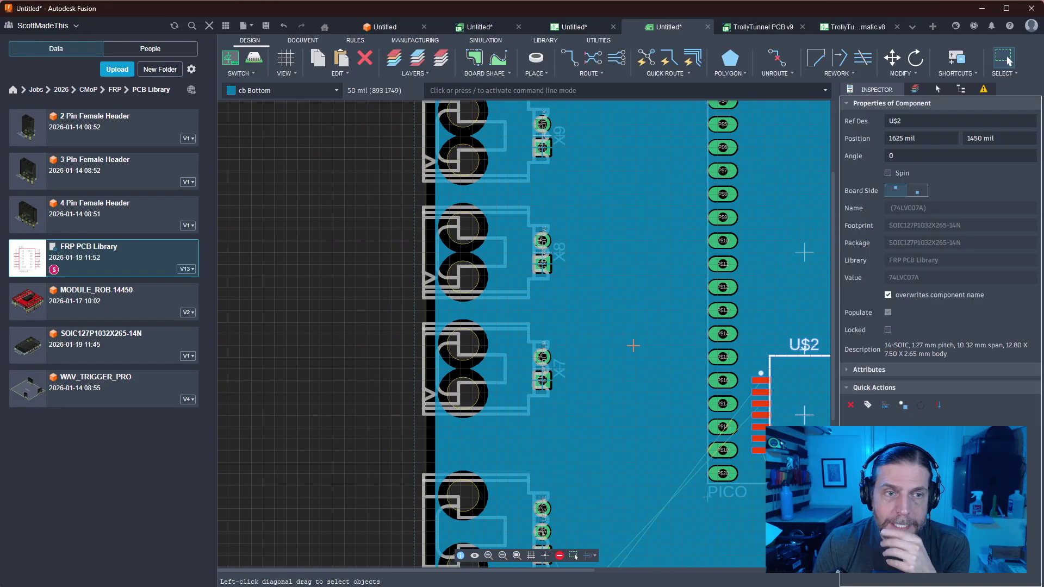
middle_drag(620, 313, 481, 380)
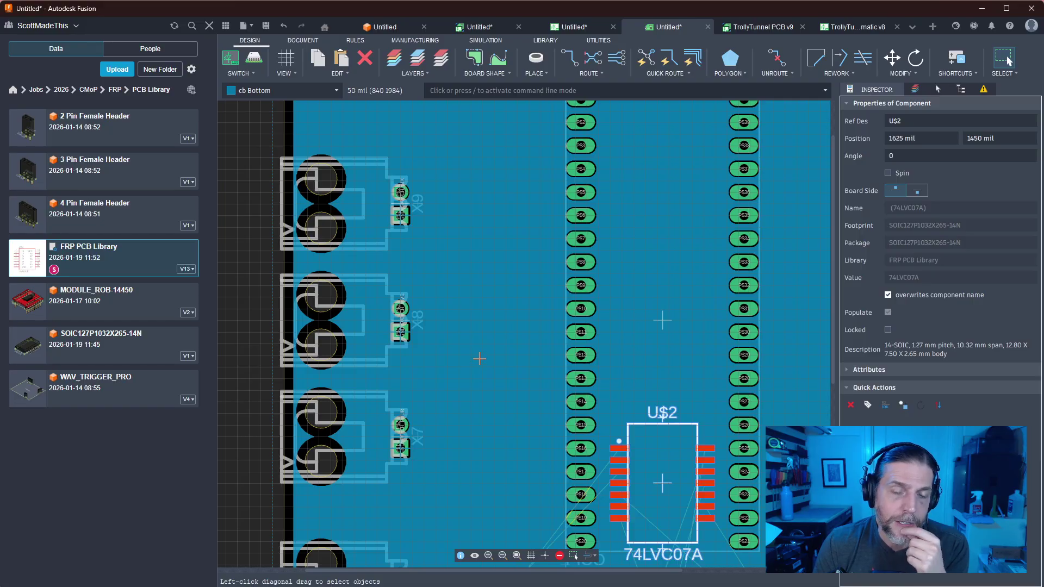
scroll(479, 355, down, 3)
middle_drag(479, 355, 328, 321)
middle_drag(724, 451, 621, 304)
scroll(622, 310, down, 1)
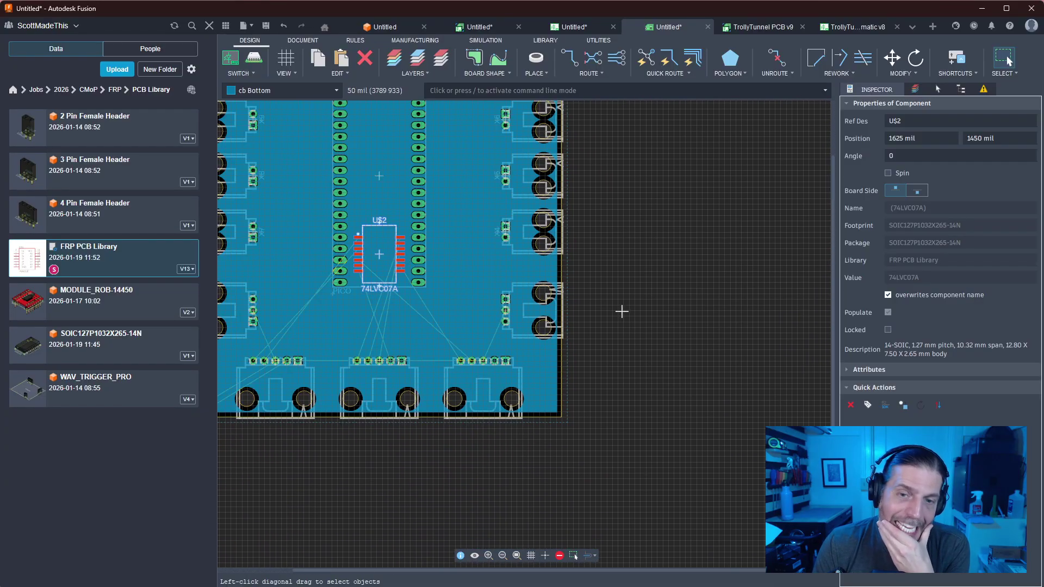
scroll(606, 310, up, 5)
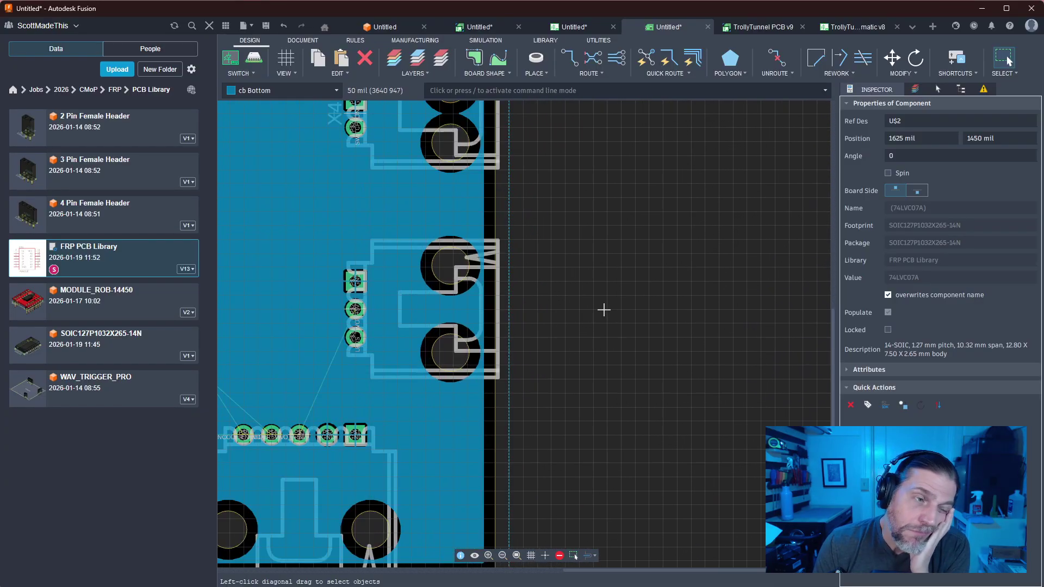
scroll(559, 312, up, 2)
scroll(560, 314, down, 1)
middle_drag(559, 314, 741, 304)
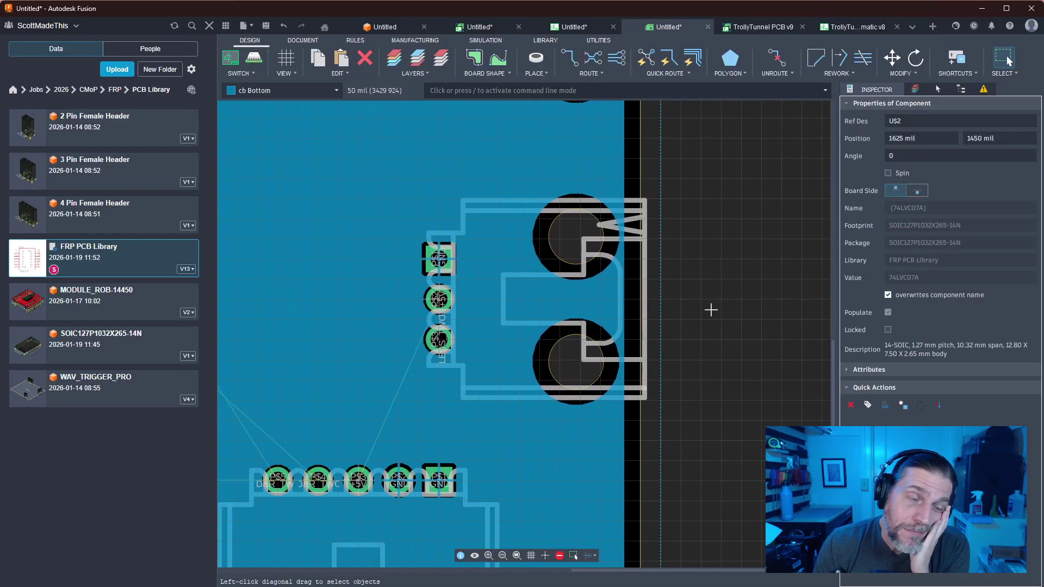
scroll(707, 309, down, 4)
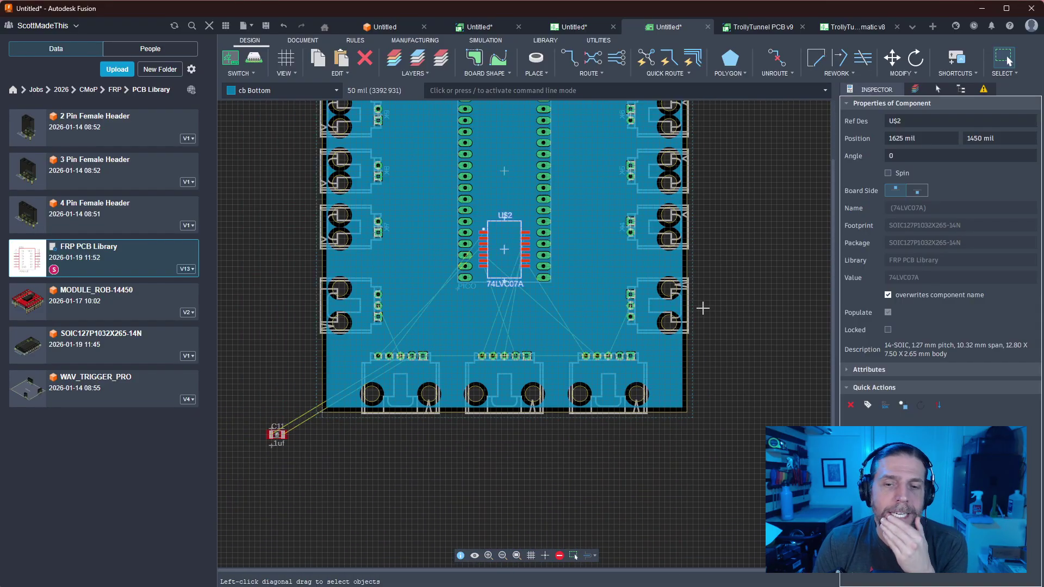
scroll(702, 308, up, 2)
scroll(702, 308, down, 2)
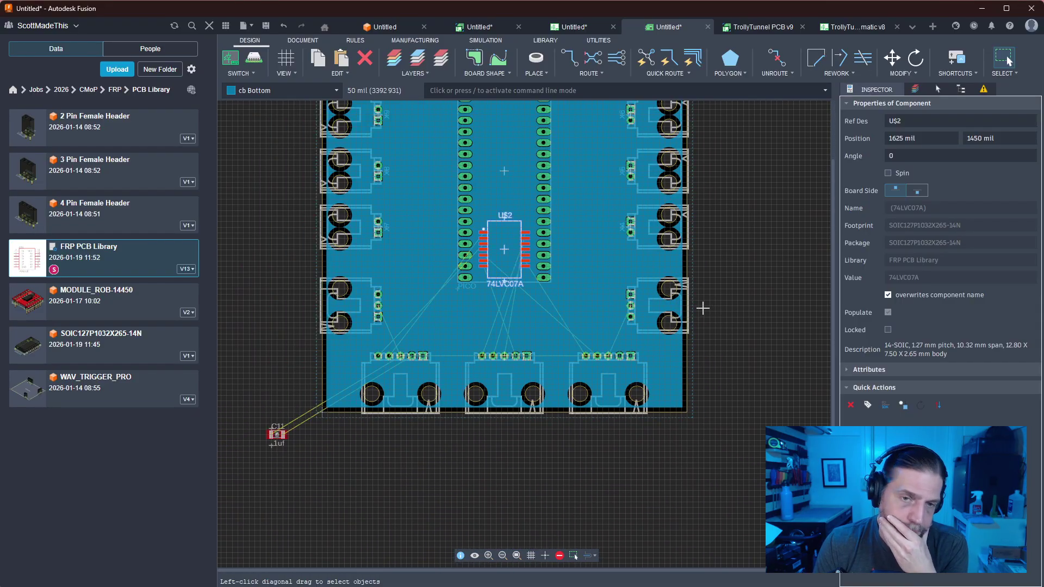
middle_drag(736, 301, 721, 347)
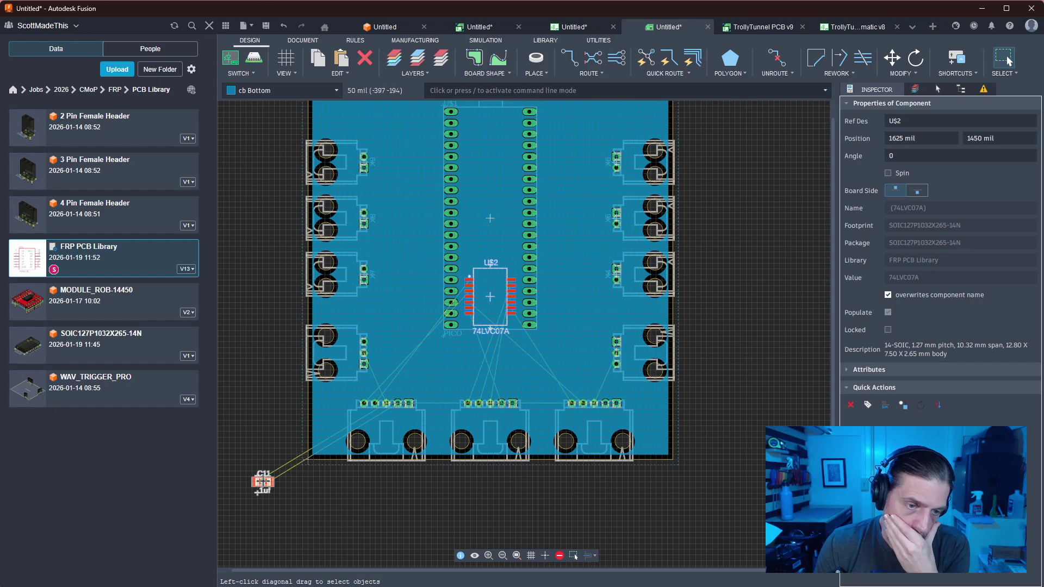
Move the .1uf capacitor C11 onto the board just above the 74LVC07A chip, to position 1625, 1825 mil
key(m)
click(262, 481)
click(487, 251)
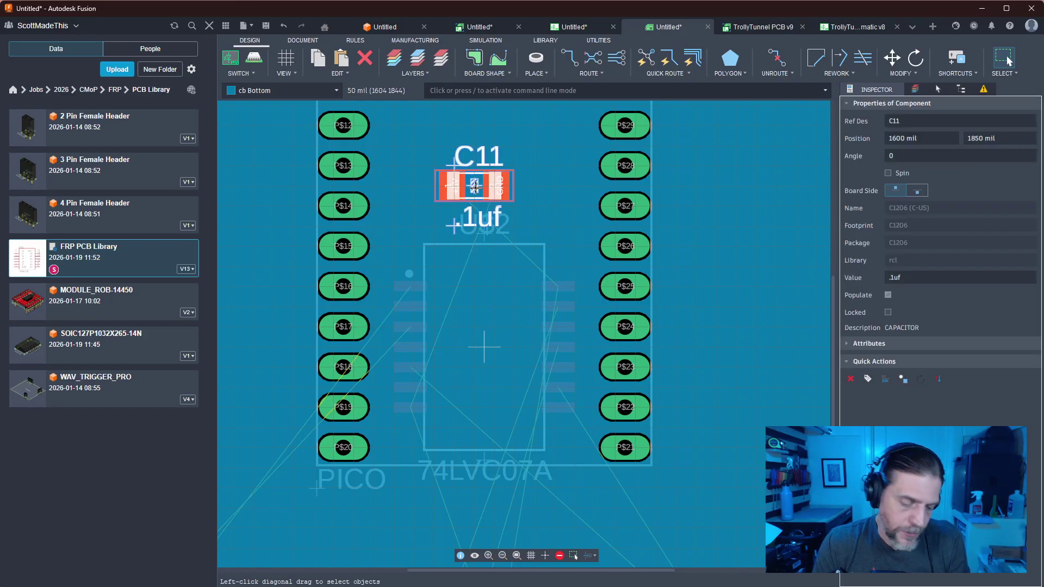
alt+drag(475, 186, 483, 195)
click(483, 195)
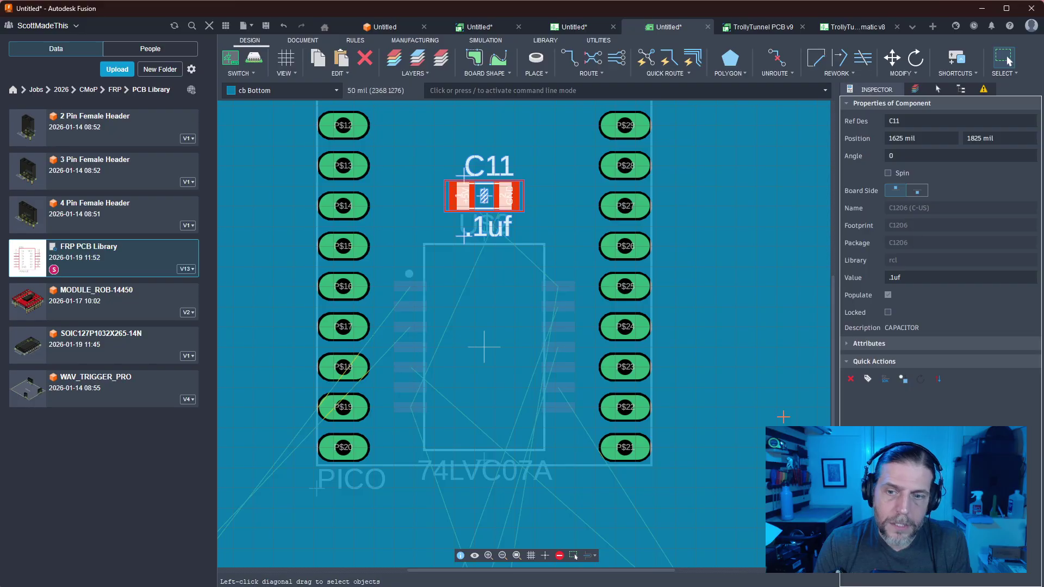
Examine the pin nets and airwires of the middle encoder header on the board's lower edge
scroll(483, 196, down, 3)
scroll(627, 181, up, 2)
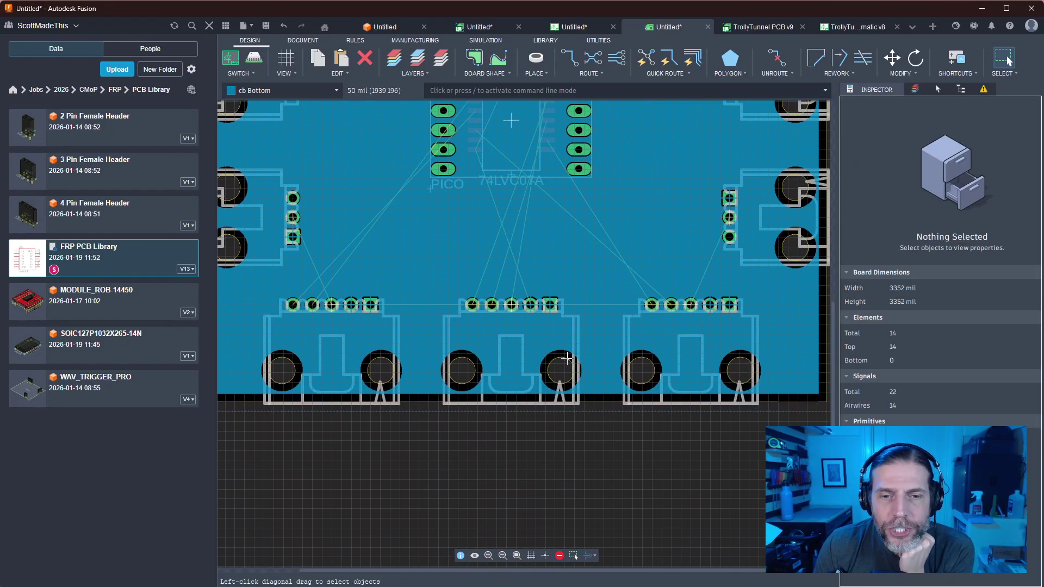
scroll(554, 337, up, 4)
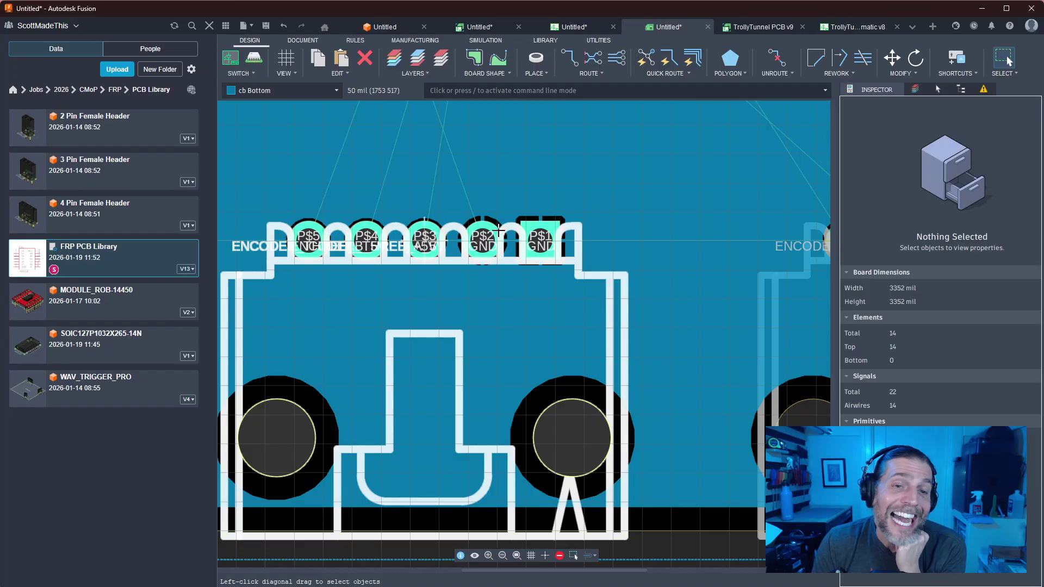
scroll(496, 239, up, 3)
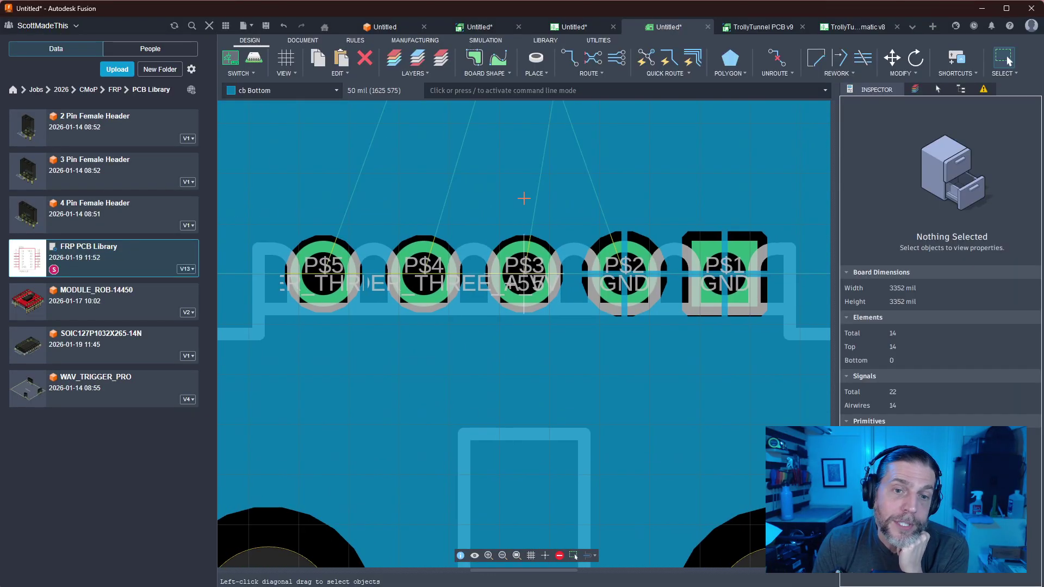
scroll(523, 198, down, 4)
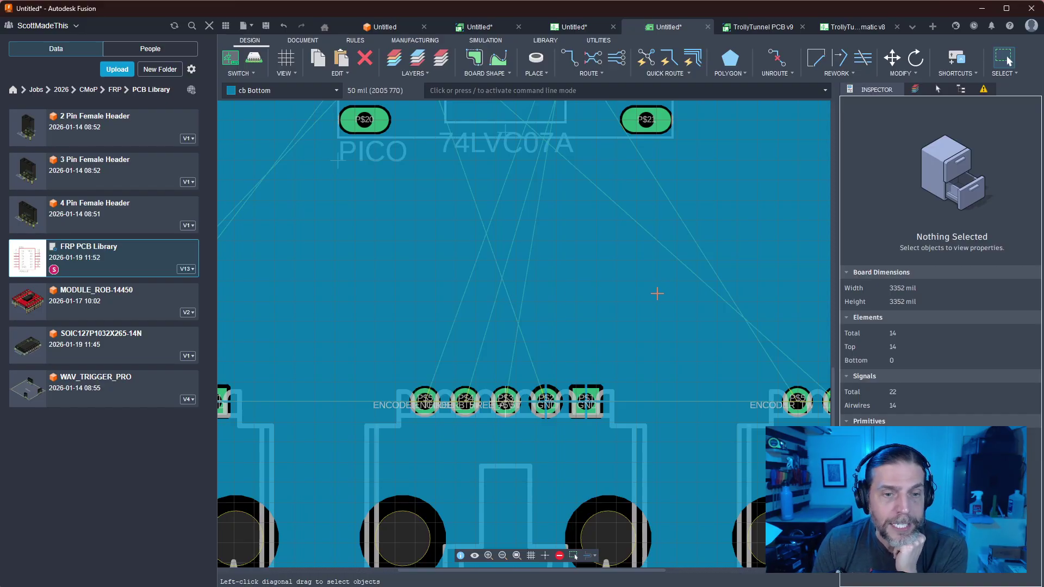
scroll(632, 325, down, 3)
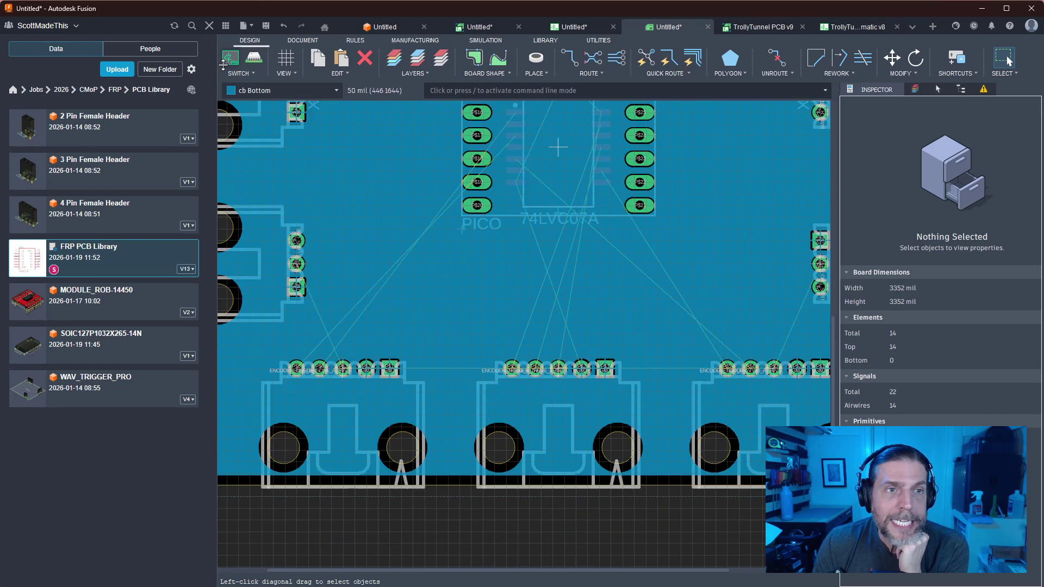
Switch to the schematic and pull the ENCODER_ONE_B_5V label and its wire down and away from header X1's pin P$5
key(ctrl+shift+Tab)
scroll(649, 342, up, 5)
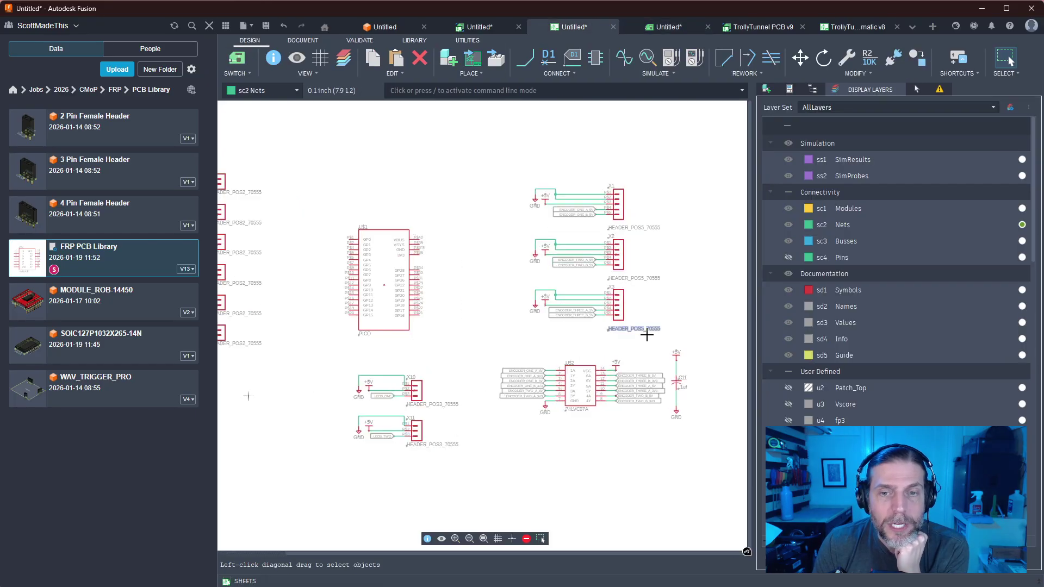
middle_drag(658, 328, 634, 338)
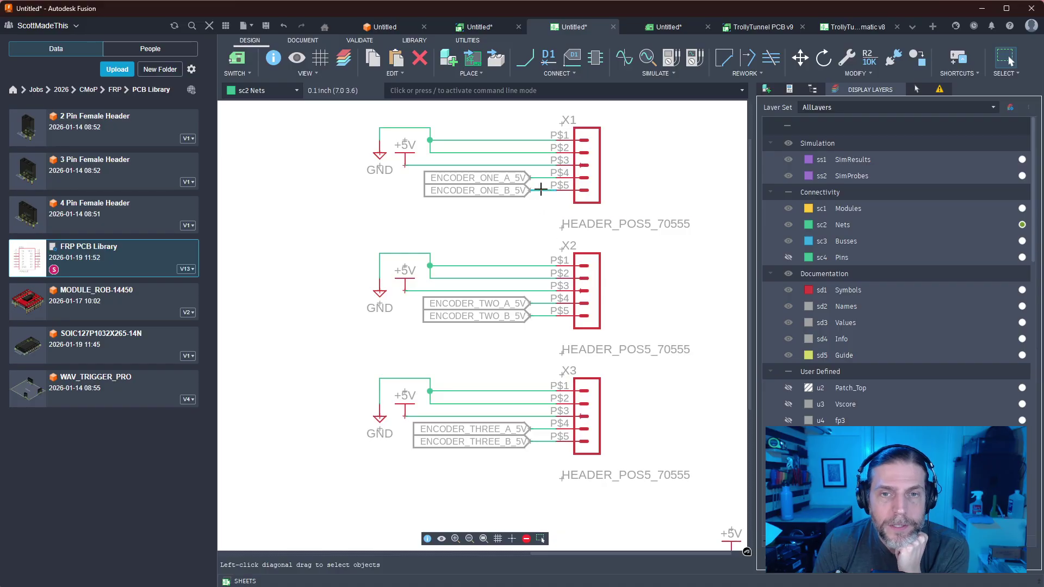
drag(541, 188, 535, 217)
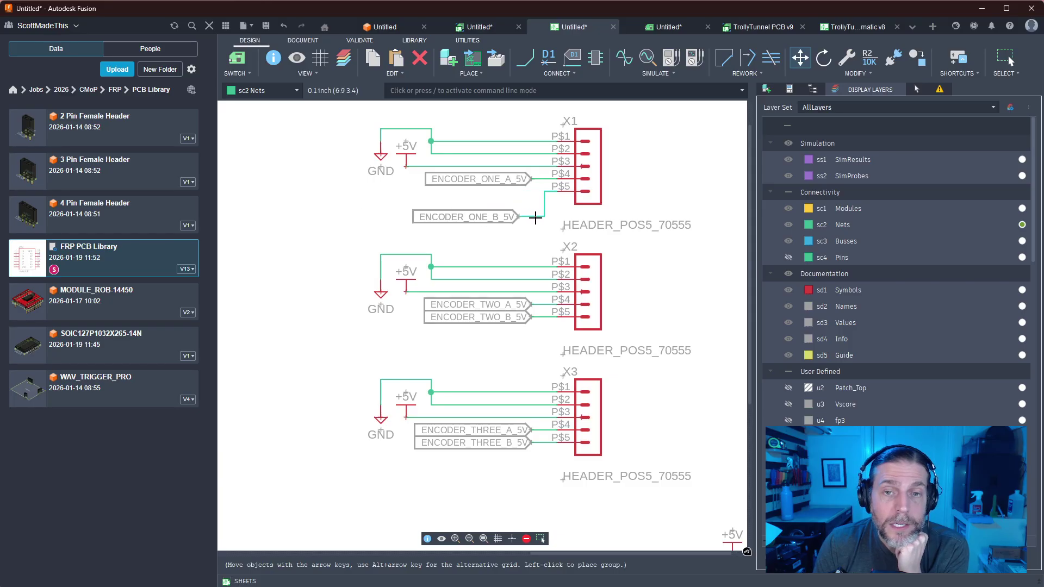
click(543, 214)
click(544, 203)
key(Escape)
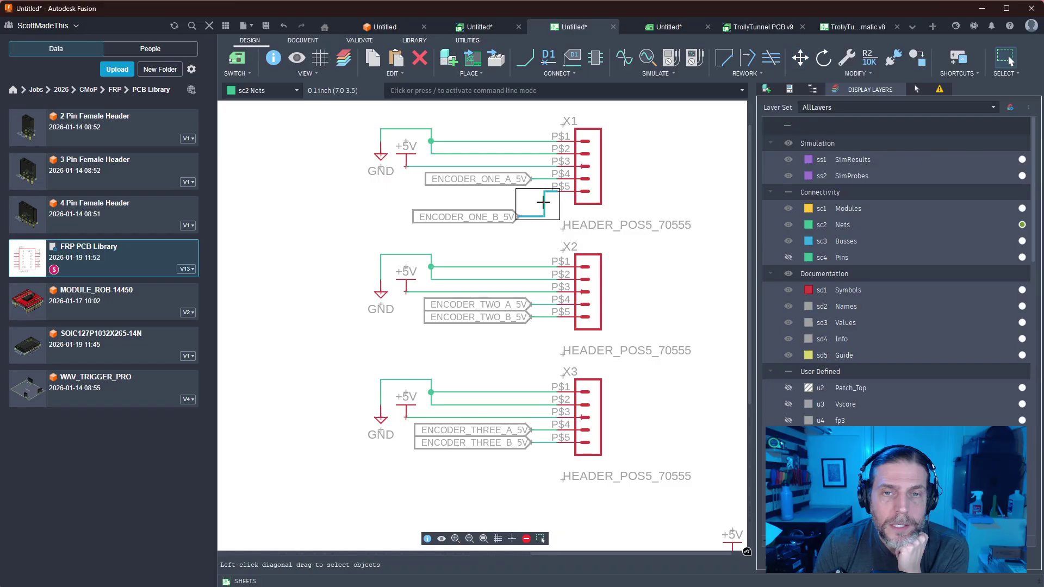
Shift the ENCODER_ONE_A_5V label farther from header X1 and bring the ENCODER_ONE_B_5V vertical wire closer to the pins
click(537, 179)
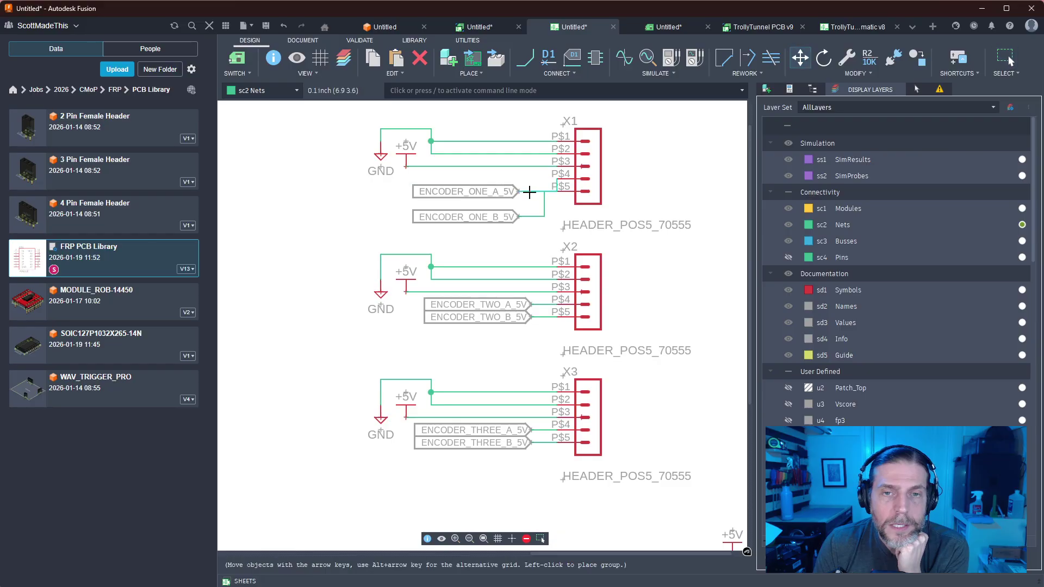
click(556, 186)
key(Escape)
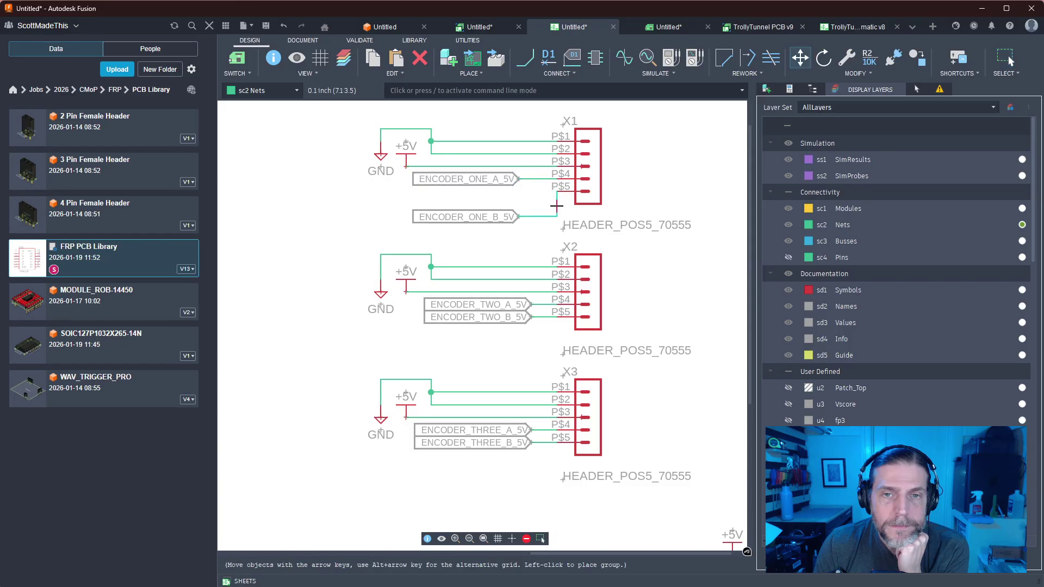
click(536, 179)
click(540, 194)
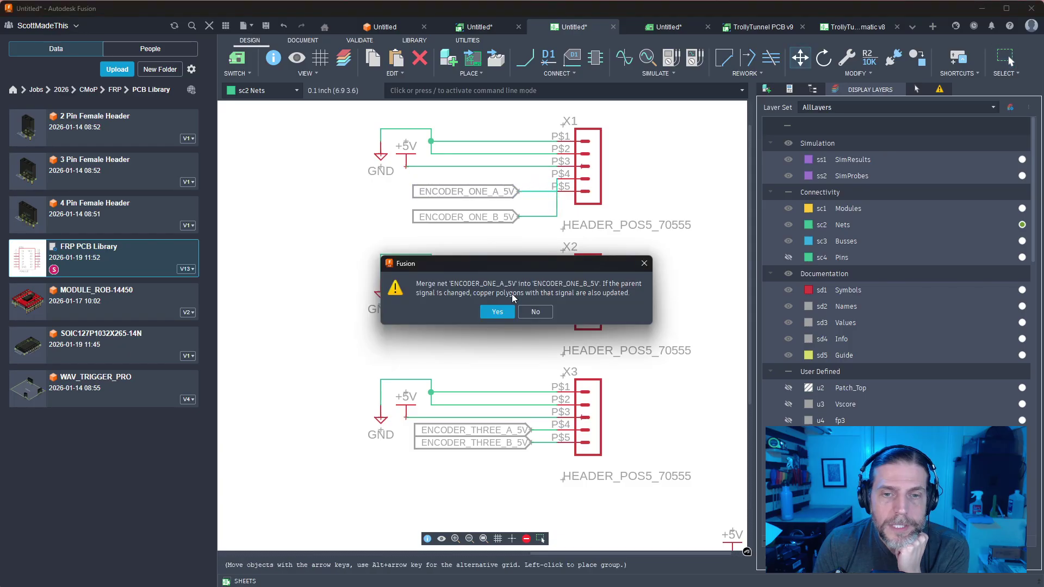
click(535, 312)
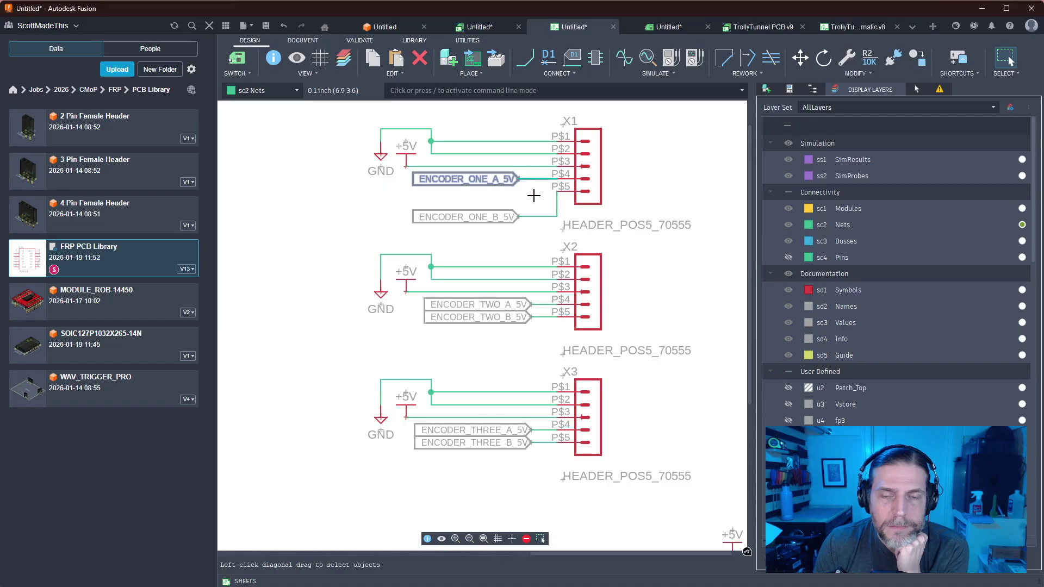
Move the ENCODER_ONE_B_5V label and wire up to pin P$5's row, directly beneath the ENCODER_ONE_A_5V label
scroll(534, 215, down, 1)
scroll(533, 213, up, 1)
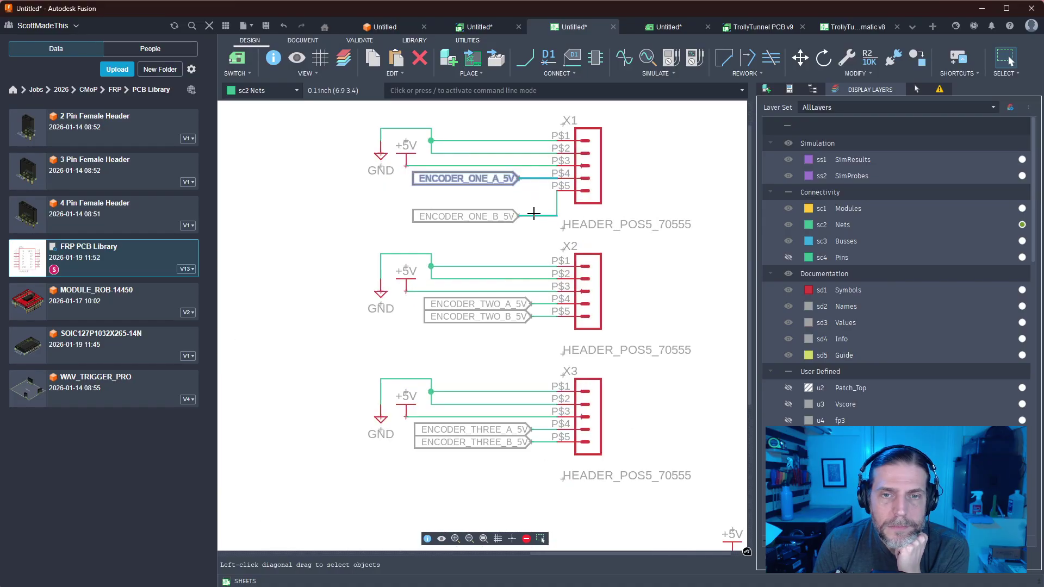
drag(533, 213, 533, 190)
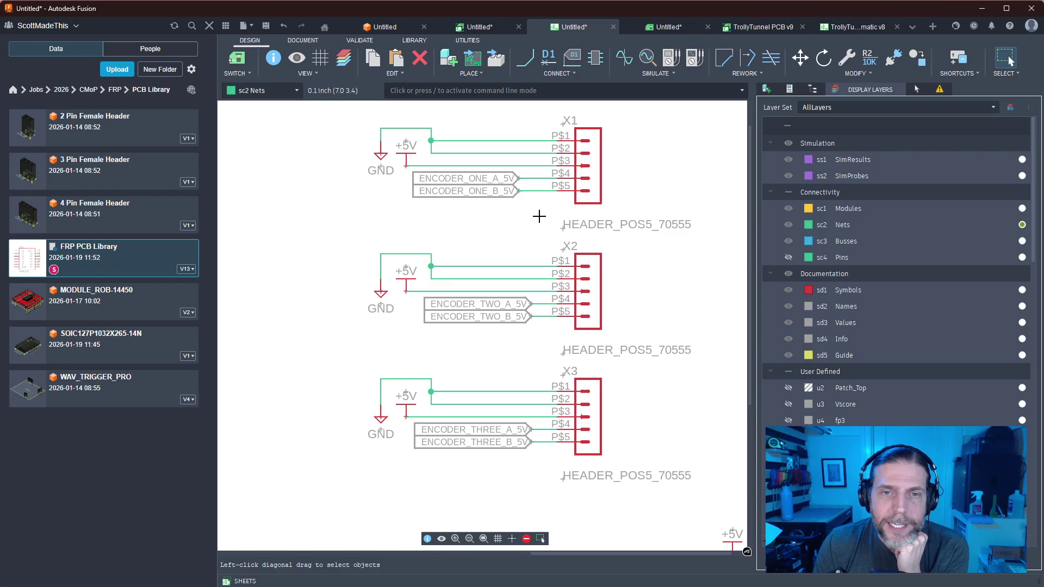
scroll(539, 216, down, 4)
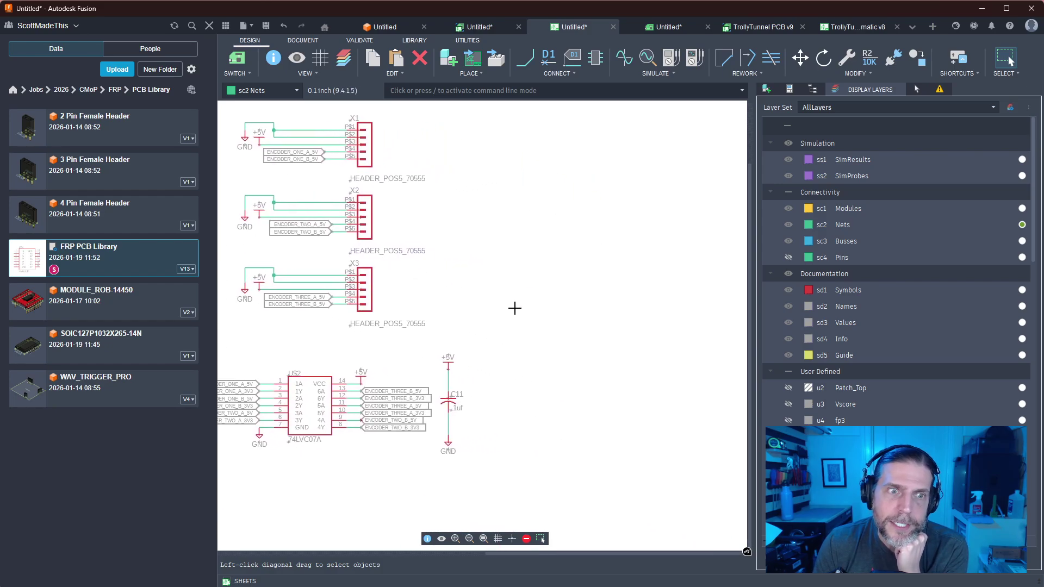
scroll(607, 303, down, 2)
scroll(571, 302, up, 1)
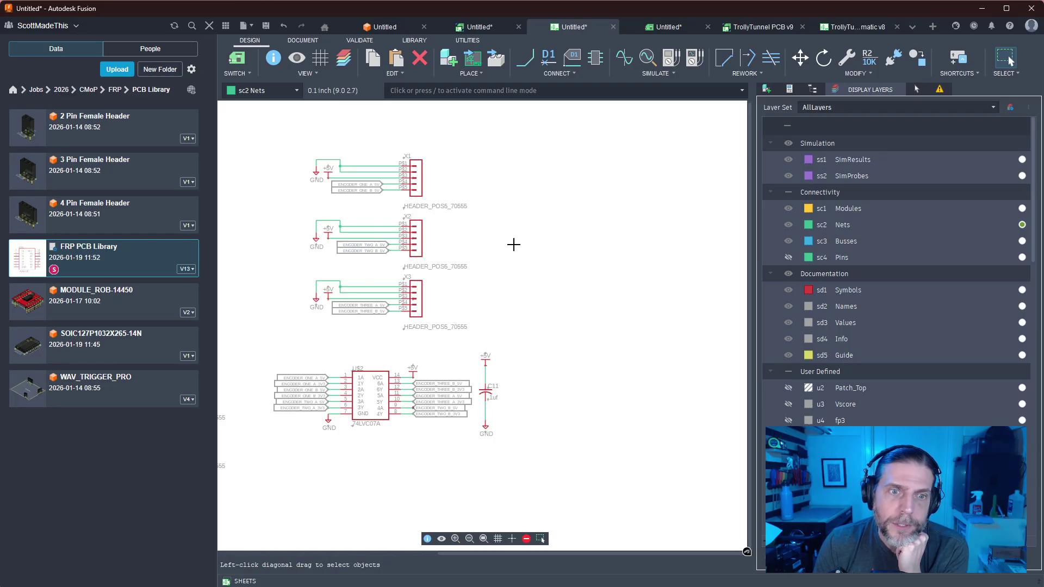
scroll(580, 275, up, 5)
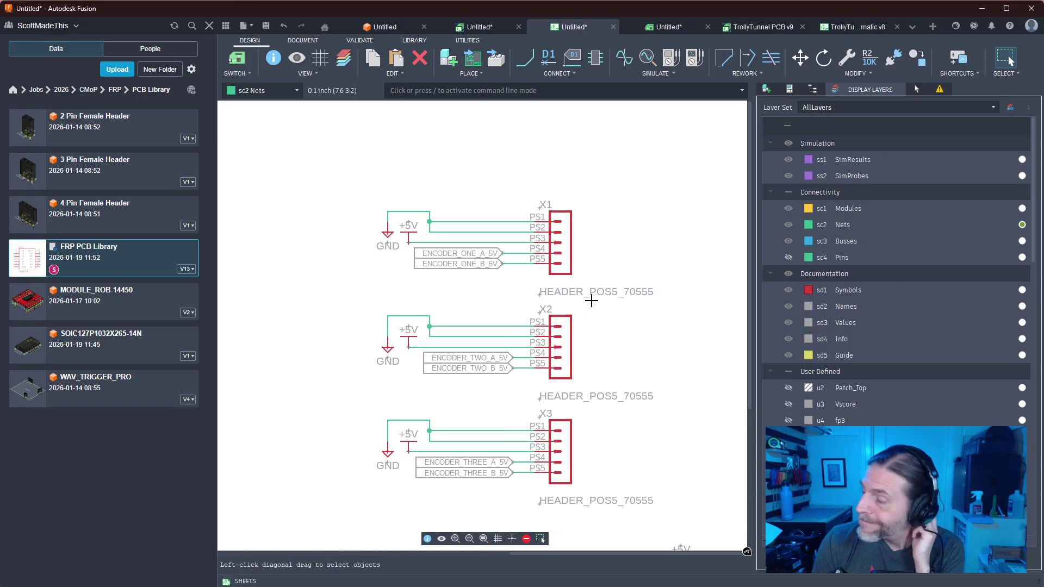
scroll(587, 281, down, 3)
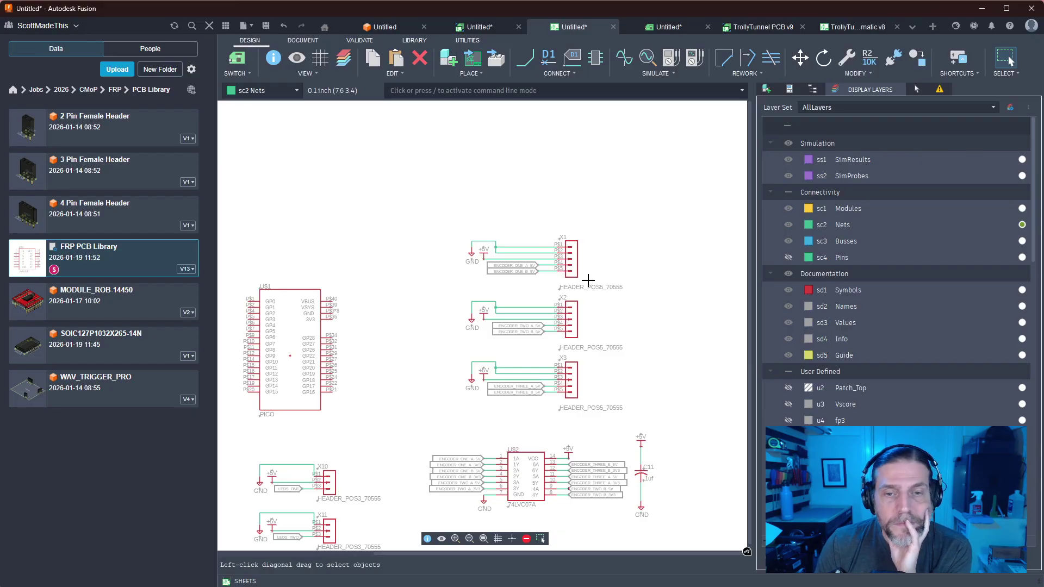
middle_drag(588, 280, 553, 164)
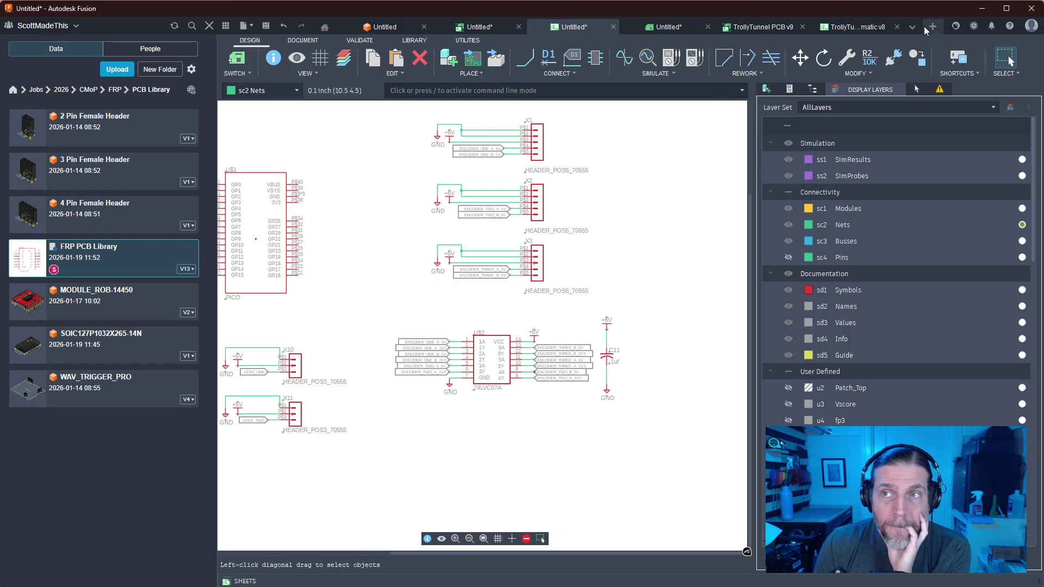
Close the TrollyTunnel PCB and schematic documents and bring up the DingDing PCB v5 schematic
click(876, 27)
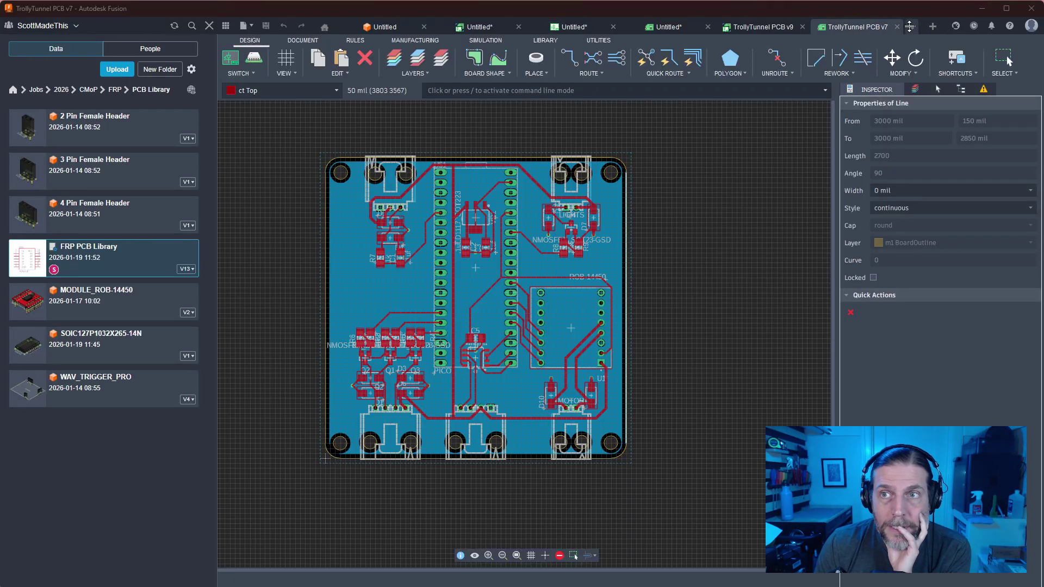
click(913, 28)
click(835, 132)
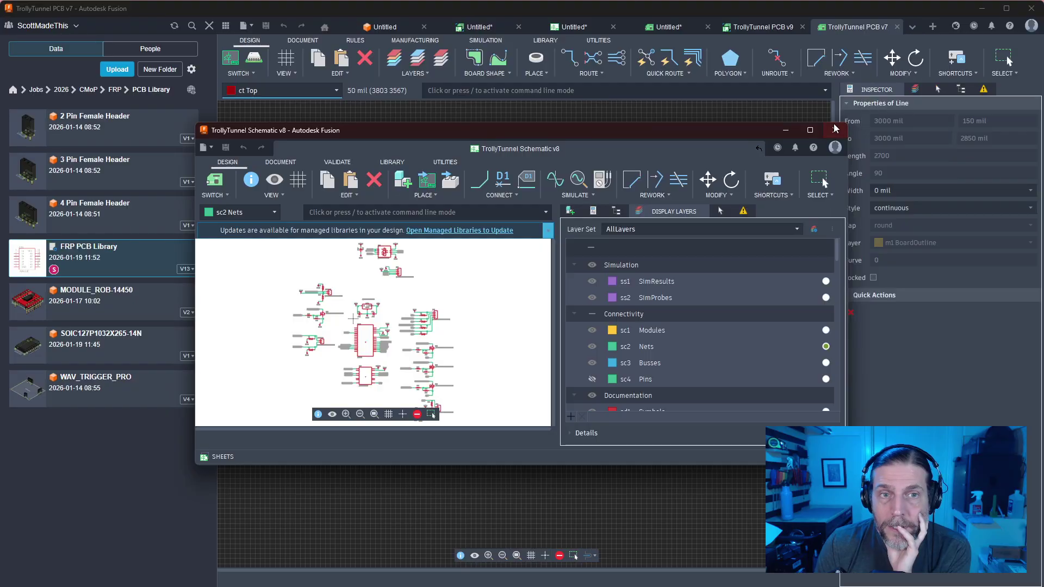
click(835, 132)
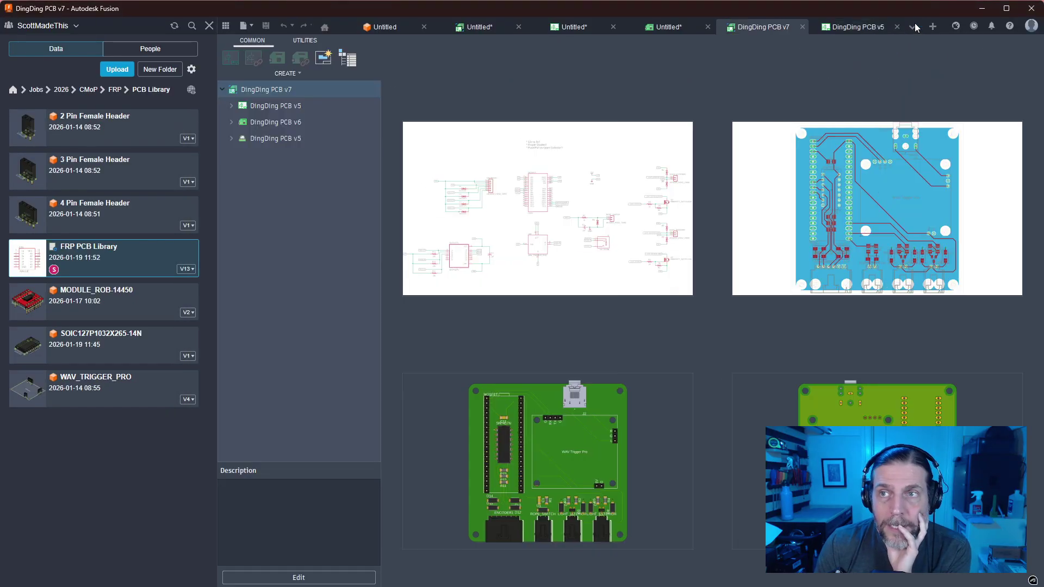
click(911, 27)
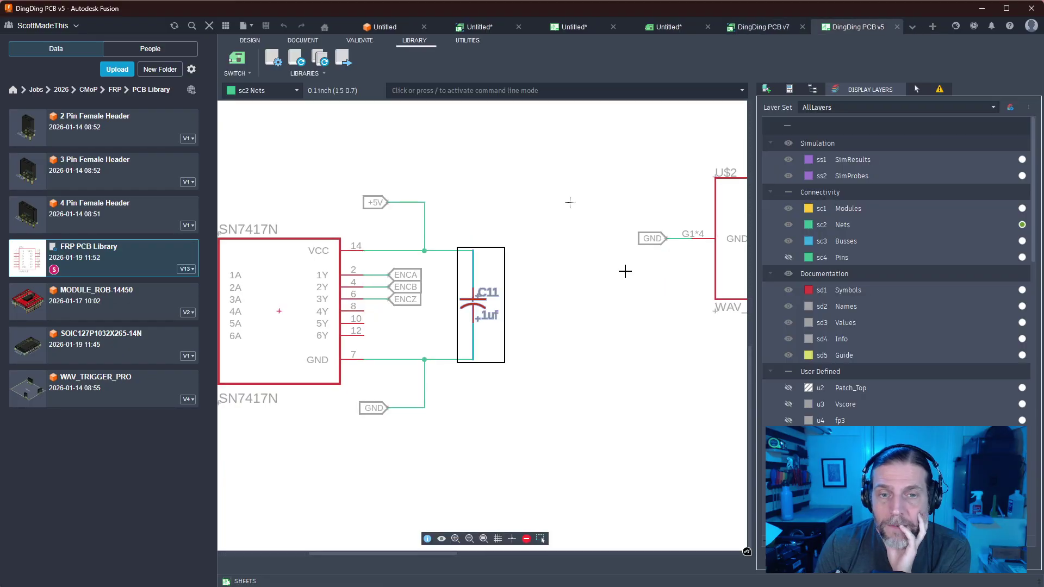
Examine the DingDing encoder circuit: the ENCODER1 header with its SMAJ5.0CA diodes and the SN7417N buffer with its pull-up resistors
mouse_move(643, 449)
middle_down()
mouse_move(545, 377)
mouse_move(514, 379)
mouse_move(623, 372)
mouse_move(471, 470)
mouse_move(366, 401)
middle_up()
scroll(549, 385, down, 4)
mouse_move(606, 375)
middle_down()
mouse_move(478, 431)
mouse_move(560, 453)
middle_up()
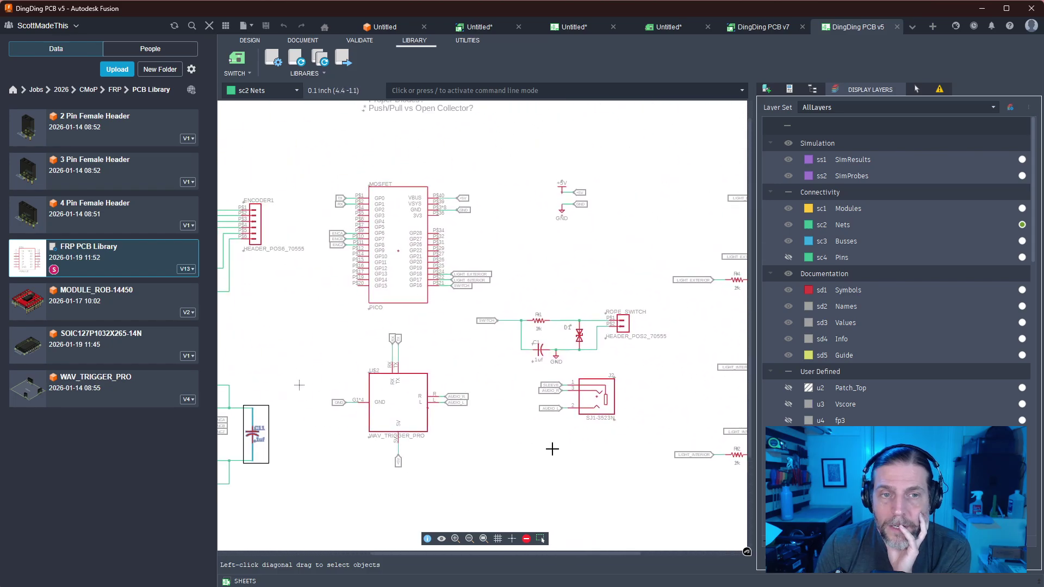
scroll(551, 448, down, 3)
scroll(386, 349, up, 5)
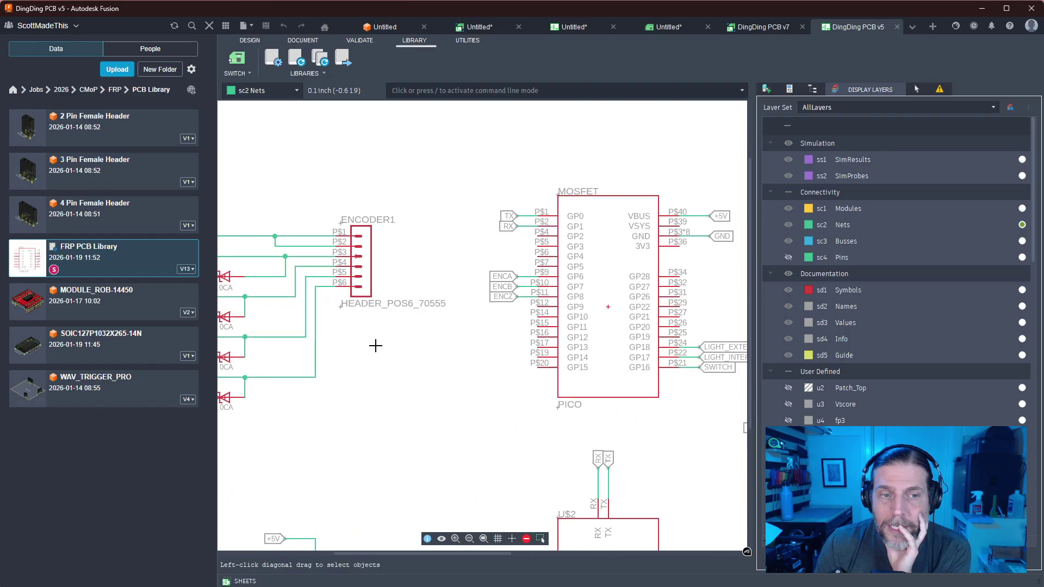
middle_drag(375, 344, 614, 321)
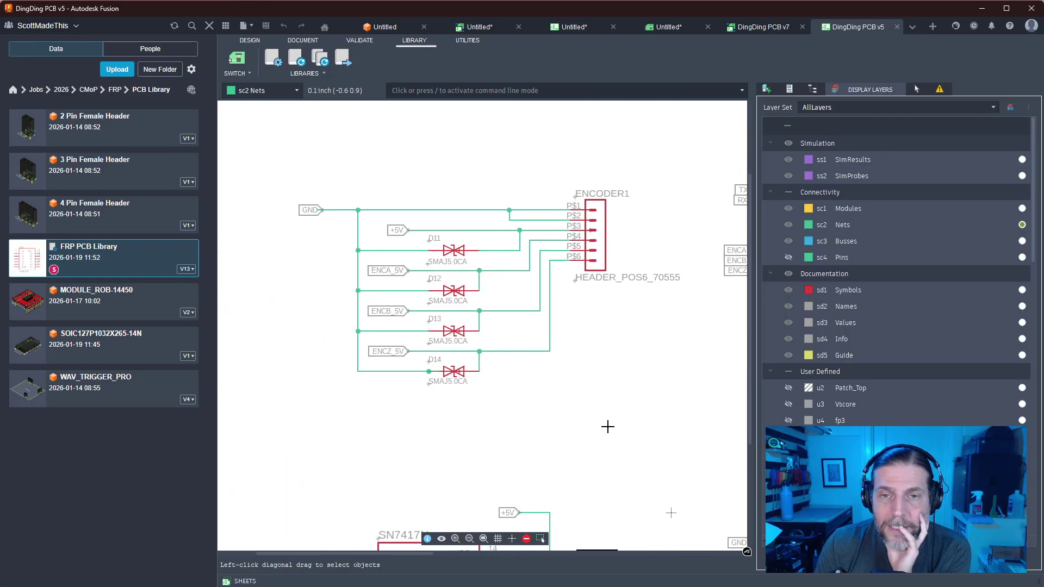
scroll(607, 427, down, 3)
middle_drag(608, 426, 653, 245)
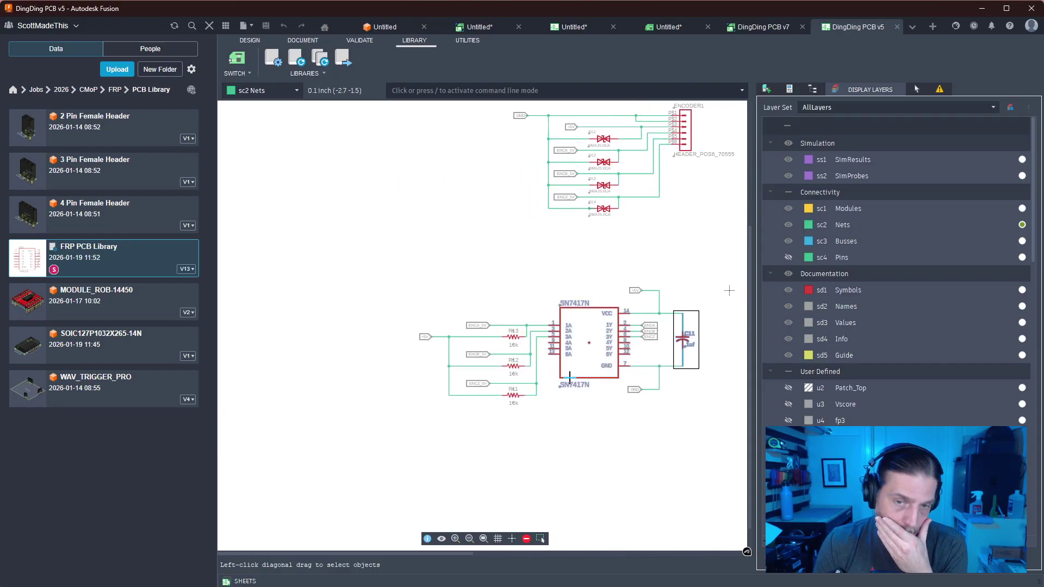
scroll(565, 383, up, 4)
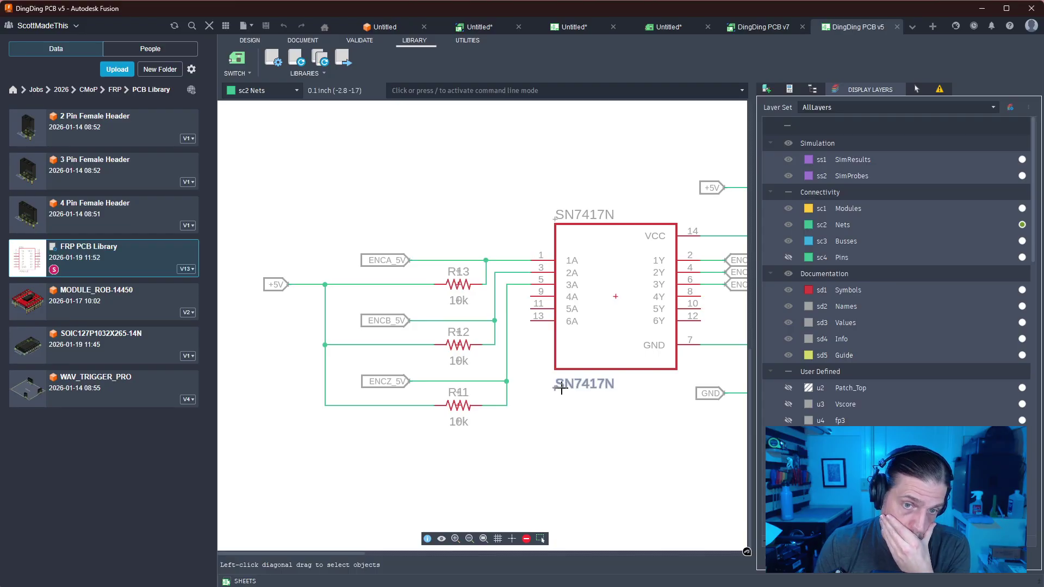
scroll(562, 387, down, 3)
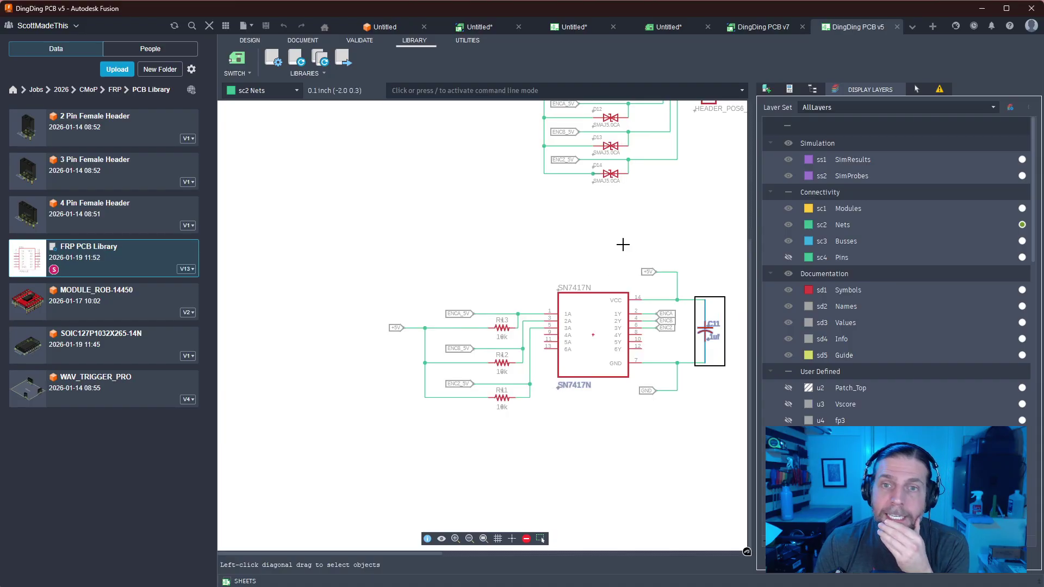
middle_drag(633, 213, 512, 284)
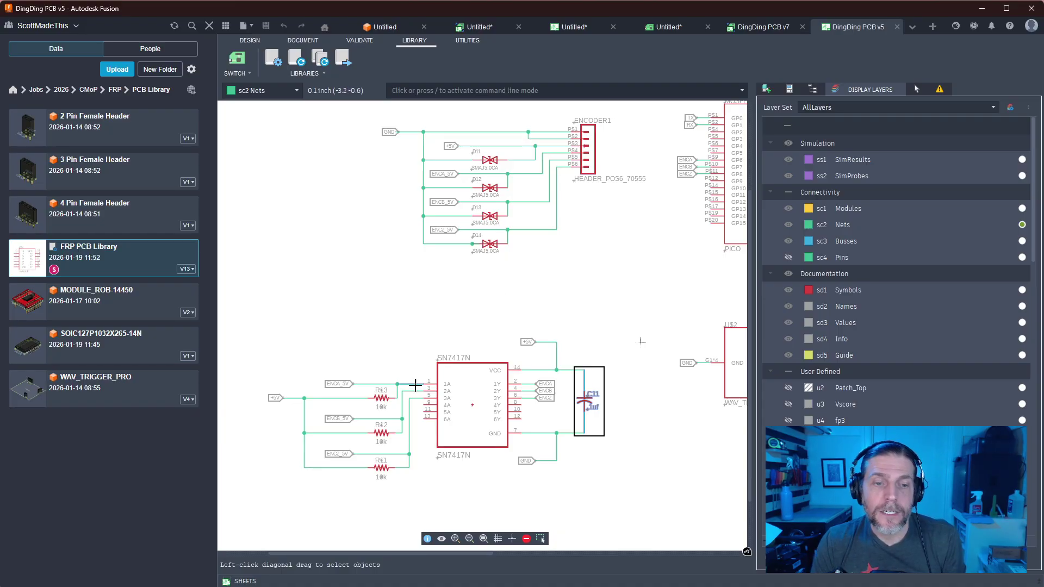
Copy resistor R13 and diode D14 from the DingDing schematic into empty space beside the encoder headers of the untitled schematic
drag(352, 229, 521, 414)
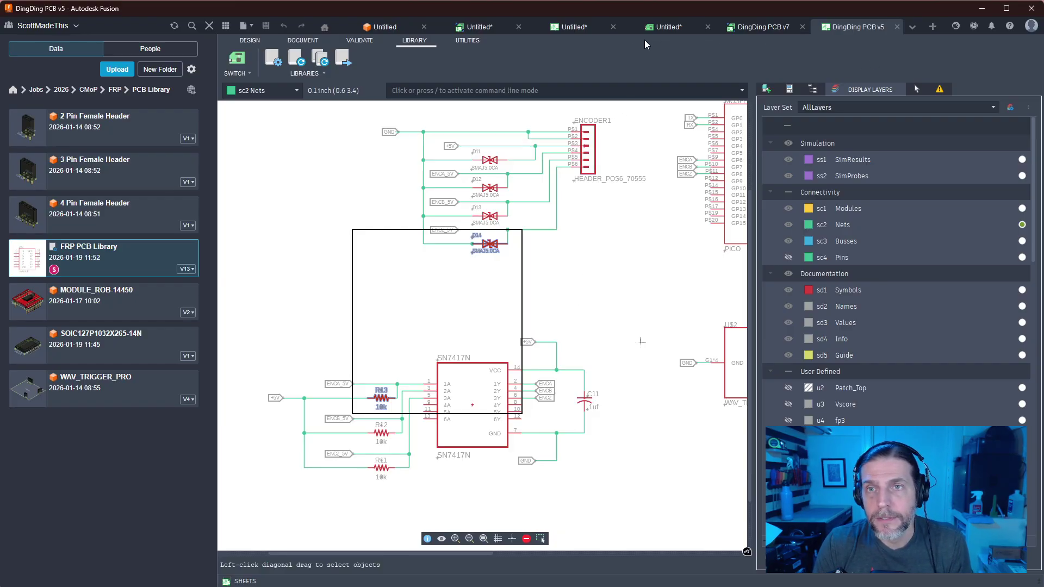
click(569, 27)
middle_drag(590, 268, 575, 354)
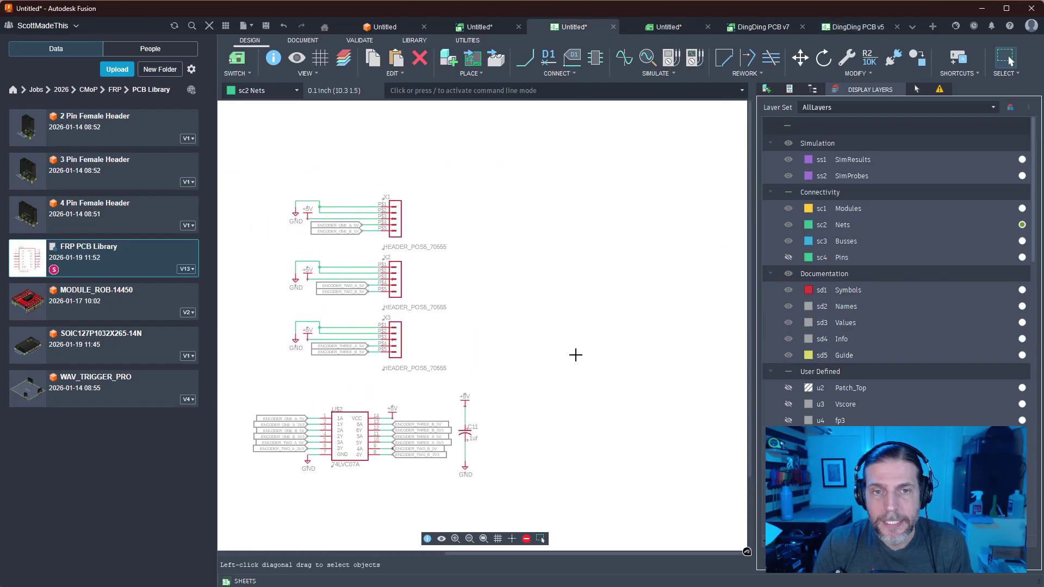
key(ctrl+v)
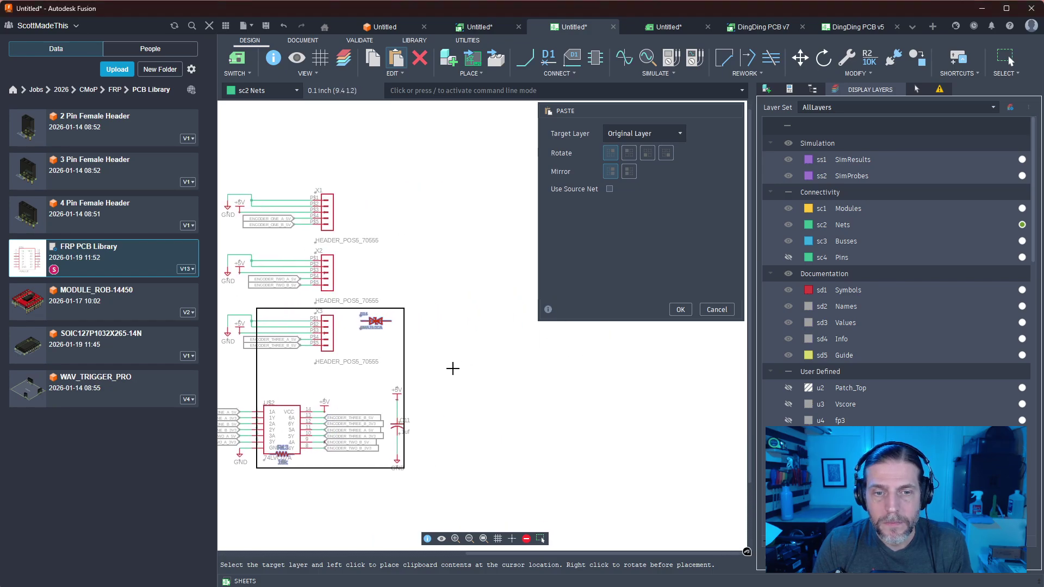
click(633, 363)
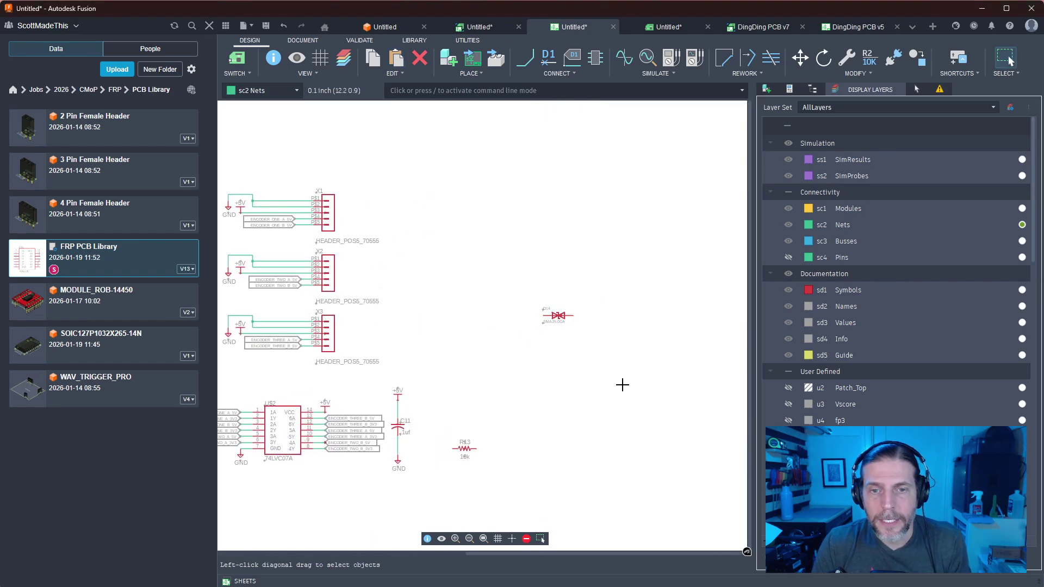
drag(474, 446, 500, 248)
key(ctrl+z)
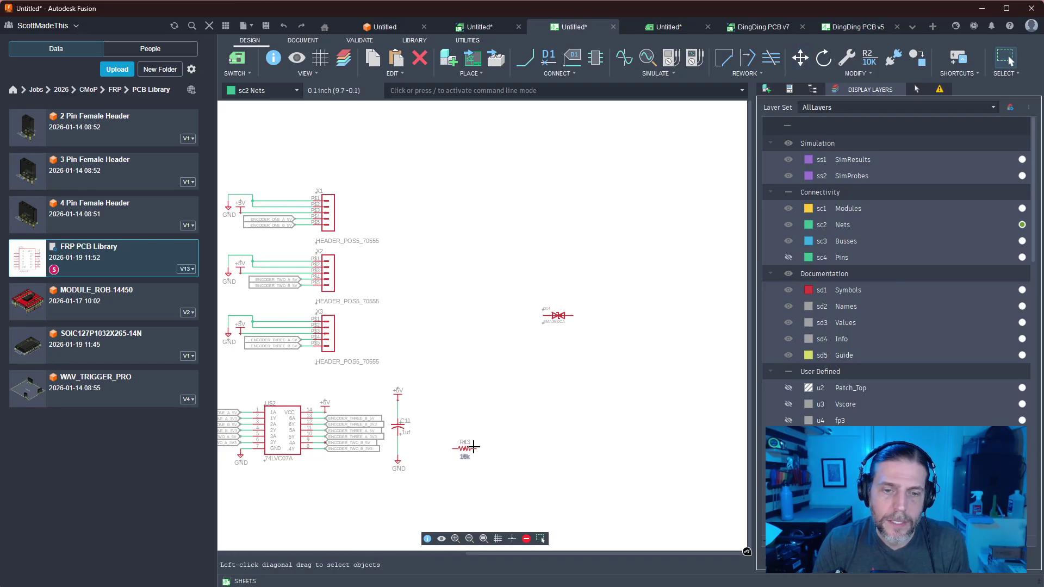
click(466, 453)
drag(466, 452, 484, 263)
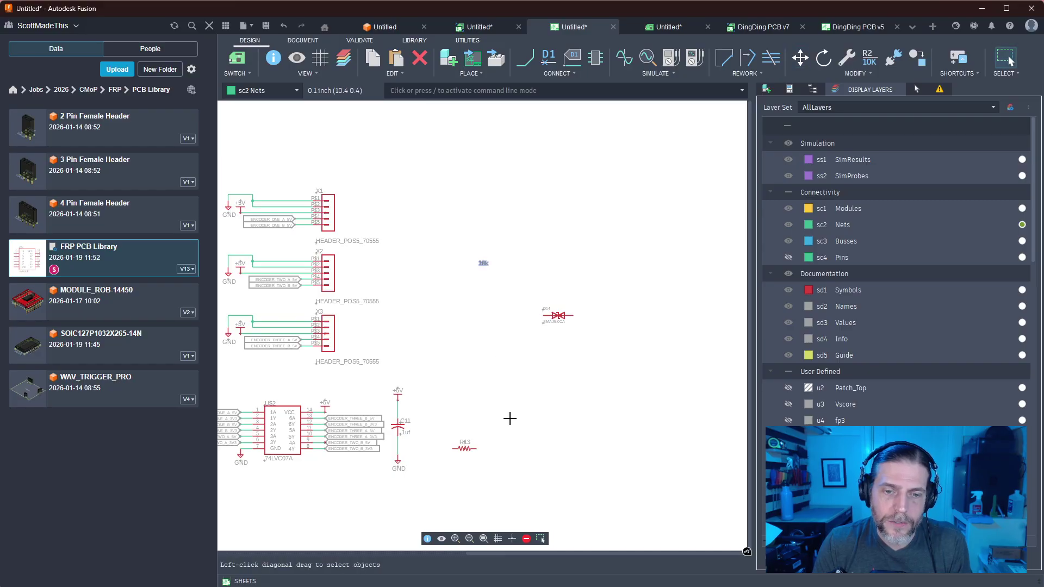
key(ctrl+z)
Move resistor R13 with its name and value up into the empty area to the right of header X1
drag(505, 405, 433, 498)
key(m)
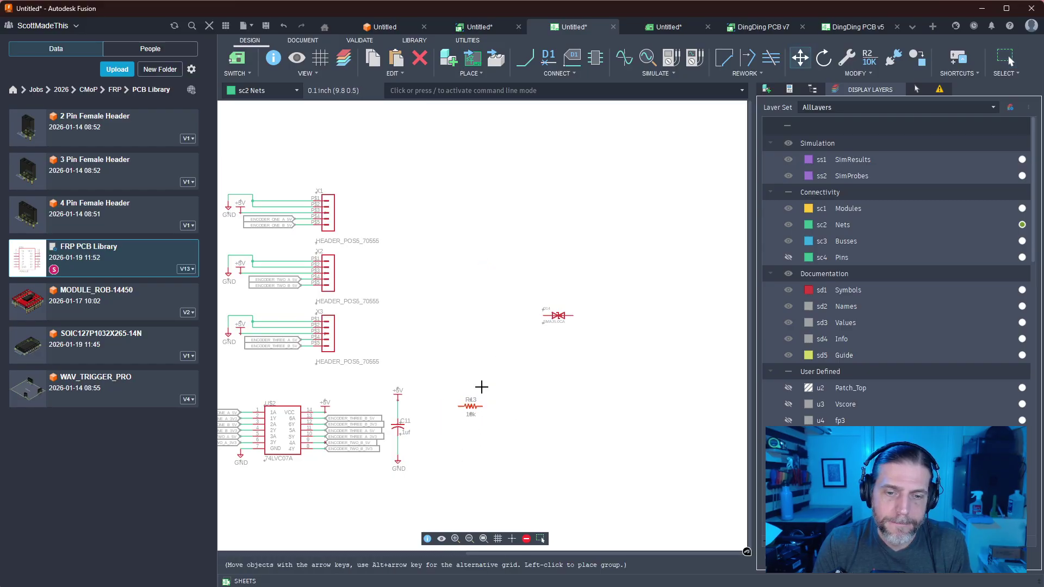
click(494, 229)
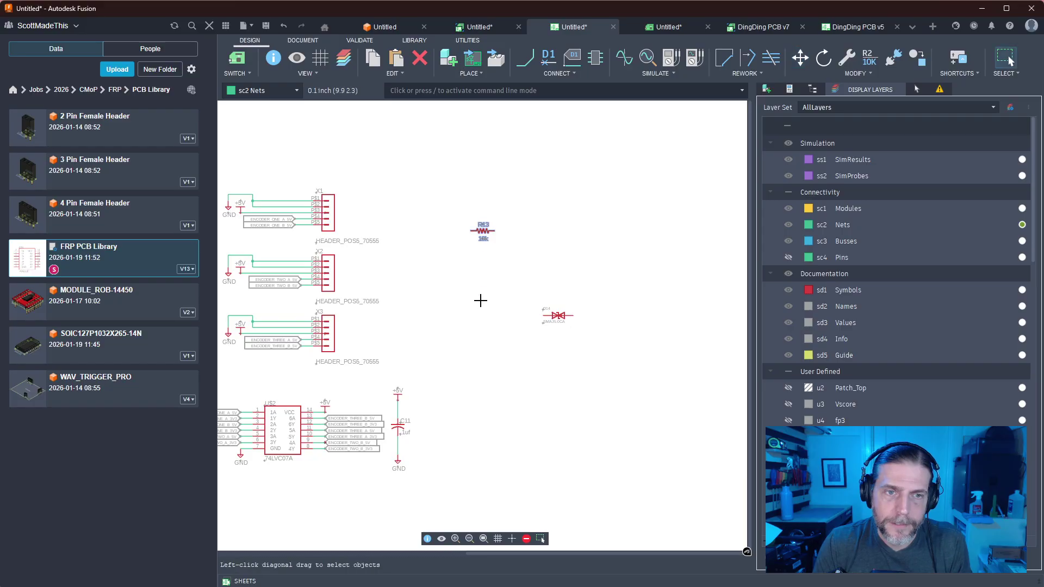
Move diode D14 directly beneath resistor R13 with their left ends aligned
key(m)
click(572, 315)
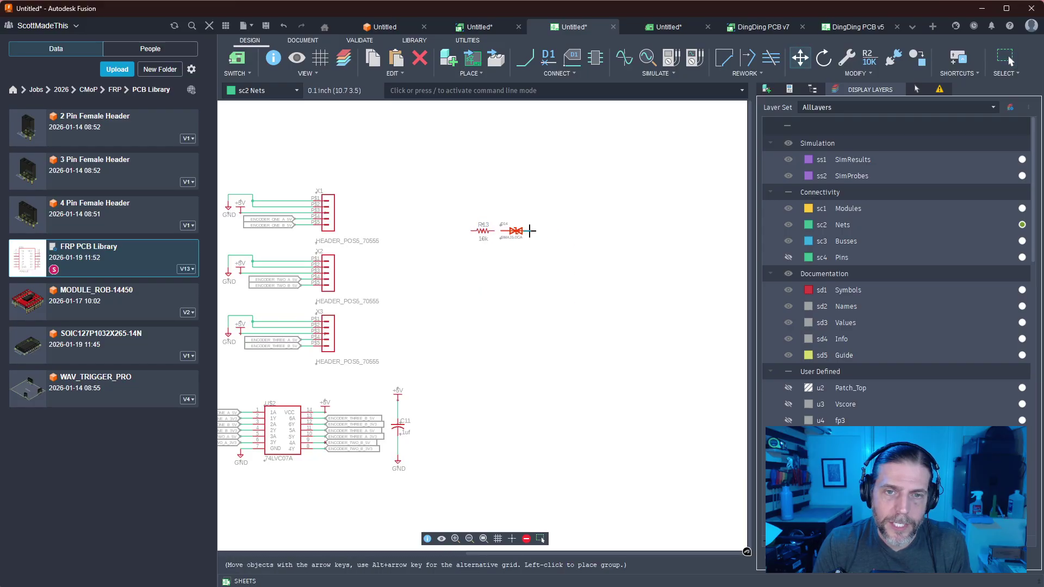
click(530, 230)
scroll(538, 321, up, 4)
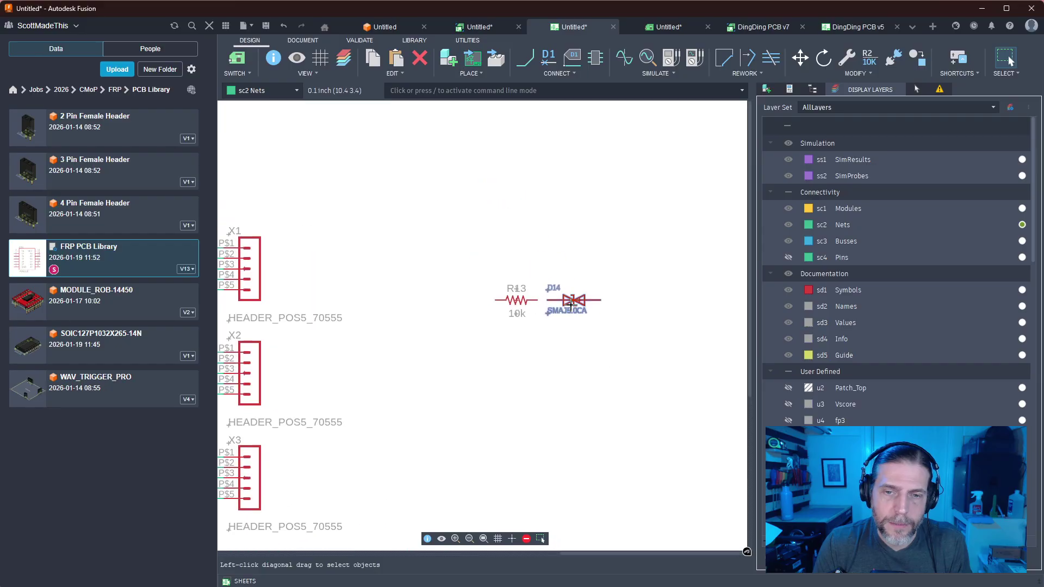
key(m)
click(565, 300)
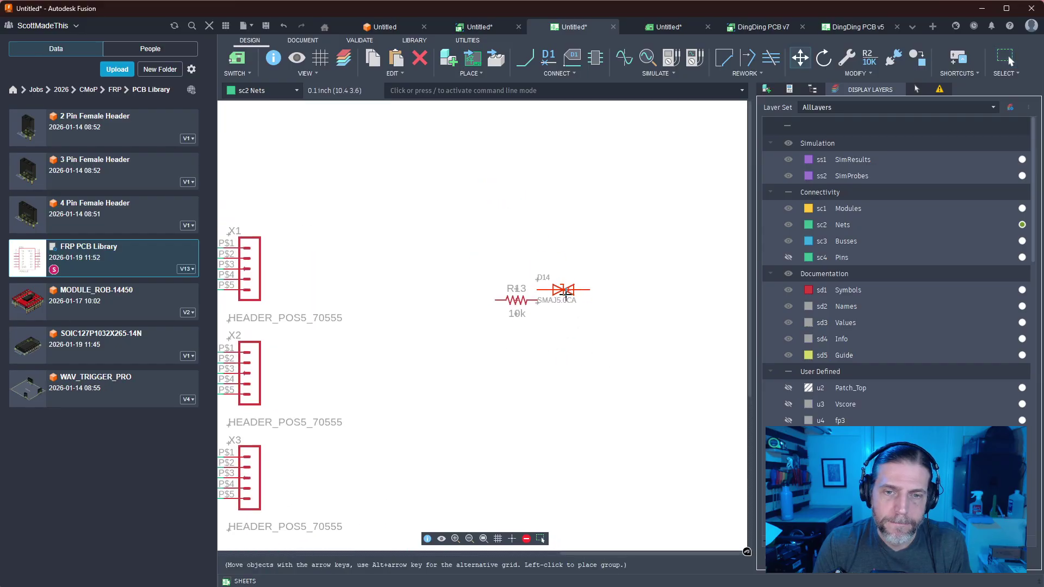
click(531, 351)
key(Escape)
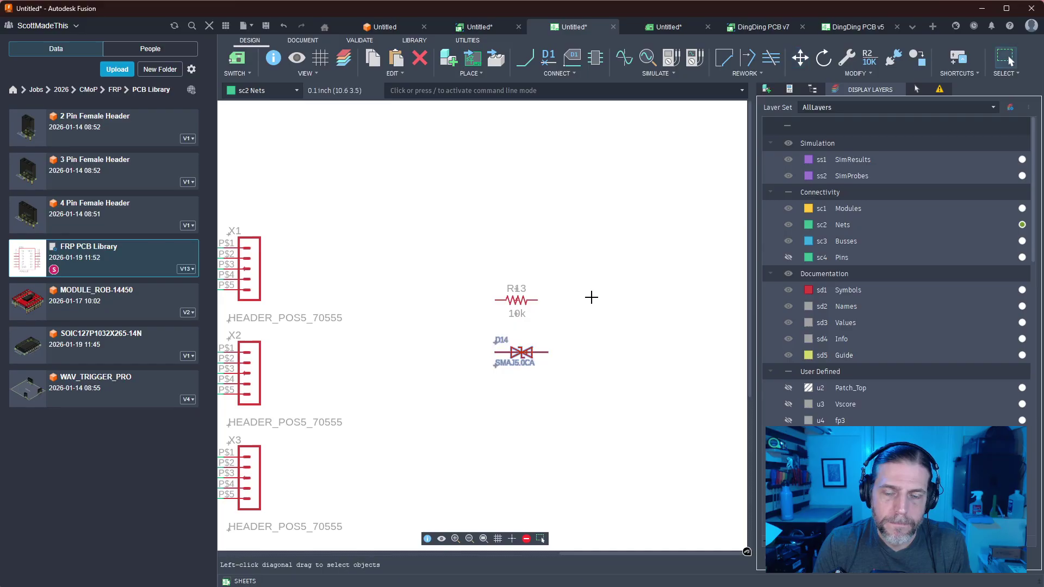
Draw a net joining the left pin of resistor R13 to the left pin of diode D14
scroll(592, 296, up, 1)
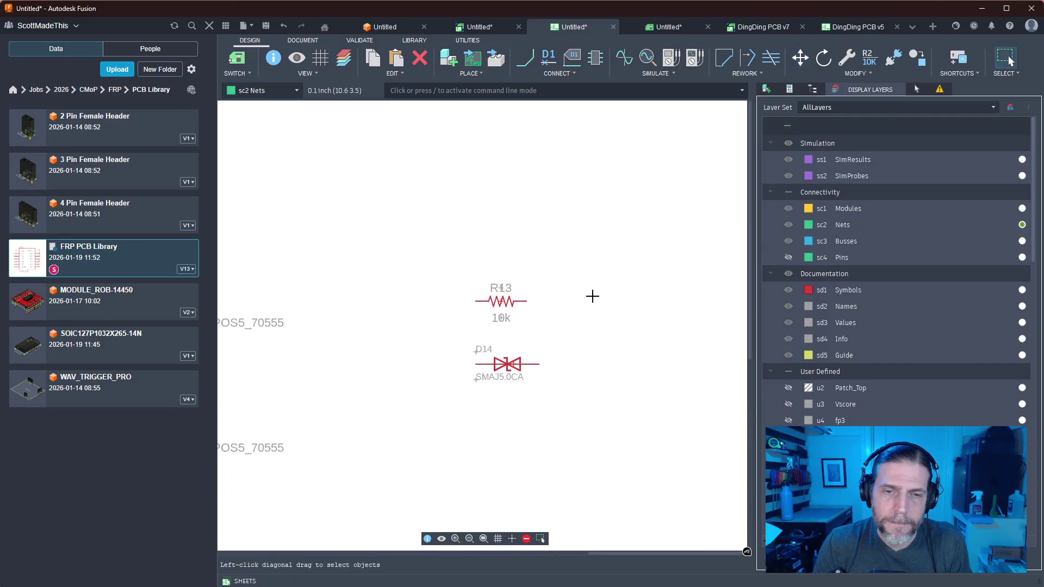
key(n)
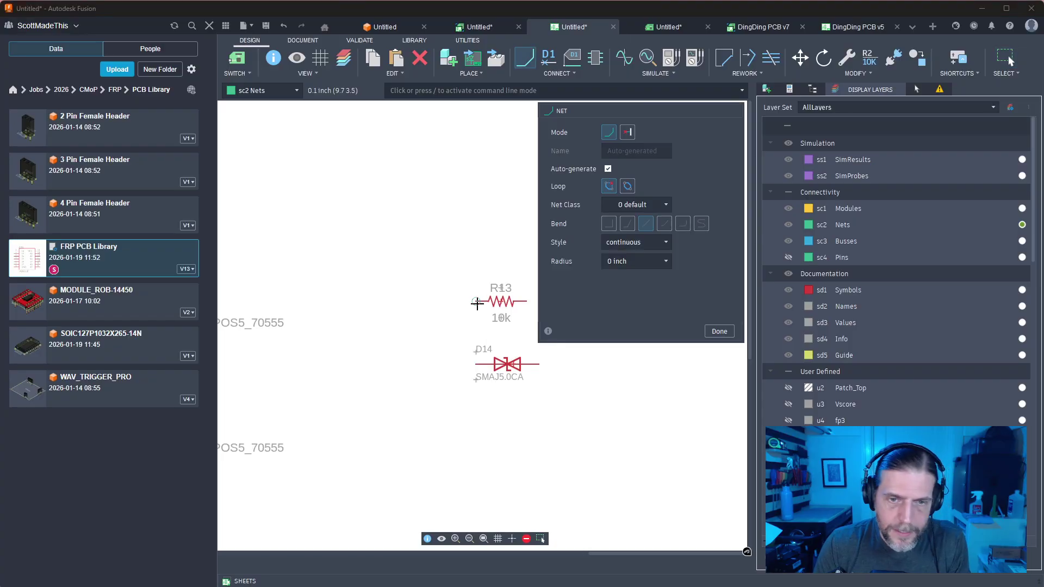
click(476, 301)
click(473, 361)
key(Escape)
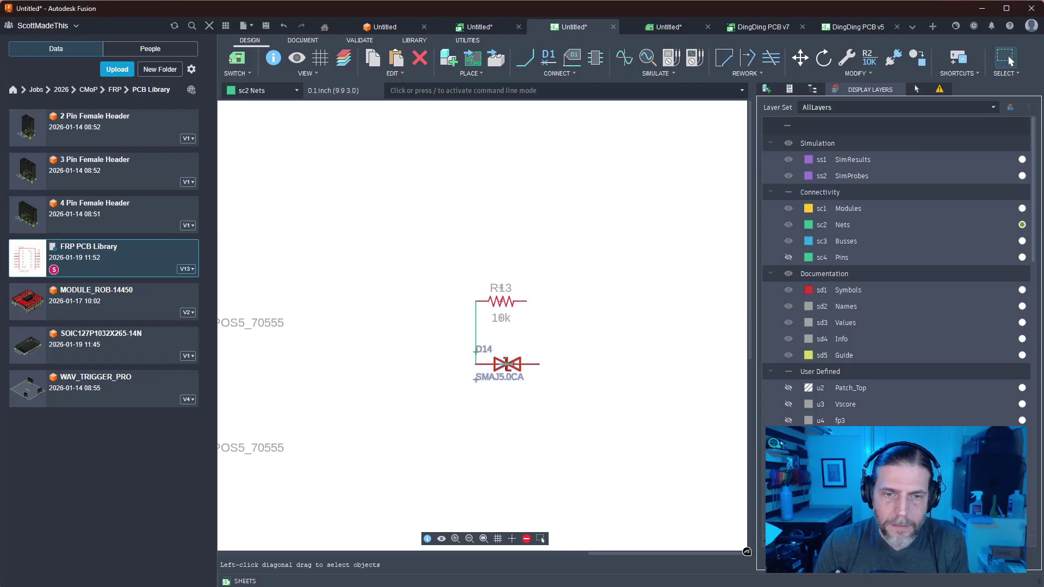
Draw short horizontal nets out of the right pins of R13 and D14, ending at the same column
middle_drag(429, 341, 349, 370)
key(n)
click(448, 330)
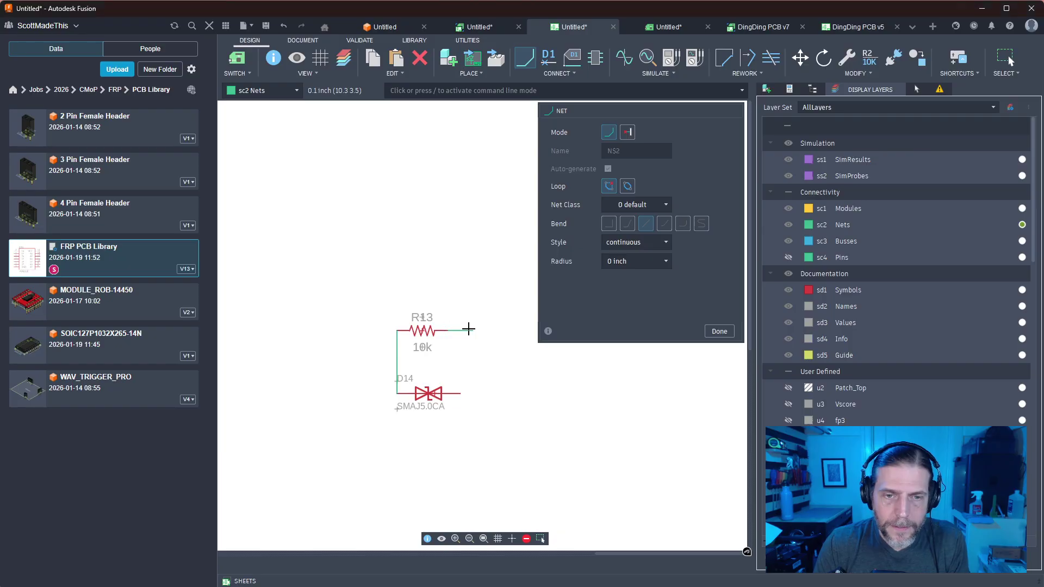
double_click(482, 328)
click(458, 393)
double_click(485, 393)
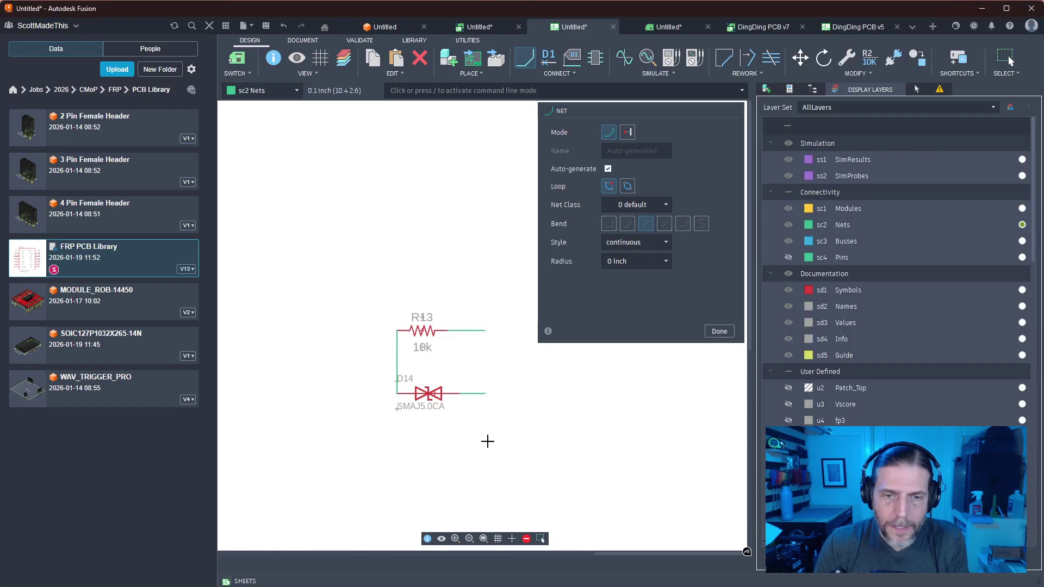
Draw a net stub leftward from the middle of the vertical wire joining R13 and D14
click(396, 359)
double_click(347, 359)
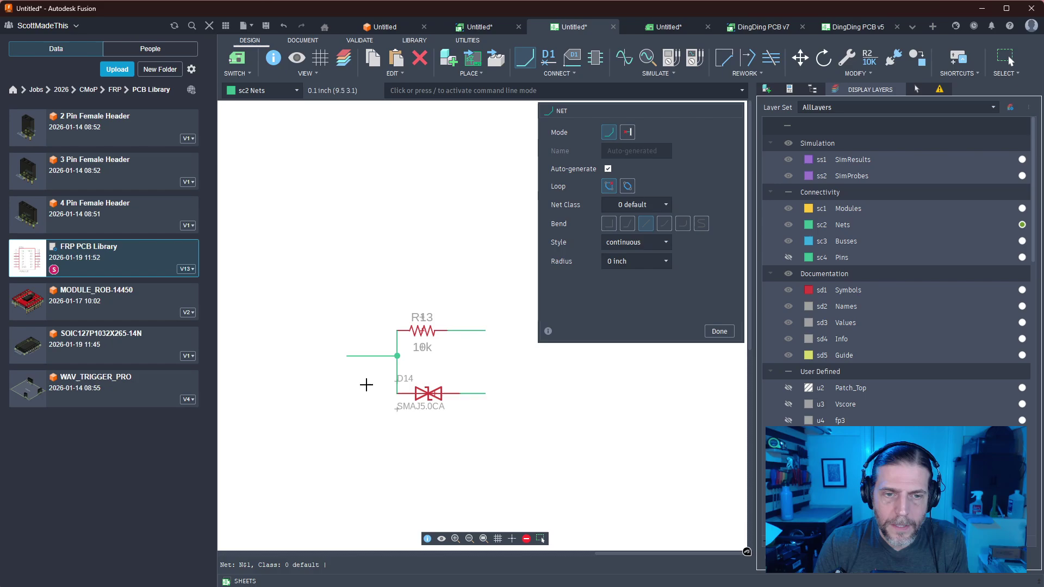
scroll(366, 393, down, 1)
click(712, 331)
Try to paste a copy of the ENCODER_ONE_A_5V label onto the net stub left of R13 and D14
middle_drag(314, 299, 481, 189)
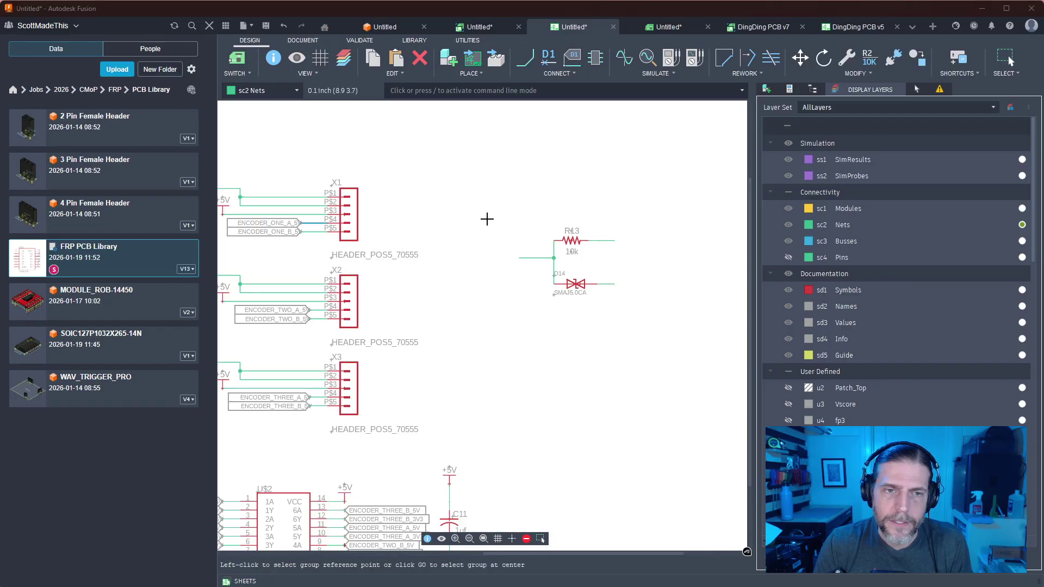
key(ctrl+v)
key(Escape)
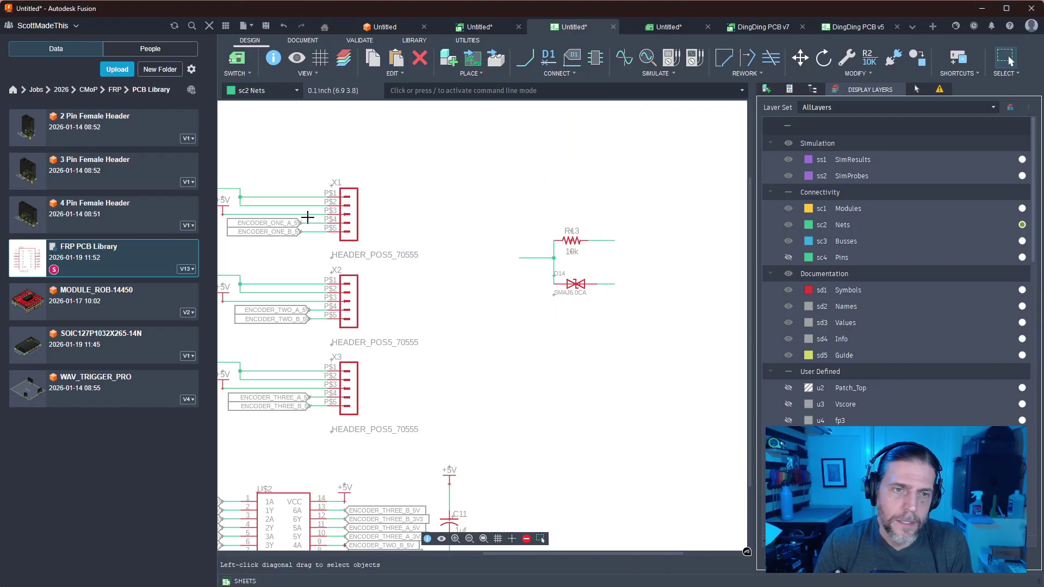
key(ctrl+v)
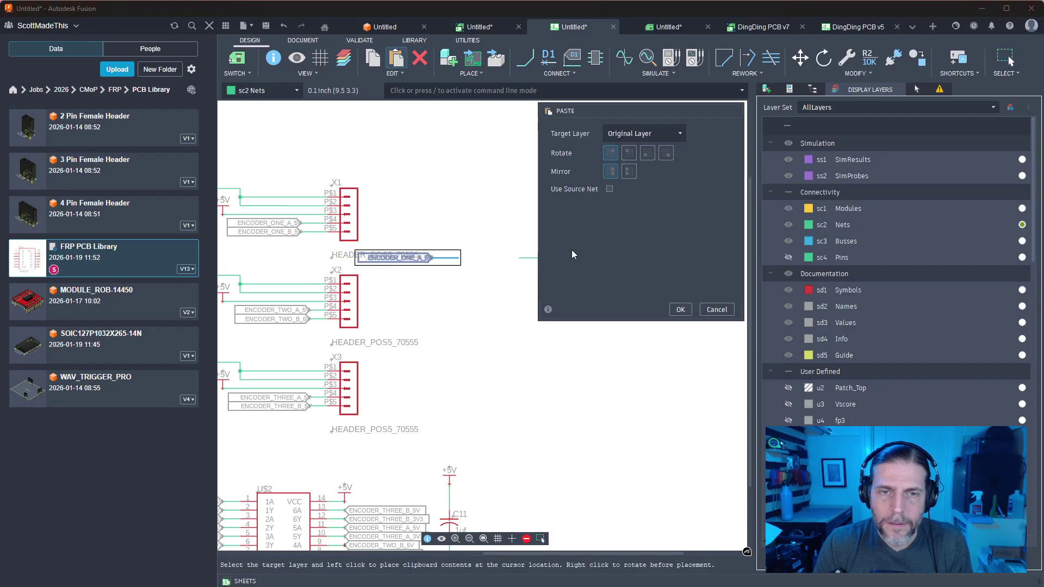
middle_drag(484, 263, 377, 249)
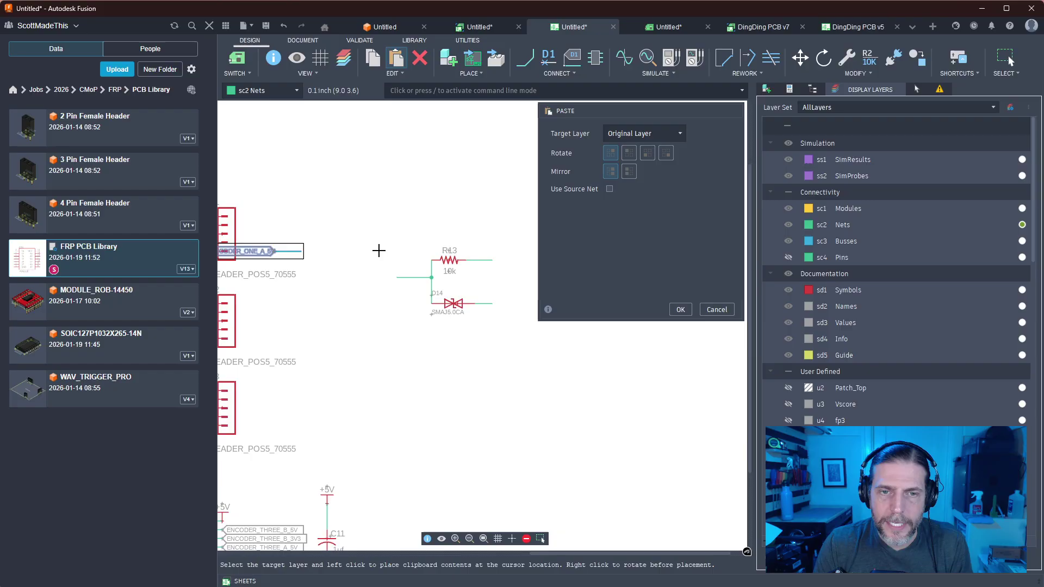
click(511, 280)
click(496, 312)
scroll(416, 328, up, 2)
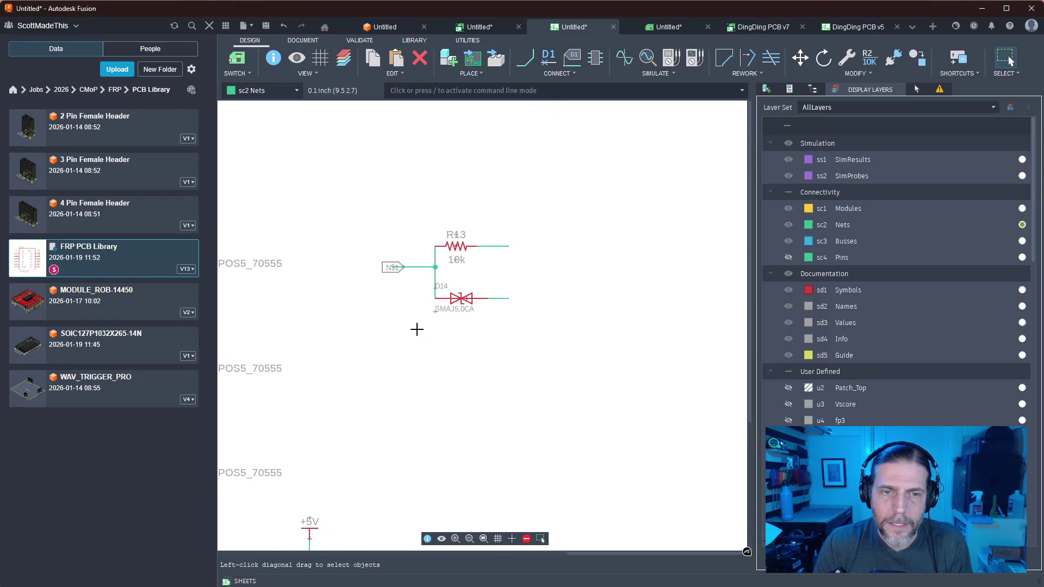
Paste a copy of the ENCODER_ONE_A_5V label with its own net stub against the wire joining R13 and D14, replacing the old stub
middle_drag(410, 273, 565, 275)
key(ctrl+v)
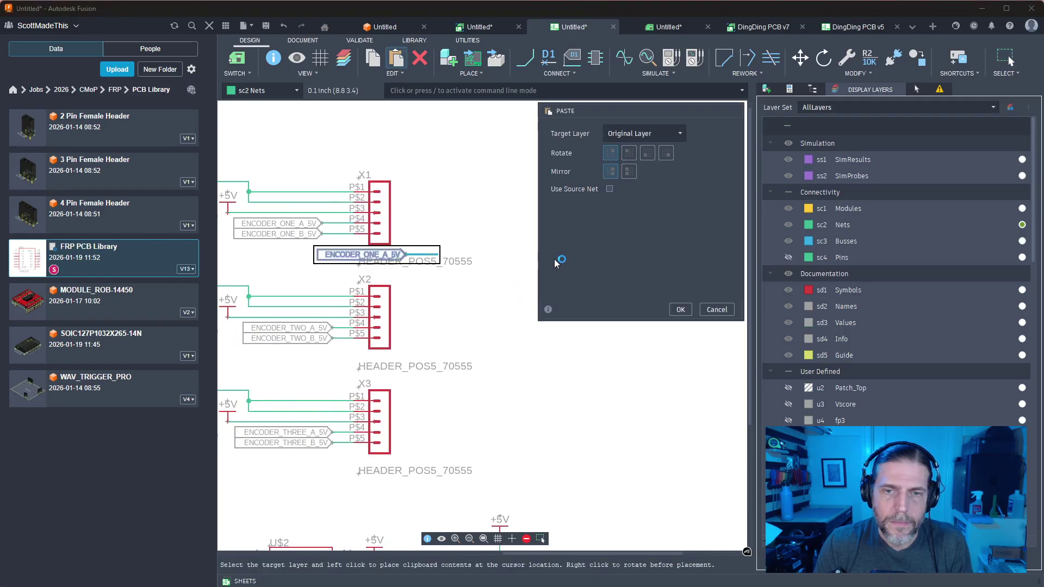
middle_drag(482, 279, 344, 290)
middle_drag(419, 288, 351, 298)
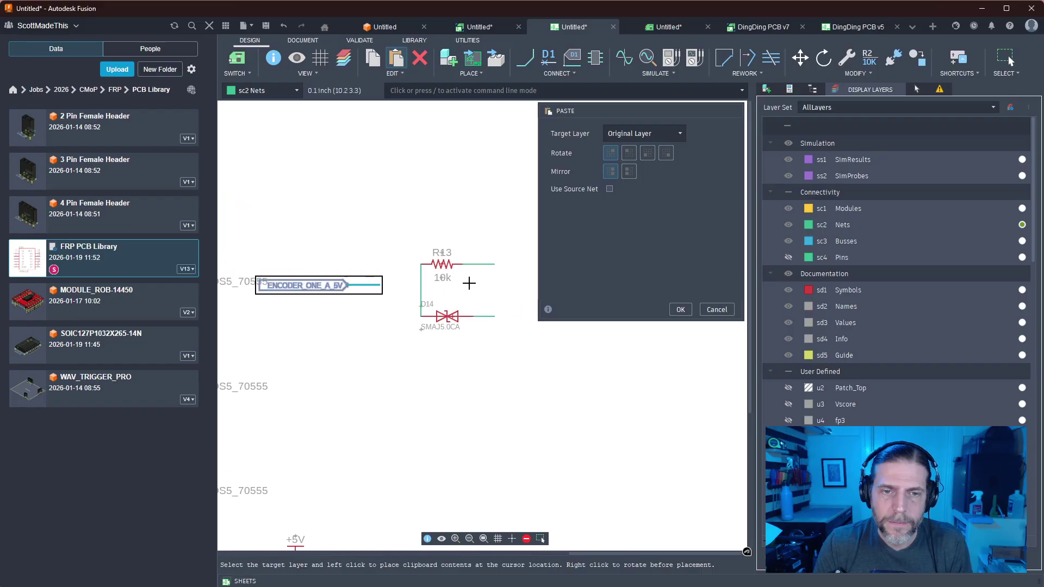
click(514, 293)
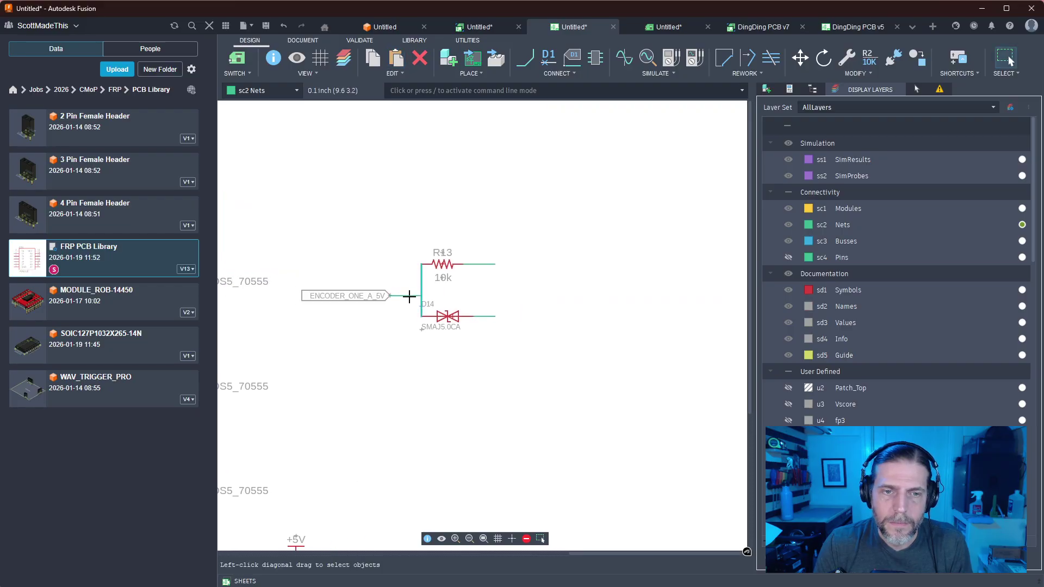
Move the ENCODER_ONE_A_5V label and its stub up one grid step, with the stub ending on the vertical wire
mouse_move(408, 295)
mouse_down()
mouse_move(406, 284)
mouse_move(416, 285)
mouse_up()
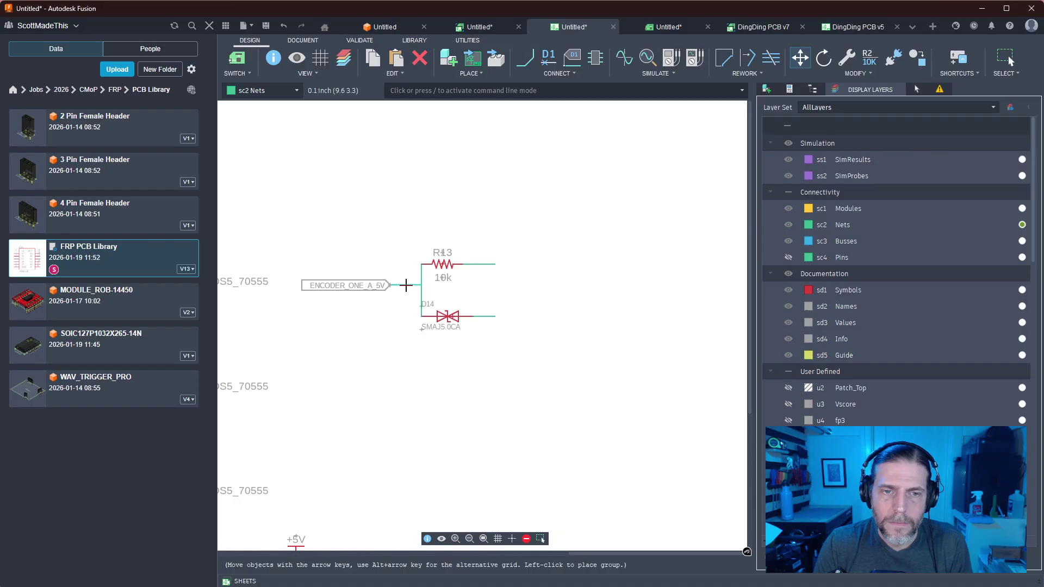
click(416, 285)
scroll(417, 291, up, 2)
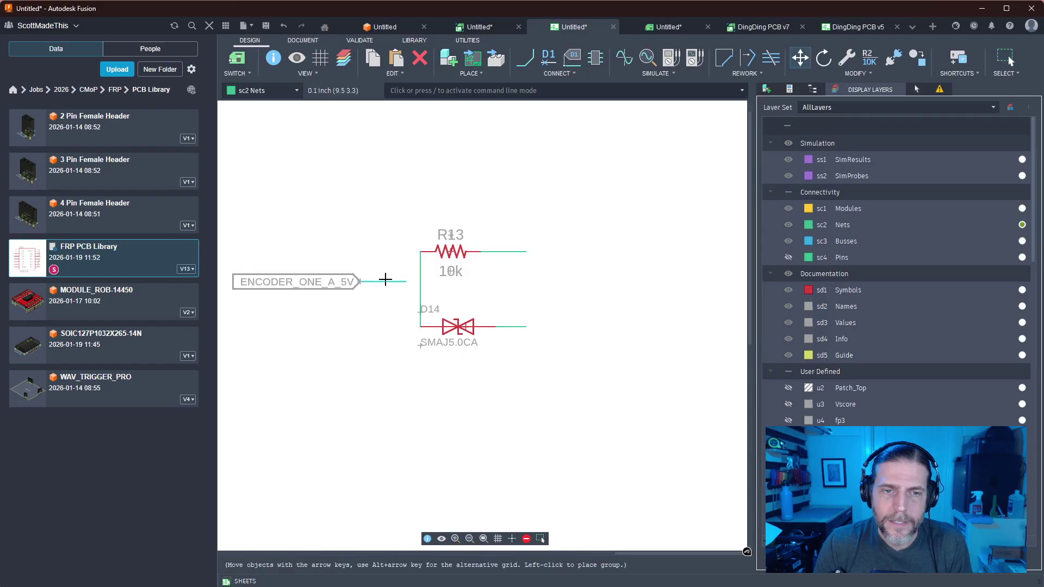
key(m)
key(Escape)
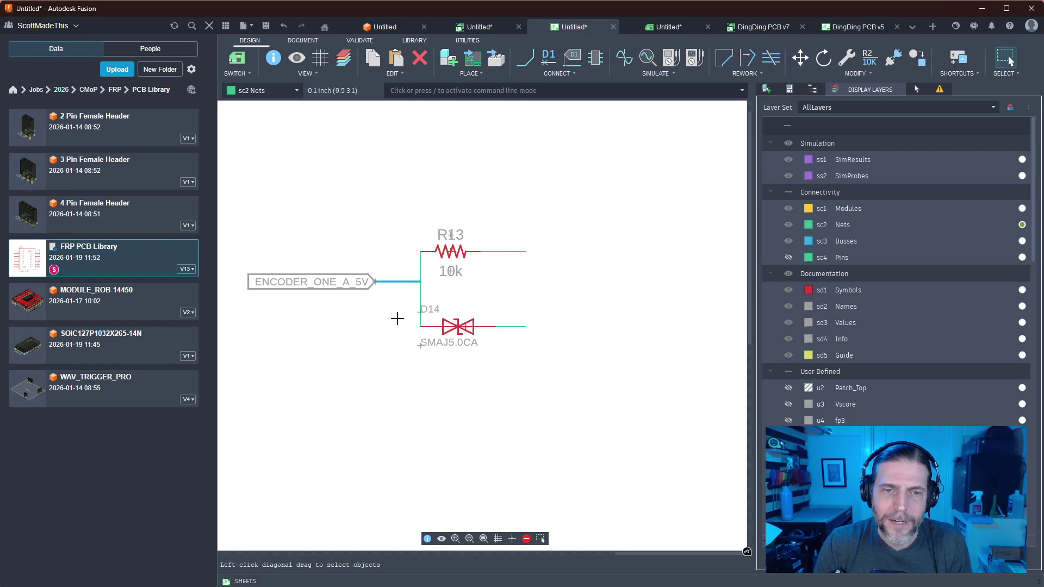
Move the ENCODER_ONE_A_5V label down onto the D14 net and merge net ENCODER_ONE_A_5V into N$1
scroll(420, 281, down, 2)
scroll(424, 278, up, 3)
click(427, 276)
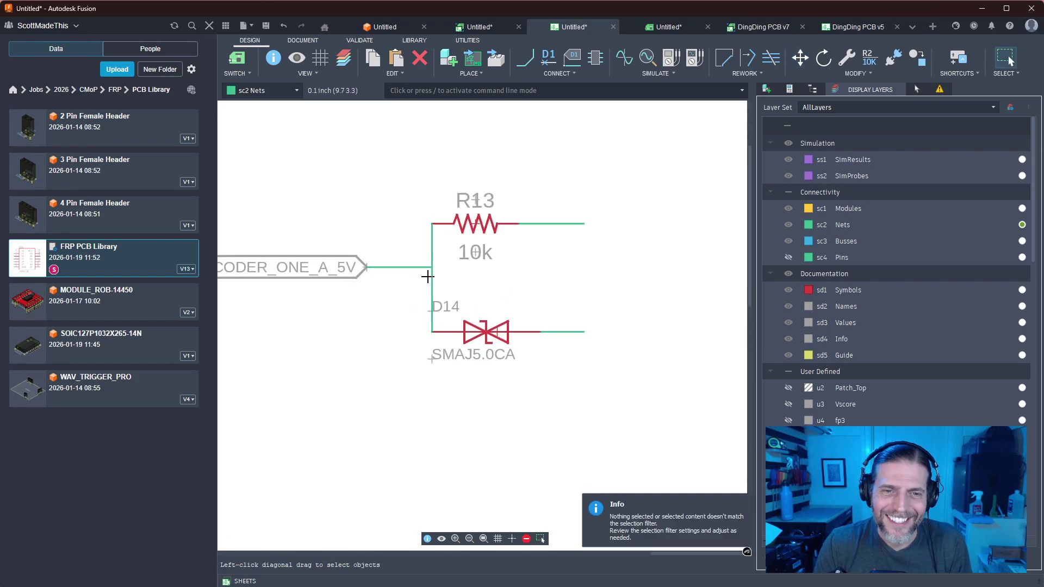
drag(406, 283, 394, 329)
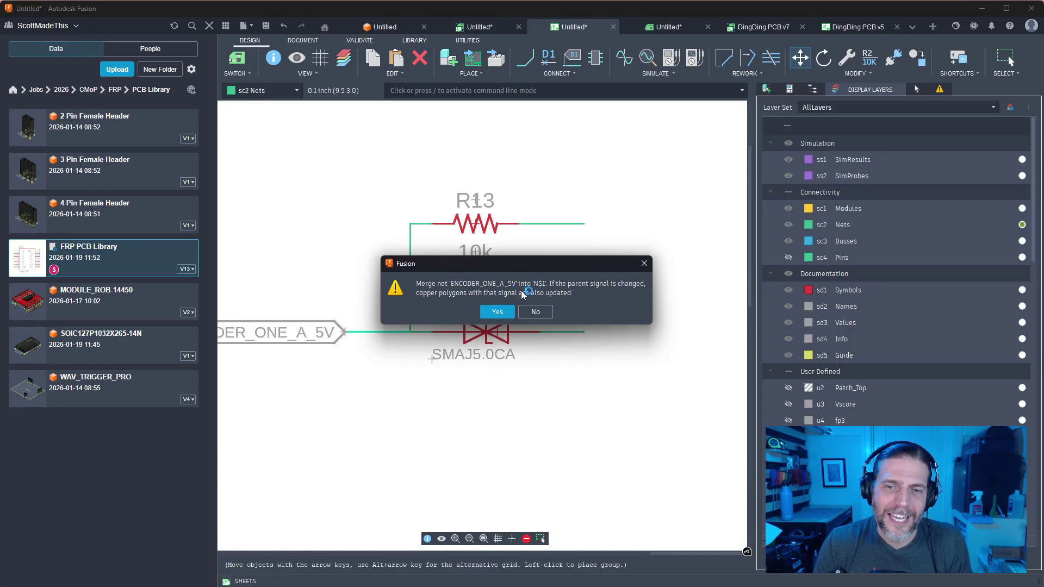
click(492, 311)
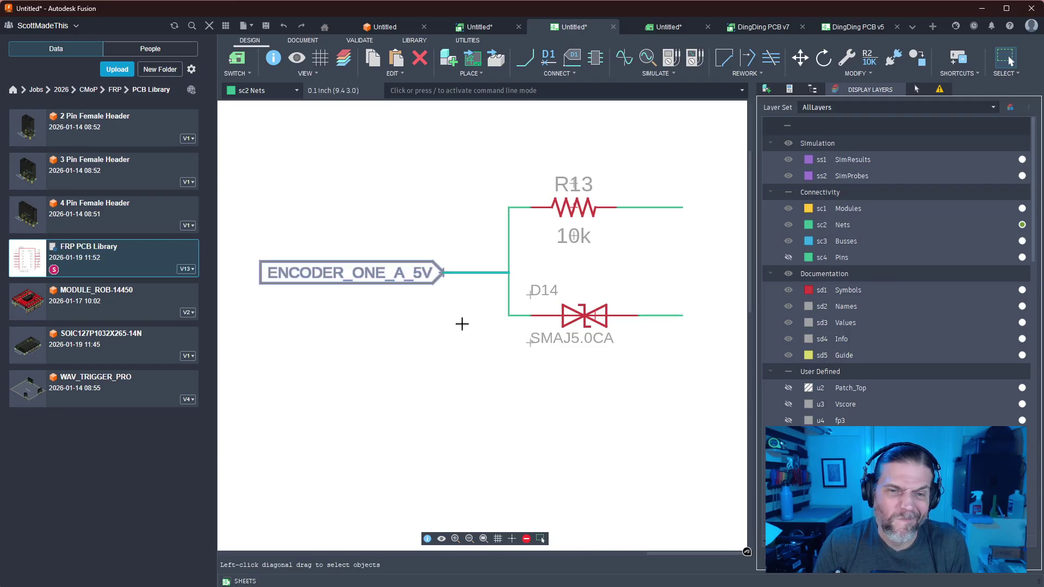
Replace the vertical wire between R13 and D14 with net segments that both meet the end of the ENCODER_ONE_A_5V net
click(508, 258)
key(Delete)
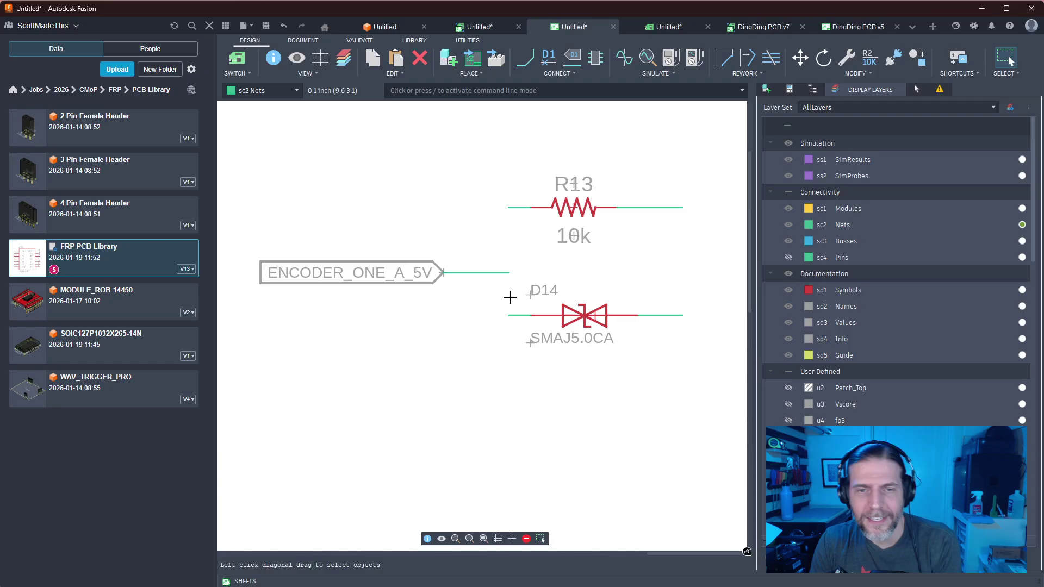
key(n)
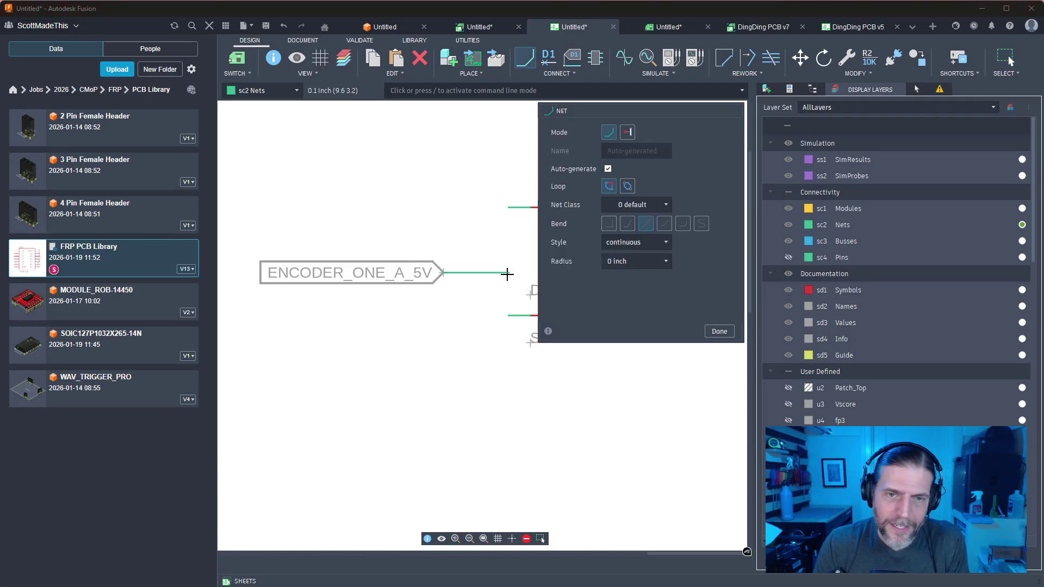
click(512, 213)
click(505, 306)
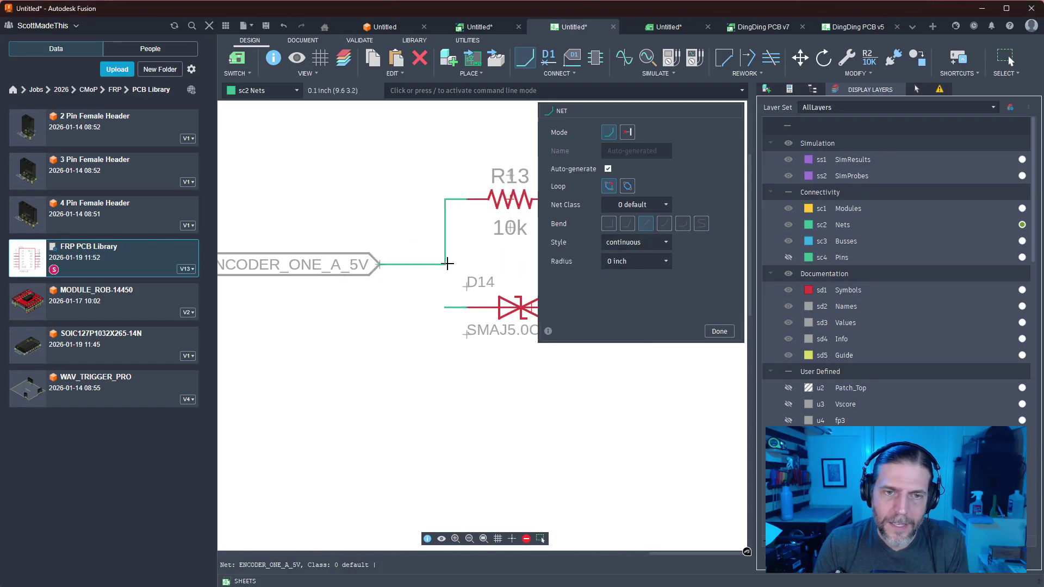
click(445, 265)
click(447, 302)
click(538, 308)
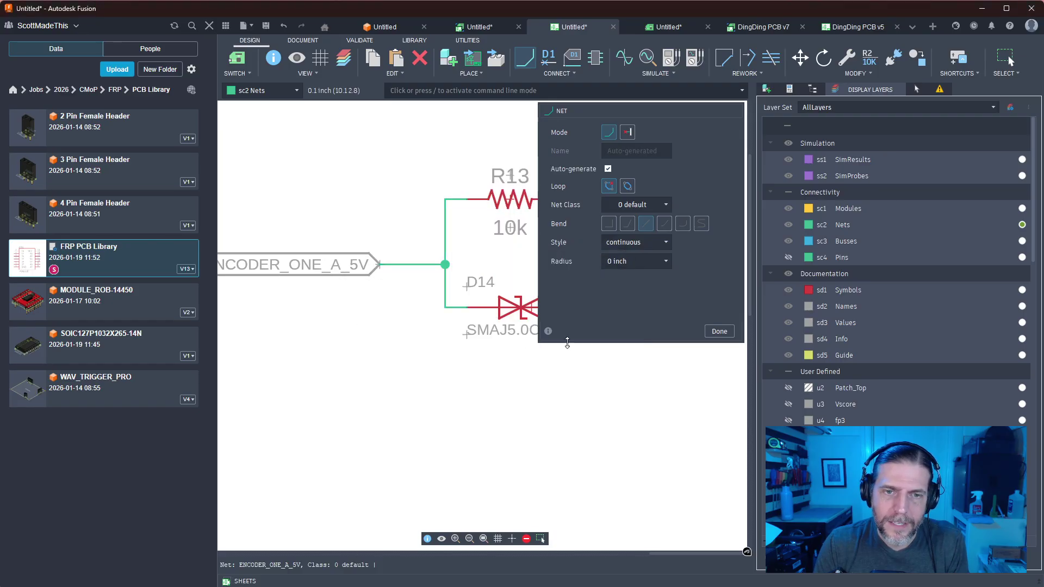
click(719, 331)
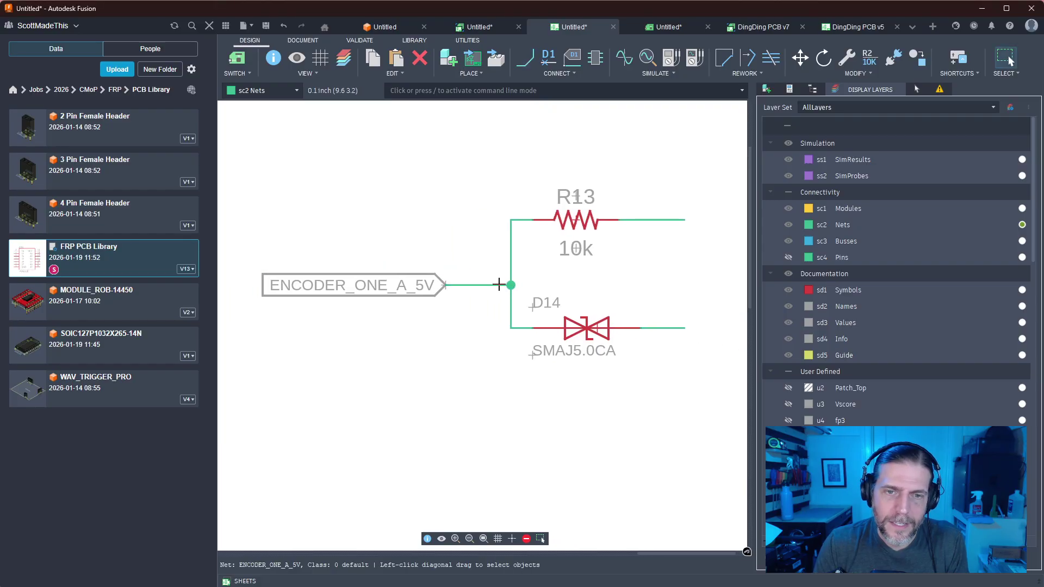
Move the ENCODER_ONE_A_5V label and D14 each up one grid step so R13 and D14 sit evenly around the label
key(m)
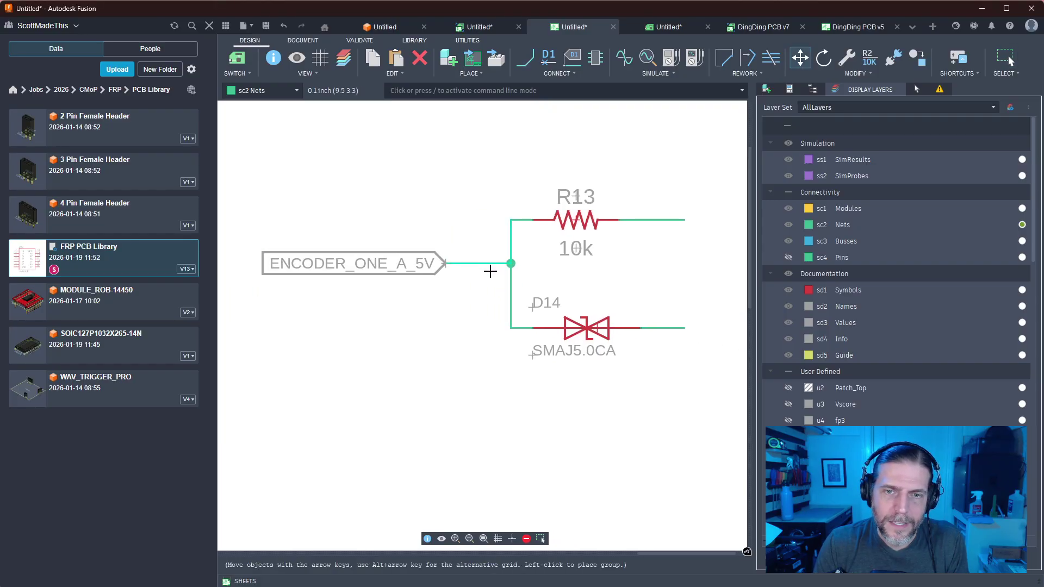
click(490, 270)
click(616, 322)
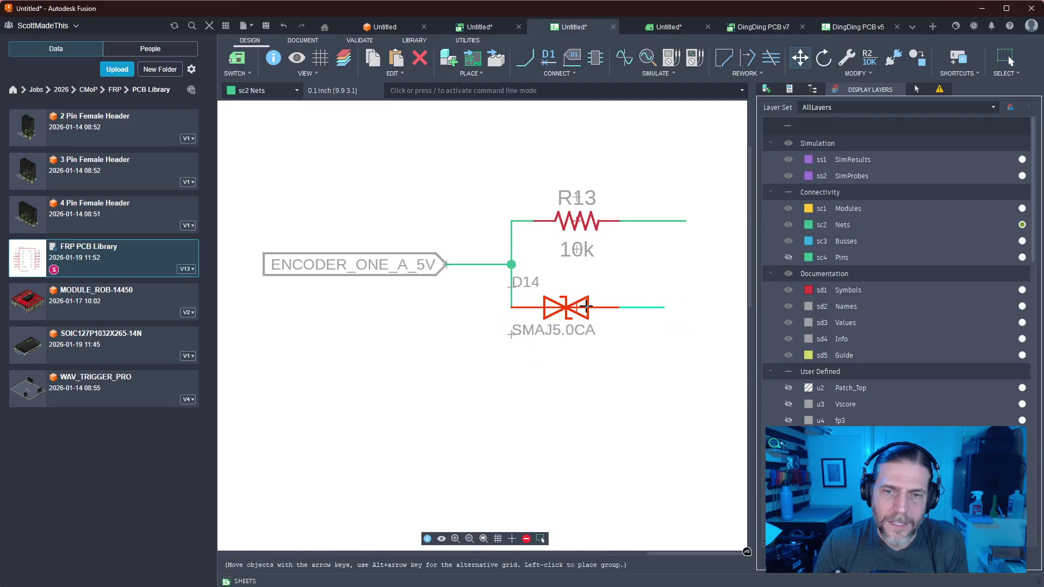
click(594, 303)
key(Escape)
scroll(579, 401, down, 5)
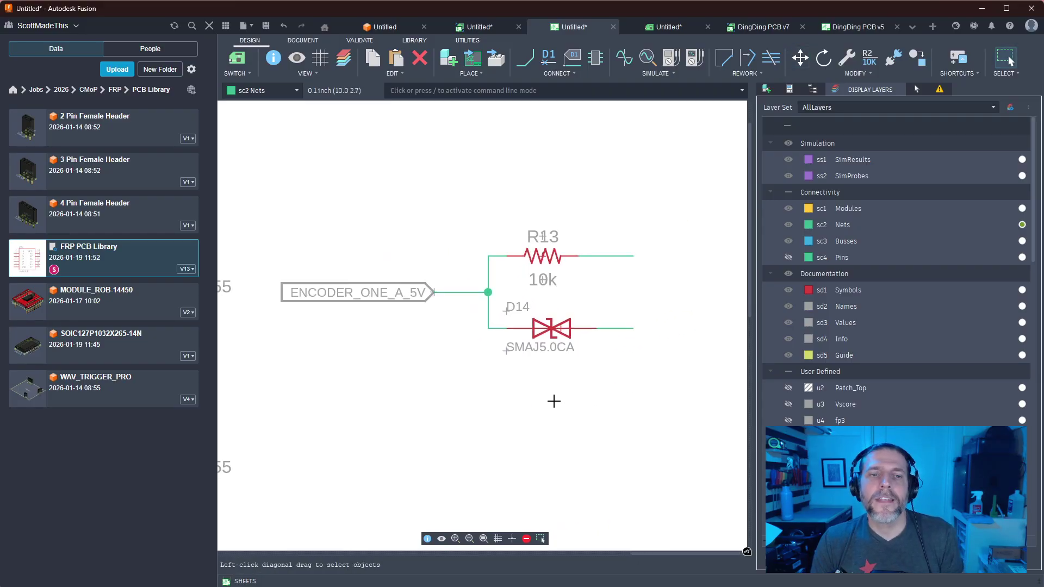
Paste a copy of the +5V supply symbol onto the right net end of R13 and accept the net merge
middle_drag(467, 379, 470, 322)
key(ctrl+v)
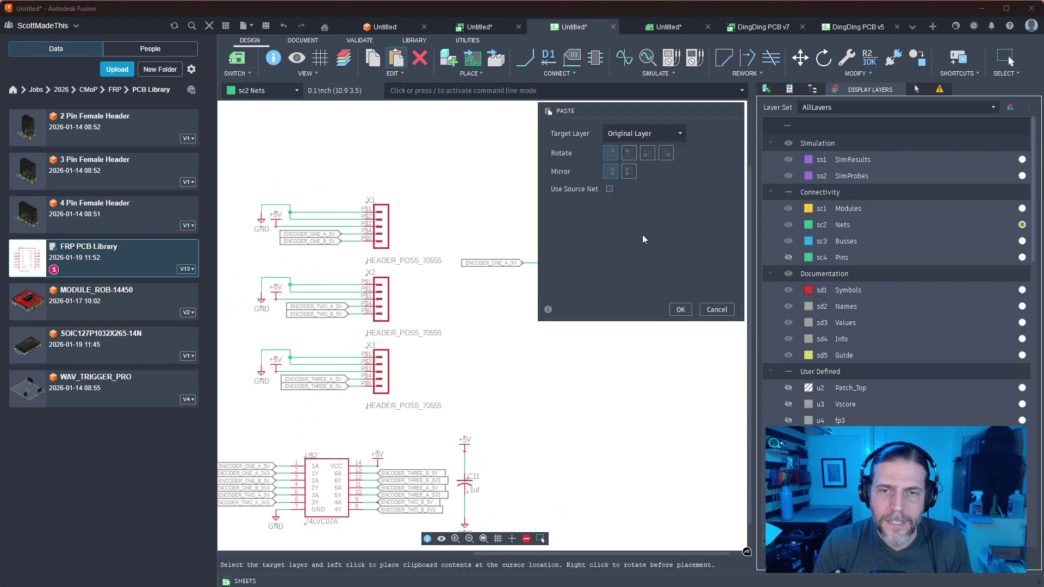
middle_drag(607, 352, 457, 372)
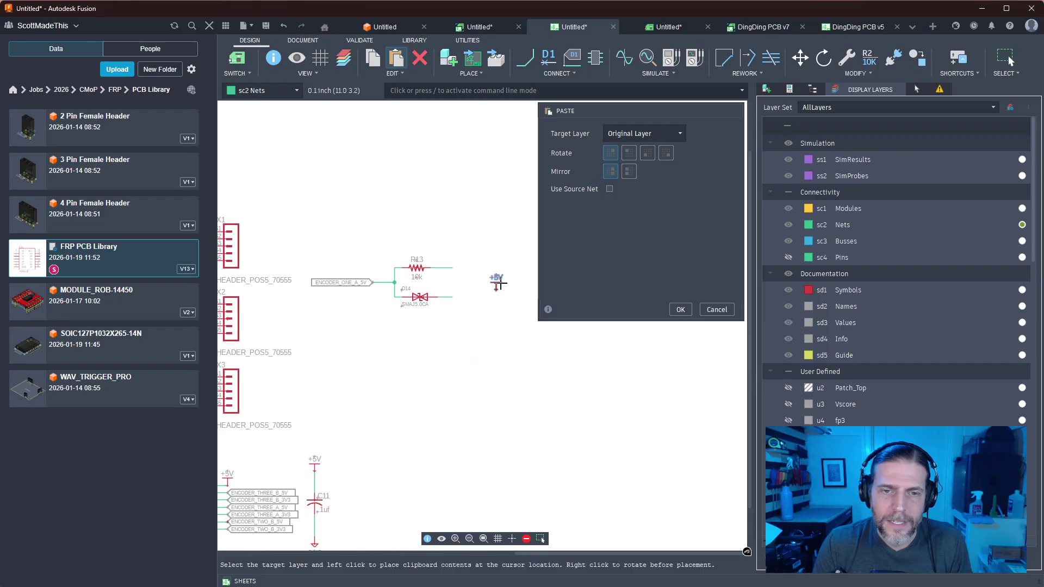
click(451, 266)
click(497, 309)
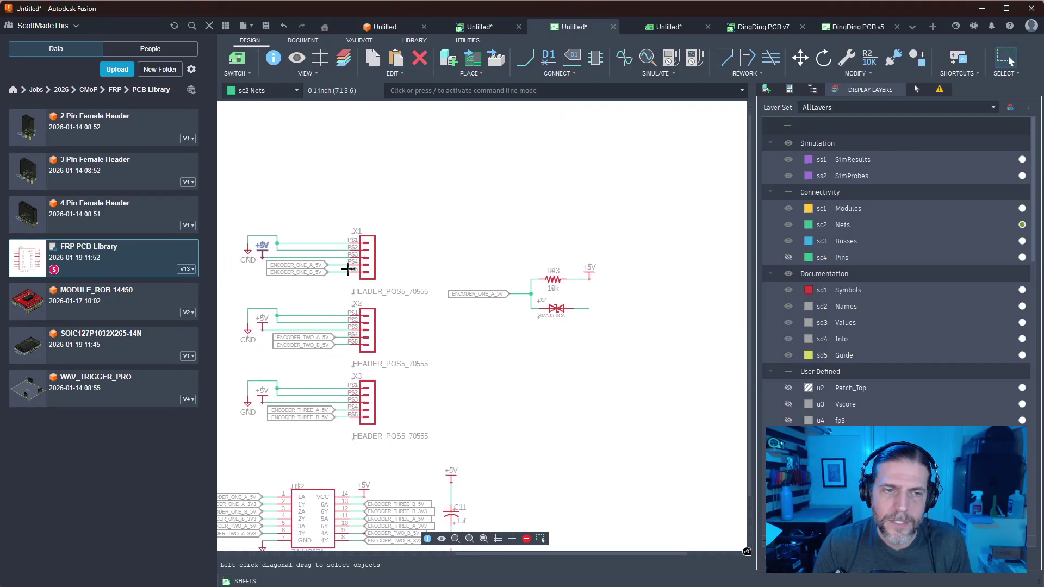
Paste a copy of the GND symbol onto the right net end of D14 and accept the net merge
key(ctrl+v)
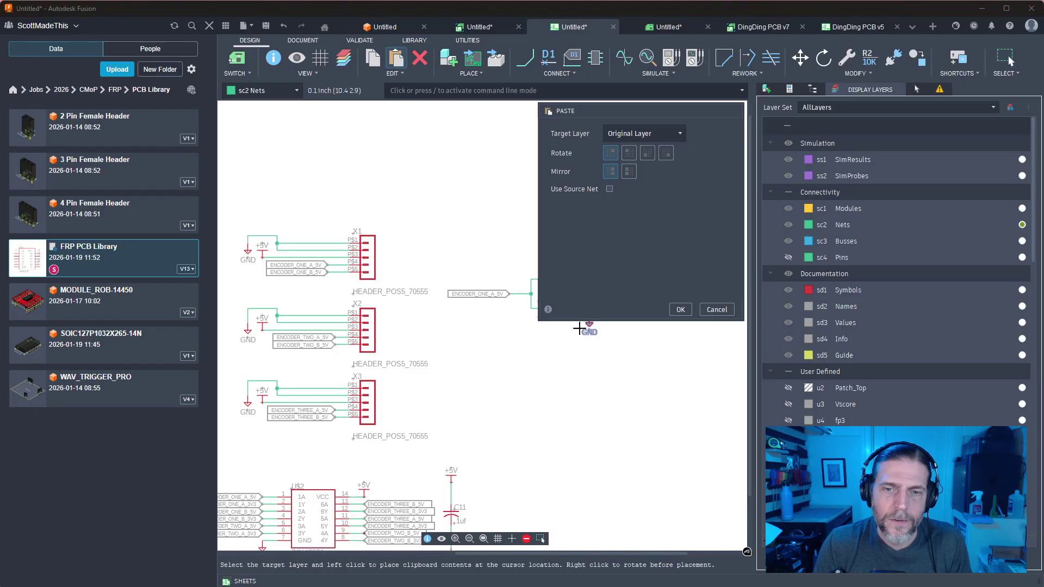
middle_drag(582, 326, 459, 350)
click(489, 324)
click(496, 309)
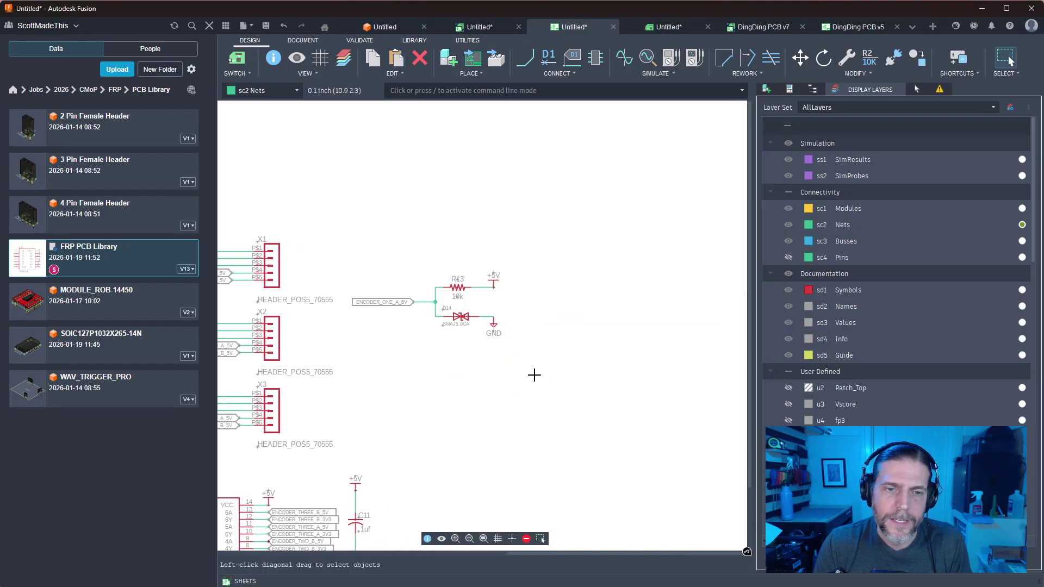
Try different vertical spacings for R13 with its +5V symbol and D14 with its GND symbol around the ENCODER_ONE_A_5V net
scroll(543, 366, down, 2)
scroll(526, 261, up, 4)
scroll(528, 268, down, 2)
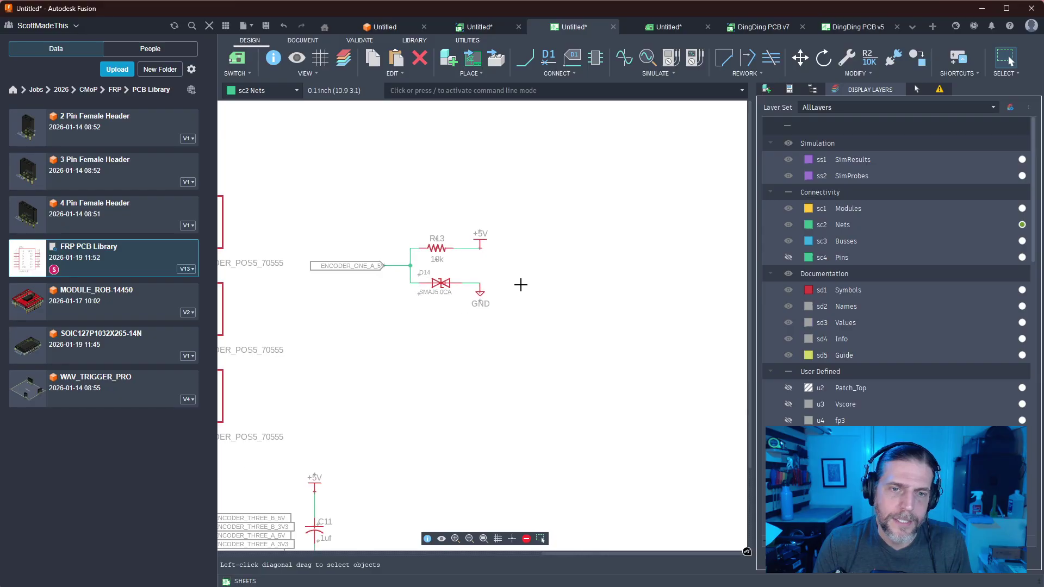
scroll(540, 328, down, 1)
scroll(580, 351, up, 3)
drag(554, 396, 413, 313)
key(m)
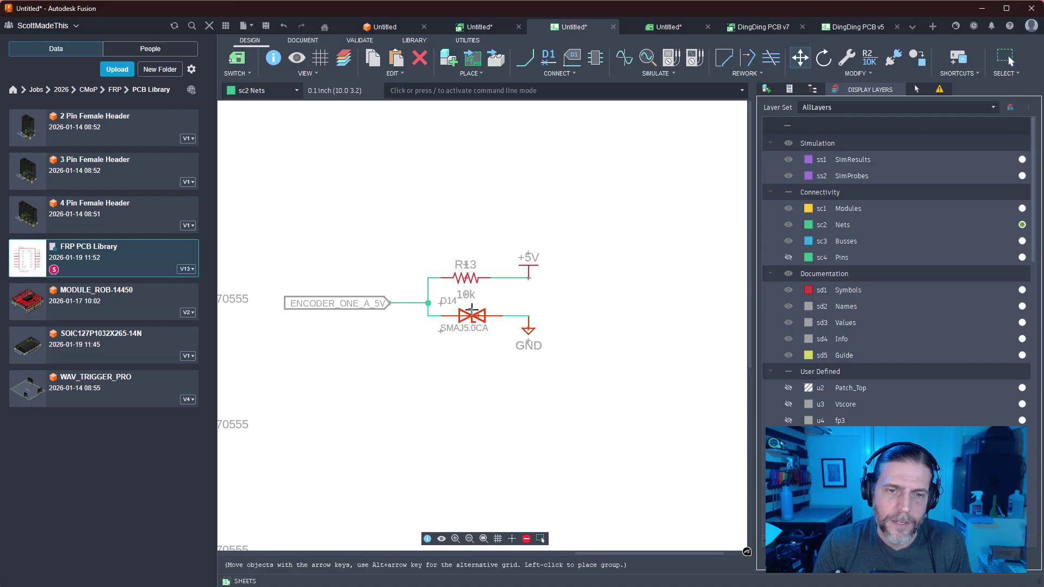
click(471, 315)
drag(613, 228, 452, 285)
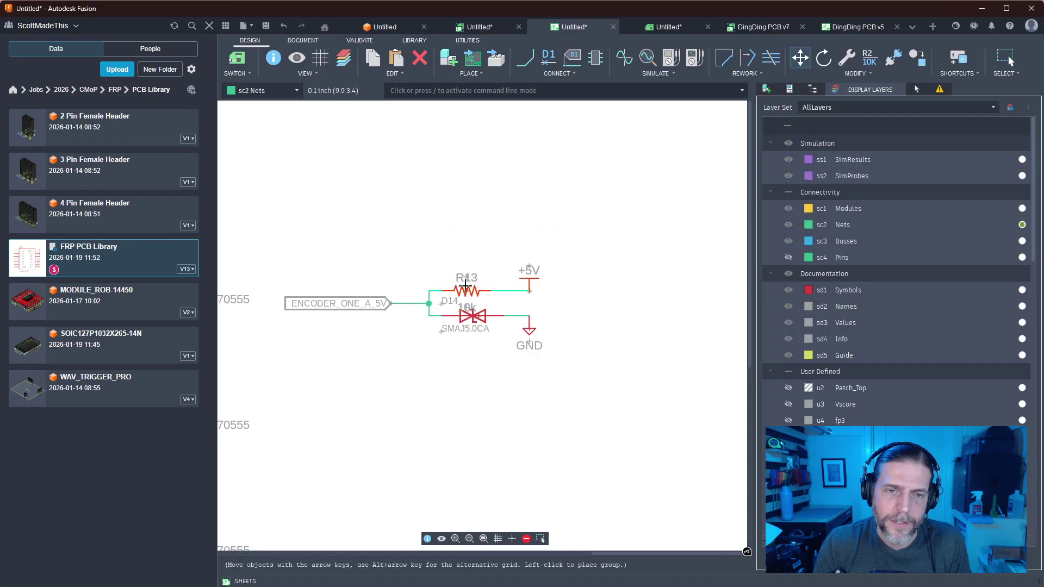
click(467, 260)
click(474, 313)
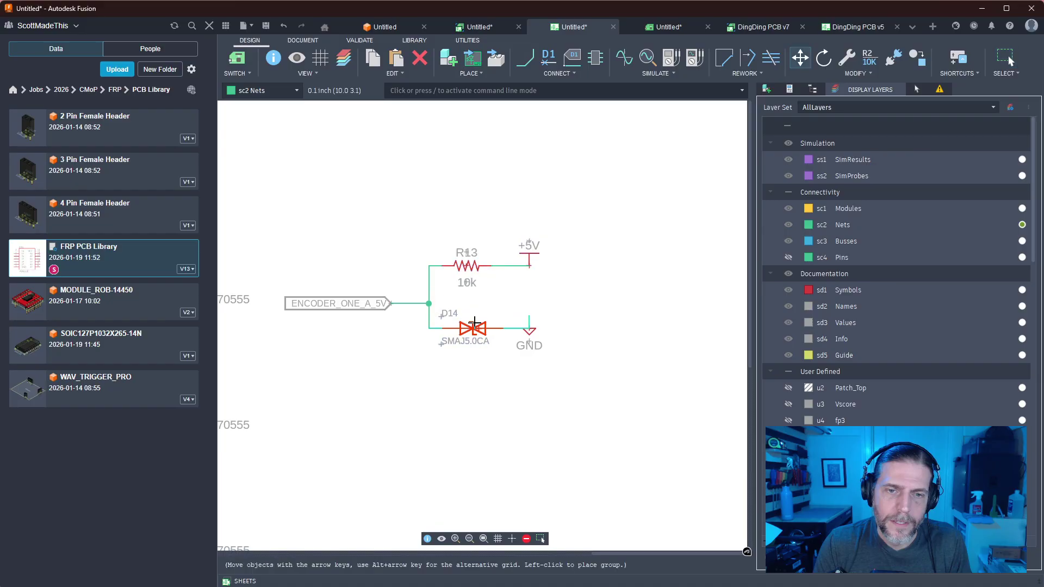
drag(580, 299, 472, 328)
click(568, 277)
drag(547, 232, 466, 278)
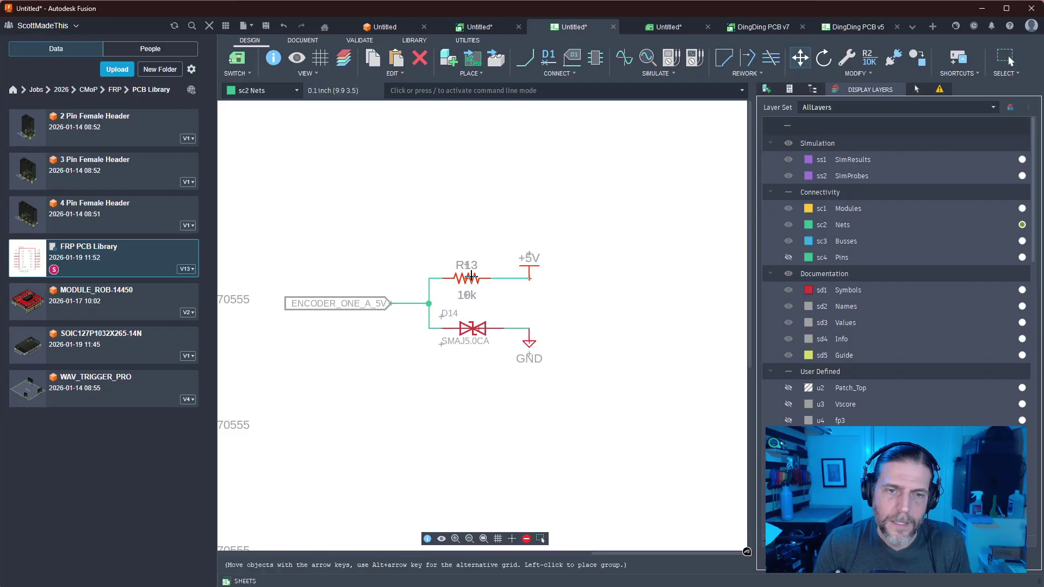
click(618, 320)
Move the whole ENCODER_ONE_A_5V pull-up and diode circuit up and to the right, into the empty area beyond connector X1
scroll(618, 321, down, 3)
drag(610, 245, 452, 354)
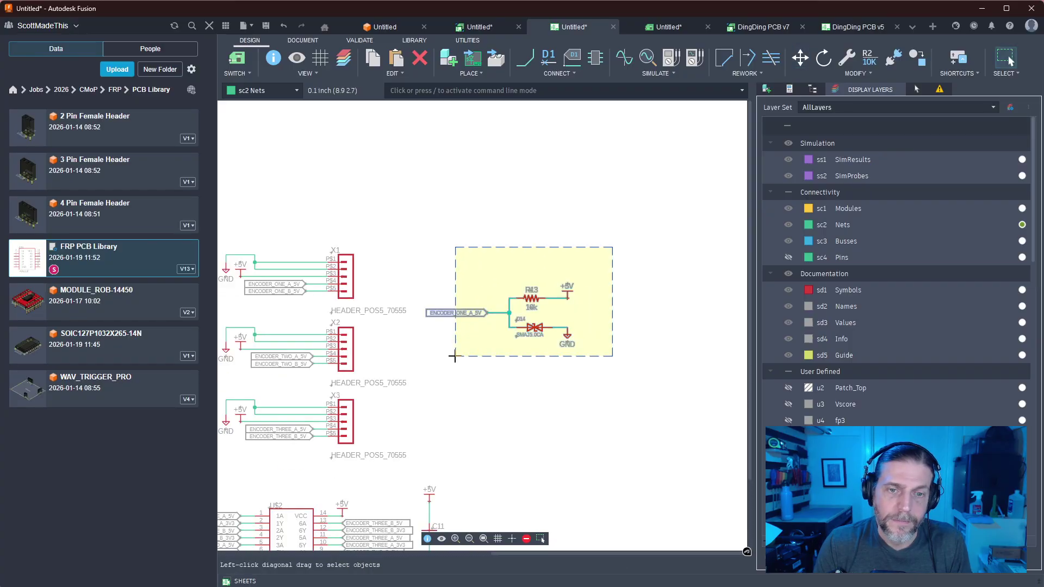
drag(496, 311, 608, 194)
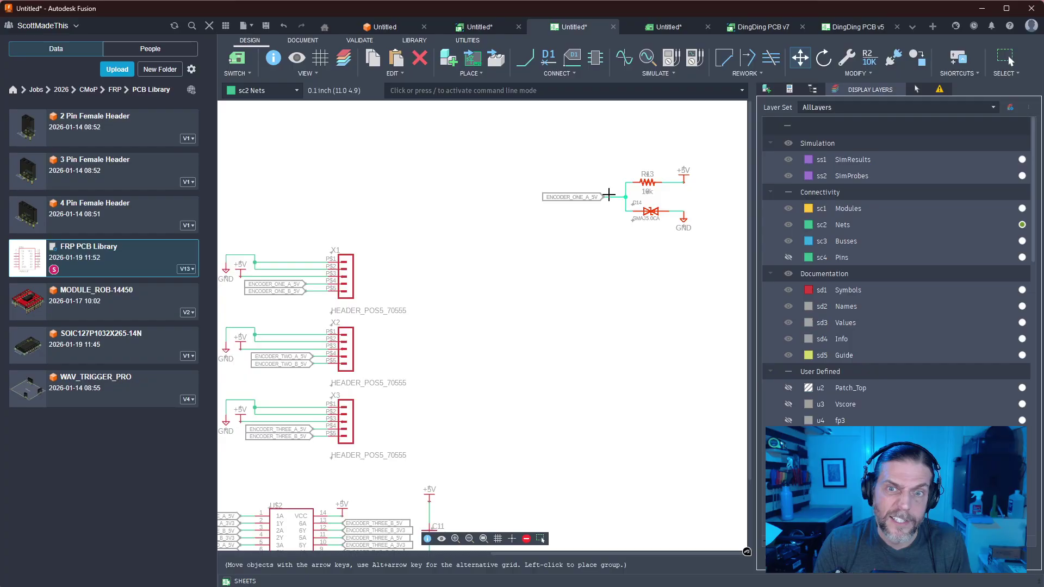
click(607, 196)
middle_drag(606, 282, 555, 380)
scroll(603, 342, up, 2)
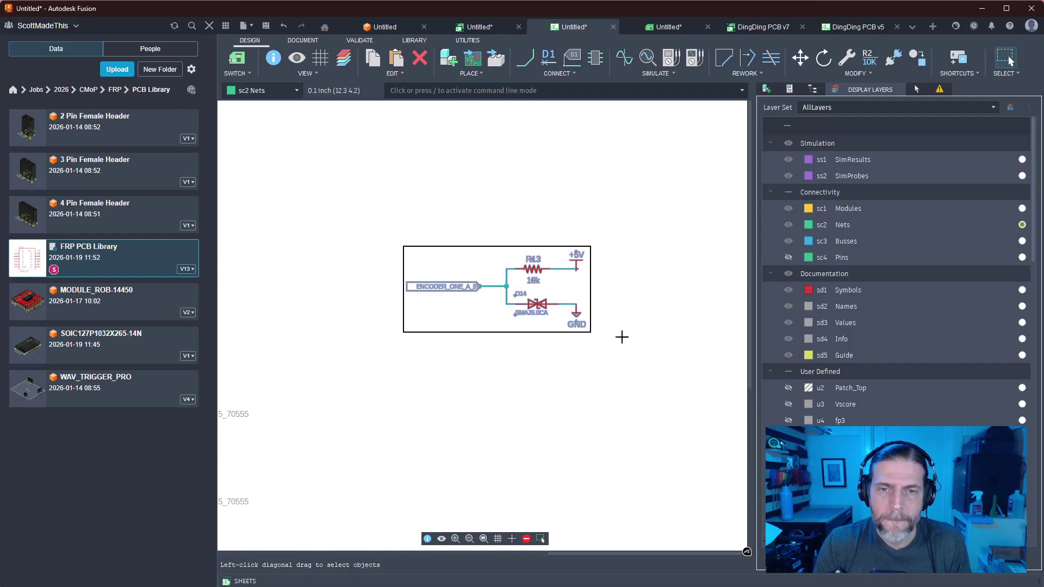
Copy the whole ENCODER_ONE_A_5V pull-up and diode circuit and paste a first copy directly below the original
drag(659, 347, 399, 244)
key(ctrl+c)
key(ctrl+v)
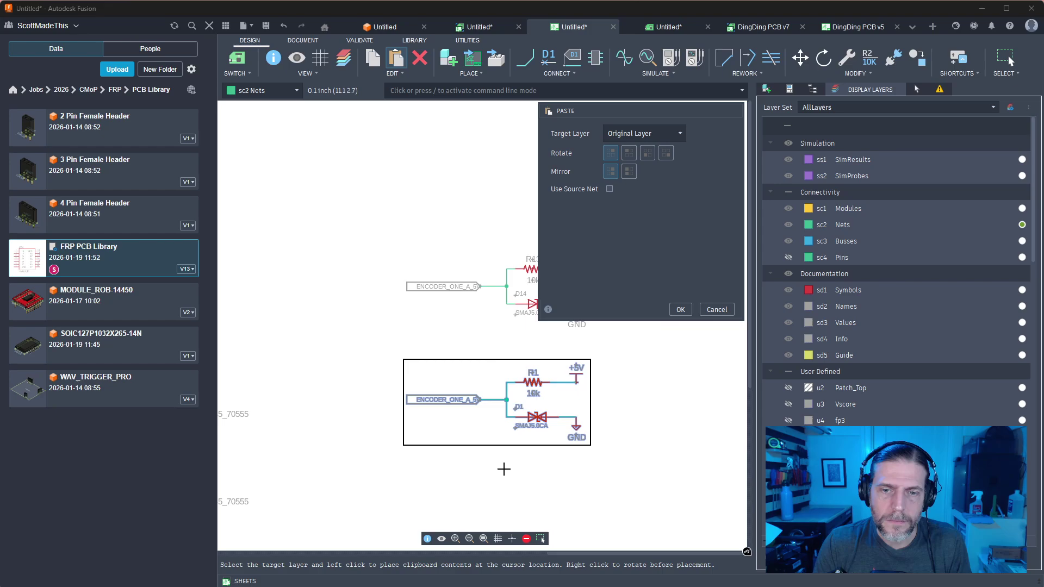
click(506, 442)
middle_drag(647, 459, 725, 388)
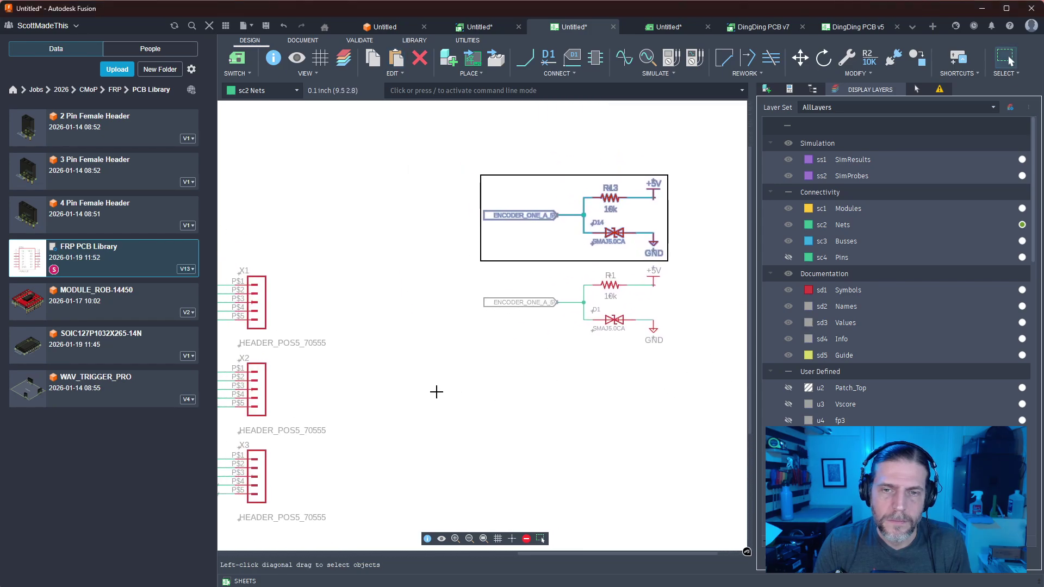
Paste a second copy of the pull-up and diode circuit below the first copy, aligned with the same vertical spacing
middle_drag(436, 391, 377, 256)
key(ctrl+v)
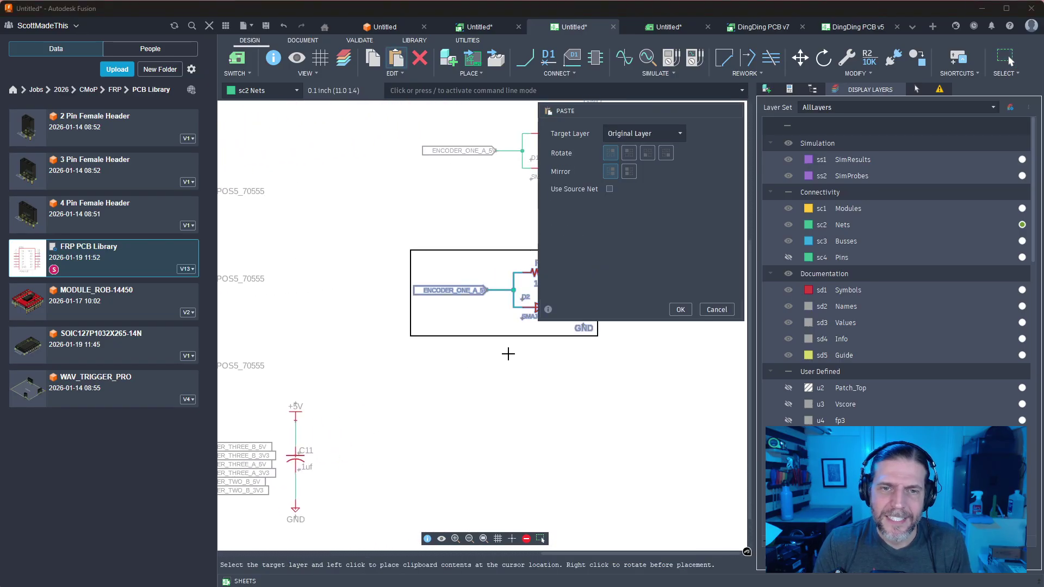
middle_drag(509, 354, 473, 383)
scroll(472, 383, down, 1)
middle_drag(428, 352, 364, 365)
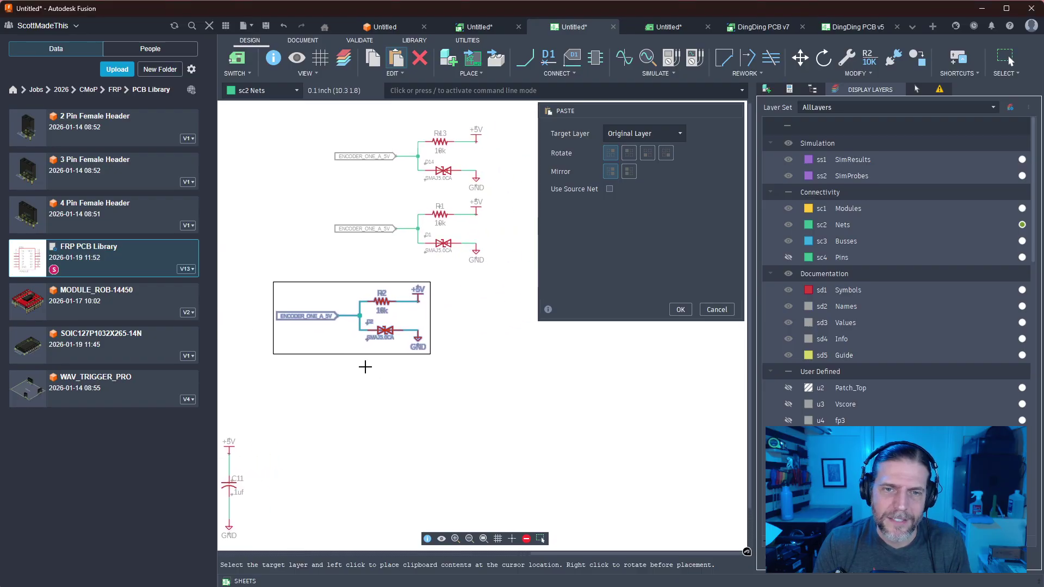
click(414, 358)
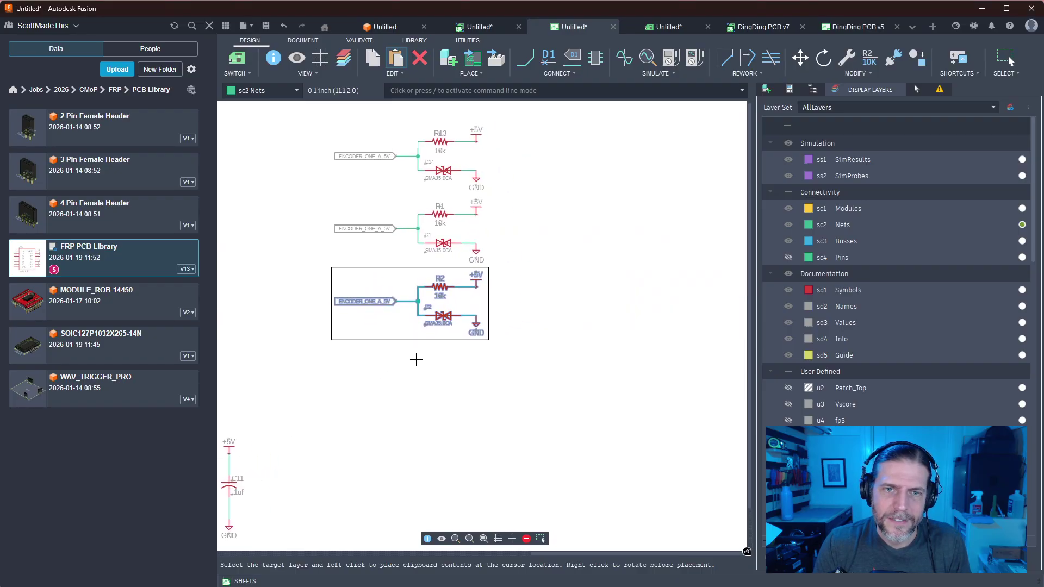
Paste three more copies of the pull-up and diode circuit down the same column at equal spacing
middle_drag(427, 409, 486, 355)
key(ctrl+v)
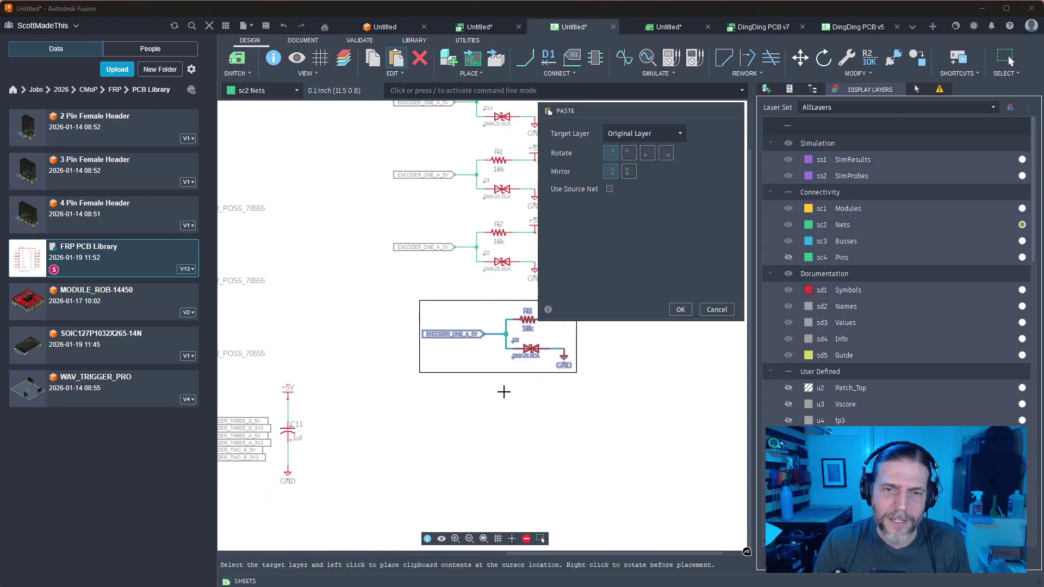
click(474, 379)
scroll(538, 317, down, 1)
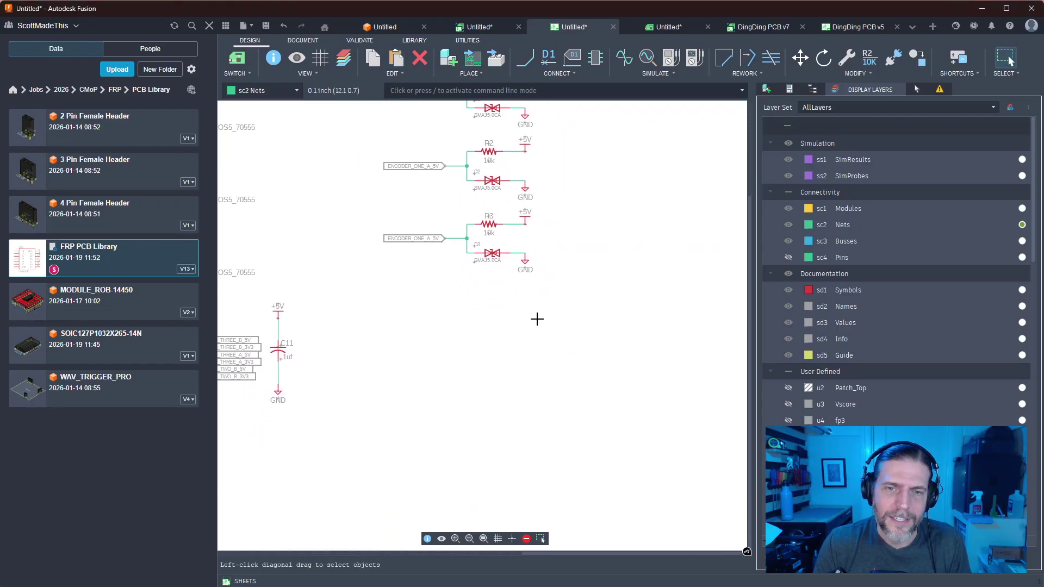
scroll(531, 494, up, 1)
key(ctrl+v)
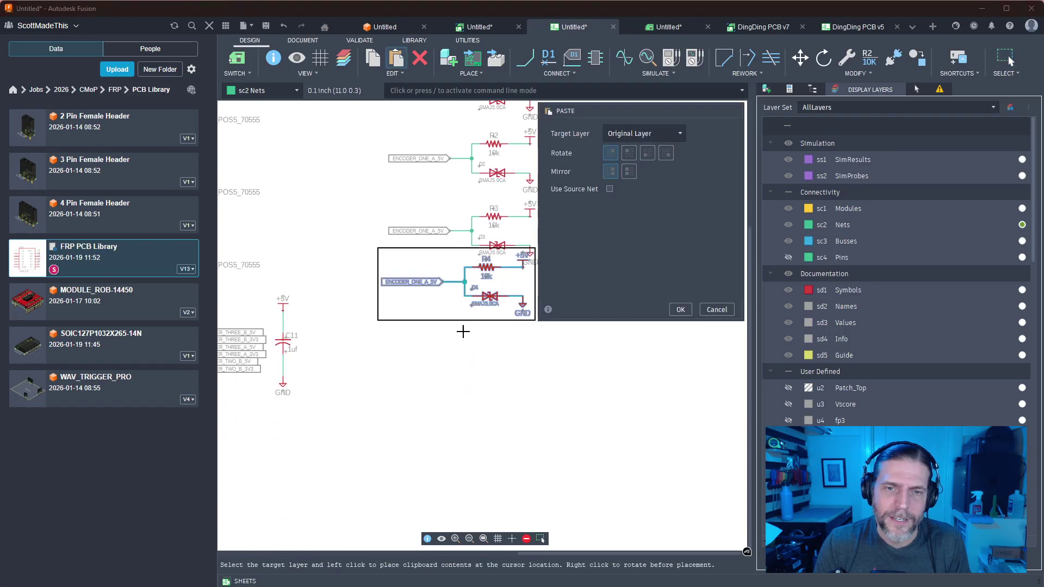
click(469, 368)
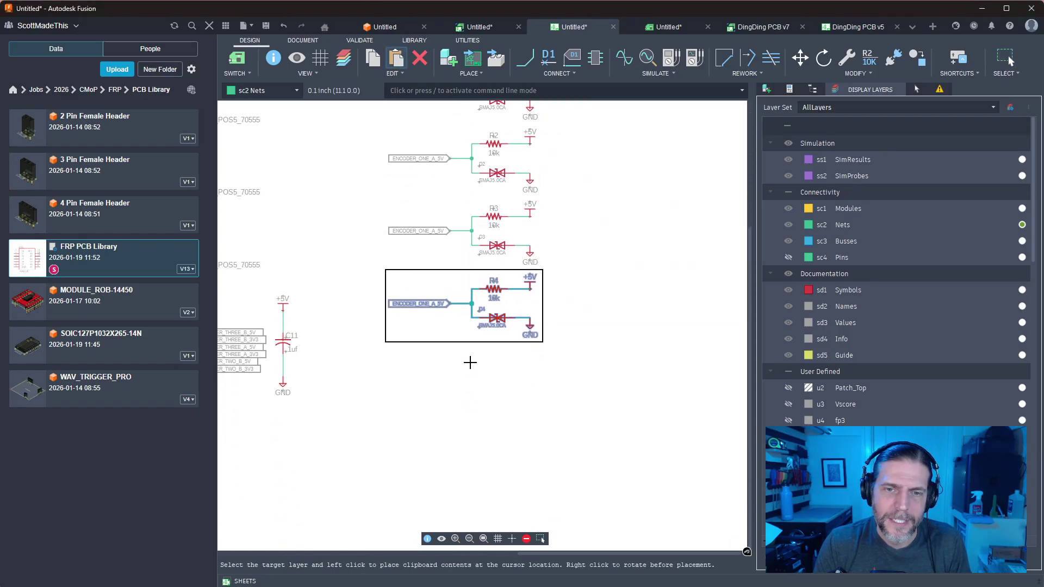
key(ctrl+v)
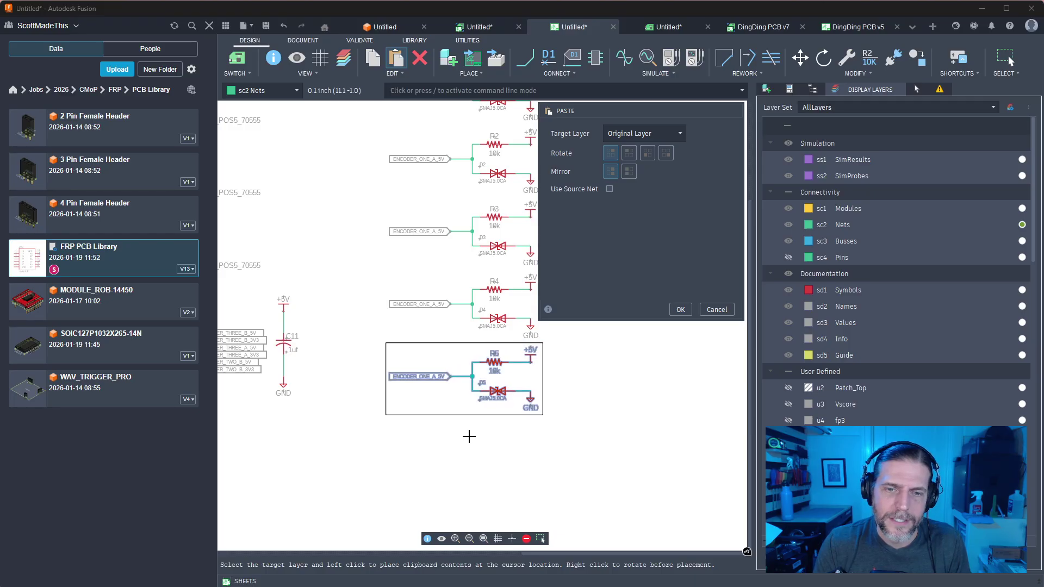
click(468, 435)
Rename the net segment feeding R1 and D1 as ENCODER_ONE_B_5V and accept the net connection
scroll(604, 360, up, 2)
scroll(605, 359, up, 3)
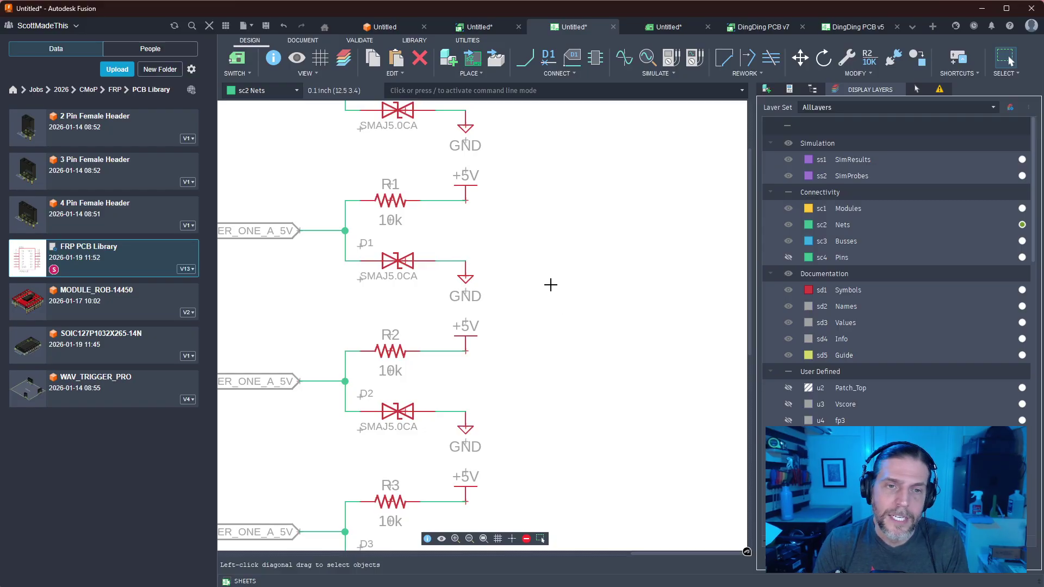
middle_drag(550, 284, 690, 366)
key(n)
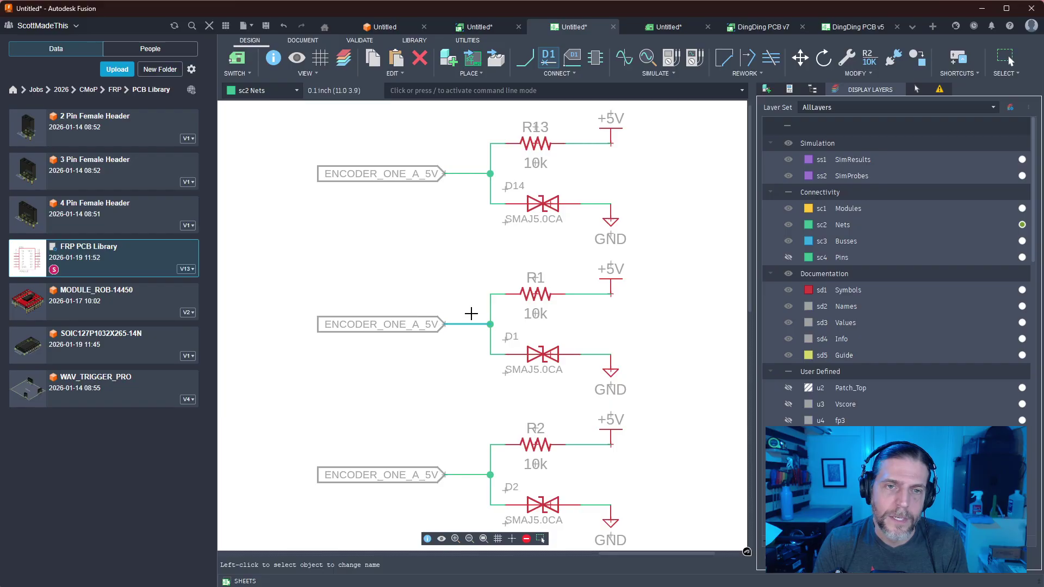
middle_drag(470, 313, 457, 352)
click(456, 356)
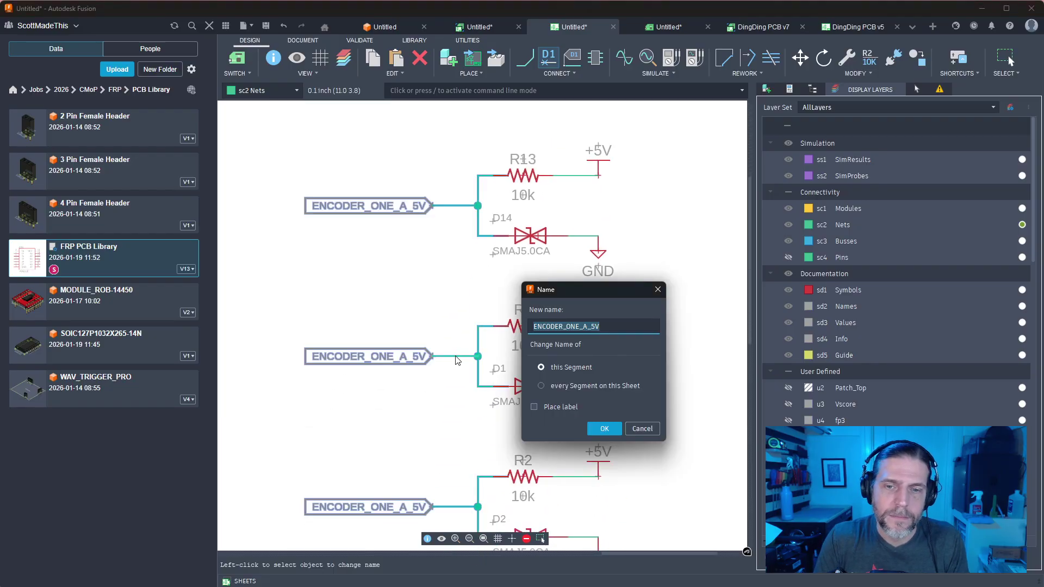
key(Left)
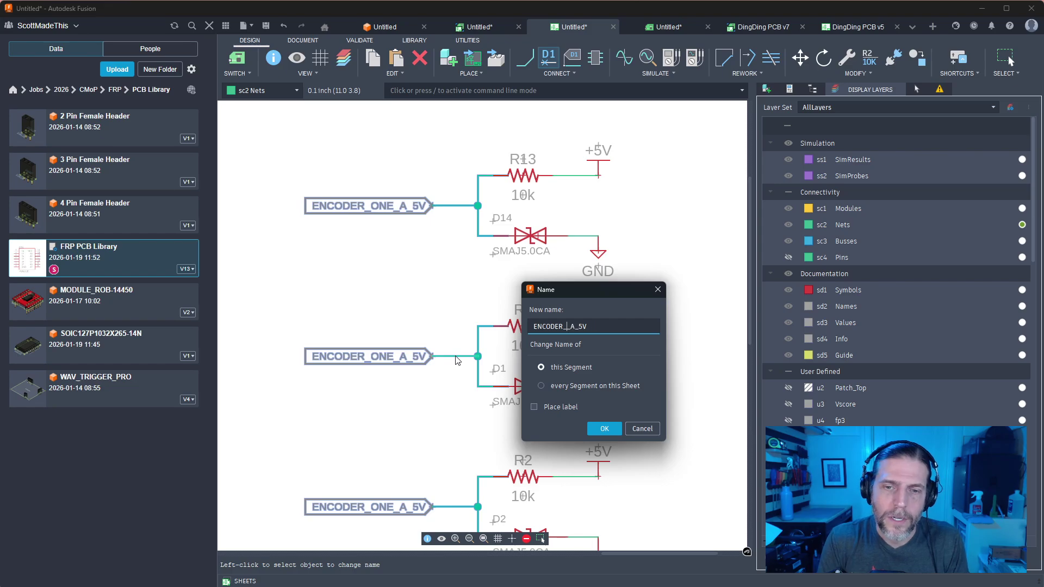
text(ONE)
key(BackSpace)
text(B)
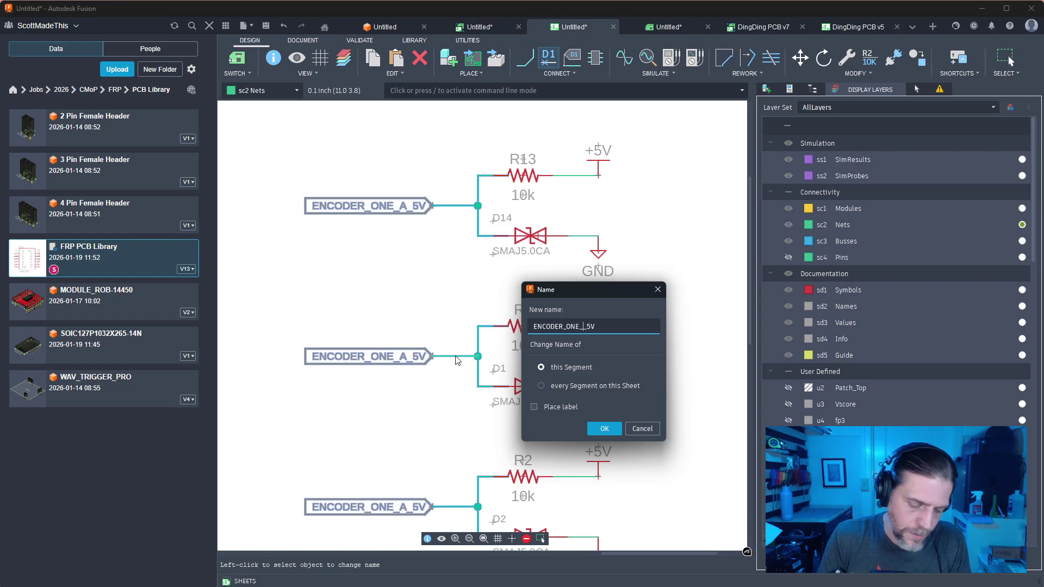
key(Return)
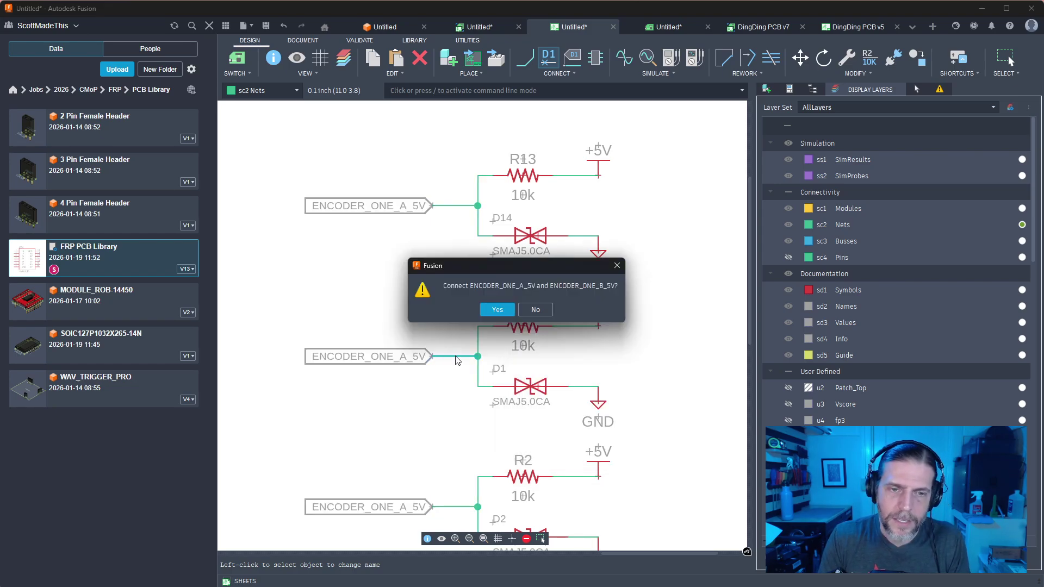
click(496, 310)
Rename the net segment feeding R2 and D2 as ENCODER_TWO_A_5V and accept the net connection
scroll(492, 226, down, 3)
click(508, 287)
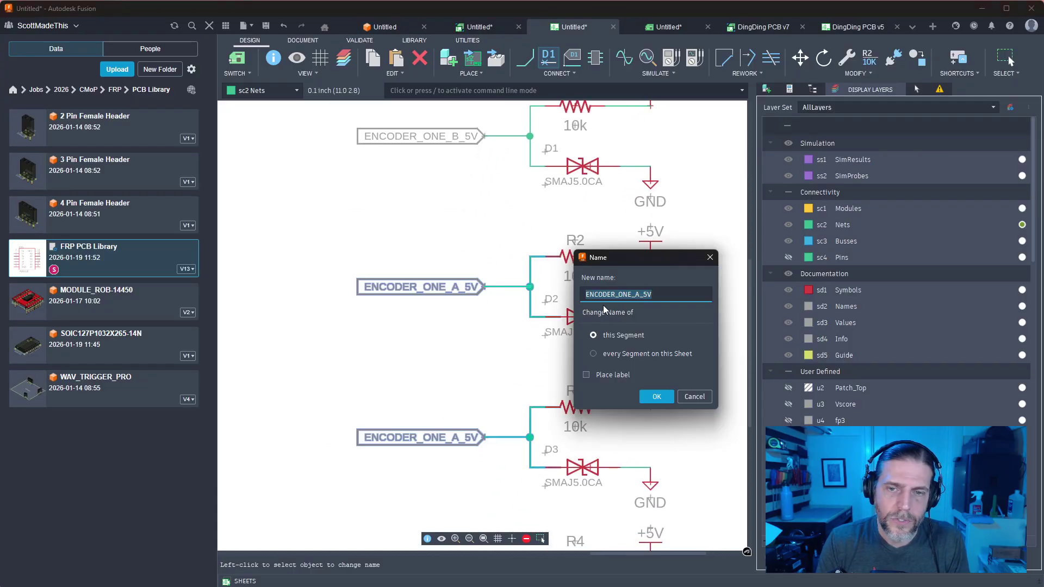
double_click(627, 294)
key(shift+Left)
click(628, 295)
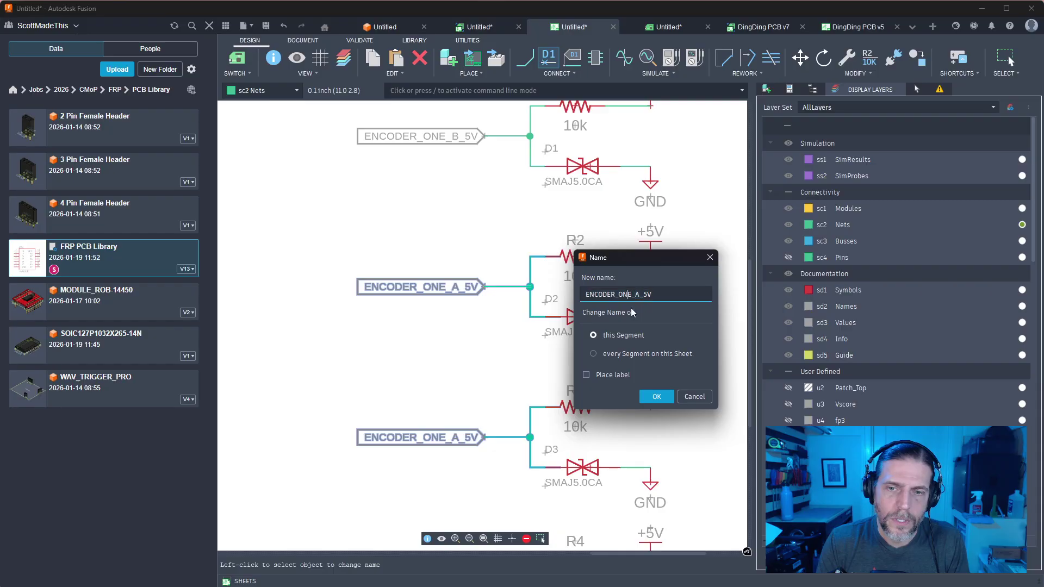
text(TWO)
key(Return)
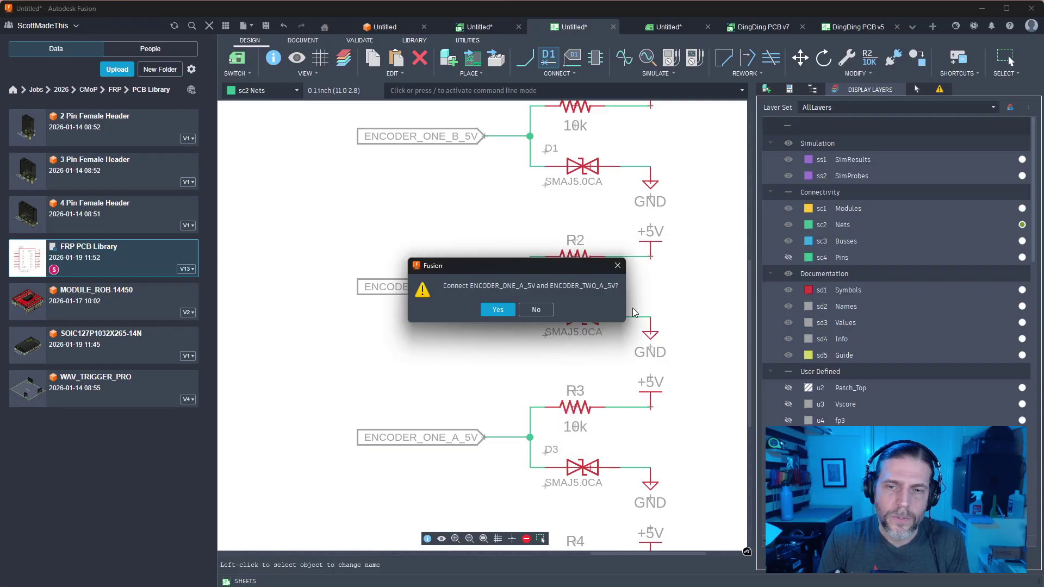
click(498, 310)
Rename the net segment feeding R3 and D3 as ENCODER_TWO_B_5V and accept the net connection
middle_drag(500, 399, 478, 261)
click(480, 261)
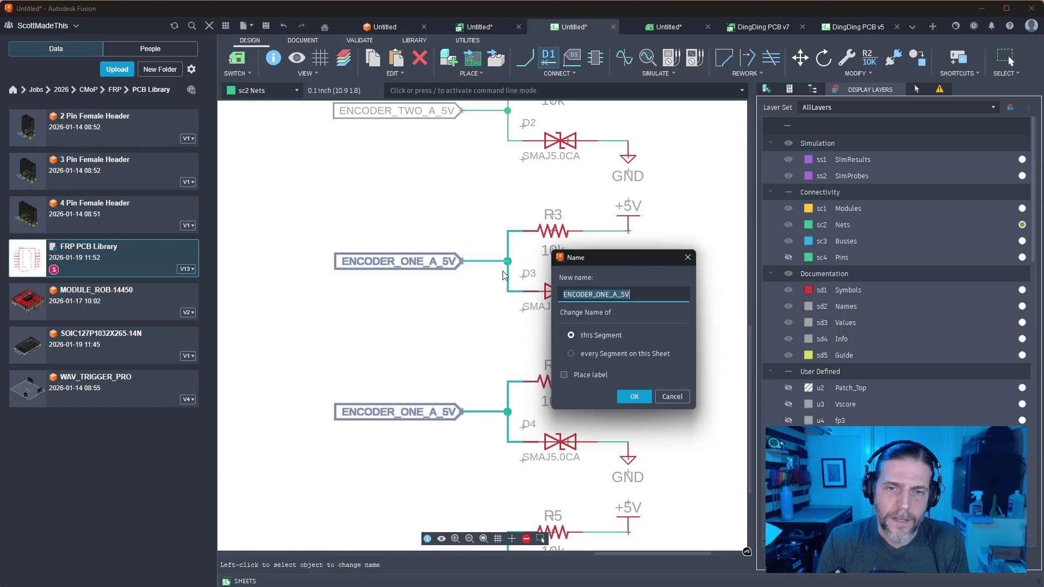
click(613, 295)
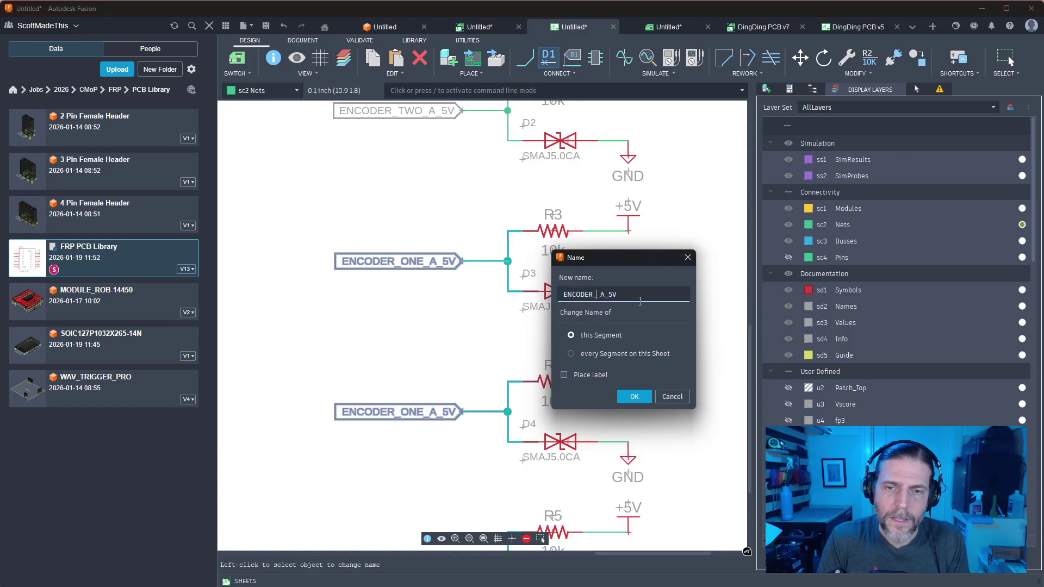
text(TWO)
key(Right)
key(Right)
key(BackSpace)
text(B)
key(Return)
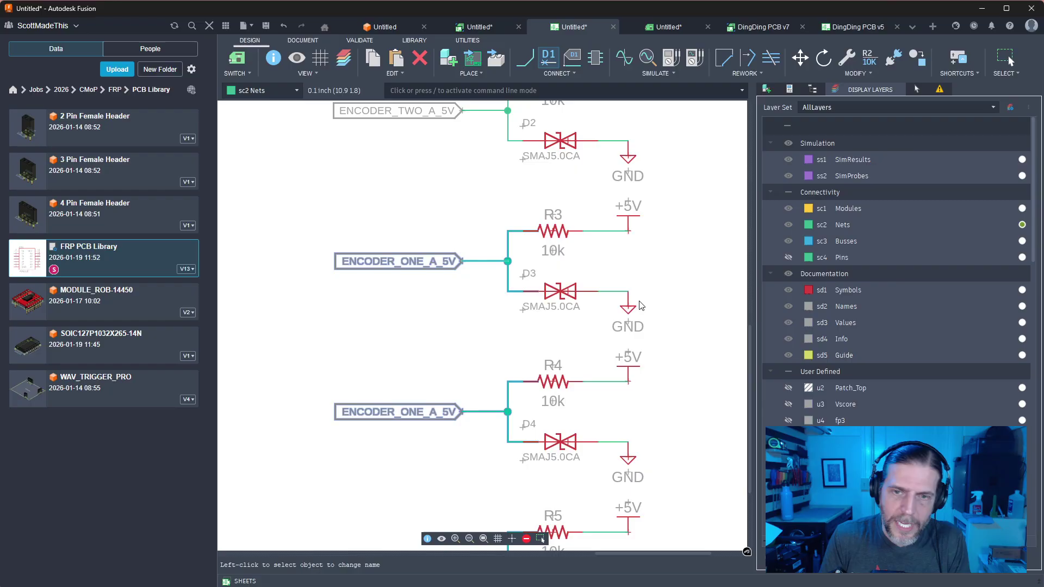
click(497, 310)
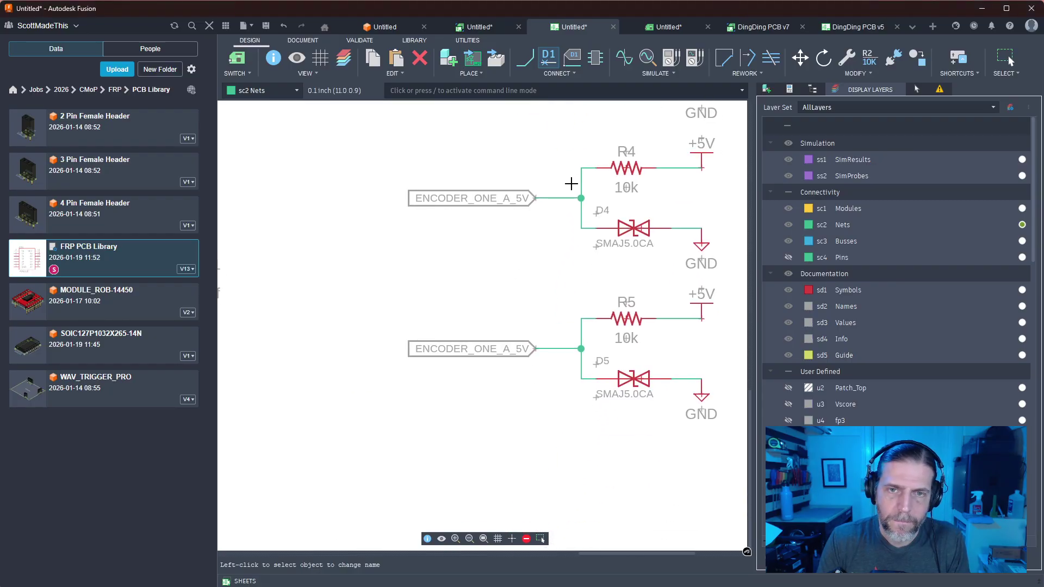
Rename the net segment feeding R4 and D4 as ENCODER_THREE_A_5V and accept the net connection
click(561, 194)
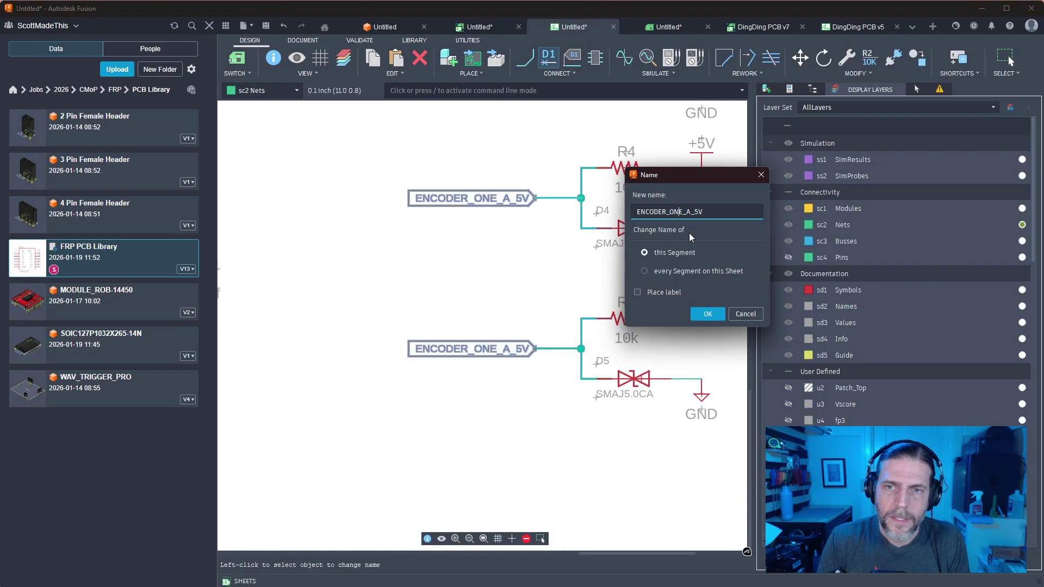
text(THREE)
key(Return)
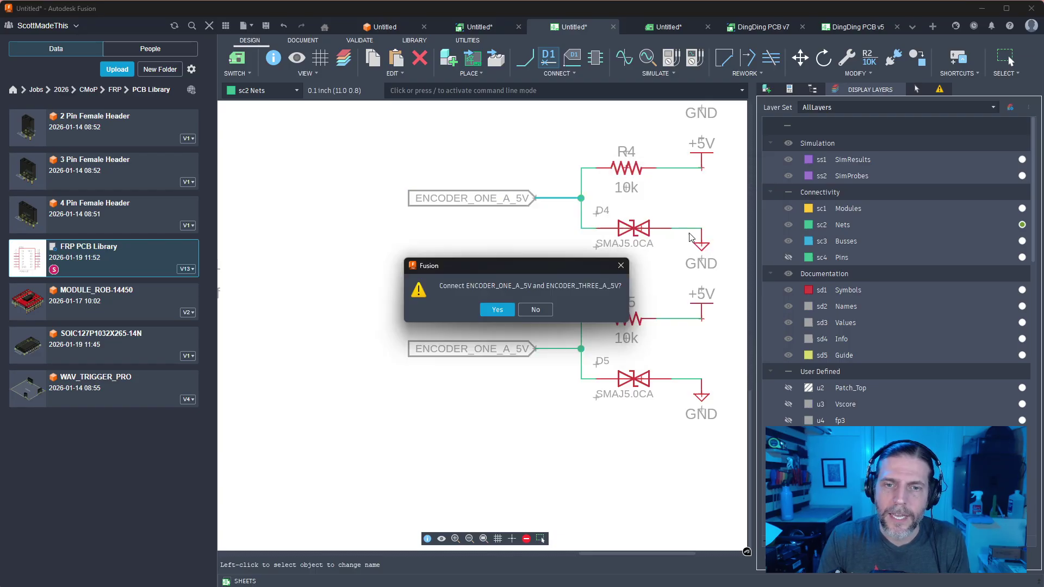
click(499, 312)
Rename the net segment feeding R5 and D5 as ENCODER_THREE_B_5V and accept the net connection
click(559, 357)
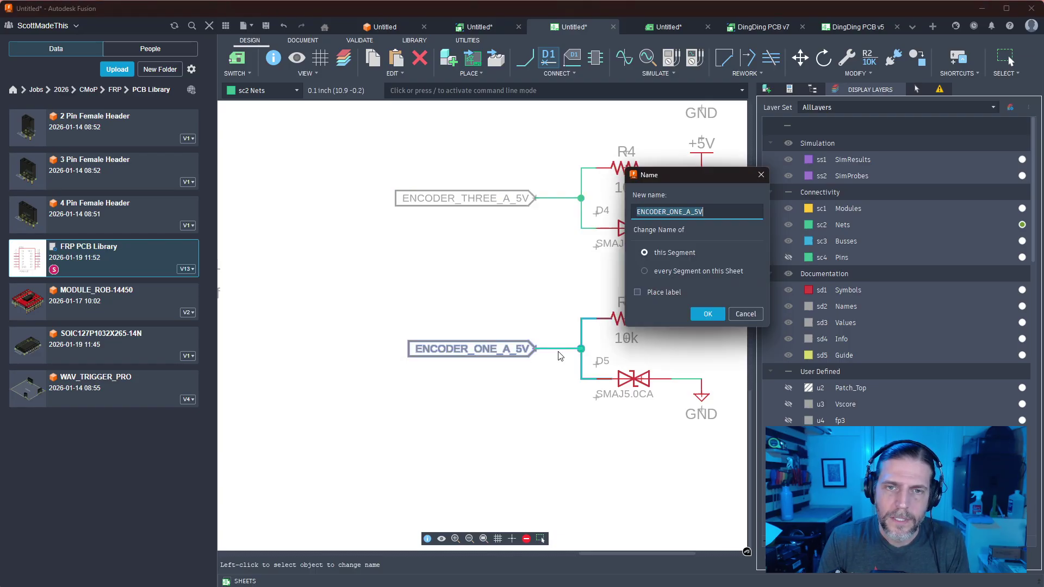
click(706, 218)
key(Delete)
key(BackSpace)
key(BackSpace)
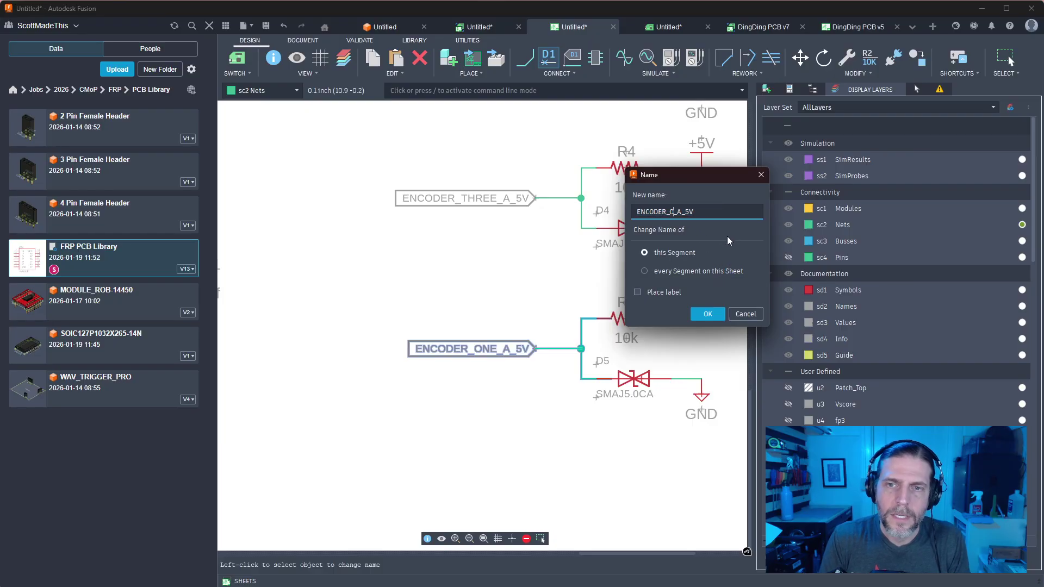
text(THREE)
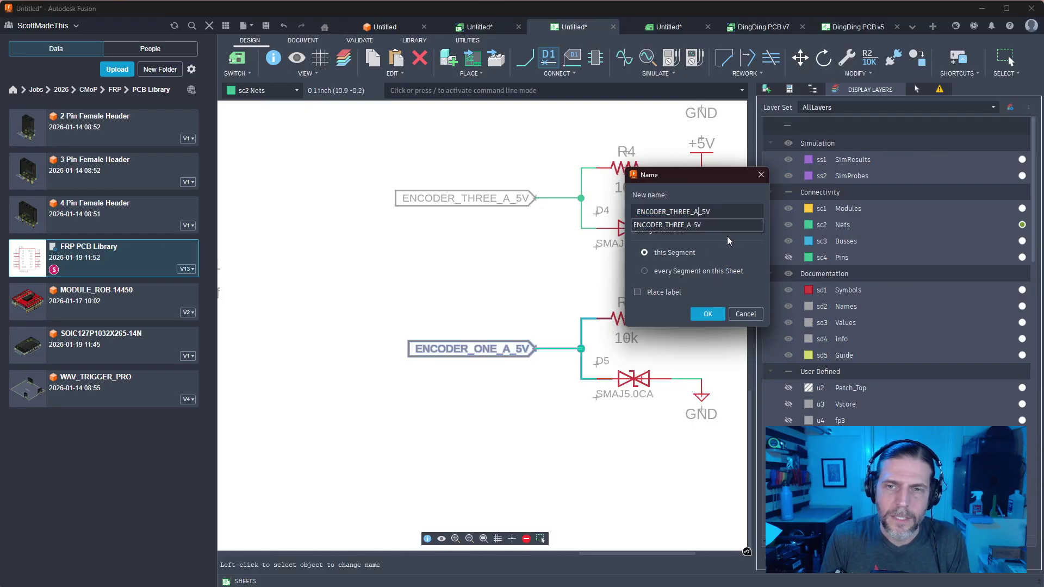
key(BackSpace)
text(B)
key(Return)
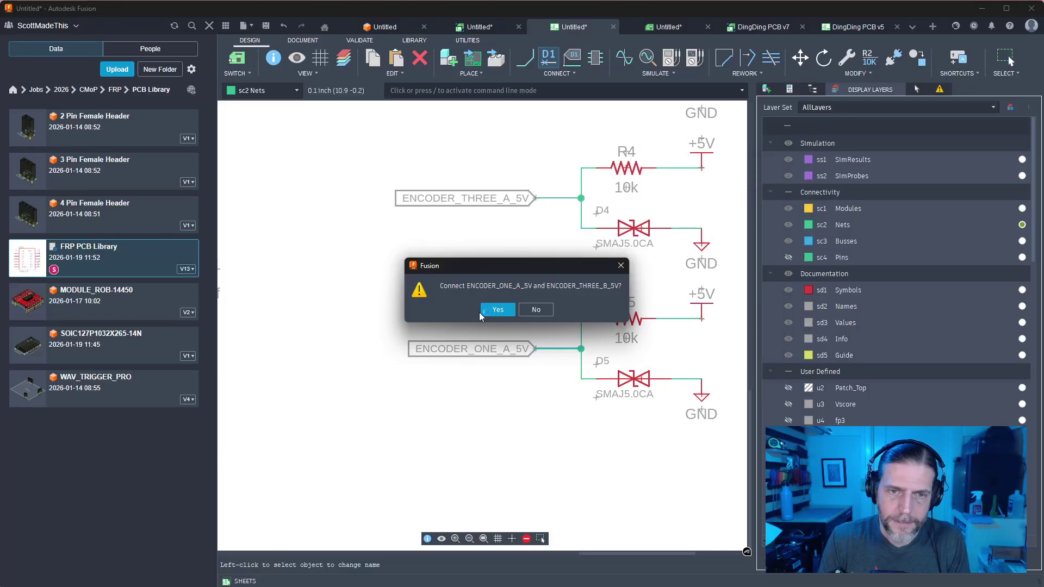
click(500, 313)
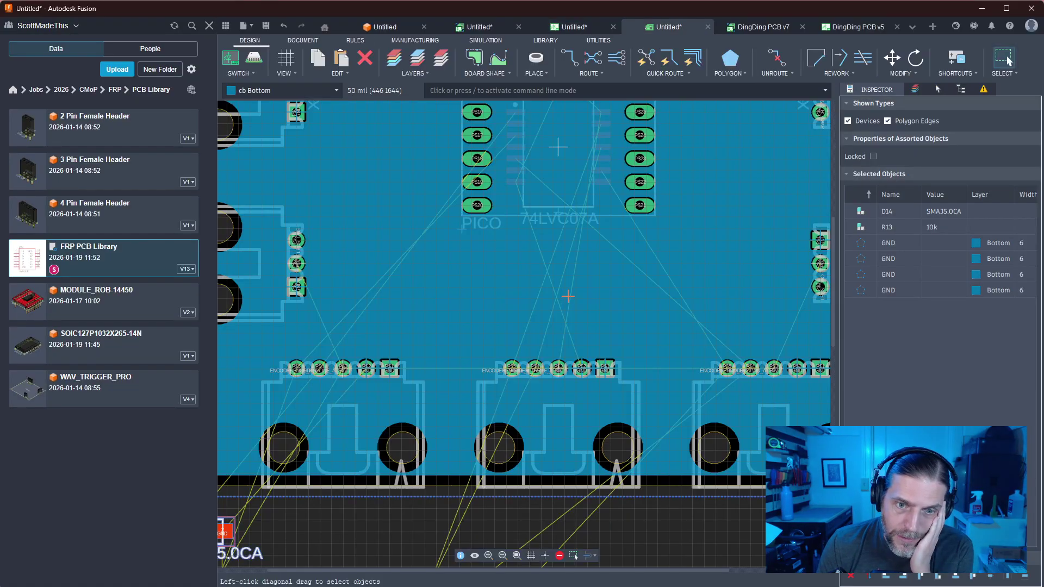
Move D14 and R13 together onto the board, next to the pins of the leftmost five-pin connector along the lower edge
scroll(575, 329, down, 2)
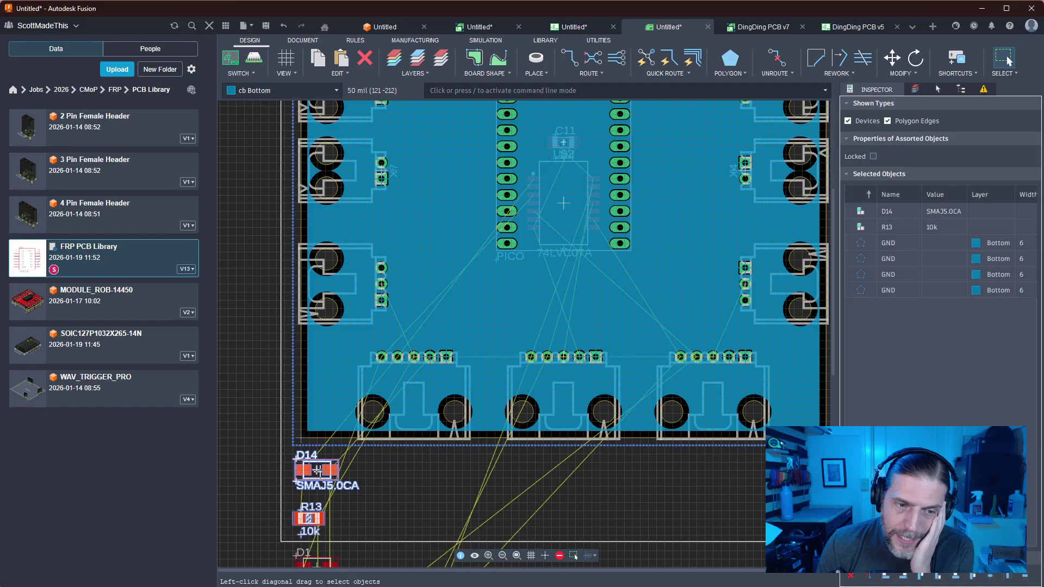
key(m)
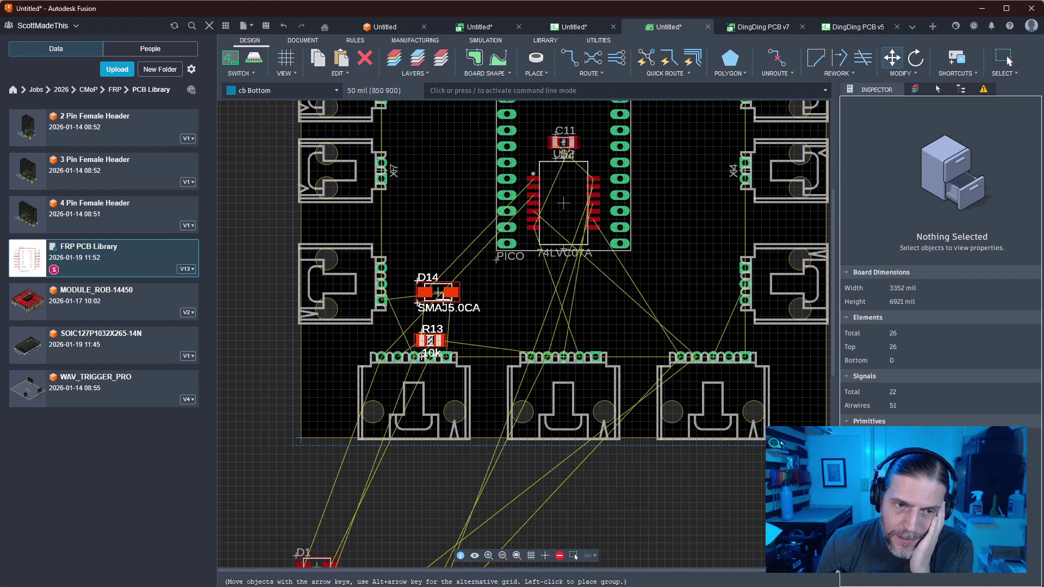
click(448, 313)
middle_drag(372, 506, 340, 457)
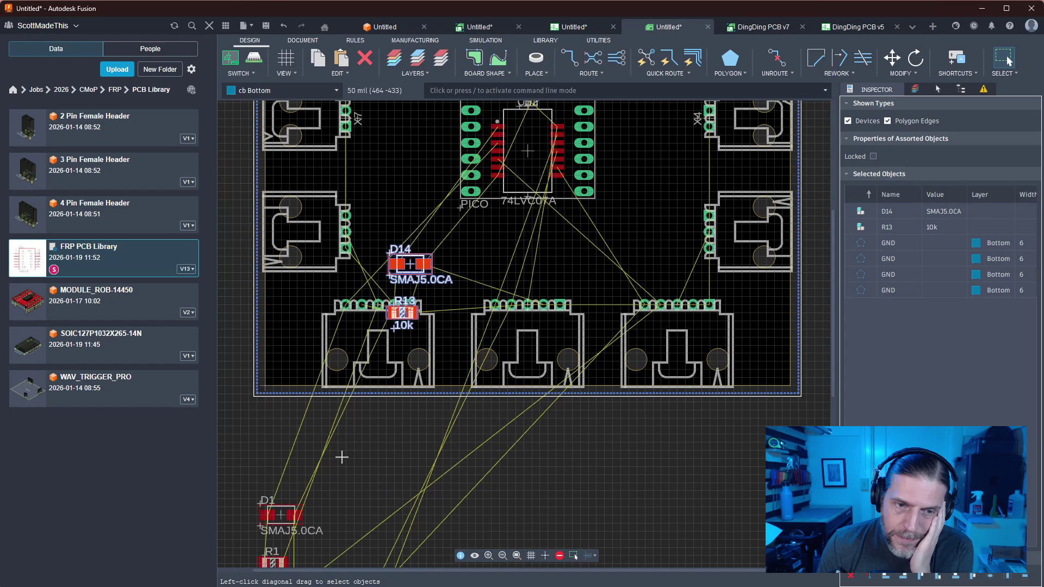
key(m)
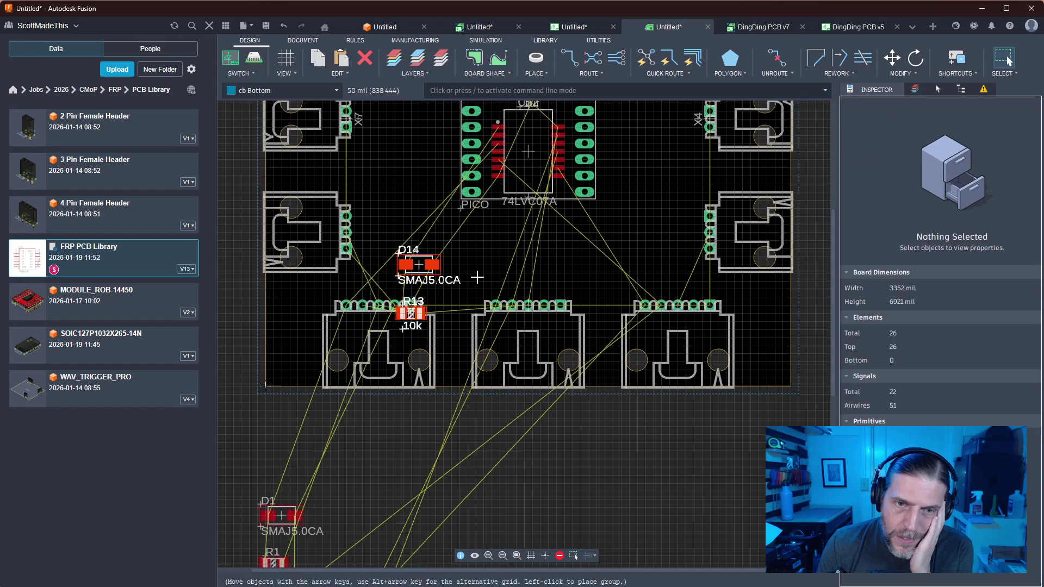
click(401, 266)
middle_drag(373, 418, 372, 269)
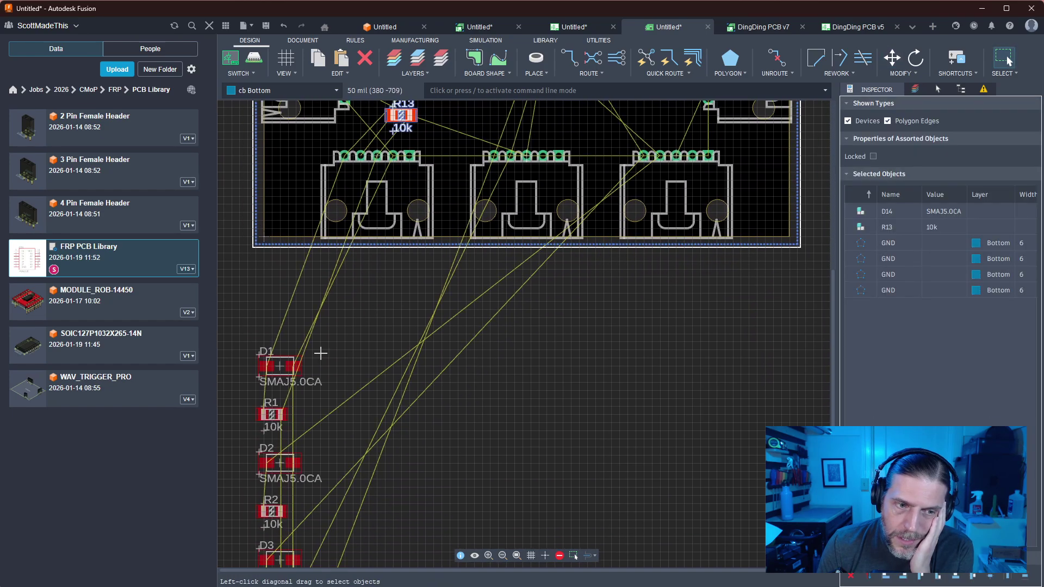
Move D1 and R1 together to just below the leftmost five-pin connector on the board's lower edge
drag(360, 311, 255, 435)
key(m)
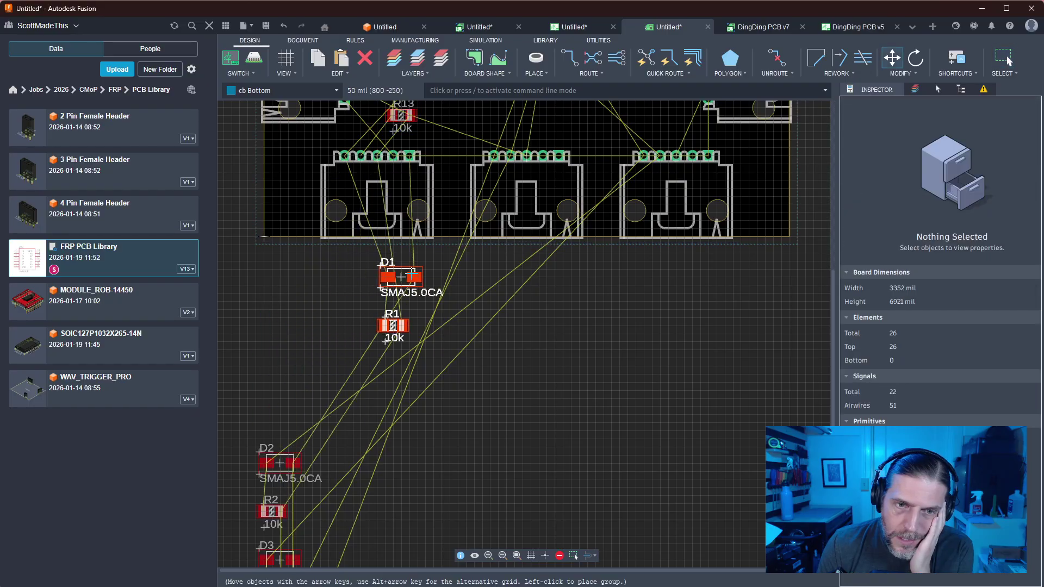
click(370, 283)
Move D2 and R2 together to just below the middle five-pin connector, outside the board's lower edge
middle_drag(344, 380, 416, 258)
drag(384, 301, 323, 409)
key(m)
click(603, 172)
Move D3 and R3 together to below the rightmost five-pin connector, with D3 at about X 2700, Y -300 mil
middle_drag(669, 211, 622, 229)
drag(350, 429, 276, 530)
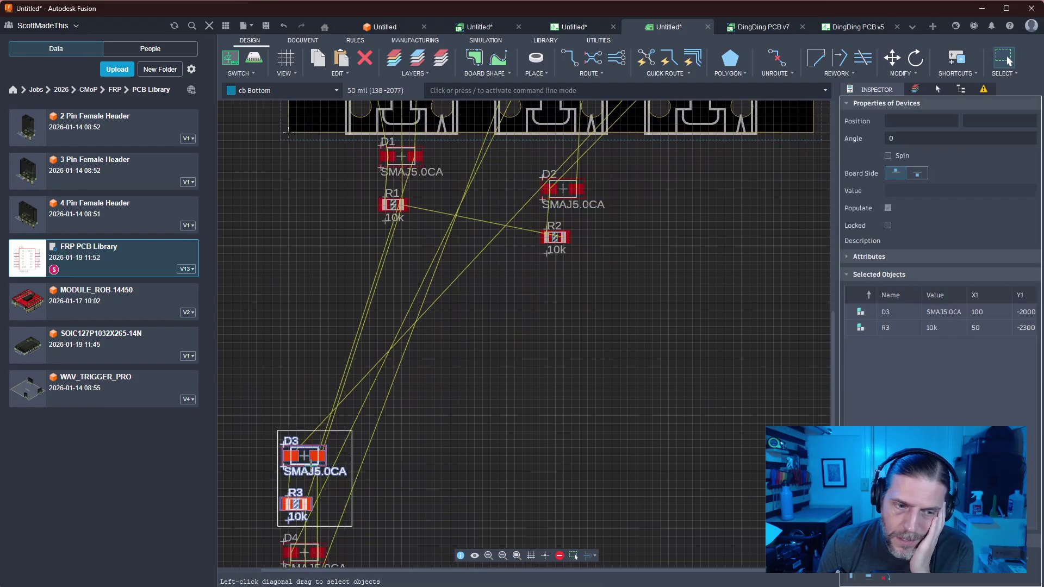
key(m)
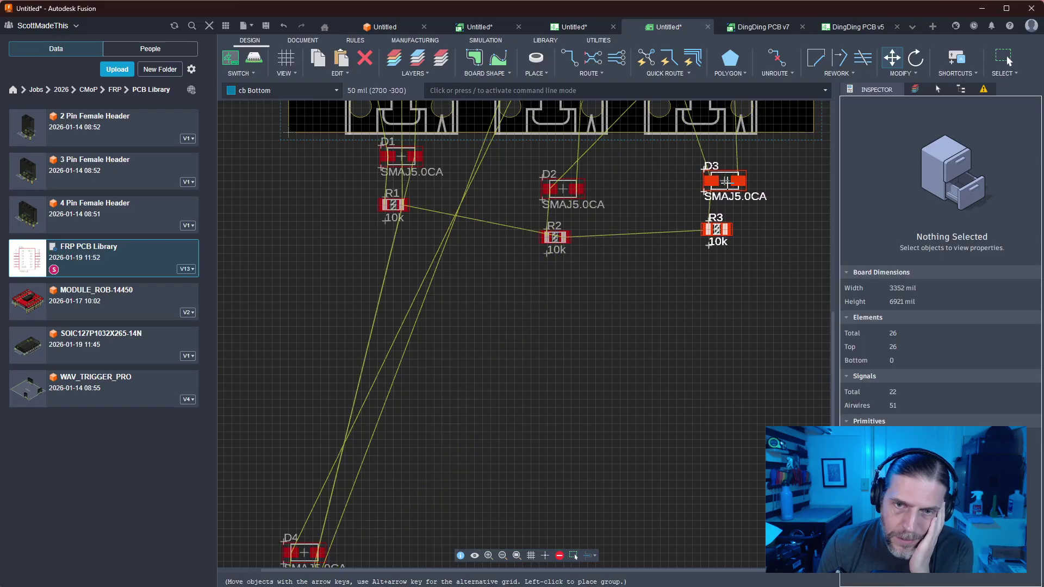
click(724, 182)
middle_drag(766, 204, 598, 442)
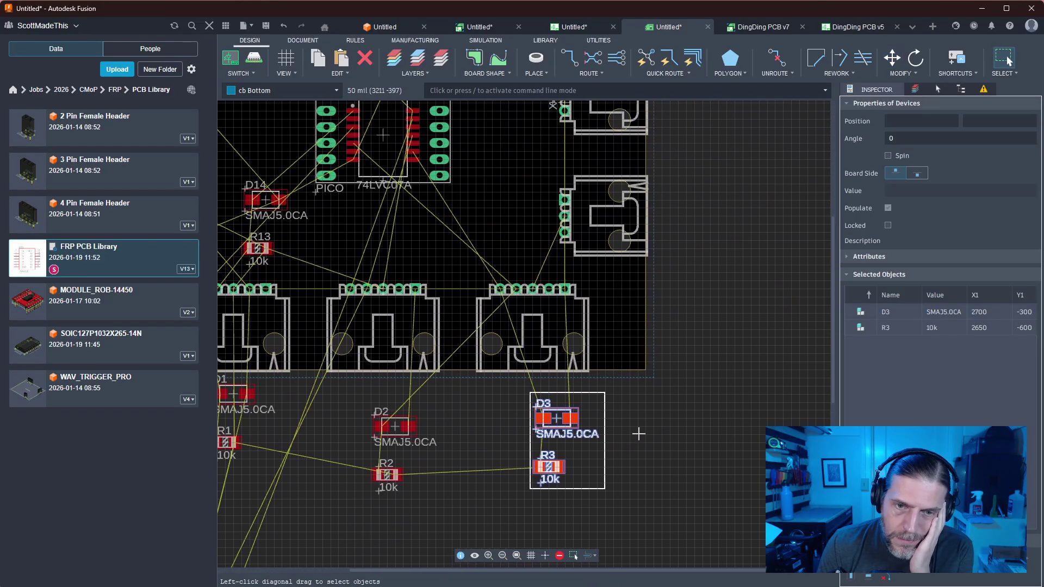
Move D2 and R2 together to the right of D3 and R3, near the rightmost five-pin connector
scroll(635, 433, up, 4)
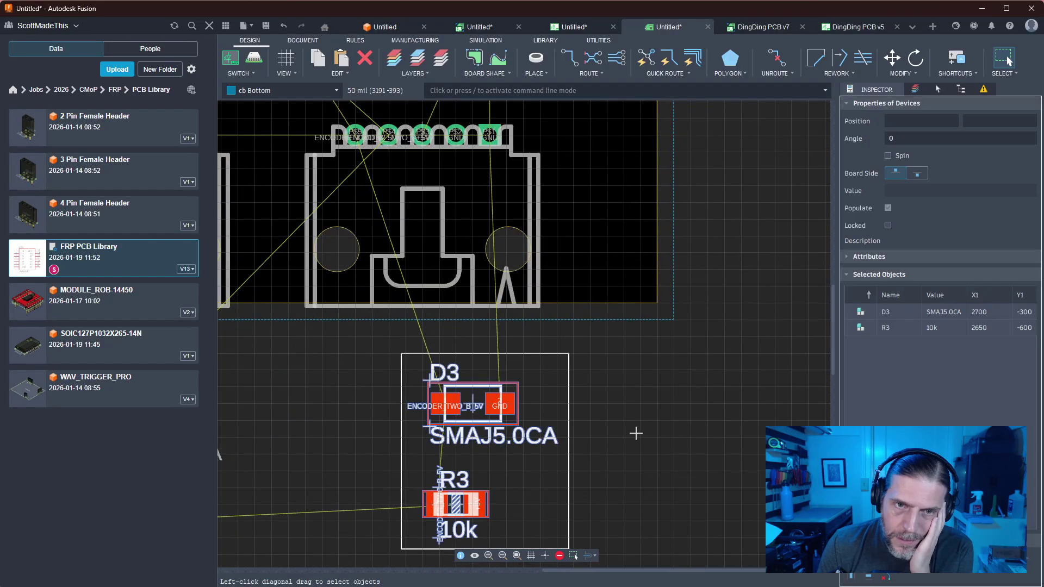
scroll(632, 430, down, 3)
middle_drag(631, 494, 779, 240)
scroll(510, 457, down, 2)
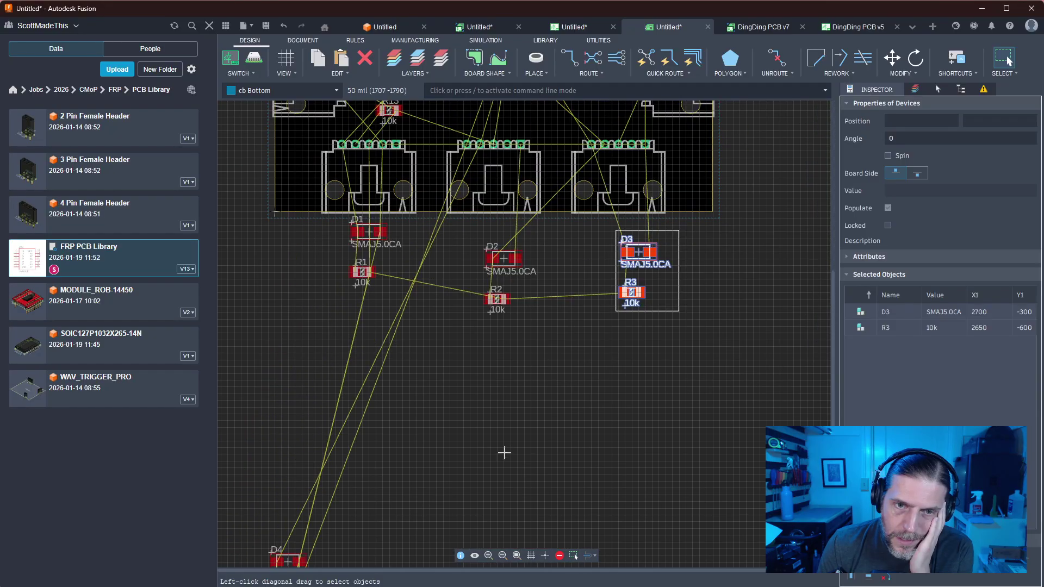
drag(529, 358, 482, 236)
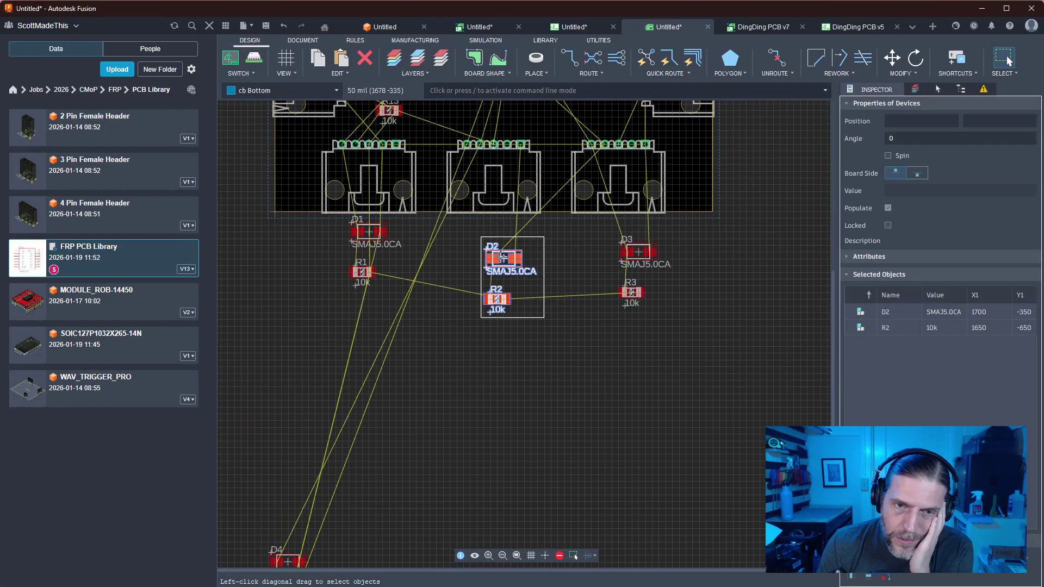
key(m)
click(712, 260)
click(548, 376)
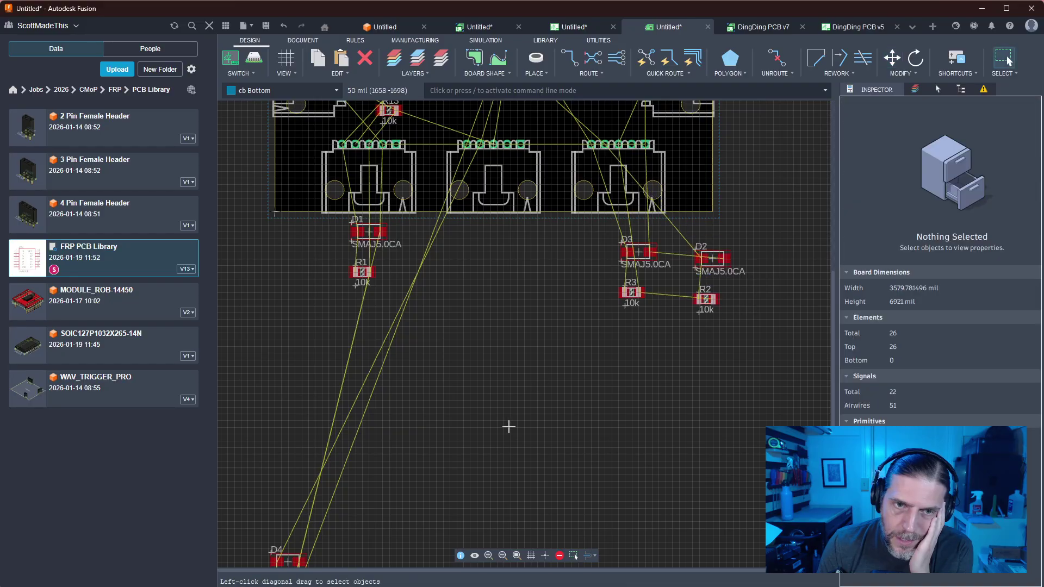
Move D4 and R4 together to just below the middle five-pin connector
middle_drag(488, 453, 540, 354)
drag(303, 449, 381, 521)
key(m)
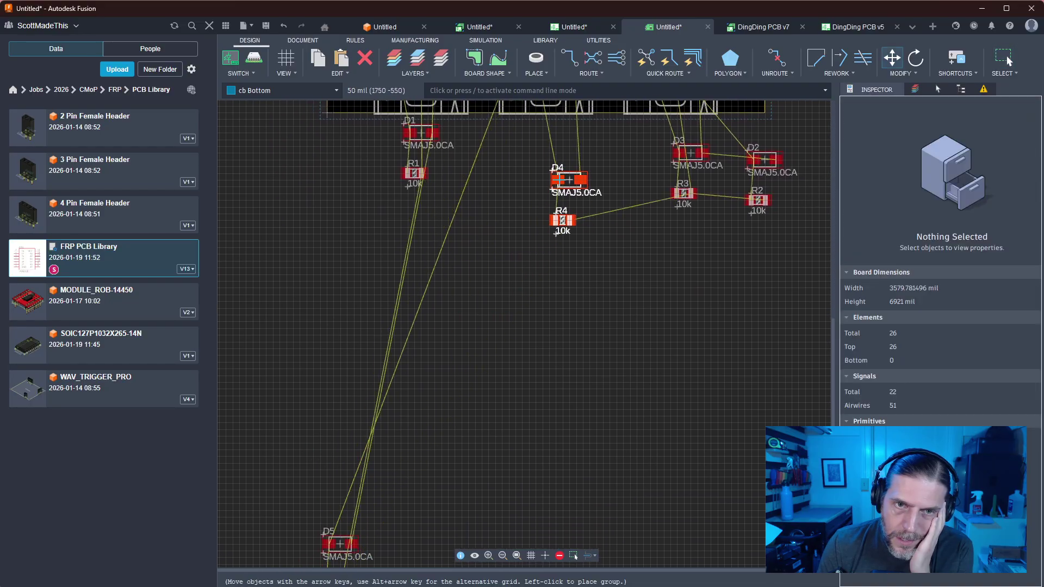
click(571, 205)
middle_drag(571, 204, 542, 395)
drag(529, 358, 522, 337)
click(479, 469)
Move D5 and R5 together to below D4 and R4, with D5 at about X 1600, Y -950 mil
middle_drag(475, 449, 510, 193)
drag(398, 449, 332, 532)
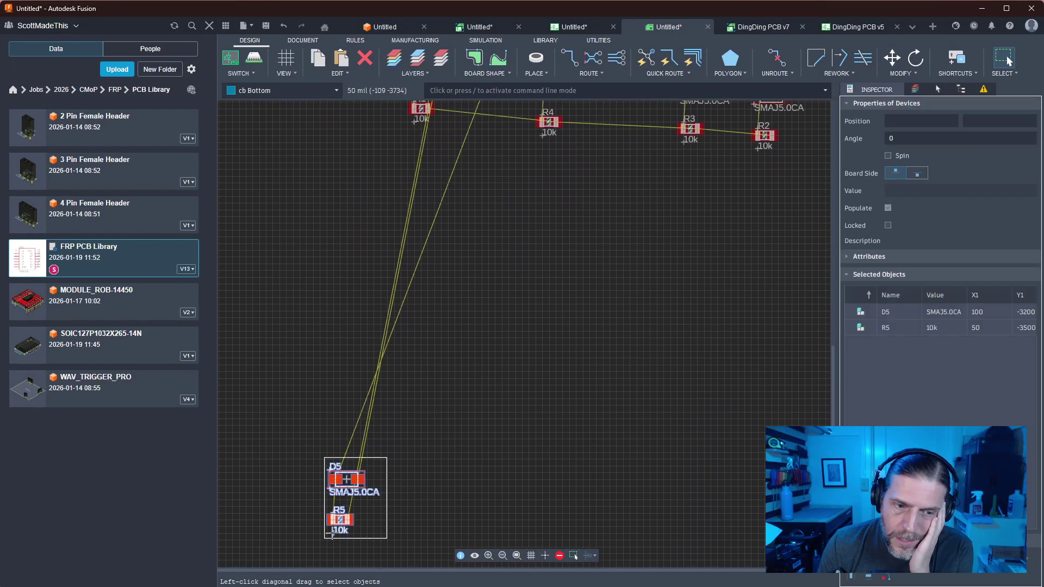
key(m)
middle_drag(488, 184, 462, 416)
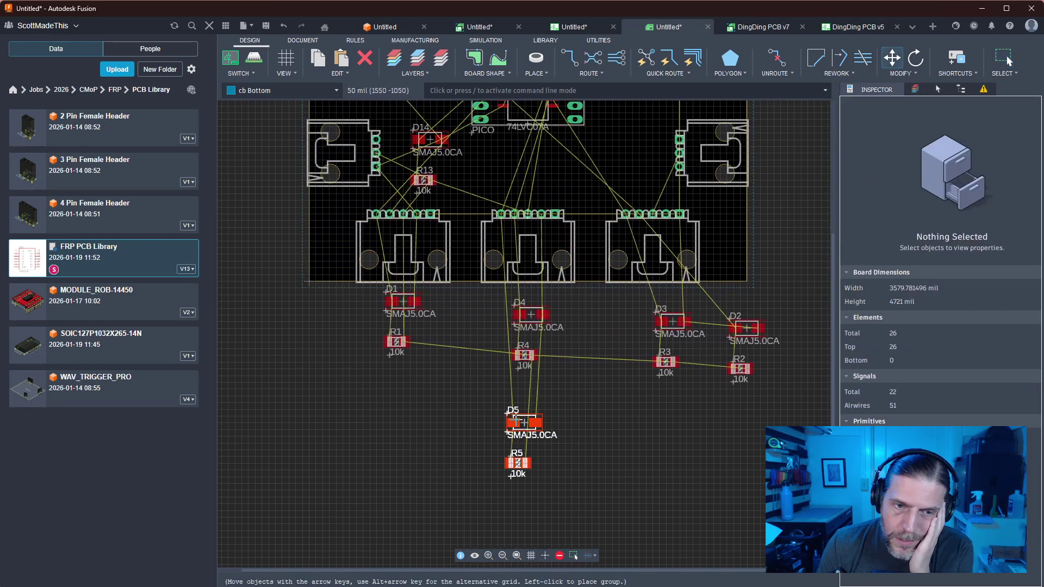
scroll(438, 481, up, 3)
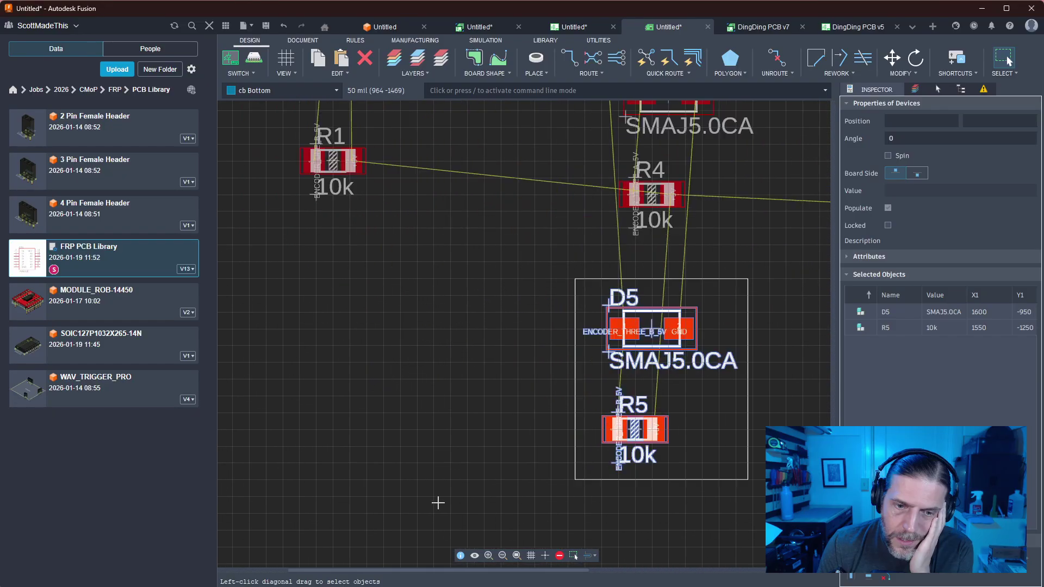
scroll(436, 499, down, 5)
middle_drag(443, 505, 572, 147)
scroll(451, 374, down, 2)
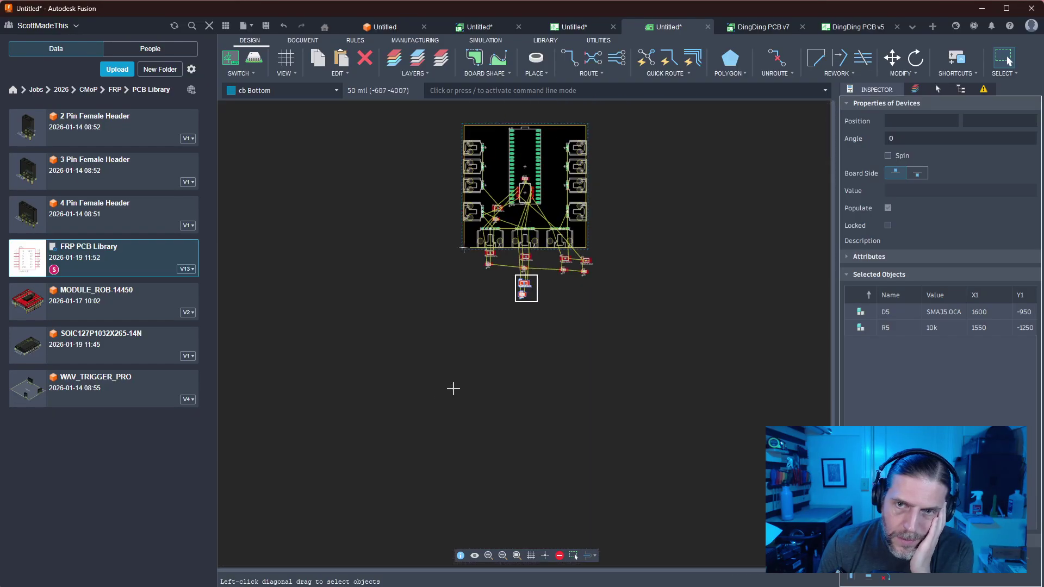
Move D14 and R13 off the board to beside and below D1 and R1, with D14 at about X 900, Y -700 mil
scroll(659, 281, up, 5)
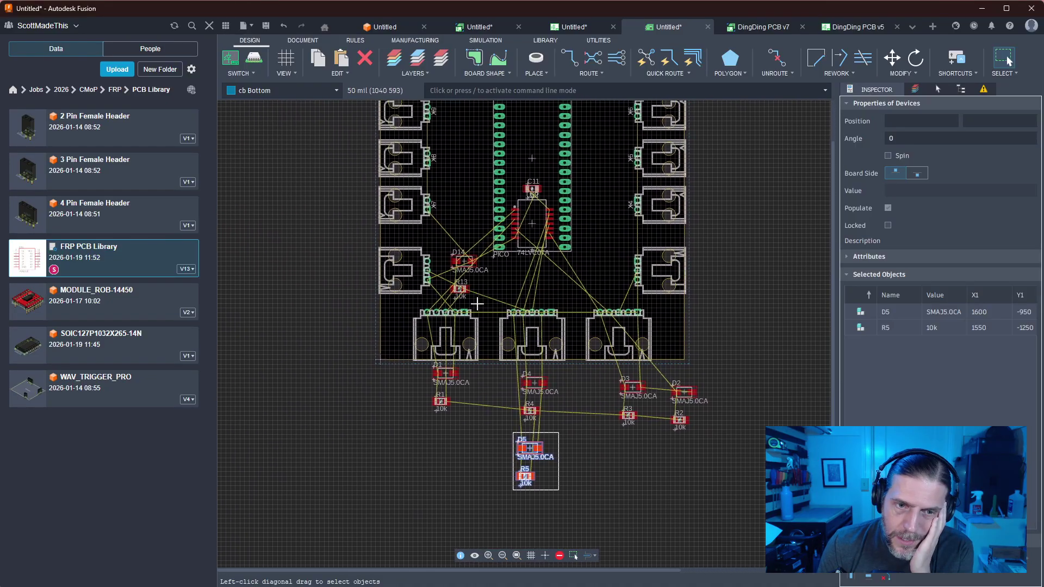
drag(477, 304, 449, 248)
key(m)
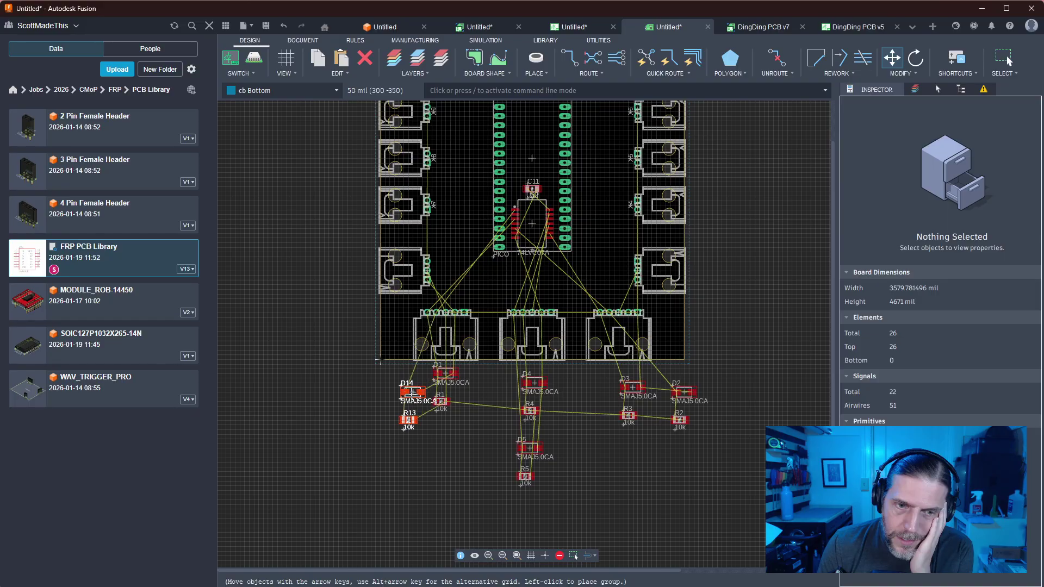
click(464, 426)
scroll(486, 329, down, 1)
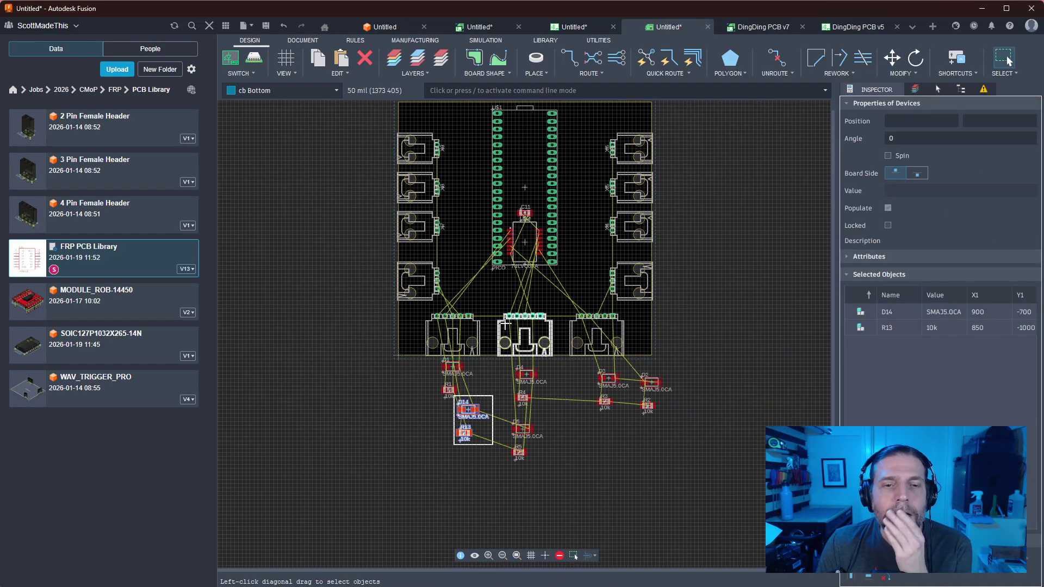
Shift the upper two two-pin connectors slightly upward along the board's left edge
scroll(380, 318, up, 3)
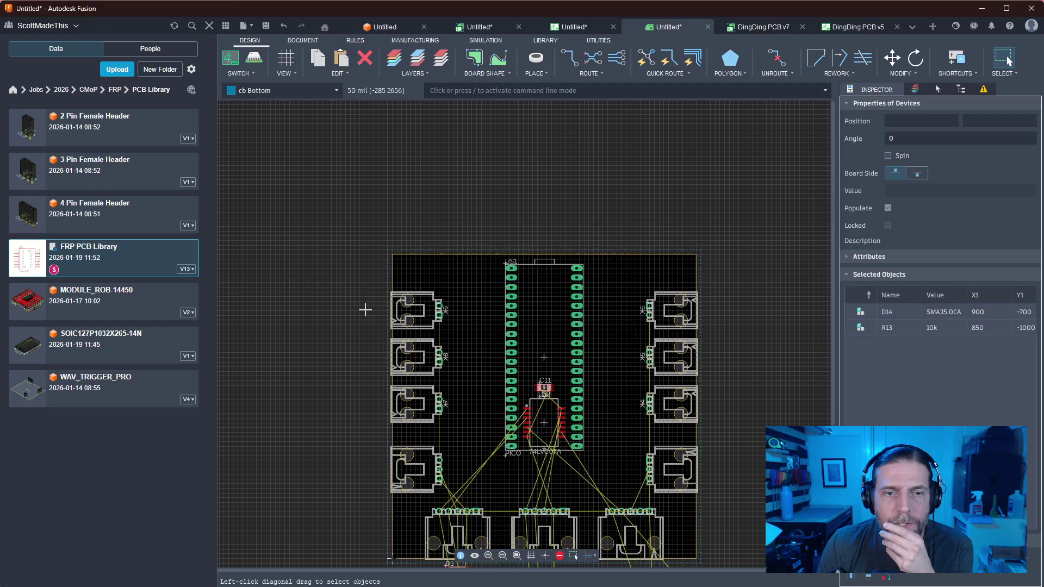
scroll(365, 310, up, 1)
click(417, 328)
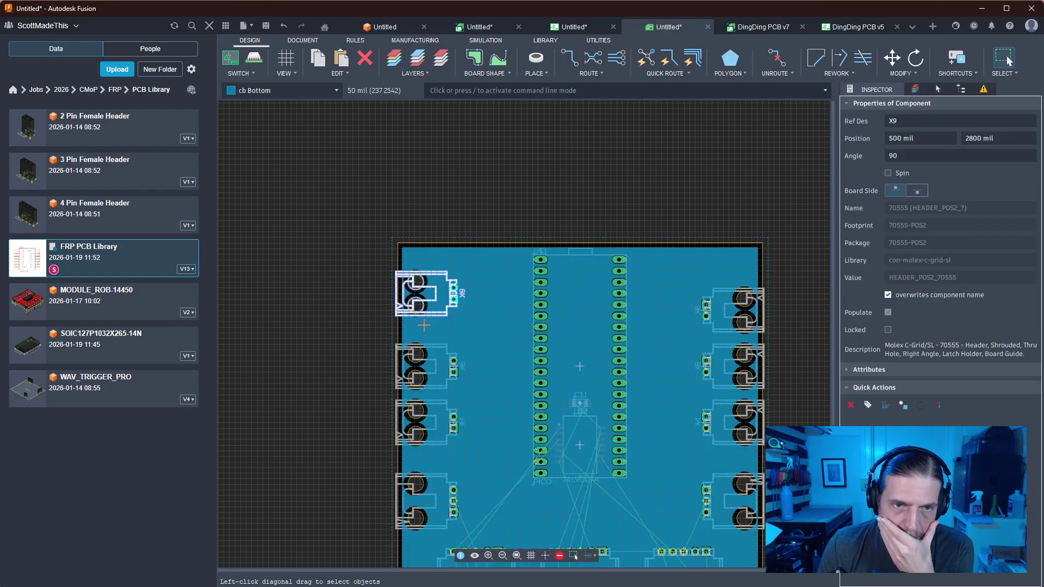
key(m)
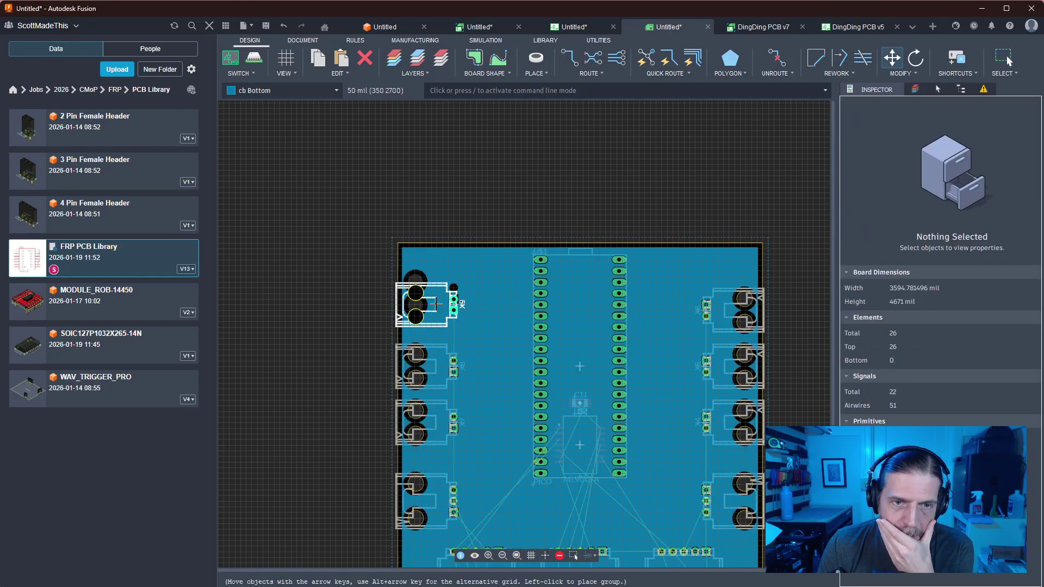
click(433, 365)
key(Escape)
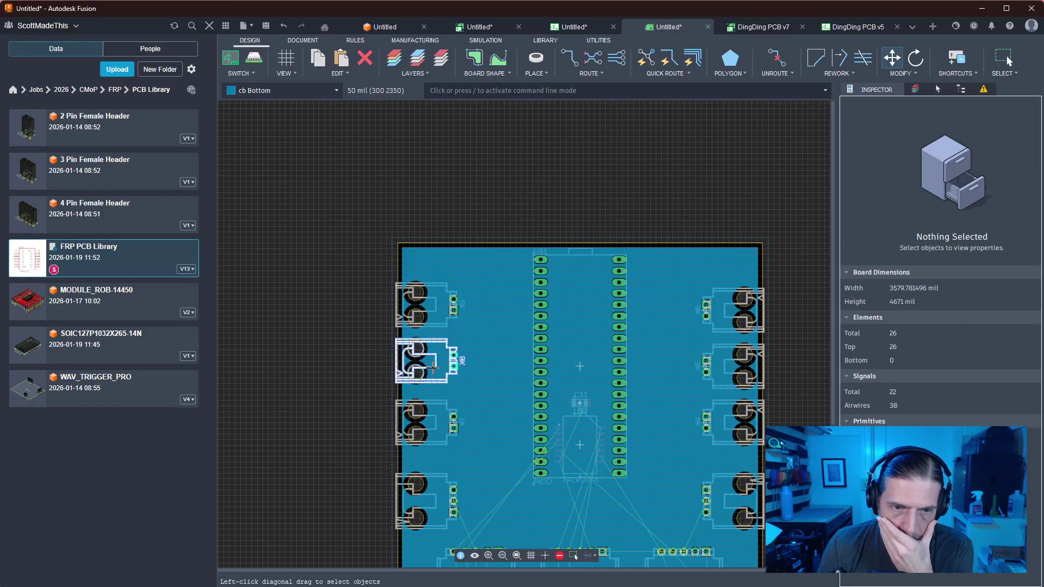
click(433, 365)
Move X7 up to Y 1750 mil and the three-pin connector X10 up to Y 1100 mil along the left board edge
click(427, 412)
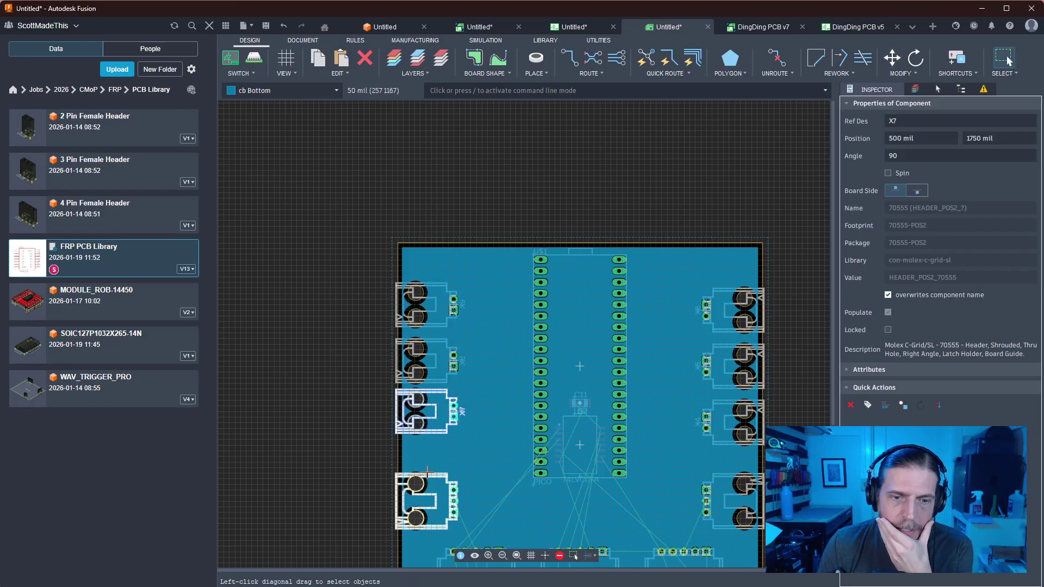
key(m)
click(424, 458)
Move X6 up to Y 2700 mil and X5 up to Y 2200 mil along the board's right edge
scroll(340, 340, down, 3)
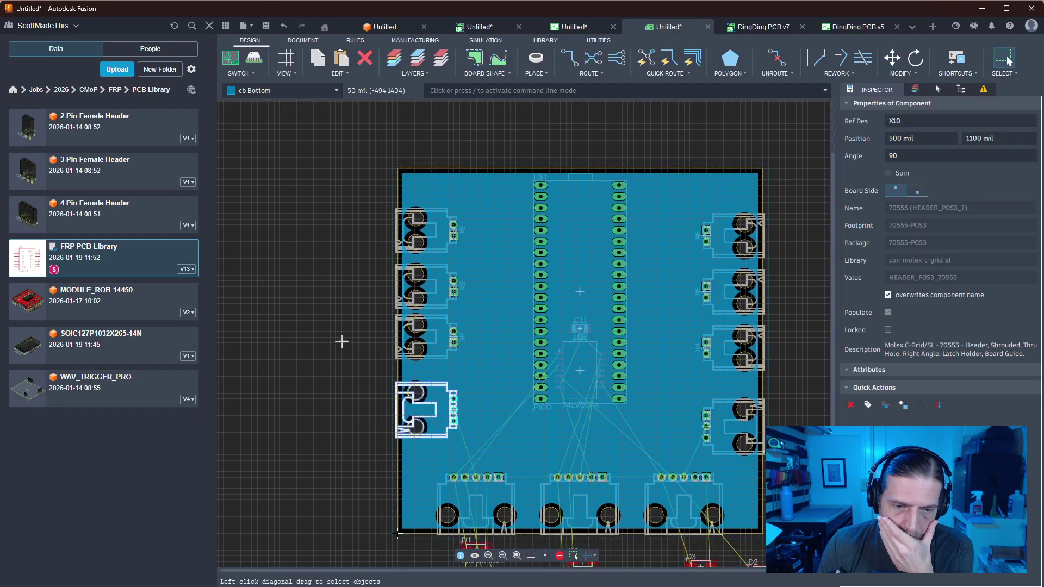
scroll(291, 303, up, 3)
middle_drag(273, 368, 283, 363)
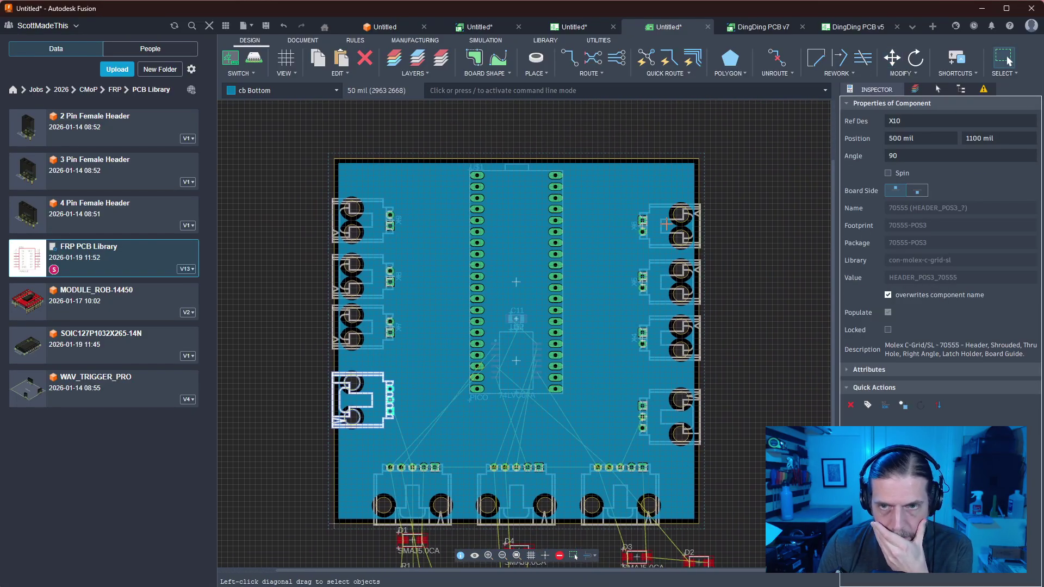
drag(663, 224, 663, 213)
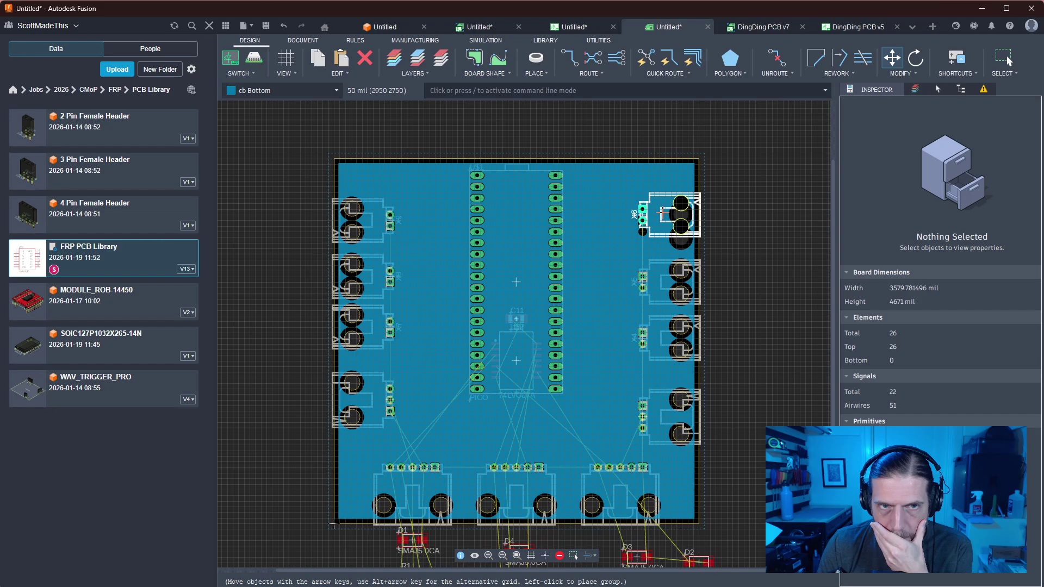
click(663, 214)
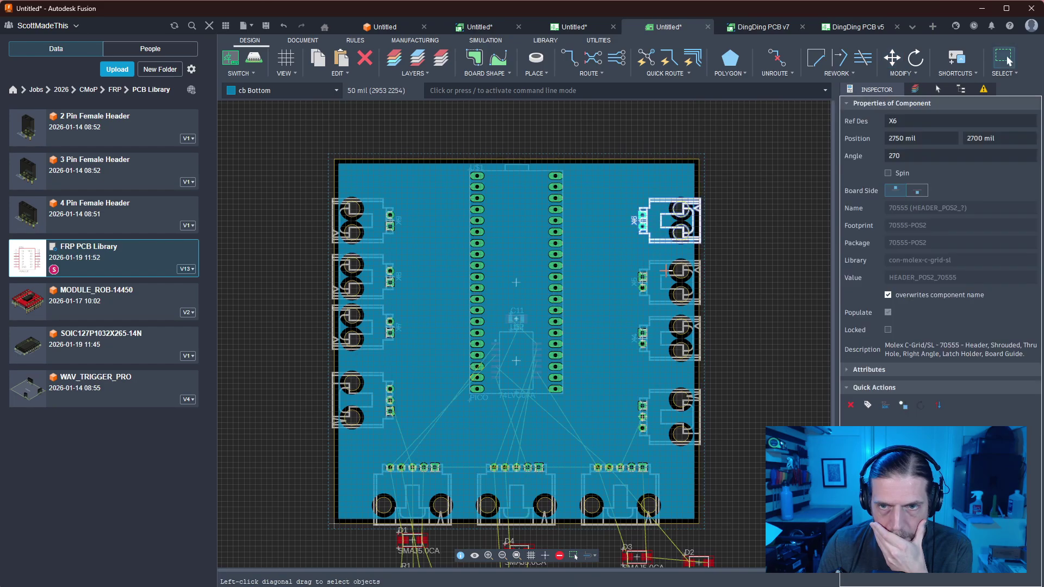
click(659, 252)
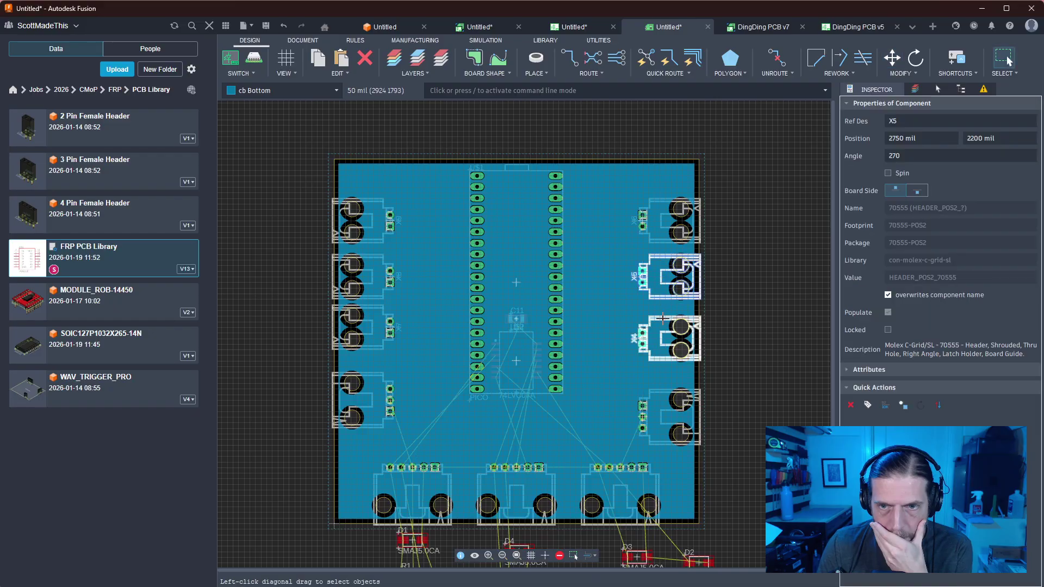
Shift the lowest two-pin connector and the three-pin connector upward on the board's right edge, levelling the three-pin one with X10
click(659, 309)
key(Escape)
key(m)
click(649, 405)
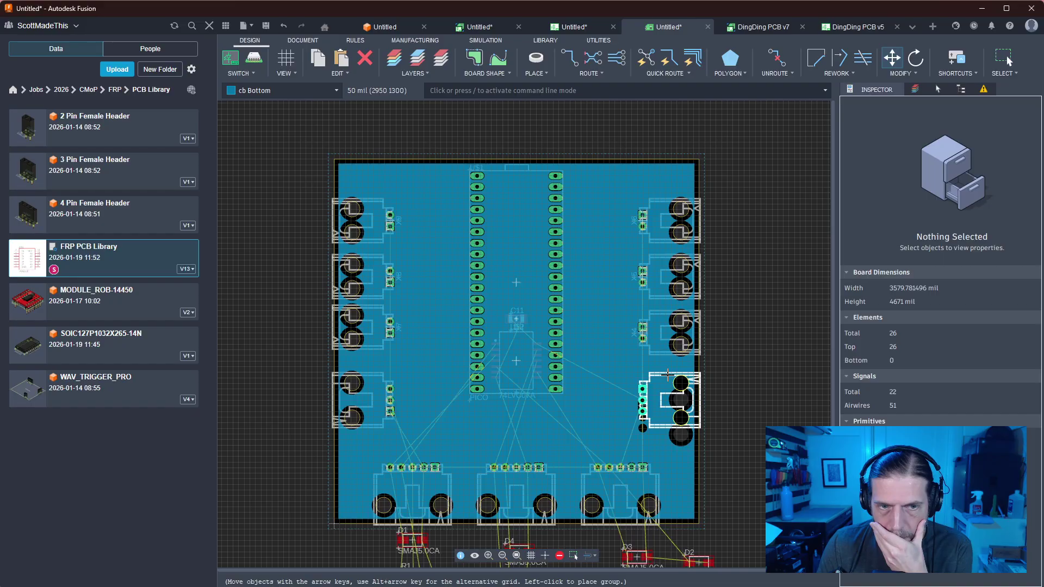
click(666, 374)
key(Escape)
Move D1 onto the board above the leftmost five-pin connector's pins, at about X 550, Y 700 mil
middle_drag(740, 382, 736, 245)
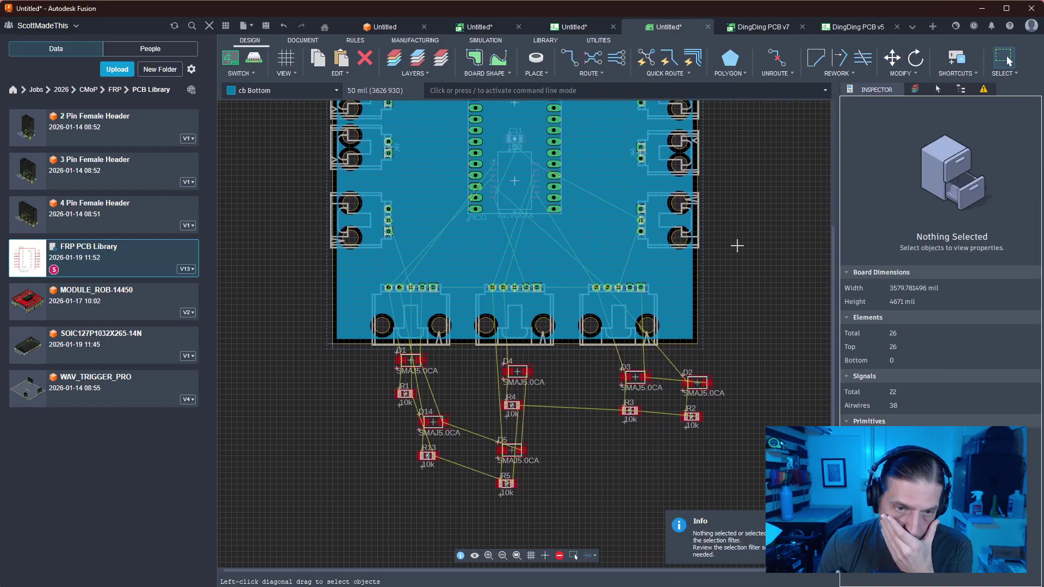
scroll(474, 356, up, 1)
key(m)
click(396, 360)
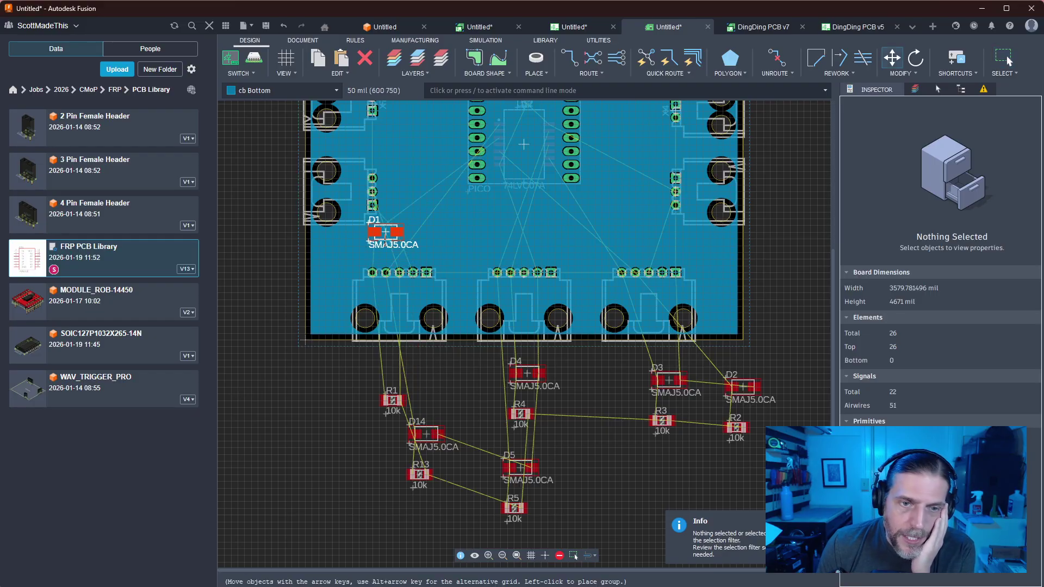
click(379, 245)
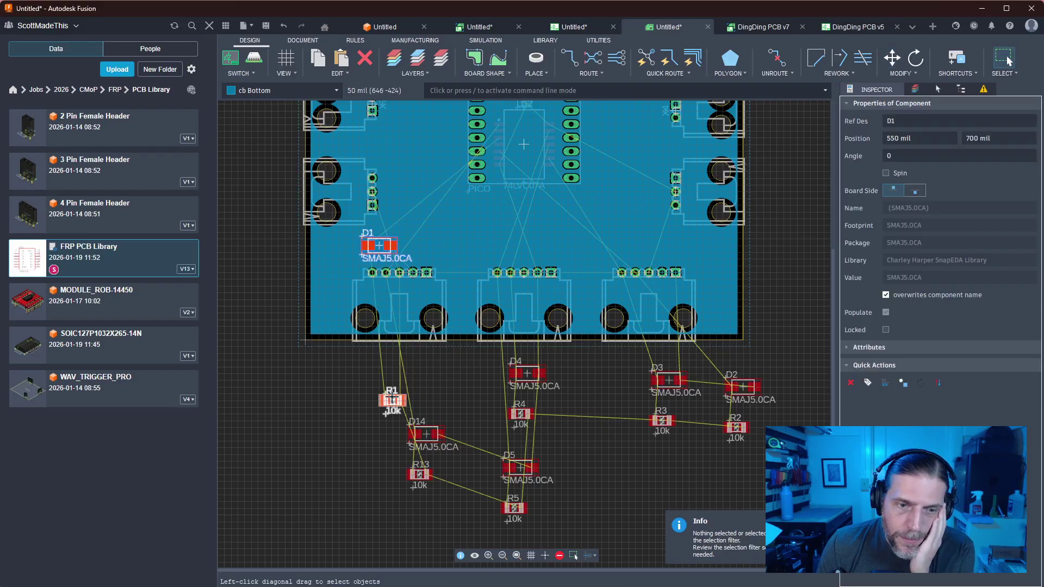
Move D14 onto the board above the leftmost five-pin connector, staggered just above and to the right of D1
key(m)
click(426, 433)
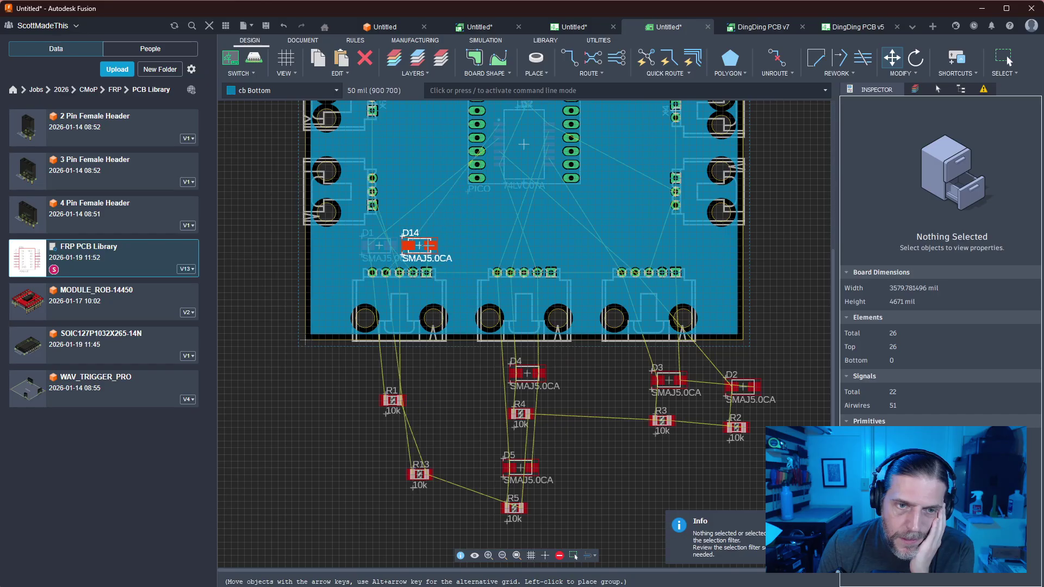
click(413, 245)
scroll(435, 248, down, 2)
scroll(435, 248, up, 3)
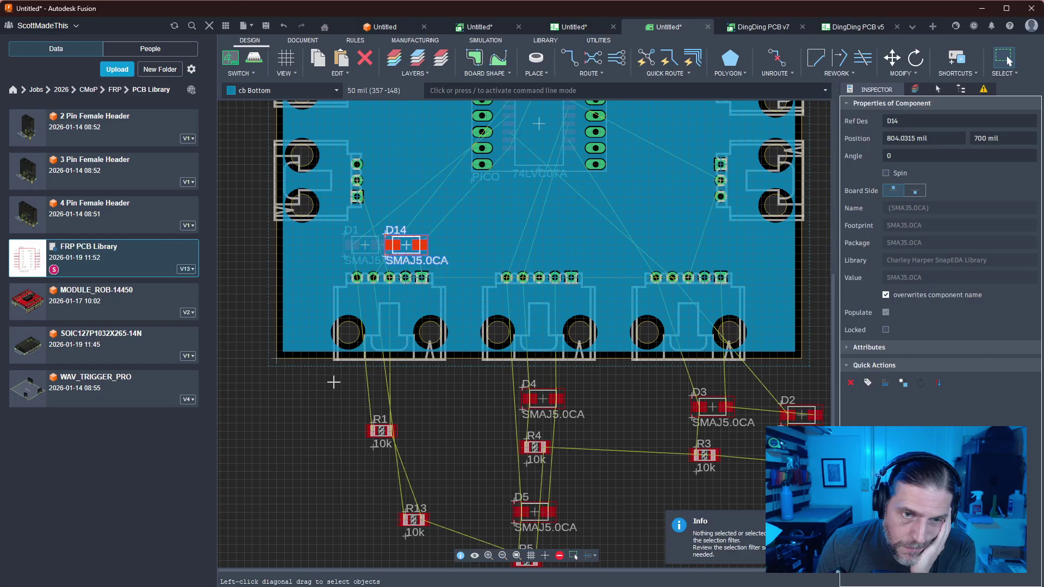
scroll(333, 382, up, 4)
middle_drag(333, 380, 333, 516)
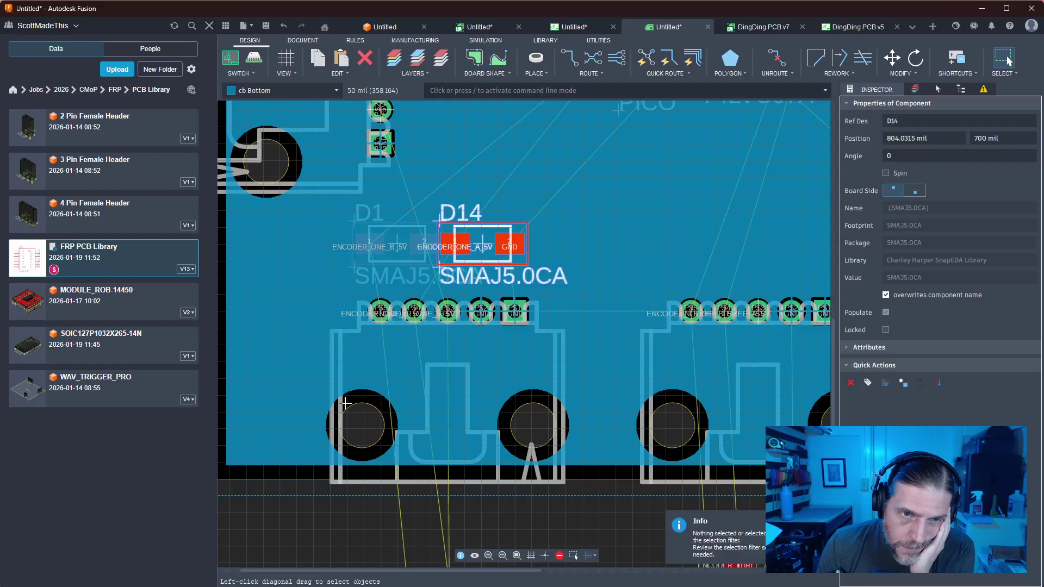
drag(473, 243, 457, 193)
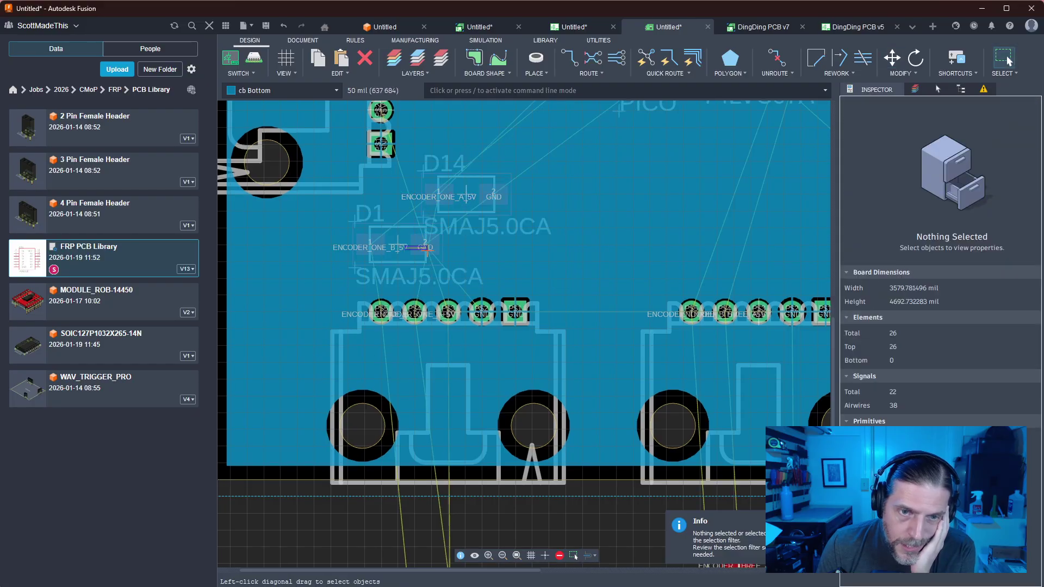
scroll(443, 310, down, 6)
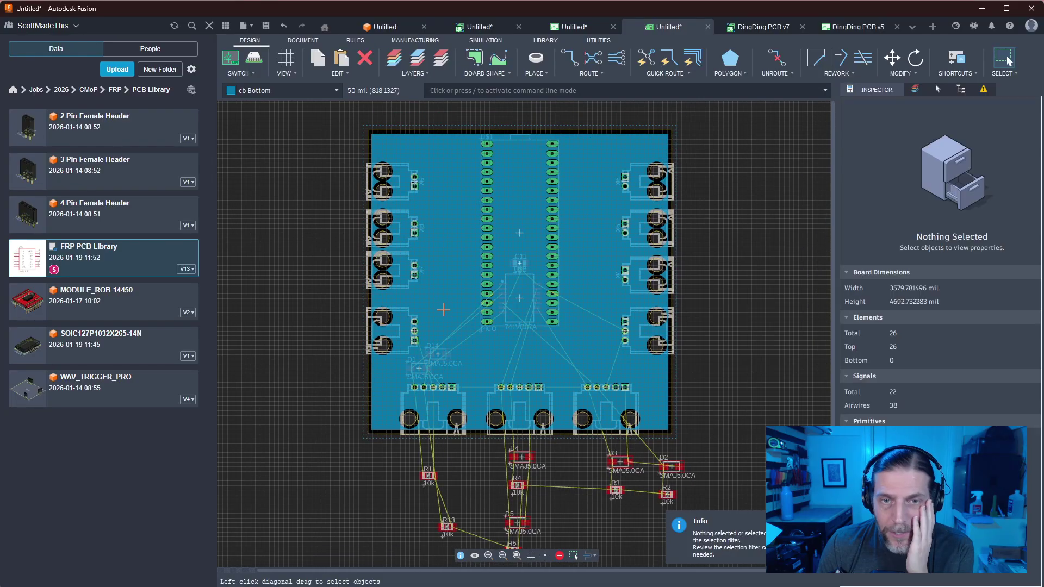
Move the two outer five-pin connectors on the board's bottom edge about 100 mil inward, toward the middle connector
scroll(484, 451, up, 3)
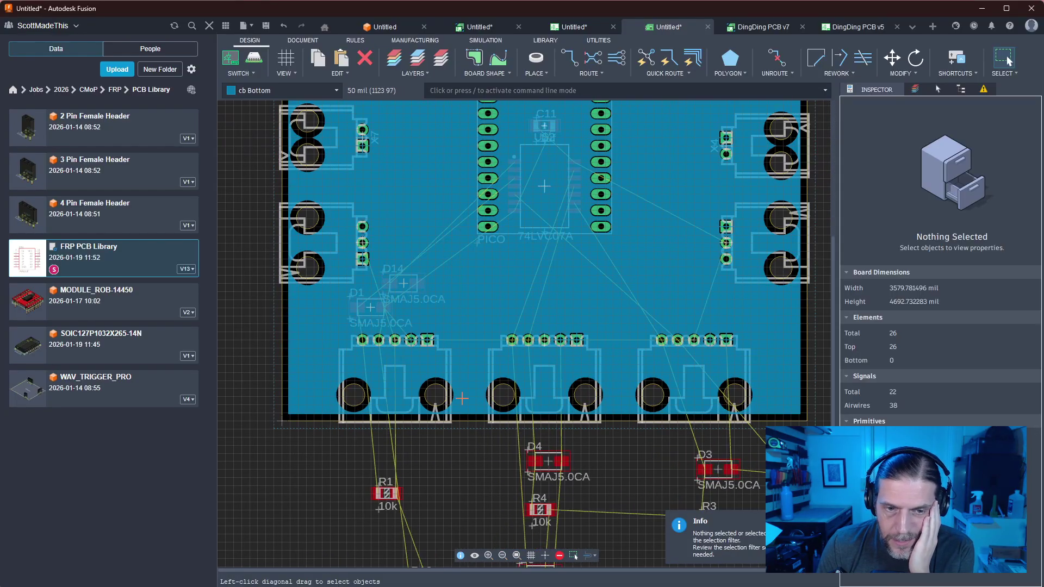
key(m)
click(450, 364)
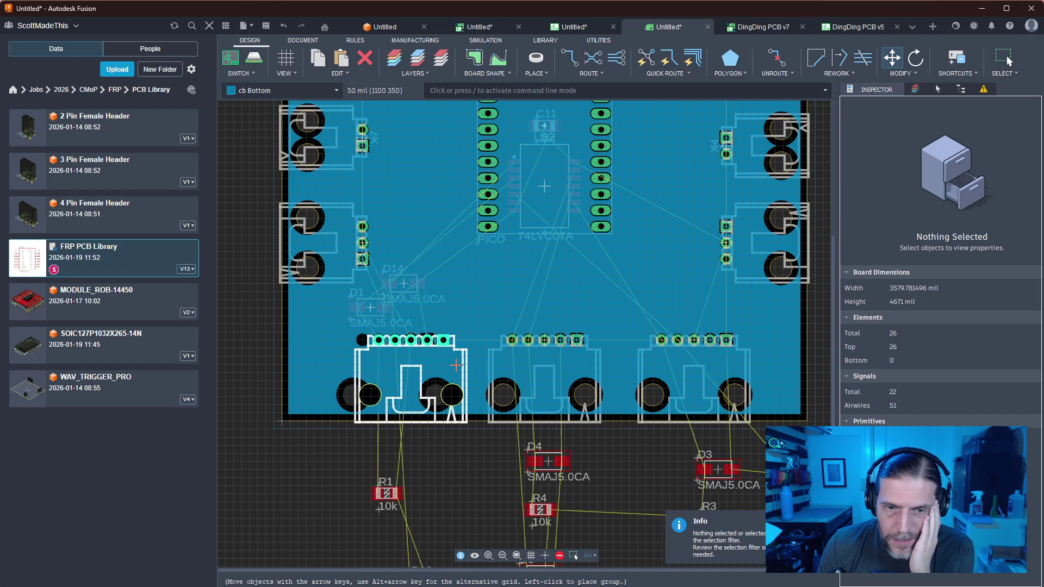
click(456, 365)
click(621, 369)
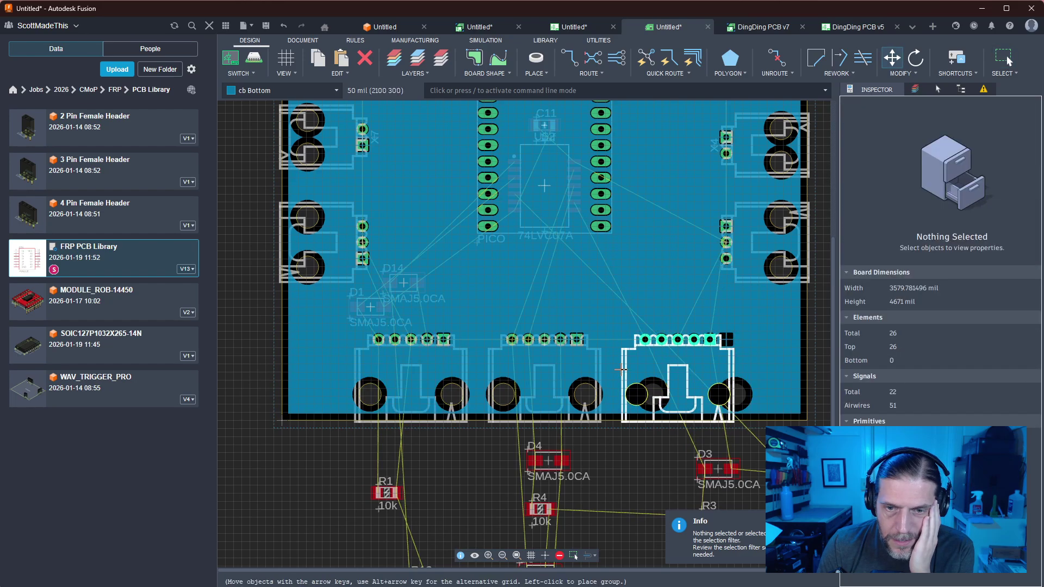
click(621, 369)
key(Escape)
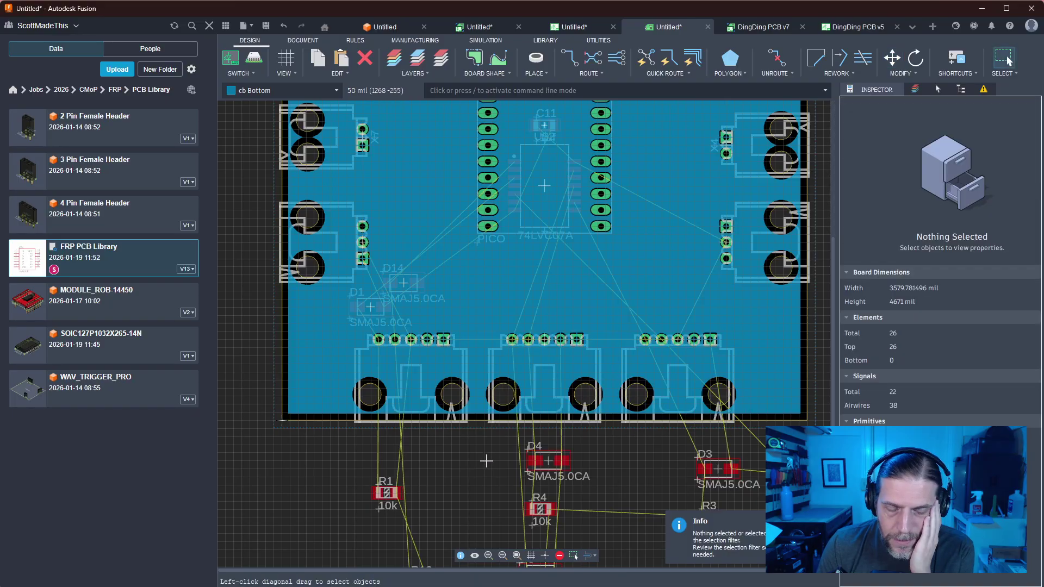
Place D14 at about X 950, Y 700 mil above the leftmost five-pin connector and stack D1 directly above it
click(419, 295)
key(m)
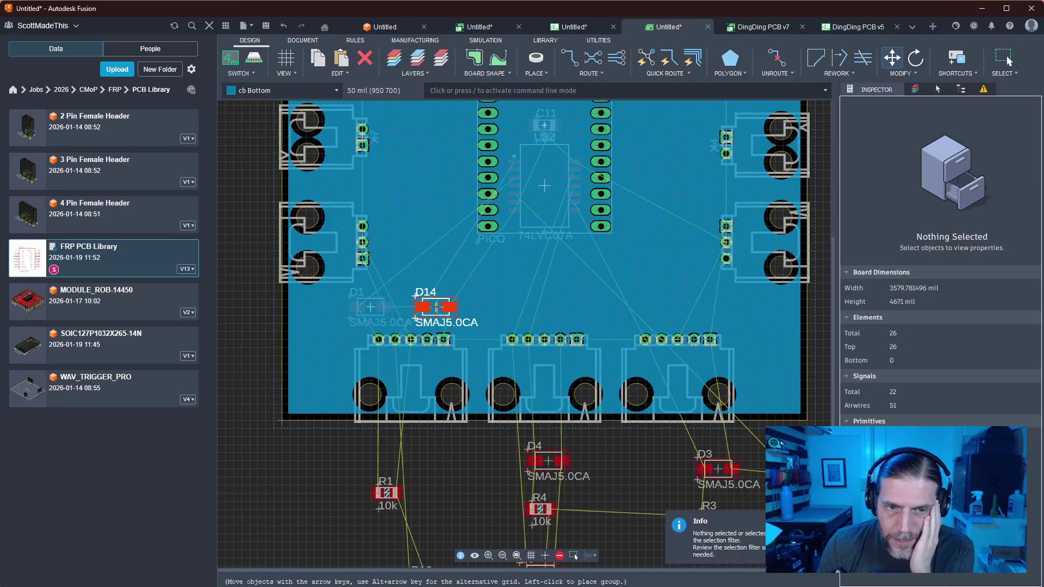
click(436, 307)
click(369, 307)
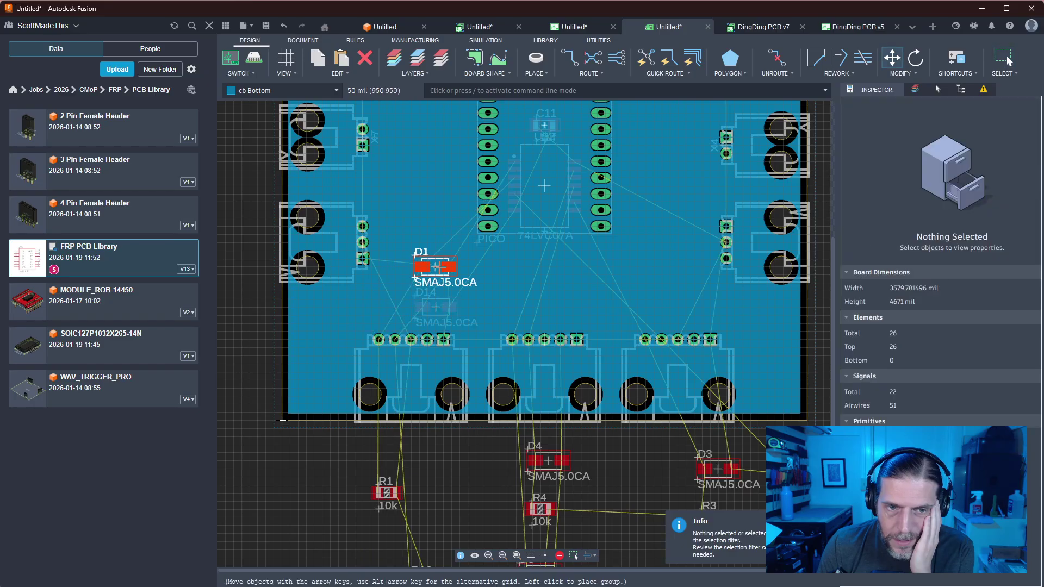
click(434, 273)
Lower D1 by about 50 mil so it sits closer above D14
scroll(479, 296, up, 4)
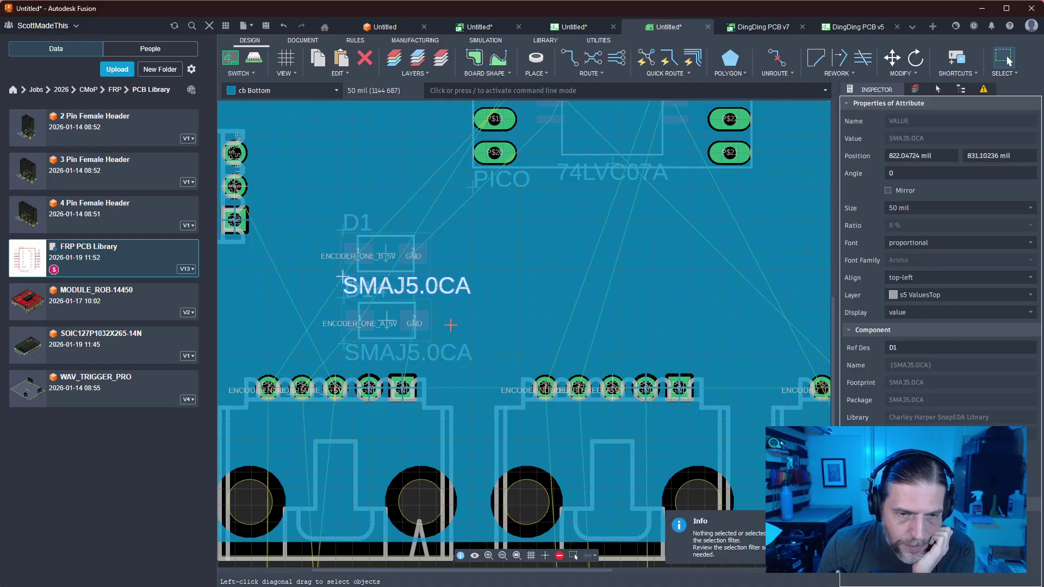
middle_drag(450, 325, 536, 329)
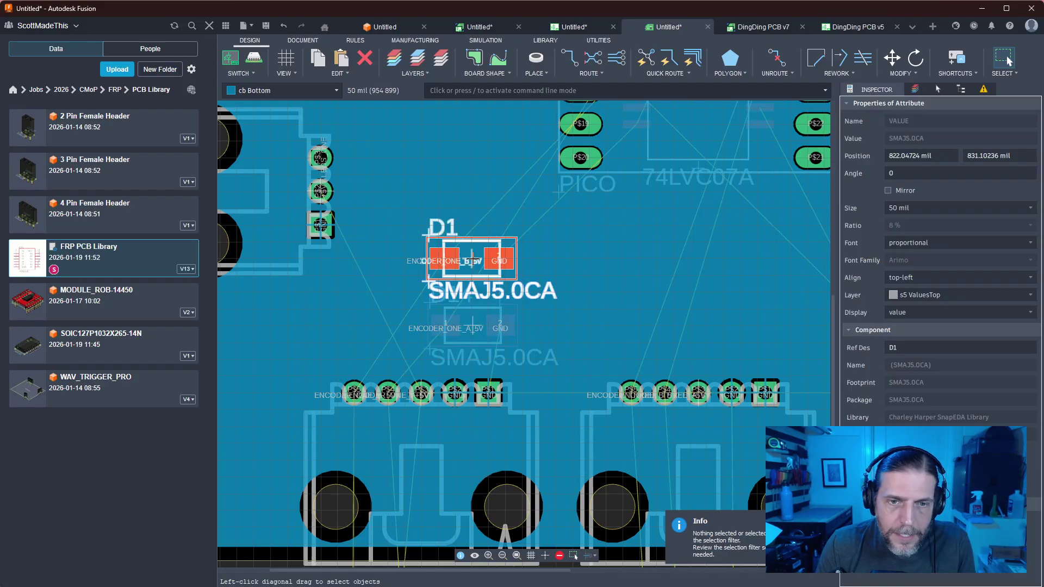
drag(470, 260, 472, 277)
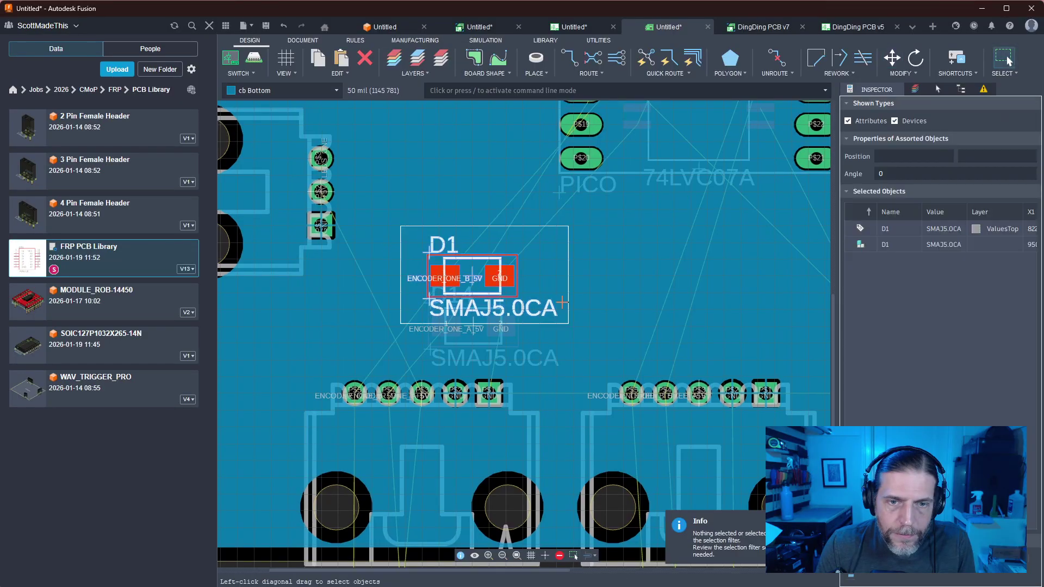
click(607, 320)
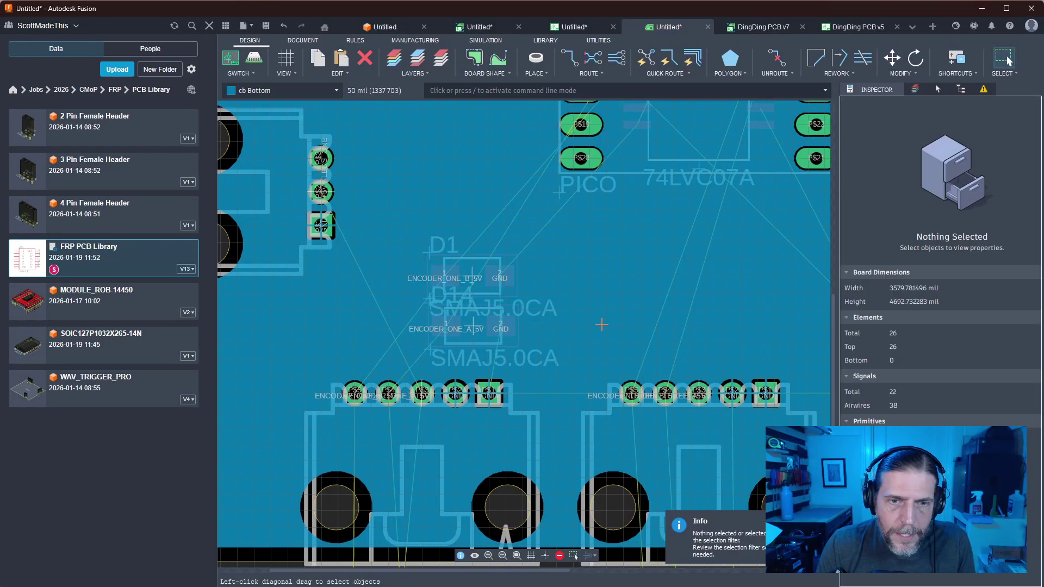
Move R1 onto the board beside D1, on its left, at X 700, Y 850 mil
middle_drag(600, 321, 625, 309)
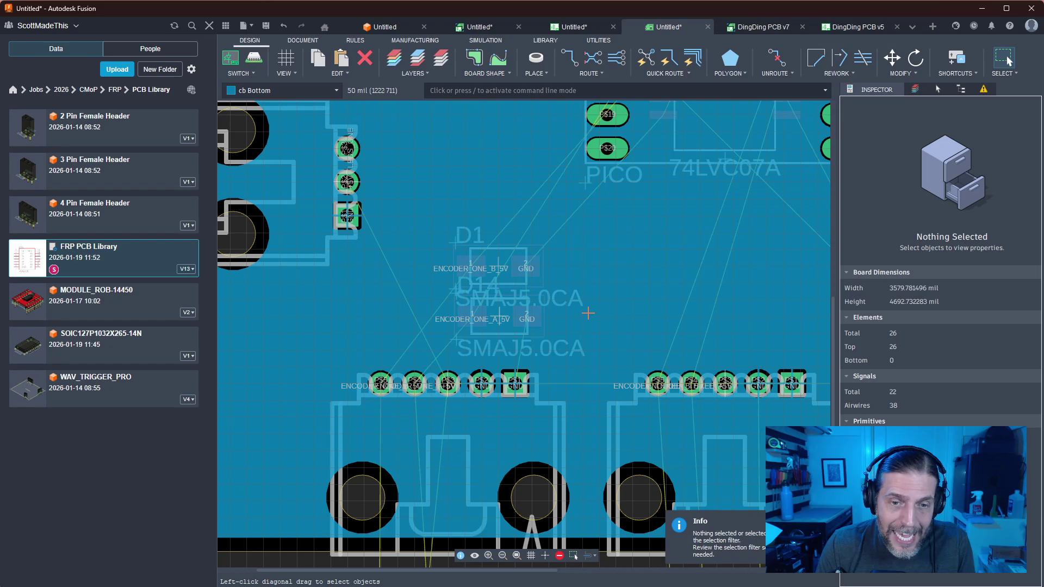
middle_drag(589, 313, 617, 153)
scroll(618, 154, down, 1)
drag(469, 475, 426, 179)
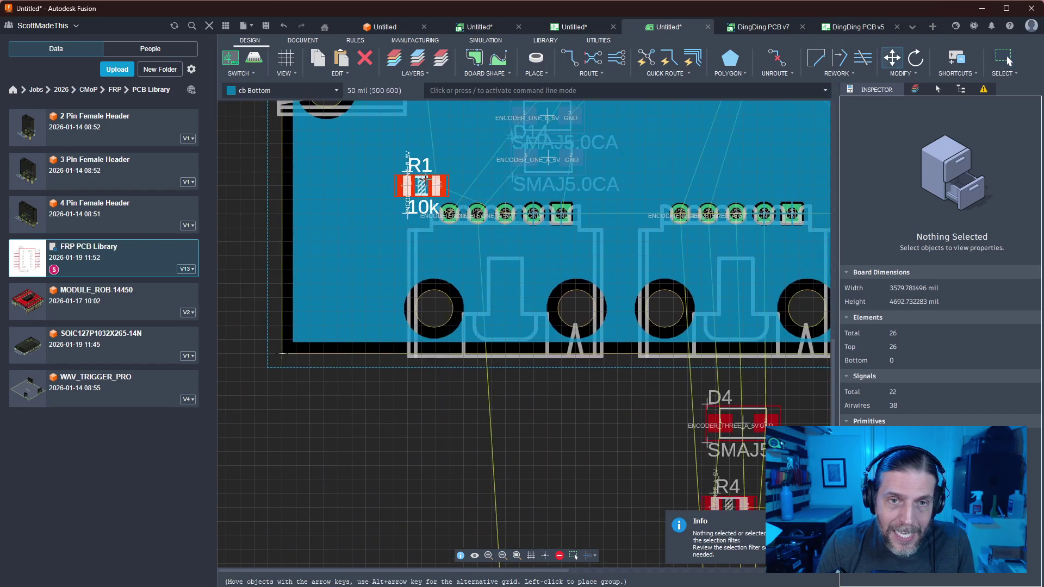
middle_drag(421, 185, 386, 393)
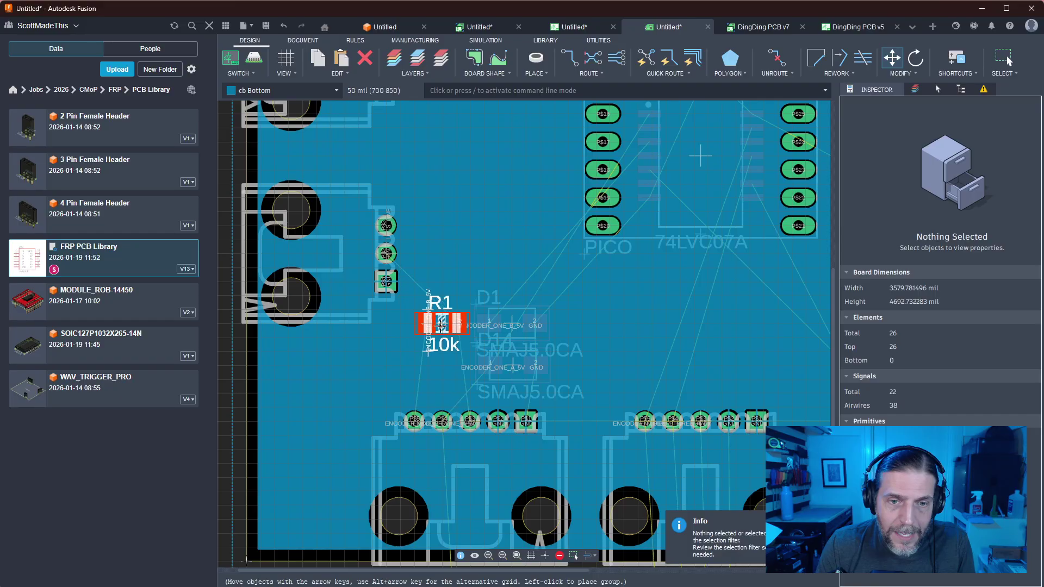
click(441, 324)
key(Escape)
Shift R1 to X 650 mil and rotate it to 180 degrees
scroll(405, 375, up, 2)
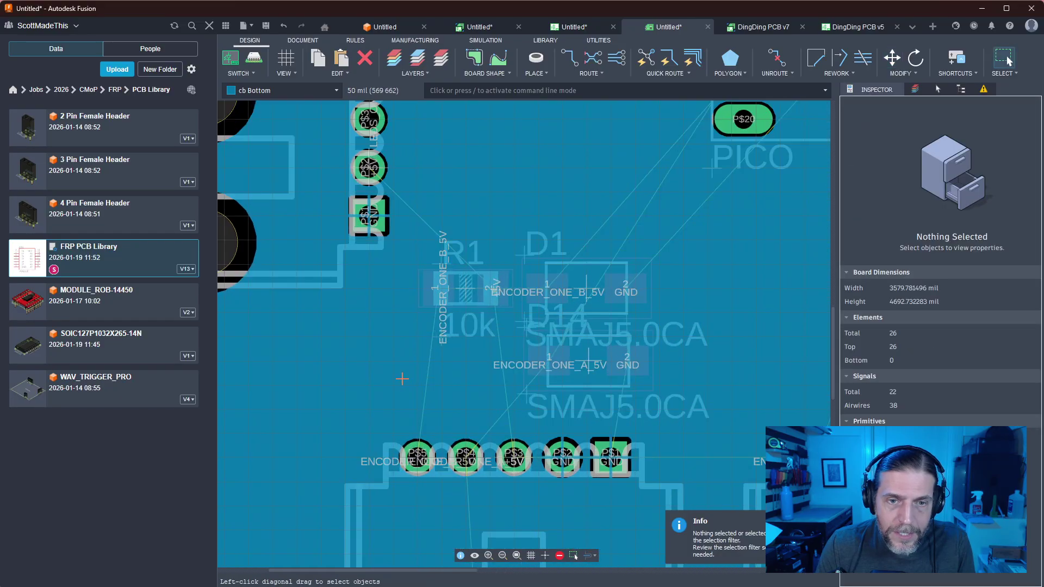
drag(467, 289, 447, 283)
right_click(441, 336)
right_click(441, 336)
click(445, 283)
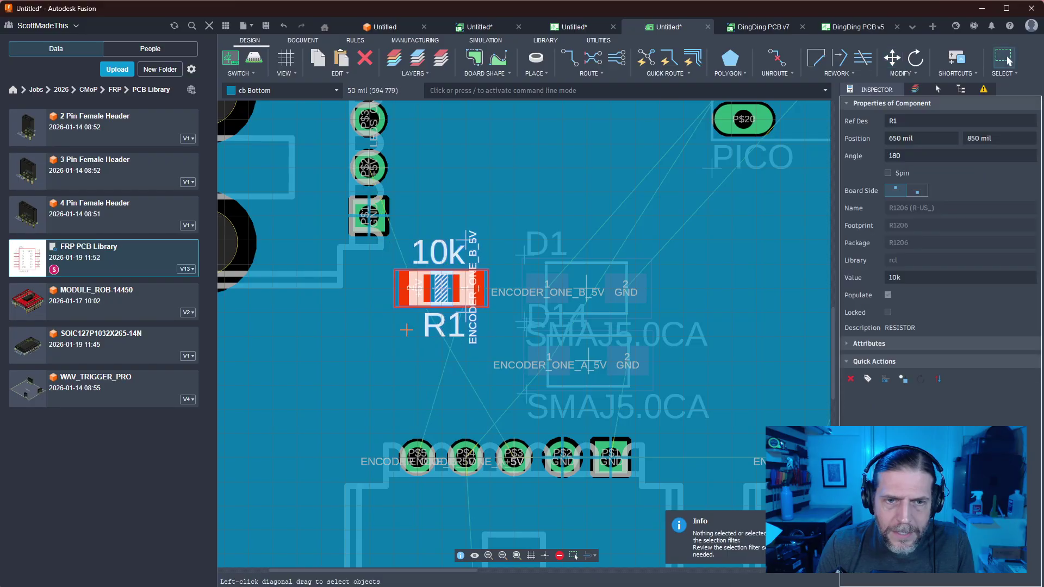
Move R13 onto the board directly below R1, level with D14 at X 650, Y 700 mil, rotated to 180 degrees
scroll(374, 356, down, 4)
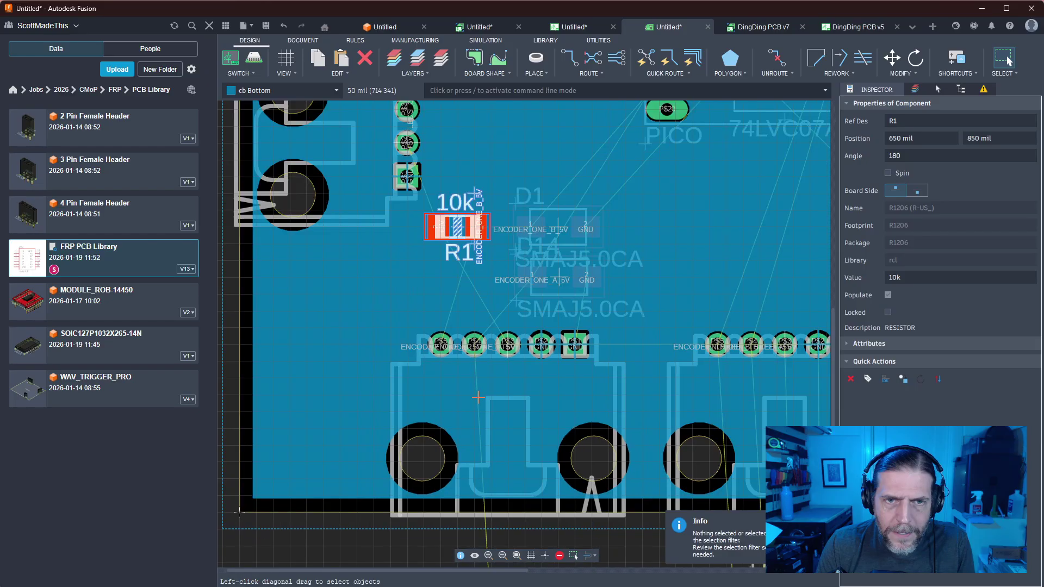
middle_drag(422, 503, 388, 374)
scroll(466, 501, down, 1)
middle_drag(465, 488, 463, 424)
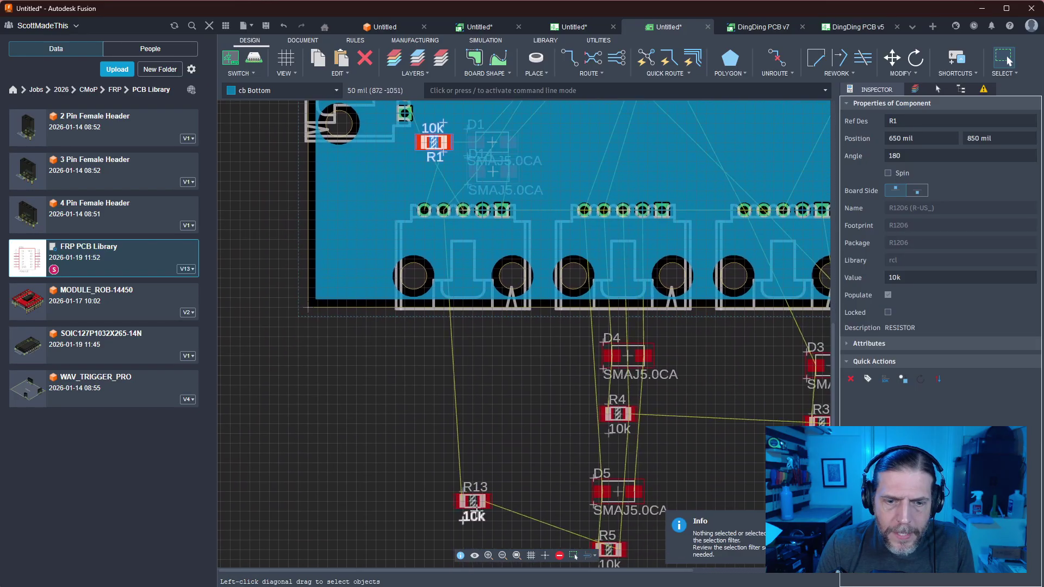
drag(472, 501, 427, 324)
right_click(385, 180)
right_click(384, 180)
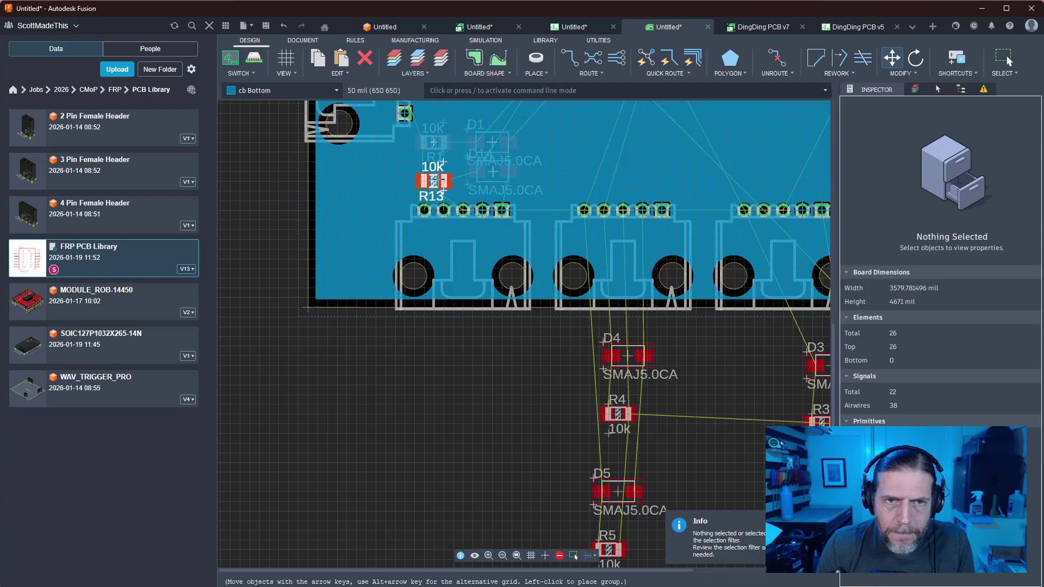
mouse_move(433, 181)
mouse_down()
mouse_move(443, 171)
mouse_move(433, 172)
mouse_up()
click(389, 189)
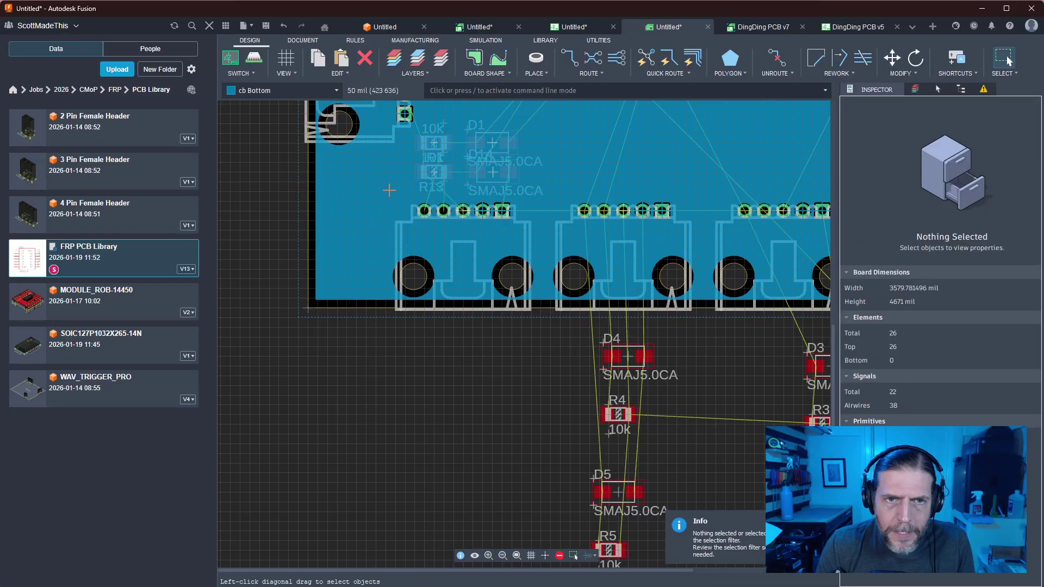
Examine how R1, R13, D1 and D14 line up with the leftmost five-pin connector's pins and signals
middle_drag(426, 356, 434, 489)
scroll(538, 299, up, 4)
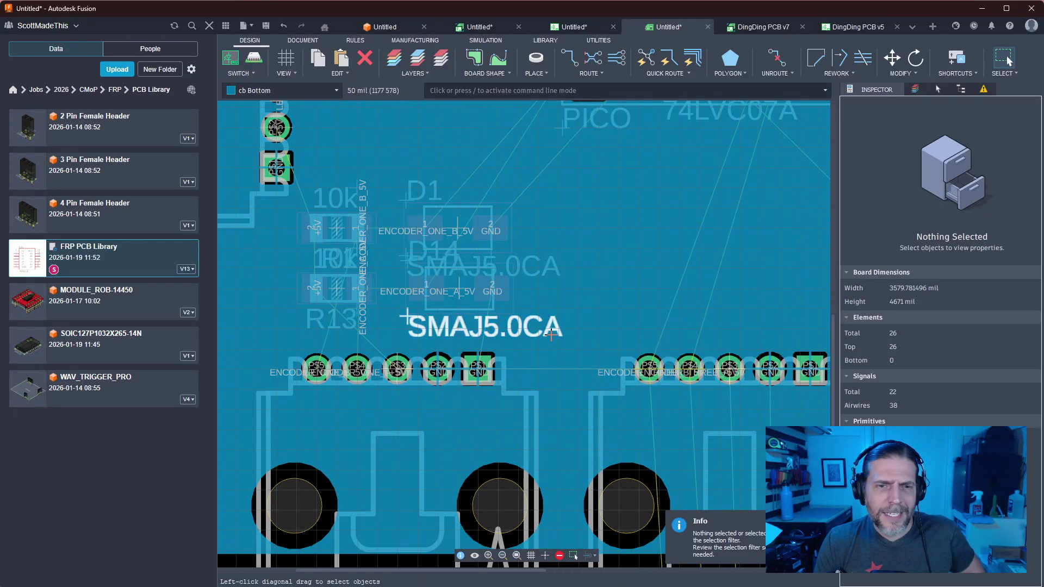
scroll(556, 321, up, 2)
scroll(543, 282, down, 4)
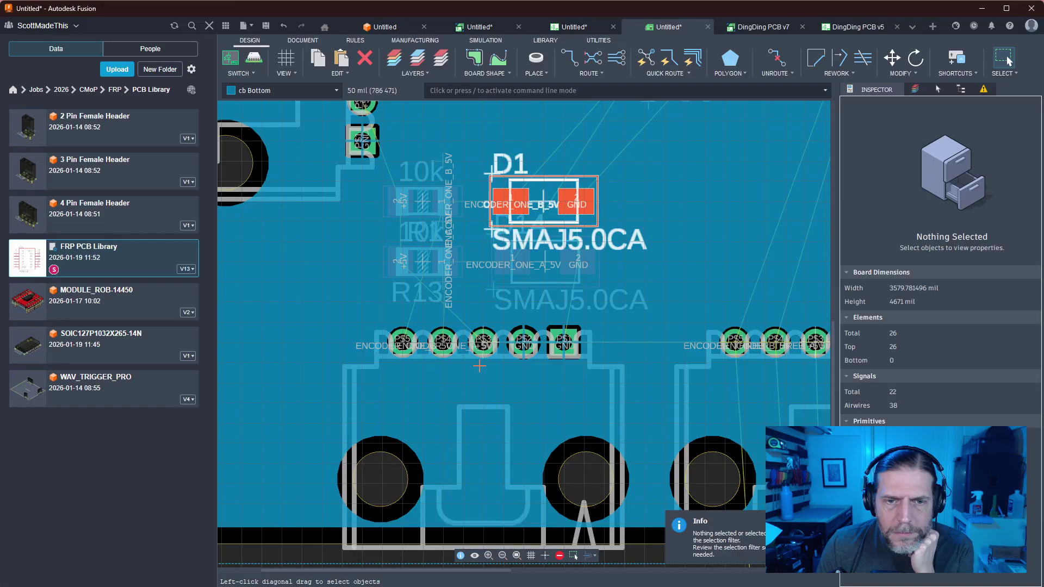
scroll(482, 375, up, 3)
scroll(482, 375, down, 2)
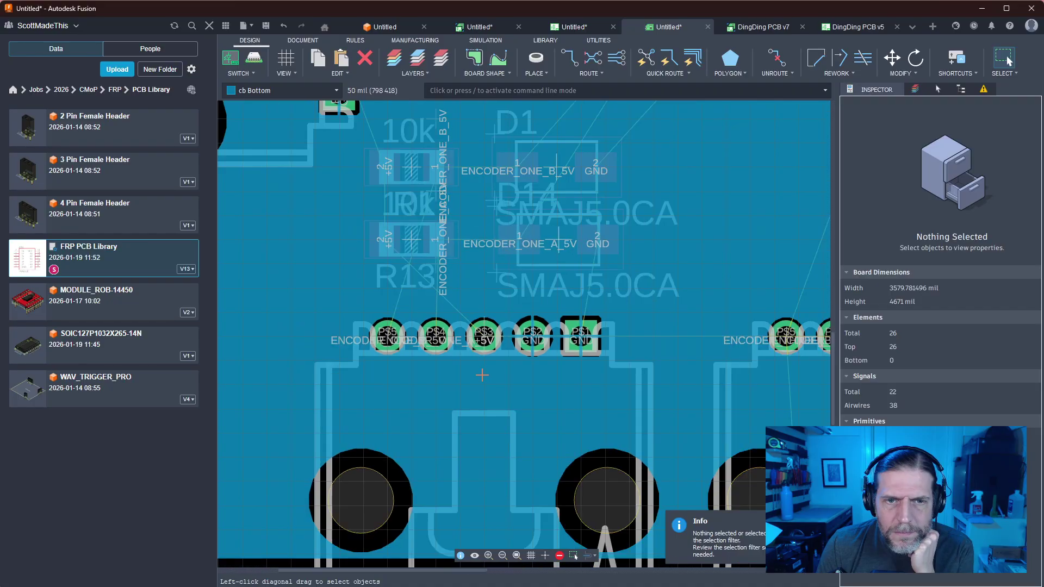
middle_drag(482, 375, 502, 409)
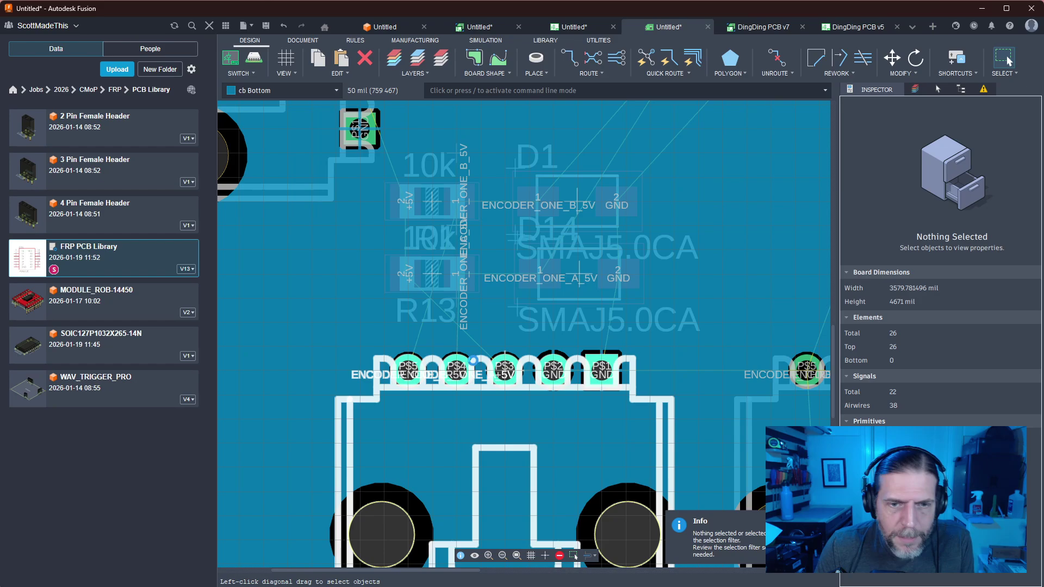
Set the manual routing trace width to 12 mil
key(r)
click(456, 273)
key(Escape)
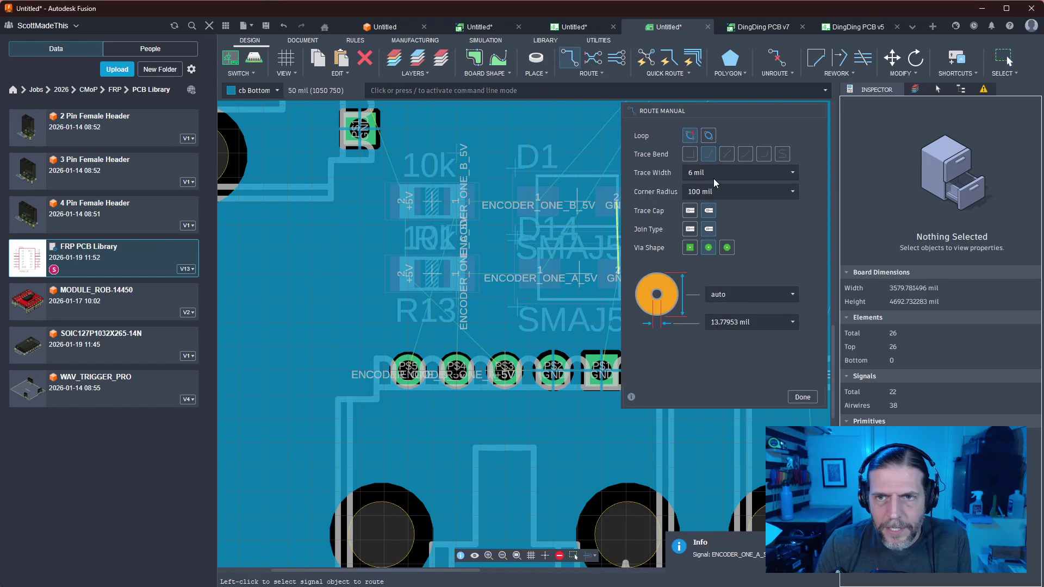
click(795, 172)
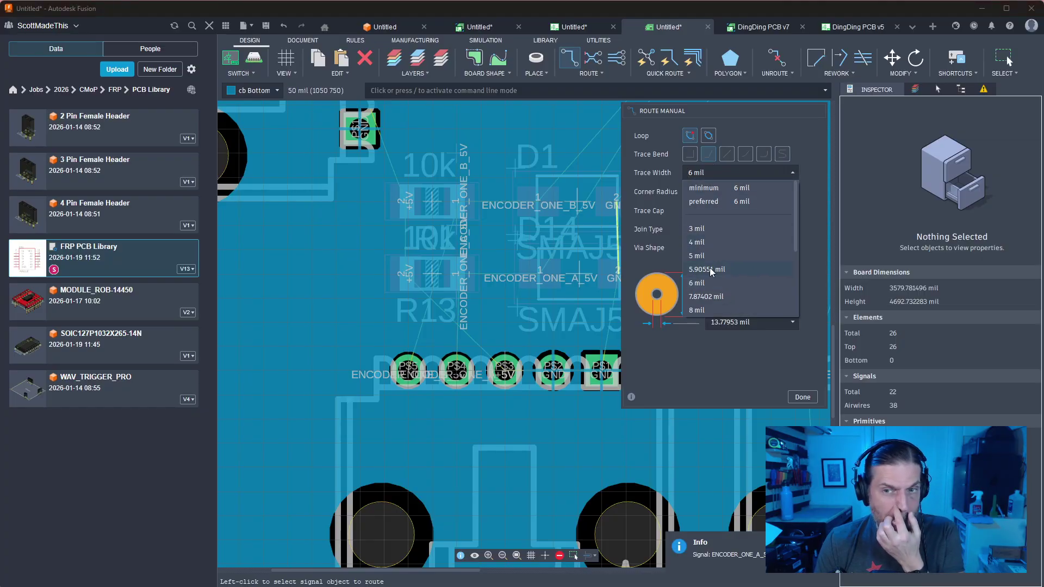
scroll(704, 269, down, 2)
click(698, 256)
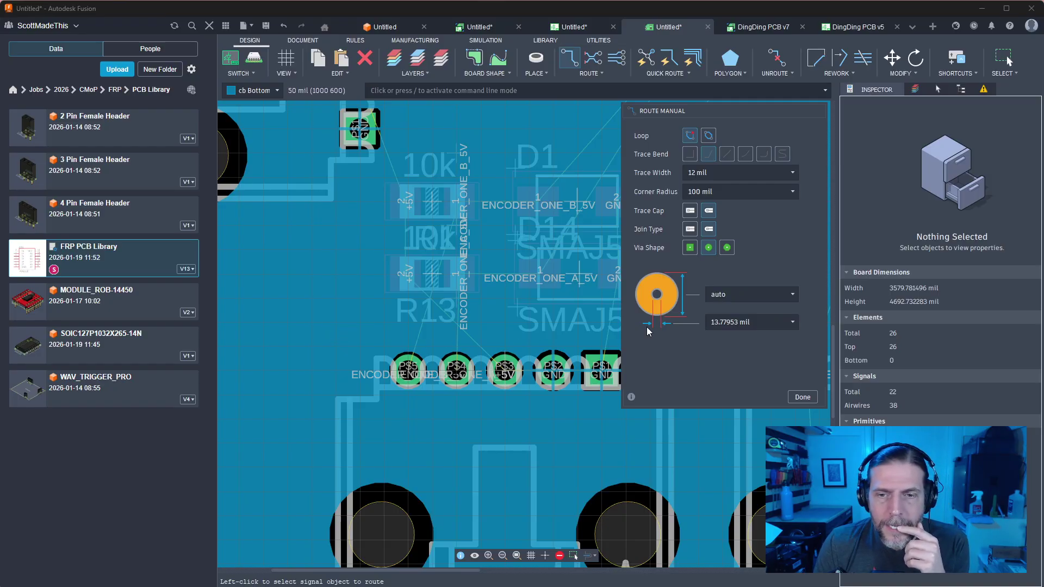
click(802, 397)
scroll(476, 331, up, 1)
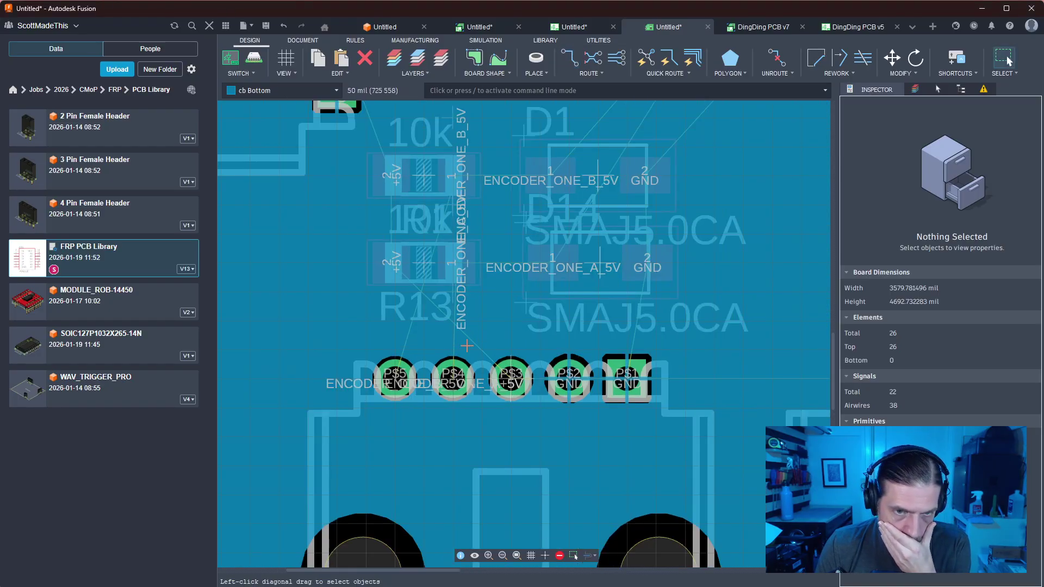
click(457, 373)
click(463, 269)
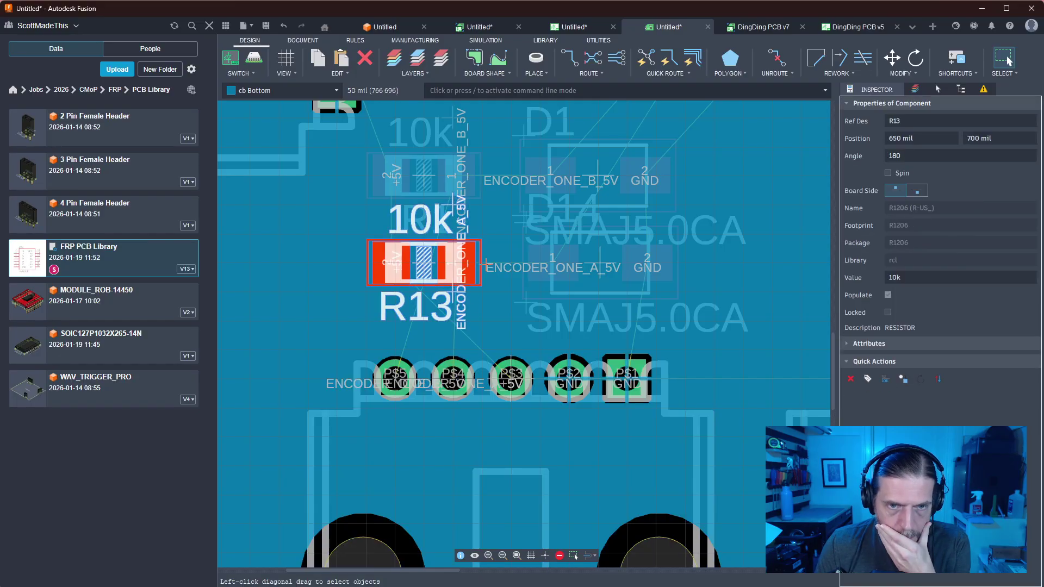
key(Escape)
key(r)
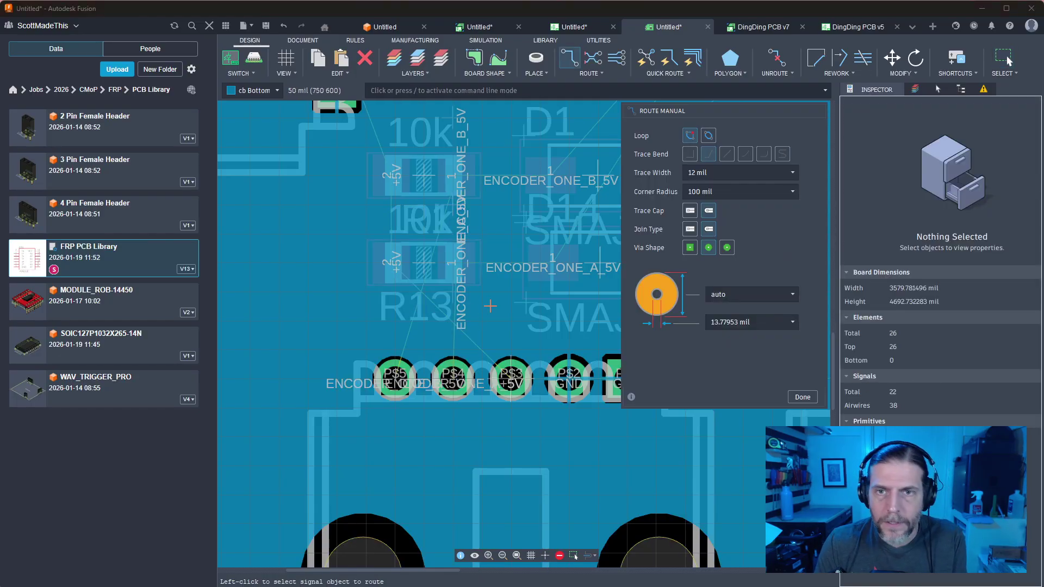
click(452, 376)
click(553, 263)
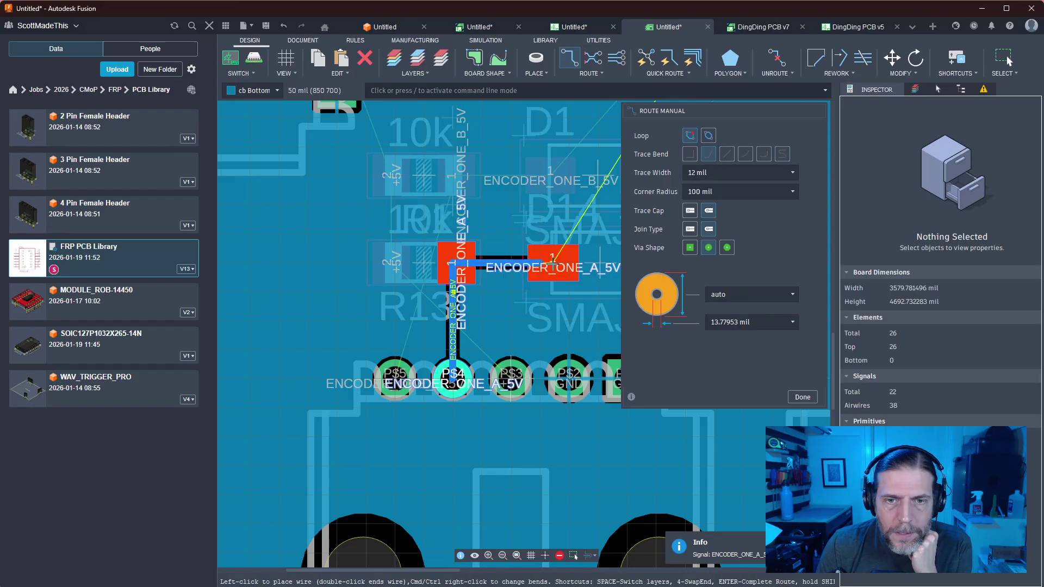
key(Escape)
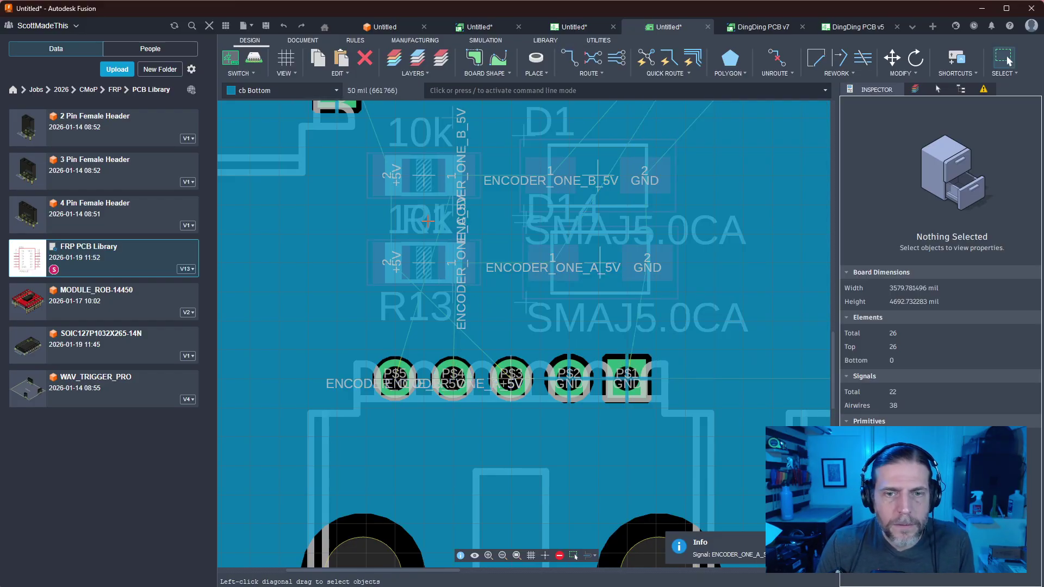
Route ENCODER_ONE_A_5V on the Top layer from pin P$4 of the leftmost five-pin connector through R13's pad 1 to D14's pad 1
click(323, 91)
click(250, 120)
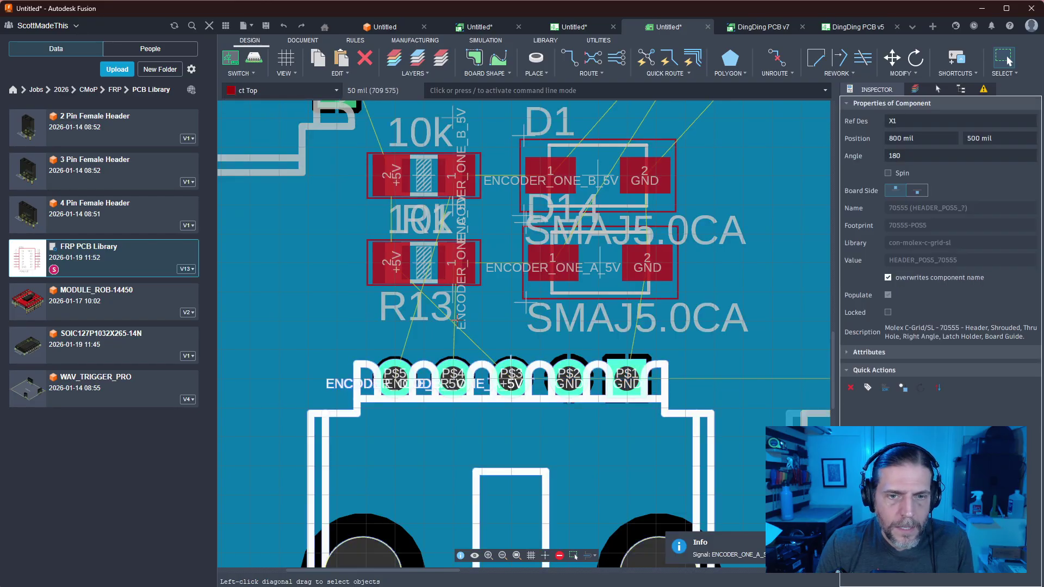
key(r)
click(453, 379)
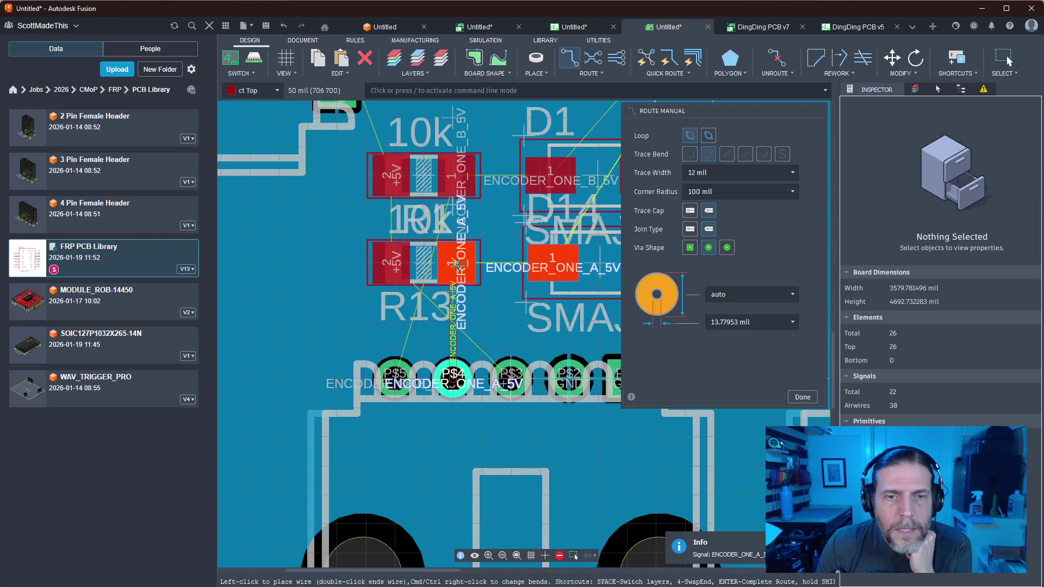
click(453, 263)
click(552, 263)
click(452, 263)
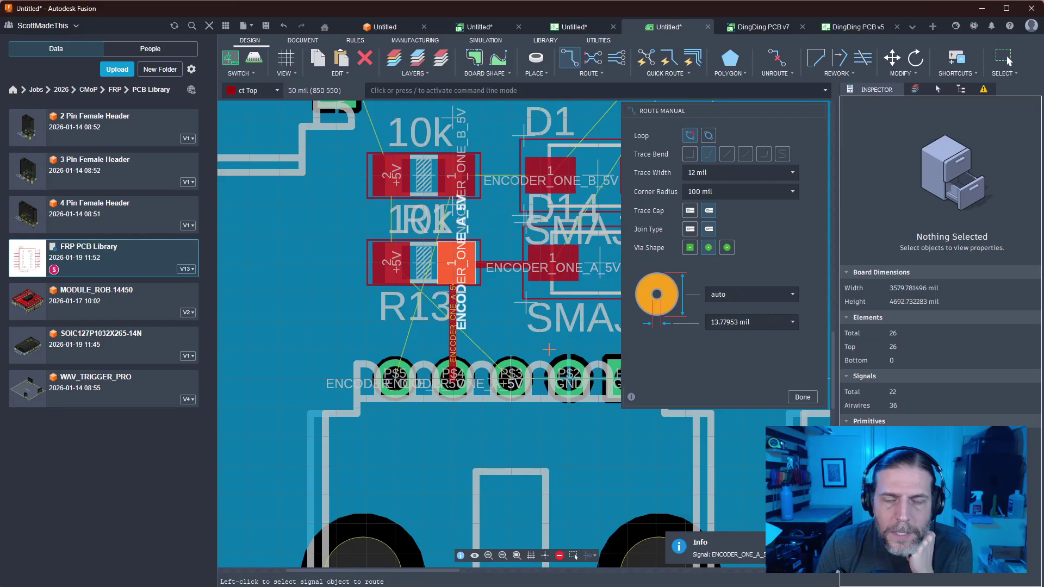
middle_drag(549, 350, 413, 409)
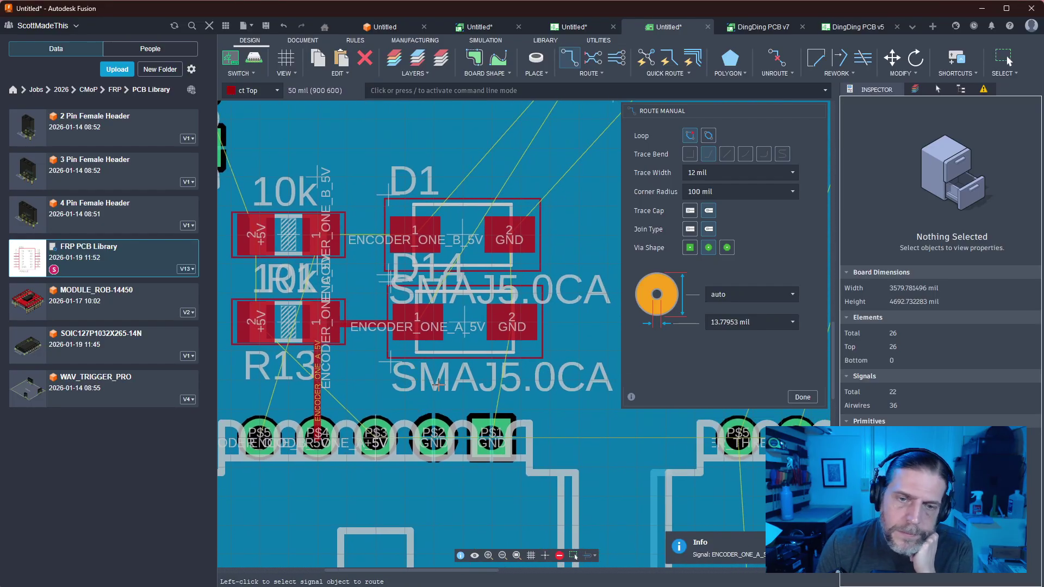
Route ENCODER_ONE_A_5V on the Top layer from D14's pad 1 up between D1's pads and across above R1
click(417, 323)
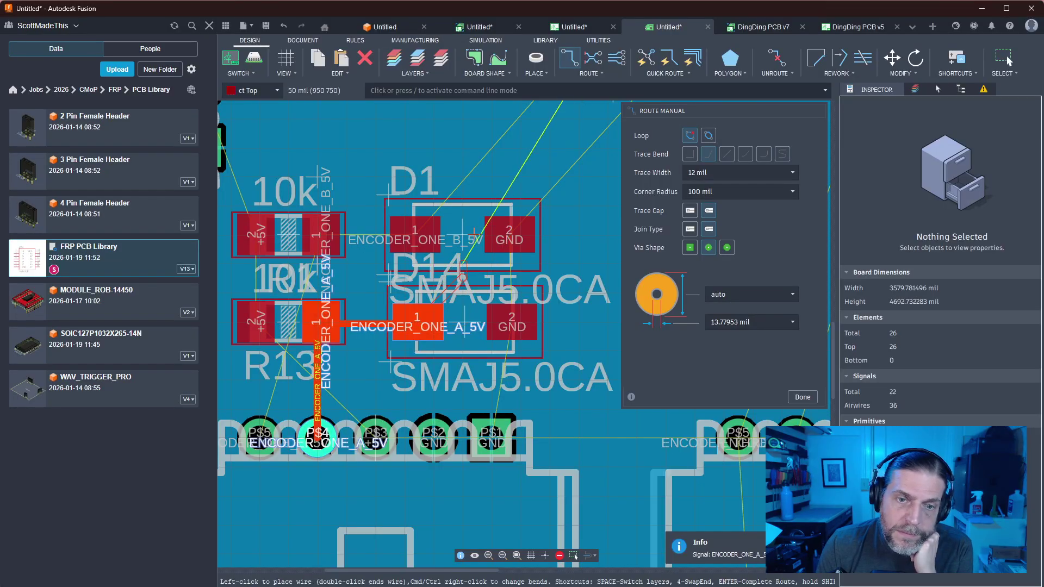
click(471, 174)
middle_drag(455, 351, 552, 348)
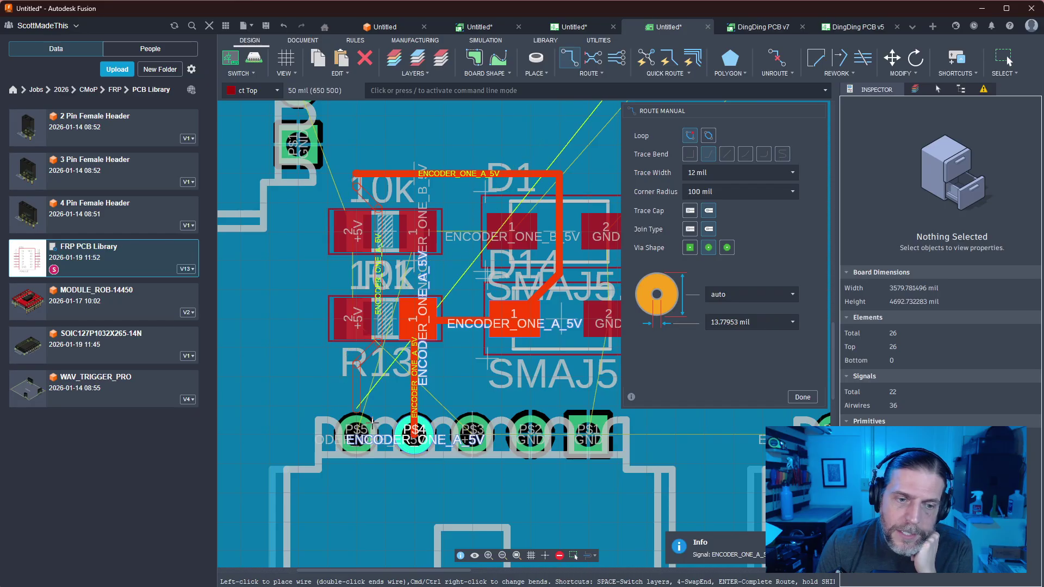
key(Escape)
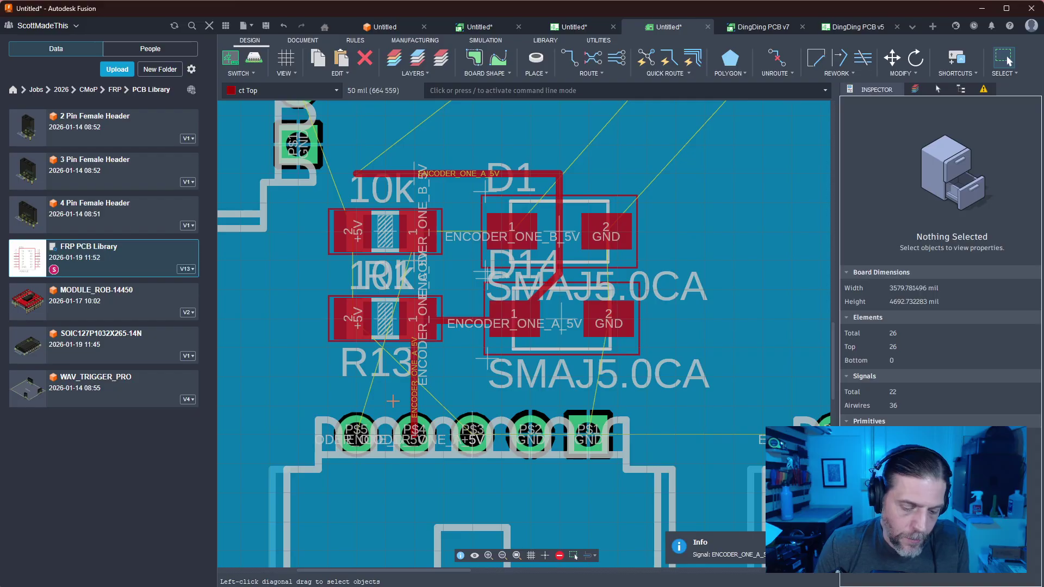
Route ENCODER_ONE_B_5V from pin P$5 of the leftmost five-pin connector between R13's pads to R1's pad 1 and D1's pad 1
key(r)
click(356, 435)
click(404, 240)
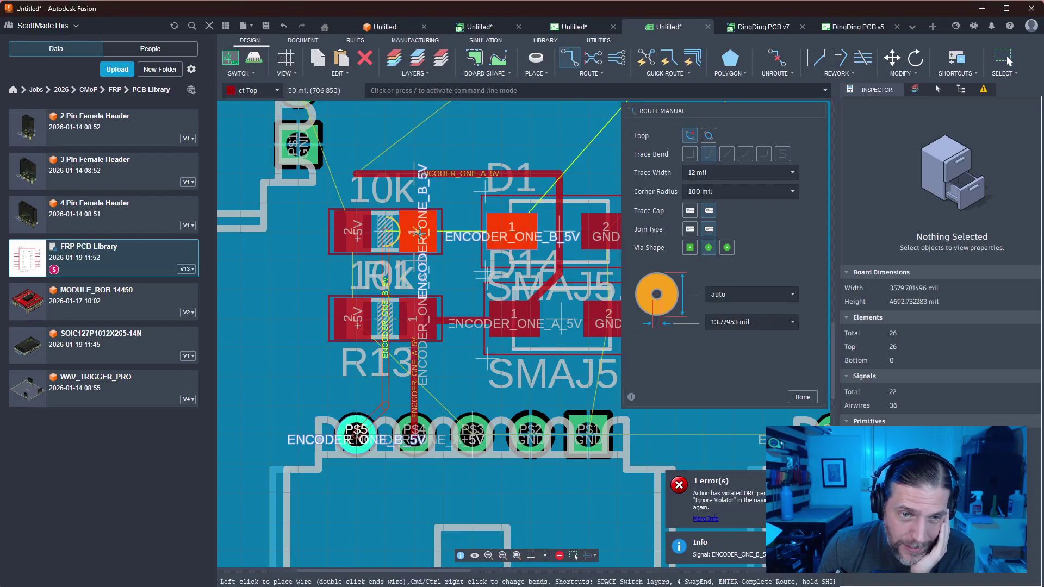
click(388, 265)
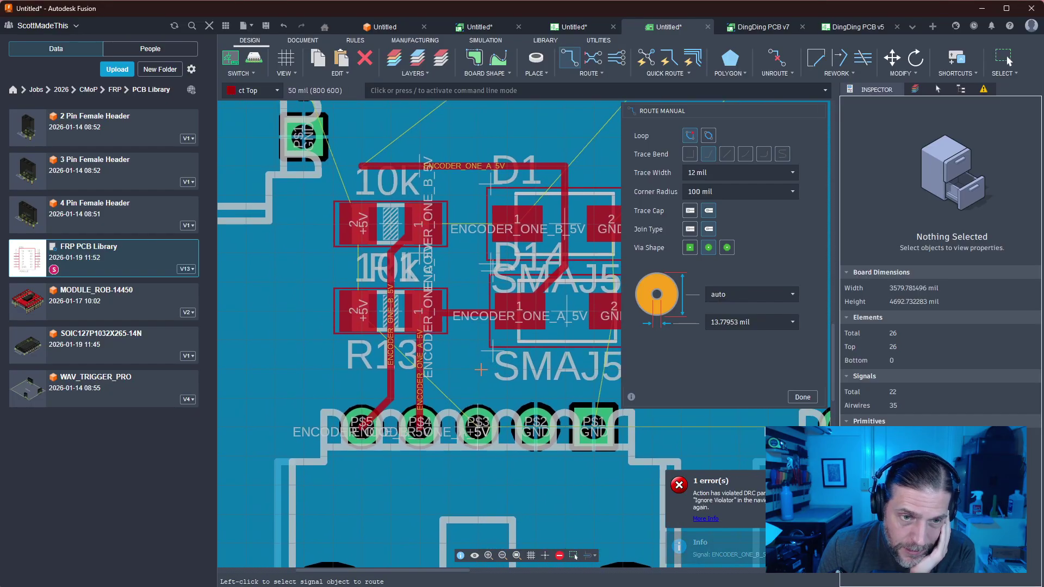
click(423, 224)
click(509, 224)
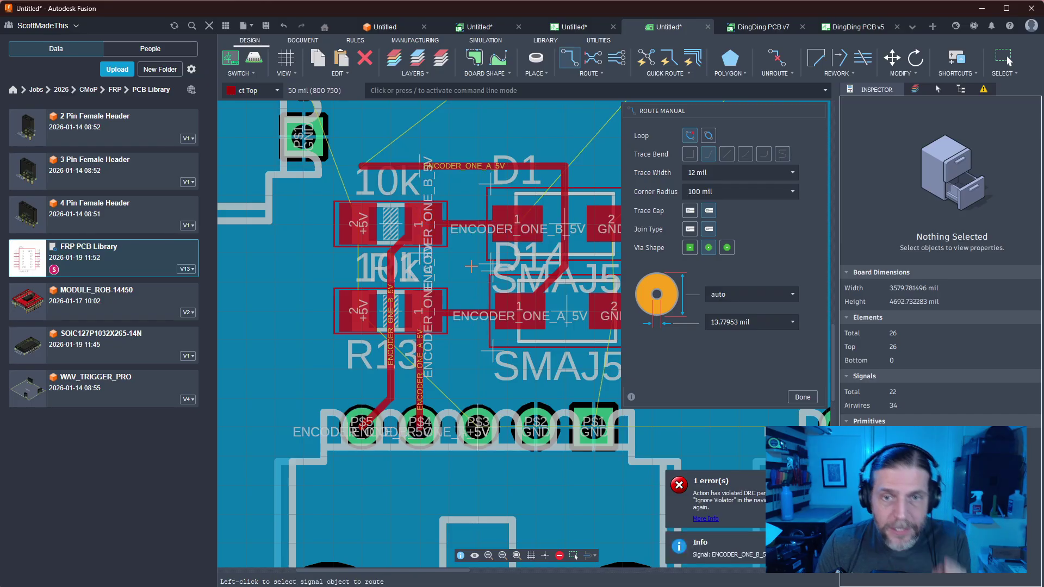
Delete the horizontal segment of the ENCODER_ONE_A_5V trace running above R1 and D1
key(Escape)
click(436, 238)
key(Delete)
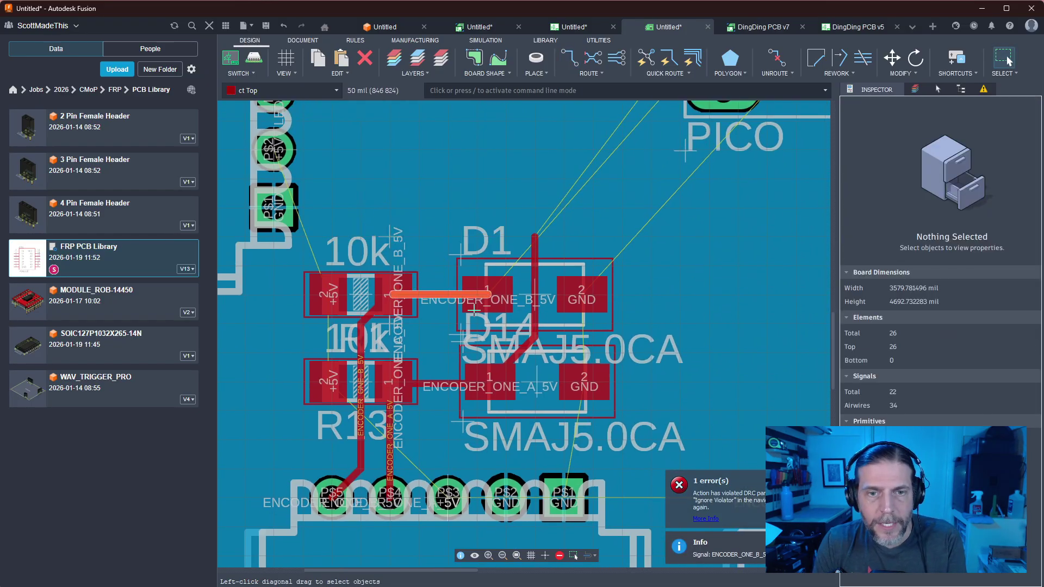
Route a short ENCODER_ONE_B_5V stub on the Top layer from D1's pad 1 straight up past the diode
key(r)
click(479, 296)
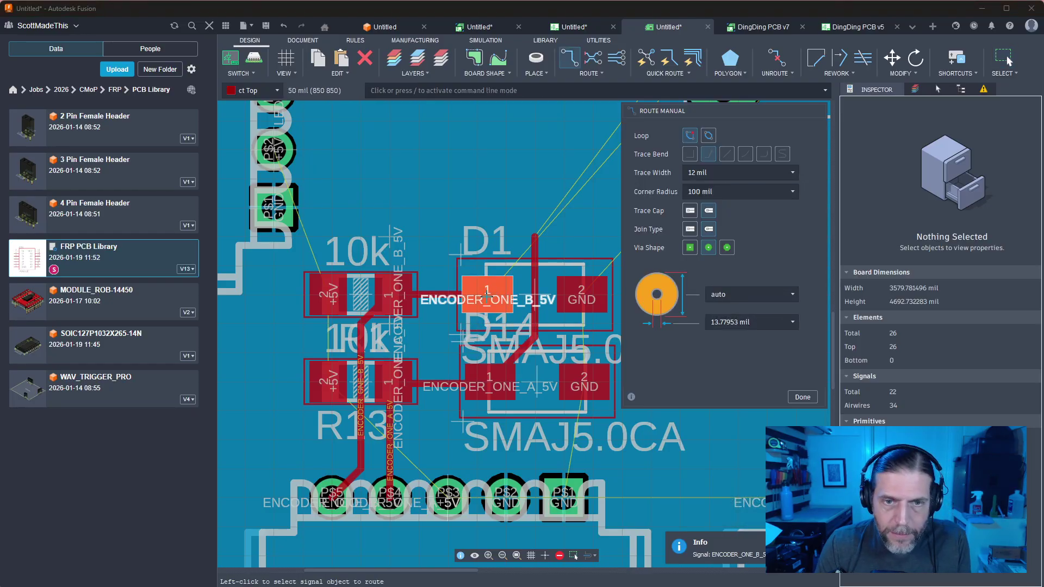
double_click(486, 211)
scroll(485, 211, down, 3)
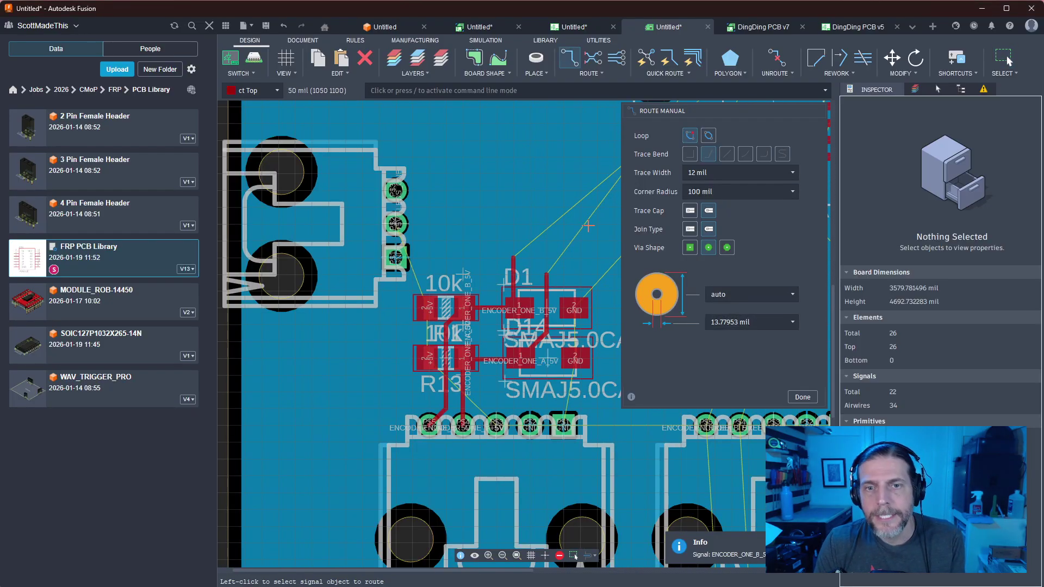
middle_drag(575, 216, 390, 323)
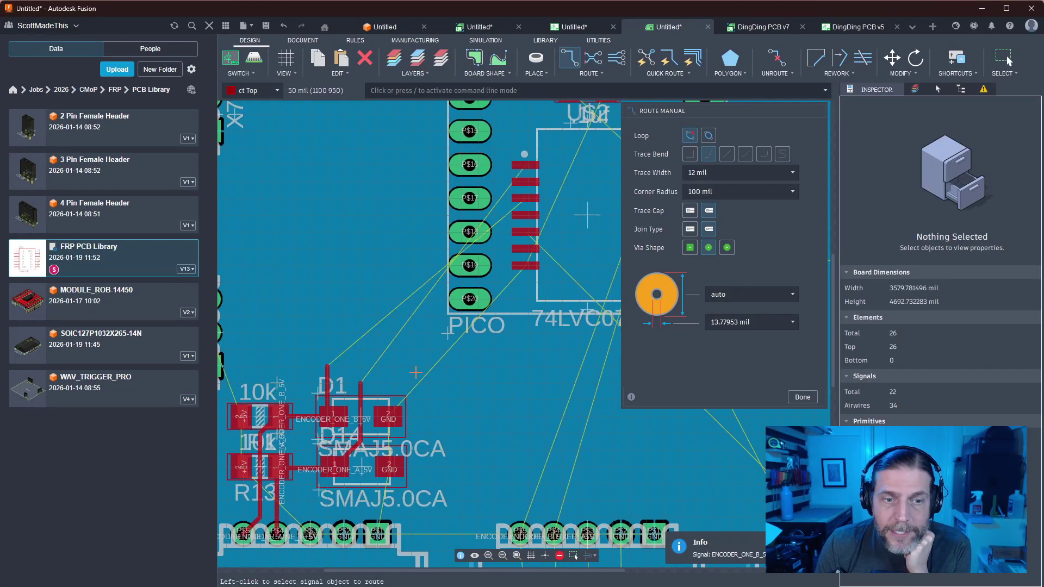
click(802, 396)
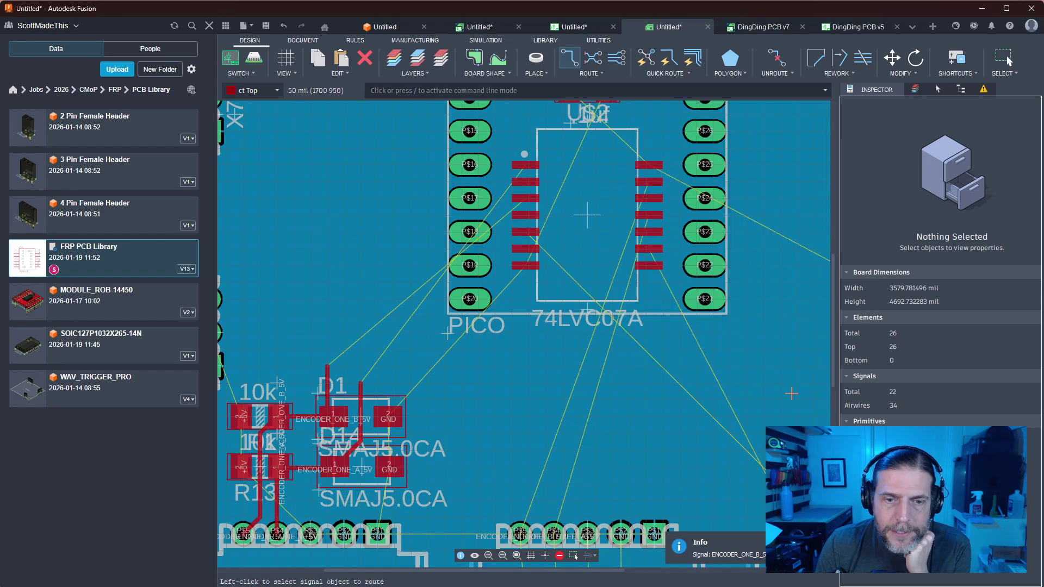
middle_drag(491, 428, 652, 253)
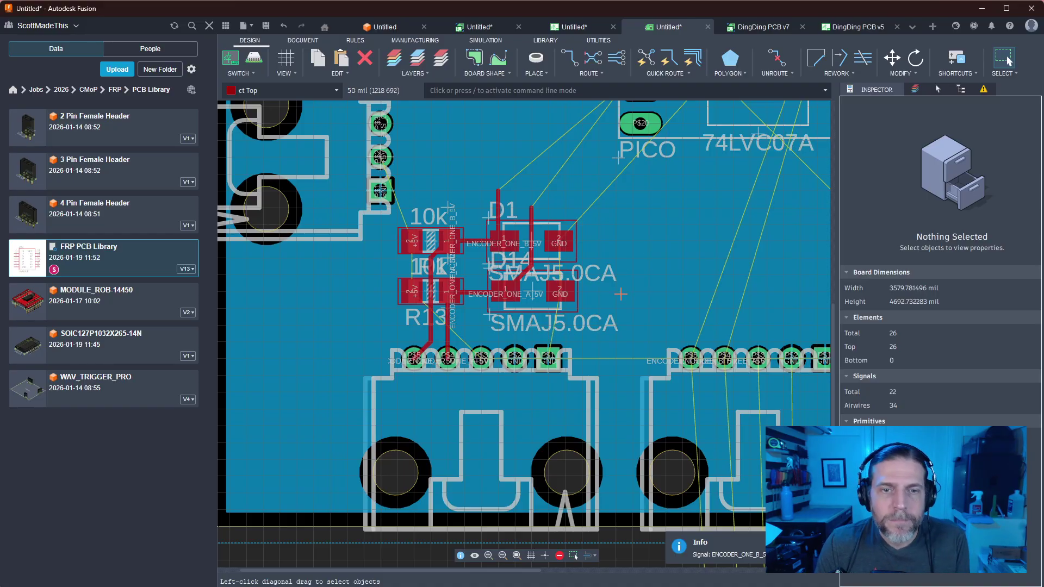
Shift R1, R13, D1, D14 and their traces together 50 mil down towards the leftmost five-pin connector
drag(629, 363, 395, 186)
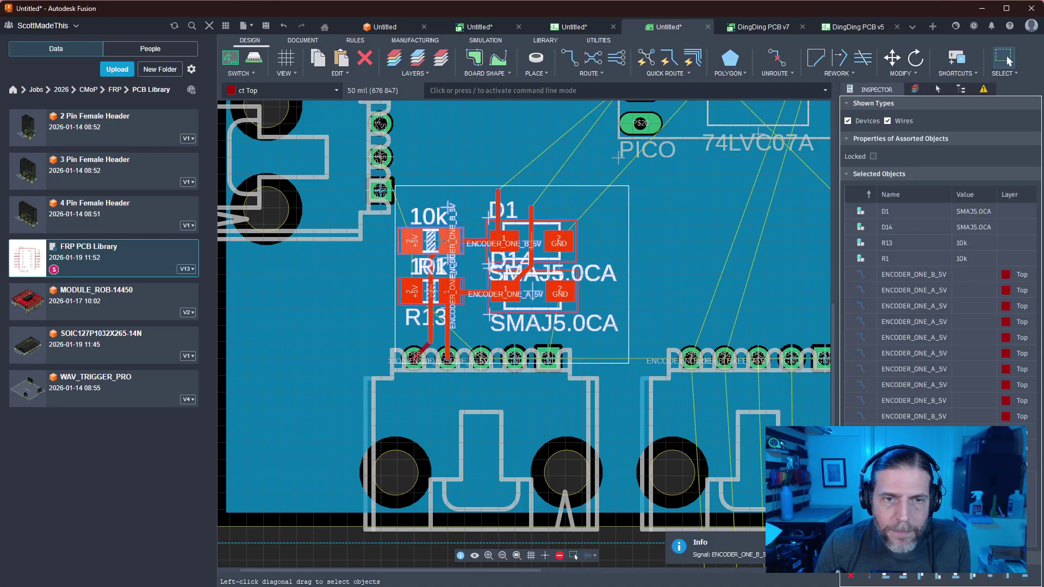
drag(431, 245, 431, 263)
click(667, 314)
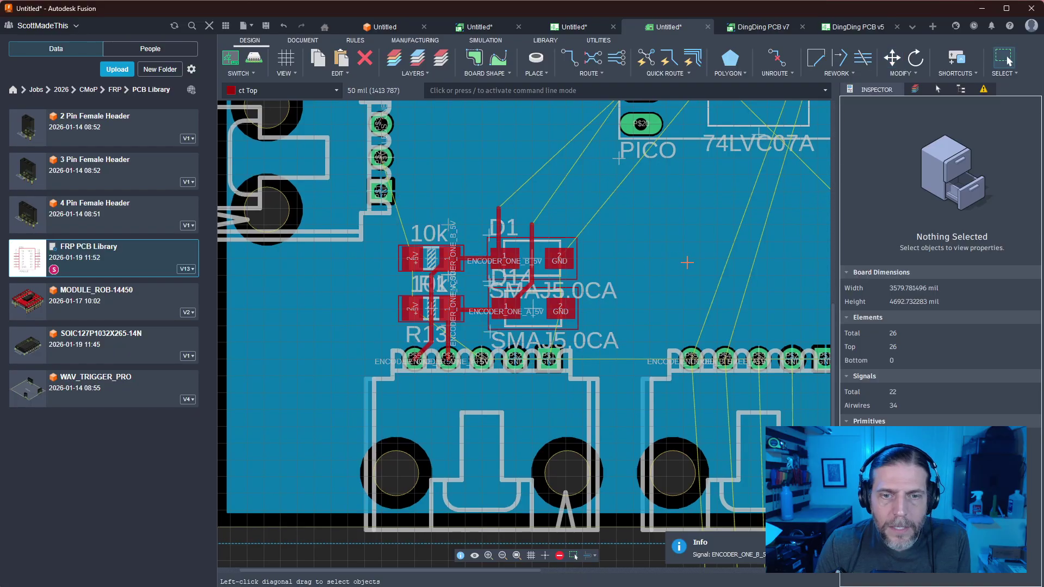
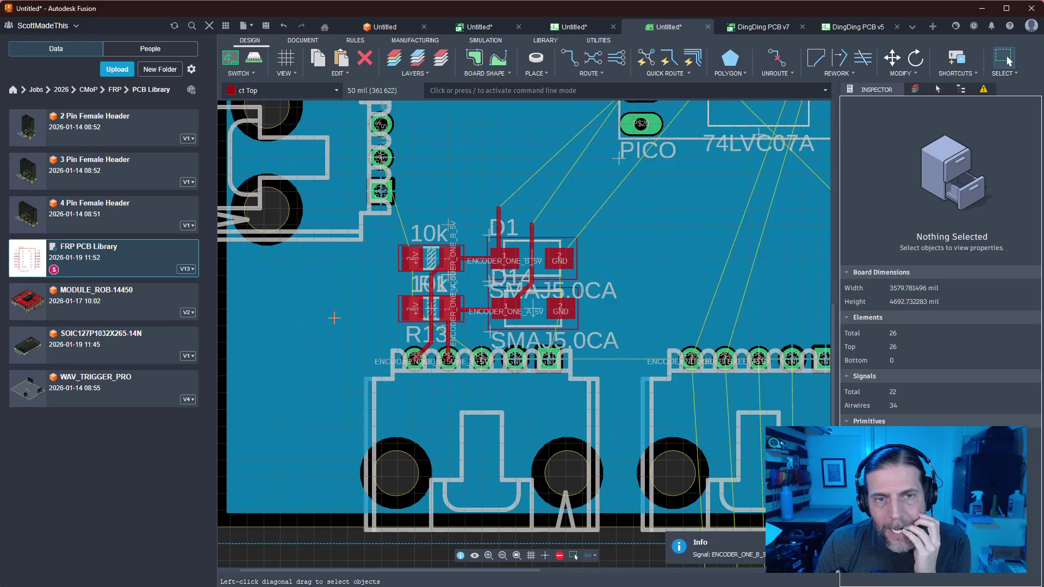
Route +5V from pin P$3 of the leftmost five-pin connector around below P$4 and P$5 to pad 2 of R13 and R1
middle_drag(334, 318, 435, 332)
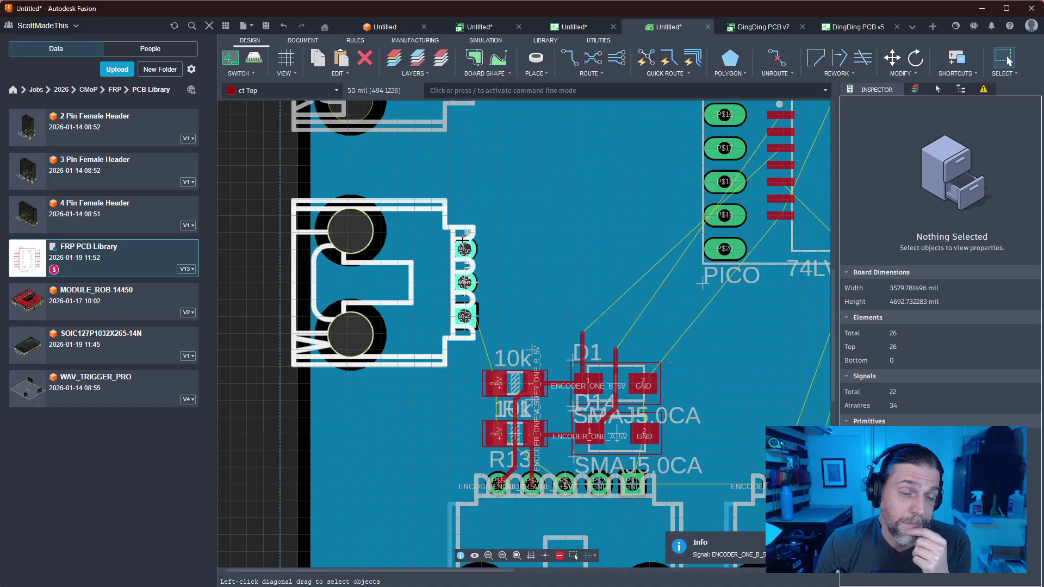
middle_drag(597, 293, 590, 176)
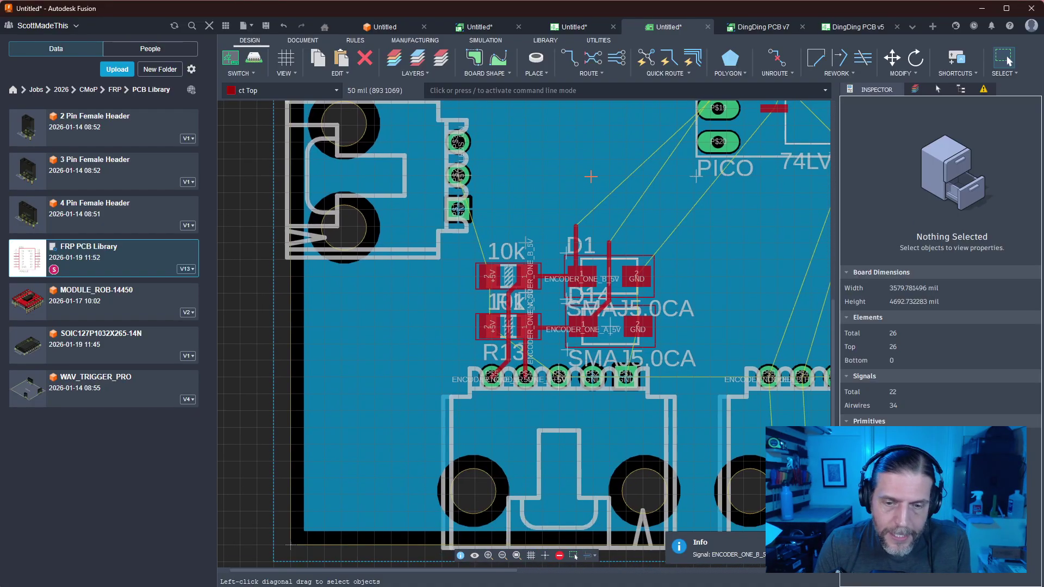
key(r)
click(561, 361)
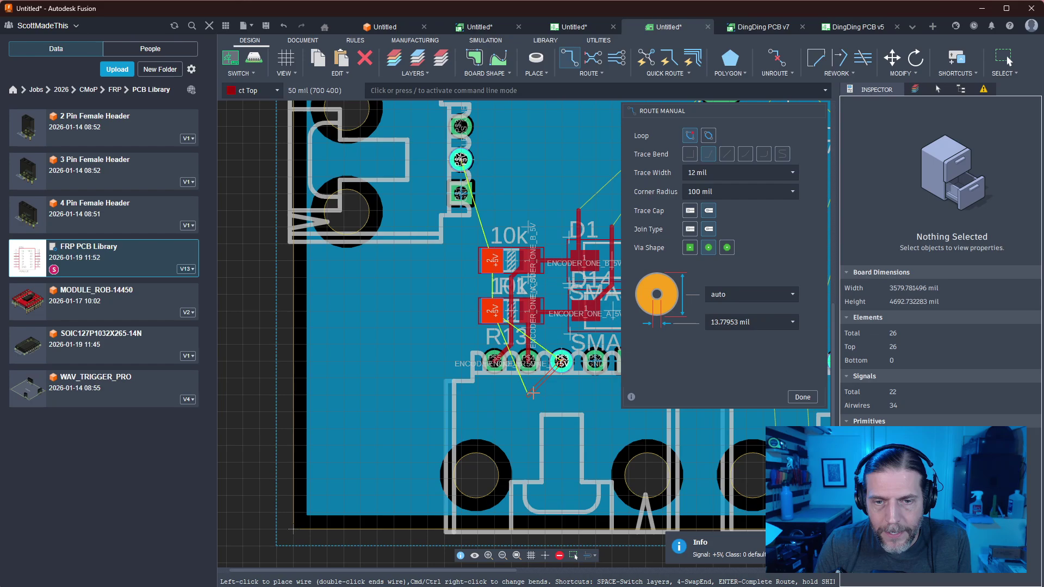
click(491, 392)
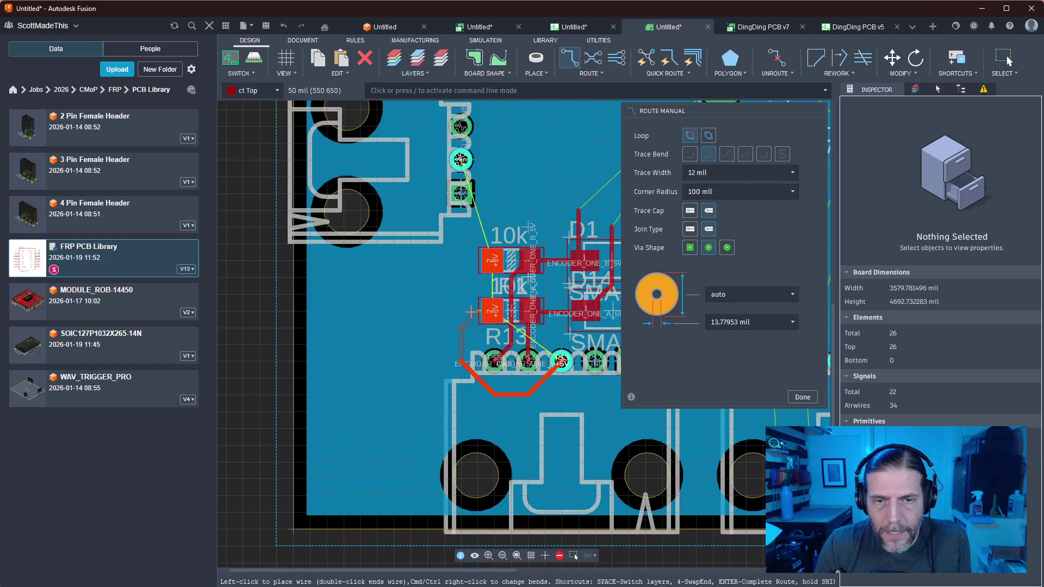
click(492, 310)
click(491, 310)
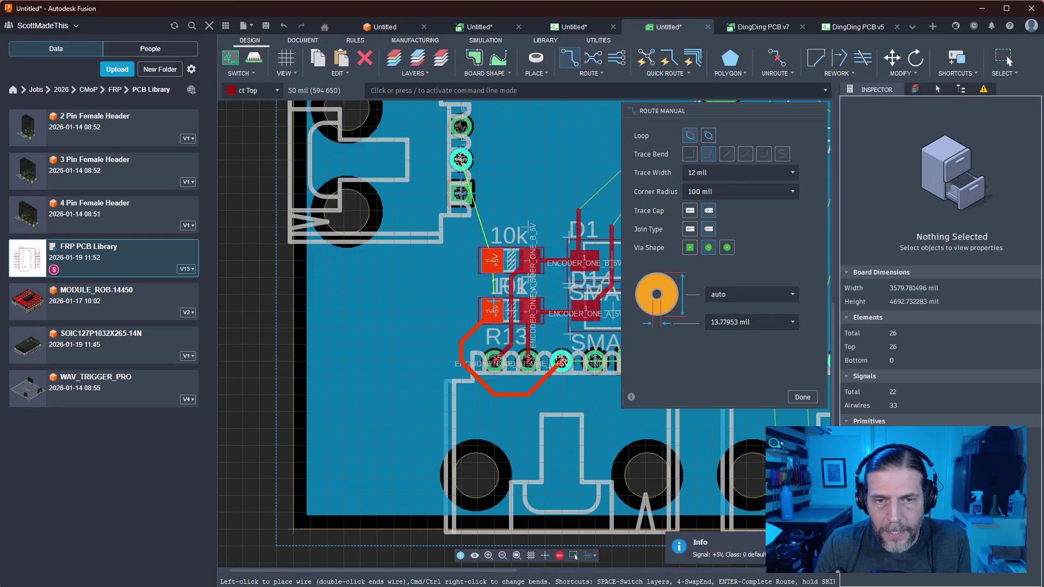
click(495, 262)
key(Escape)
middle_drag(536, 293, 455, 297)
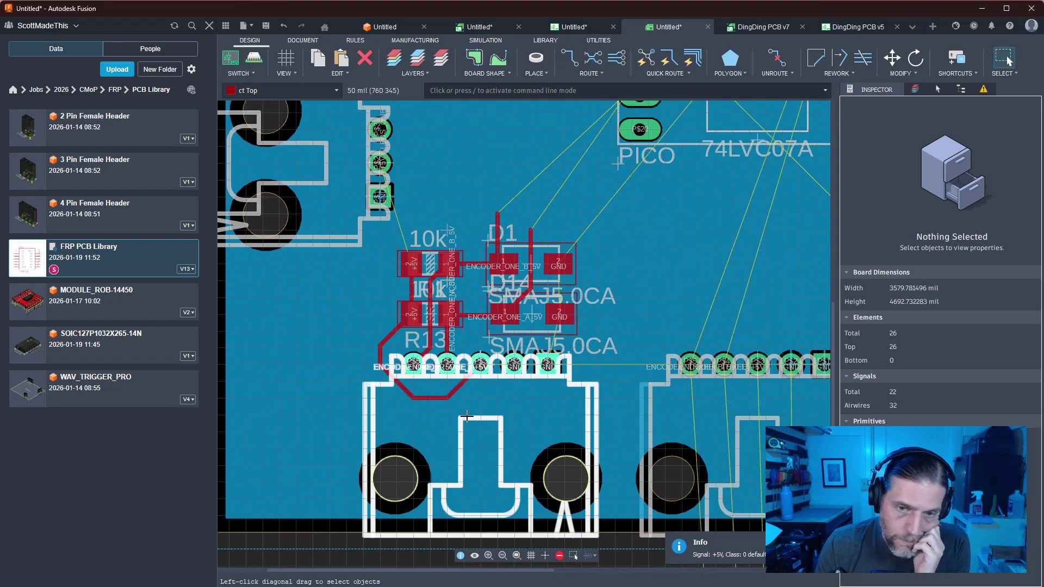
Route GND from pin P$1 of the leftmost five-pin connector to pad 2 of D14 and D1
middle_drag(552, 401, 516, 433)
key(r)
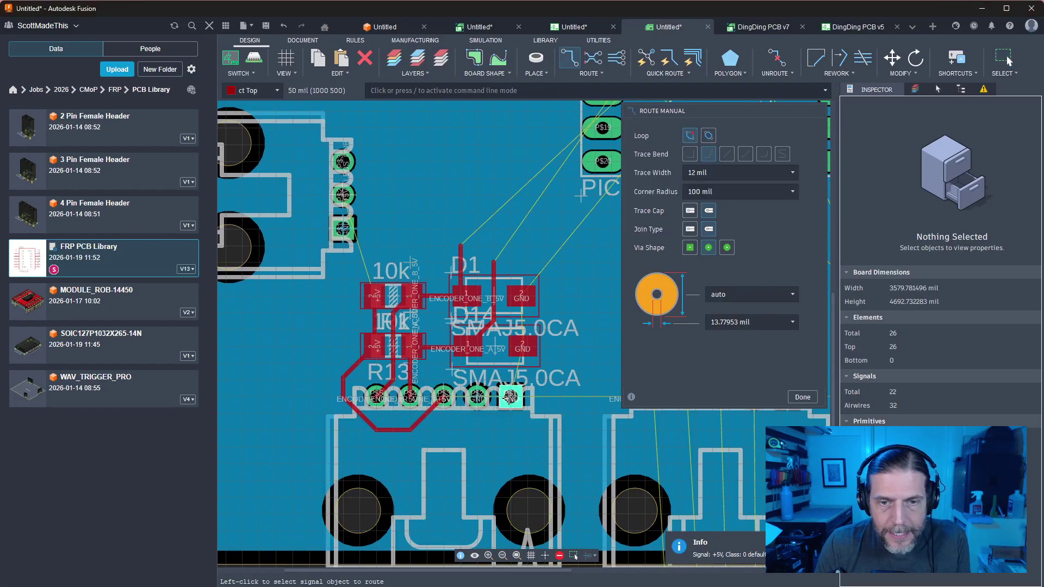
click(512, 401)
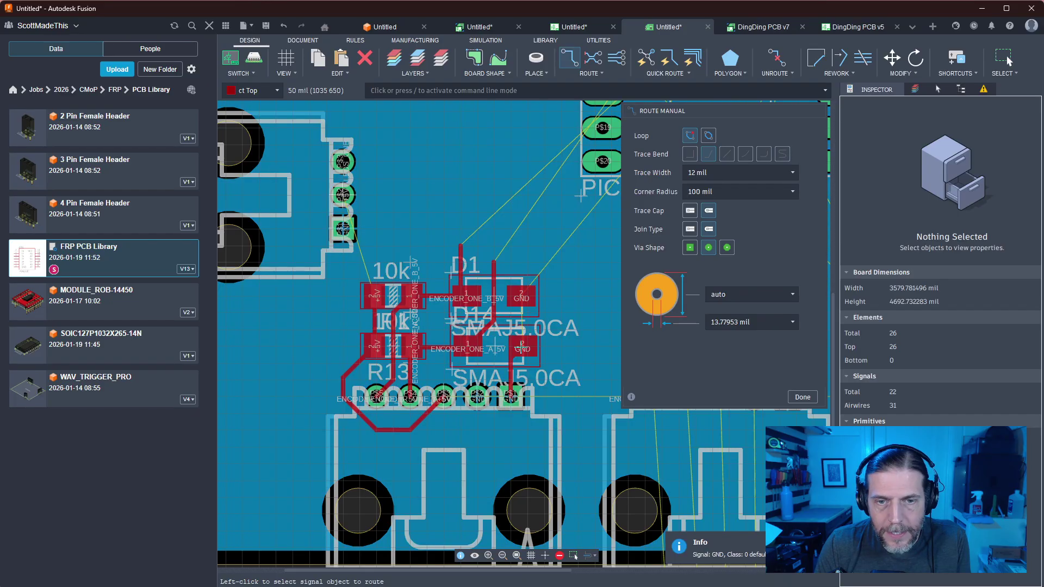
click(522, 347)
key(Escape)
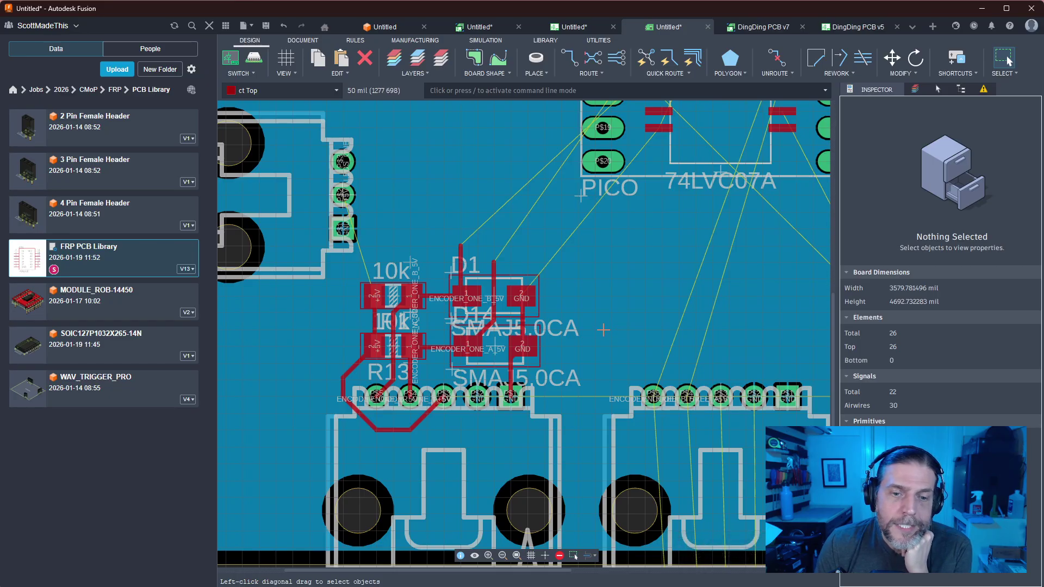
Move D4 to X 1750, Y 650 mil above the middle five-pin connector and R4 beside it to X 1450, Y 650 mil
scroll(603, 329, down, 3)
middle_drag(568, 329, 442, 319)
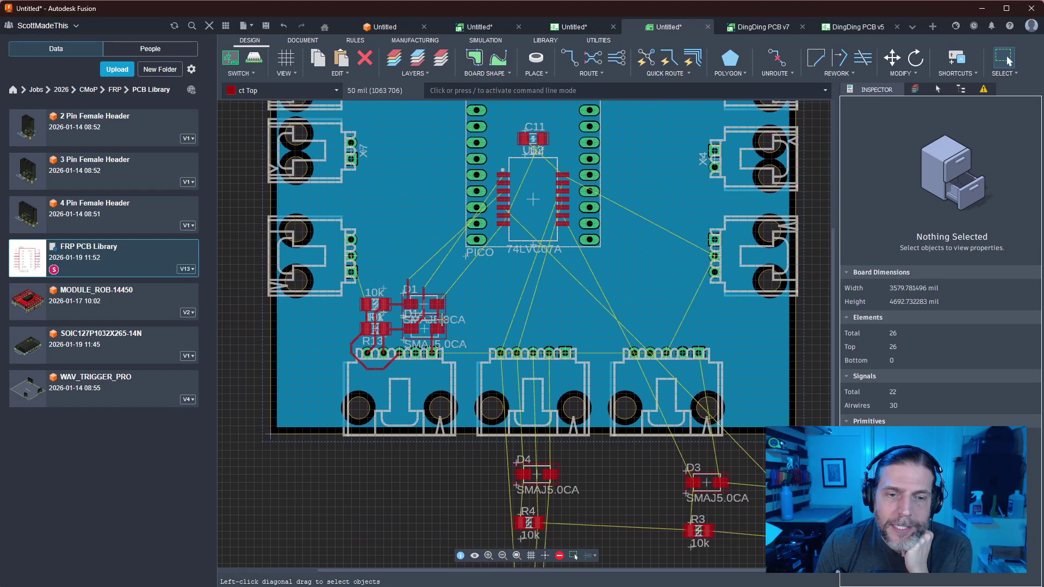
click(536, 474)
key(m)
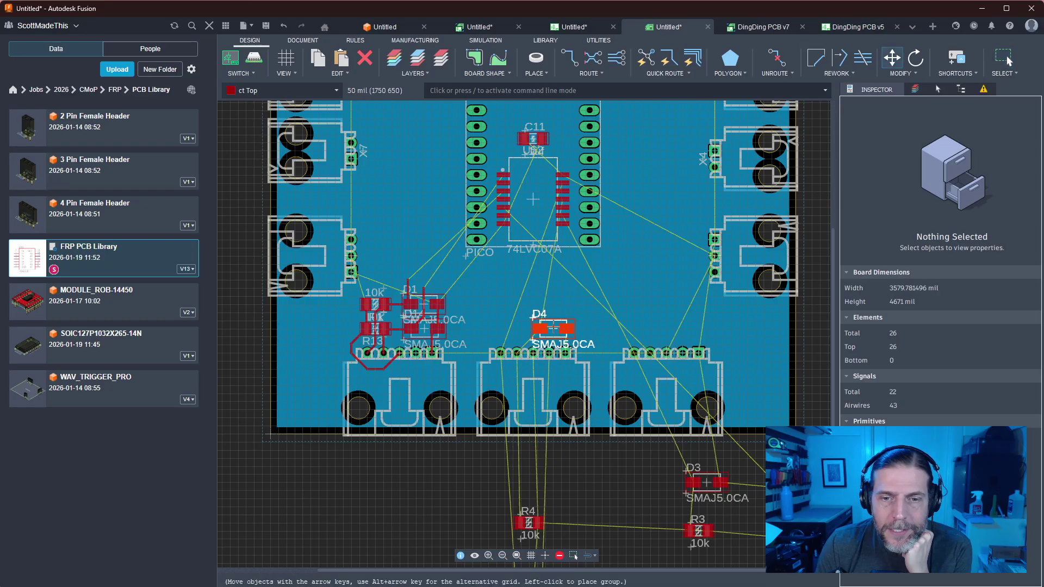
click(574, 555)
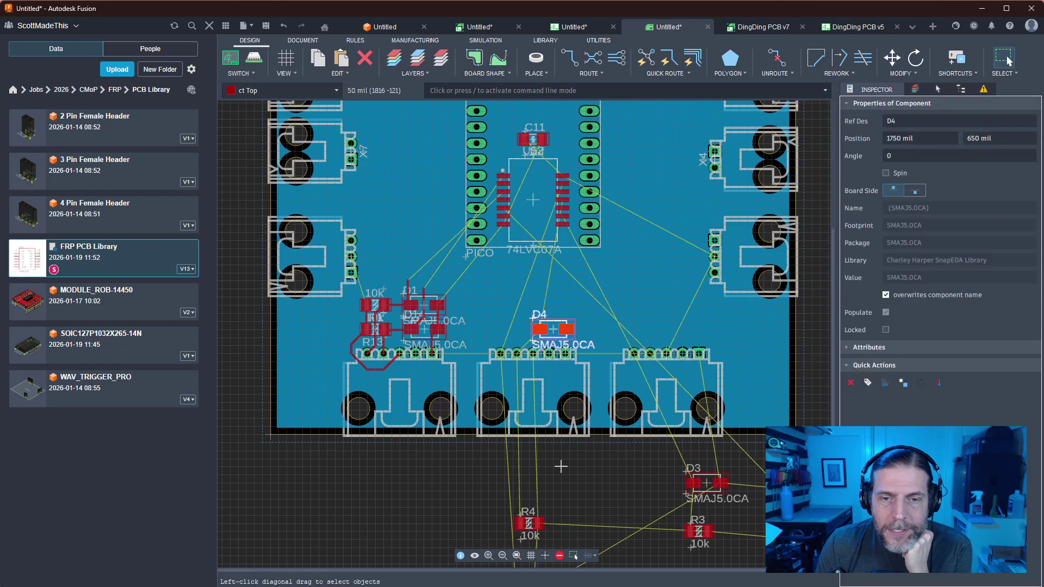
drag(529, 522, 504, 329)
Move D5 onto the board directly above D4, level with D1
middle_drag(551, 494, 522, 313)
drag(508, 425, 531, 279)
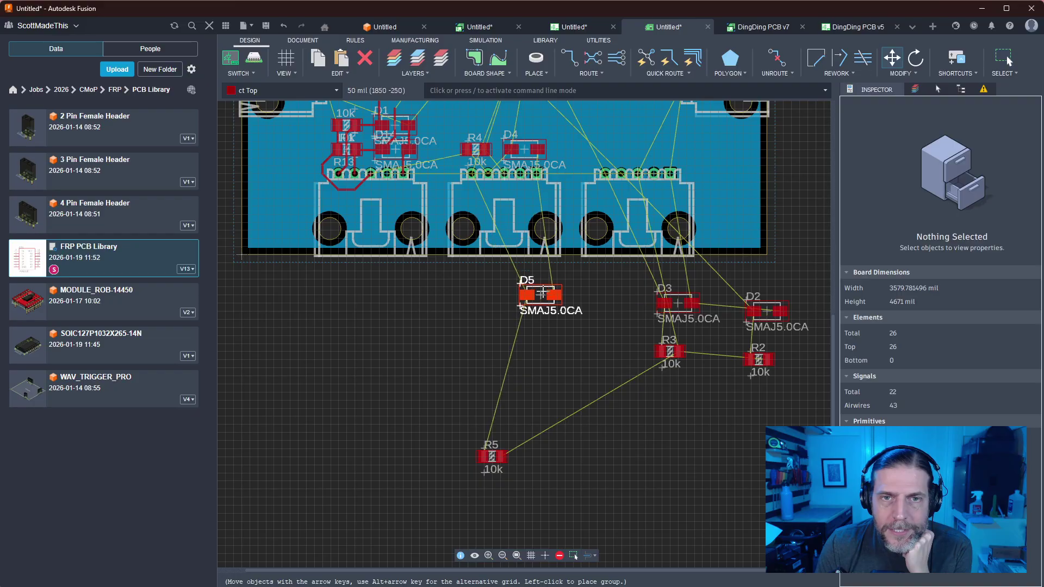
middle_drag(531, 279, 530, 454)
key(m)
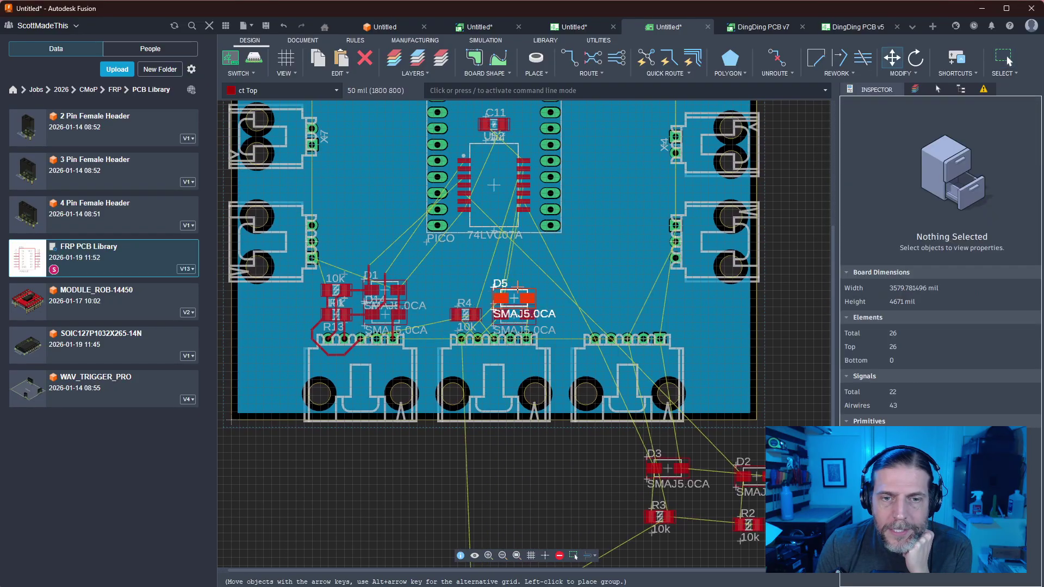
mouse_move(513, 279)
mouse_down()
mouse_move(514, 269)
mouse_move(514, 279)
mouse_up()
Move R5 onto the board directly above R4, at X 1450, Y 800 mil
middle_drag(509, 447, 505, 375)
middle_drag(493, 486, 492, 453)
drag(477, 516, 461, 186)
scroll(501, 349, up, 5)
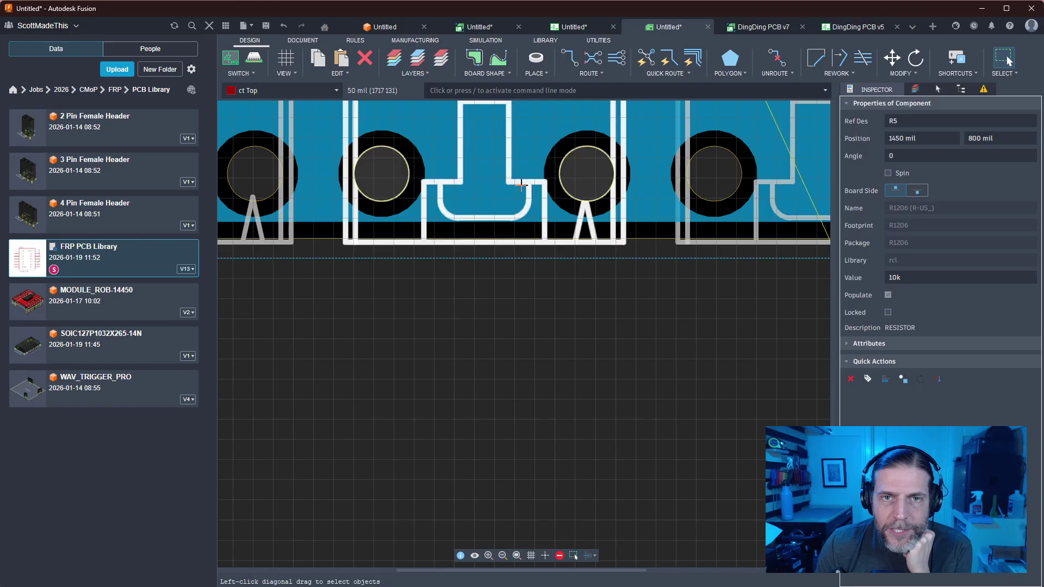
middle_drag(522, 182, 660, 505)
middle_drag(643, 428, 639, 426)
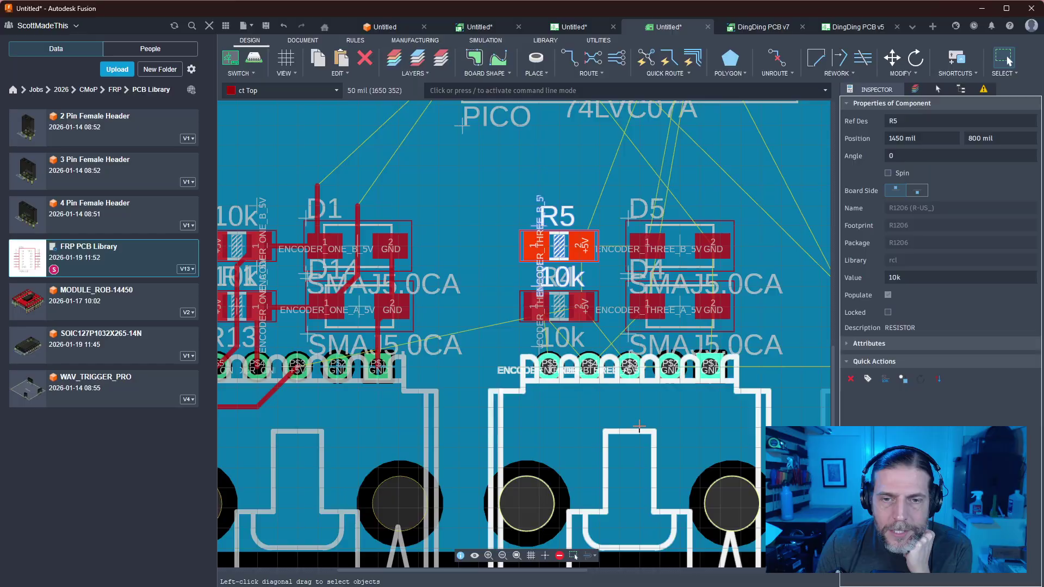
Rotate R5 and R4 to 180 degrees, keeping R5 above R4 and R4 at X 1450, Y 650 mil
right_click(579, 207)
mouse_move(560, 247)
mouse_down()
mouse_move(578, 207)
mouse_move(563, 247)
mouse_up()
right_click(571, 184)
click(560, 307)
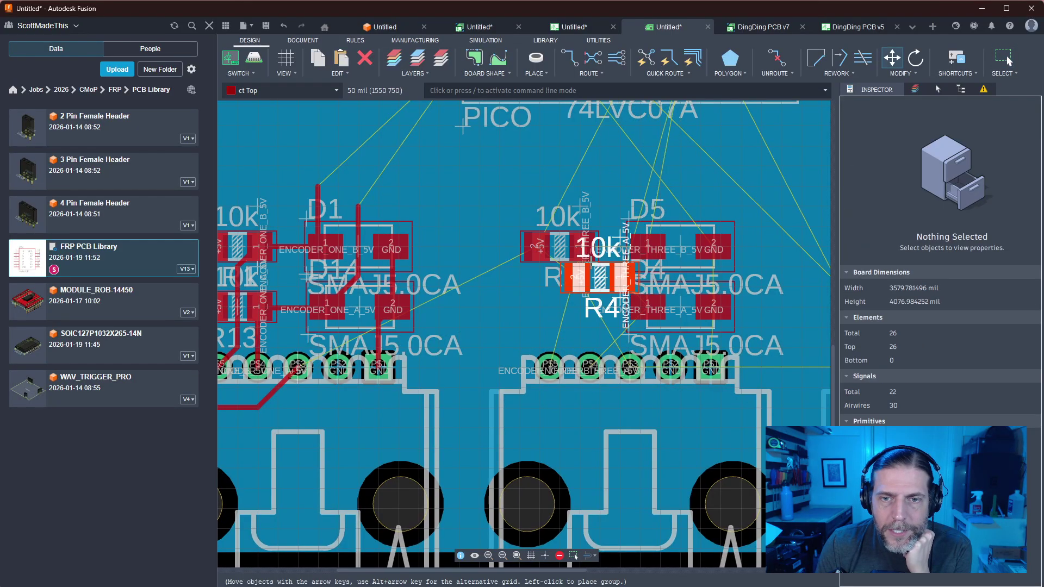
click(562, 310)
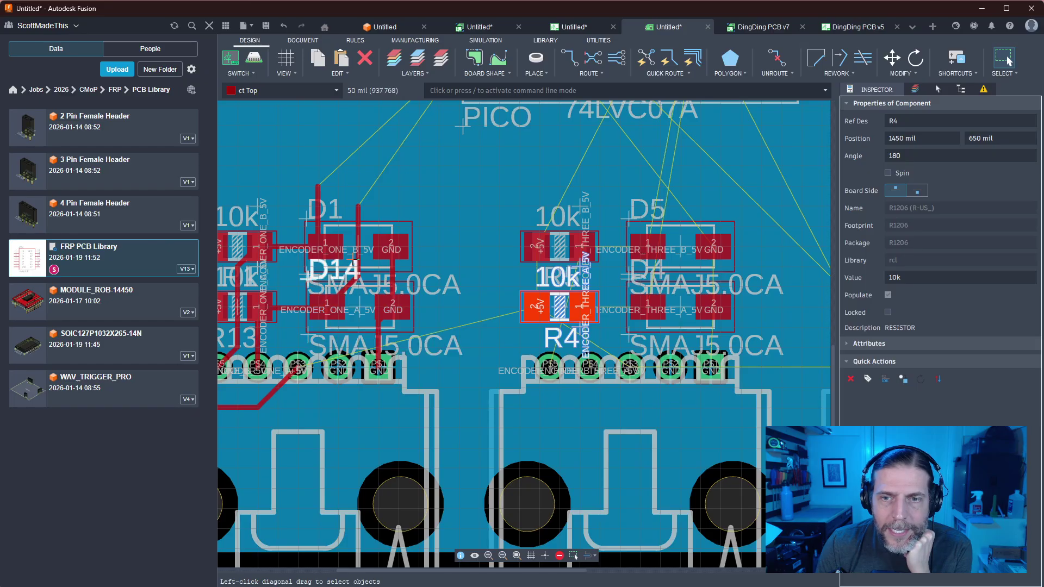
Route ENCODER_THREE_A_5V with 12 mil trace from the middle connector's P$4 pin to R4's pad and across to D4
middle_drag(553, 440, 560, 416)
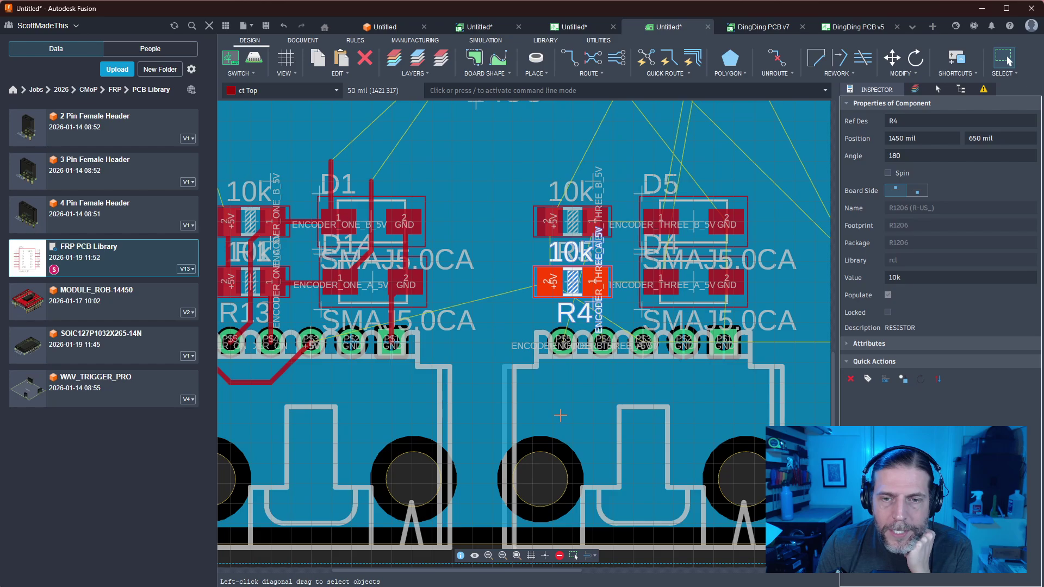
middle_drag(584, 418, 590, 427)
key(r)
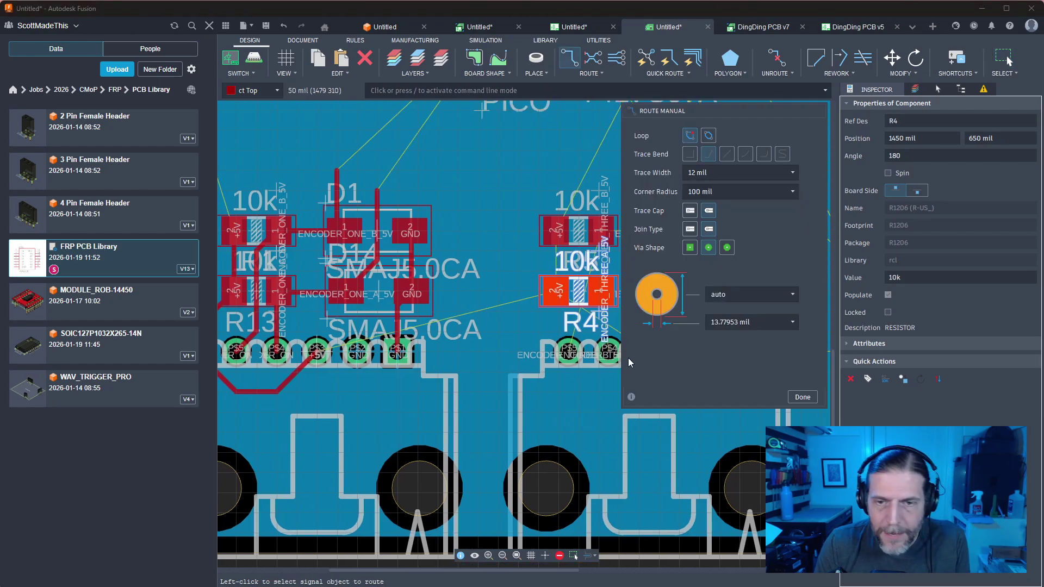
click(609, 350)
click(608, 293)
middle_drag(584, 314, 461, 339)
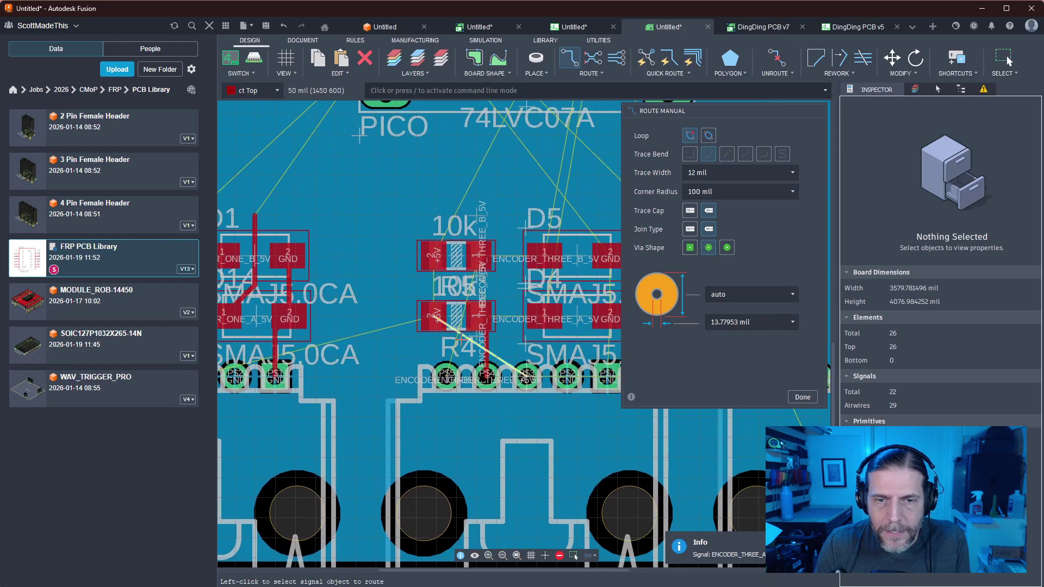
click(478, 315)
click(543, 317)
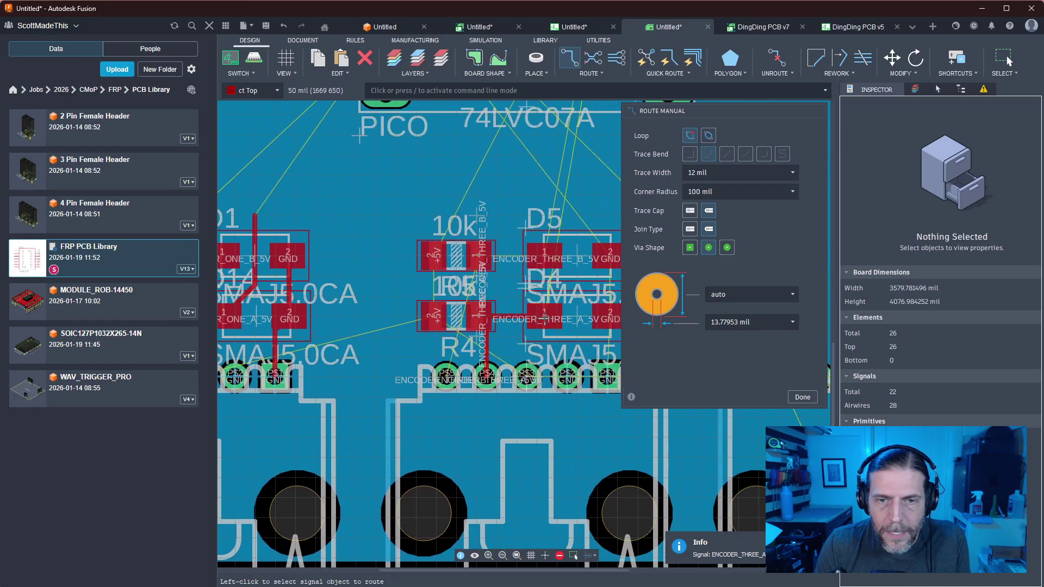
Extend the ENCODER_THREE_A_5V trace from D4 up between D5's pads, ending above D5 with a short horizontal stub
middle_drag(567, 333, 534, 358)
click(530, 339)
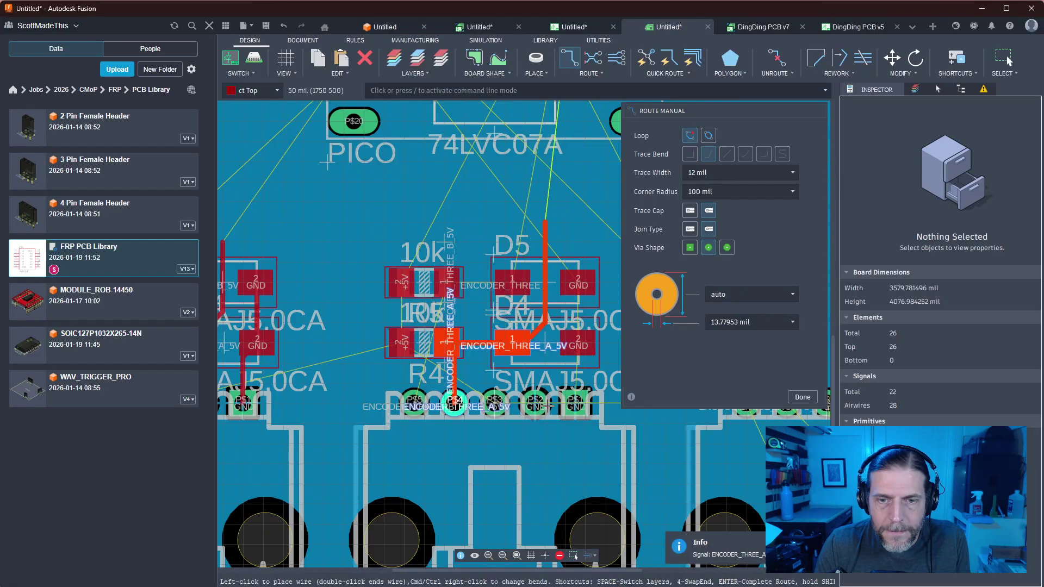
key(Escape)
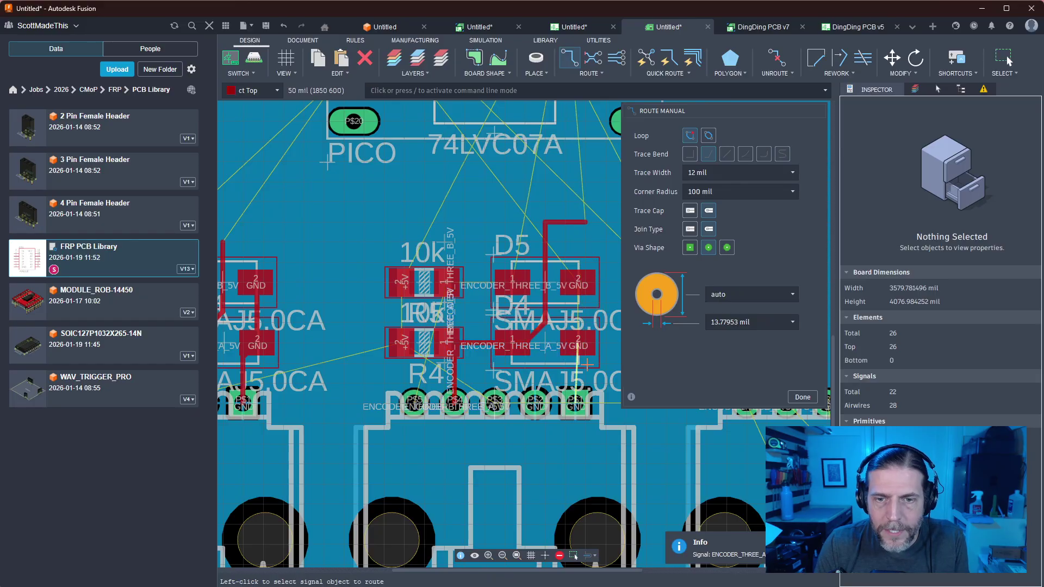
Route GND from the middle connector's P$1 pin up through D4's GND pad to D5's GND pad
click(576, 399)
click(578, 347)
click(581, 342)
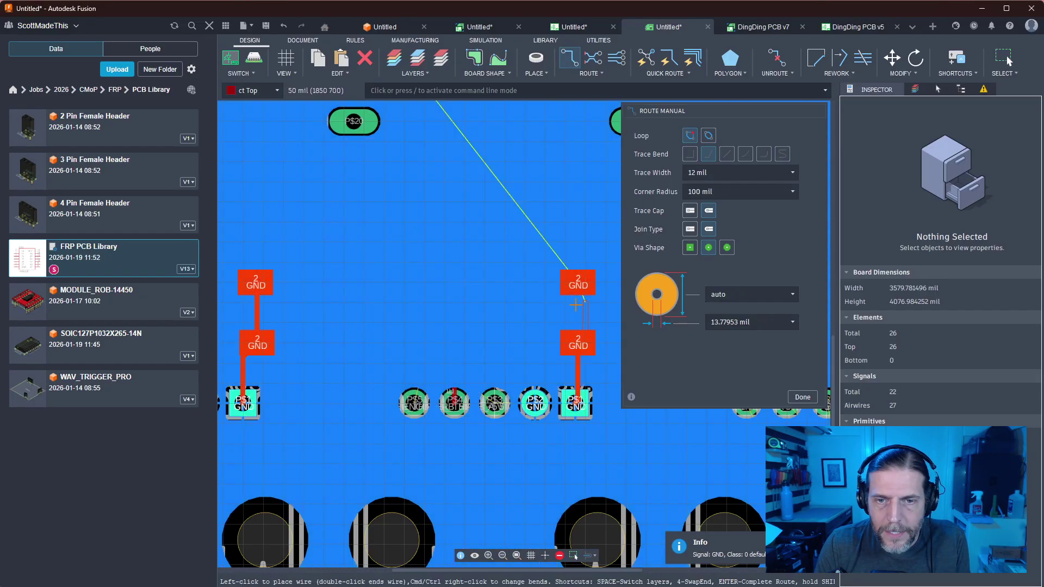
key(Escape)
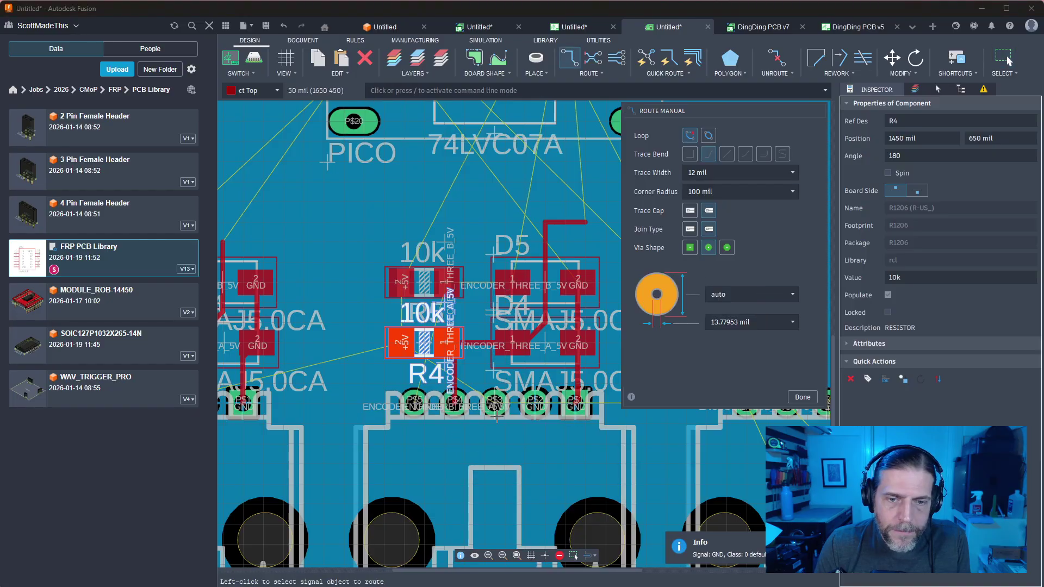
Route +5V from the middle connector's P$3 pin around below the outer pins to R4's and R5's +5V pads
click(494, 409)
click(458, 443)
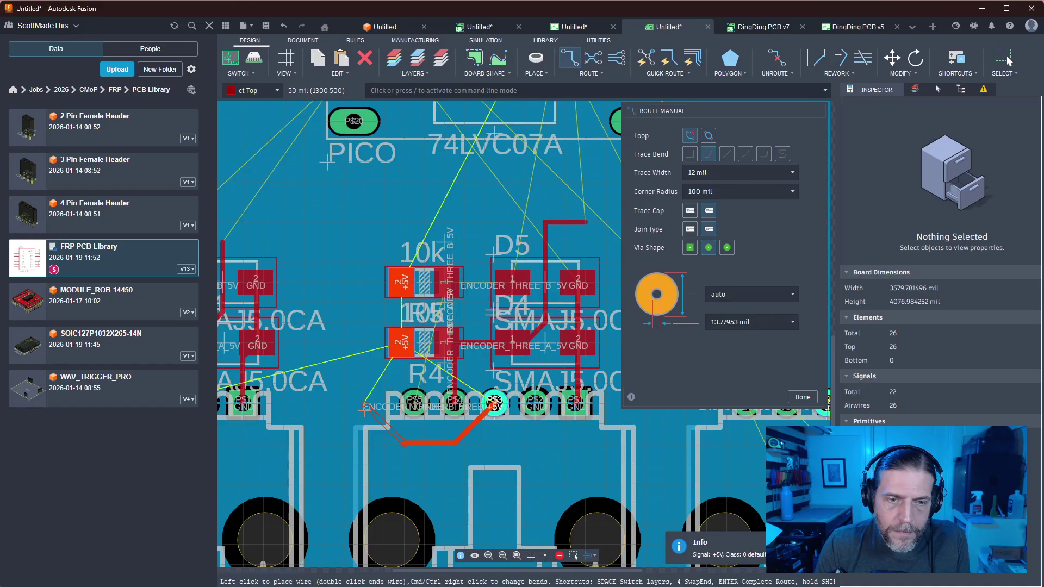
click(400, 344)
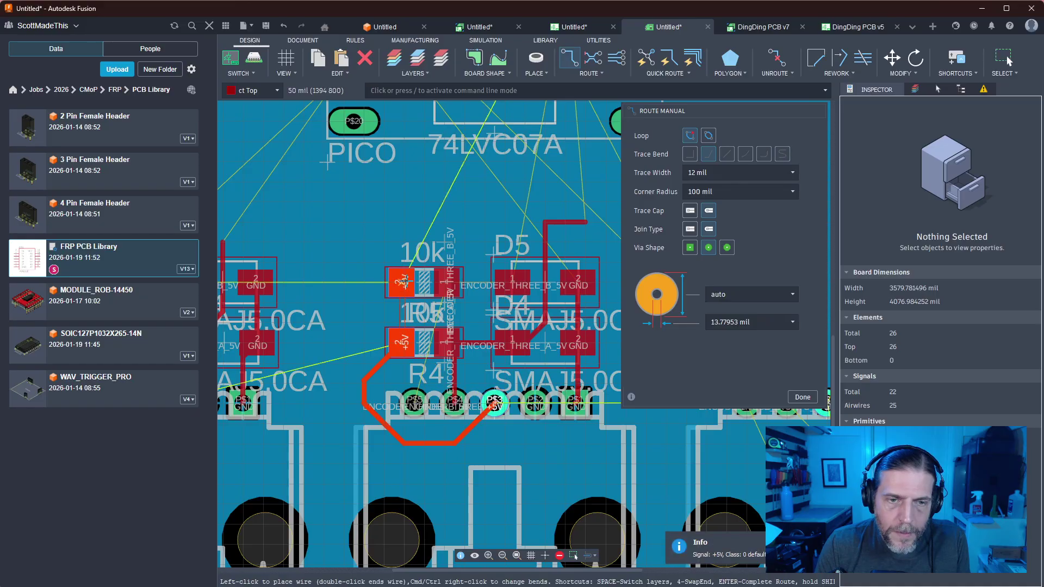
click(404, 281)
key(Escape)
Try to move the vertical +5V segment beside the leftmost encoder connector inward to X 550 mil
middle_drag(375, 397, 565, 390)
scroll(565, 389, down, 1)
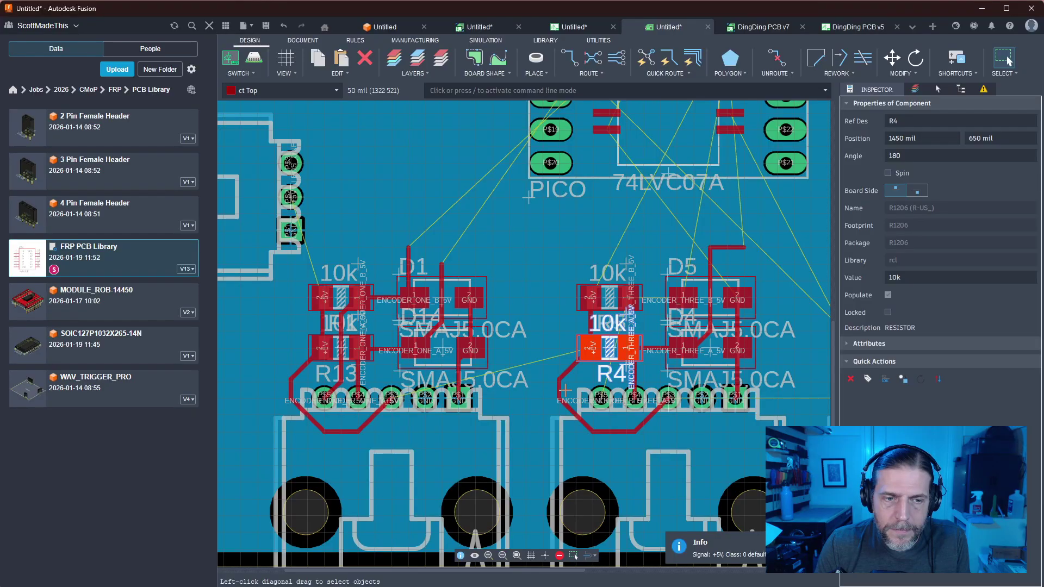
click(295, 389)
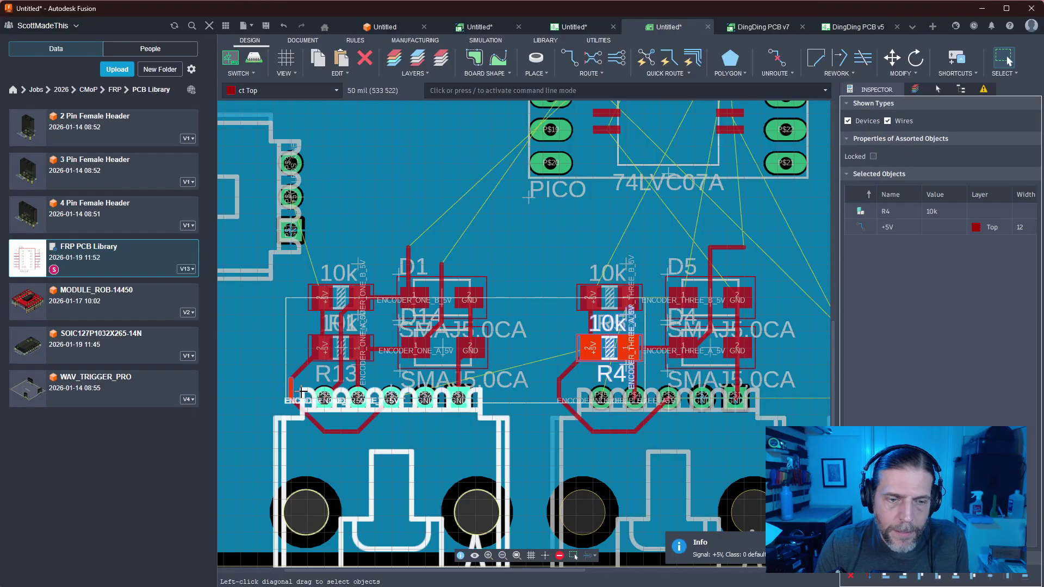
key(Escape)
drag(292, 392, 306, 394)
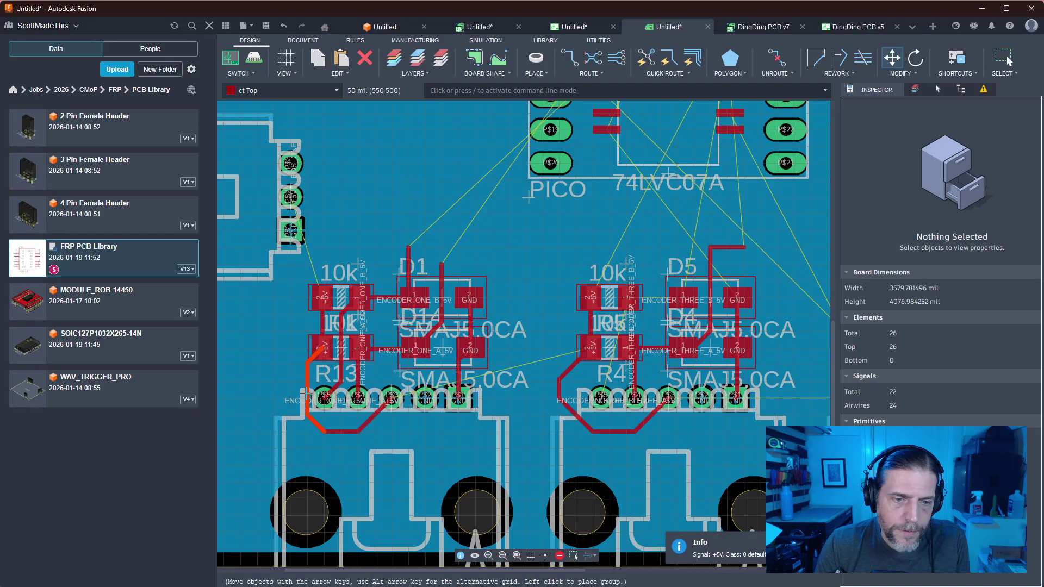
drag(342, 431, 342, 417)
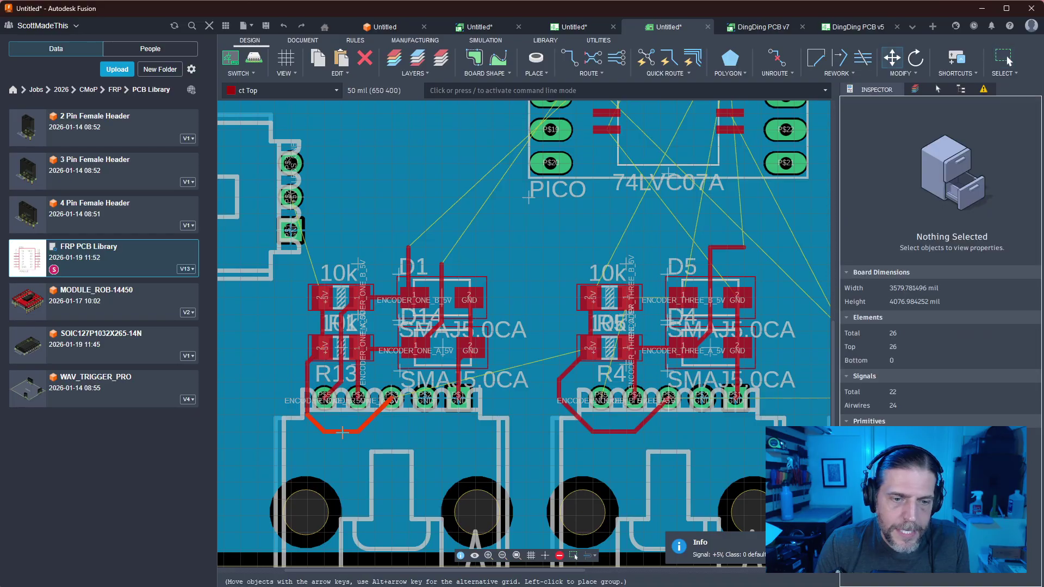
click(342, 433)
click(568, 389)
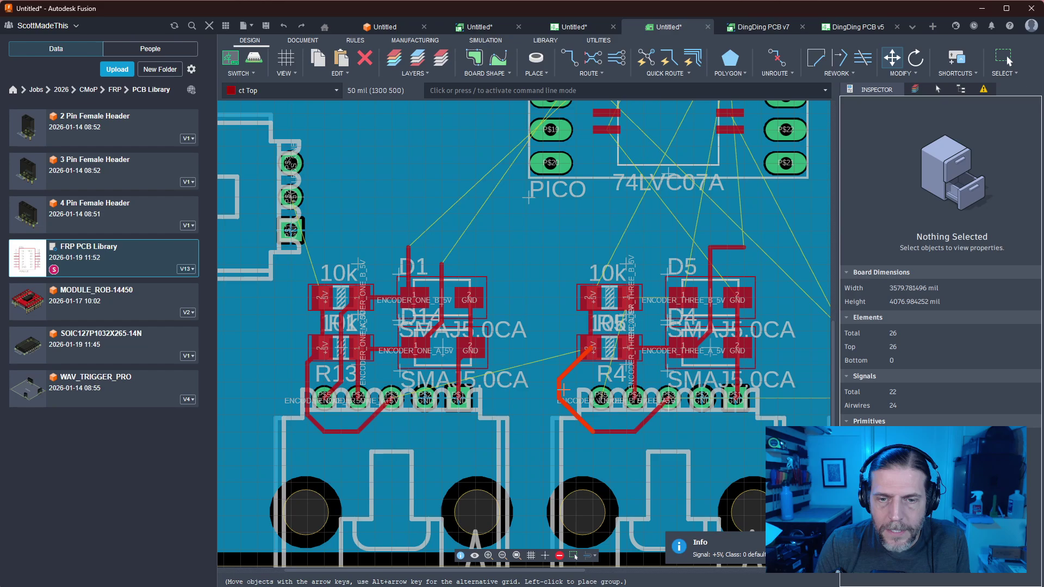
click(565, 389)
Tighten both connectors' +5V loops, moving the vertical segments to X 525 and 1325 mil and the horizontal ones to Y 425 mil
scroll(565, 390, up, 1)
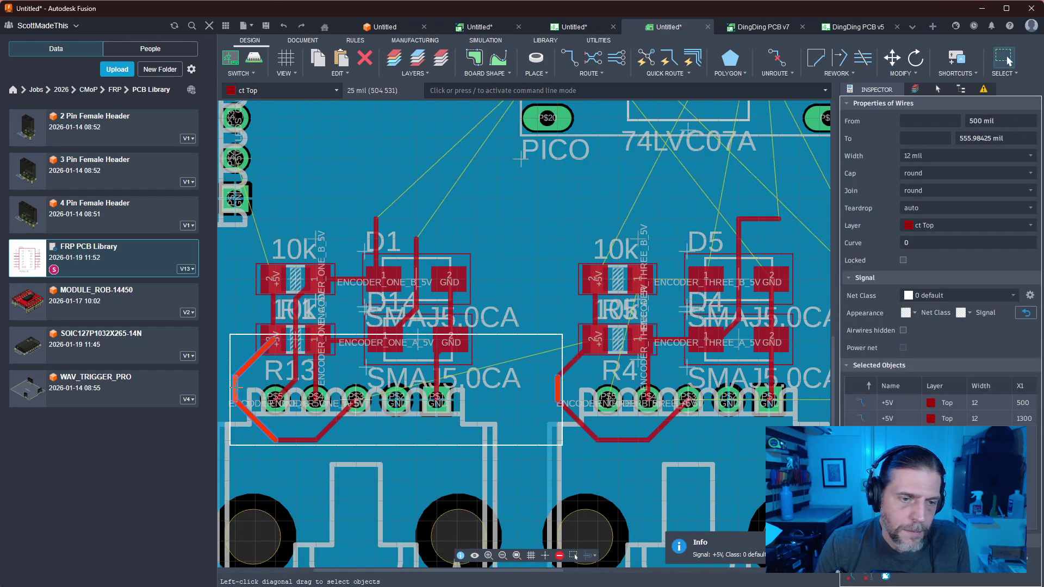
drag(234, 389, 245, 389)
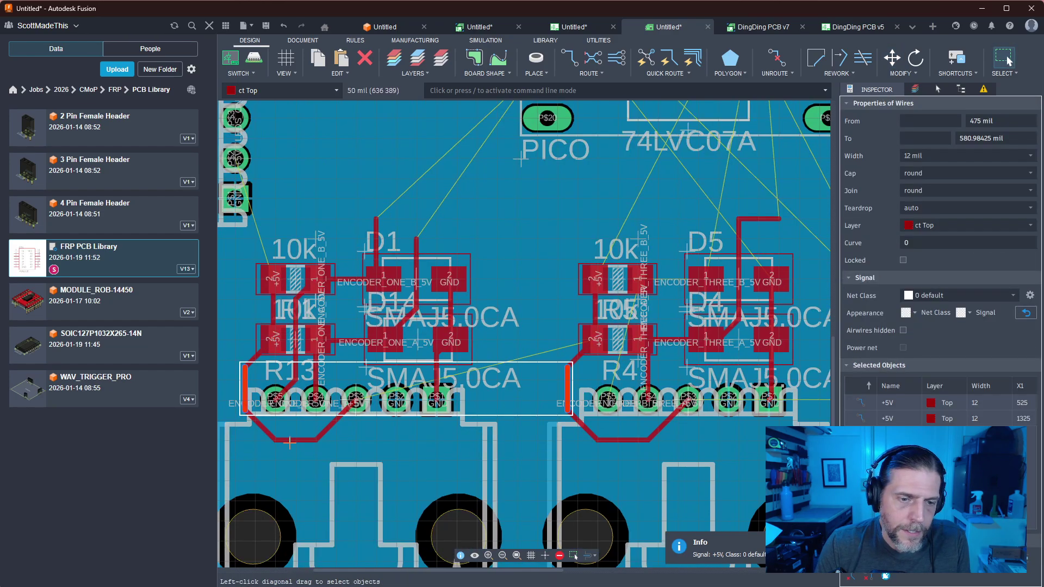
drag(289, 441, 290, 425)
click(501, 433)
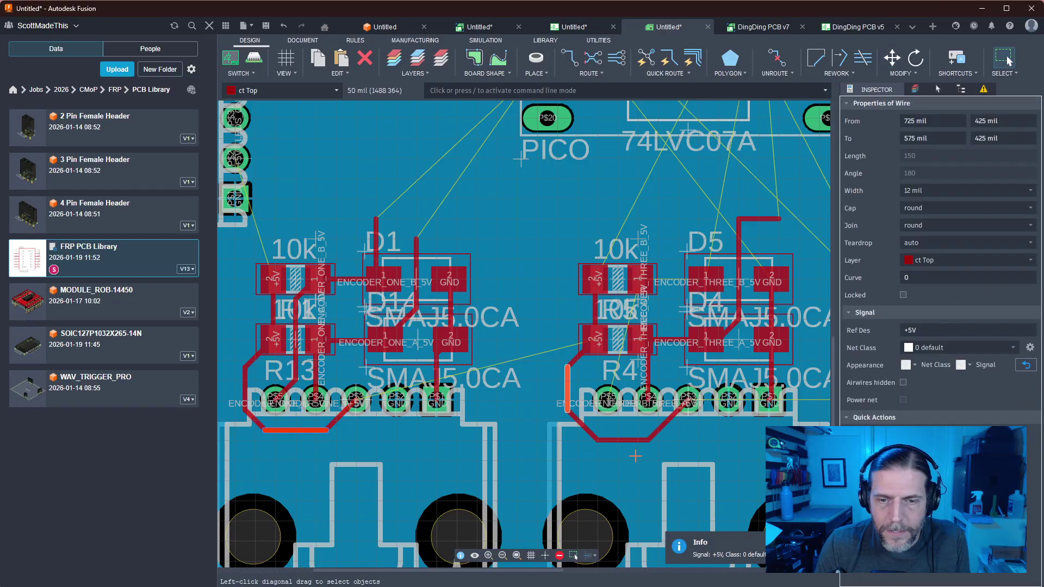
mouse_move(625, 441)
mouse_down()
mouse_move(624, 431)
mouse_move(642, 432)
mouse_up()
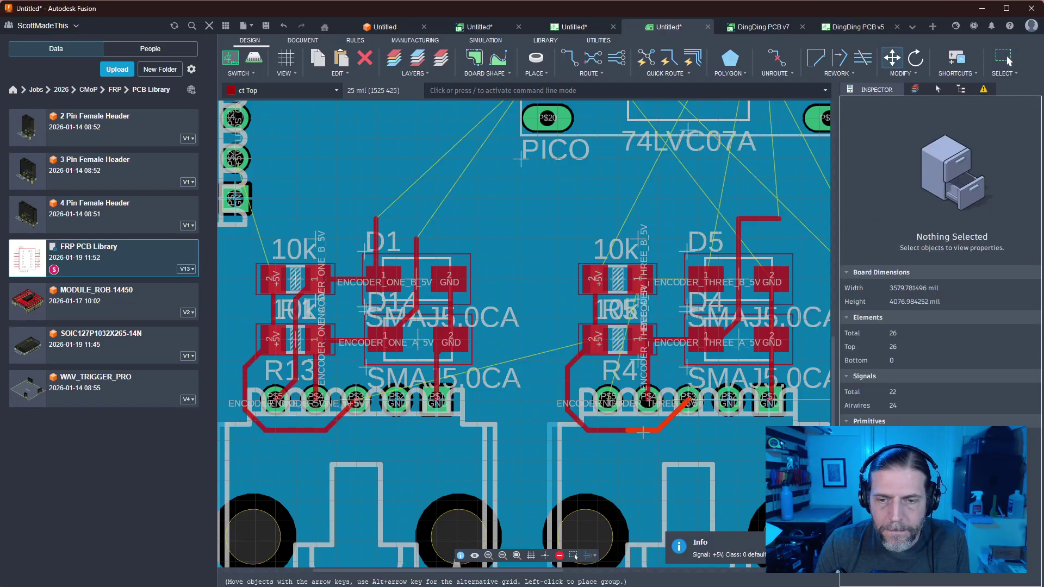
click(642, 431)
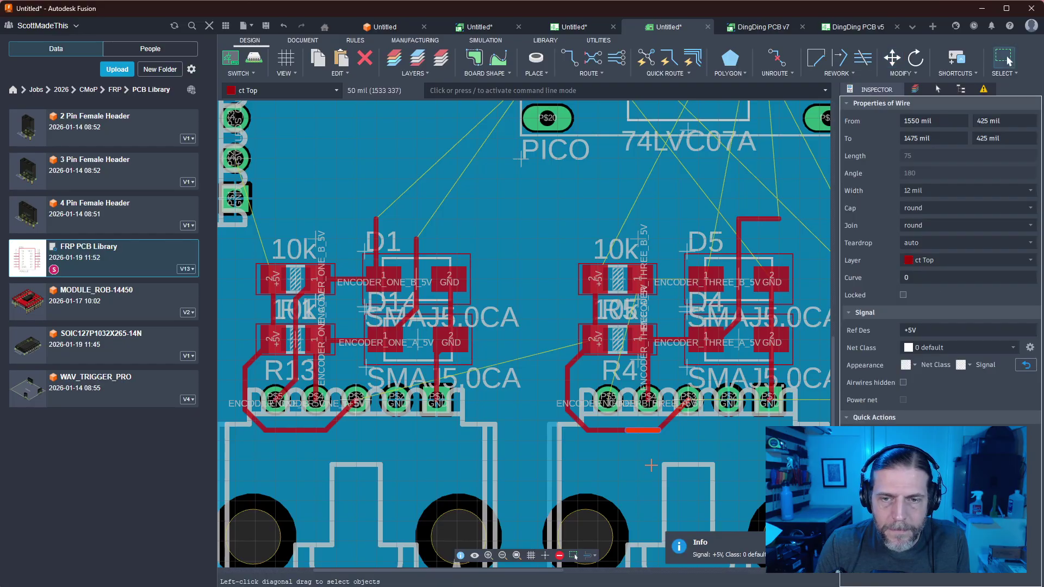
Route a straight 12 mil +5V trace joining the middle connector's lower +5V segment to the leftmost connector's
scroll(650, 466, down, 2)
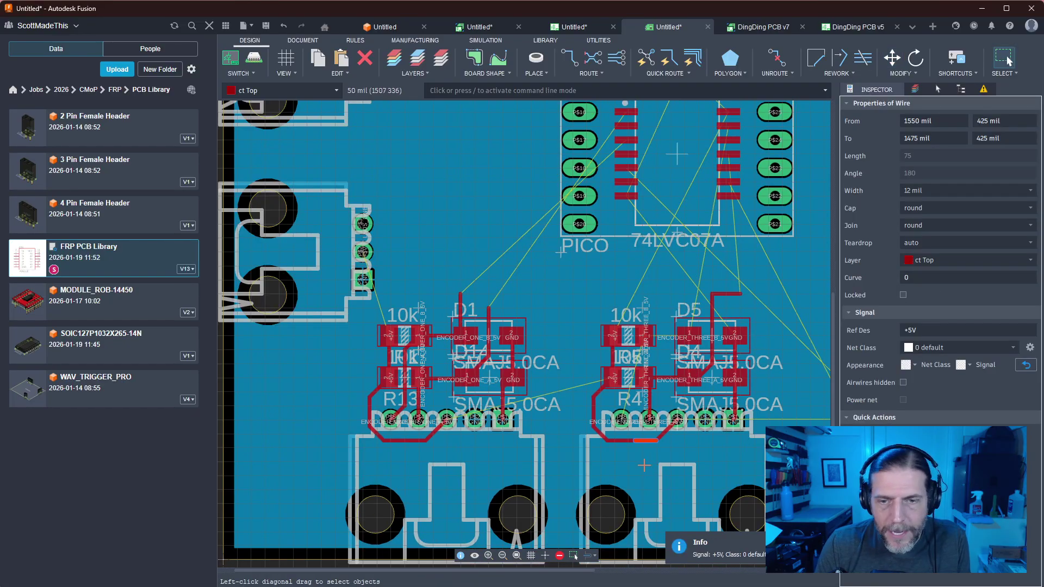
key(r)
click(611, 440)
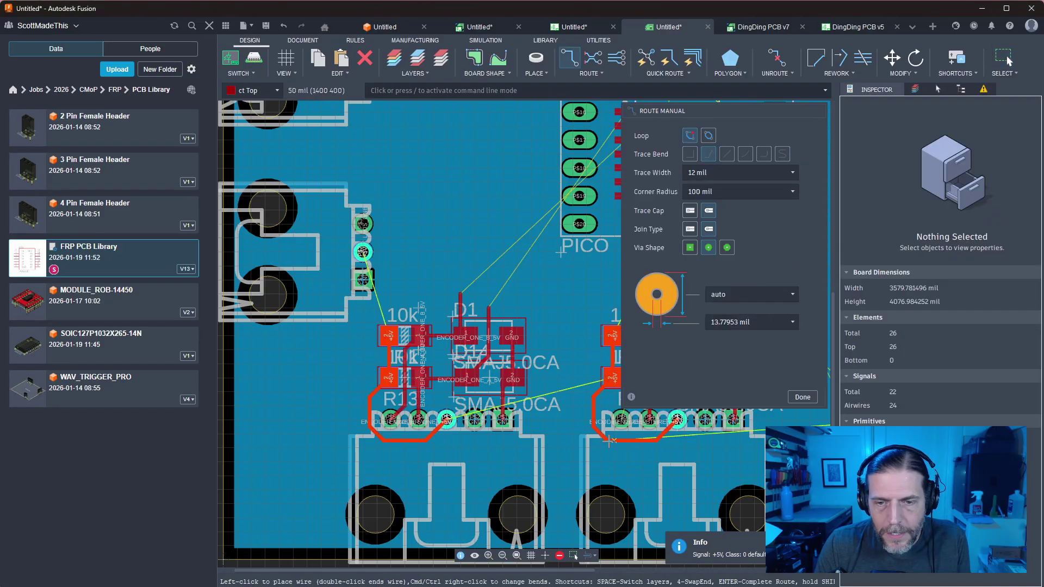
click(420, 441)
key(Escape)
Optimize the +5V signal to merge its collinear wire segments
mouse_move(554, 484)
middle_down()
mouse_move(432, 484)
mouse_move(503, 481)
middle_up()
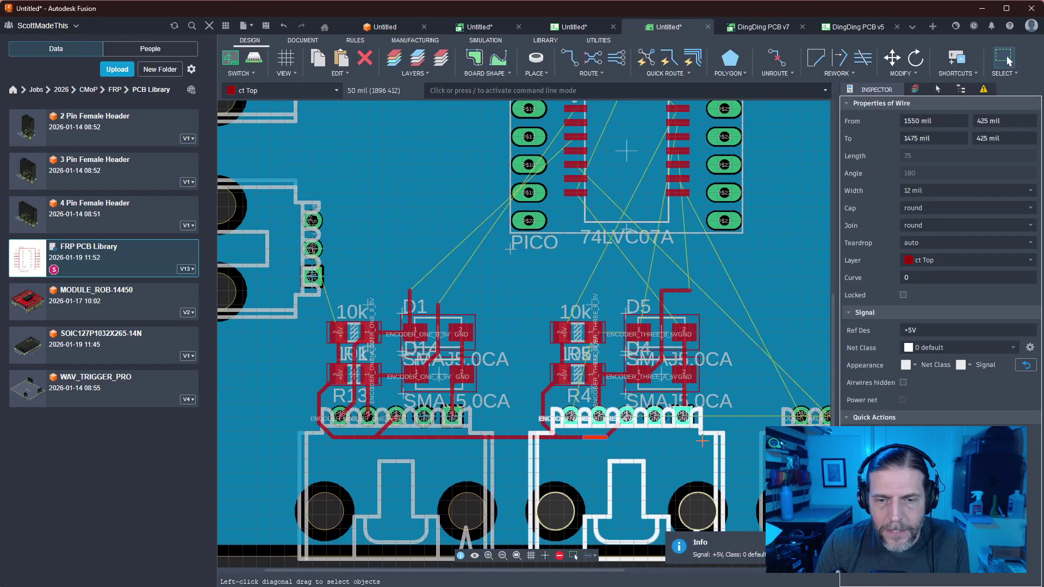
click(832, 77)
click(821, 140)
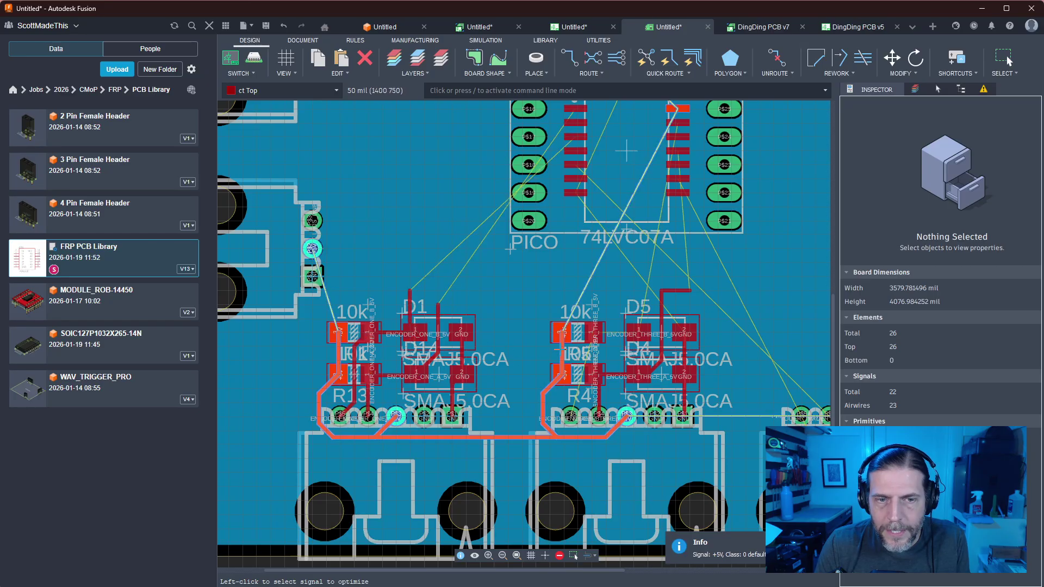
key(Escape)
Route ENCODER_THREE_B_5V between R5's pad and the middle connector's P$5 pin, and from R5 across to D5
scroll(616, 391, up, 4)
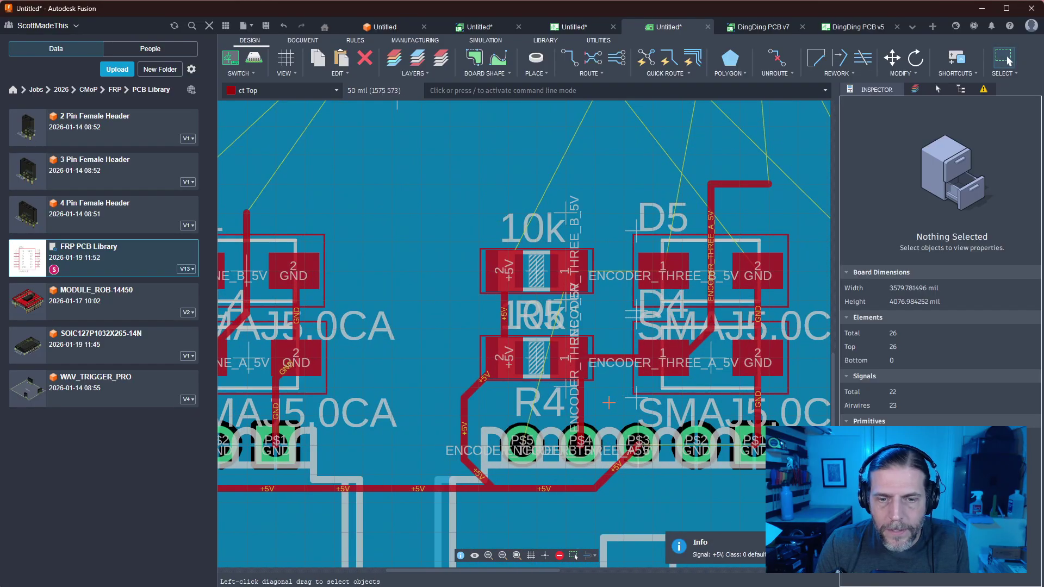
key(r)
click(567, 270)
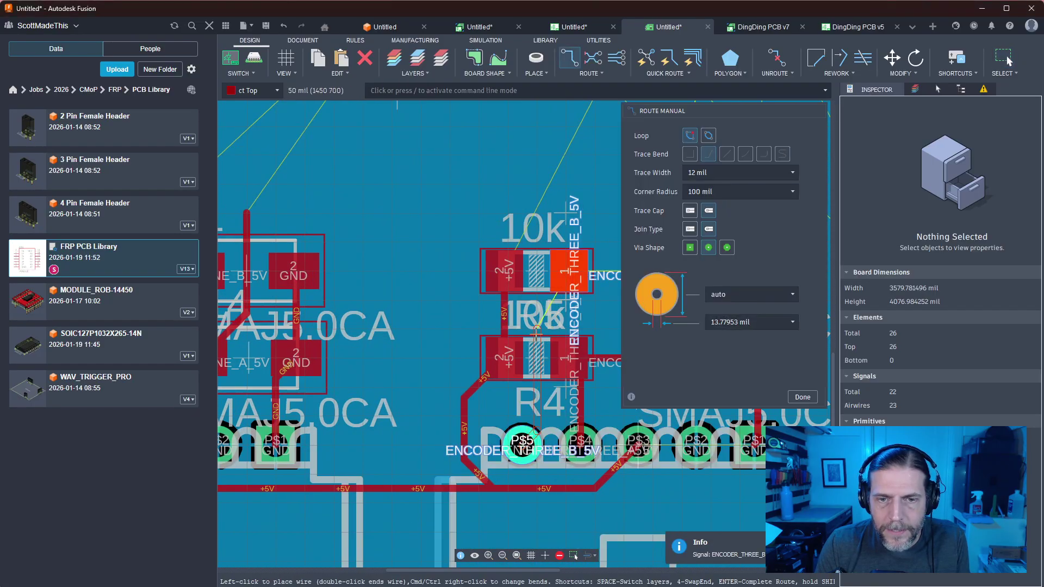
middle_drag(535, 318, 418, 347)
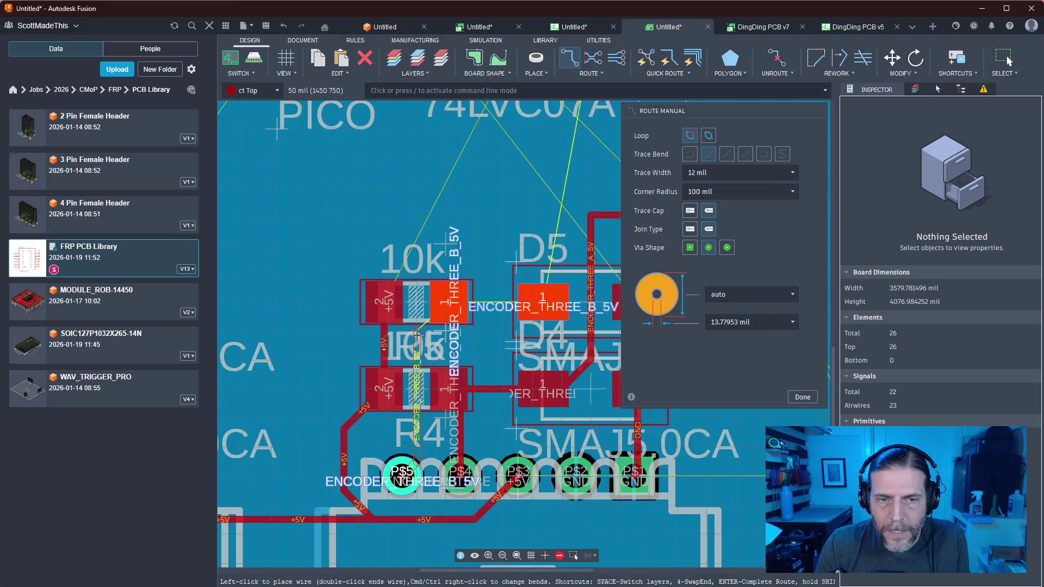
click(439, 310)
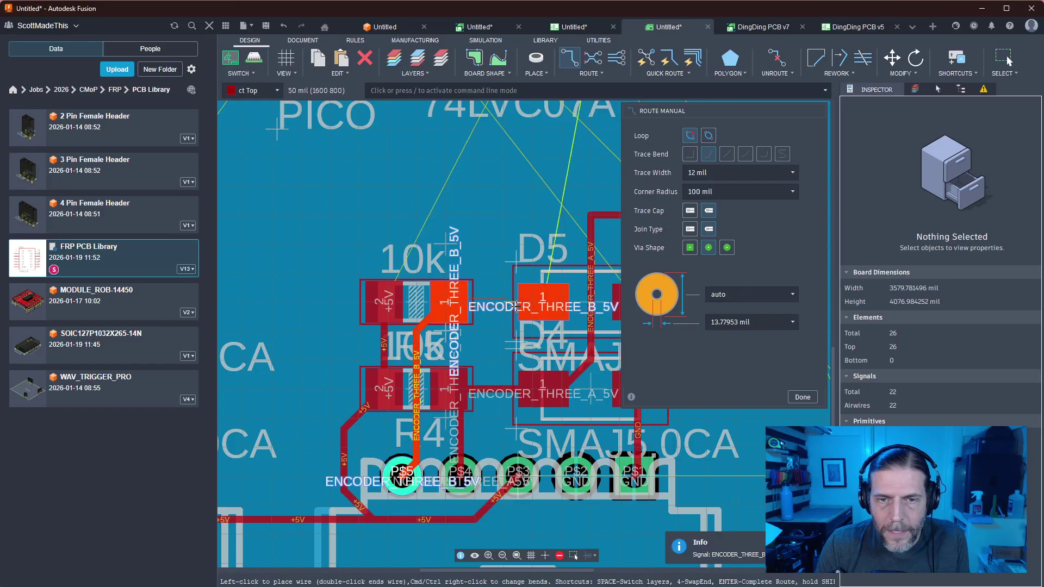
click(543, 301)
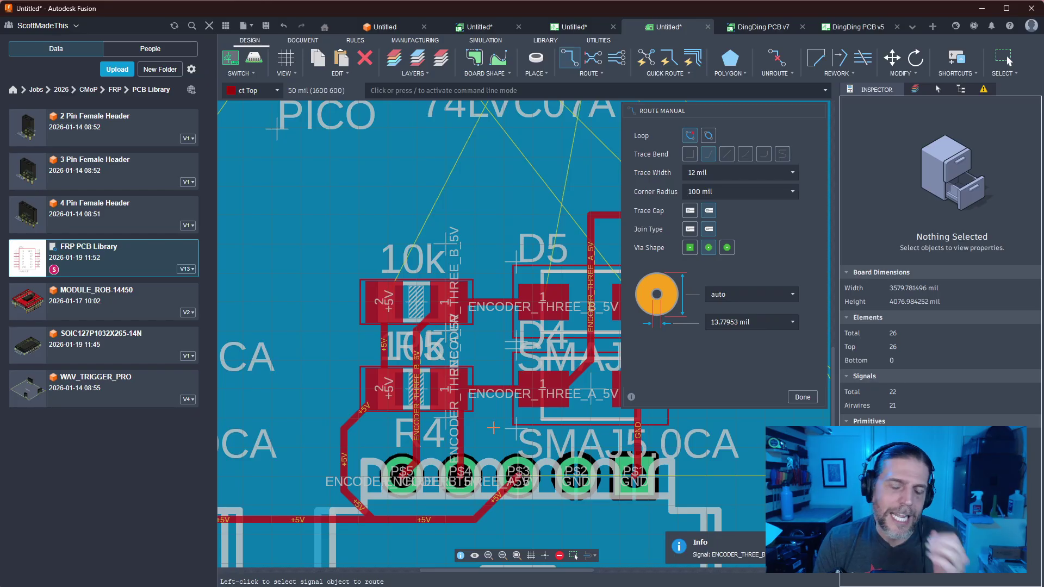
Examine the routed encoder connectors, the remaining airwires, and the unplaced D2, D3, R2 and R3 outside the board
scroll(494, 421, down, 2)
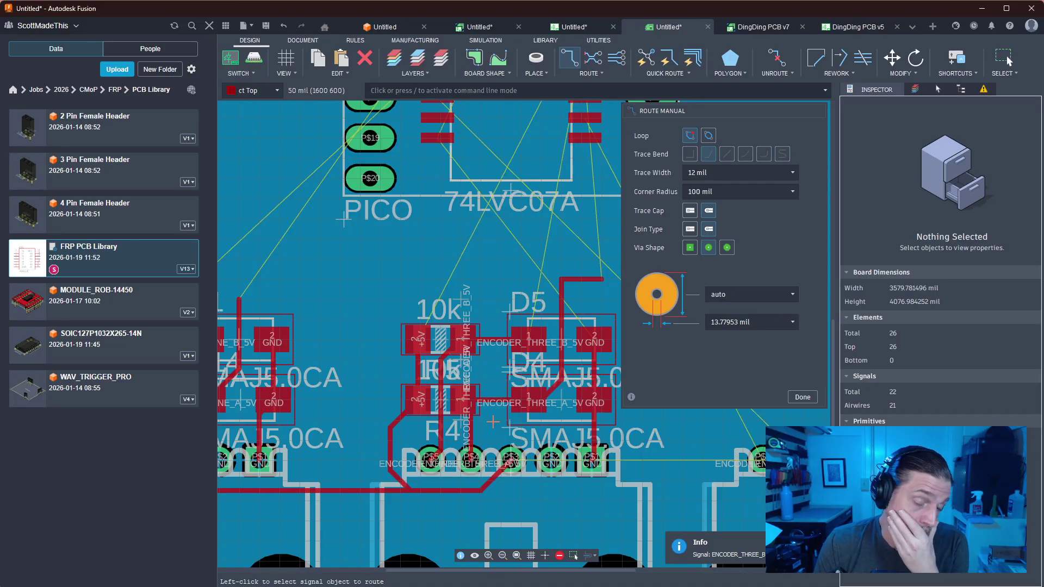
scroll(493, 422, down, 3)
scroll(493, 422, up, 2)
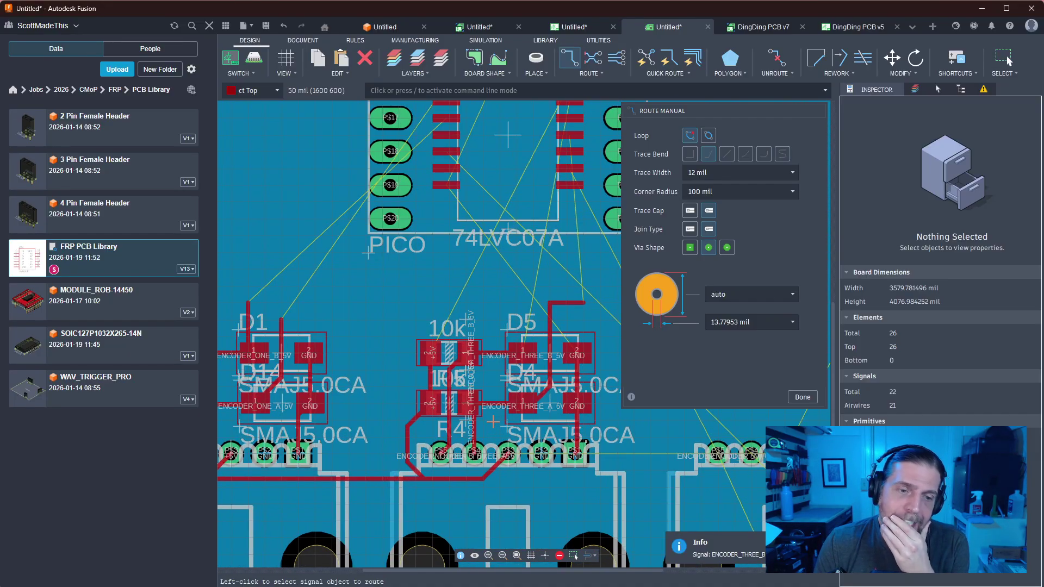
scroll(493, 421, down, 2)
scroll(493, 422, up, 2)
scroll(493, 422, down, 2)
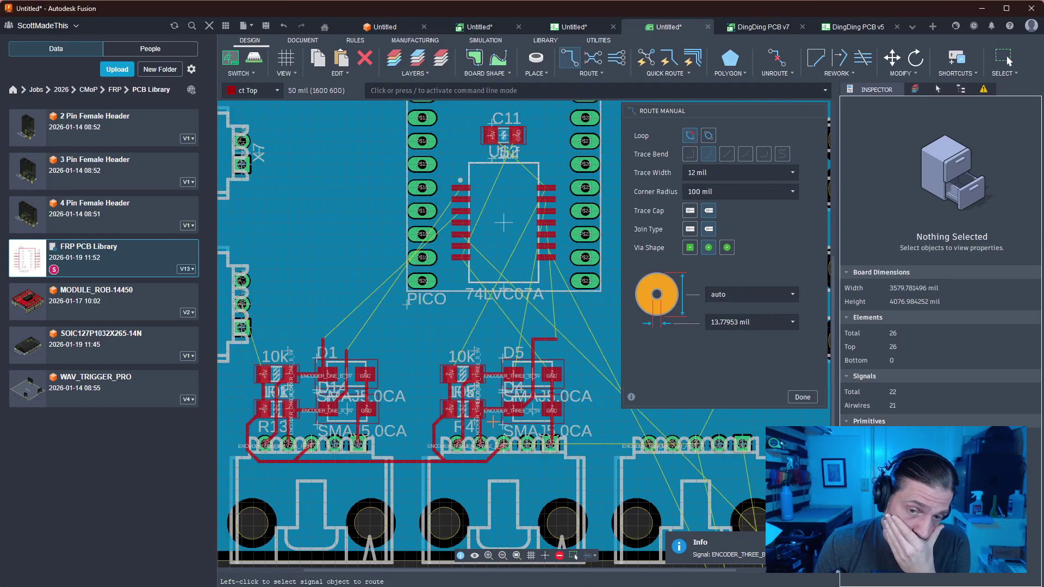
scroll(493, 422, up, 2)
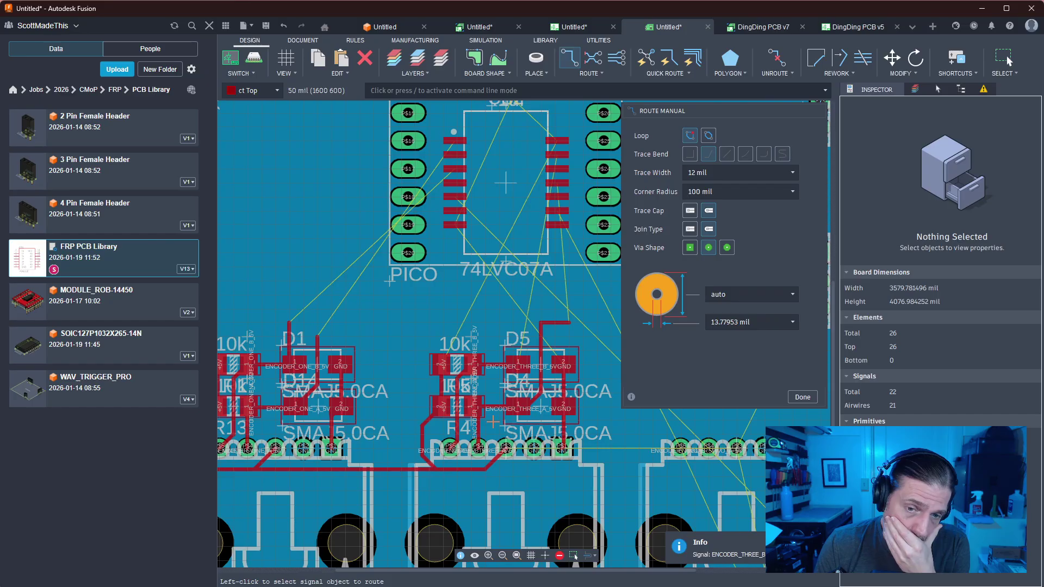
middle_drag(517, 497, 398, 325)
scroll(397, 325, down, 2)
middle_drag(477, 406, 333, 437)
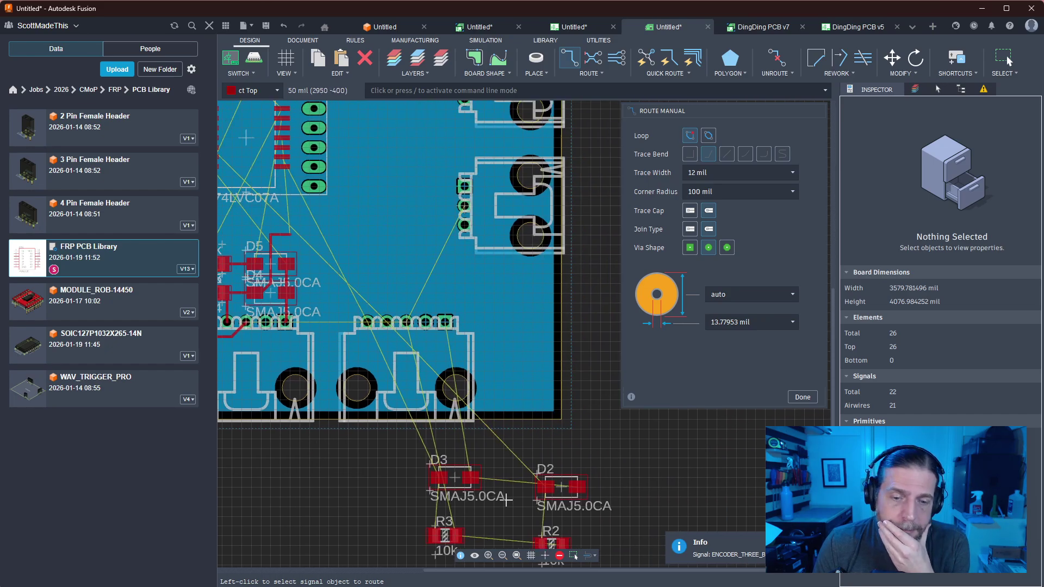
key(Escape)
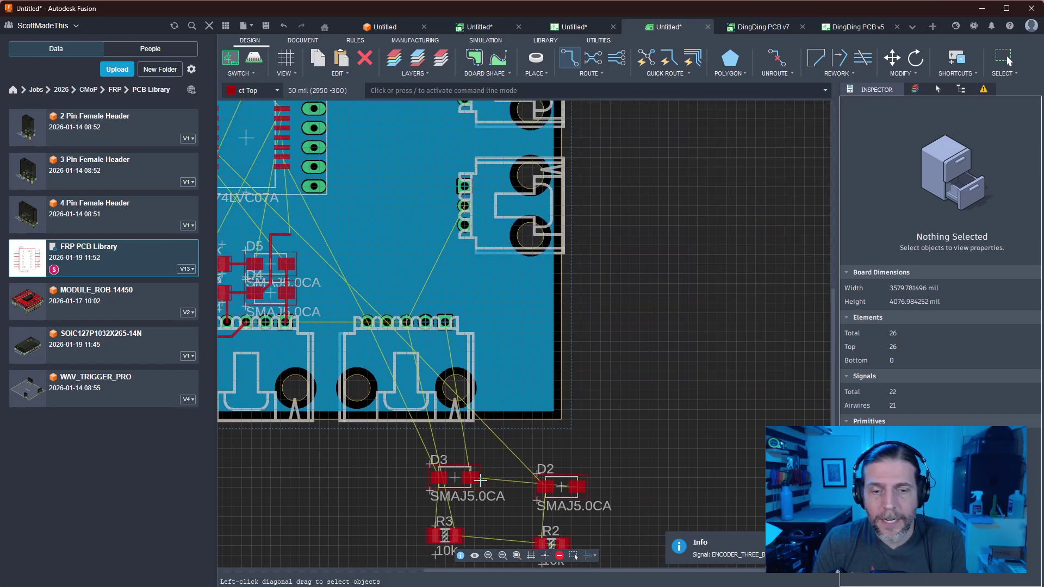
Move diodes D3 and D2 from outside the board to above the rightmost bottom connector, with D2 above D3 at 2300, 900 mil
drag(480, 479, 377, 283)
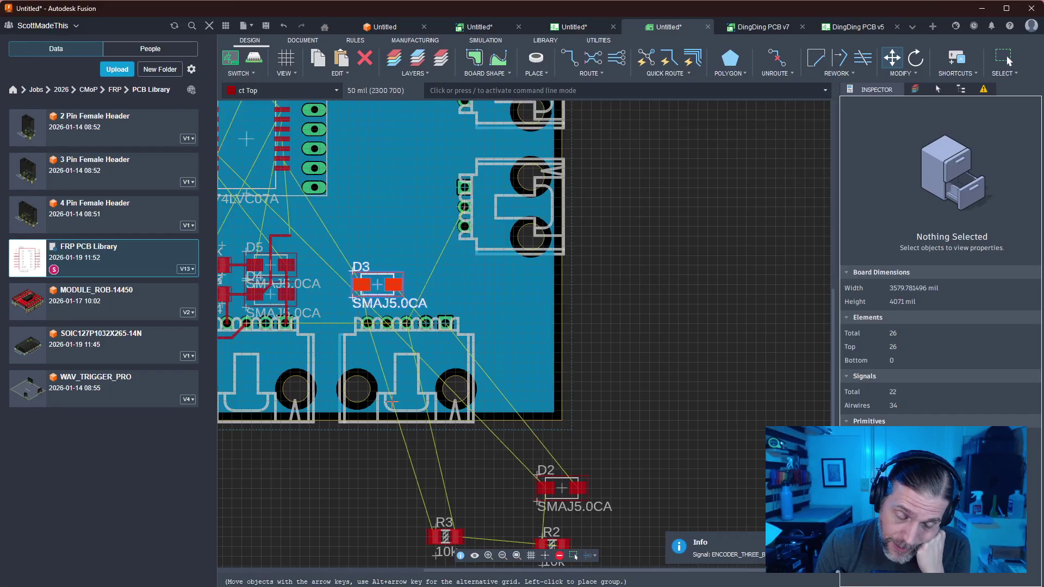
click(377, 284)
drag(561, 487, 377, 245)
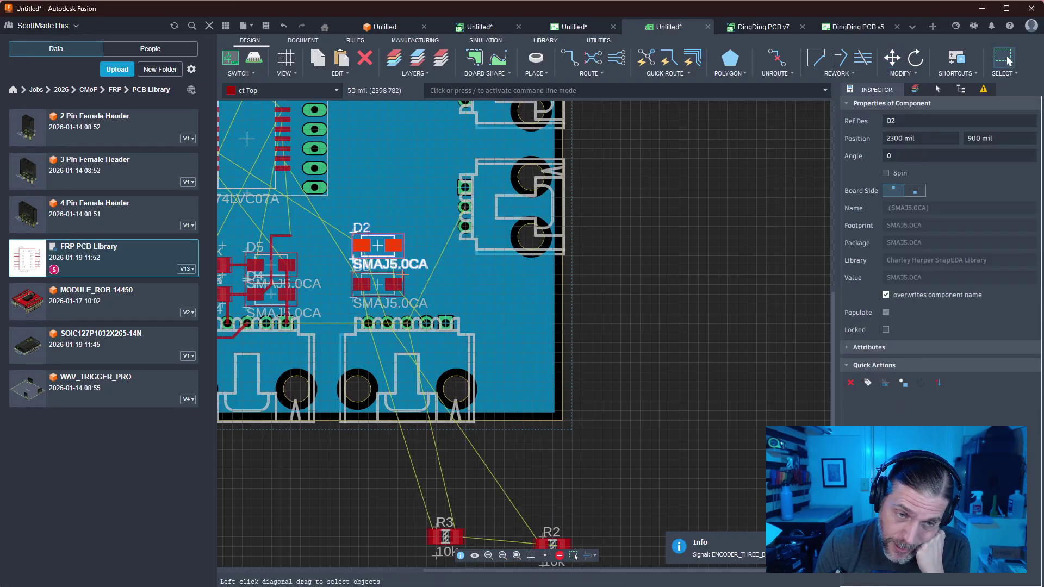
Move resistors R3 and R2 onto the board to the right of the rightmost bottom connector, with R3 at 2900, 600 mil
drag(445, 537, 493, 303)
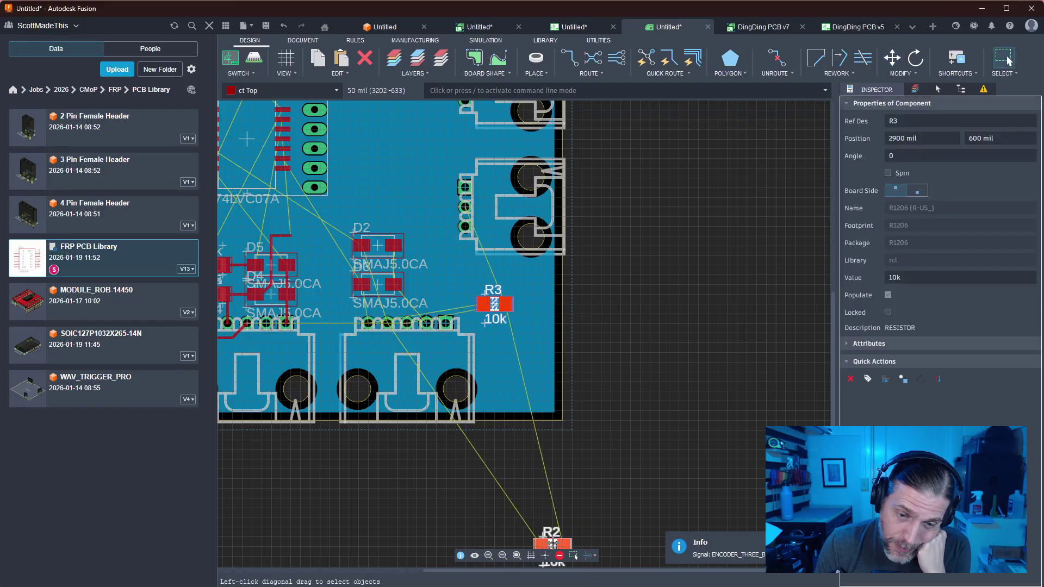
drag(553, 543, 493, 343)
click(457, 497)
Lower D3 to 2300, 650 mil above the rightmost bottom connector and bring D2 down closer to it
middle_drag(436, 484, 653, 491)
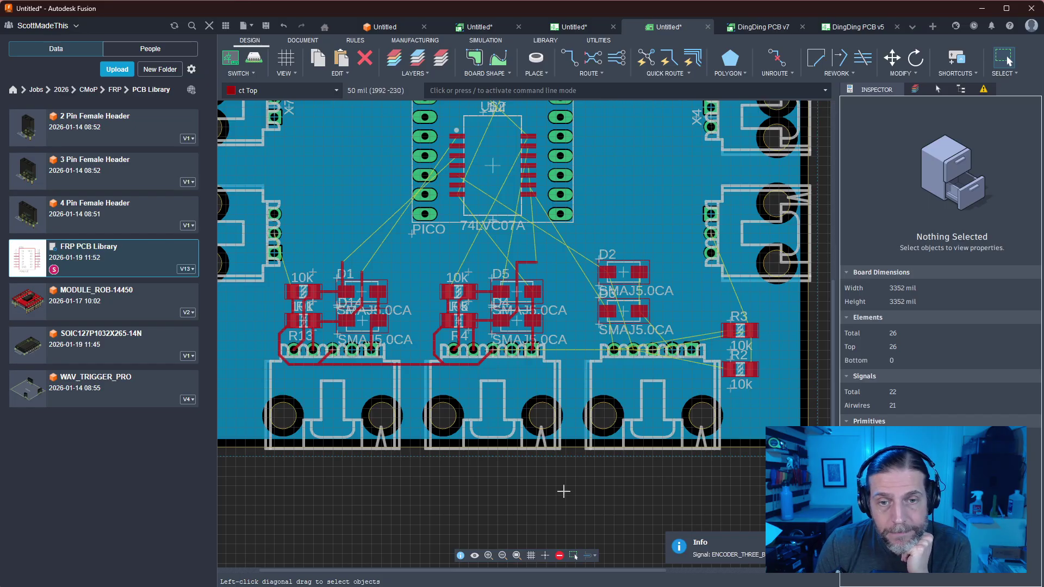
scroll(562, 452, up, 2)
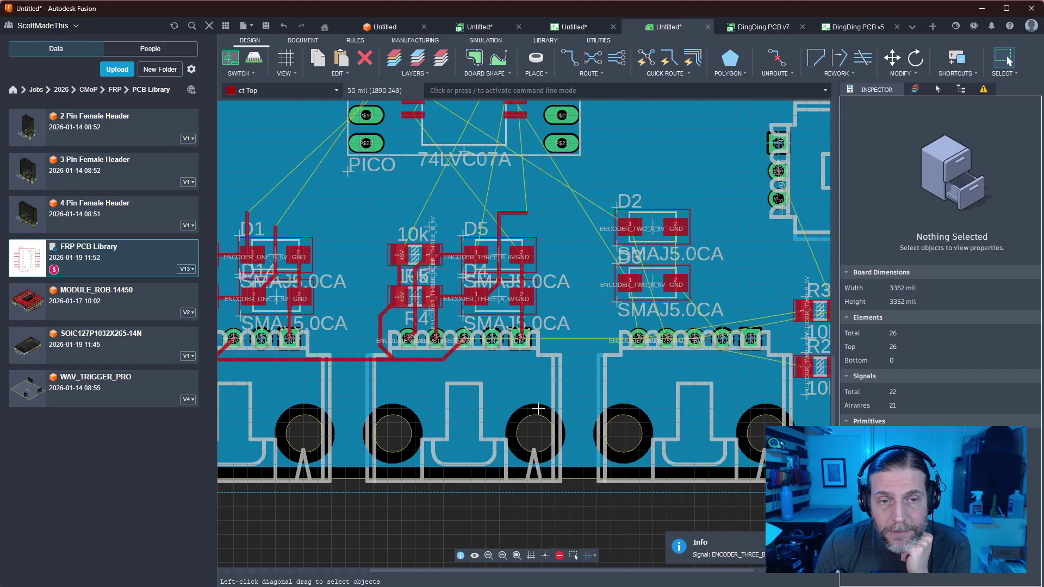
scroll(538, 408, down, 1)
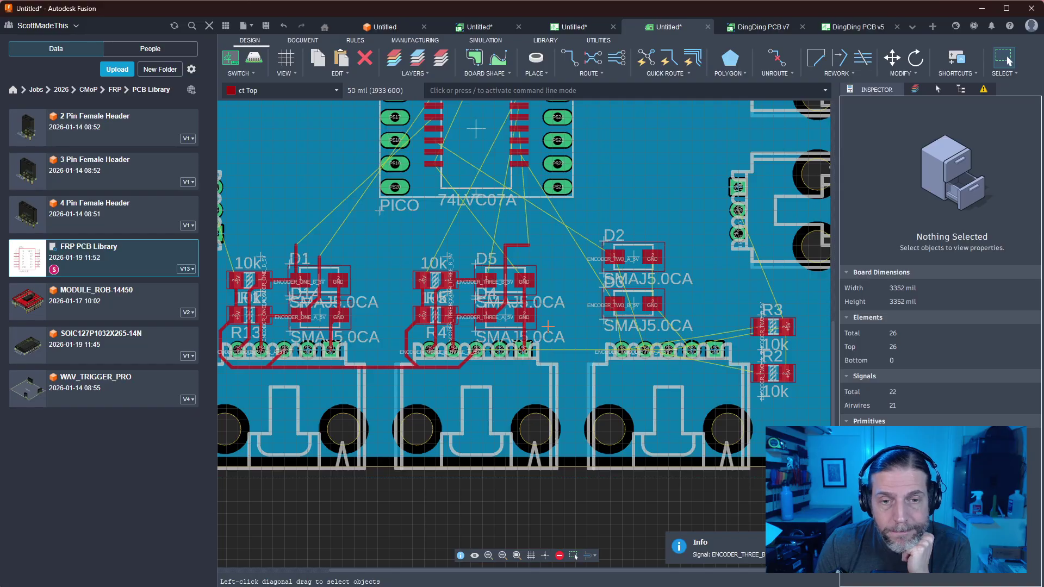
middle_drag(548, 326, 489, 362)
scroll(489, 361, up, 1)
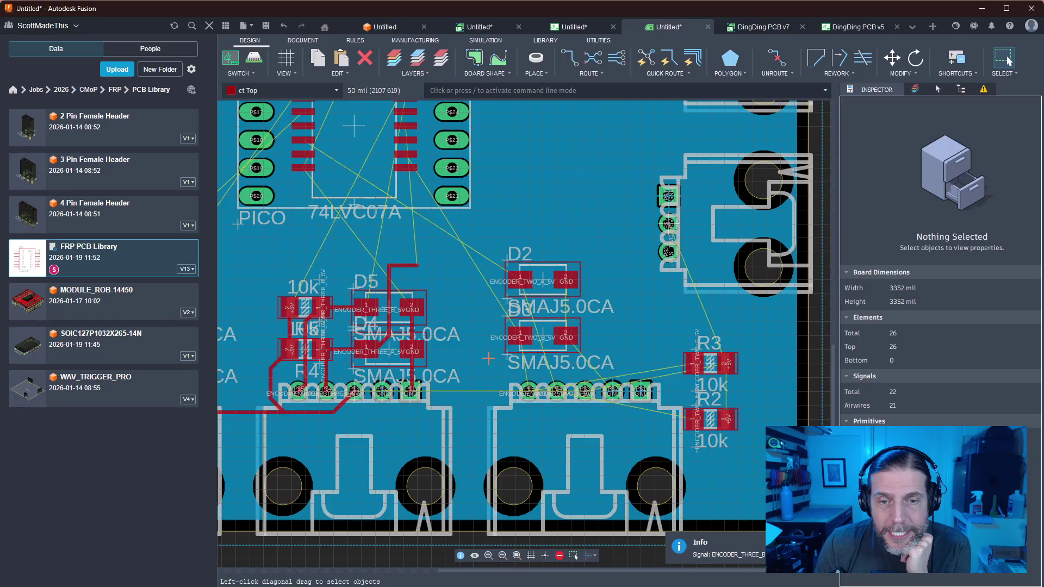
click(540, 351)
key(m)
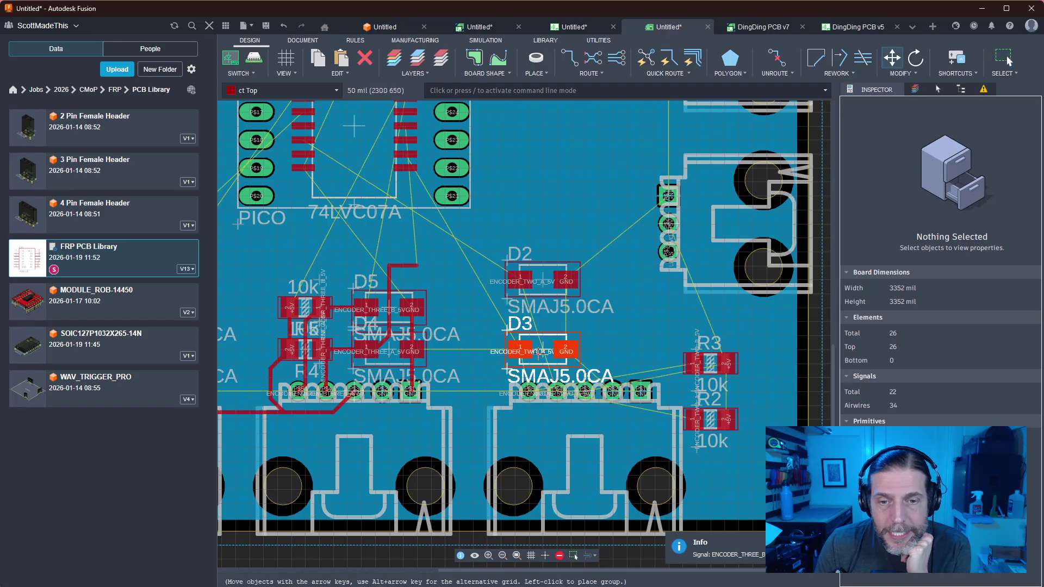
drag(539, 352, 539, 351)
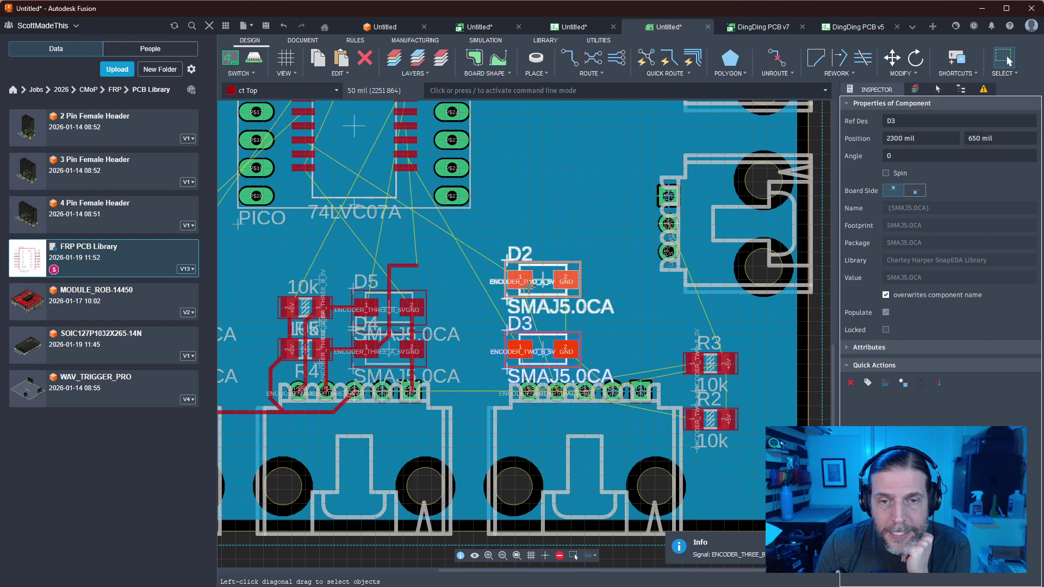
drag(543, 278, 543, 292)
click(542, 295)
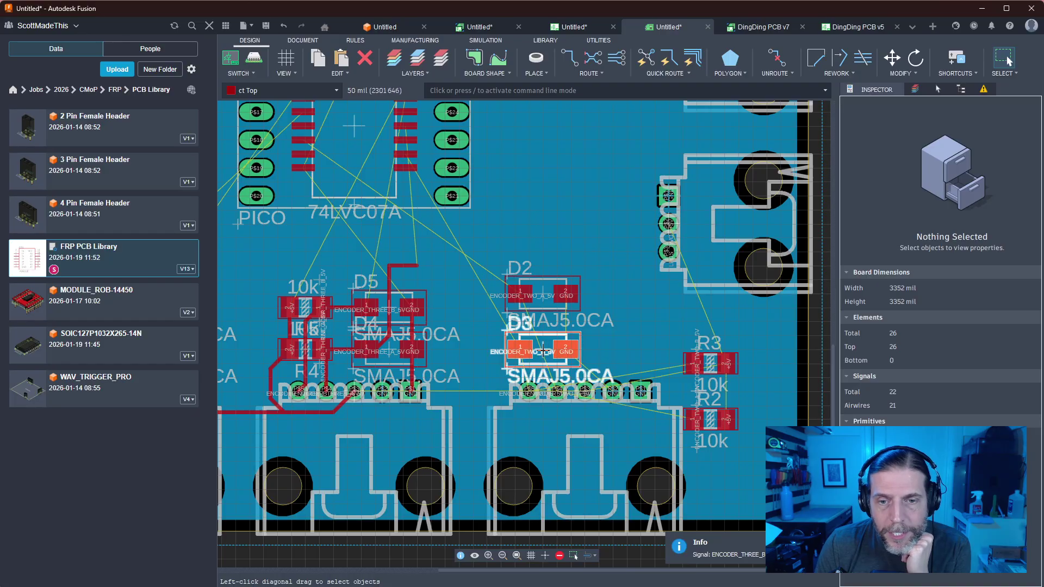
Shift D3 to 2450, 650 mil and D2 to 2450, 850 mil, making room for resistors on their left
drag(542, 351, 584, 352)
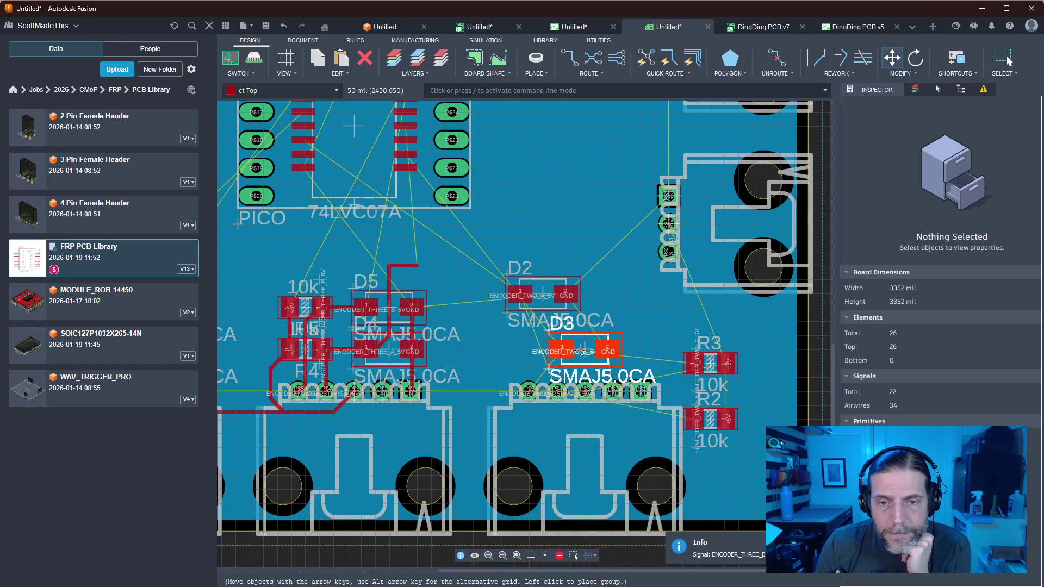
click(585, 352)
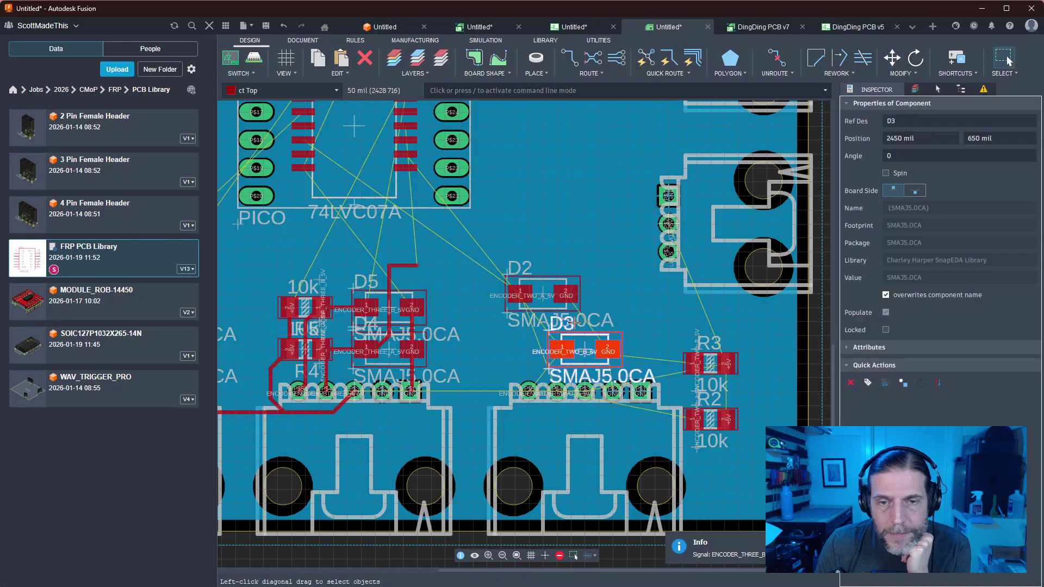
click(543, 296)
drag(585, 297, 586, 298)
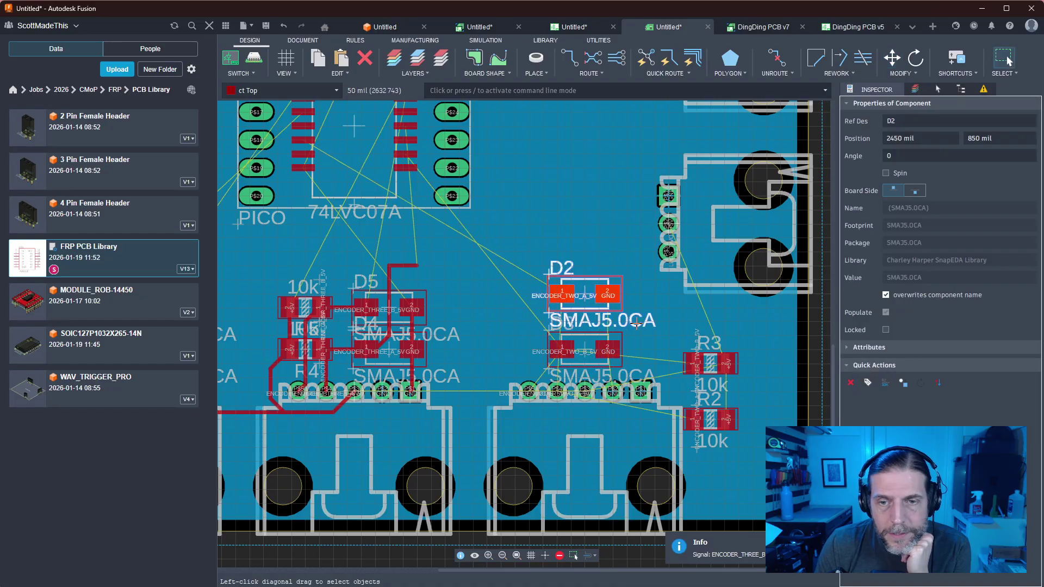
click(631, 321)
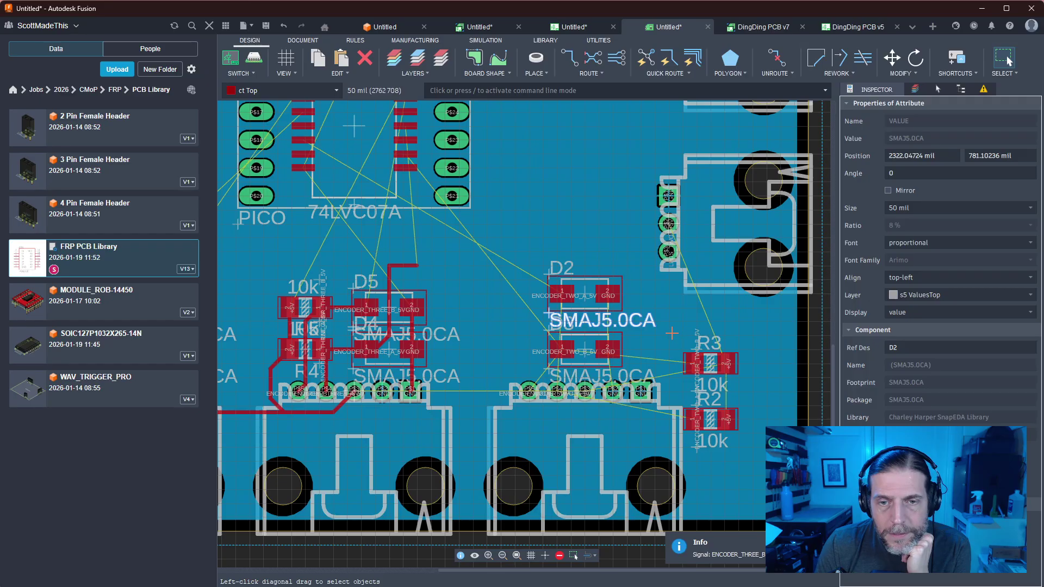
Swap the two diodes so D2 sits at 2450, 650 mil nearest the connector and D3 sits above it
scroll(673, 333, up, 3)
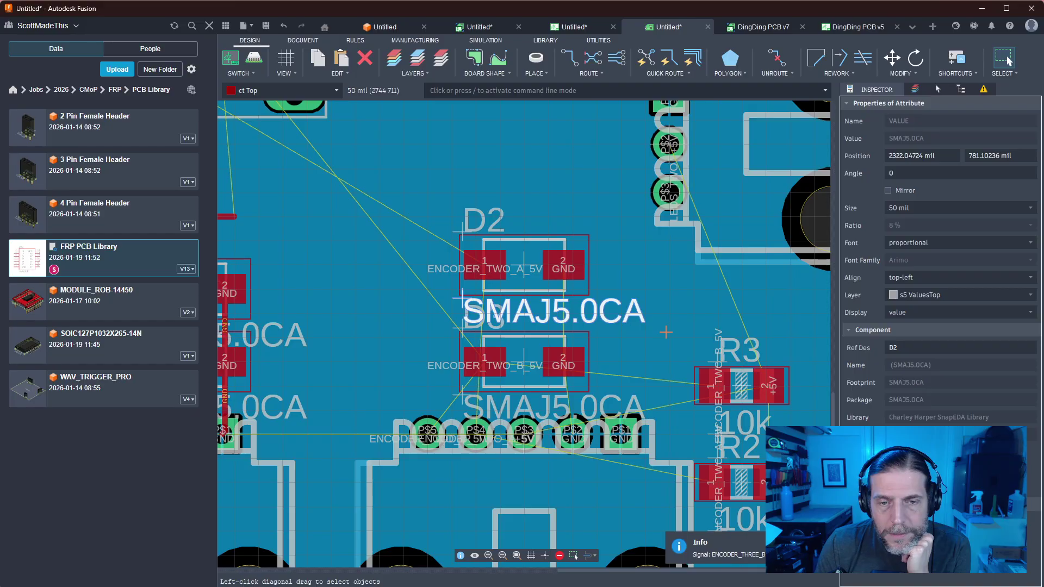
scroll(665, 331, down, 3)
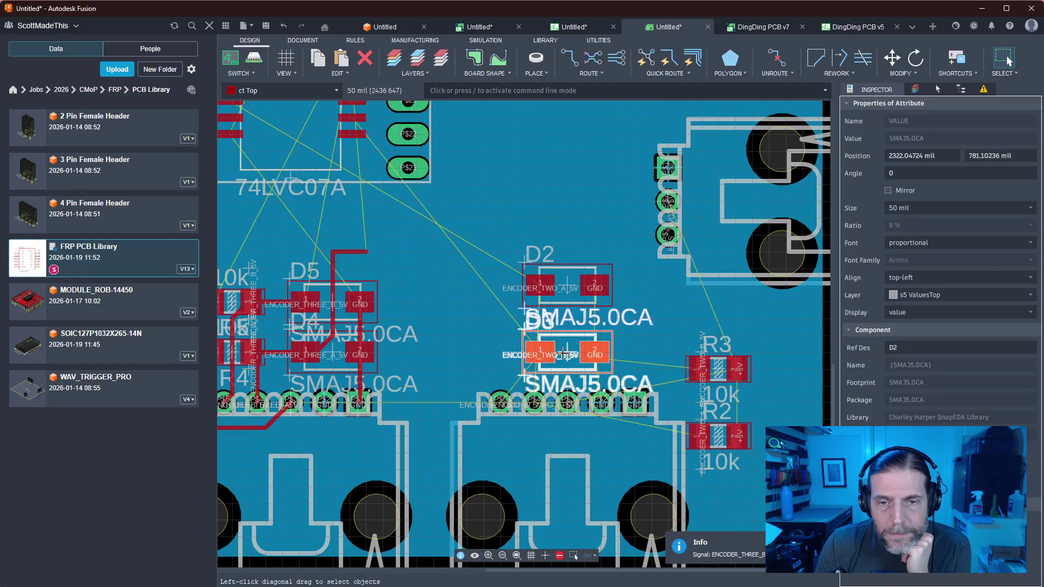
drag(562, 355, 564, 205)
drag(567, 291, 571, 353)
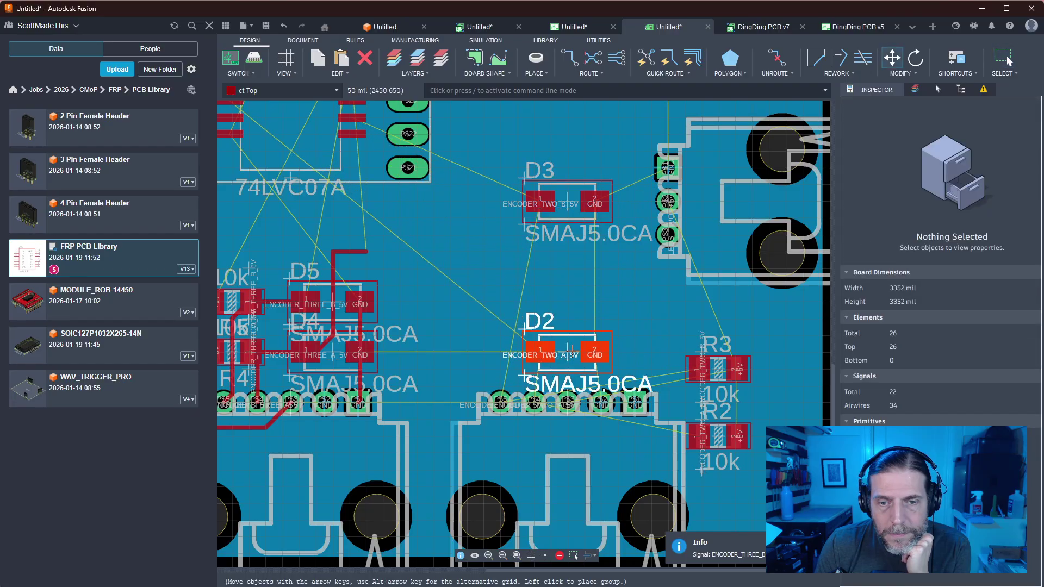
drag(568, 203, 568, 300)
click(576, 274)
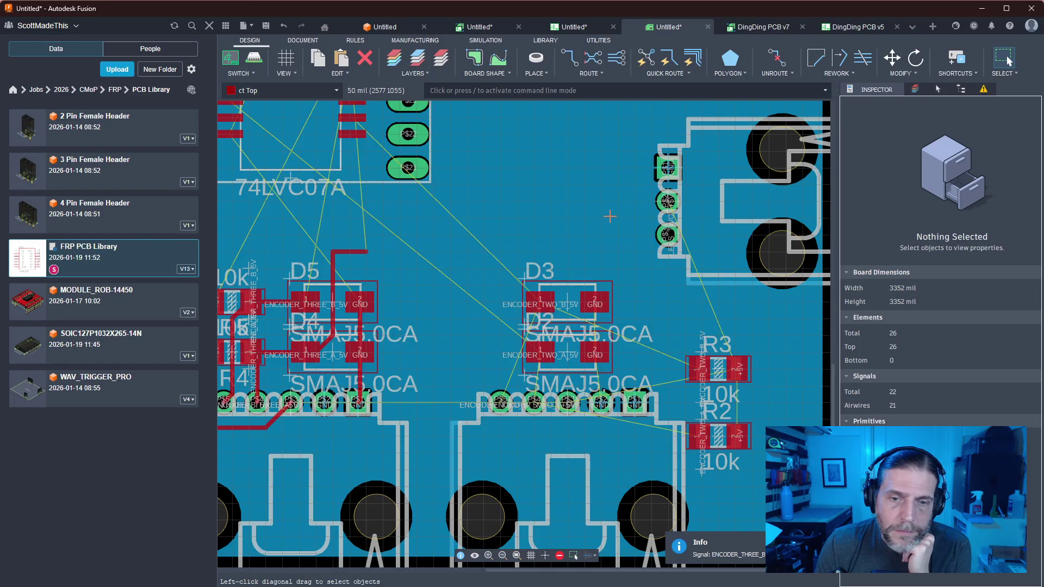
Rotate resistor R3 to 180 degrees and place it to the left of D3 at 2200, 800 mil
scroll(606, 220, down, 2)
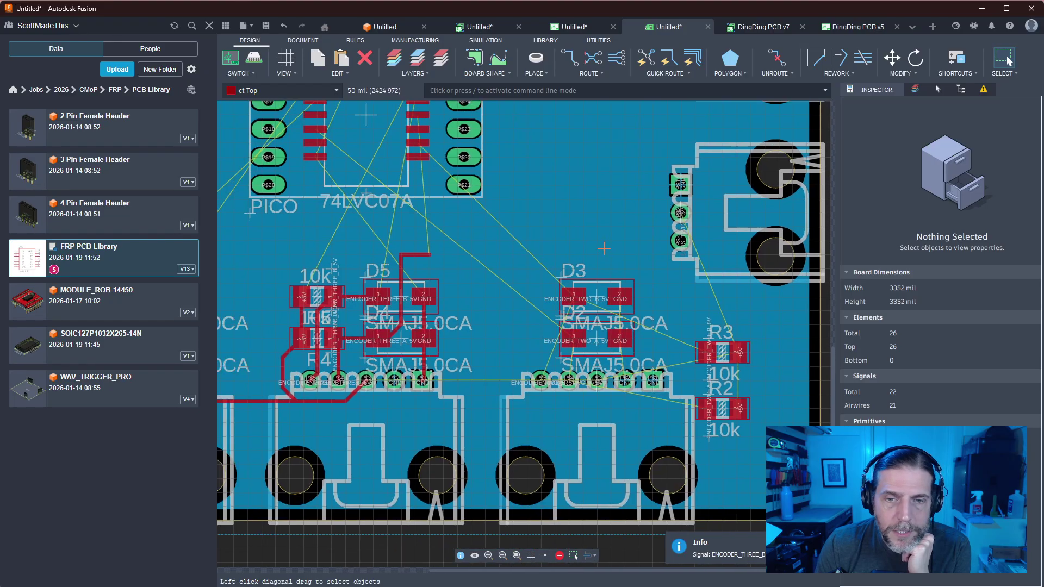
middle_drag(600, 244, 557, 218)
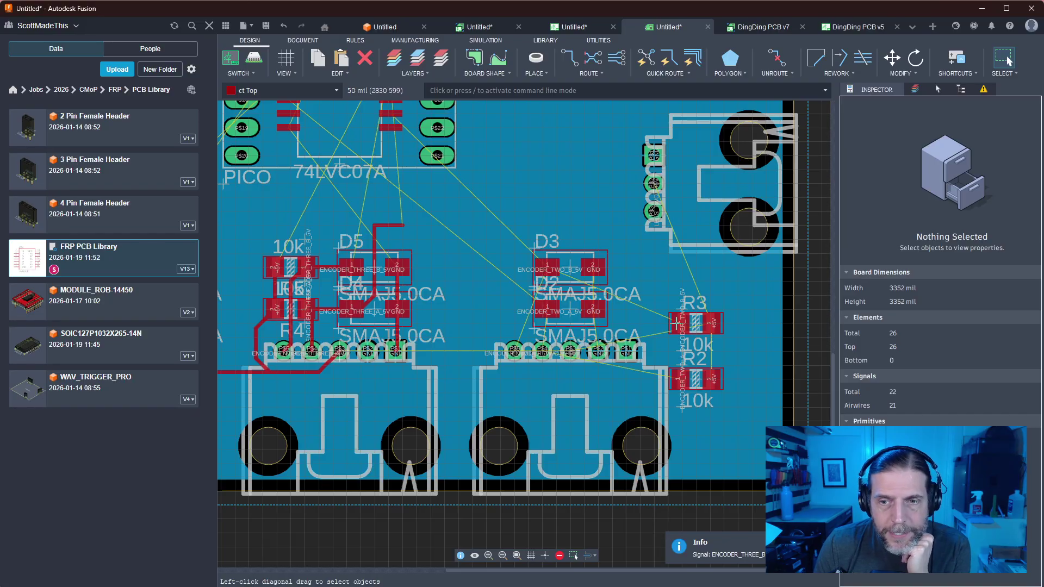
drag(694, 325, 500, 269)
right_click(505, 268)
right_click(501, 268)
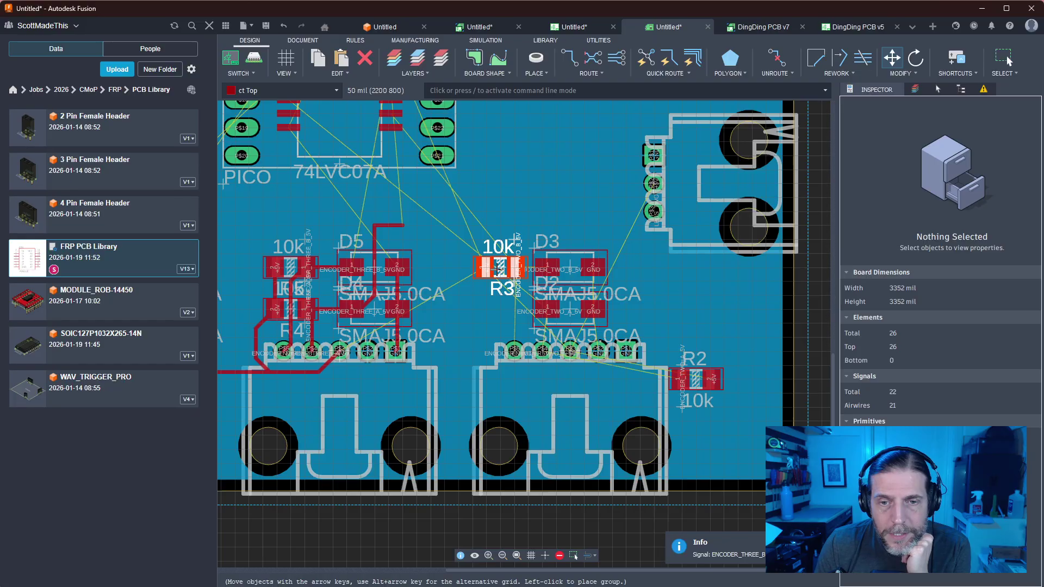
click(498, 268)
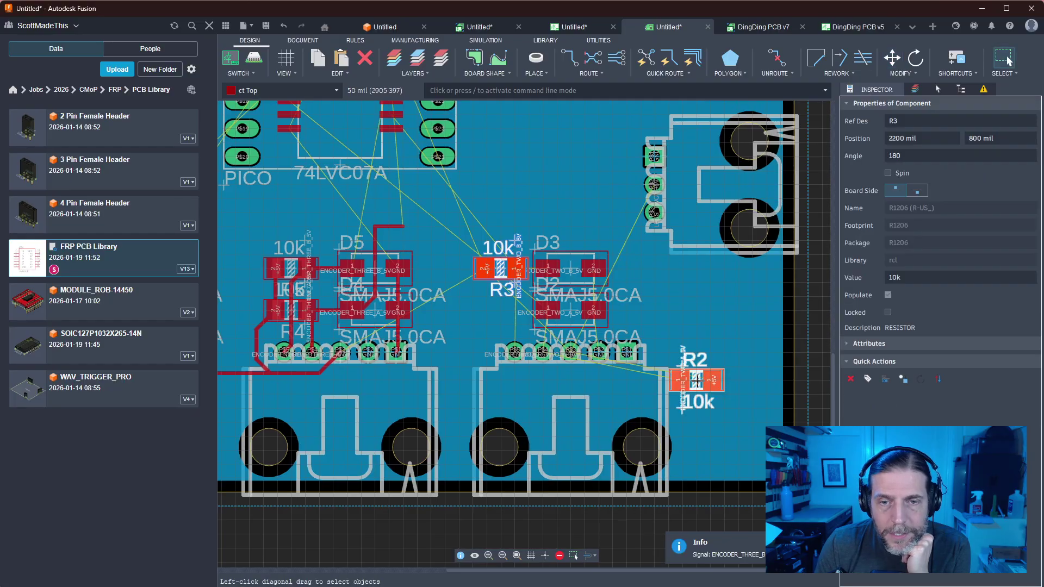
Rotate resistor R2 by 180 degrees and place it to the left of D2 at 2200, 650 mil
drag(698, 381, 501, 307)
right_click(500, 308)
right_click(500, 307)
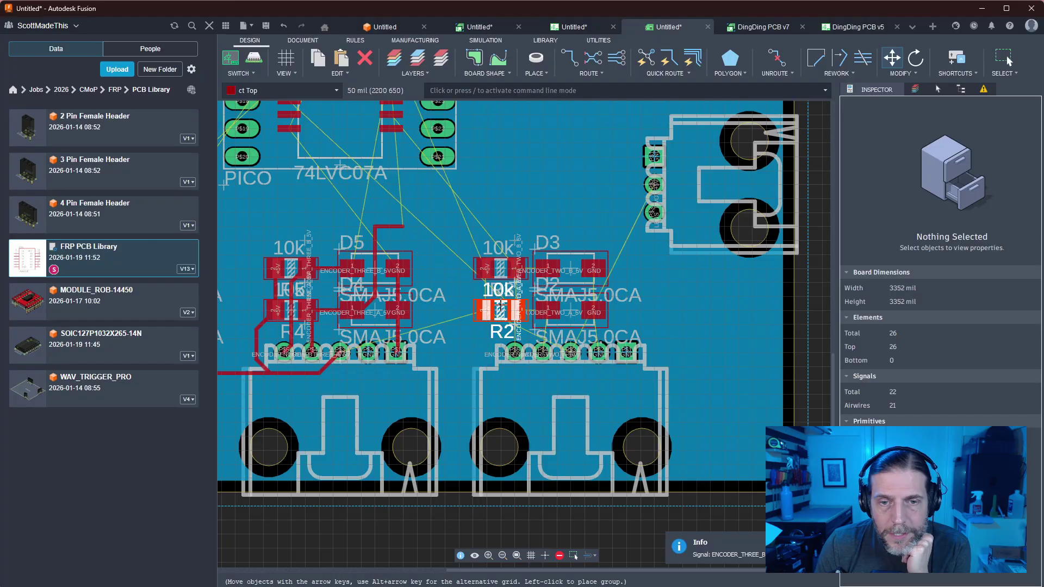
click(751, 309)
click(752, 312)
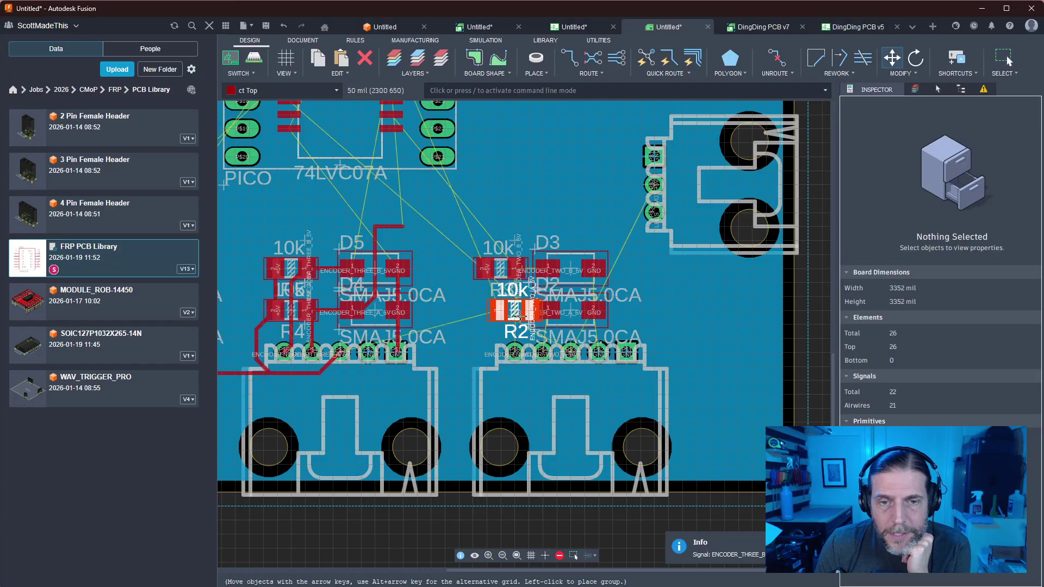
click(503, 316)
click(739, 316)
Move R2 and D2 together upward so the pair sits above R3 and D3
scroll(673, 315, up, 2)
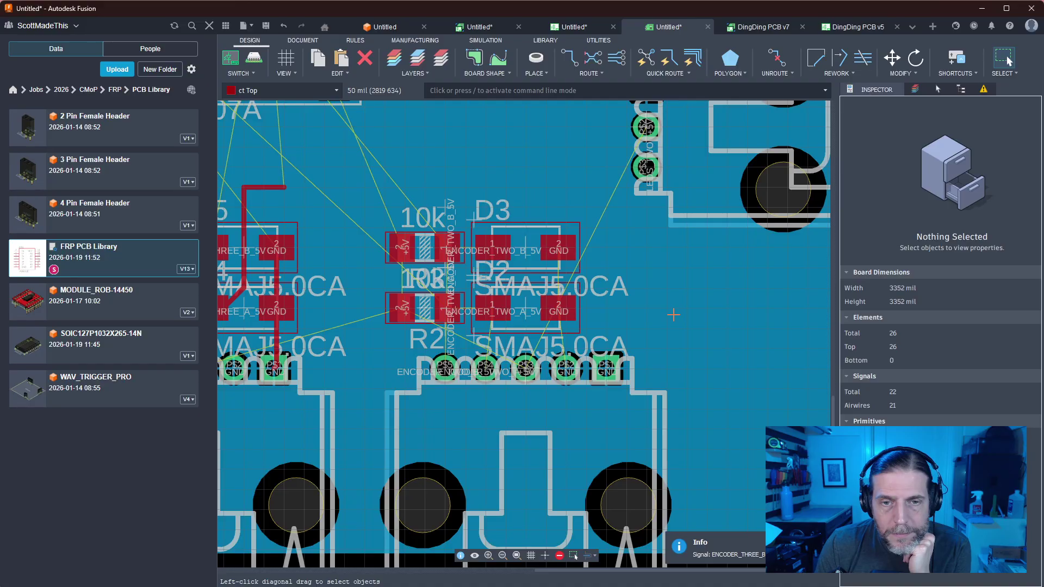
drag(640, 365, 383, 248)
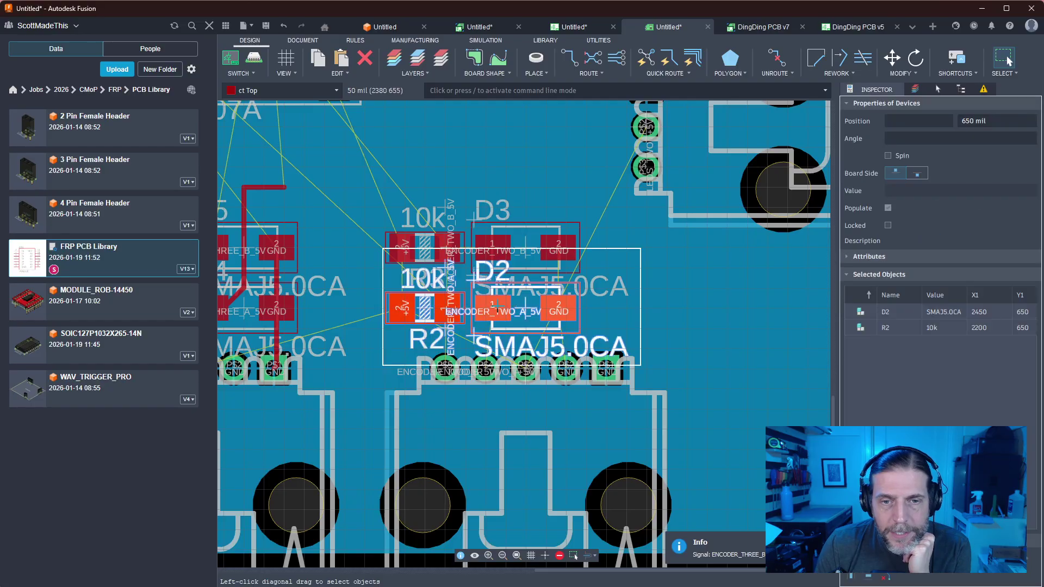
drag(497, 308, 497, 167)
Move R3 and D3 together down and right, placing R3 at 2300, 650 mil and D3 at 2550, 650 mil
drag(612, 240, 361, 291)
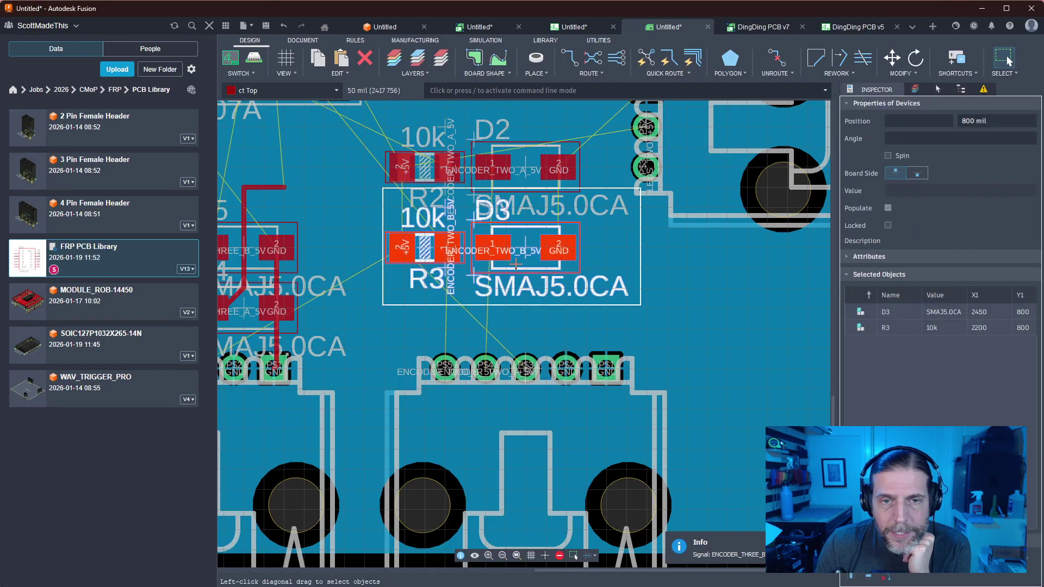
key(m)
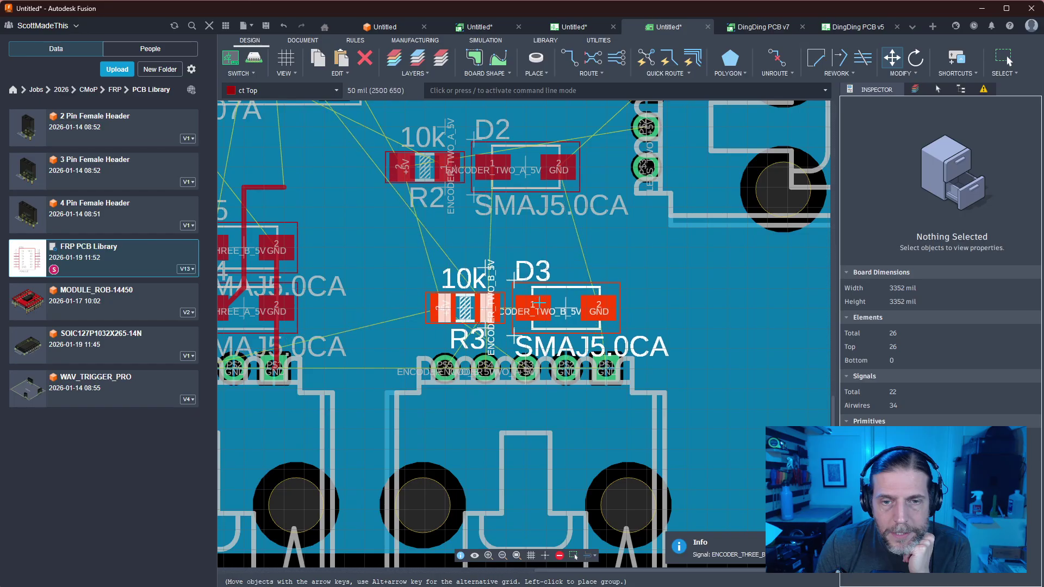
key(Up)
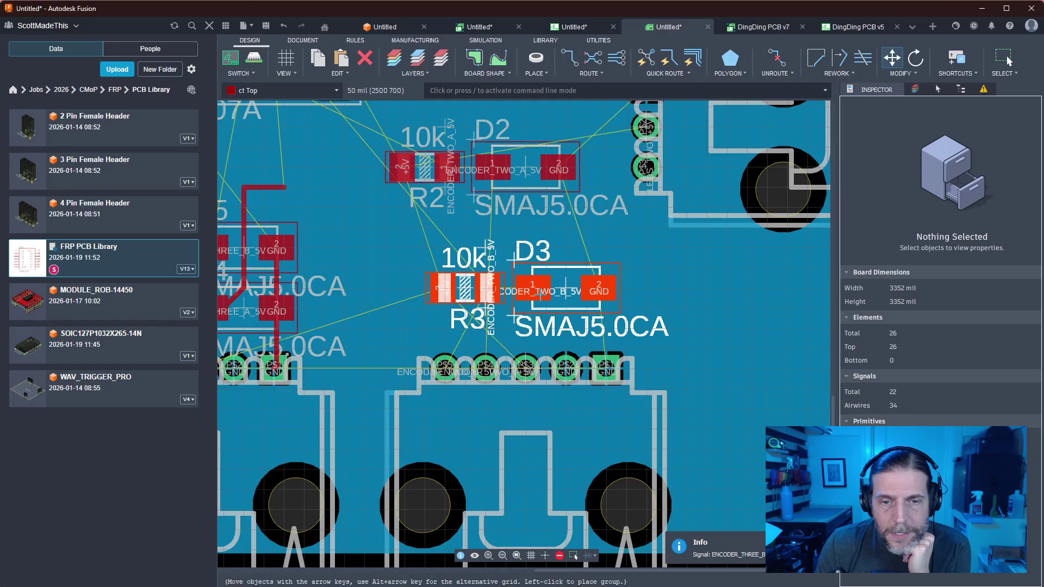
key(Down)
key(Up)
key(Down)
click(722, 328)
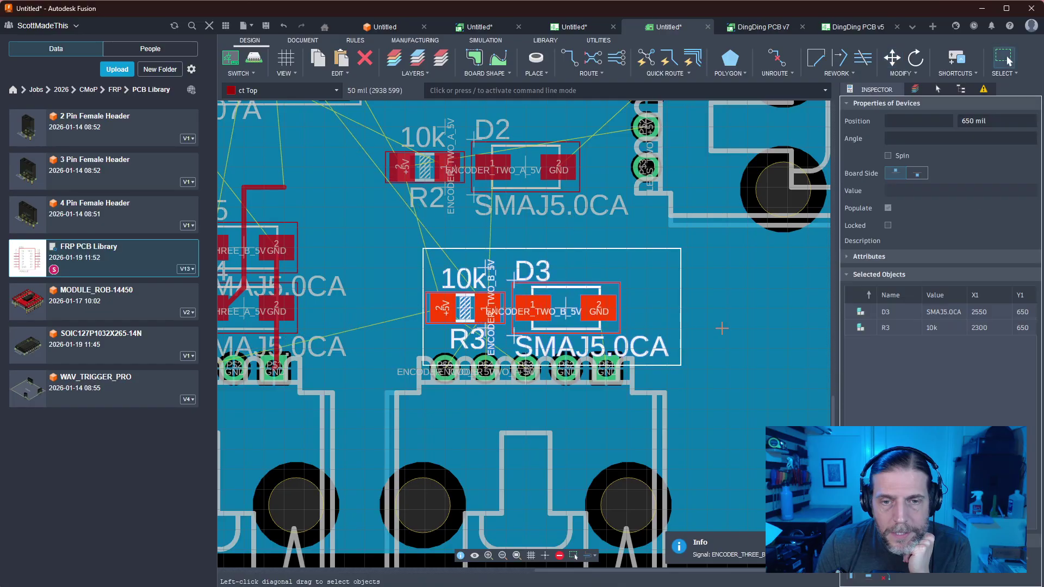
key(Escape)
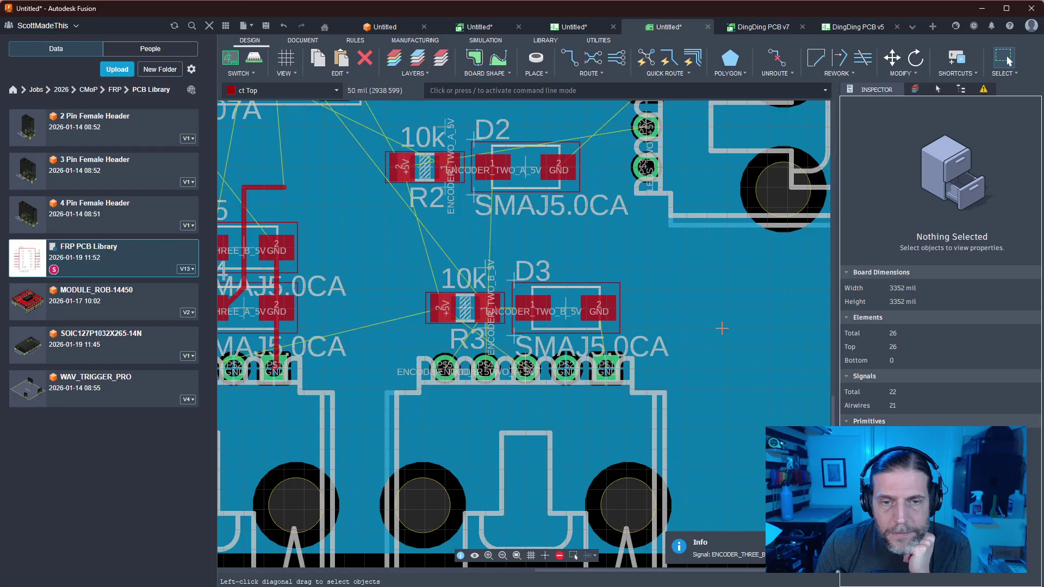
Move resistor R3 up and right, clear of D3, to 2600, 850 mil
scroll(722, 328, left, 5)
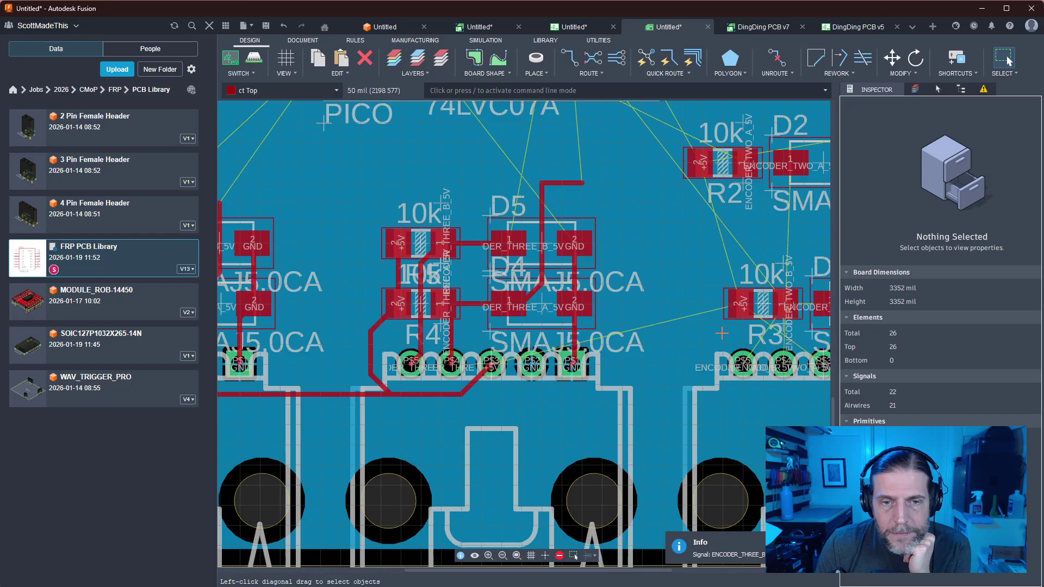
middle_drag(722, 333, 545, 329)
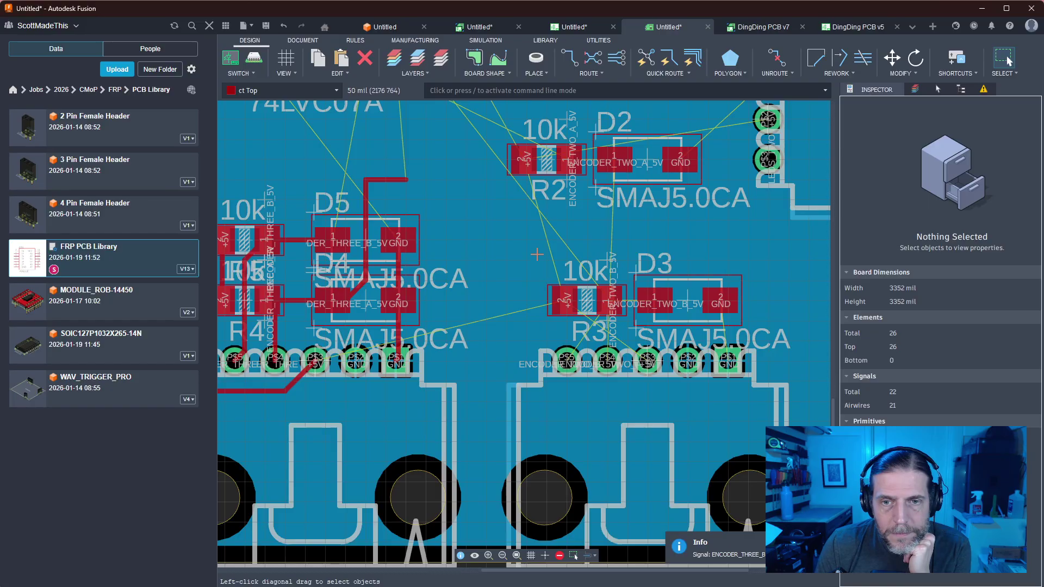
middle_drag(537, 255, 478, 300)
drag(528, 343, 653, 273)
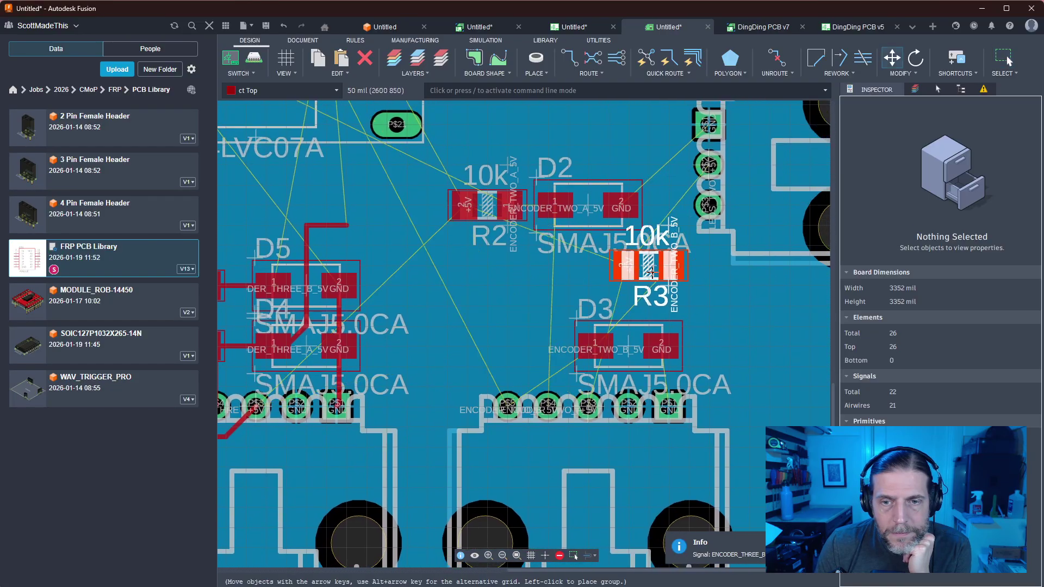
click(651, 271)
Rotate diode D3 to 180 degrees and place it at 2300, 650 mil above the encoder two connector
click(624, 346)
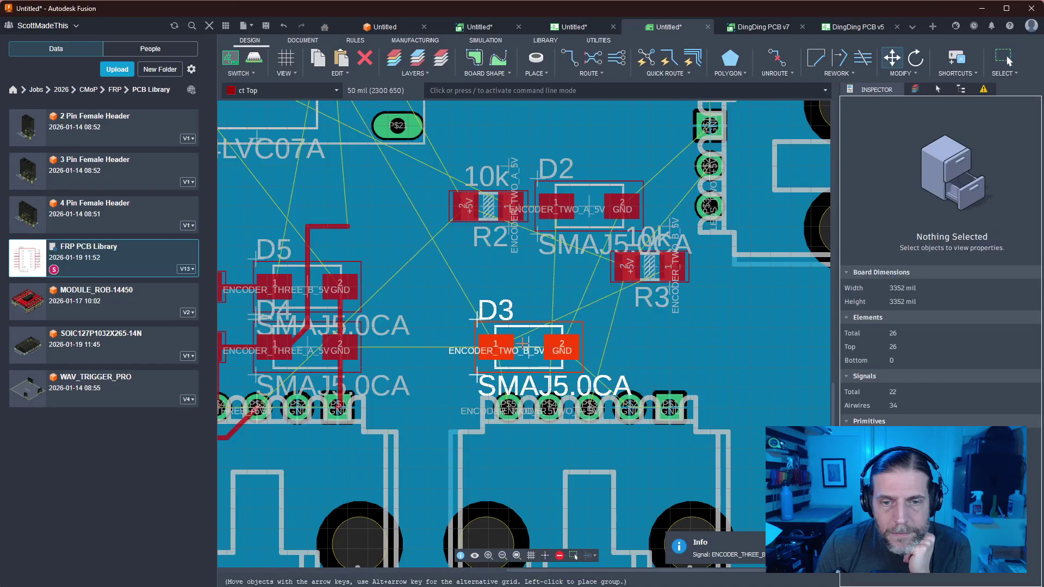
right_click(524, 343)
right_click(523, 343)
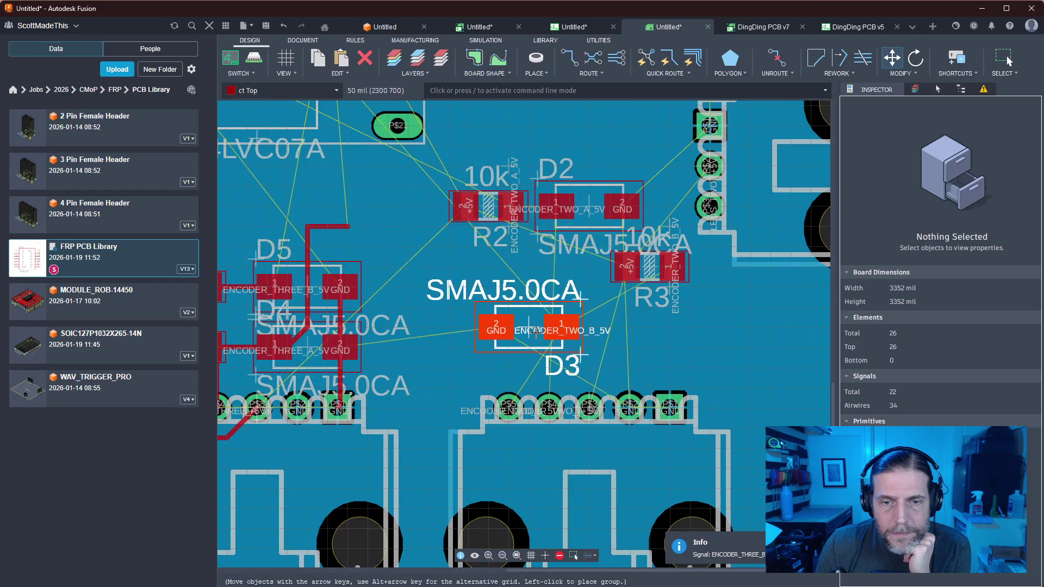
click(537, 343)
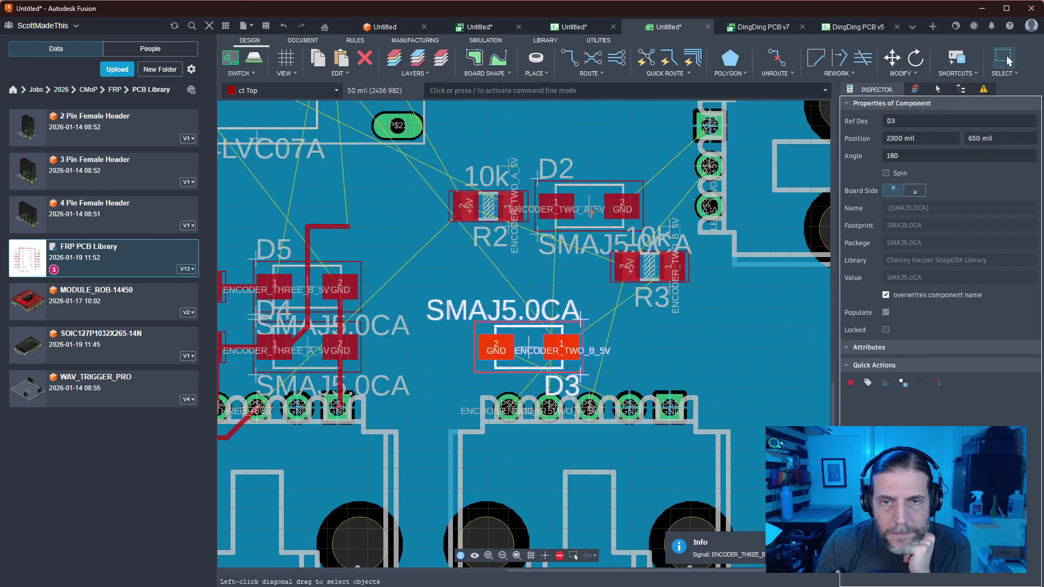
Rotate diode D2 to 180 degrees and place it directly above D3 at 2300, 800 mil
click(576, 239)
right_click(561, 251)
right_click(536, 264)
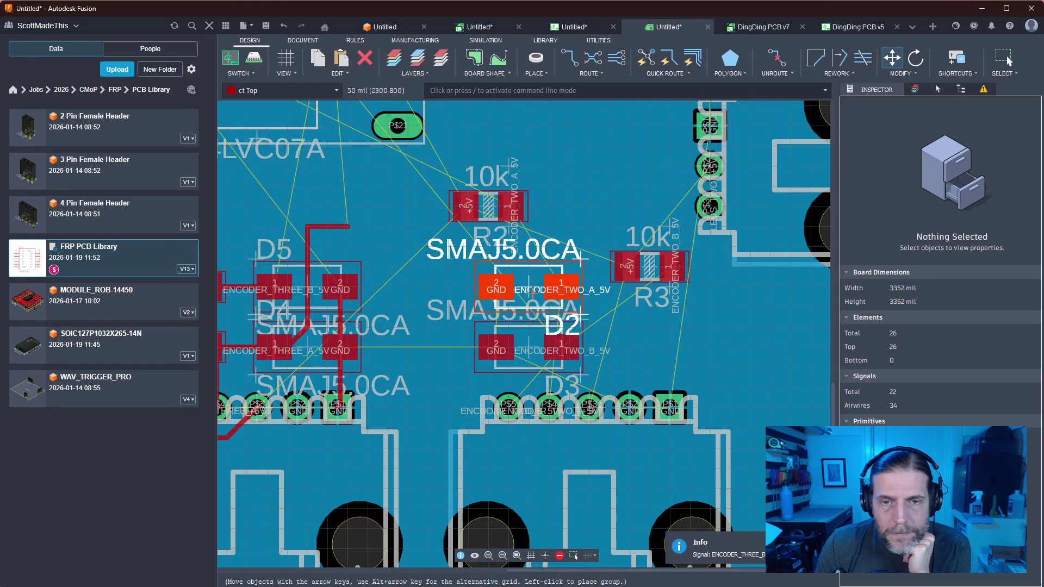
click(528, 288)
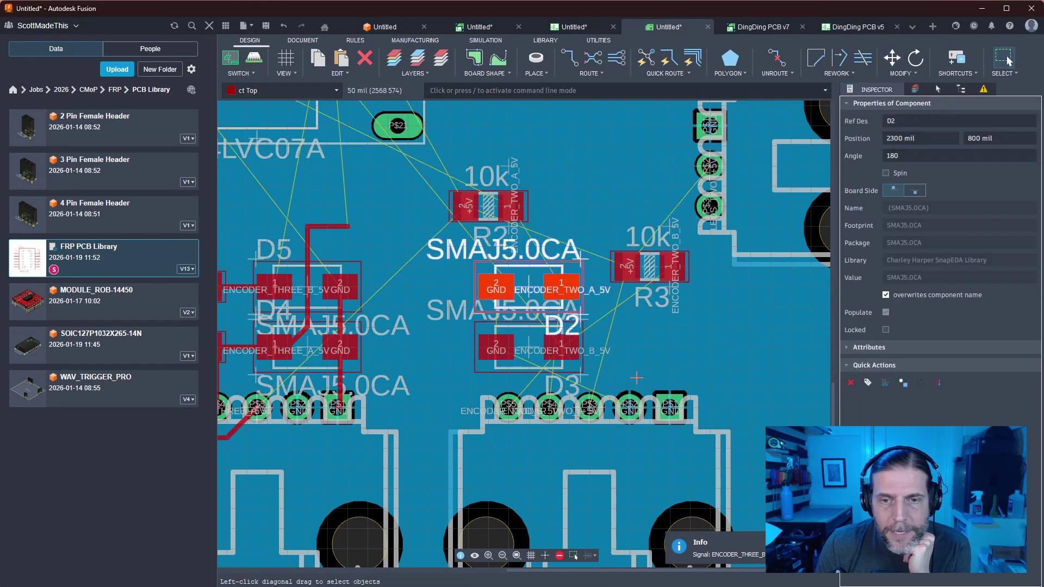
click(635, 377)
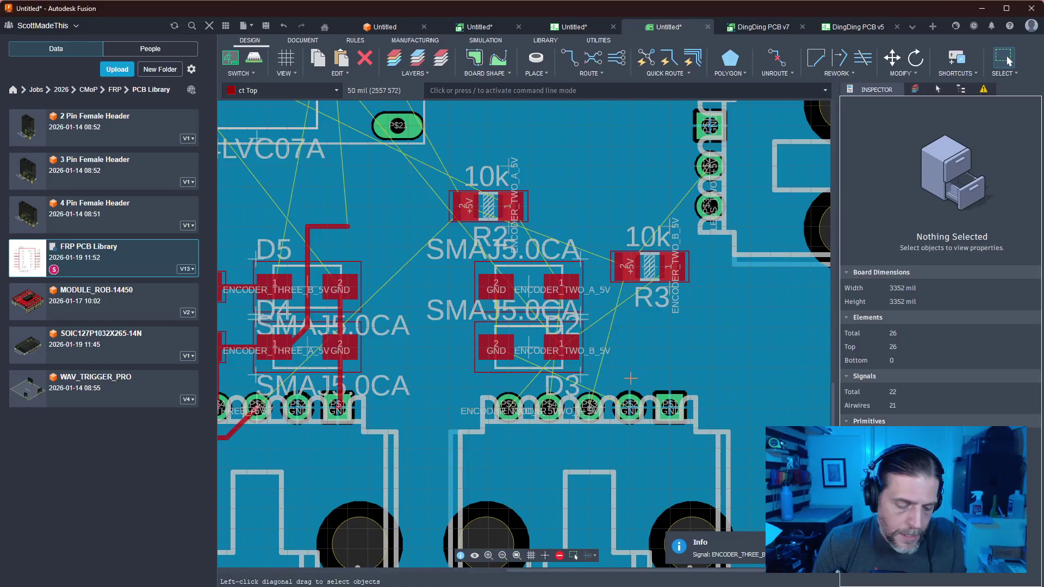
key(r)
click(549, 406)
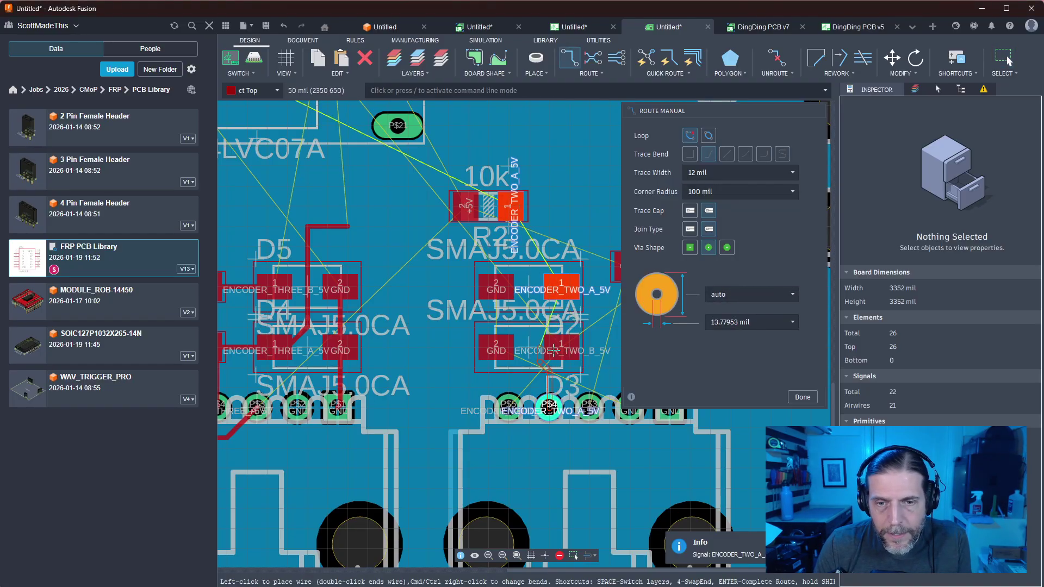
key(Escape)
middle_drag(566, 344, 545, 385)
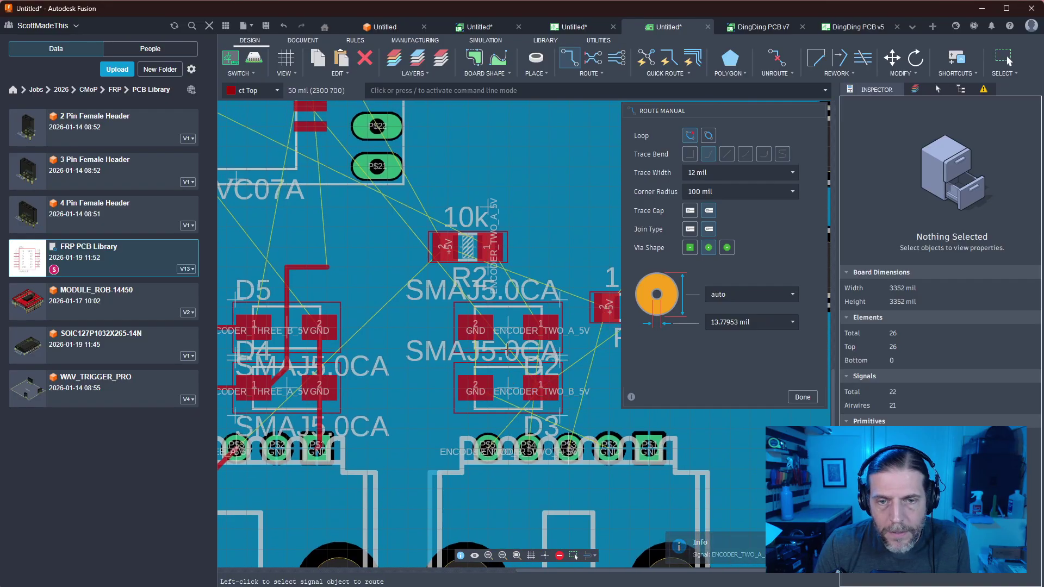
key(Escape)
Move D3 out of the way and place D2 in its former spot at 2300, 650 mil, nearest the connector
key(m)
click(514, 380)
click(550, 248)
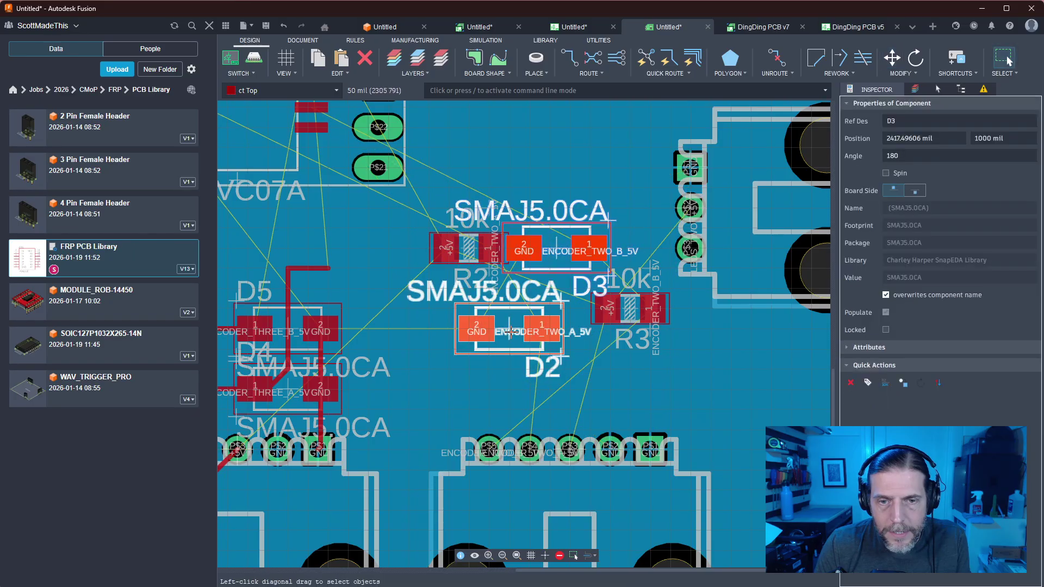
click(518, 336)
click(500, 383)
Place diode D3 directly above D2 at 2300, 800 mil, aligned with it
click(550, 248)
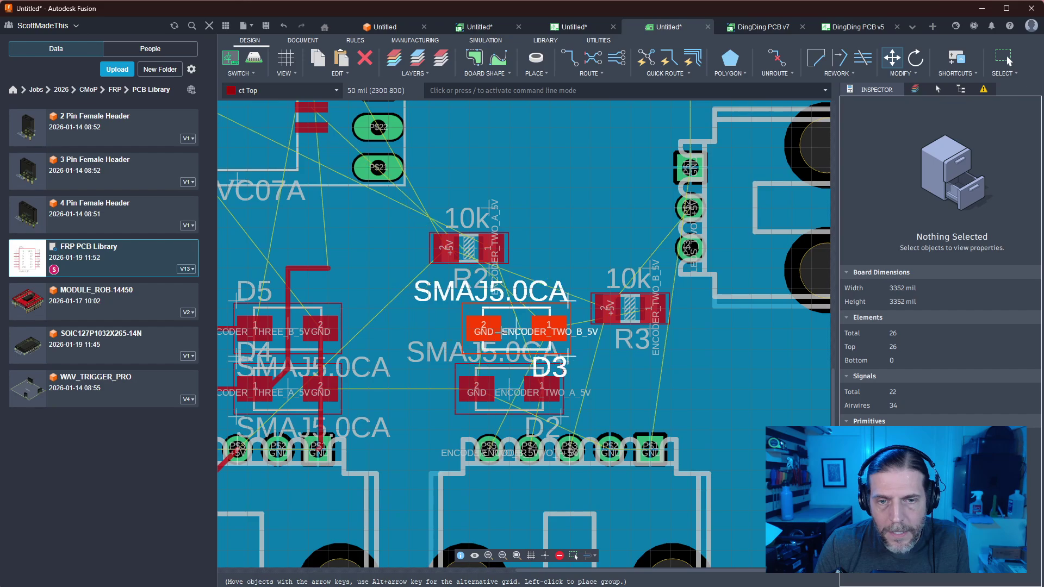
click(546, 247)
click(552, 244)
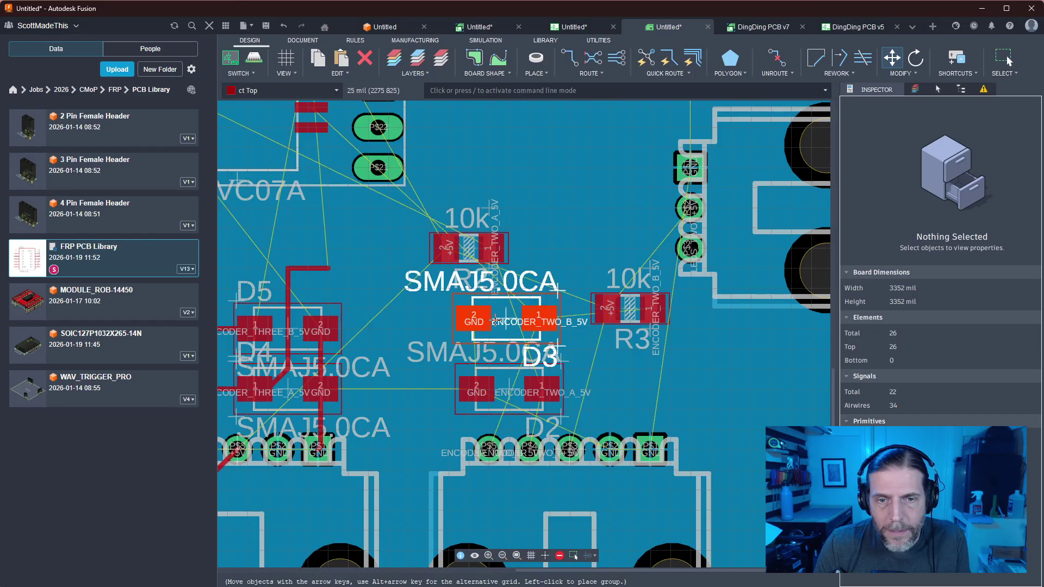
click(499, 319)
key(Escape)
key(m)
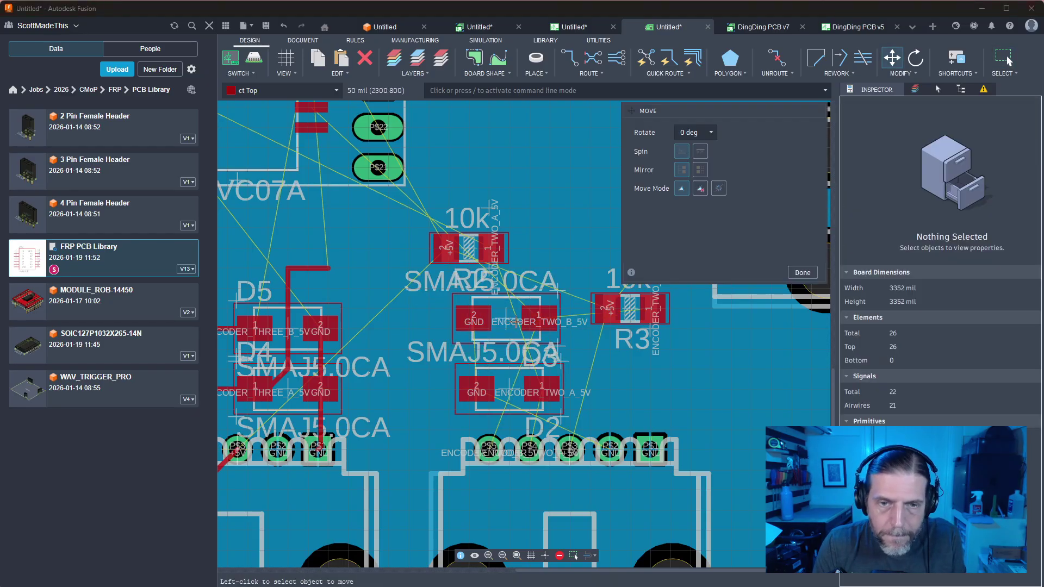
click(506, 319)
click(508, 331)
key(Escape)
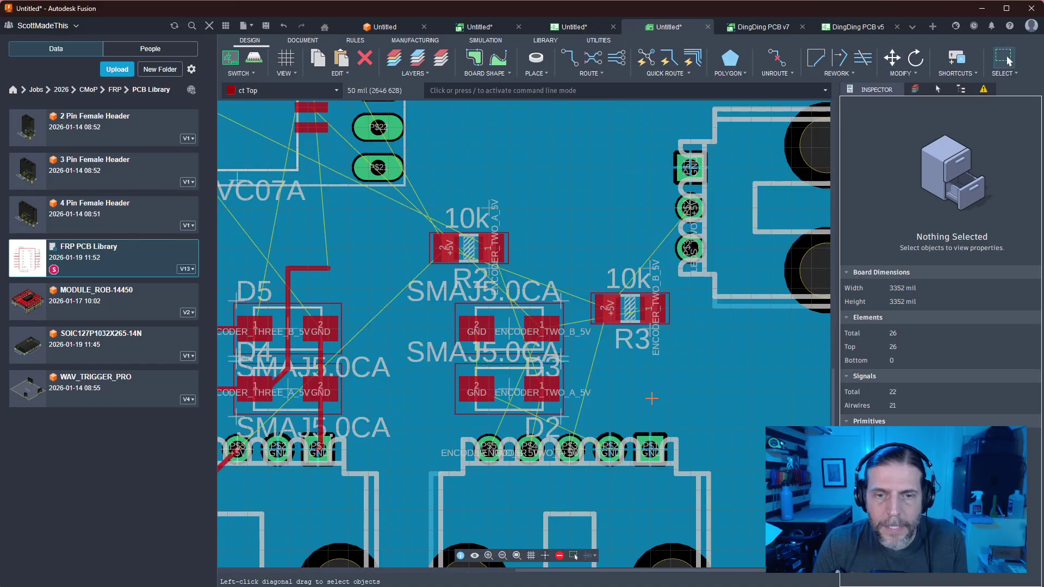
Route ENCODER_TWO_A_5V at 12 mil from connector pin P$4 straight up to pad 1 of D2
scroll(679, 386, down, 2)
scroll(680, 386, up, 4)
key(x)
click(470, 467)
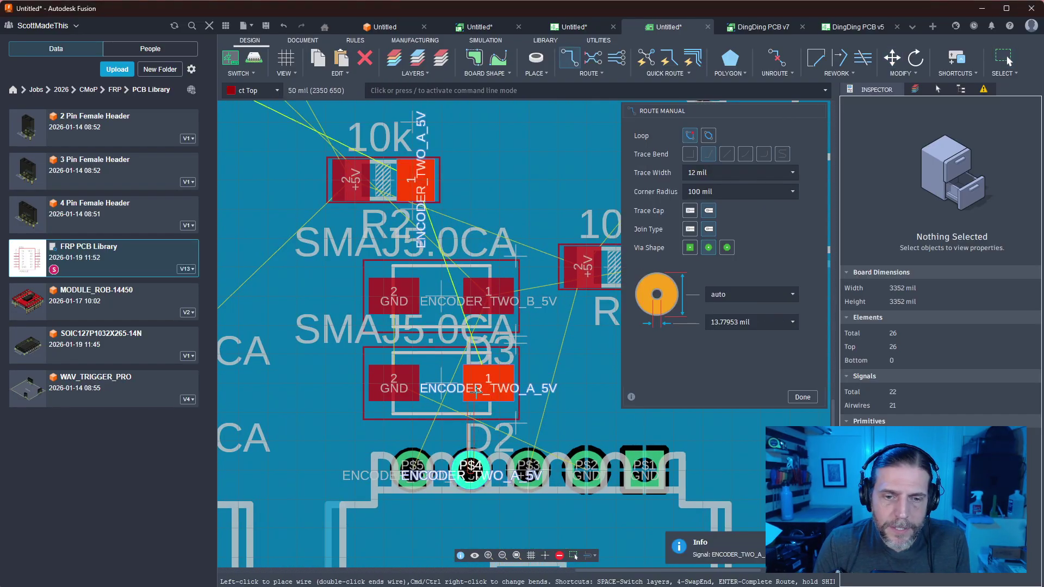
click(478, 386)
Route ENCODER_TWO_B_5V at 12 mil from connector pin P$5 between D2's pads to pad 1 of D3
click(412, 468)
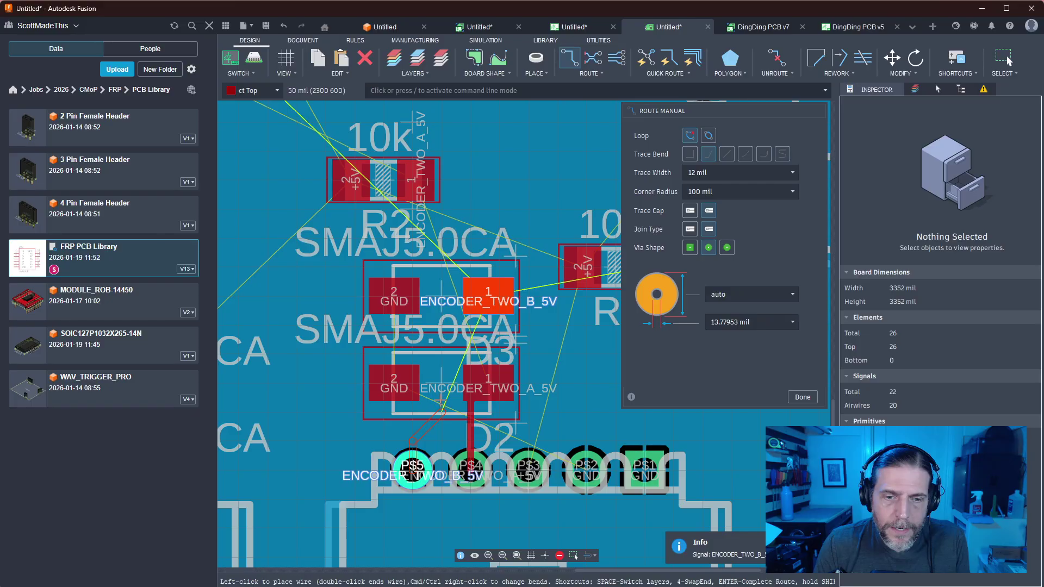
click(441, 411)
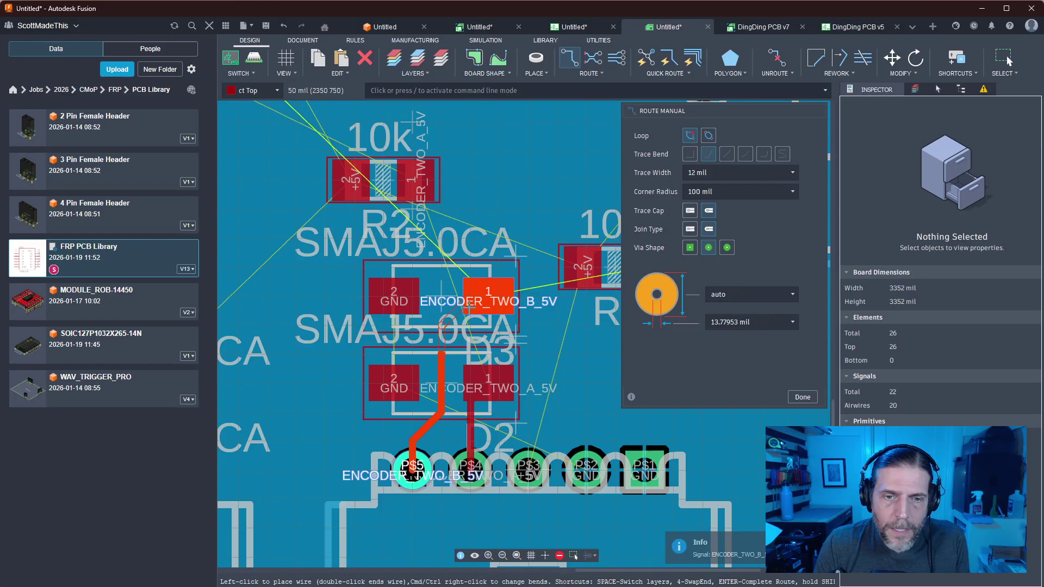
click(488, 296)
key(Escape)
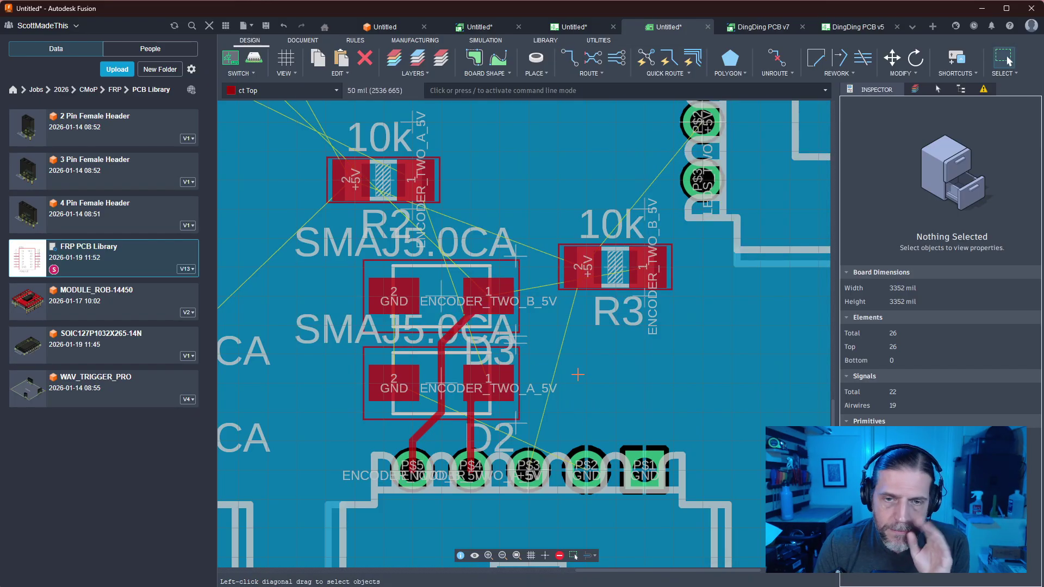
Rotate resistor R3 by 180 degrees and place it to the right of D3 at 2600, 800 mil
middle_drag(601, 355, 586, 298)
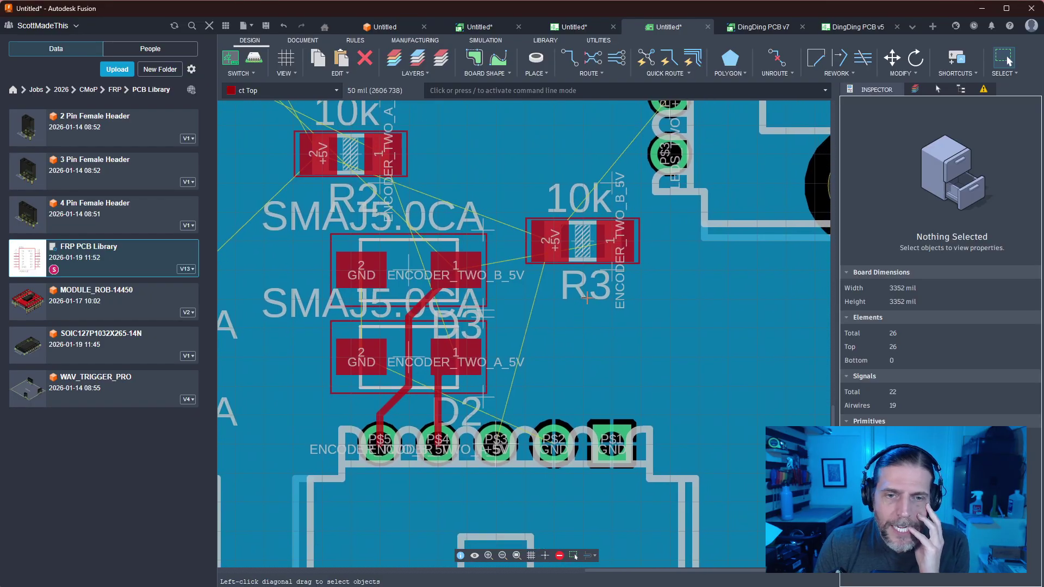
click(577, 240)
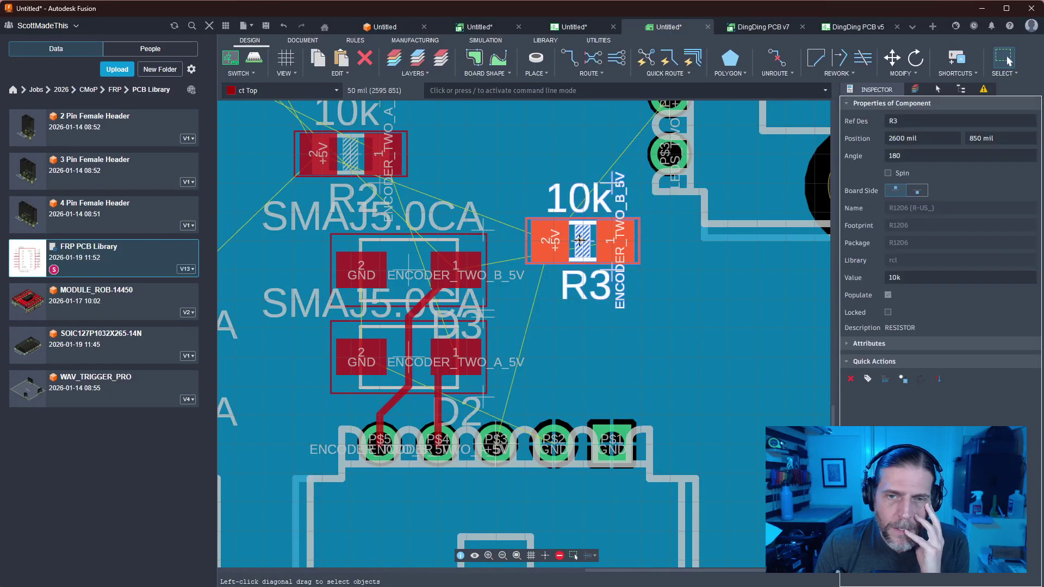
key(m)
right_click(581, 240)
right_click(581, 240)
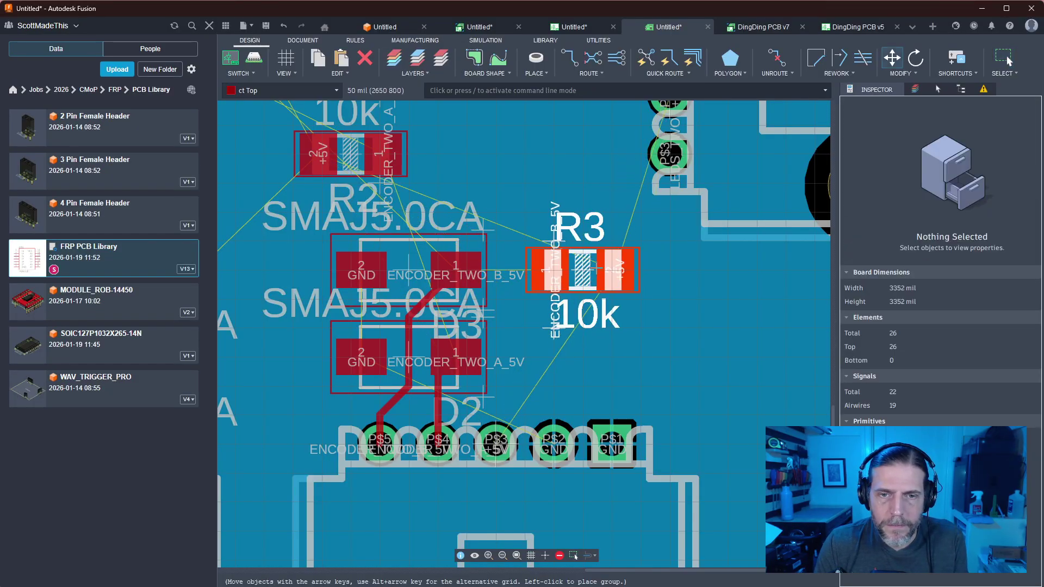
click(581, 267)
Rotate resistor R2 by 180 degrees and place it to the right of D2 at 2600, 650 mil
click(351, 155)
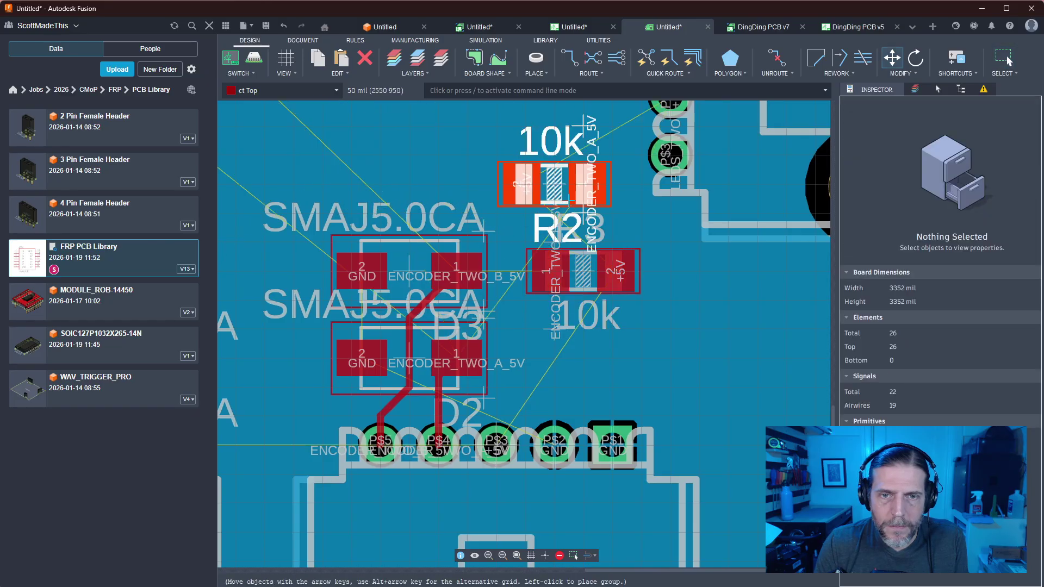
right_click(641, 346)
right_click(579, 359)
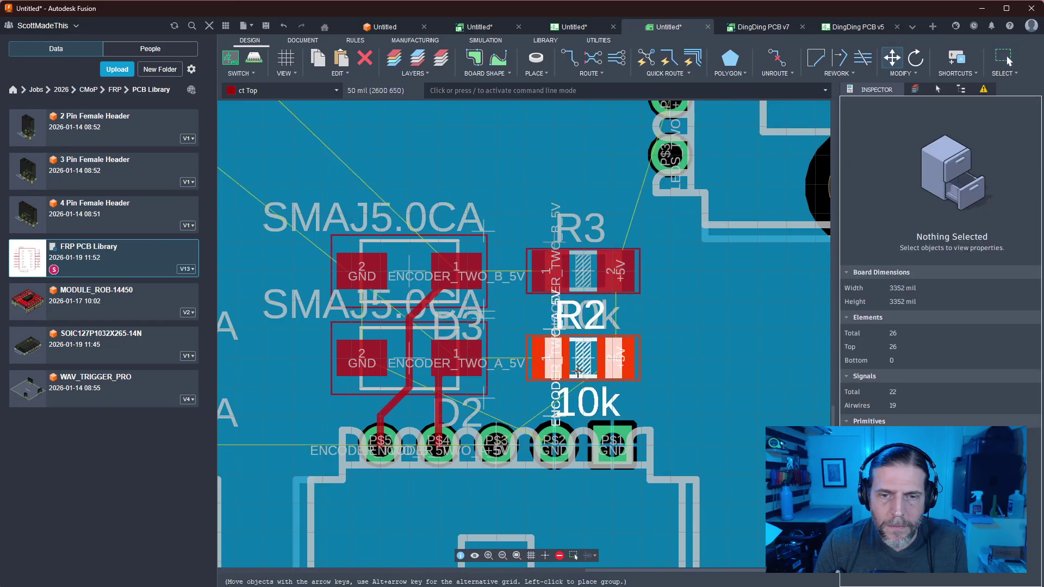
click(577, 371)
key(Escape)
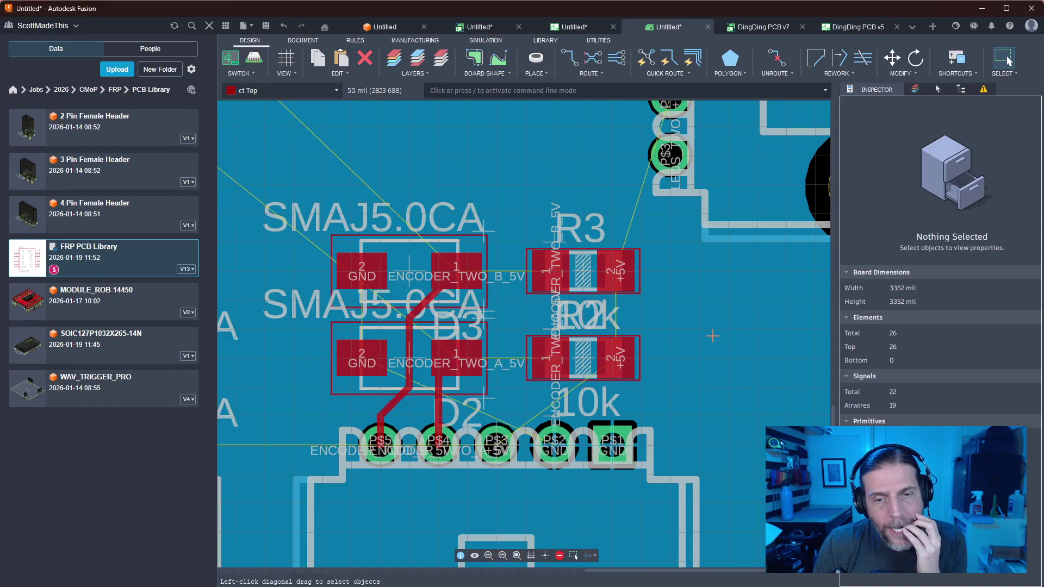
Route ENCODER_TWO_A_5V at 12 mil from pad 1 of D2 to pad 1 of R2
key(x)
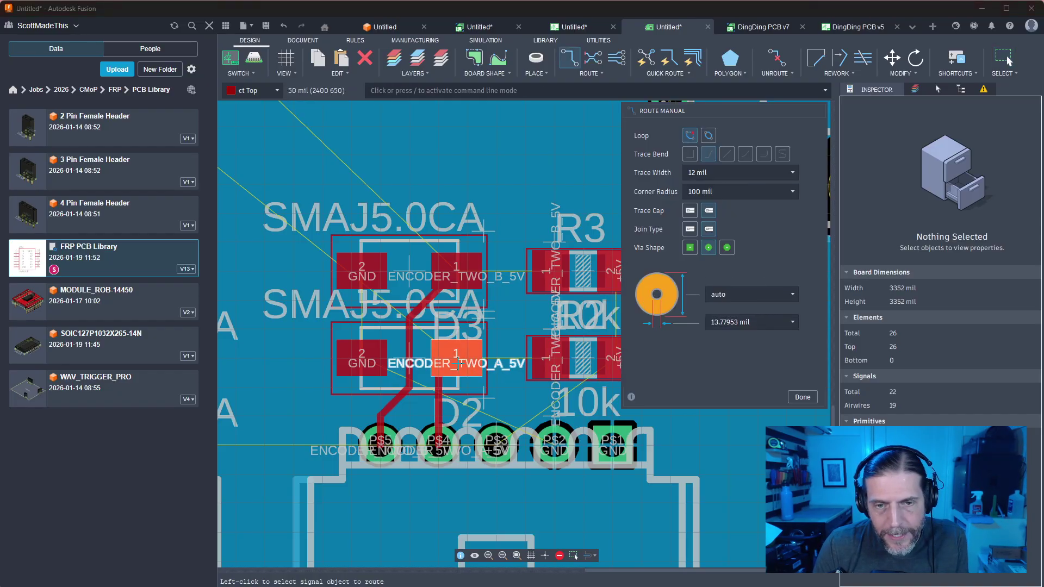
click(456, 362)
click(544, 359)
key(Escape)
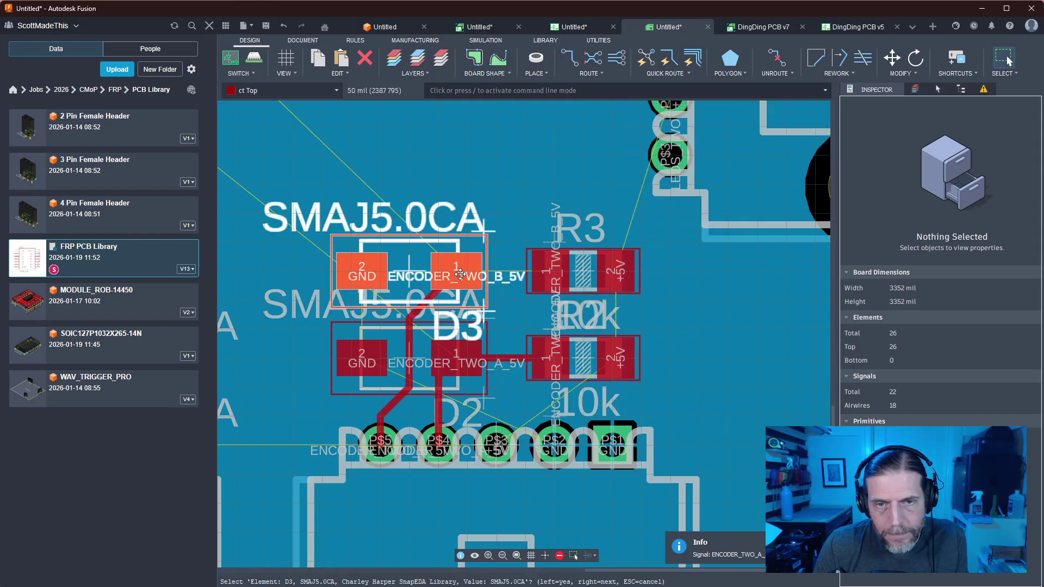
Route ENCODER_TWO_B_5V at 12 mil from pad 1 of D3 to pad 1 of R3
click(460, 275)
key(x)
click(460, 274)
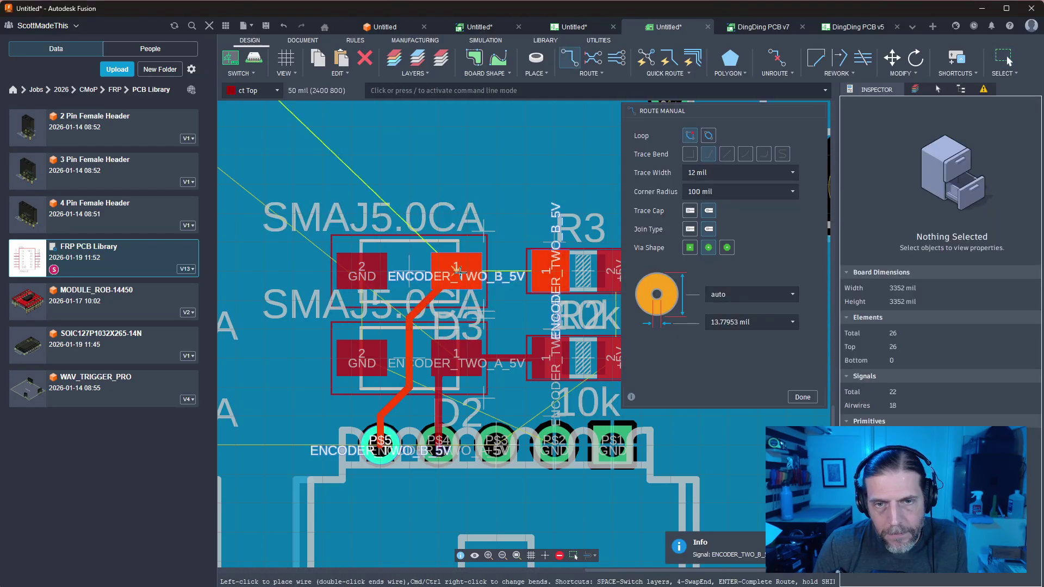
click(544, 270)
key(Escape)
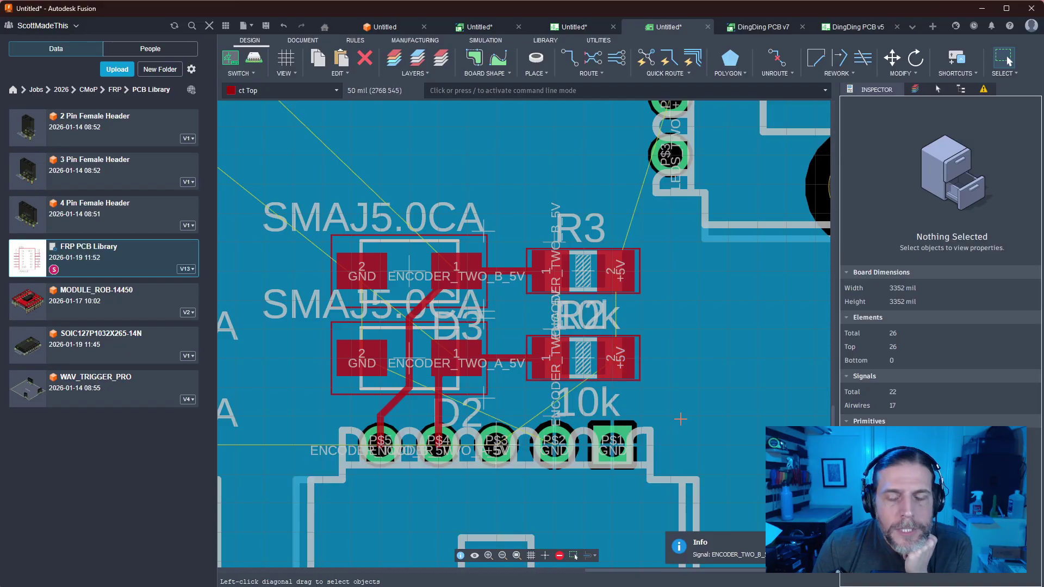
Start another 12 mil manual route on the top layer
key(x)
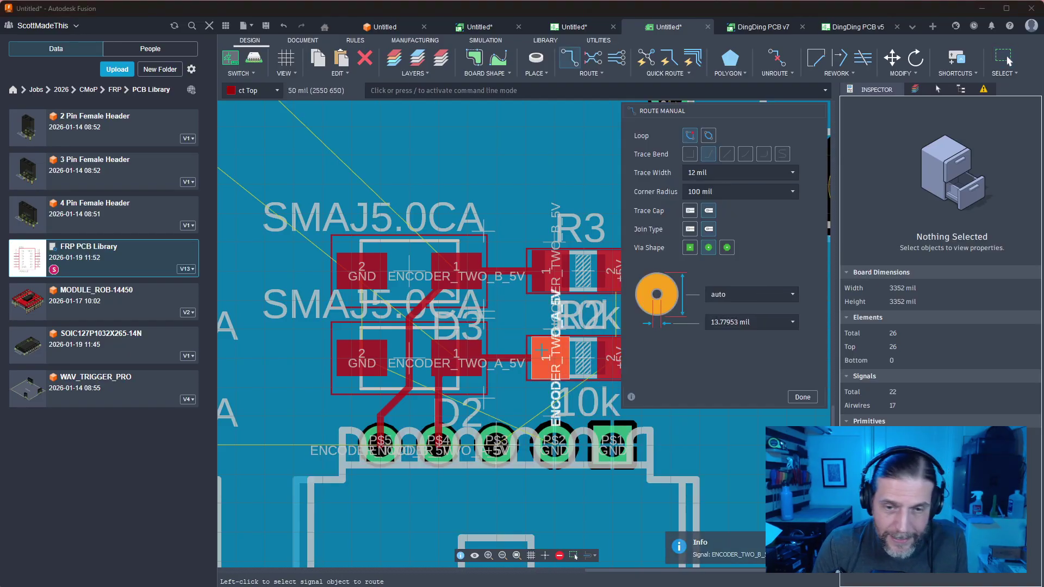
Route 12 mil top-layer traces upward from pad 1 of R2 and R3, ending both ENCODER_TWO stubs just above R3
click(542, 351)
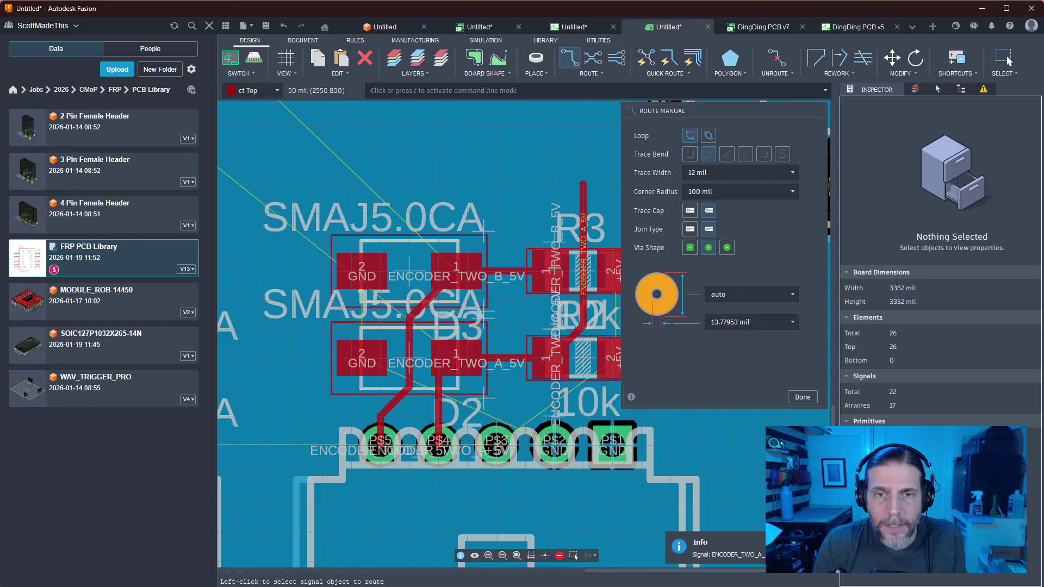
click(548, 271)
double_click(554, 182)
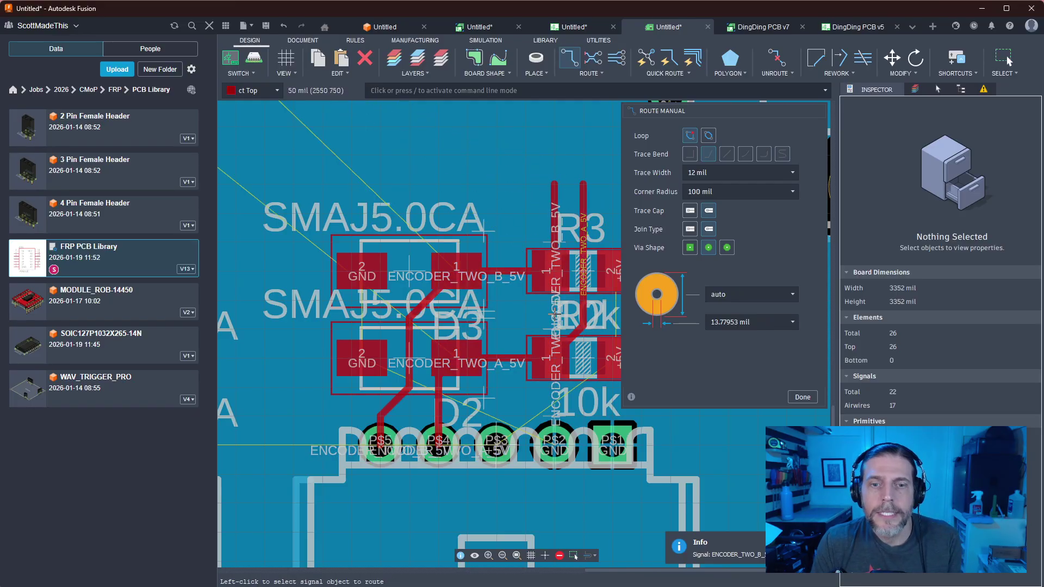
Place a round via with signal name GND beside the GND pads of diodes D2 and D3
scroll(555, 314, down, 4)
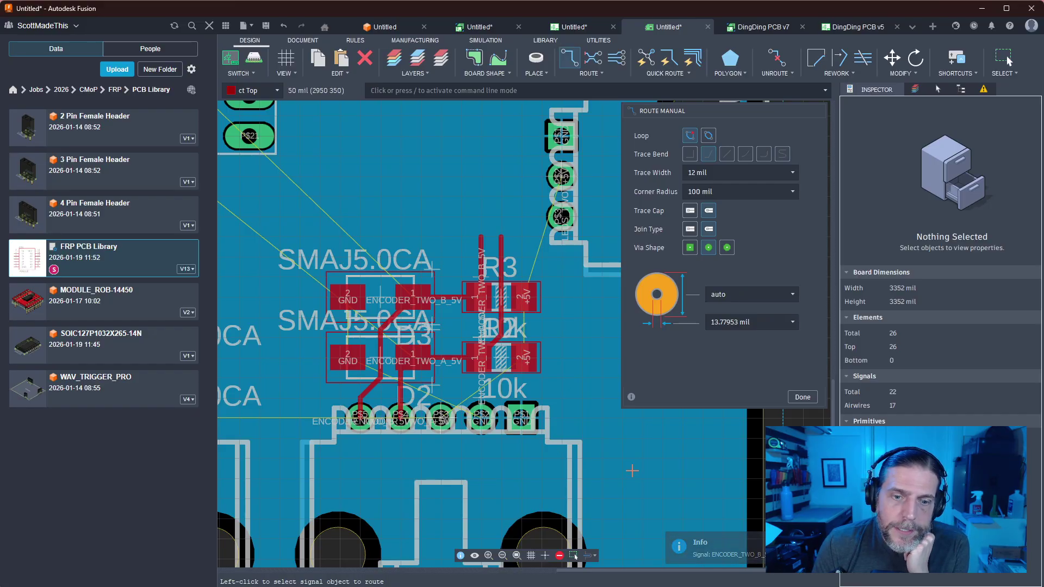
middle_drag(536, 474, 576, 477)
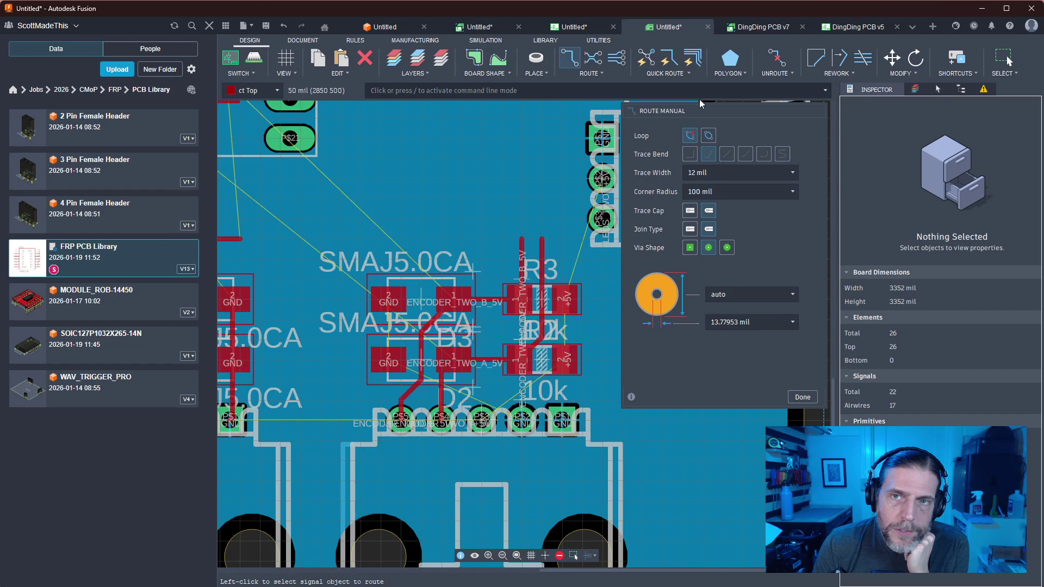
click(591, 73)
click(661, 121)
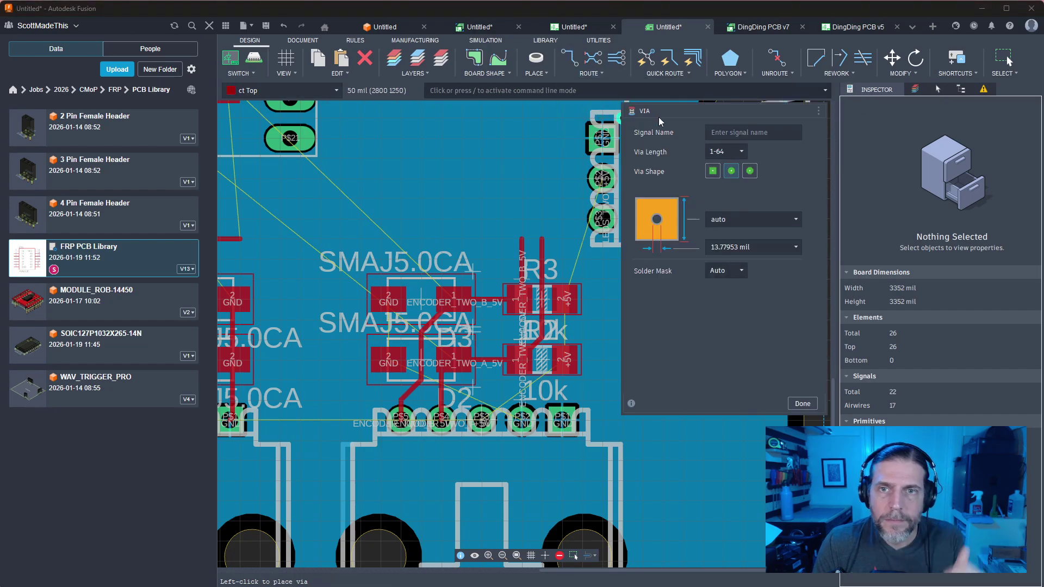
click(732, 132)
text(GND)
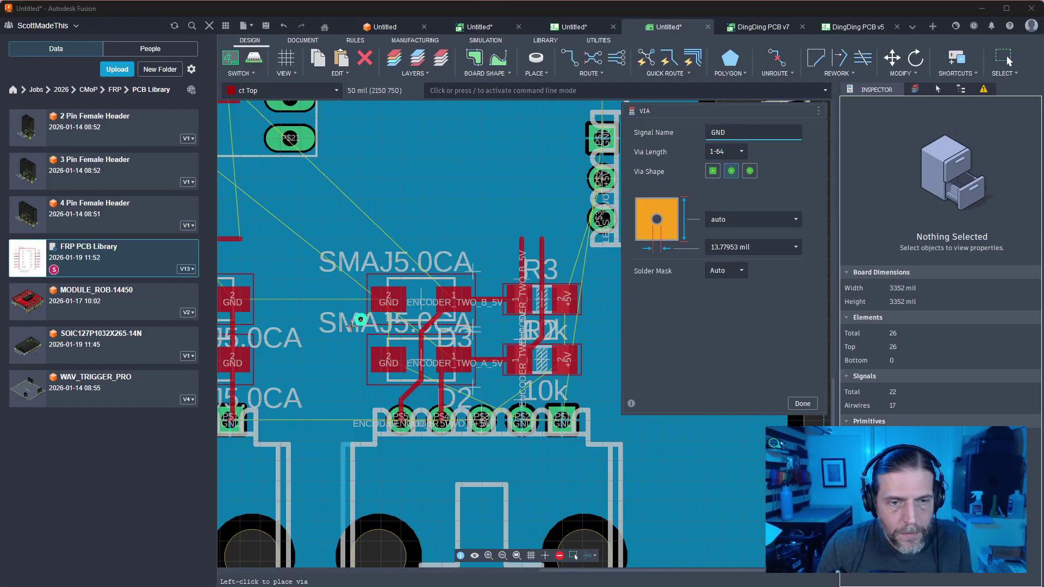
key(Escape)
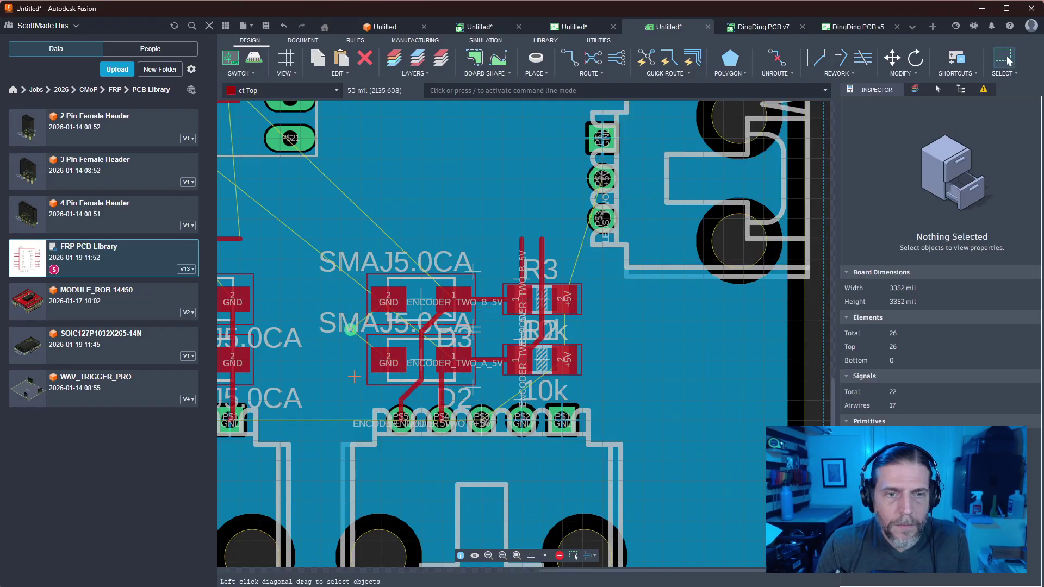
Route 12 mil traces connecting the new GND via to the GND pads of D3 and D2
scroll(356, 316, up, 3)
key(x)
click(363, 303)
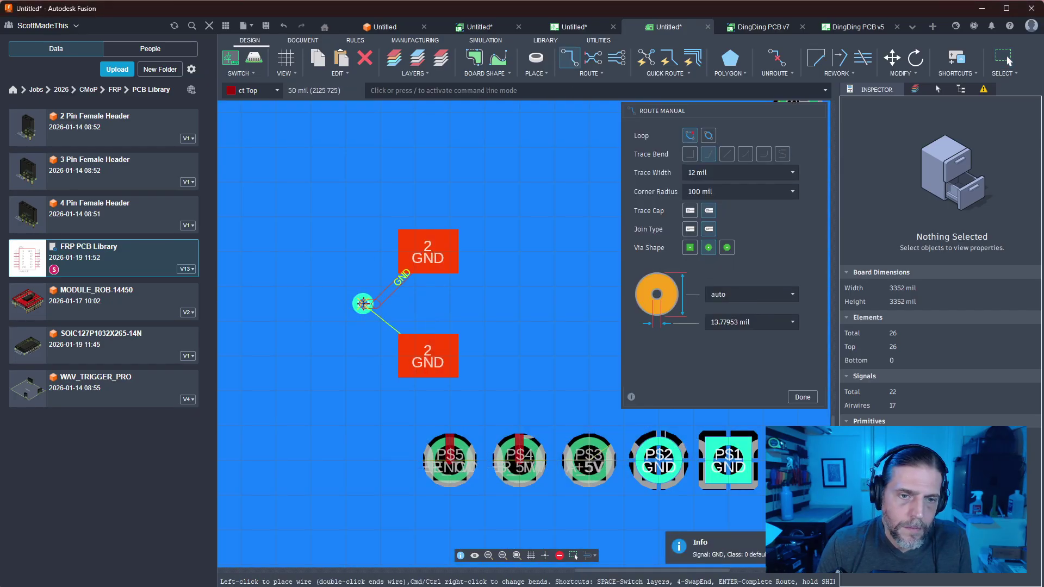
click(362, 303)
click(428, 356)
click(363, 303)
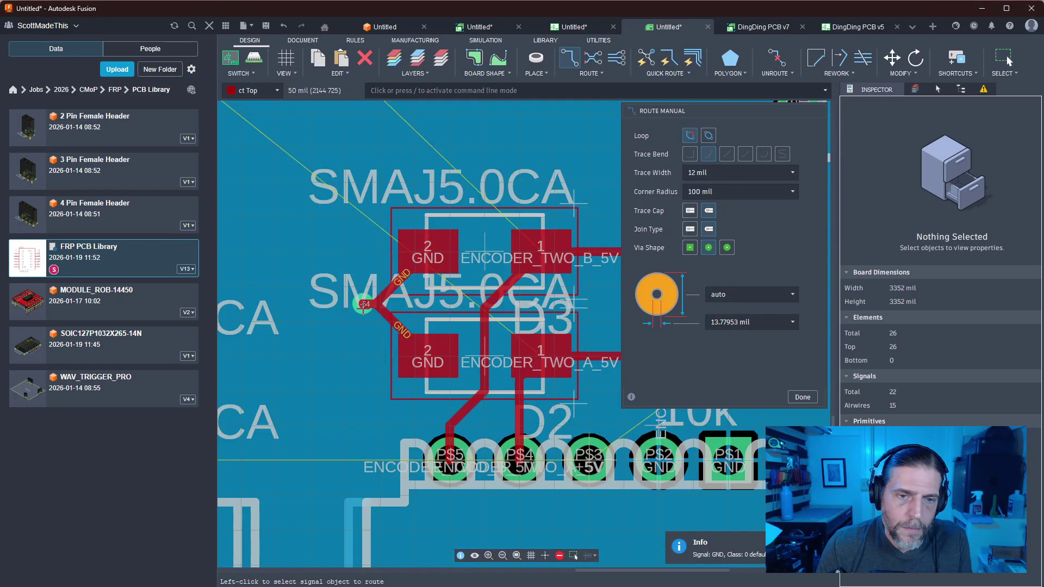
key(Escape)
Route a 12 mil +5V trace from header pin P$3 below pins P$2 and P$1, around to pad 2 of R2
scroll(455, 414, down, 1)
middle_drag(455, 414, 322, 387)
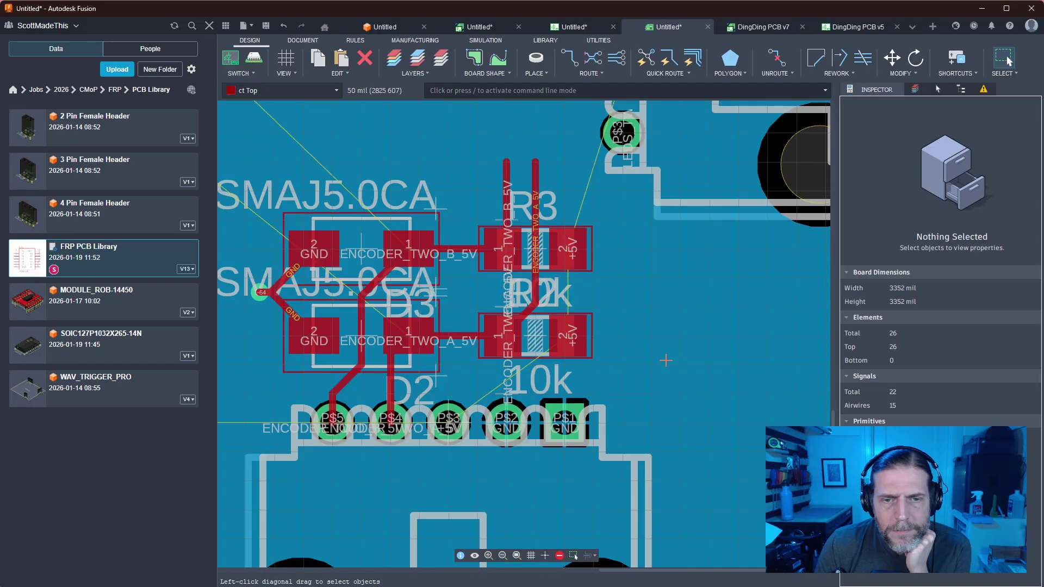
scroll(665, 360, down, 2)
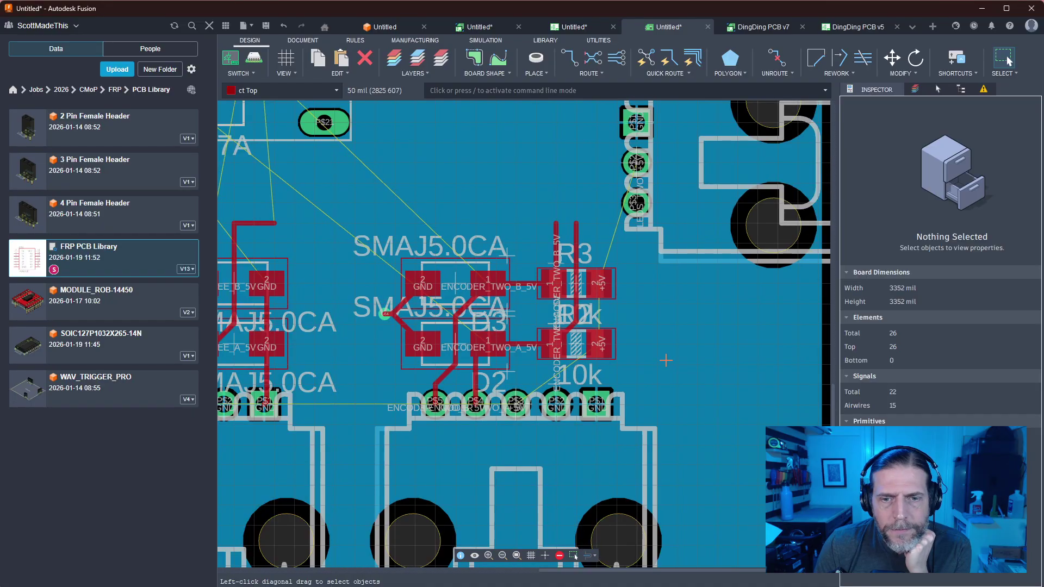
middle_drag(665, 360, 641, 330)
key(r)
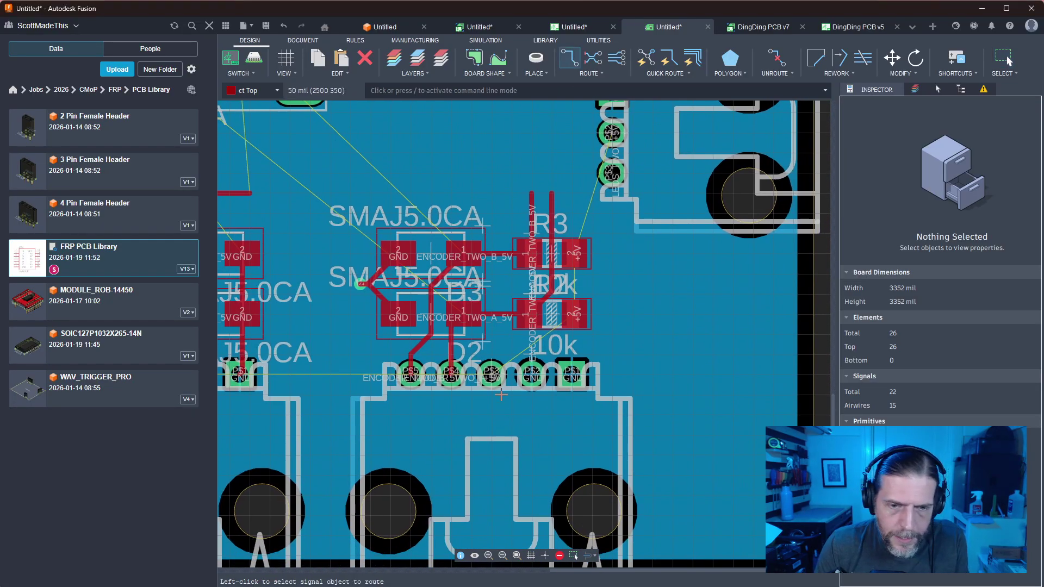
key(Escape)
key(r)
click(491, 375)
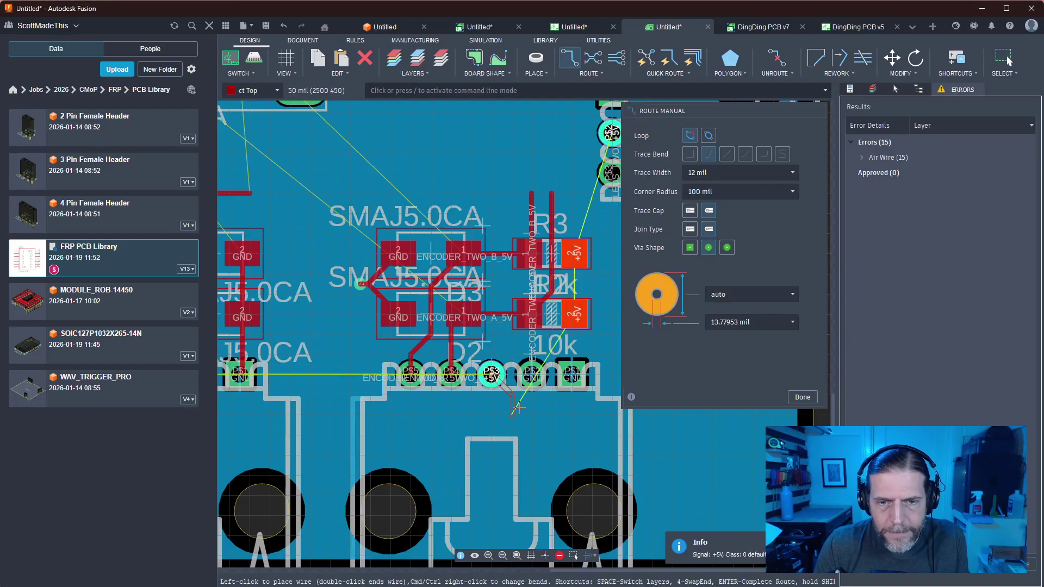
click(533, 416)
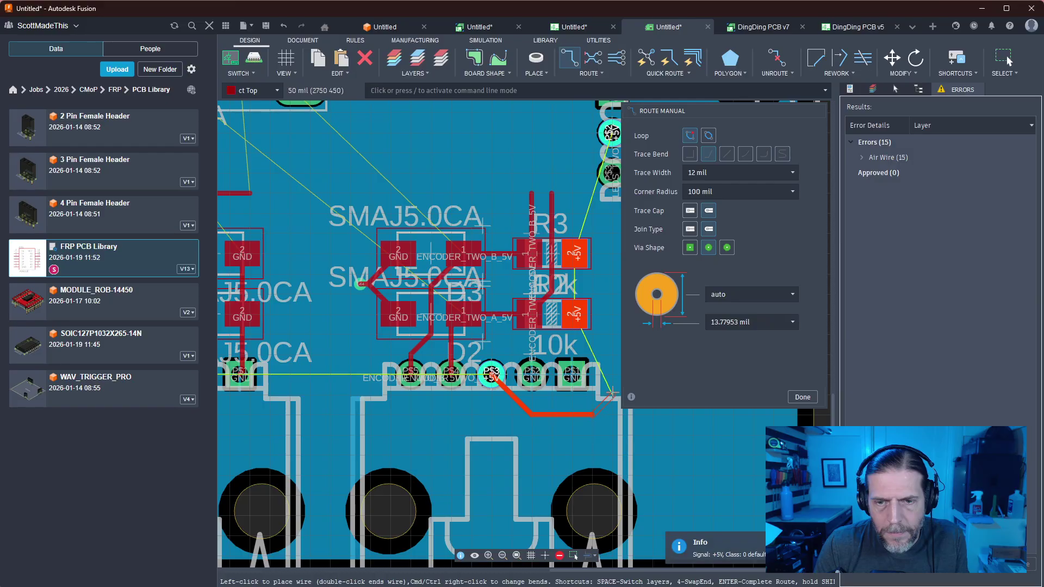
click(612, 394)
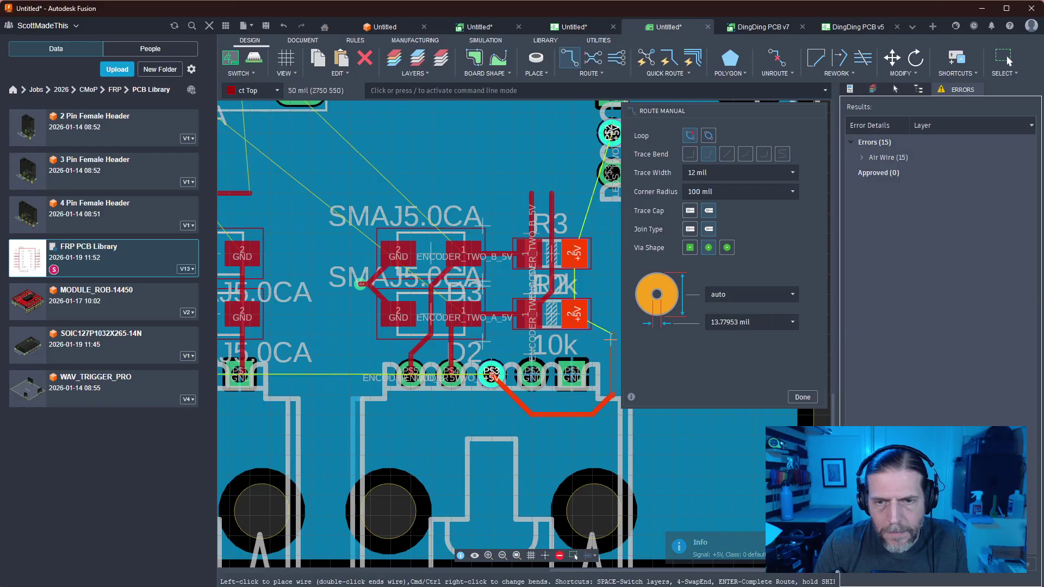
click(569, 313)
key(Escape)
Tighten the +5V trace around the encoder two header by moving its horizontal and vertical segments closer to the pins
middle_drag(576, 434, 521, 420)
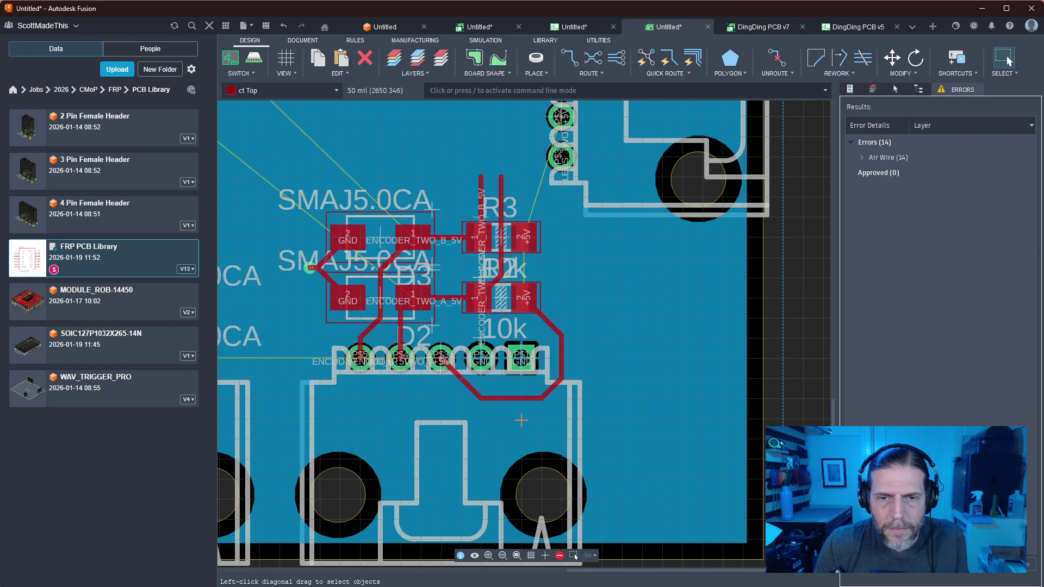
drag(511, 398, 514, 384)
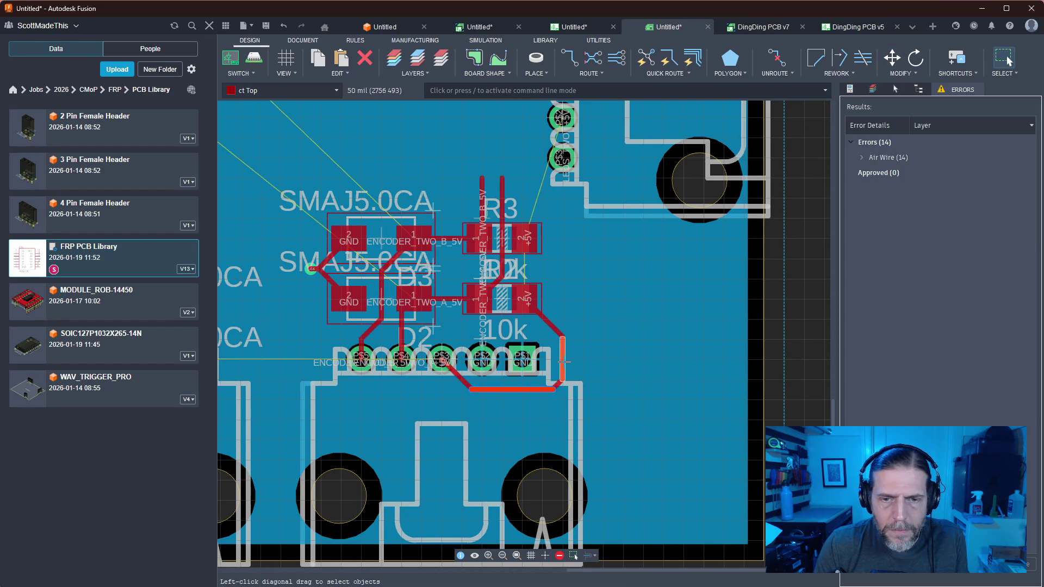
mouse_move(563, 361)
mouse_down()
mouse_move(550, 361)
mouse_move(564, 357)
mouse_move(552, 349)
mouse_move(562, 343)
mouse_up()
click(856, 74)
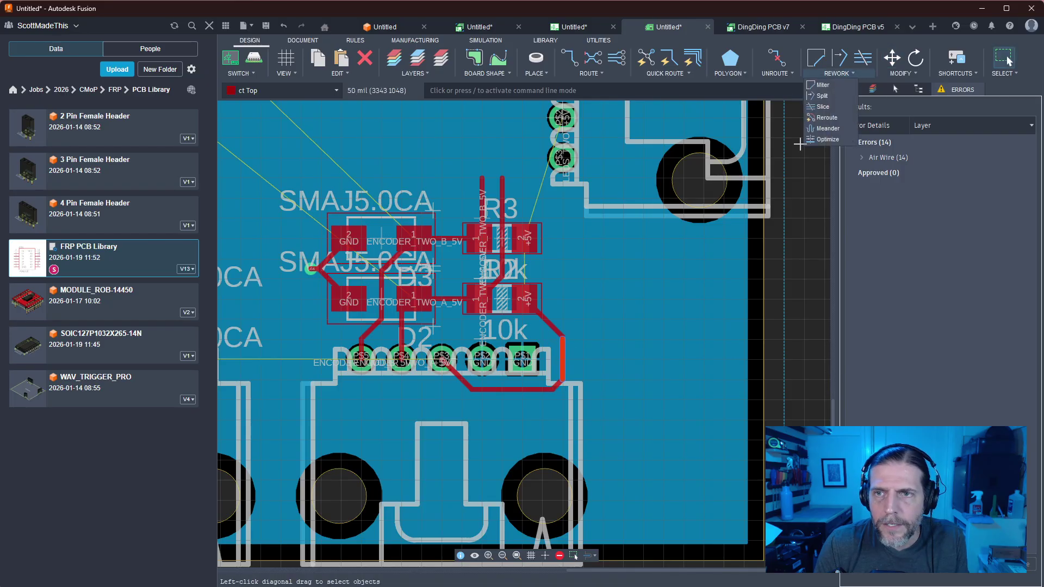
click(840, 139)
click(565, 348)
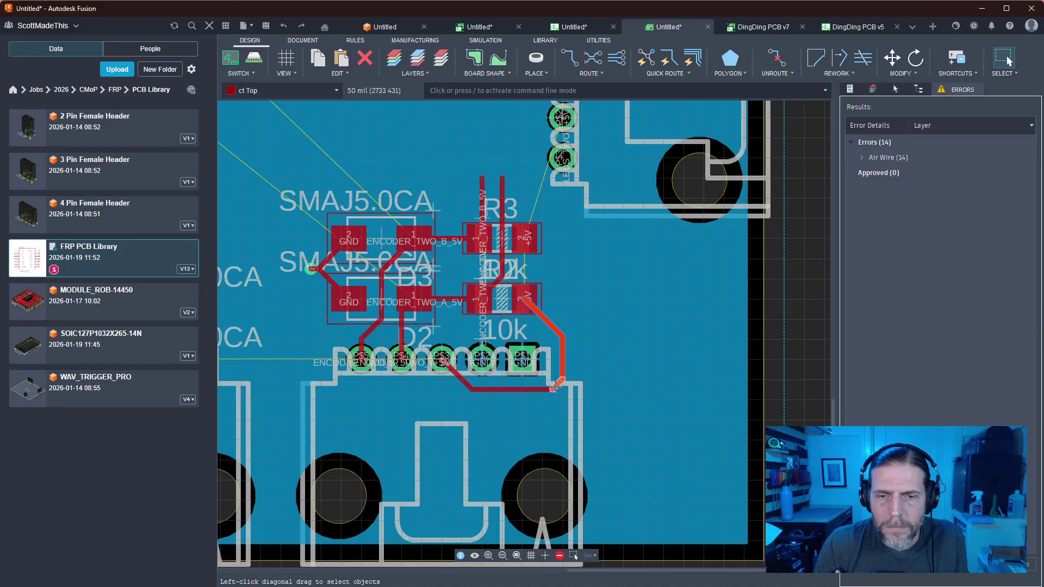
drag(555, 387, 560, 360)
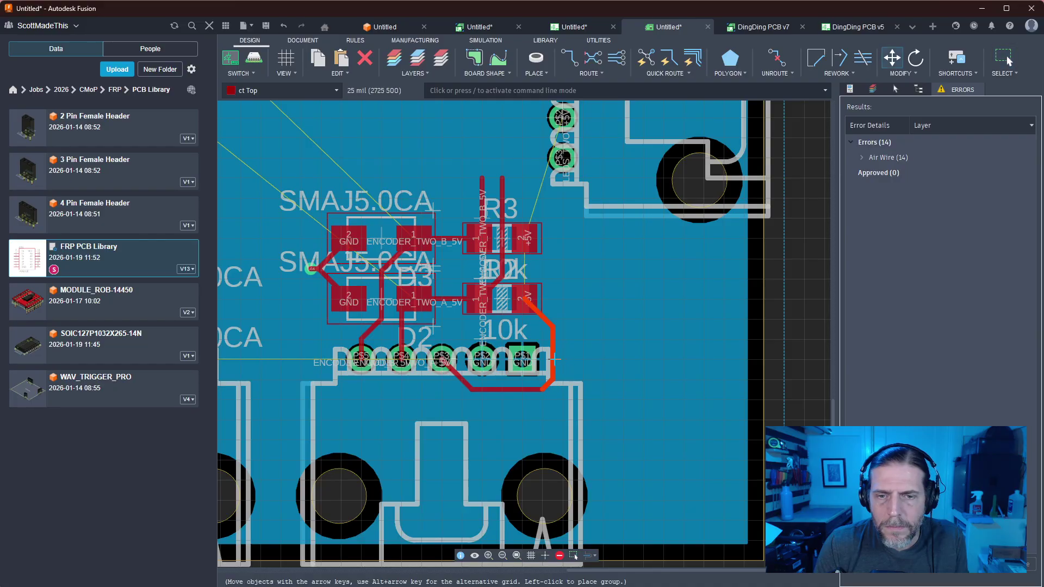
click(555, 358)
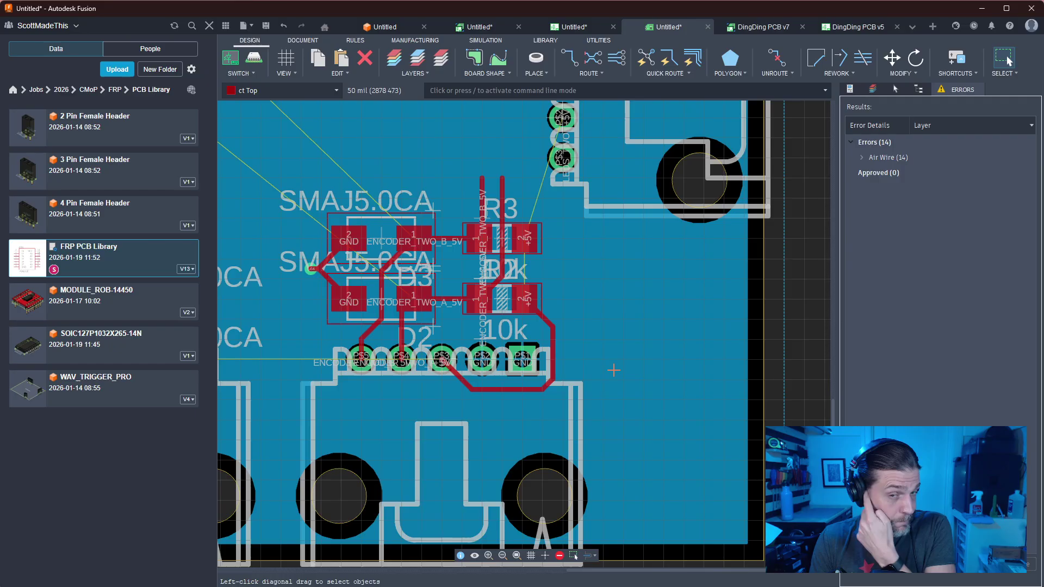
Route a 12 mil +5V trace between pad 2 of R2 and pad 2 of R3
key(r)
click(540, 298)
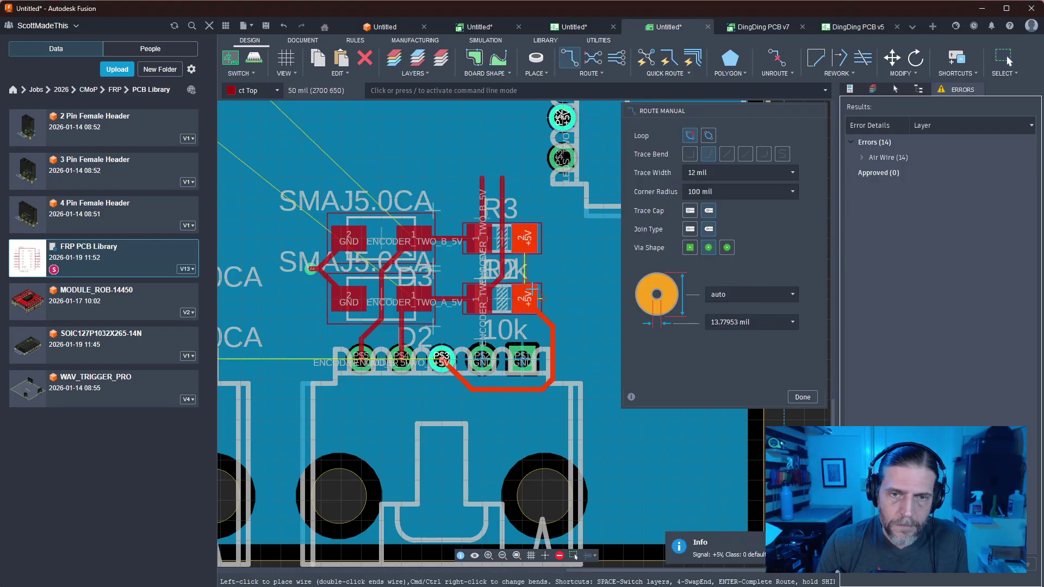
click(531, 238)
key(Escape)
Unroute the whole +5V connection that loops below the header from P$3 to R2
scroll(603, 345, down, 3)
mouse_move(620, 340)
middle_down()
mouse_move(635, 354)
mouse_move(705, 348)
middle_up()
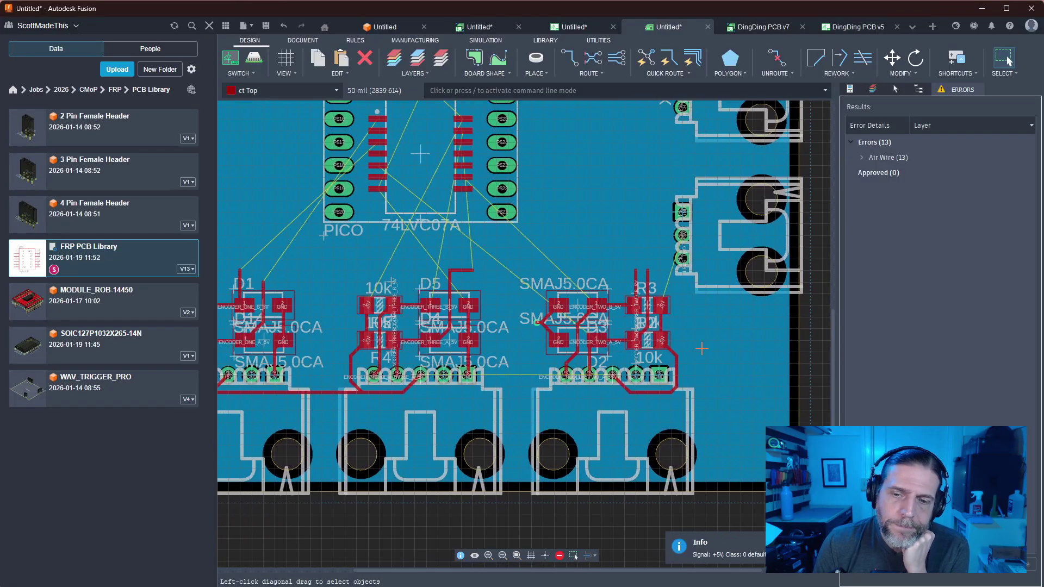
scroll(697, 334, down, 5)
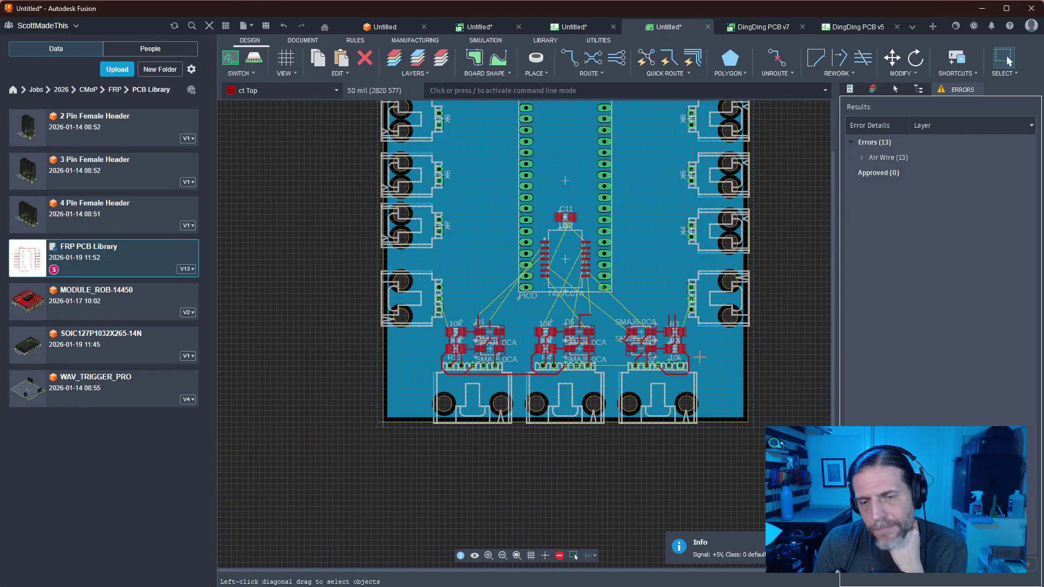
scroll(694, 358, up, 10)
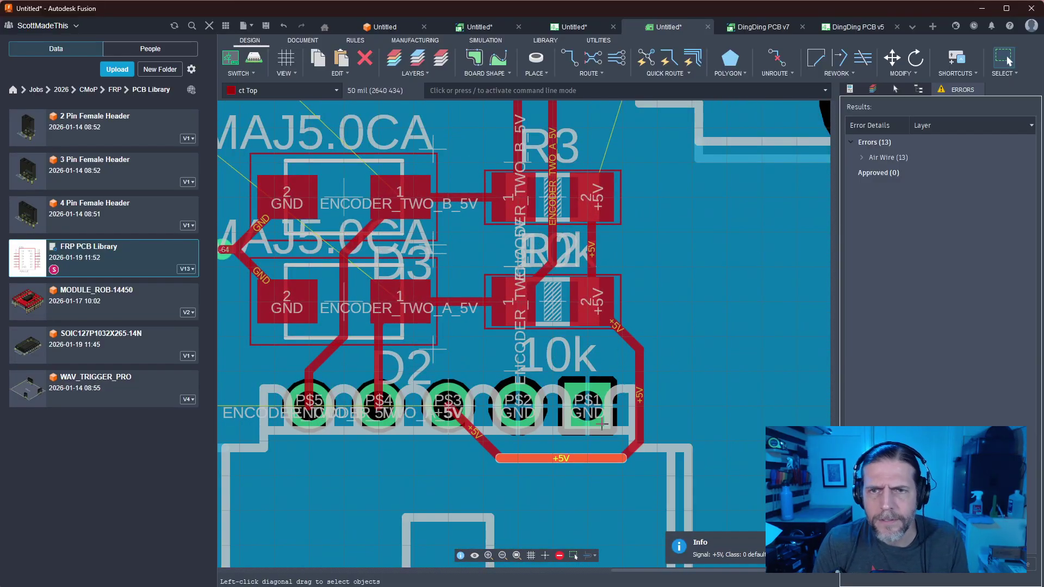
click(776, 57)
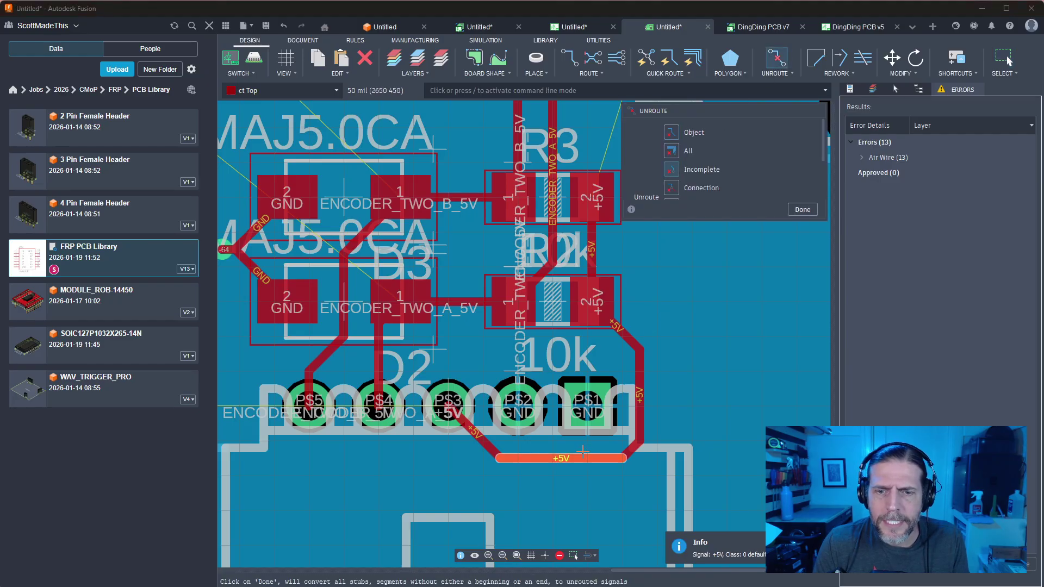
click(687, 189)
click(579, 458)
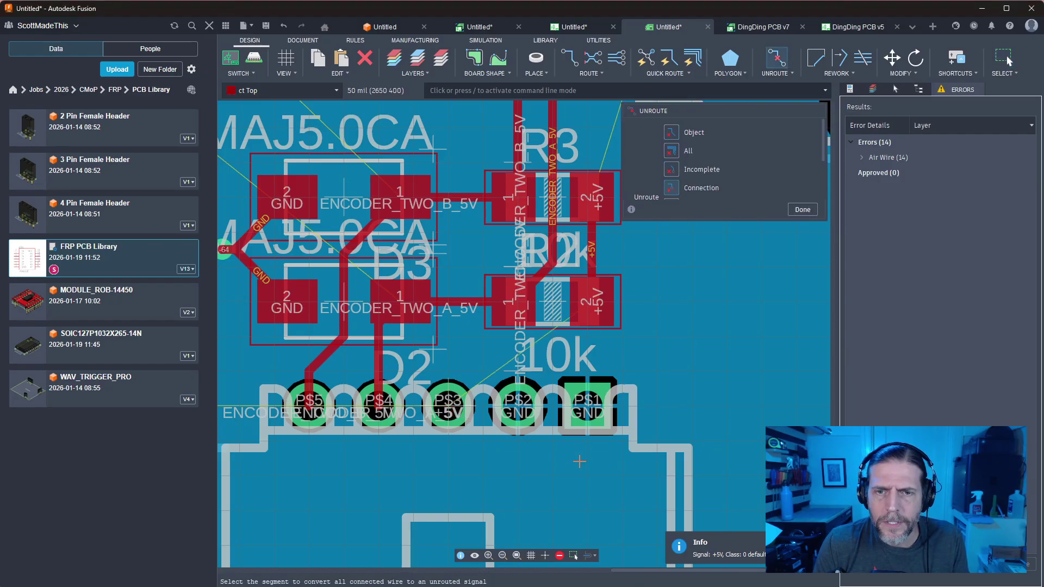
key(Escape)
Route a 12 mil +5V trace from header pin P$3 to pad 2 of R2 through the gap between header and resistor
key(r)
click(448, 405)
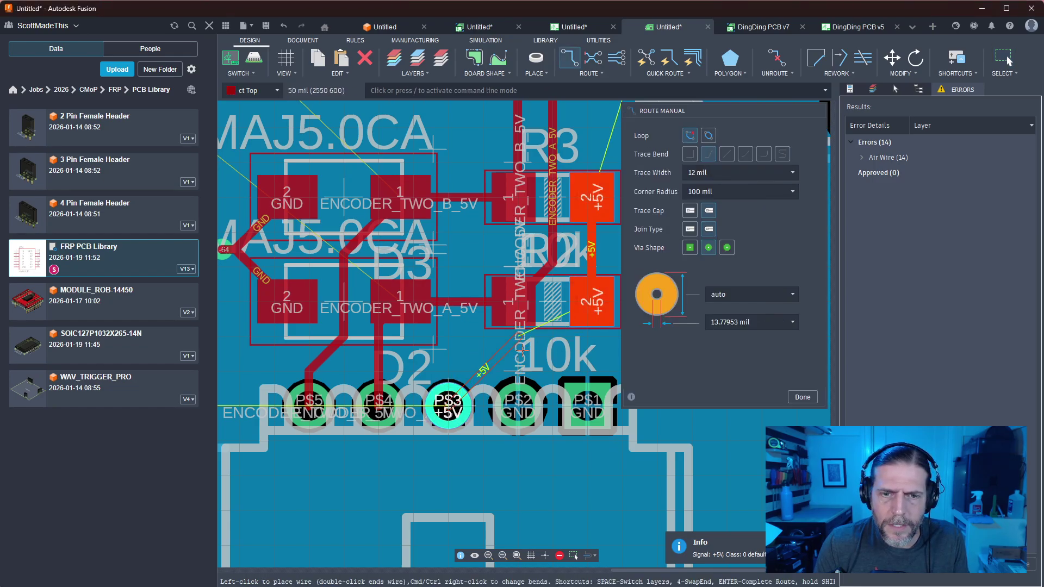
click(554, 354)
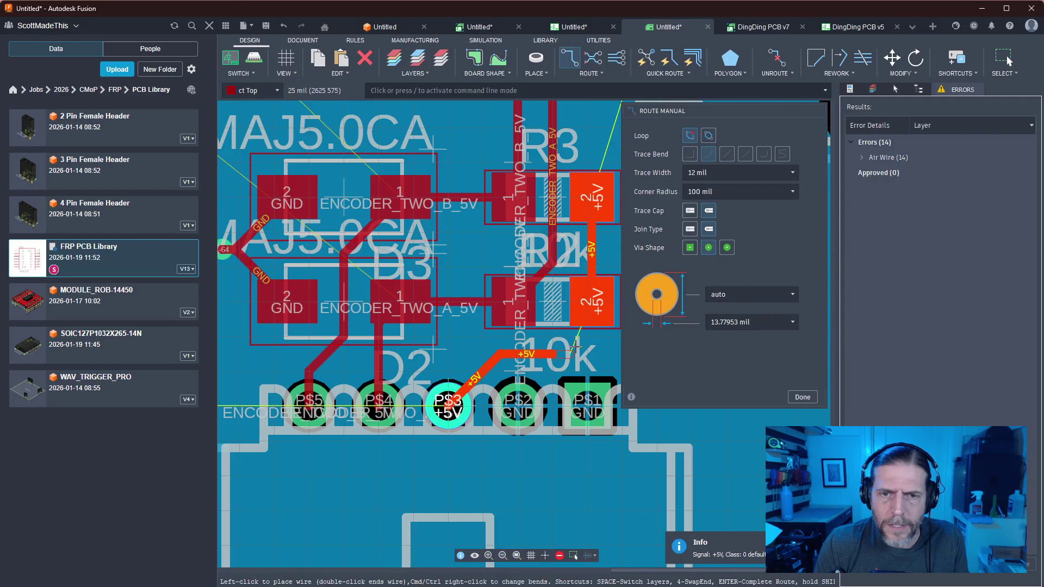
click(591, 307)
key(Escape)
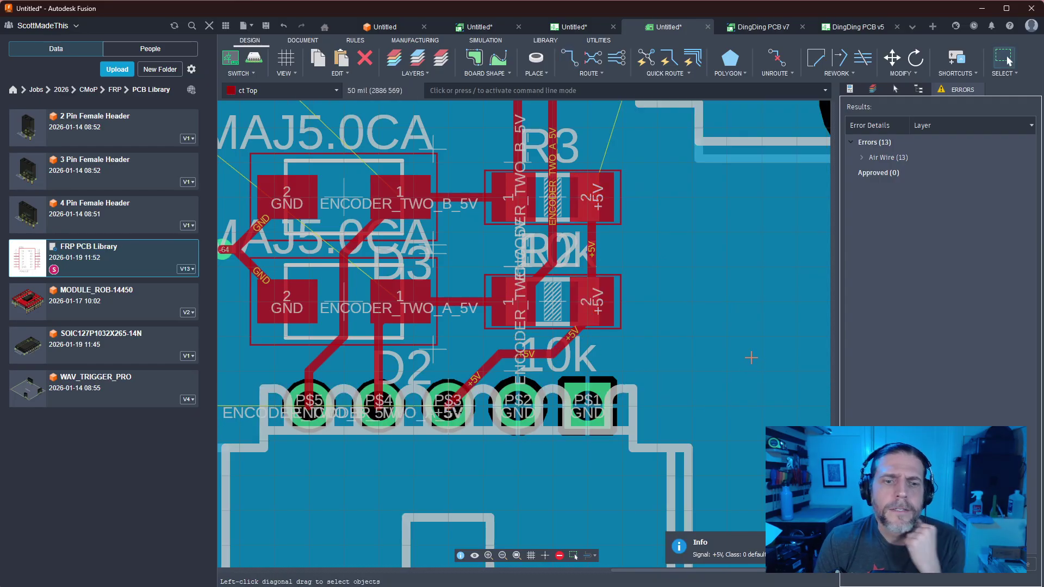
Reshape the start of the +5V trace so it leaves pin P$3 straight up before bending toward R2
click(448, 371)
key(m)
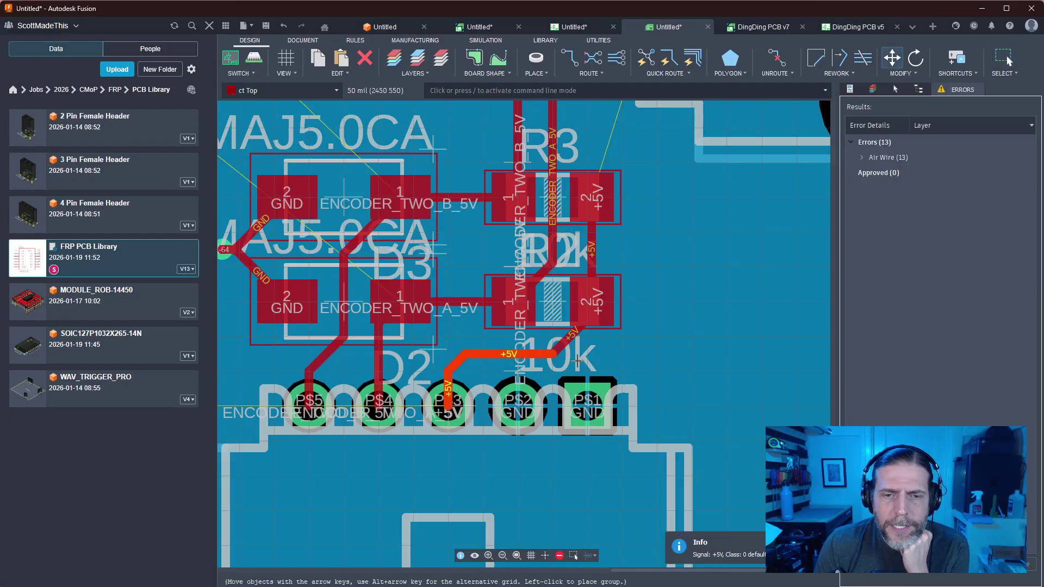
key(Escape)
Extend the vertical ENCODER_TWO_B_5V and ENCODER_TWO_A_5V trace stubs above R3 farther upward to the same height
mouse_move(740, 296)
middle_down()
mouse_move(768, 303)
mouse_move(799, 335)
middle_up()
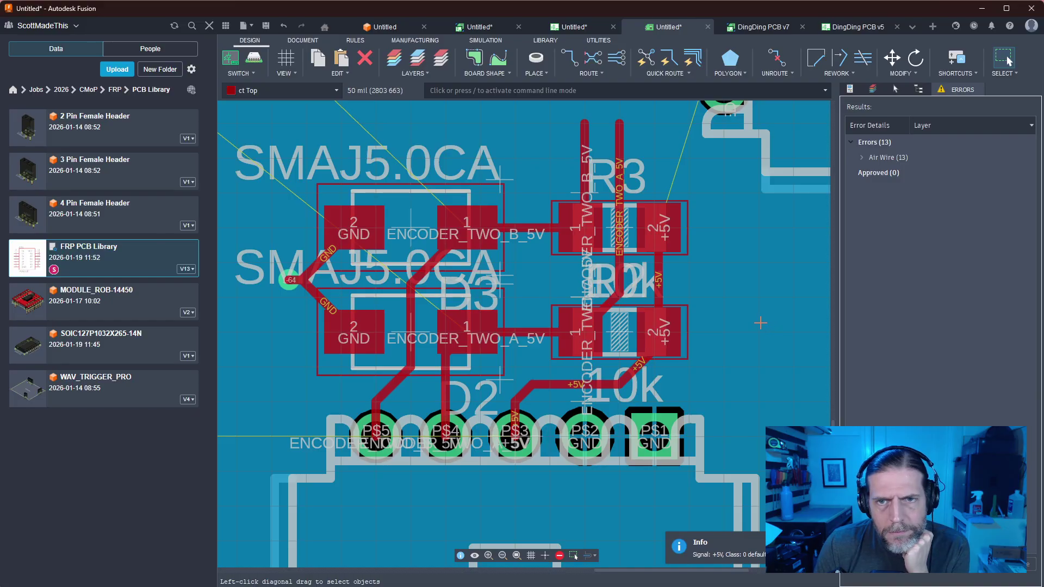
scroll(759, 323, up, 2)
scroll(758, 318, down, 3)
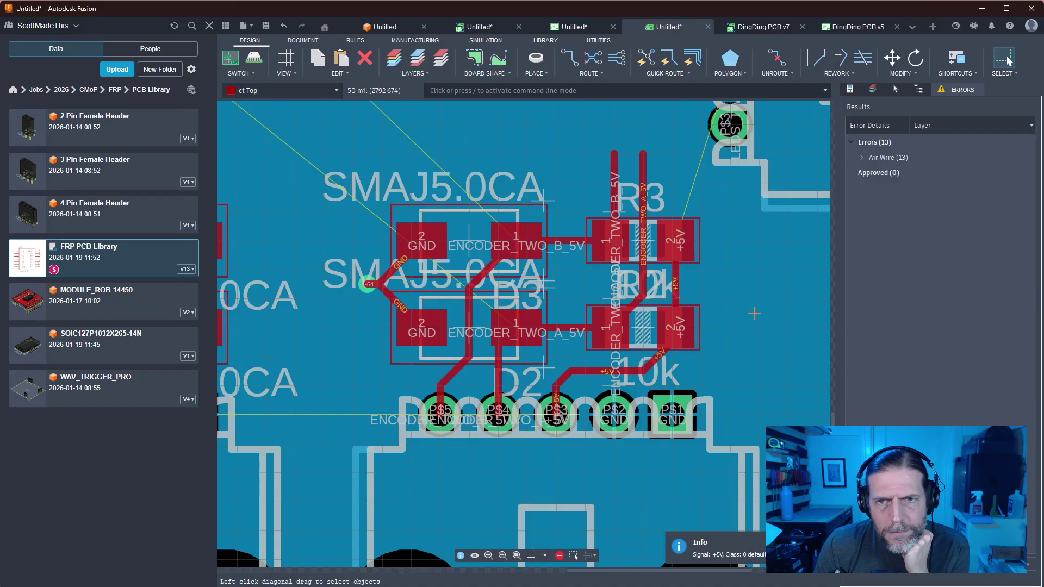
scroll(754, 313, up, 1)
middle_drag(743, 294, 648, 381)
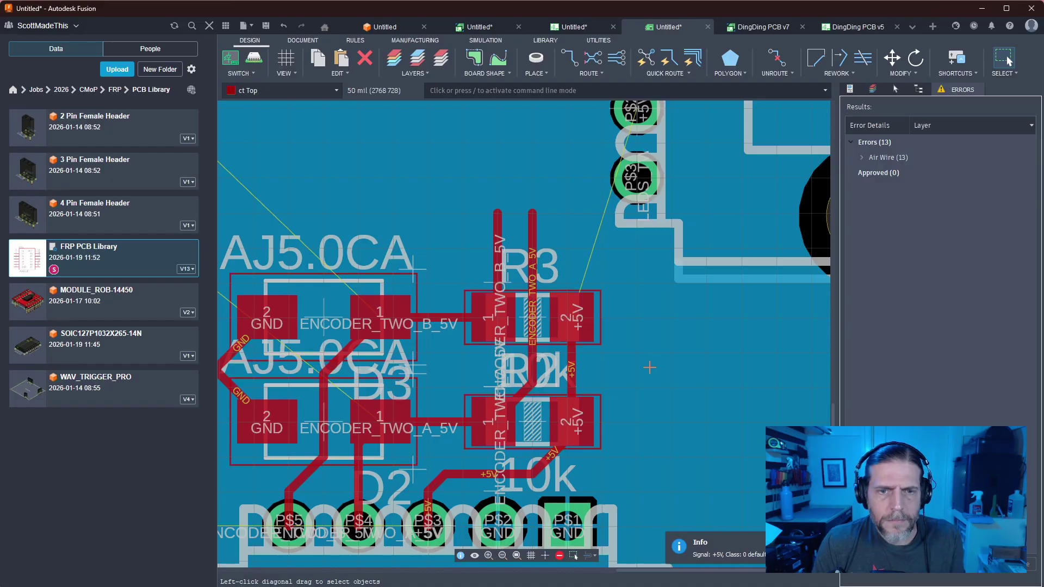
click(493, 220)
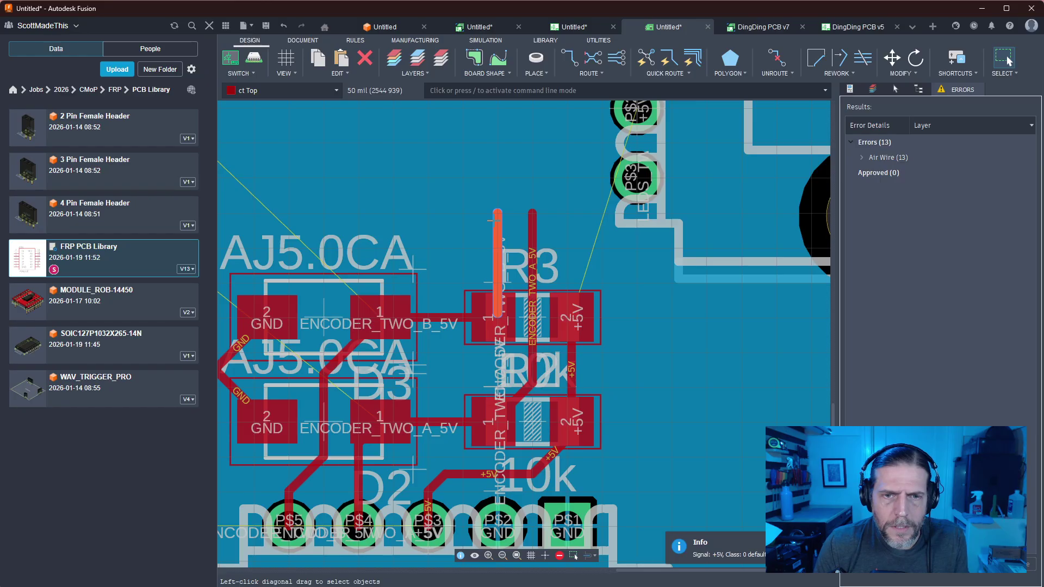
drag(497, 196, 500, 168)
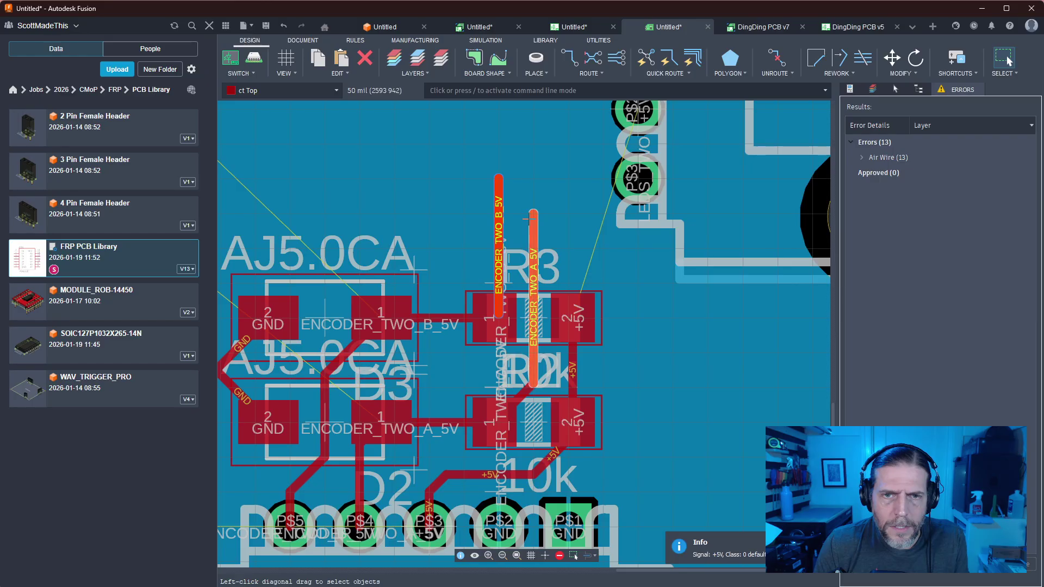
Examine the air wires running from the three encoder circuits to the 74LVC07A and the lengths of their trace stubs
scroll(647, 329, down, 5)
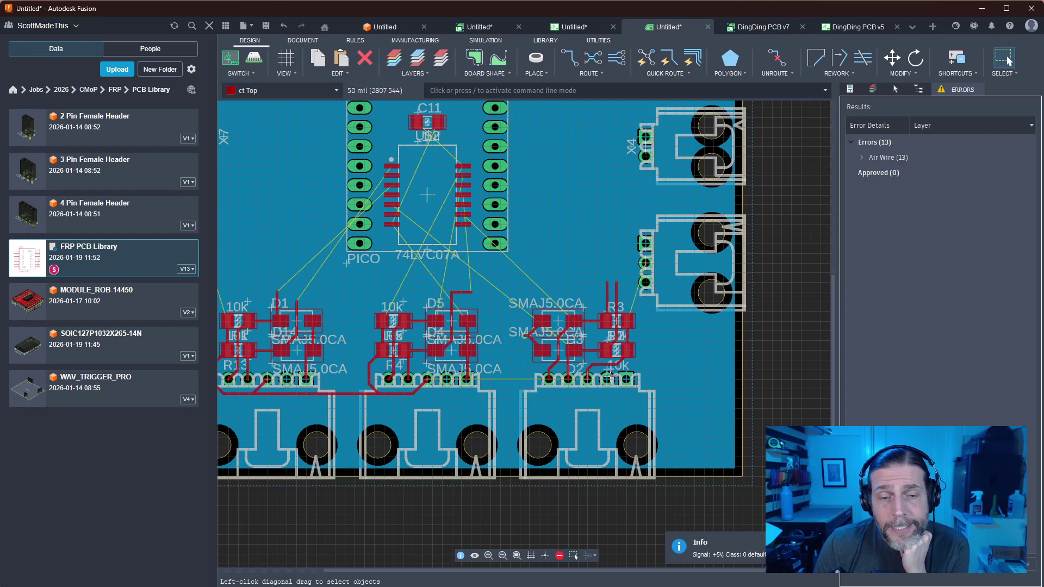
scroll(621, 398, up, 3)
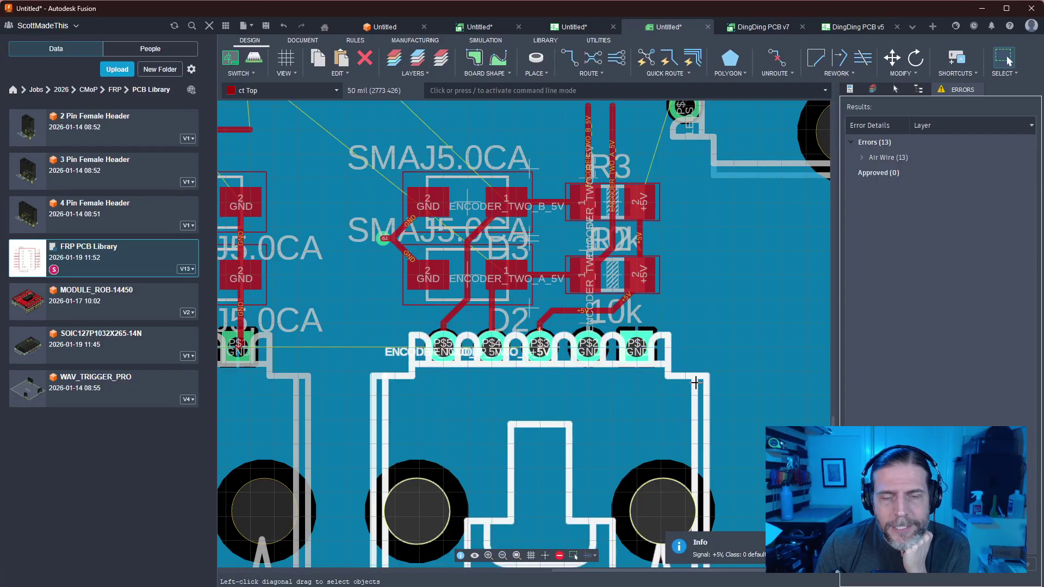
scroll(694, 382, down, 2)
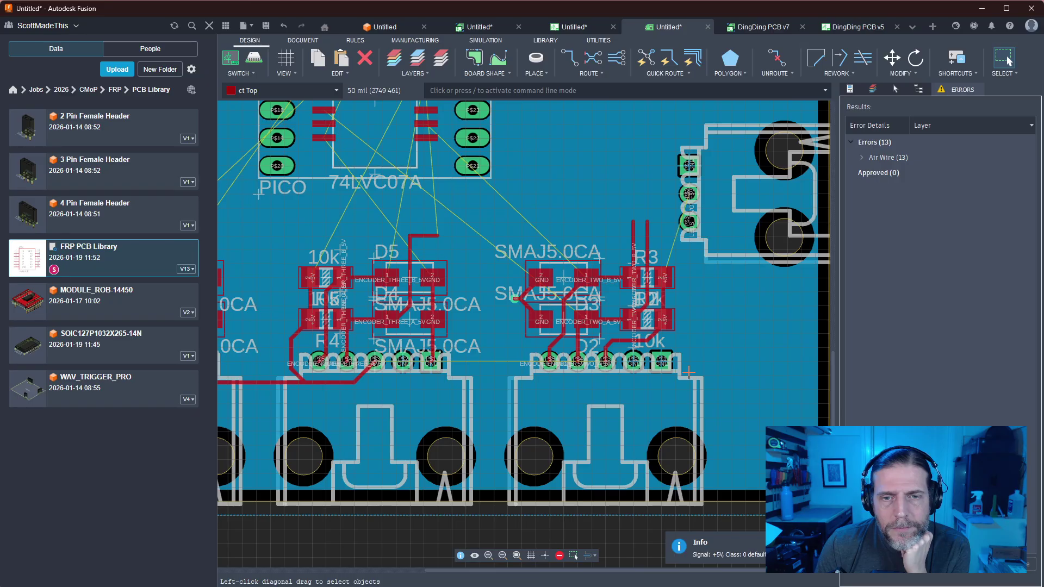
scroll(689, 373, down, 4)
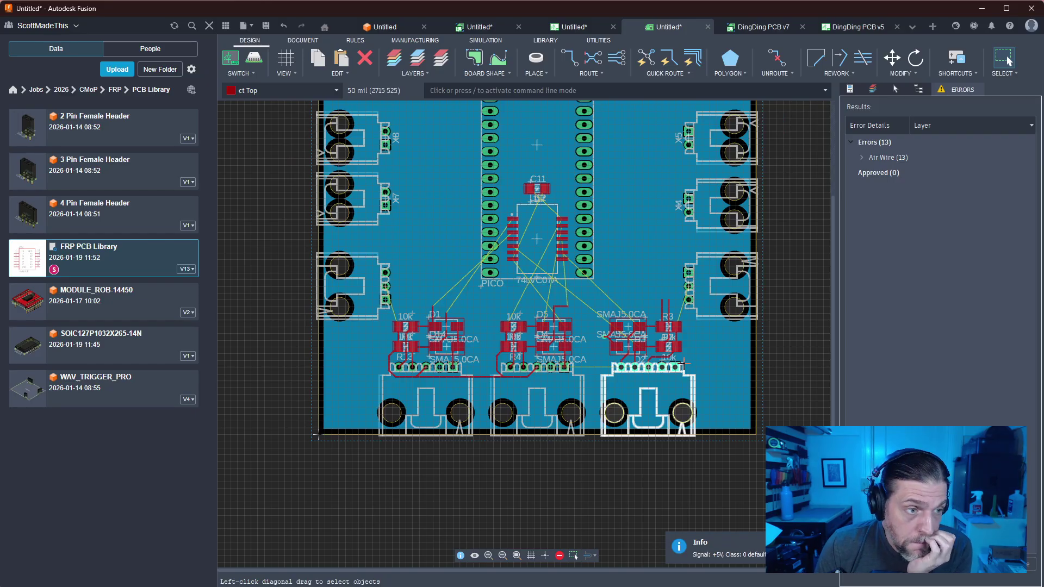
scroll(511, 201, up, 4)
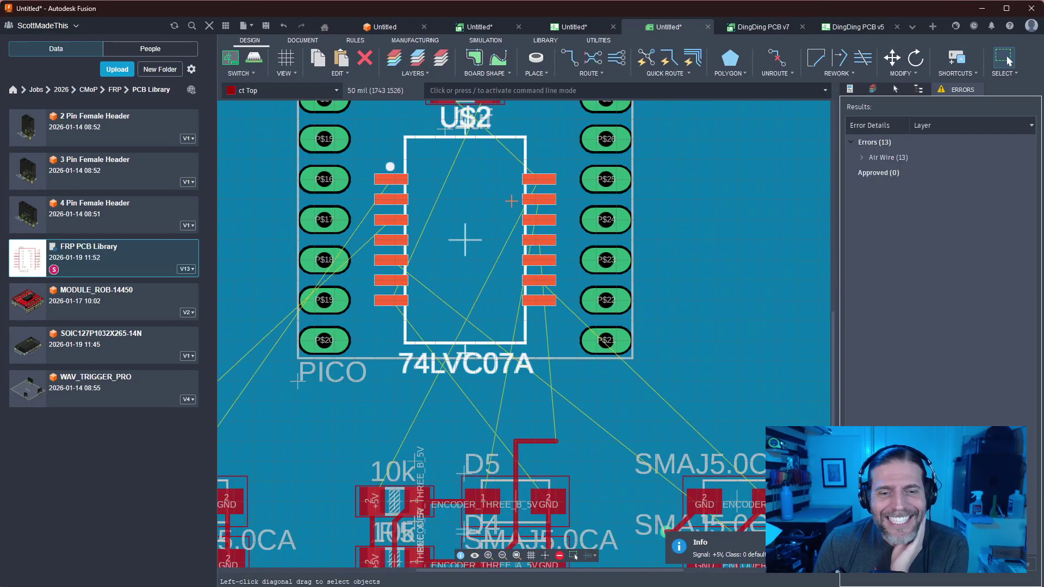
scroll(645, 279, down, 2)
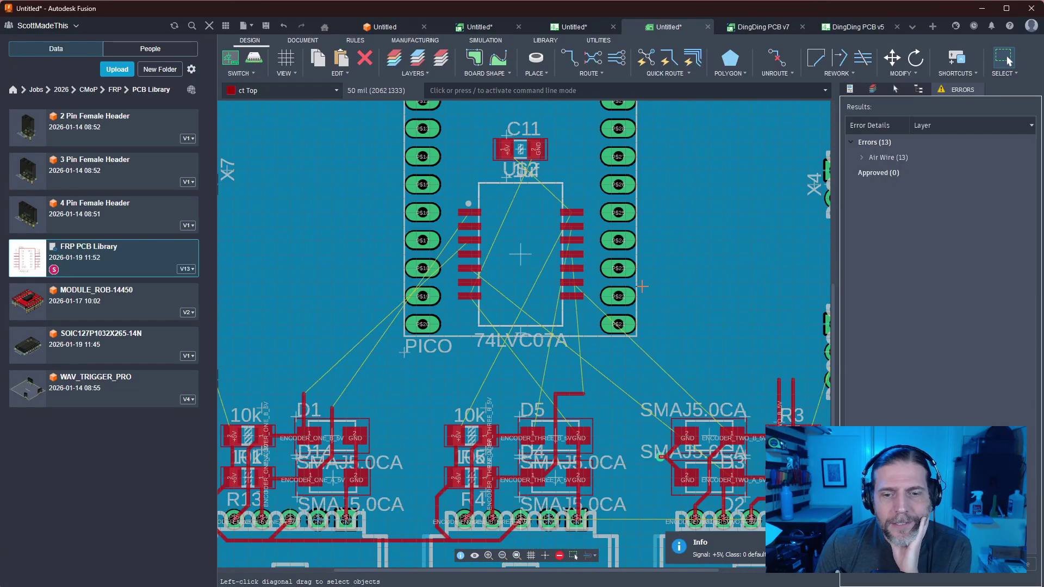
scroll(631, 280, down, 2)
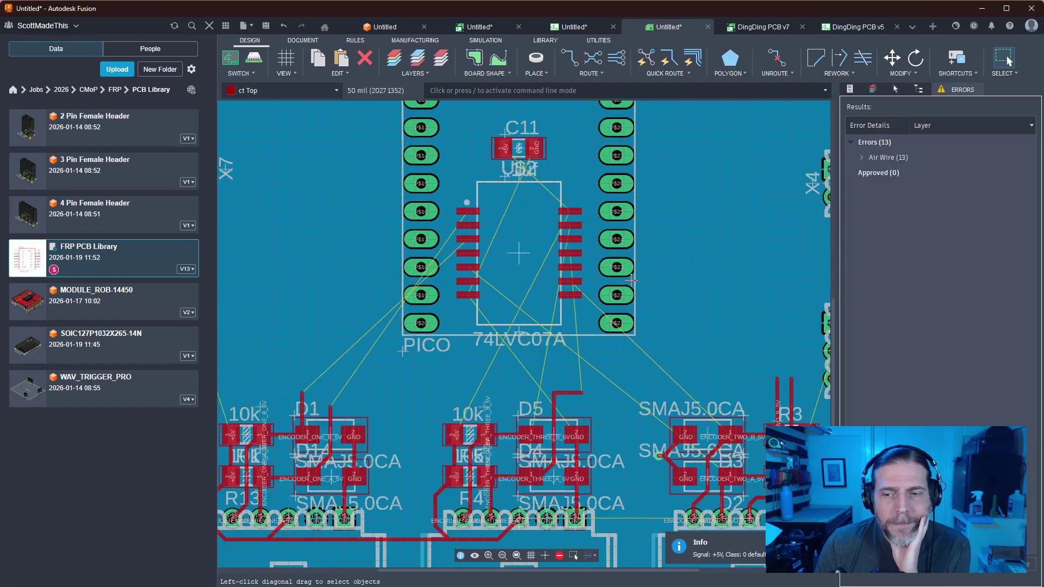
scroll(655, 254, up, 3)
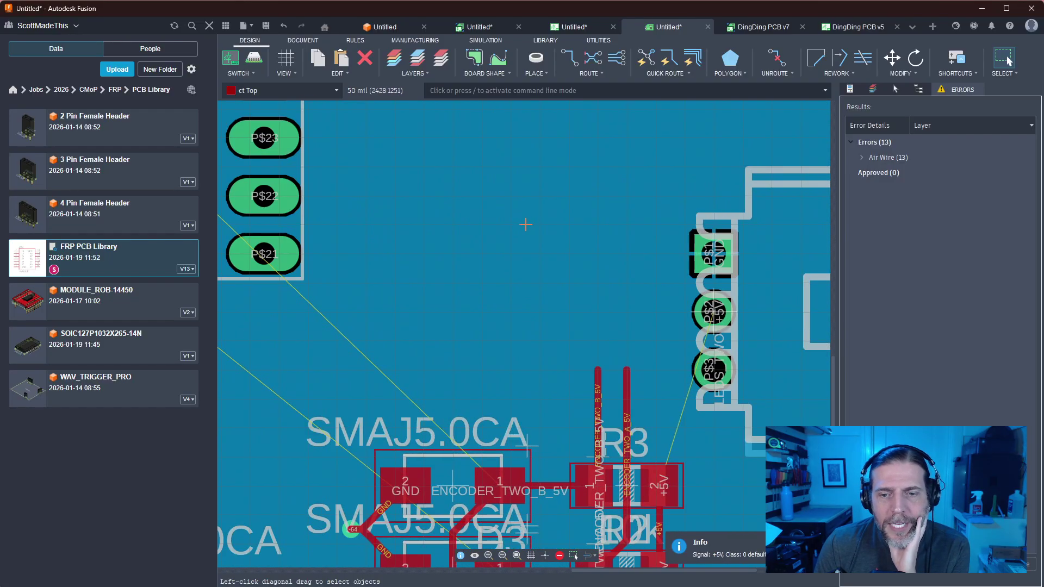
scroll(534, 259, down, 3)
scroll(606, 295, up, 3)
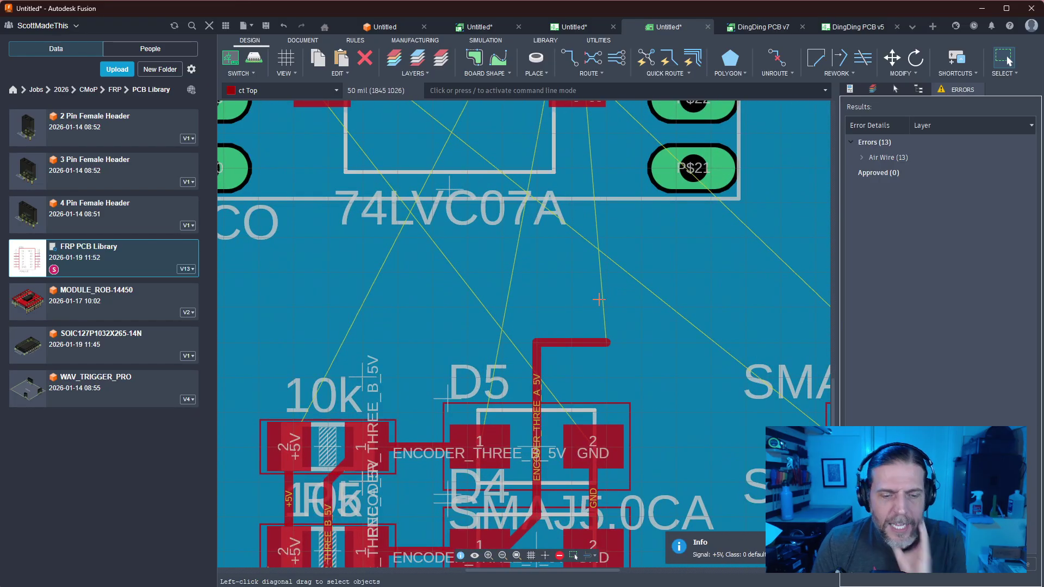
Route a 12 mil ENCODER_THREE_B_5V trace stub from pad 1 of D5 straight up, ending level with the neighbouring ENCODER_THREE_A_5V trace
key(x)
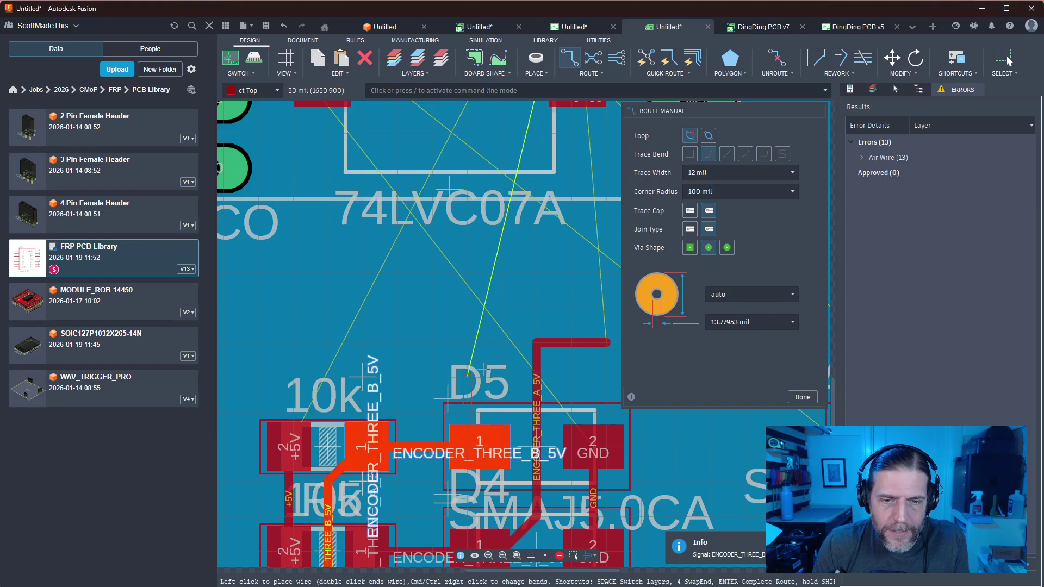
click(485, 439)
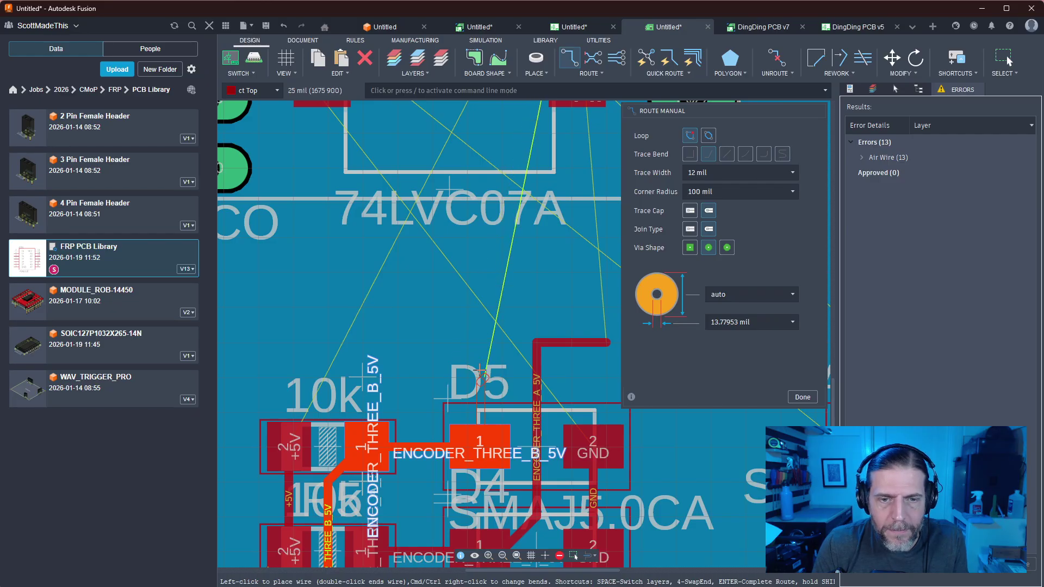
key(Escape)
key(Escape)
key(r)
click(480, 442)
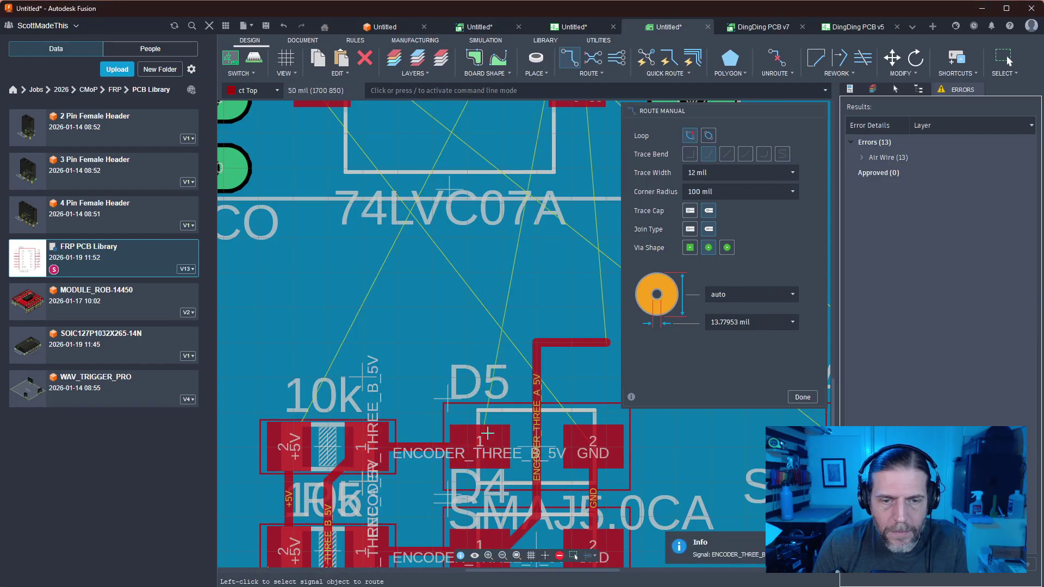
double_click(467, 341)
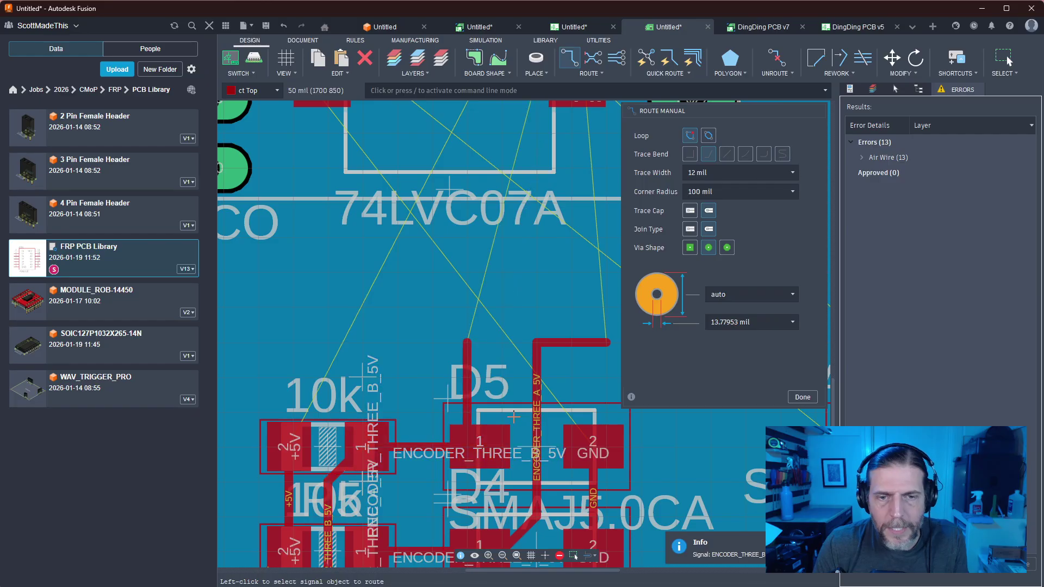
Delete the horizontal end segment of the ENCODER_THREE_A_5V trace above D5, leaving only its vertical stub
scroll(511, 434, down, 1)
click(581, 356)
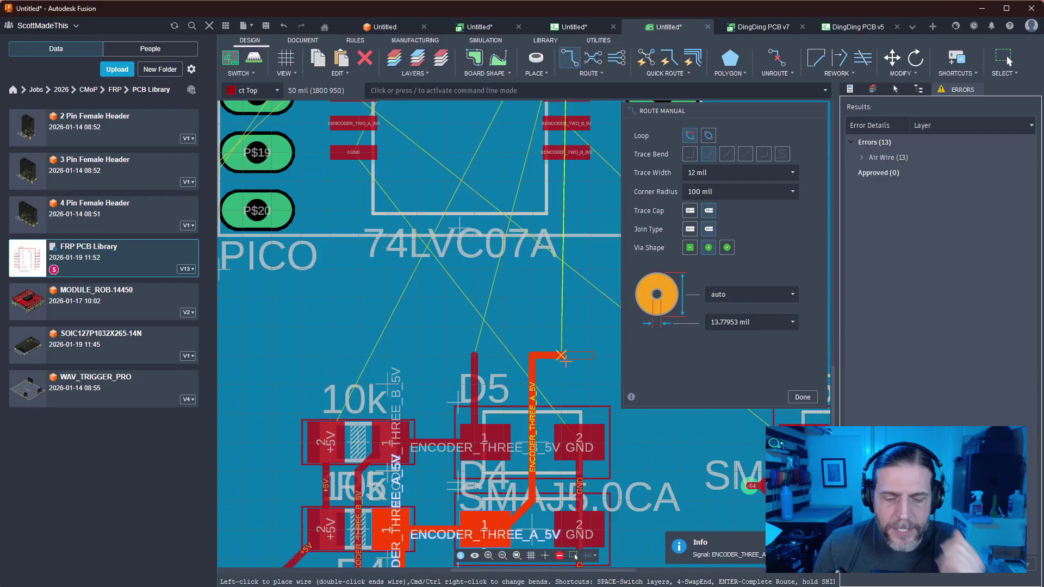
key(Escape)
key(Delete)
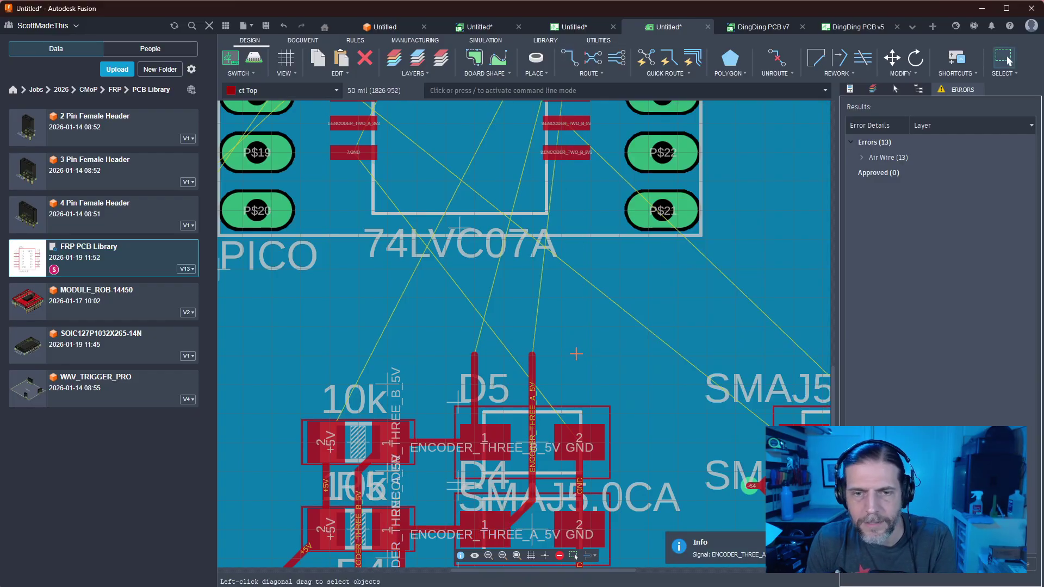
Compare the 74LVC07A's pin signal assignments with the air wires coming from the three encoder circuits
scroll(599, 282, down, 3)
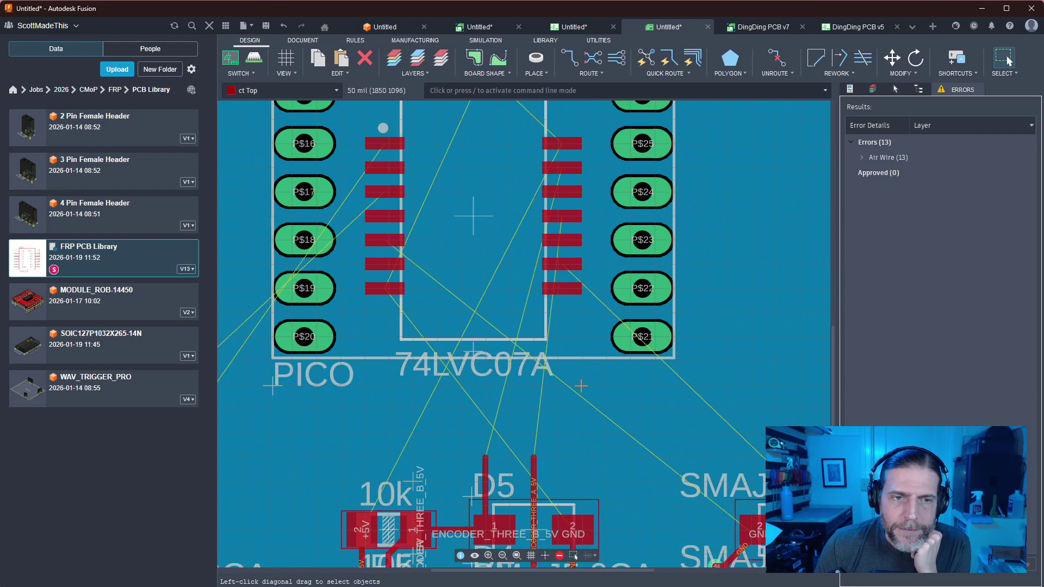
scroll(575, 381, up, 2)
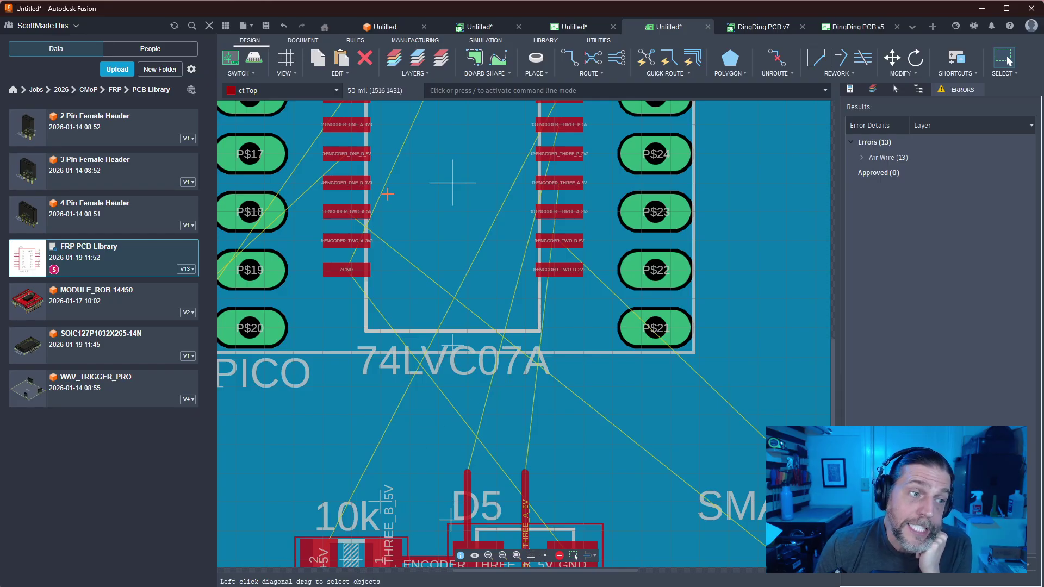
scroll(483, 241, down, 2)
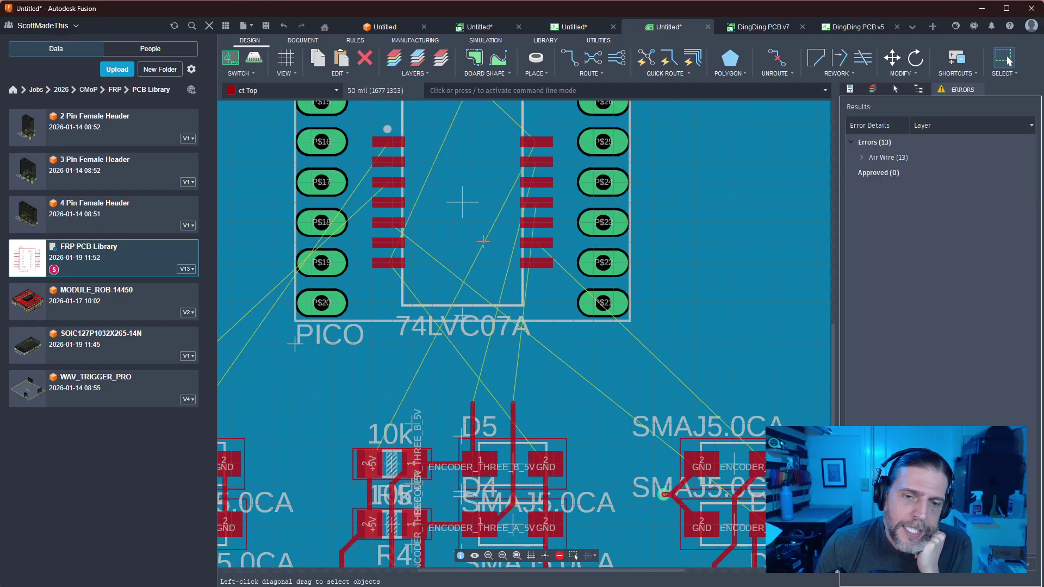
scroll(483, 241, down, 3)
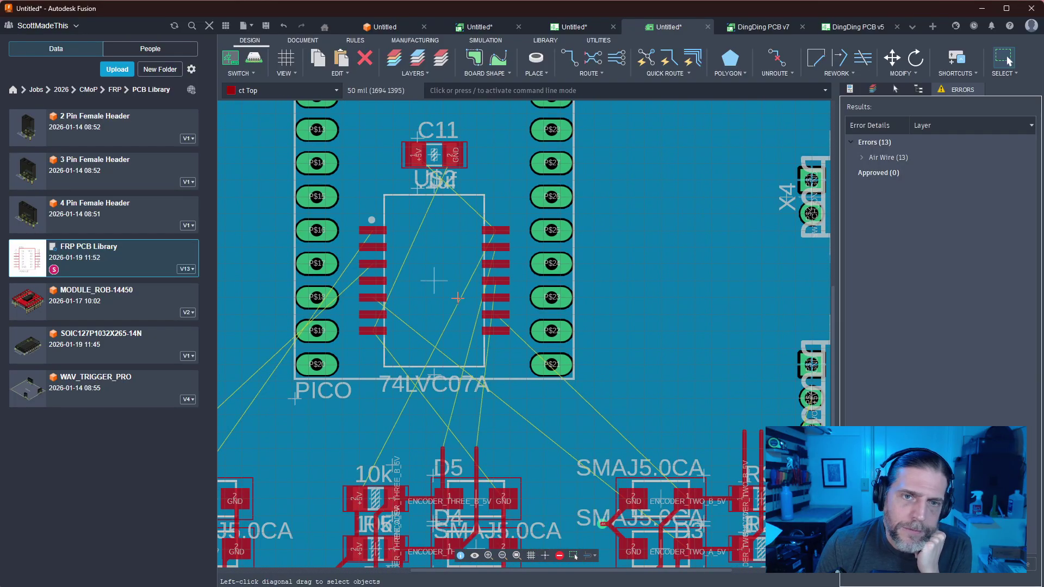
scroll(436, 275, up, 3)
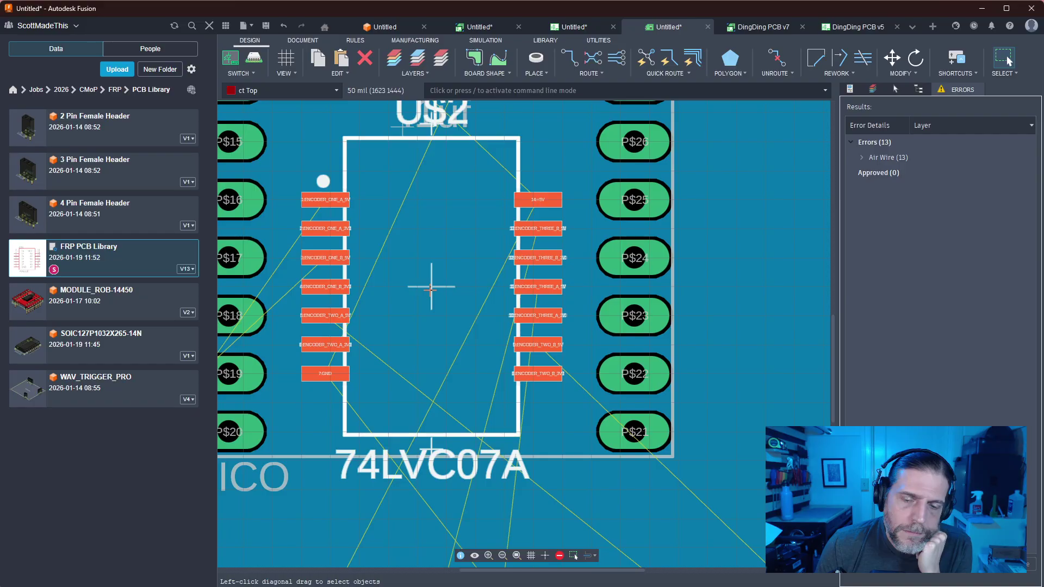
scroll(431, 287, down, 4)
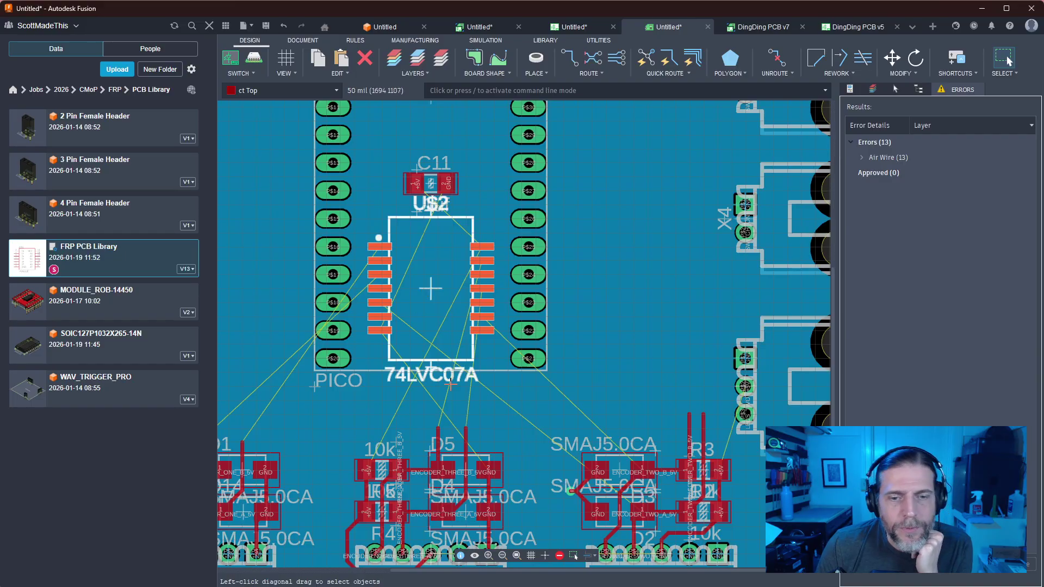
scroll(484, 348, up, 4)
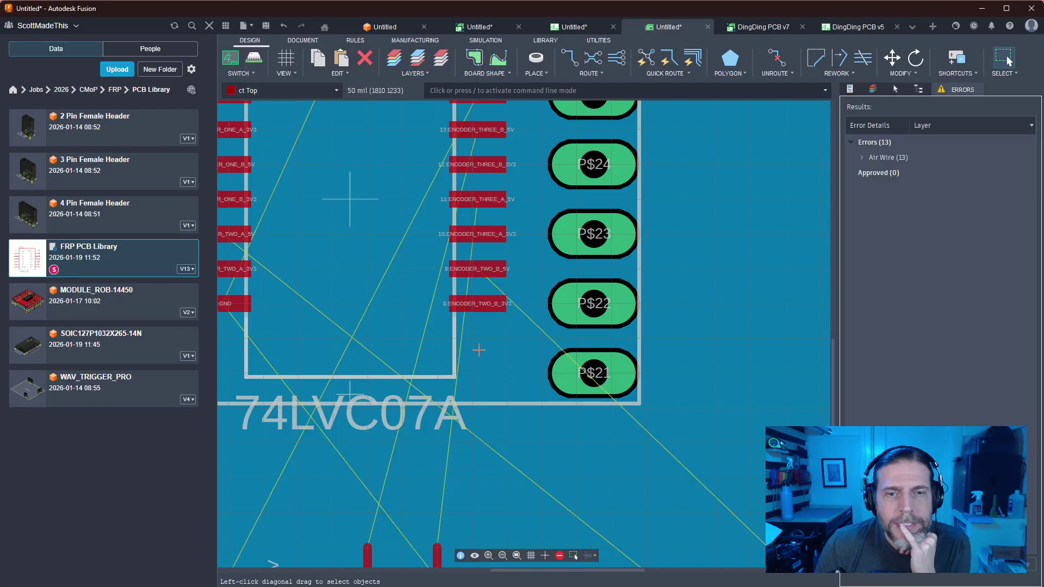
scroll(479, 350, down, 6)
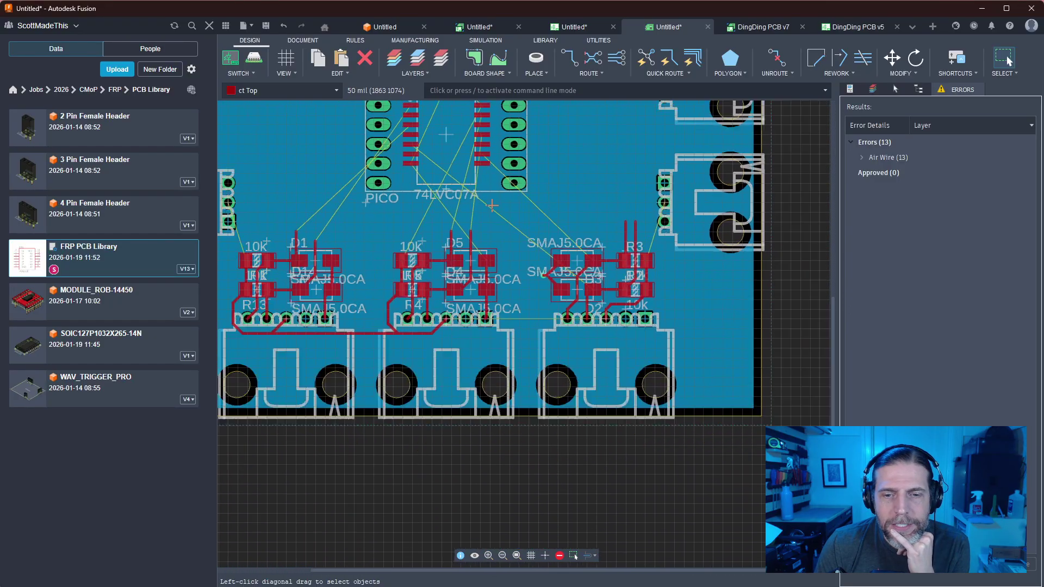
scroll(599, 281, up, 1)
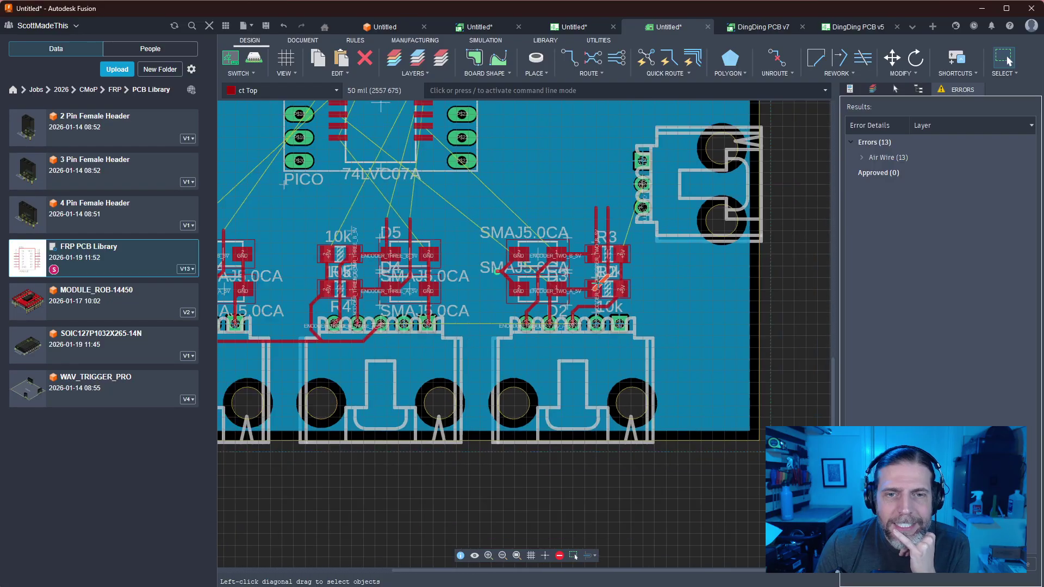
scroll(598, 281, down, 3)
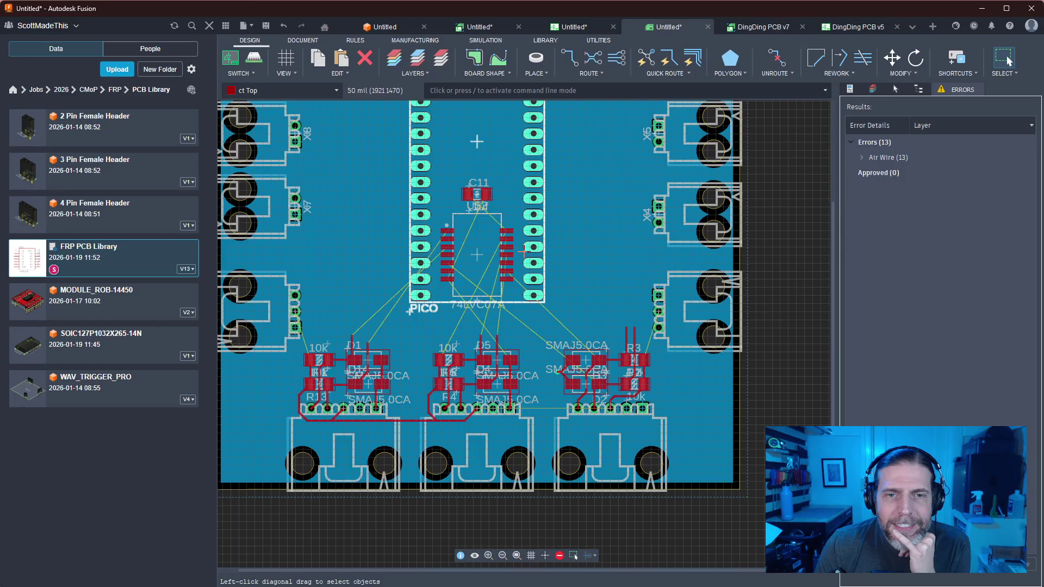
scroll(524, 250, up, 5)
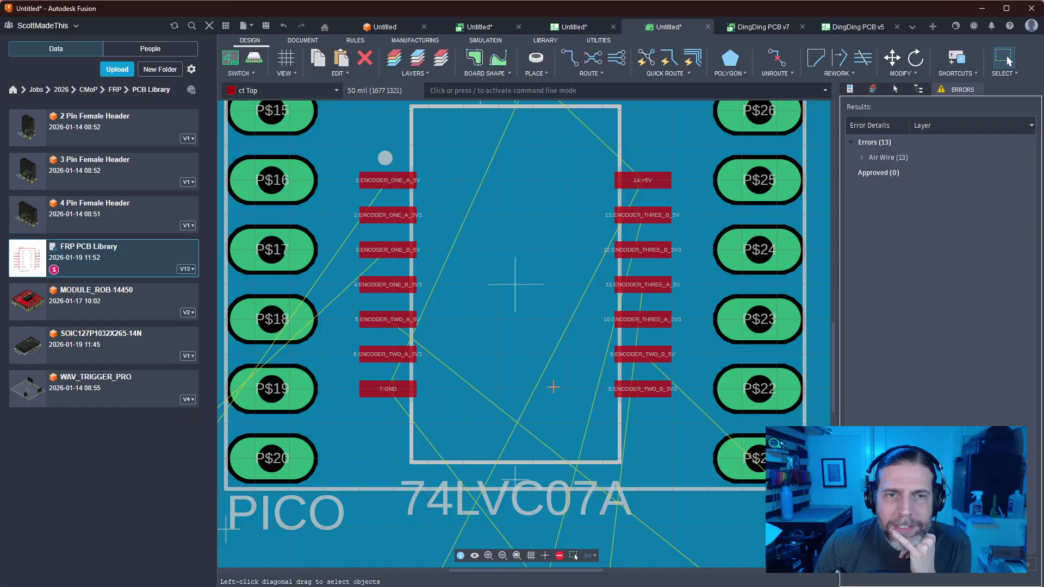
scroll(407, 488, down, 4)
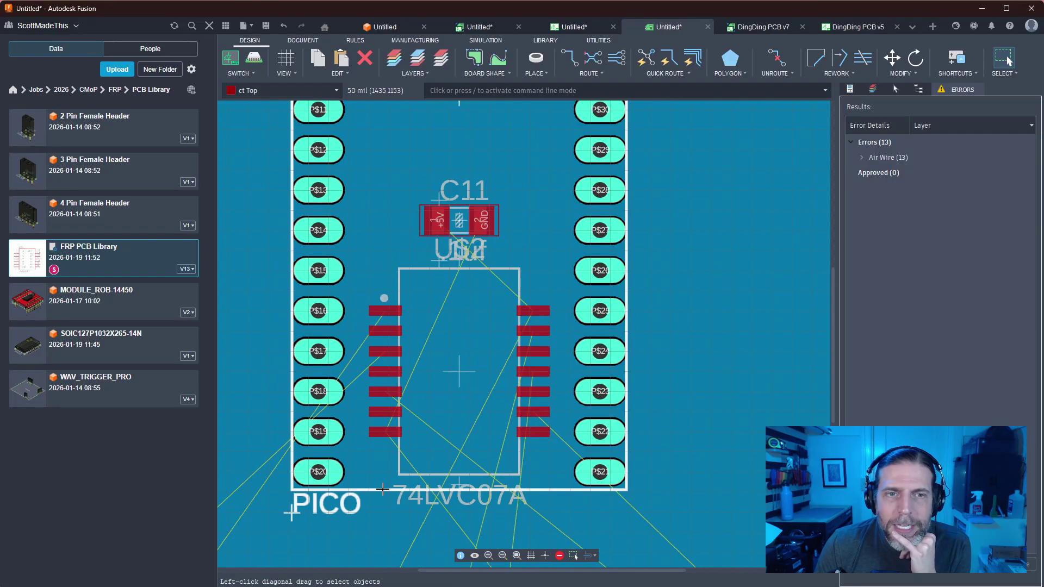
Unroute the long trace running along the headers that links the encoder one and encoder three circuits
middle_drag(395, 538, 435, 380)
scroll(474, 267, up, 2)
middle_drag(475, 267, 476, 306)
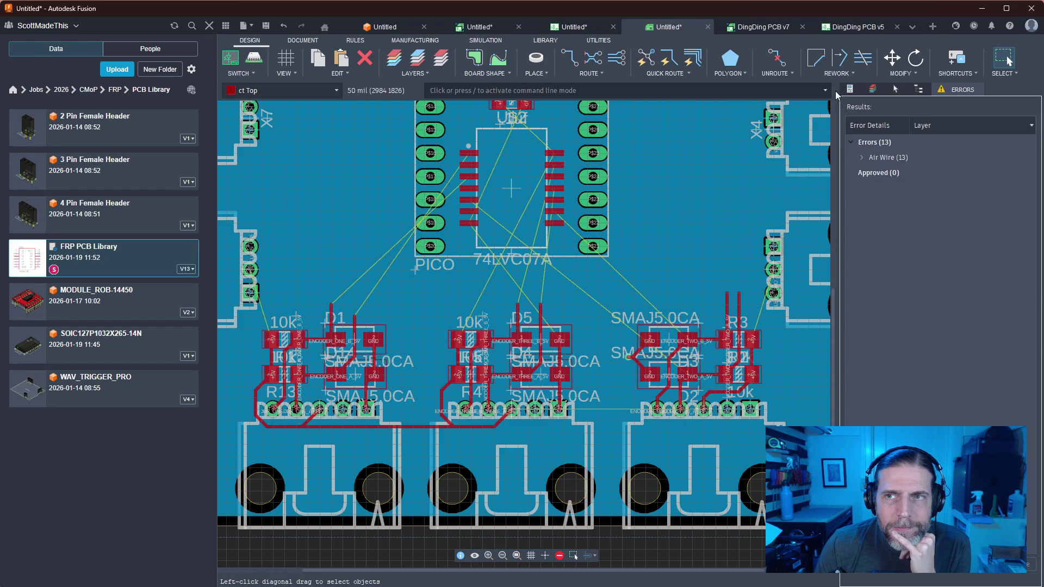
click(791, 75)
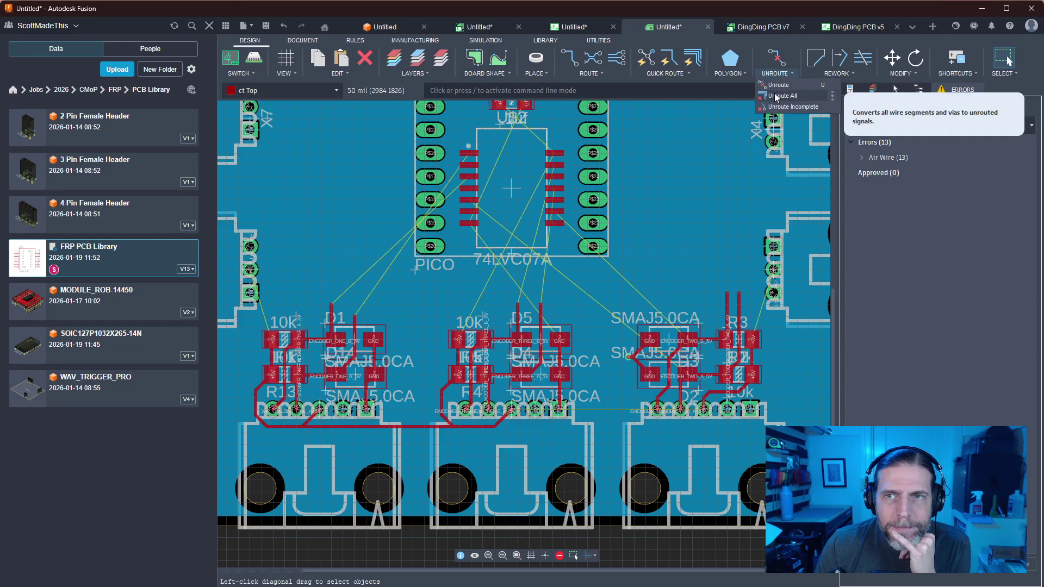
click(778, 85)
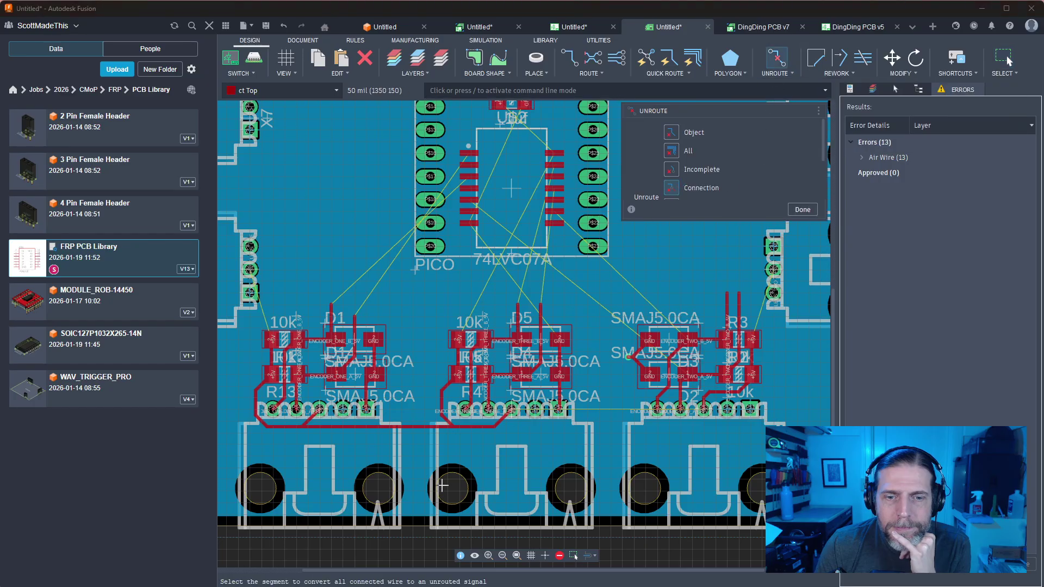
click(466, 424)
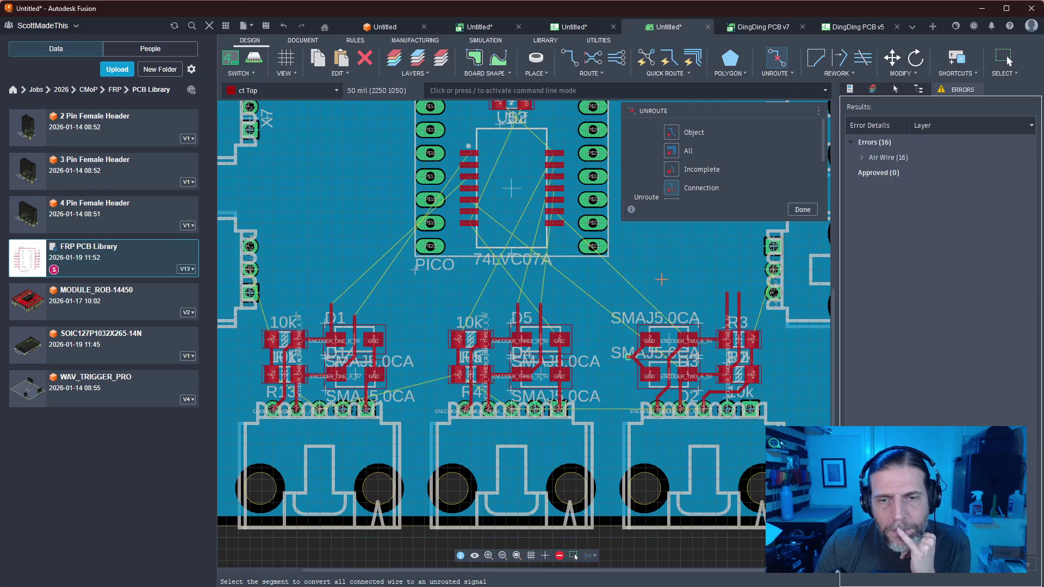
key(Escape)
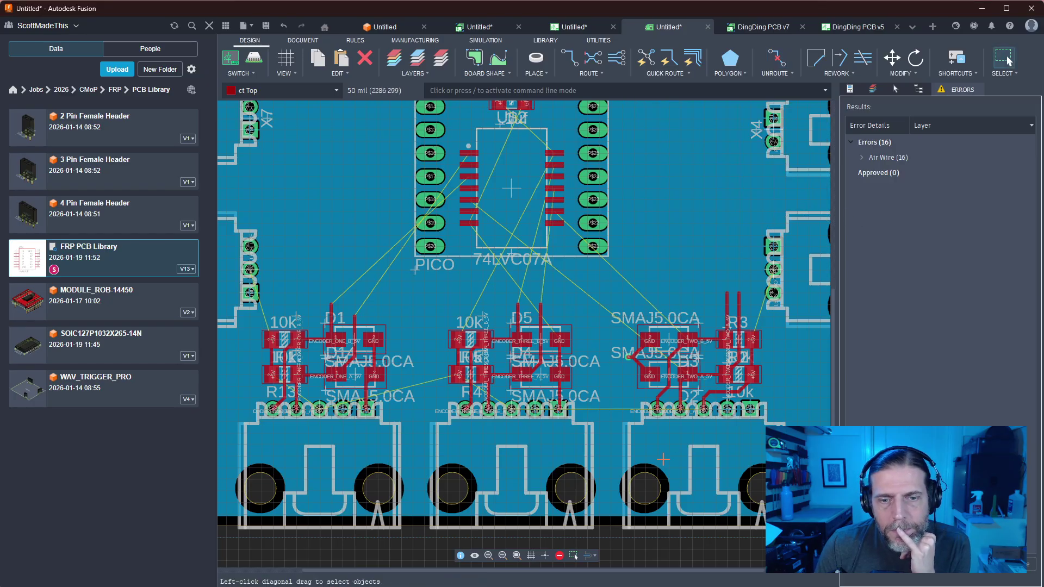
click(637, 434)
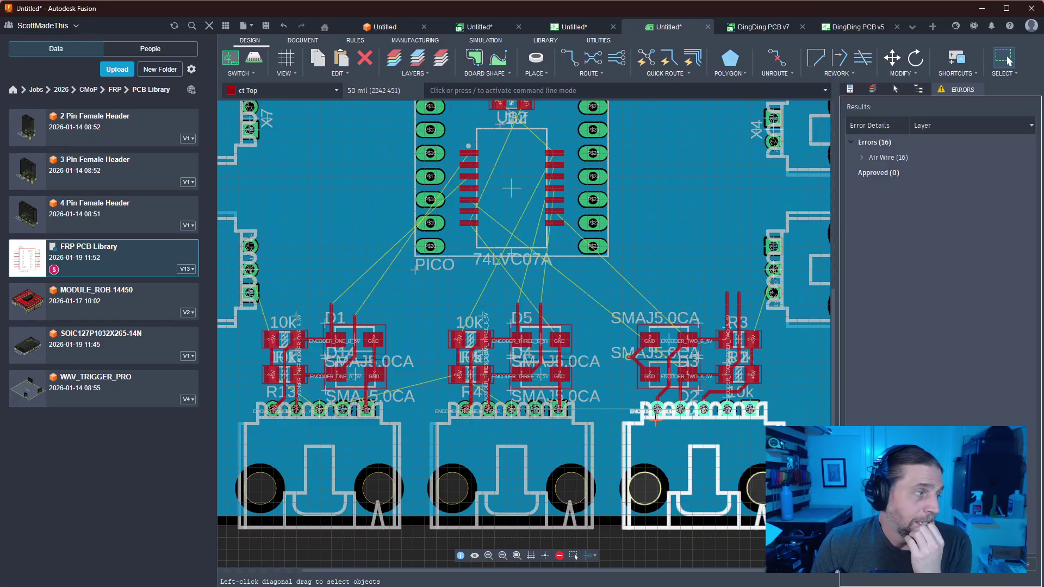
key(Escape)
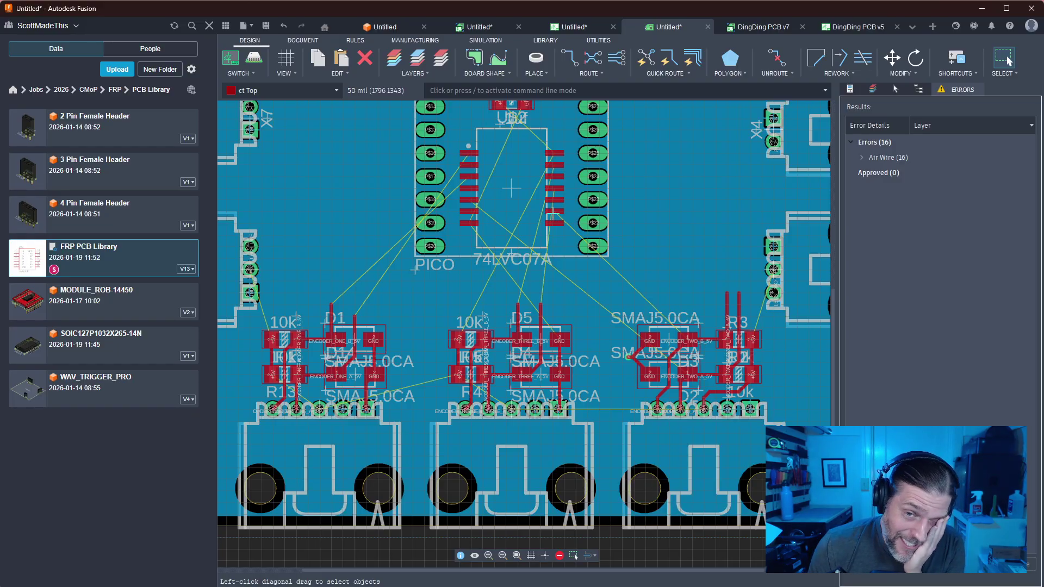
Rotate the 74LVC07A chip (U$2) by 180 degrees, keeping it centred between the Pico's two pad rows
scroll(512, 199, up, 3)
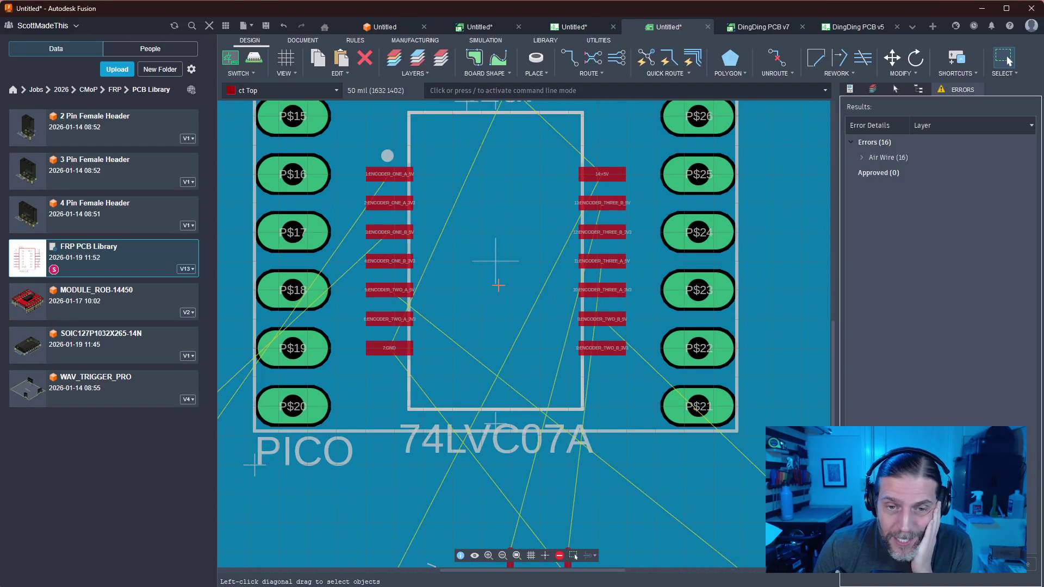
click(497, 285)
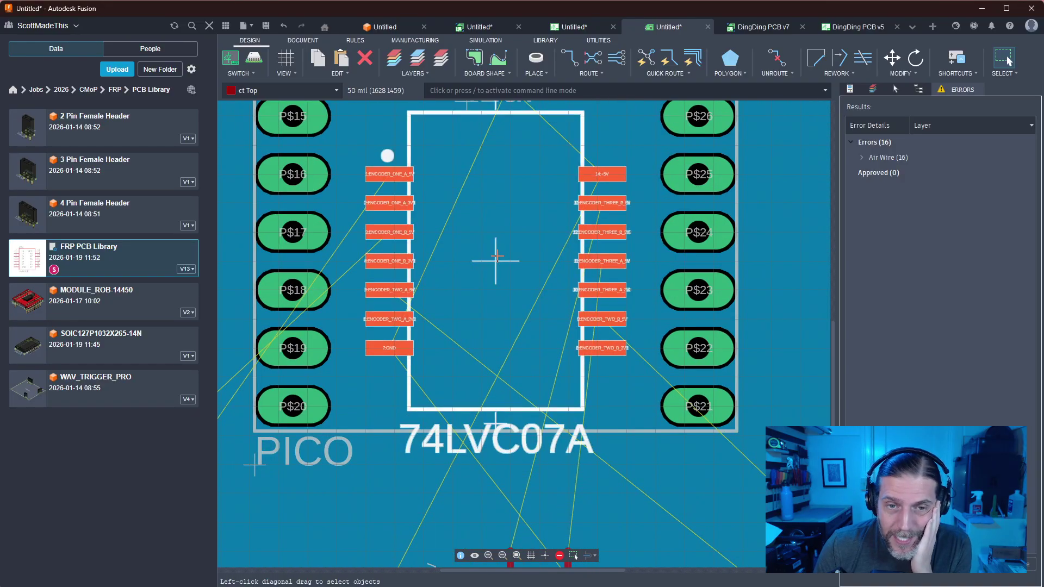
key(m)
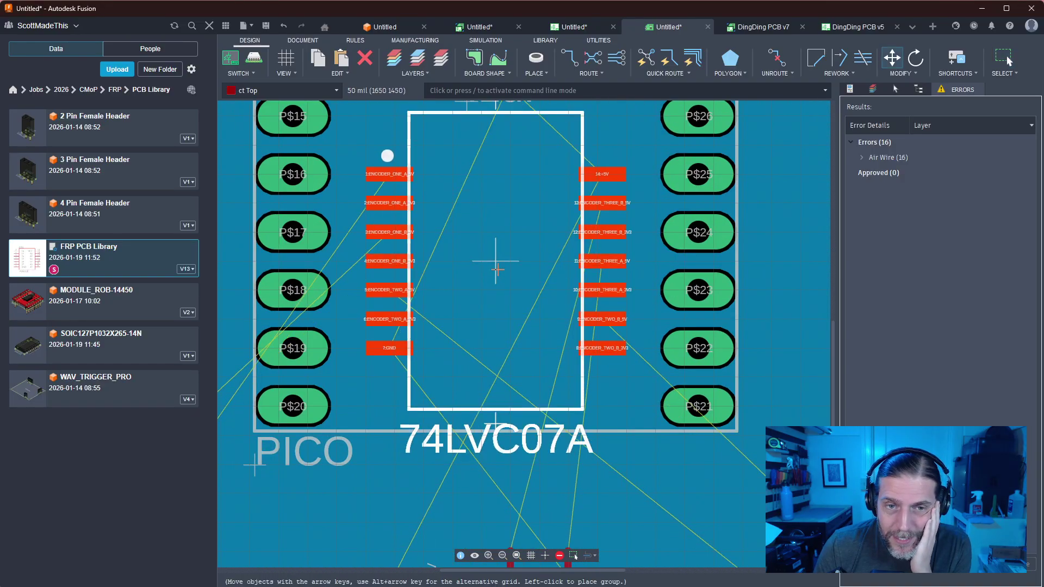
right_click(495, 272)
right_click(494, 271)
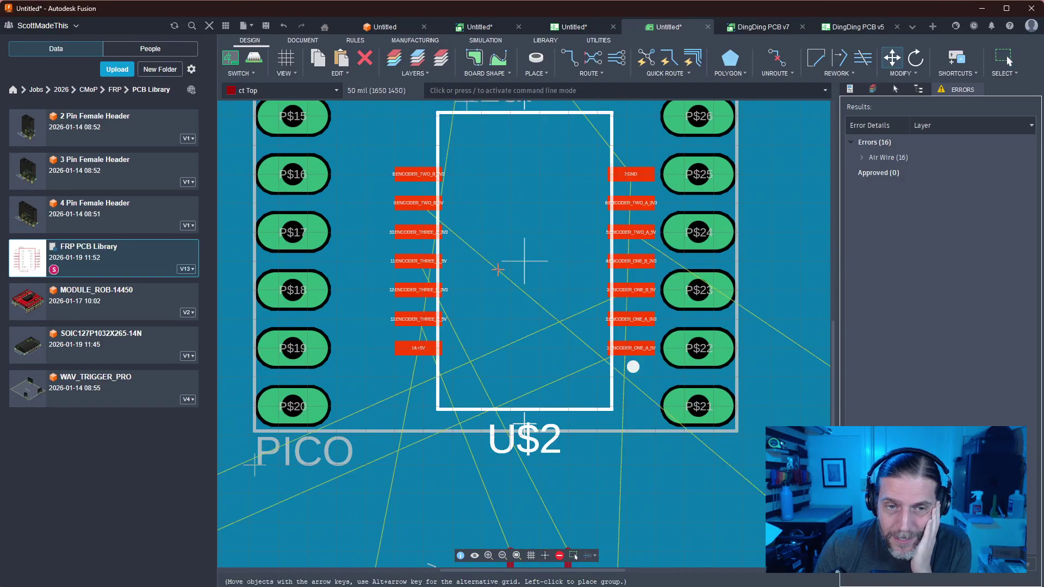
click(485, 267)
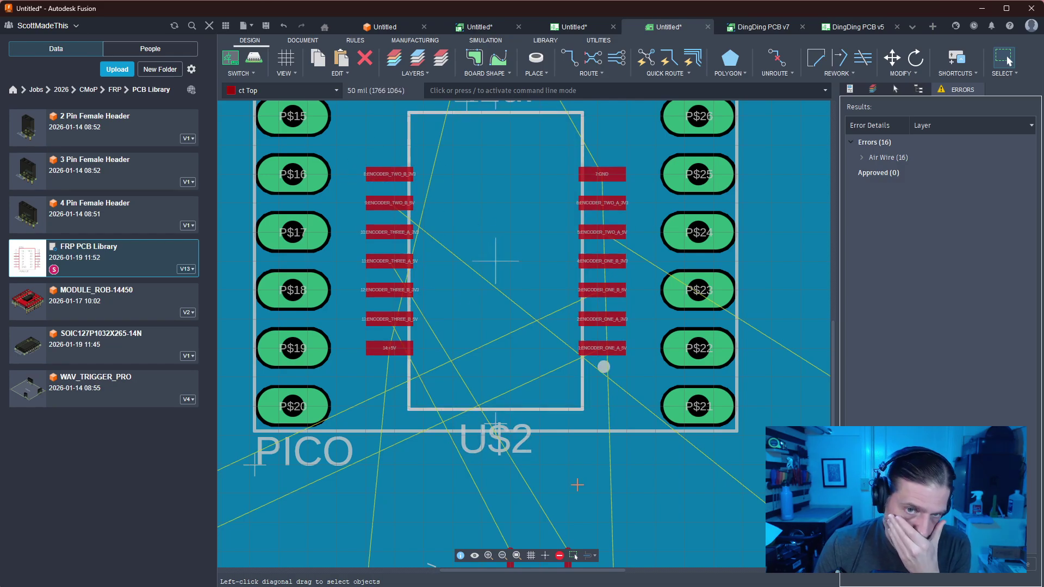
Try moving the whole encoder three circuit with its header off the board, below the lower board edge
scroll(577, 483, down, 5)
middle_drag(589, 490, 503, 169)
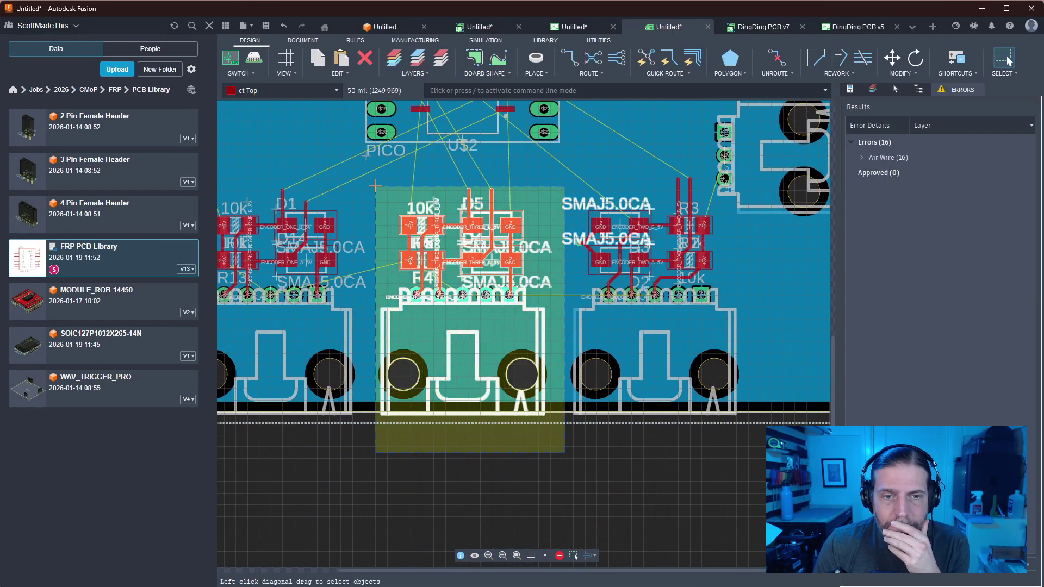
scroll(522, 333, down, 3)
drag(527, 336, 695, 490)
click(696, 490)
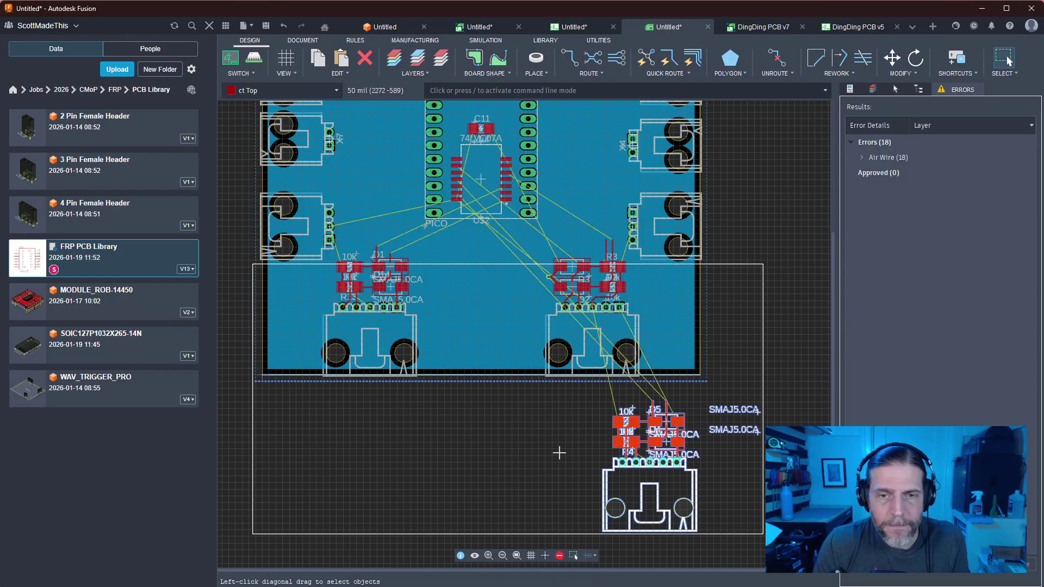
key(ctrl+z)
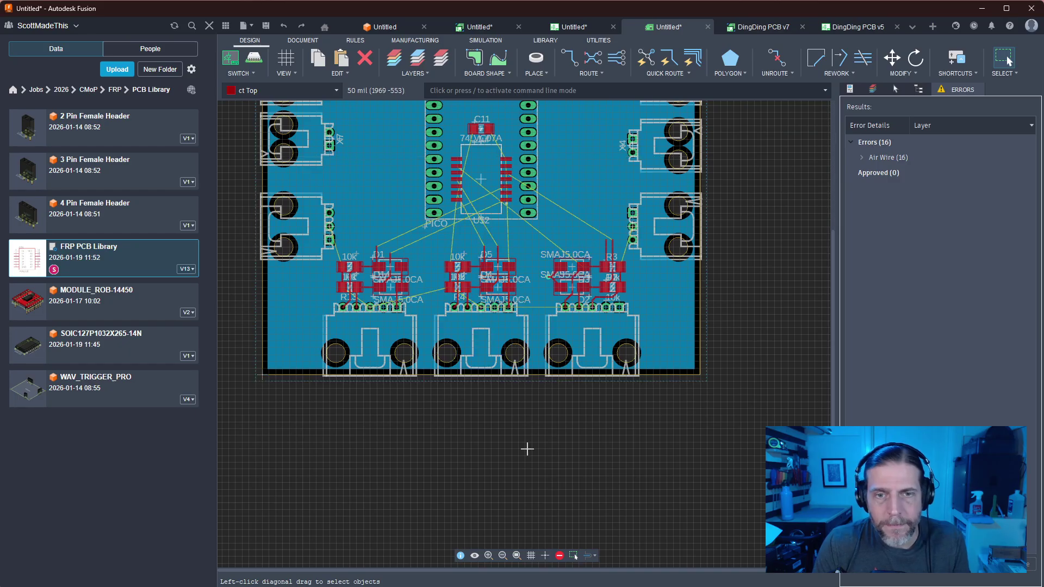
Move the encoder three header with its diodes, resistors and traces off the board, beyond the right board edge
drag(444, 244, 433, 245)
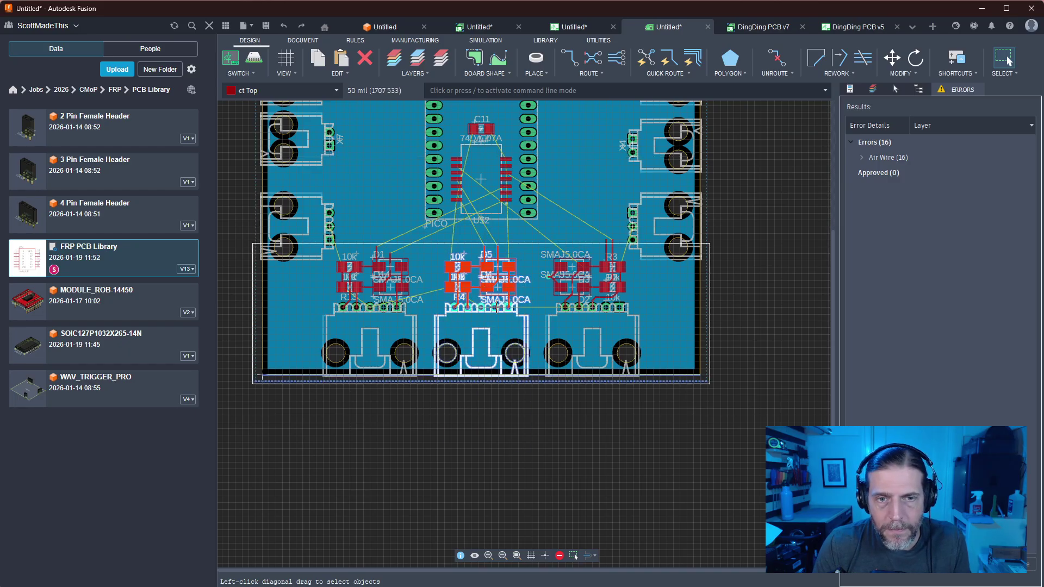
drag(493, 313, 758, 354)
click(810, 352)
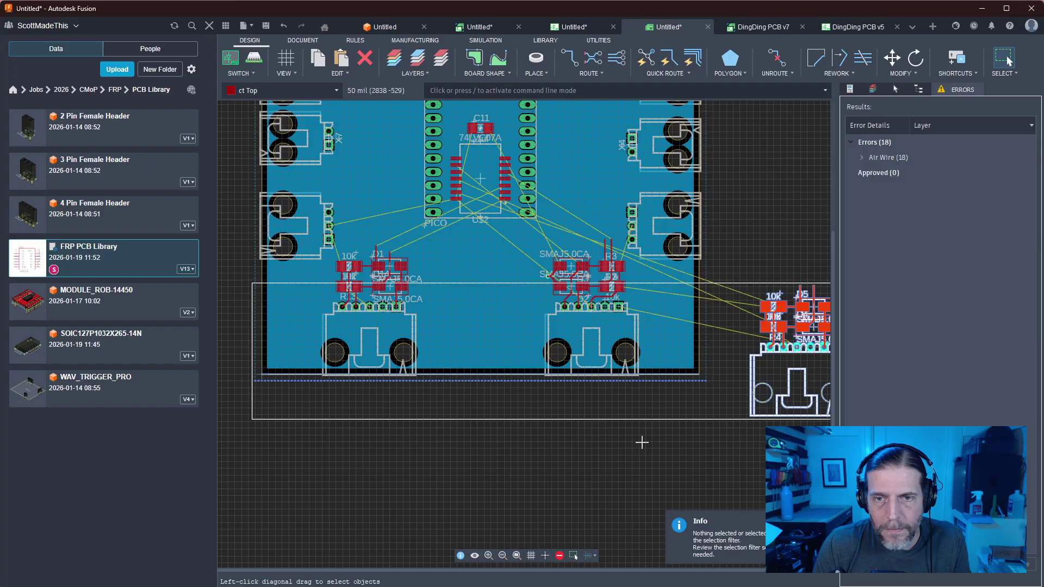
Move the encoder two header with its diodes, resistors and traces into the vacated middle slot, aligned with the board's lower edge
drag(637, 405, 527, 260)
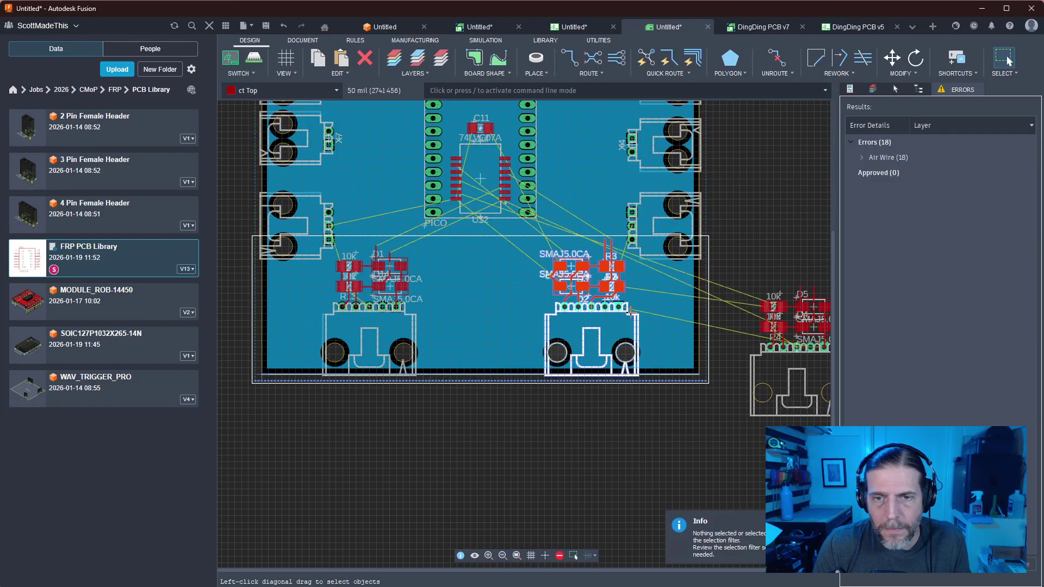
drag(618, 312, 526, 310)
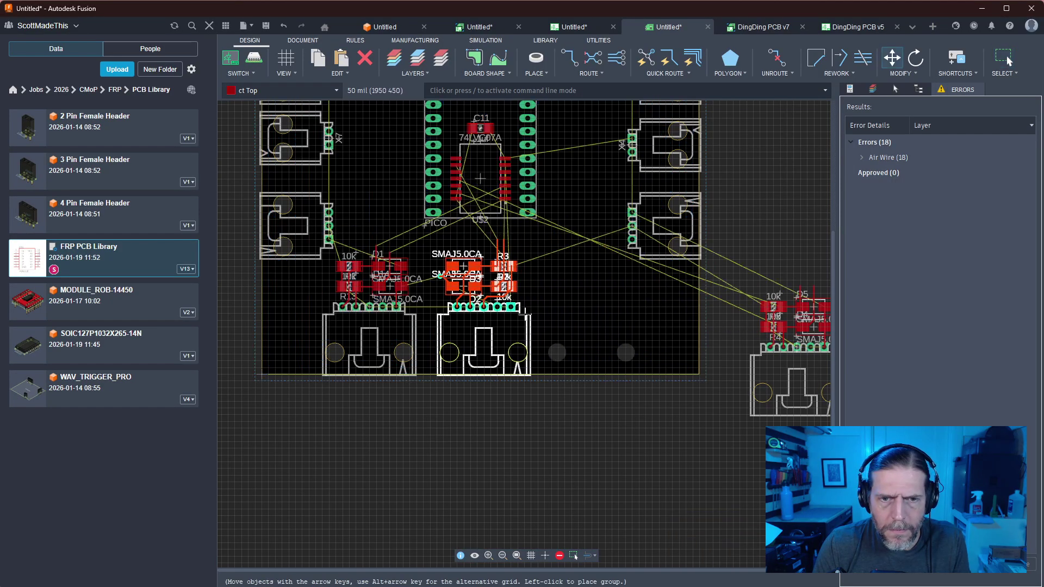
drag(525, 311, 518, 311)
click(519, 312)
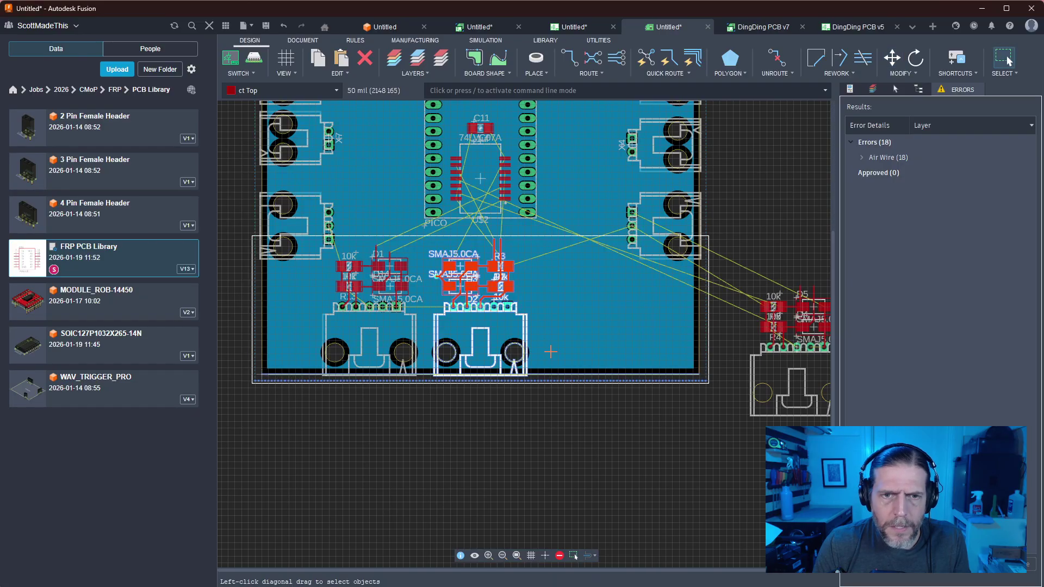
Route a 12 mil ENCODER_TWO_B_5V stub from pin 9 of U$2 inward, ending in a short downward diagonal
scroll(553, 353, down, 2)
scroll(555, 351, up, 5)
scroll(592, 439, up, 4)
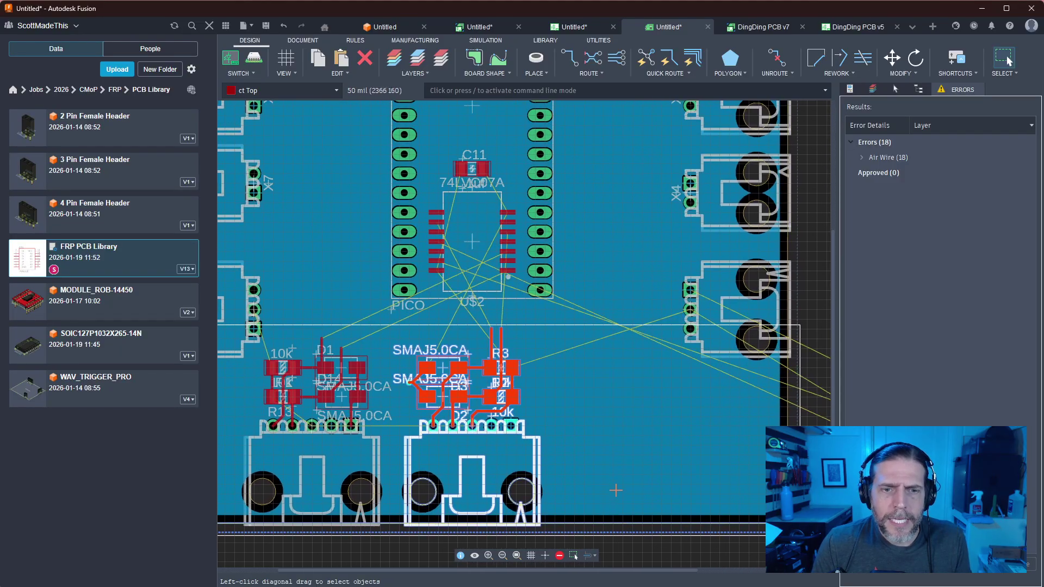
middle_drag(616, 369, 638, 406)
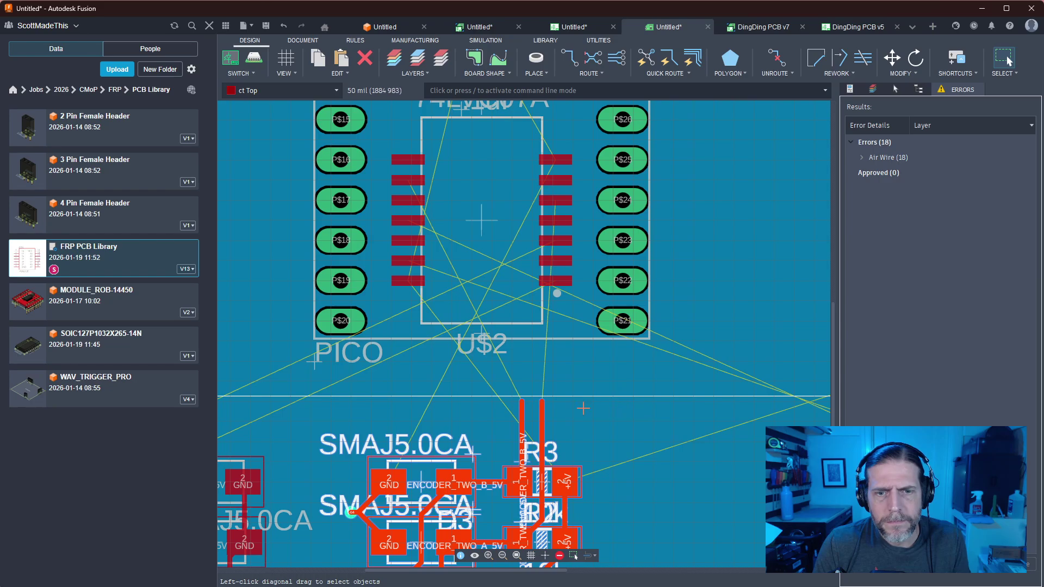
key(r)
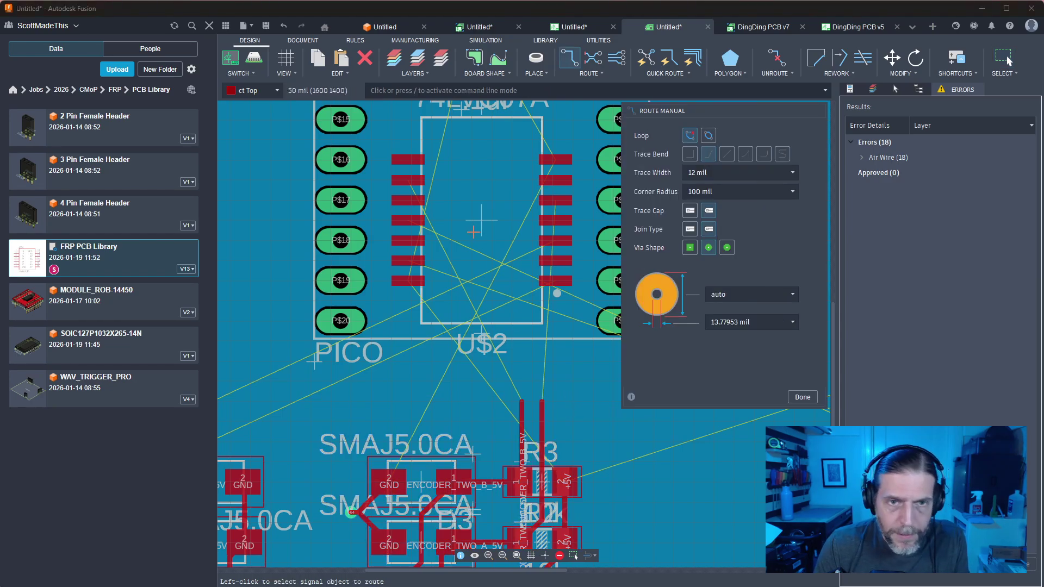
scroll(458, 212, up, 3)
click(383, 165)
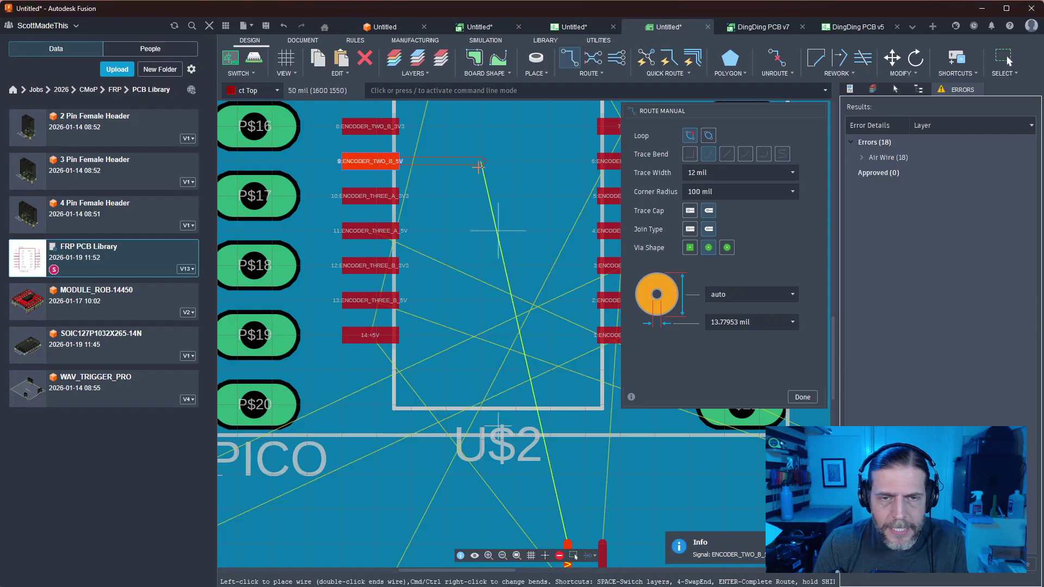
click(485, 177)
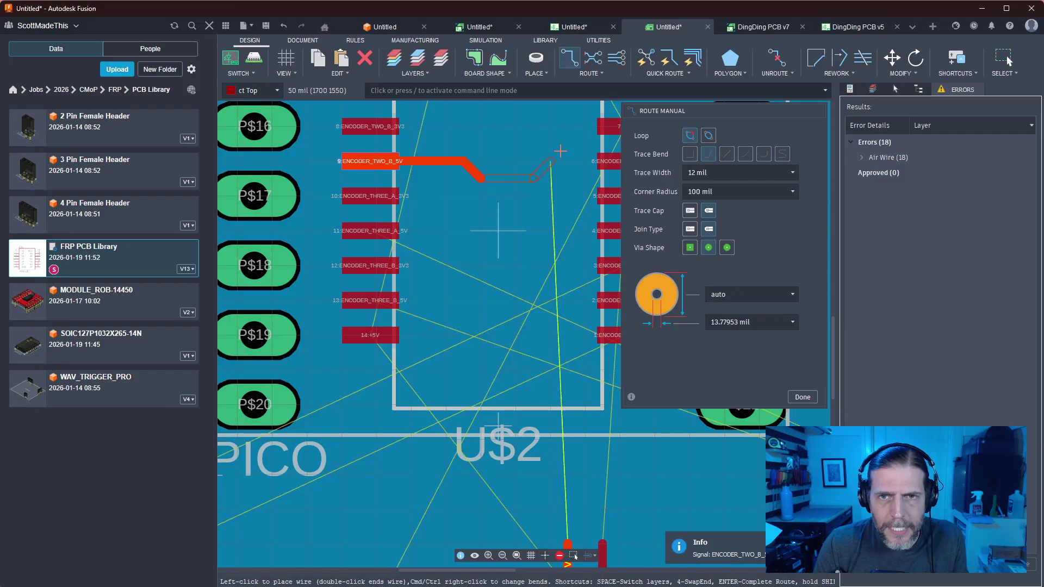
key(Escape)
Route a mirrored 12 mil ENCODER_TWO_A_3V3 stub from pin 6 of U$2 inward, ending in a short downward diagonal
middle_drag(537, 168, 431, 183)
click(501, 176)
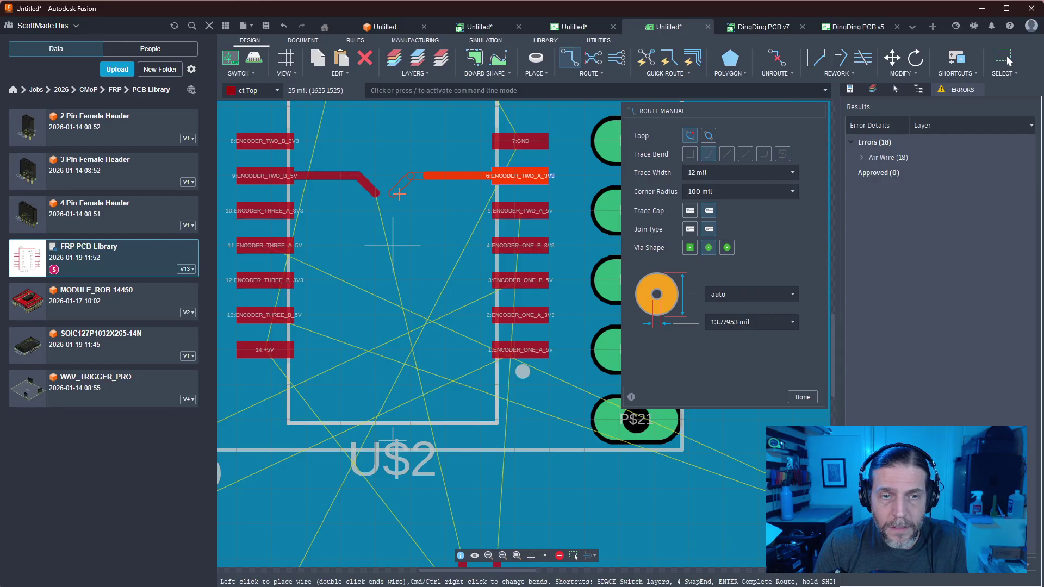
double_click(413, 191)
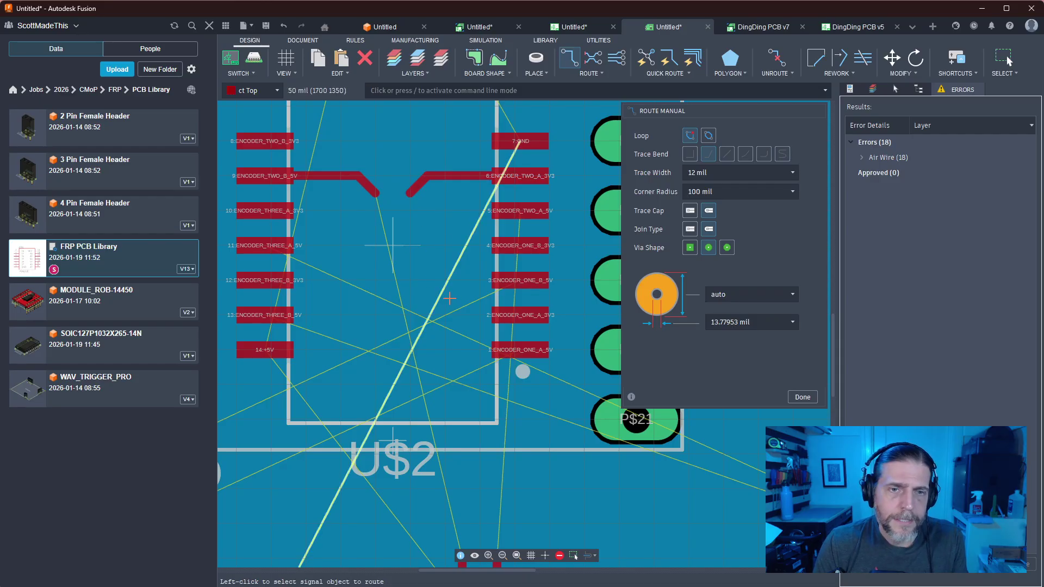
scroll(443, 305, down, 3)
key(Escape)
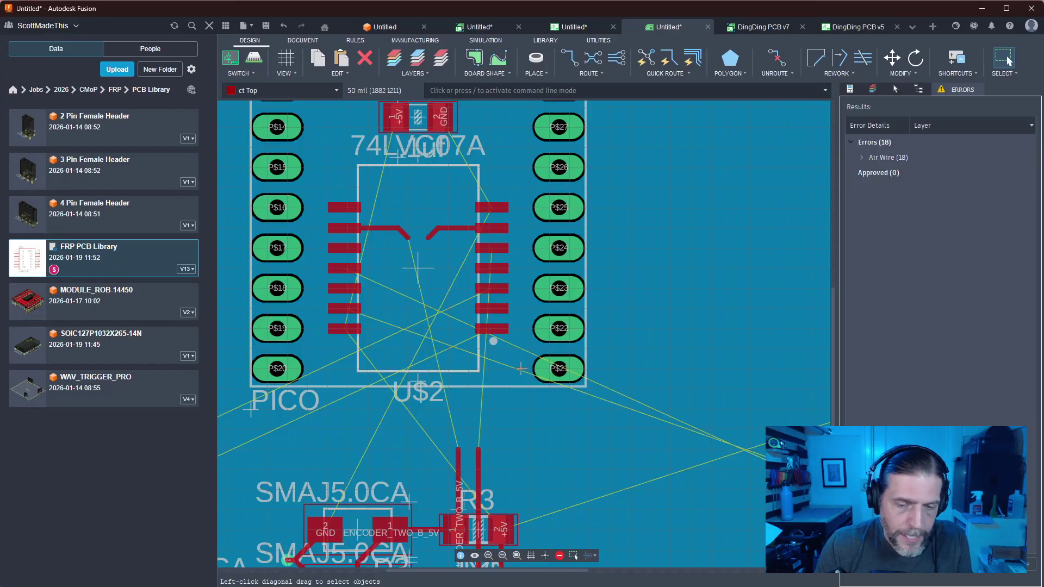
Extend the ENCODER_TWO_B_5V and ENCODER_TWO_A_3V3 stubs straight down to the lower edge of the U$2 outline
key(r)
click(408, 239)
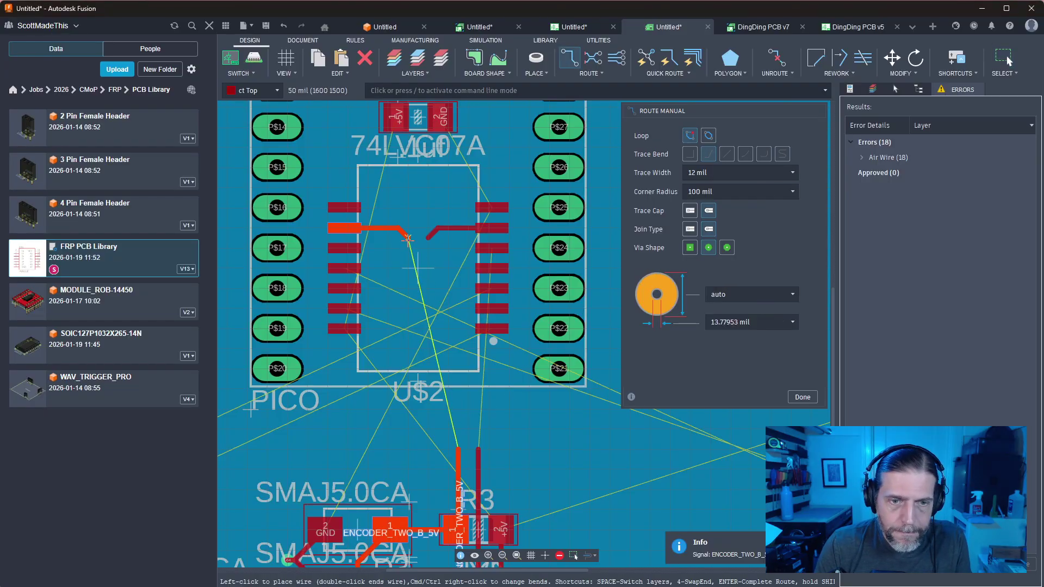
double_click(406, 367)
click(430, 236)
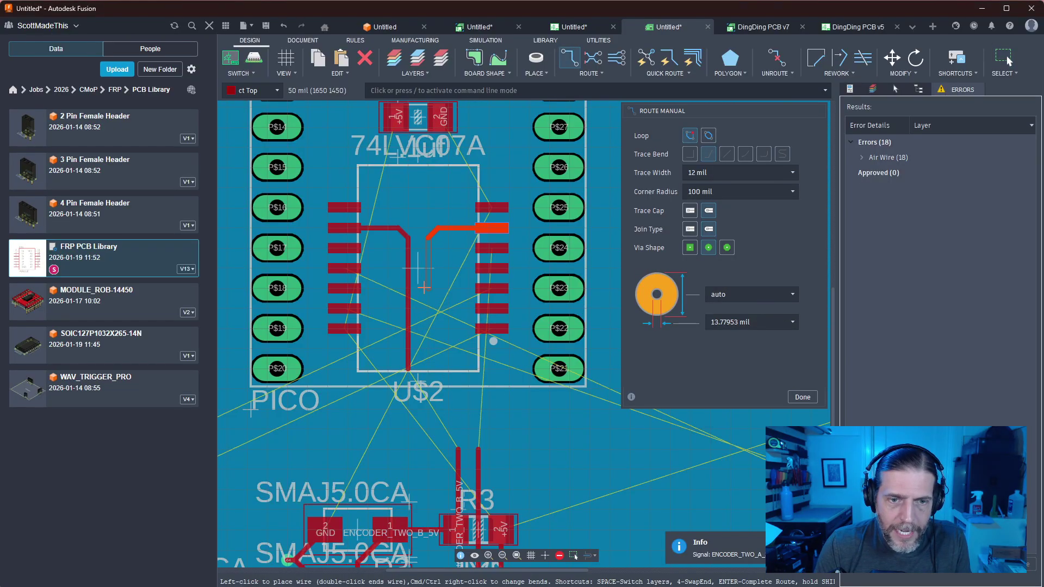
double_click(426, 368)
Route a 12 mil ENCODER_THREE_A_5V trace from pin 11 of U$2 inward and down to the chip outline's lower edge
scroll(368, 345, up, 2)
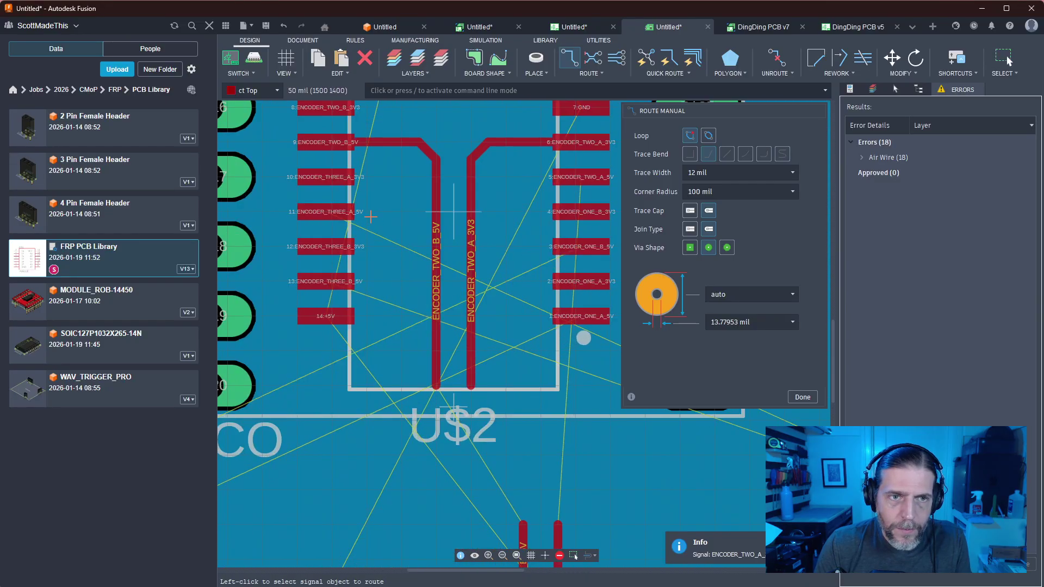
click(334, 213)
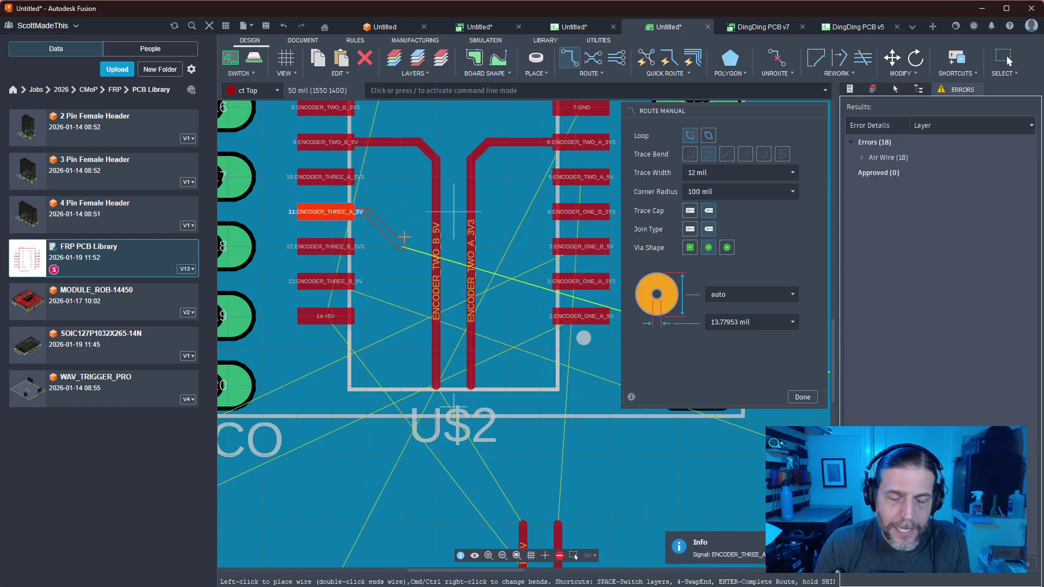
click(381, 208)
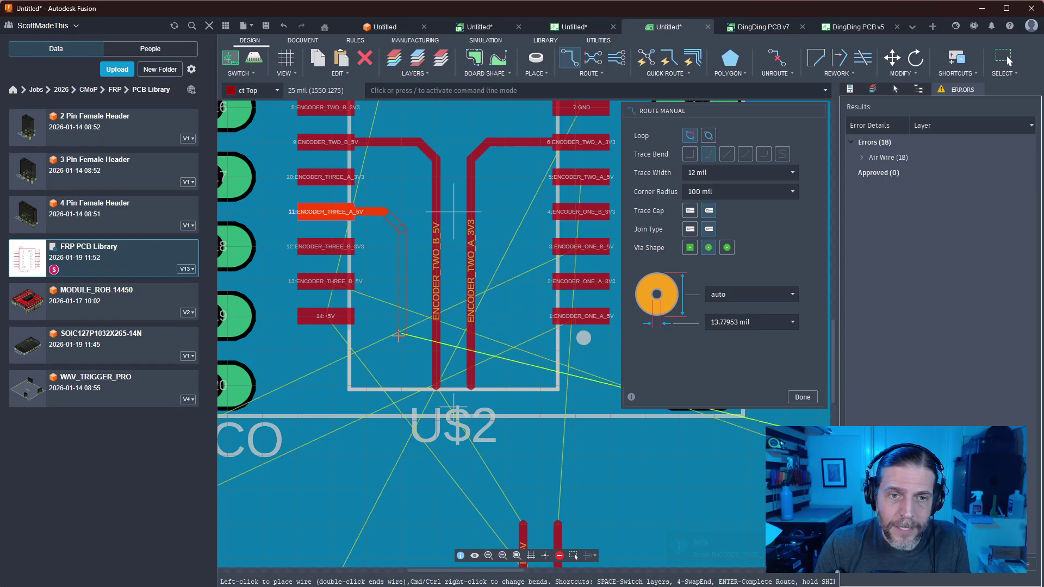
click(406, 388)
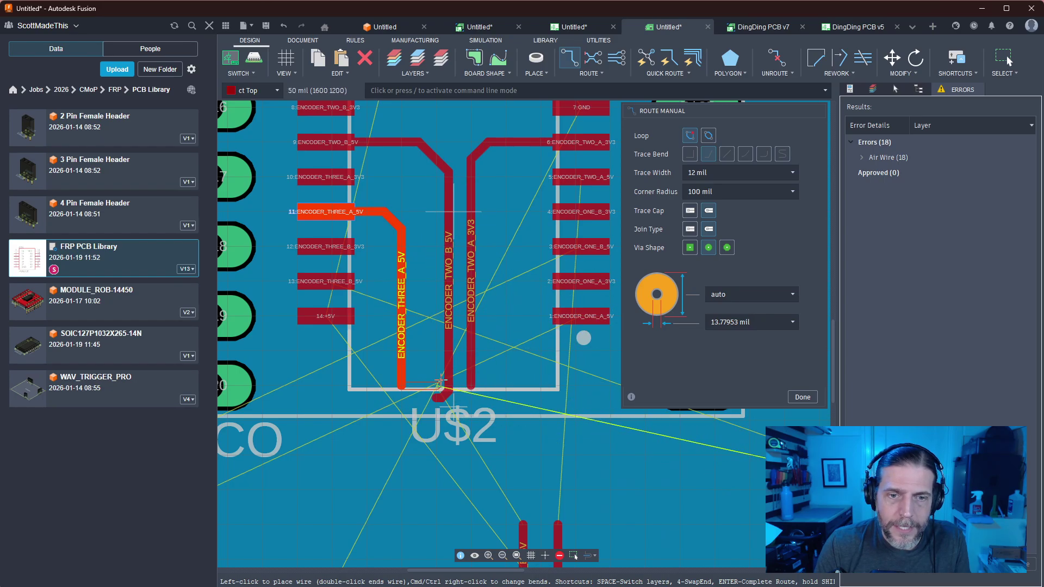
middle_drag(523, 283, 489, 318)
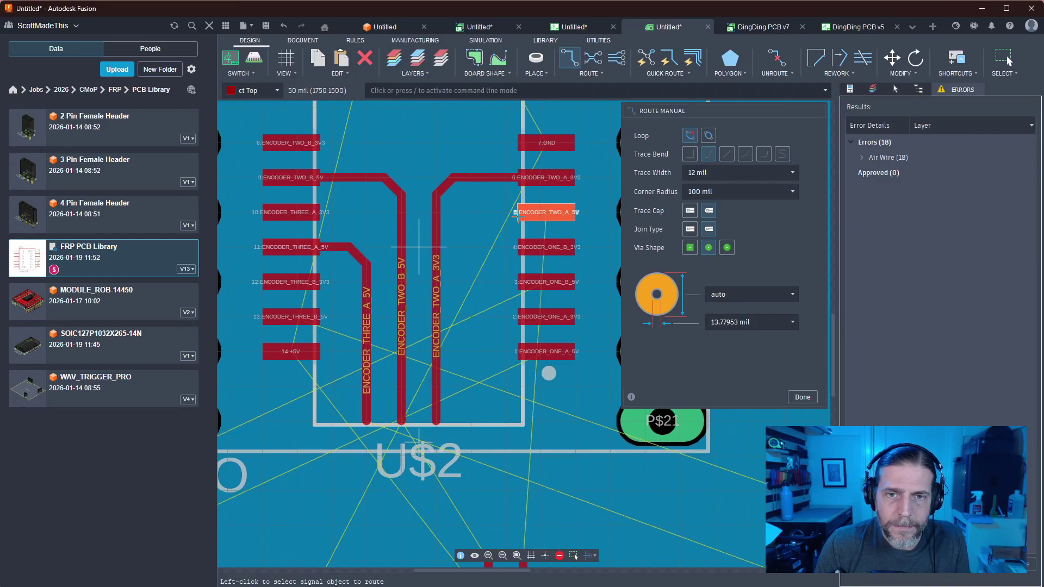
Route 12 mil ENCODER_ONE_B_3V3 and ENCODER_THREE_B_5V traces from pins 4 and 13 of U$2 inward and down to the chip outline's lower edge
click(518, 250)
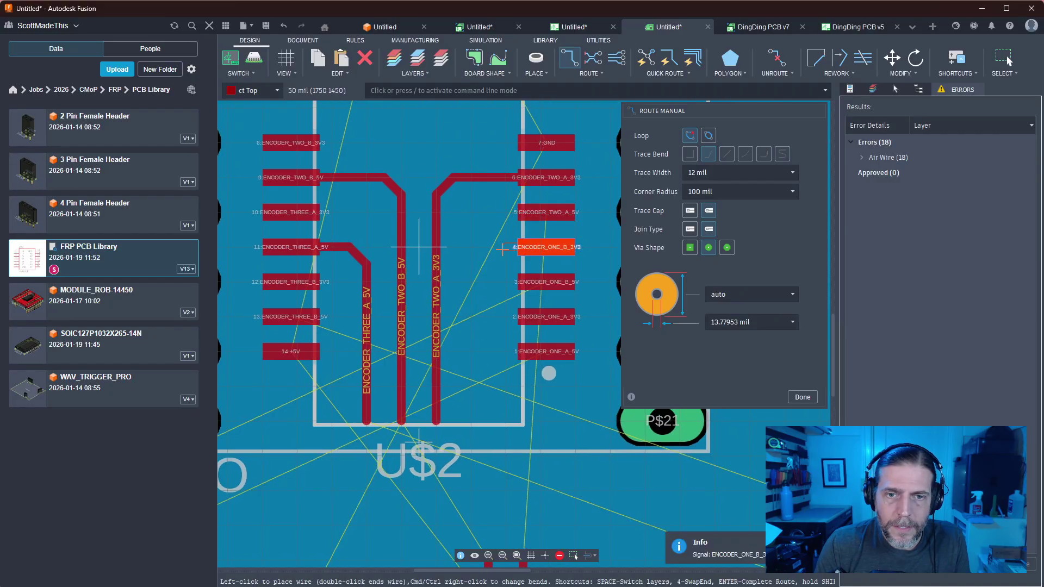
key(alt)
click(470, 423)
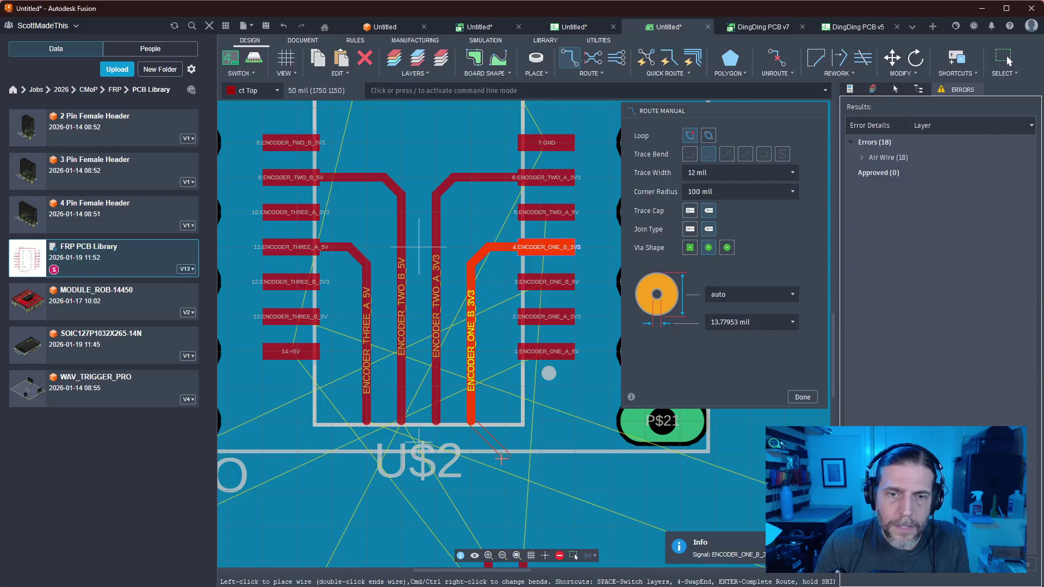
middle_drag(296, 441, 317, 384)
key(Escape)
click(328, 285)
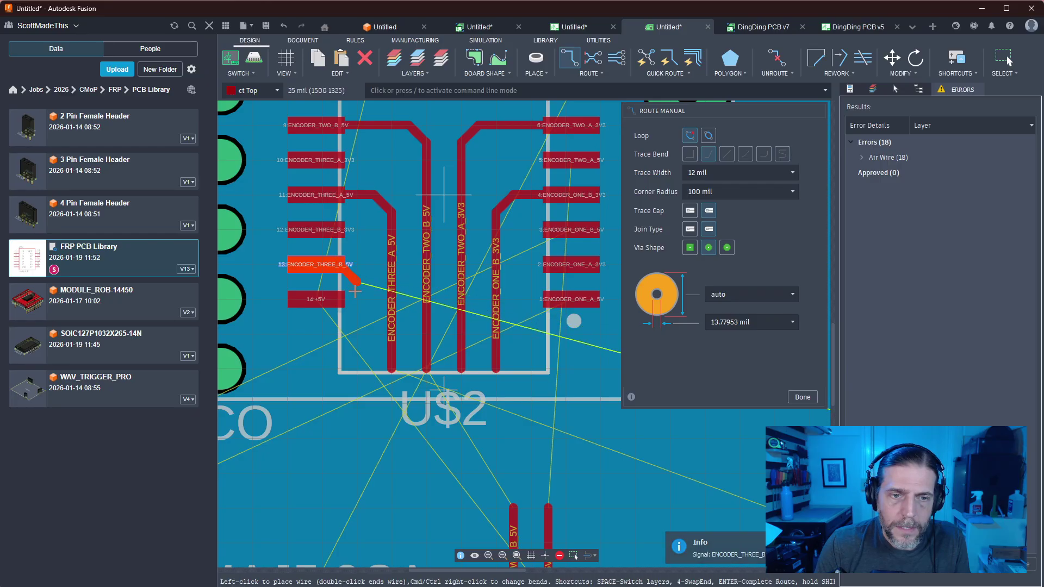
double_click(356, 371)
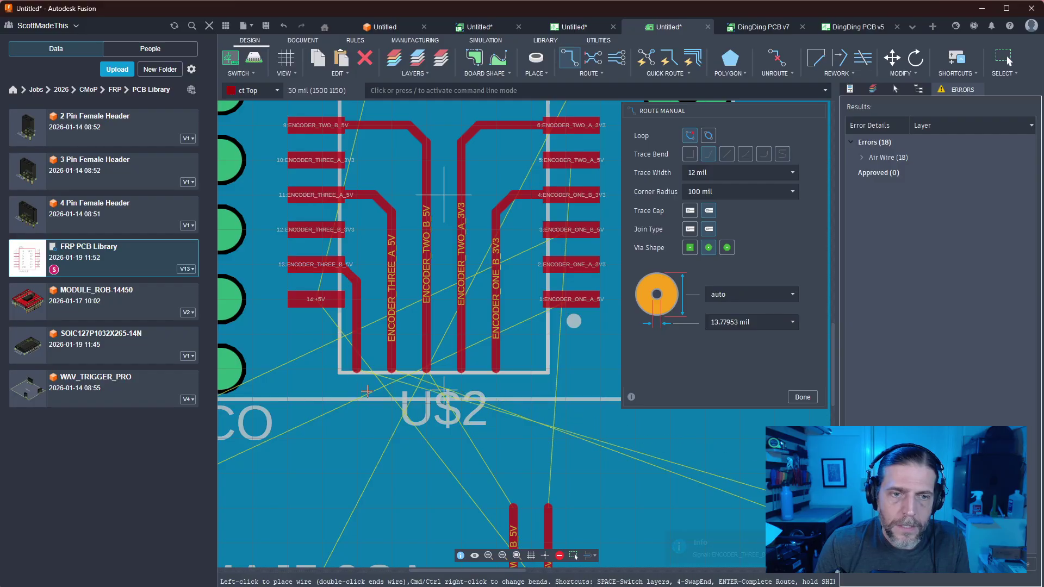
click(543, 265)
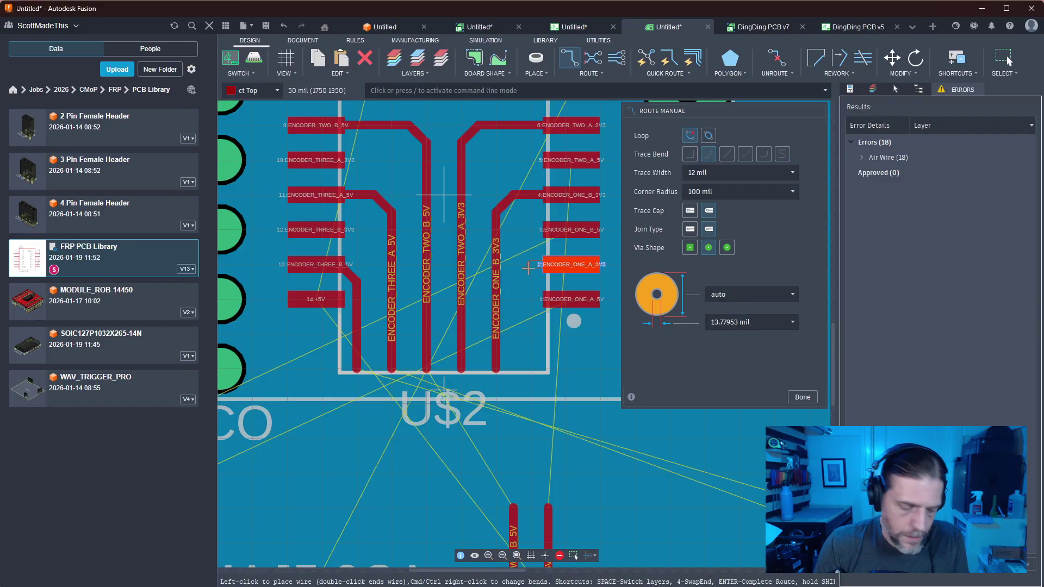
scroll(524, 270, up, 2)
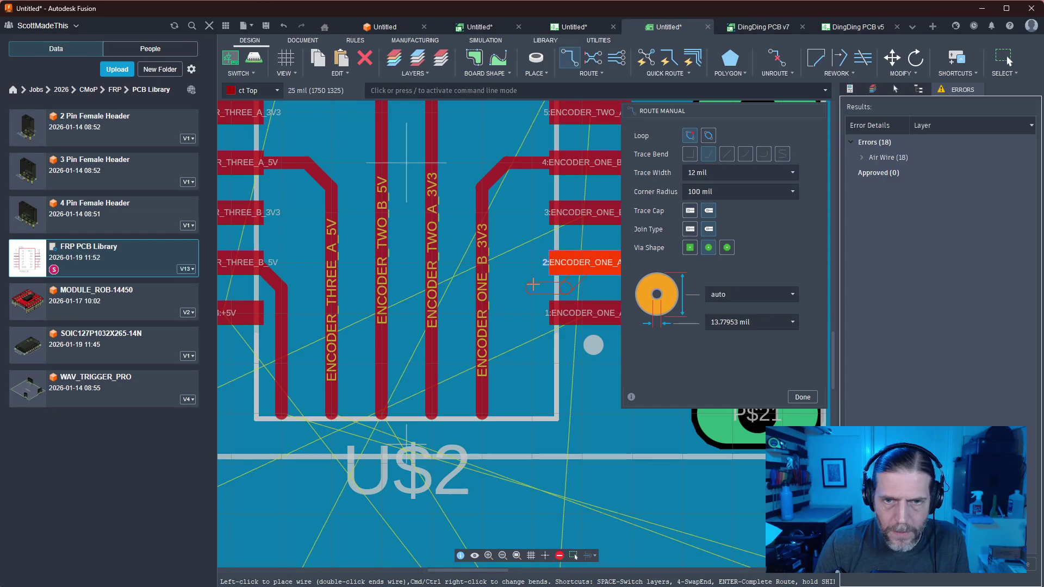
key(Escape)
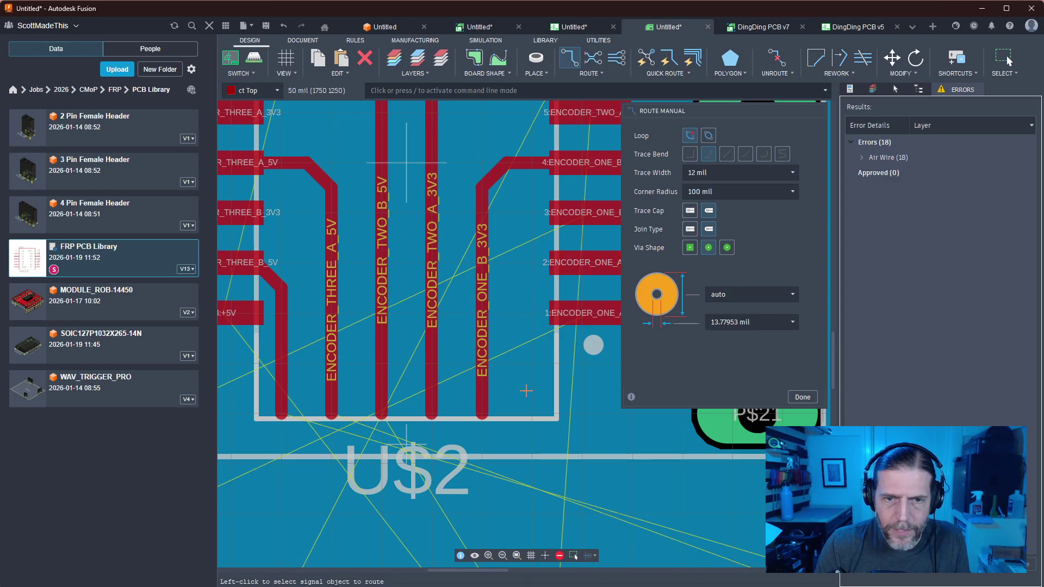
Route a 12 mil ENCODER_ONE_A_3V3 trace from pin 2 of U$2 inward and down to the chip outline's lower edge
middle_drag(485, 275, 462, 267)
key(r)
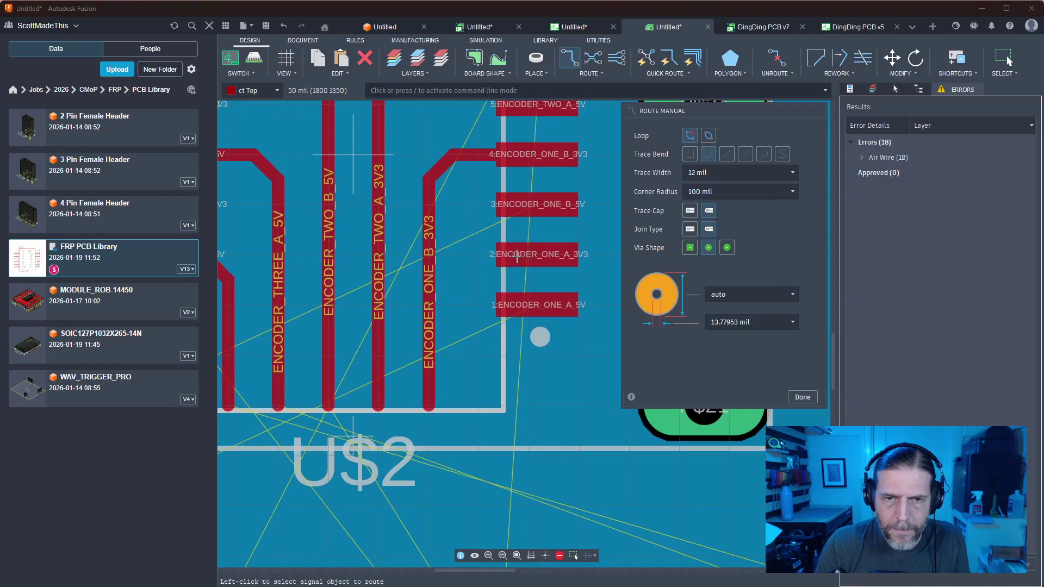
click(525, 255)
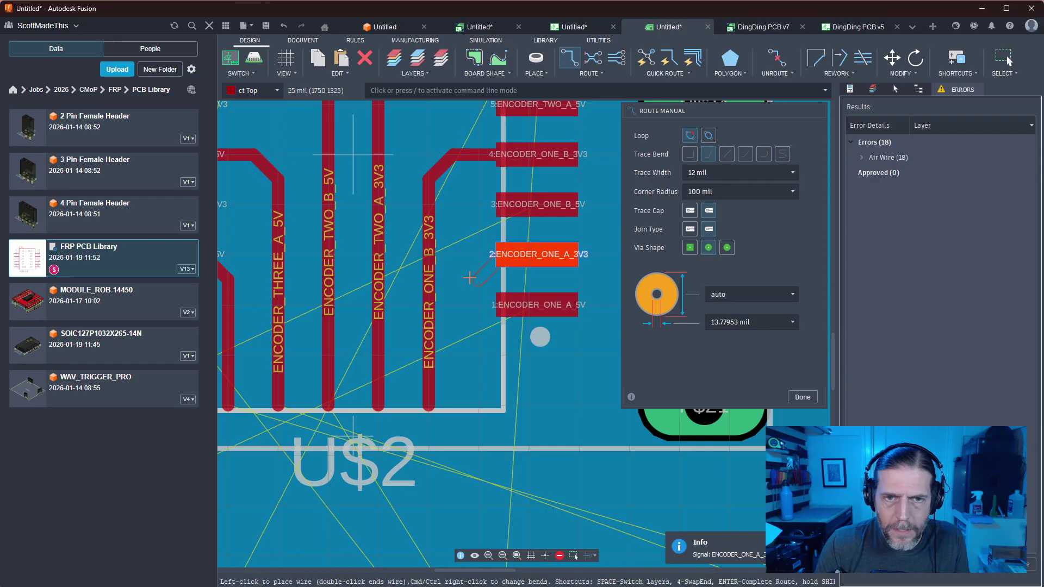
double_click(477, 406)
Examine the unrouted U$2 pins and the airwires running to C11, the Pico pads and the encoder circuits below the chip
scroll(477, 406, down, 3)
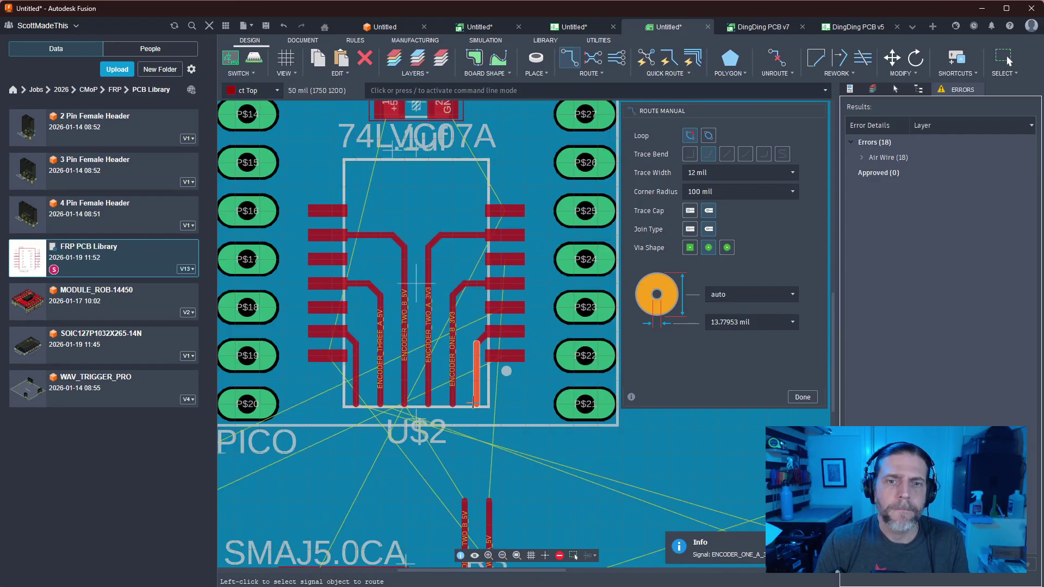
middle_drag(477, 406, 483, 295)
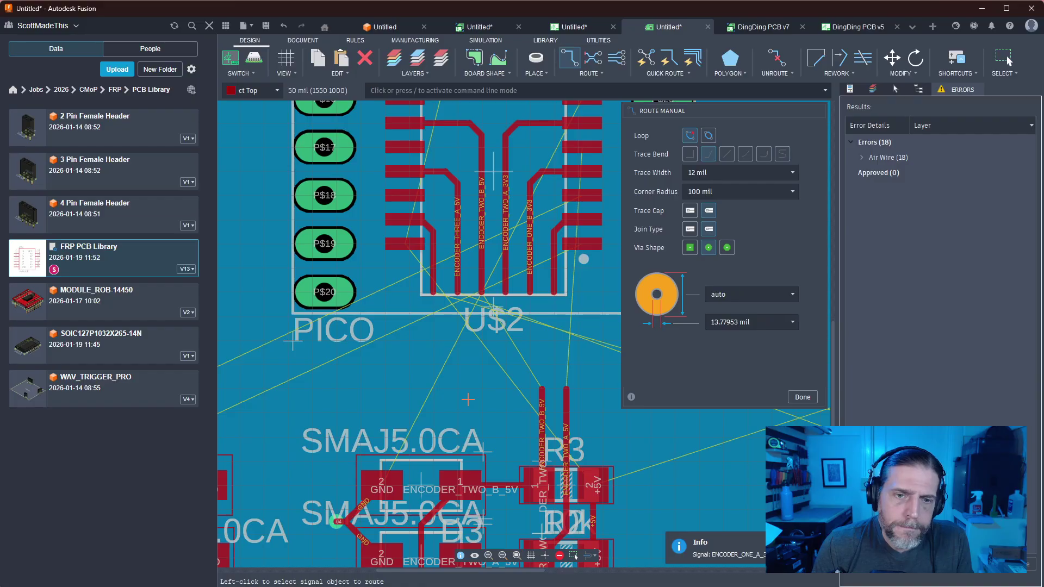
scroll(467, 399, down, 3)
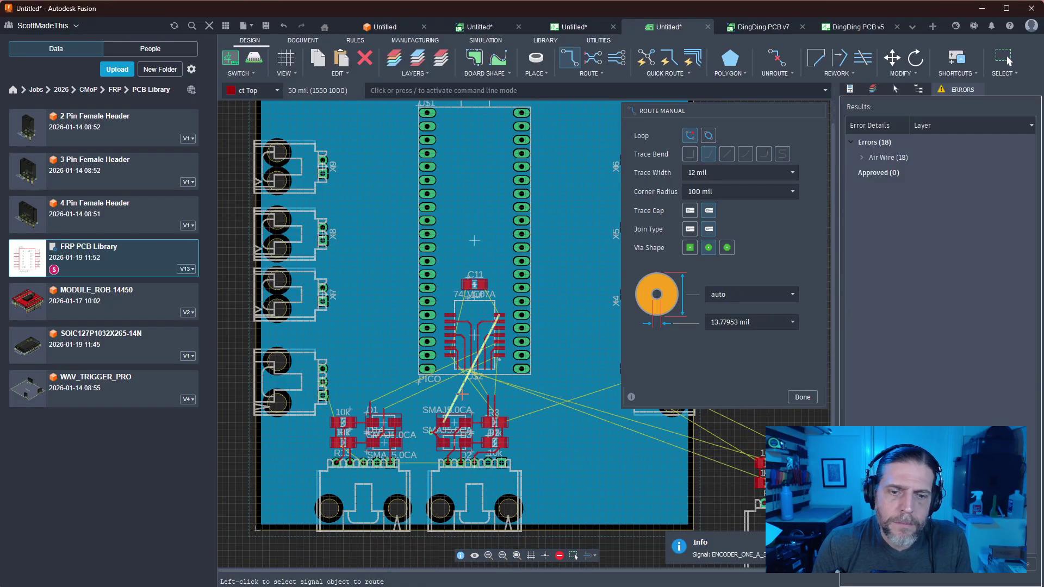
middle_drag(555, 527, 555, 424)
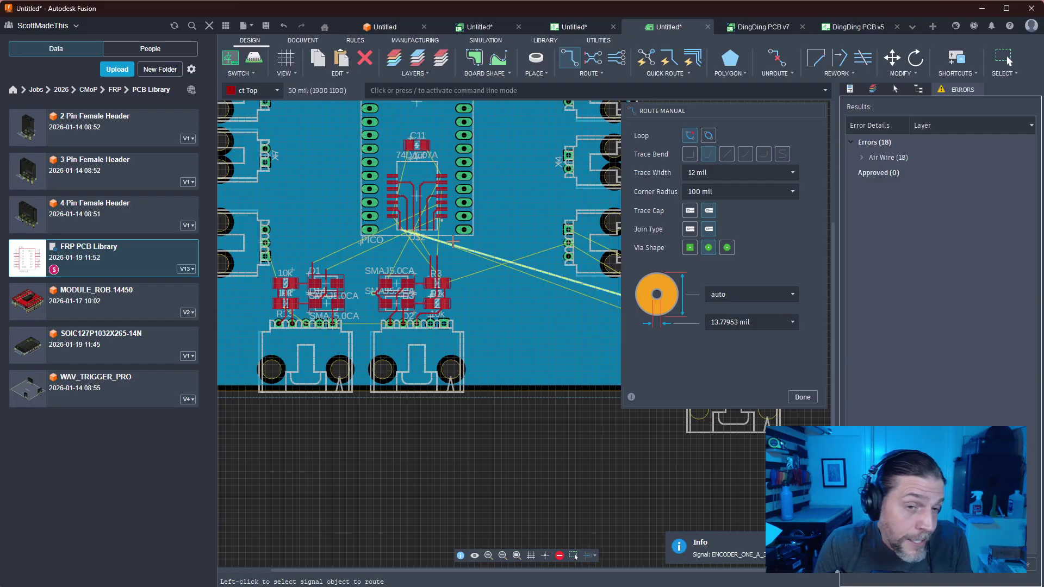
middle_drag(508, 203, 527, 378)
scroll(527, 378, up, 4)
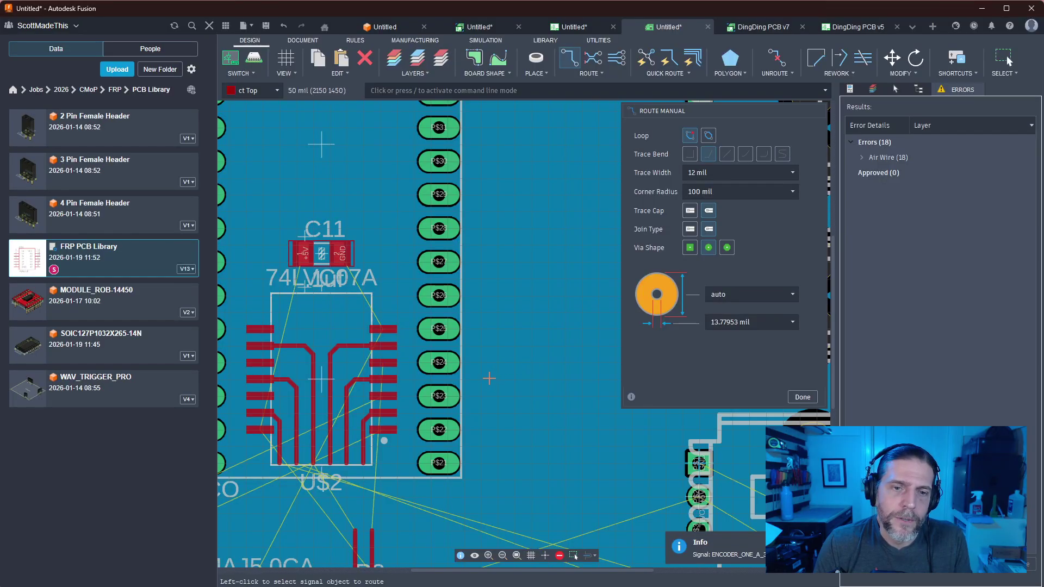
middle_drag(462, 363, 423, 270)
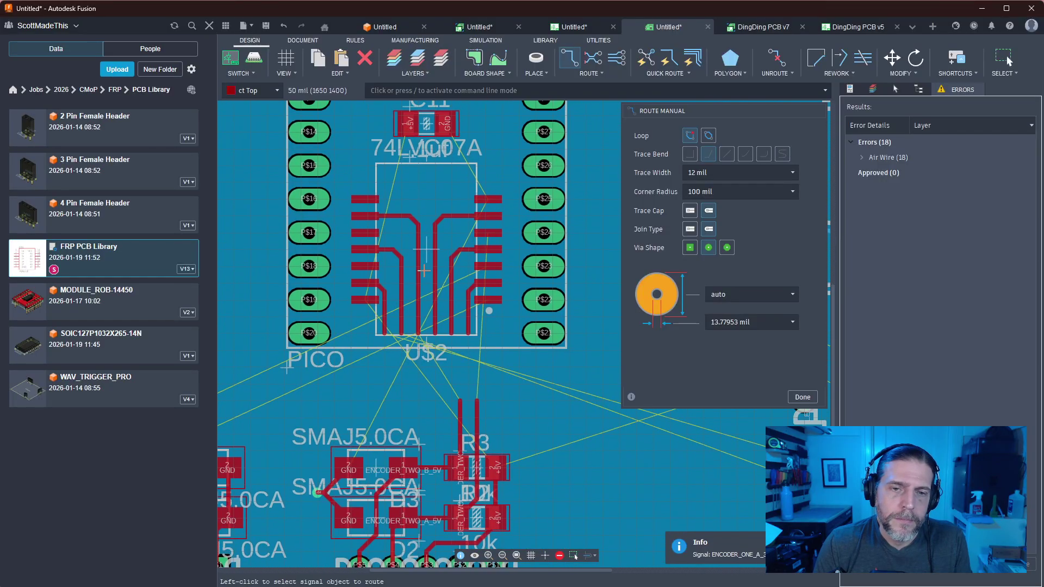
scroll(423, 271, up, 2)
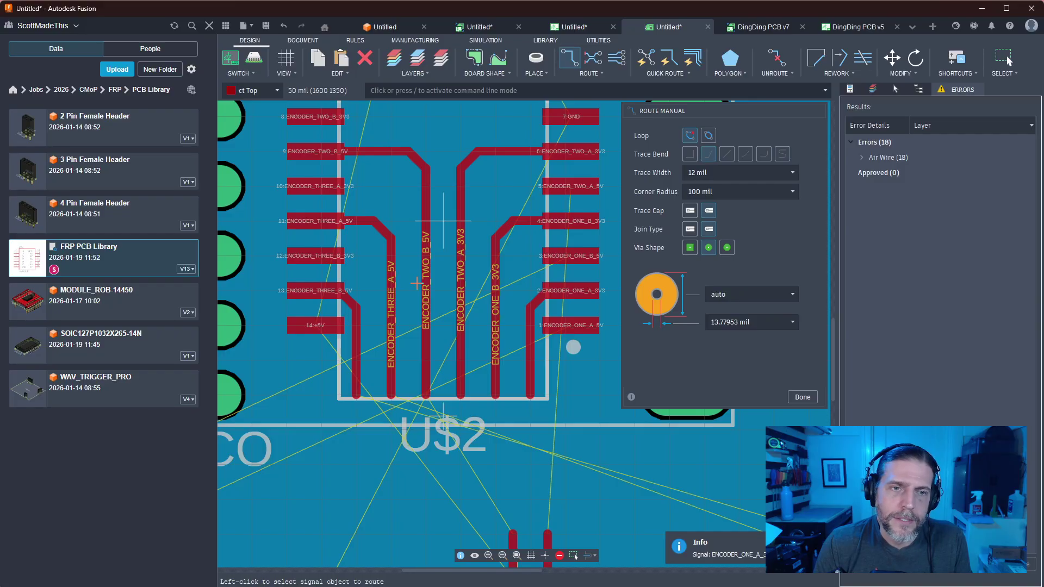
scroll(417, 283, down, 2)
scroll(337, 293, up, 2)
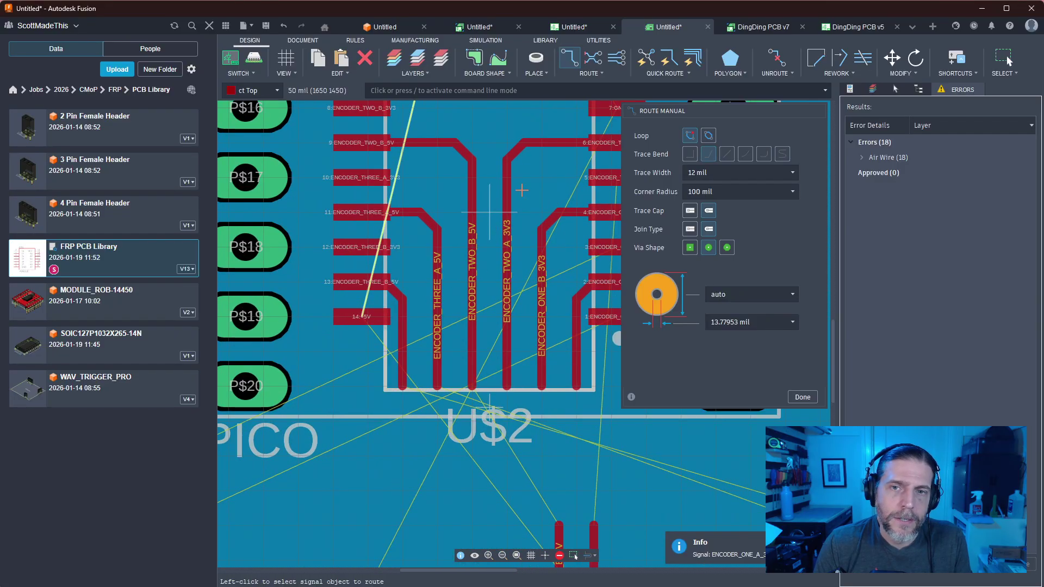
middle_drag(521, 190, 308, 385)
scroll(480, 297, down, 3)
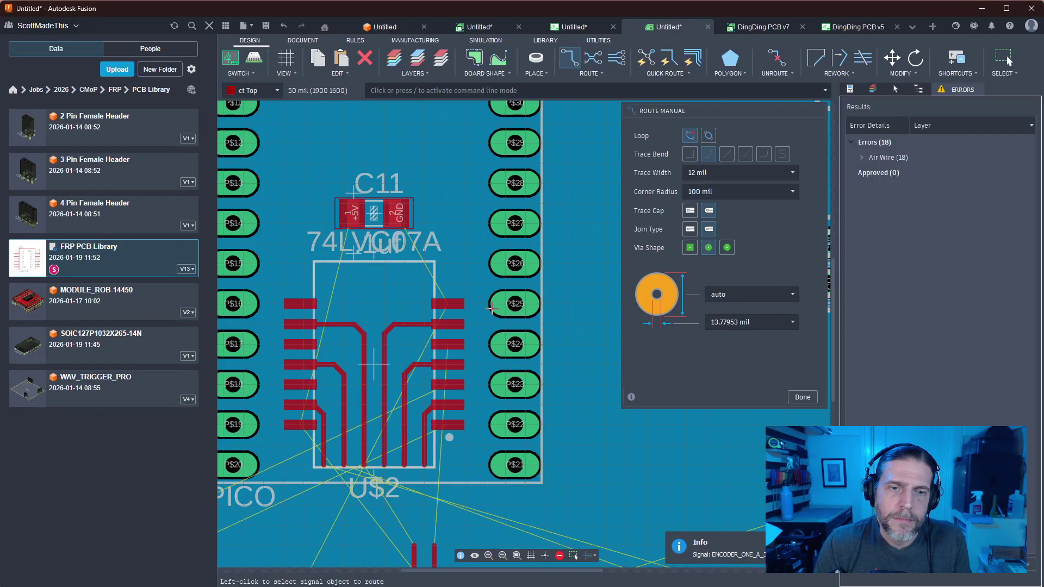
scroll(490, 311, up, 2)
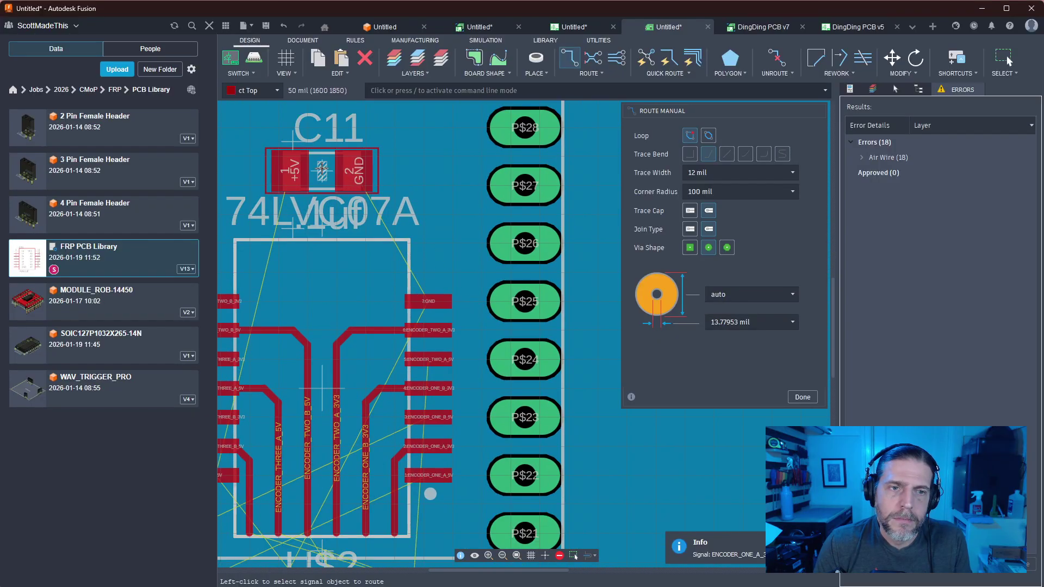
middle_drag(443, 251, 523, 219)
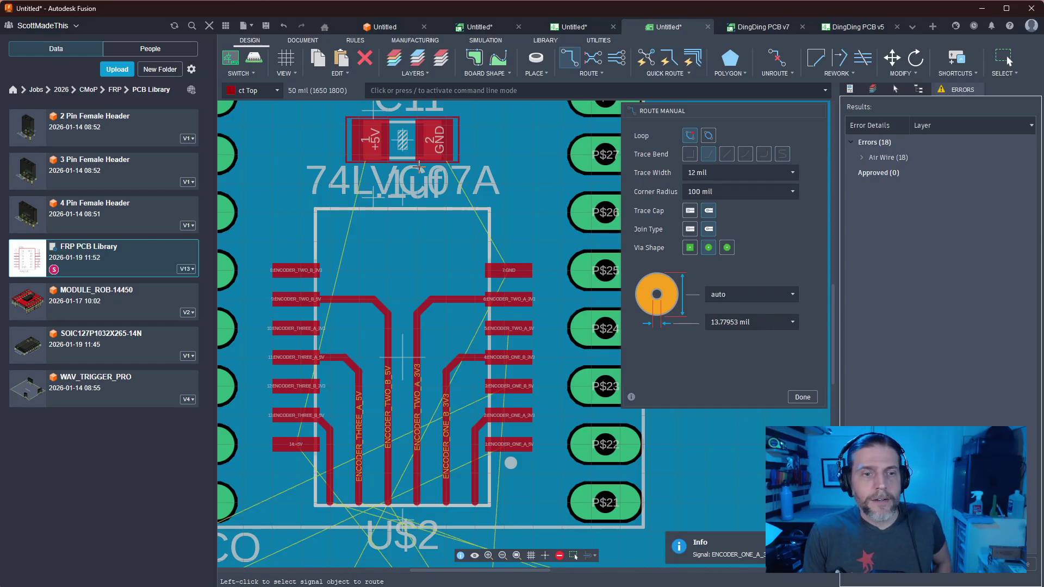
middle_drag(349, 250, 458, 187)
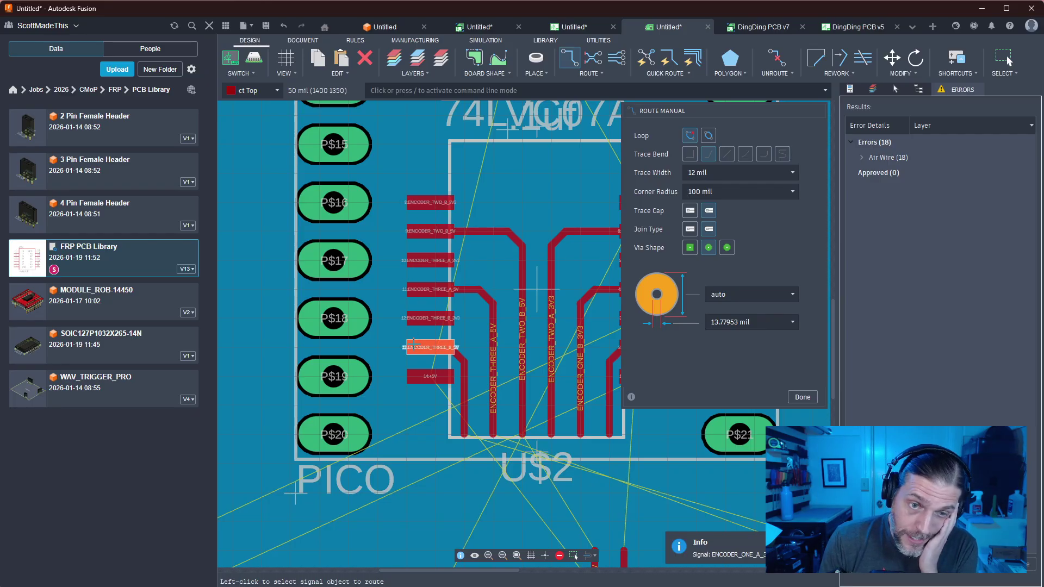
middle_drag(384, 287, 358, 303)
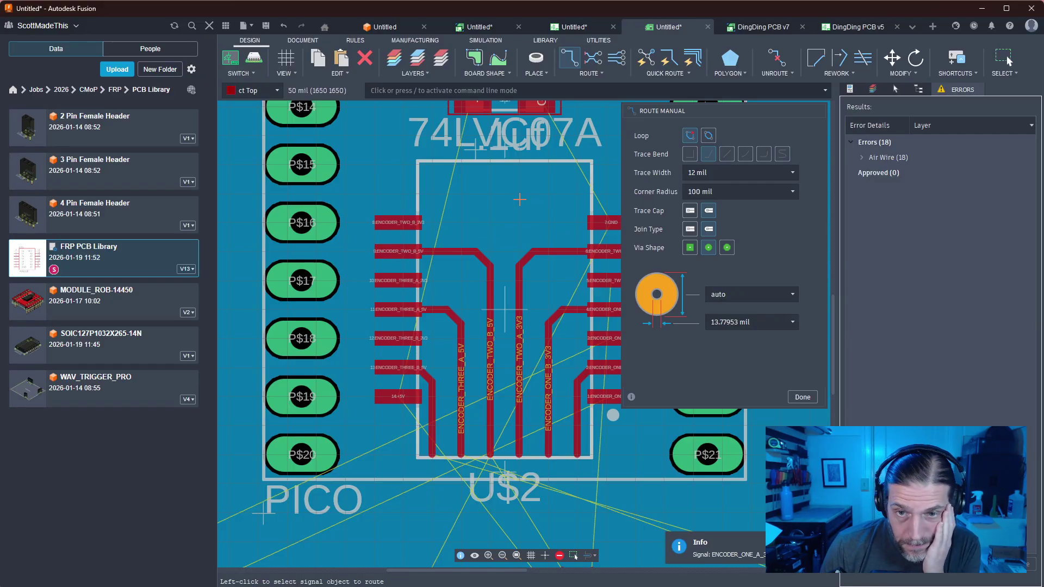
middle_drag(504, 309, 434, 275)
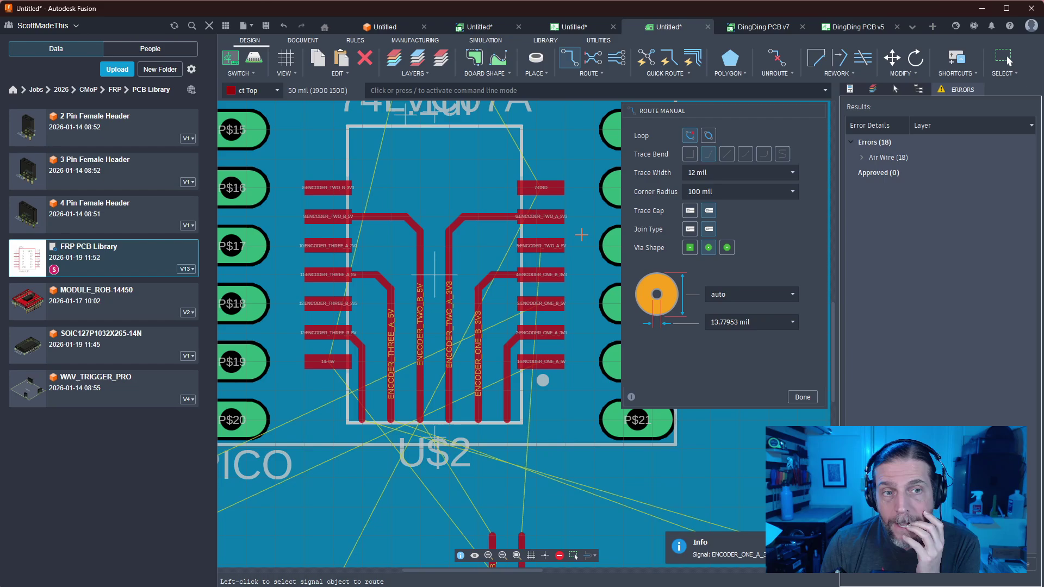
scroll(576, 238, down, 1)
scroll(574, 241, up, 1)
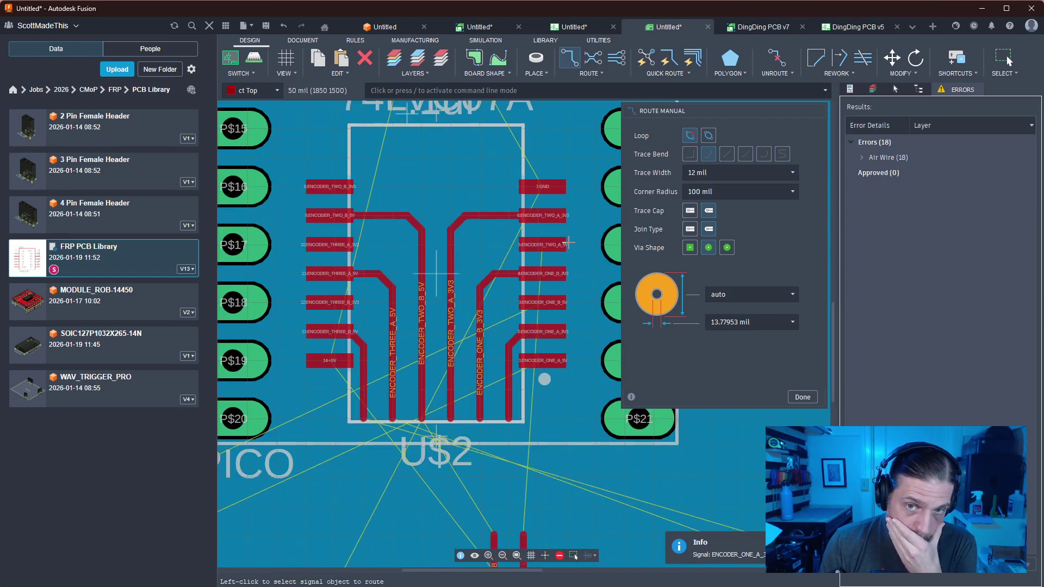
middle_drag(559, 243, 544, 324)
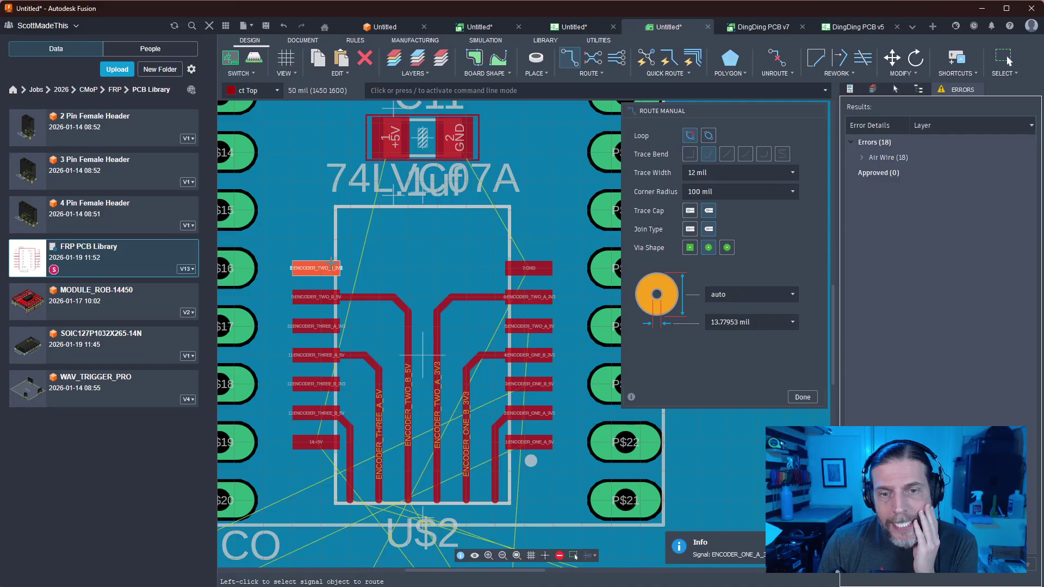
scroll(591, 214, down, 2)
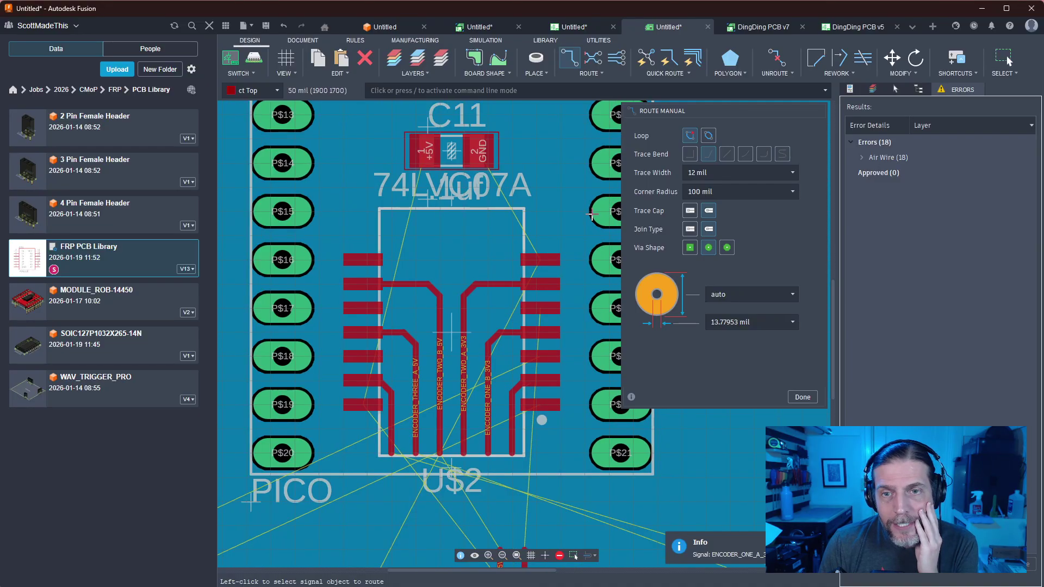
scroll(591, 213, up, 1)
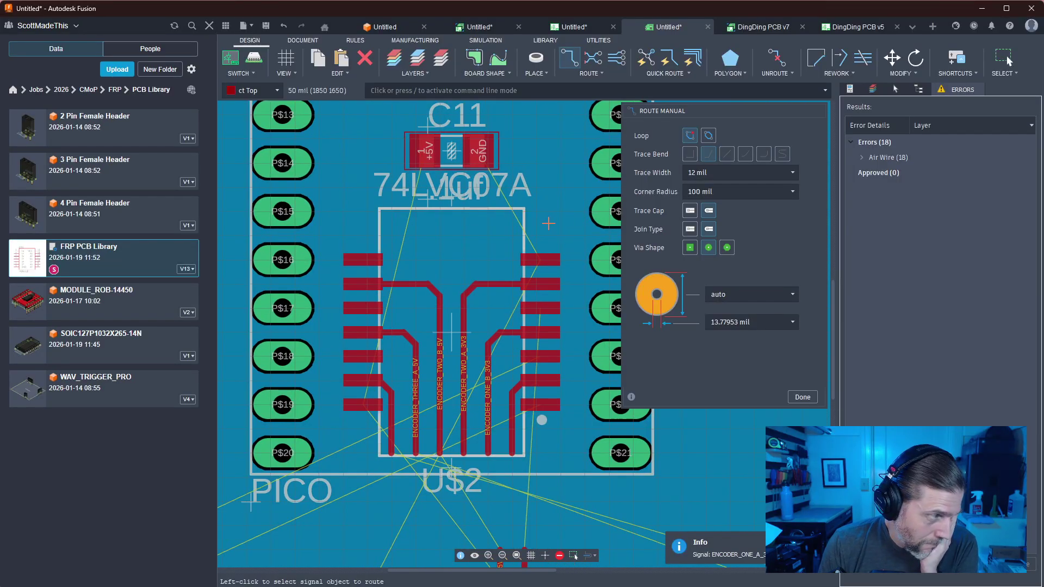
middle_drag(486, 498, 478, 291)
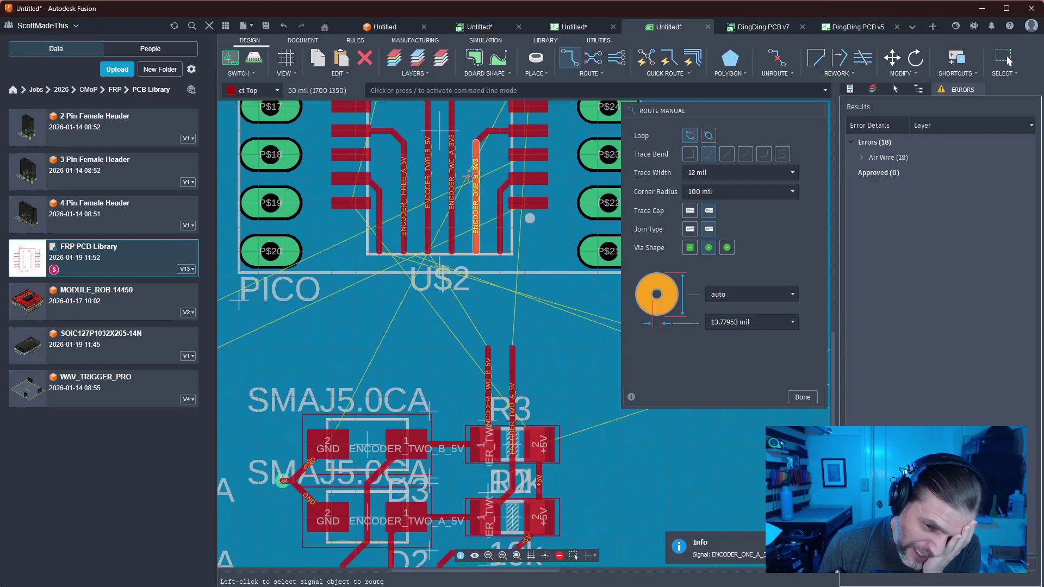
scroll(478, 292, down, 3)
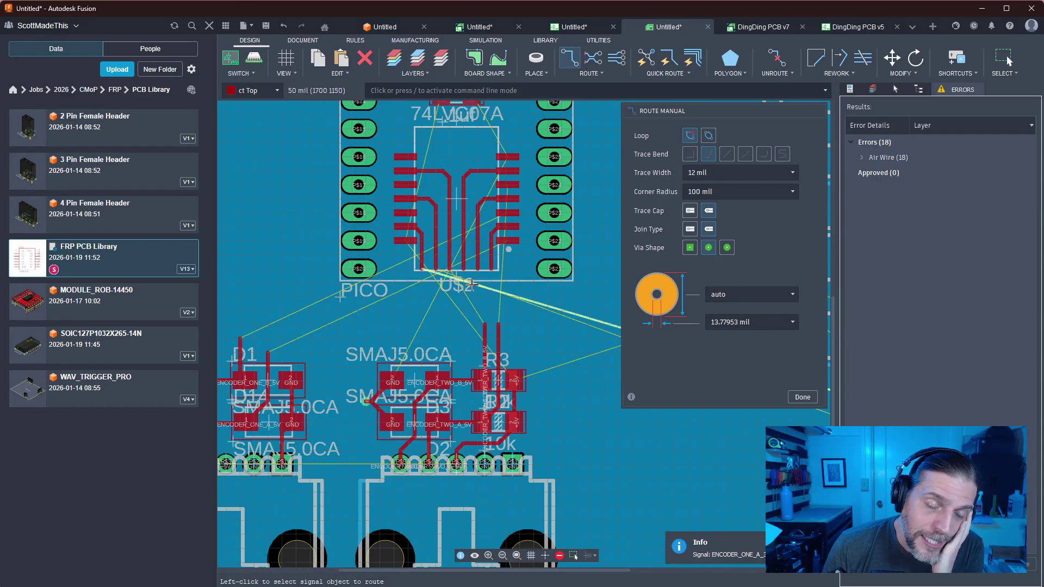
scroll(472, 284, down, 5)
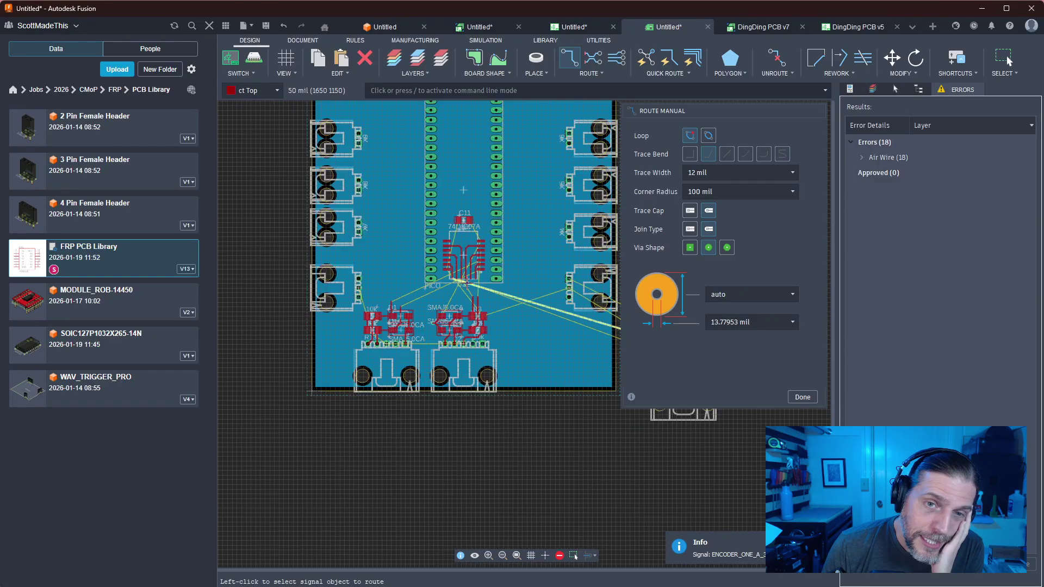
scroll(466, 284, up, 4)
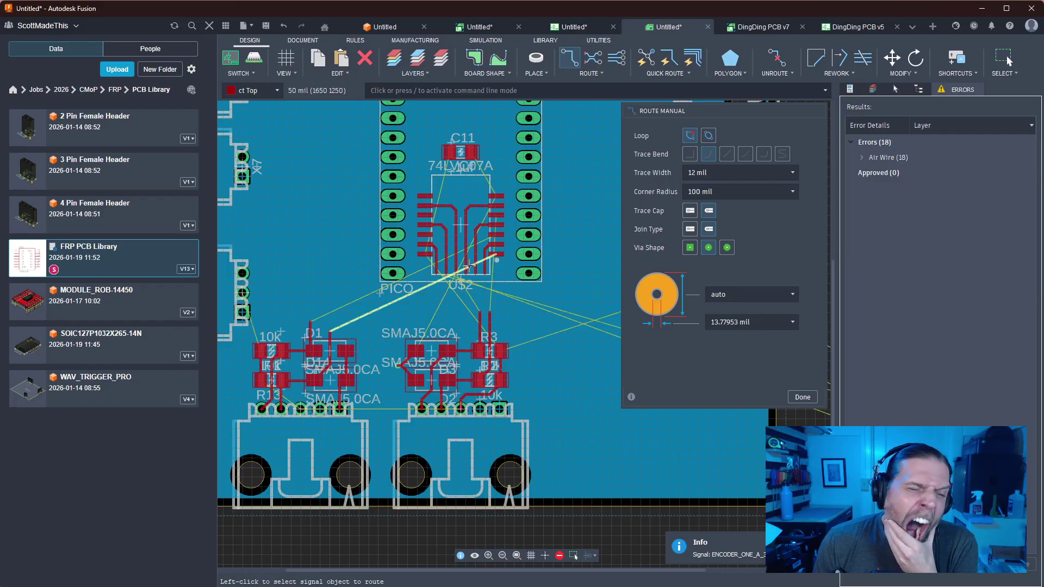
scroll(476, 281, up, 3)
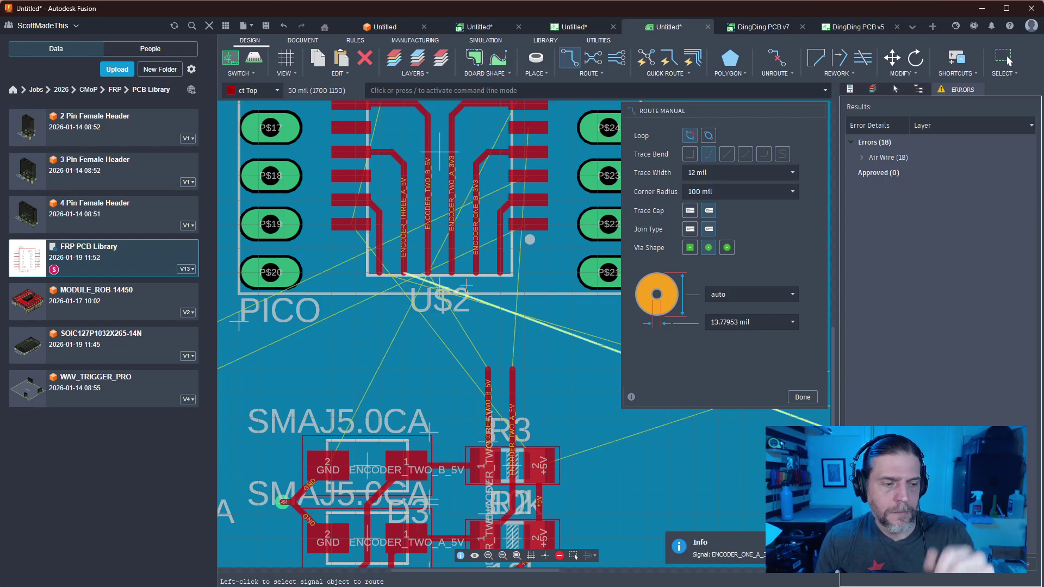
scroll(456, 285, down, 1)
scroll(452, 285, down, 2)
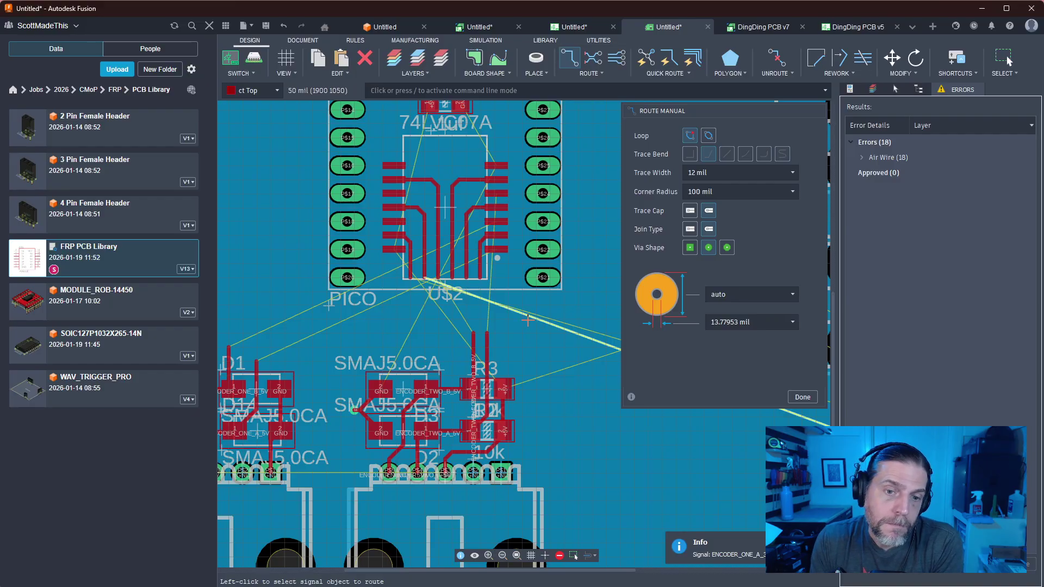
scroll(512, 362, down, 4)
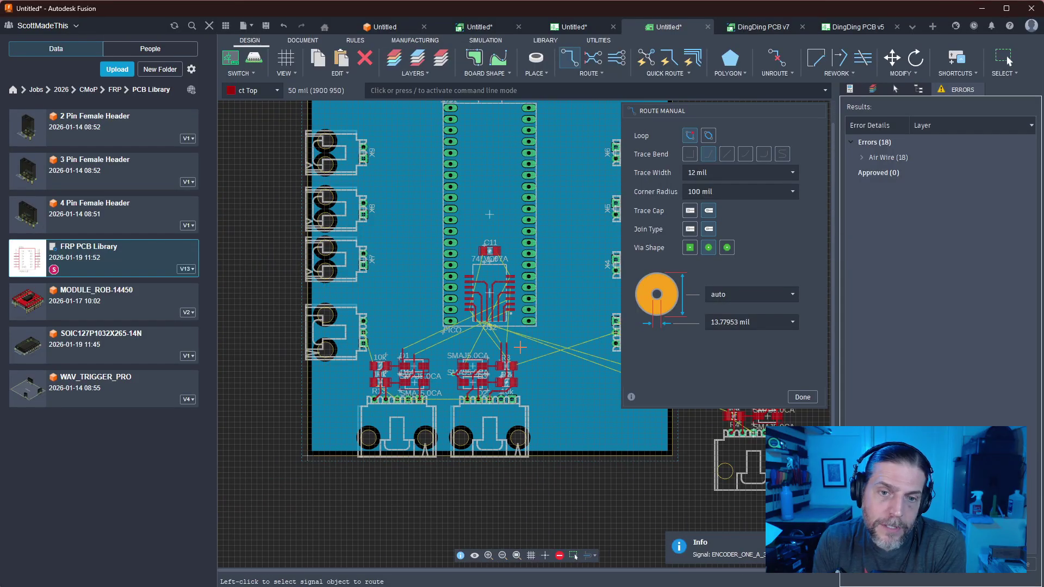
scroll(520, 347, up, 5)
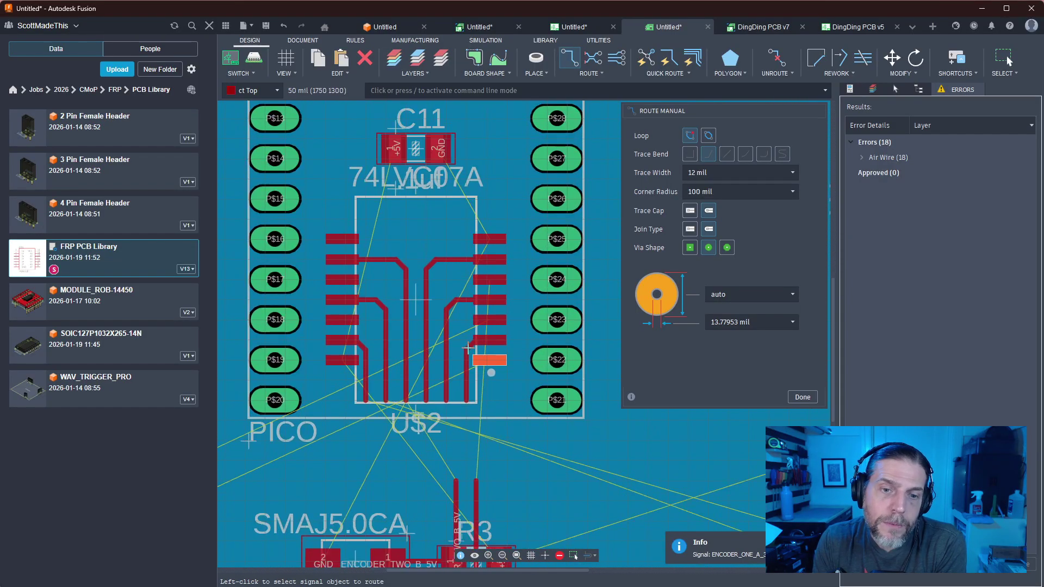
Route a 12 mil ENCODER_TWO_B_3V3 trace from pin 8 of U$2 across the chip, bending it above pin 7 and ending past the outline
scroll(467, 349, up, 3)
scroll(469, 346, down, 1)
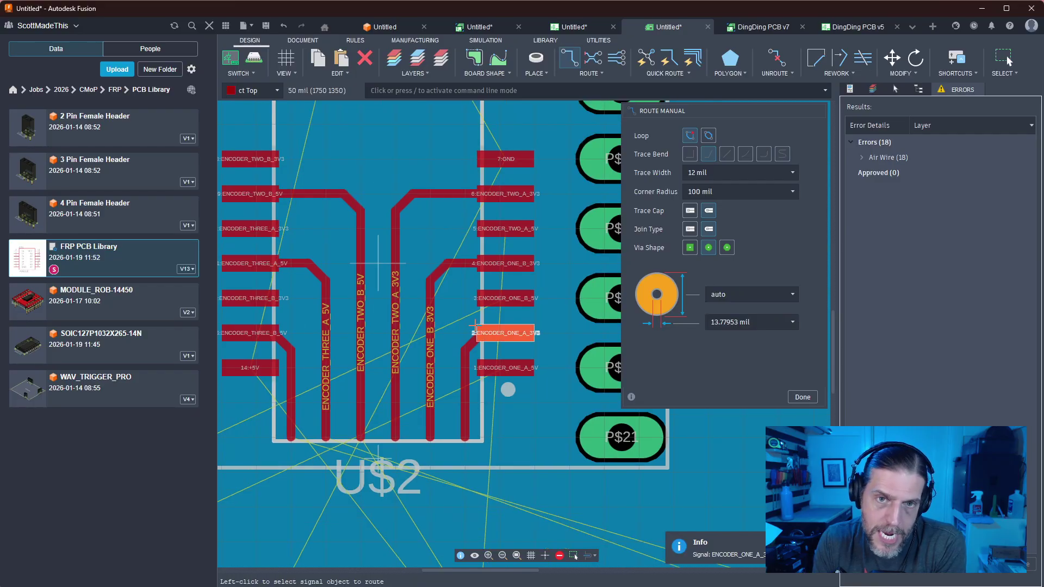
middle_drag(362, 168, 400, 211)
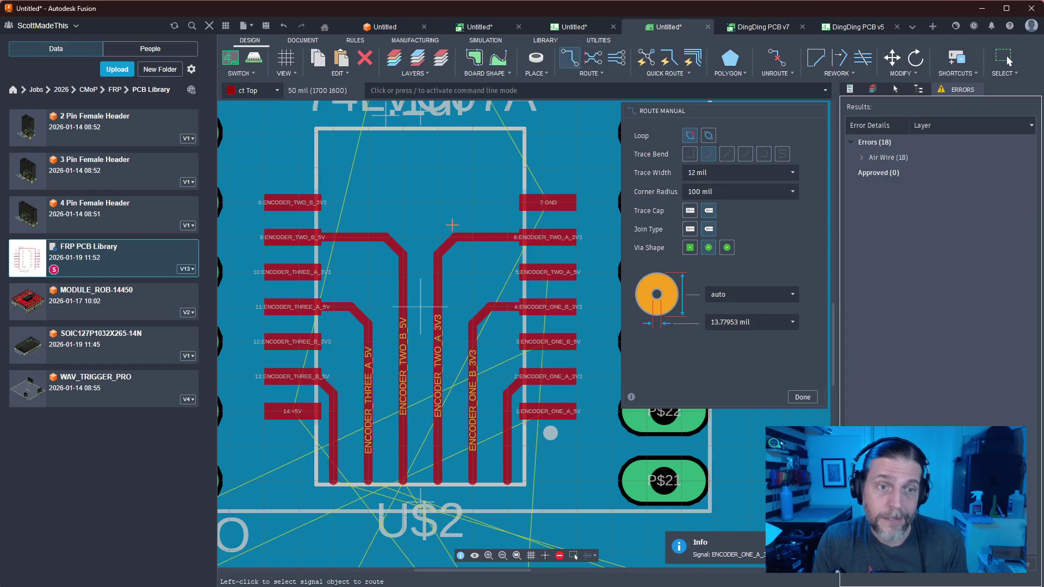
scroll(429, 230, down, 2)
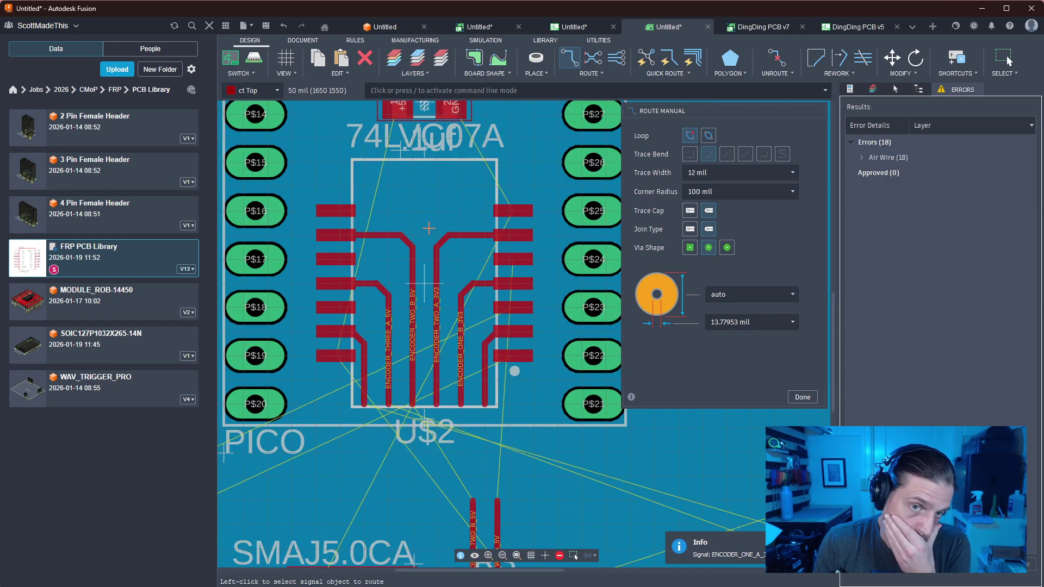
scroll(429, 228, up, 1)
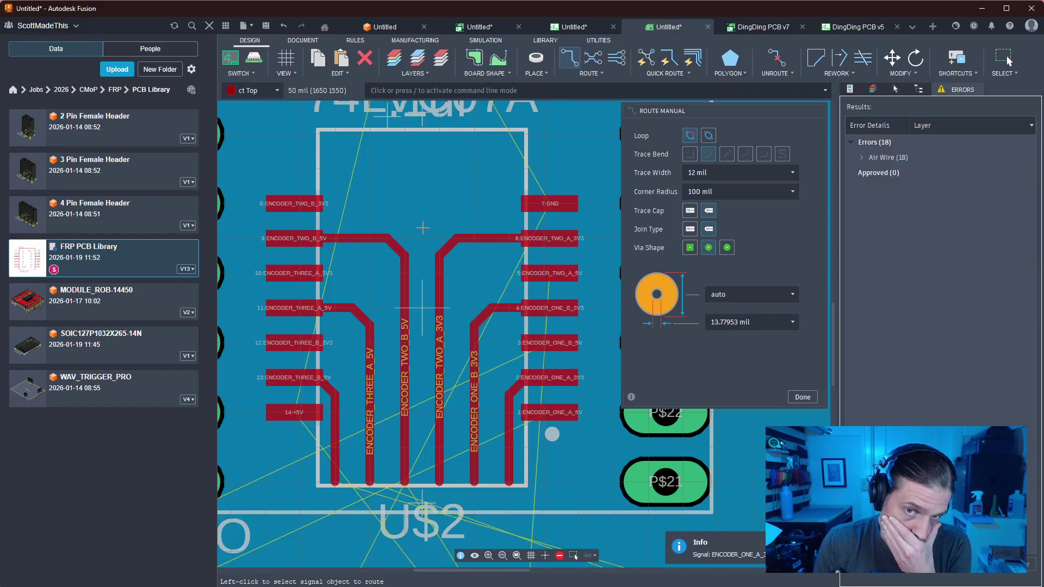
scroll(423, 227, down, 2)
scroll(422, 227, up, 1)
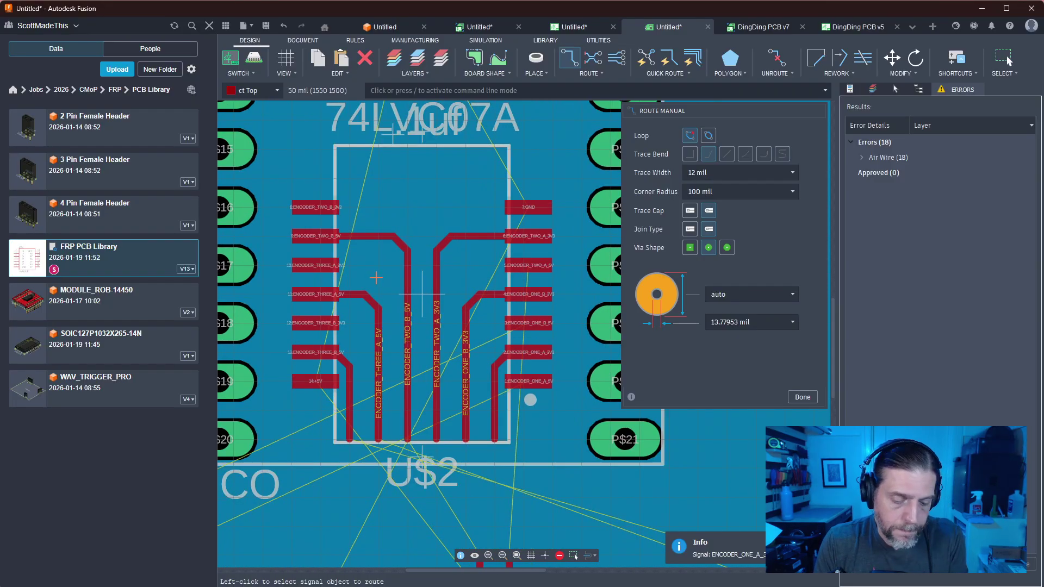
click(321, 207)
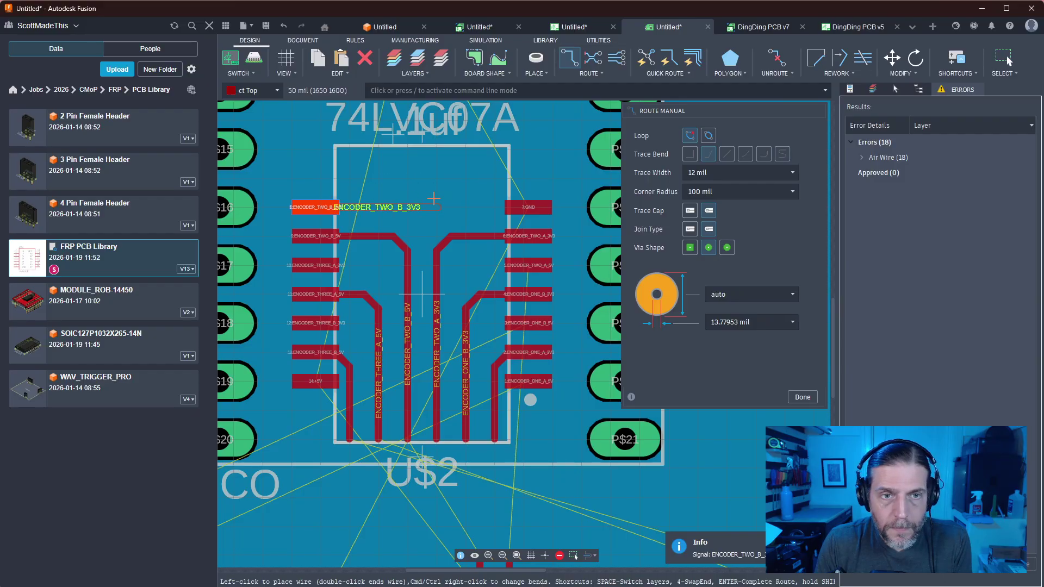
key(alt)
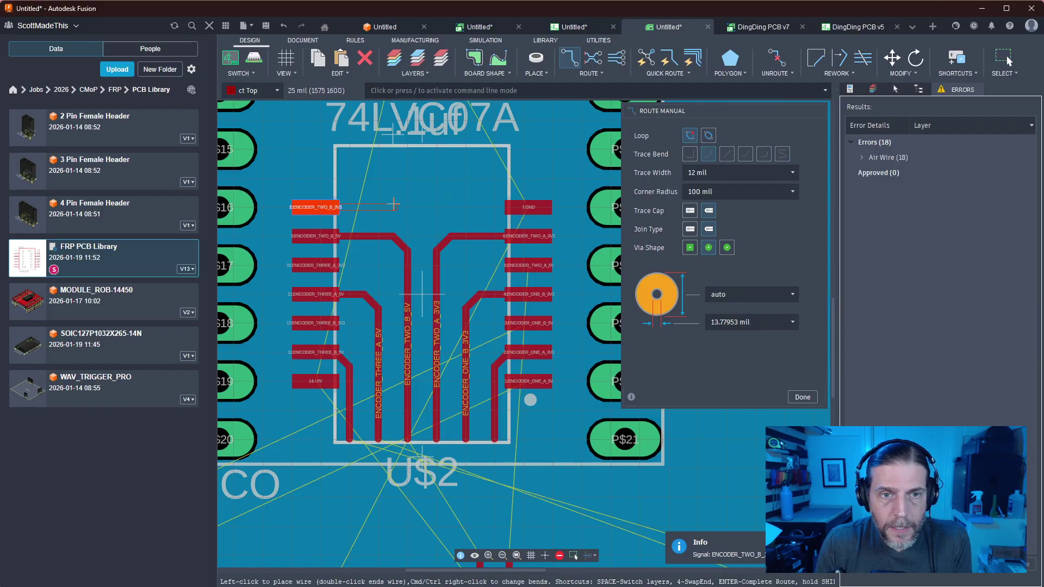
click(434, 179)
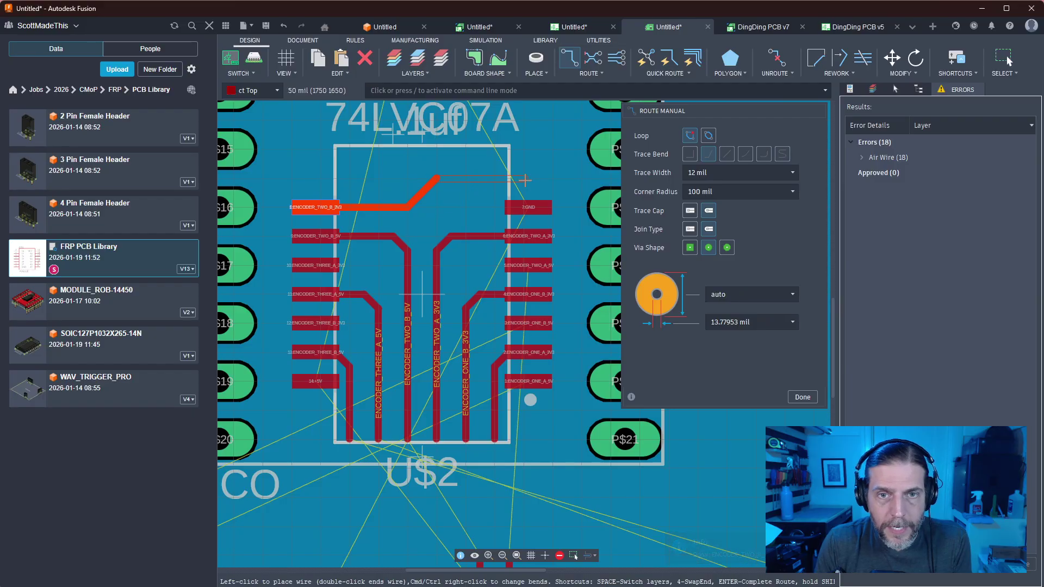
double_click(555, 178)
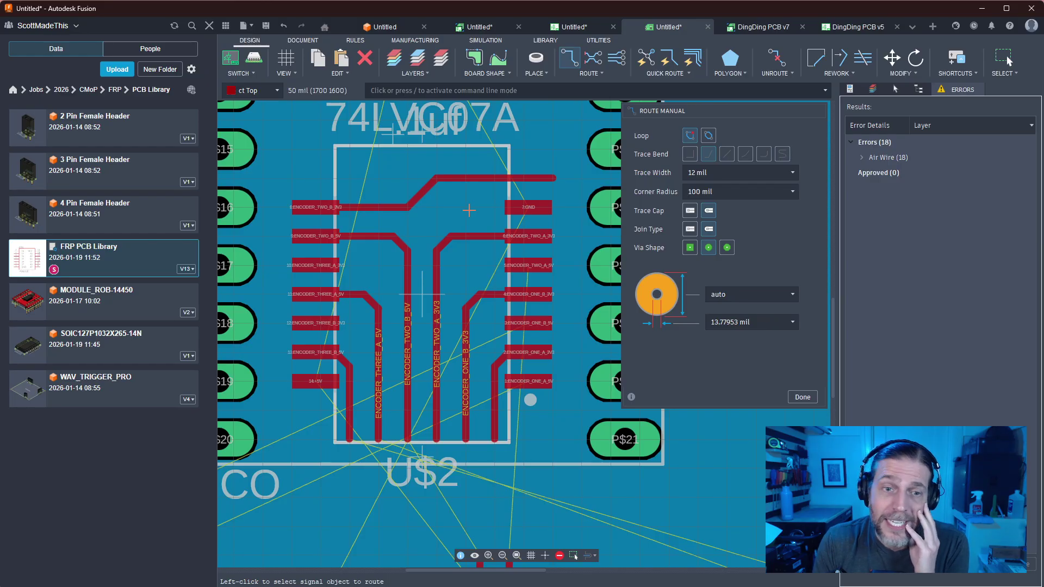
Place a via with signal name GND inside the U$2 outline, in line with pin 7
click(590, 73)
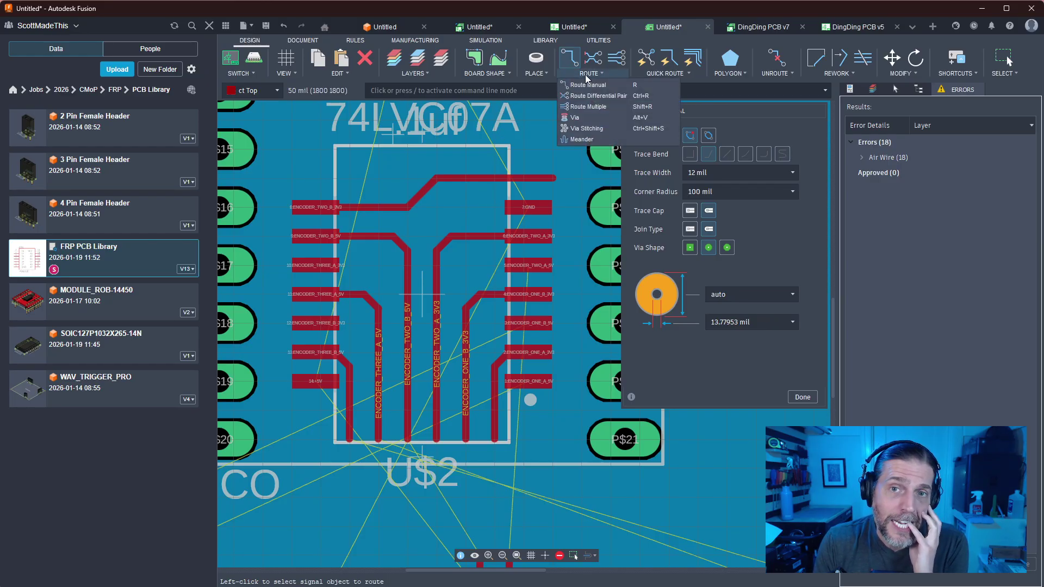
click(579, 117)
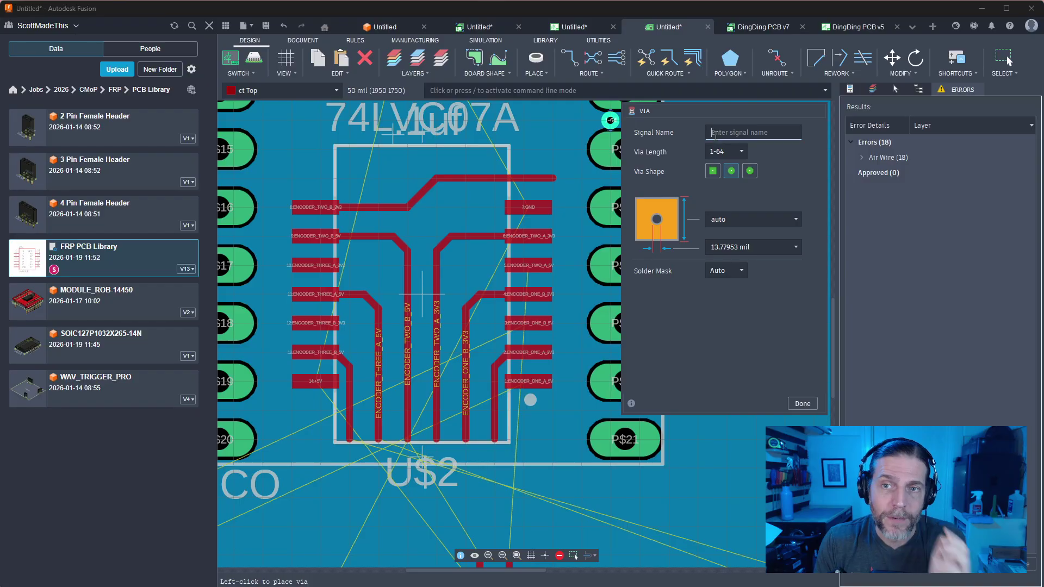
click(716, 133)
text(GND)
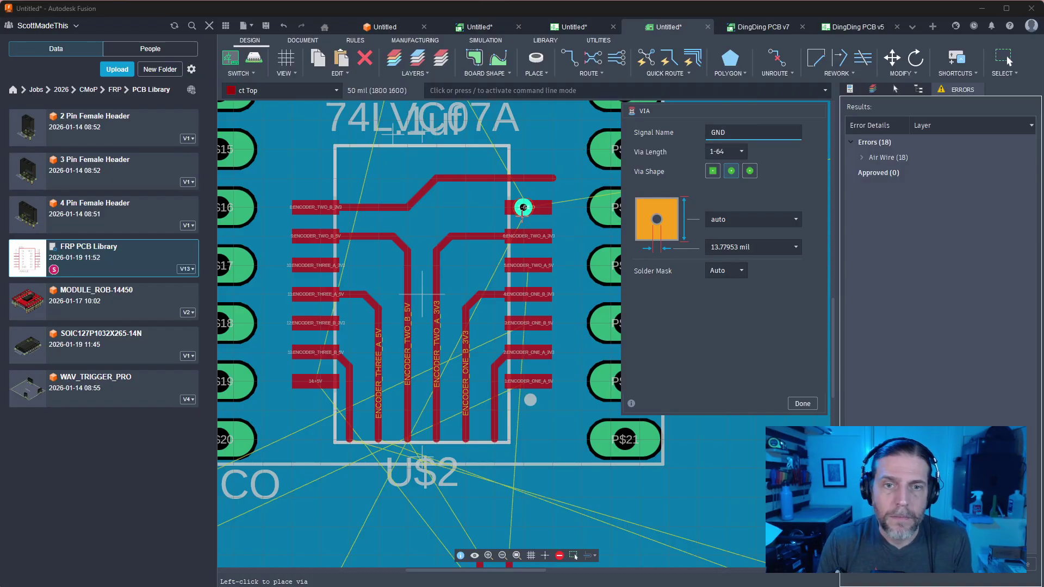
click(466, 207)
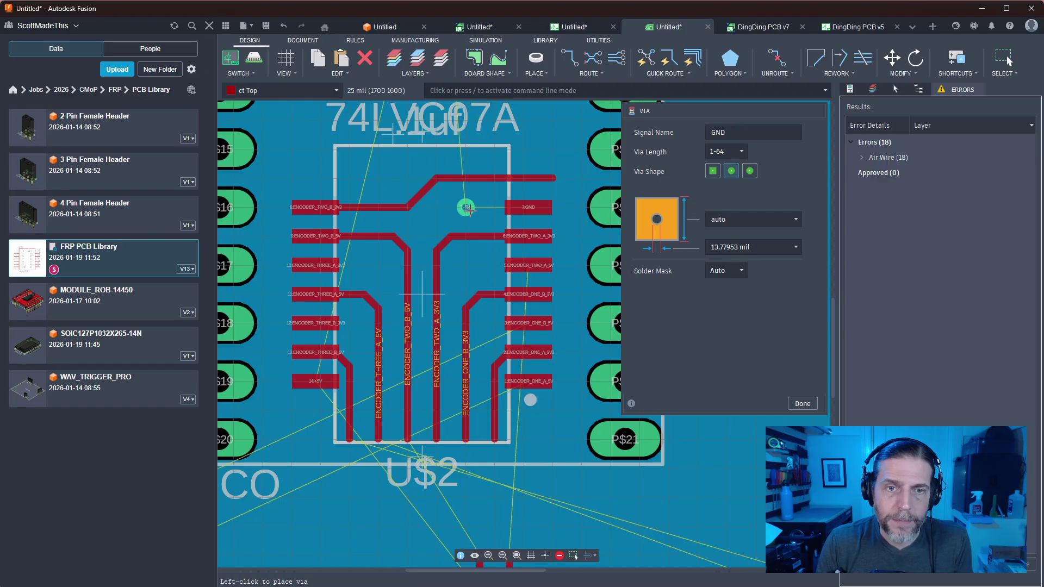
key(Escape)
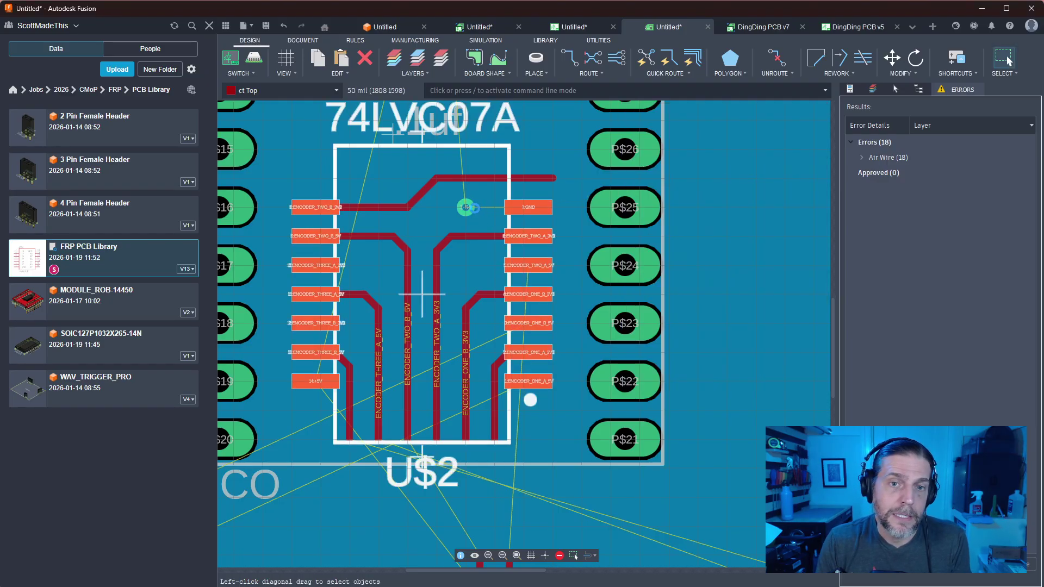
Route a 12 mil GND trace between pin 7 of U$2 and the via
scroll(469, 207, down, 2)
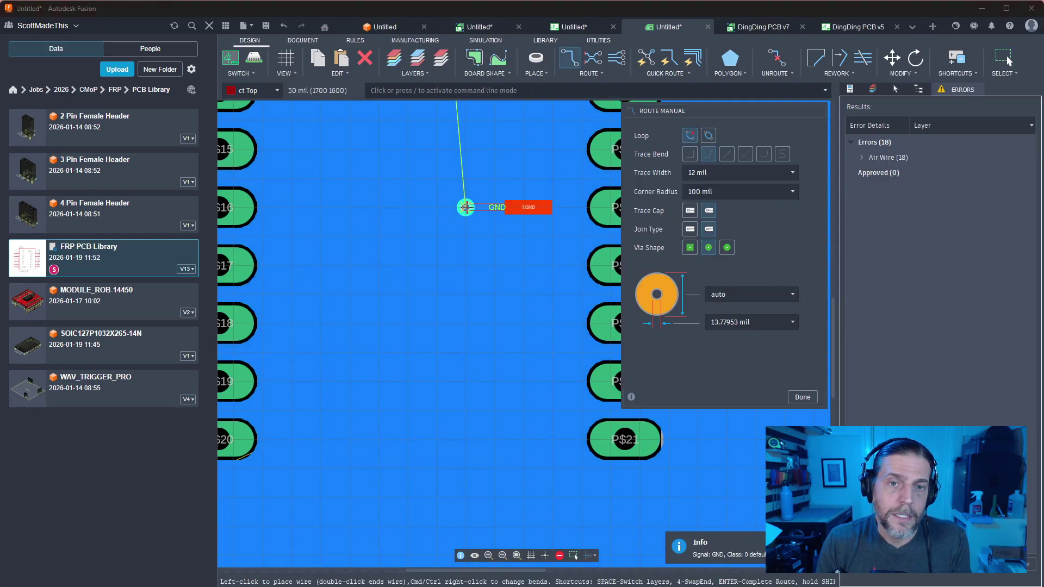
scroll(468, 207, down, 3)
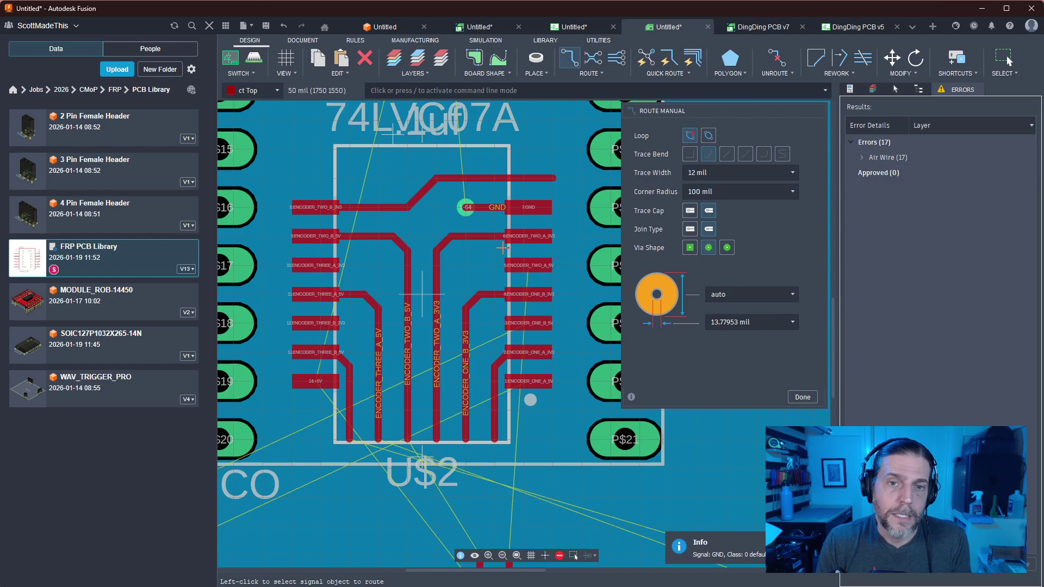
key(Escape)
Examine the airwires between C11, the GND via and the remaining unrouted pins of U$2
middle_drag(487, 243, 510, 328)
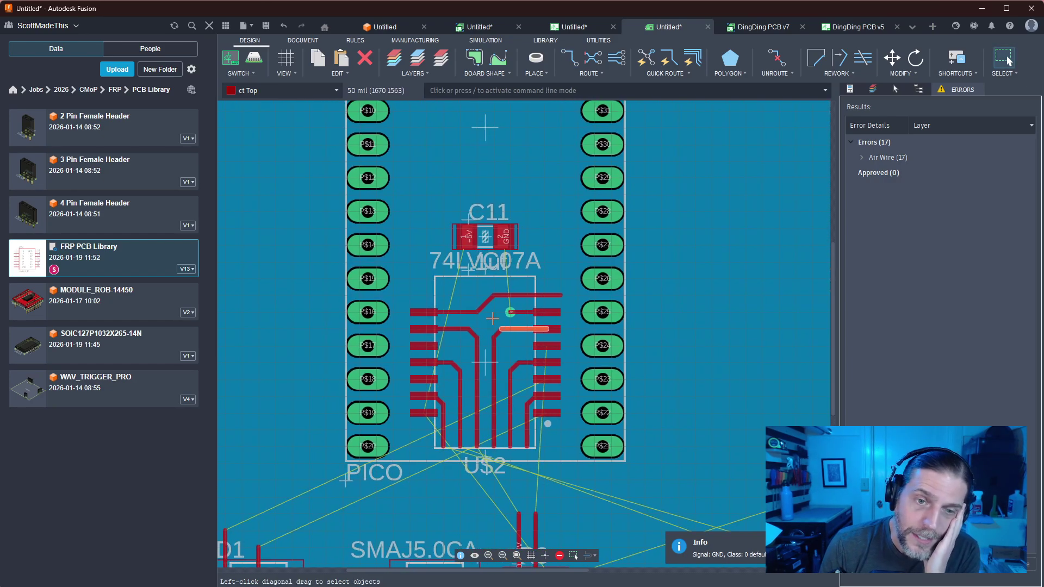
scroll(476, 223, up, 4)
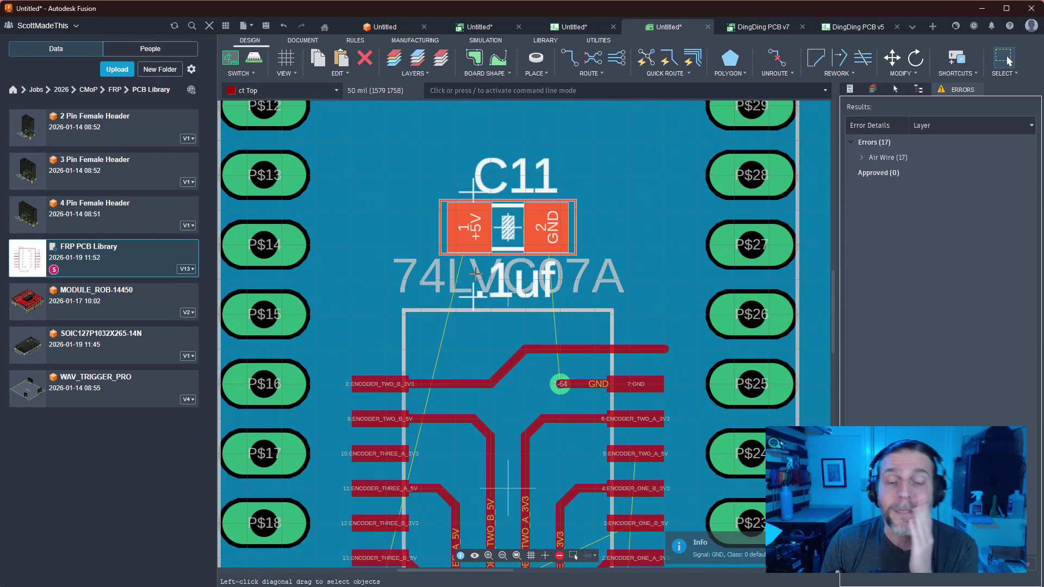
scroll(425, 286, up, 2)
mouse_move(426, 286)
middle_down()
mouse_move(423, 129)
mouse_move(436, 61)
middle_up()
scroll(449, 214, down, 2)
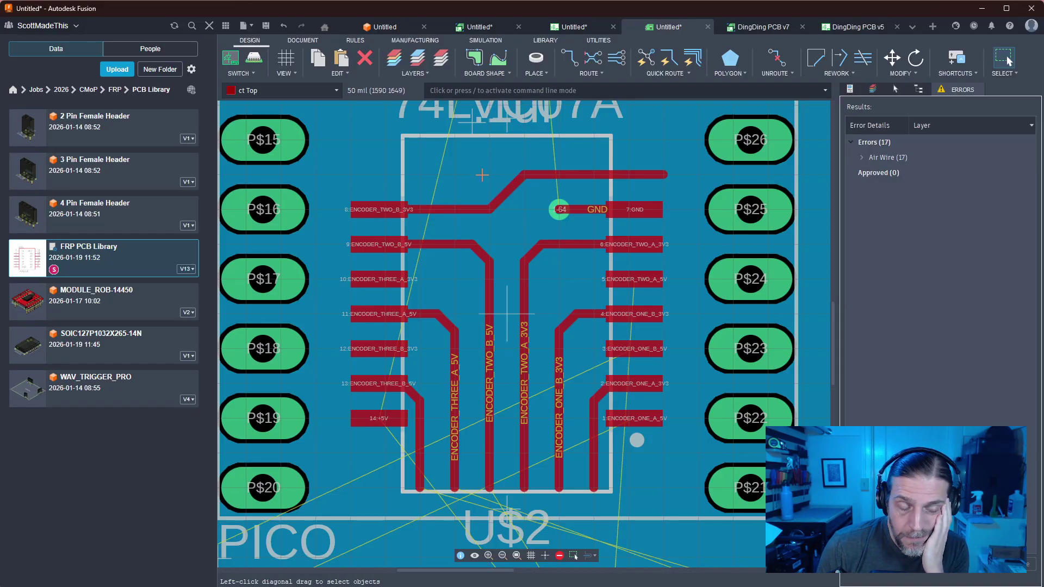
middle_drag(475, 357, 550, 299)
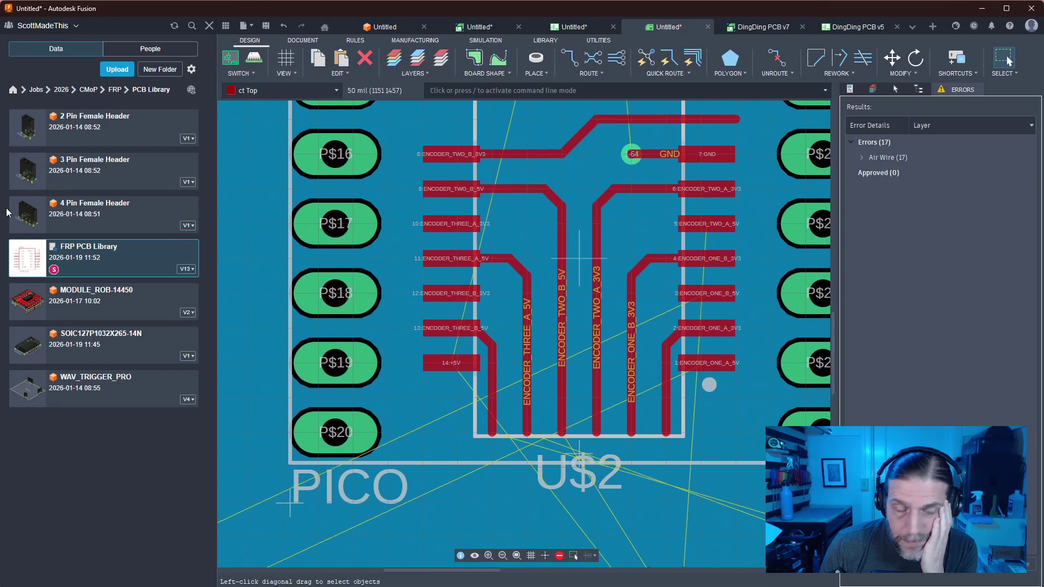
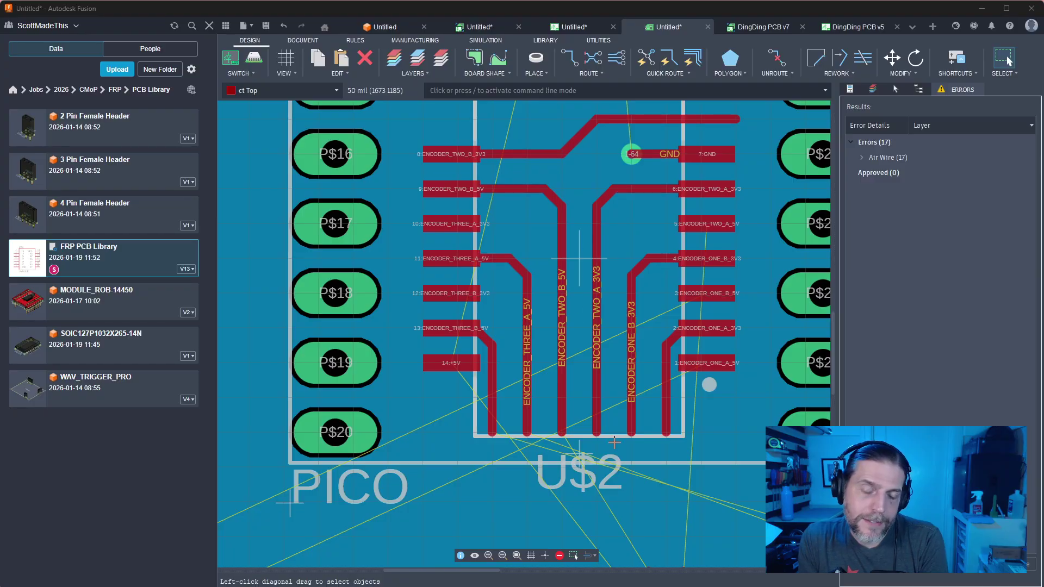
scroll(636, 293, down, 2)
middle_drag(618, 248, 577, 333)
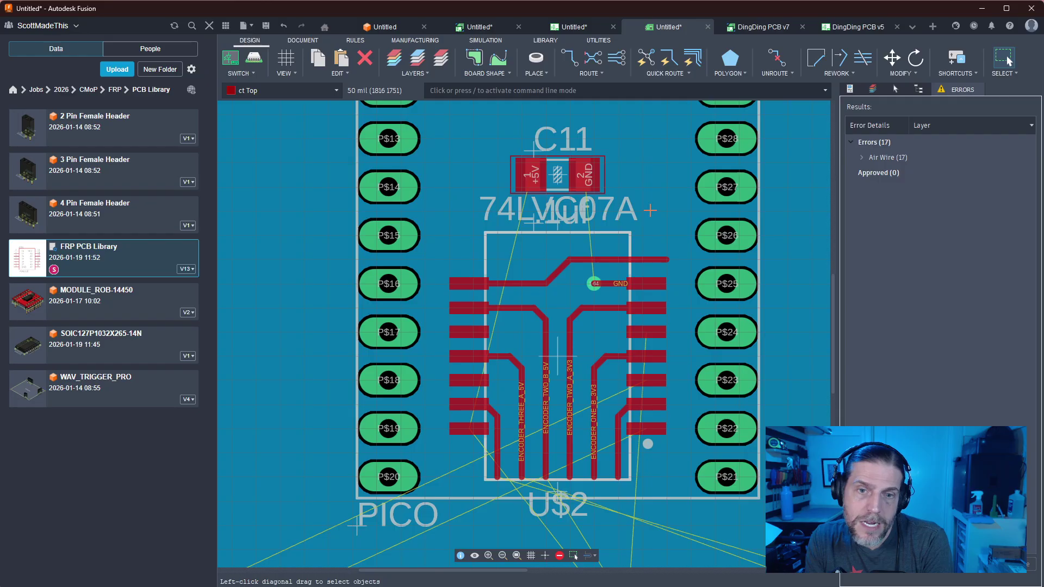
click(565, 176)
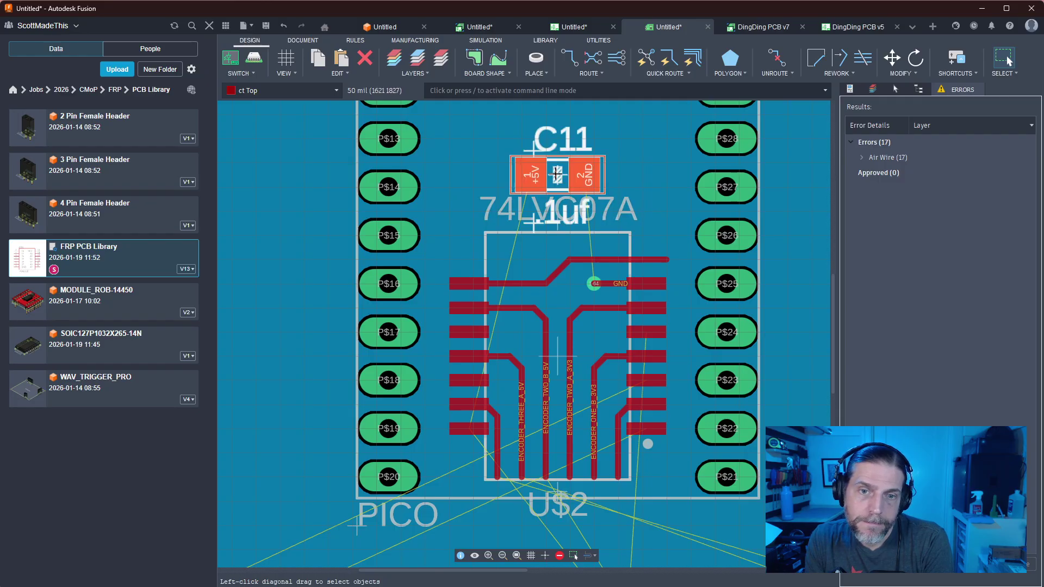
key(m)
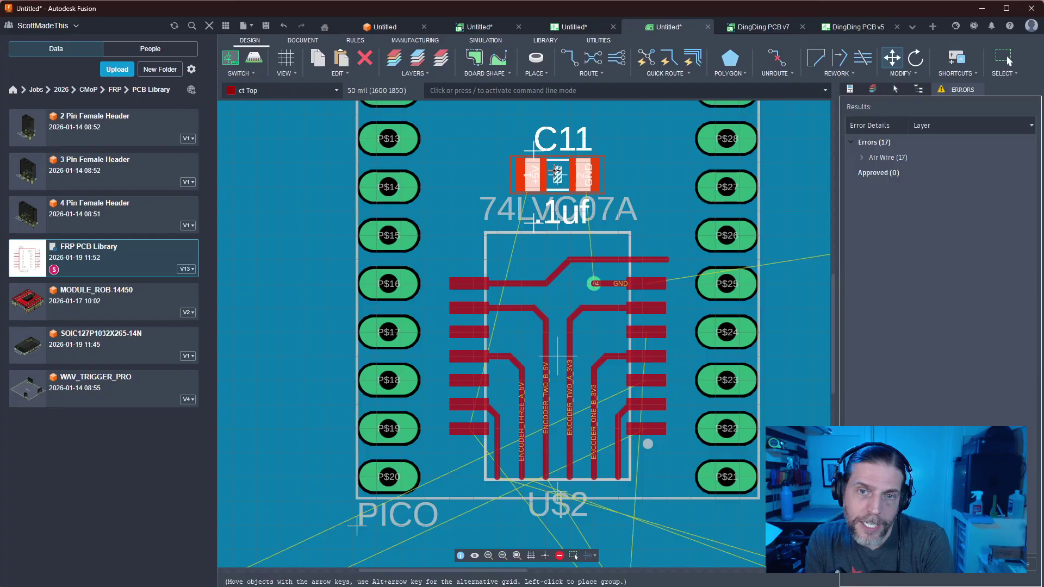
key(Escape)
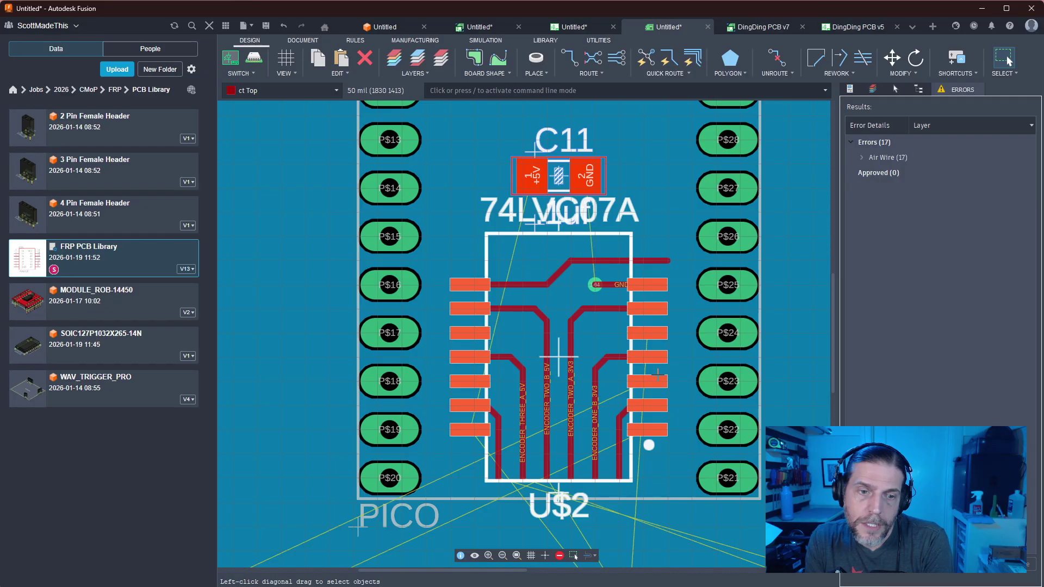
Examine the space around pin 14 (+5V) of U$2 and the Pico pads for a path to C11
scroll(558, 356, up, 3)
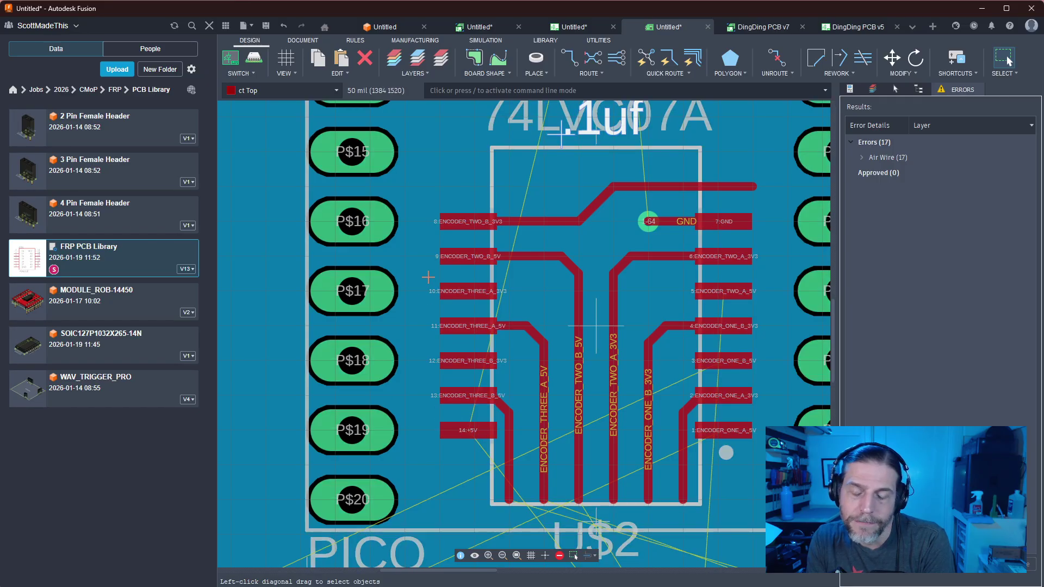
scroll(438, 438, down, 1)
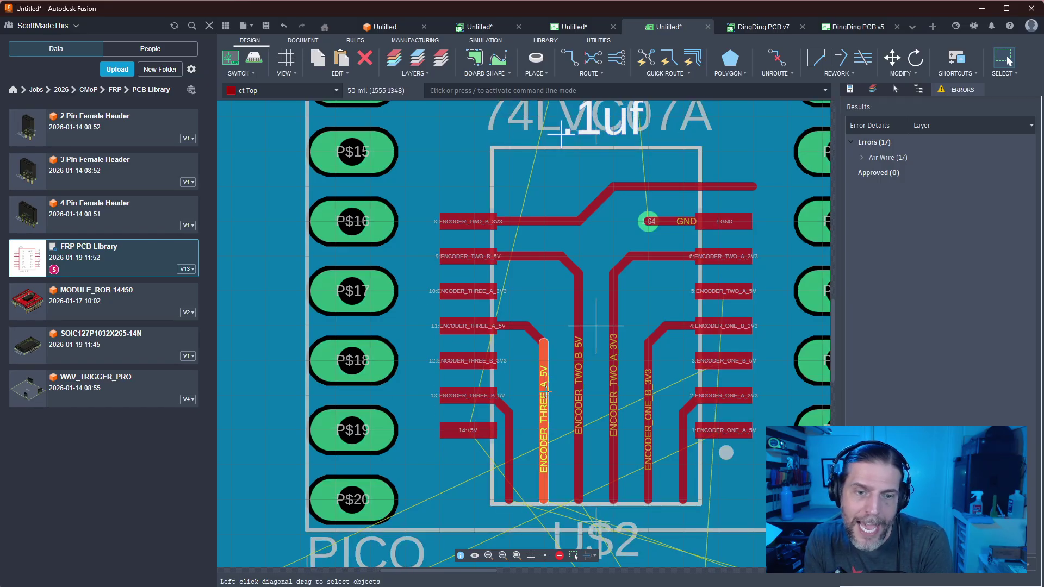
scroll(597, 406, up, 1)
scroll(597, 406, down, 3)
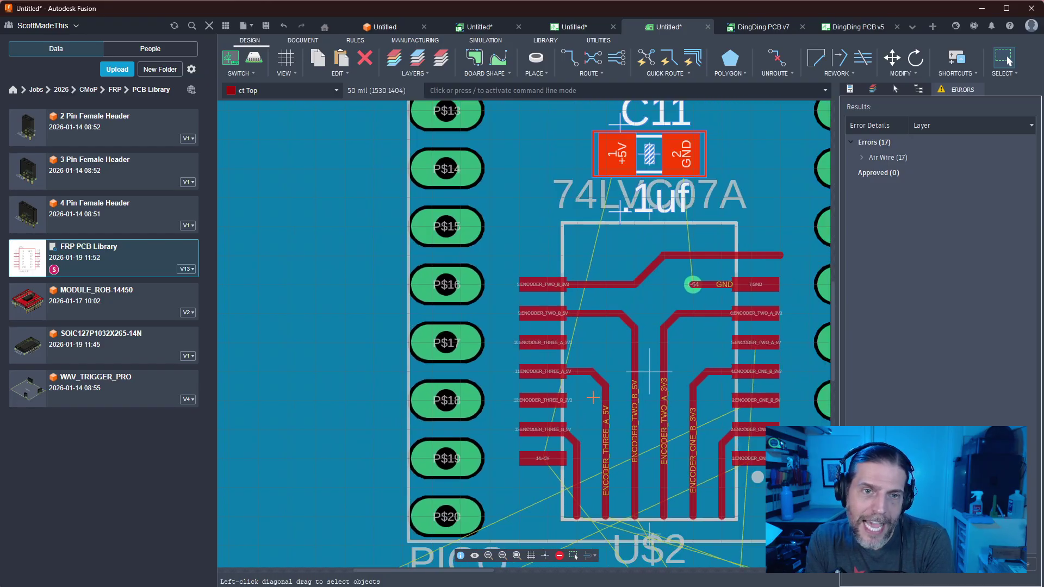
scroll(520, 341, up, 1)
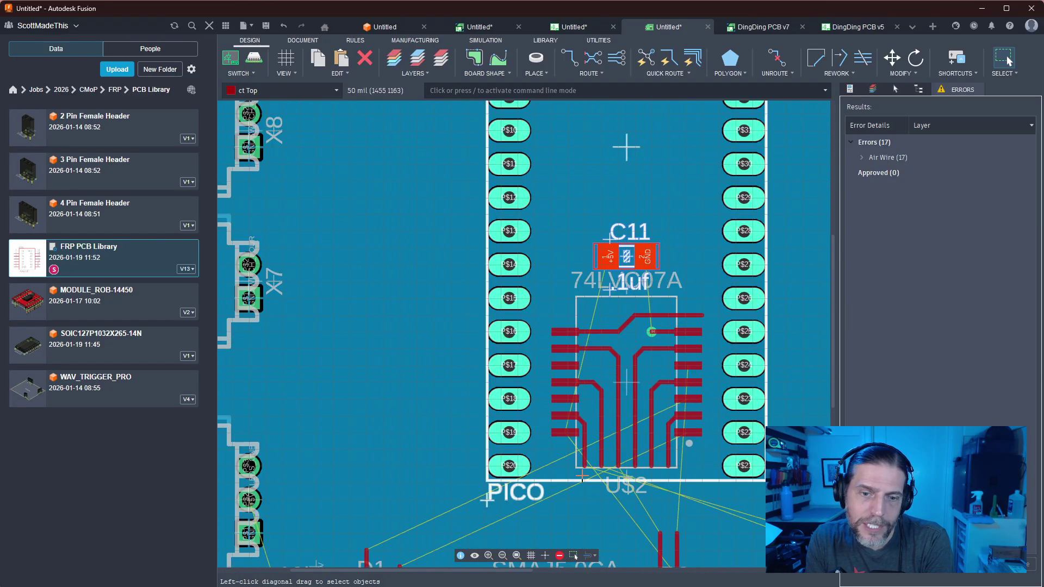
scroll(587, 418, up, 2)
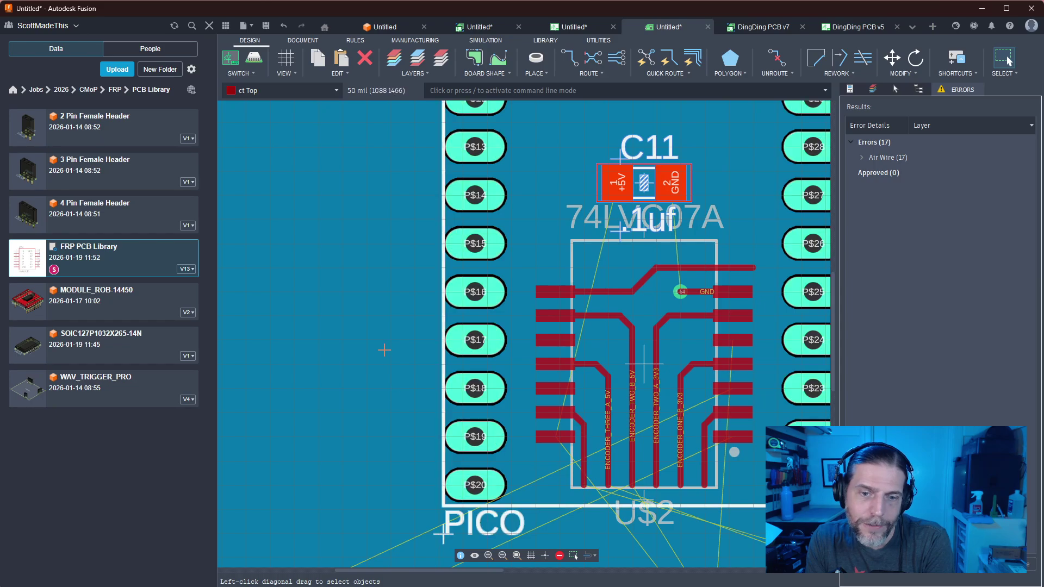
scroll(579, 418, up, 2)
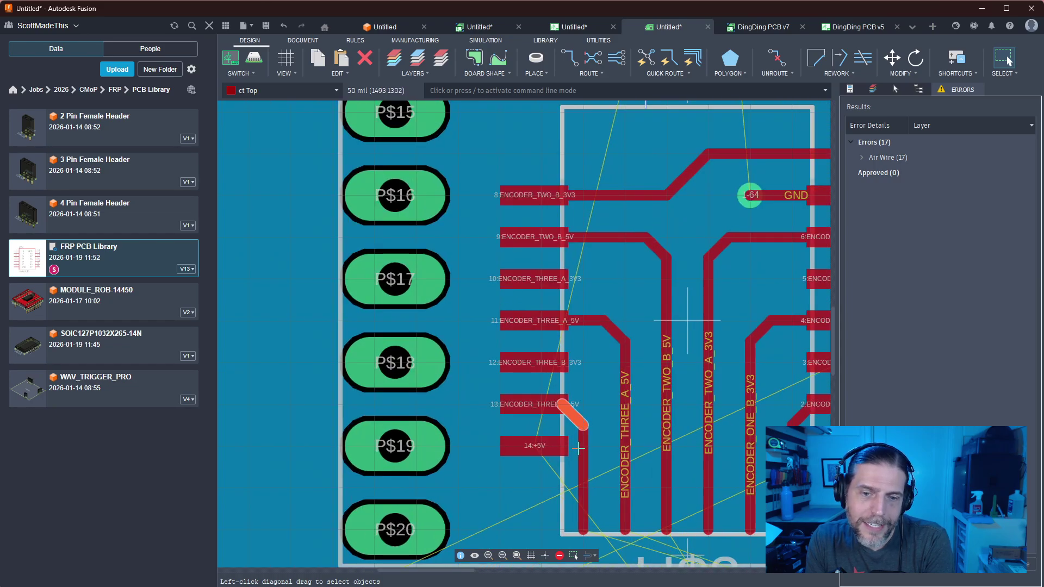
scroll(578, 448, down, 1)
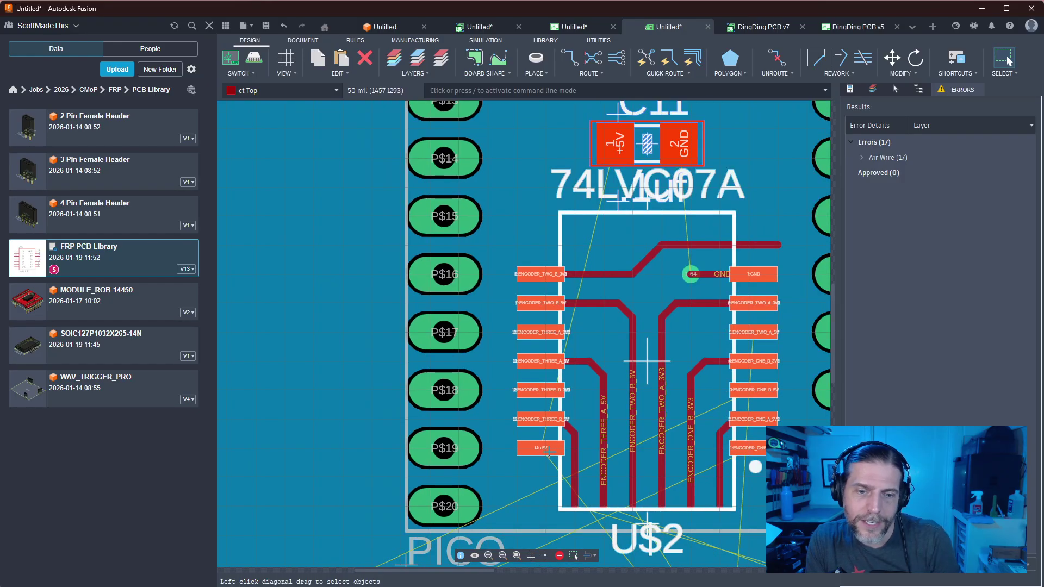
Route a 12 mil +5V trace from pin 14 of U$2 between P$19 and P$20, around the outer side of the Pico pads, to pin 1 of C11
middle_drag(549, 451, 563, 360)
key(x)
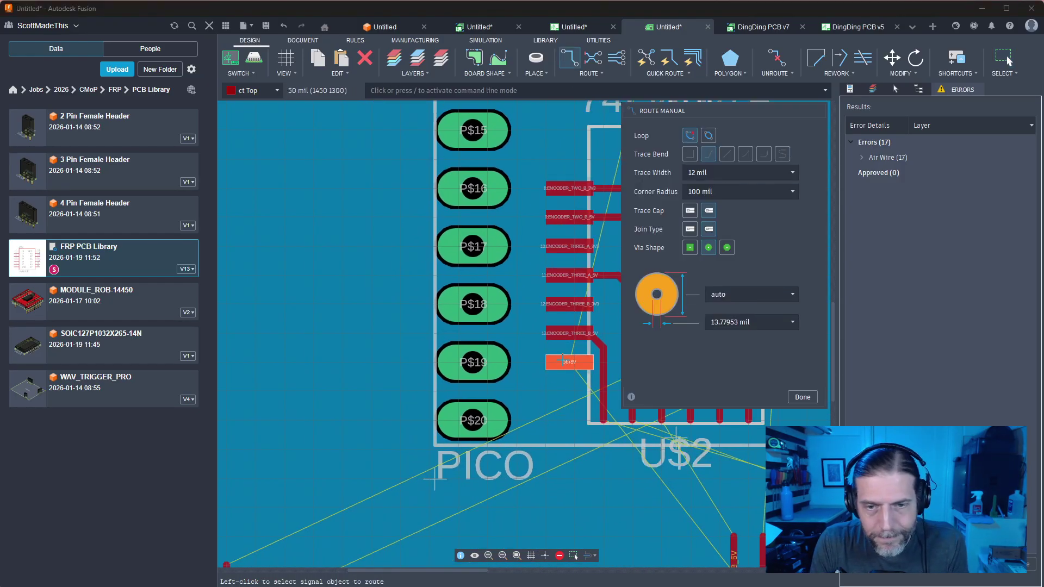
click(562, 359)
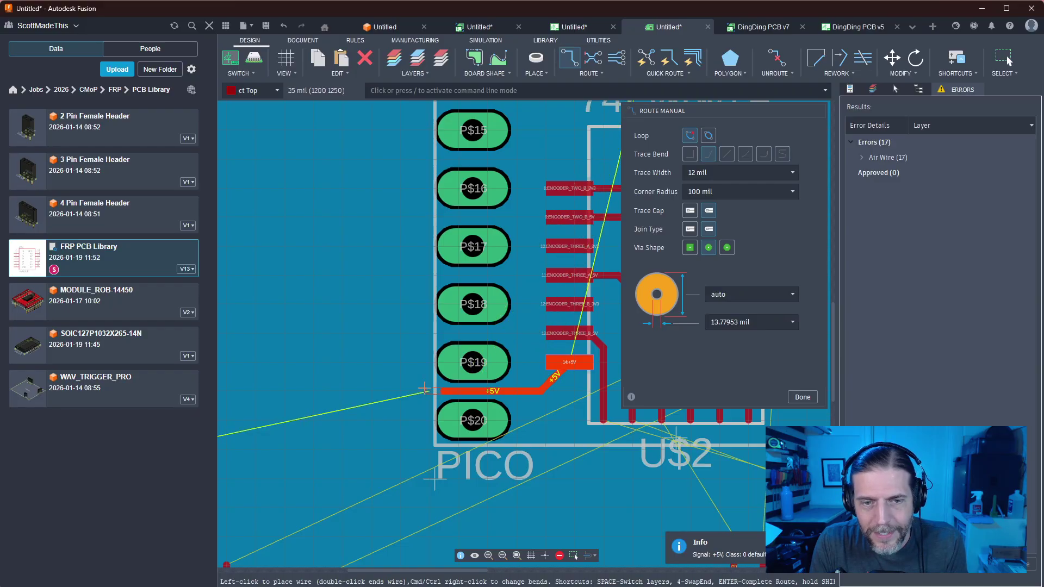
click(425, 389)
middle_drag(393, 158, 364, 288)
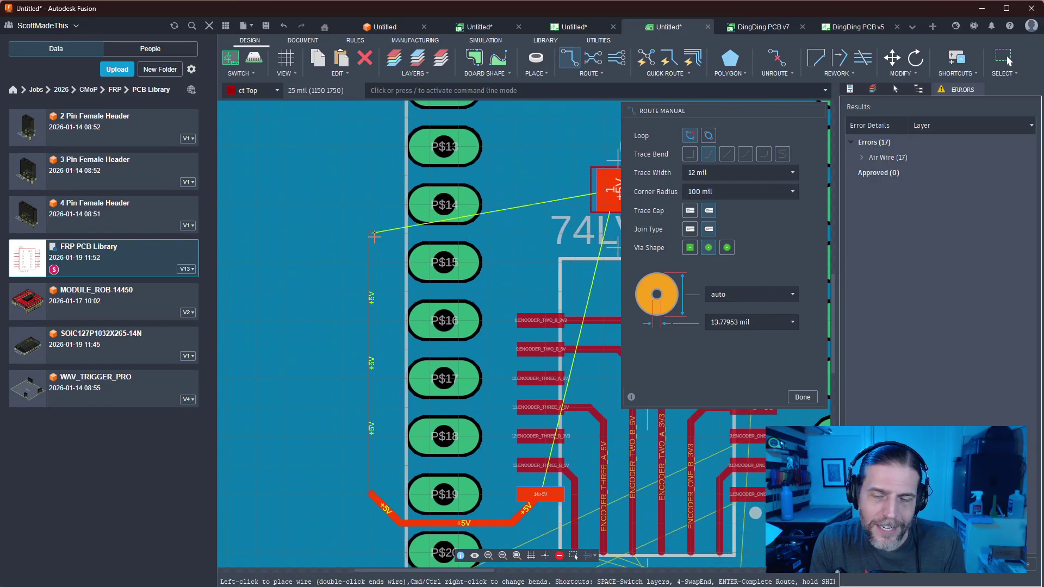
click(417, 234)
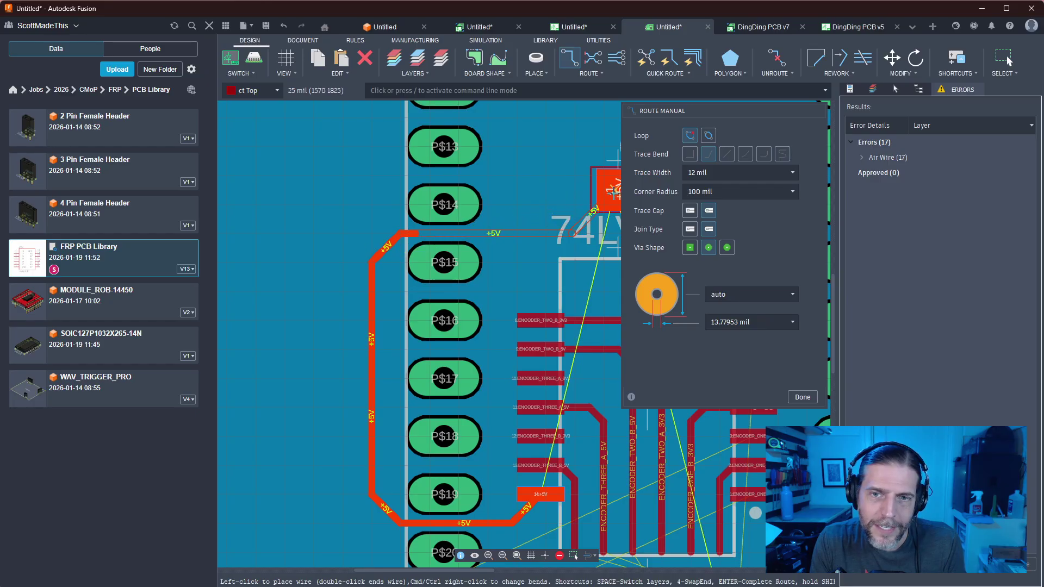
click(613, 191)
key(Escape)
mouse_move(564, 258)
middle_down()
mouse_move(482, 232)
mouse_move(485, 214)
middle_up()
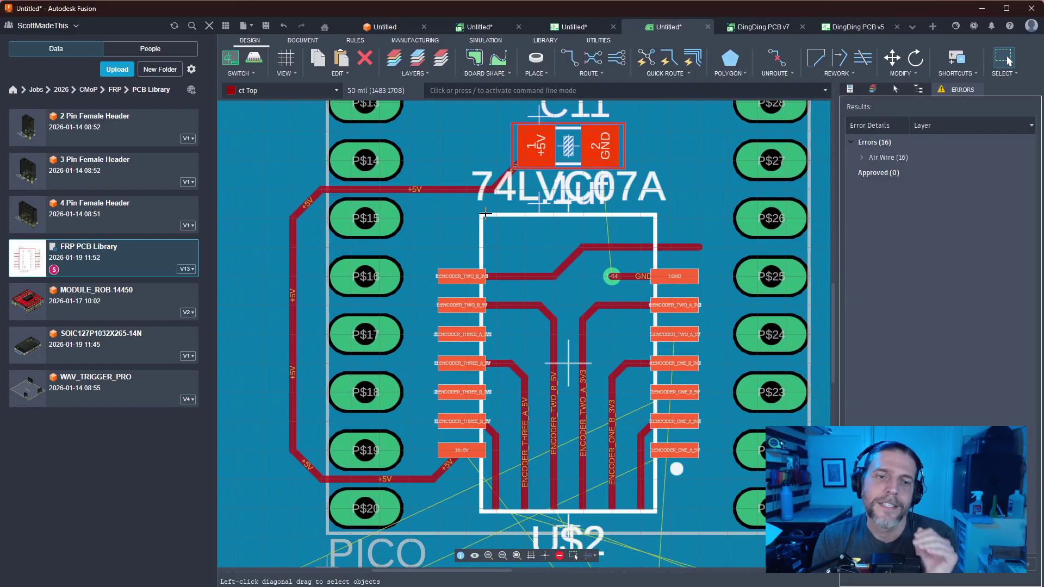
Undo the +5V trace routed around the outer side of the Pico pads
scroll(492, 418, down, 2)
scroll(481, 421, up, 3)
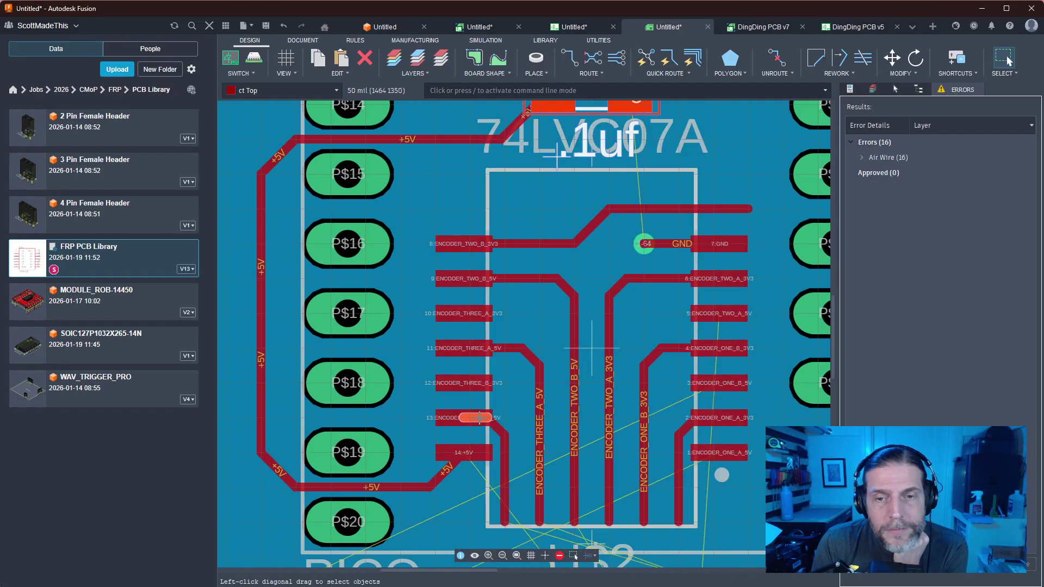
click(473, 419)
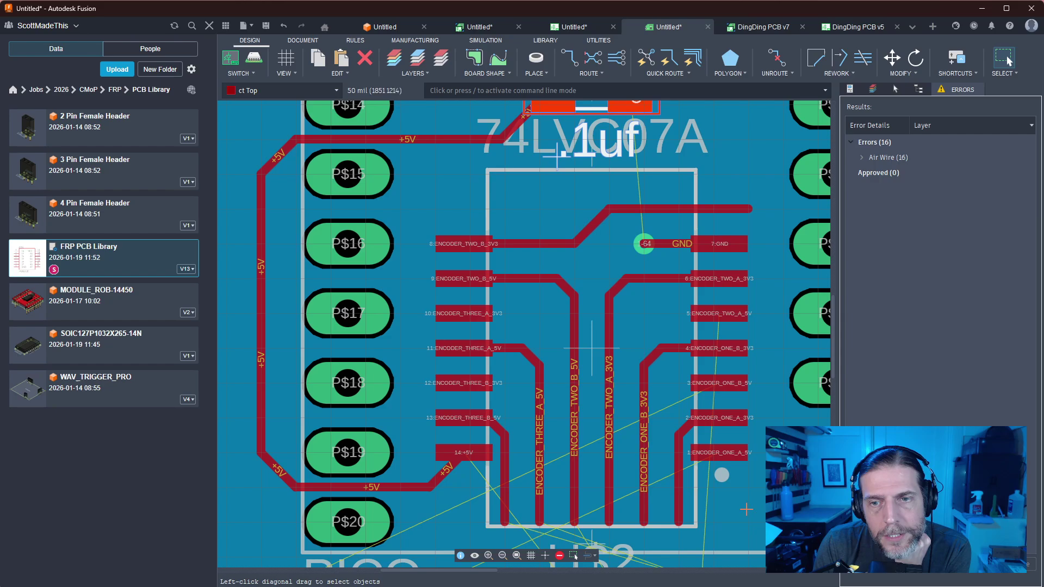
middle_drag(744, 533, 704, 455)
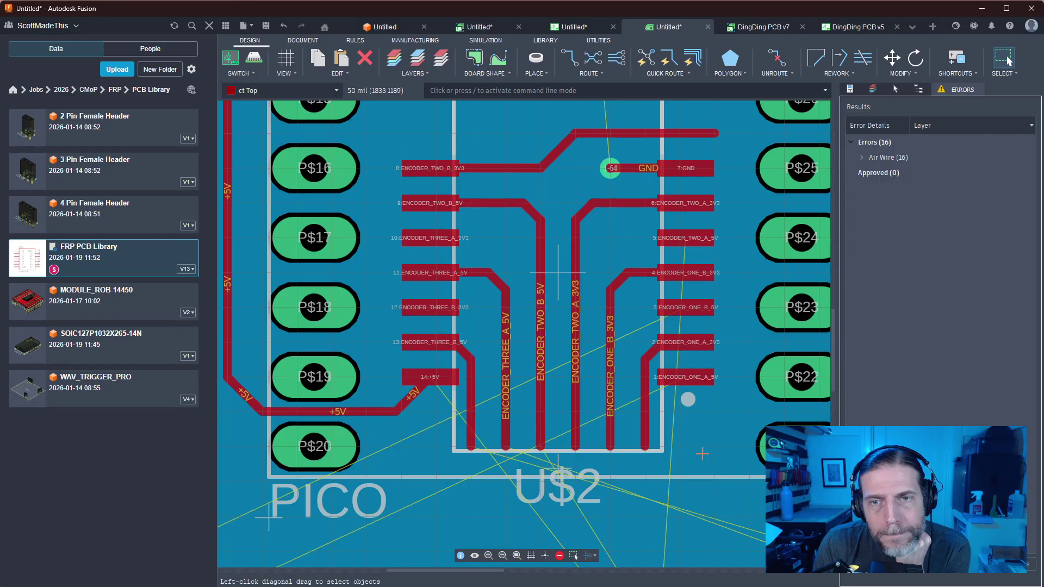
key(ctrl+z)
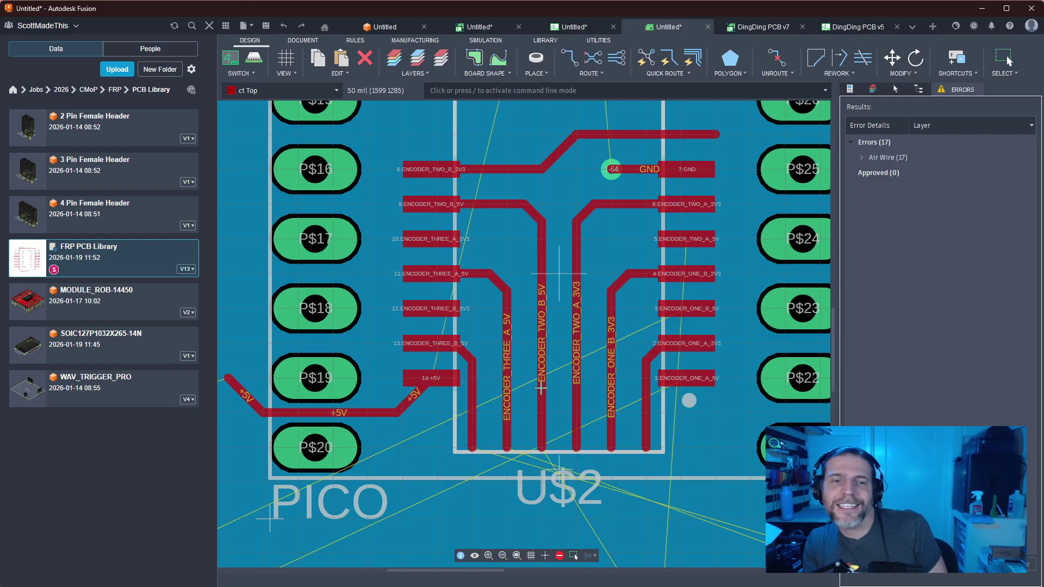
key(ctrl+z)
key(ctrl+z)
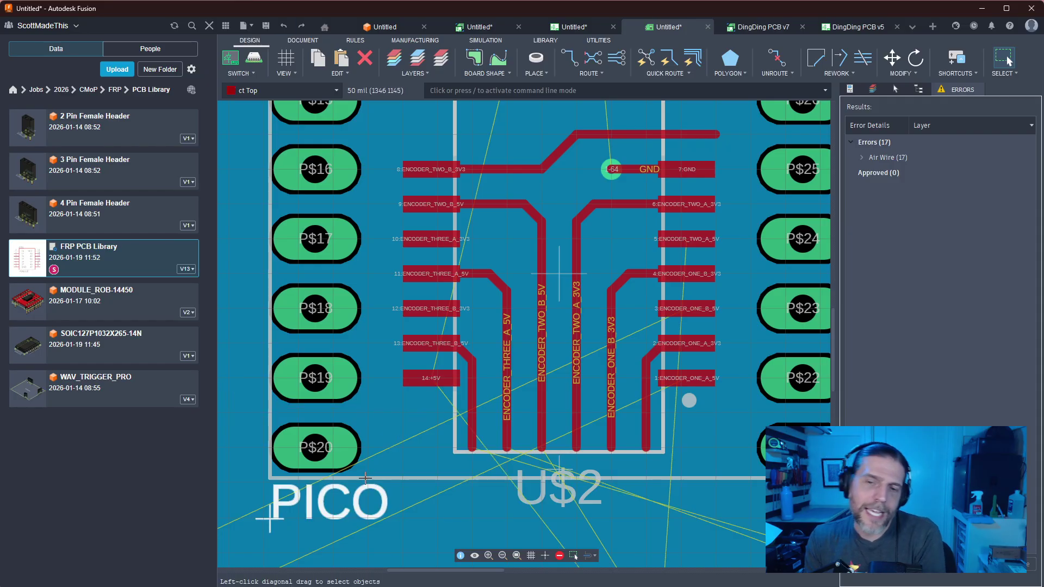
Move C11 to just below the Pico outline near P$20 and rotate it 180° so its +5V pad sits under pin 14 of U$2
scroll(427, 404, down, 3)
scroll(426, 404, up, 2)
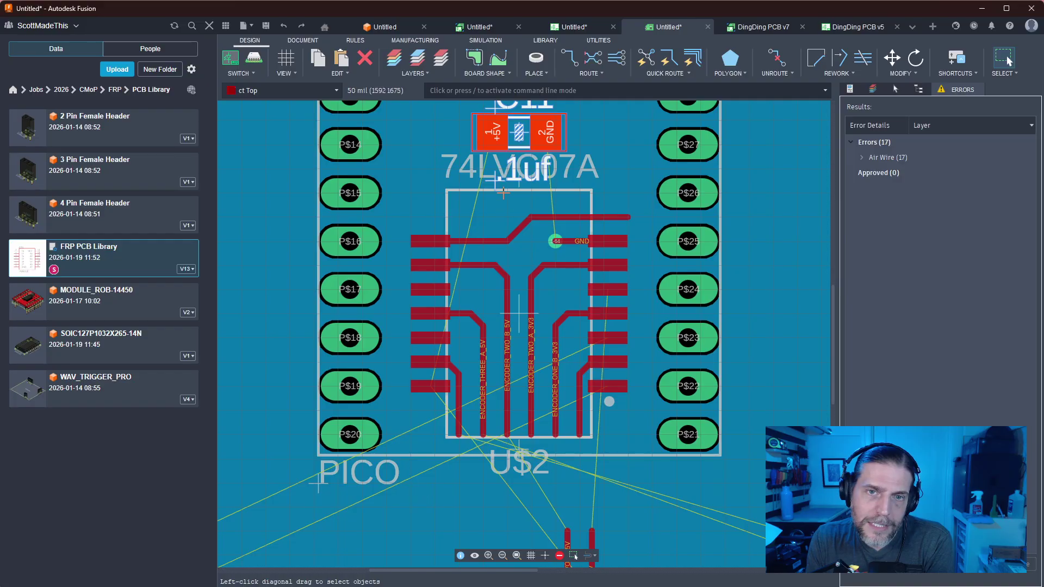
drag(519, 132, 346, 480)
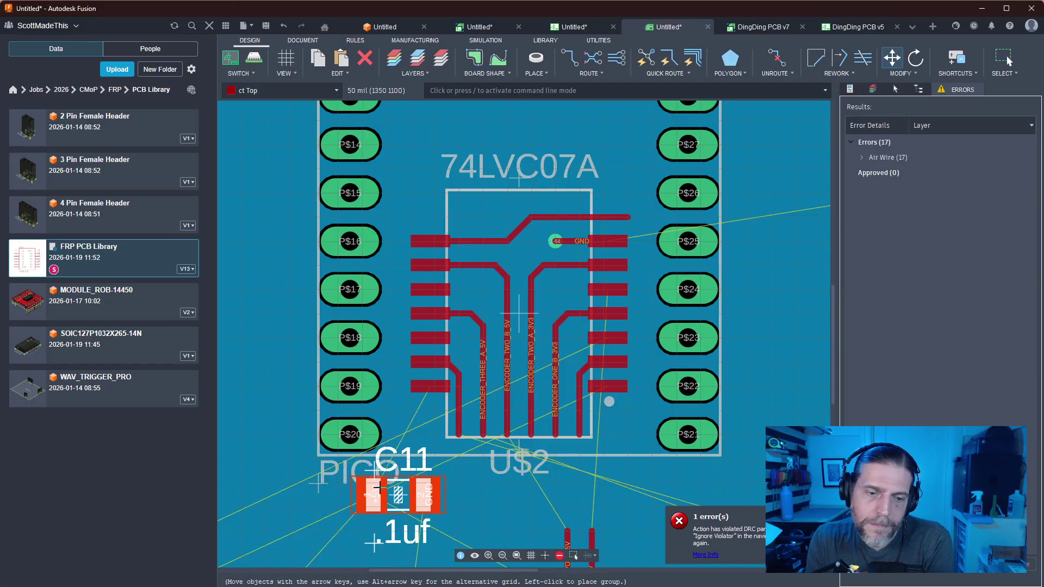
right_click(378, 487)
right_click(386, 492)
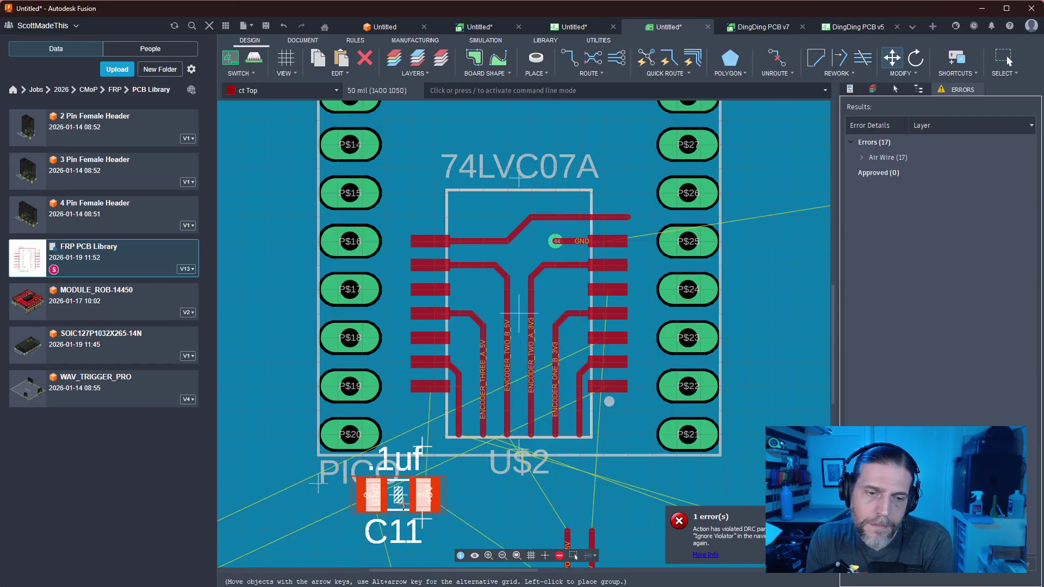
click(403, 503)
scroll(489, 485, down, 2)
scroll(489, 484, up, 3)
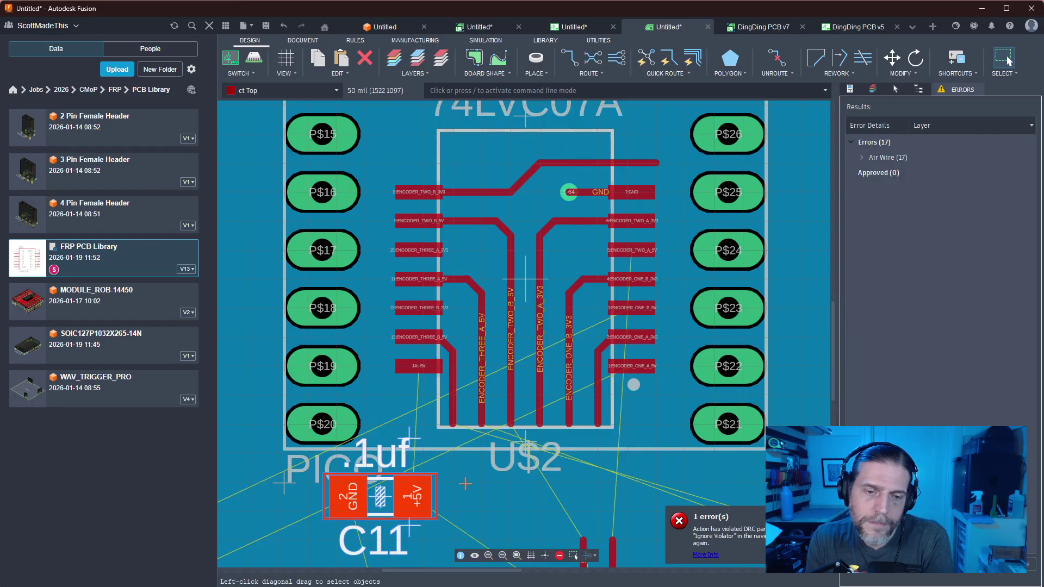
Route a straight 12 mil +5V trace between pin 14 of U$2 and pin 1 of C11
key(x)
click(416, 492)
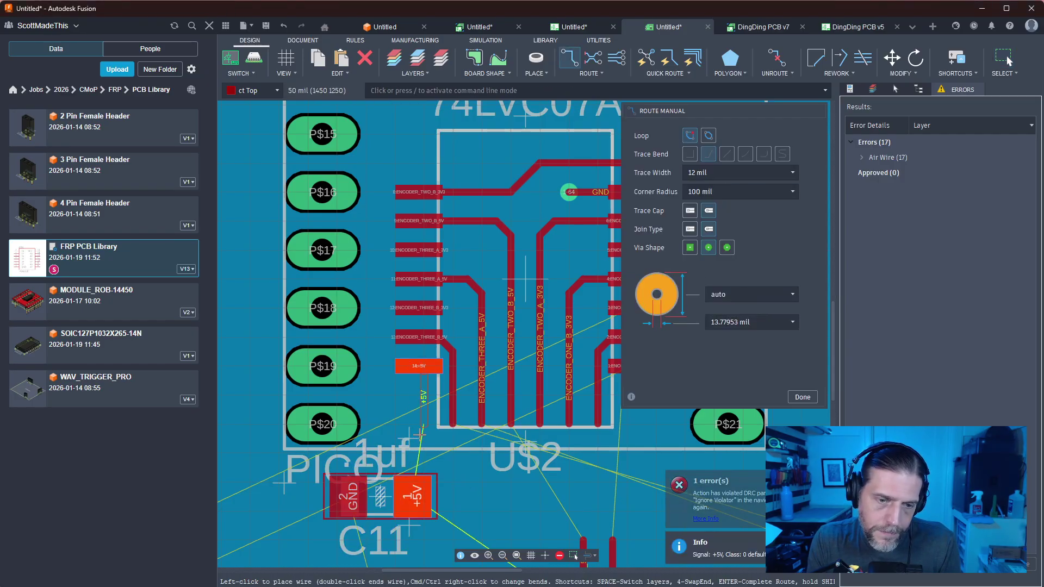
click(410, 497)
key(Escape)
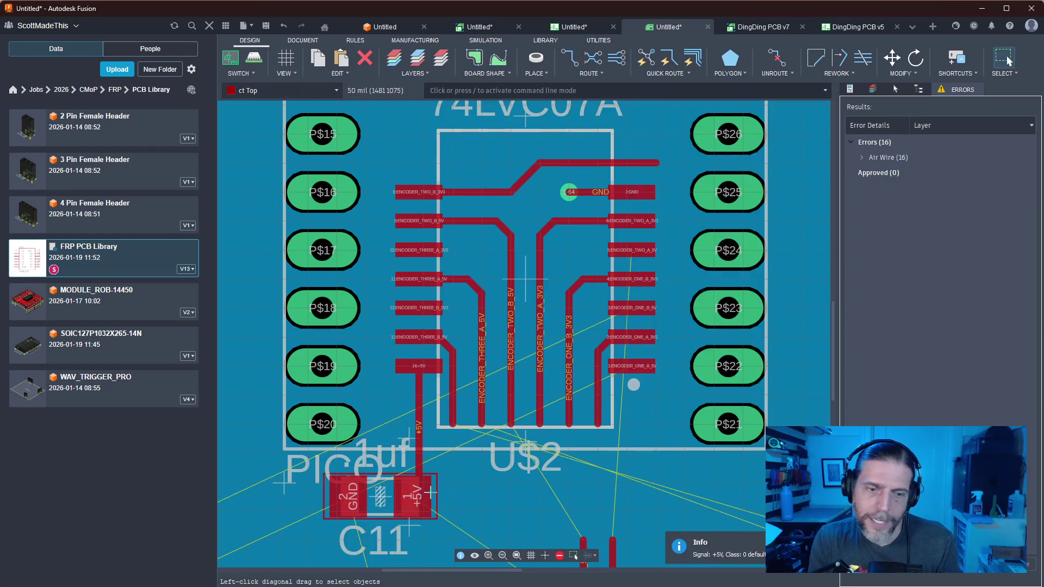
Try to delete the +5V trace and move C11 up beside P$20 rotated by 90°, and undo the attempt
middle_drag(491, 455, 514, 217)
scroll(514, 216, down, 2)
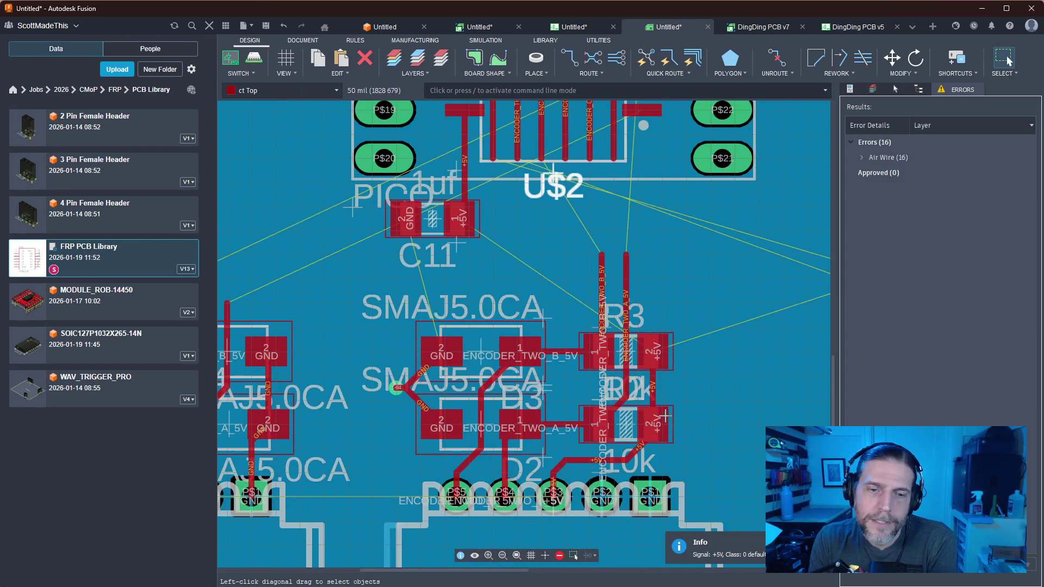
middle_drag(495, 254, 463, 510)
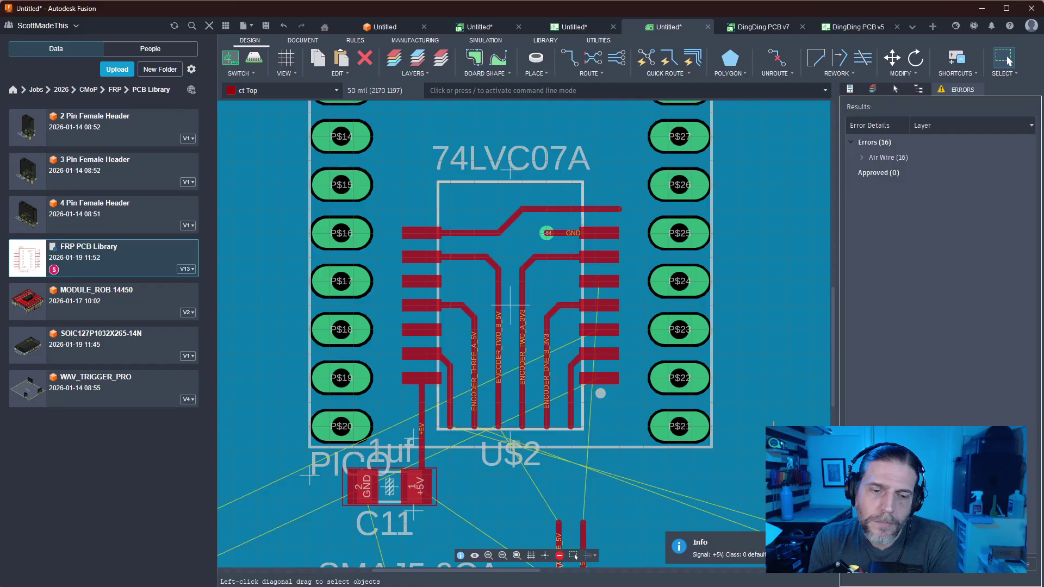
middle_drag(481, 477, 509, 376)
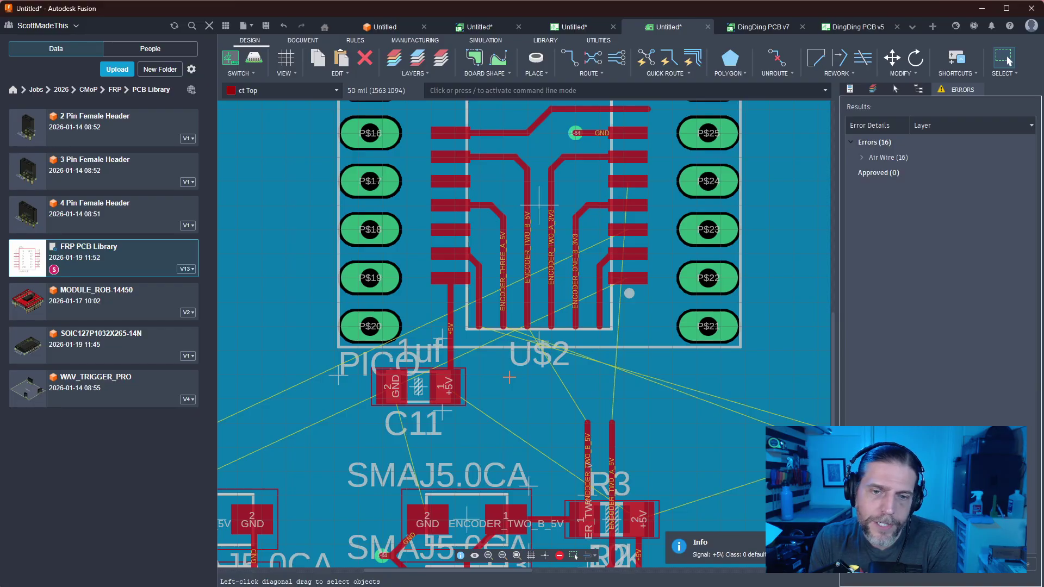
middle_drag(510, 377, 527, 433)
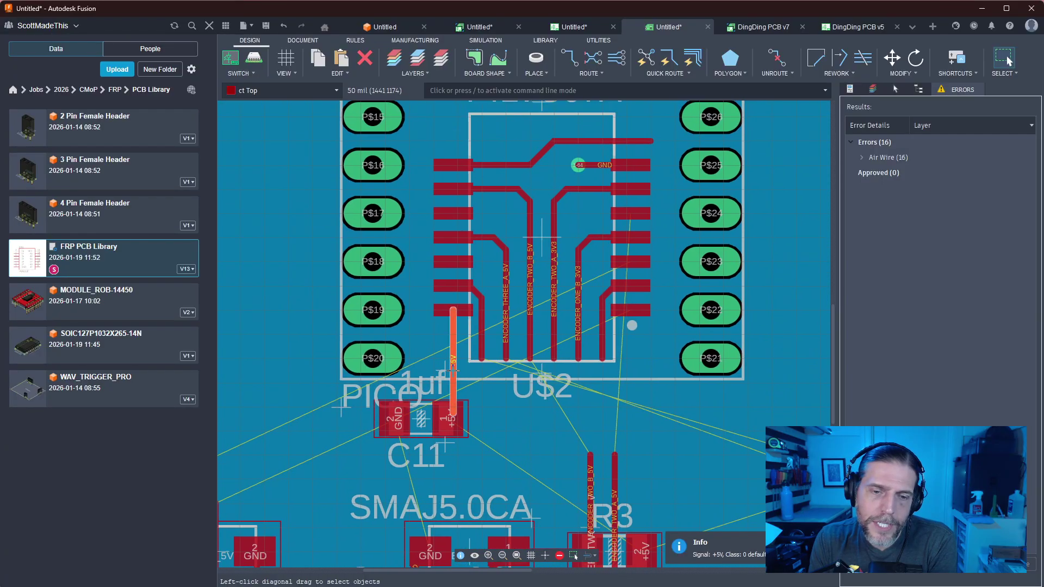
click(453, 368)
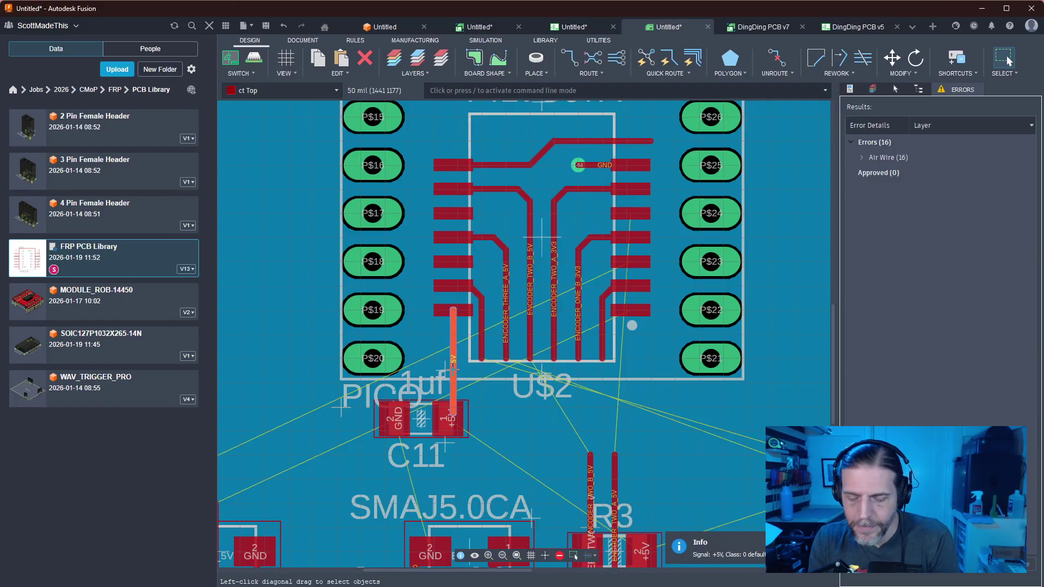
key(Delete)
right_click(454, 419)
mouse_move(406, 419)
mouse_down()
mouse_move(453, 419)
mouse_move(406, 371)
mouse_up()
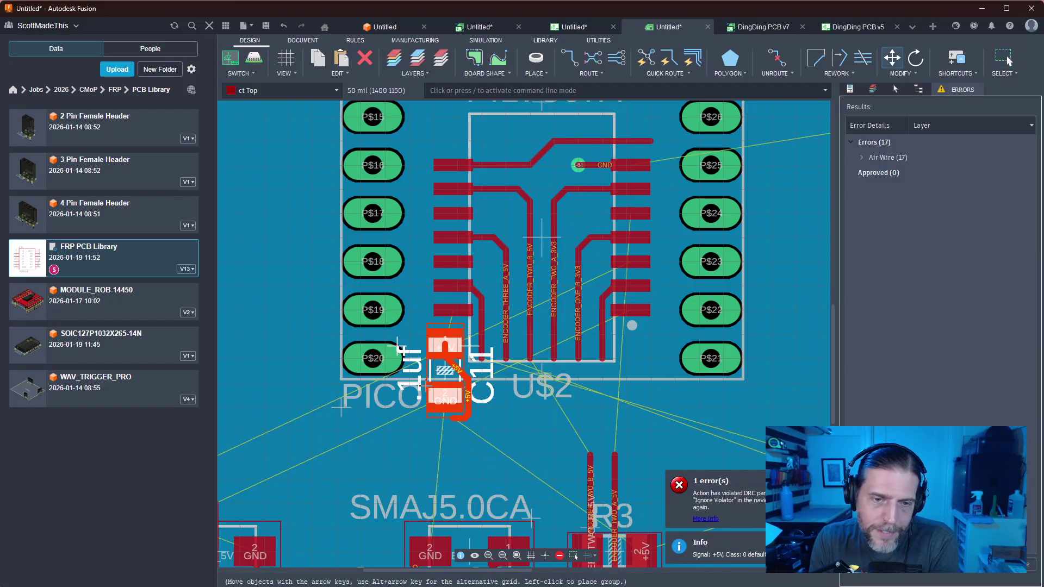
click(429, 374)
key(ctrl+z)
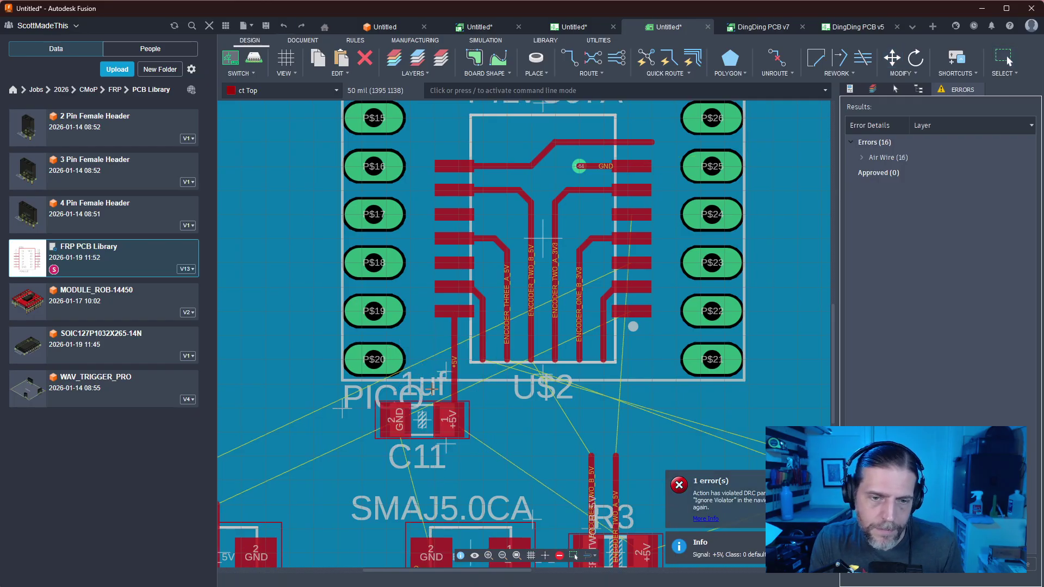
Delete the +5V trace at C11, and place C11 beside P$20, rotated by 90° with its +5V pad facing pin 14 of U$2
click(438, 425)
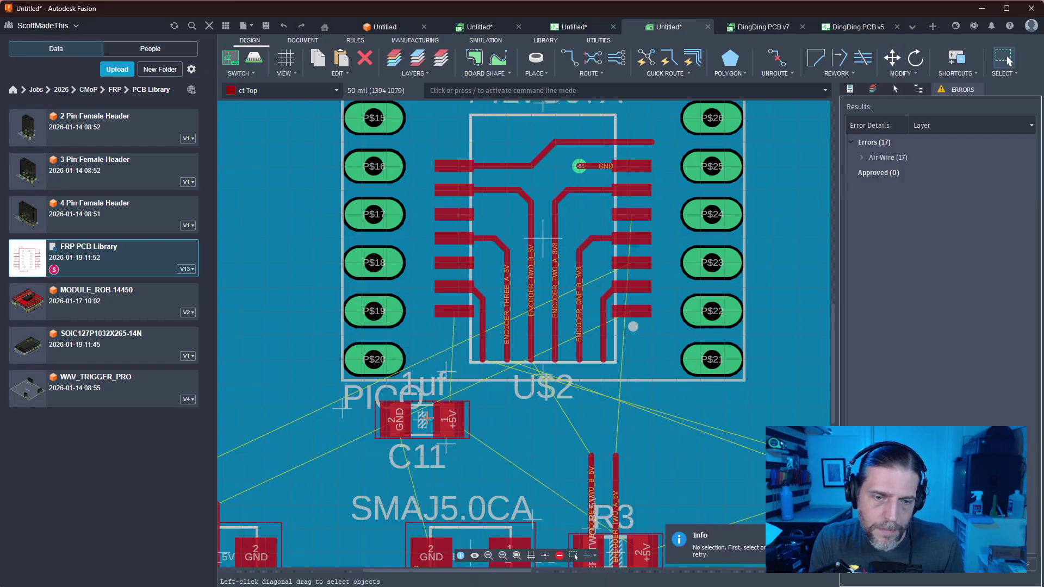
click(422, 418)
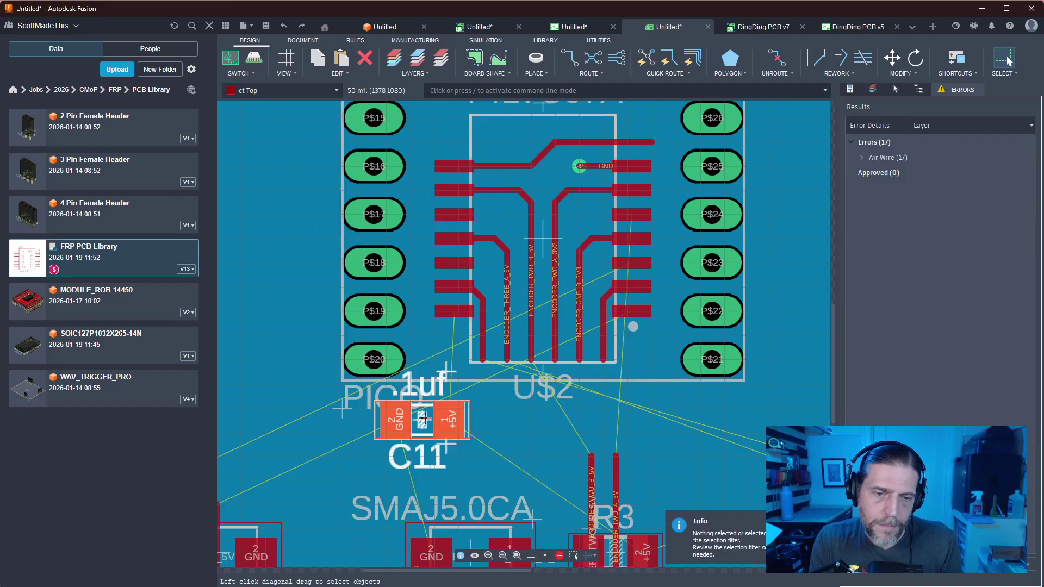
drag(422, 418, 434, 390)
right_click(434, 390)
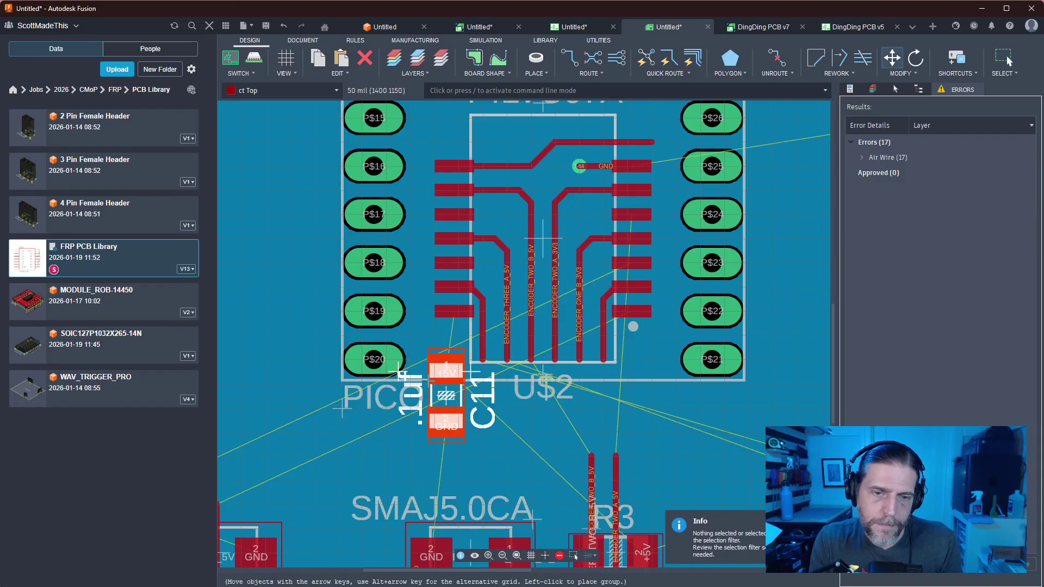
key(alt)
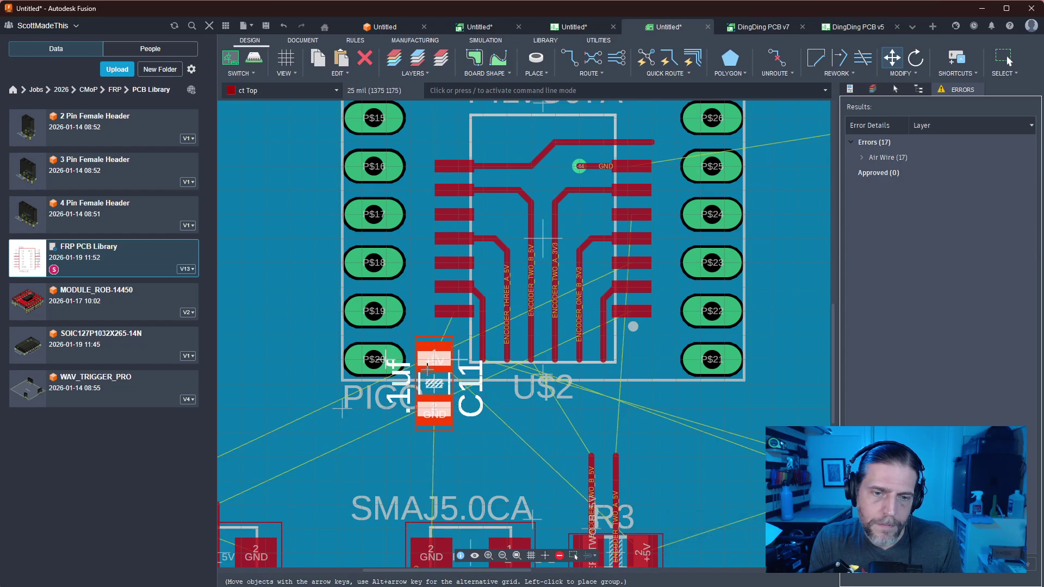
click(428, 363)
Route a short 12 mil +5V trace from pin 1 of the rotated C11 to pin 14 of U$2
scroll(508, 453, up, 2)
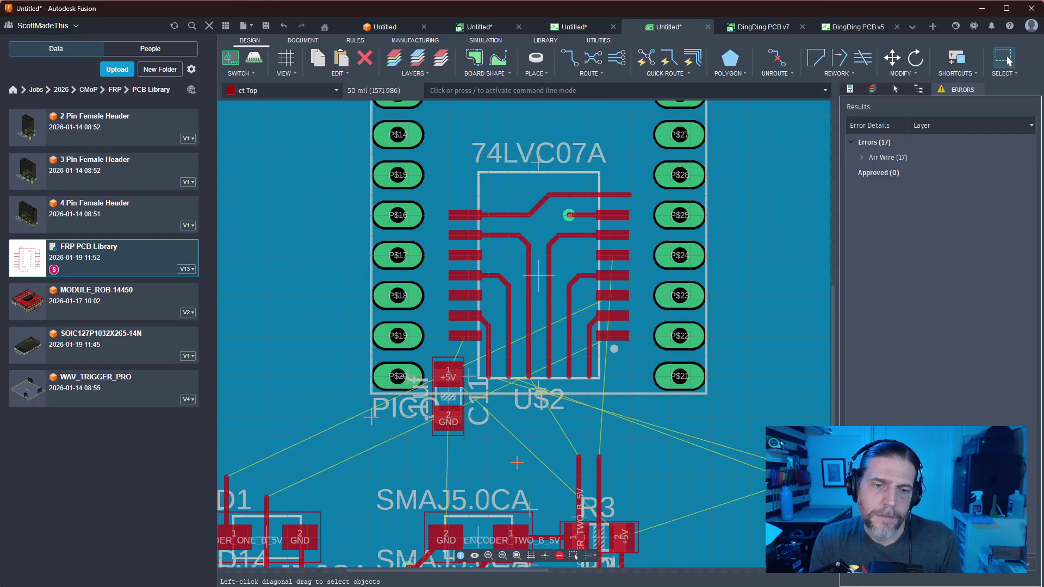
key(r)
click(400, 310)
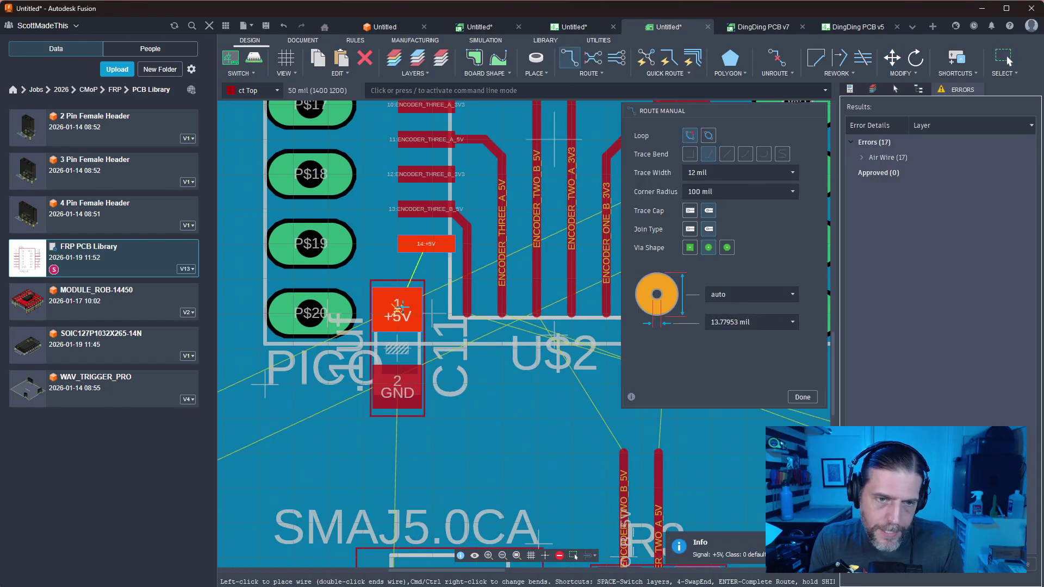
click(426, 244)
key(Escape)
Extend the ENCODER_THREE_B_5V and ENCODER_THREE_A_5V traces as parallel 12 mil runs down past C11 and across beneath its GND pad
scroll(506, 391, down, 3)
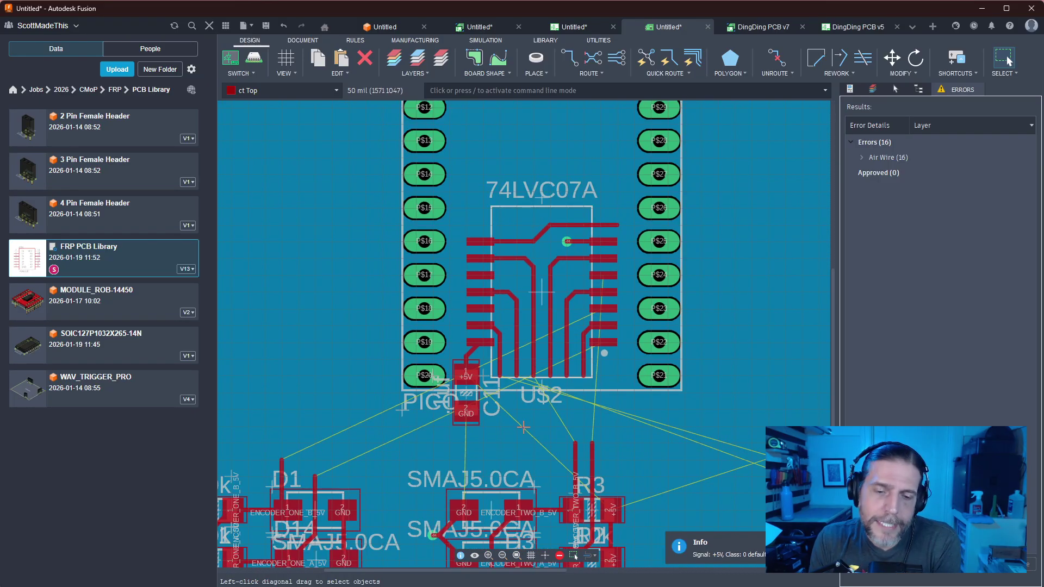
scroll(523, 427, up, 1)
middle_drag(471, 461, 470, 382)
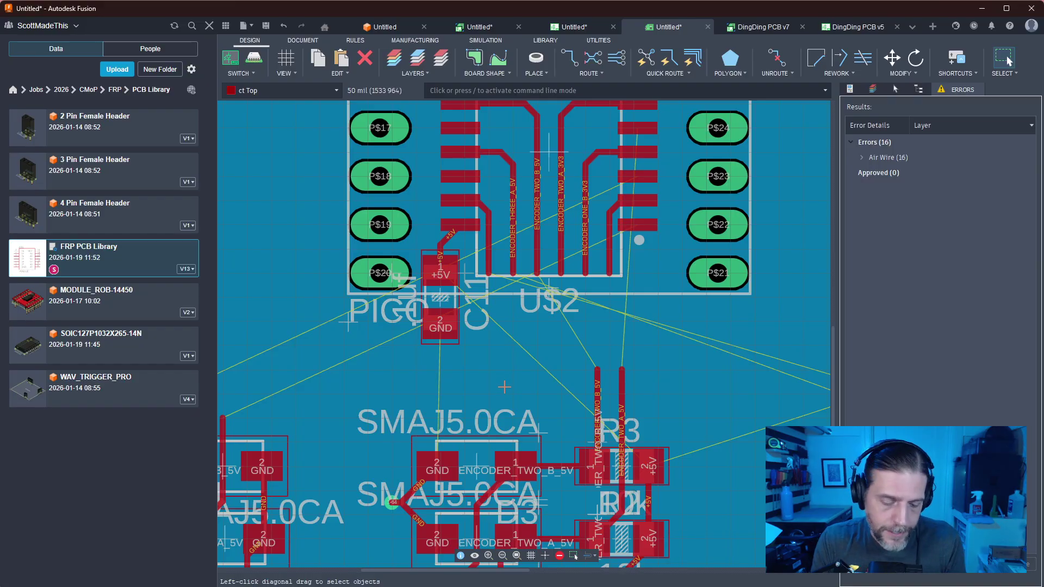
key(r)
click(484, 276)
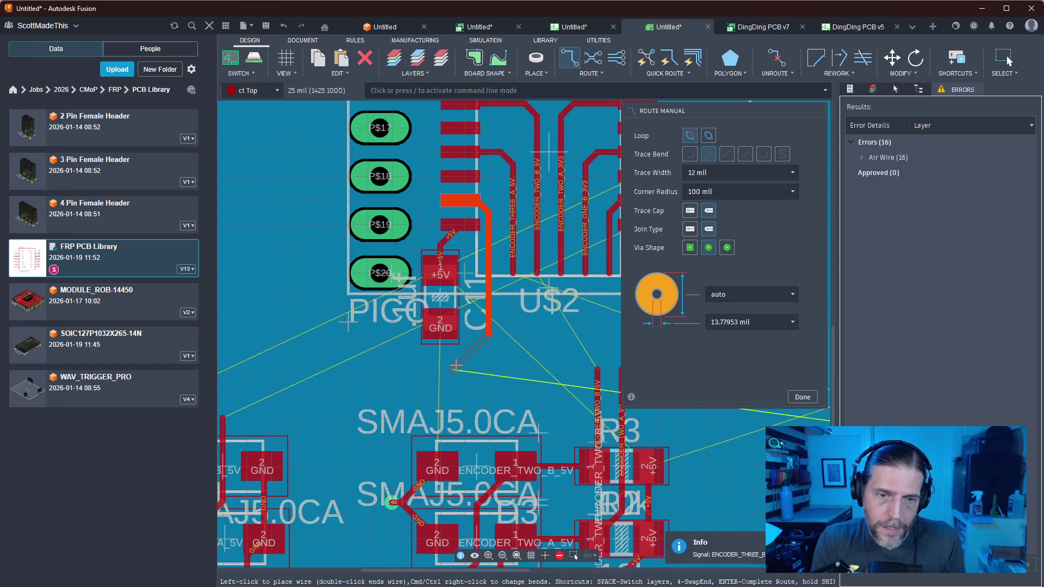
double_click(387, 373)
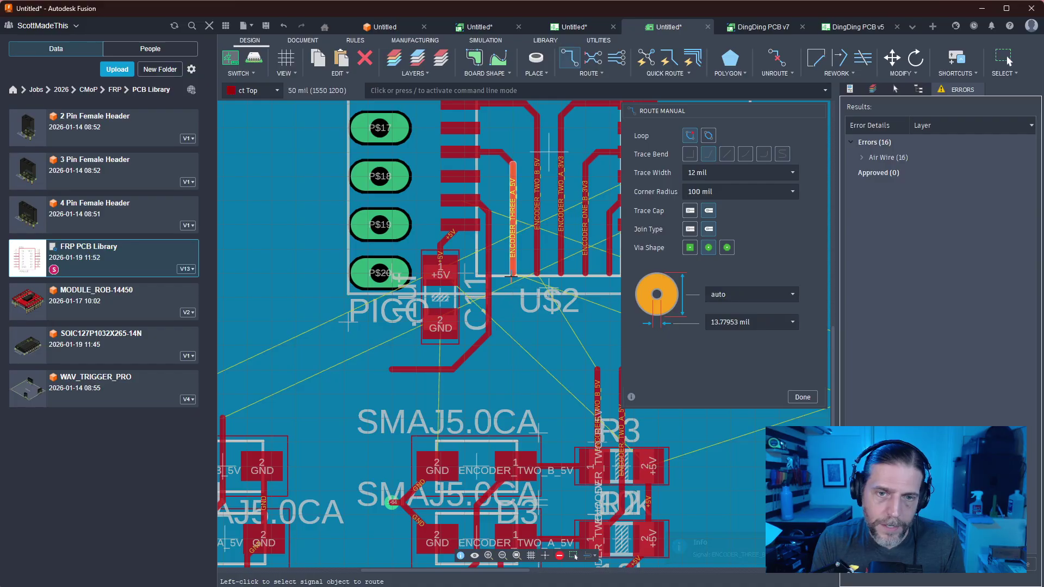
click(512, 276)
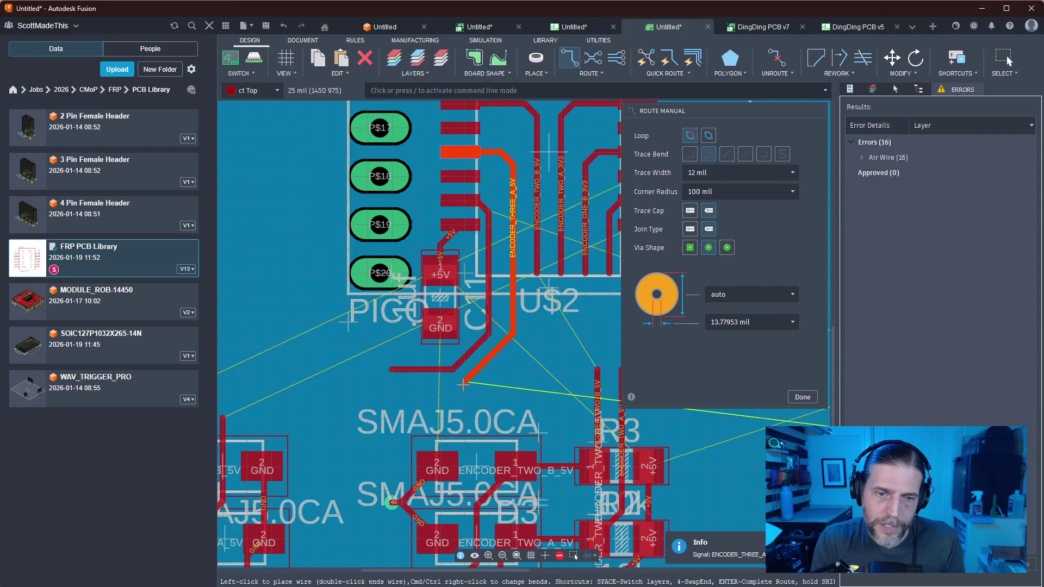
double_click(463, 384)
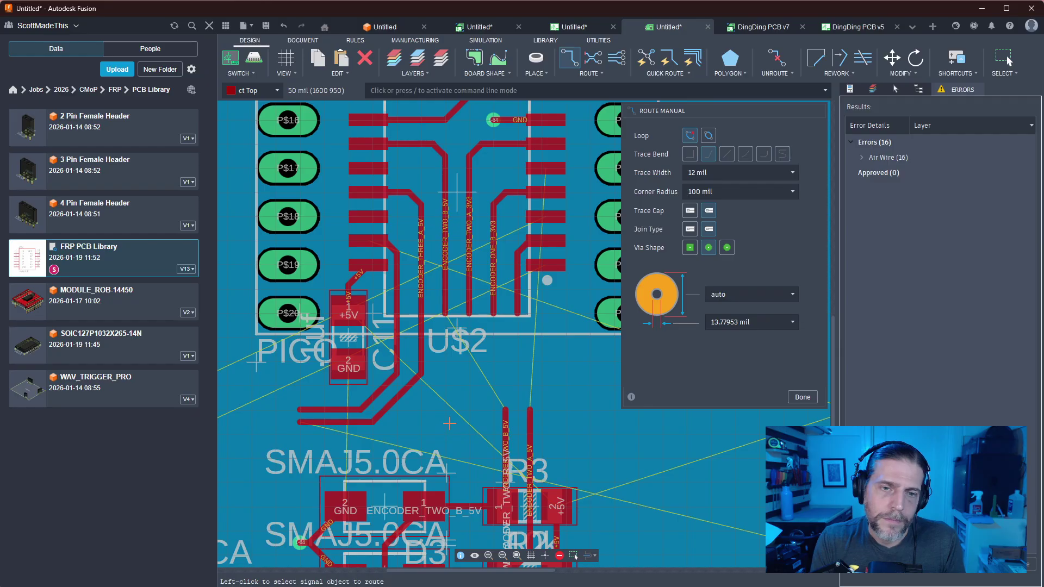
Shift the ENCODER_THREE_A_5V trace, including its run past C11, closer to the parallel ENCODER_THREE_B_5V trace using the 25 mil grid
scroll(449, 423, down, 3)
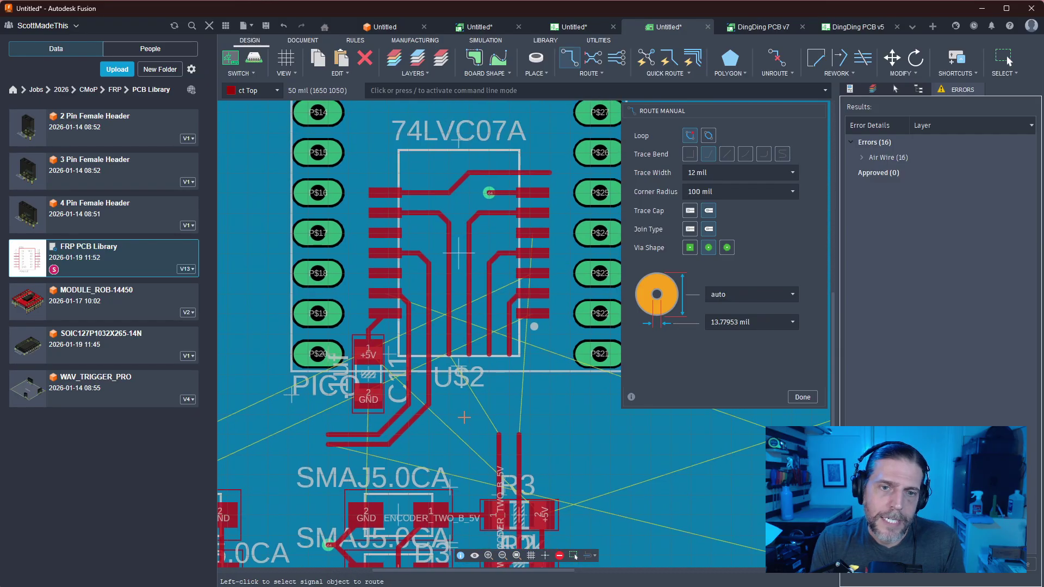
scroll(470, 442, up, 2)
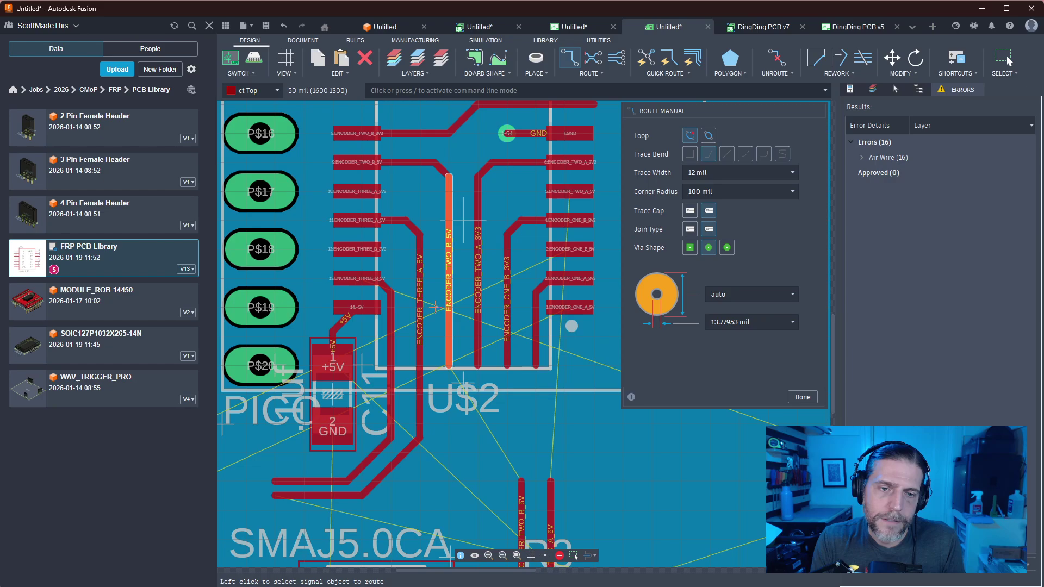
key(Escape)
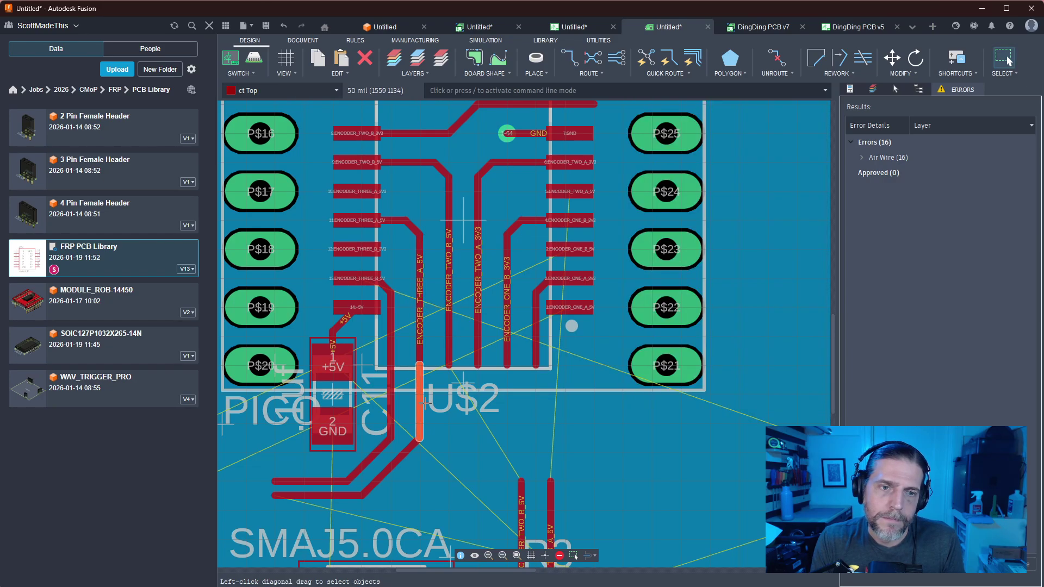
drag(420, 400, 405, 398)
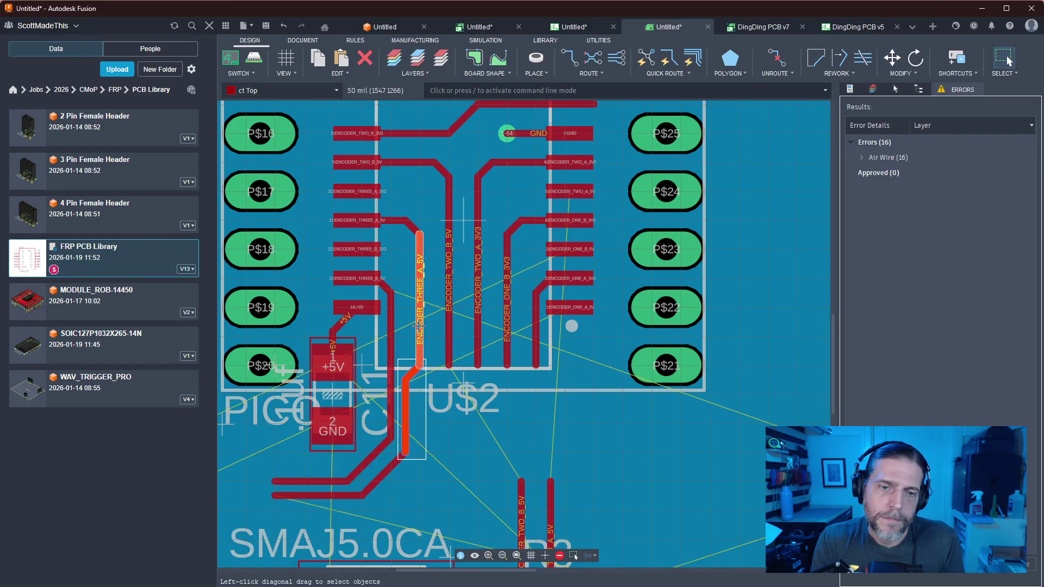
mouse_move(419, 327)
mouse_down()
mouse_move(405, 323)
mouse_move(416, 318)
mouse_up()
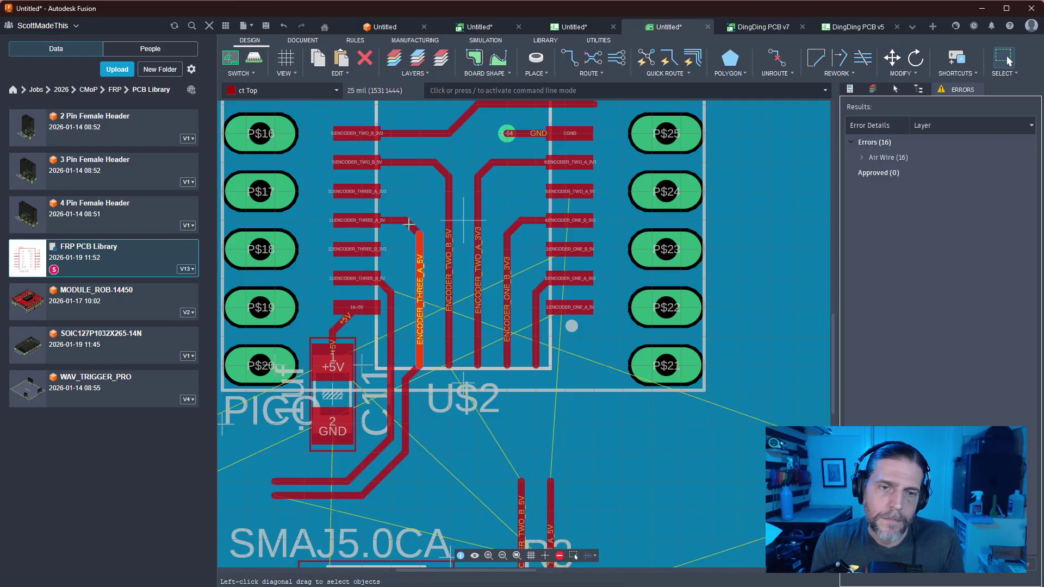
mouse_move(412, 225)
mouse_down()
mouse_move(399, 238)
mouse_move(397, 217)
mouse_move(422, 216)
mouse_move(404, 221)
mouse_up()
drag(418, 281, 403, 282)
Shift the ENCODER_ONE_B_3V3 and ENCODER_TWO_A_3V3 traces toward ENCODER_ONE_A_3V3 so the three run closely parallel inside U$2
middle_drag(517, 370, 473, 393)
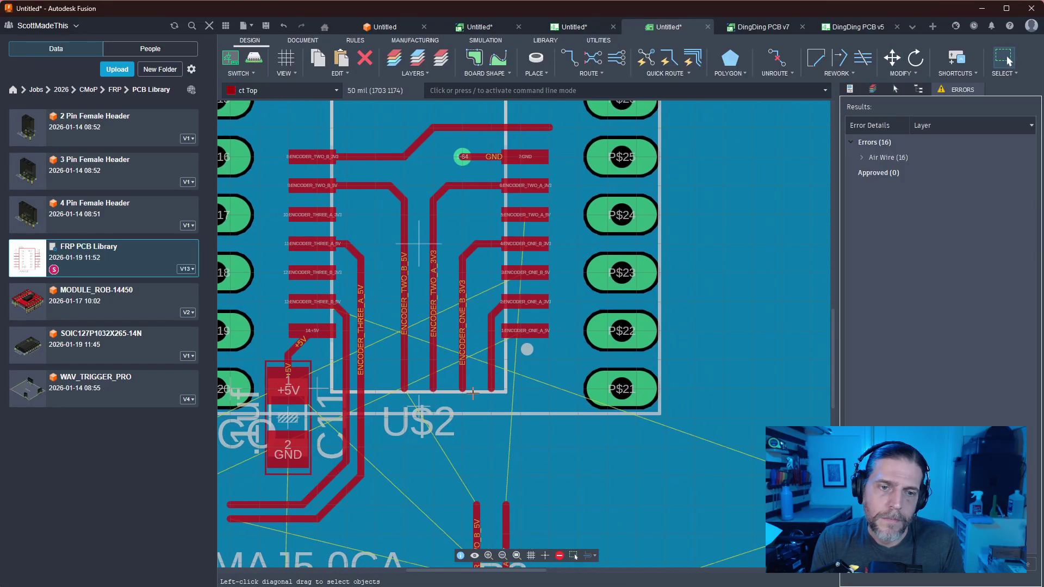
mouse_move(469, 251)
mouse_down()
mouse_move(476, 260)
mouse_move(511, 246)
mouse_move(477, 247)
mouse_up()
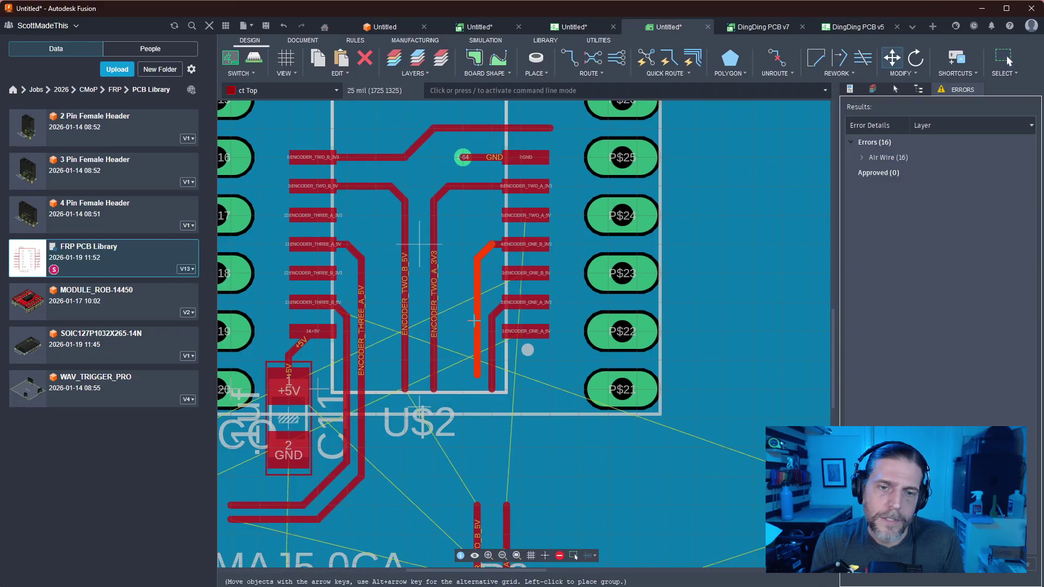
drag(474, 332, 474, 344)
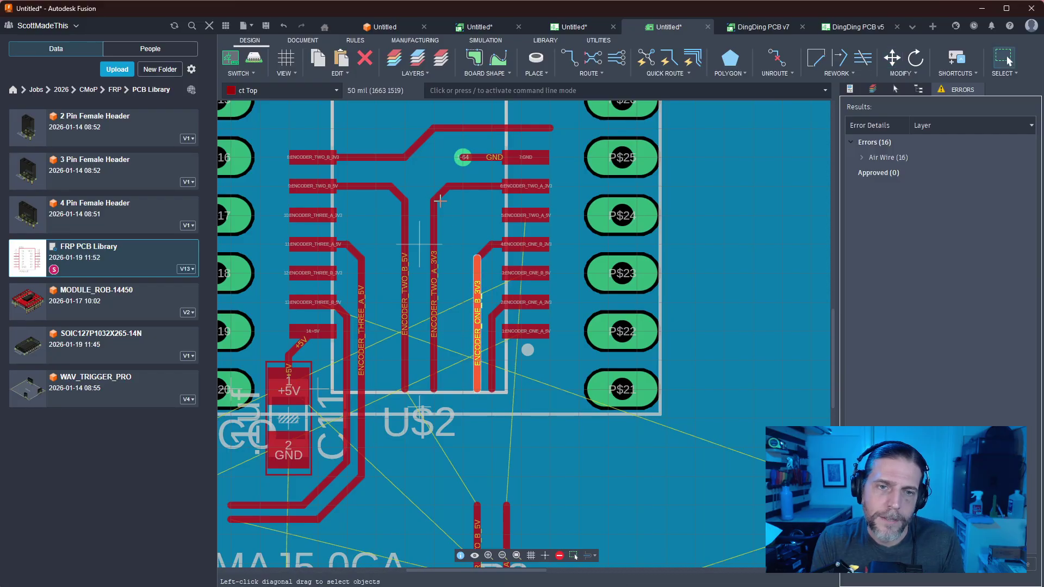
drag(441, 197, 455, 214)
drag(434, 272, 460, 280)
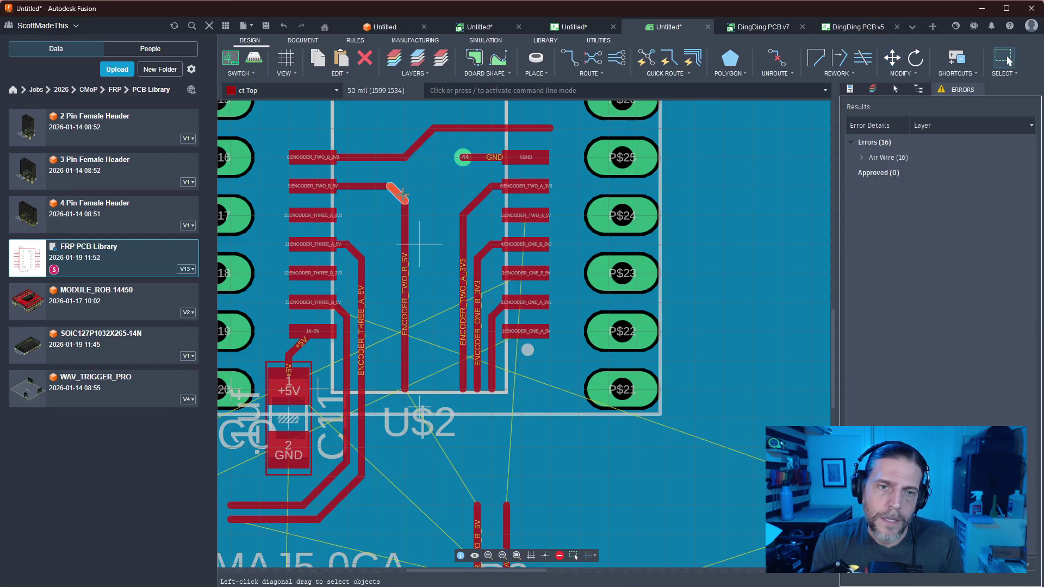
Shift the ENCODER_TWO_B_5V trace toward ENCODER_THREE_A_5V so it runs closely parallel to it inside U$2
mouse_move(401, 192)
mouse_down()
mouse_move(384, 200)
mouse_move(382, 269)
mouse_up()
click(382, 269)
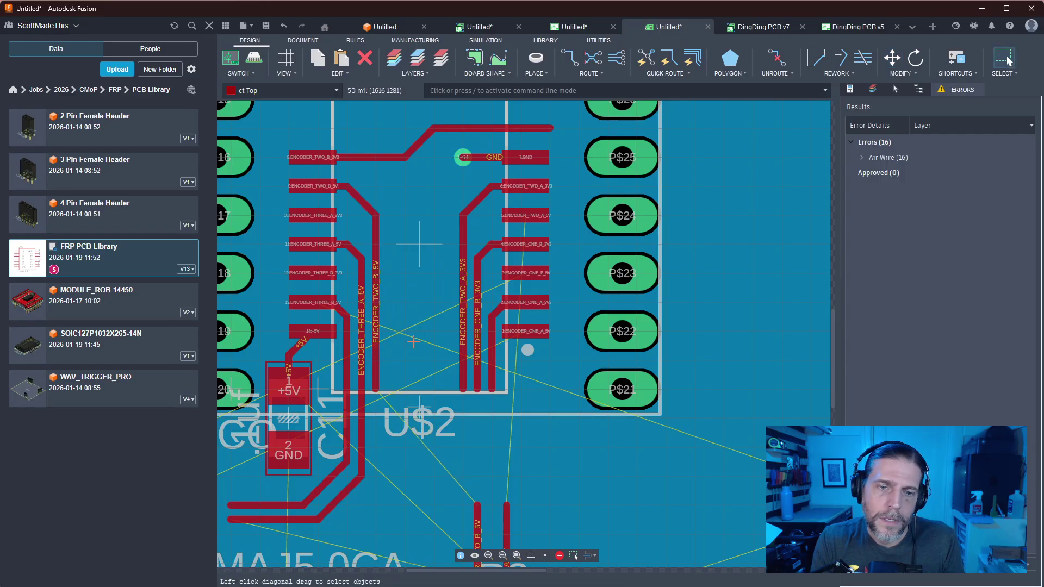
mouse_move(432, 360)
middle_down()
mouse_move(482, 312)
mouse_move(510, 304)
middle_up()
scroll(510, 303, down, 3)
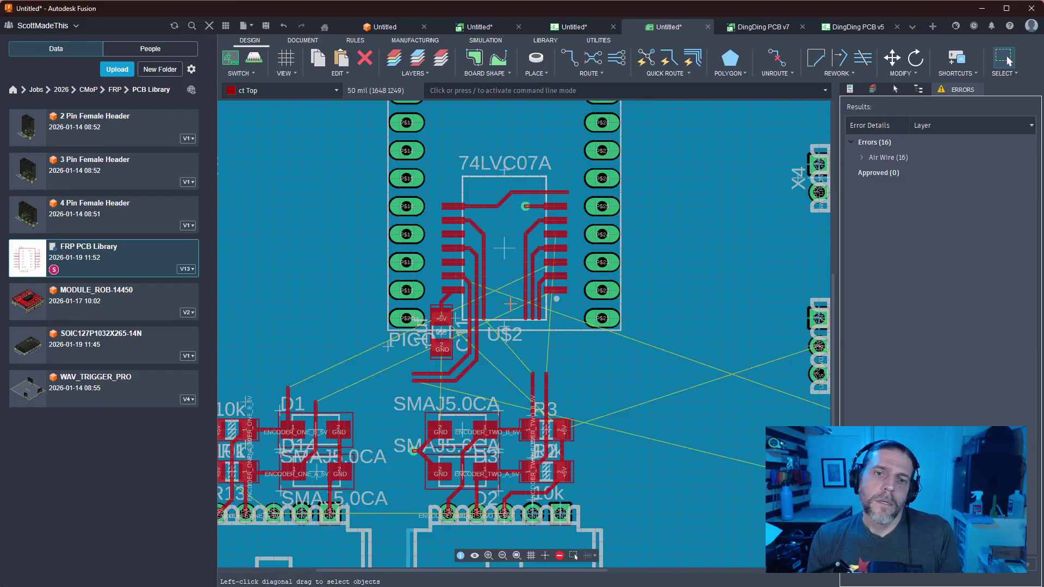
Try to nudge the diagonal segment of the ENCODER_THREE_A_5V trace beneath C11 on the 25 mil grid
scroll(510, 303, up, 3)
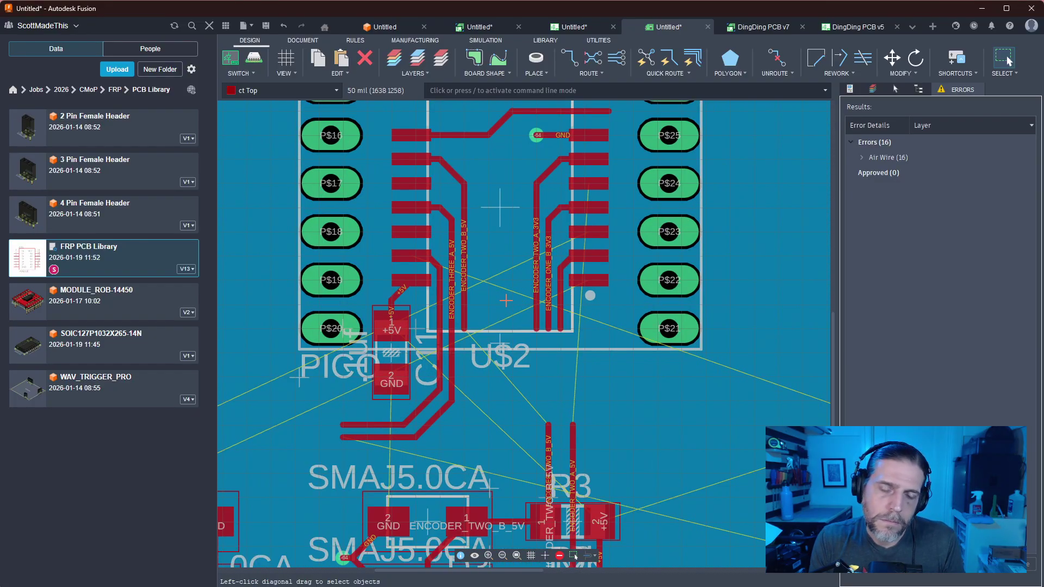
scroll(506, 300, down, 3)
scroll(505, 300, up, 3)
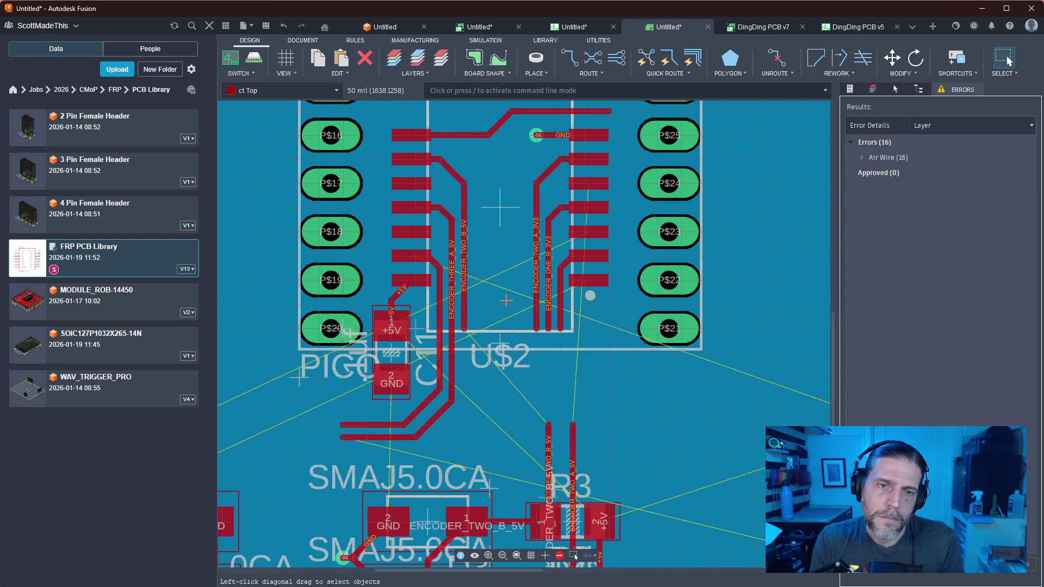
scroll(506, 300, down, 3)
scroll(505, 300, up, 5)
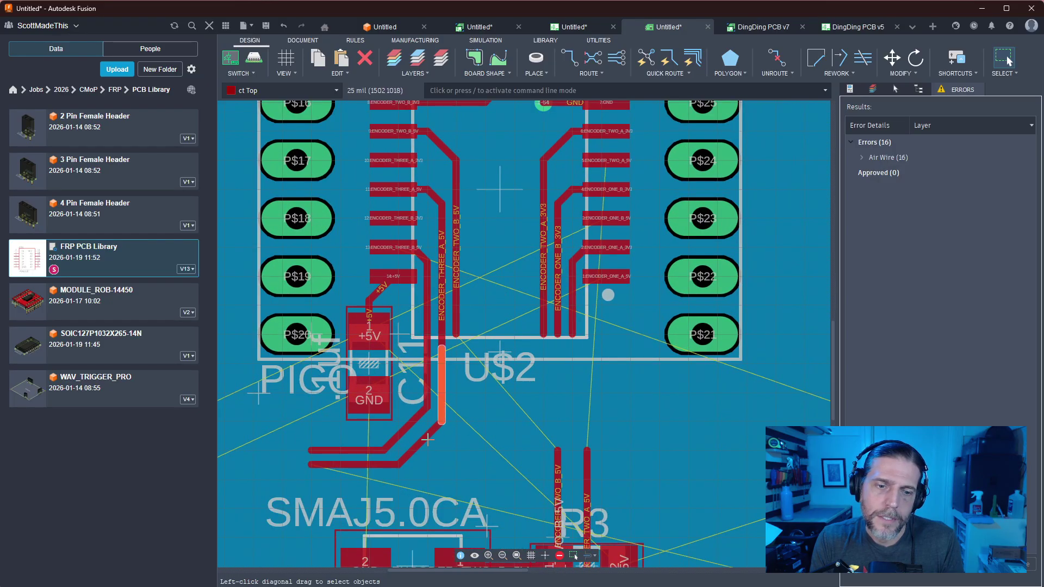
mouse_move(427, 437)
alt+mouse_down()
mouse_move(415, 434)
mouse_move(423, 445)
alt+mouse_up()
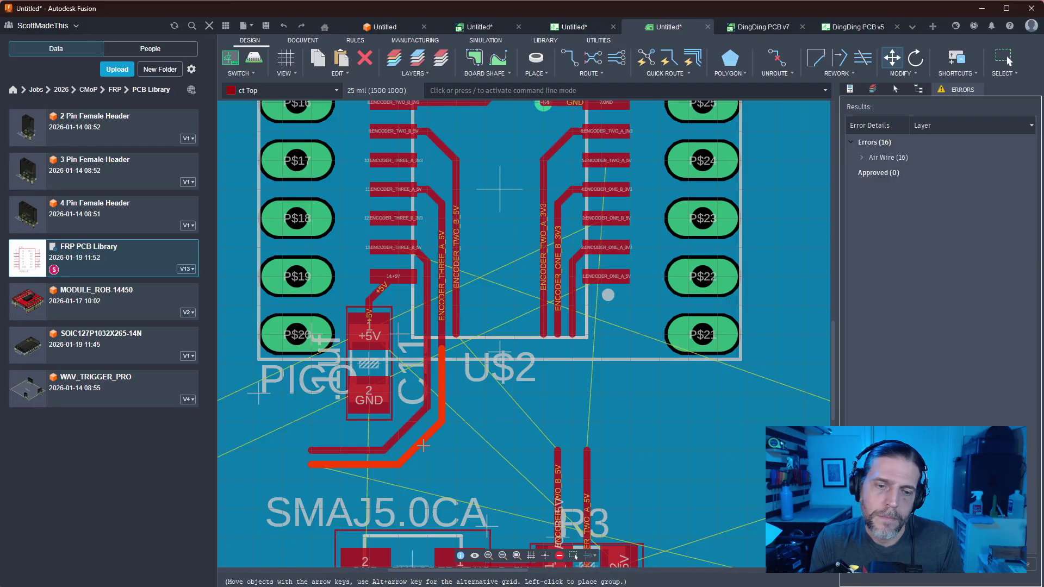
alt+click(423, 445)
key(Escape)
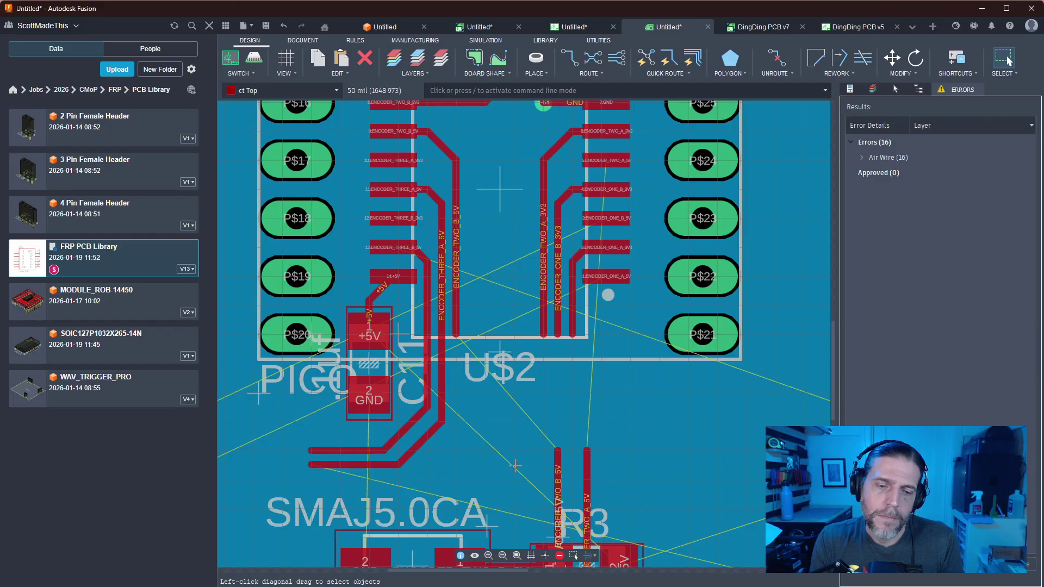
Examine the routed 74LVC07A traces and the remaining airwires to the encoder connectors, both up close and across the whole board
mouse_move(517, 466)
middle_down()
mouse_move(429, 428)
mouse_move(495, 336)
middle_up()
scroll(426, 421, down, 2)
scroll(419, 401, up, 1)
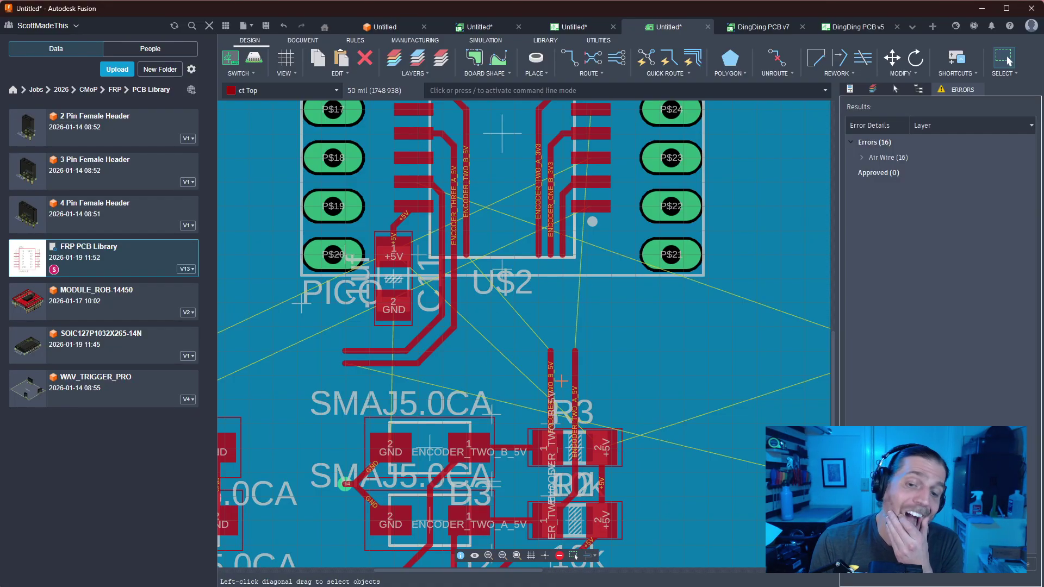
scroll(495, 388, down, 3)
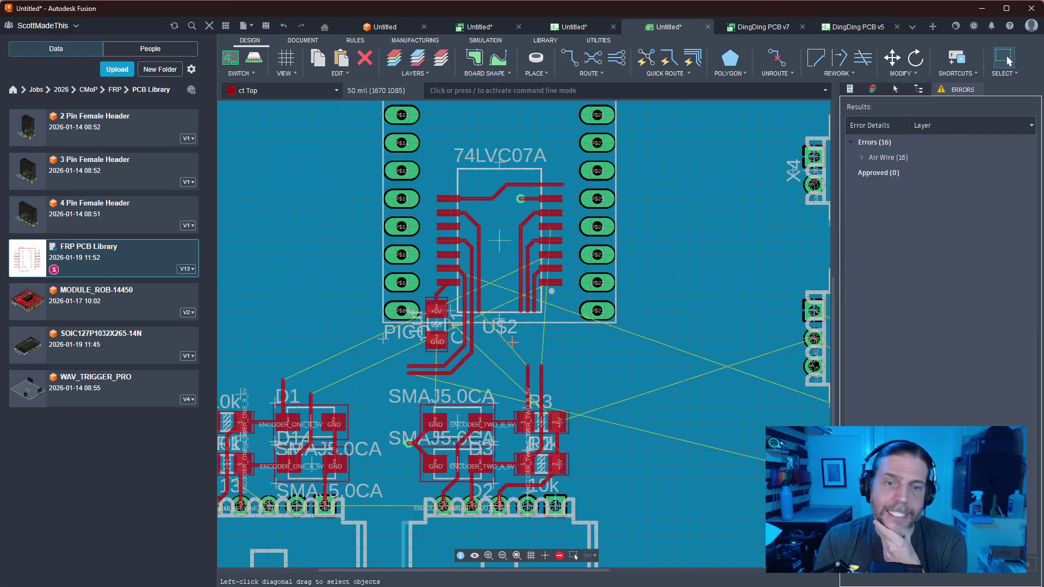
scroll(519, 342, up, 2)
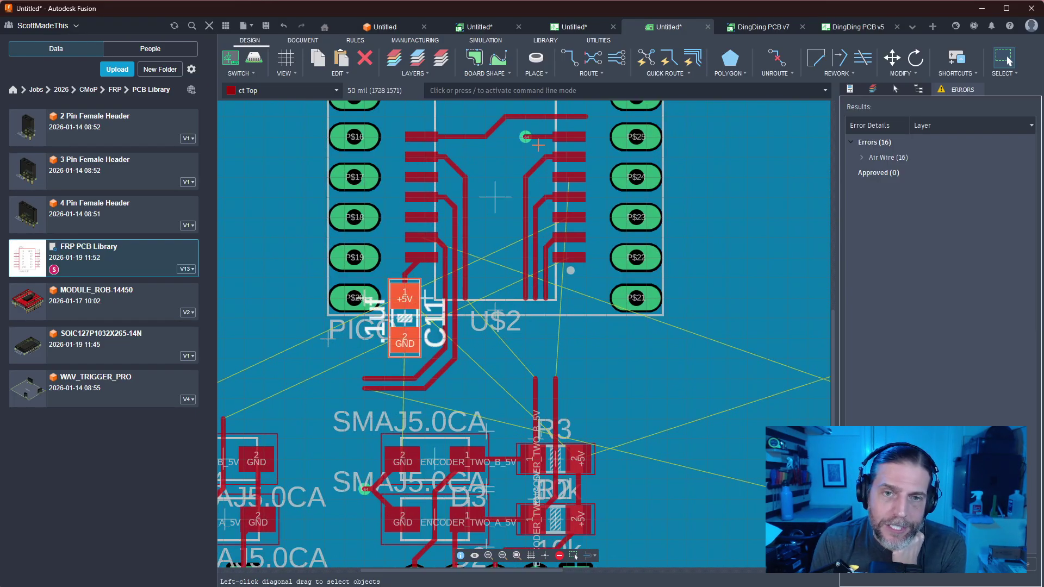
scroll(482, 356, up, 2)
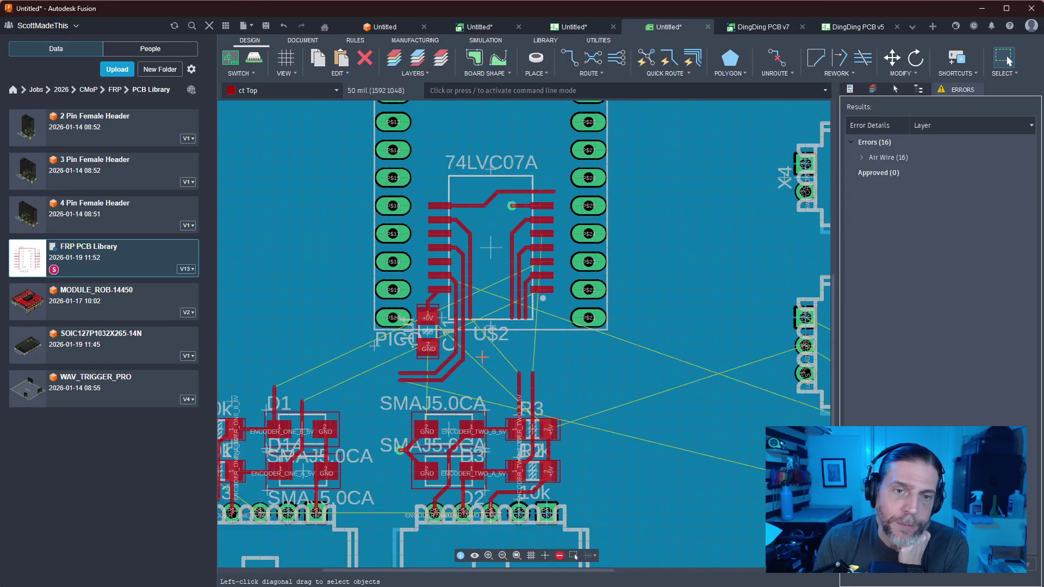
middle_drag(482, 356, 492, 478)
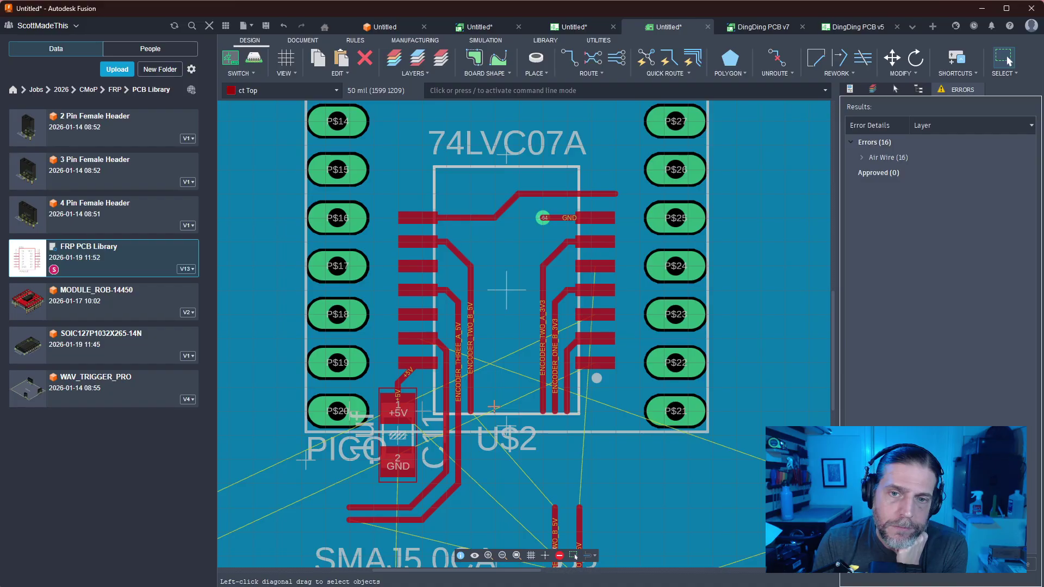
scroll(493, 406, up, 3)
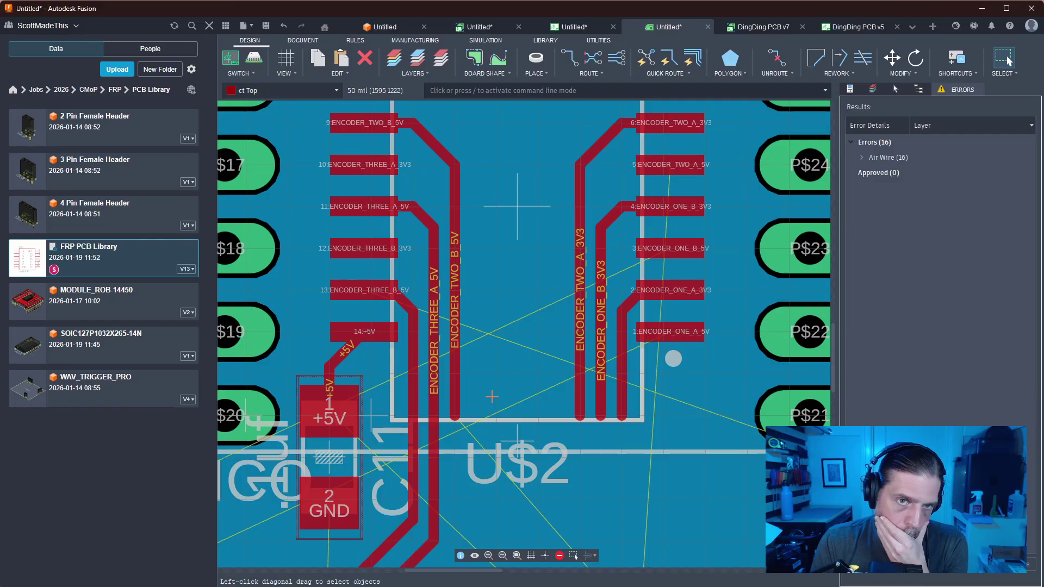
scroll(492, 397, down, 3)
scroll(507, 242, up, 3)
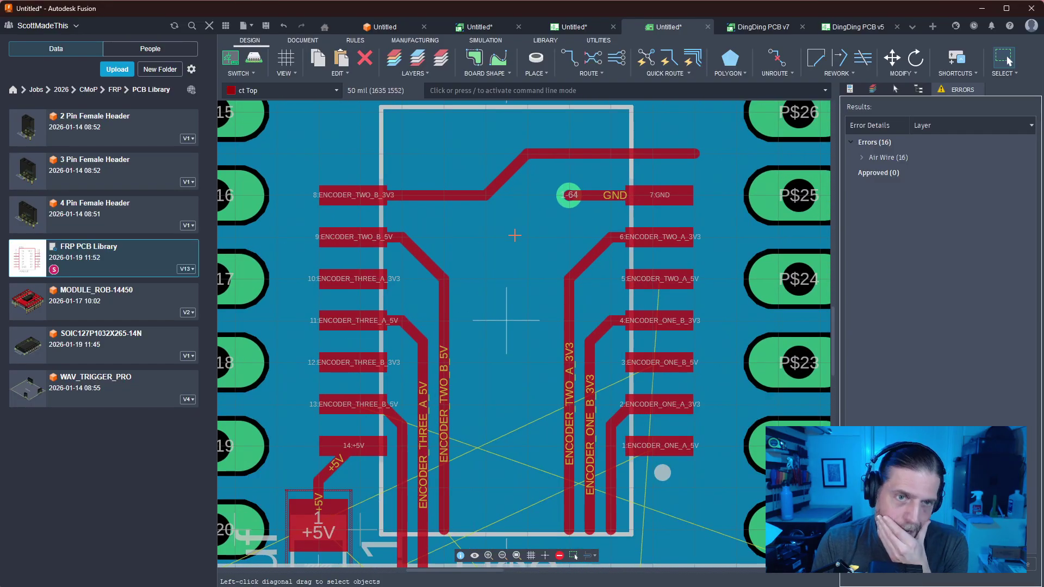
middle_drag(506, 320, 501, 176)
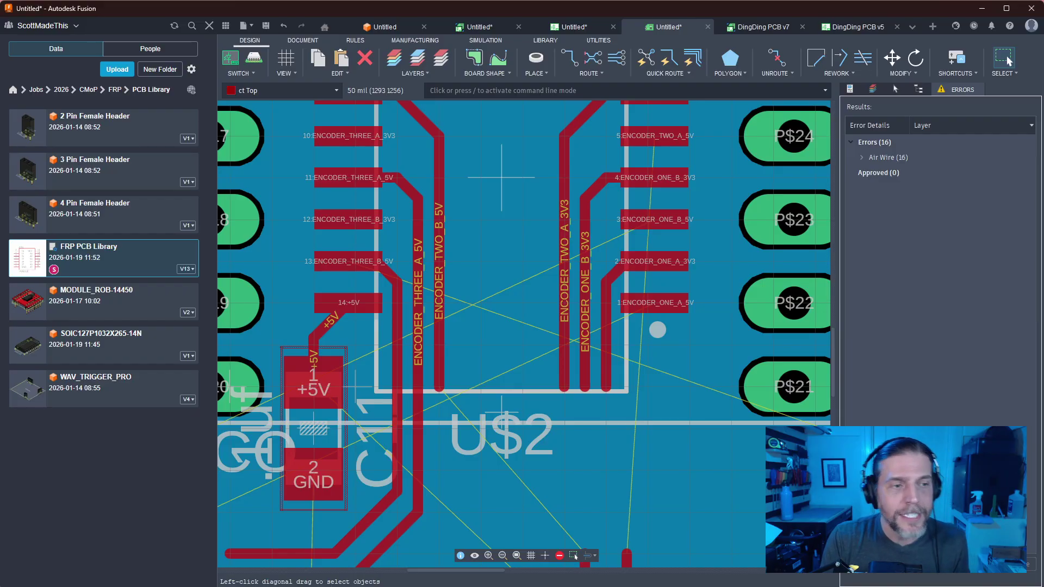
scroll(603, 305, down, 2)
scroll(600, 296, down, 5)
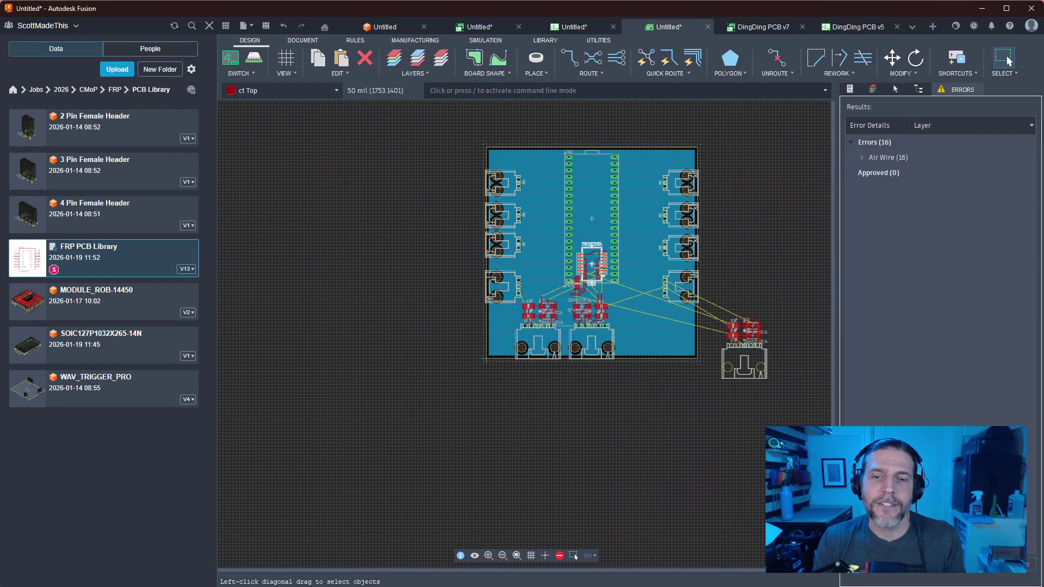
scroll(600, 260, up, 3)
scroll(600, 258, up, 2)
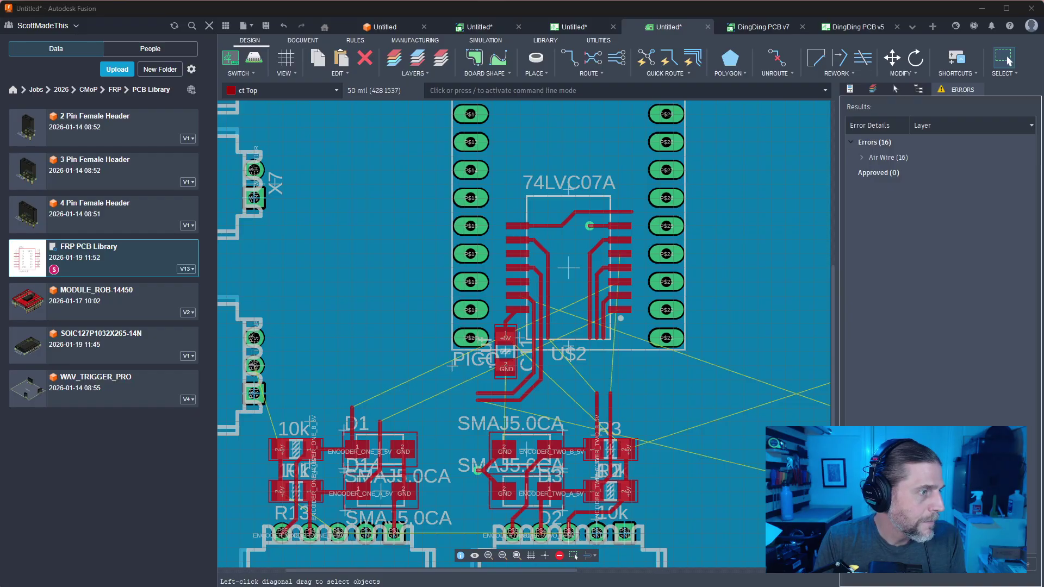
Consult the Raspberry Pi Pico pinout in the browser, and compare it with the Pico pads around the 74LVC07A on the board
drag(0, 71, 854, 37)
scroll(822, 178, down, 2)
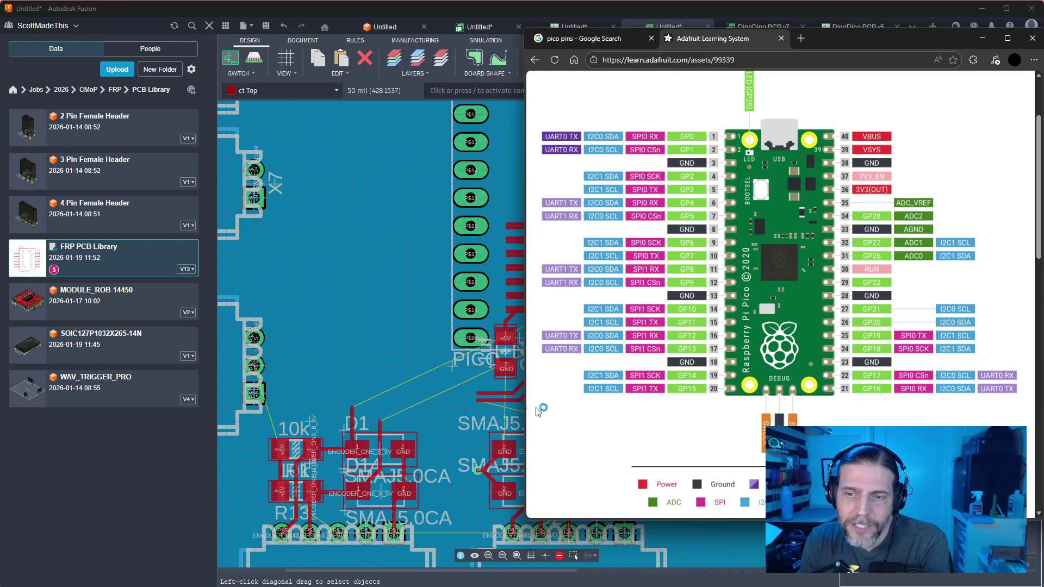
middle_drag(431, 310, 375, 284)
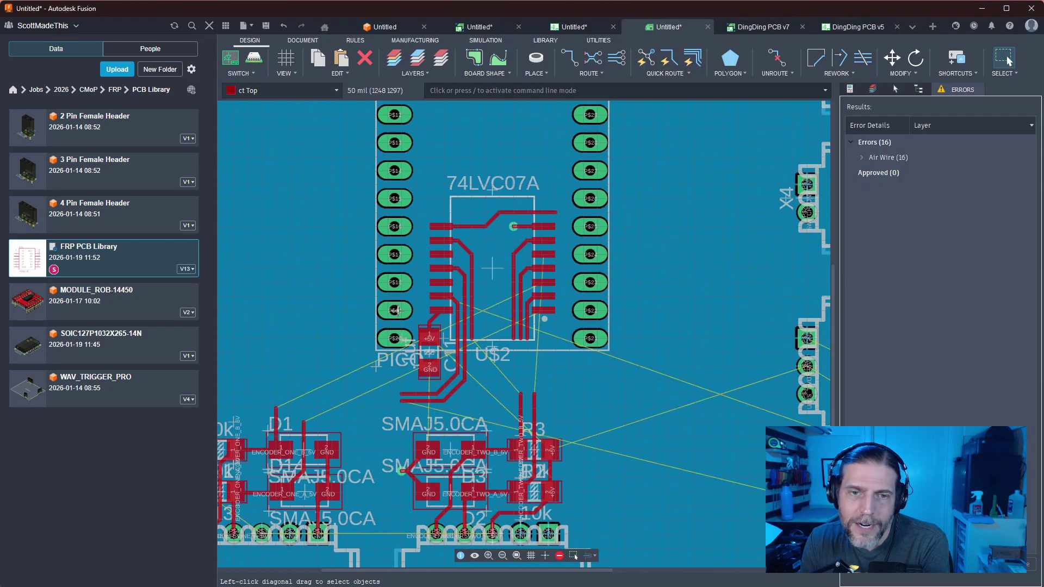
scroll(553, 232, up, 4)
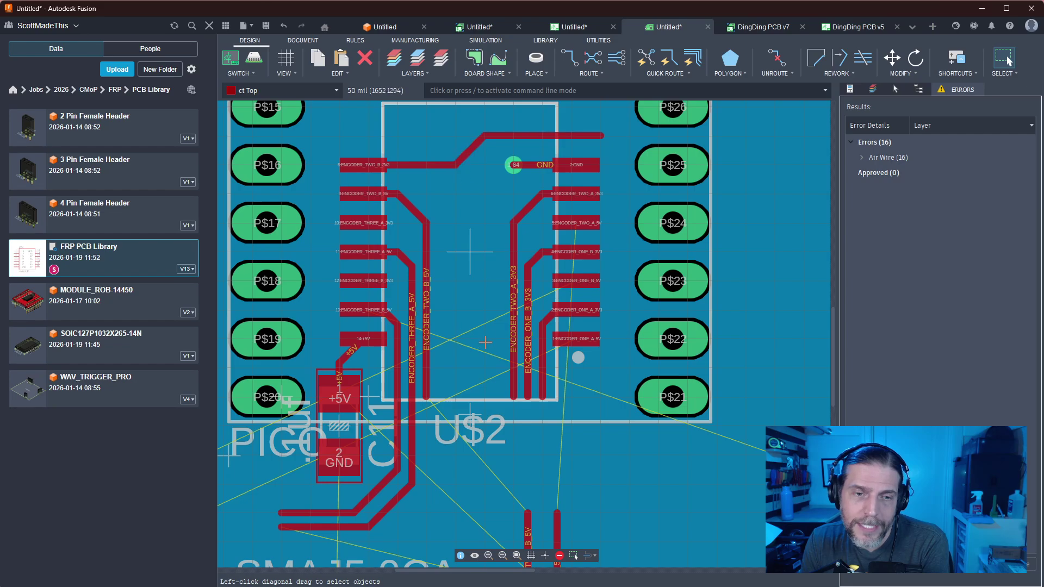
middle_drag(485, 338, 488, 302)
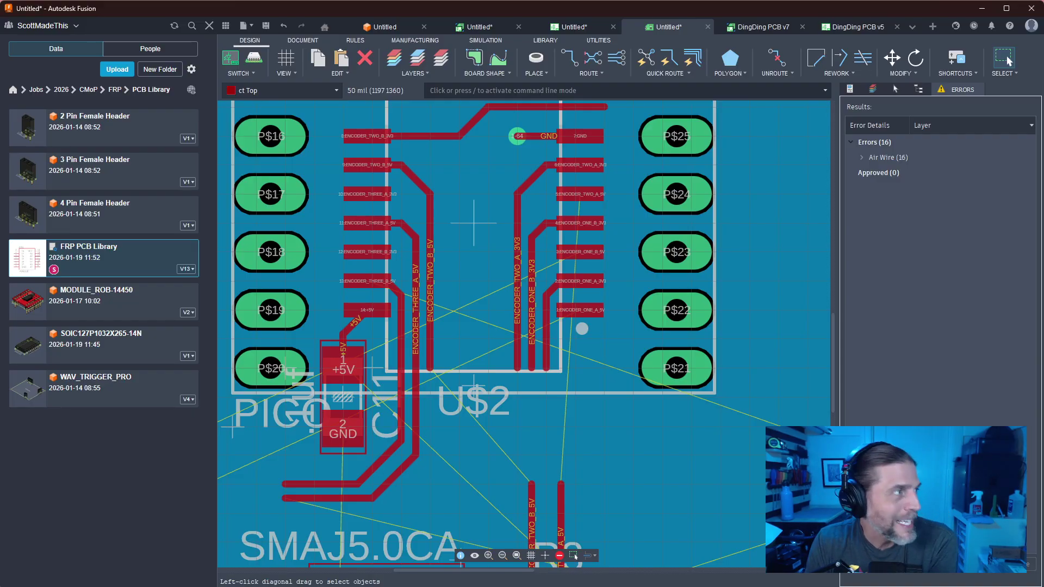
Inspect the ends of the 3.3 V encoder traces at U$2 and the 74LVC07A pins that still need routing
click(550, 362)
scroll(550, 362, down, 5)
scroll(538, 375, up, 5)
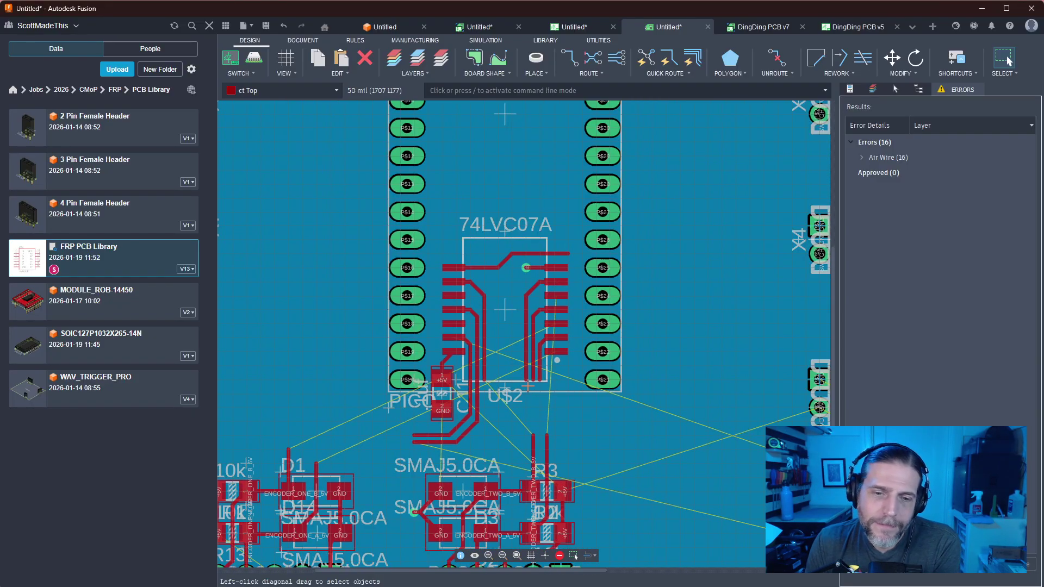
scroll(532, 383, up, 4)
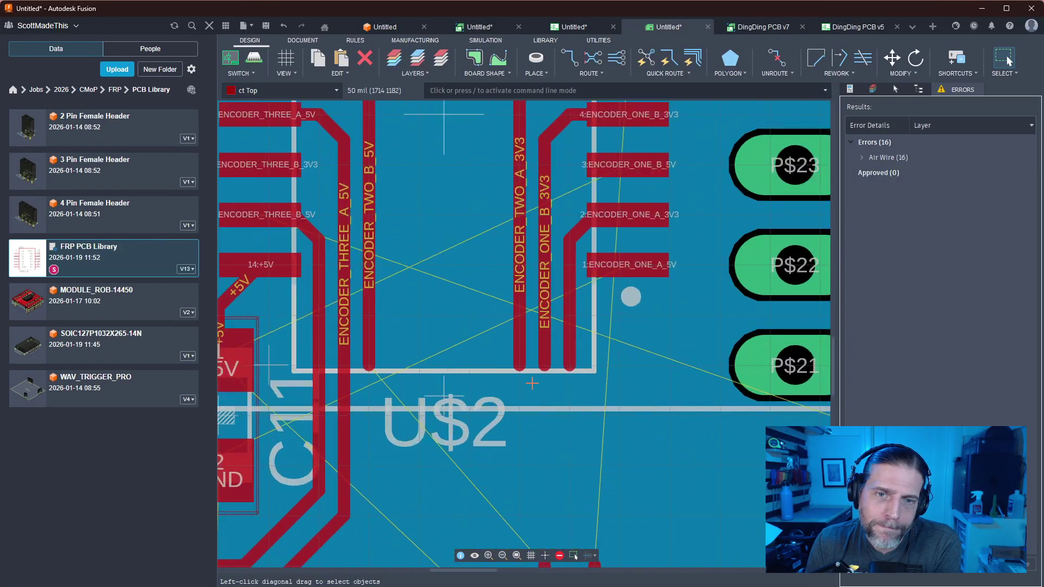
scroll(535, 380, down, 4)
scroll(534, 380, up, 4)
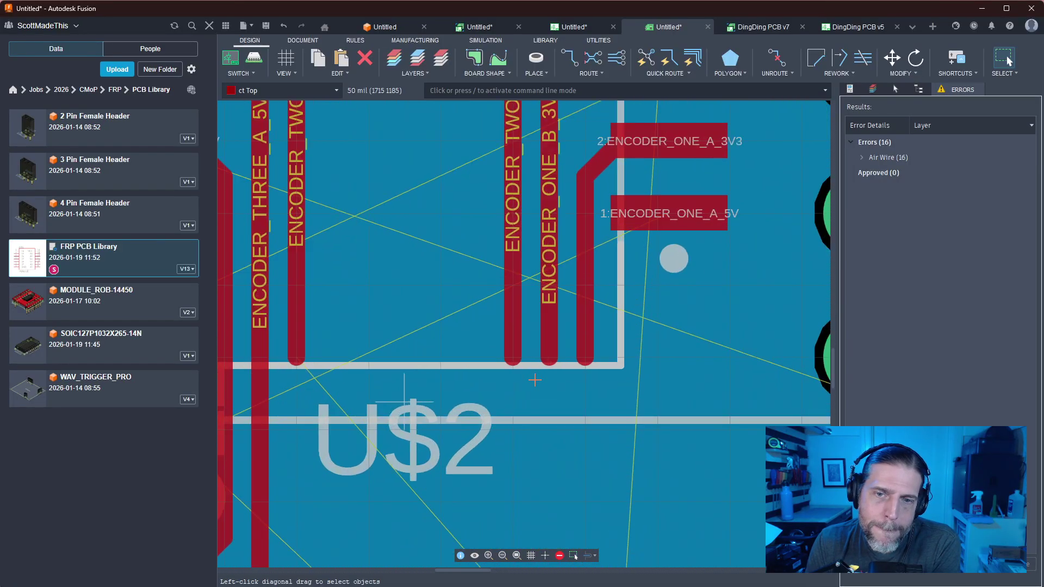
scroll(535, 380, down, 4)
scroll(535, 380, up, 2)
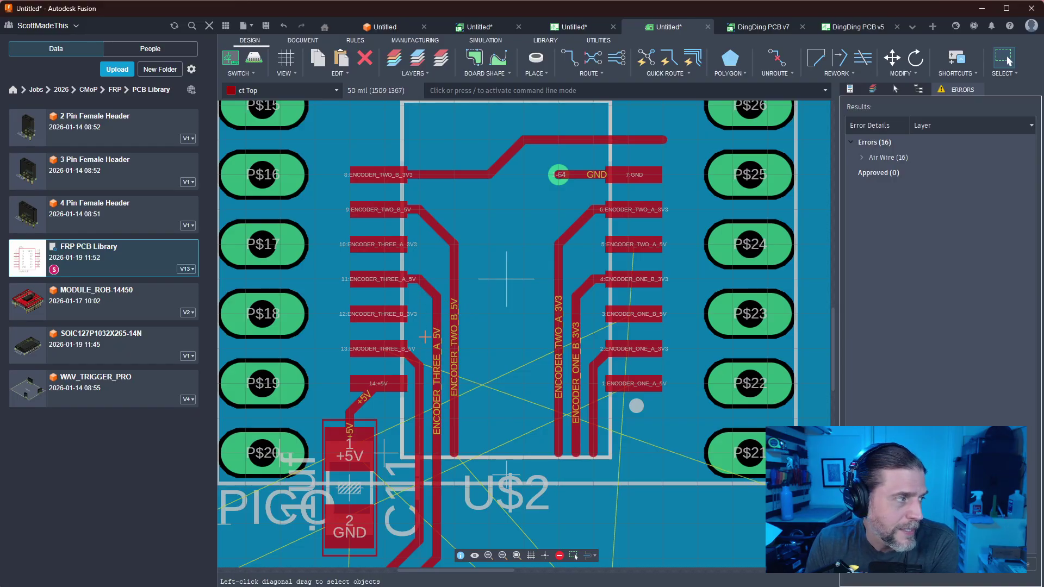
scroll(423, 296, down, 3)
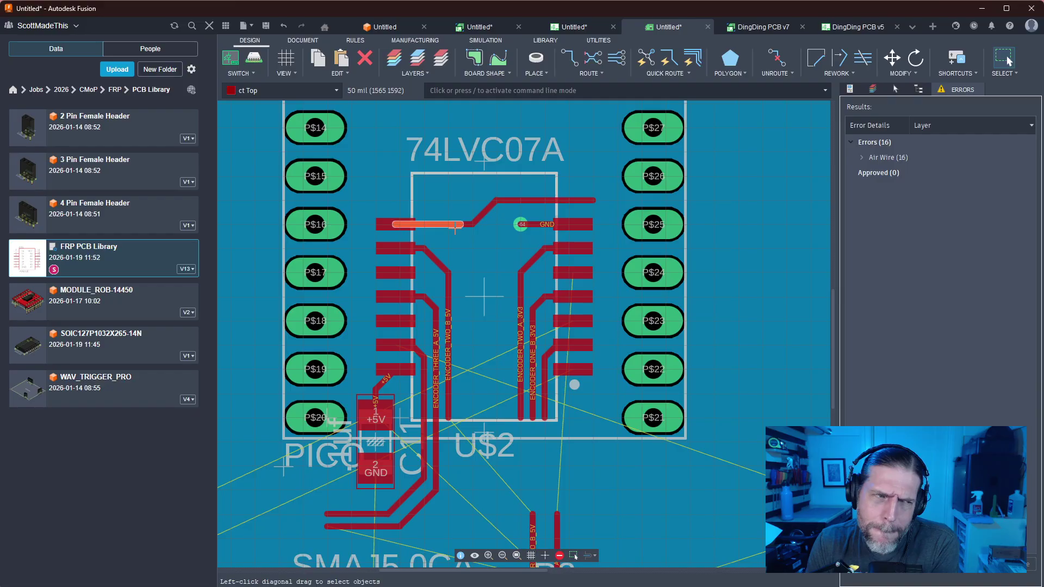
Inspect the 74LVC07A traces and the airwires running from them to the encoder circuits
scroll(455, 229, up, 3)
scroll(456, 228, down, 3)
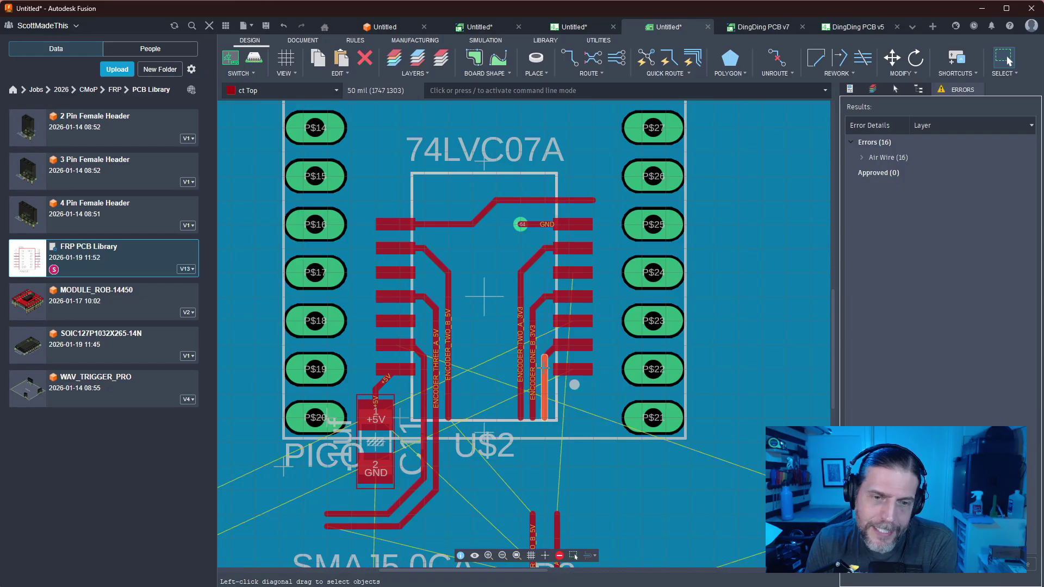
scroll(544, 368, down, 3)
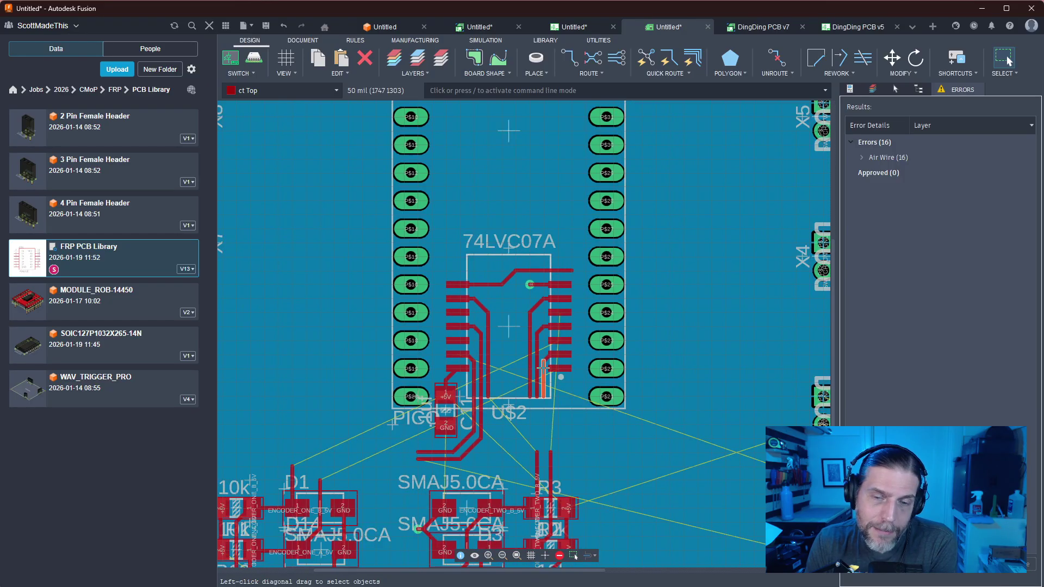
scroll(509, 335, up, 5)
scroll(511, 338, down, 4)
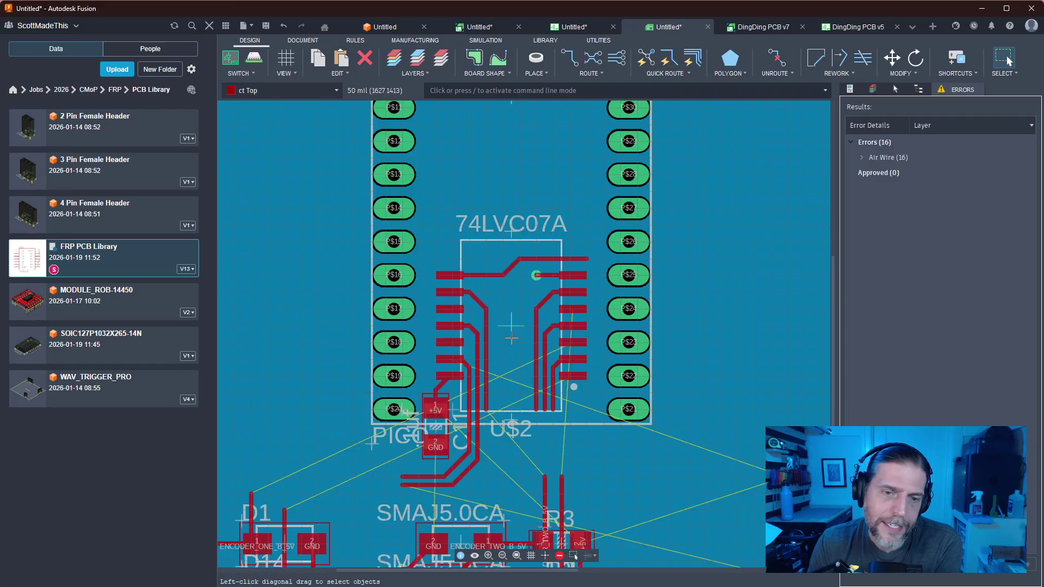
scroll(511, 338, up, 2)
scroll(509, 305, down, 1)
scroll(514, 250, up, 3)
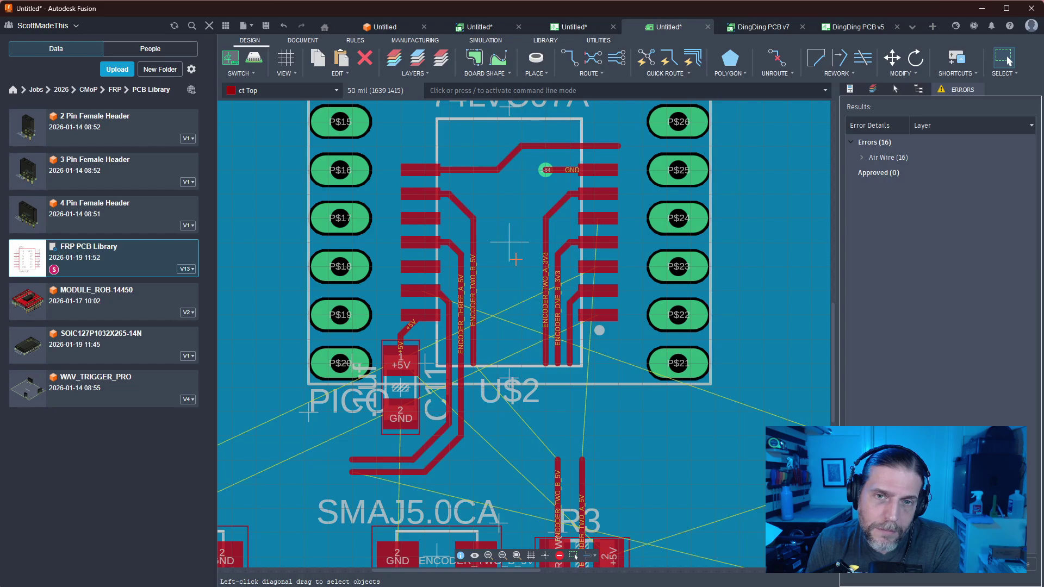
Examine the net labels on the 74LVC07A pins up close, comparing the 3.3 V and 5 V encoder signals with the adjacent Pico pads
middle_drag(506, 229, 509, 375)
scroll(515, 347, up, 3)
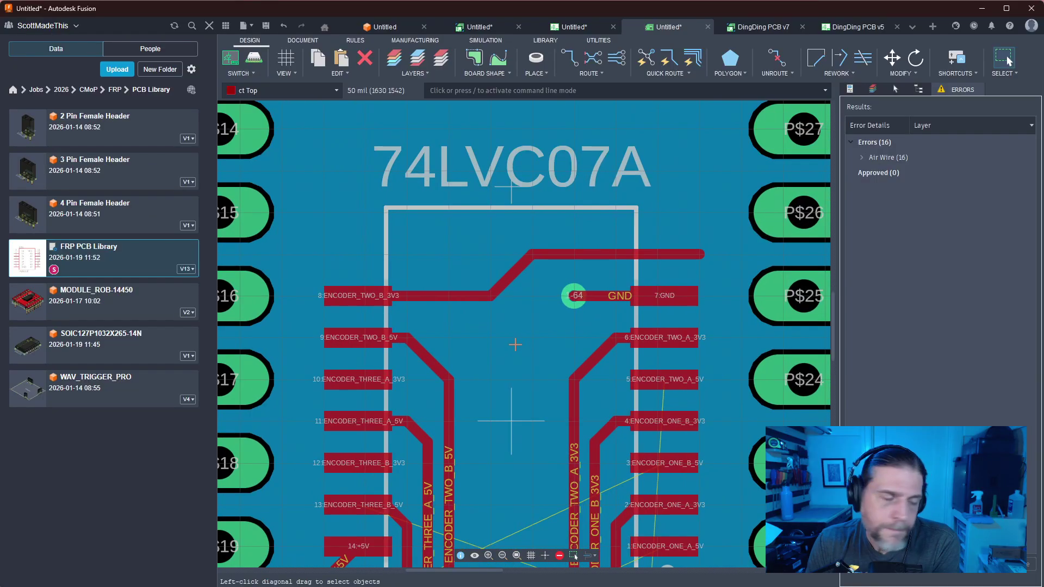
scroll(512, 339, down, 3)
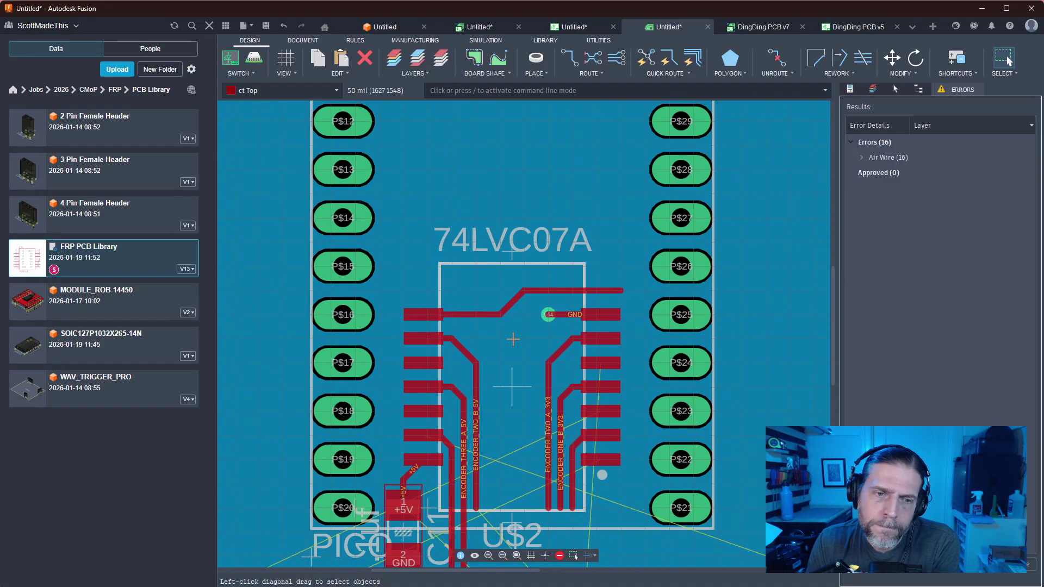
scroll(513, 339, up, 3)
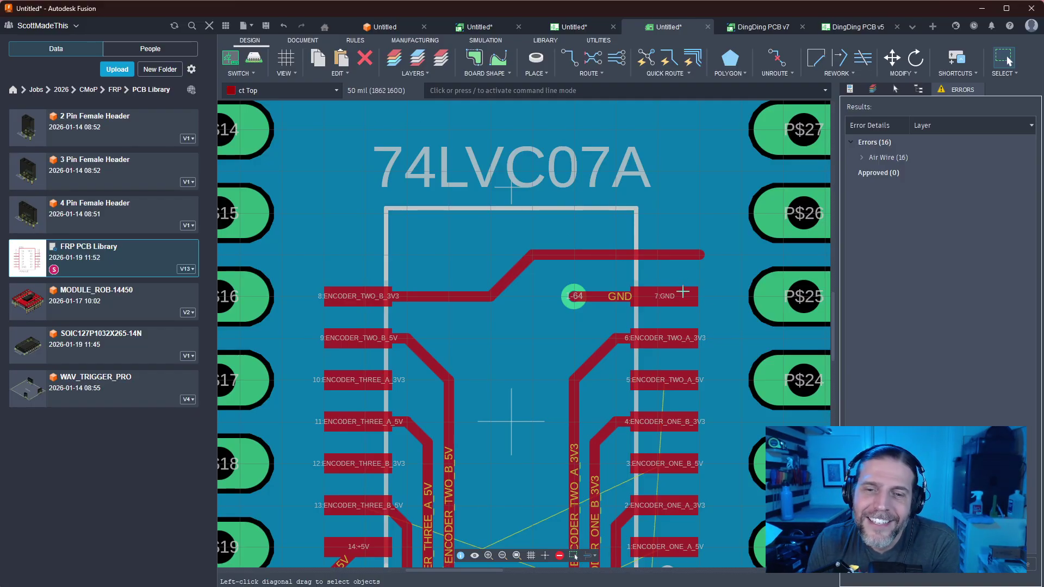
middle_drag(546, 412, 557, 139)
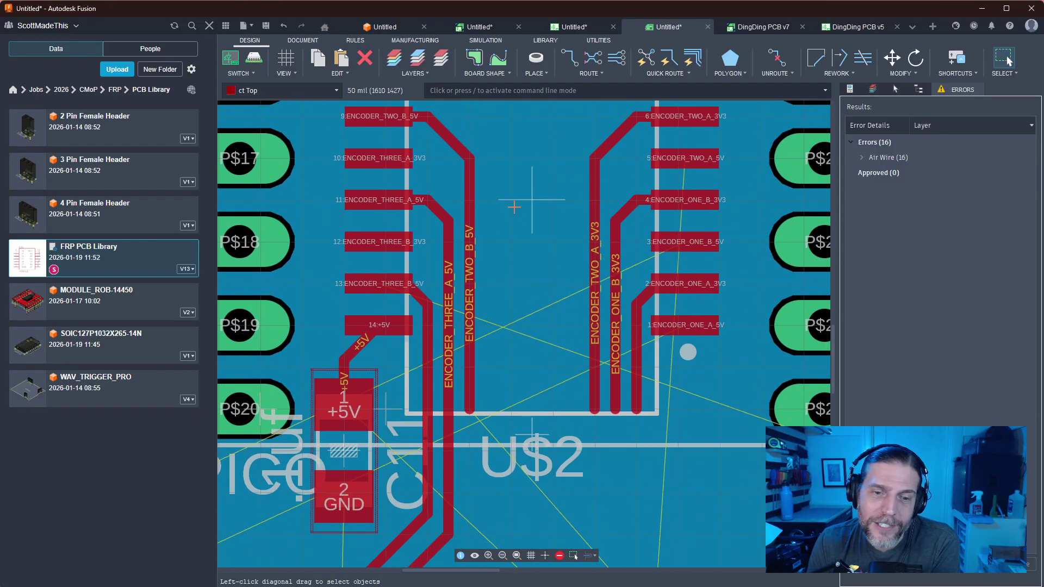
mouse_move(594, 256)
middle_down()
mouse_move(575, 209)
mouse_move(515, 267)
mouse_move(518, 285)
middle_up()
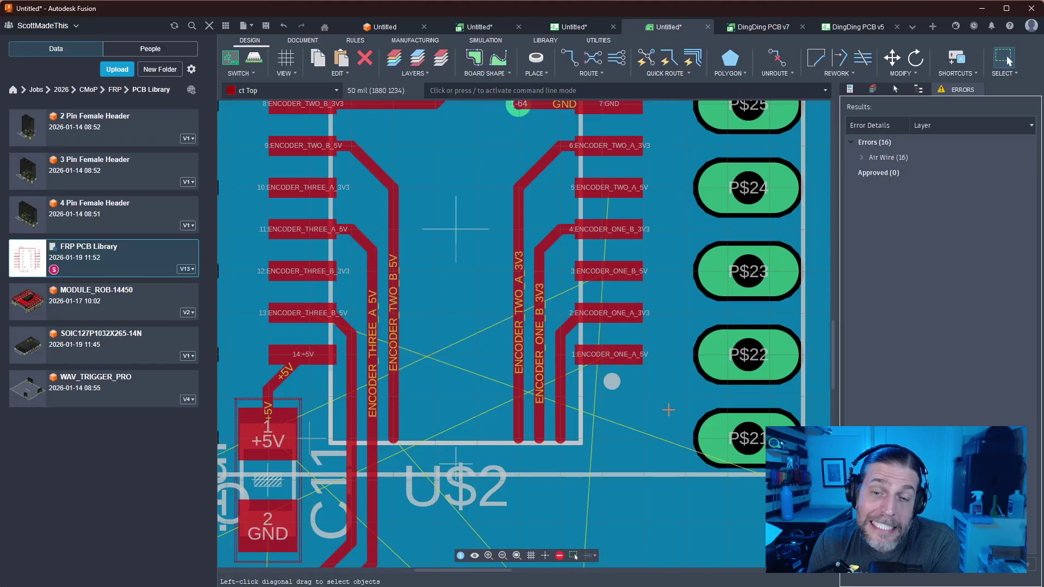
middle_drag(656, 393, 680, 438)
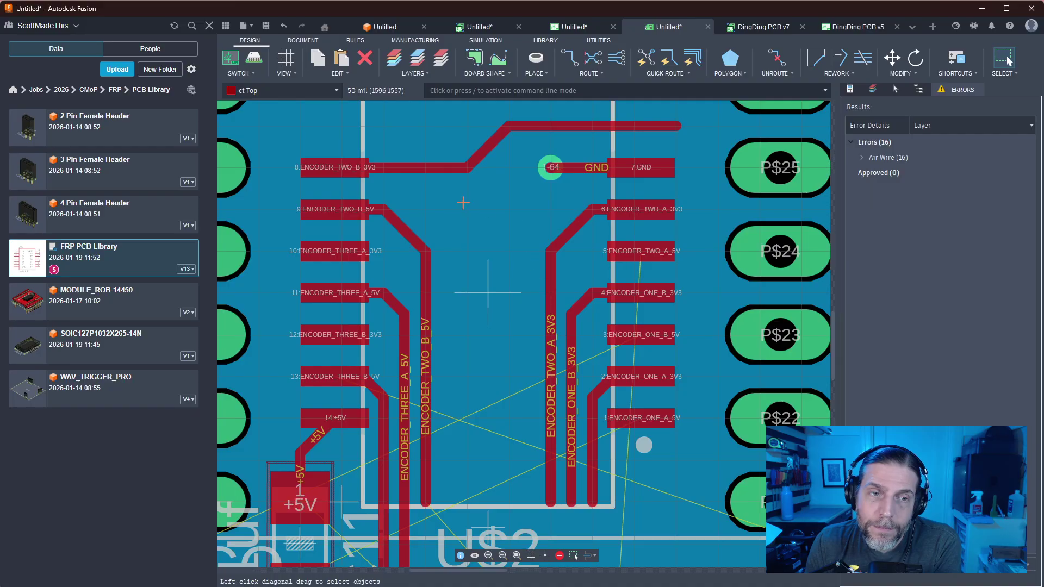
middle_drag(462, 203, 651, 245)
scroll(652, 245, down, 3)
scroll(650, 246, up, 2)
scroll(647, 247, down, 1)
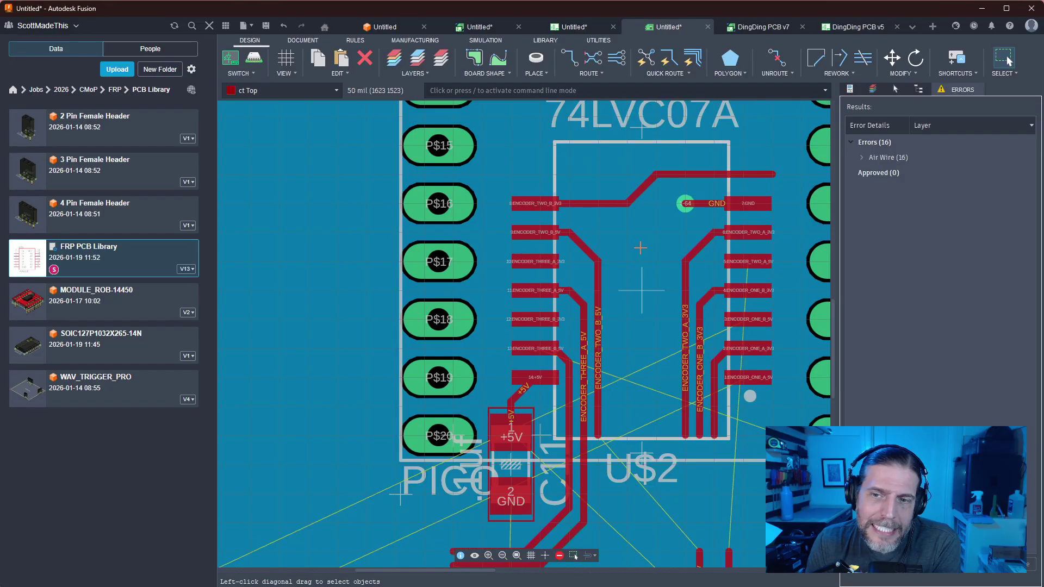
middle_drag(641, 290, 539, 295)
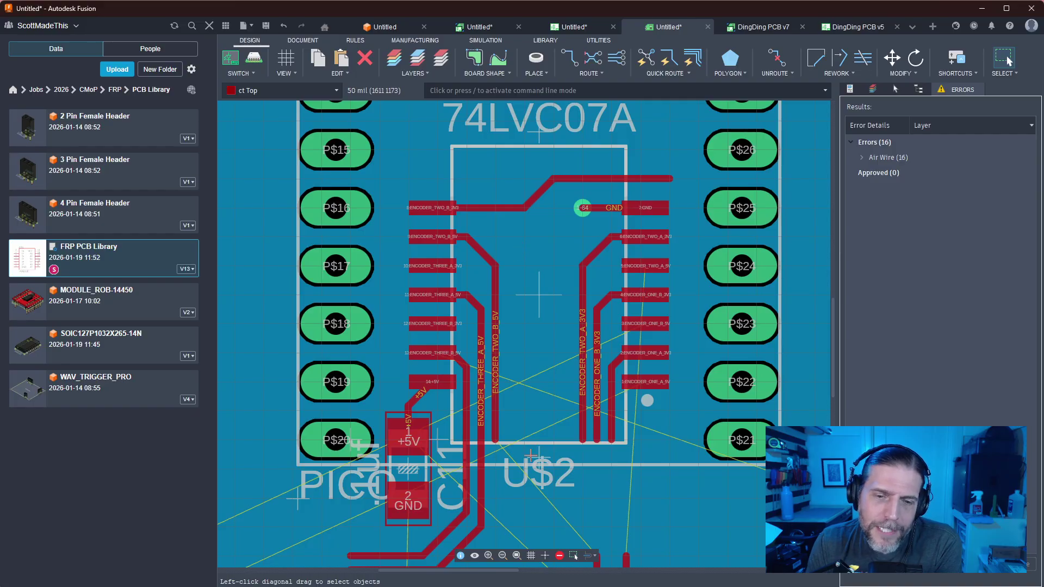
Trace the airwires between the 74LVC07A and the encoder two traces at R3 and the SMAJ5.0CA diodes
scroll(538, 428, down, 3)
scroll(538, 428, down, 5)
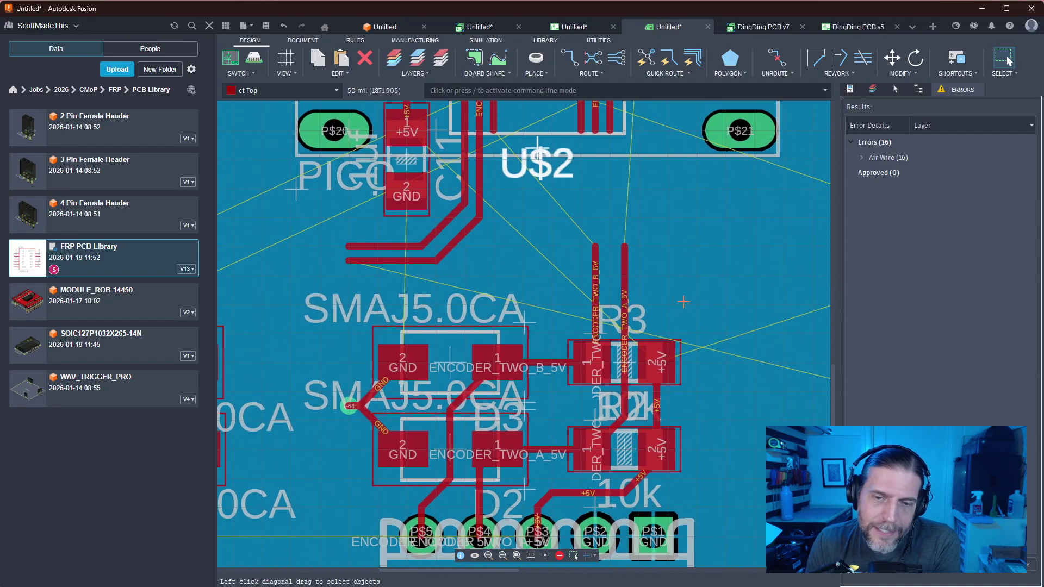
scroll(545, 369, up, 5)
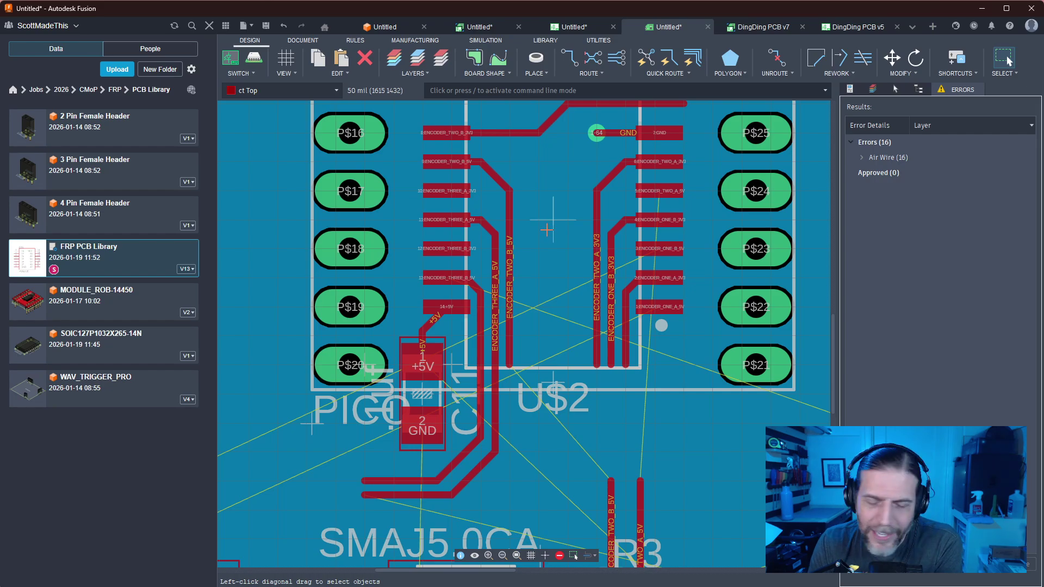
scroll(588, 351, down, 2)
scroll(580, 261, up, 4)
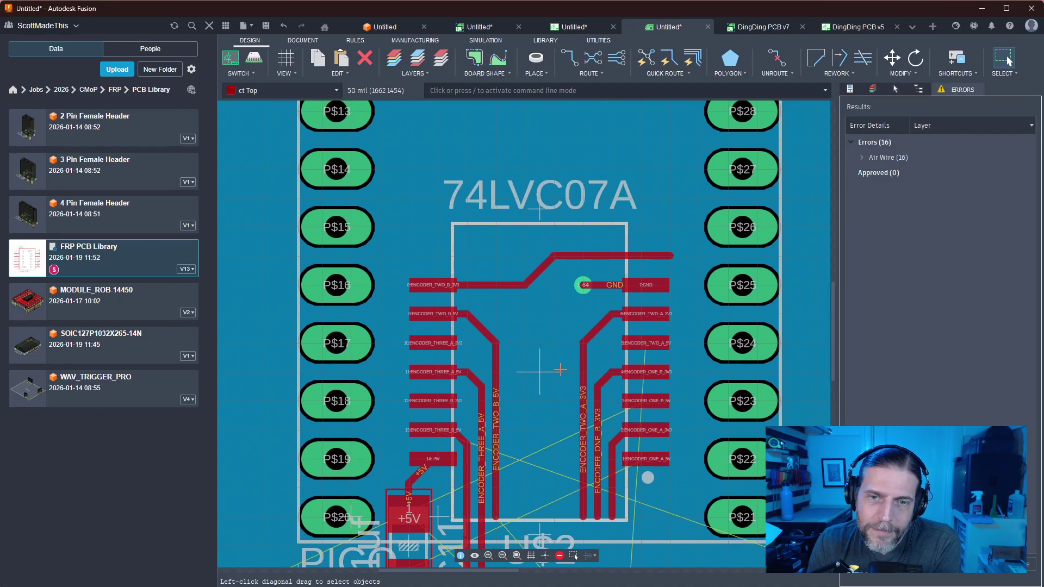
scroll(554, 363, up, 1)
scroll(546, 359, down, 2)
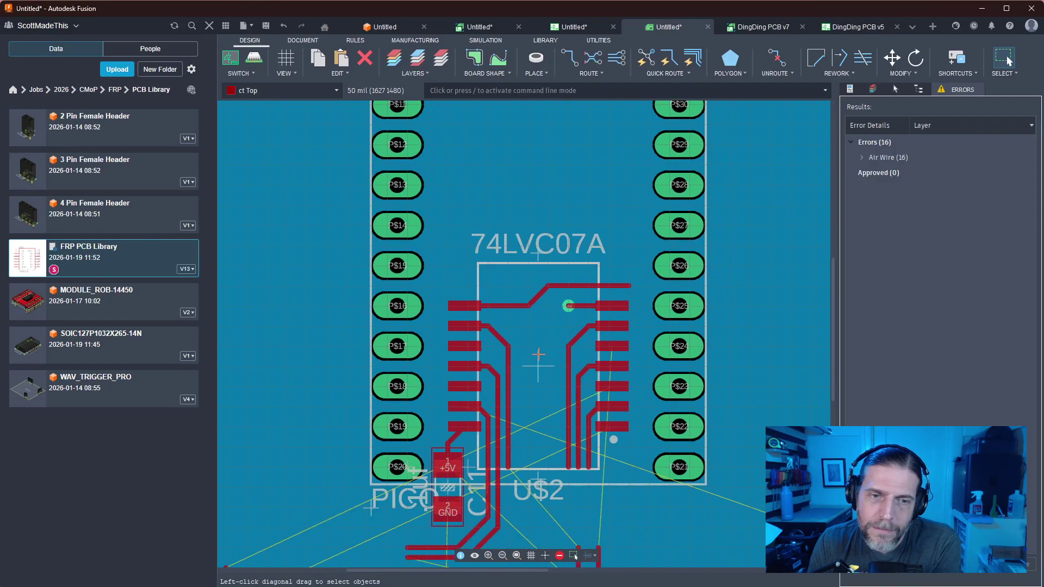
scroll(538, 355, up, 2)
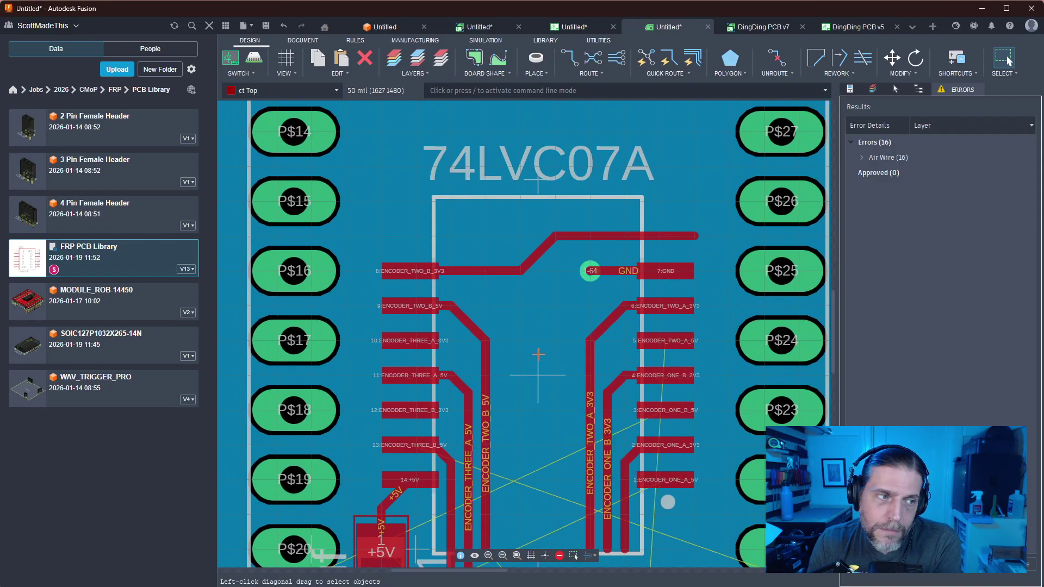
shift+scroll(533, 337, down, 3)
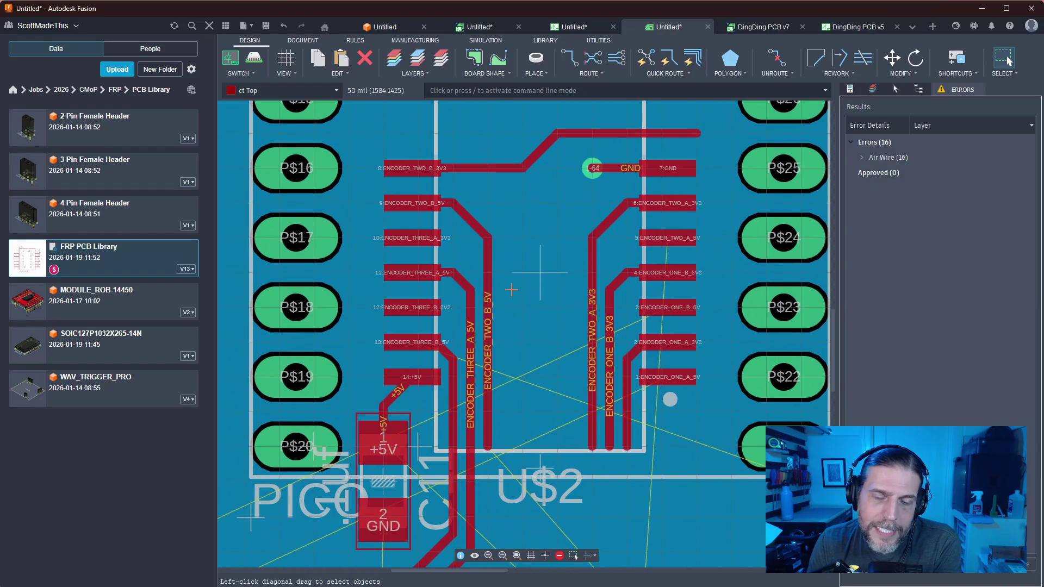
scroll(521, 379, down, 4)
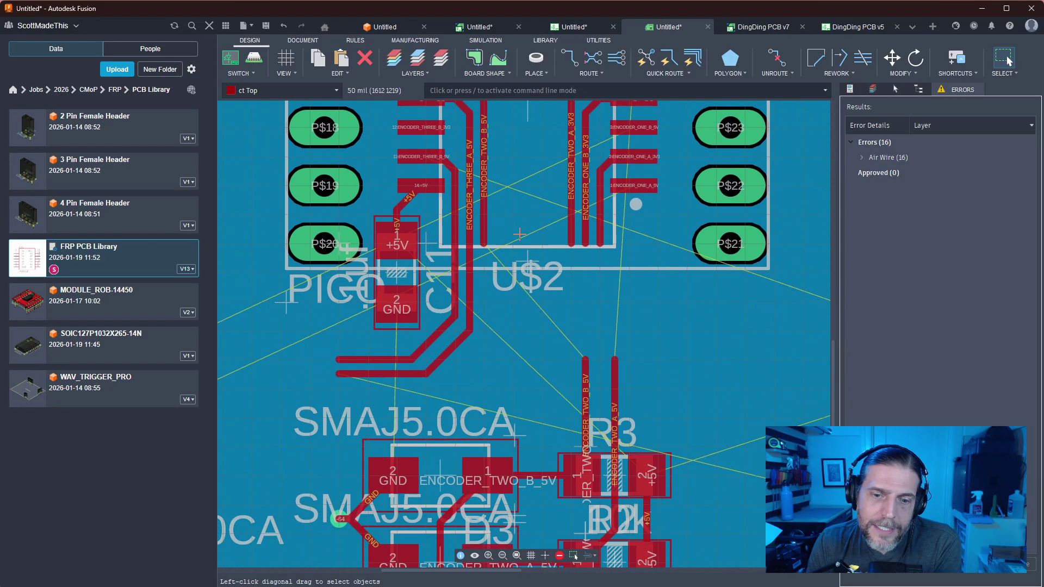
scroll(544, 288, up, 3)
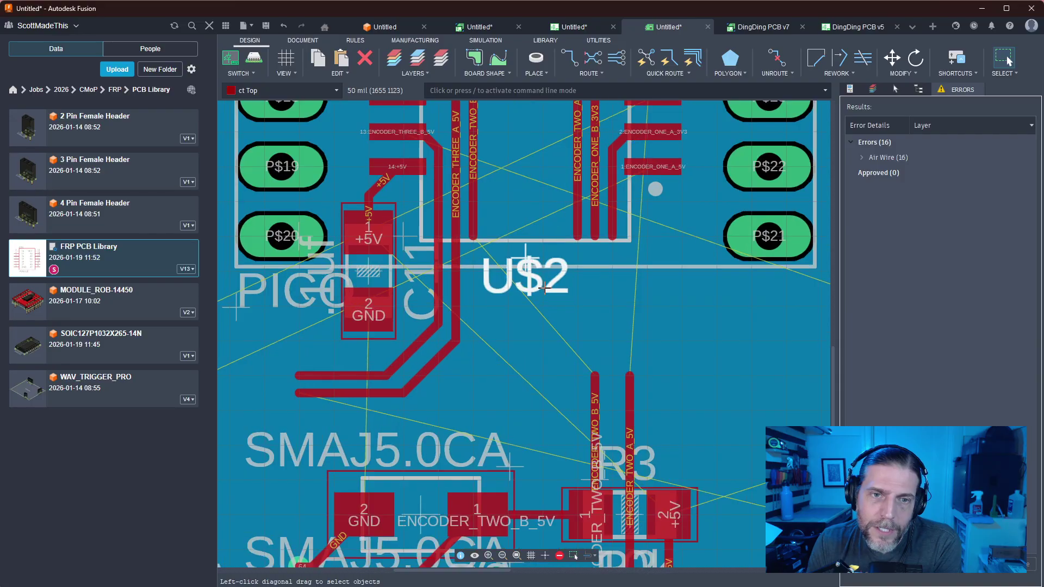
scroll(544, 288, down, 3)
scroll(545, 289, up, 3)
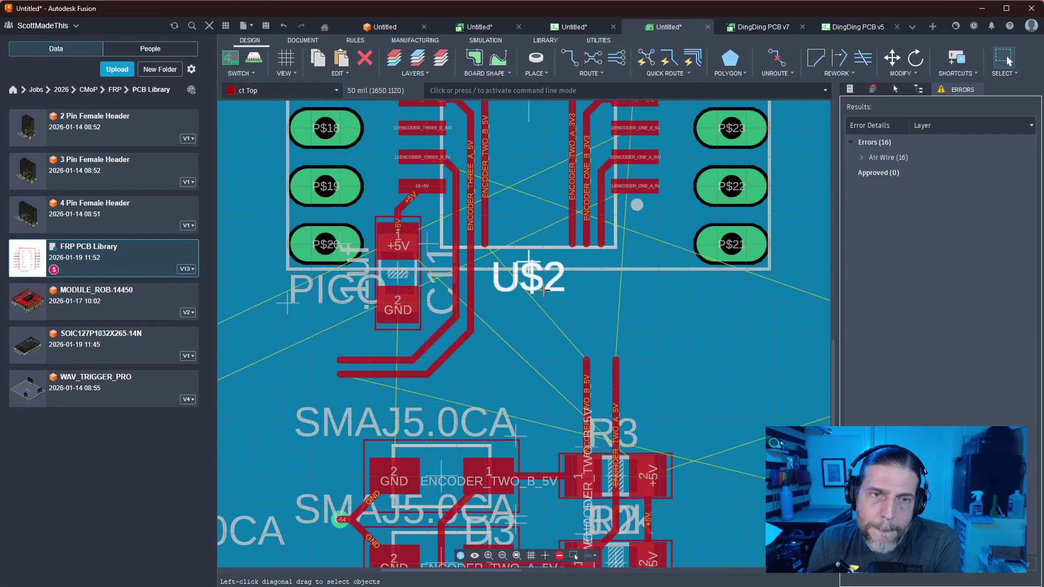
Review the U$2 pins, the nearby Pico pads and the open trace ends around C11
middle_drag(543, 290, 542, 395)
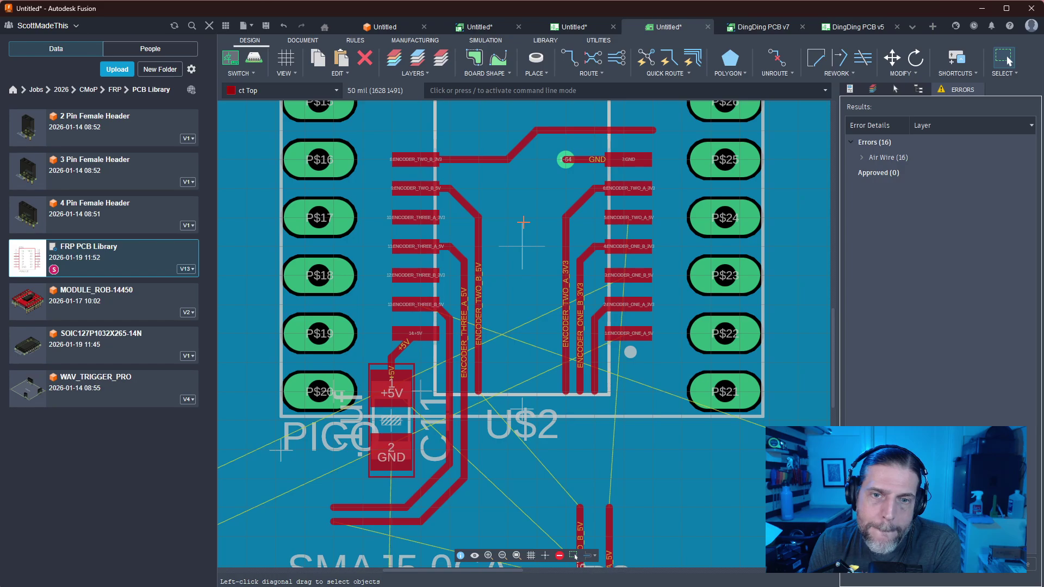
scroll(521, 245, down, 3)
scroll(522, 242, up, 3)
scroll(522, 239, down, 1)
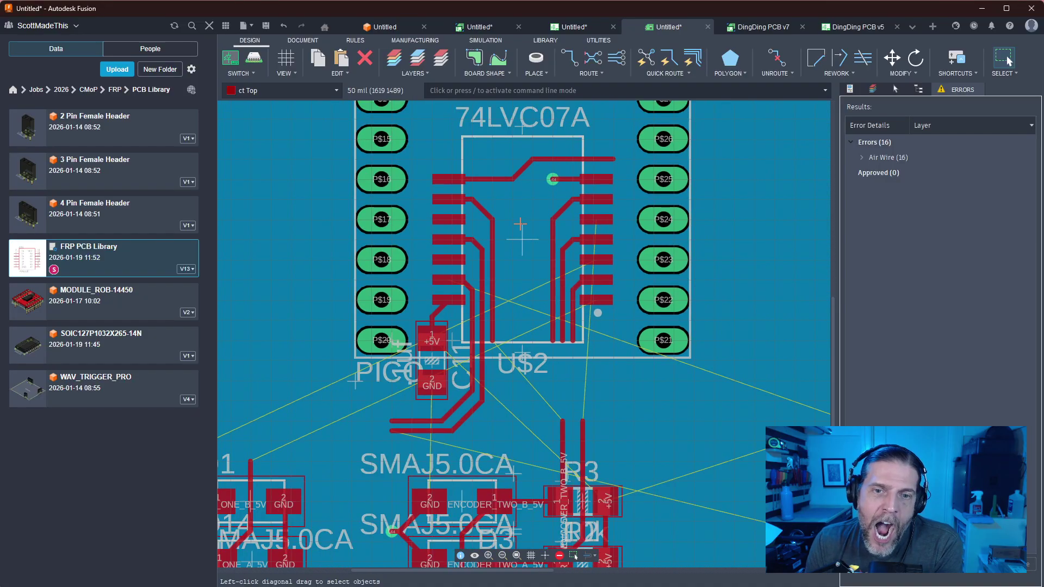
scroll(520, 224, up, 2)
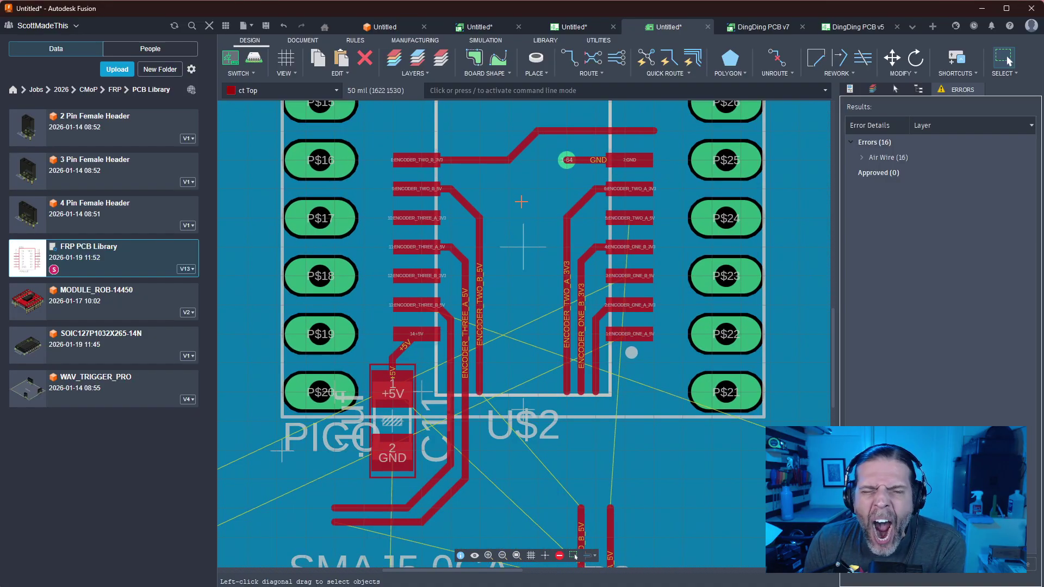
click(520, 247)
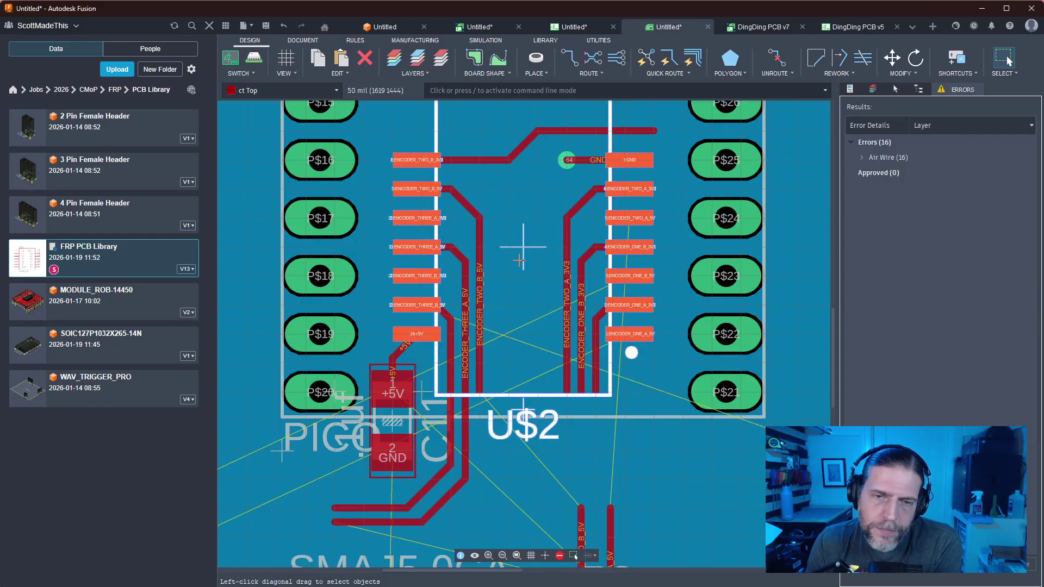
click(682, 494)
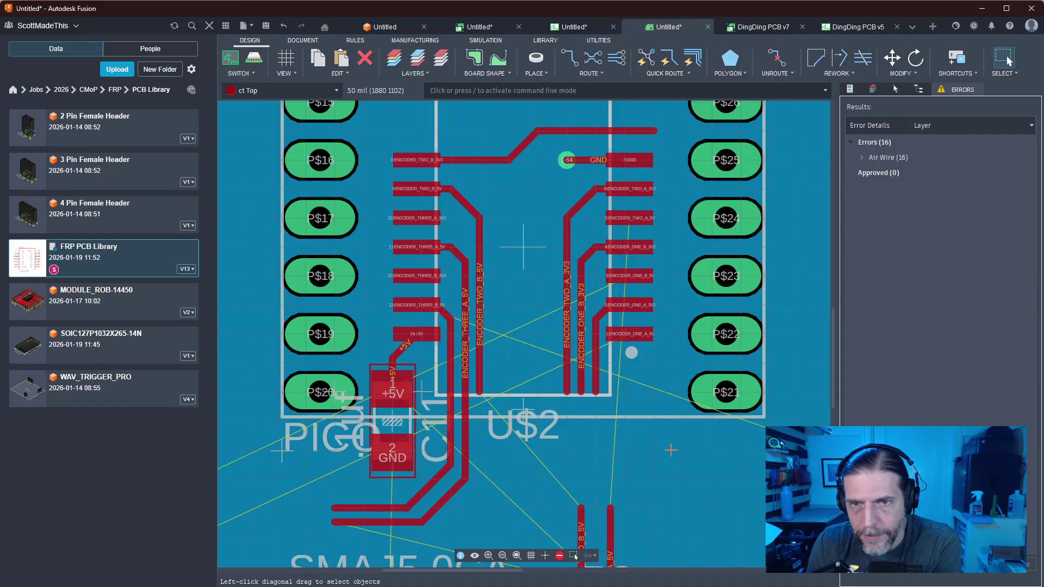
middle_drag(670, 484, 692, 417)
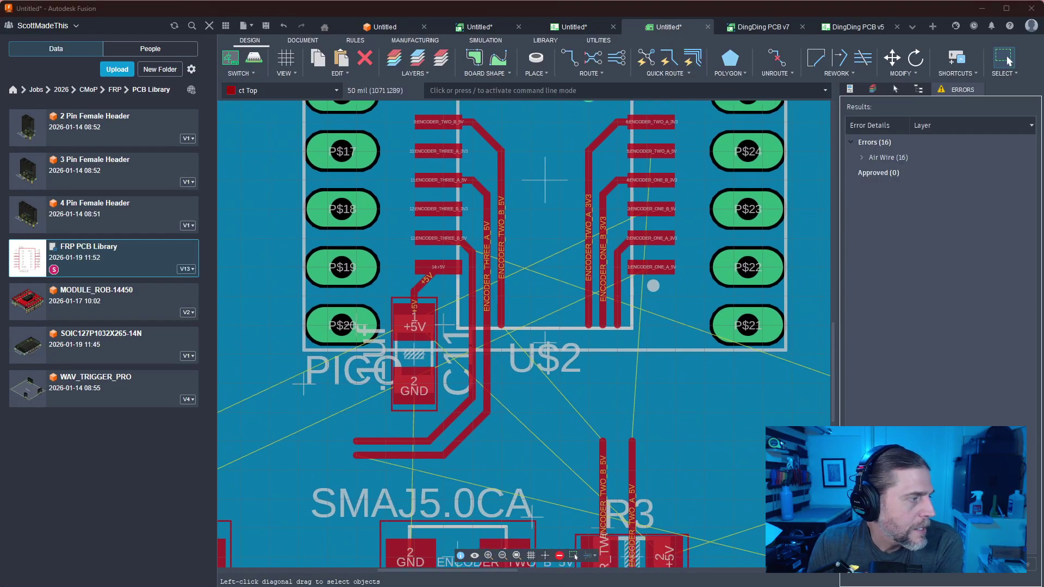
Switch to the browser's Raspberry Pi Pico pinout and compare its lower GPIO and GND pins with the Pico pads beside the 74LVC07A
key(alt+Tab)
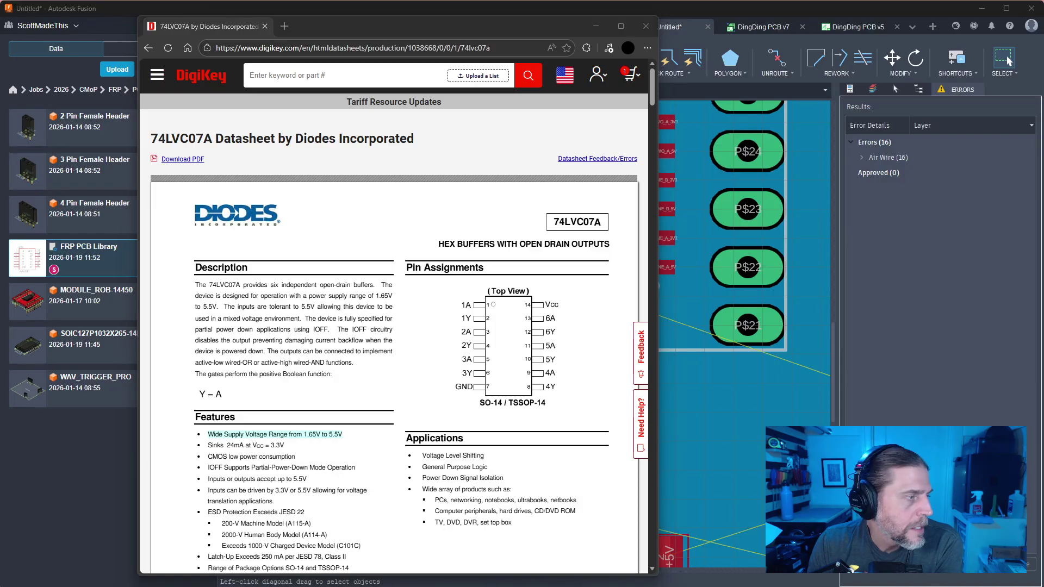
key(alt+Tab)
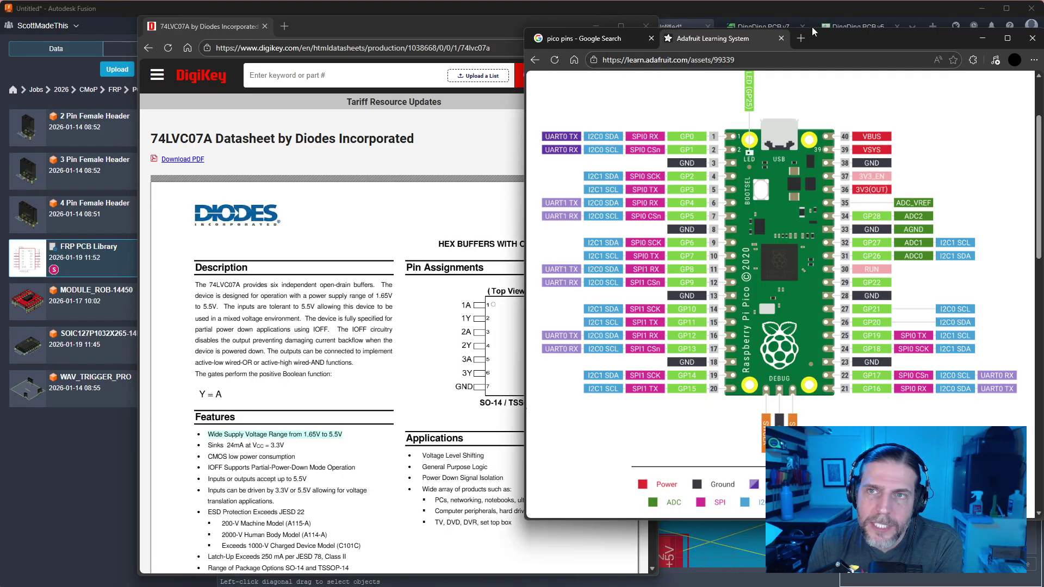
drag(812, 31, 333, 45)
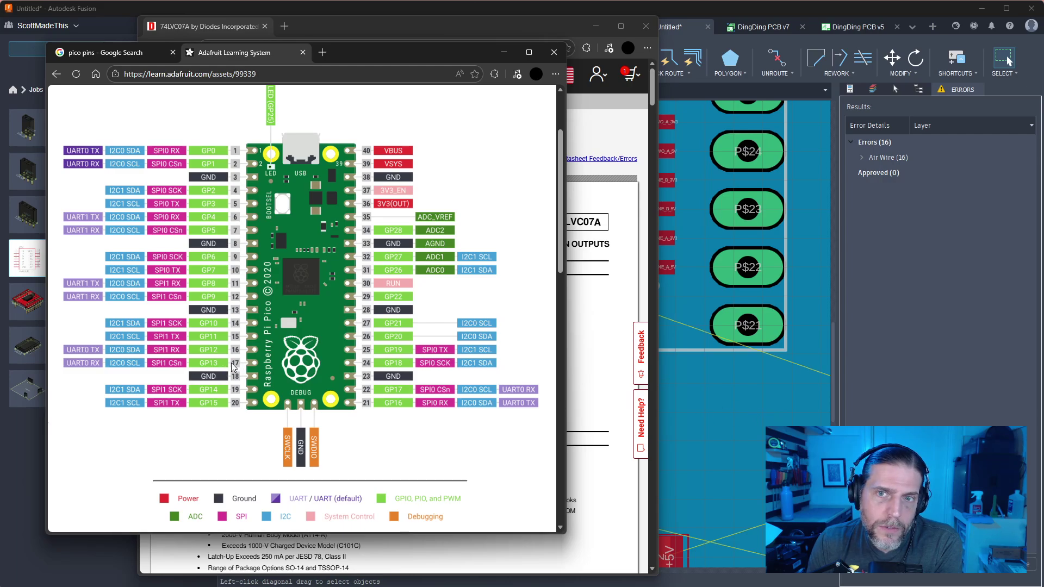
click(725, 396)
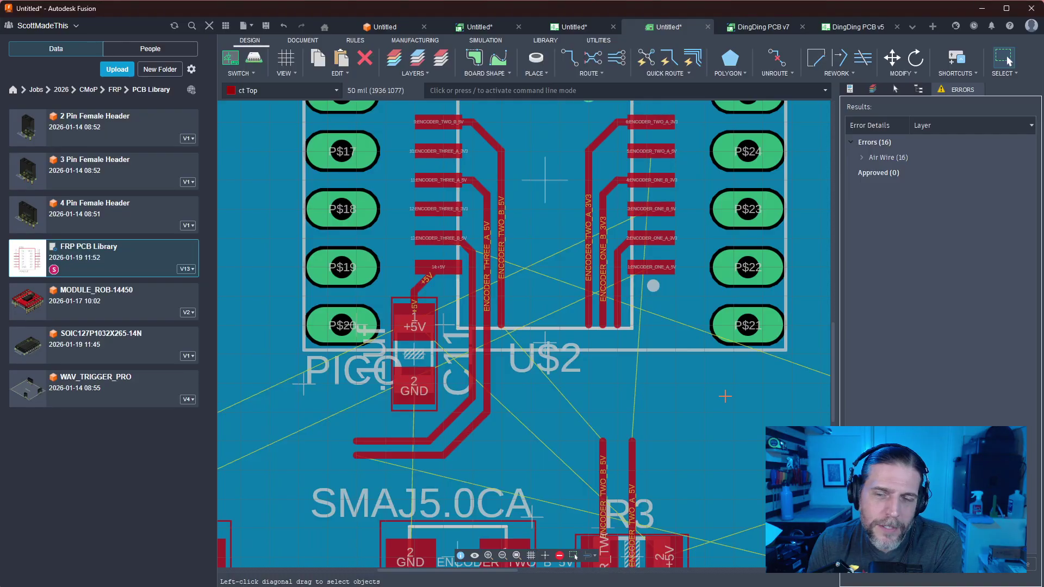
middle_drag(725, 395, 730, 465)
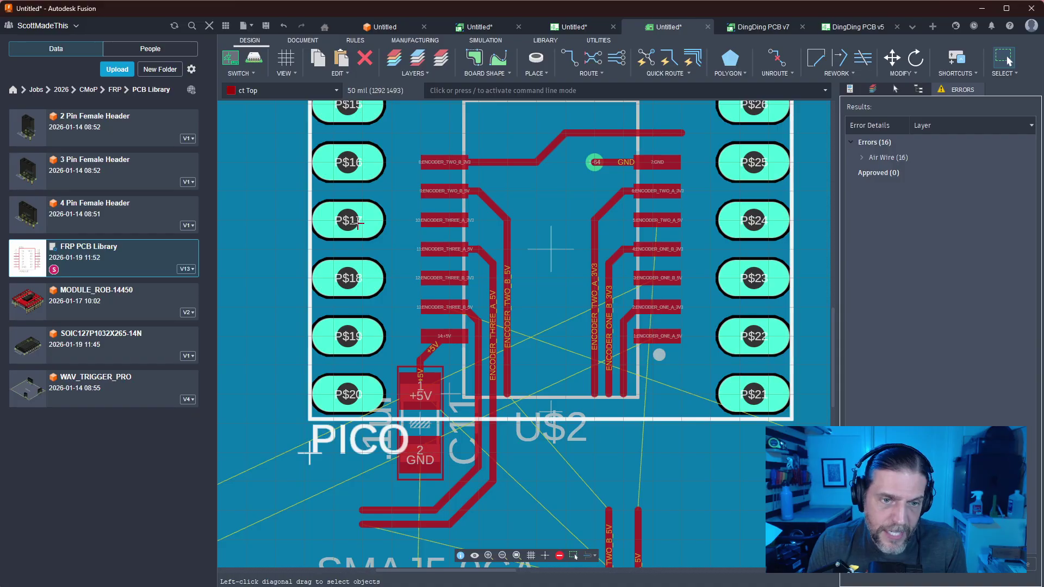
key(alt+Tab)
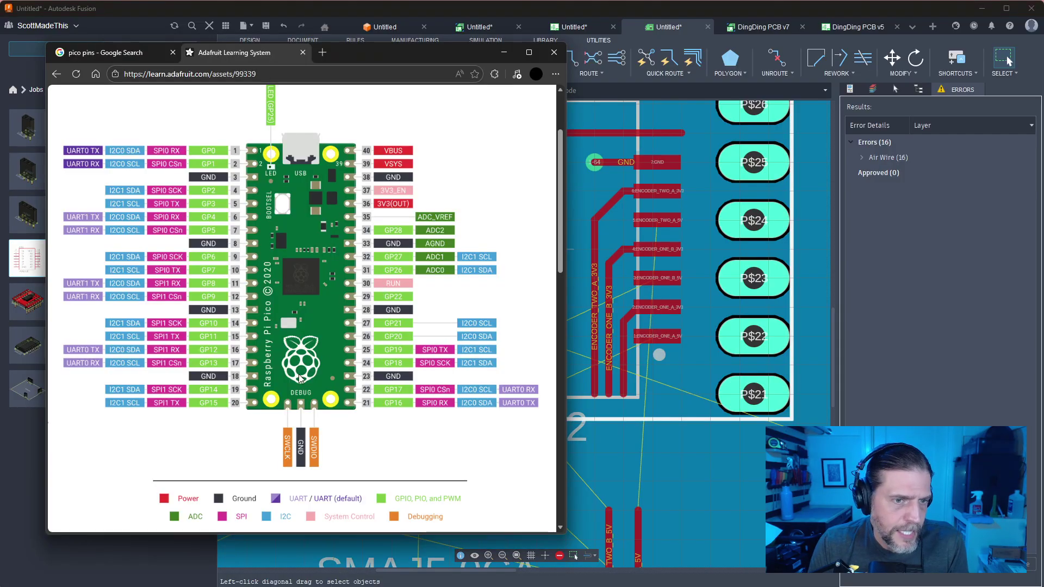
key(alt+Tab)
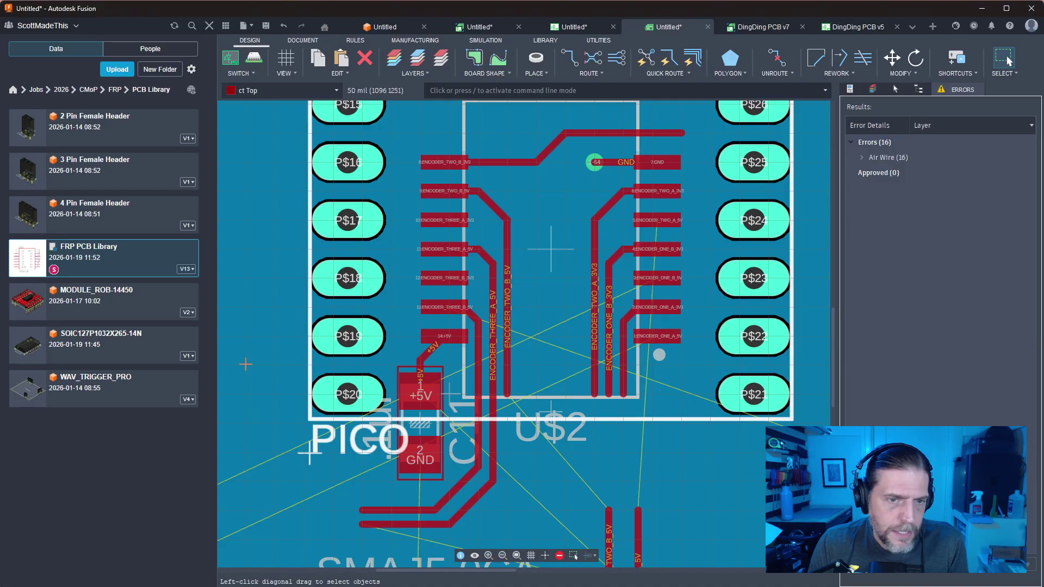
mouse_move(406, 290)
middle_down()
mouse_move(422, 431)
mouse_move(404, 307)
middle_up()
key(alt+Tab)
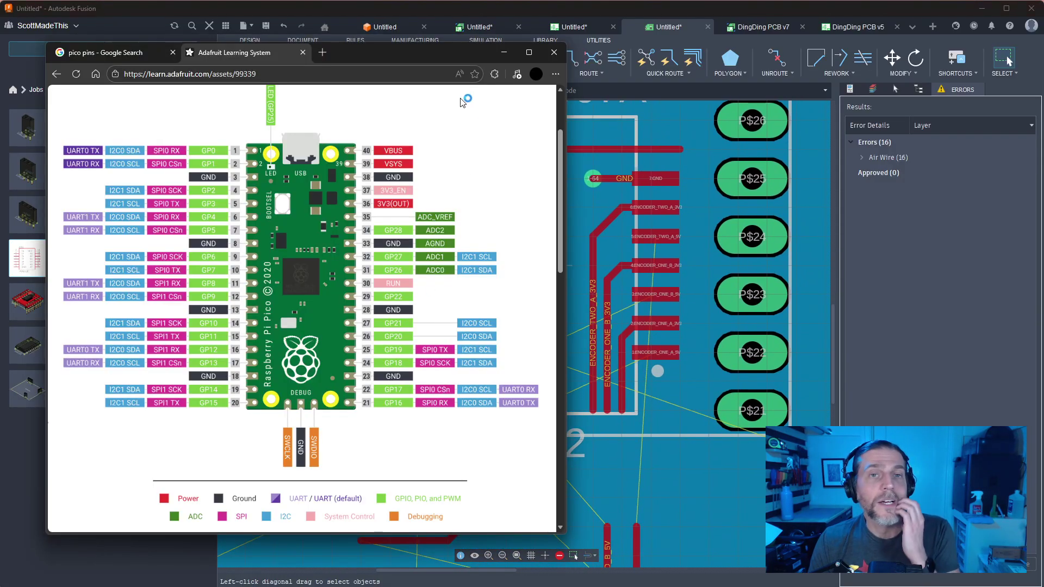
Switch to the schematic and copy the +5V symbol at U$2's VCC pin
click(582, 27)
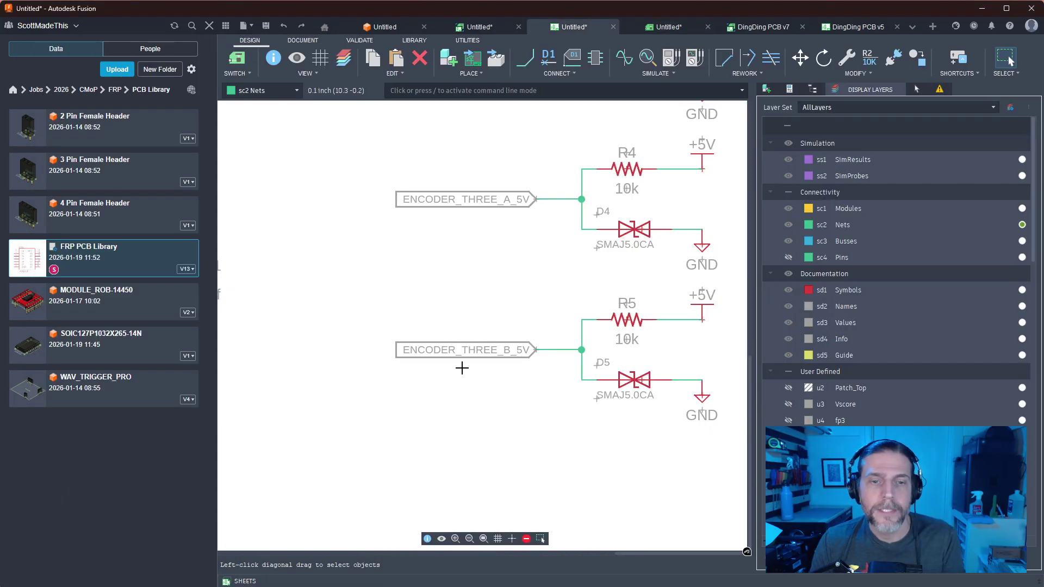
scroll(435, 364, down, 6)
scroll(443, 290, up, 8)
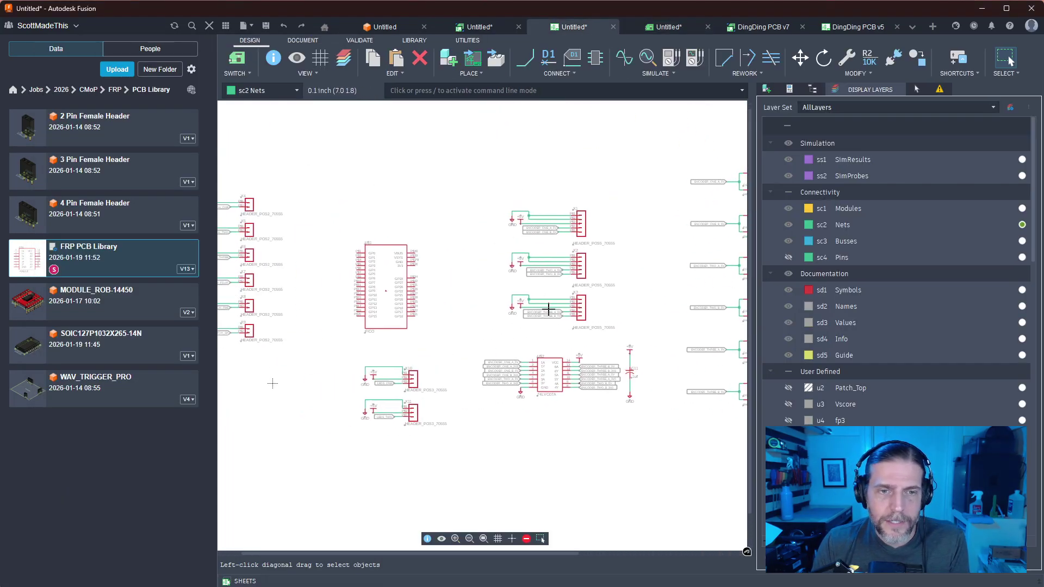
middle_drag(552, 256, 412, 280)
click(638, 390)
key(ctrl+c)
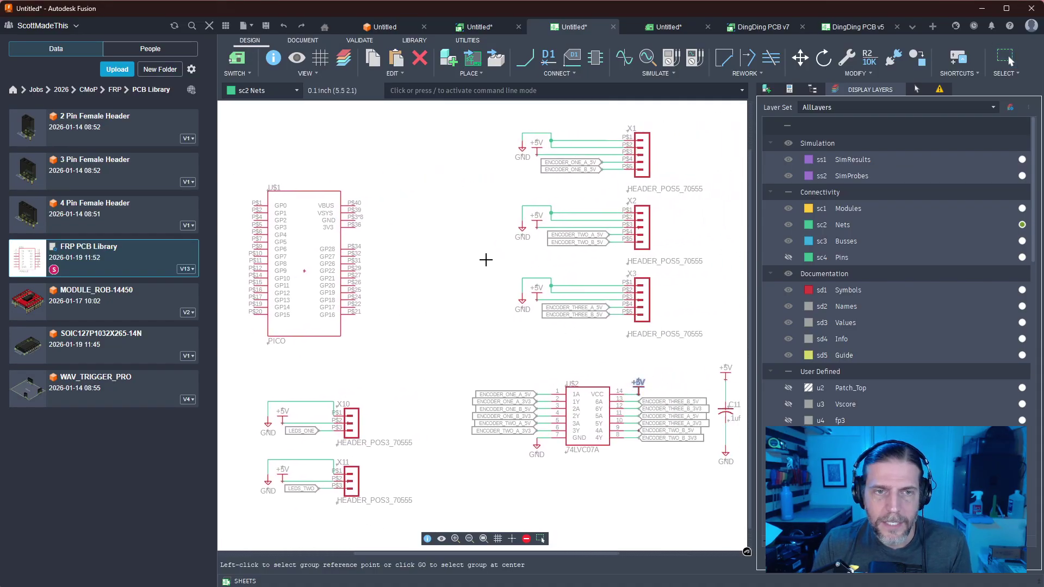
Paste the +5V symbol beside the Pico's VBUS and VSYS pins
middle_drag(418, 193, 601, 259)
scroll(589, 245, up, 2)
key(ctrl+v)
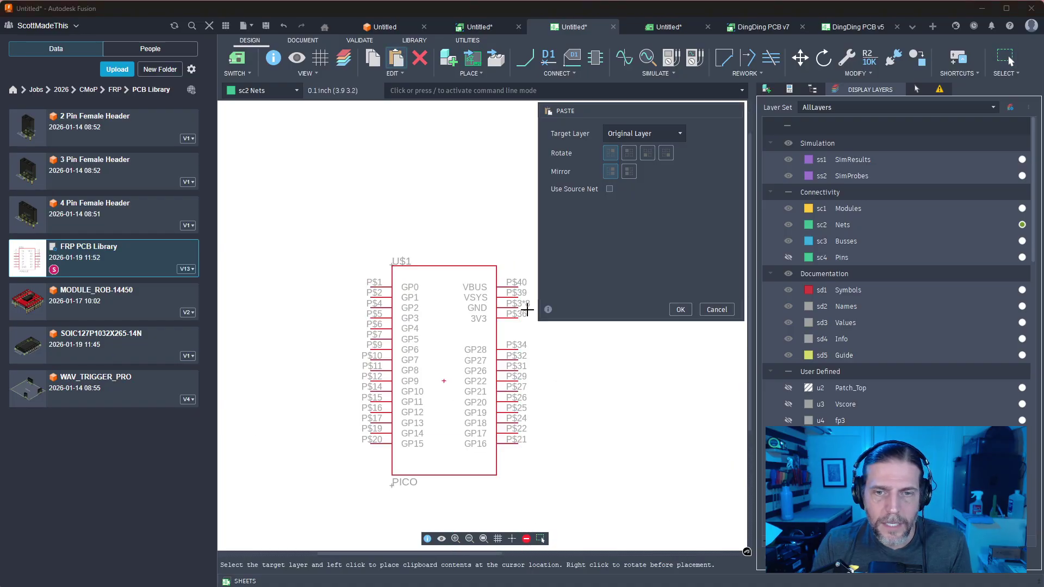
middle_drag(527, 310, 366, 224)
middle_drag(530, 408, 389, 357)
scroll(371, 294, down, 3)
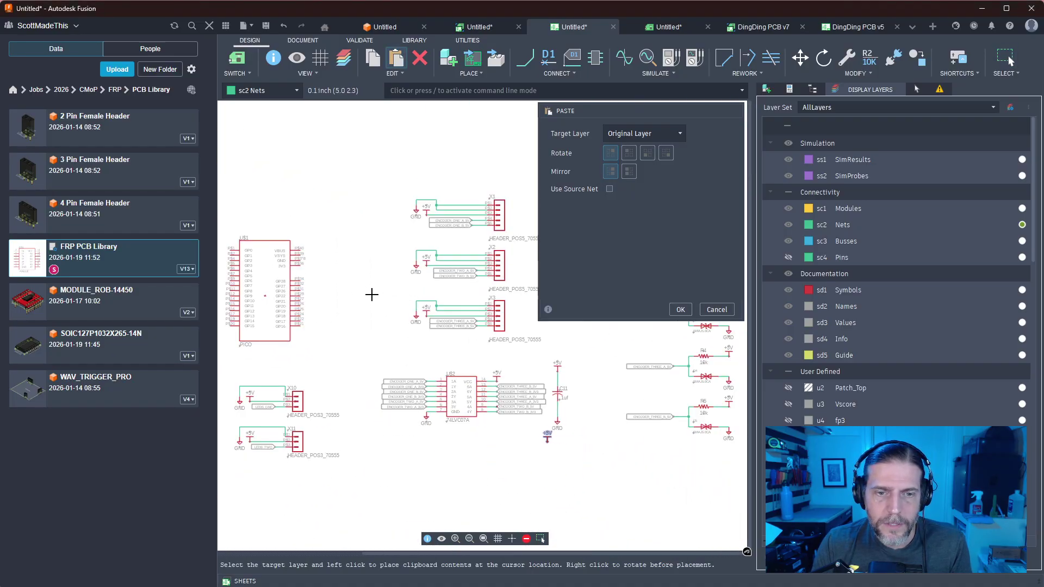
middle_drag(273, 140, 429, 250)
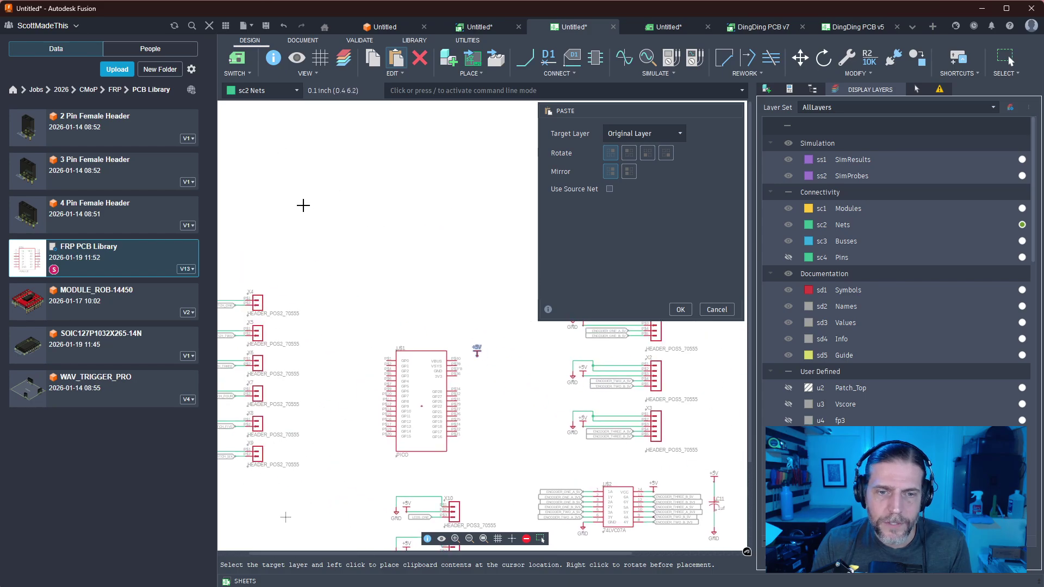
click(303, 206)
Wire the Pico's VSYS pin to the pasted +5V symbol and bend the net into a right angle
scroll(445, 326, up, 6)
scroll(445, 326, up, 2)
middle_drag(587, 478, 497, 202)
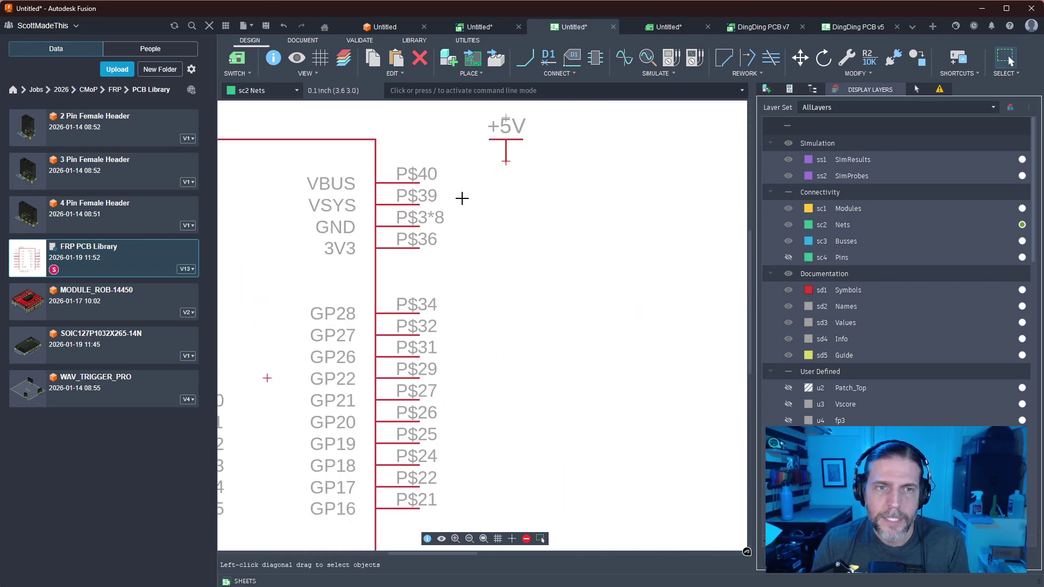
key(n)
click(419, 205)
click(506, 162)
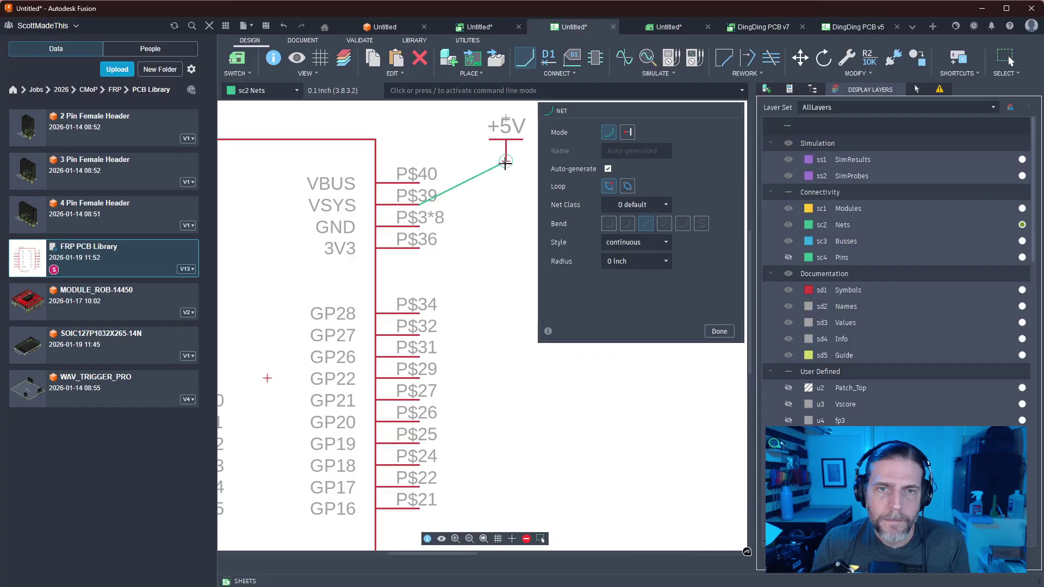
key(Escape)
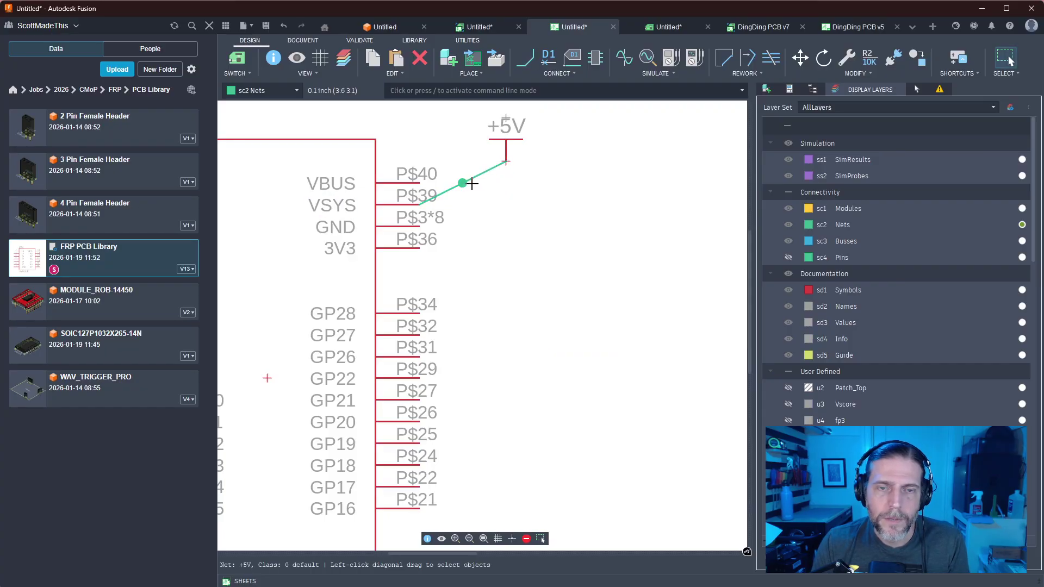
middle_click(471, 182)
drag(468, 184, 514, 205)
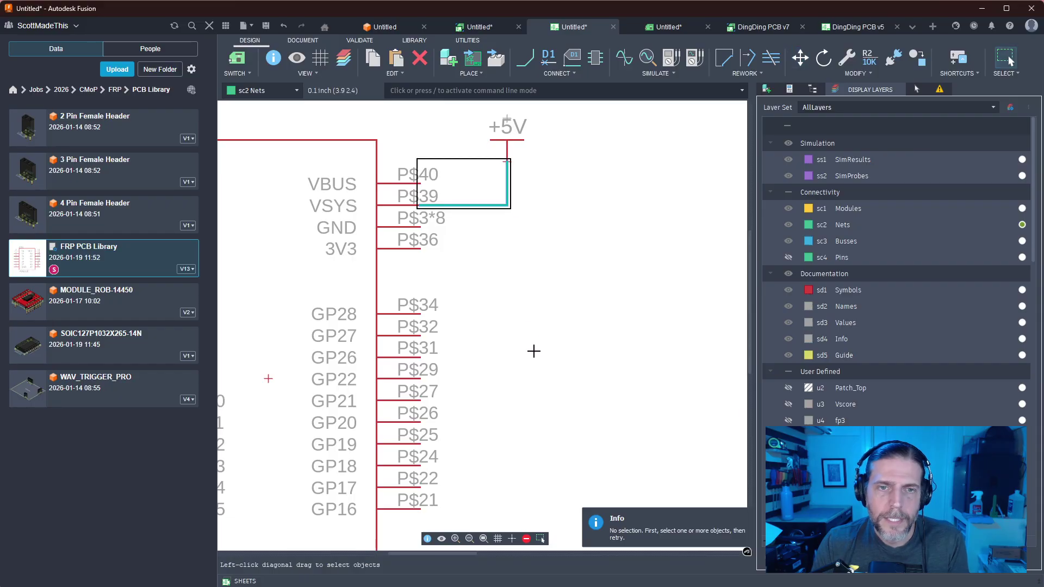
Copy the GND symbol at header X3 and paste it beside the Pico's GND pin, below the +5V symbol
scroll(538, 356, down, 5)
middle_drag(558, 390, 556, 251)
click(523, 216)
key(ctrl+c)
click(336, 269)
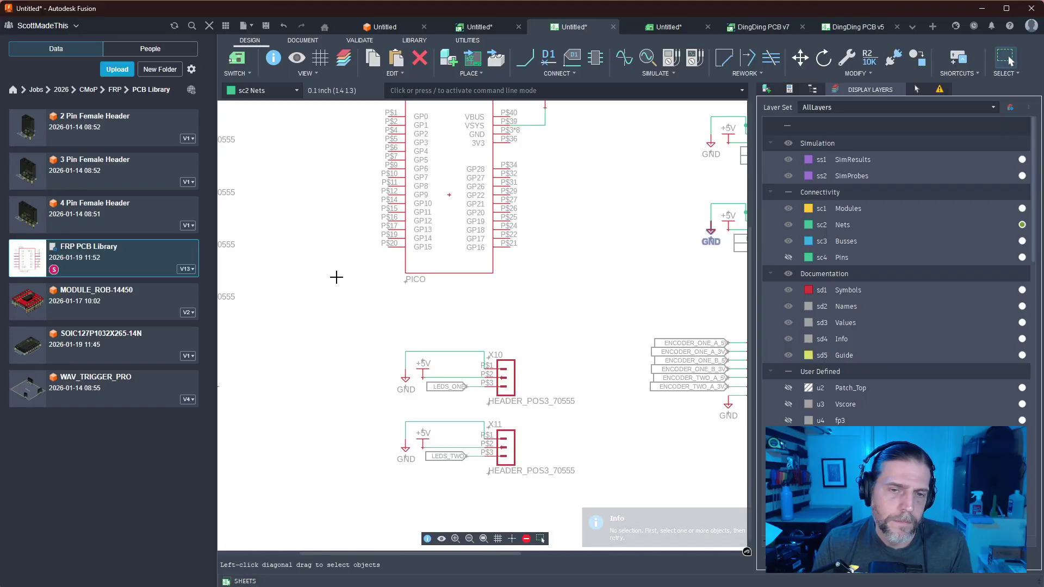
middle_drag(336, 277, 356, 352)
key(ctrl+v)
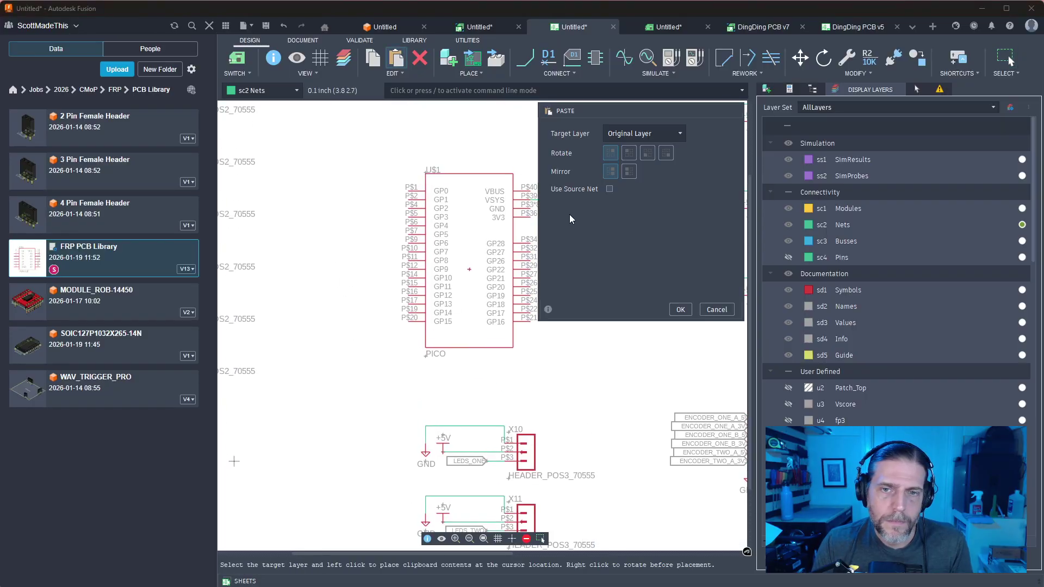
scroll(396, 247, up, 4)
scroll(415, 256, down, 5)
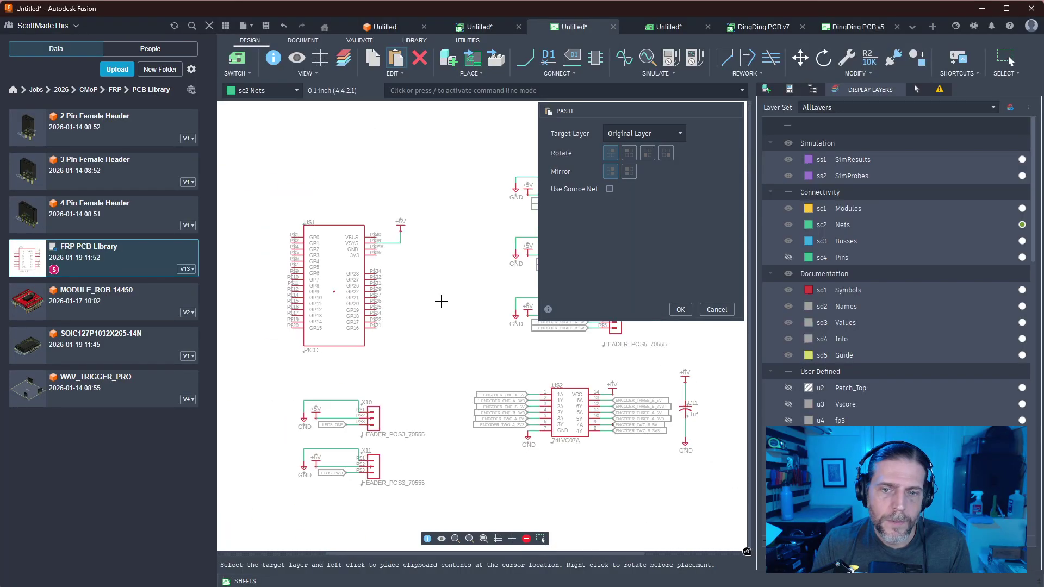
middle_drag(280, 317, 314, 413)
click(243, 400)
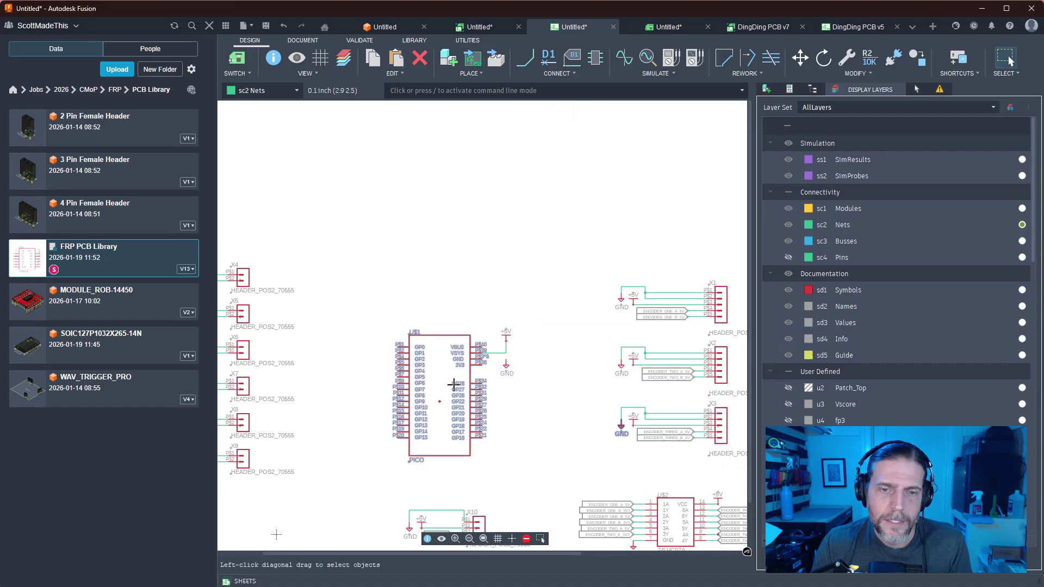
Wire the Pico's GND pin to the GND symbol and lower the +5V symbol onto the straight VSYS net
scroll(516, 386, up, 5)
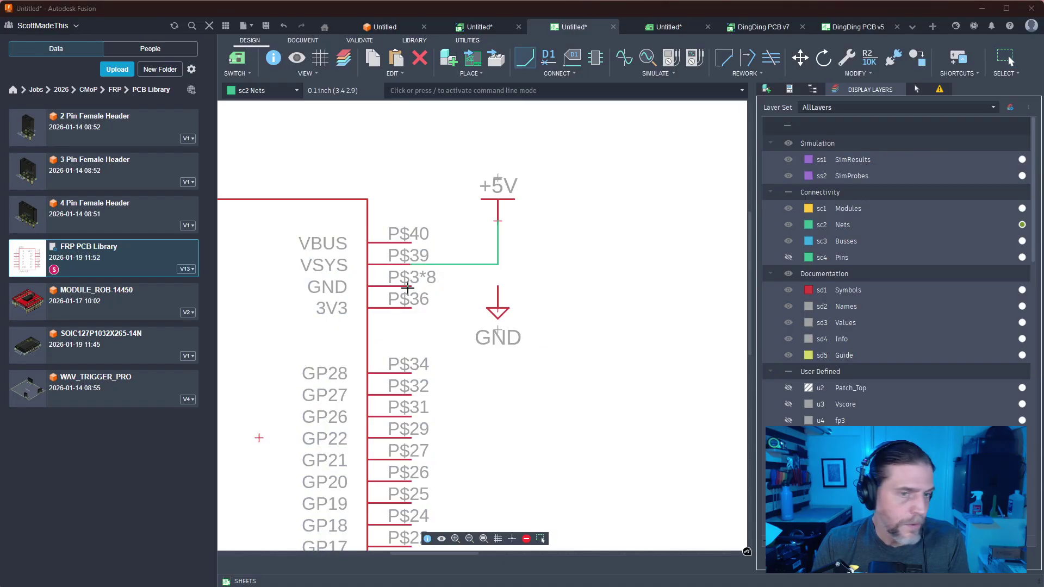
key(n)
click(408, 286)
click(497, 286)
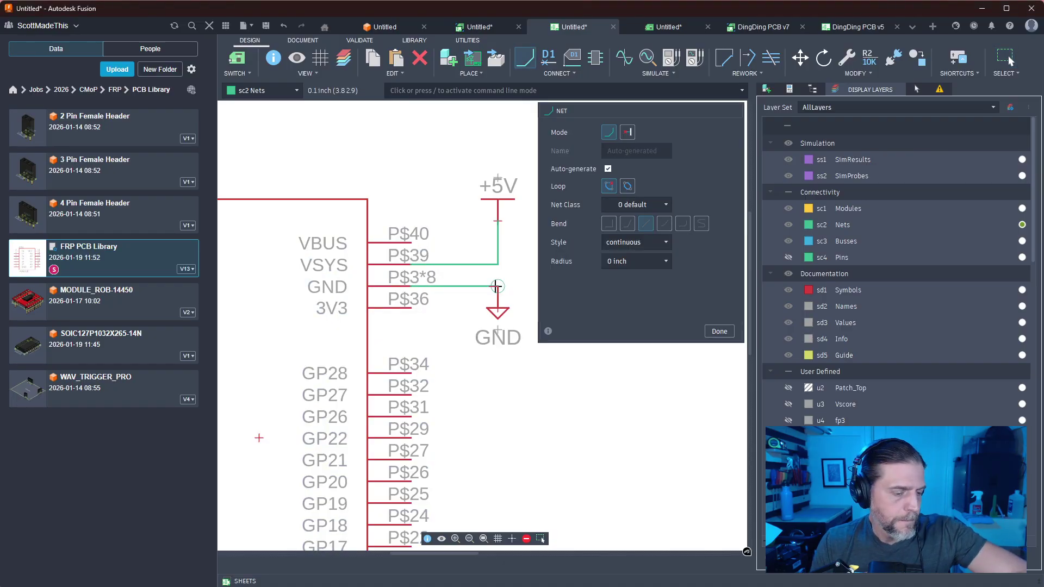
key(Escape)
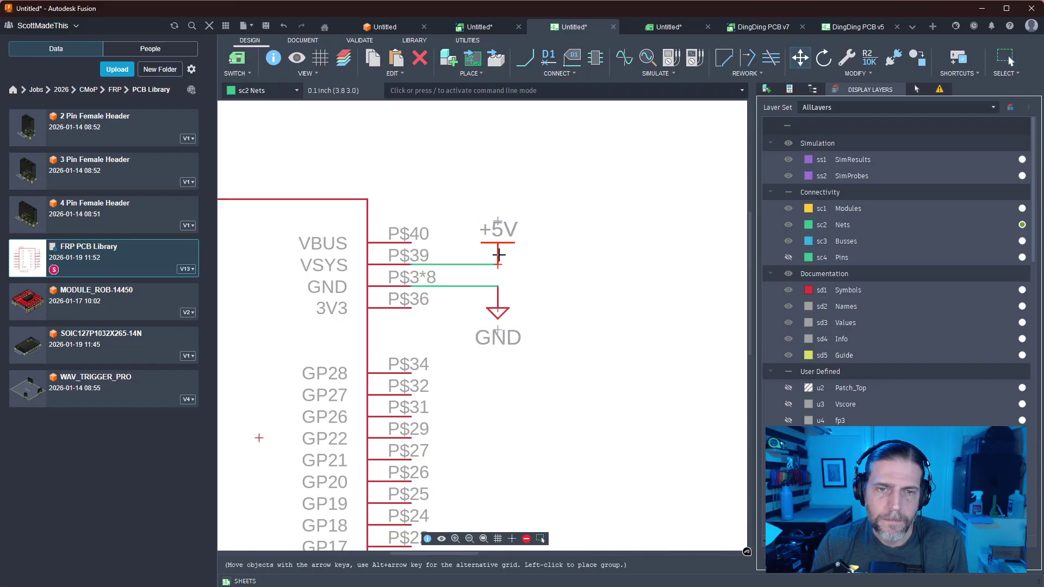
scroll(615, 305, down, 5)
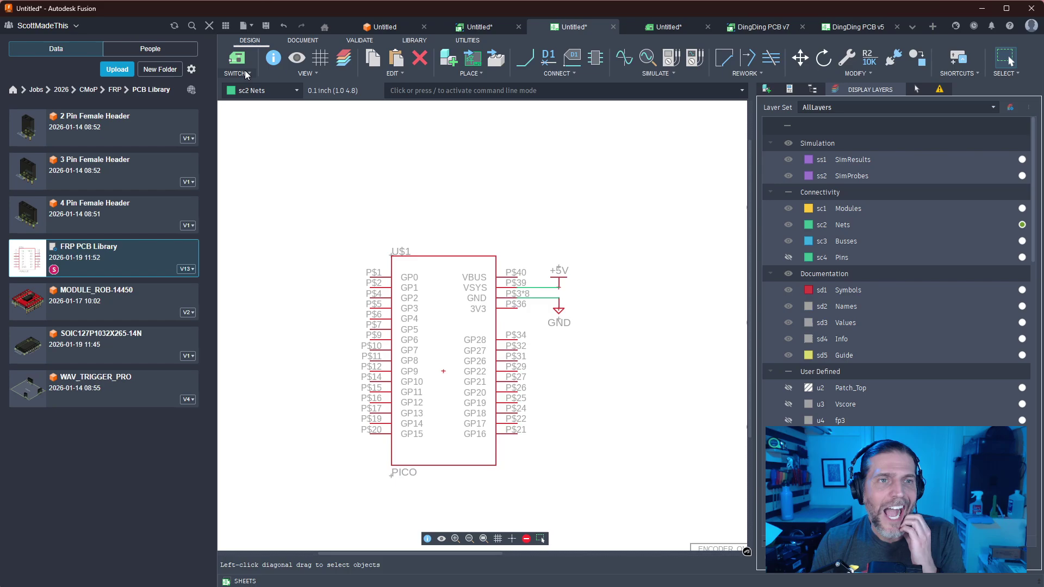
Switch to the board layout and compare the Pico's GND and GPIO pads with the U$2 traces
key(ctrl+Tab)
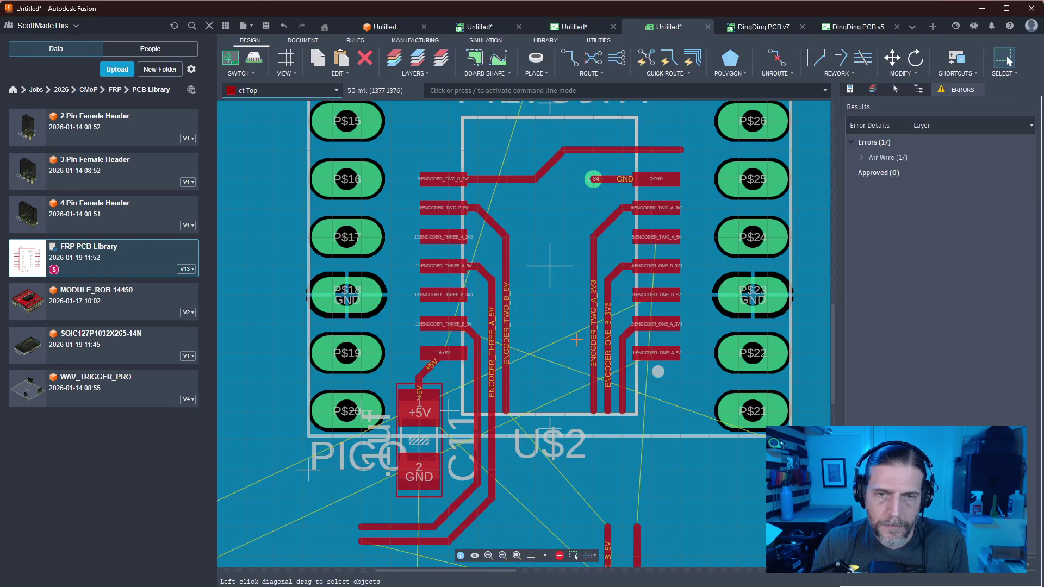
scroll(577, 340, down, 3)
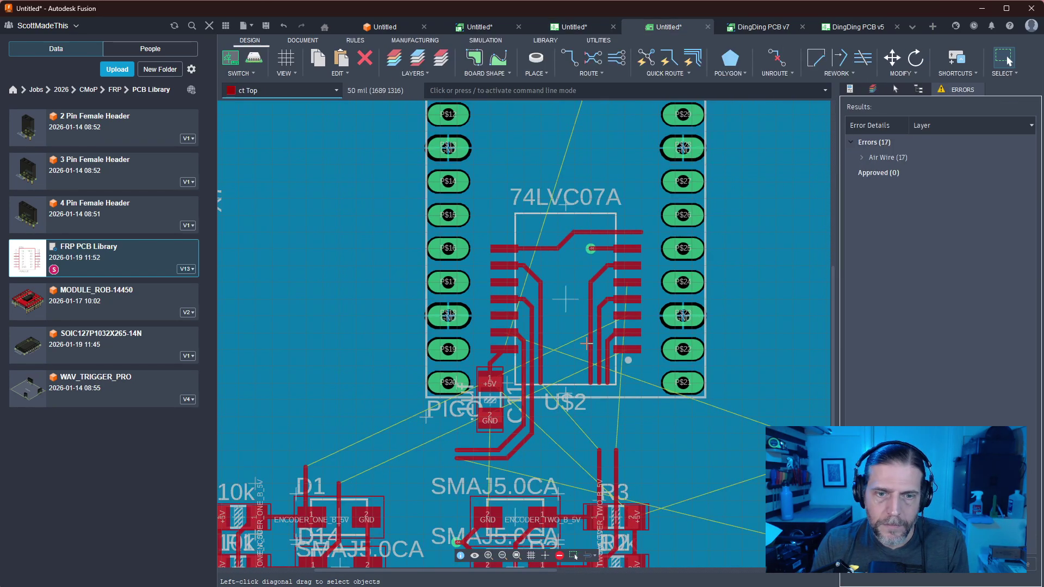
scroll(586, 343, up, 3)
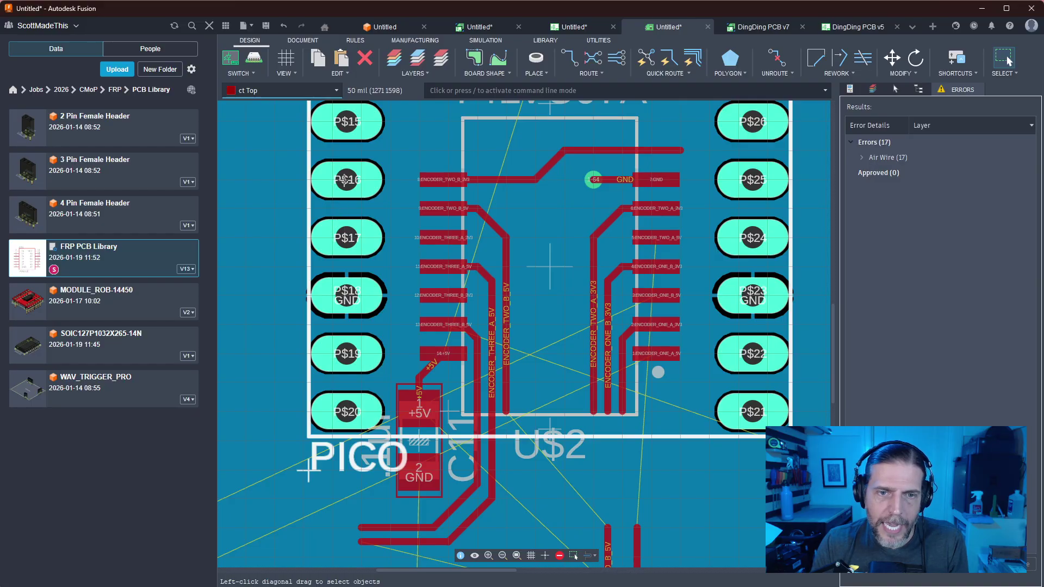
click(344, 179)
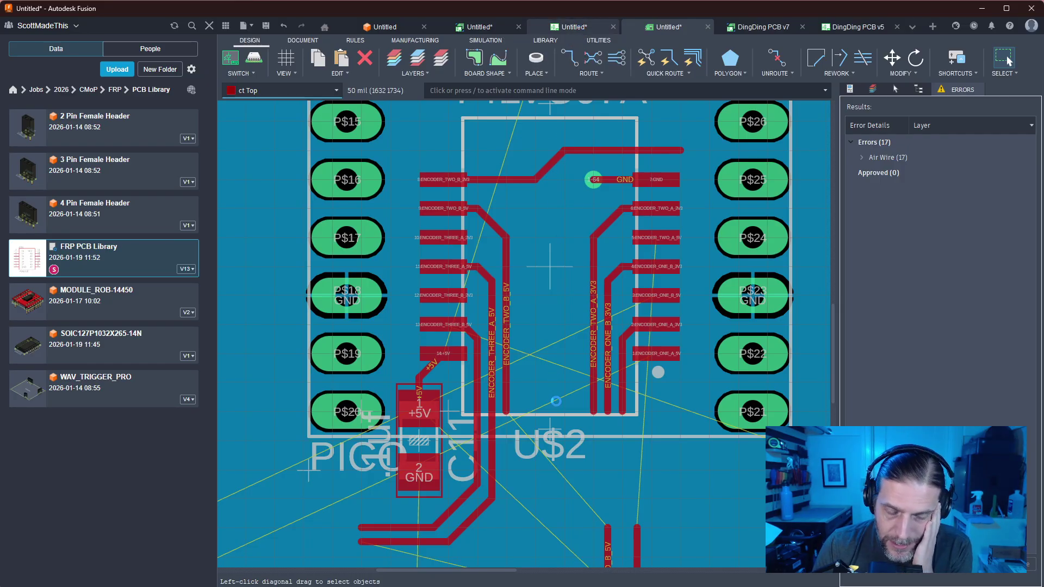
Return to the schematic and rename the net segment on U$2's 1A pin to ENCODER_THREE_A_5V, accepting the connection to that net
click(571, 28)
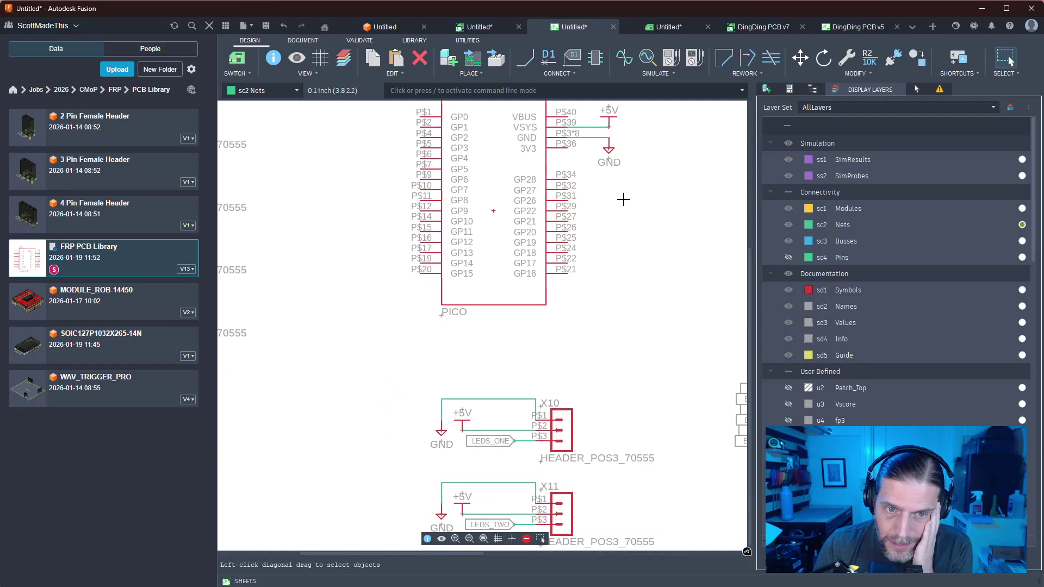
scroll(372, 353, down, 6)
scroll(499, 379, up, 6)
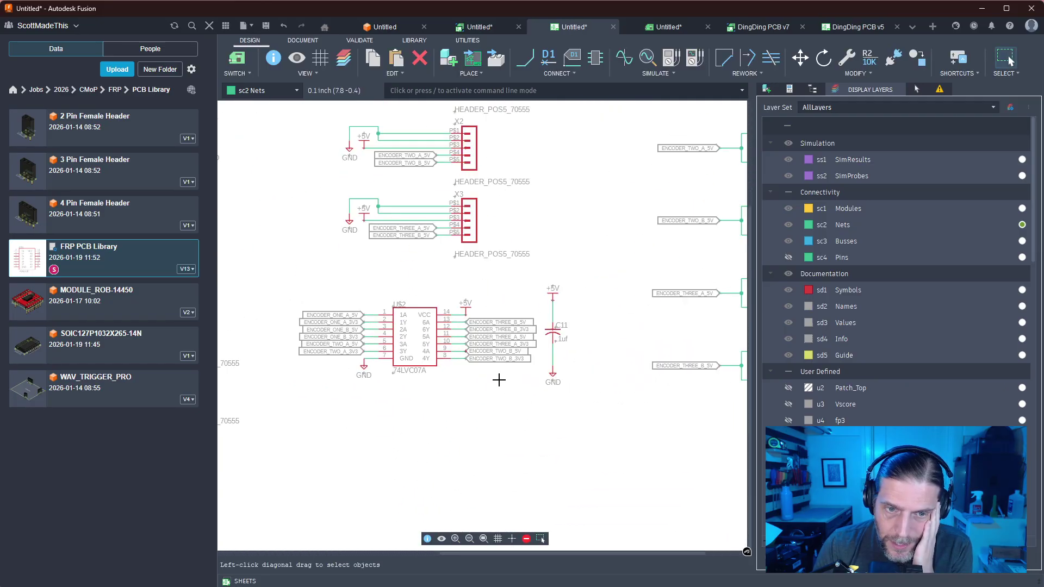
scroll(499, 380, up, 4)
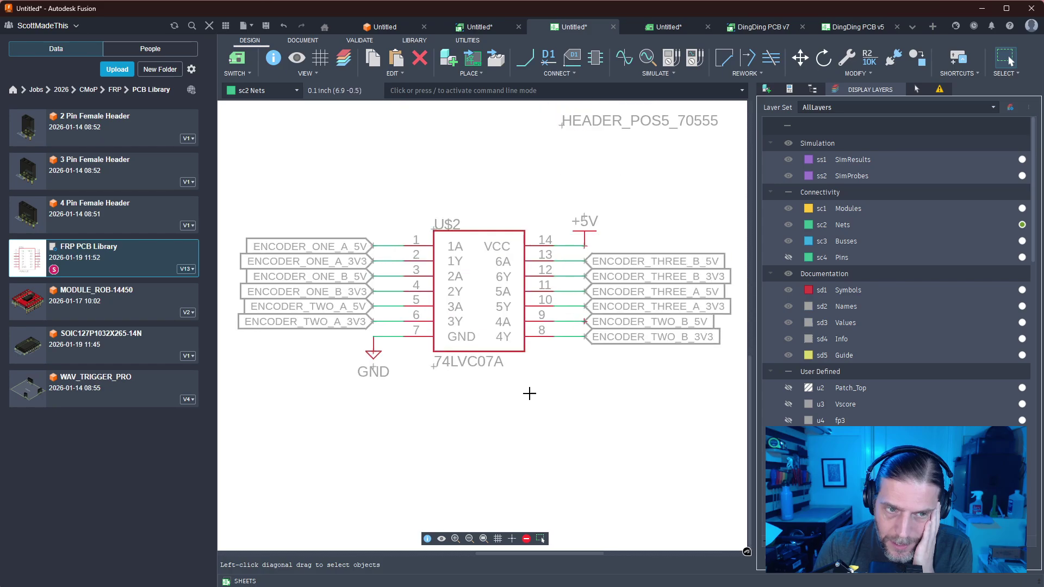
scroll(529, 393, down, 1)
key(n)
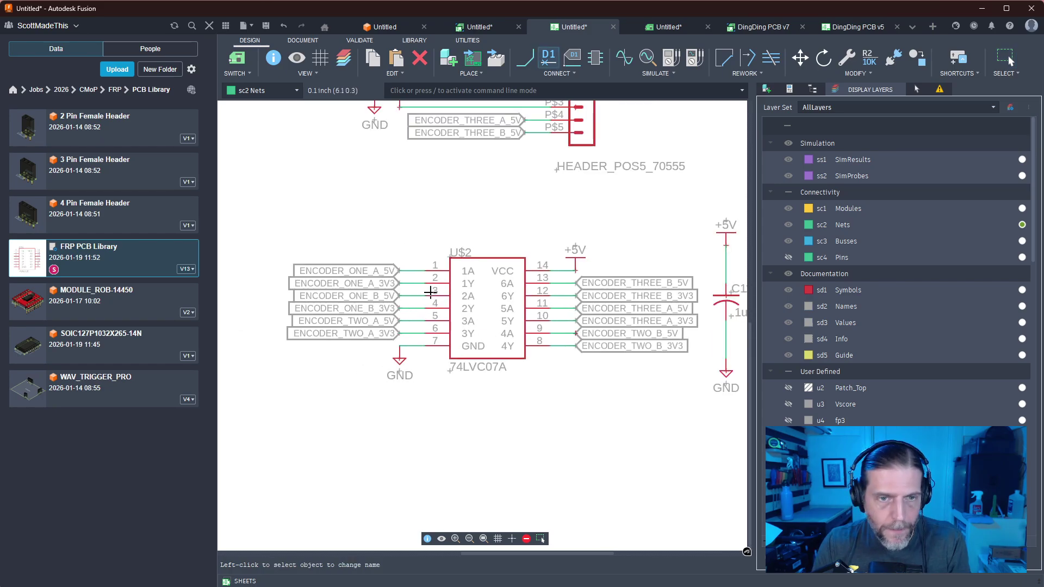
click(412, 272)
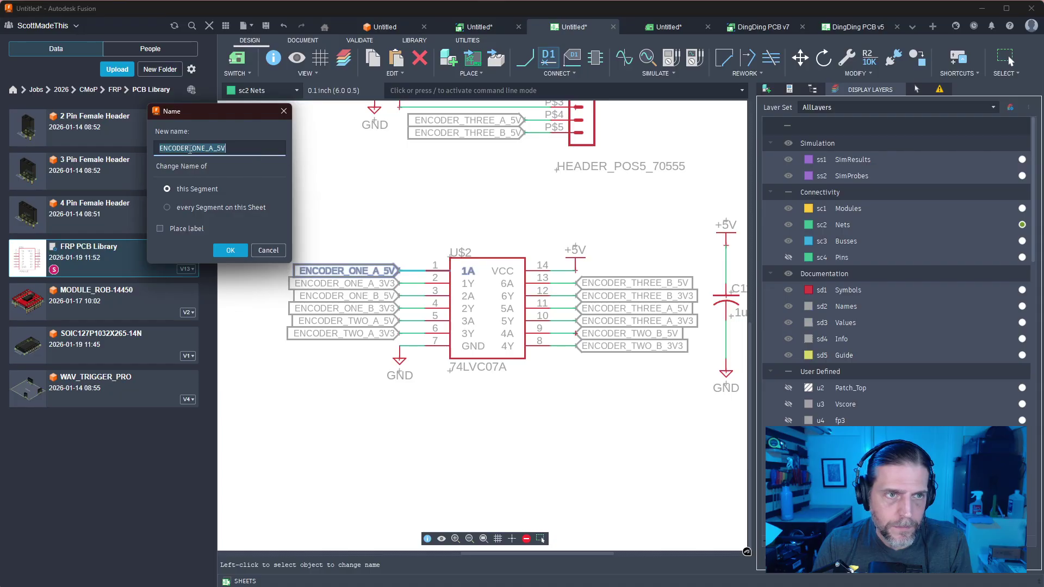
click(206, 148)
text(THREE)
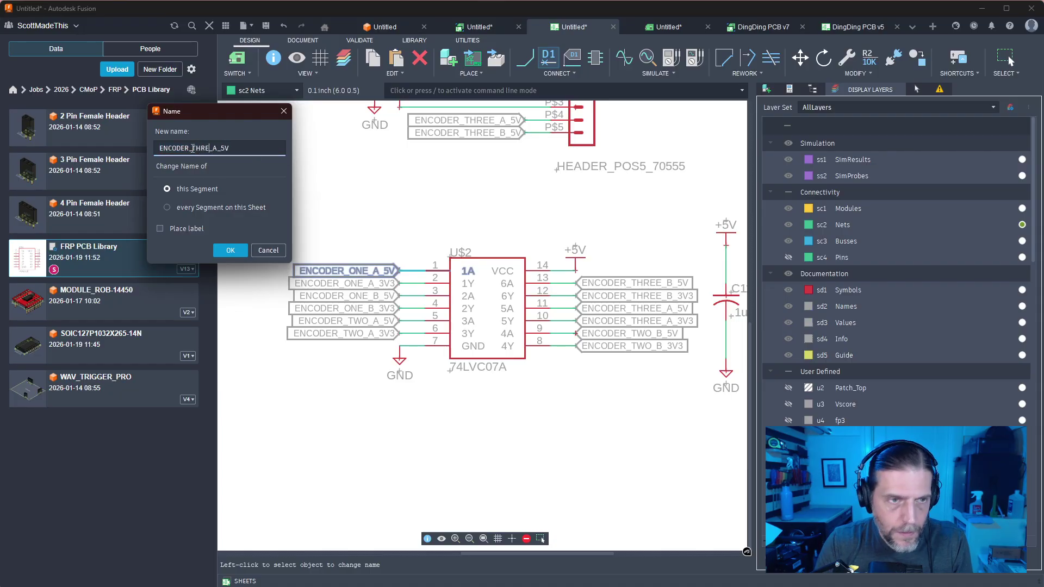
key(Return)
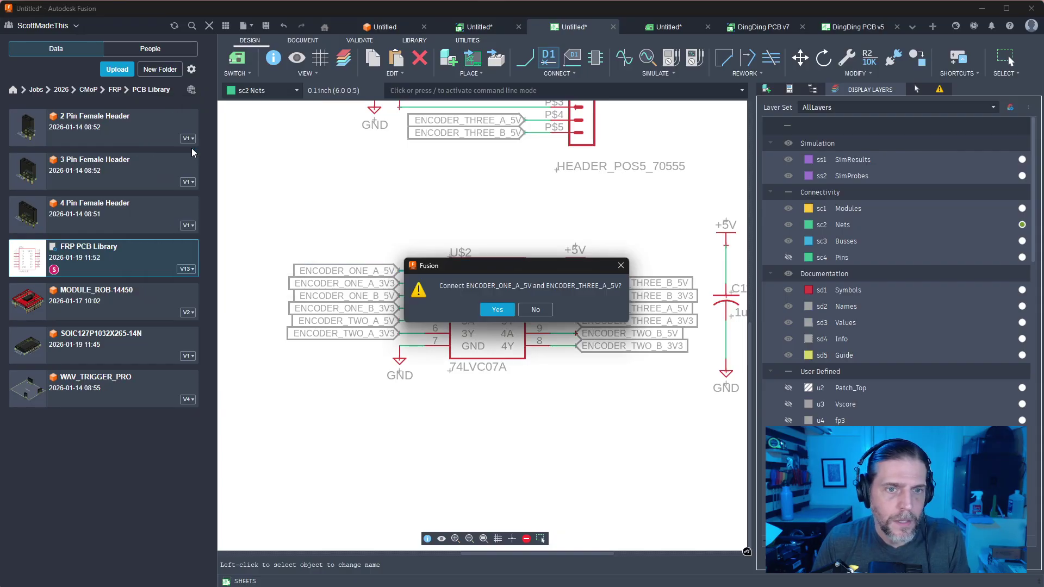
click(496, 306)
Rename the net on U$2's 1Y pin to ENCODER_THREE_A_3V3 and accept the connection to that net
click(429, 283)
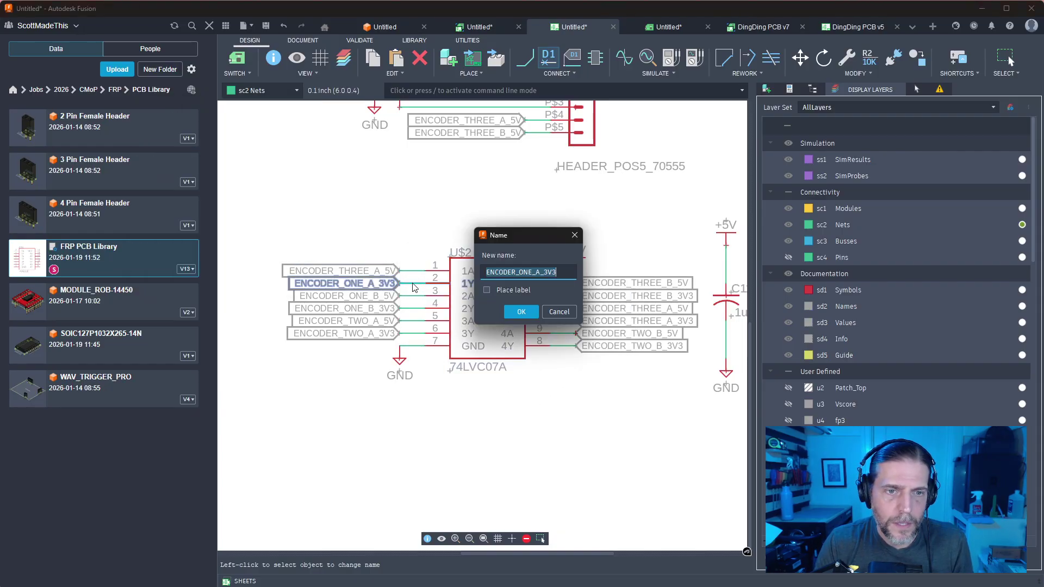
click(528, 272)
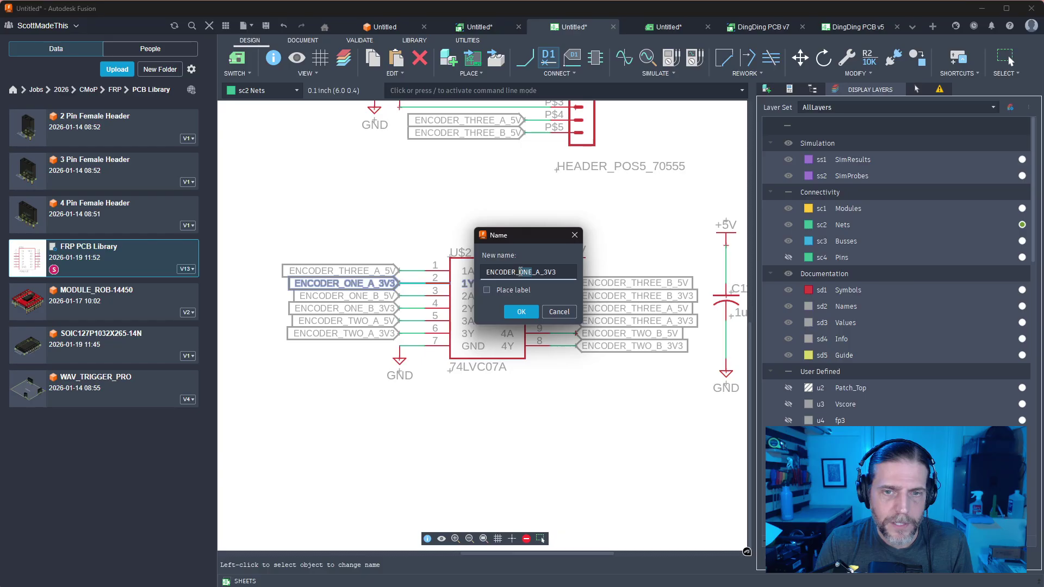
text(THREE)
key(Return)
click(505, 307)
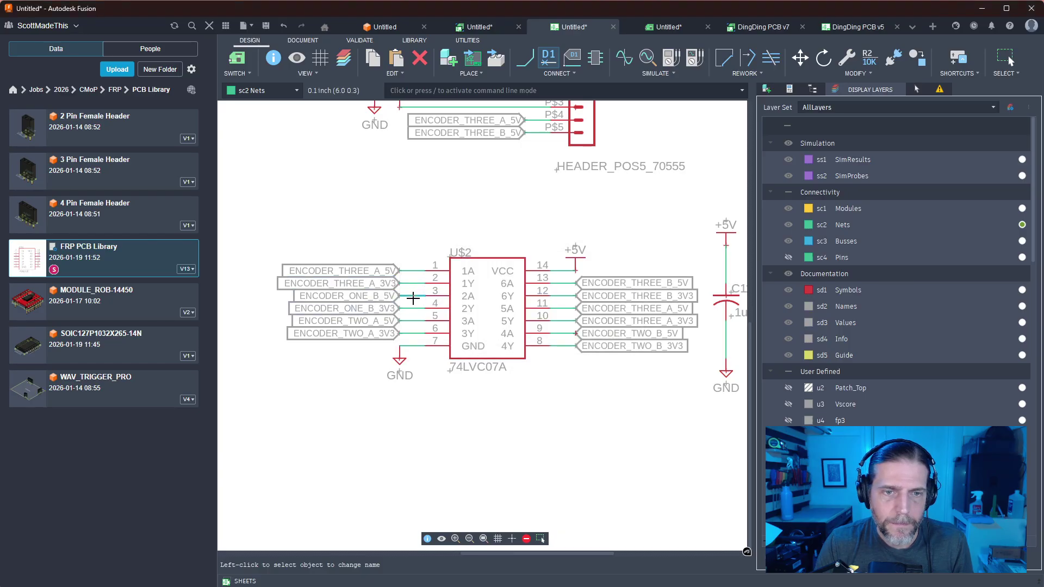
Rename the net segment on U$2's 2A pin to ENCODER_THREE_B_5V and accept the connection to that net
click(413, 298)
click(216, 161)
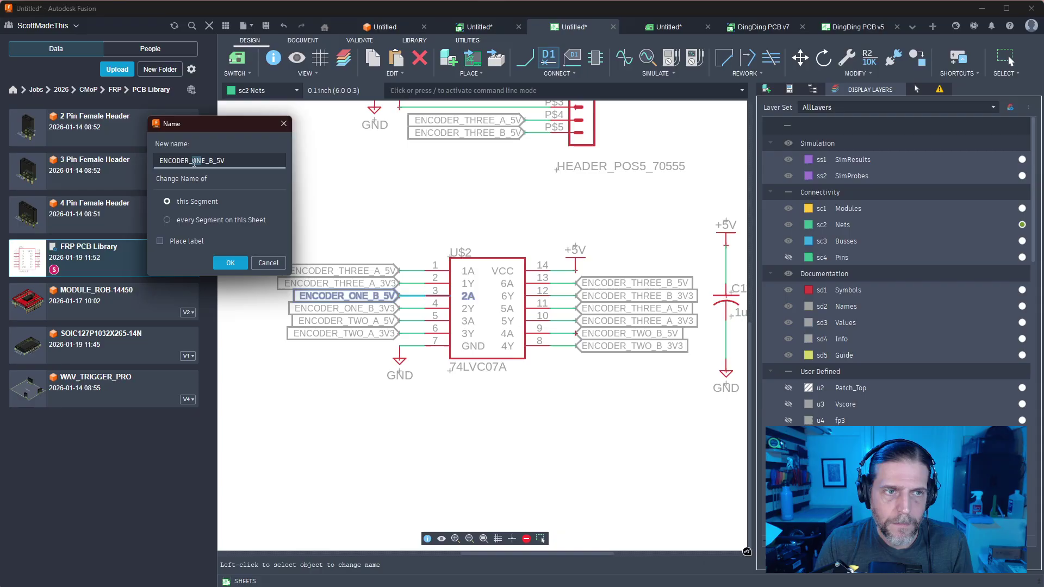
drag(191, 161, 204, 162)
text(THREE)
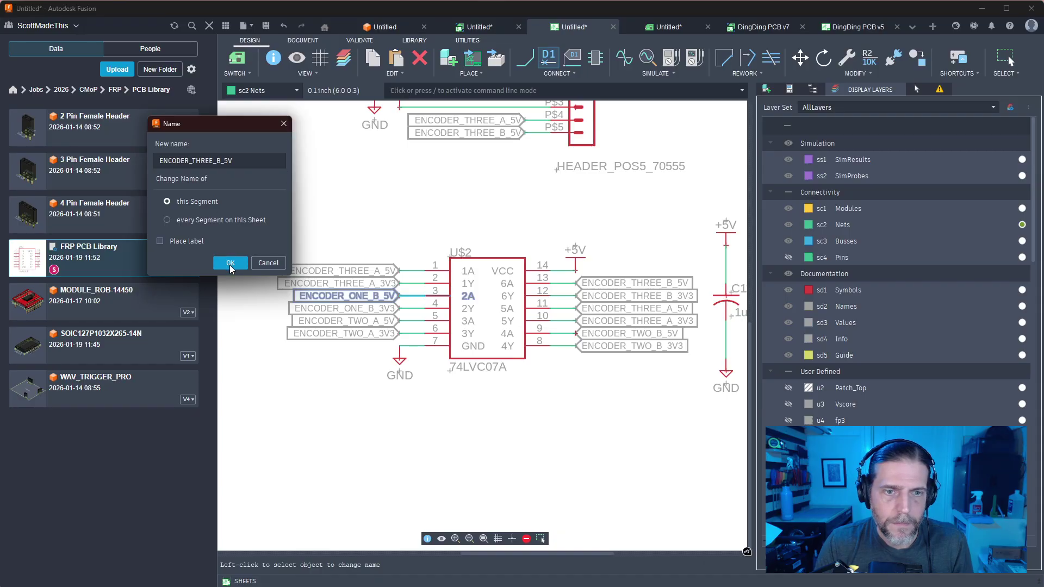
click(230, 262)
click(503, 310)
Rename the net on U$2's 2Y pin to ENCODER_THREE_B_3V3 and accept the connection to that net
click(414, 309)
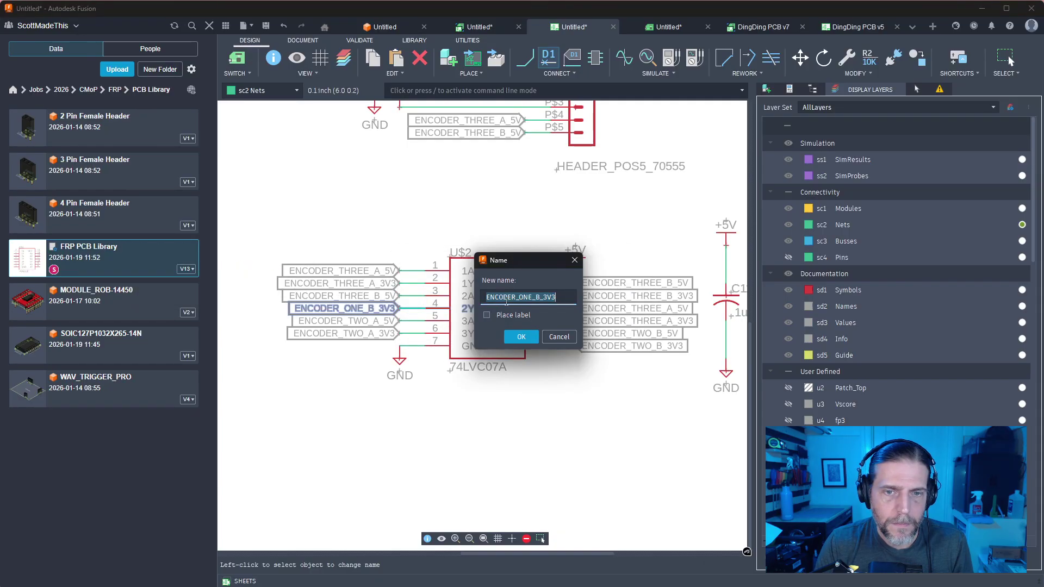
click(535, 297)
text(THREE)
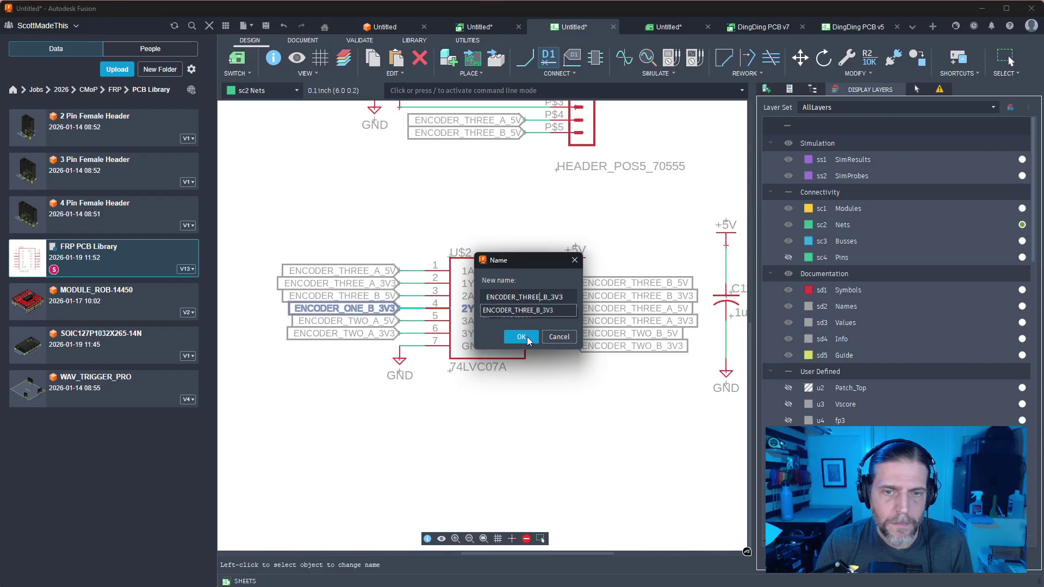
click(522, 336)
click(495, 307)
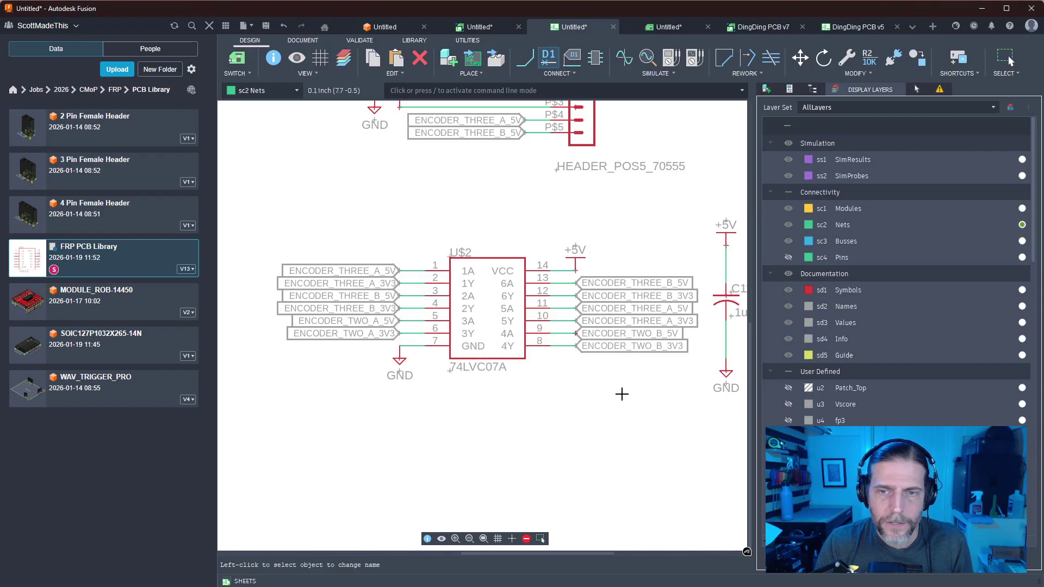
Rename the net segment on U$2's 6A pin to ENCODER_ONE_B_5V, accepting the connection to that net
middle_drag(621, 393, 539, 379)
click(563, 274)
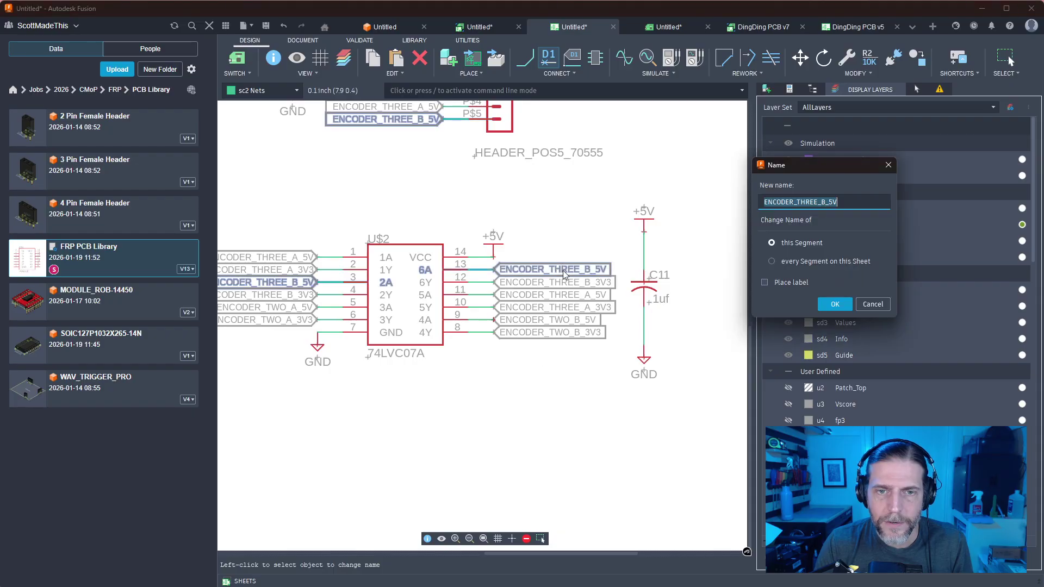
click(815, 203)
drag(818, 204, 797, 204)
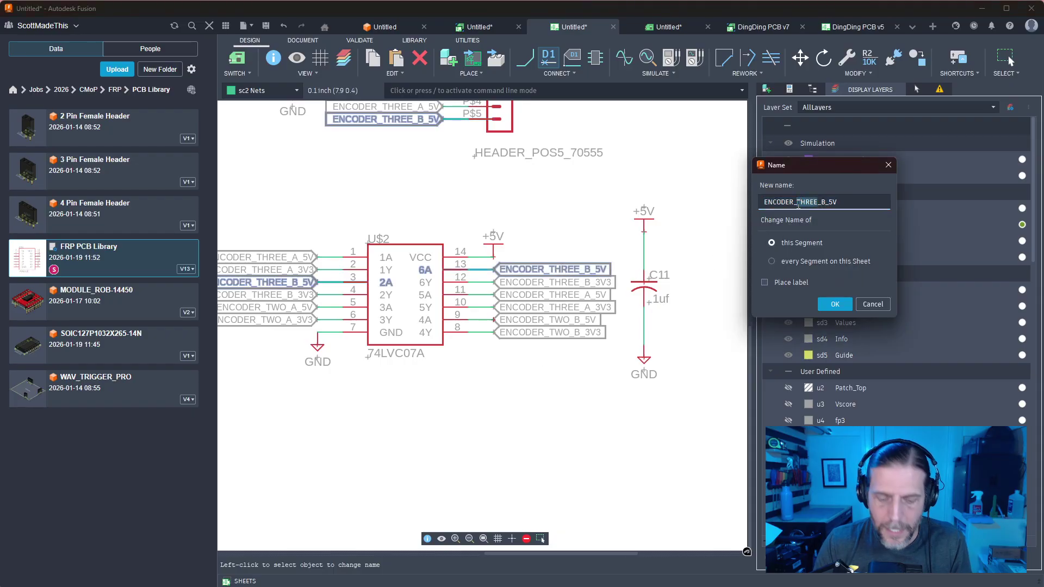
text(ONE)
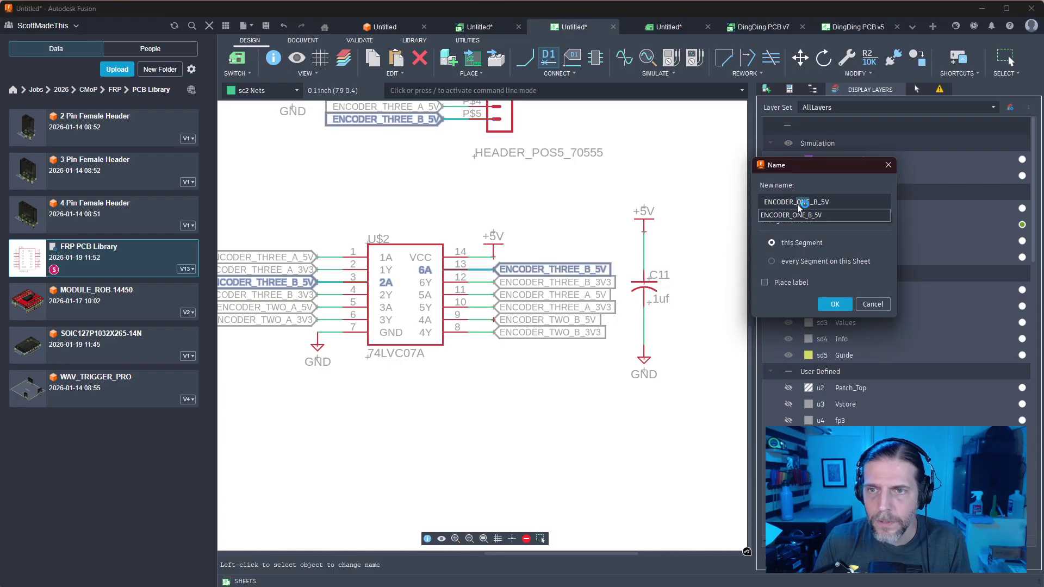
key(Return)
click(523, 314)
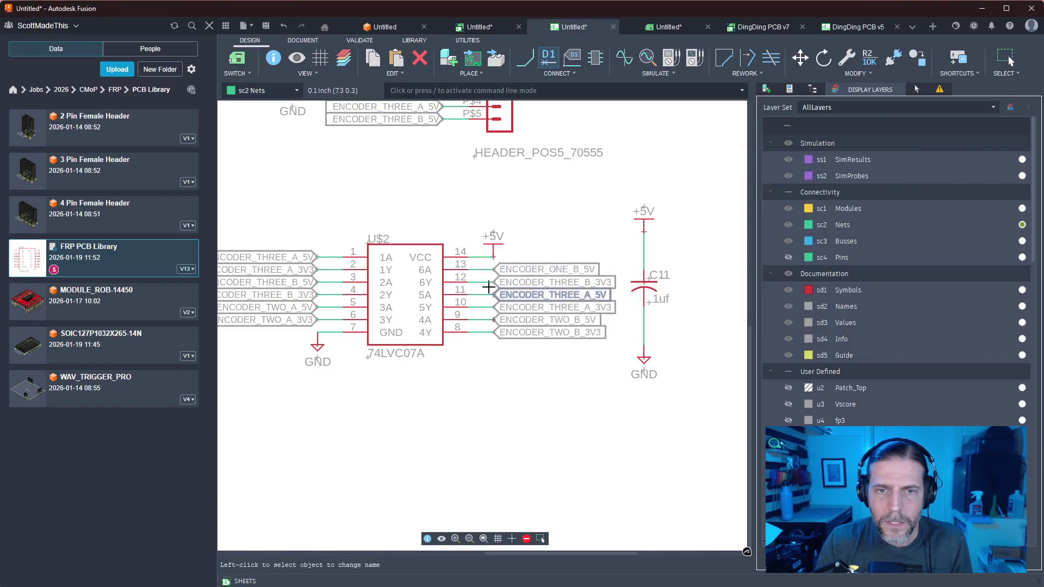
Rename only the net segment on U$2's 6Y pin to ENCODER_ONE_B_3V3
click(609, 284)
click(658, 247)
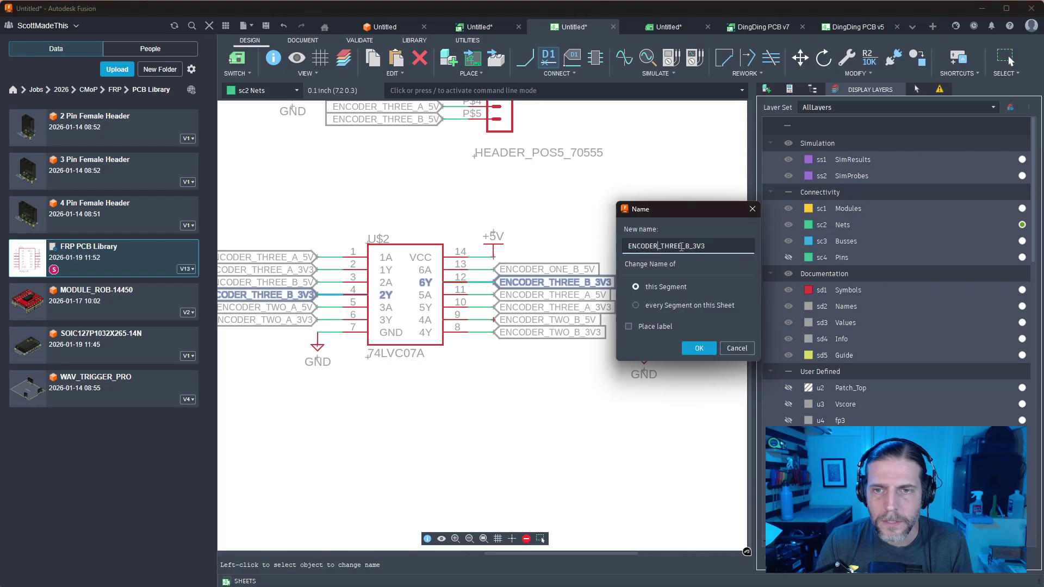
drag(665, 246, 660, 246)
text(ONE)
click(699, 348)
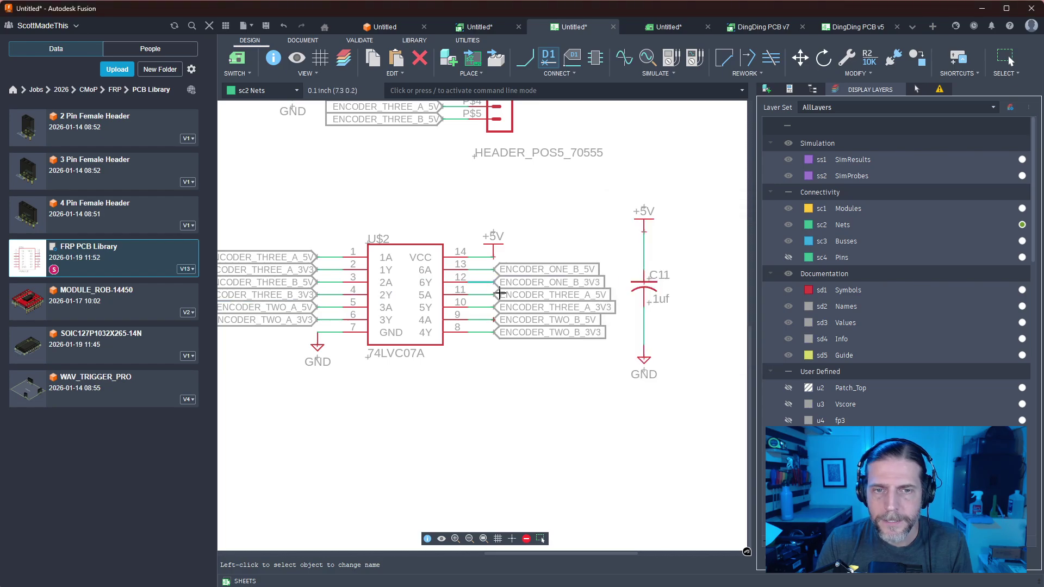
Rename the net segment on U$2's 5A pin to ENCODER_ONE_A_5V and accept the connection to that net
click(546, 295)
click(810, 161)
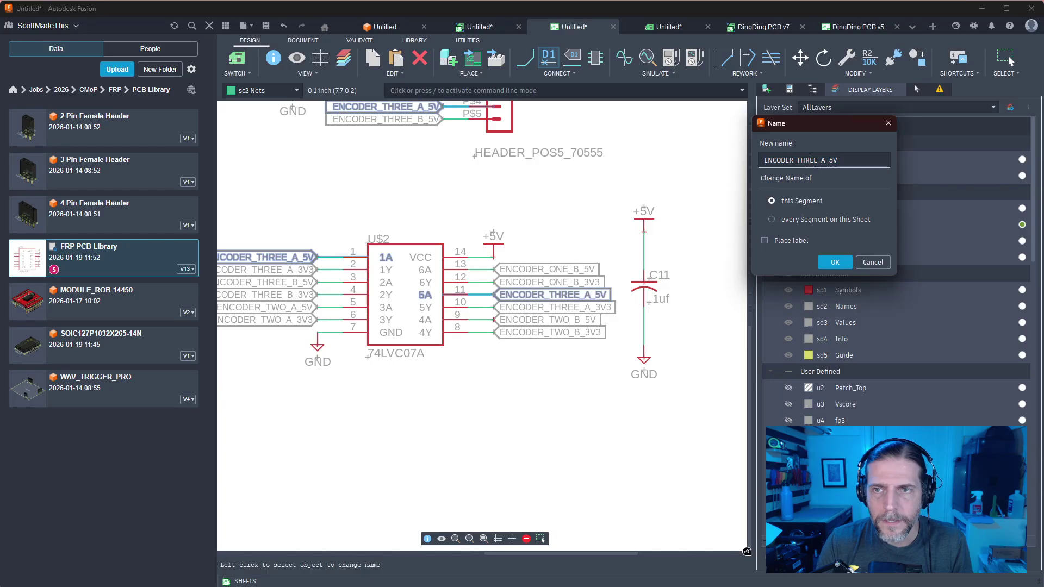
text(ONE)
click(833, 262)
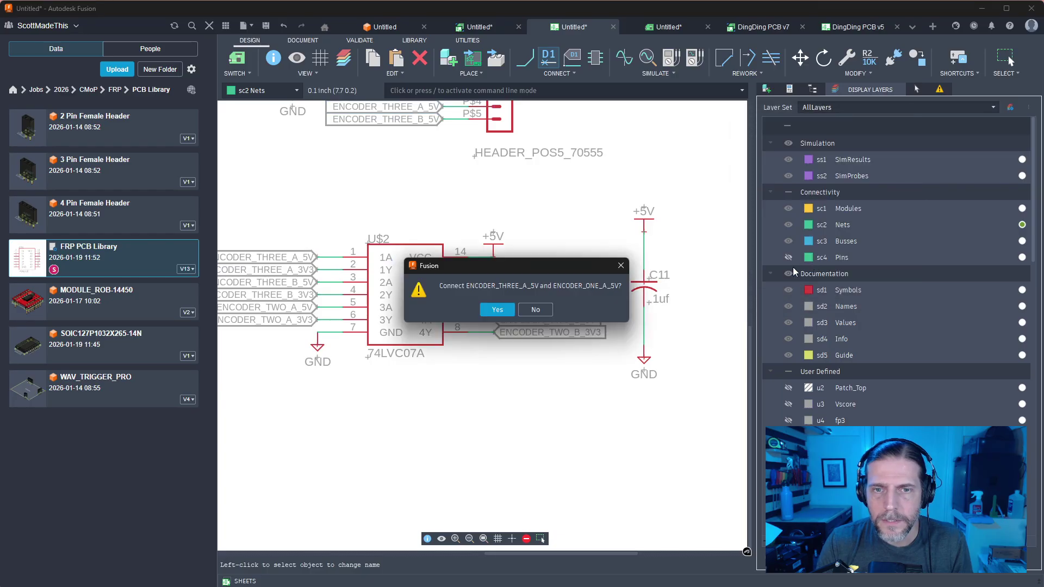
click(496, 310)
Rename only the net segment on U$2's 5Y pin to ENCODER_ONE_A_3V3
click(489, 308)
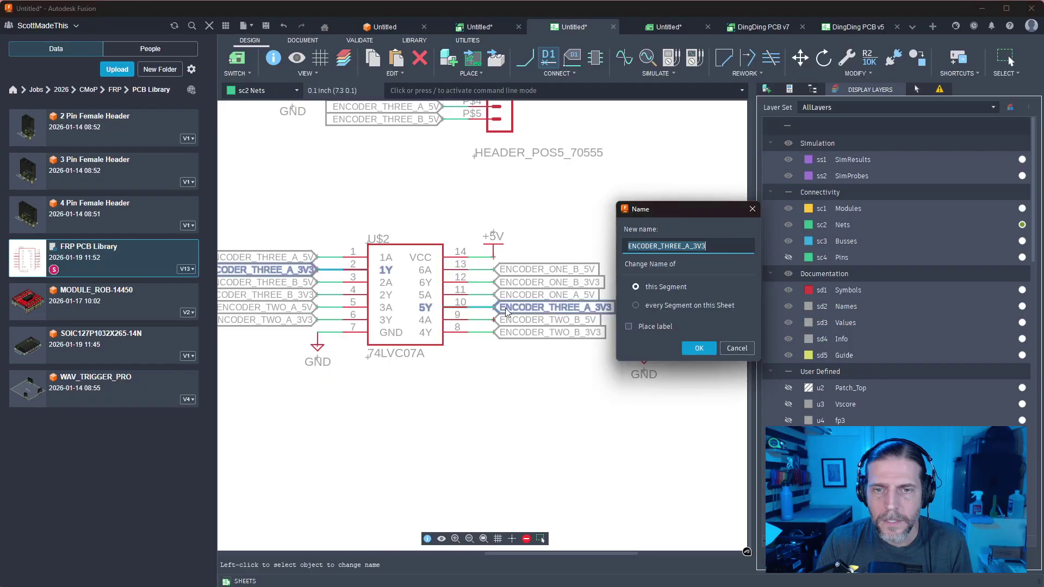
click(708, 247)
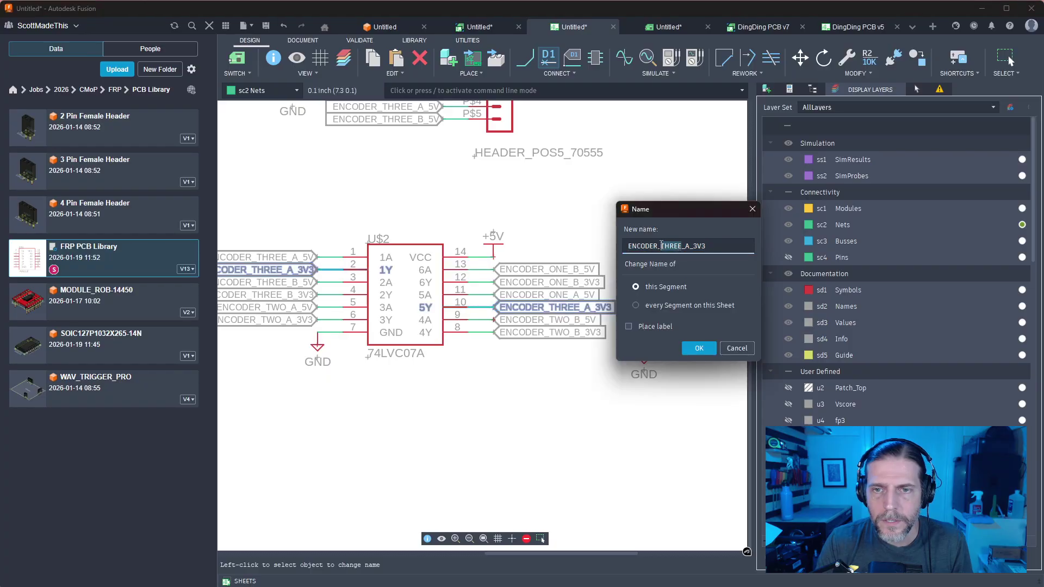
text(ONE)
click(699, 348)
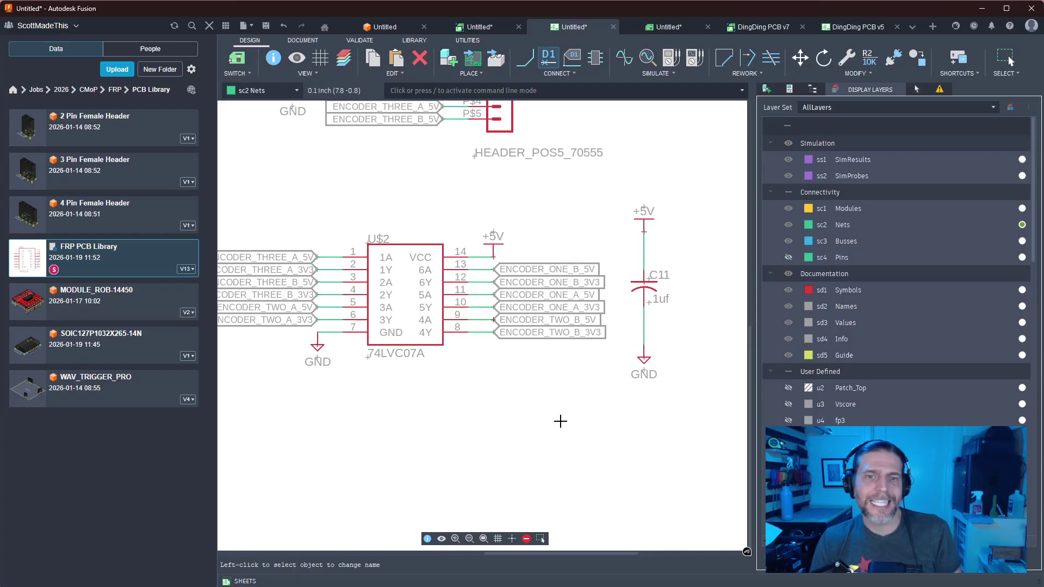
Draw short horizontal net stubs outward from the Pico's GP12 and GP13 pins
middle_drag(498, 208, 488, 260)
scroll(550, 416, down, 3)
scroll(488, 260, up, 2)
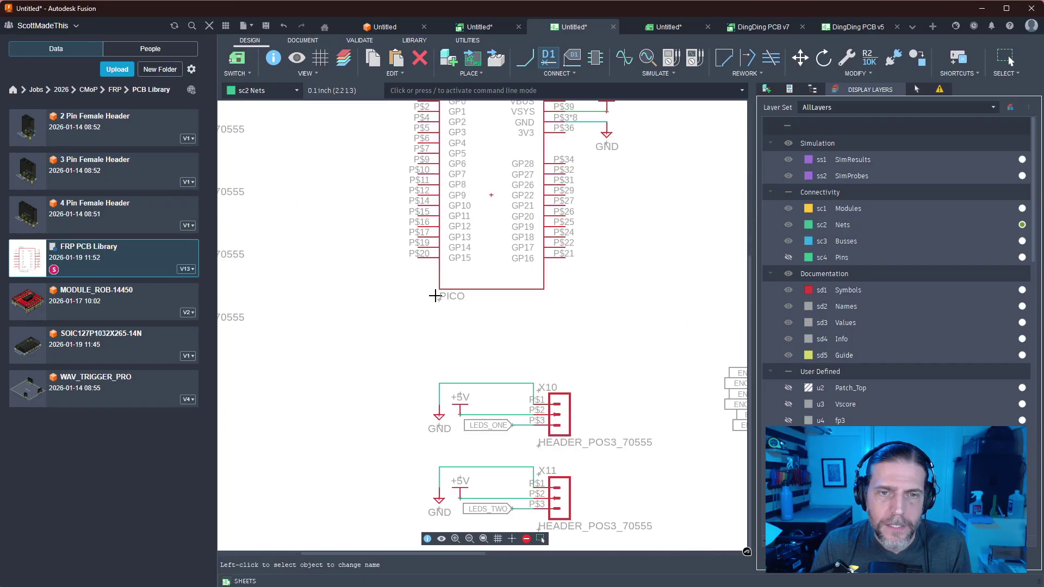
middle_drag(428, 300, 378, 398)
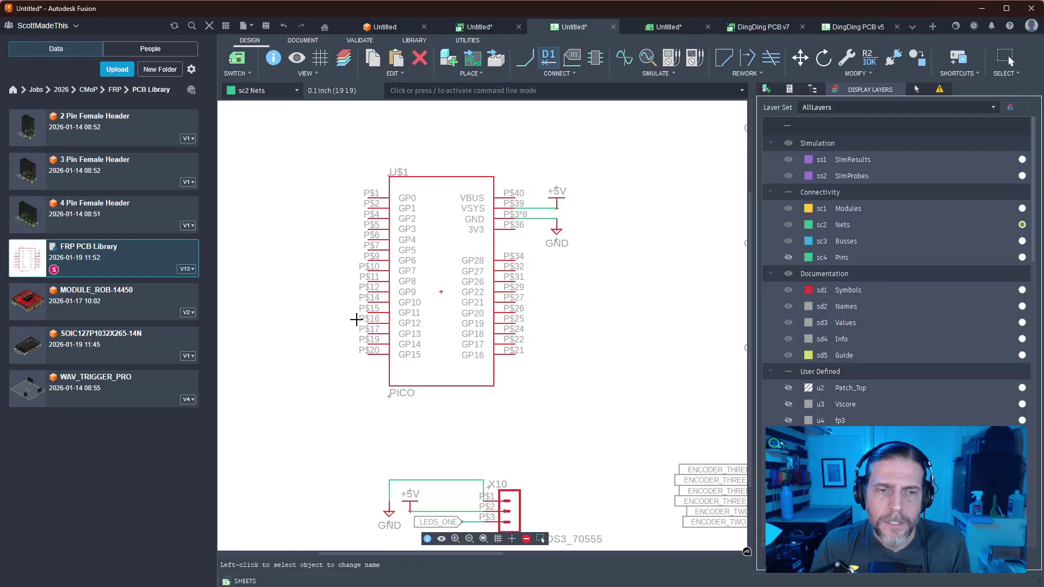
key(n)
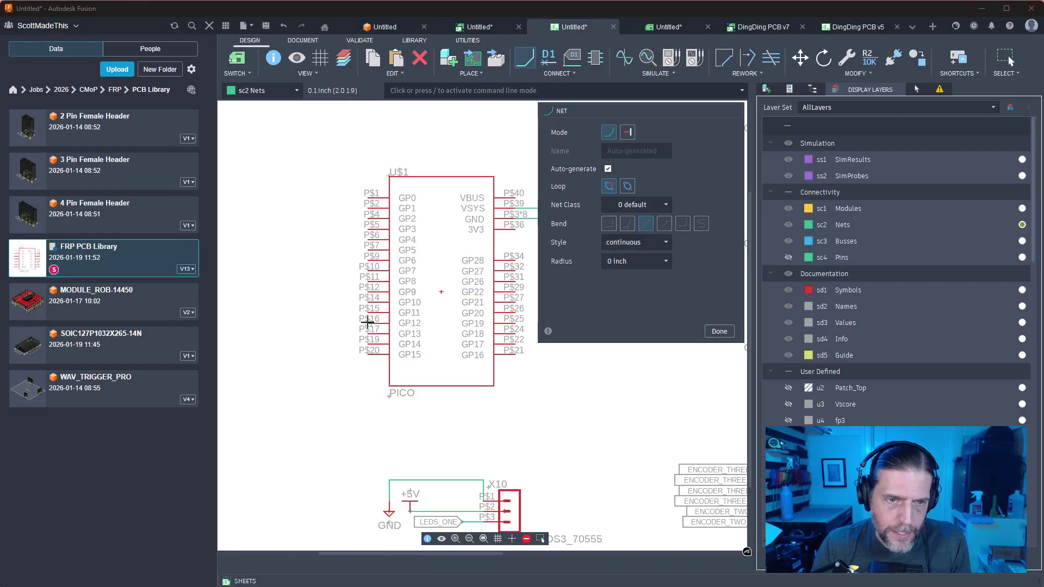
click(363, 324)
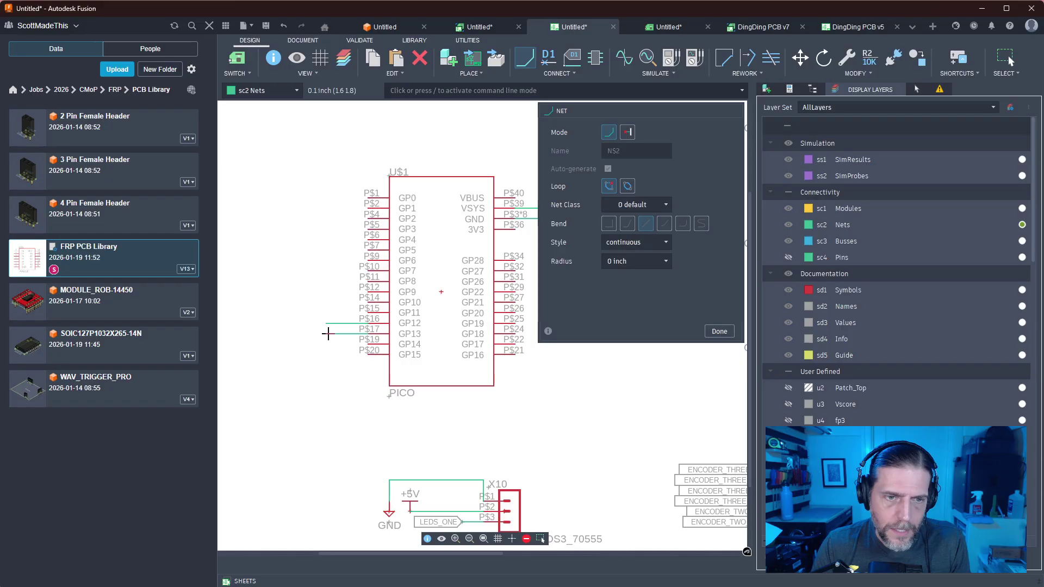
double_click(326, 333)
click(719, 331)
Name the Pico's GP12 net ENCODER_ONE_A_3V3, accept the connection to that net, and place its label at the stub's end
middle_drag(550, 314, 319, 250)
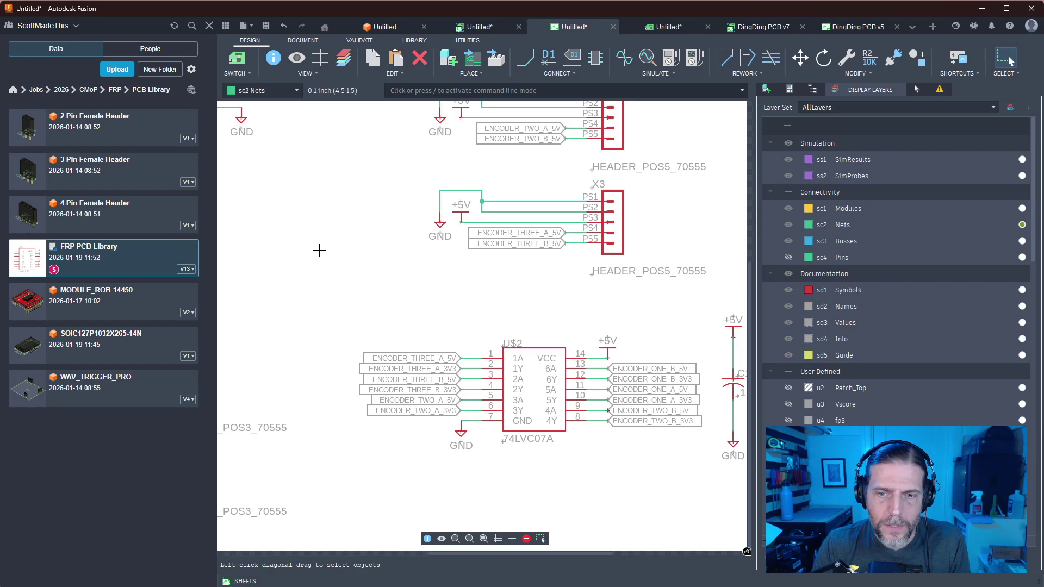
middle_drag(318, 250, 661, 330)
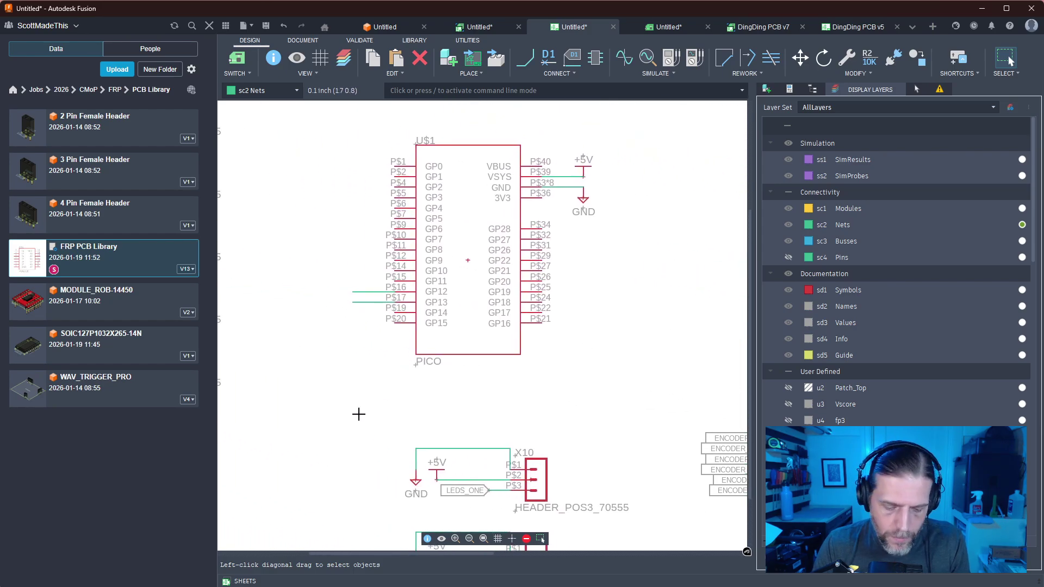
key(n)
click(376, 292)
text(ENCO)
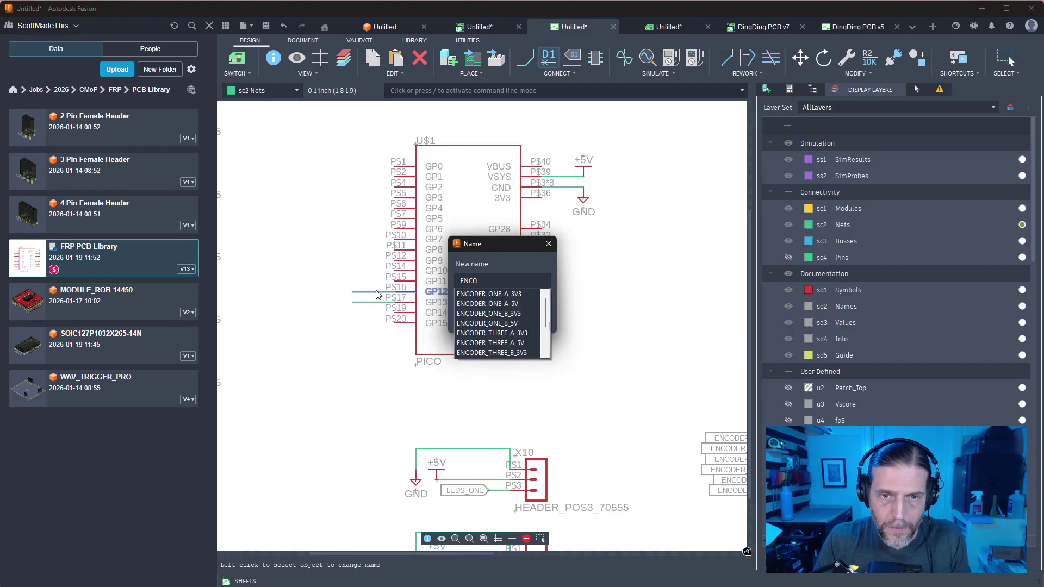
key(Down)
key(Return)
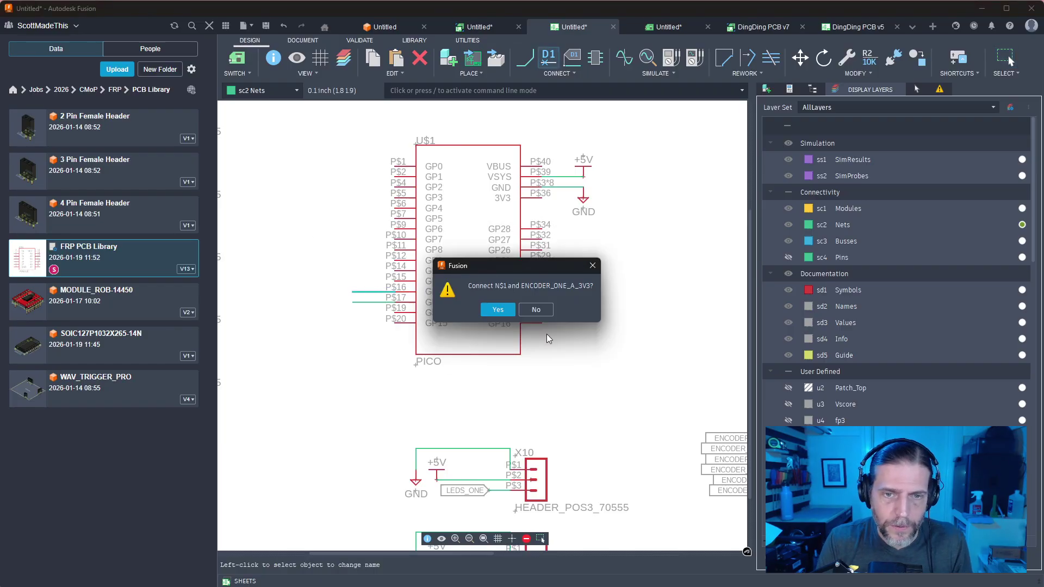
key(Return)
key(l)
click(365, 293)
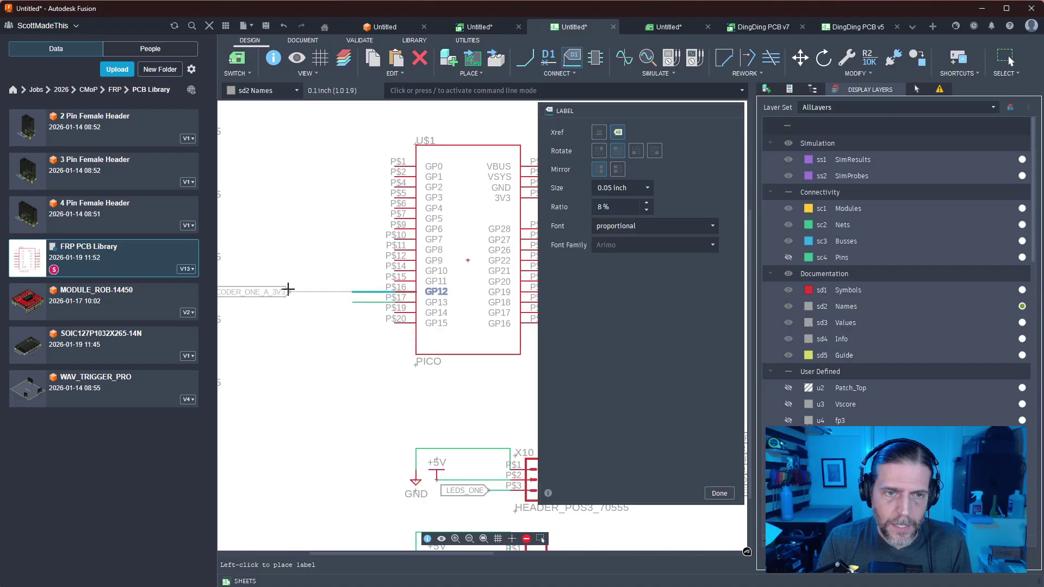
click(346, 293)
Name the Pico's GP13 net ENCODER_ONE_B_3V3, accept the connection, and place its label at the stub's end
key(n)
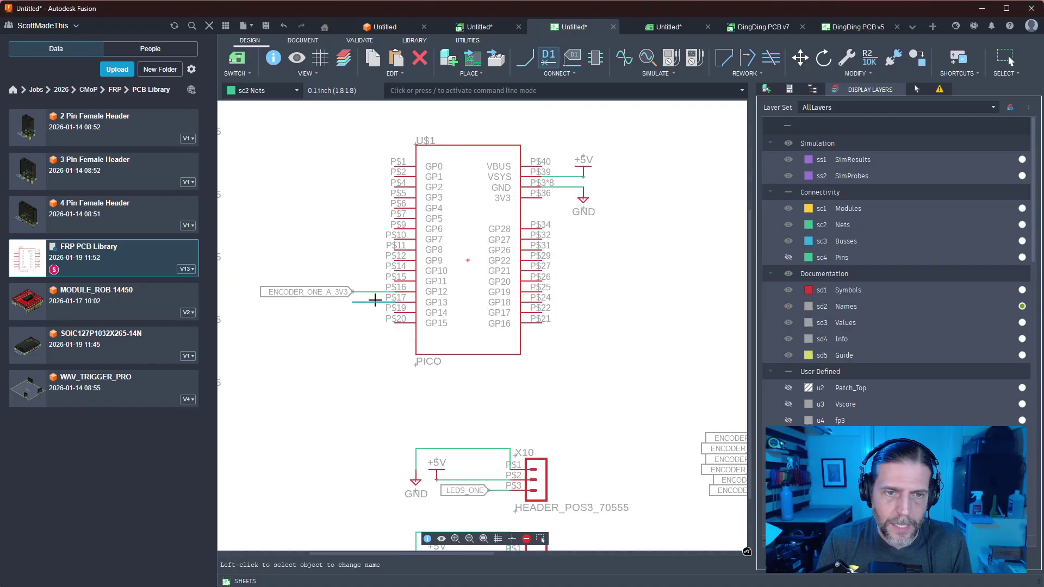
click(372, 303)
text(ENC)
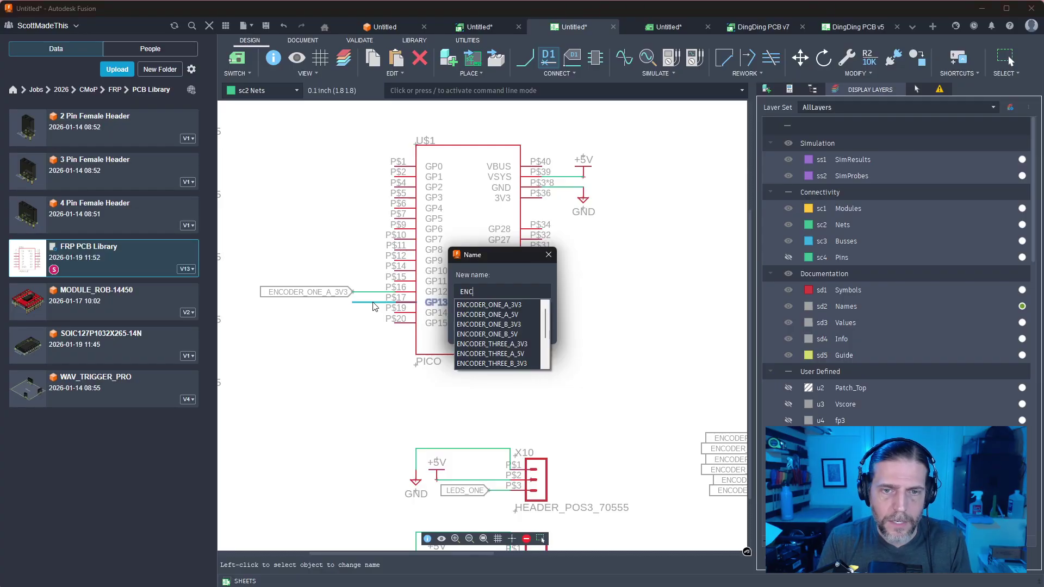
text(O)
click(509, 323)
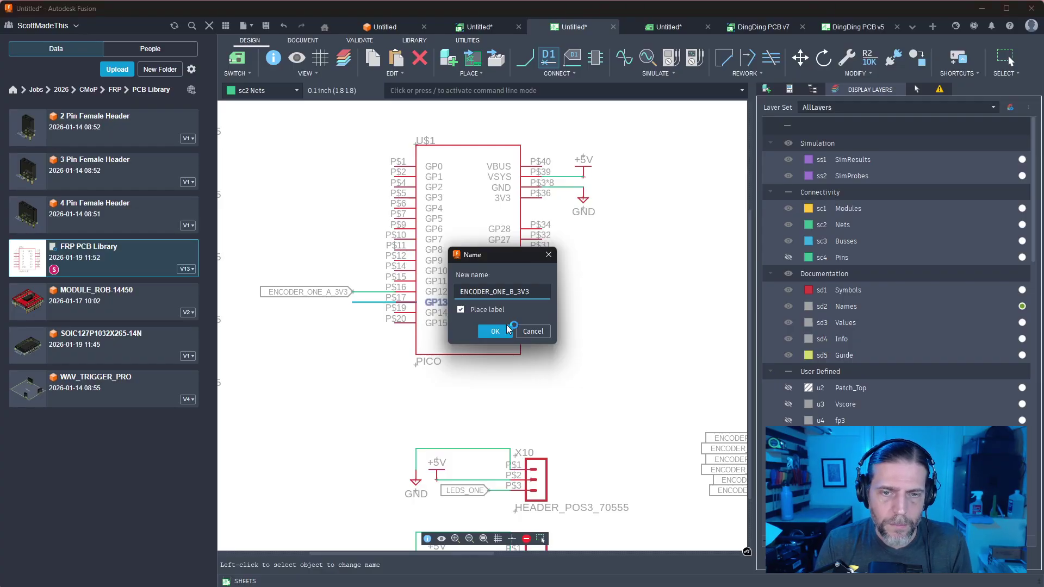
click(494, 331)
click(497, 309)
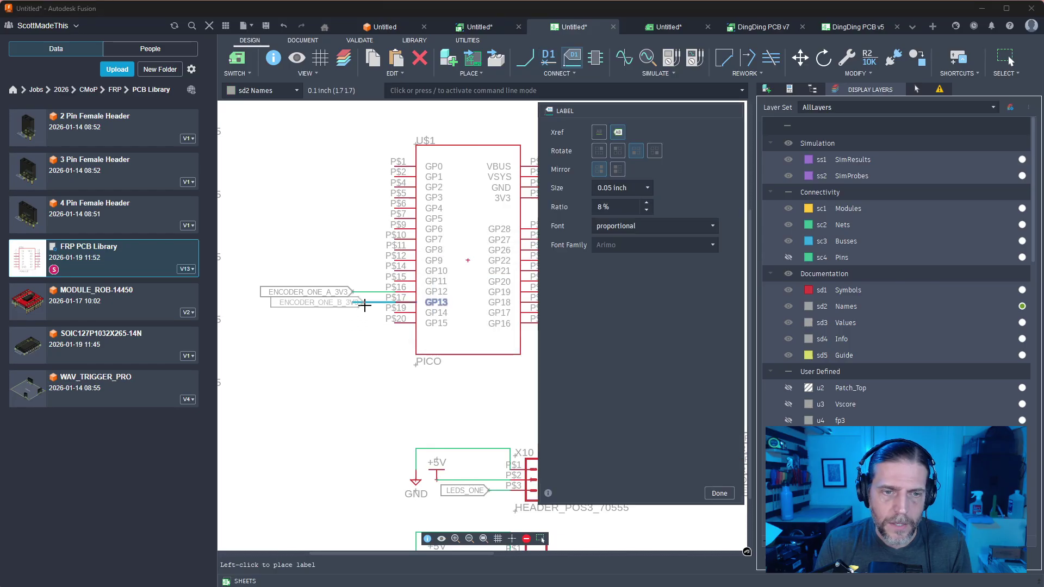
click(357, 306)
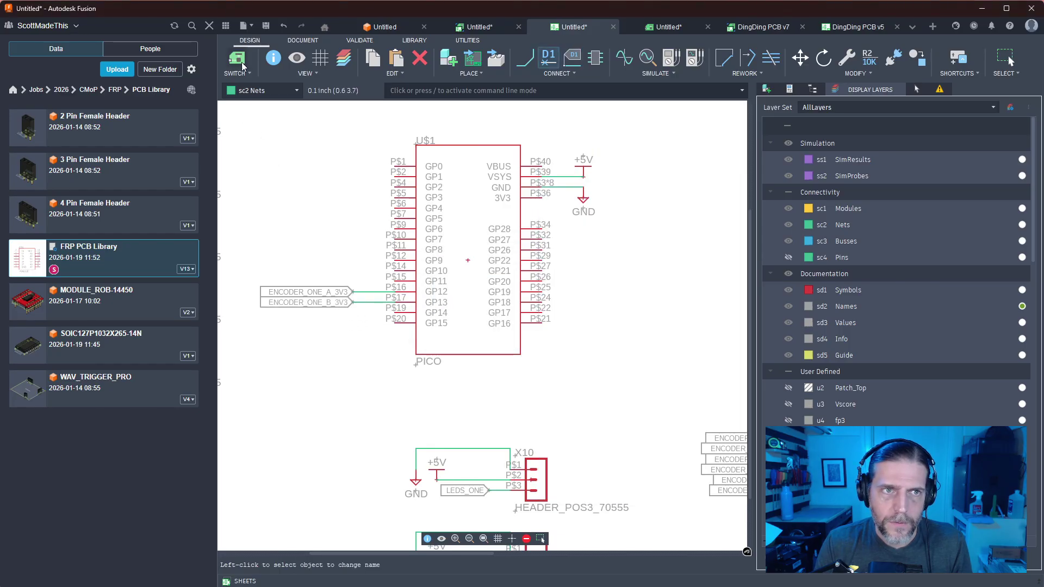
Switch to the board layout and route ENCODER_ONE_B_3V3 from its U$2 pad to Pico pad P$17 on the top layer
click(238, 60)
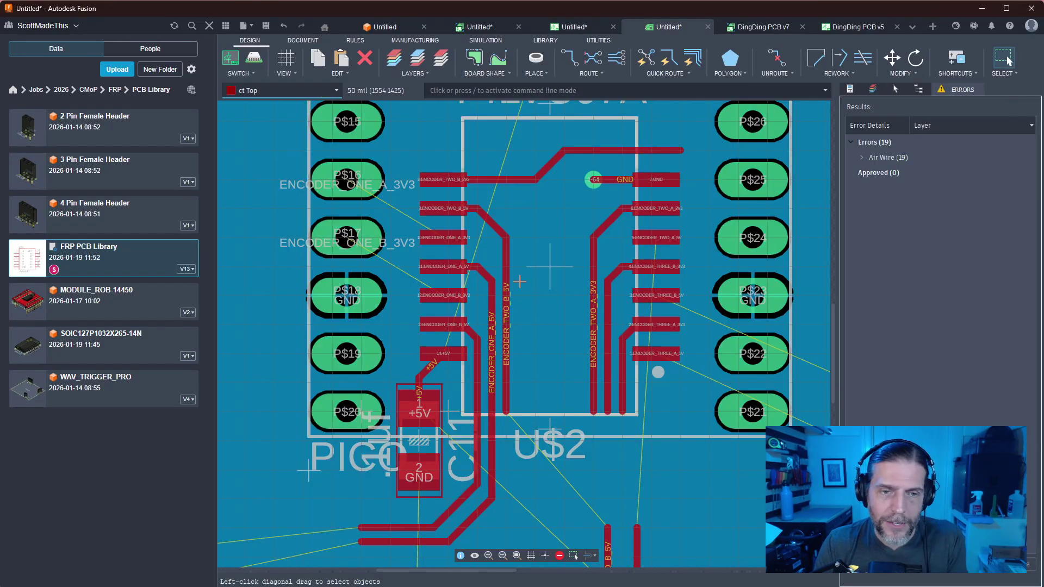
middle_drag(526, 281, 605, 340)
click(584, 351)
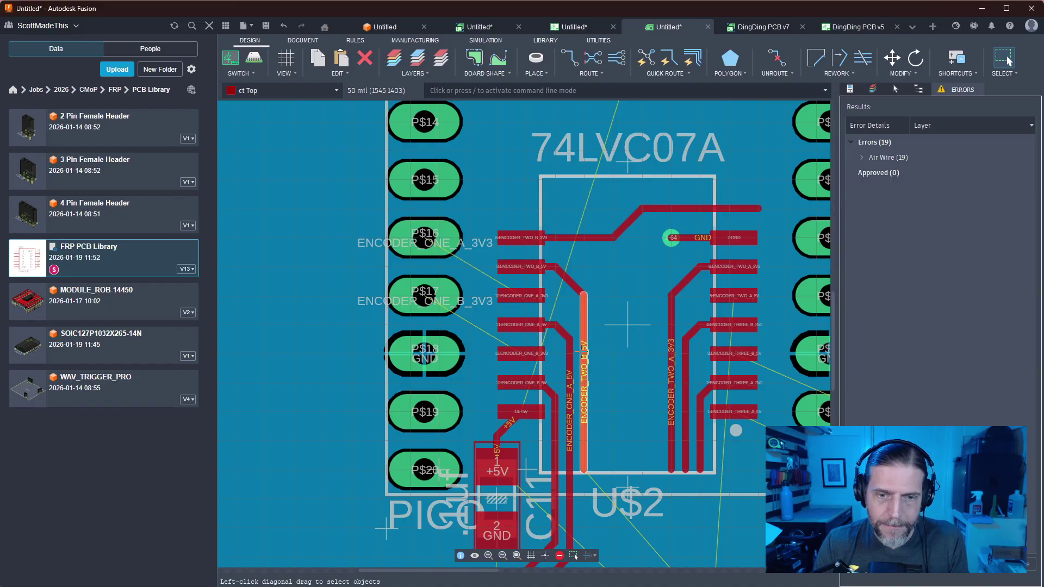
key(r)
click(523, 352)
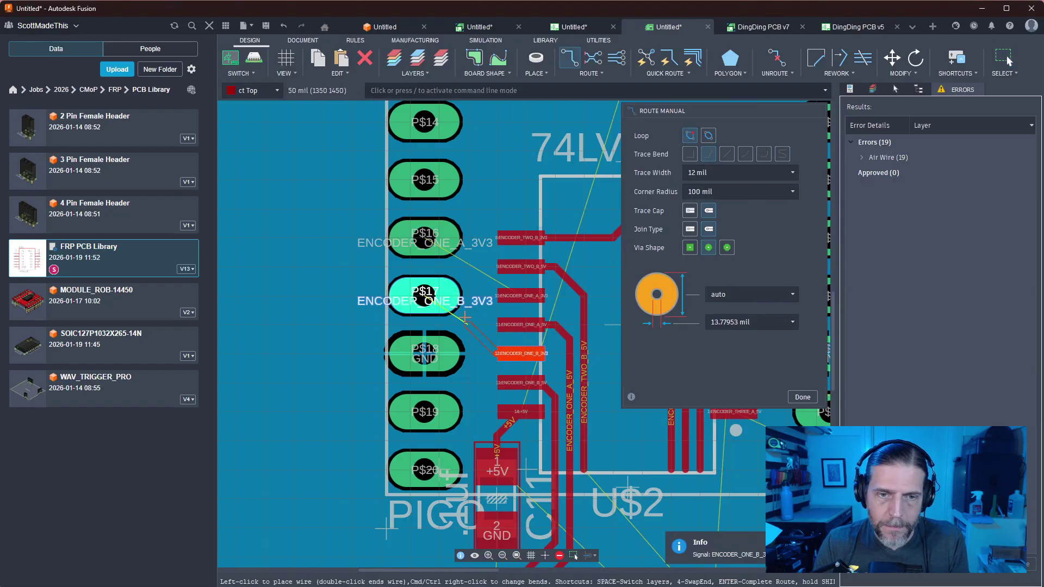
click(423, 293)
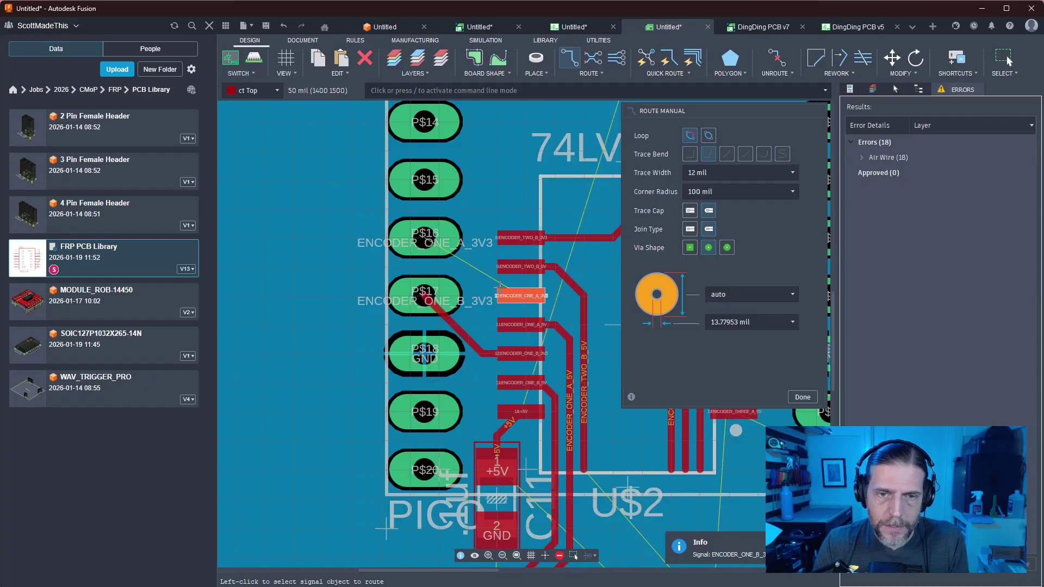
Route ENCODER_ONE_A_3V3 from its U$2 pad to Pico pad P$16 on the top layer and end routing
click(521, 296)
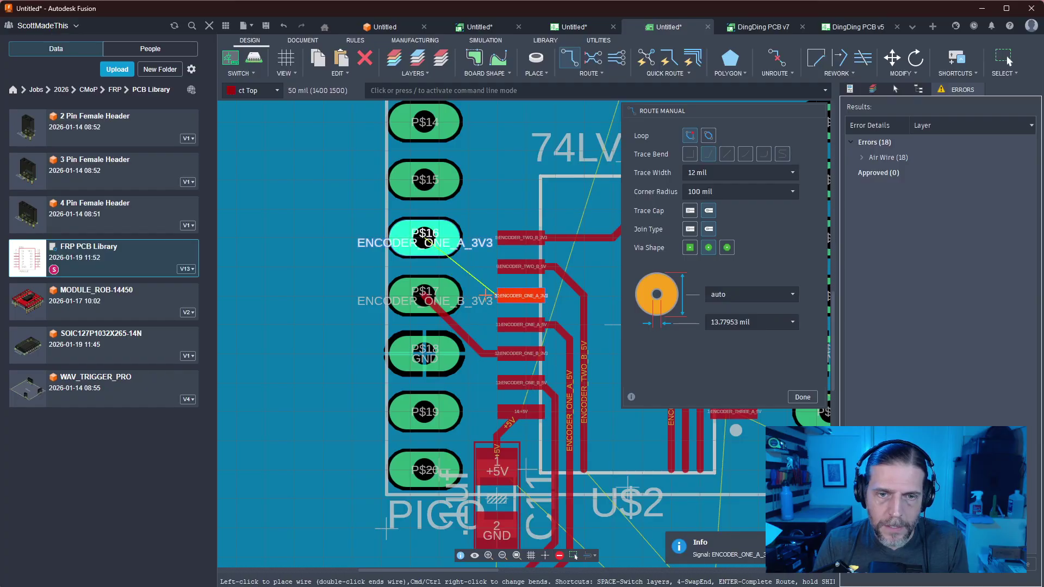
click(425, 235)
key(Escape)
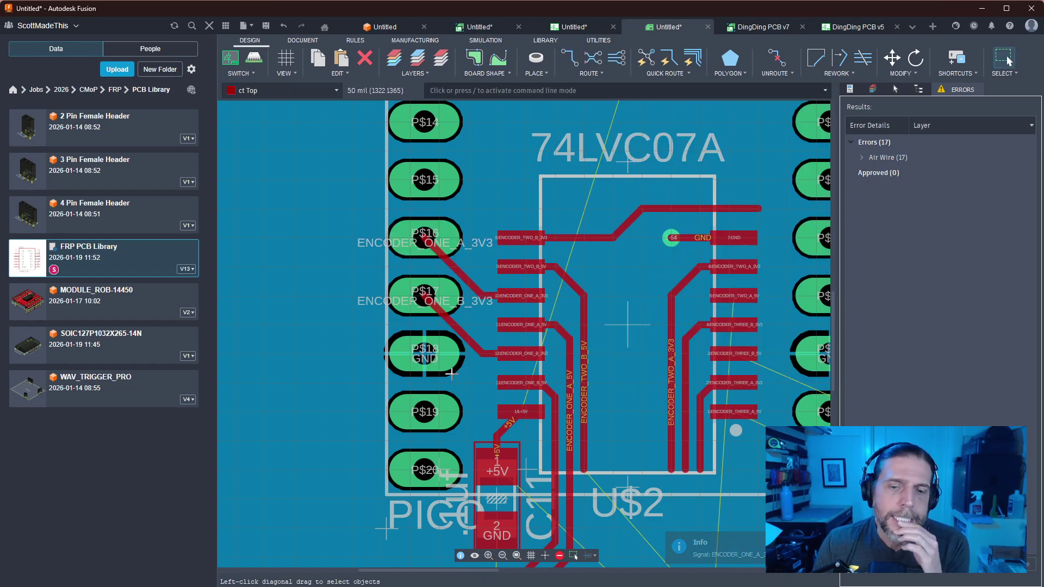
middle_drag(487, 403, 450, 341)
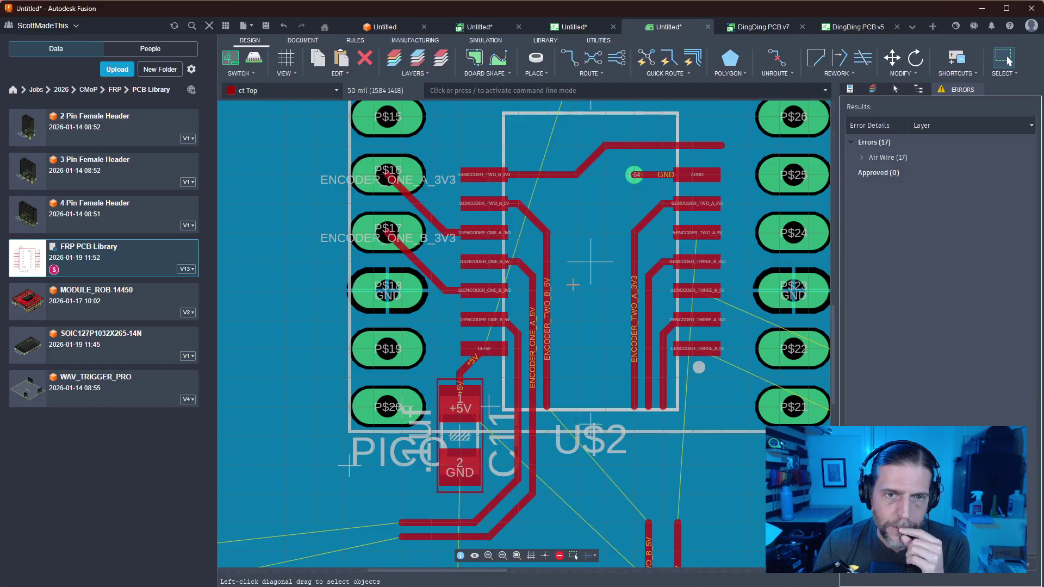
middle_drag(596, 297, 510, 330)
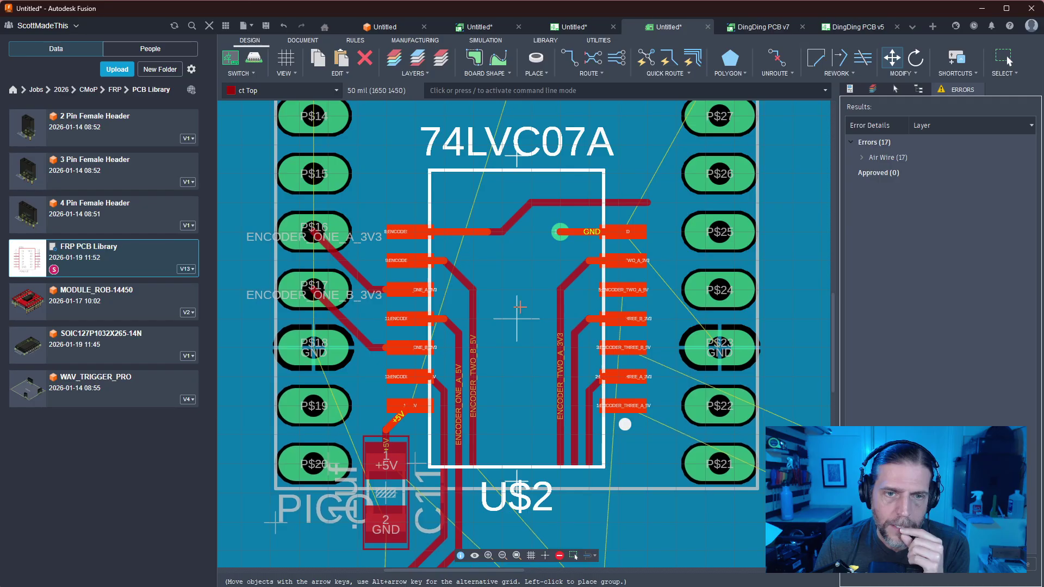
scroll(645, 225, down, 1)
drag(646, 149, 542, 281)
key(Escape)
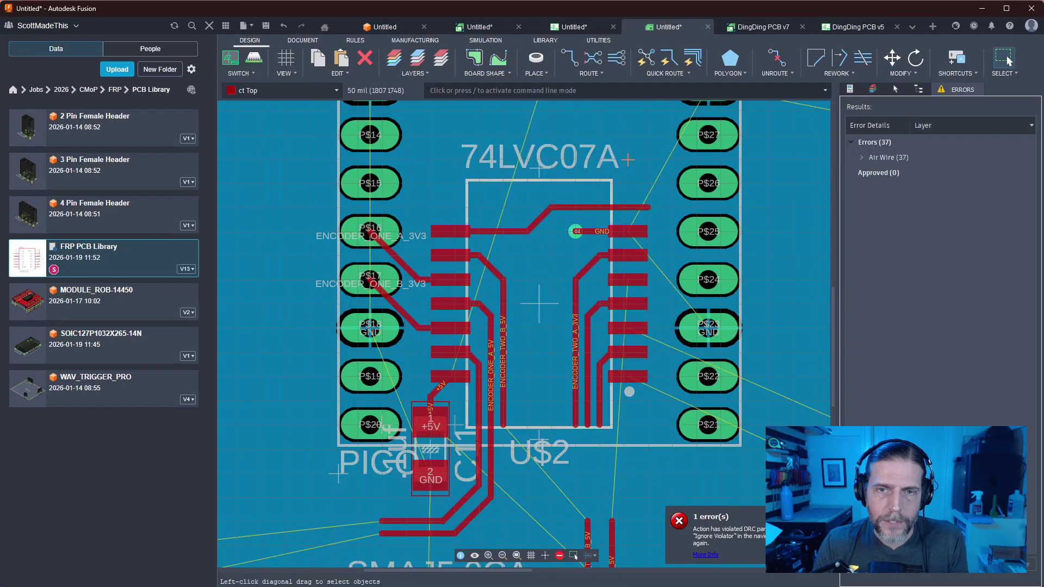
drag(638, 152, 428, 533)
key(m)
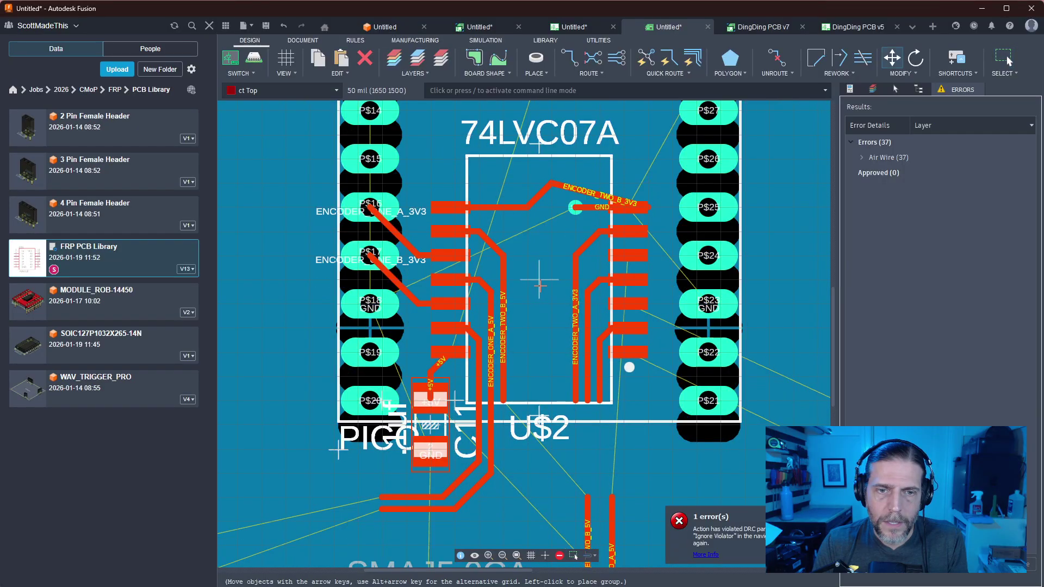
key(Escape)
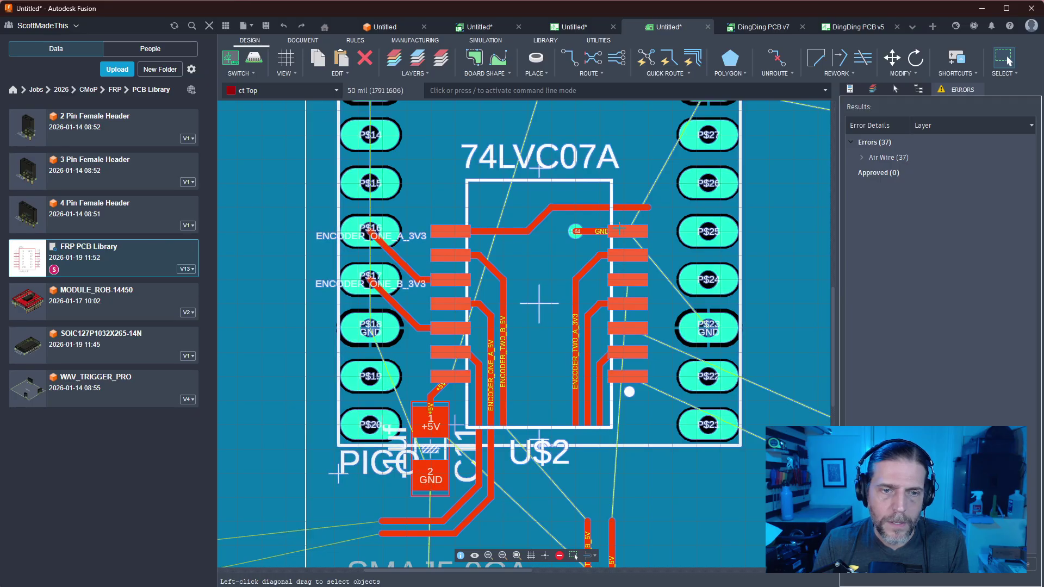
key(m)
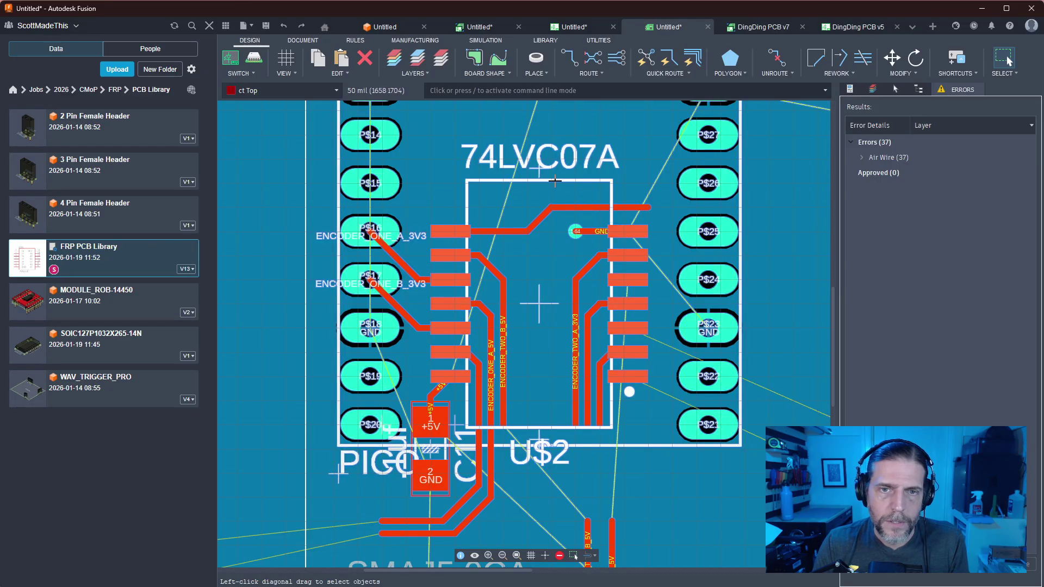
scroll(484, 249, down, 3)
key(Escape)
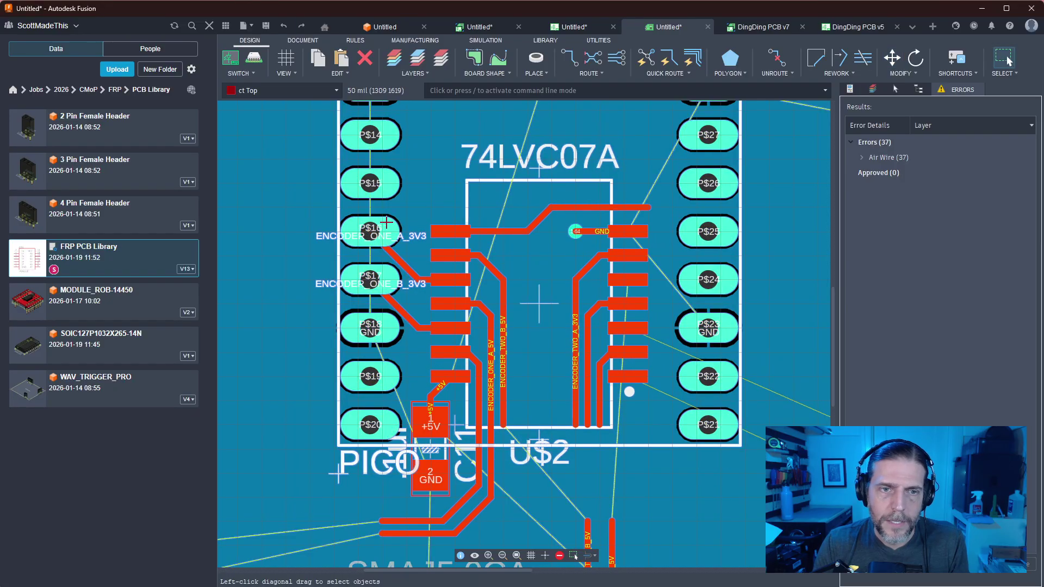
Group-select the 74LVC07A, capacitor C11 and their attached traces, and try moving the group up between the Pico's pad rows
middle_drag(537, 145, 515, 308)
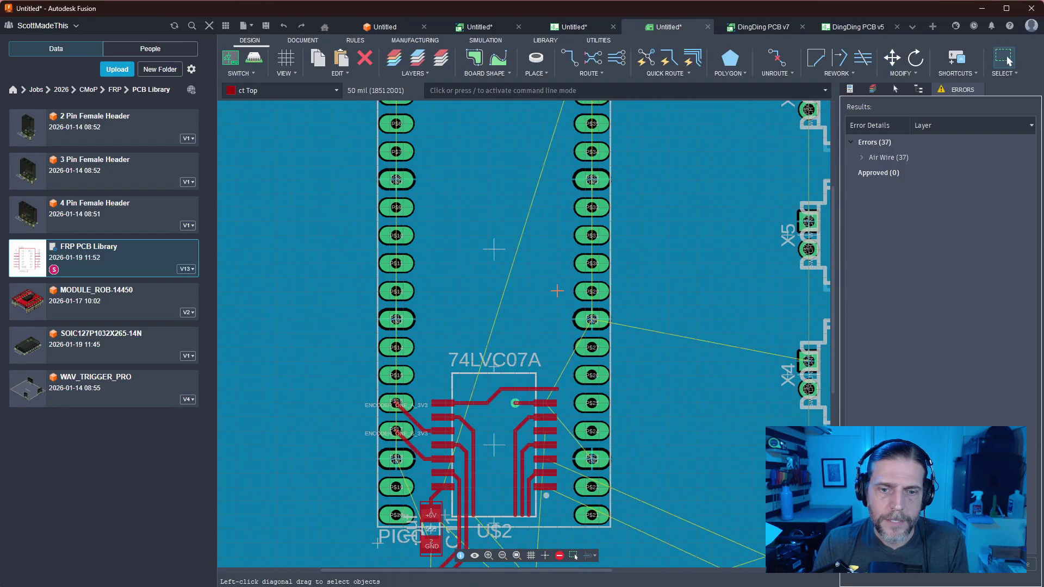
drag(557, 291, 433, 556)
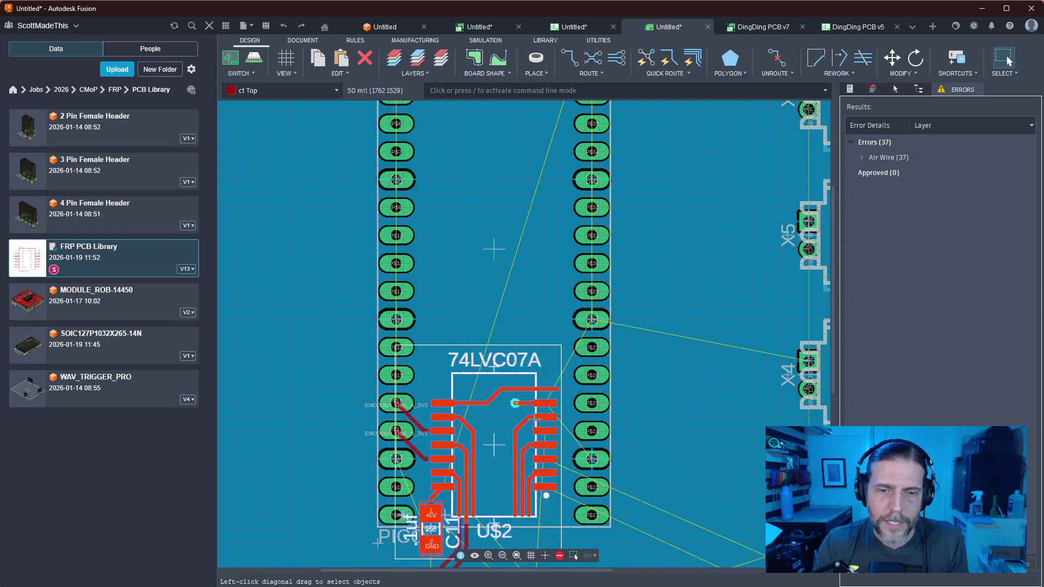
key(m)
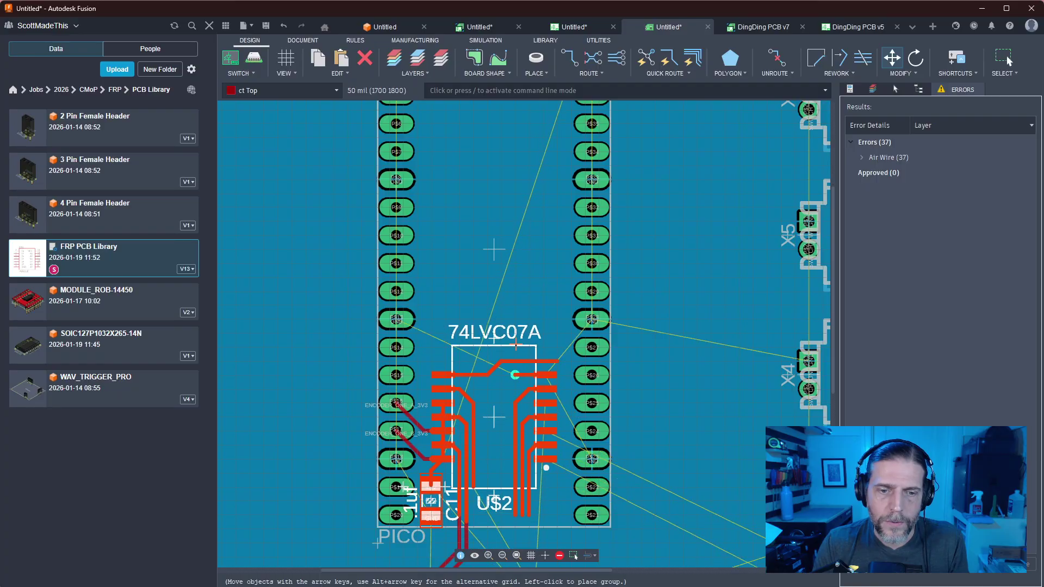
click(516, 369)
scroll(442, 393, up, 1)
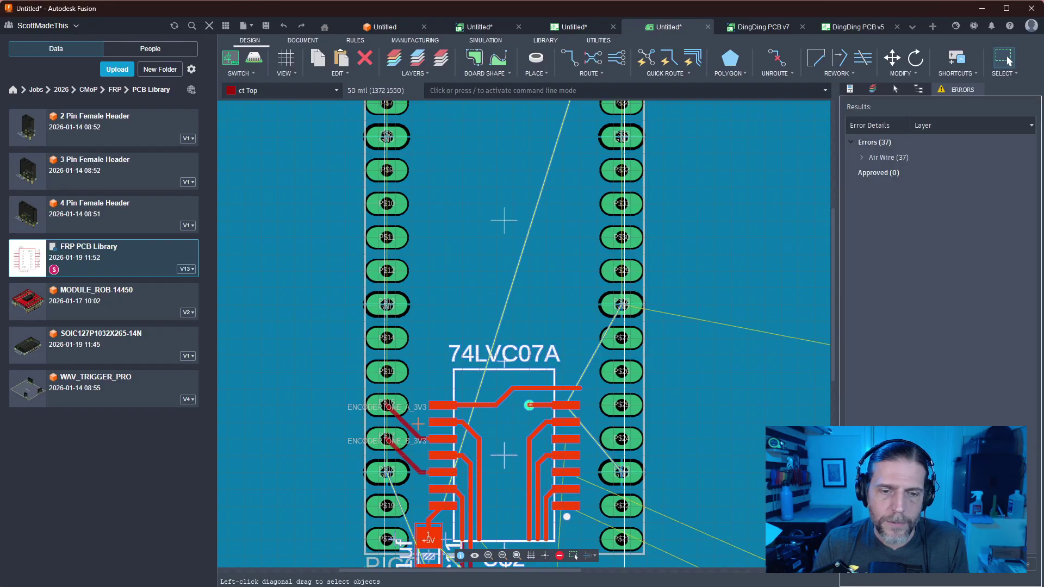
Add the ENCODER_ONE_A_3V3 and ENCODER_ONE_B_3V3 traces to the group and move it up until they run straight to P$16 and P$17
click(426, 441)
click(425, 440)
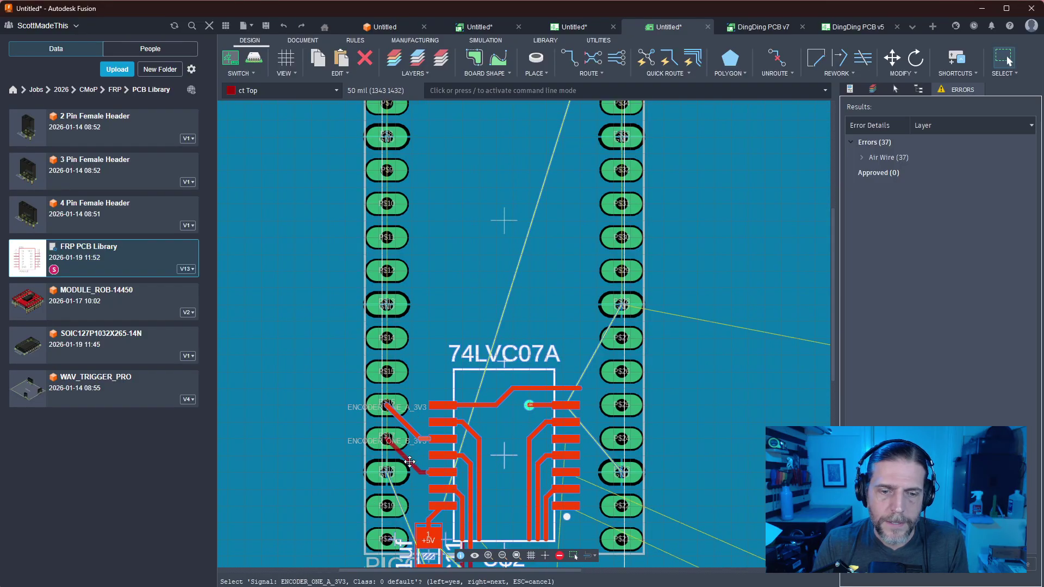
click(425, 473)
click(503, 376)
key(m)
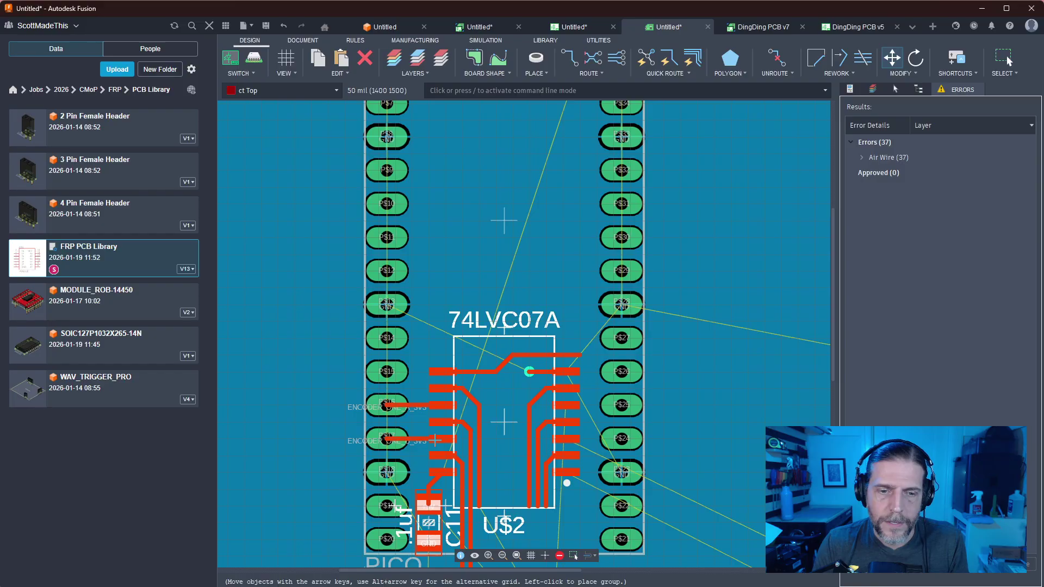
click(434, 439)
Examine the routing around the 74LVC07A and the remaining airwires toward the Pico pads and connectors
scroll(713, 426, down, 2)
scroll(713, 426, up, 2)
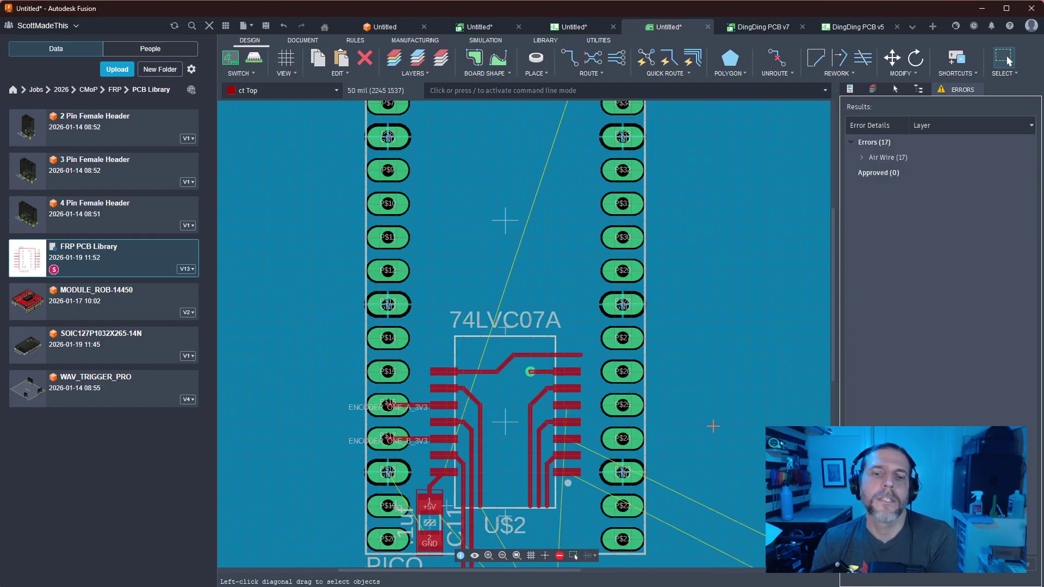
middle_drag(713, 426, 690, 316)
scroll(685, 321, up, 2)
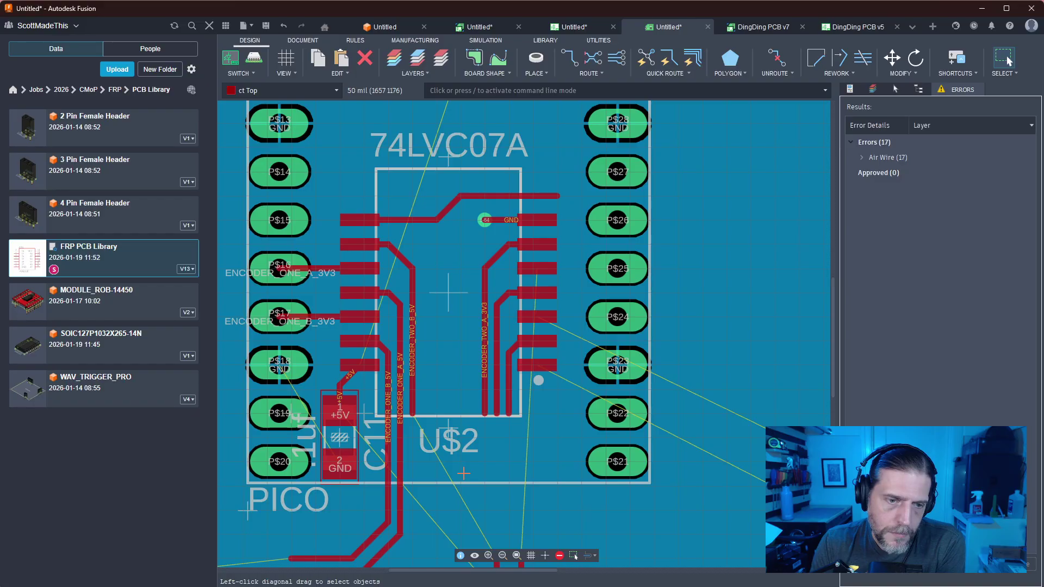
scroll(501, 465, down, 2)
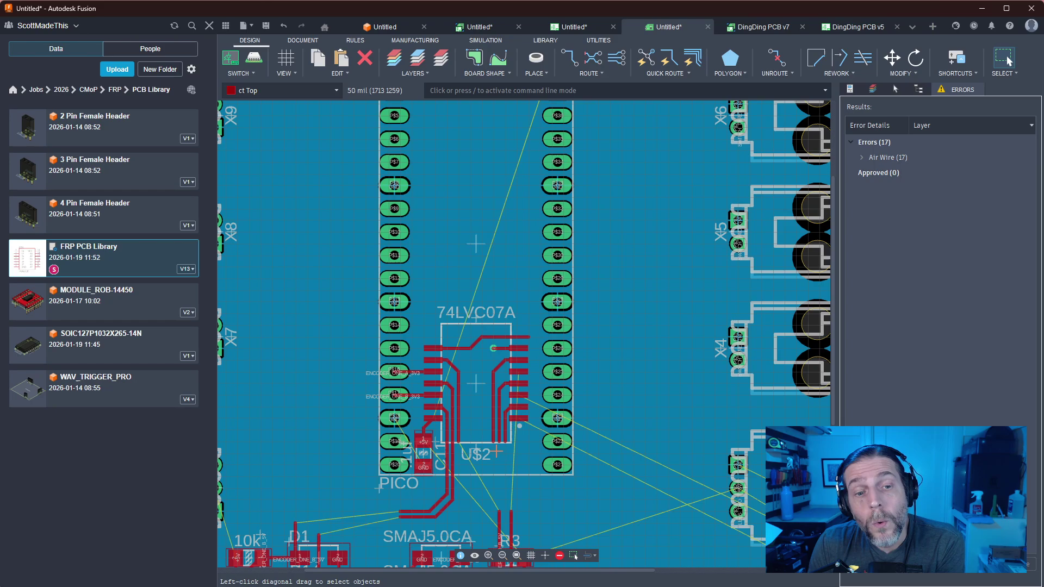
middle_drag(637, 373, 823, 300)
scroll(621, 325, down, 1)
scroll(620, 325, up, 5)
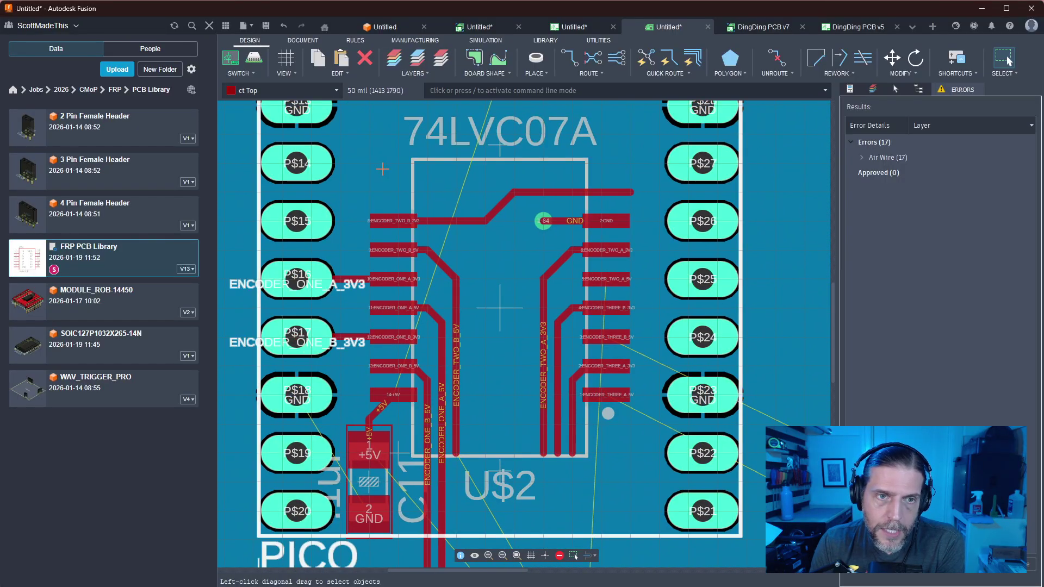
middle_drag(361, 189, 418, 153)
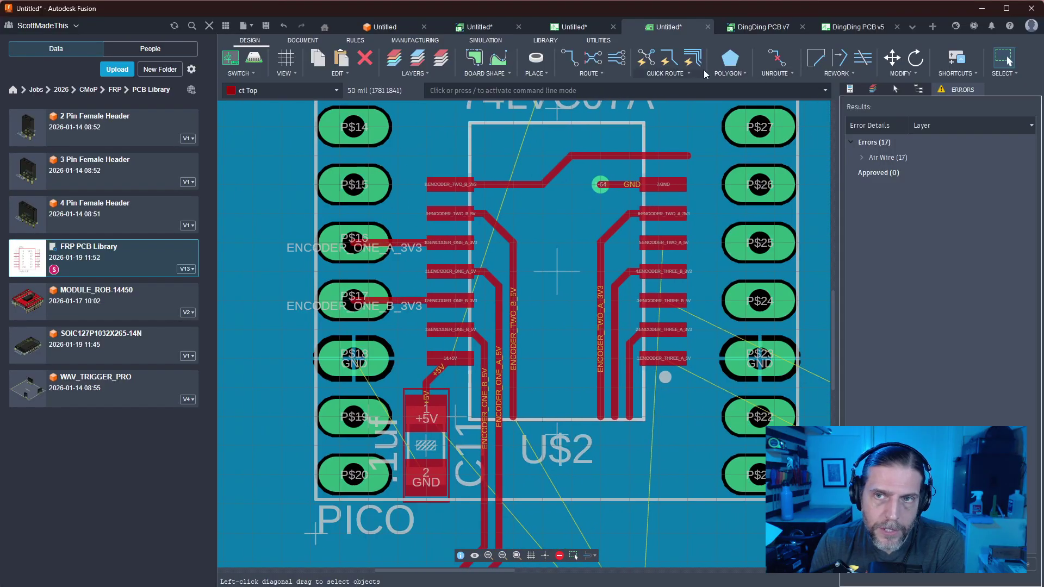
Run Optimize on the +5V trace, the two ENCODER_ONE 5V traces and the two ENCODER_THREE 3V3 traces at U$2
click(838, 73)
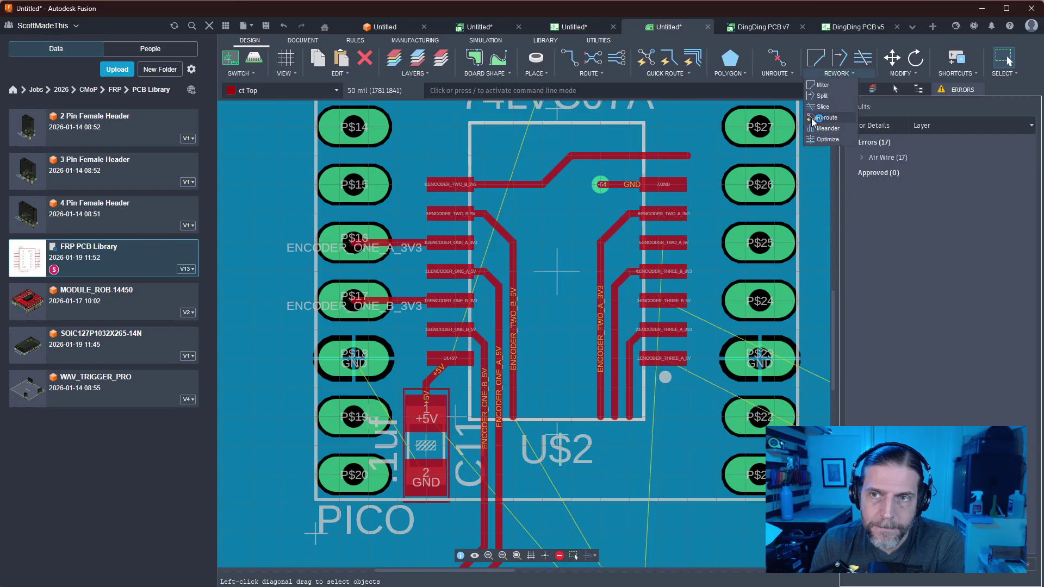
click(826, 142)
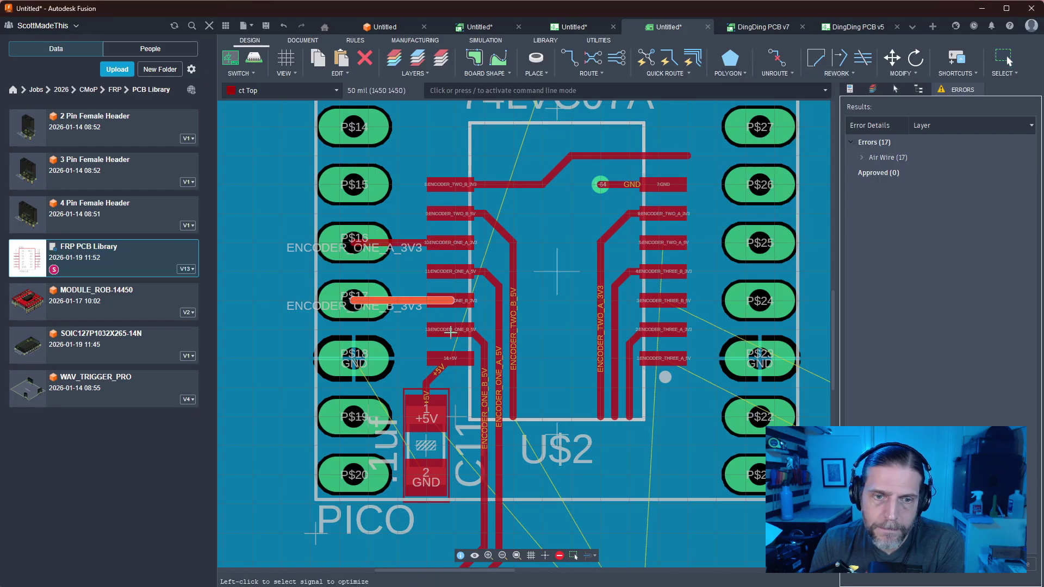
click(433, 382)
click(479, 373)
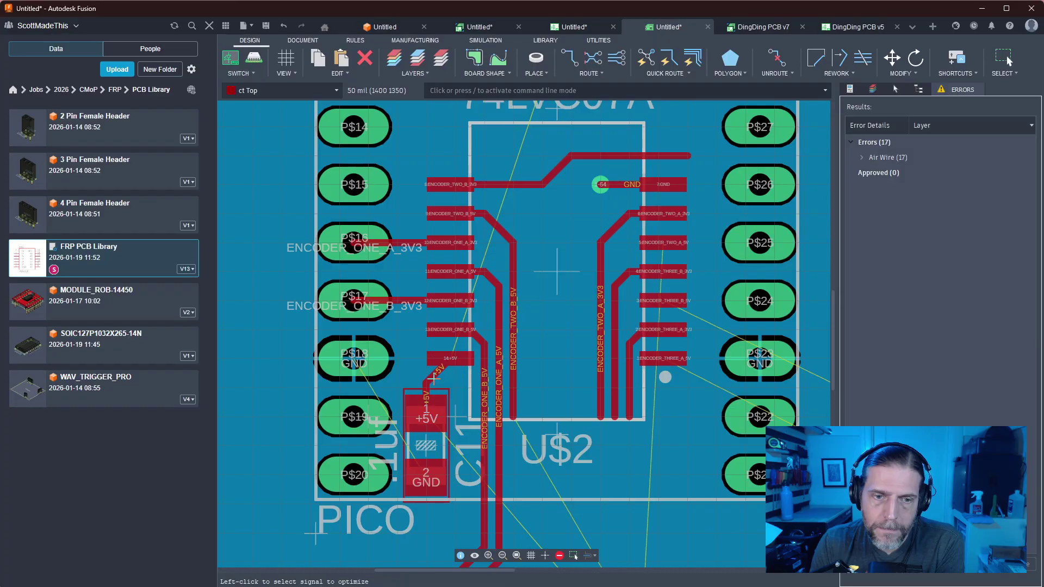
click(492, 367)
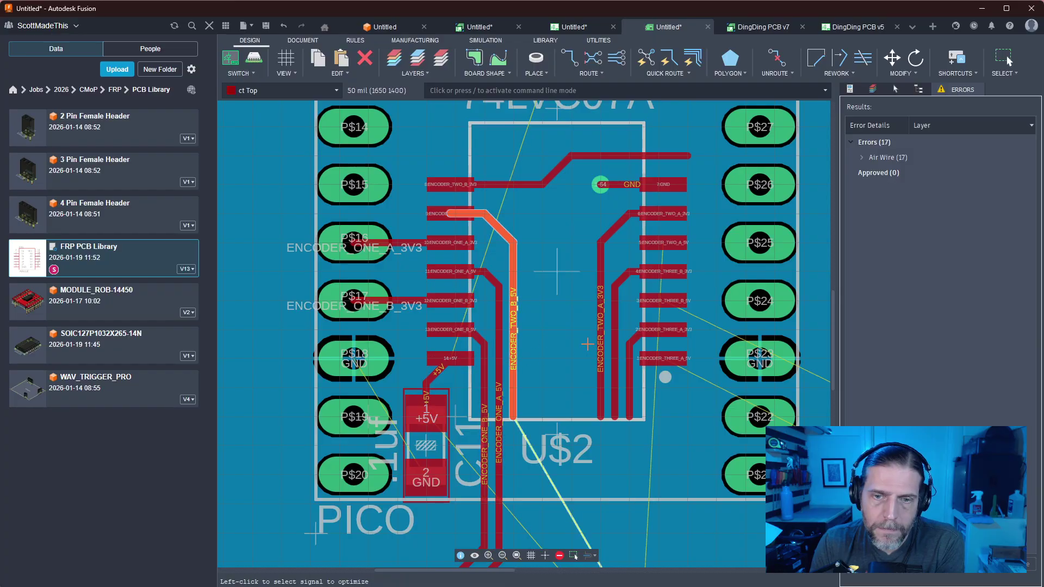
click(615, 336)
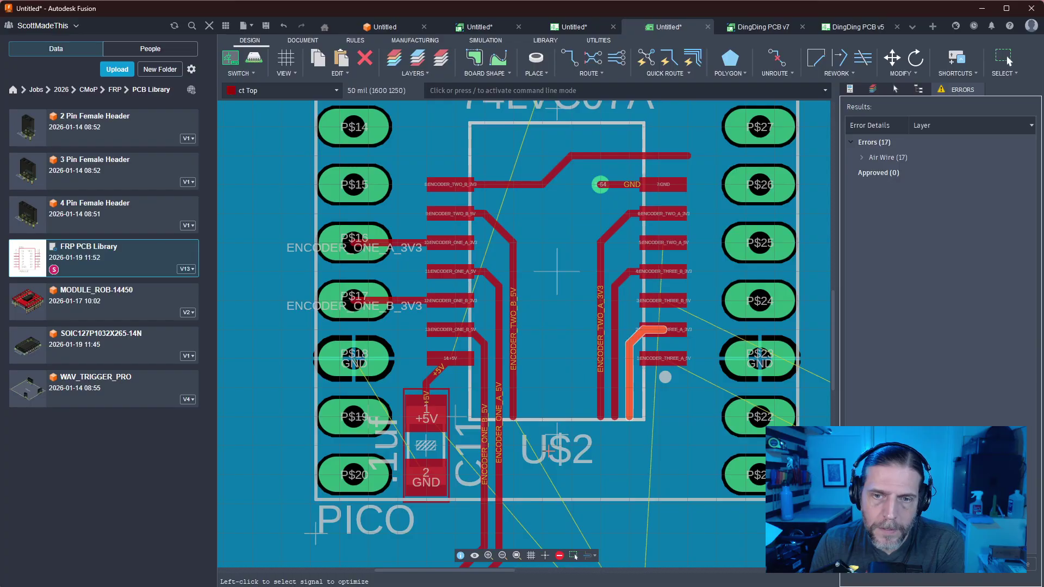
click(633, 343)
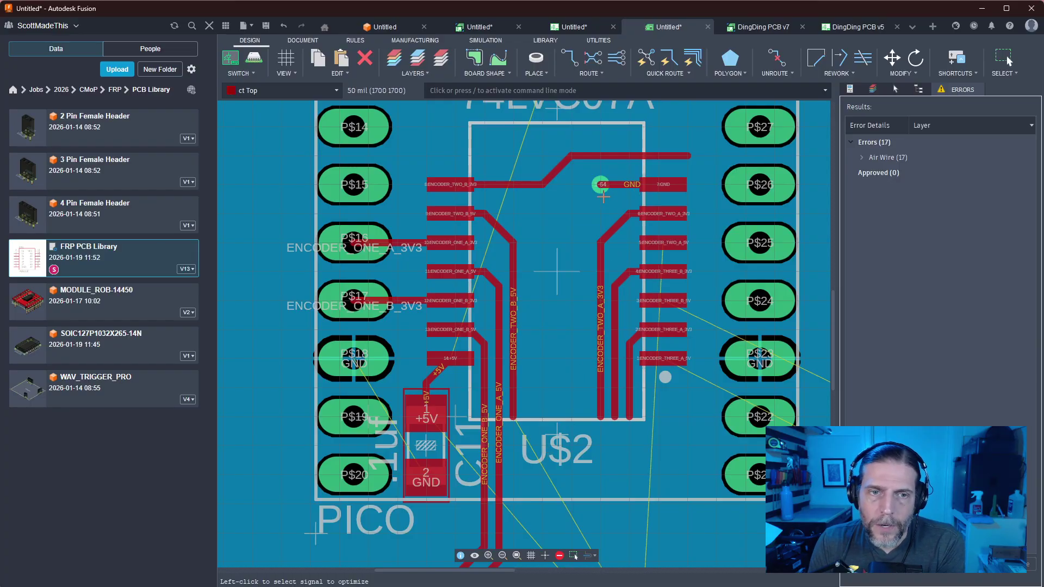
Switch to the schematic and draw short horizontal net stubs outward from the Pico's GP17 and GP18 pins
middle_drag(603, 251, 537, 247)
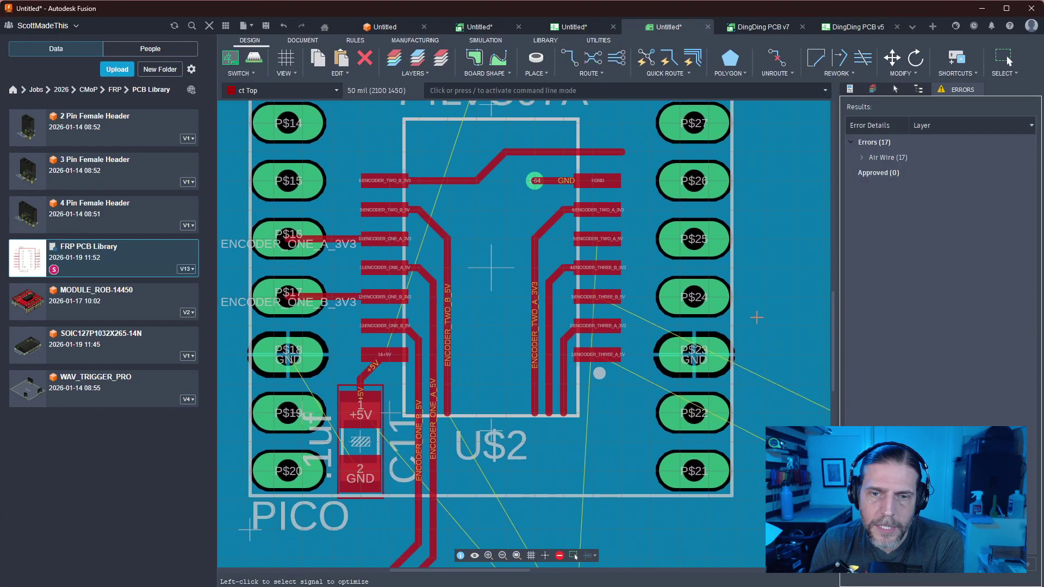
middle_drag(756, 317, 706, 262)
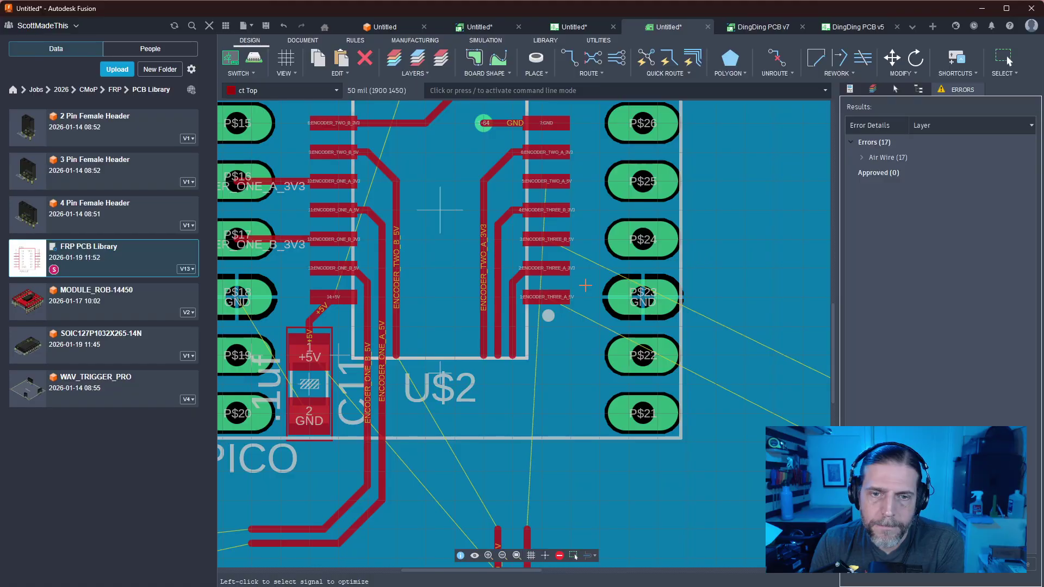
middle_drag(543, 299, 595, 336)
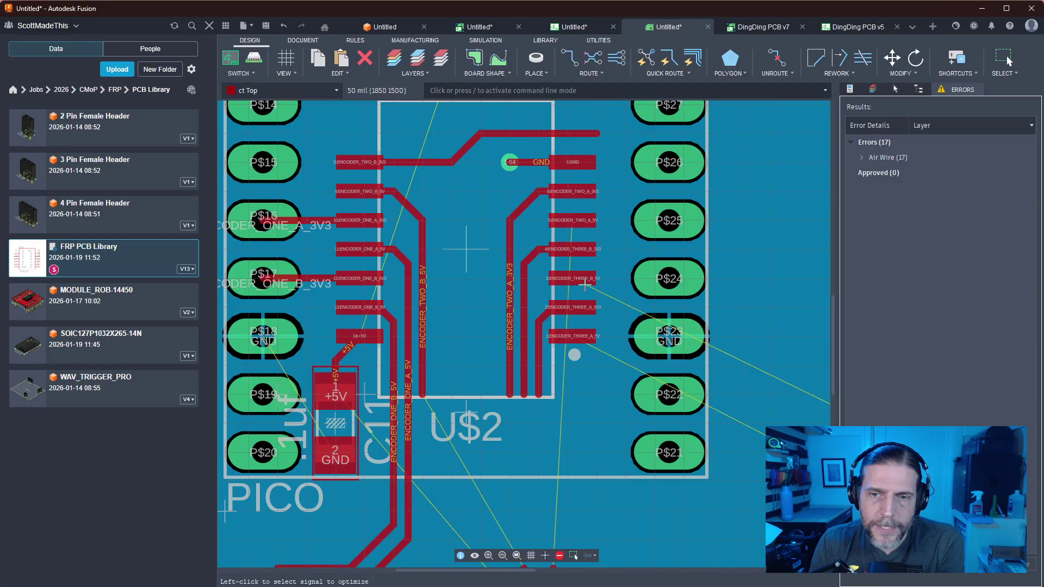
scroll(584, 283, up, 1)
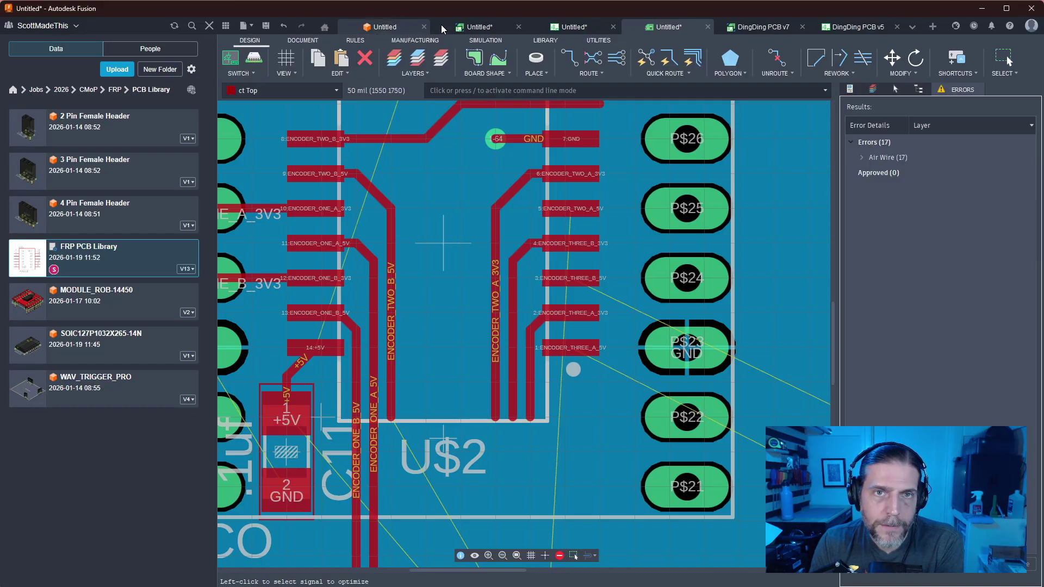
click(575, 28)
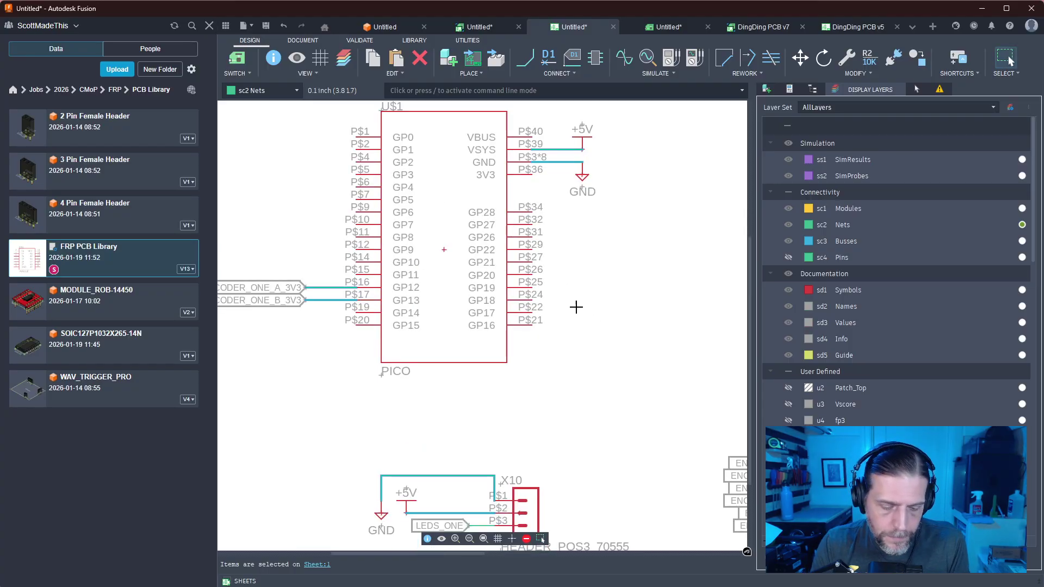
key(n)
middle_drag(448, 315, 411, 320)
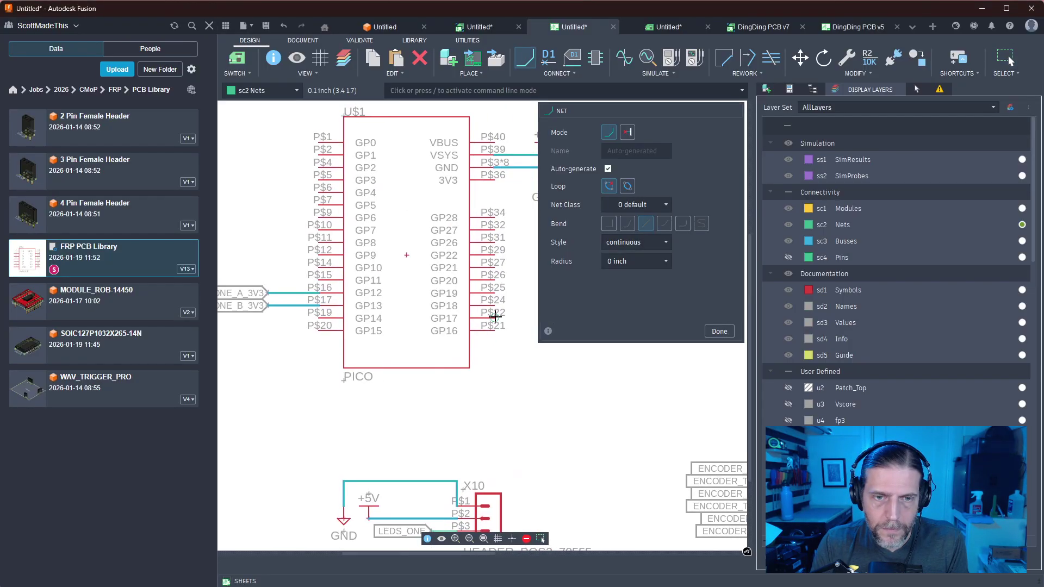
middle_drag(495, 315, 456, 316)
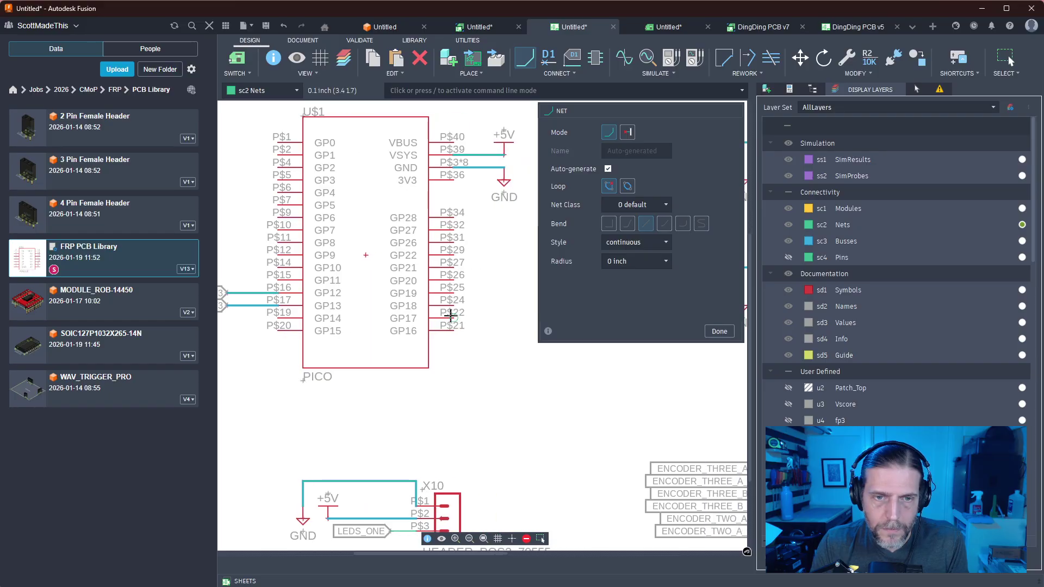
click(450, 316)
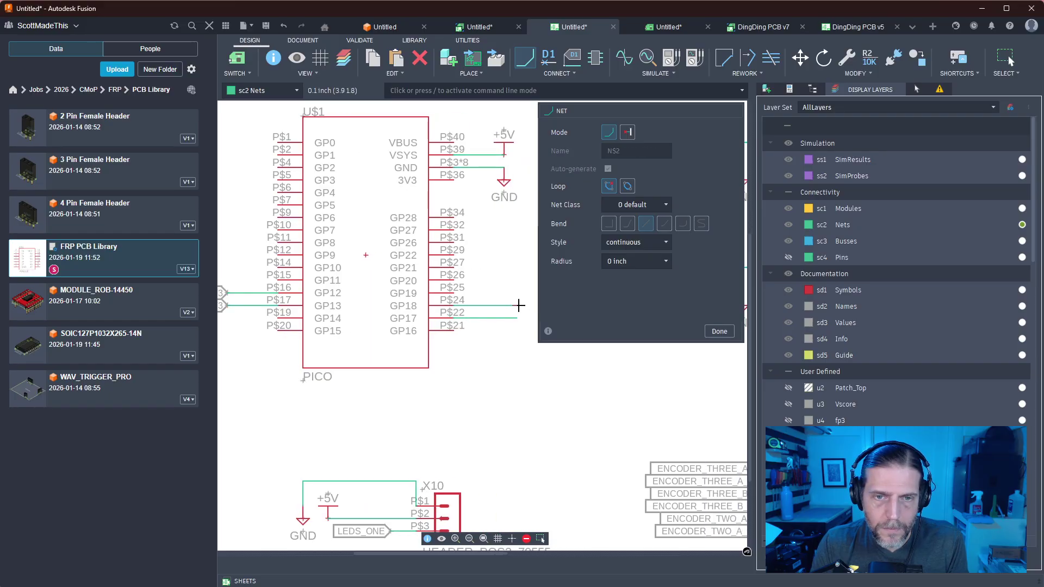
Start naming the Pico's GP17 net after an existing encoder net, keeping label placement enabled
key(F2)
mouse_move(541, 329)
middle_down()
mouse_move(610, 317)
mouse_move(575, 345)
mouse_move(531, 326)
middle_up()
click(540, 307)
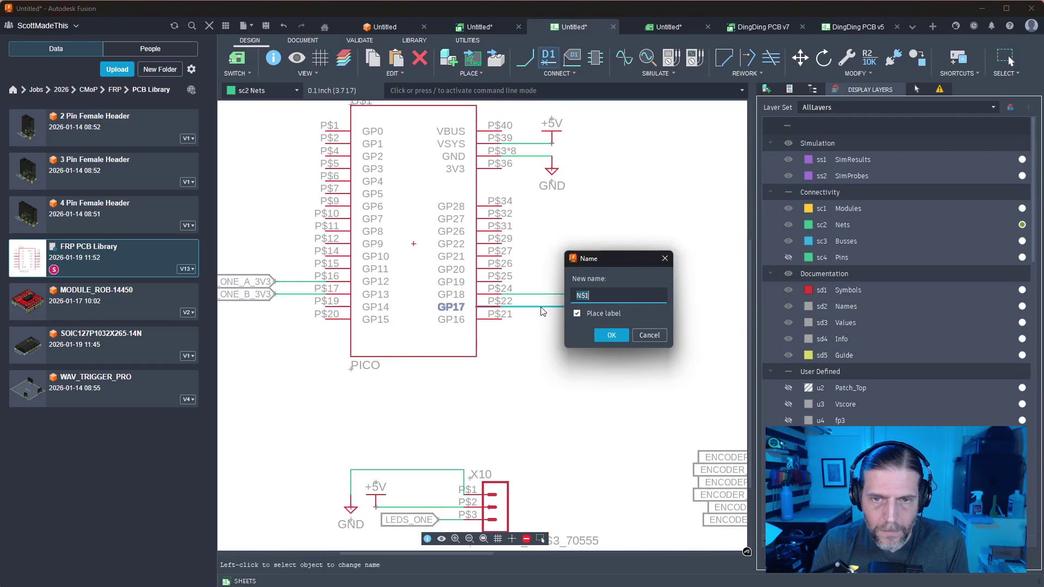
text(EN)
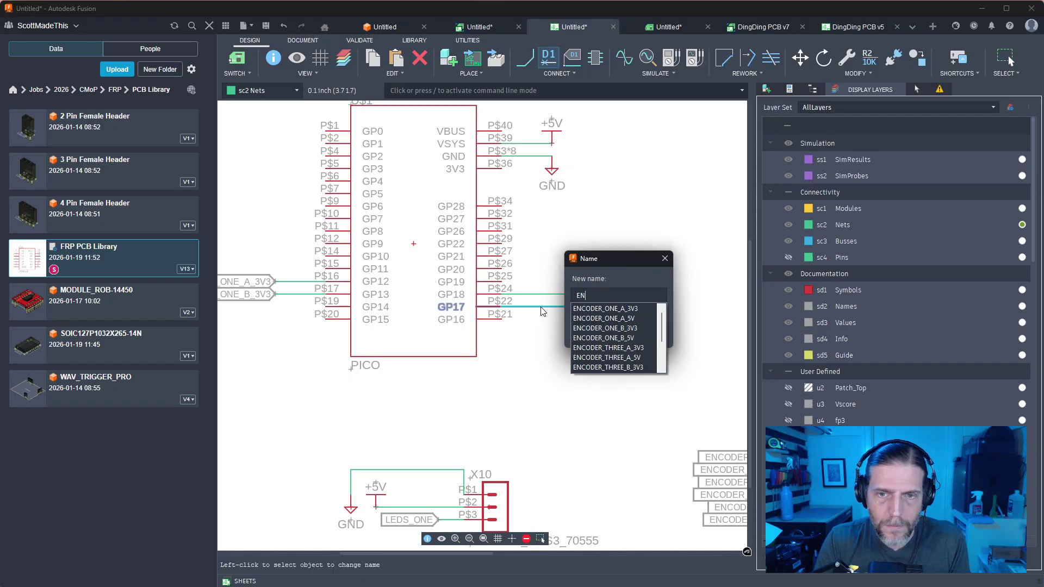
Name the Pico GP17 net ENCODER_THREE_A_3V3, joining it to the existing net of that name, and label its free end
click(629, 348)
click(603, 333)
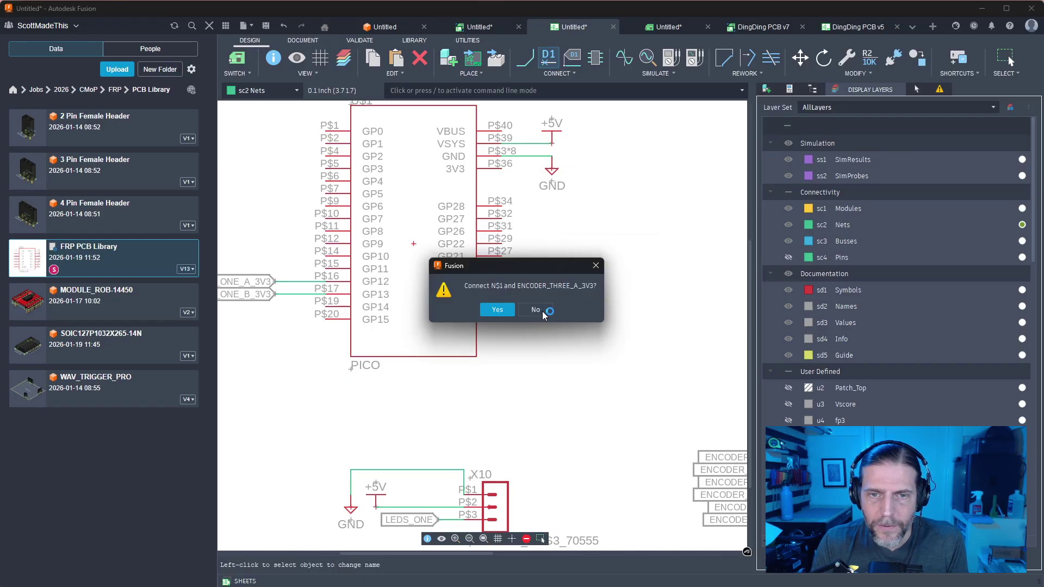
click(542, 311)
key(l)
click(562, 307)
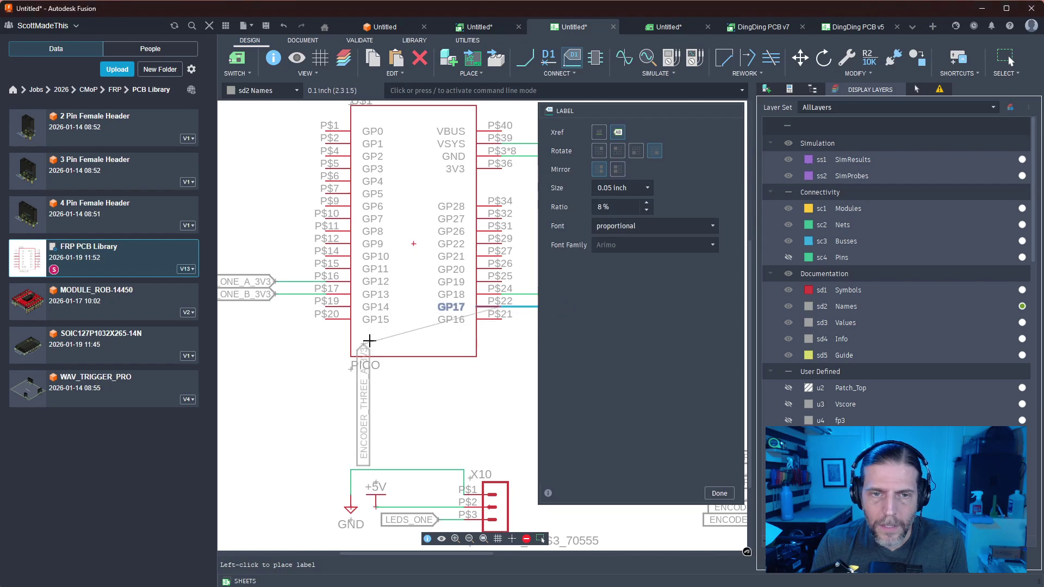
middle_drag(491, 355, 407, 326)
click(409, 324)
Name the Pico GP18 net ENCODER_THREE_B_3V3, joining it to the existing net of that name, with a label at its free end
key(n)
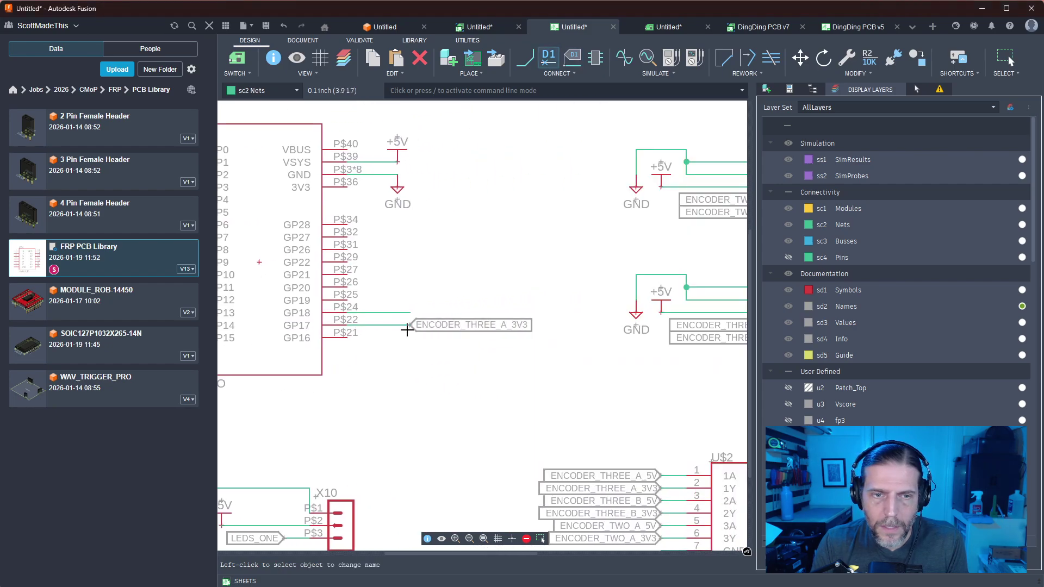
click(391, 314)
text(ENC)
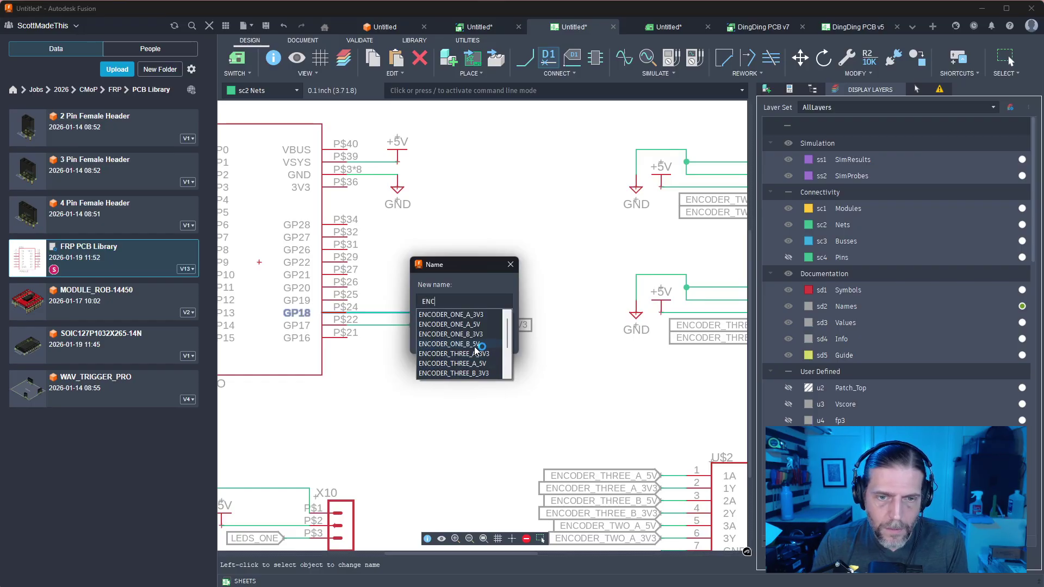
scroll(473, 356, down, 1)
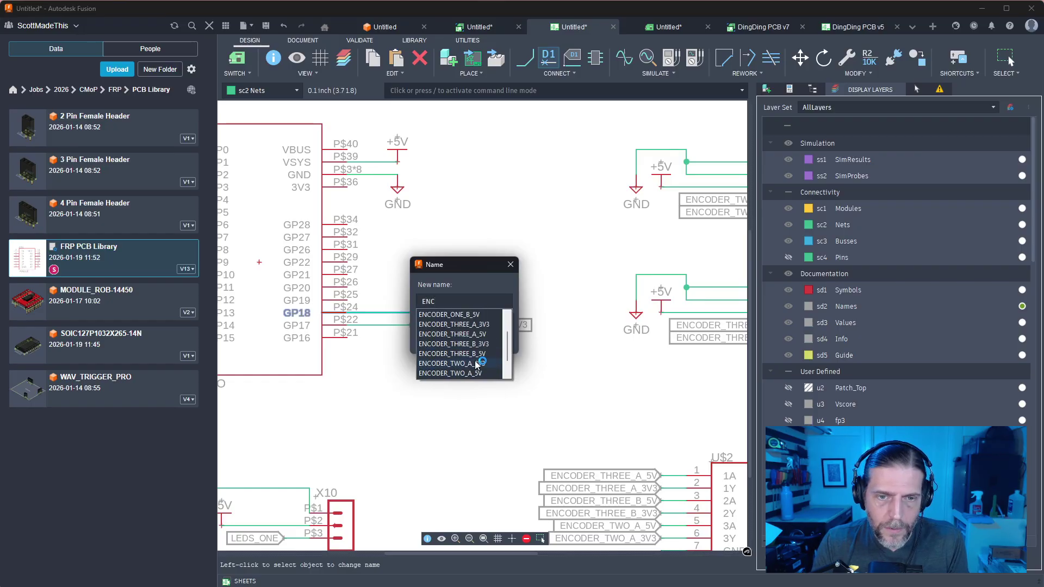
click(473, 344)
click(461, 341)
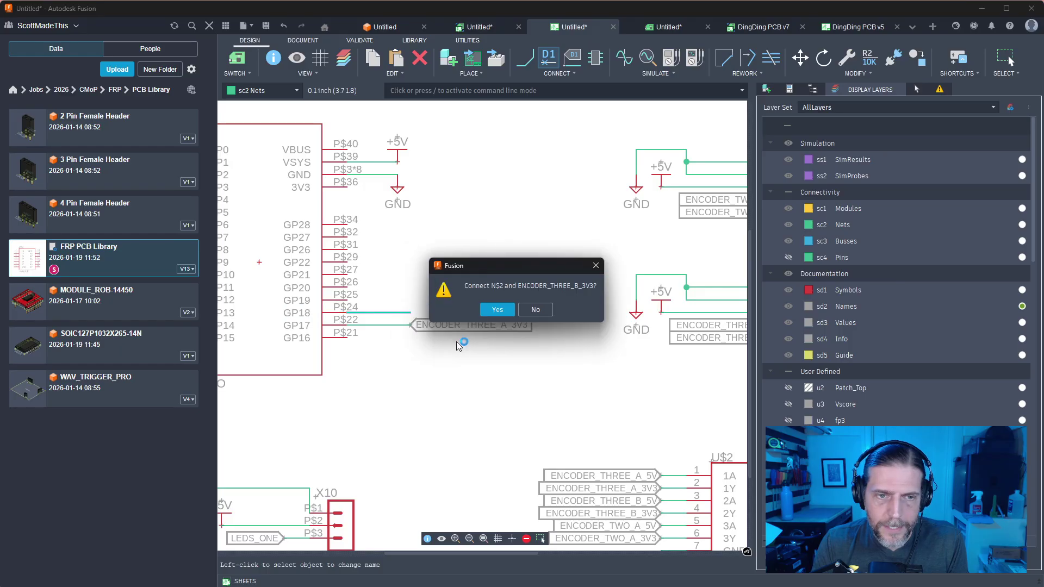
click(495, 310)
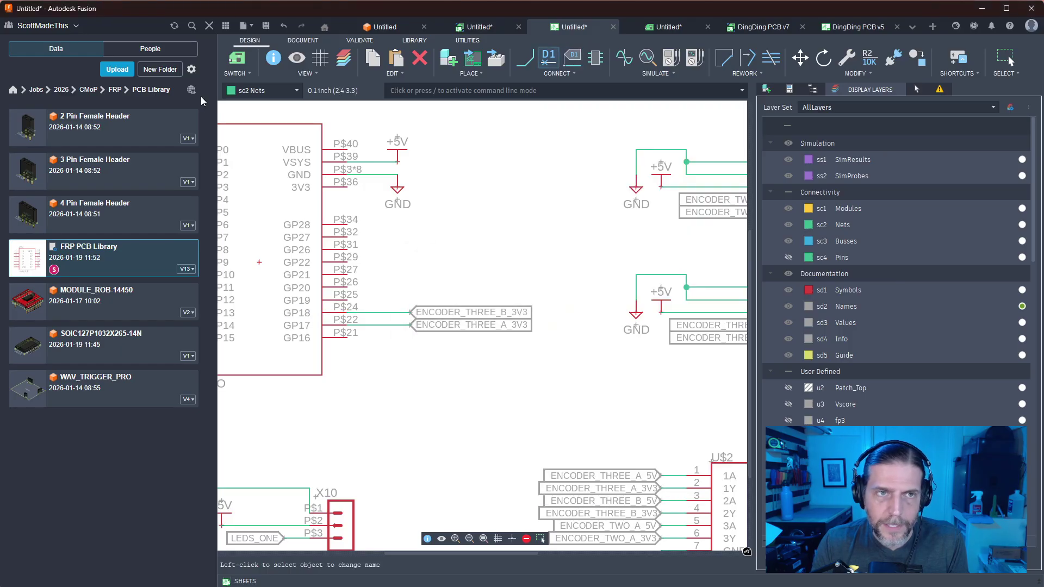
Switch from the schematic to the linked PCB layout
click(246, 65)
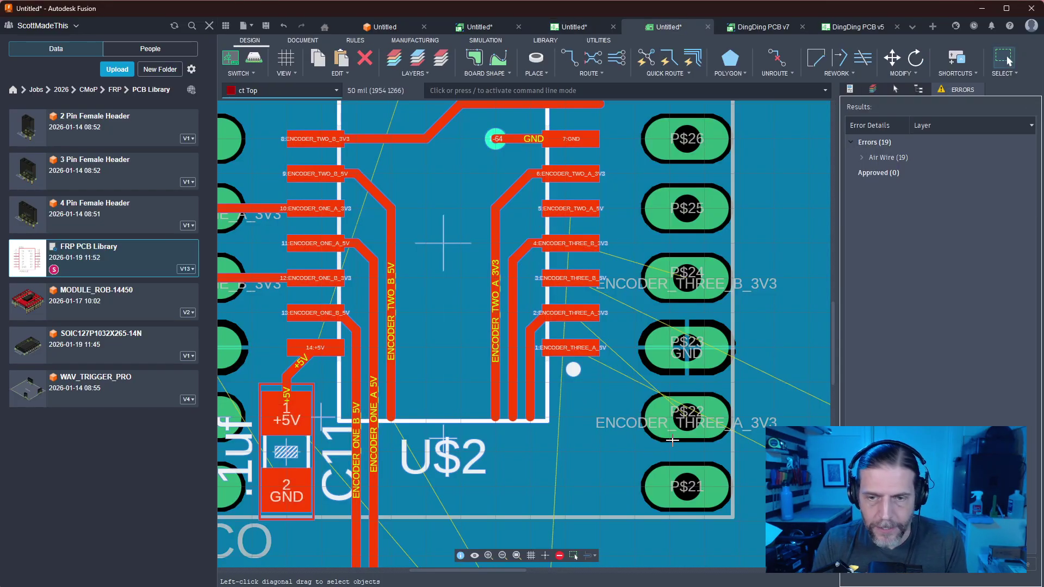
key(r)
click(569, 348)
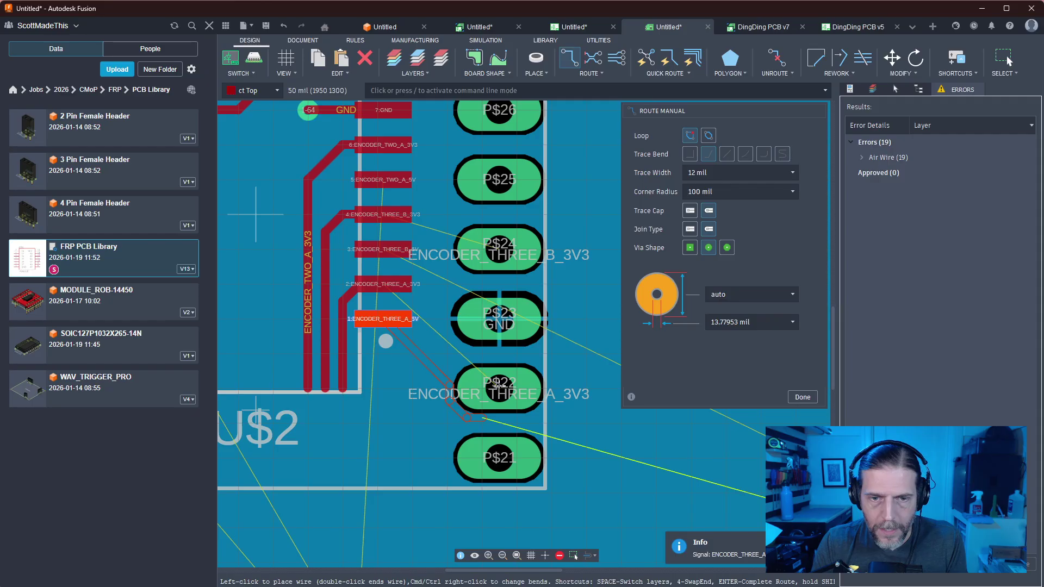
key(Escape)
Route a 12 mil top-layer trace for ENCODER_THREE_A_3V3 from pad 2 of U$2 around pad 1 to Pico pin P$22
middle_drag(499, 355, 603, 356)
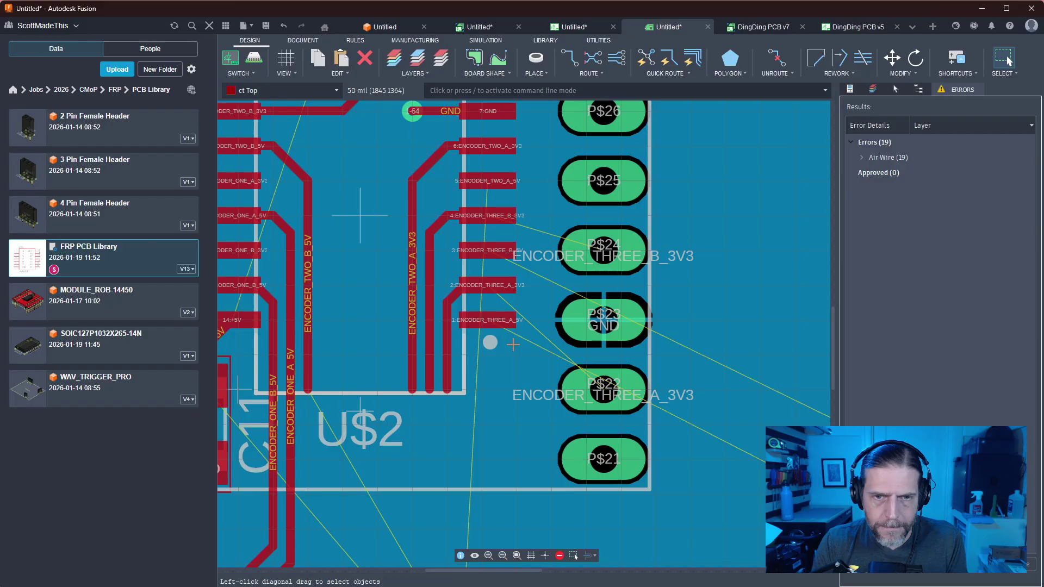
scroll(513, 344, up, 2)
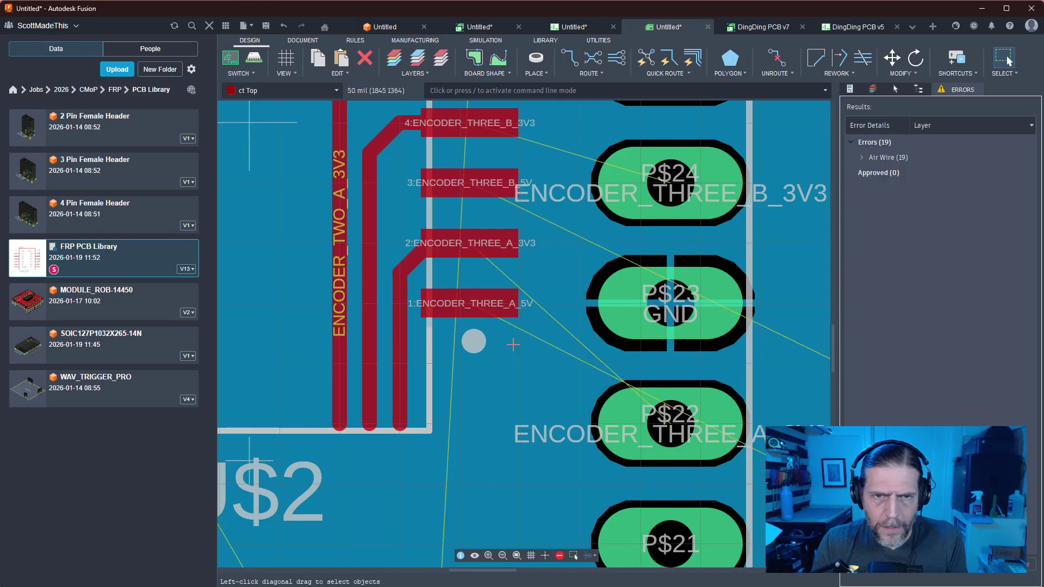
scroll(512, 345, down, 1)
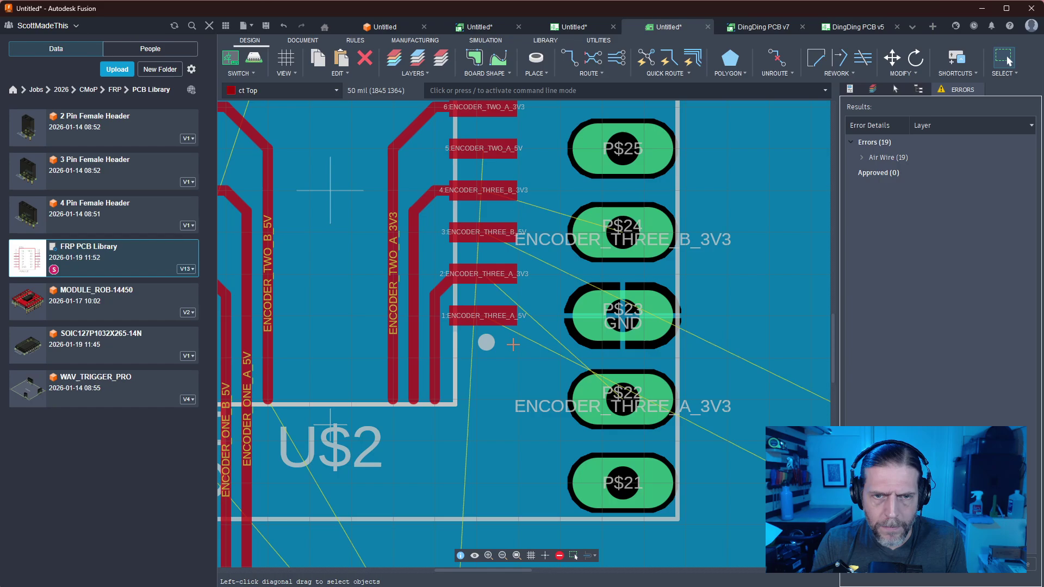
key(r)
click(481, 273)
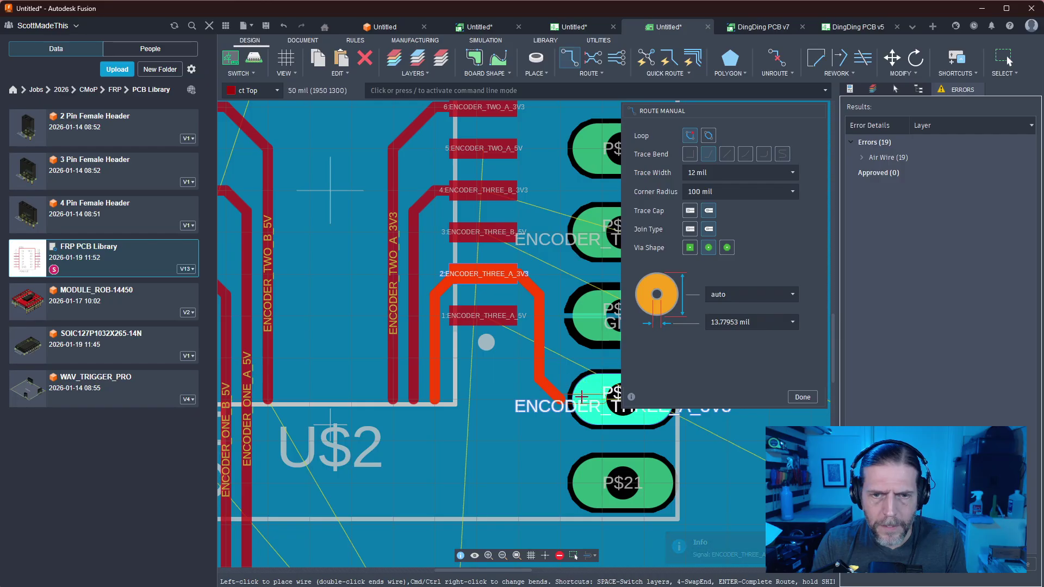
middle_drag(604, 389, 520, 390)
click(520, 390)
scroll(511, 390, down, 2)
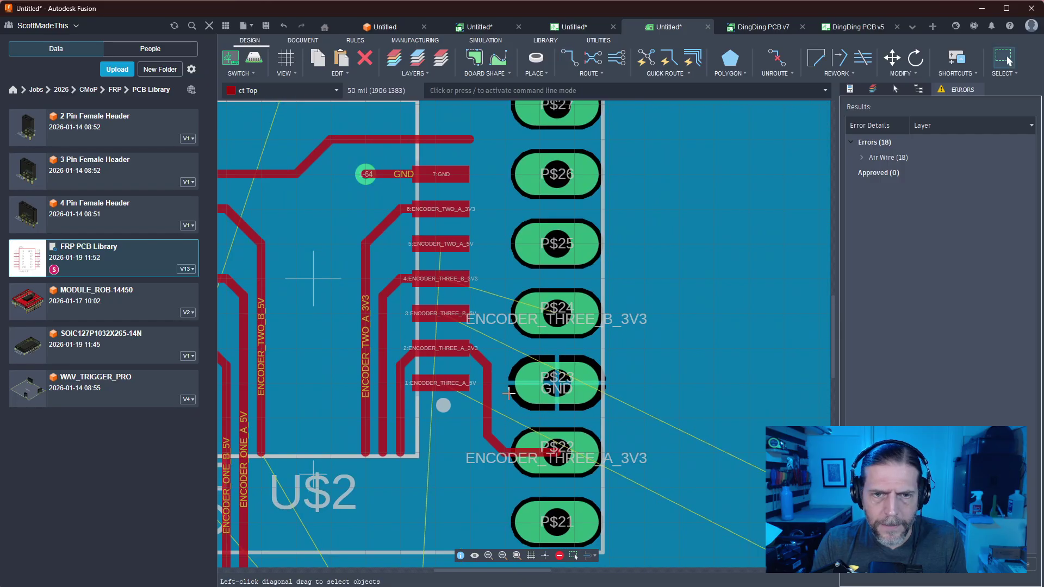
scroll(506, 390, up, 1)
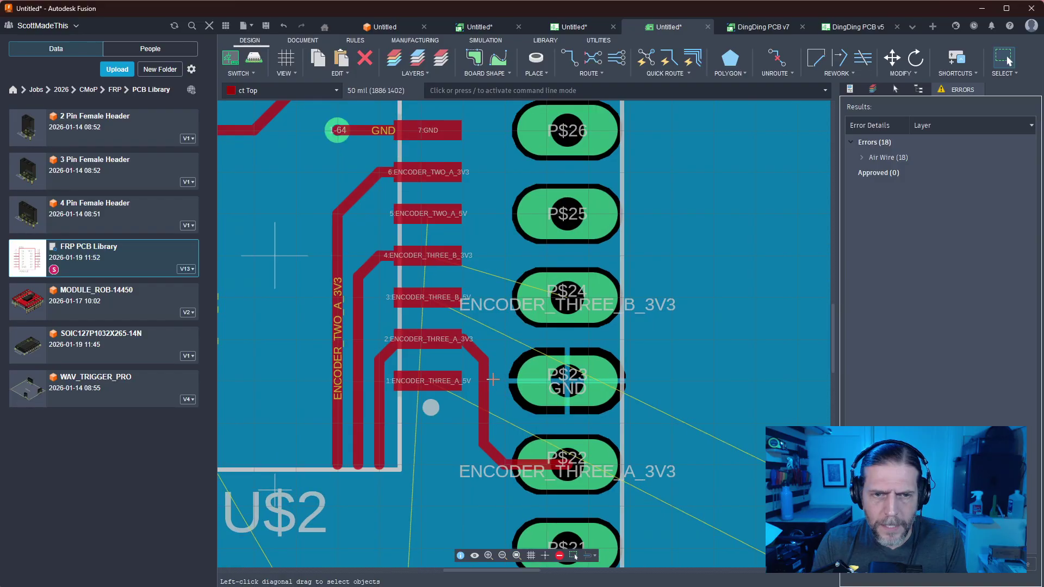
click(426, 300)
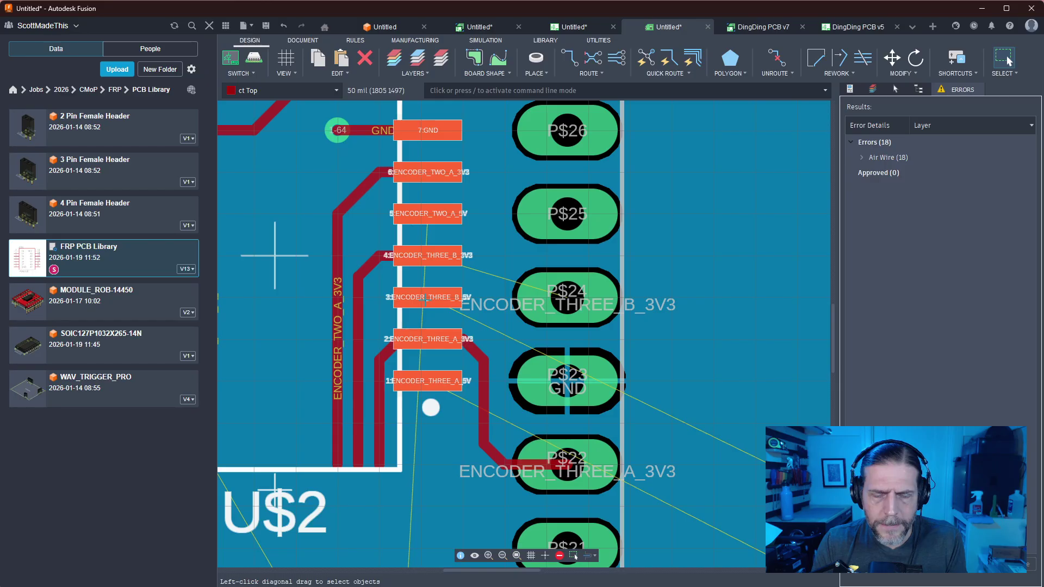
click(426, 255)
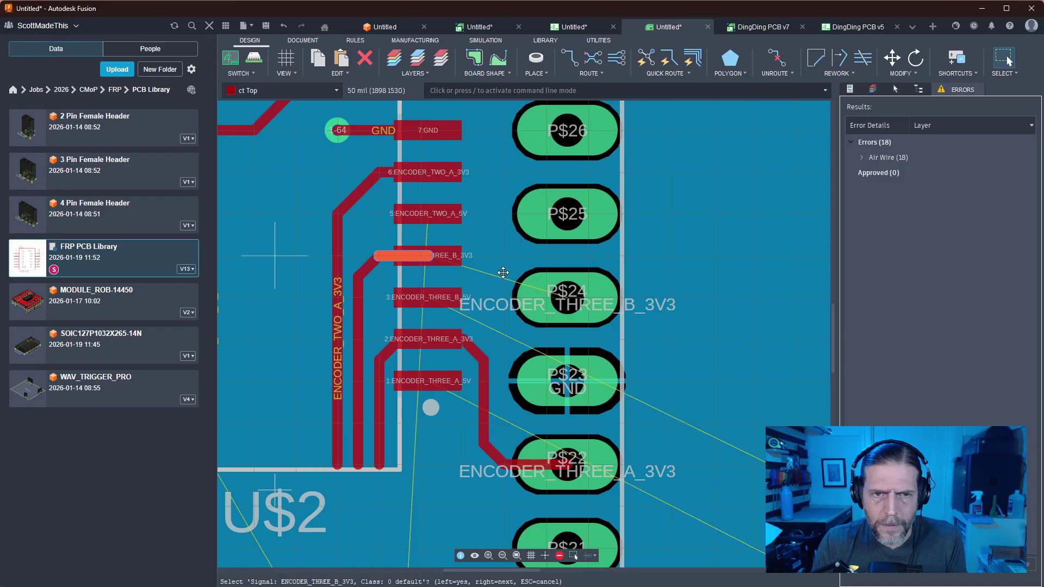
click(427, 254)
key(Escape)
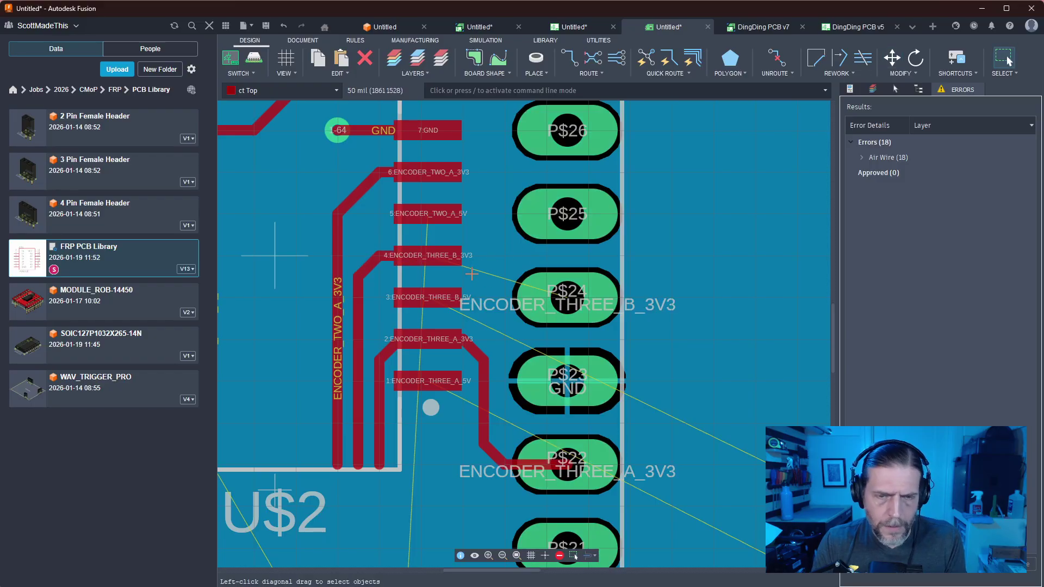
Route a 12 mil top-layer trace for ENCODER_THREE_B_3V3 between pad 4 of U$2 and Pico pin P$24, redoing the final segment as a diagonal
key(r)
click(434, 258)
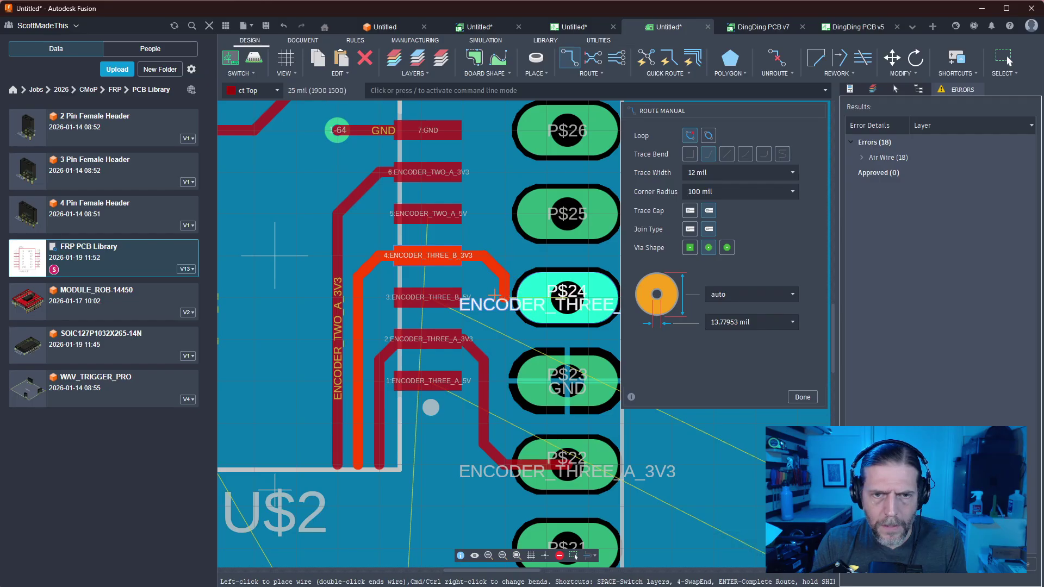
click(518, 290)
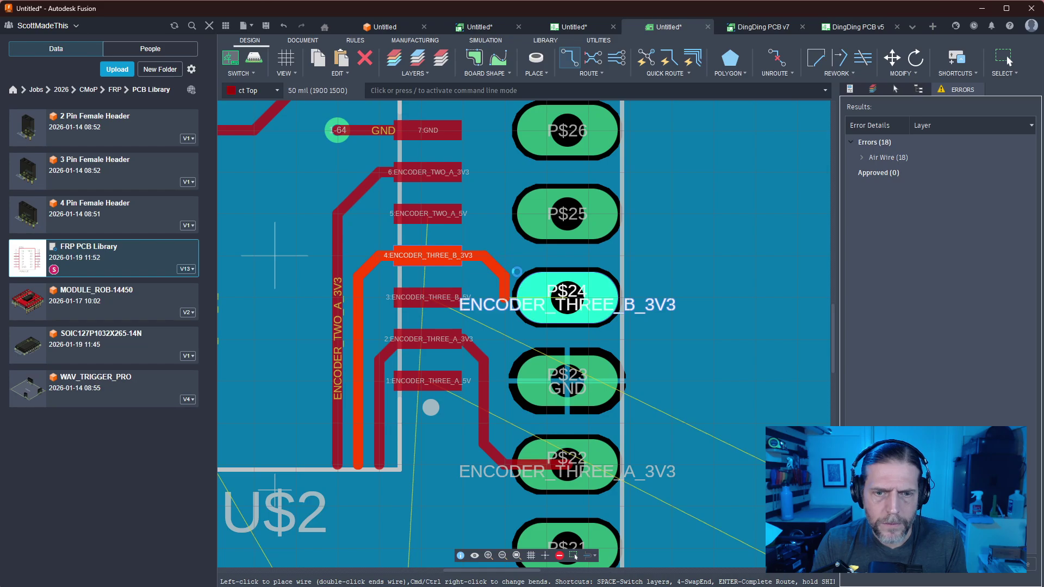
key(ctrl+z)
key(r)
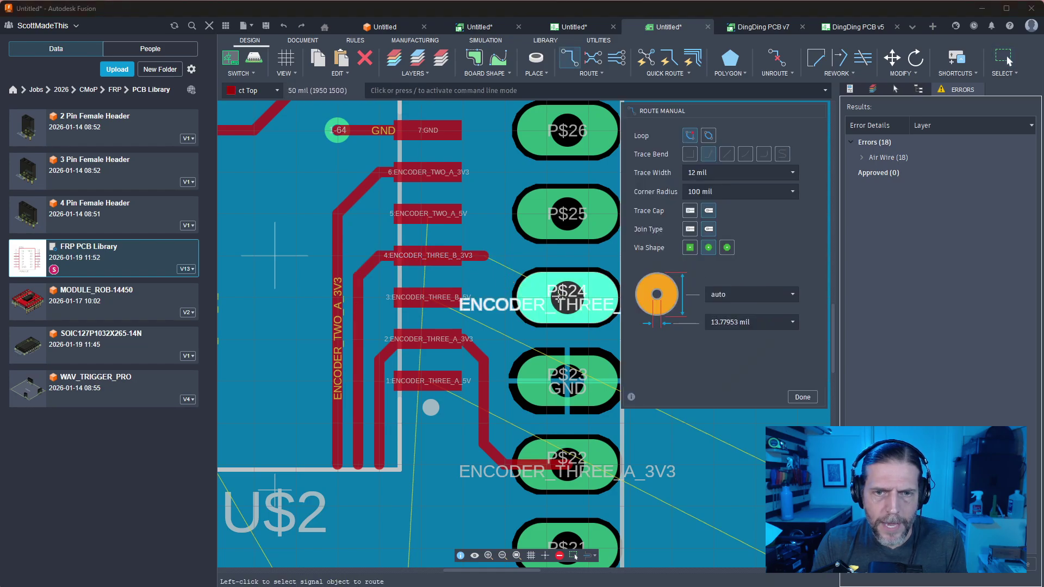
click(549, 297)
click(515, 296)
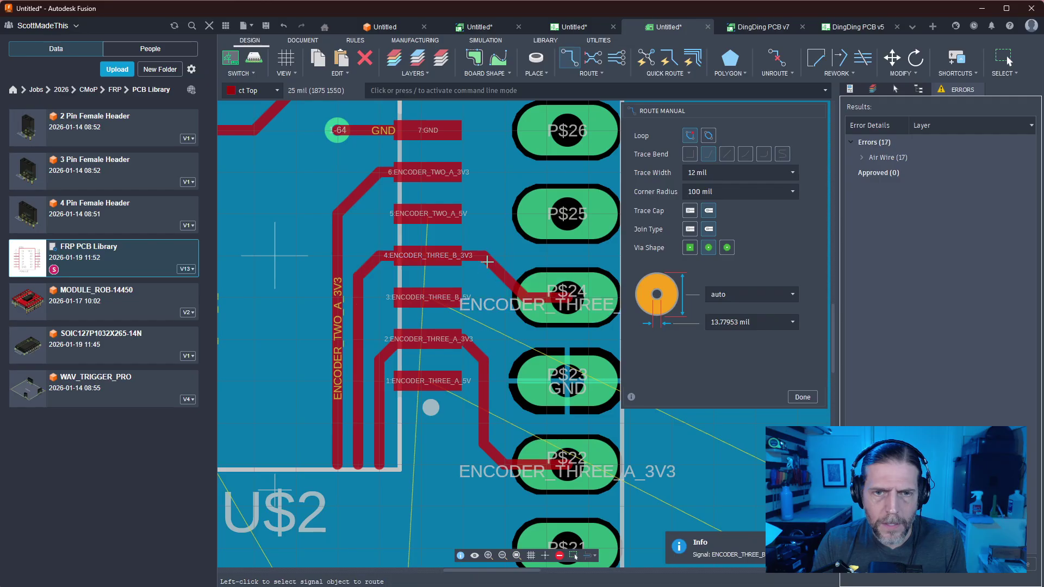
Shift the diagonal segment of the ENCODER_THREE_B_3V3 trace toward U$2, and try adjusting the ENCODER_THREE_A_3V3 diagonal near P$22
drag(499, 285, 487, 287)
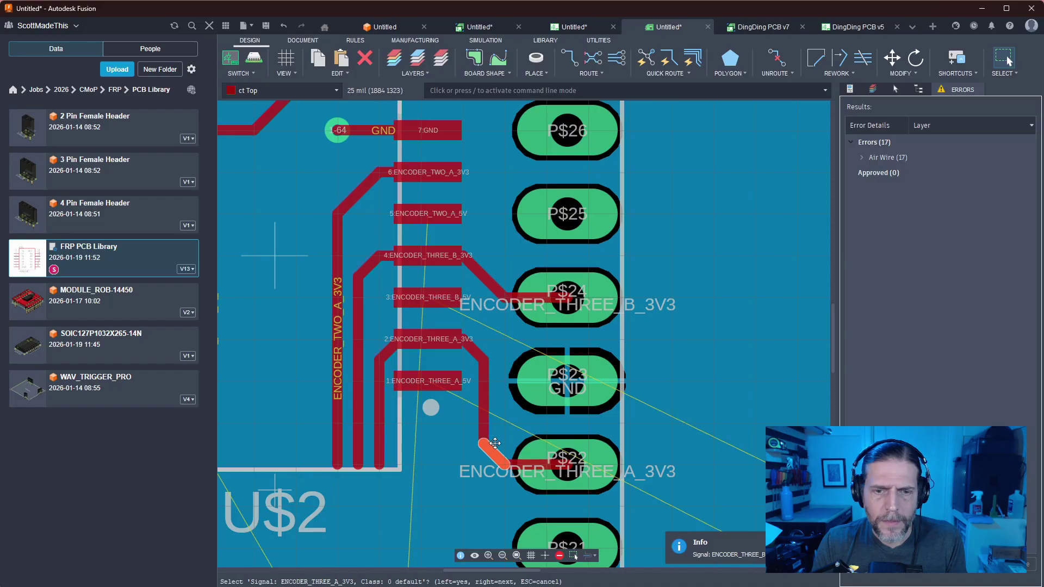
mouse_move(494, 444)
mouse_down()
mouse_move(502, 433)
mouse_move(488, 442)
mouse_up()
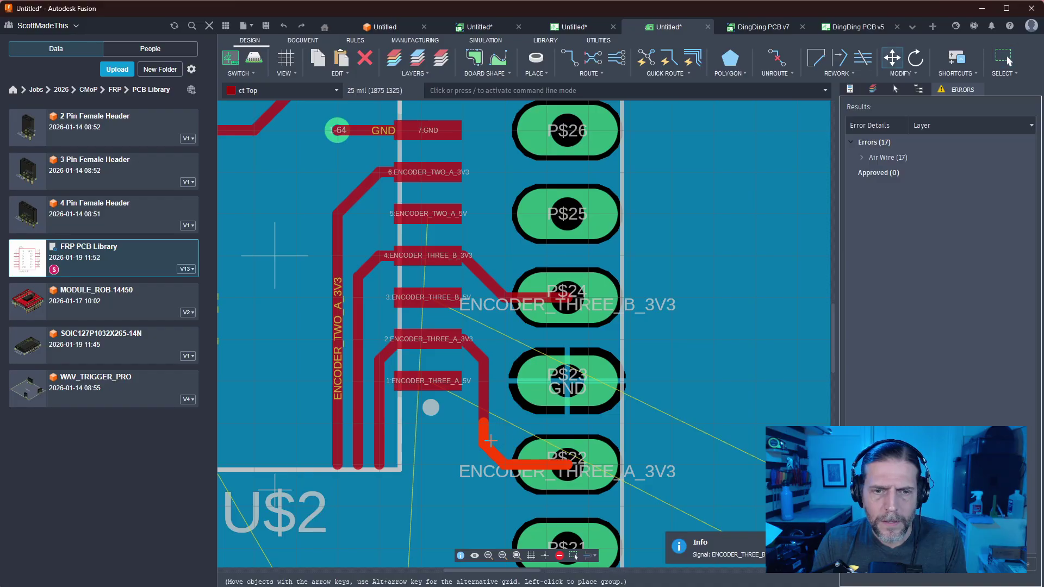
click(490, 441)
scroll(670, 375, down, 5)
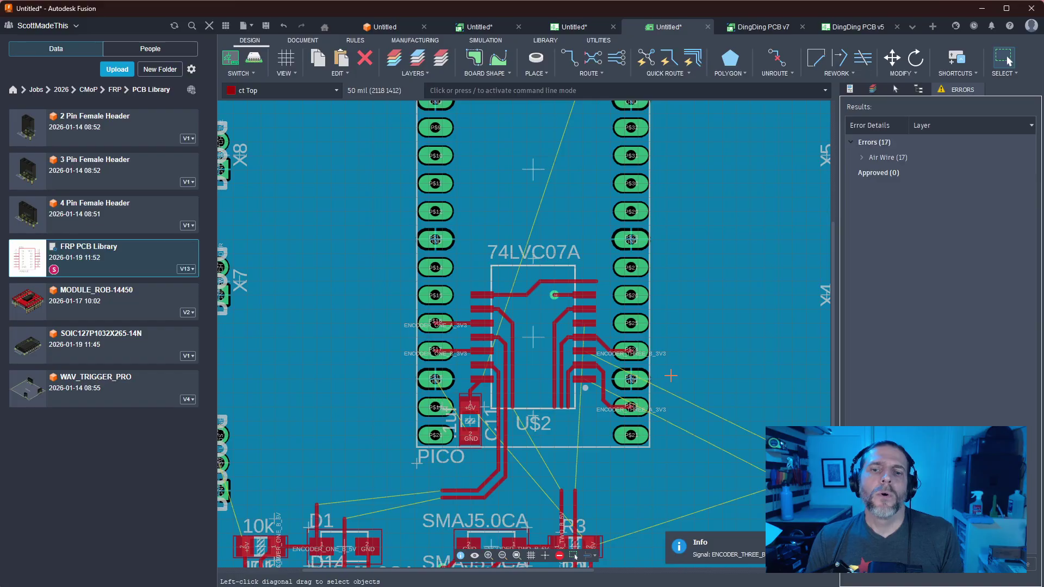
scroll(670, 375, up, 4)
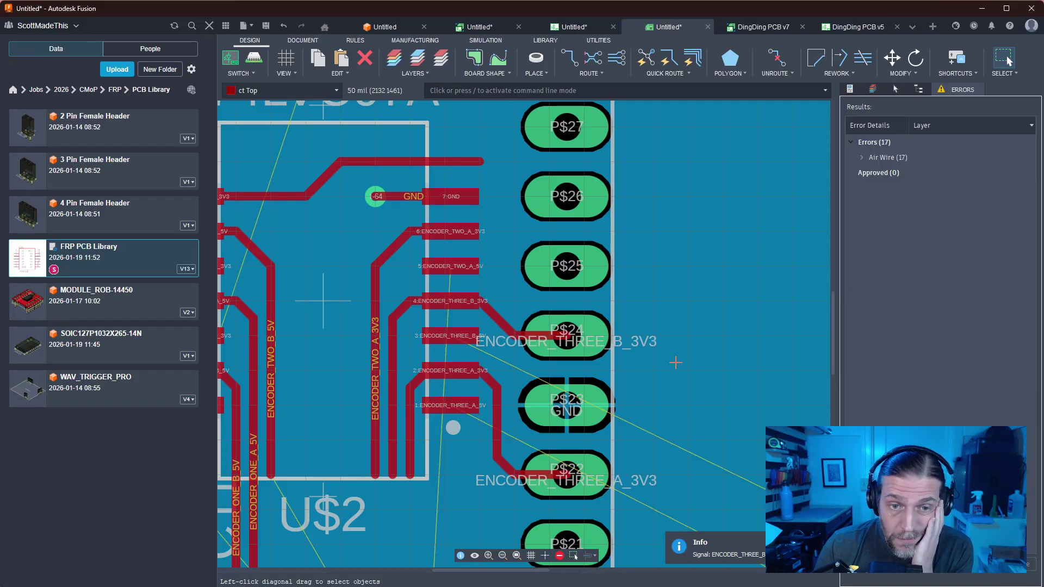
middle_drag(675, 363, 735, 392)
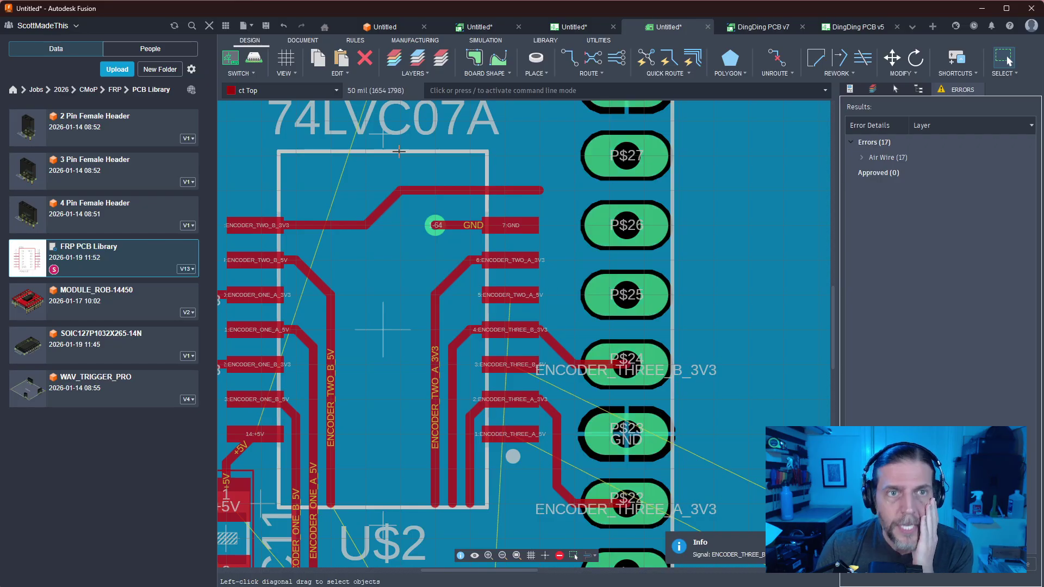
Return to the schematic and draw a short horizontal net from Pico pin GP19, ending in line with the encoder three nets
click(571, 28)
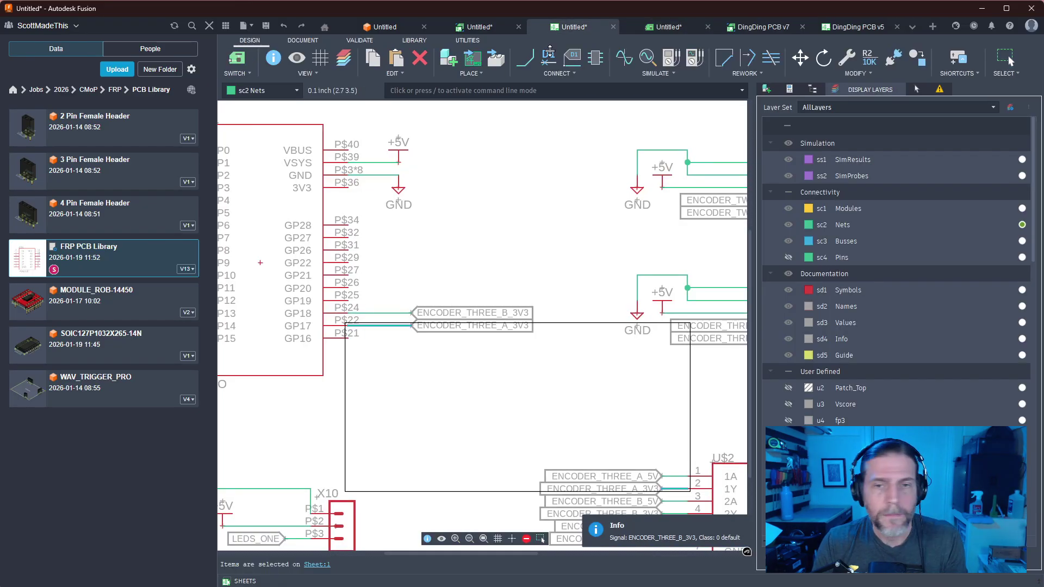
scroll(589, 364, up, 2)
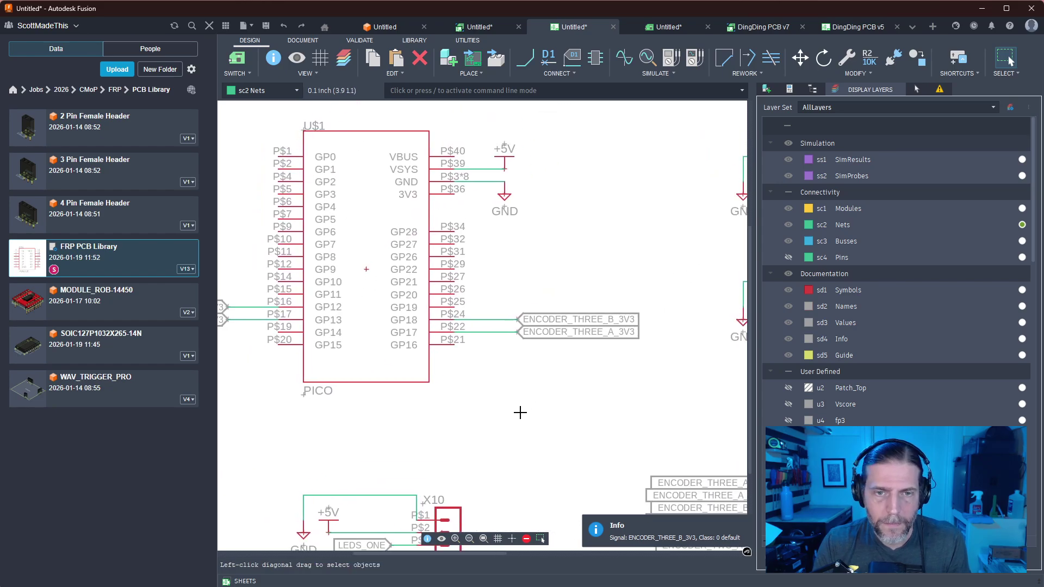
key(n)
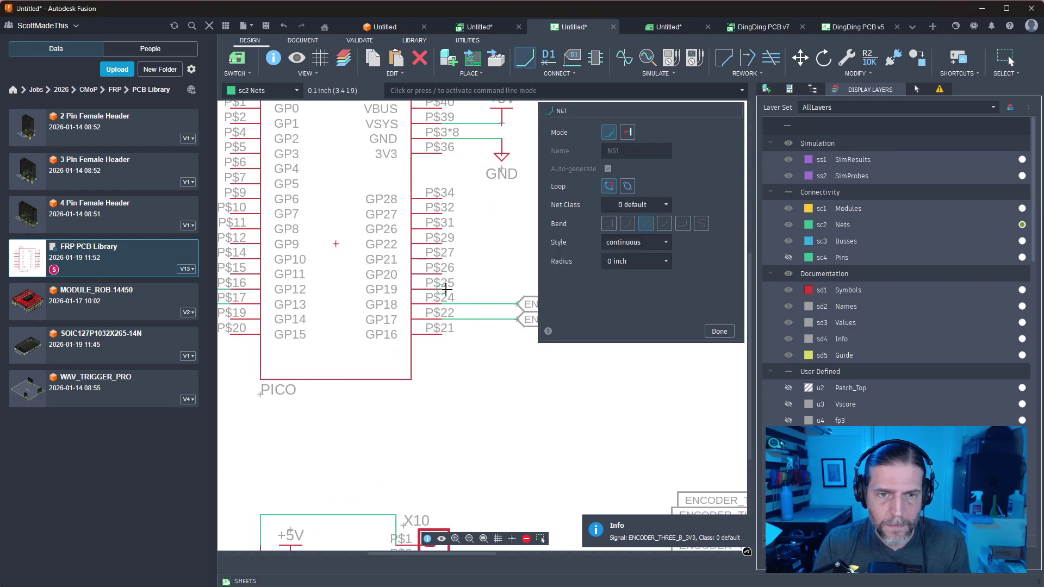
click(513, 288)
key(Escape)
key(Escape)
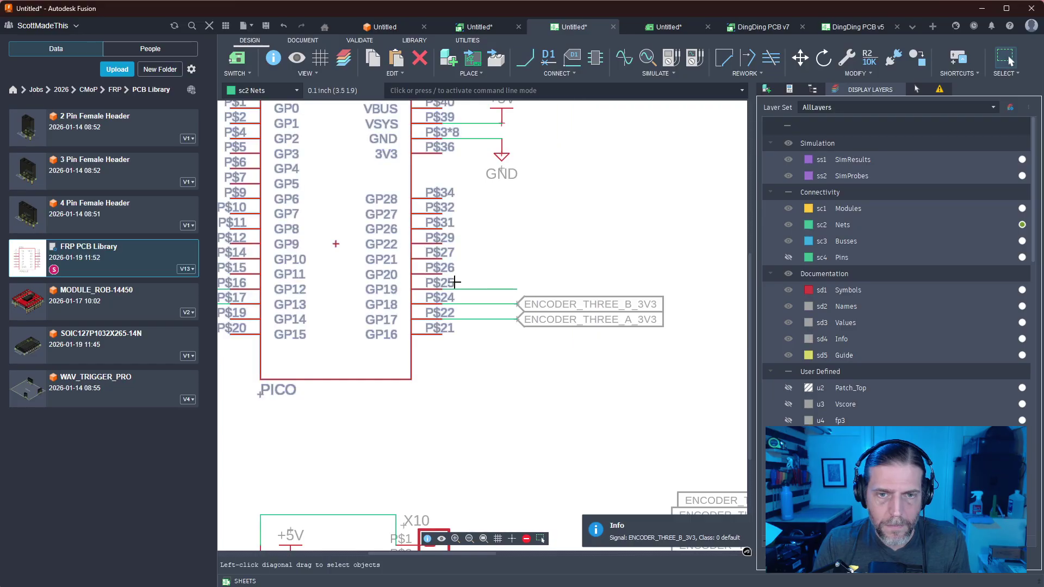
Draw a matching short horizontal net from Pico pin GP20, the same length as the GP19 net
key(n)
click(443, 275)
click(518, 280)
key(Escape)
key(Escape)
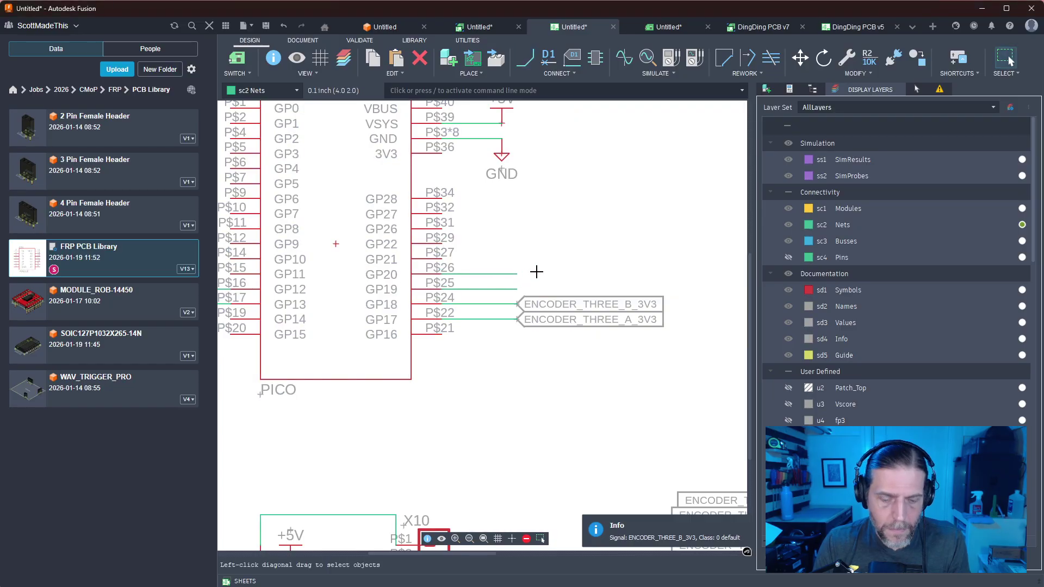
Name the net on Pico pin GP19 ENCODER_TWO_A_3V3, placing its label and connecting it to the existing signal
middle_drag(536, 272, 445, 287)
key(shift+n)
click(412, 302)
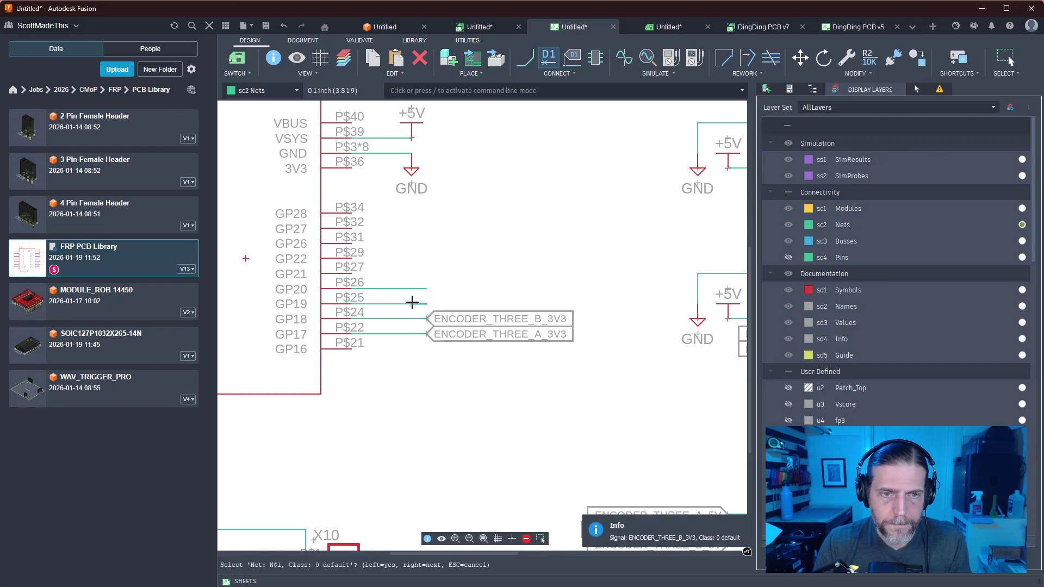
click(412, 303)
text(ENC)
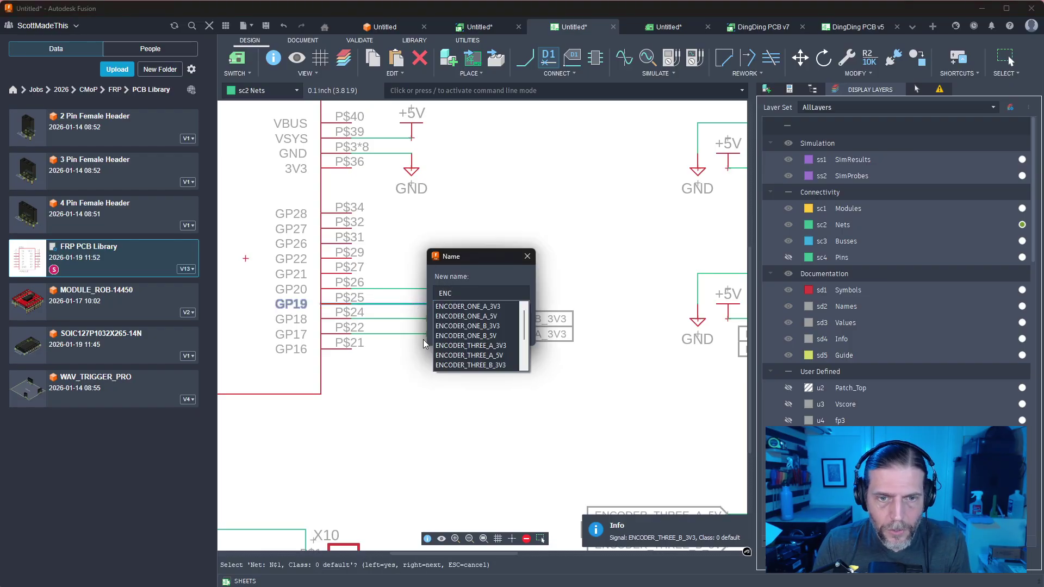
scroll(480, 329, down, 1)
click(497, 356)
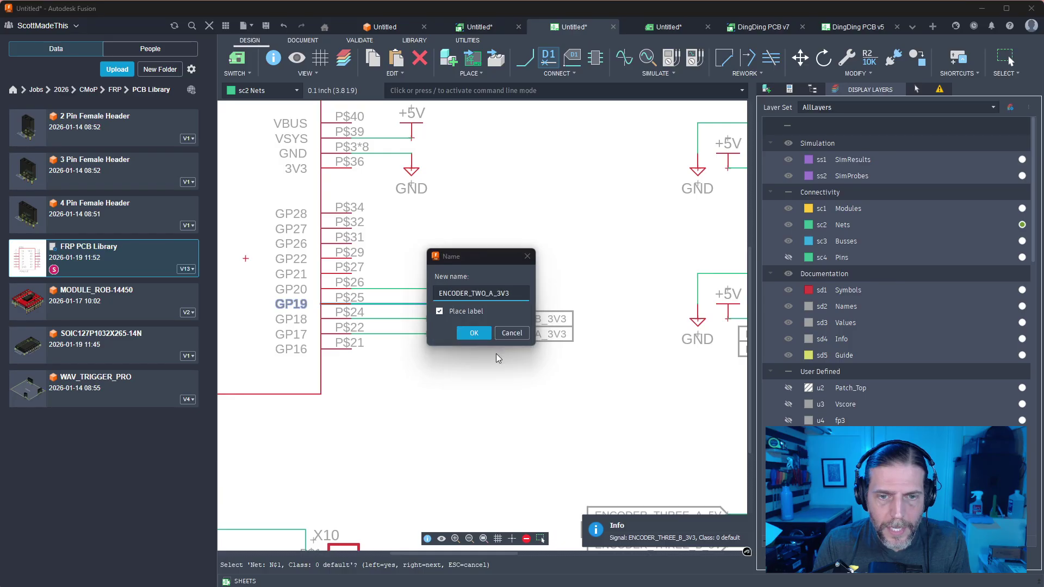
key(Return)
click(497, 309)
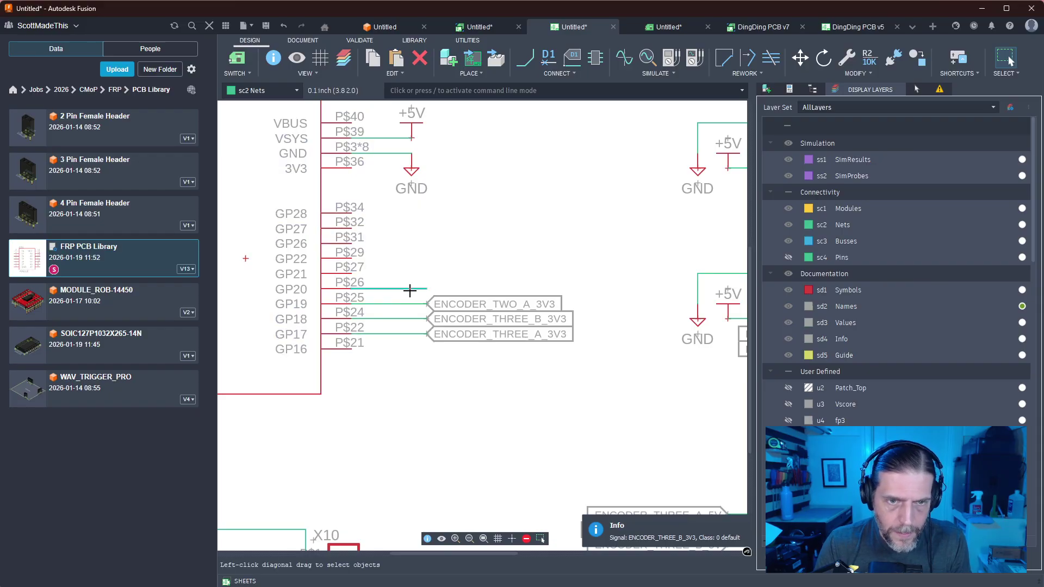
Name the net on Pico pin GP20 ENCODER_TWO_B_3V3, with a placed label, and connect it to the existing signal
key(n)
click(405, 287)
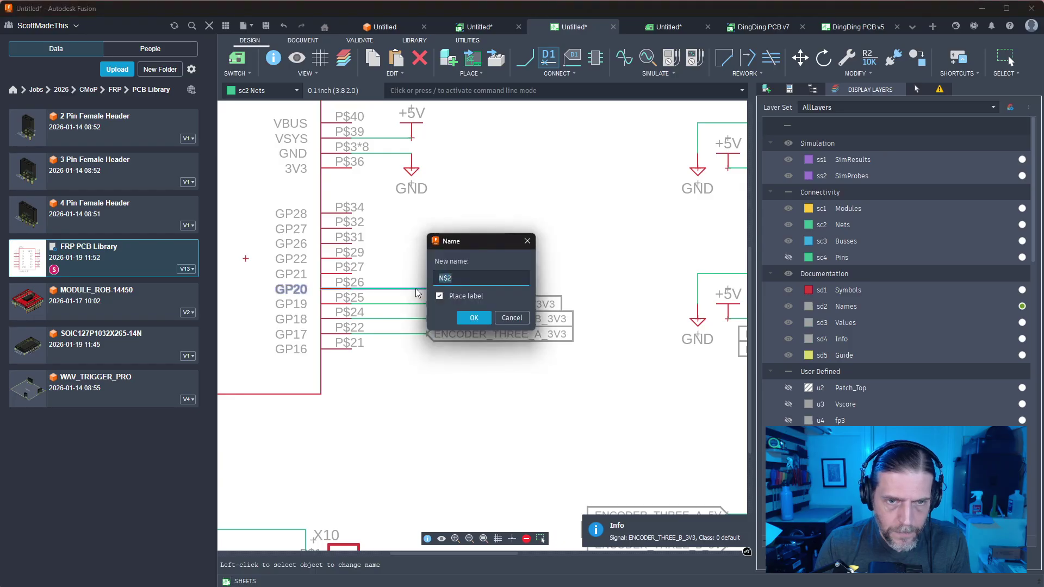
text(ENC)
scroll(479, 322, down, 2)
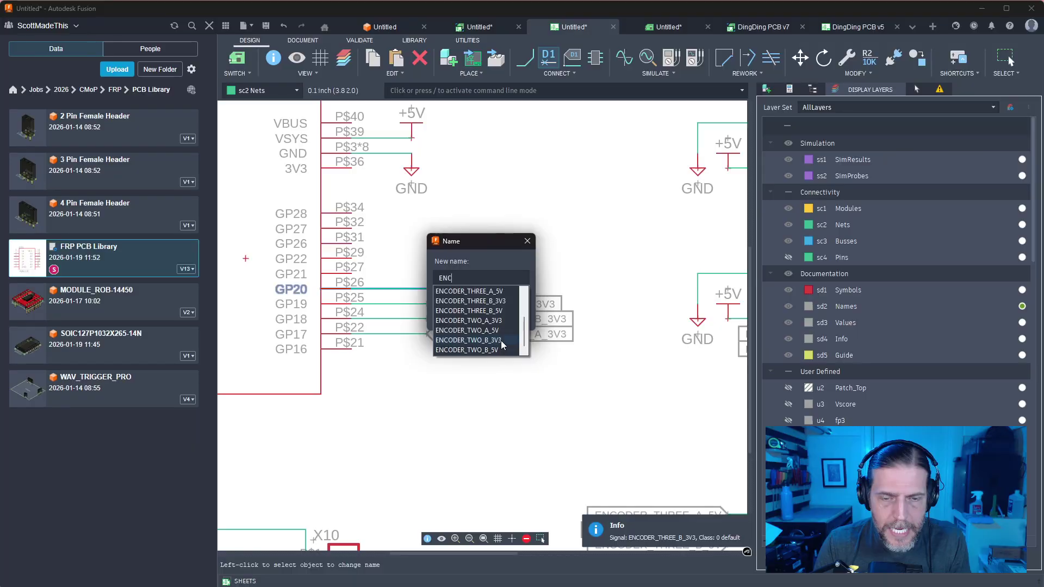
click(500, 341)
click(478, 318)
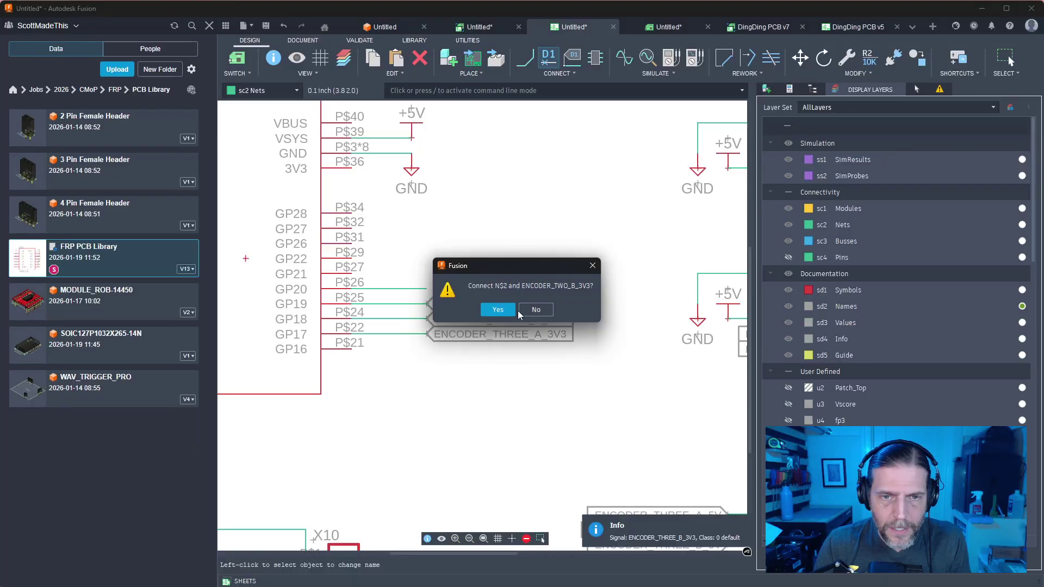
click(506, 310)
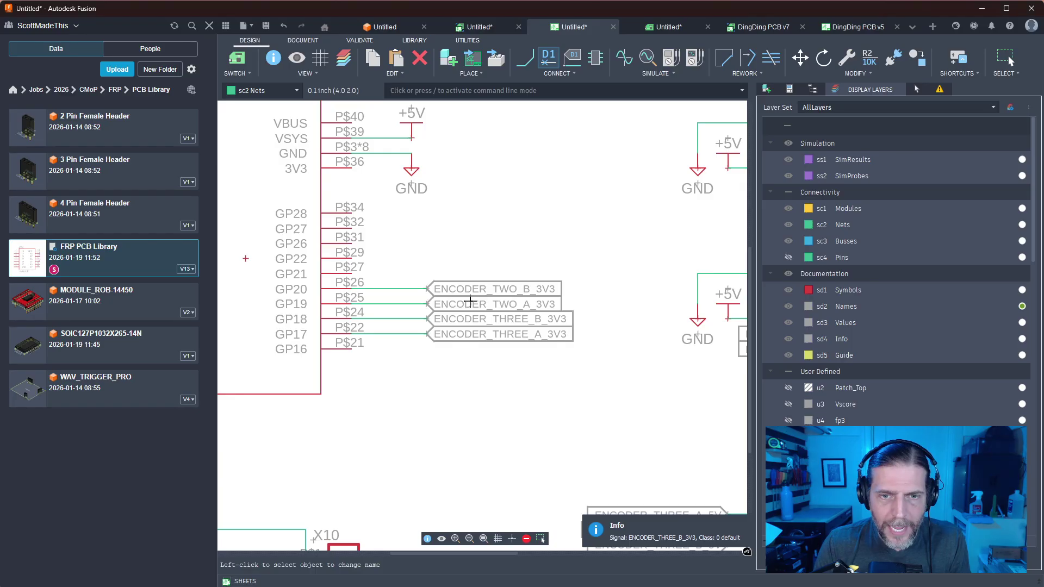
key(Escape)
middle_drag(426, 389, 744, 376)
middle_drag(356, 196, 297, 225)
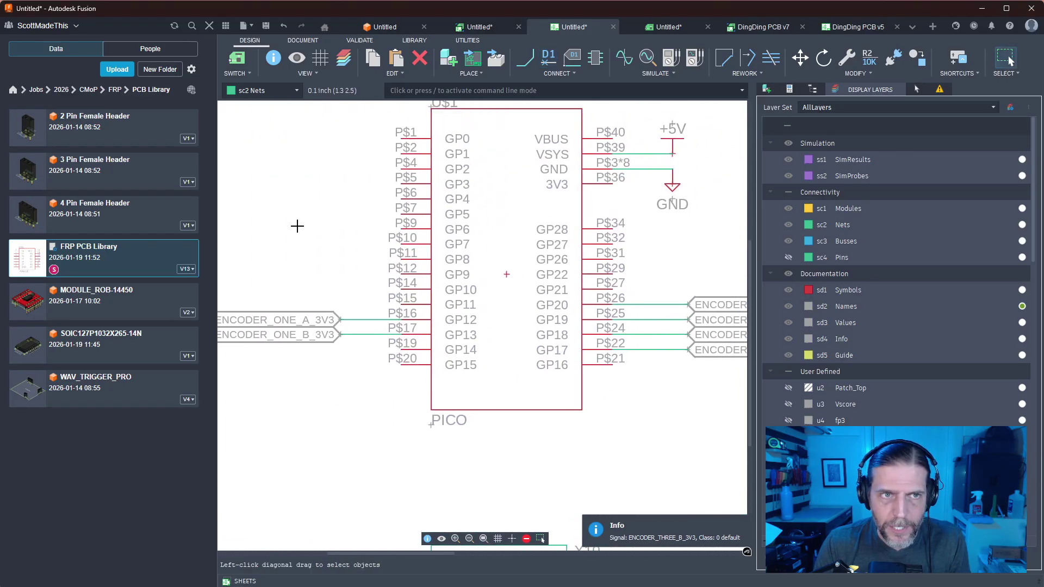
scroll(298, 226, down, 3)
scroll(525, 327, up, 3)
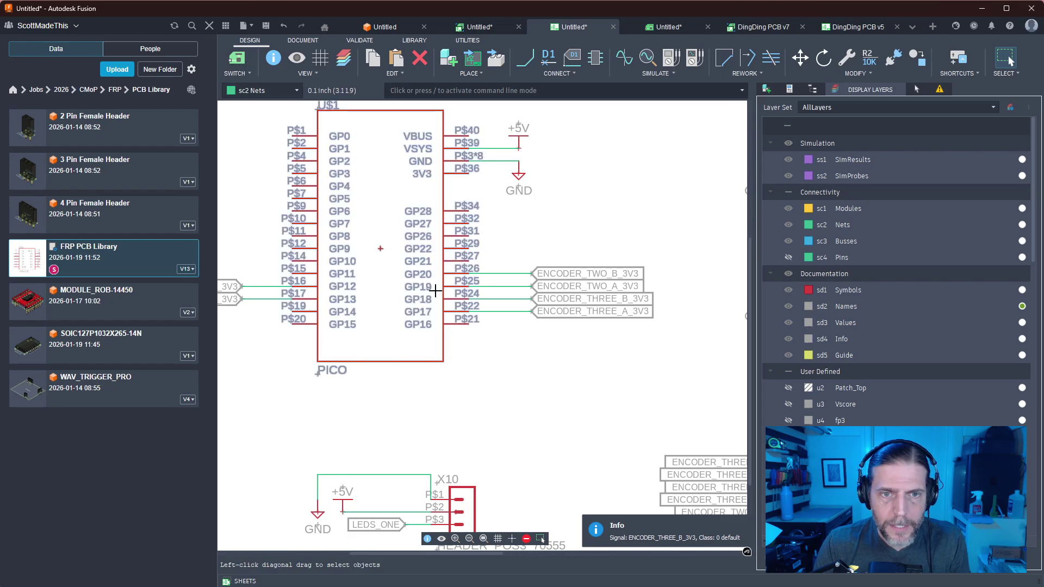
middle_drag(512, 396, 559, 401)
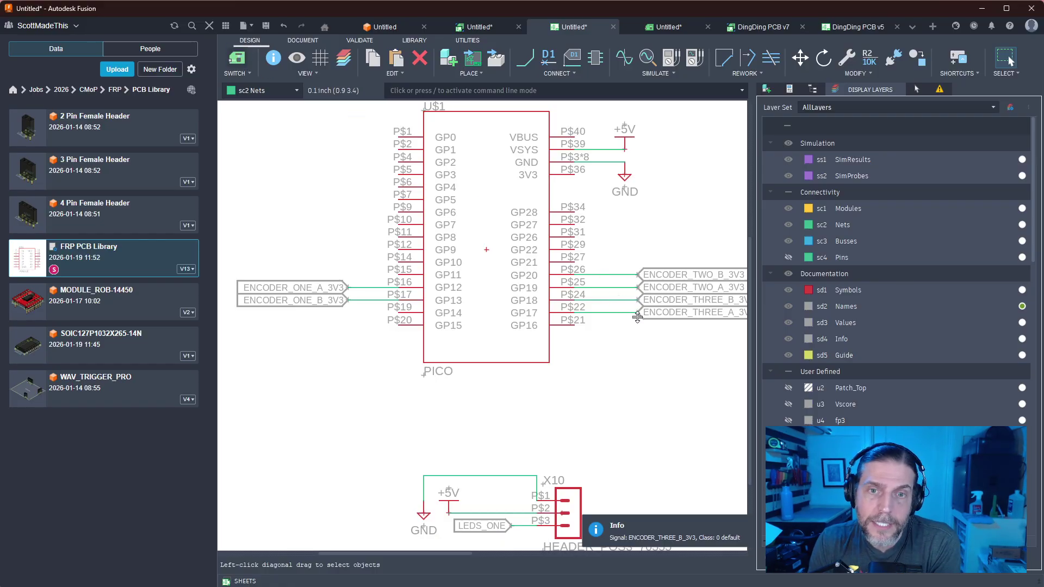
On the PCB, route a 12 mil top-layer trace for ENCODER_TWO_A_3V3 between Pico pin P$25 and pad 6 of U$2
key(ctrl+Tab)
middle_drag(689, 368, 645, 292)
middle_drag(599, 230, 602, 304)
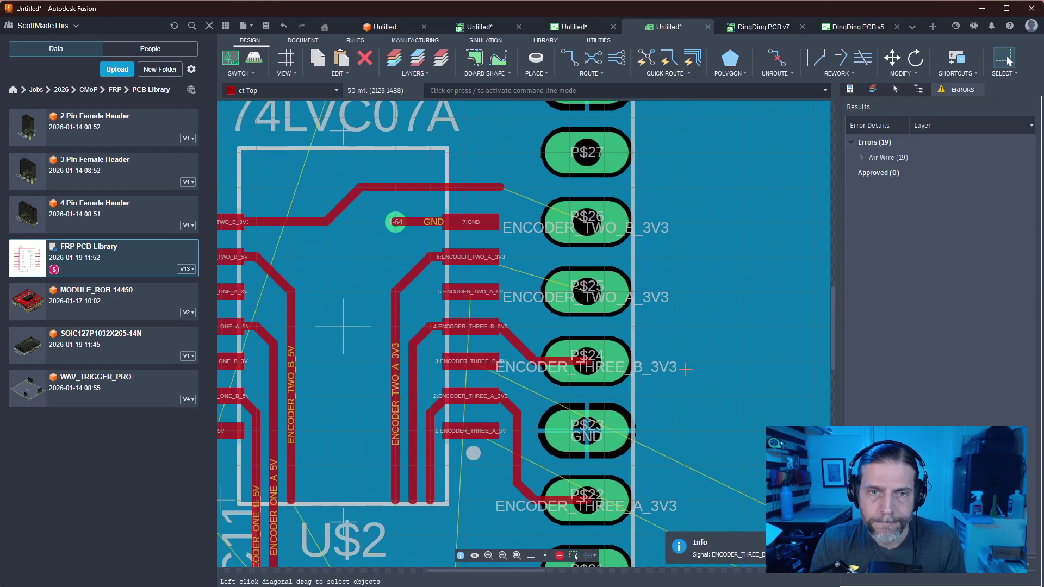
key(r)
click(602, 303)
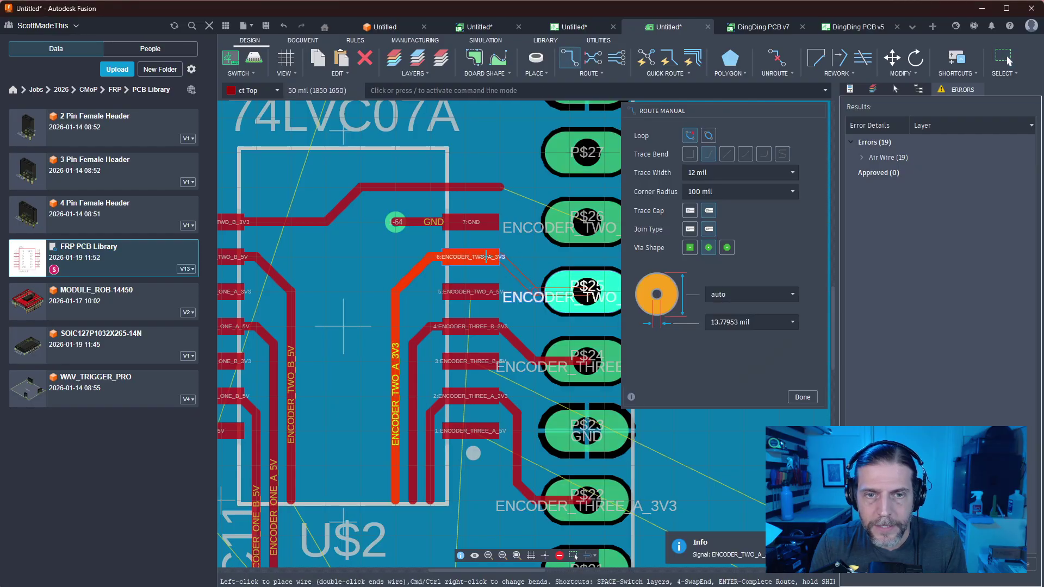
click(471, 256)
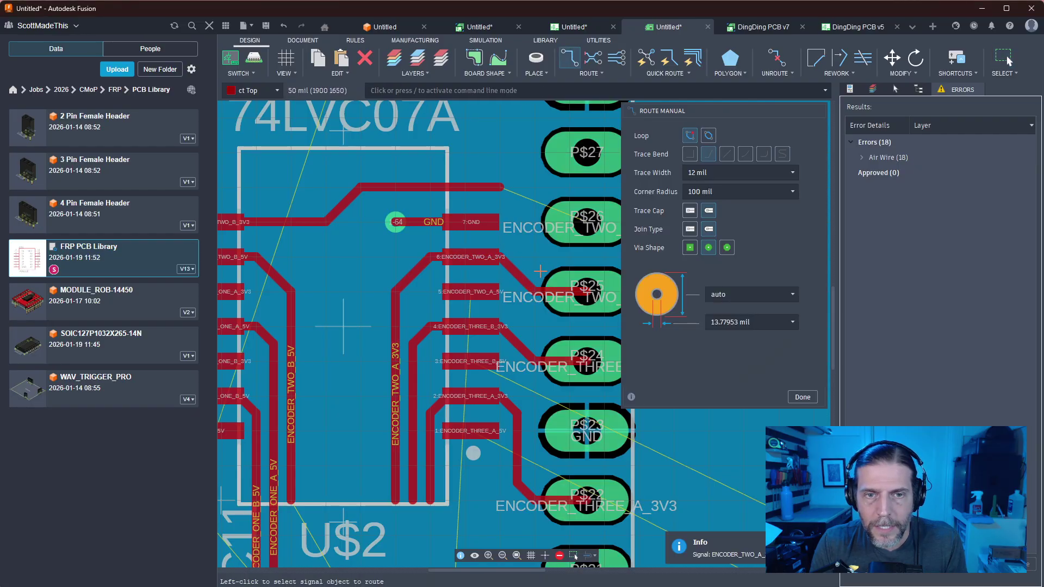
middle_drag(542, 270, 499, 276)
key(Escape)
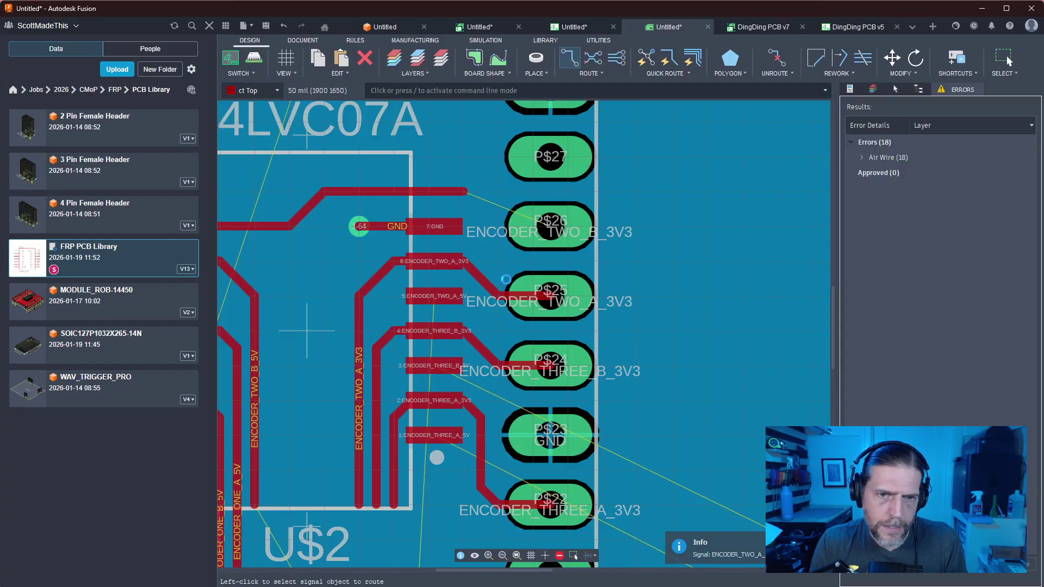
key(Escape)
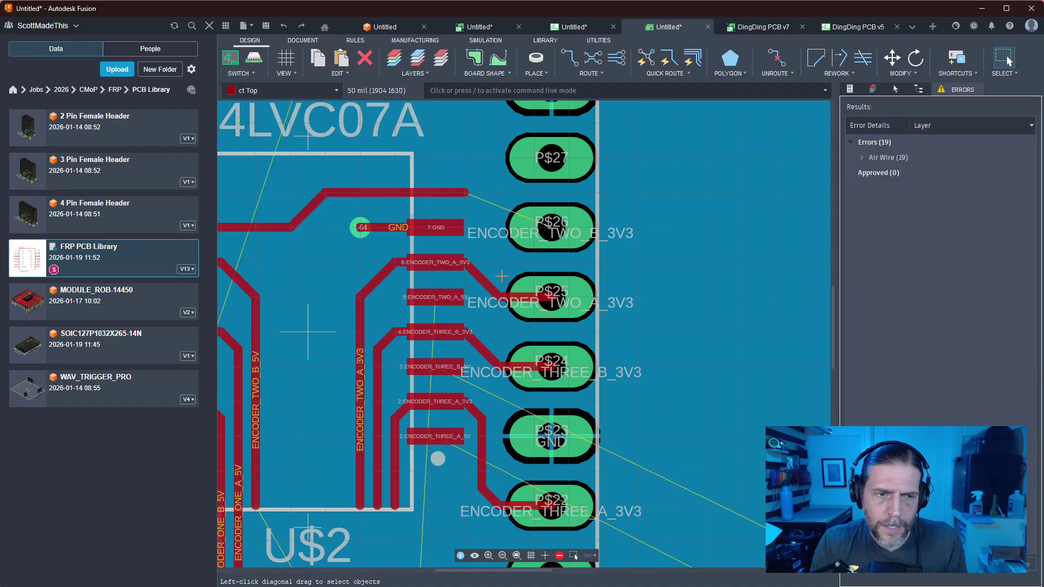
click(360, 368)
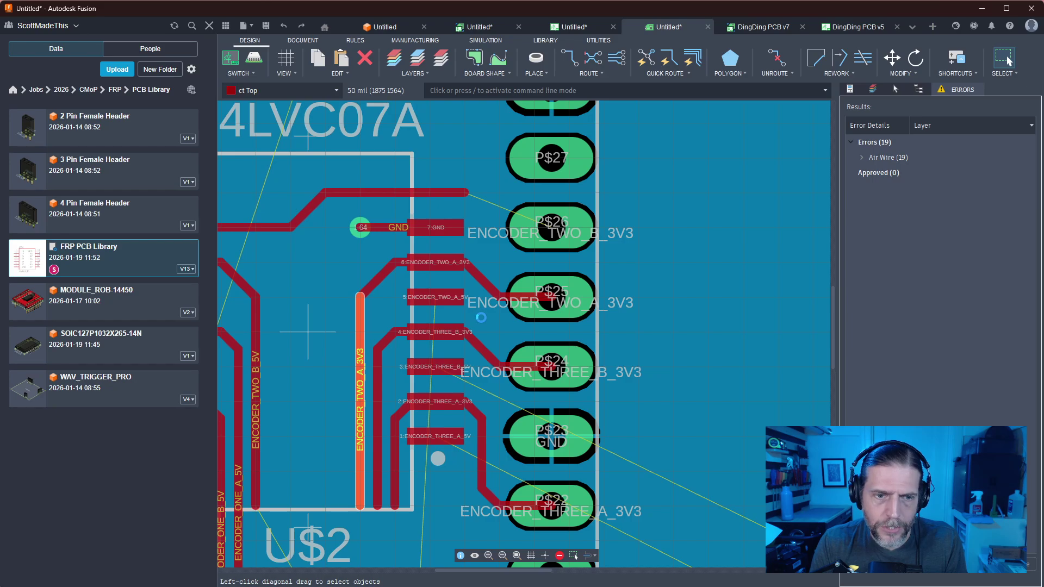
key(Escape)
Complete the ENCODER_TWO_B_3V3 route on the top layer from the open end of its existing trace to Pico pin P$26
mouse_move(480, 322)
middle_down()
mouse_move(608, 172)
mouse_move(485, 243)
mouse_move(472, 298)
middle_up()
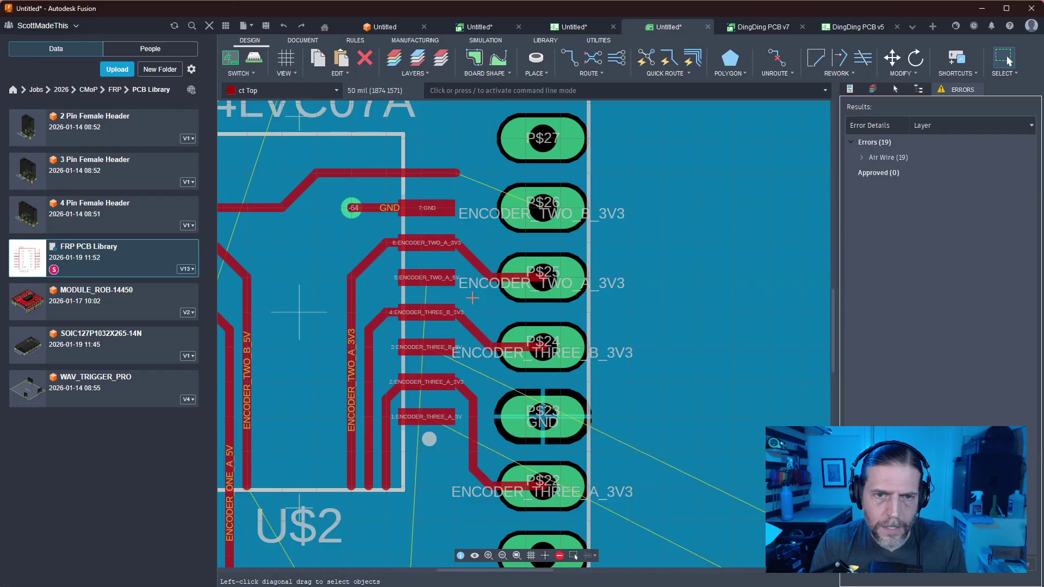
key(r)
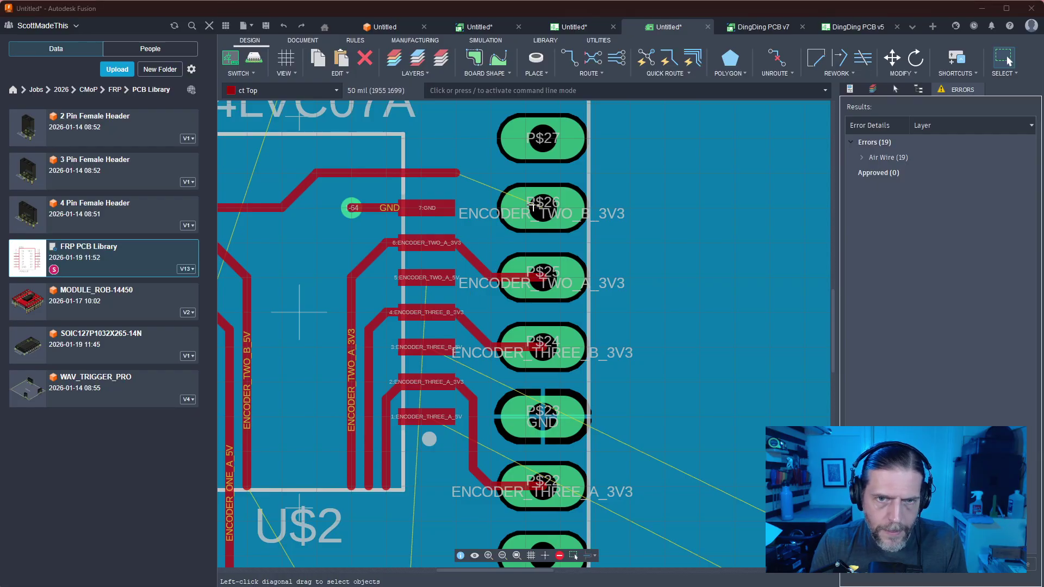
click(460, 175)
key(Return)
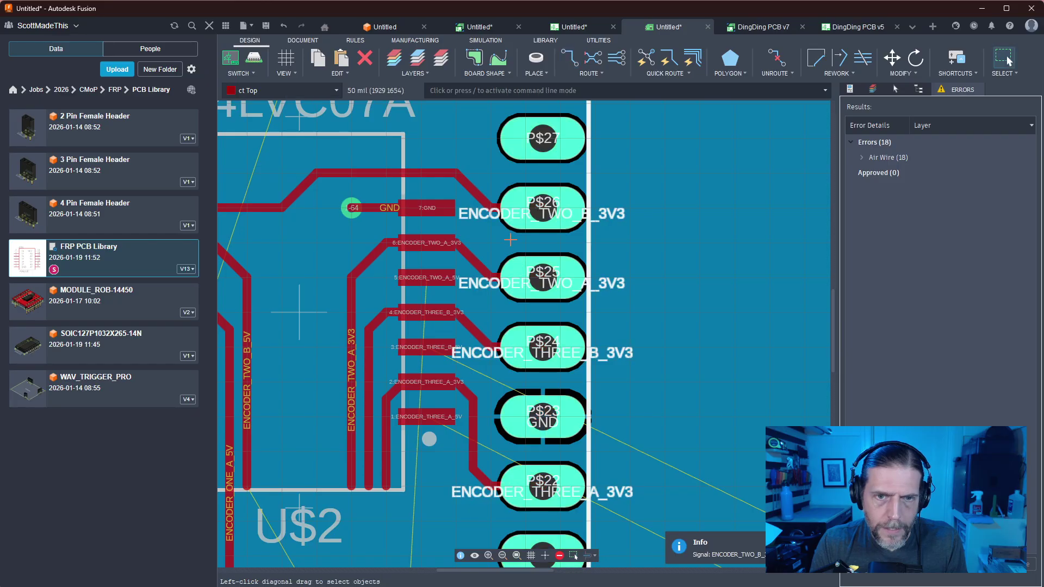
middle_drag(511, 240, 599, 205)
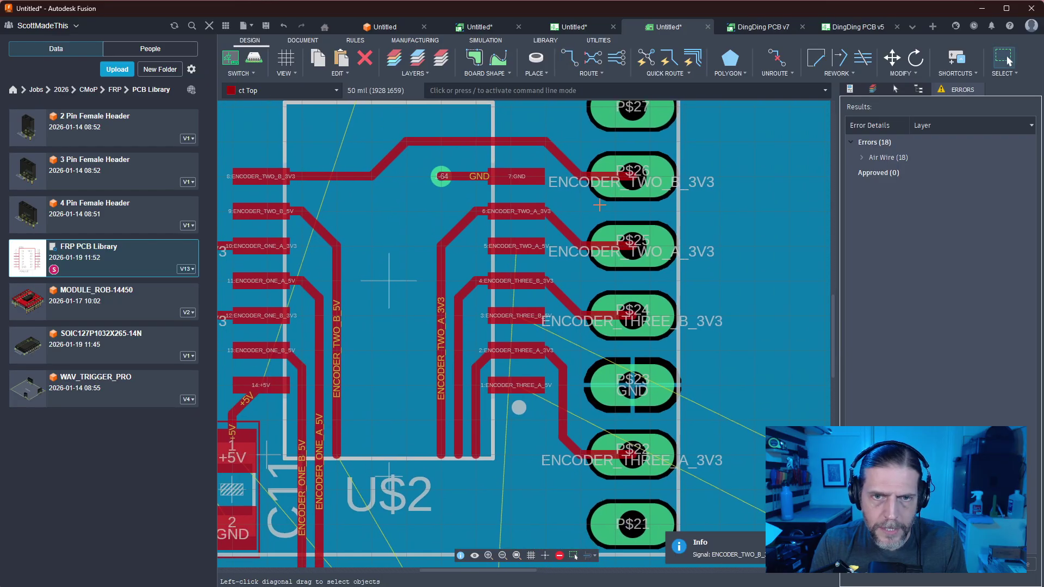
Review the routed buffer traces, and examine the 74LVC07A, encoder header, pull-up resistor and Pico connections in the schematic
scroll(600, 205, up, 2)
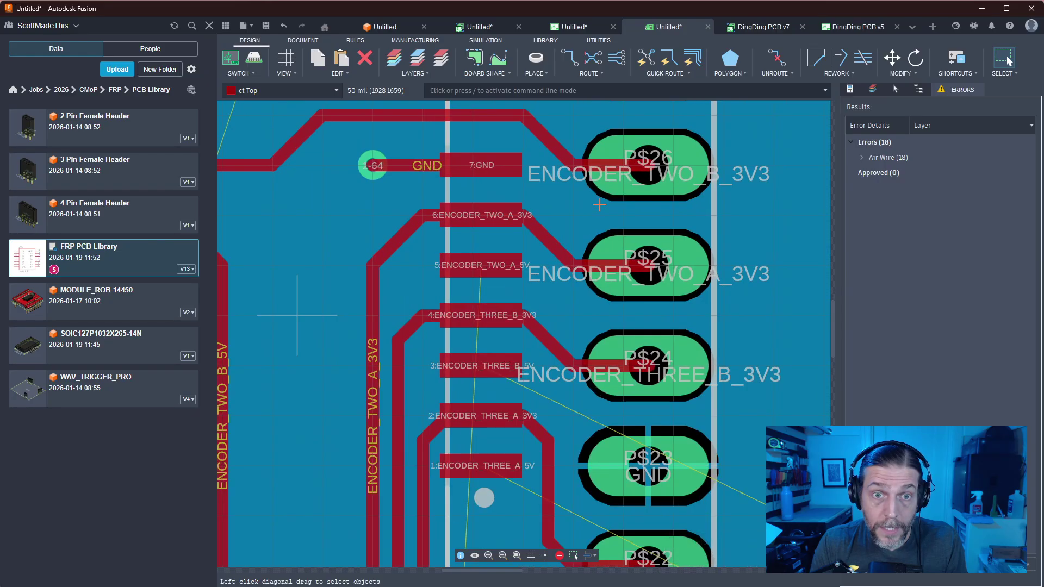
scroll(599, 205, down, 5)
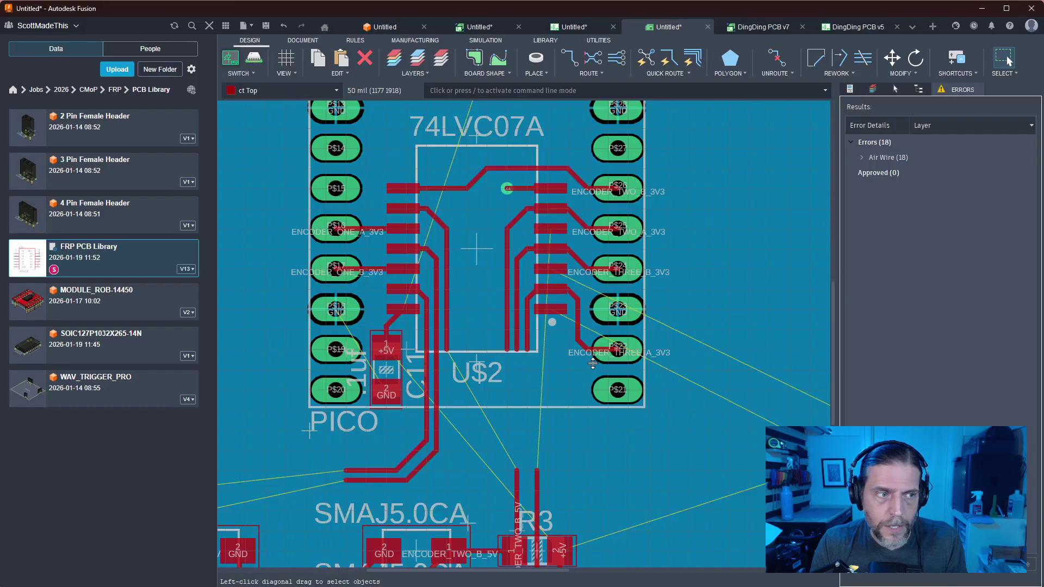
key(ctrl+shift+Tab)
middle_drag(621, 475, 239, 349)
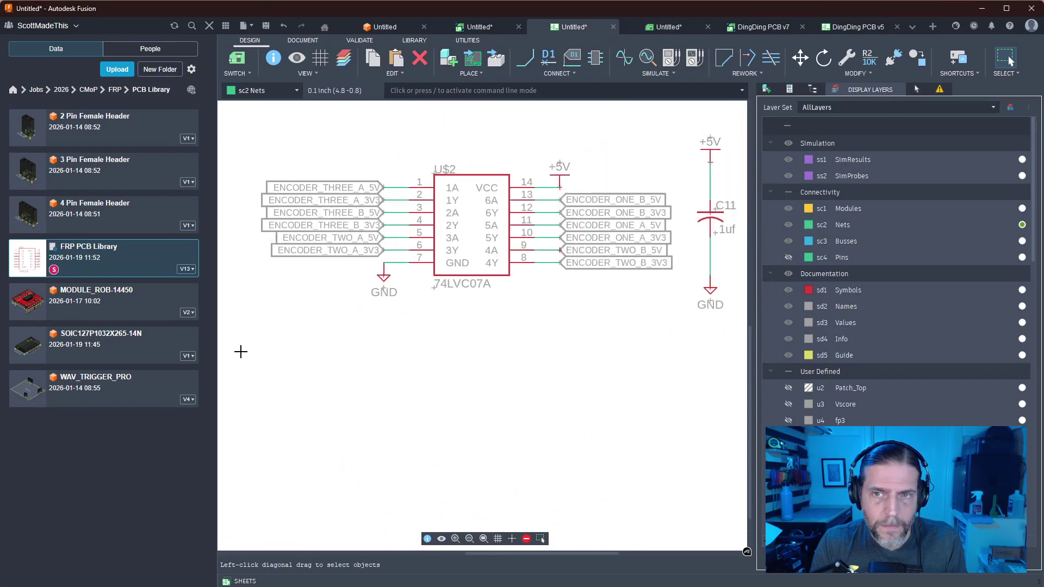
scroll(364, 402, up, 1)
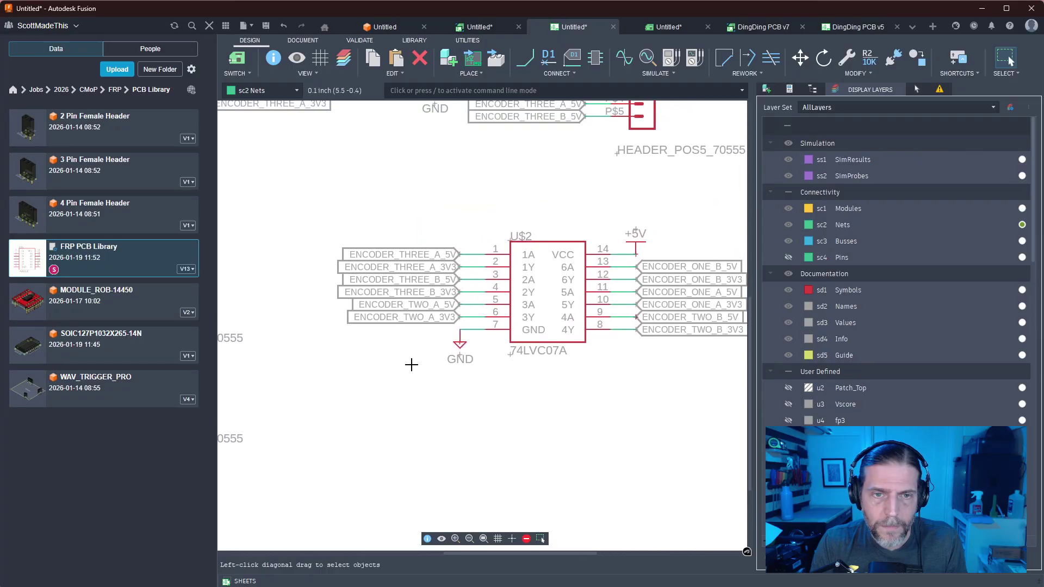
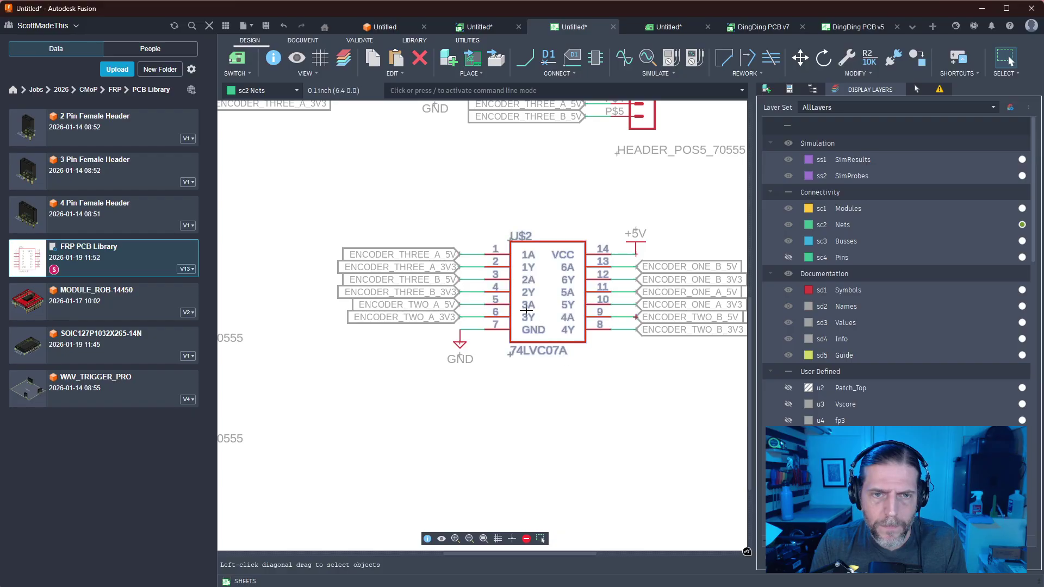
scroll(571, 368, right, 4)
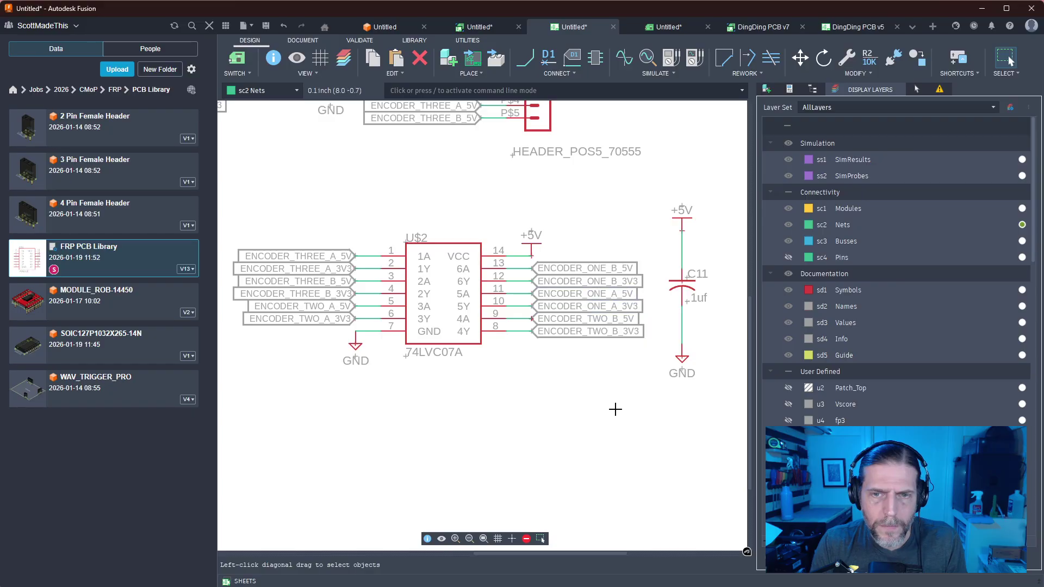
scroll(614, 407, down, 2)
shift+scroll(349, 395, right, 3)
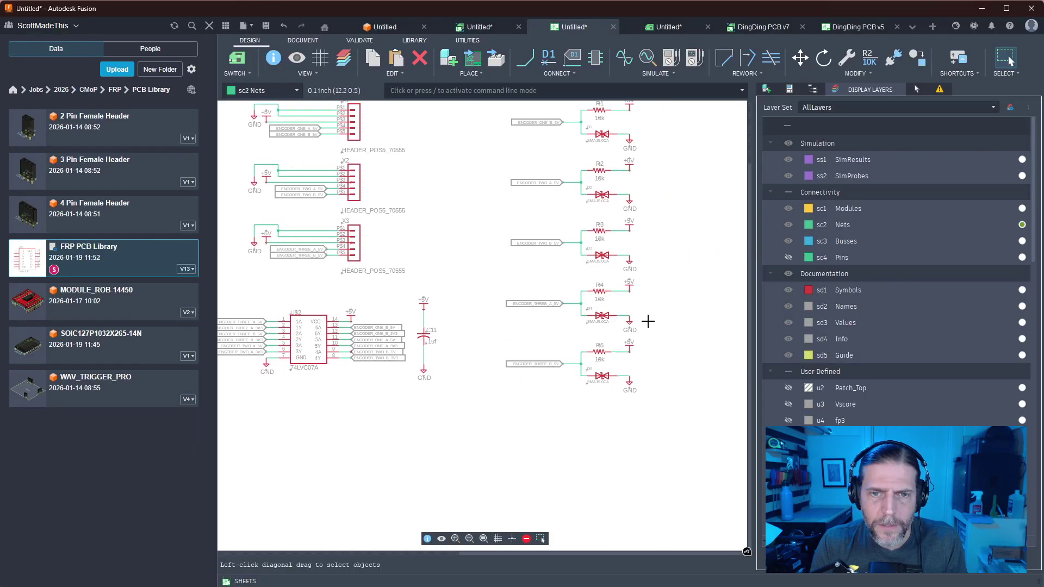
scroll(597, 356, up, 1)
middle_drag(605, 238, 639, 451)
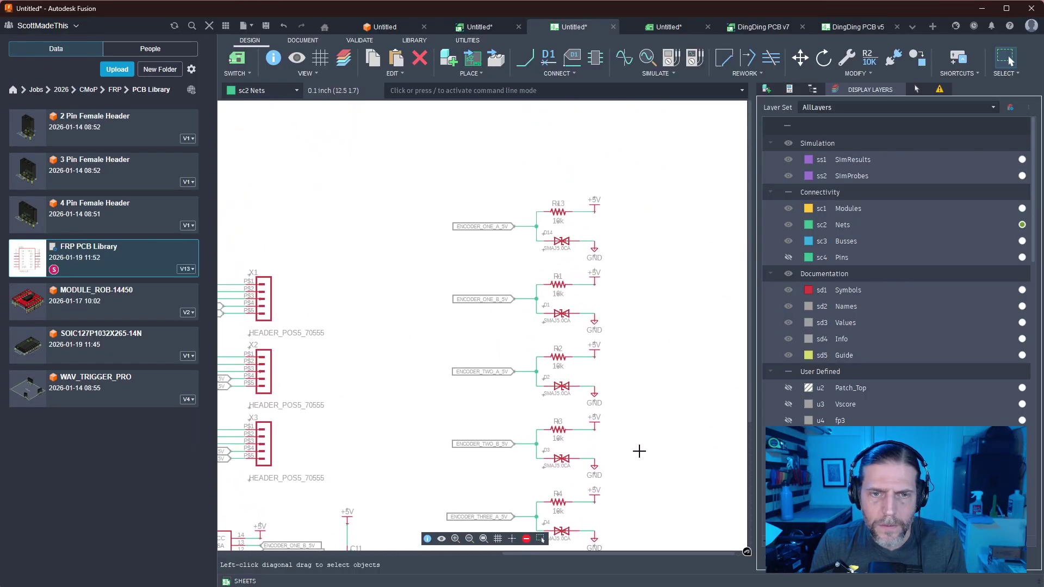
ctrl+scroll(639, 450, down, 2)
shift+scroll(735, 243, left, 4)
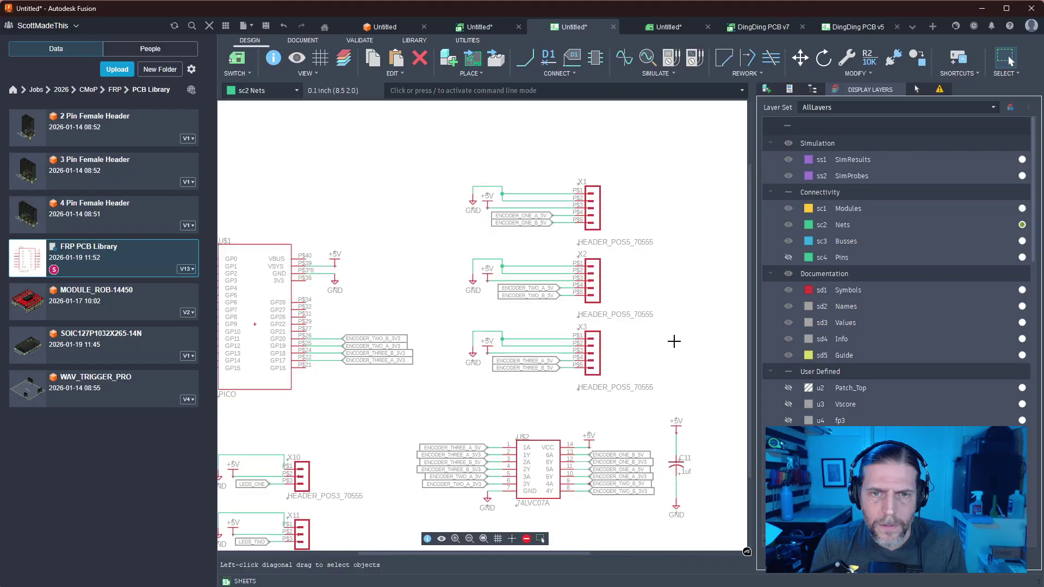
middle_drag(409, 263, 443, 209)
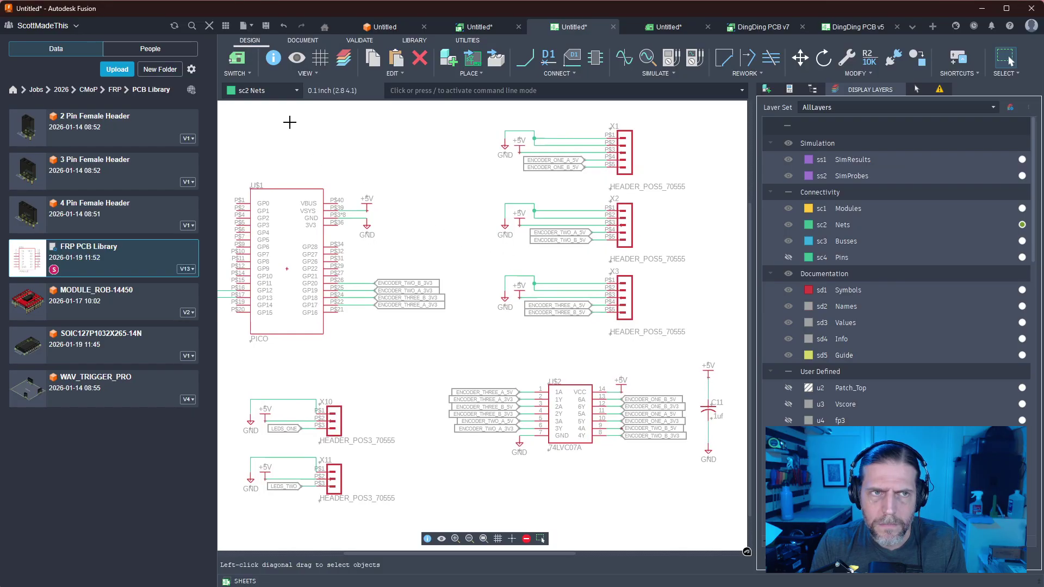
Return to the PCB and delete the diagonal ENCODER_TWO_A_3V3 trace segment beside pad 6 of U$2, inside the chip outline
key(ctrl+Tab)
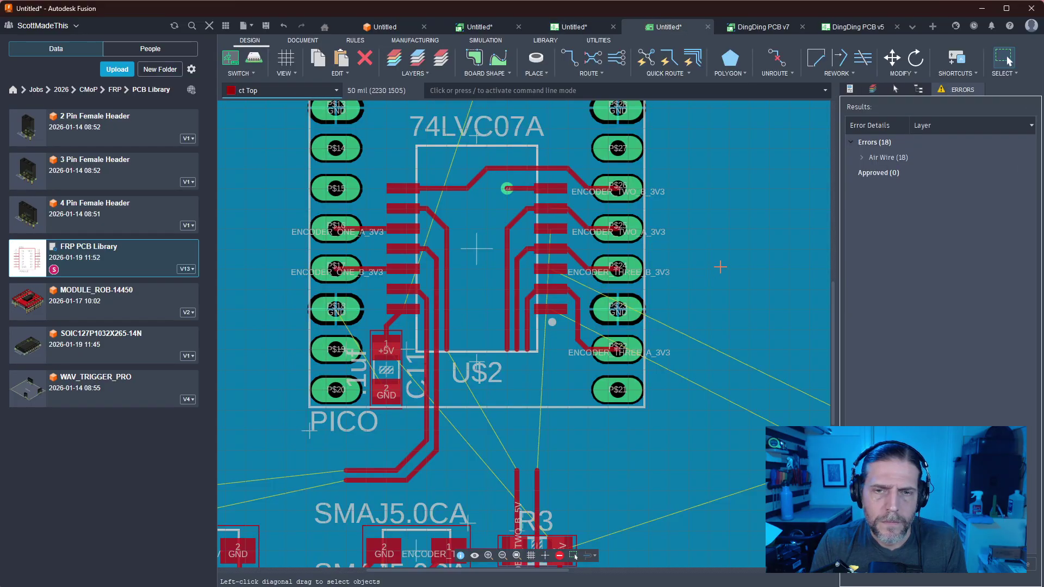
scroll(721, 267, up, 2)
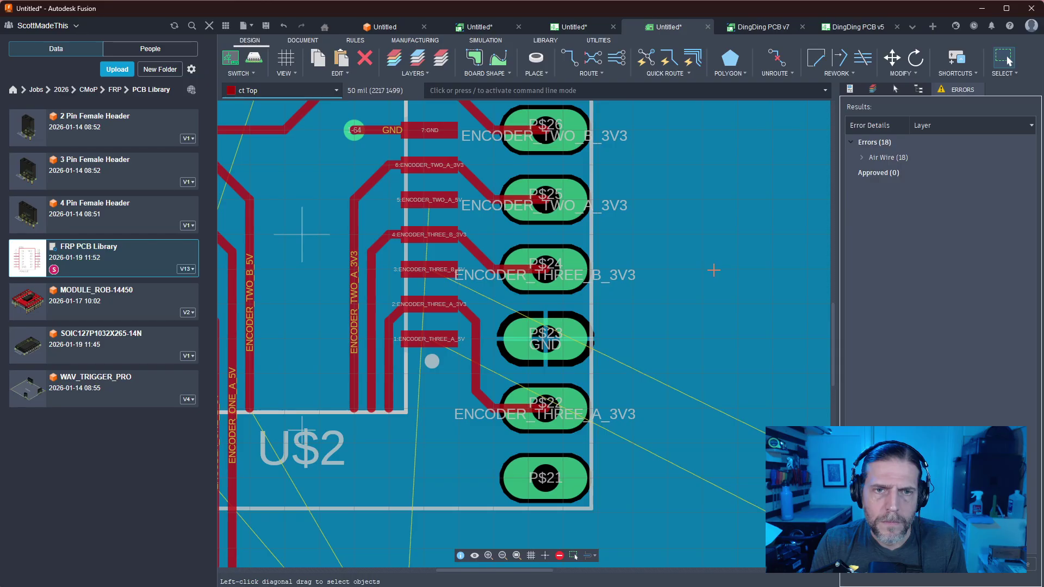
scroll(714, 271, down, 2)
middle_drag(474, 210, 536, 231)
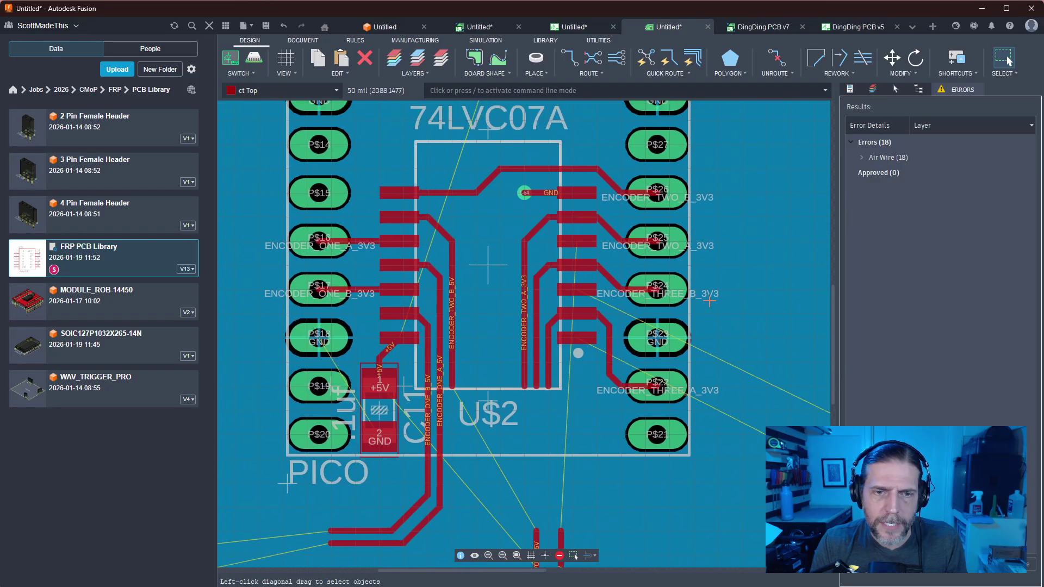
click(535, 231)
key(Delete)
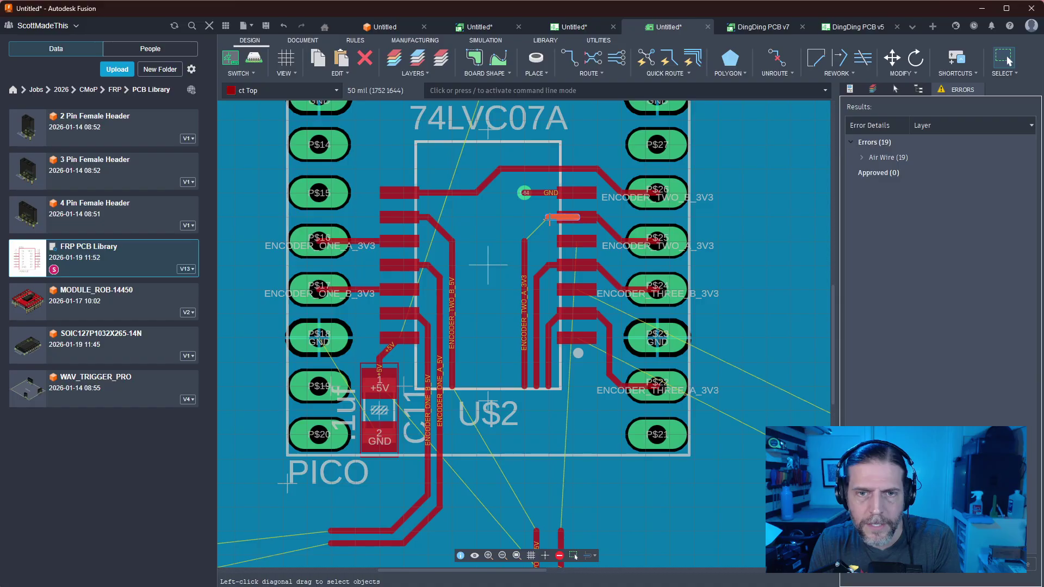
Delete the vertical ENCODER_TWO_A_3V3 trace segment inside the 74LVC07A outline
click(525, 247)
key(Delete)
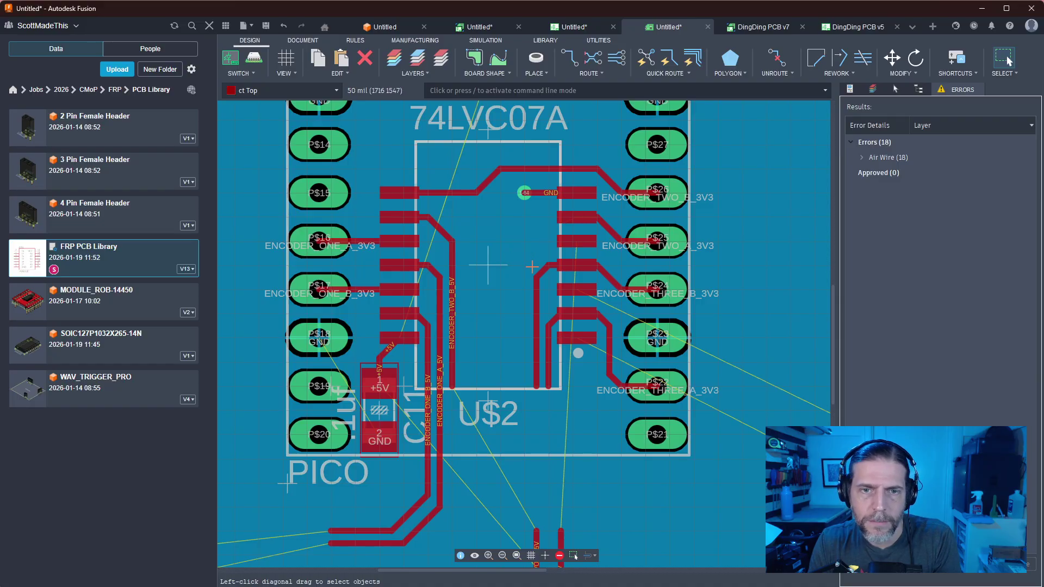
key(r)
click(574, 240)
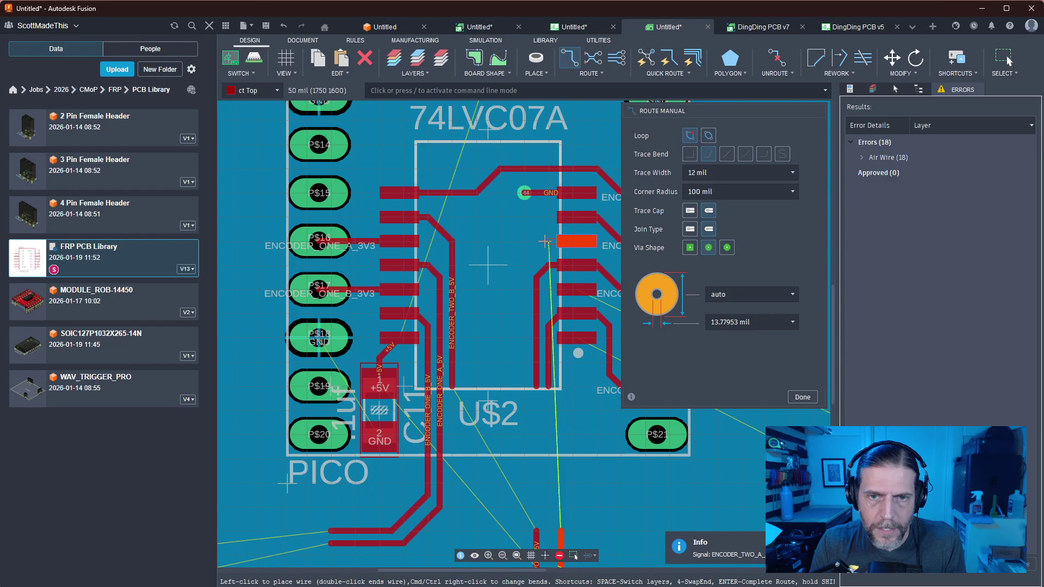
key(Escape)
middle_drag(540, 242, 435, 246)
key(Escape)
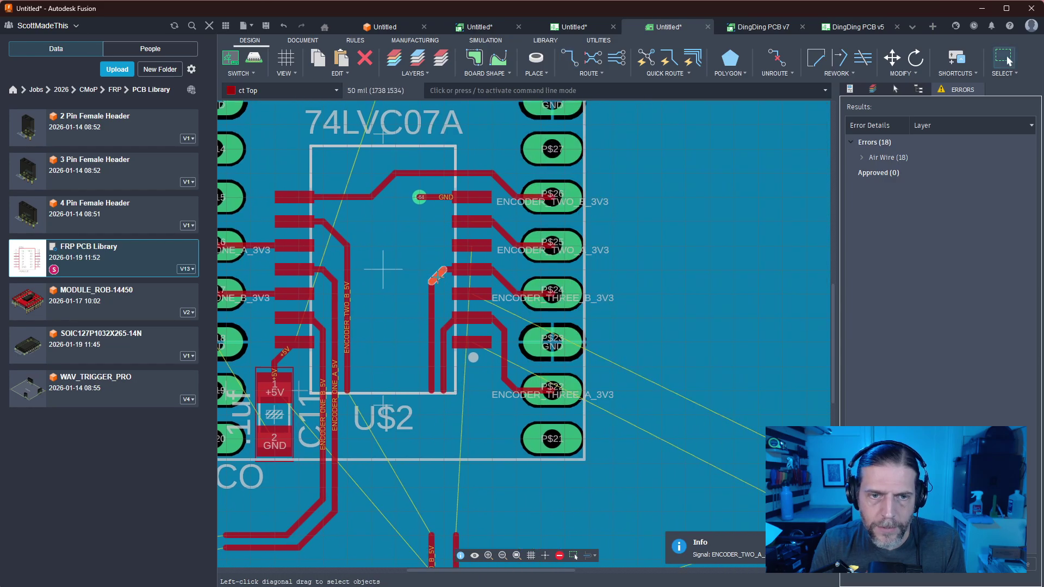
Delete the leftover ENCODER_THREE_B_3V3 trace segments beside pad 4, inside the 74LVC07A outline
click(432, 285)
key(Delete)
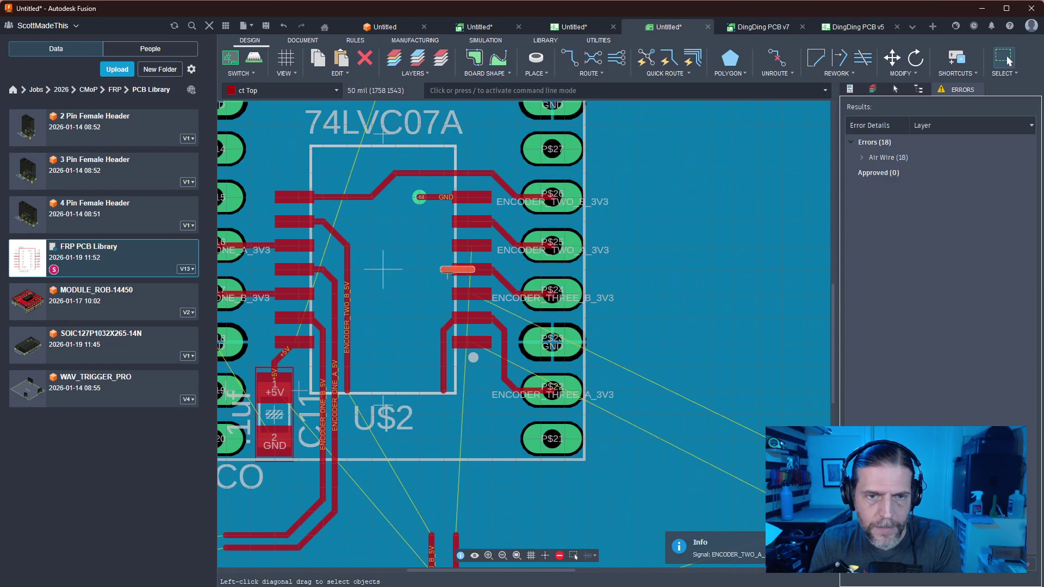
Route a 12 mil top-layer ENCODER_TWO_A_5V trace from pad 5 of U$2 down to the lower edge of the chip outline
middle_drag(433, 291, 527, 294)
key(Return)
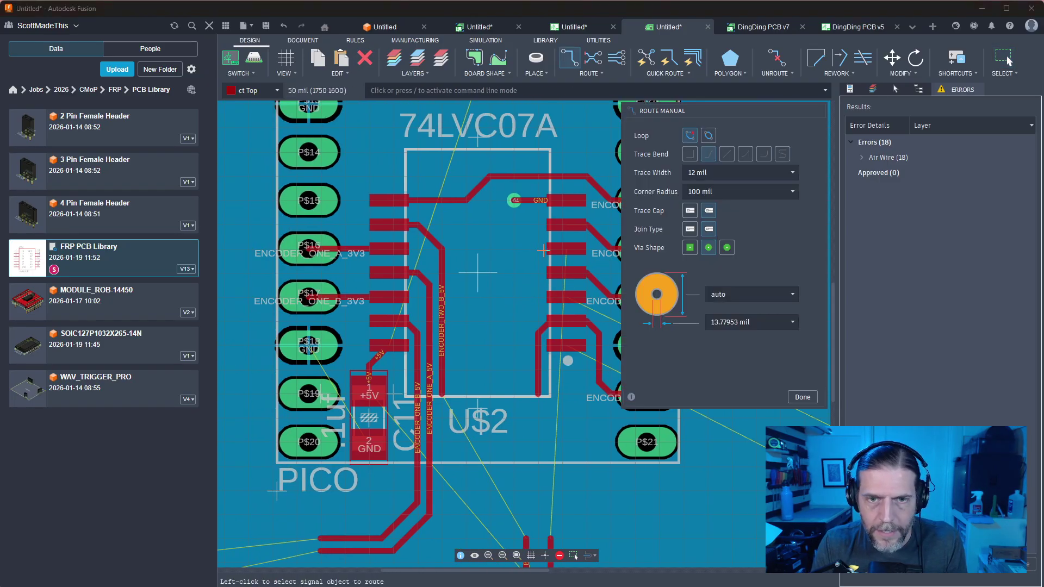
click(565, 248)
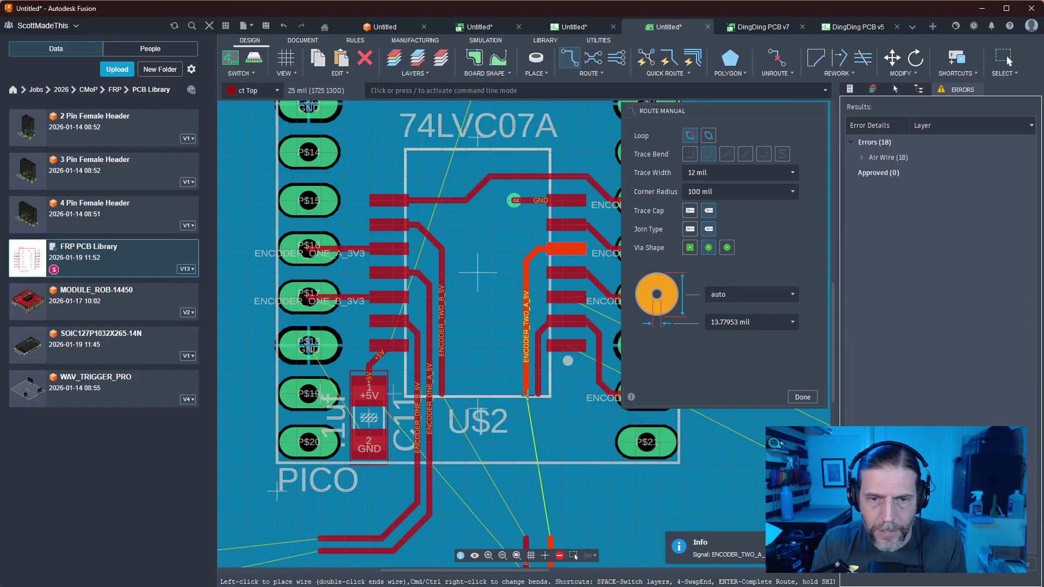
double_click(527, 401)
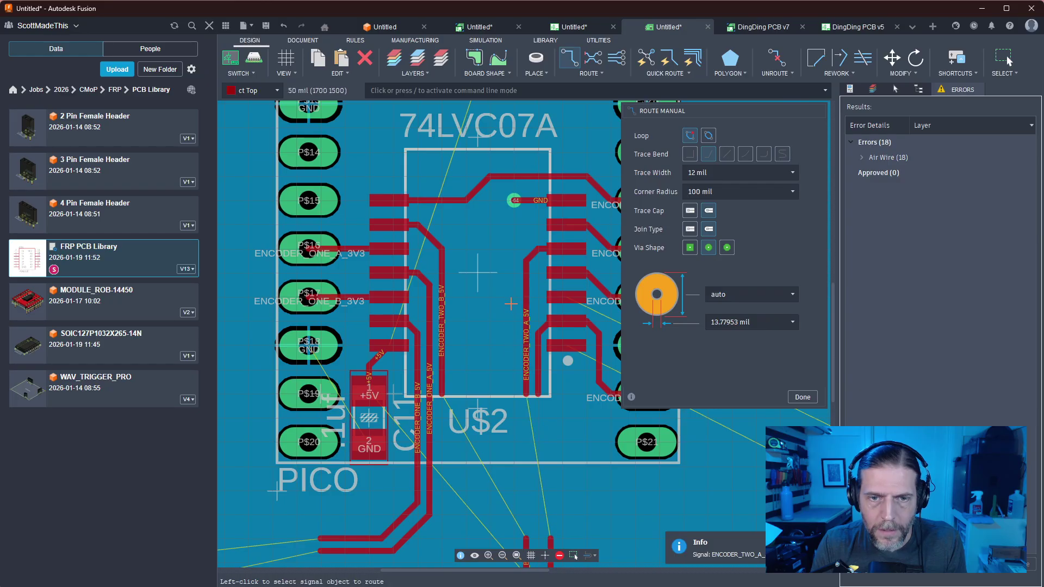
key(Escape)
Move the vertical ENCODER_TWO_A_5V trace segment toward the chip's centre, leaving room for a trace beside it
key(m)
click(526, 339)
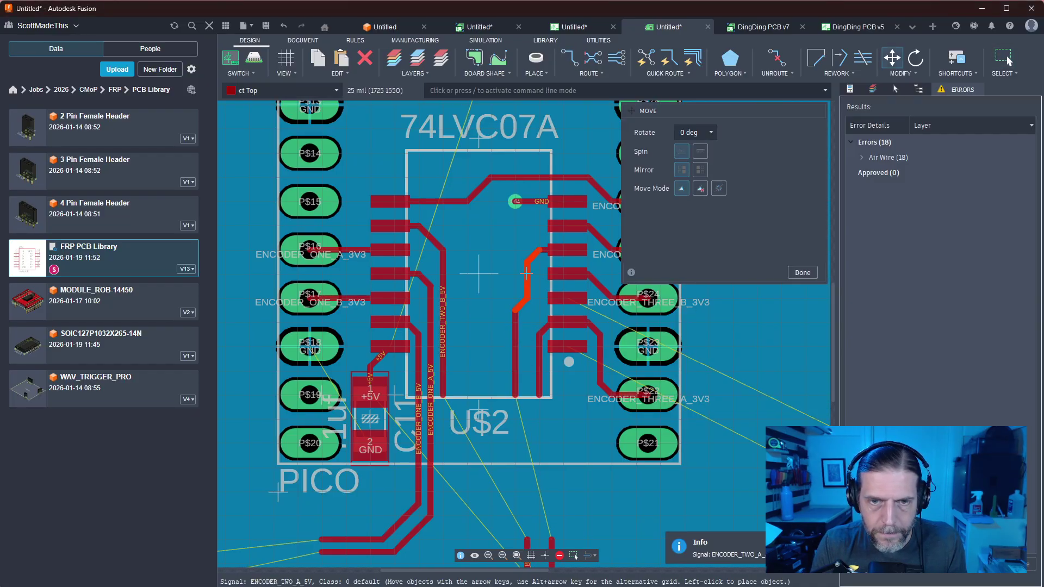
click(514, 332)
key(Escape)
Route a 12 mil top-layer ENCODER_THREE_B_5V trace from pad 3 of U$2 down to the chip outline's lower edge, beside ENCODER_TWO_A_5V
scroll(527, 304, up, 1)
key(r)
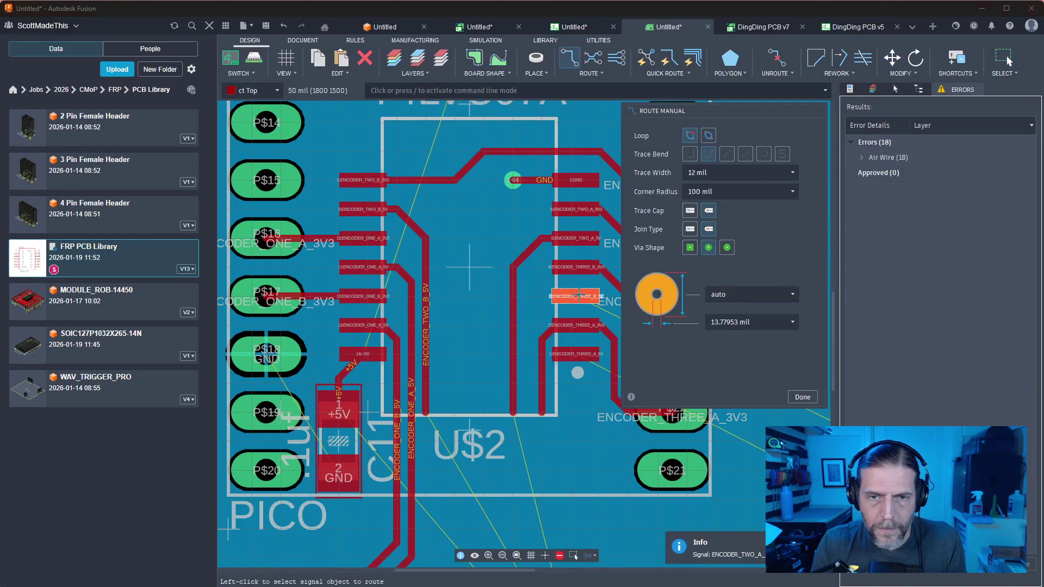
click(560, 298)
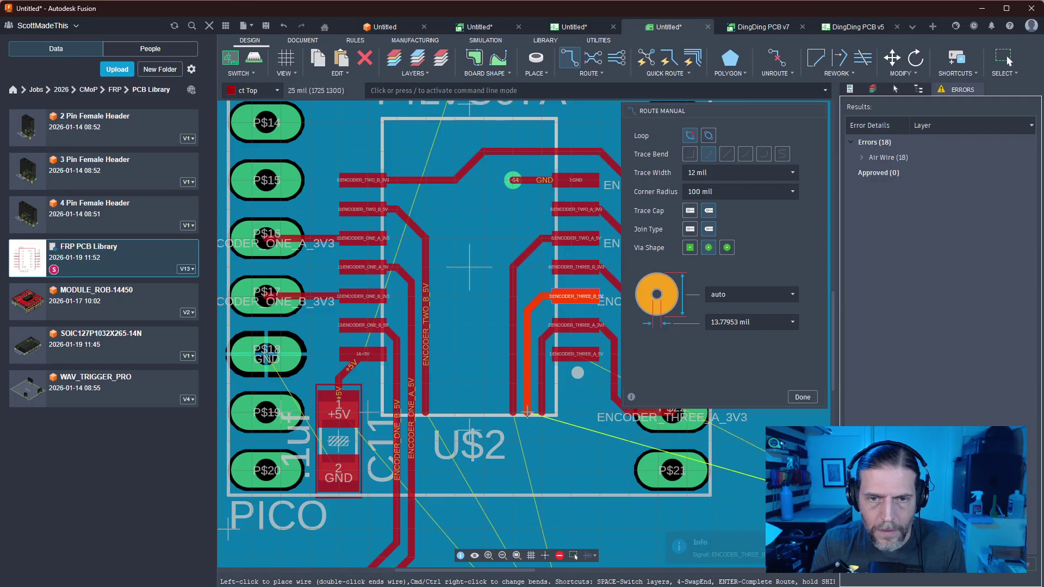
key(Escape)
Delete the leftover ENCODER_THREE_A_3V3 trace segments running from pad 2 of U$2 to the chip outline's lower edge
scroll(571, 484, down, 1)
scroll(570, 484, down, 1)
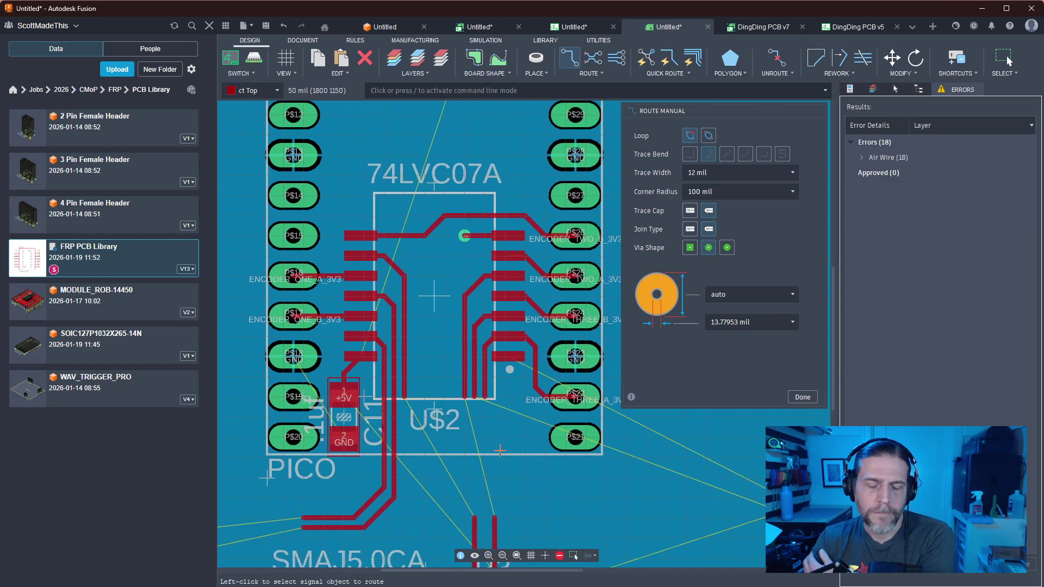
scroll(503, 432, up, 2)
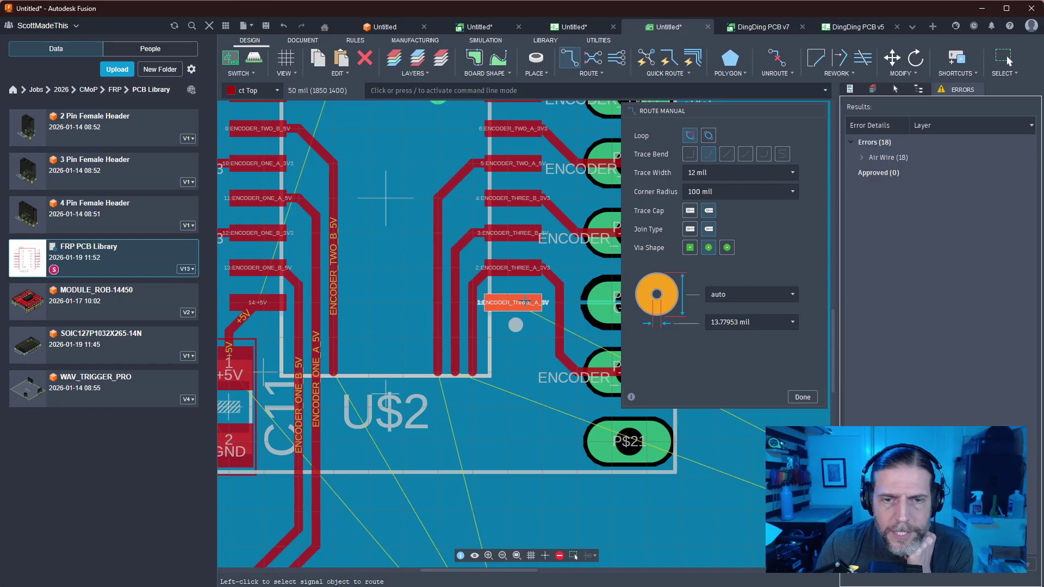
middle_drag(533, 353, 520, 368)
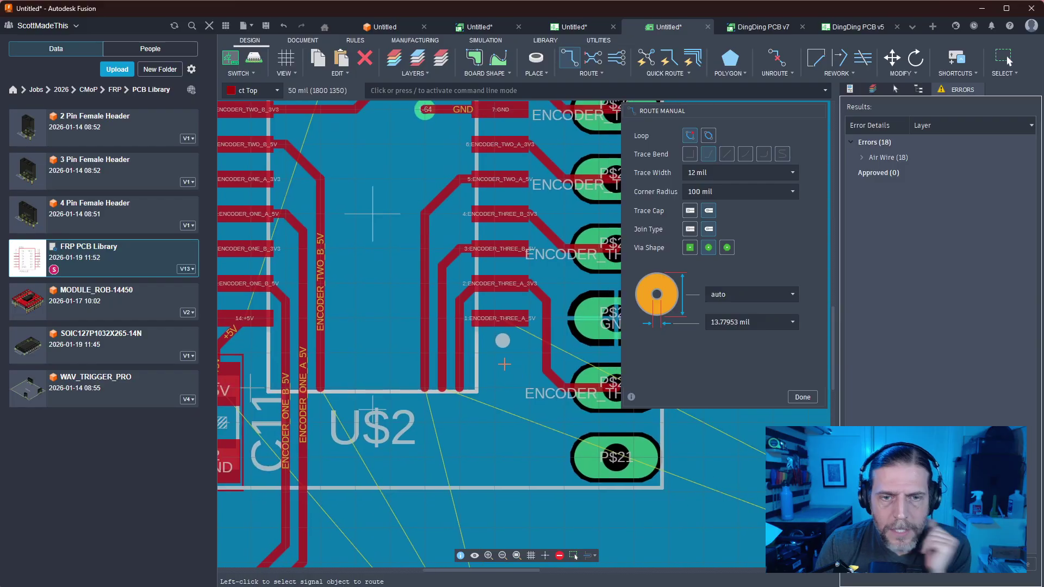
click(459, 351)
click(468, 291)
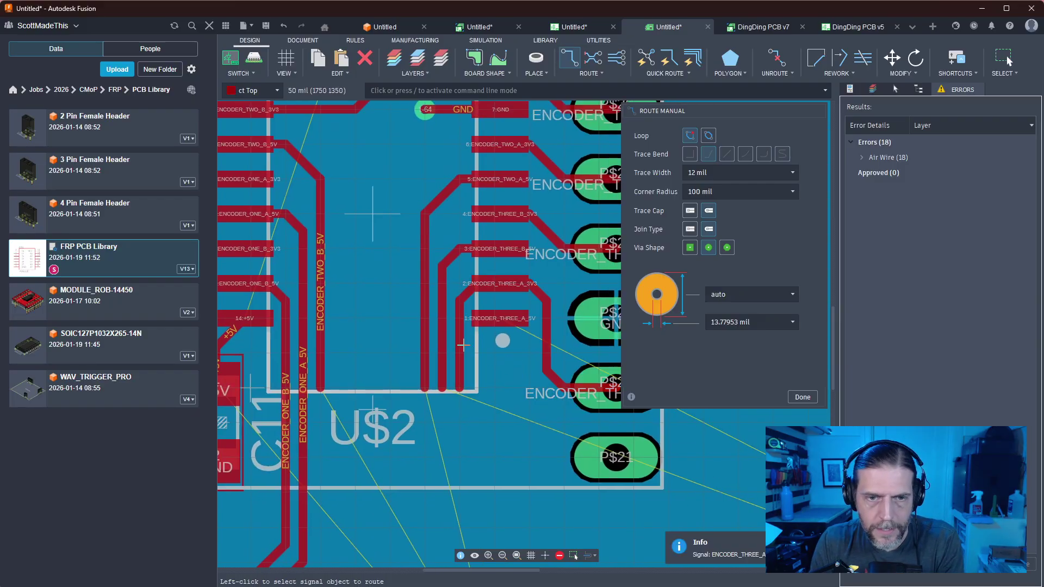
key(Escape)
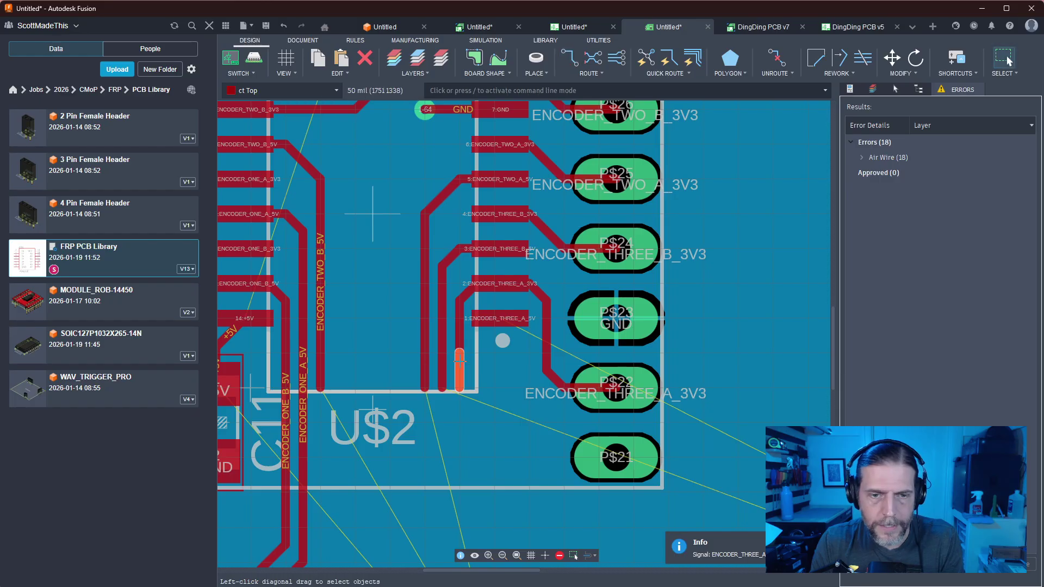
key(Delete)
click(460, 331)
key(Delete)
click(464, 296)
key(Delete)
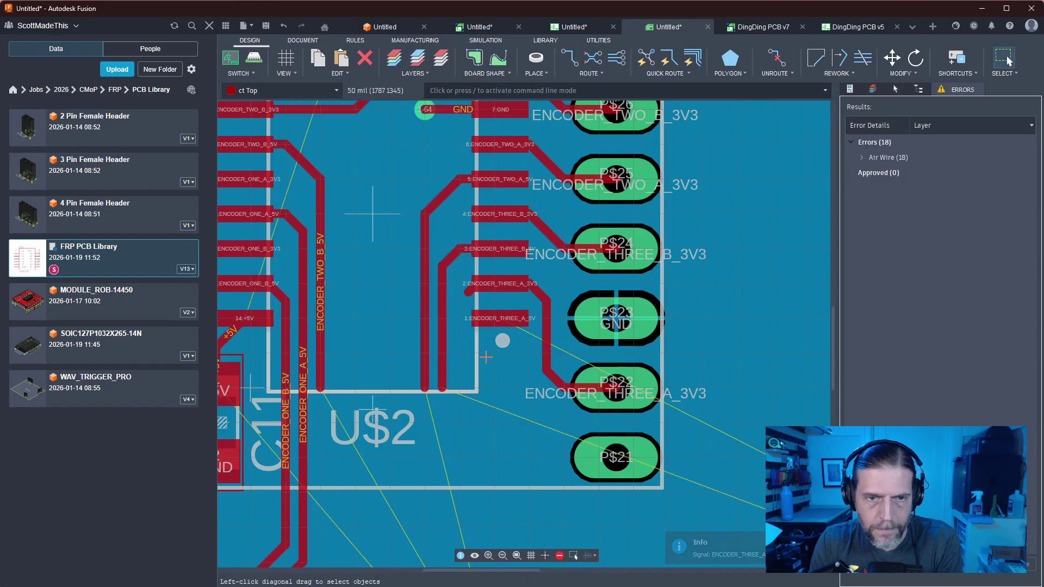
middle_drag(477, 352, 541, 331)
click(533, 272)
key(Delete)
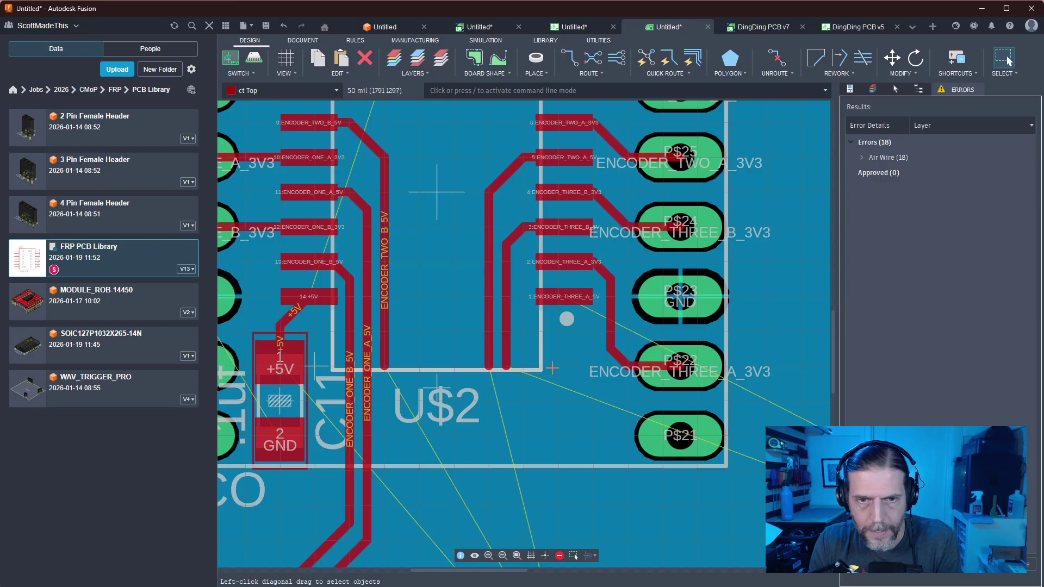
Route a 12 mil top-layer ENCODER_THREE_A_5V trace from pad 1 of U$2 down to the lower edge of the chip outline
key(x)
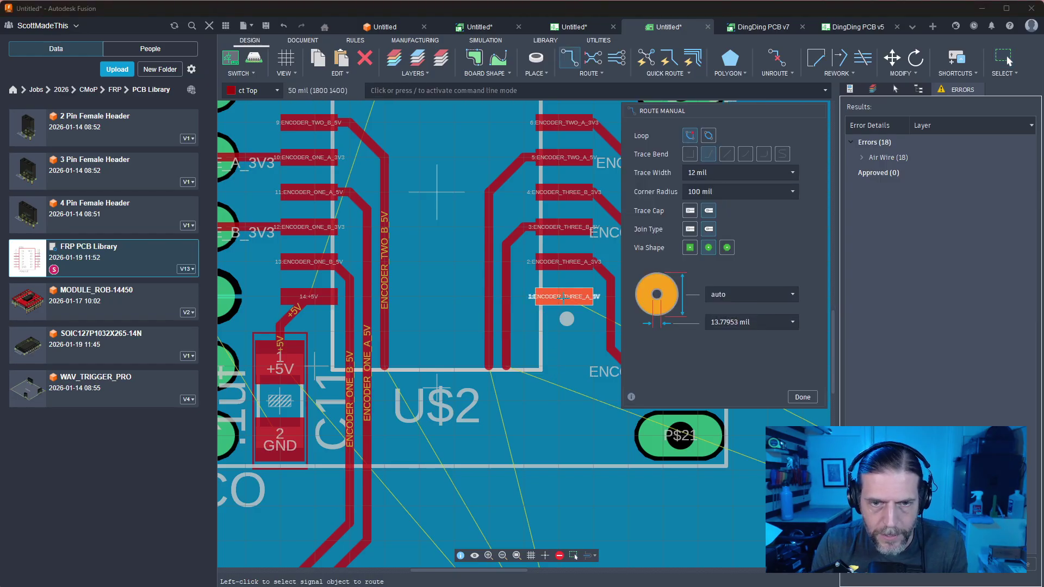
click(562, 296)
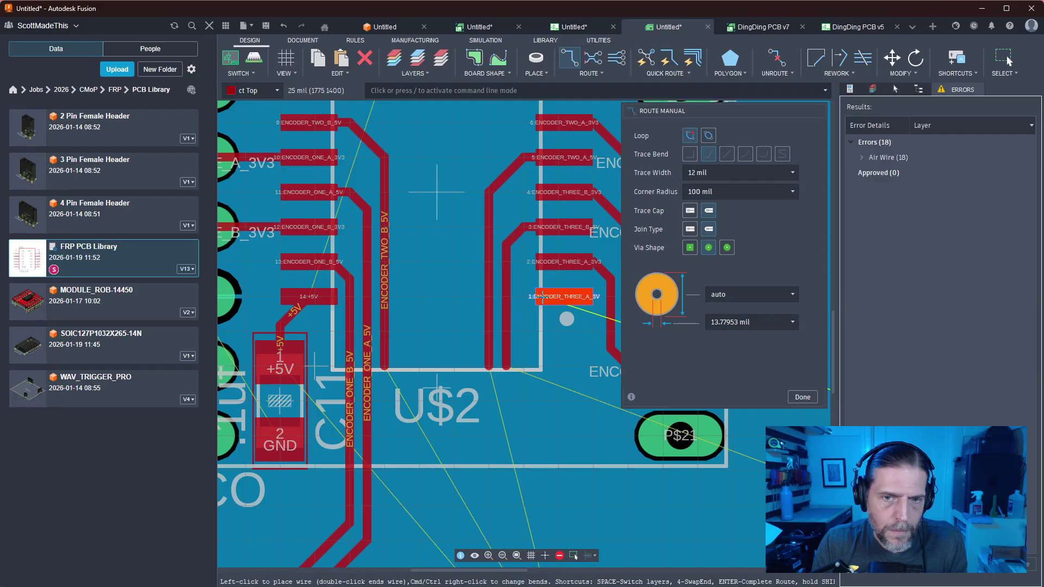
double_click(522, 370)
scroll(576, 462, down, 2)
middle_drag(558, 445, 482, 341)
scroll(483, 341, down, 1)
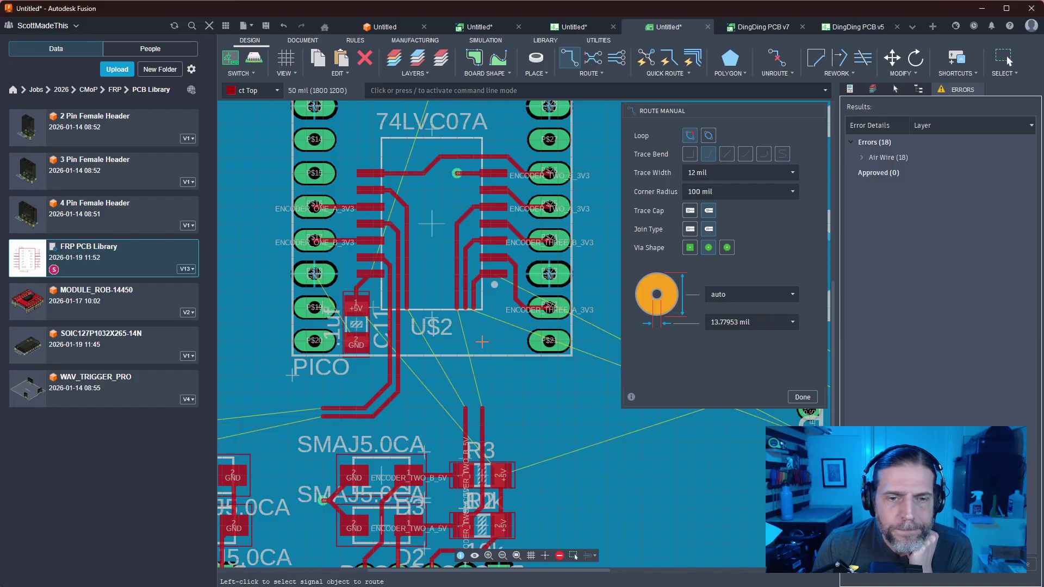
Move the vertical ENCODER_TWO_B_5V trace segment inward, close to the centre of the 74LVC07A
scroll(482, 341, up, 2)
scroll(477, 345, down, 2)
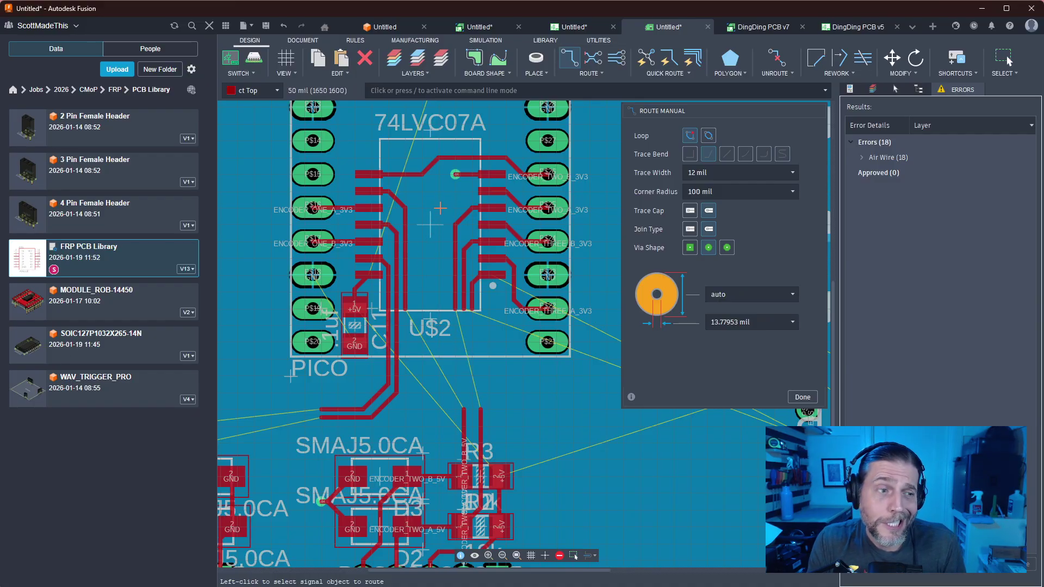
middle_drag(443, 217, 441, 276)
scroll(441, 276, up, 3)
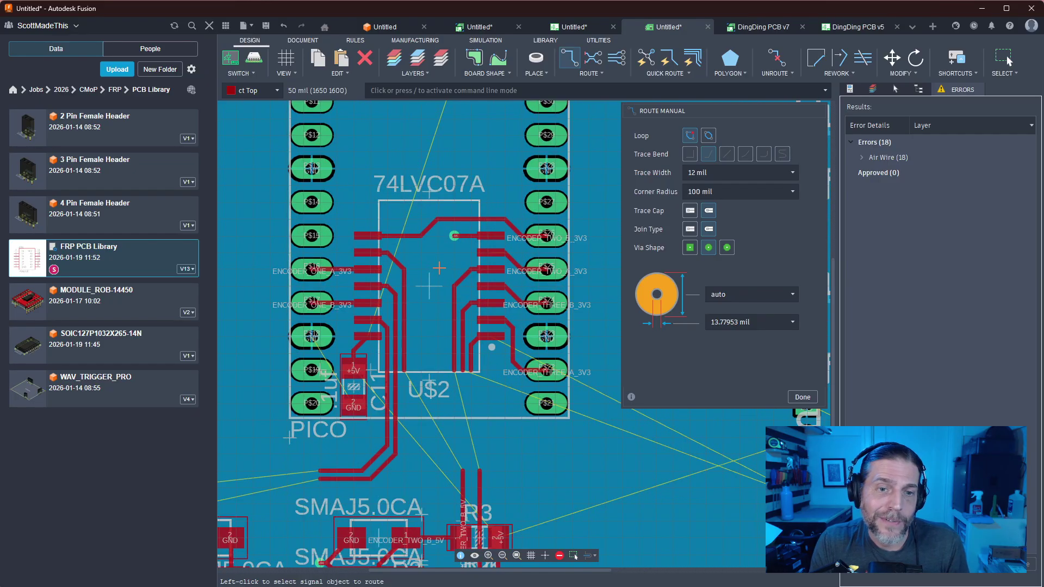
click(389, 292)
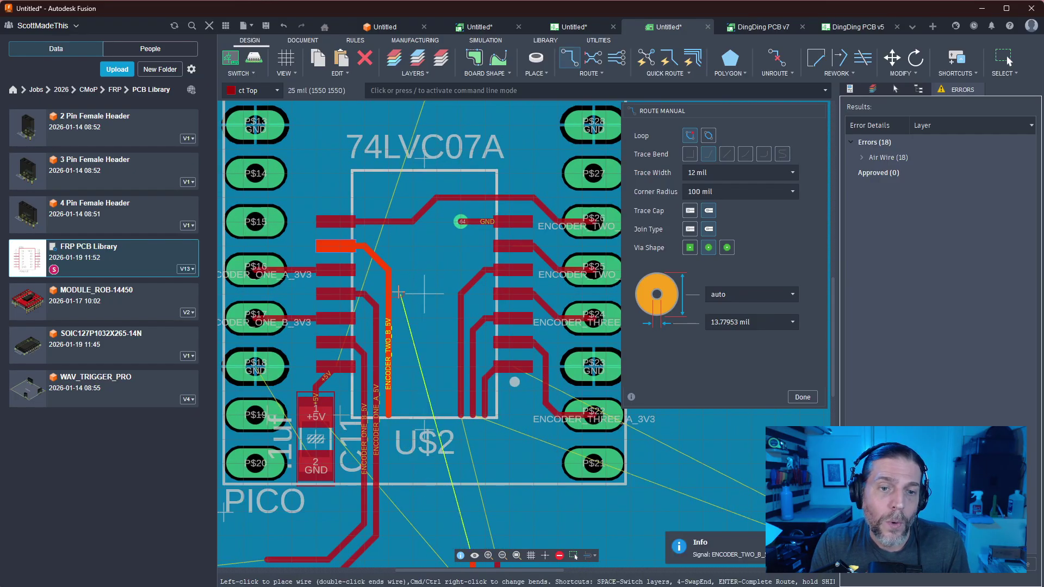
key(Escape)
key(m)
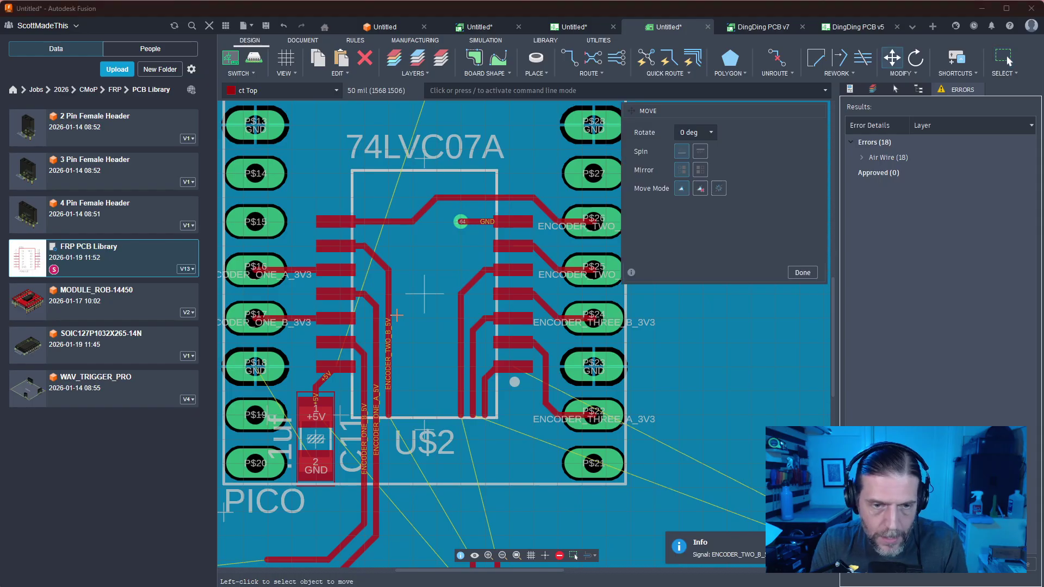
click(387, 325)
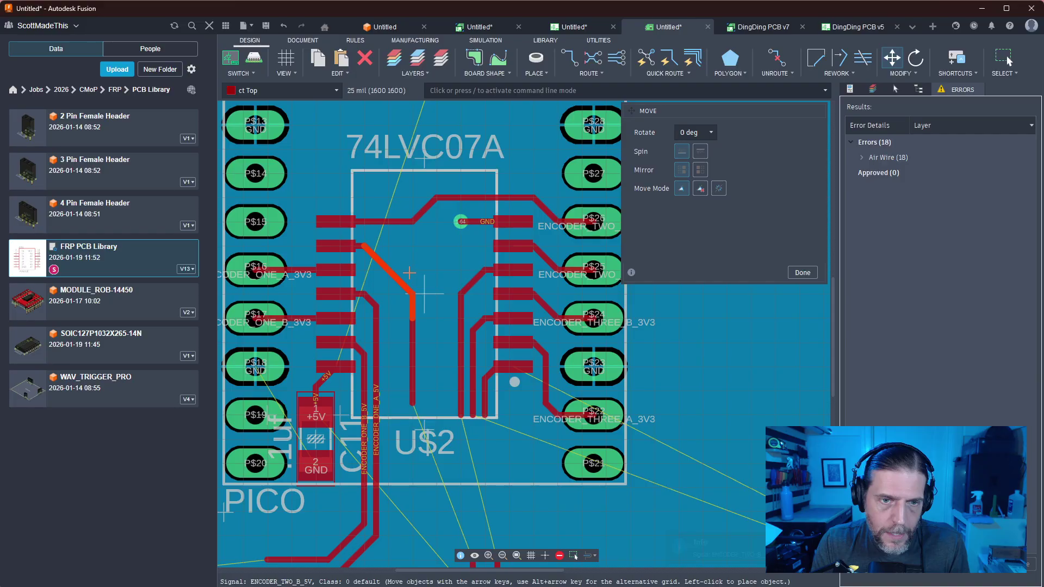
click(410, 273)
Move the ENCODER_TWO_A_5V trace inward near ENCODER_TWO_B_5V, keeping one straight diagonal from pad 5 into its vertical segment
click(460, 311)
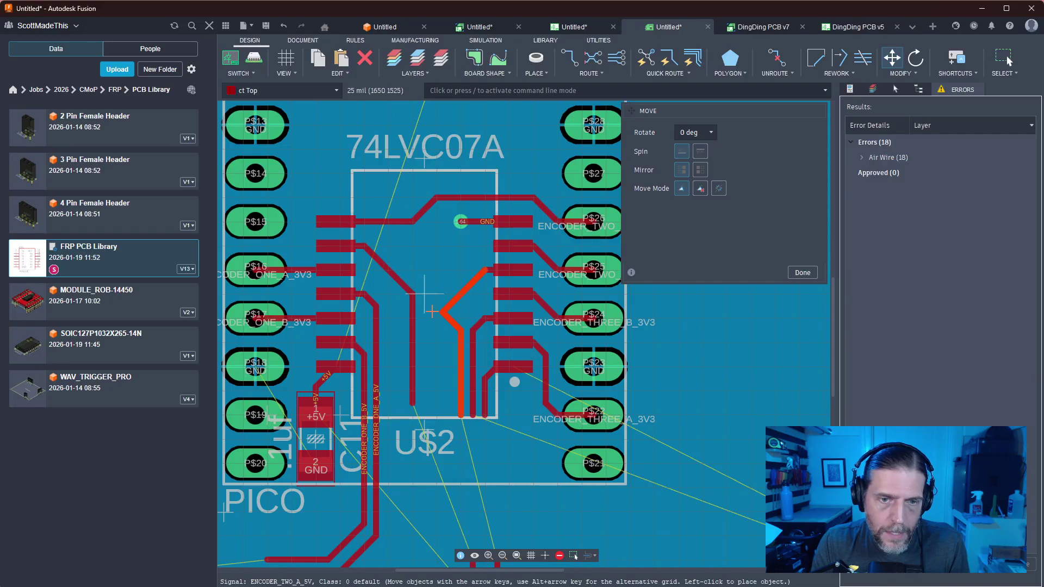
click(438, 339)
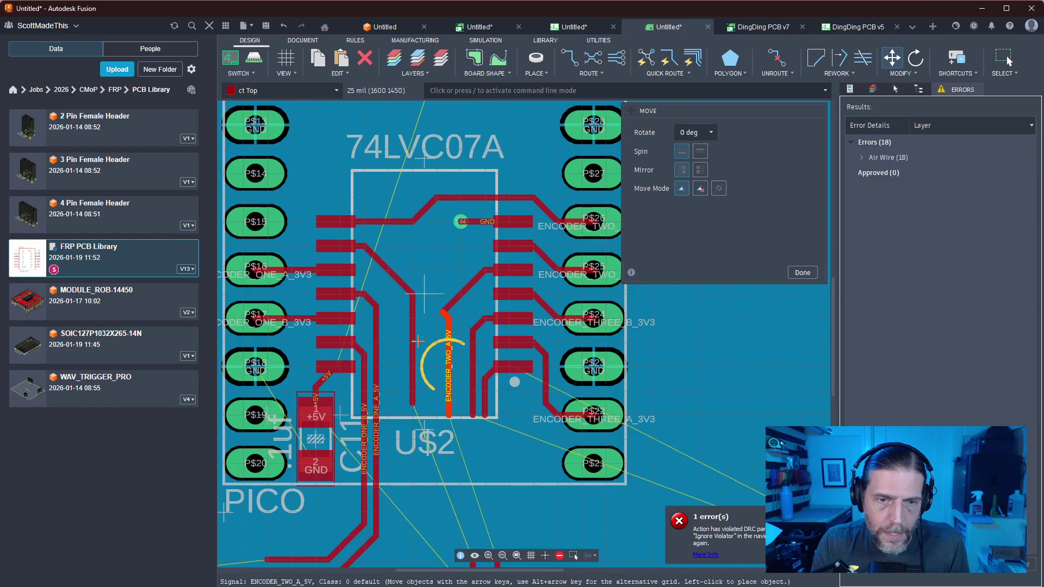
scroll(438, 341, up, 2)
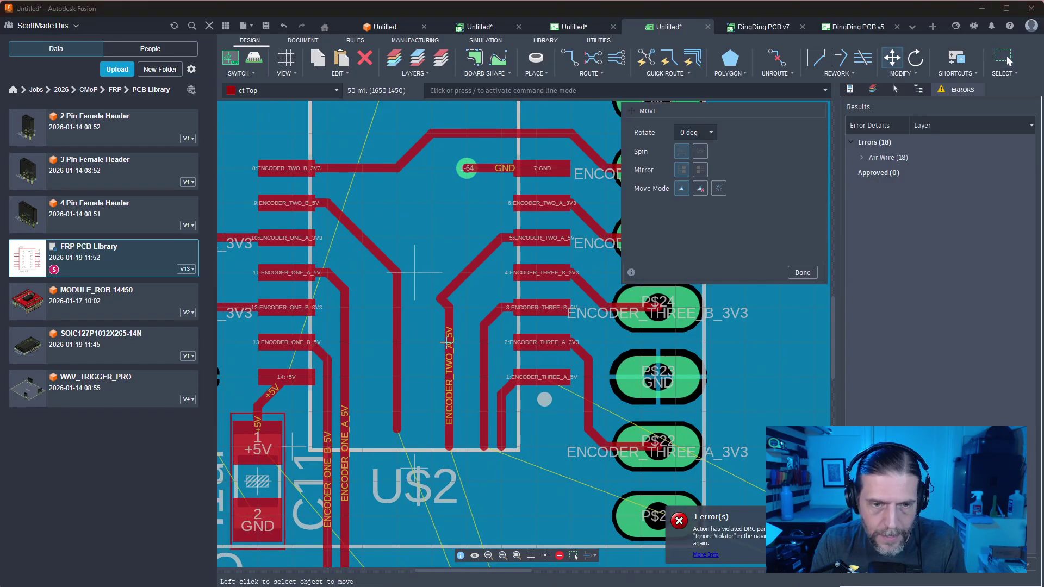
click(450, 363)
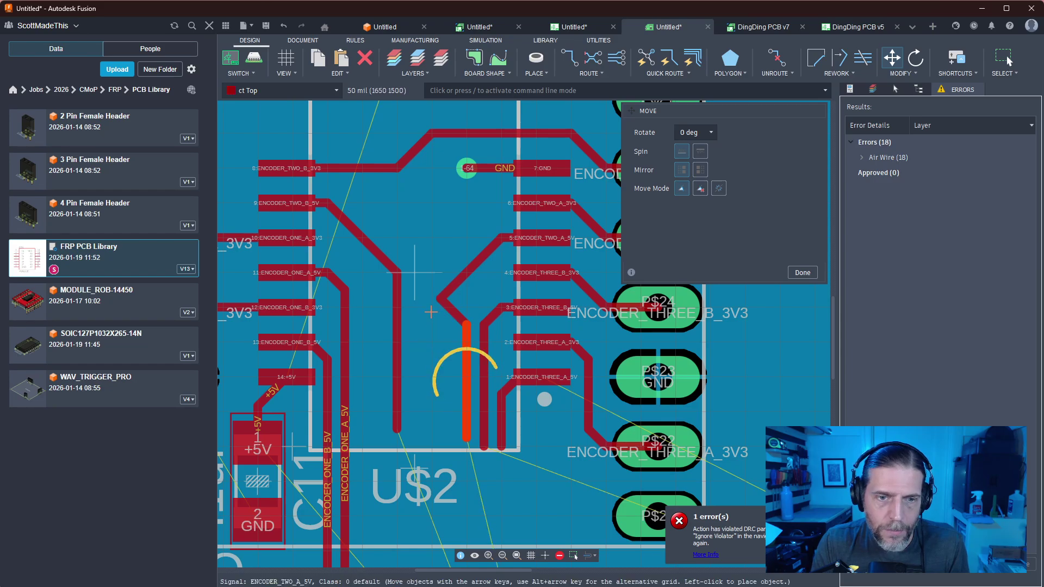
click(454, 312)
click(451, 312)
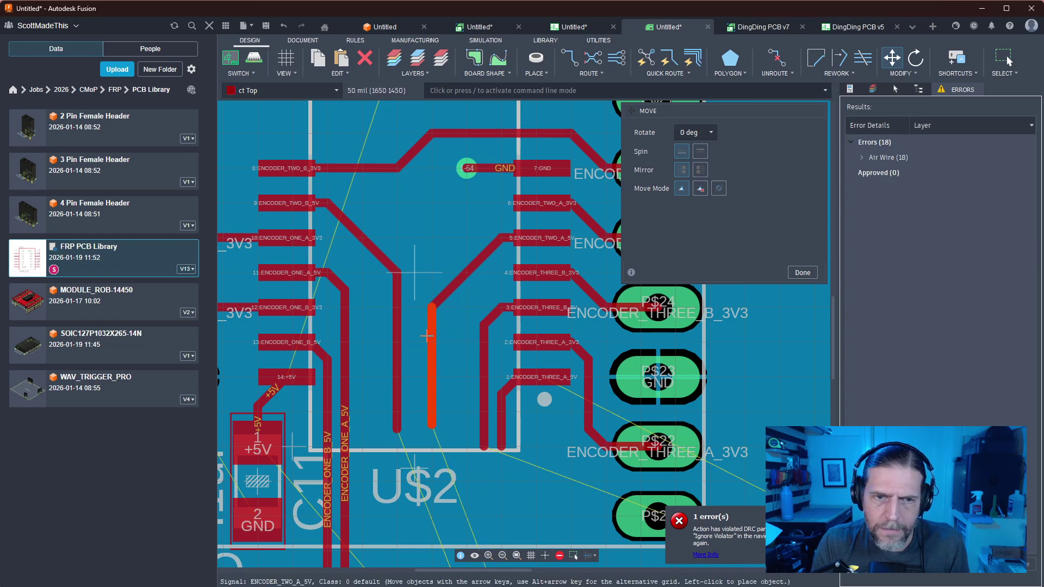
click(428, 330)
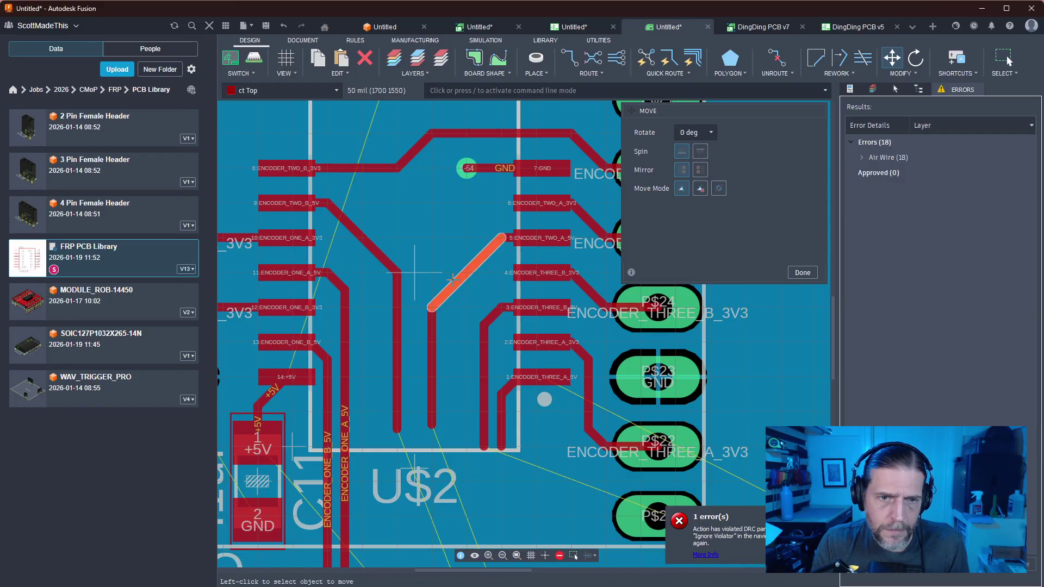
Move the vertical segments of ENCODER_THREE_B_5V and ENCODER_ONE_A_5V inward, beside the ENCODER_TWO_A_5V and ENCODER_TWO_B_5V traces respectively
click(483, 348)
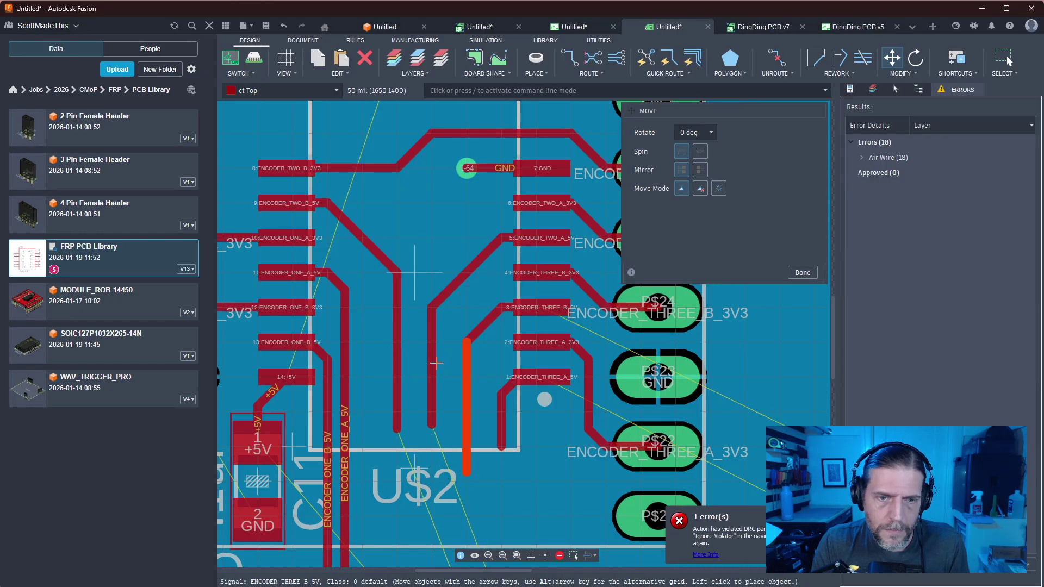
click(439, 367)
click(348, 341)
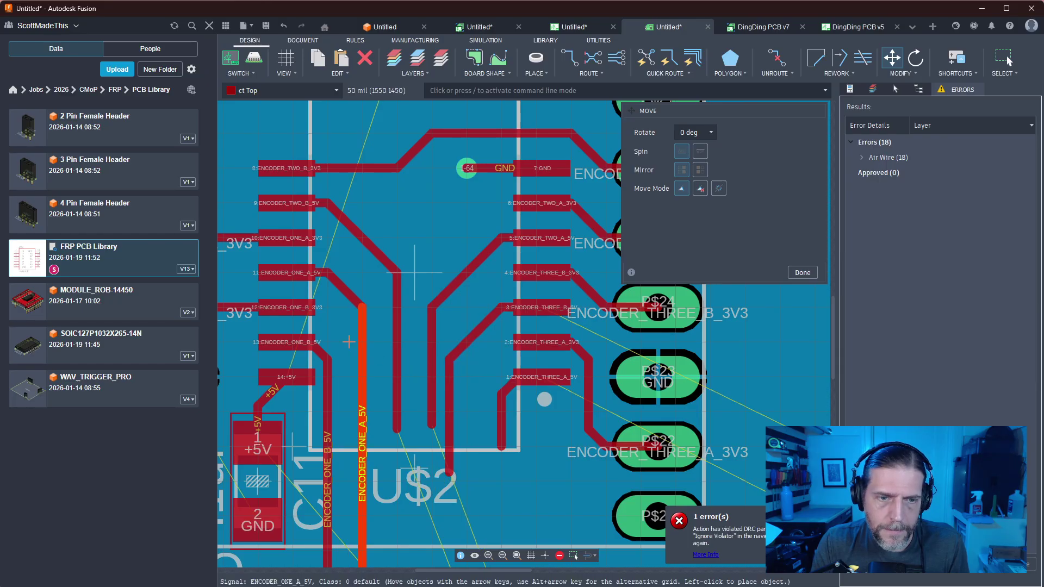
click(370, 341)
click(370, 341)
click(375, 349)
Move the vertical segments of ENCODER_THREE_A_5V and ENCODER_ONE_B_5V inward, beside the ENCODER_THREE_B_5V and ENCODER_ONE_A_5V traces respectively
middle_drag(500, 369, 538, 323)
click(540, 365)
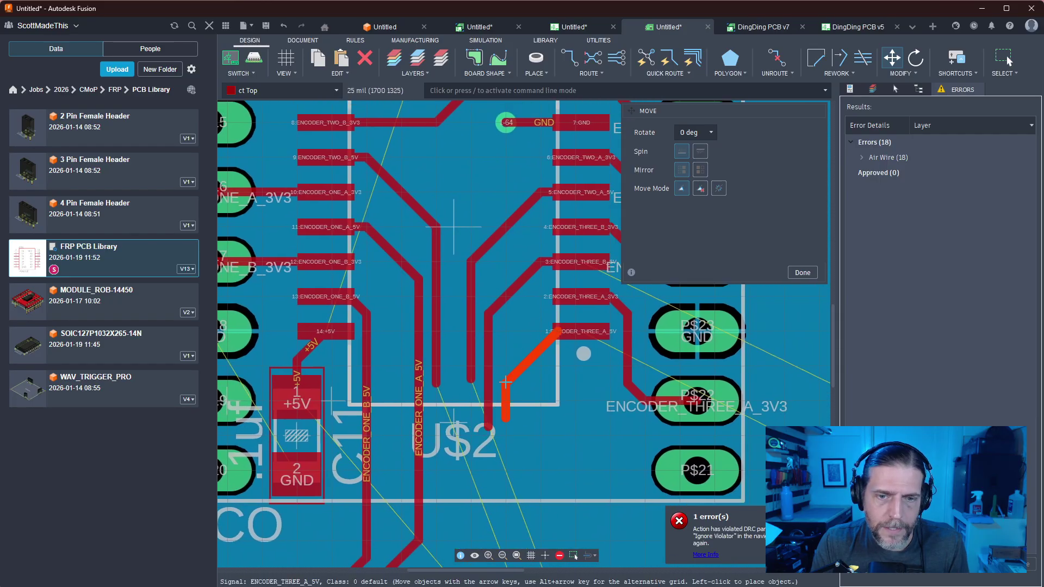
click(506, 382)
click(366, 368)
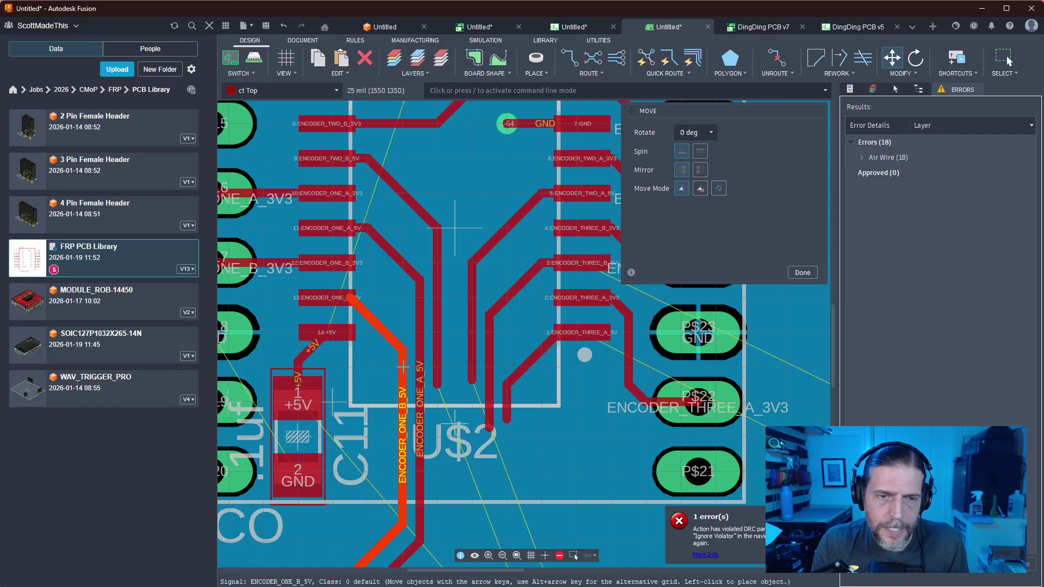
click(403, 367)
key(Escape)
Route a 12 mil top-layer ENCODER_TWO_B_5V trace from its open end beneath the 74LVC07A to the trace stub above R3
scroll(573, 446, down, 3)
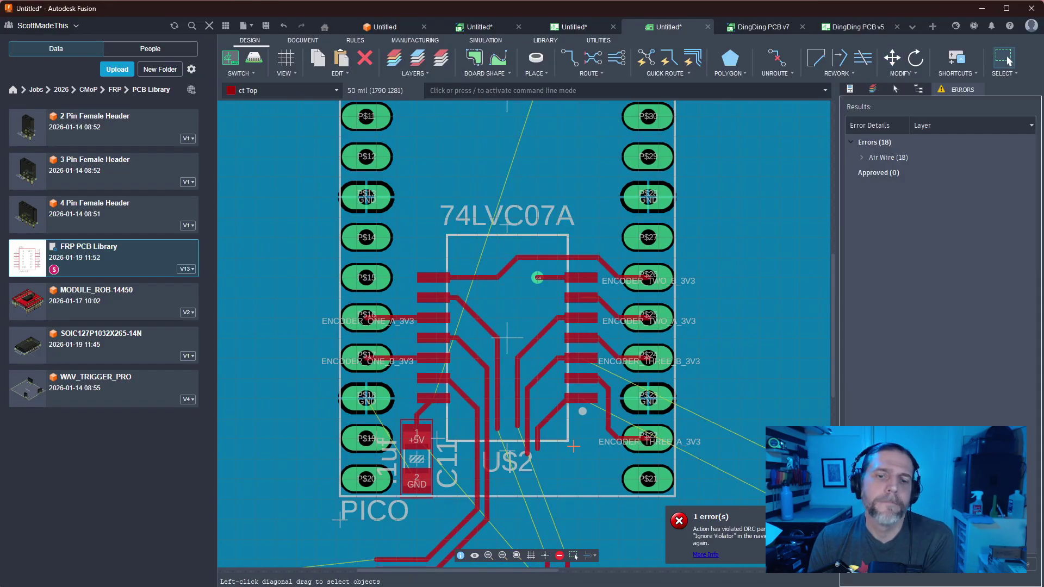
ctrl+scroll(575, 556, down, 5)
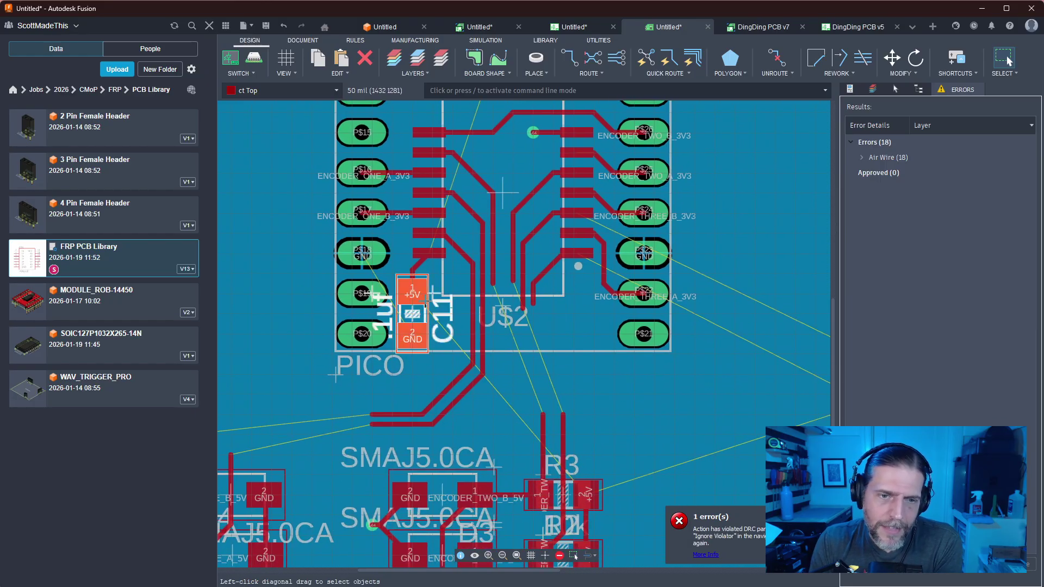
scroll(572, 376, down, 3)
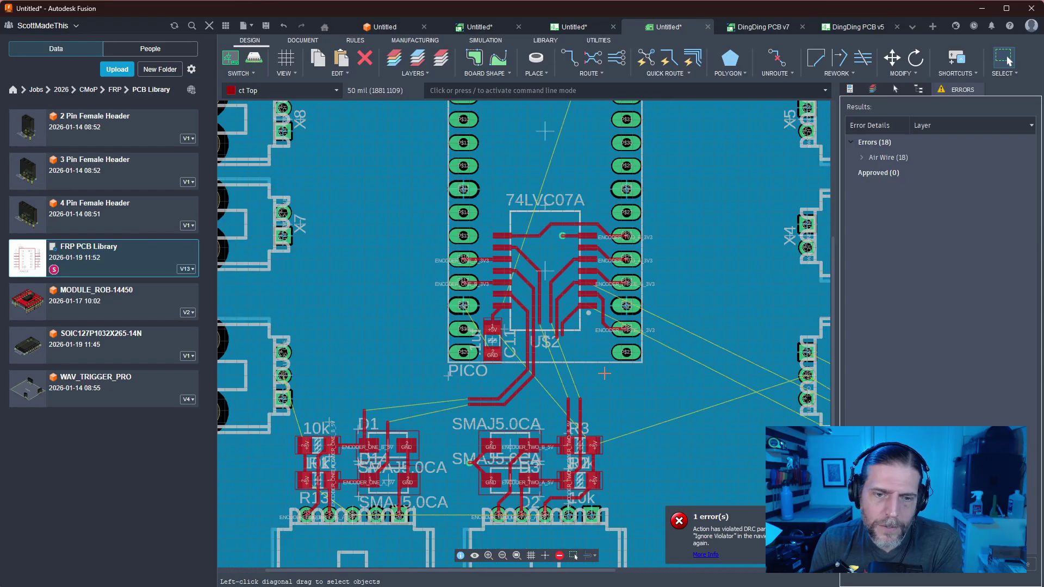
scroll(604, 373, up, 3)
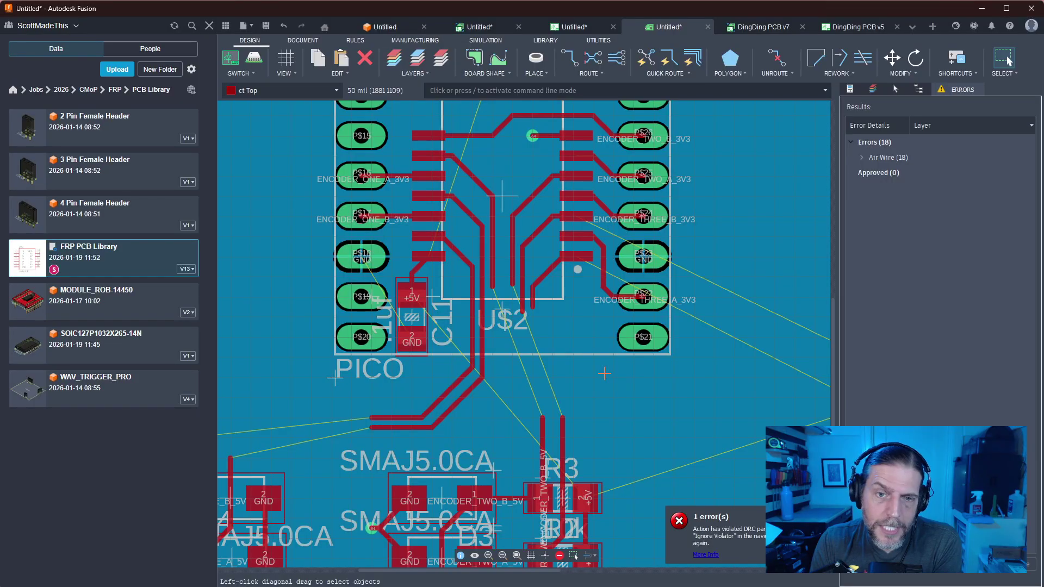
scroll(604, 373, down, 2)
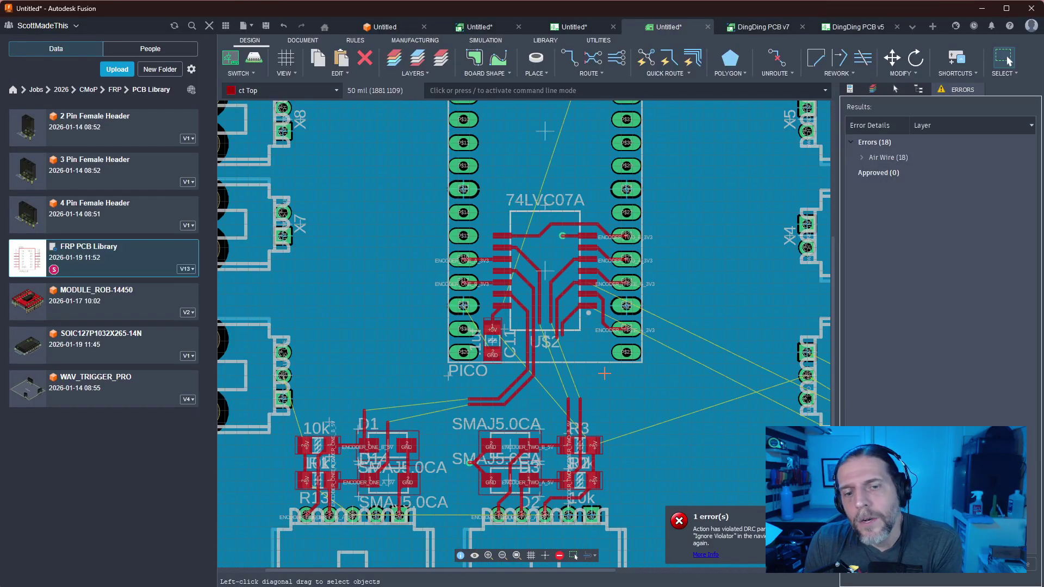
scroll(604, 373, up, 3)
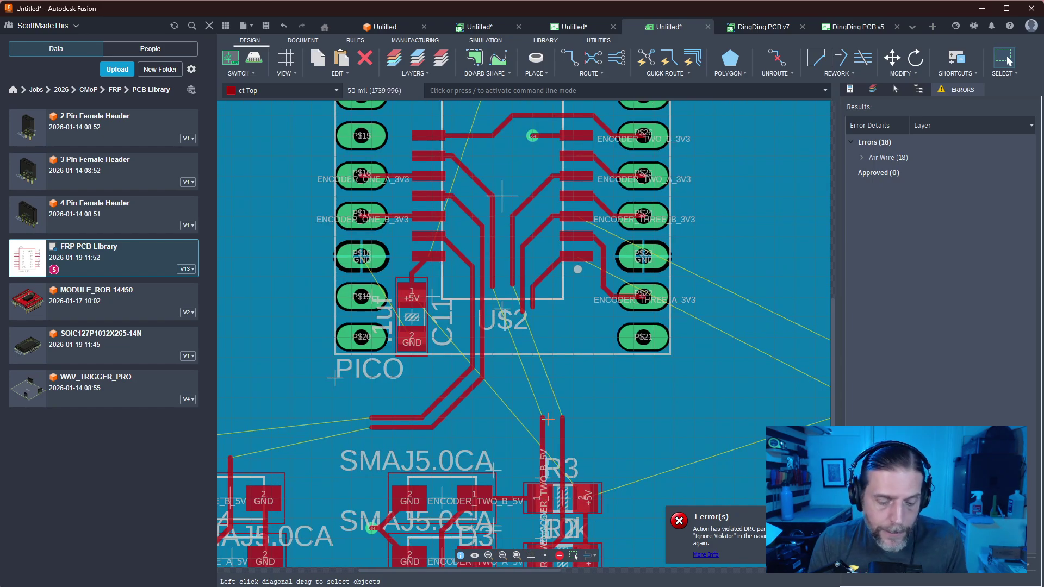
key(r)
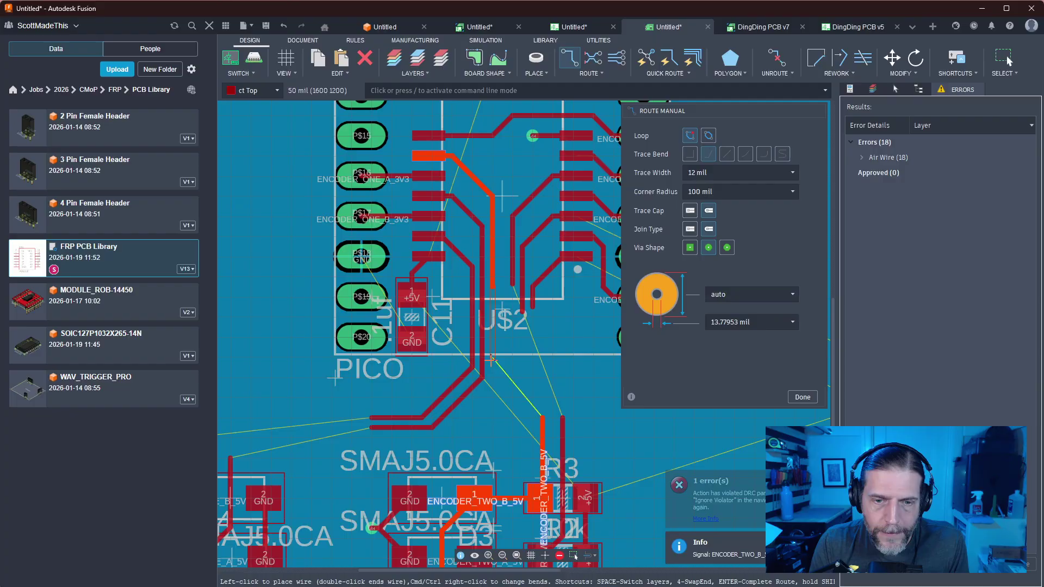
click(543, 417)
Route the 12 mil ENCODER_TWO_A_5V trace between its stub above R3 and the chip, with its diagonal parallel to the ENCODER_TWO_B_5V diagonal
click(548, 405)
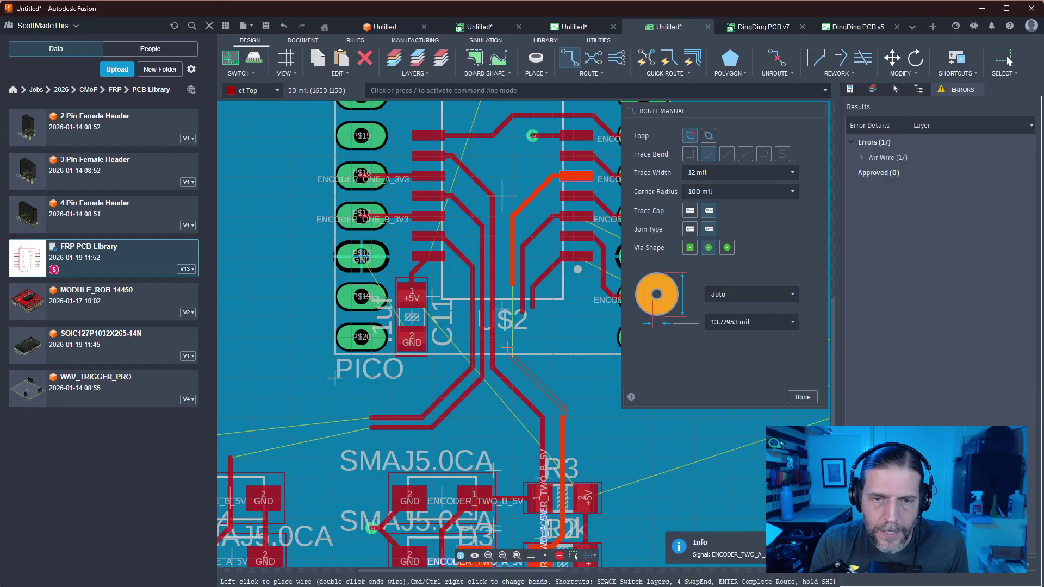
click(511, 278)
key(Escape)
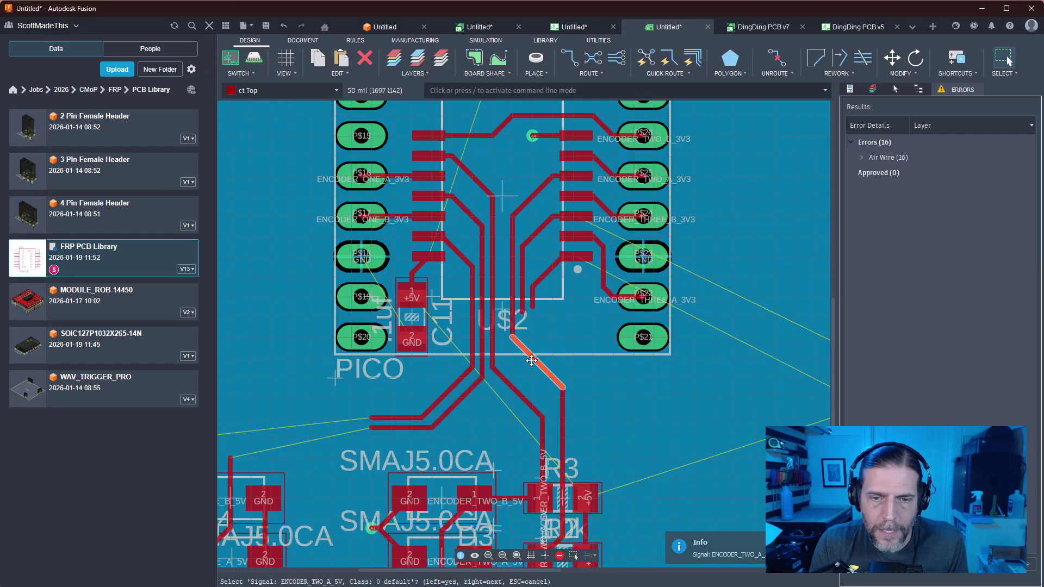
click(531, 360)
key(Delete)
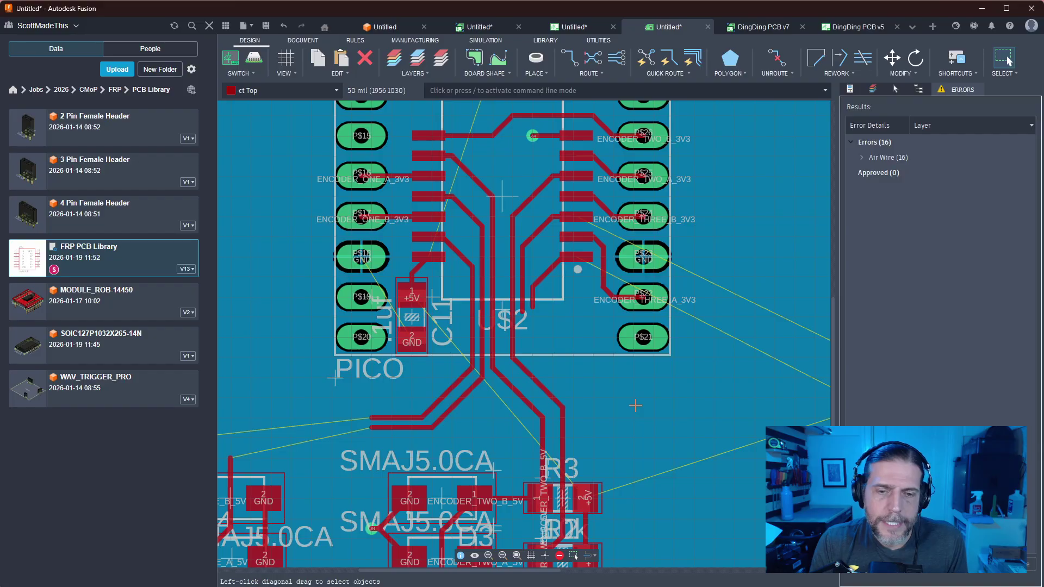
Move the off-board encoder three connector with its 10k resistors and D4 and D5 diodes onto the board's lower edge, beside the other encoder connectors
scroll(635, 405, down, 5)
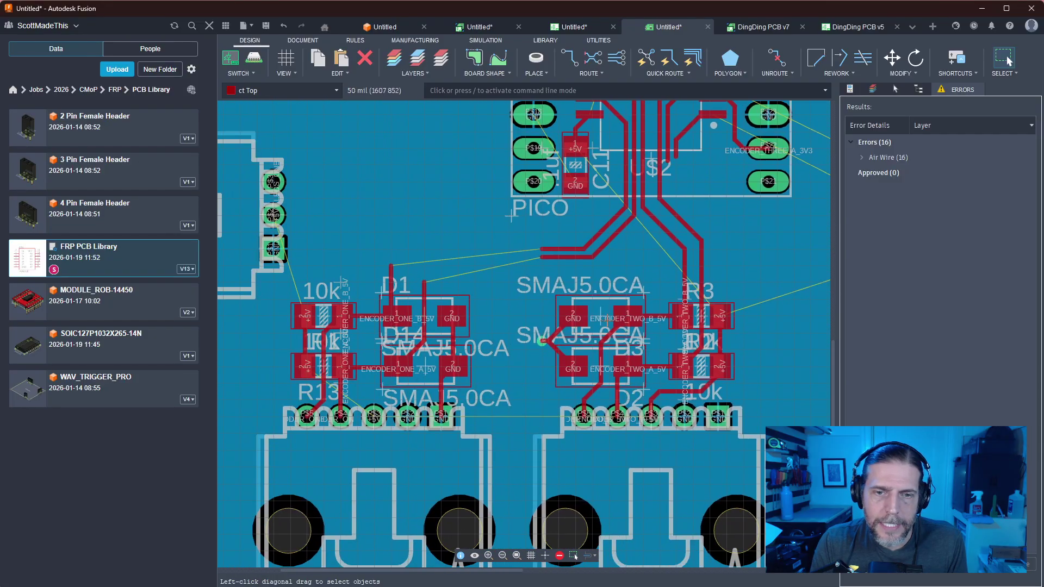
scroll(516, 380, down, 1)
middle_drag(746, 438, 405, 296)
drag(714, 447, 568, 213)
key(m)
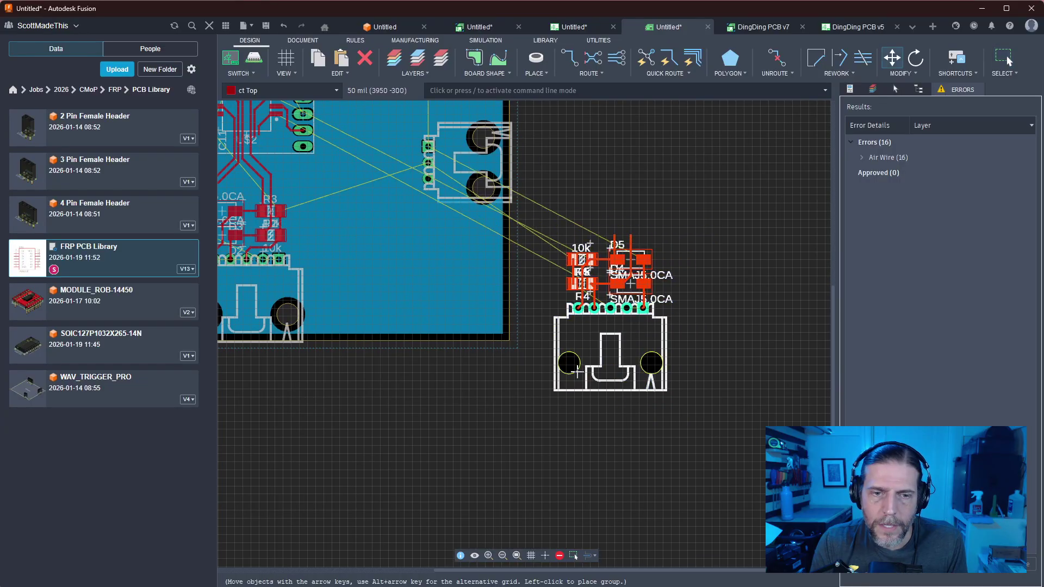
click(399, 341)
Nudge the encoder three connector group slightly toward the middle encoder connector, keeping it aligned with the board's lower edge
scroll(454, 439, down, 1)
middle_drag(454, 439, 678, 472)
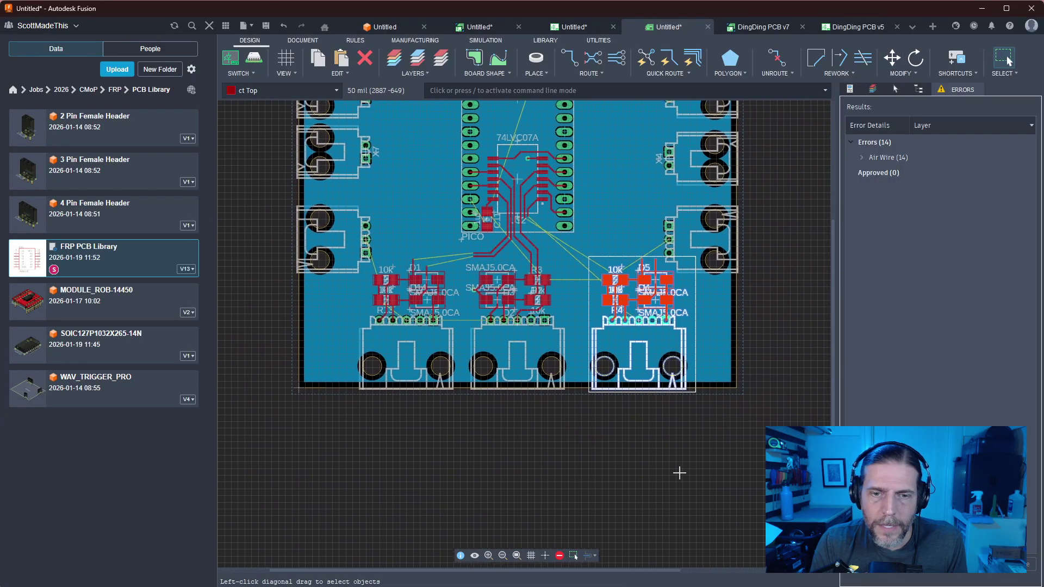
scroll(653, 460, up, 1)
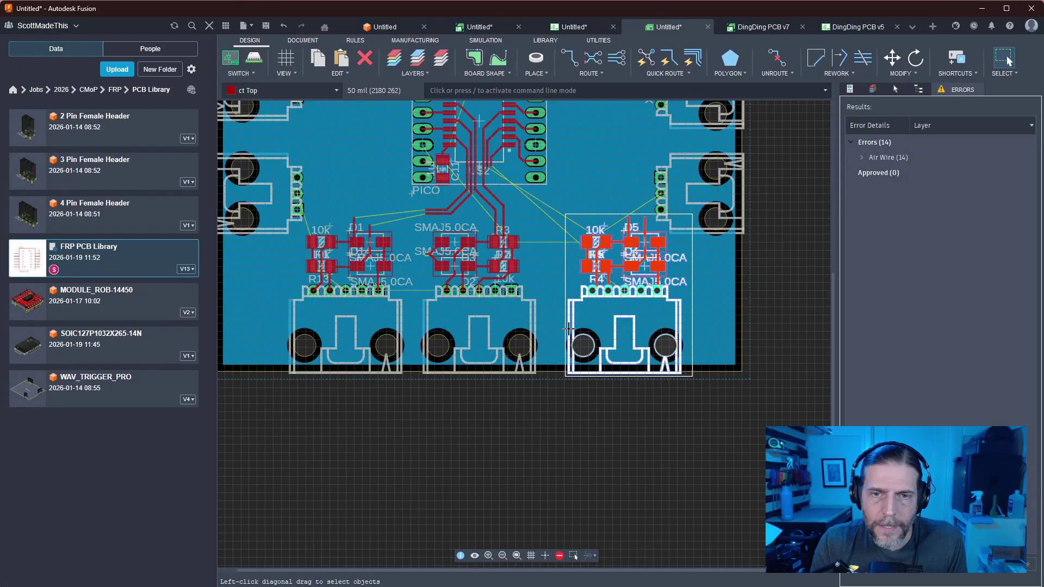
key(m)
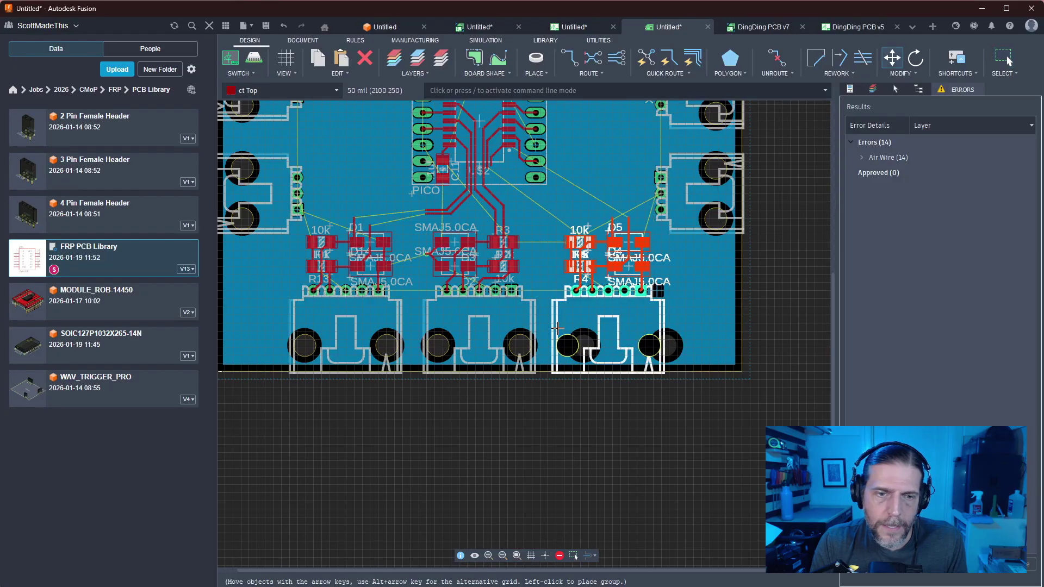
click(564, 328)
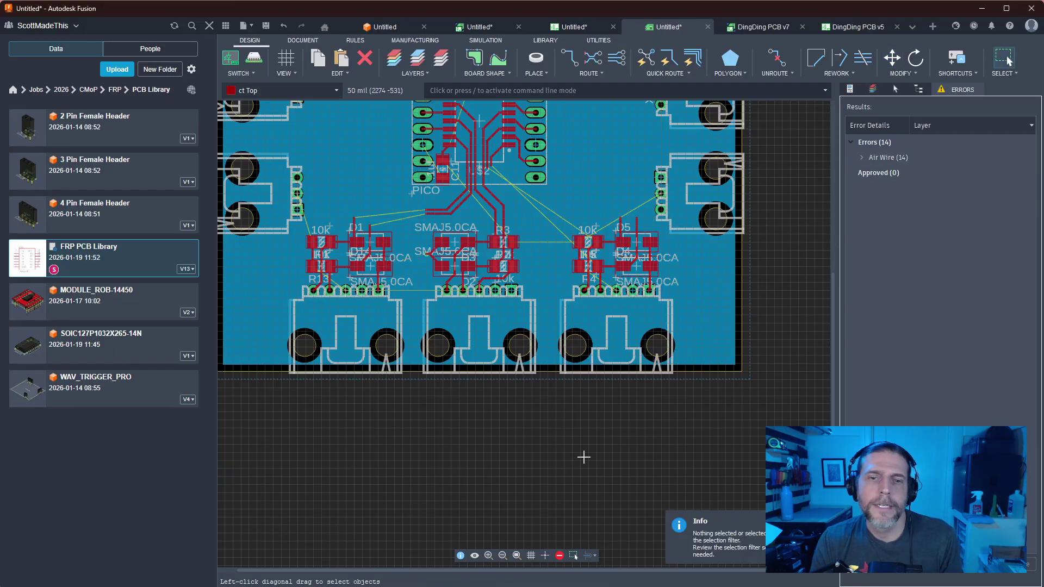
middle_drag(583, 456, 573, 533)
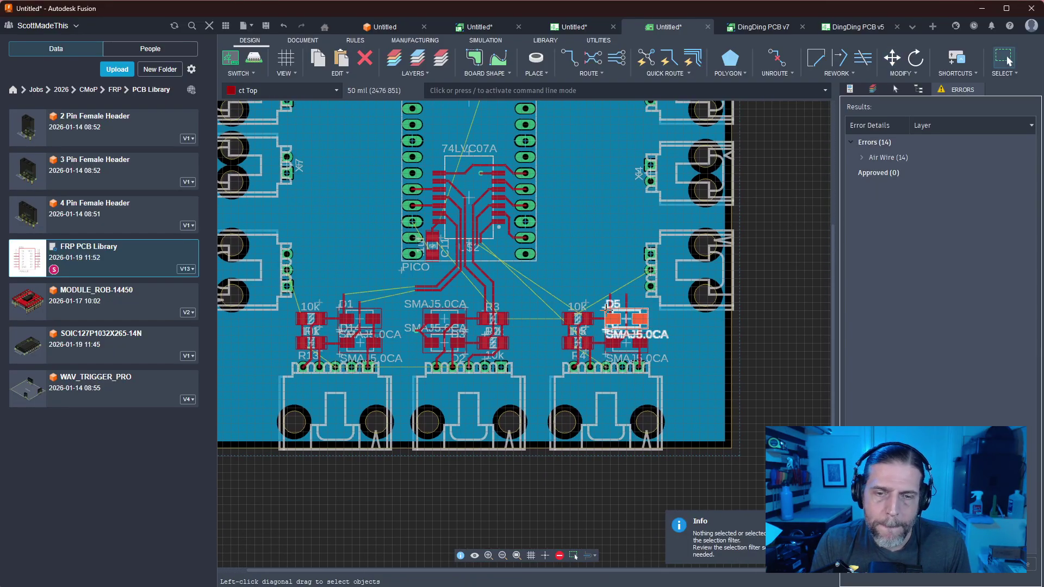
scroll(594, 273, up, 3)
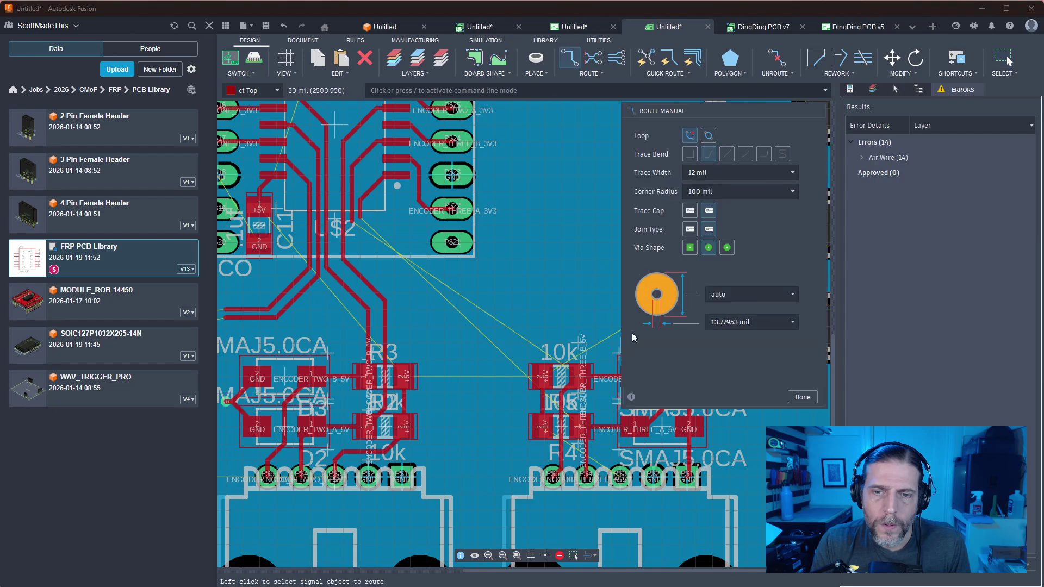
middle_drag(619, 314, 592, 322)
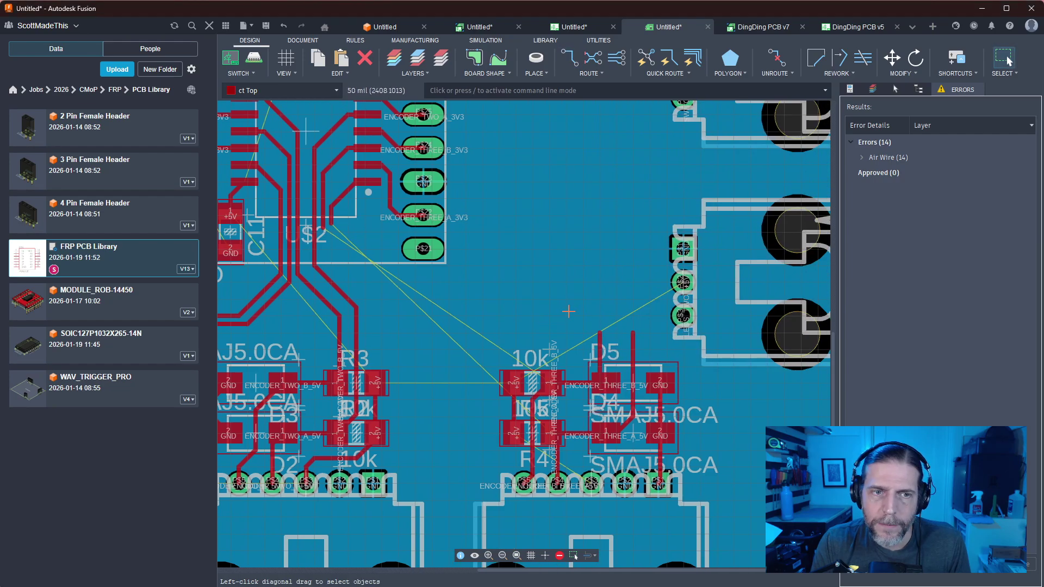
middle_drag(367, 256, 530, 340)
scroll(530, 340, up, 4)
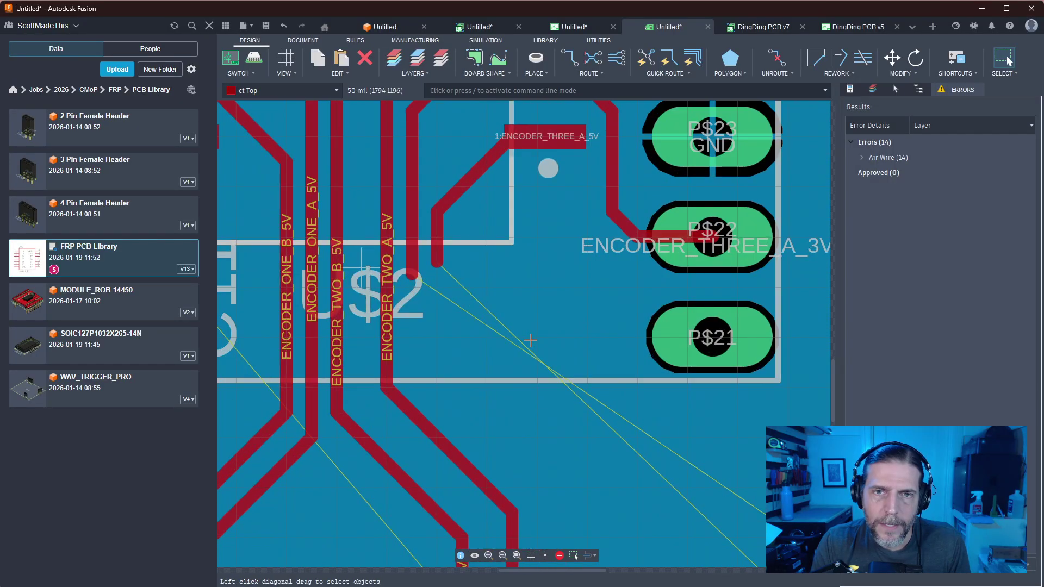
scroll(530, 340, down, 4)
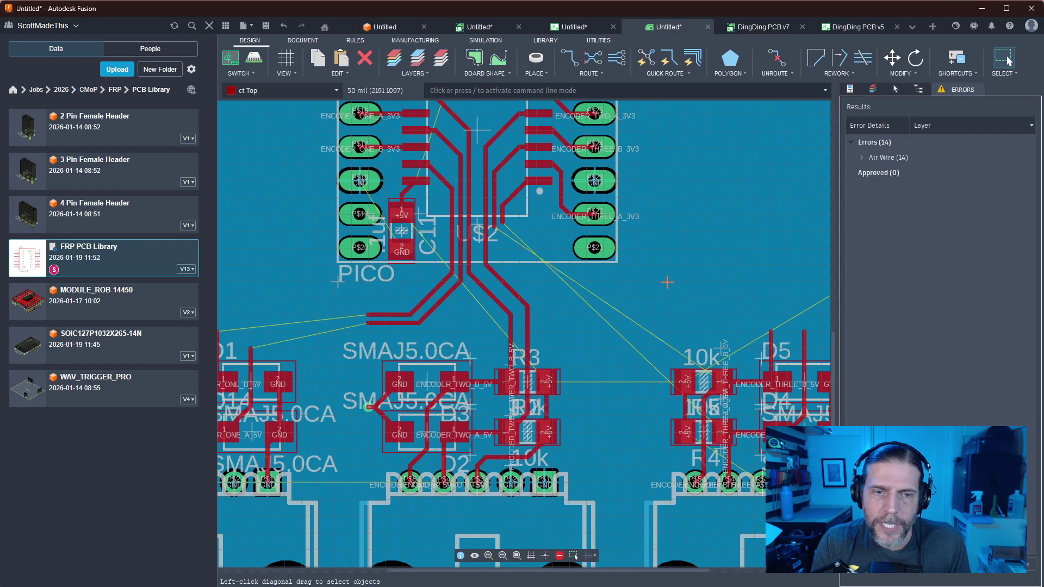
Route the 12 mil top-layer ENCODER_ONE_B_5V trace from its open end below the Pico to the trace stub above D1
middle_drag(666, 282, 739, 253)
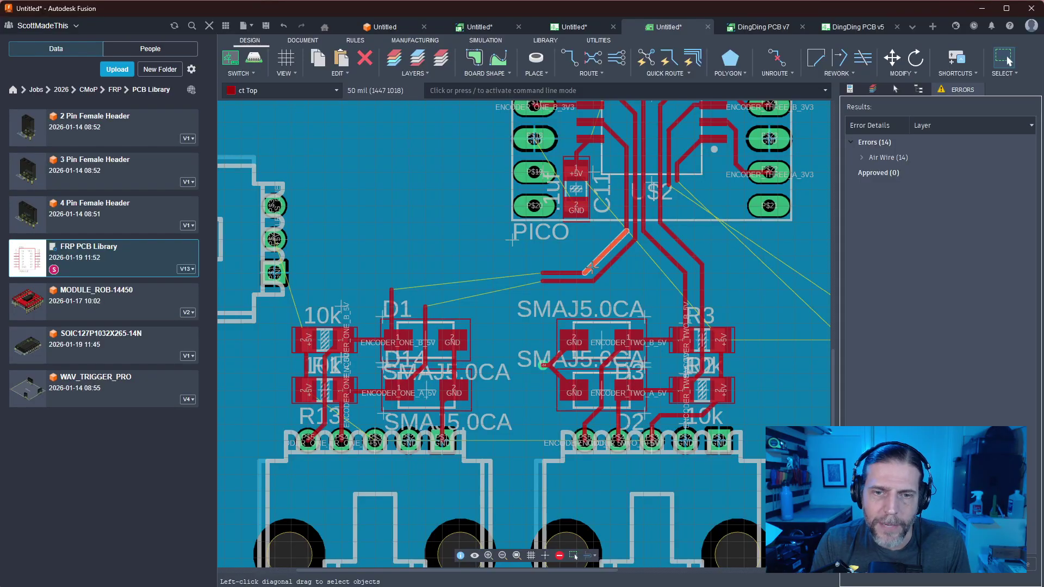
key(r)
click(519, 274)
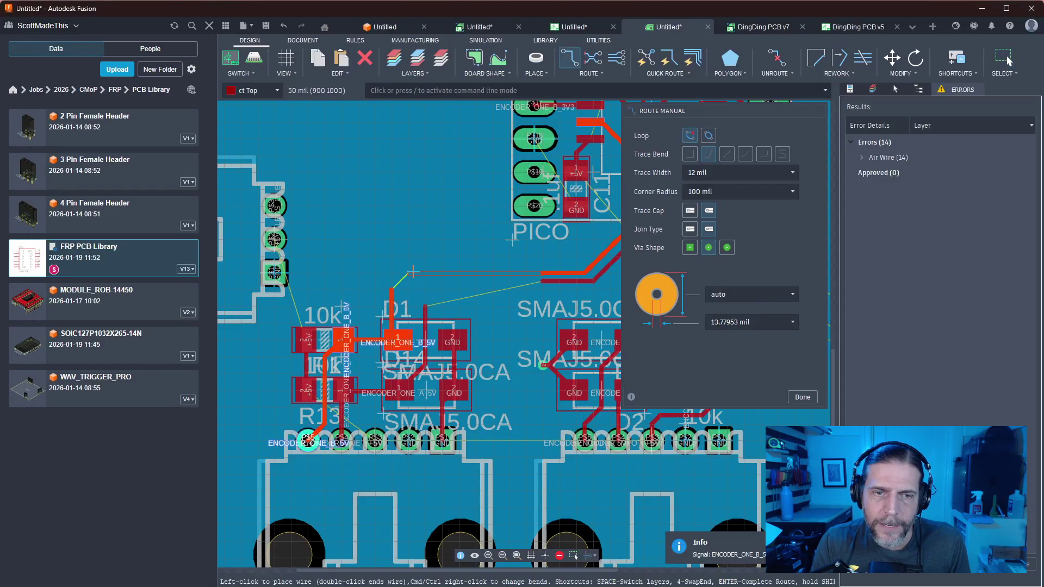
click(391, 288)
key(Escape)
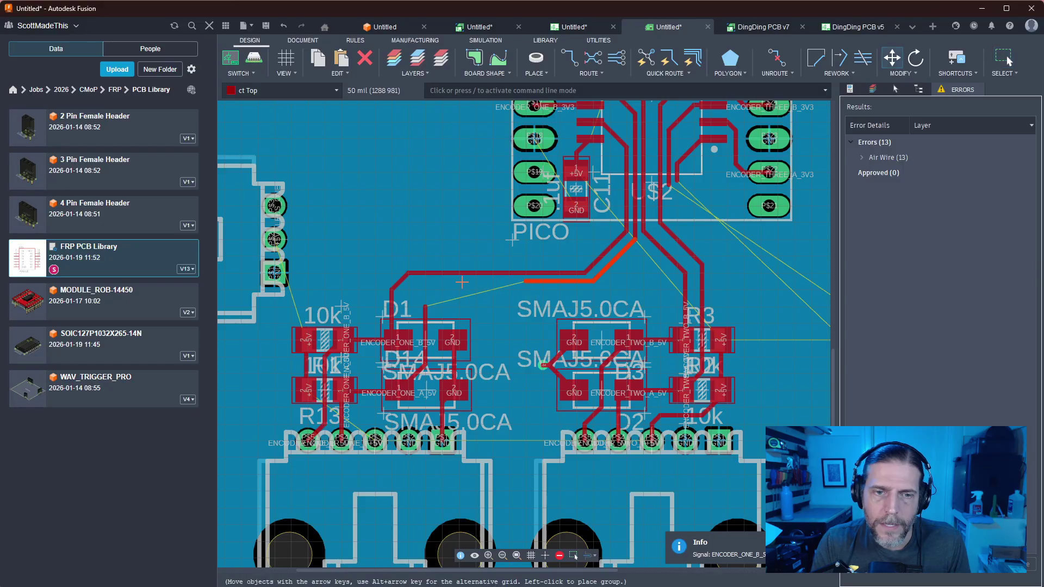
Route the 12 mil top-layer ENCODER_ONE_A_5V trace between its open end below the Pico and the stub rising from D14
key(r)
click(426, 306)
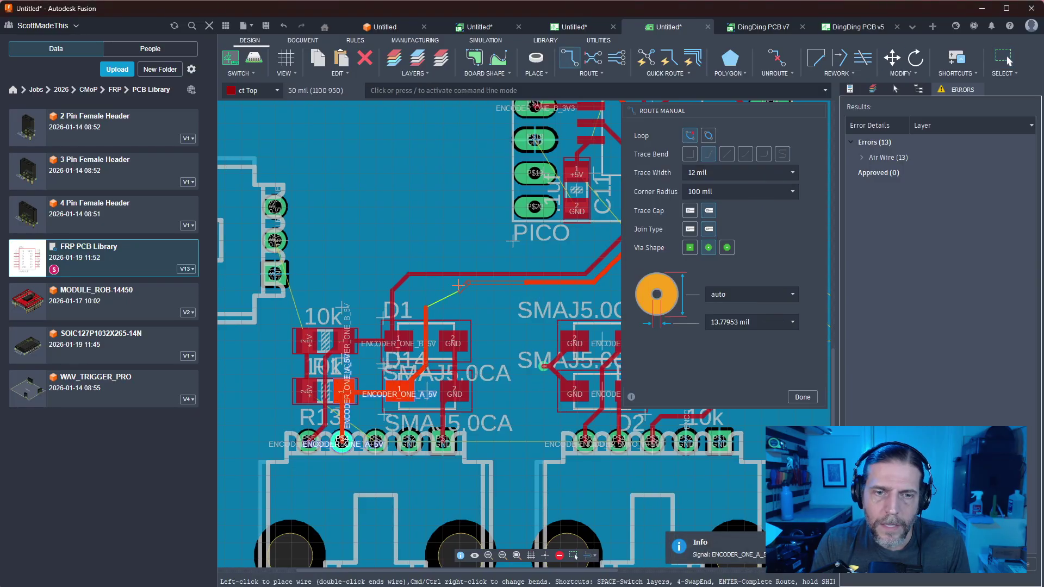
click(426, 305)
key(Escape)
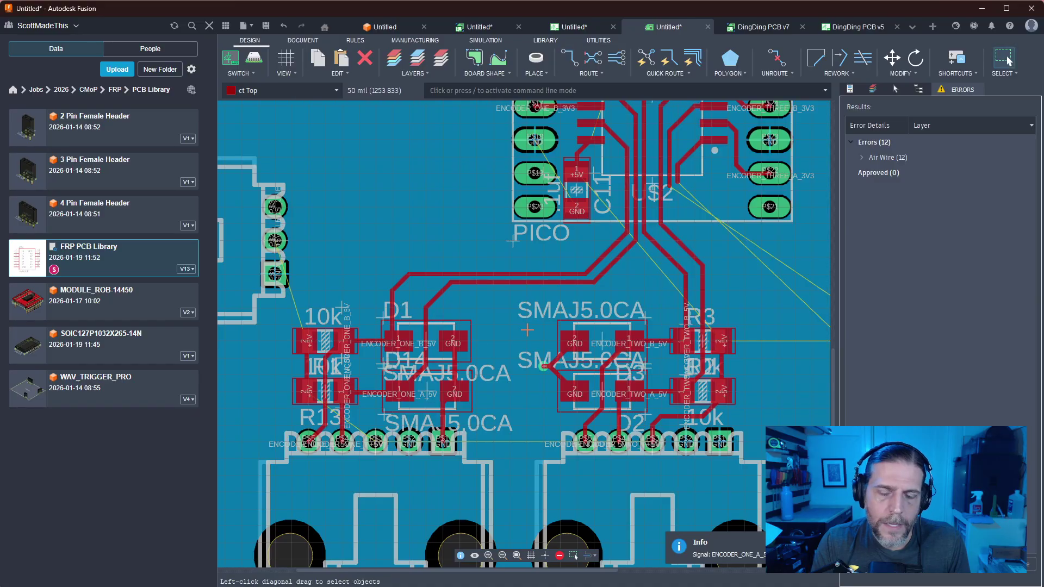
Move the horizontal ENCODER_ONE_B_5V segment up toward the Pico, widening its gap to the ENCODER_ONE_A_5V trace
mouse_move(498, 323)
middle_down()
mouse_move(400, 307)
mouse_move(442, 314)
middle_up()
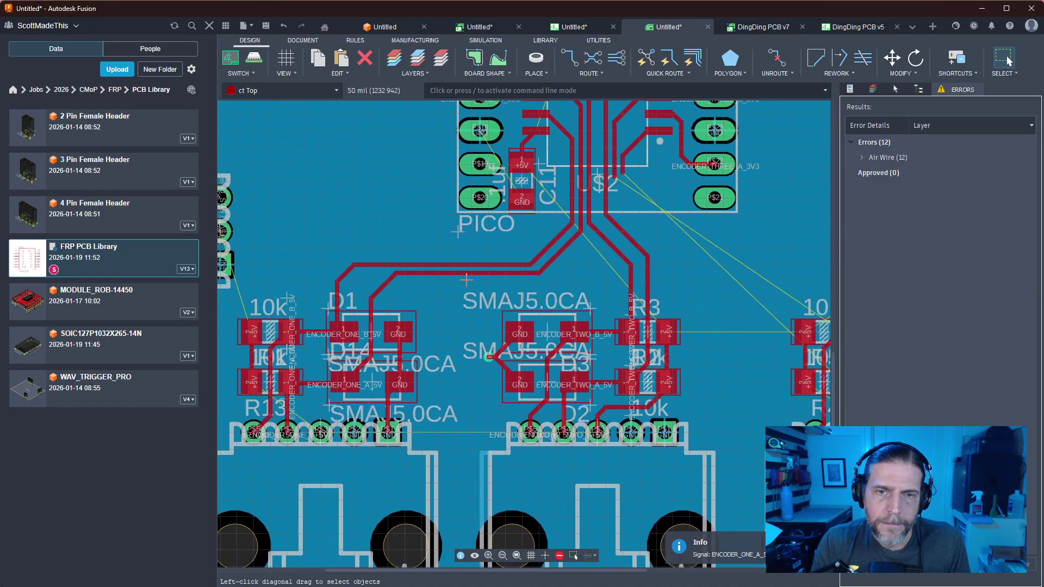
key(m)
click(466, 265)
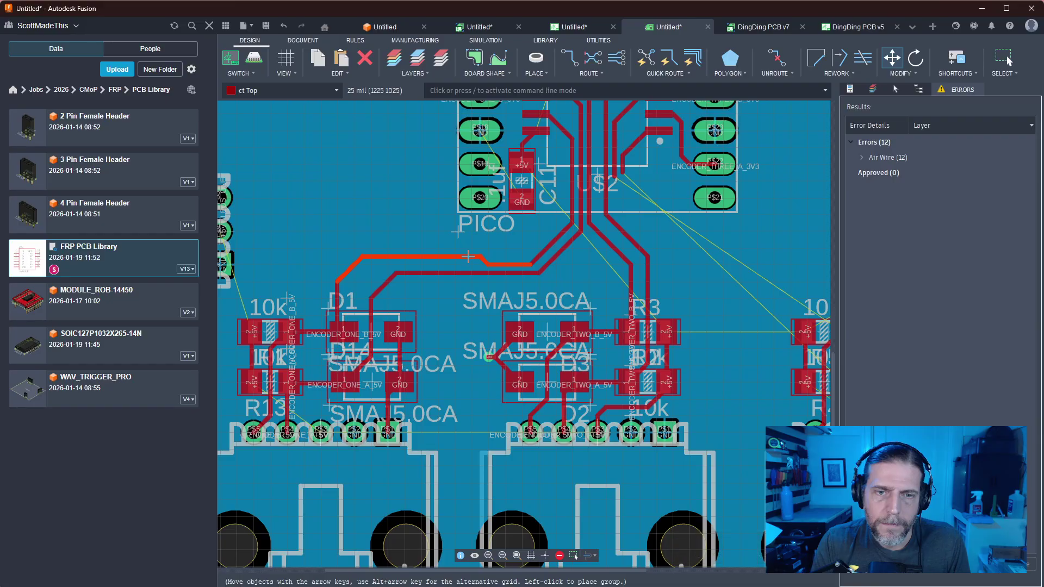
click(468, 256)
key(Escape)
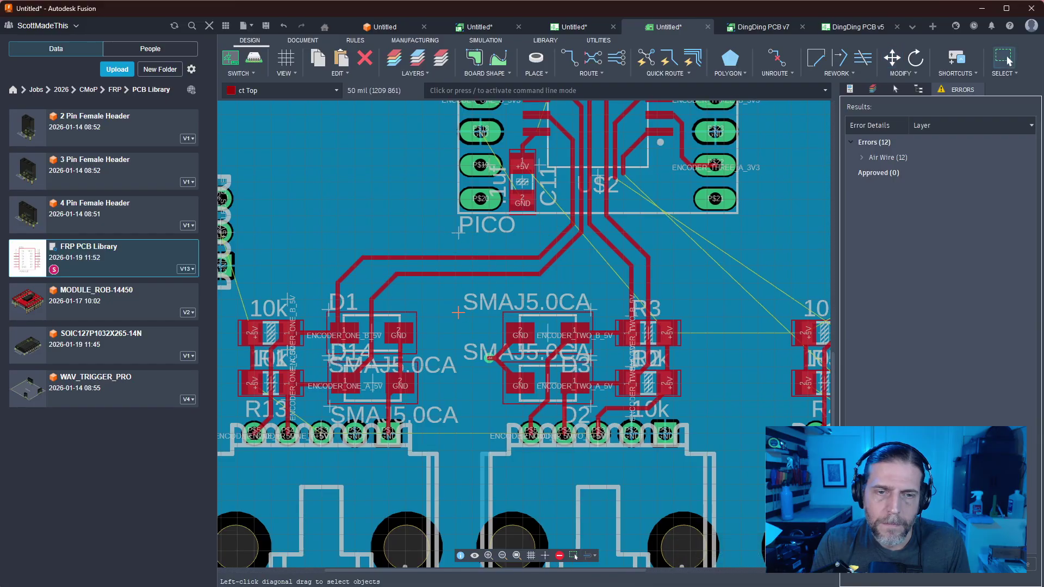
Move the diagonal ENCODER_ONE_B_5V segment above D1 closer to the parallel diagonal of the ENCODER_ONE_A_5V trace
key(m)
click(361, 272)
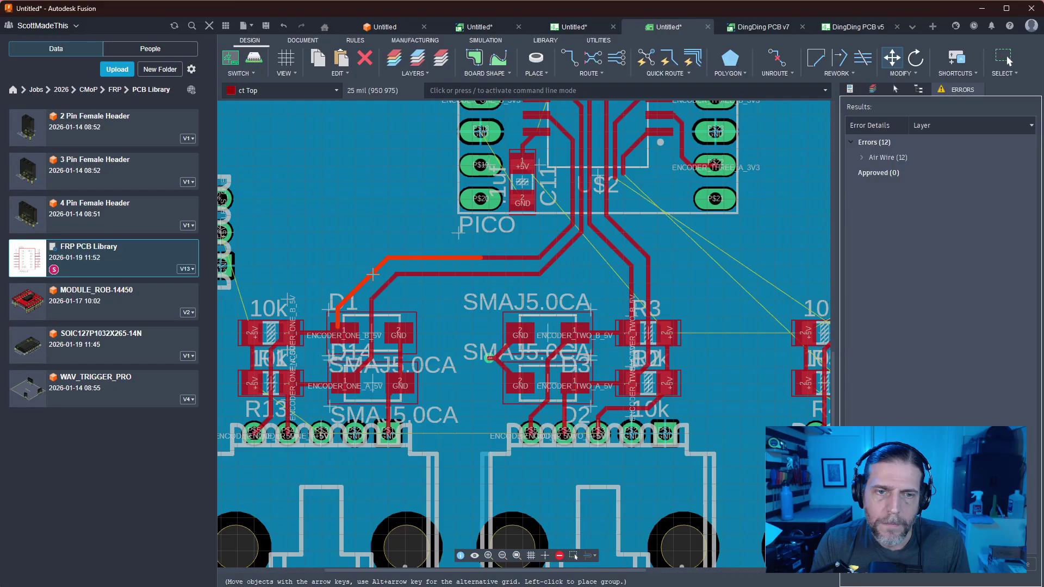
click(373, 275)
key(Escape)
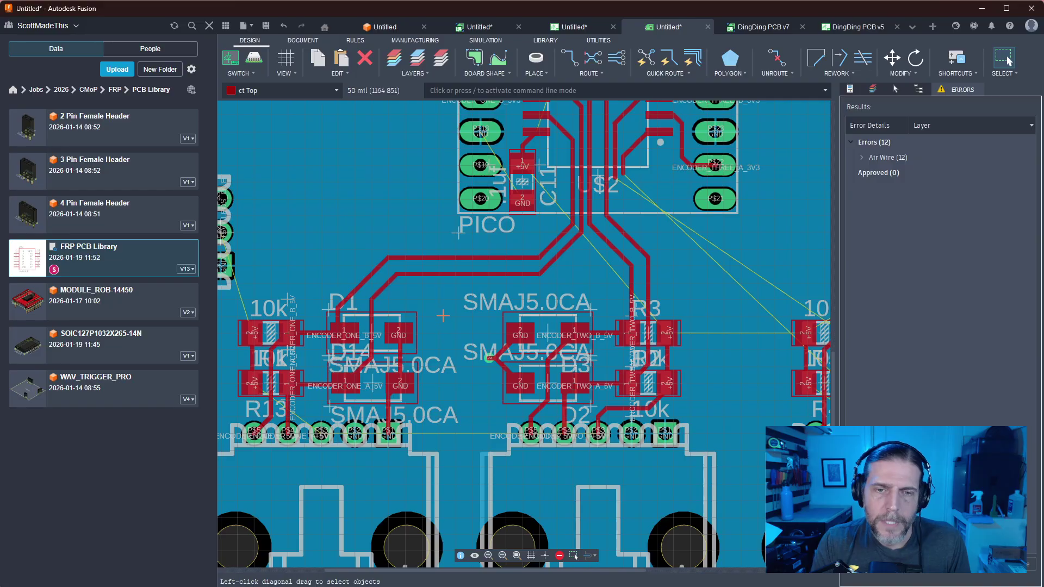
scroll(444, 315, down, 3)
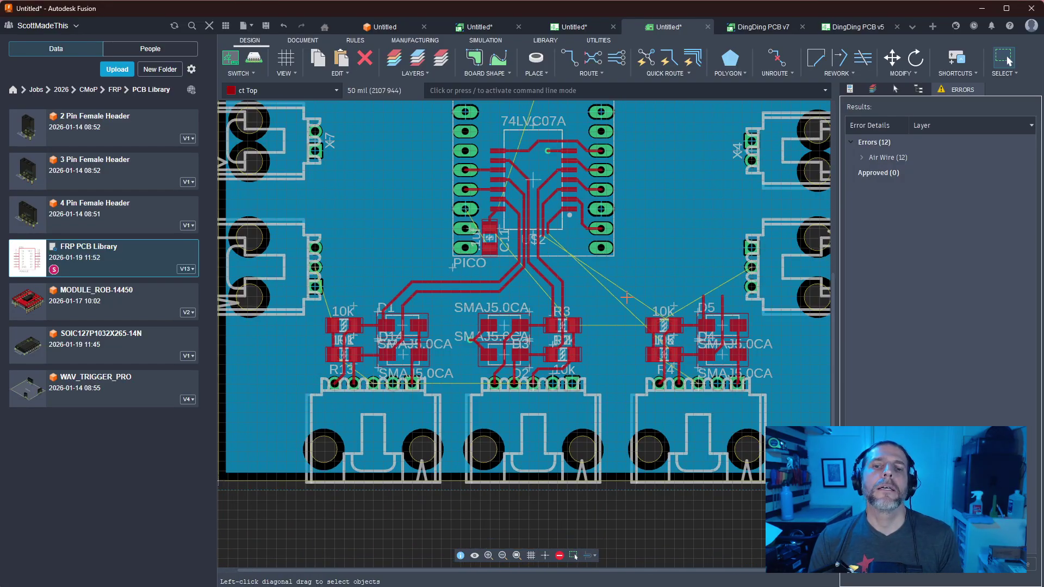
scroll(625, 296, up, 3)
scroll(570, 361, down, 4)
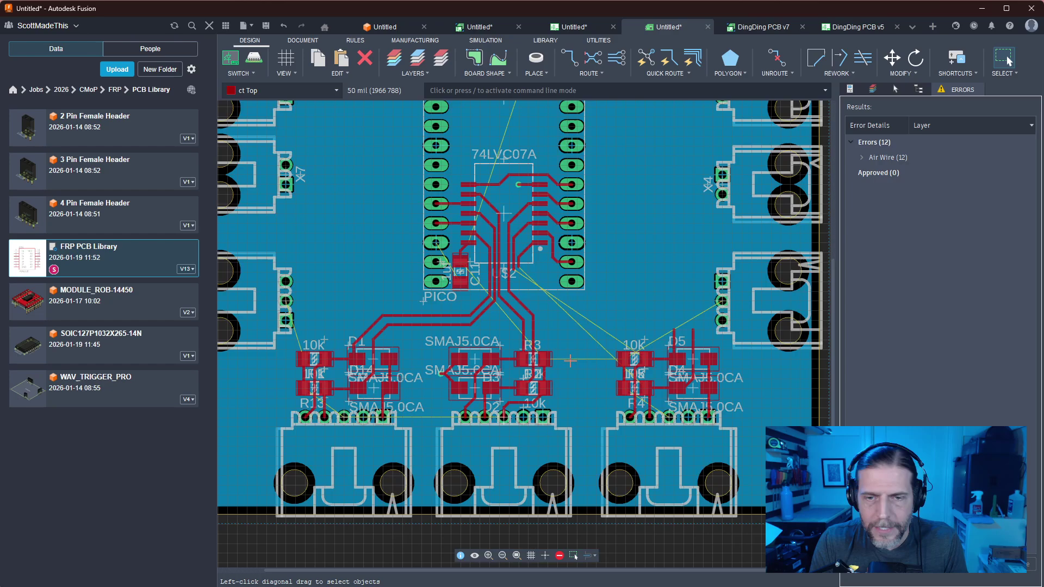
Route the 12 mil top-layer ENCODER_THREE_B_5V trace from the stub above D5 to its open end below the 74LVC07A
scroll(579, 311, up, 3)
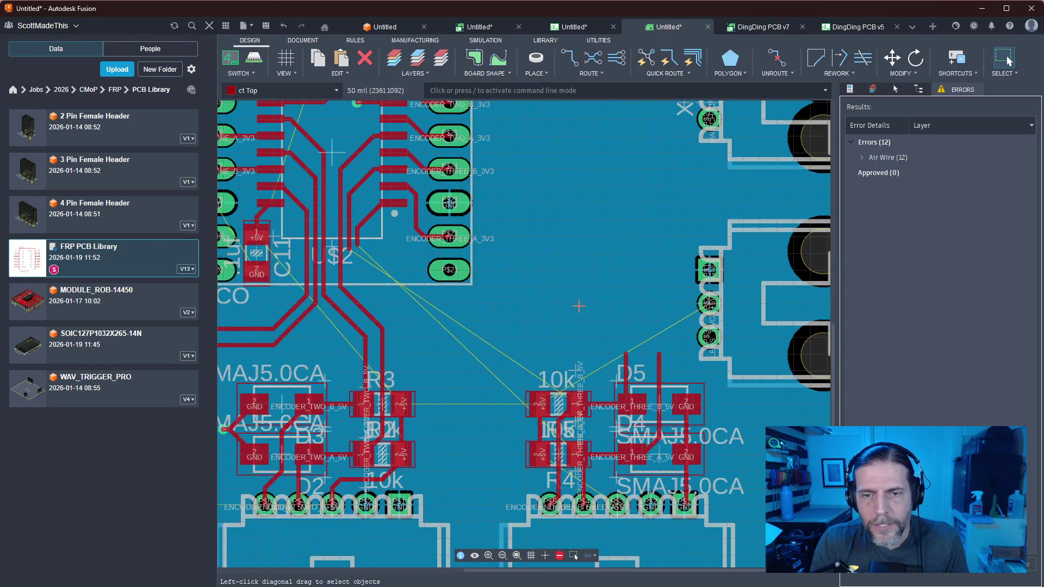
key(r)
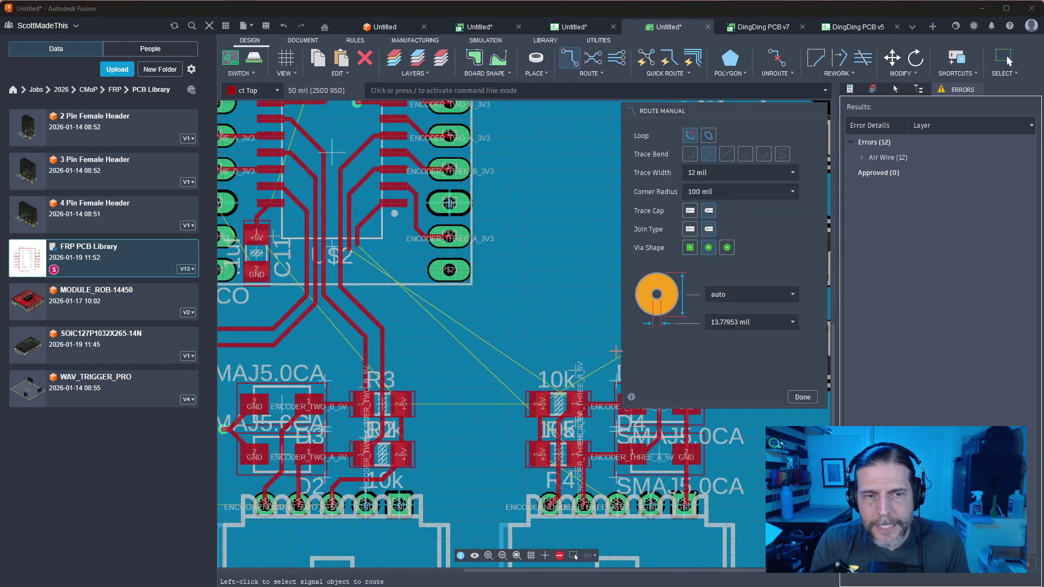
middle_drag(601, 341, 525, 310)
click(546, 325)
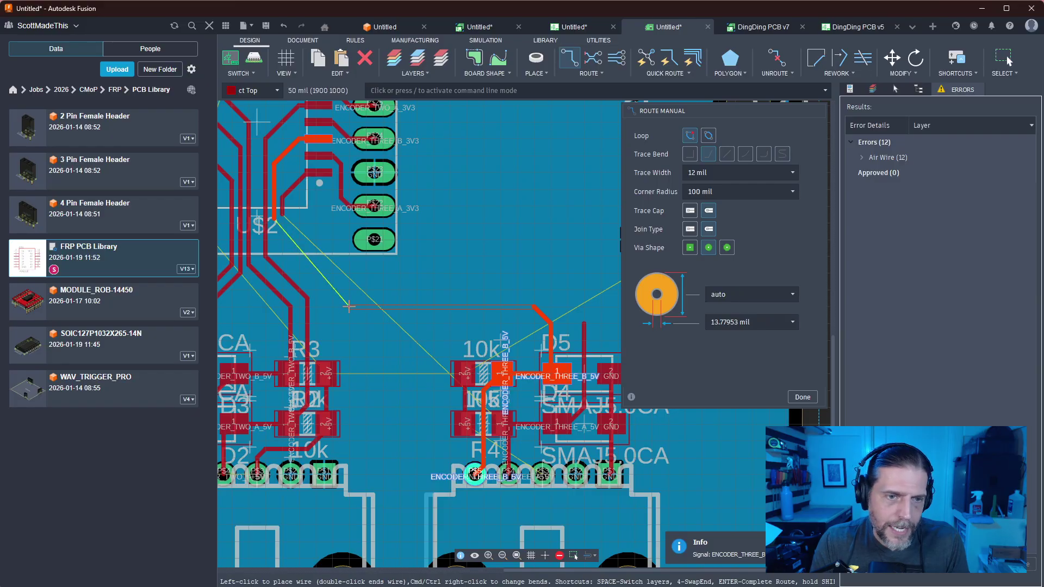
click(348, 306)
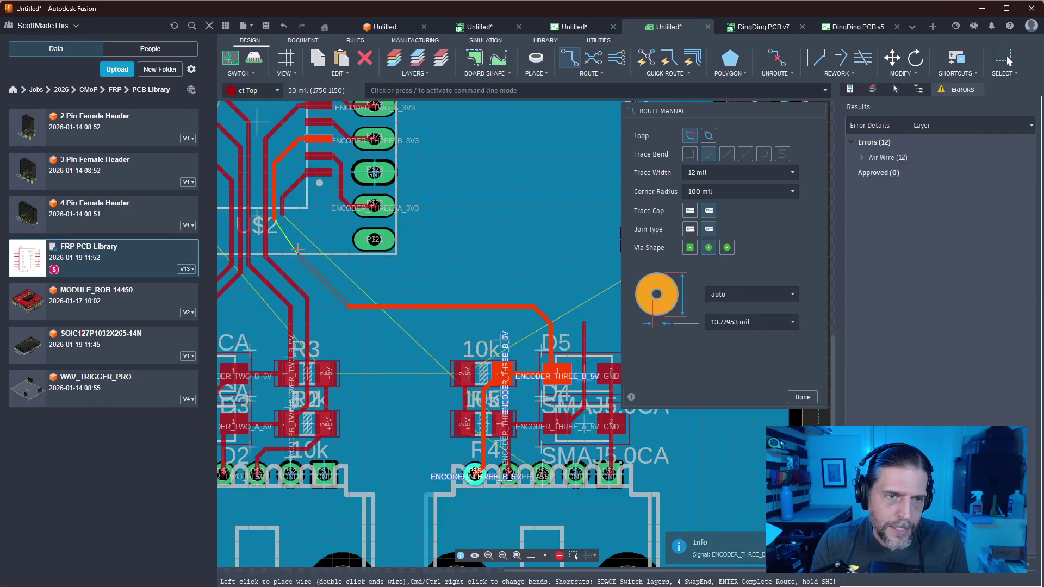
click(273, 220)
key(Escape)
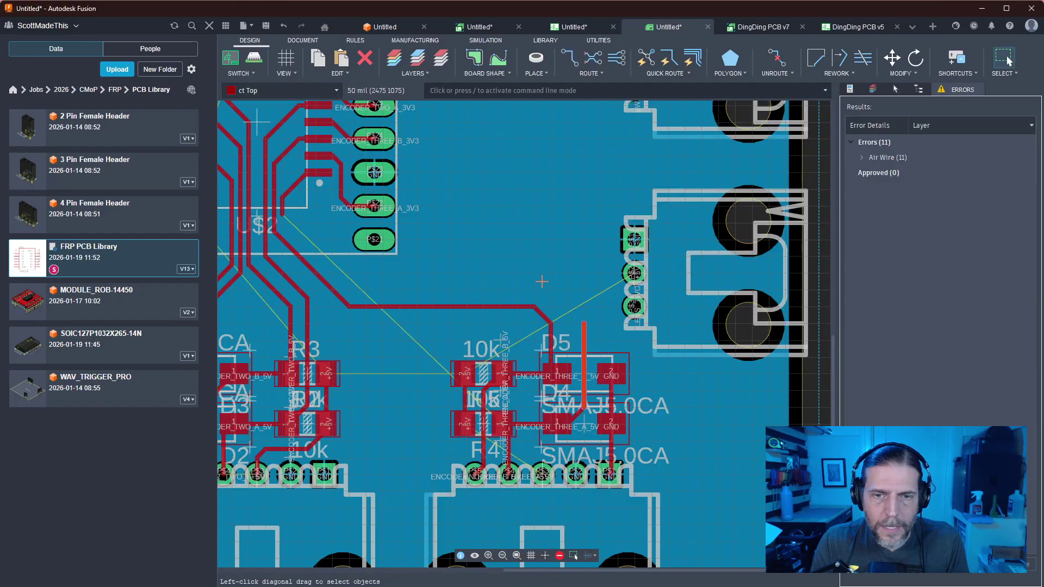
Route the 12 mil top-layer ENCODER_THREE_A_5V trace from the stub rising from D4 to its open end, parallel to the ENCODER_THREE_B_5V trace
key(r)
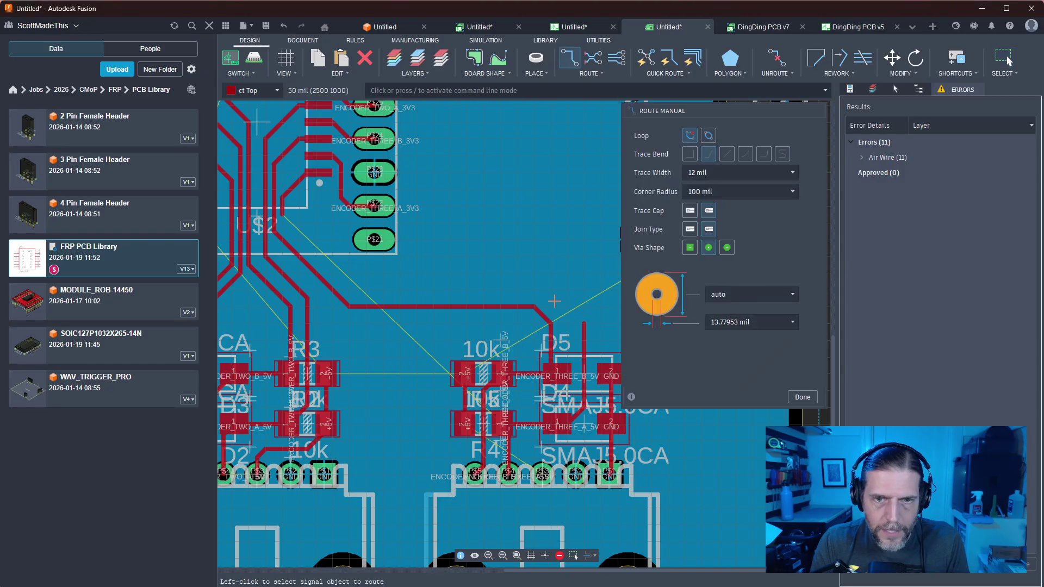
click(585, 325)
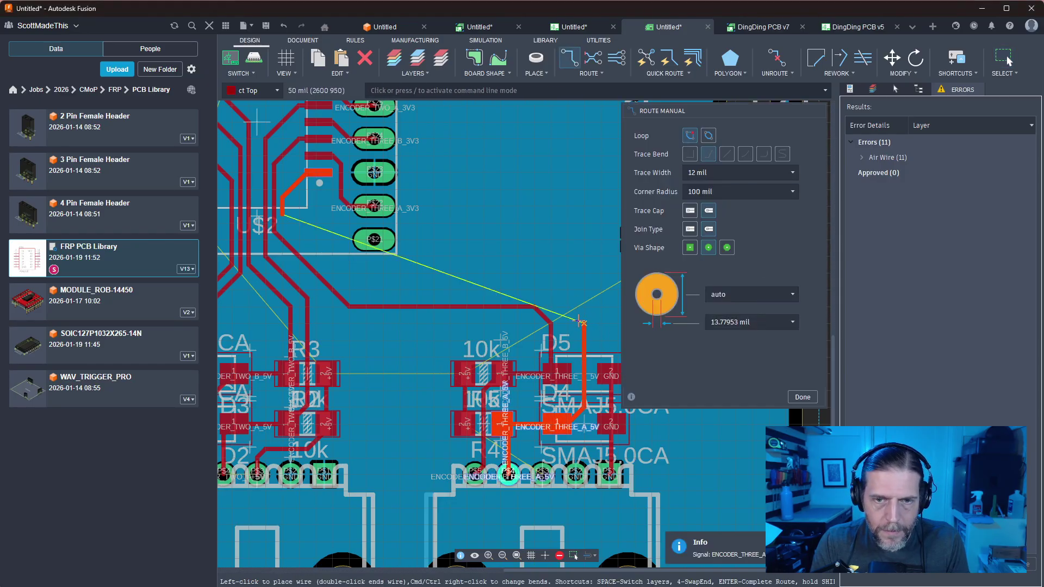
click(368, 289)
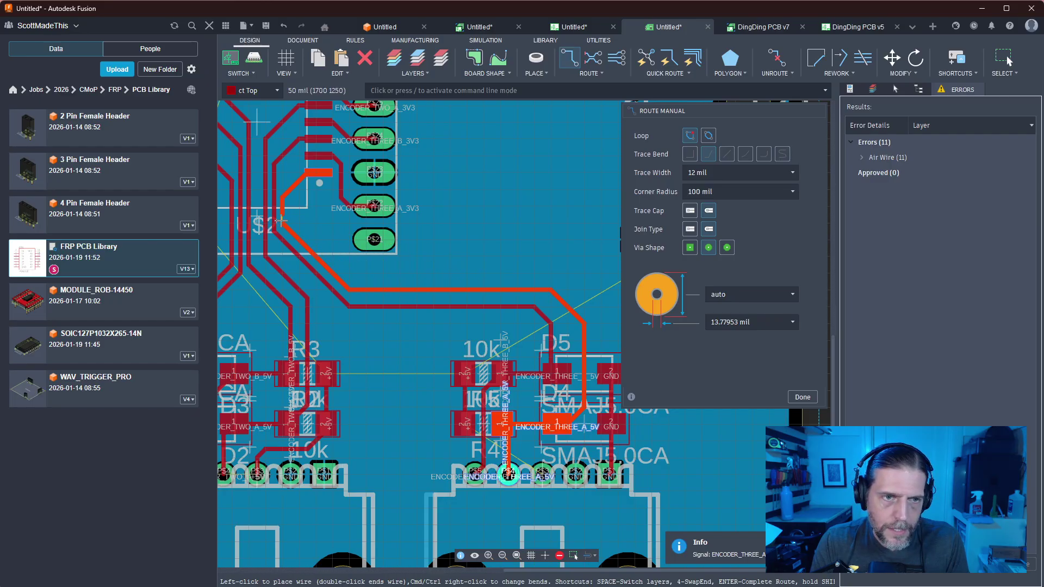
double_click(280, 220)
middle_drag(280, 220, 532, 189)
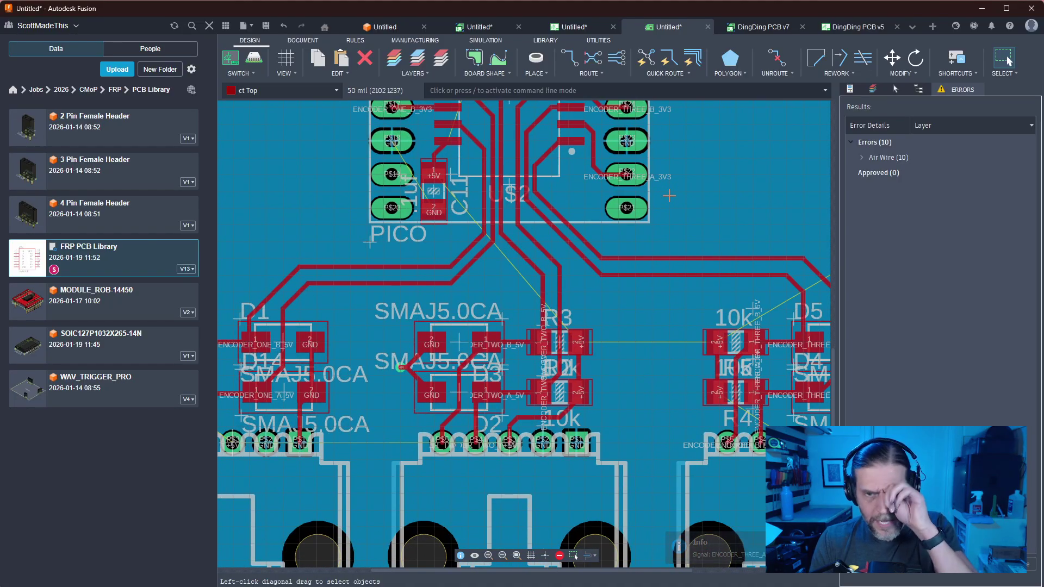
Optimize the ENCODER_THREE_B_5V and ENCODER_THREE_A_5V signals along their parallel run between the Pico and D5
scroll(670, 195, down, 4)
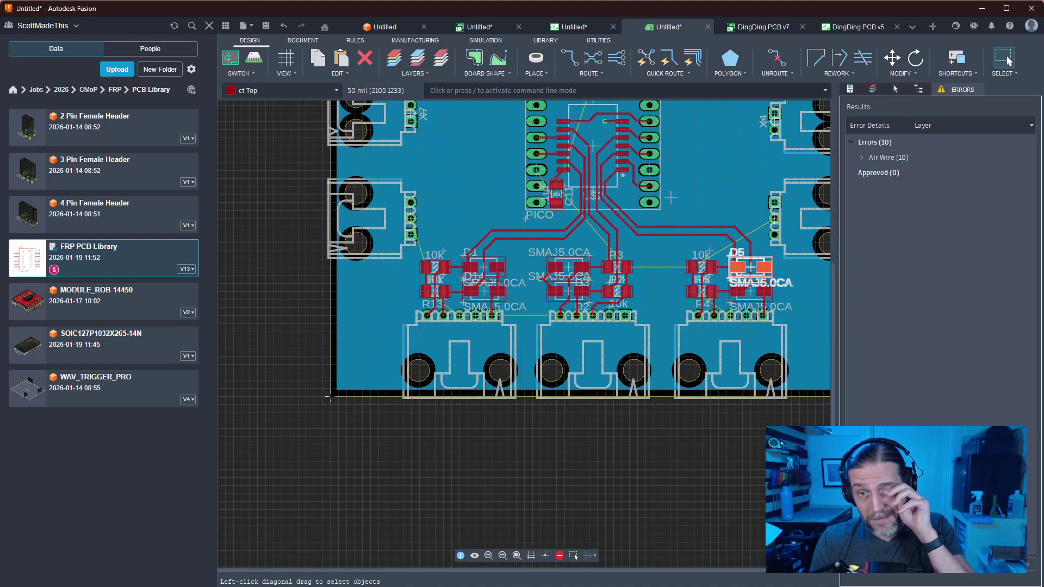
scroll(634, 296, up, 2)
middle_drag(634, 297, 616, 320)
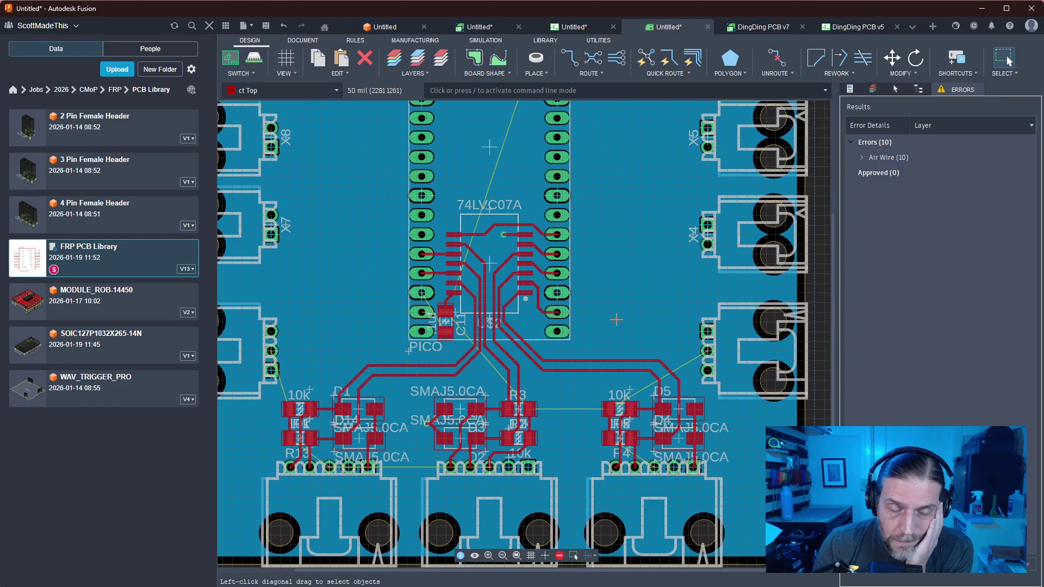
scroll(629, 295, down, 2)
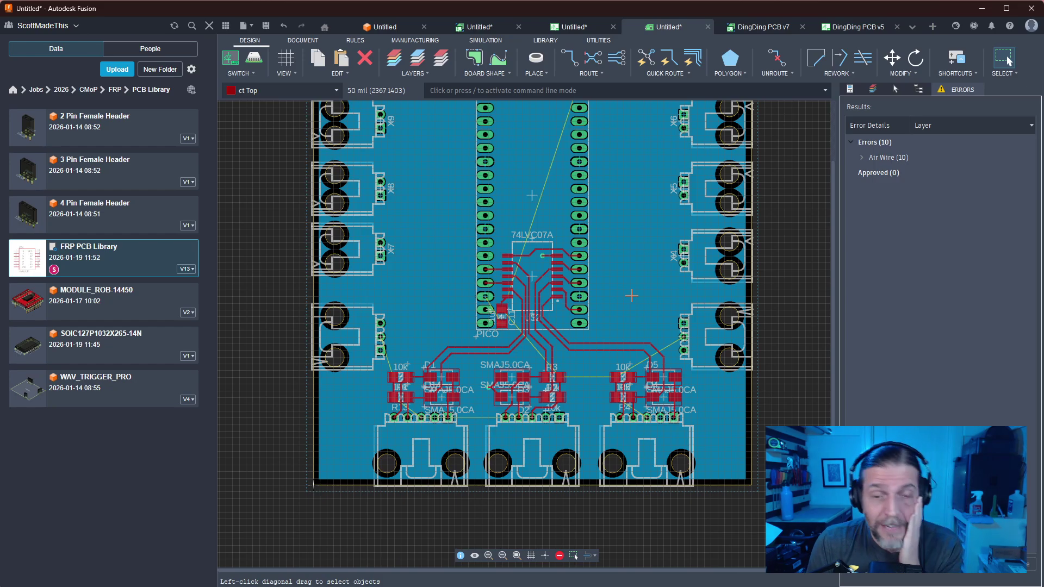
scroll(579, 263, up, 2)
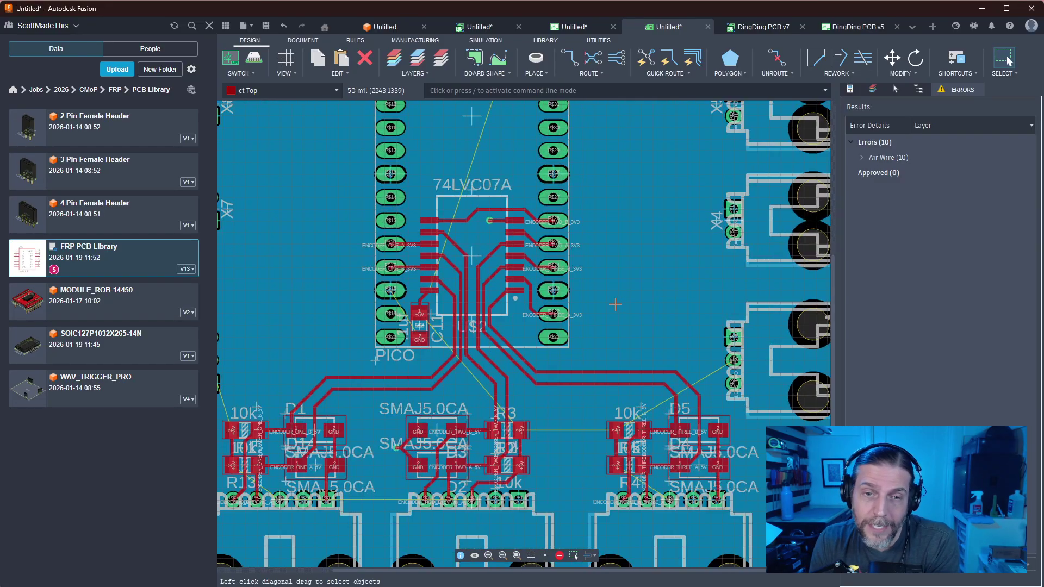
scroll(630, 301, down, 2)
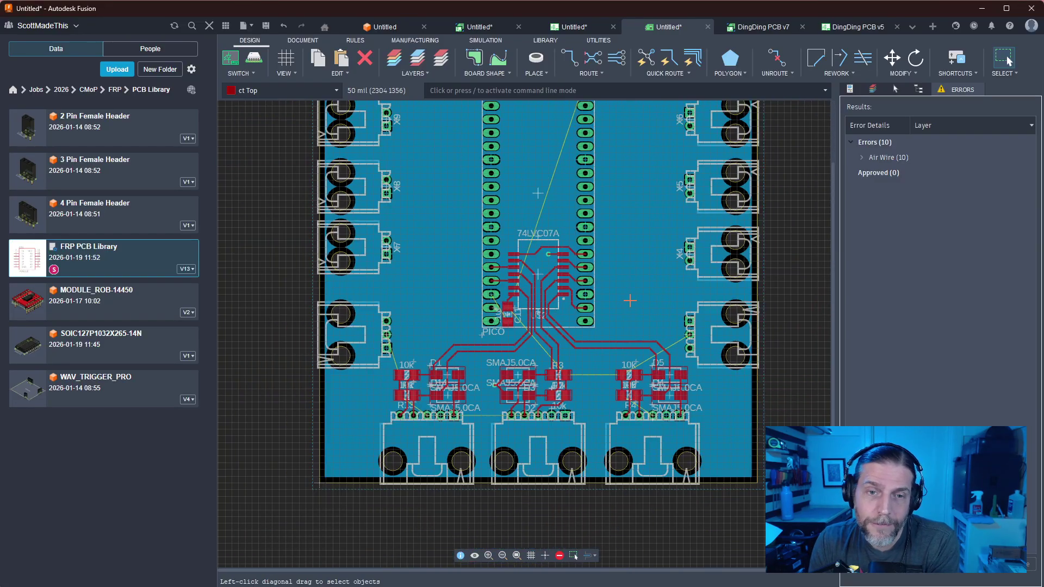
click(840, 74)
click(827, 128)
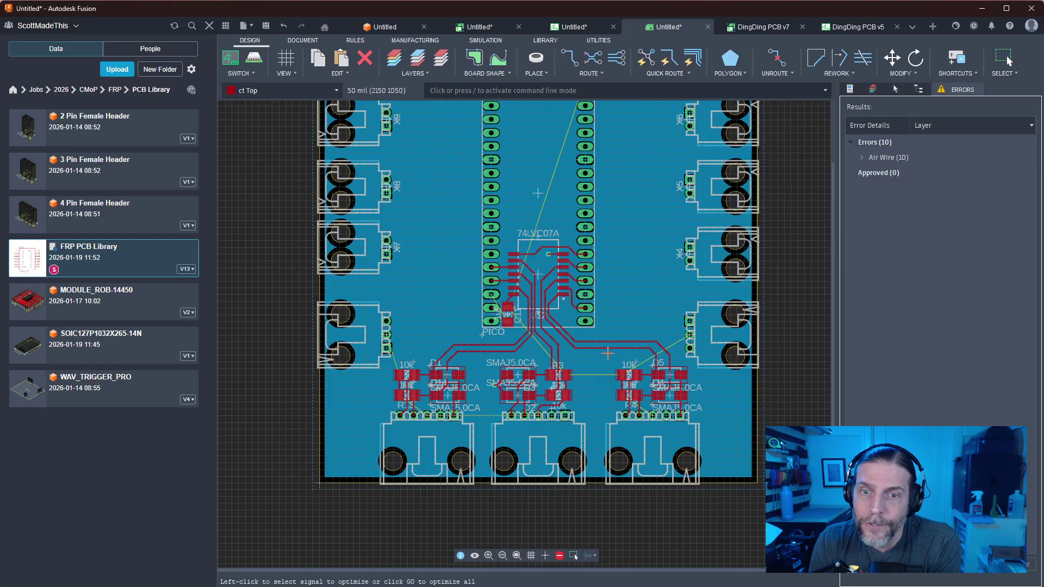
click(609, 348)
click(608, 342)
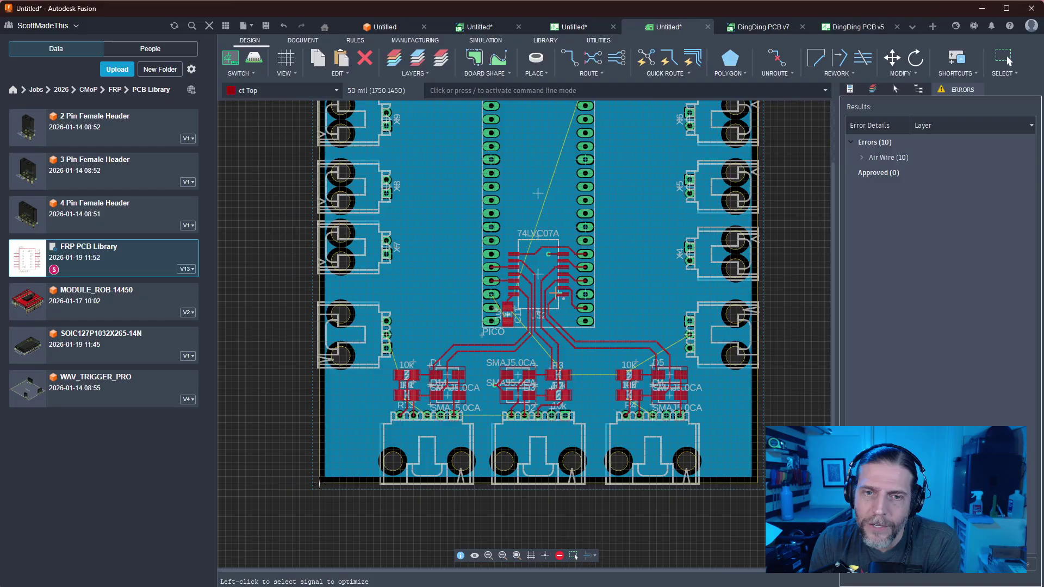
scroll(771, 337, down, 3)
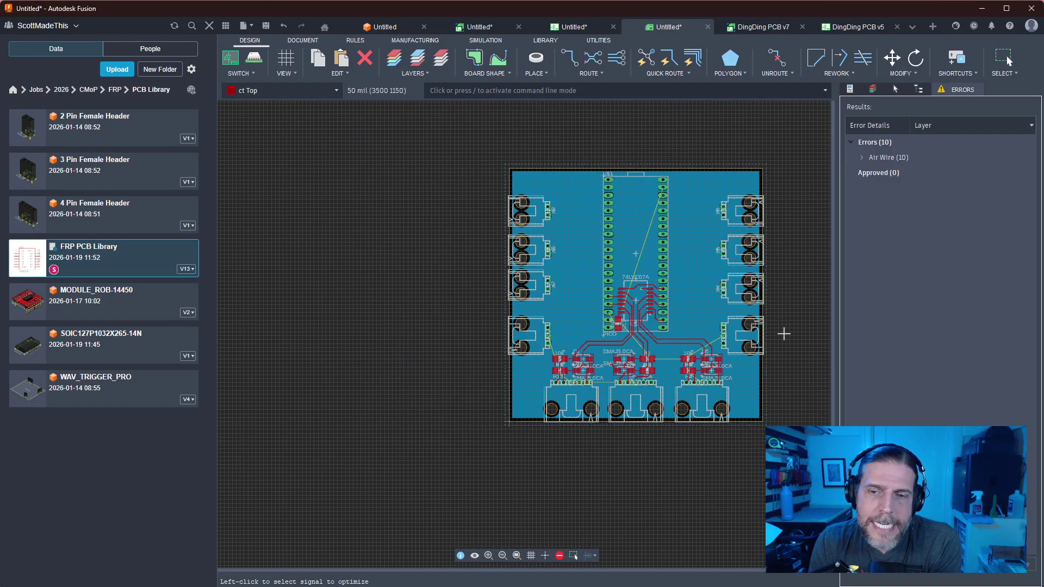
scroll(787, 333, up, 5)
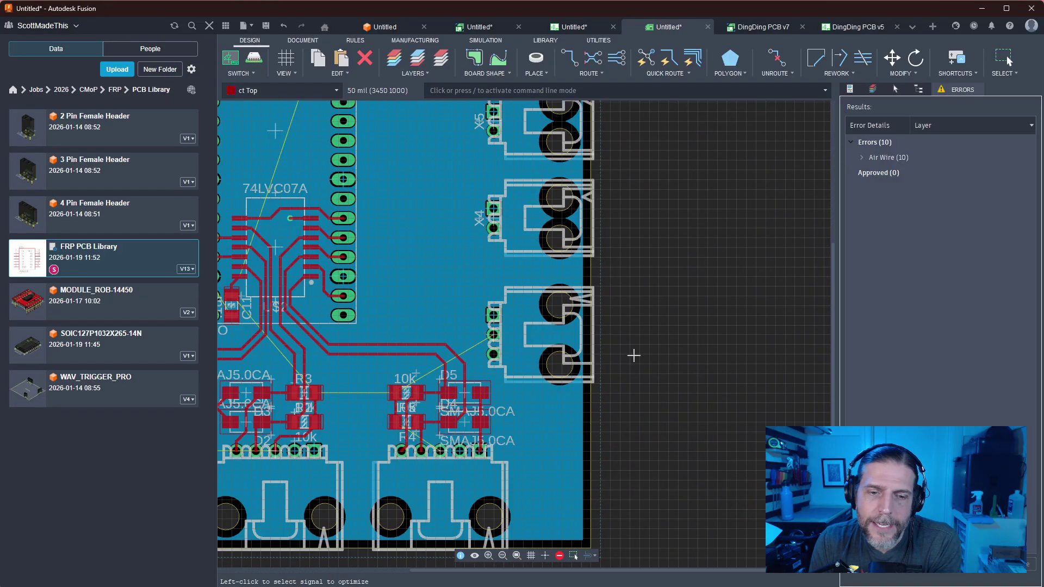
scroll(466, 441, up, 2)
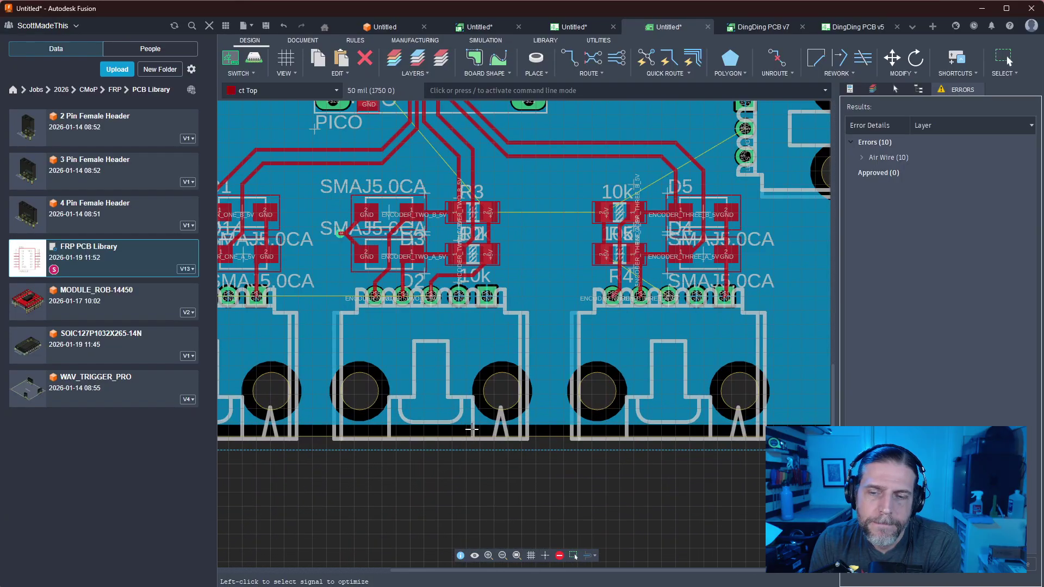
middle_drag(526, 477, 627, 433)
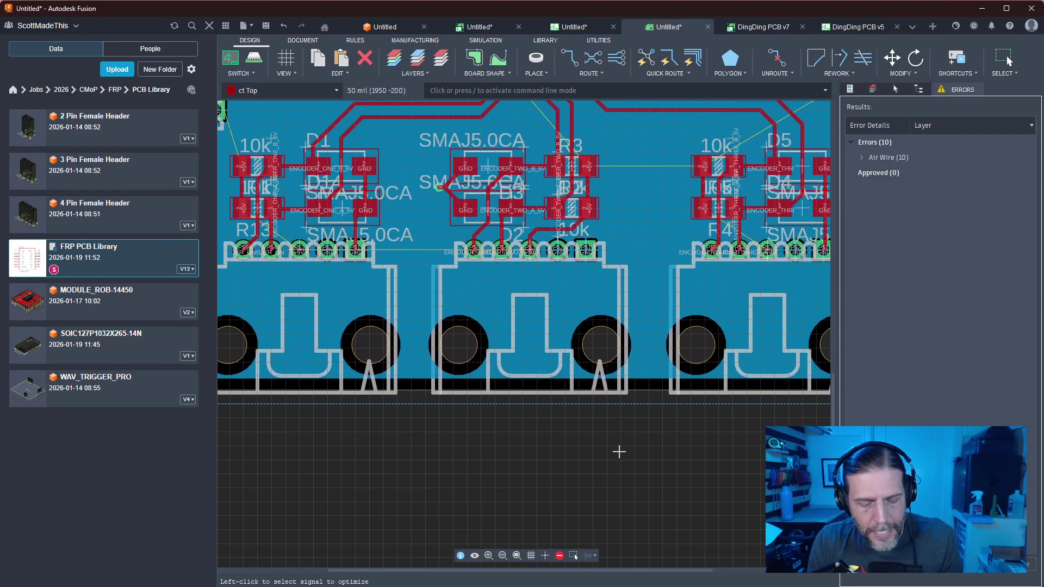
key(r)
middle_drag(684, 463, 700, 507)
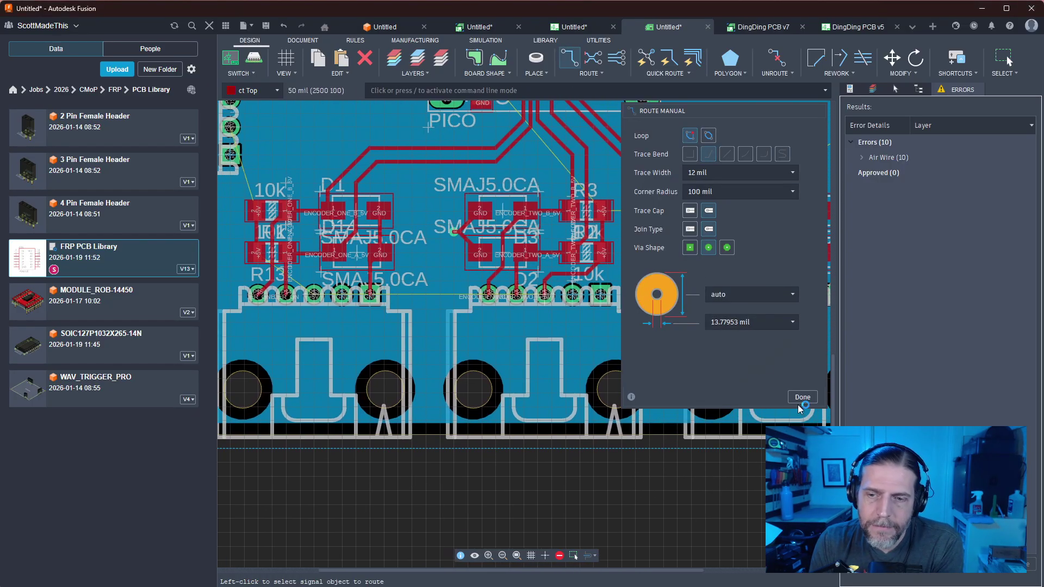
click(801, 398)
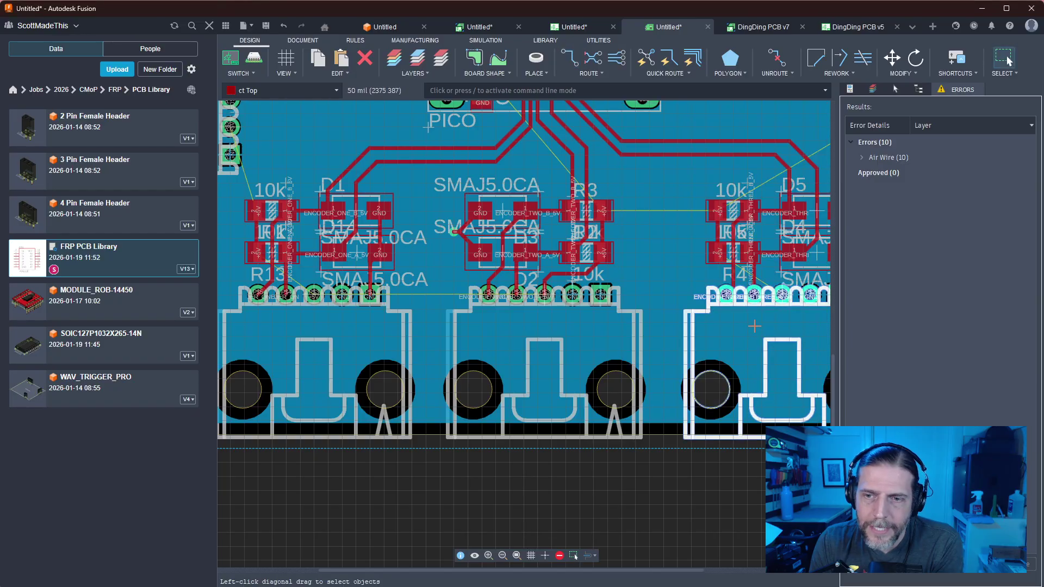
Try to route a 12 mil top-layer +5V trace from the ENCODER_THREE connector's +5V pin to the ENCODER_TWO connector's +5V pin
key(r)
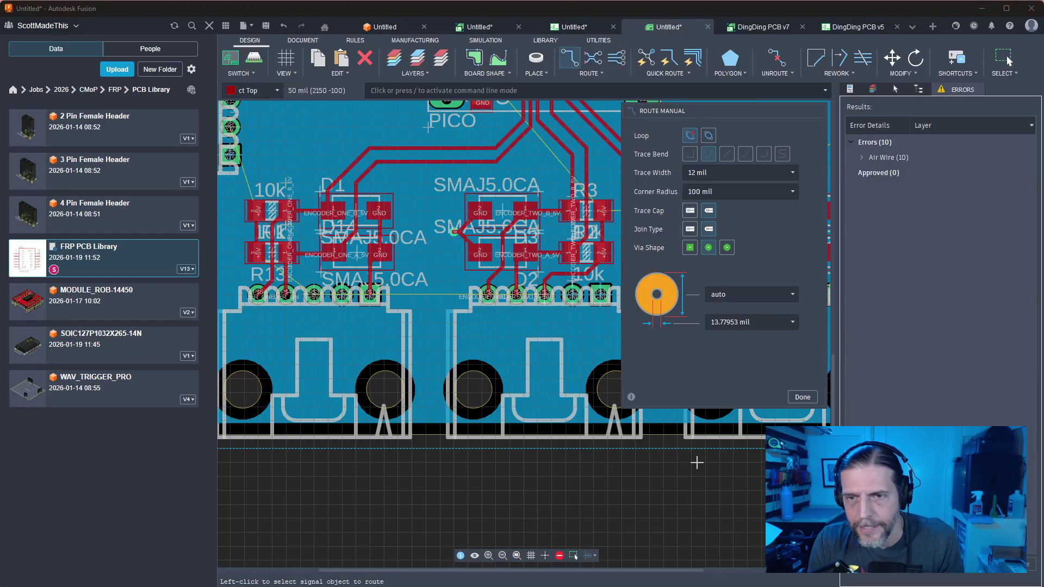
middle_drag(697, 463, 373, 449)
click(460, 281)
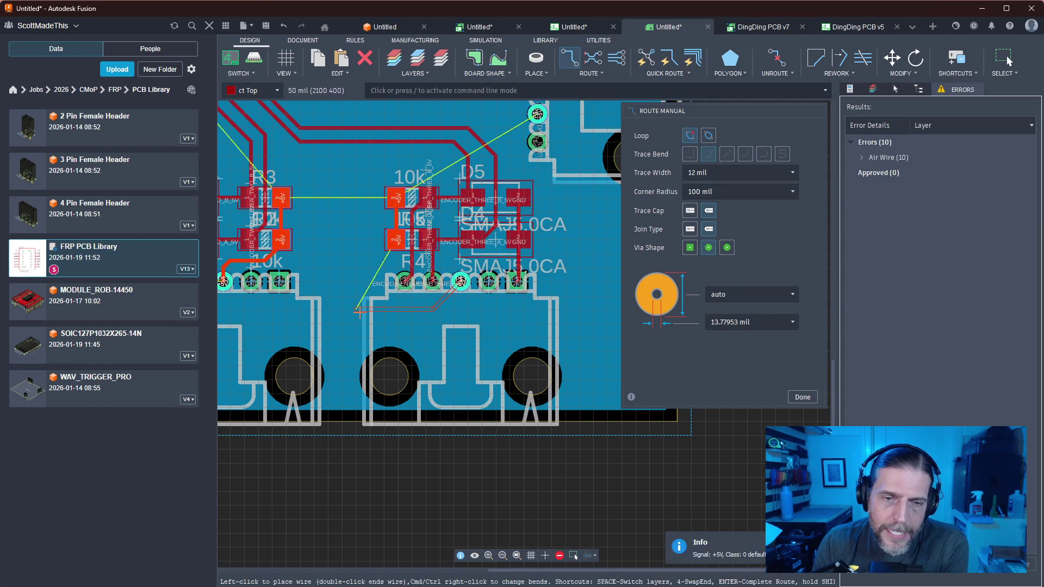
middle_drag(359, 311, 586, 321)
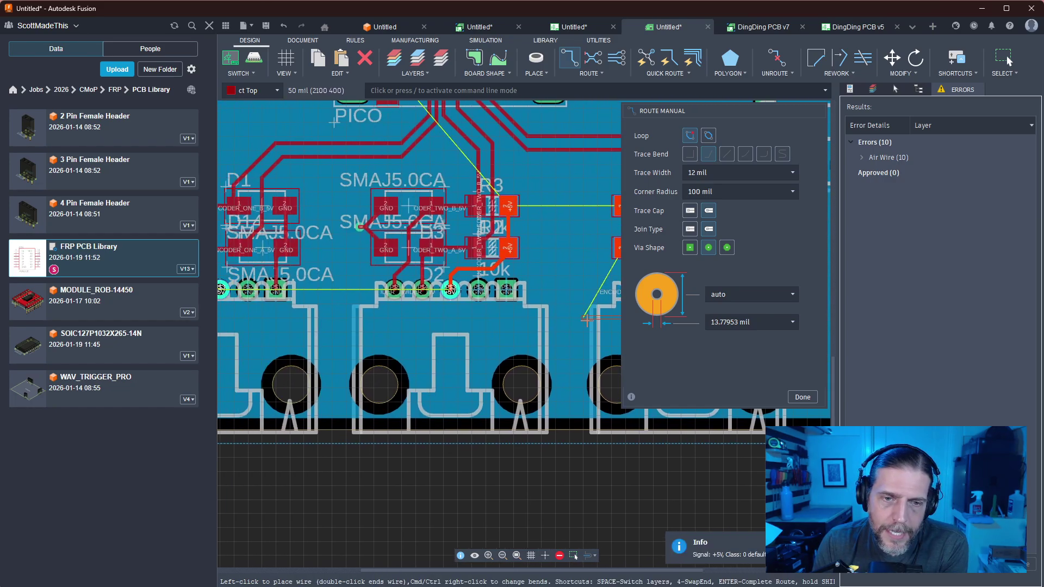
click(450, 291)
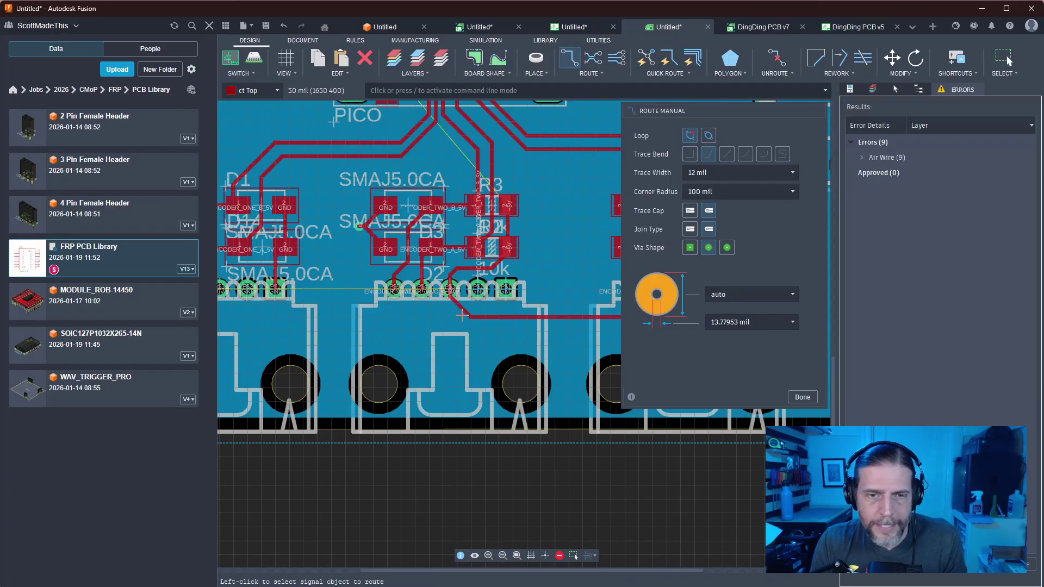
click(574, 556)
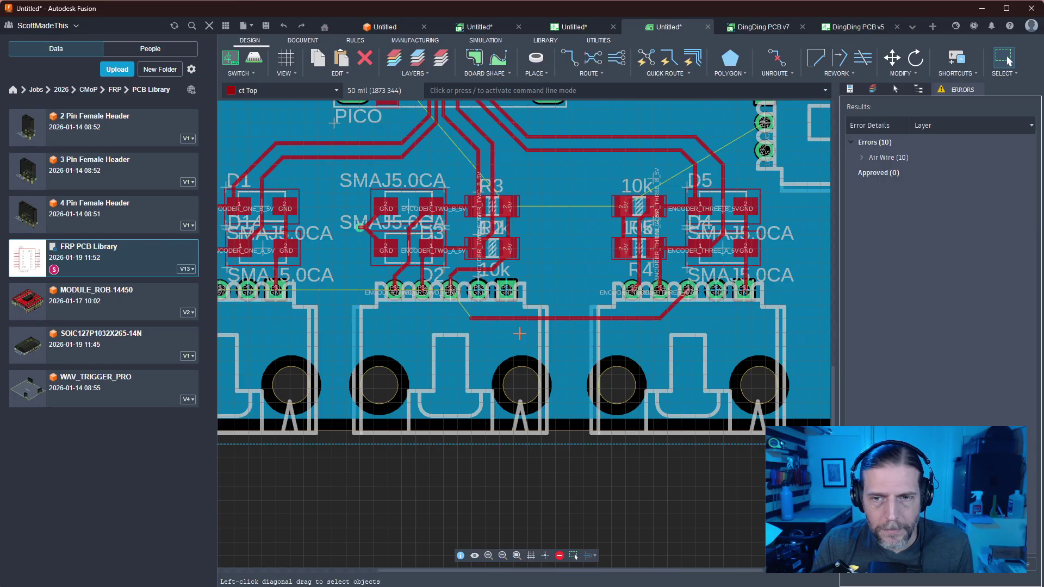
key(ctrl+z)
Route a 12 mil top-layer +5V trace from the ENCODER_TWO connector's +5V pin below the pin rows to the ENCODER_THREE connector's +5V pin
key(r)
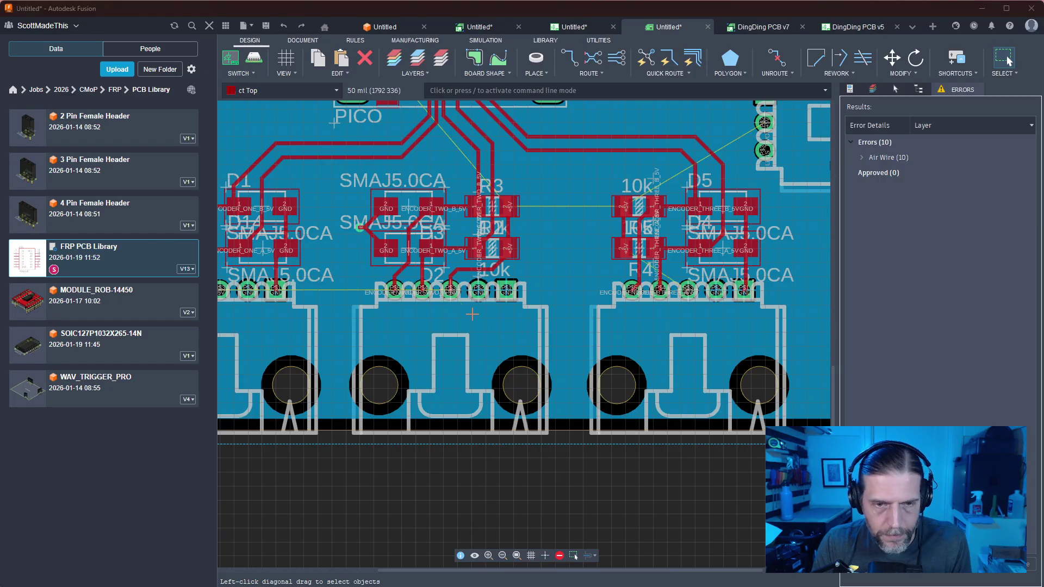
click(450, 291)
click(450, 290)
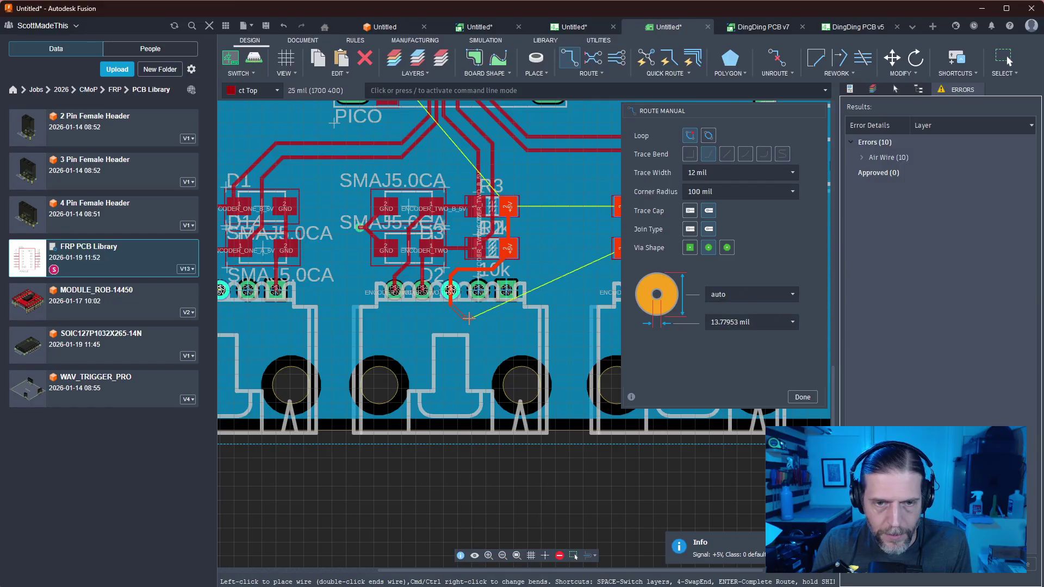
click(598, 318)
middle_drag(598, 318, 470, 321)
key(Escape)
click(560, 294)
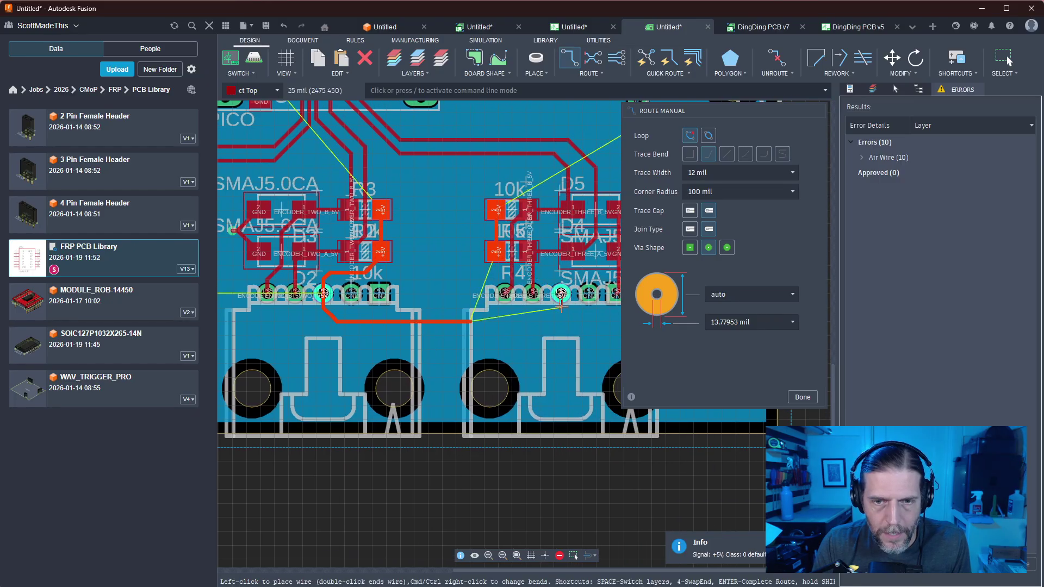
click(471, 321)
key(Escape)
Route a 12 mil top-layer +5V trace from the ENCODER_ONE connector's +5V pin below the pin rows to the ENCODER_TWO connector's +5V pin
middle_drag(431, 356, 709, 358)
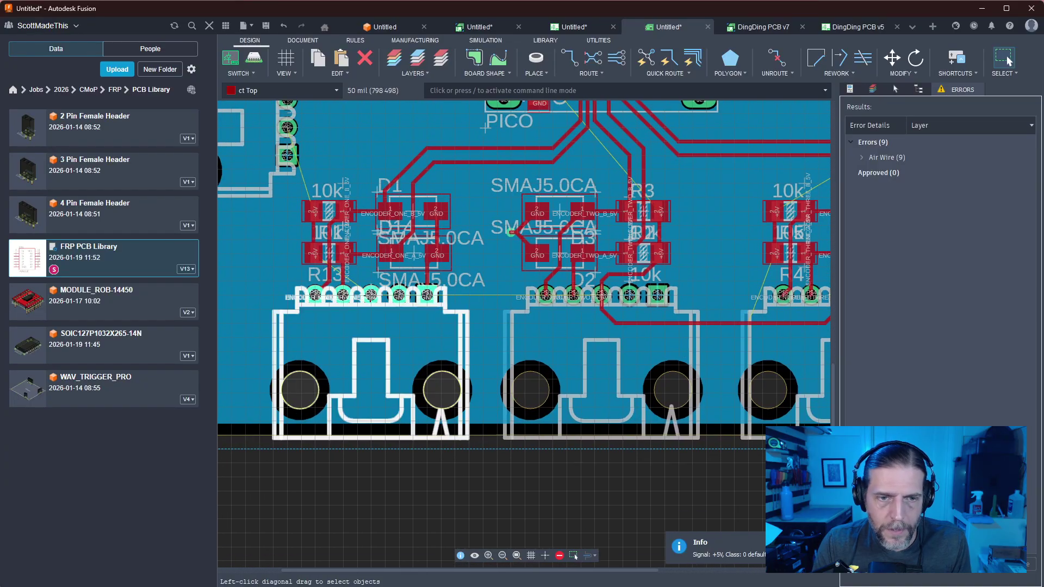
key(r)
click(370, 297)
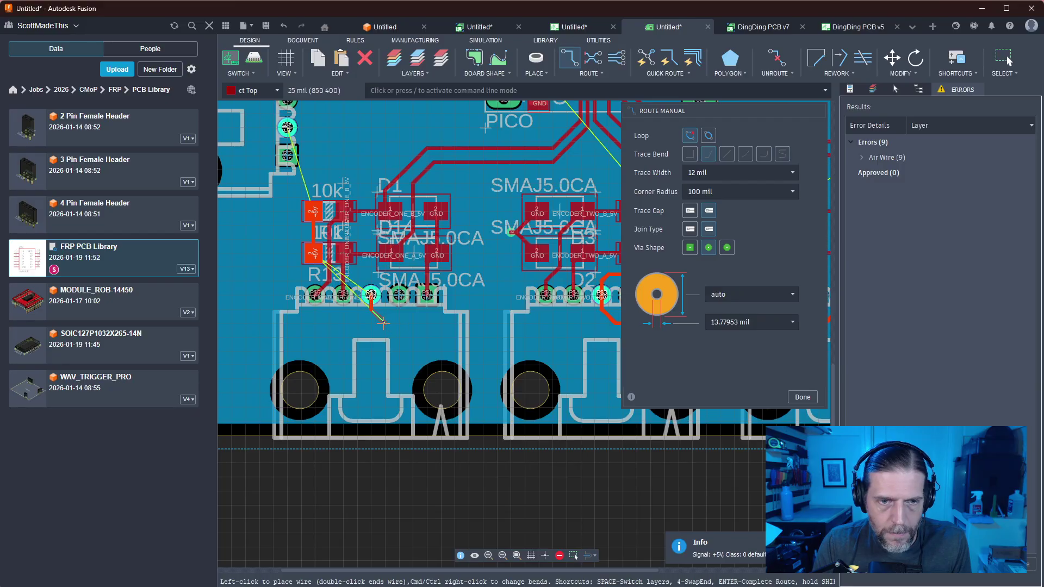
middle_drag(383, 323, 343, 325)
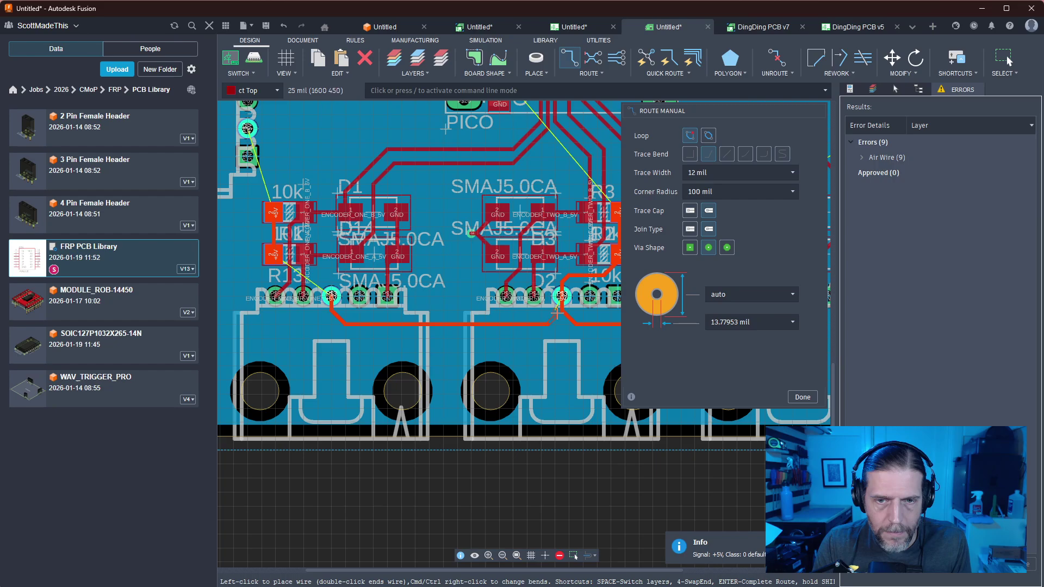
click(562, 299)
key(Escape)
middle_drag(576, 390, 484, 417)
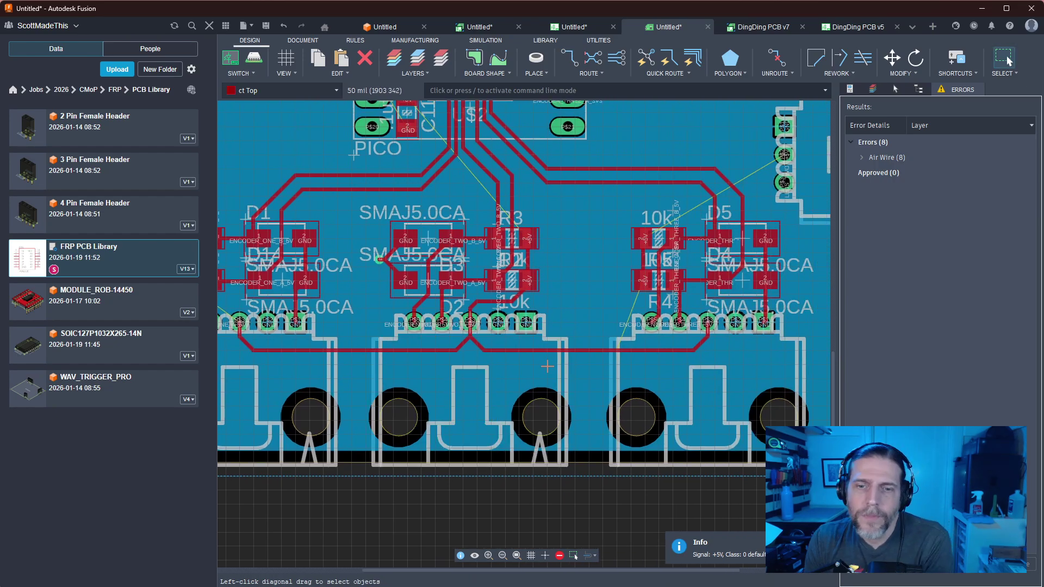
scroll(638, 411, down, 2)
scroll(611, 385, up, 4)
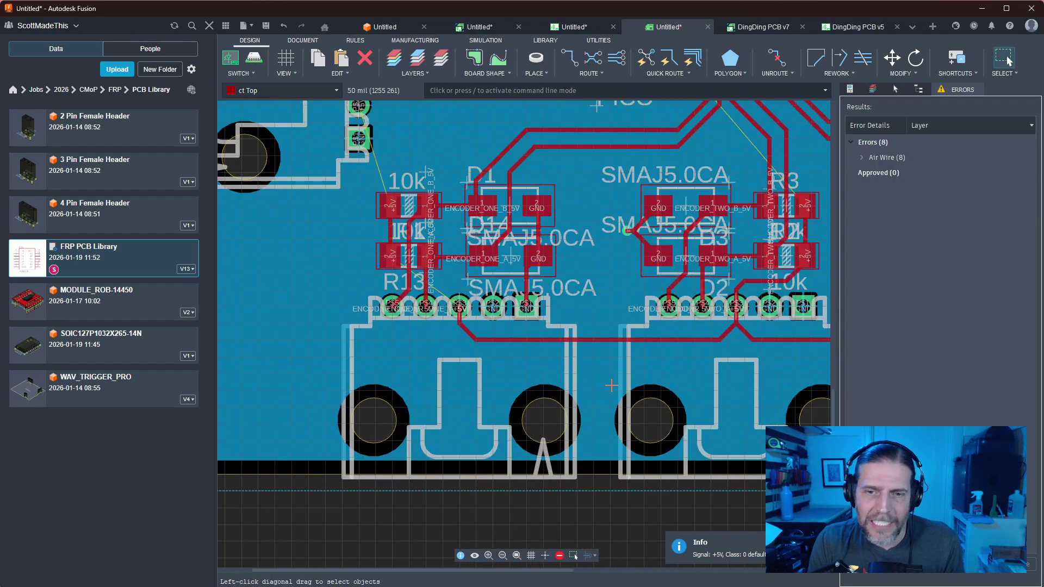
Route a 12 mil top-layer +5V trace between R13's +5V pad and the ENCODER_ONE connector's +5V pin, passing around the outside of its pin row
middle_drag(680, 397, 420, 436)
middle_drag(564, 345, 519, 305)
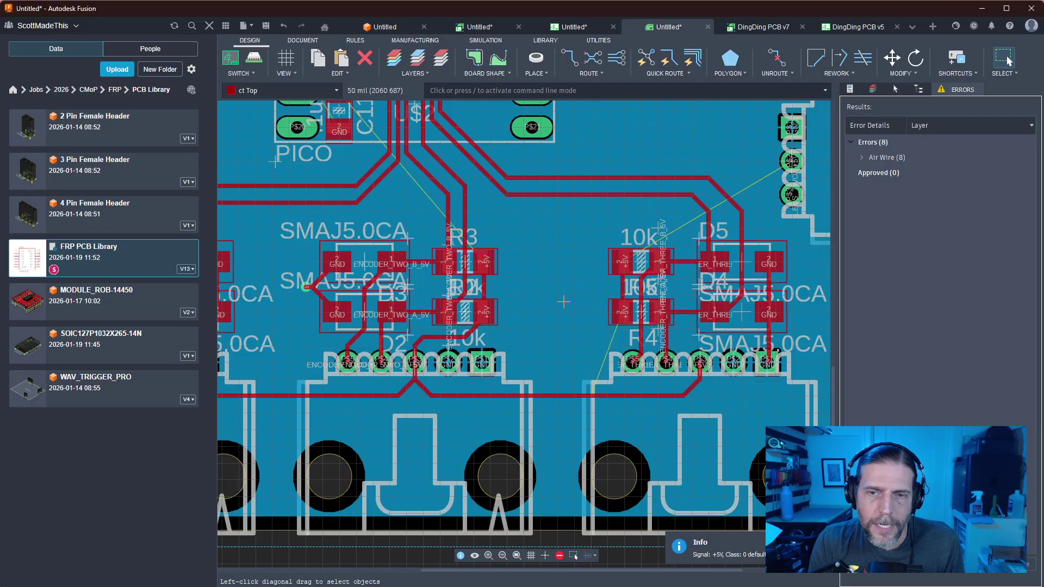
middle_drag(564, 302, 741, 290)
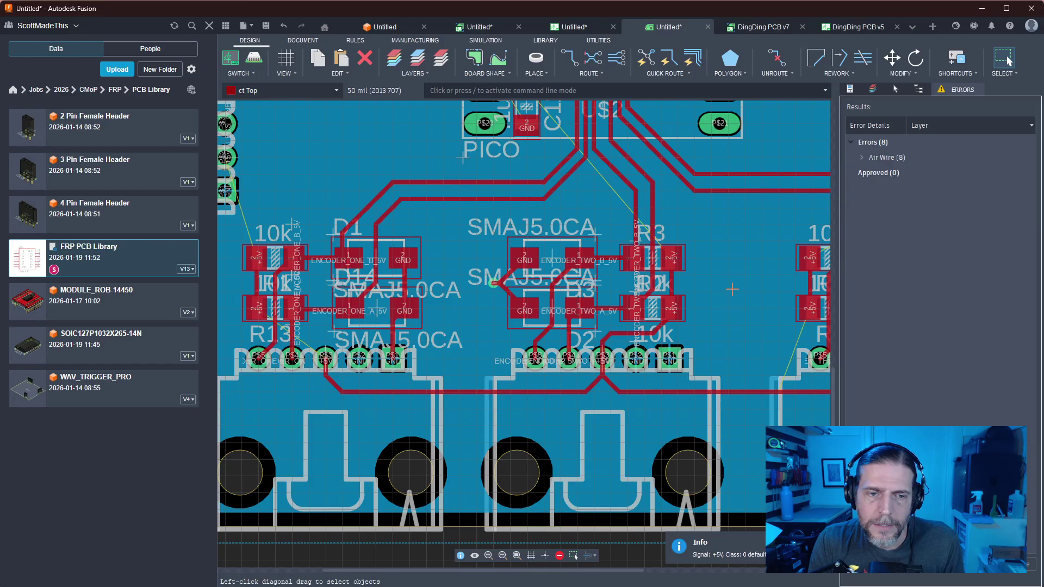
middle_drag(402, 409, 593, 356)
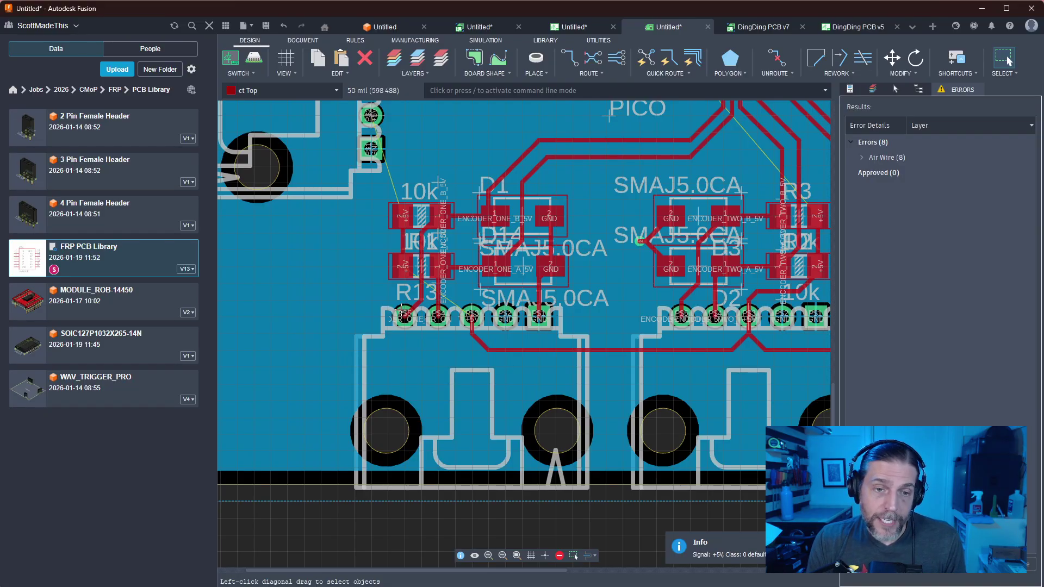
key(r)
click(472, 317)
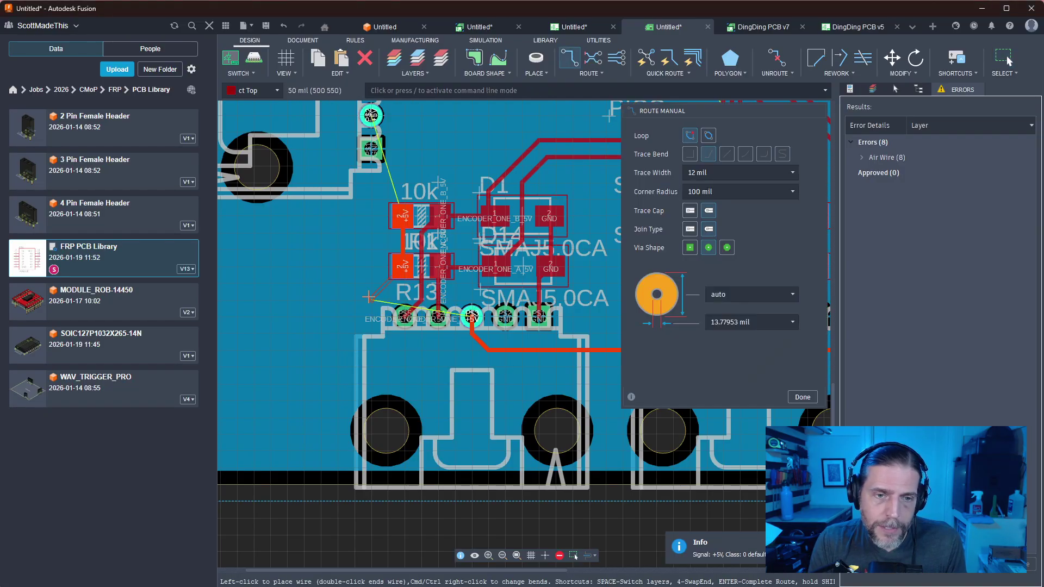
click(392, 357)
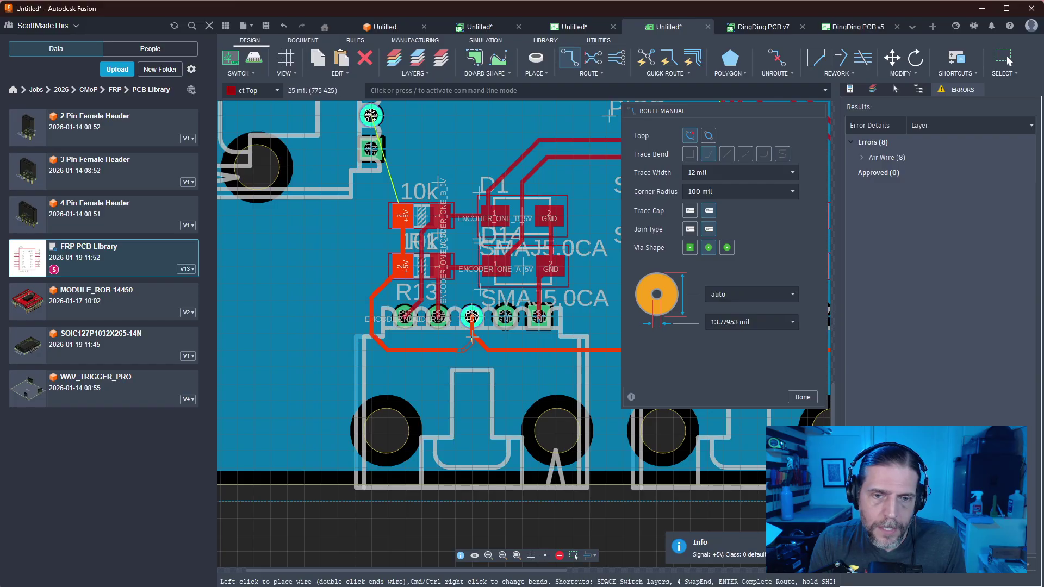
click(471, 320)
key(Escape)
middle_drag(519, 375, 243, 376)
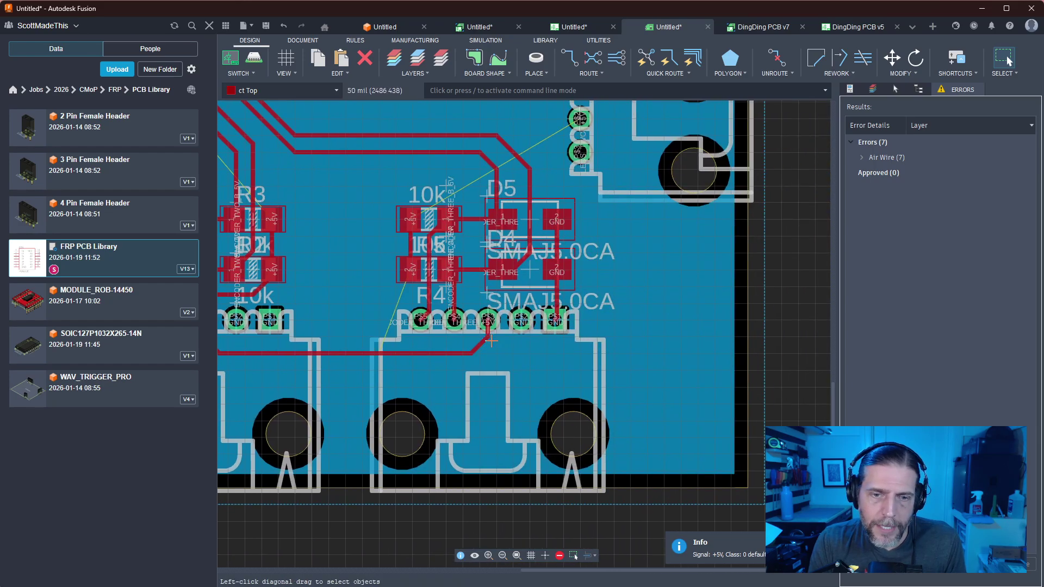
key(r)
click(487, 324)
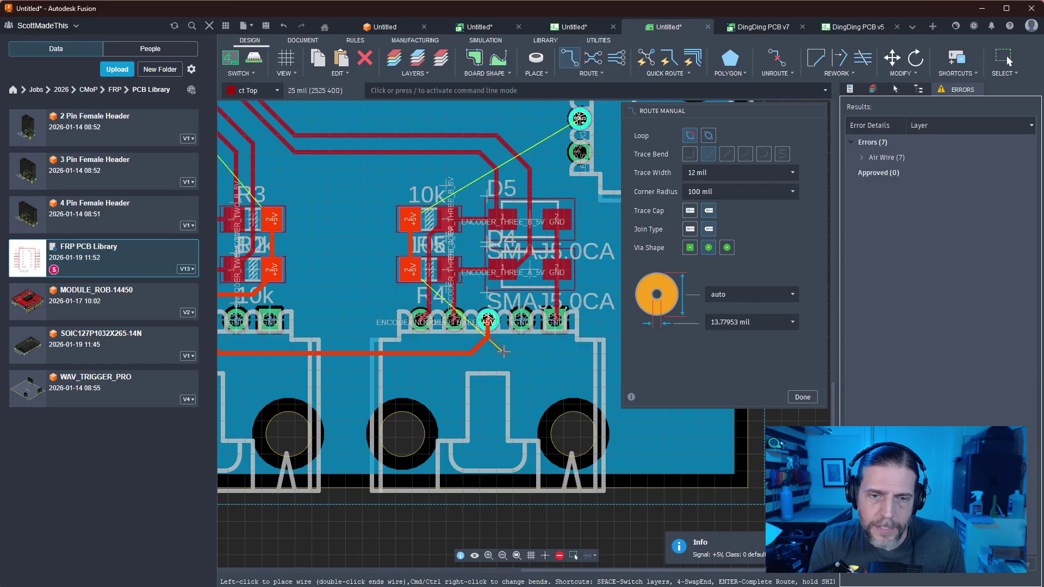
click(566, 353)
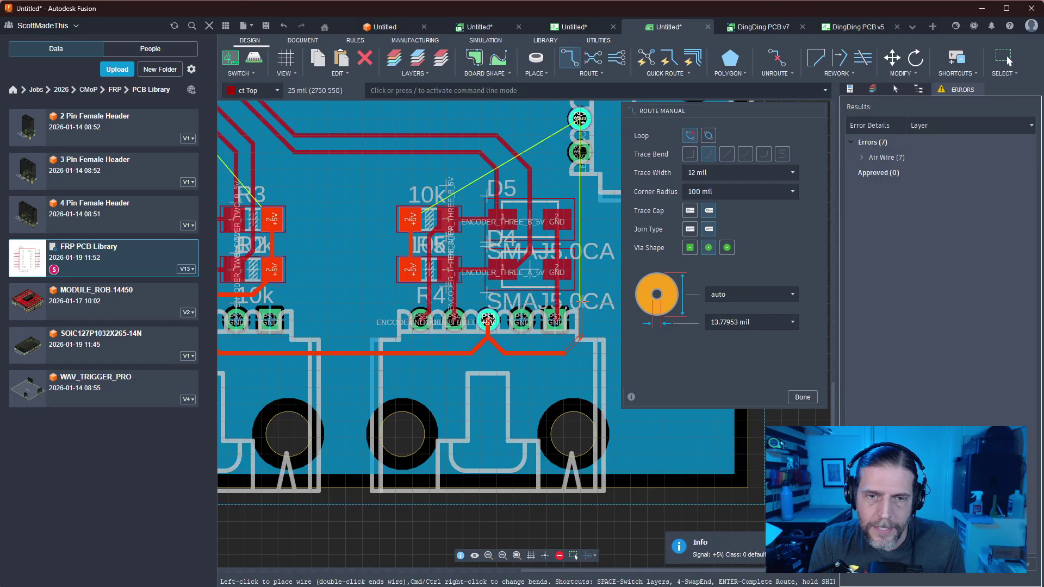
key(Escape)
key(Escape)
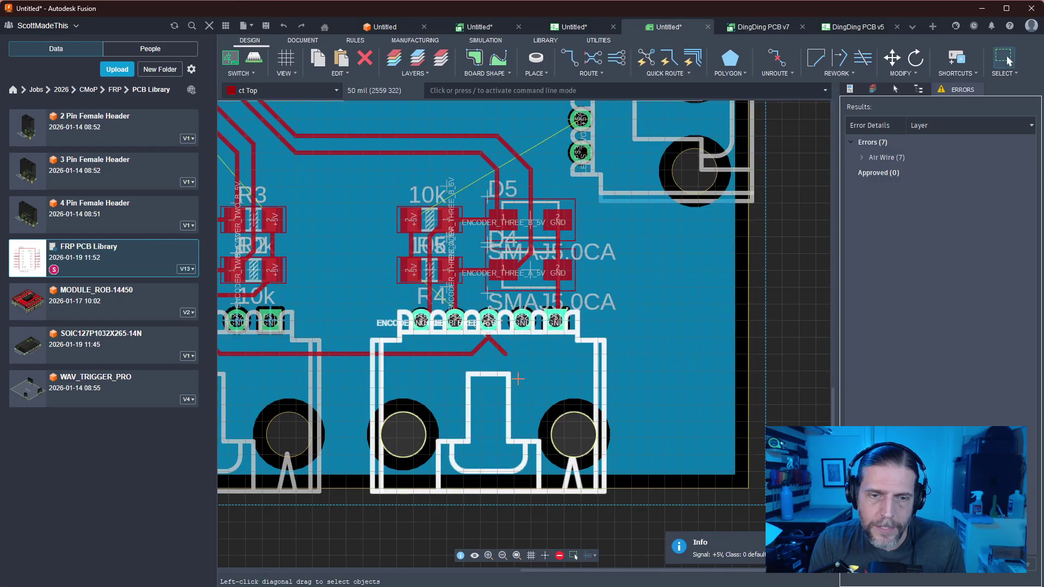
Route a 12 mil top-layer trace from R4's +5V pad down to the +5V trace linking the ENCODER_TWO and ENCODER_THREE connectors
middle_drag(478, 385, 595, 386)
key(r)
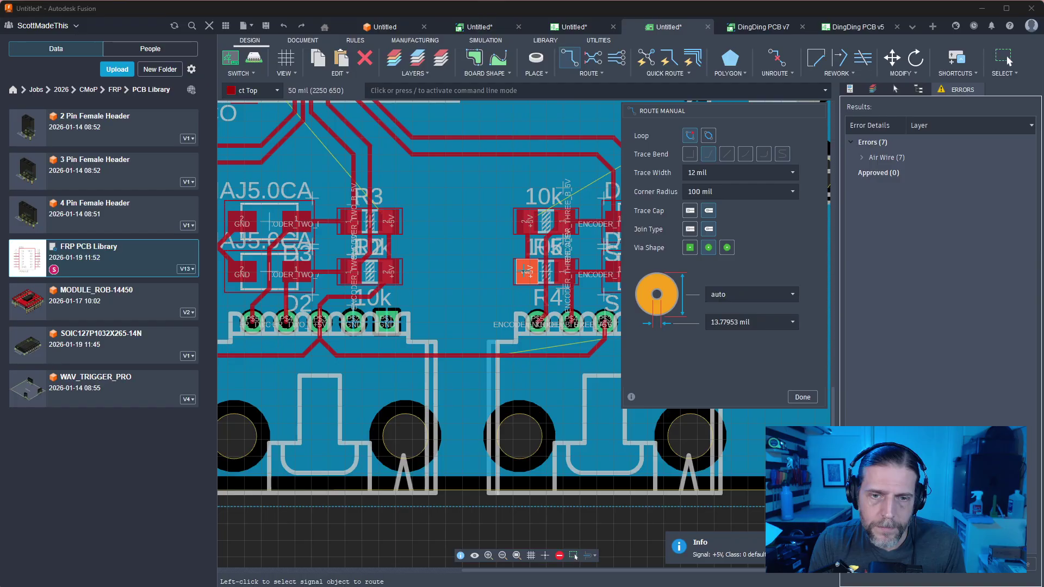
click(495, 353)
key(Return)
key(Escape)
Move the diagonal segments of the ENCODER_TWO and ENCODER_THREE 5V traces below the buffer so they run as an evenly spaced bundle
scroll(499, 288, down, 3)
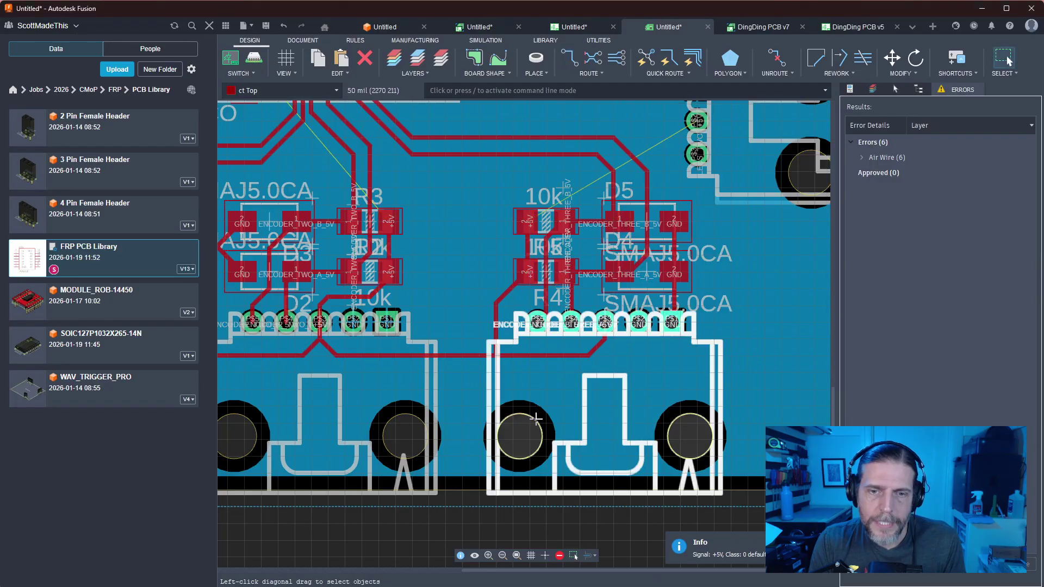
middle_drag(450, 335, 450, 425)
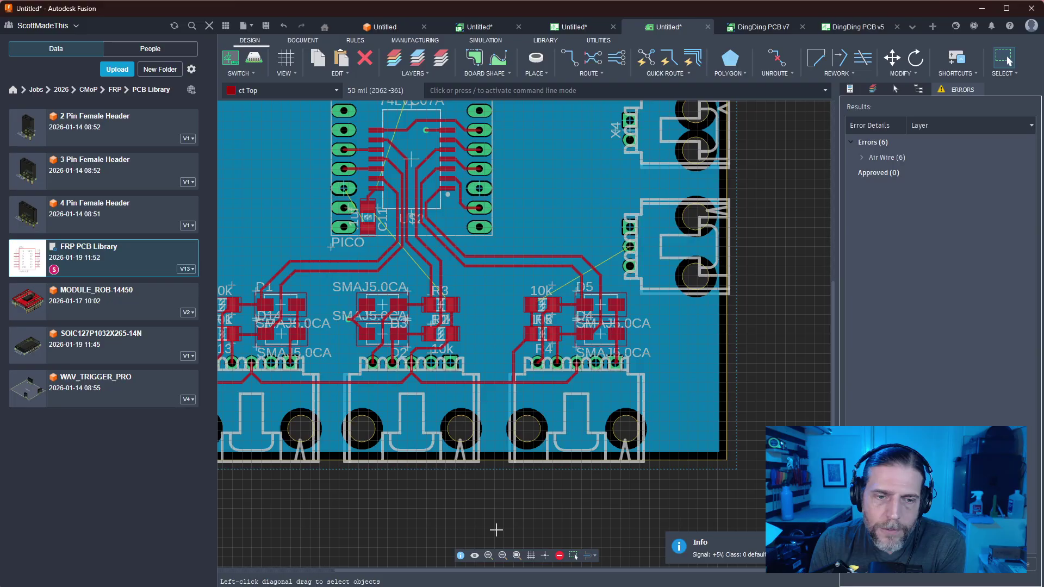
middle_drag(485, 538, 600, 515)
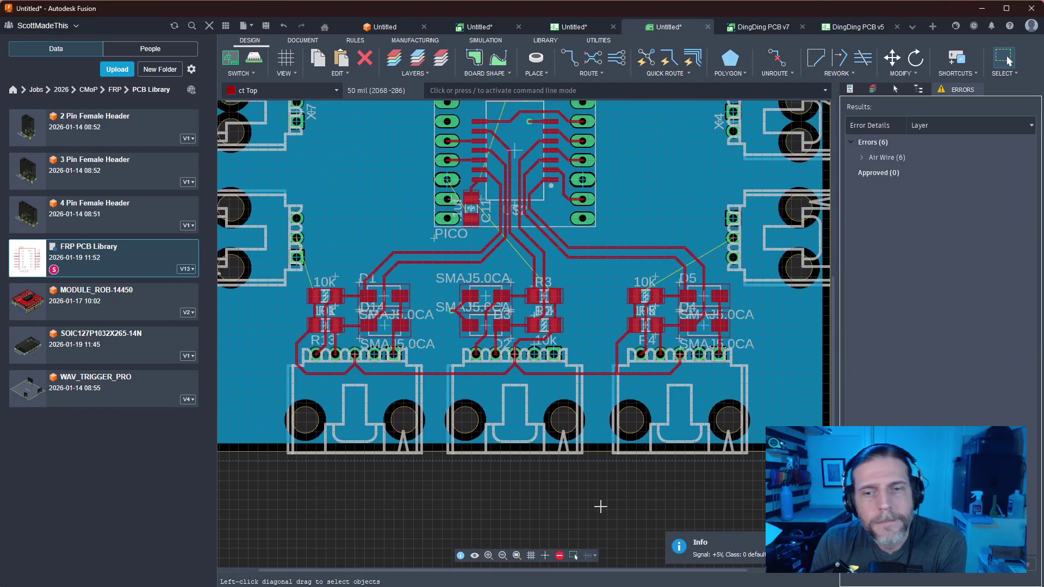
scroll(599, 506, down, 3)
scroll(598, 500, up, 3)
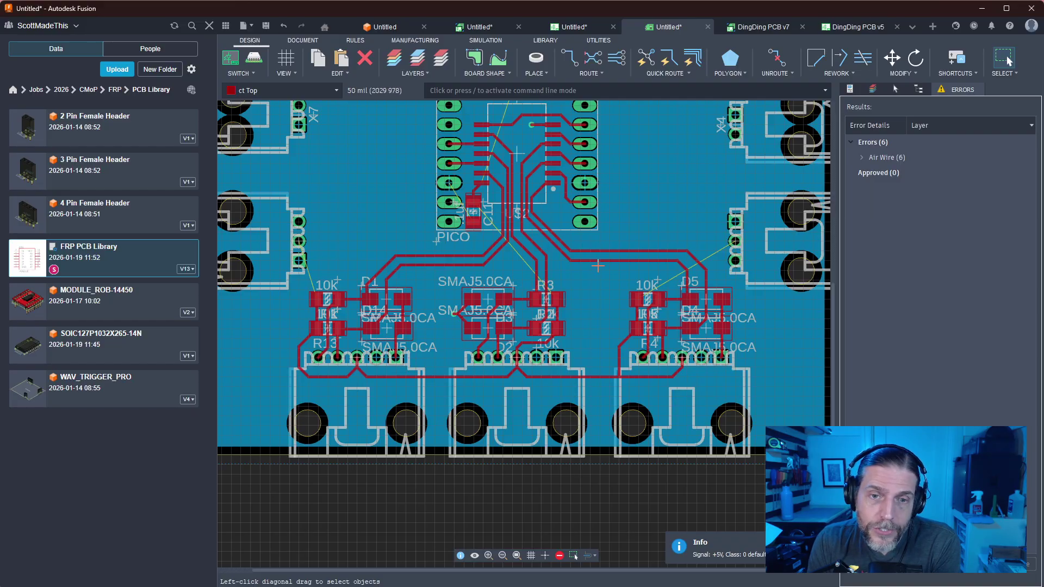
middle_drag(517, 245, 534, 334)
scroll(534, 334, up, 2)
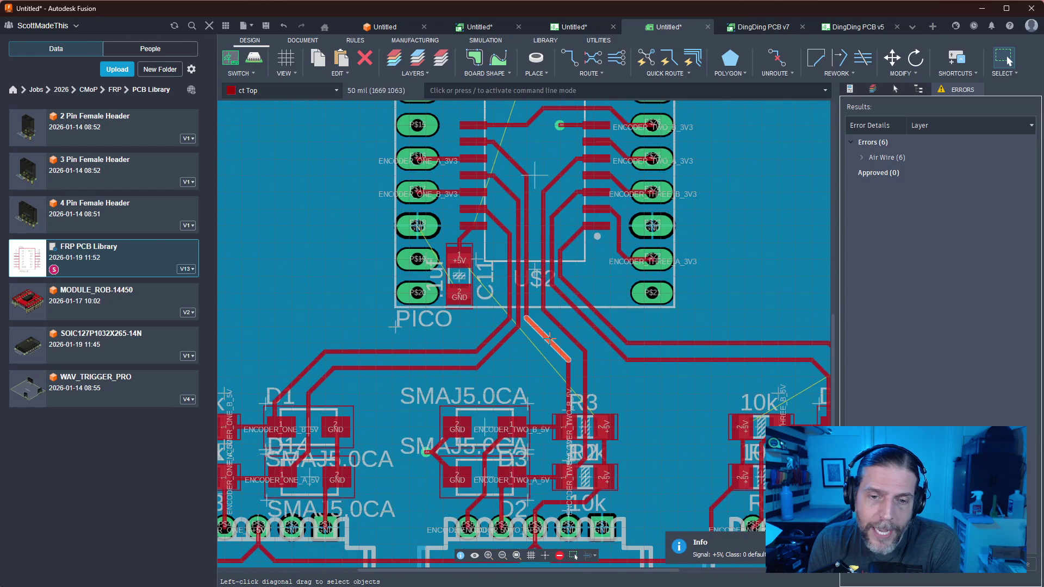
key(m)
key(Escape)
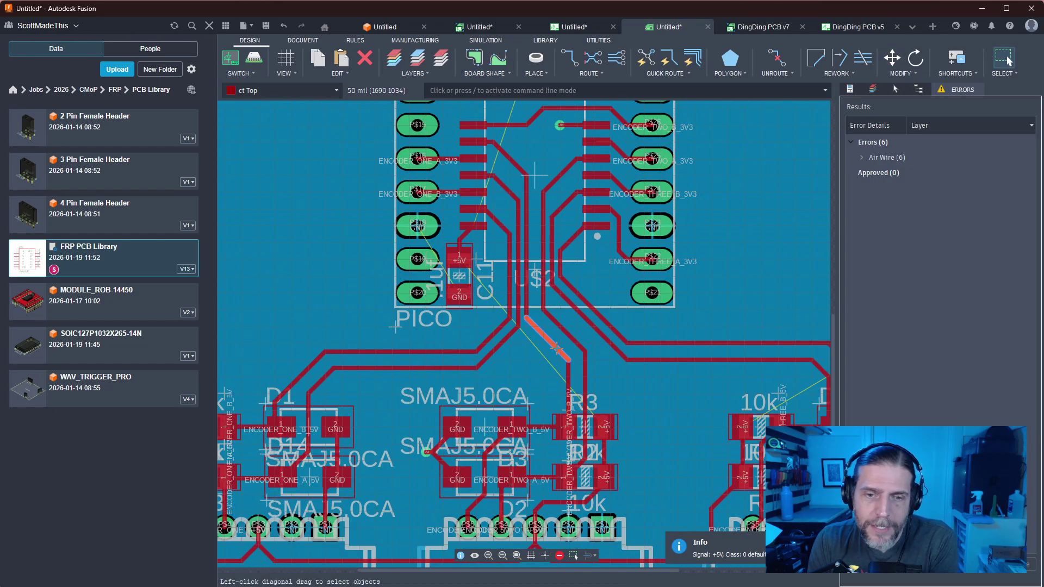
scroll(556, 348, up, 2)
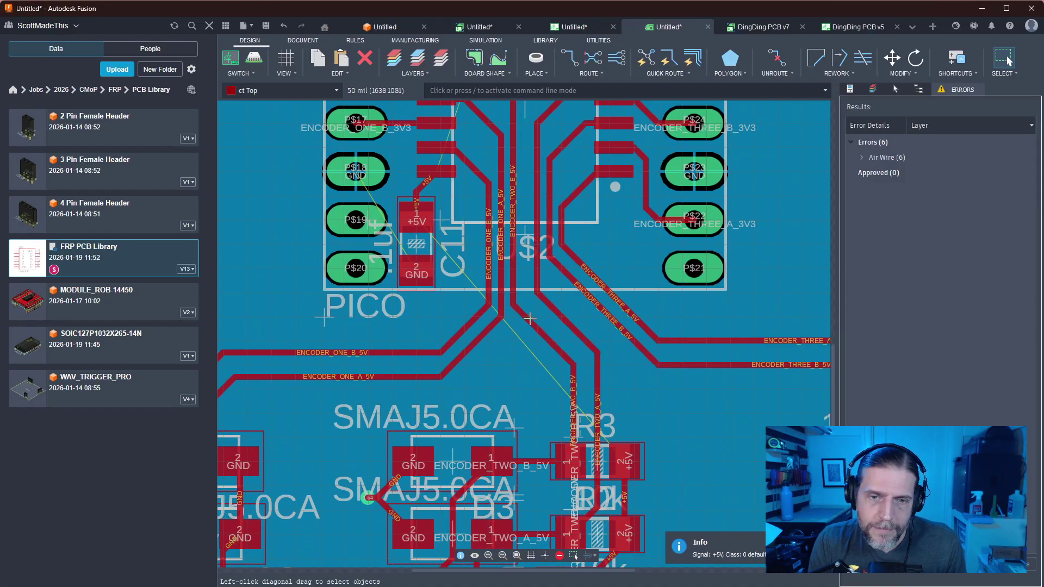
key(m)
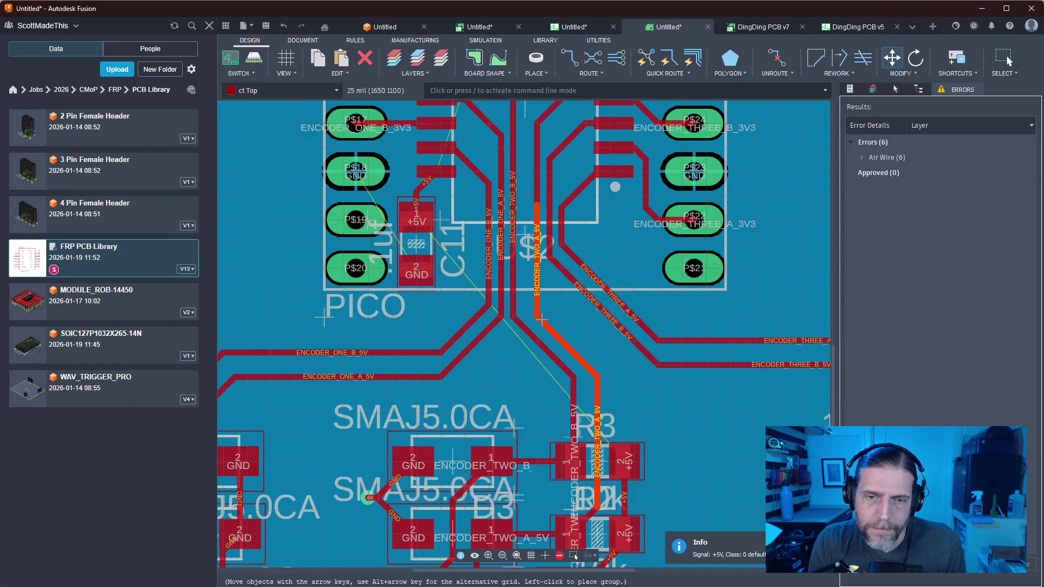
key(Escape)
mouse_move(582, 291)
alt+mouse_down()
mouse_move(558, 321)
mouse_move(587, 293)
alt+mouse_up()
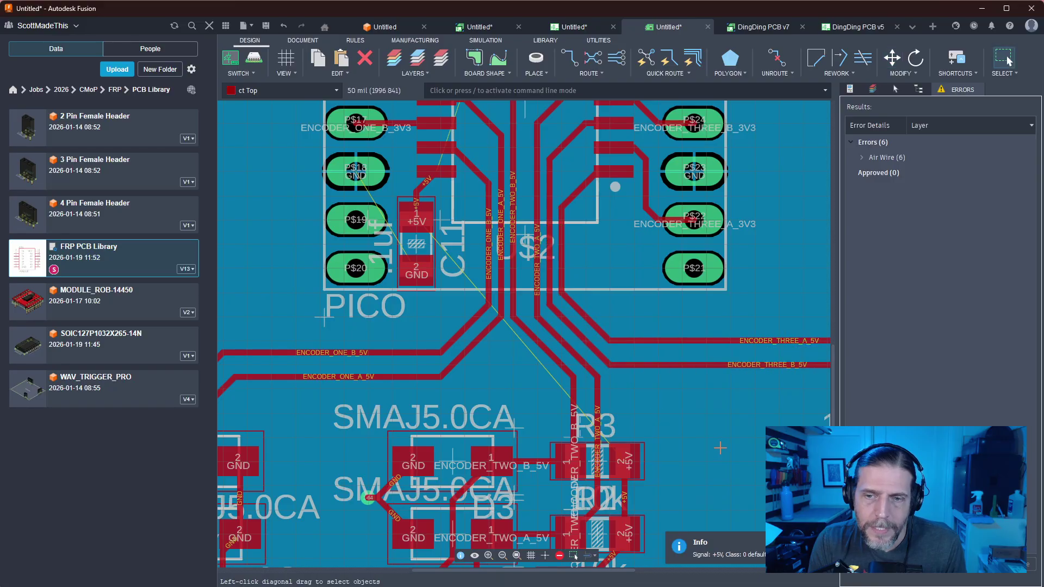
Shift the horizontal segments of the ENCODER_ONE_B_5V and ENCODER_ONE_A_5V traces up toward the Pico, keeping them parallel
middle_drag(729, 449, 661, 384)
scroll(661, 383, down, 2)
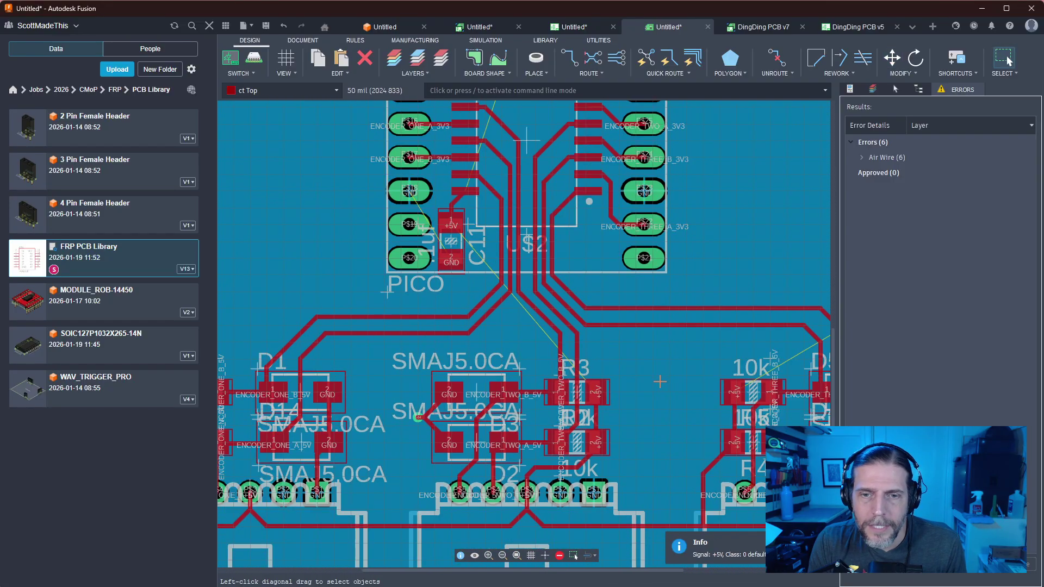
alt+drag(418, 327, 418, 311)
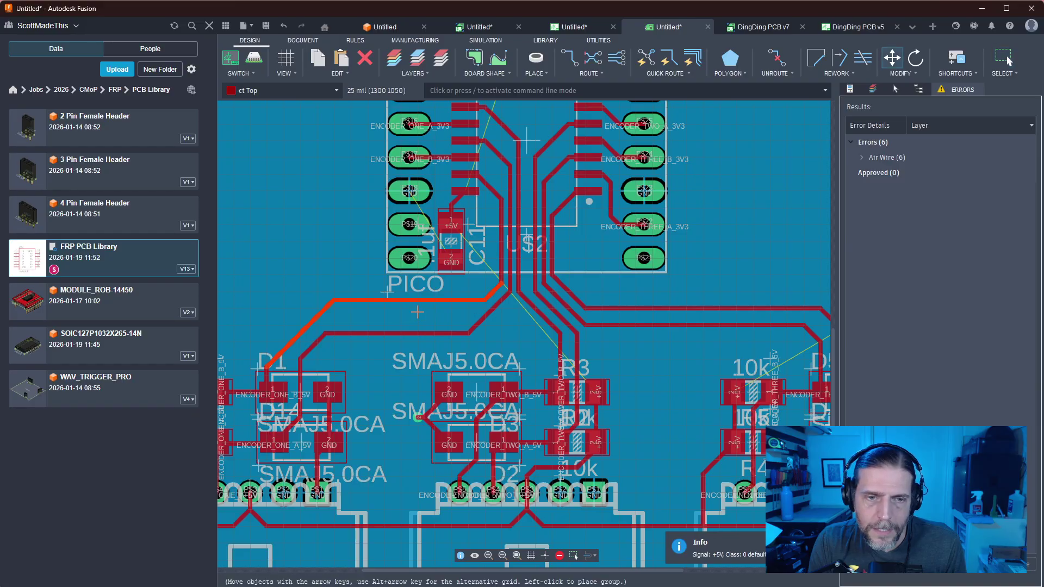
key(Down)
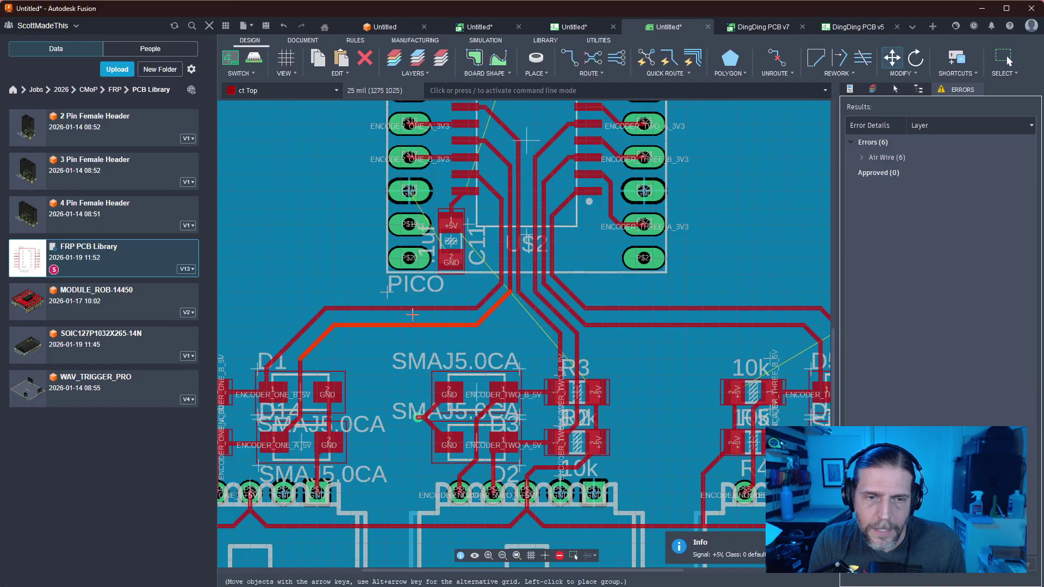
key(Escape)
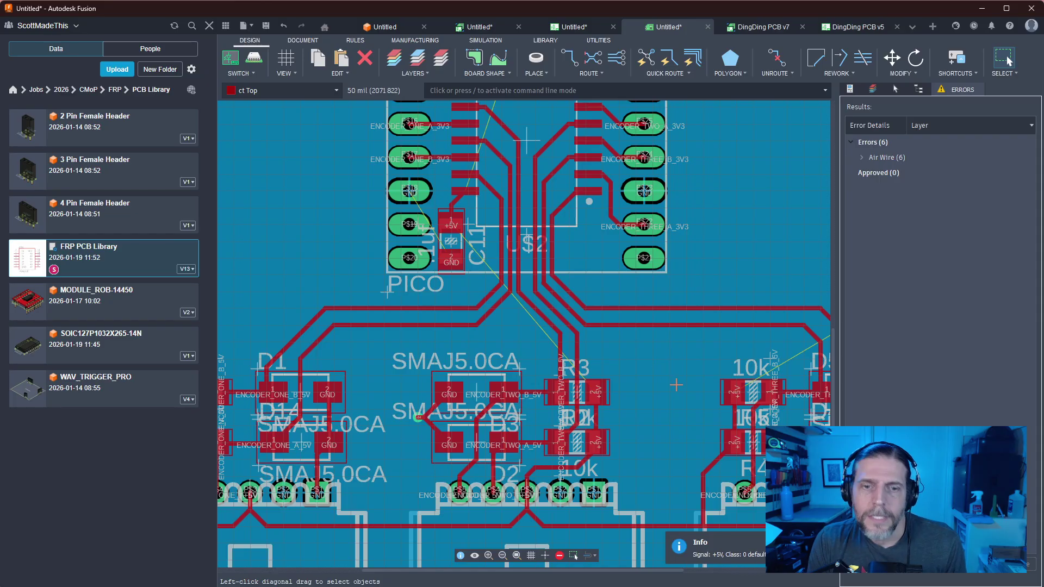
Examine the finished encoder routing between the Pico pins, the 74LVC07A buffer and the resistor and diode rows
mouse_move(690, 379)
middle_down()
mouse_move(551, 382)
mouse_move(583, 400)
middle_up()
scroll(551, 383, down, 1)
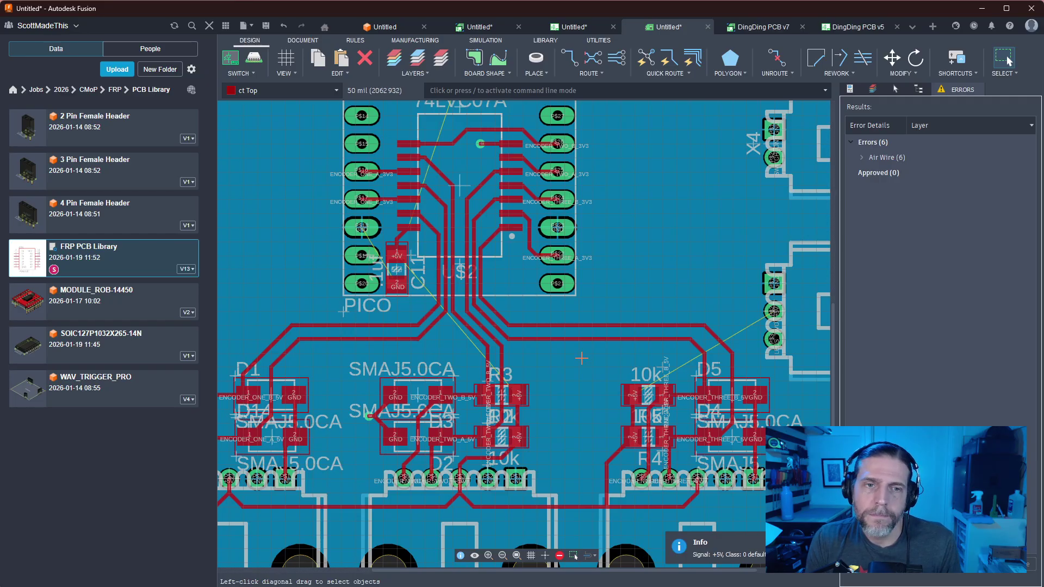
middle_drag(570, 348, 658, 422)
click(649, 412)
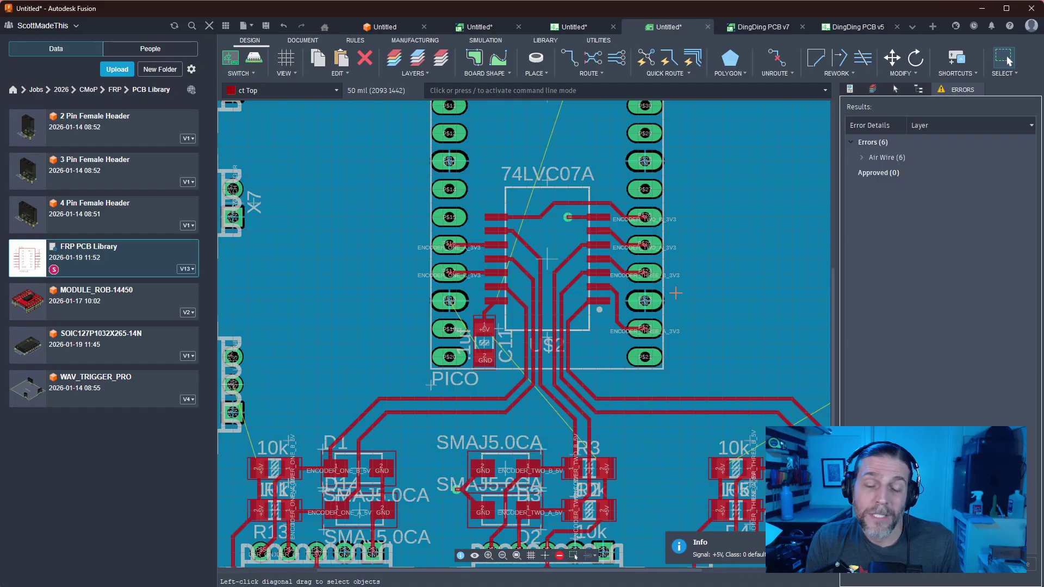
scroll(660, 336, up, 2)
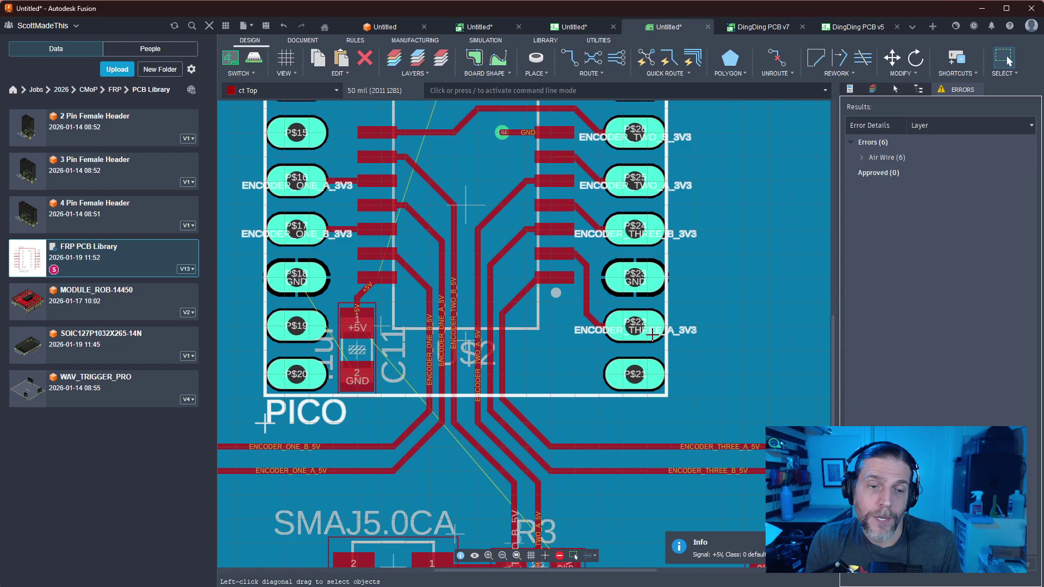
scroll(652, 335, down, 2)
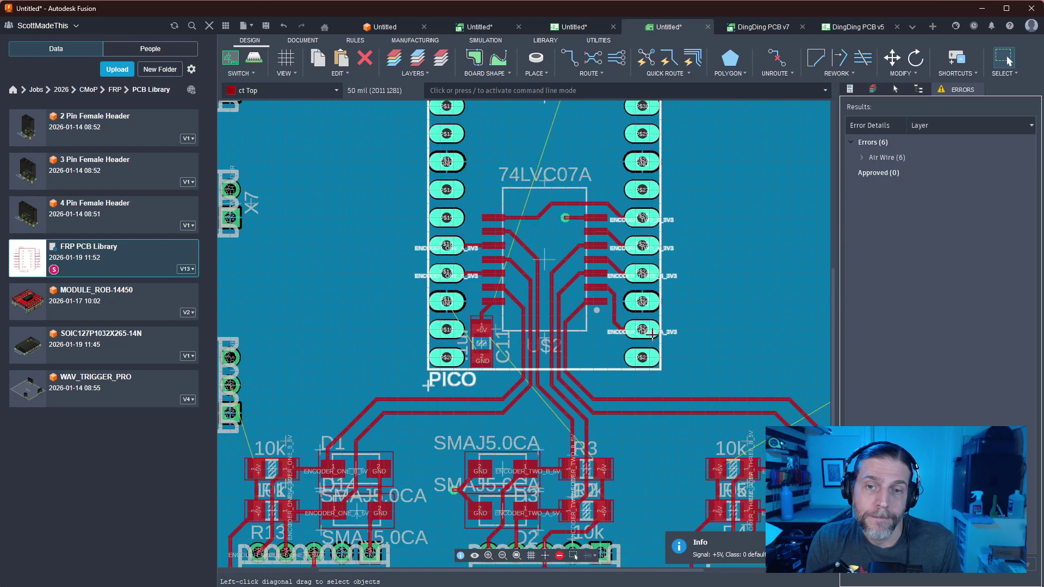
scroll(652, 335, up, 2)
scroll(652, 336, down, 1)
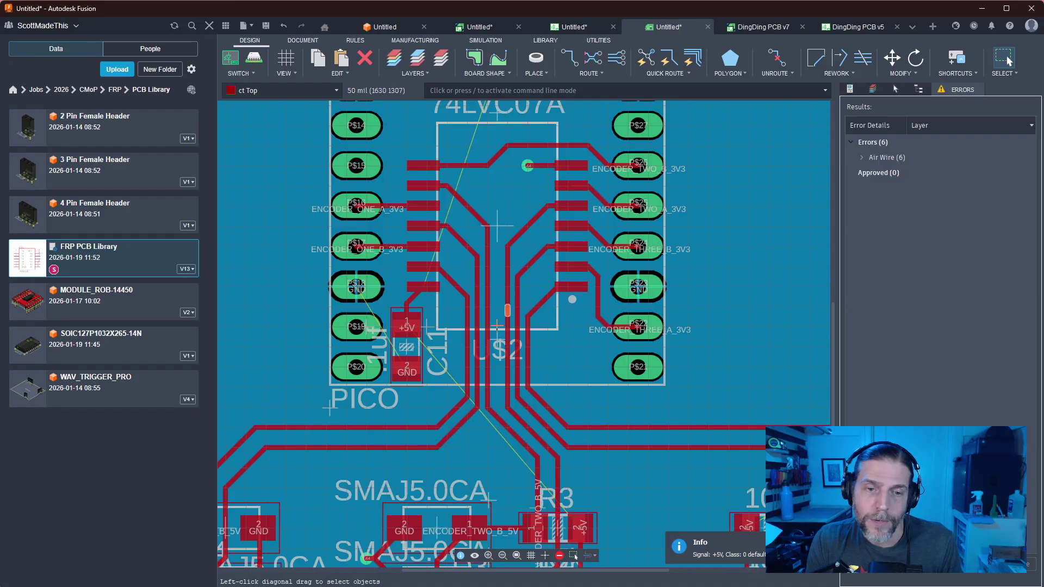
click(535, 165)
click(517, 360)
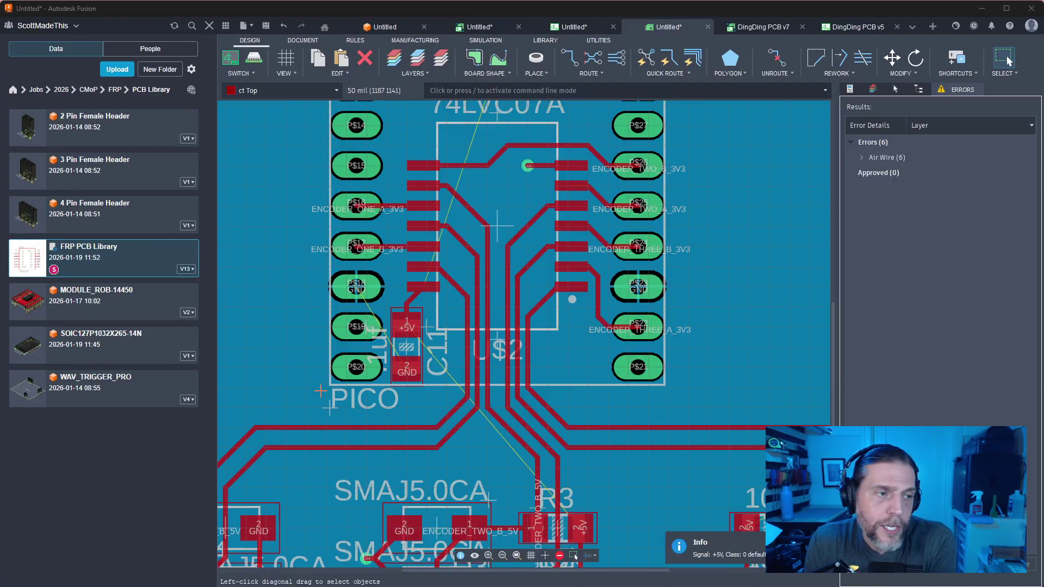
Inspect the whole board for remaining air wires, following the one from the buffer area to the Pico's upper pins
scroll(699, 377, down, 2)
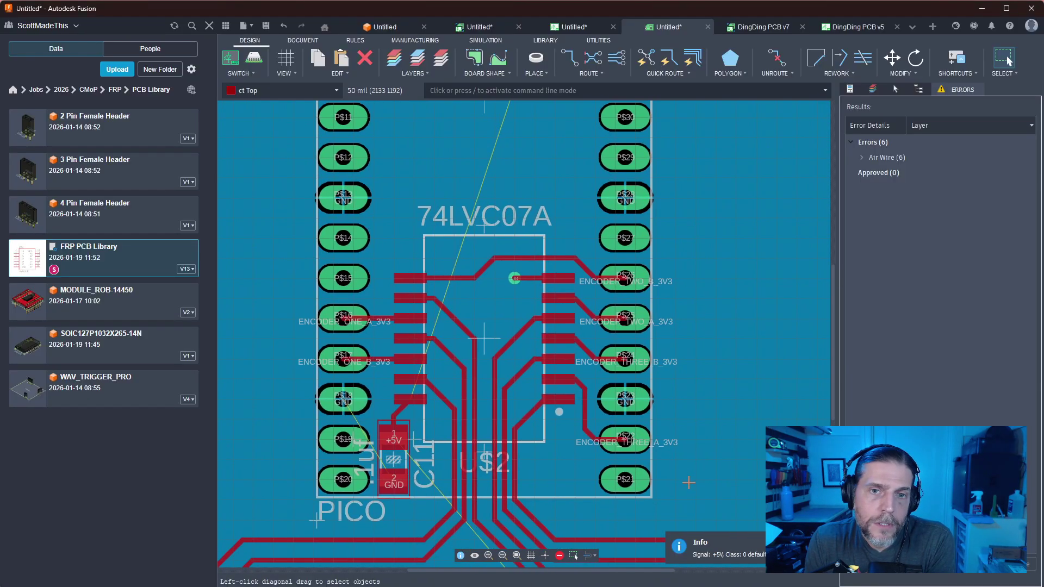
scroll(643, 369, up, 2)
scroll(643, 371, down, 2)
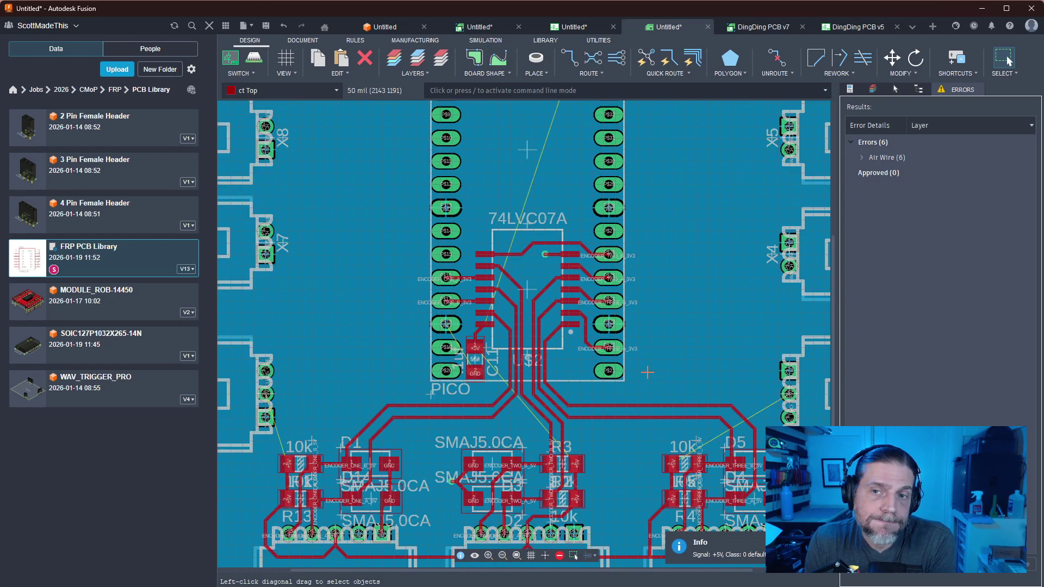
scroll(646, 372, down, 3)
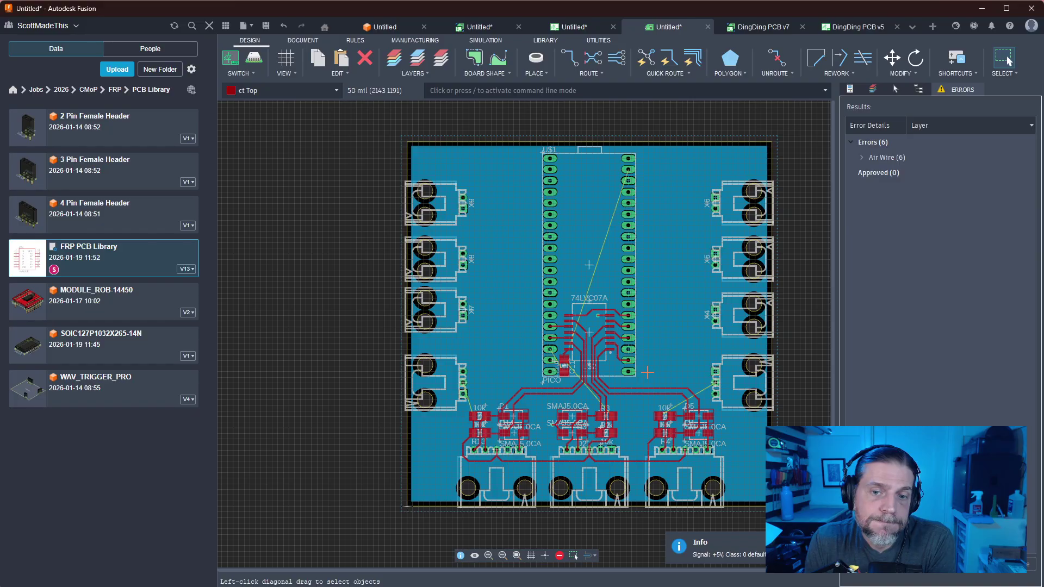
scroll(647, 372, up, 3)
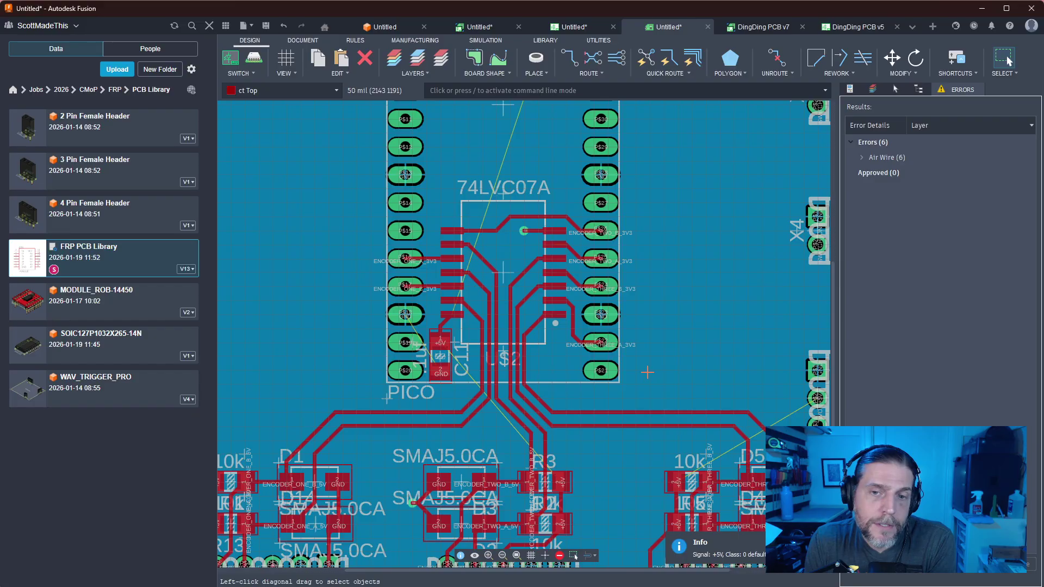
scroll(647, 372, down, 3)
scroll(646, 373, up, 3)
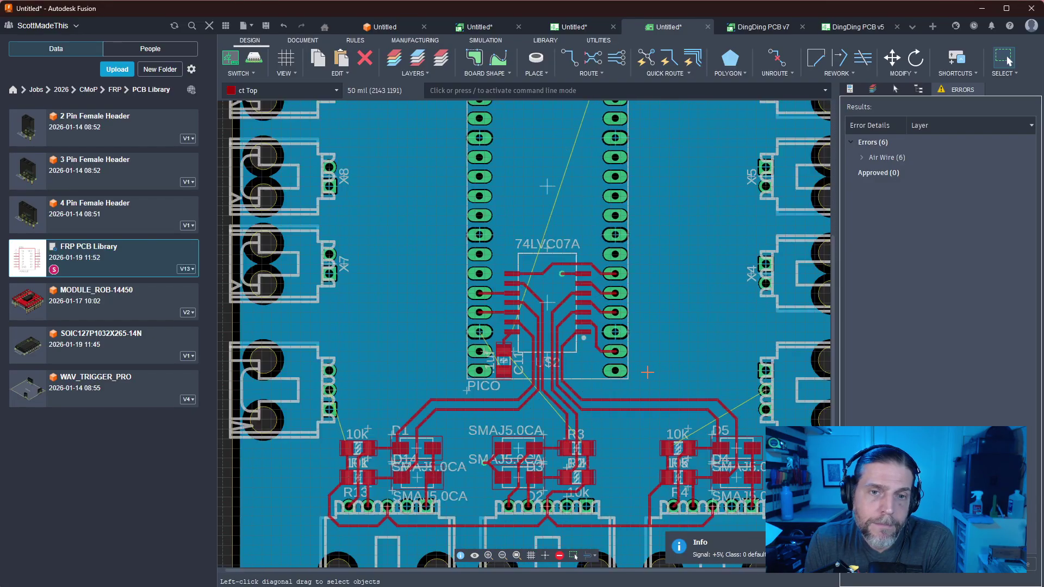
scroll(635, 375, down, 3)
scroll(632, 376, up, 3)
scroll(632, 376, down, 3)
scroll(622, 380, up, 5)
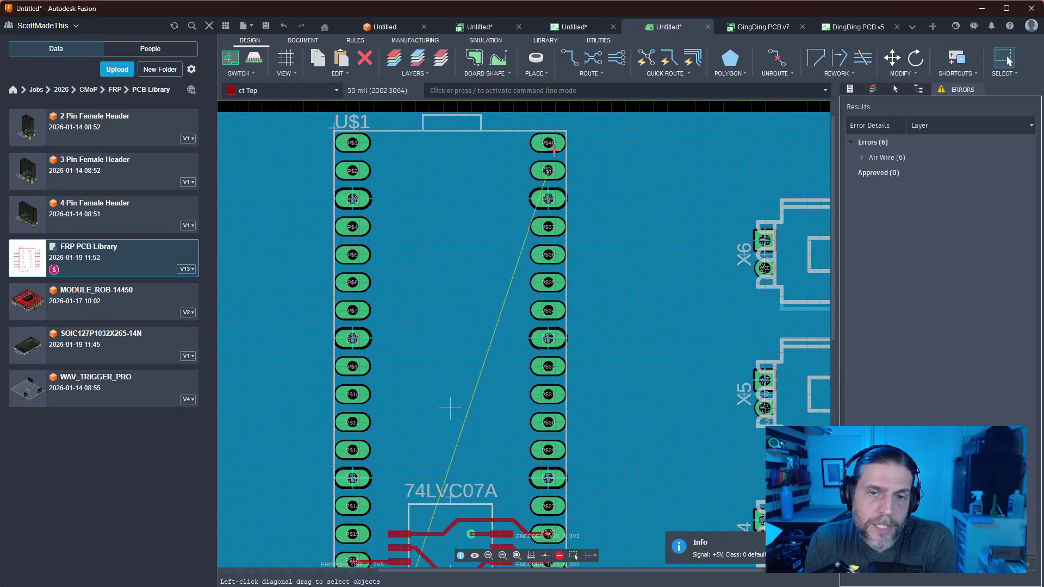
In the schematic, move the Pico's +5V supply symbol and its net up from the VSYS pin to the VBUS pin
click(560, 144)
scroll(672, 392, down, 3)
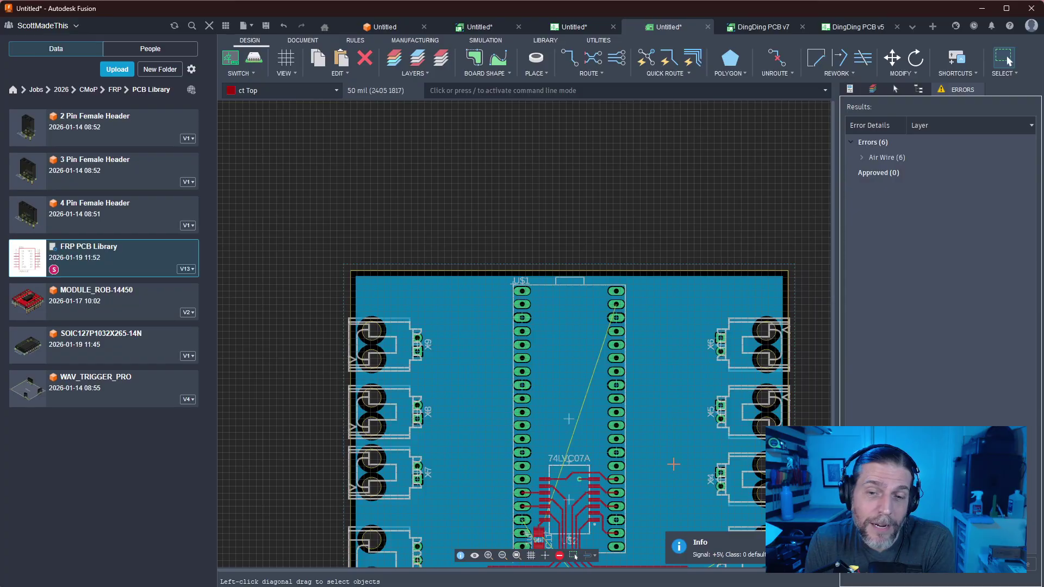
scroll(671, 415, up, 4)
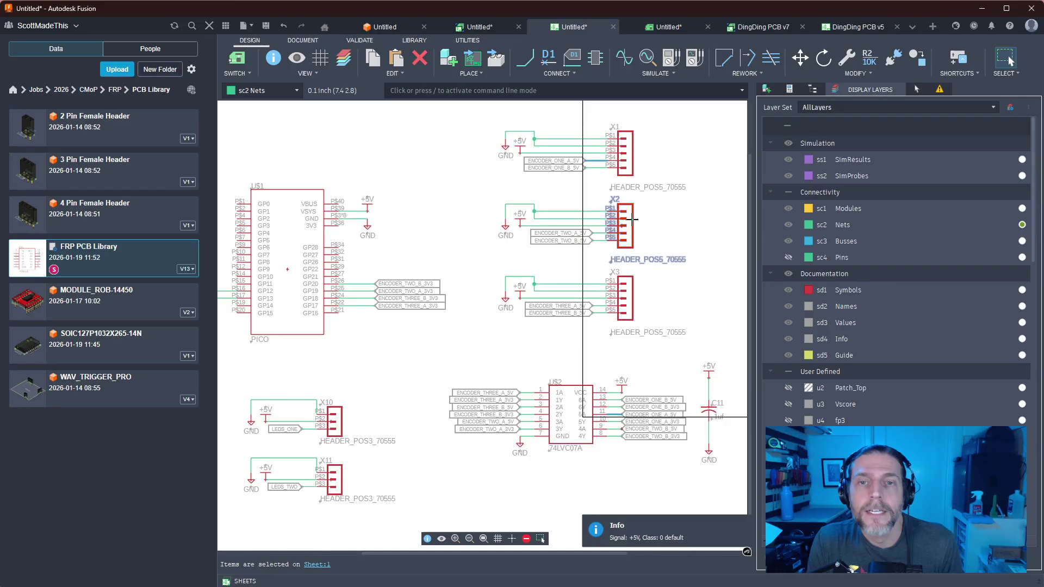
middle_drag(646, 196, 699, 303)
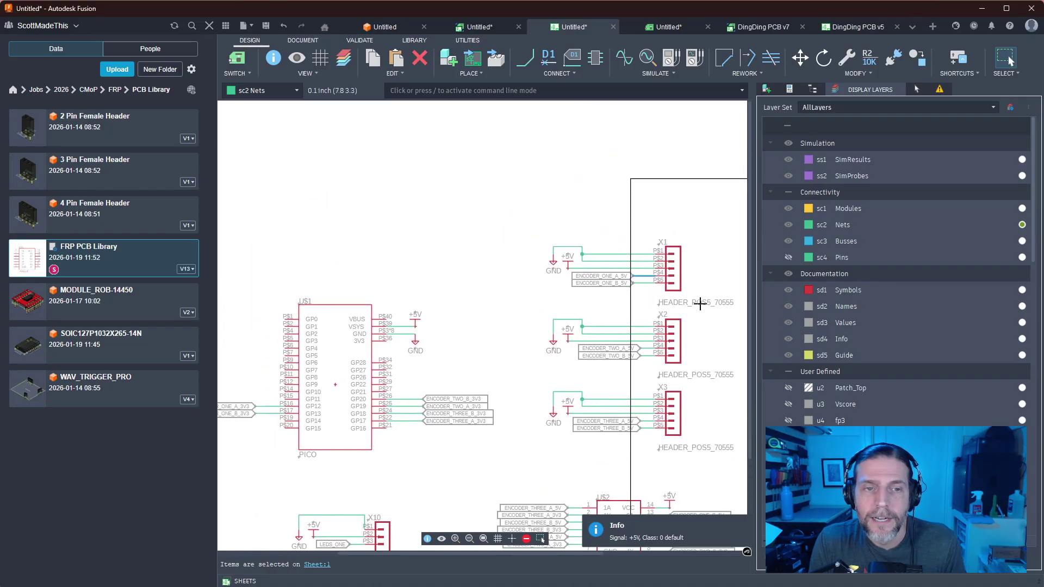
scroll(455, 314, up, 4)
middle_drag(391, 324, 532, 289)
click(487, 312)
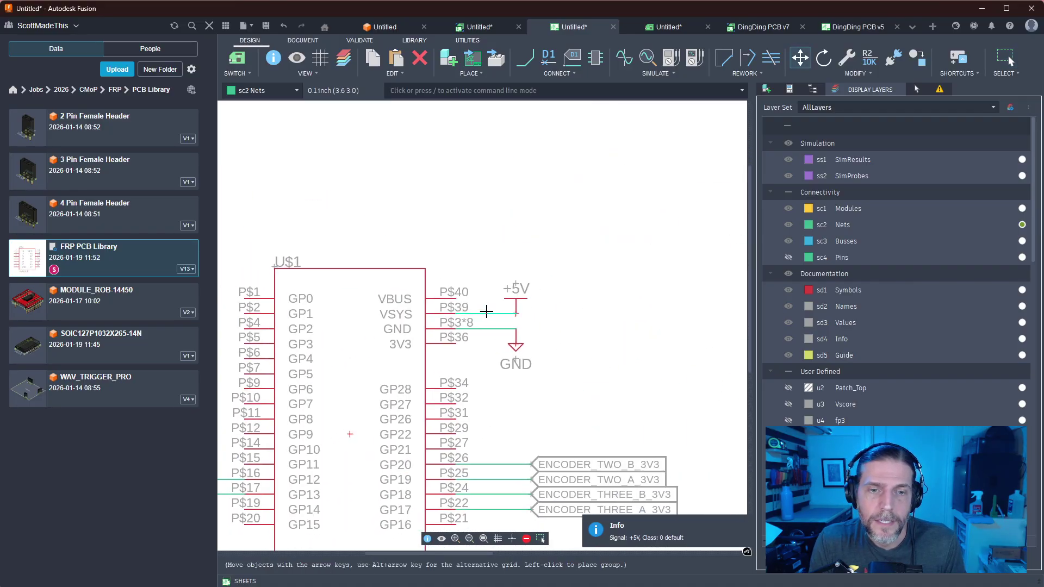
drag(571, 273, 498, 303)
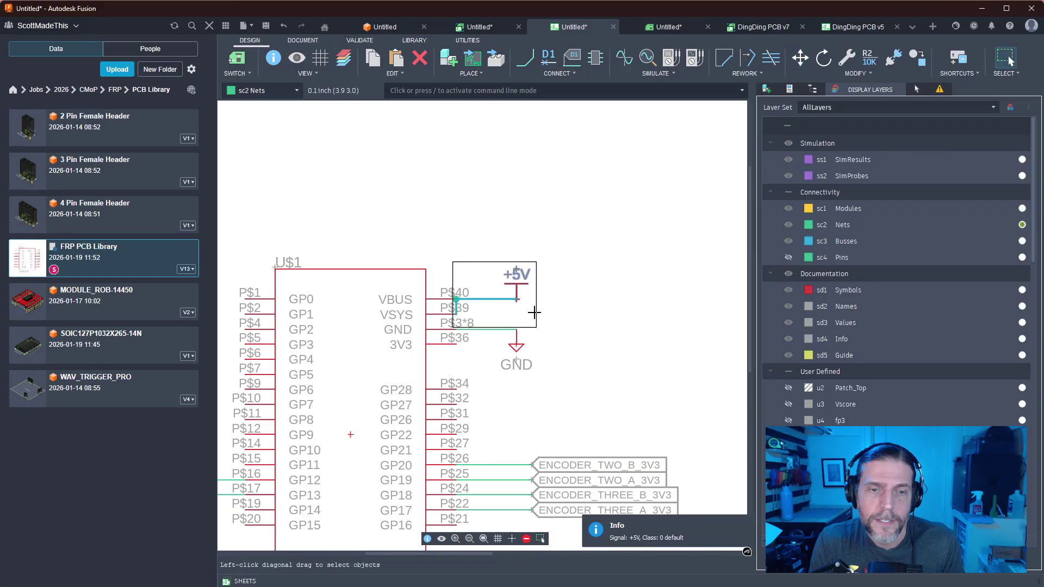
click(584, 310)
Delete the net segment linking the Pico's VBUS and VSYS pins, and return to the board layout
scroll(454, 317, up, 5)
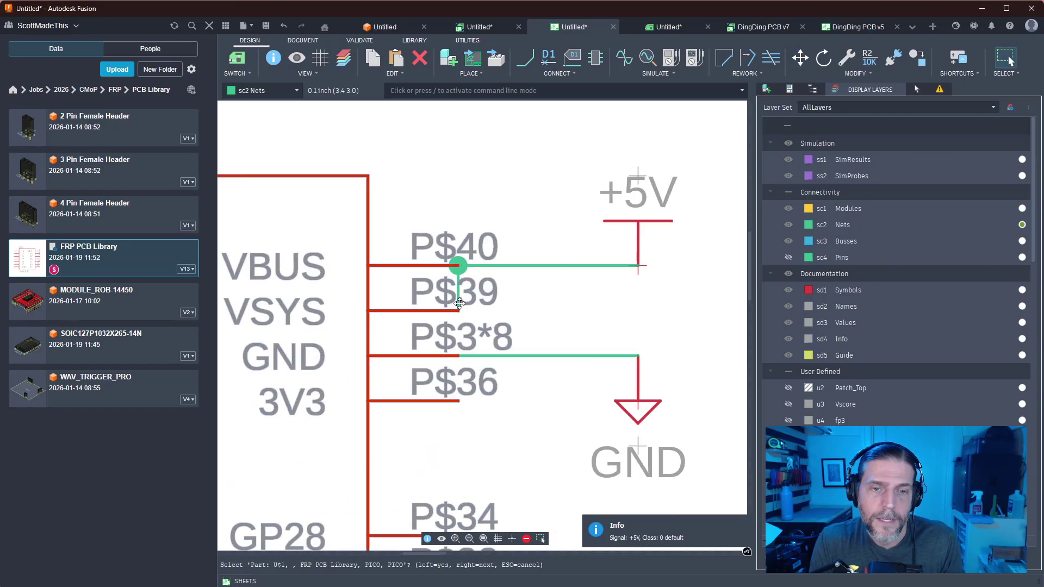
click(459, 303)
key(Delete)
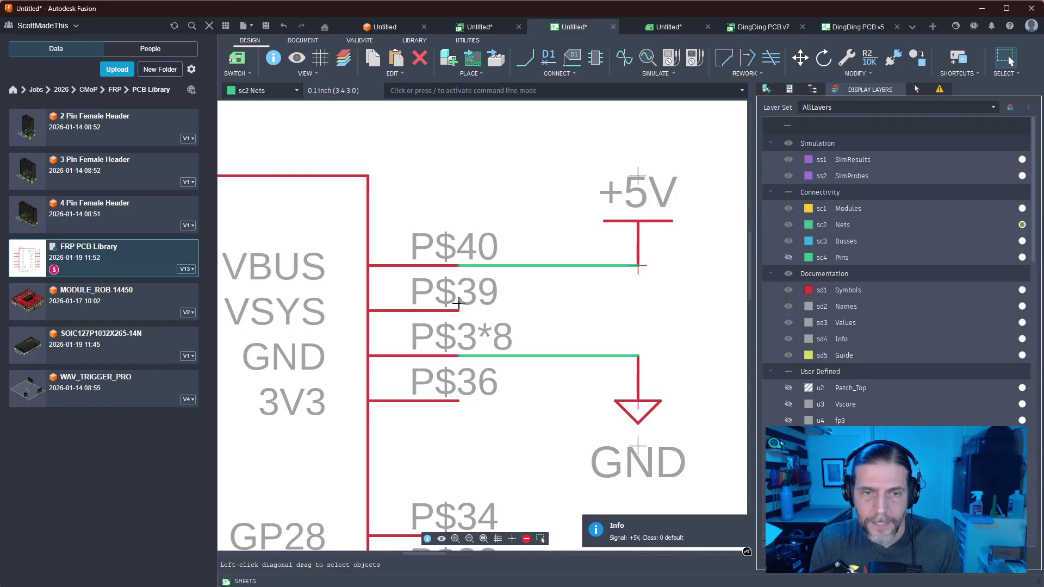
scroll(471, 293, down, 7)
middle_drag(529, 366, 505, 121)
middle_drag(599, 140, 506, 226)
scroll(505, 227, up, 1)
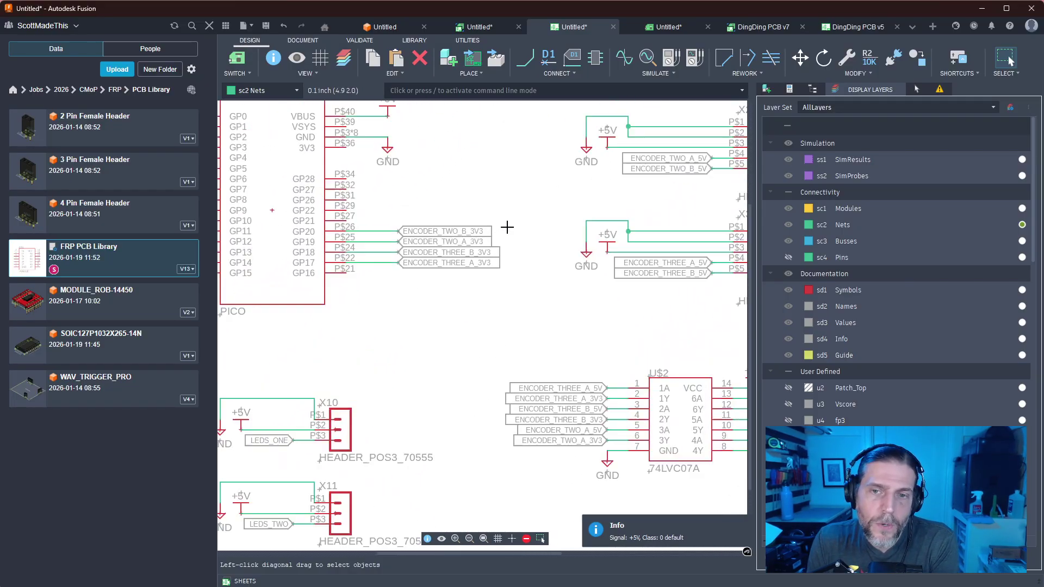
scroll(507, 226, down, 3)
middle_drag(550, 184, 433, 264)
click(236, 57)
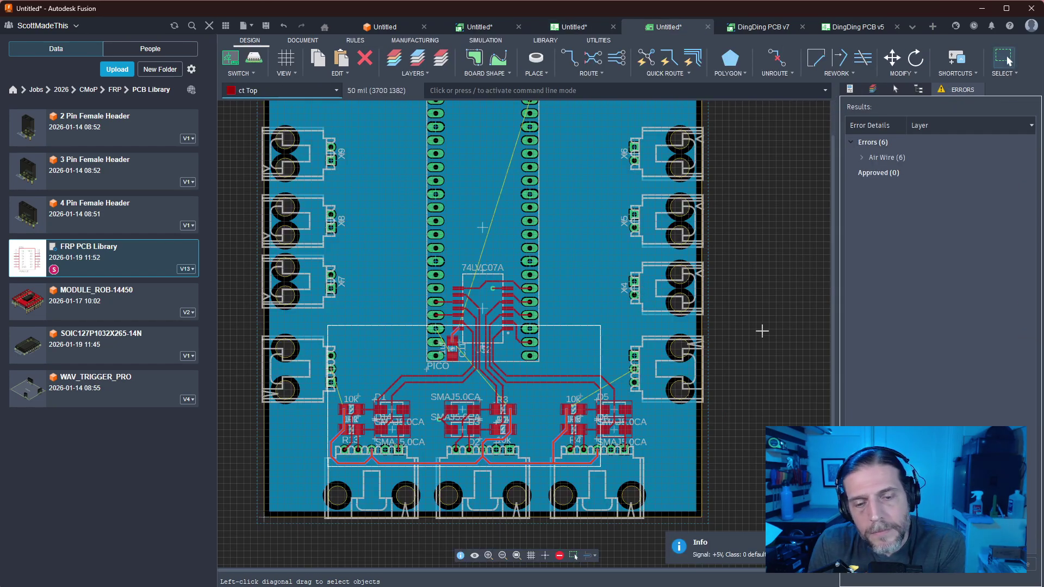
Examine the encoder trace bundle between the 74LVC07A buffer and the diode and resistor rows, including the space around C11
scroll(755, 327, up, 2)
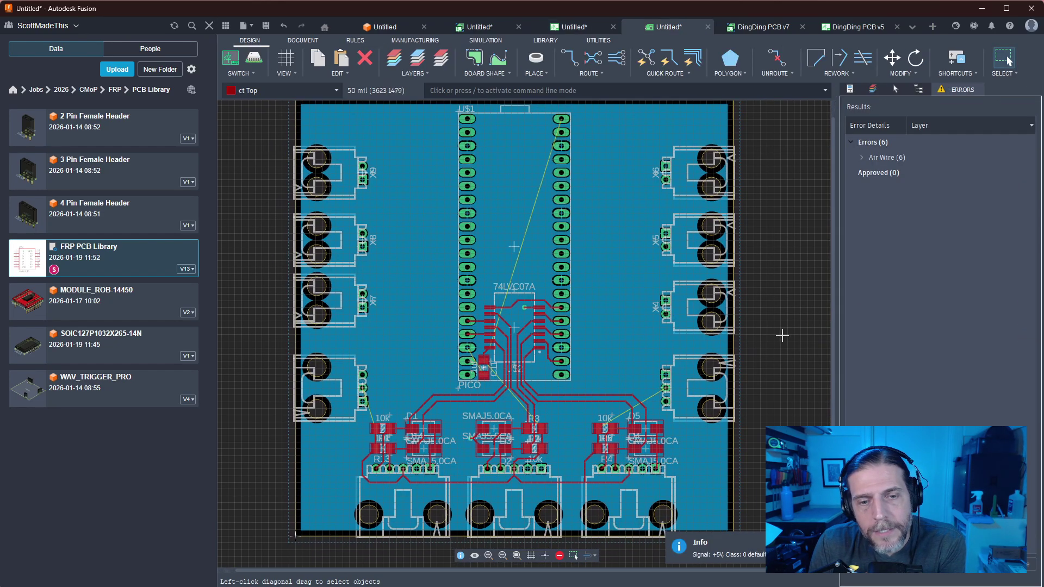
scroll(780, 328, up, 3)
middle_drag(517, 339, 810, 306)
scroll(745, 303, up, 2)
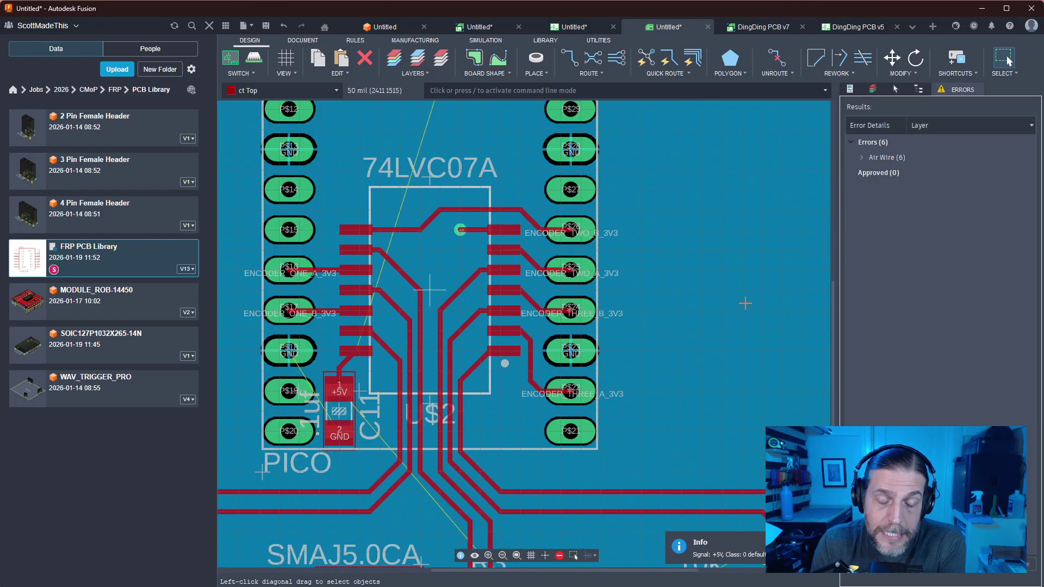
middle_drag(737, 298, 855, 127)
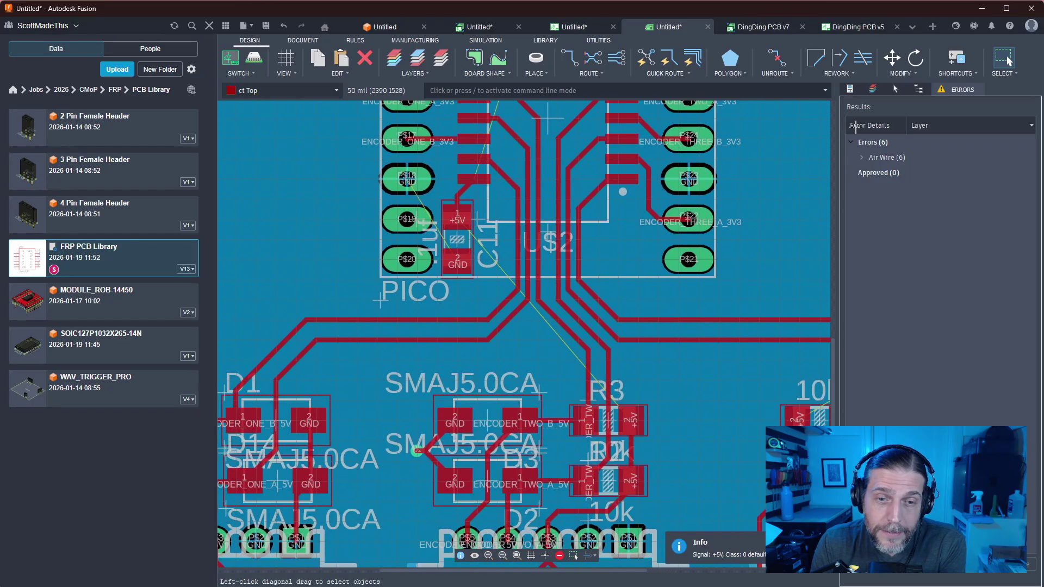
scroll(682, 241, down, 2)
mouse_move(513, 313)
mouse_down()
mouse_move(510, 326)
mouse_move(487, 312)
mouse_up()
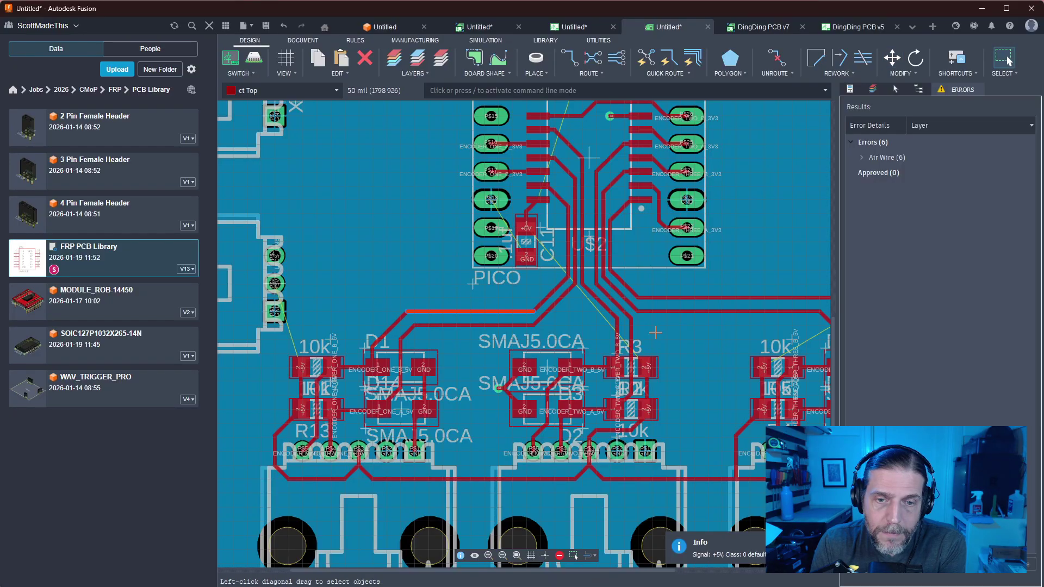
middle_drag(704, 321, 573, 314)
mouse_move(571, 304)
mouse_down()
mouse_move(569, 316)
mouse_move(560, 305)
mouse_up()
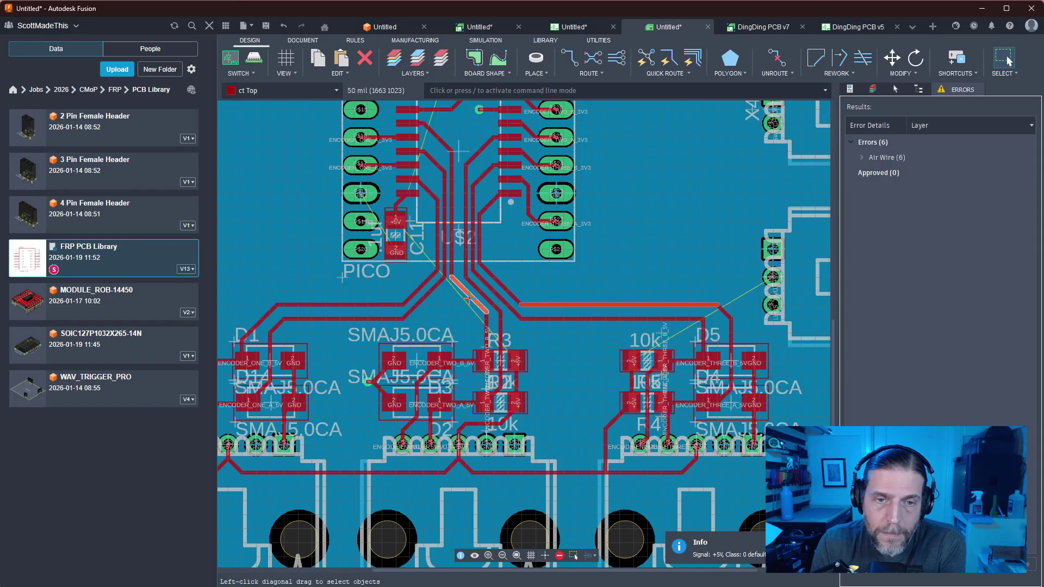
click(563, 271)
middle_drag(636, 266, 675, 363)
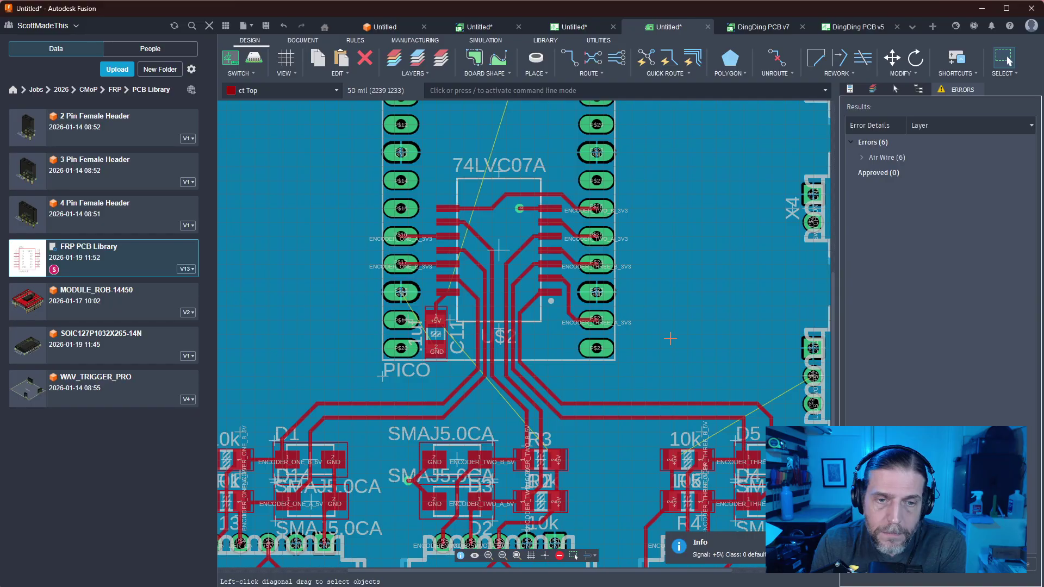
mouse_move(510, 355)
middle_down()
mouse_move(559, 296)
mouse_move(565, 240)
middle_up()
mouse_move(372, 309)
mouse_down()
mouse_move(377, 317)
mouse_move(358, 307)
mouse_up()
mouse_move(676, 332)
middle_down()
mouse_move(605, 319)
mouse_move(547, 287)
mouse_move(641, 300)
middle_up()
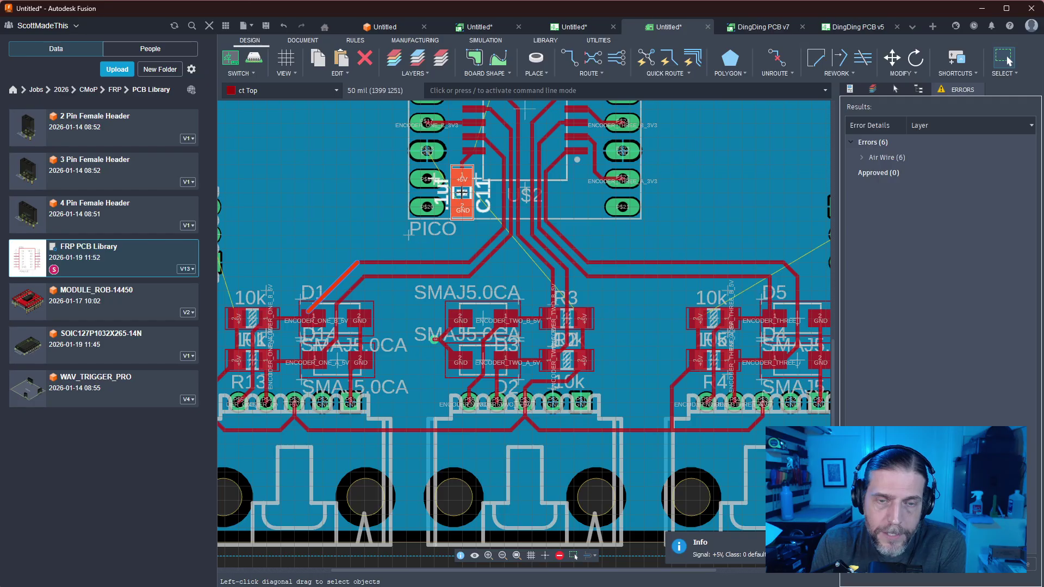
Move capacitor C11 slightly down the board, farther from the buffer's supply pin
key(m)
click(461, 193)
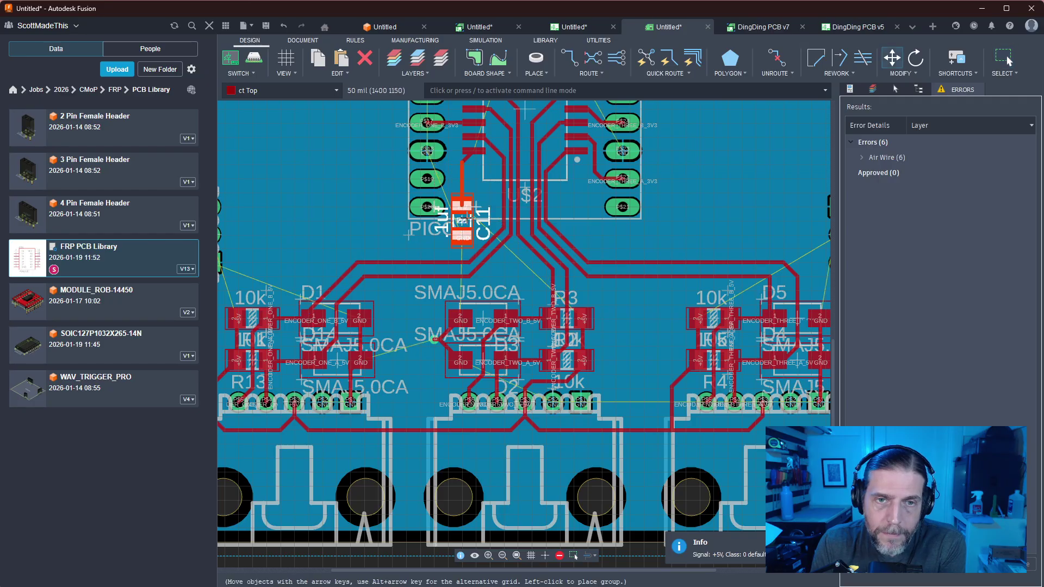
click(462, 206)
click(331, 226)
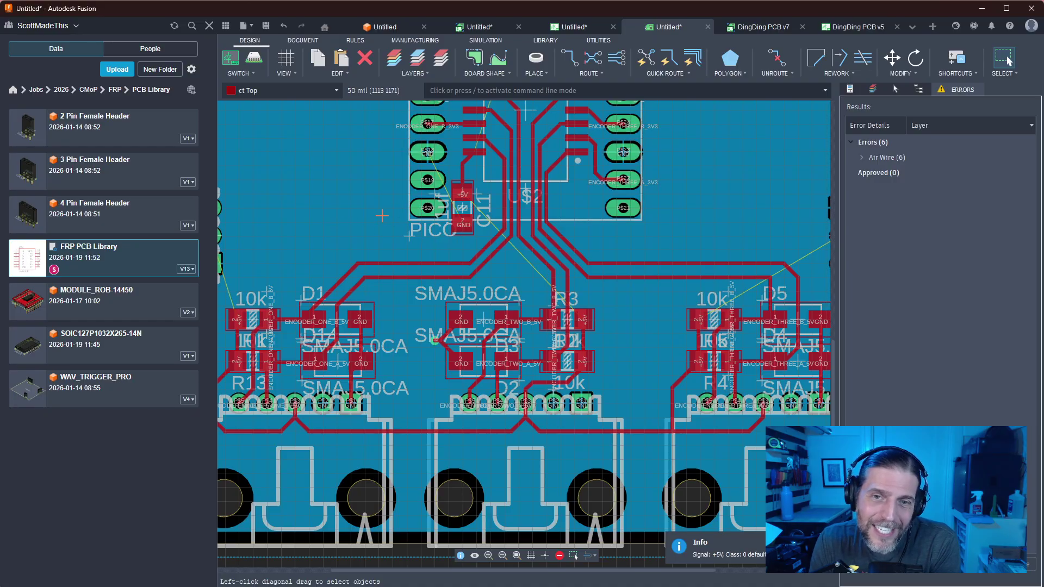
Inspect the whole board layout, checking the air wires between the Pico, the buffer and the edge connectors
scroll(382, 216, down, 3)
middle_drag(362, 164, 408, 392)
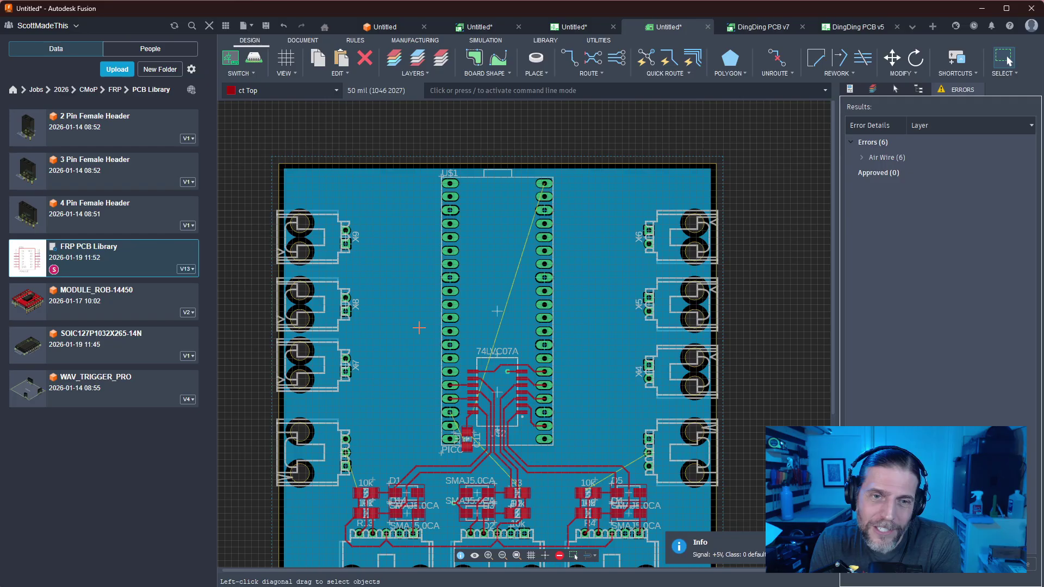
scroll(420, 320, up, 2)
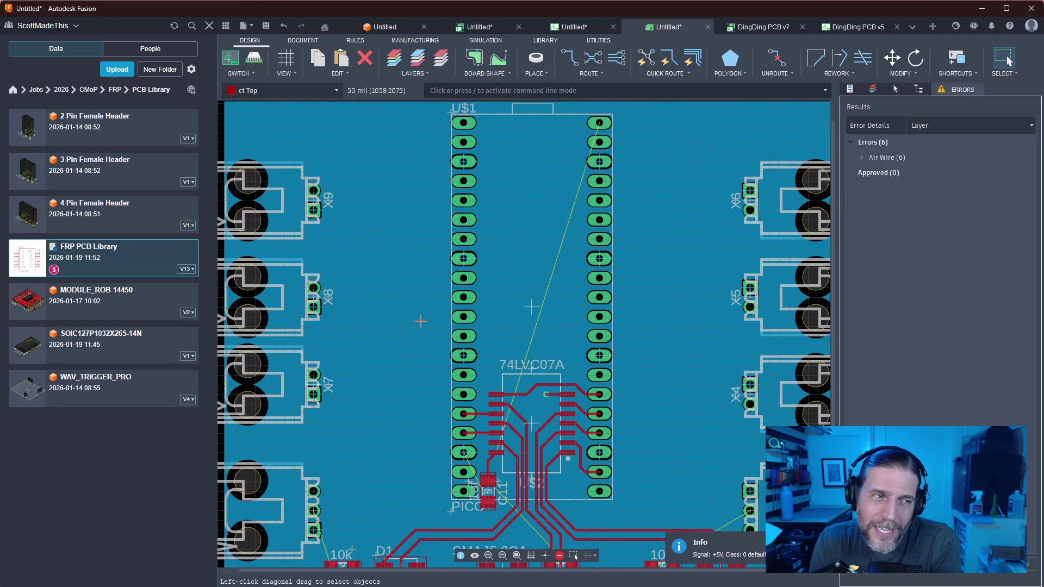
scroll(420, 318, down, 3)
scroll(420, 317, up, 2)
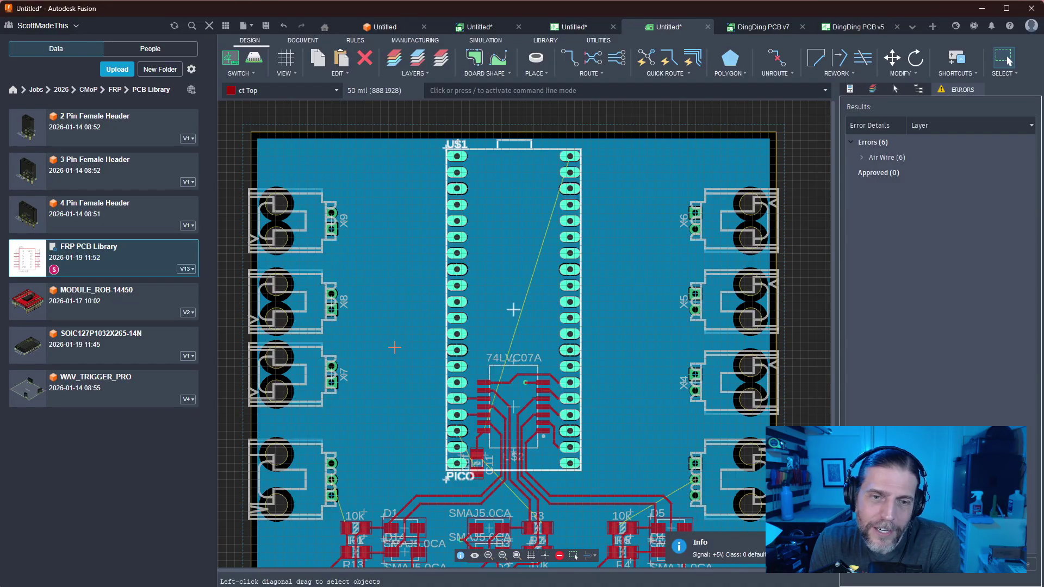
scroll(385, 316, down, 1)
scroll(385, 315, down, 4)
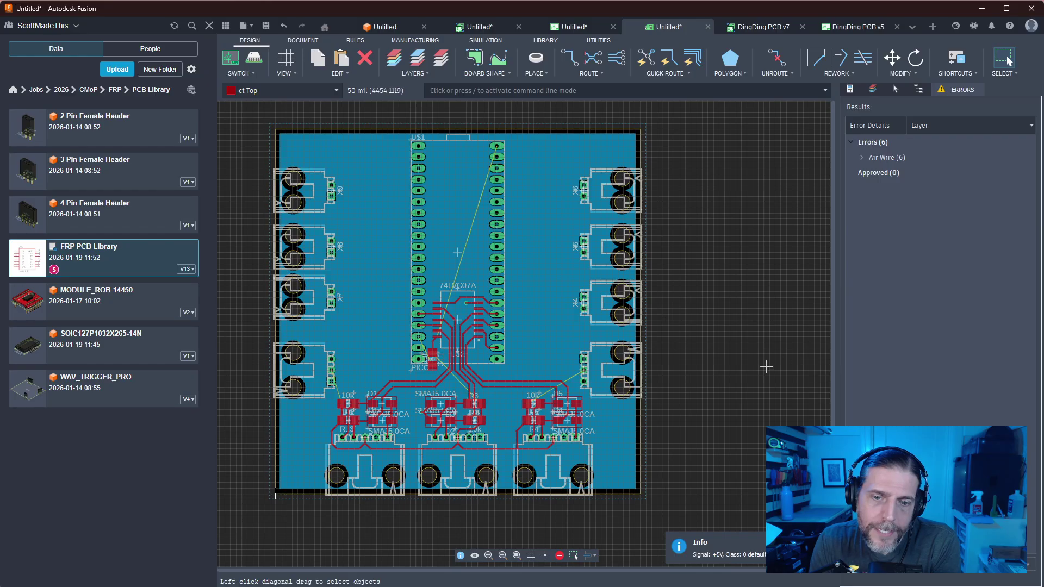
Route a 12 mil +5V trace on the top layer from the ENCODER_THREE connector to the middle pad of the three-pin connector below X4
scroll(645, 457, up, 4)
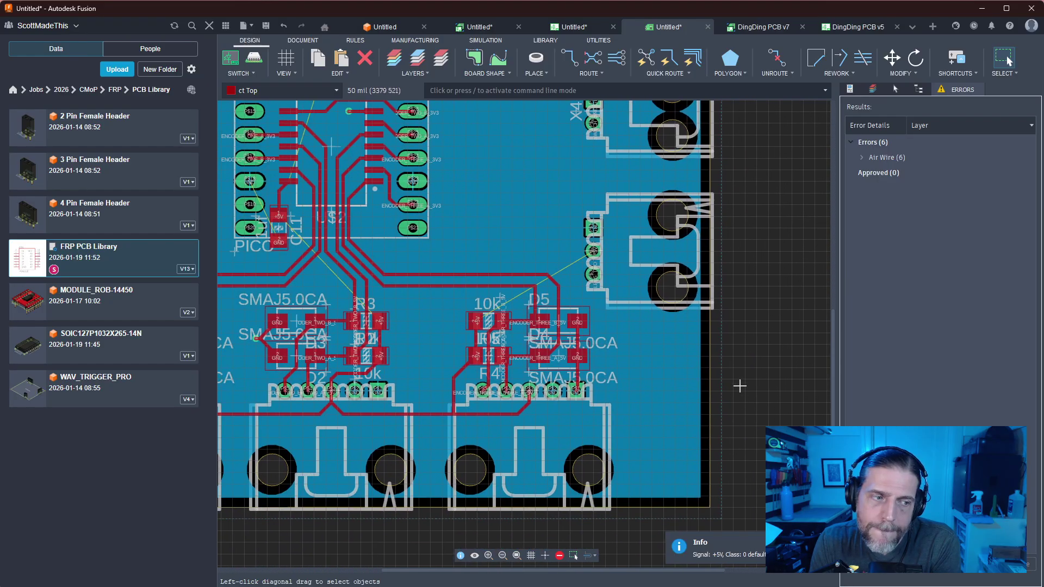
scroll(738, 379, up, 1)
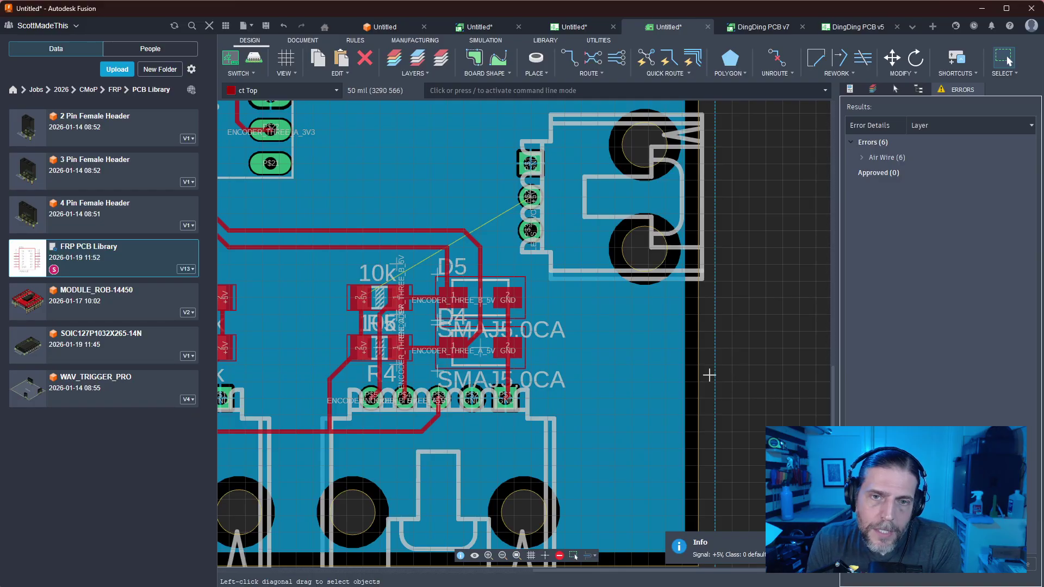
middle_drag(583, 187, 551, 215)
scroll(601, 418, down, 2)
scroll(561, 354, up, 1)
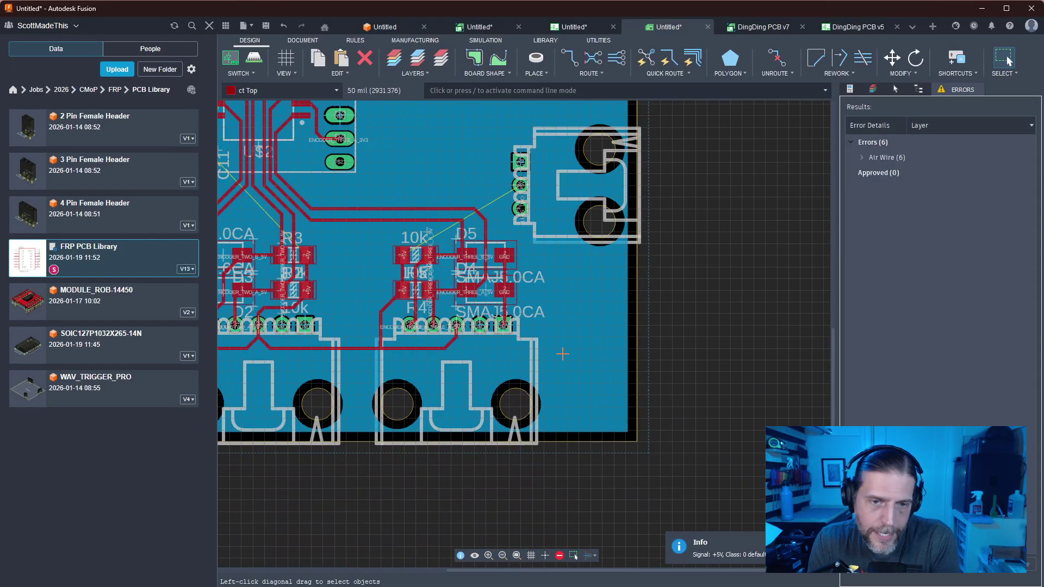
key(x)
click(456, 340)
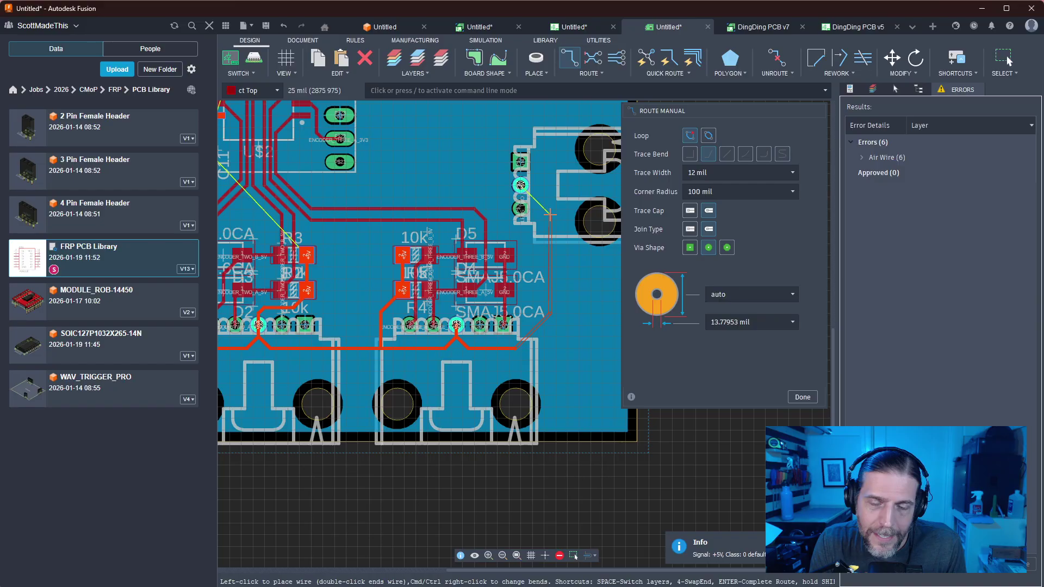
click(520, 185)
key(Escape)
key(Escape)
Route a 12 mil +5V trace from the middle pad of the three-pin connector below X7 down to the existing +5V trace beside R13
middle_drag(304, 348, 661, 342)
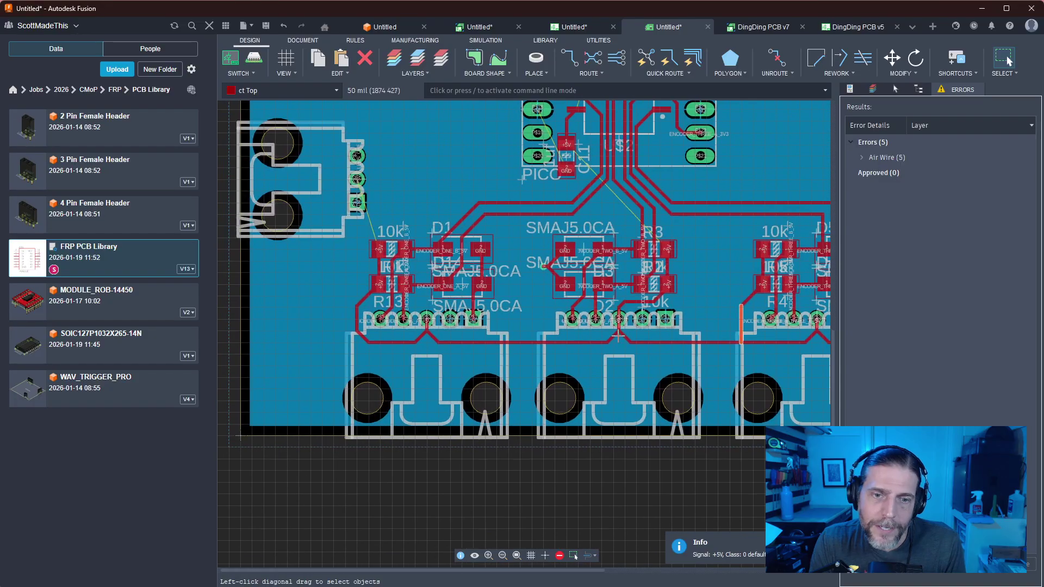
middle_drag(419, 359, 624, 391)
middle_drag(555, 348, 537, 371)
scroll(538, 365, down, 1)
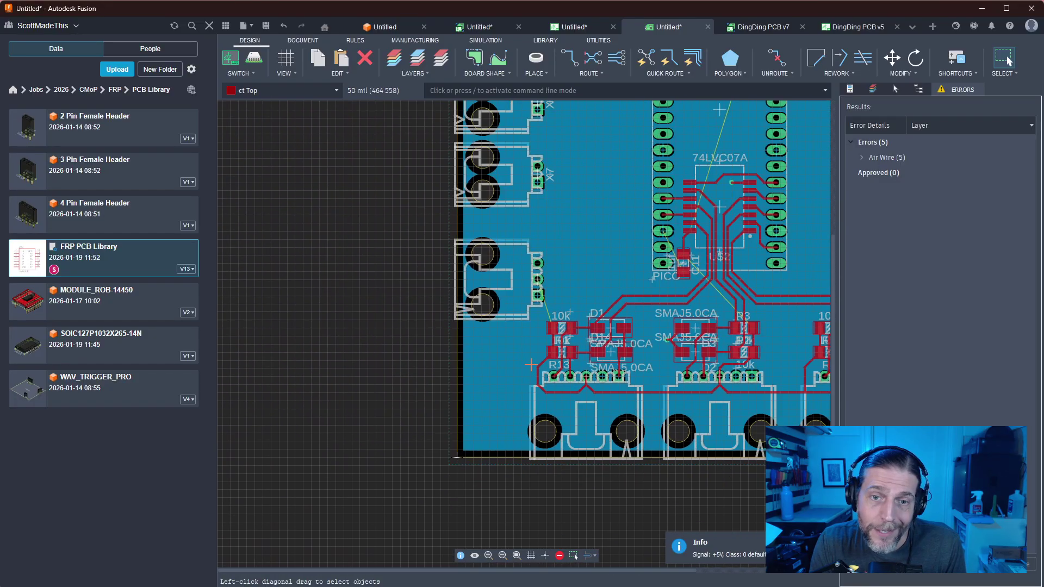
scroll(544, 300, up, 1)
scroll(544, 300, up, 1)
key(r)
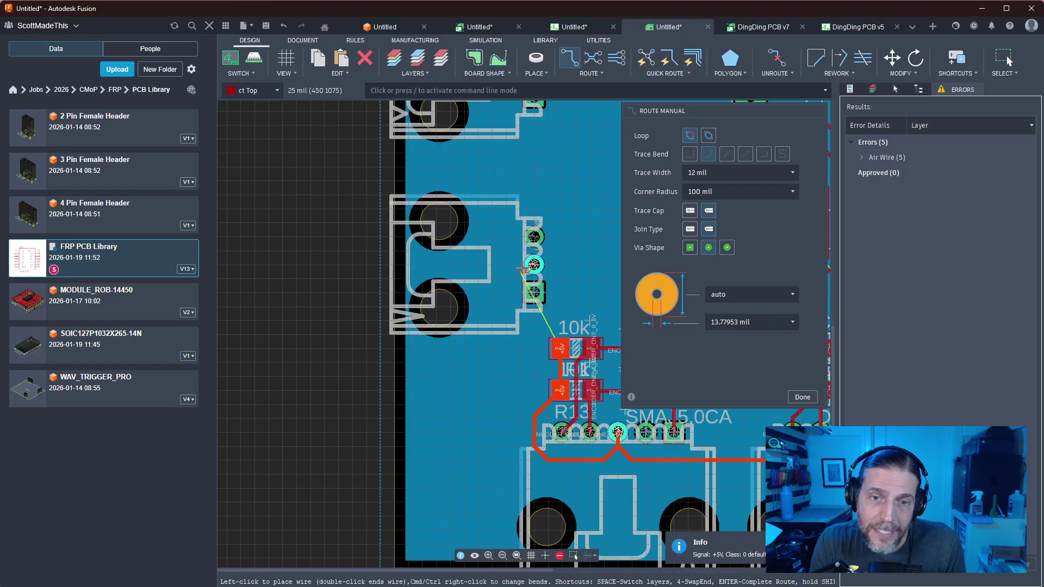
key(Escape)
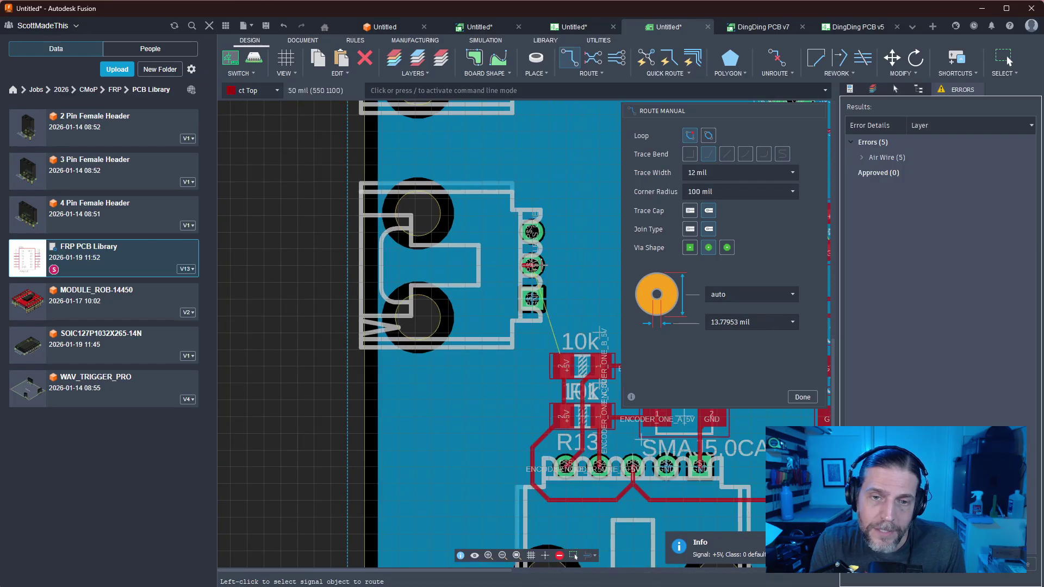
scroll(546, 263, up, 1)
click(532, 265)
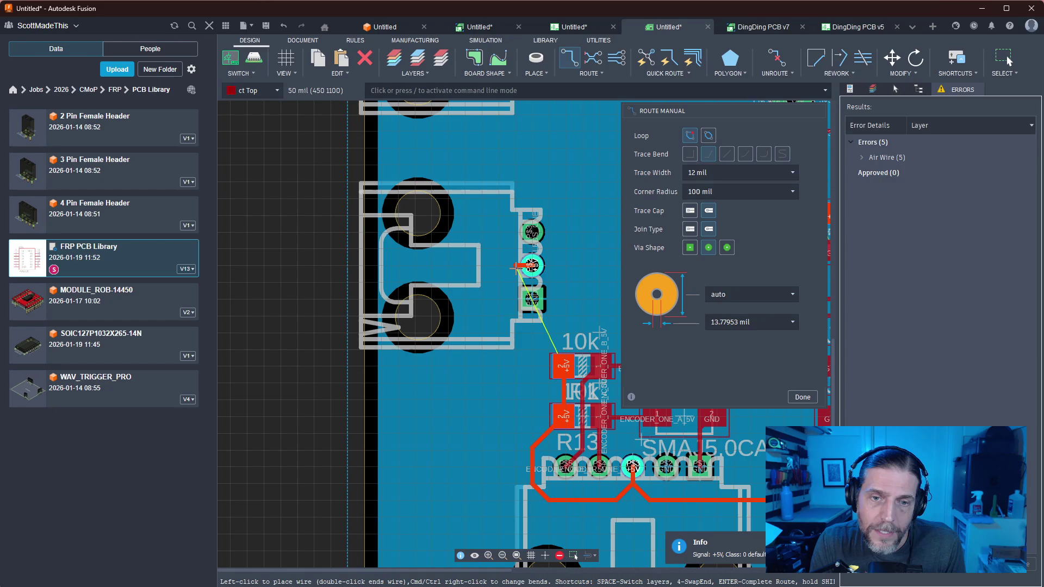
click(498, 283)
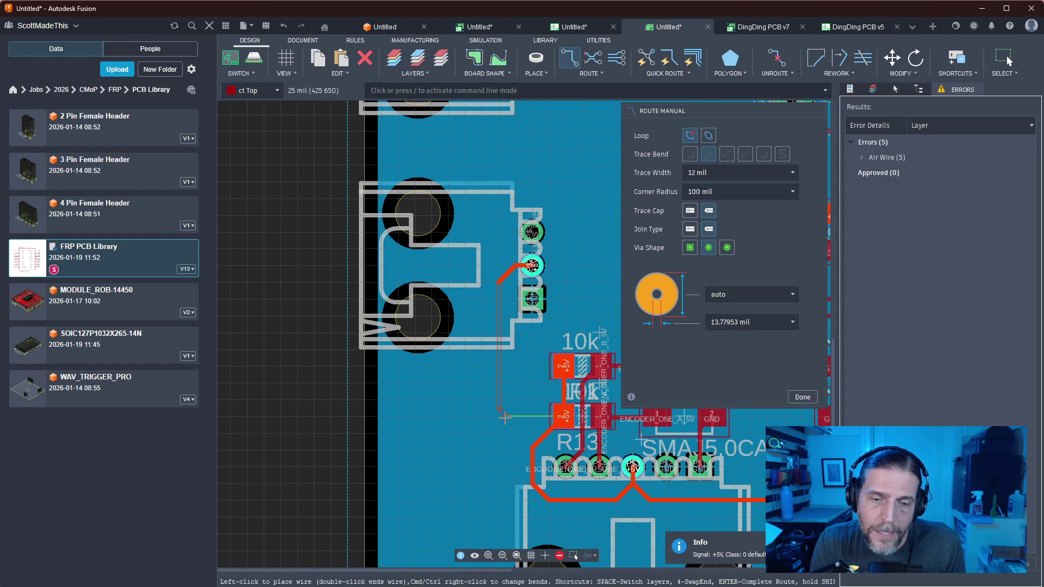
click(530, 448)
key(Escape)
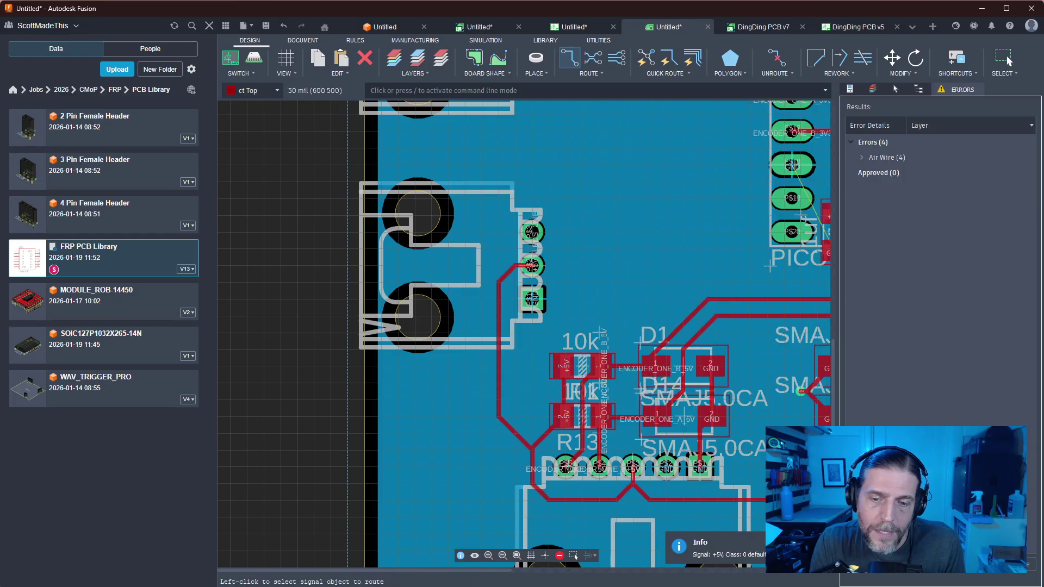
Check the board for the remaining air wires, focusing on the buffer, C11 and the nearby Pico pins
scroll(577, 447, down, 2)
middle_drag(599, 307, 371, 338)
scroll(374, 341, down, 4)
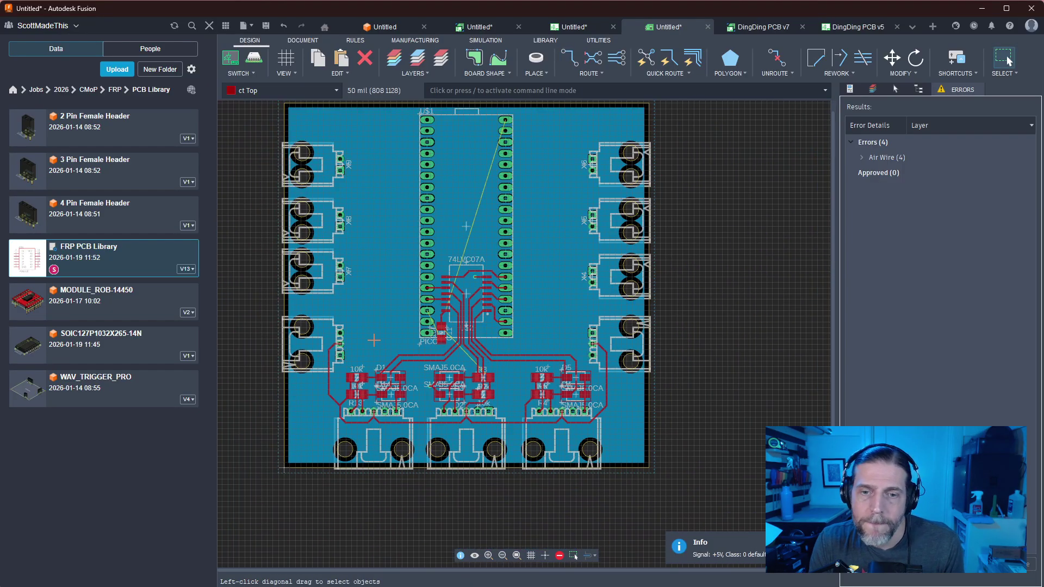
scroll(373, 340, up, 2)
scroll(358, 221, up, 3)
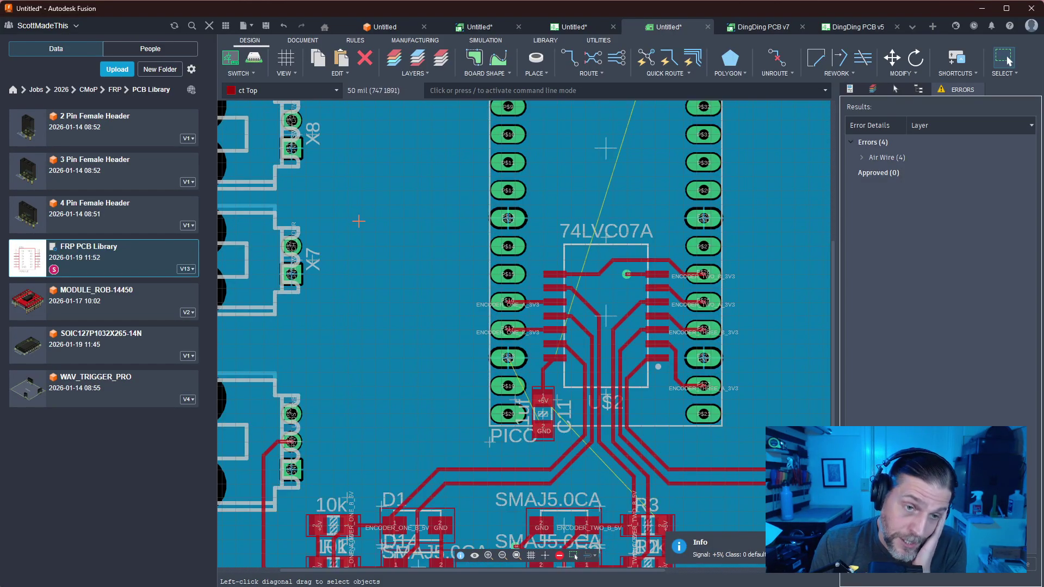
Inspect the unrouted switch connectors X4 to X9 and the free Pico pins across the board layout
middle_drag(358, 221, 492, 250)
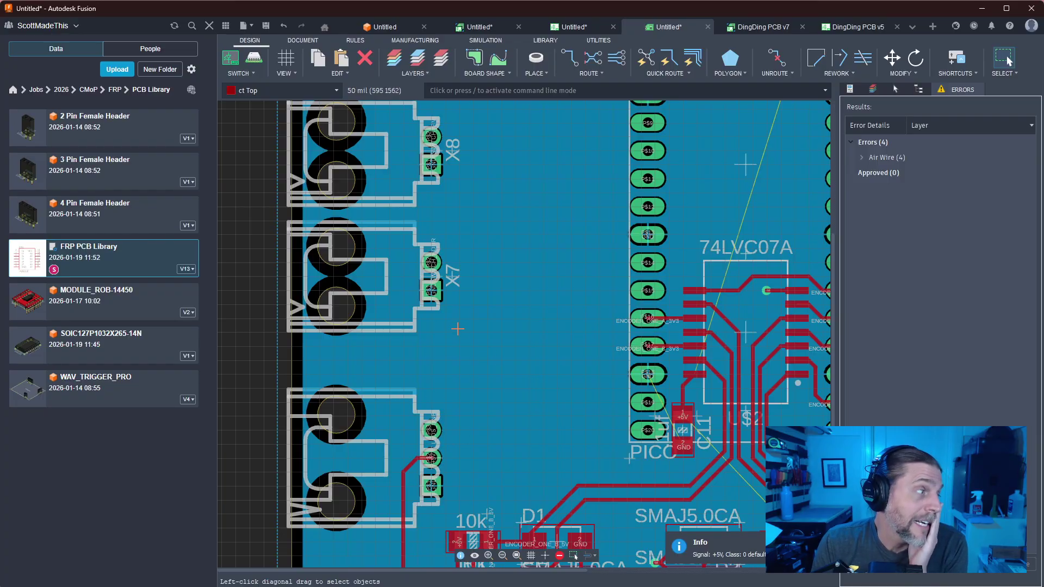
scroll(502, 366, down, 2)
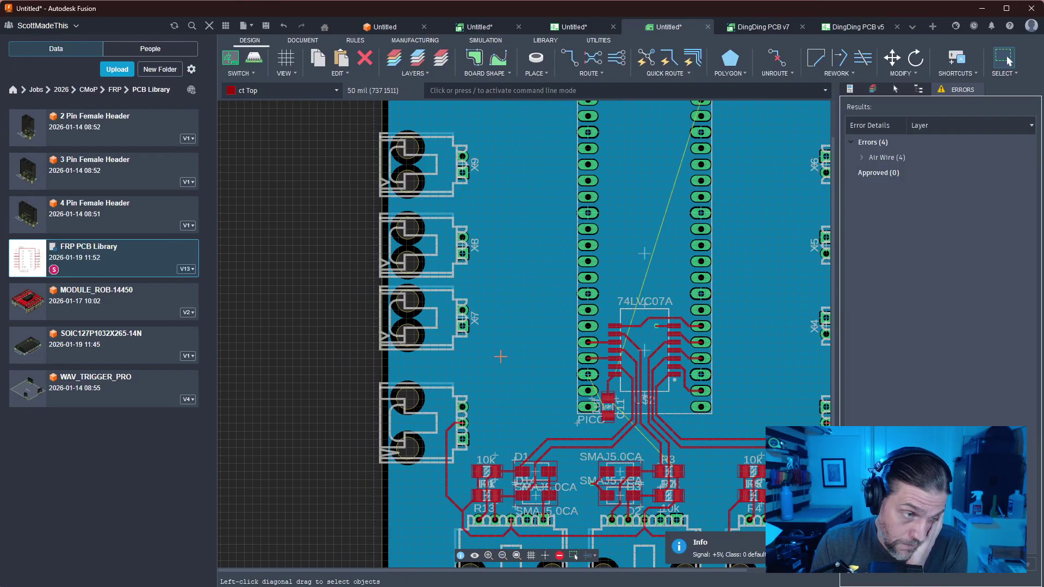
scroll(501, 356, down, 3)
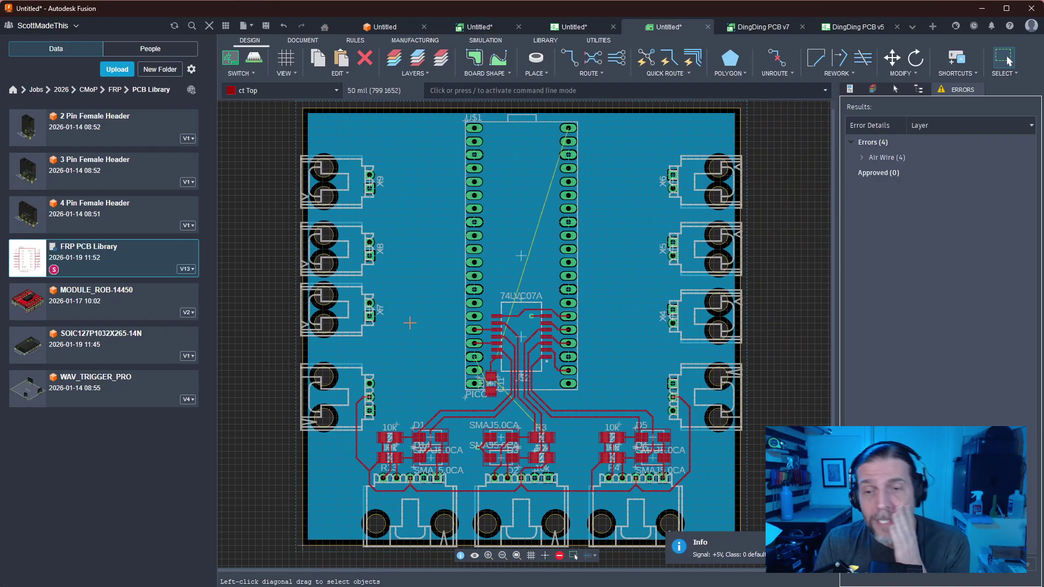
scroll(434, 294, up, 3)
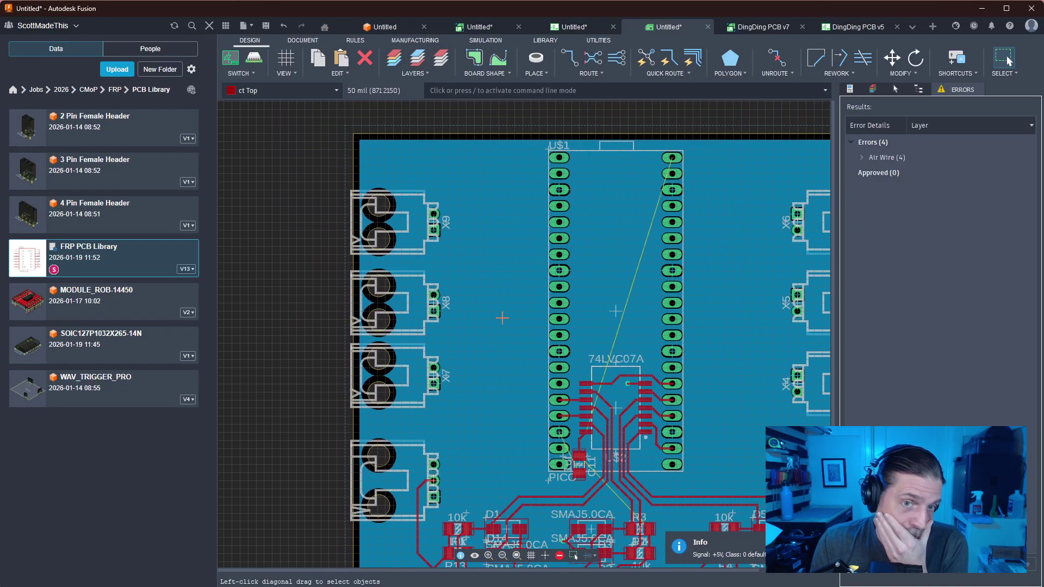
middle_drag(380, 215, 469, 244)
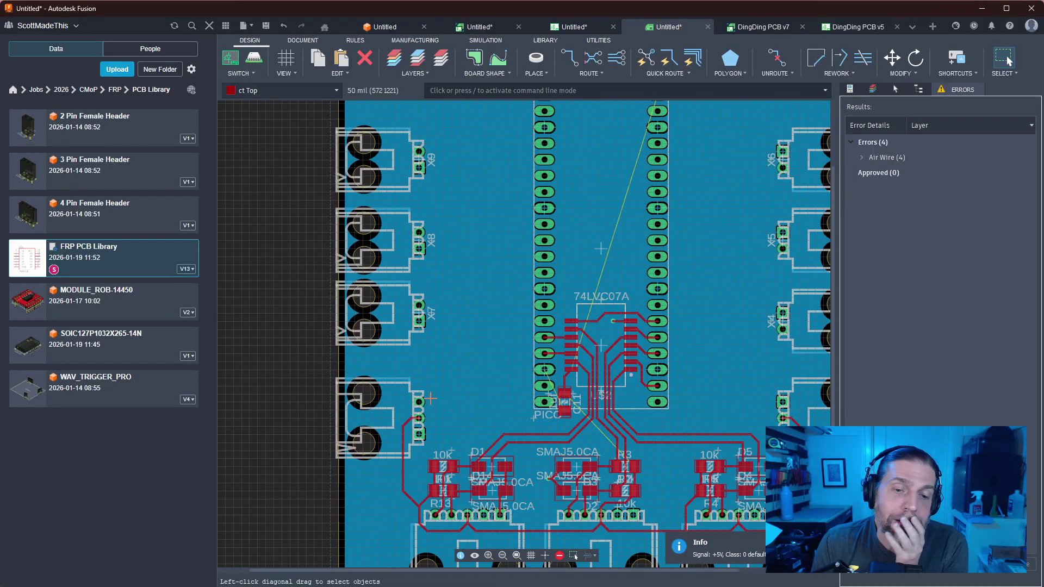
scroll(460, 281, up, 4)
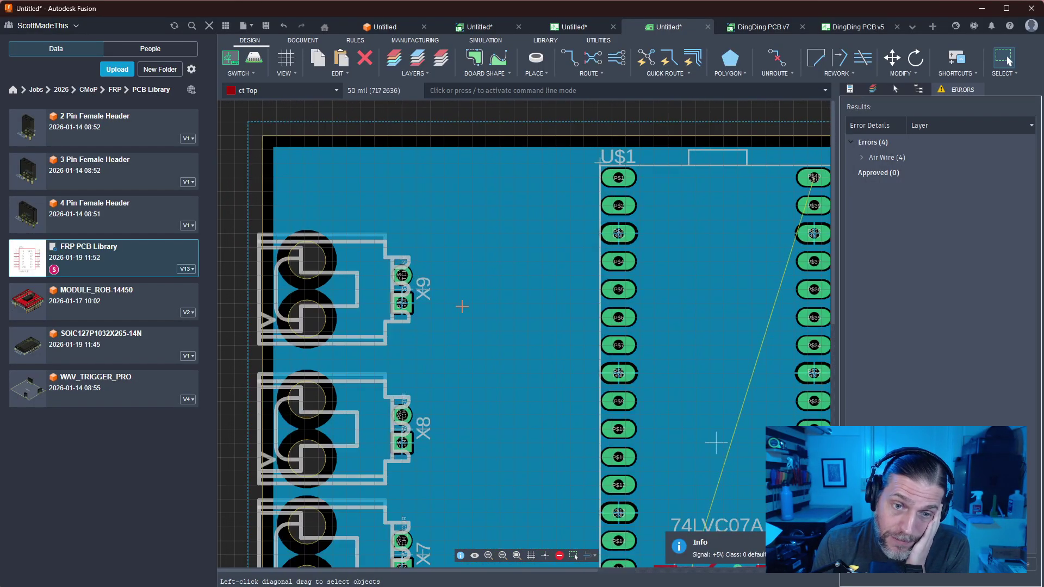
scroll(457, 308, down, 1)
middle_drag(455, 311, 408, 298)
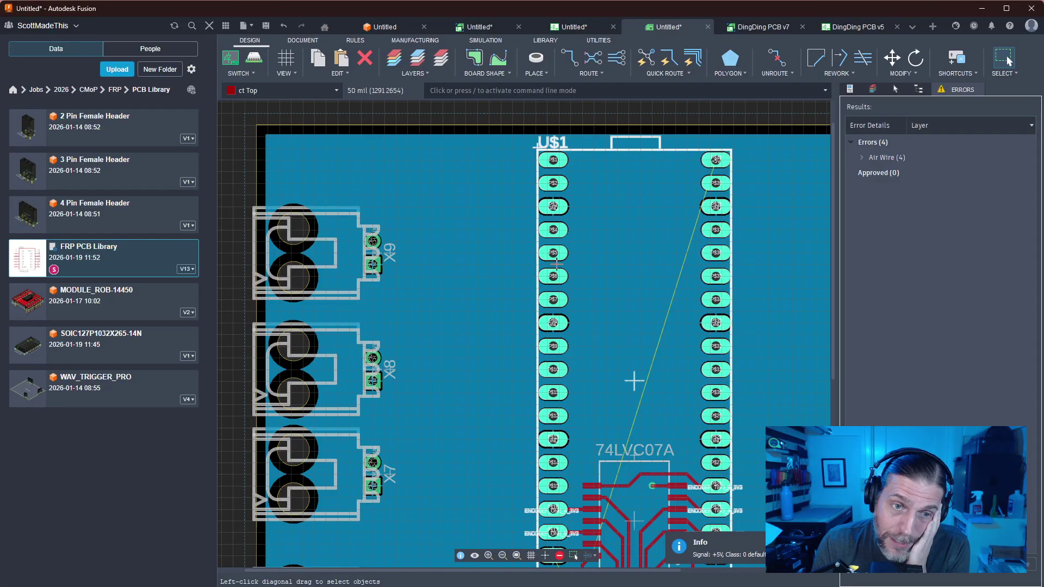
scroll(457, 302, up, 4)
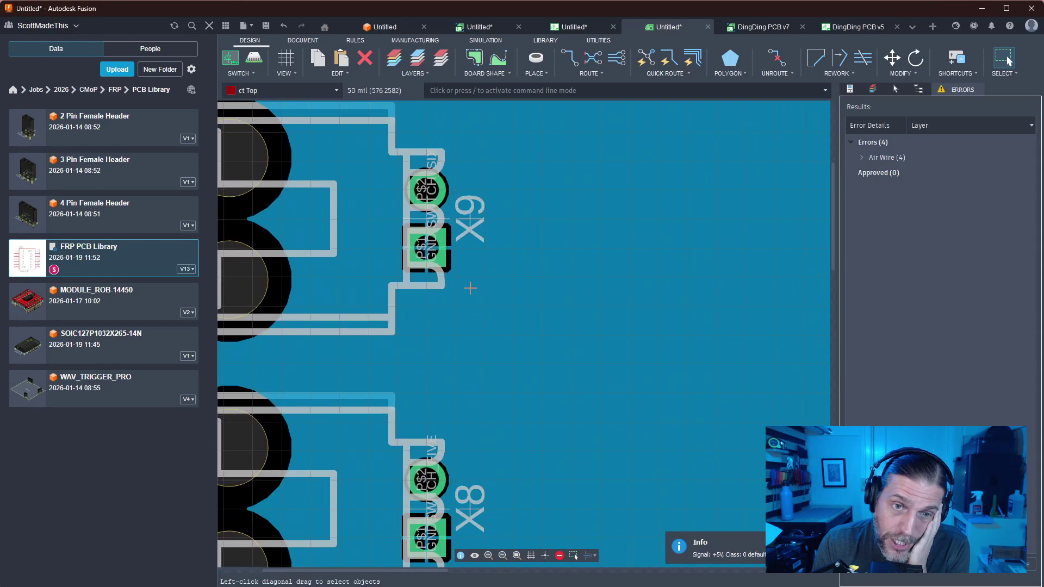
scroll(526, 368, down, 5)
scroll(527, 363, up, 1)
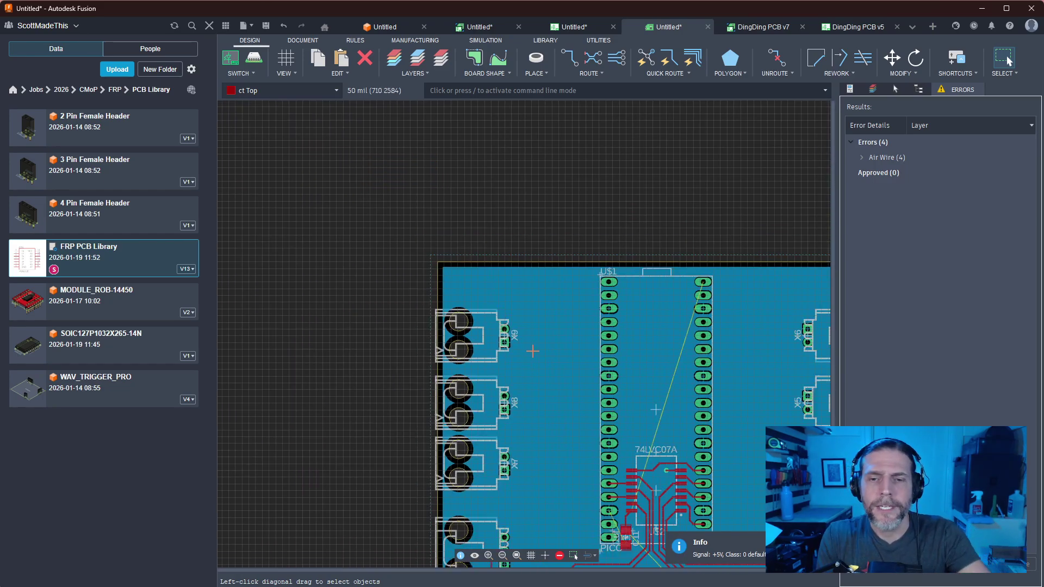
middle_drag(564, 228, 355, 159)
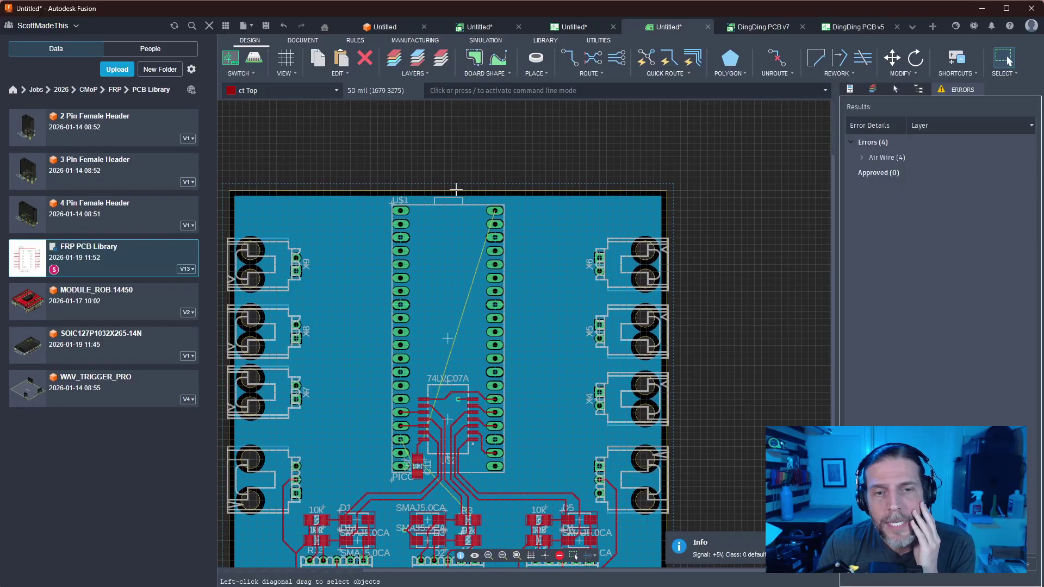
scroll(467, 210, up, 4)
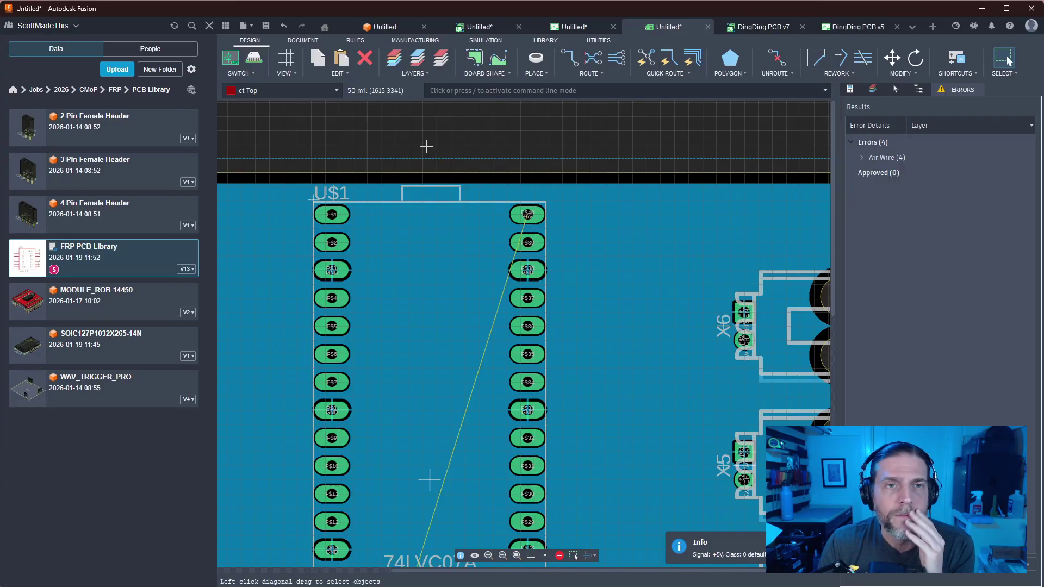
In the schematic, break out the Pico's GP26, GP27 and GP28 pins as labelled nets using the pin names
click(572, 30)
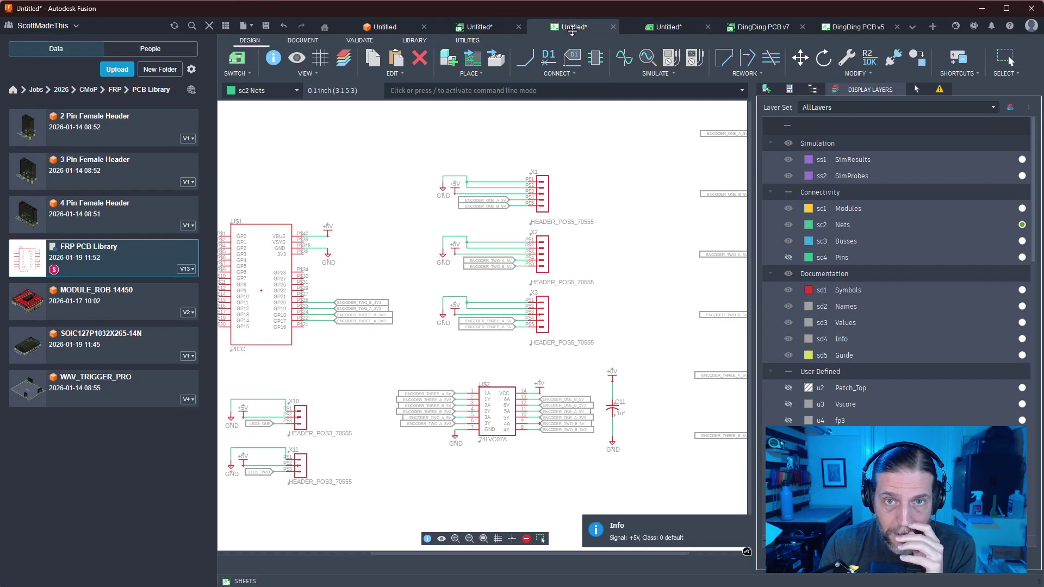
scroll(559, 259, up, 5)
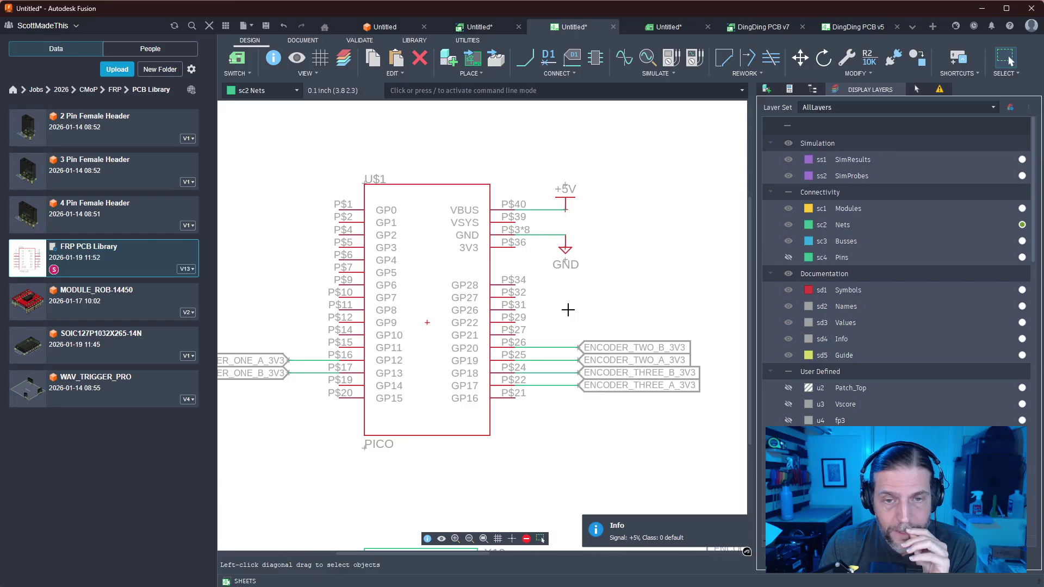
scroll(568, 306, up, 1)
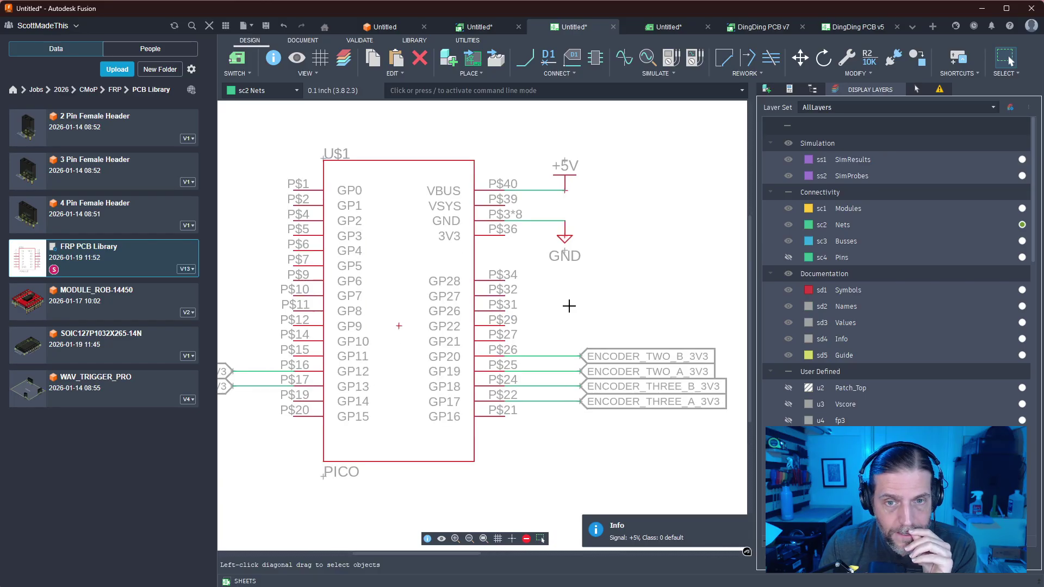
middle_drag(559, 303, 538, 242)
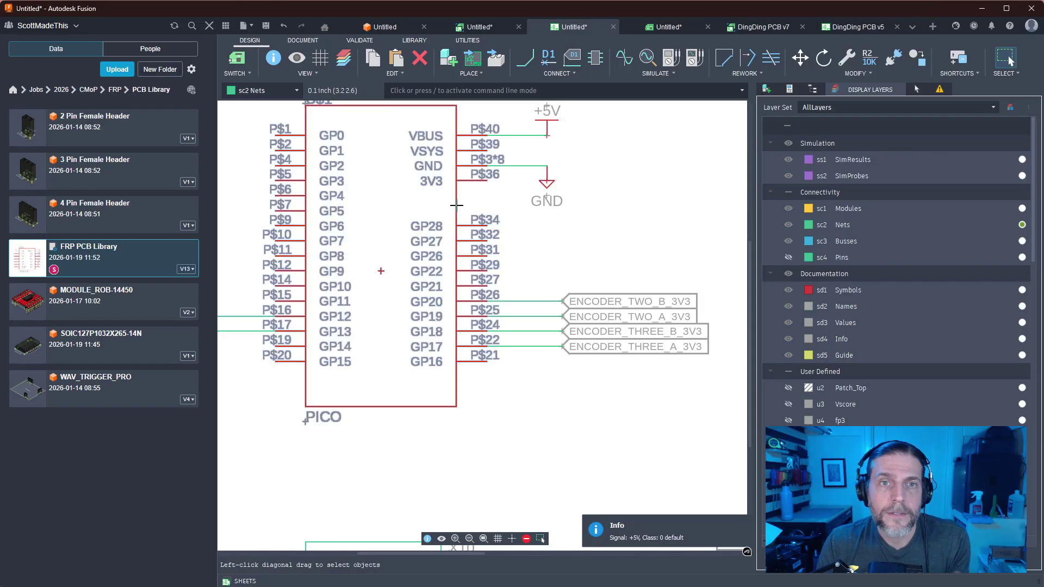
click(575, 73)
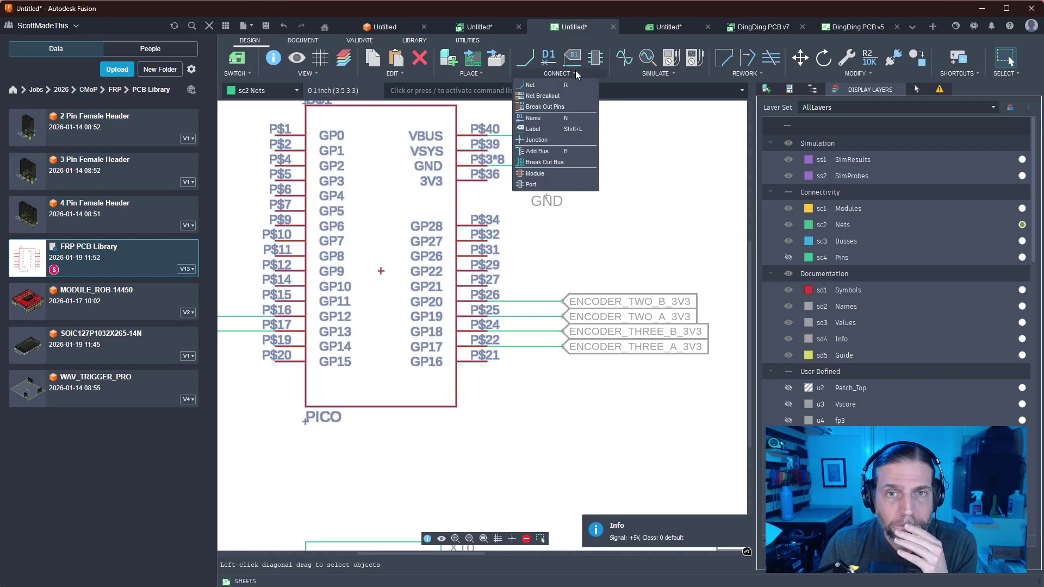
click(543, 106)
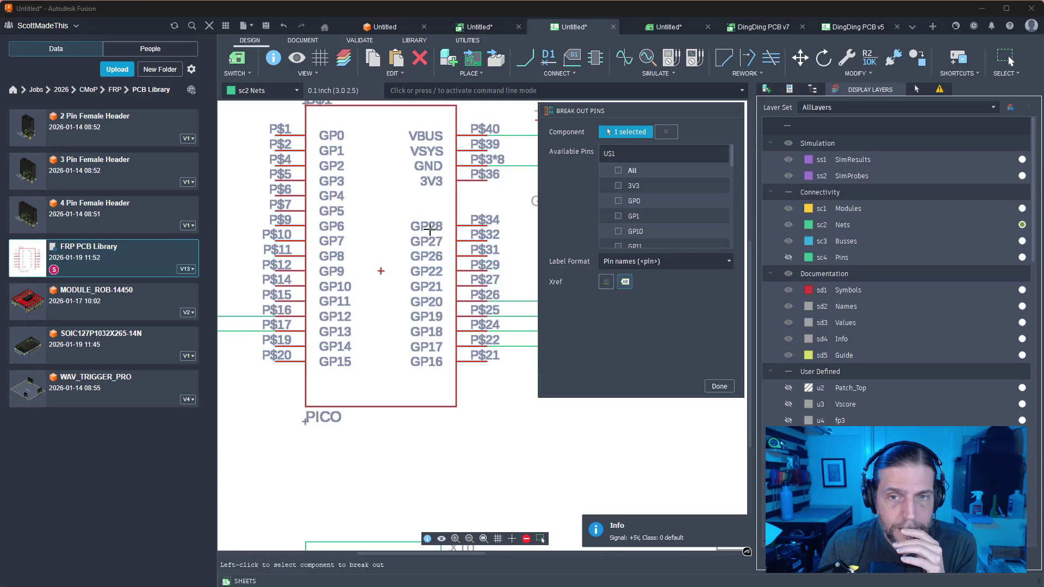
scroll(677, 202, down, 5)
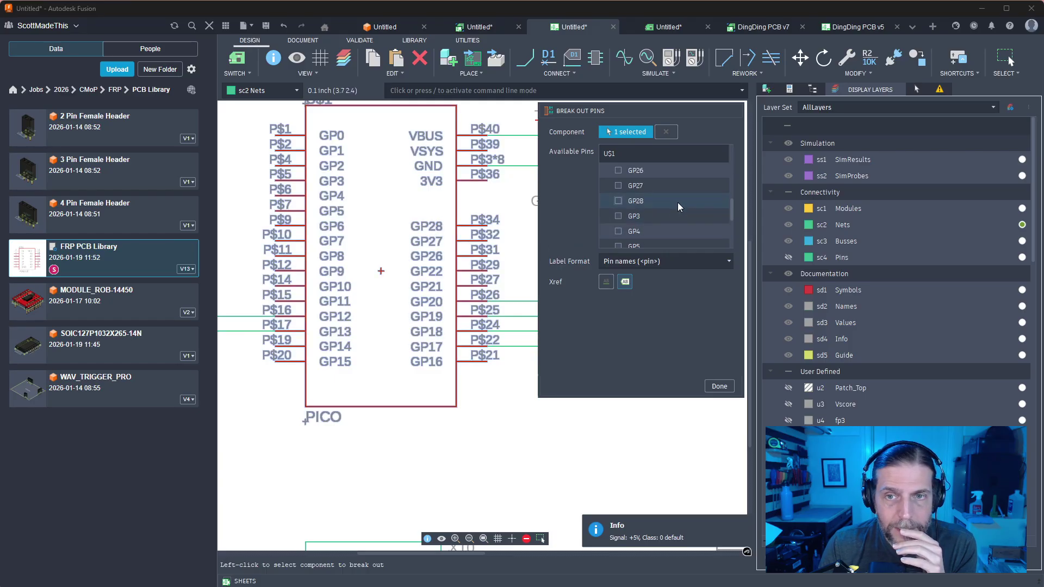
click(617, 200)
click(619, 185)
click(618, 170)
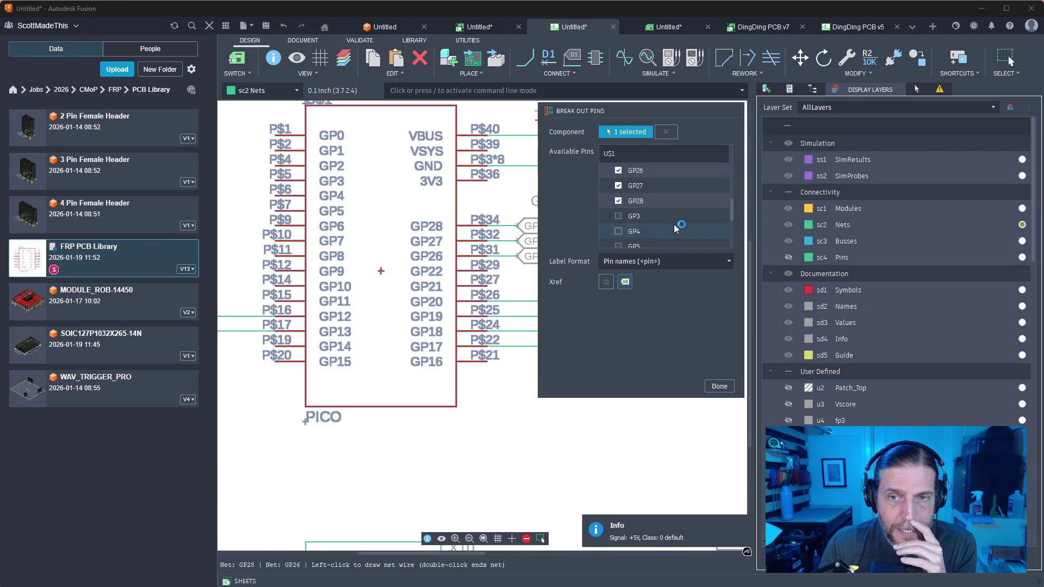
Add the Pico's GP6, GP7 and GP8 pins to the breakout and finish the command
scroll(647, 215, down, 1)
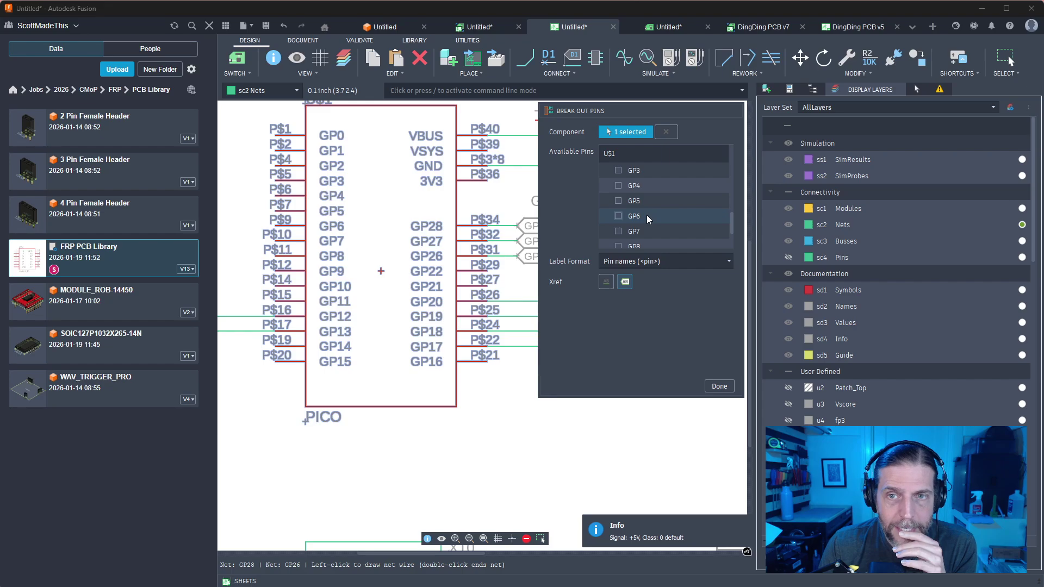
click(618, 215)
click(615, 231)
click(614, 246)
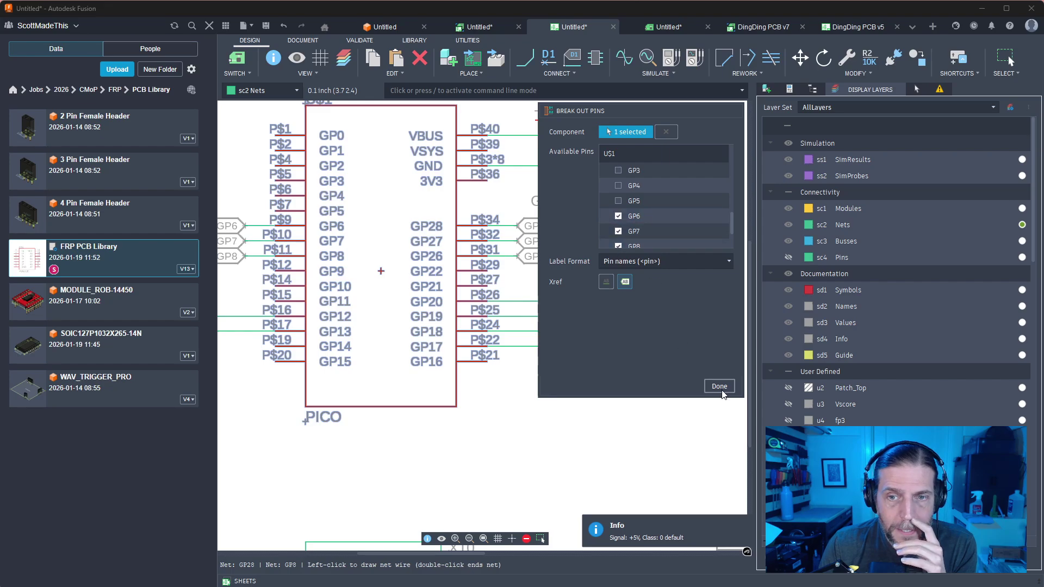
click(719, 387)
Rename the Pico's GP6 net to SWITCH_ONE and connect it to the existing net of that name
scroll(425, 234, up, 2)
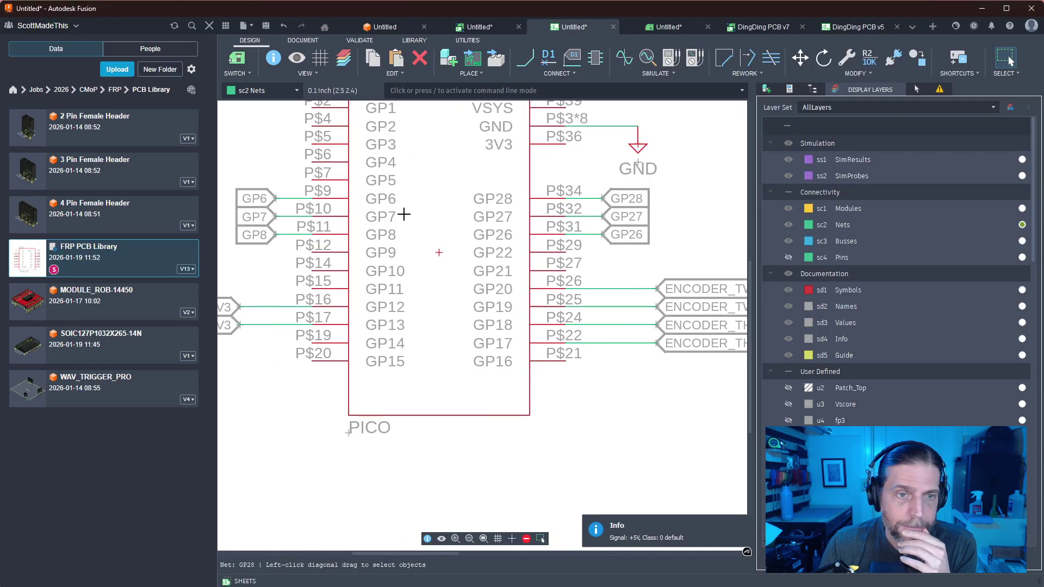
scroll(404, 214, down, 5)
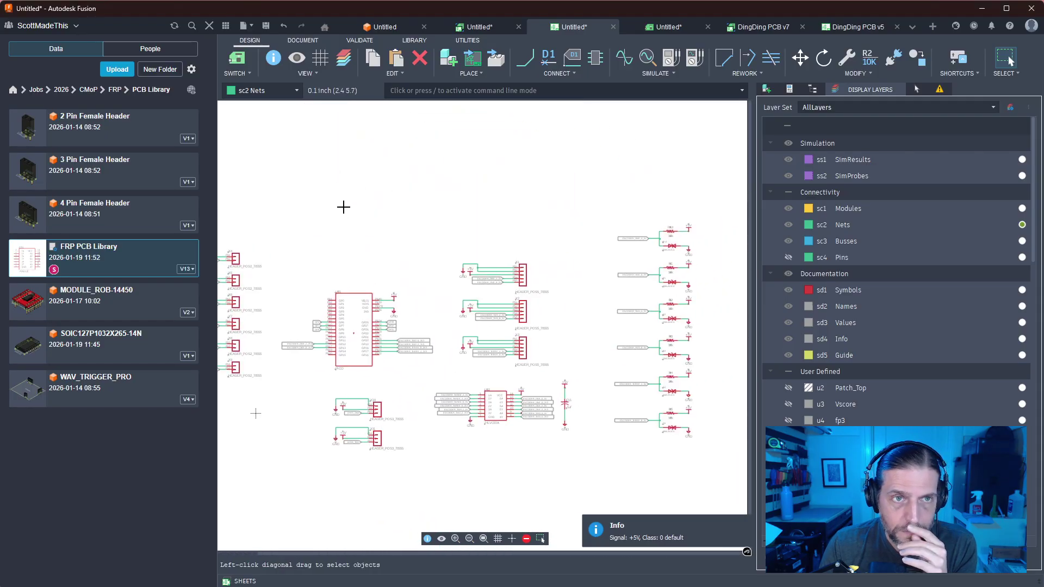
scroll(351, 203, up, 4)
middle_drag(352, 337, 545, 182)
scroll(545, 181, up, 3)
middle_drag(450, 321, 420, 119)
key(n)
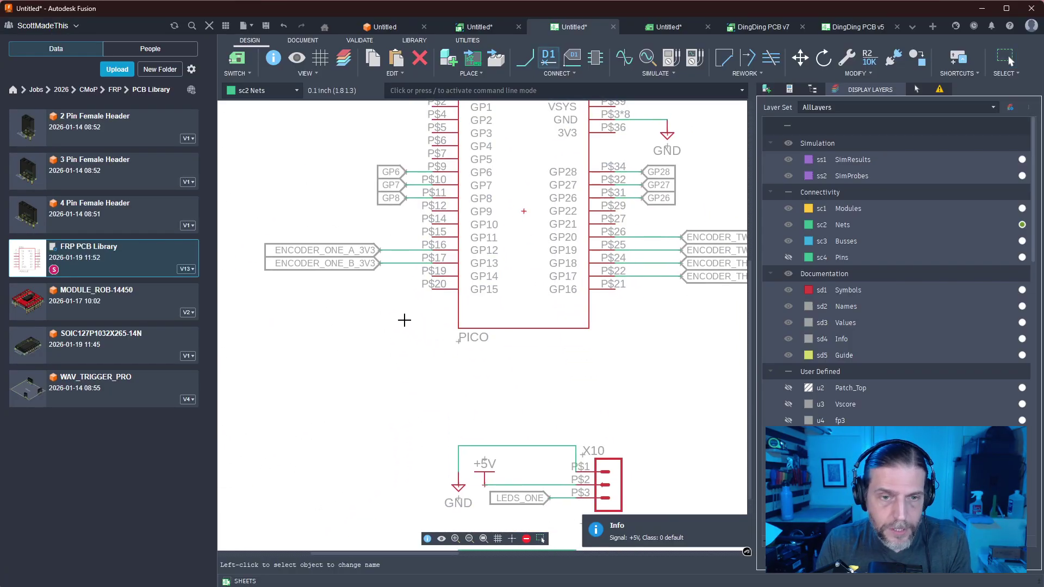
click(412, 172)
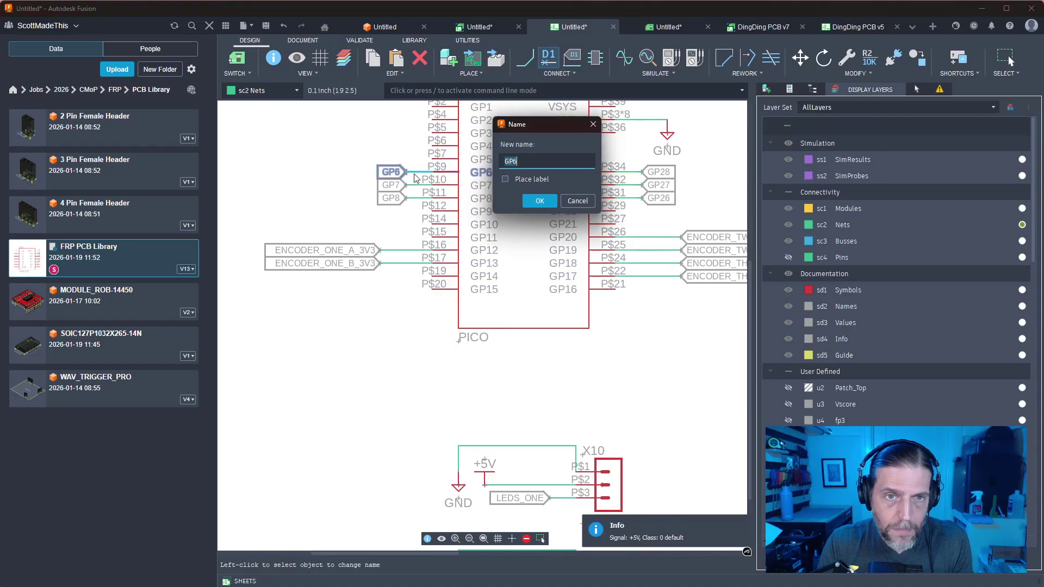
text(SWIT)
key(Down)
key(Down)
key(Down)
key(Return)
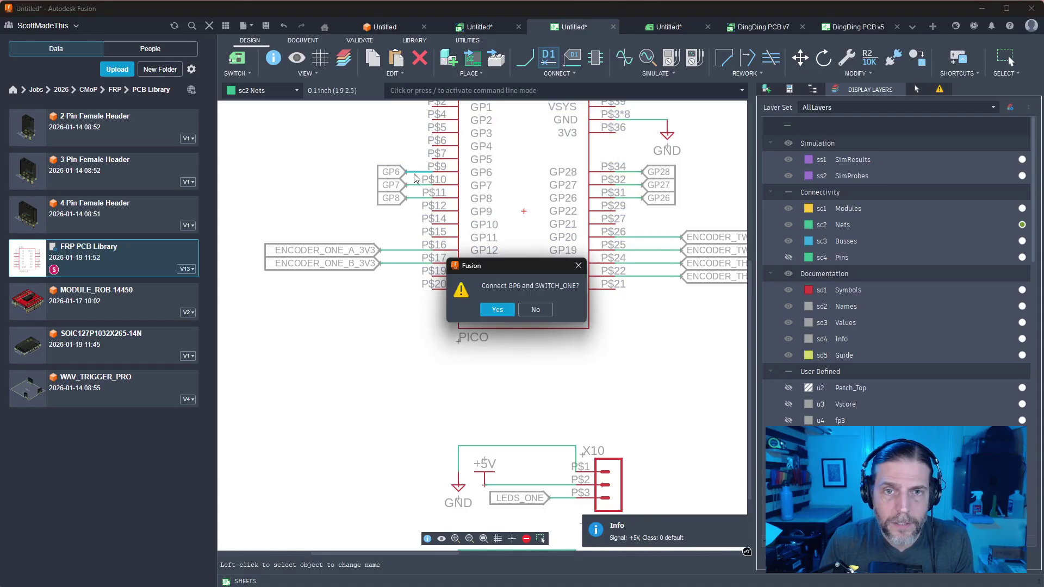
click(494, 310)
Rename the Pico's GP7 net to SWITCH_TWO and connect it to the existing net of that name
click(422, 185)
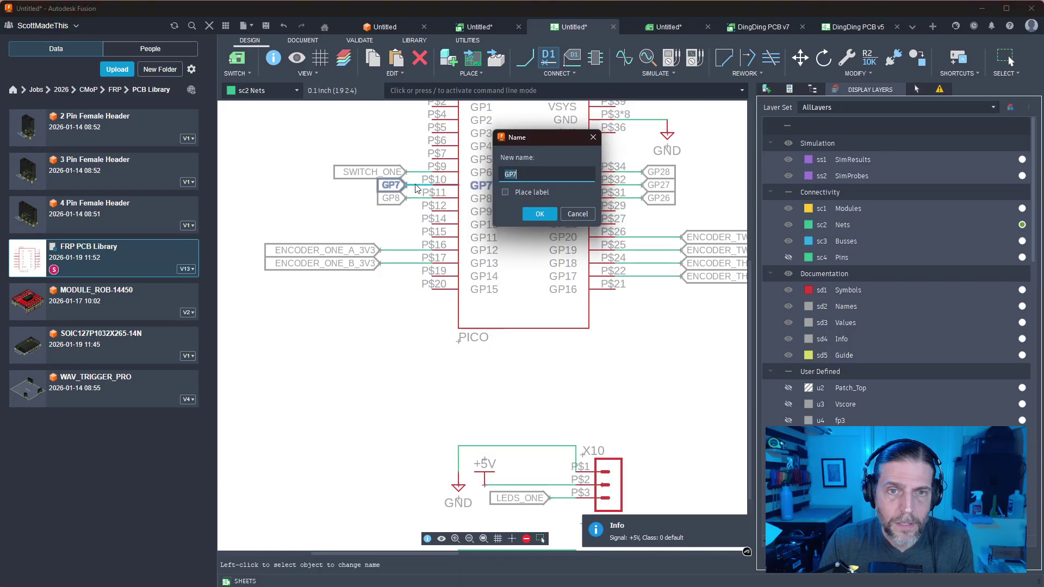
text(S)
click(550, 237)
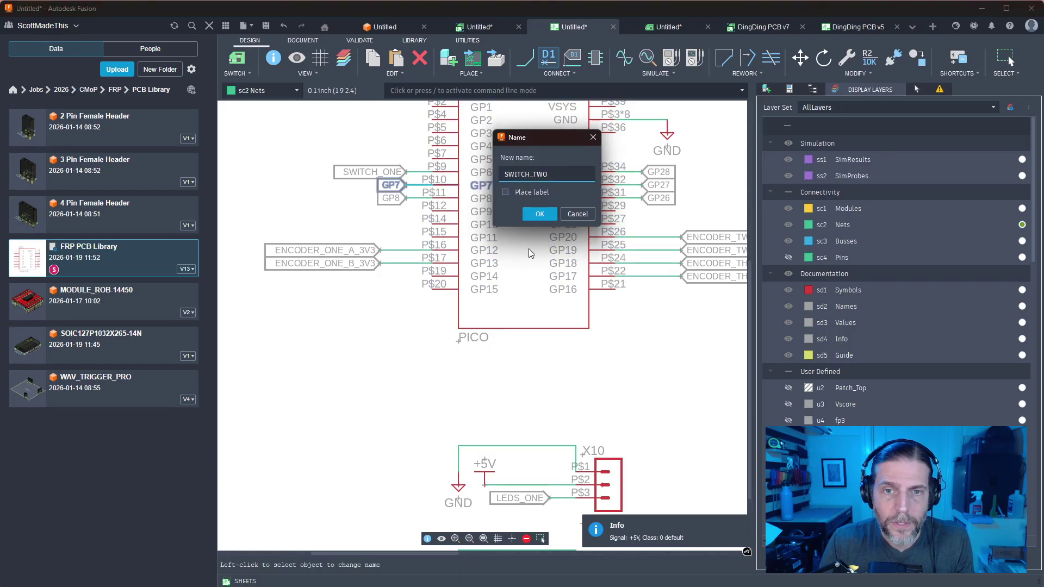
key(Return)
click(494, 311)
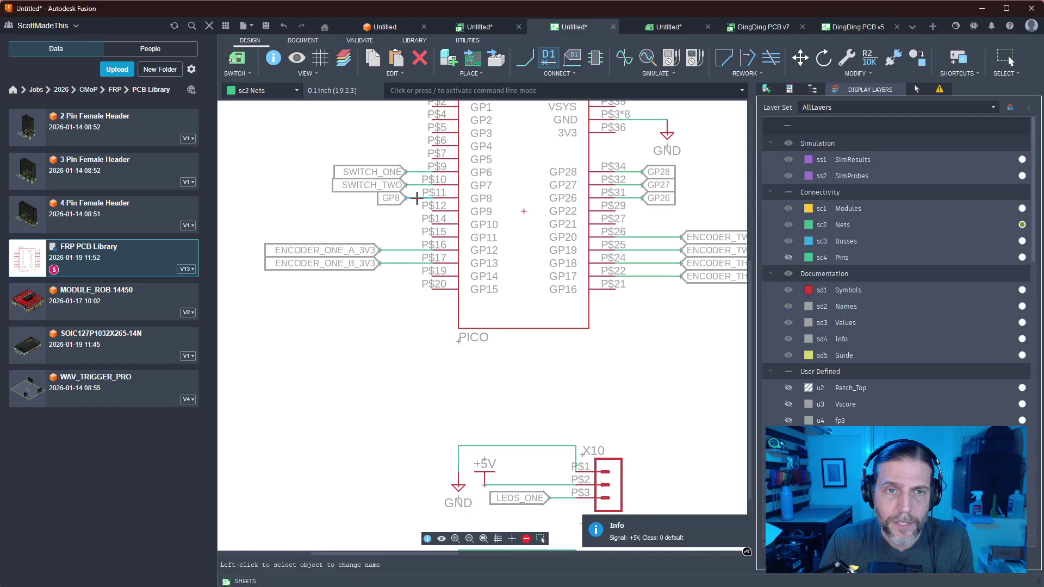
Rename the Pico's GP8 net to SWITCH_THREE and connect it to the existing net of that name
click(420, 198)
text(SWI)
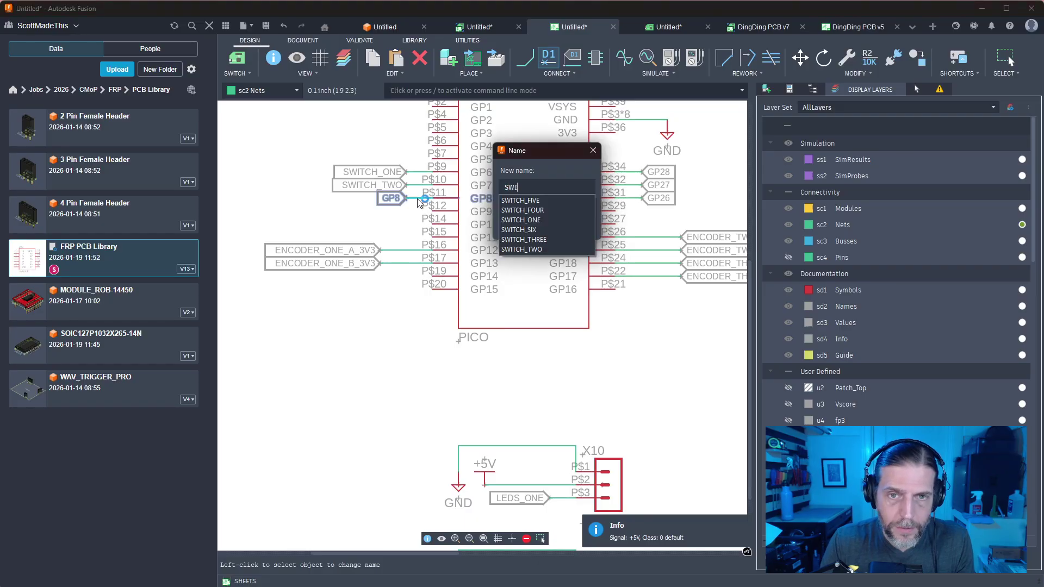
click(524, 239)
click(529, 228)
click(495, 313)
Rename the Pico's GP26 net to SWITCH_FOUR and connect it to the existing net of that name
middle_drag(630, 265, 566, 310)
click(567, 247)
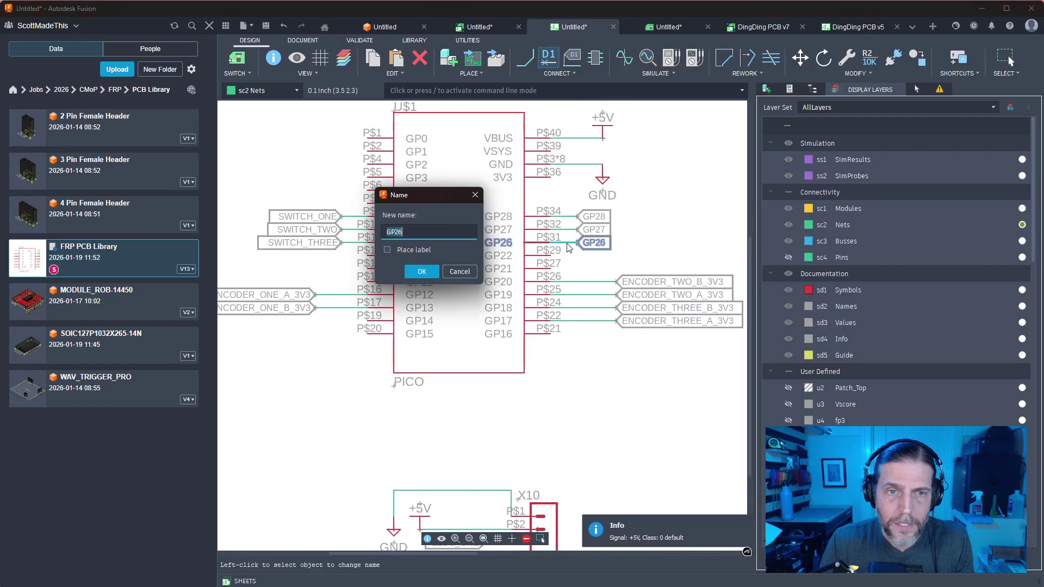
text(SWITCH_FOUR)
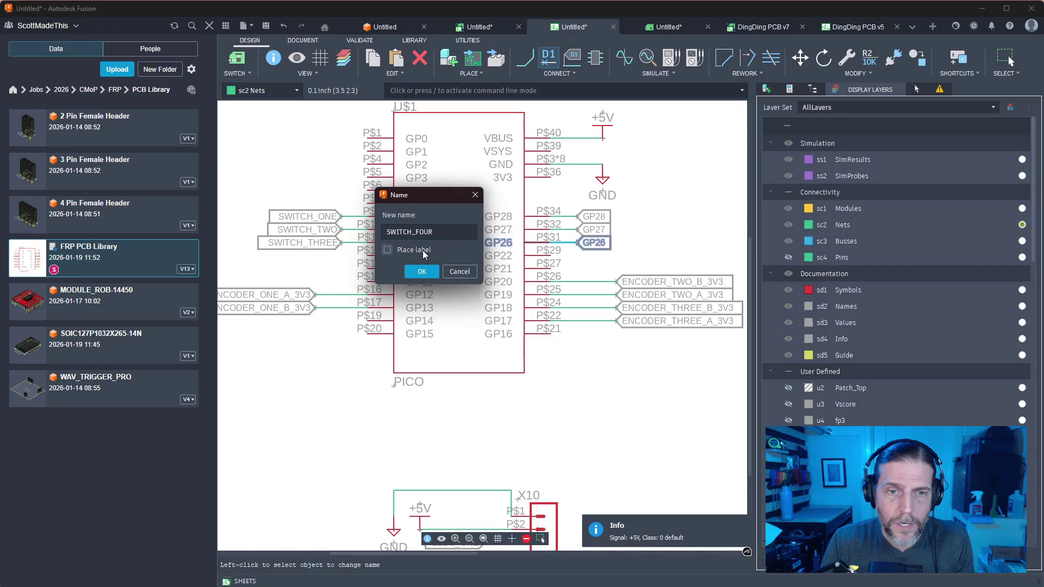
click(422, 250)
click(421, 272)
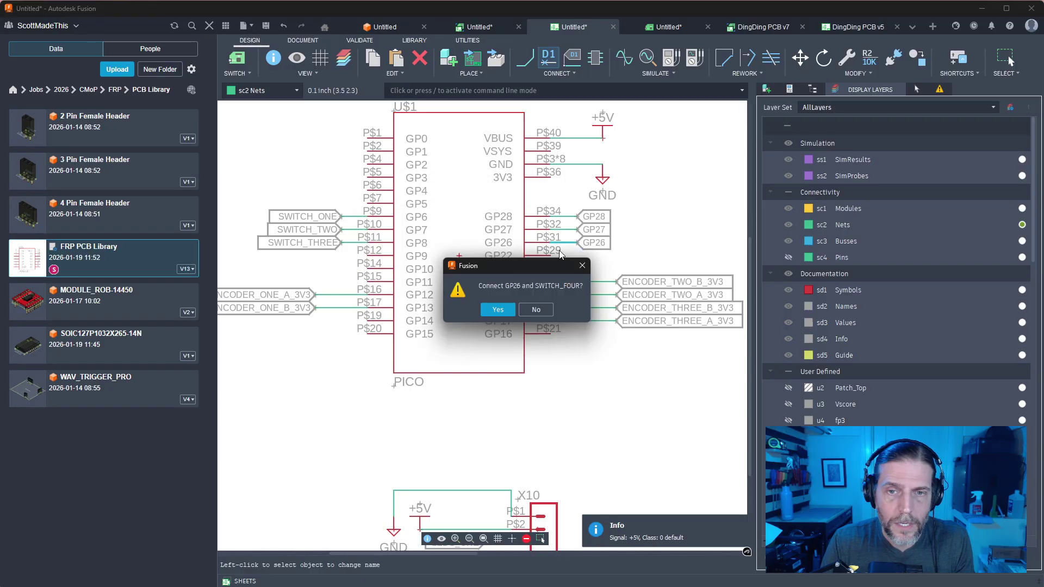
key(Return)
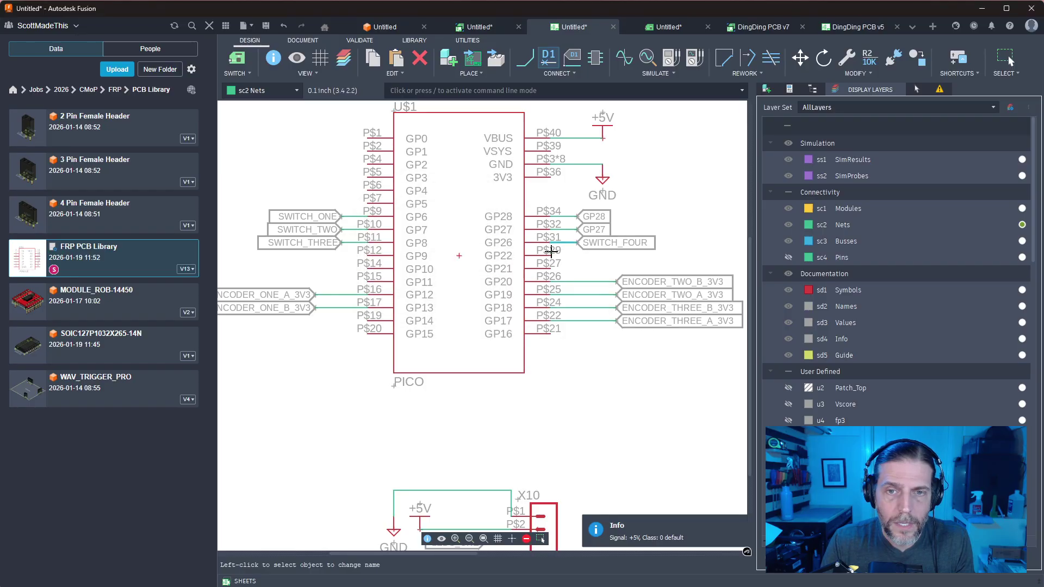
Rename the Pico's GP27 net to SWITCH_FIVE and connect it to the existing net of that name
click(569, 229)
text(SW)
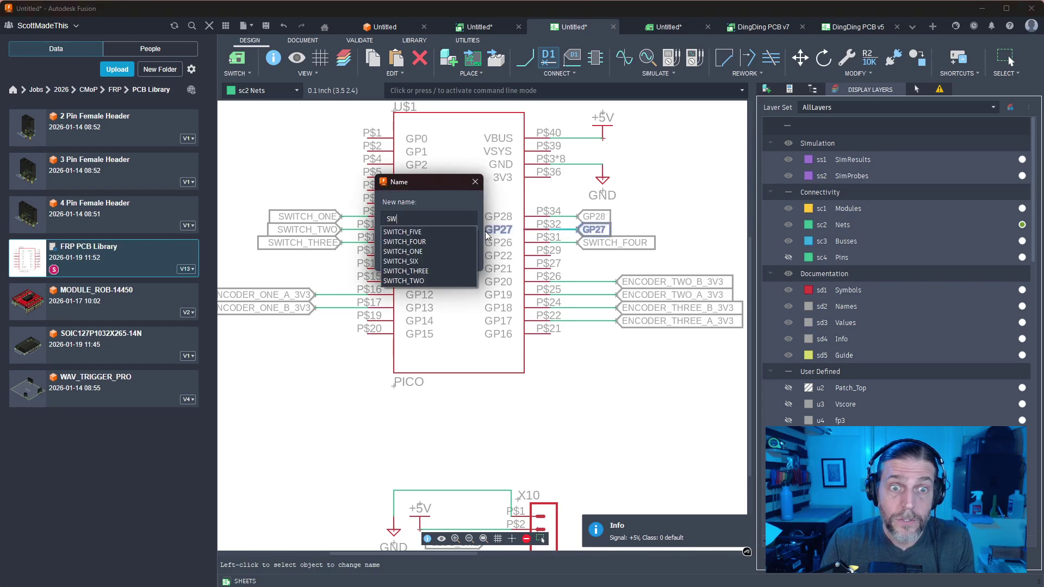
click(422, 231)
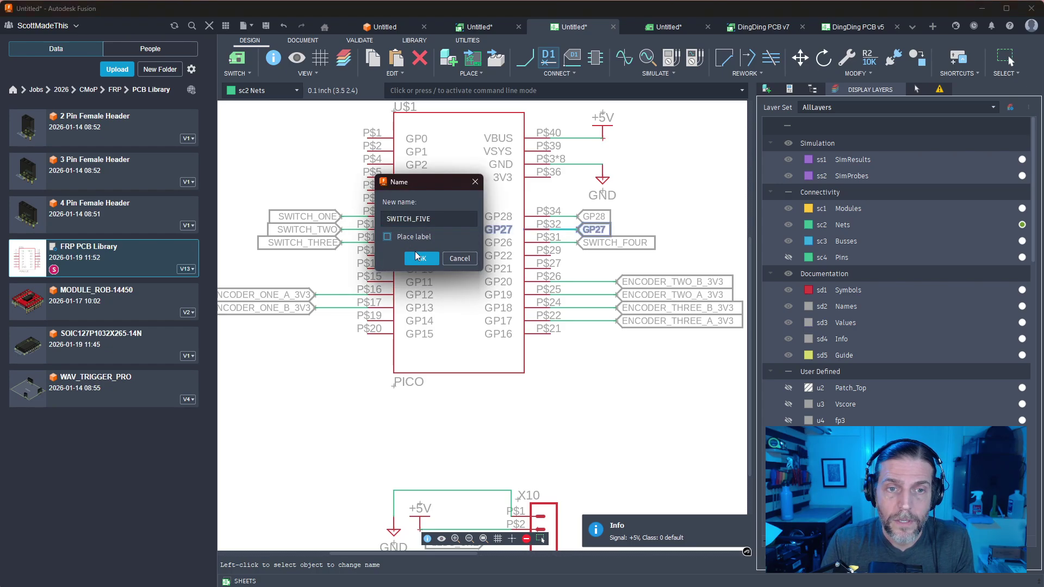
click(419, 258)
key(Return)
Rename the Pico's GP28 net to SWITCH_SIX and connect it to the existing net of that name
click(560, 217)
text(S)
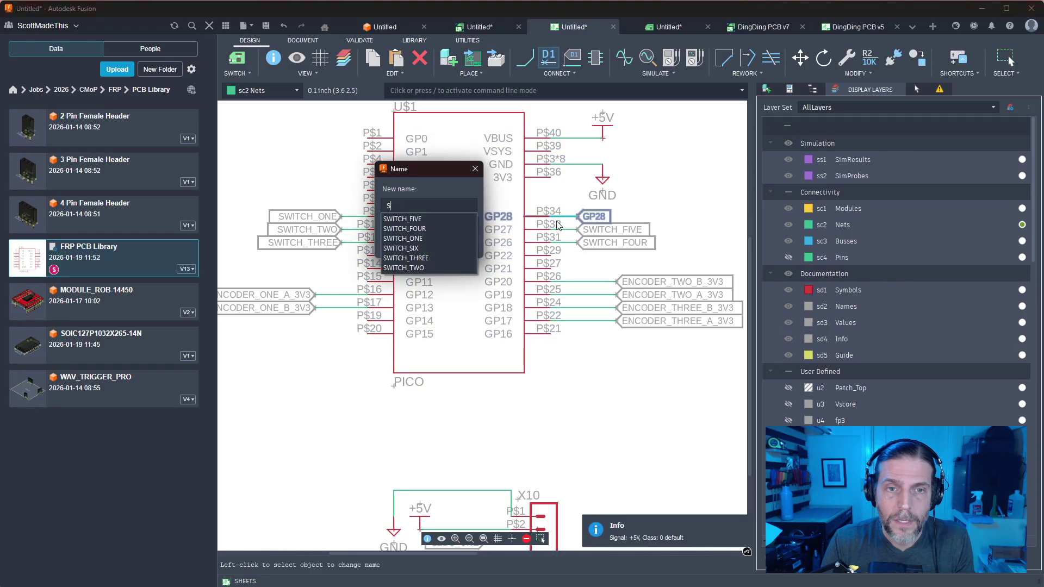
text(W)
click(419, 249)
click(428, 244)
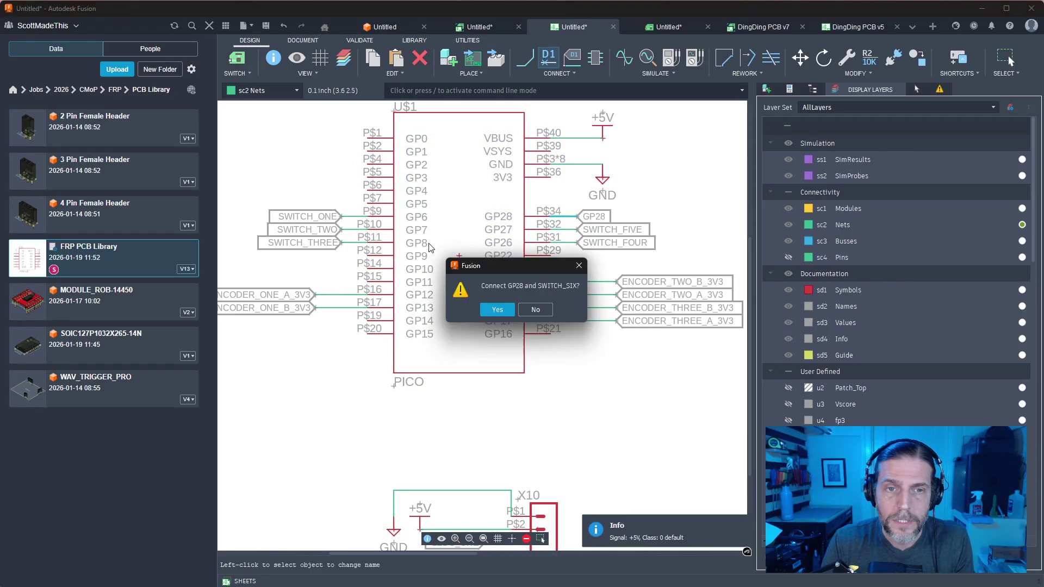
click(499, 309)
Switch to the board layout and move headers X7, X8 and X9 together from the left edge to outside the right edge
middle_drag(258, 140, 370, 195)
scroll(372, 157, down, 3)
middle_drag(325, 147, 394, 174)
click(234, 61)
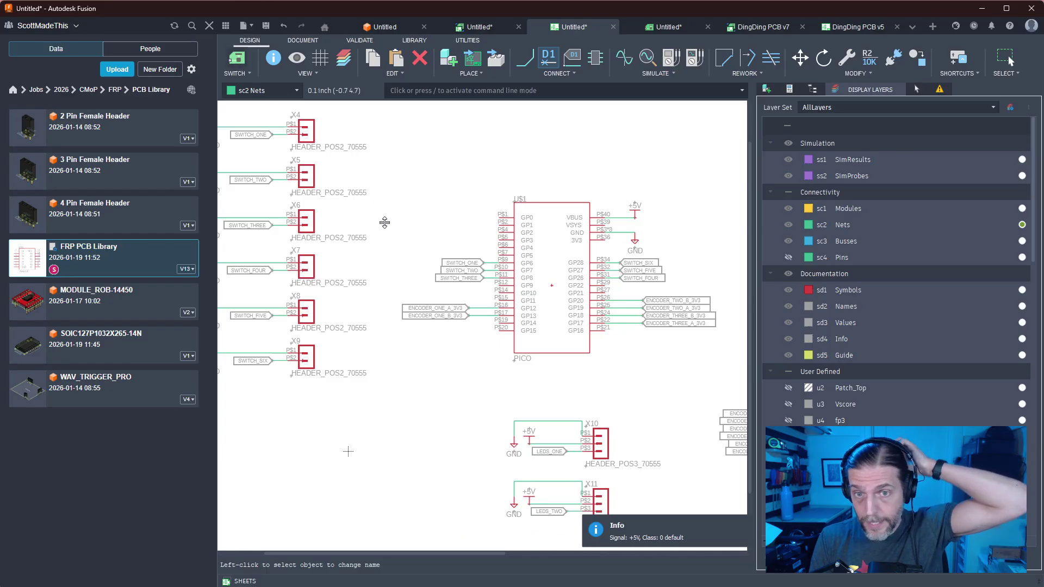
scroll(603, 353, down, 5)
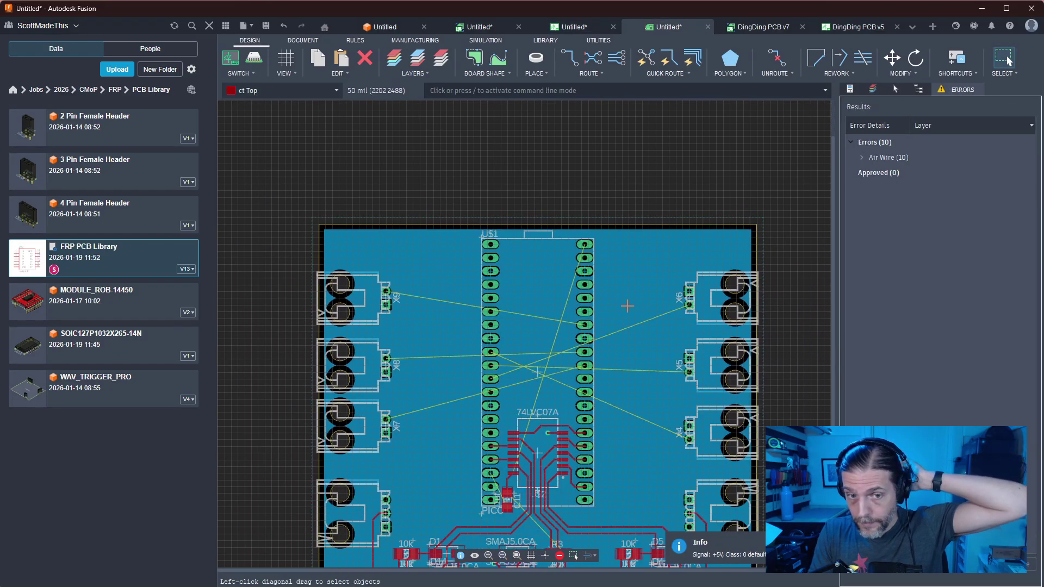
scroll(268, 265, down, 2)
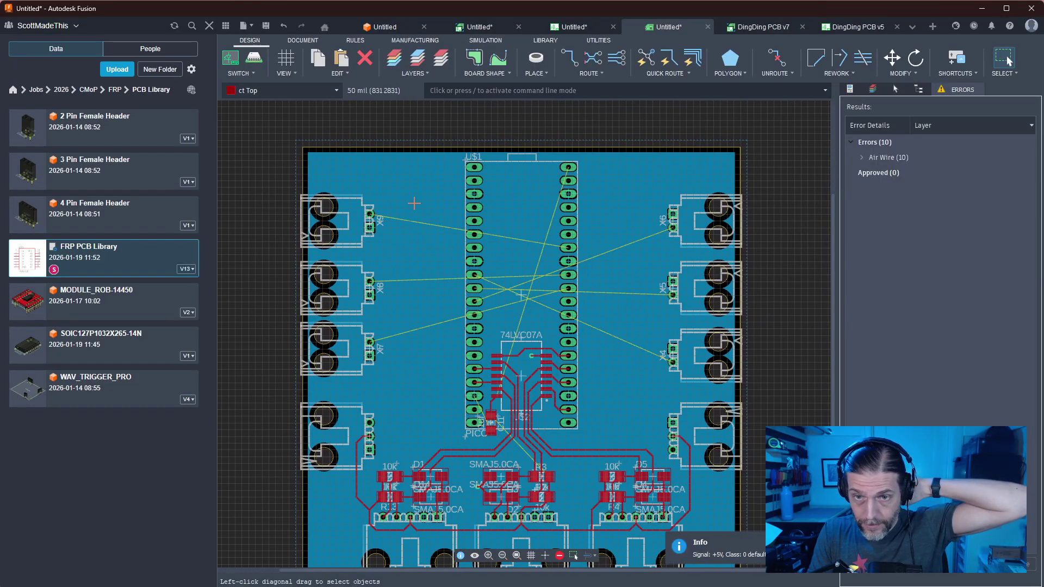
drag(412, 194, 319, 353)
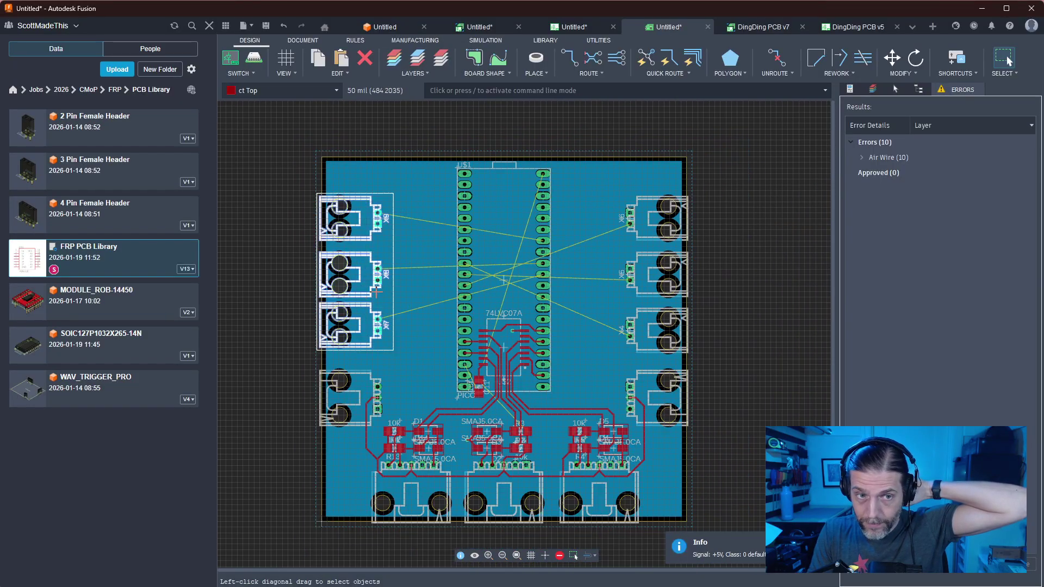
drag(374, 292, 784, 285)
right_click(784, 283)
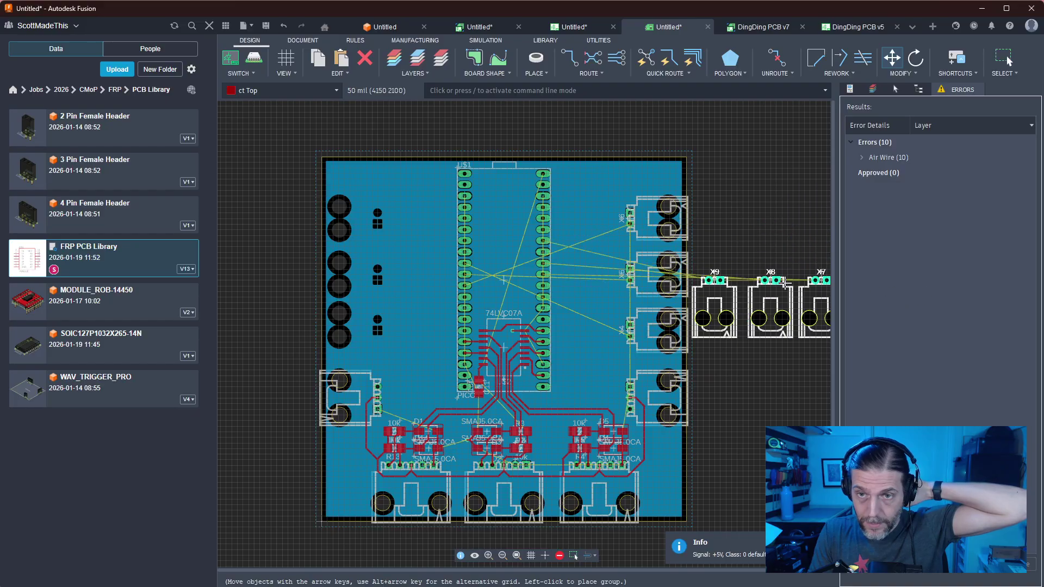
right_click(785, 283)
right_click(786, 284)
right_click(786, 283)
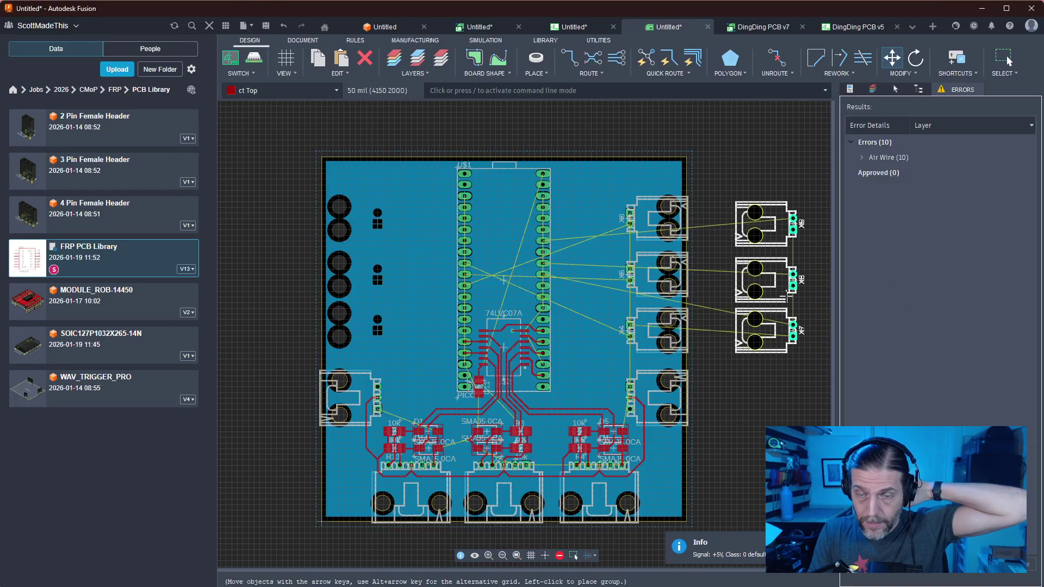
drag(783, 301, 783, 300)
Rotate headers X9, X8 and X7 individually by 180 degrees so their pads face the board, keeping them stacked outside its right edge
click(808, 163)
right_click(779, 196)
drag(781, 210, 759, 349)
right_click(777, 198)
right_click(792, 267)
right_click(793, 267)
right_click(747, 332)
right_click(747, 342)
click(758, 348)
Move headers X6 and X5 to the upper and middle positions on the left edge, each rotated 180 degrees with pads facing the Pico
click(669, 210)
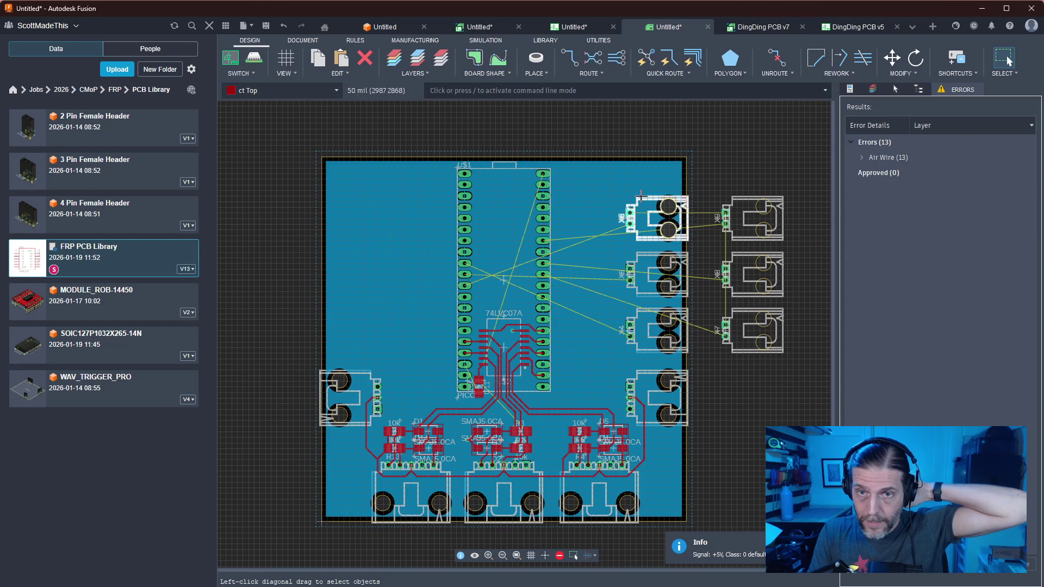
right_click(332, 202)
right_click(332, 202)
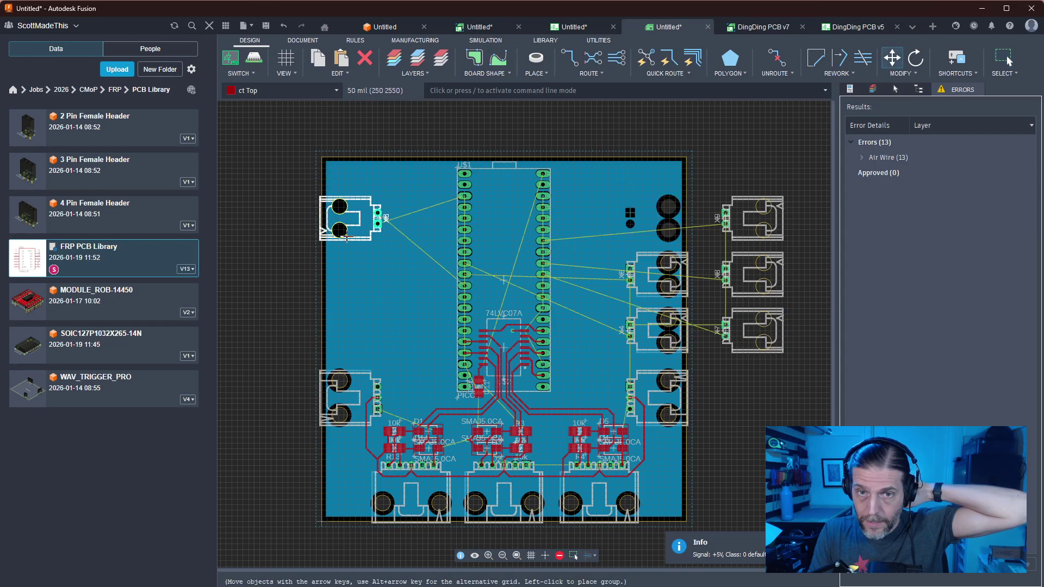
key(Escape)
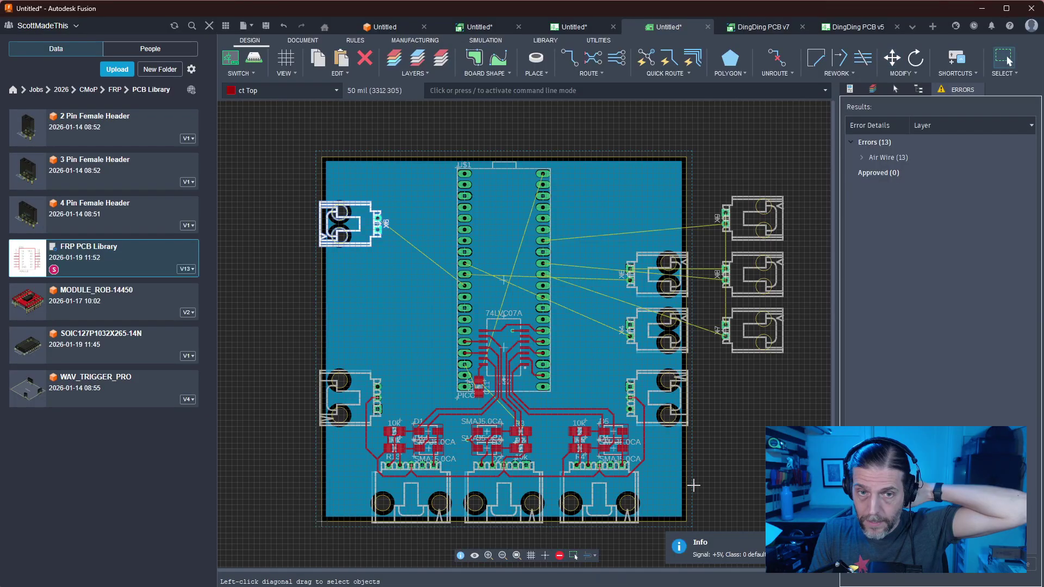
drag(658, 291, 343, 262)
right_click(368, 320)
right_click(368, 319)
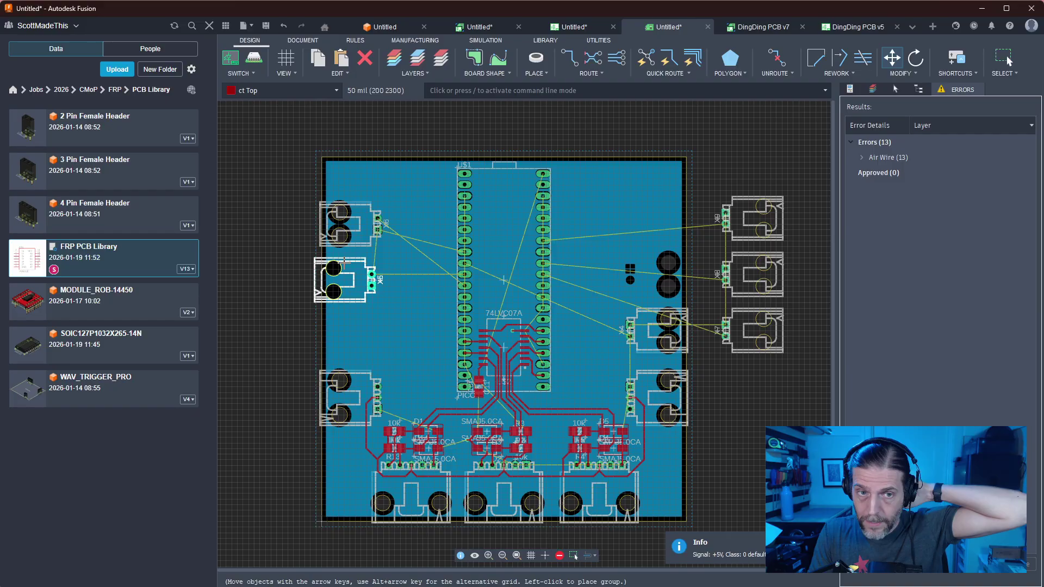
click(343, 262)
Move header X4 to the left edge below X5, rotated 180 degrees, and align X5 with the headers above and below it
click(659, 332)
right_click(373, 326)
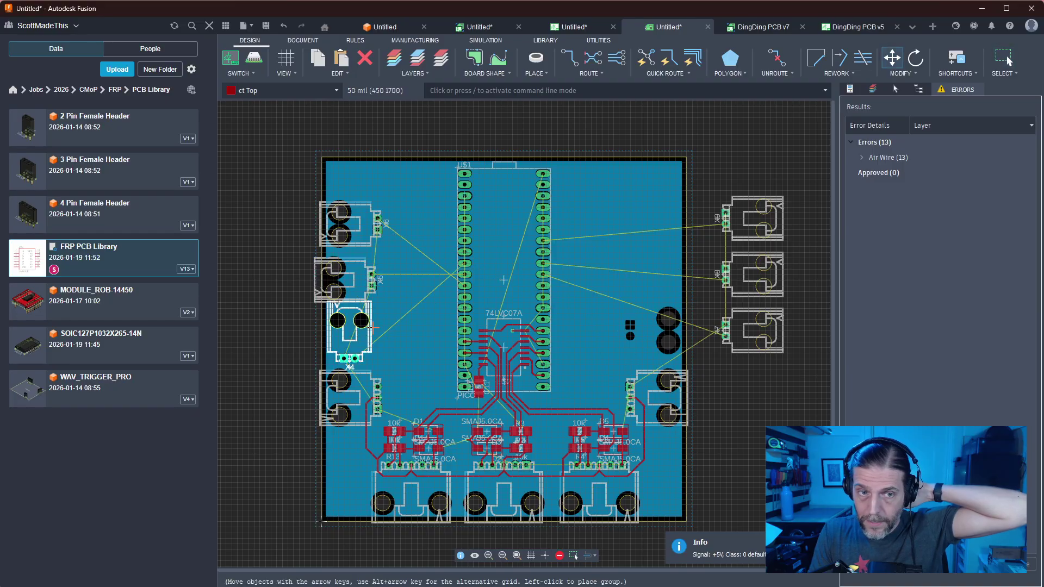
right_click(374, 326)
drag(373, 326, 343, 312)
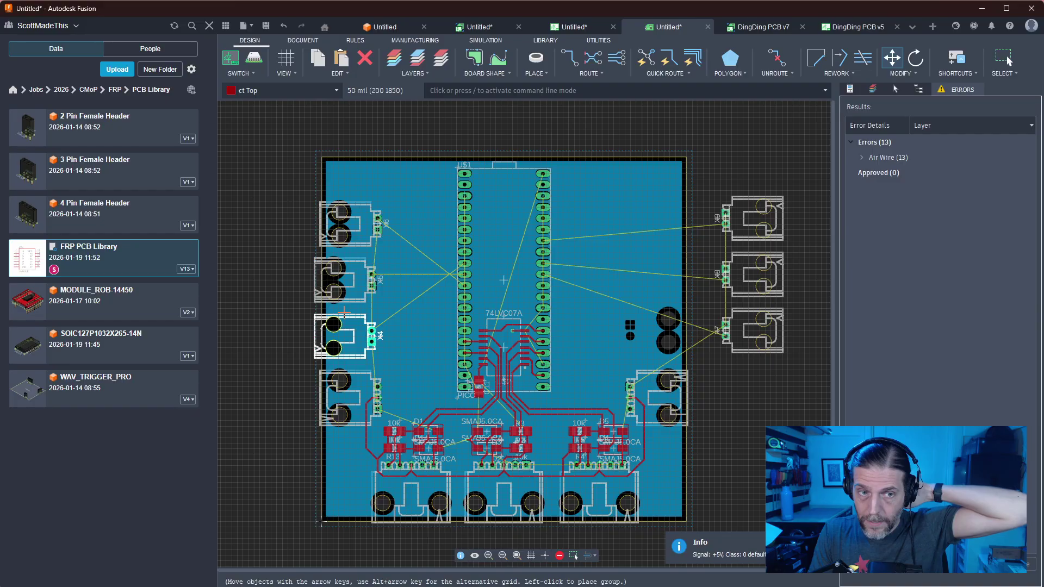
click(347, 312)
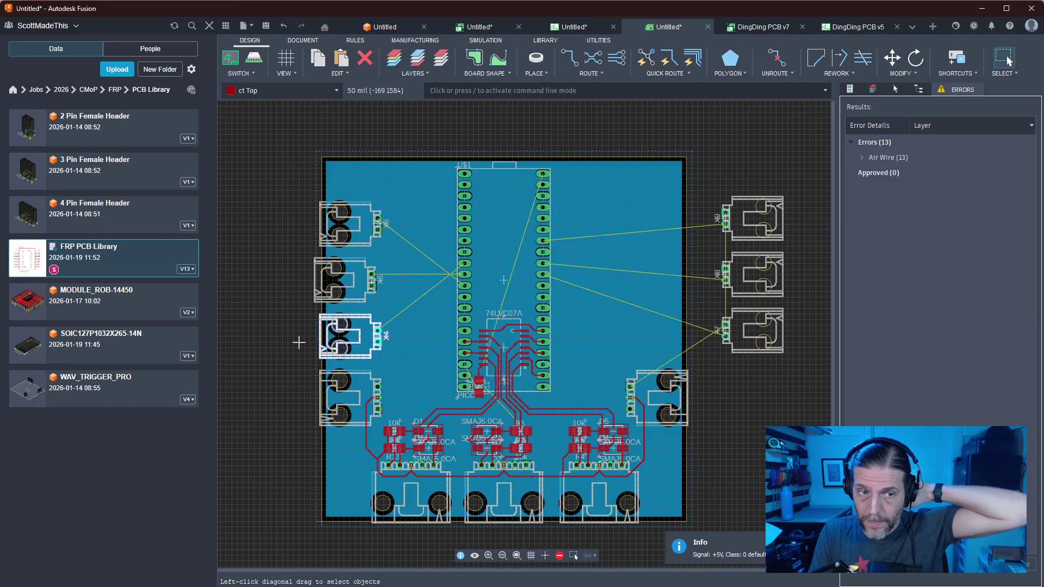
drag(346, 300, 352, 300)
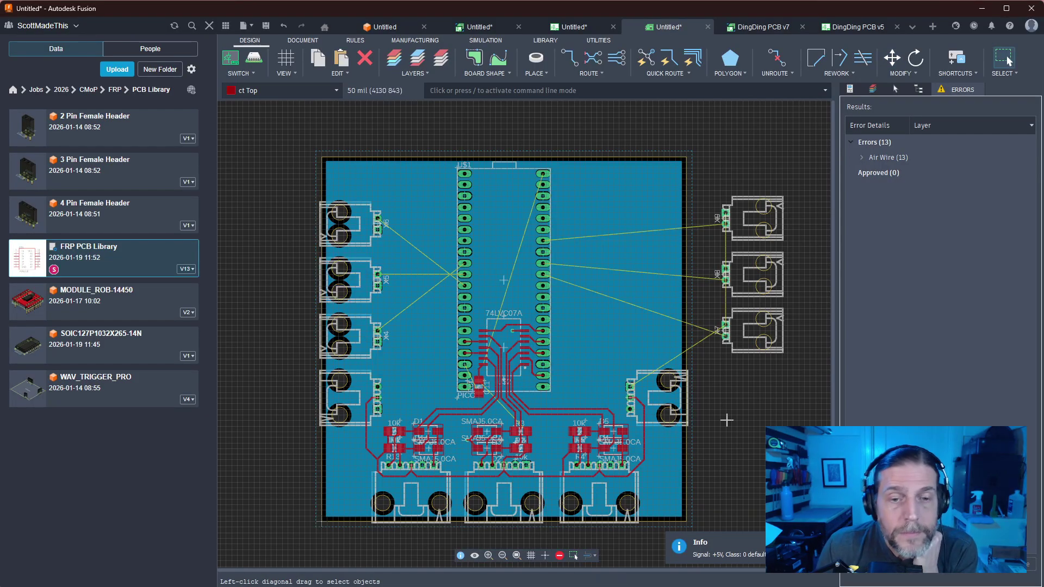
Swap headers X4 and X6 on the left edge so X4 sits above X5 and X6 below it
click(369, 317)
click(379, 121)
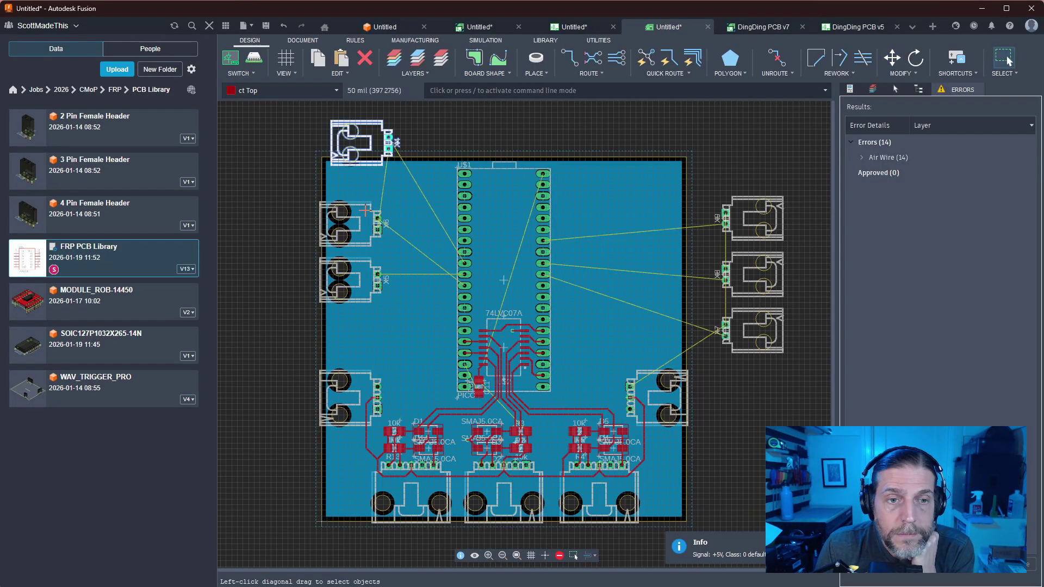
click(367, 201)
click(365, 314)
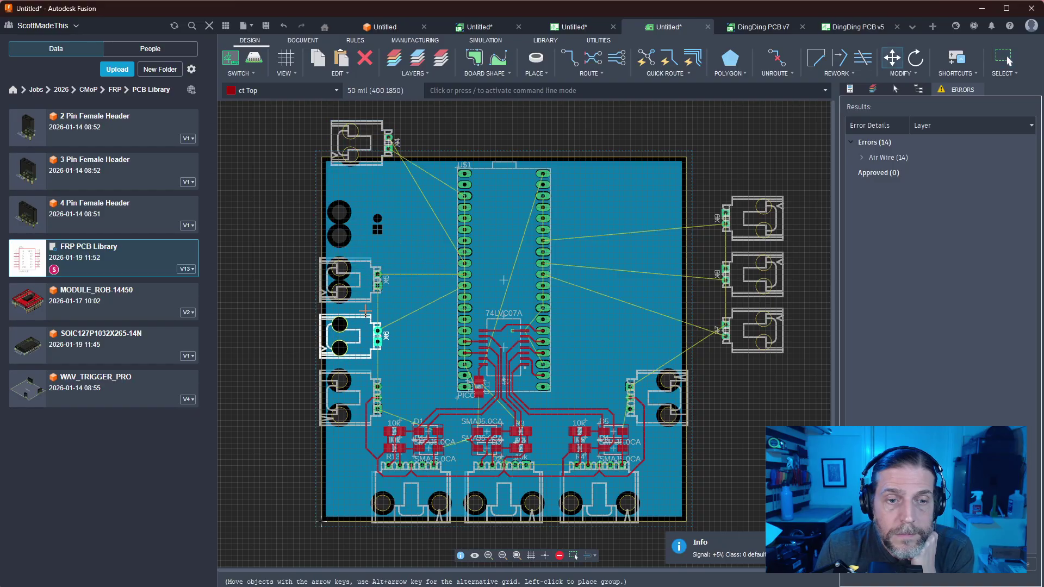
click(360, 143)
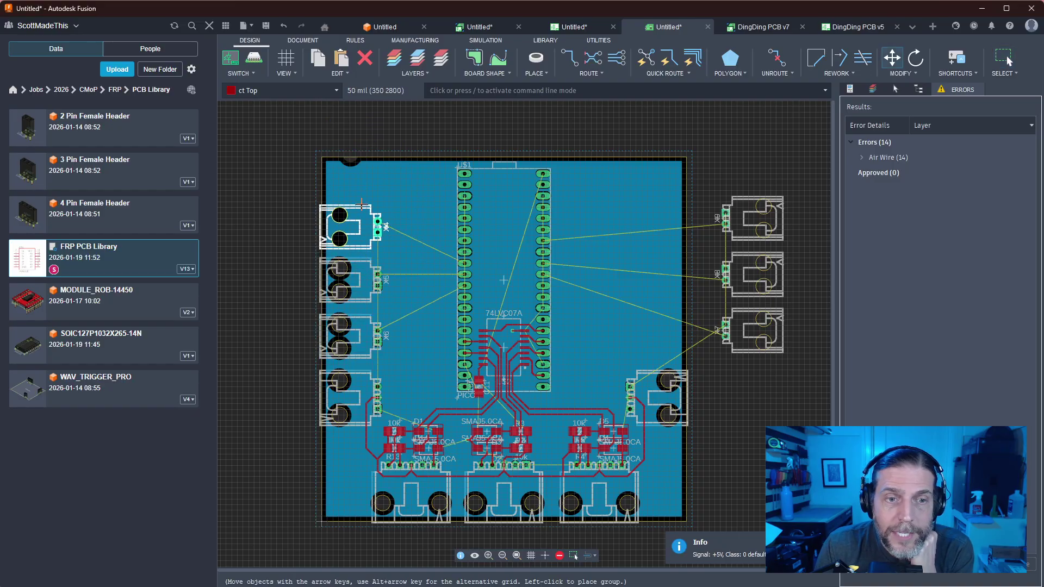
click(361, 206)
key(Escape)
Move headers X8, X7 and X9 onto the board's right edge, stacked X9, X8, X7 from the upper end down
middle_drag(746, 171, 726, 127)
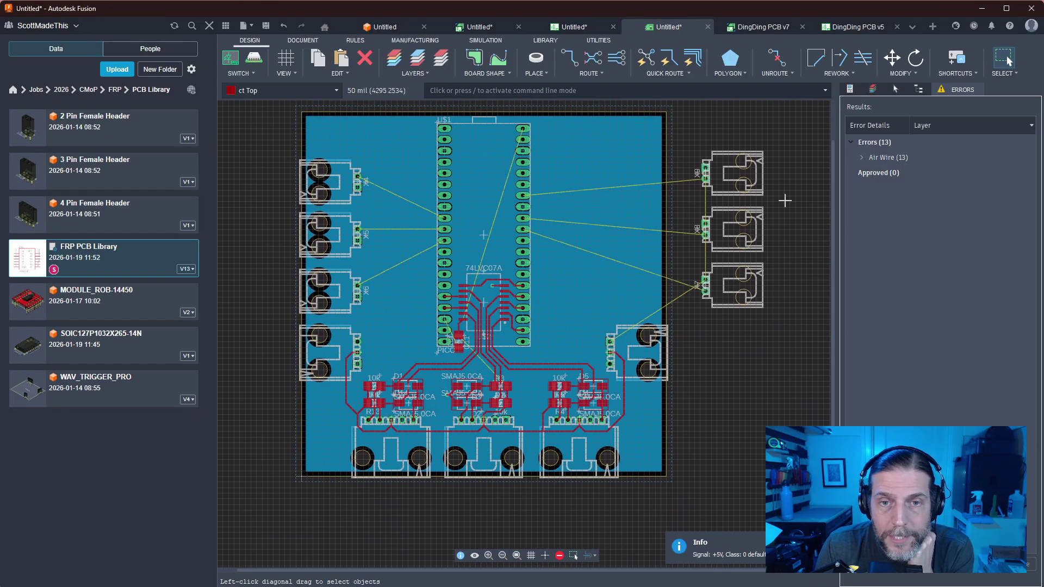
key(m)
click(750, 274)
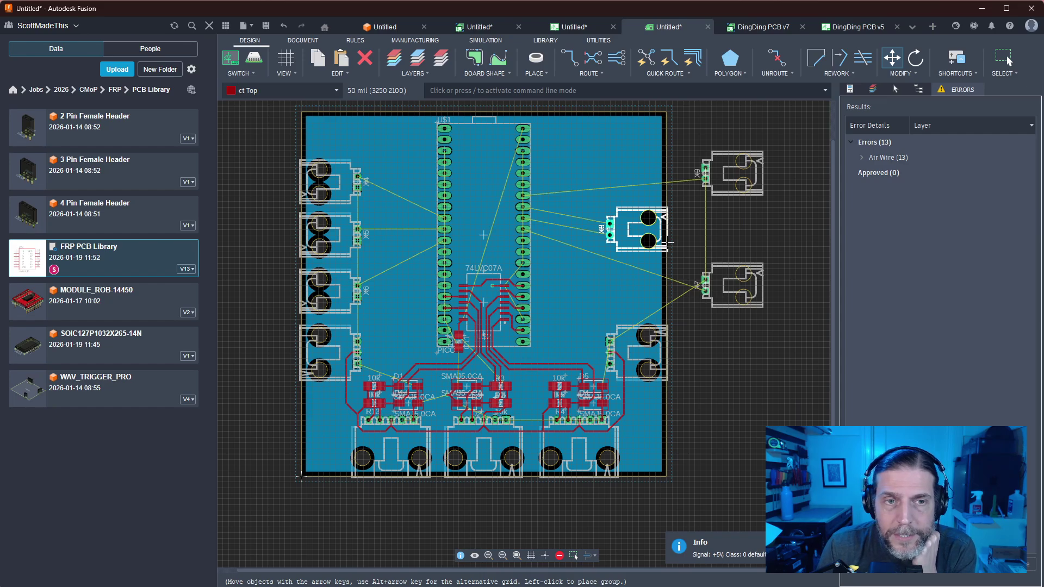
click(668, 243)
click(727, 305)
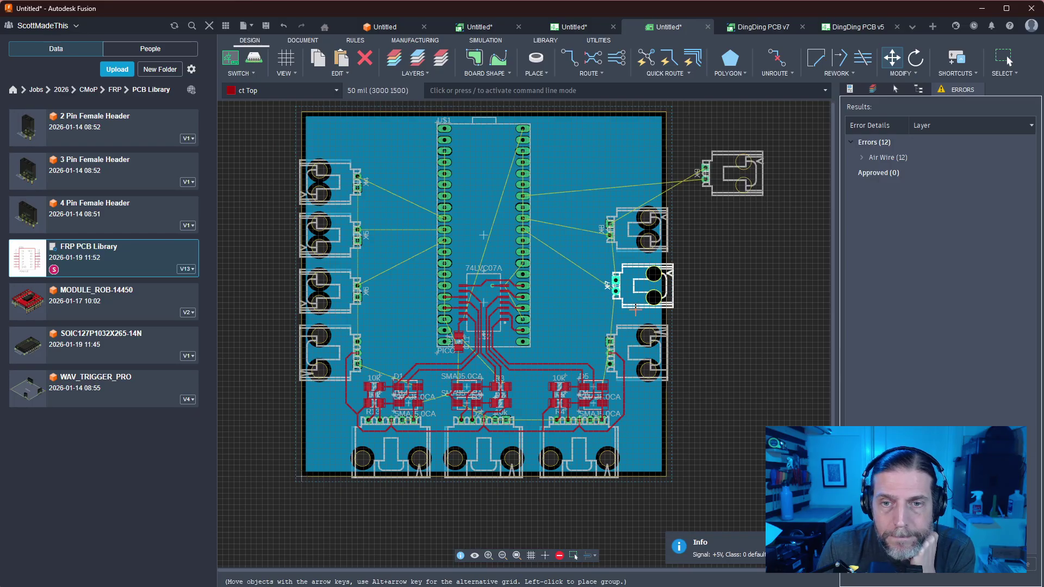
click(634, 309)
click(731, 196)
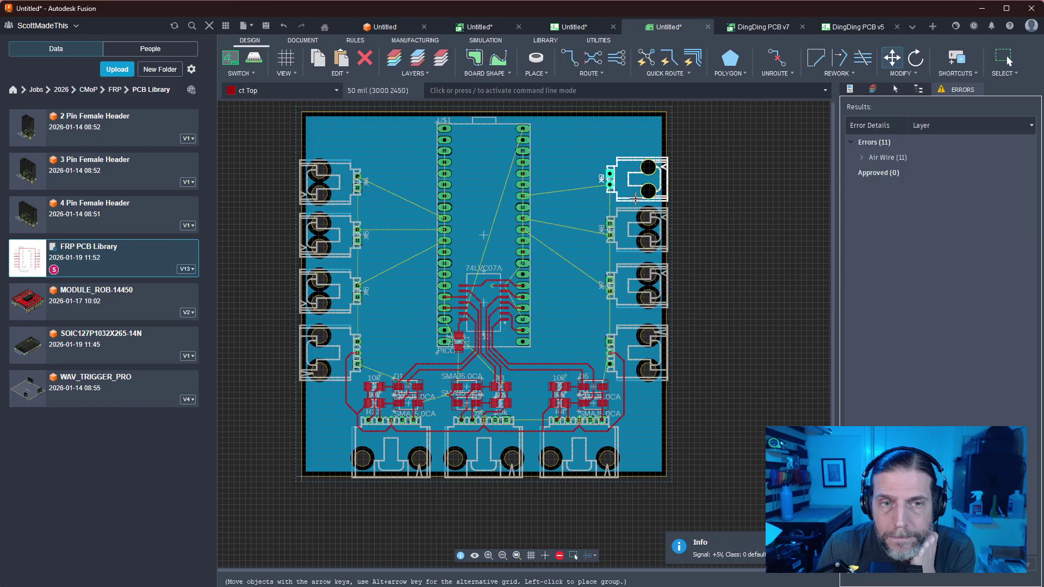
click(635, 192)
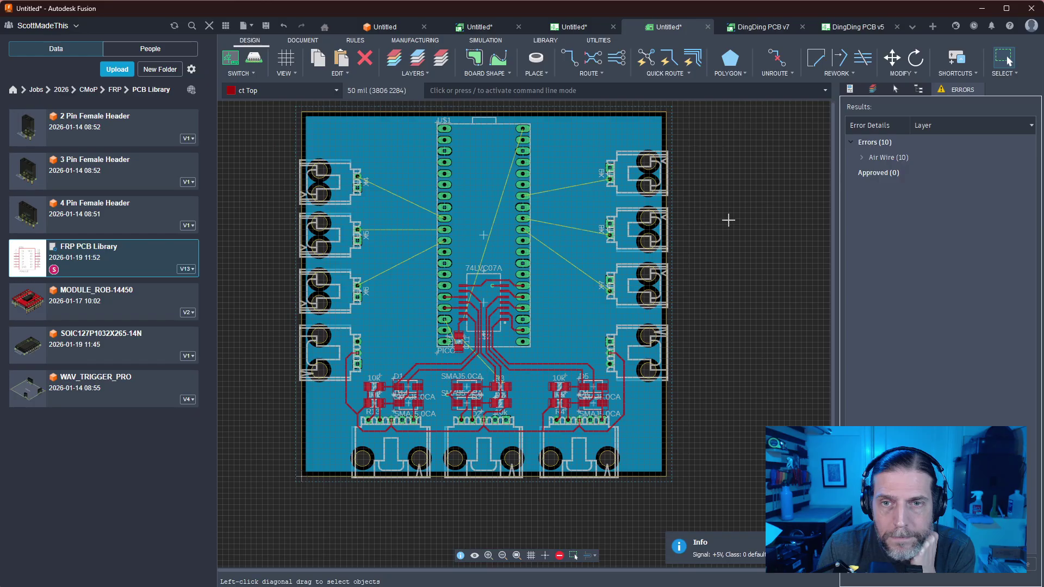
Nudge header X4 slightly upward along the board's left edge
scroll(714, 215, up, 3)
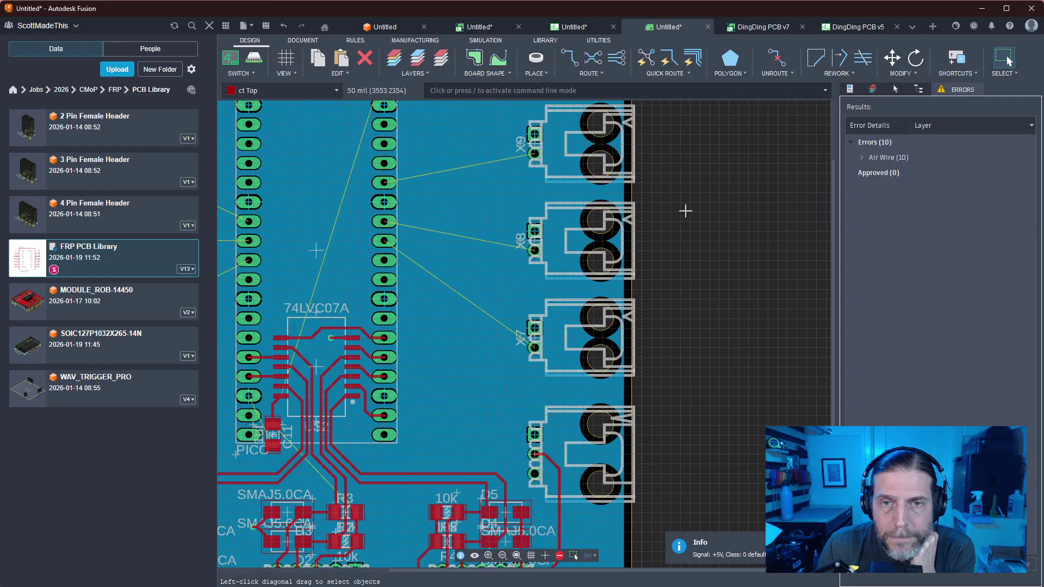
scroll(456, 193, down, 3)
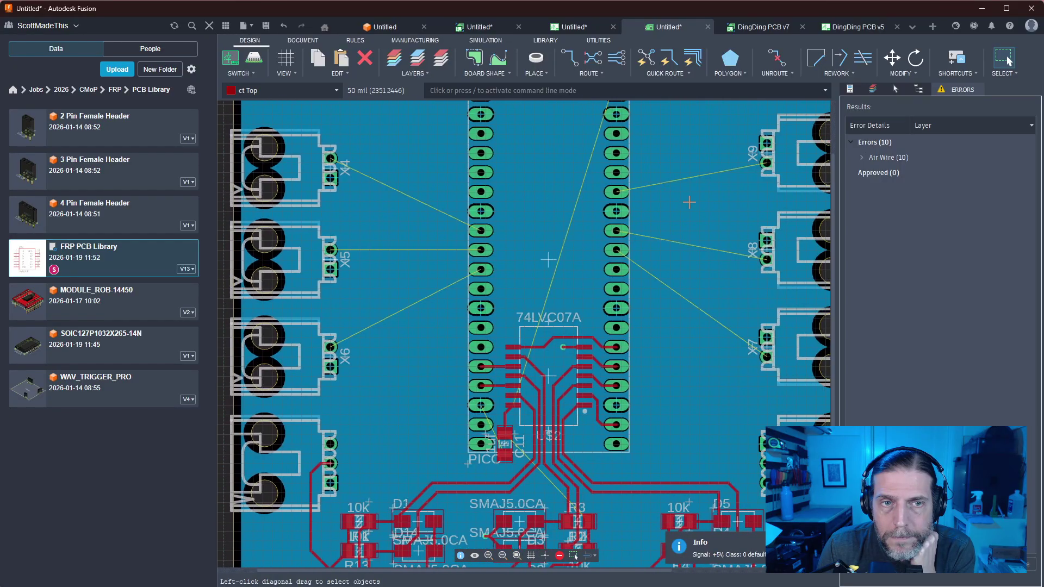
scroll(632, 201, up, 1)
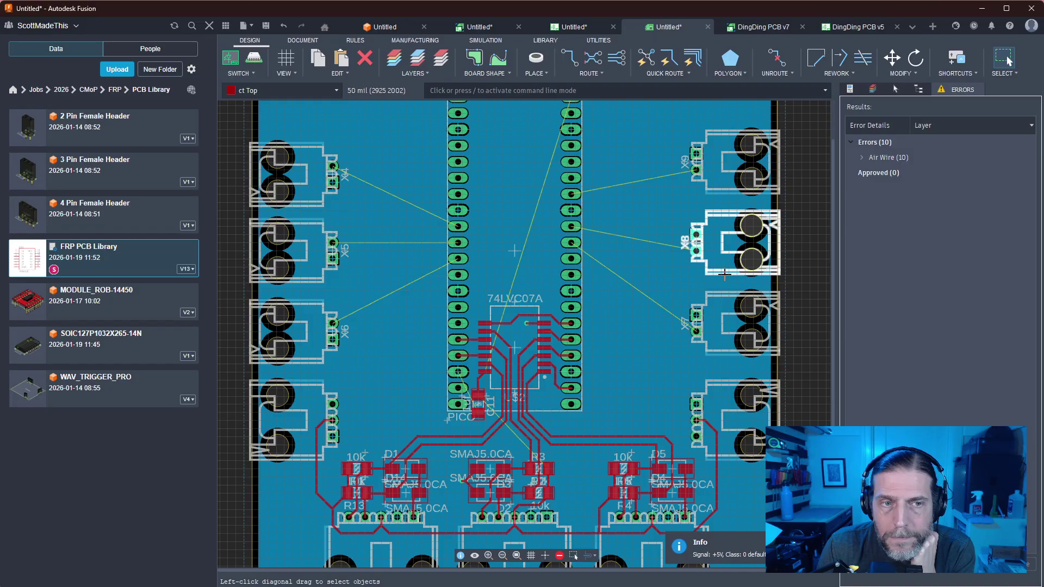
key(m)
click(307, 204)
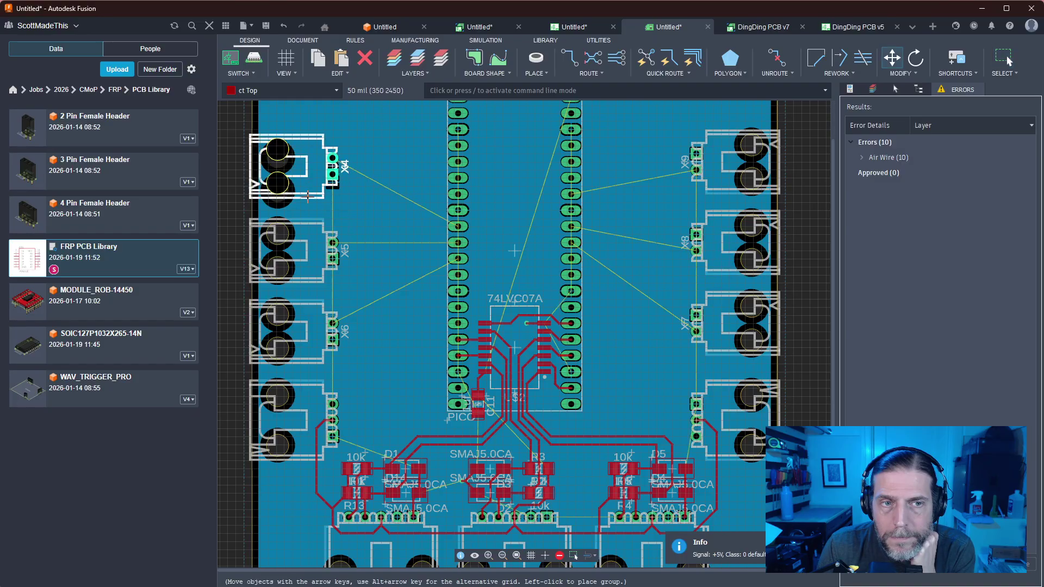
click(307, 195)
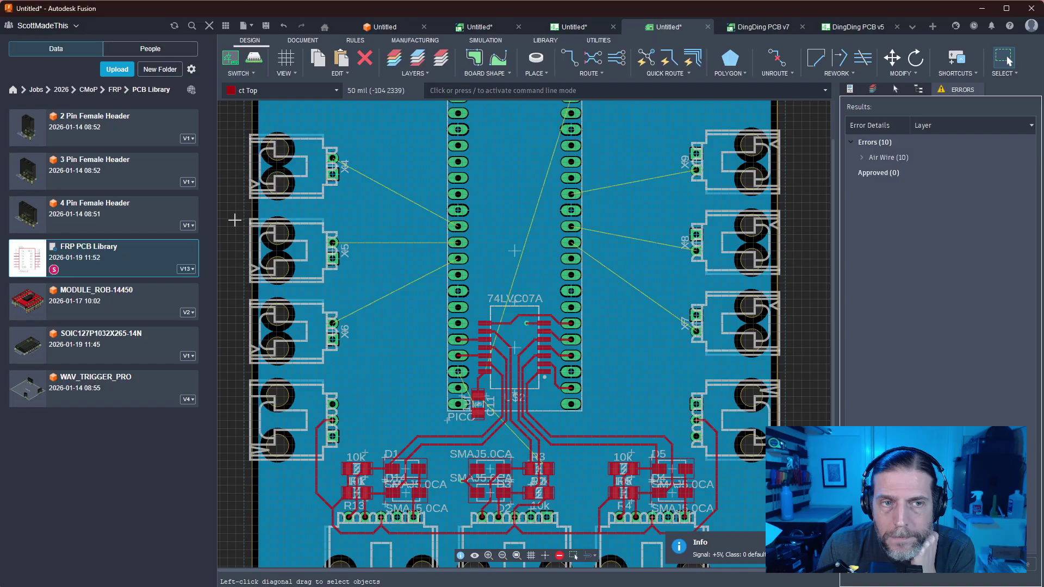
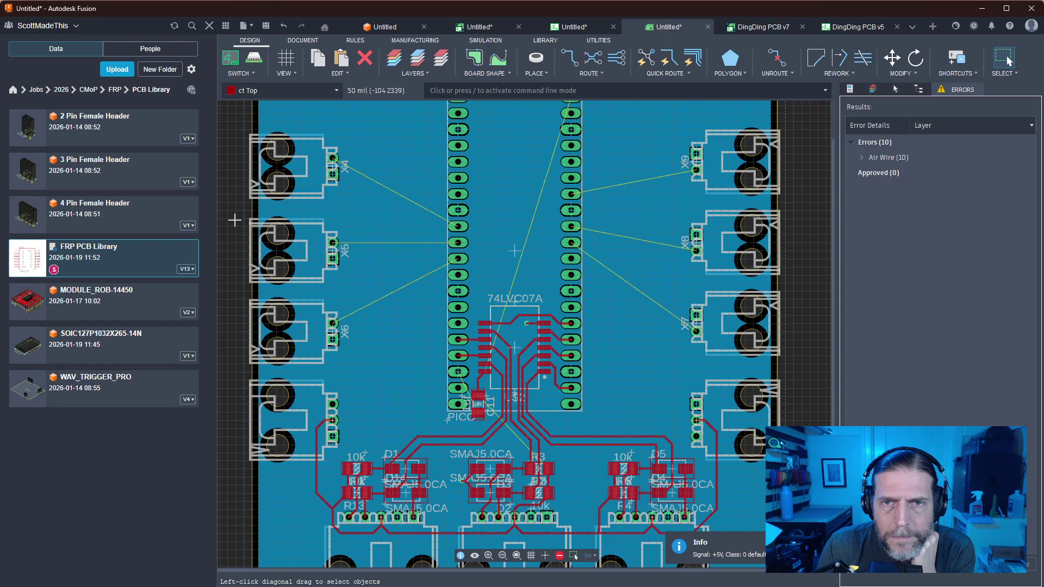
Nudge headers X5 and X6 slightly upward along the board's left edge, level with X8 and X7 on the right edge
middle_drag(522, 337, 524, 307)
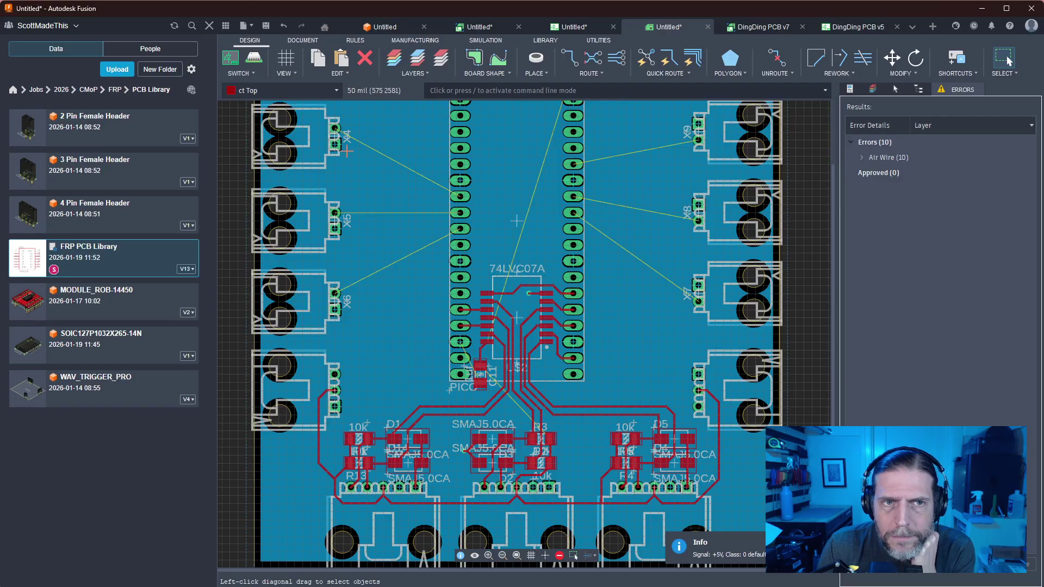
key(m)
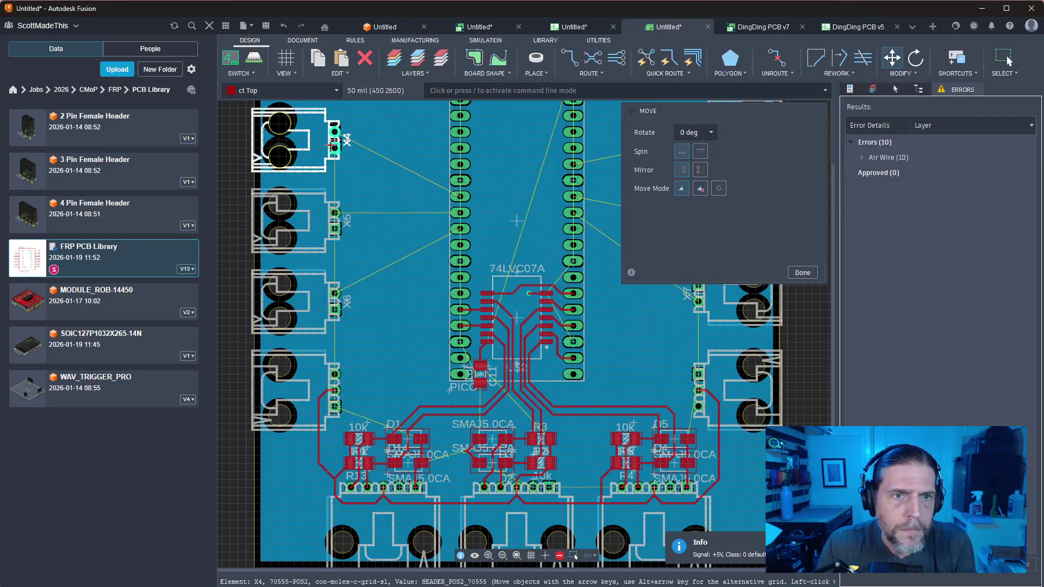
scroll(379, 169, down, 5)
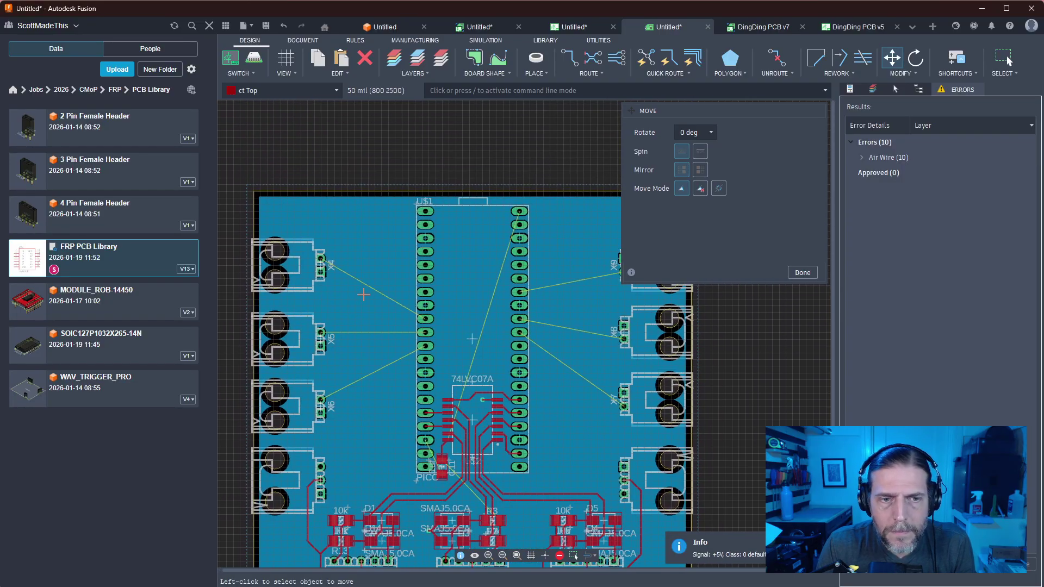
click(323, 339)
click(323, 333)
click(618, 324)
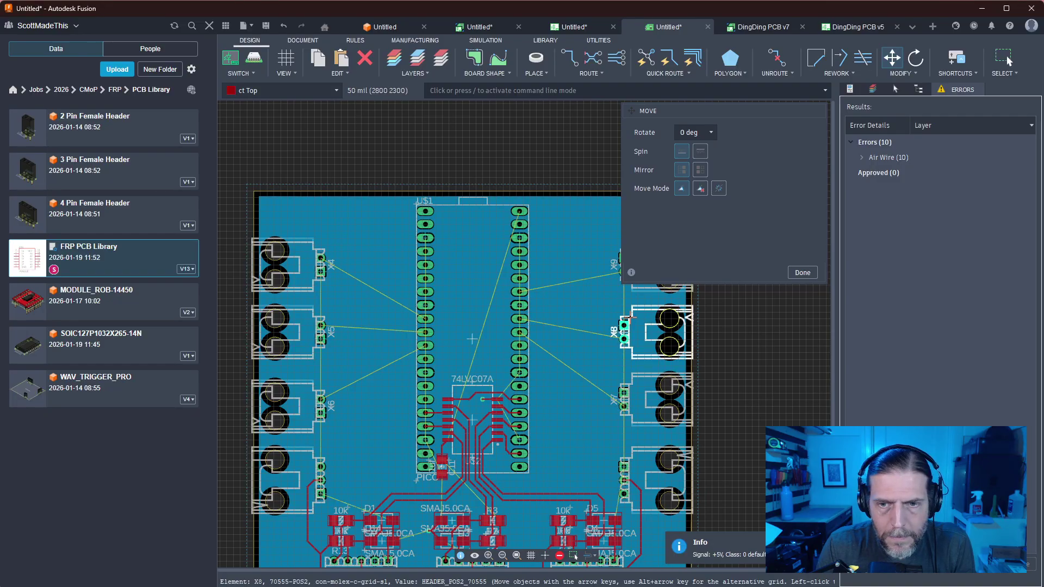
click(617, 323)
click(321, 406)
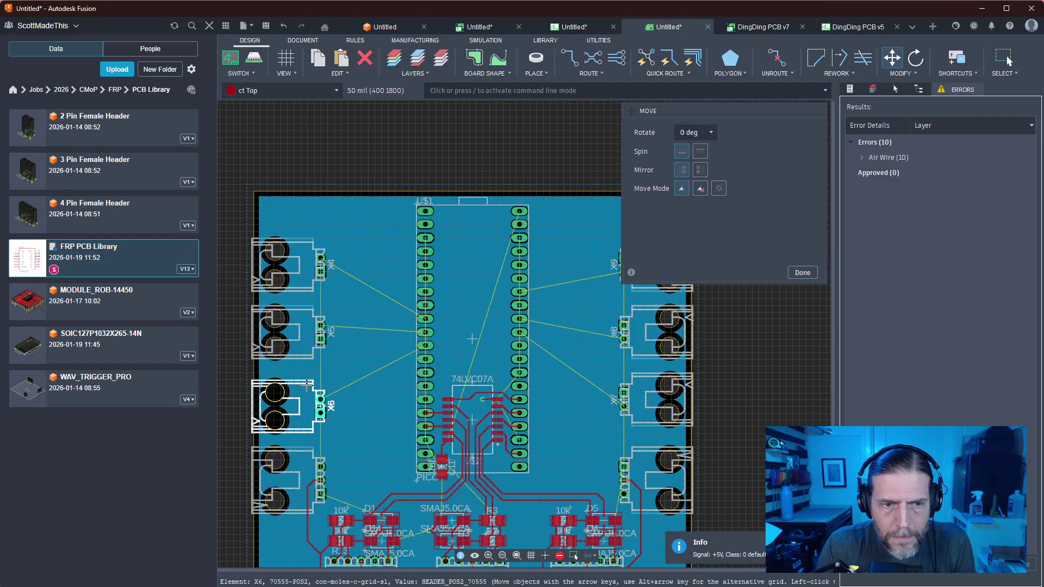
click(320, 399)
click(656, 376)
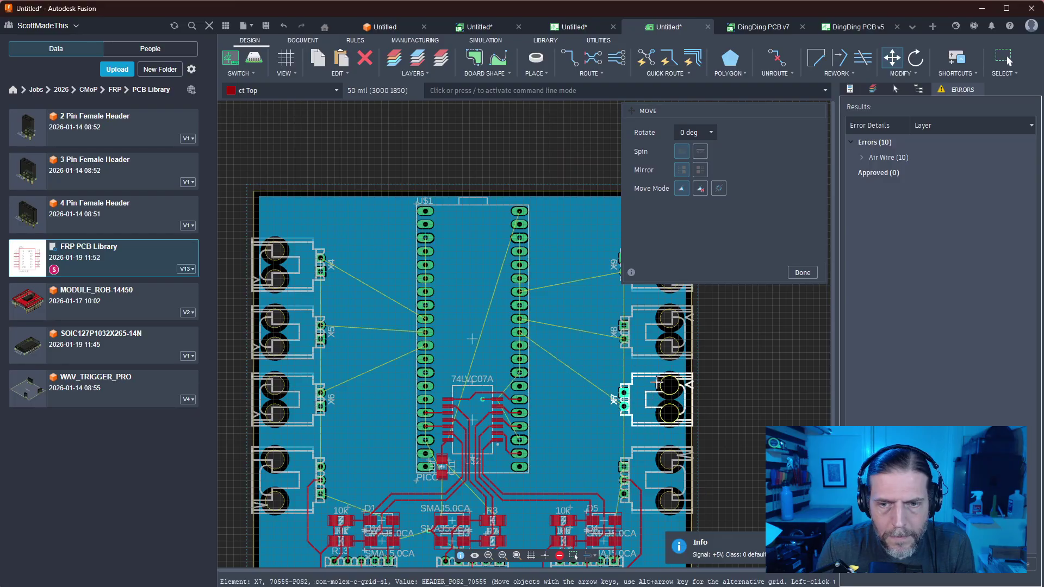
click(656, 376)
click(306, 458)
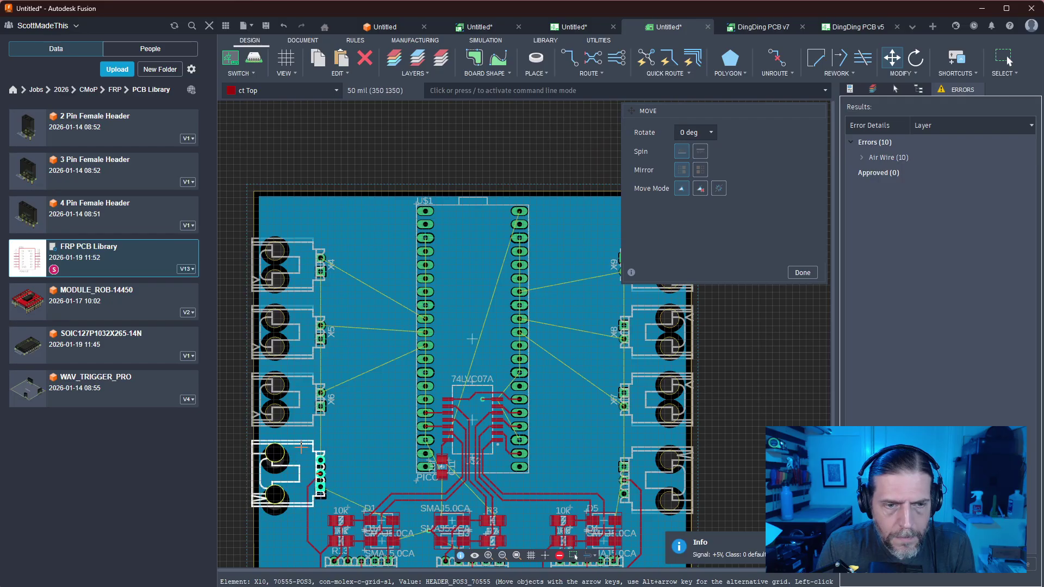
click(300, 451)
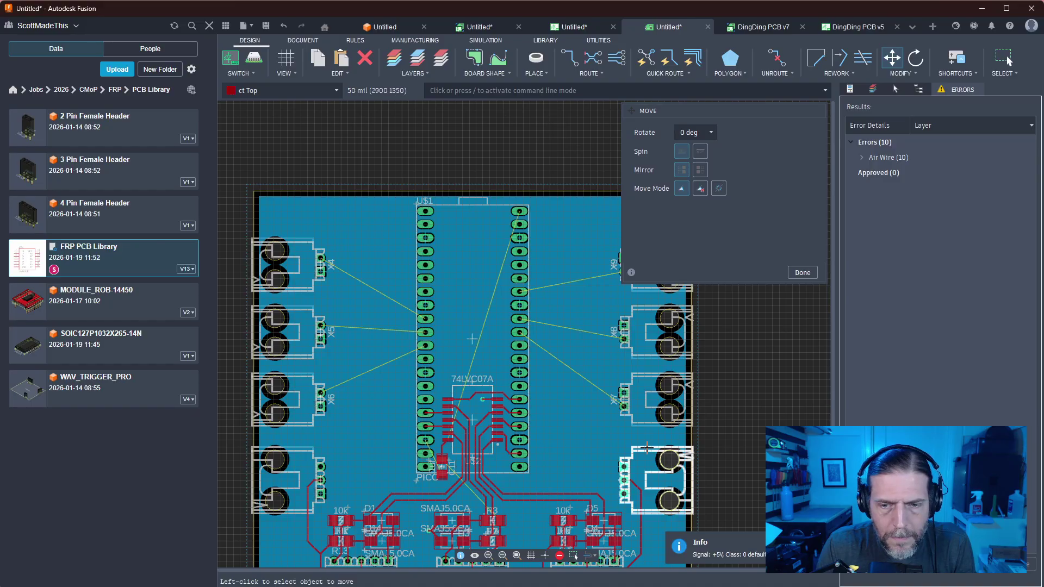
Shift headers X4, X5 and X6 up by one grid step along the board's left edge
scroll(329, 301, down, 2)
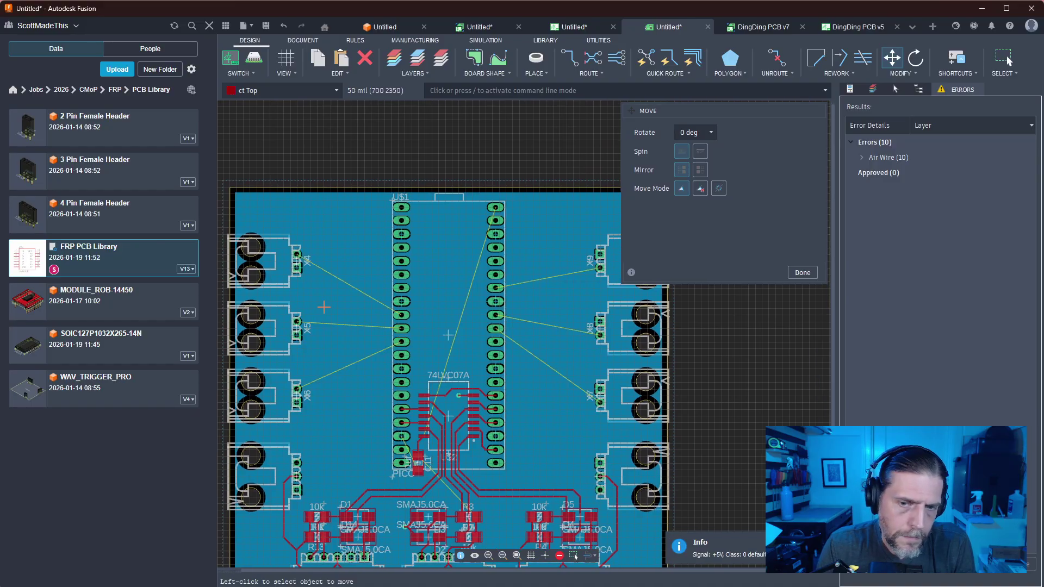
scroll(339, 303, down, 1)
middle_drag(339, 303, 377, 288)
scroll(374, 283, up, 1)
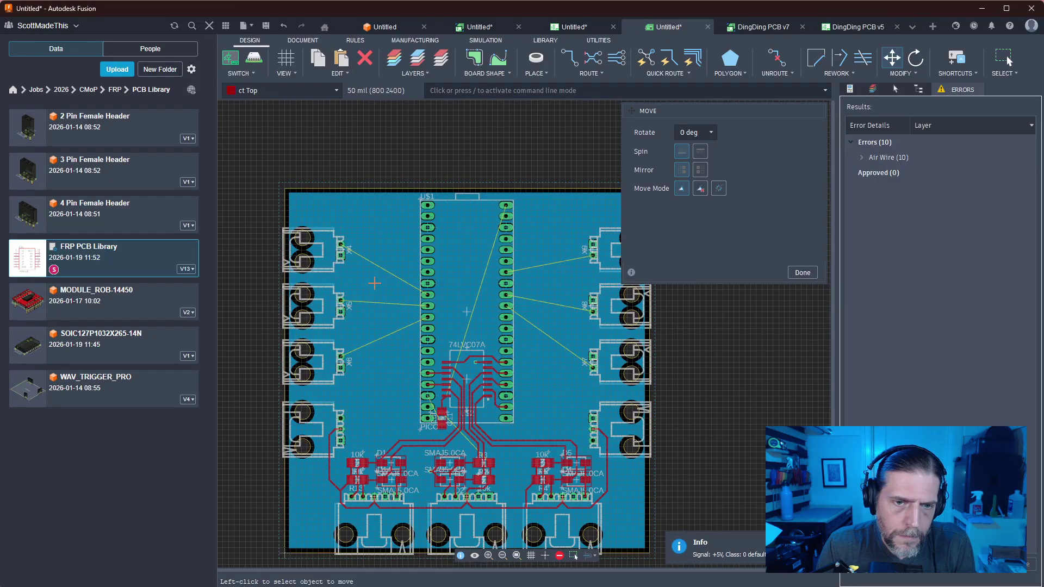
click(334, 268)
click(334, 262)
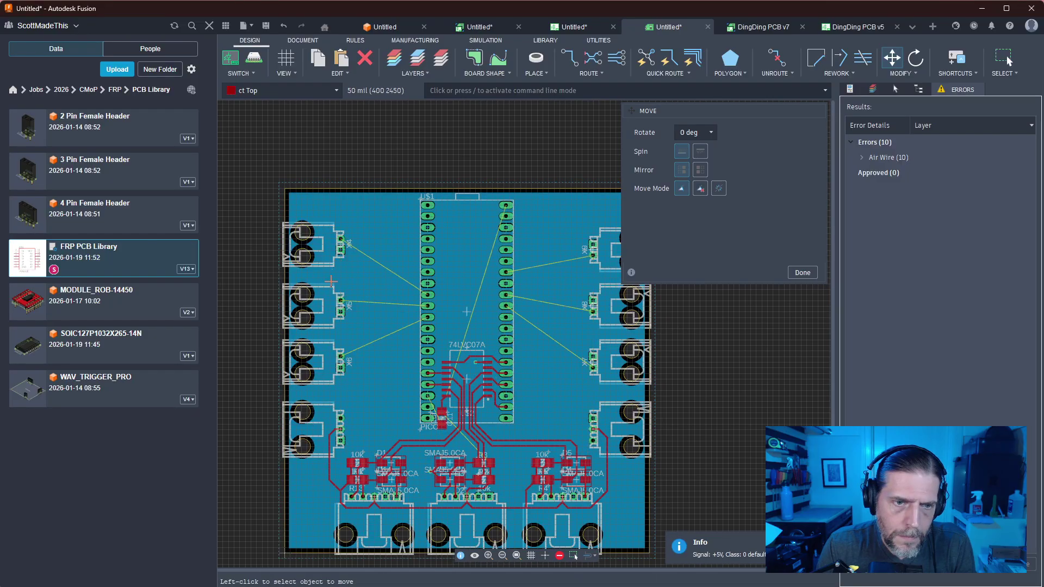
click(329, 284)
click(330, 279)
click(322, 345)
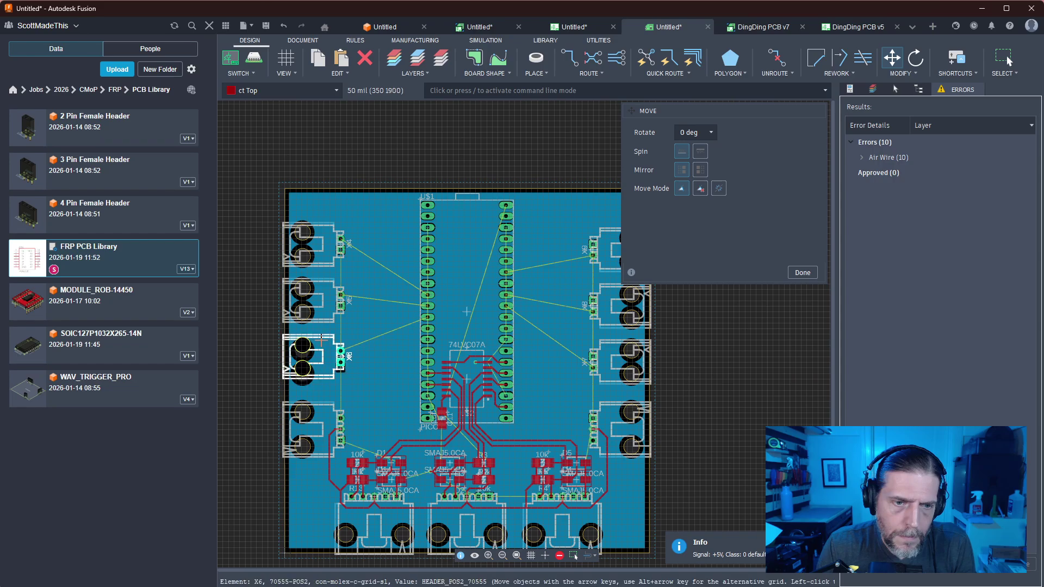
click(323, 341)
Shift headers X9, X8 and X7 up by one grid step along the board's right edge, matching the opposite row
middle_drag(463, 302, 333, 310)
click(476, 275)
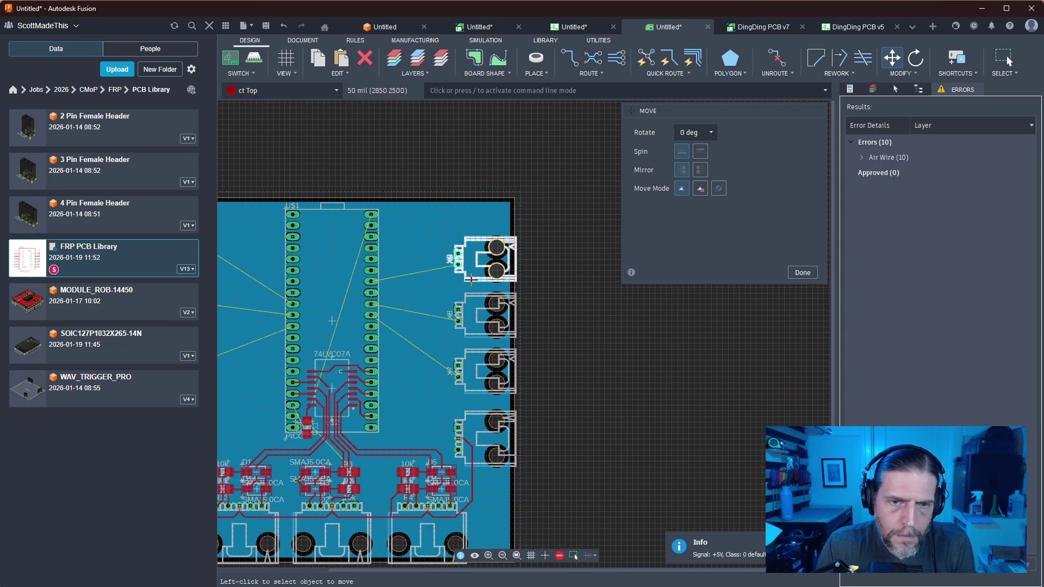
click(470, 274)
click(481, 293)
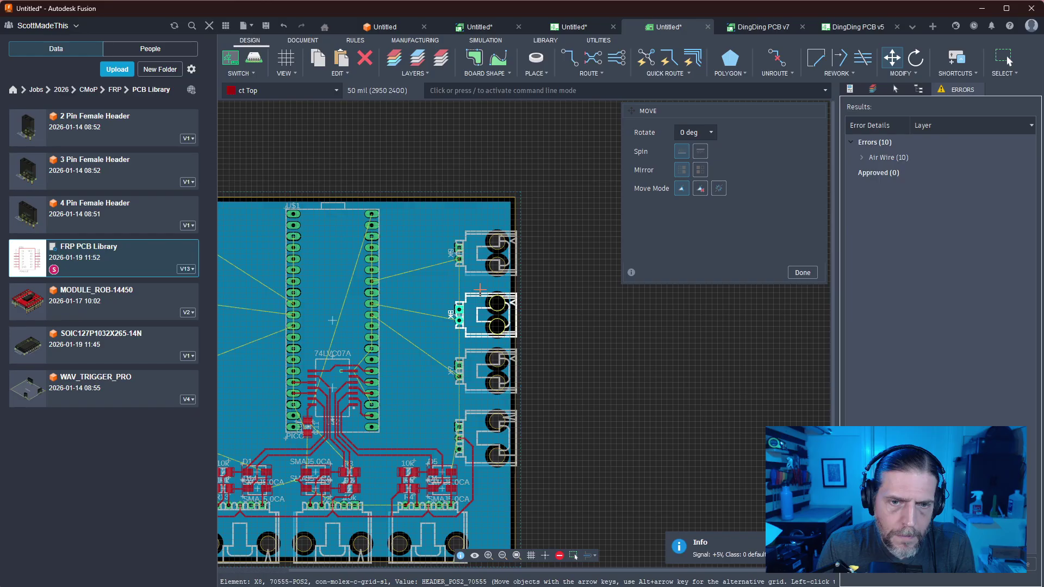
click(479, 283)
click(482, 354)
click(482, 349)
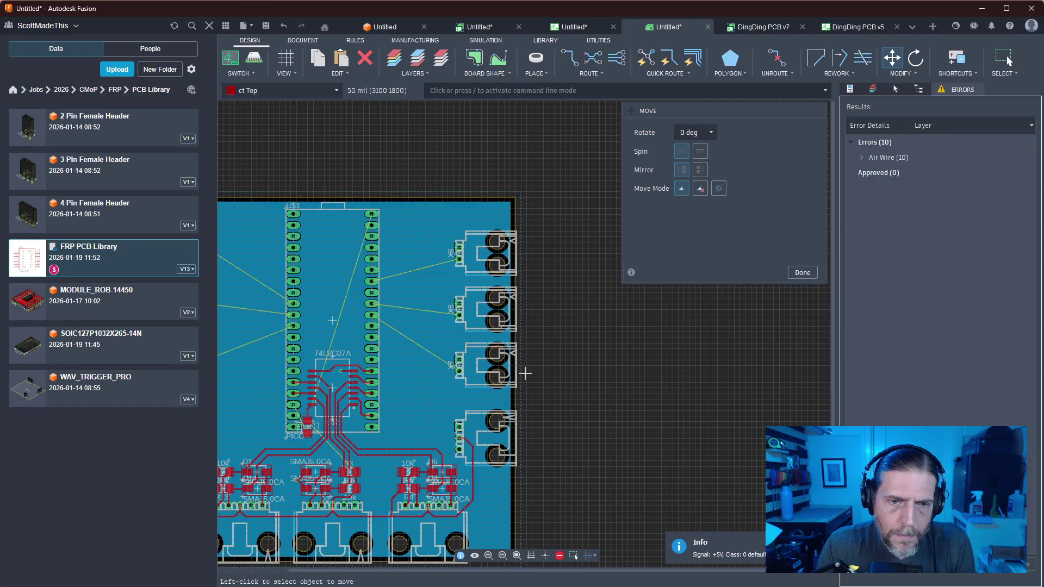
middle_drag(525, 373, 680, 352)
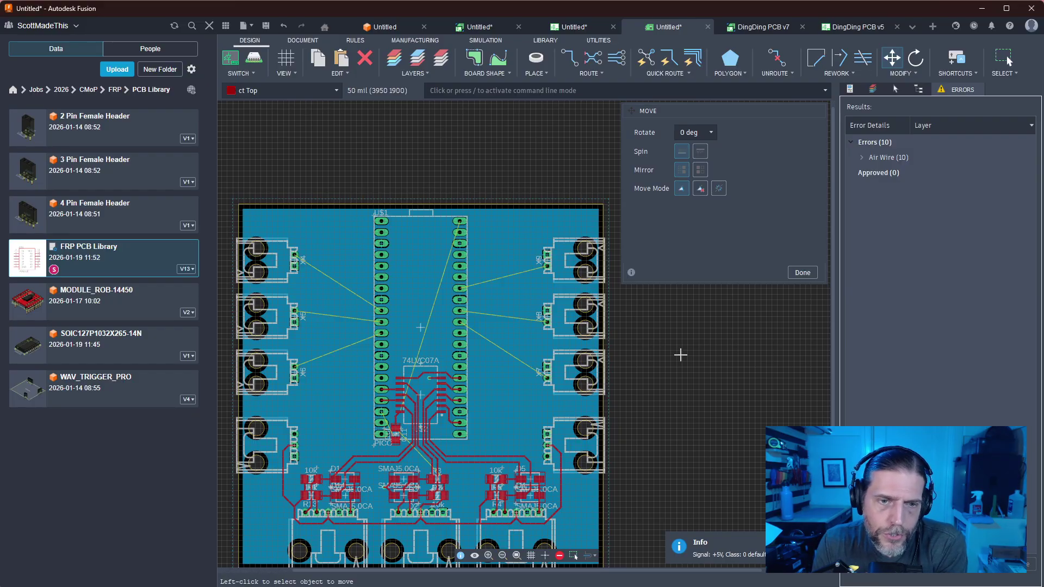
scroll(440, 296, up, 8)
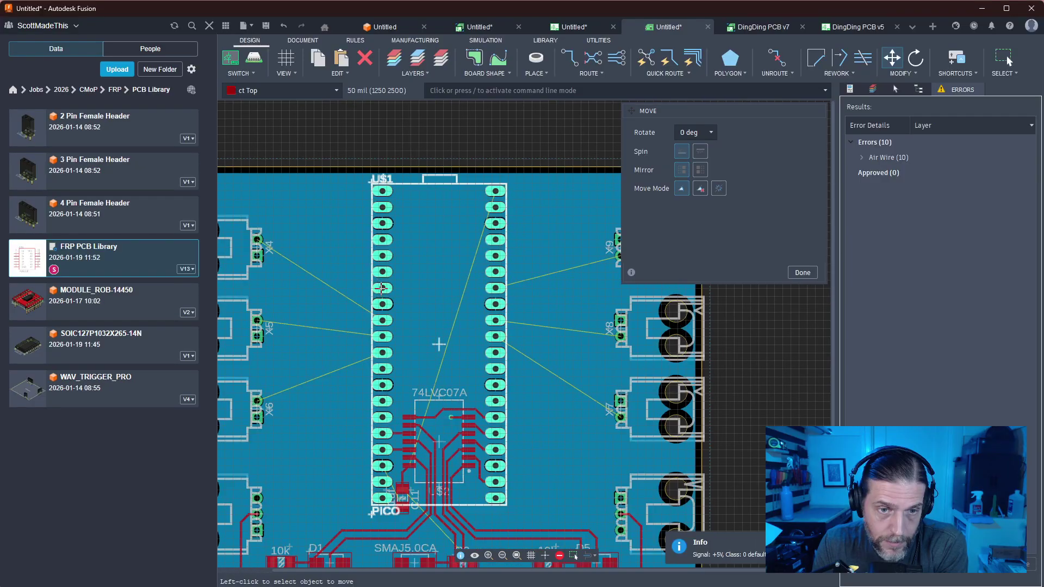
scroll(440, 296, down, 8)
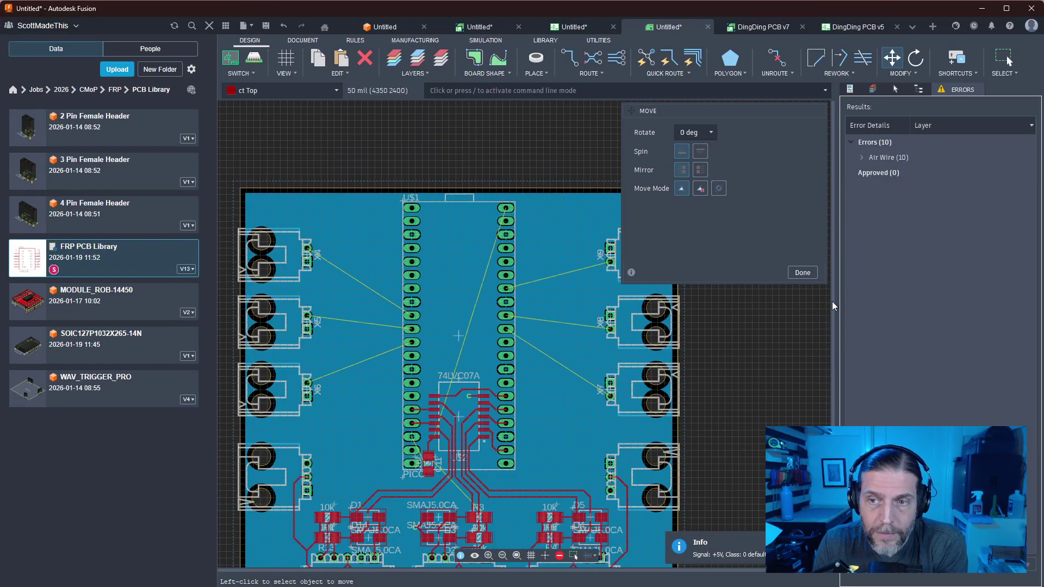
click(792, 270)
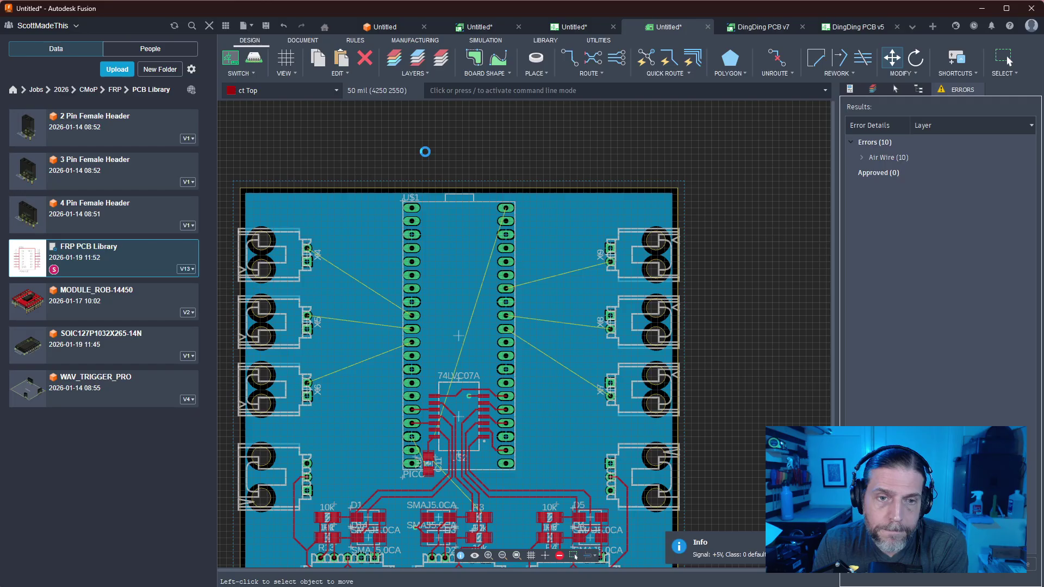
Switch to the schematic, move the SWITCH_ONE net from GP6 to GP5 on the Pico, and delete the leftover wire to GP6
middle_drag(402, 145, 456, 129)
key(Escape)
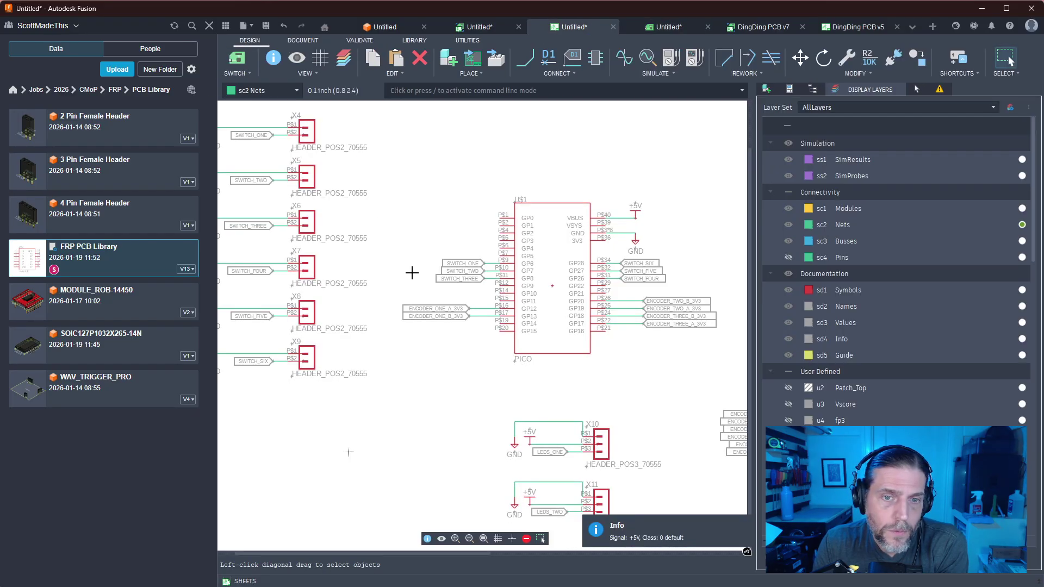
scroll(451, 254, up, 2)
scroll(454, 248, up, 1)
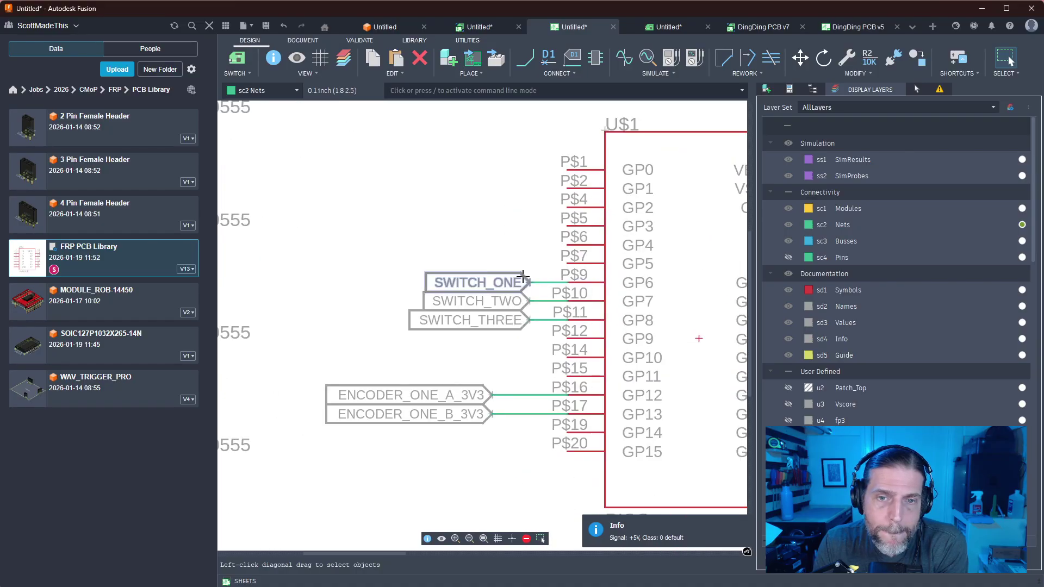
drag(541, 280, 547, 267)
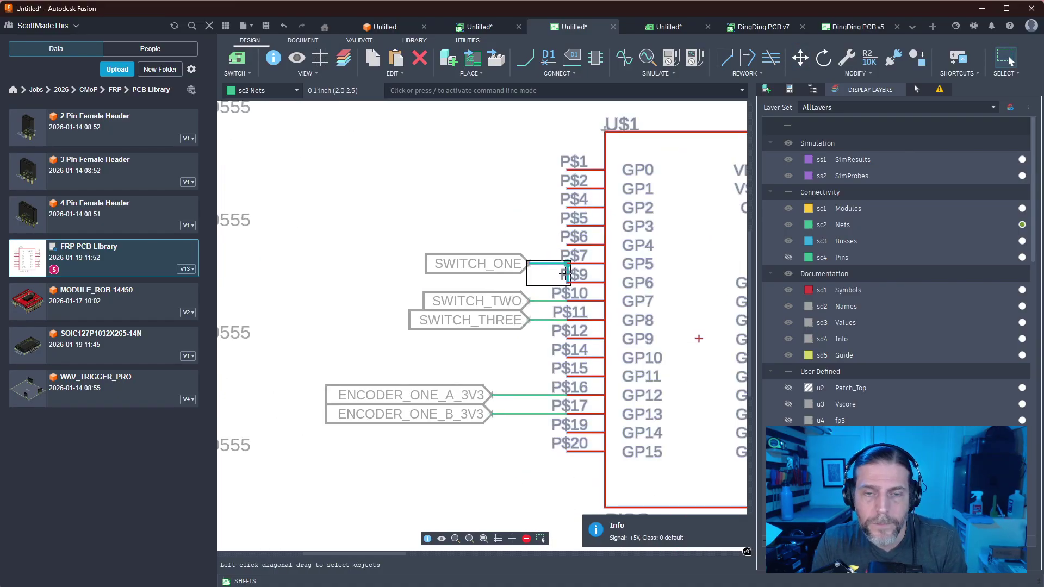
scroll(567, 274, up, 3)
click(570, 283)
key(Delete)
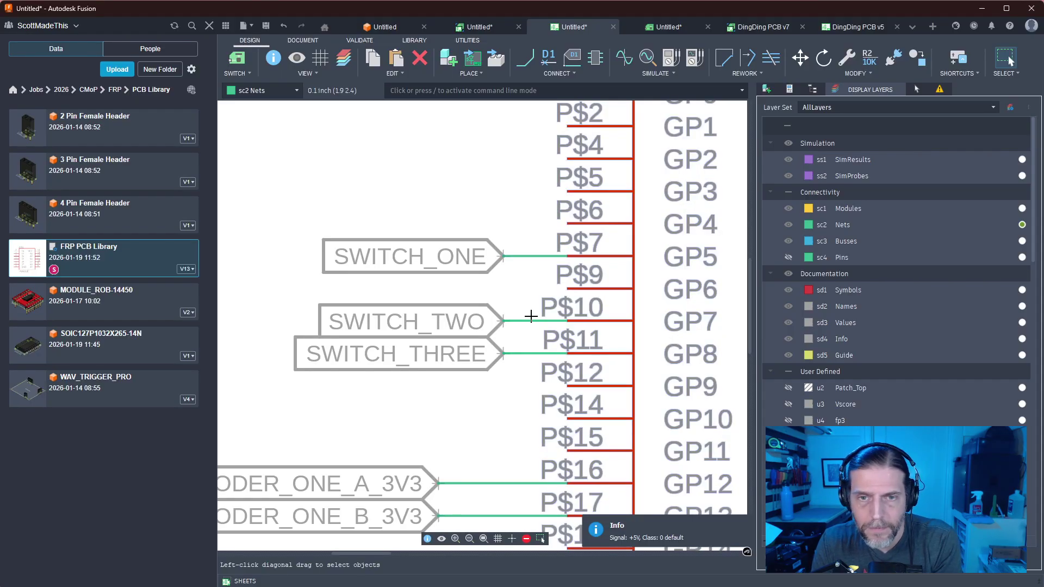
Move SWITCH_TWO to GP6 and SWITCH_THREE to GP7, deleting the leftover wires to their former pins
drag(531, 319, 532, 297)
click(567, 303)
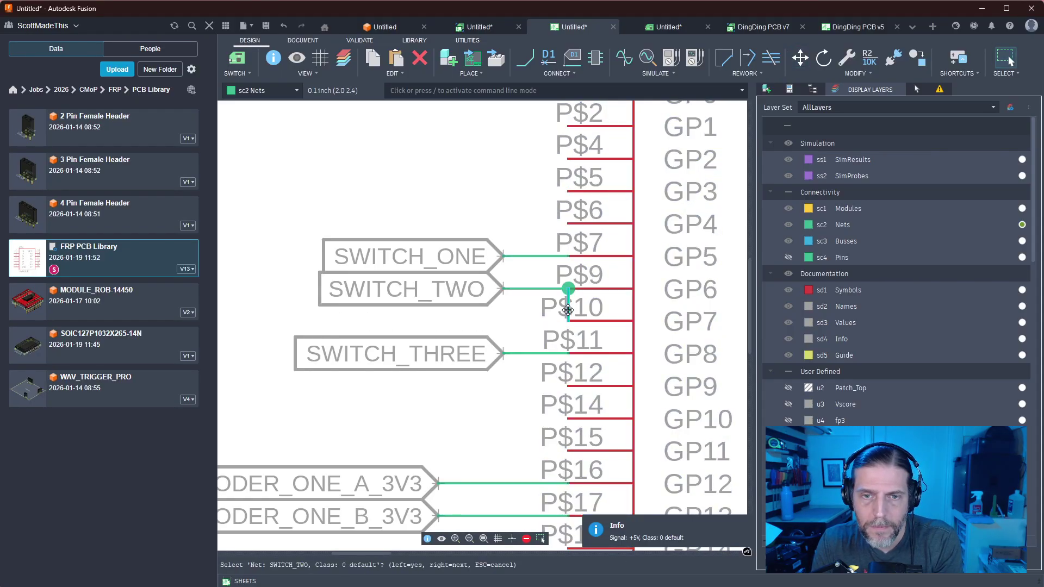
key(Delete)
drag(531, 352, 533, 332)
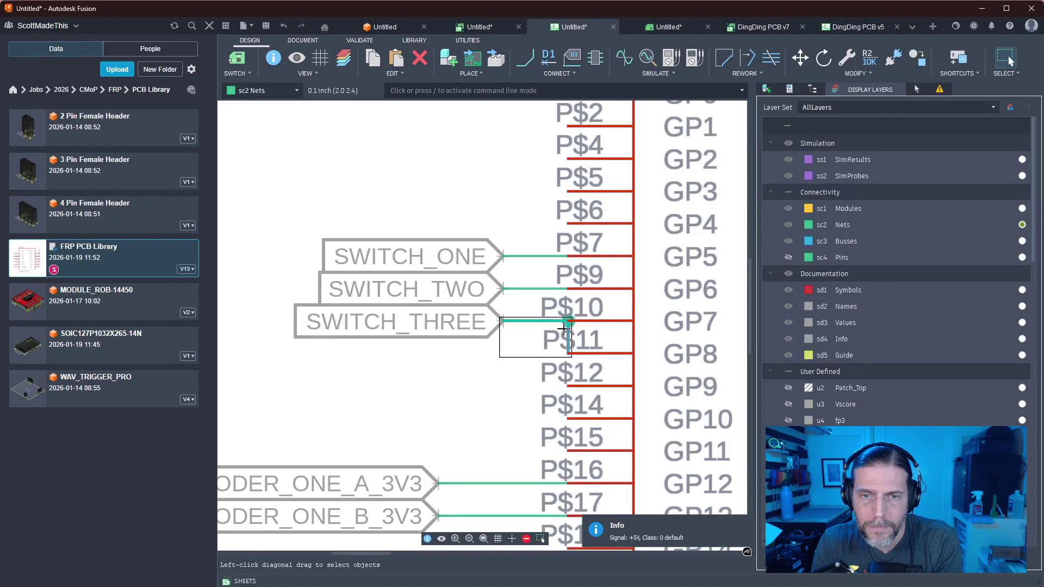
click(568, 336)
key(Delete)
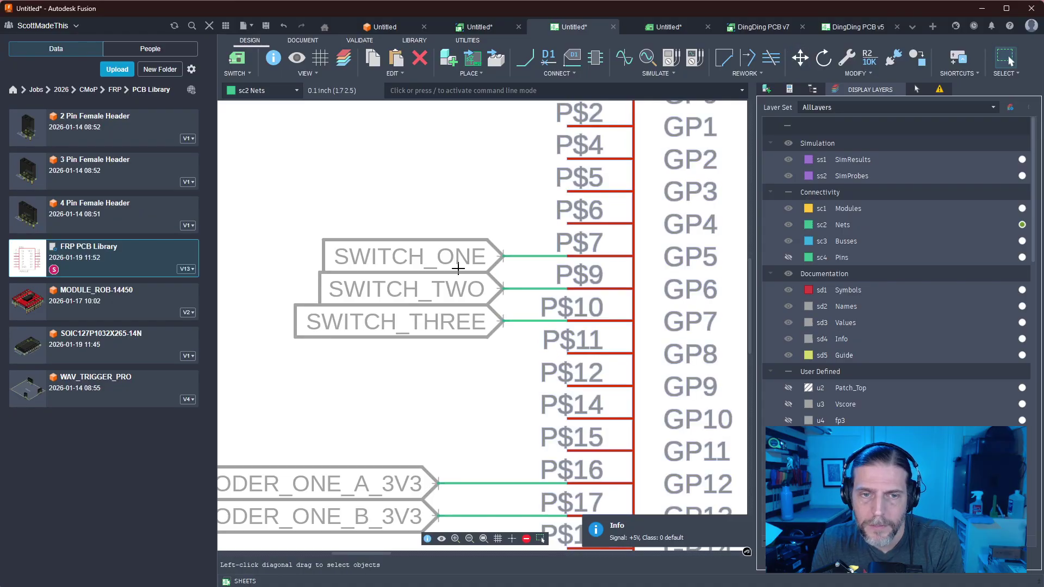
Return to the board layout and route SWITCH_TWO from header X5 straight to the Pico on the top layer with a 12 mil trace
click(242, 56)
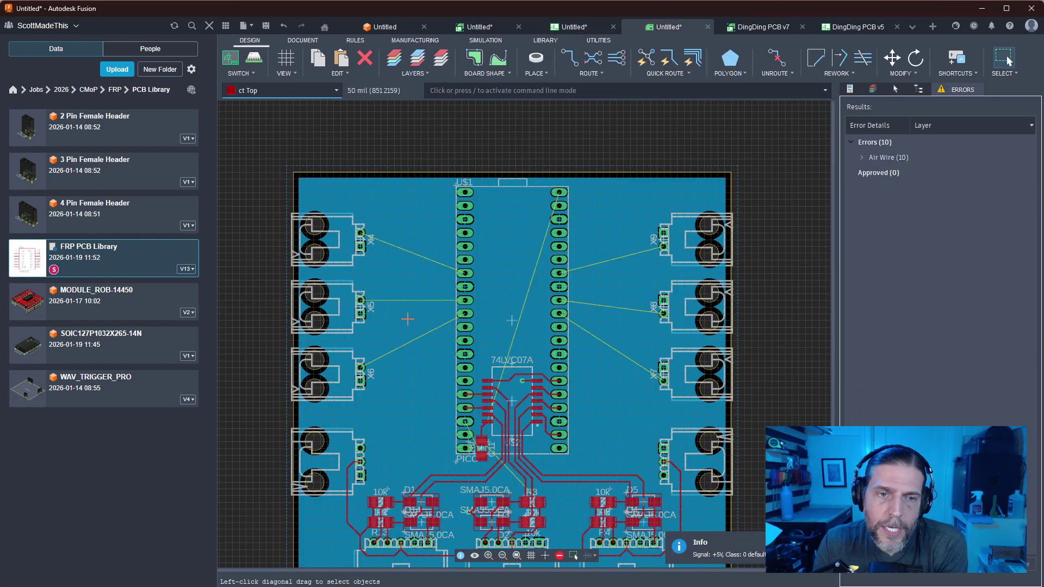
middle_drag(408, 319, 473, 287)
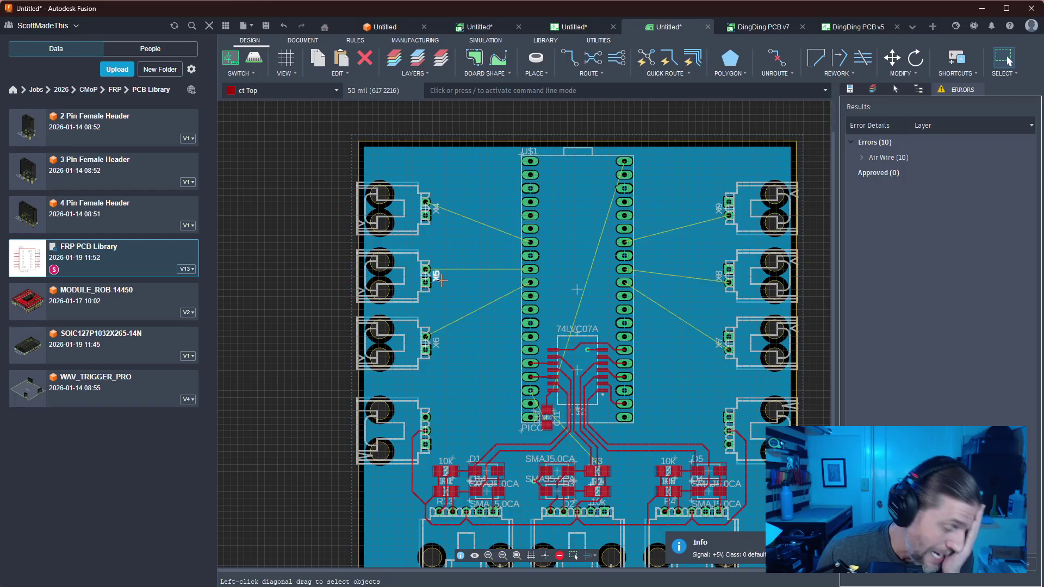
key(r)
click(426, 269)
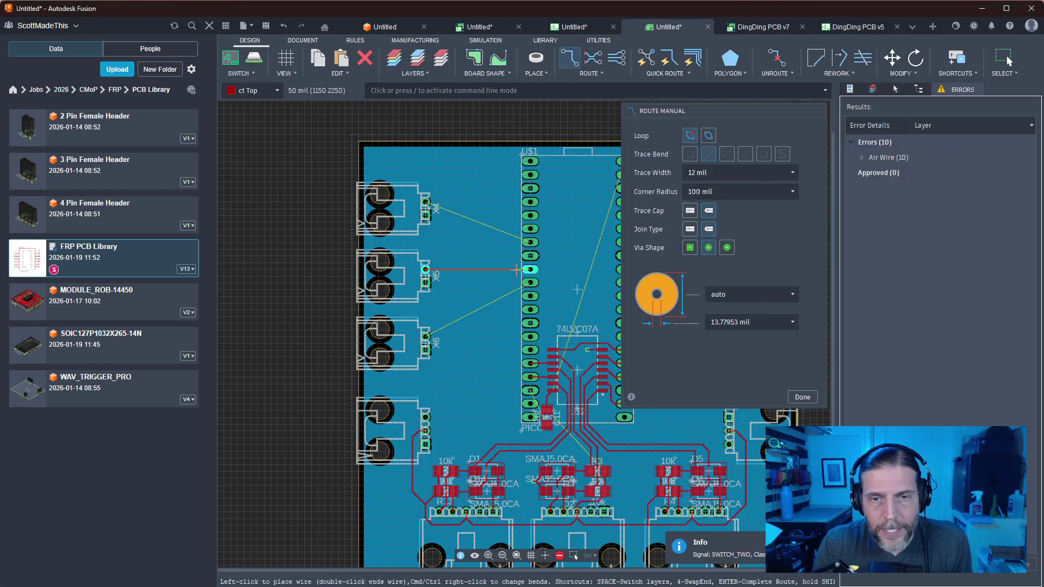
click(530, 269)
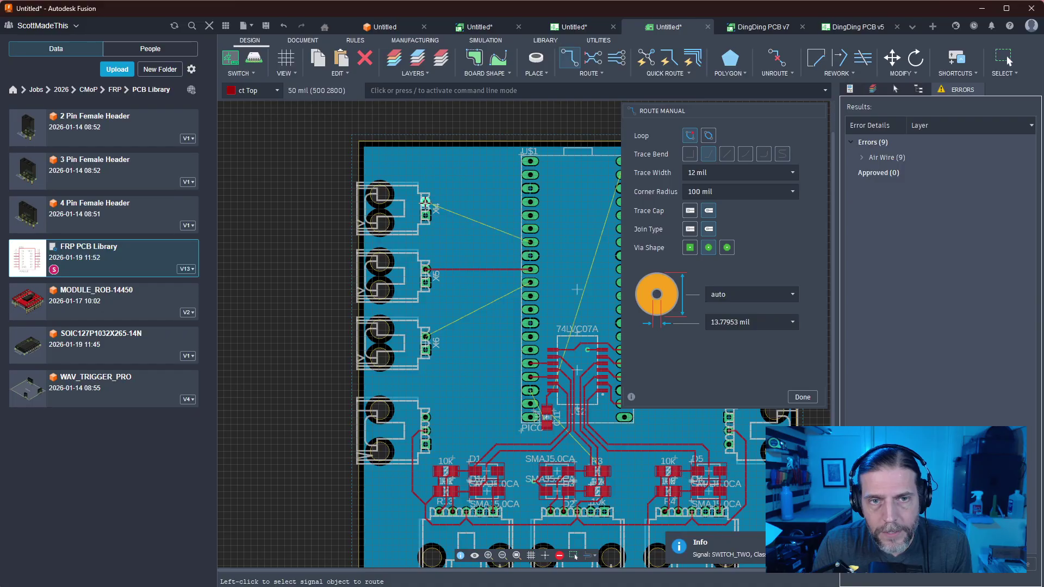
Route SWITCH_ONE between header X4 and the Pico and SWITCH_THREE between header X6 and the Pico on the top layer
click(425, 202)
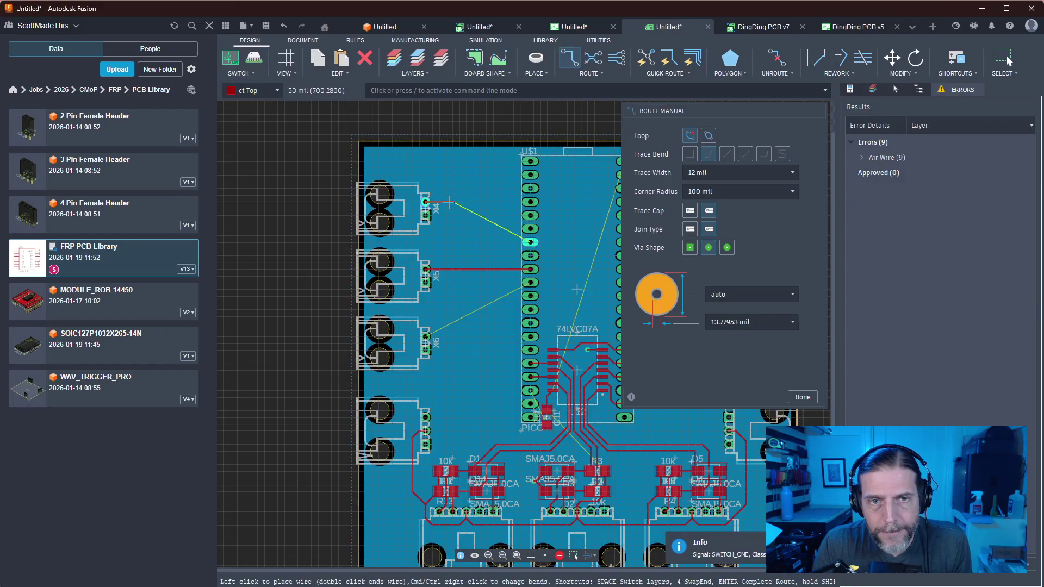
click(529, 242)
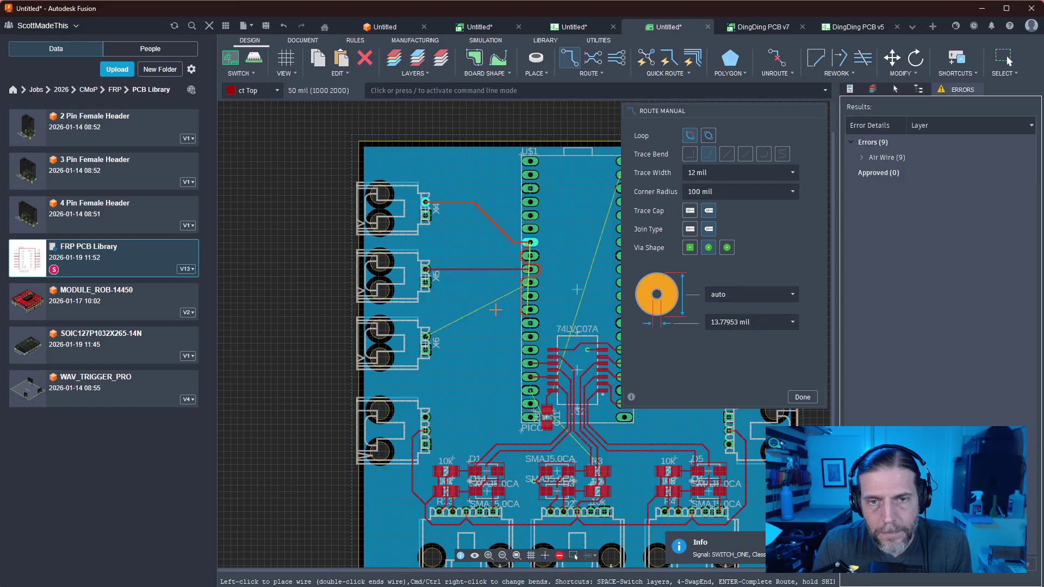
click(515, 281)
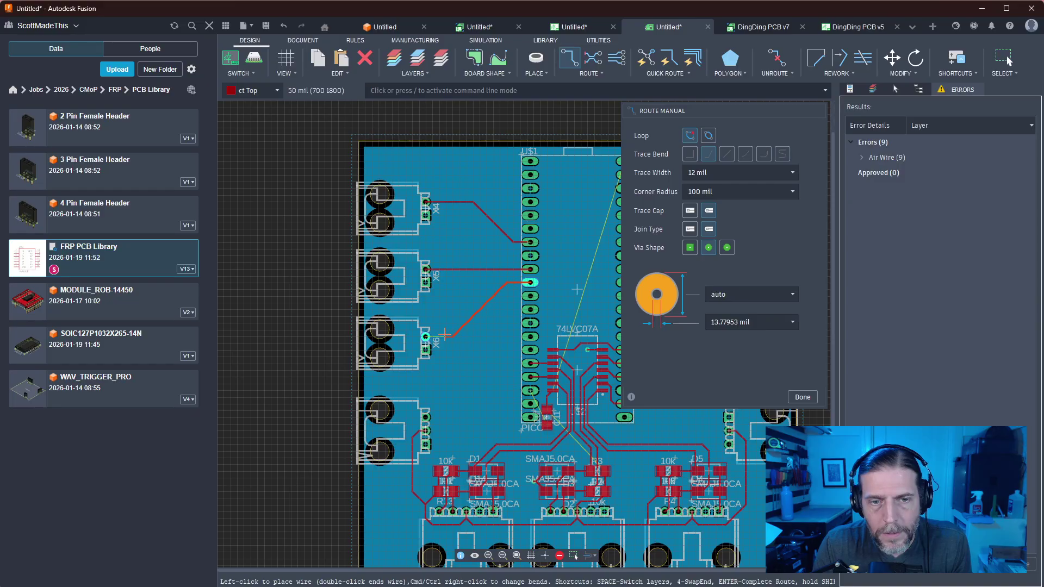
click(425, 336)
key(Escape)
Shift the diagonal segment of the SWITCH_THREE trace closer to the pin of header X6
scroll(481, 352, down, 1)
scroll(481, 352, up, 4)
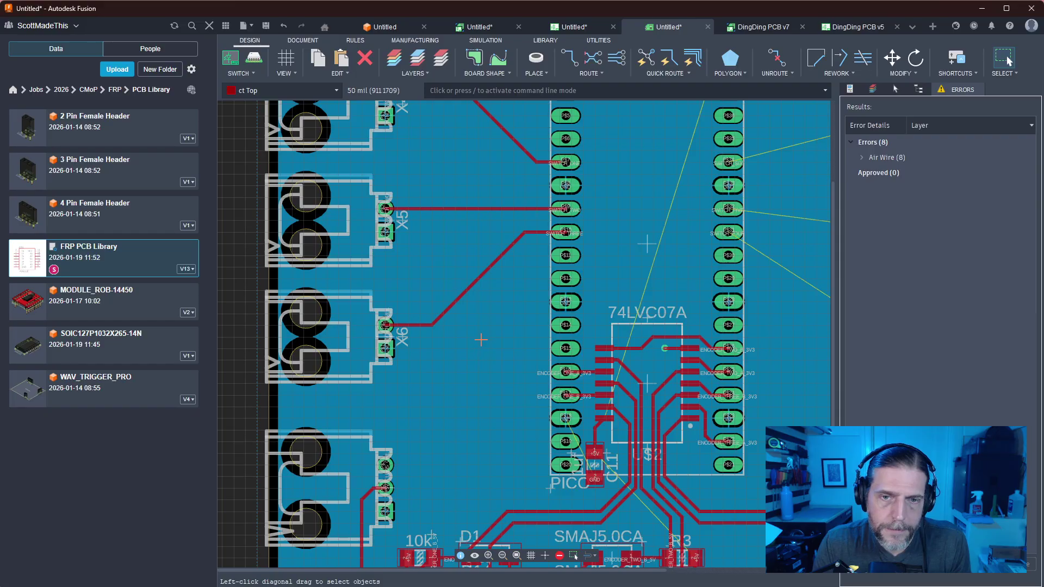
drag(479, 281, 451, 276)
middle_drag(478, 292, 518, 389)
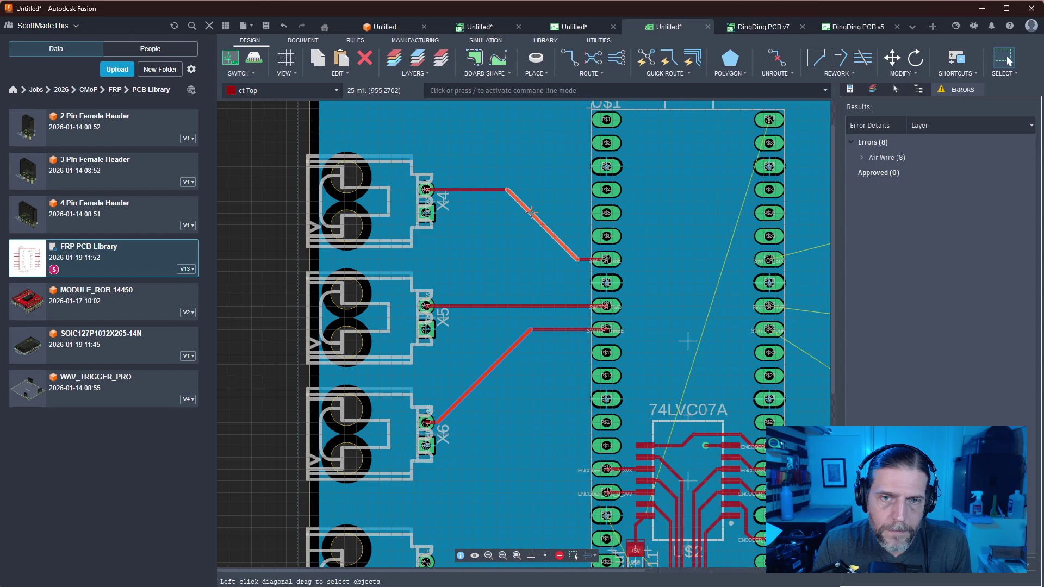
Shift the diagonal segment of the SWITCH_ONE trace closer to the pin of header X4
mouse_move(543, 225)
mouse_down()
mouse_move(485, 236)
mouse_move(460, 196)
mouse_move(448, 200)
mouse_up()
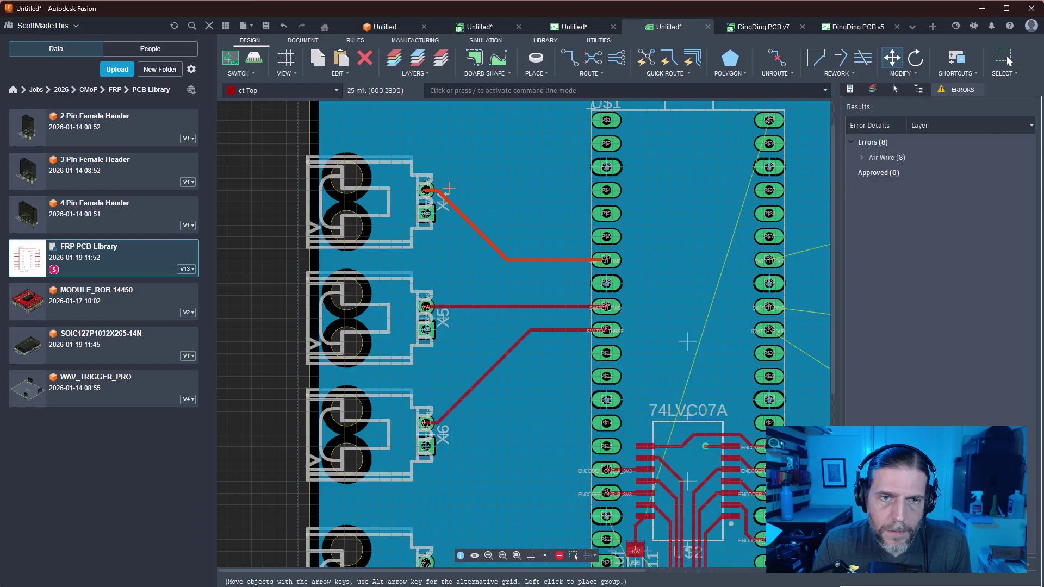
click(448, 188)
key(Escape)
Route SWITCH_SIX from header X9 to its Pico pin on the top layer with a 12 mil trace
scroll(489, 261, down, 3)
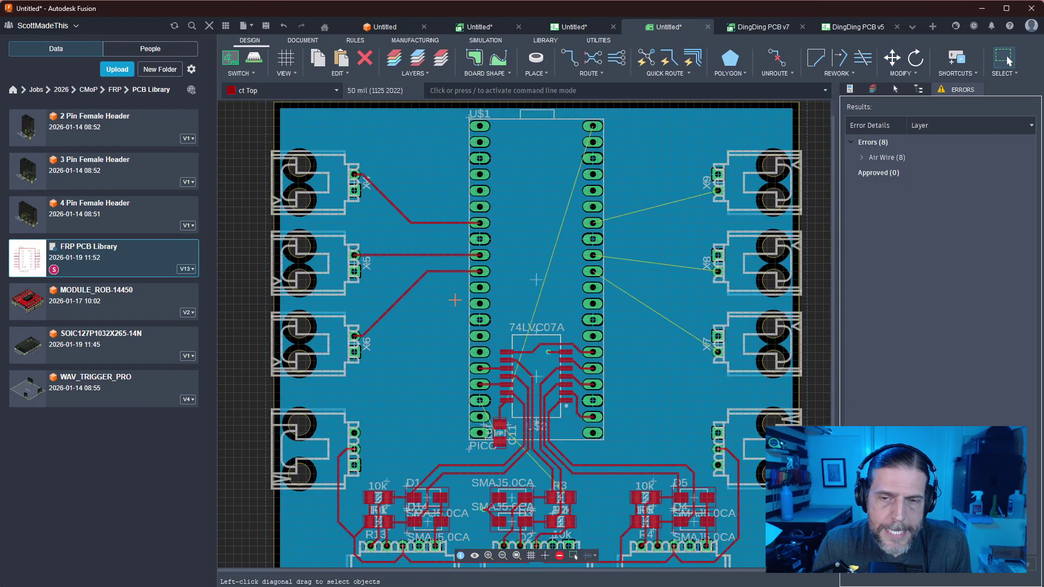
scroll(455, 299, down, 2)
middle_drag(621, 298, 554, 344)
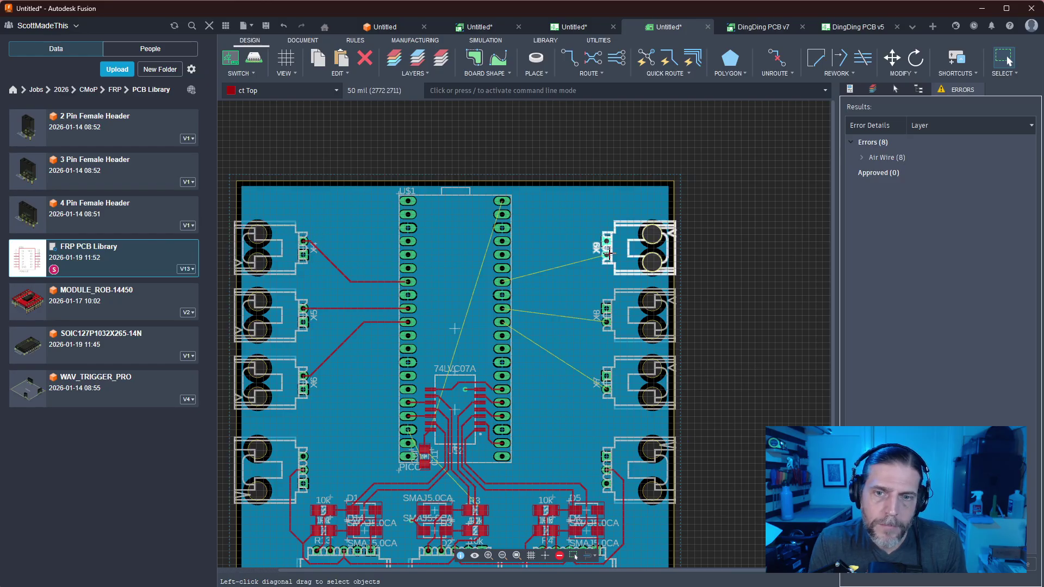
key(r)
scroll(574, 274, up, 3)
middle_drag(568, 273, 453, 321)
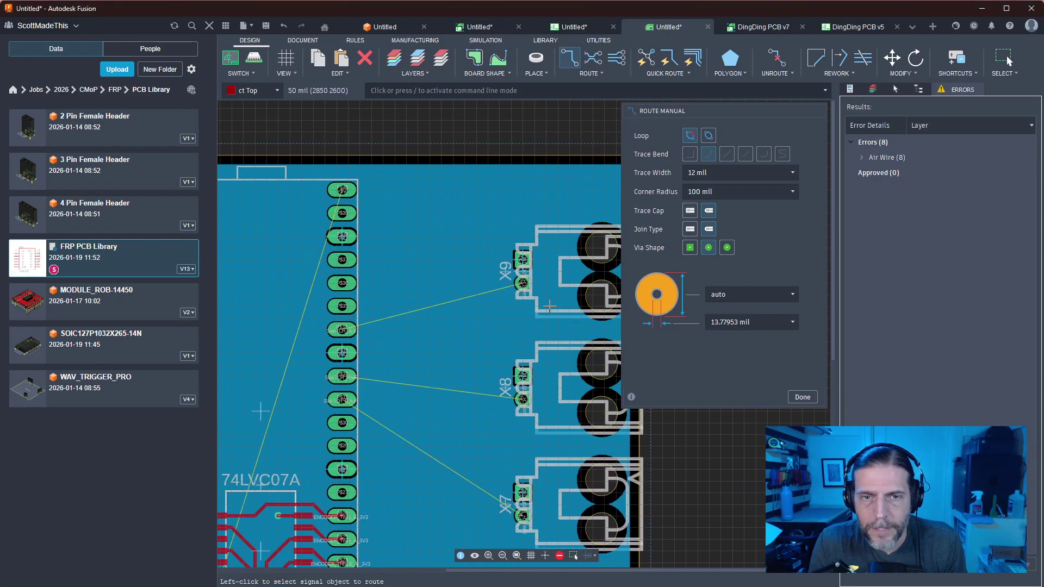
click(522, 284)
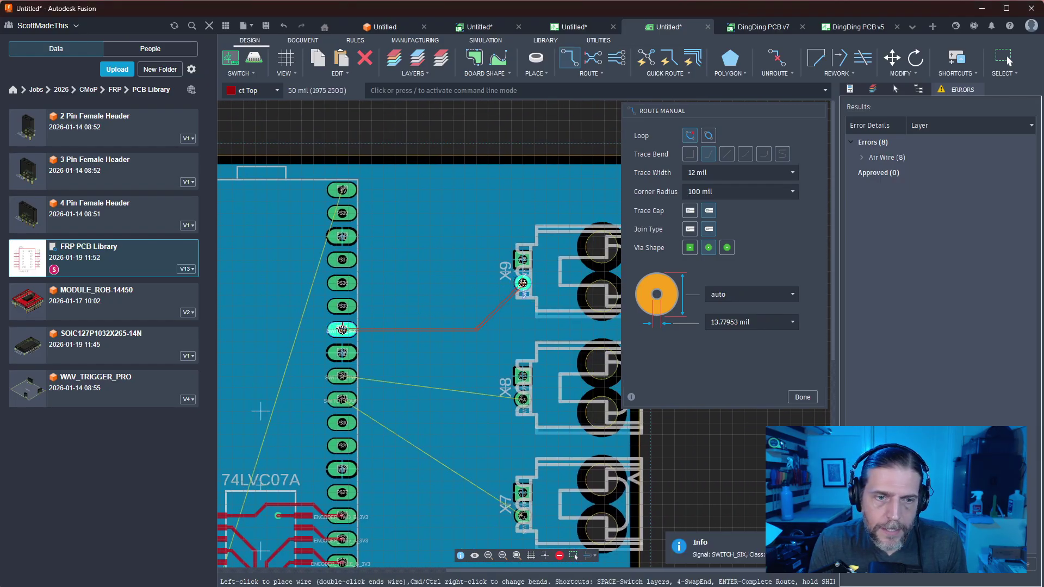
click(341, 329)
Route the switch signal between the Pico and header X8 on the top layer with a 12 mil trace
middle_drag(341, 329, 324, 204)
click(325, 251)
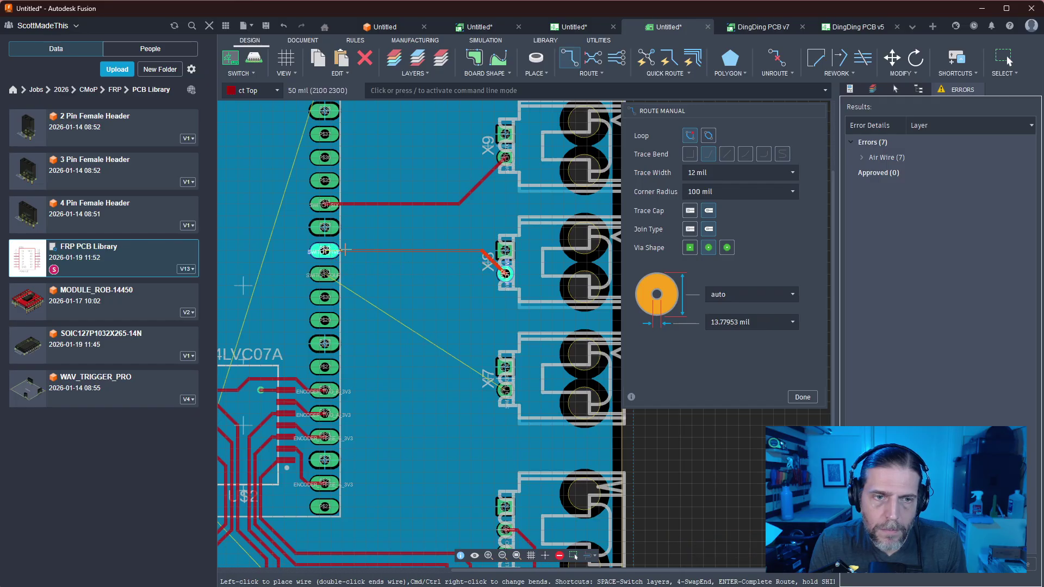
click(327, 251)
key(Escape)
Shift the diagonal segments of the X8 and X9 switch traces so each enters its header pin horizontally
scroll(489, 267, up, 1)
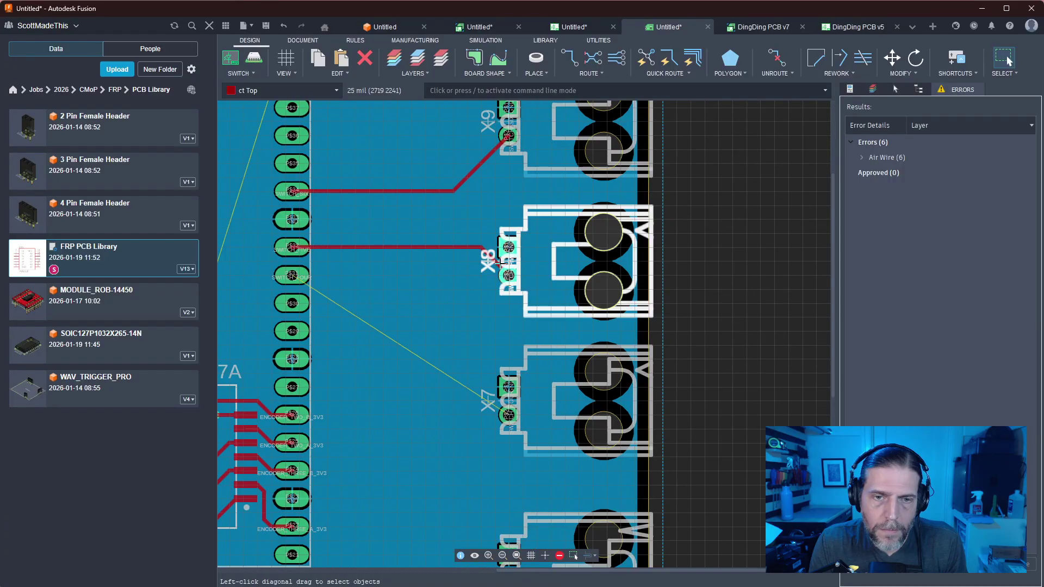
click(497, 265)
drag(497, 264, 490, 269)
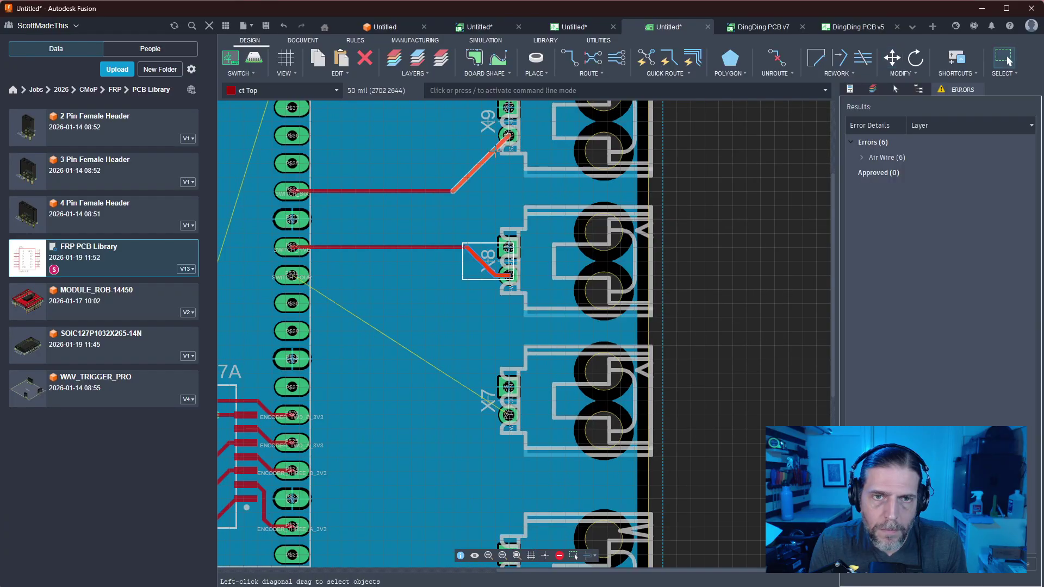
drag(495, 149, 492, 137)
Route SWITCH_FOUR from the Pico to header X7 on the top layer with a 12 mil trace
middle_drag(464, 350, 524, 246)
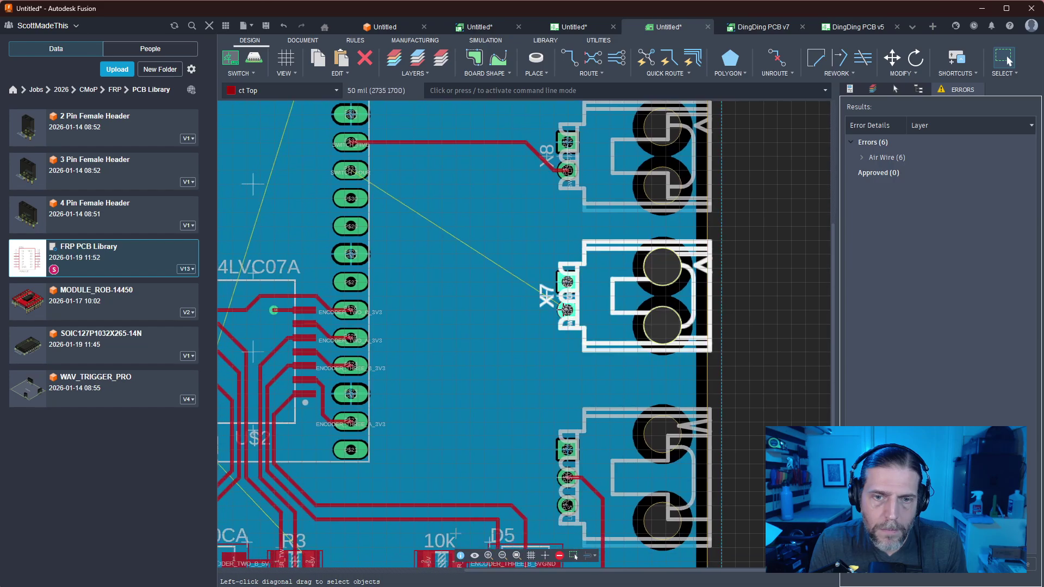
drag(566, 311, 395, 151)
key(r)
click(352, 172)
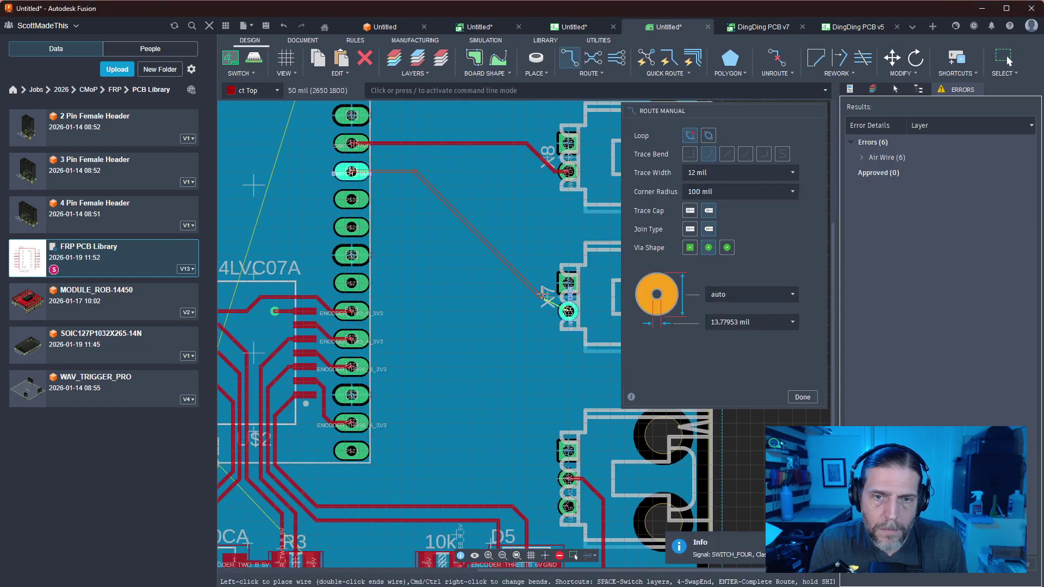
click(568, 311)
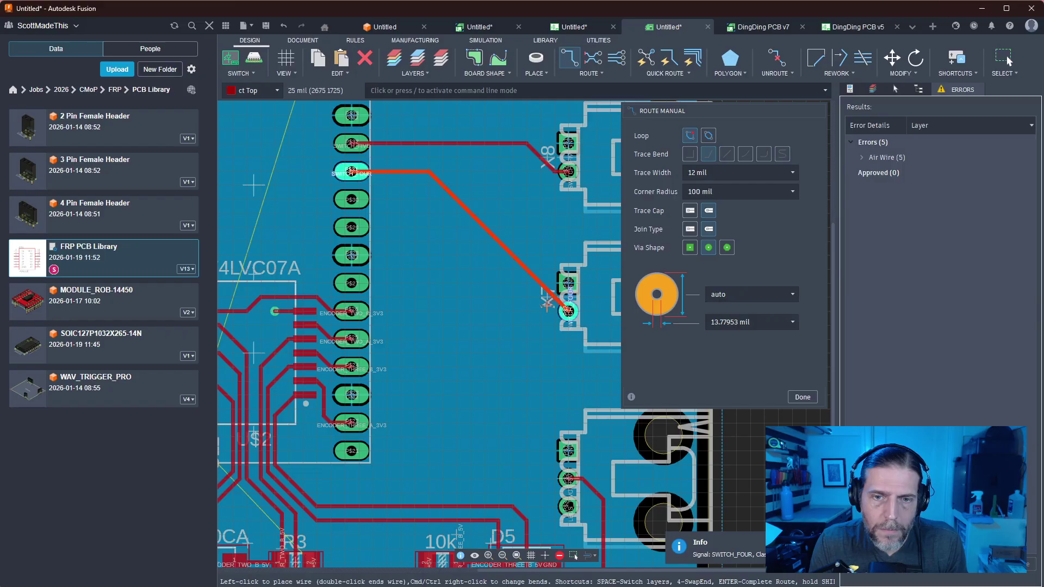
click(556, 295)
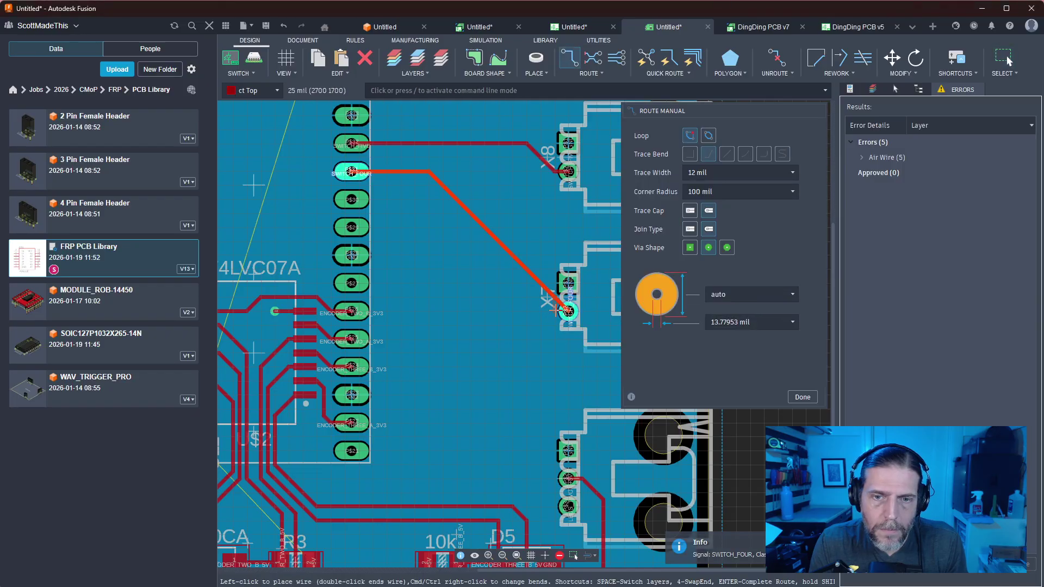
Move the diagonal segment of the SWITCH_FOUR trace toward the Pico so the trace enters the X7 pin horizontally
key(m)
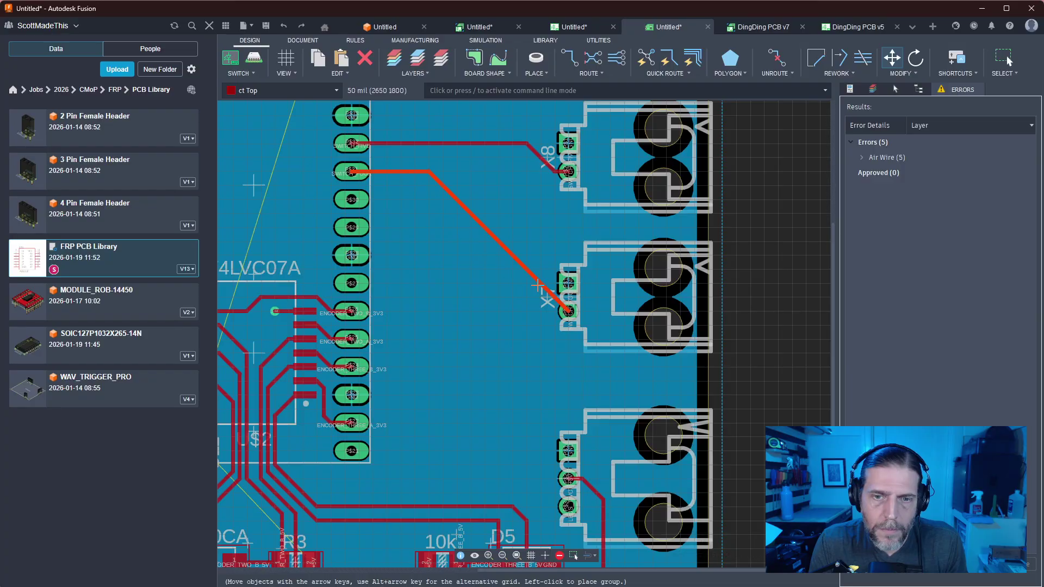
key(Escape)
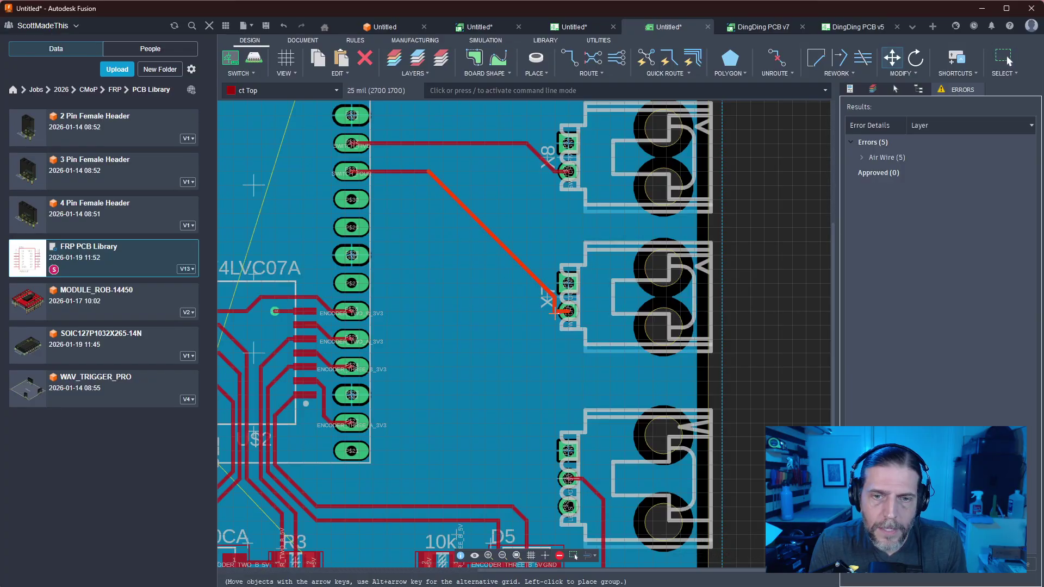
key(m)
click(550, 294)
key(Escape)
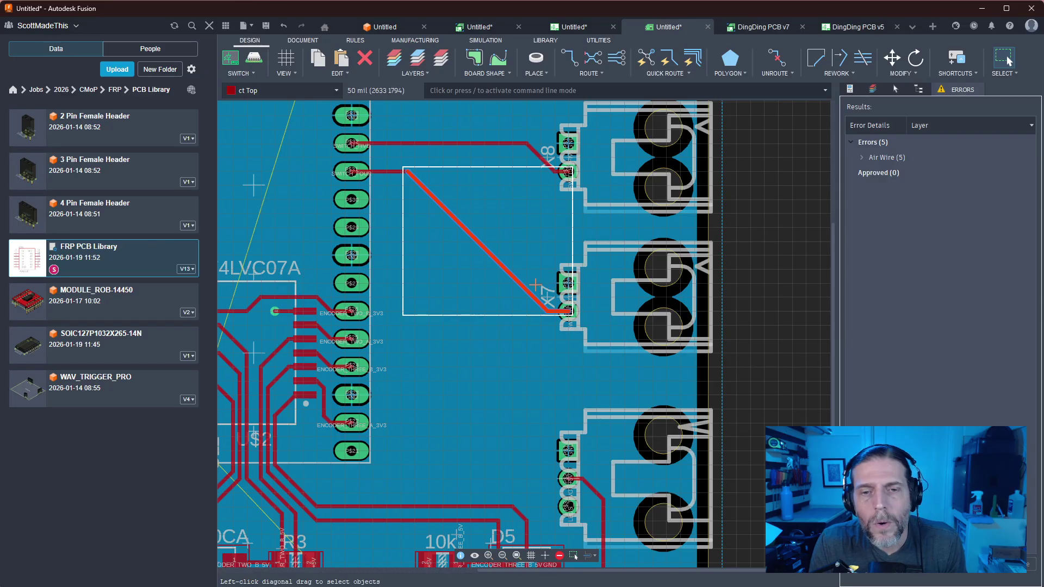
Try to optimize the diagonal segment of the SWITCH_FOUR trace with the Optimize command
scroll(528, 278, up, 2)
click(834, 75)
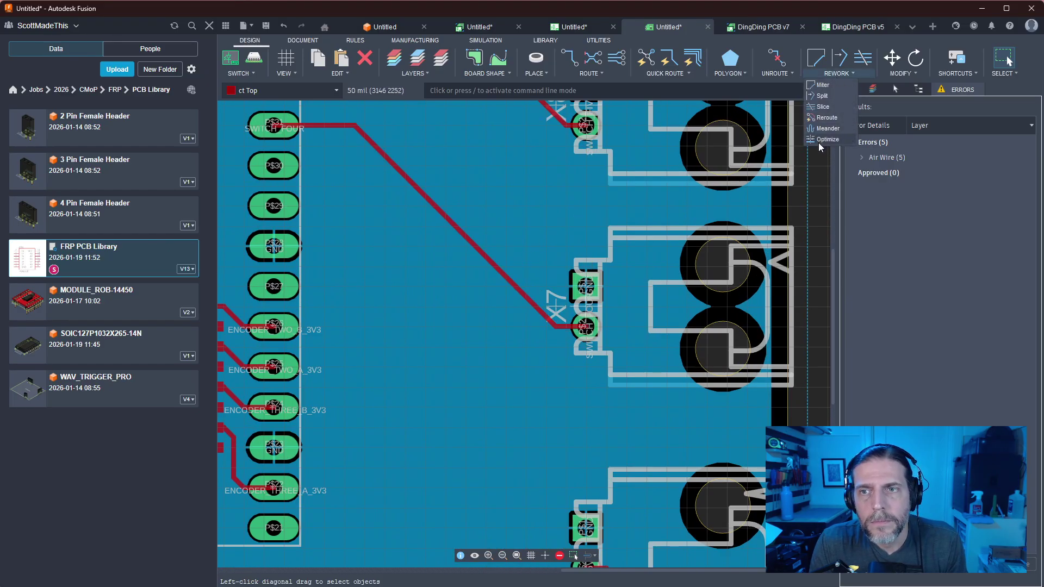
click(817, 142)
click(495, 265)
key(Escape)
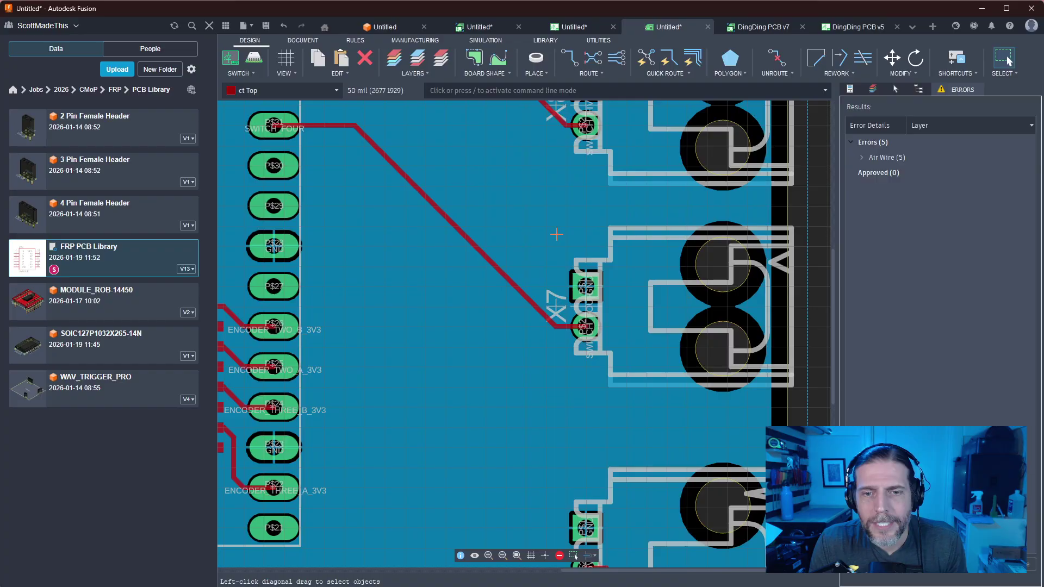
Nudge the diagonal segment of the SWITCH_FOUR trace slightly back toward the pin of header X7
scroll(555, 234, up, 2)
key(v)
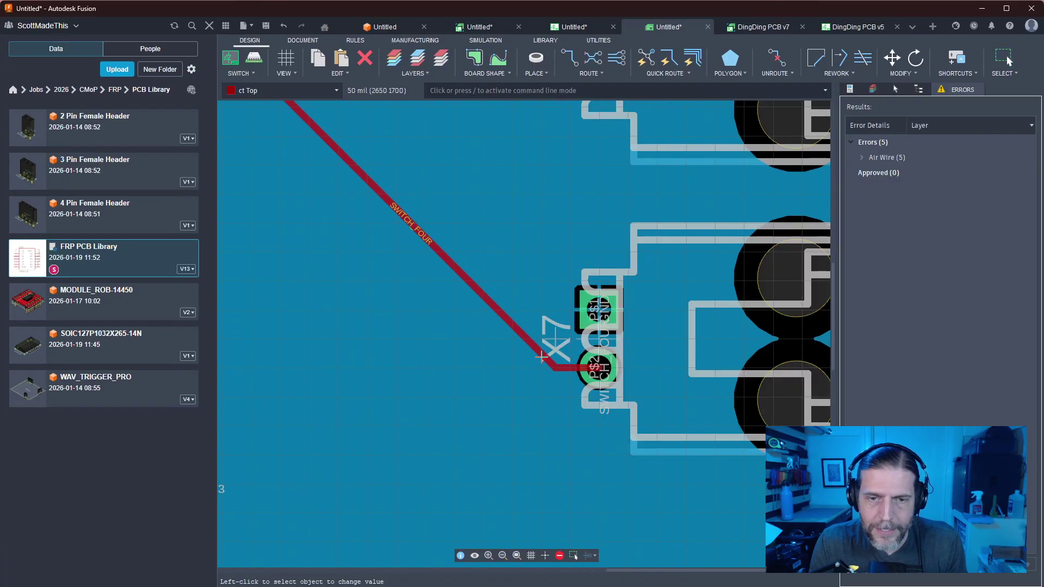
key(Escape)
click(518, 328)
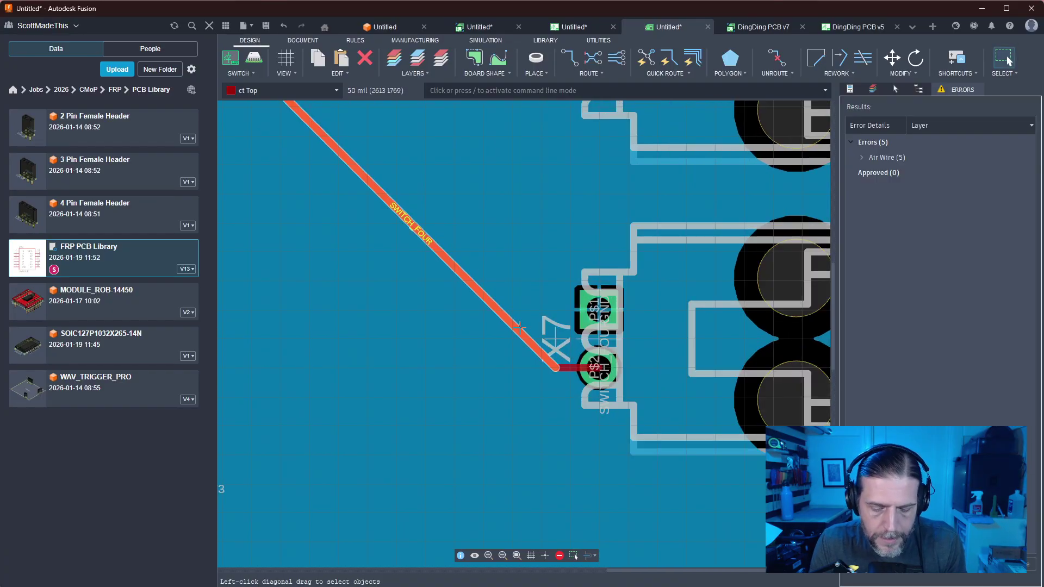
key(m)
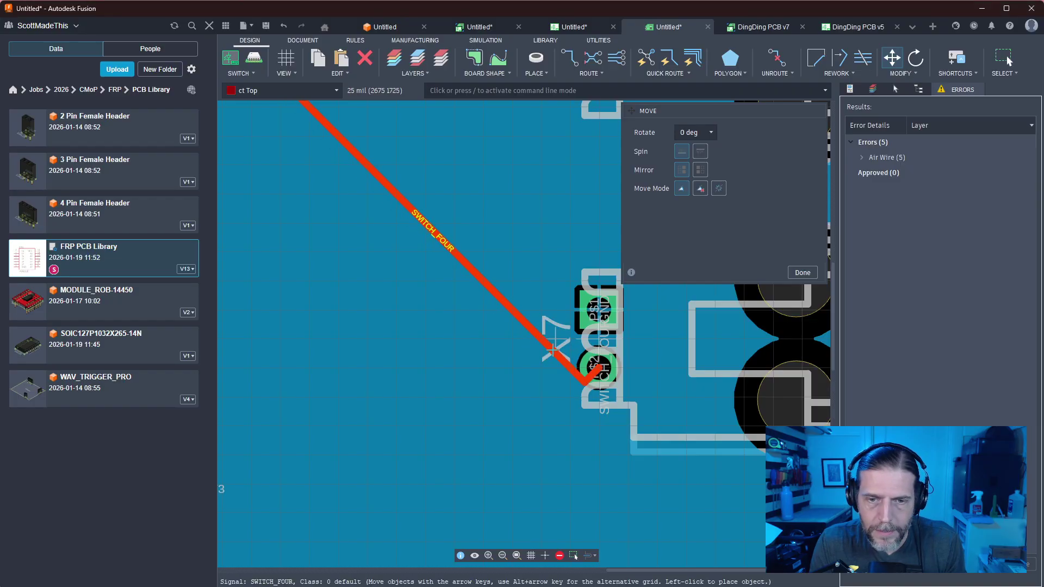
click(554, 350)
key(Escape)
Examine the whole board and the routed switch traces around the Pico and headers X7 to X9
scroll(543, 264, down, 4)
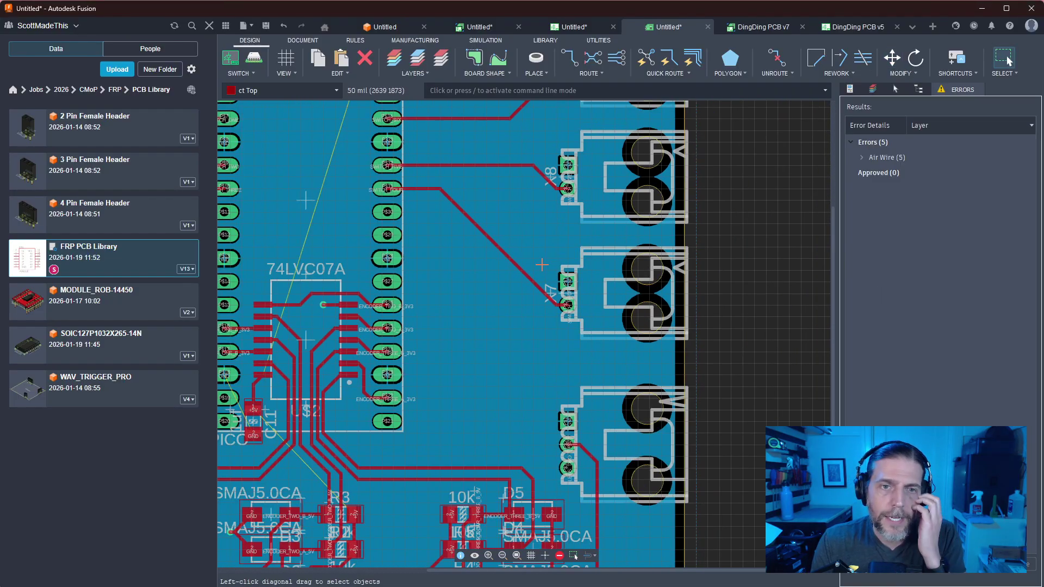
scroll(542, 265, down, 3)
scroll(767, 269, down, 2)
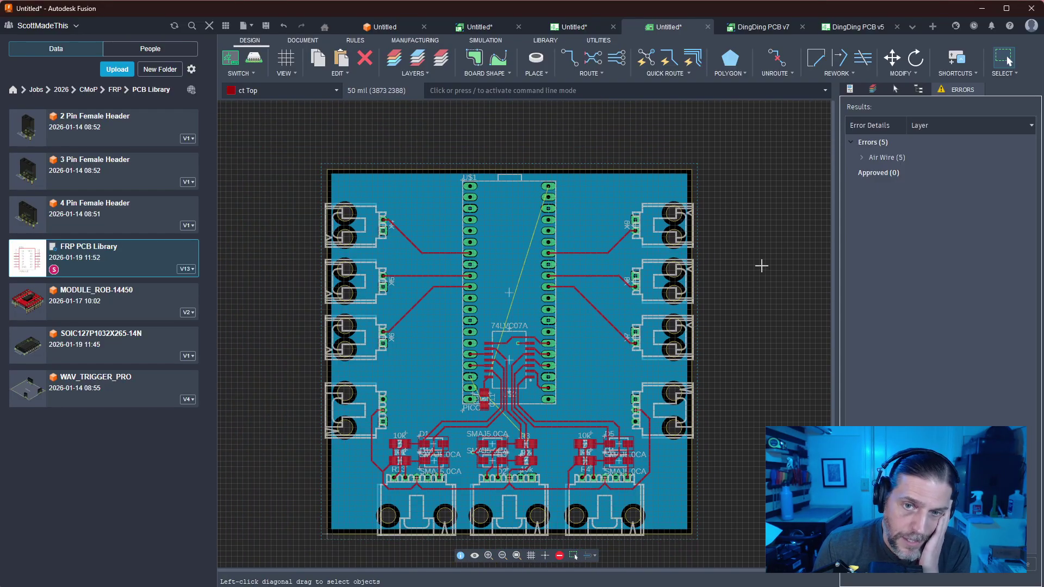
scroll(752, 262, up, 5)
scroll(740, 254, down, 2)
scroll(738, 256, up, 2)
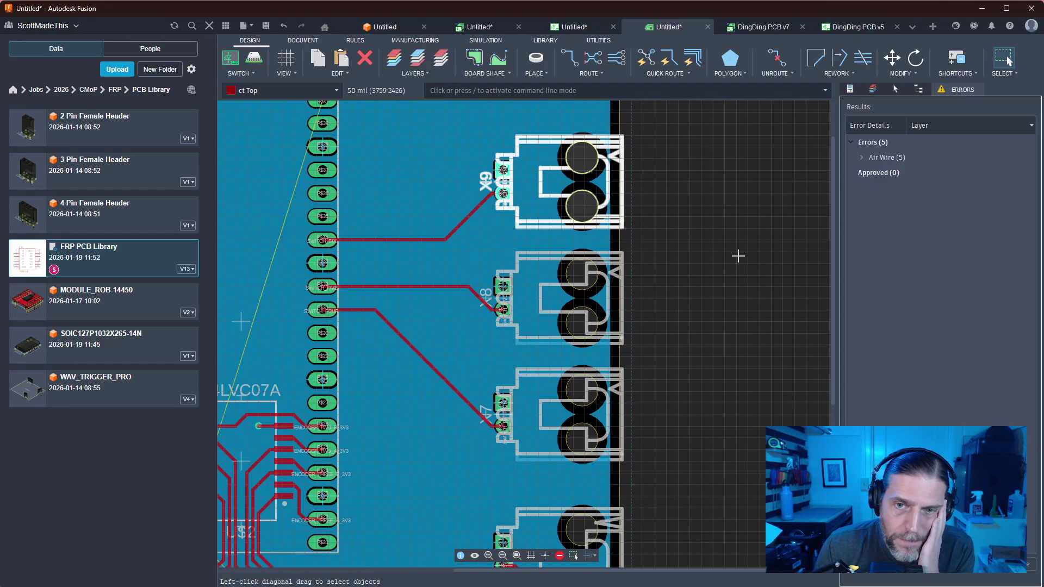
middle_drag(687, 229, 710, 370)
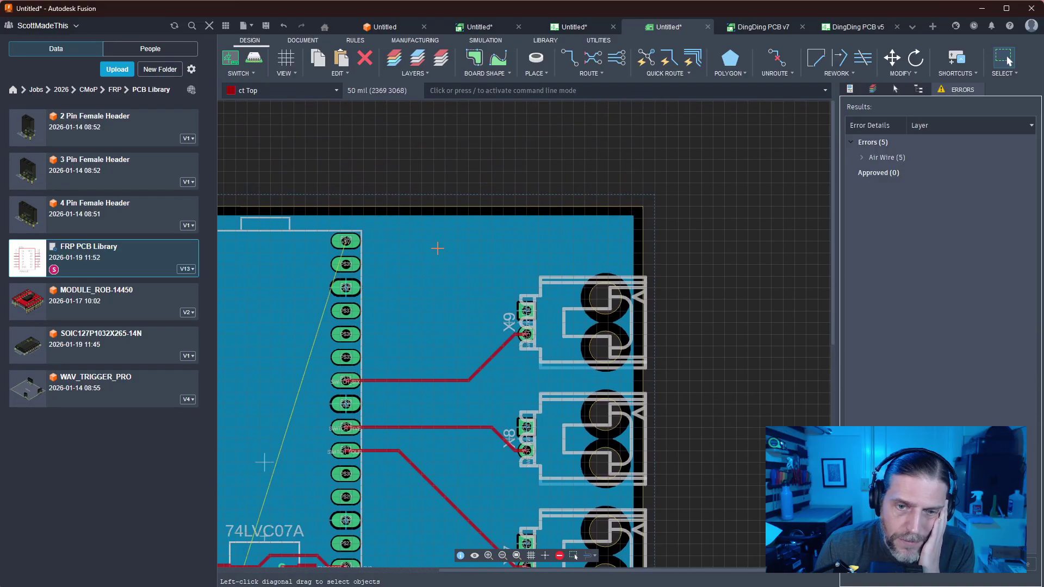
scroll(437, 249, up, 2)
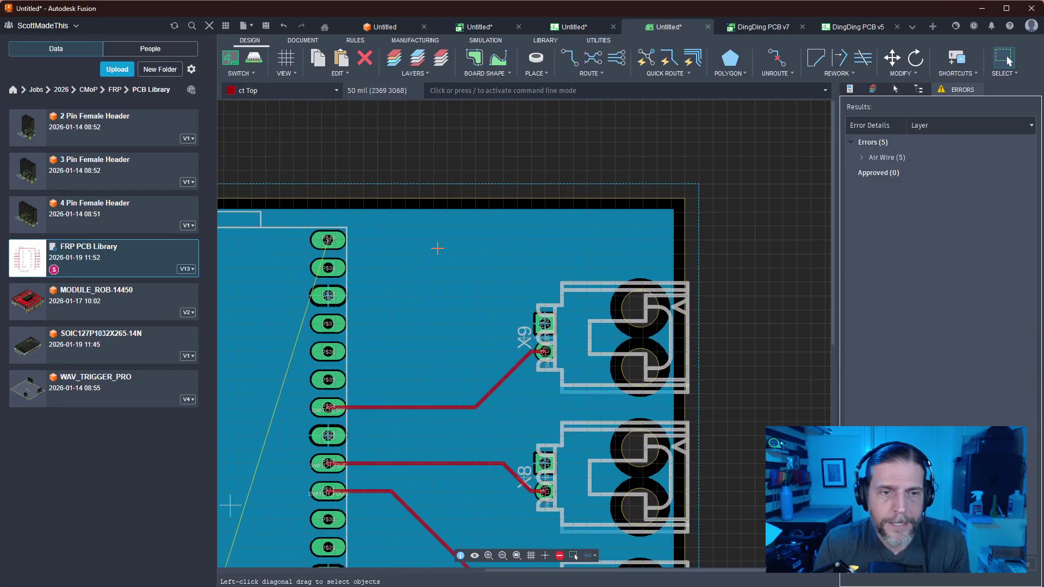
scroll(435, 250, up, 2)
scroll(435, 248, down, 3)
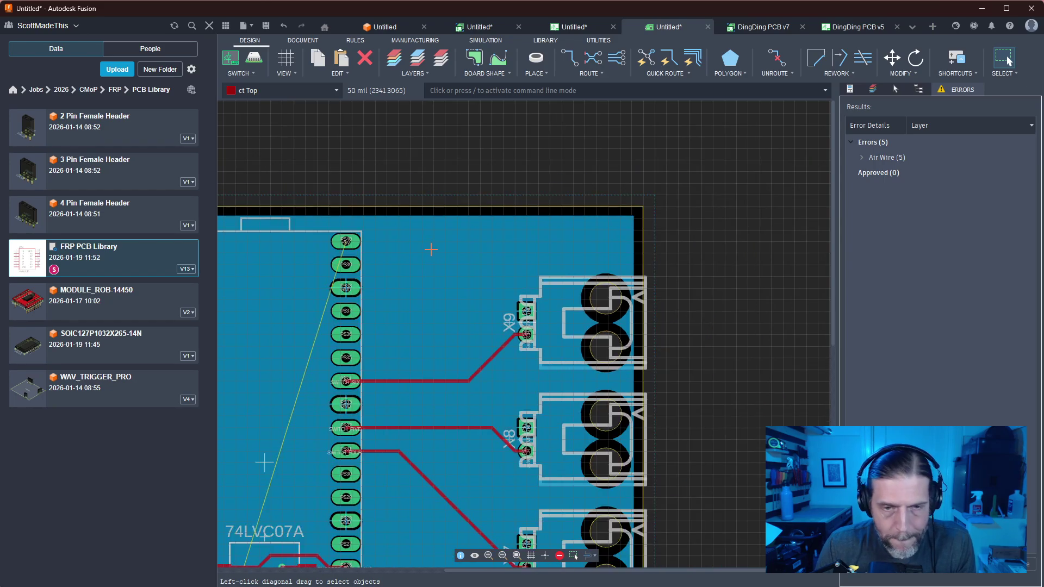
Route +5V from the Pico's top pin across and down through headers X9, X8 and X7 toward the three-pin header on the top layer
middle_drag(592, 275, 748, 152)
scroll(575, 556, right, 5)
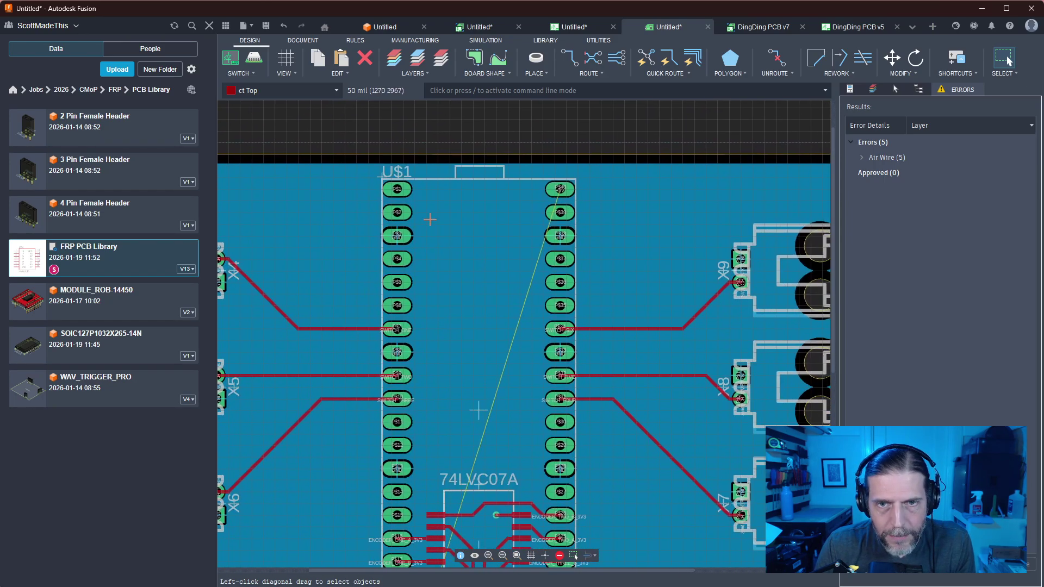
key(r)
click(366, 139)
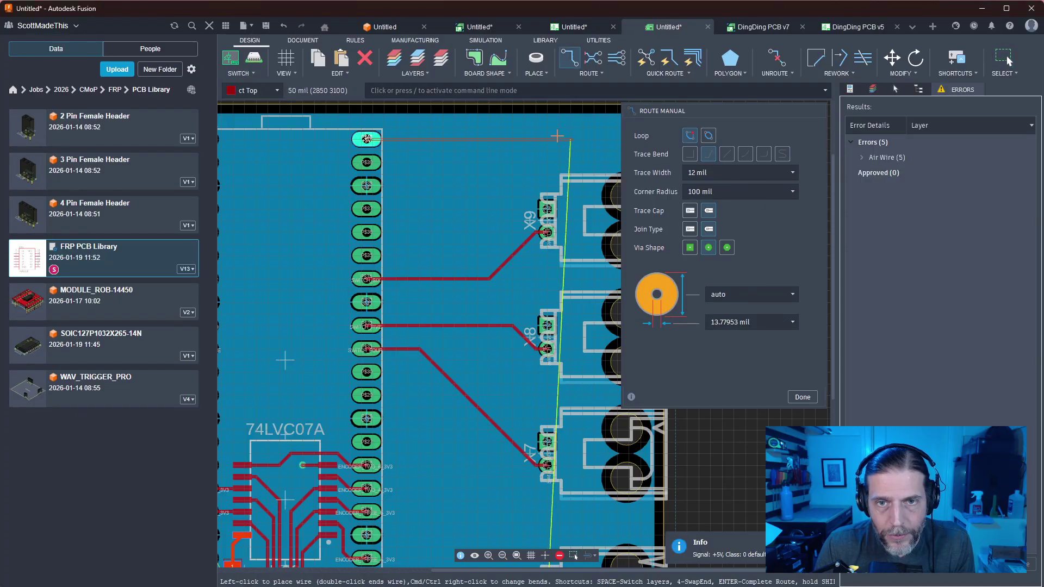
scroll(413, 115, right, 2)
click(413, 116)
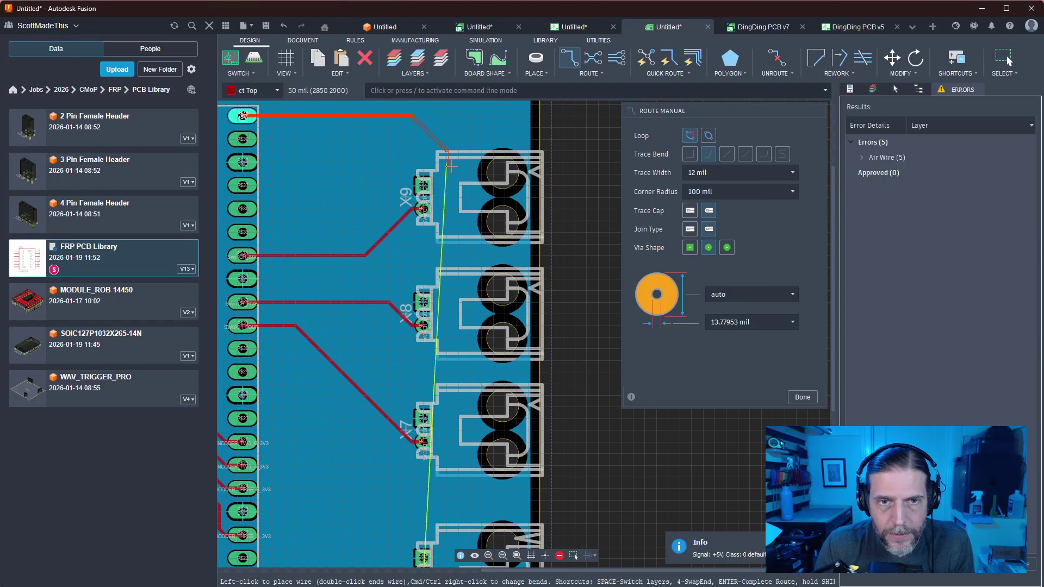
scroll(450, 166, down, 2)
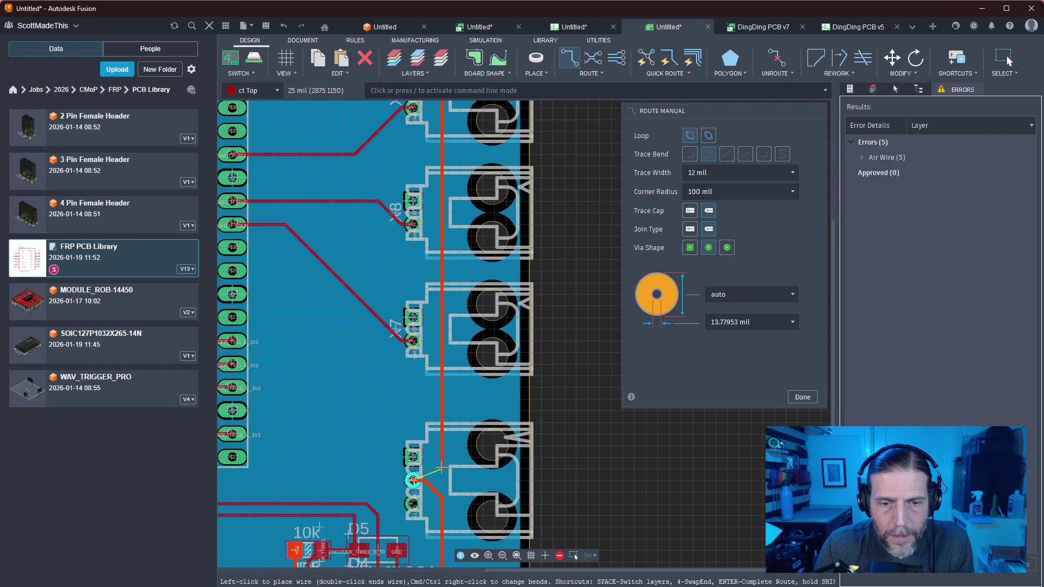
scroll(439, 476, up, 2)
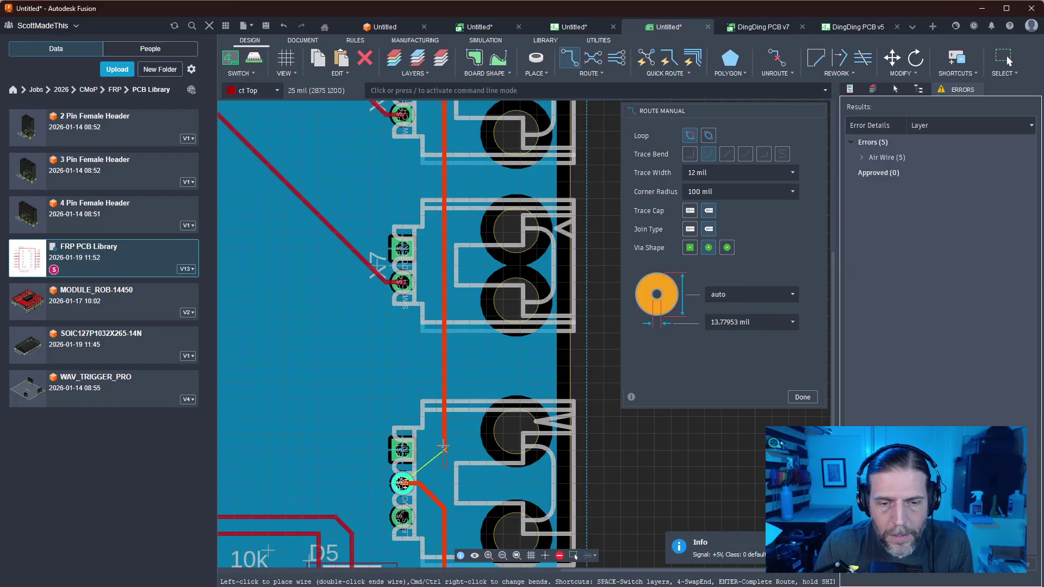
Finish the long vertical +5V trace with a 12 mil diagonal into the LEDS_TWO connector's middle pad
key(Escape)
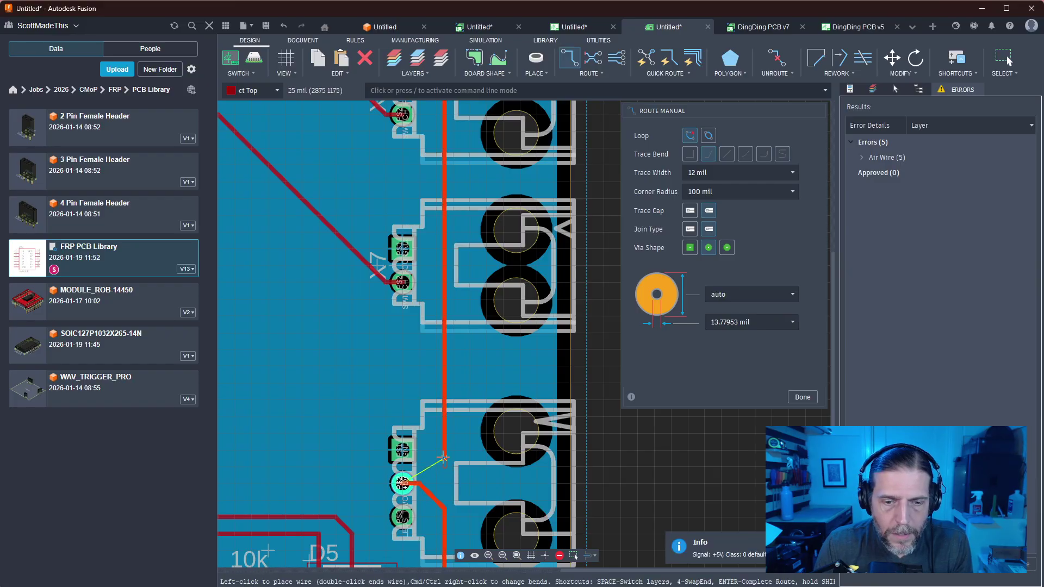
key(Escape)
scroll(444, 471, up, 1)
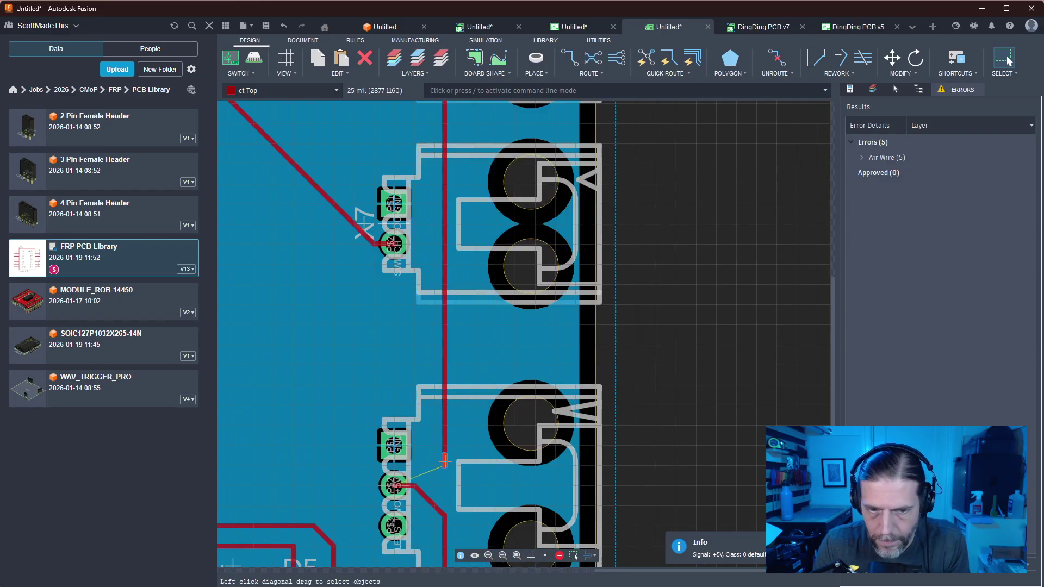
middle_drag(444, 461, 485, 397)
key(r)
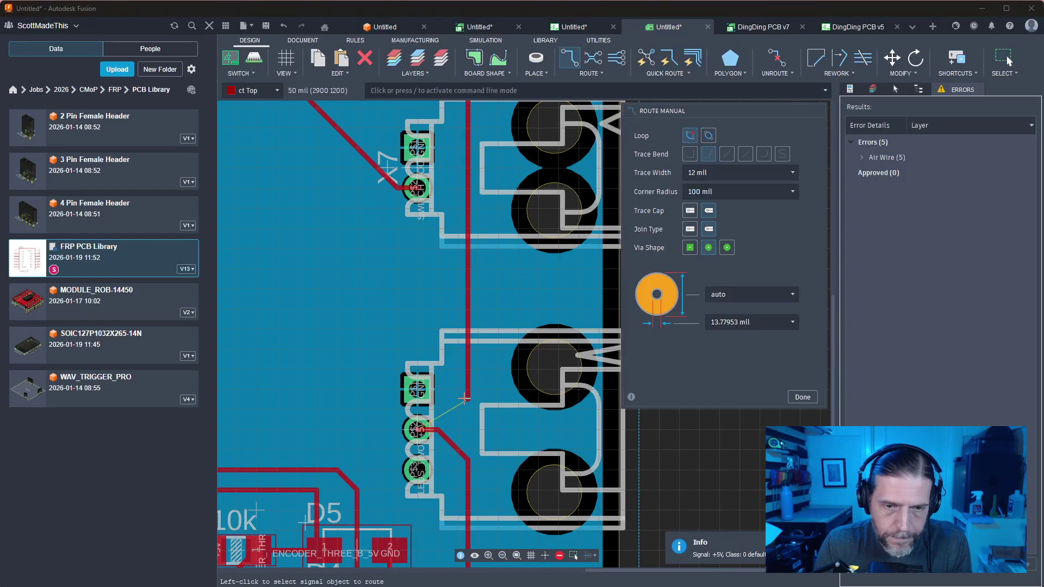
click(471, 391)
click(471, 390)
key(Escape)
middle_drag(497, 288, 505, 426)
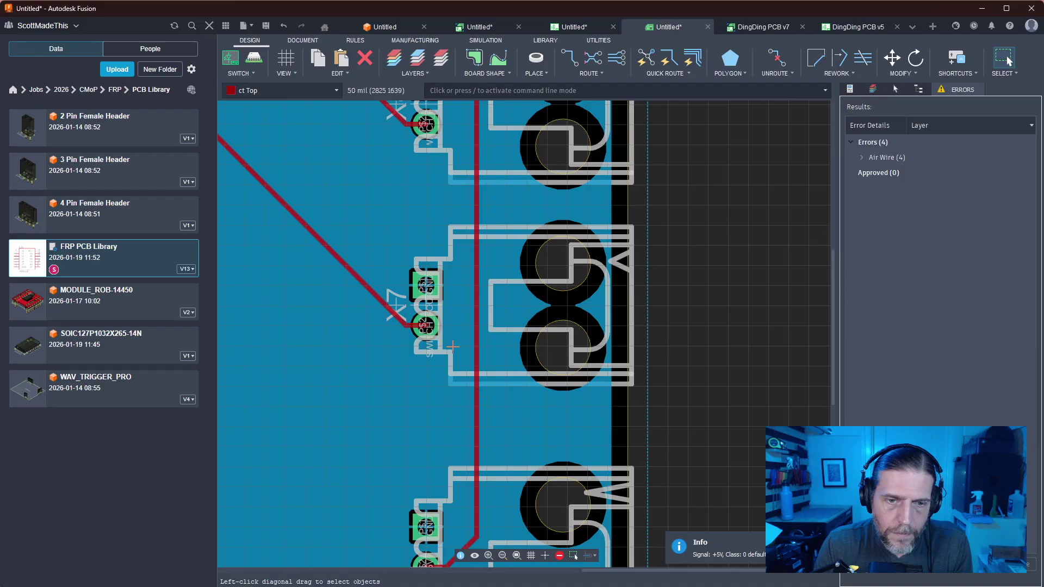
middle_drag(425, 327, 426, 213)
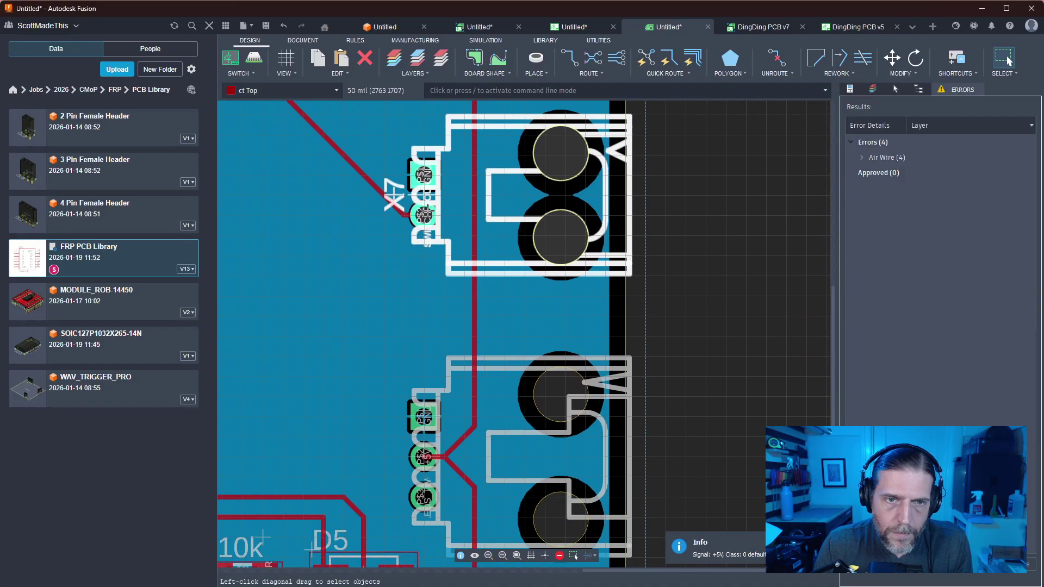
key(r)
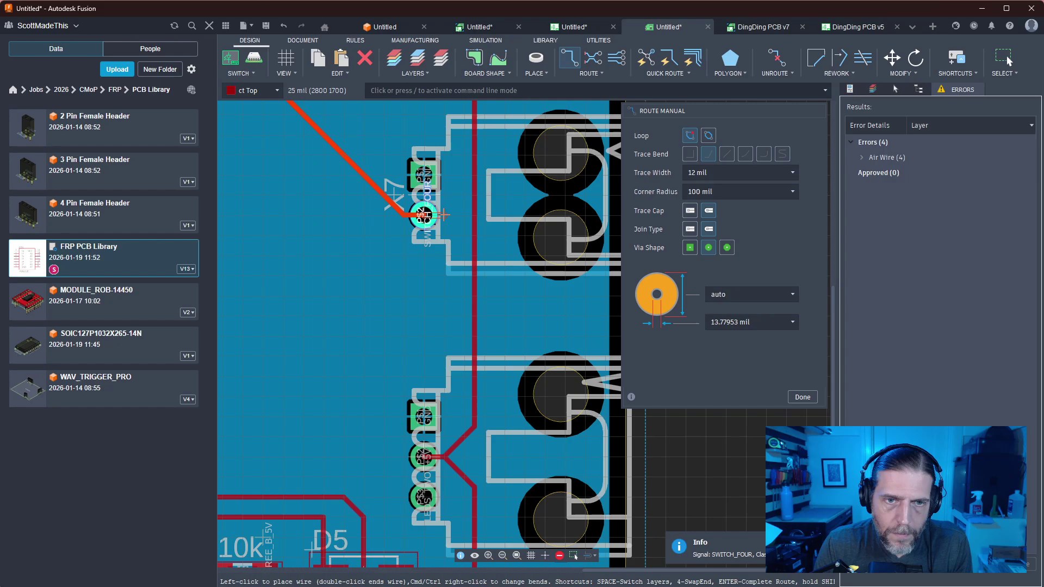
key(Escape)
click(444, 215)
key(Escape)
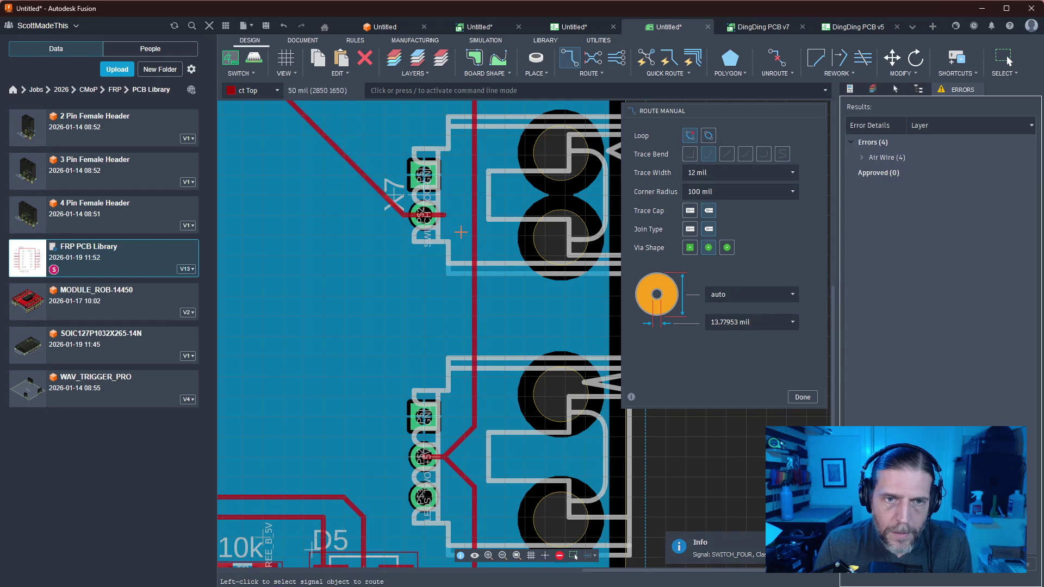
middle_drag(461, 233, 458, 286)
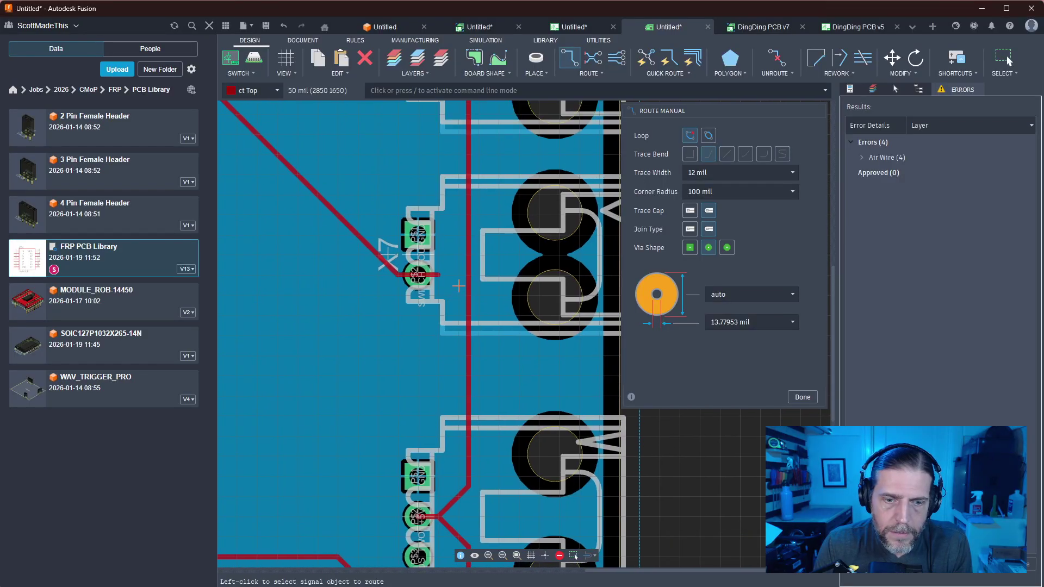
key(Escape)
scroll(383, 312, down, 3)
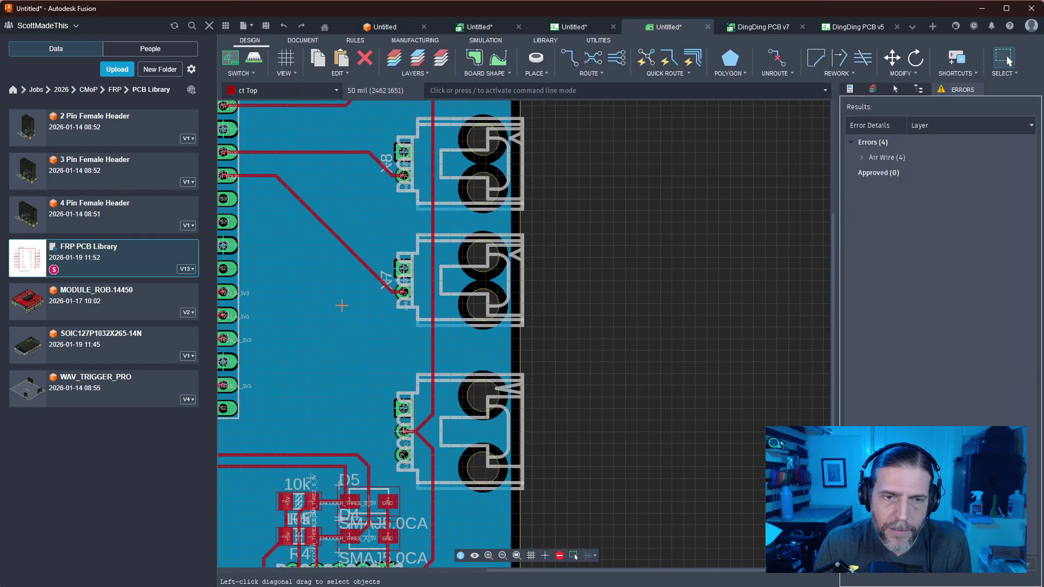
middle_drag(340, 305, 699, 168)
middle_drag(411, 224, 481, 330)
scroll(454, 321, down, 4)
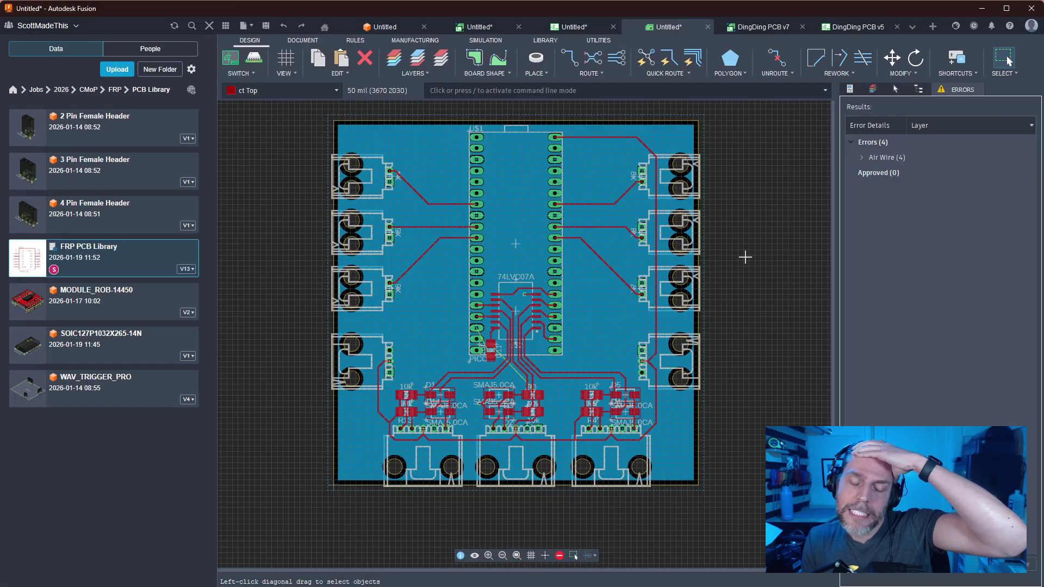
right_click(615, 137)
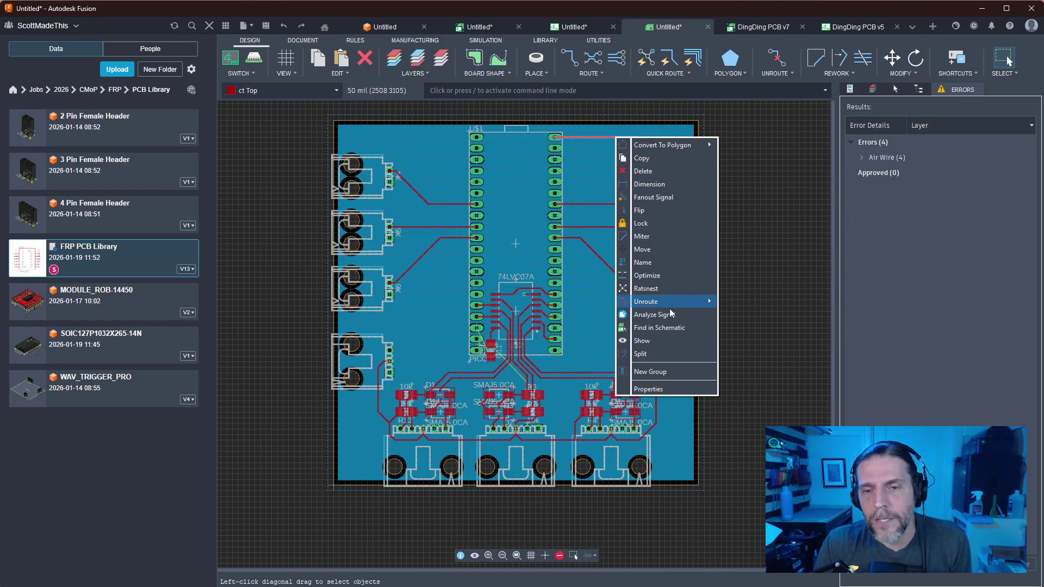
click(650, 288)
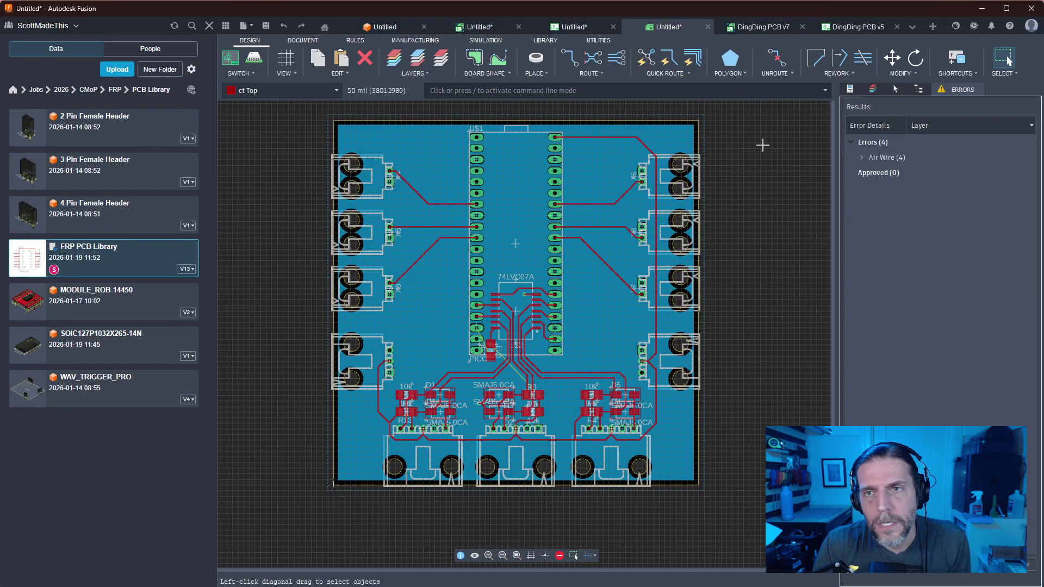
click(591, 77)
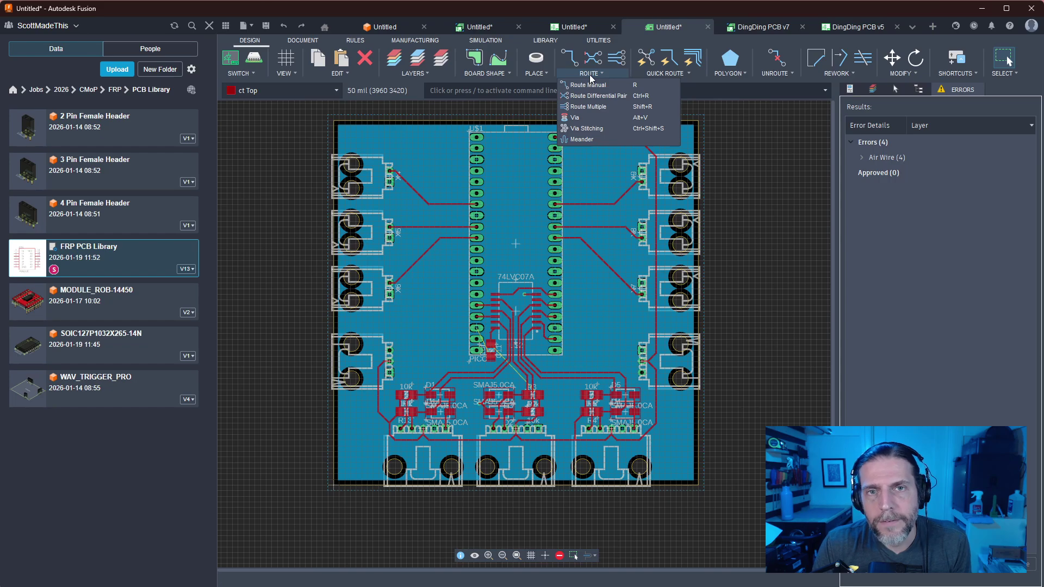
click(747, 149)
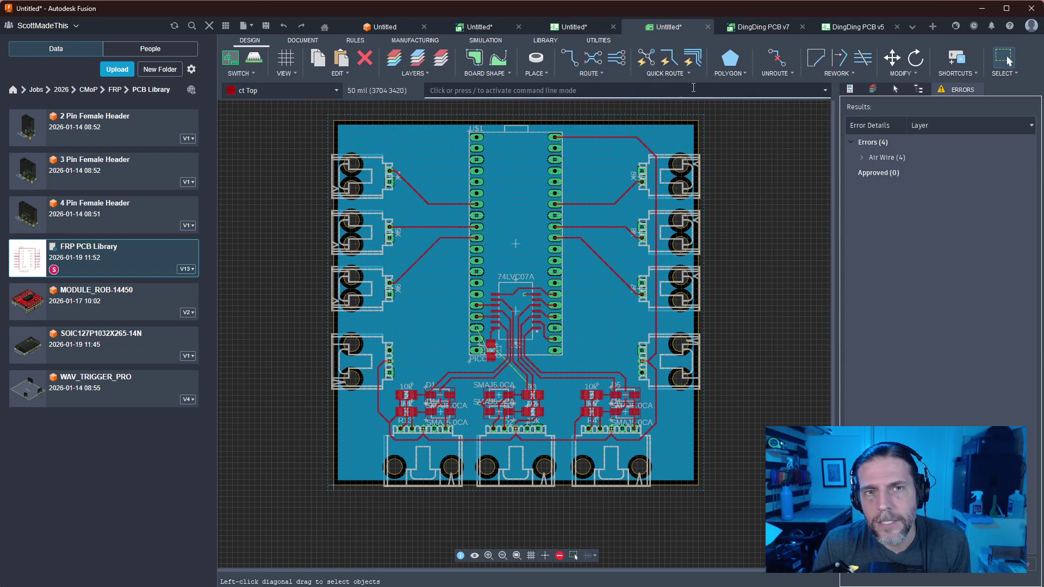
right_click(641, 143)
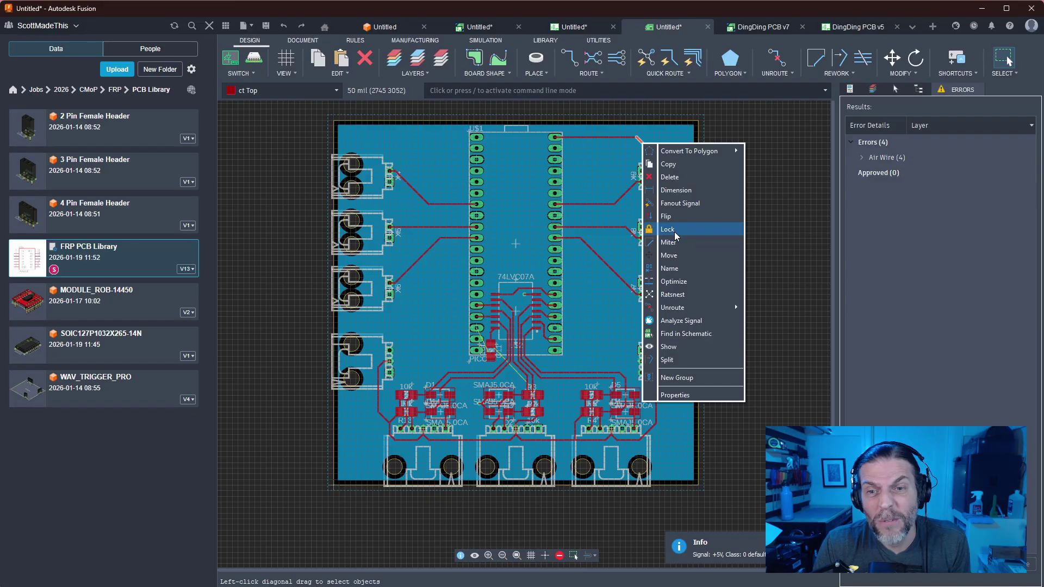
mouse_move(676, 154)
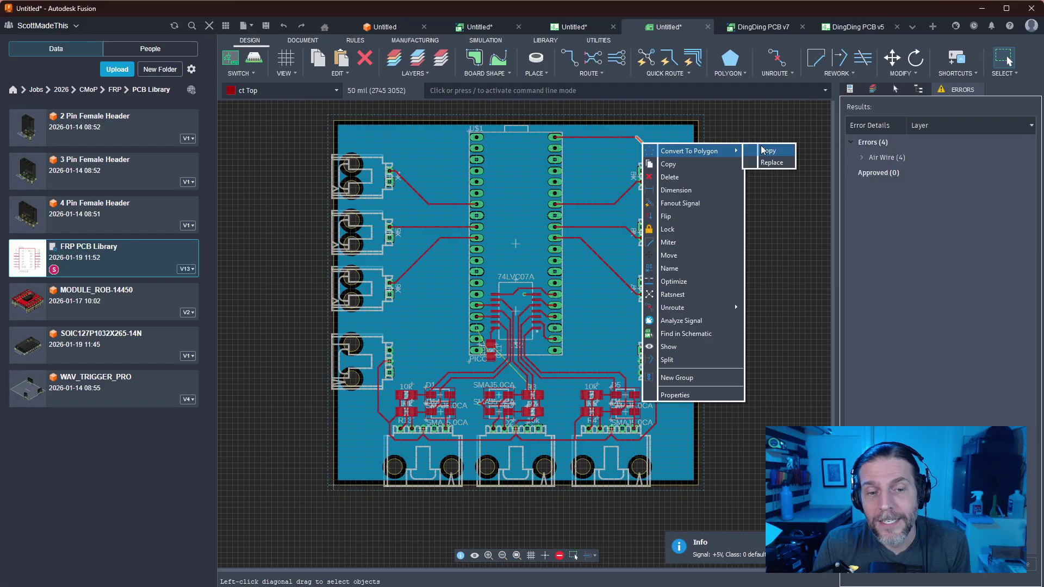
click(785, 400)
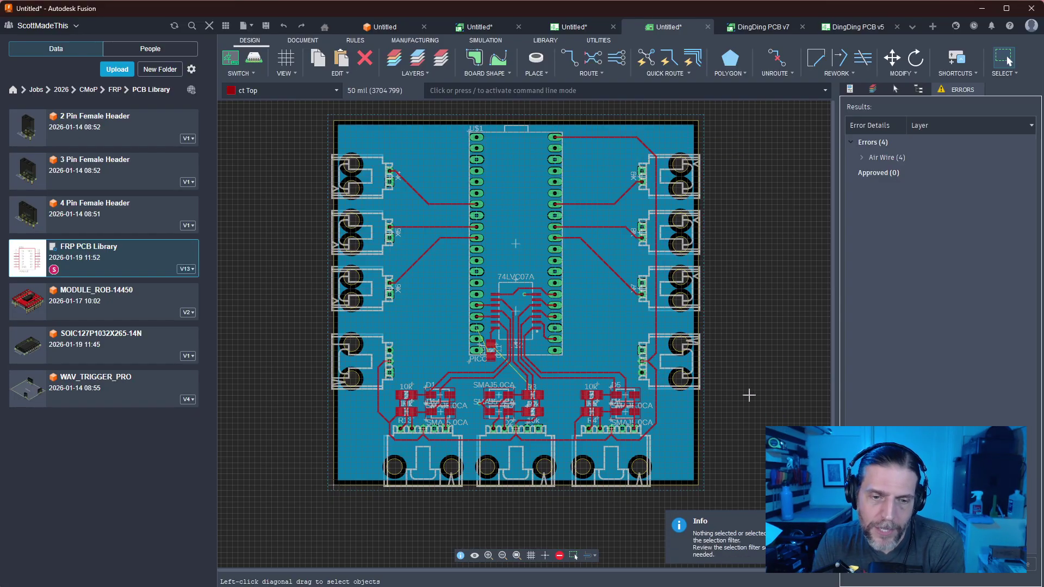
scroll(749, 395, up, 1)
scroll(749, 383, up, 1)
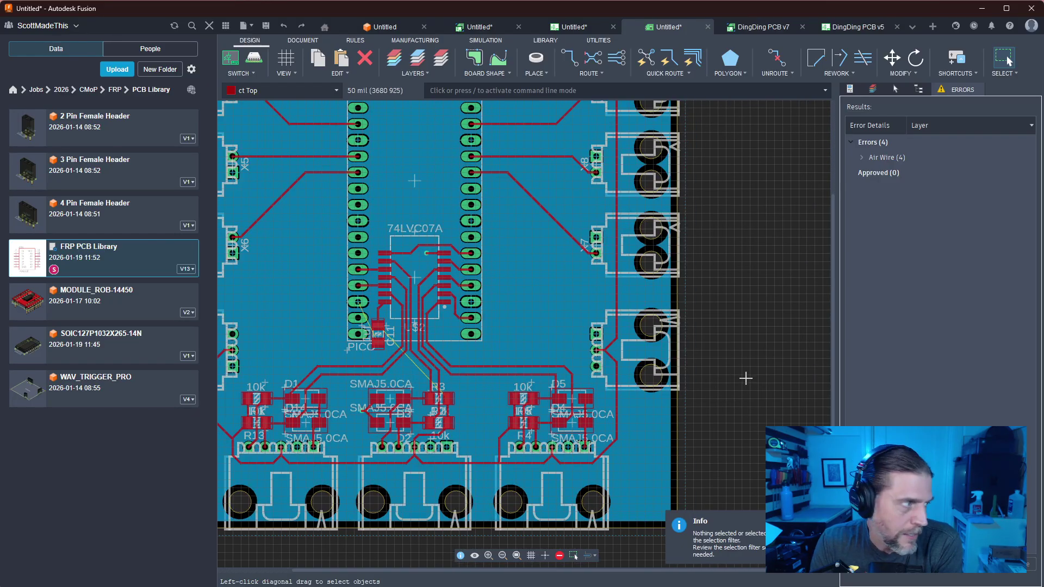
scroll(743, 373, down, 3)
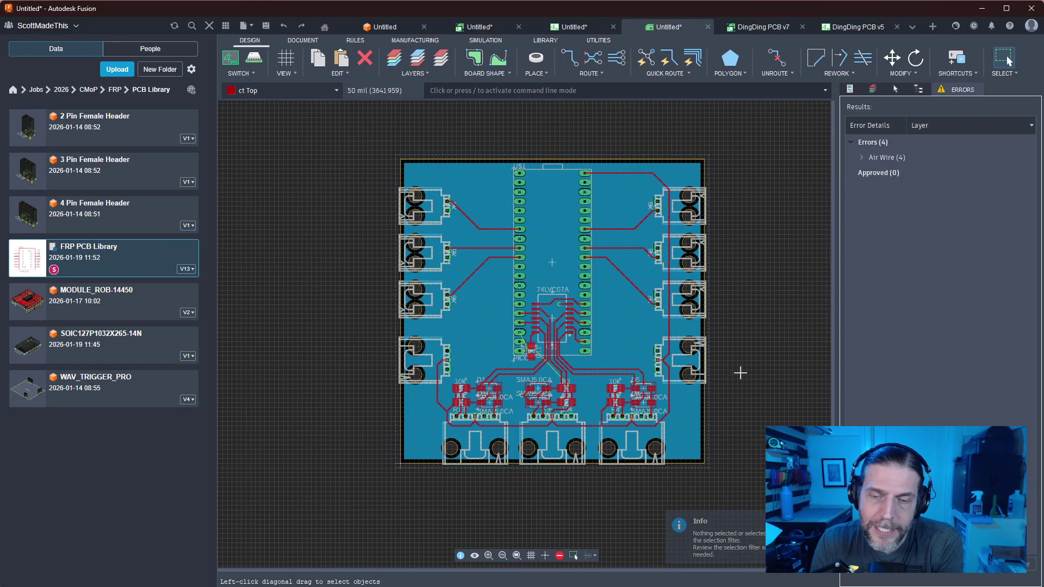
scroll(739, 373, up, 2)
middle_drag(766, 352, 769, 377)
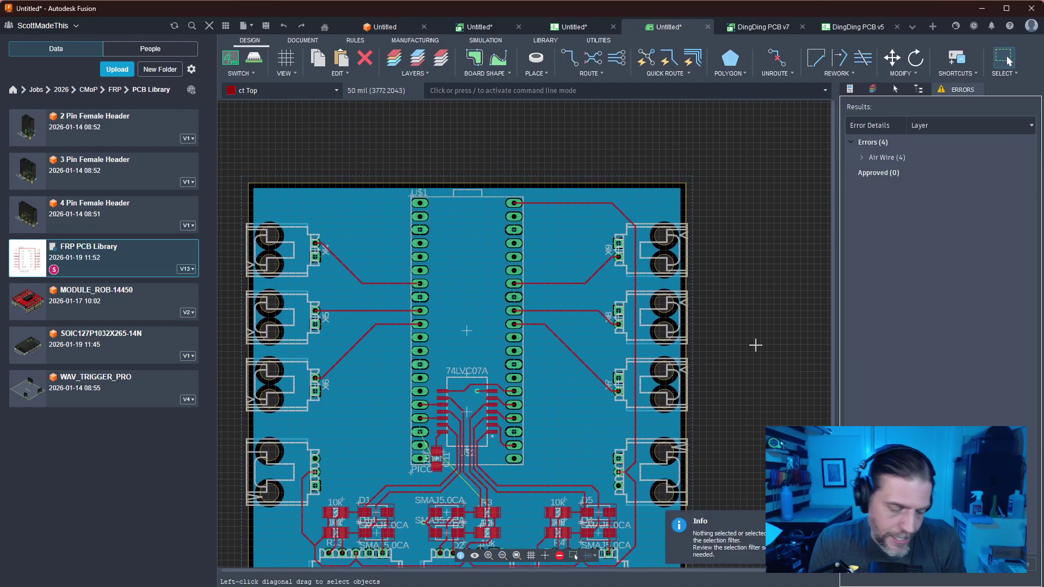
Widen the long vertical +5V trace, both diagonal branches at the LEDS_TWO connector, and the vertical segment below it
right_click(758, 343)
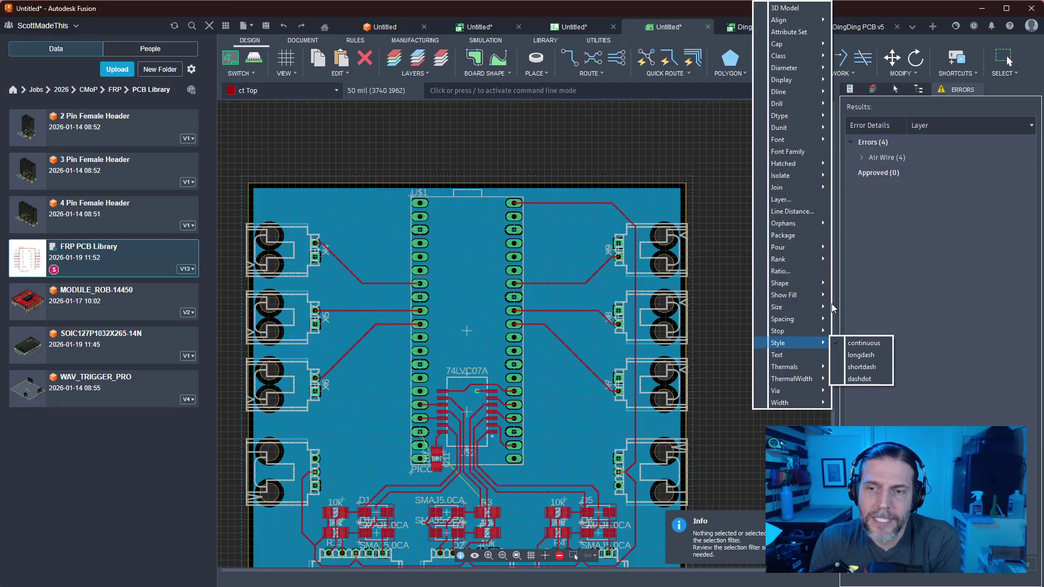
mouse_move(787, 395)
mouse_move(815, 405)
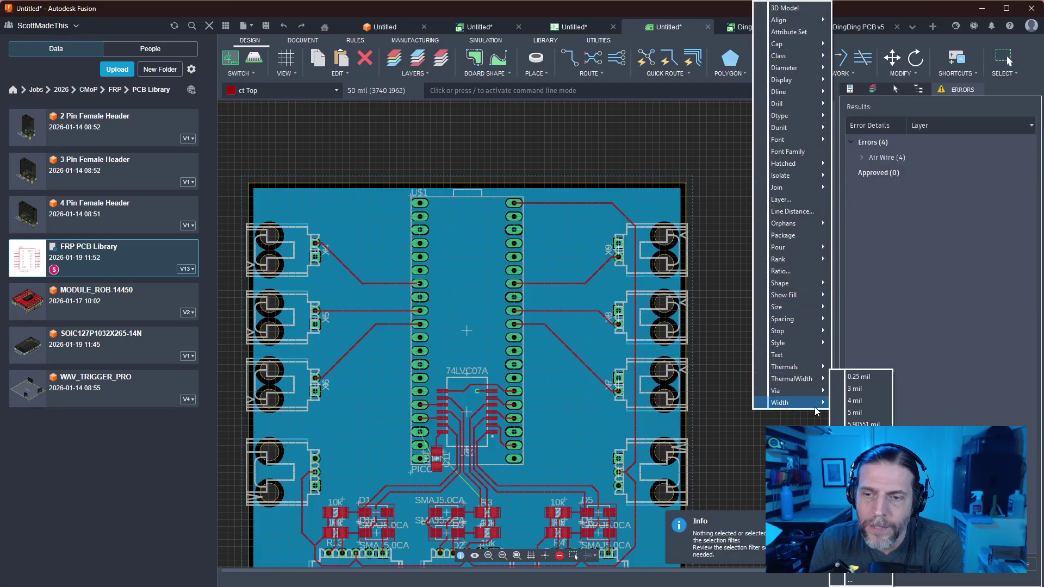
click(814, 402)
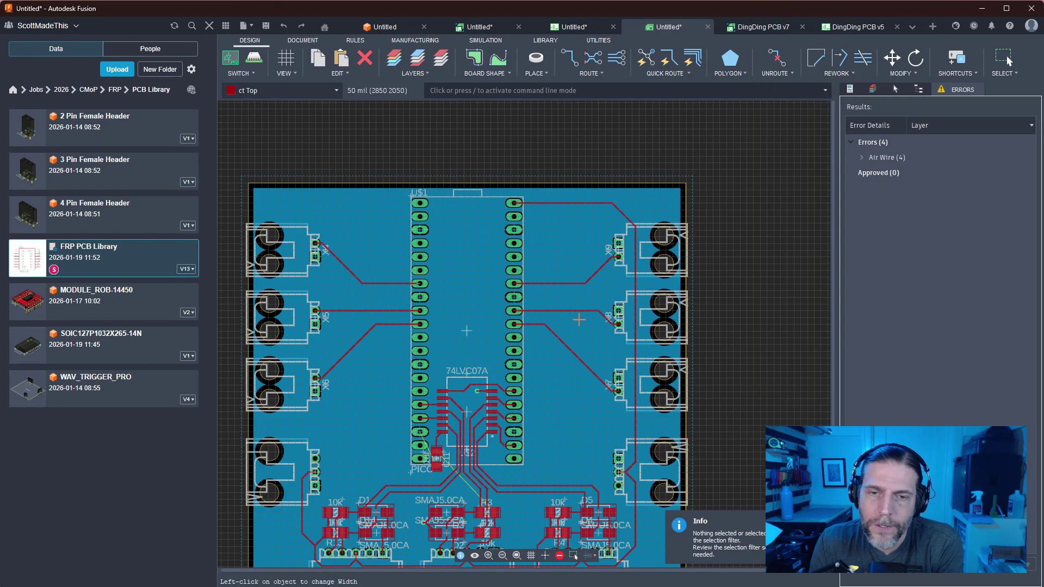
click(634, 248)
middle_drag(718, 380, 724, 189)
scroll(707, 223, up, 4)
click(565, 330)
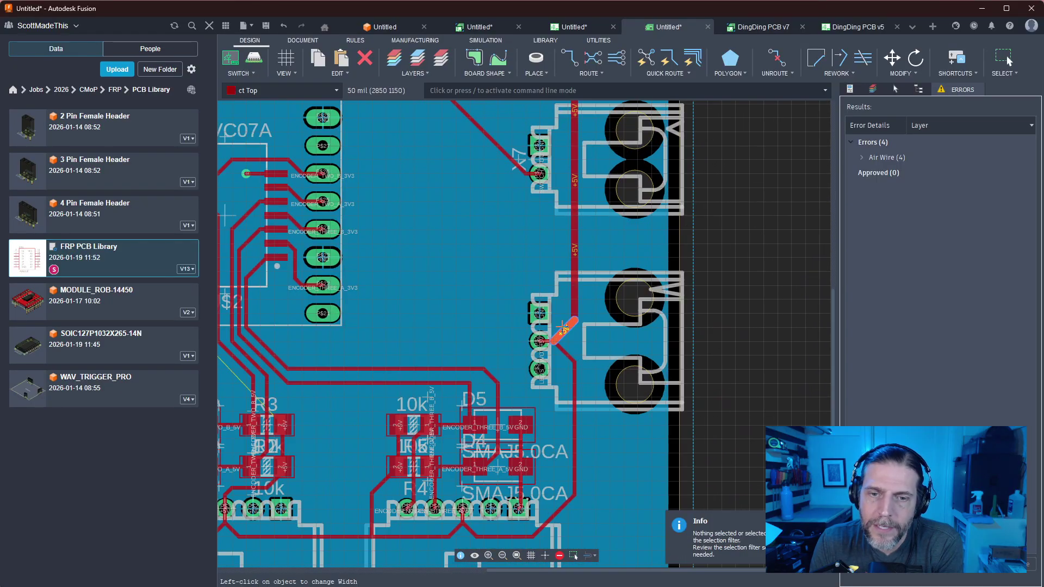
click(572, 360)
click(574, 398)
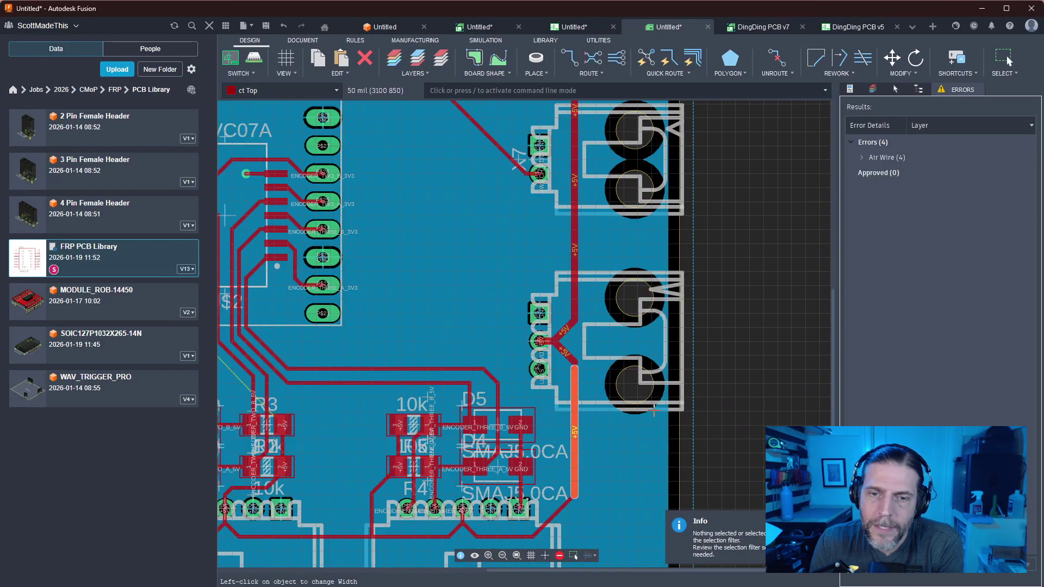
Apply the same wider trace width to the +5V segments running down to the encoder three connector's pad
middle_drag(754, 399, 782, 226)
scroll(626, 194, up, 5)
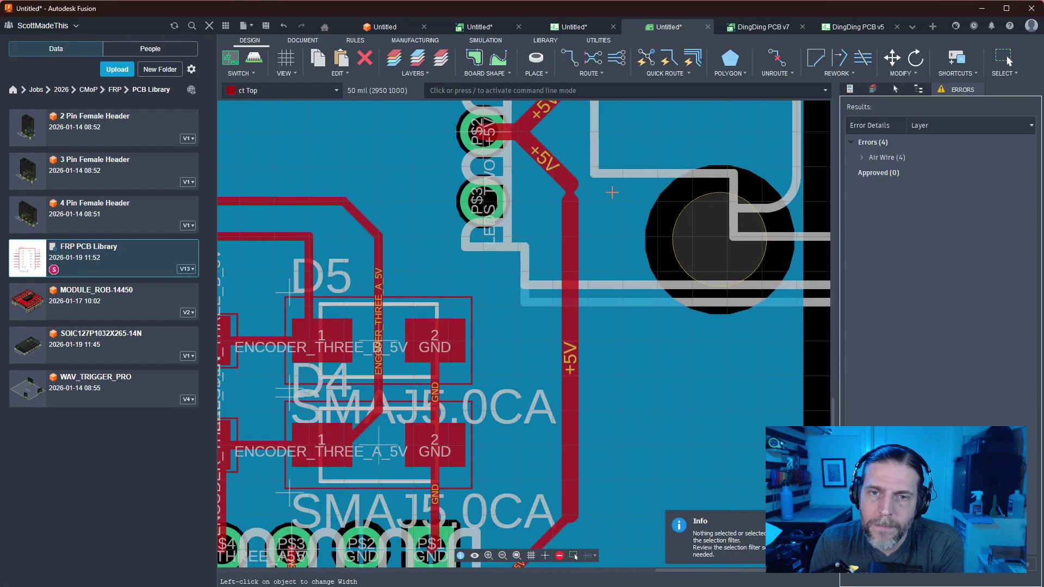
click(571, 191)
scroll(638, 375, down, 4)
middle_drag(635, 398, 711, 242)
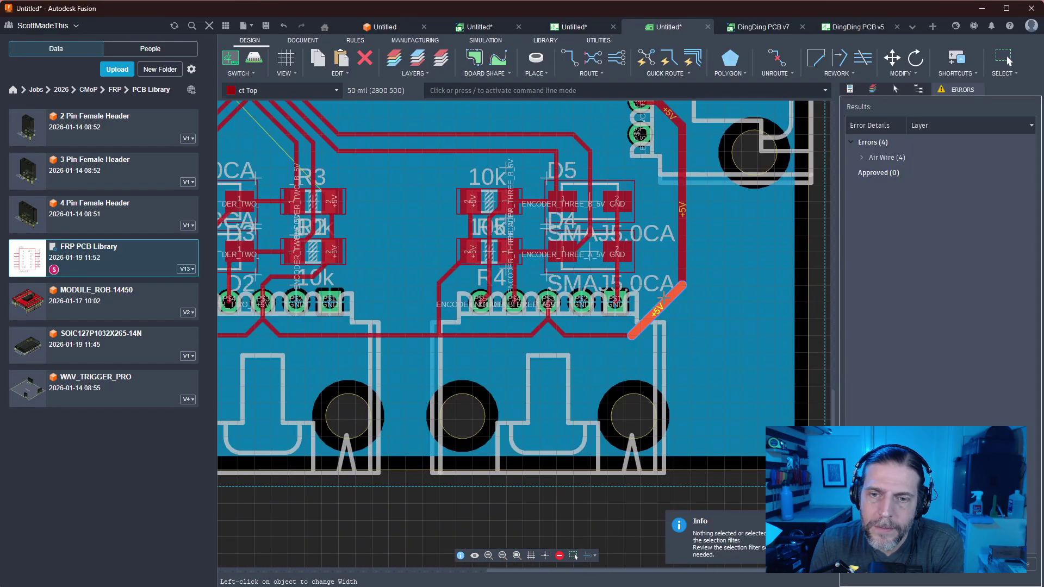
click(536, 328)
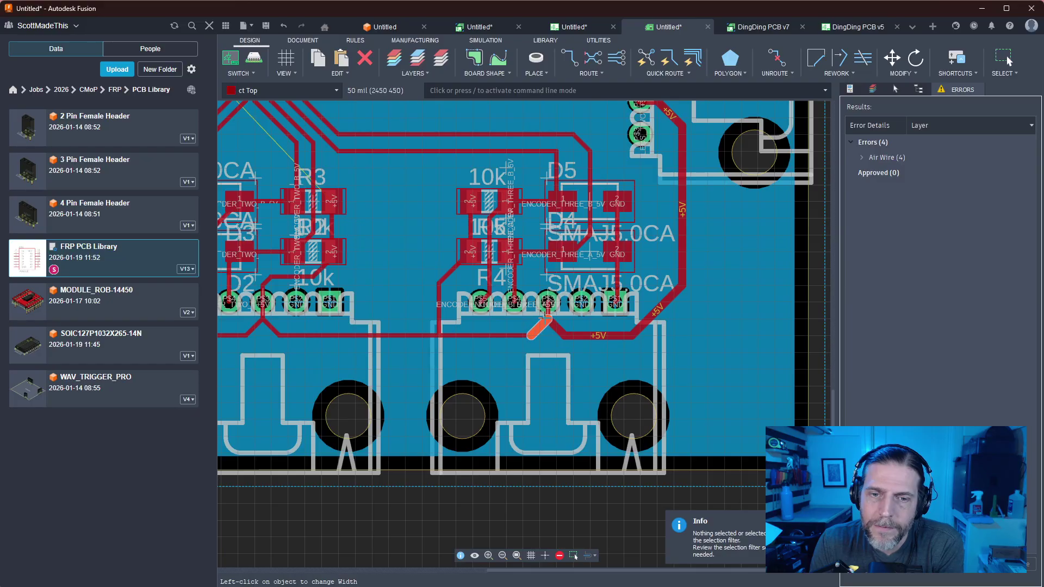
click(546, 312)
Widen the +5V segments from encoder three past encoder two, including the branch up to the 10k resistors by R4
click(468, 330)
middle_drag(454, 327, 588, 285)
click(588, 225)
middle_drag(588, 224, 690, 219)
click(506, 278)
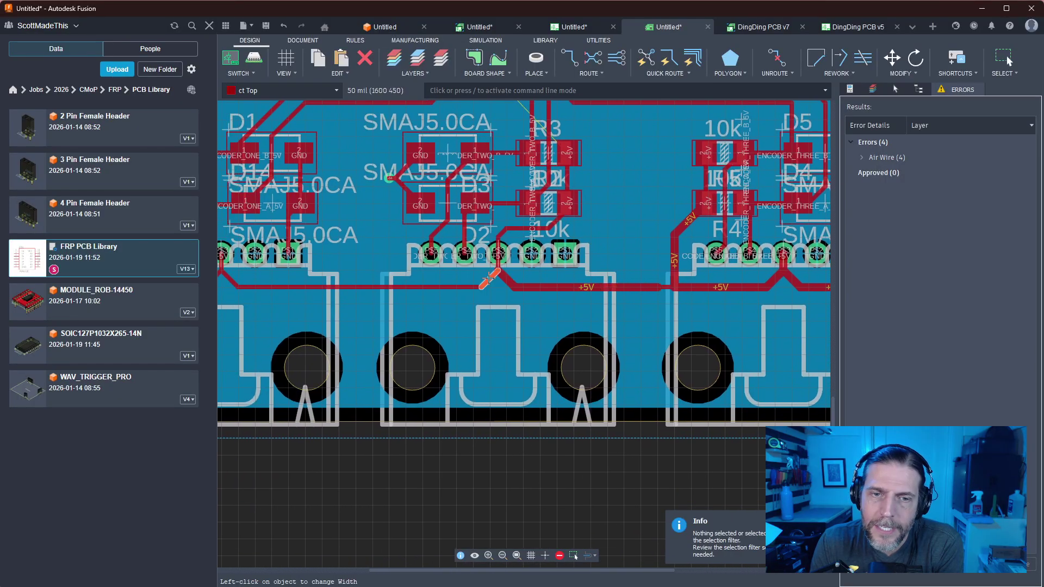
click(441, 286)
Widen the +5V segments around the encoder one connector and the diagonal branches beside R13
middle_drag(312, 296, 523, 290)
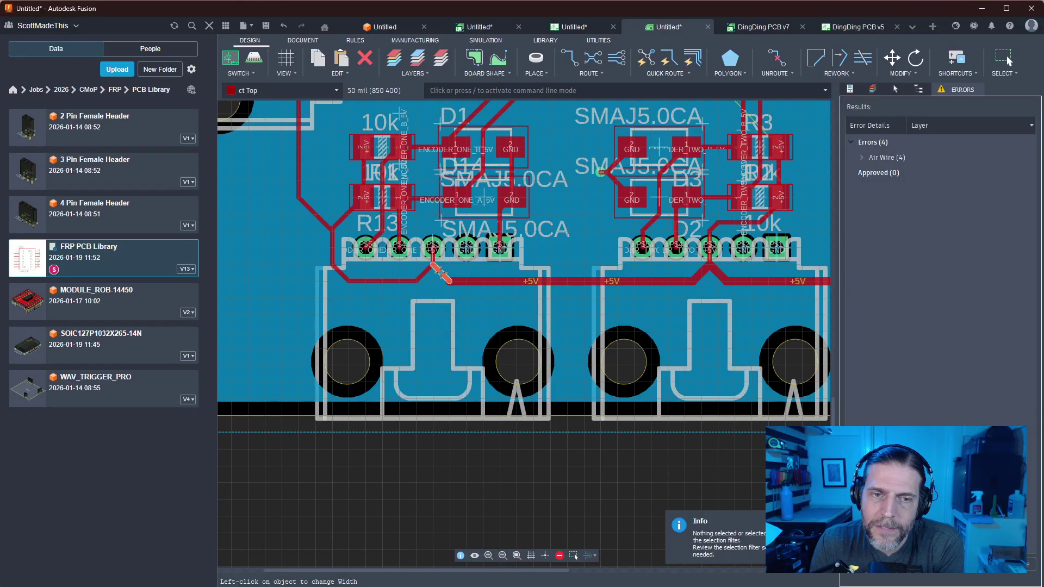
click(380, 281)
click(340, 273)
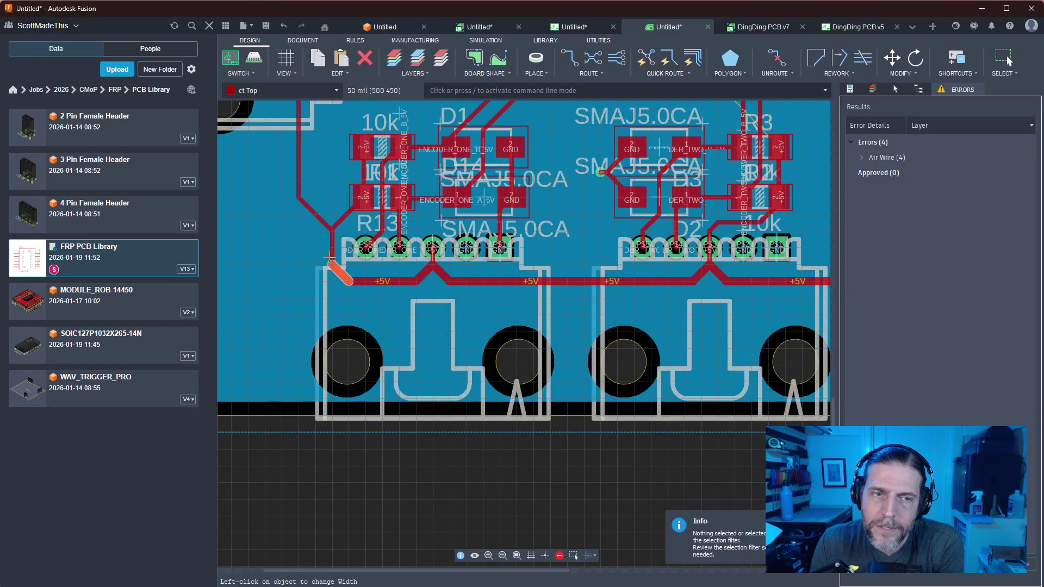
click(331, 245)
click(314, 216)
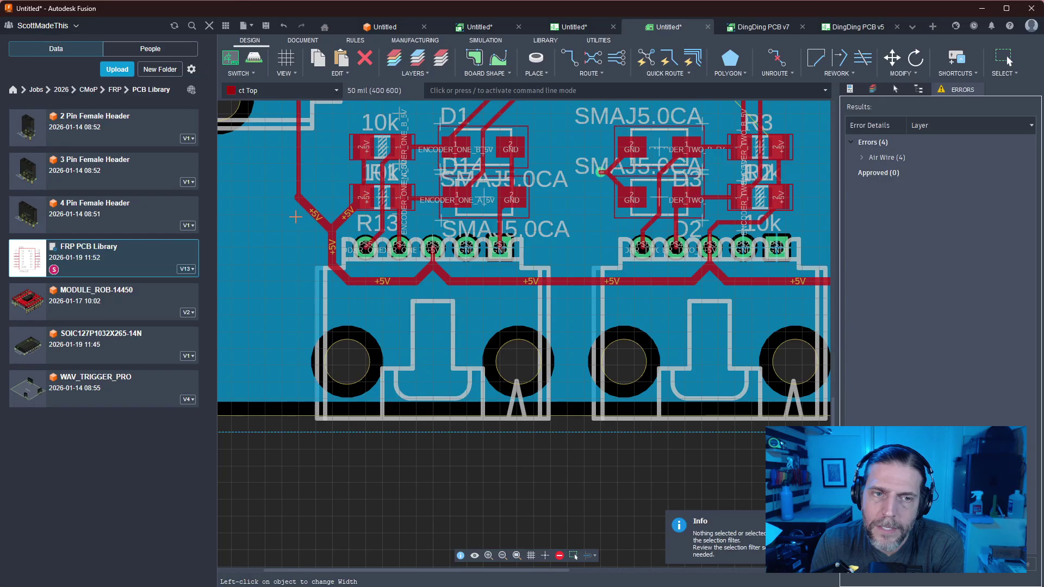
Widen the last +5V segments running up to the middle pad of the LED connector above encoder one
middle_drag(327, 206, 445, 387)
click(417, 342)
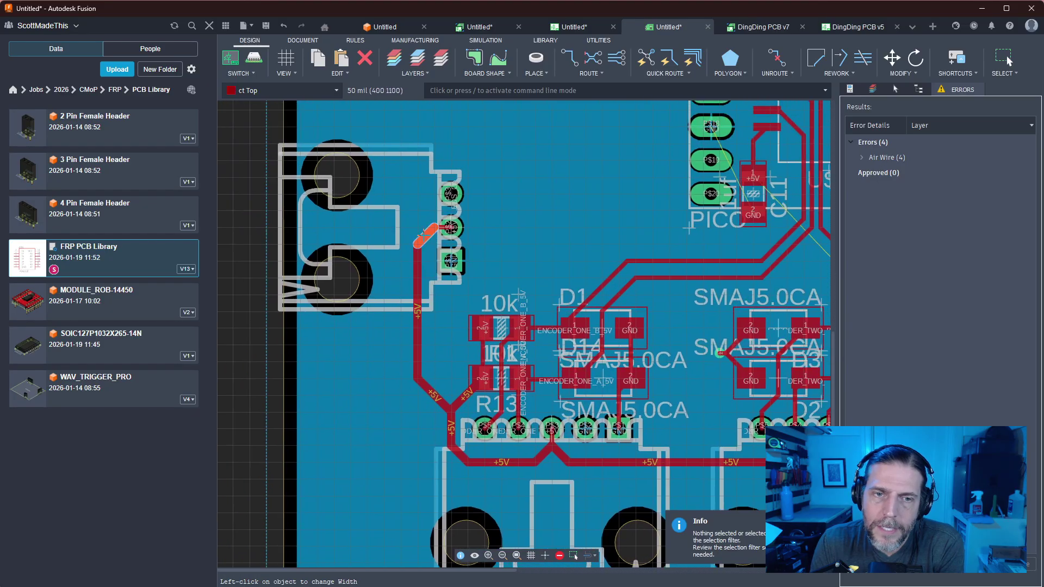
click(427, 235)
click(444, 227)
scroll(439, 228, up, 4)
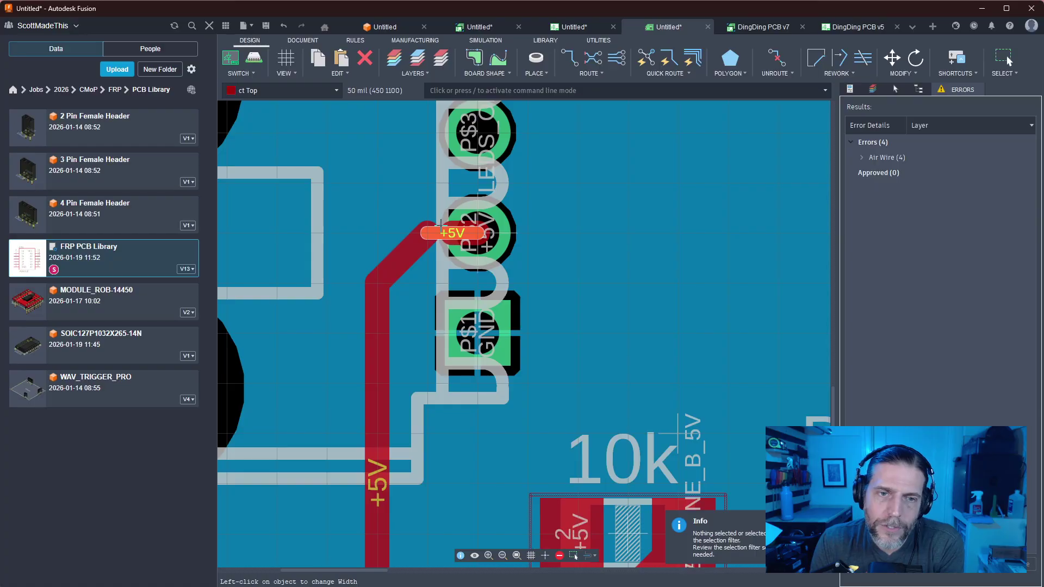
click(446, 233)
scroll(601, 278, down, 8)
scroll(566, 274, up, 2)
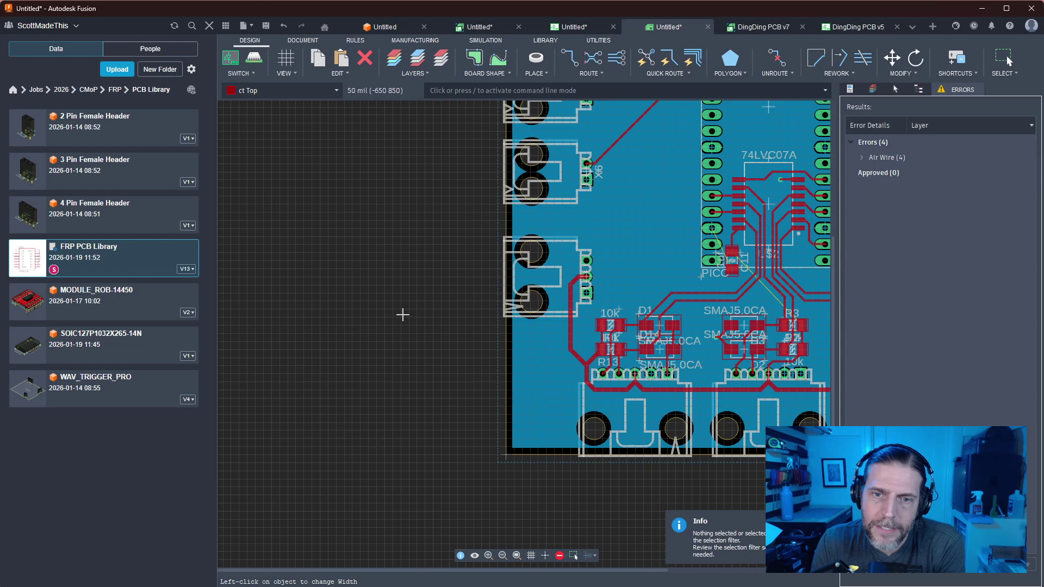
List the individual air wire errors and locate the first unrouted airwire on the board
scroll(342, 345, down, 3)
middle_drag(342, 345, 313, 361)
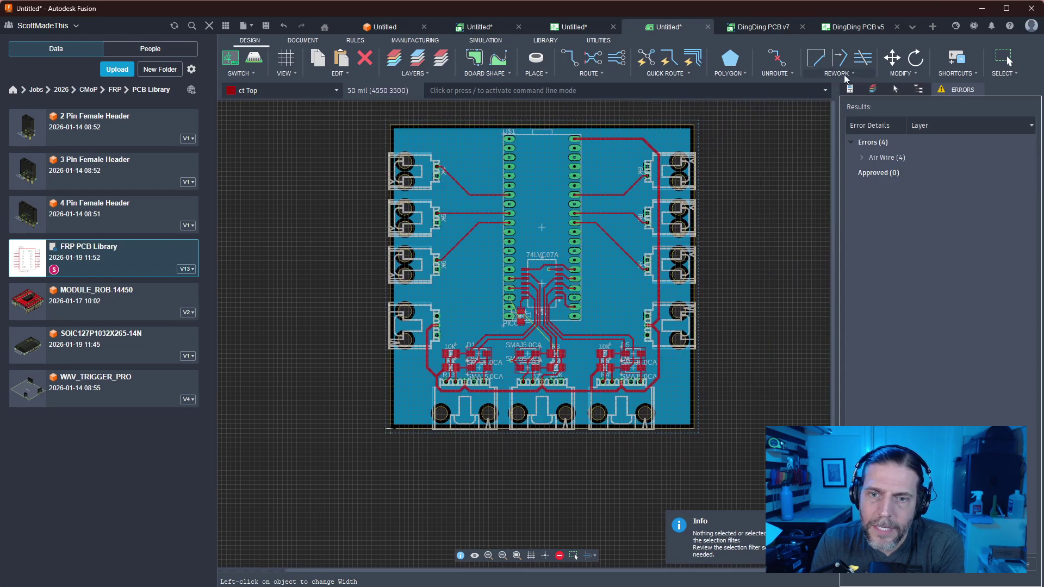
scroll(753, 370, up, 5)
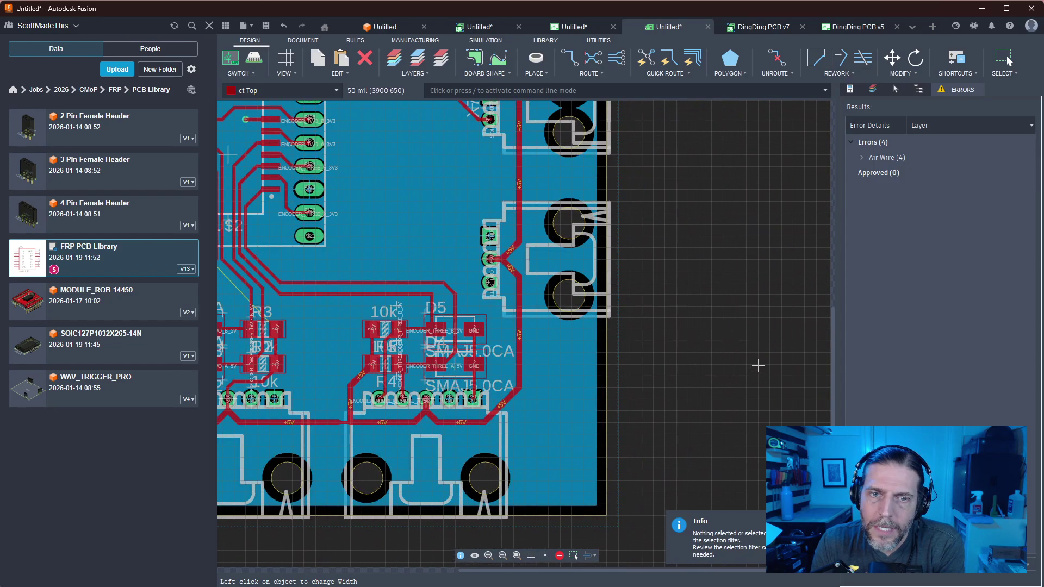
scroll(758, 366, down, 5)
click(861, 157)
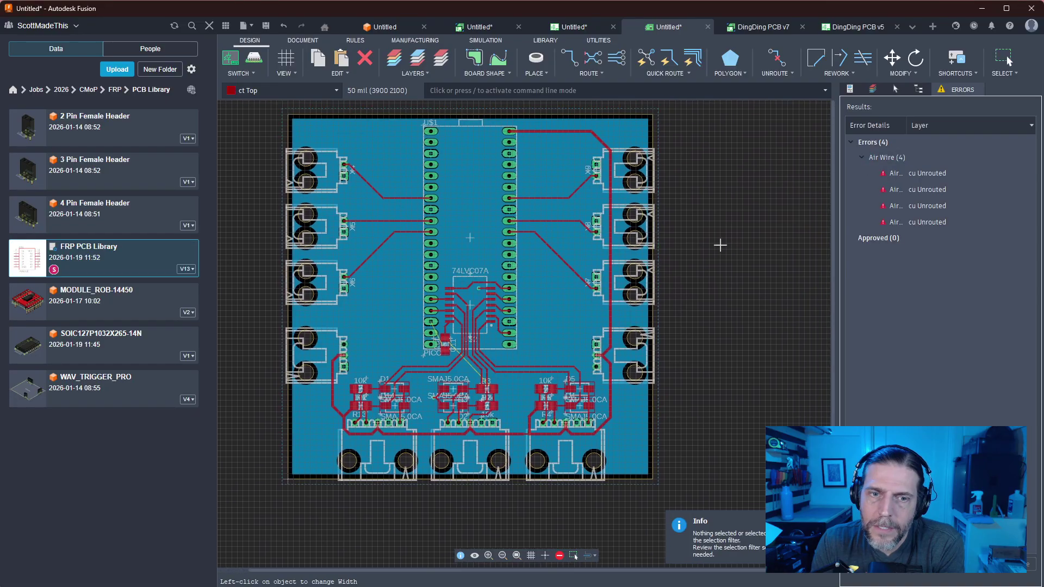
click(840, 74)
click(827, 139)
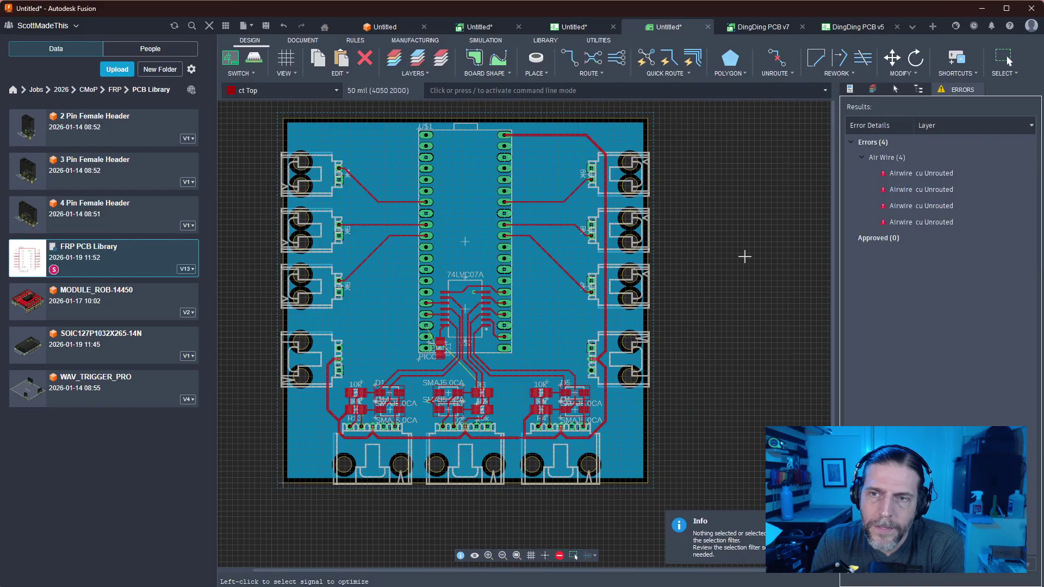
click(917, 178)
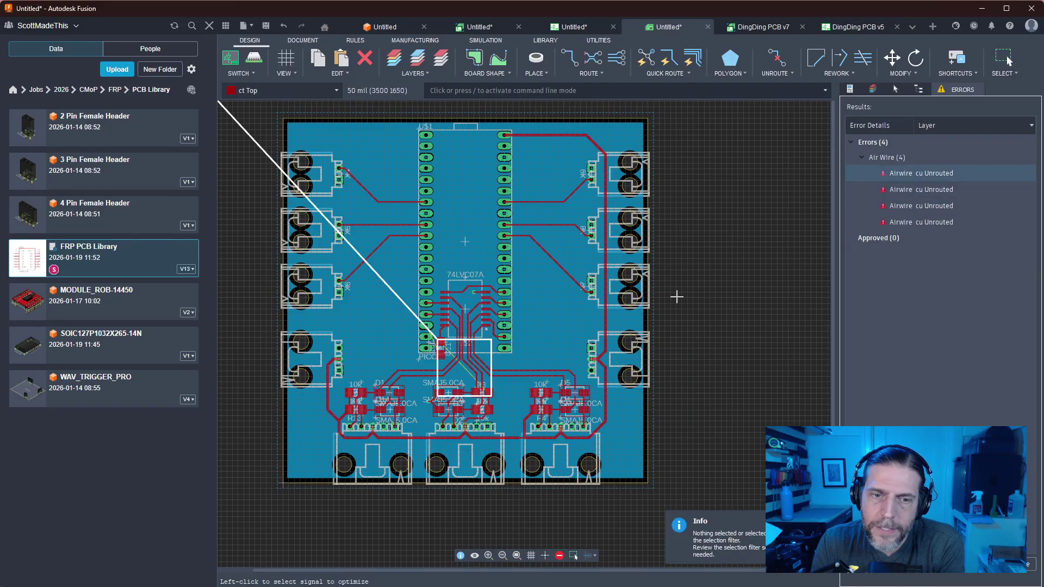
Examine the unrouted +5V connection between capacitor C11 and resistor R3 and the traces surrounding it
scroll(676, 296, up, 6)
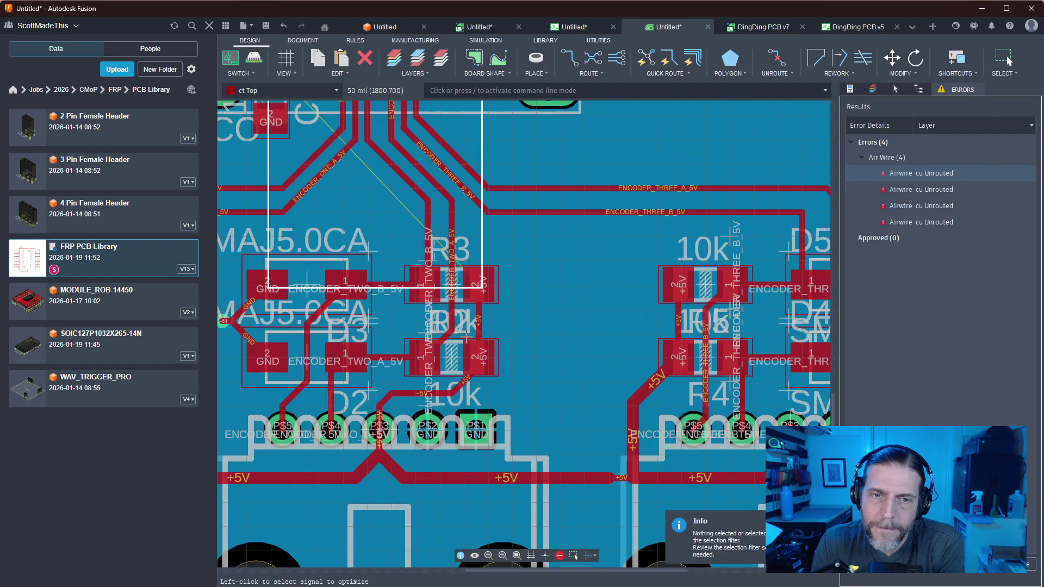
scroll(529, 337, up, 3)
scroll(530, 338, down, 2)
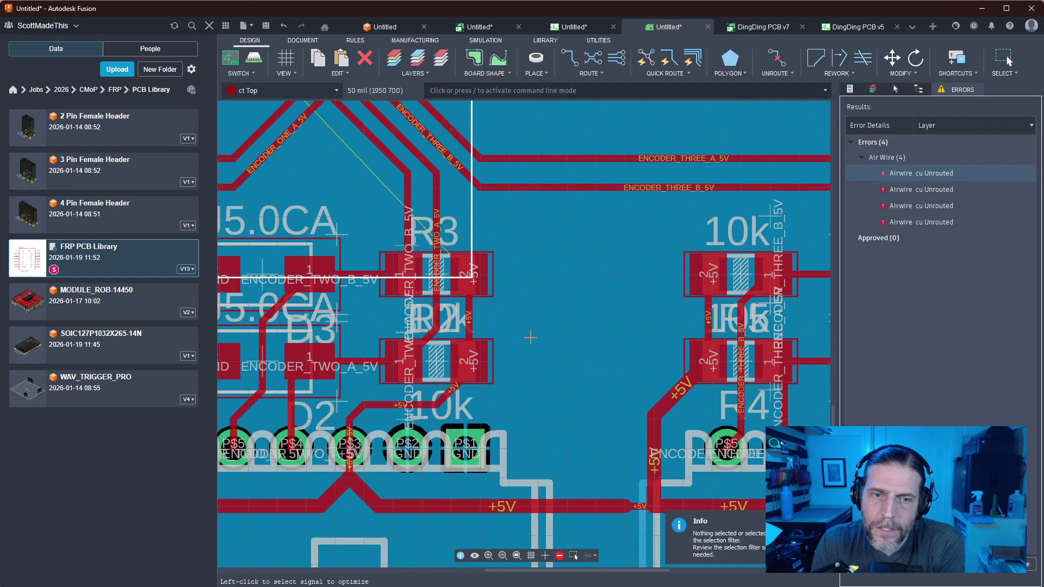
scroll(530, 338, down, 2)
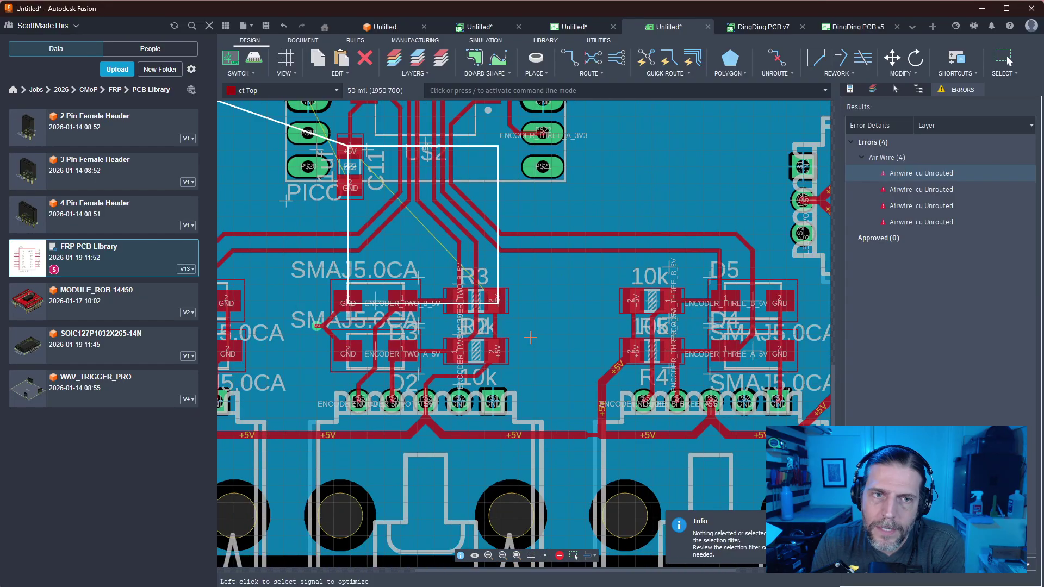
middle_drag(530, 338, 662, 420)
click(479, 237)
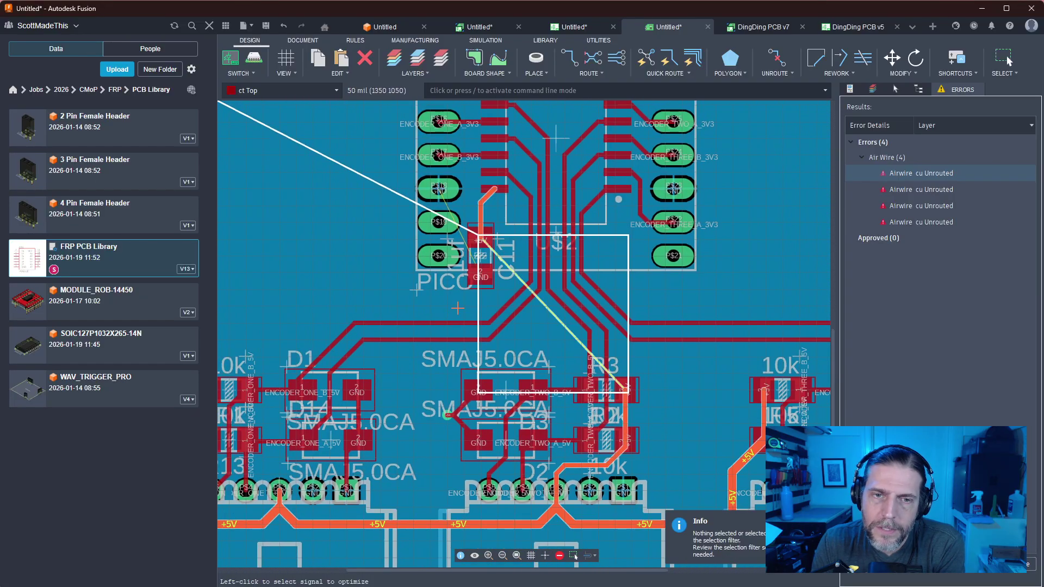
scroll(455, 333, down, 2)
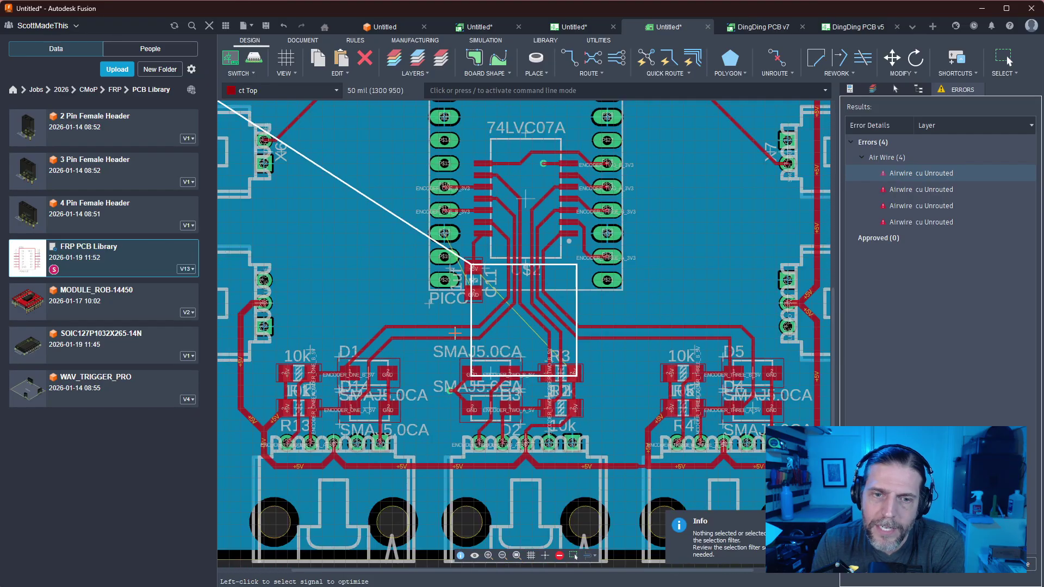
middle_drag(376, 295, 466, 294)
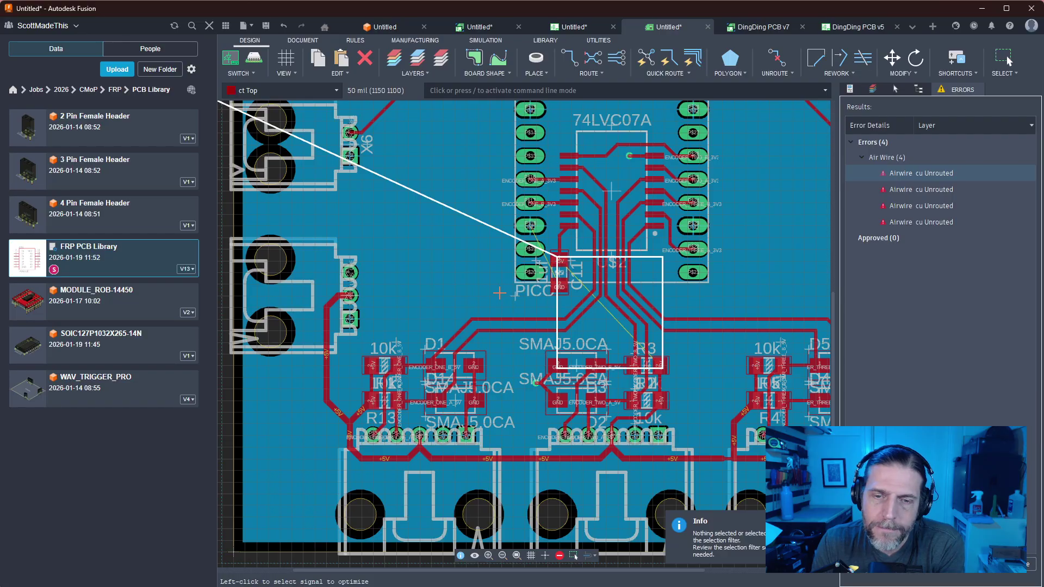
scroll(499, 290, up, 3)
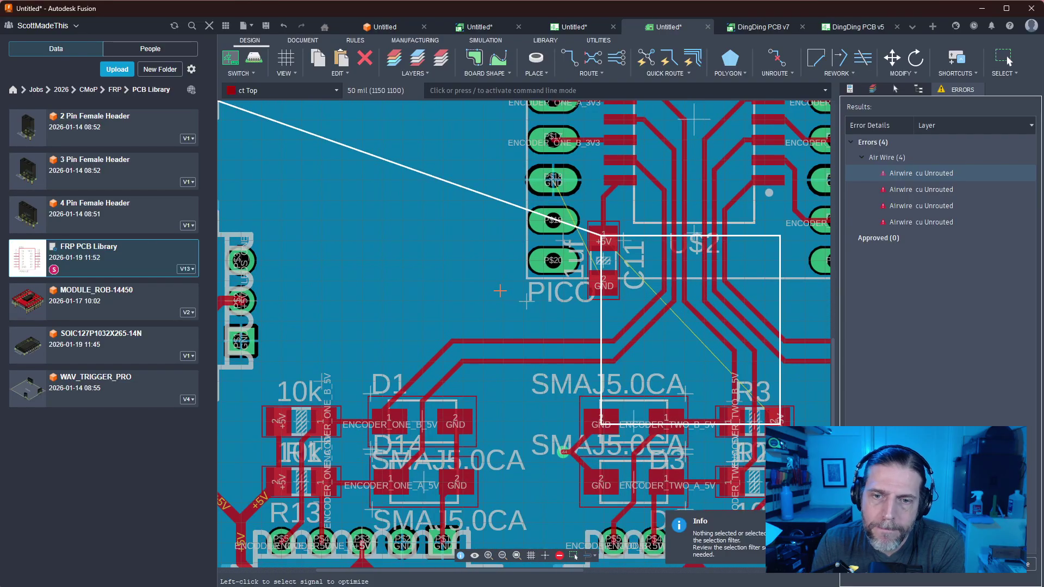
scroll(500, 291, down, 1)
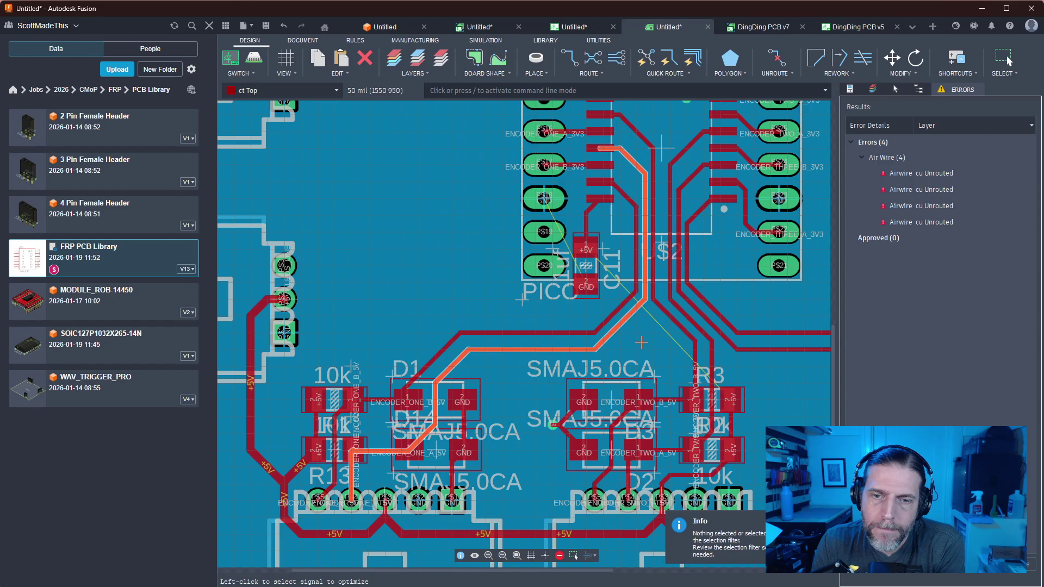
Move the diagonal corner segments of the ENCODER_ONE_A_5V and ENCODER_ONE_B_5V traces below the 74LVC07A down and outward, clearing space near C11
key(m)
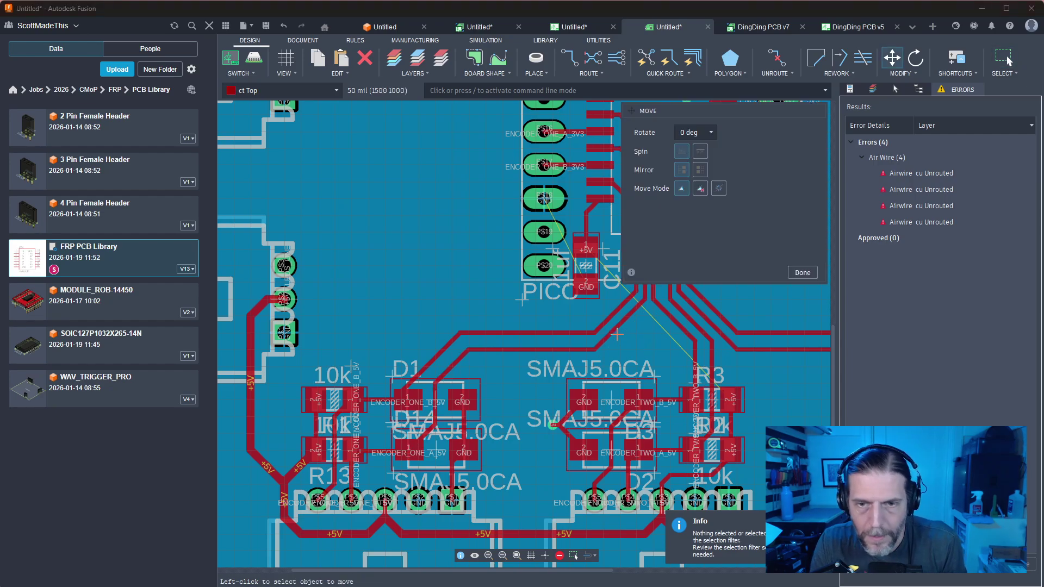
click(618, 334)
click(641, 342)
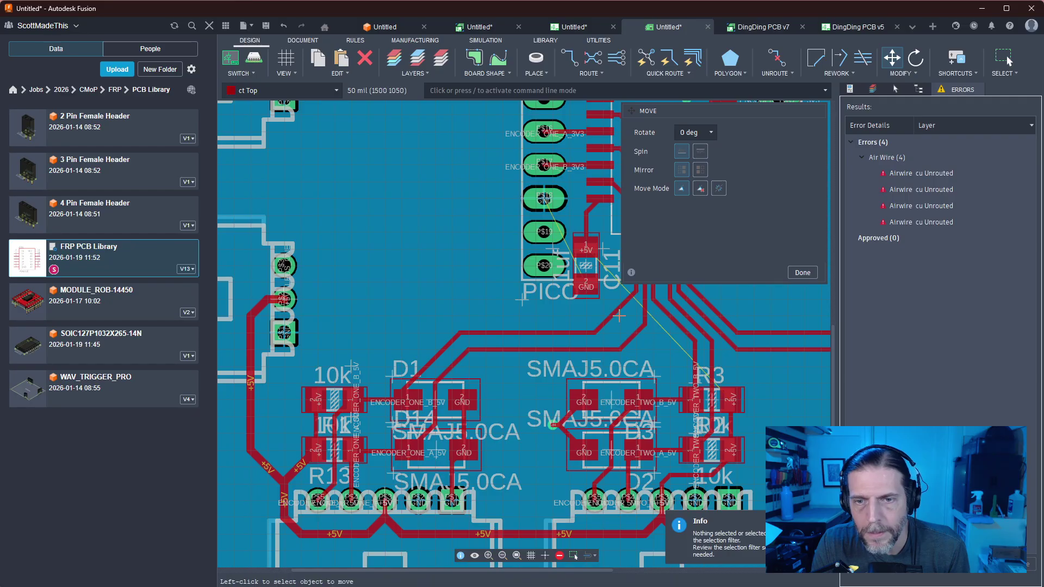
middle_drag(640, 343, 436, 311)
scroll(436, 311, down, 1)
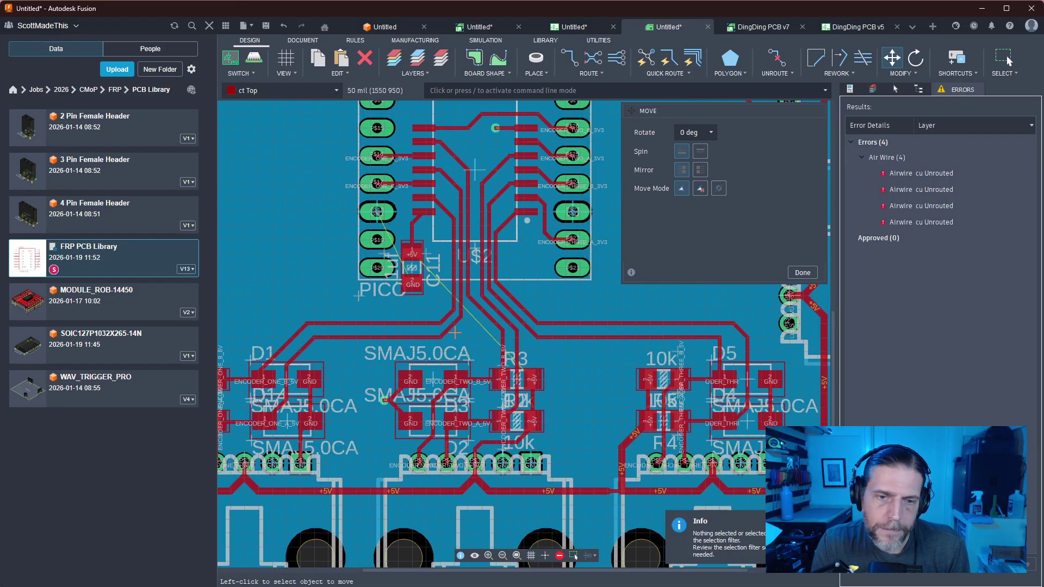
click(455, 330)
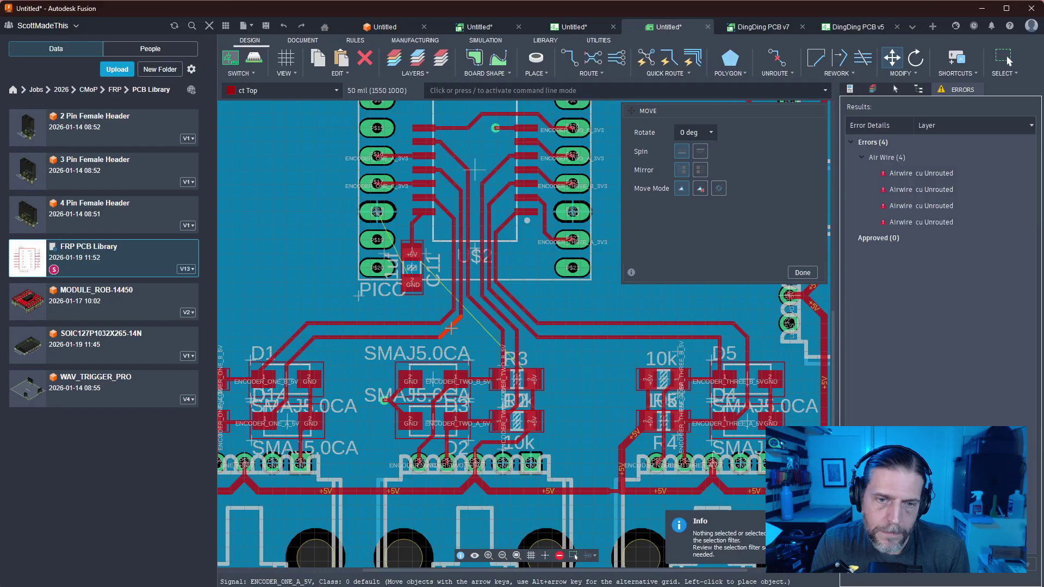
key(alt)
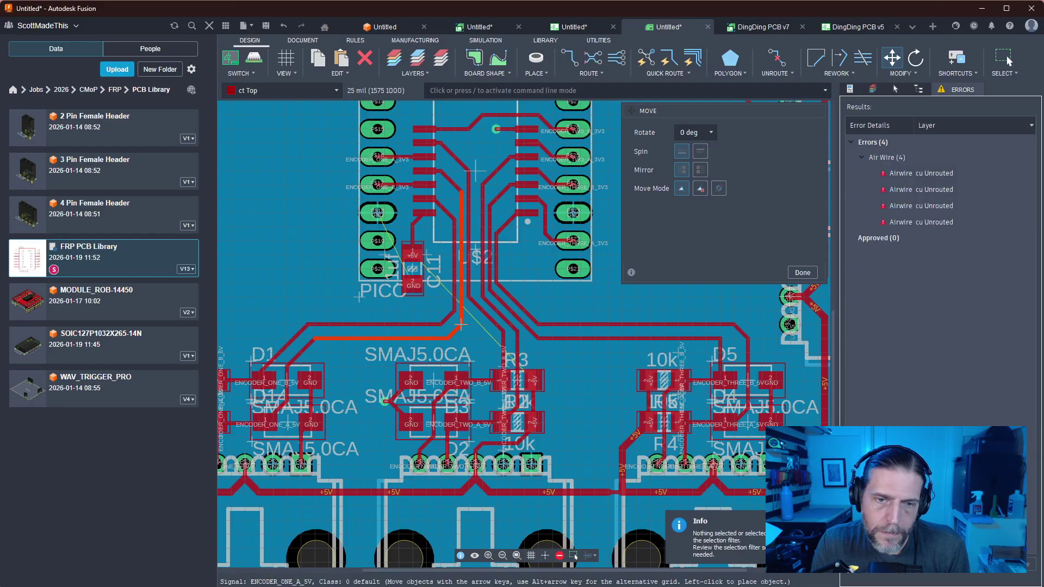
click(460, 324)
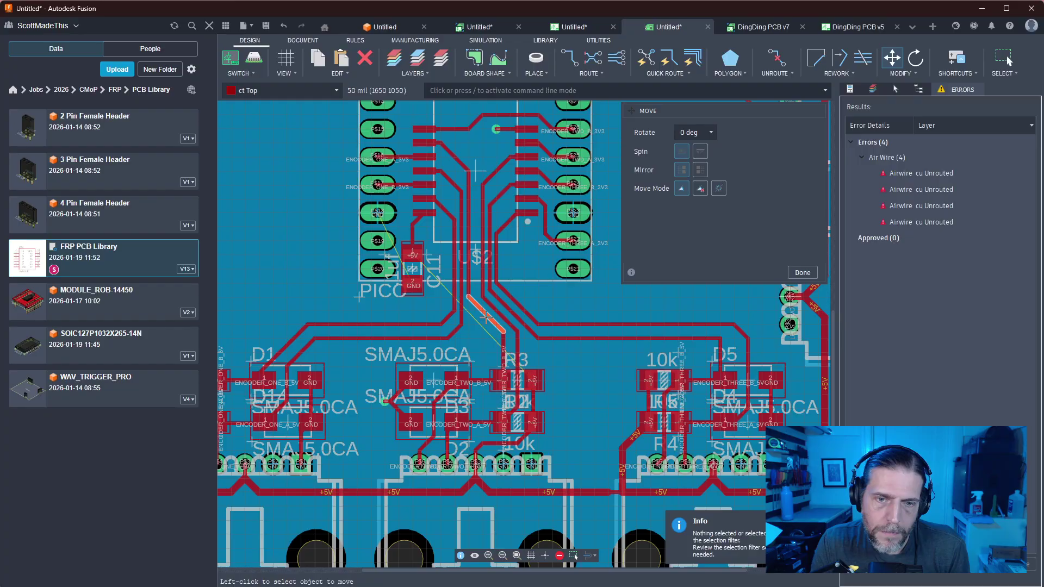
Move the diagonal segments of the ENCODER_TWO_B_5V and ENCODER_TWO_A_5V traces above R3 downward
click(483, 330)
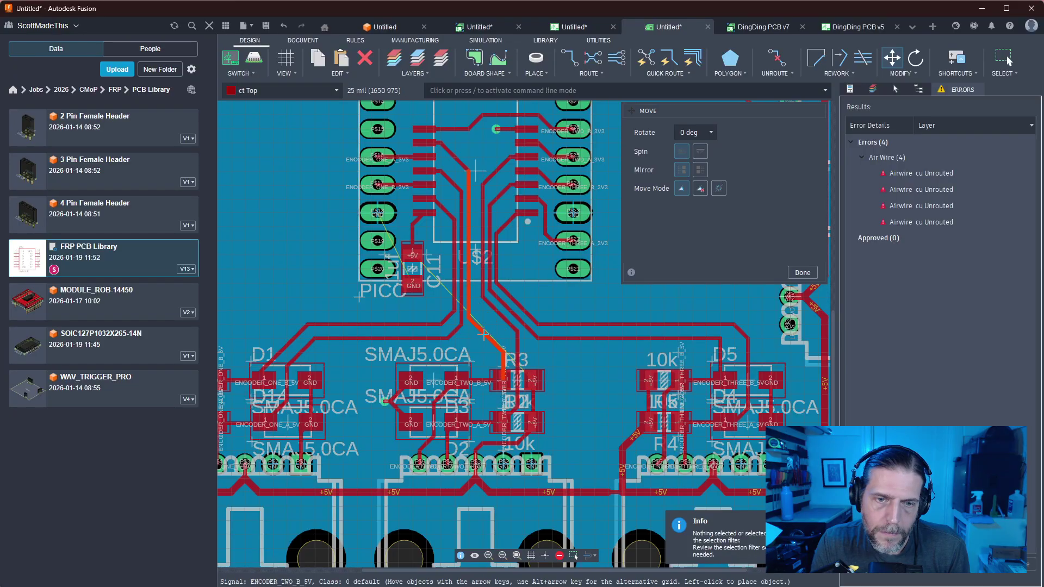
click(480, 333)
click(491, 320)
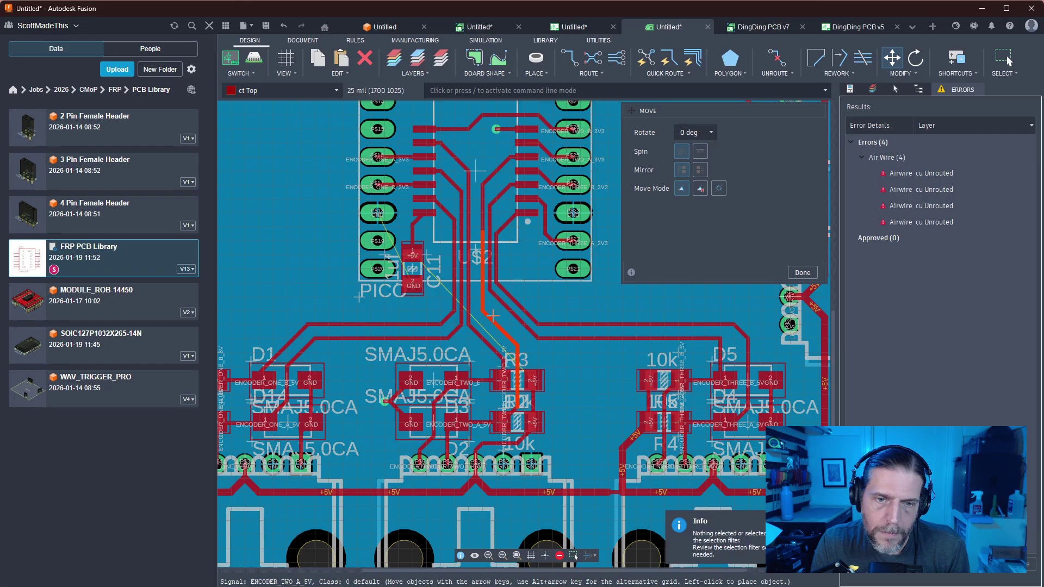
click(493, 314)
mouse_move(398, 308)
middle_down()
mouse_move(519, 312)
mouse_move(482, 320)
middle_up()
key(Escape)
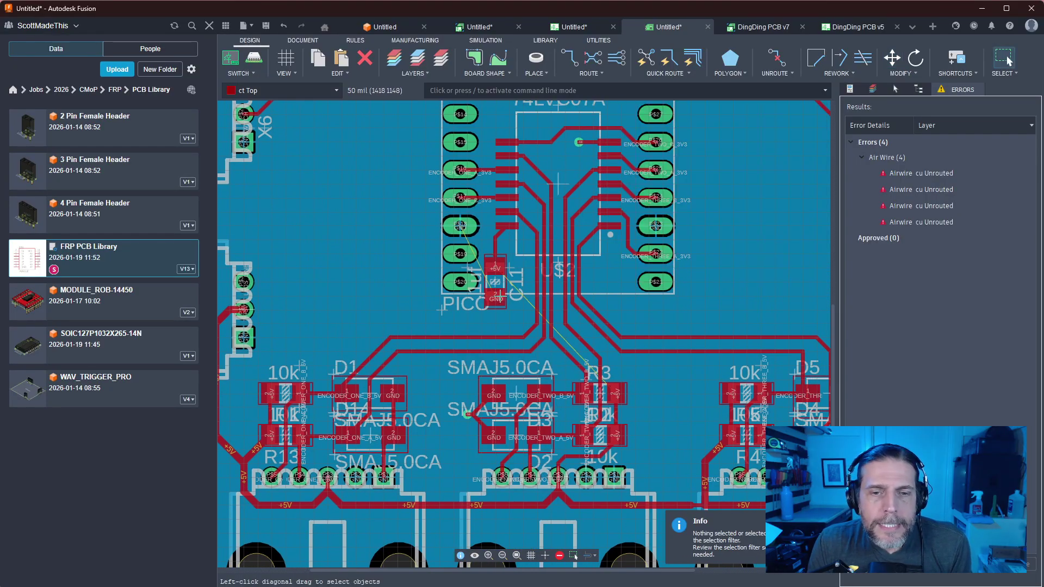
Move capacitor C11 so its +5V trace runs straight down from the 74LVC07A's nearest pin
key(m)
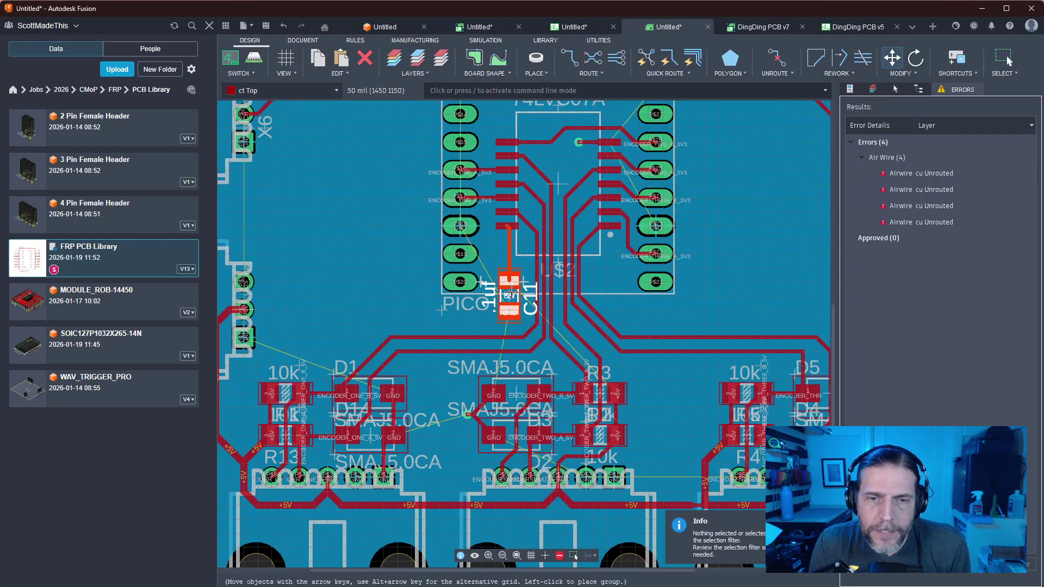
click(509, 296)
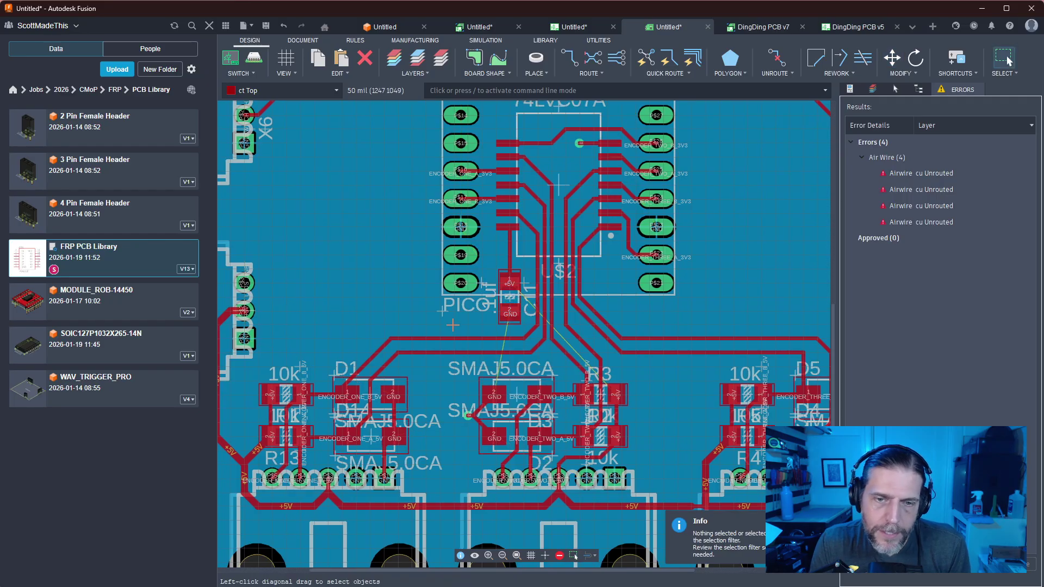
middle_drag(457, 319, 504, 329)
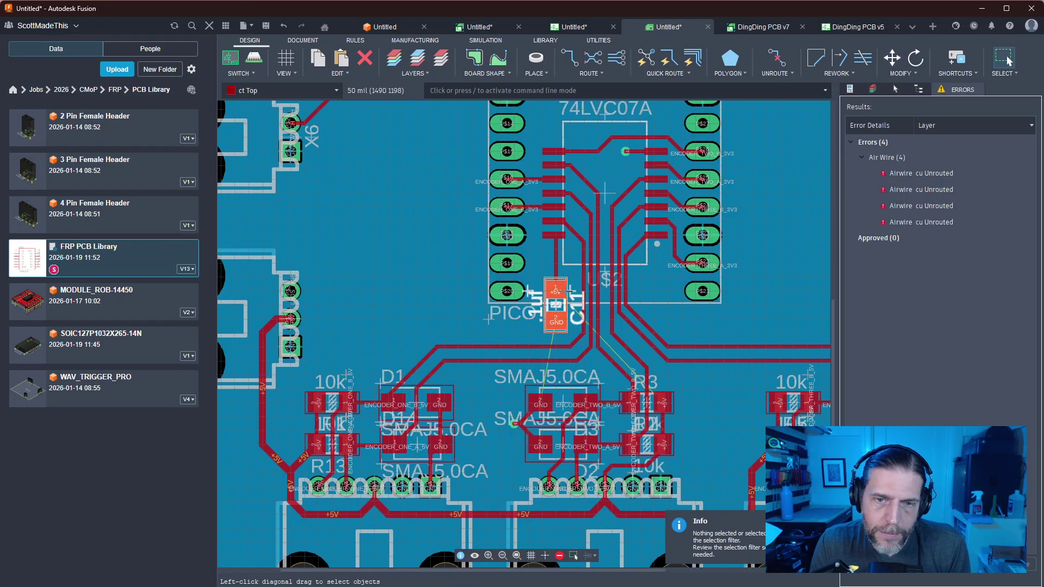
Route a 24 mil +5V trace on the top layer from the lower-left LED connector's middle pad to C11's +5V pad
scroll(499, 319, up, 2)
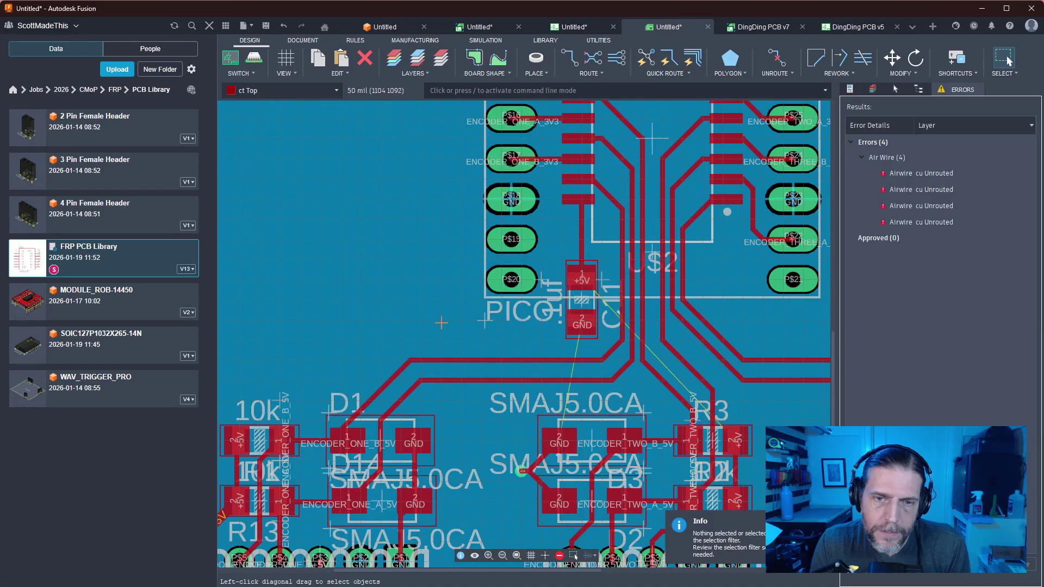
scroll(413, 318, left, 3)
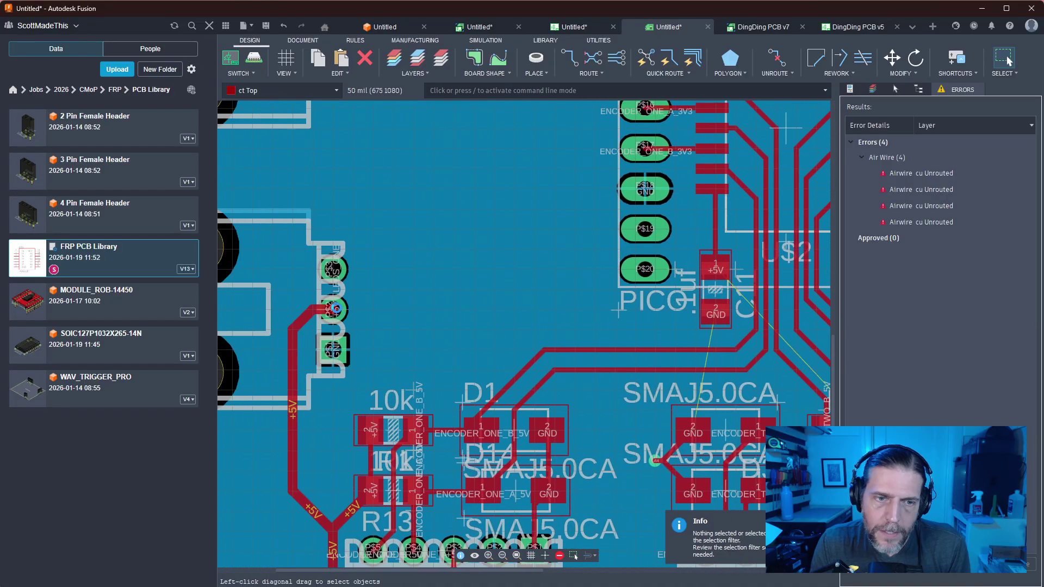
key(r)
click(335, 309)
middle_drag(496, 307, 306, 319)
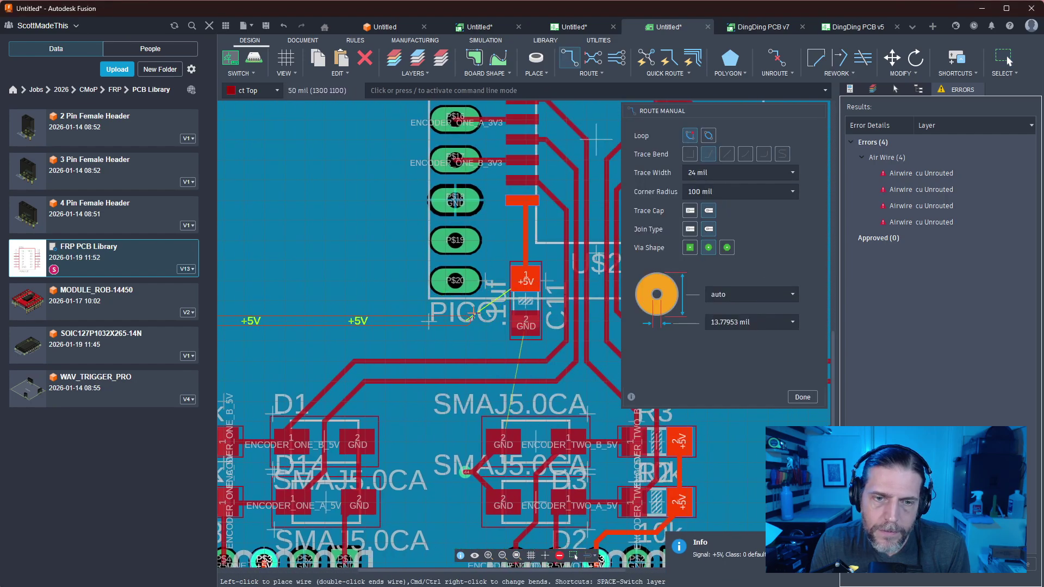
click(485, 319)
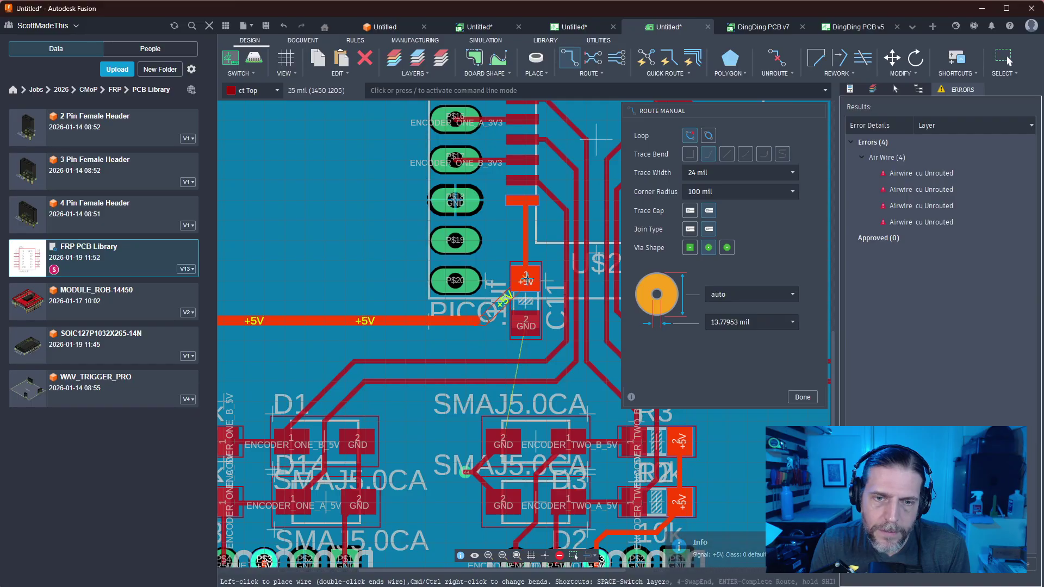
click(525, 280)
key(Escape)
scroll(499, 335, down, 4)
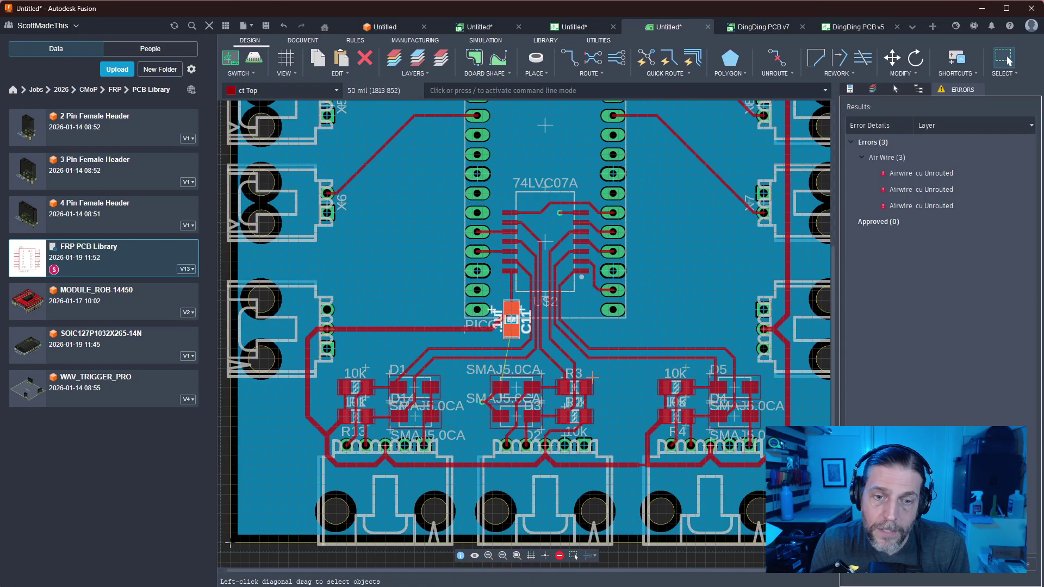
scroll(635, 373, up, 4)
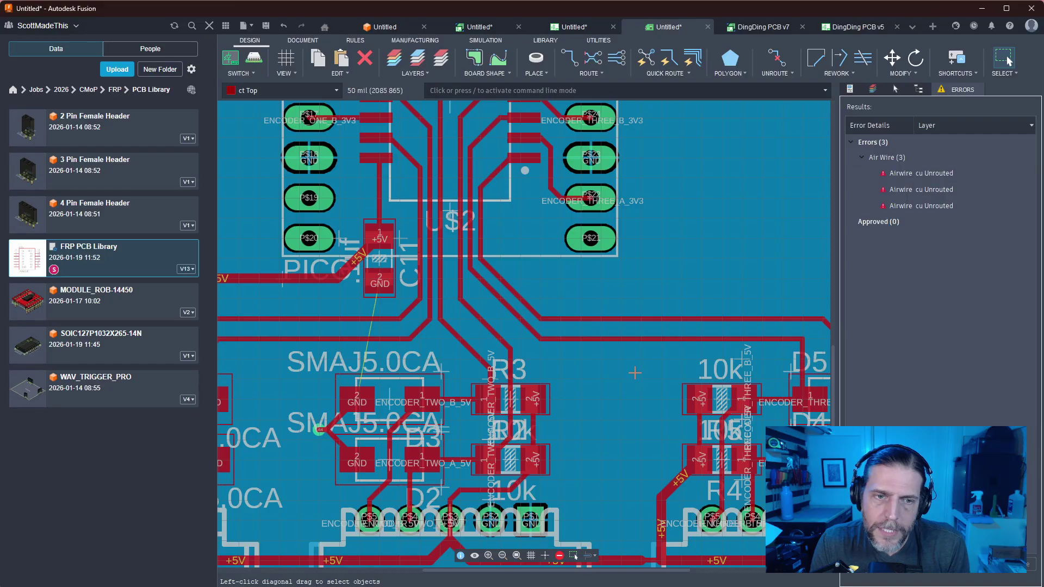
scroll(634, 373, down, 3)
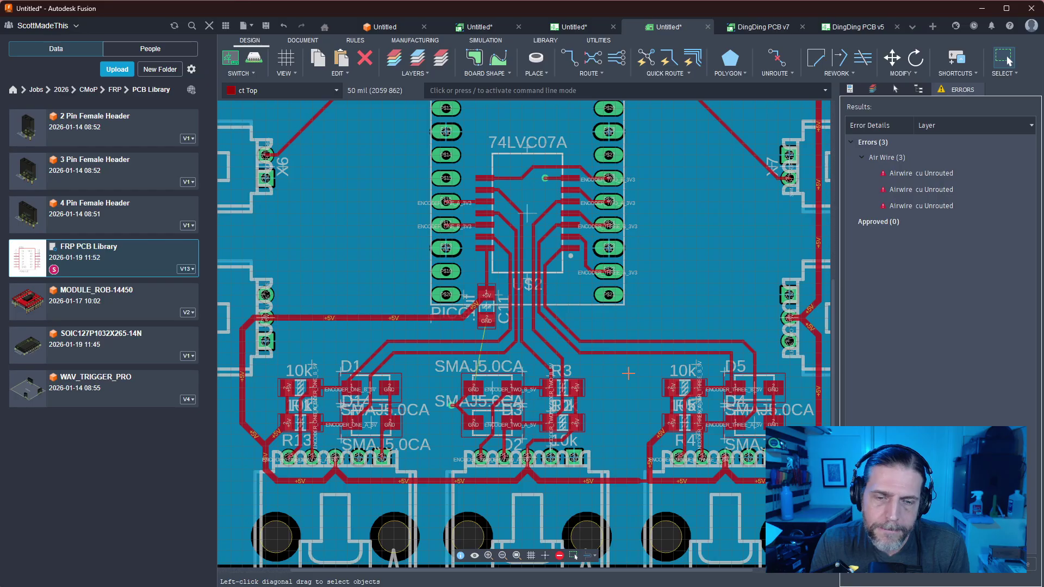
scroll(598, 348, up, 3)
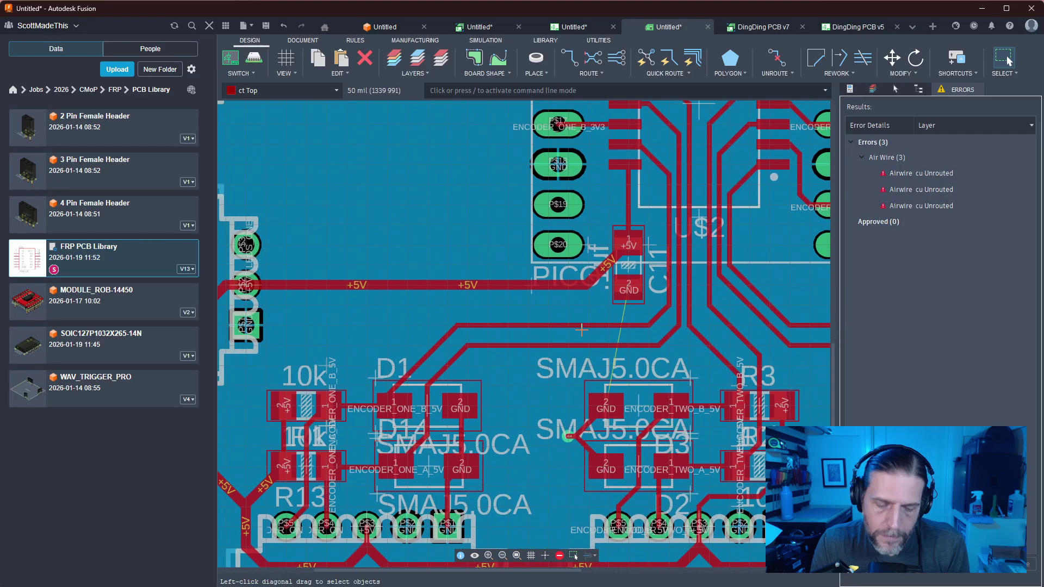
key(m)
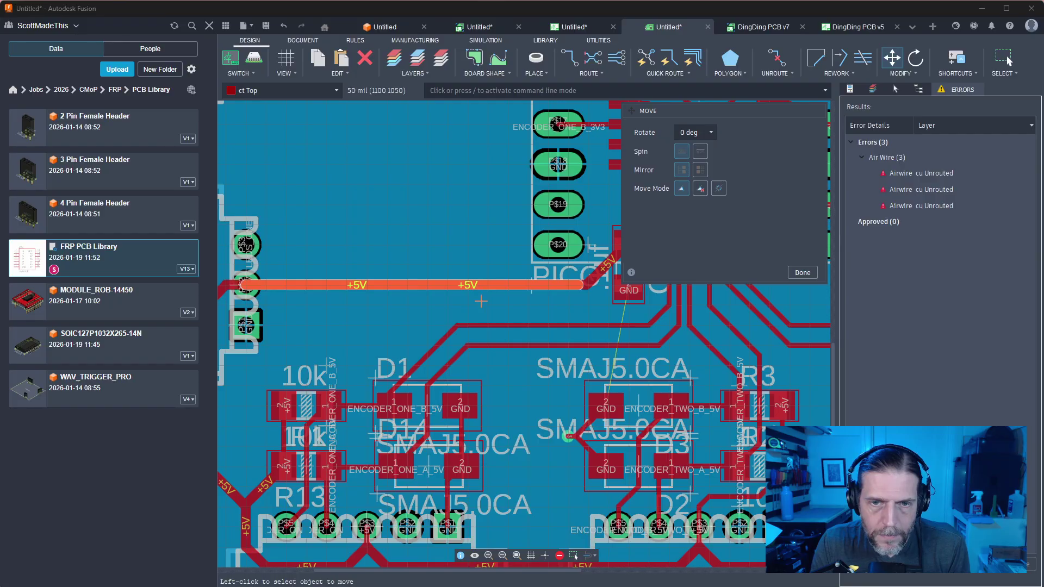
key(Escape)
mouse_move(359, 319)
middle_down()
mouse_move(412, 315)
mouse_move(370, 308)
middle_up()
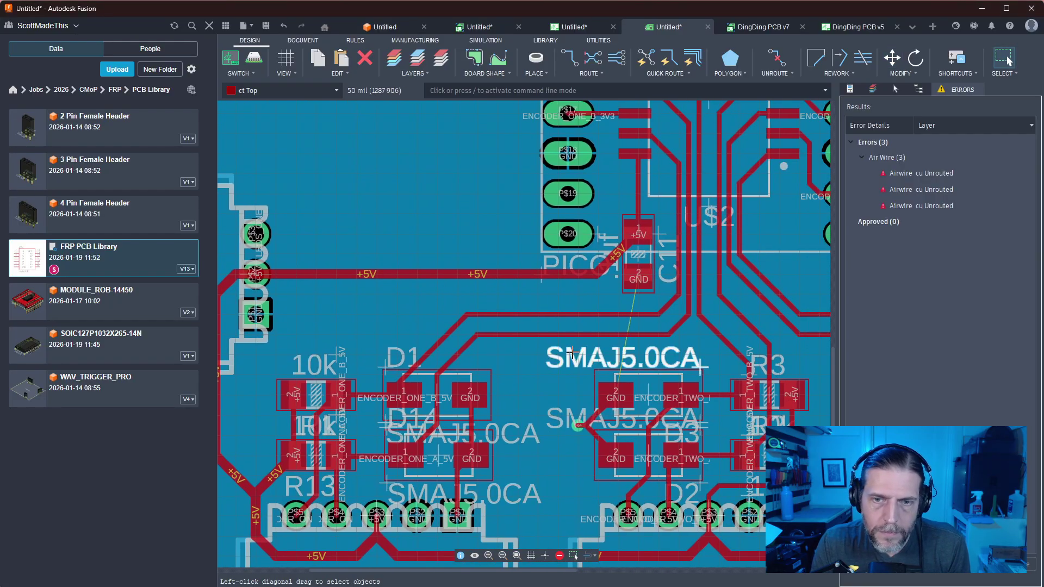
middle_drag(570, 353, 497, 352)
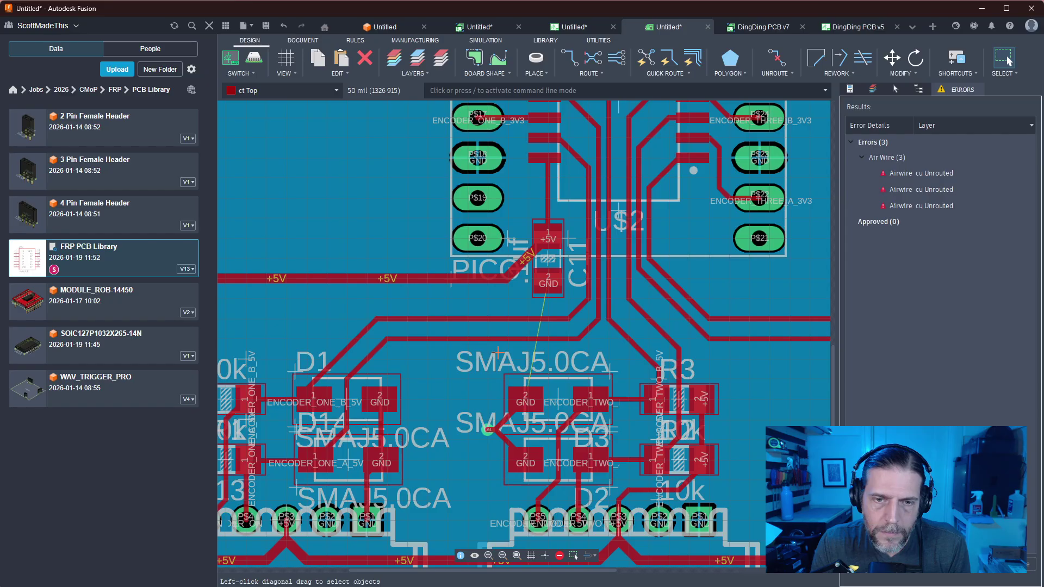
click(589, 74)
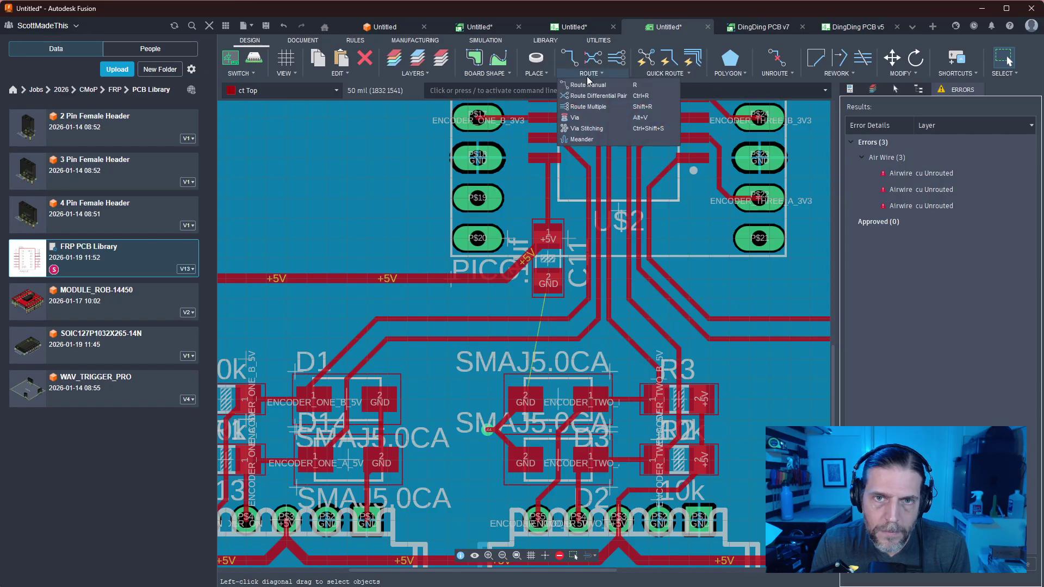
click(579, 116)
key(g)
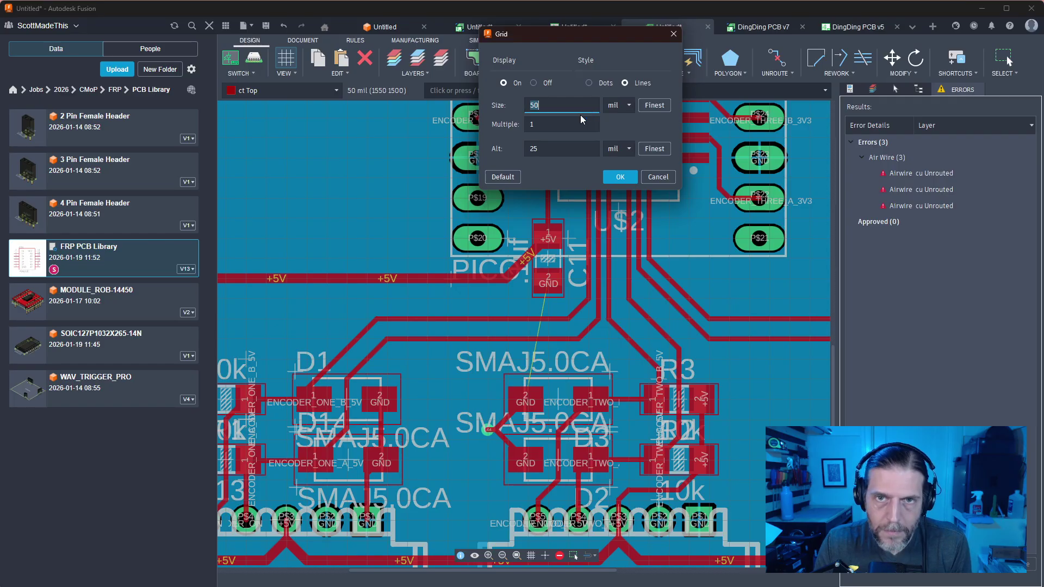
key(Escape)
click(580, 74)
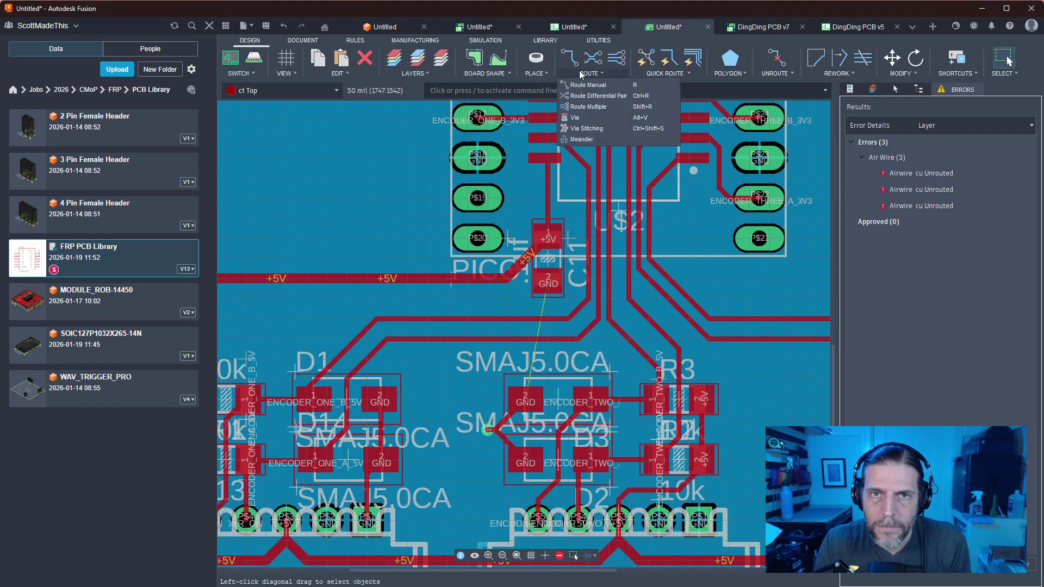
click(574, 117)
click(725, 133)
text(G)
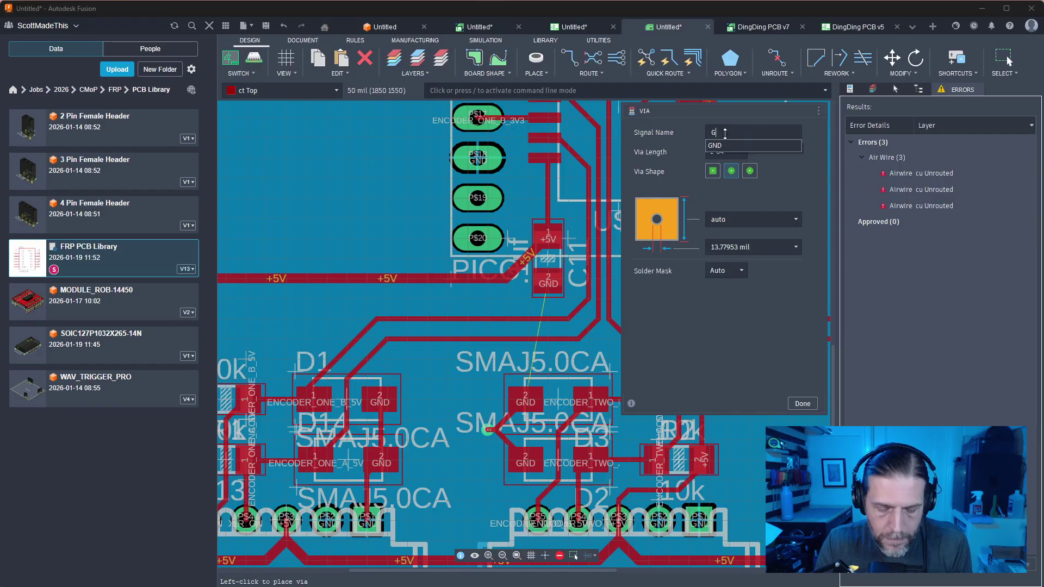
text(ND)
click(802, 403)
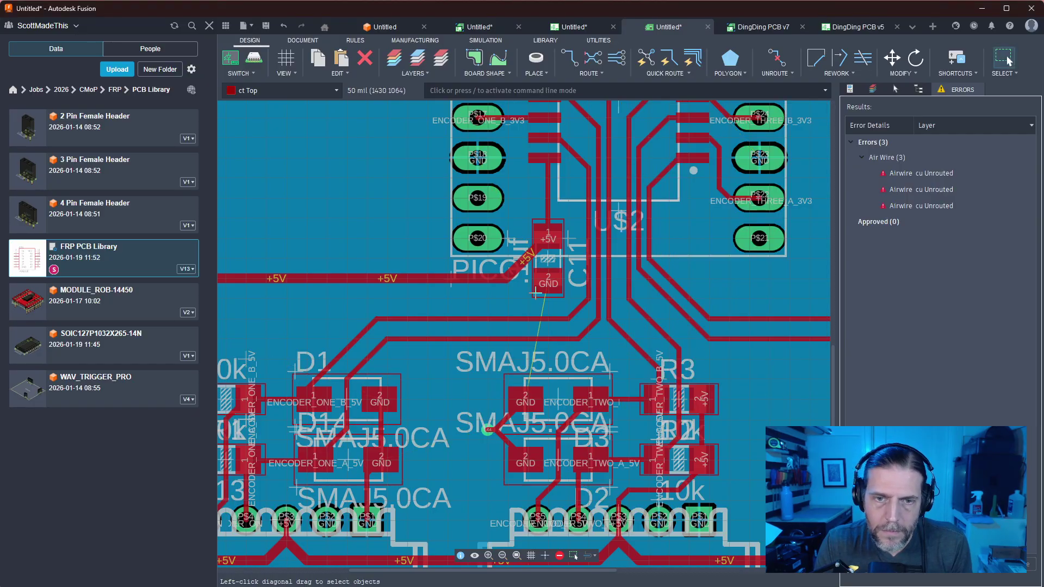
Place a via on the GND signal just below and to the left of capacitor C11's GND pad
click(581, 76)
click(575, 118)
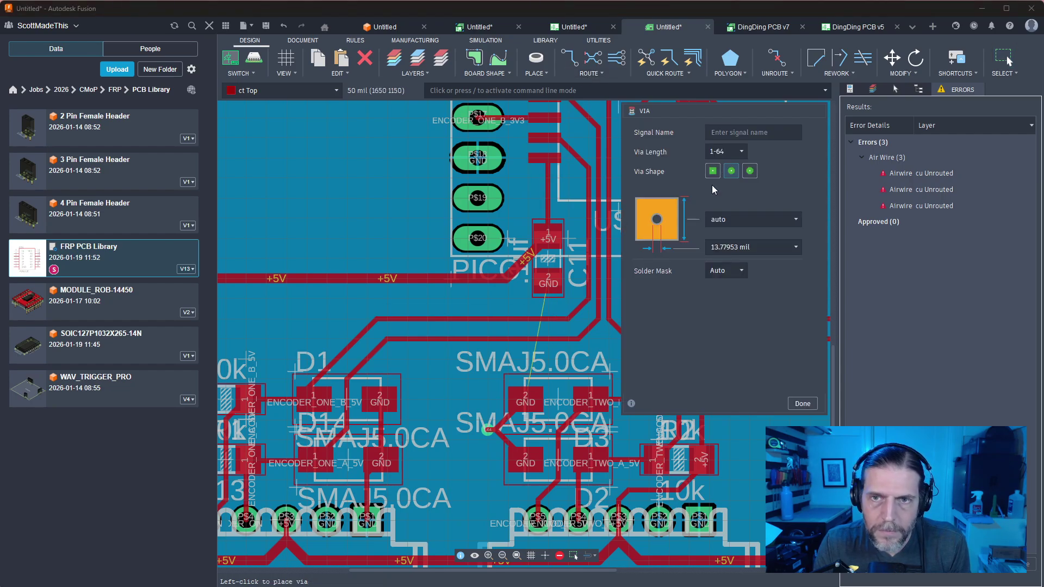
click(736, 132)
text(GND)
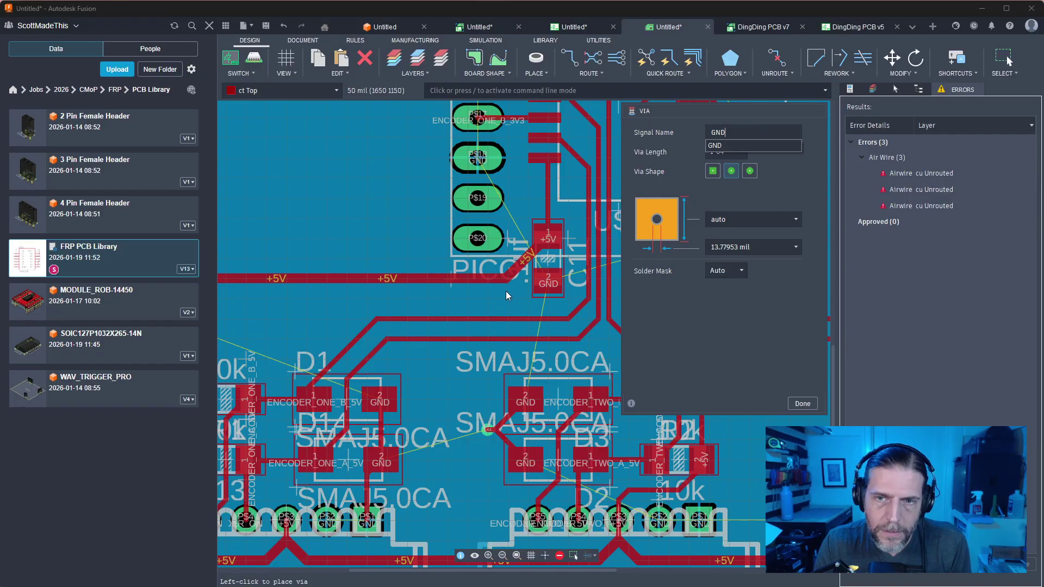
key(Return)
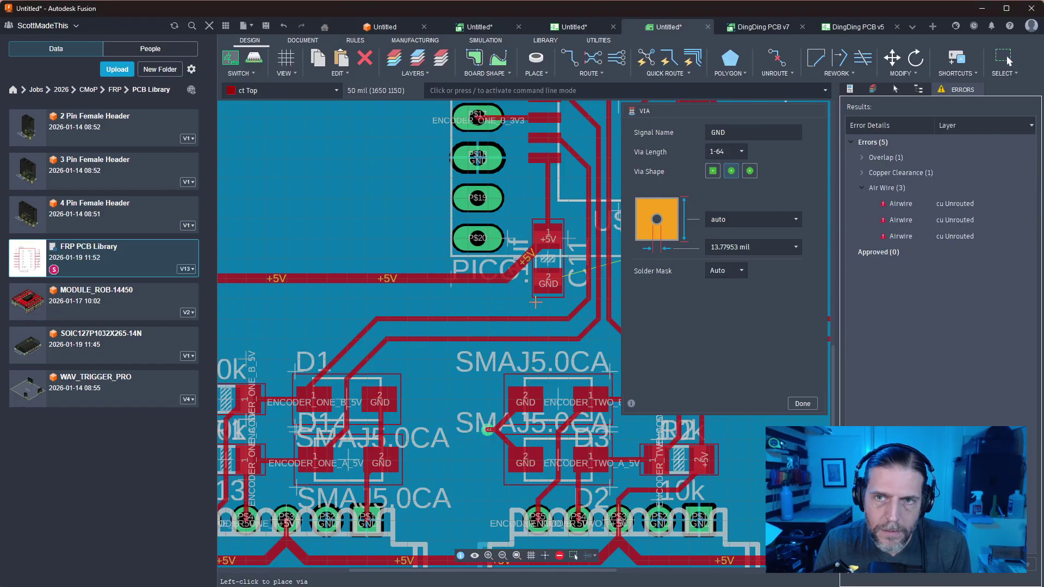
middle_drag(507, 303, 487, 304)
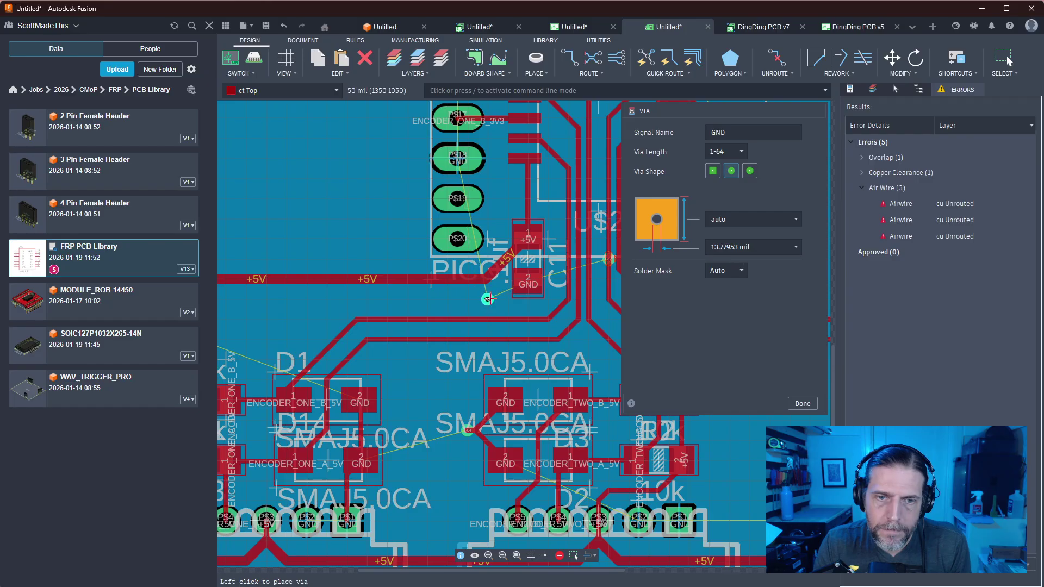
click(487, 298)
key(Escape)
Delete the stray GND via sitting on the ENCODER_TWO_A_5V trace to the right of C11
scroll(517, 306, up, 2)
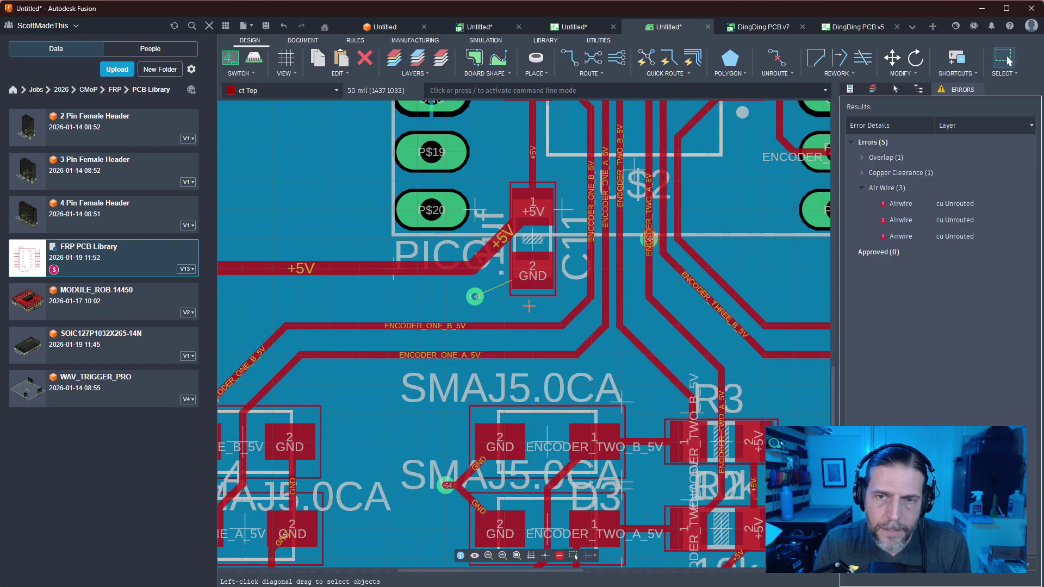
click(639, 239)
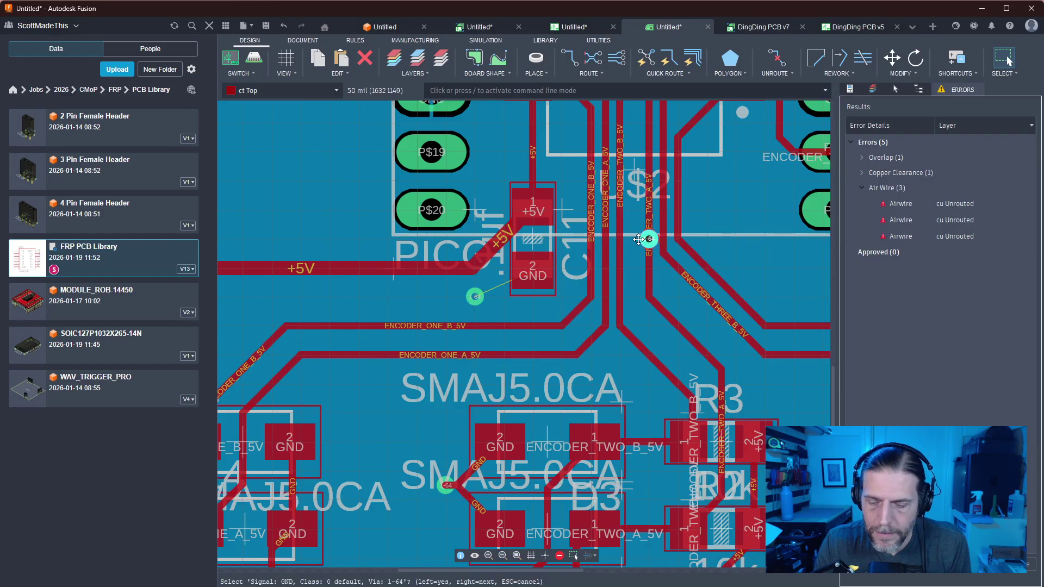
click(639, 239)
key(Delete)
Route a 12 mil GND trace on the top layer from C11's GND pad to the nearby GND via
key(r)
click(531, 273)
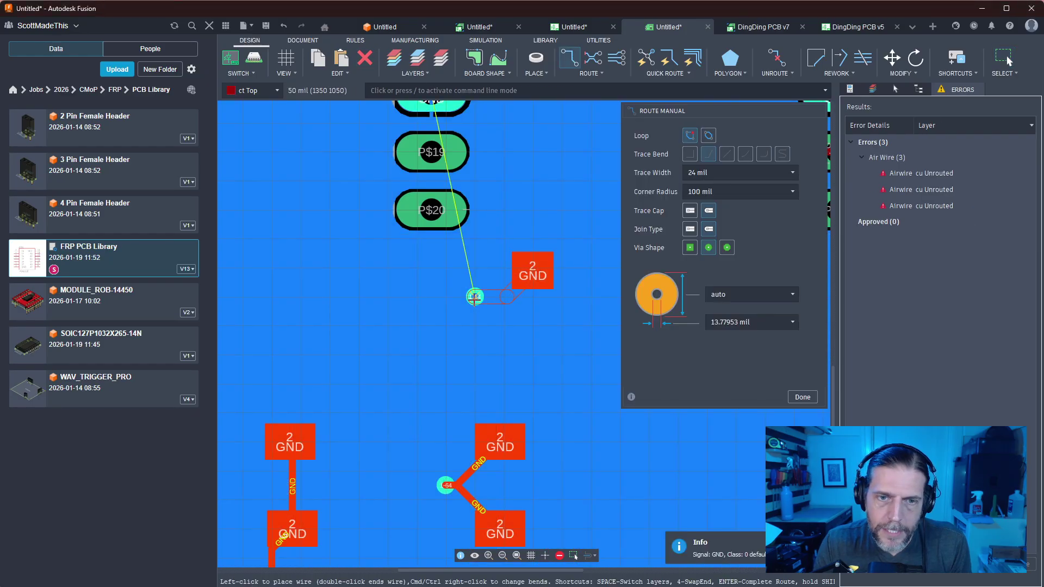
key(Escape)
click(761, 172)
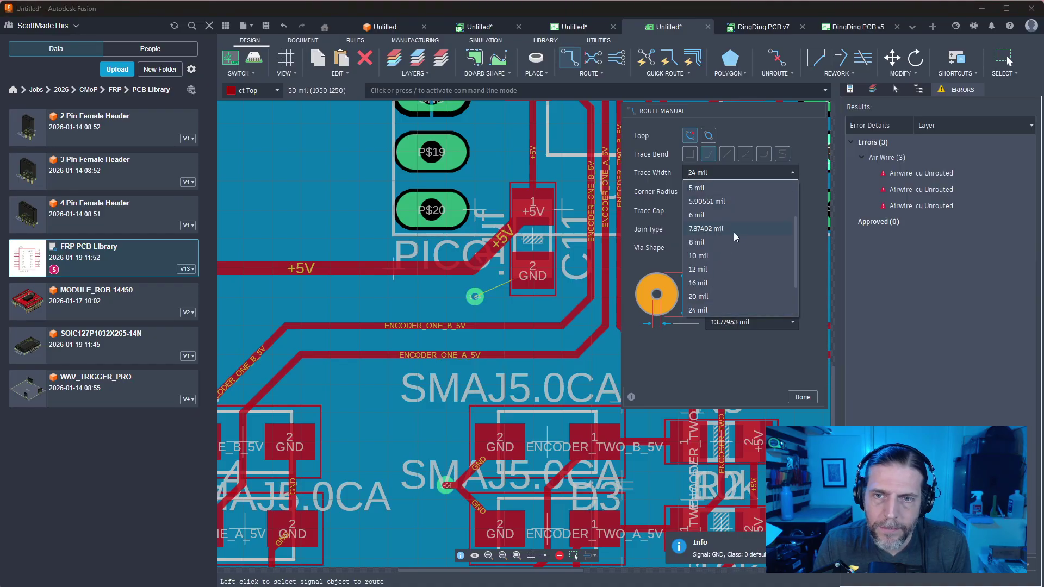
click(702, 269)
click(531, 273)
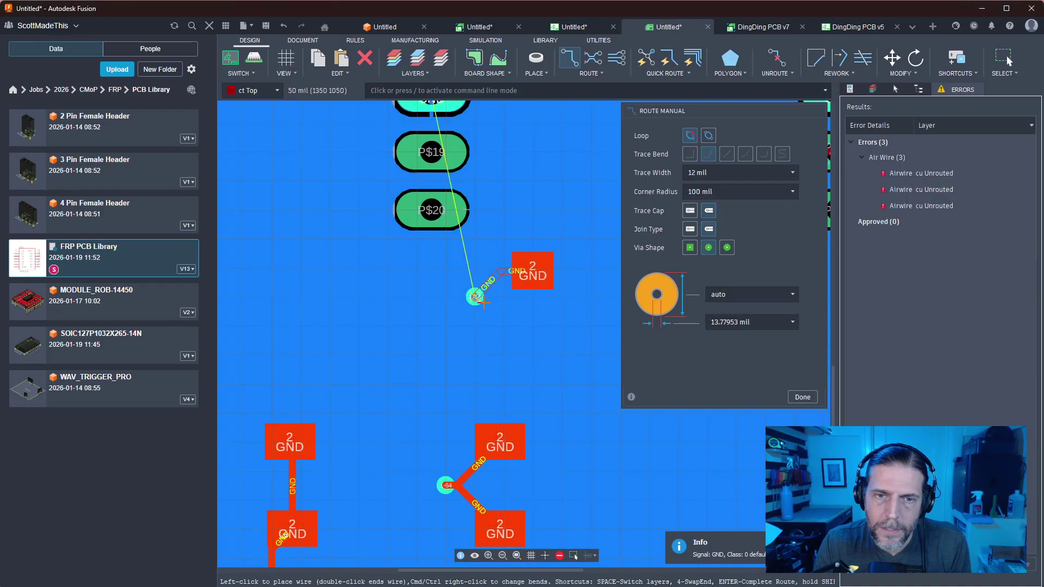
click(476, 298)
key(Escape)
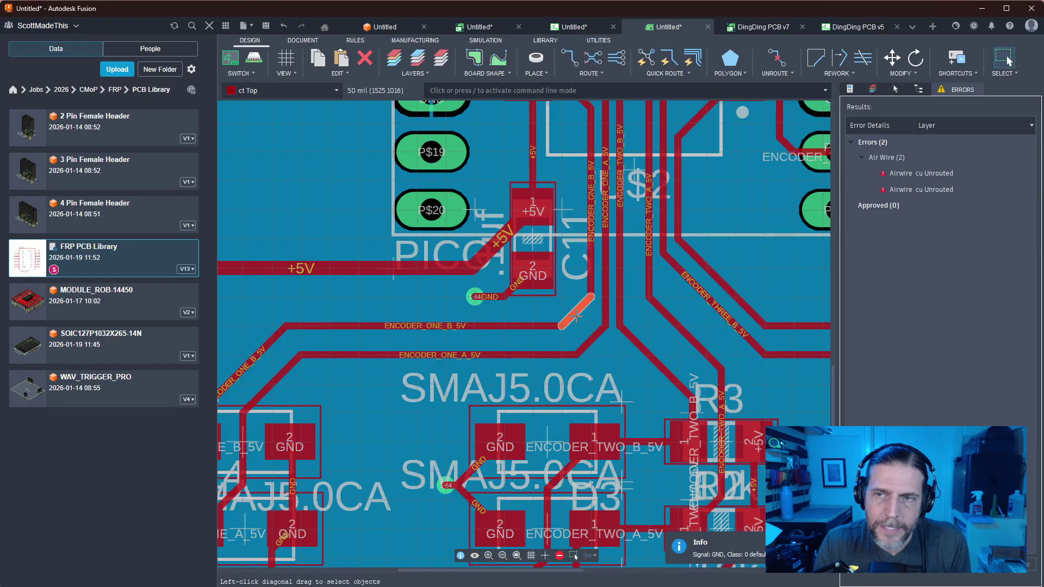
Locate the first remaining airwire and shift the SWITCH_ONE trace segment so its end connects at pad P$7
scroll(578, 315, down, 2)
click(924, 173)
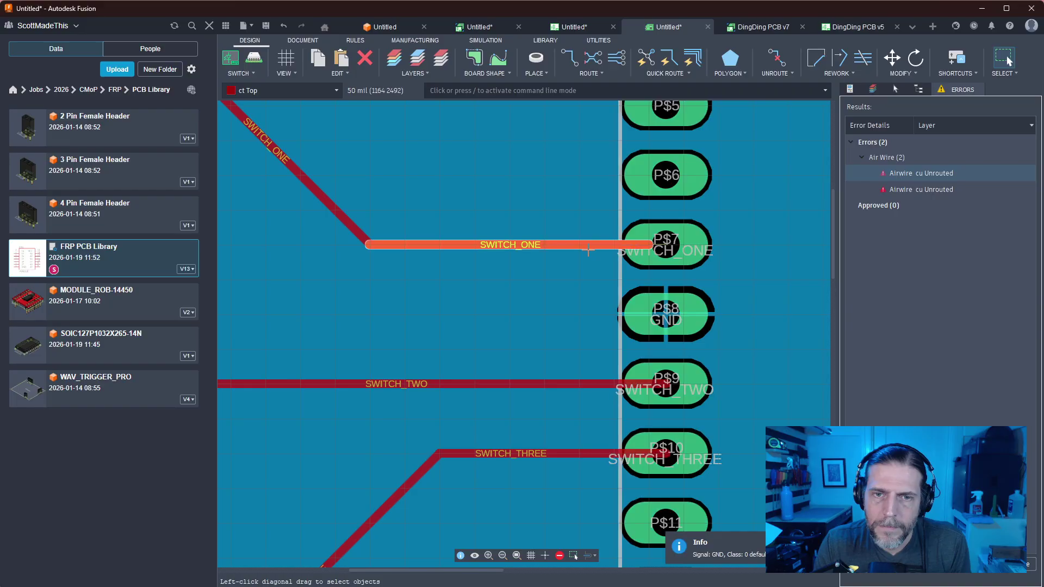
mouse_move(645, 243)
mouse_down()
mouse_move(571, 245)
mouse_move(673, 245)
mouse_move(563, 250)
mouse_move(619, 245)
mouse_up()
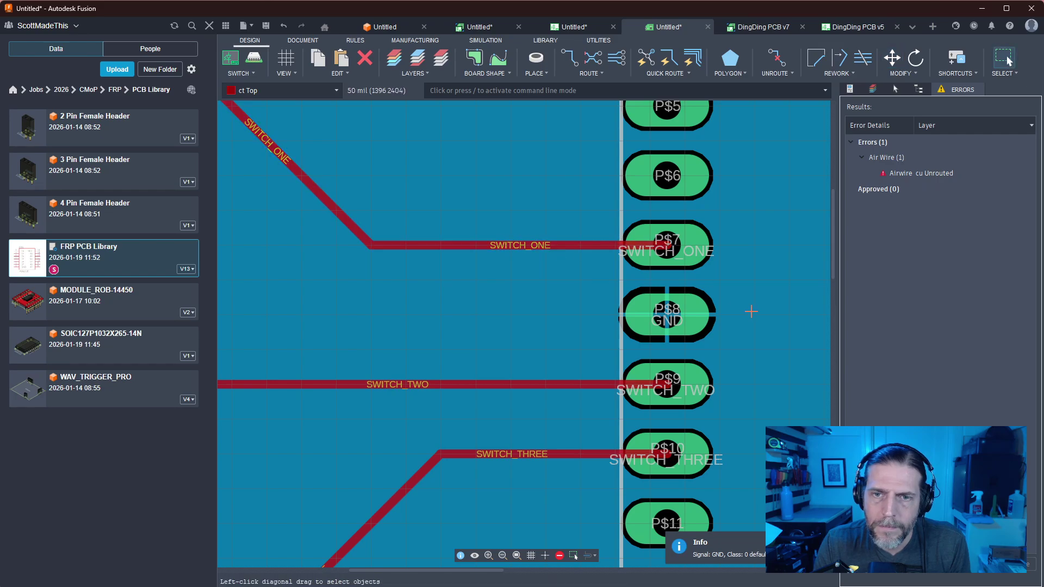
Locate the last airwire and route a 12 mil segment joining the ENCODER_TWO_A_3V3 trace end to pin 6 of the 74LVC07A
scroll(751, 310, down, 4)
click(928, 174)
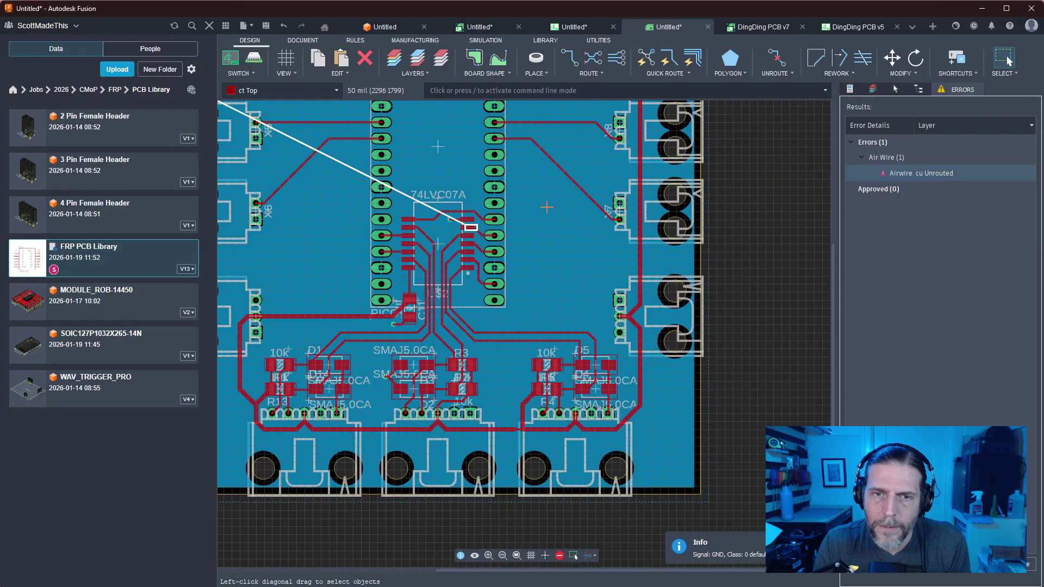
scroll(513, 219, up, 4)
scroll(544, 228, down, 2)
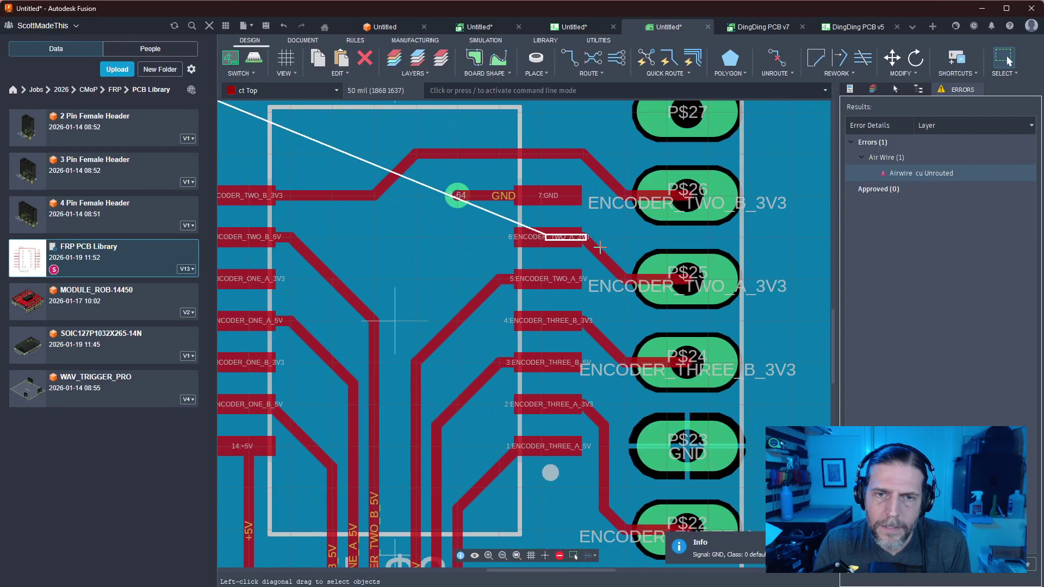
scroll(596, 245, up, 5)
key(r)
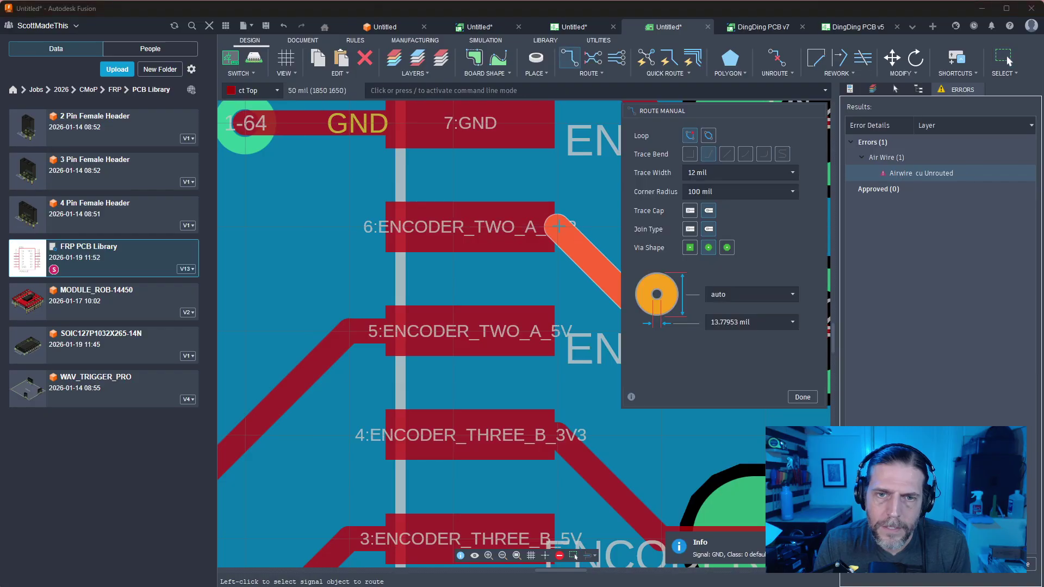
click(556, 227)
click(480, 226)
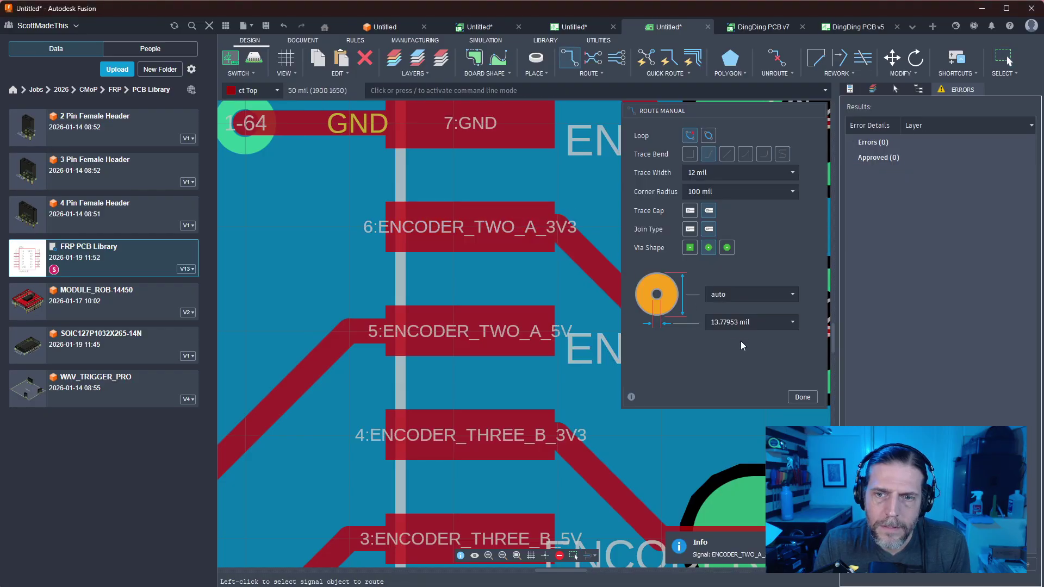
click(802, 397)
scroll(652, 345, down, 5)
scroll(647, 336, down, 8)
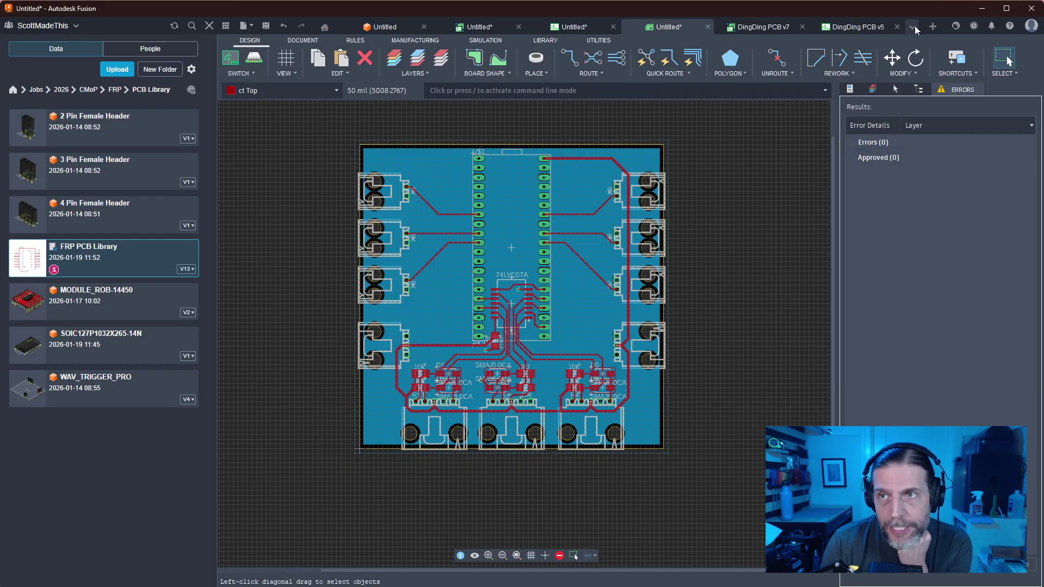
In the DingDing PCB v5 schematic, find and copy the ROPE_SWITCH circuit including R1, C1, D1, the header and the SWITCH label
click(865, 26)
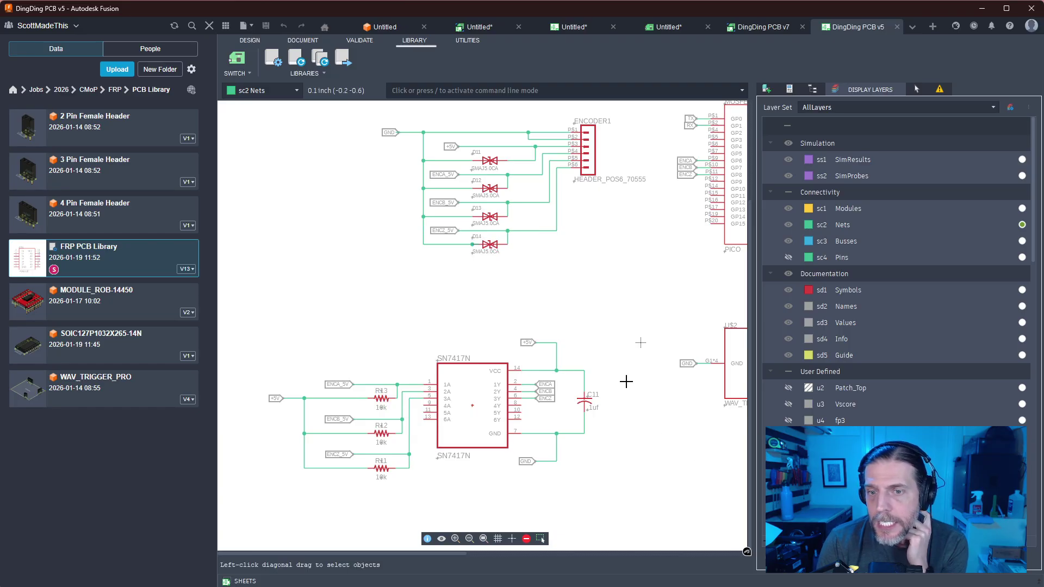
middle_drag(624, 378, 222, 296)
middle_drag(638, 395, 347, 368)
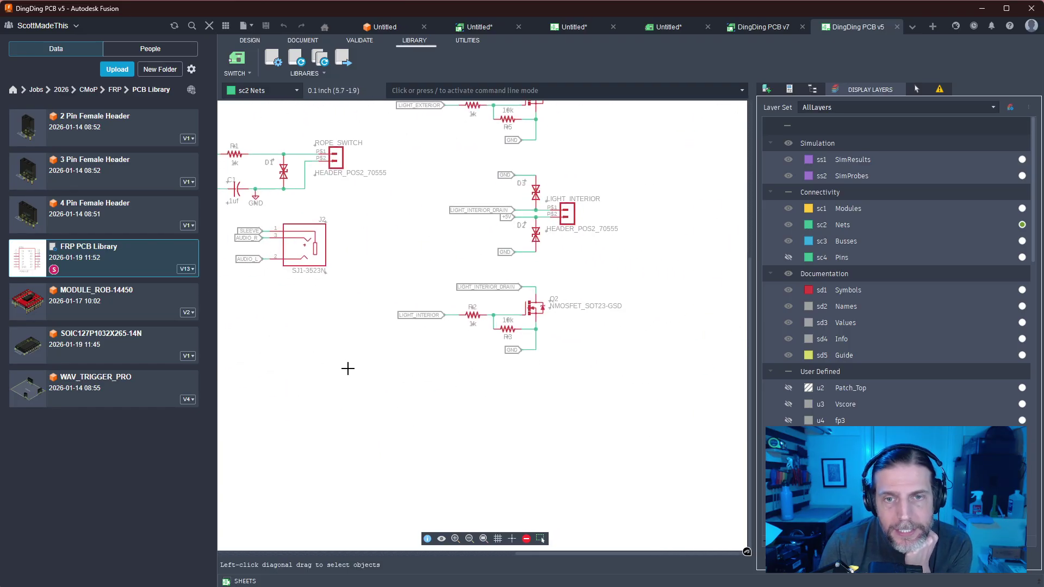
middle_drag(603, 384, 655, 526)
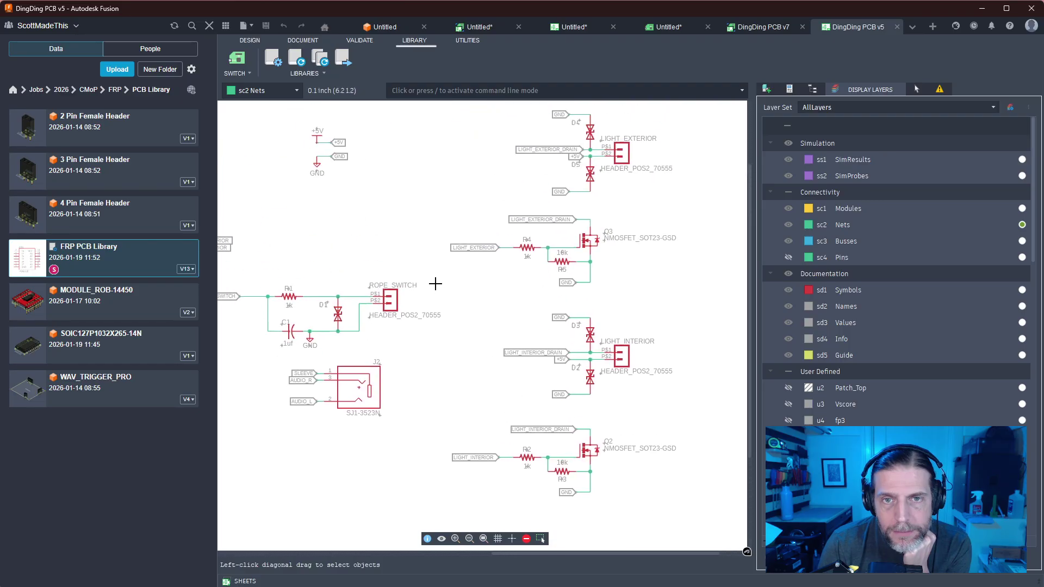
middle_drag(474, 307, 609, 347)
middle_drag(321, 239, 715, 144)
middle_drag(443, 277, 711, 368)
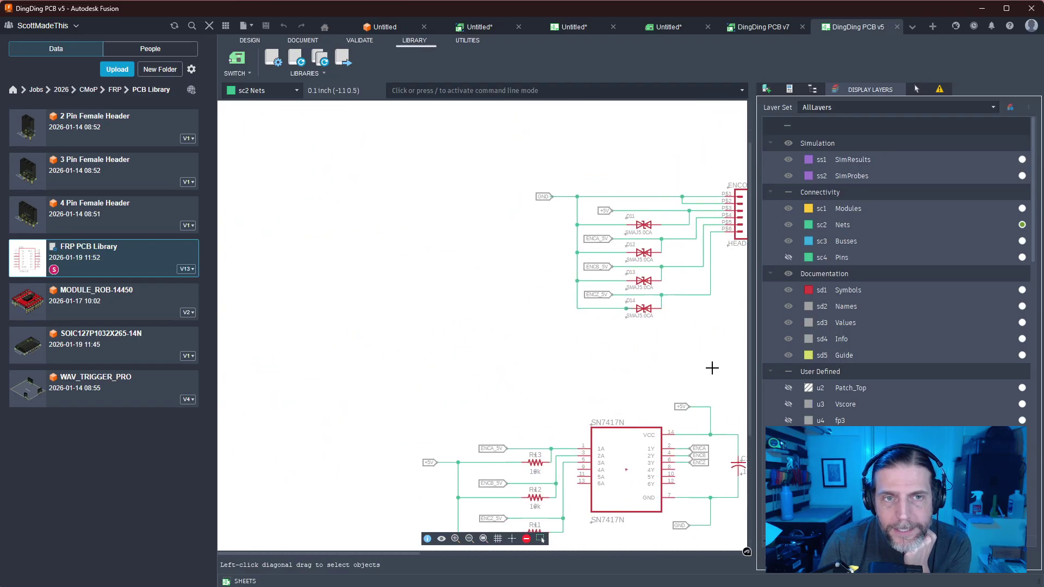
scroll(466, 353, up, 2)
scroll(576, 356, down, 3)
scroll(576, 356, down, 1)
middle_drag(575, 356, 191, 305)
scroll(553, 299, up, 2)
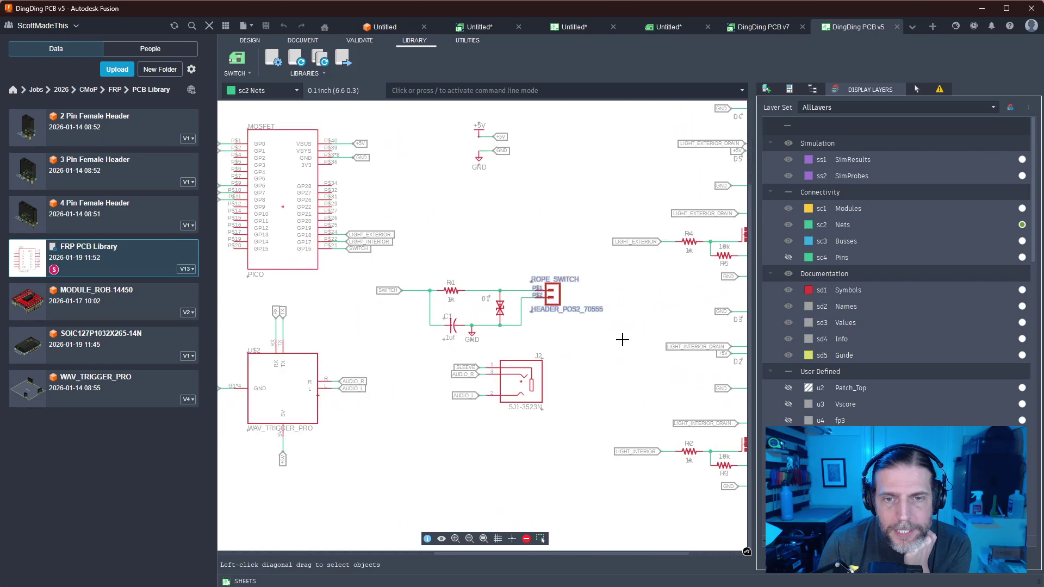
scroll(538, 314, up, 2)
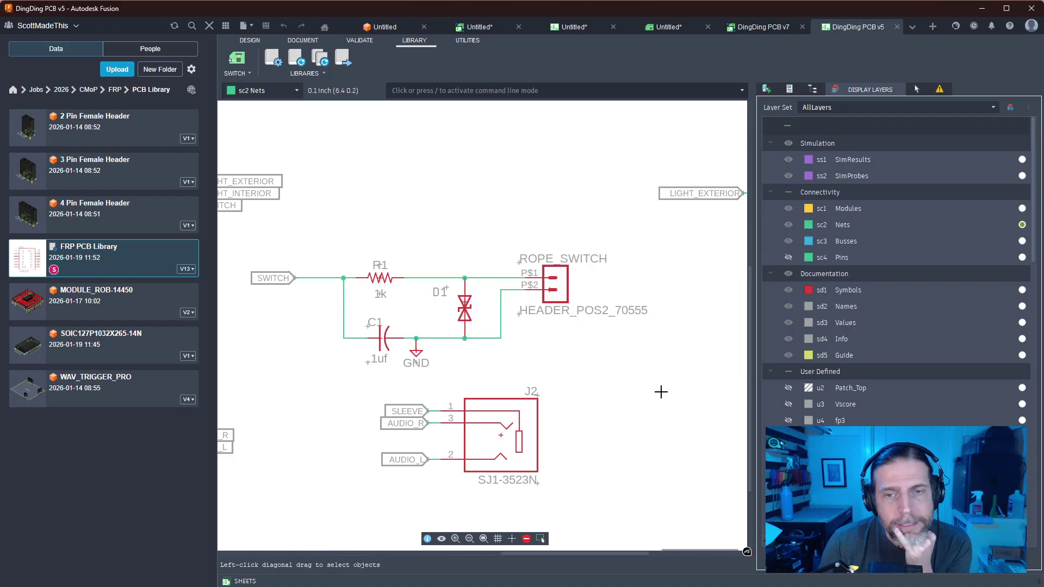
drag(595, 233, 260, 372)
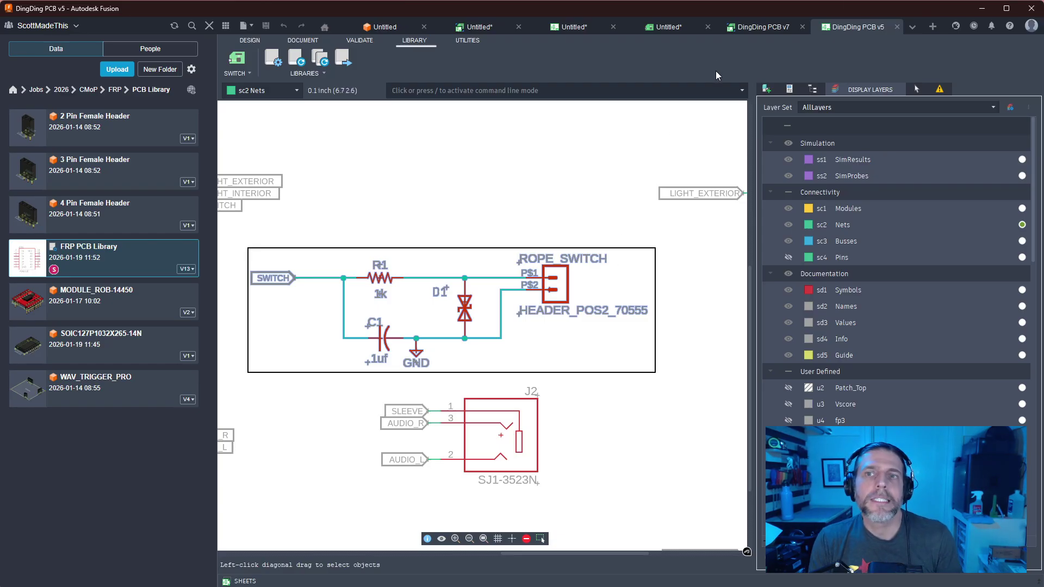
Paste the copied ROPE_SWITCH circuit into the untitled schematic, in the empty area left of the two-pin switch headers
click(579, 32)
scroll(543, 256, down, 5)
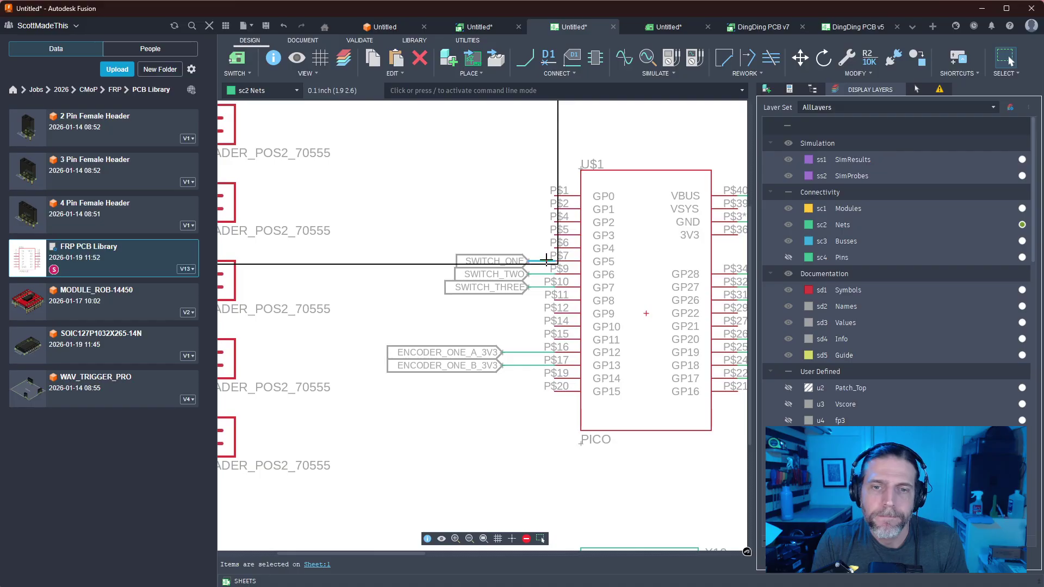
scroll(616, 264, up, 3)
click(569, 263)
scroll(568, 263, down, 1)
middle_drag(516, 254, 430, 239)
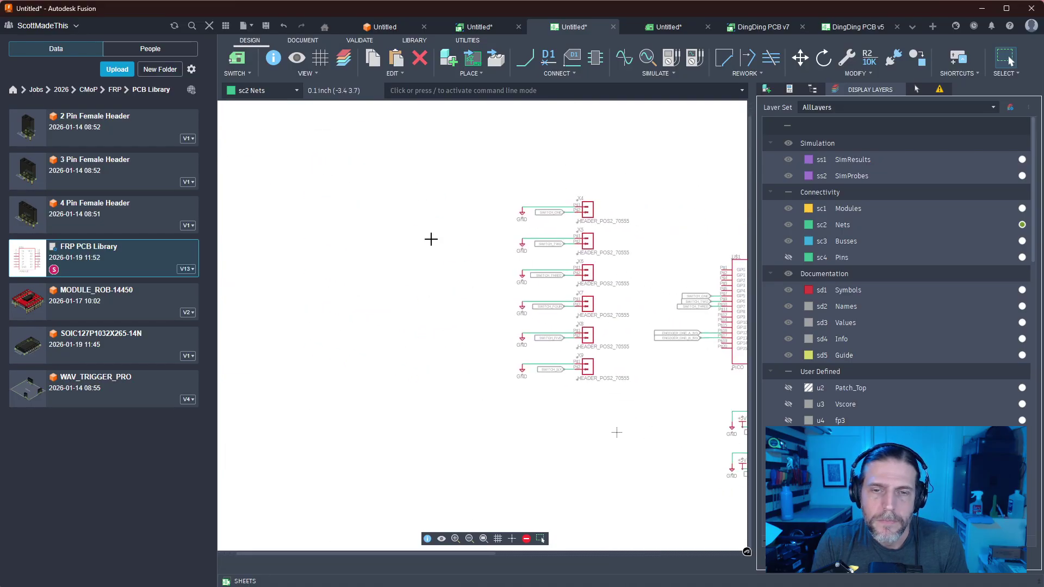
key(ctrl+v)
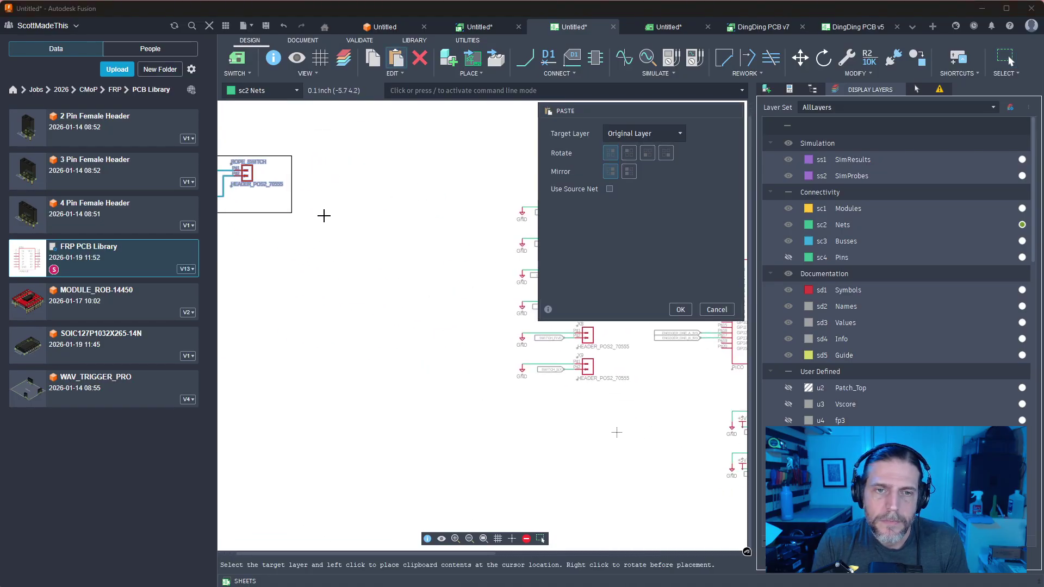
click(485, 235)
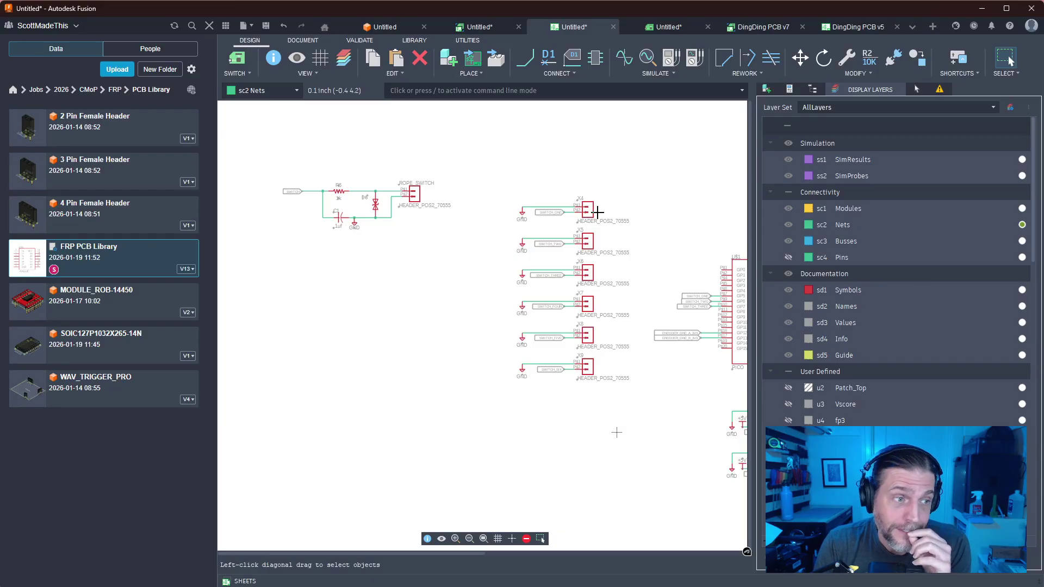
Delete the six old two-pin switch header circuits and paste a copy of the ROPE_SWITCH circuit directly beneath the original
drag(589, 251, 484, 377)
key(Delete)
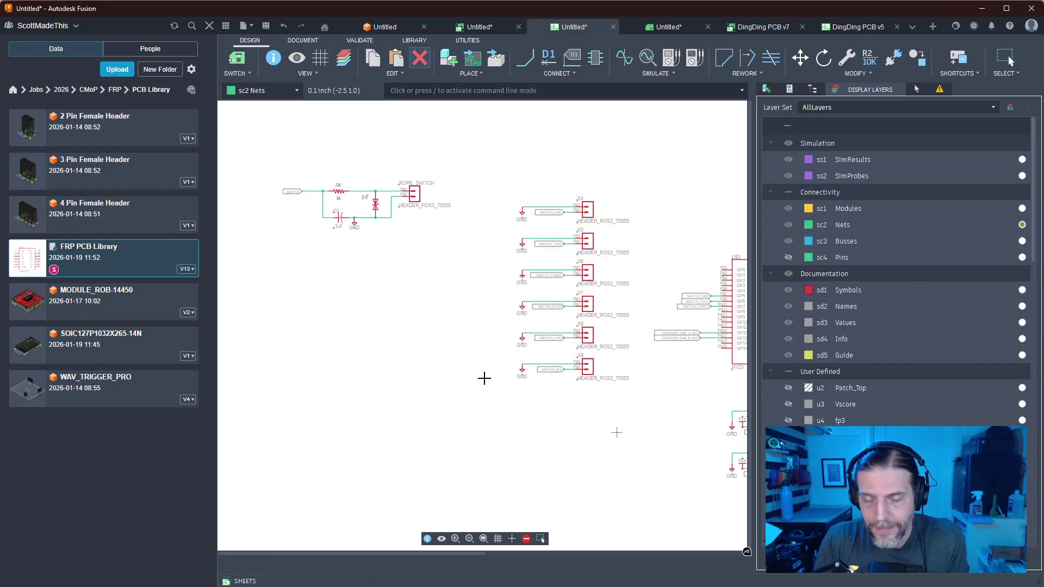
drag(478, 140, 256, 251)
key(ctrl+c)
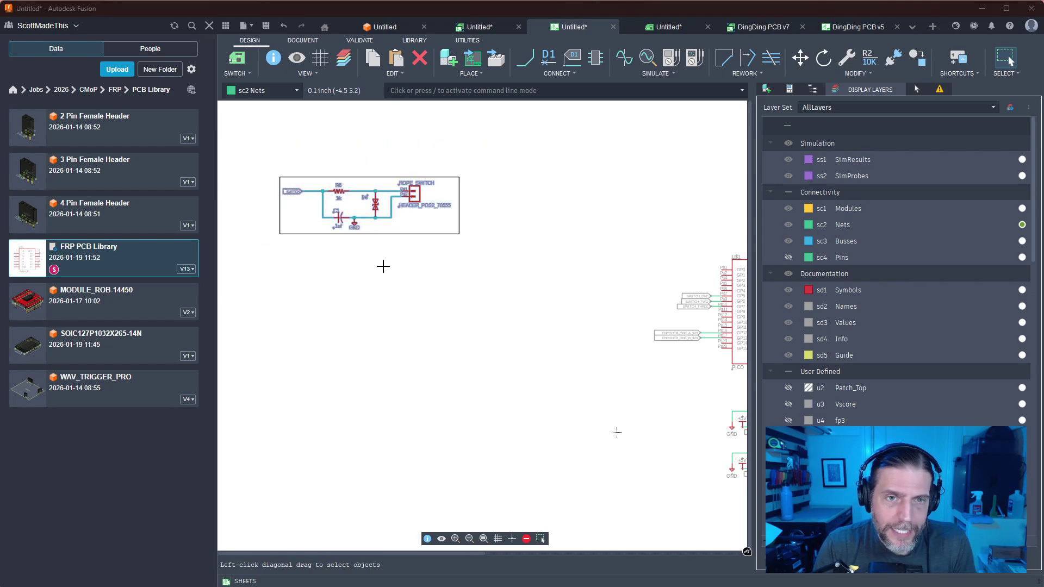
key(ctrl+v)
click(280, 325)
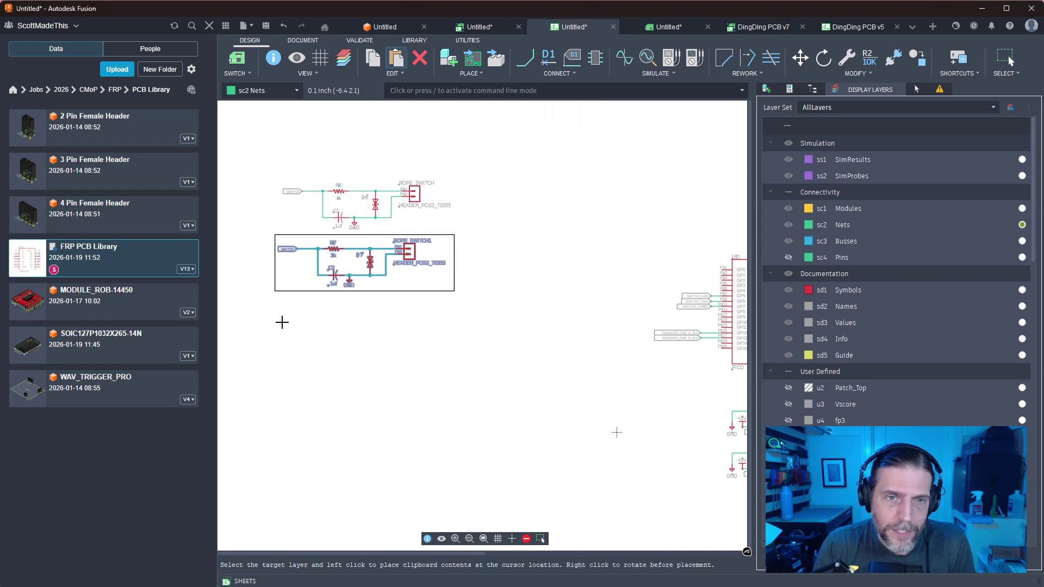
Copy the two ROPE_SWITCH circuits together and paste the pair twice below, making a column of six switch circuits
drag(497, 137, 230, 317)
key(ctrl+c)
key(ctrl+v)
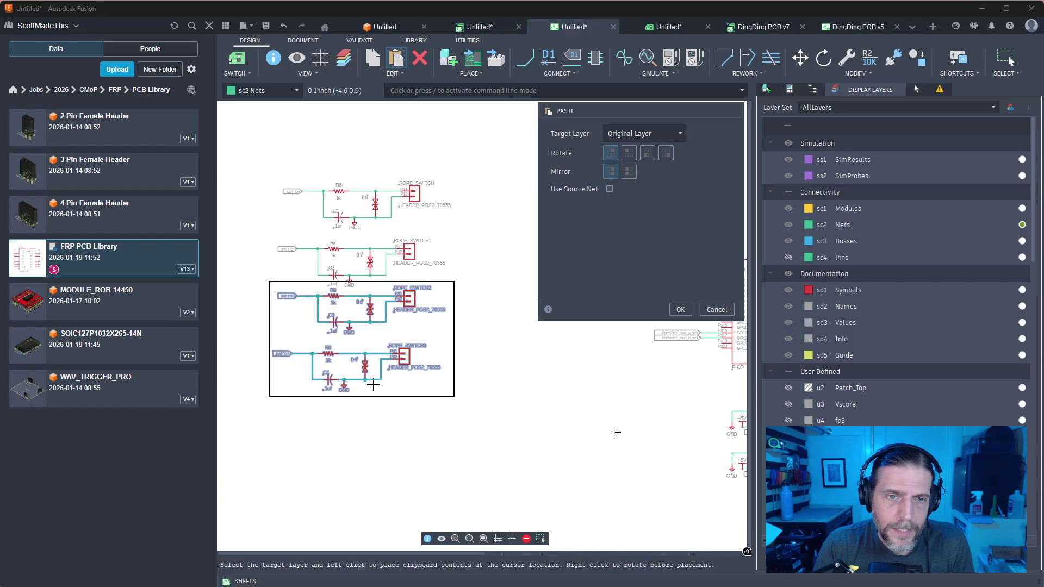
click(373, 384)
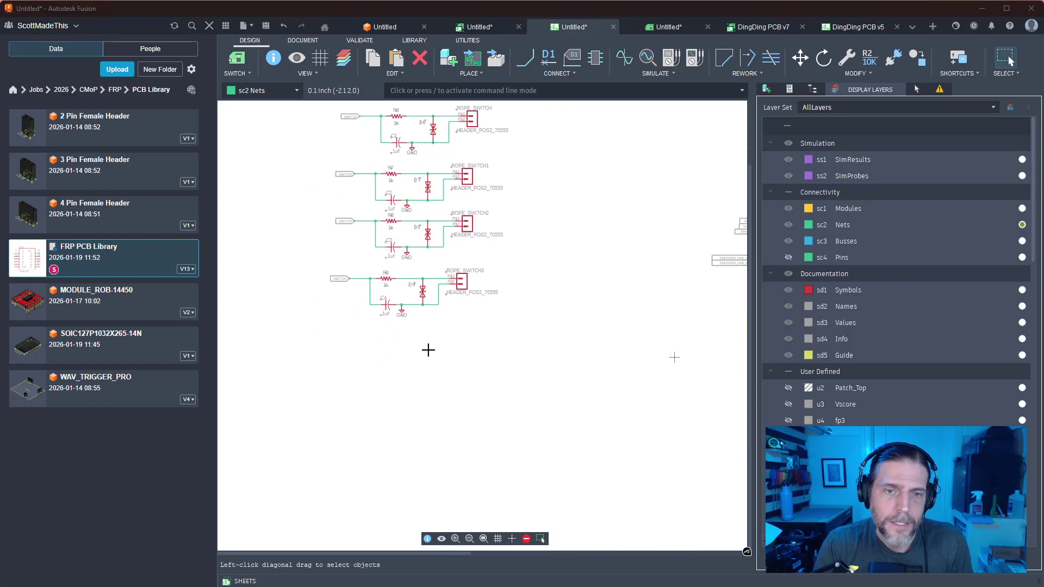
key(ctrl+v)
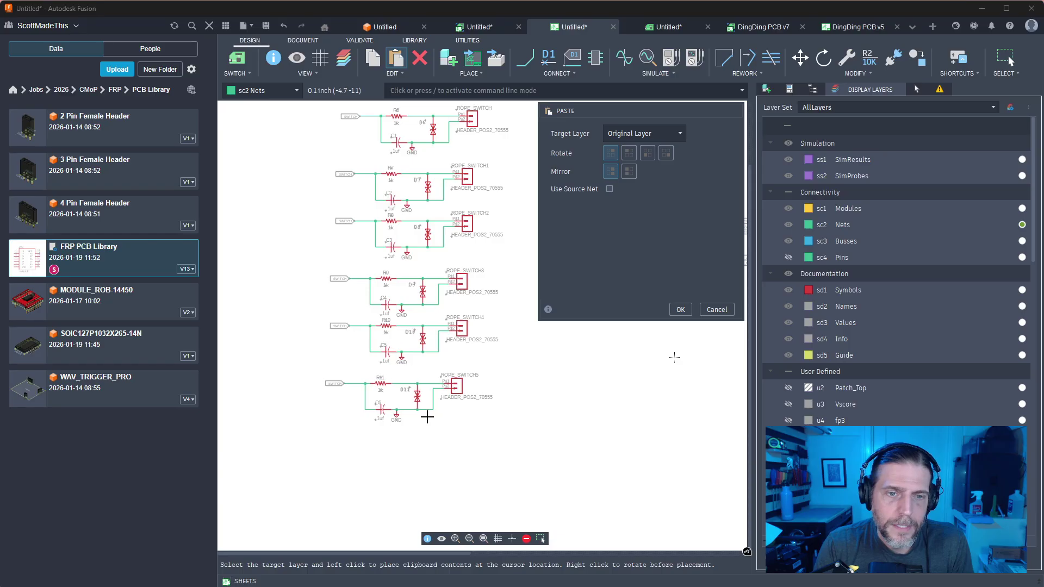
click(429, 421)
middle_drag(521, 256, 568, 361)
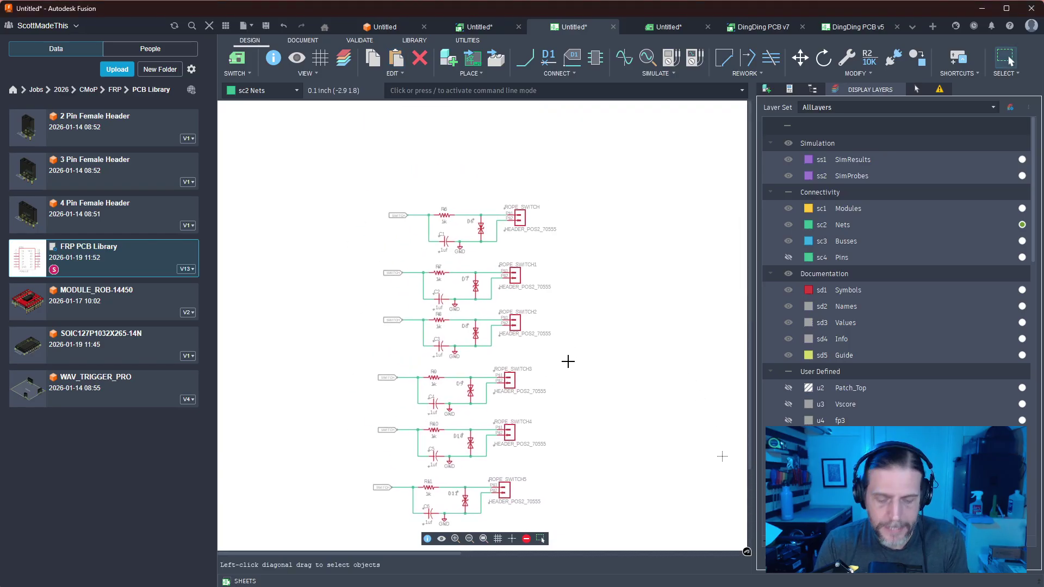
Align the six switch circuits in one vertical column by shifting the misaligned circuits horizontally, including the top and bottom ones
key(n)
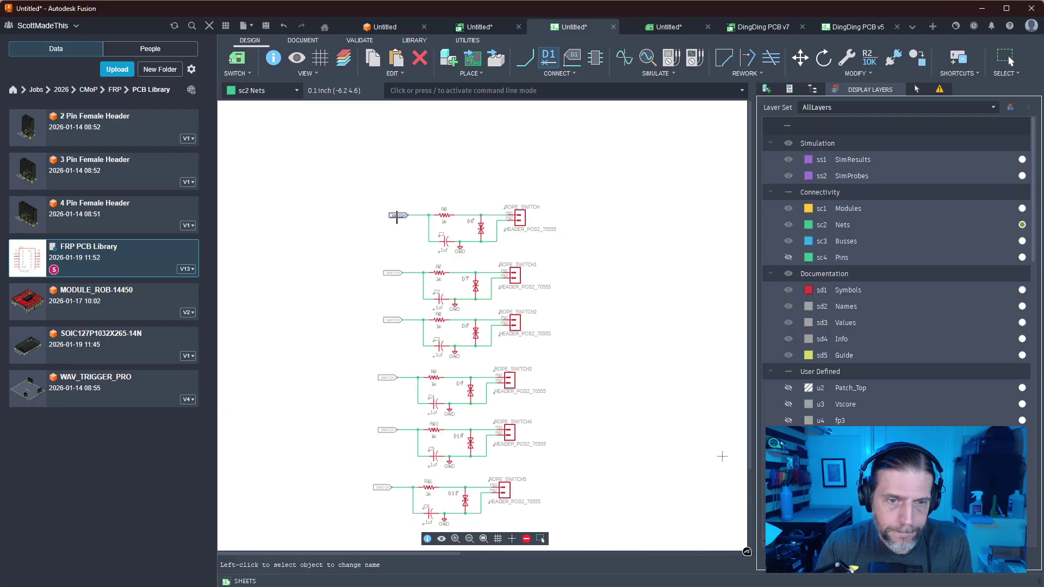
key(Escape)
middle_drag(463, 445, 582, 382)
drag(573, 499, 441, 295)
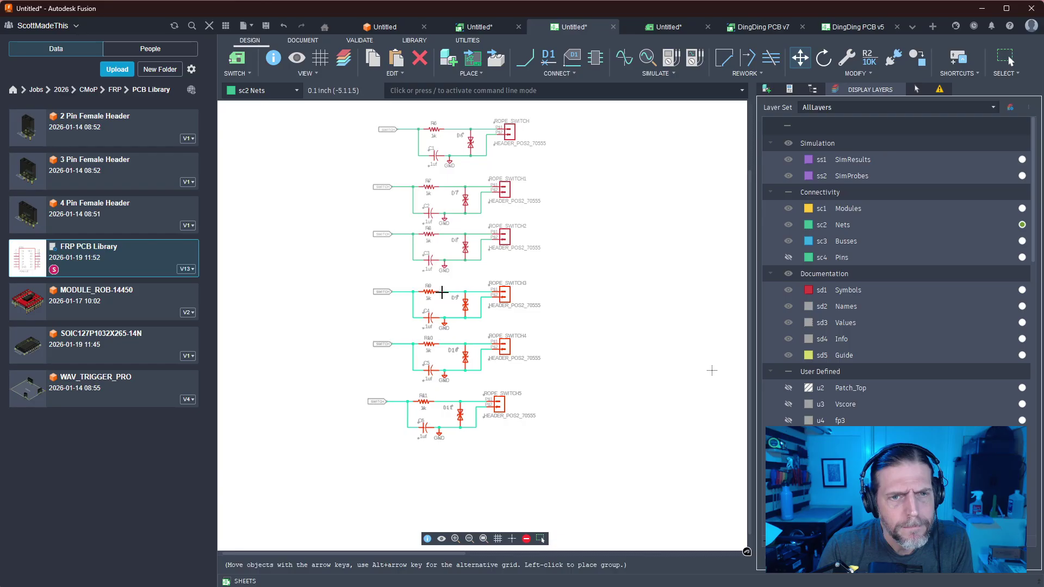
click(552, 502)
drag(552, 501, 345, 392)
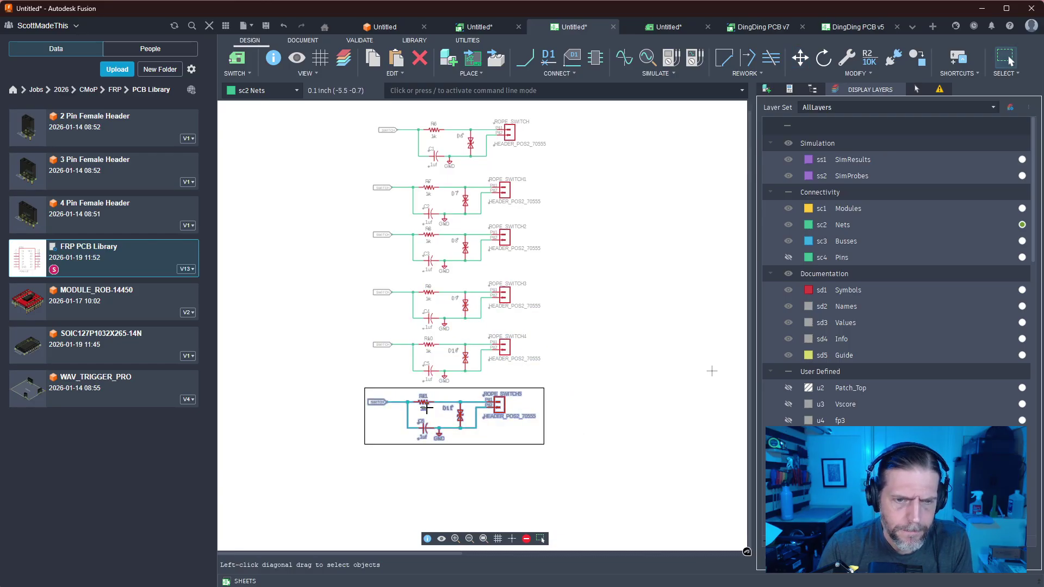
drag(443, 399, 448, 401)
click(615, 321)
middle_drag(622, 310, 599, 353)
drag(574, 141, 329, 217)
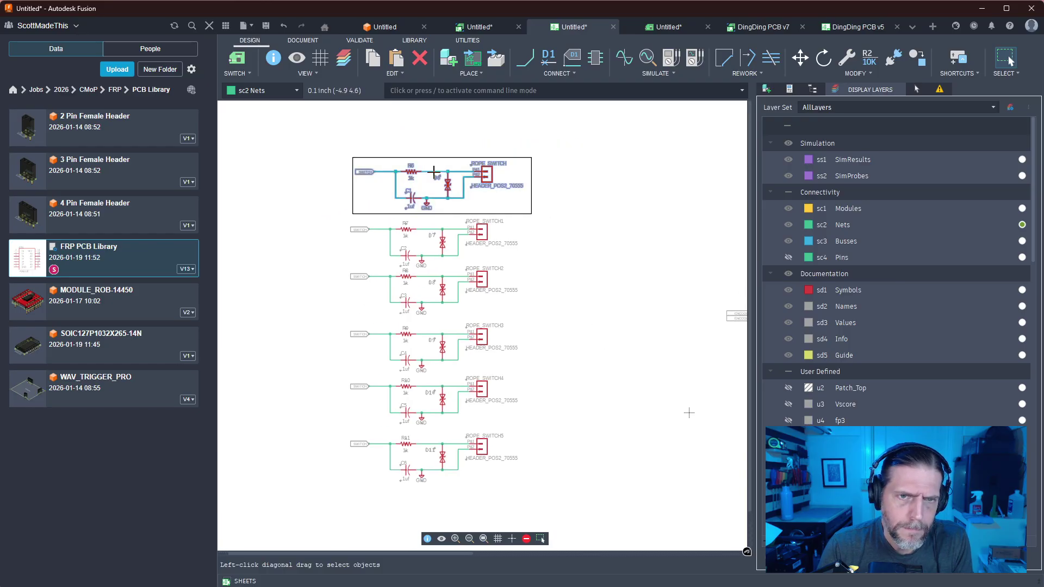
drag(433, 172, 428, 172)
middle_drag(602, 248, 642, 237)
Rename the SWITCH net segment of the topmost circuit as SWITCH_ONE, for this segment only, and connect it to the existing net
key(n)
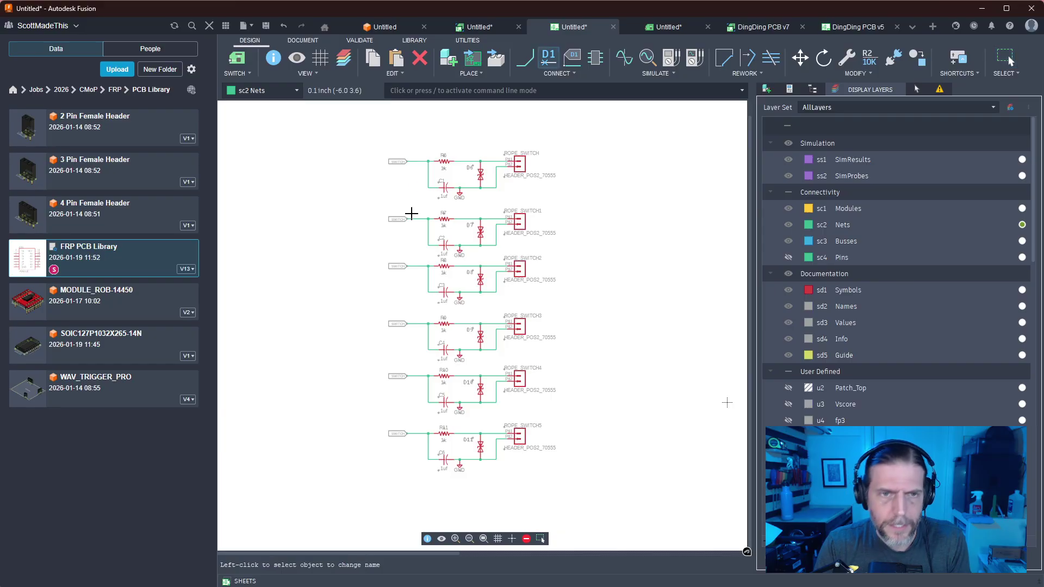
click(419, 161)
text(SW)
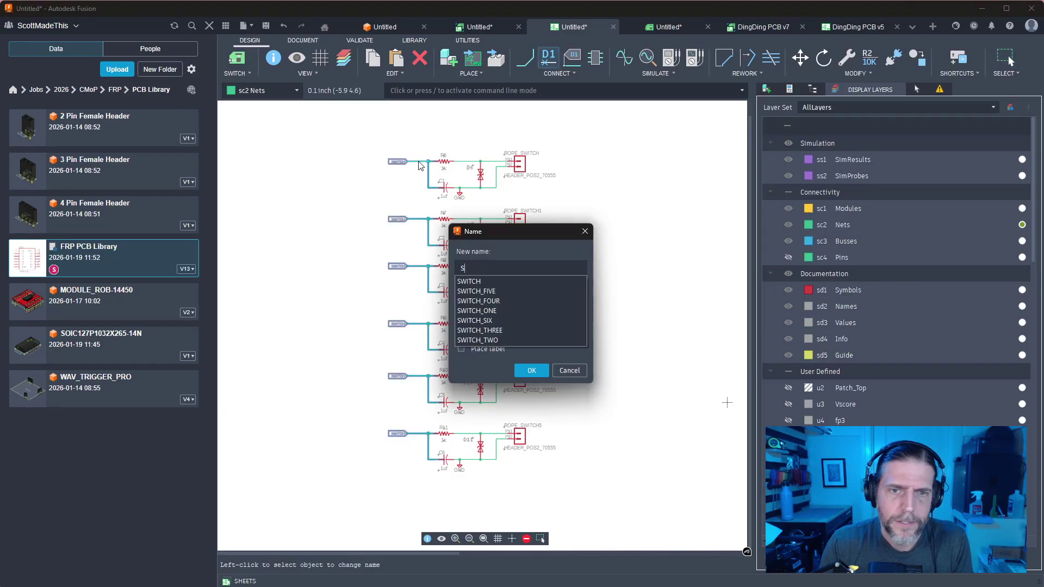
click(501, 313)
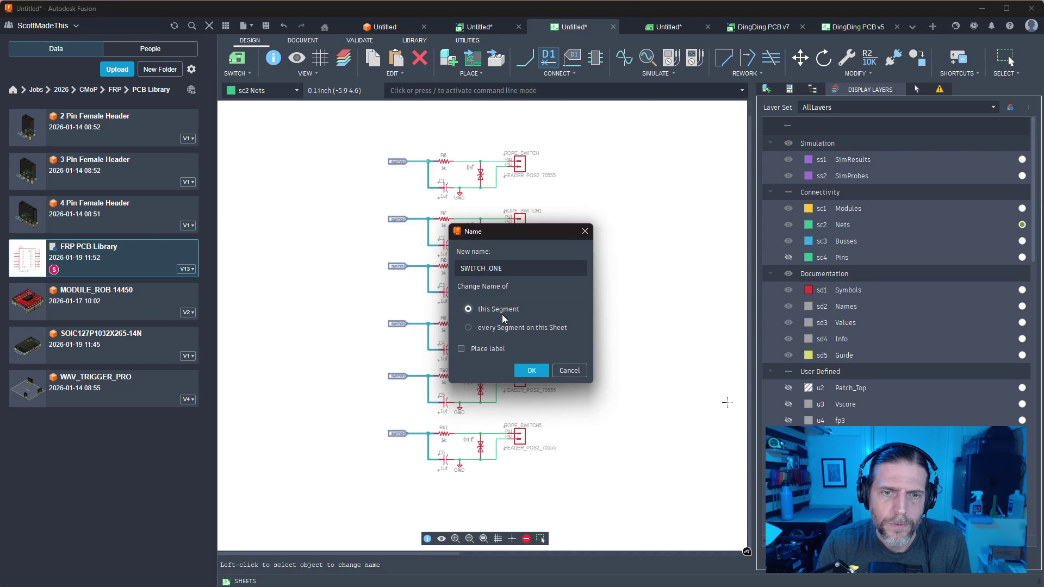
click(538, 369)
click(501, 311)
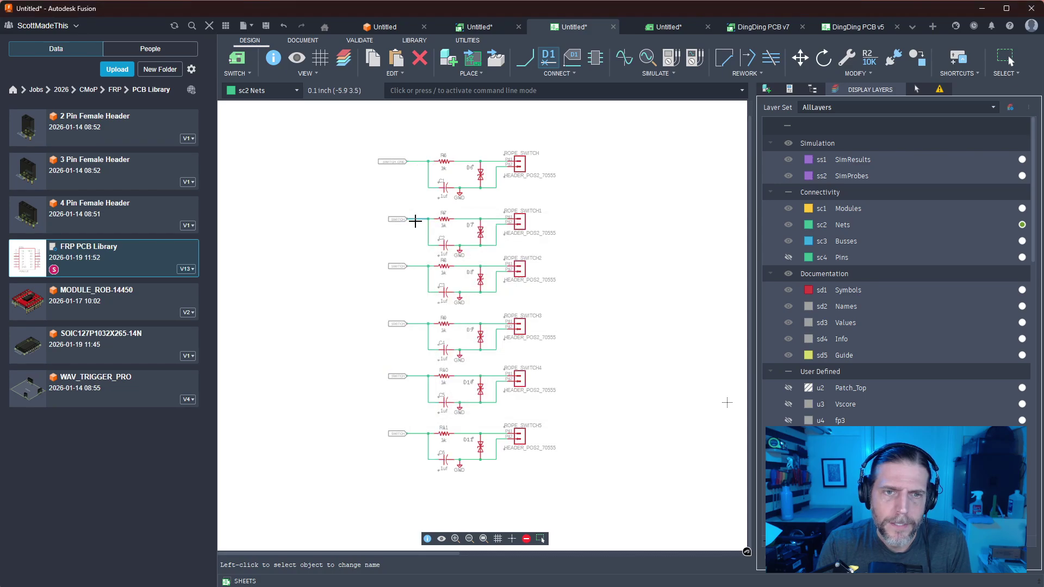
Rename the ROPE_SWITCH1 circuit's SWITCH net segment as SWITCH_TWO and connect it to the existing net
click(417, 219)
text(SW)
click(486, 369)
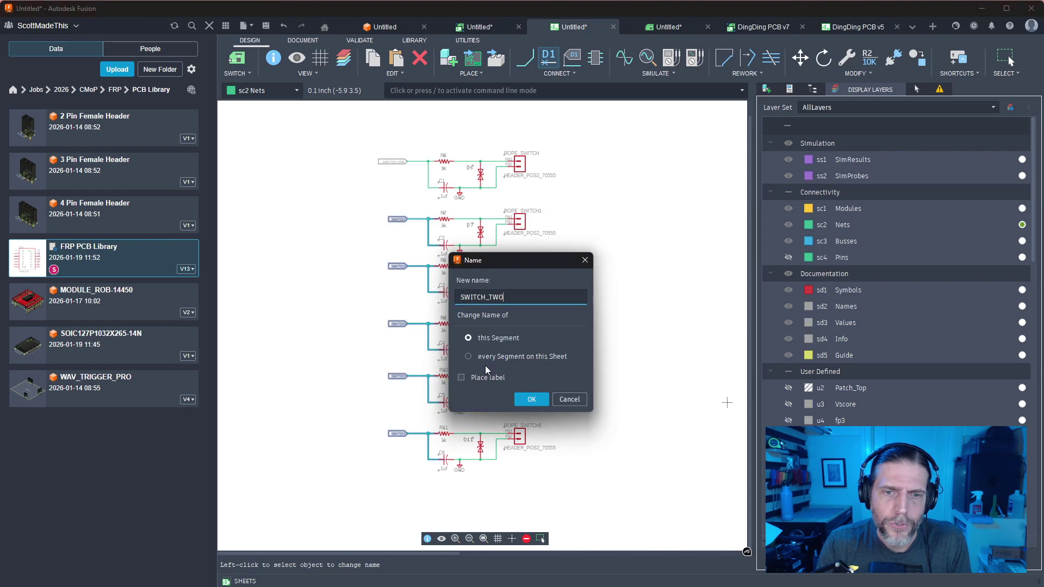
click(530, 399)
click(497, 309)
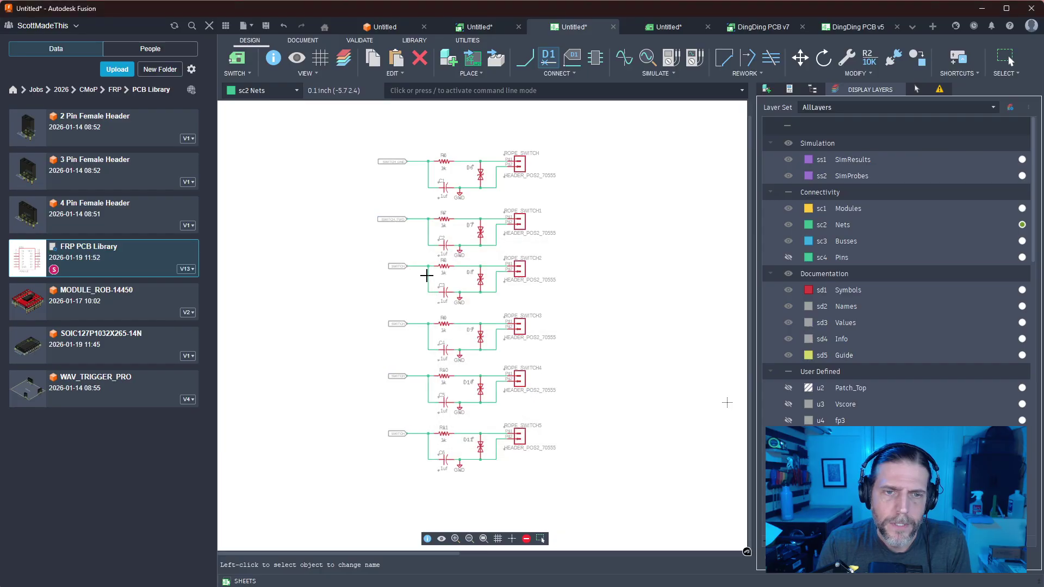
Rename the ROPE_SWITCH2 circuit's SWITCH net segment as SWITCH_THREE and connect it to the existing net
click(421, 266)
text(SW)
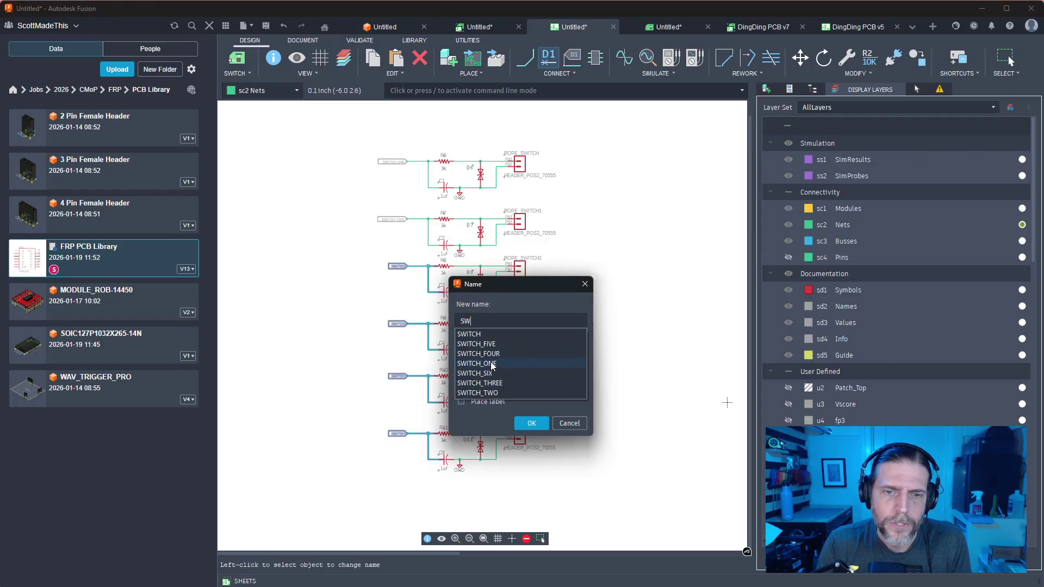
click(500, 385)
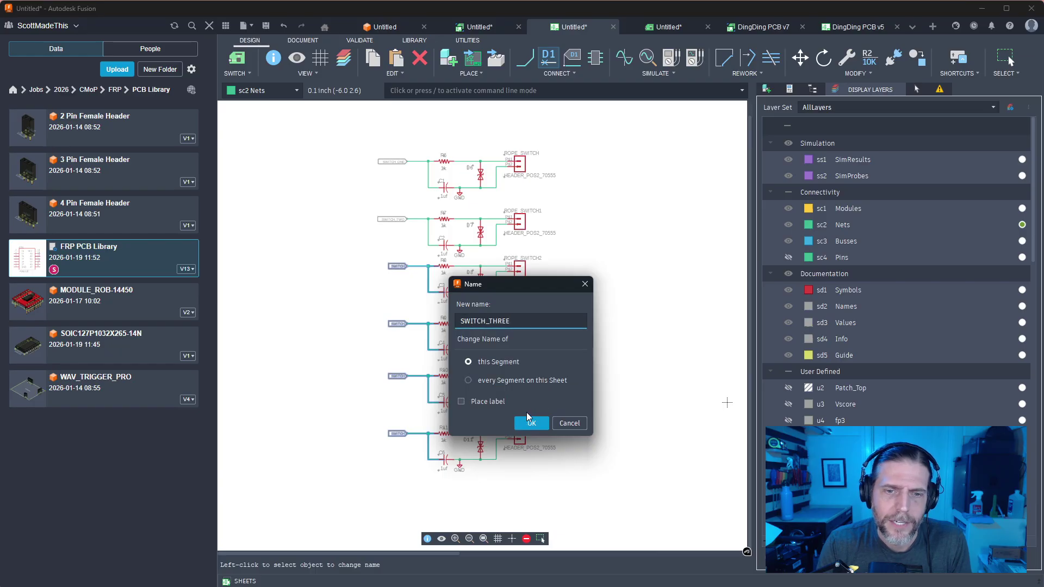
click(528, 421)
click(497, 310)
Rename the ROPE_SWITCH3 circuit's SWITCH net segment as SWITCH_FOUR and connect it to the existing net
click(416, 324)
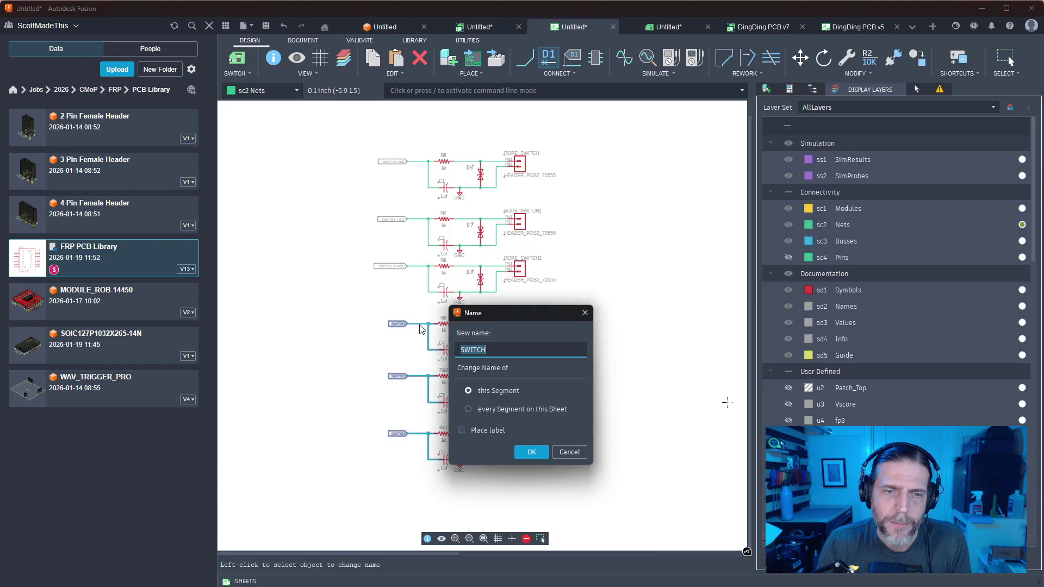
text(SW)
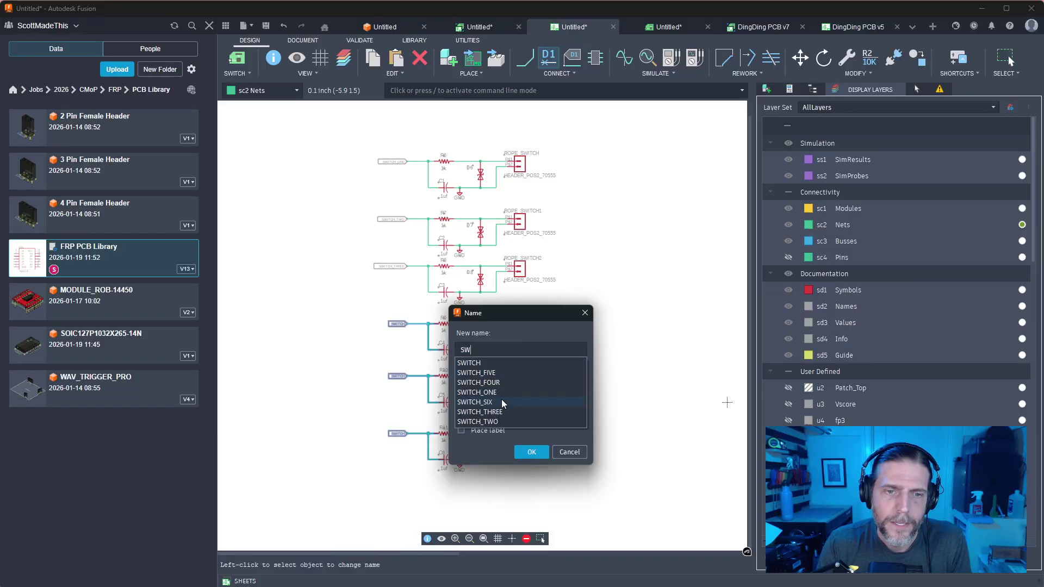
click(488, 383)
click(530, 451)
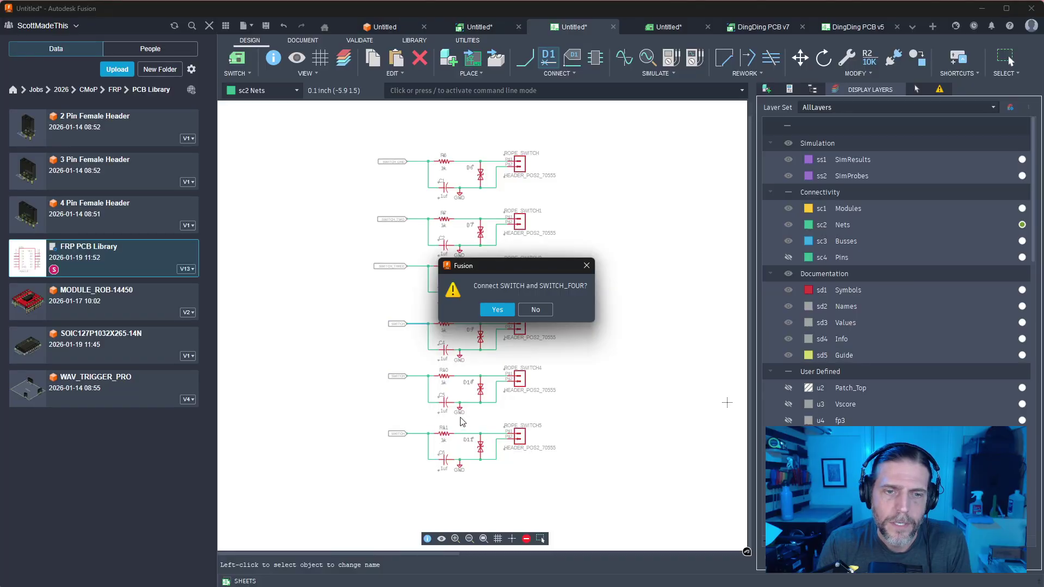
Rename the ROPE_SWITCH4 circuit's SWITCH net segment as SWITCH_FIVE and connect it to the existing net
click(418, 373)
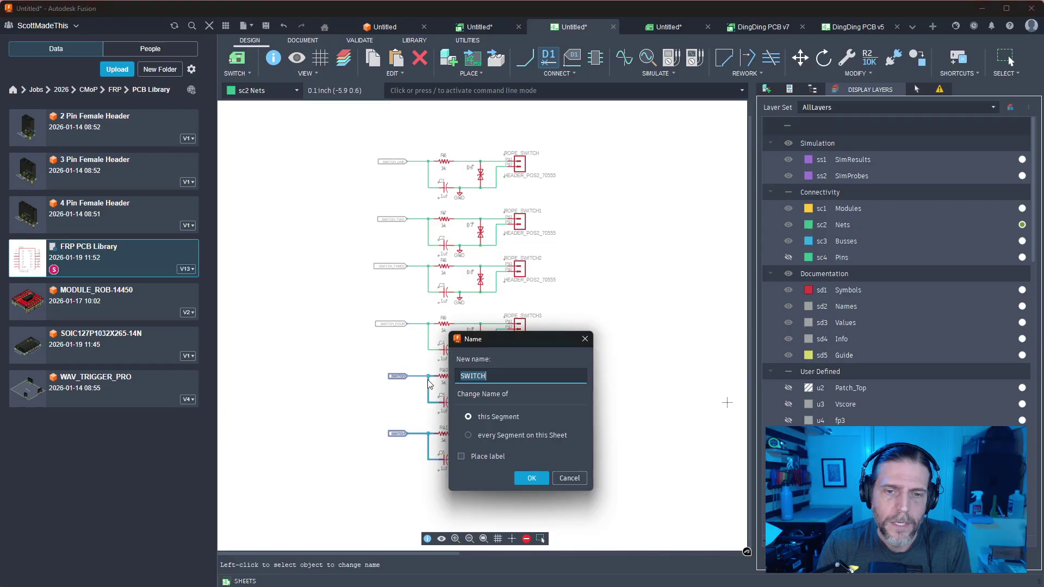
text(S)
click(483, 398)
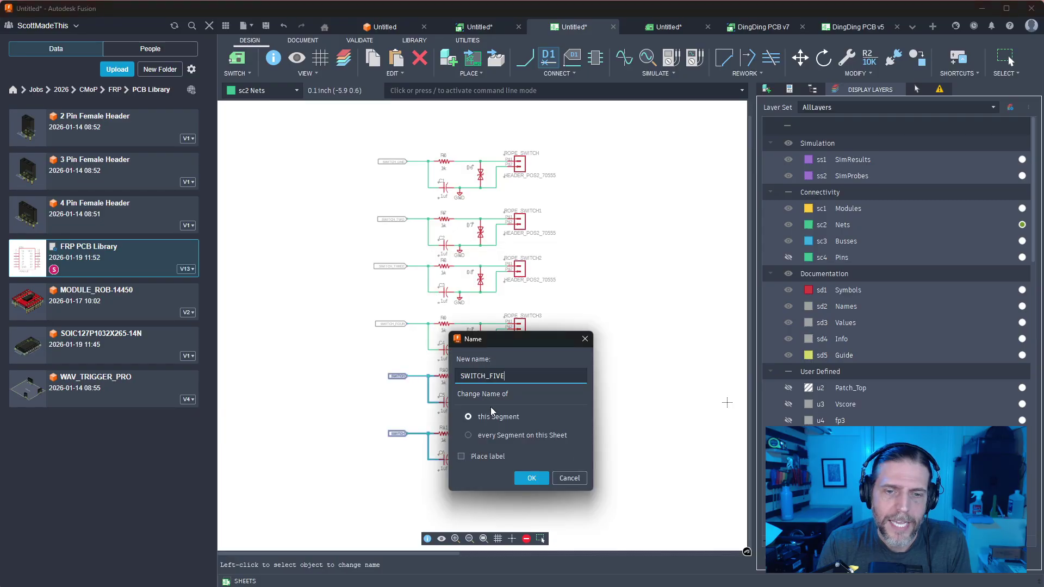
click(528, 474)
click(505, 310)
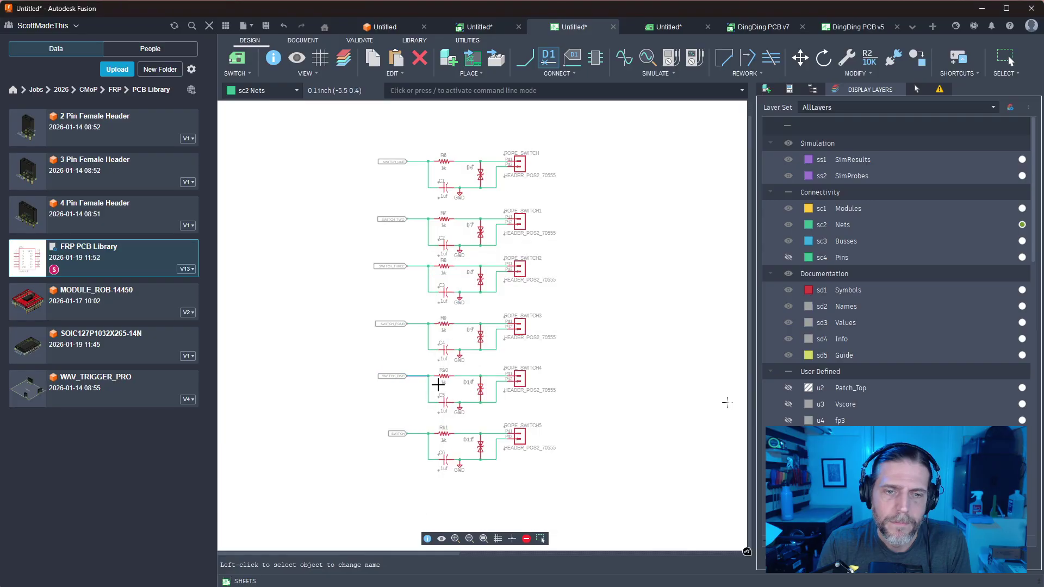
Rename the ROPE_SWITCH5 circuit's SWITCH net segment as SWITCH_SIX and connect it to the existing net
click(421, 431)
text(SW)
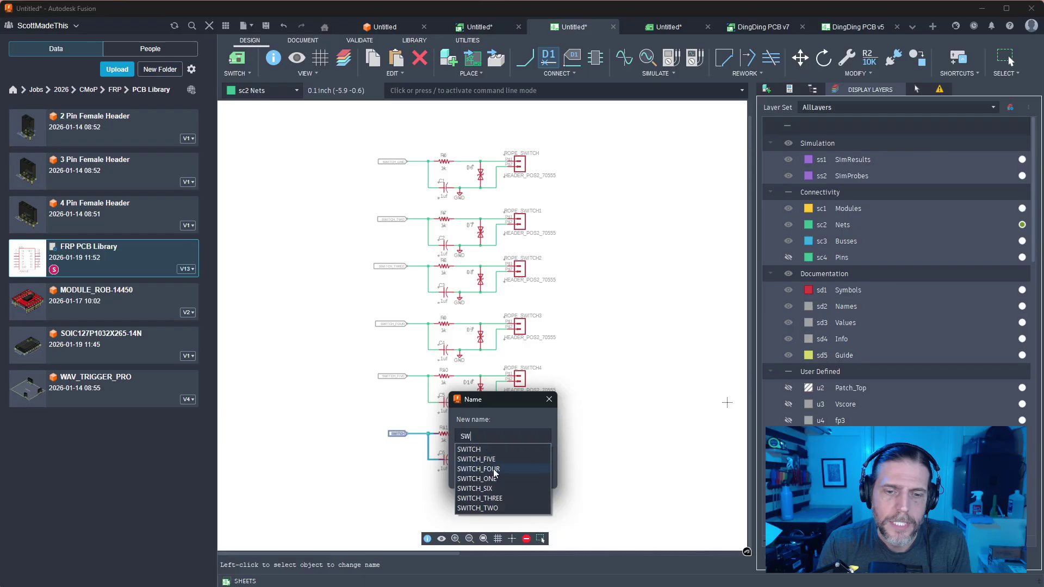
click(487, 487)
click(495, 476)
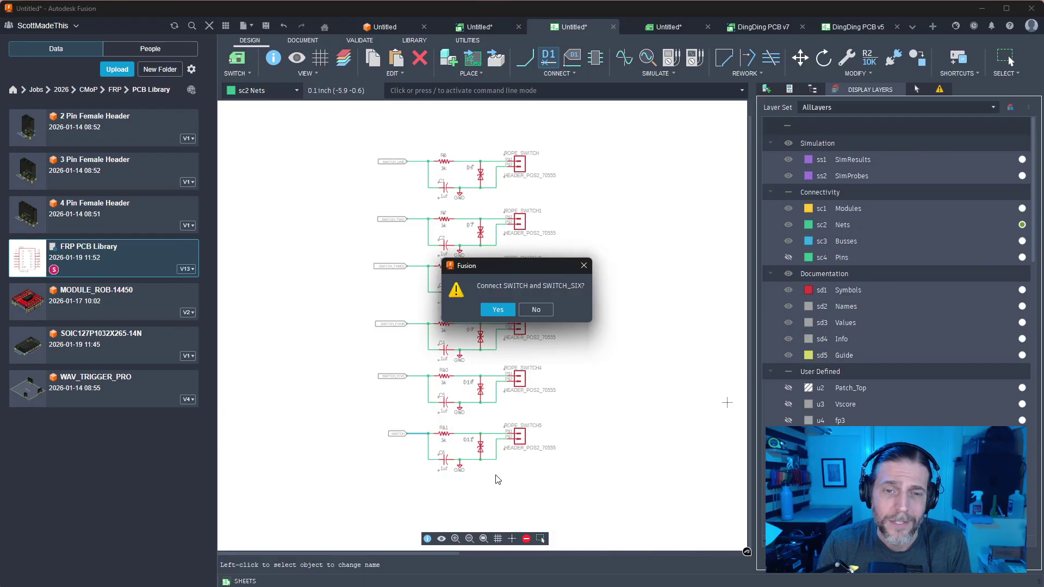
click(498, 309)
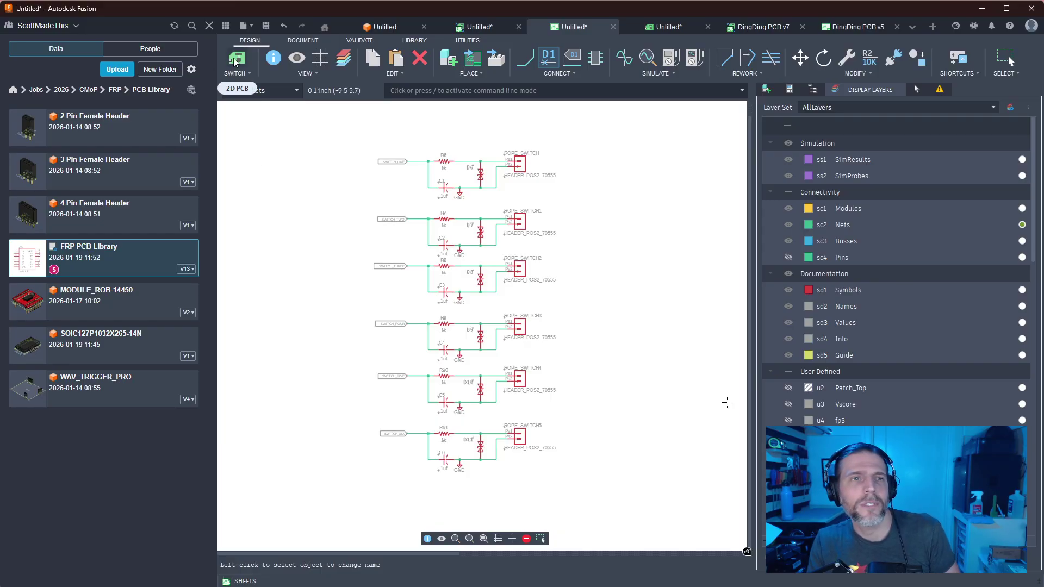
In the 2D PCB, move the ROPE_SWITCH header with C1, R6 and D6 beside the board's upper left edge, rotated a quarter turn
click(235, 59)
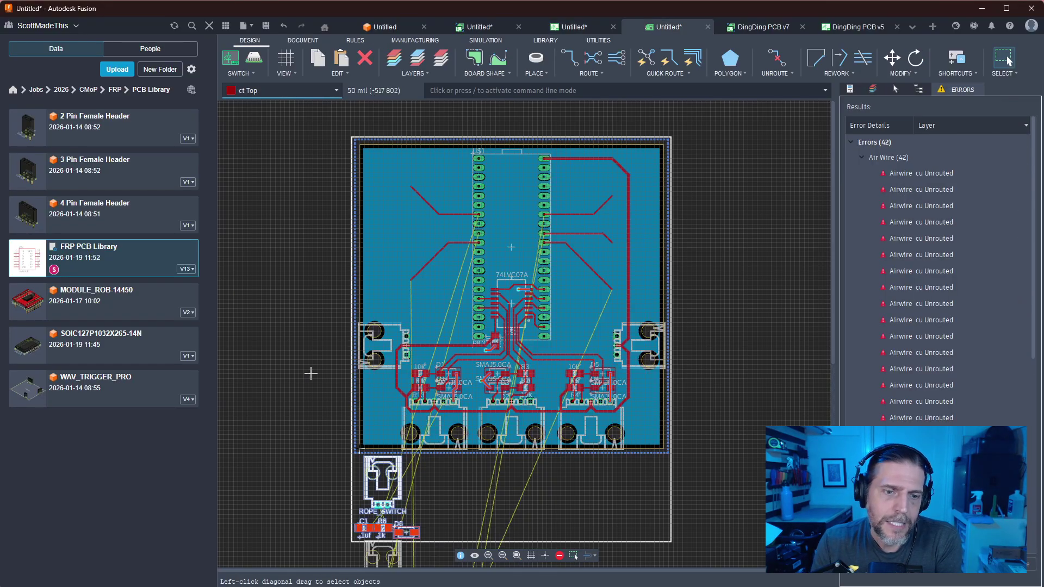
middle_drag(311, 374, 342, 233)
middle_drag(486, 440, 565, 499)
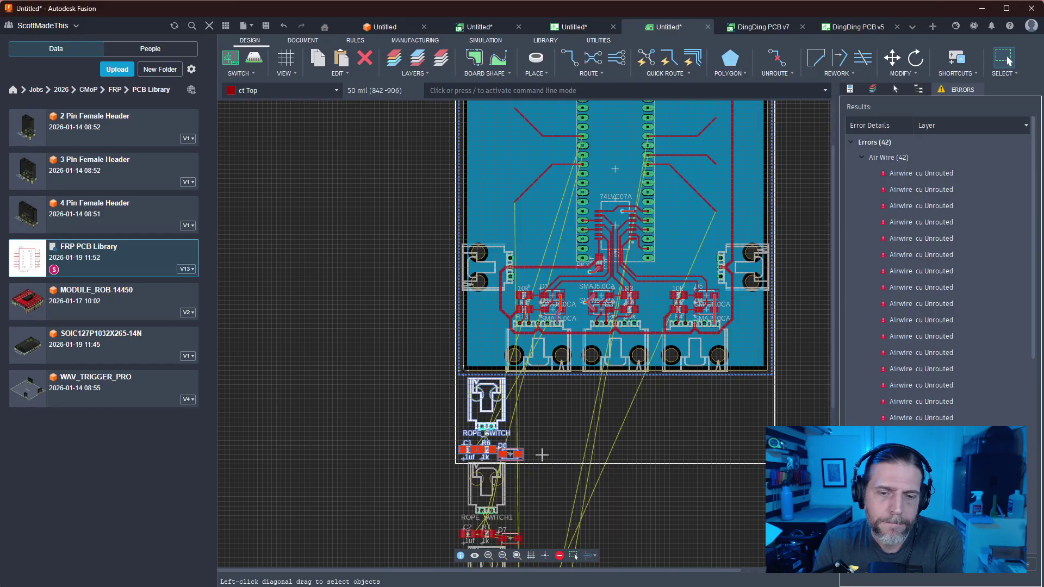
drag(542, 455, 420, 378)
drag(500, 415, 340, 149)
right_click(380, 348)
middle_drag(359, 266, 377, 420)
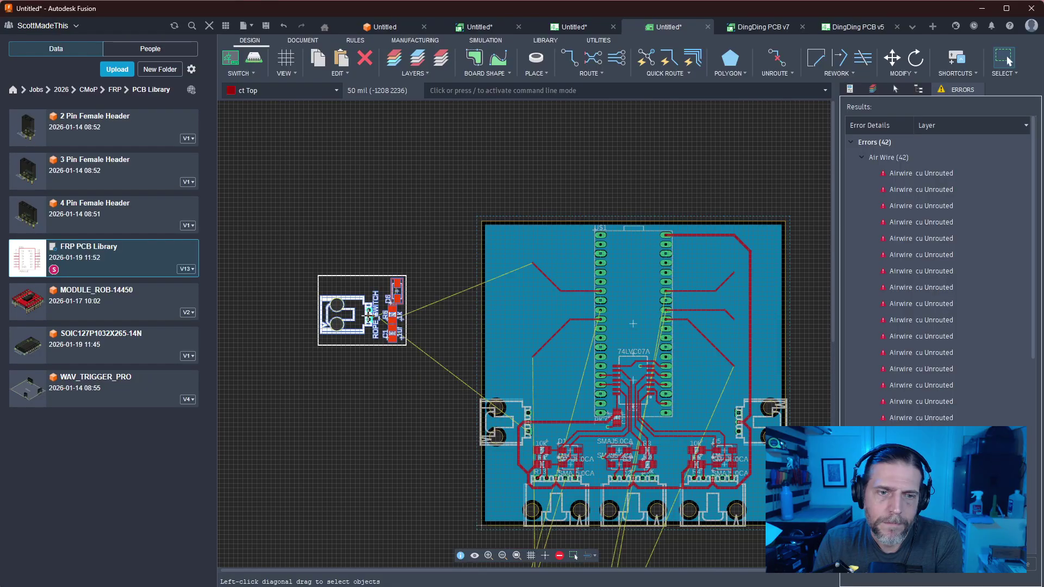
drag(369, 316, 368, 250)
click(384, 337)
Move the ROPE_SWITCH1 header with C2, R7 and D7 below the ROPE_SWITCH group beside the board, rotated a quarter turn
middle_drag(399, 456, 418, 199)
drag(594, 360, 489, 482)
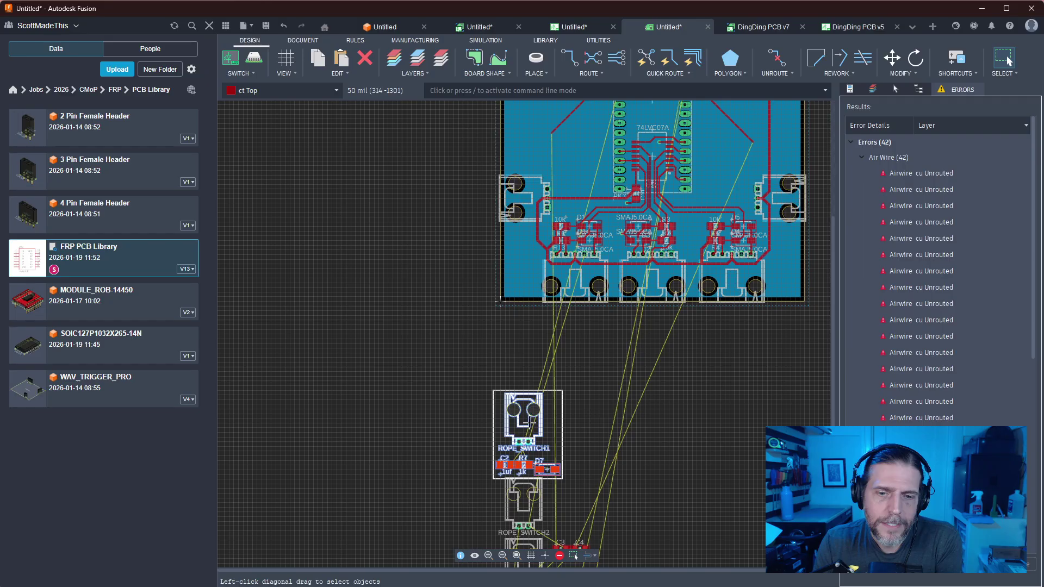
drag(529, 423, 385, 175)
middle_drag(416, 268, 422, 475)
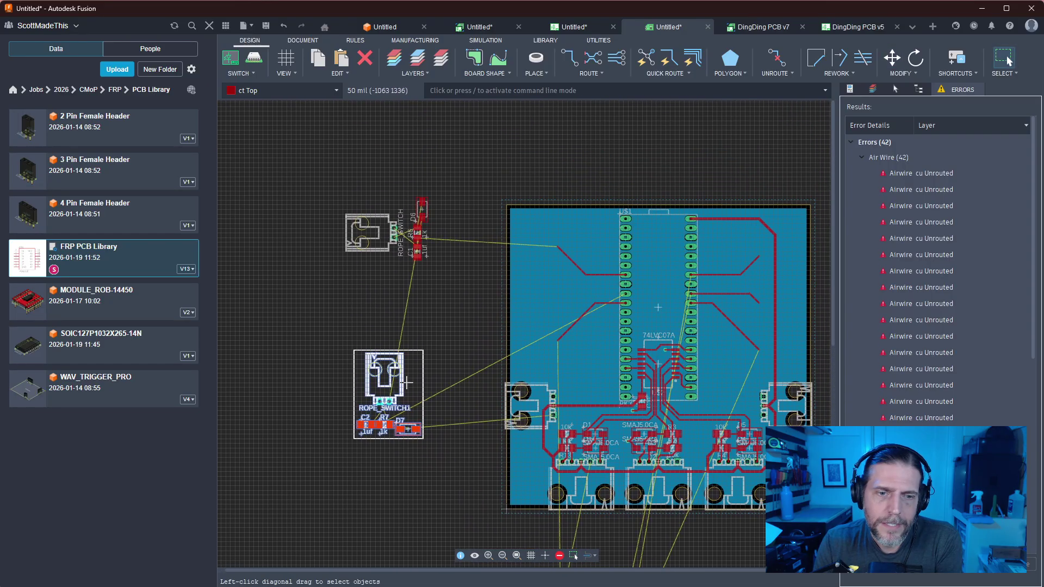
right_click(400, 391)
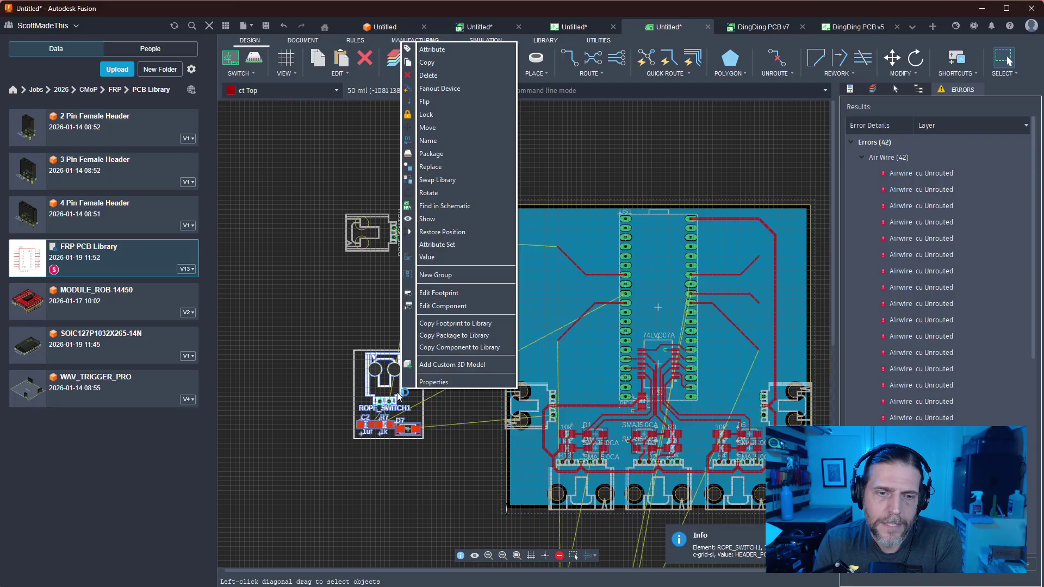
click(400, 396)
click(456, 349)
drag(447, 330, 377, 294)
right_click(428, 333)
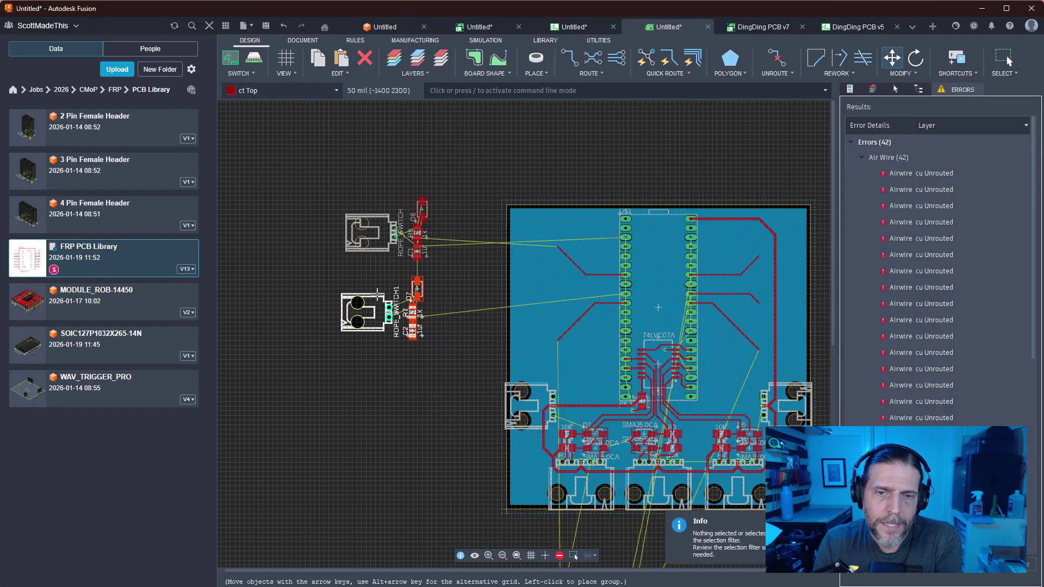
click(380, 303)
click(390, 481)
Separate the ROPE_SWITCH2 header from the stack below the board and place C3 and C4 near it
middle_drag(407, 511, 387, 277)
scroll(473, 418, down, 1)
middle_drag(489, 427, 426, 256)
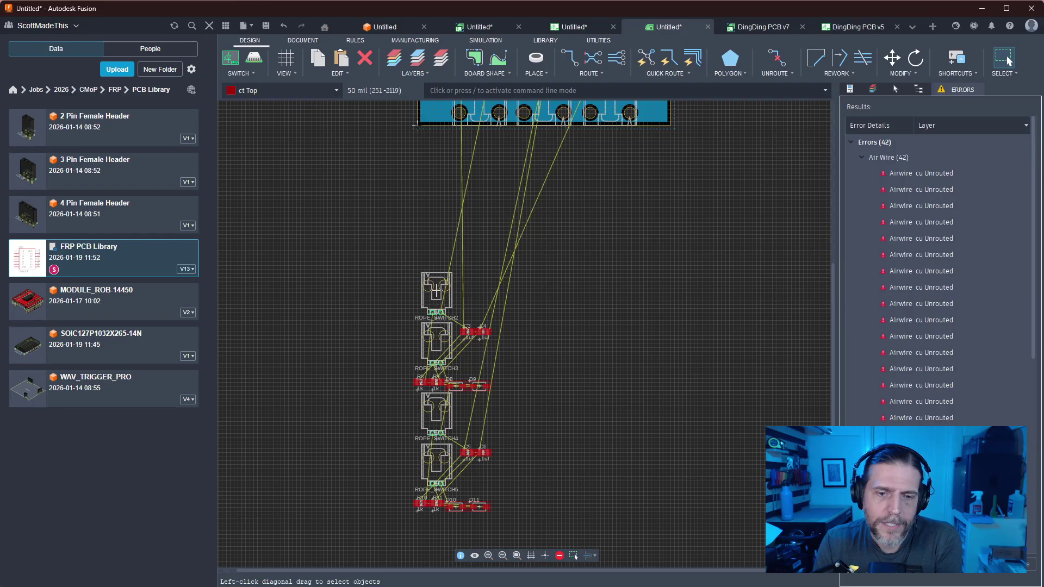
click(436, 292)
drag(450, 298, 432, 233)
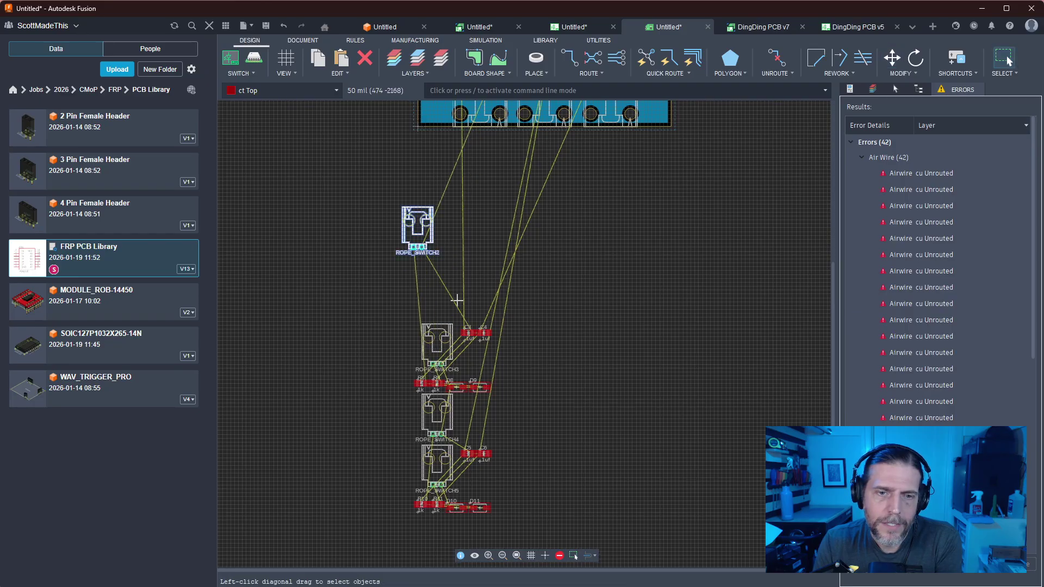
drag(468, 333, 437, 274)
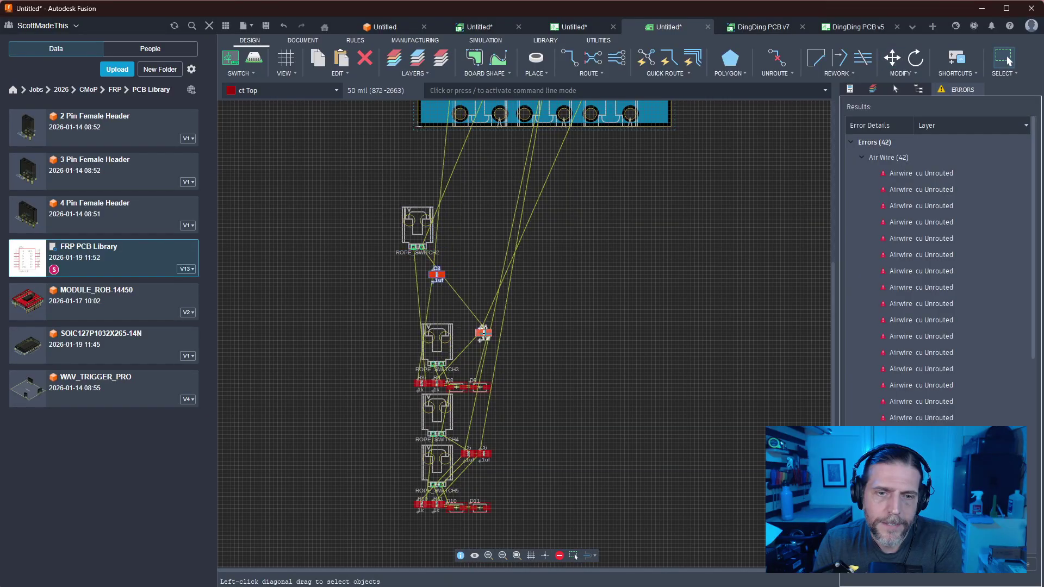
drag(483, 331, 463, 267)
Move diode D9 beside the ROPE_SWITCH2 header and diode D8 beside the ROPE_SWITCH3 header
key(m)
click(478, 386)
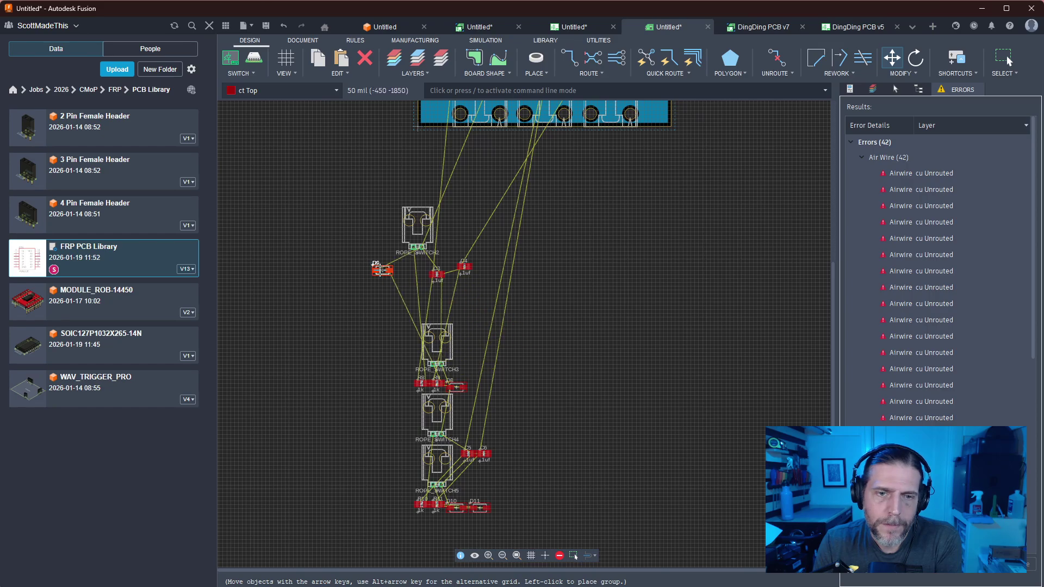
click(530, 352)
key(Escape)
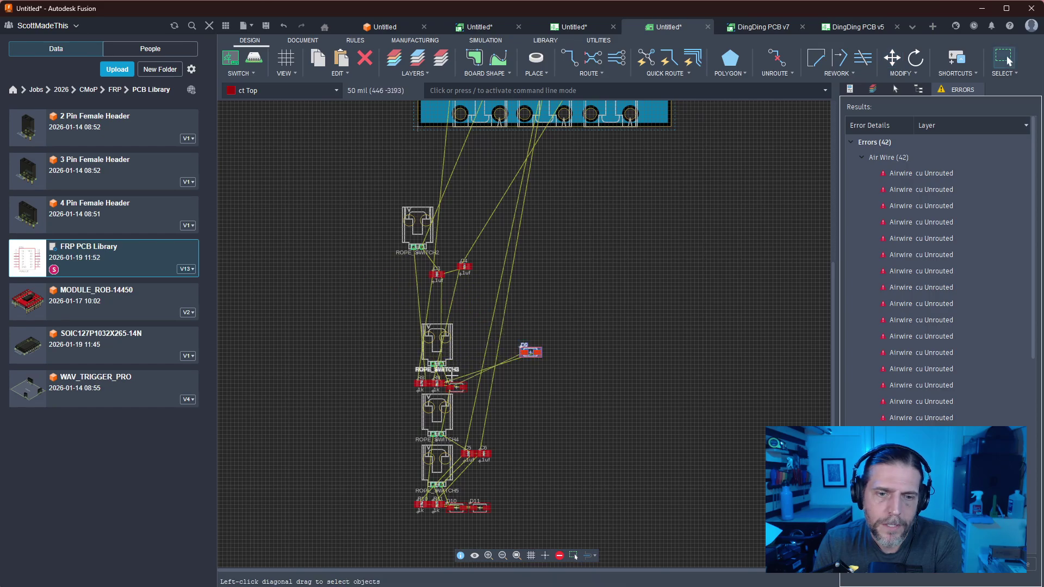
key(m)
click(458, 390)
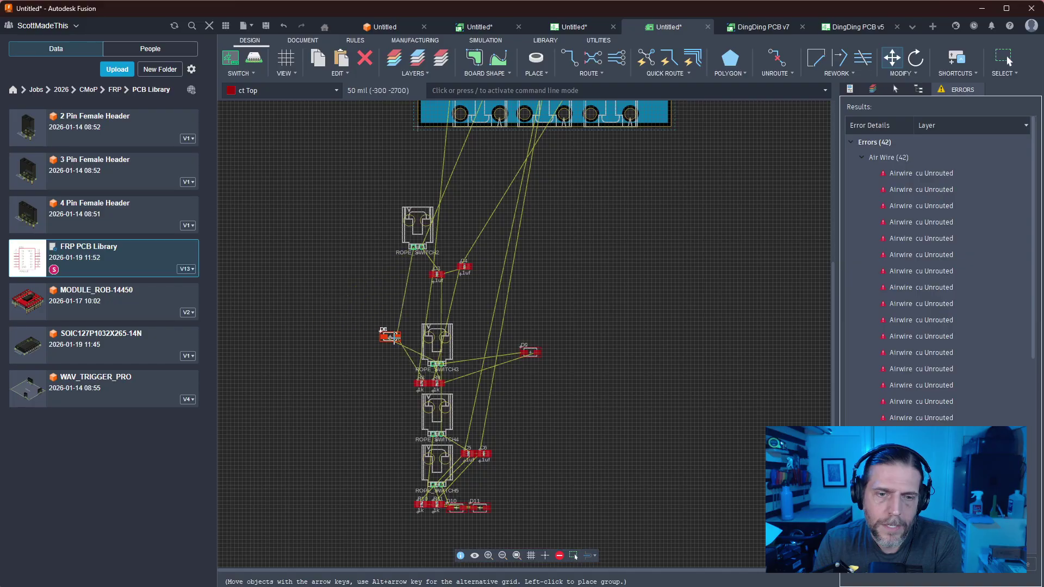
click(406, 345)
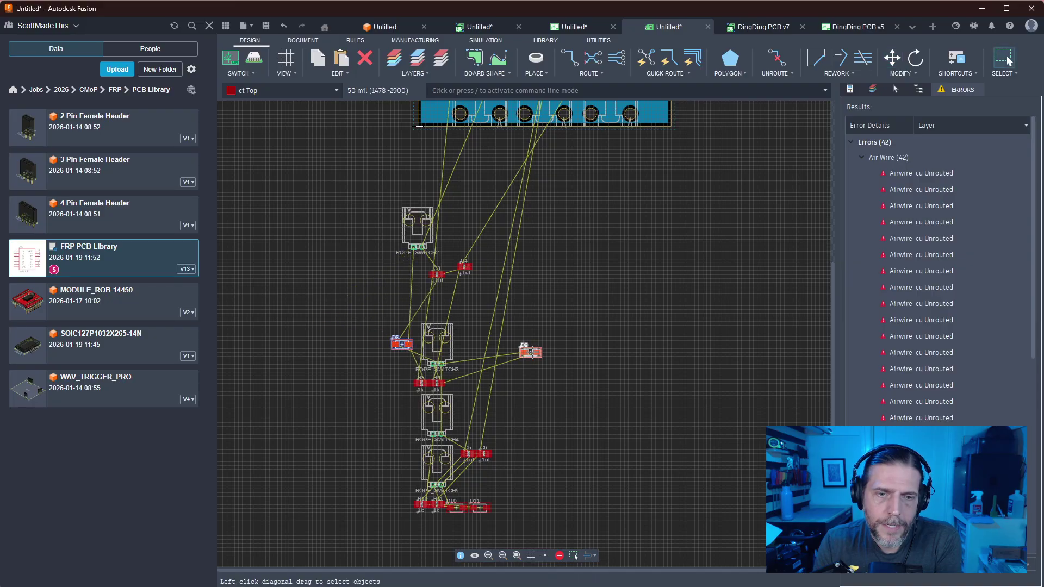
drag(531, 352, 387, 231)
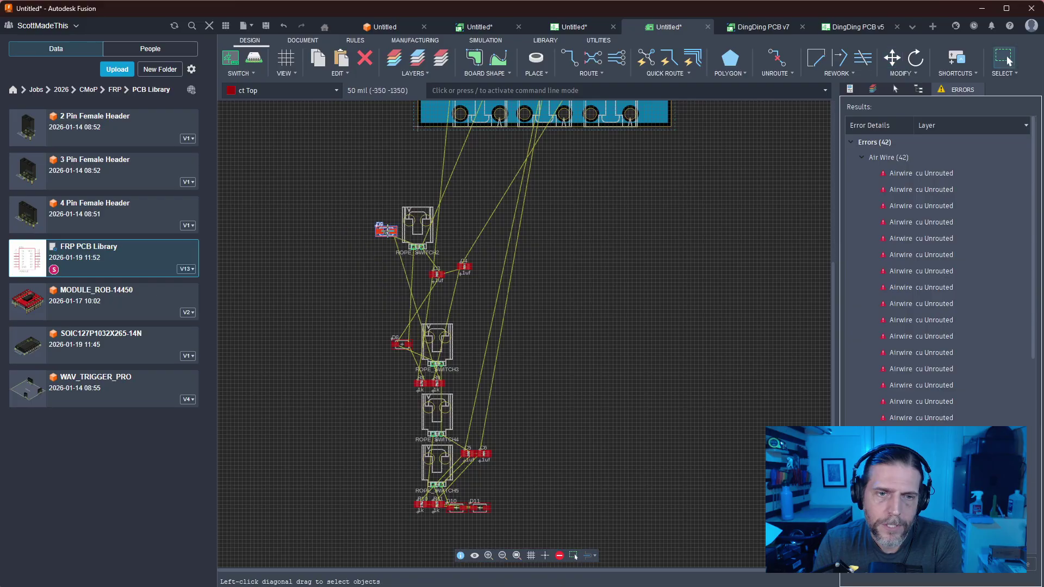
Swap the two diodes, placing D9 beside the ROPE_SWITCH3 header and D8 beside the ROPE_SWITCH2 header
scroll(379, 245, up, 5)
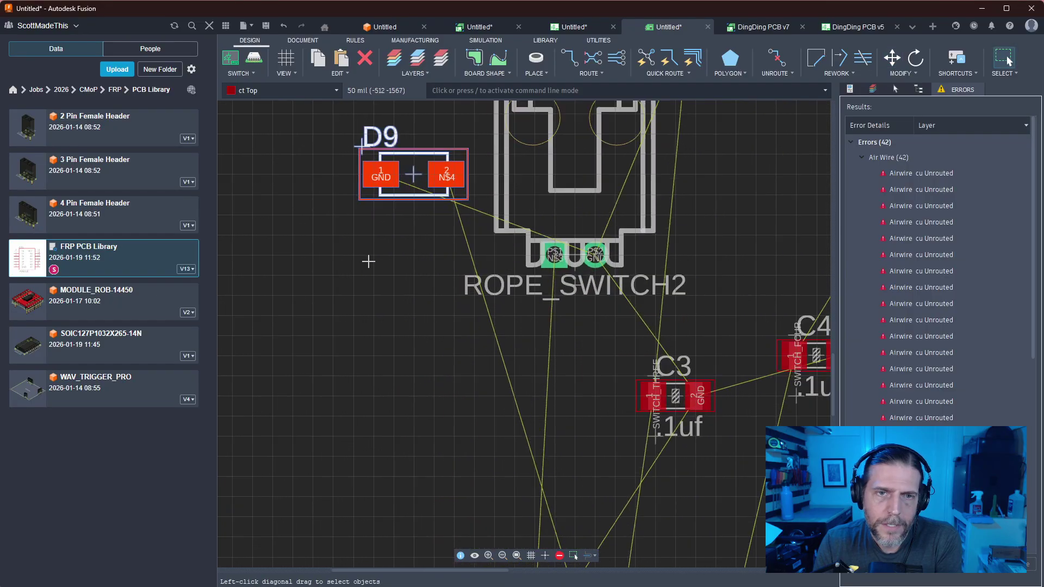
scroll(368, 262, down, 3)
middle_drag(351, 272, 324, 214)
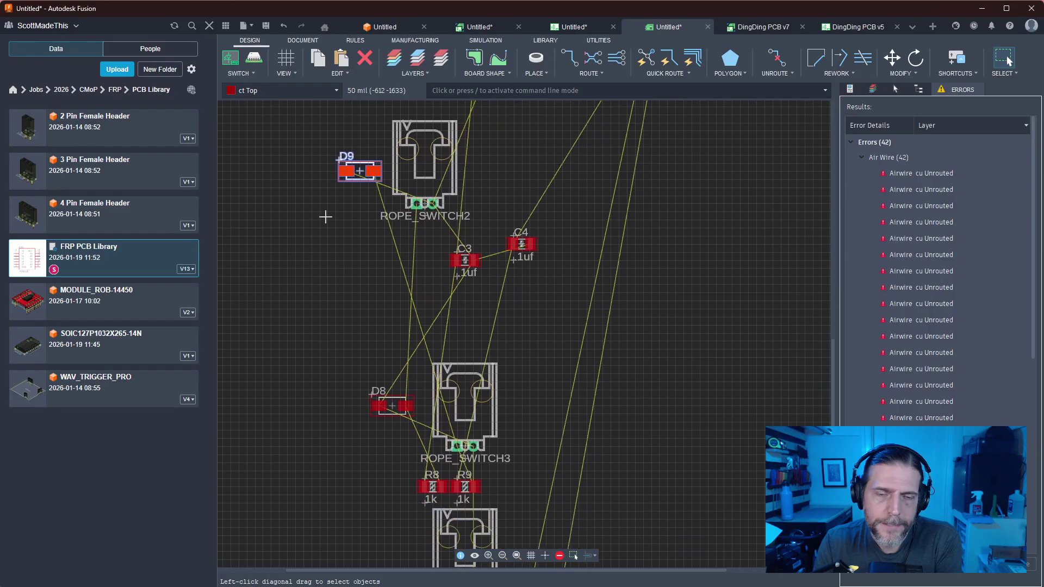
drag(359, 172, 538, 398)
drag(419, 405, 389, 176)
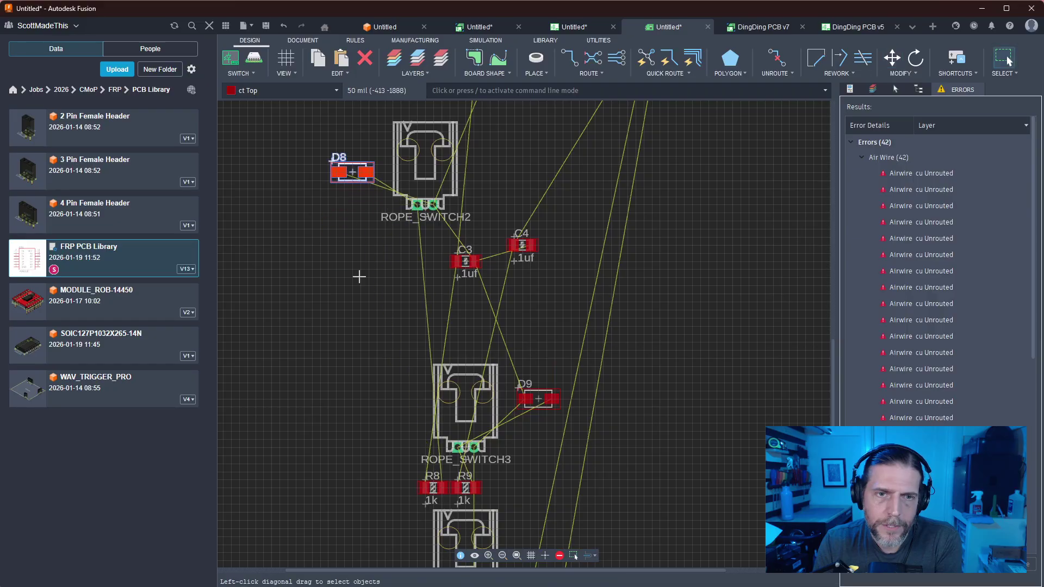
Move diode D10 beside the ROPE_SWITCH4 header and diode D11 below the ROPE_SWITCH5 header's resistors
middle_drag(353, 391, 361, 151)
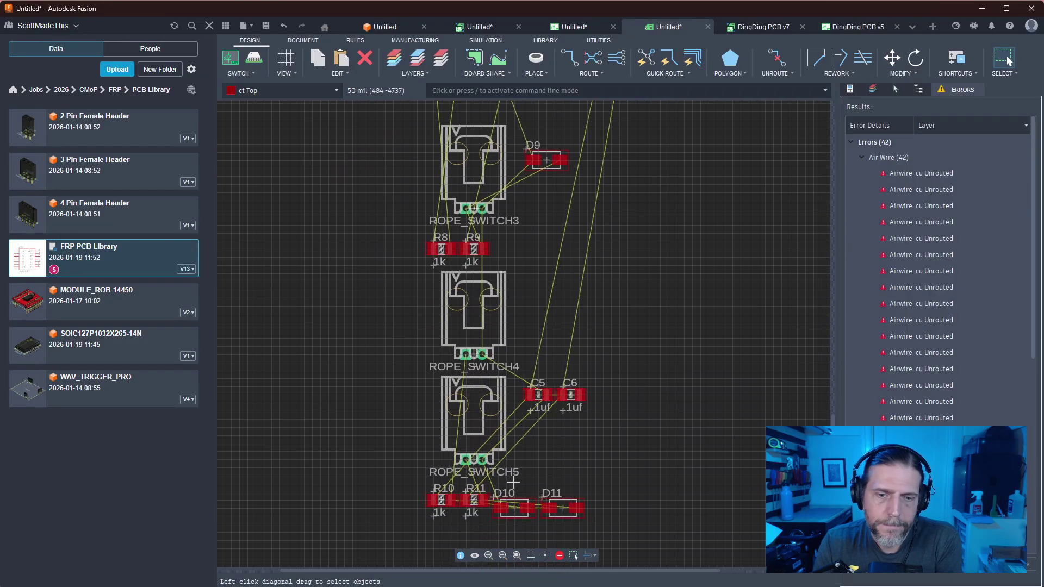
drag(514, 507, 417, 322)
scroll(457, 348, down, 1)
drag(546, 480, 492, 506)
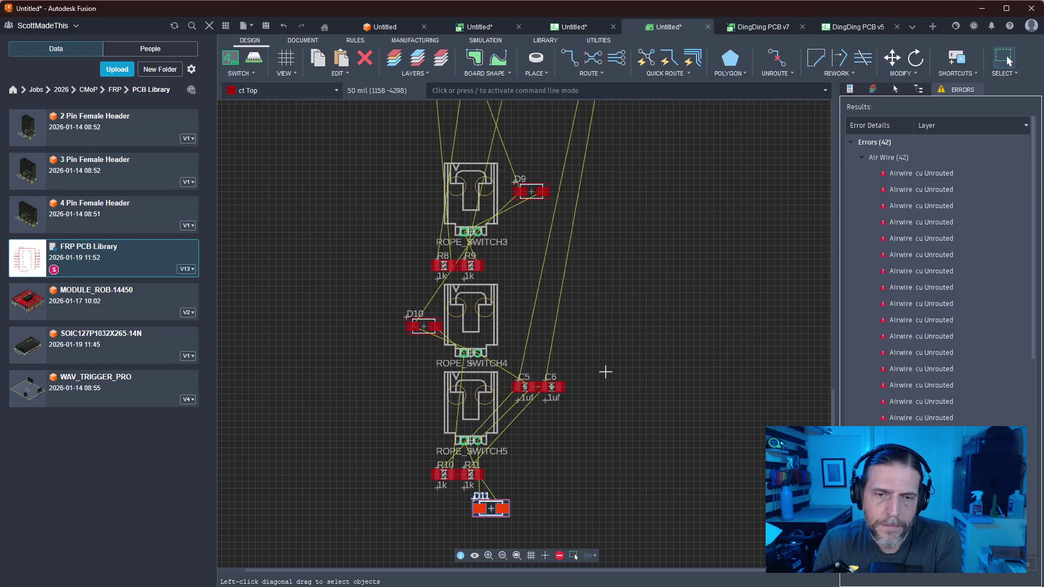
Move the ROPE_SWITCH2 header with D8, C3 and C4 beside the board, below the ROPE_SWITCH1 group, rotated a quarter turn
middle_drag(625, 337, 627, 489)
scroll(628, 369, down, 2)
middle_drag(636, 310, 668, 463)
scroll(668, 463, up, 1)
drag(592, 305, 459, 443)
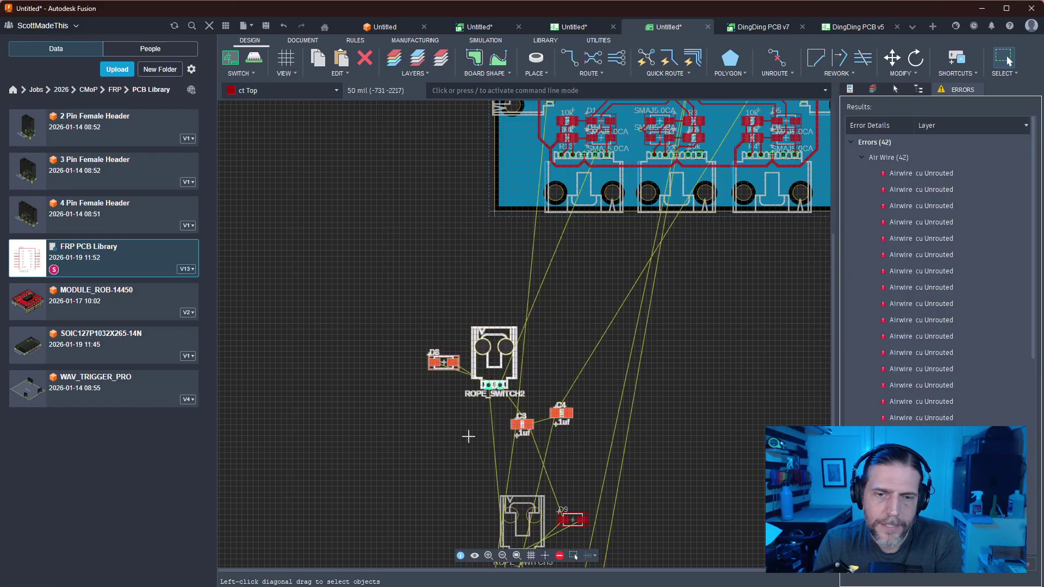
drag(502, 351, 395, 179)
right_click(395, 179)
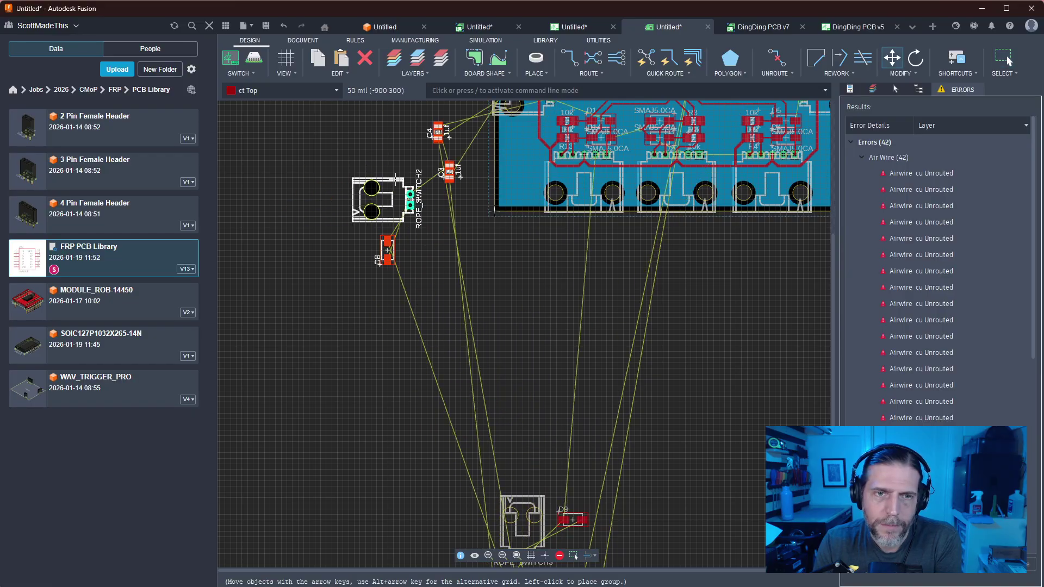
middle_drag(395, 165, 420, 467)
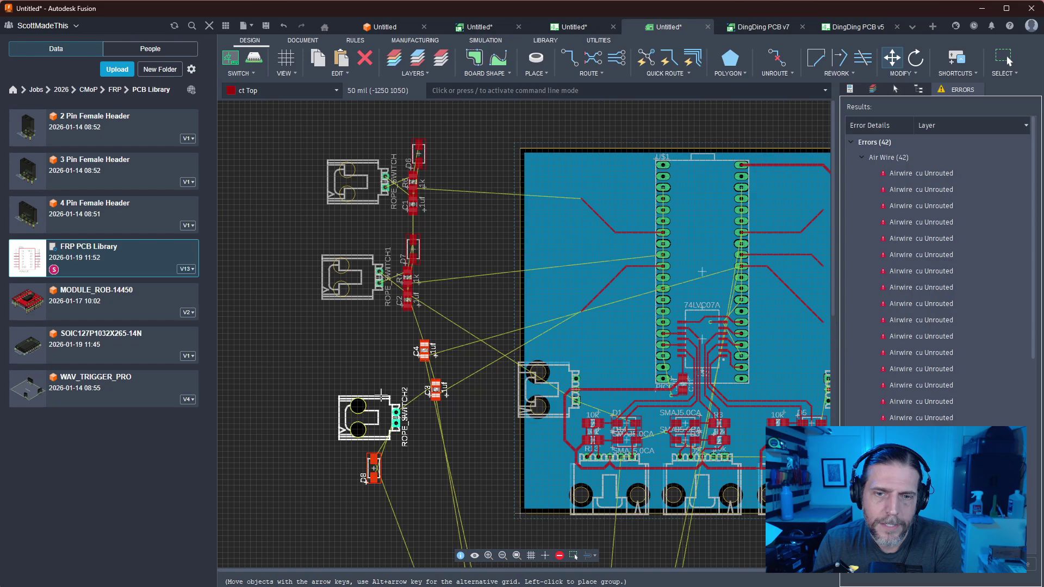
click(379, 394)
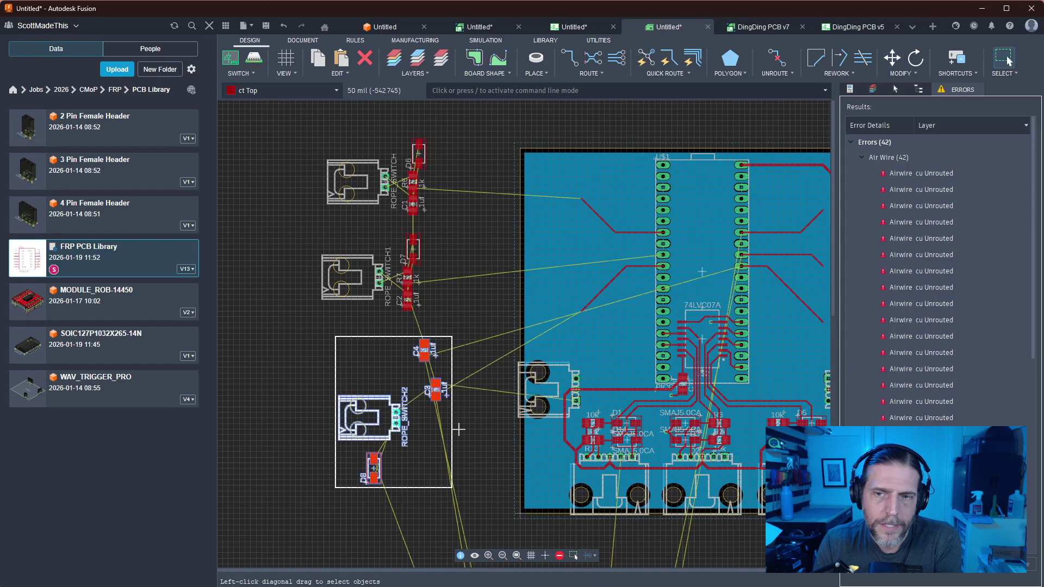
Move capacitor C4 down to the ROPE_SWITCH3 header and resistor R8 up to the ROPE_SWITCH2 group
scroll(708, 305, down, 1)
middle_drag(610, 333, 460, 262)
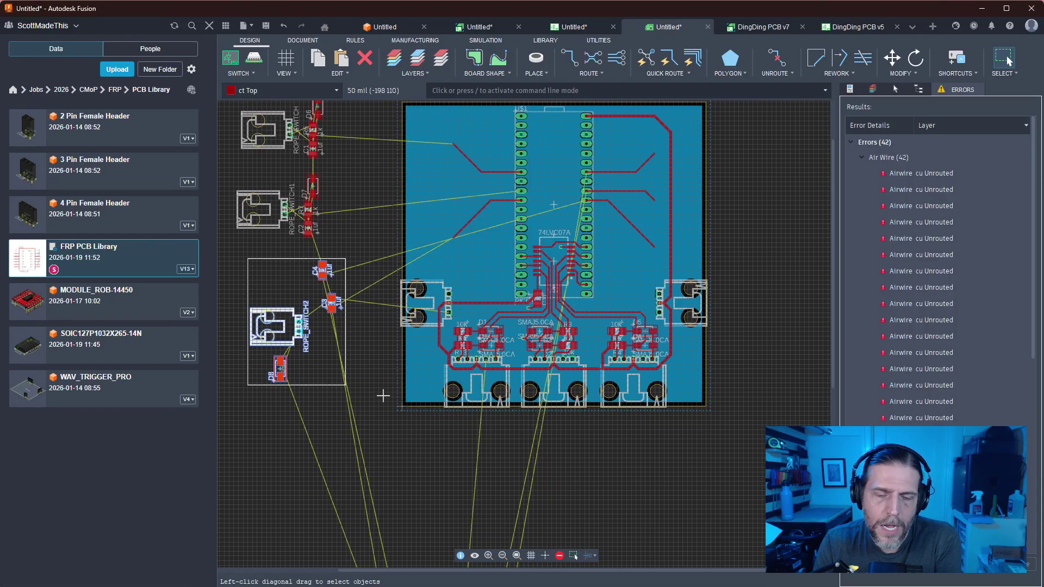
click(361, 309)
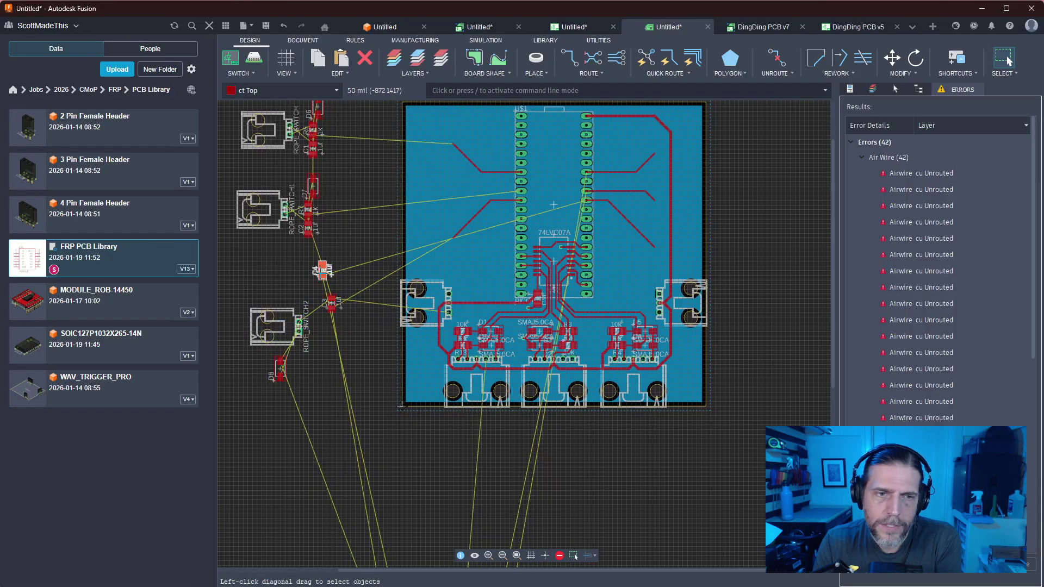
drag(322, 270, 401, 519)
middle_drag(371, 379, 423, 201)
drag(453, 510, 379, 147)
drag(451, 315, 495, 419)
Move the ROPE_SWITCH3 header with C4, D9 and R9 beside the board's right edge, rotated three quarter turns to face the board
middle_drag(544, 386, 577, 275)
drag(582, 271, 462, 402)
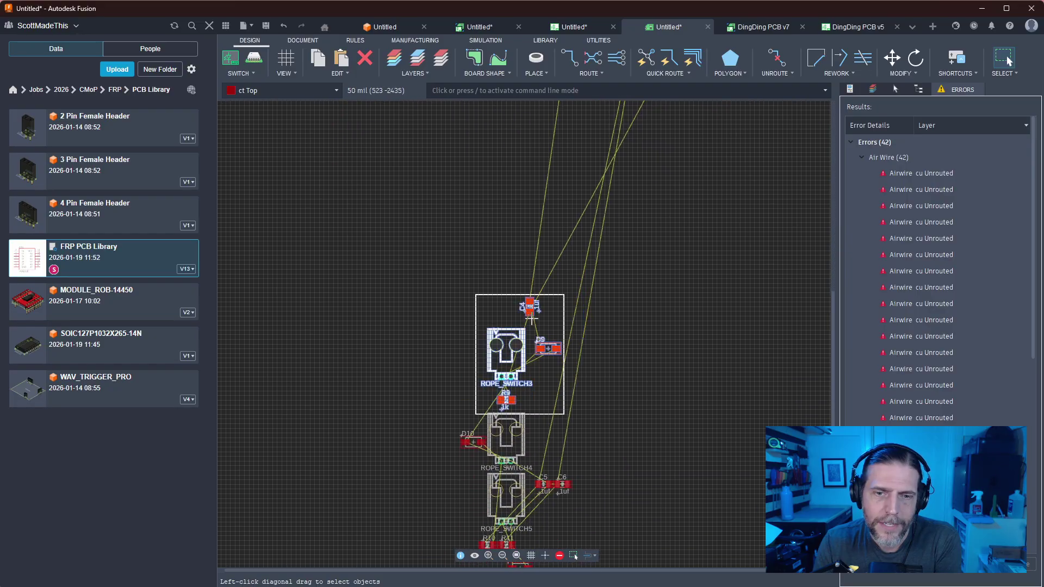
drag(522, 358, 750, 188)
middle_drag(629, 268, 533, 554)
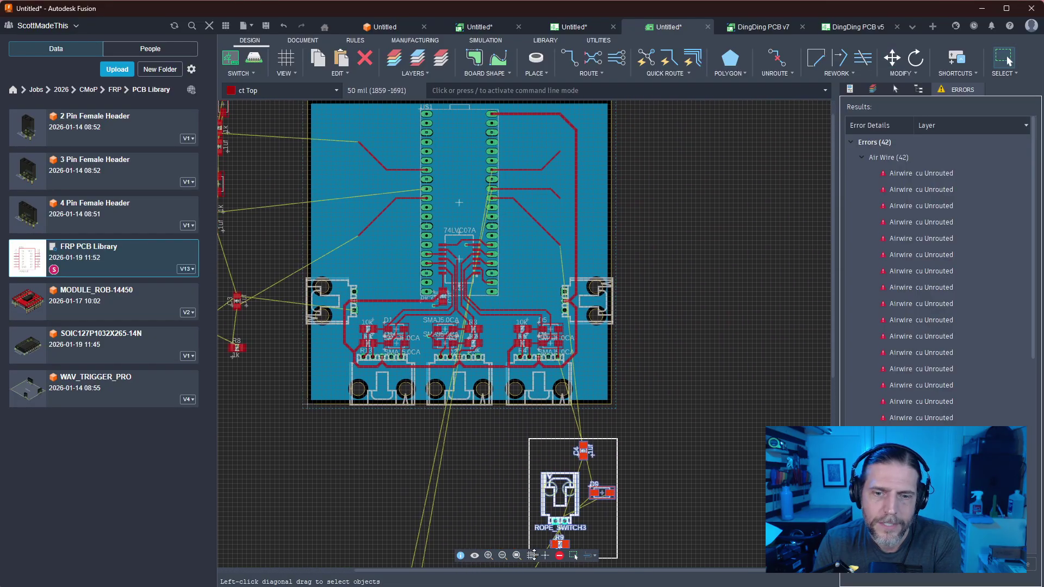
key(m)
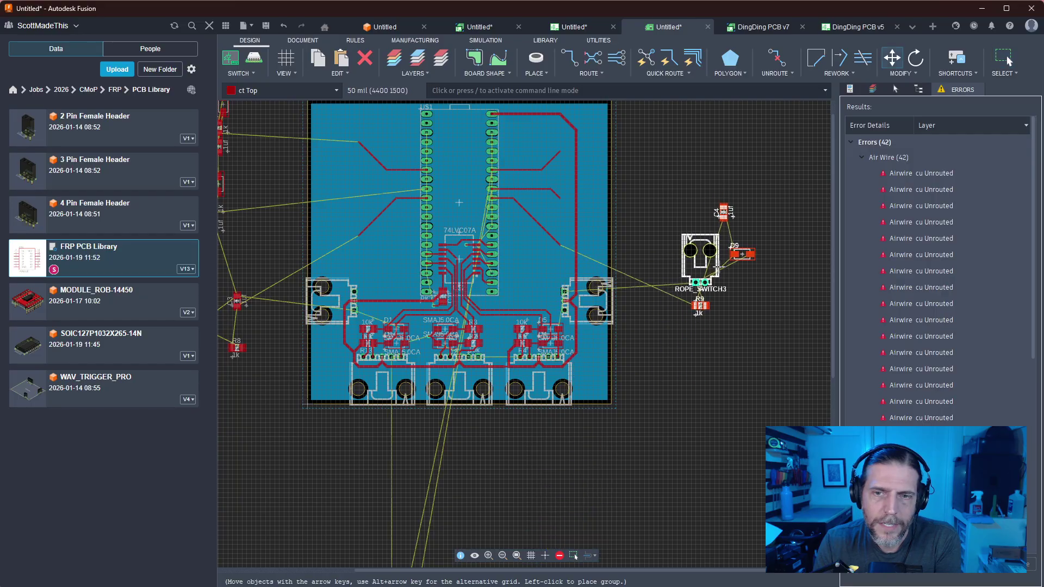
right_click(724, 258)
right_click(724, 258)
right_click(723, 257)
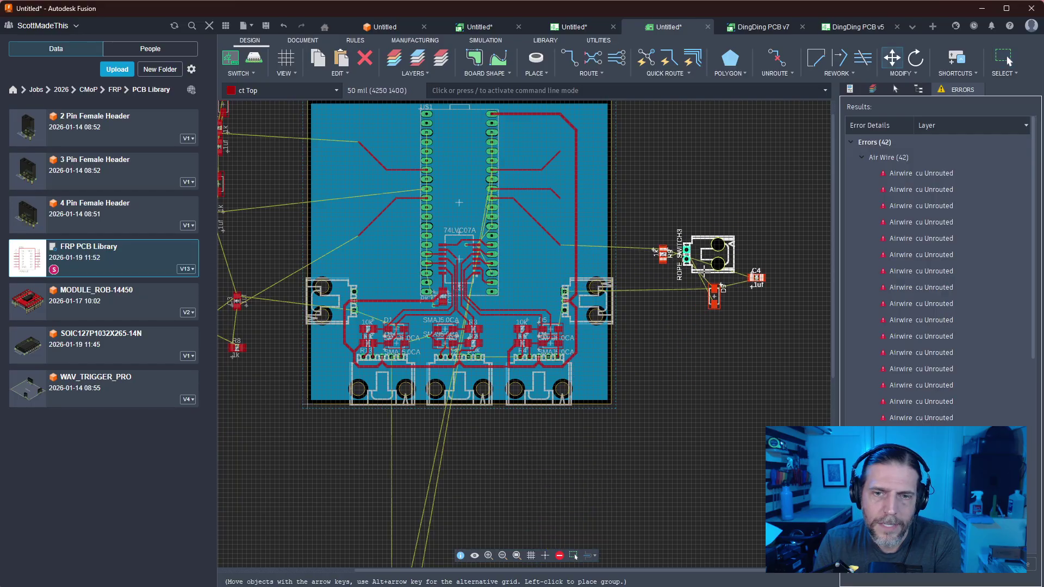
click(707, 273)
click(653, 414)
Separate the ROPE_SWITCH4 header and D10 from the ROPE_SWITCH5 parts, and move C5 and C6 next to them
scroll(657, 468, down, 3)
middle_drag(607, 433, 531, 212)
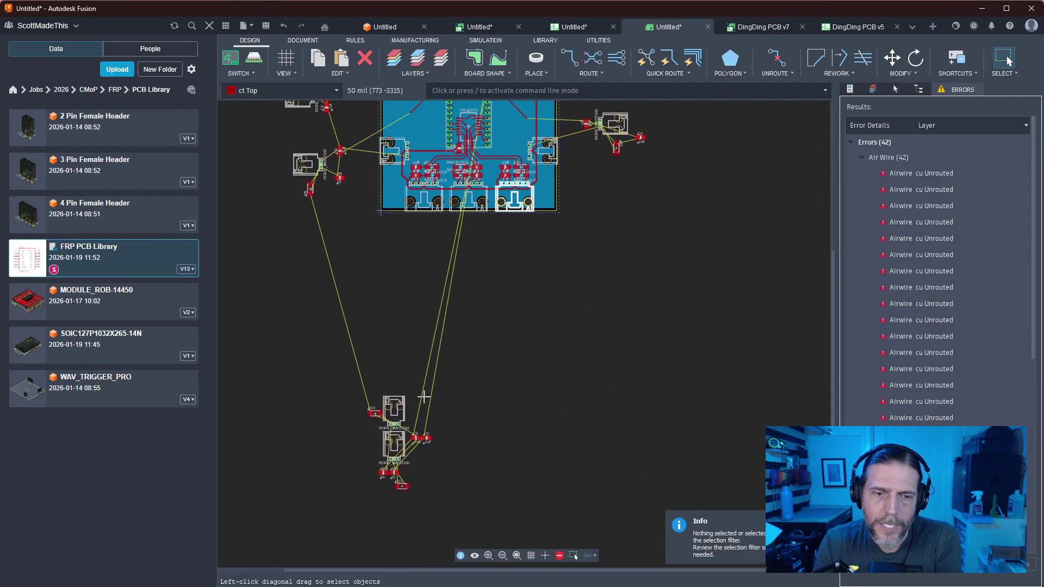
drag(345, 383, 410, 431)
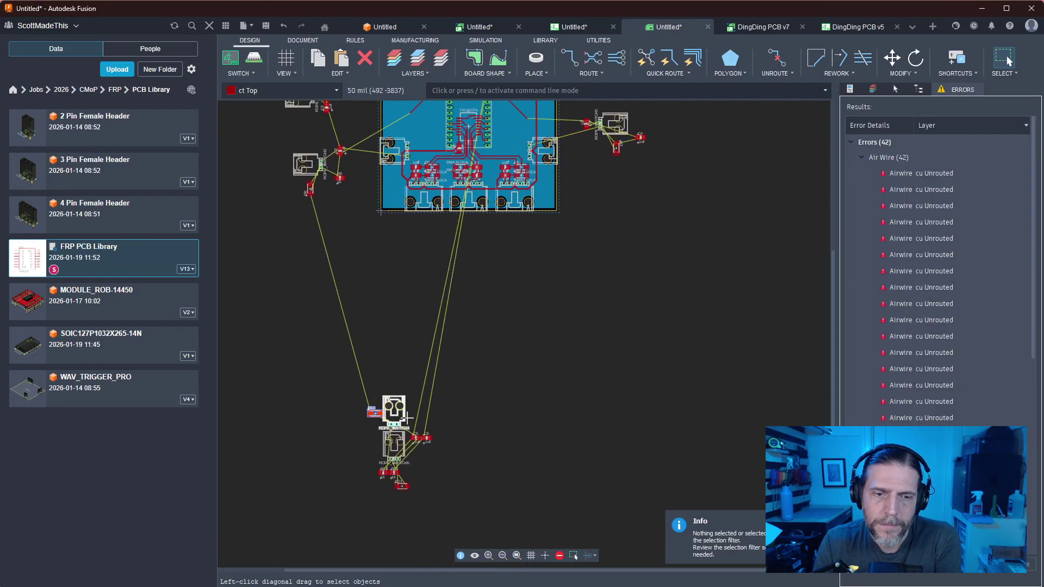
key(m)
click(495, 347)
drag(363, 395, 386, 423)
key(m)
click(481, 384)
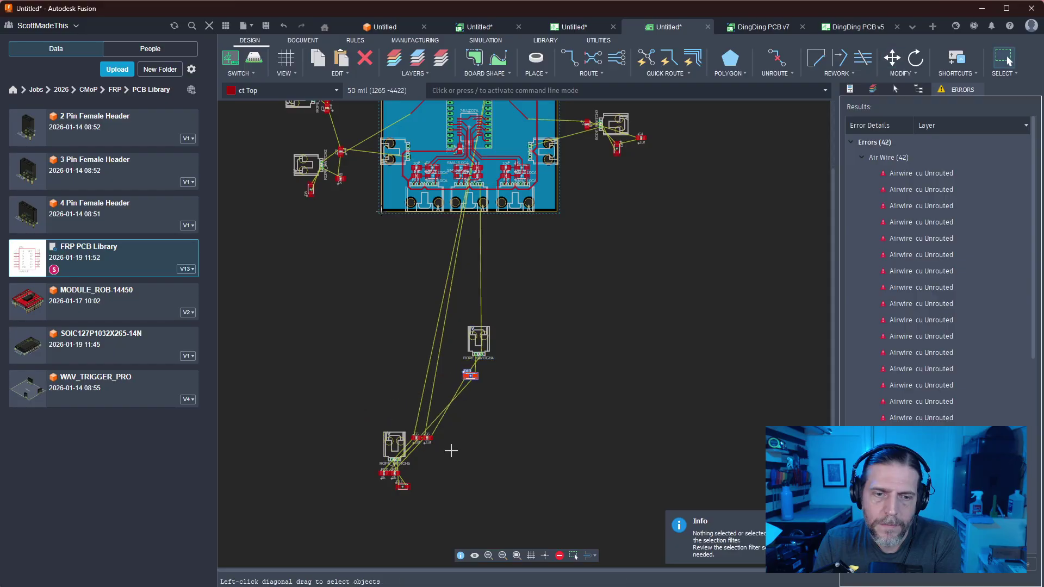
drag(448, 420, 415, 445)
key(m)
click(501, 374)
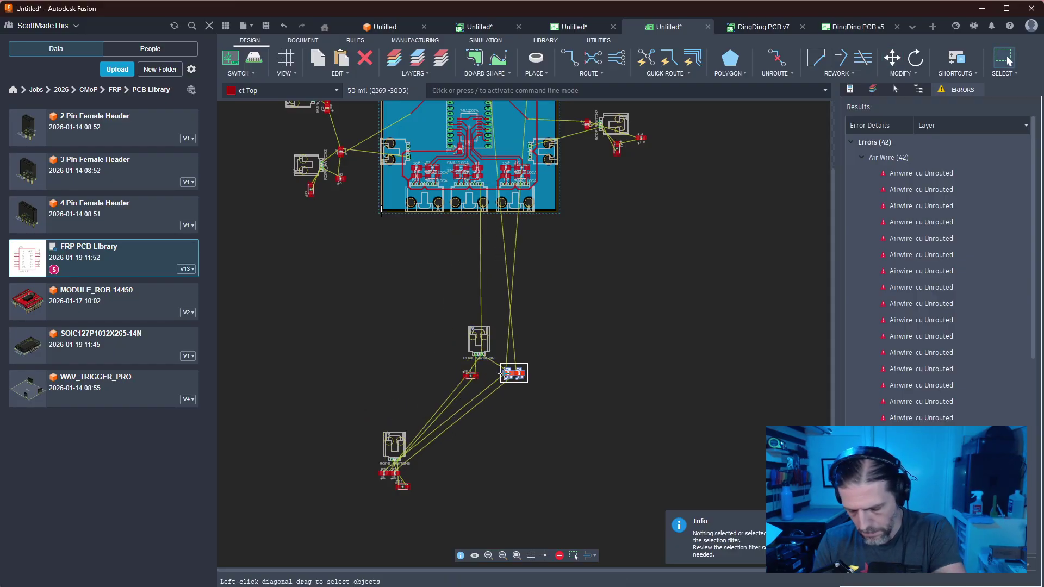
Move the ROPE_SWITCH4 header with D10, C5 and C6 beside the board's upper right edge, rotated so its pins face the board
middle_drag(504, 393, 454, 501)
drag(504, 490, 376, 393)
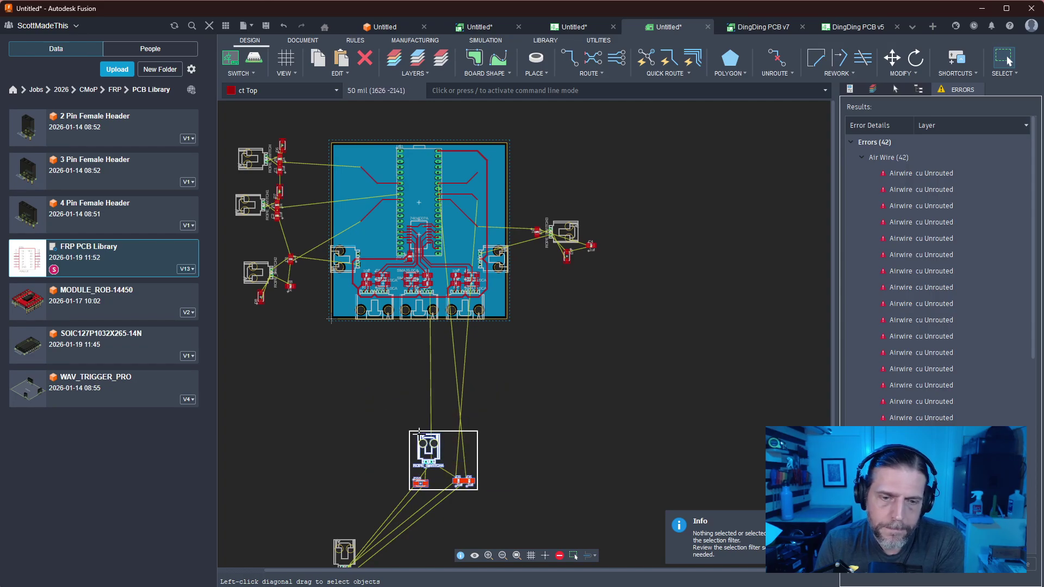
drag(443, 427, 590, 106)
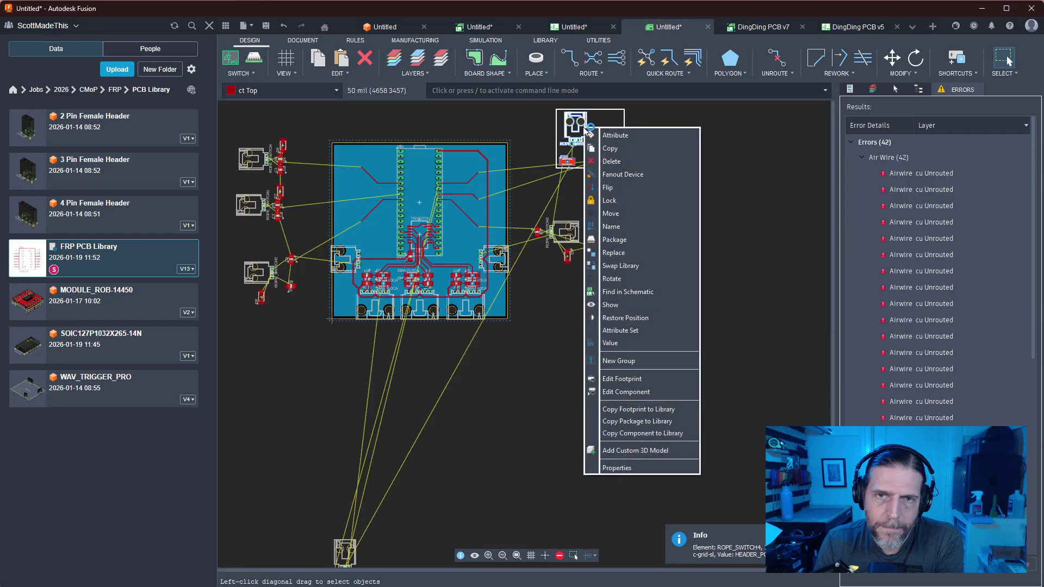
click(611, 218)
right_click(578, 145)
right_click(577, 145)
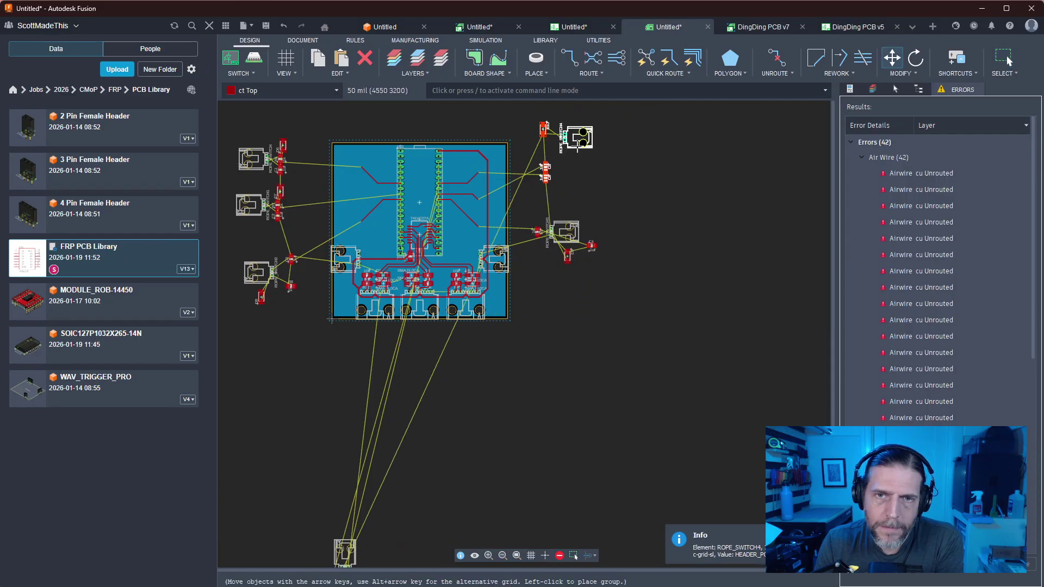
click(596, 133)
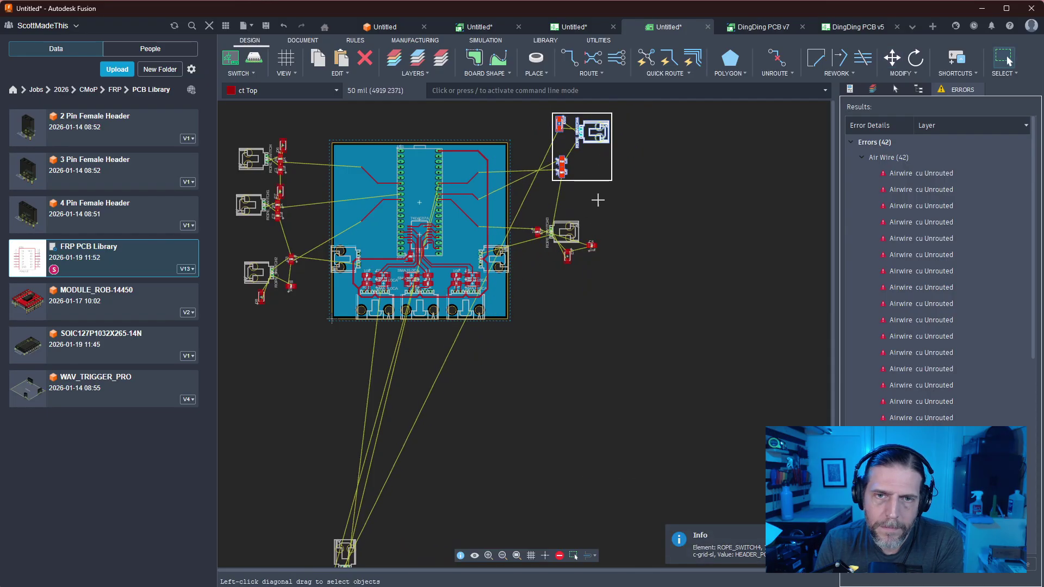
Move capacitor C6 up beside the ROPE_SWITCH4 header, leaving C5 below it
click(561, 172)
click(566, 140)
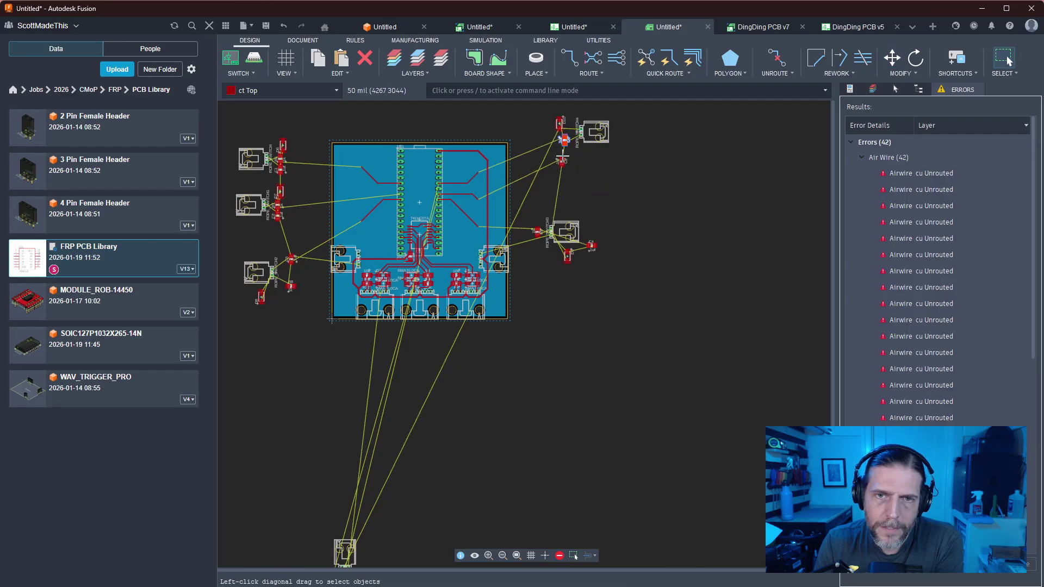
key(Escape)
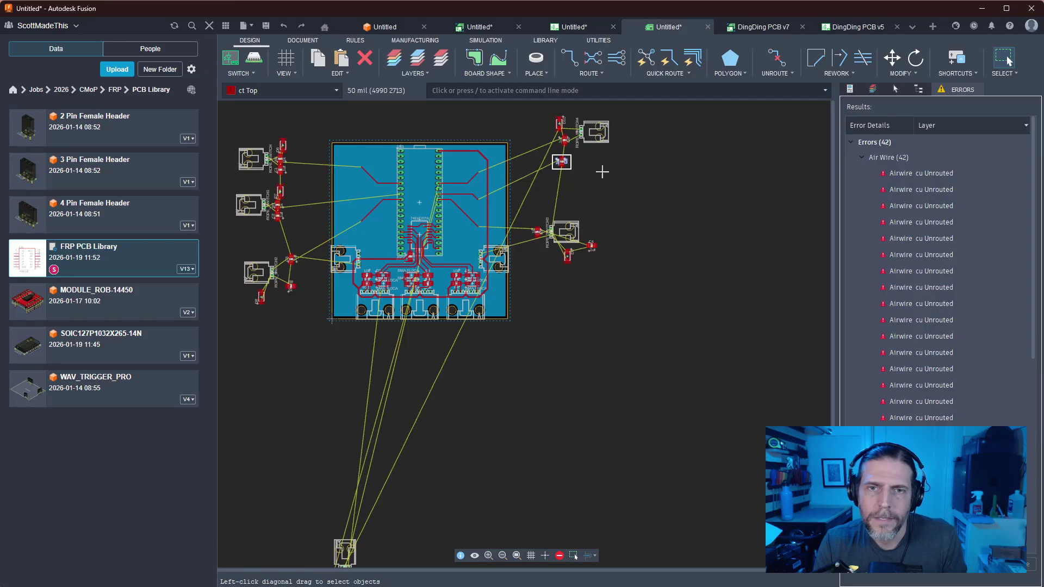
key(m)
key(Escape)
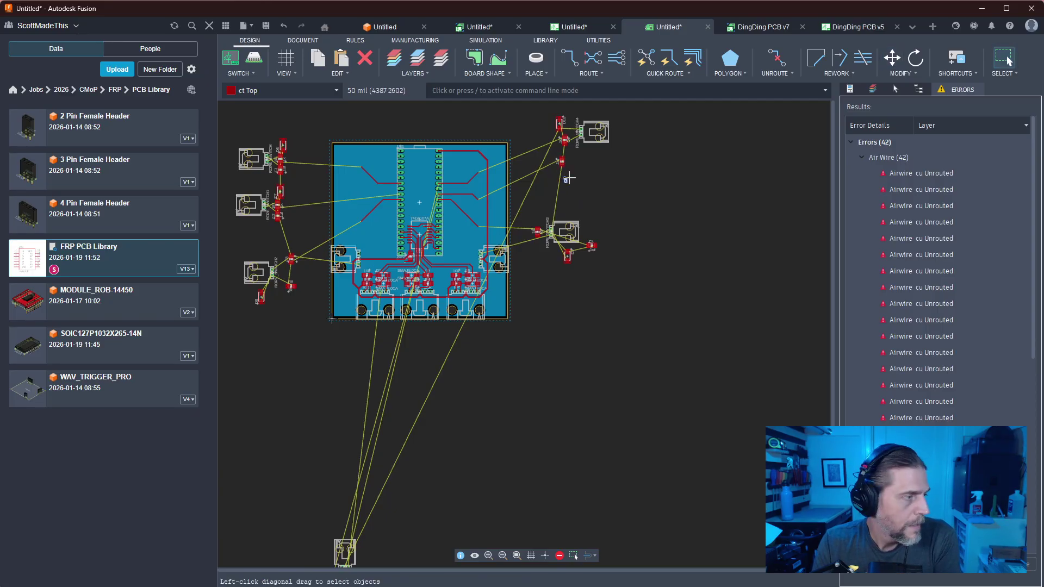
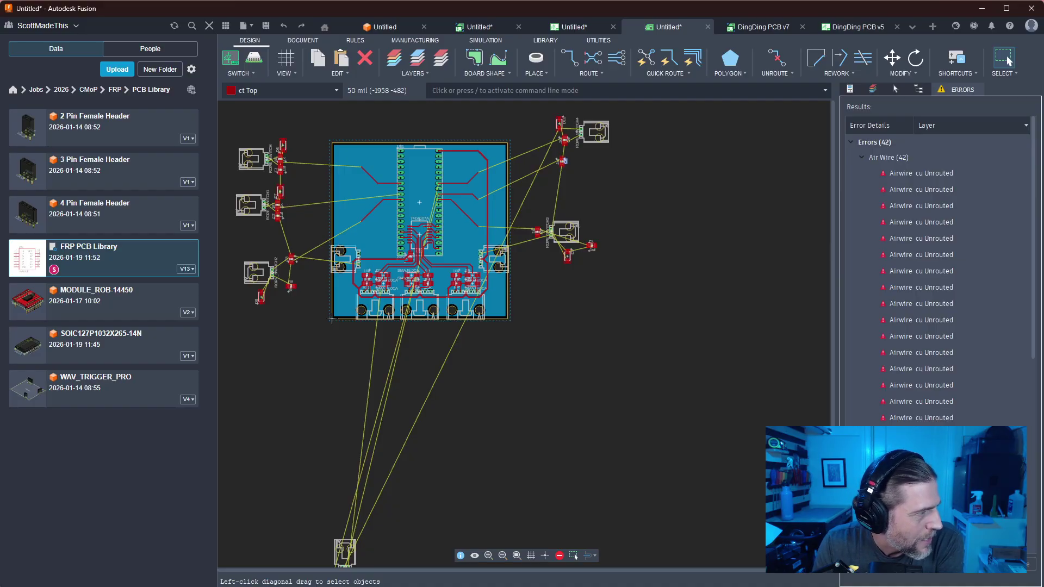
Move the ROPE_SWITCH5 header with its two resistors and diode D11 from below the board to its upper right side
scroll(619, 333, down, 2)
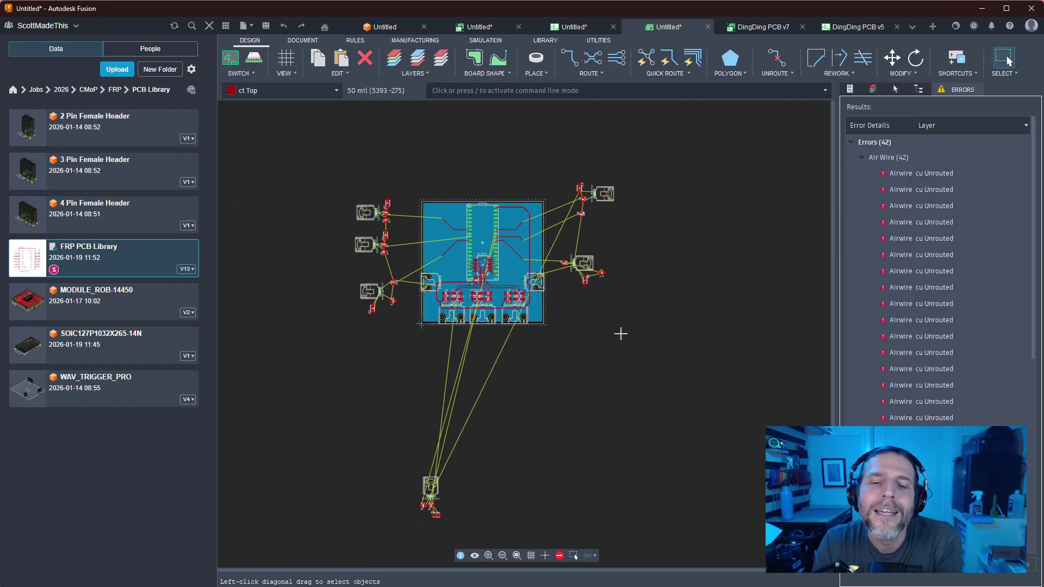
drag(398, 473, 494, 366)
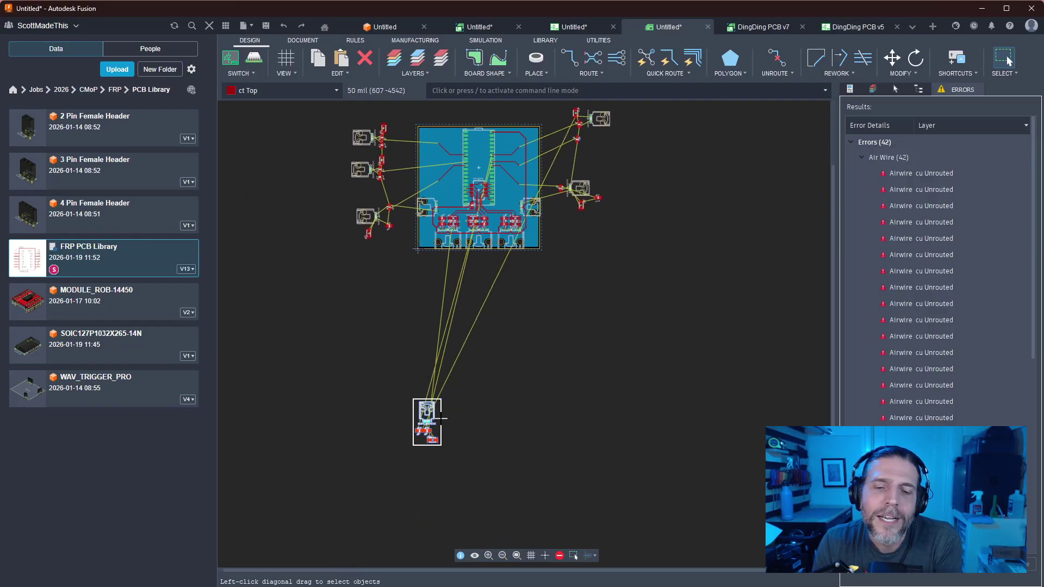
key(m)
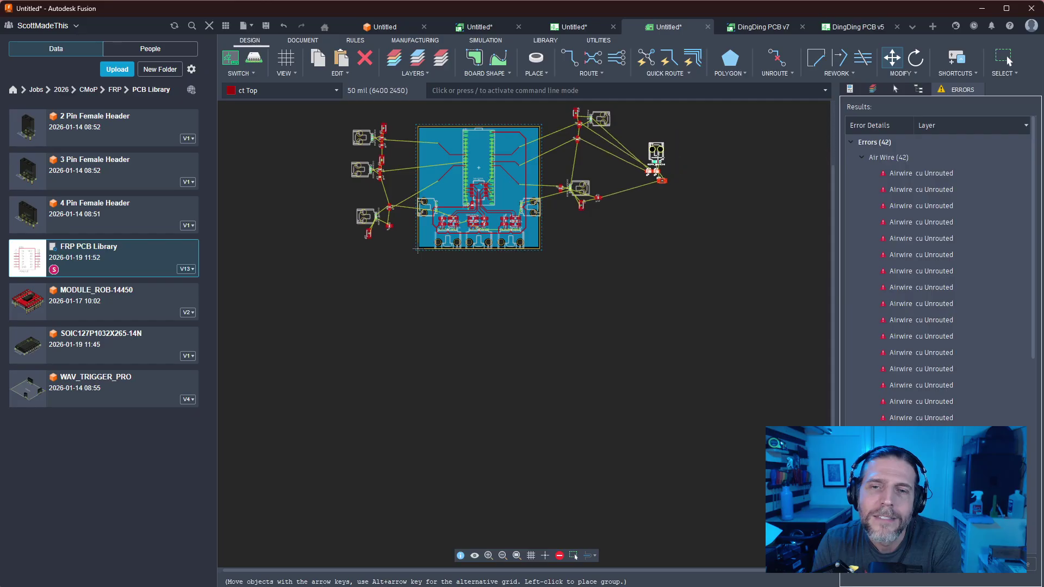
click(664, 163)
scroll(629, 295, up, 2)
middle_drag(584, 204, 669, 481)
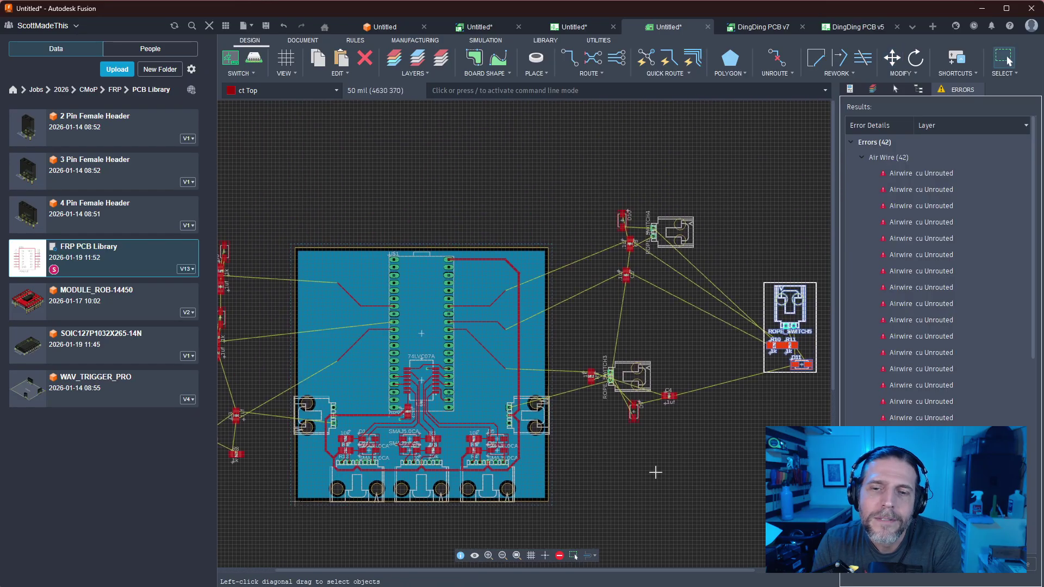
Move capacitor C5 down above the ROPE_SWITCH3 header and resistor R10 up beside diode D10
key(m)
click(624, 276)
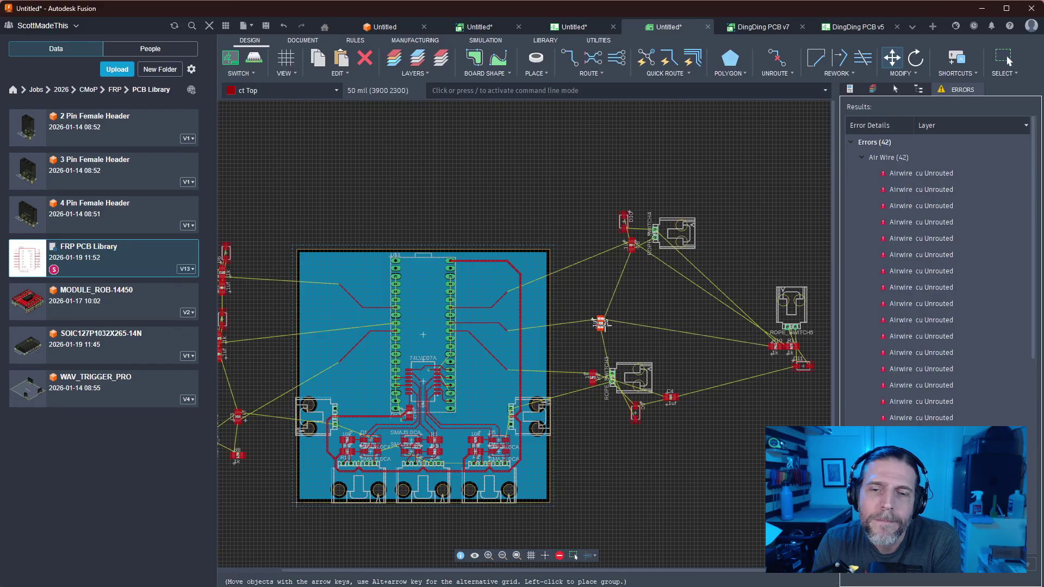
click(608, 330)
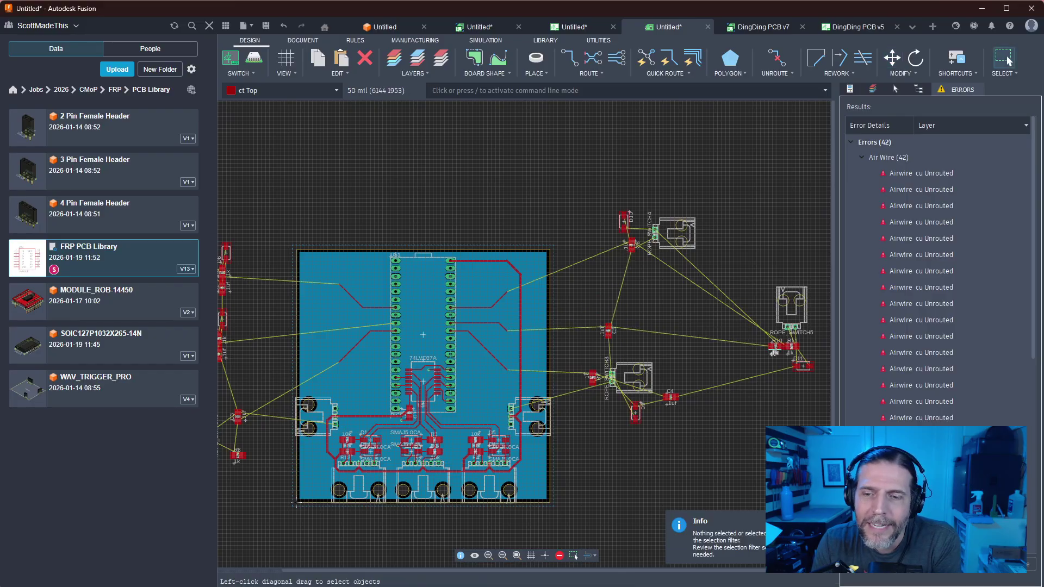
click(776, 343)
right_click(773, 346)
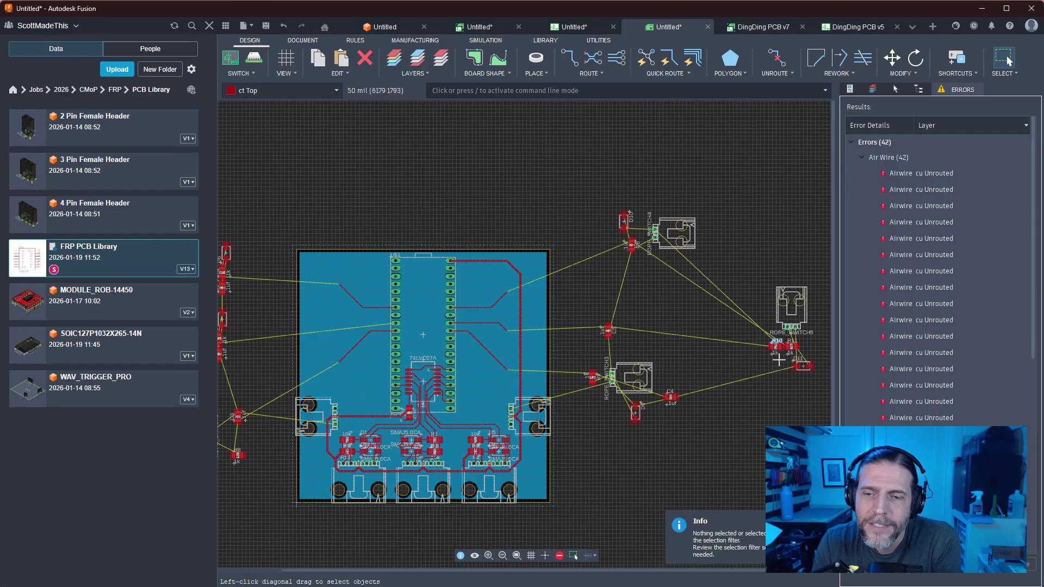
click(772, 347)
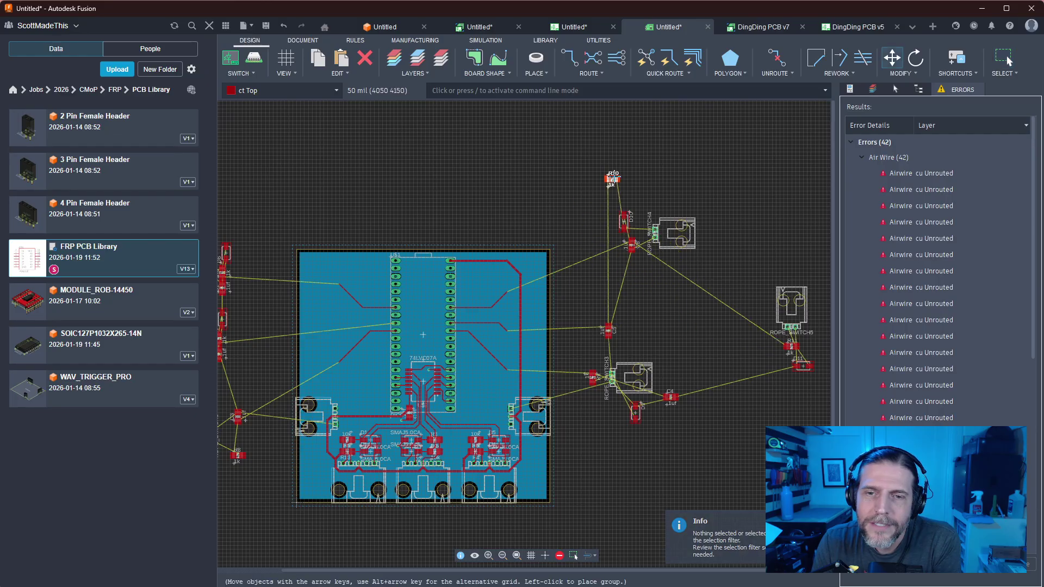
click(592, 210)
key(Escape)
Move diode D11, the ROPE_SWITCH5 header and its remaining resistor closer to the board, between the ROPE_SWITCH4 and ROPE_SWITCH3 groups
drag(802, 366, 643, 319)
drag(803, 304, 699, 301)
click(699, 302)
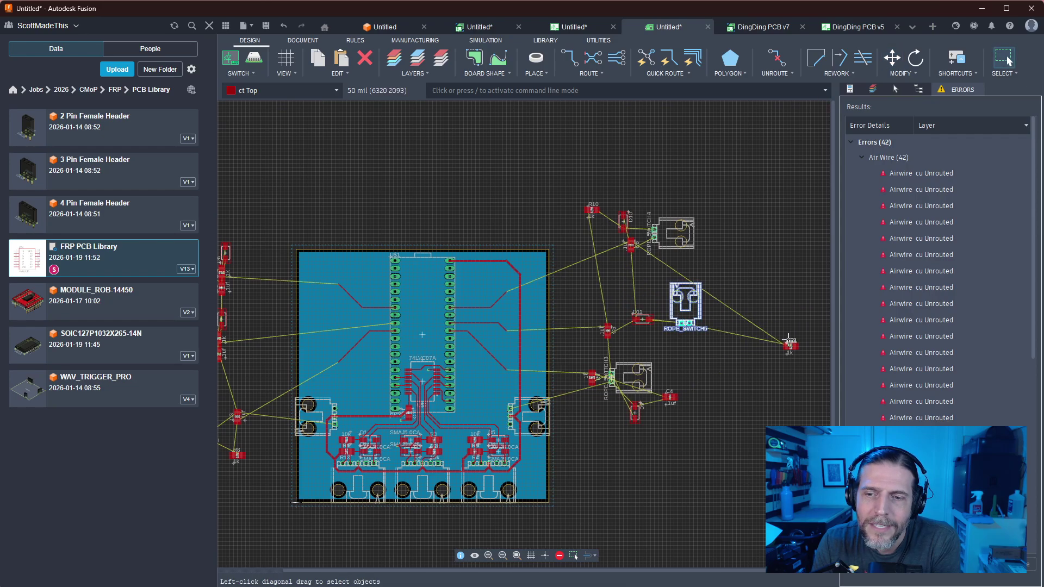
drag(791, 346, 702, 347)
Move the ROPE_SWITCH header past its D6, R6 and C1 parts to just outside the board's upper left edge
middle_drag(327, 200, 514, 215)
scroll(499, 214, up, 3)
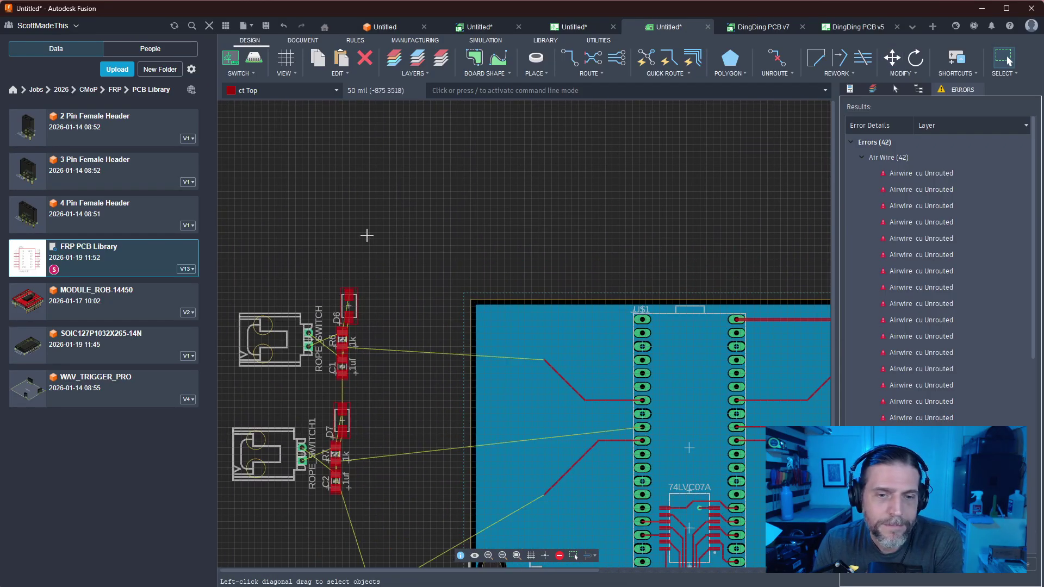
middle_drag(366, 235, 405, 133)
drag(325, 244, 481, 242)
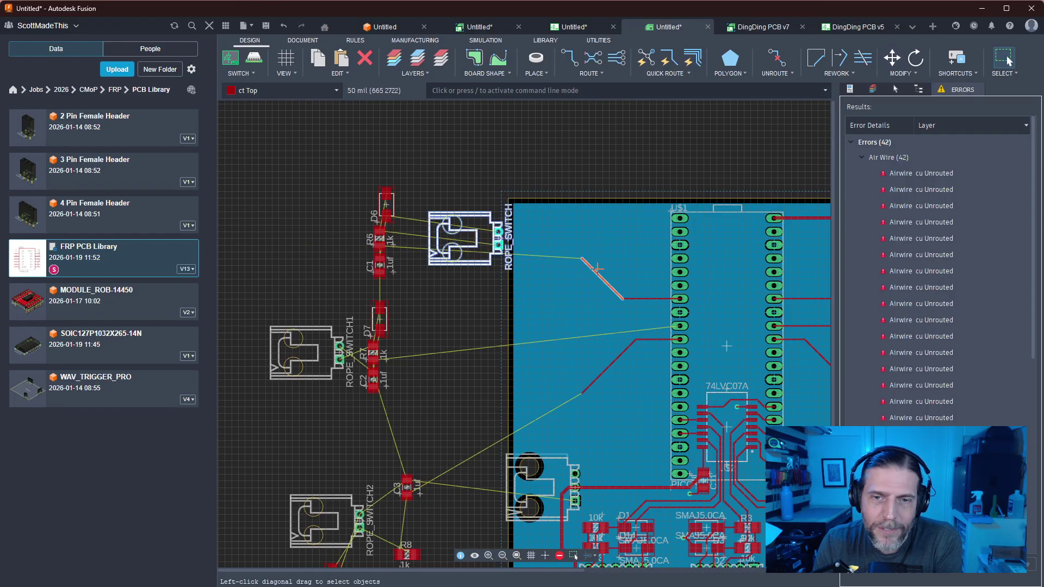
Delete the diagonal ends of the unfinished switch traces beside the Pico
middle_drag(799, 351, 570, 345)
click(613, 373)
key(Delete)
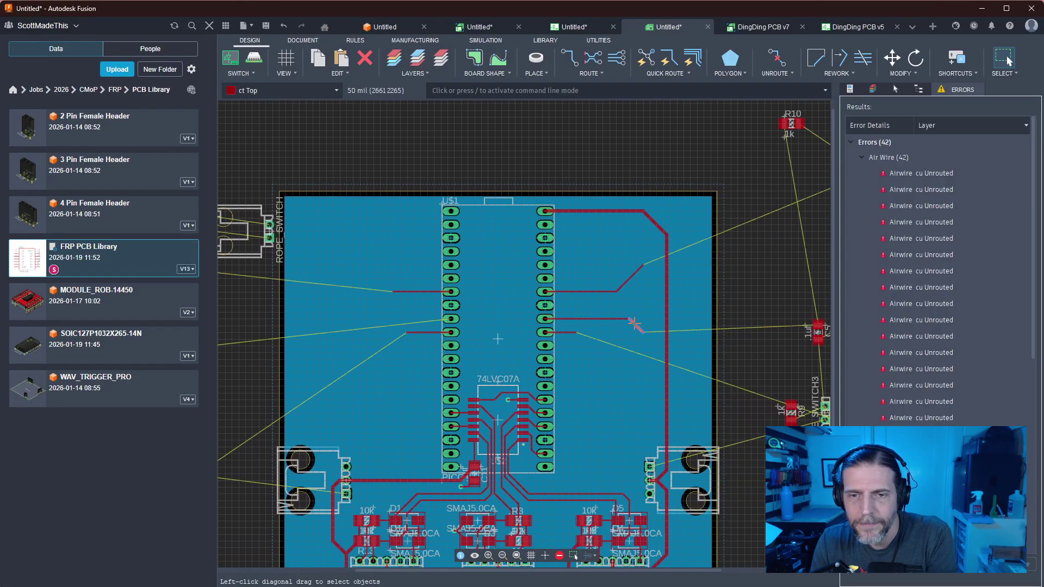
click(633, 325)
key(Delete)
click(631, 278)
key(Delete)
Delete the two upper horizontal trace stubs on the right side of the Pico
key(m)
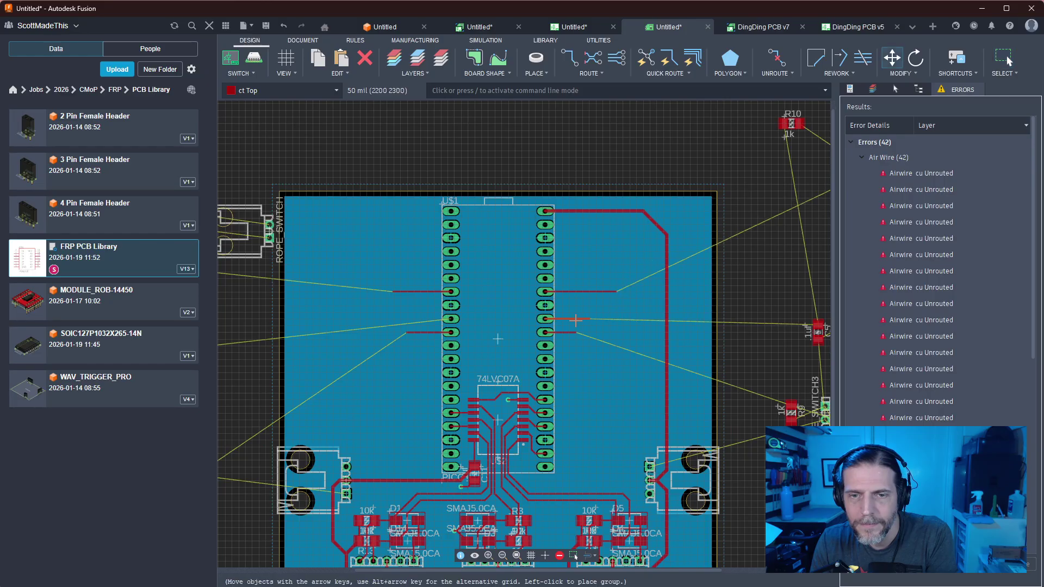
key(Delete)
click(575, 319)
click(610, 291)
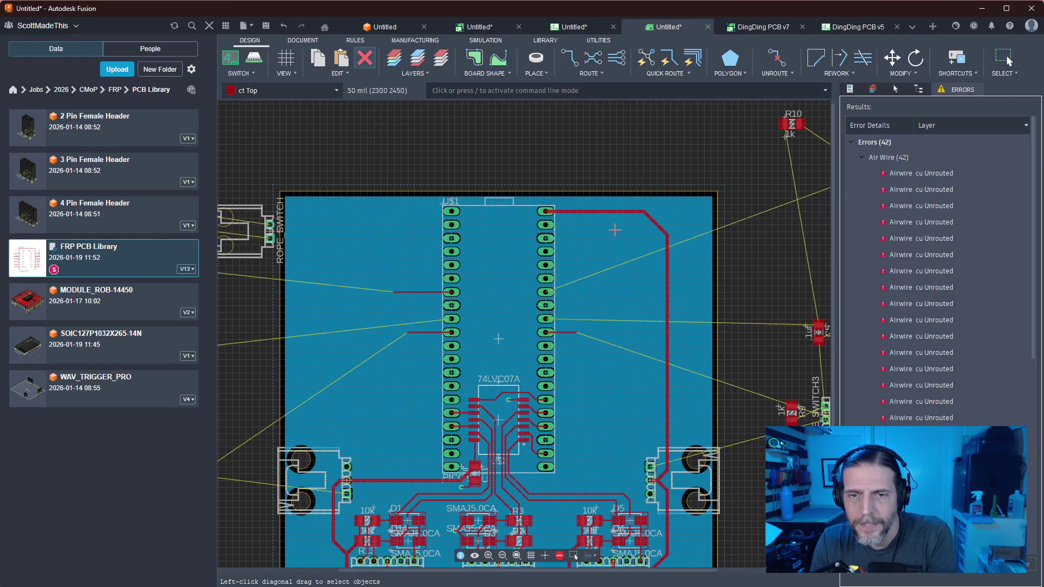
key(Escape)
Place the ROPE_SWITCH header on the board at the upper part of its left edge
middle_drag(374, 163, 534, 158)
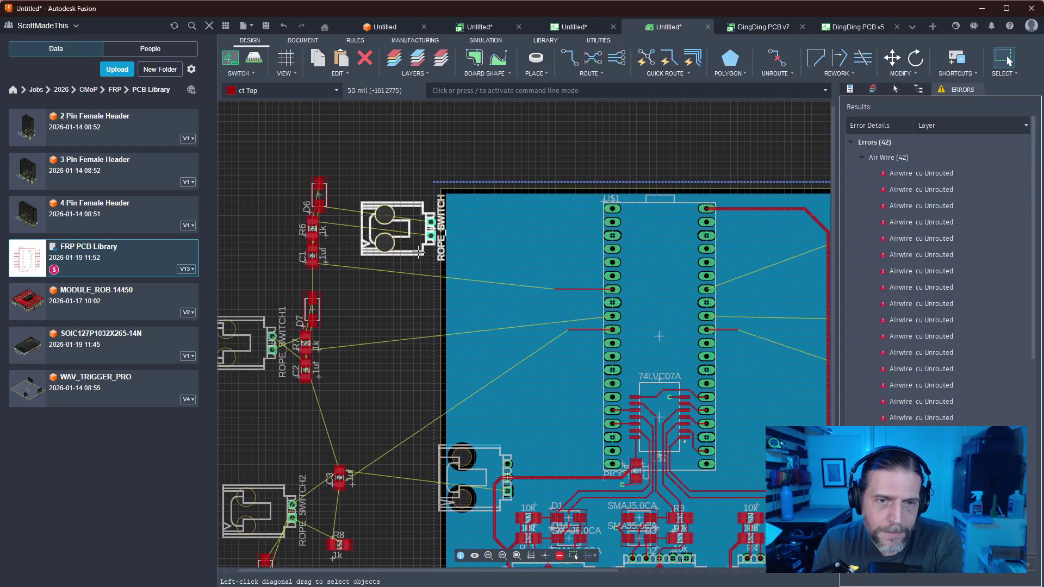
key(m)
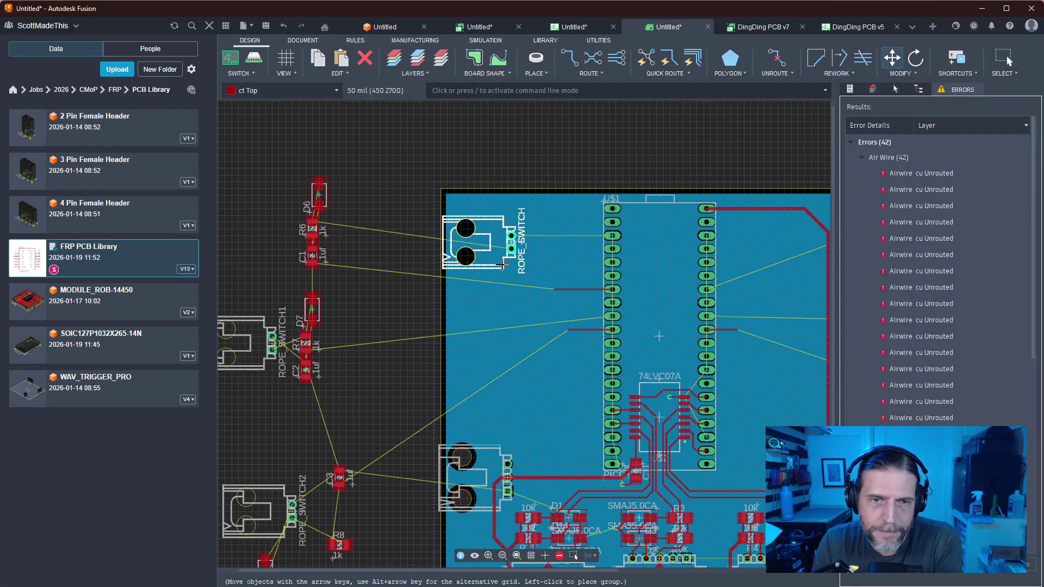
click(502, 278)
key(Escape)
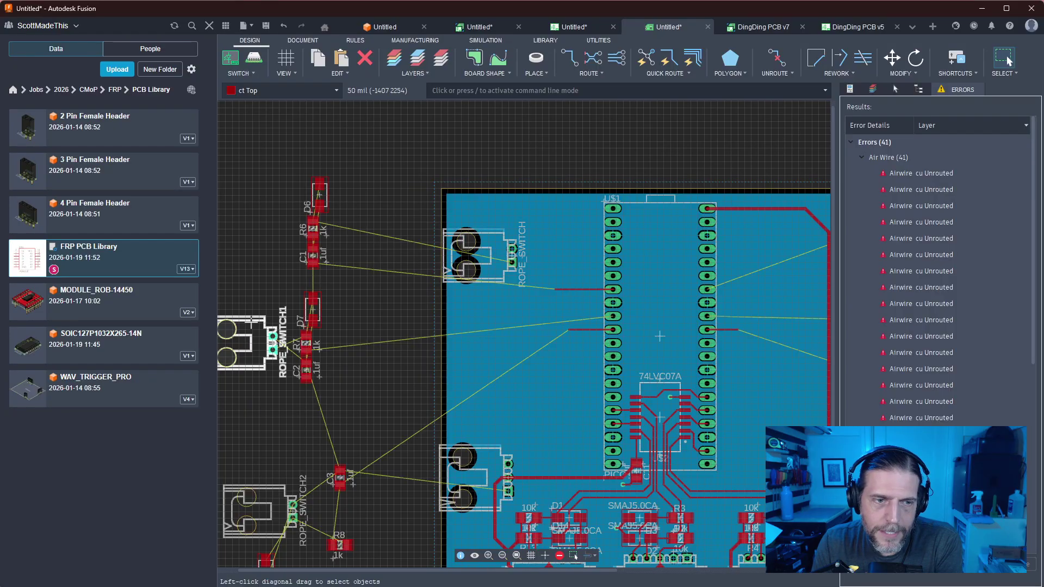
Place the ROPE_SWITCH1 header on the board below ROPE_SWITCH and align both headers with the left-edge header beneath them
key(m)
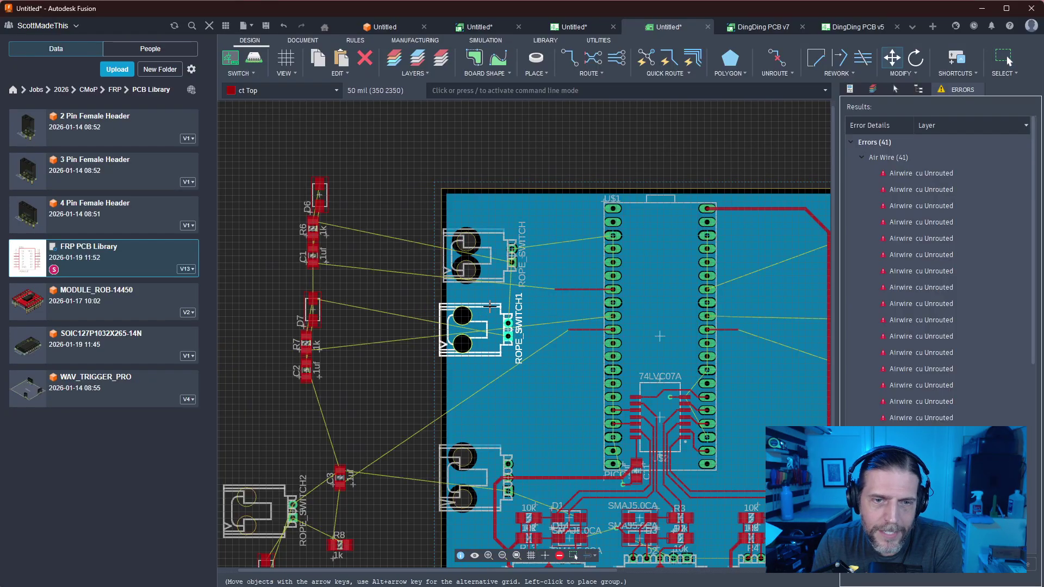
click(497, 308)
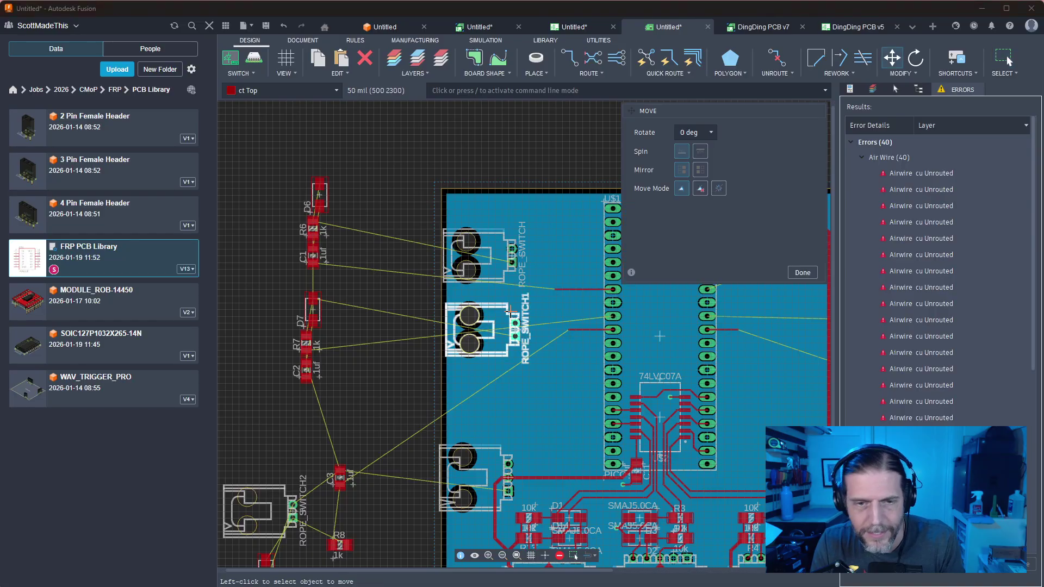
click(508, 311)
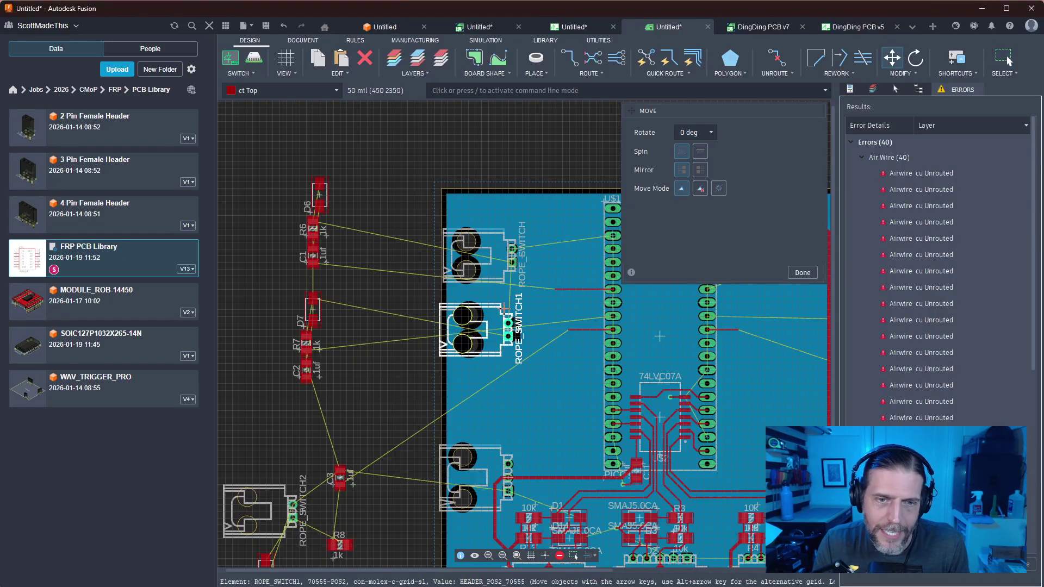
click(504, 308)
click(494, 271)
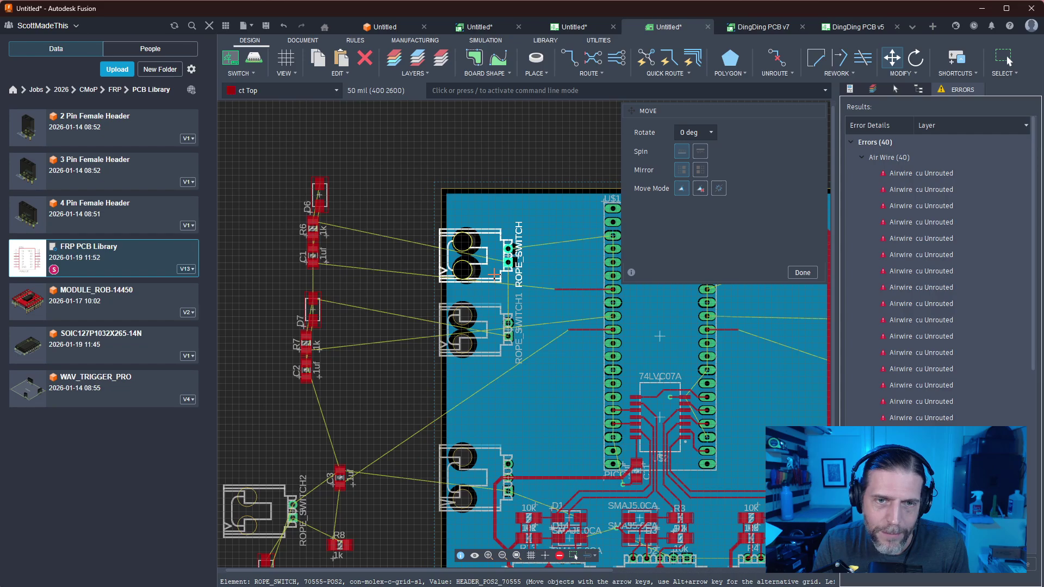
click(493, 274)
Place the ROPE_SWITCH2 header on the board's left edge below ROPE_SWITCH1, closing up the gap between them
middle_drag(401, 296, 459, 190)
click(321, 413)
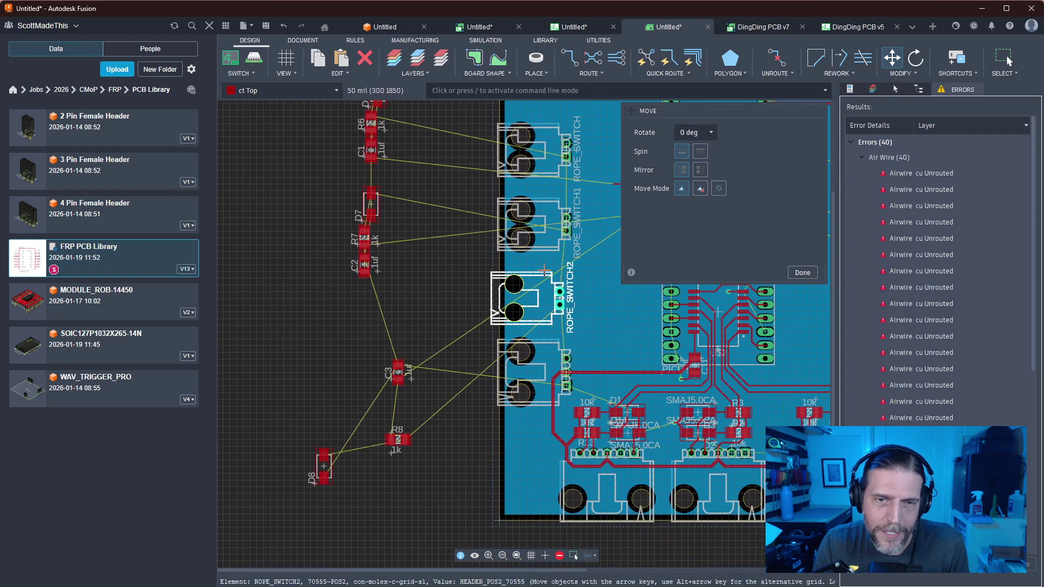
click(551, 266)
middle_drag(415, 278, 296, 338)
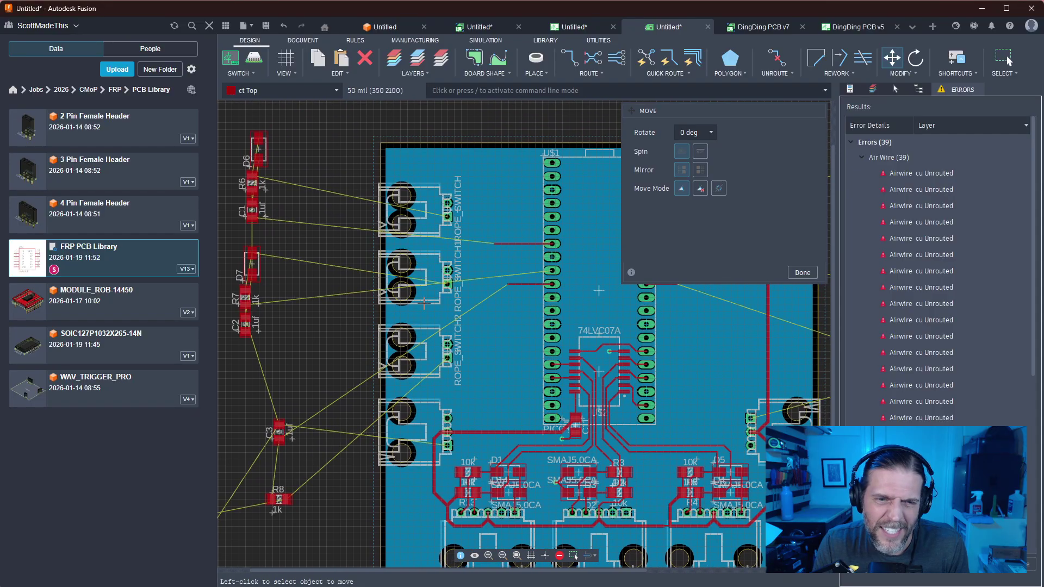
click(411, 348)
click(410, 341)
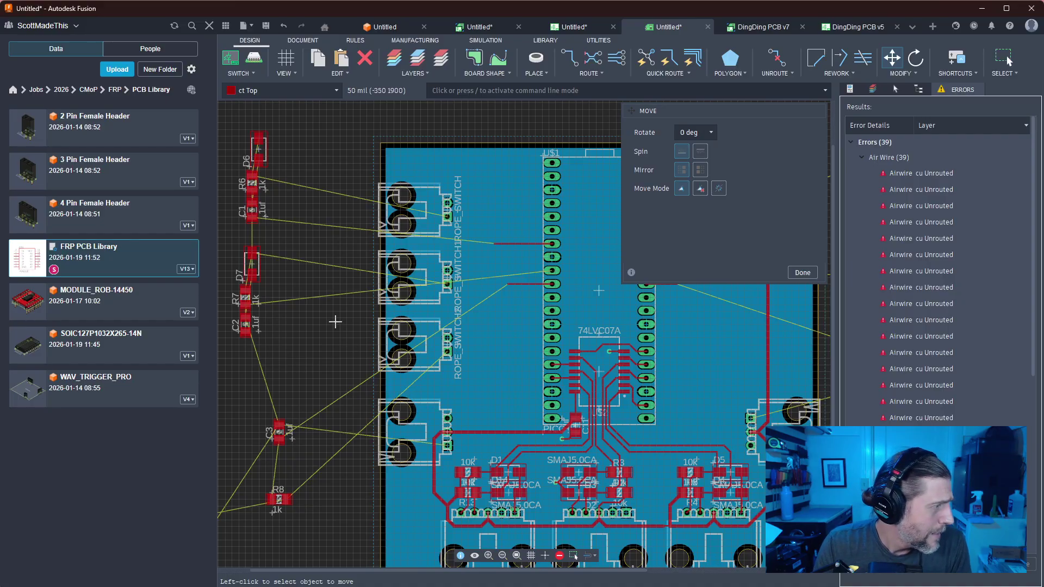
Move the ROPE_SWITCH1 header up directly against the ROPE_SWITCH header
middle_drag(334, 322, 321, 330)
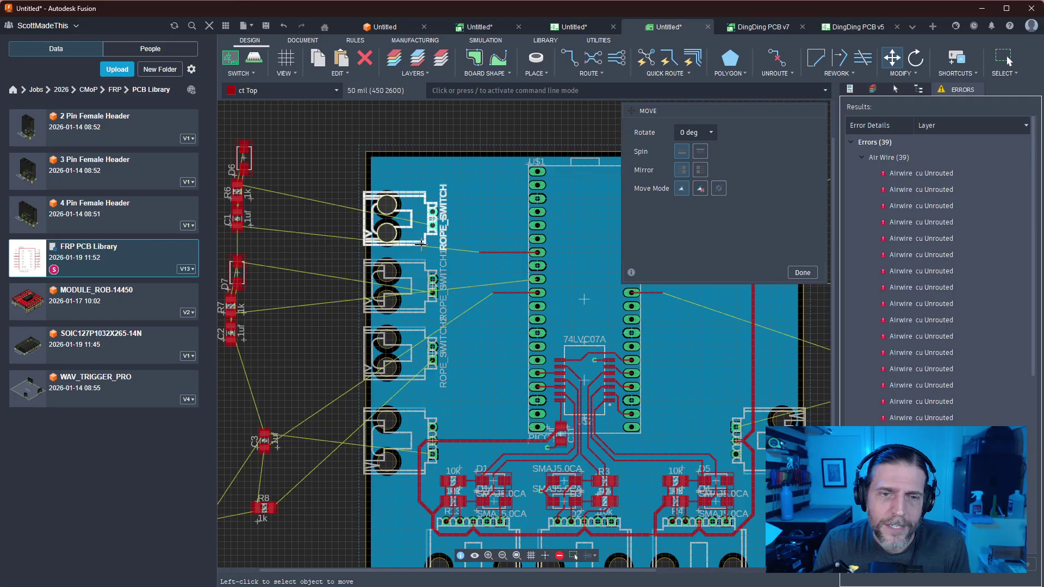
click(424, 266)
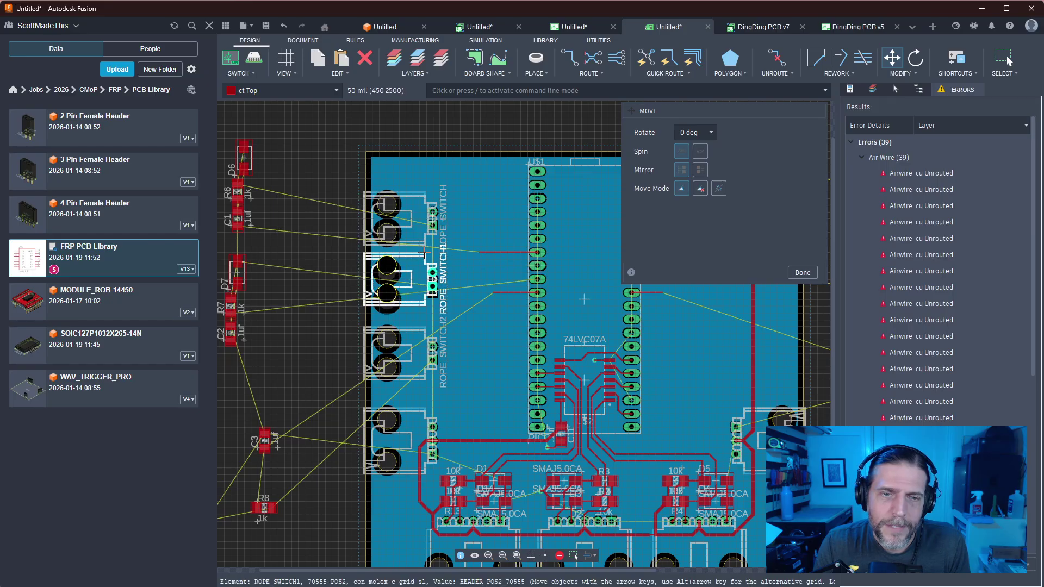
click(424, 243)
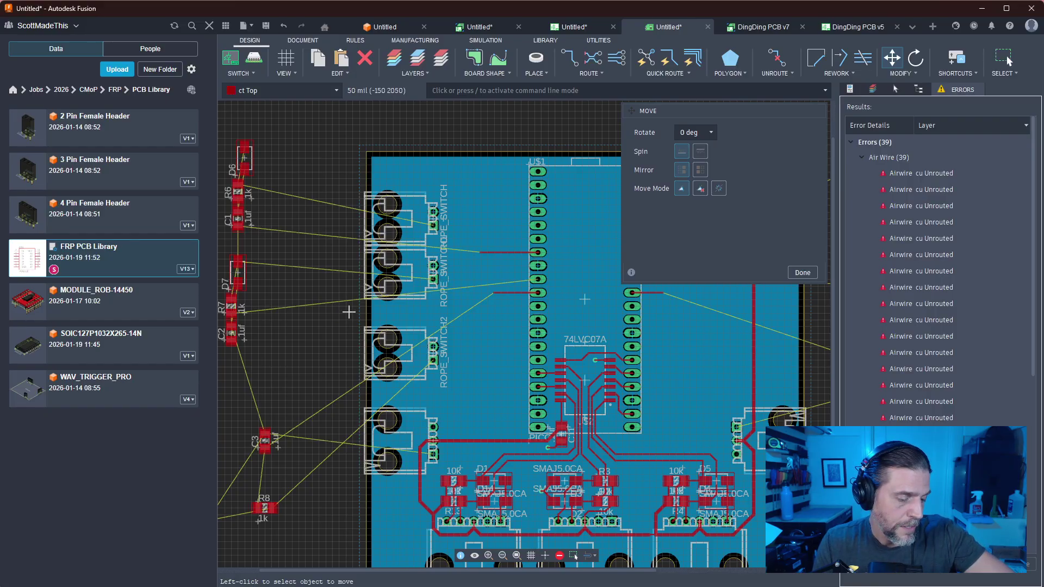
Delete the SWITCH_THREE trace stub on the left side of the Pico
middle_drag(523, 311, 410, 318)
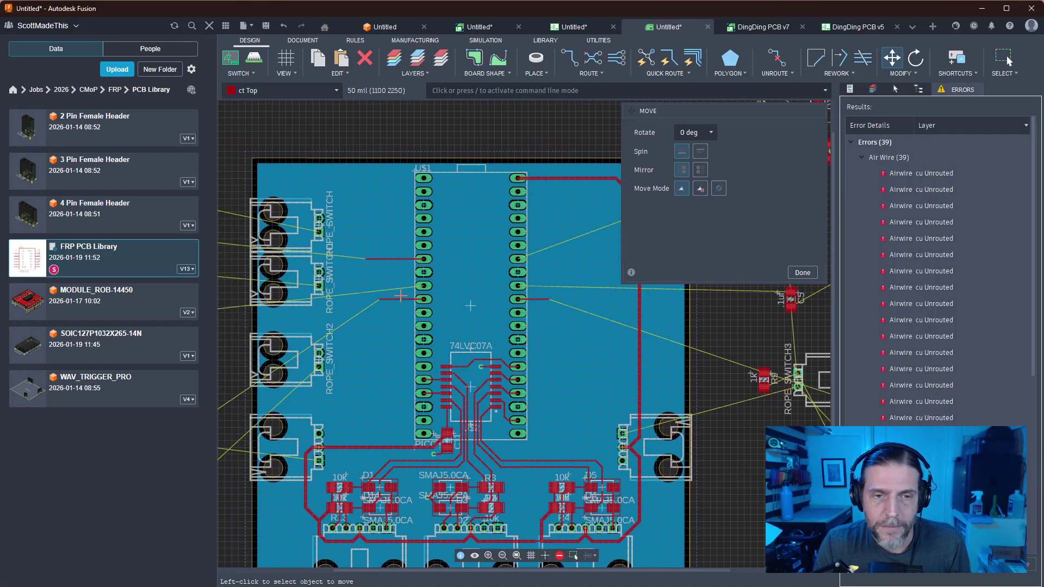
click(400, 297)
click(400, 300)
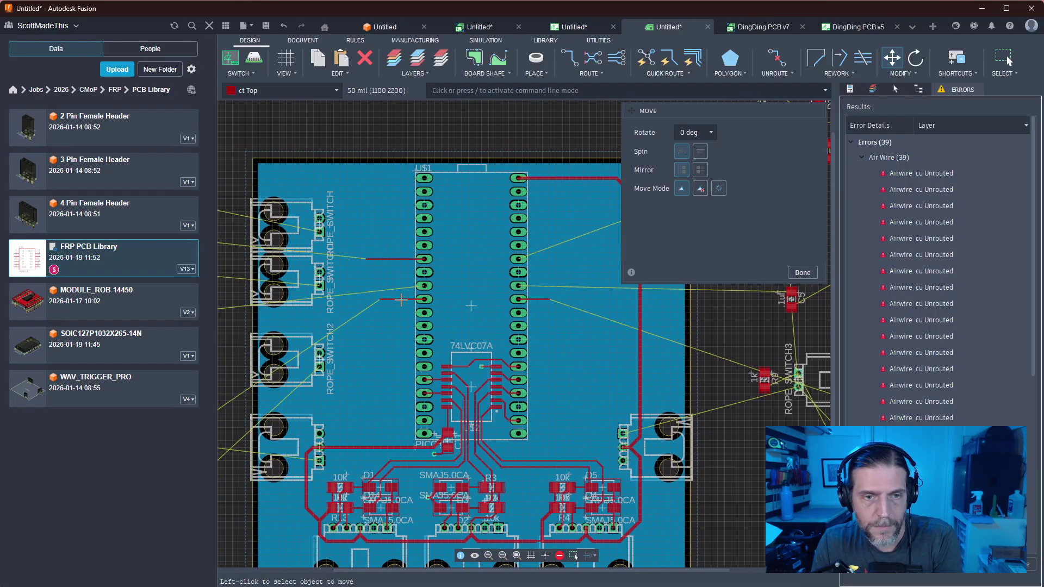
click(401, 298)
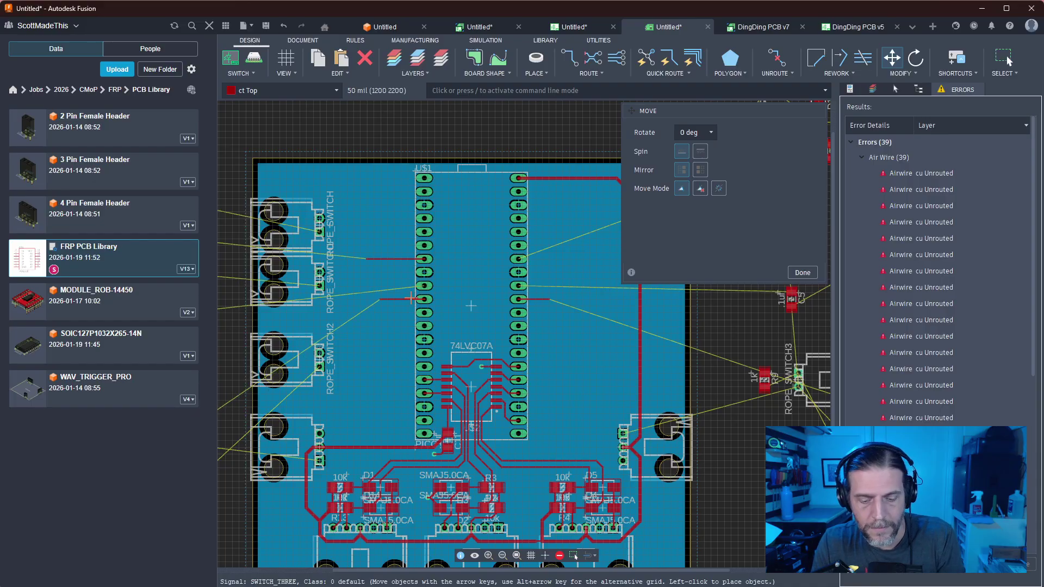
key(Escape)
key(Delete)
click(414, 299)
key(Delete)
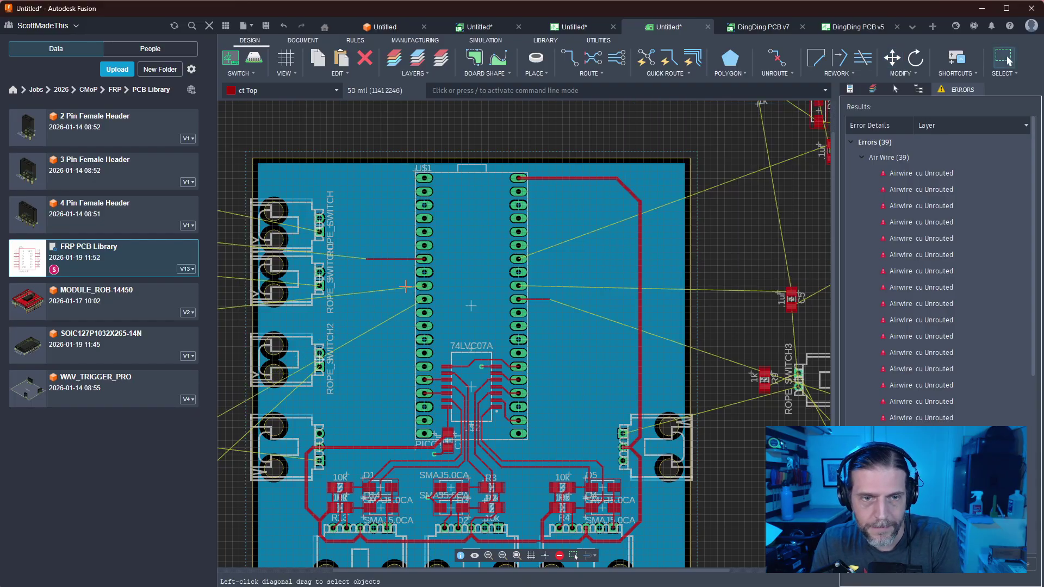
Delete the leftover trace stub extending from the Pico's left pin row
click(401, 258)
key(Delete)
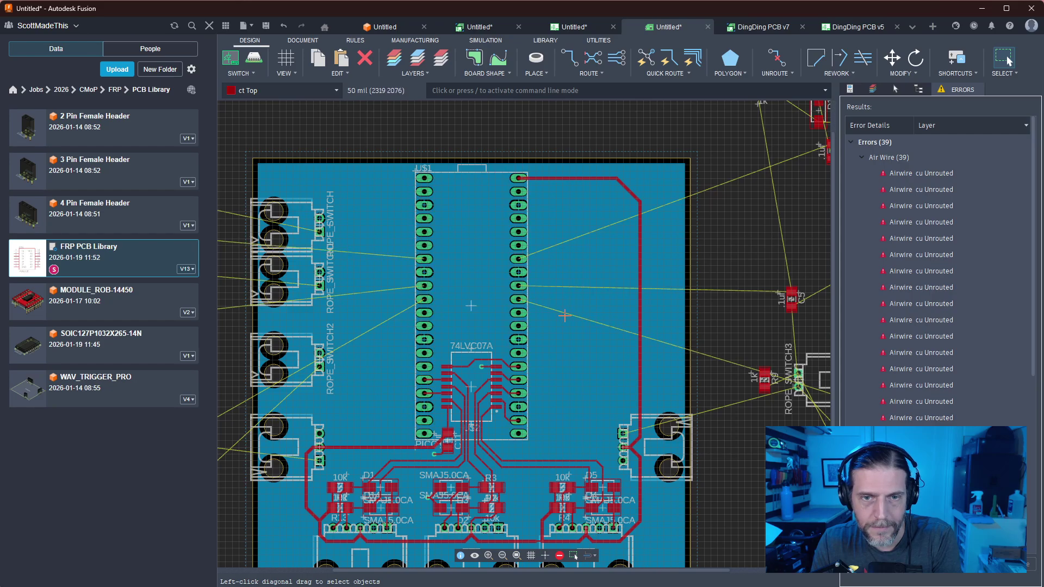
Place the ROPE_SWITCH3 header on the board's right edge above the existing right-edge header
middle_drag(740, 364, 597, 329)
key(m)
click(683, 348)
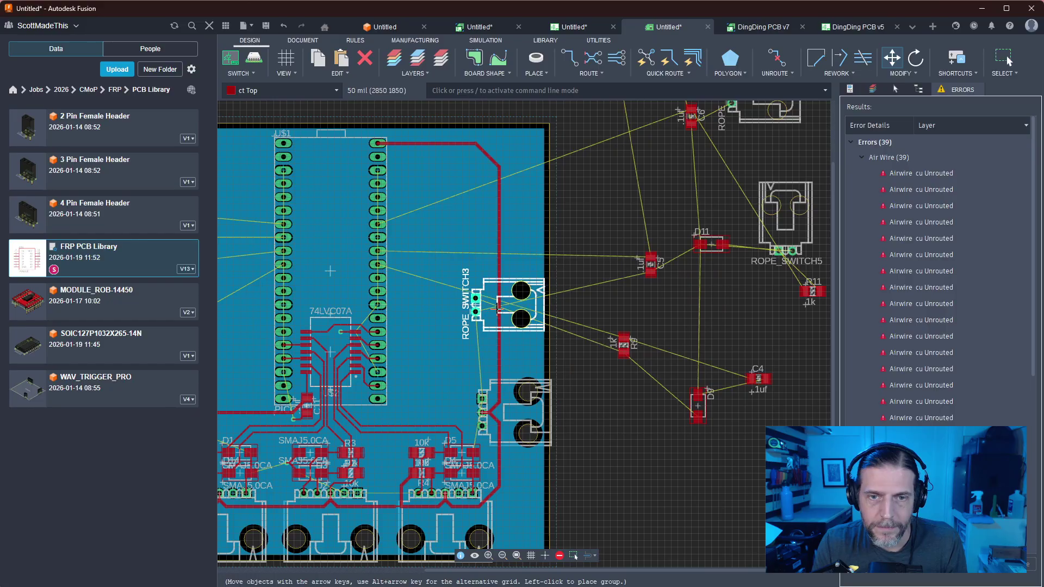
click(503, 309)
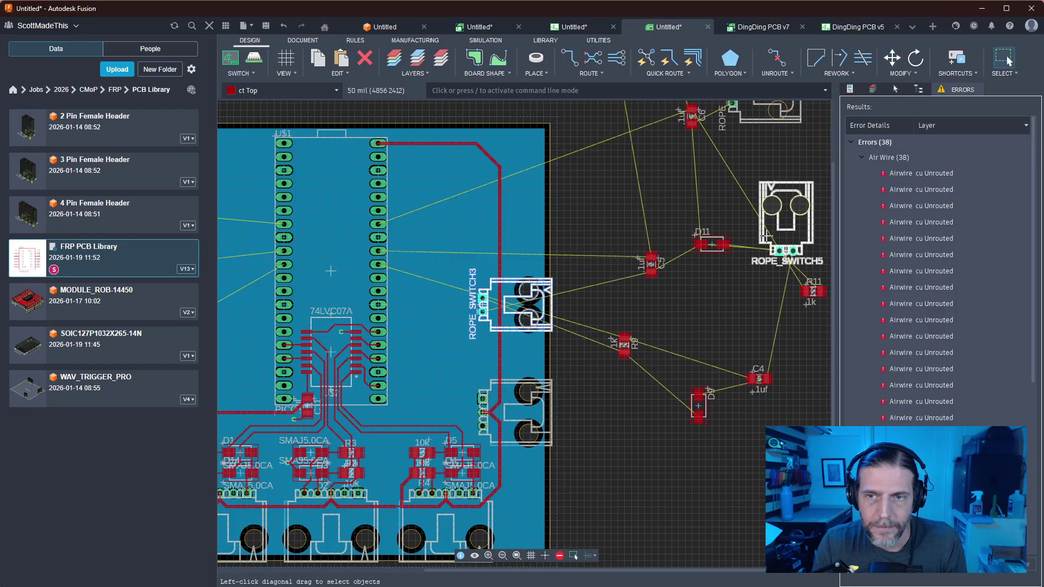
Rotate the ROPE_SWITCH5 header to face the board edge and place it directly above ROPE_SWITCH3
click(767, 236)
right_click(701, 231)
right_click(521, 241)
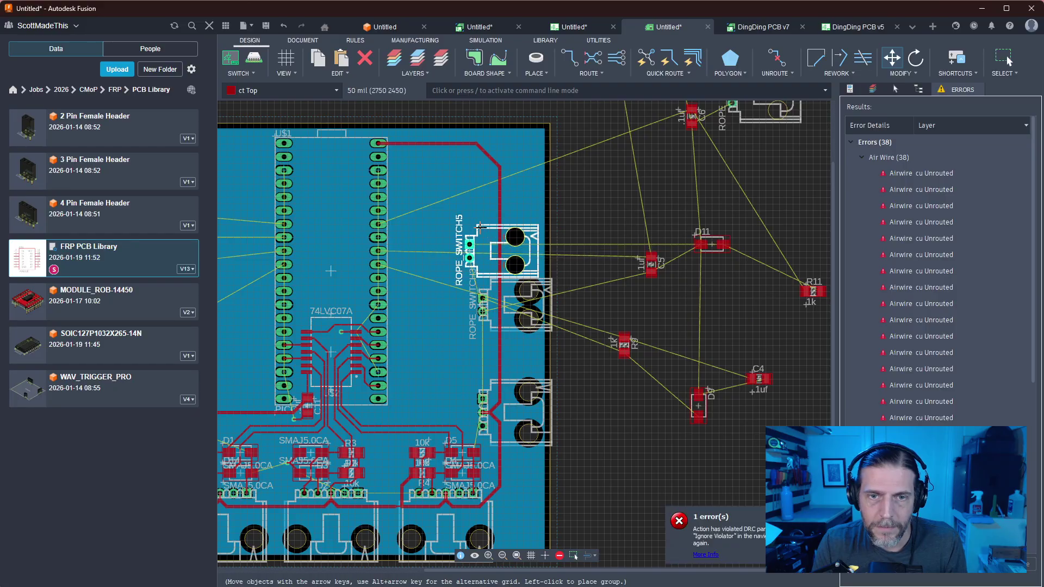
click(498, 220)
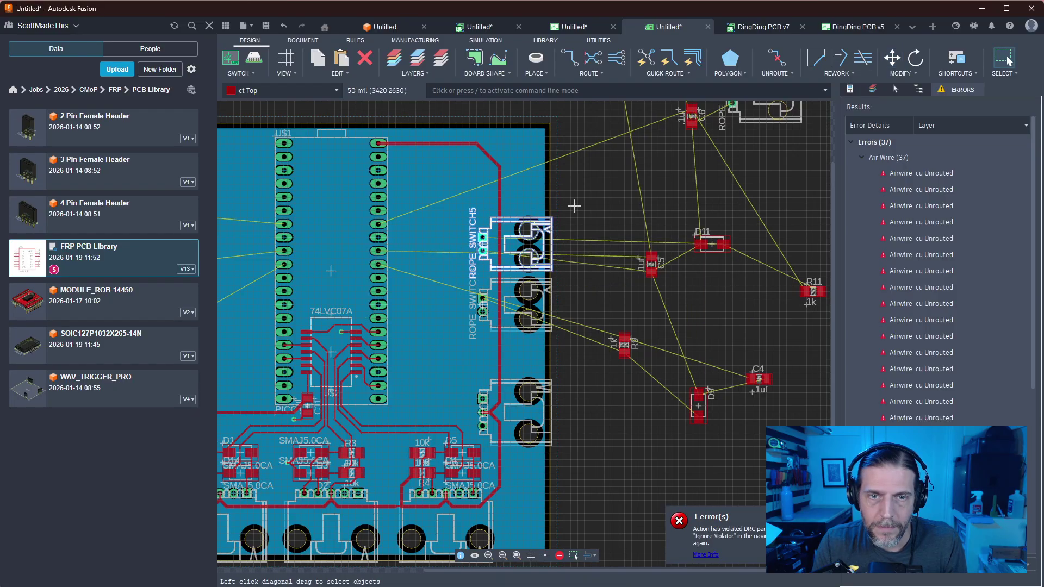
Place the ROPE_SWITCH4 header on the board's right edge directly above ROPE_SWITCH5
middle_drag(608, 187, 599, 253)
click(757, 190)
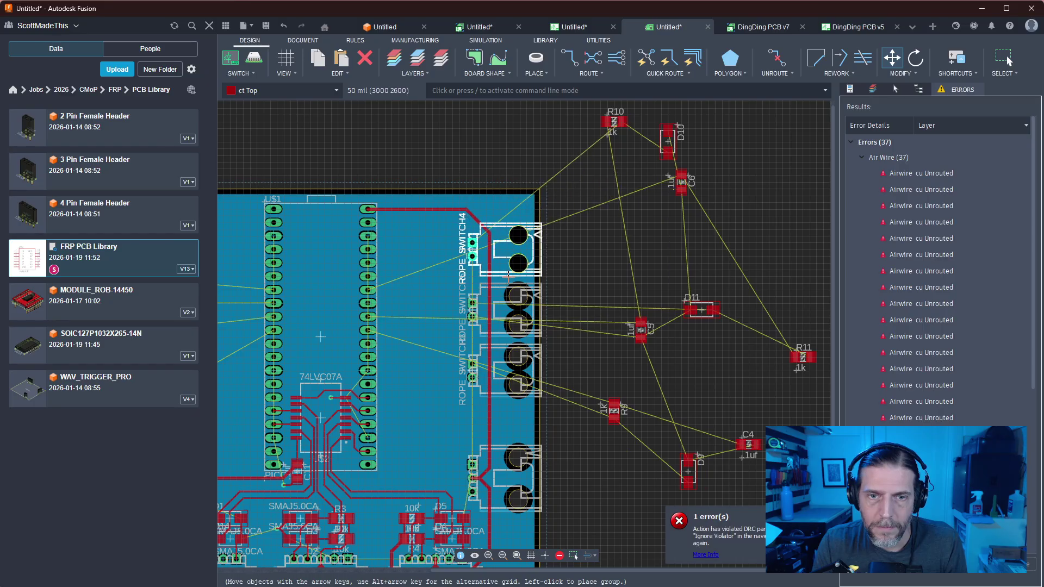
click(508, 277)
Adjust the ROPE_SWITCH, ROPE_SWITCH1 and ROPE_SWITCH2 headers vertically so they are evenly spaced along the board's left edge
middle_drag(613, 280, 794, 237)
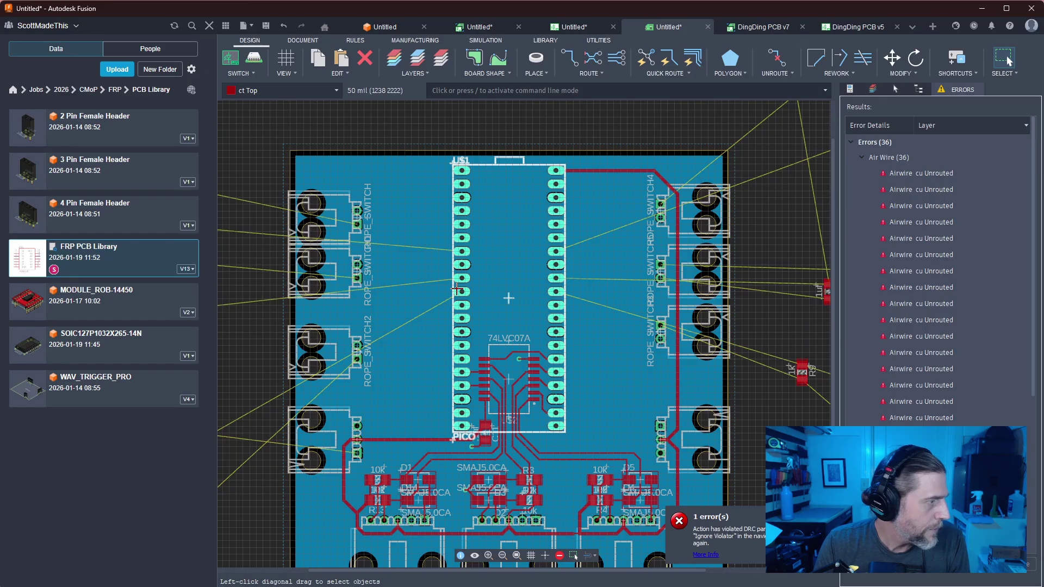
middle_drag(409, 304, 453, 276)
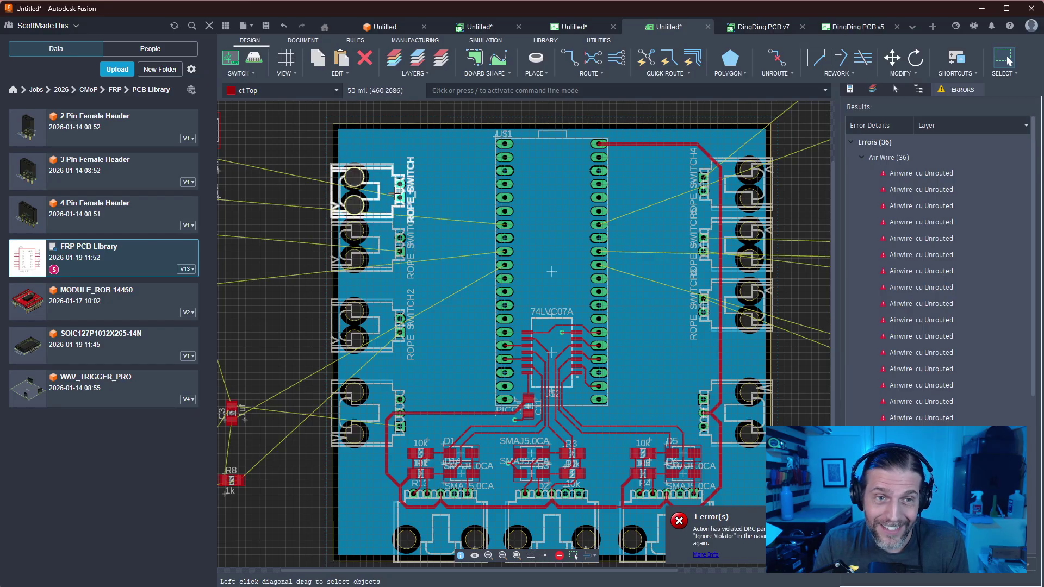
key(m)
click(396, 191)
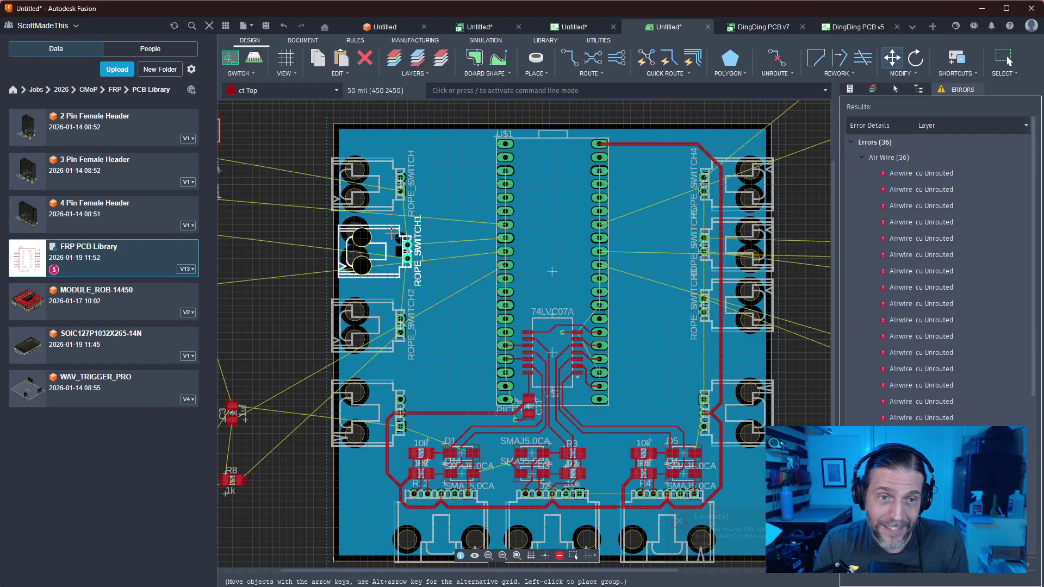
click(385, 225)
key(Escape)
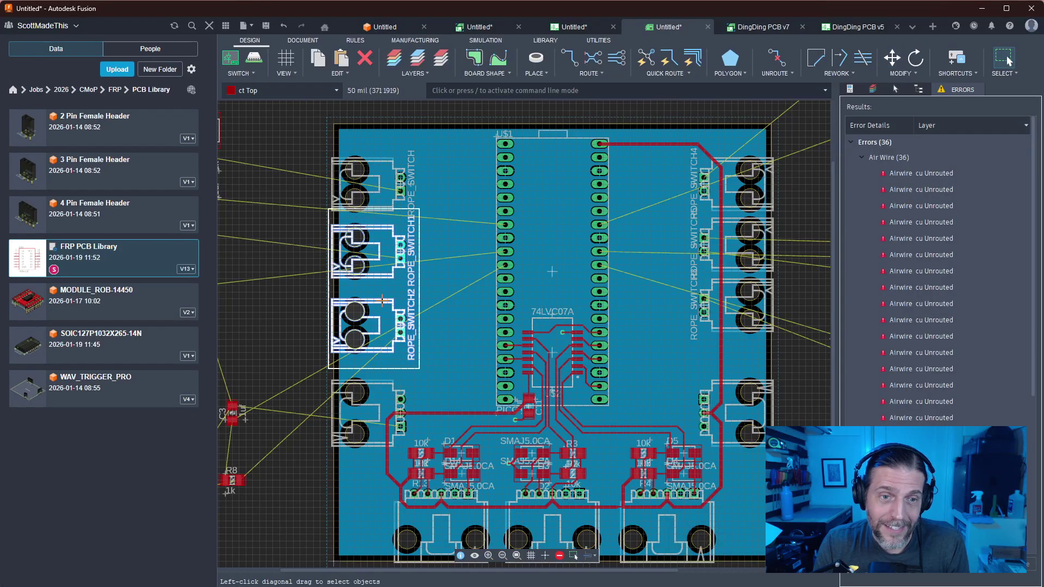
key(Escape)
click(383, 308)
key(m)
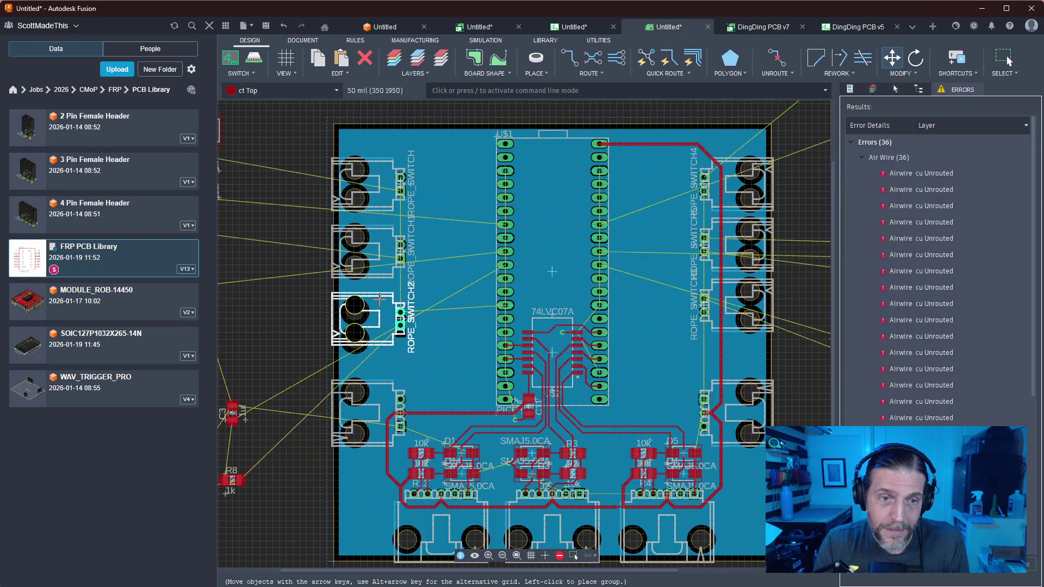
click(383, 301)
Shift the ROPE_SWITCH3 and ROPE_SWITCH5 headers down to line up with the headers on the opposite board edge
middle_drag(449, 266, 414, 271)
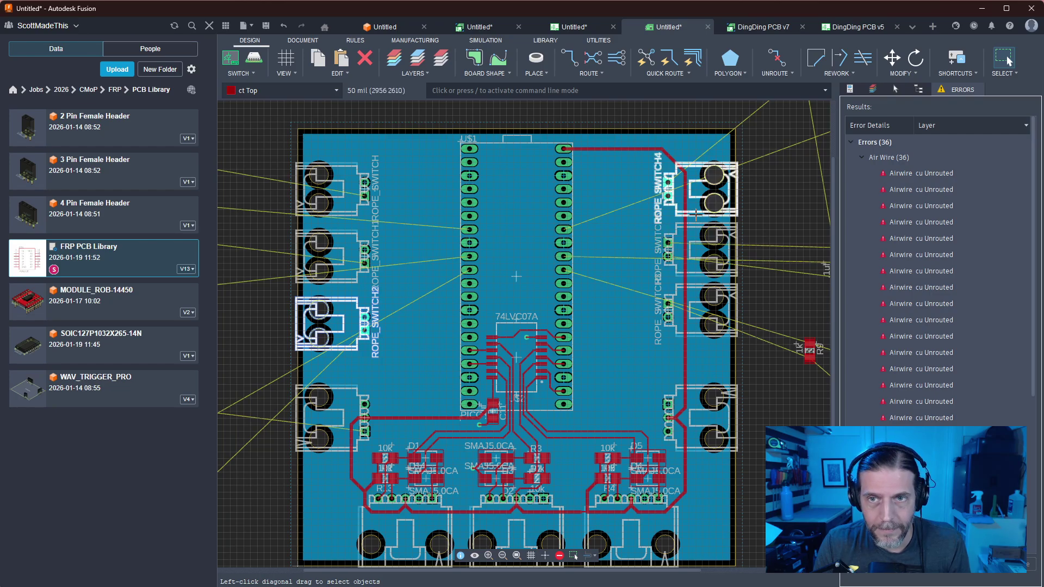
middle_drag(627, 228, 626, 169)
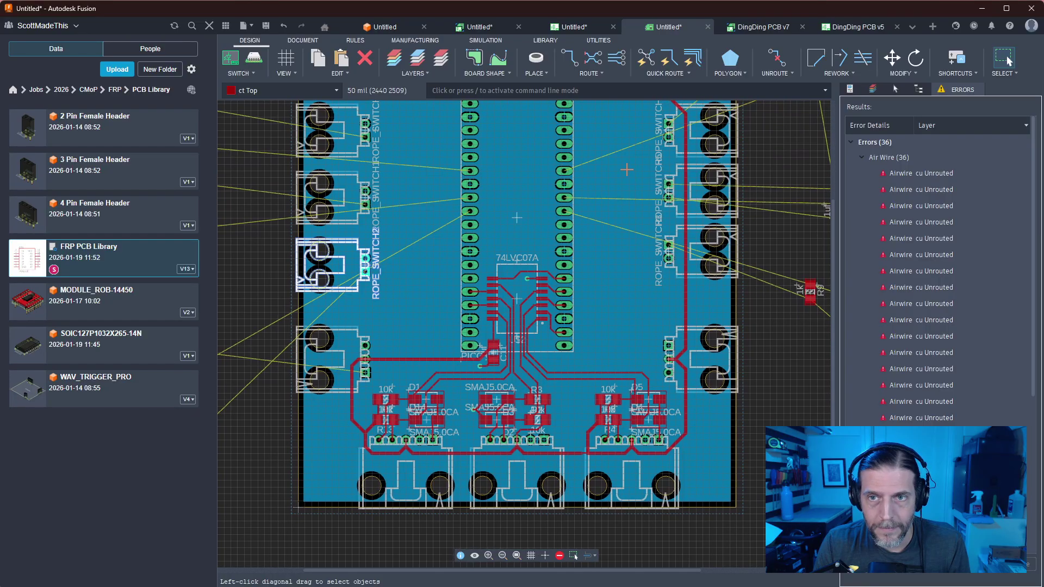
ctrl+click(698, 240)
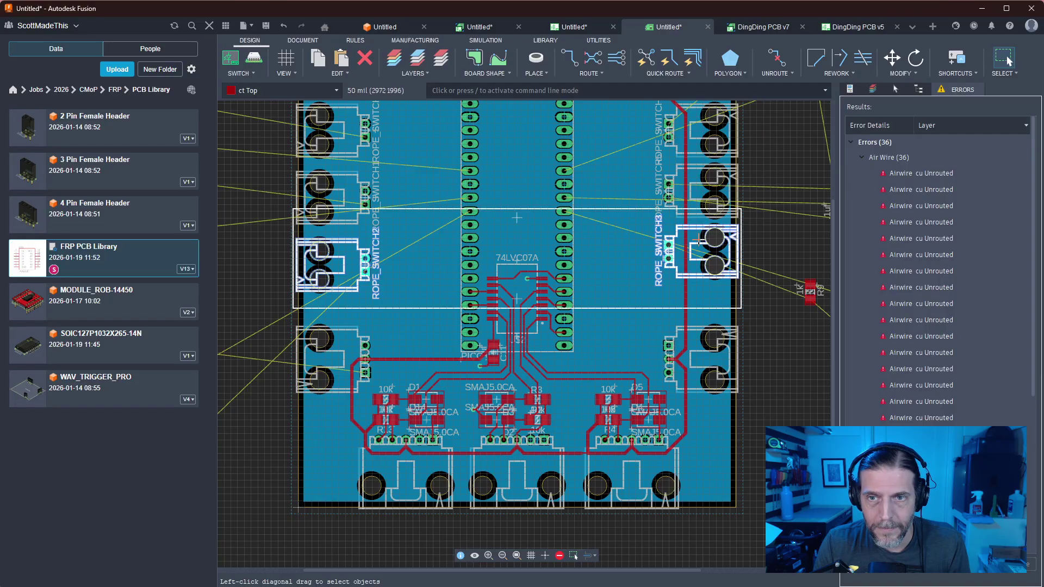
key(Escape)
click(711, 239)
drag(711, 226, 711, 252)
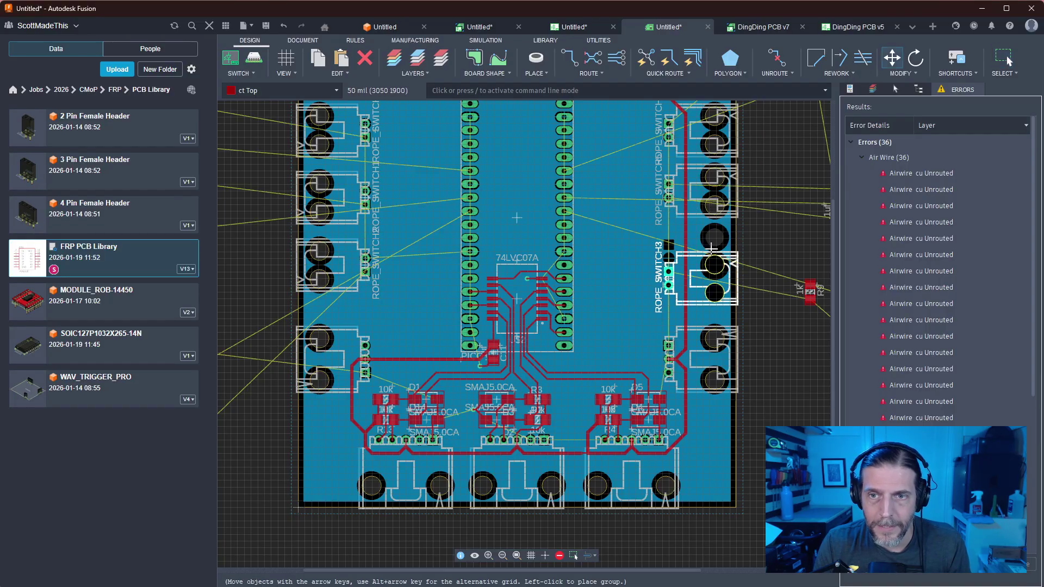
drag(711, 214, 710, 218)
drag(709, 266, 709, 253)
key(Escape)
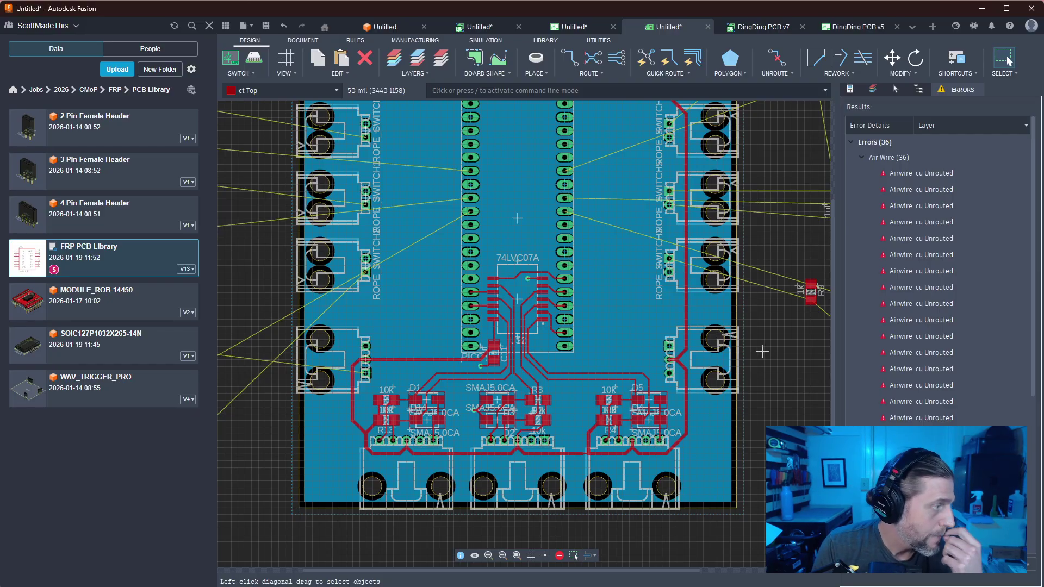
Examine the rope switch's resistor, capacitor and diode layout on the DingDing PCB v6 board, and return to the new board
middle_drag(636, 324, 754, 390)
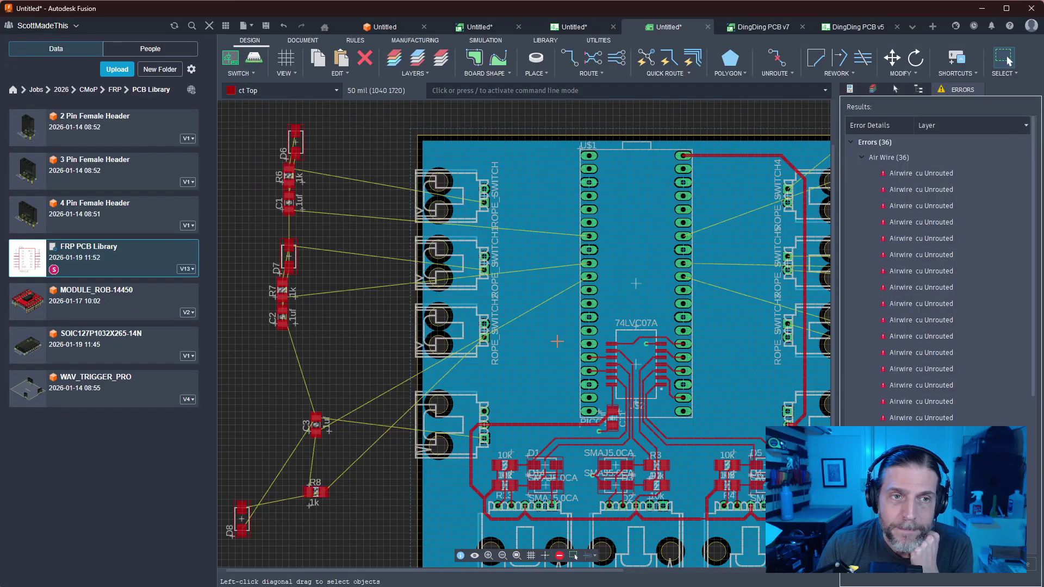
click(743, 32)
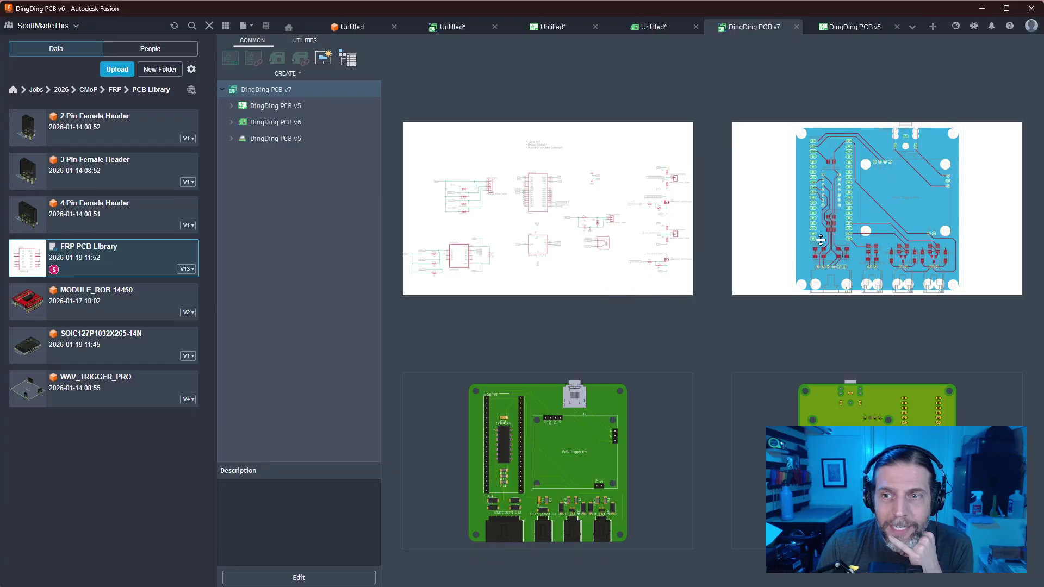
click(820, 240)
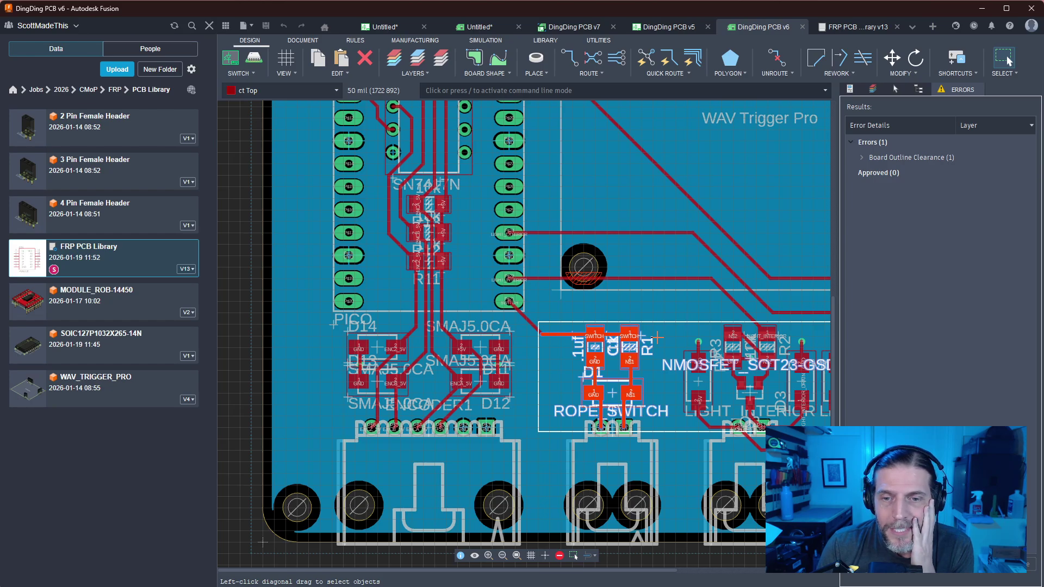
scroll(657, 337, up, 3)
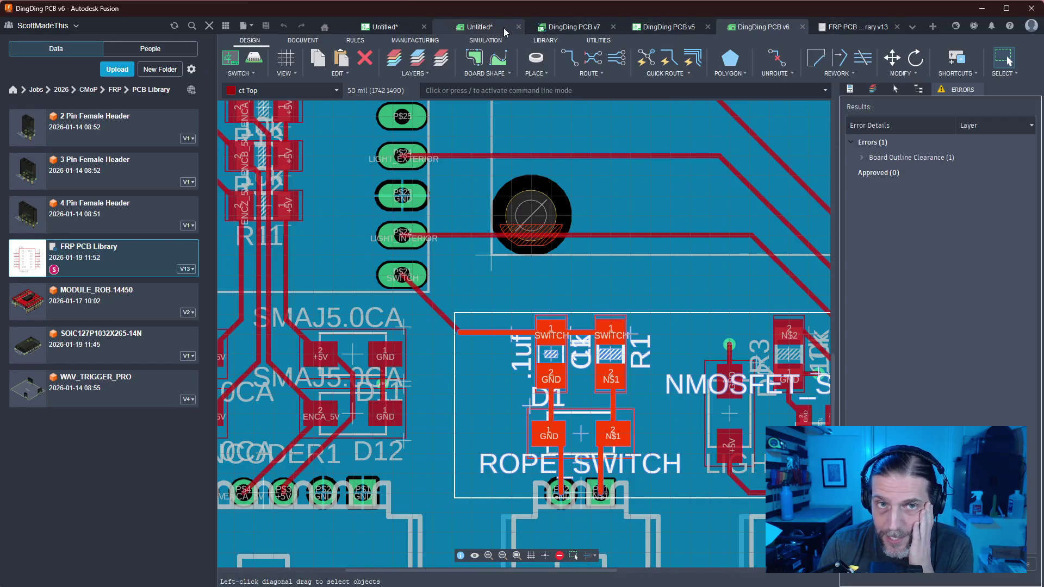
click(480, 28)
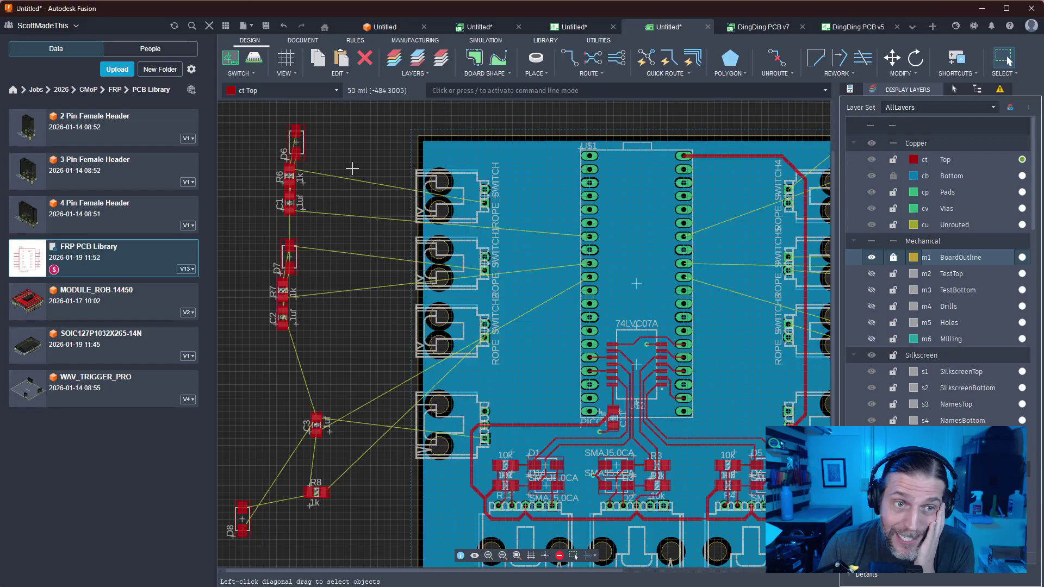
Place diodes D6, D7 and D8 vertically on the inner side of the ROPE_SWITCH, ROPE_SWITCH1 and ROPE_SWITCH2 headers
click(296, 142)
key(m)
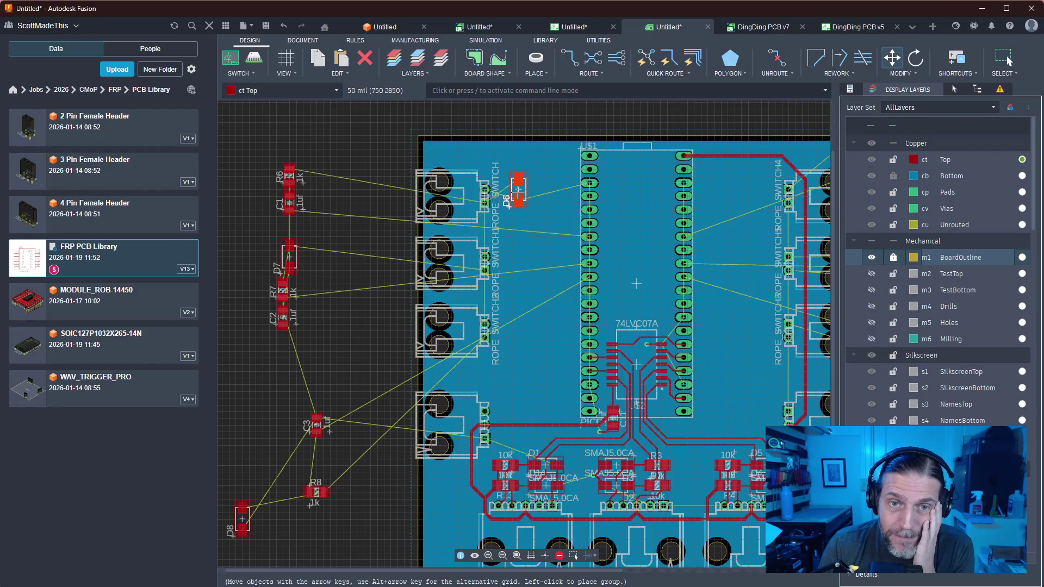
right_click(505, 196)
click(504, 196)
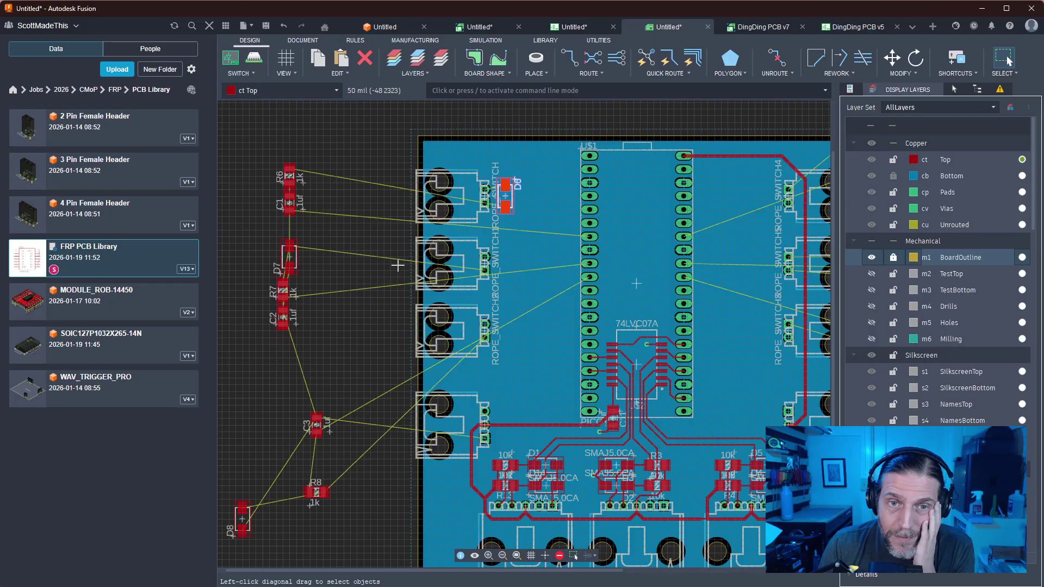
click(301, 242)
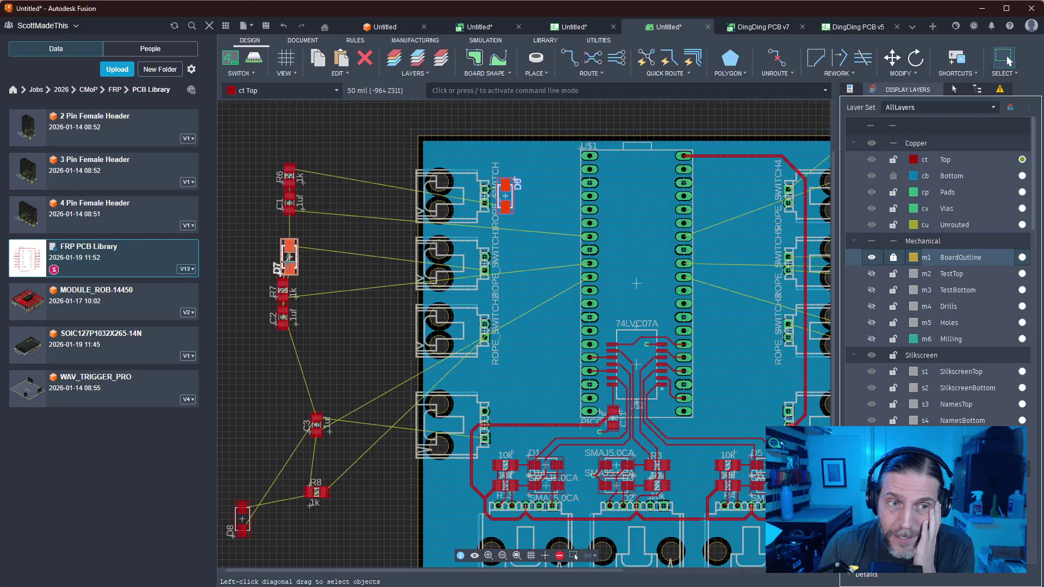
key(m)
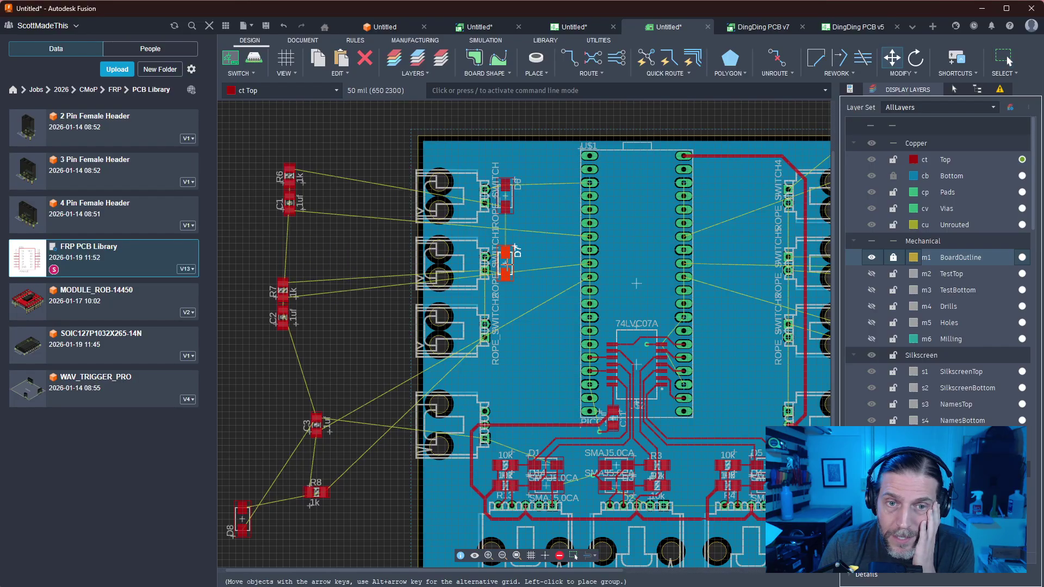
click(505, 264)
click(242, 519)
key(m)
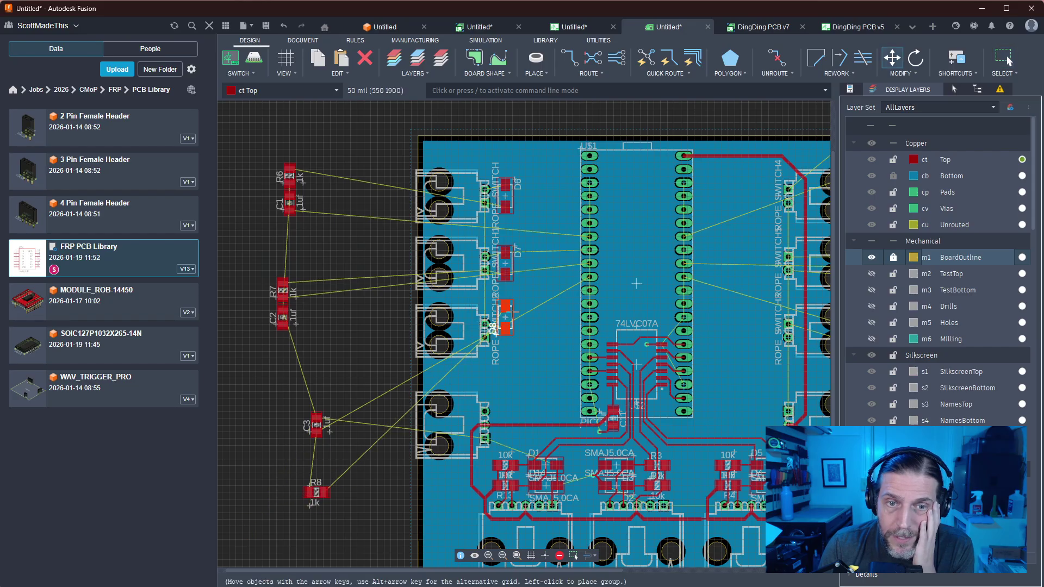
click(505, 330)
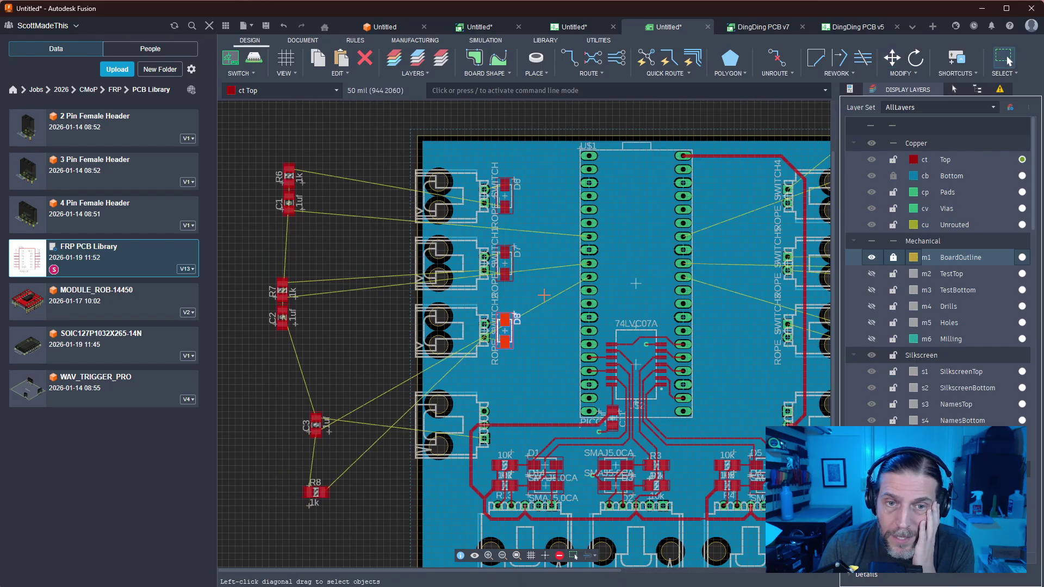
Place diodes D10 and D11 vertically on the inner side of the ROPE_SWITCH4 and ROPE_SWITCH5 headers
middle_drag(545, 289, 281, 311)
middle_drag(705, 187, 692, 230)
click(706, 151)
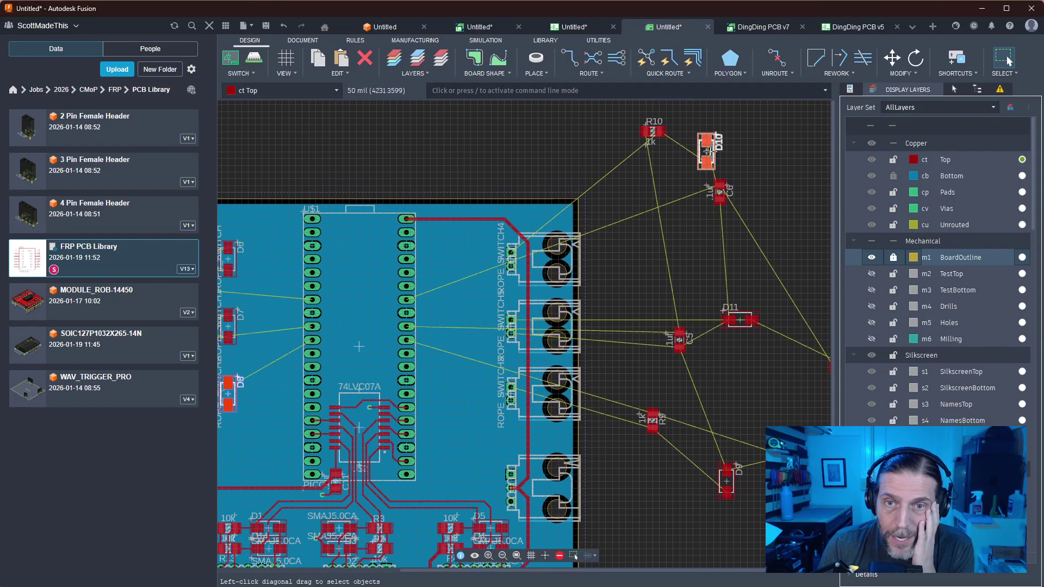
key(m)
right_click(489, 260)
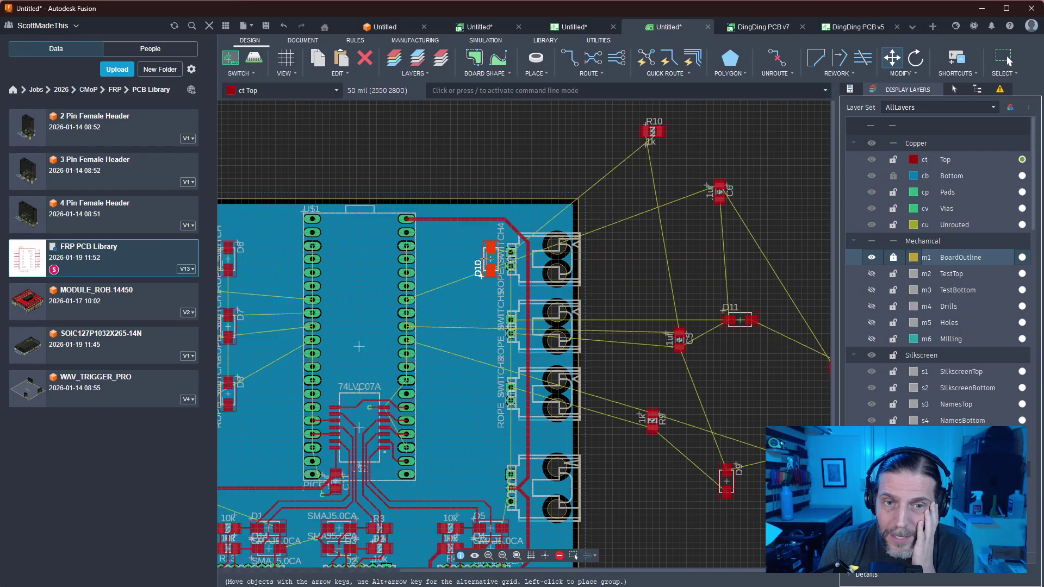
click(490, 260)
click(739, 319)
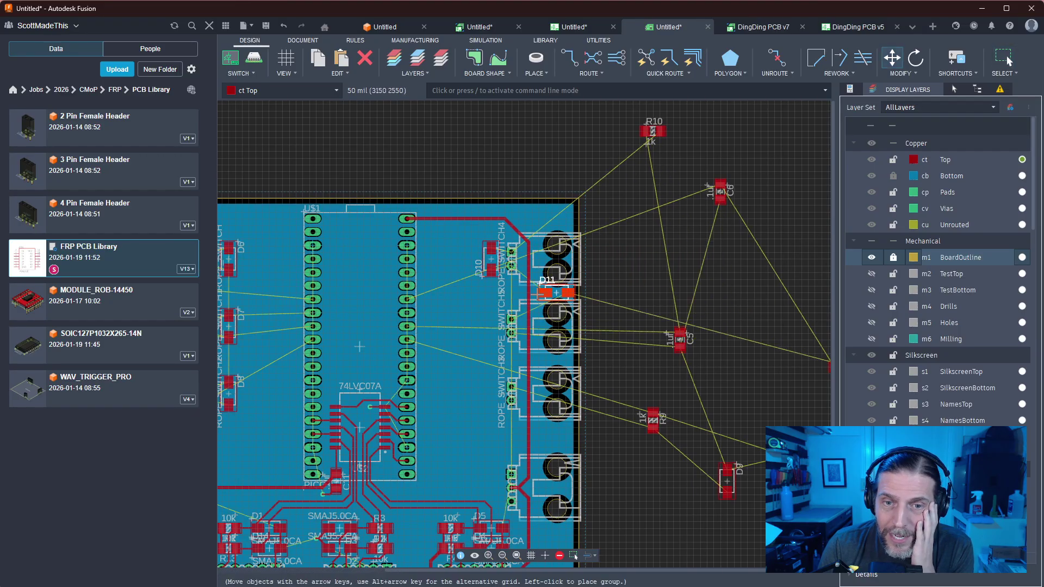
click(483, 333)
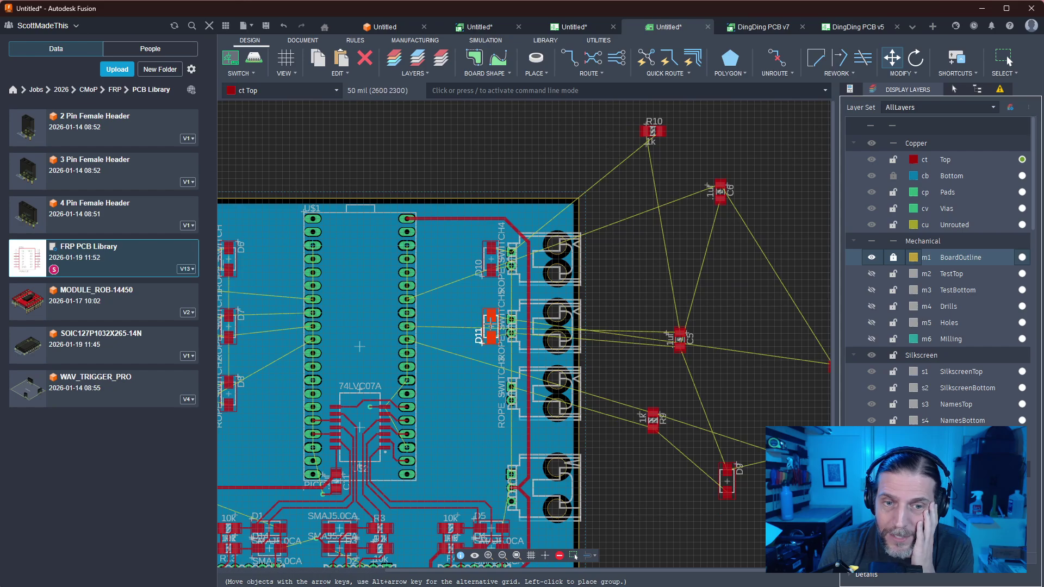
click(1003, 57)
Place diode D9 vertically on the inner side of the ROPE_SWITCH3 header, in line with D10 and D11
middle_drag(805, 378, 783, 298)
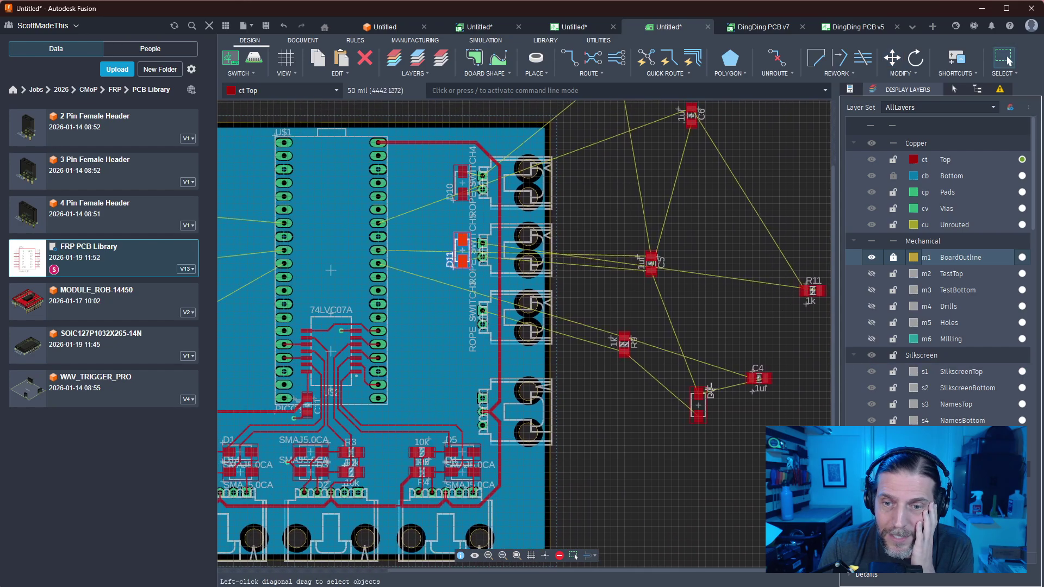
key(m)
click(697, 403)
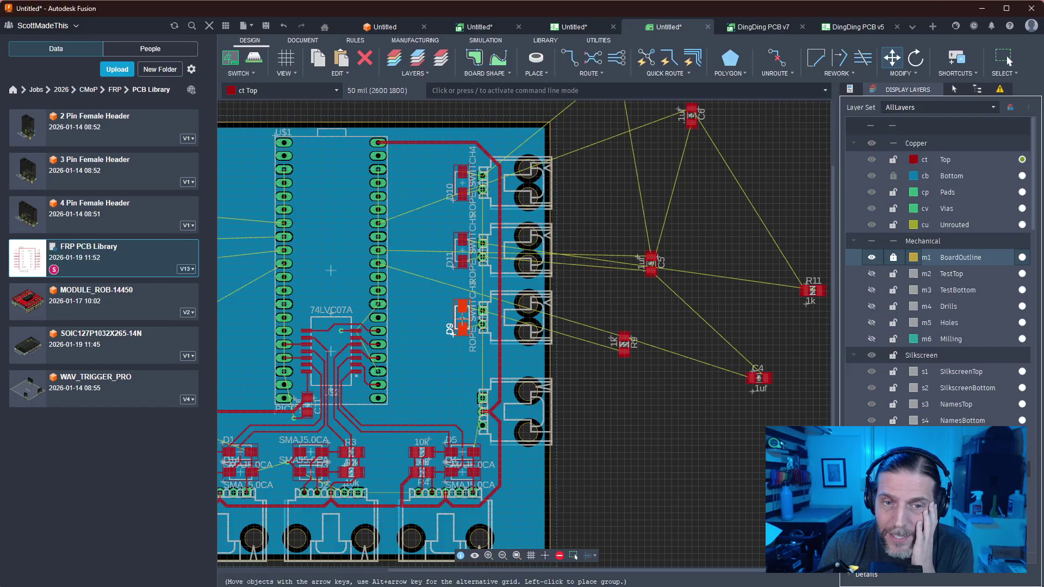
click(462, 317)
key(Escape)
Move resistor R6 onto the board and set it horizontally on the inner side of diode D6
middle_drag(523, 333, 721, 343)
middle_drag(217, 233, 385, 358)
scroll(385, 350, up, 1)
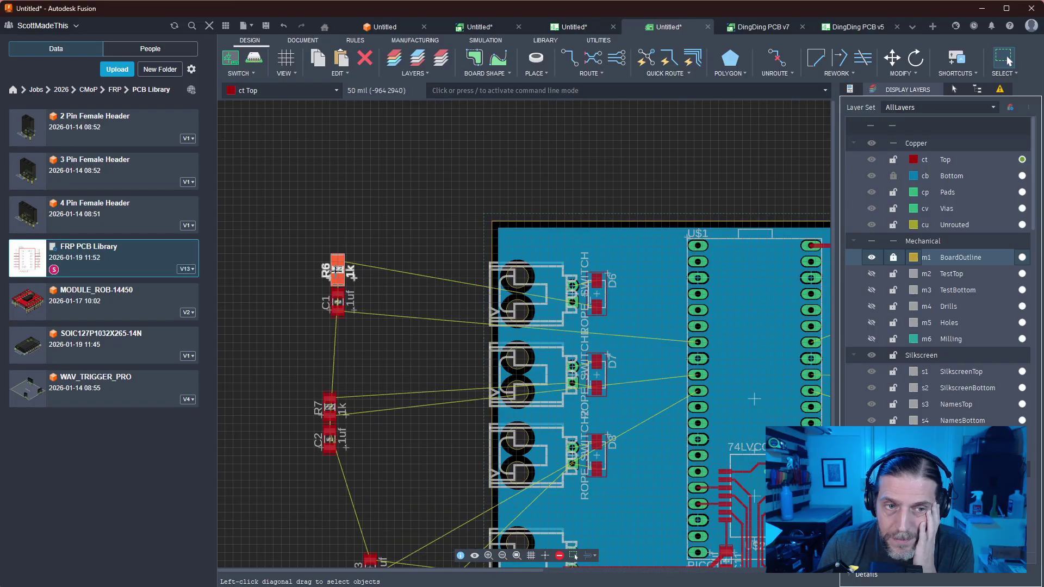
key(m)
click(337, 270)
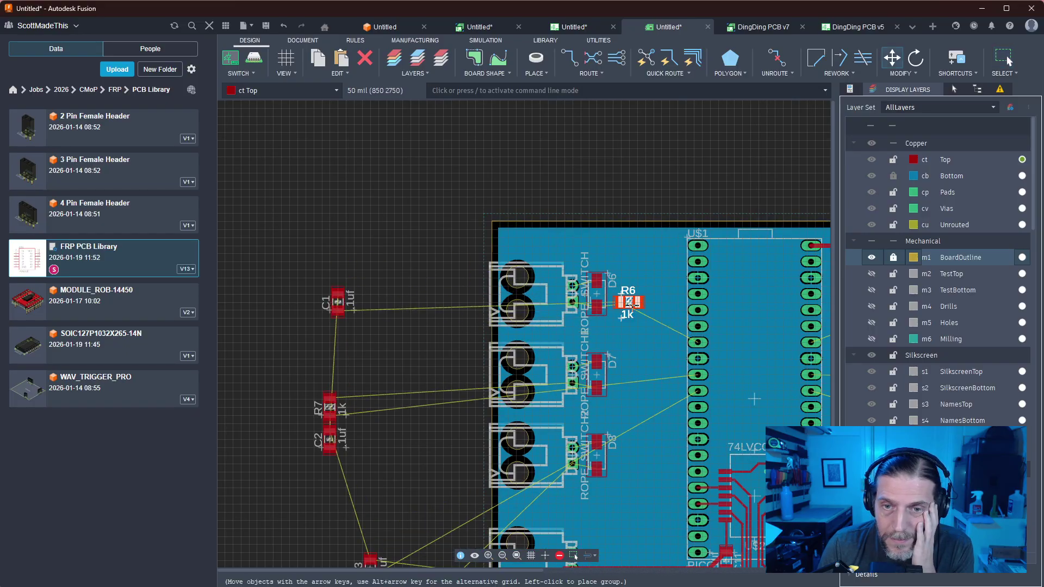
click(636, 310)
key(Escape)
scroll(661, 292, up, 3)
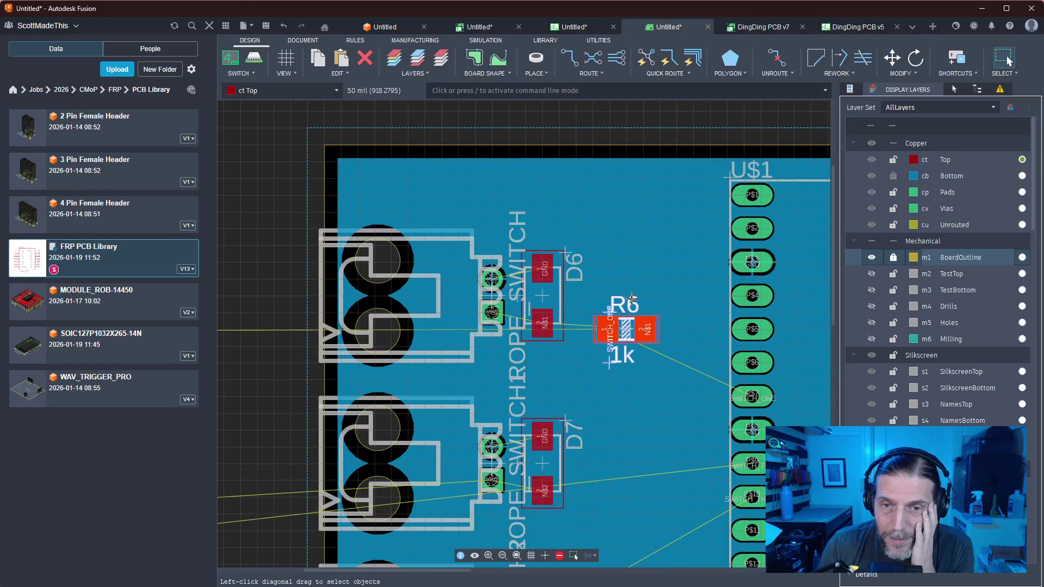
Rotate capacitor C1 to horizontal with its GND pad toward the headers and move it onto the board above diode D6
middle_drag(327, 294, 587, 260)
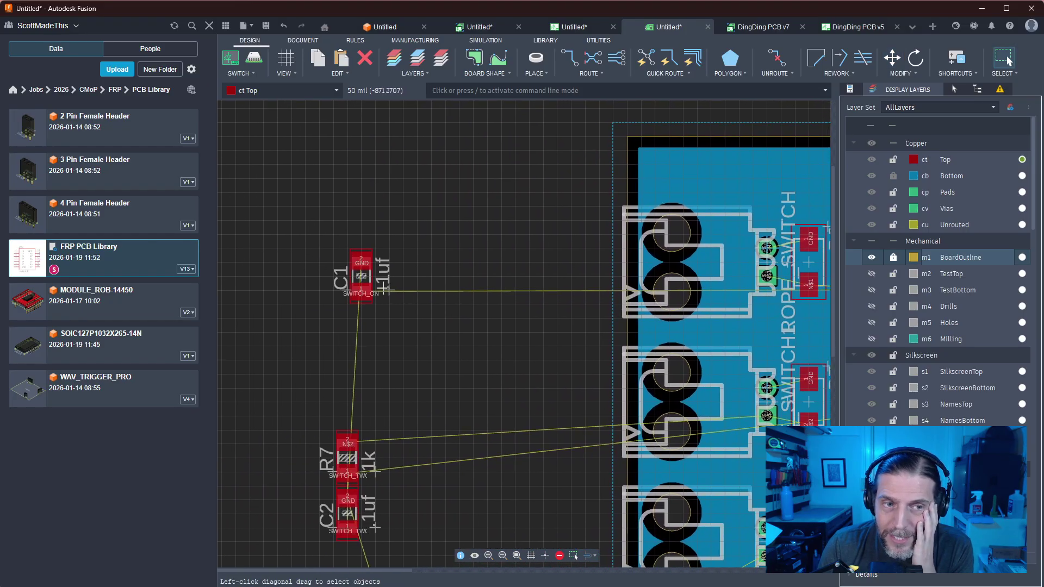
right_click(370, 280)
click(359, 275)
drag(359, 275, 538, 230)
right_click(532, 231)
right_click(538, 230)
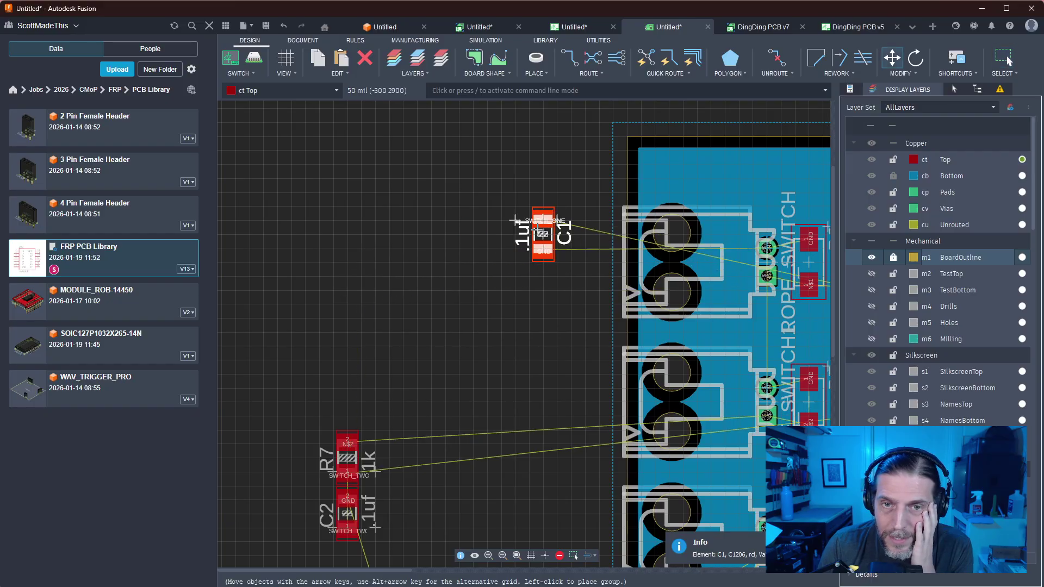
right_click(538, 230)
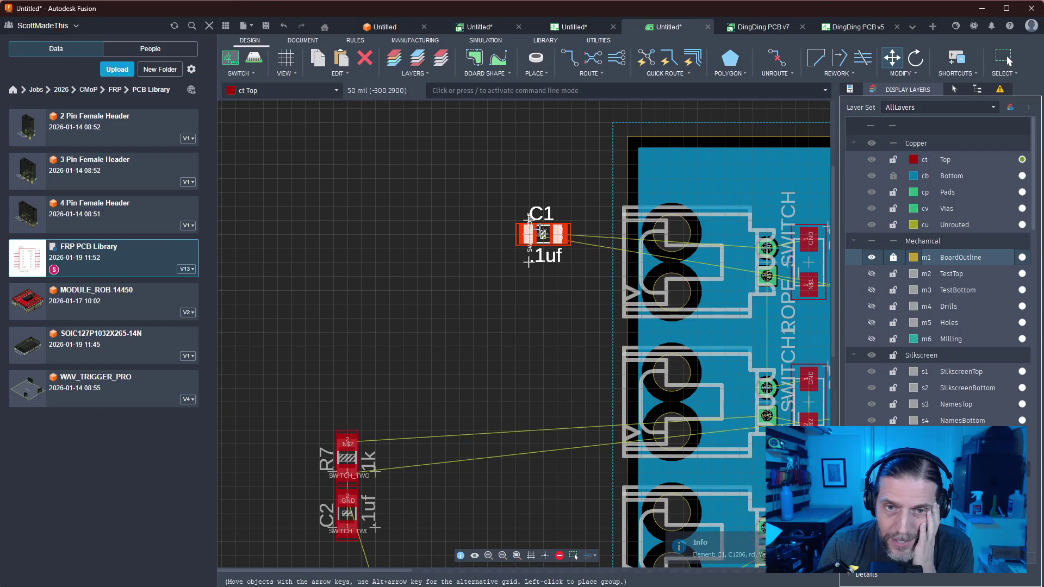
right_click(537, 230)
right_click(537, 229)
click(797, 171)
Rotate R6 by 180 degrees so its N$1 pad faces D6, and place it level with D6's N$1 pad
middle_drag(751, 267, 511, 287)
scroll(597, 344, up, 2)
click(668, 299)
right_click(696, 259)
right_click(697, 259)
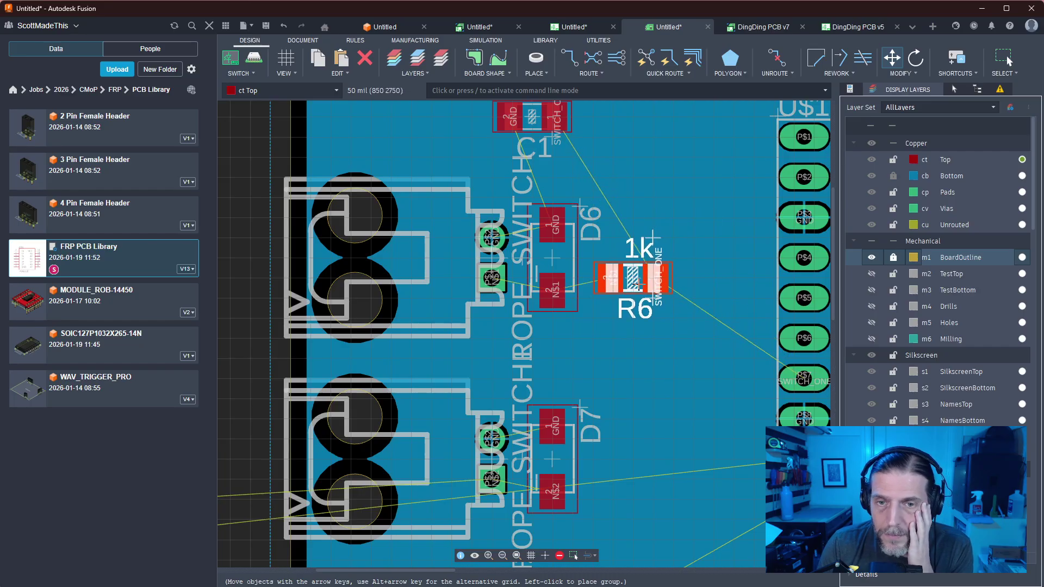
click(634, 298)
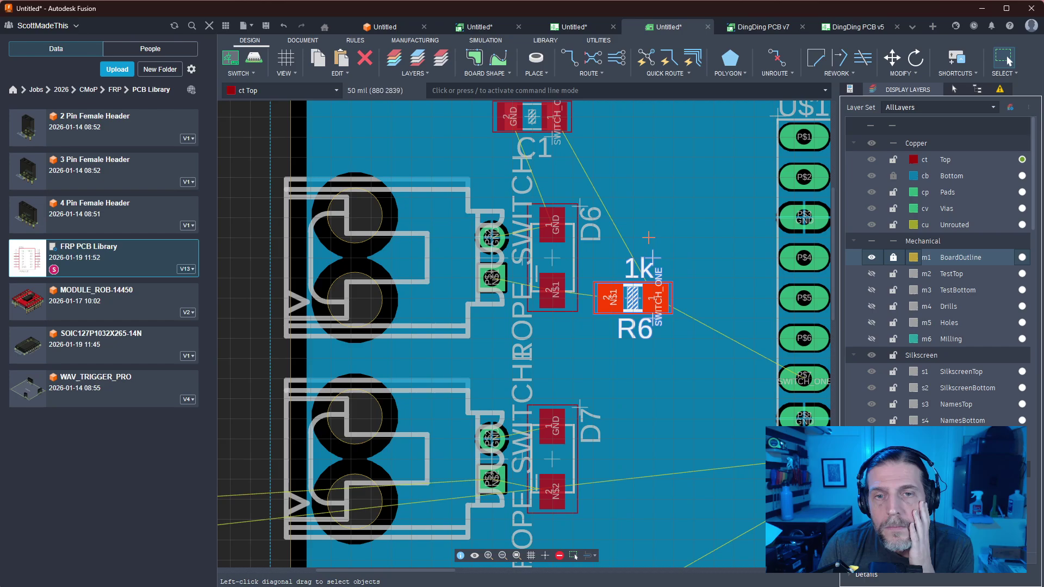
Place capacitor C1 directly above R6, level with D6's GND pad, at (850 2900)
middle_drag(634, 297, 547, 382)
key(m)
click(456, 202)
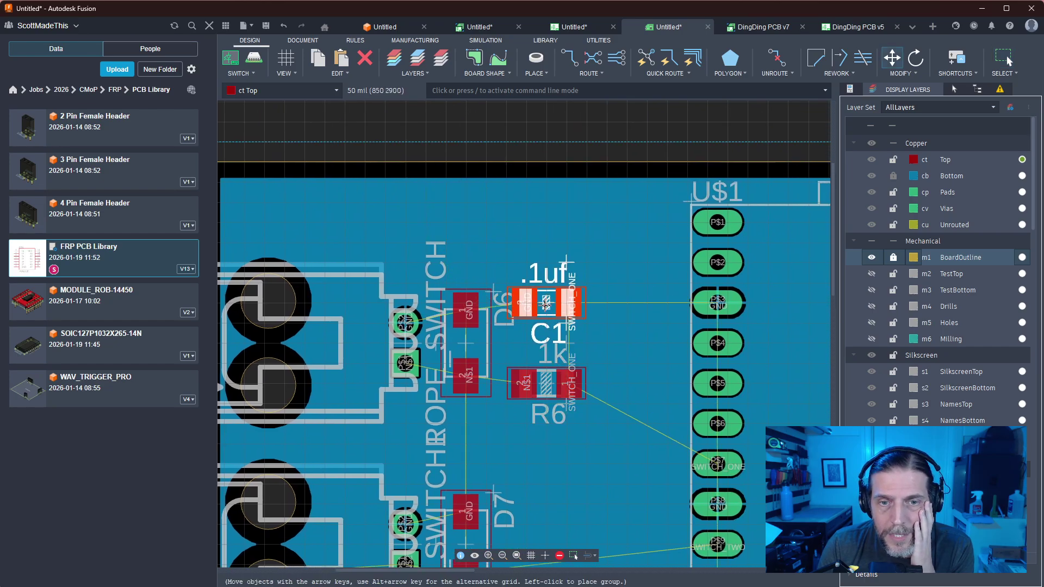
click(547, 303)
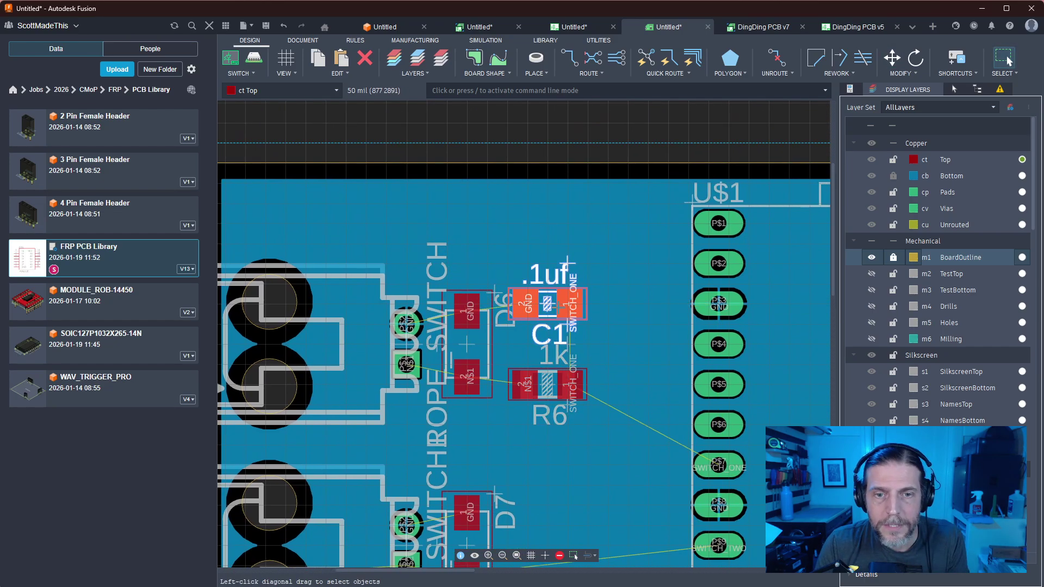
Nudge C1 and R6 toward each other by 25 mil each on the fine grid
key(m)
click(548, 305)
click(548, 313)
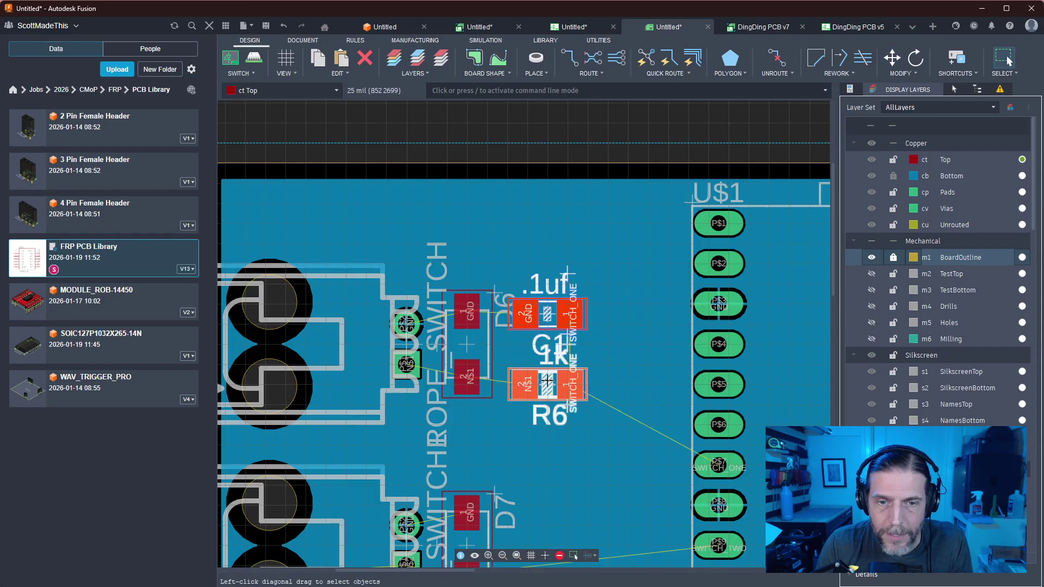
key(m)
click(548, 384)
click(548, 374)
Move resistor R7 and capacitor C2 together onto the board between diode D7 and the Pico footprint
middle_drag(555, 425, 601, 335)
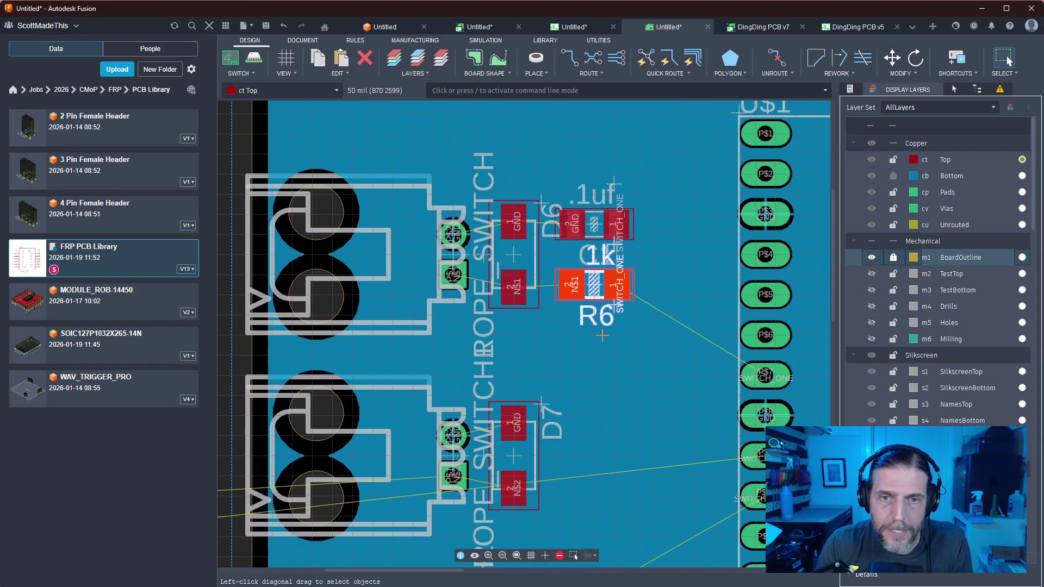
scroll(612, 416, down, 4)
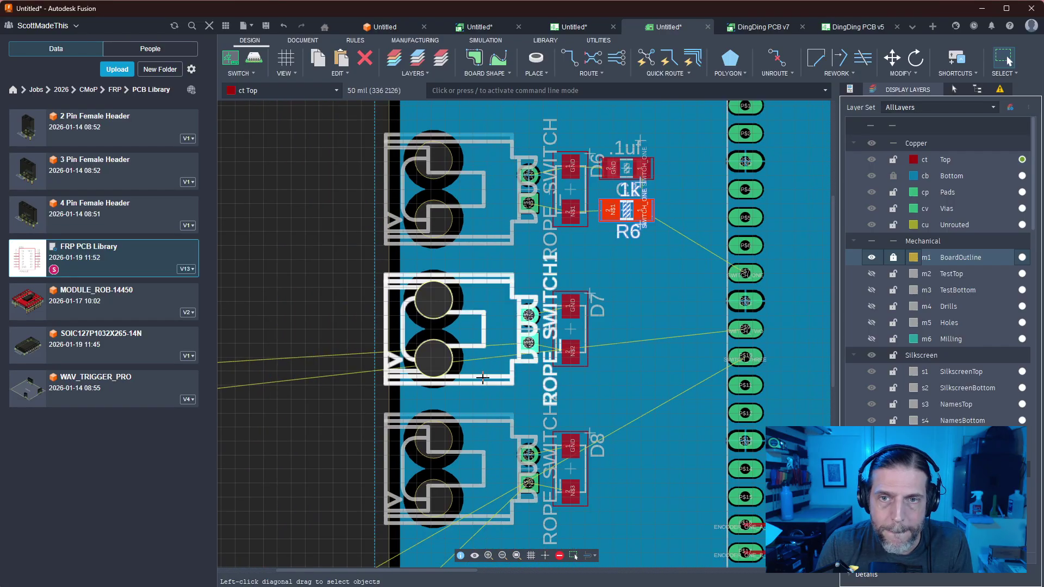
middle_drag(481, 381, 572, 370)
middle_drag(321, 315, 422, 282)
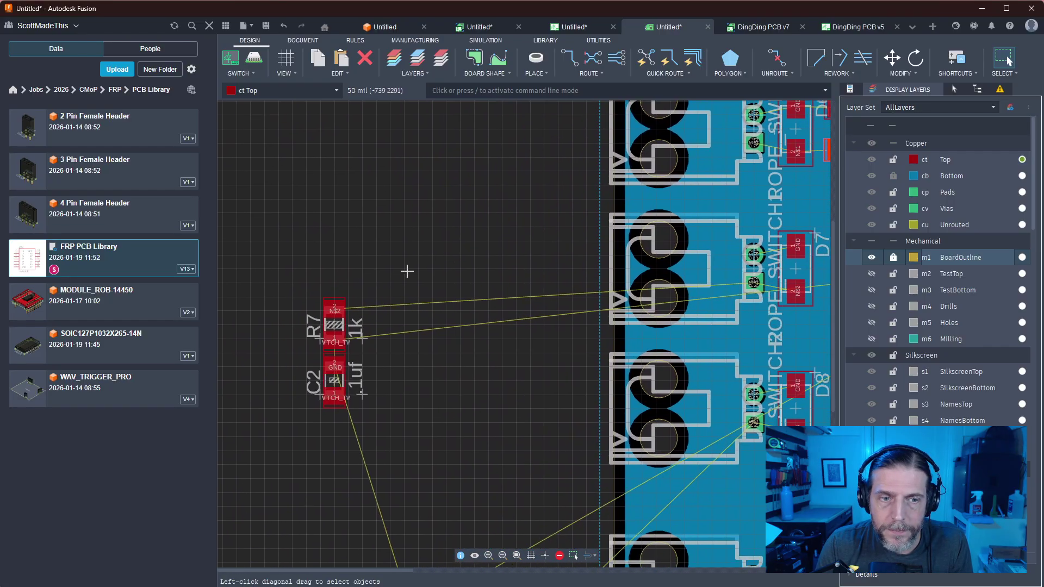
drag(371, 295, 297, 410)
drag(346, 329, 556, 258)
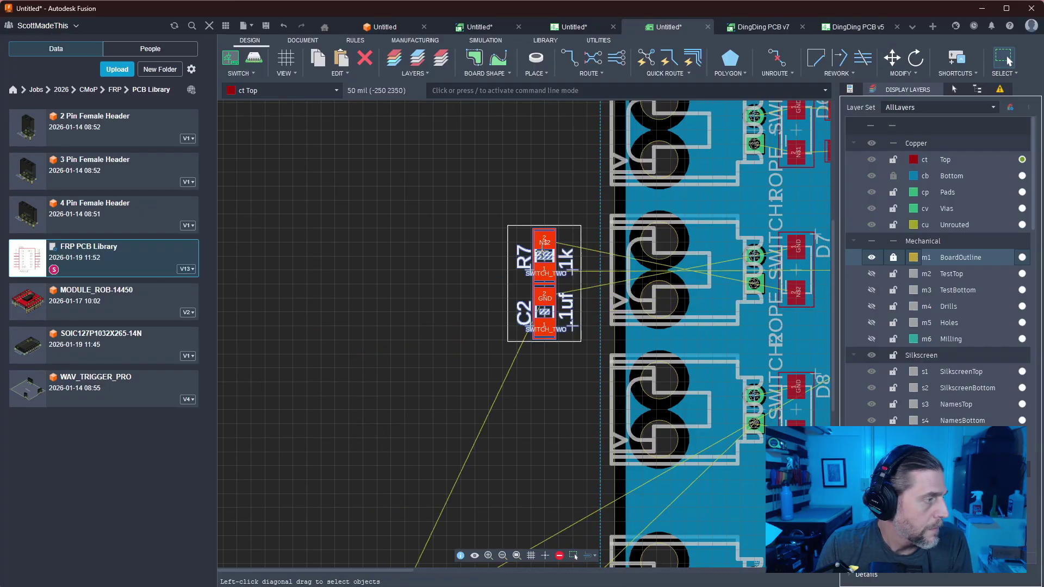
middle_drag(526, 199, 248, 226)
drag(248, 225, 610, 241)
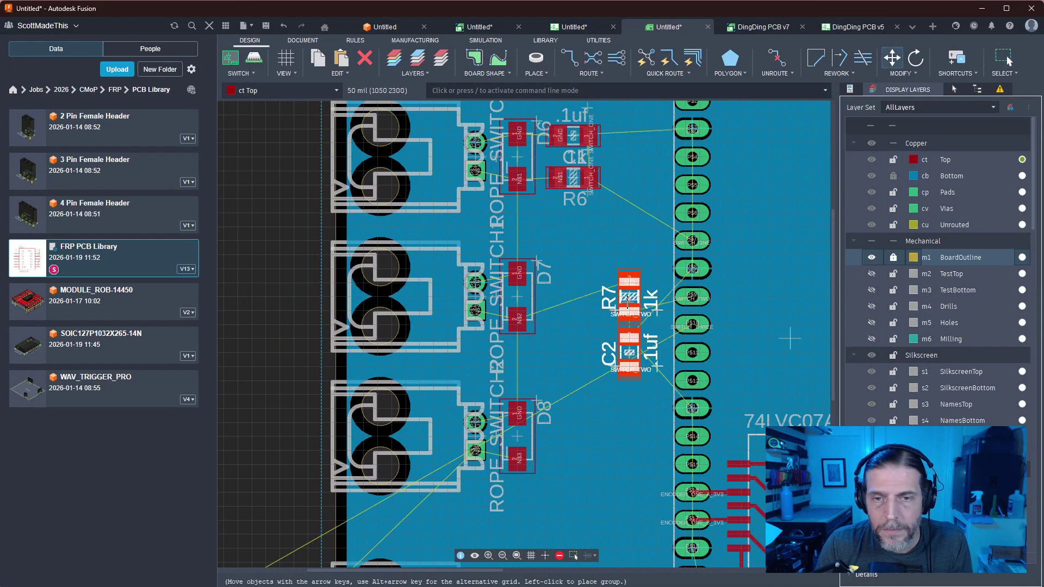
click(610, 241)
Rotate R7 and C2 to horizontal and place them beside D7, with R7 at (850 2225) and C2 at (850 2375)
drag(632, 300, 593, 262)
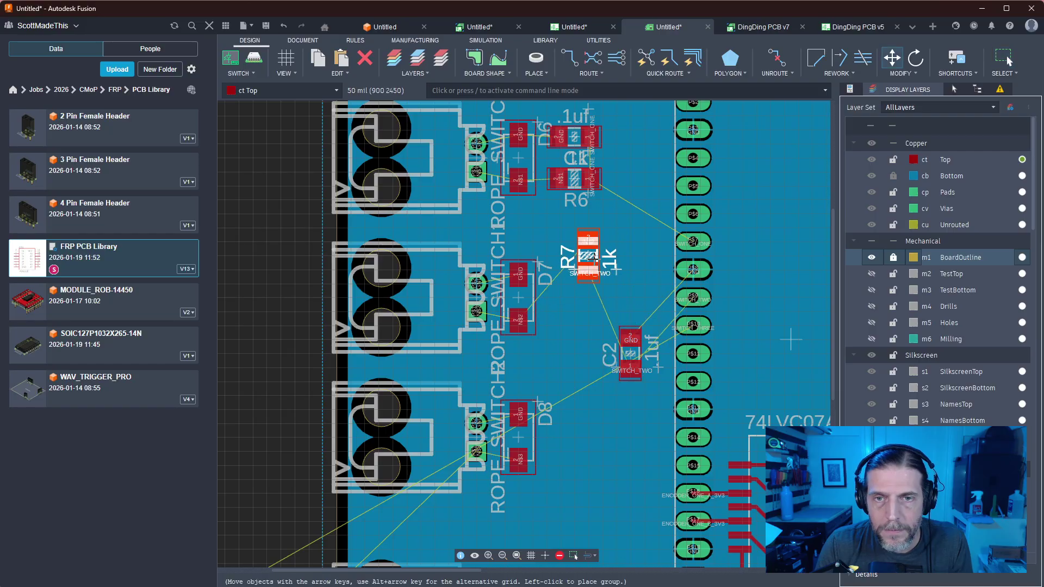
right_click(592, 258)
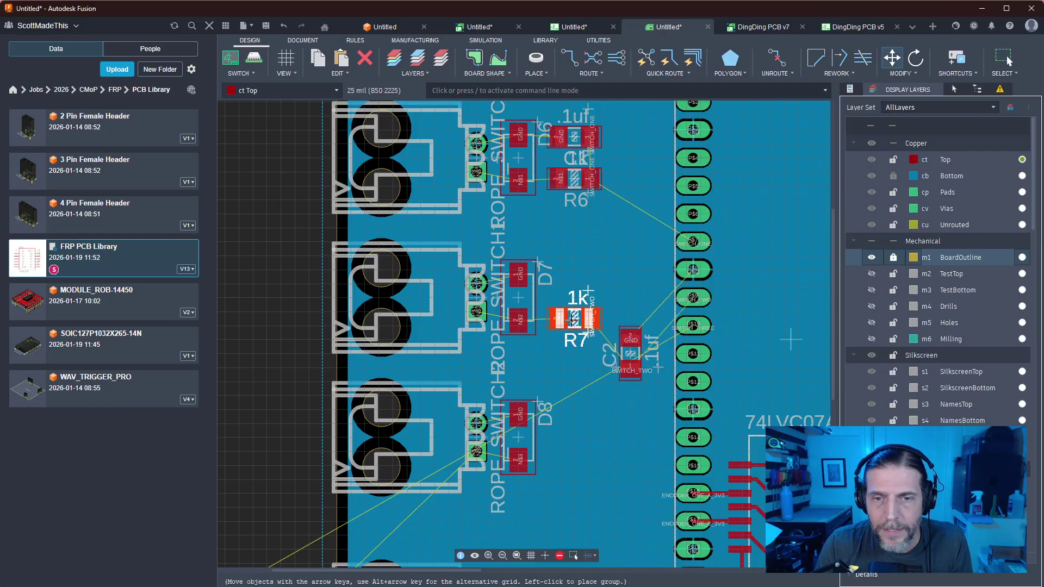
click(574, 318)
click(630, 354)
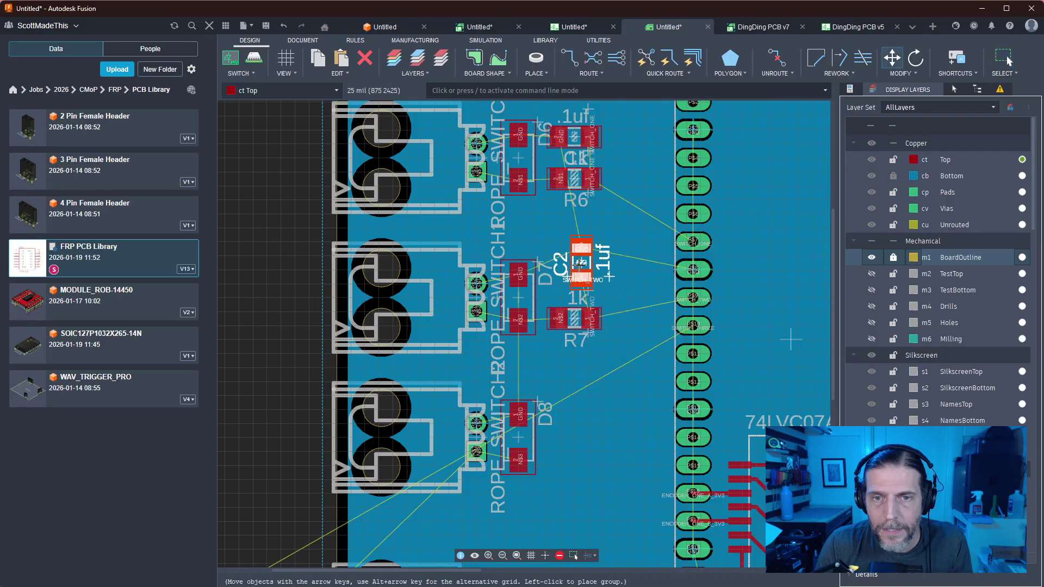
right_click(580, 263)
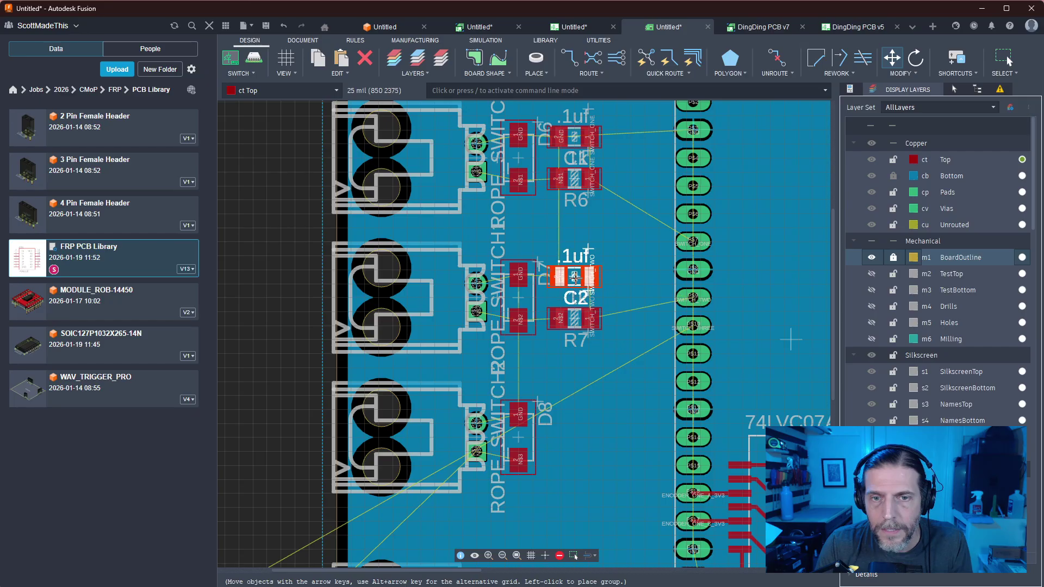
click(574, 277)
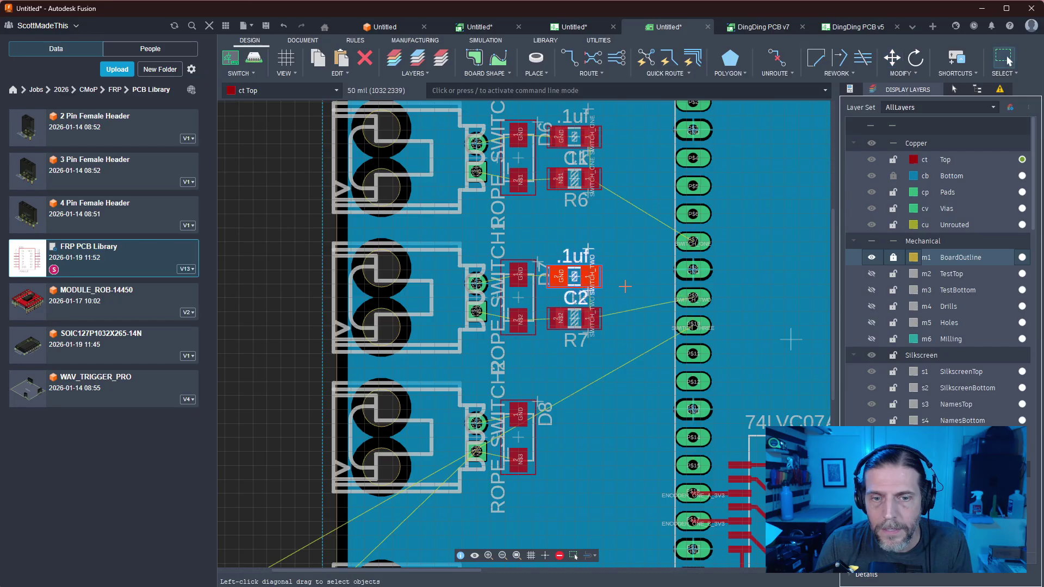
Rotate capacitor C3 to horizontal and place it beside D8's GND pad at (850 1875)
scroll(625, 286, up, 1)
middle_drag(576, 387, 653, 188)
scroll(605, 280, down, 2)
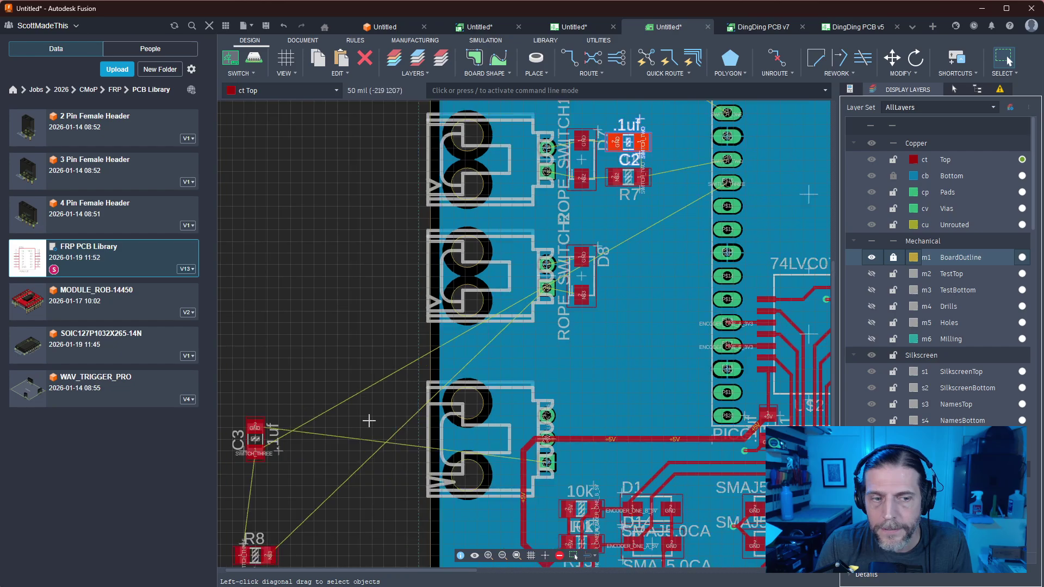
drag(255, 440, 640, 258)
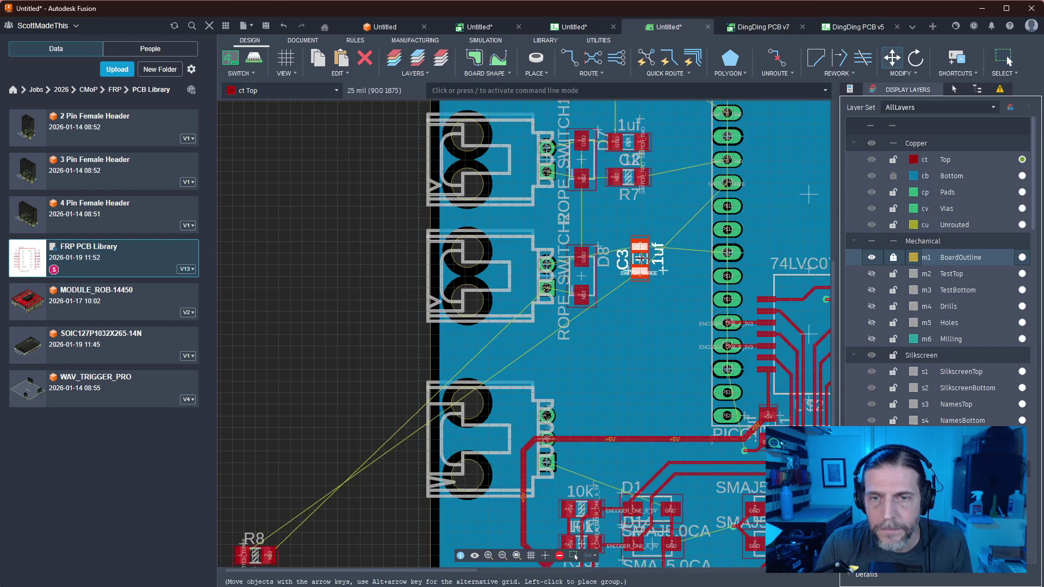
right_click(640, 258)
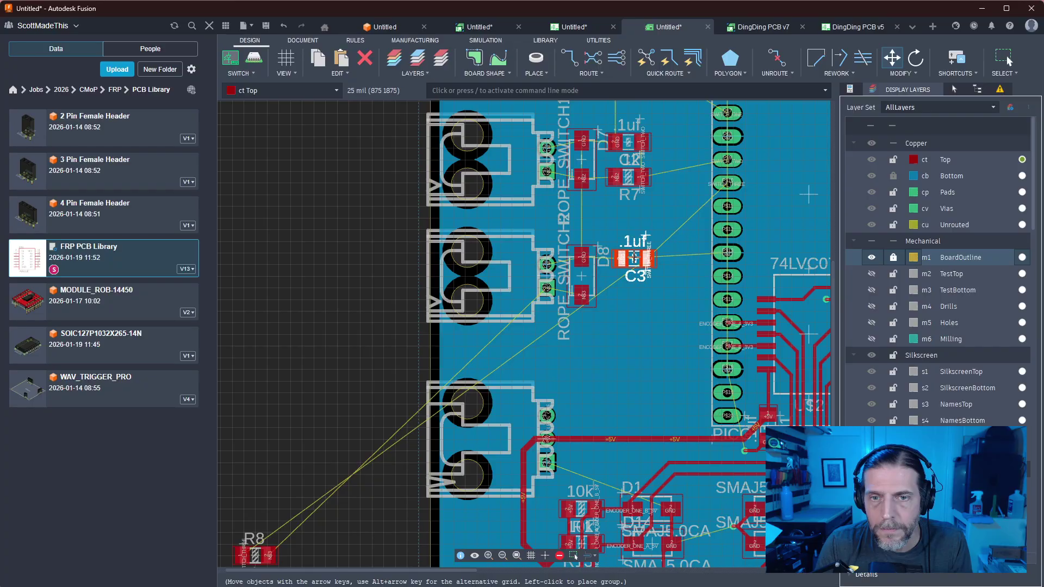
drag(633, 258, 627, 258)
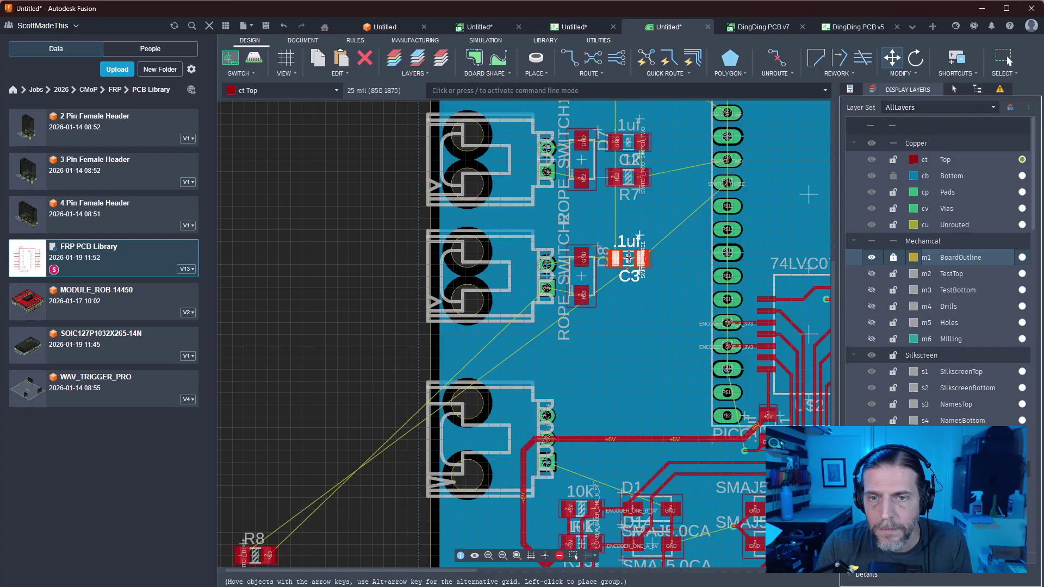
click(628, 257)
Rotate resistor R8 so its N$3 pad faces D8, and place it below C3 at (850 1725)
click(255, 555)
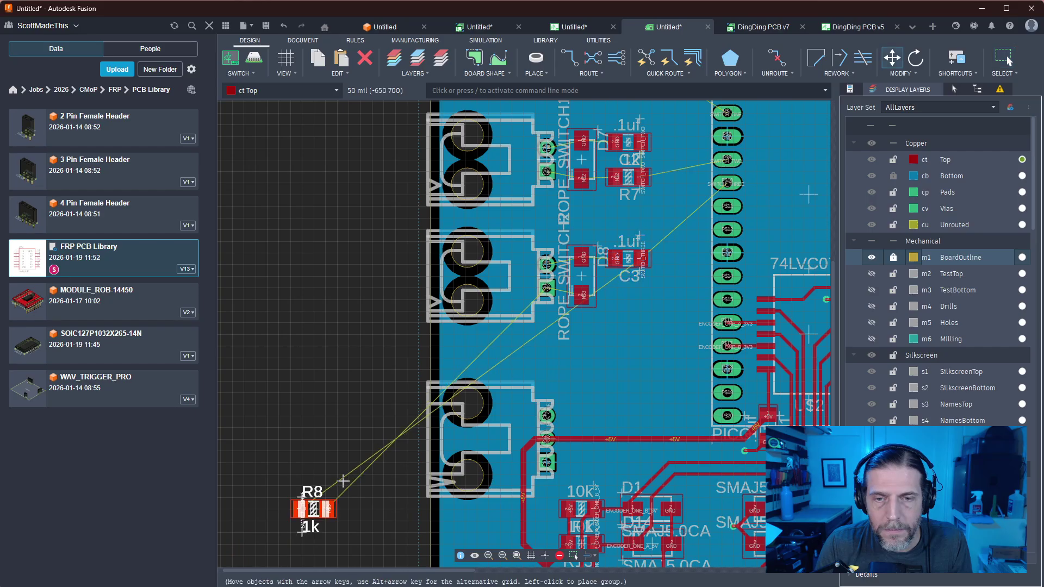
scroll(650, 334, up, 2)
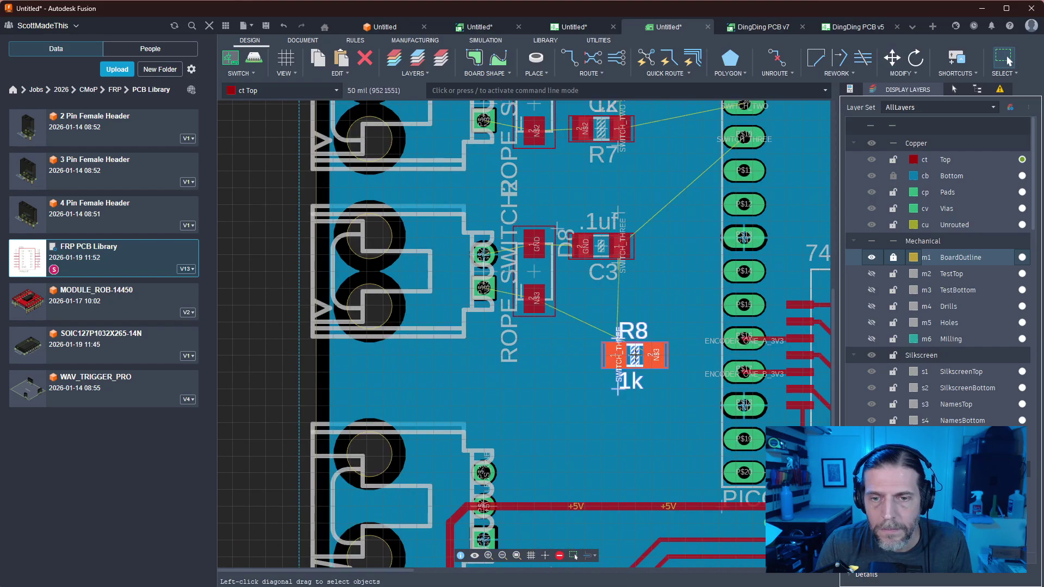
right_click(618, 307)
right_click(618, 307)
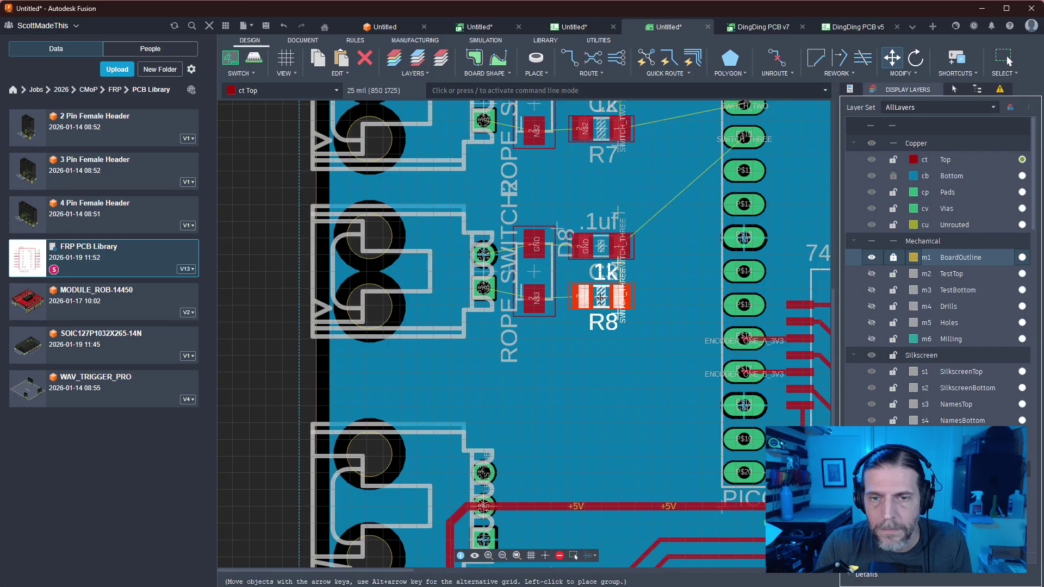
click(600, 296)
scroll(543, 353, down, 3)
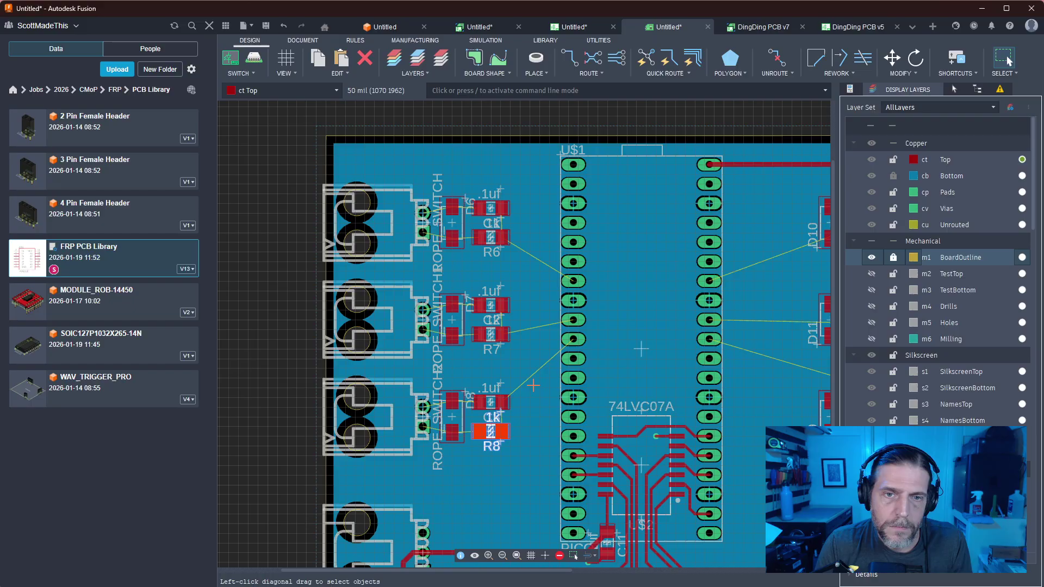
Try shifting C1 slightly closer to R6 and return it to (850 2875)
scroll(529, 272, up, 2)
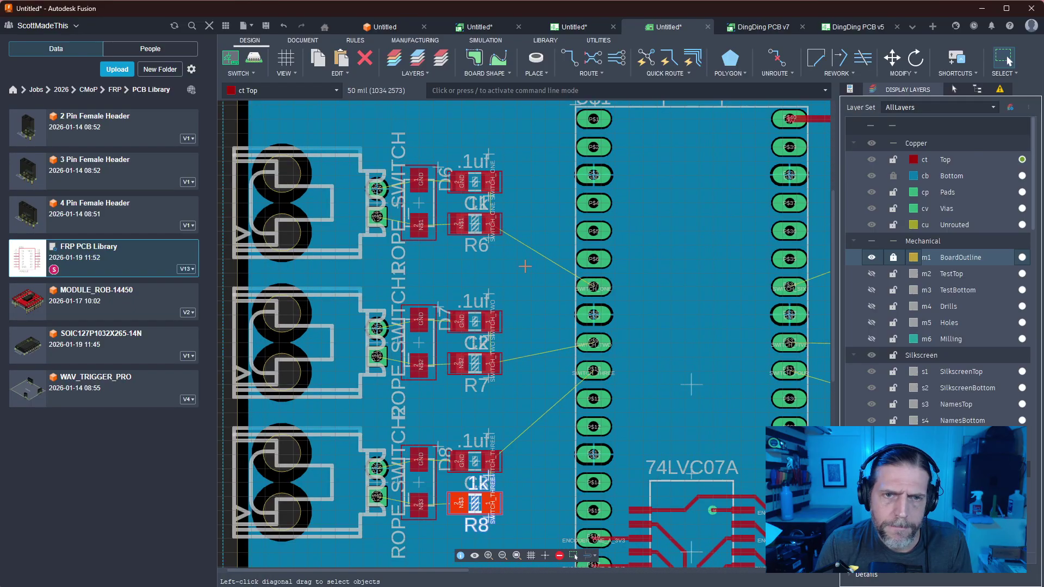
alt+drag(474, 181, 473, 188)
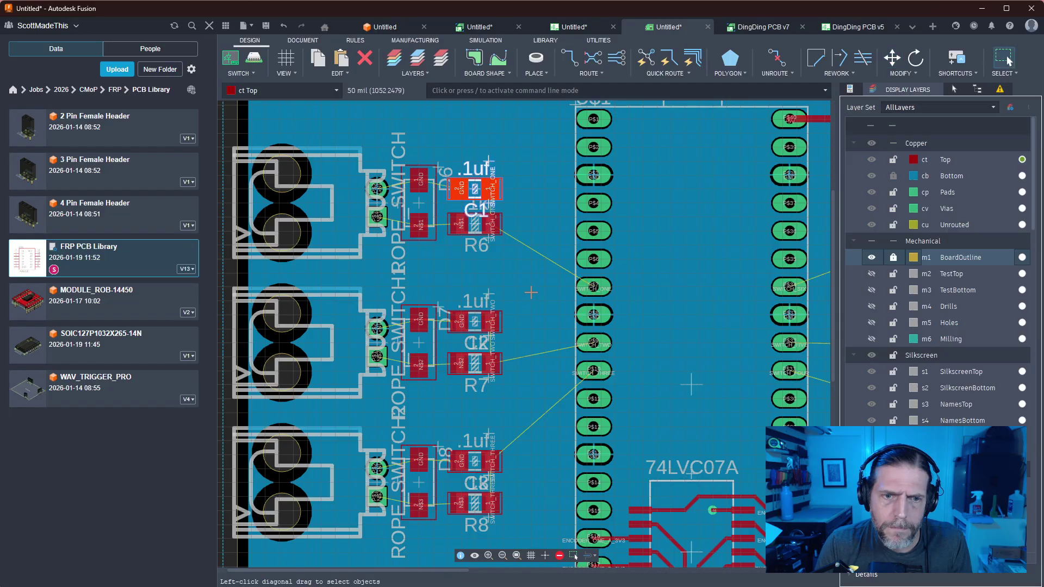
click(531, 292)
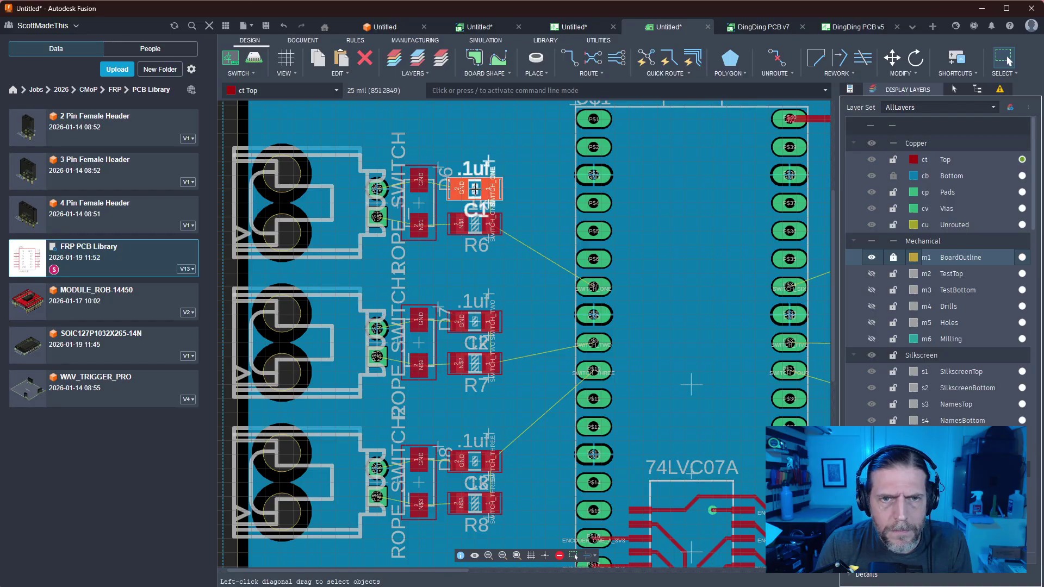
drag(474, 189, 471, 182)
scroll(480, 188, up, 4)
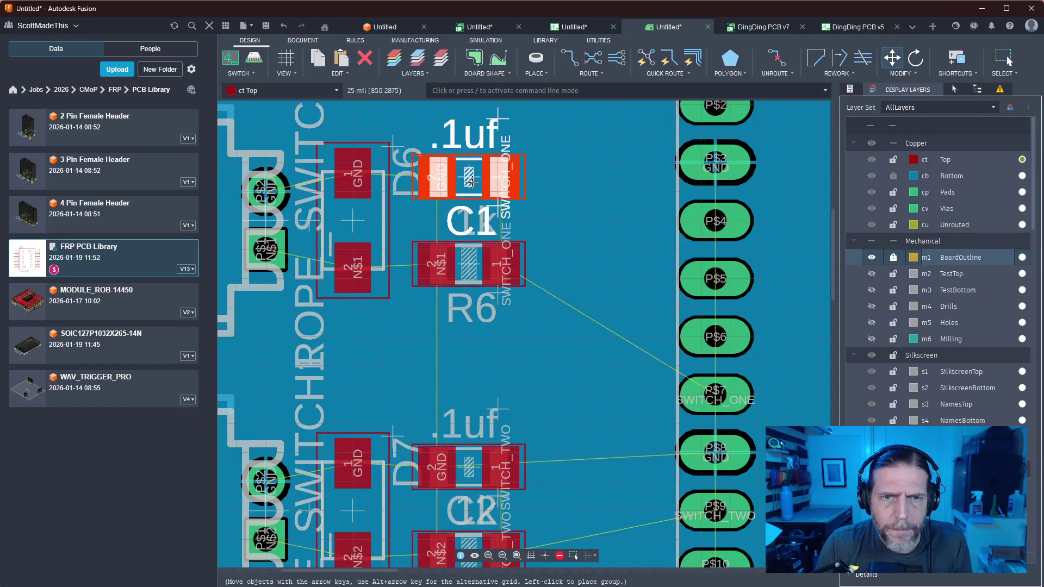
click(471, 183)
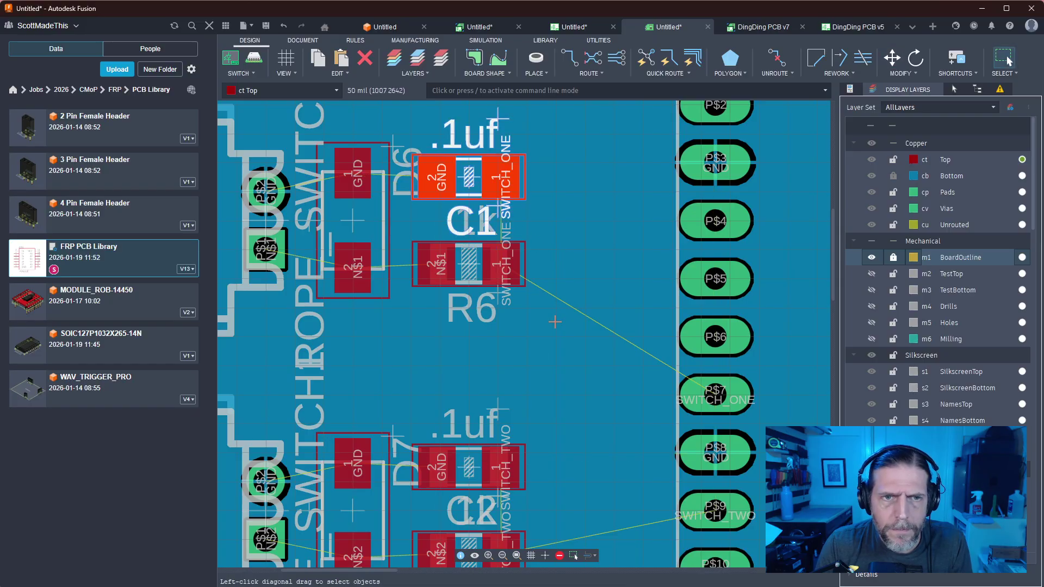
Move resistor R9 and capacitor C4 from outside the board to the area beside diode D9
middle_drag(535, 397, 536, 170)
scroll(579, 345, down, 2)
middle_drag(574, 398, 588, 165)
scroll(608, 369, down, 2)
middle_drag(615, 357, 154, 338)
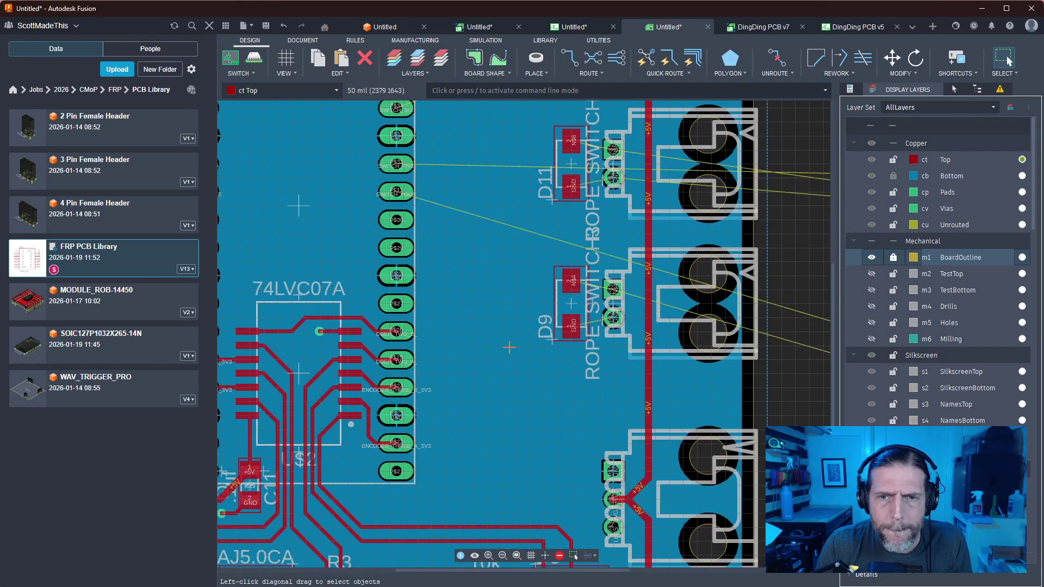
scroll(509, 347, down, 2)
middle_drag(476, 343, 440, 375)
scroll(616, 343, down, 2)
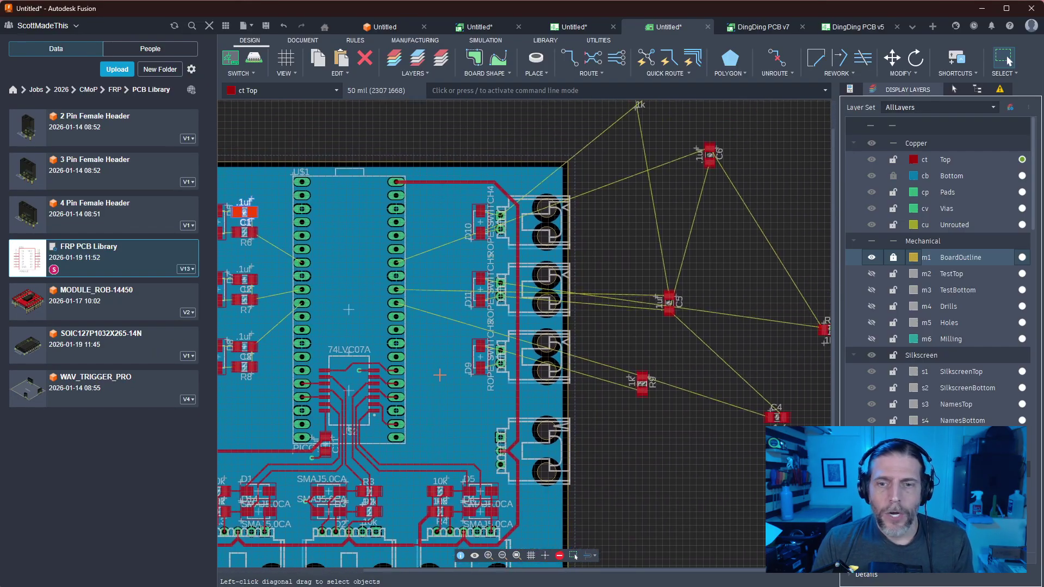
scroll(631, 411, up, 3)
drag(648, 365, 312, 364)
middle_drag(654, 411, 462, 357)
drag(643, 352, 435, 311)
middle_drag(533, 320, 760, 349)
drag(661, 337, 334, 293)
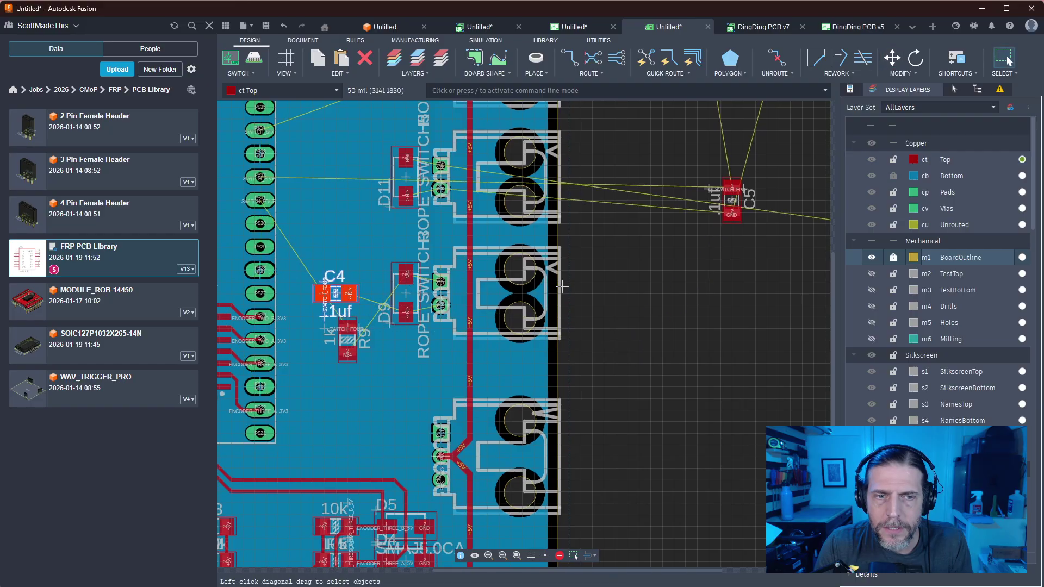
Bring capacitor C5 and resistor R11 from outside the board to the area beside diode D11
middle_drag(576, 234, 565, 299)
drag(721, 266, 348, 231)
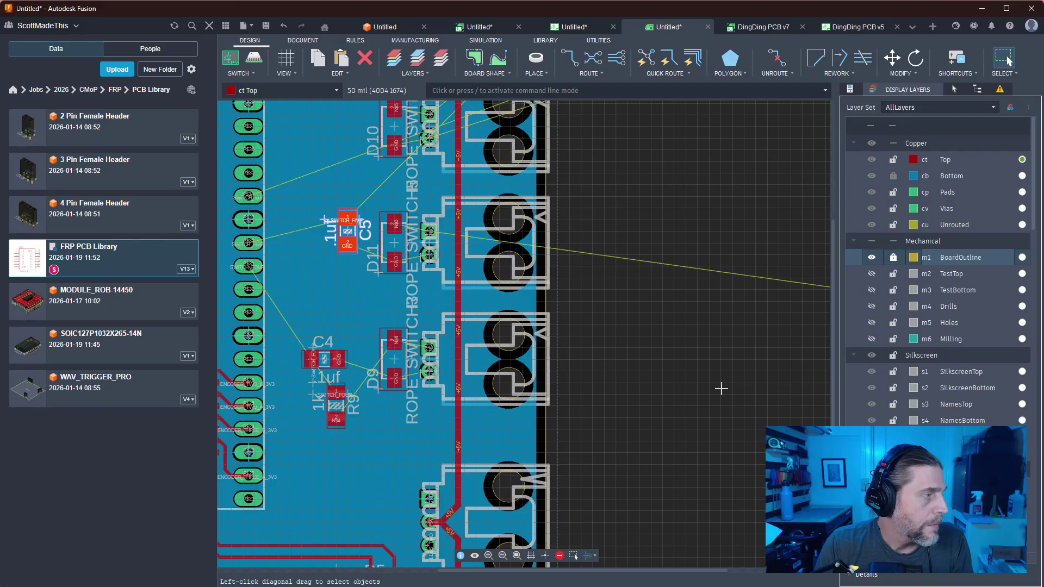
middle_drag(809, 404, 503, 409)
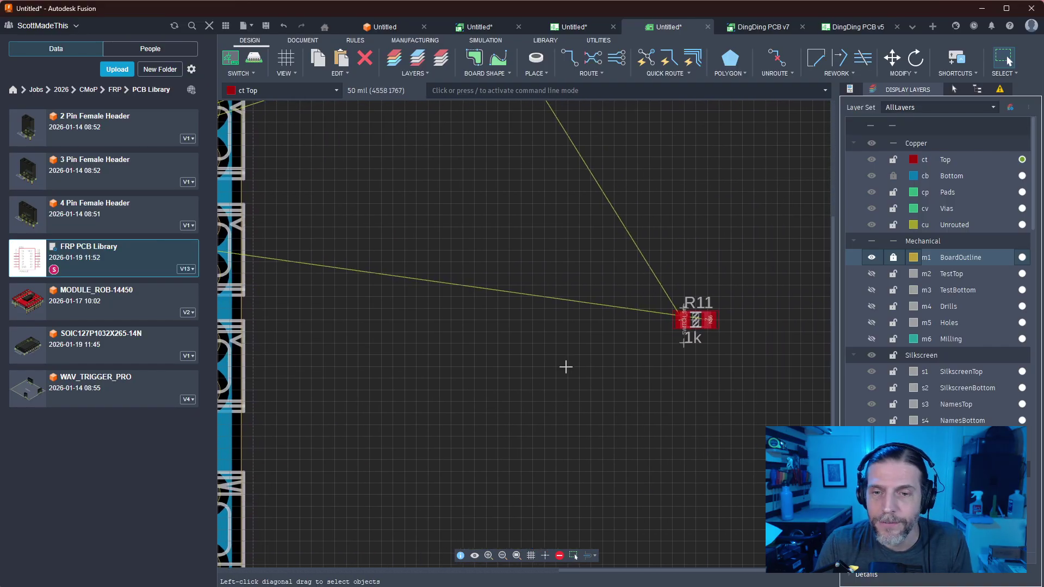
drag(695, 322, 295, 236)
middle_drag(364, 284, 786, 365)
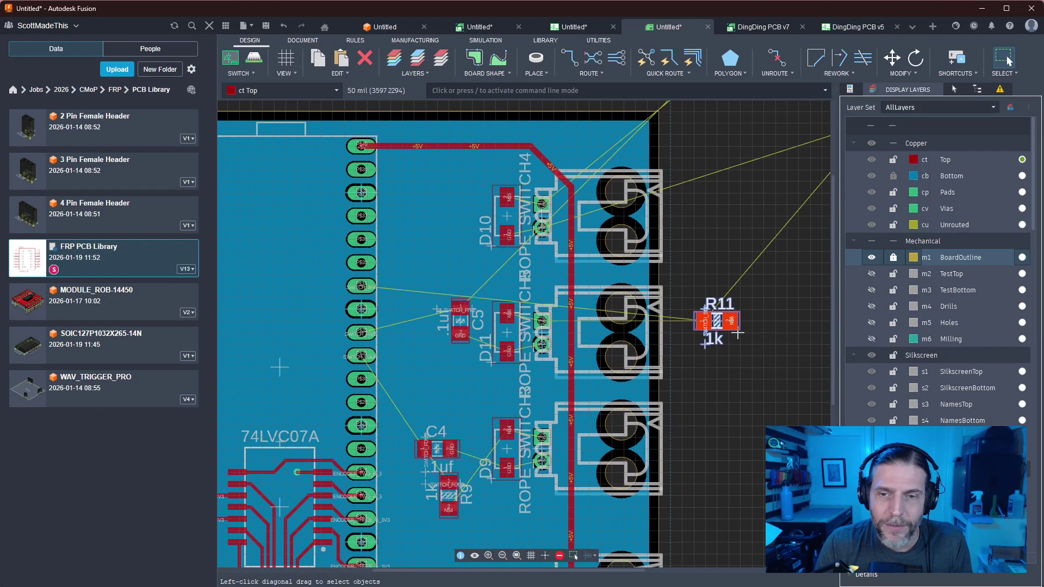
drag(717, 322, 432, 369)
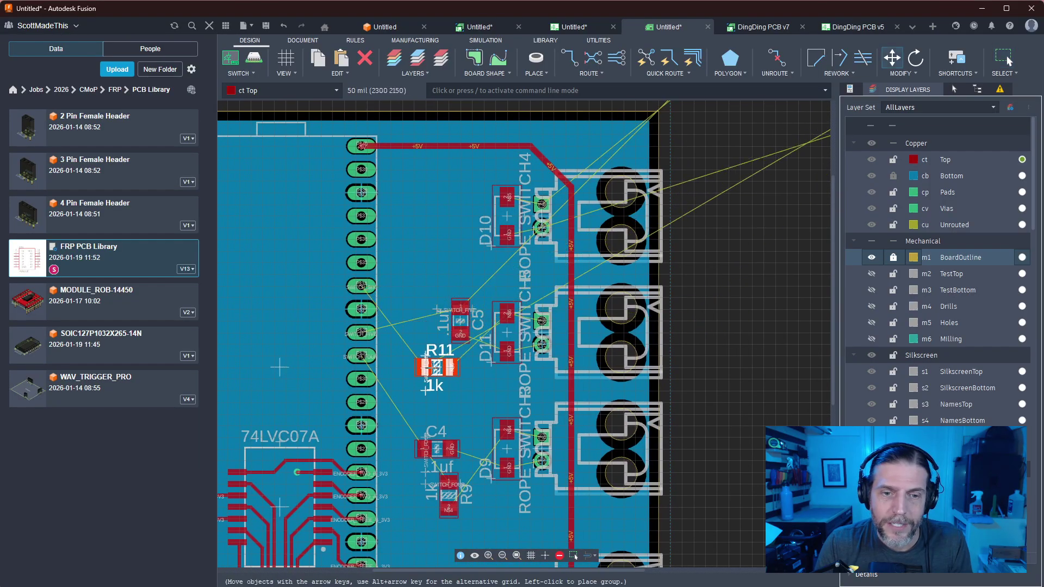
Bring capacitor C6 and resistor R10 from outside the board to the area beside diode D10
middle_drag(734, 245, 495, 411)
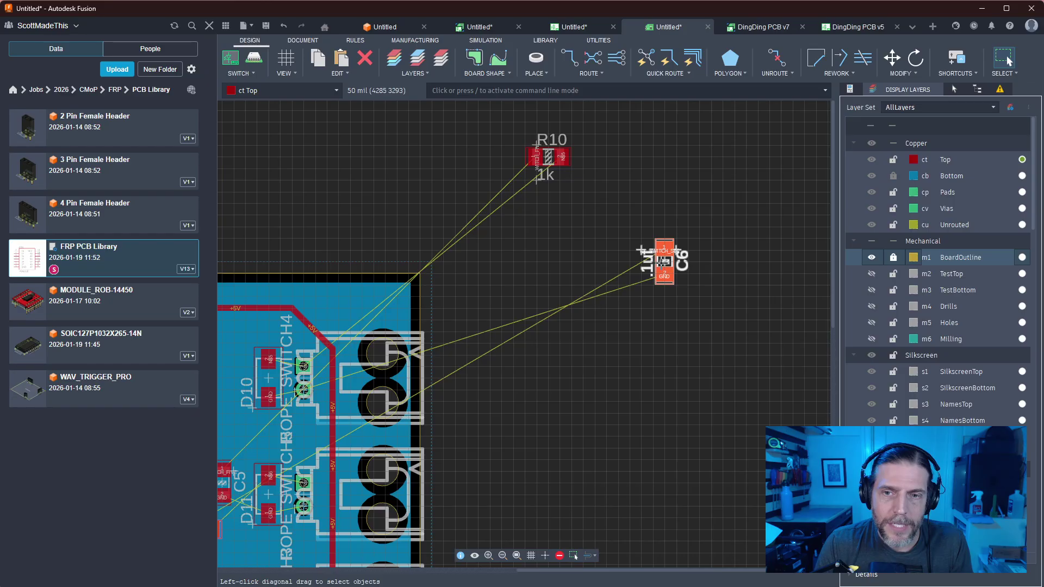
drag(666, 275, 233, 379)
middle_drag(606, 357, 830, 309)
middle_drag(775, 151, 758, 204)
drag(756, 160, 384, 393)
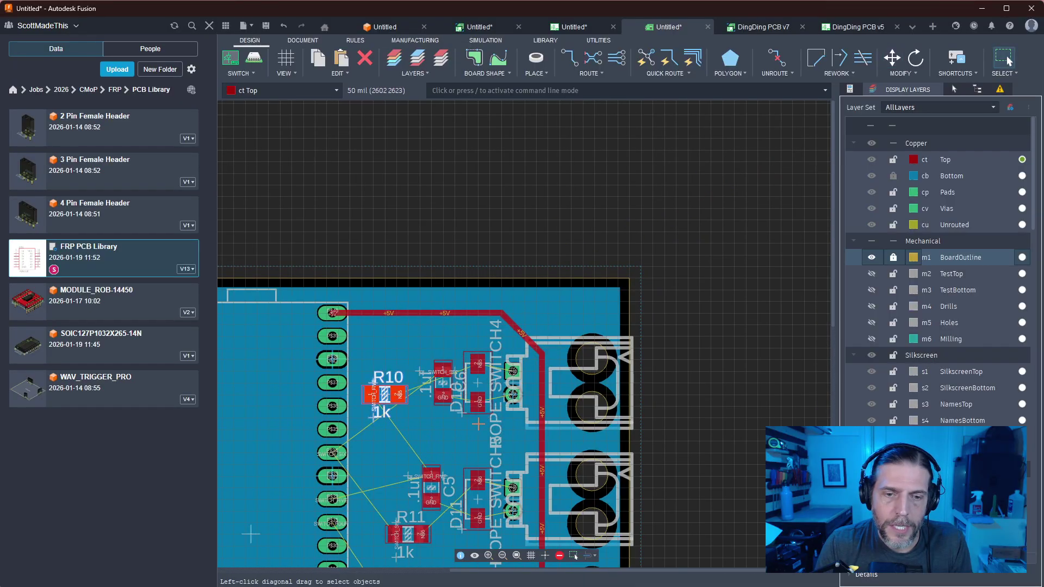
Rotate R9 to horizontal and place it facing D9's N$4 pad, with C4 below it at (2400 1725) facing the GND pad
scroll(311, 466, up, 2)
middle_drag(311, 460, 533, 312)
scroll(401, 349, down, 3)
middle_drag(378, 355, 539, 295)
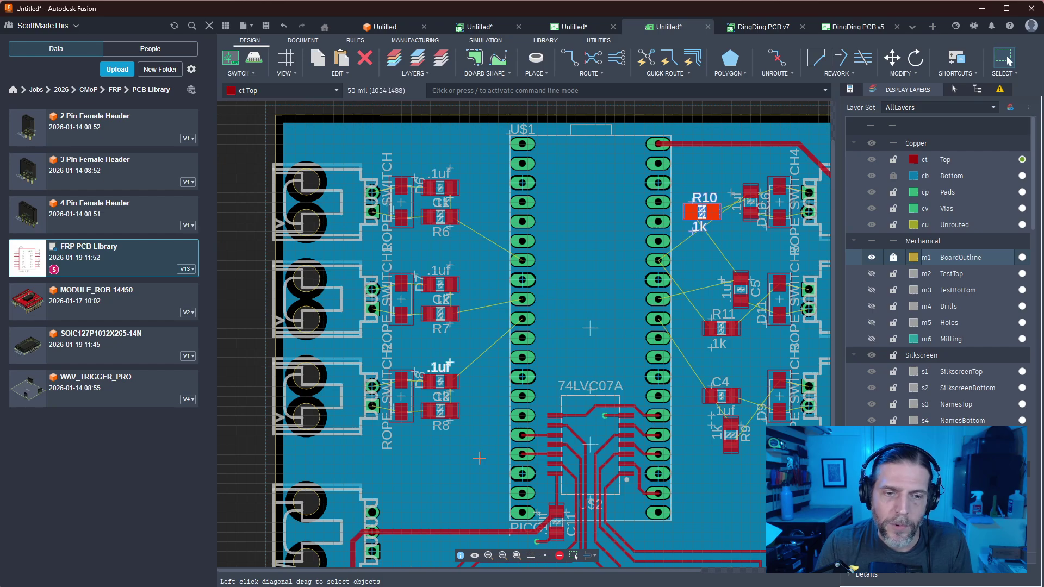
scroll(485, 465, down, 1)
middle_drag(484, 465, 518, 320)
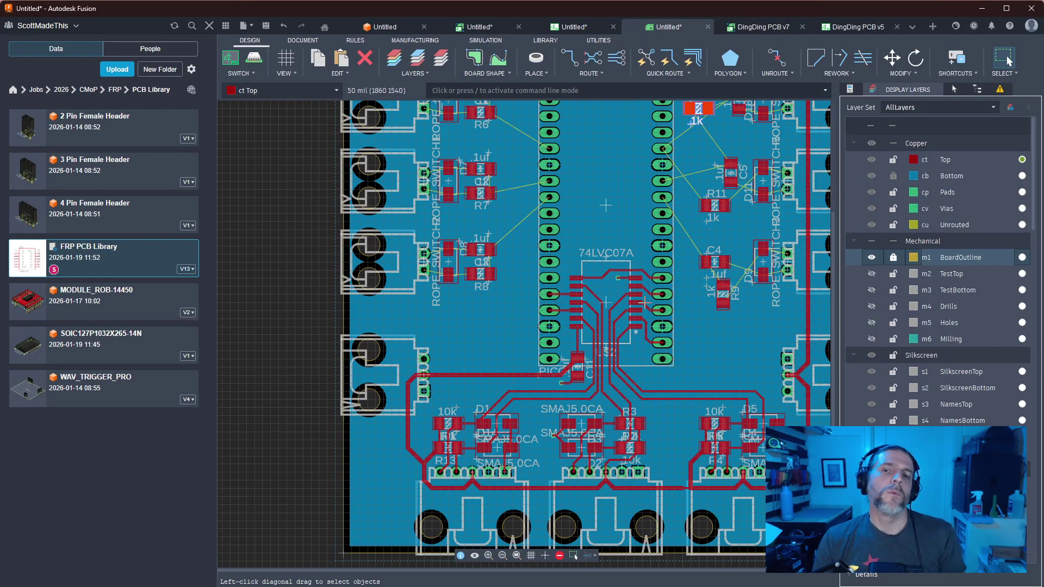
middle_drag(702, 336, 563, 423)
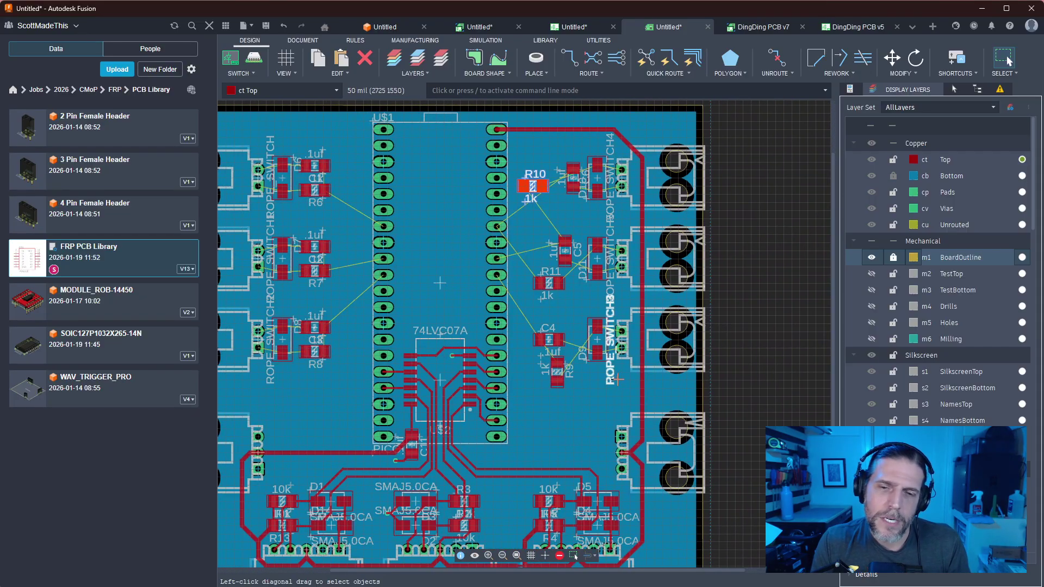
scroll(563, 423, up, 4)
key(m)
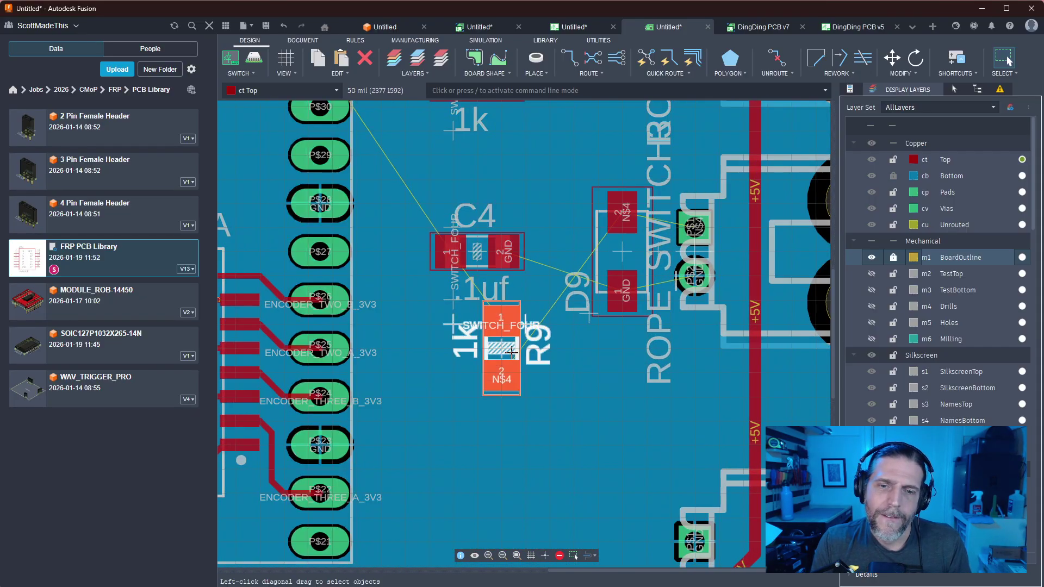
click(501, 348)
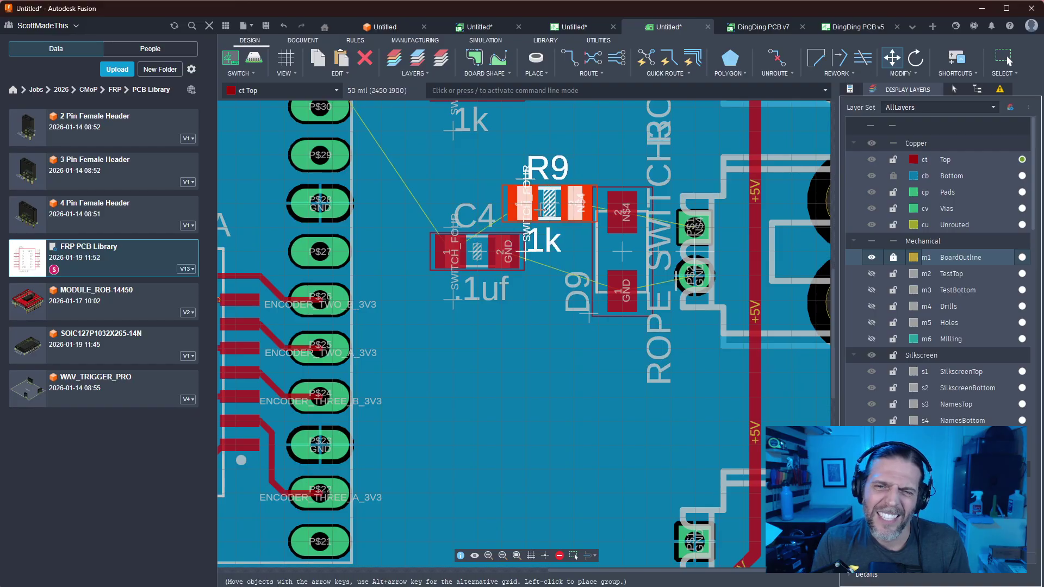
key(alt)
click(528, 217)
click(477, 251)
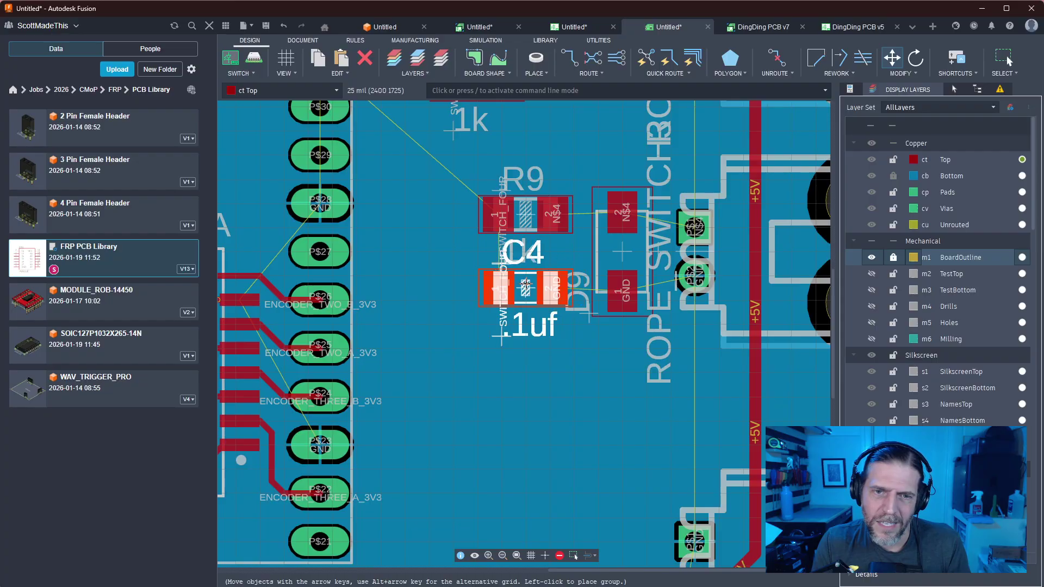
click(525, 286)
Place R11 facing D11's N$6 pad, and set C5 horizontally below it at (2400 2225) facing the GND pad
middle_drag(578, 171, 539, 368)
drag(501, 223, 447, 148)
right_click(502, 198)
alt+drag(450, 317, 492, 213)
alt+click(492, 213)
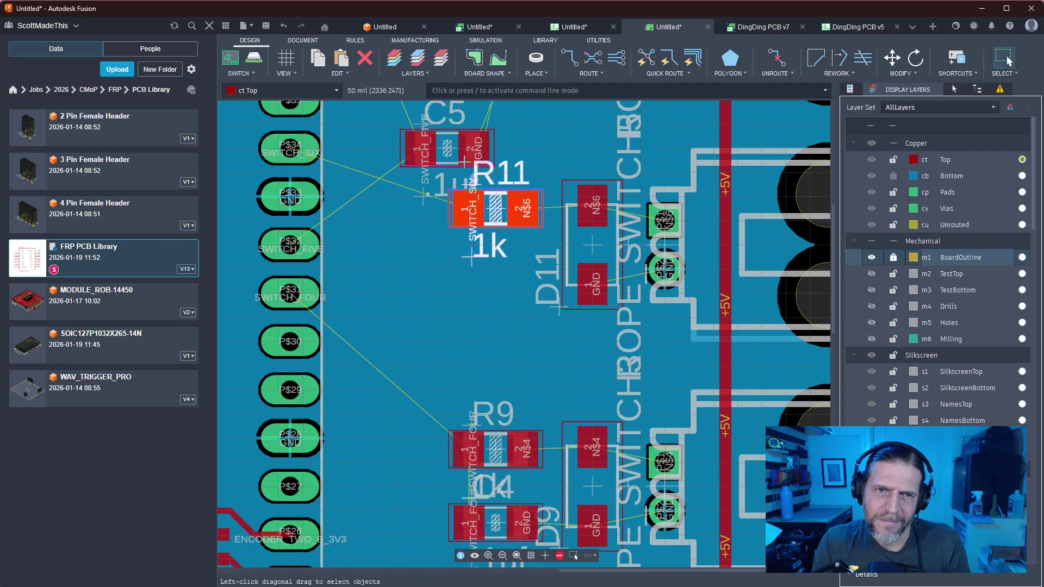
alt+drag(447, 148, 493, 281)
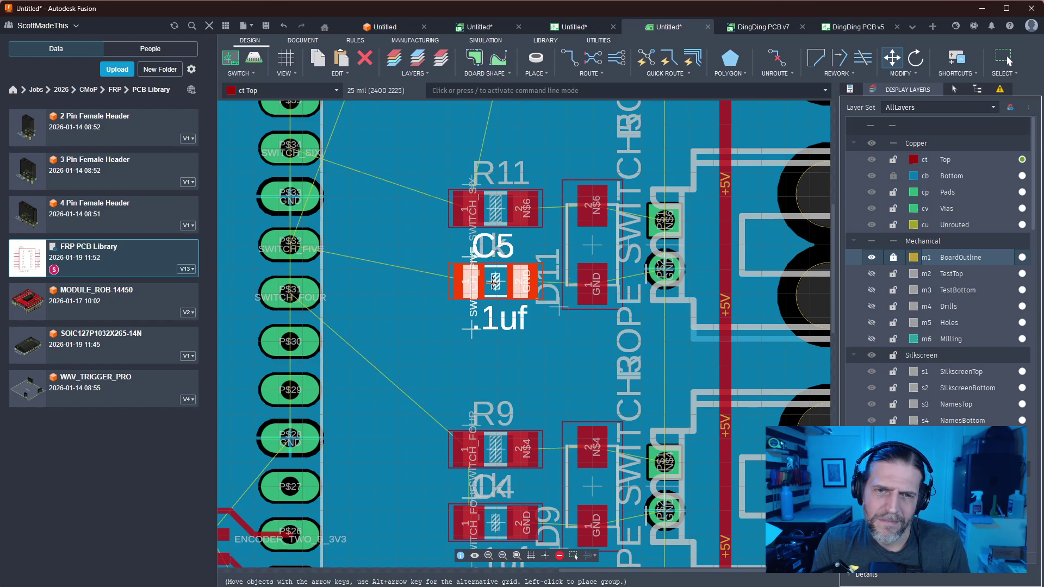
alt+click(493, 282)
Set C6 horizontally at (2425 2725) facing D10's GND pad and place R10 above it facing the N$5 pad
scroll(519, 351, down, 3)
scroll(520, 348, up, 4)
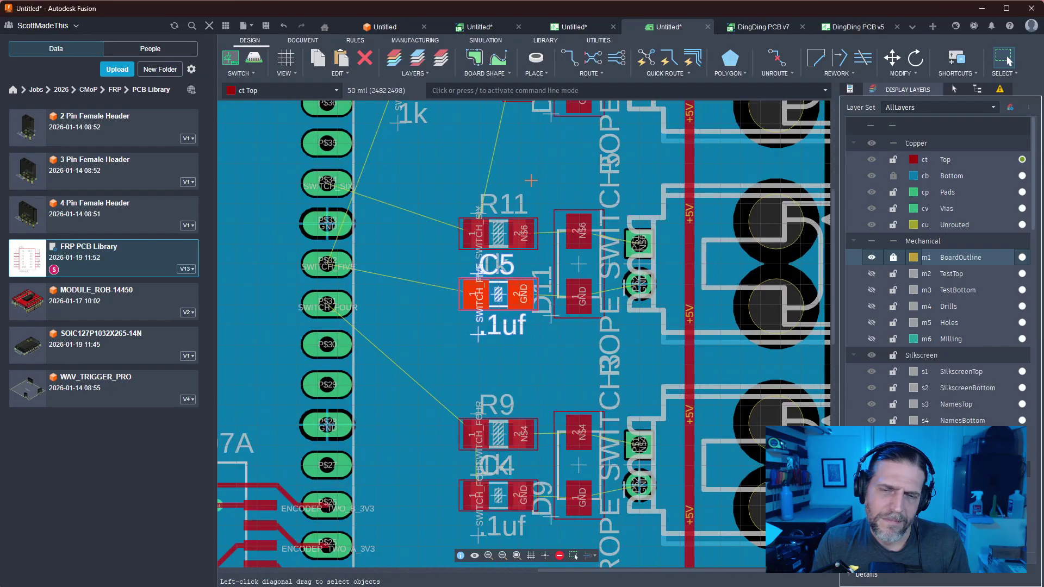
middle_drag(530, 120, 541, 331)
drag(526, 273, 518, 304)
right_click(524, 315)
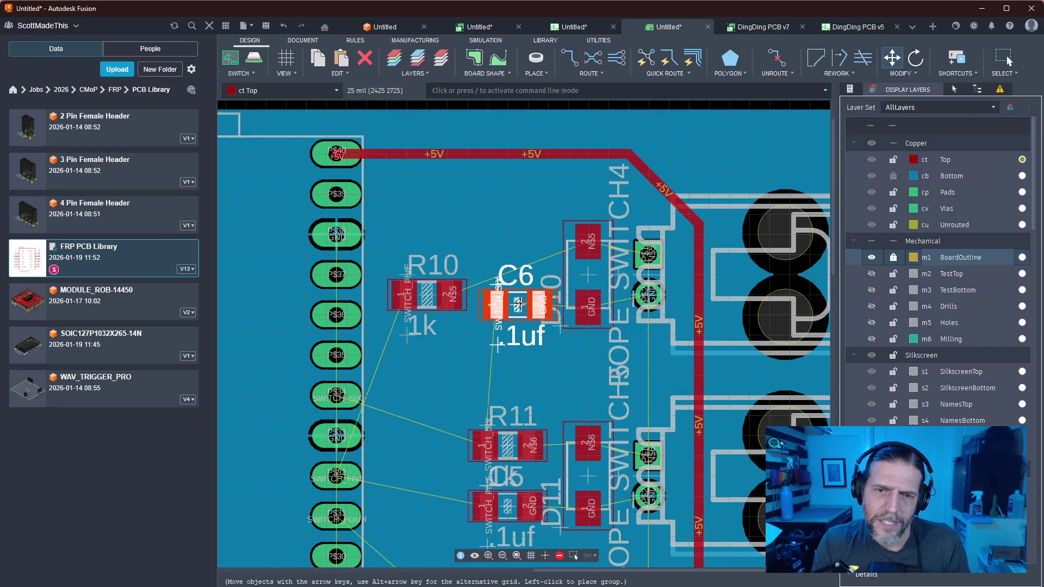
click(517, 304)
drag(427, 296, 517, 246)
click(517, 246)
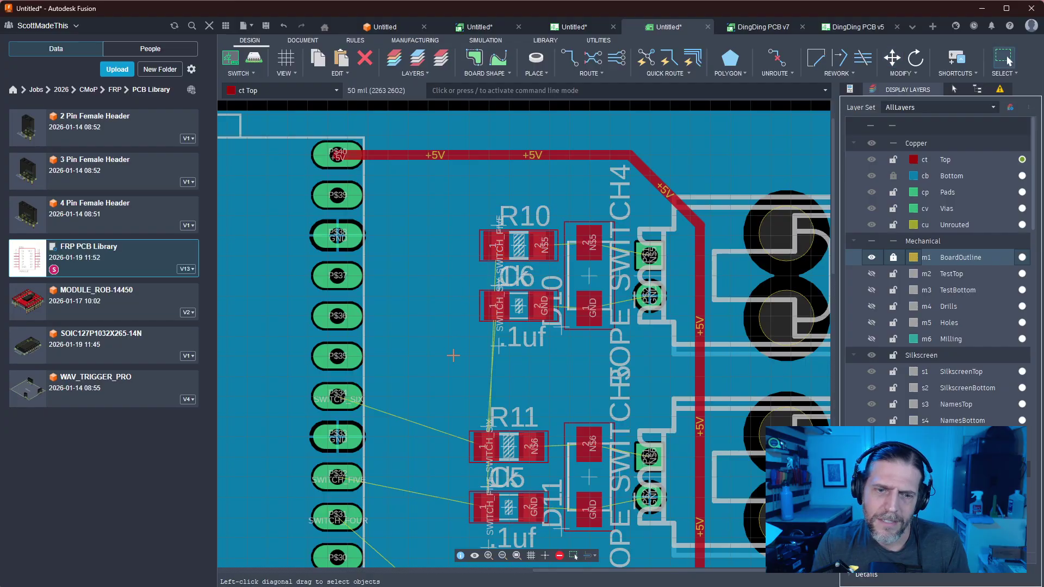
Move R11 away from D11 to a free spot between C6 and the Pico's pin row
scroll(452, 355, down, 3)
scroll(451, 356, up, 3)
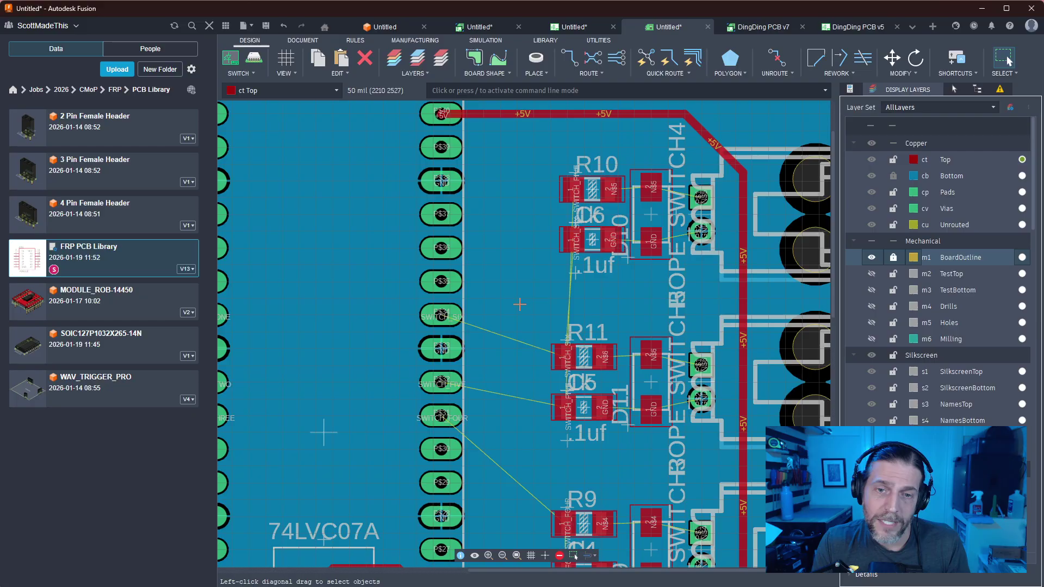
scroll(519, 305, up, 2)
click(531, 401)
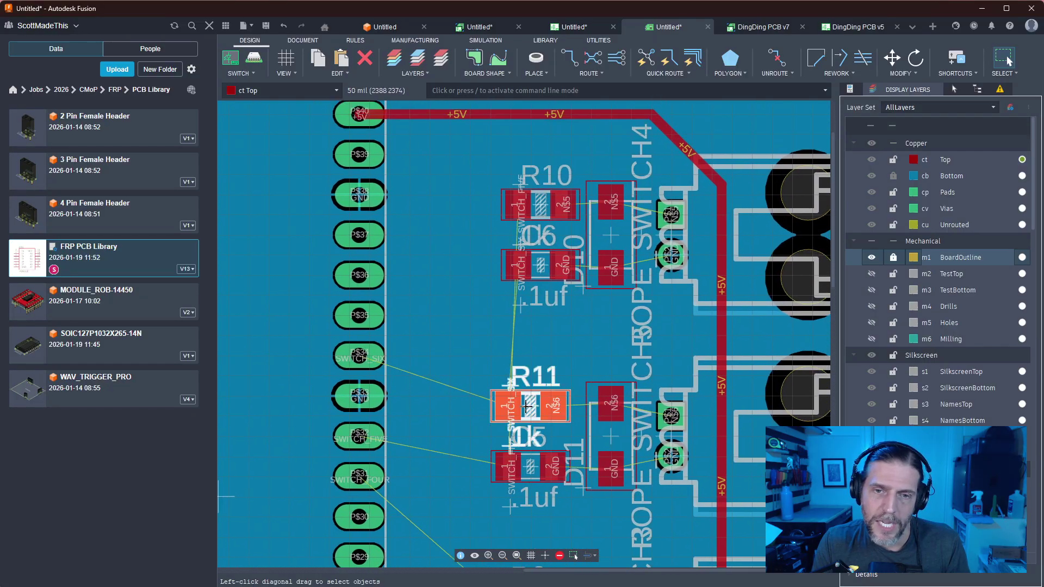
click(561, 312)
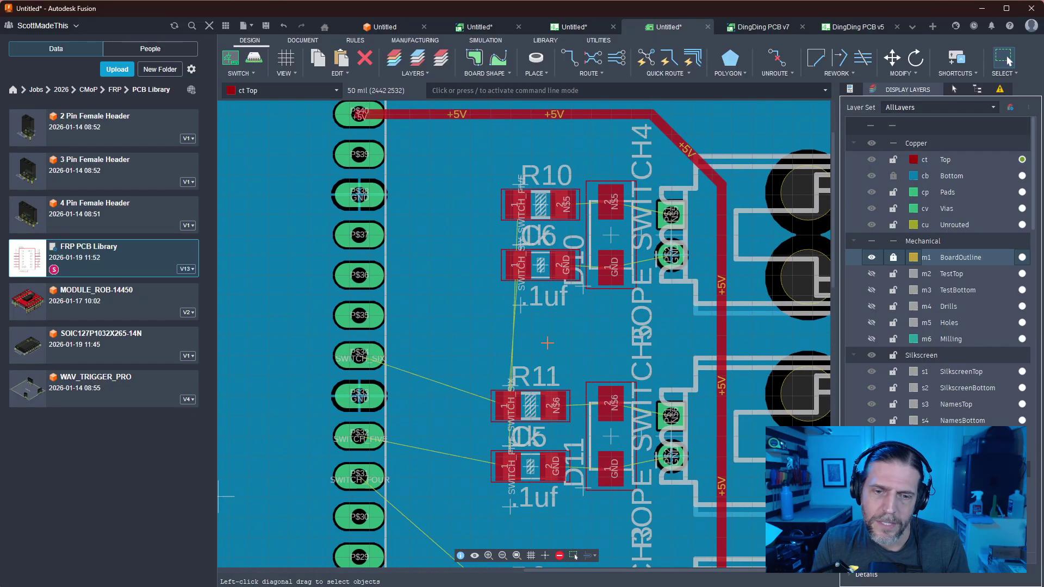
scroll(547, 343, up, 2)
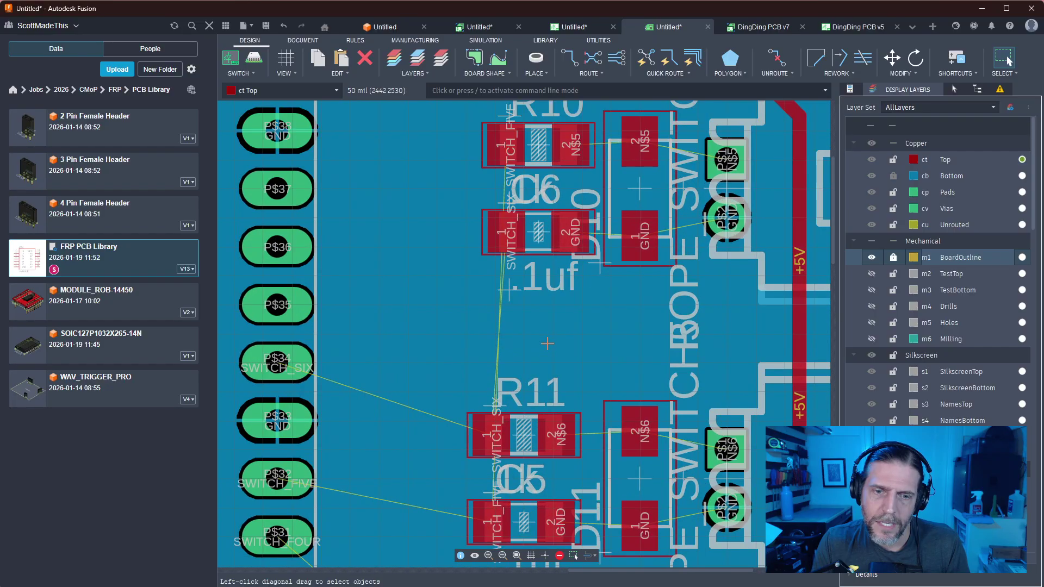
scroll(547, 343, down, 3)
click(534, 396)
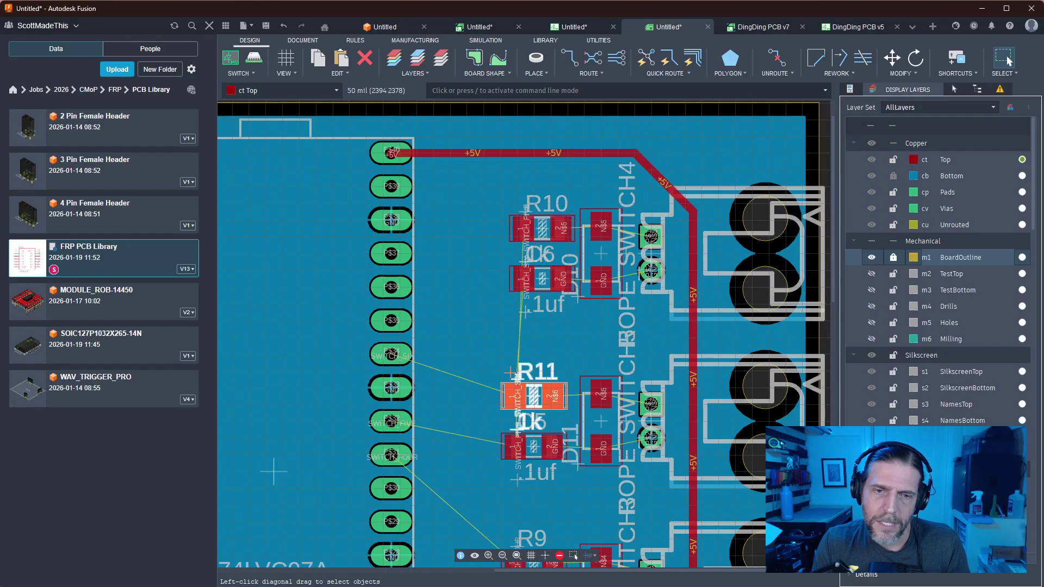
click(450, 245)
Move R10 into the vacated spot above C5 and place R11 above C6, completing the swap of the two resistors
click(542, 229)
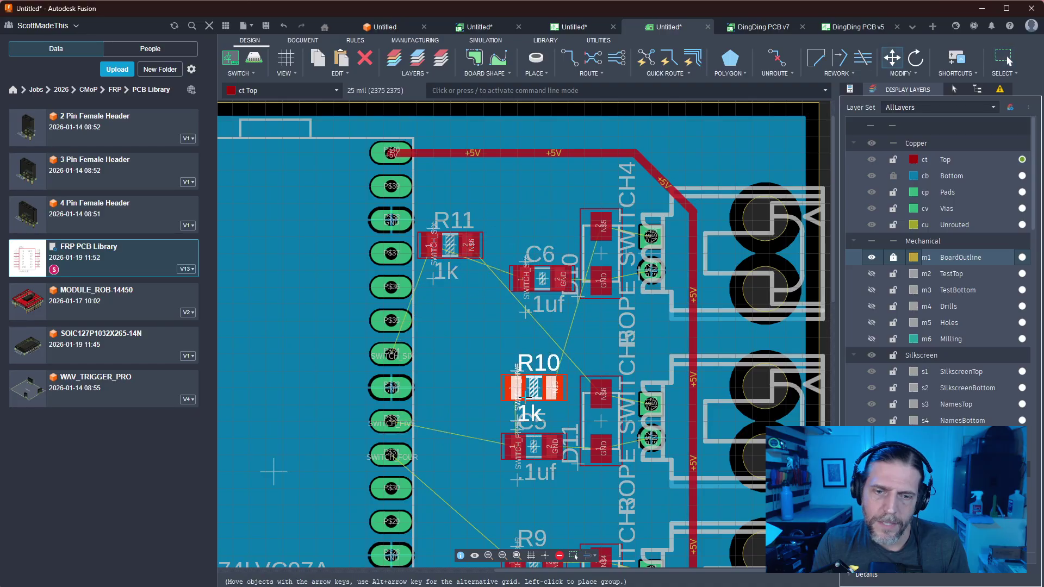
key(Escape)
key(m)
click(454, 239)
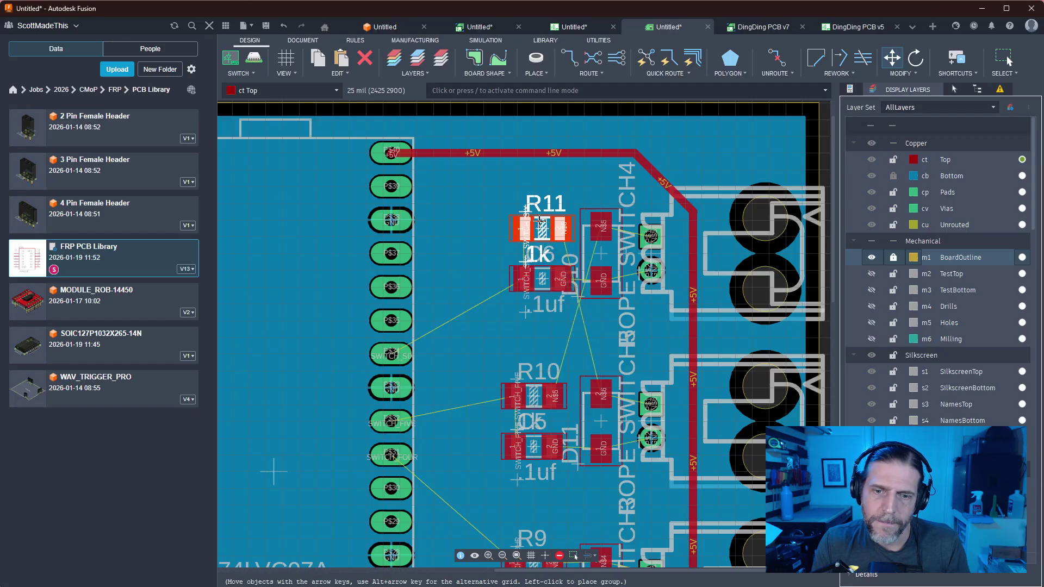
click(540, 222)
key(Escape)
Swap diodes D10 and D11, placing D11 beside R11 at (2600 2800) and D10 beside R10 at (2600 2300)
scroll(522, 207, down, 3)
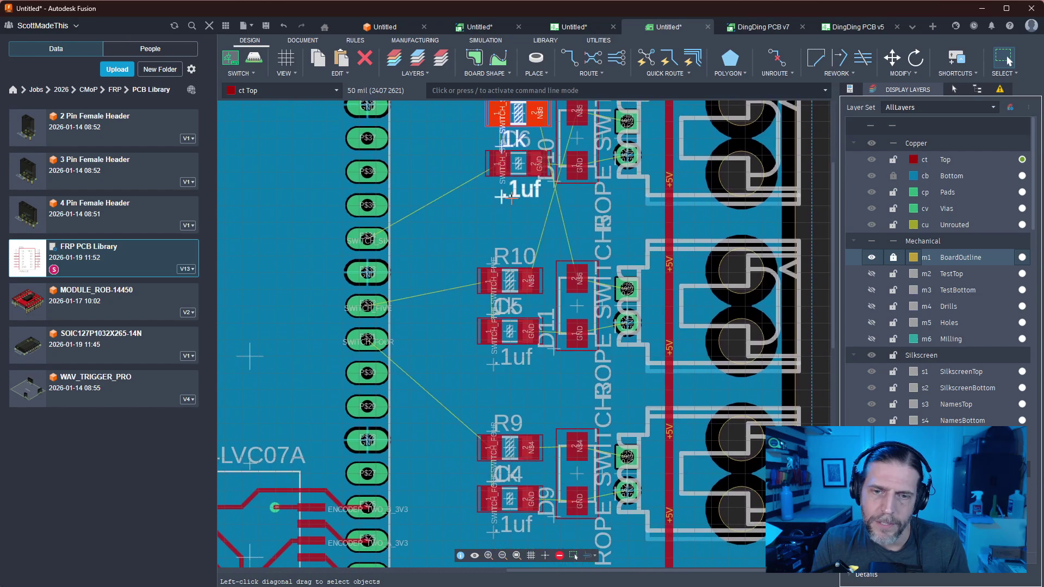
scroll(511, 198, up, 3)
key(m)
click(577, 250)
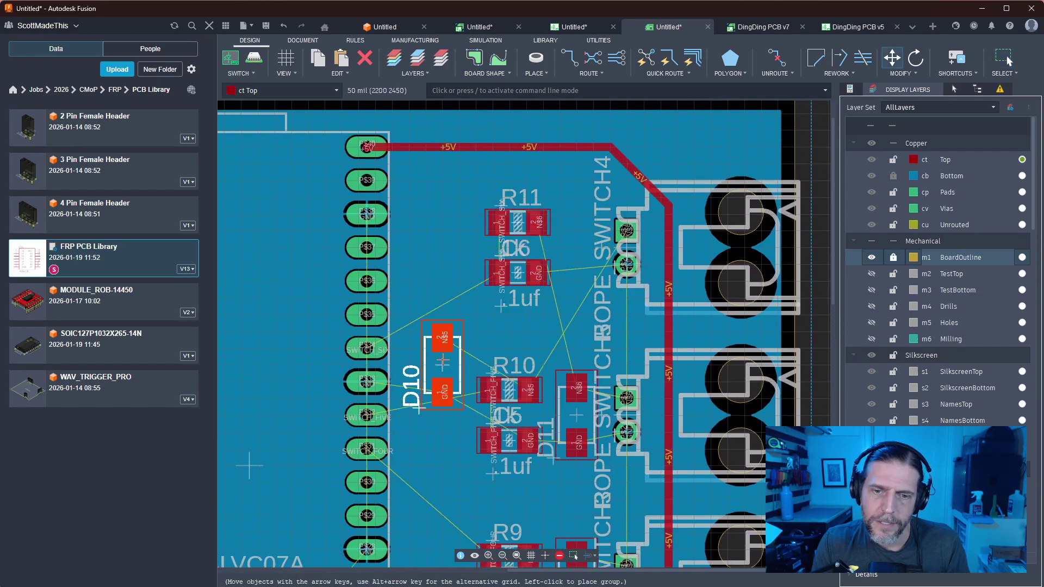
click(443, 362)
click(576, 414)
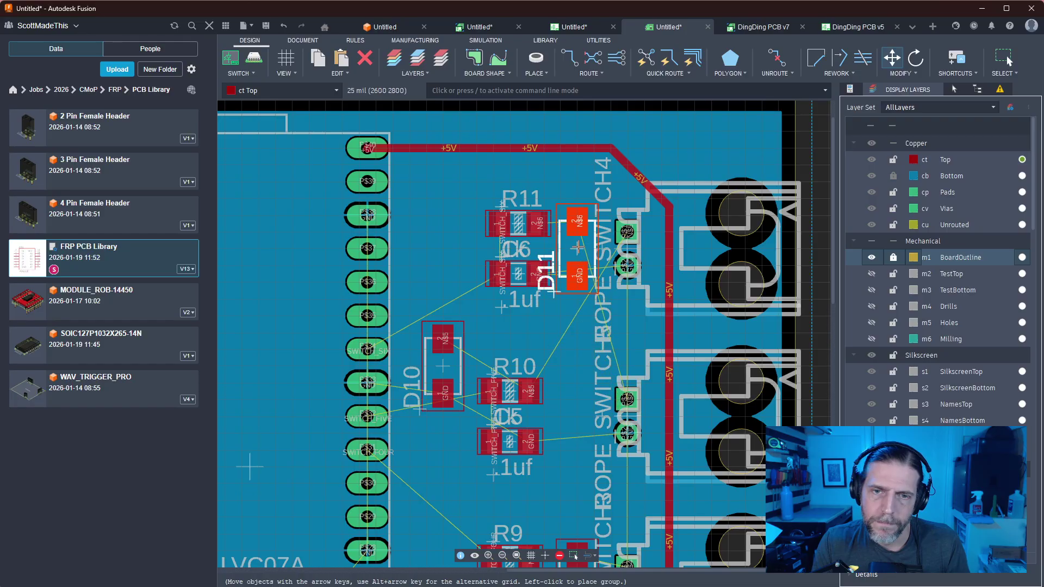
click(577, 248)
click(442, 364)
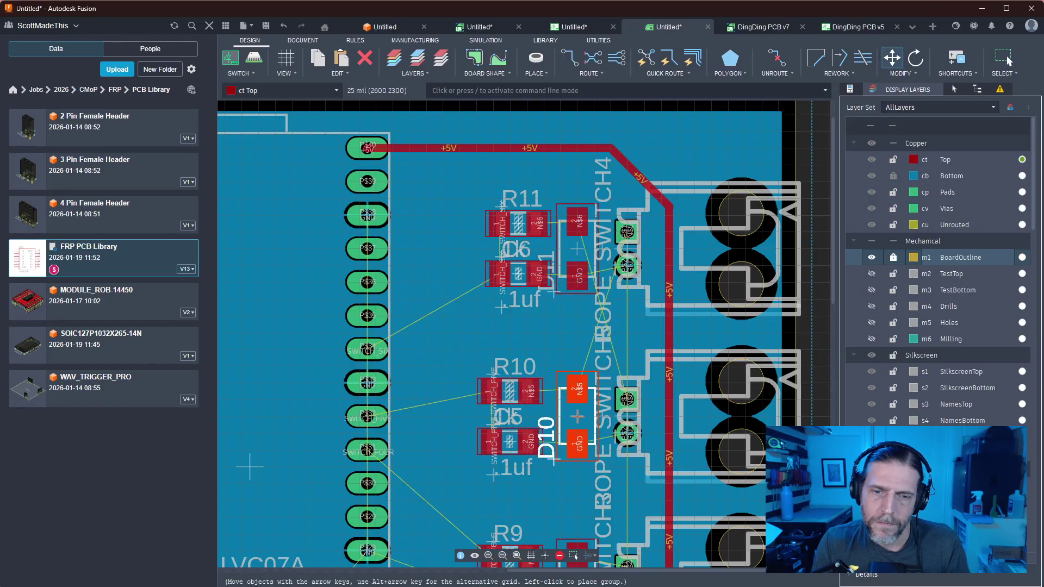
click(578, 416)
key(Escape)
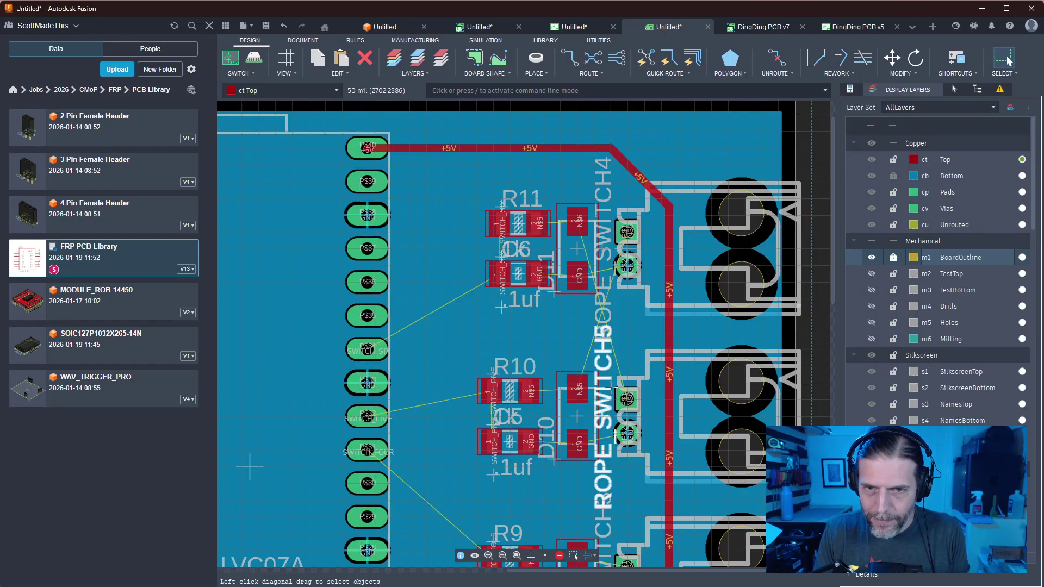
Swap headers ROPE_SWITCH4 and ROPE_SWITCH5 along the board edge, placing ROPE_SWITCH4 beside D10 and ROPE_SWITCH5 beside D11
scroll(646, 316, down, 4)
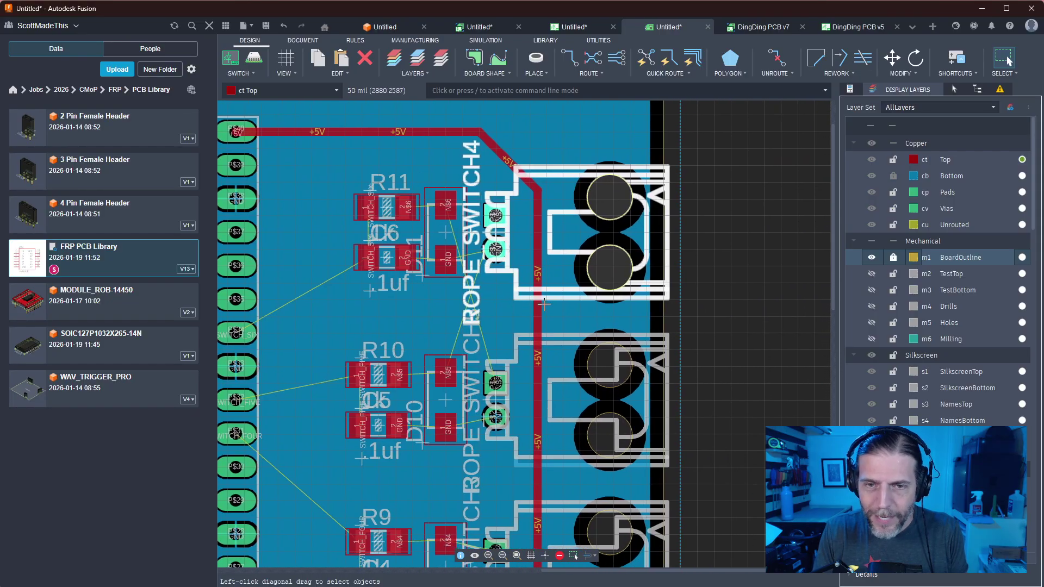
drag(576, 323, 799, 254)
scroll(603, 231, down, 1)
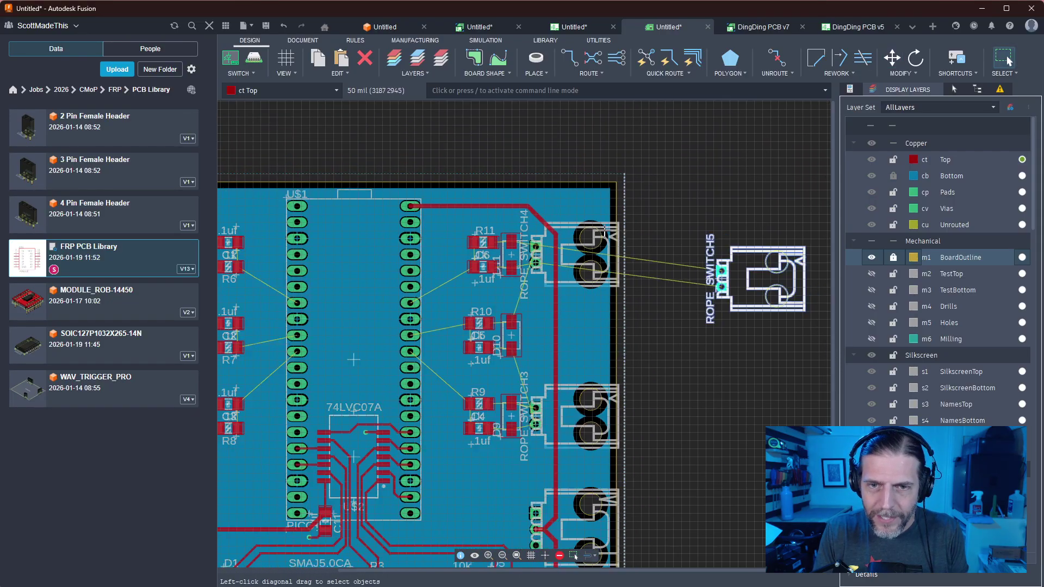
drag(591, 231, 591, 312)
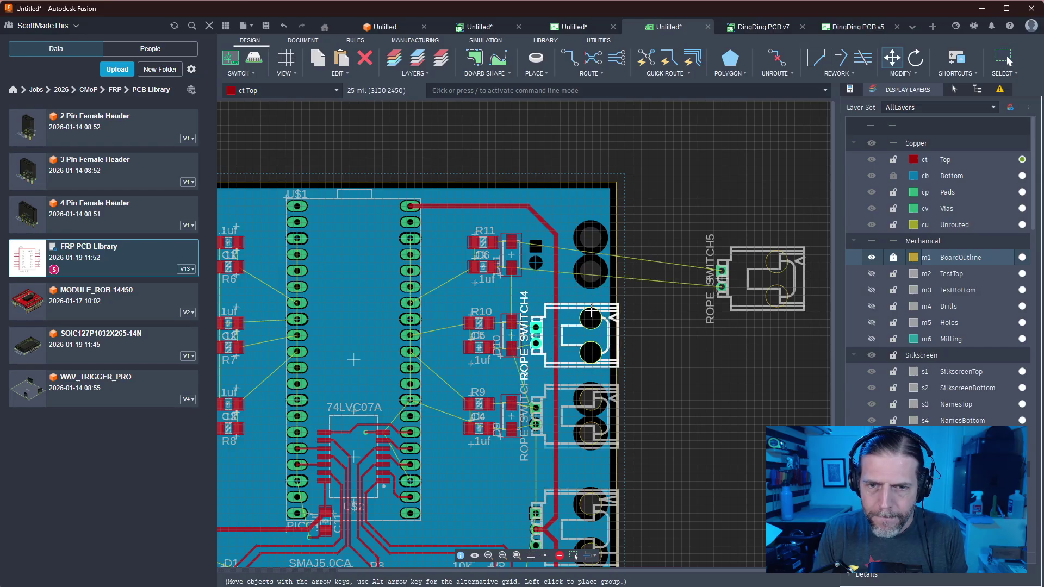
click(591, 312)
click(729, 279)
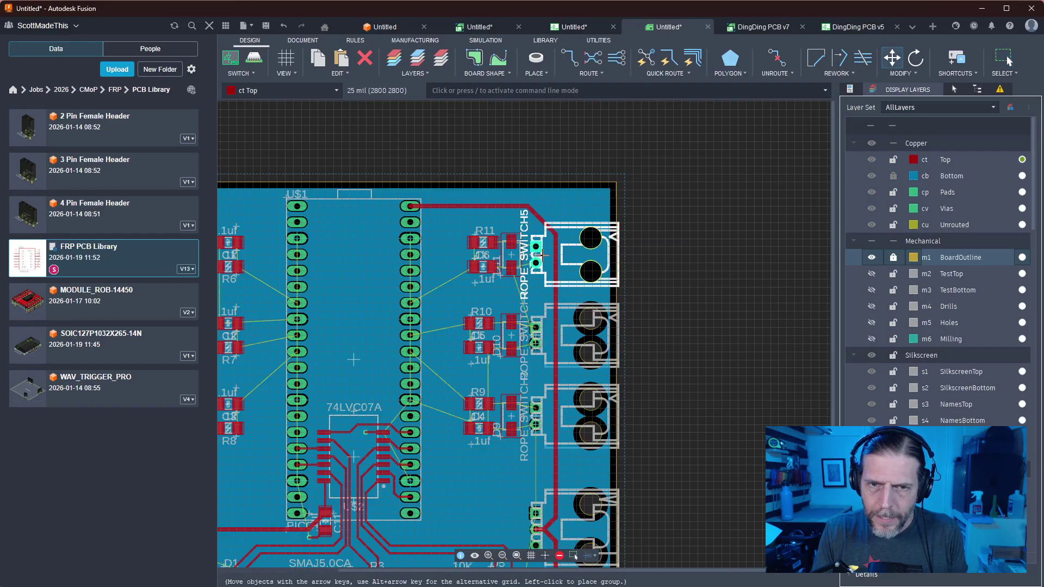
click(543, 254)
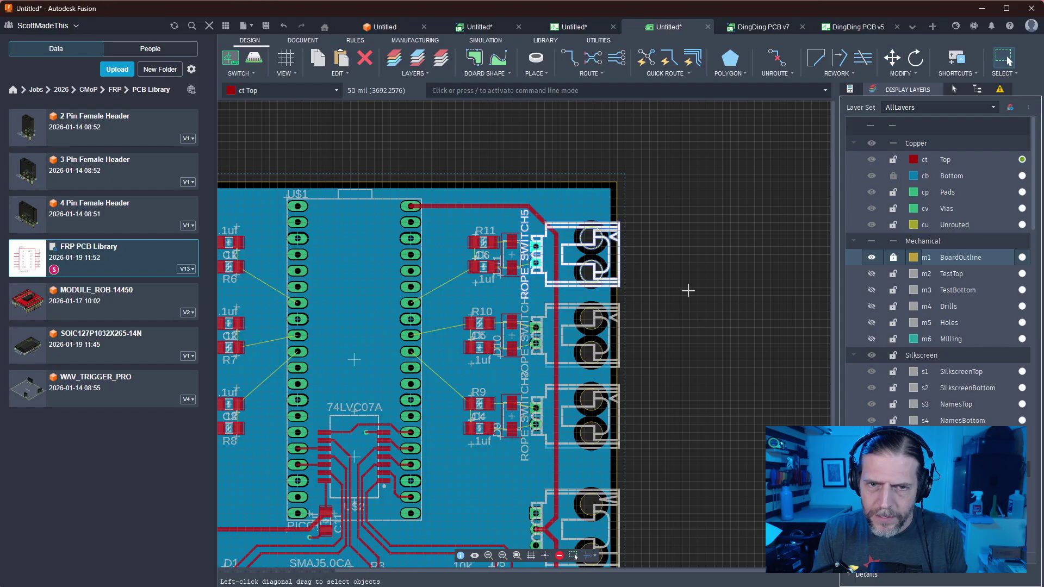
Examine the whole board's component placement and the remaining unrouted connections of the six switch circuits
scroll(687, 291, up, 2)
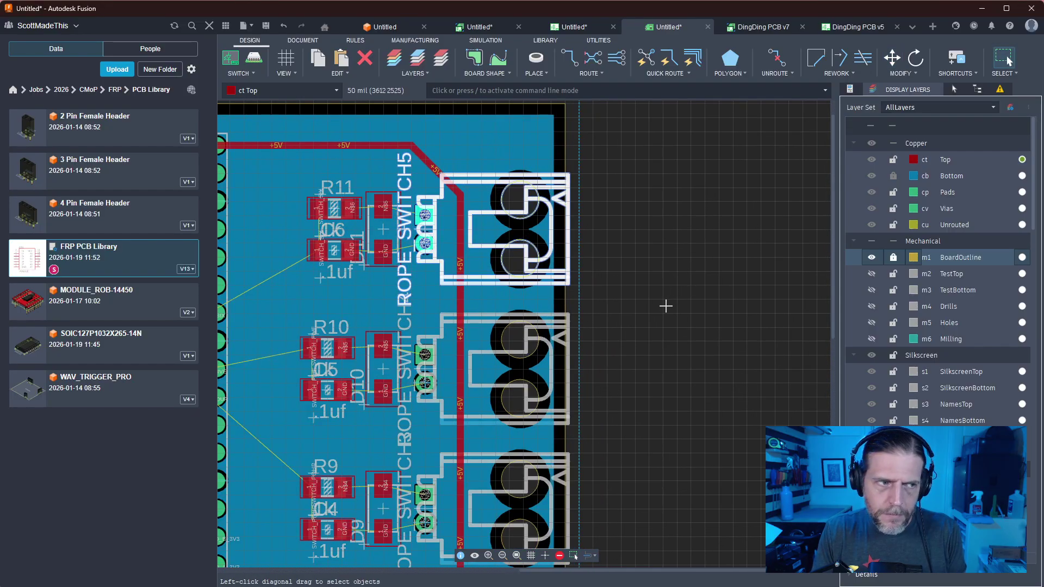
scroll(665, 306, down, 2)
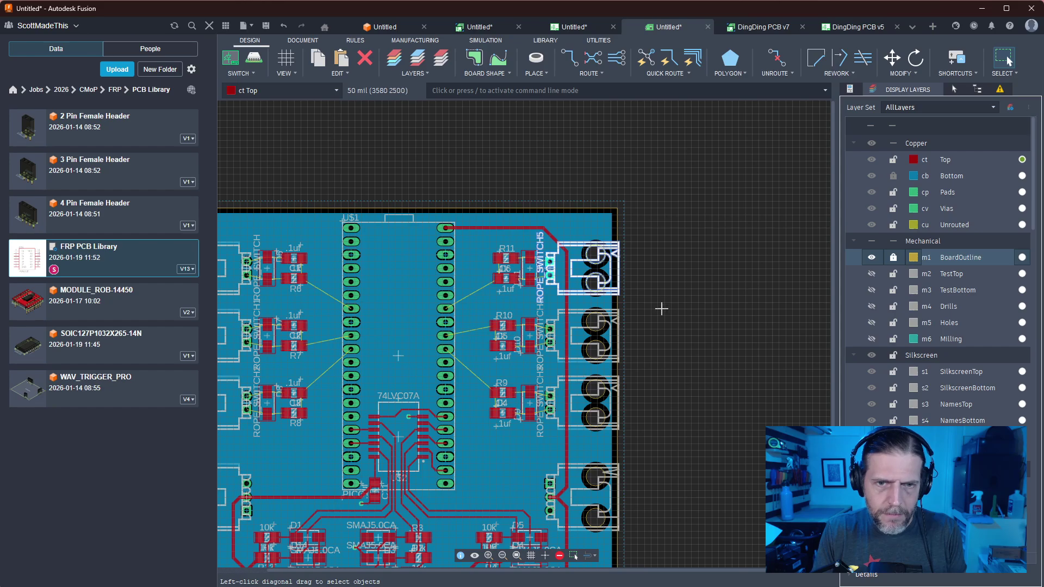
scroll(661, 309, down, 3)
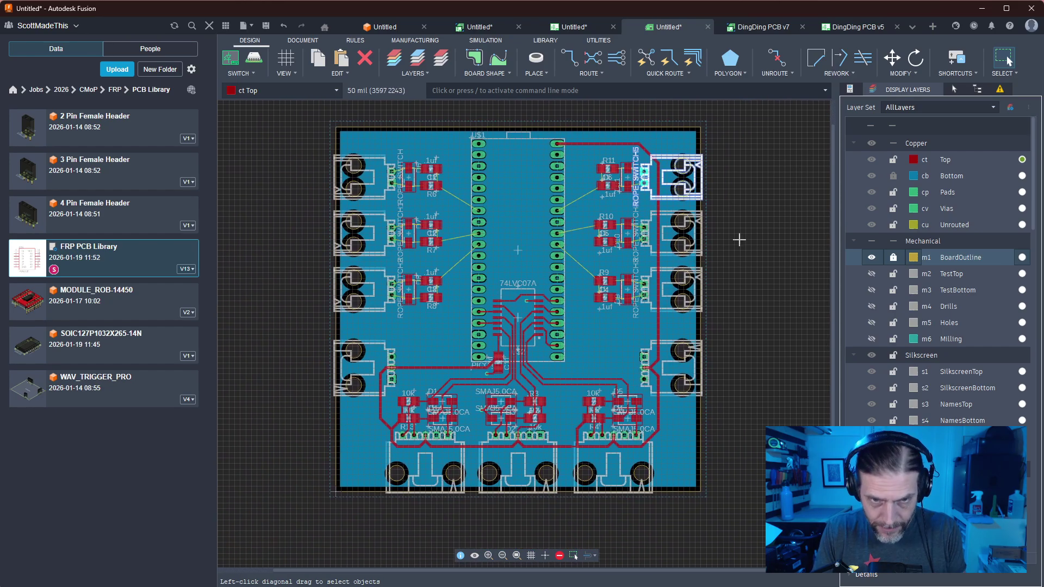
scroll(739, 240, up, 2)
scroll(738, 240, down, 1)
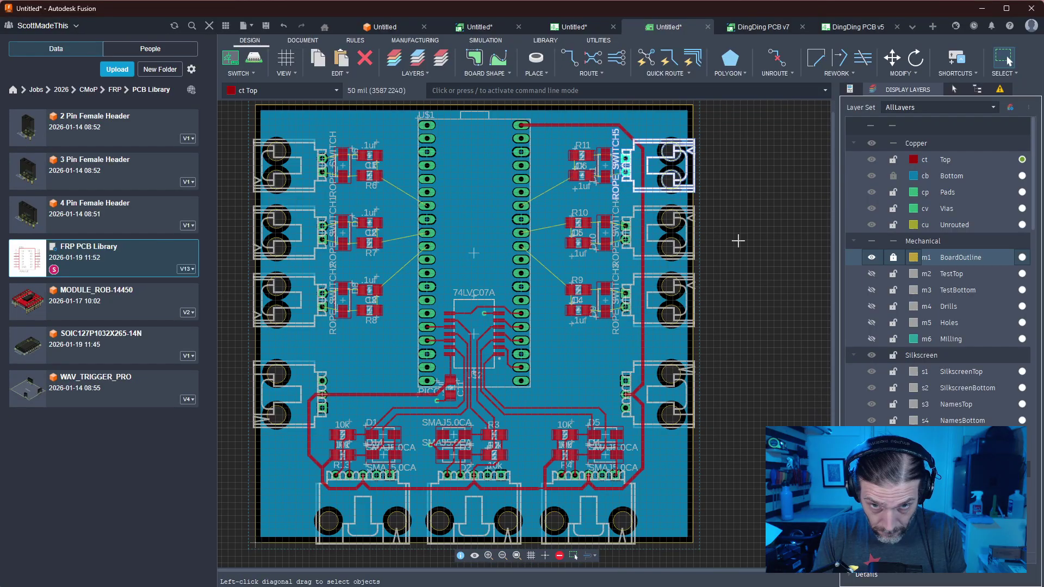
scroll(738, 240, down, 1)
scroll(738, 240, up, 1)
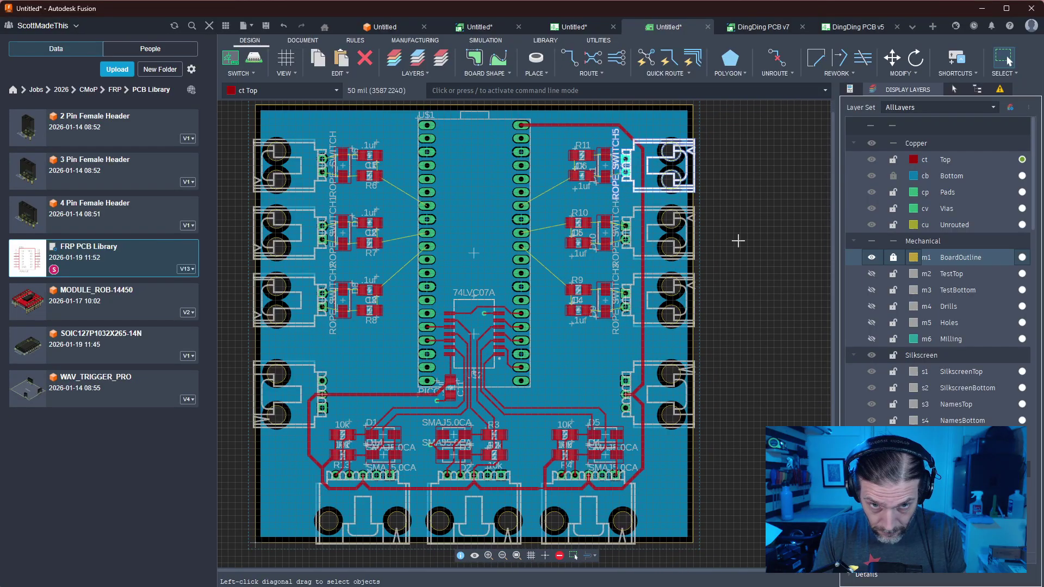
scroll(738, 240, down, 1)
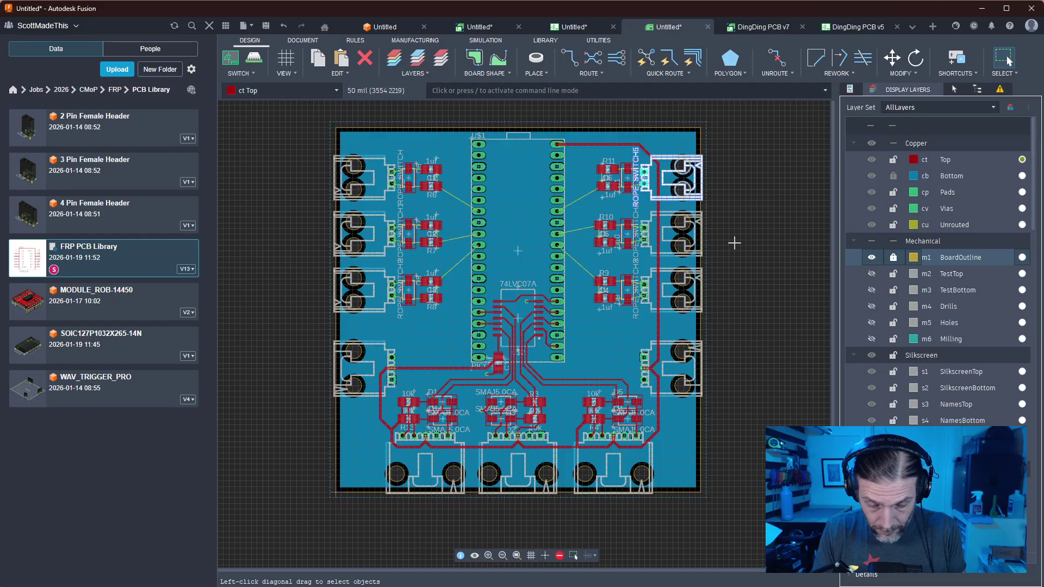
Route top-layer traces from header ROPE_SWITCH2 to diode D8 for the N$3 and GND signals
scroll(394, 296, up, 3)
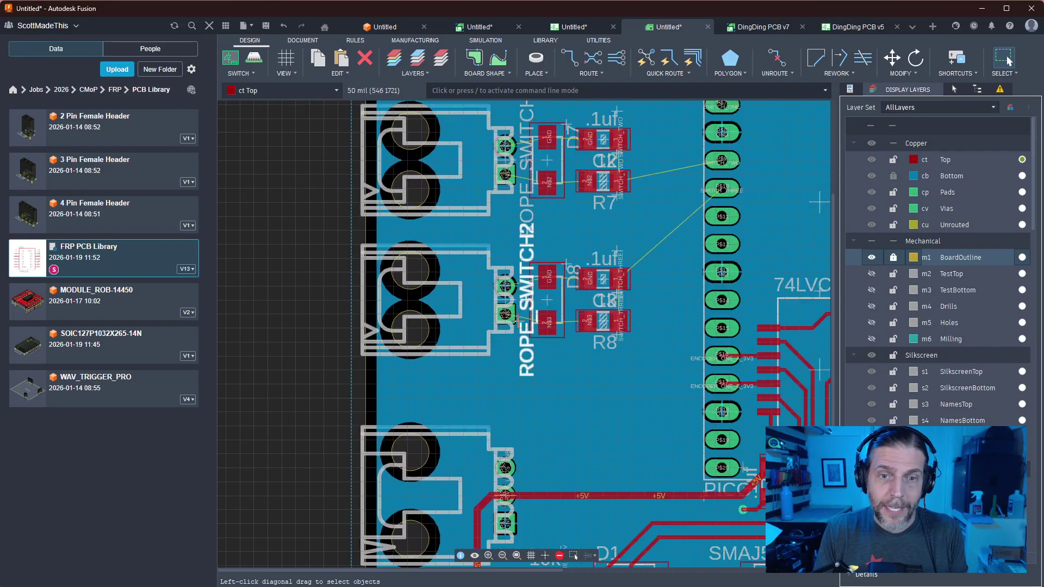
scroll(519, 322, up, 1)
scroll(545, 398, up, 2)
key(r)
click(484, 274)
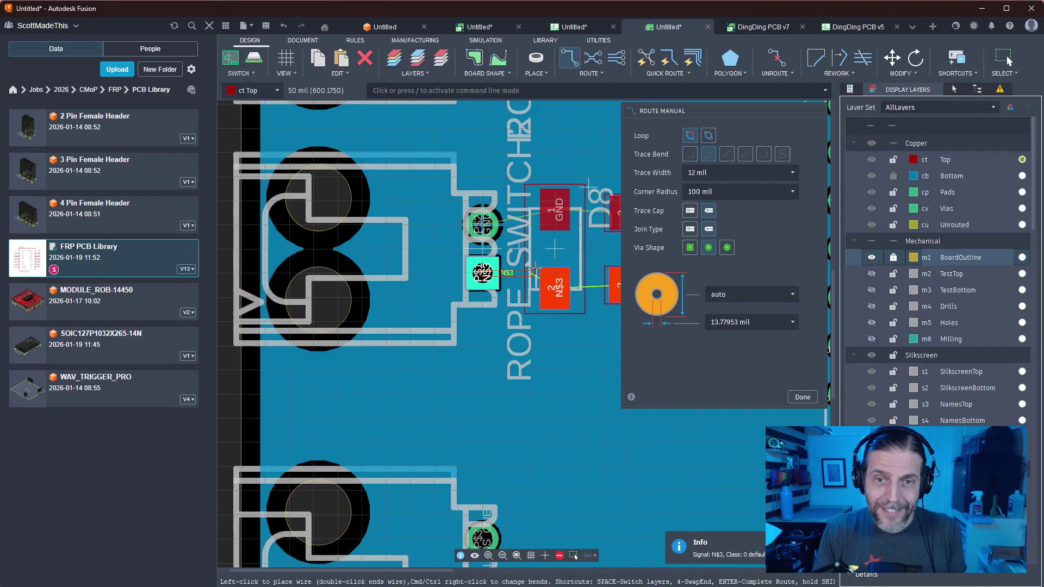
click(554, 280)
click(483, 225)
click(549, 210)
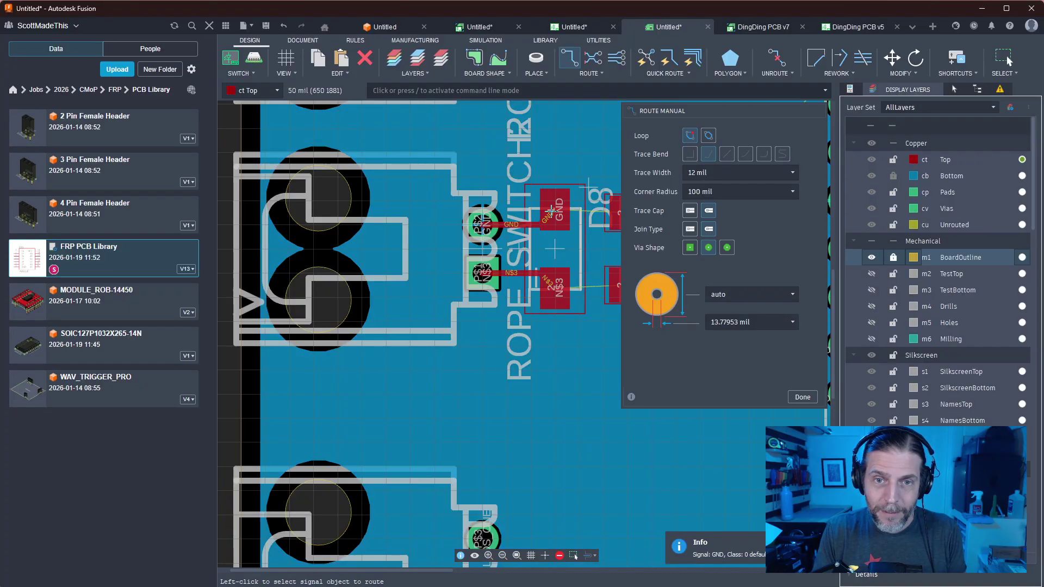
Route the N$2 and GND traces from header ROPE_SWITCH1 to diode D7
middle_drag(549, 210, 501, 435)
click(434, 257)
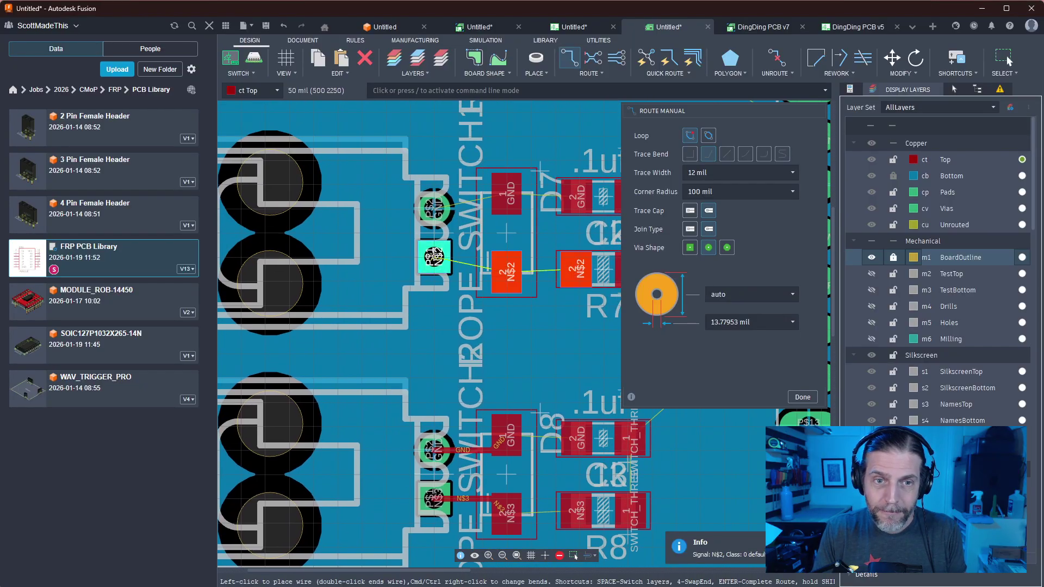
click(507, 272)
click(434, 208)
click(505, 193)
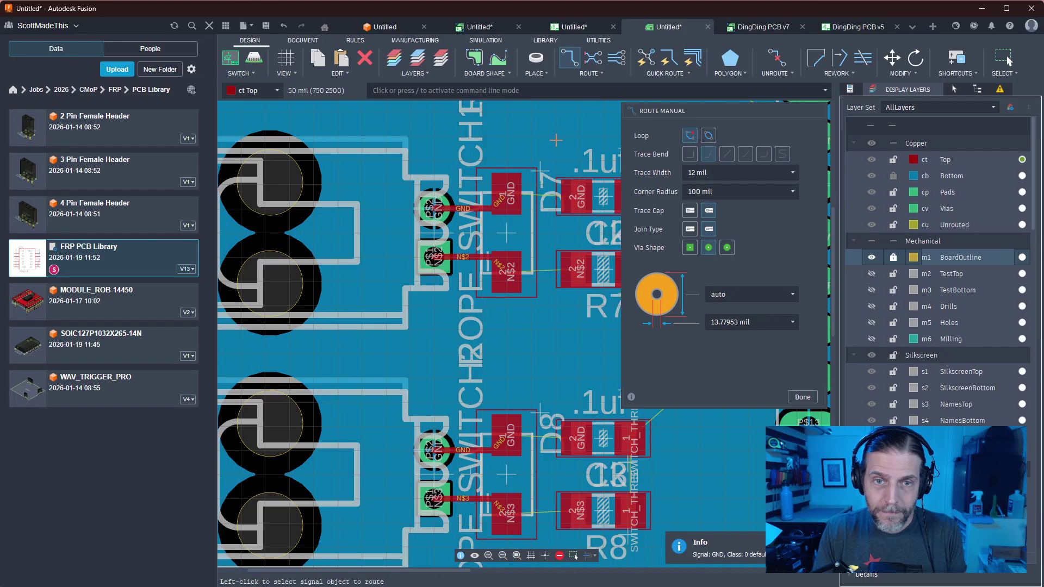
Route the N$1 and GND traces from header ROPE_SWITCH to diode D6
middle_drag(555, 140, 517, 438)
scroll(516, 434, up, 1)
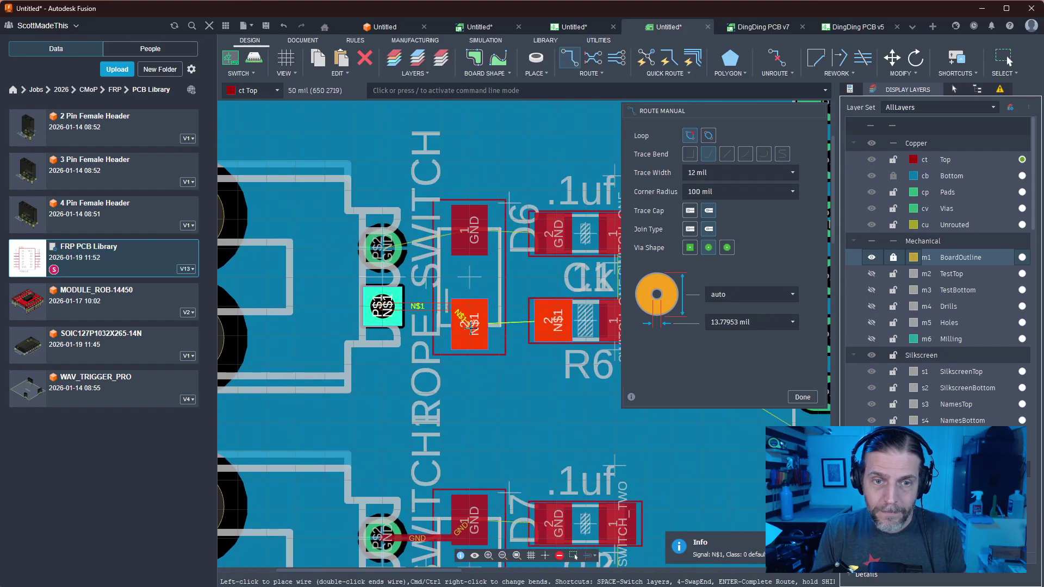
click(383, 248)
click(469, 228)
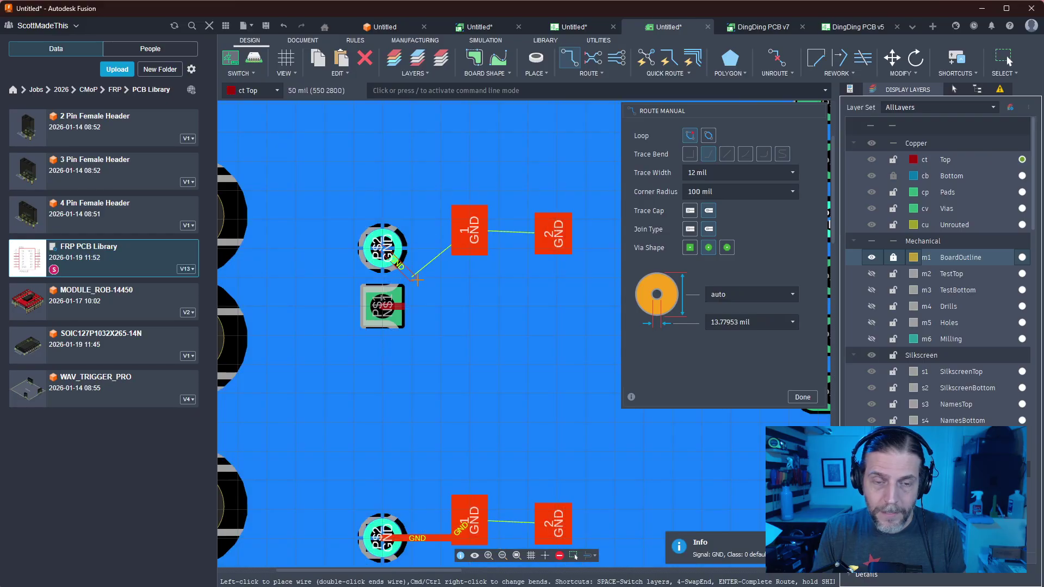
key(Escape)
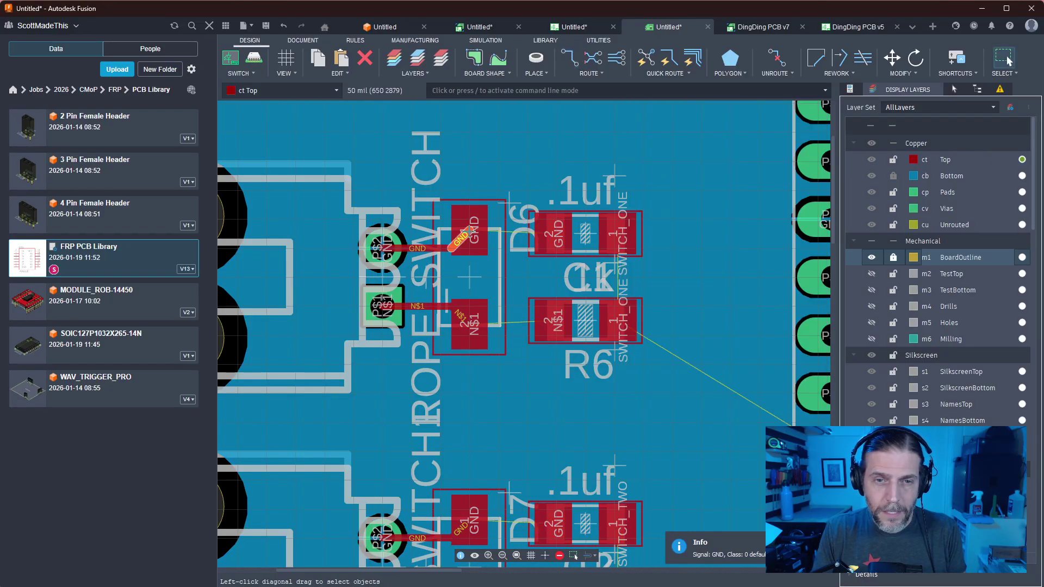
Route D6's GND pad to capacitor C1 and its N$1 pad to resistor R6
key(r)
click(469, 229)
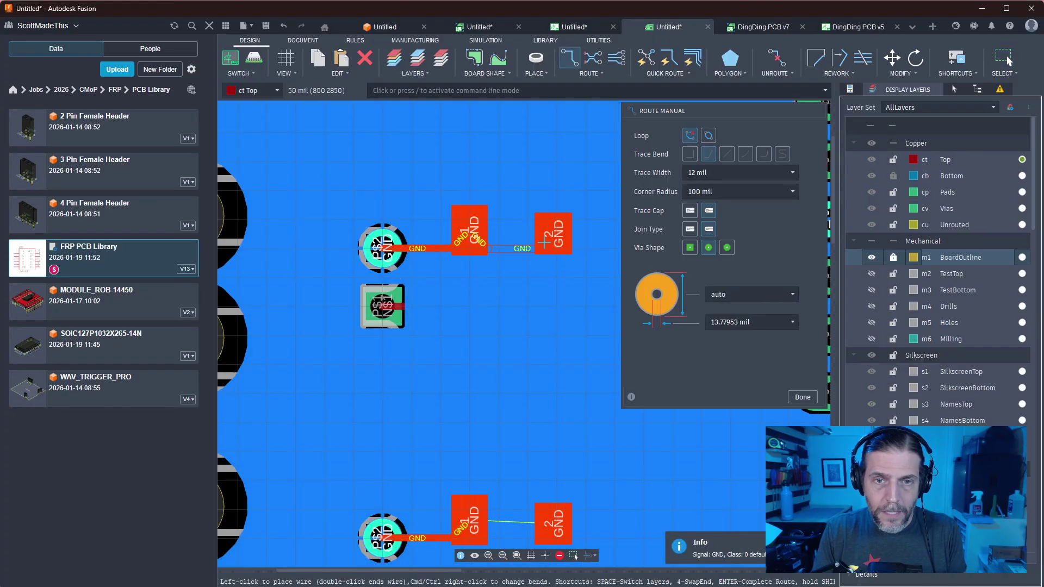
click(549, 235)
click(469, 325)
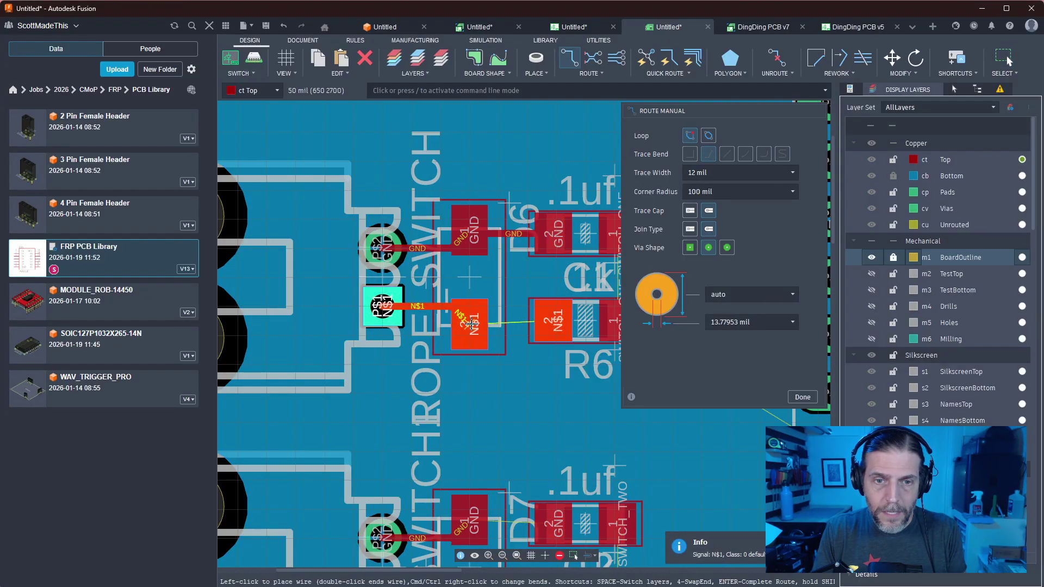
click(557, 319)
Route D7's GND pad to capacitor C2 and its N$2 pad to resistor R7
middle_drag(492, 473, 475, 239)
click(455, 292)
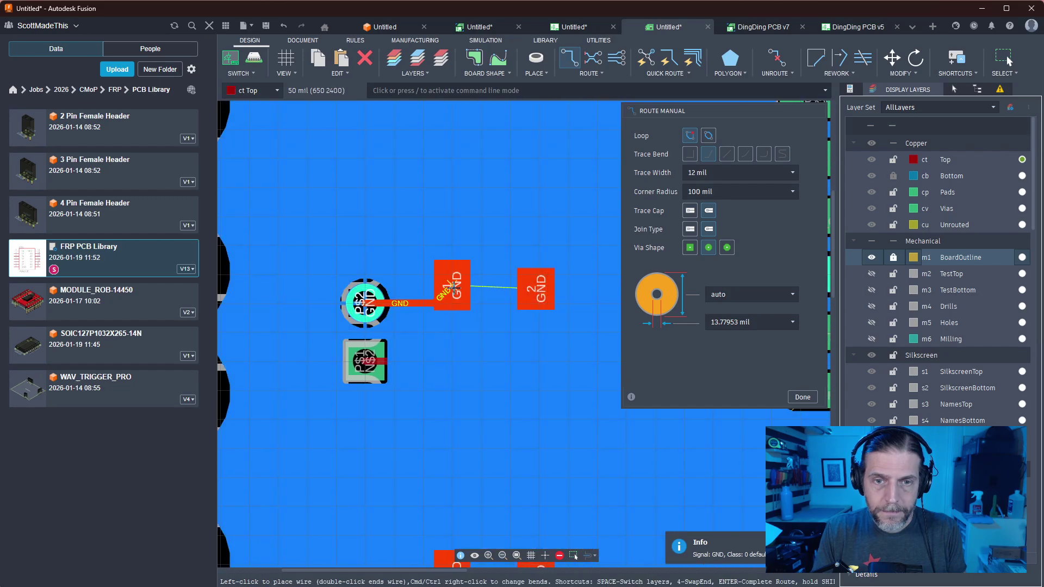
click(535, 288)
middle_drag(482, 388, 459, 250)
click(435, 240)
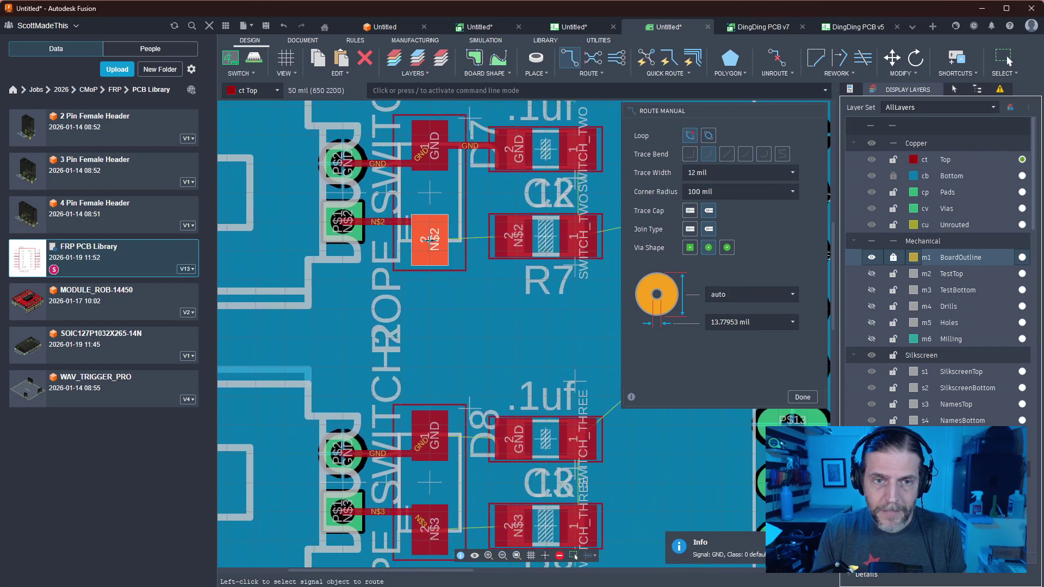
click(514, 235)
Route D8's GND pad to capacitor C3 and its N$3 pad to resistor R8
middle_drag(423, 451, 407, 292)
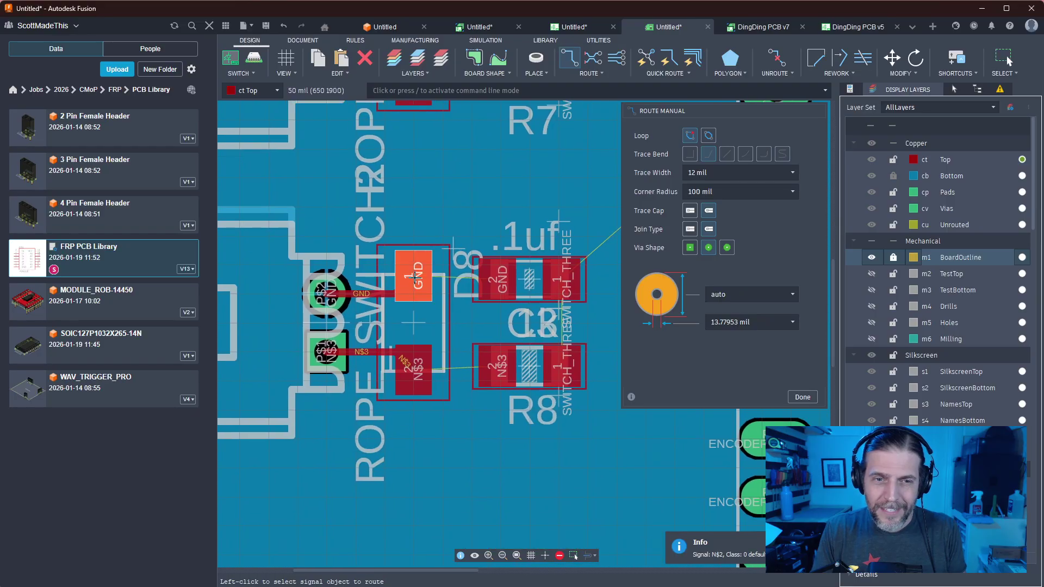
click(414, 277)
click(493, 281)
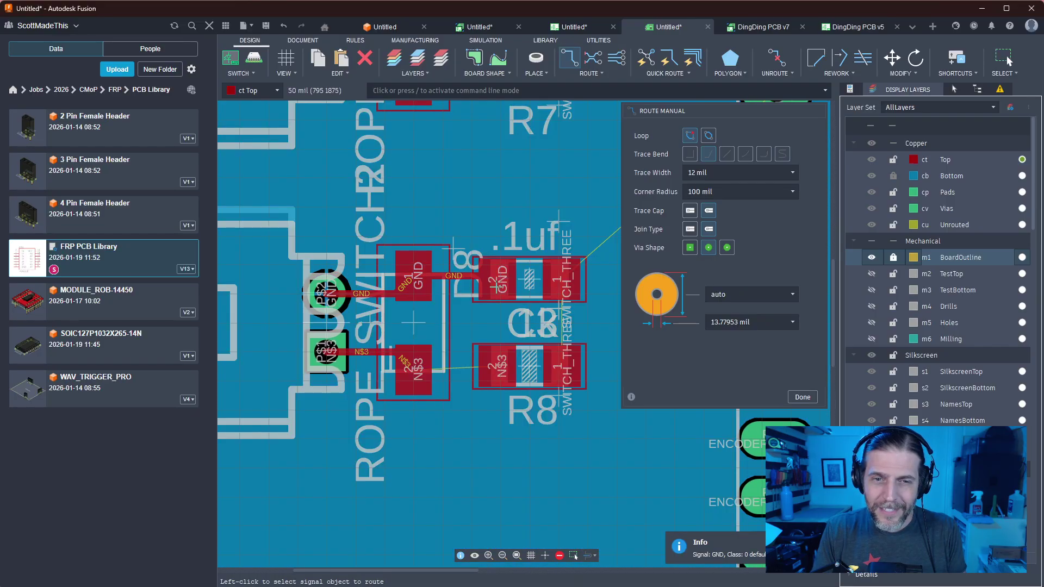
click(415, 368)
click(500, 363)
Join the SWITCH signal pads of each capacitor and resistor pair with a short trace: C3 to R8, C2 to R7 and C1 to R6
middle_drag(501, 364, 348, 387)
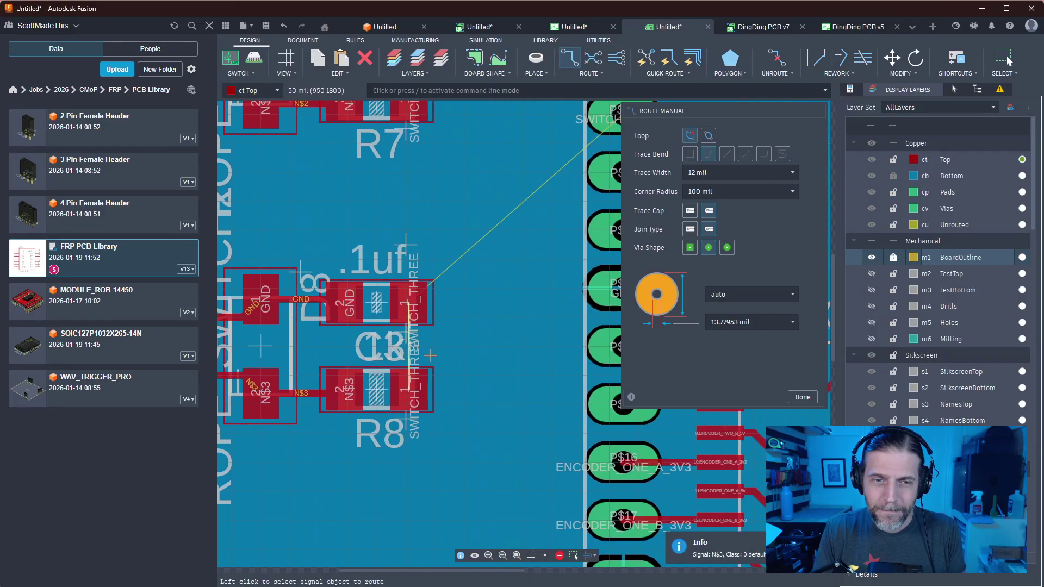
click(412, 318)
click(411, 377)
middle_drag(439, 192, 462, 353)
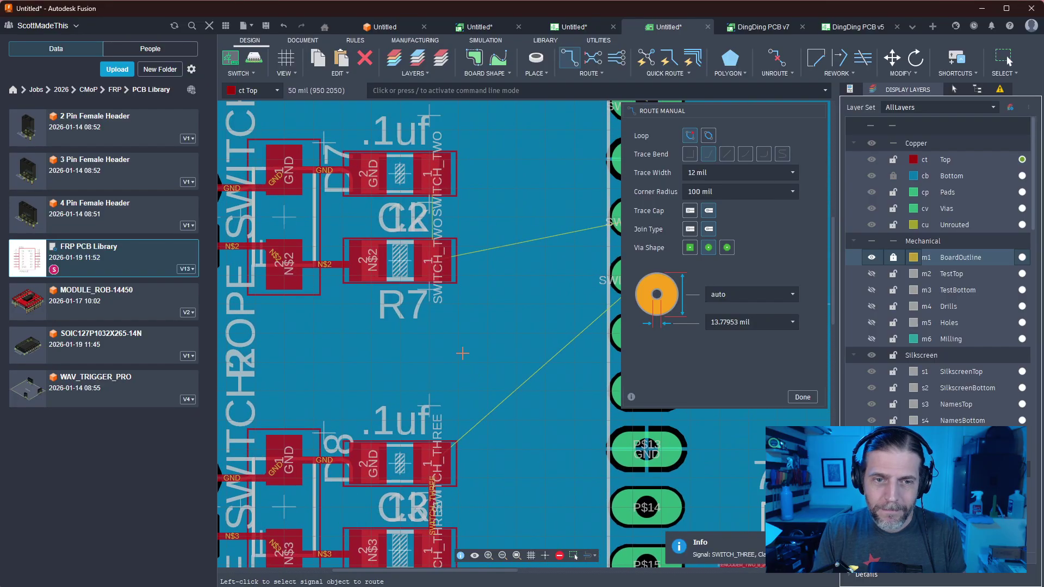
click(432, 259)
click(436, 181)
mouse_move(503, 174)
middle_down()
mouse_move(521, 296)
mouse_move(518, 521)
mouse_move(456, 238)
middle_up()
click(448, 318)
click(444, 236)
Route SWITCH_TWO from R7 to Pico pin P$9 and SWITCH_ONE from R6 to pin P$7
scroll(512, 505, down, 6)
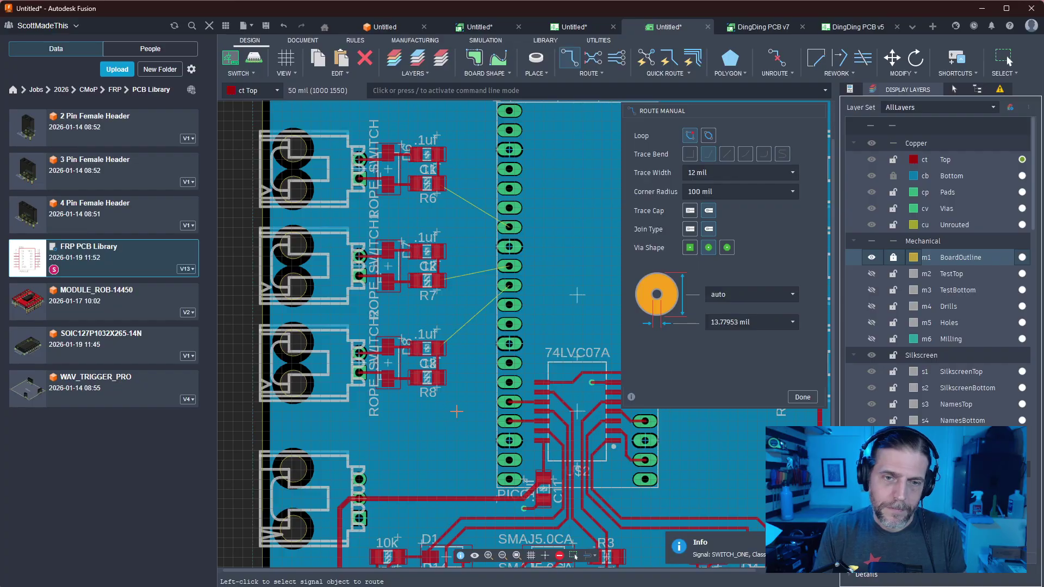
scroll(457, 411, up, 4)
click(427, 354)
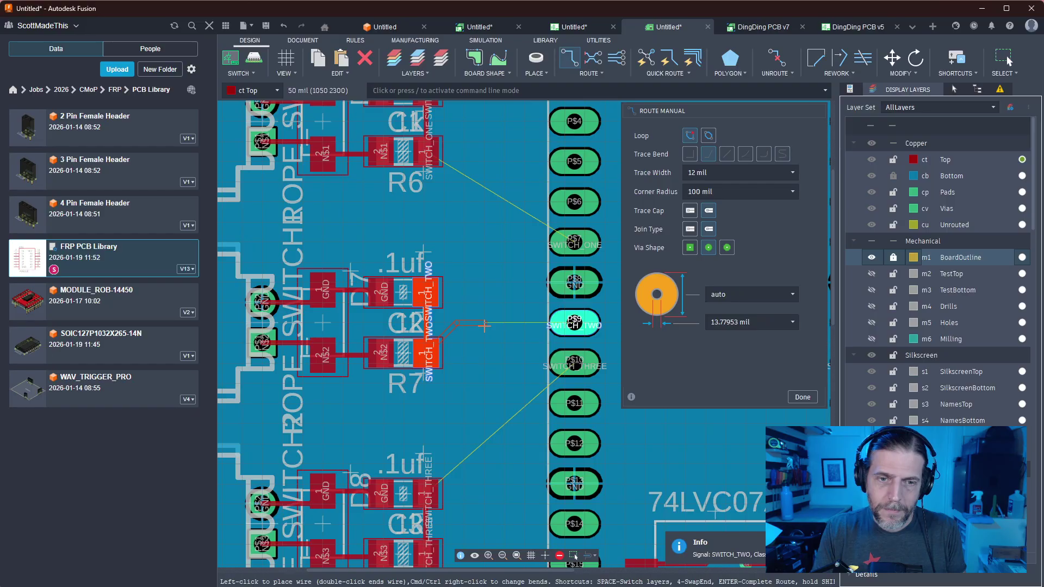
click(573, 323)
middle_drag(459, 304, 454, 456)
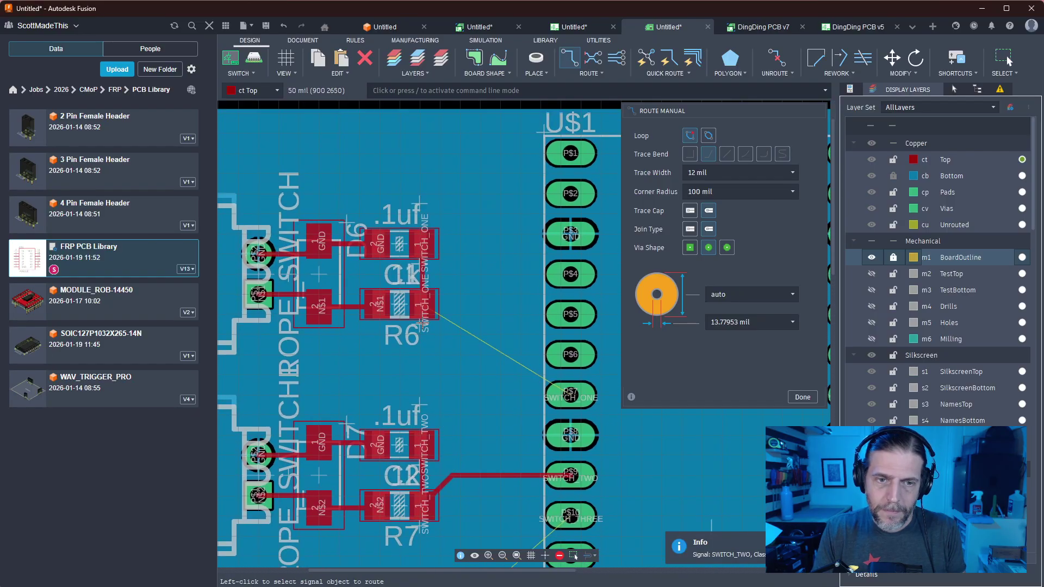
click(423, 321)
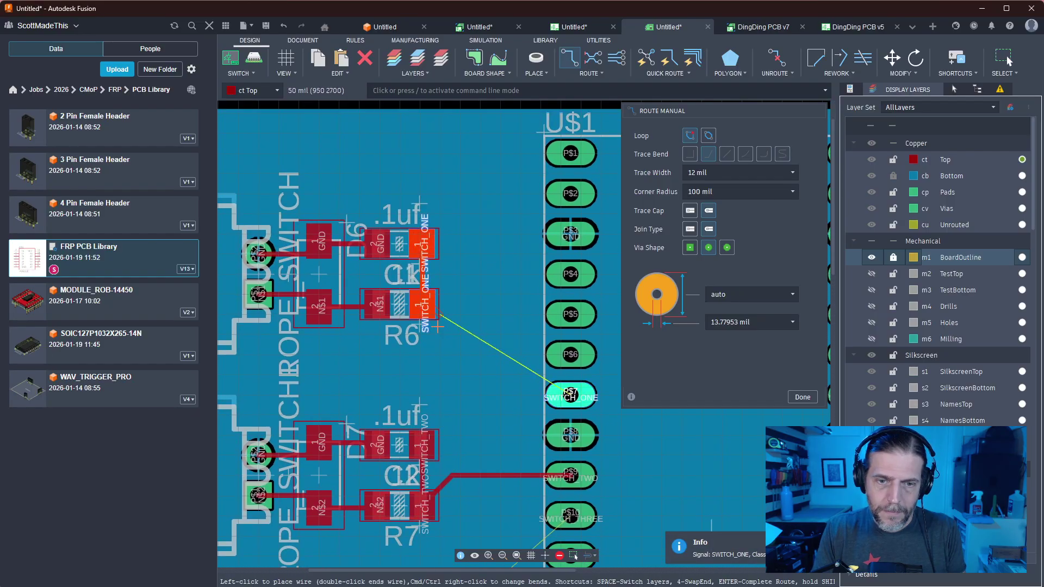
click(538, 397)
Route SWITCH_THREE from C3's signal pad diagonally to Pico pin P$10
middle_drag(538, 397, 515, 193)
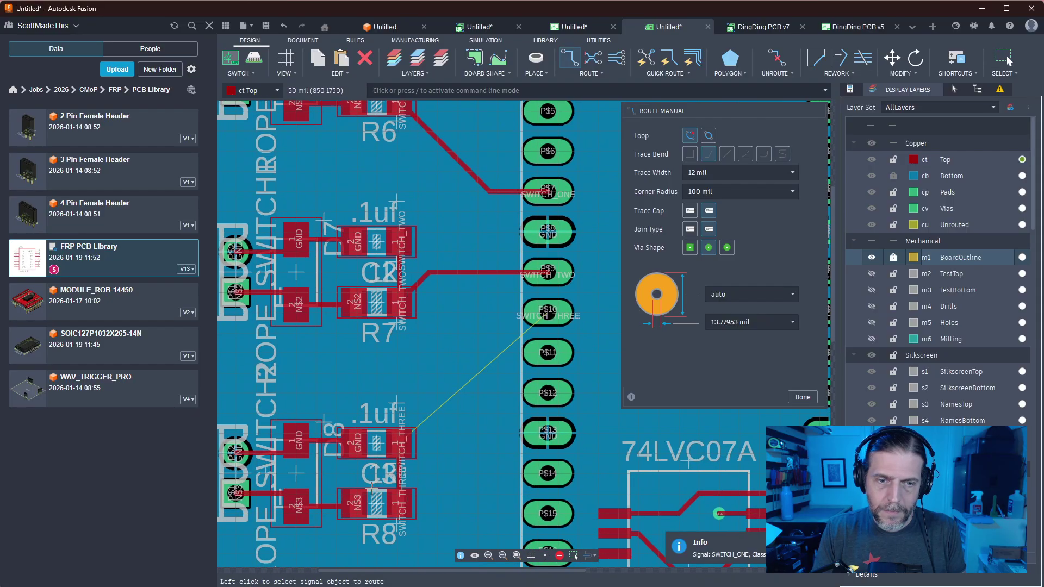
click(399, 447)
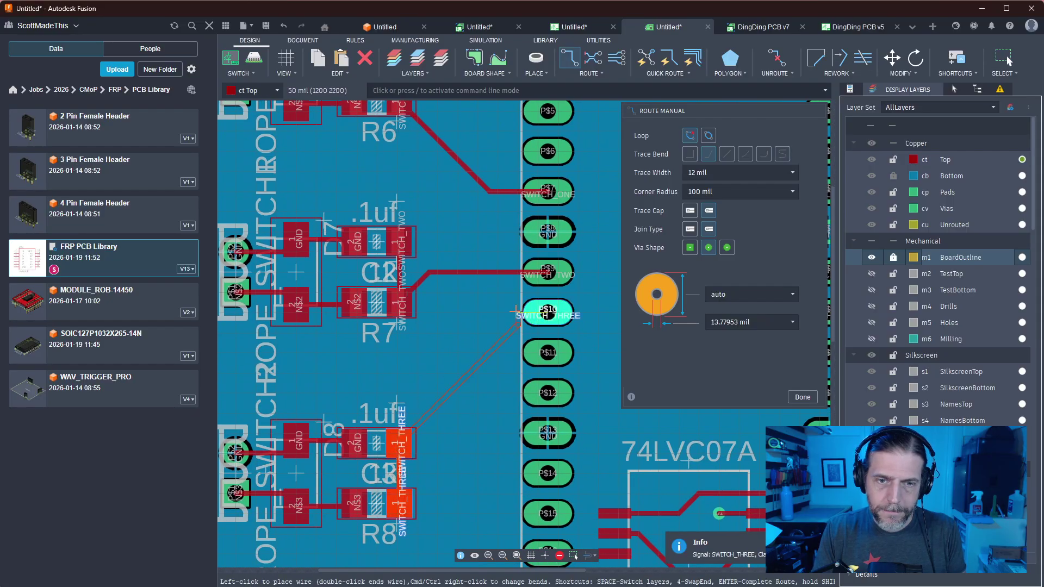
click(555, 311)
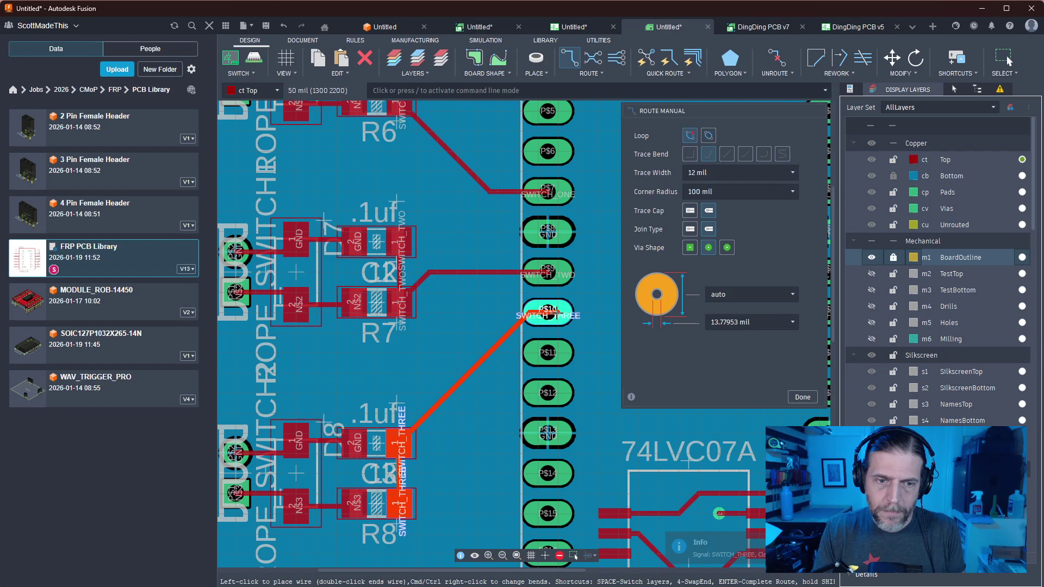
scroll(463, 458, down, 3)
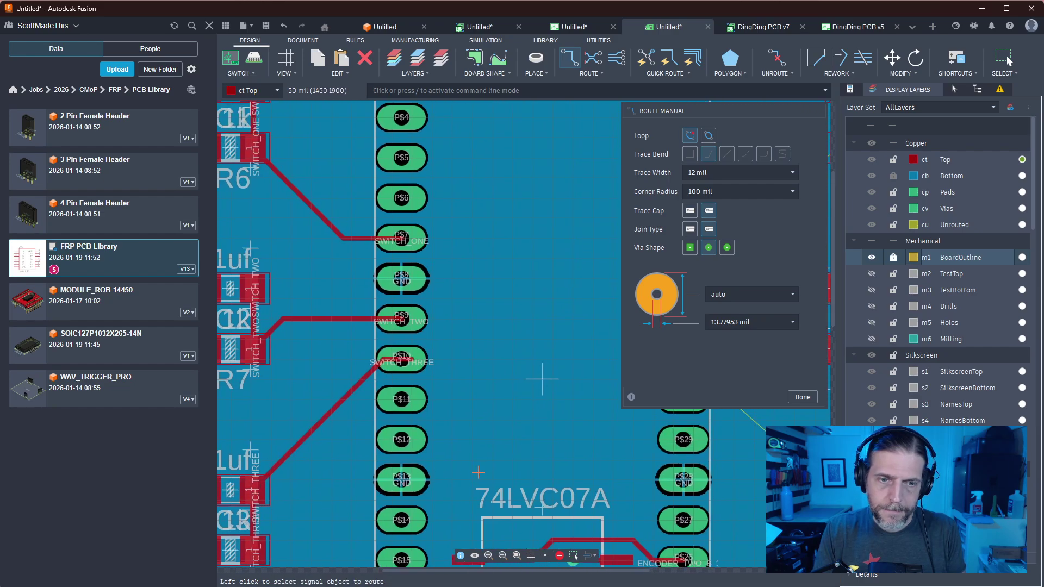
Route SWITCH_FOUR from R9's signal pad diagonally to Pico pin P$31
scroll(652, 454, down, 1)
middle_drag(687, 448, 453, 424)
scroll(454, 424, up, 3)
click(430, 468)
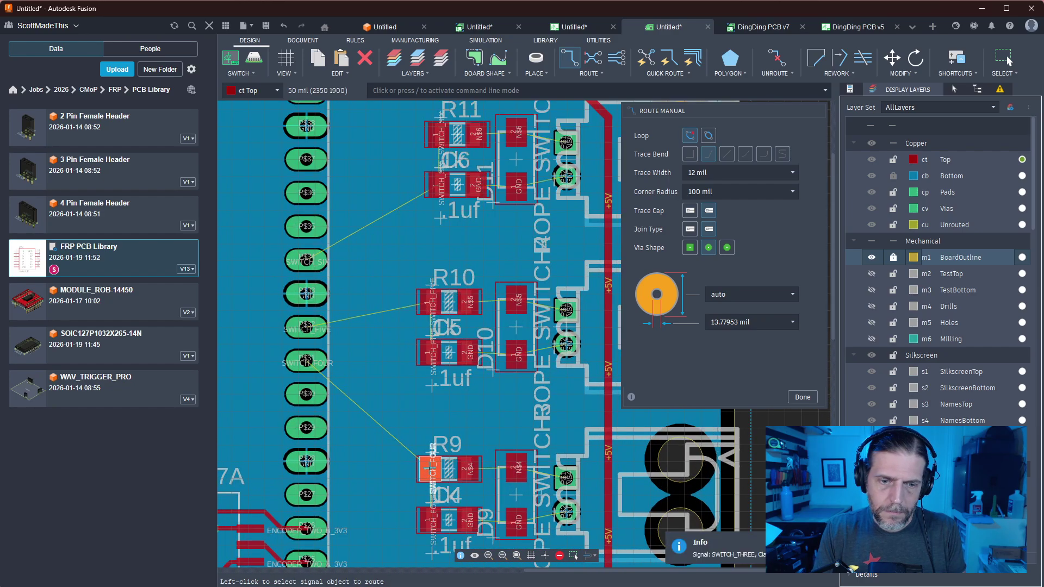
click(306, 361)
Route SWITCH_FIVE from Pico pin P$32 to R10 and SWITCH_SIX from pin P$34 to C6
click(328, 329)
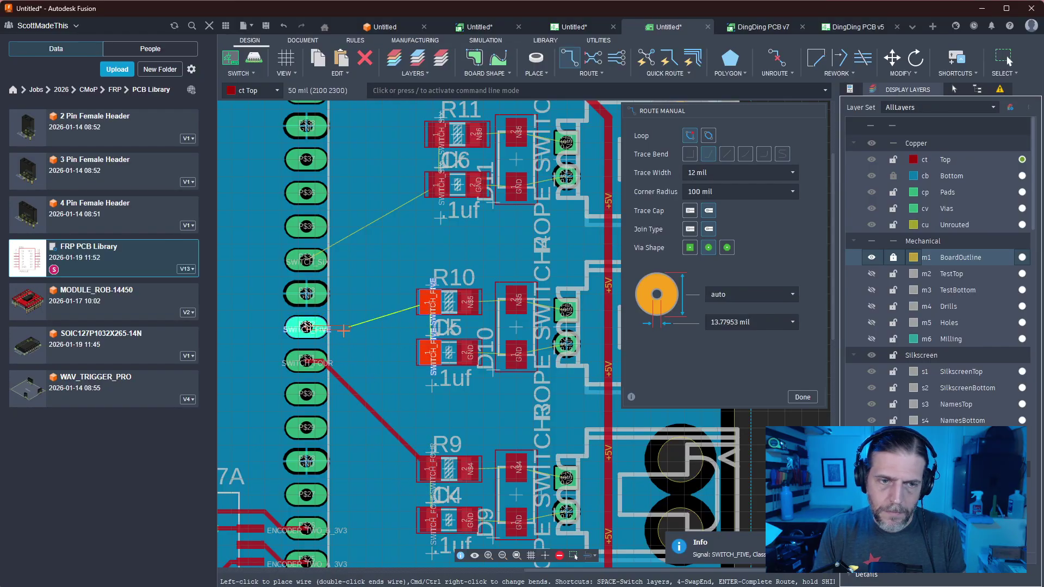
click(427, 303)
click(308, 263)
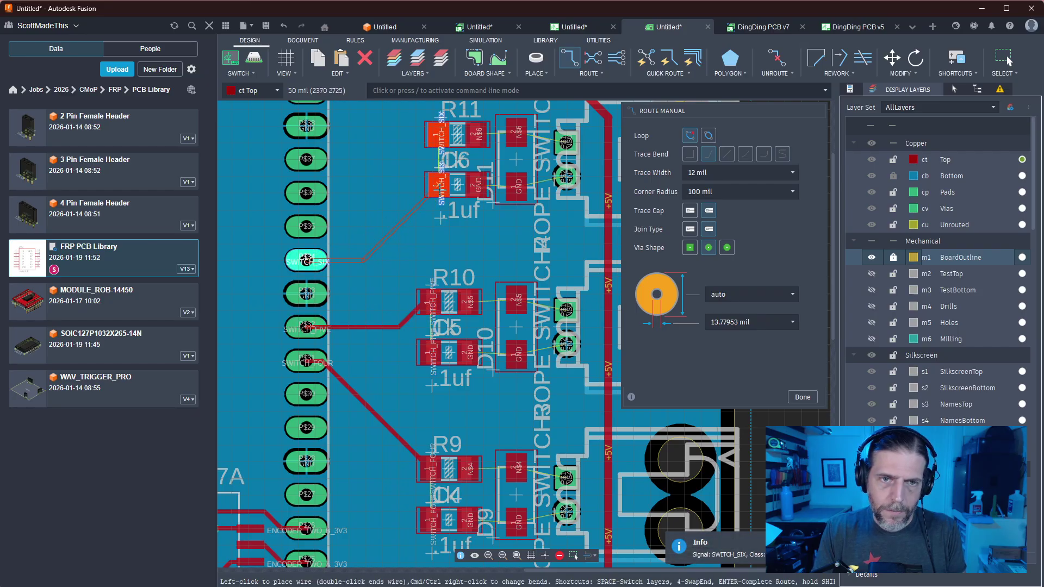
click(434, 185)
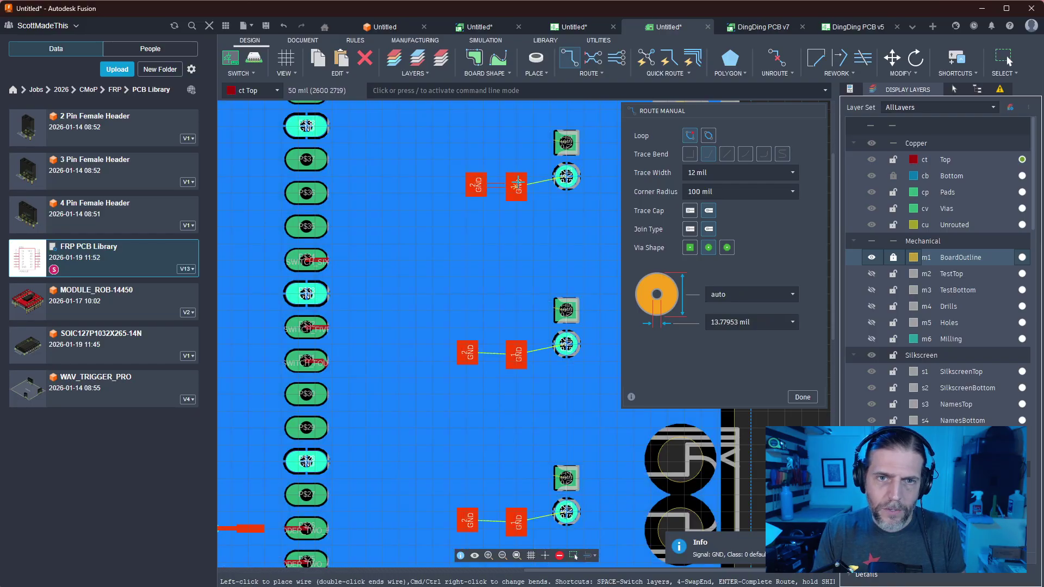
Connect D11's GND pad to C6 and header pin P$2, and its N$6 pad to R11 and header pin P$1
click(512, 132)
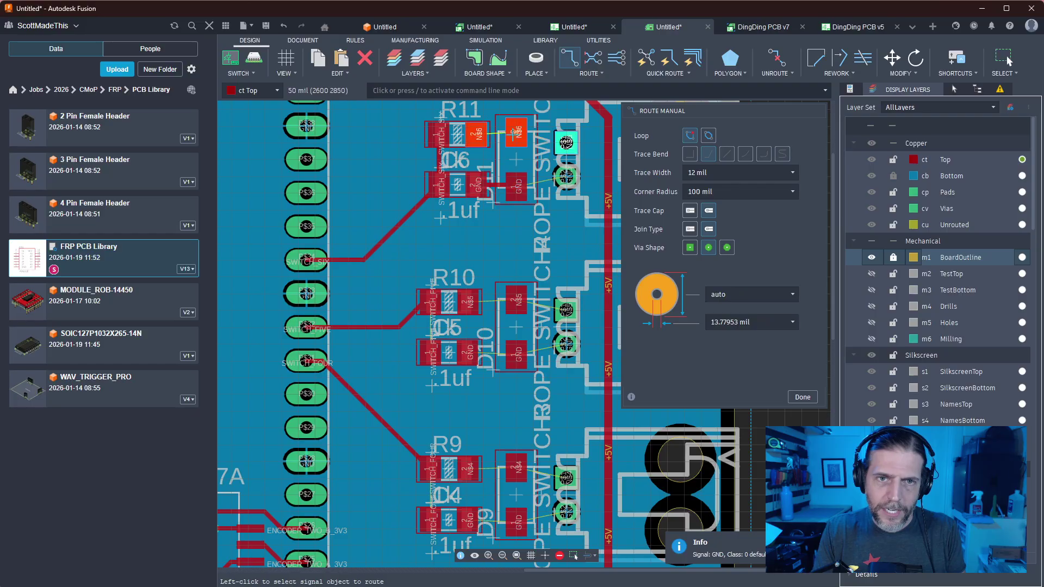
click(478, 134)
middle_drag(518, 171, 473, 240)
scroll(489, 255, up, 2)
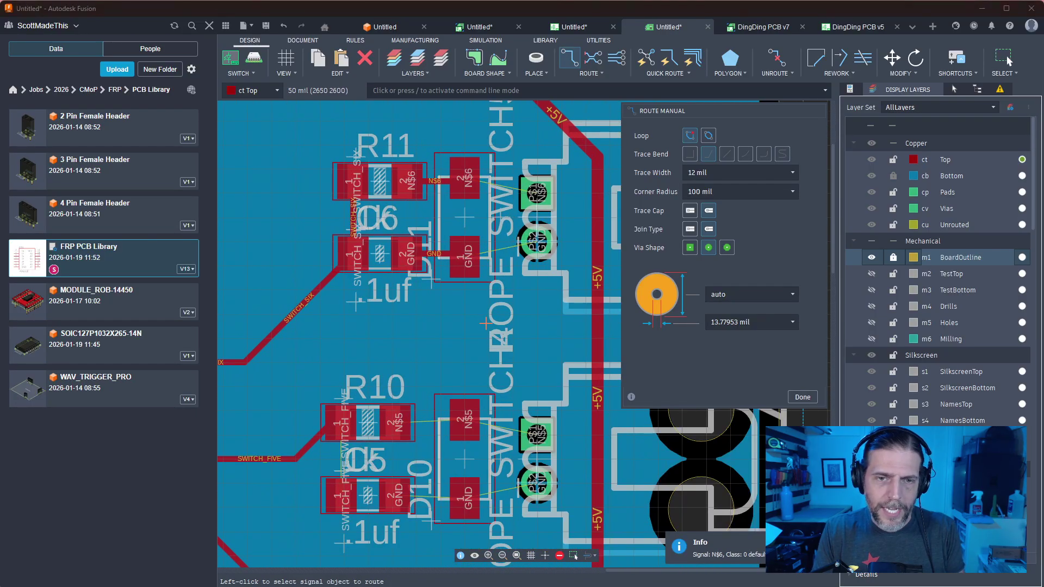
click(470, 249)
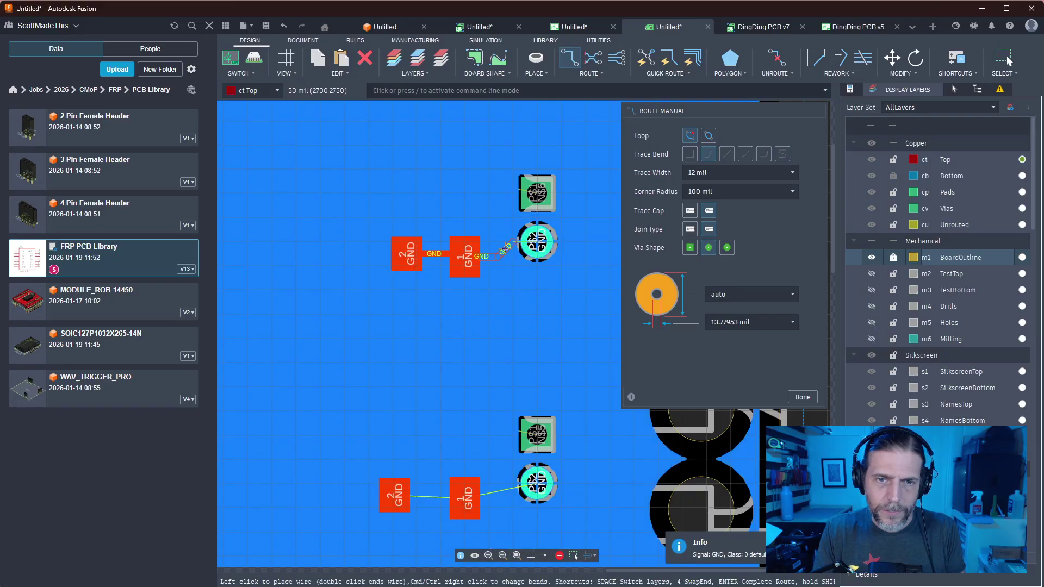
key(Escape)
key(r)
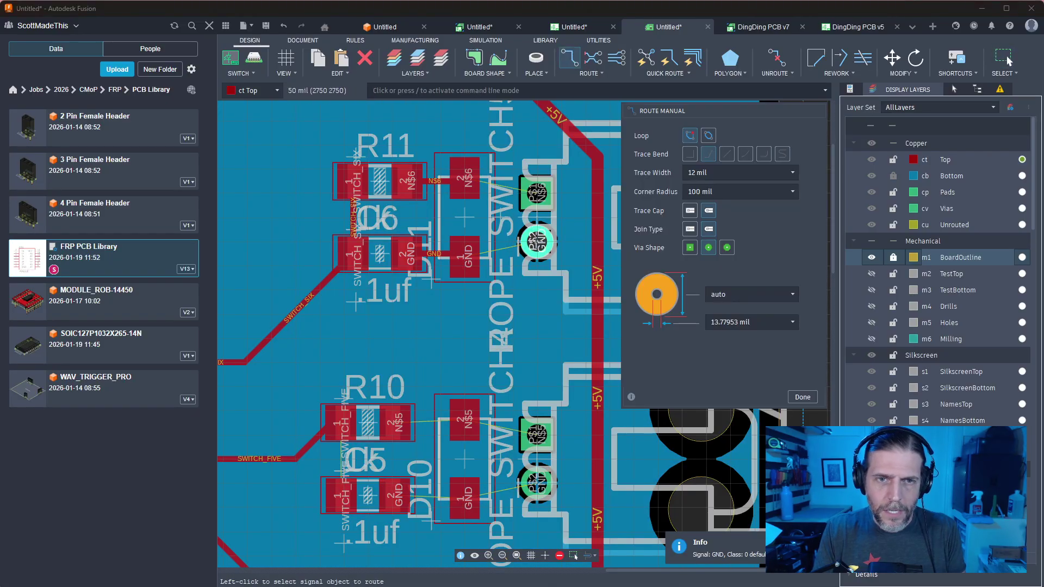
click(465, 254)
click(533, 245)
click(463, 178)
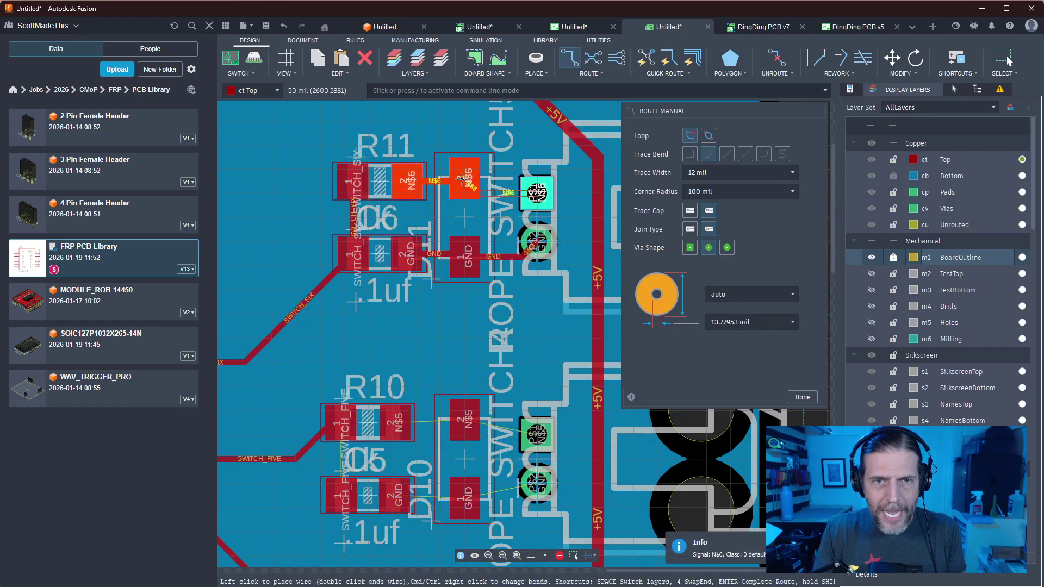
click(536, 193)
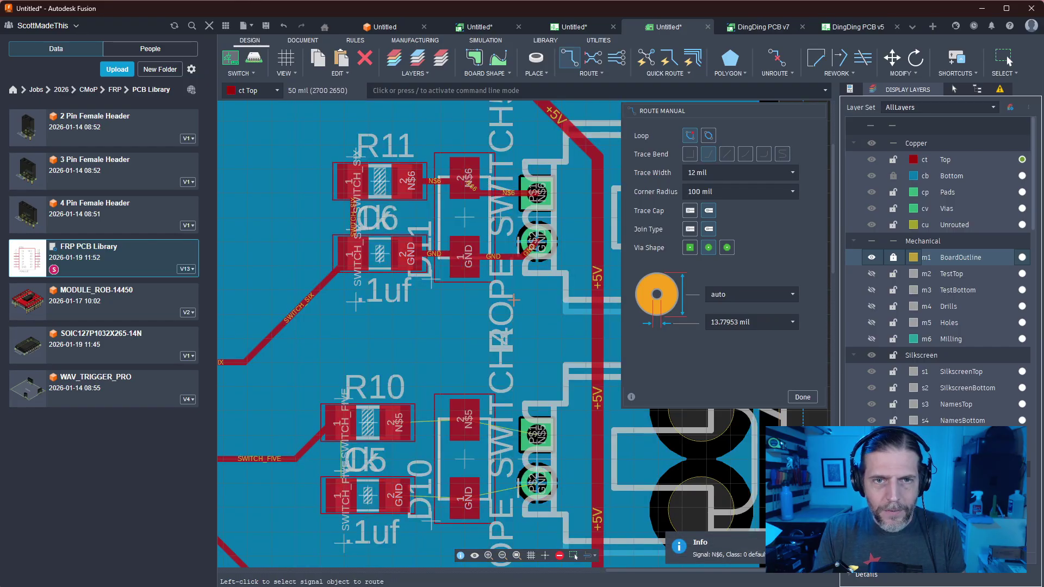
scroll(514, 299, up, 1)
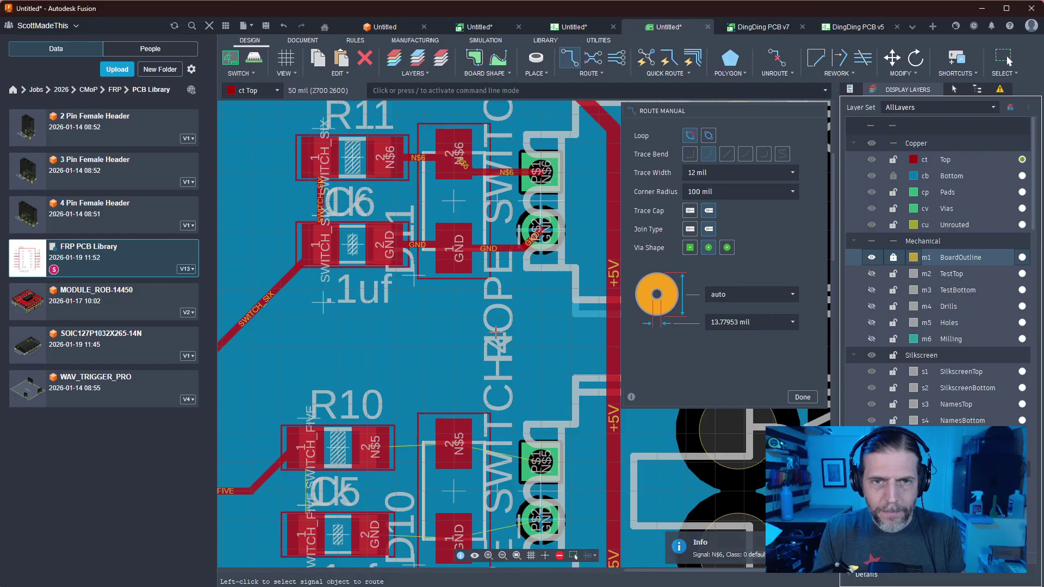
key(Escape)
key(m)
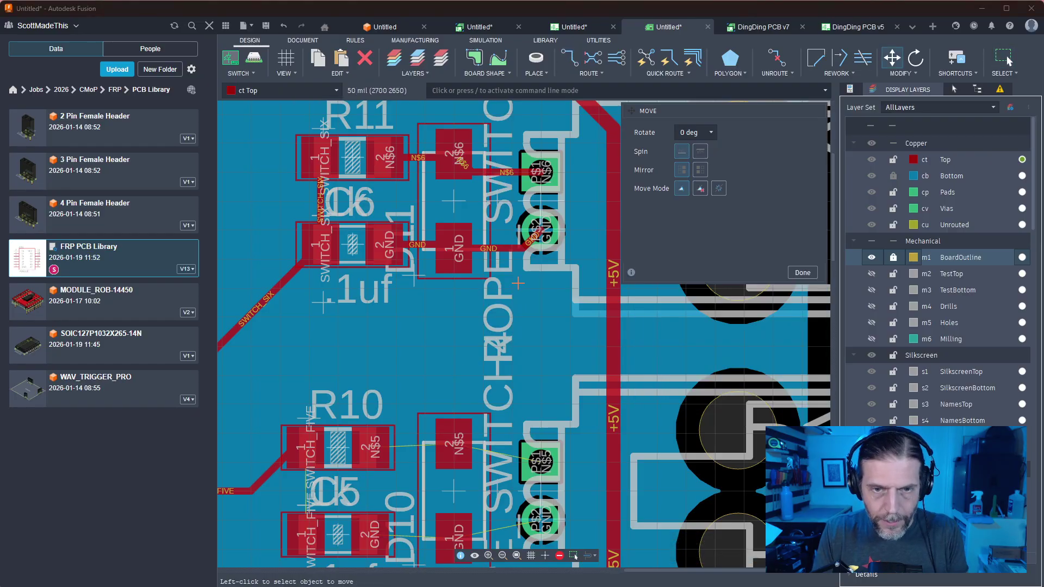
mouse_move(500, 369)
middle_down()
mouse_move(500, 262)
mouse_move(509, 348)
mouse_move(468, 260)
mouse_move(473, 183)
middle_up()
key(Escape)
Route R10's N$5 pad and C5's GND pad to D10, and continue GND from D10 to header pin P$2
key(r)
click(388, 242)
click(458, 255)
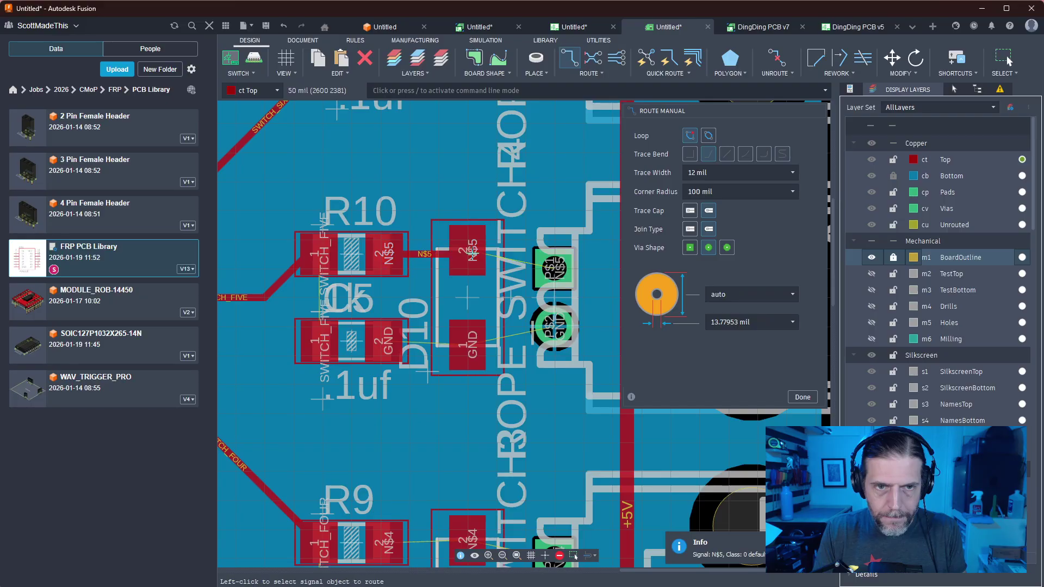
click(385, 341)
click(467, 344)
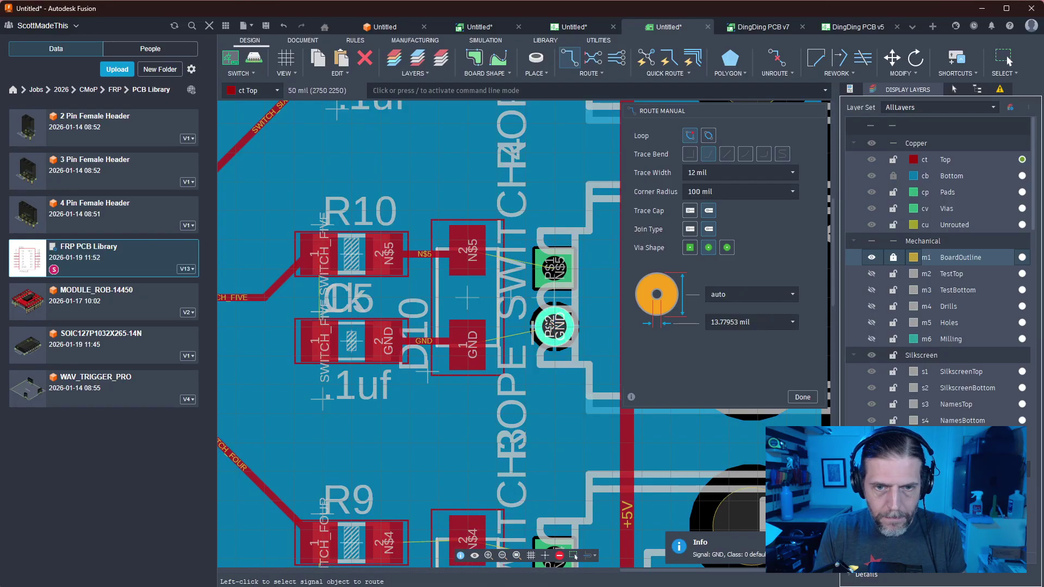
click(545, 334)
click(466, 347)
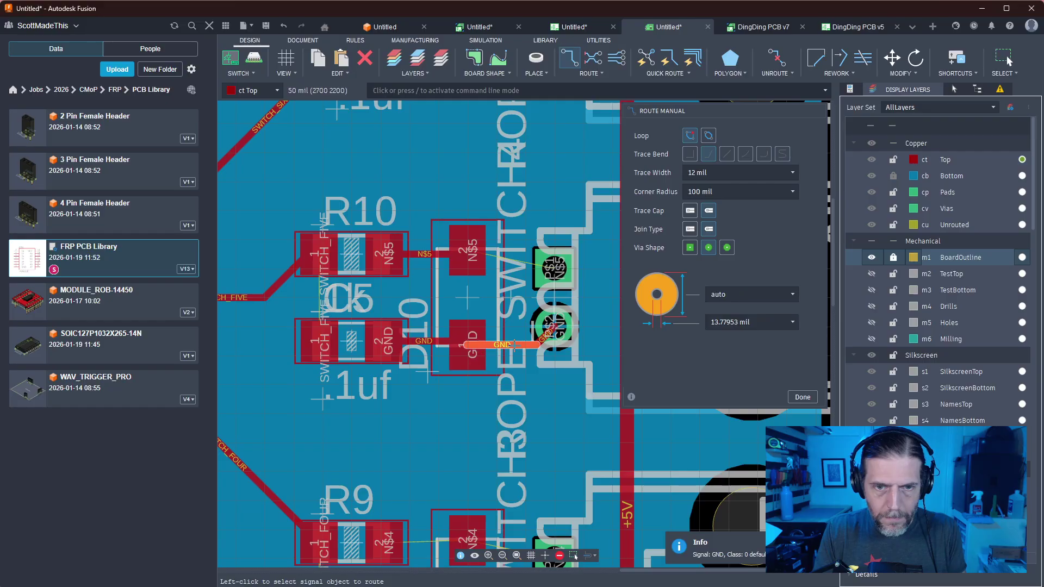
Move the horizontal GND trace segment beside D10 level with the centre of header pin P$2
click(524, 345)
key(Escape)
key(Escape)
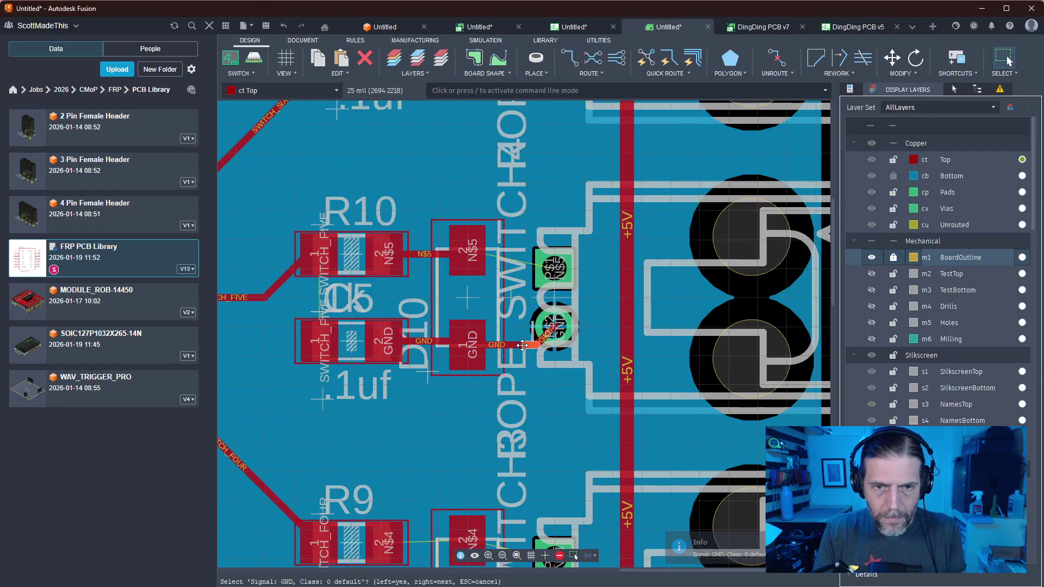
mouse_move(514, 344)
mouse_down()
mouse_move(516, 330)
mouse_move(530, 330)
mouse_up()
click(531, 330)
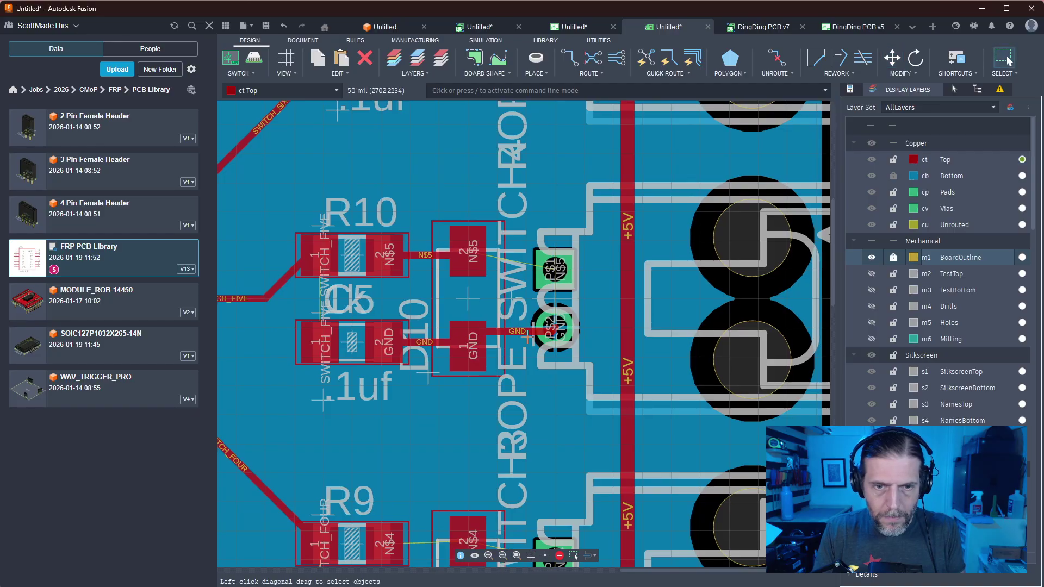
middle_drag(517, 364, 514, 382)
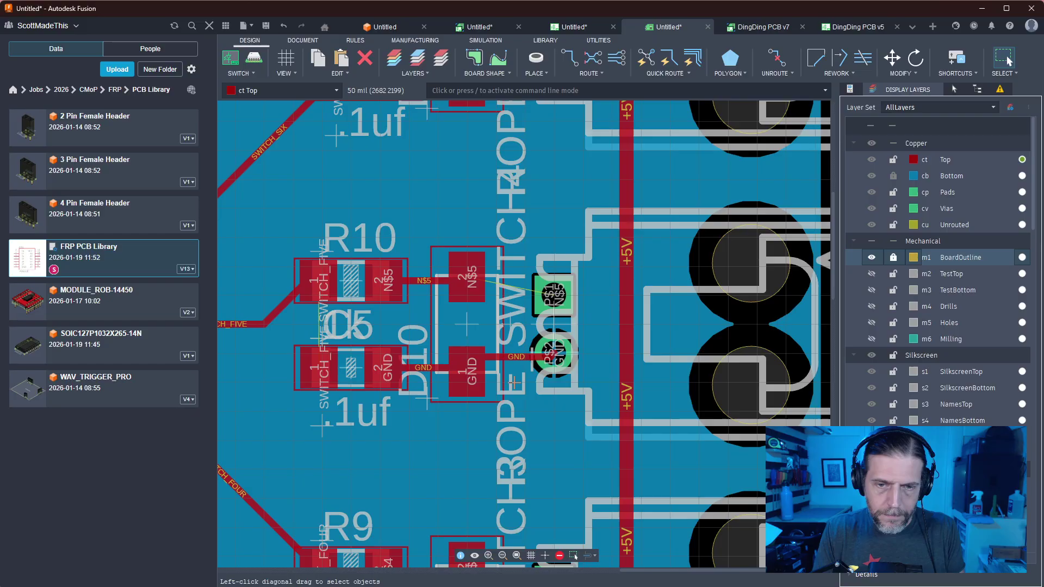
scroll(514, 382, up, 3)
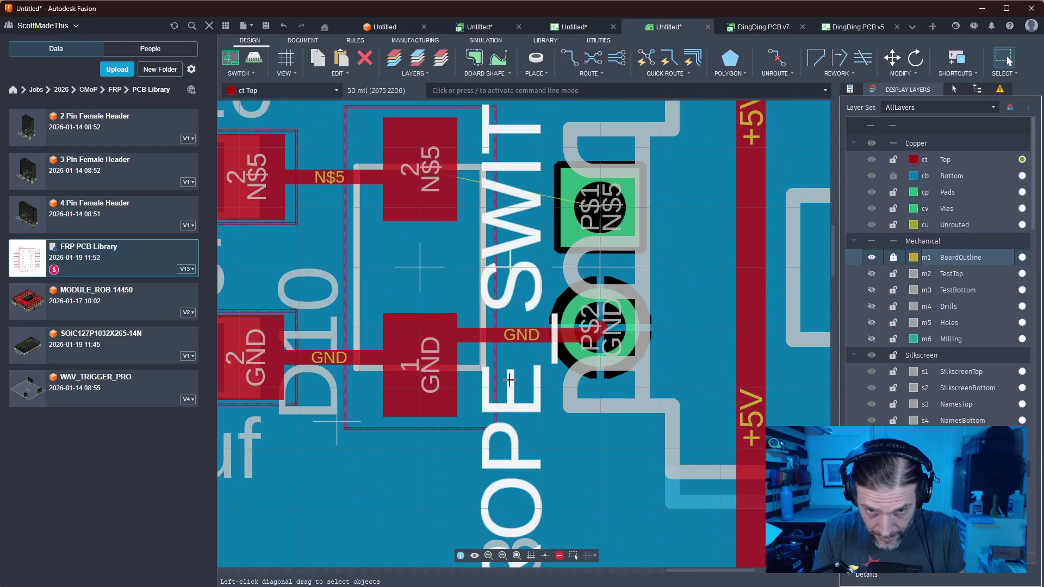
key(m)
click(525, 337)
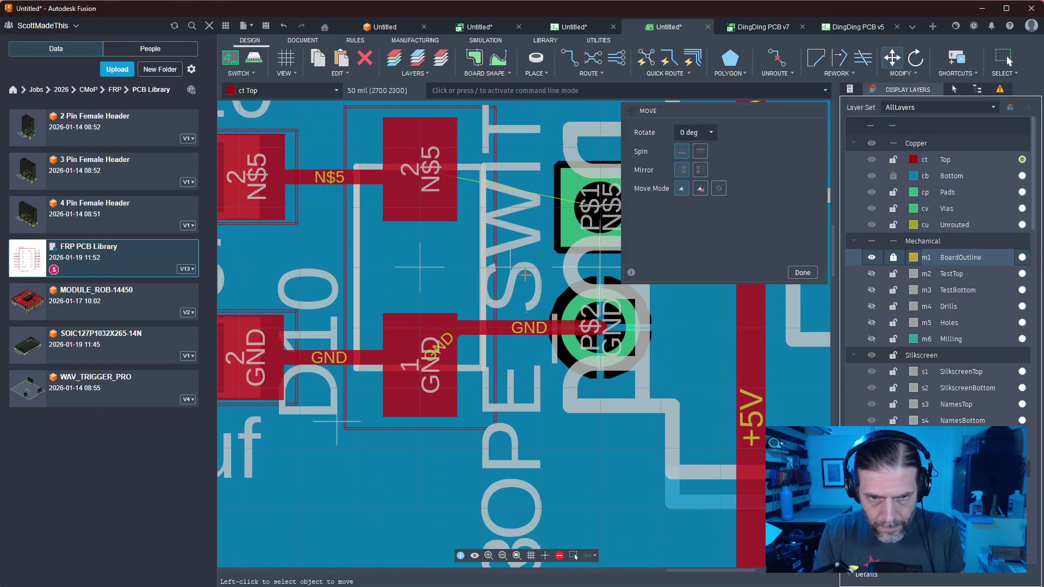
Route D10's N$5 pad to pin P$1 of its rope switch header
scroll(525, 275, down, 2)
scroll(473, 309, up, 2)
key(r)
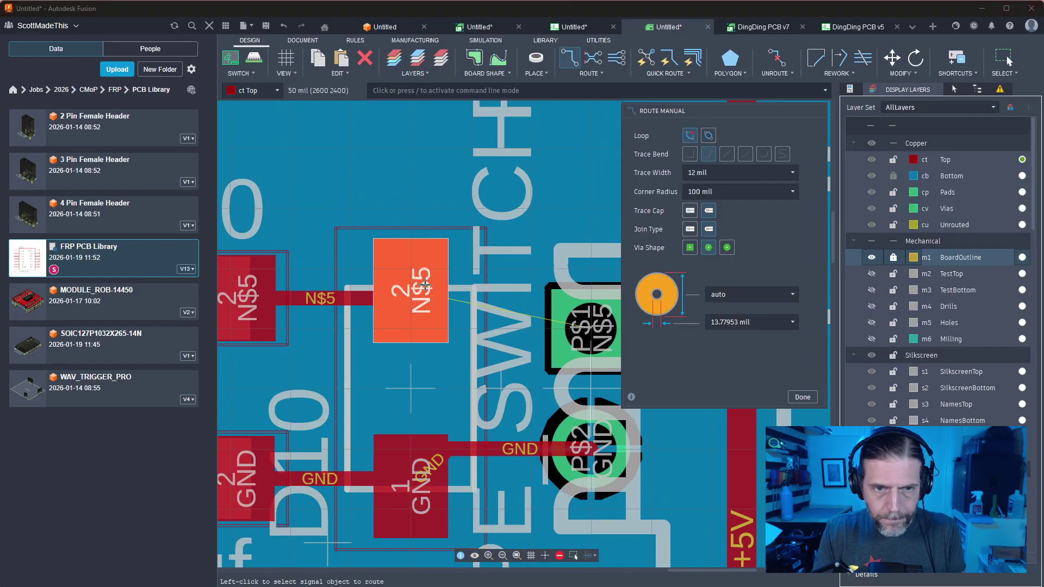
click(471, 311)
key(Escape)
Join the SWITCH_FIVE pads of R10 and C5 and the SWITCH_FOUR pads of R9 and C4 with short traces
scroll(498, 394, down, 3)
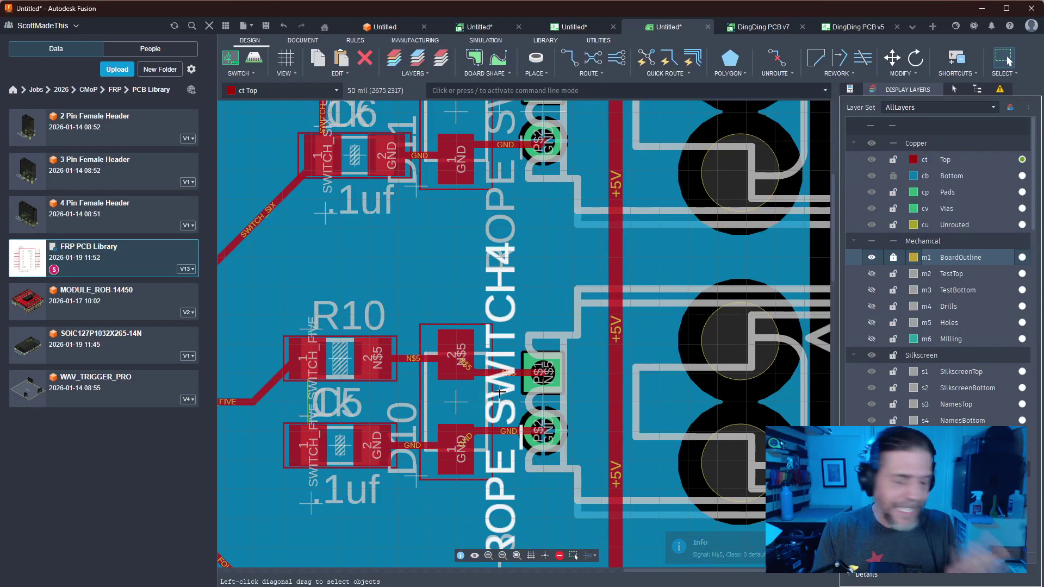
scroll(499, 391, down, 3)
middle_drag(420, 379, 590, 232)
scroll(590, 233, up, 2)
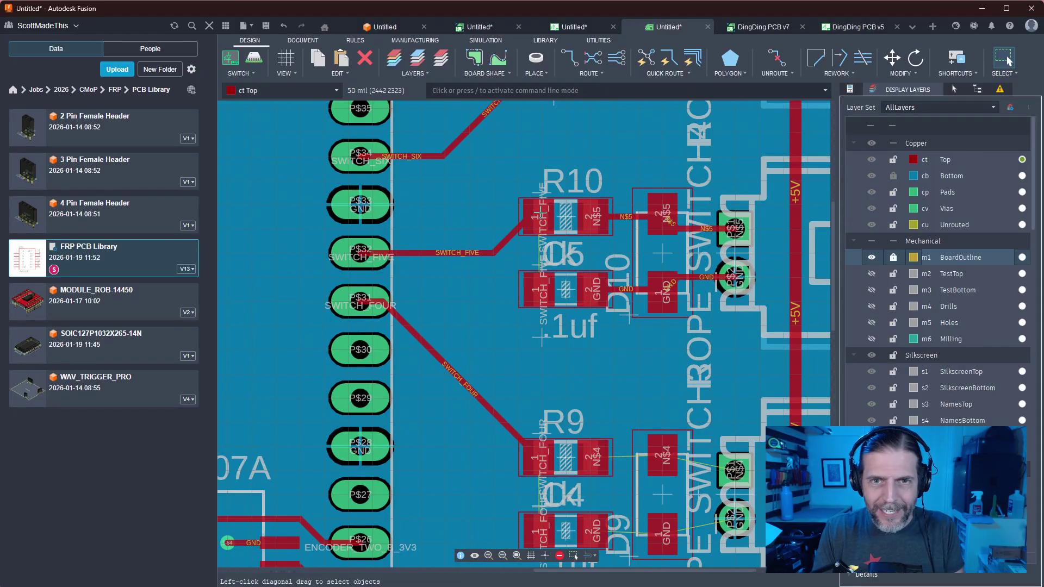
key(r)
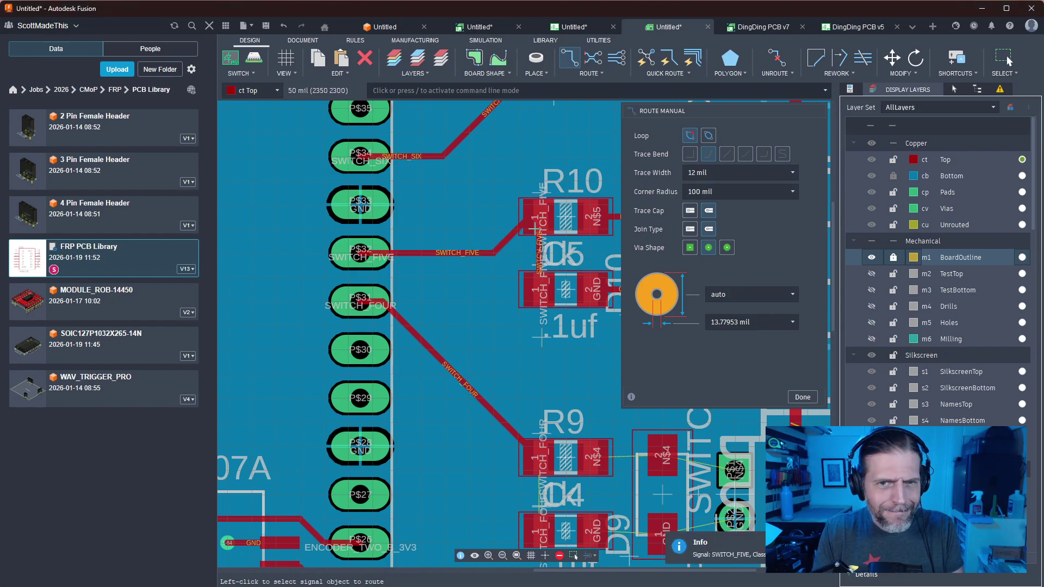
middle_drag(534, 227, 499, 418)
middle_drag(494, 351, 449, 140)
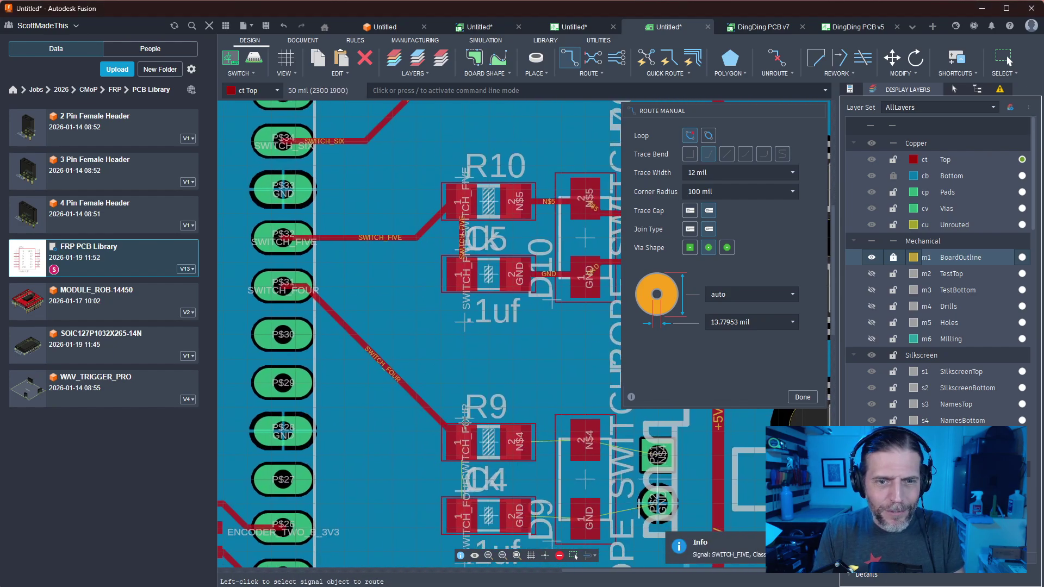
middle_drag(463, 442, 447, 325)
click(447, 325)
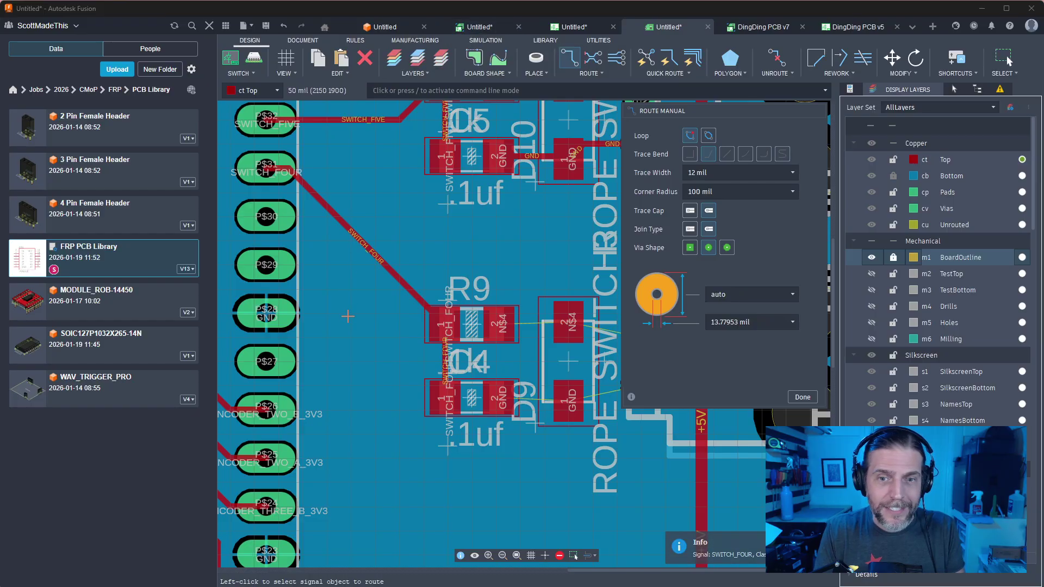
click(802, 397)
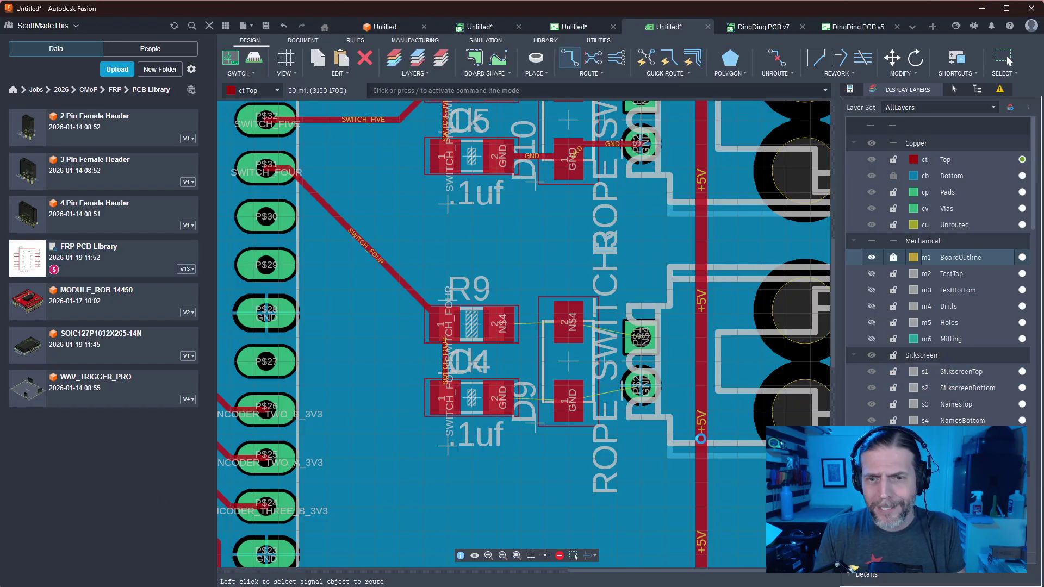
Route R9's N$4 pad and C4's GND pad to the matching pads of diode D9
scroll(598, 413, up, 2)
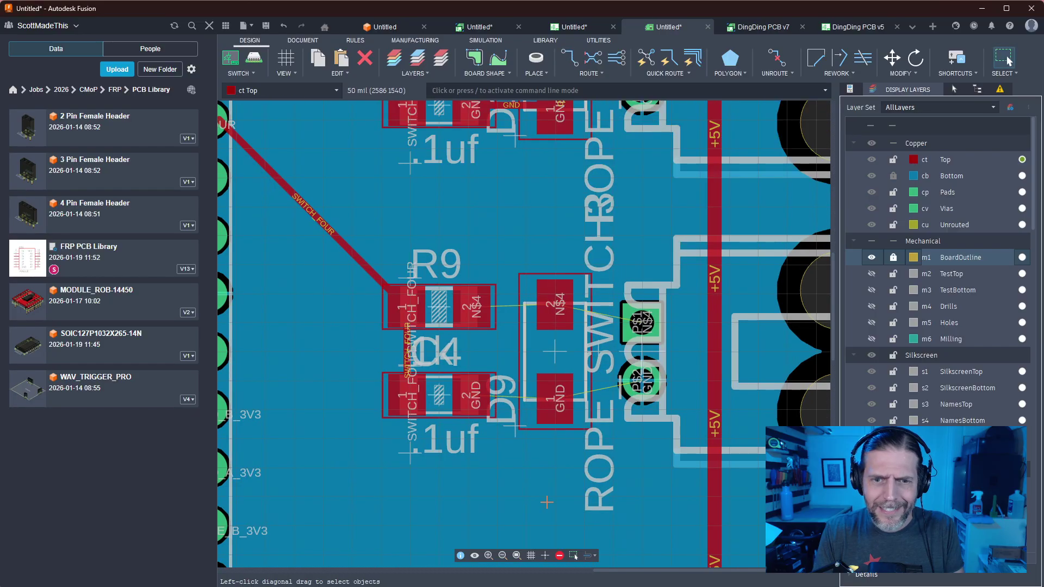
click(453, 255)
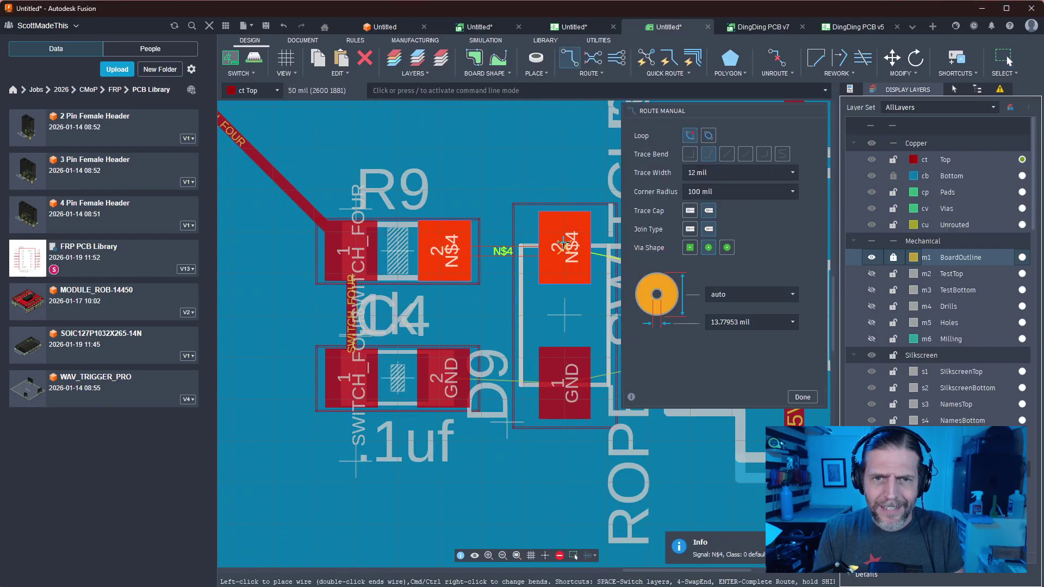
click(563, 244)
click(563, 379)
click(565, 380)
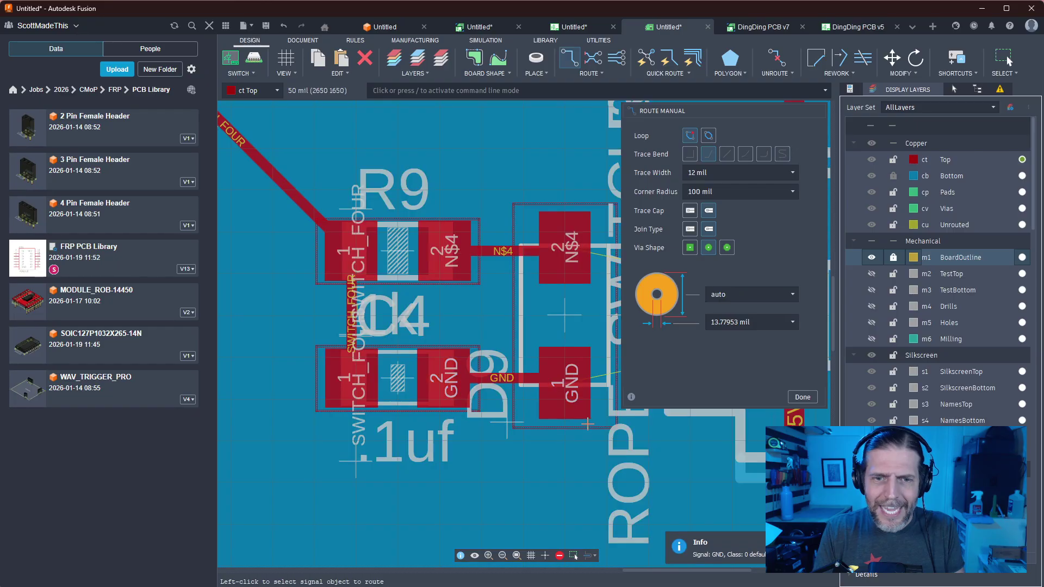
Route D9's GND pad to header pin P$2 and its N$4 pad to header pin P$1
middle_drag(567, 386, 384, 367)
click(385, 370)
click(506, 337)
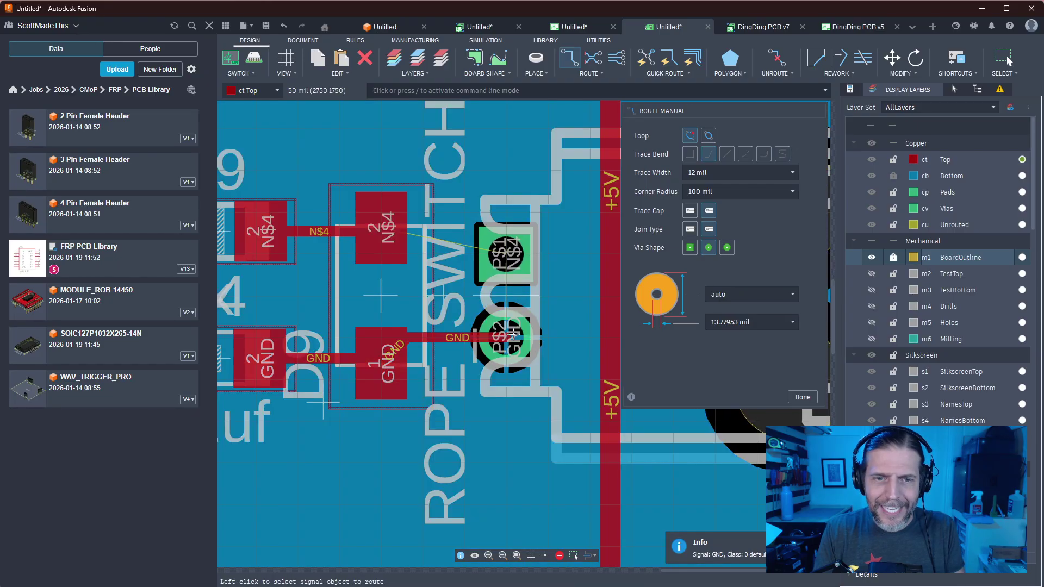
click(383, 229)
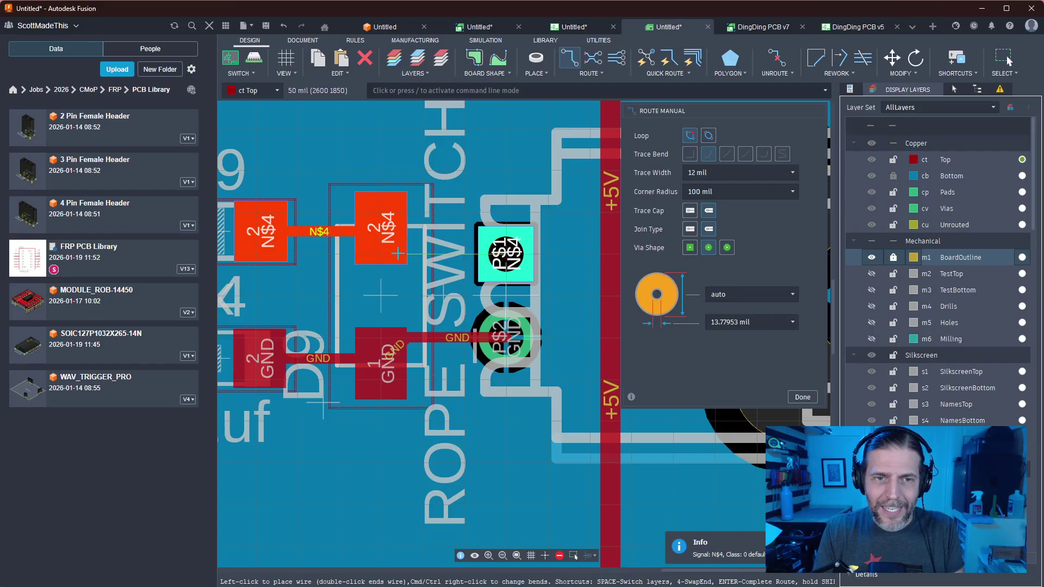
click(499, 253)
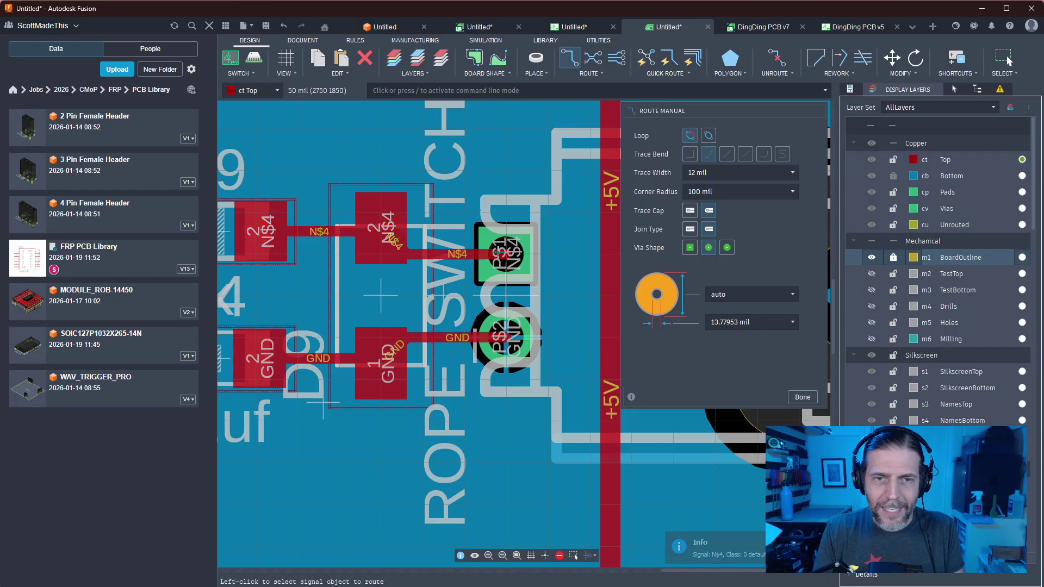
End manual routing and bring up the board's list of design errors
key(Escape)
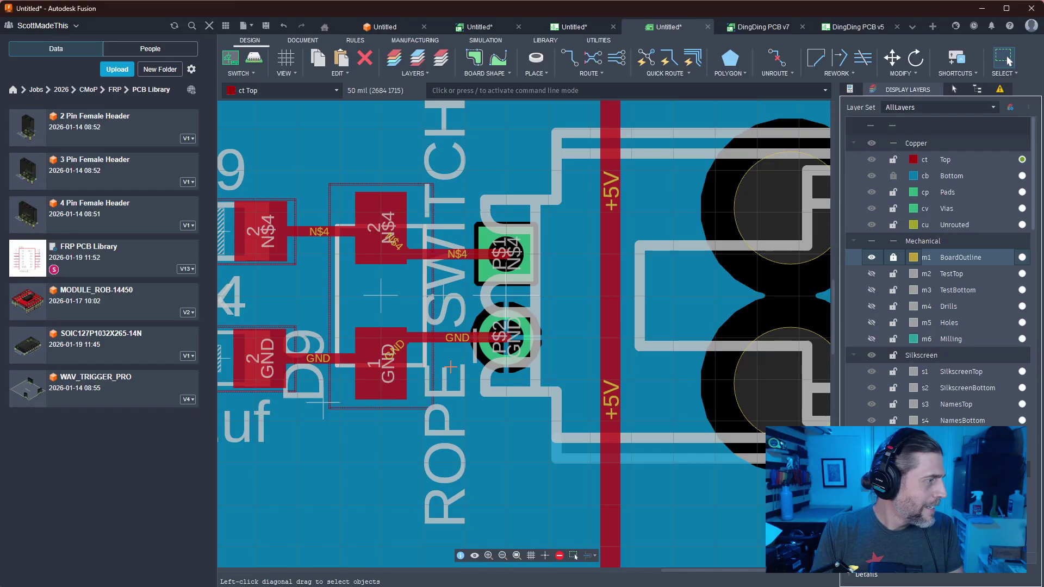
scroll(590, 359, down, 8)
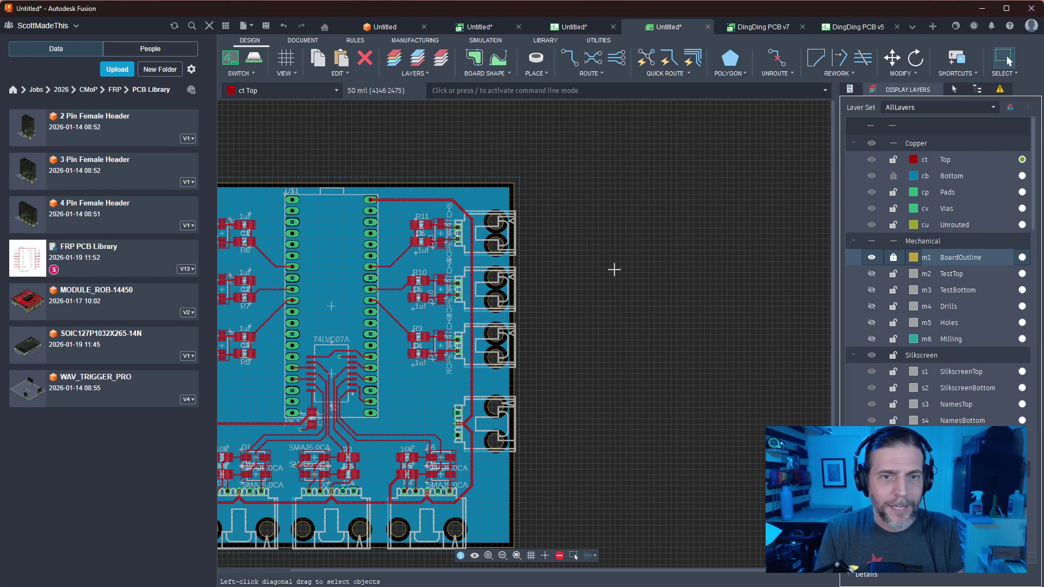
scroll(589, 266, up, 4)
scroll(692, 272, down, 3)
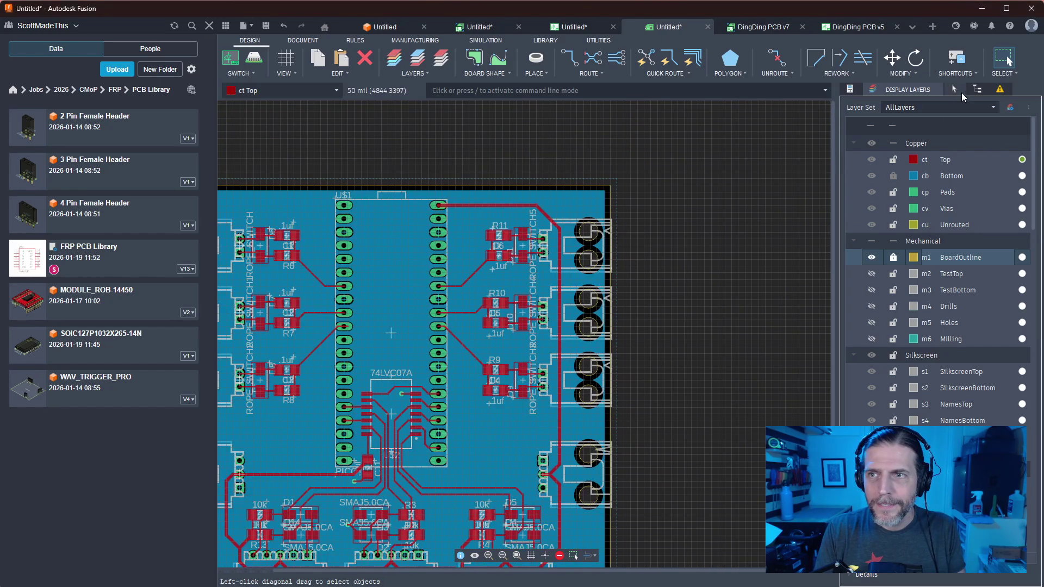
scroll(699, 324, down, 3)
click(999, 89)
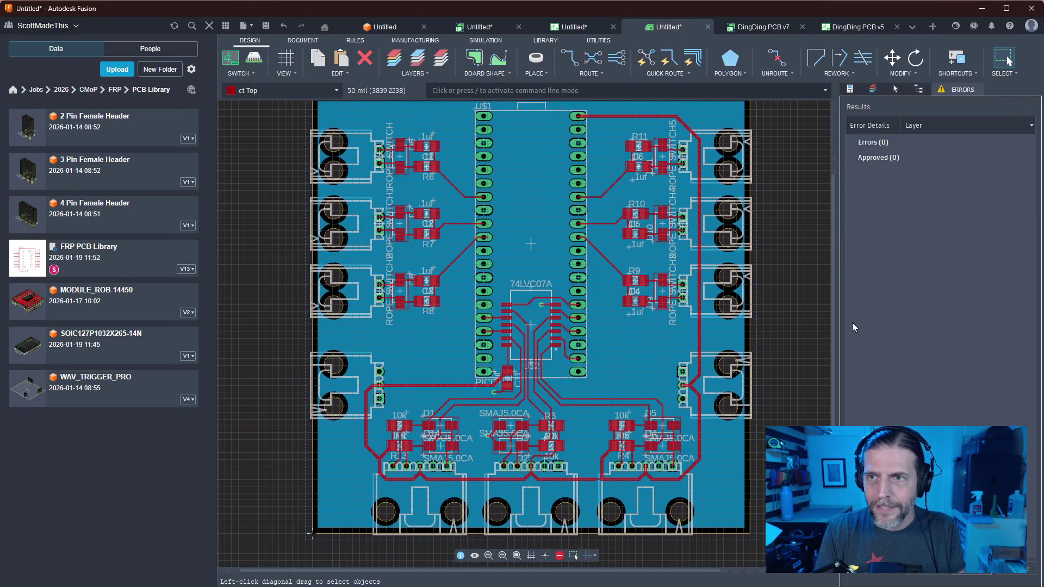
Inspect the routing around the three-pin side headers, the Pico, the 74LVC07A and the encoder headers
middle_drag(799, 349, 768, 356)
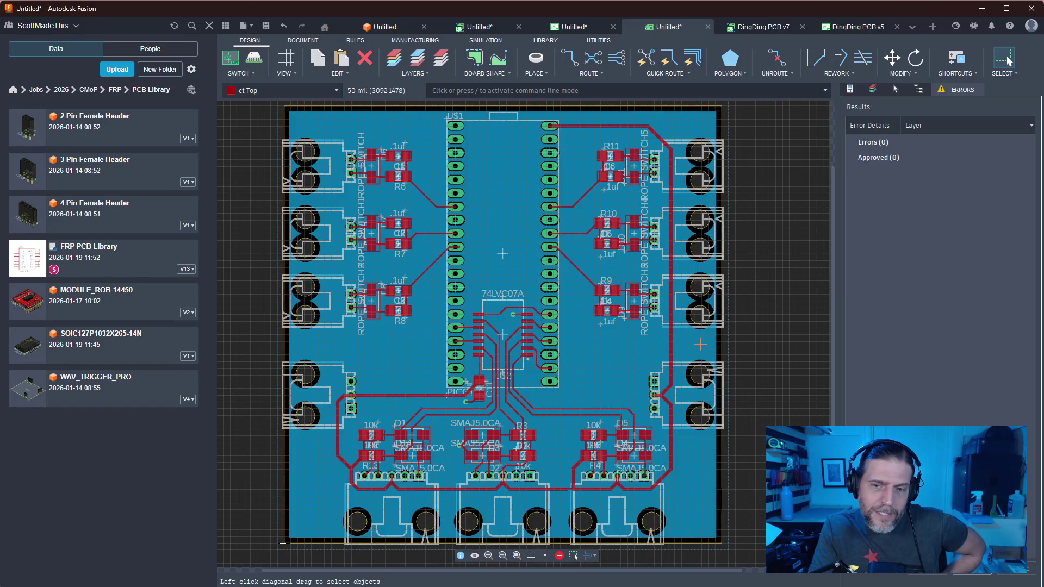
scroll(611, 380, up, 3)
middle_drag(601, 363, 835, 287)
mouse_move(418, 255)
middle_down()
mouse_move(580, 229)
mouse_move(377, 245)
middle_up()
mouse_move(711, 283)
middle_down()
mouse_move(375, 285)
mouse_move(494, 283)
middle_up()
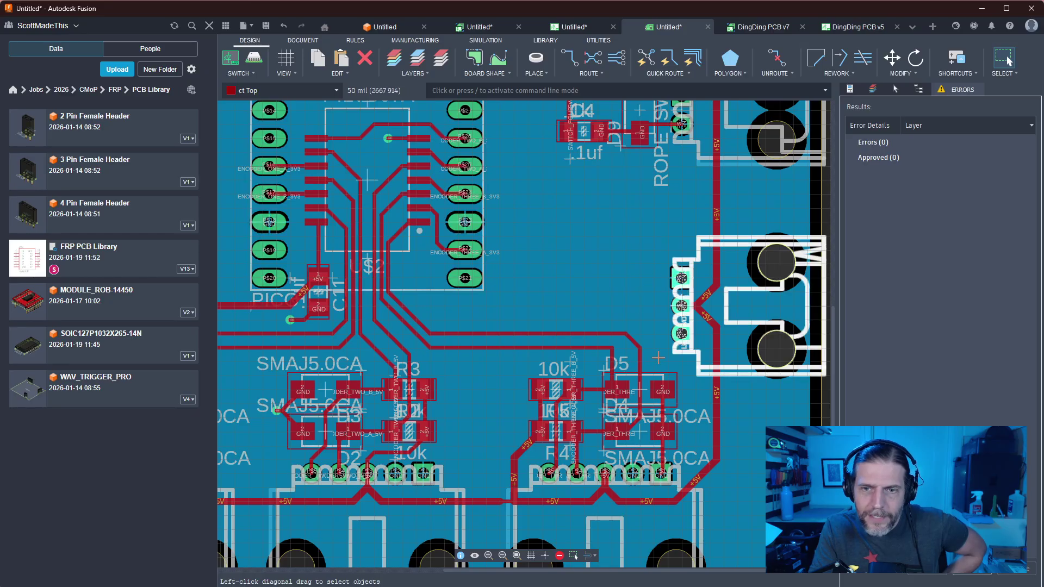
scroll(659, 359, up, 3)
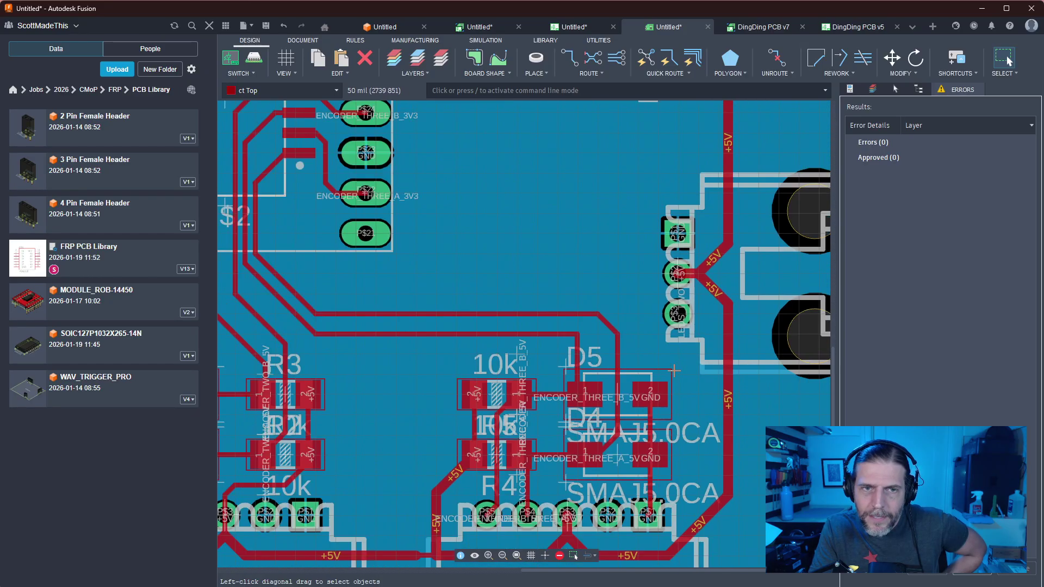
scroll(674, 370, down, 2)
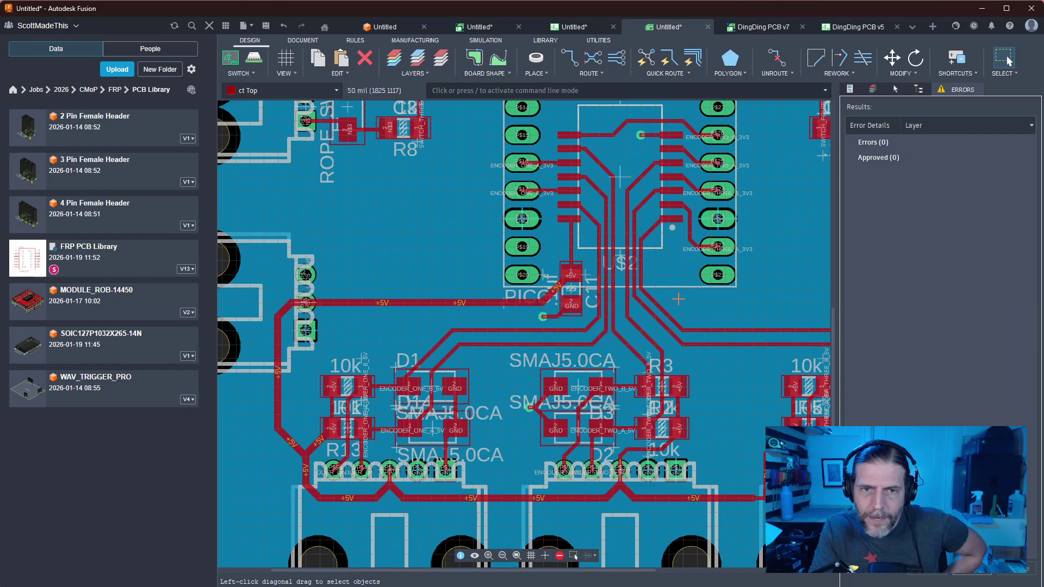
scroll(741, 305, down, 1)
middle_drag(733, 301, 607, 321)
scroll(570, 311, down, 2)
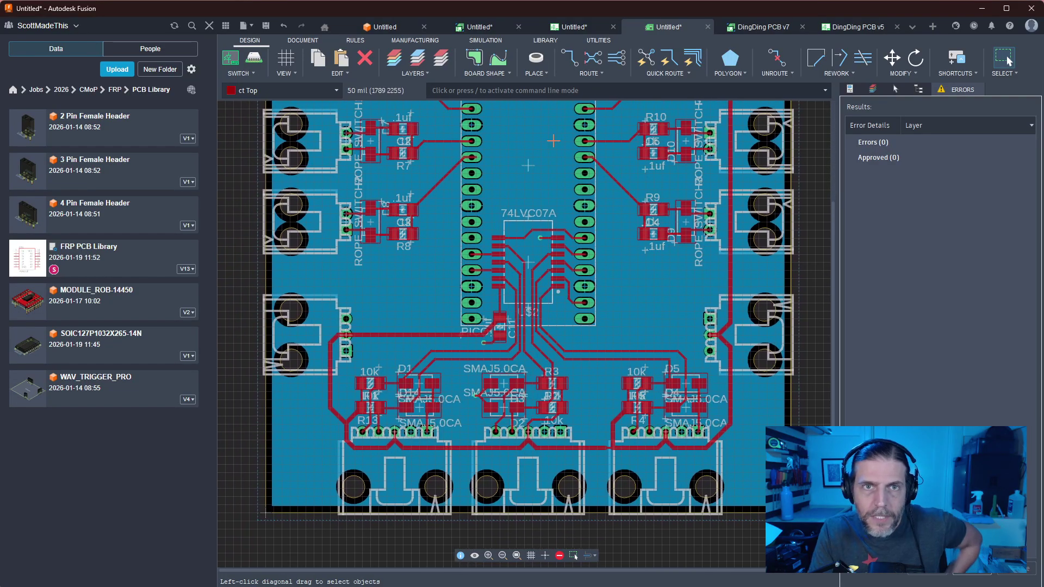
Switch to the schematic and draw a short net outward from the Pico's GP15 pin
click(570, 26)
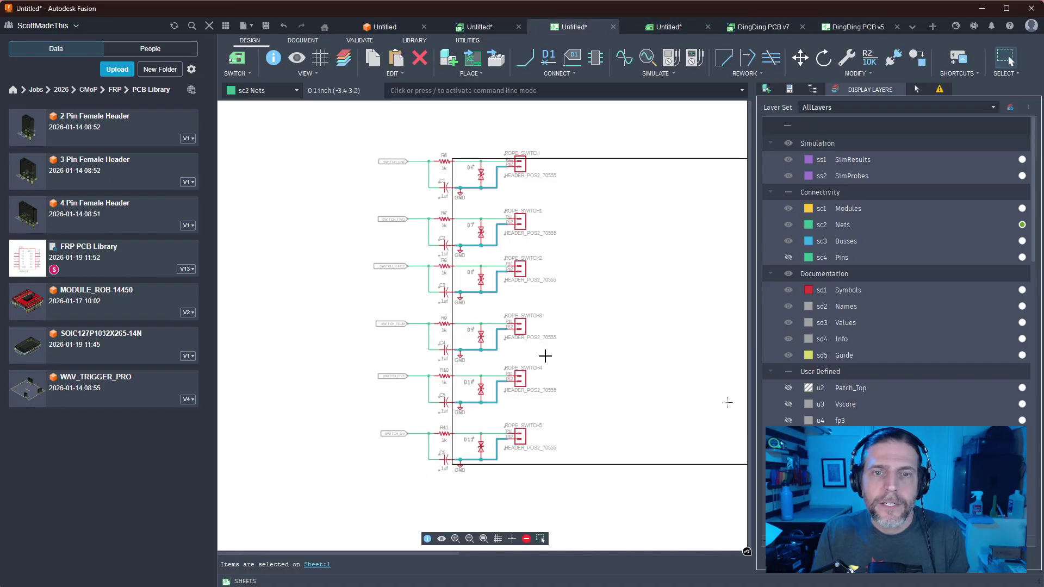
middle_drag(608, 522, 235, 340)
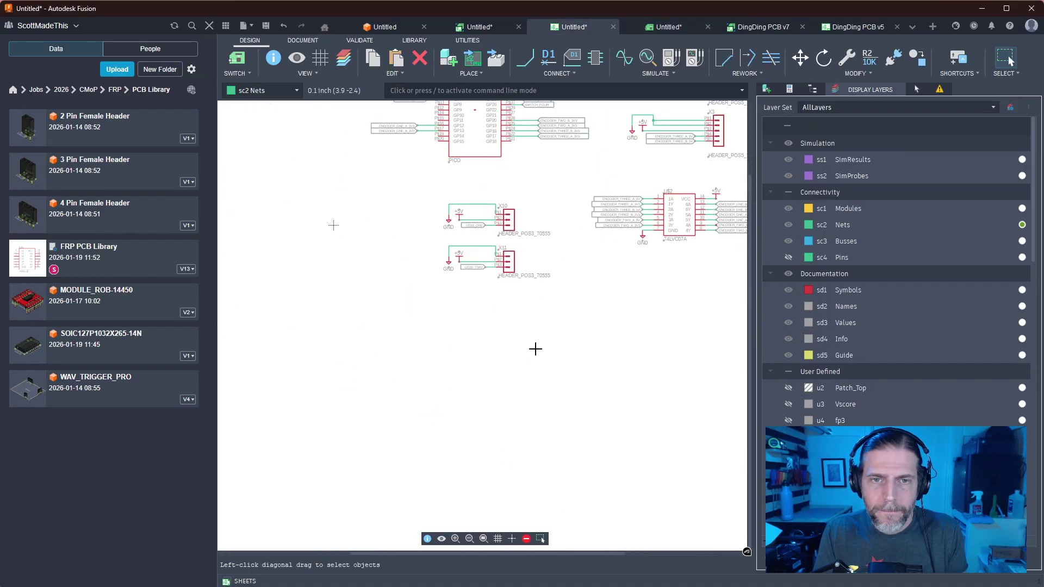
scroll(535, 349, up, 5)
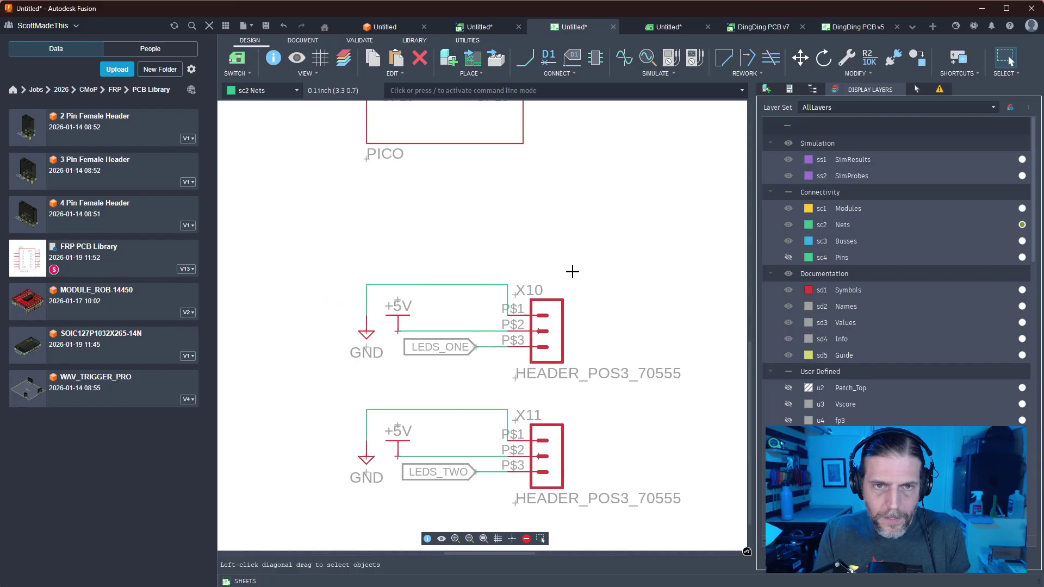
middle_drag(572, 271, 638, 476)
key(n)
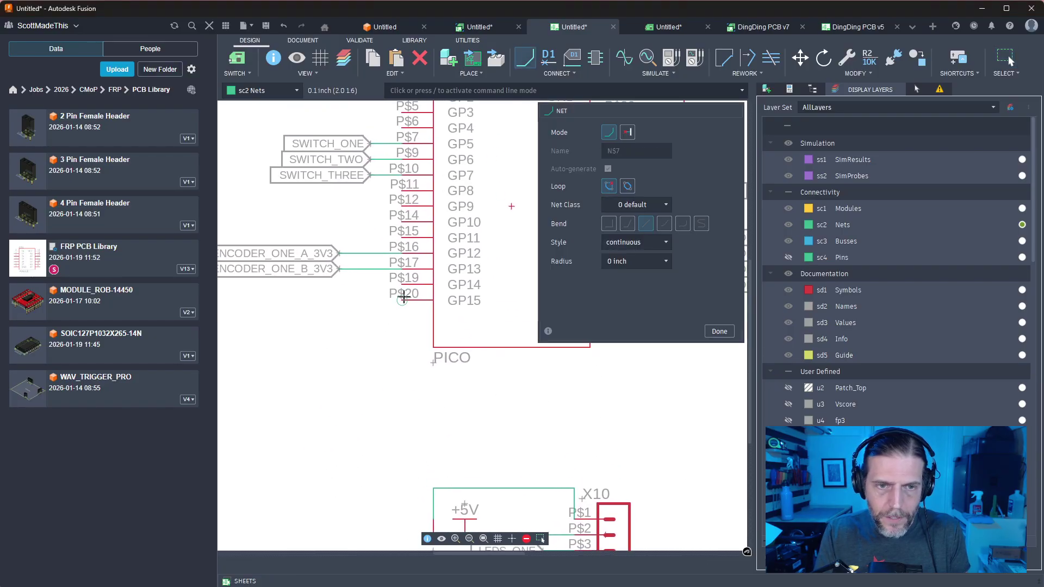
double_click(347, 299)
Draw a short net outward from the Pico's GP16 pin, ending in line with the encoder nets above it
middle_drag(473, 363, 297, 405)
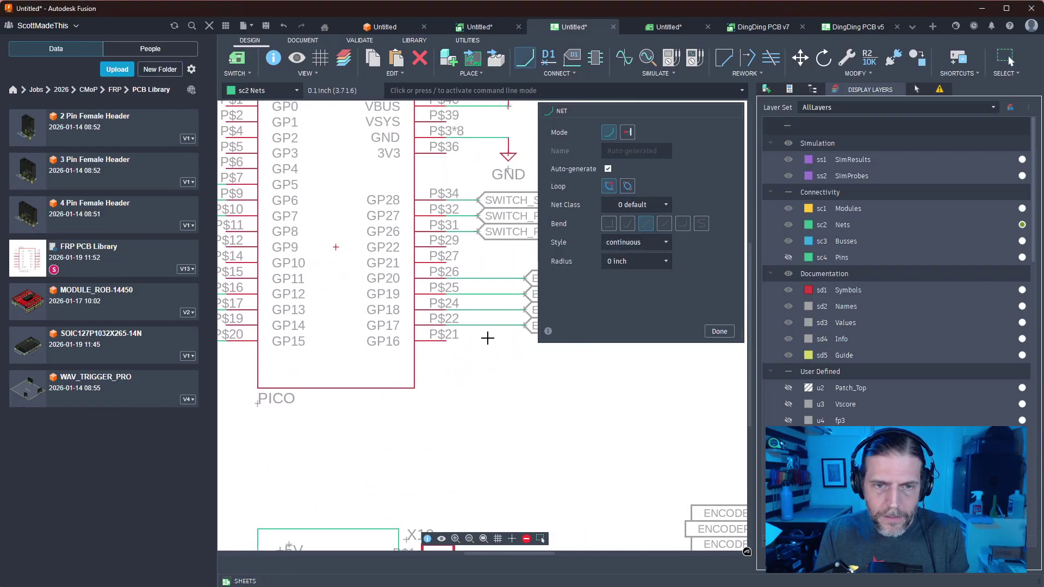
click(435, 346)
double_click(520, 341)
middle_drag(494, 378, 717, 429)
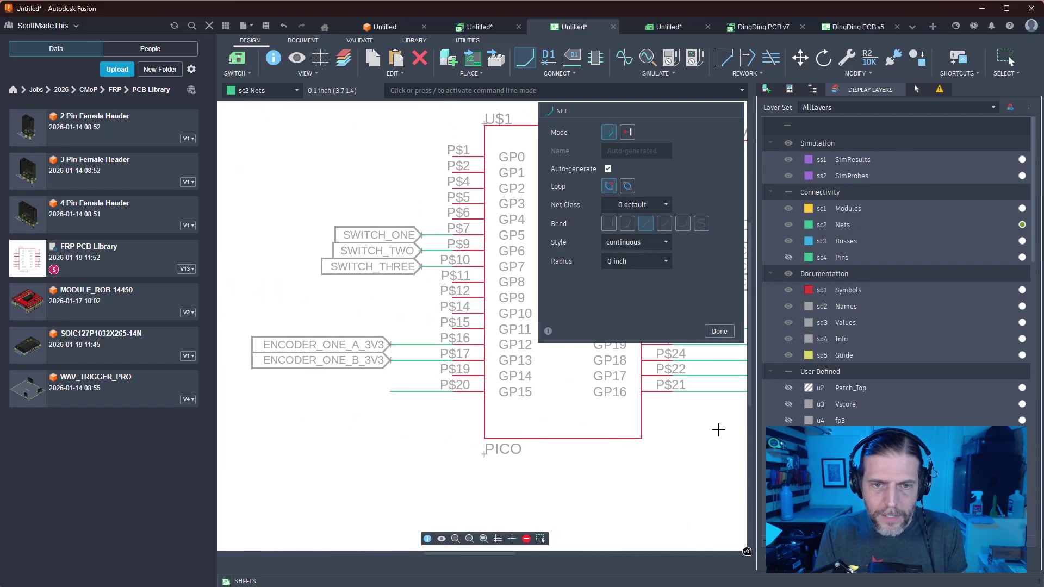
key(Escape)
Name the GP15 net LIGHT_DATA_ONE and place its label at the net's free end
key(n)
click(416, 394)
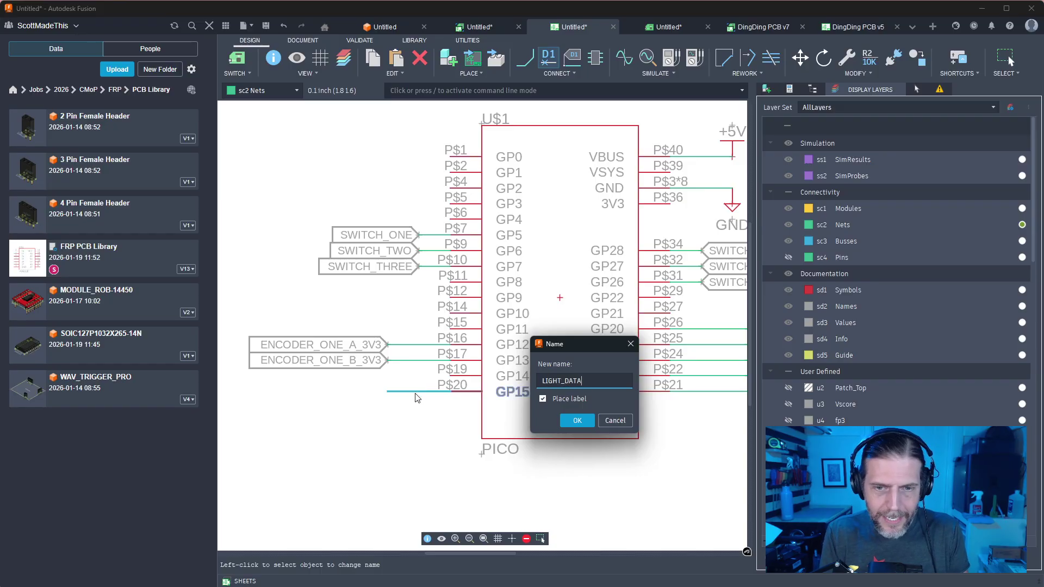
text(LIGHT_DATA_ONE)
key(Return)
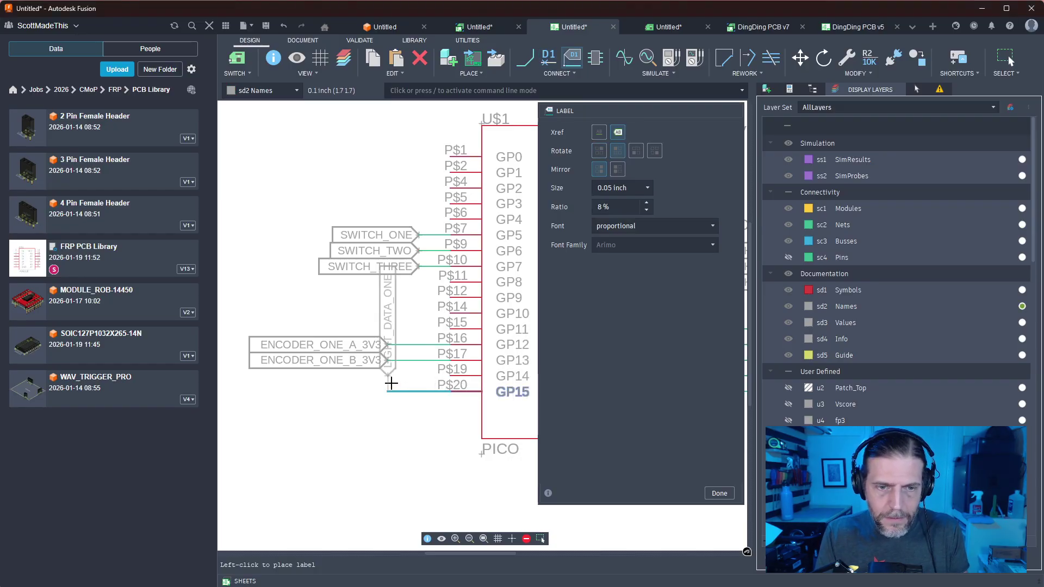
click(388, 392)
key(Escape)
Name the GP16 net LIGHT_DATA_TWO and place its label at the net's free end
middle_drag(706, 404, 484, 403)
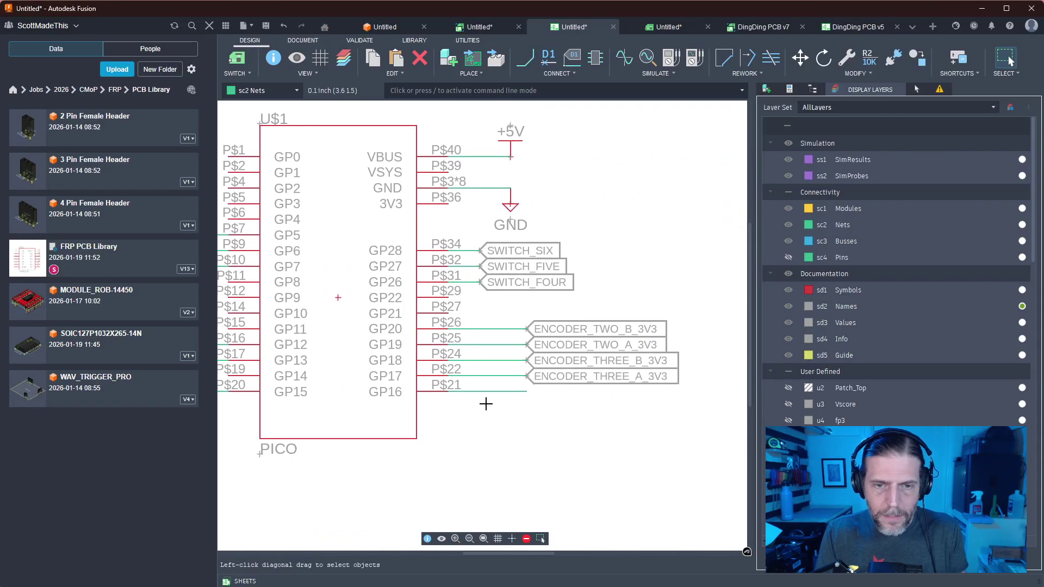
key(n)
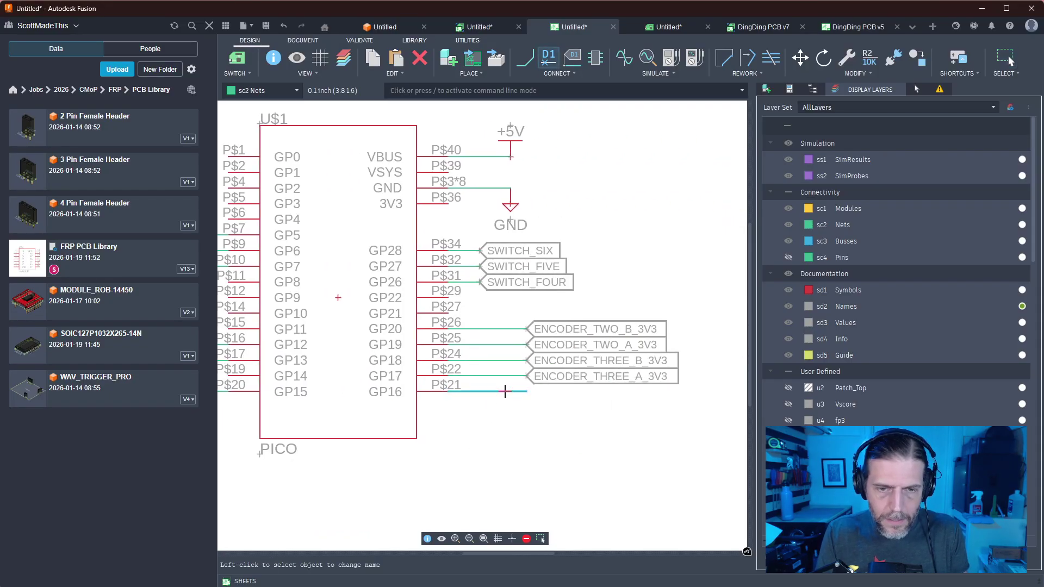
click(505, 391)
text(LIGHT)
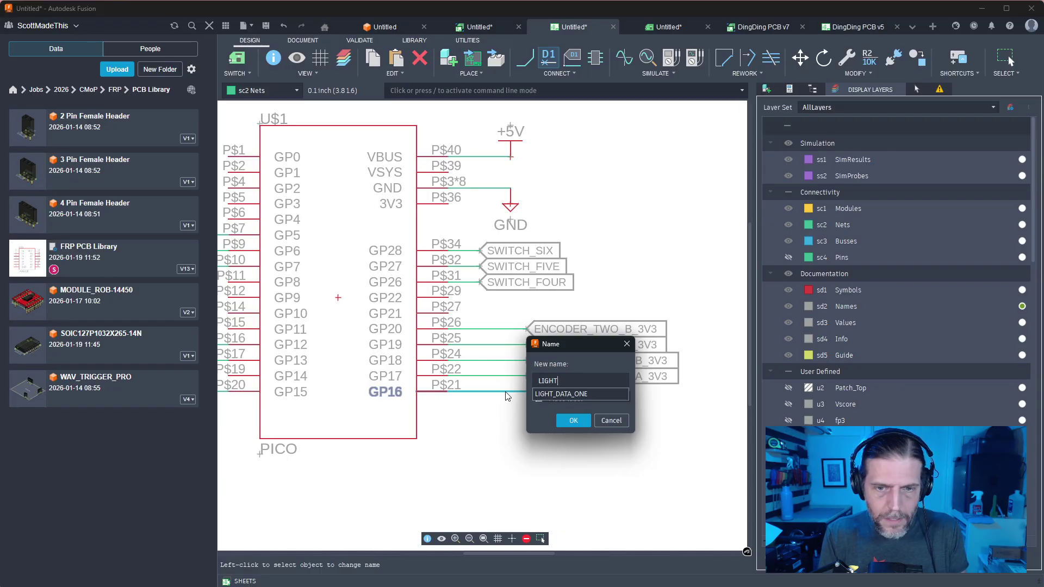
text(_DAT)
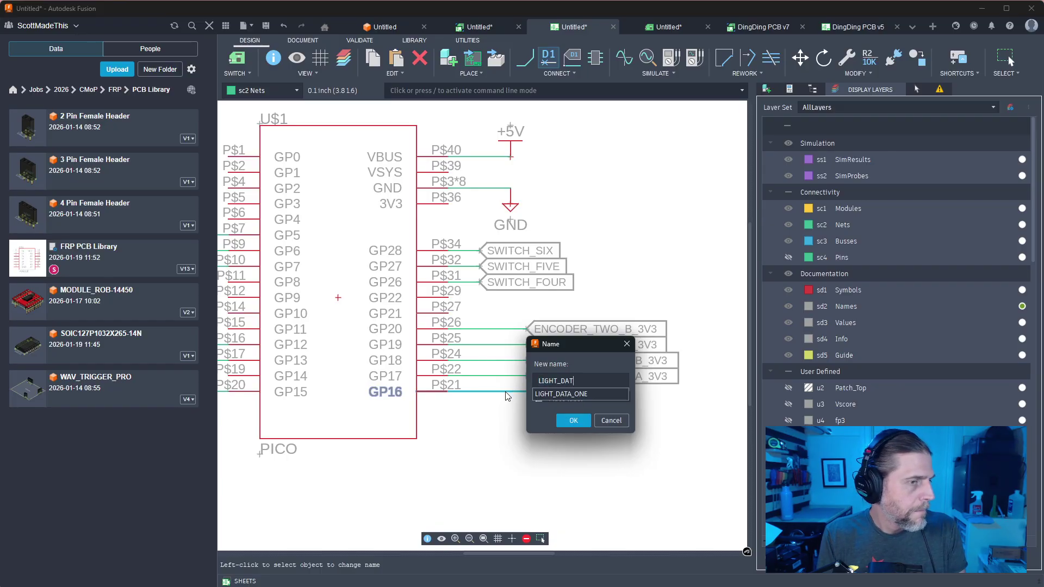
text(A_TWO)
key(Return)
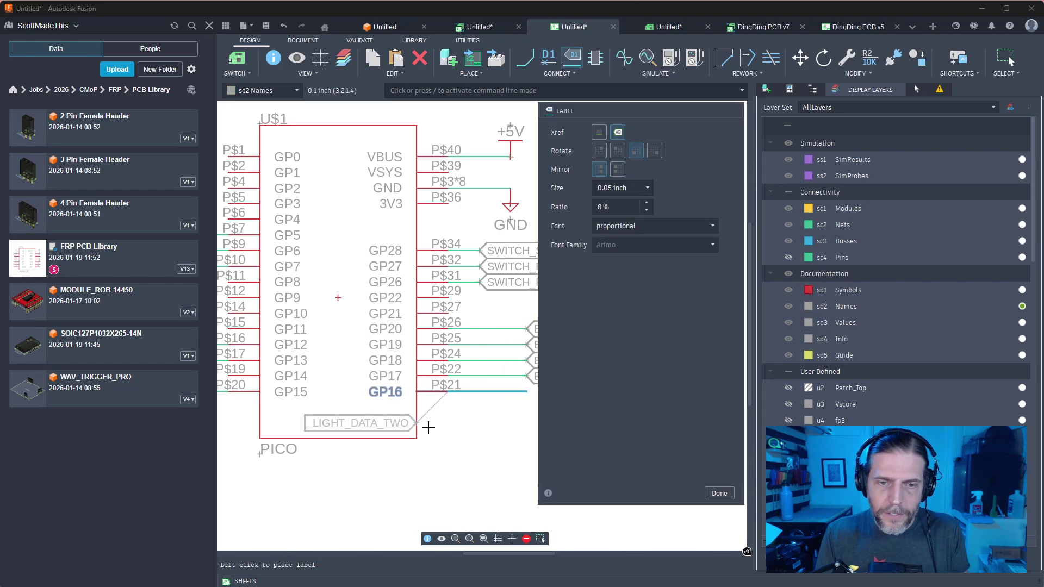
click(389, 390)
key(Escape)
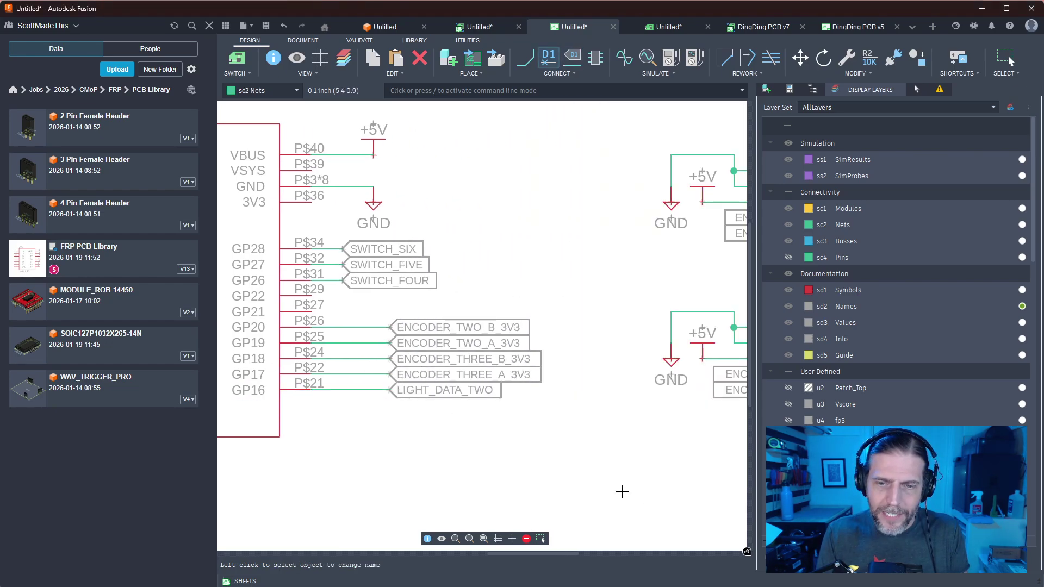
Look over the encoder headers, the 74LVC07A buffer and the pull-up circuits in the rest of the schematic
scroll(615, 342, down, 3)
scroll(496, 434, down, 2)
scroll(498, 419, down, 1)
middle_drag(500, 412, 596, 299)
middle_drag(585, 365, 223, 404)
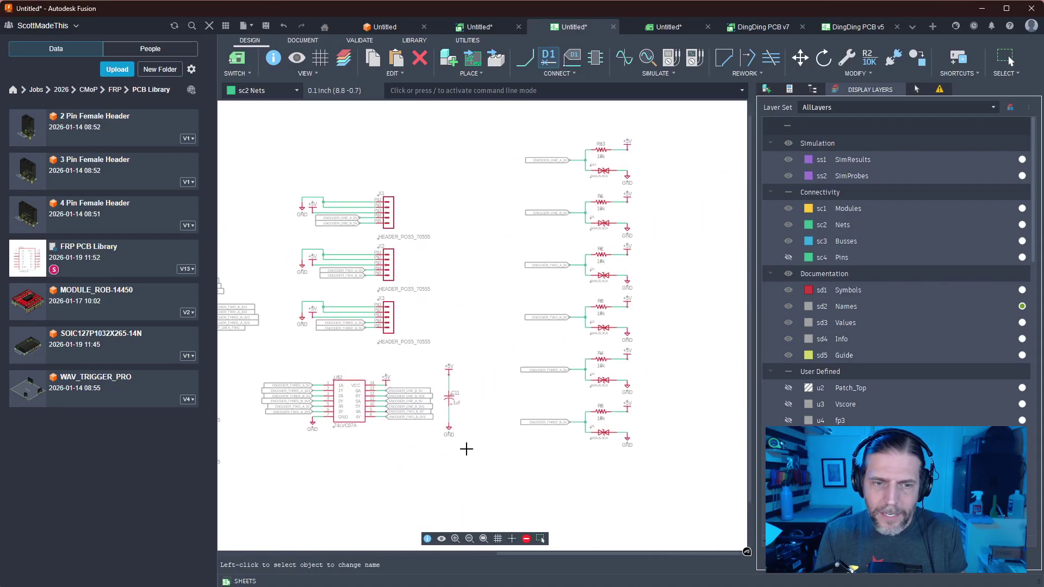
middle_drag(466, 445, 636, 387)
scroll(636, 387, down, 1)
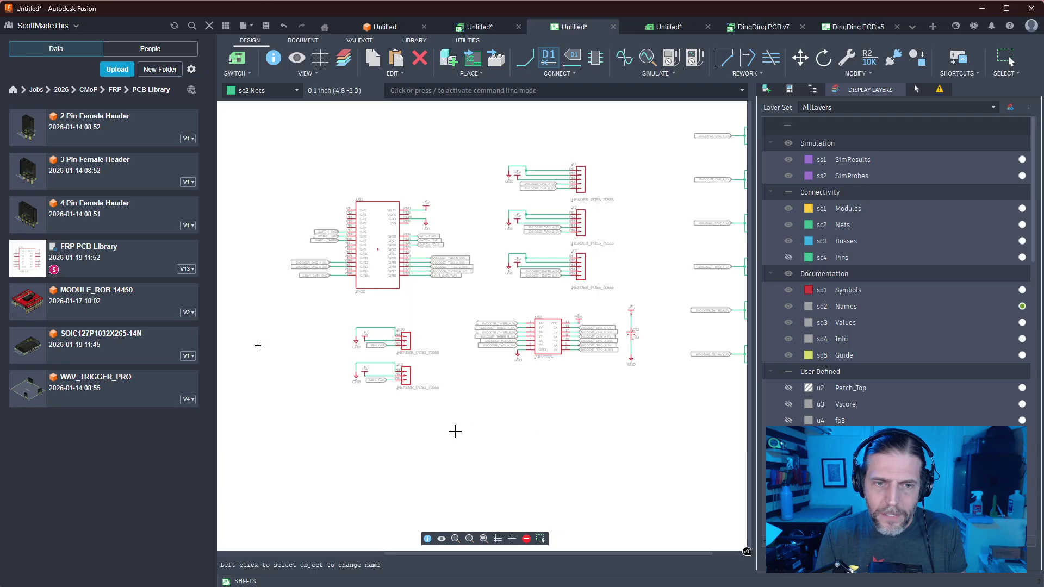
Rename the LEDS_ONE net on header X10 to LIGHT_DATA_ONE and connect the two nets
scroll(386, 423, up, 4)
middle_drag(372, 398, 489, 490)
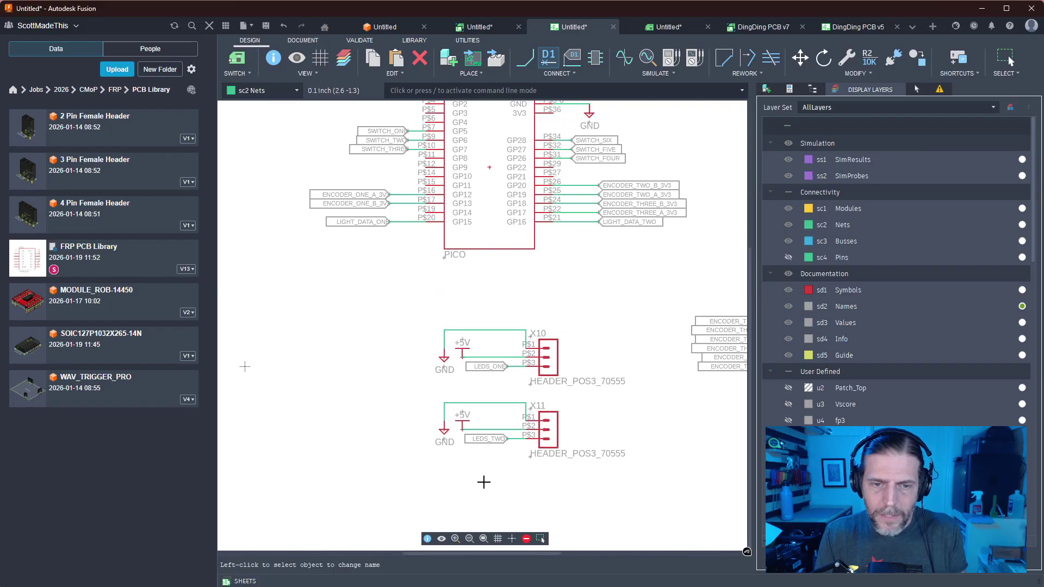
key(Escape)
key(n)
click(492, 368)
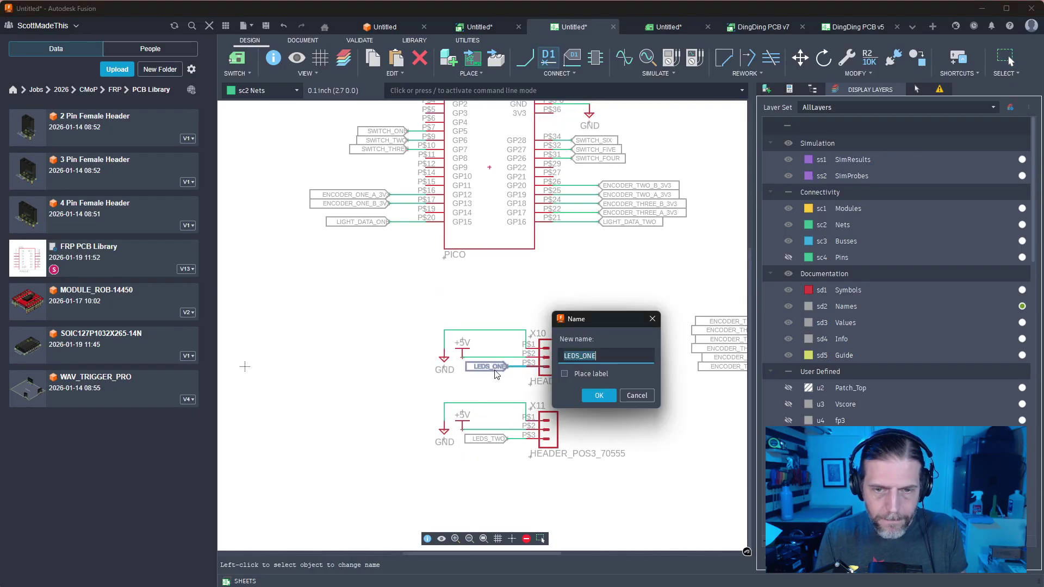
text(LIGHT)
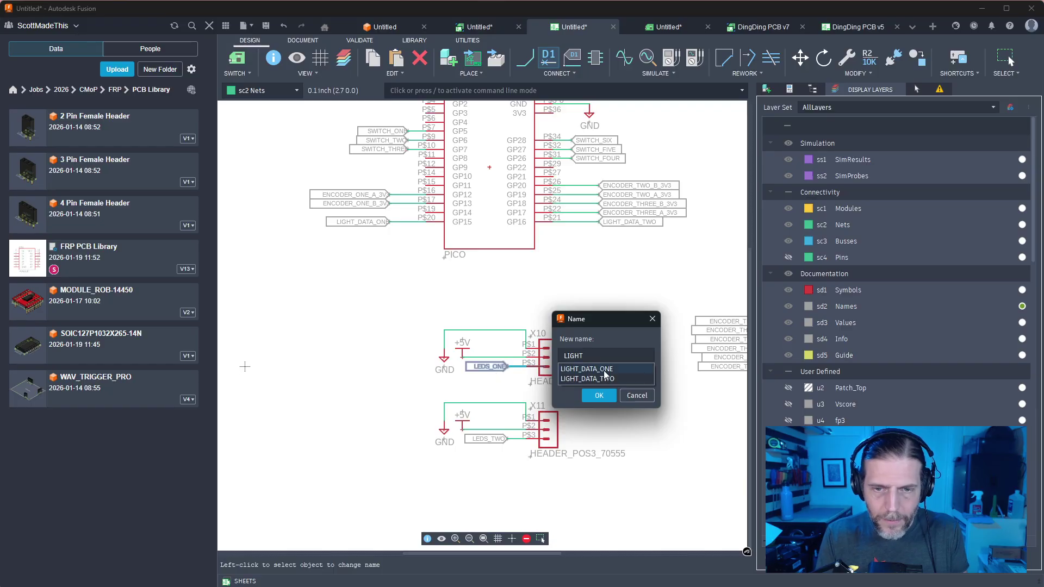
click(604, 373)
click(599, 395)
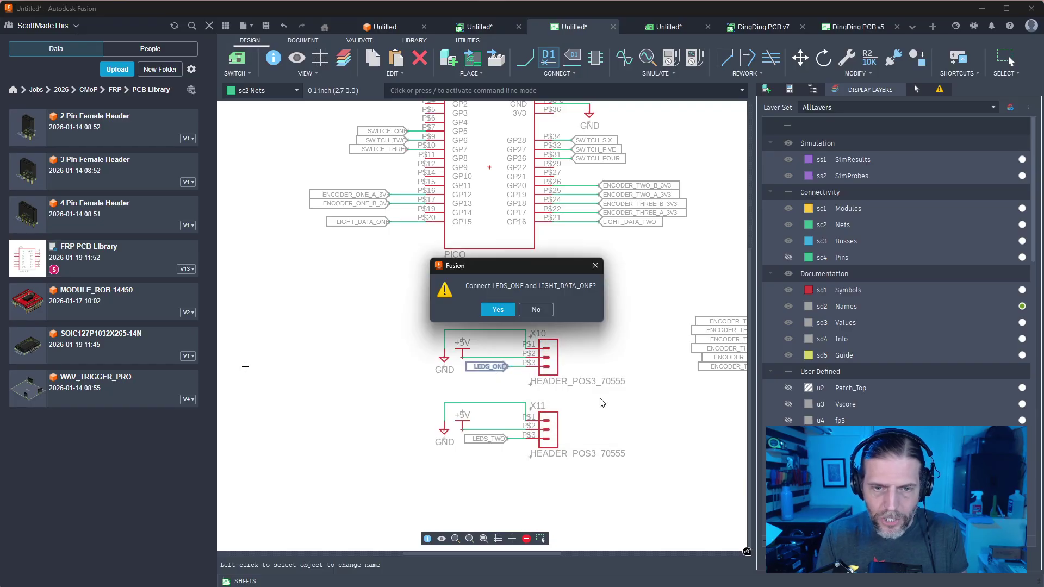
click(498, 310)
Move header X10's GND and +5V symbols farther from the header so they clear the LIGHT_DATA_ONE label
scroll(438, 341, up, 2)
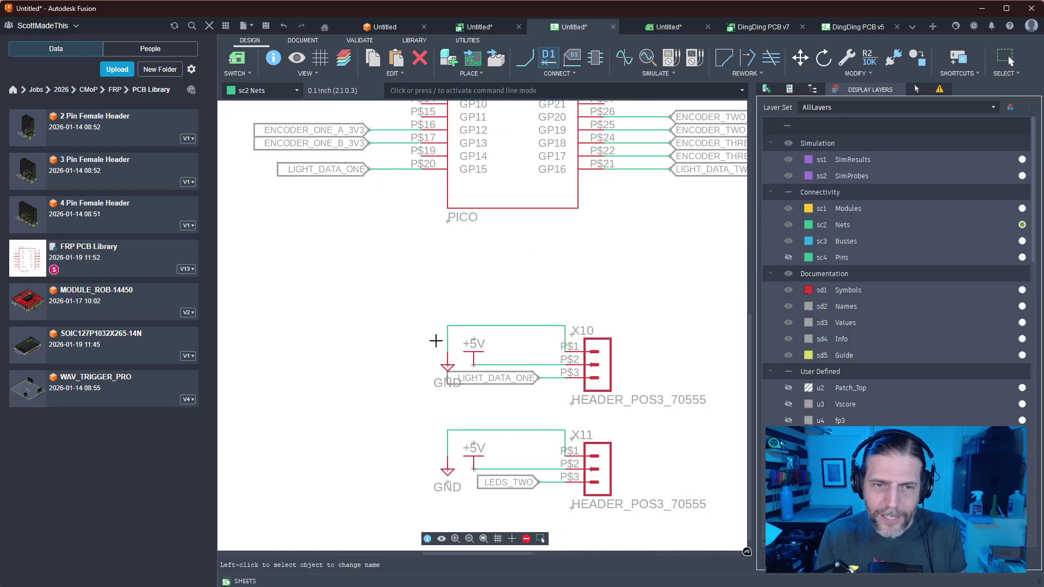
click(448, 366)
key(Escape)
key(Escape)
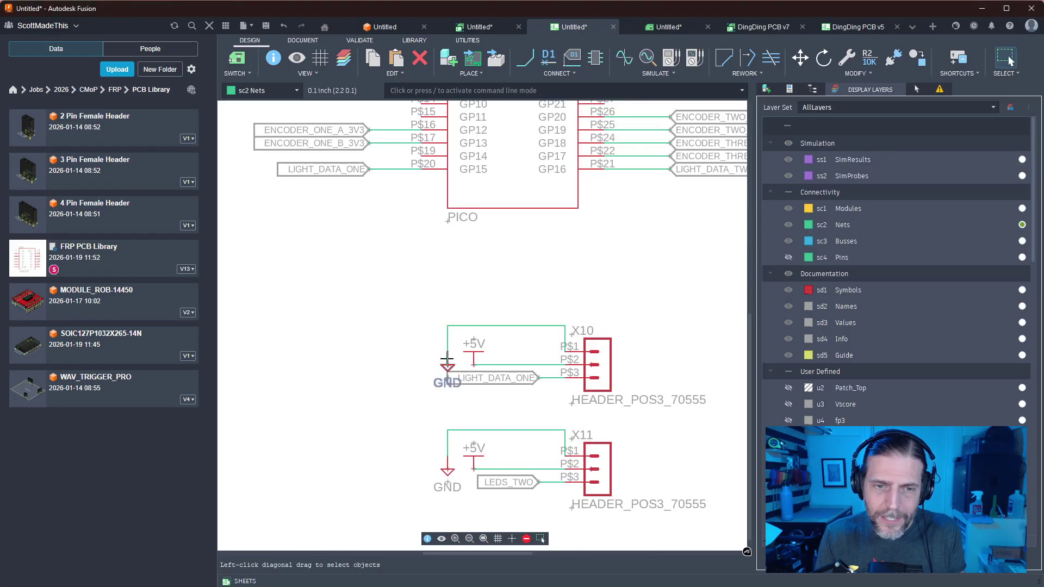
drag(447, 364, 423, 352)
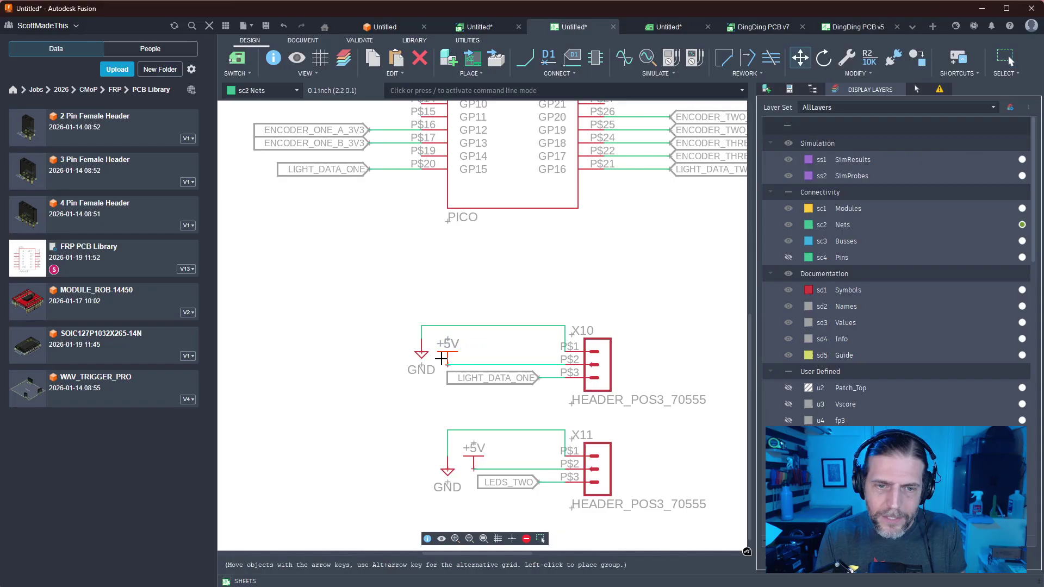
Rename the LEDS_TWO net on header X11 to LIGHT_DATA_TWO and connect the two nets
middle_drag(501, 408, 482, 280)
key(n)
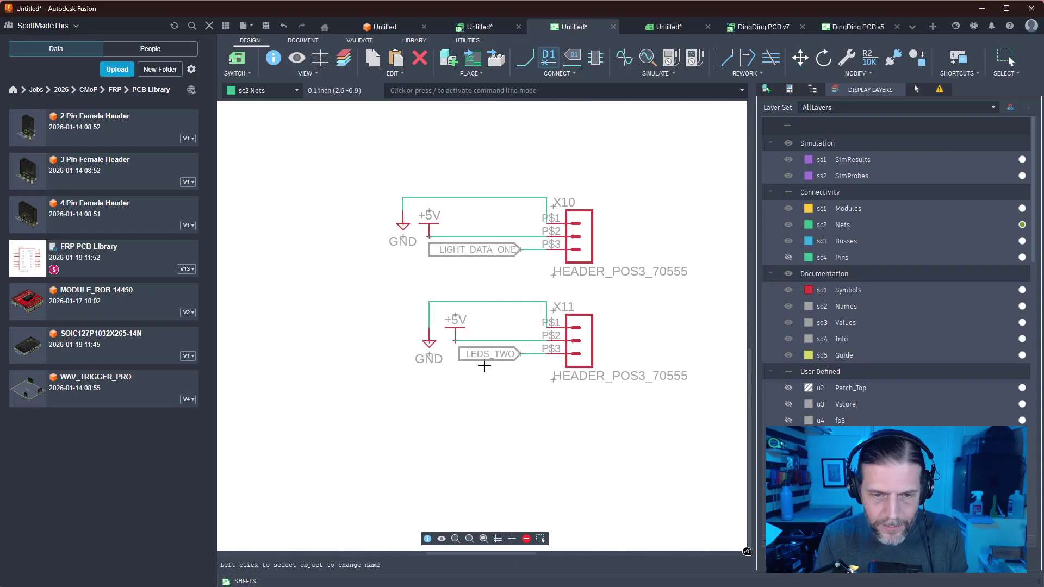
click(487, 356)
text(LI)
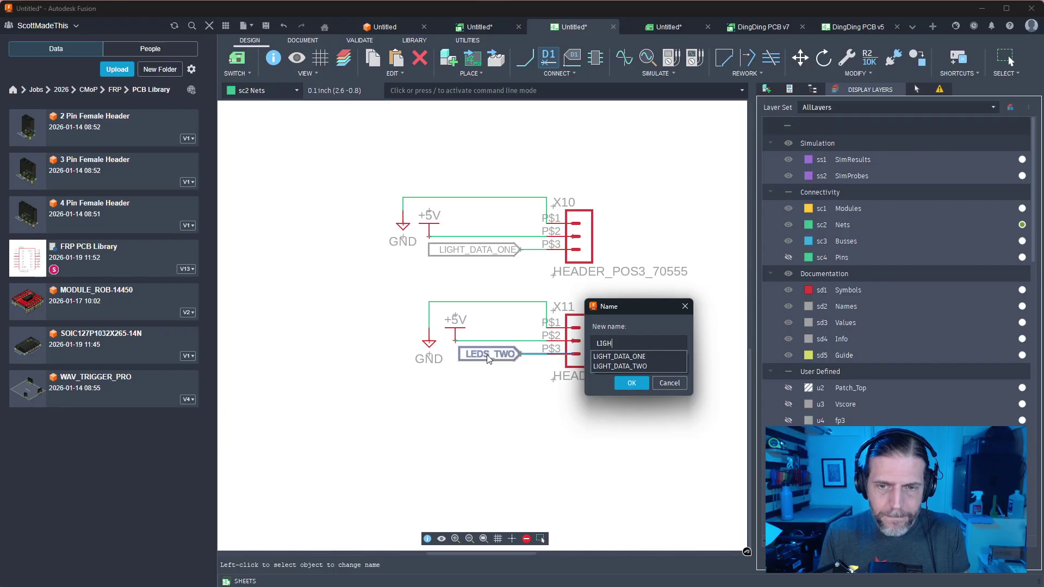
text(GH)
key(Down)
key(Down)
key(Return)
click(497, 309)
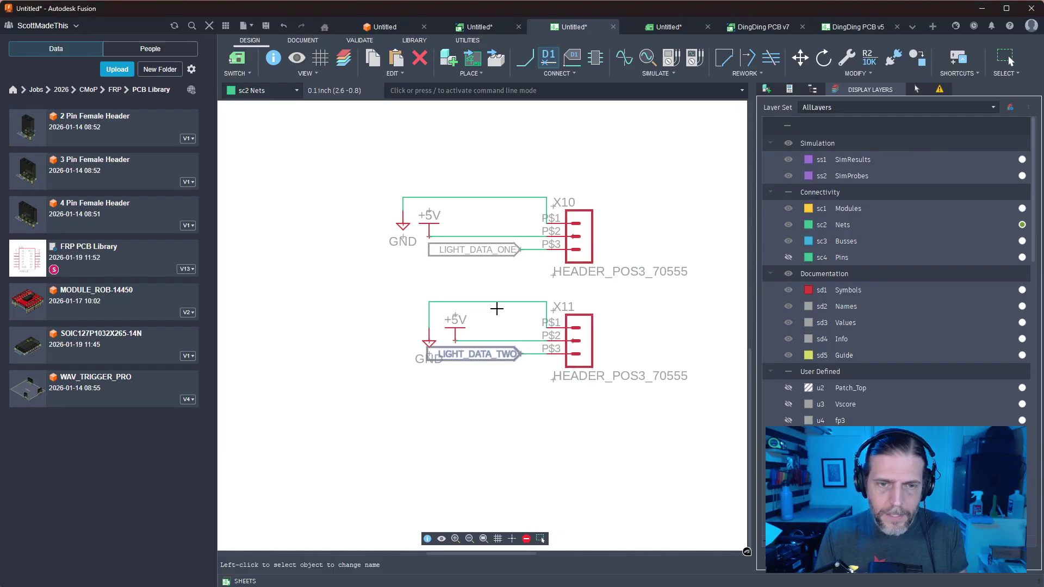
Move header X11's GND and +5V symbols away from the header so they clear the LIGHT_DATA_TWO label
key(m)
mouse_move(431, 338)
mouse_down()
mouse_move(405, 337)
mouse_move(432, 339)
mouse_up()
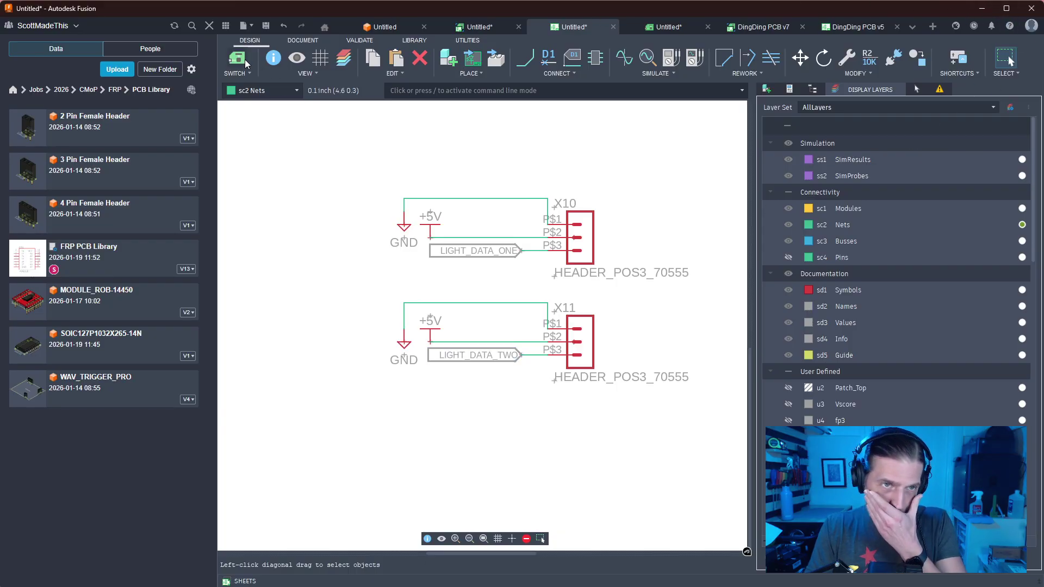
On the board layout, route the LIGHT_DATA_TWO trace on the top layer between the right three-pin LED header and the Pico's lower-right pad
key(ctrl+Tab)
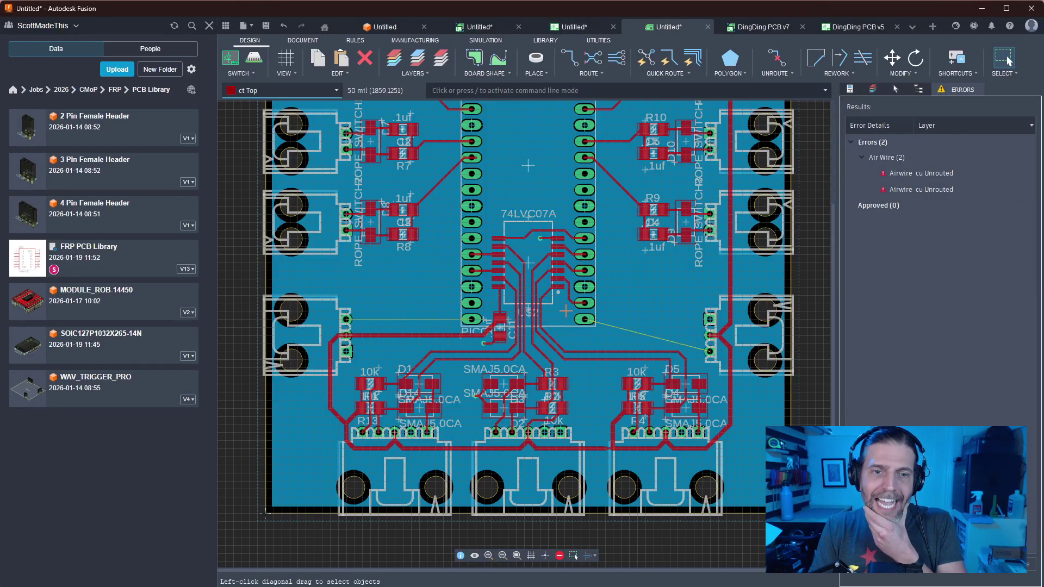
scroll(625, 353, up, 3)
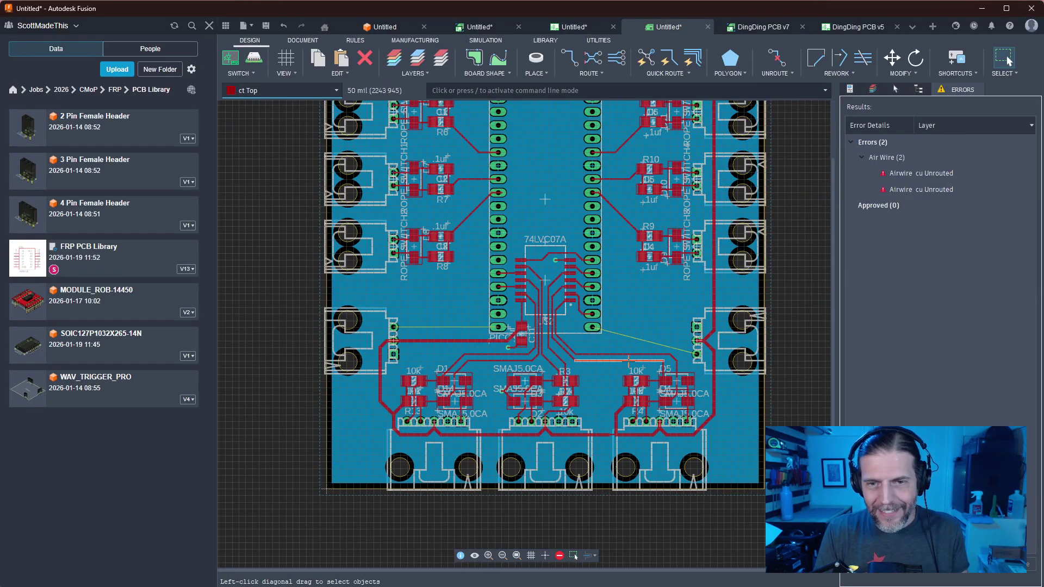
middle_drag(640, 276, 455, 313)
key(r)
key(Escape)
key(r)
click(555, 357)
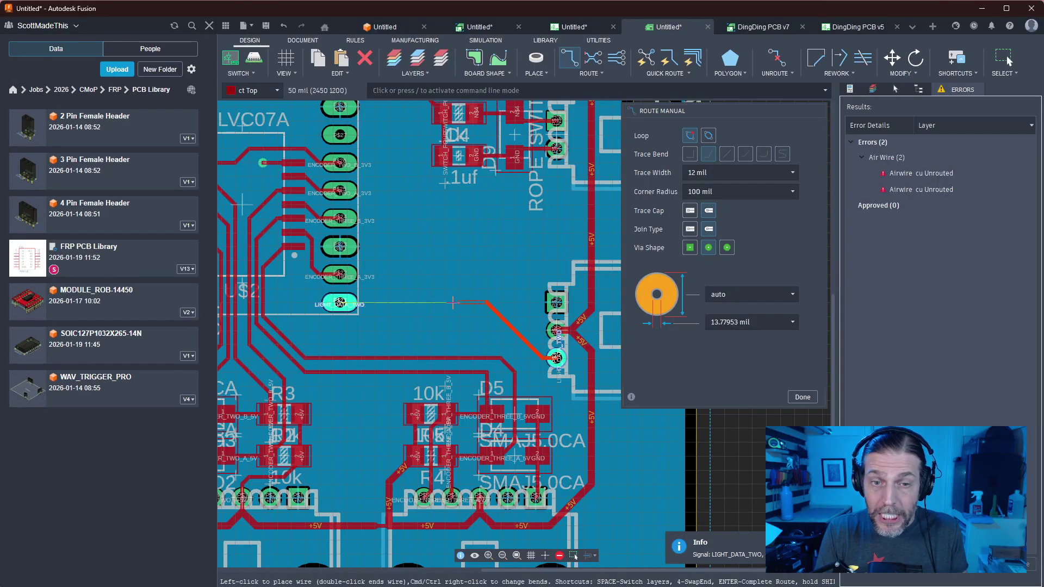
click(340, 303)
key(Escape)
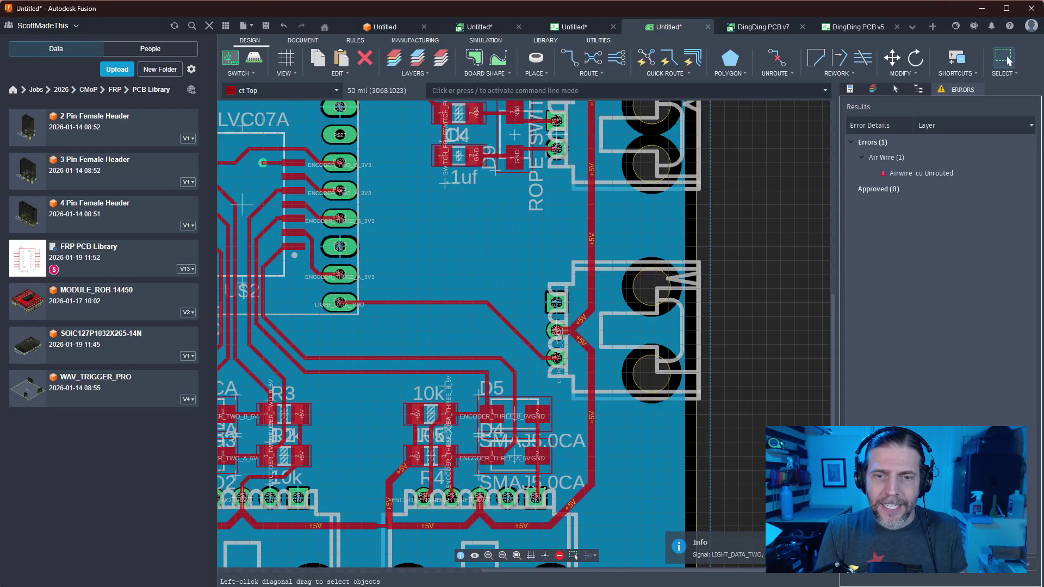
Route the LIGHT_DATA_ONE trace between the left three-pin LED header and the Pico's lower-left pad
middle_drag(366, 354, 630, 302)
scroll(629, 301, down, 5)
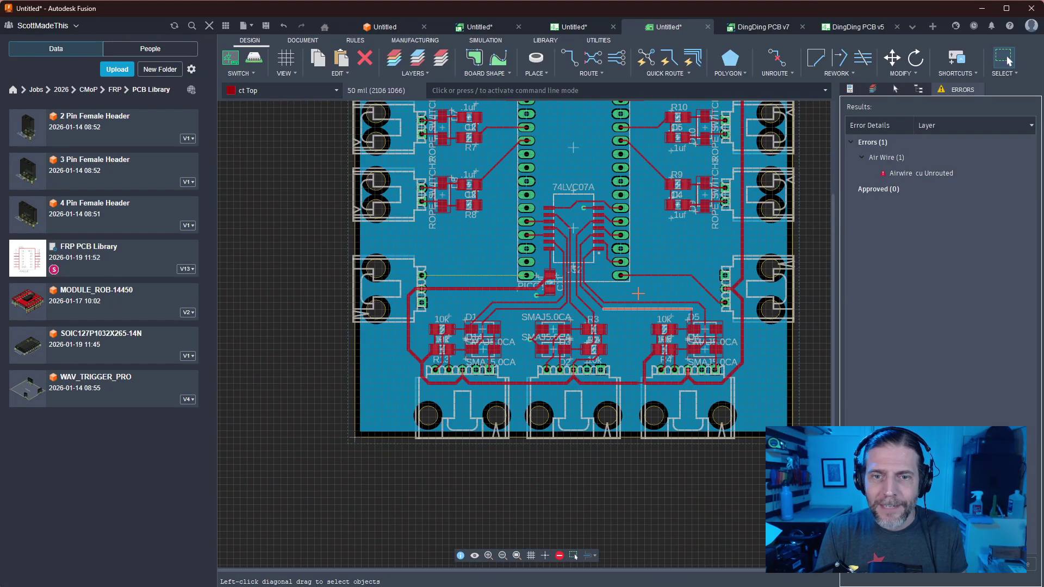
scroll(345, 286, up, 4)
middle_drag(442, 269, 541, 301)
key(r)
click(425, 294)
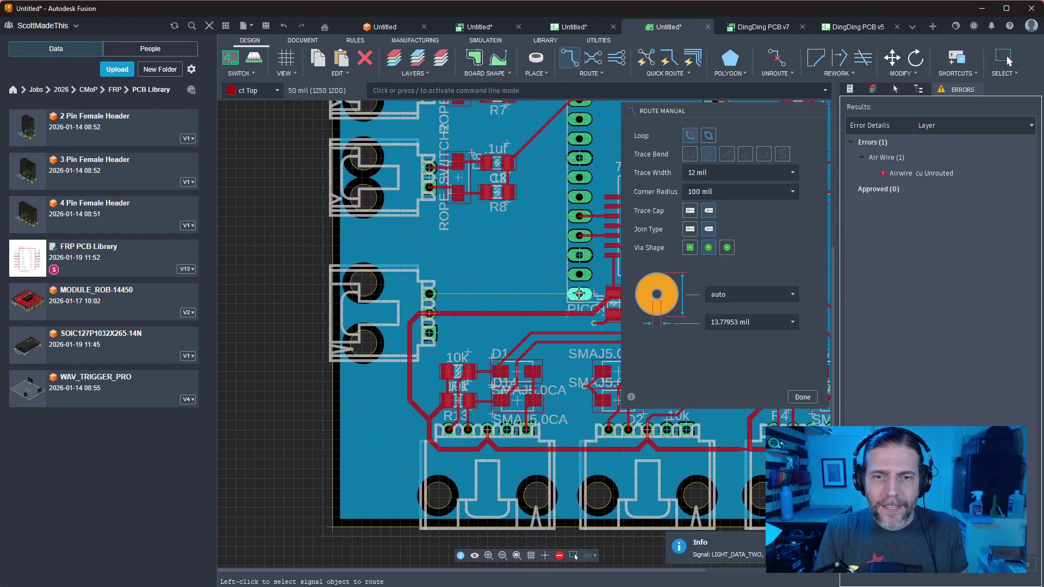
click(429, 294)
key(Escape)
Examine the board routing around the rope switch circuits, the 74LVC07A buffer, capacitor C11 and the LED headers
scroll(598, 368, down, 3)
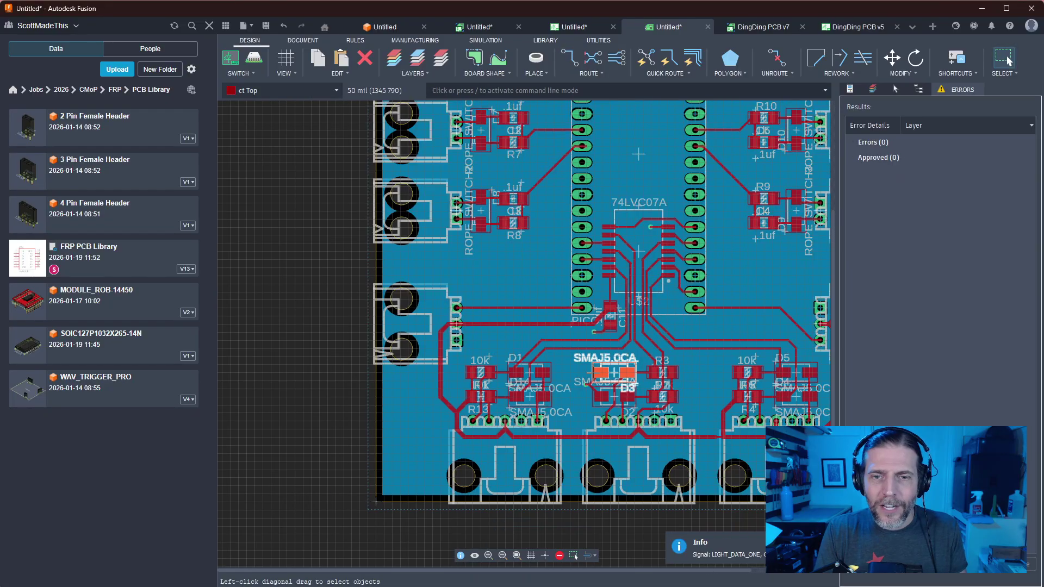
middle_drag(684, 306, 559, 355)
middle_drag(416, 196, 496, 233)
scroll(496, 232, up, 3)
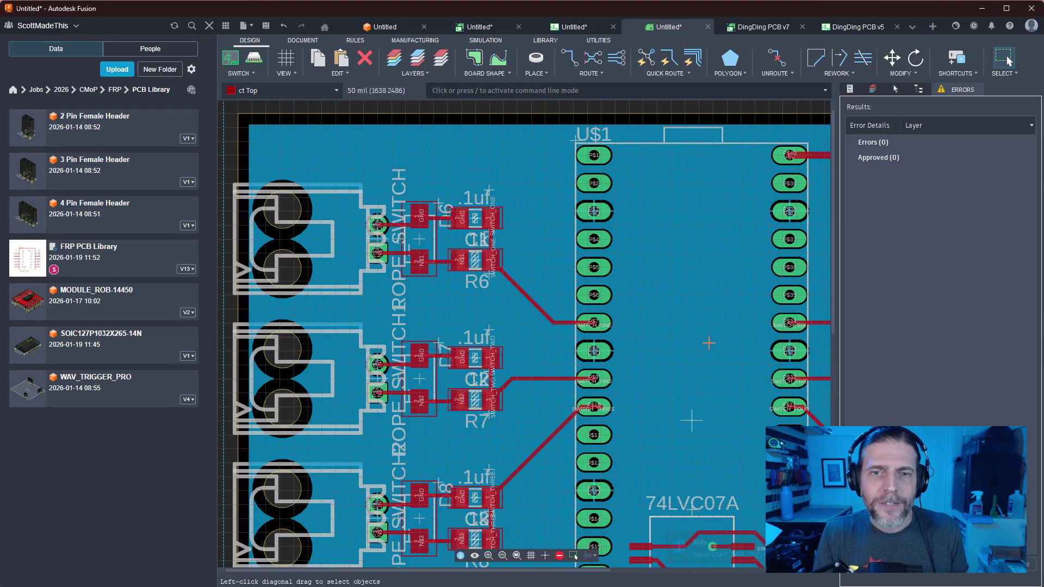
scroll(639, 299, down, 3)
scroll(620, 316, up, 1)
scroll(620, 317, down, 3)
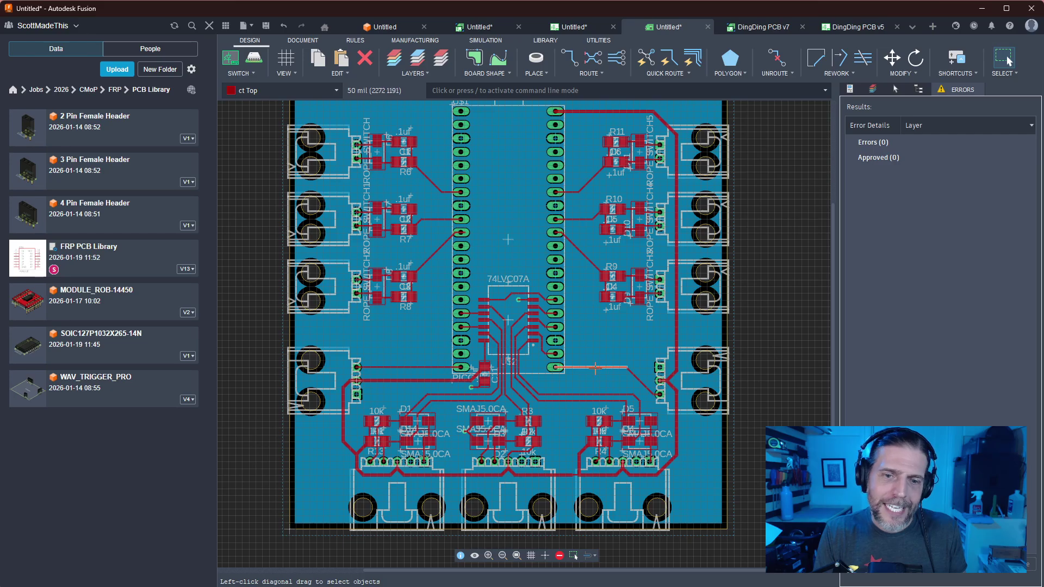
scroll(542, 380, up, 3)
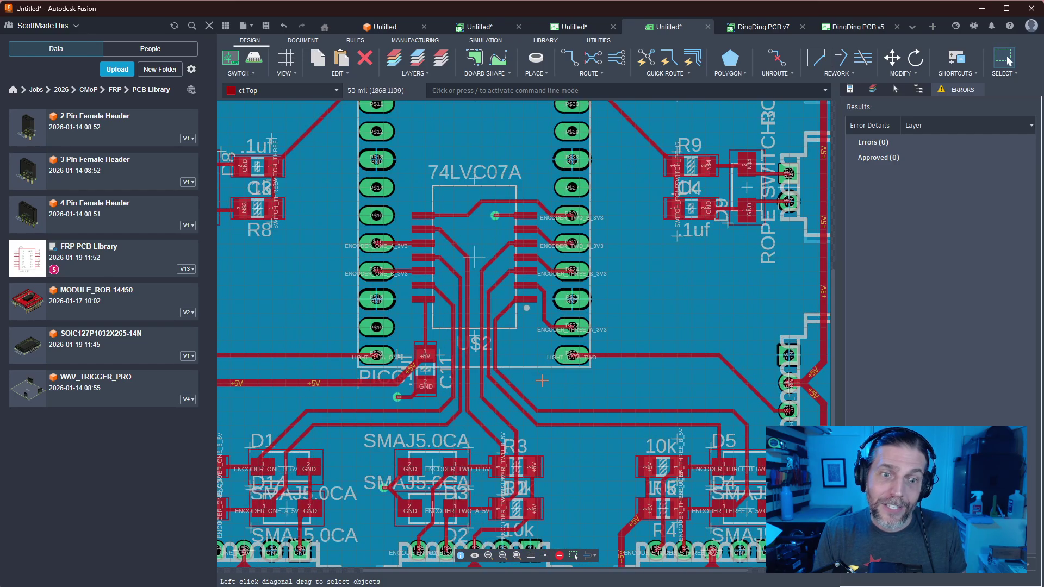
scroll(542, 381, down, 2)
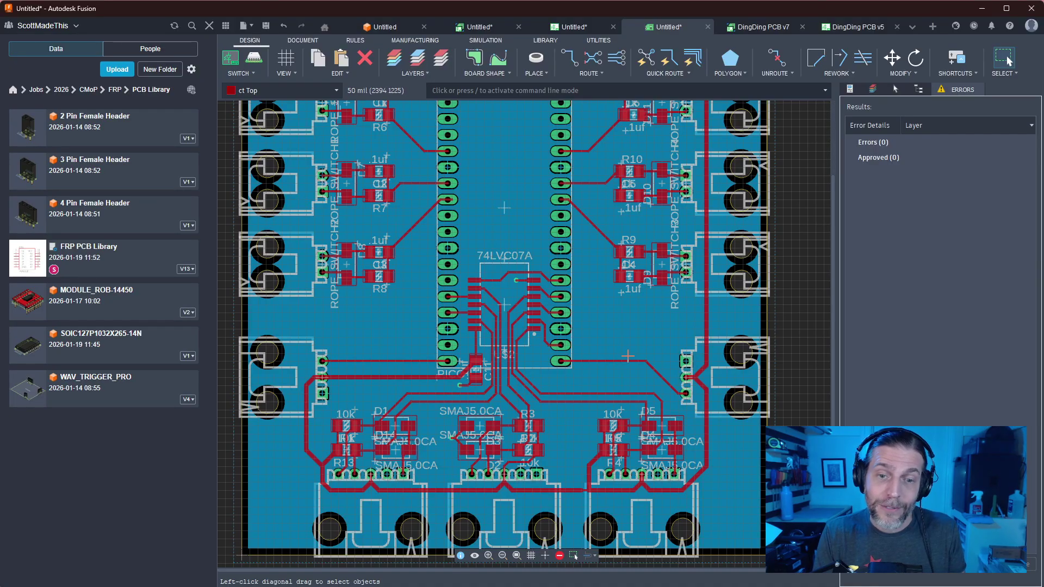
scroll(614, 322, down, 2)
middle_drag(614, 316, 602, 333)
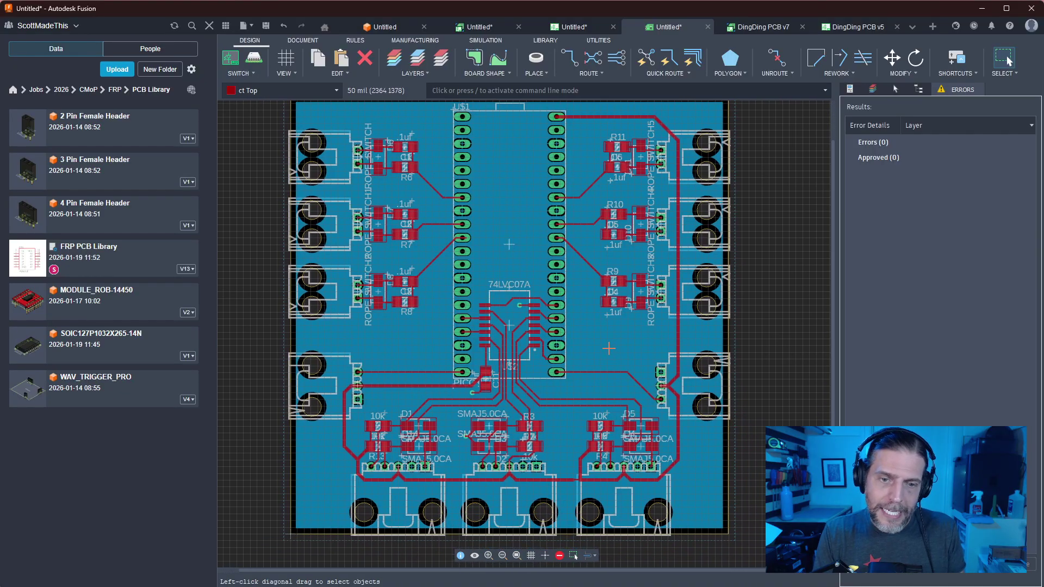
scroll(451, 391, up, 5)
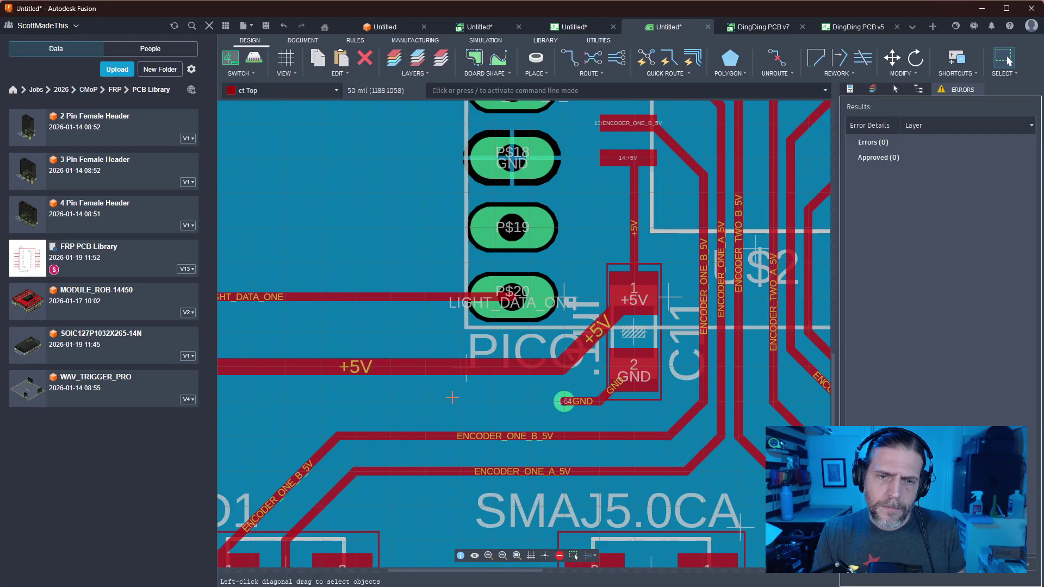
scroll(452, 398, down, 10)
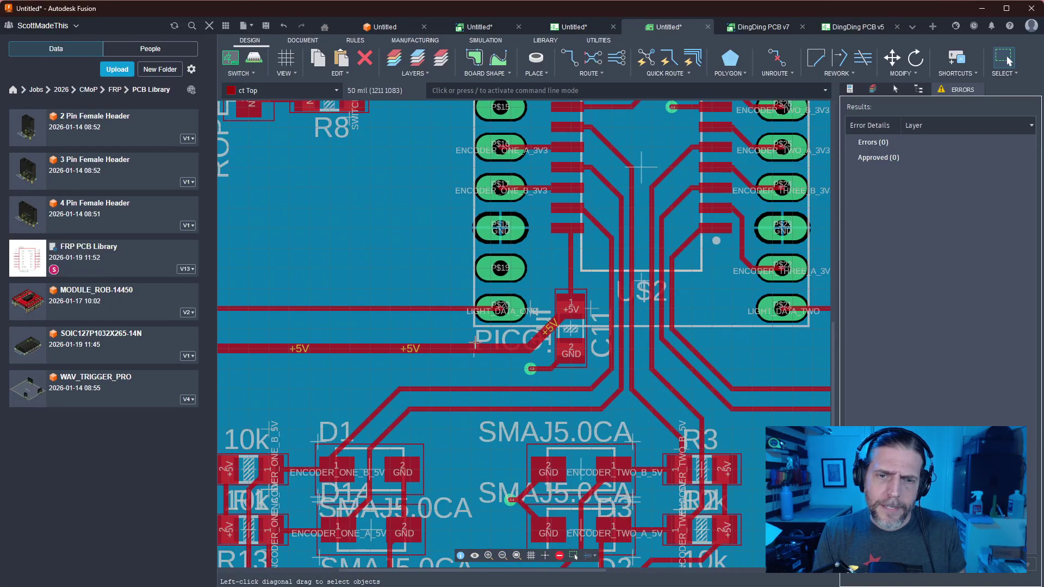
scroll(470, 346, up, 3)
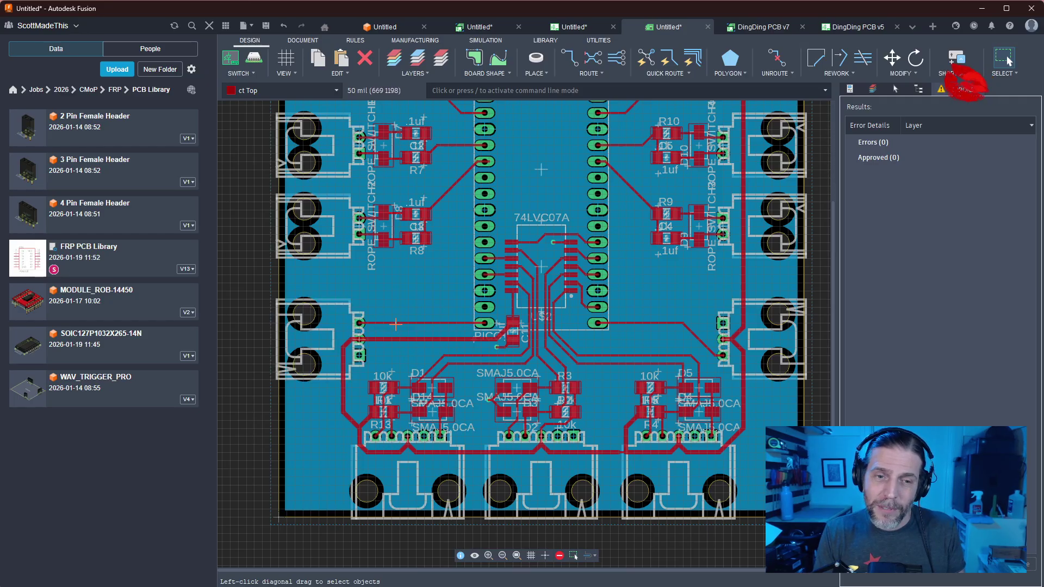
scroll(411, 307, down, 1)
scroll(410, 308, down, 3)
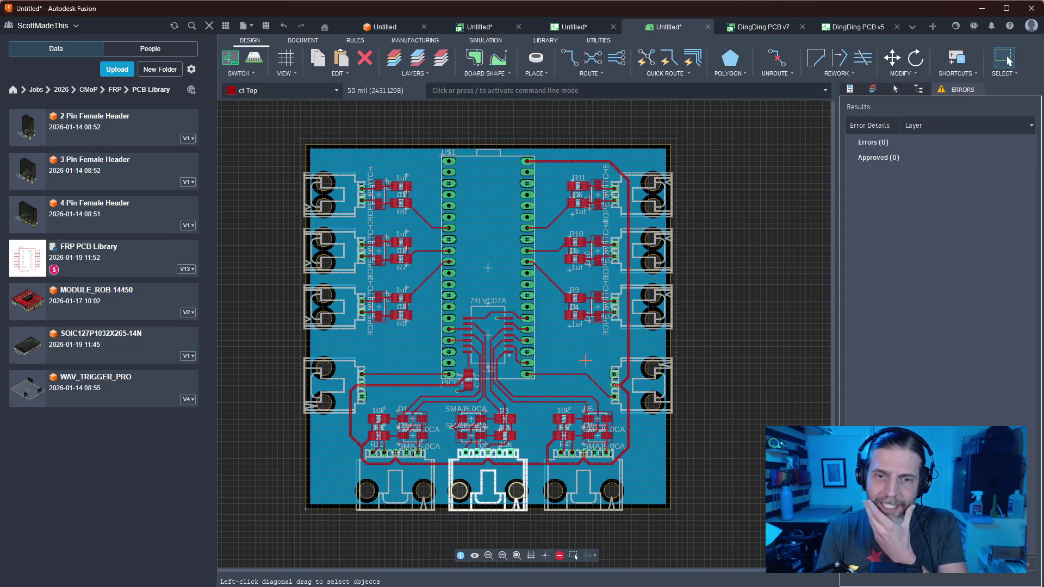
key(Delete)
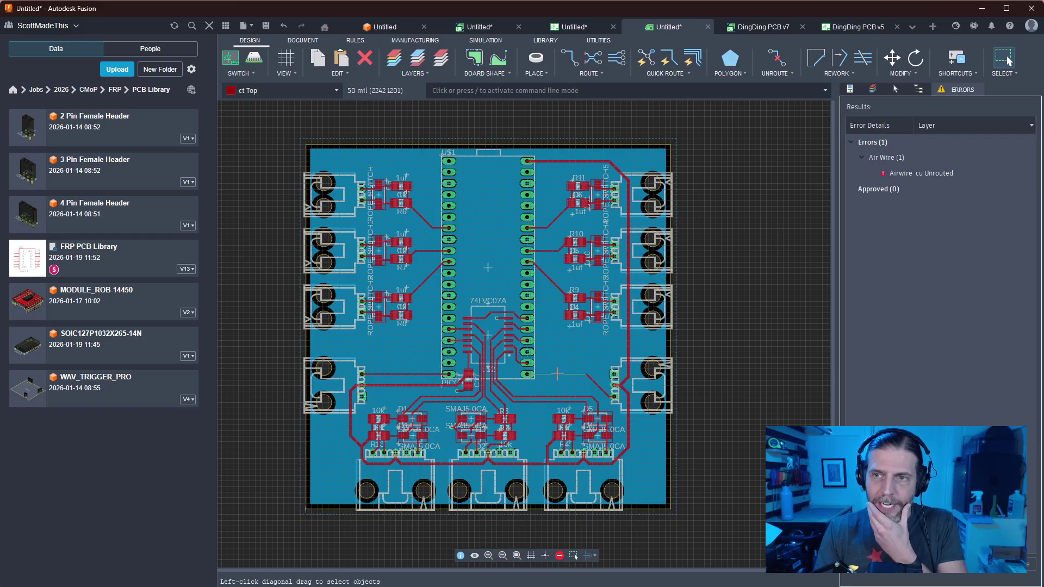
click(902, 172)
key(ctrl+z)
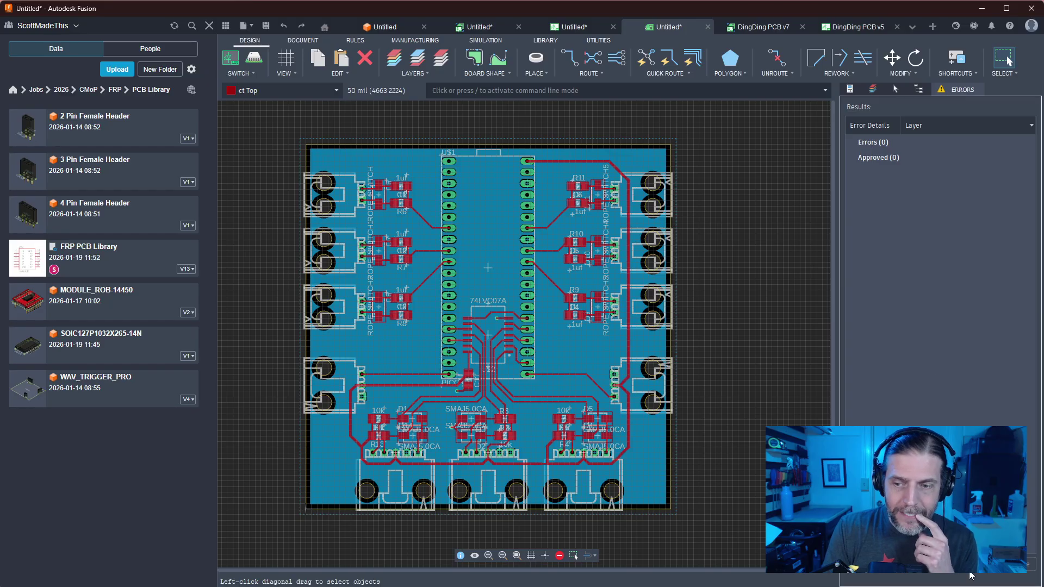
Run the design rule check and delete the wire stub flagged on the 74LVC07A's ENCODER_THREE pad
click(358, 41)
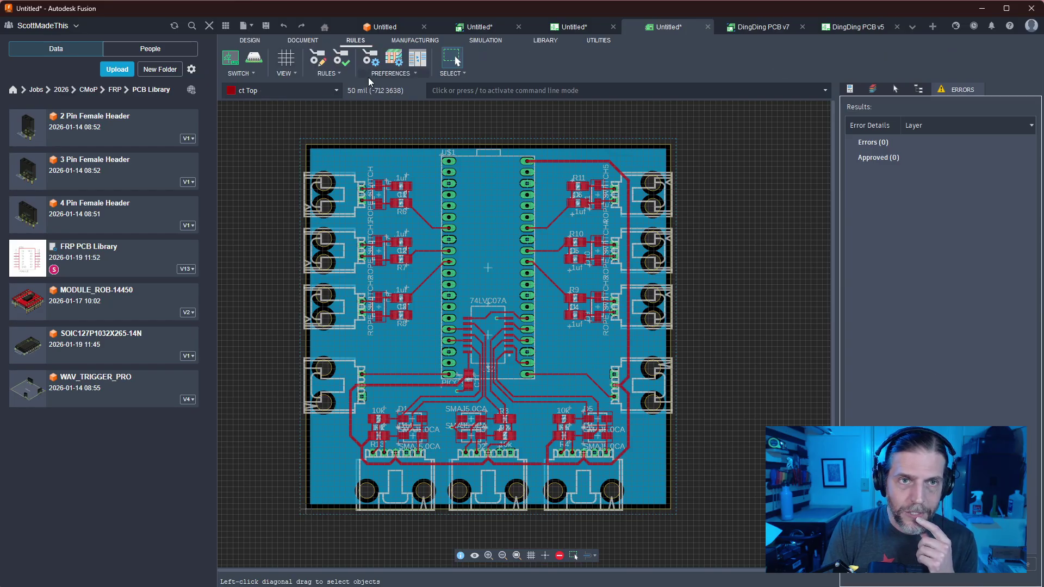
click(343, 58)
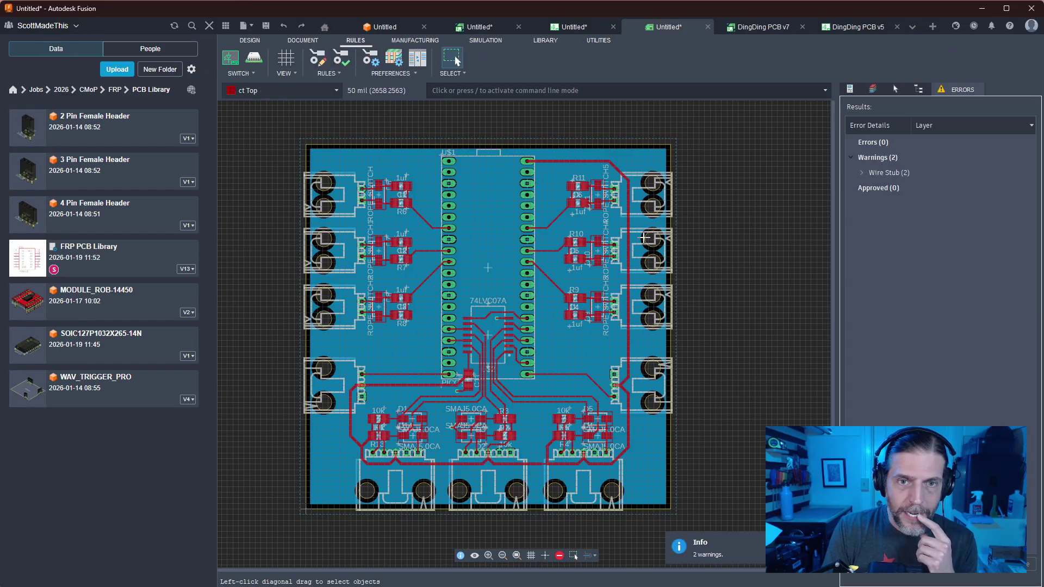
click(862, 172)
click(897, 188)
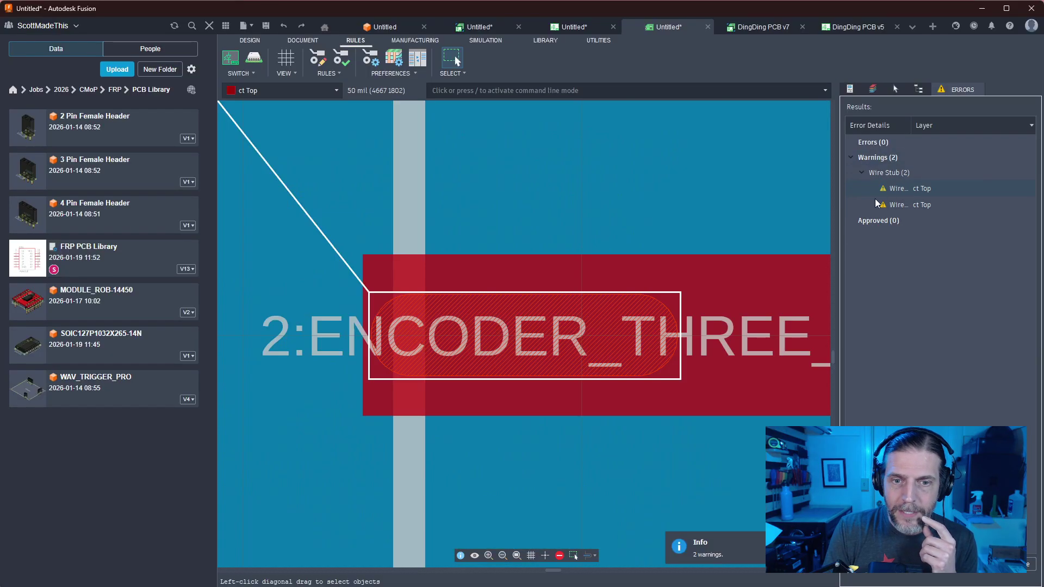
click(549, 361)
key(Delete)
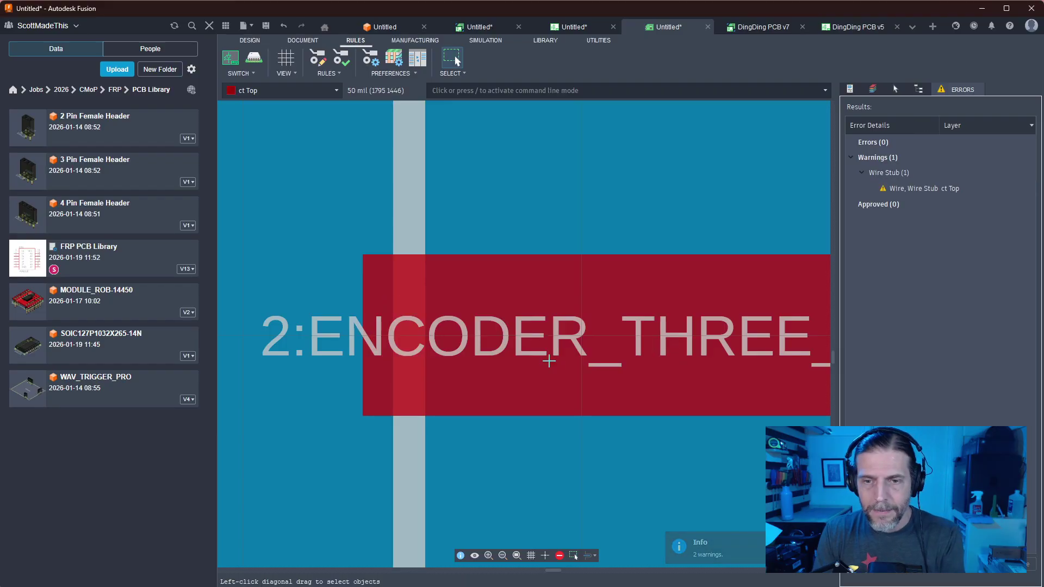
Delete the flagged wire stub and the overlapping +5V segment at pad P$2 of the left LED header
click(927, 189)
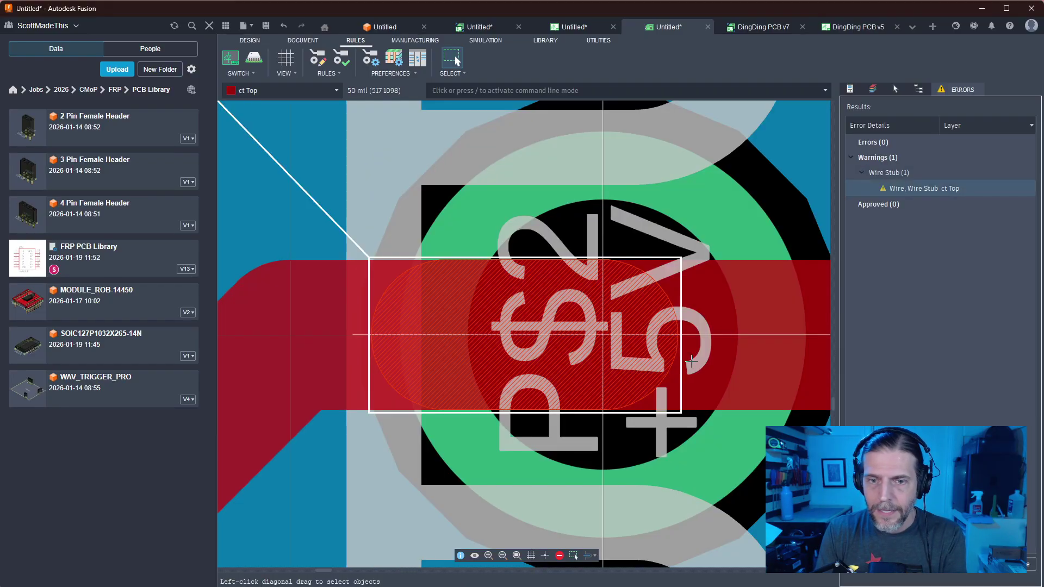
click(923, 190)
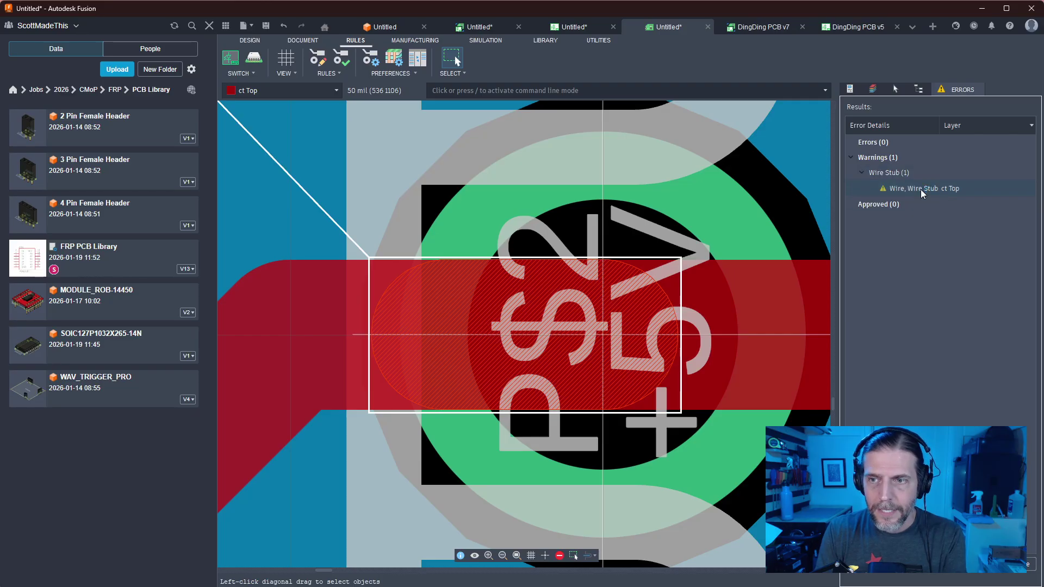
click(922, 190)
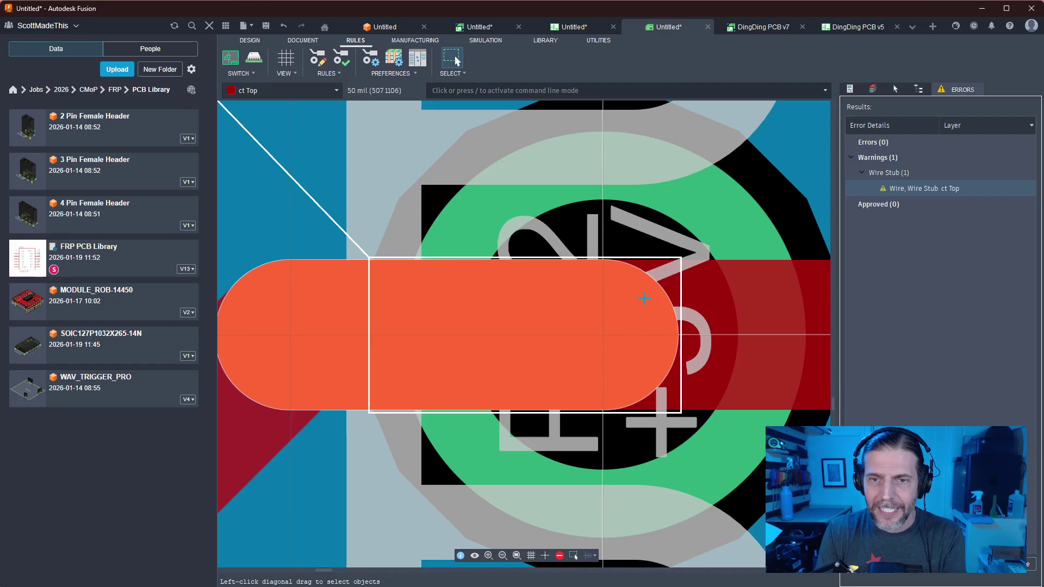
click(644, 299)
key(Delete)
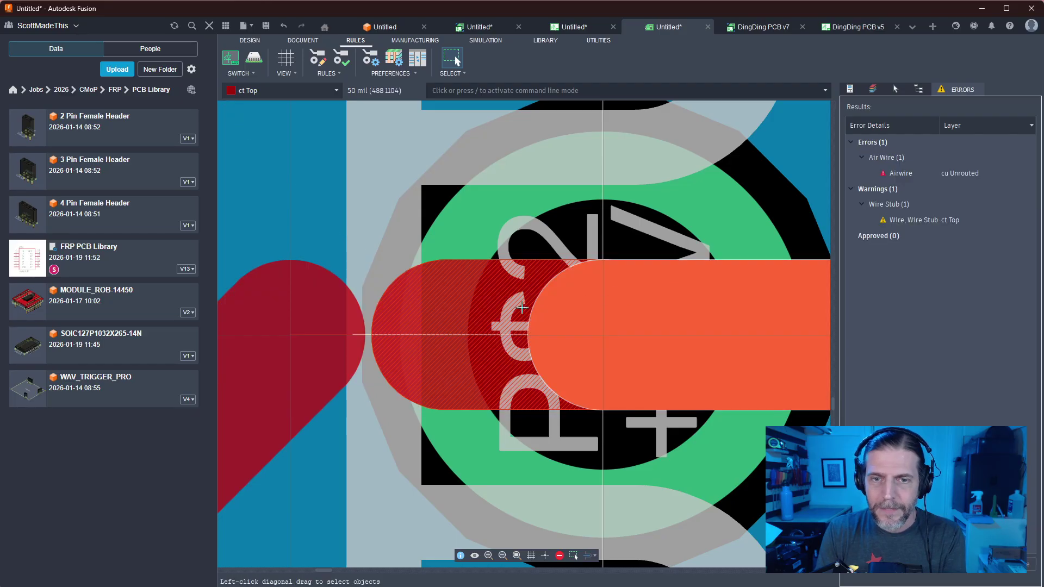
click(471, 311)
key(Delete)
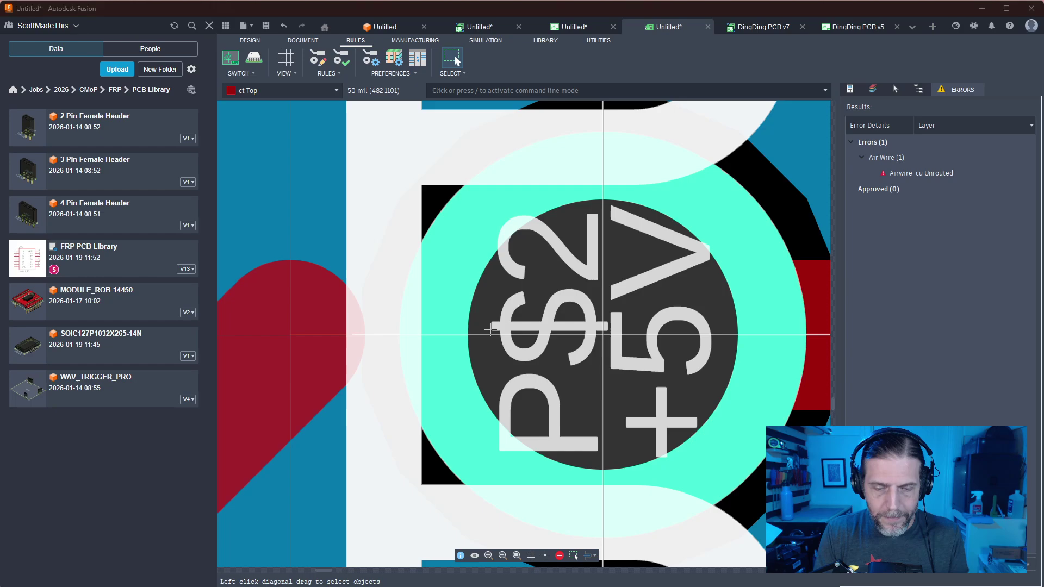
Reroute the +5V trace between the left LED header's P$2 pad and the cut end of the trace beside it
key(x)
mouse_move(563, 324)
middle_down()
mouse_move(419, 292)
mouse_move(533, 278)
middle_up()
click(419, 293)
click(294, 287)
click(804, 400)
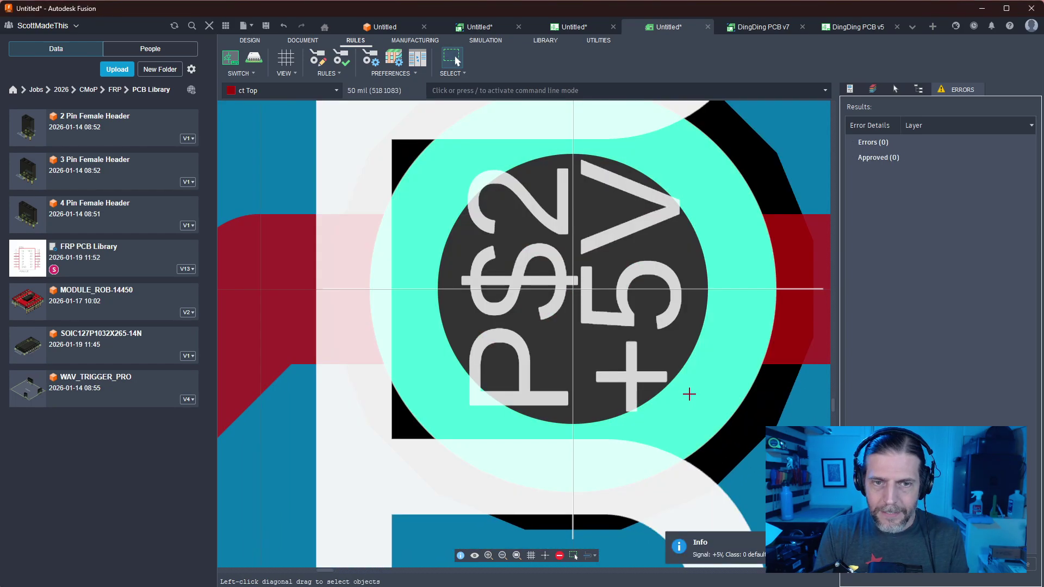
Generate the 3D PCB view, inspect the populated board from an angle and from above, and return to the board layout
scroll(688, 393, down, 15)
scroll(678, 376, down, 7)
mouse_move(524, 305)
middle_down()
mouse_move(121, 312)
mouse_move(185, 344)
middle_up()
scroll(762, 426, down, 1)
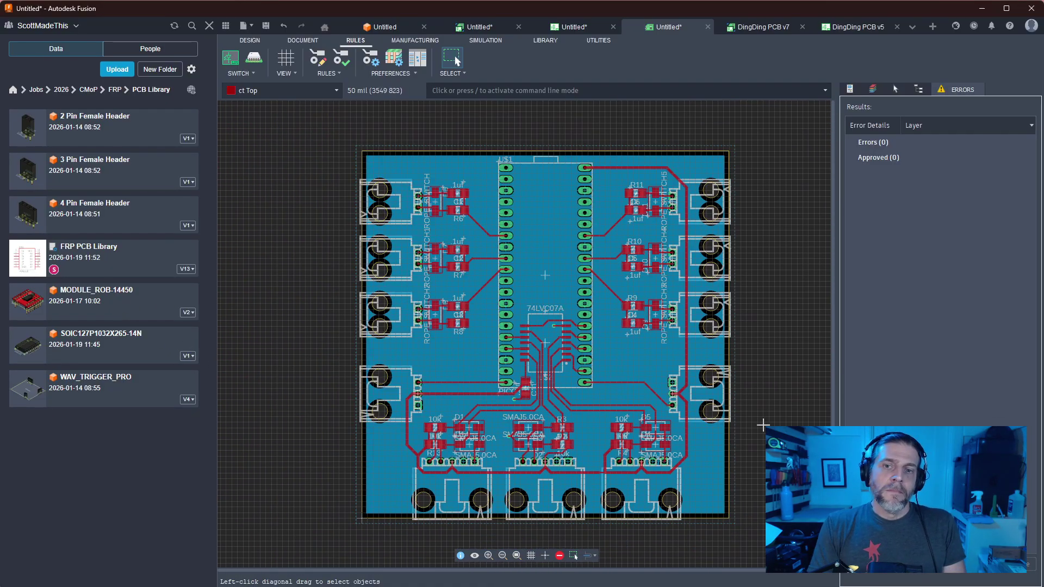
scroll(764, 425, up, 1)
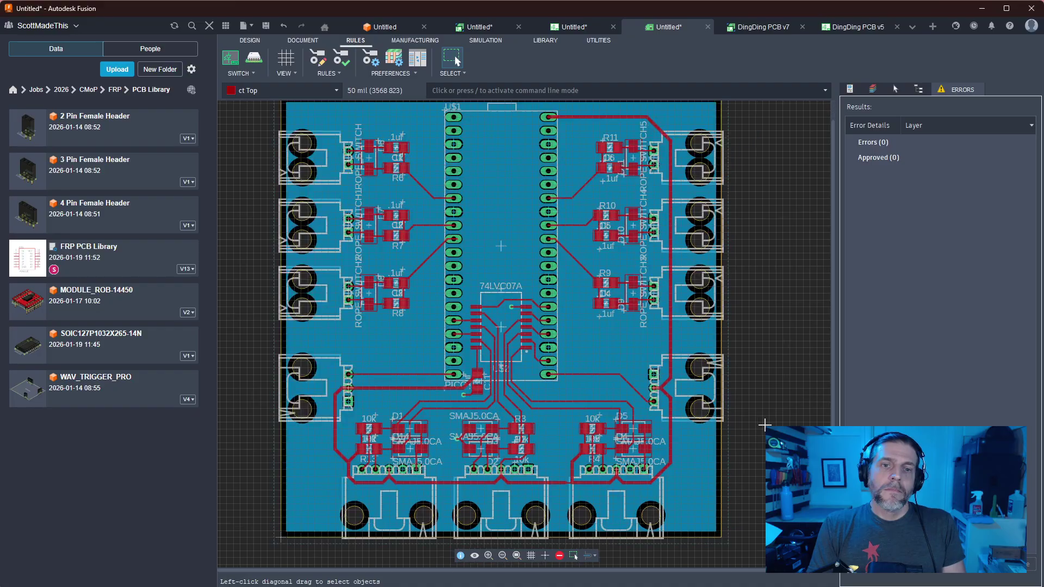
click(254, 57)
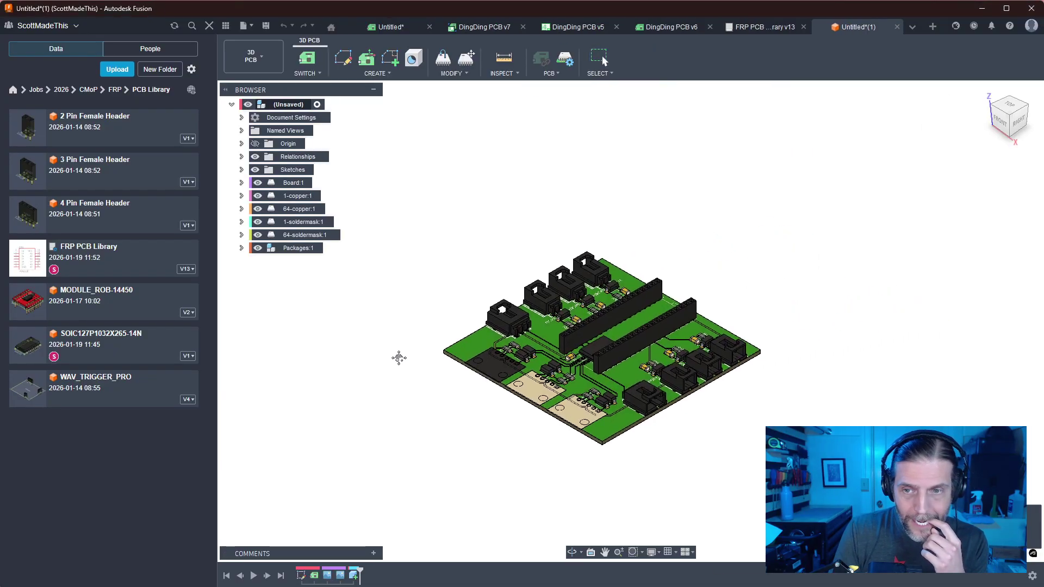
scroll(380, 335, up, 3)
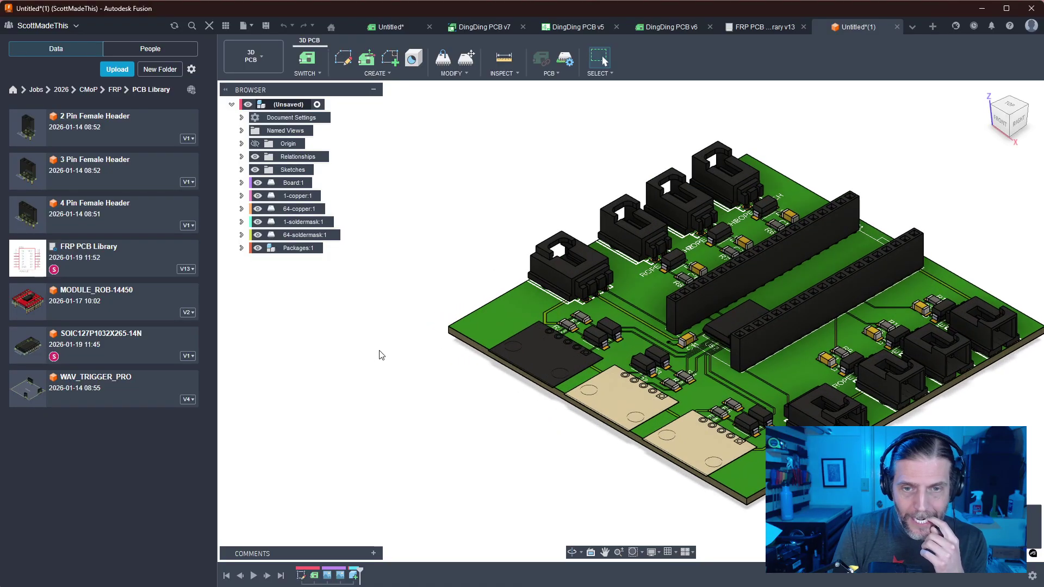
shift+middle_drag(402, 356, 477, 365)
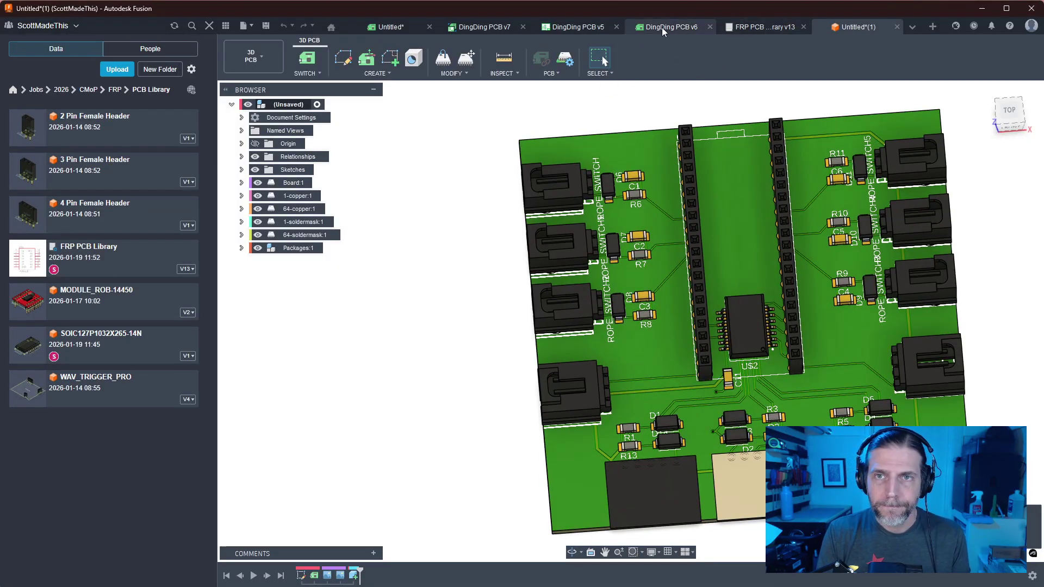
click(375, 29)
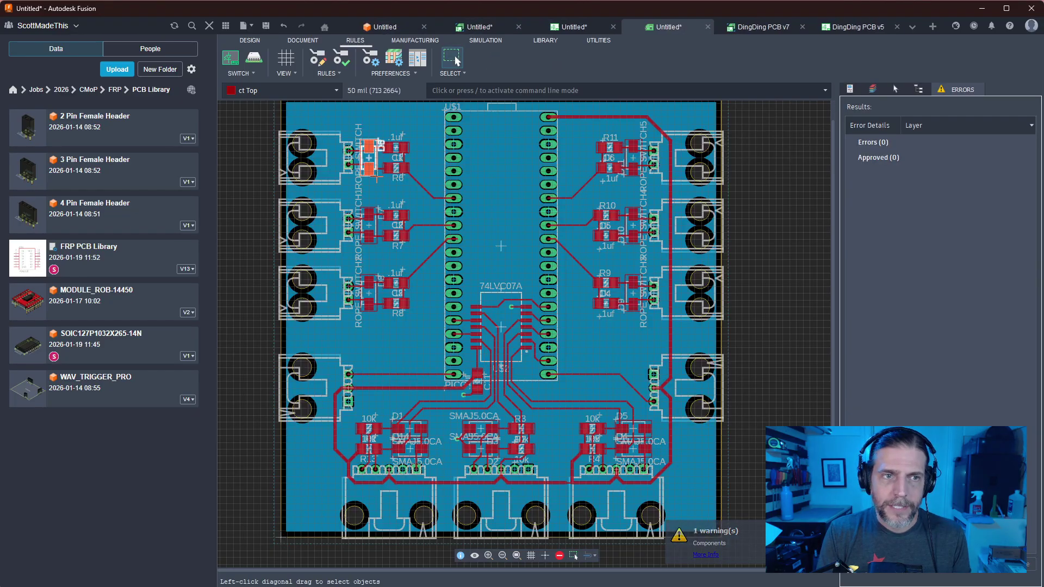
Open the PCB folder inside the PartyPlanets project under FRP as the save location
click(114, 89)
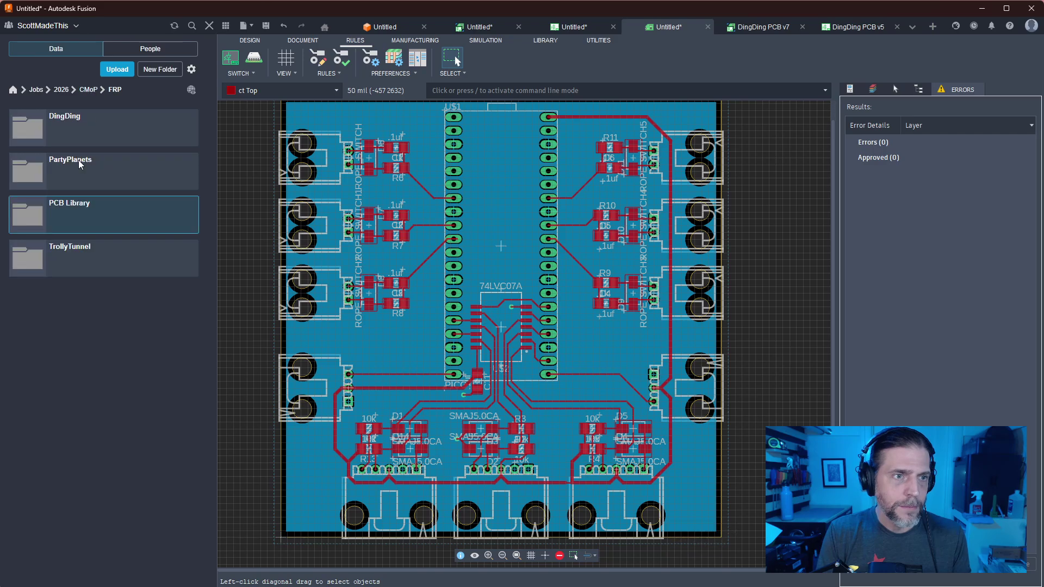
click(88, 175)
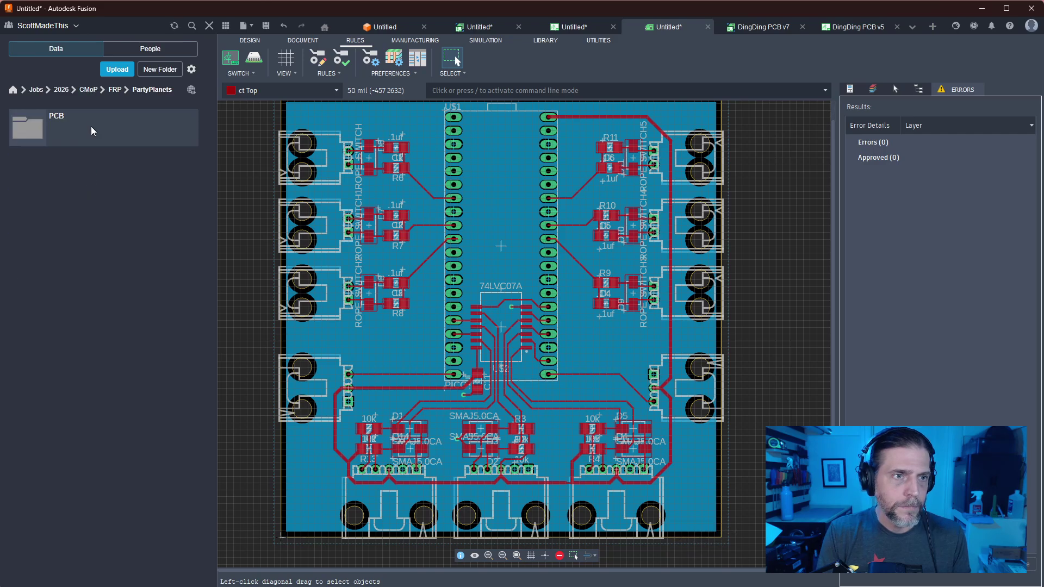
click(93, 135)
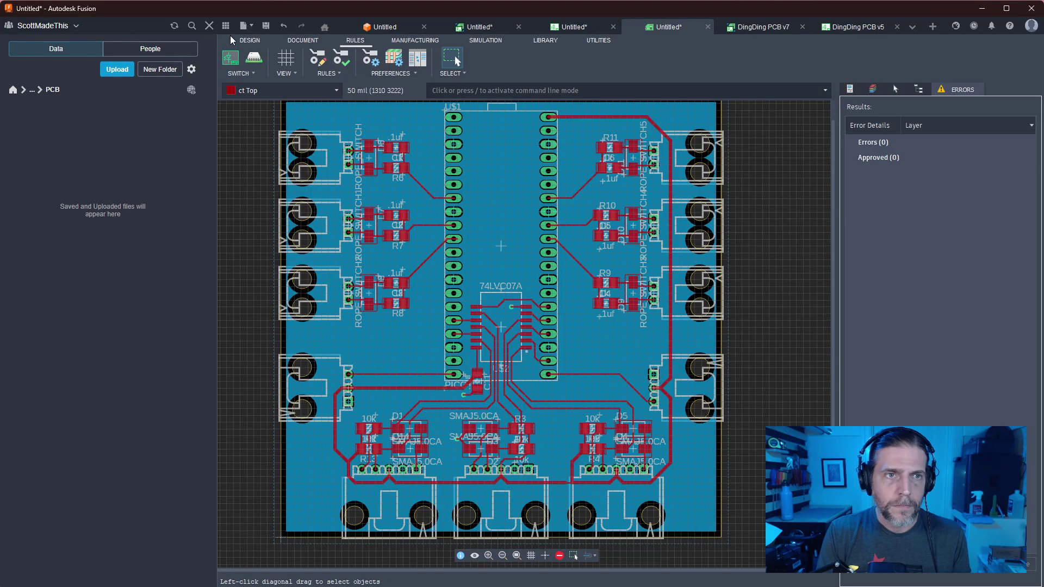
Save the electronics design in the PartyPlanets PCB folder with the name PartyPlanets Electronics Design
click(492, 30)
click(264, 26)
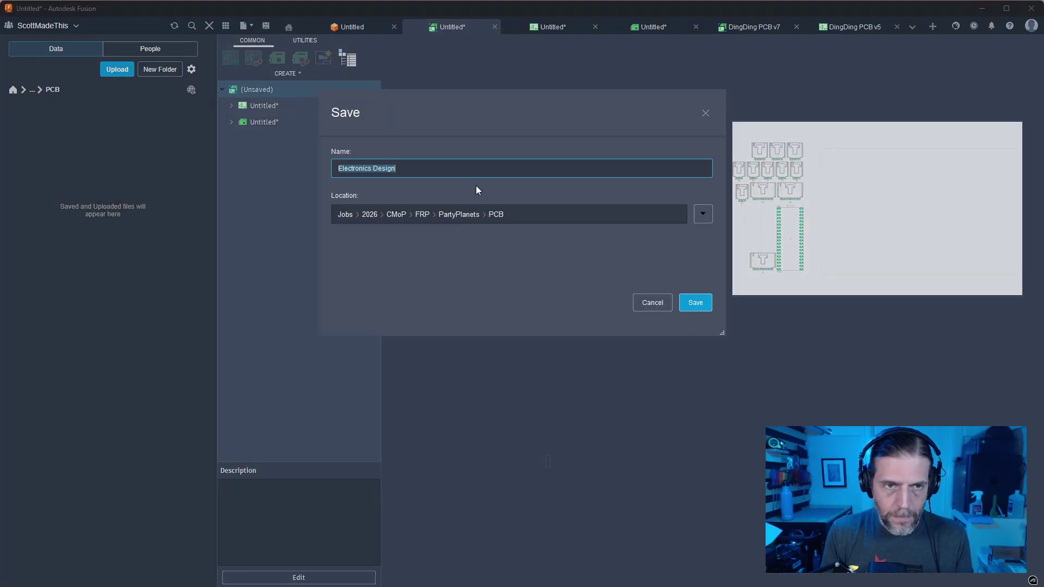
key(End)
key(Left)
text(Par)
key(BackSpace)
key(BackSpace)
key(BackSpace)
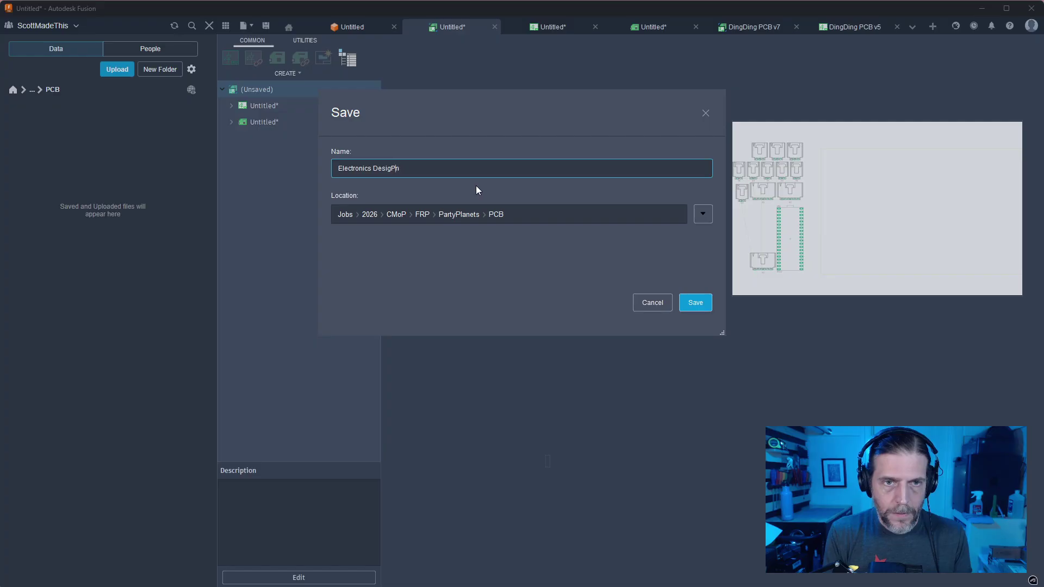
key(Home)
text(PartyPlanets)
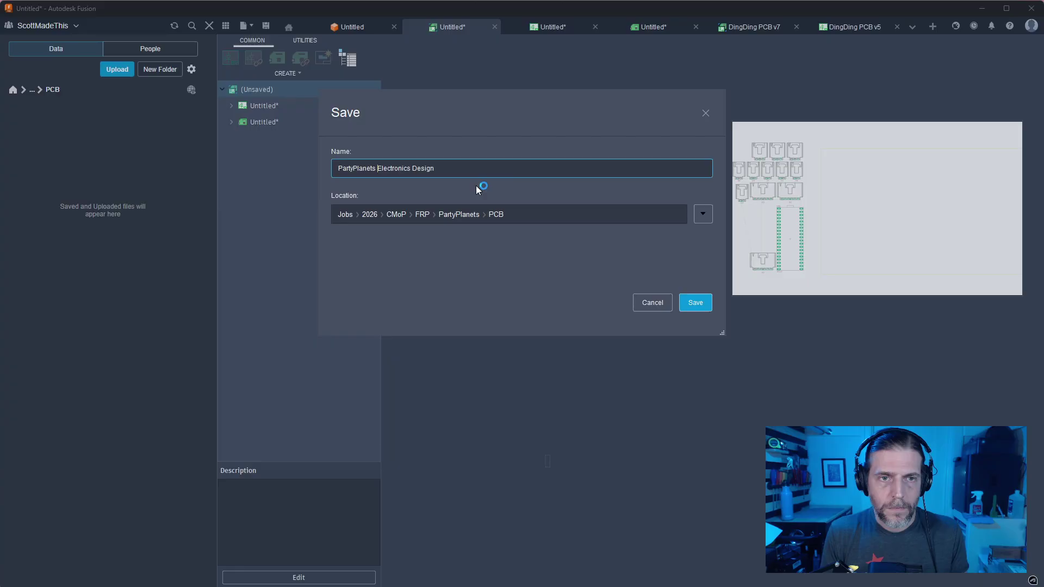
key(shift+Home)
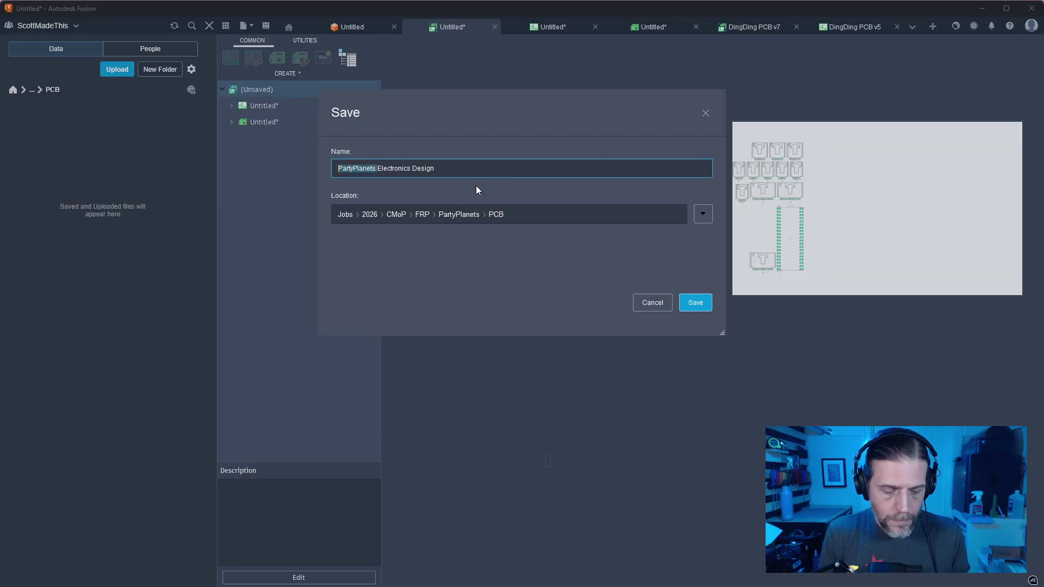
key(Return)
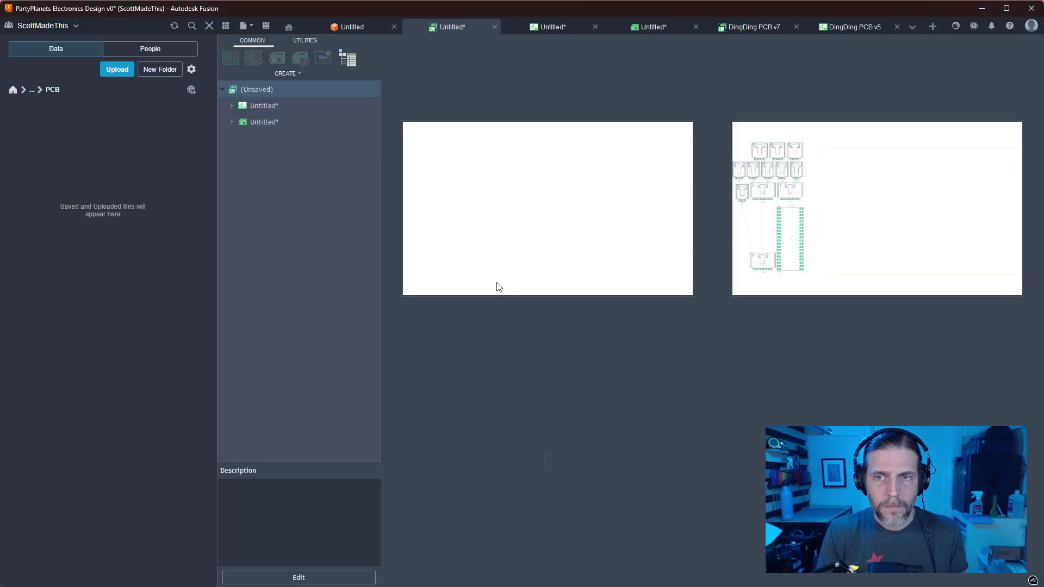
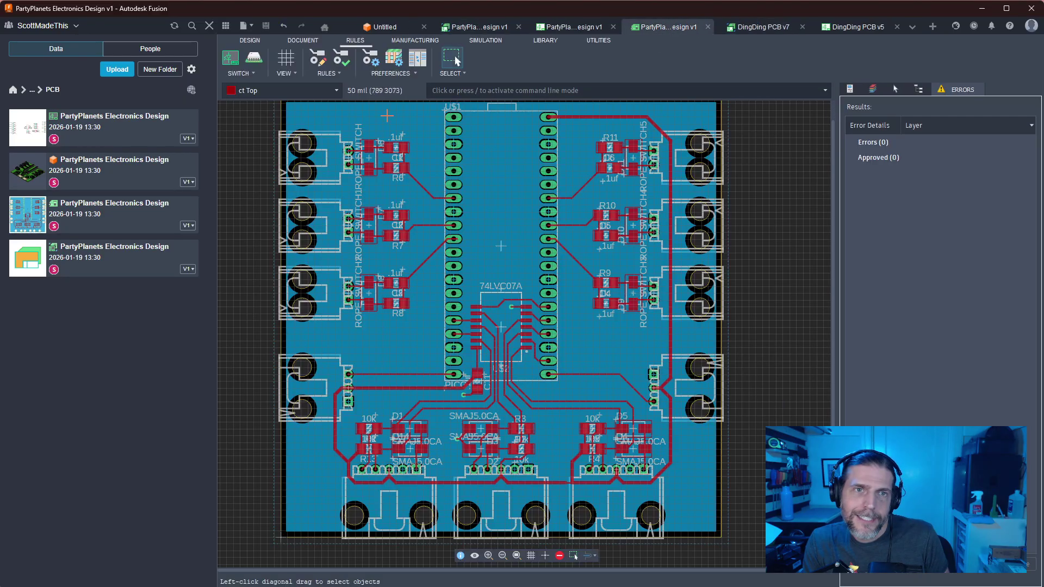
Close the empty untitled 3D design document
click(412, 31)
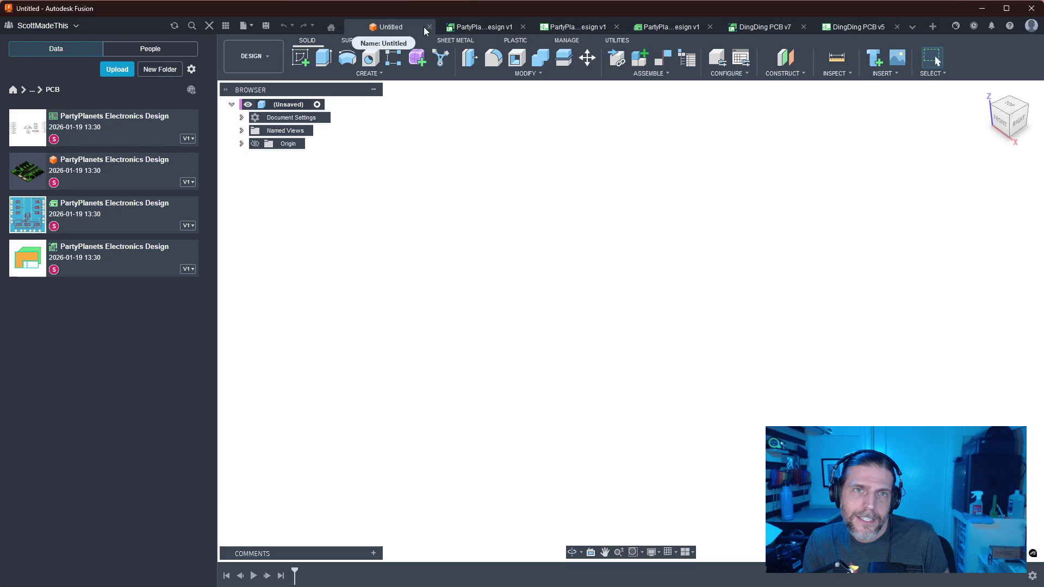
click(424, 27)
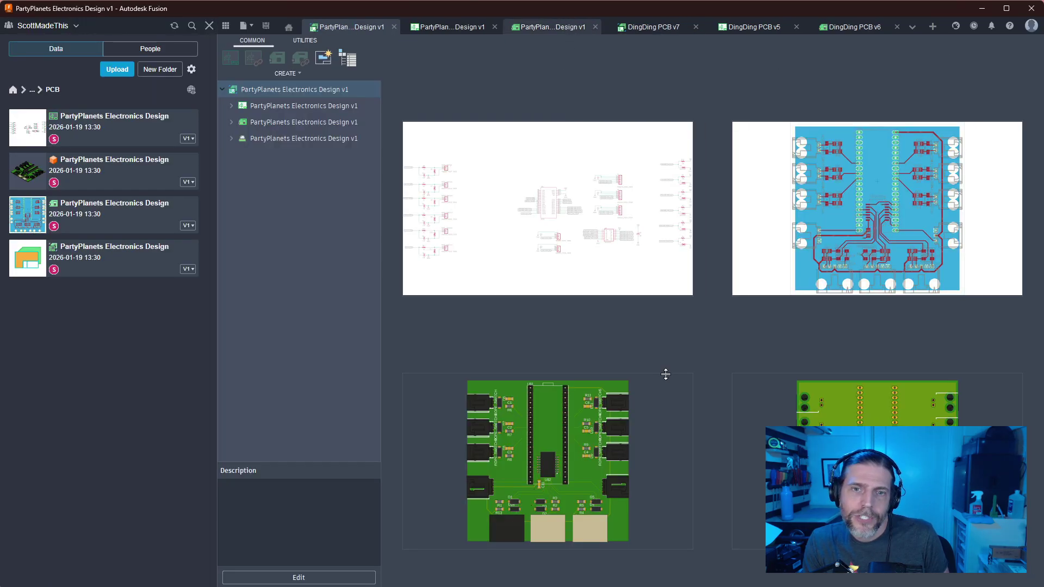
Examine the board layout's routing around the 74LVC07A, the encoder headers and their resistors and diodes, and the whole board
scroll(465, 310, up, 5)
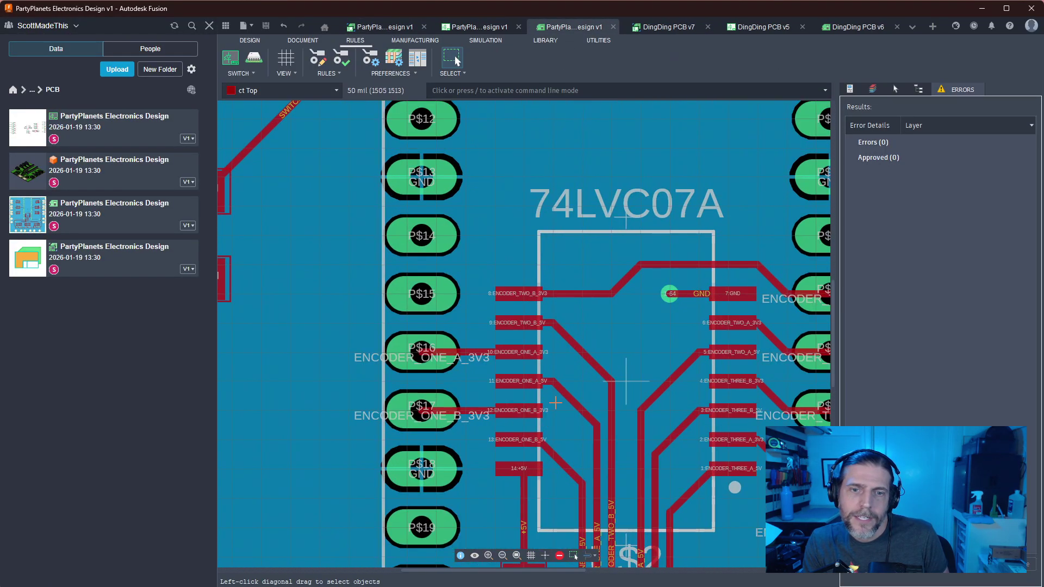
scroll(556, 403, down, 5)
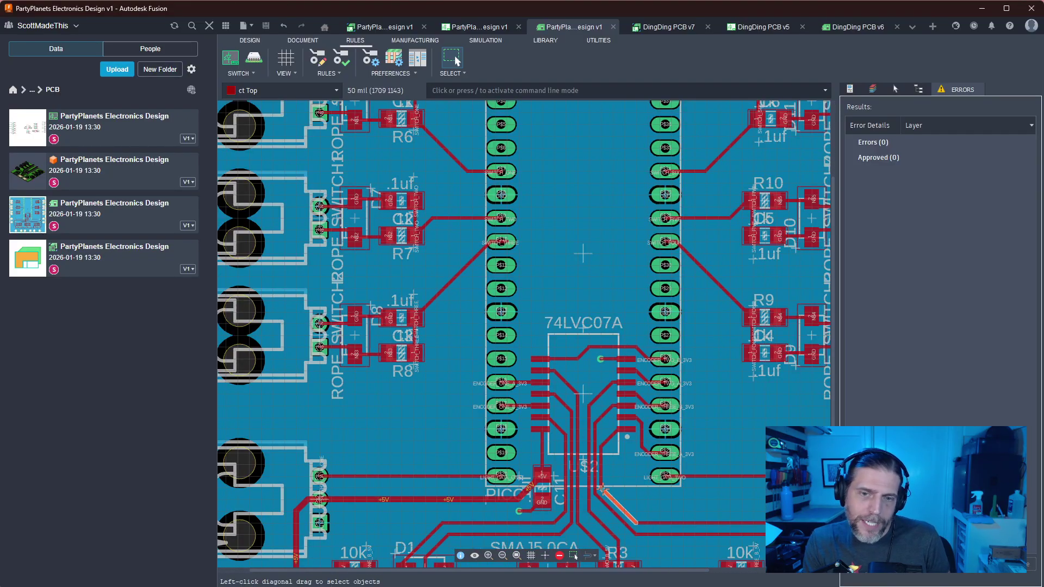
scroll(584, 272, down, 5)
scroll(590, 322, up, 3)
middle_drag(625, 494, 560, 334)
scroll(560, 334, down, 2)
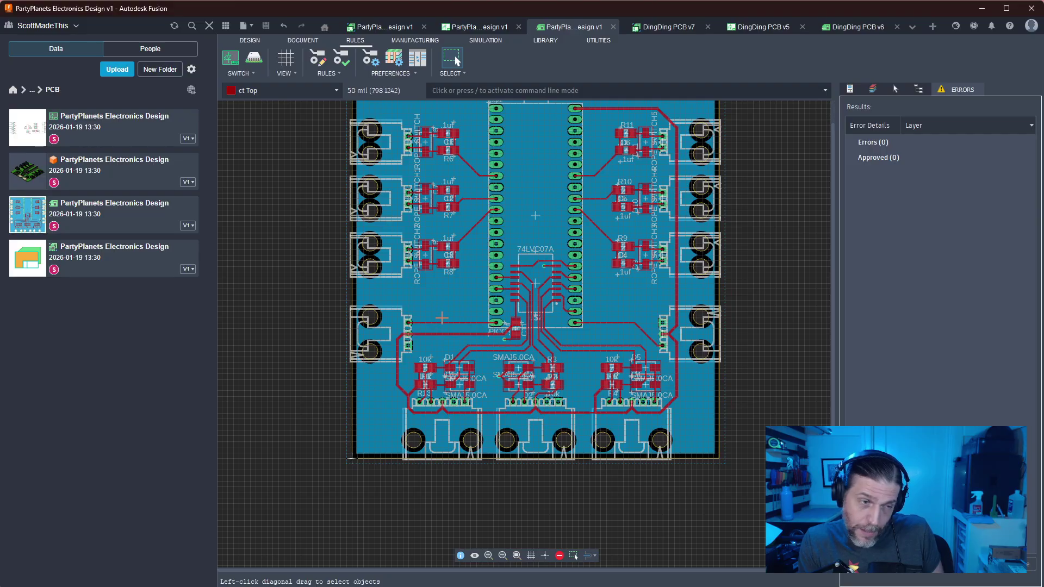
scroll(557, 382, up, 3)
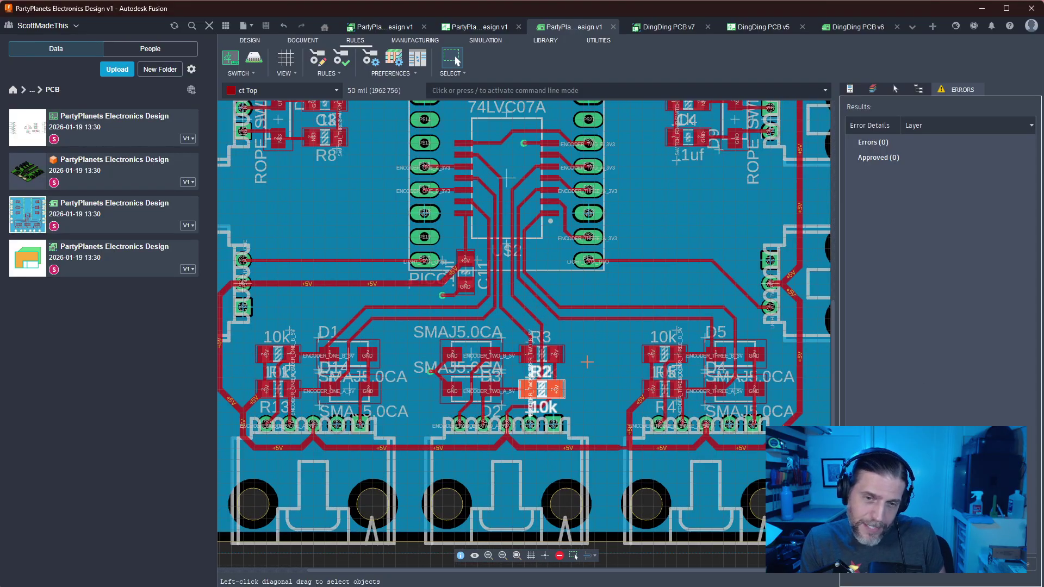
scroll(587, 370, down, 3)
scroll(566, 416, up, 4)
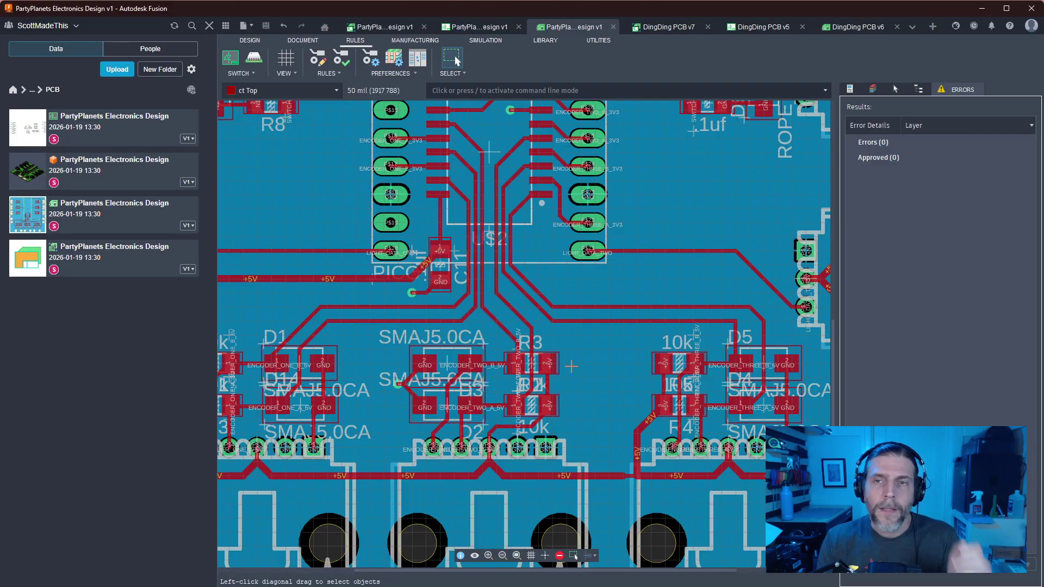
scroll(575, 556, down, 4)
scroll(575, 556, down, 2)
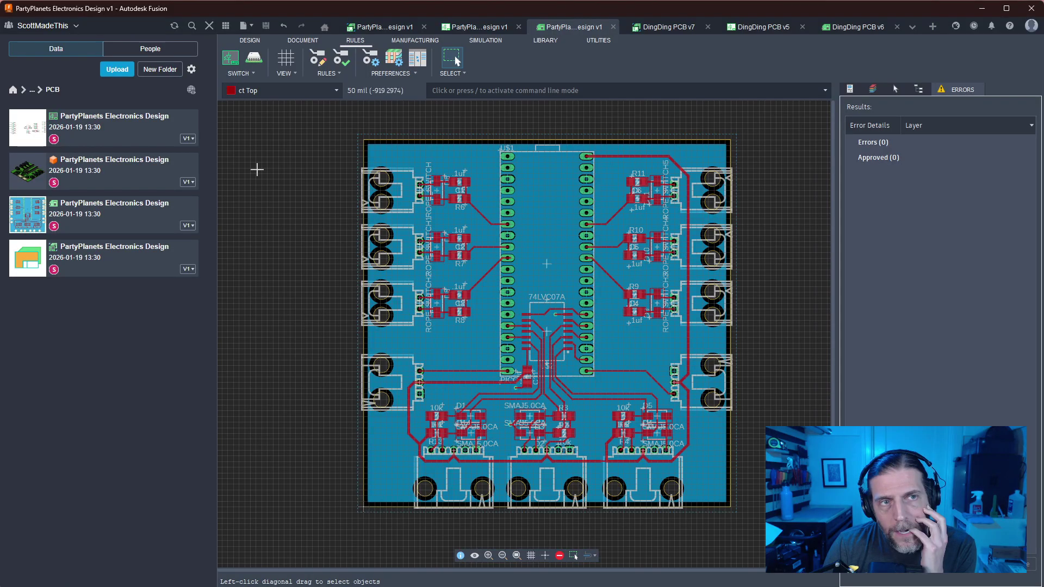
Switch to the 3D PCB view and inspect the lower half of the board from above, around the LED and encoder connectors
click(254, 59)
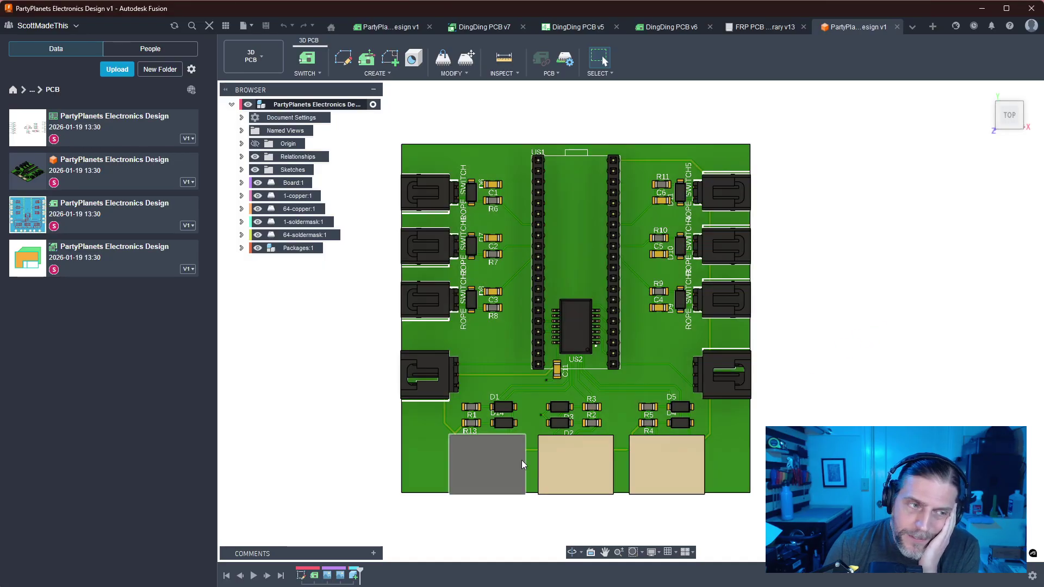
scroll(760, 474, up, 2)
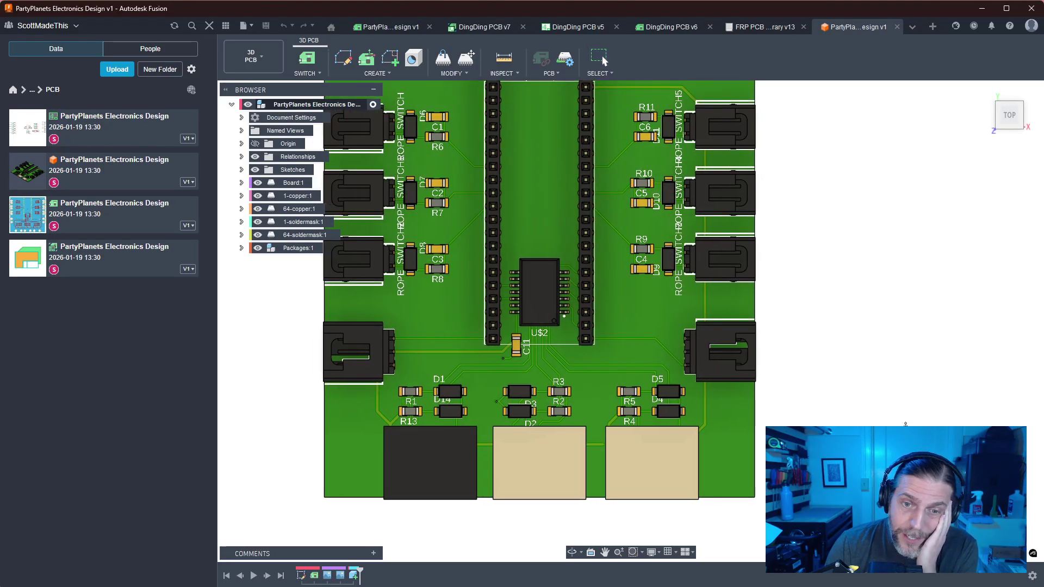
scroll(582, 348, up, 2)
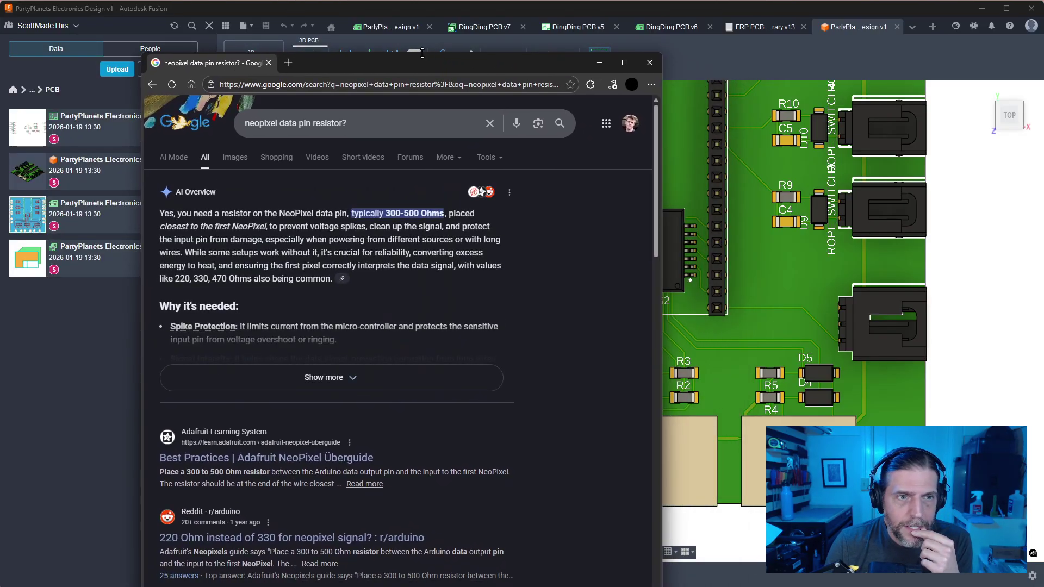
In the browser, open Adafruit's NeoPixel Best Practices page from the search results and read its capacitor, data resistor and logic level advice
mouse_move(425, 51)
mouse_down()
mouse_move(407, 114)
mouse_move(411, 51)
mouse_up()
scroll(466, 400, down, 2)
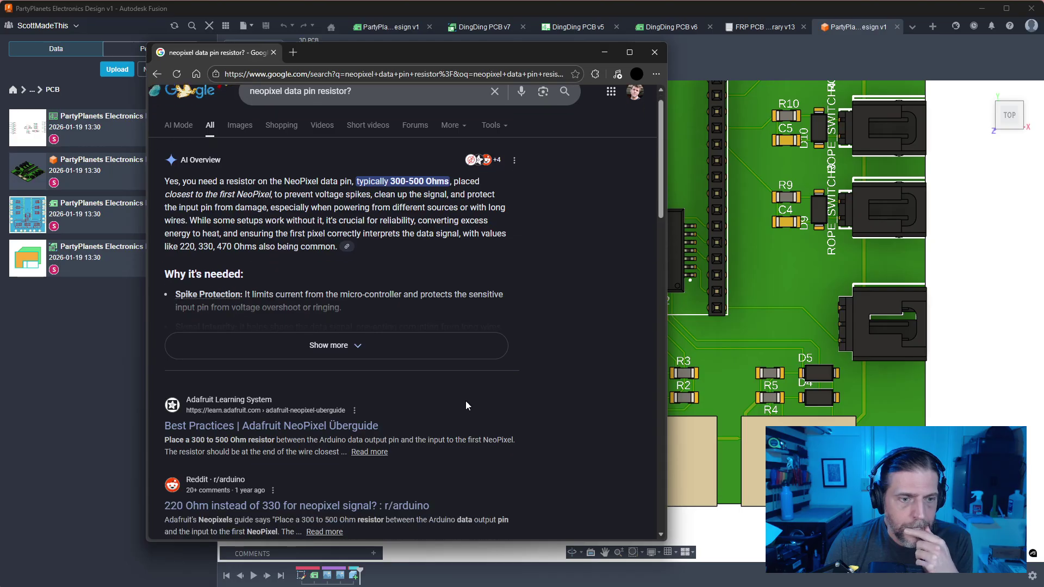
click(219, 342)
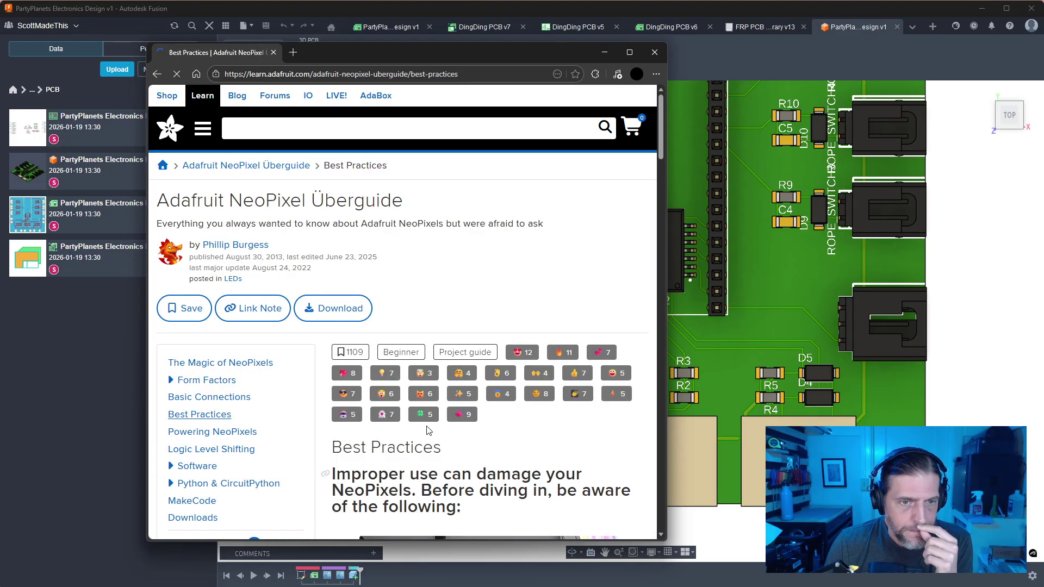
scroll(498, 445, down, 8)
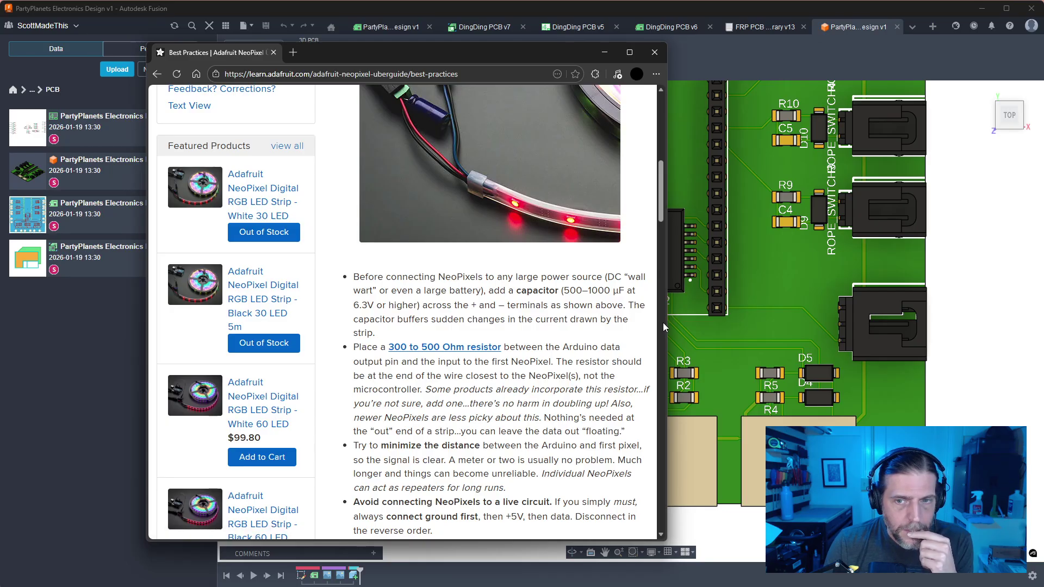
drag(666, 323, 743, 325)
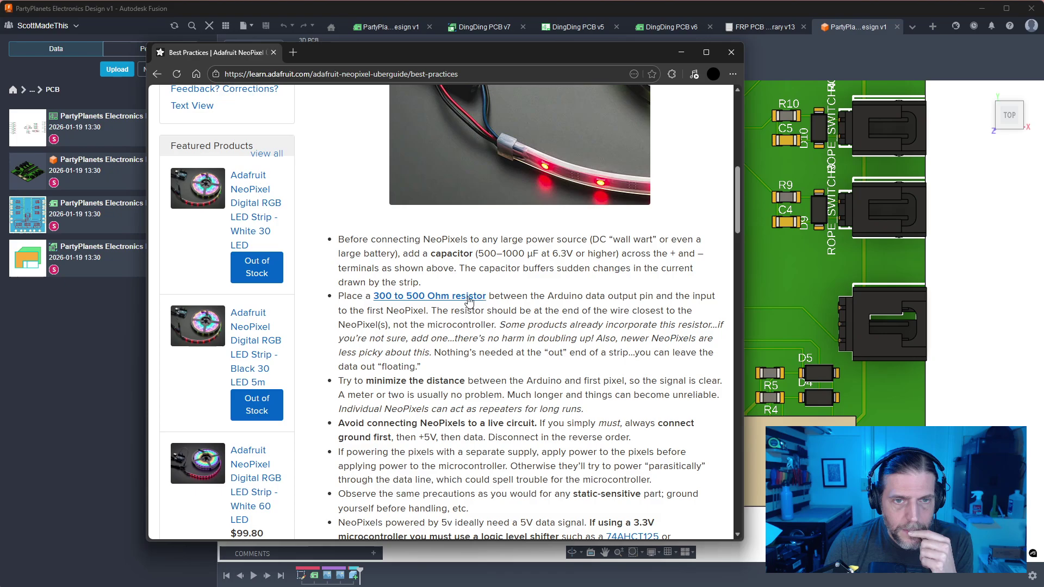
drag(423, 283, 324, 244)
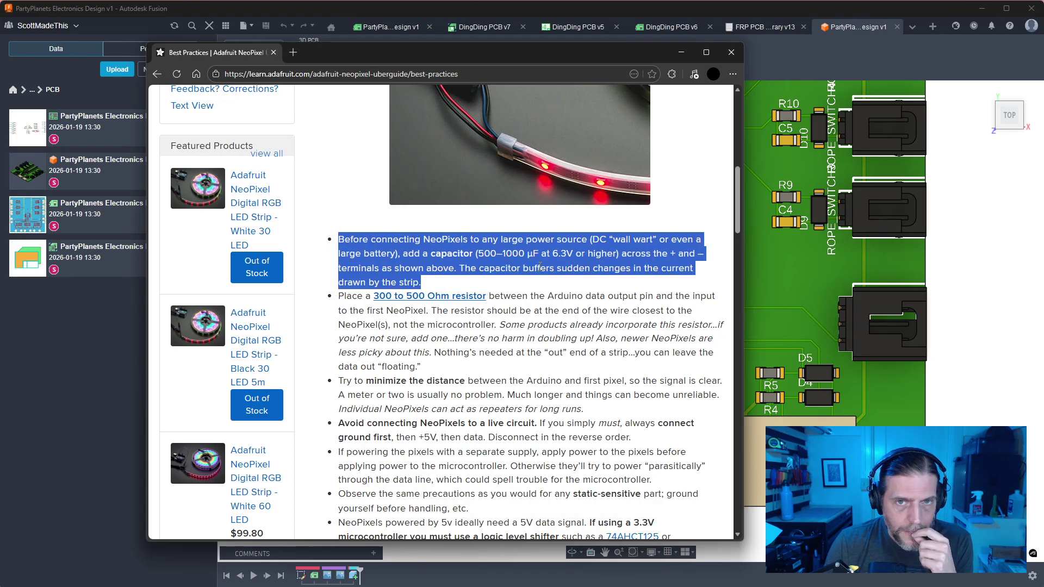
drag(421, 367, 319, 297)
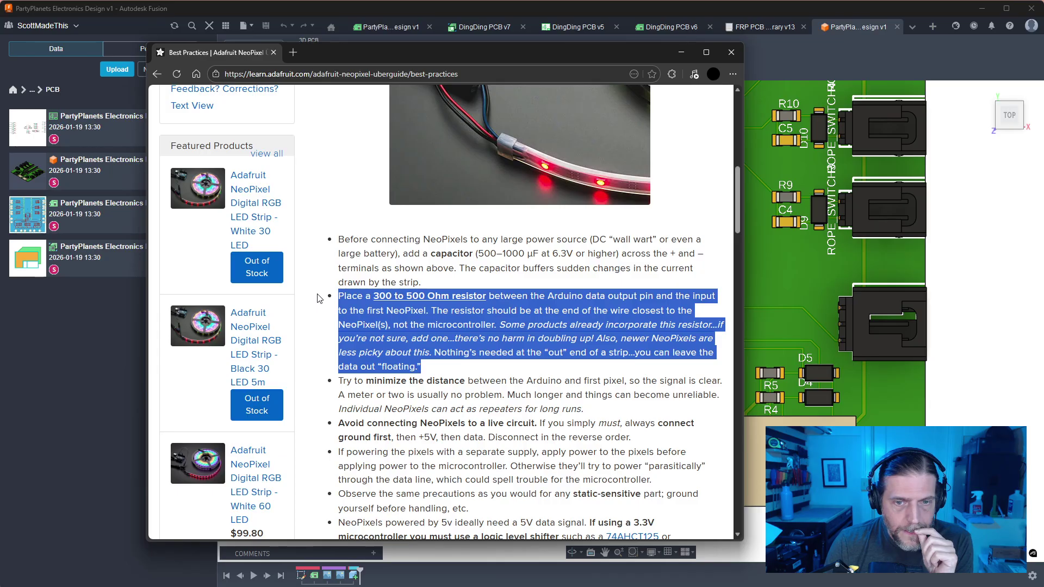
scroll(330, 444, down, 2)
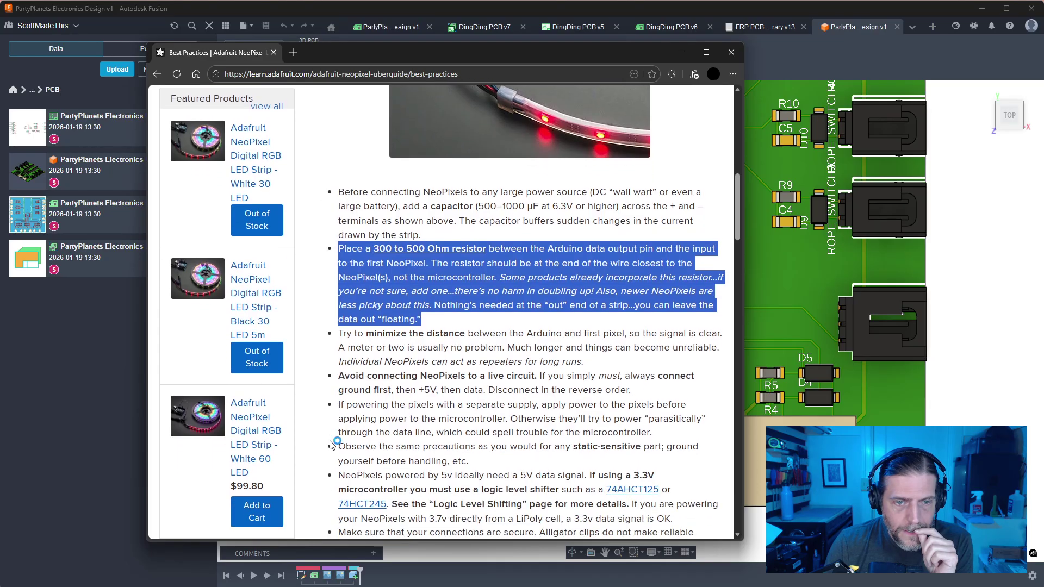
scroll(329, 445, down, 1)
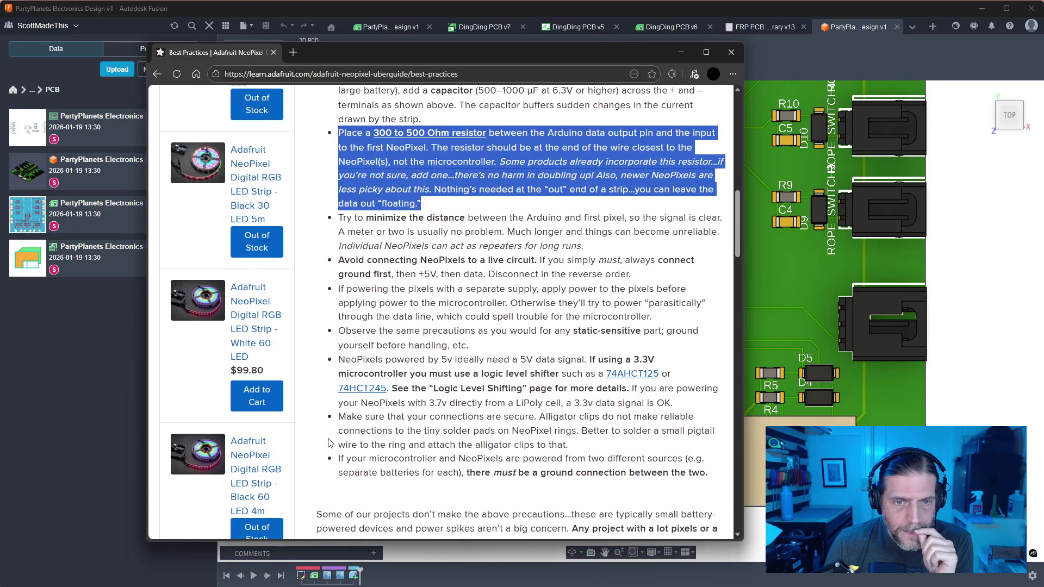
scroll(329, 442, up, 2)
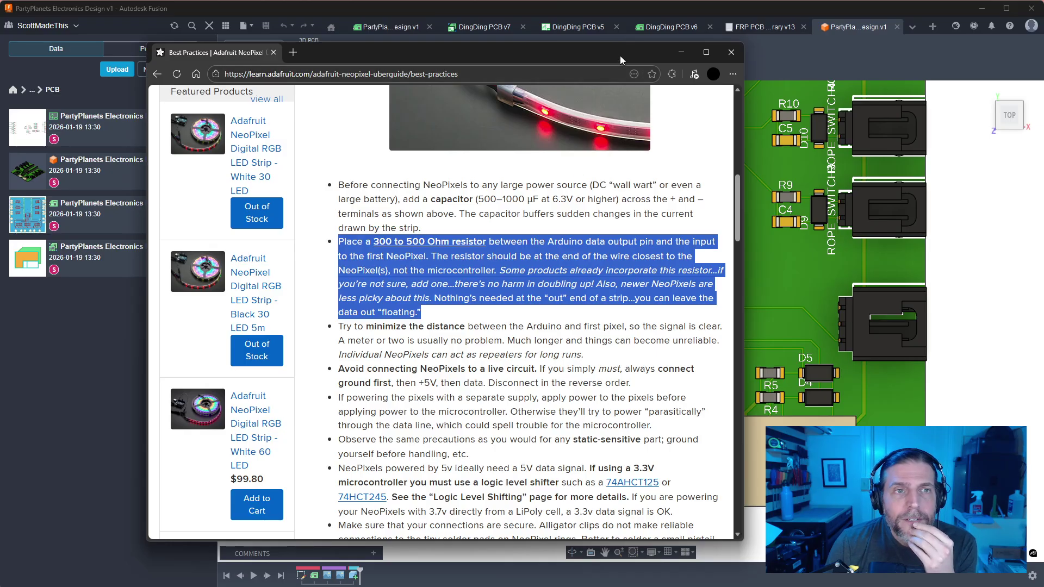
View the resistor product linked from the 300 to 500 Ohm advice, and return to the search results to reread the AI overview
drag(619, 55, 0, 76)
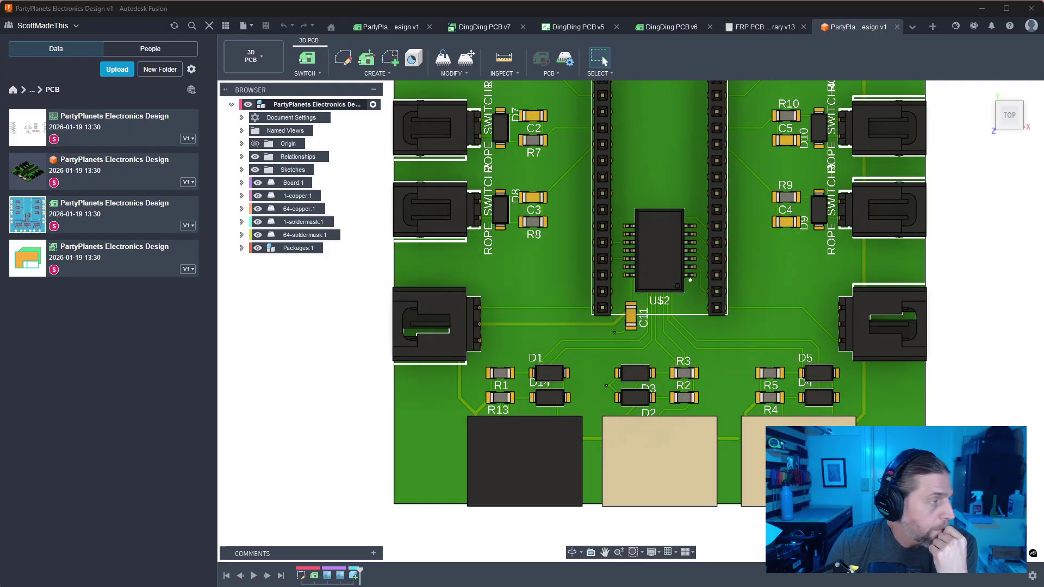
drag(0, 76, 421, 57)
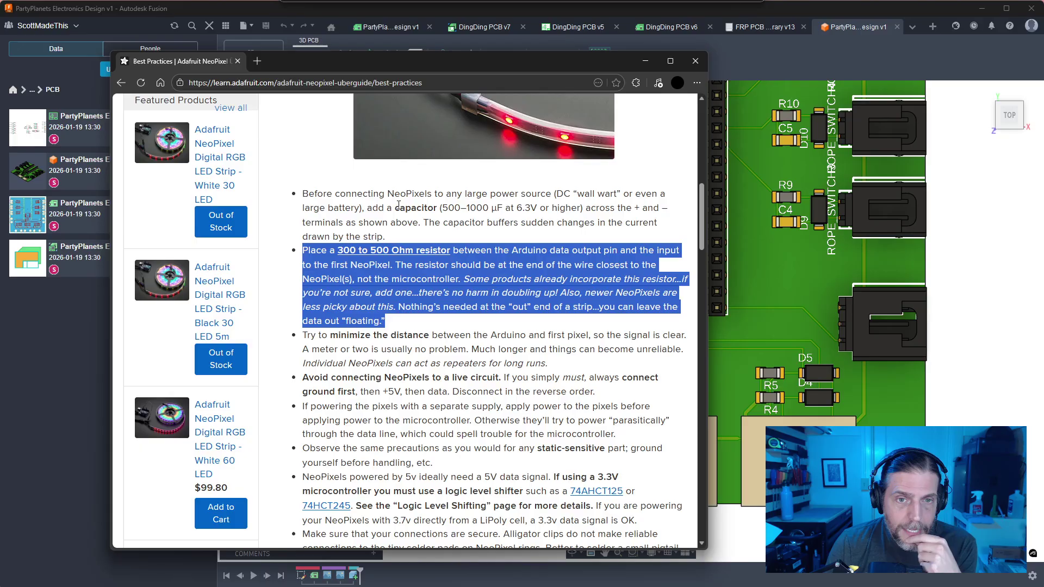
click(396, 251)
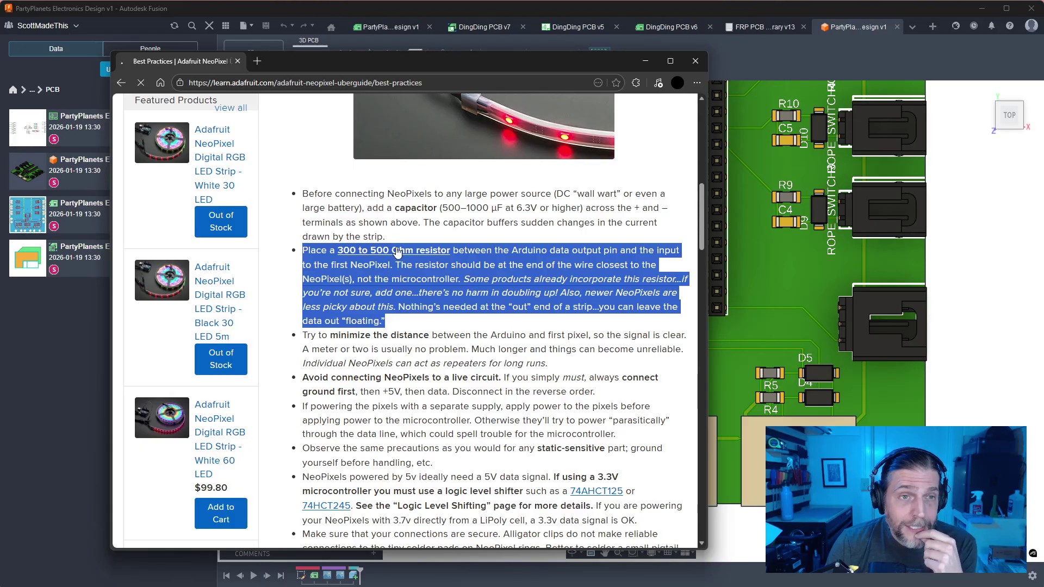
click(124, 82)
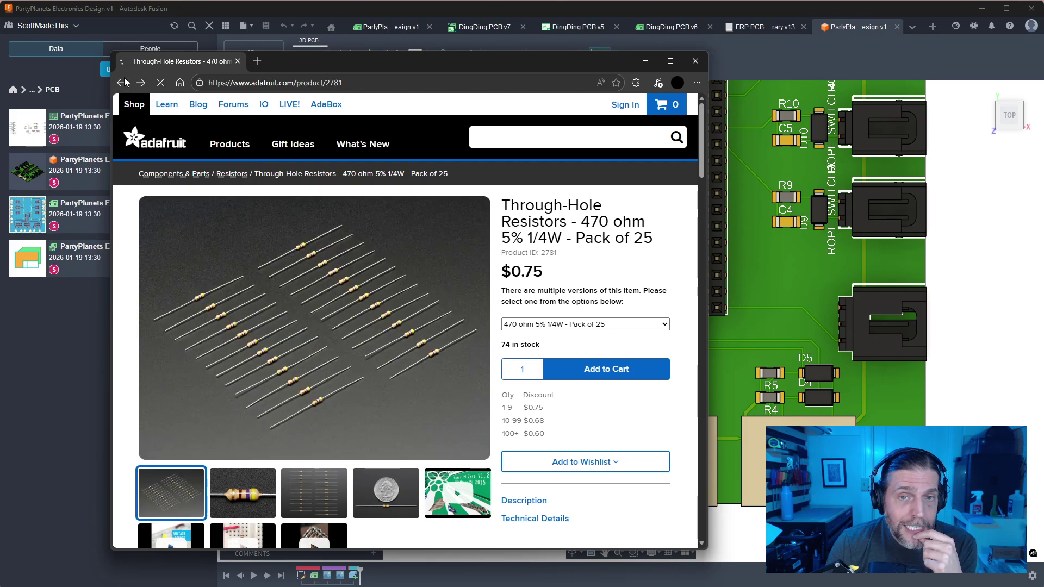
click(124, 82)
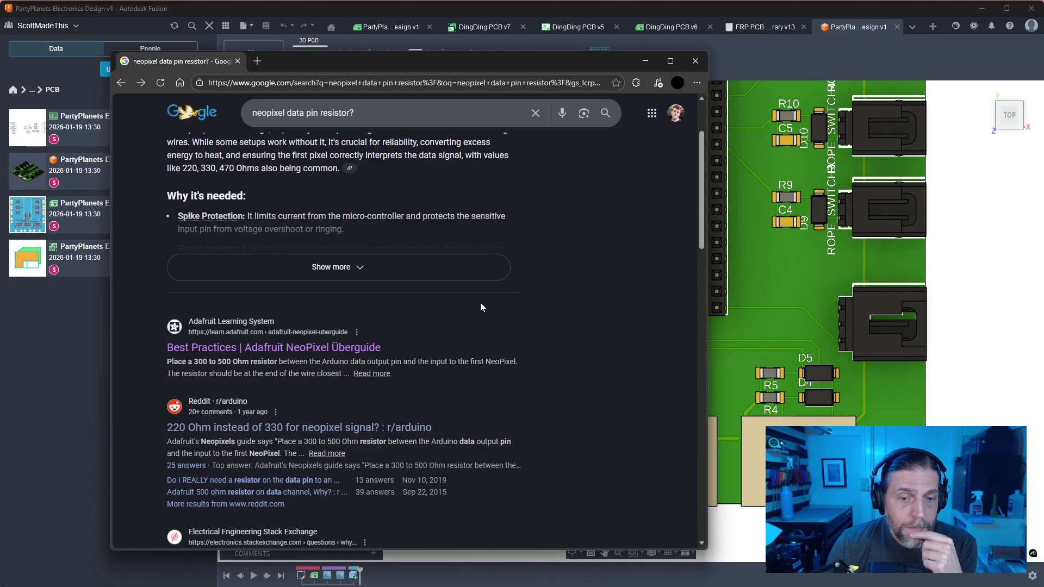
scroll(481, 307, up, 2)
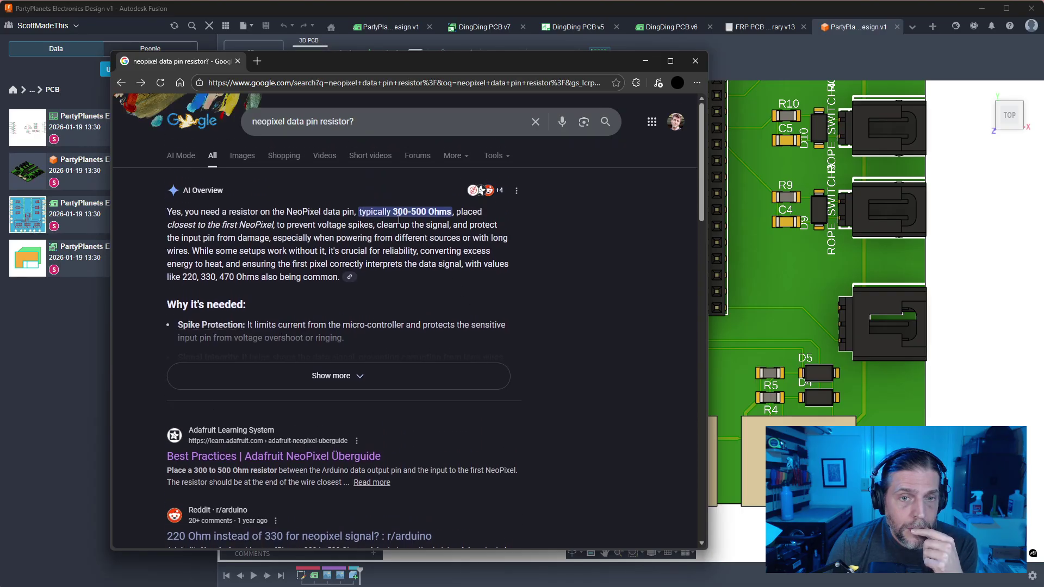
Read the search overview on NeoPixel data pin resistors, covering why they are needed, placement and recommended values, and skim the results below
drag(169, 212, 520, 275)
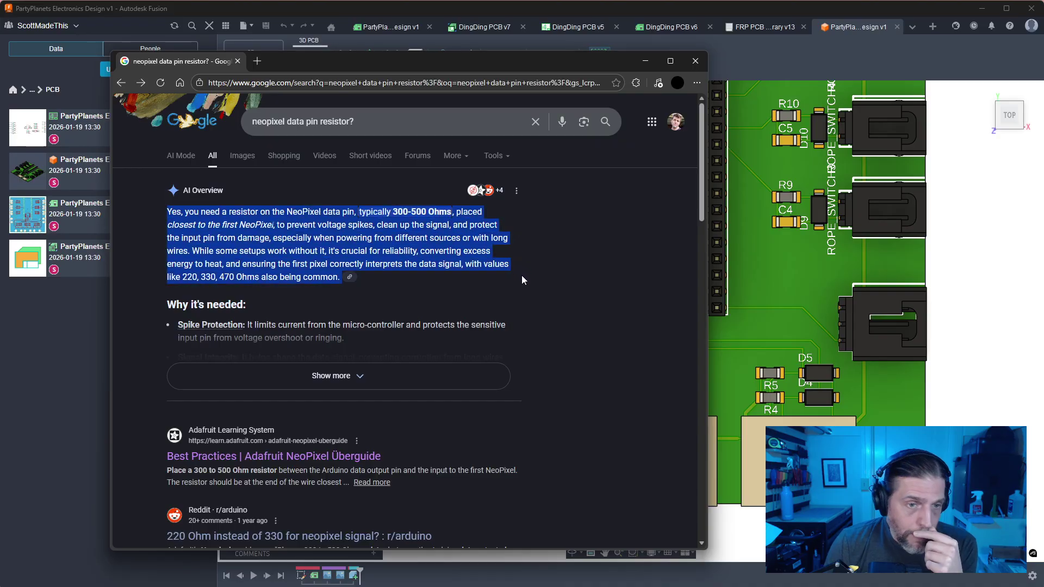
click(477, 376)
scroll(483, 362, down, 3)
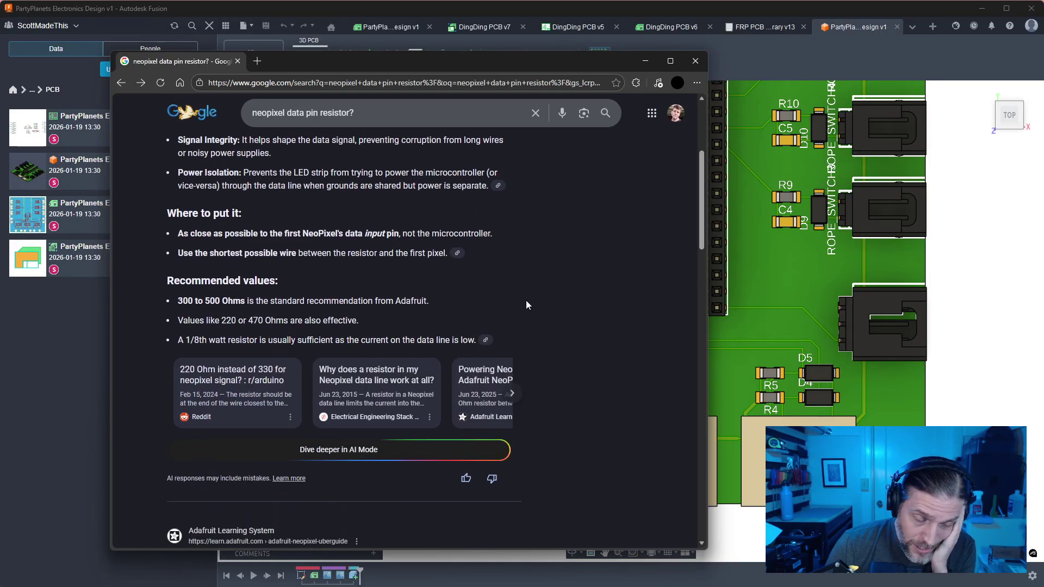
scroll(527, 301, down, 5)
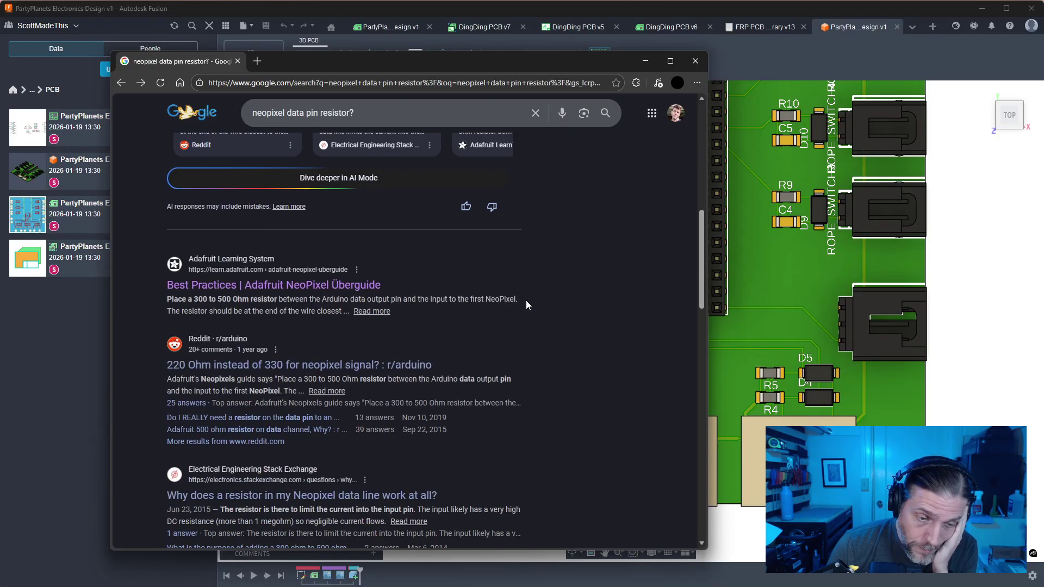
scroll(526, 304, down, 3)
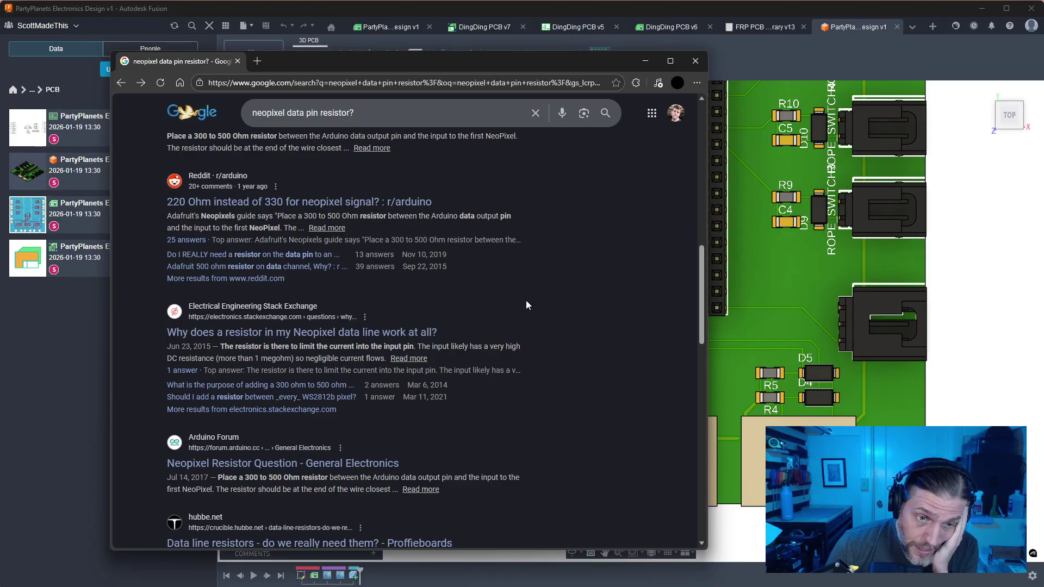
Open the Electrical Engineering Stack Exchange question on why a resistor in a NeoPixel data line works, and read its answer and comments
triple_click(305, 346)
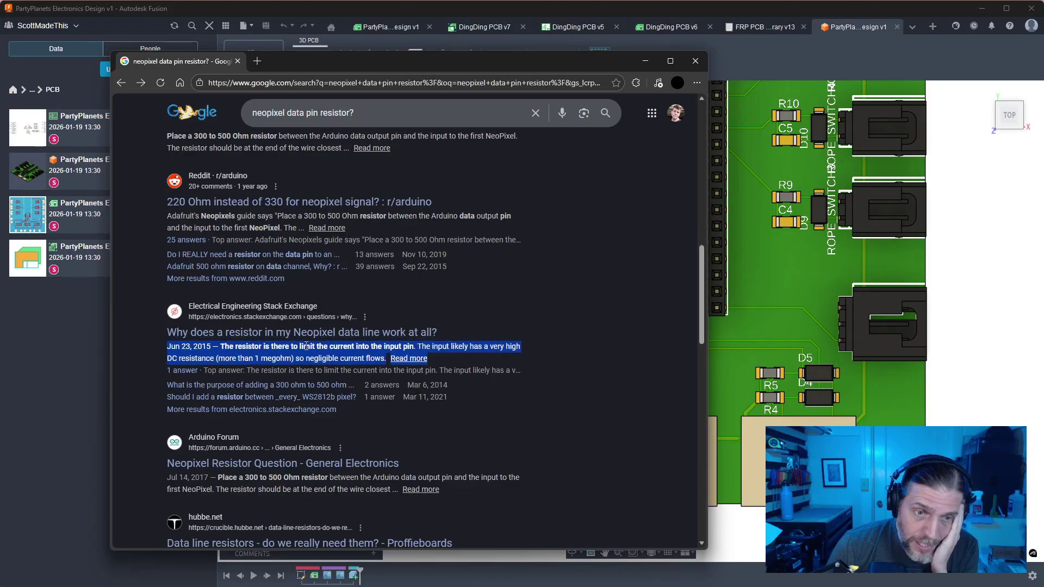
click(411, 331)
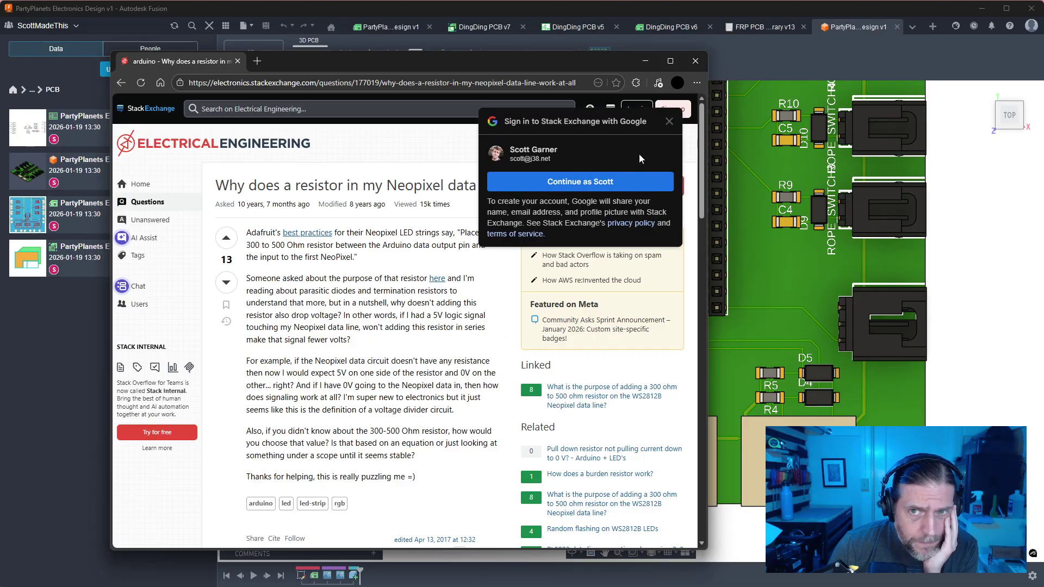
click(668, 121)
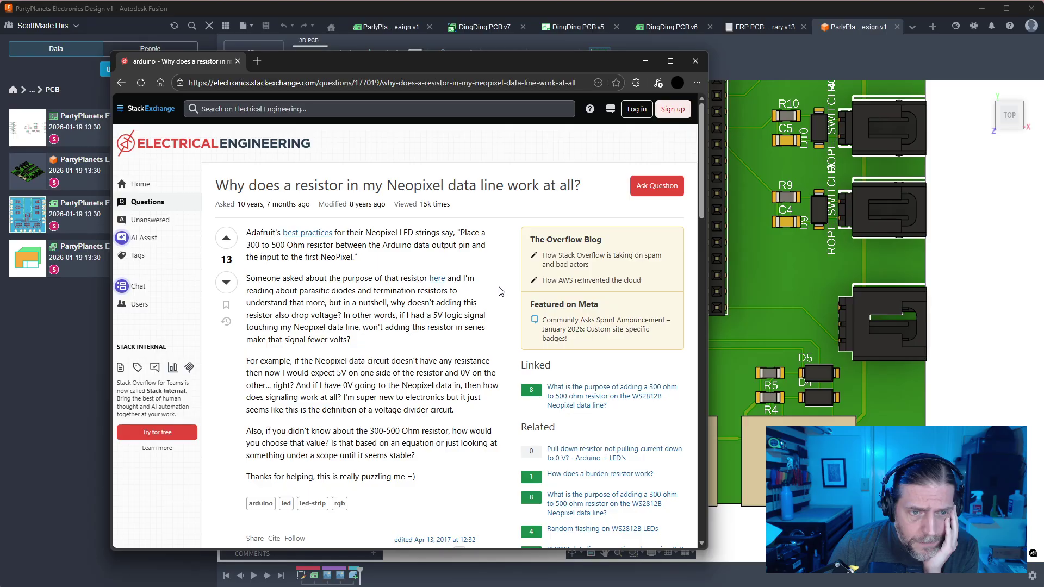
scroll(500, 291, down, 5)
scroll(499, 293, down, 3)
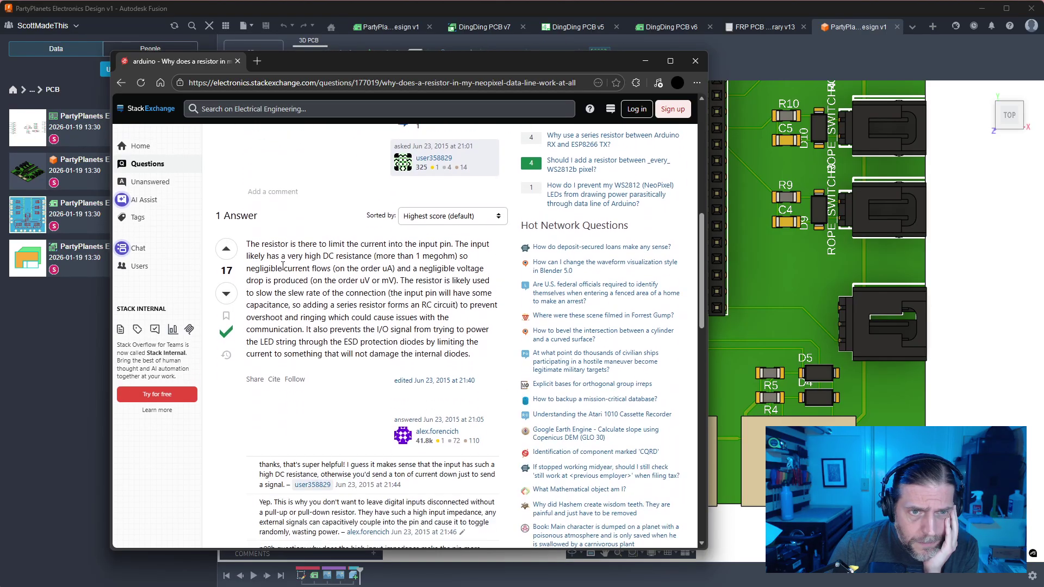
drag(244, 245, 484, 352)
scroll(481, 347, down, 5)
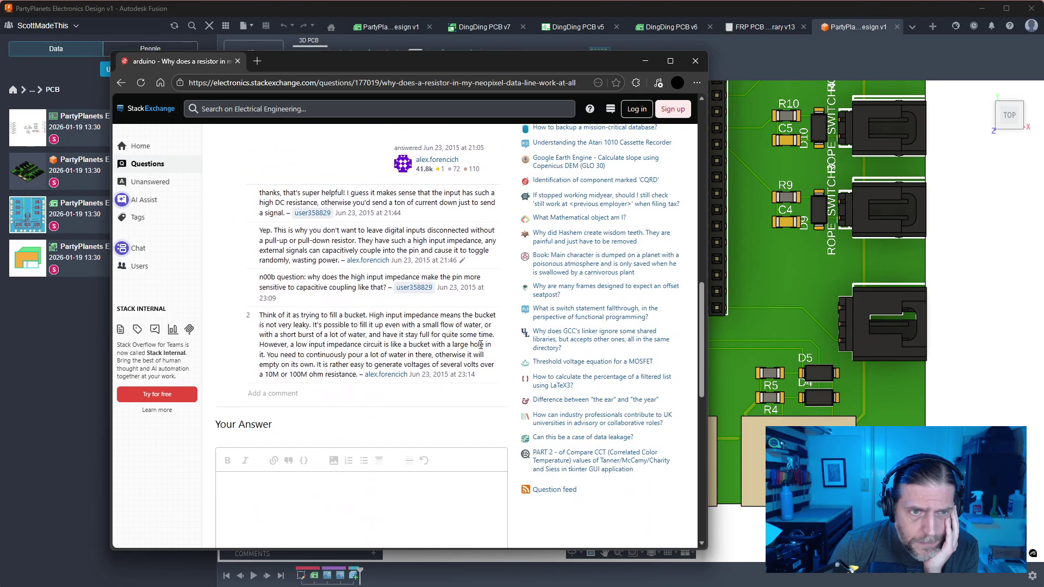
Return to the NeoPixel resistor search results and skim the remaining forum and guide entries
click(121, 83)
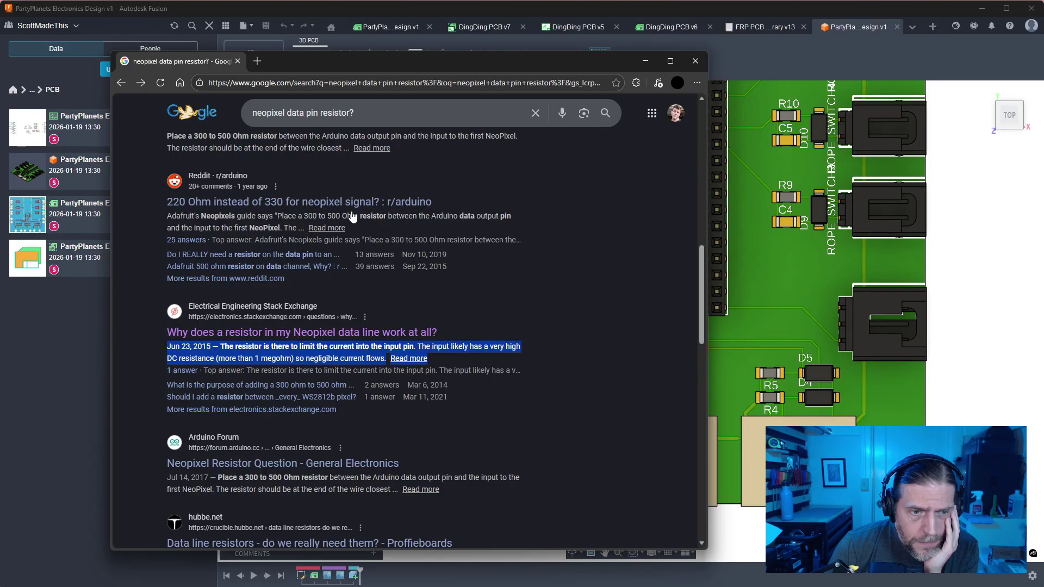
scroll(499, 308, down, 3)
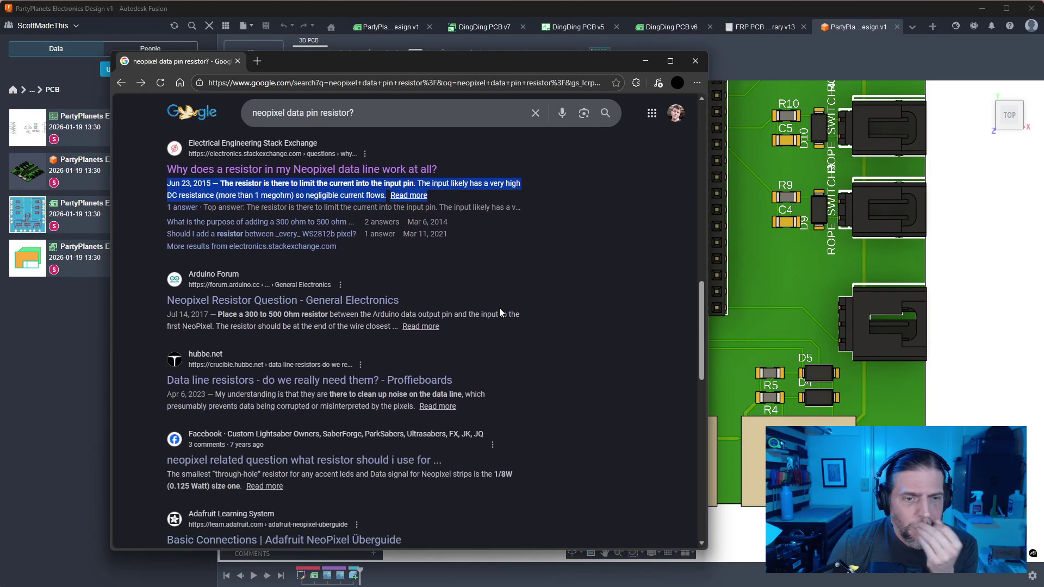
scroll(499, 308, down, 3)
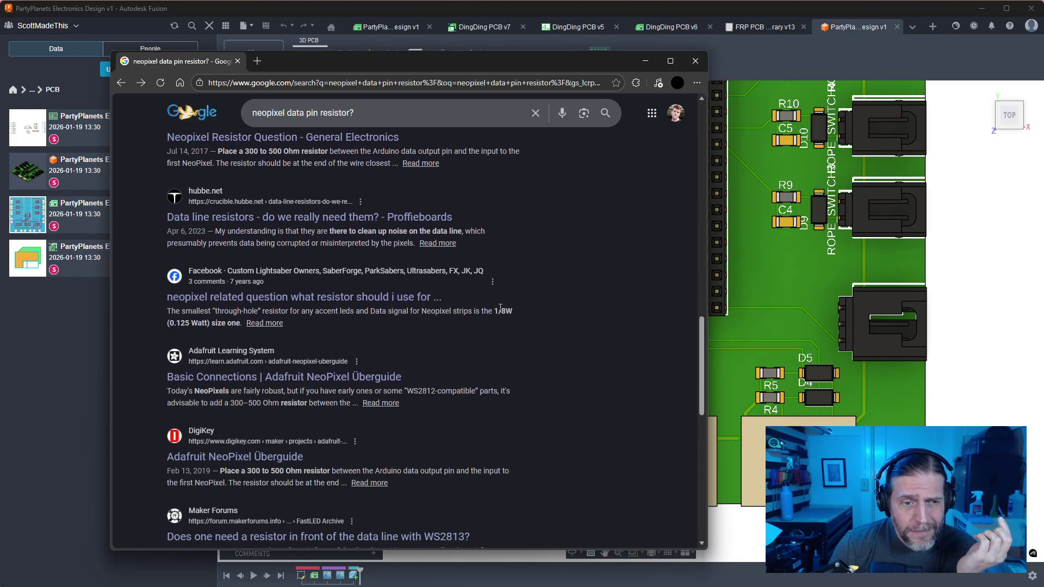
scroll(499, 308, down, 3)
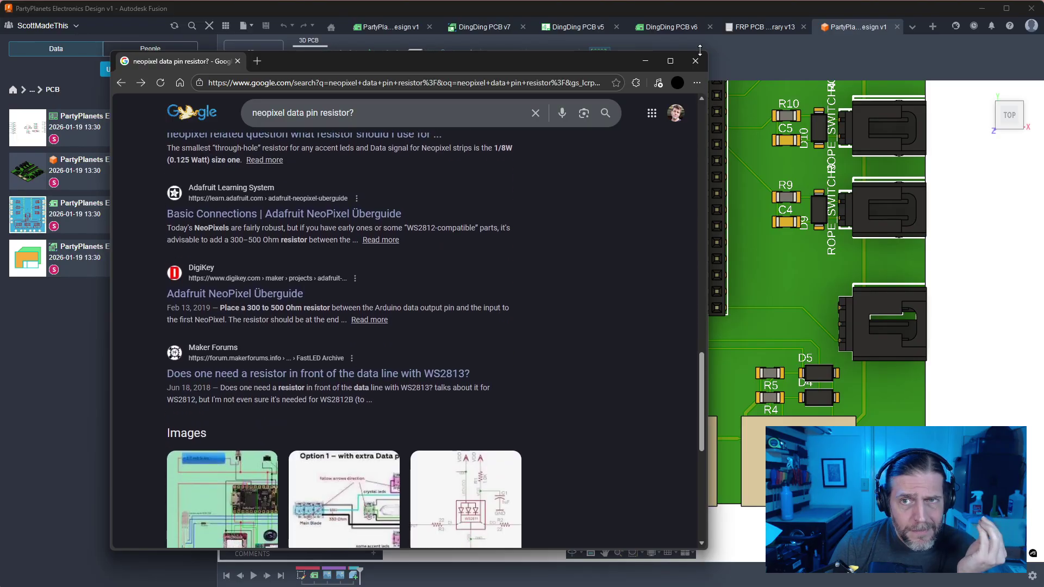
Minimize the browser and switch from the 3D PCB to the PartyPlanets schematic in Fusion, at LED headers X10 and X11
click(646, 61)
click(769, 33)
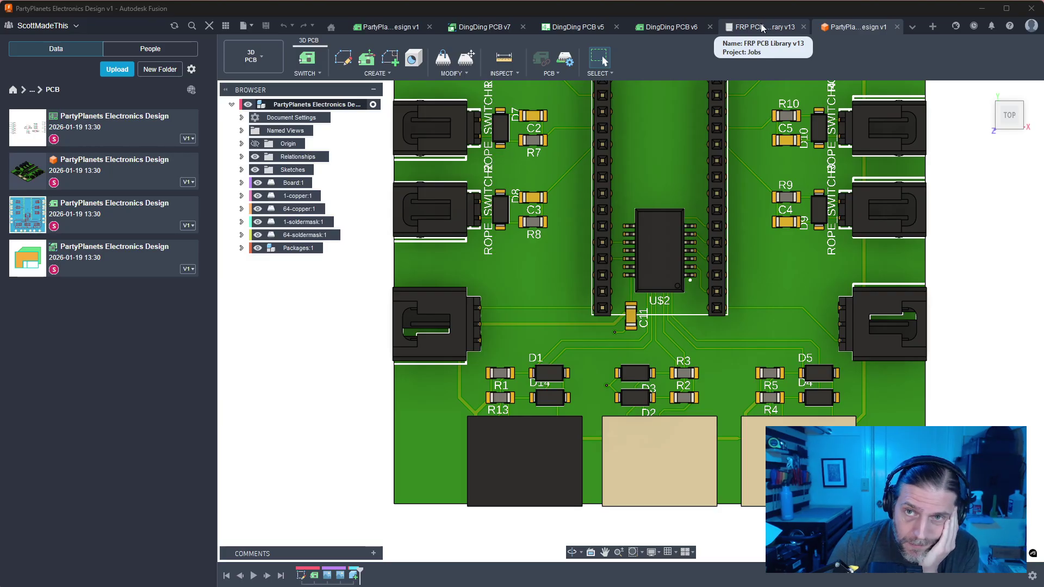
click(668, 29)
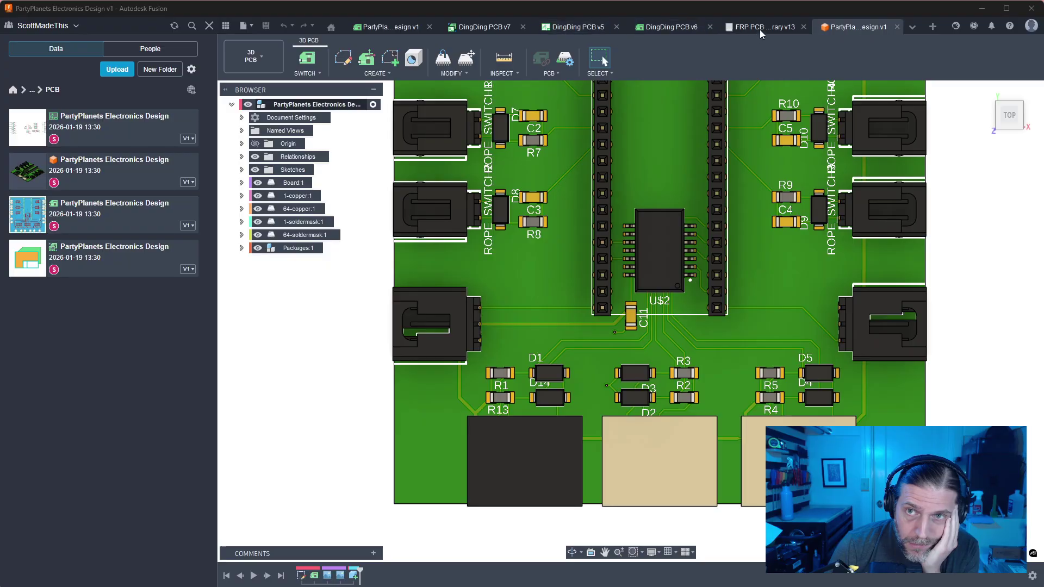
click(911, 27)
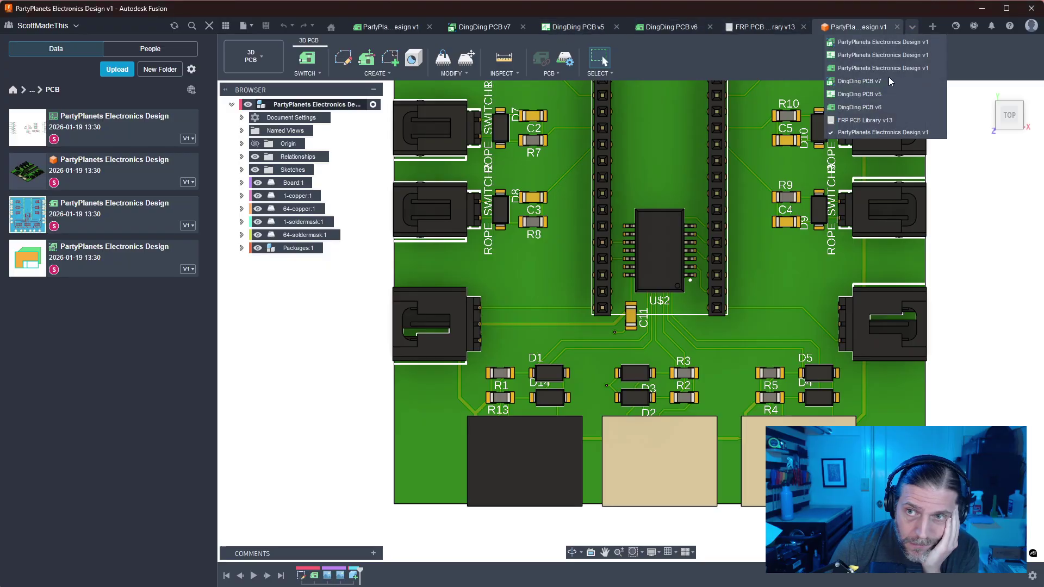
click(850, 55)
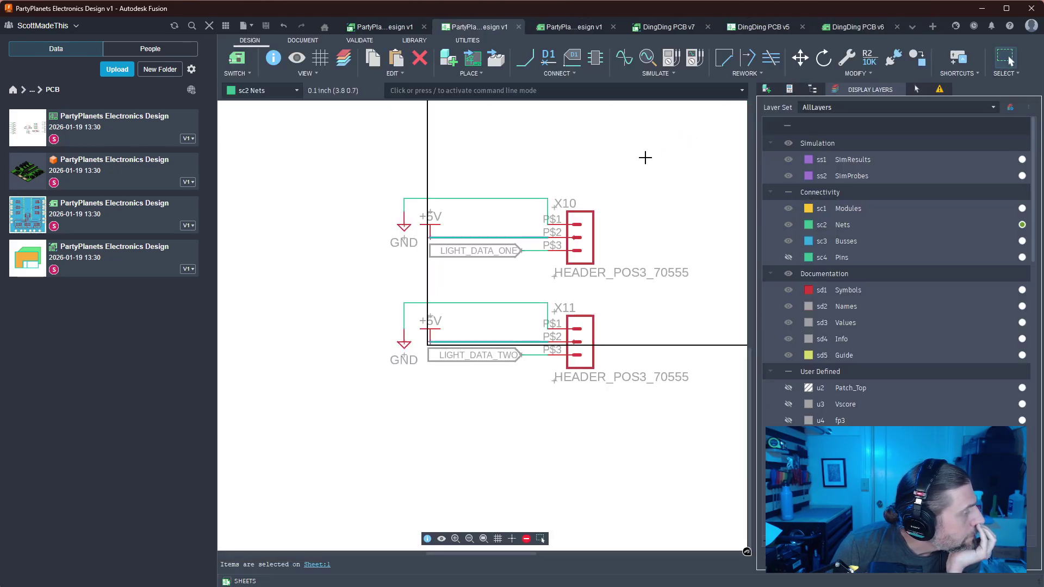
click(552, 382)
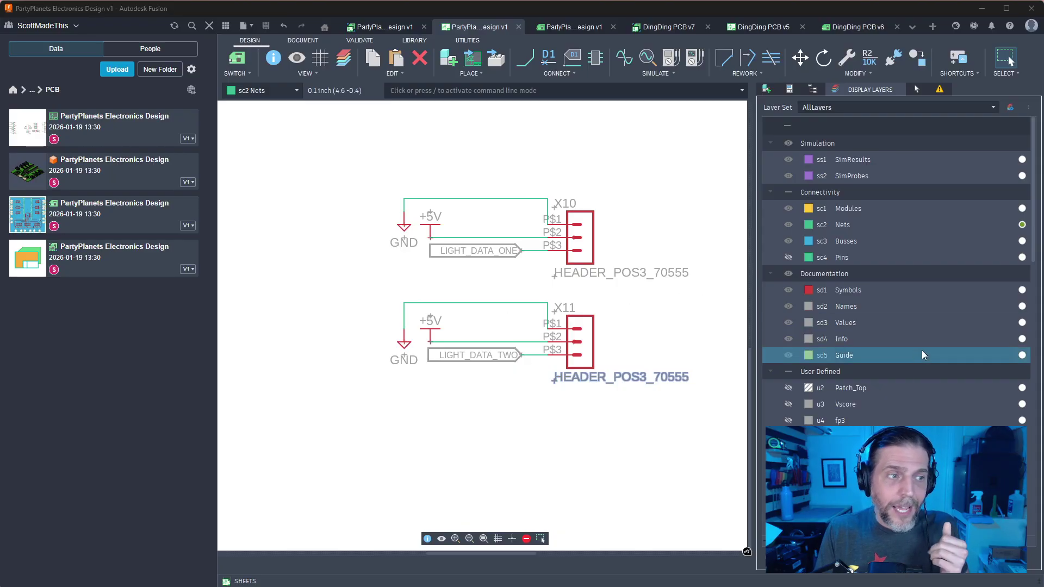
Move header X11 about 0.6 inch right and shift the LIGHT_DATA_TWO label back under its +5V symbol, lengthening the data net
scroll(541, 261, up, 3)
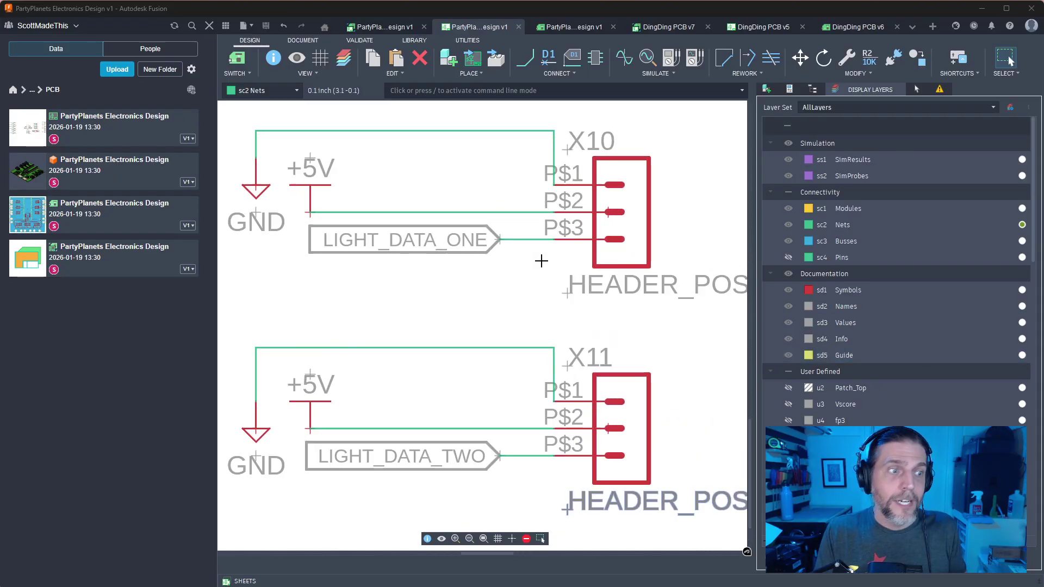
scroll(541, 261, down, 1)
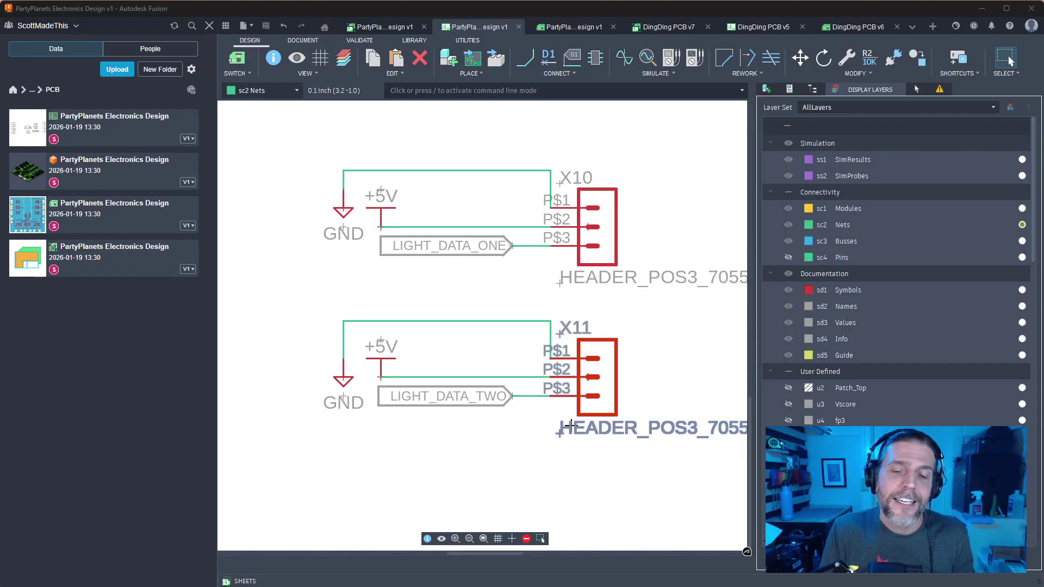
scroll(475, 452, down, 2)
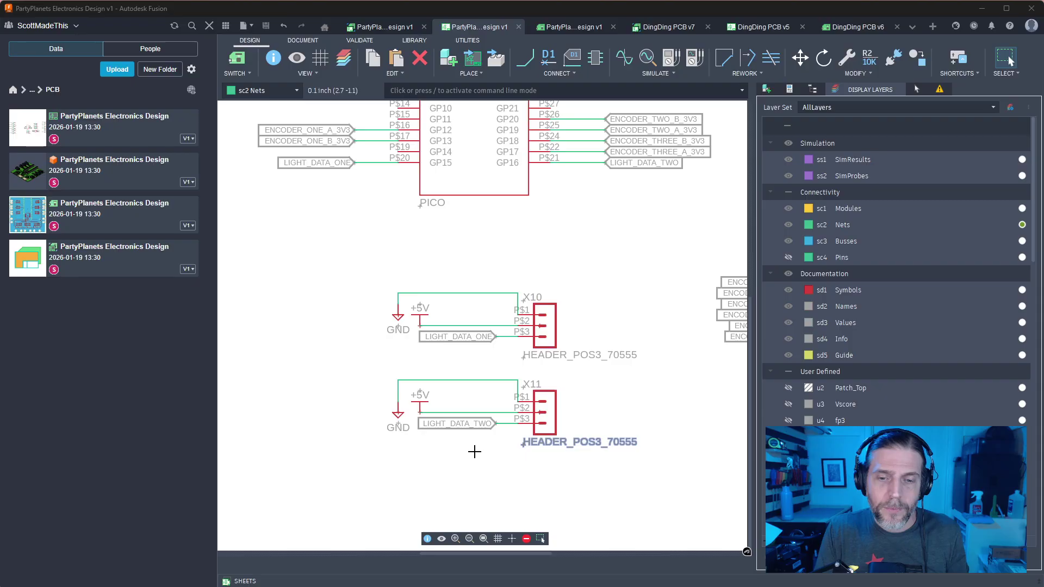
middle_drag(475, 451, 397, 417)
drag(481, 376, 552, 378)
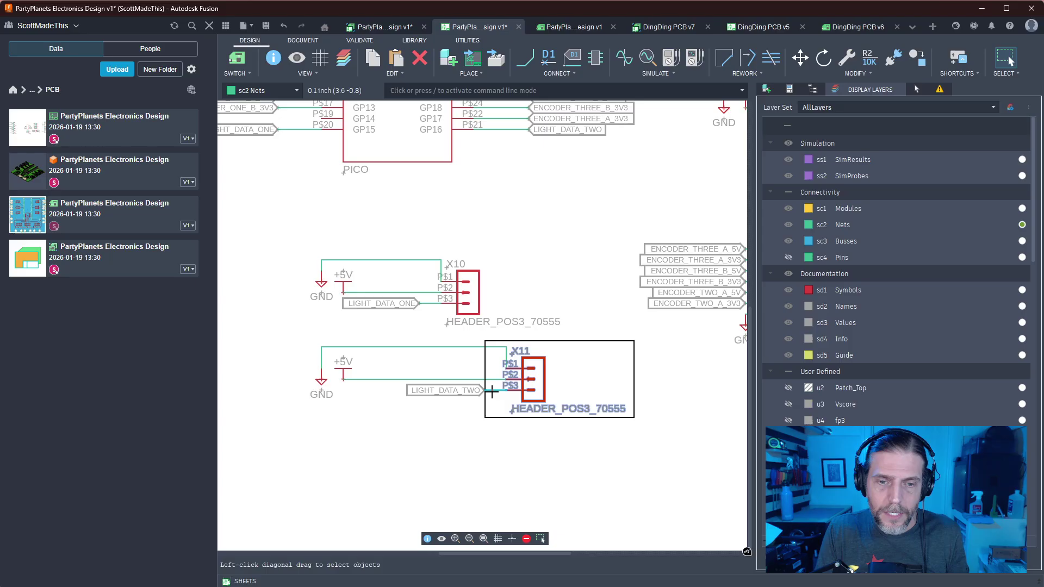
drag(492, 393, 429, 392)
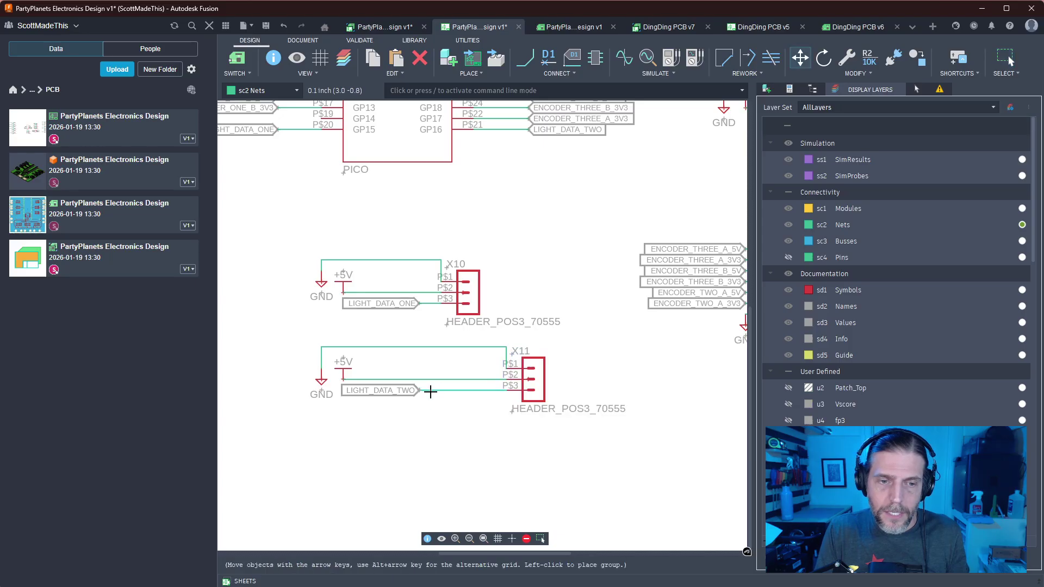
key(Escape)
Move header X10 about 0.6 inch right to align with X11, and shift the LIGHT_DATA_ONE label back under its +5V symbol
drag(480, 294, 545, 295)
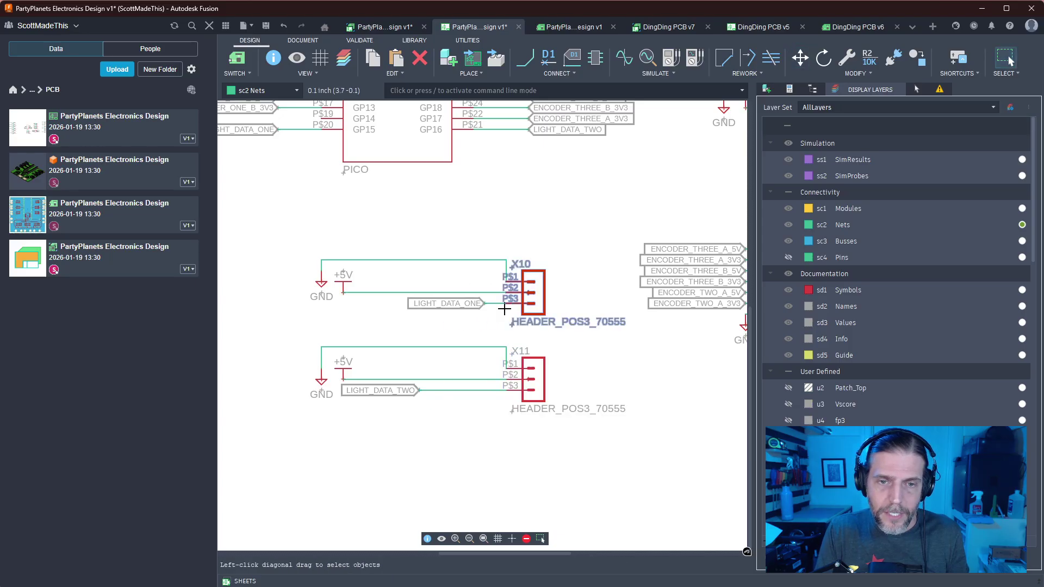
mouse_move(418, 304)
mouse_down()
mouse_move(473, 304)
mouse_move(433, 305)
mouse_up()
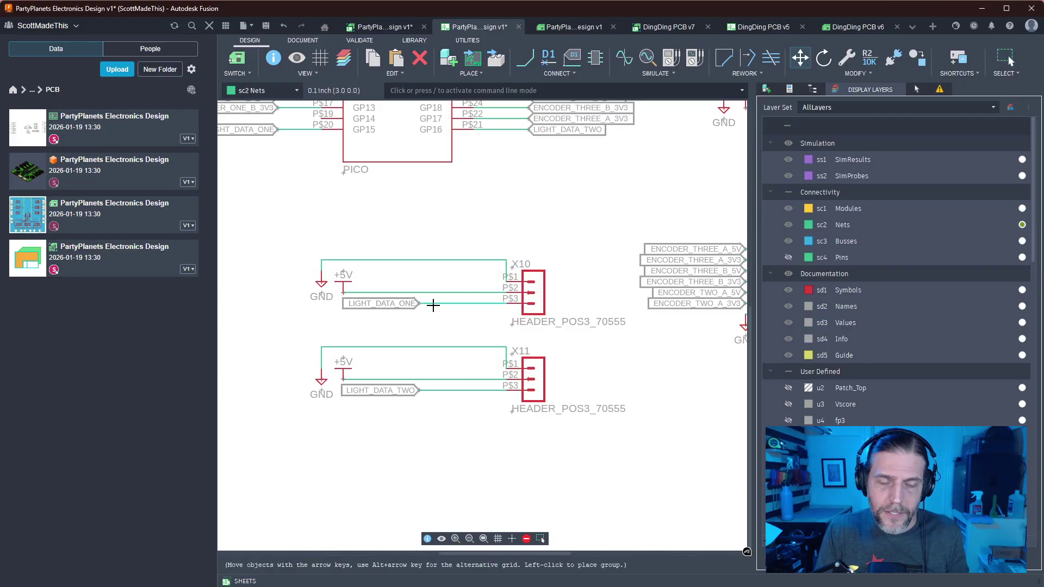
key(Escape)
Slice the LIGHT_DATA_ONE and LIGHT_DATA_TWO nets between their labels and pin P$3 of headers X10 and X11
scroll(470, 329, up, 3)
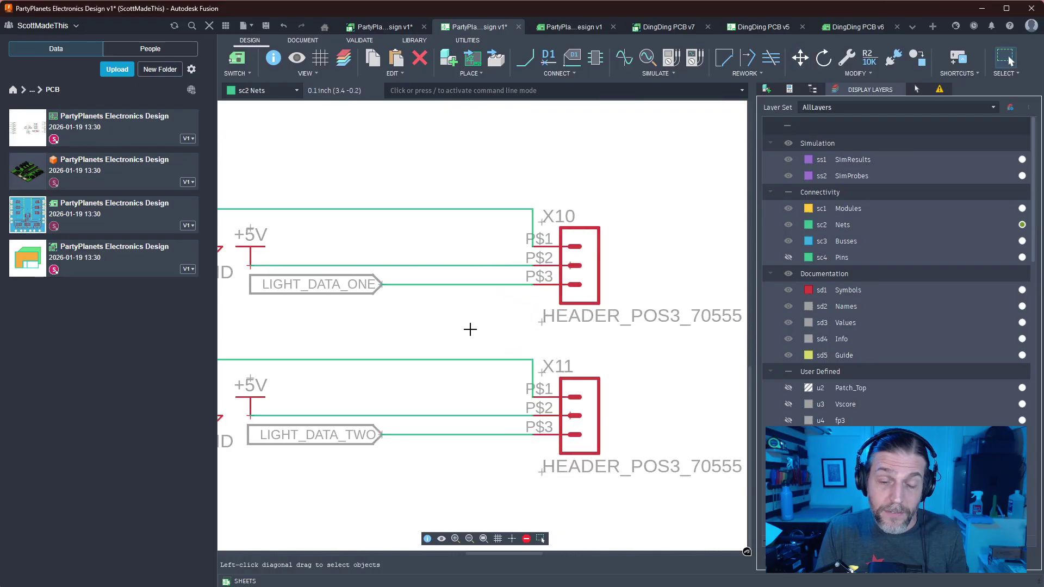
scroll(470, 329, down, 3)
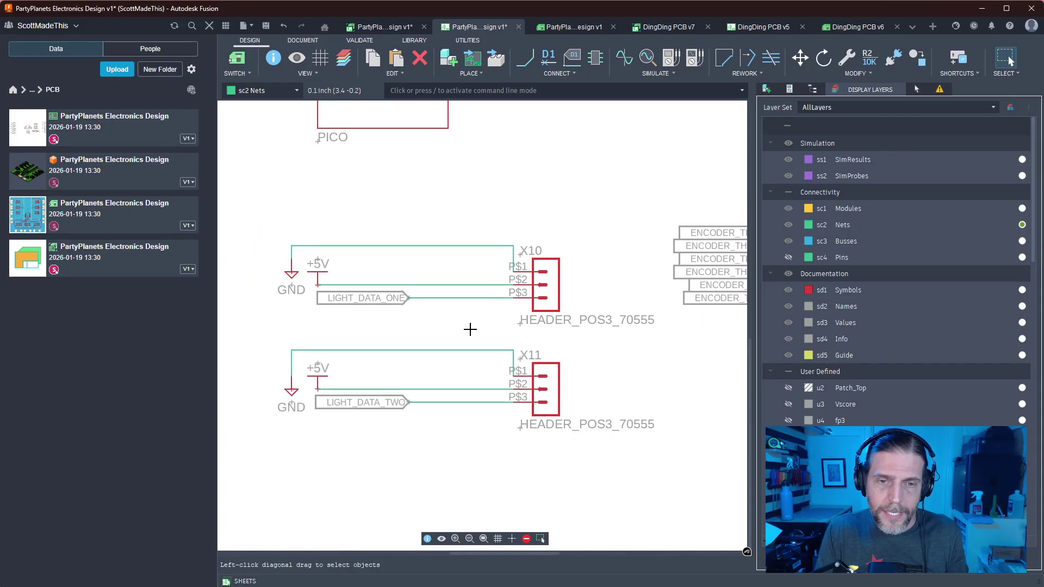
scroll(469, 329, down, 2)
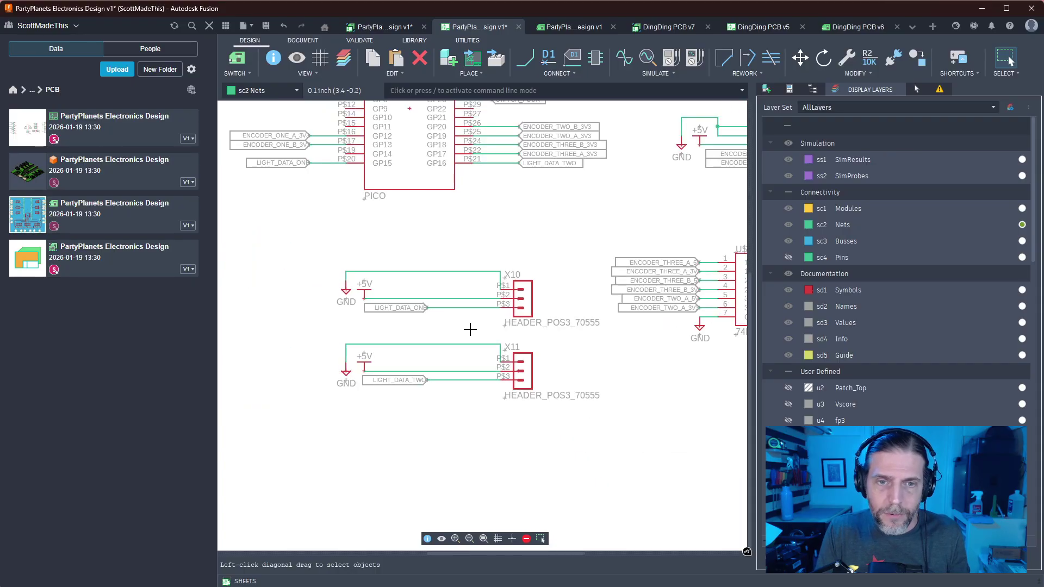
scroll(470, 328, up, 1)
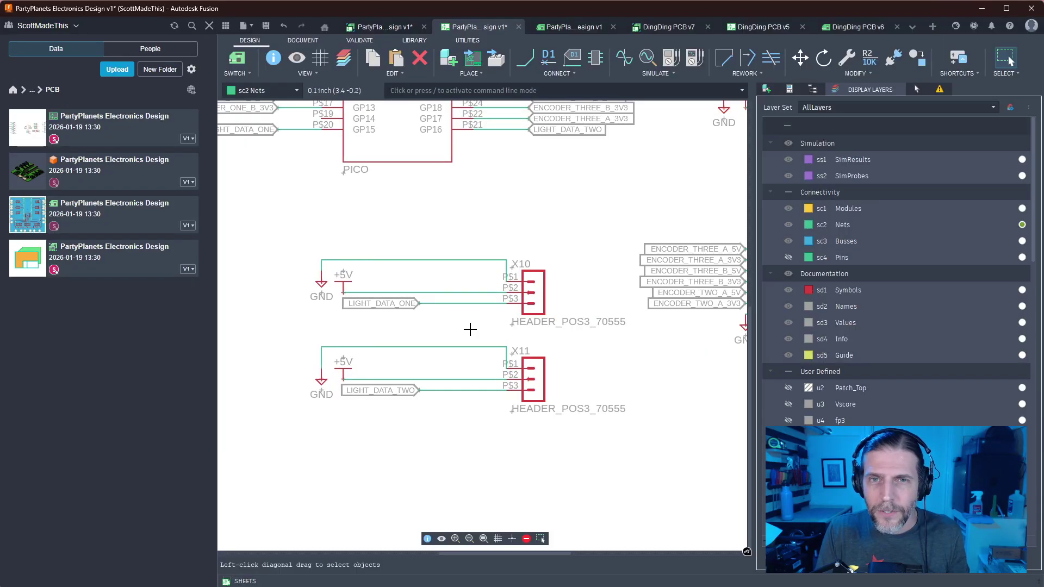
click(752, 73)
click(748, 106)
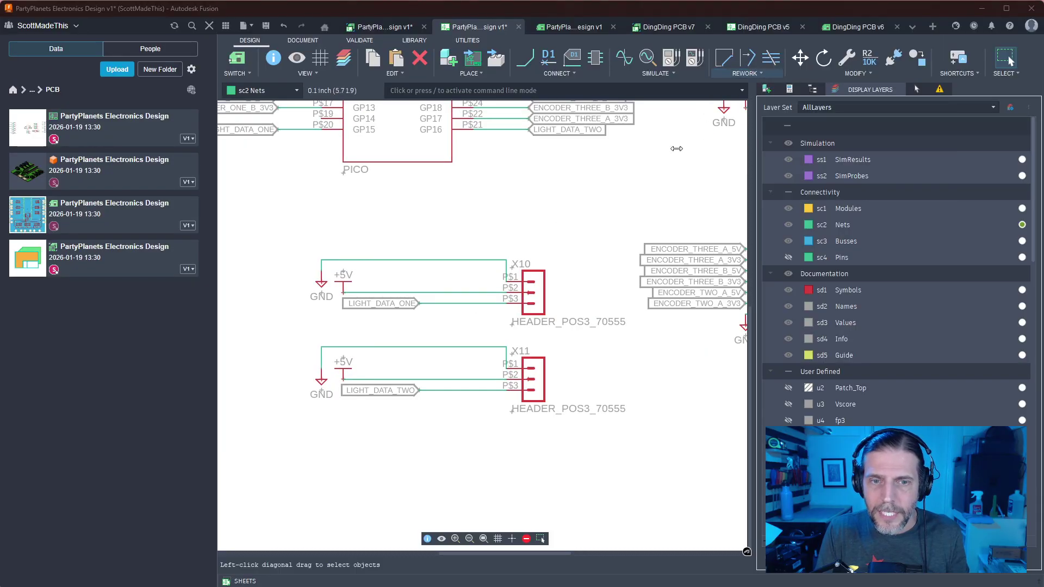
click(462, 327)
click(462, 299)
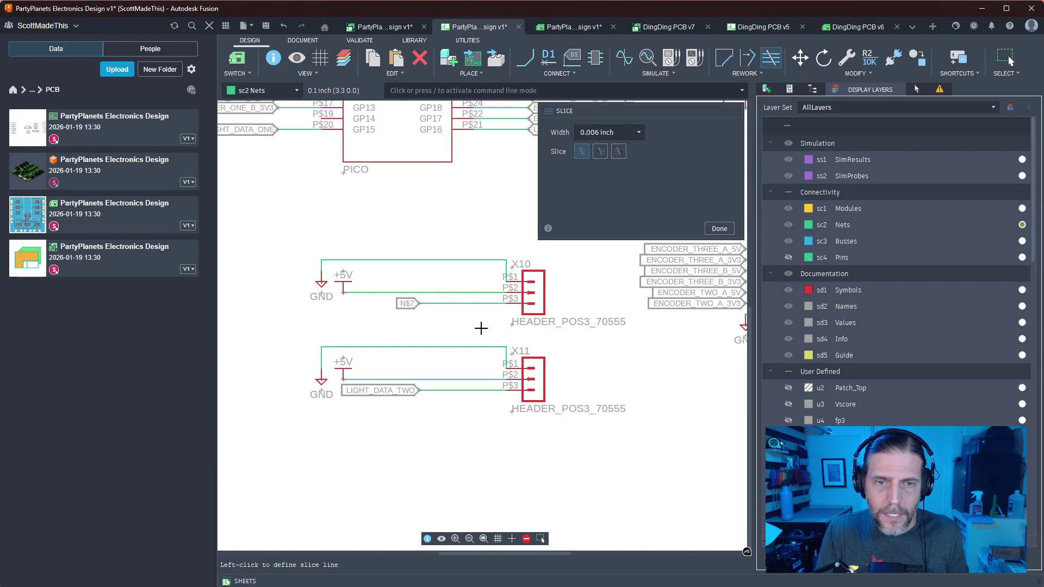
click(461, 387)
click(460, 410)
key(Escape)
Shift the label-side segments of both sliced data nets left, leaving aligned gaps of about 0.3 inch before headers X10 and X11
scroll(546, 348, down, 2)
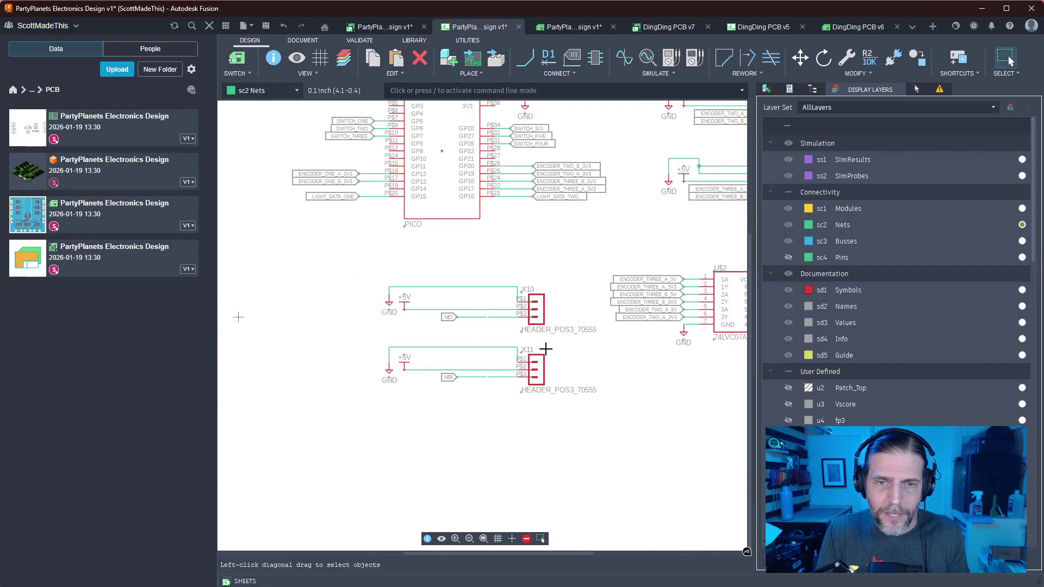
scroll(545, 348, up, 2)
click(405, 284)
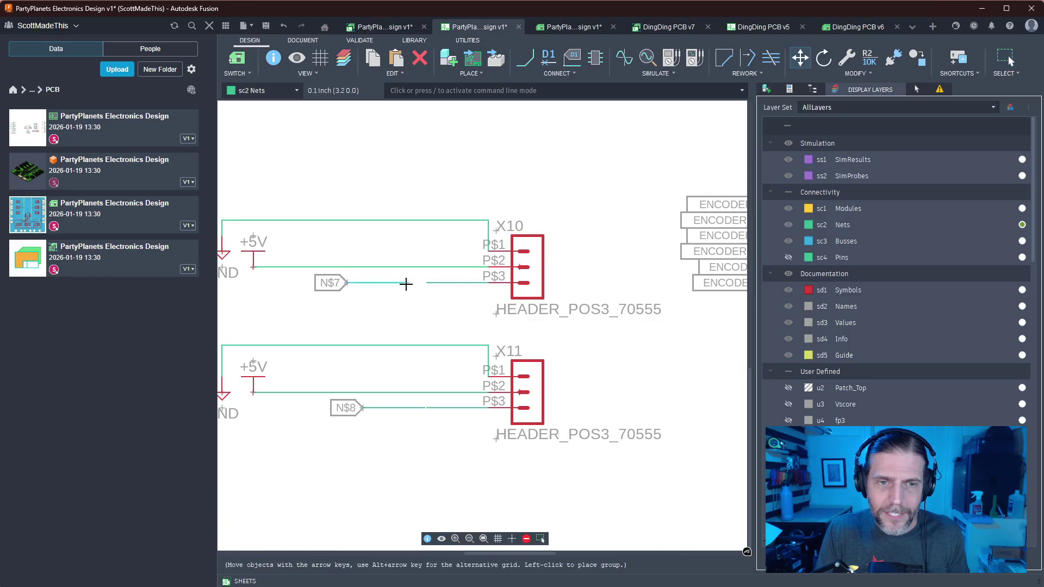
click(373, 283)
click(401, 407)
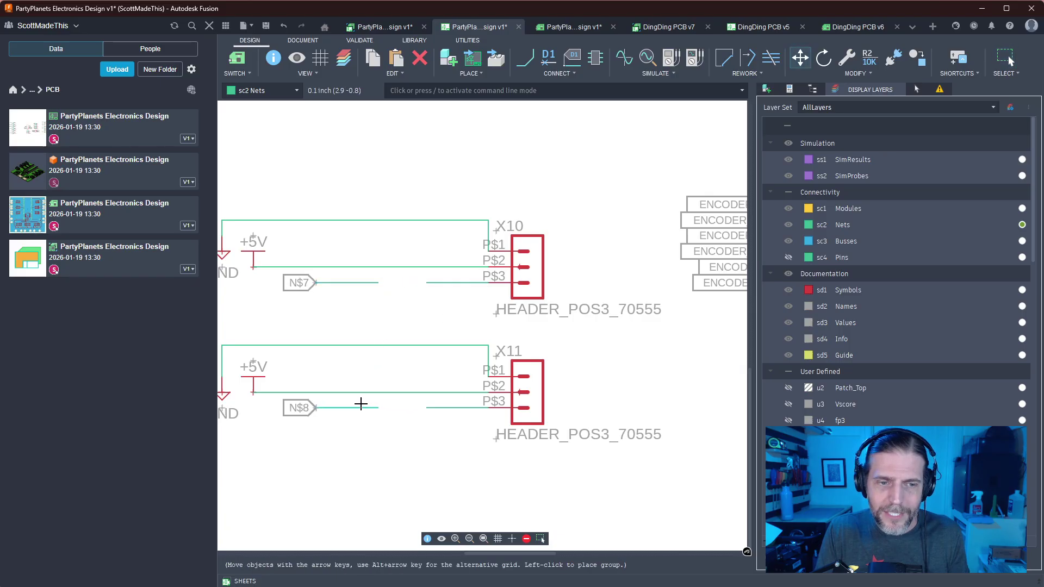
click(361, 403)
key(Escape)
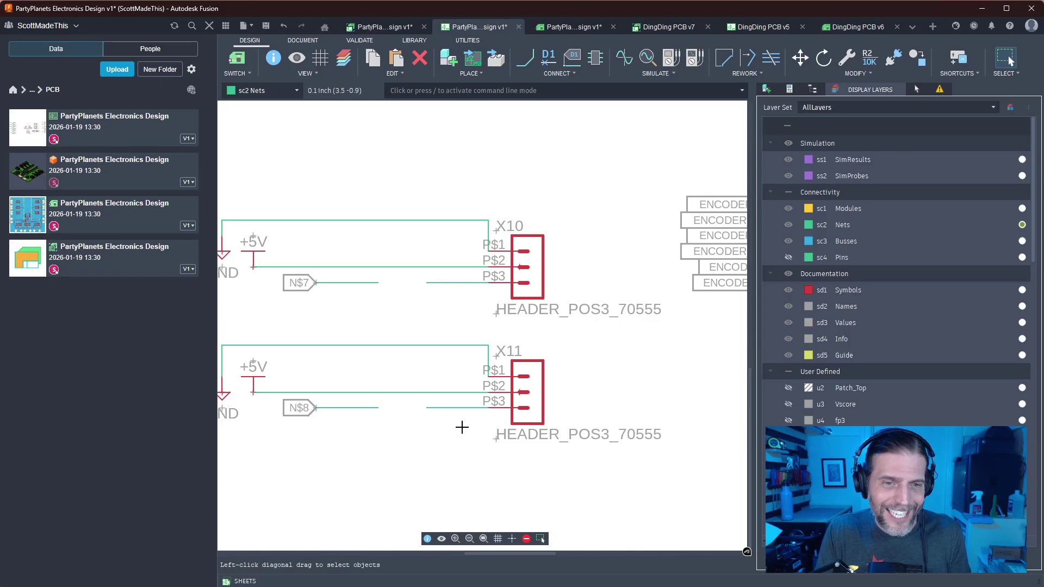
Delete the leftover net segments attached to pin P$3 of headers X10 and X11
middle_drag(462, 426, 531, 426)
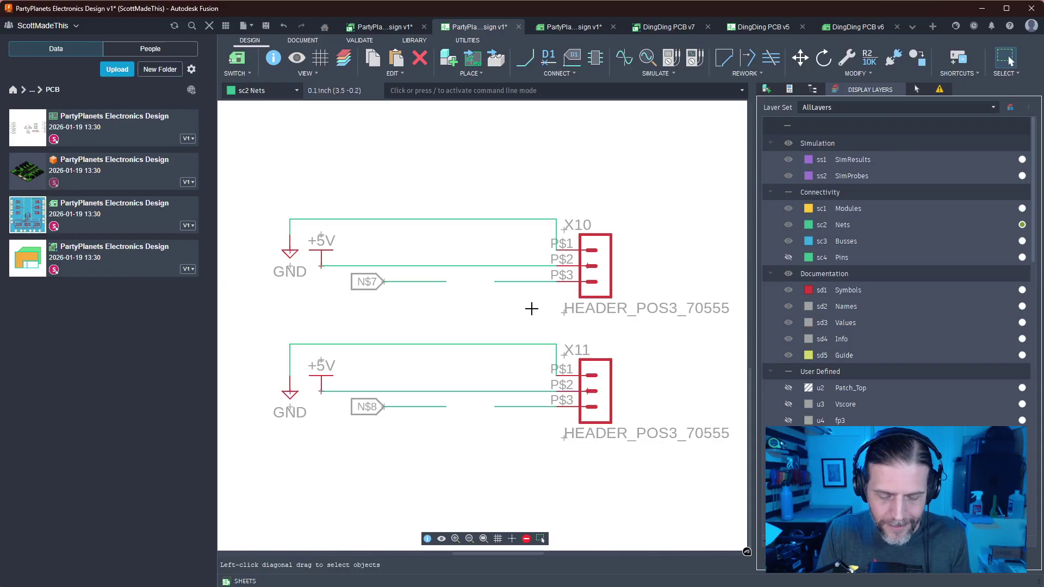
key(n)
click(526, 281)
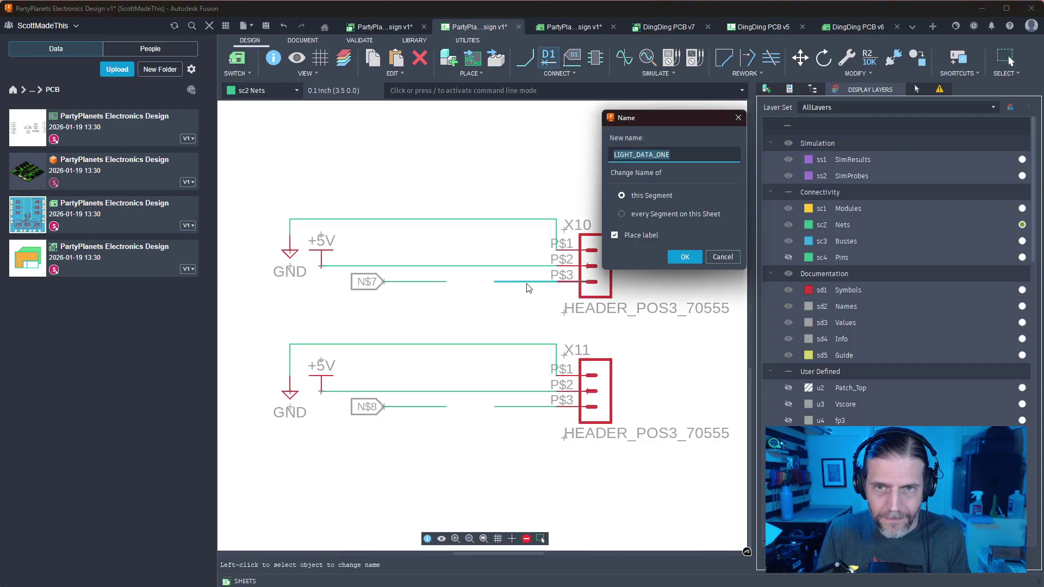
key(Escape)
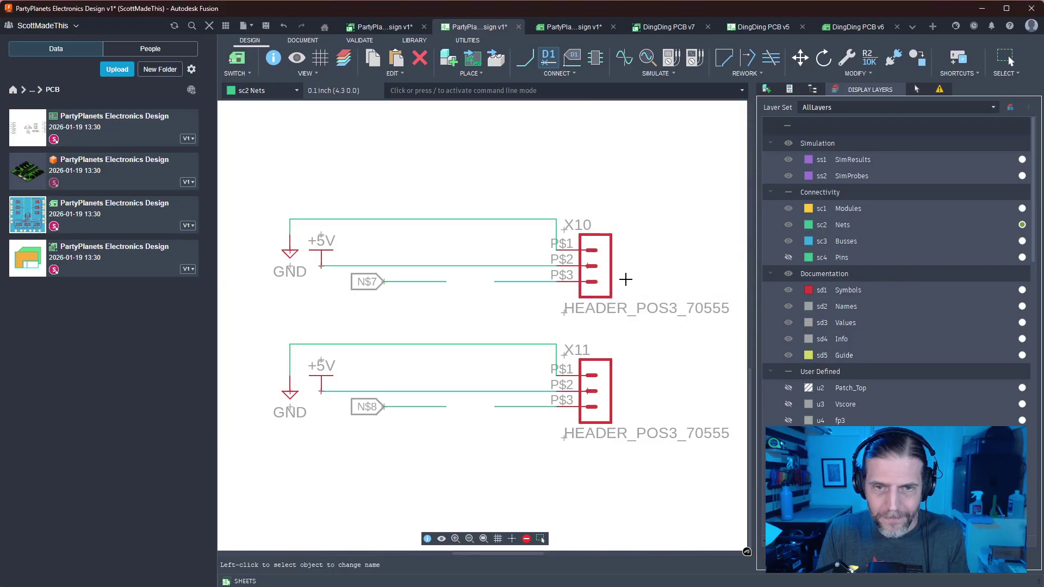
click(533, 281)
key(BackSpace)
key(Escape)
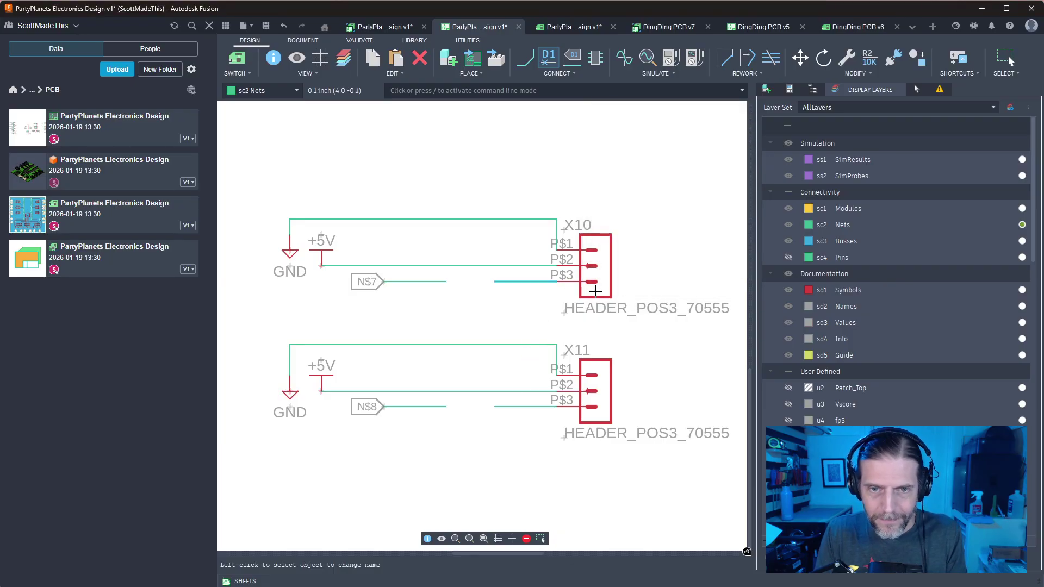
key(Escape)
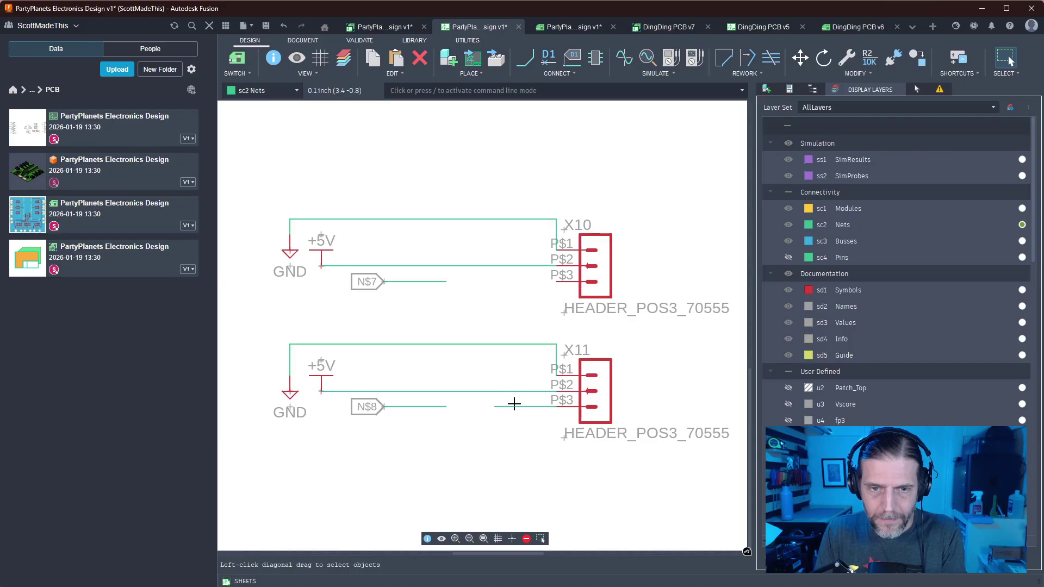
Rename the net segment beside X10 to LIGHT_DATA_ONE and accept connecting it to the existing net
key(n)
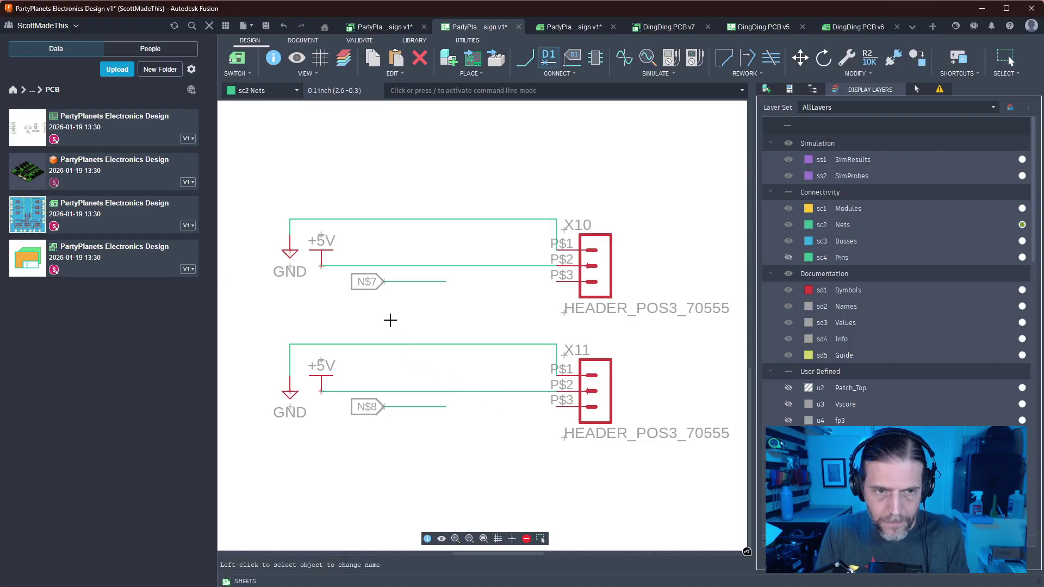
click(410, 282)
text(LIGHT_DATA_TWO)
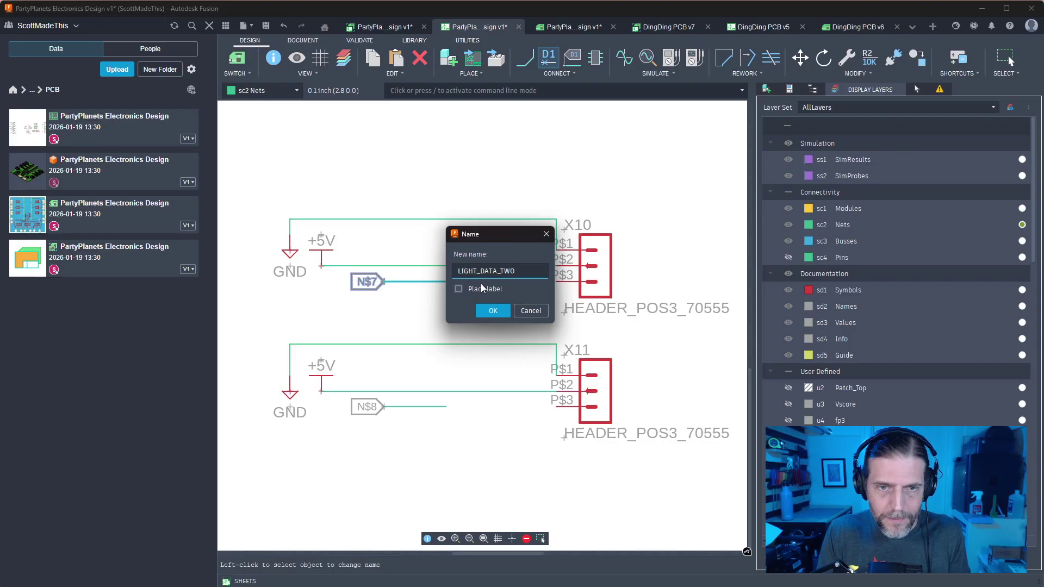
click(478, 292)
double_click(509, 270)
text(LIGHT_DATA_O)
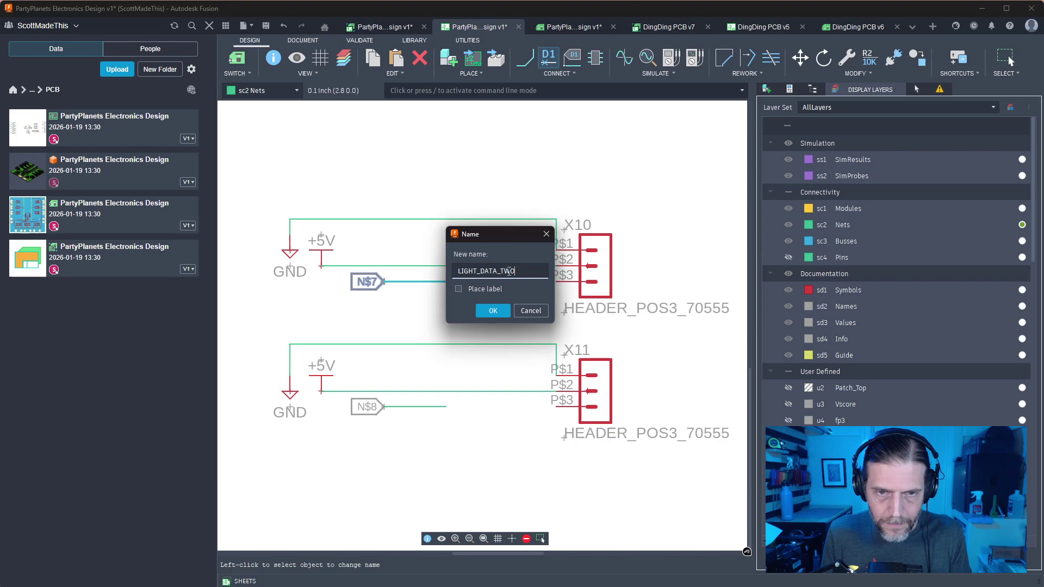
text(NE)
key(Return)
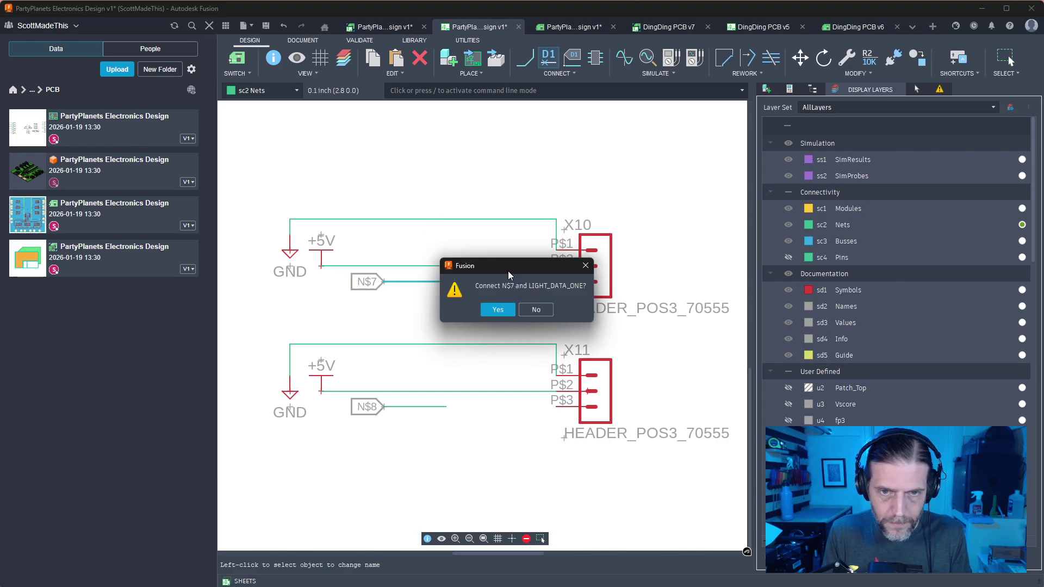
click(495, 311)
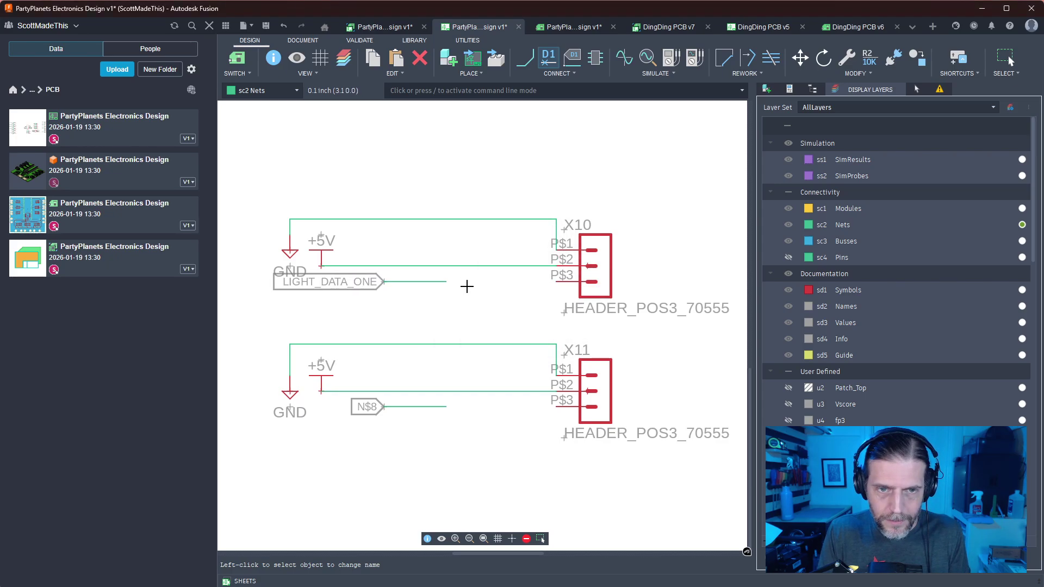
Shift the LIGHT_DATA_ONE label and its net segment right by about 0.3 inch
click(412, 280)
key(Escape)
click(402, 282)
key(Escape)
drag(403, 282, 449, 283)
click(449, 283)
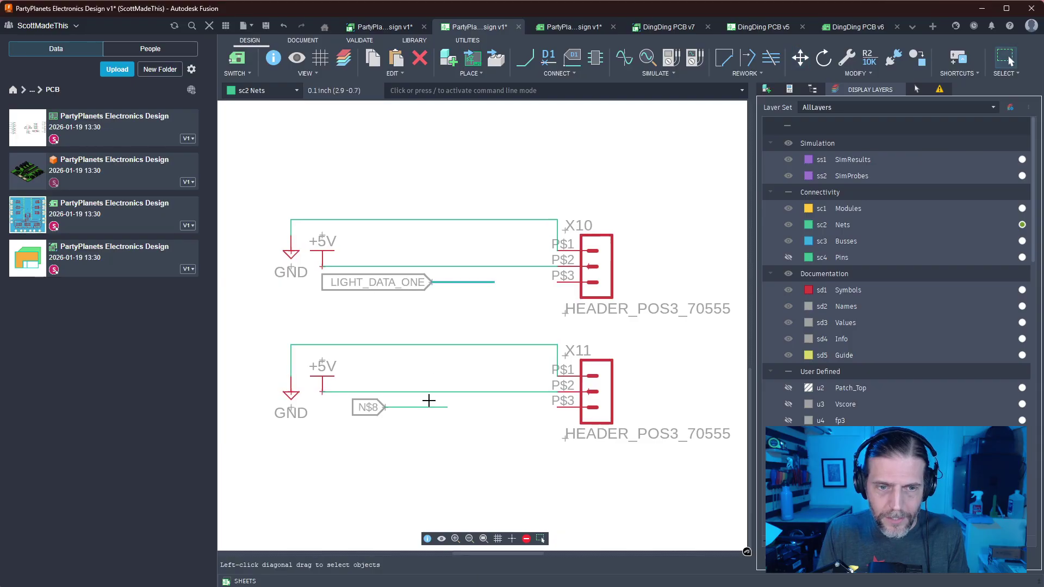
Rename the net segment beside X11 to LIGHT_DATA_TWO and accept connecting it to the existing net
key(n)
click(409, 409)
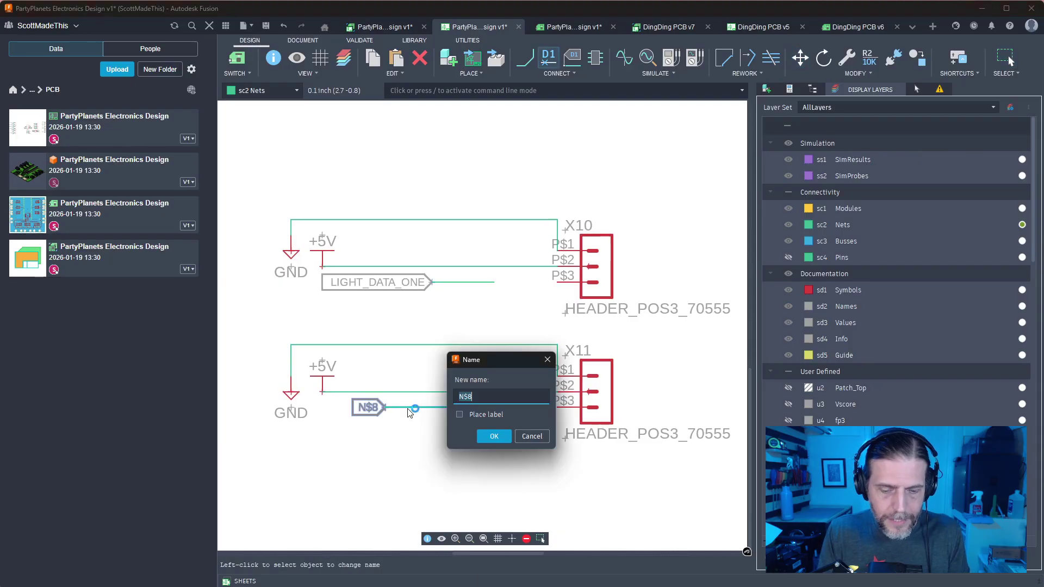
text(LIGH)
click(482, 419)
click(494, 436)
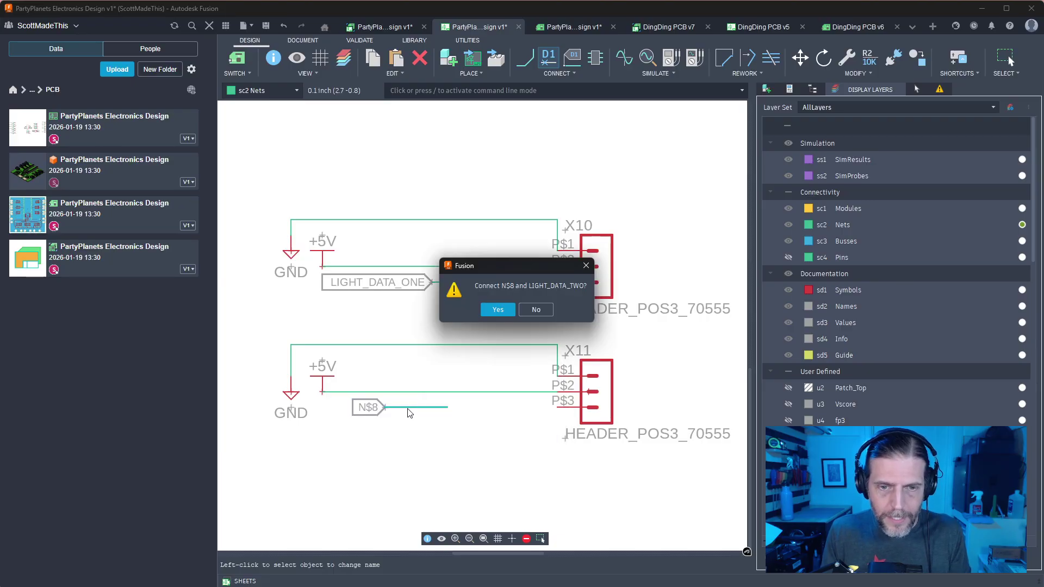
click(497, 309)
key(Escape)
Shift the LIGHT_DATA_TWO label and net segment right so its end aligns with the LIGHT_DATA_ONE segment
scroll(459, 496, down, 1)
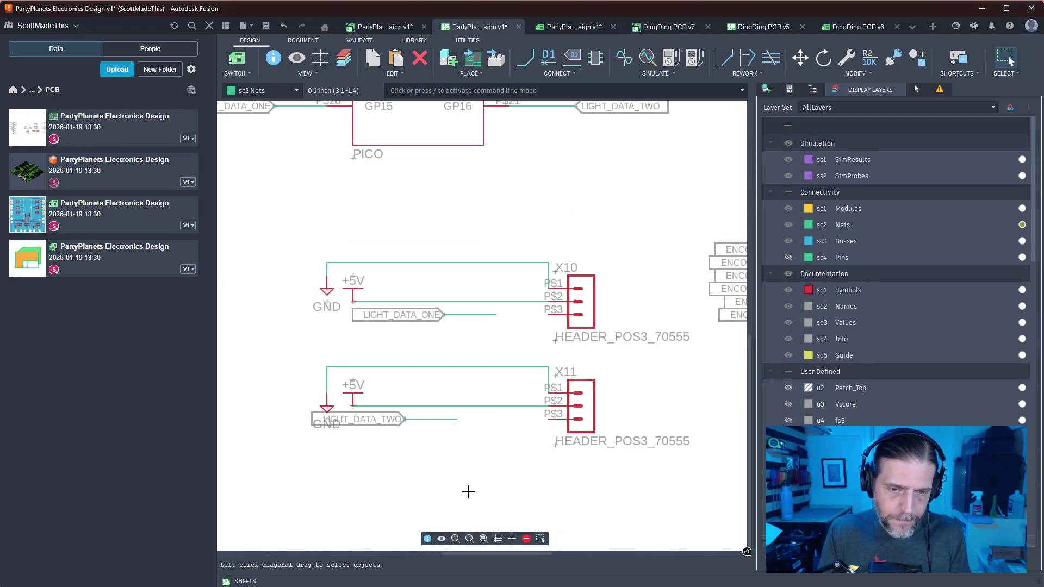
middle_drag(468, 491, 488, 443)
drag(450, 368, 477, 370)
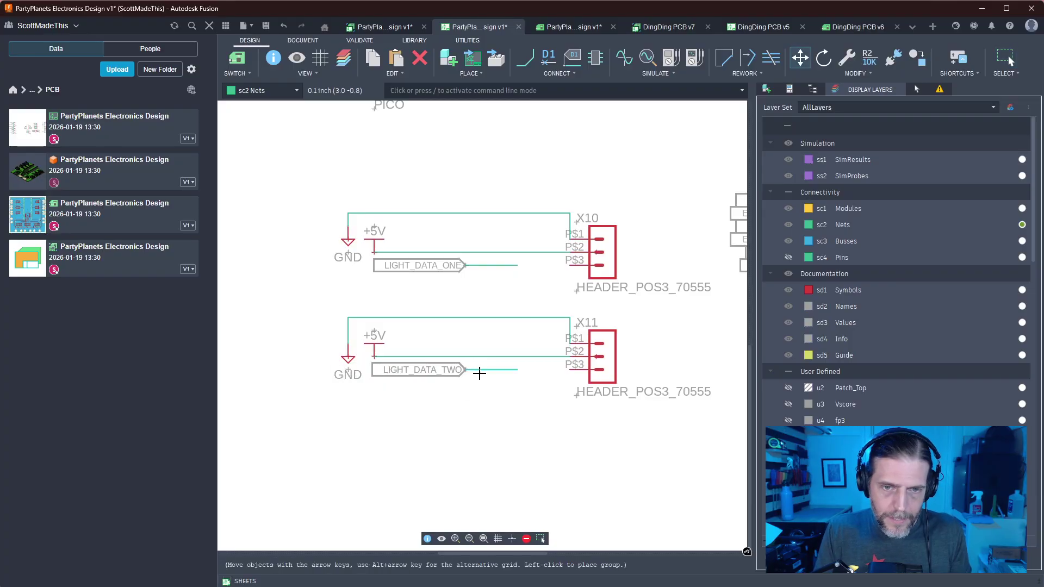
click(525, 436)
Copy a 10k pull-up resistor from the encoder input circuits
middle_drag(525, 436, 484, 443)
scroll(570, 328, down, 1)
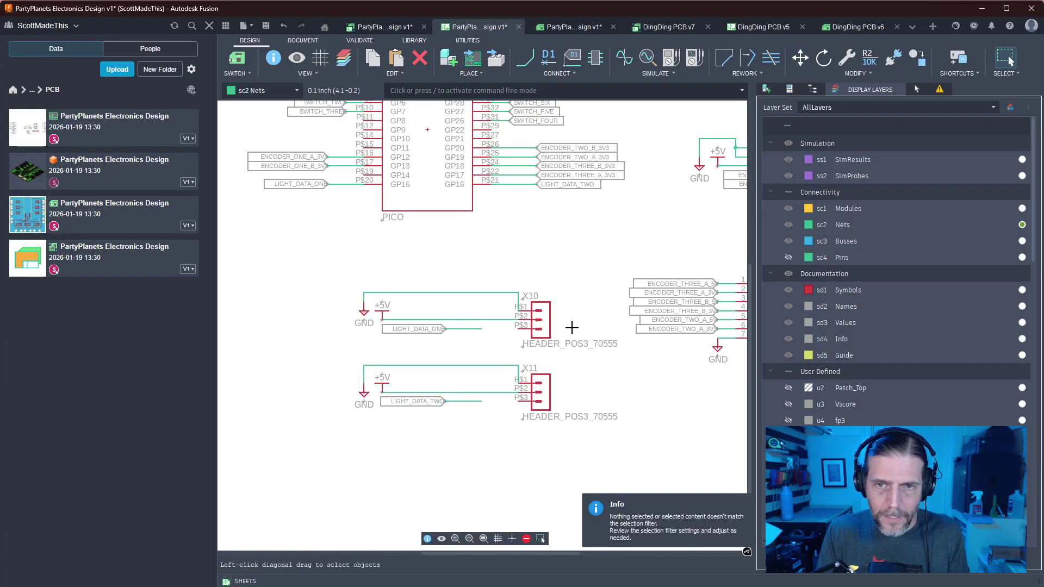
middle_drag(571, 328, 397, 337)
scroll(644, 351, down, 1)
middle_drag(645, 351, 315, 357)
middle_drag(478, 296, 413, 286)
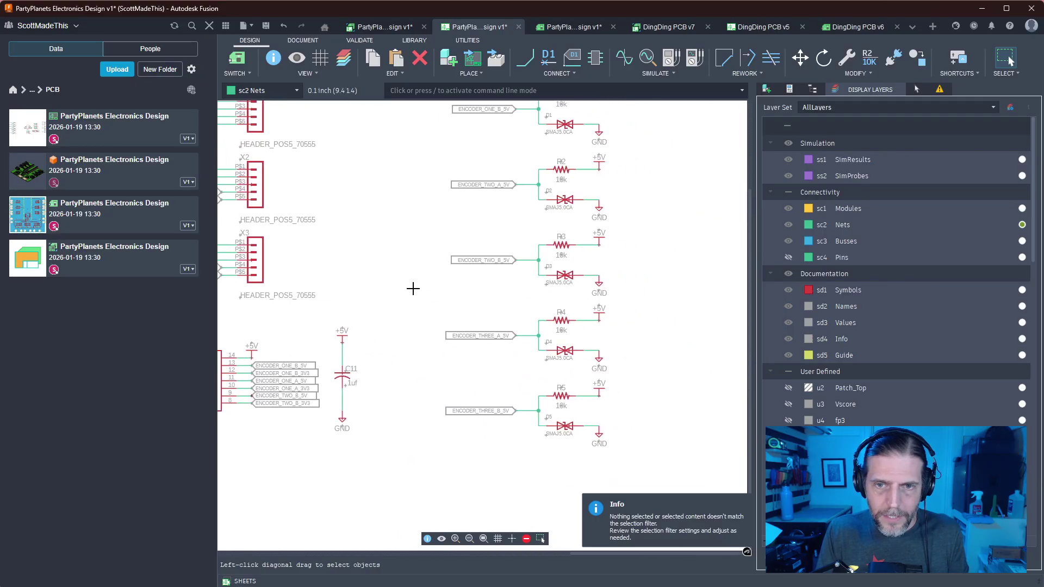
scroll(538, 261, up, 3)
click(577, 233)
key(ctrl+c)
Shift the LIGHT_DATA_ONE label and net segment left by about 0.2 inch to widen the gap before X10
middle_drag(254, 370, 663, 171)
scroll(614, 287, down, 2)
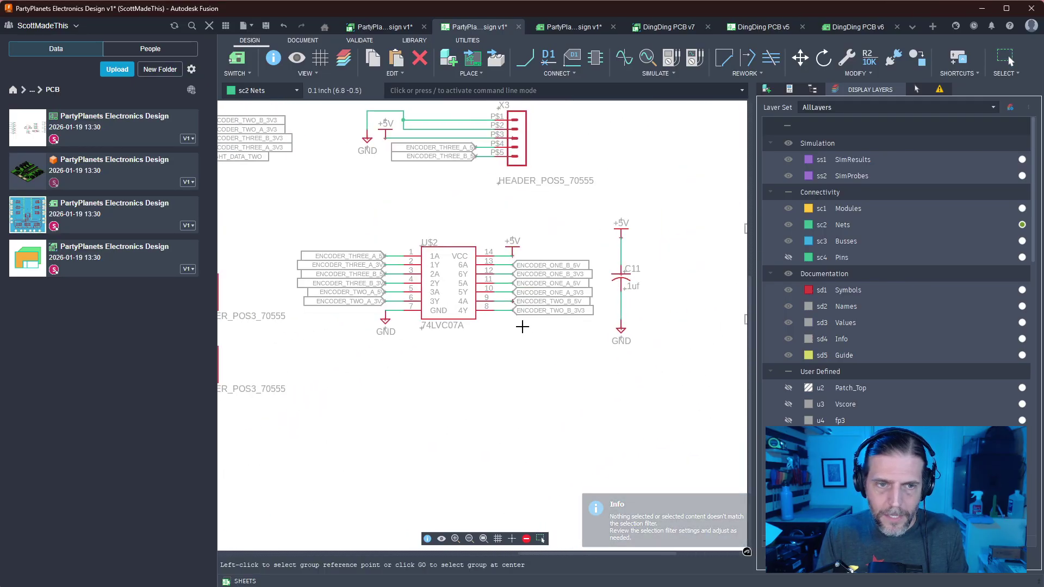
middle_drag(466, 354, 652, 301)
middle_drag(513, 333, 651, 325)
scroll(468, 245, up, 1)
scroll(484, 245, up, 1)
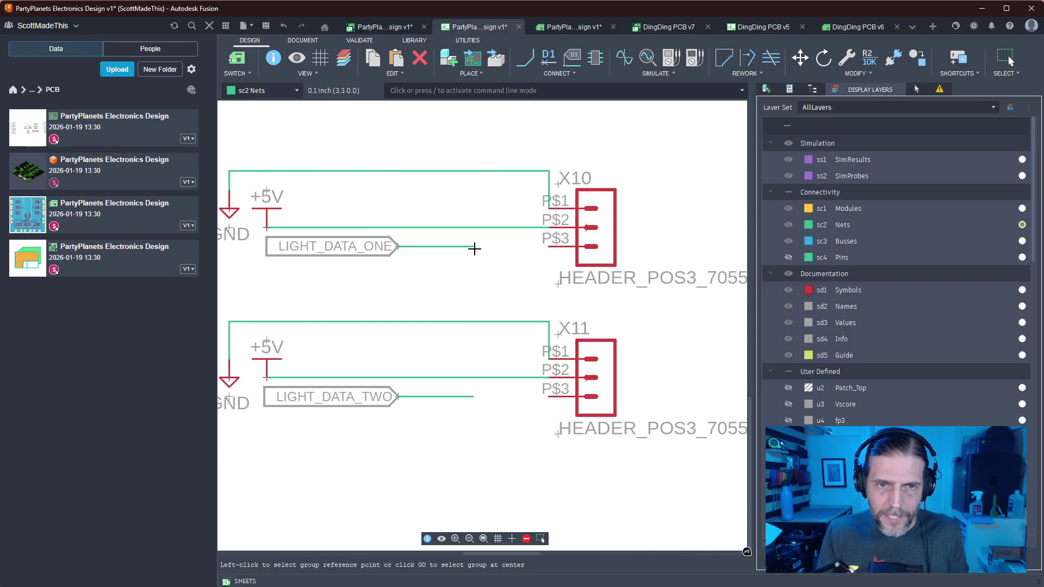
key(Escape)
key(m)
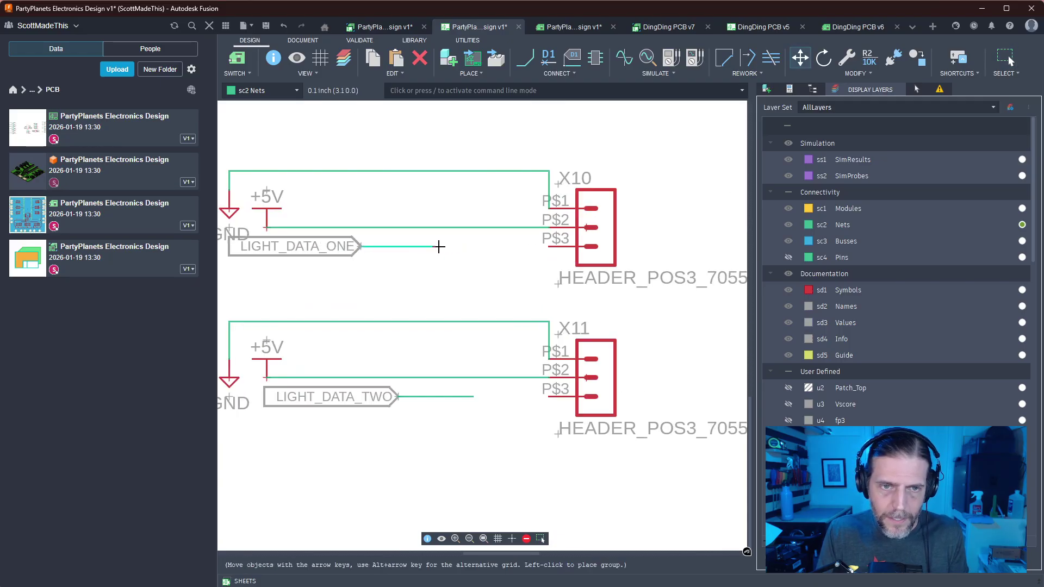
click(468, 246)
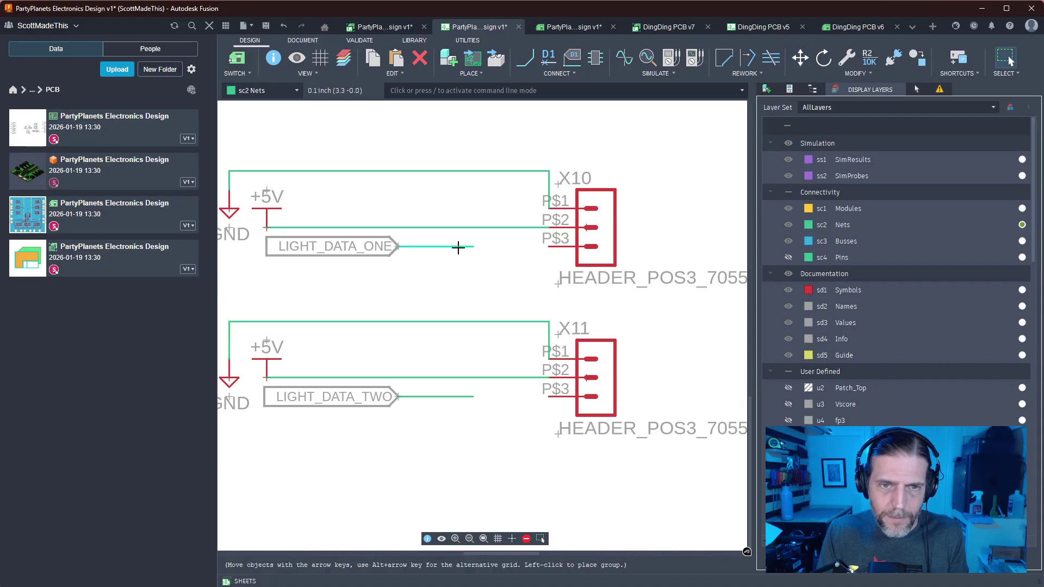
key(Escape)
Paste the copied 10k resistor and place it at the end of the LIGHT_DATA_ONE net before header X10
key(ctrl+v)
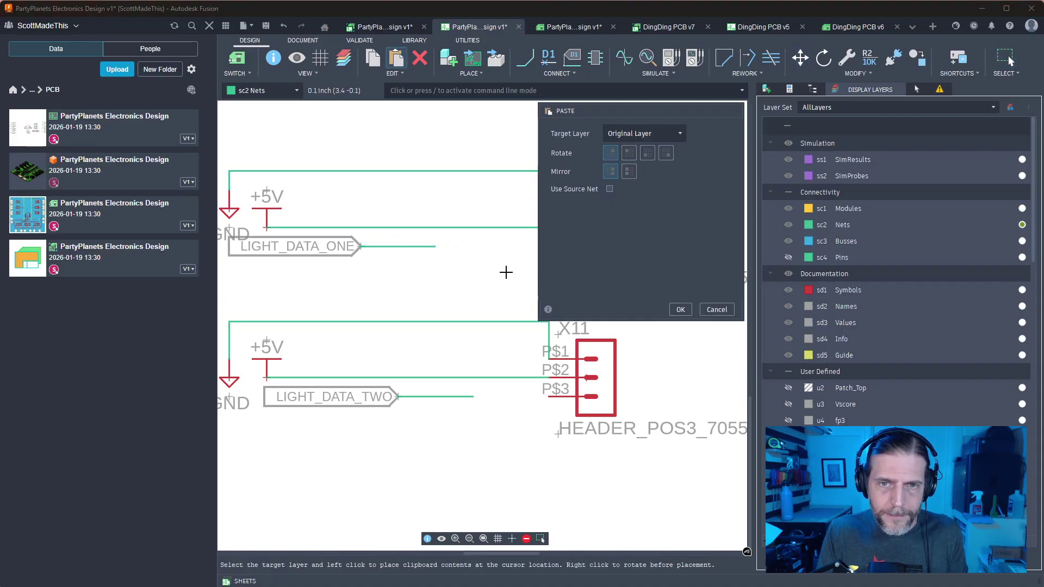
scroll(506, 272, down, 3)
scroll(376, 378, down, 3)
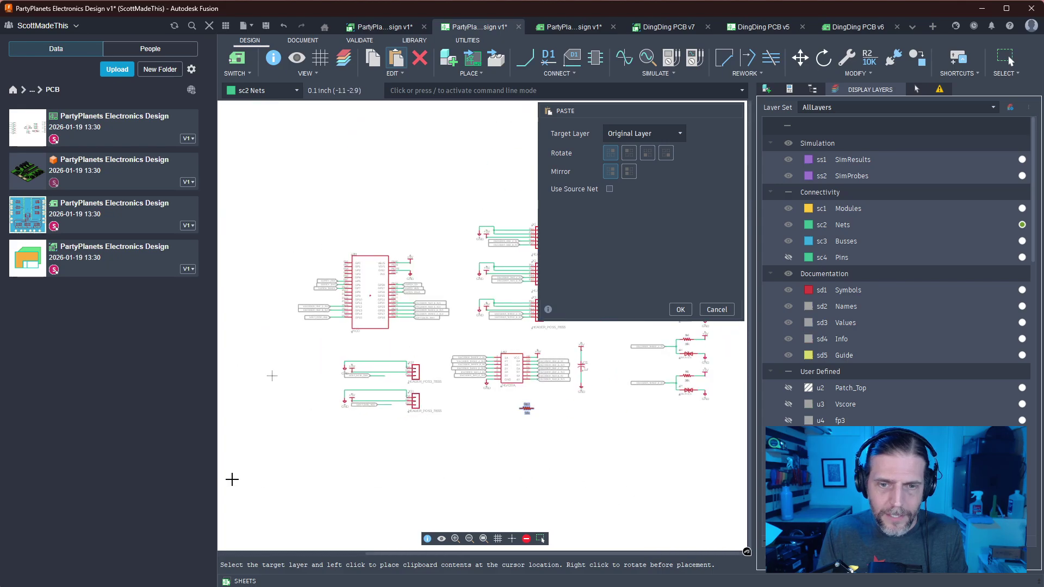
click(278, 514)
mouse_move(555, 446)
mouse_down()
mouse_move(542, 443)
mouse_move(551, 450)
mouse_up()
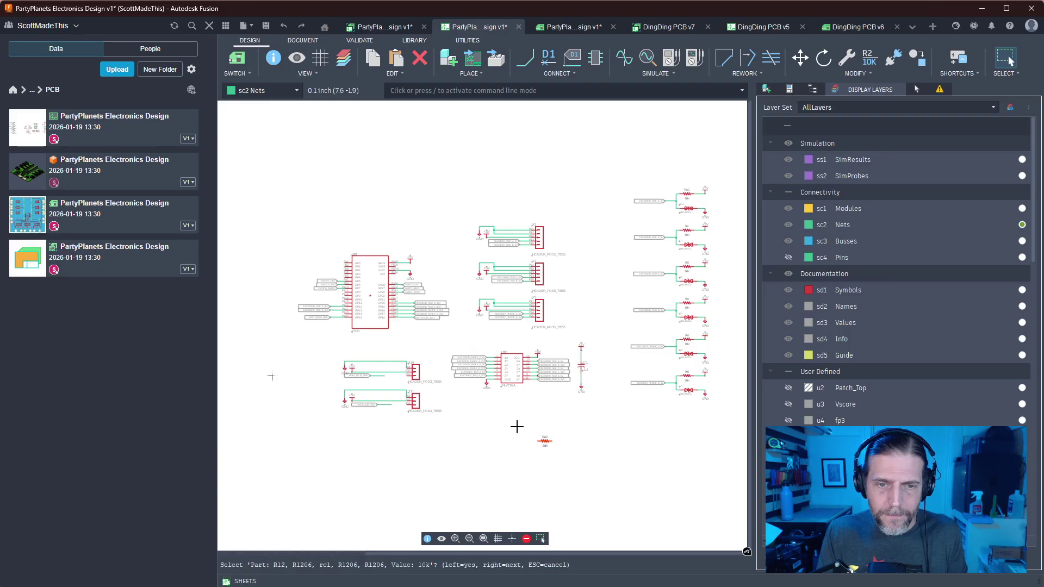
click(418, 349)
scroll(434, 364, up, 3)
scroll(429, 356, up, 2)
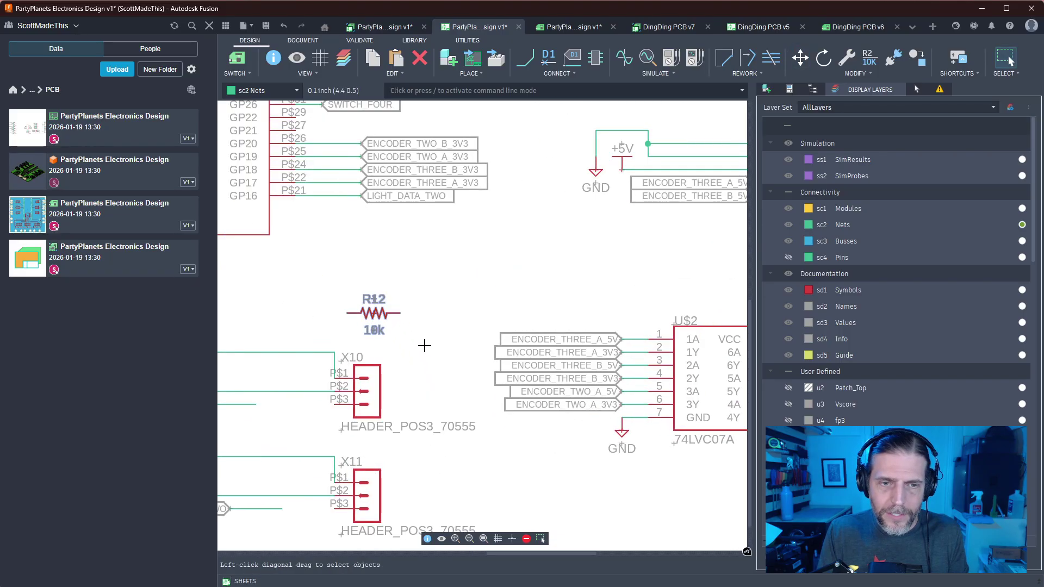
scroll(648, 278, up, 2)
drag(602, 256, 520, 367)
key(ctrl+v)
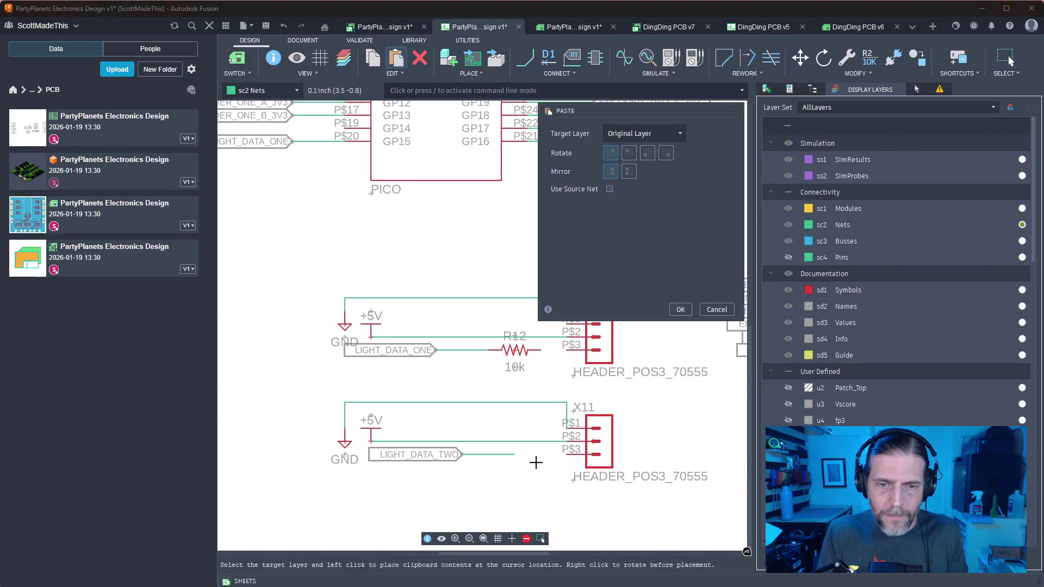
middle_drag(534, 460, 457, 417)
key(Escape)
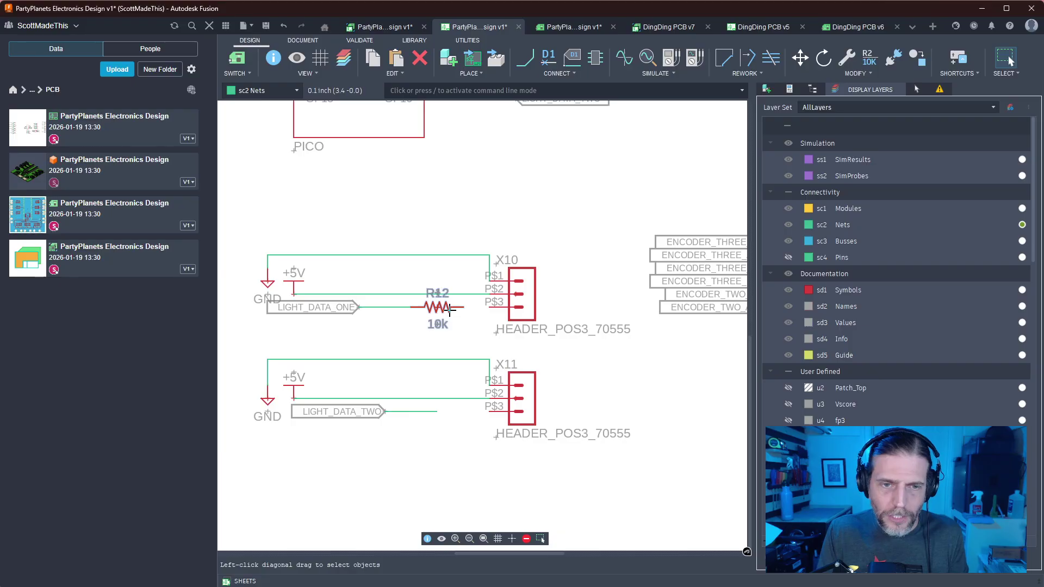
scroll(482, 375, down, 5)
middle_drag(637, 438, 458, 433)
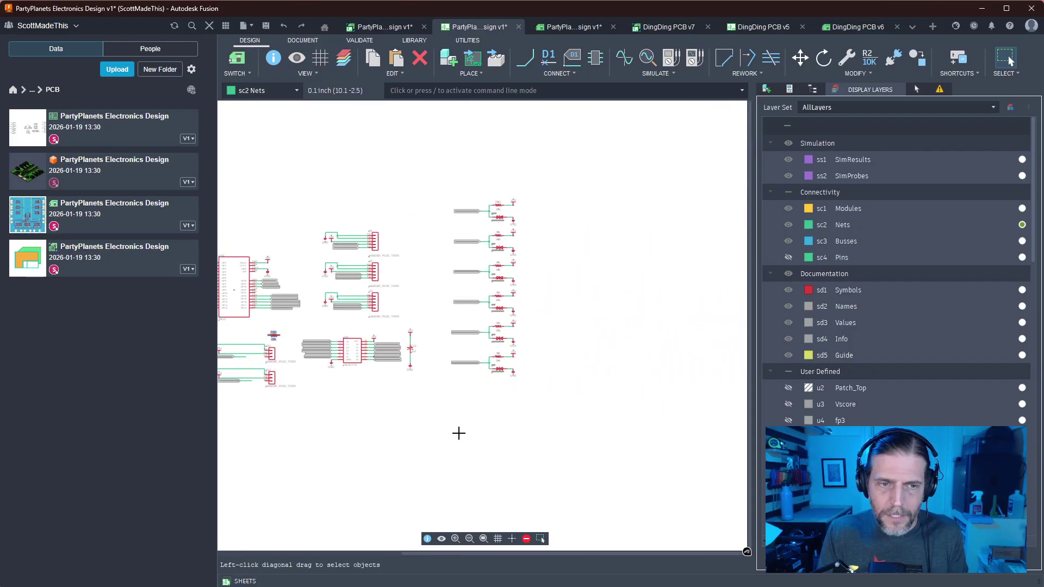
scroll(522, 389, up, 5)
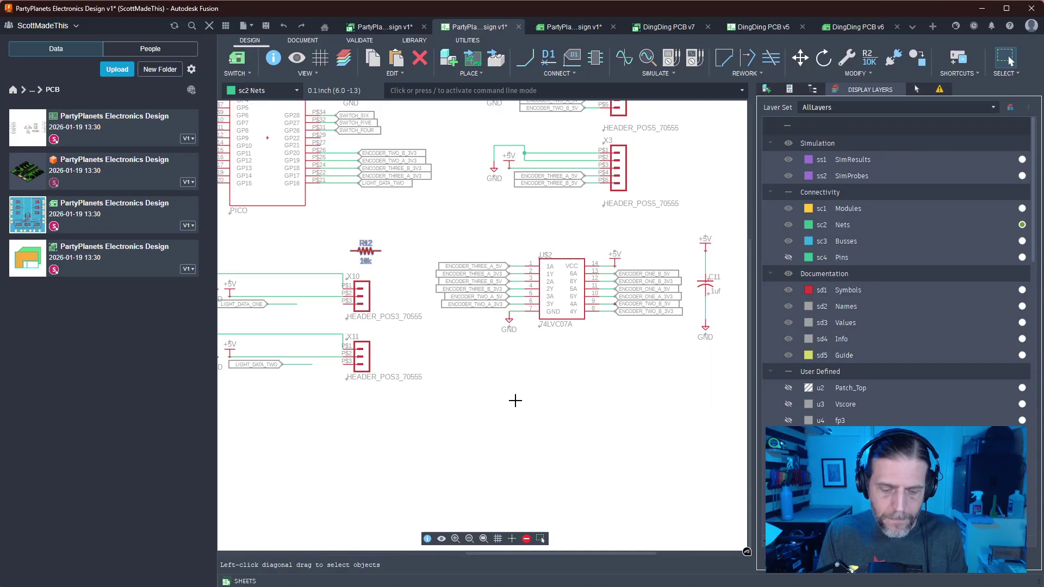
key(ctrl+z)
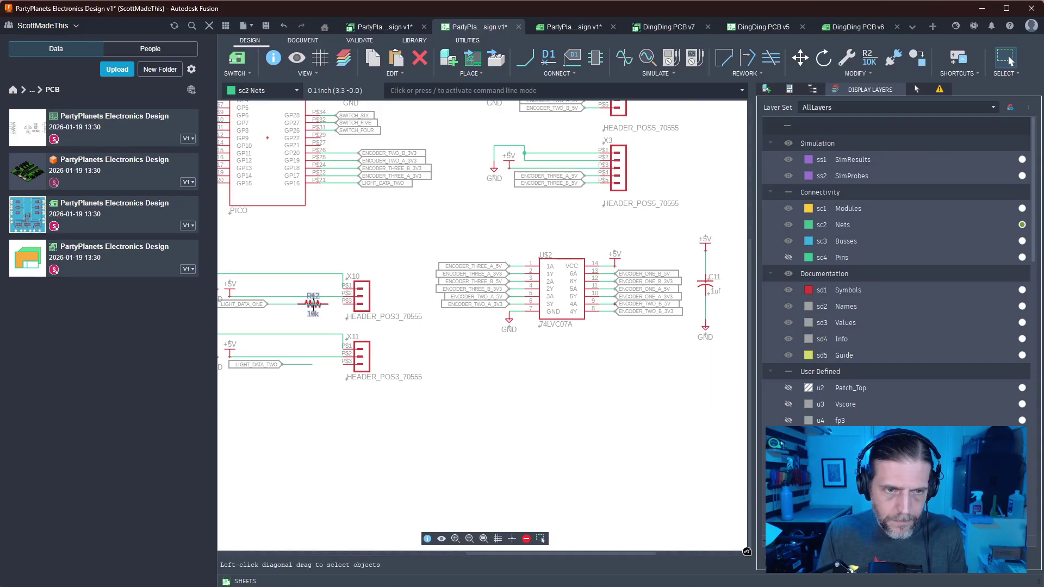
Duplicate resistor R12 and place the copy on the LIGHT_DATA_TWO line before header X11
key(ctrl+c)
key(ctrl+v)
scroll(470, 381, up, 3)
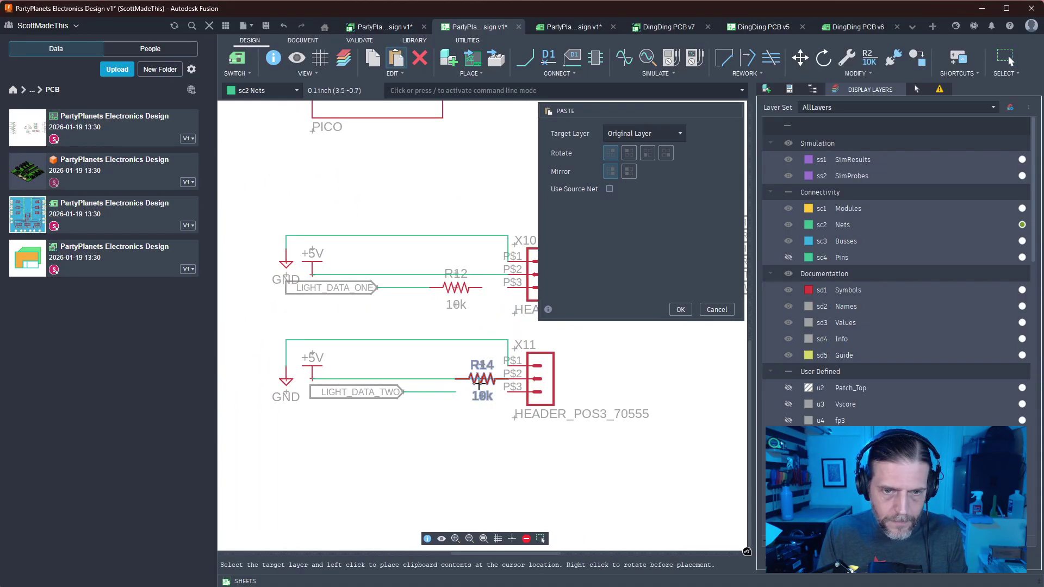
click(481, 386)
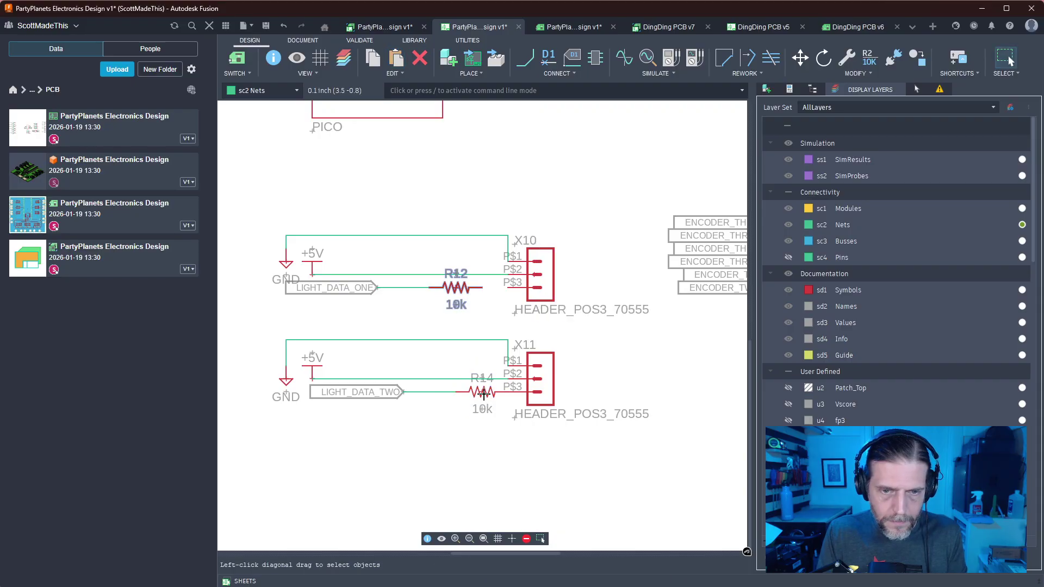
Align R14 directly below R12 and connect both resistors to pin P$3 of headers X10 and X11
drag(480, 387, 455, 387)
mouse_move(456, 288)
mouse_down()
mouse_move(478, 288)
mouse_move(460, 288)
mouse_up()
key(Escape)
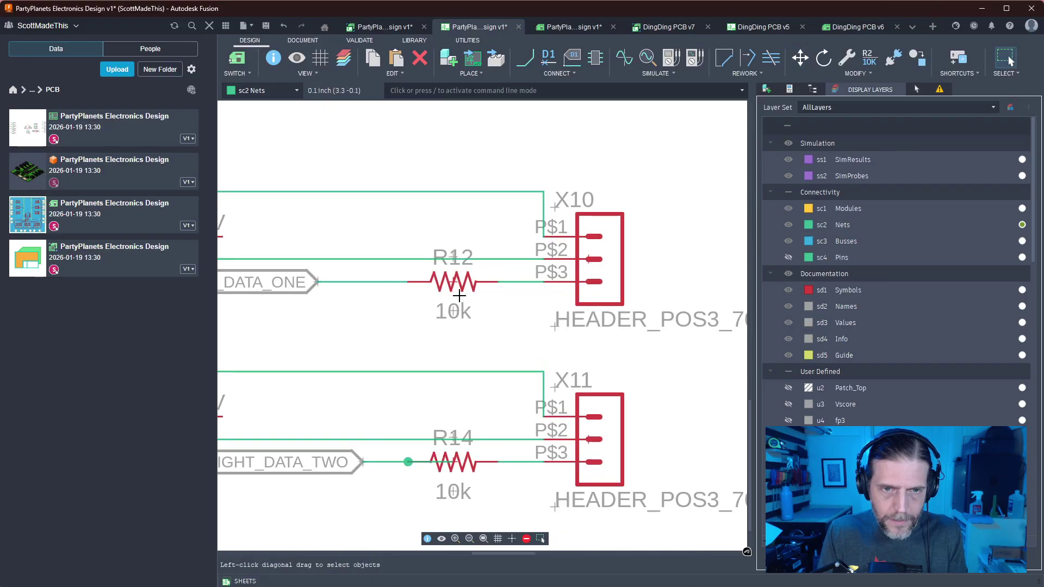
Check the net names on both sides of resistor R12 and between R14 and header X11
scroll(459, 297, up, 2)
click(452, 294)
key(Escape)
scroll(501, 330, down, 2)
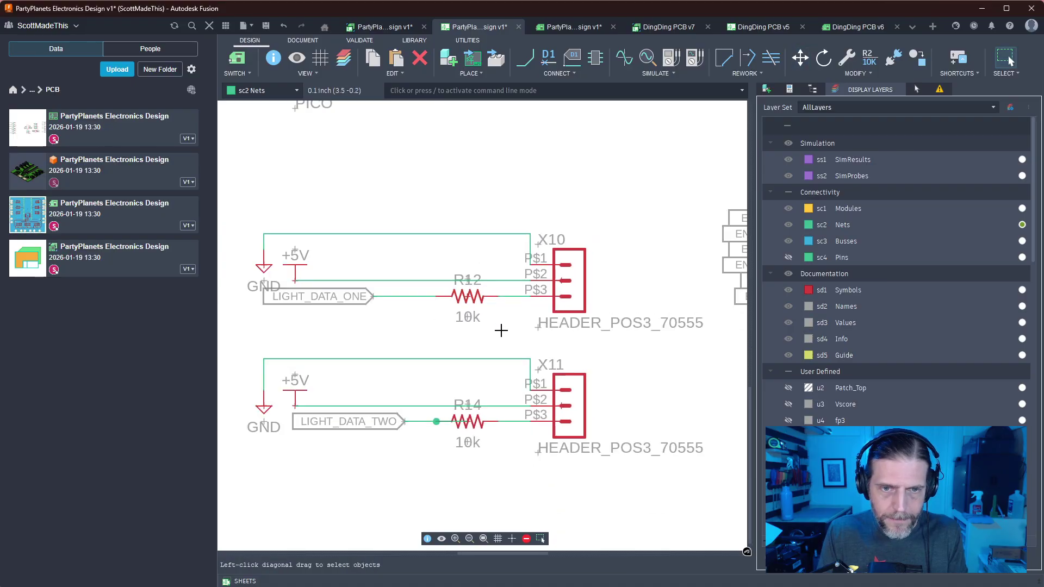
key(F2)
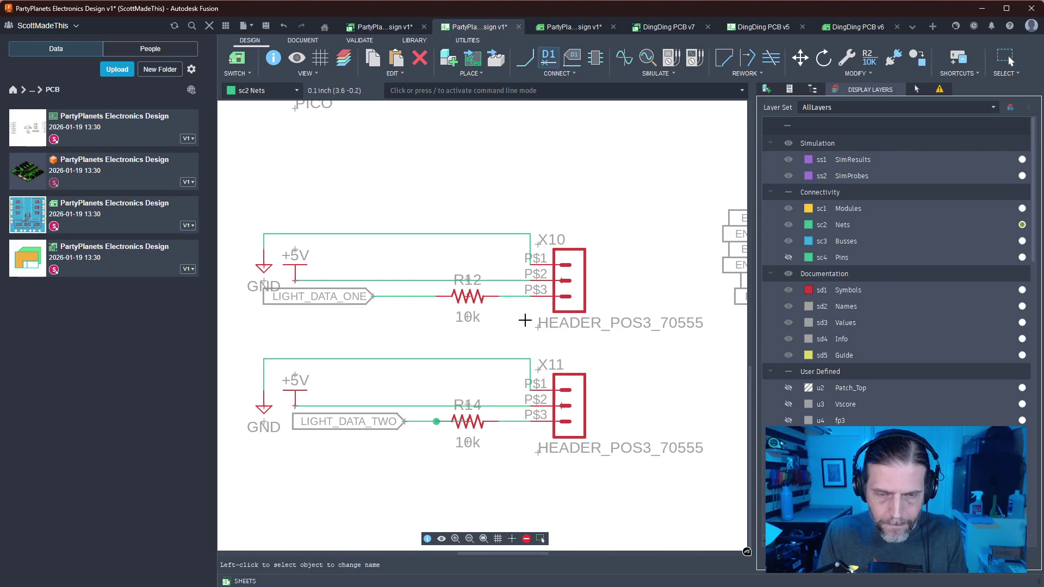
click(510, 298)
key(Escape)
click(504, 405)
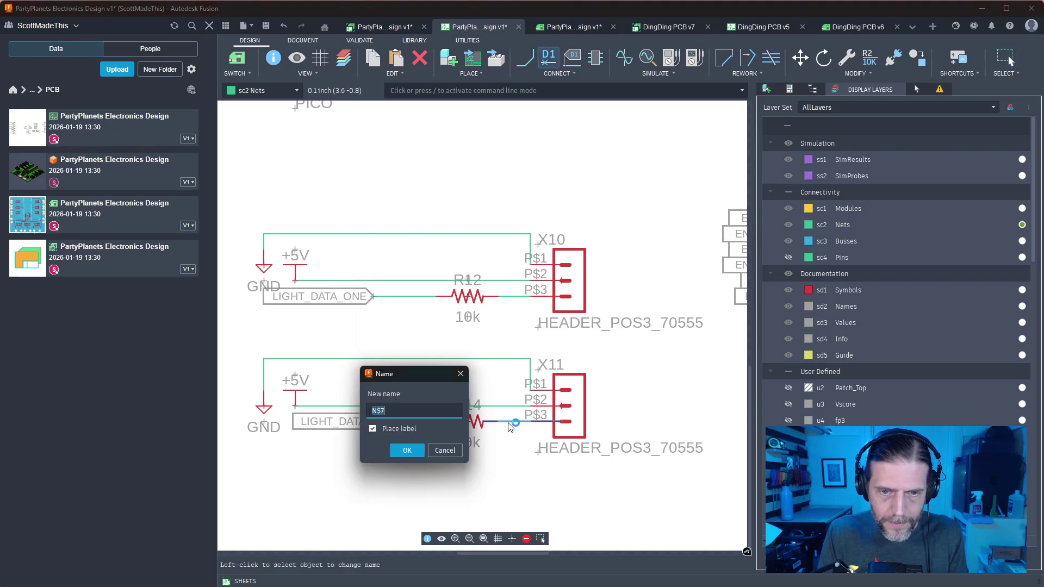
key(Escape)
middle_drag(476, 456, 557, 418)
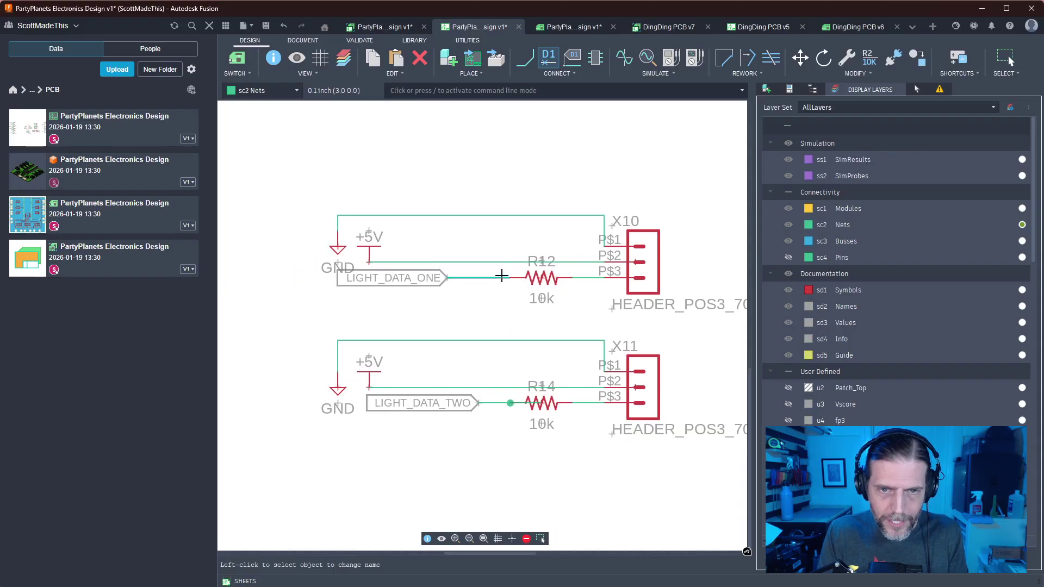
click(492, 278)
key(Escape)
key(Escape)
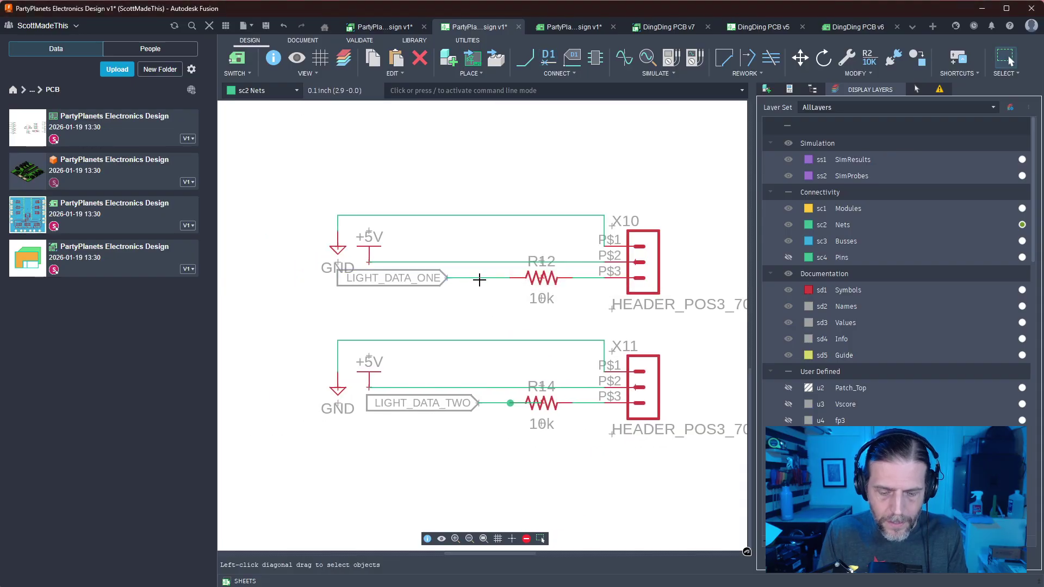
Pull the LIGHT_DATA_ONE label and its net away from R12 and draw a short net stub from R12's input pin
drag(479, 278, 468, 281)
key(Escape)
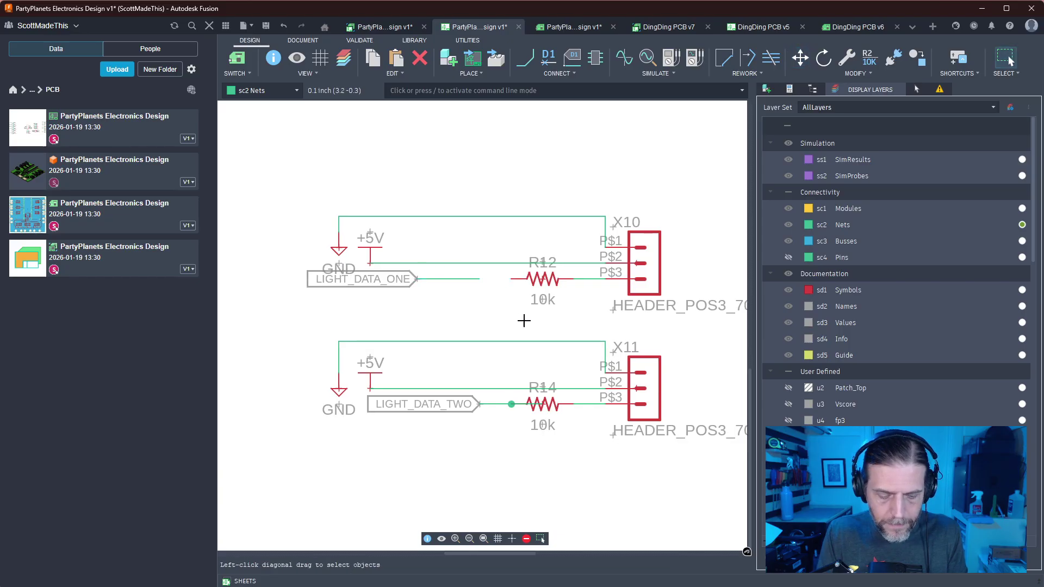
key(n)
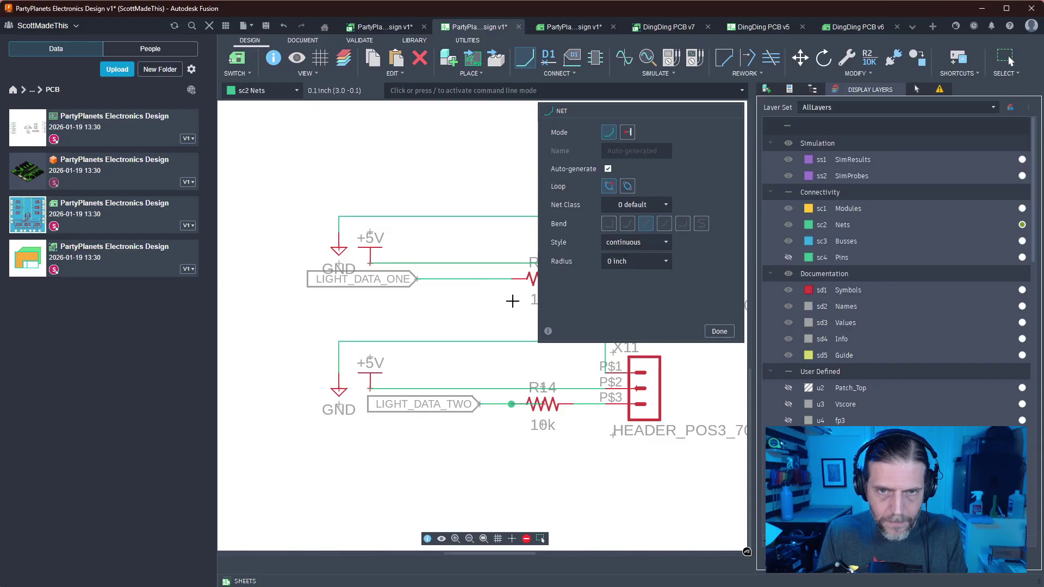
Delete the old LIGHT_DATA_ONE and LIGHT_DATA_TWO labels together with their net segments before R12 and R14
key(m)
click(449, 281)
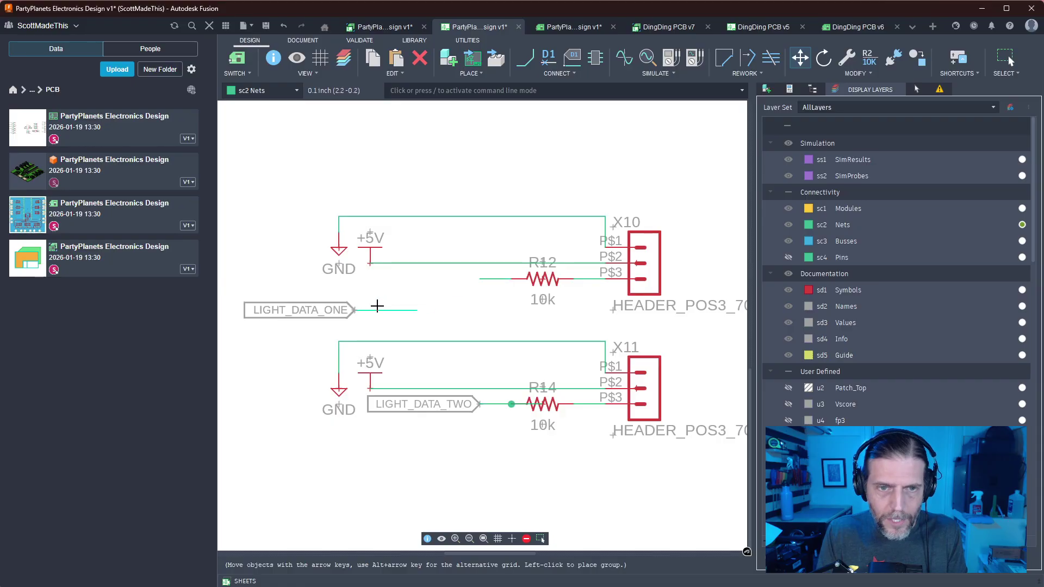
click(374, 307)
key(Escape)
drag(487, 294, 245, 332)
key(Delete)
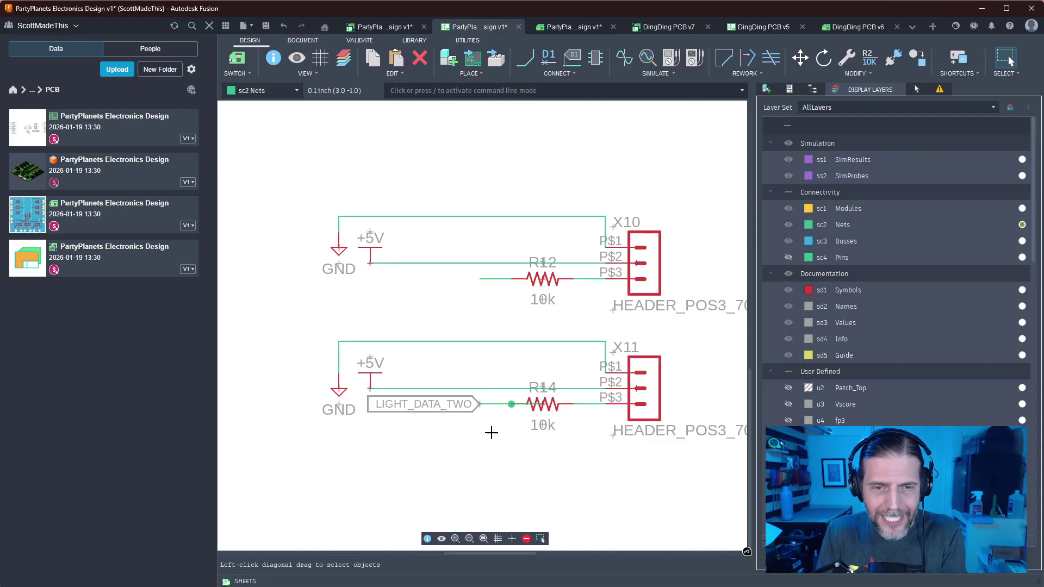
click(465, 403)
key(Delete)
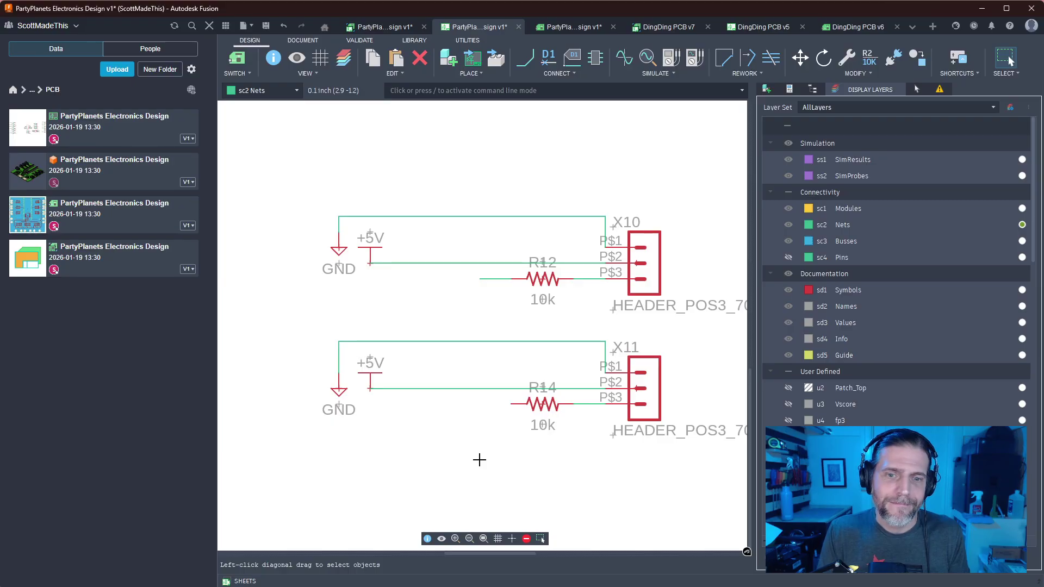
Draw a short net stub from R14's input pin and place cross-reference labels on the ends of both resistor stubs
key(n)
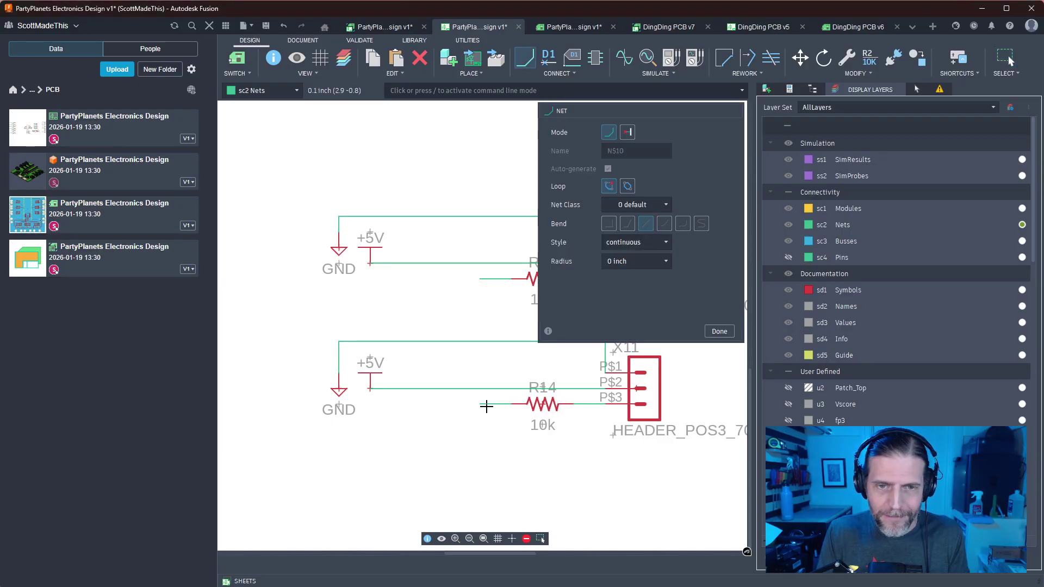
key(Escape)
key(F2)
click(495, 279)
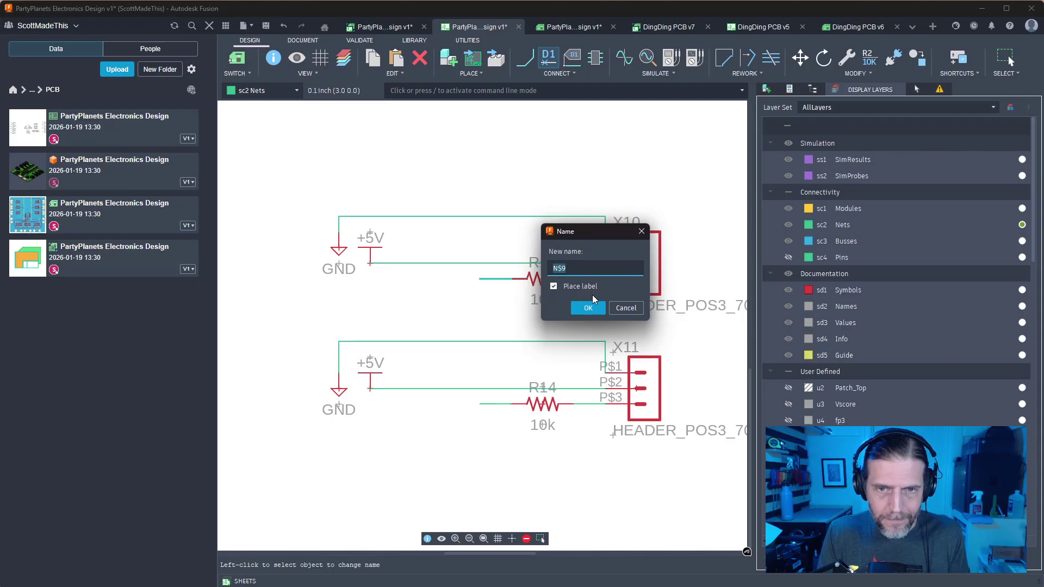
click(586, 307)
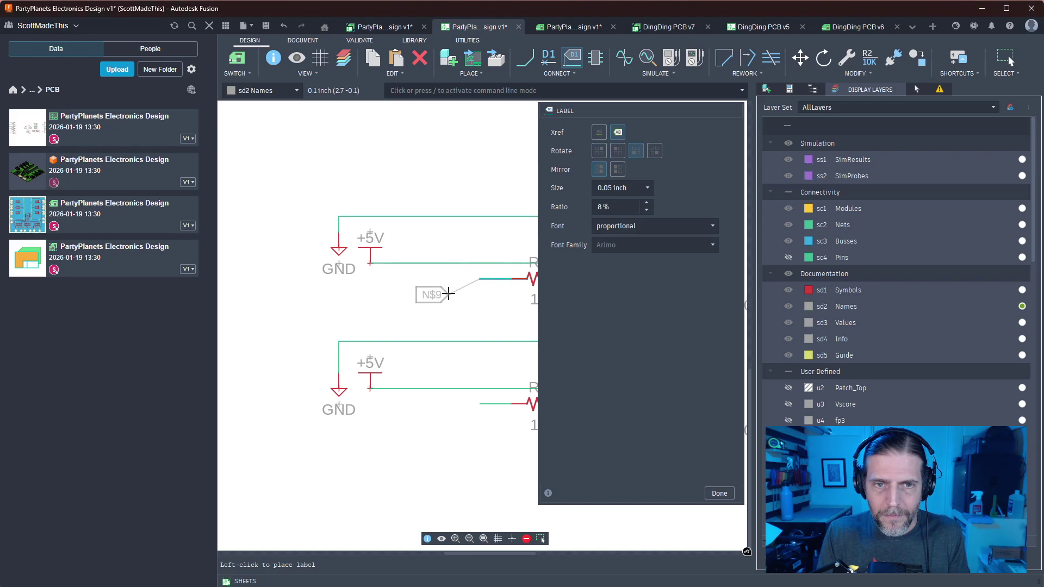
click(477, 279)
click(489, 404)
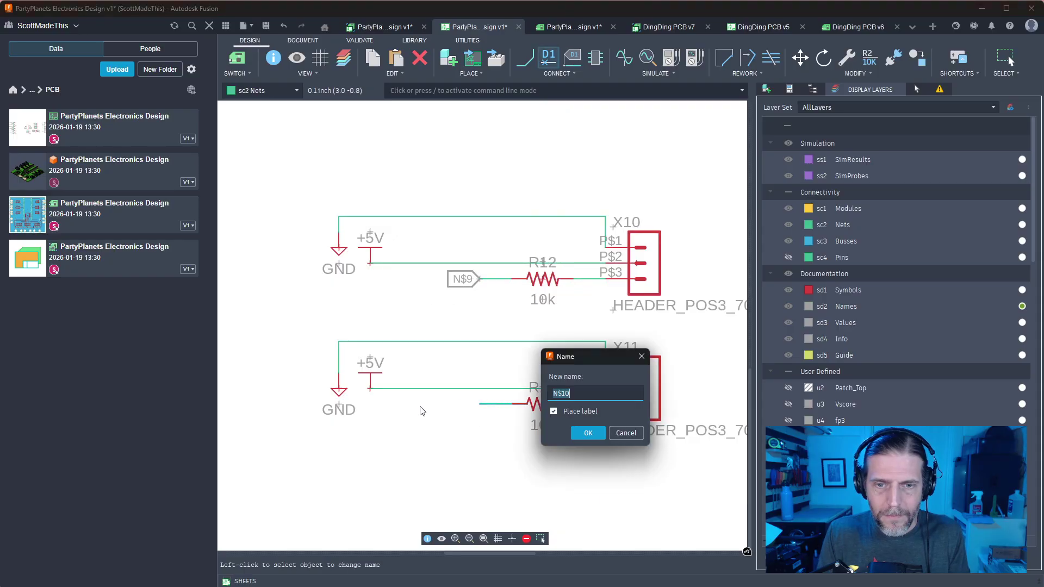
click(588, 433)
click(478, 404)
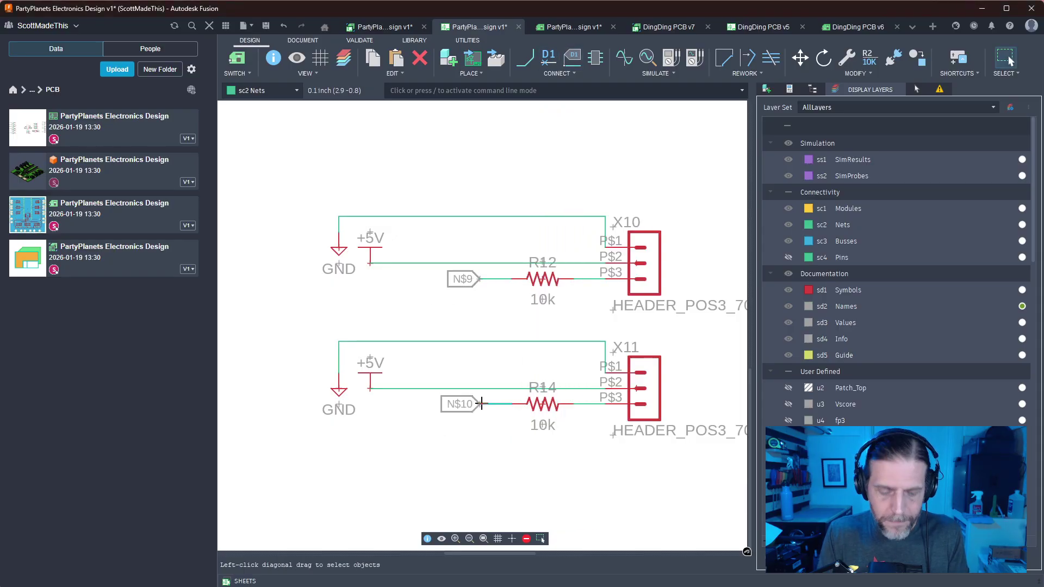
Rename the net stub at R12 as LIGHT_DATA_ONE and connect it to the existing net
click(489, 279)
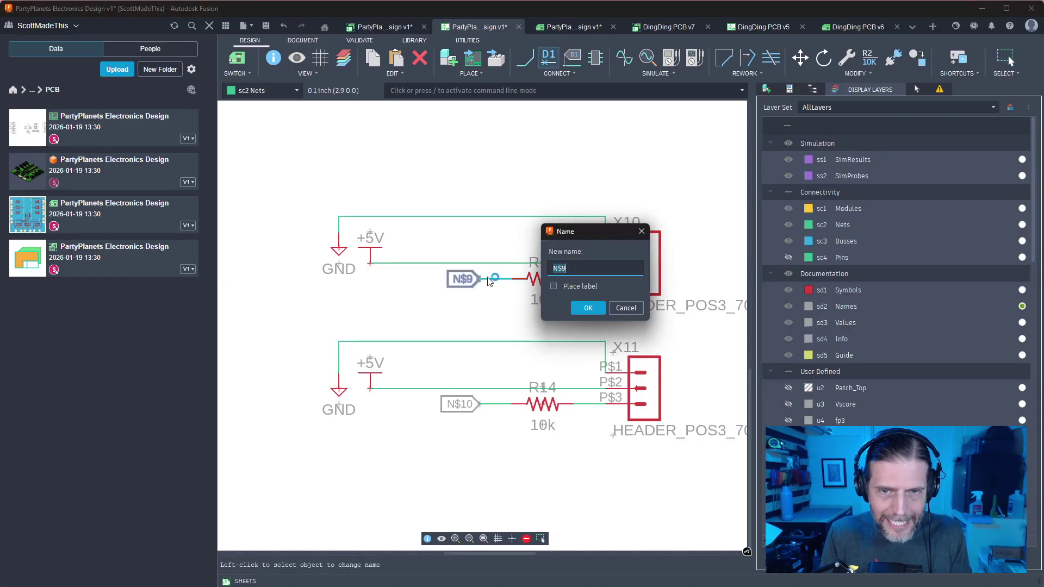
text(LIGHT)
key(Down)
key(Return)
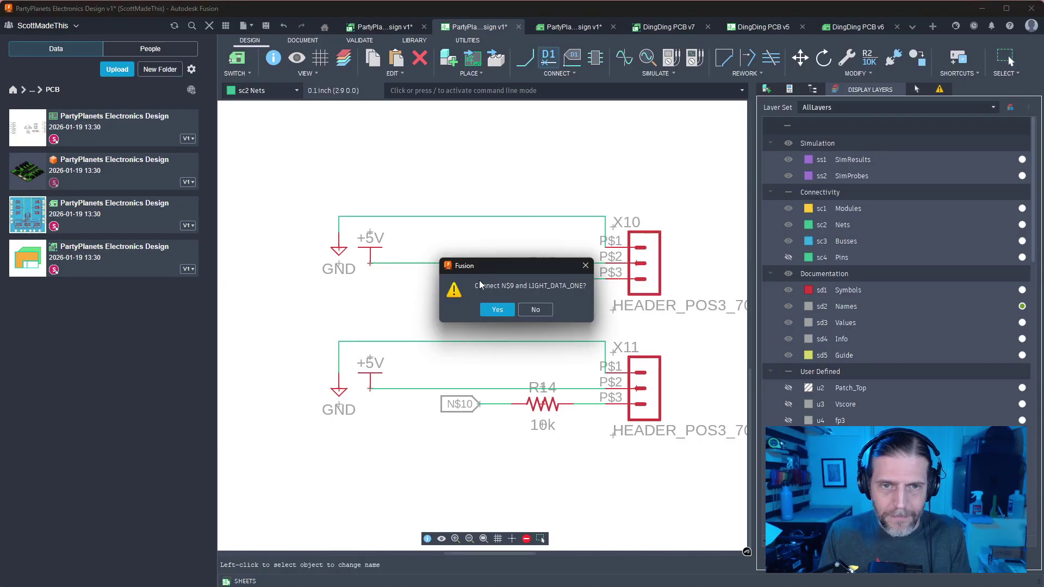
click(483, 311)
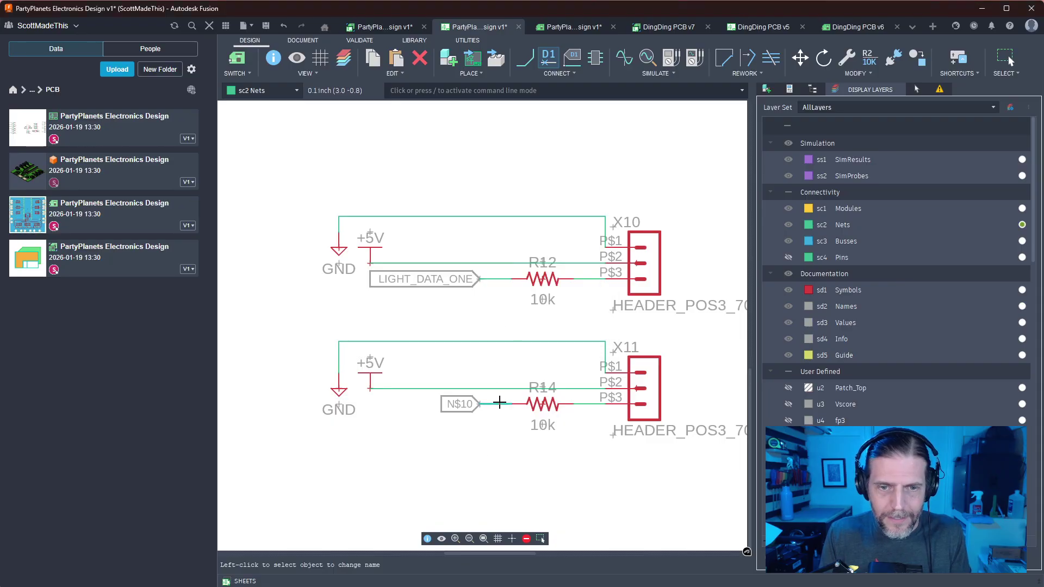
Rename the net stub at R14 as LIGHT_DATA_TWO and connect it to the existing net
click(498, 404)
text(LIGHT)
key(Down)
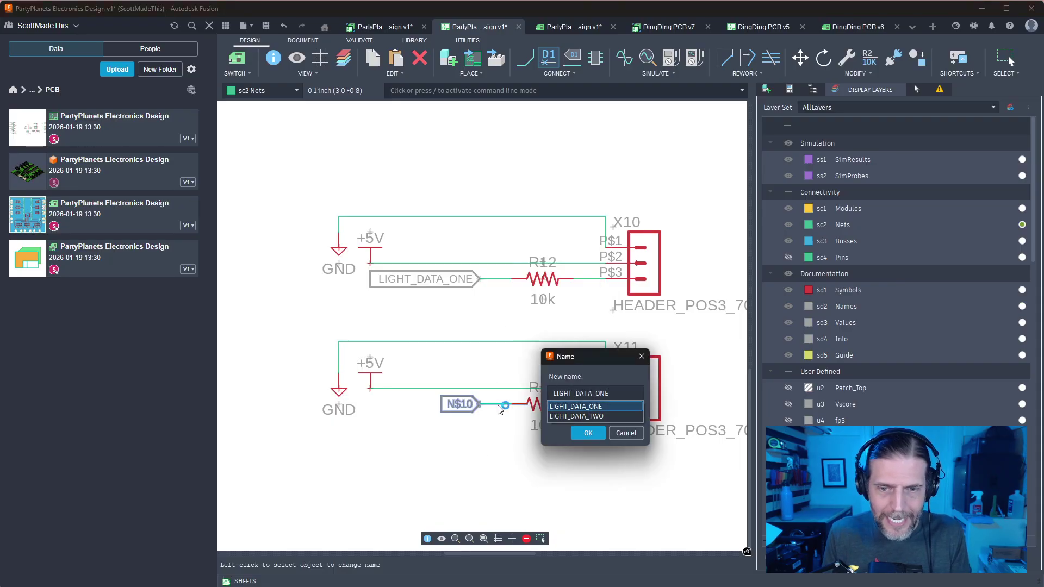
key(Down)
key(Return)
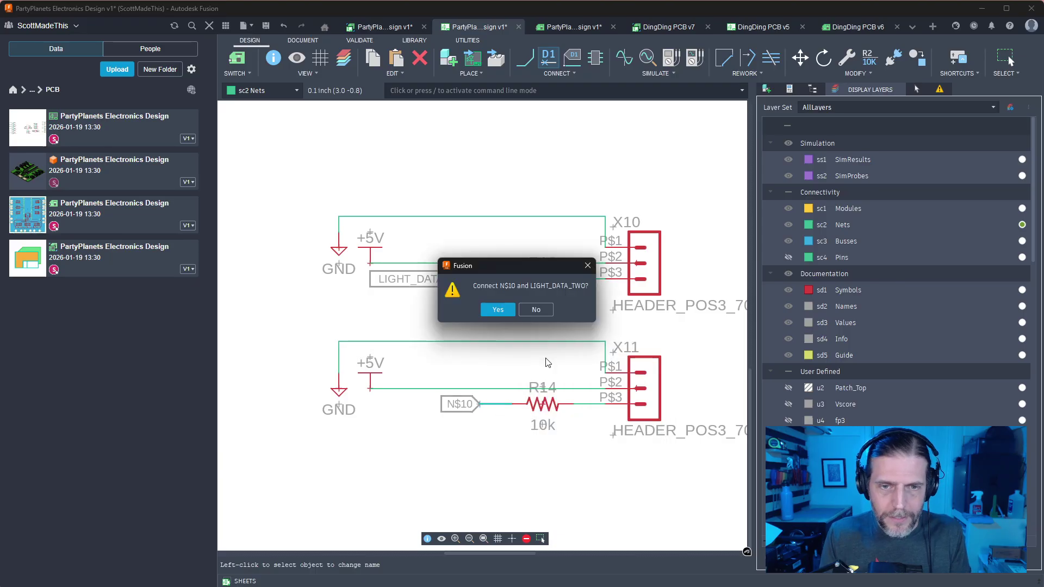
click(498, 309)
key(Escape)
Move the GND and +5V symbols of both LED header circuits about 0.2 inch left, clear of the data labels
middle_drag(503, 431, 482, 296)
middle_drag(474, 331, 601, 443)
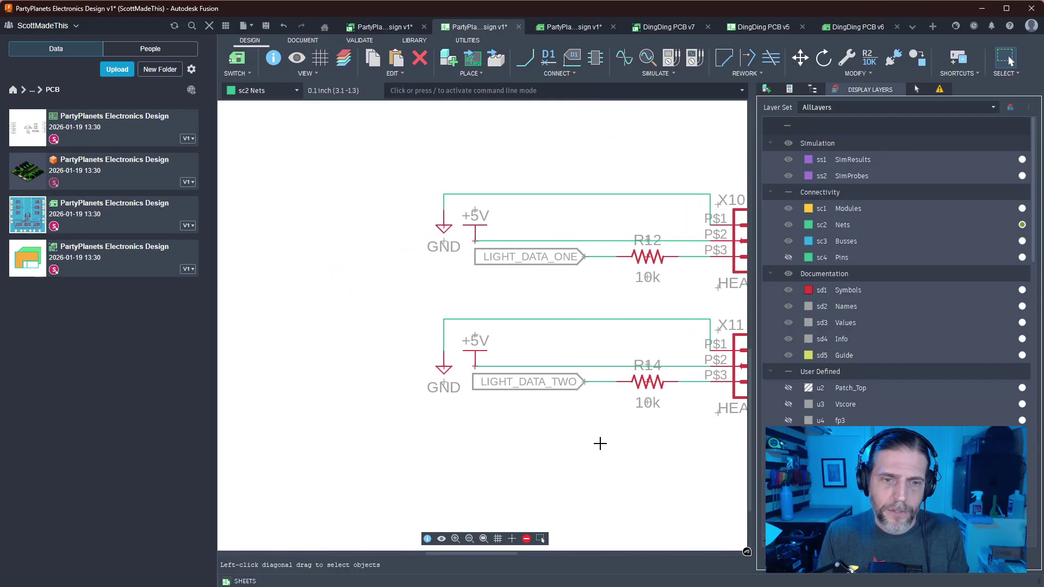
drag(441, 341, 441, 361)
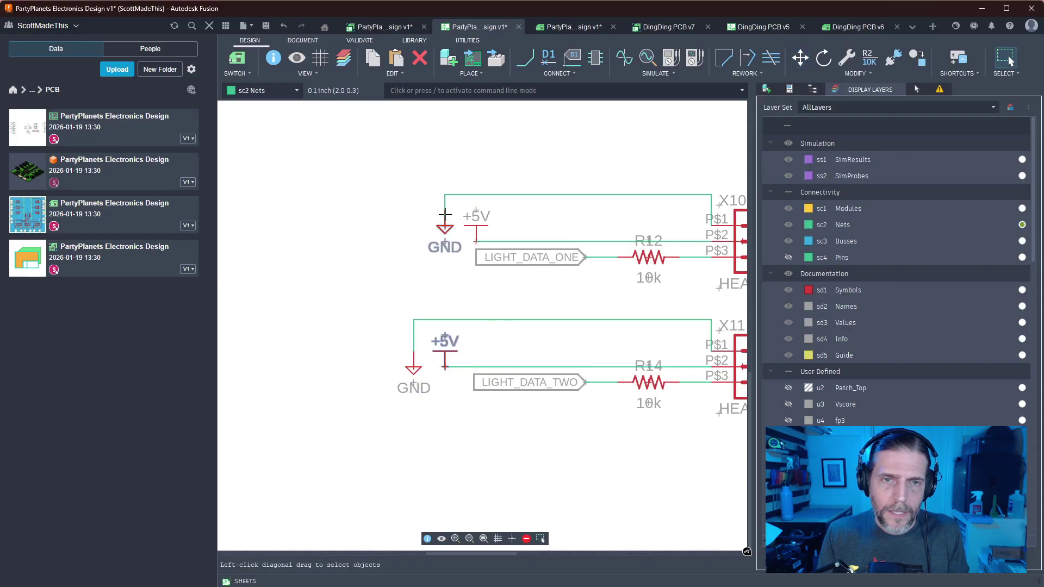
drag(444, 215, 413, 217)
click(475, 238)
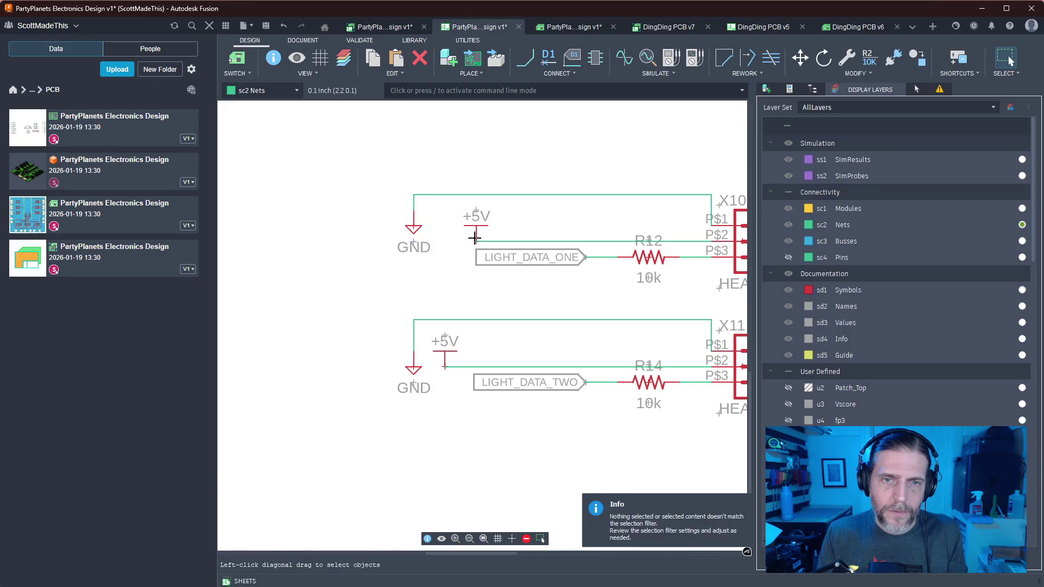
drag(475, 237, 451, 235)
click(451, 235)
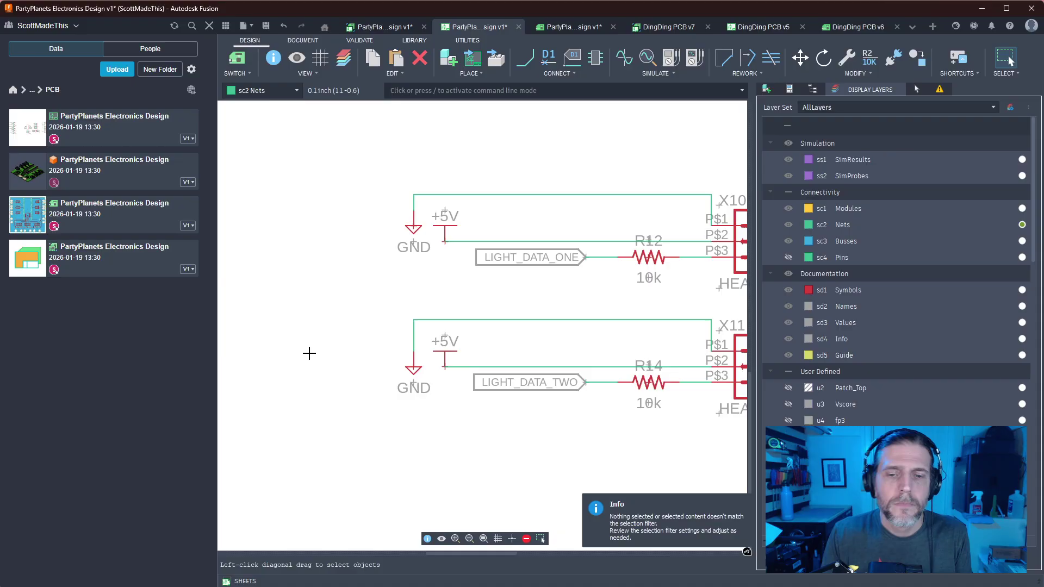
Set the values of resistors R12 and R14 to 470
scroll(595, 453, down, 1)
middle_drag(599, 456, 426, 438)
key(n)
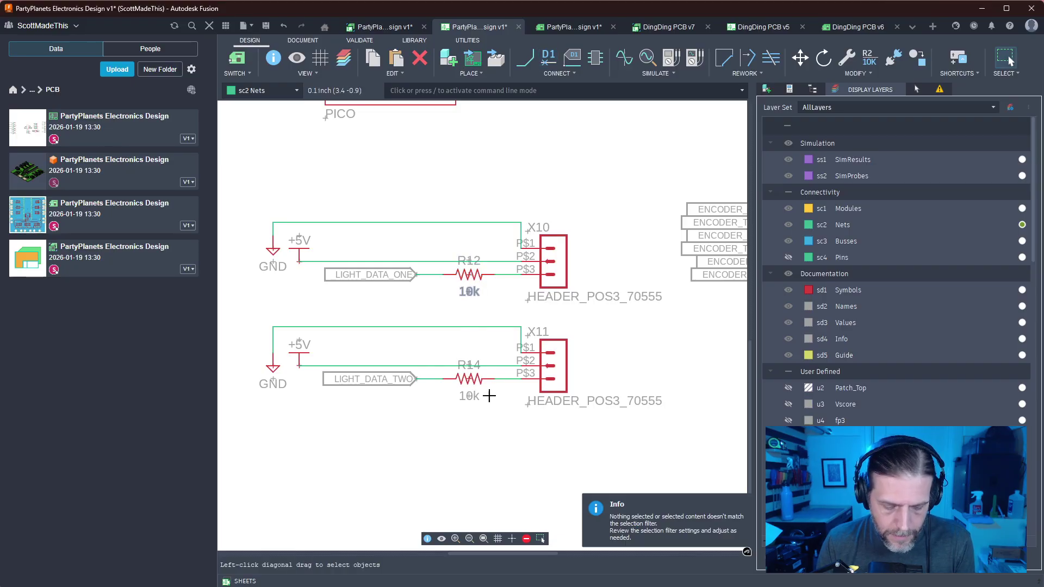
key(v)
click(470, 267)
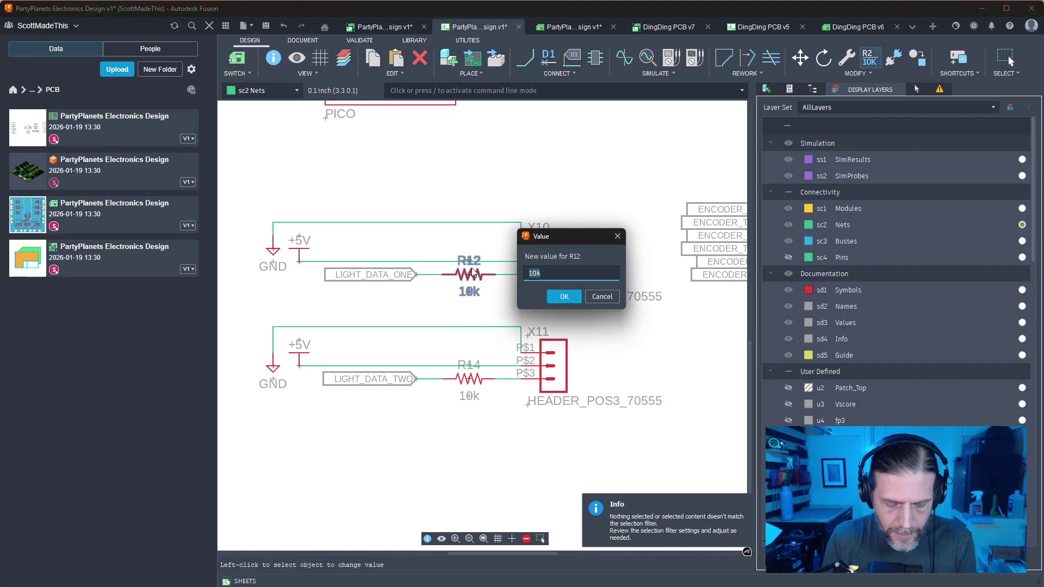
text(470)
key(Return)
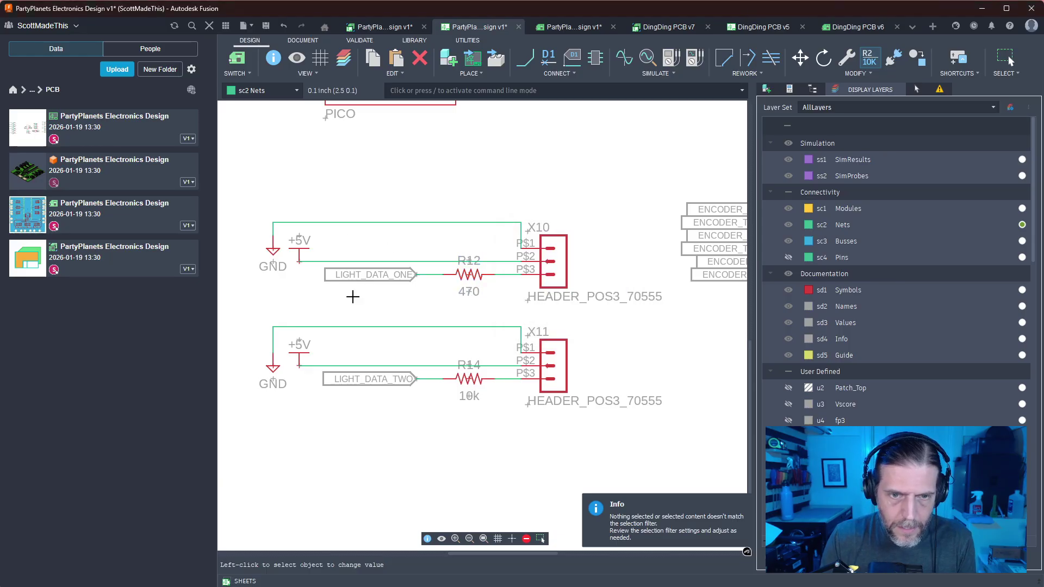
click(471, 378)
text(470)
key(Return)
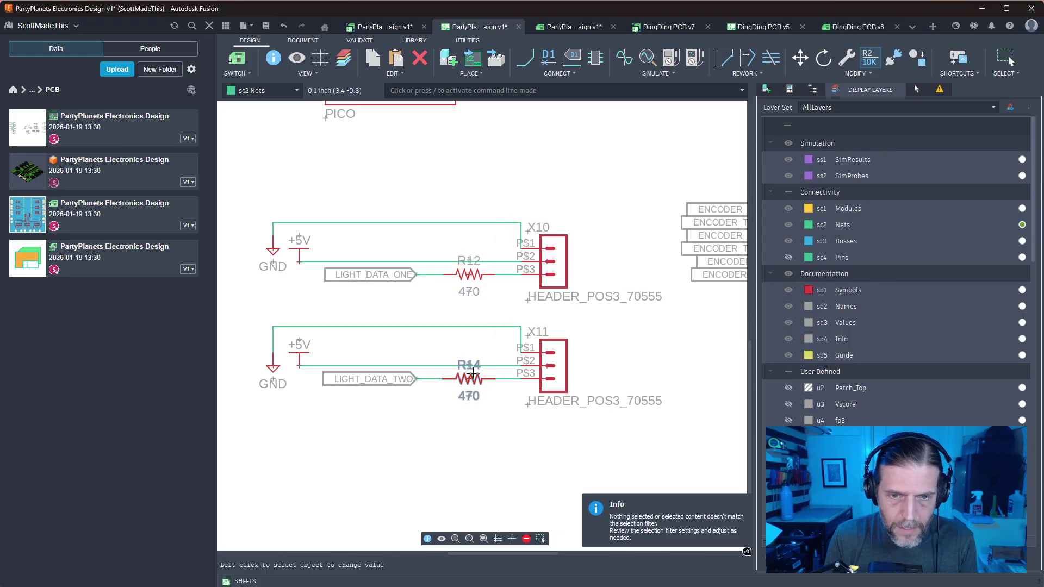
Switch to the PCB layout and place R12 between the Pico's lower left pins and the lower left LED header
click(239, 58)
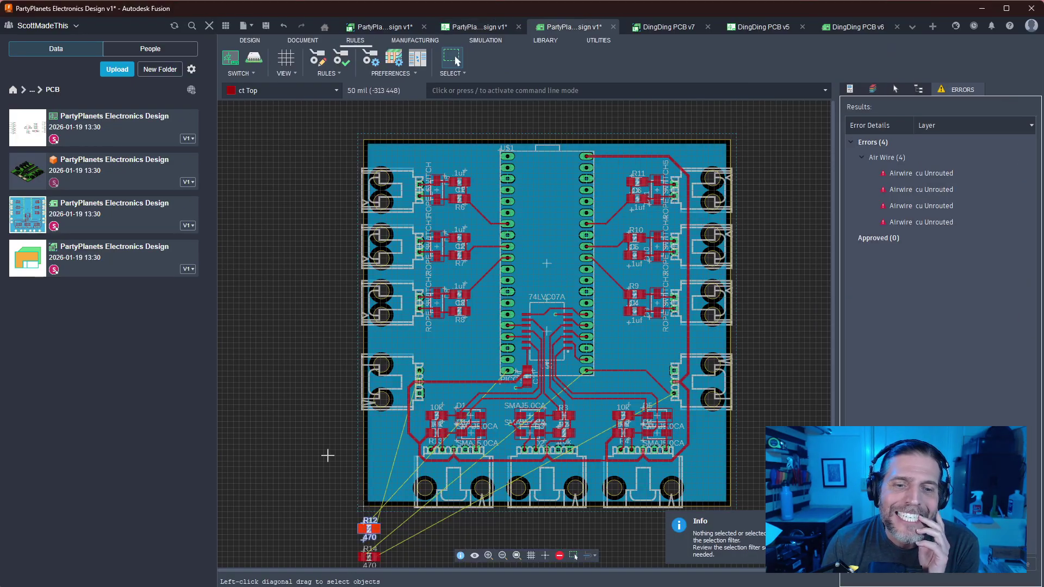
middle_drag(328, 455, 320, 298)
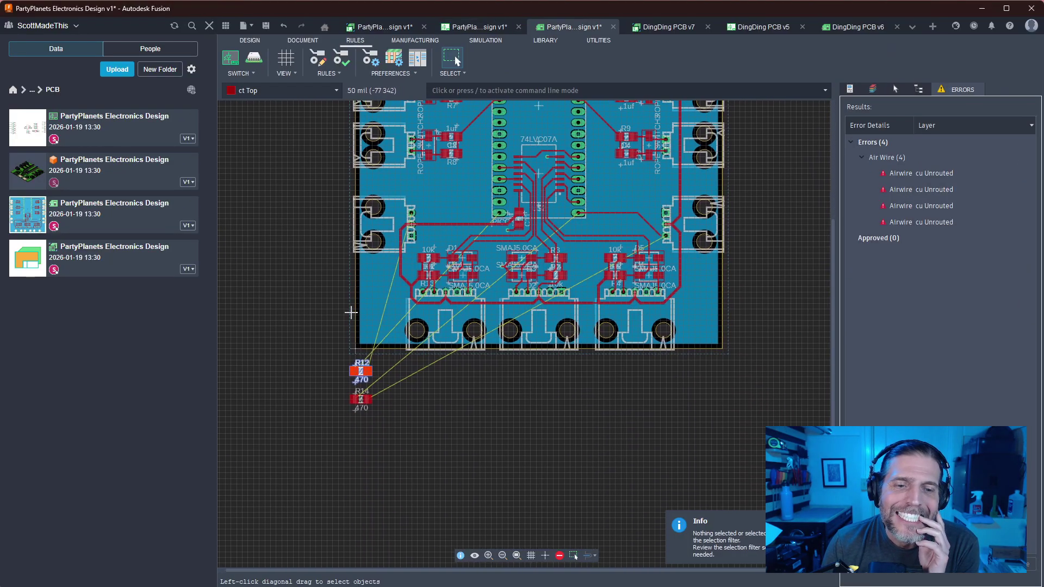
drag(360, 370, 435, 212)
click(434, 213)
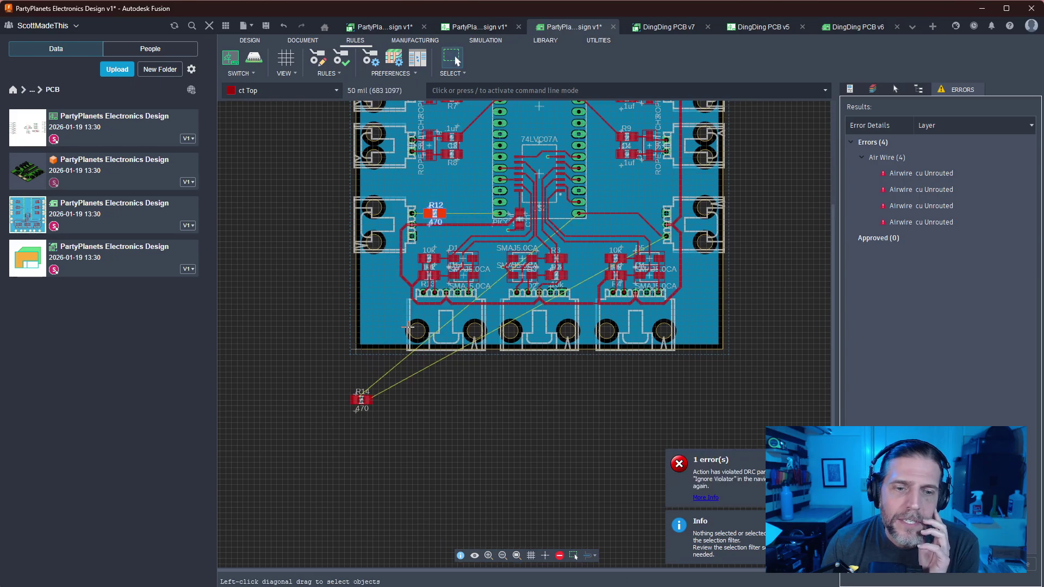
Place R14 between the Pico's lower right pins and the lower right LED header, at about (2500, 1250) mil
drag(360, 400, 638, 202)
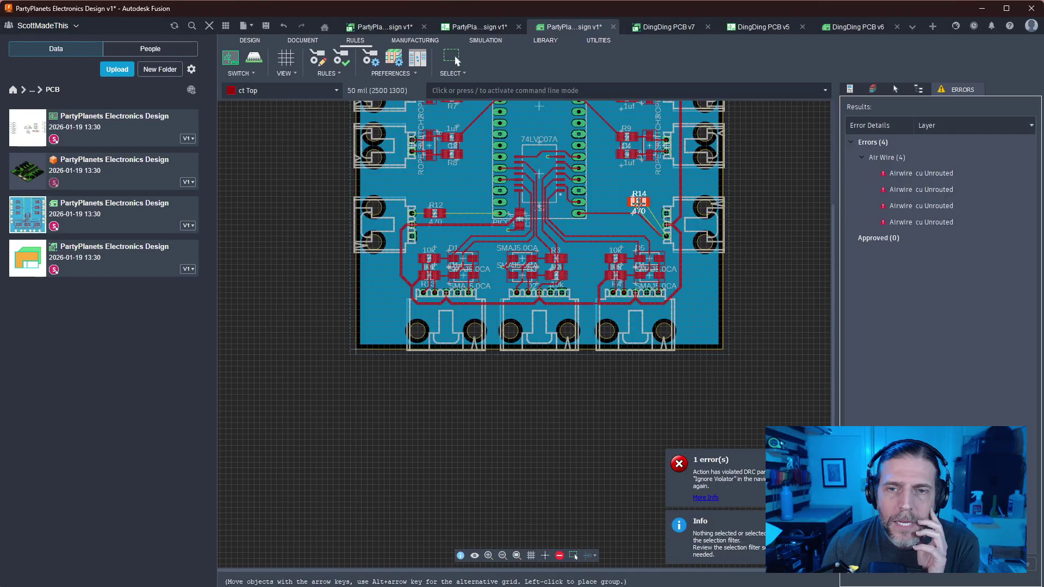
drag(638, 201, 638, 207)
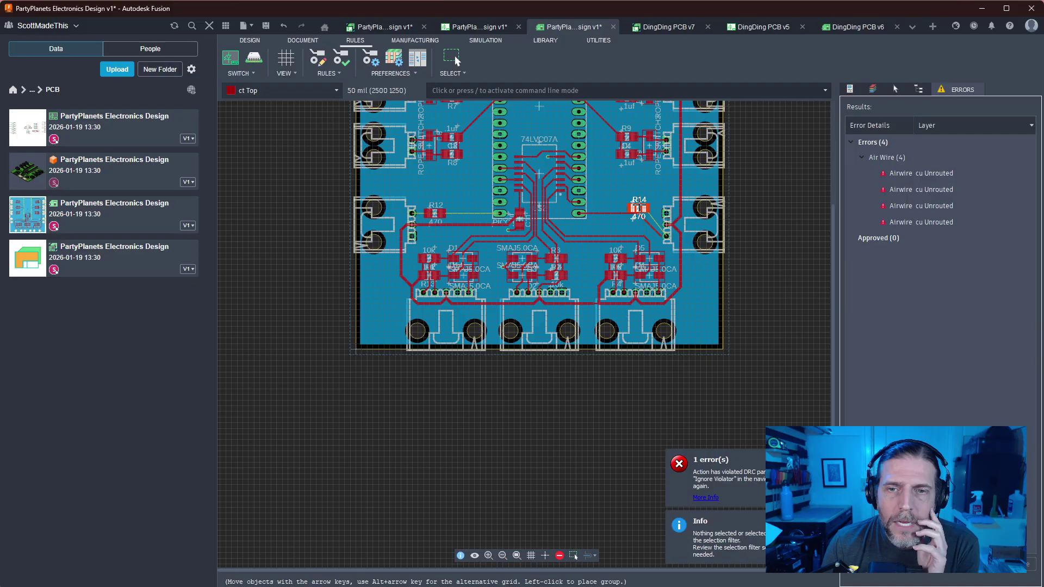
click(638, 207)
scroll(638, 208, up, 4)
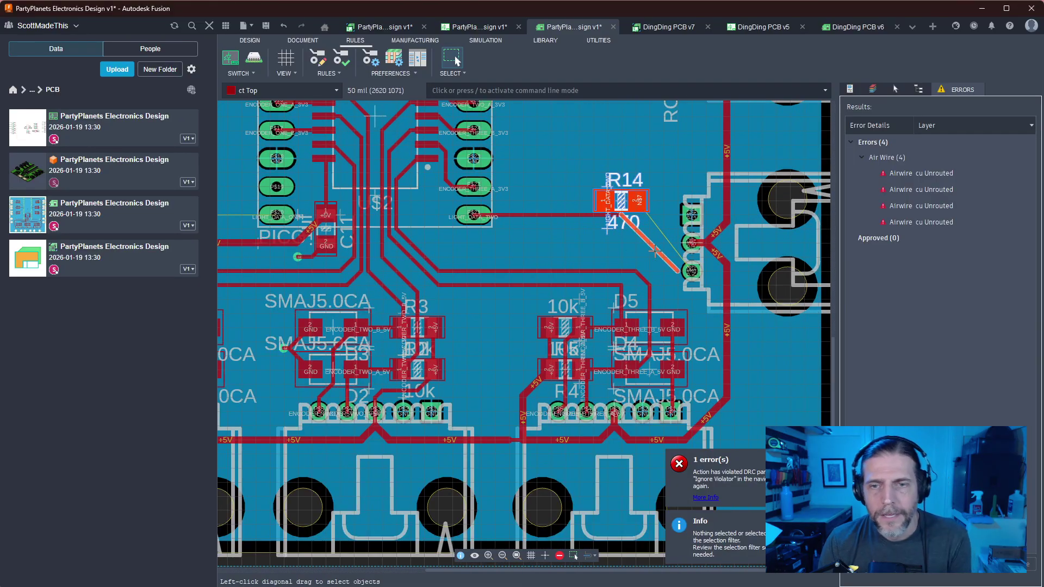
scroll(654, 251, up, 1)
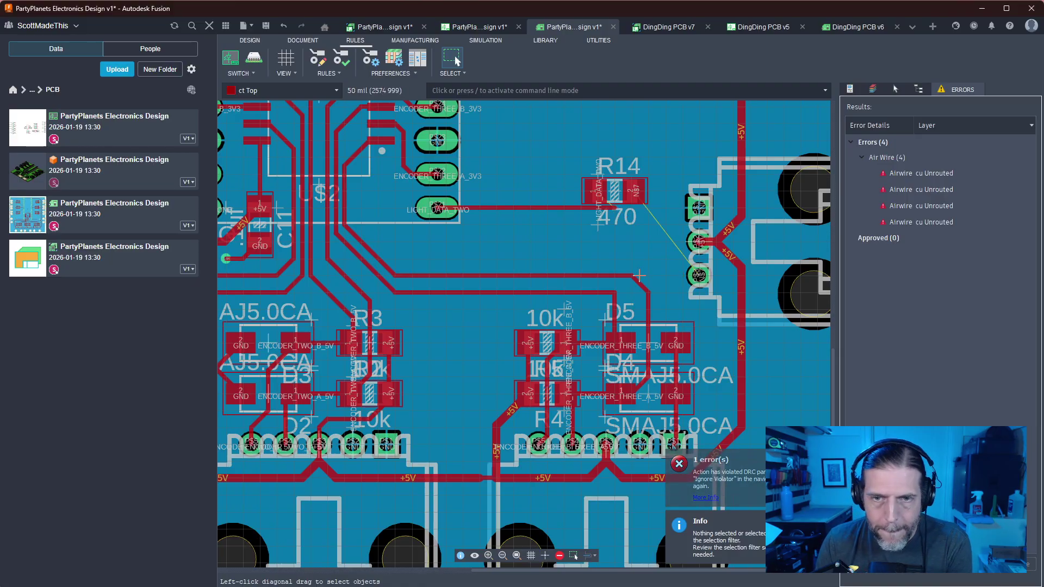
Shift the vertical segment of the ENCODER_THREE_B_5V trace above D5 left to x = 2450 mil and raise the diagonal beneath it
click(635, 277)
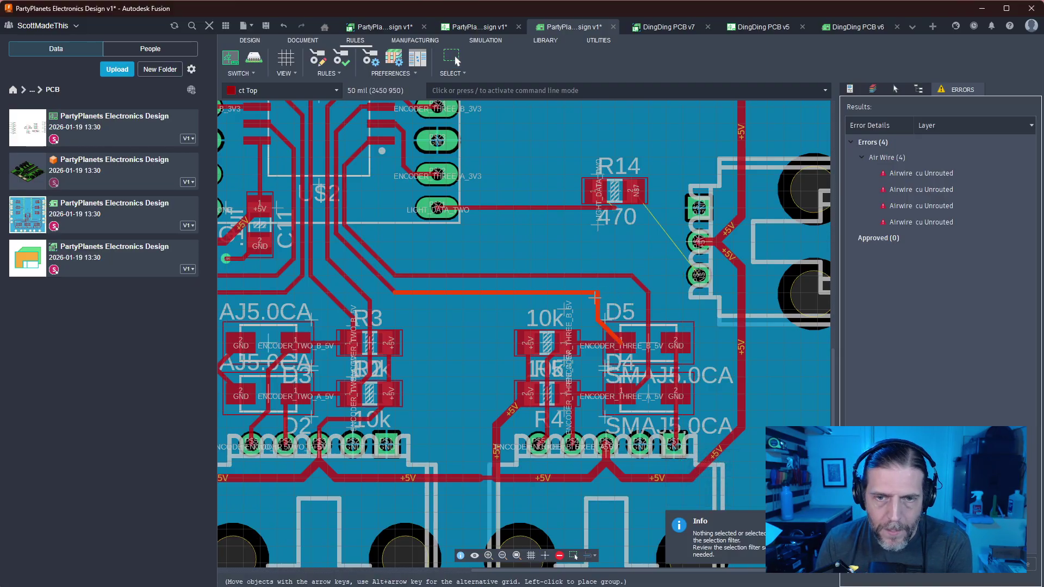
click(451, 57)
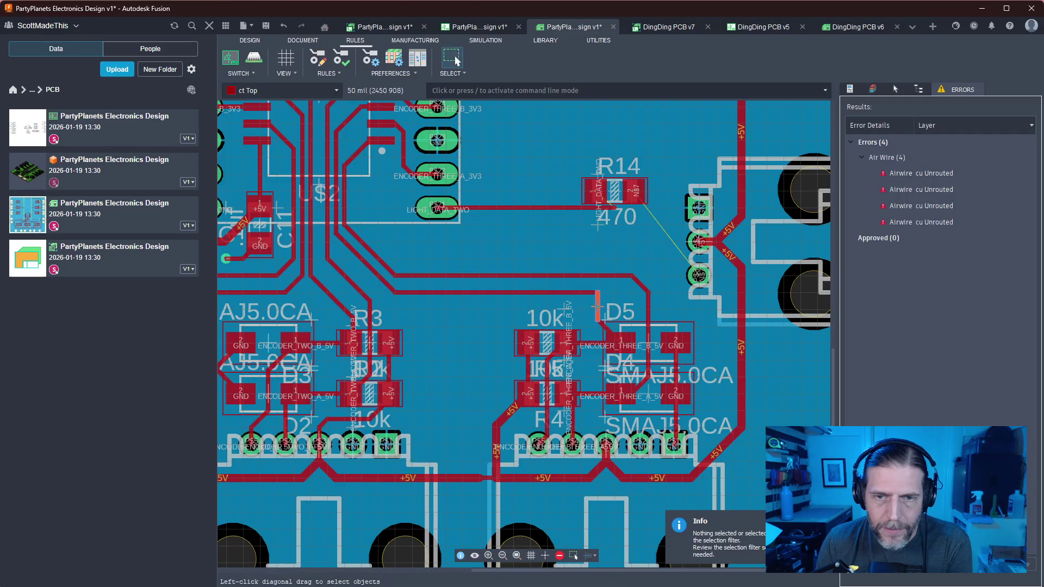
click(566, 293)
click(568, 291)
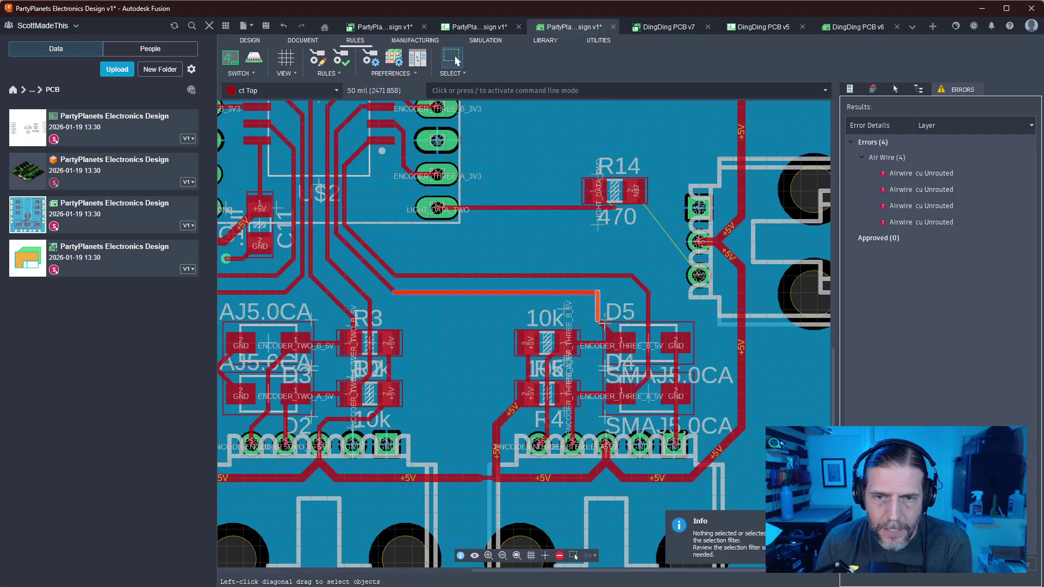
click(604, 324)
click(608, 302)
click(607, 302)
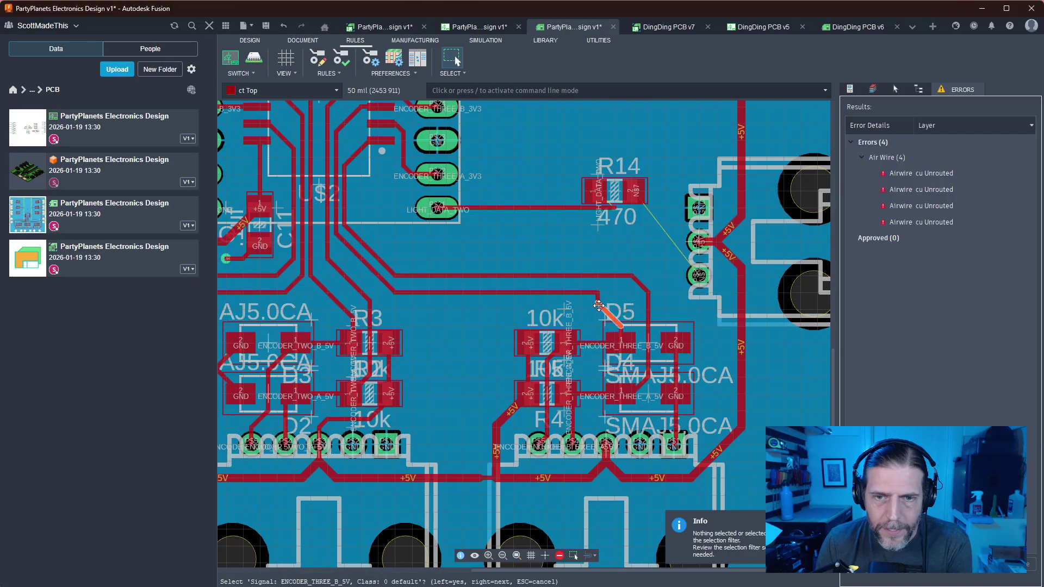
click(591, 296)
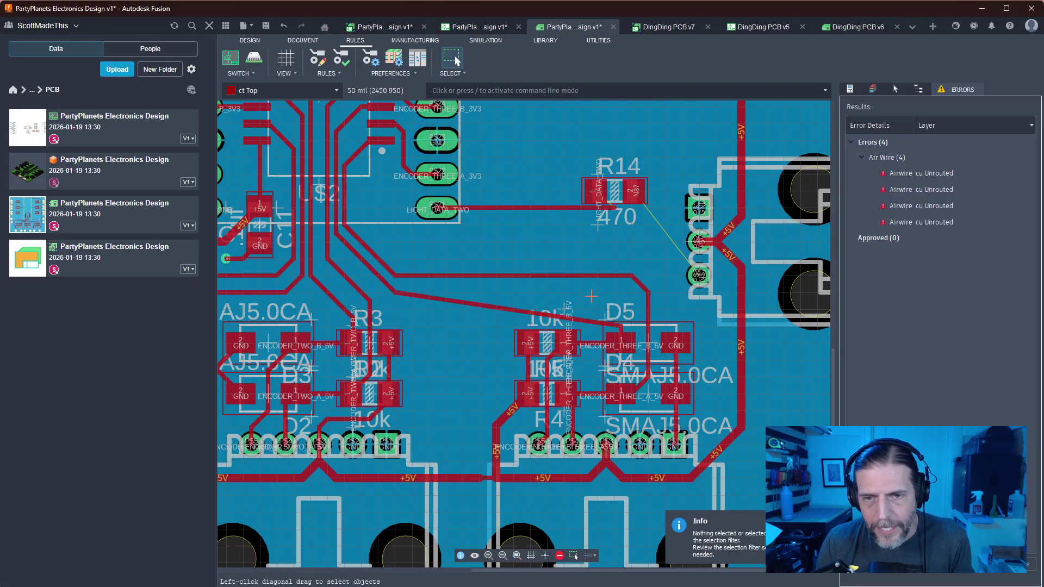
key(ctrl+z)
key(Delete)
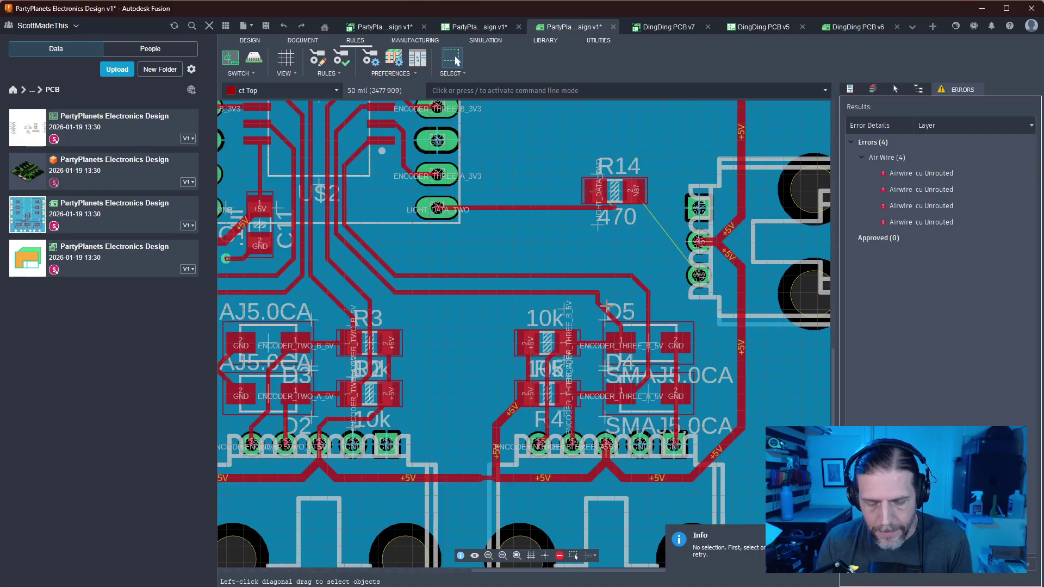
Straighten the ENCODER_THREE_B_5V bend above D5 into a single diagonal and shift the ENCODER_THREE_A_5V corner left alongside it
key(m)
click(602, 305)
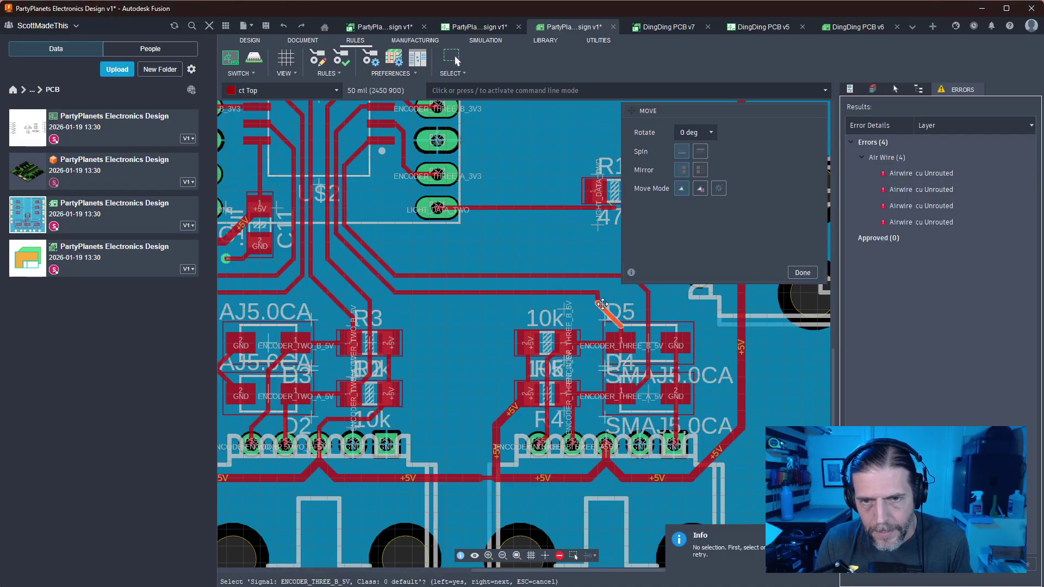
click(602, 305)
click(599, 299)
click(597, 299)
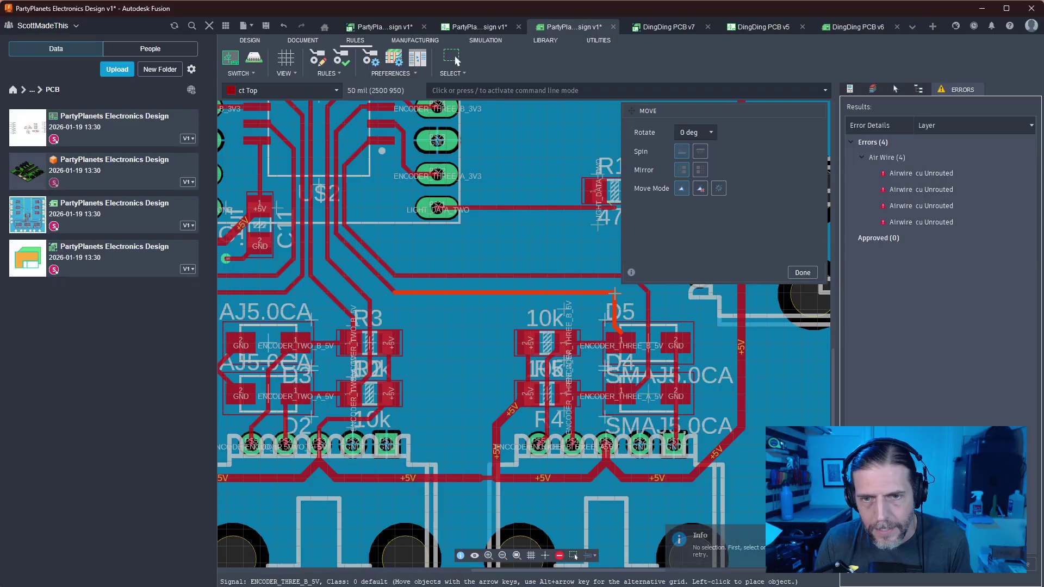
click(581, 295)
key(Escape)
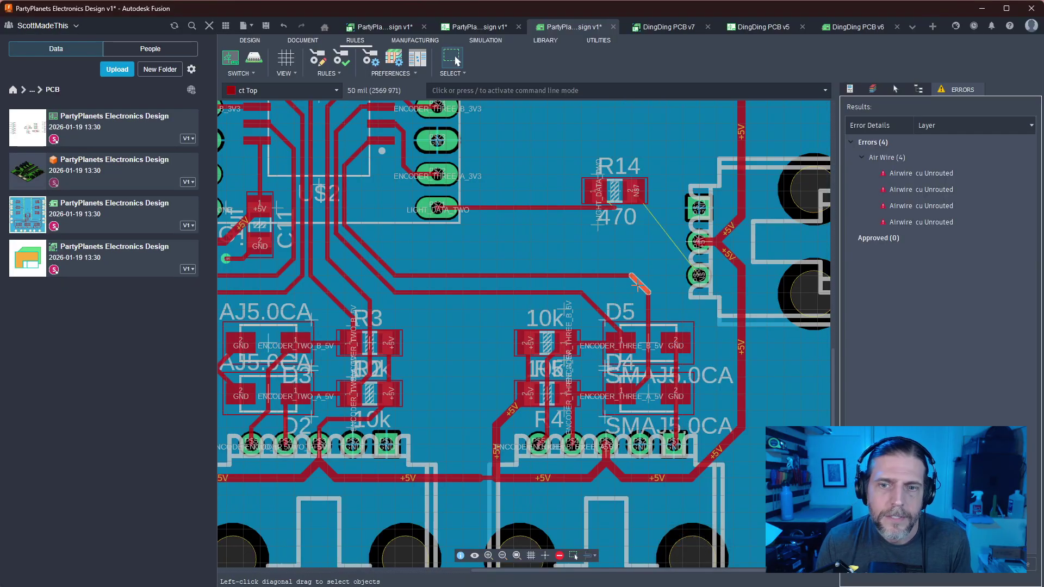
drag(638, 286, 618, 293)
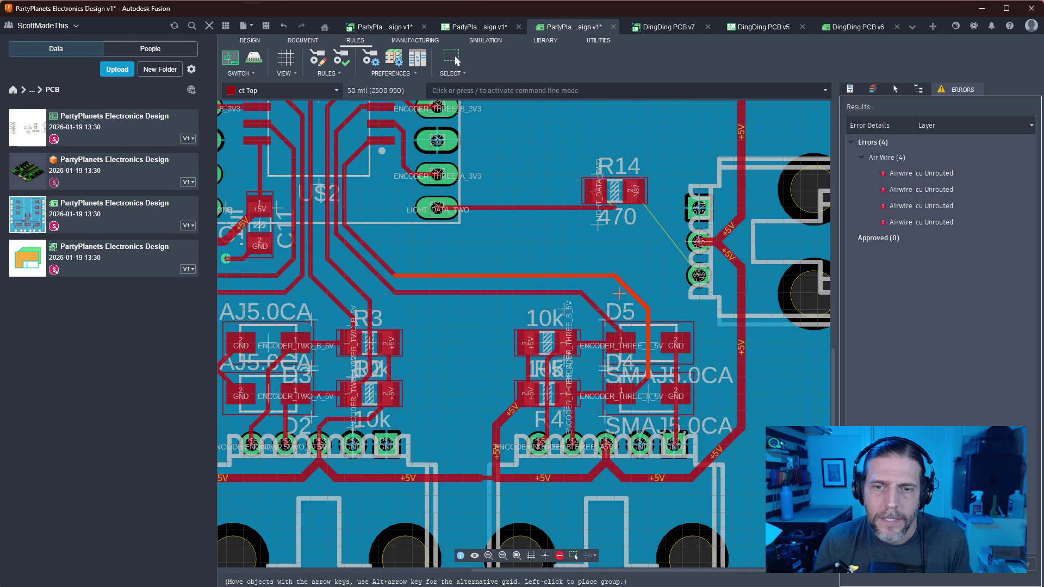
click(592, 299)
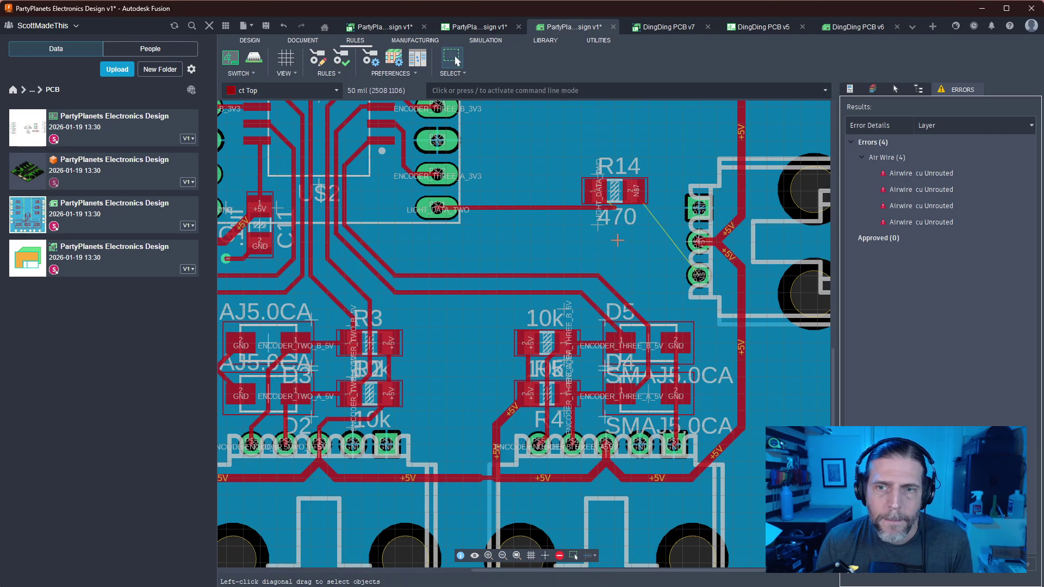
Move R14 to (2600, 1050) mil beside the lower right LED header and rotate it 270 degrees
middle_drag(617, 239, 560, 229)
drag(556, 184, 590, 253)
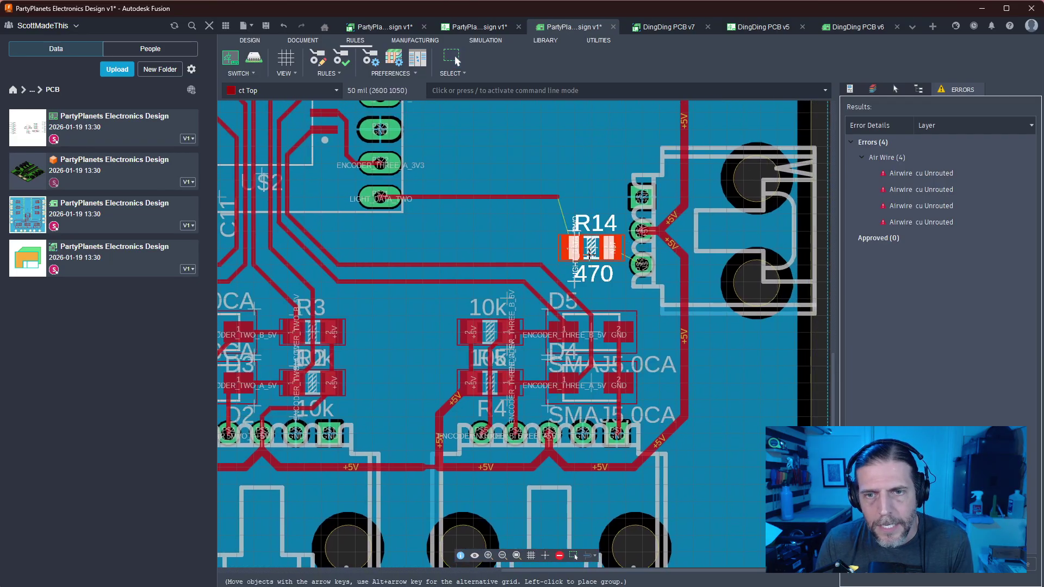
right_click(590, 251)
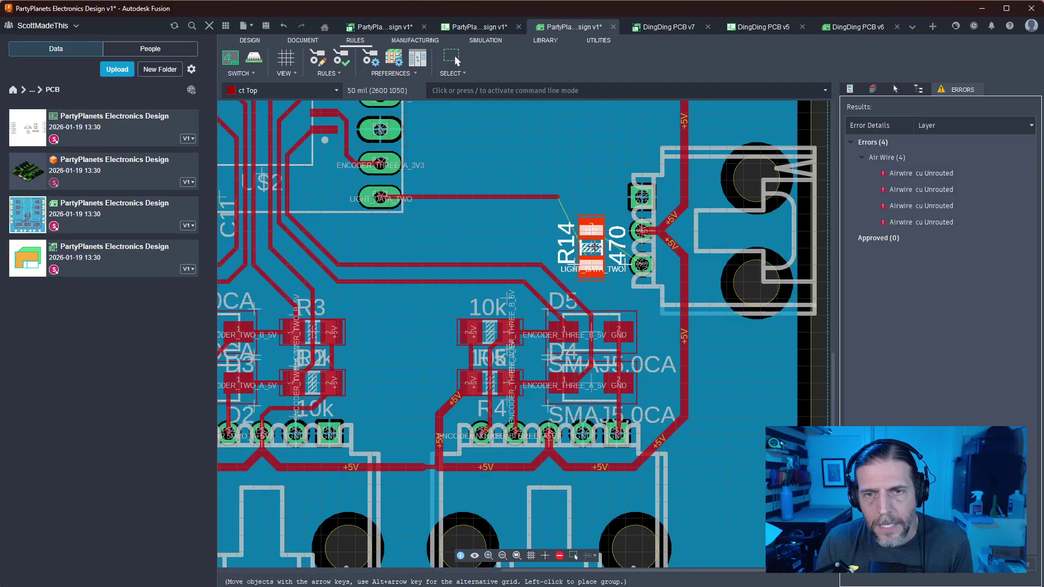
right_click(592, 247)
right_click(592, 247)
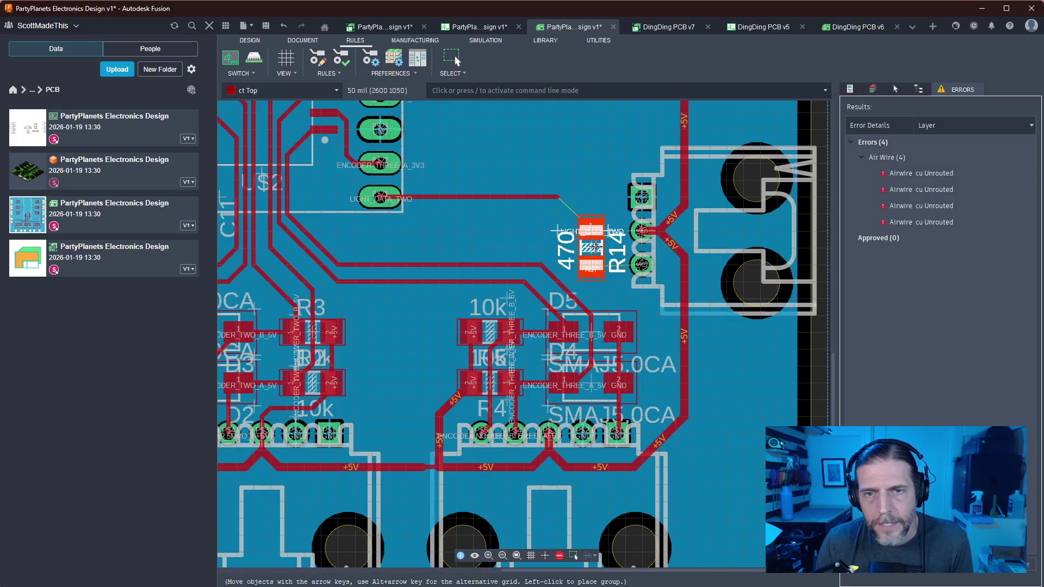
click(593, 248)
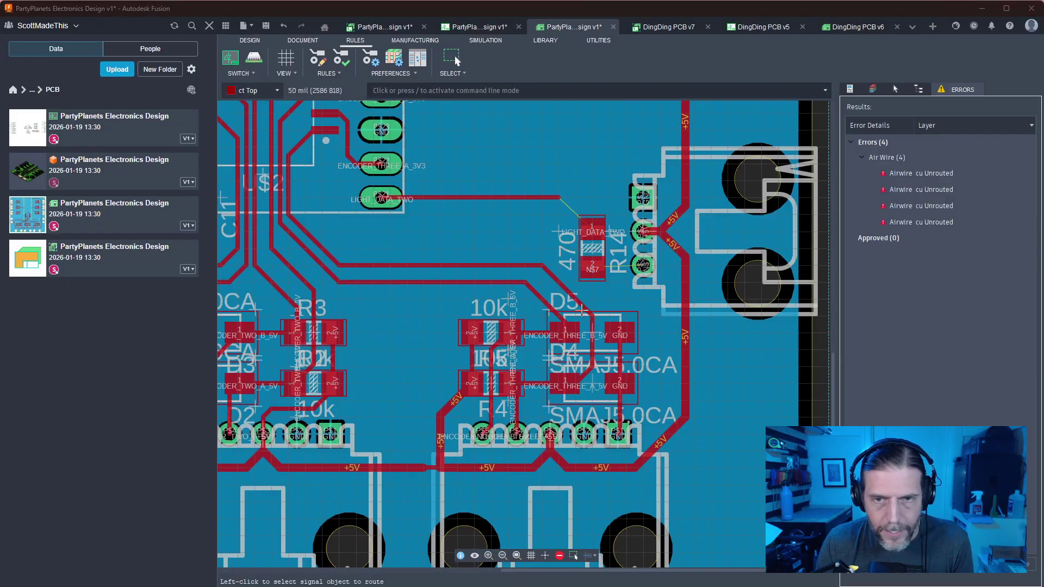
click(592, 265)
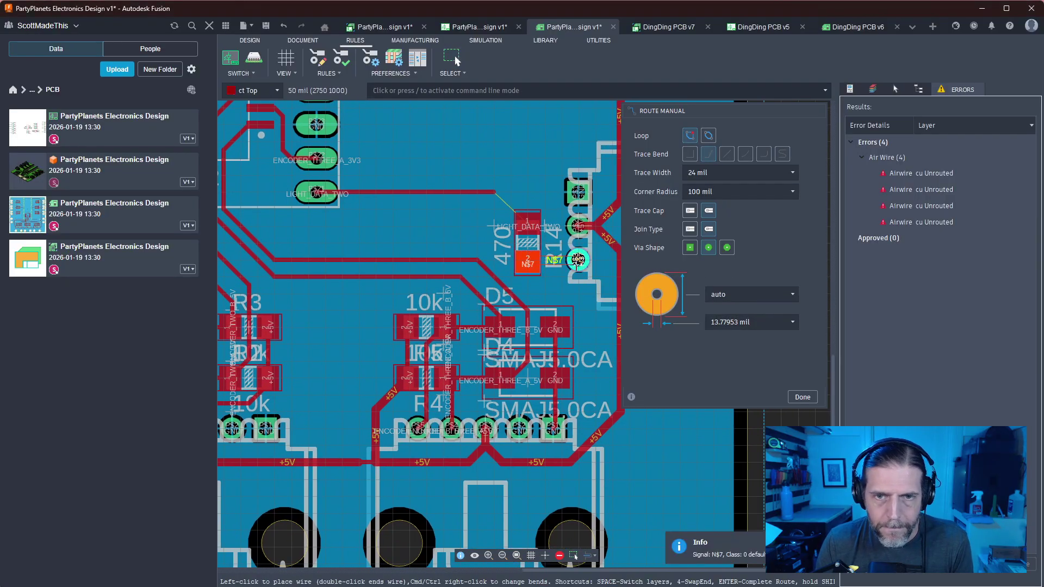
key(Escape)
key(Escape)
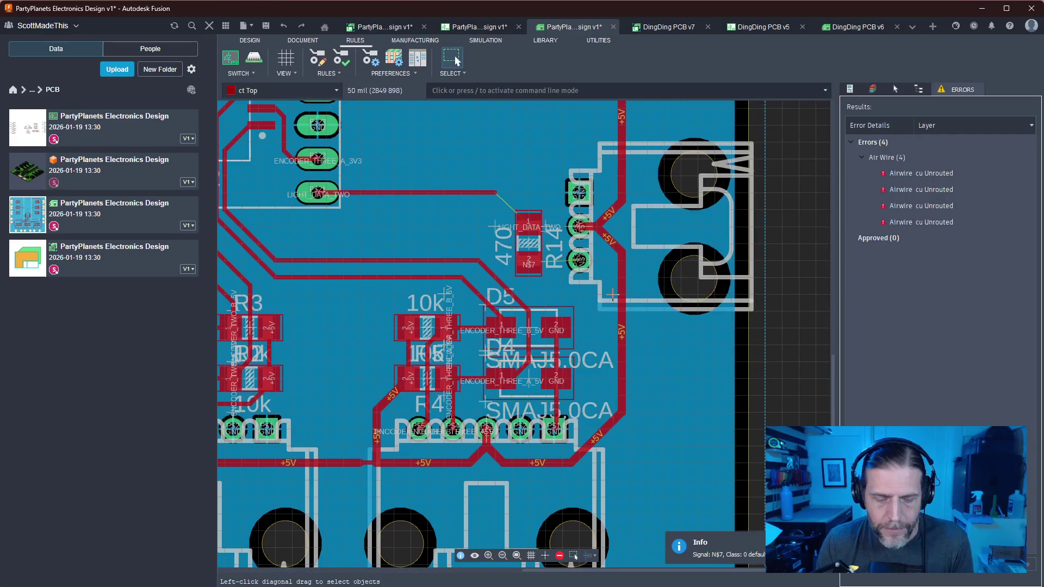
Route R14 with 12 mil traces to the lower right LED header's data pin and the LIGHT_DATA_TWO trace end
click(587, 555)
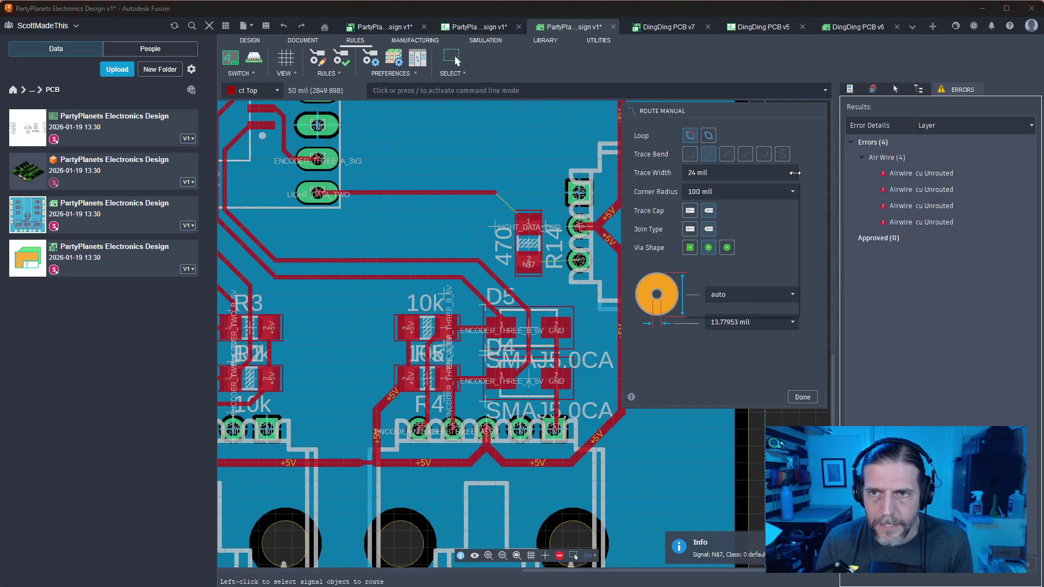
click(791, 172)
click(728, 272)
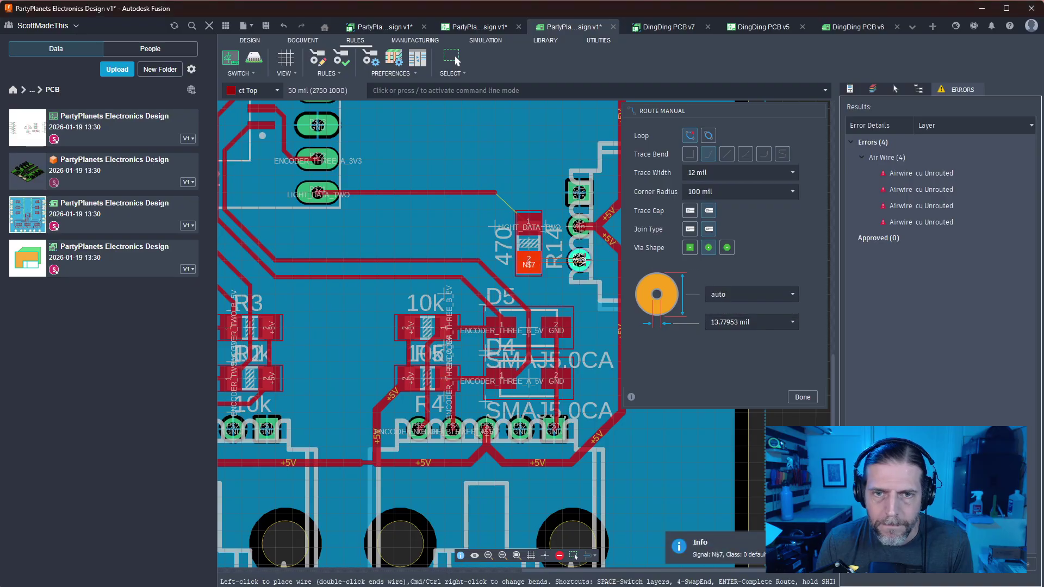
click(527, 223)
click(492, 194)
key(Escape)
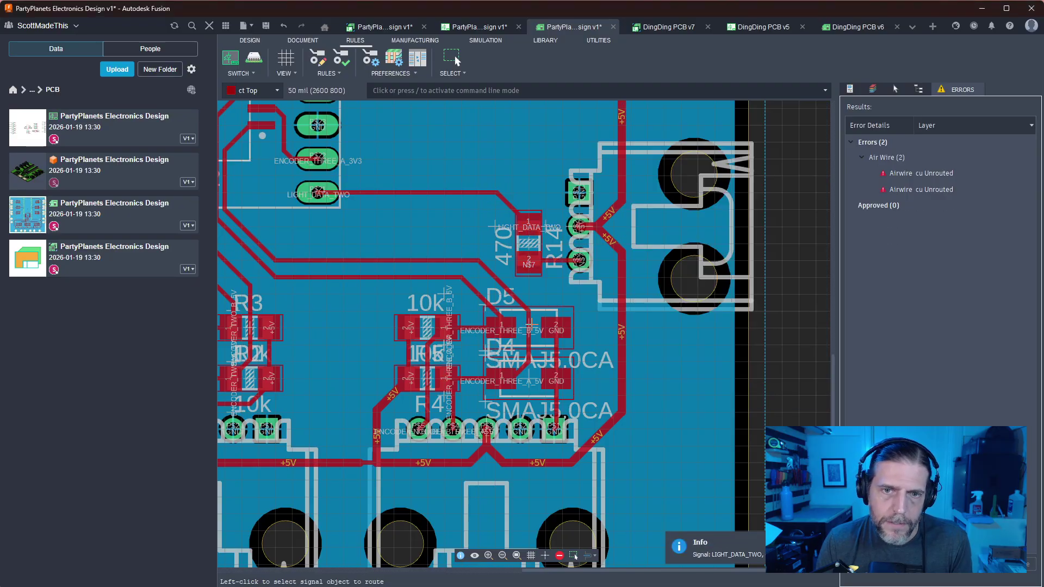
Rotate R12 by 180 degrees in place beside the lower left LED header
scroll(527, 326, down, 3)
middle_drag(386, 291, 659, 279)
middle_drag(400, 243, 471, 268)
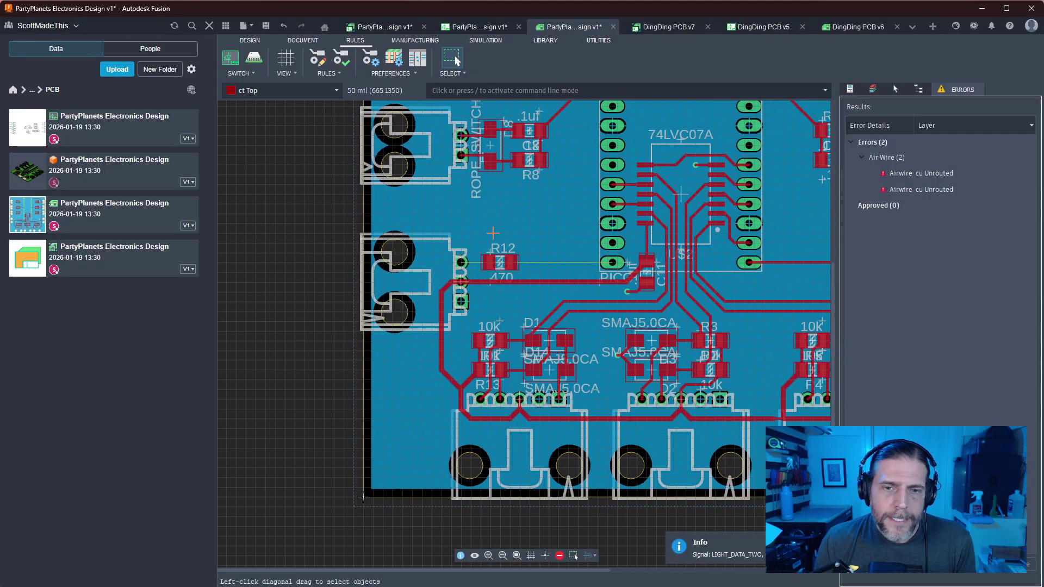
middle_drag(492, 233, 553, 247)
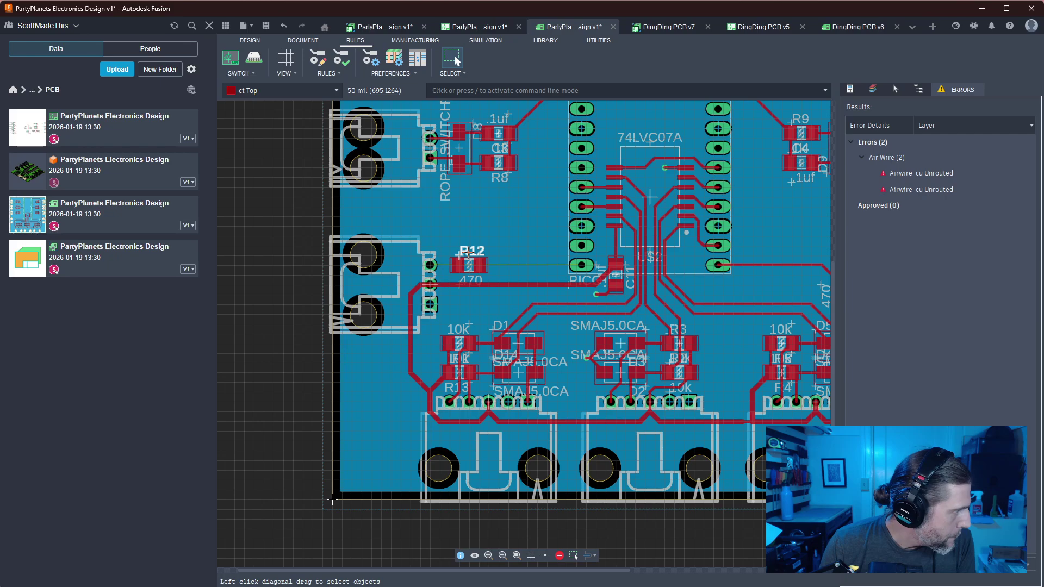
scroll(467, 253, up, 3)
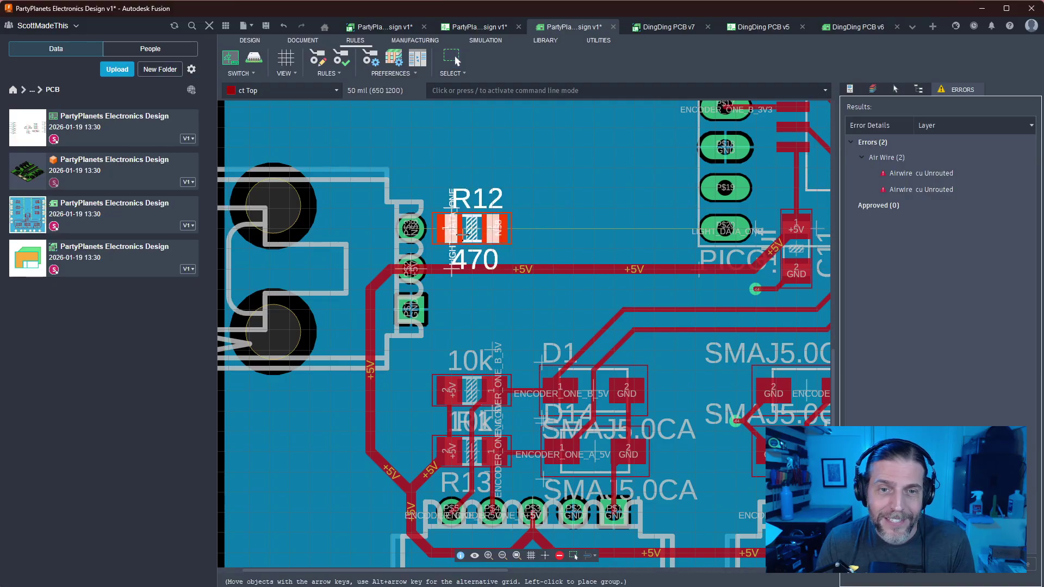
right_click(476, 231)
right_click(472, 231)
click(470, 231)
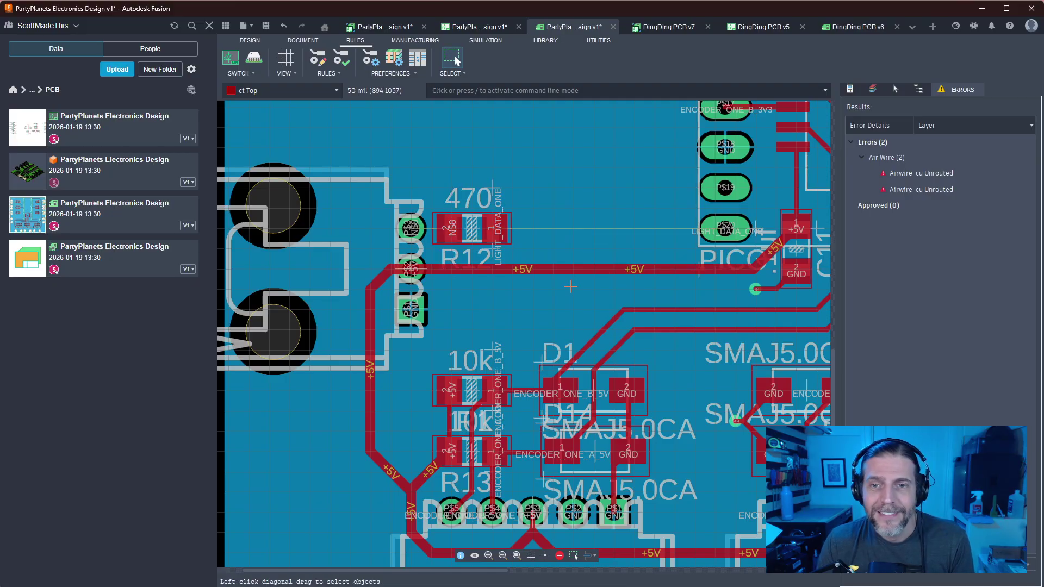
Move the horizontal runs of the ENCODER_THREE_A_5V and ENCODER_THREE_B_5V traces down 50 mil
scroll(471, 231, down, 2)
mouse_move(580, 241)
middle_down()
mouse_move(428, 248)
mouse_move(303, 302)
mouse_move(273, 247)
middle_up()
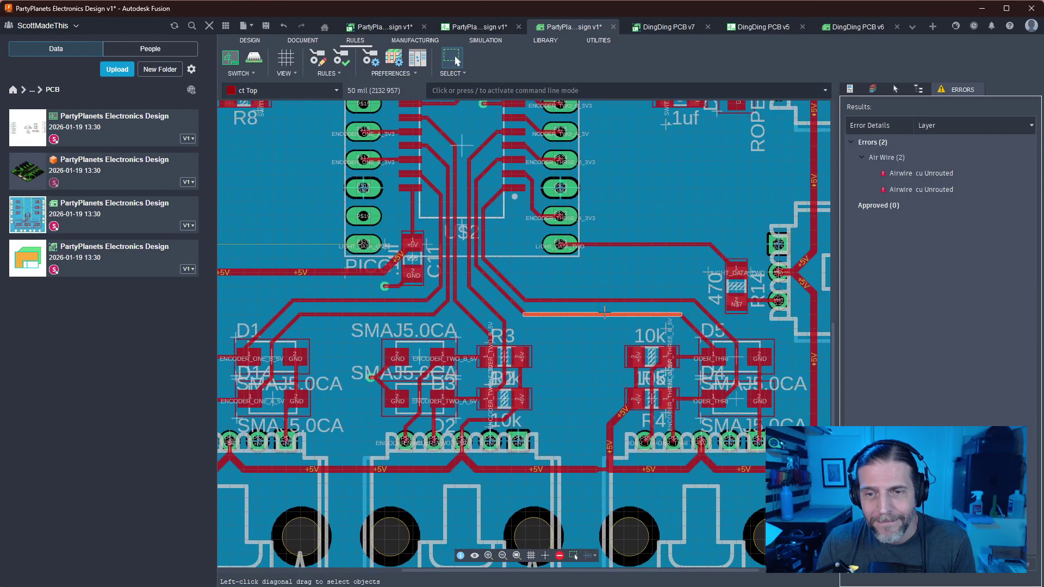
click(602, 324)
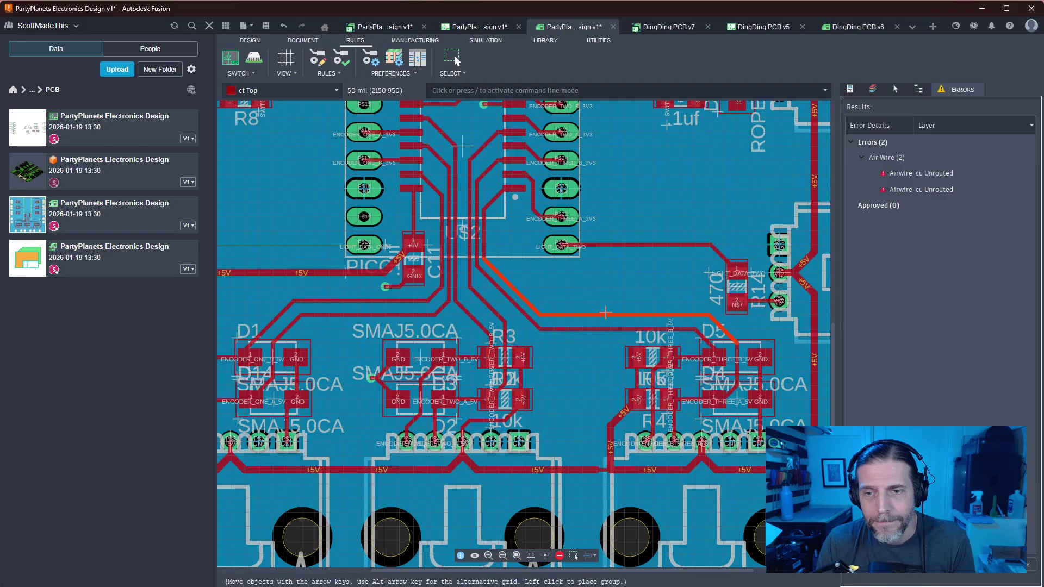
click(605, 281)
middle_drag(605, 281, 630, 250)
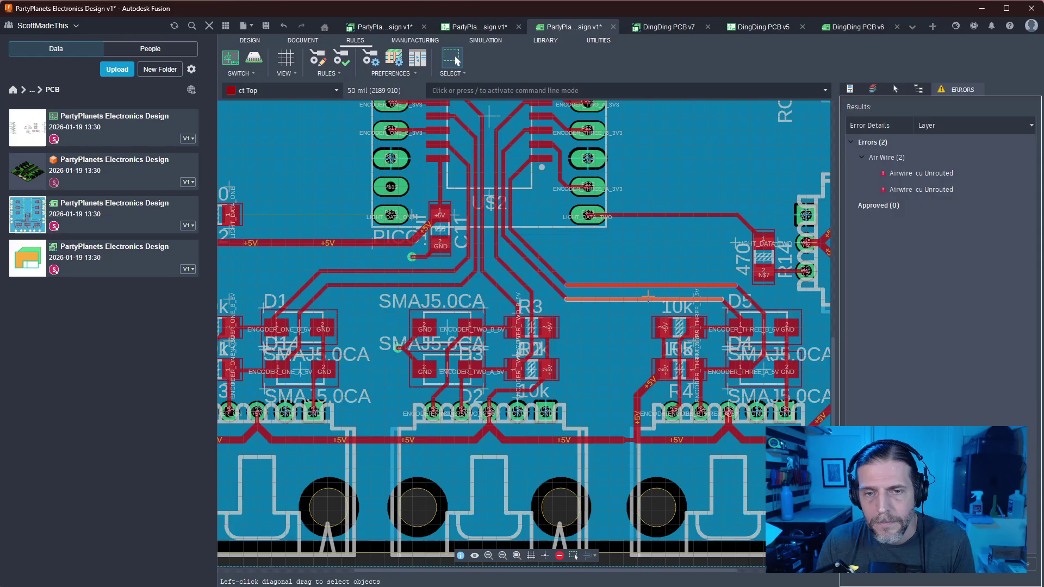
Move the horizontal runs of the ENCODER_ONE_A_5V and ENCODER_ONE_B_5V traces down 50 mil
click(414, 284)
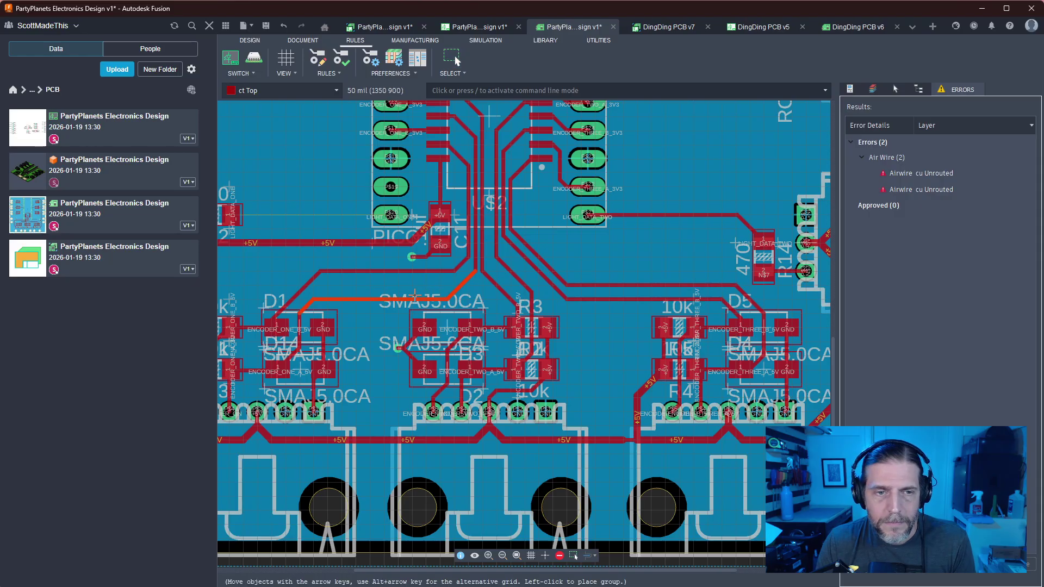
key(Escape)
mouse_move(576, 335)
middle_down()
mouse_move(542, 350)
mouse_move(553, 377)
middle_up()
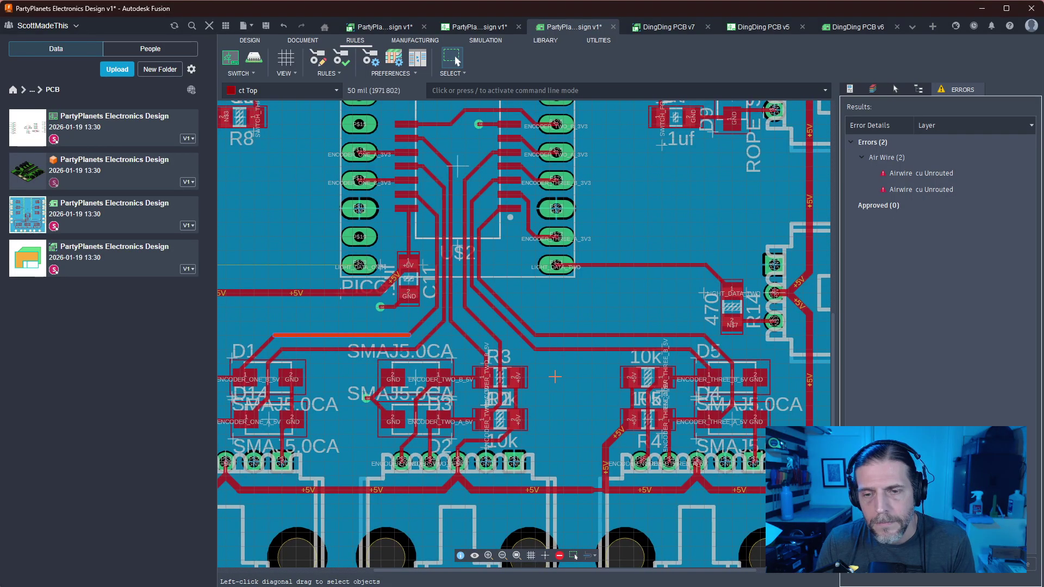
Lower the horizontal +5V trace between the lower left LED header and C11 to y = 1050 mil
scroll(554, 377, down, 2)
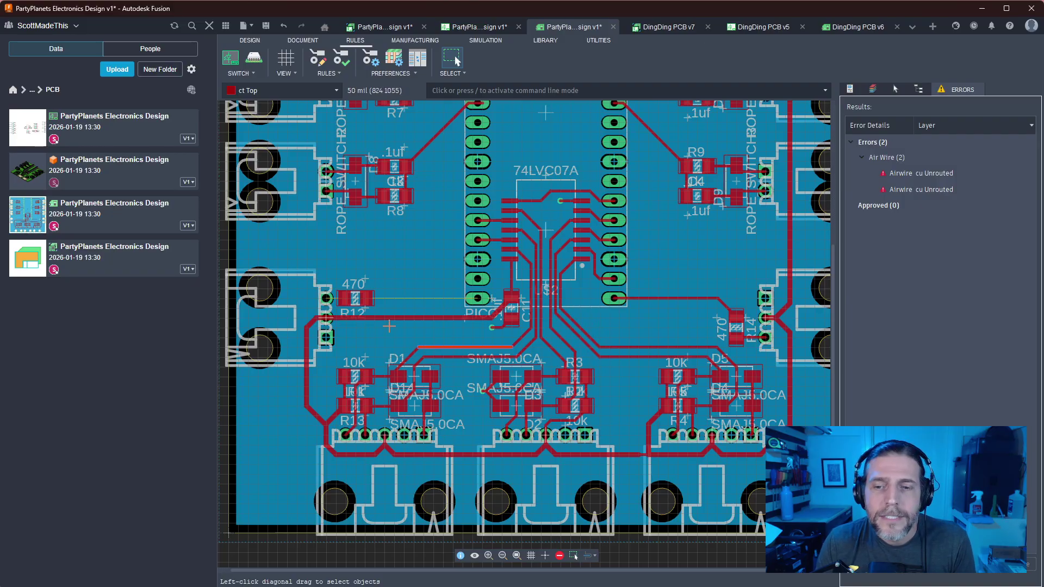
scroll(388, 325, up, 2)
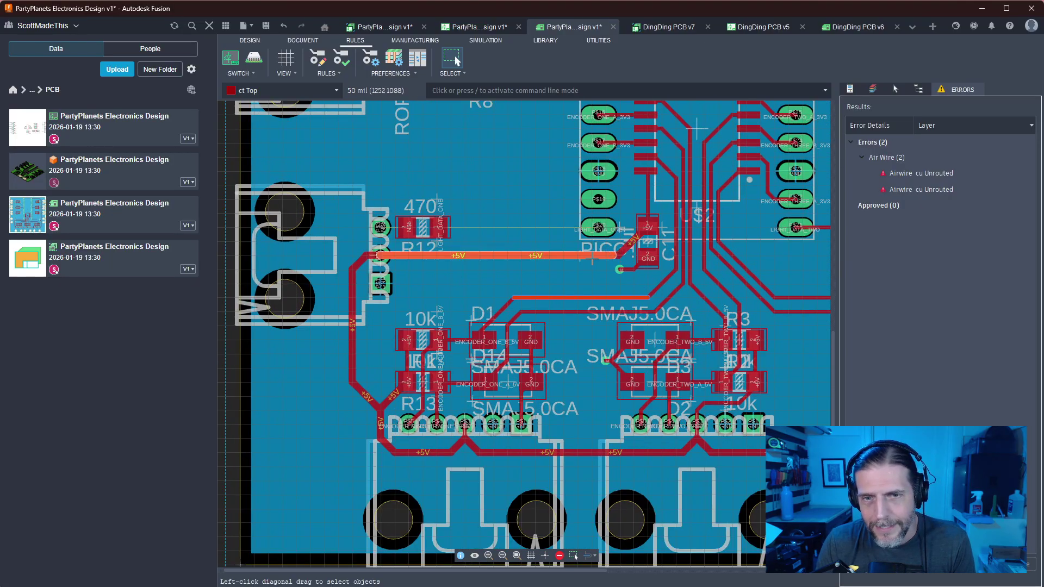
drag(592, 261, 589, 271)
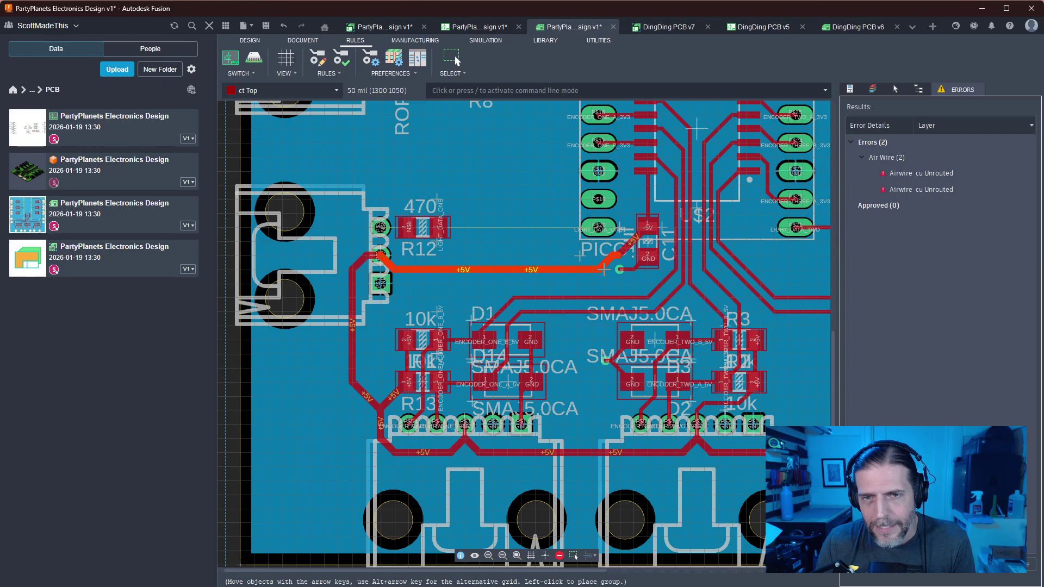
click(614, 266)
Straighten the kinked +5V trace at C11 into one diagonal ending on the capacitor's +5V pad
scroll(634, 244, up, 4)
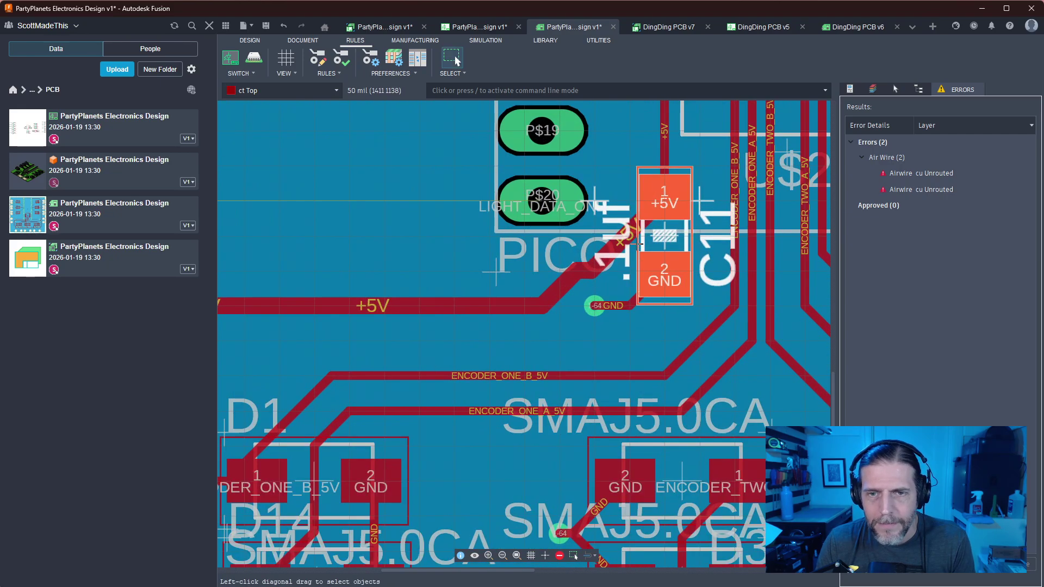
click(621, 248)
click(574, 238)
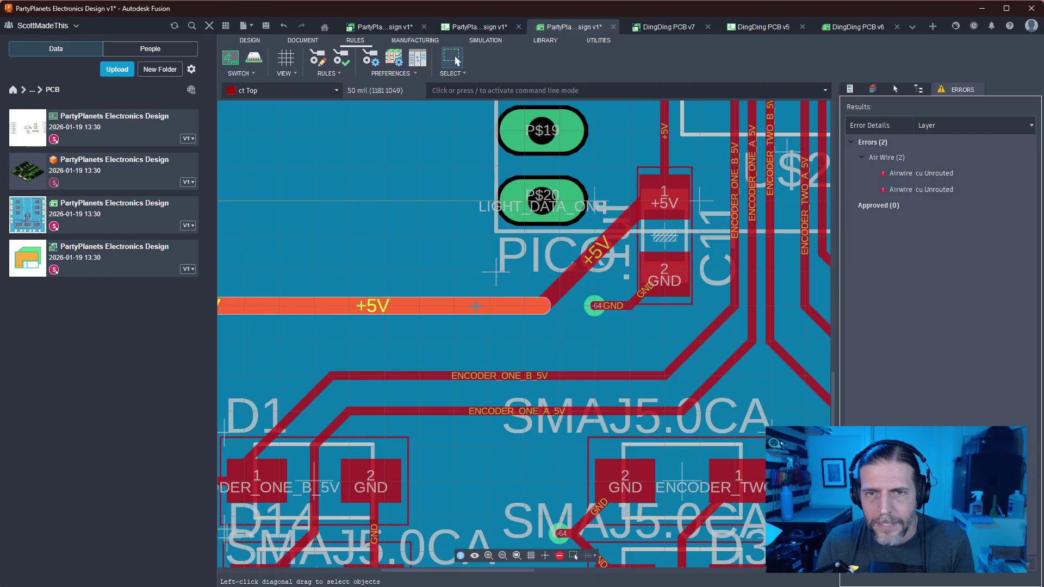
scroll(319, 276, down, 2)
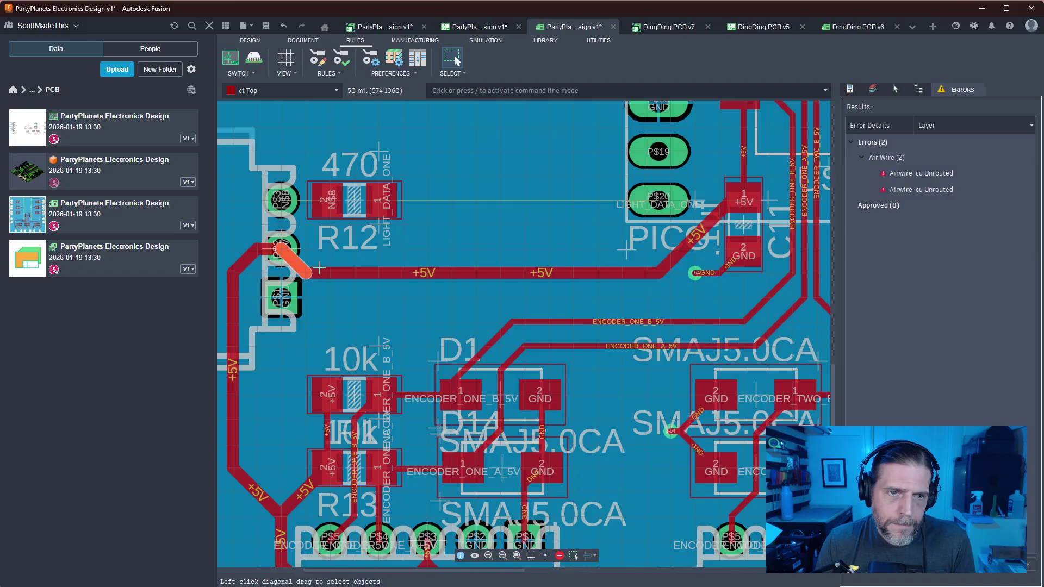
Lower the +5V trace's horizontal run by 50 mil and shift its diagonal away from the lower left LED header's +5V pin
click(320, 272)
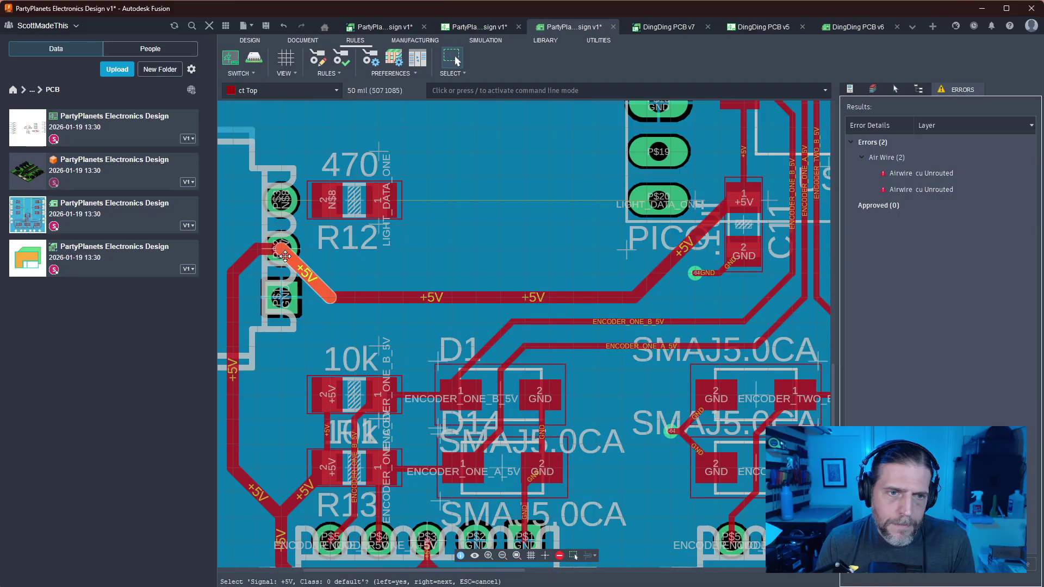
click(311, 251)
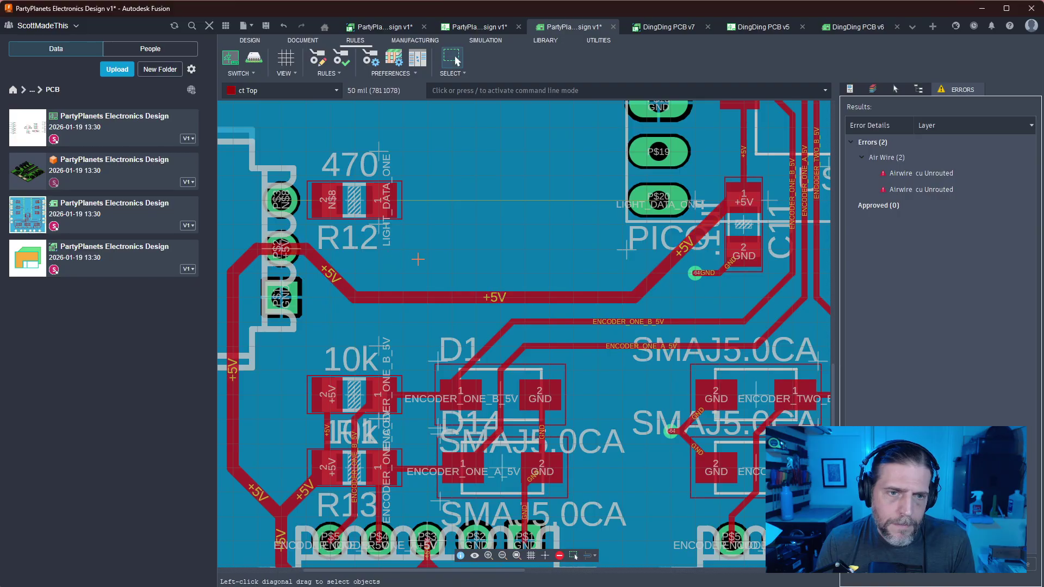
Rotate R12 vertical with its N$8 pad facing up and place it beside the lower left LED header, level with the data pin
click(354, 201)
right_click(376, 219)
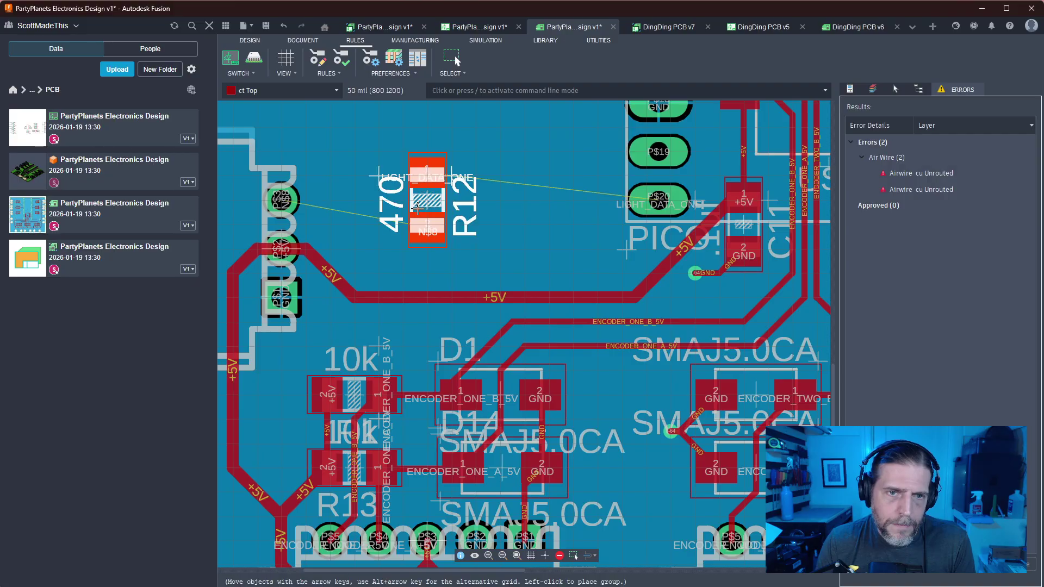
right_click(378, 218)
right_click(378, 218)
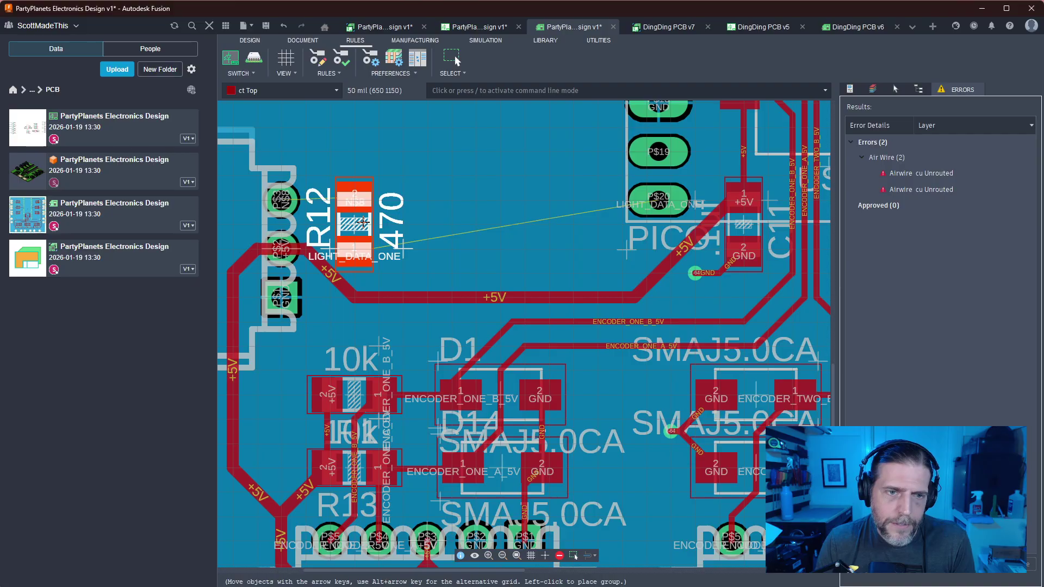
click(363, 221)
Examine R12's placement against the lower left LED header, the +5V trace and the R14 layout on the opposite side
scroll(456, 248, down, 2)
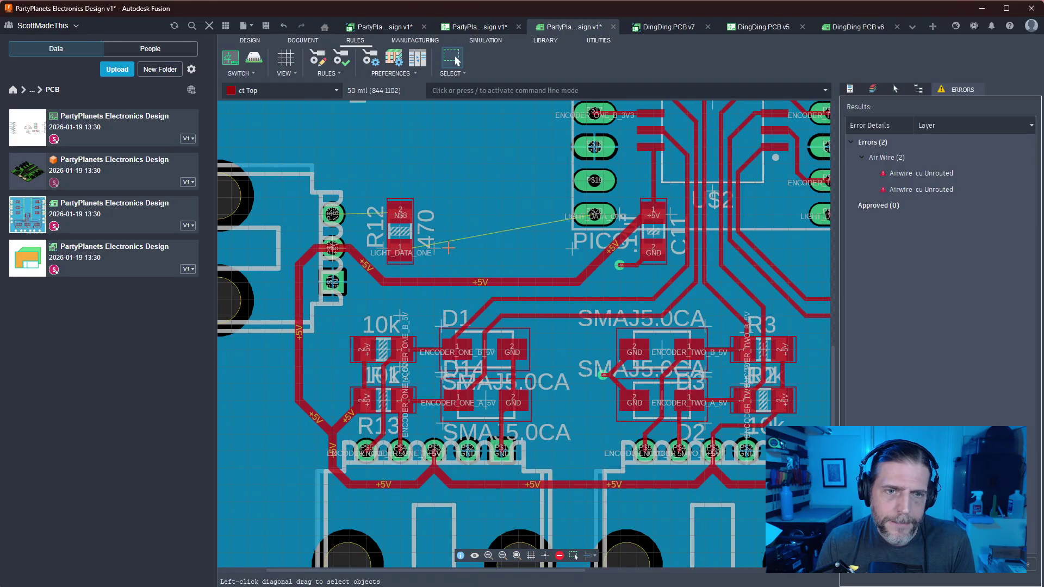
scroll(448, 249, down, 3)
scroll(542, 337, up, 2)
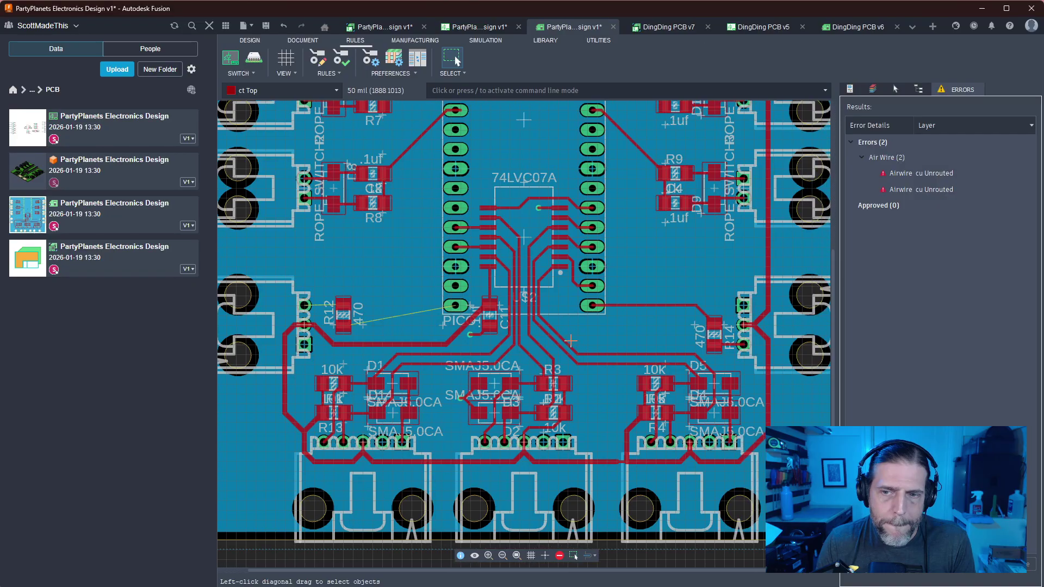
middle_drag(542, 336, 572, 331)
middle_drag(331, 305, 464, 305)
click(465, 304)
click(463, 305)
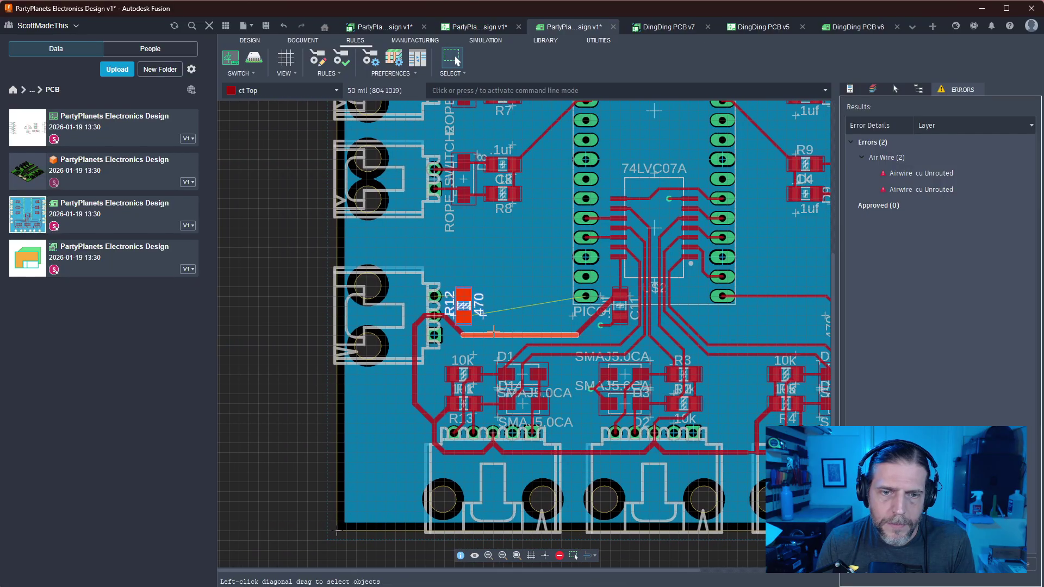
scroll(474, 333, up, 4)
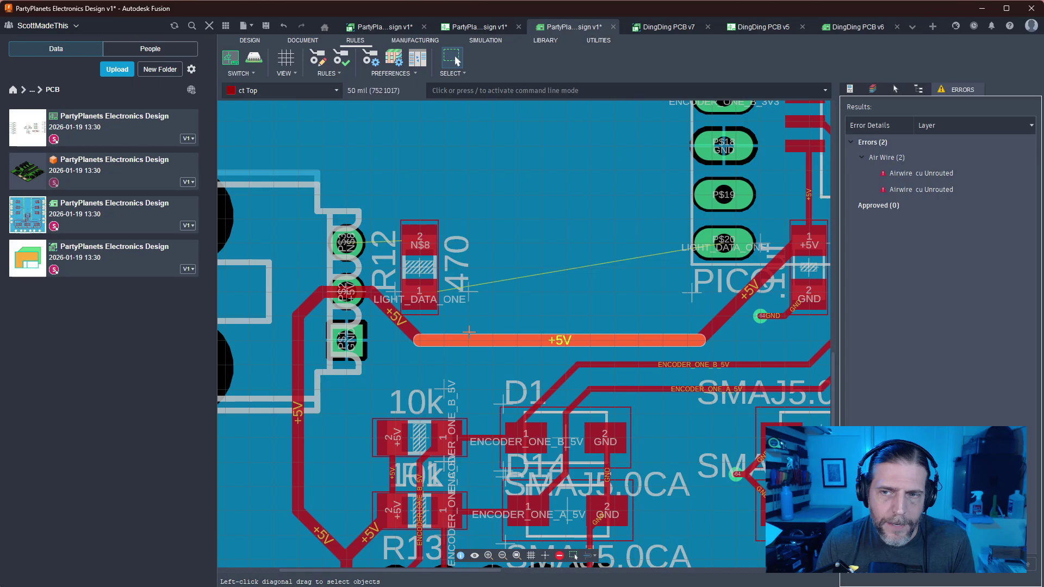
scroll(540, 309, down, 2)
scroll(490, 309, up, 1)
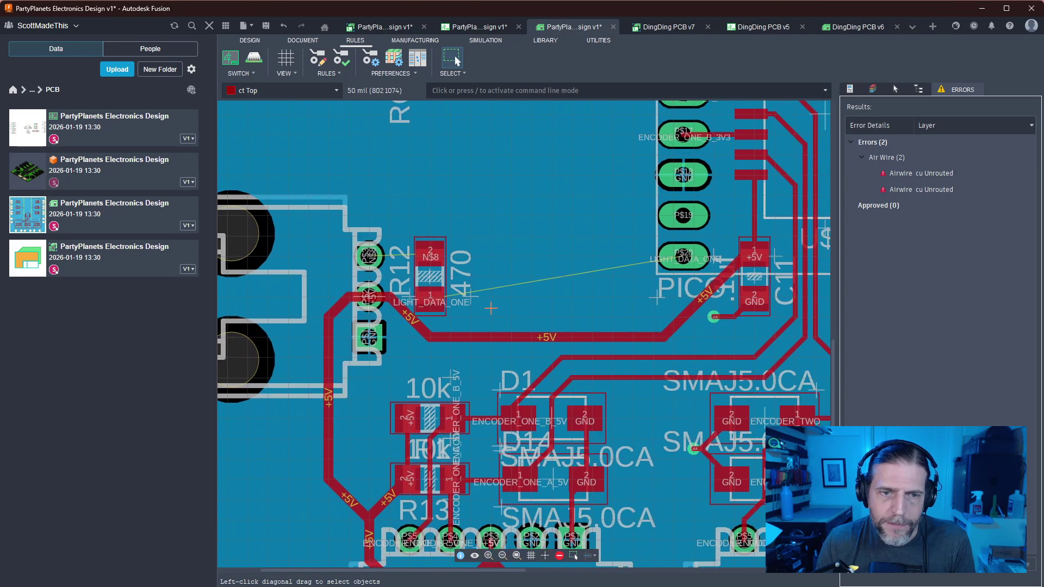
middle_drag(491, 309, 417, 320)
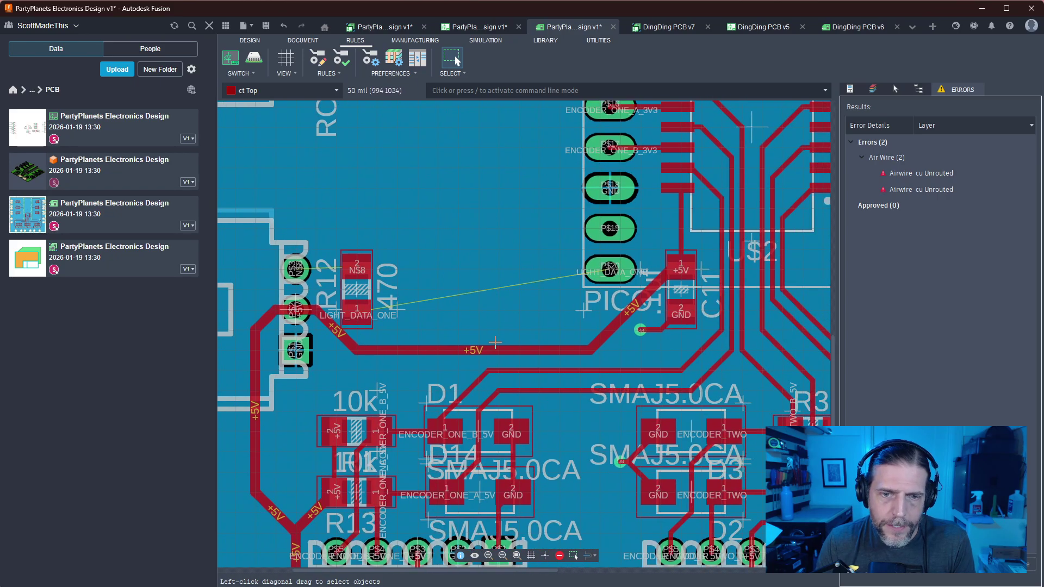
scroll(455, 331, up, 4)
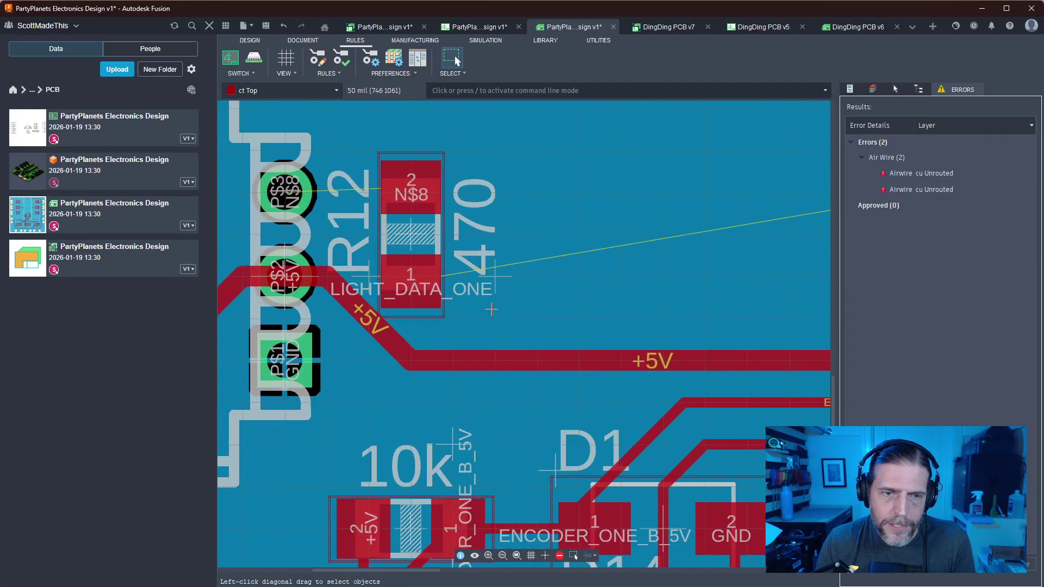
scroll(489, 312, up, 4)
scroll(486, 314, down, 6)
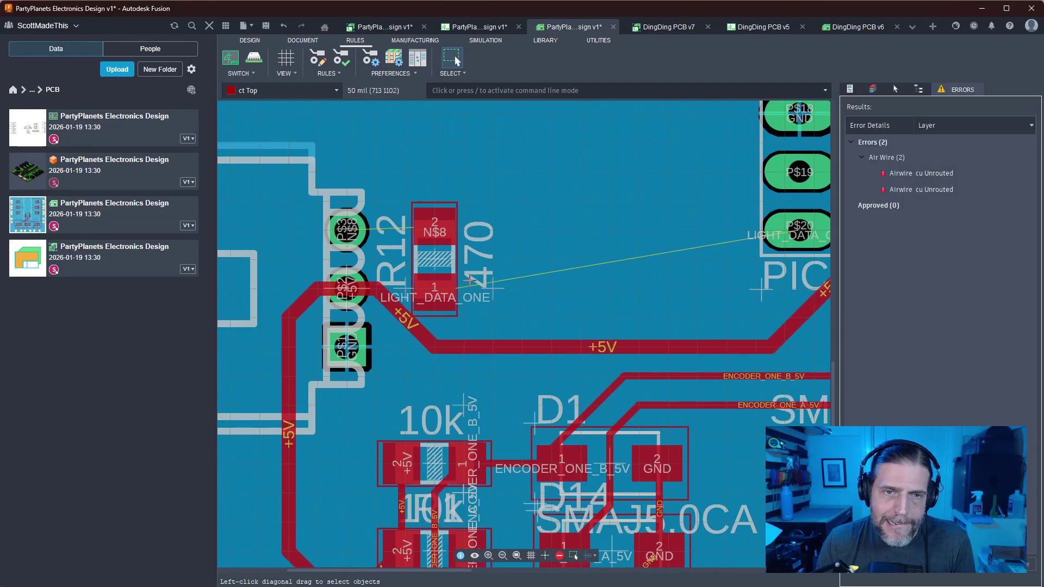
Route the N$8 trace from R12's pad 2 straight to the data pin of the lower left LED header
key(r)
click(433, 227)
click(346, 229)
key(Escape)
middle_drag(449, 286, 344, 290)
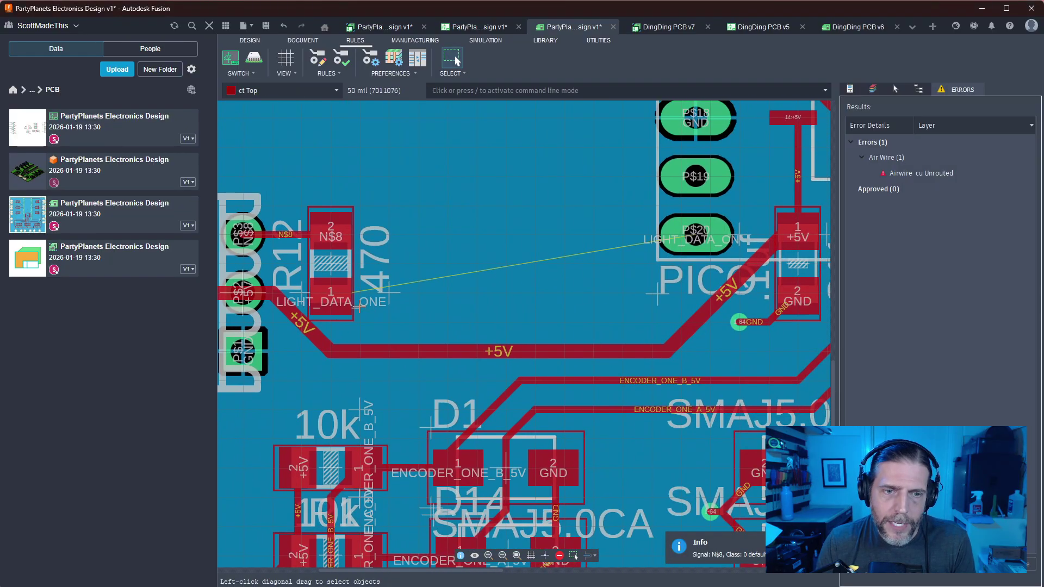
Route the LIGHT_DATA_ONE trace 12 mil wide on the top layer from R12's pad 1 to Pico pin P$20
key(r)
click(340, 299)
middle_drag(512, 252, 455, 261)
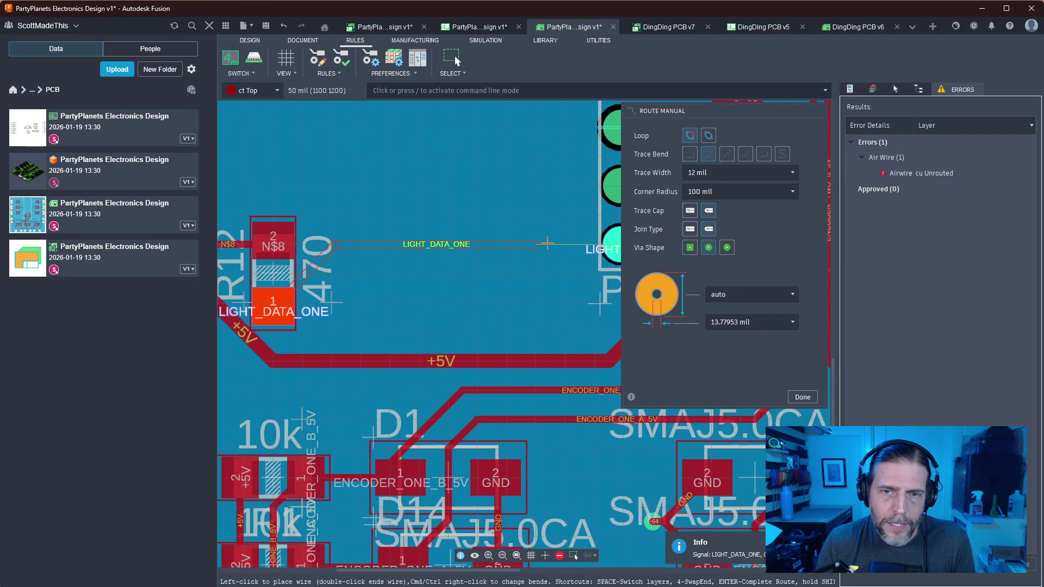
middle_drag(598, 243, 484, 246)
click(521, 247)
key(Escape)
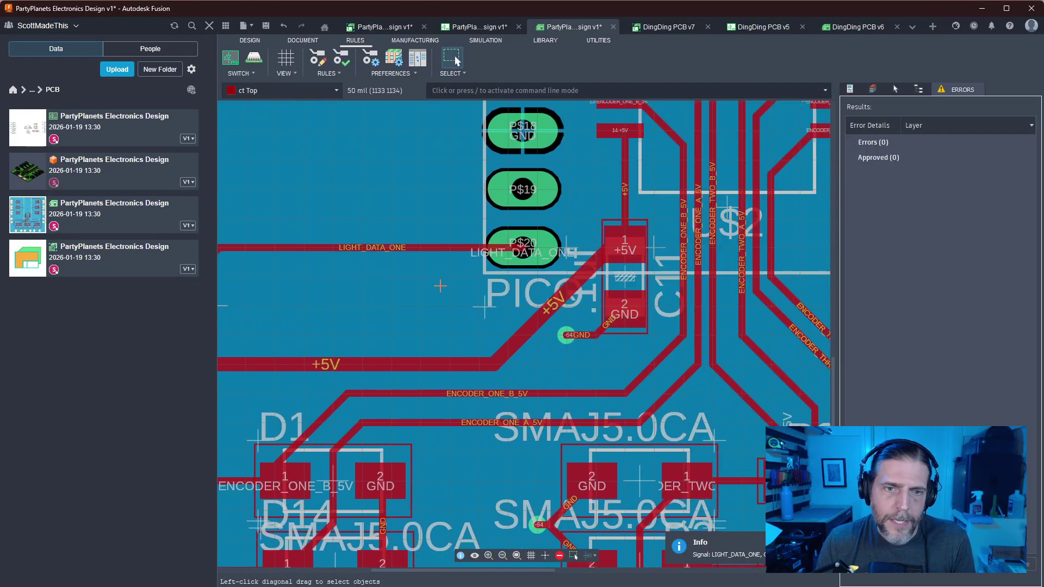
Inspect the routing around R12, the +5V trace and the encoder connectors, including the layout of the whole board
scroll(444, 288, down, 6)
scroll(445, 288, down, 2)
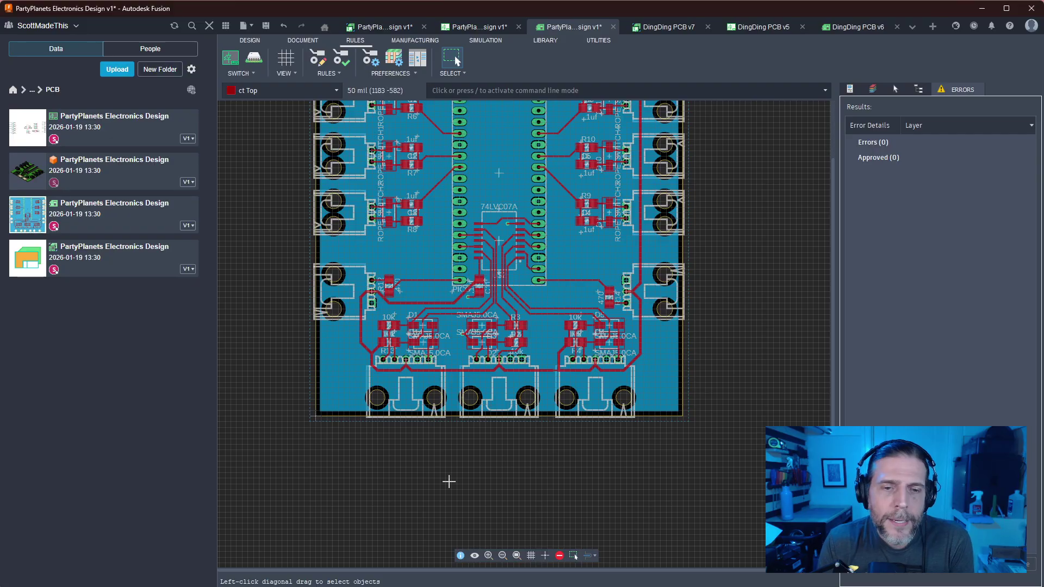
scroll(392, 349, up, 5)
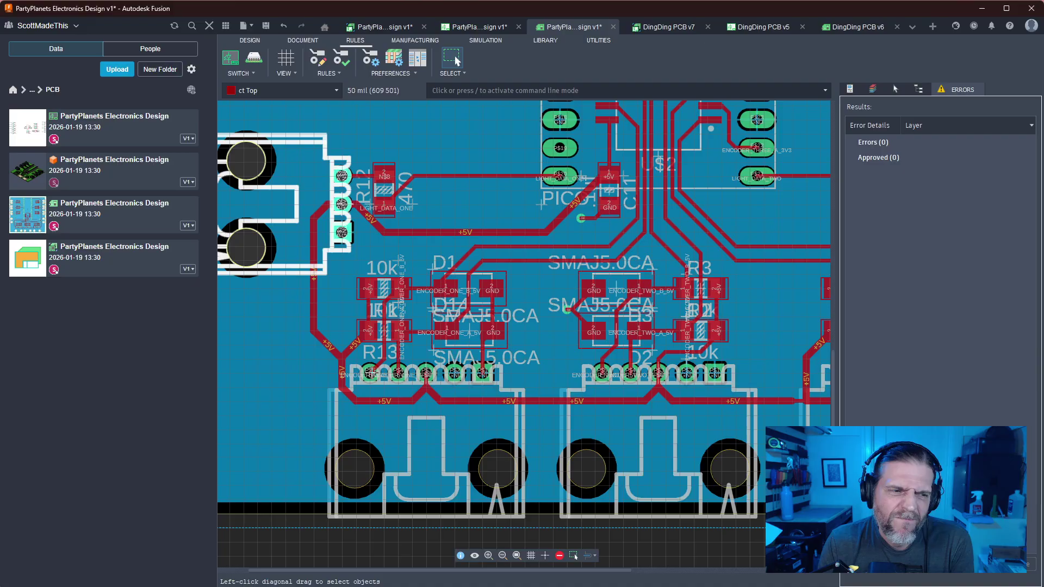
click(374, 221)
click(314, 298)
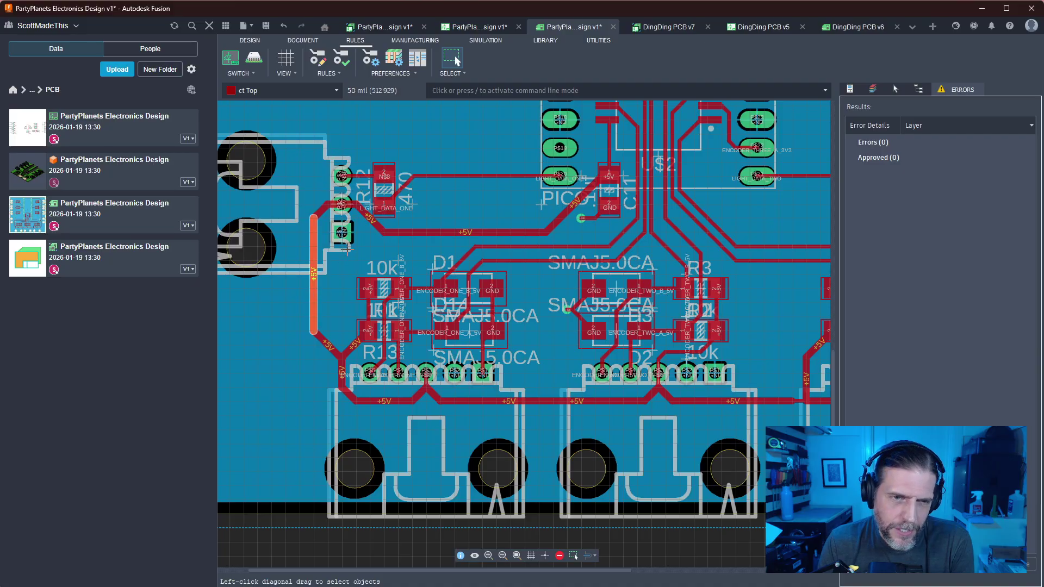
click(370, 219)
click(314, 328)
click(383, 289)
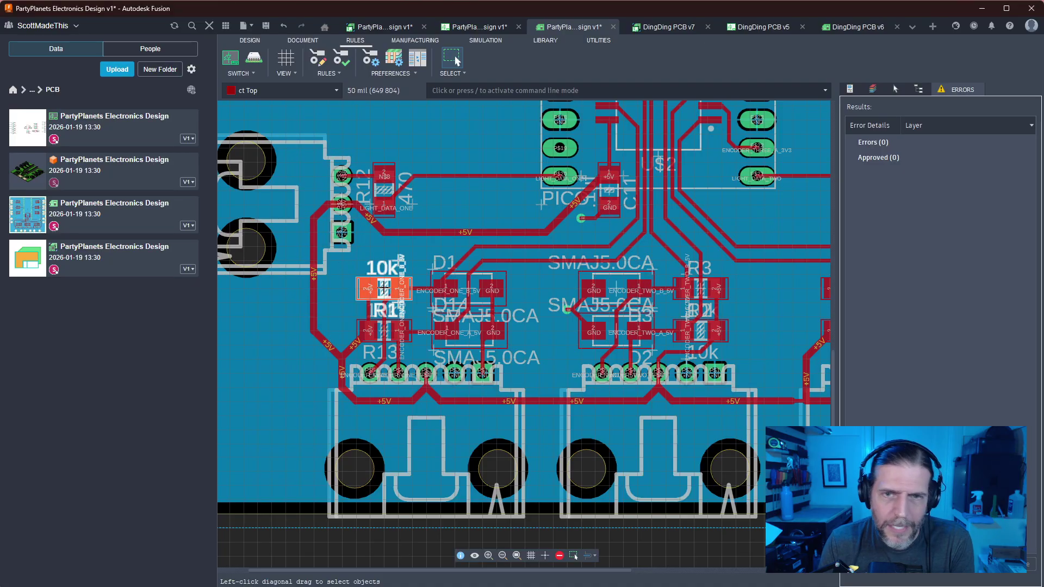
scroll(384, 288, down, 3)
scroll(373, 255, down, 1)
scroll(373, 244, up, 3)
scroll(372, 253, down, 2)
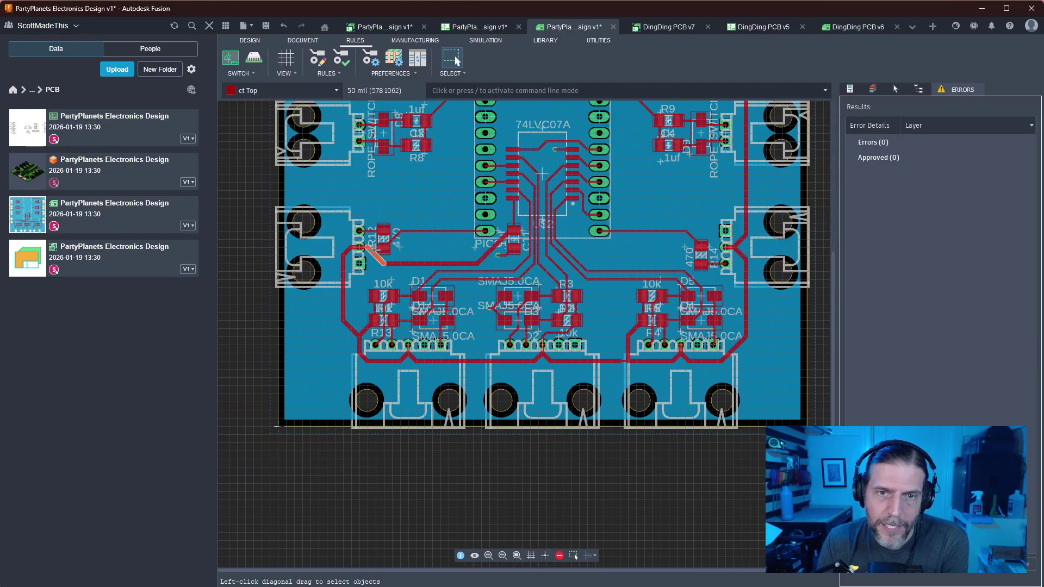
middle_drag(464, 224, 411, 339)
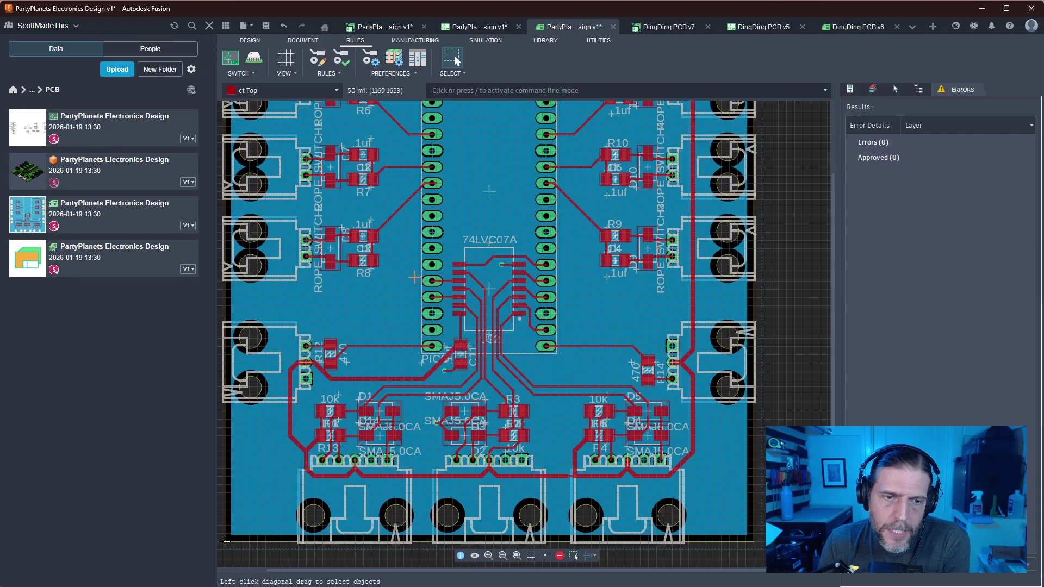
scroll(409, 334, down, 2)
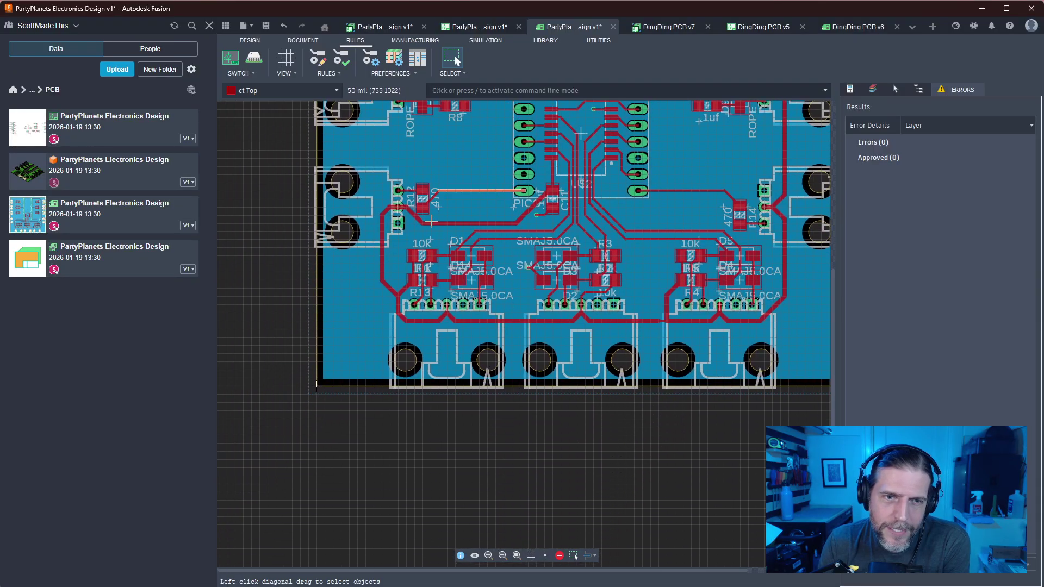
scroll(409, 335, up, 3)
scroll(420, 229, down, 4)
scroll(421, 228, down, 1)
middle_drag(420, 228, 383, 394)
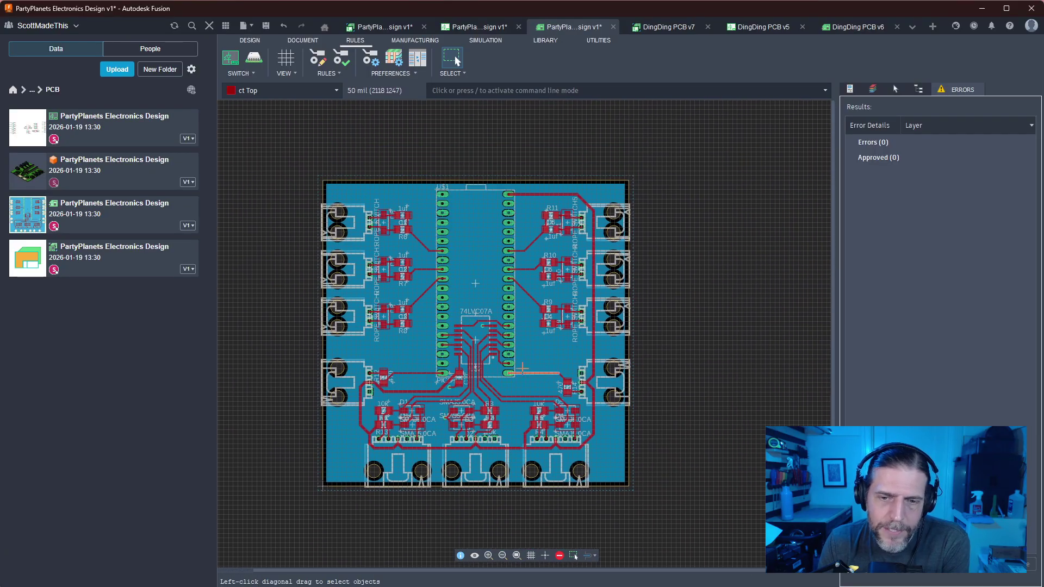
middle_drag(687, 319, 727, 298)
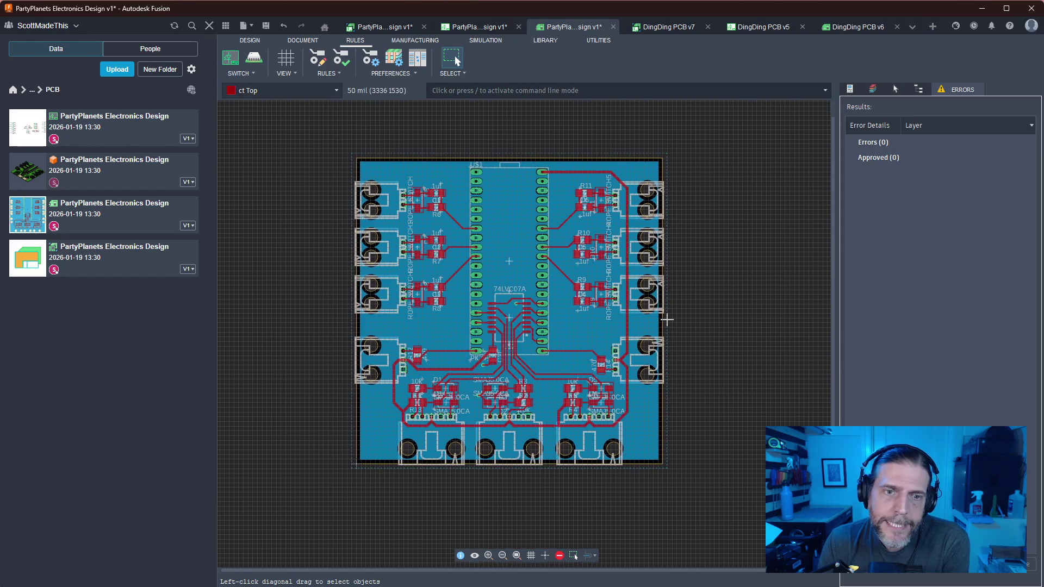
Switch to the 3D PCB view and update the out-of-date 3D board model from the layout
click(254, 58)
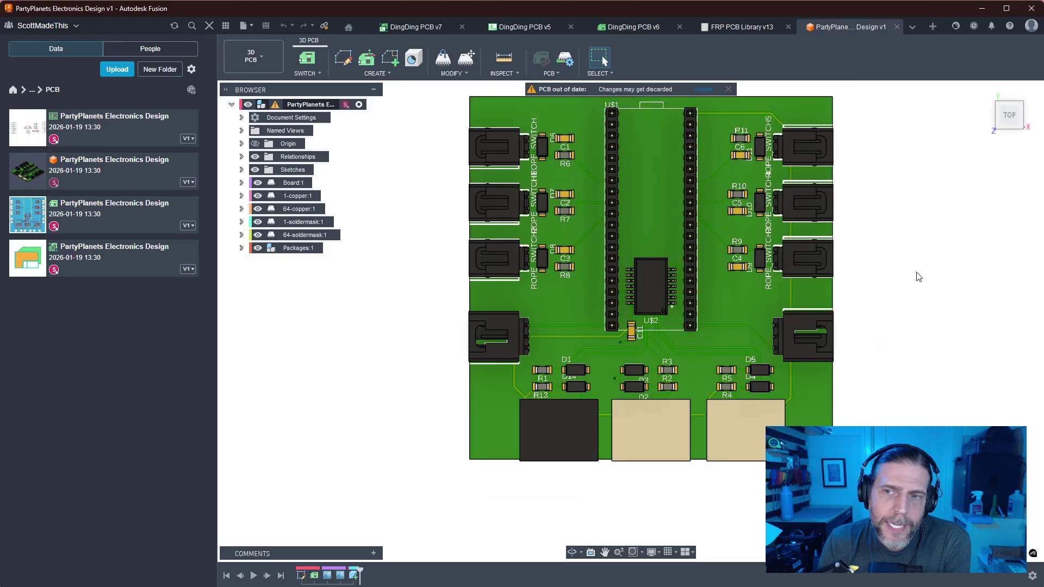
middle_drag(914, 273, 872, 275)
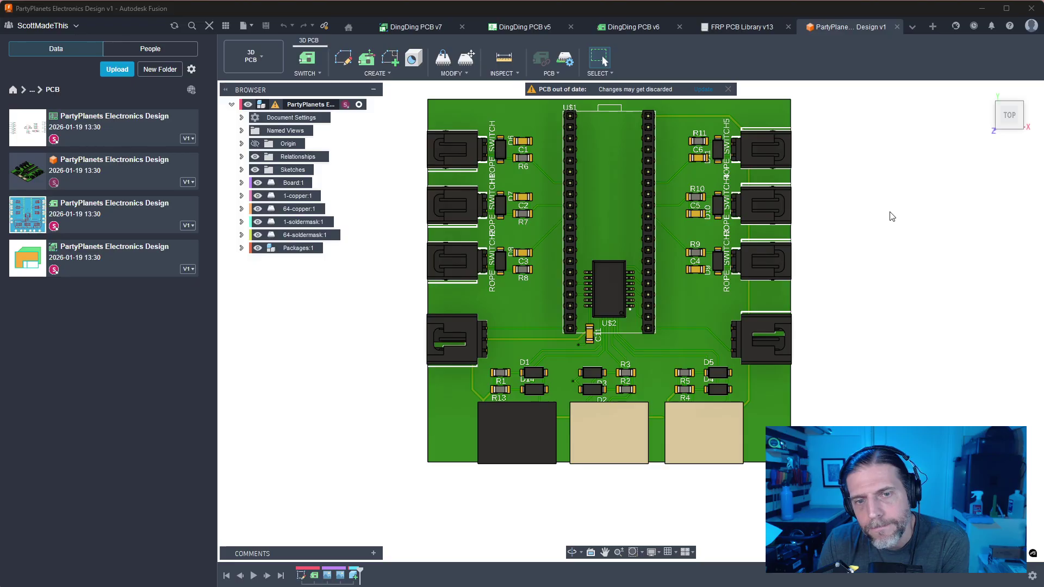
click(701, 89)
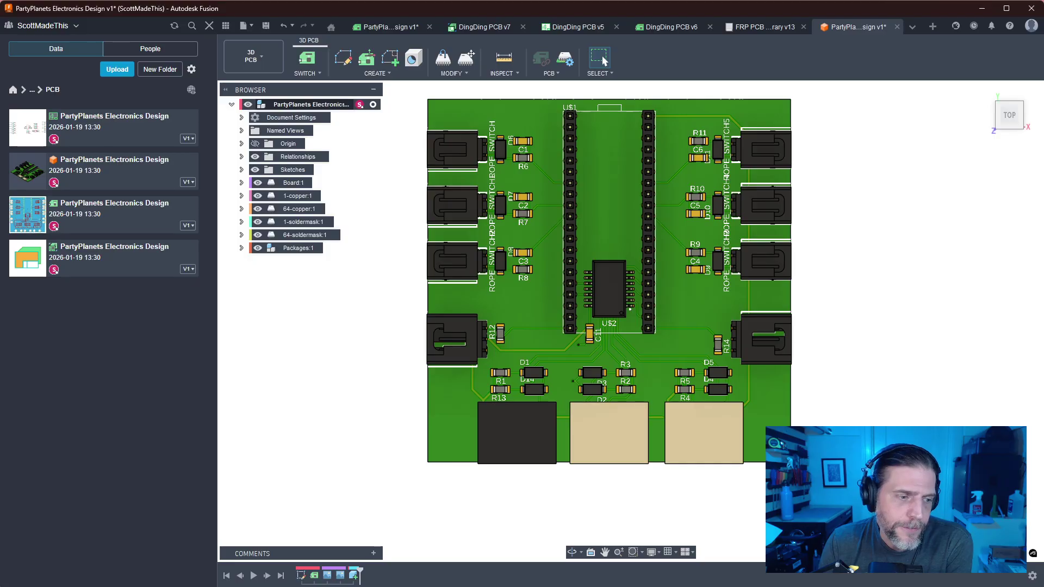
right_click(253, 363)
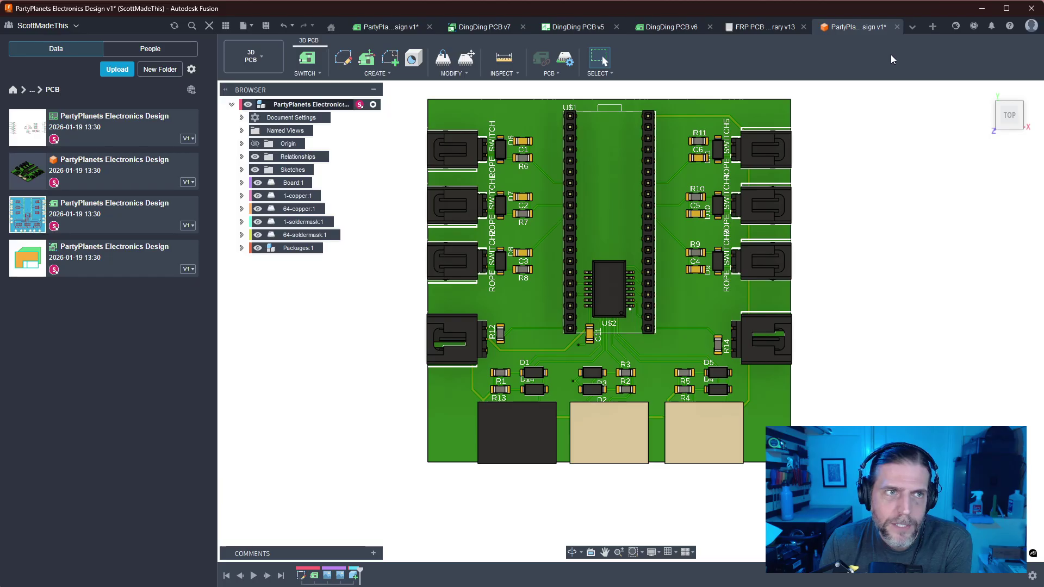
click(190, 68)
click(190, 68)
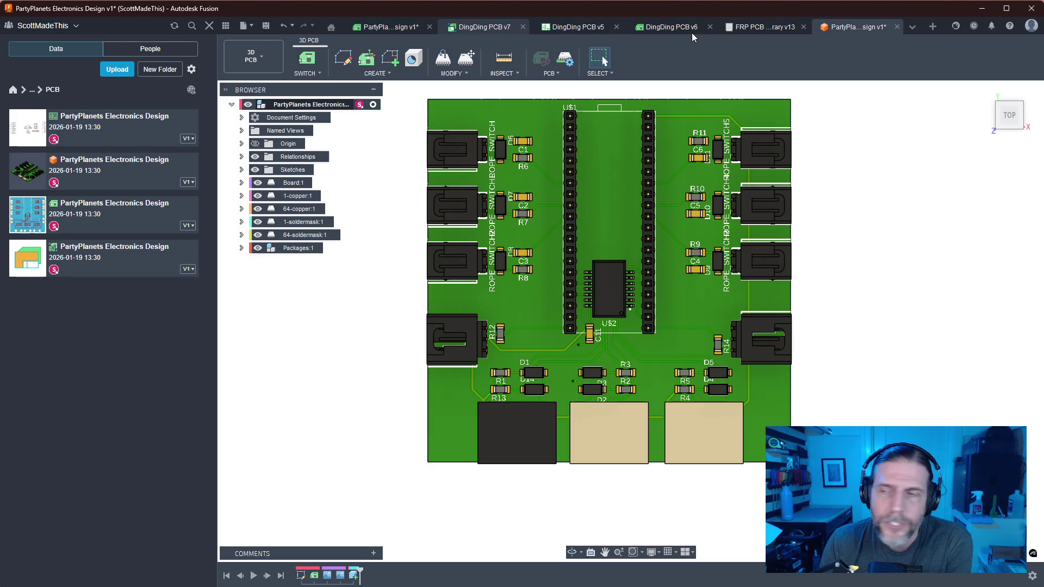
Look through the general application preferences and expand the General, Unit and Value Display and Default Units groups
click(1030, 26)
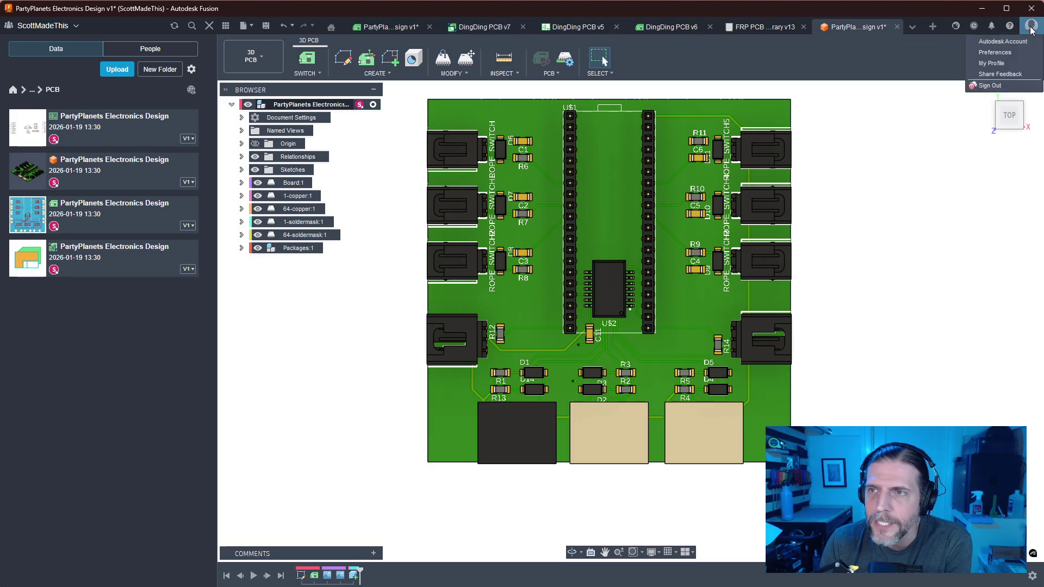
click(994, 52)
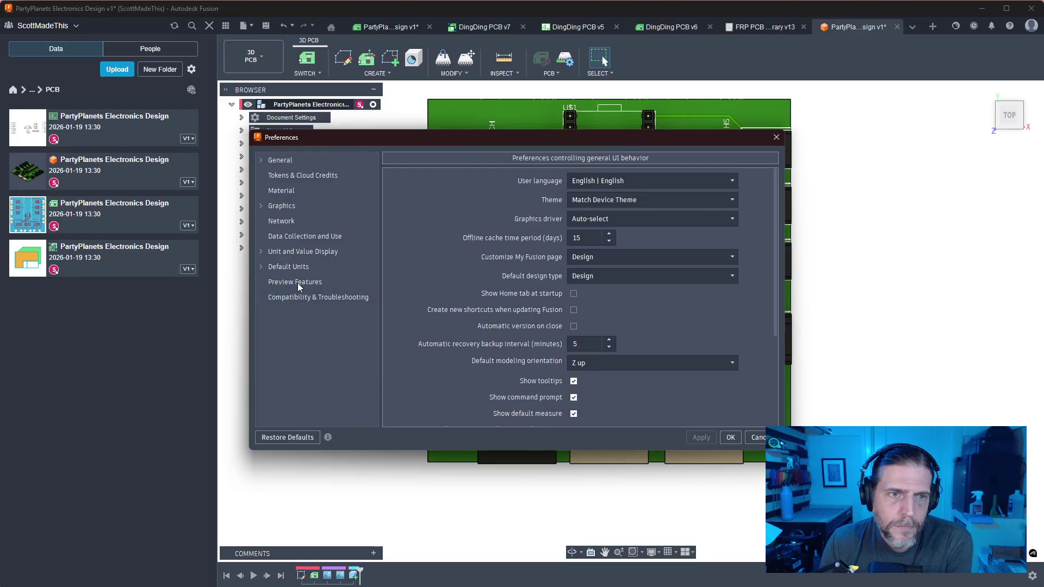
click(261, 160)
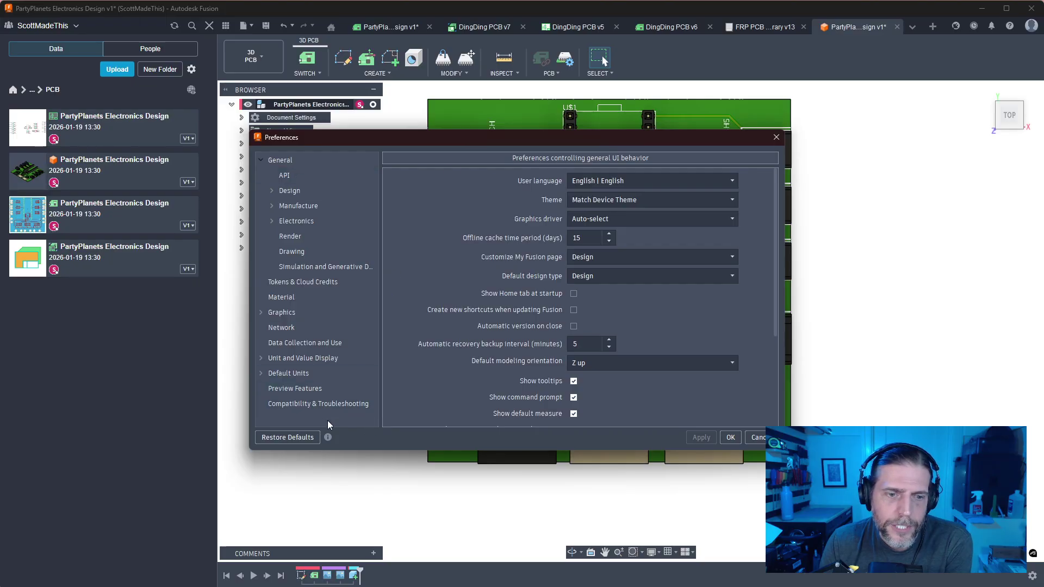
scroll(462, 363, down, 3)
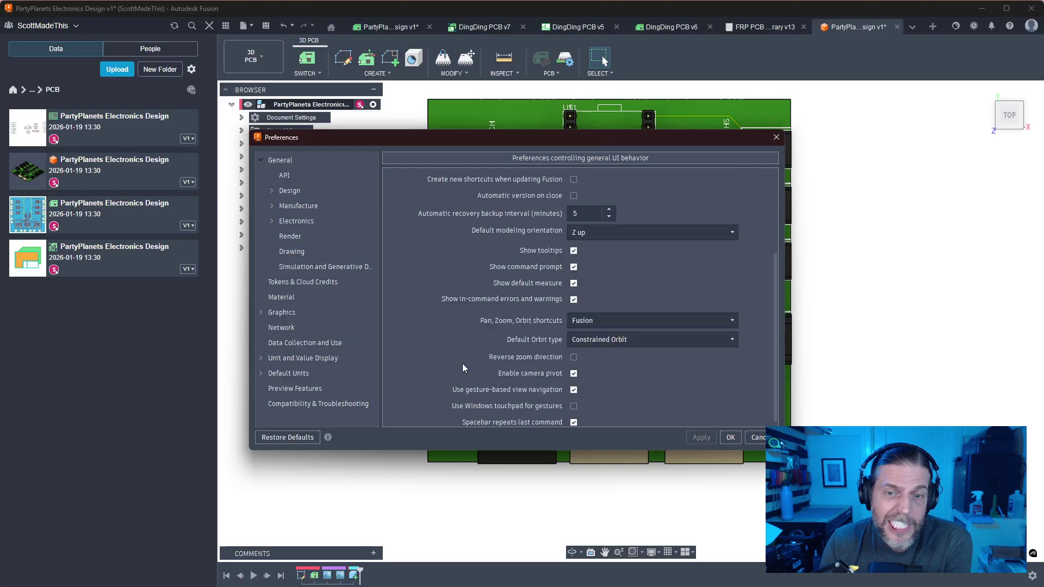
scroll(462, 363, down, 1)
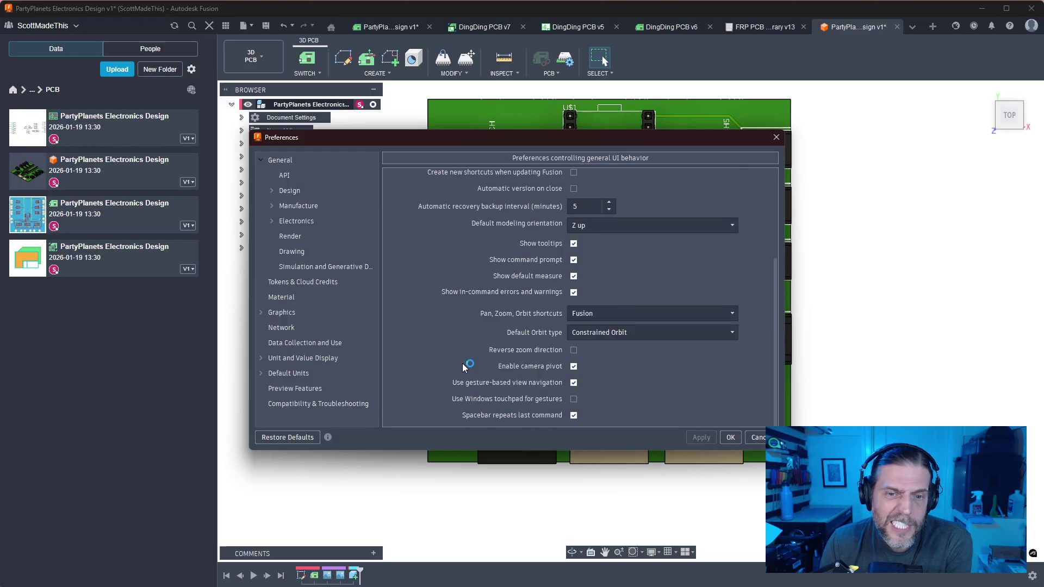
click(263, 375)
click(266, 357)
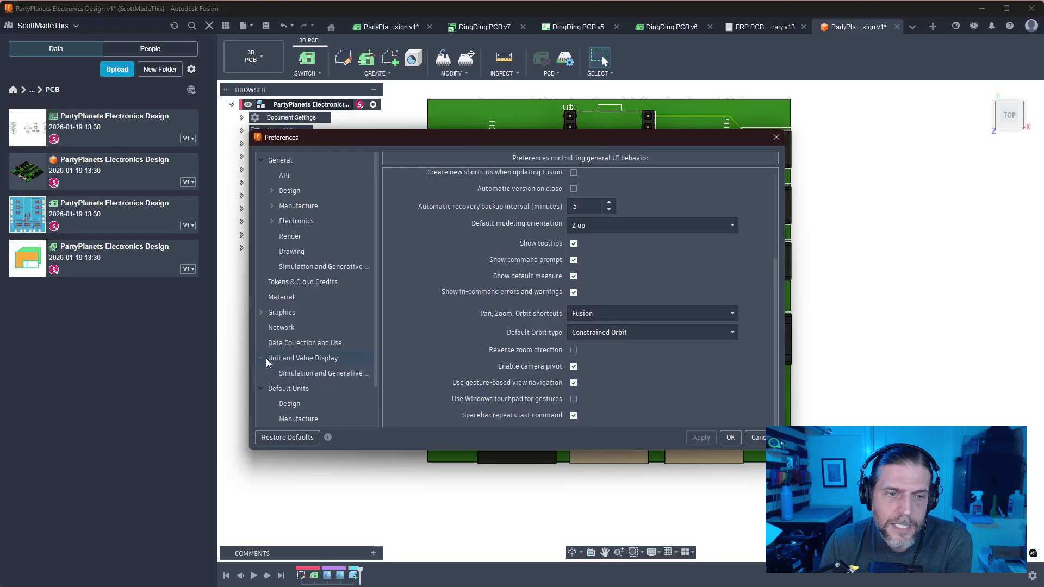
Examine the API, Design and Assemblies preferences and the remaining category list, then close the preferences without changing anything
click(272, 221)
click(270, 207)
click(271, 190)
click(285, 175)
click(303, 190)
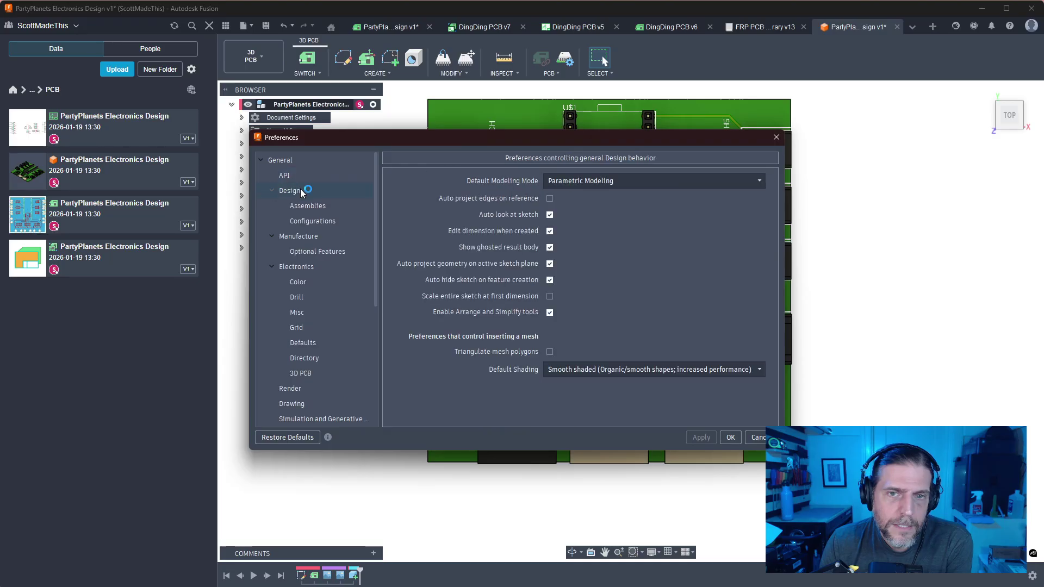
click(302, 206)
click(284, 175)
scroll(326, 310, down, 5)
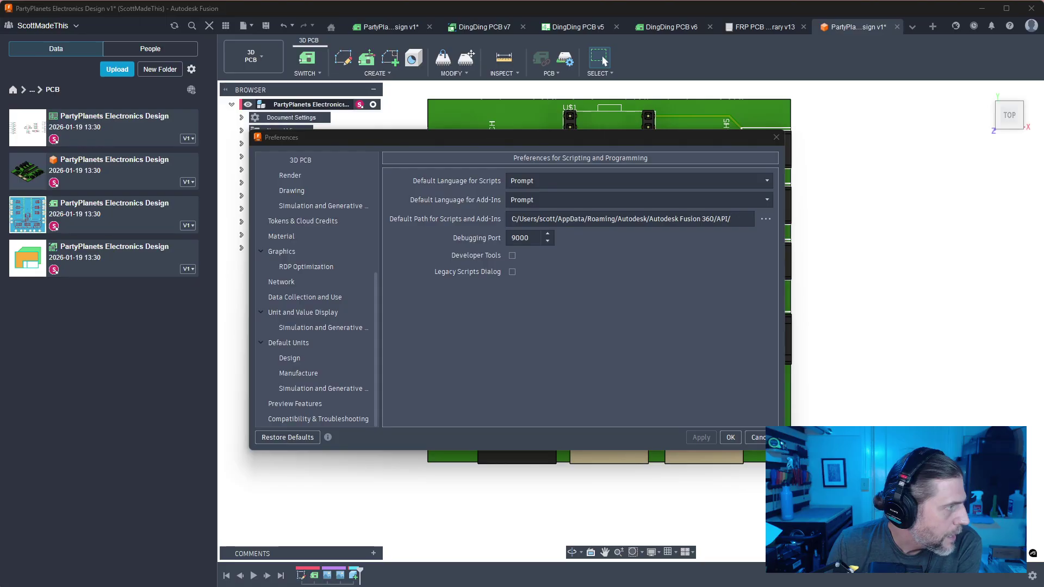
click(776, 137)
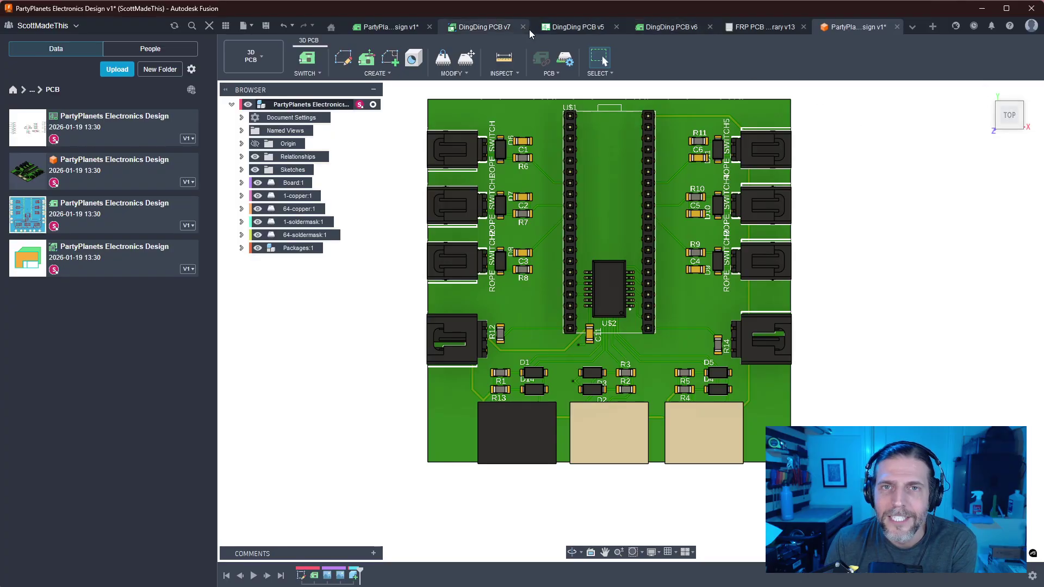
Switch to the PartyPlanets schematic and open the electronics Settings dialog with the "set" command
click(565, 30)
click(909, 28)
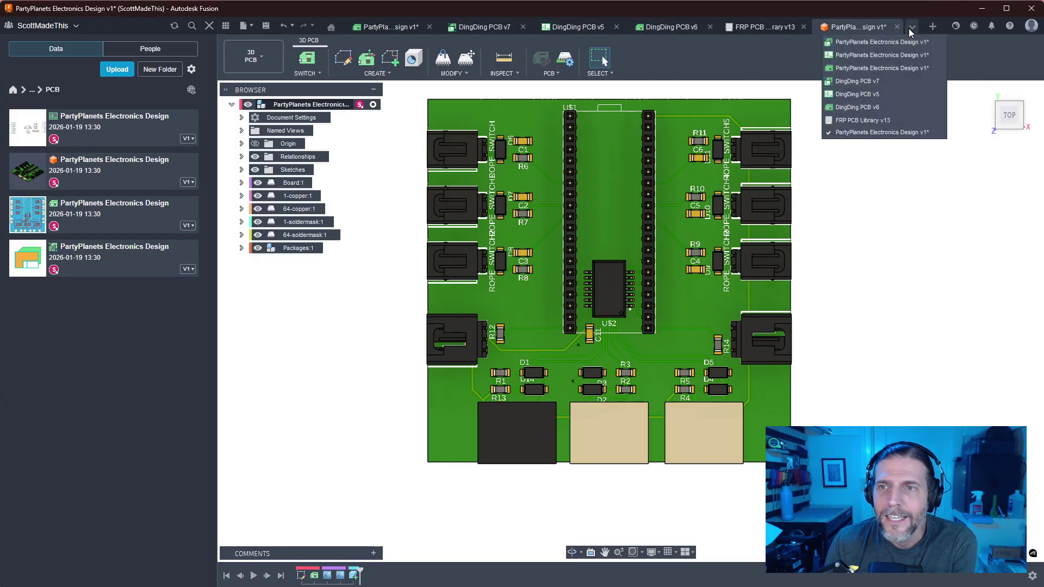
click(865, 55)
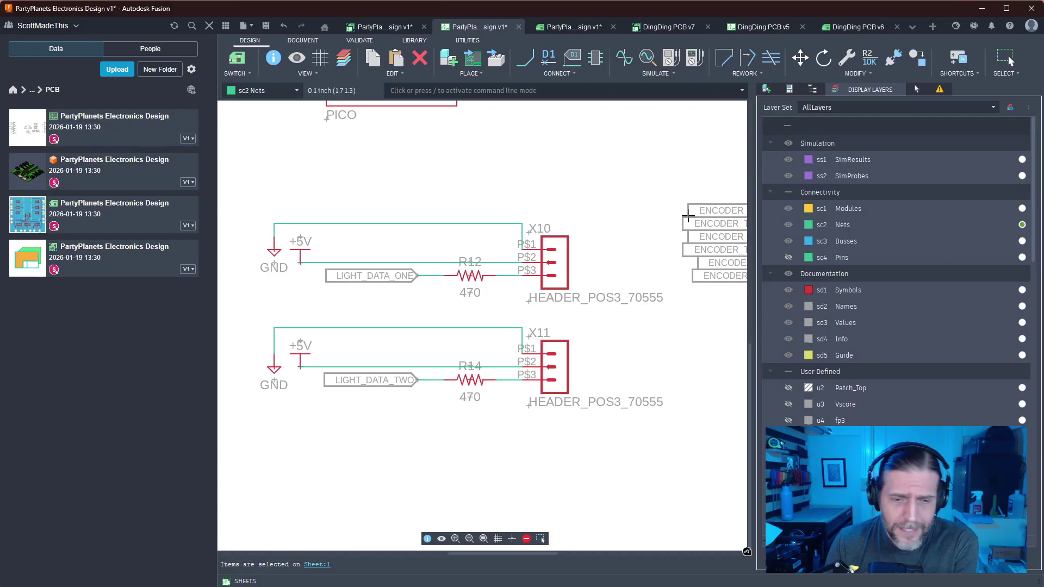
click(469, 93)
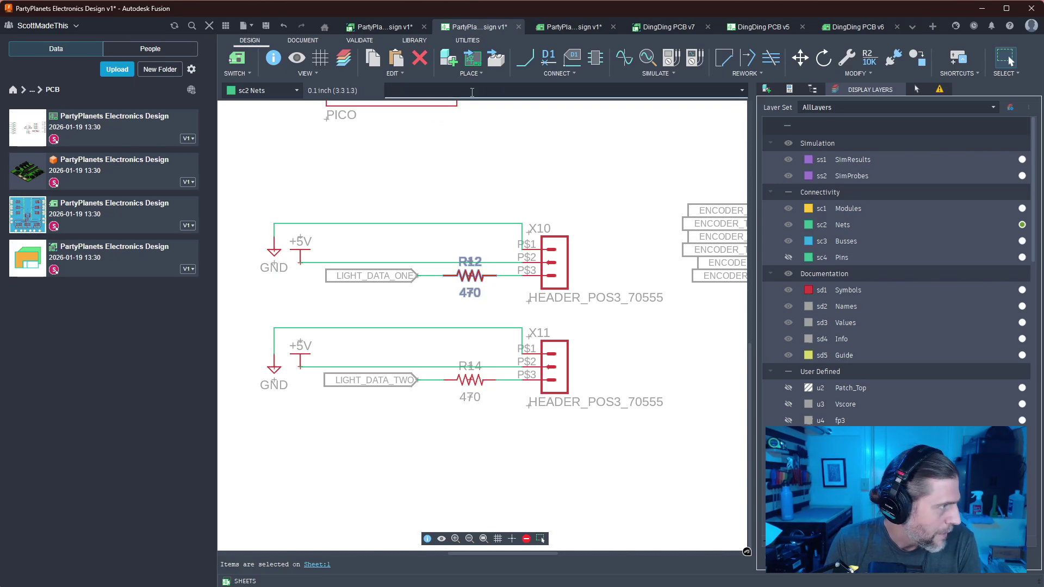
text(set)
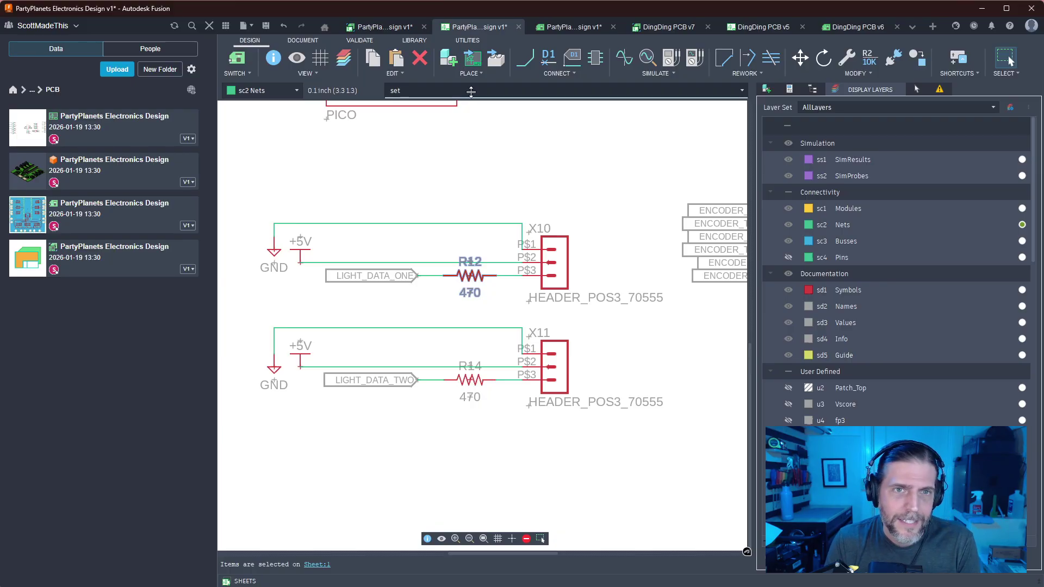
key(Return)
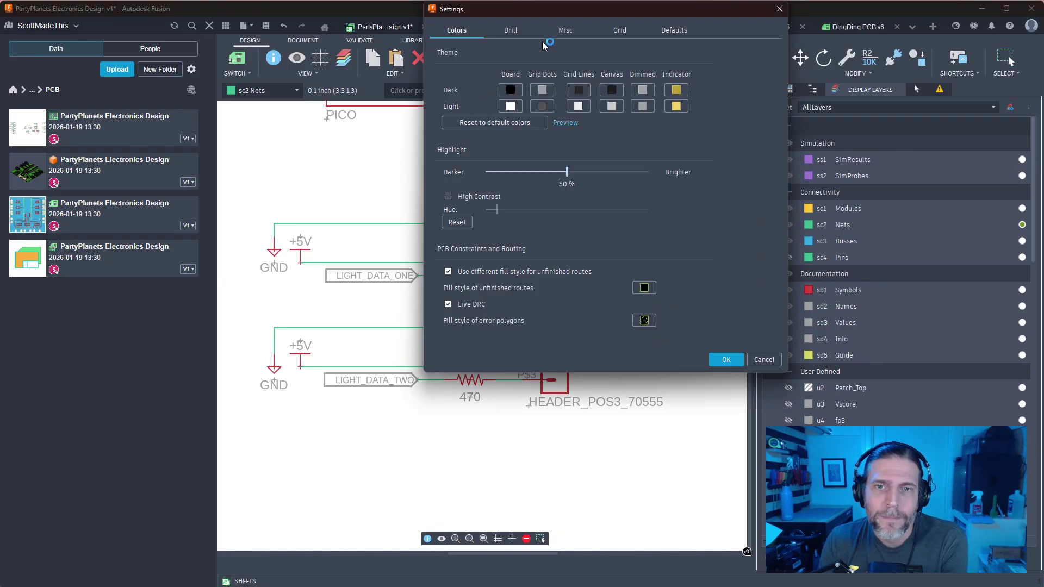
drag(552, 10, 529, 78)
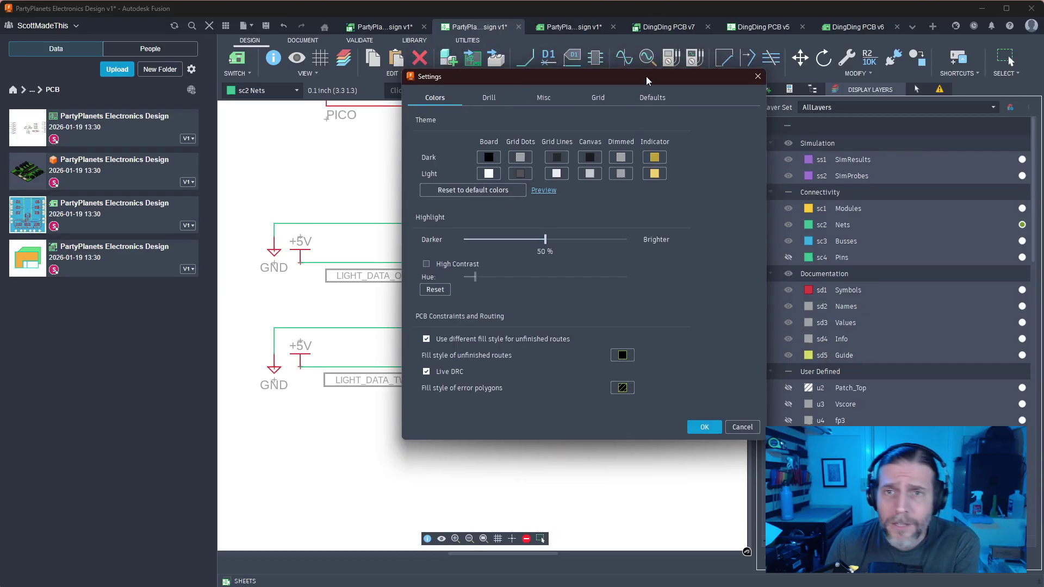
Review the Misc, Colors, Drill and Defaults settings, including the Beep option, and close the dialog with its settings accepted
click(543, 98)
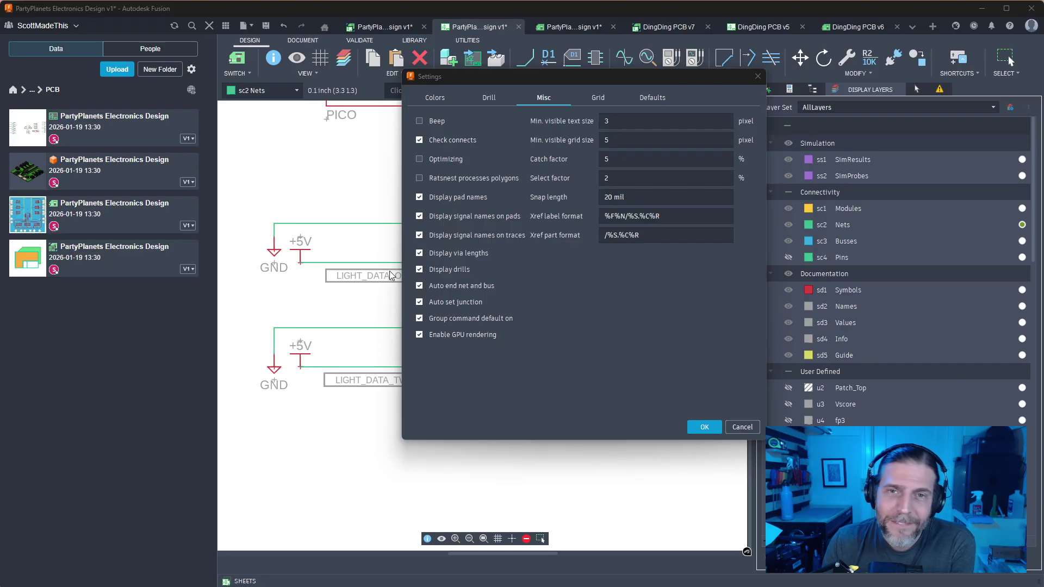
drag(652, 80, 582, 127)
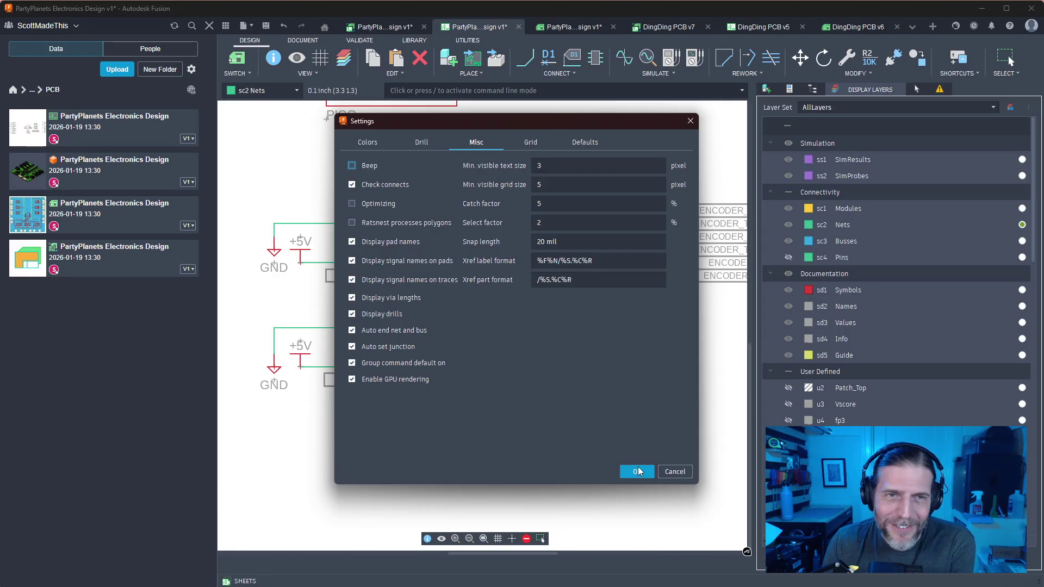
click(369, 143)
click(422, 142)
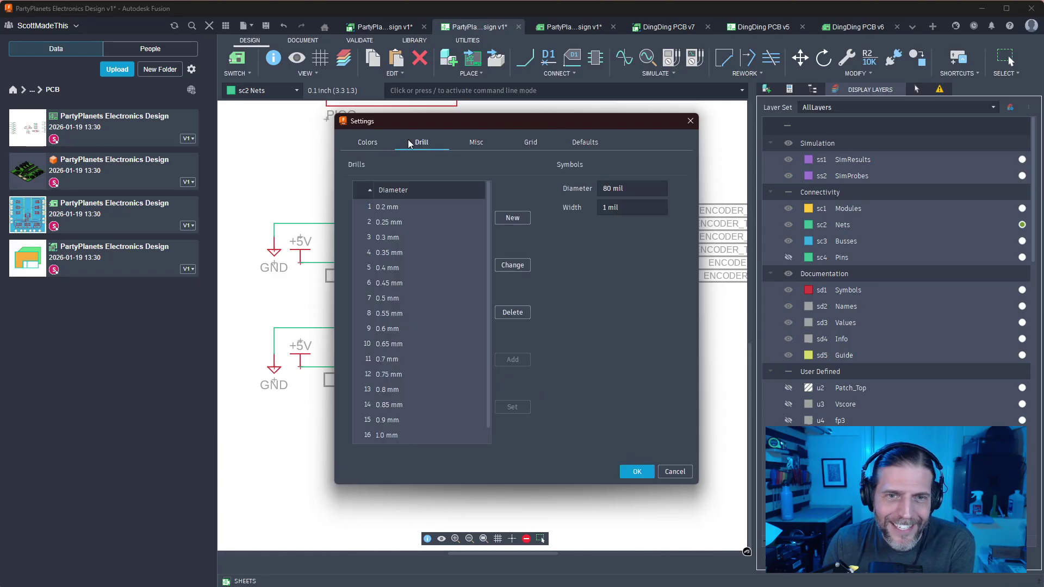
click(388, 142)
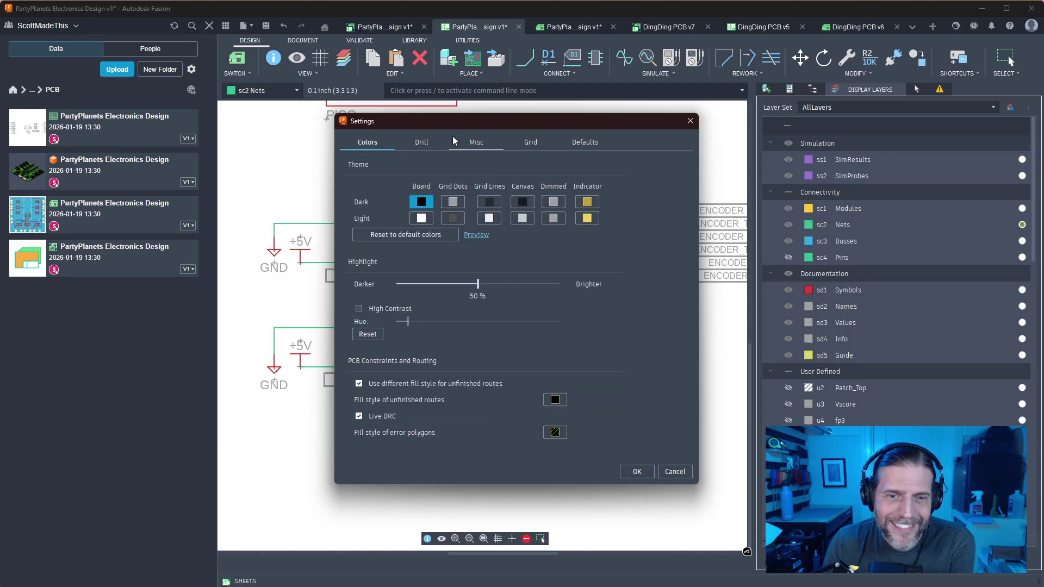
click(588, 141)
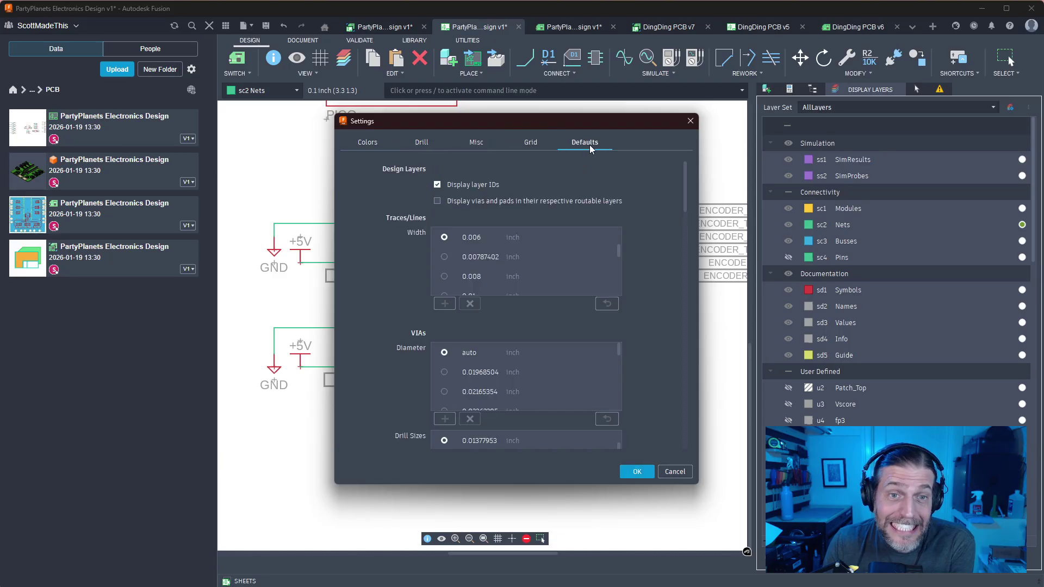
click(634, 473)
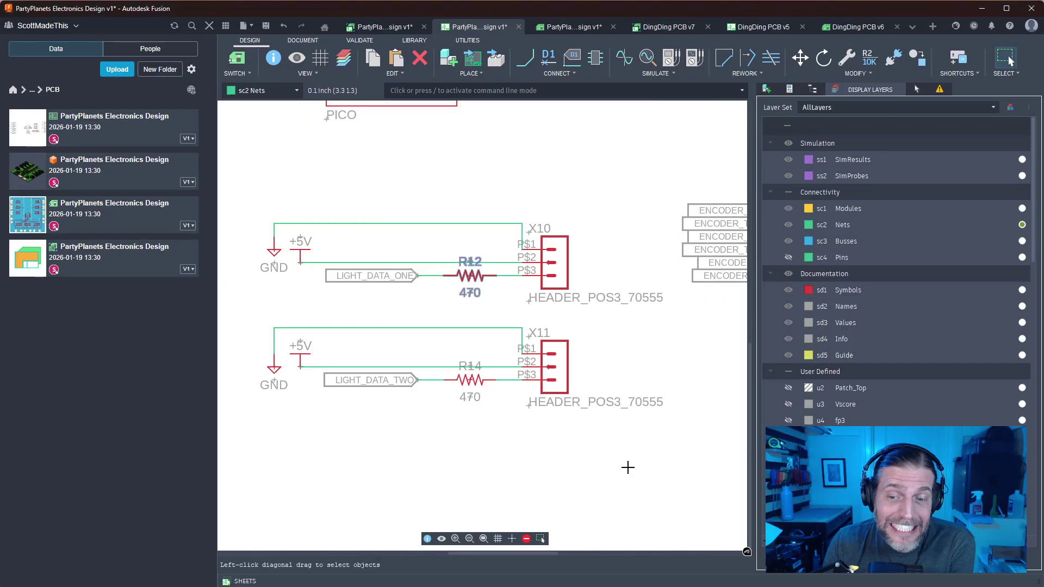
Dismiss Autodesk Assistant's privacy statement and ask "How can I turn of constant beeping when routing connections in my PCB?"
click(746, 552)
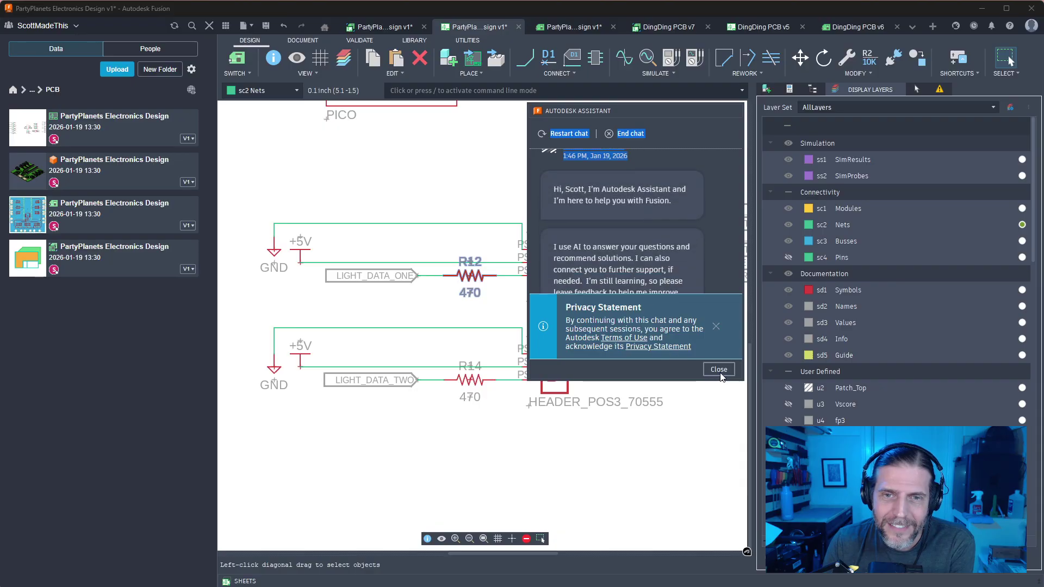
click(715, 326)
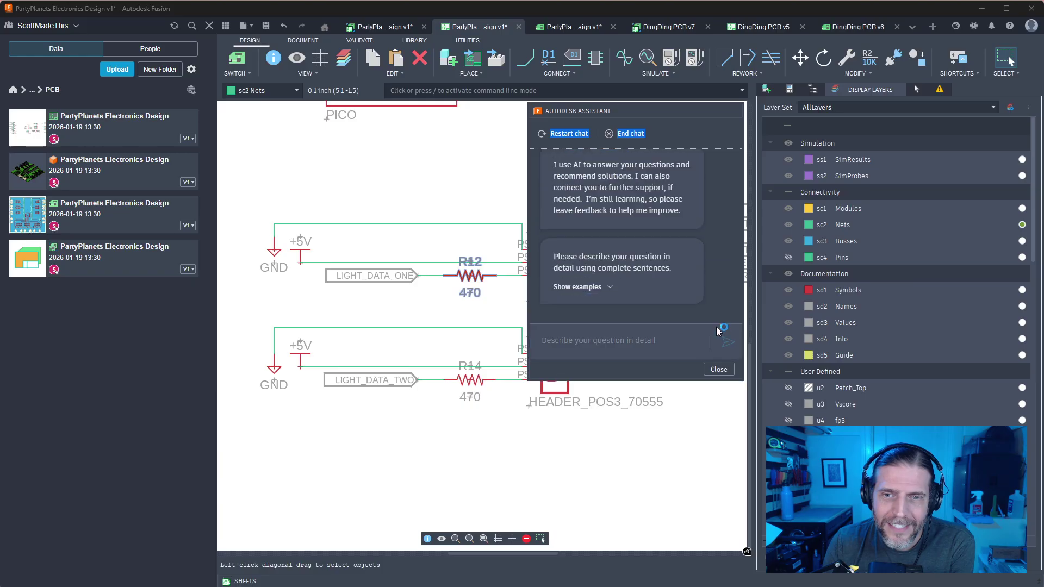
click(665, 342)
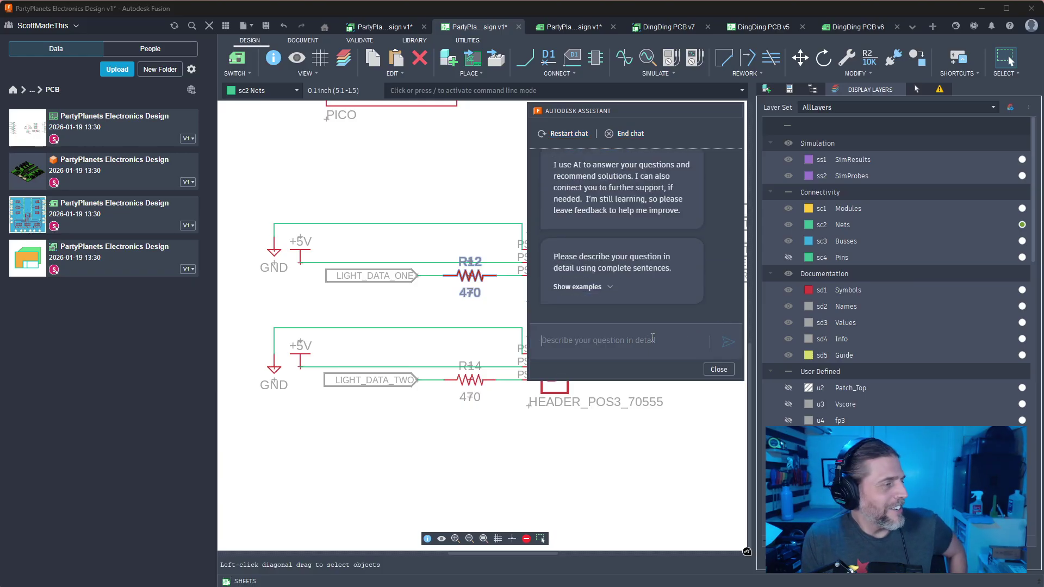
text(How )
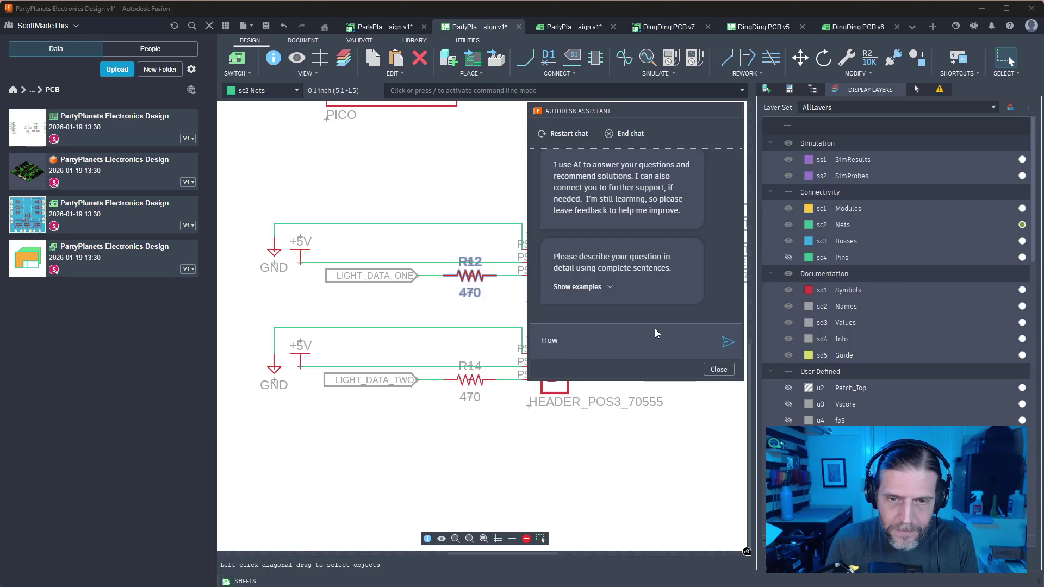
text(can I turn of const)
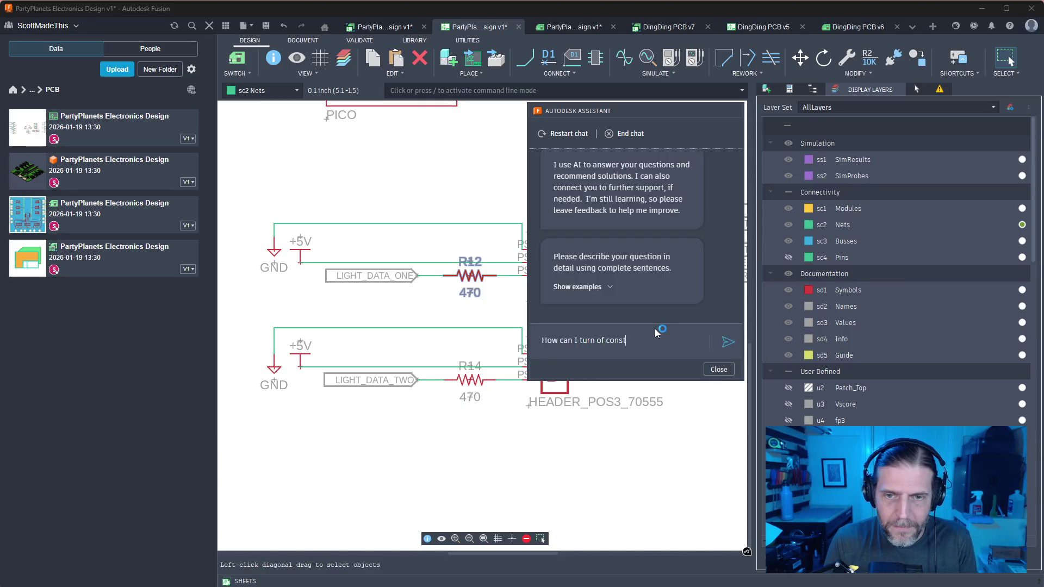
text(ant beeping when routing wires?)
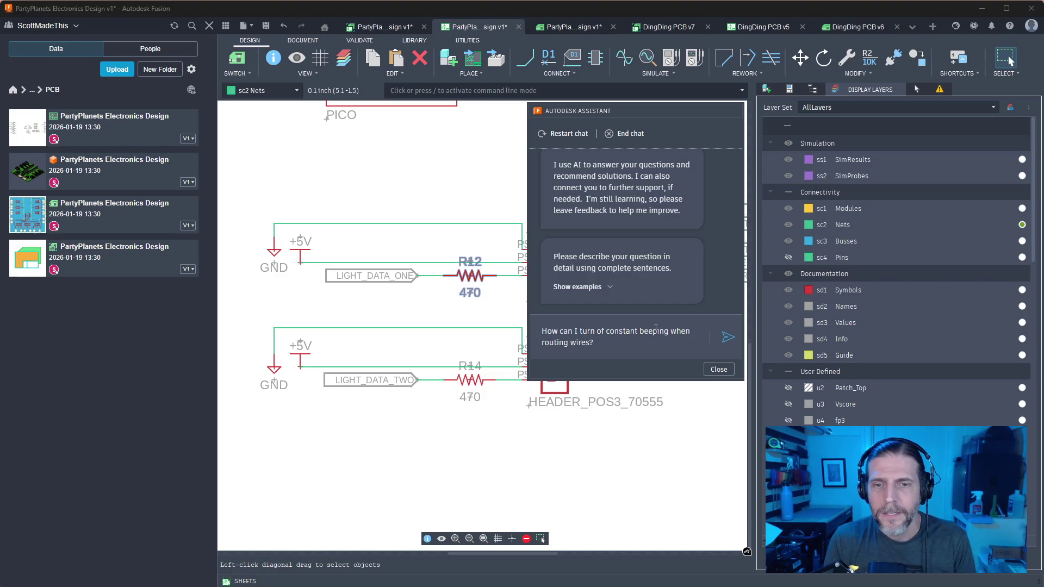
key(BackSpace)
key(BackSpace)
key(BackSpace)
key(BackSpace)
key(BackSpace)
key(BackSpace)
text(connections)
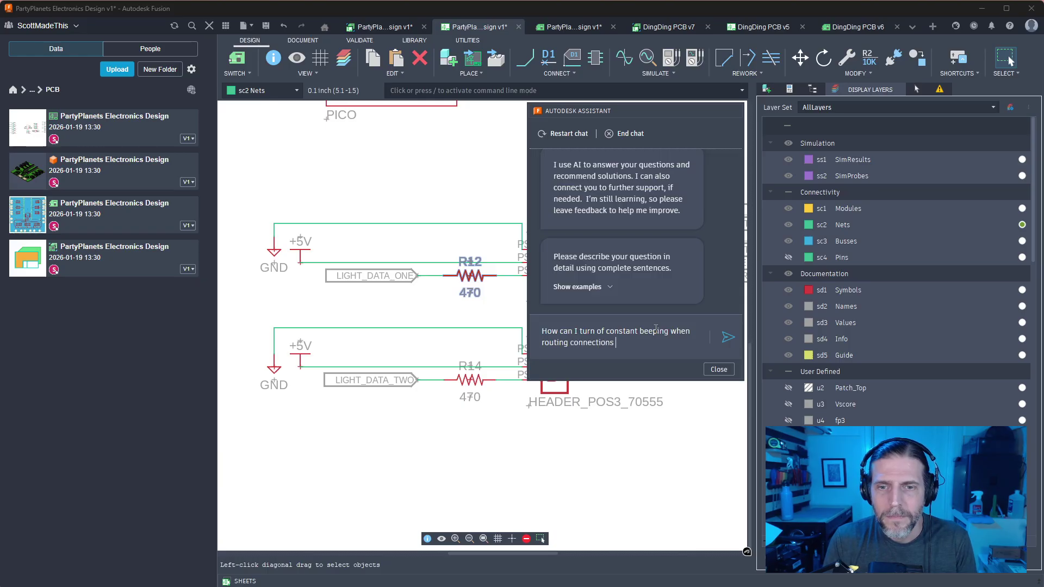
text( in my PCB?)
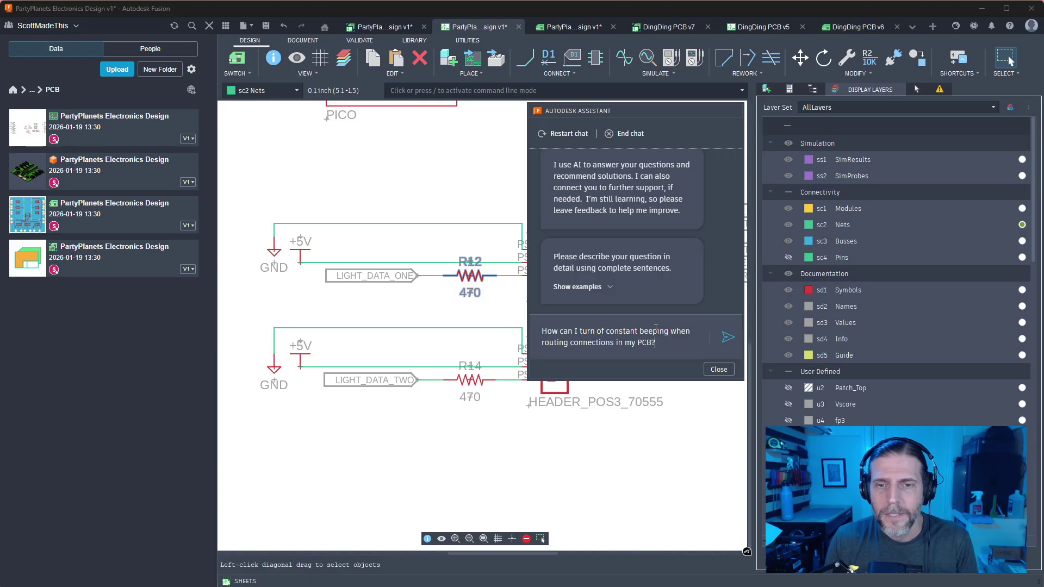
click(727, 337)
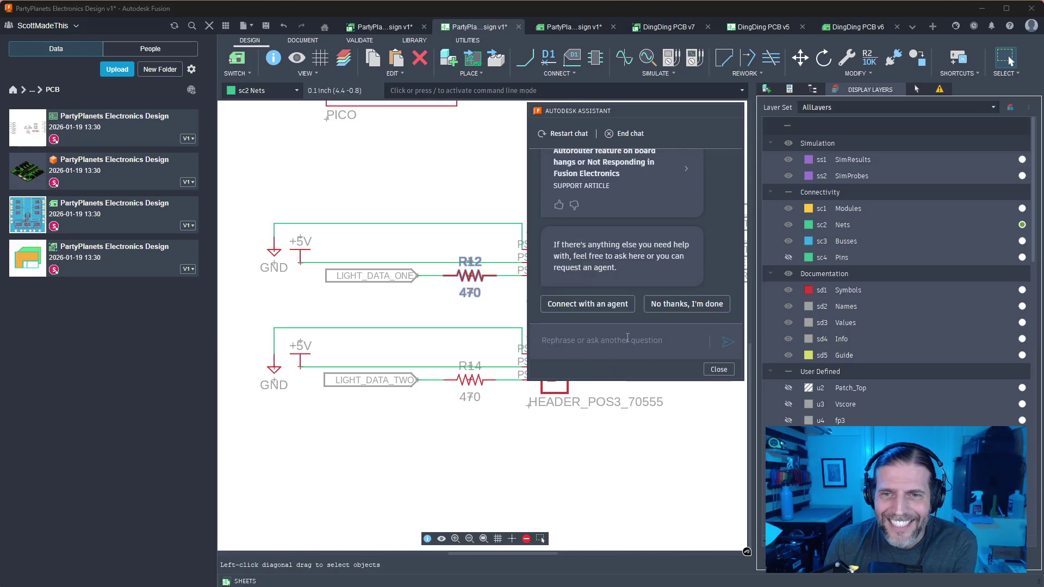
Read through the assistant's suggested articles and close the assistant
scroll(719, 249, up, 5)
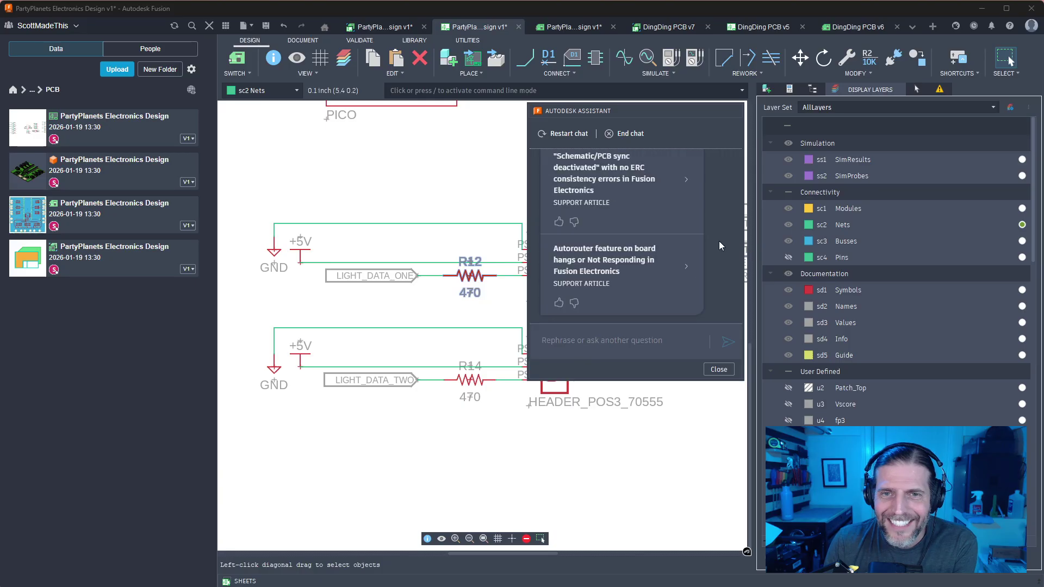
scroll(719, 243, up, 1)
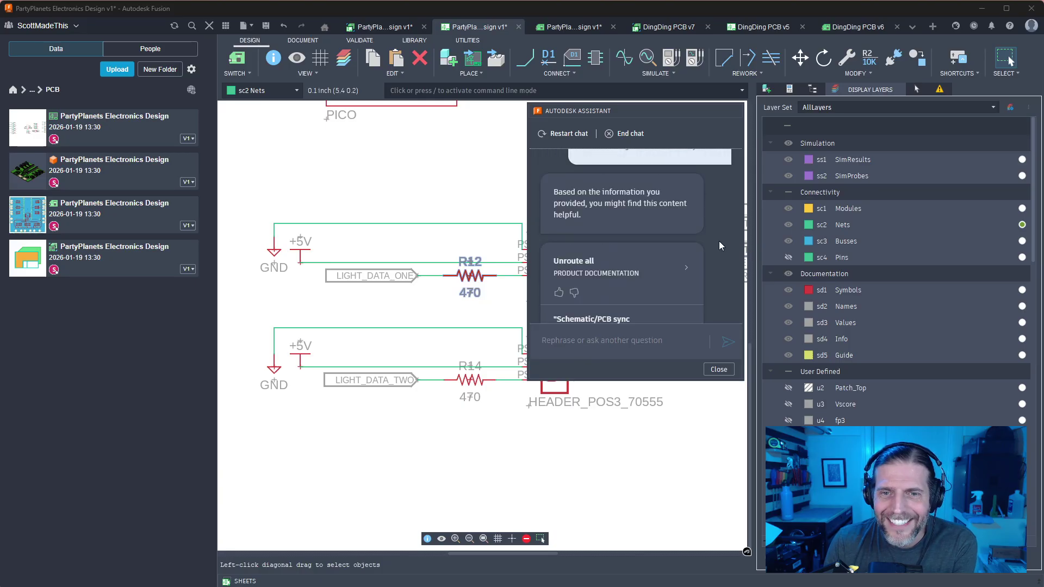
scroll(719, 243, down, 1)
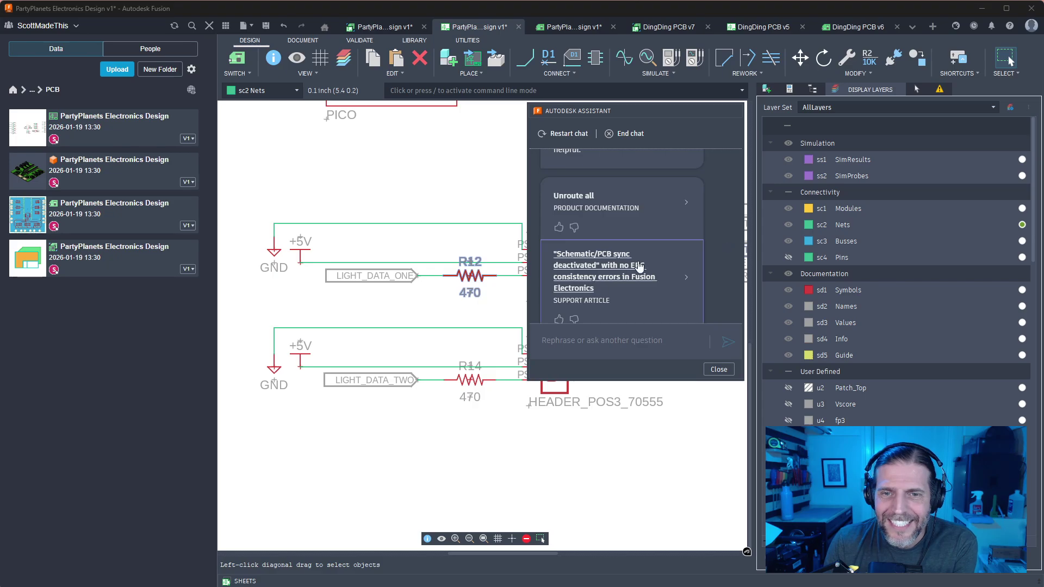
scroll(716, 252, down, 2)
scroll(703, 253, down, 2)
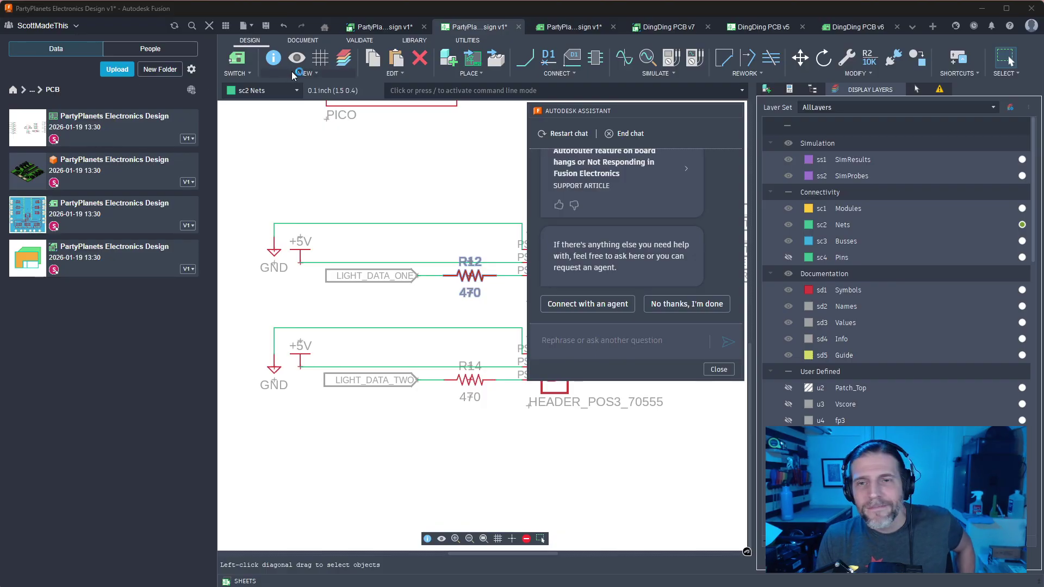
click(718, 369)
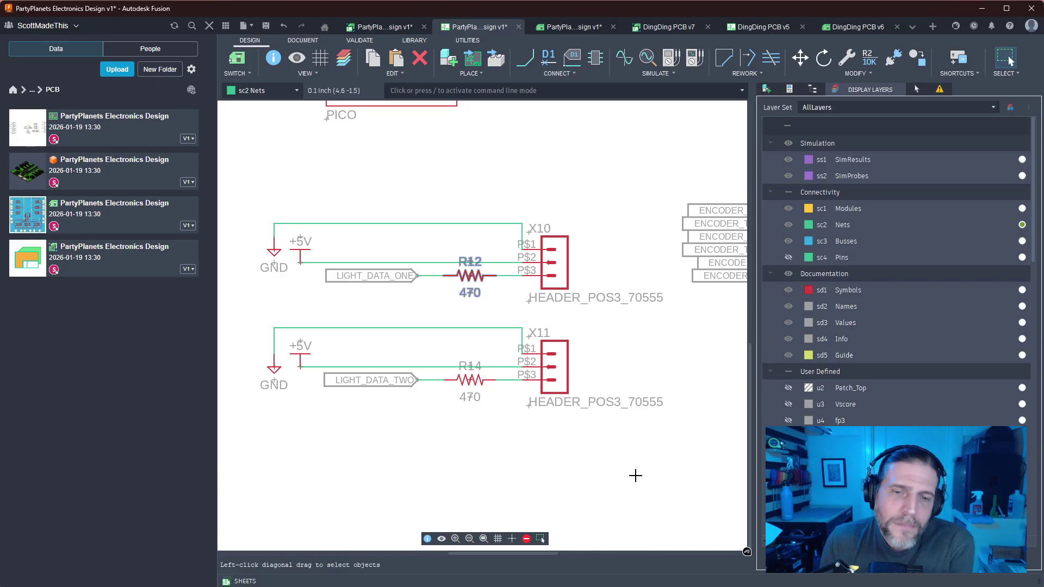
scroll(634, 482, down, 4)
scroll(635, 483, up, 2)
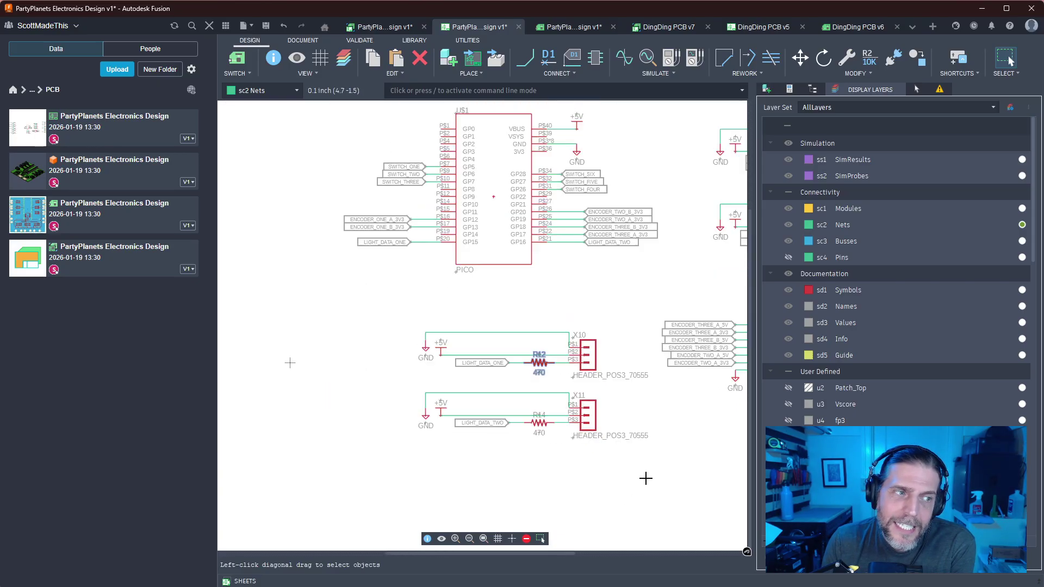
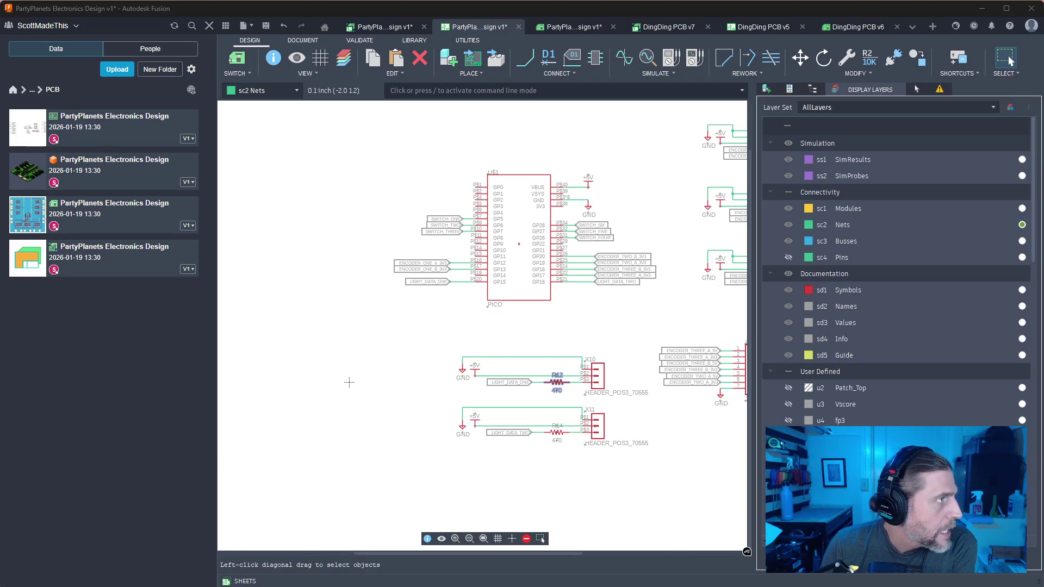
Switch to the web browser and search Google for "molex sl"
drag(0, 53, 414, 62)
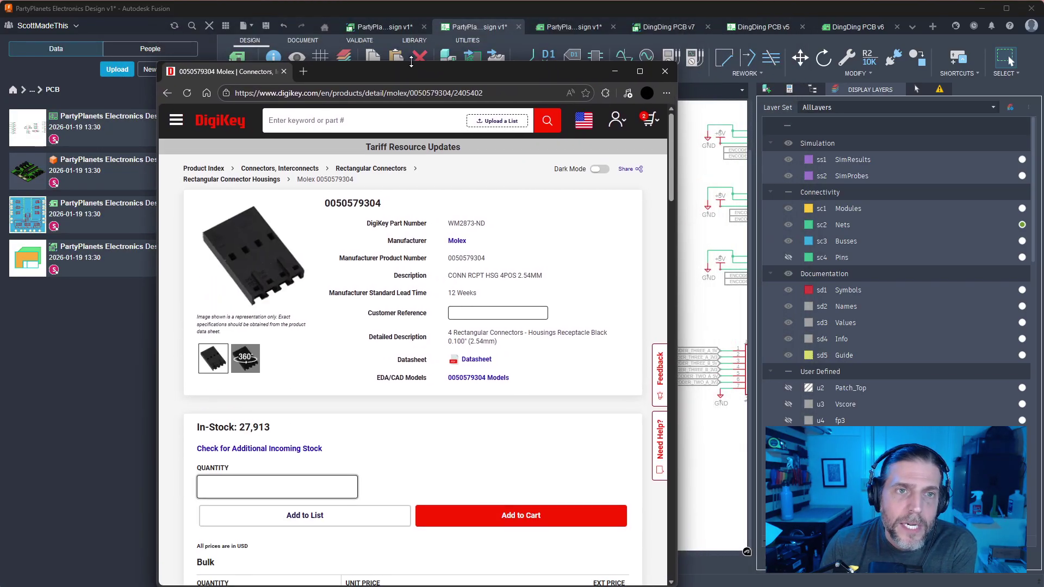
click(387, 94)
text(molex sl)
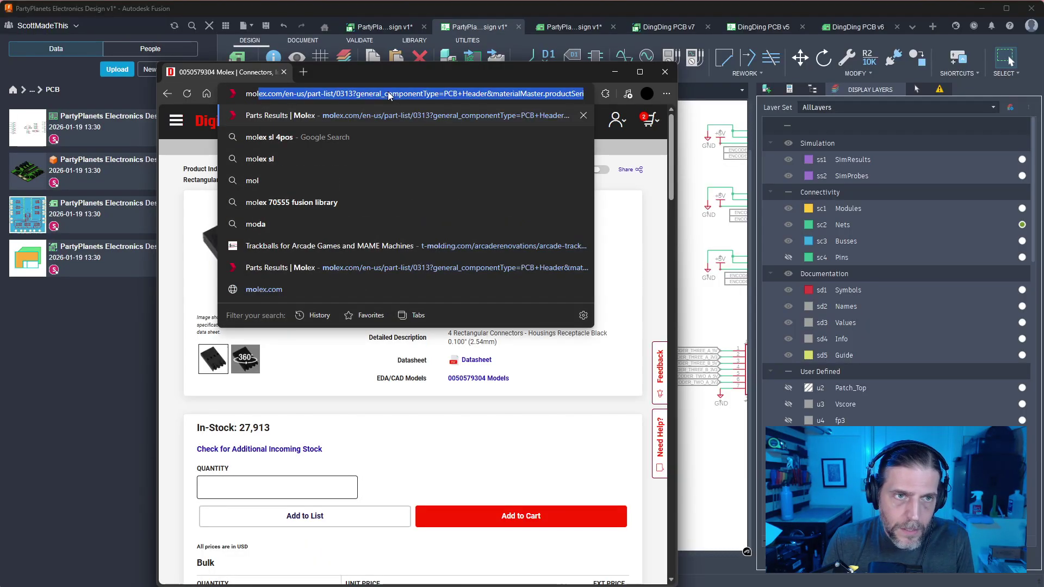
key(Down)
key(Down)
key(Return)
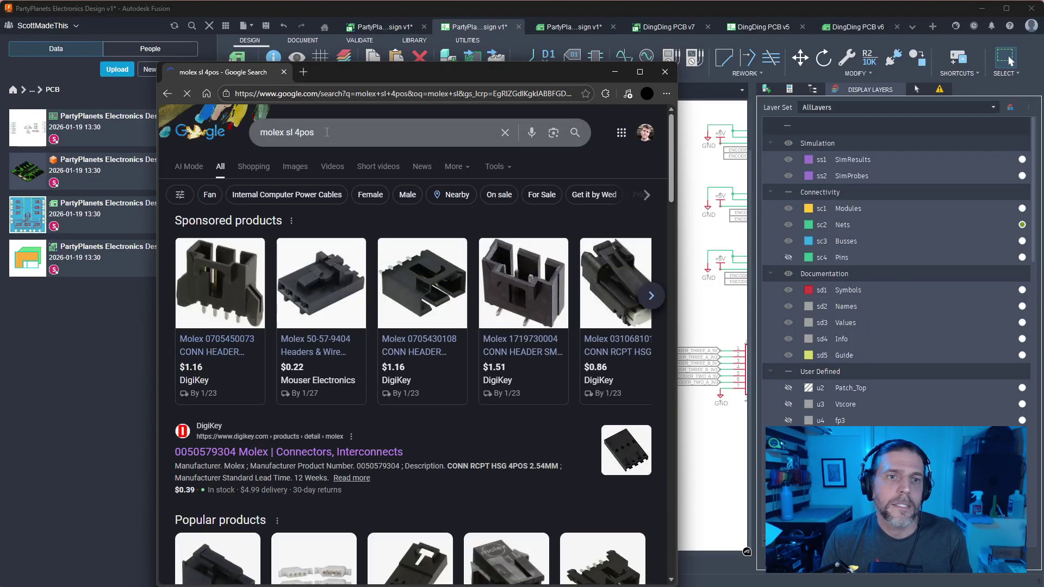
click(311, 127)
double_click(311, 127)
key(BackSpace)
key(Return)
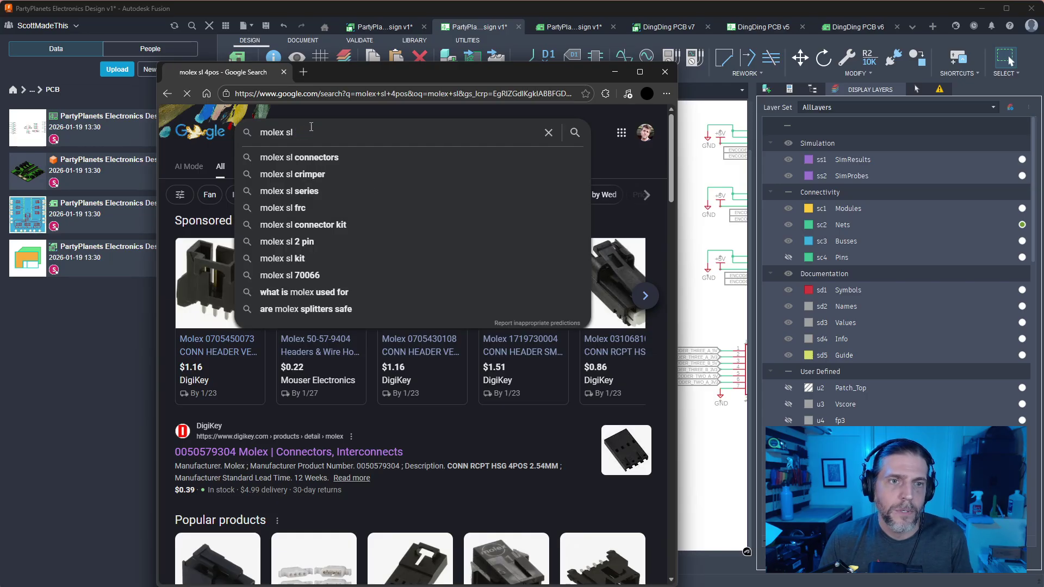
Open Molex's SL Connectors page from the search results and widen the browser window to browse its product categories
click(246, 260)
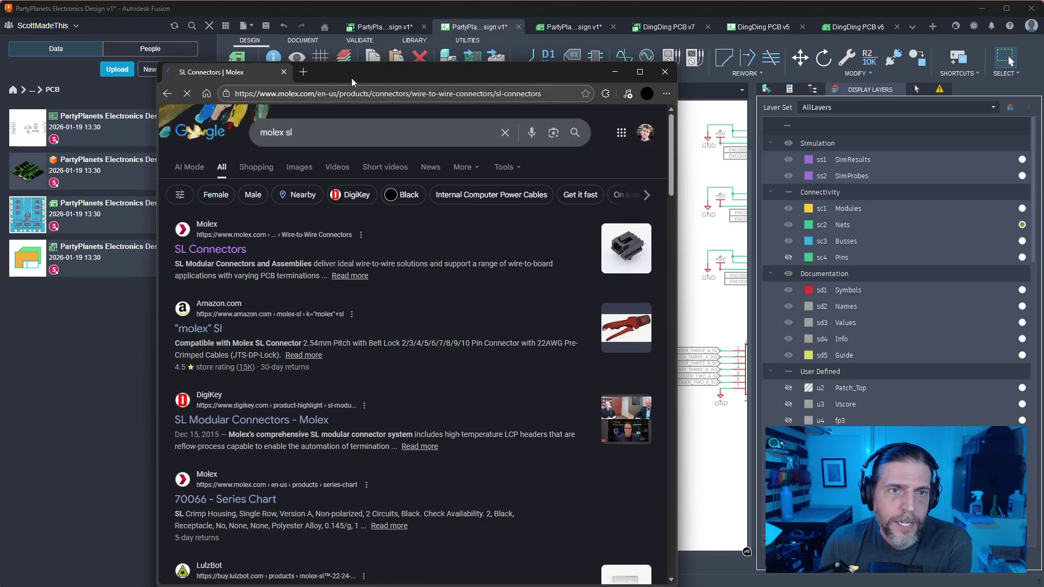
drag(351, 77, 322, 44)
scroll(644, 350, down, 5)
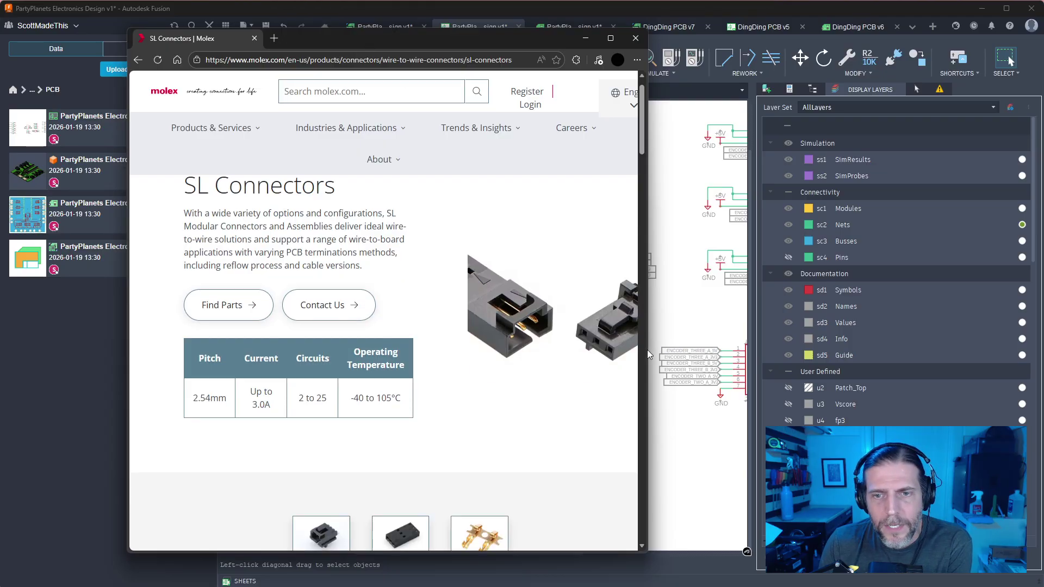
drag(647, 350, 973, 337)
scroll(163, 326, up, 6)
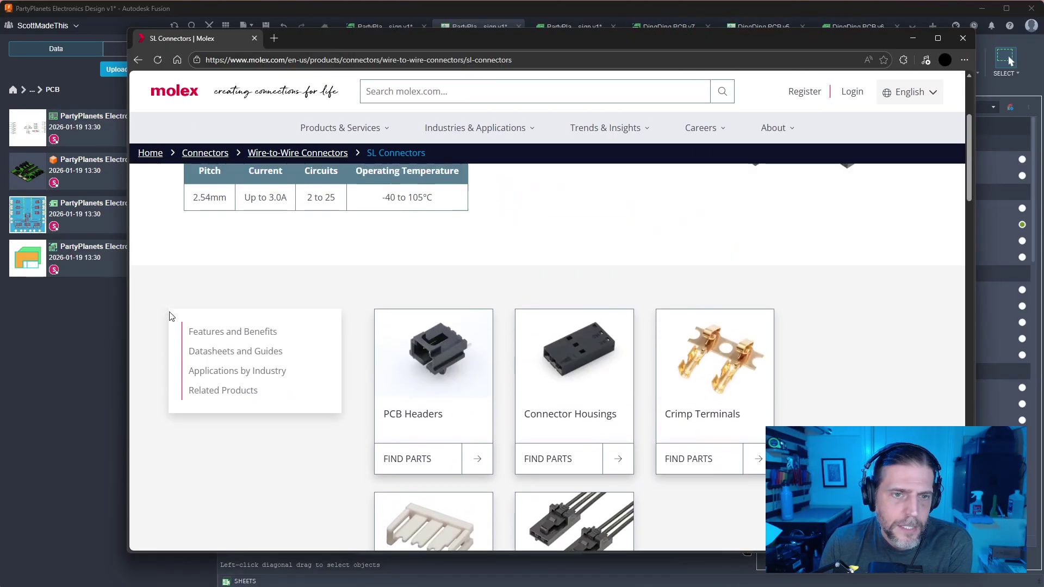
scroll(383, 446, down, 5)
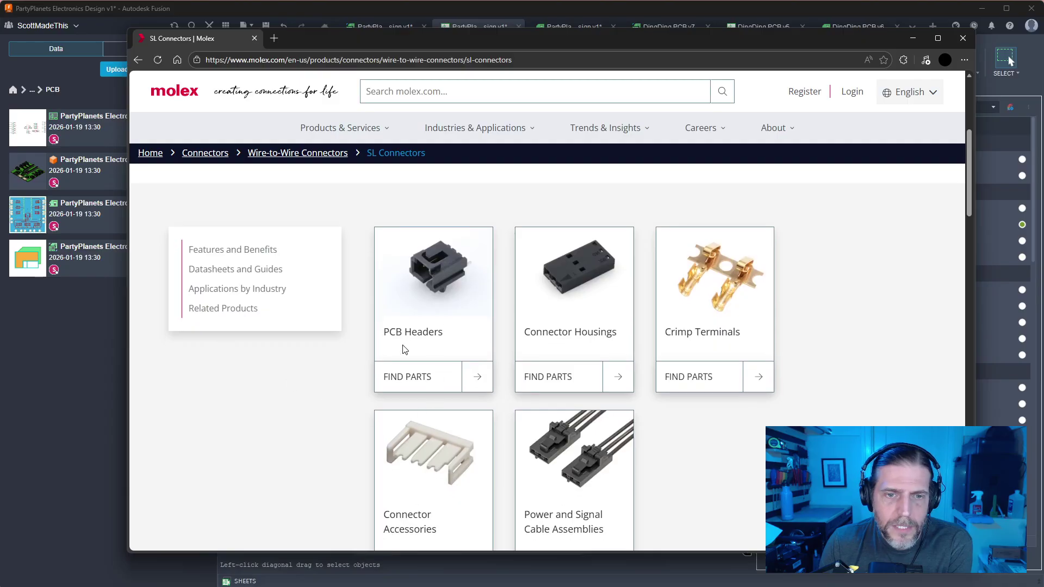
List the SL PCB Headers parts and select 5 in the Circuits (Loaded) filter
click(423, 386)
scroll(381, 375, down, 1)
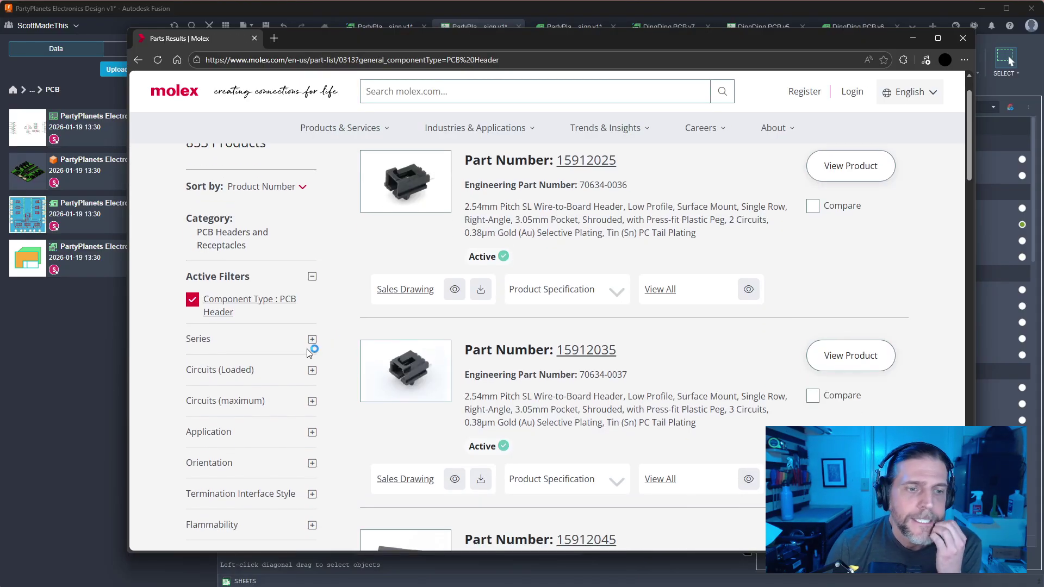
scroll(346, 354, down, 1)
scroll(347, 355, down, 5)
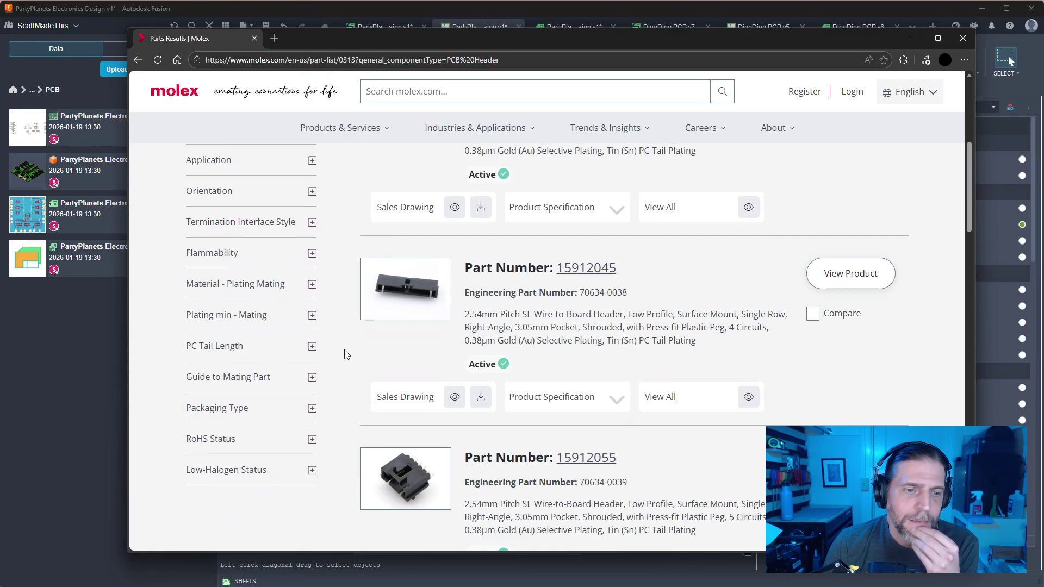
scroll(346, 354, up, 6)
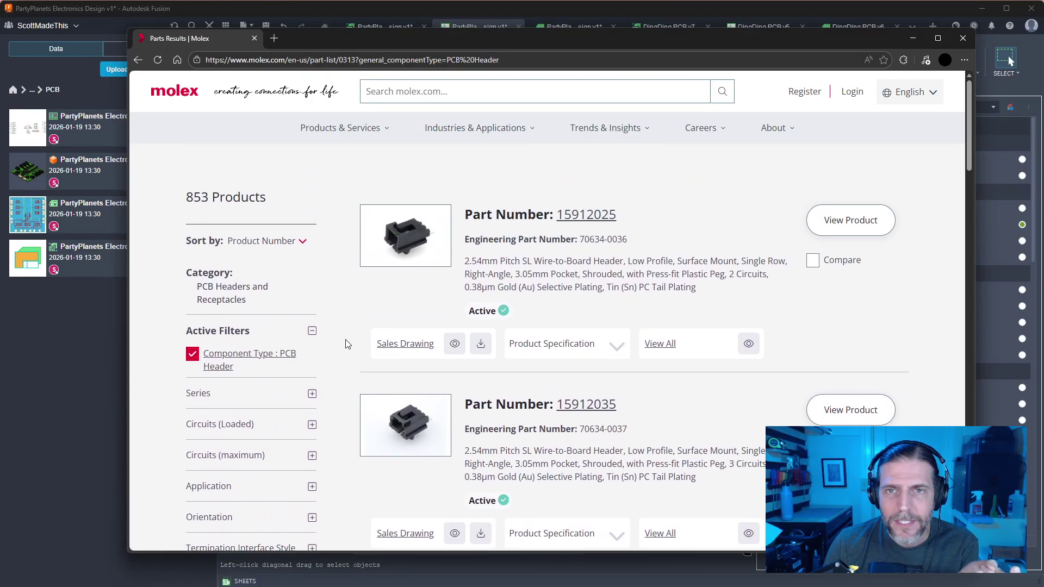
scroll(346, 344, down, 2)
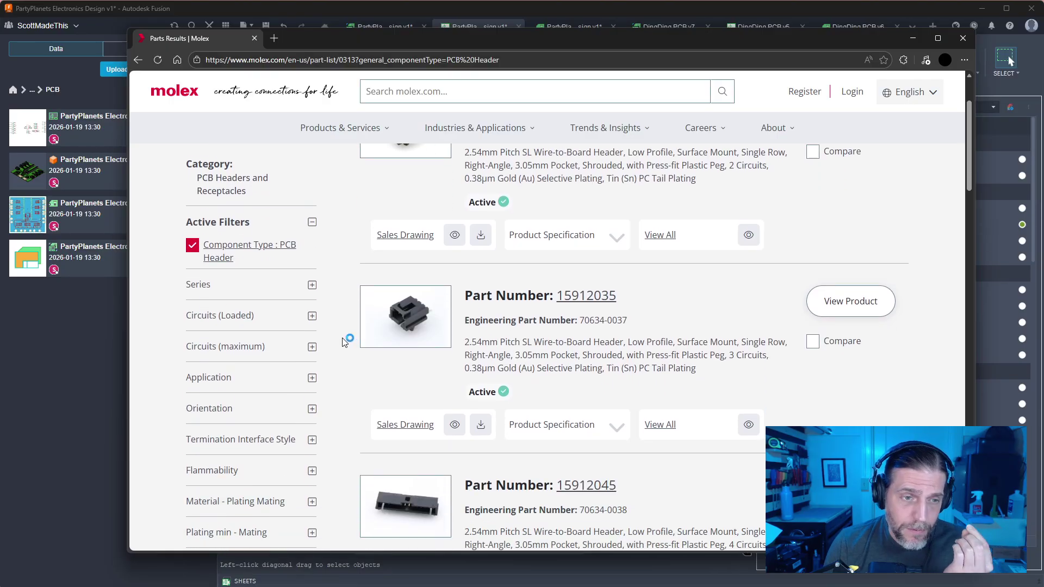
click(311, 316)
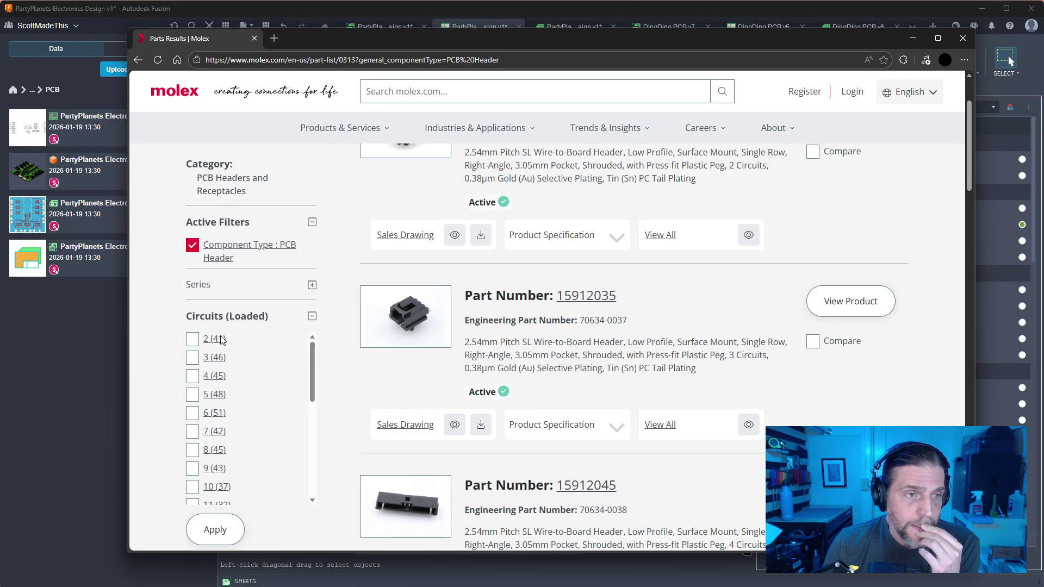
click(212, 396)
scroll(354, 382, down, 4)
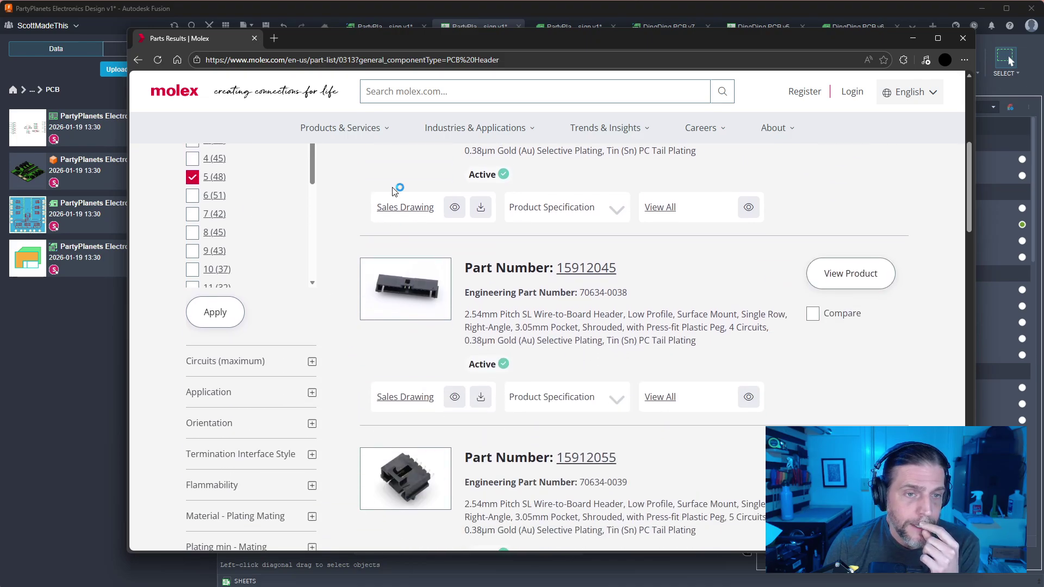
Move the browser out of the way and examine the schematic's encoder header connectors X1, X2 and X3
drag(368, 43, 383, 545)
drag(383, 545, 380, 542)
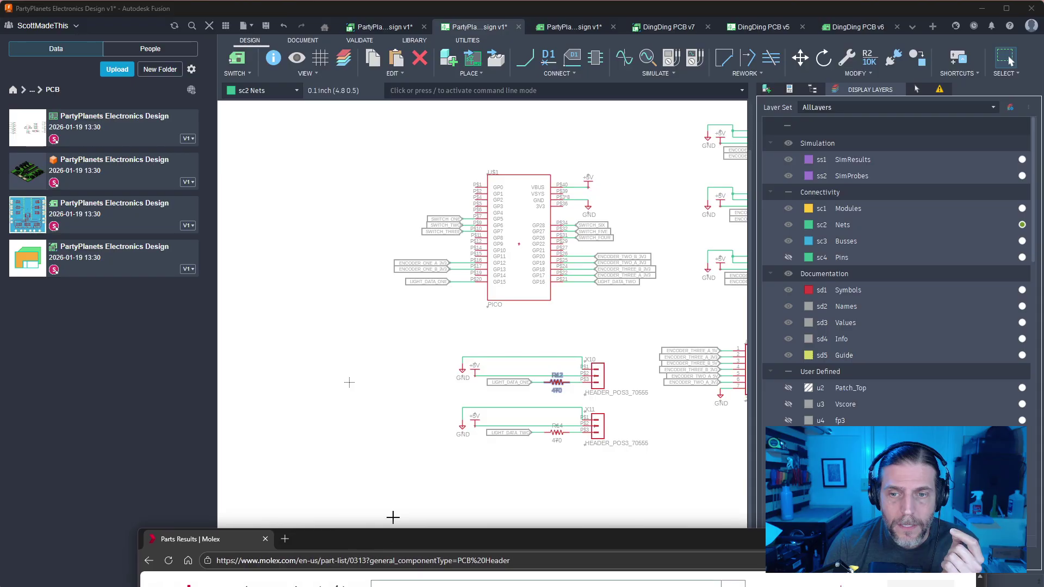
middle_drag(632, 335, 378, 370)
middle_drag(462, 402, 569, 468)
scroll(419, 286, up, 1)
middle_drag(419, 287, 546, 314)
scroll(546, 313, up, 2)
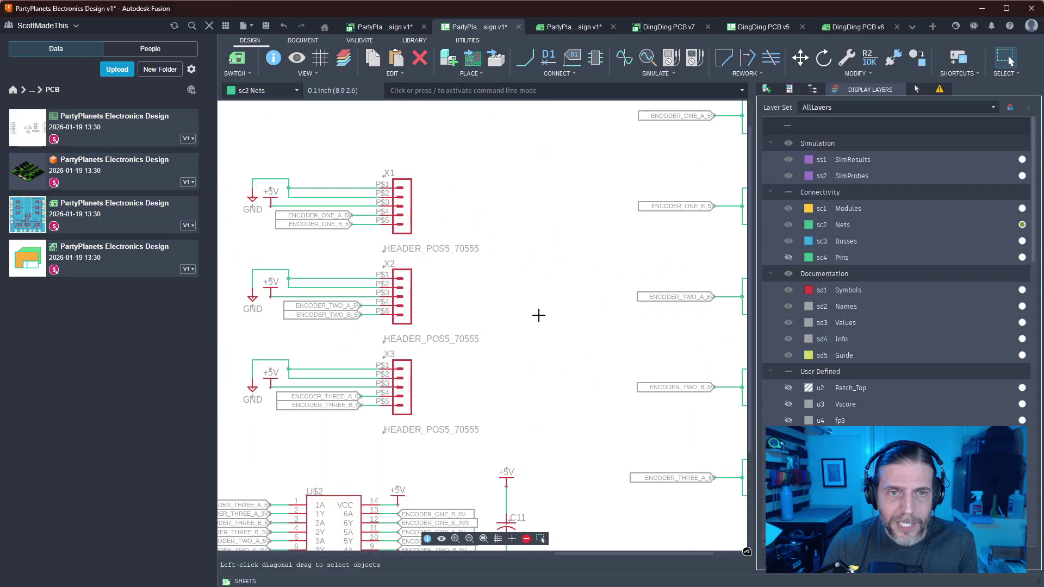
Return to the Molex parts list and apply the Right Angle orientation filter
key(alt+Tab)
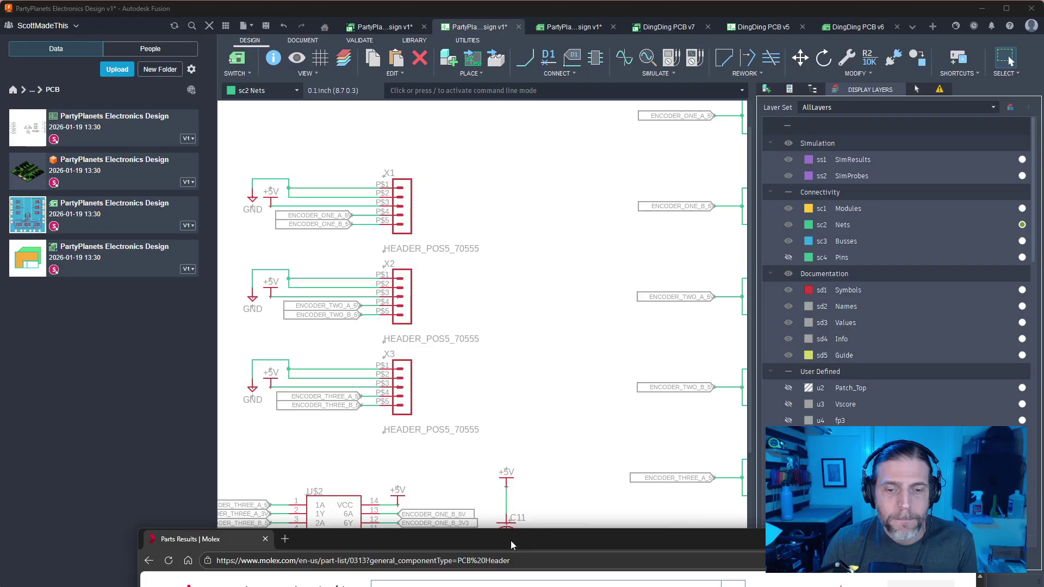
drag(511, 540, 433, 40)
scroll(307, 265, down, 1)
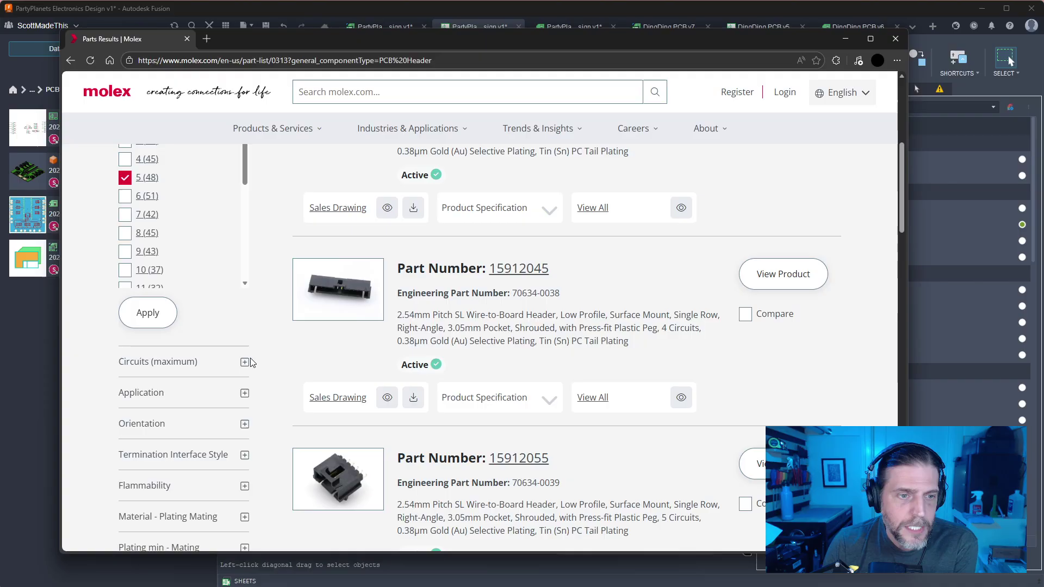
scroll(244, 375, down, 2)
click(241, 321)
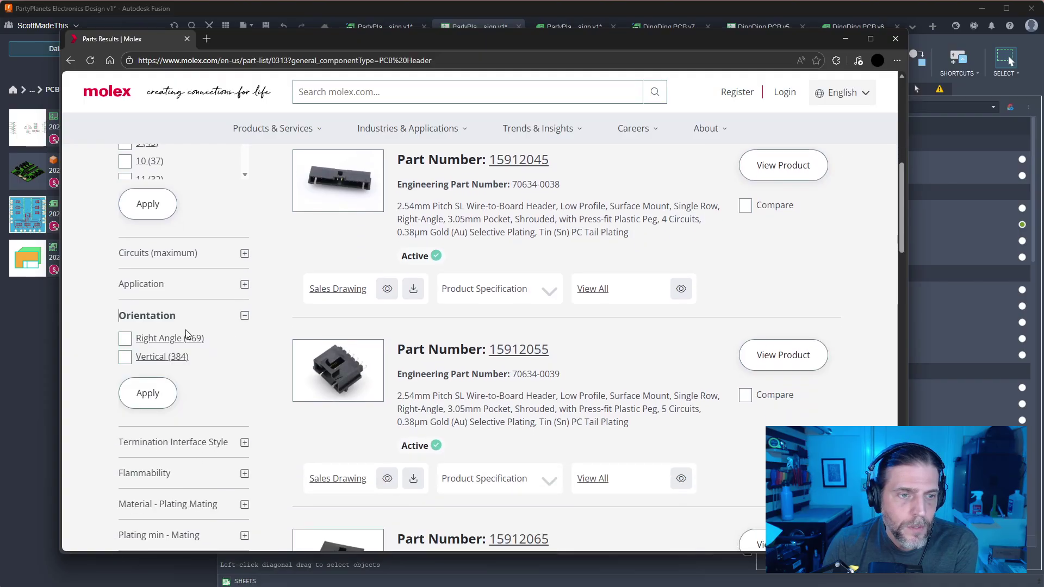
click(124, 338)
scroll(272, 368, down, 4)
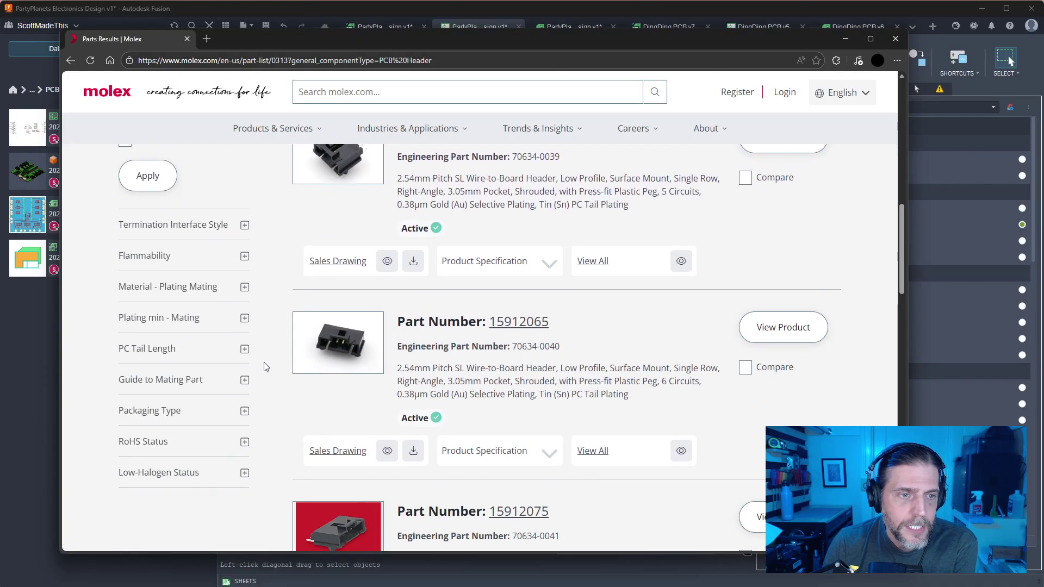
click(244, 411)
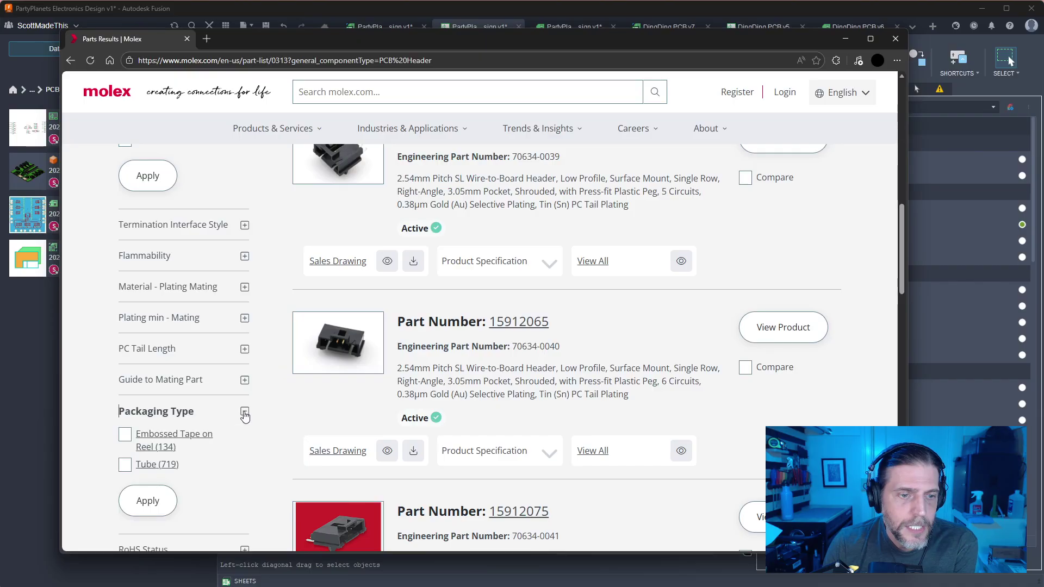
scroll(251, 410, down, 4)
scroll(254, 407, up, 2)
scroll(254, 405, up, 5)
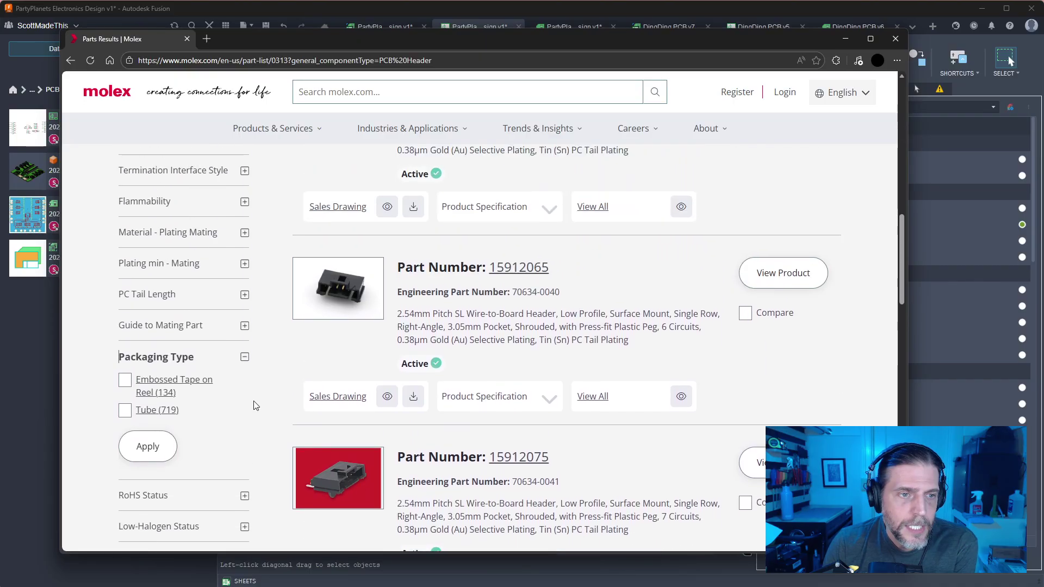
click(147, 392)
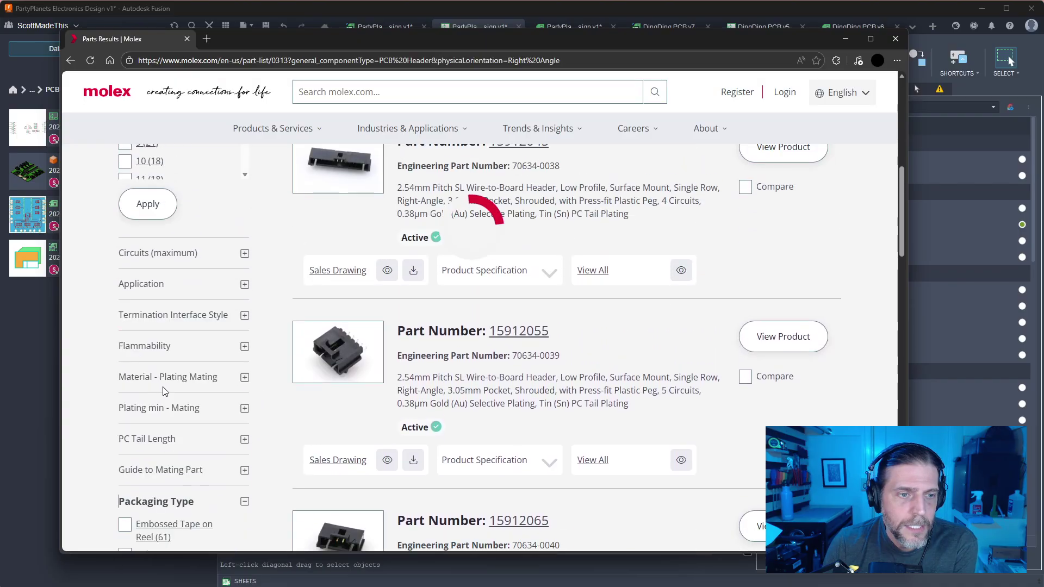
Apply the 5-circuit filter and restrict the parts list to series 70555
scroll(251, 391, down, 3)
scroll(252, 392, down, 3)
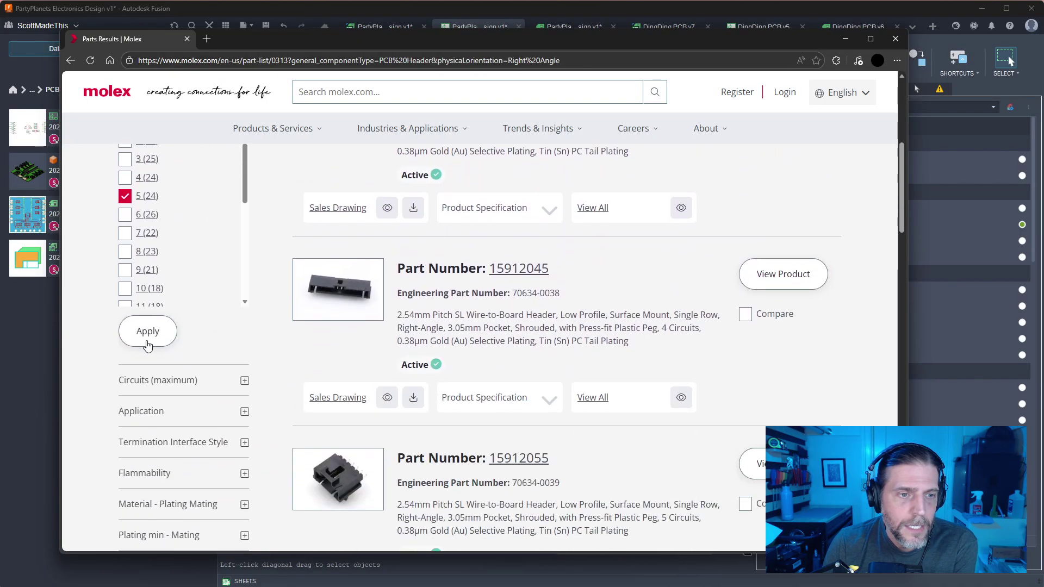
click(147, 331)
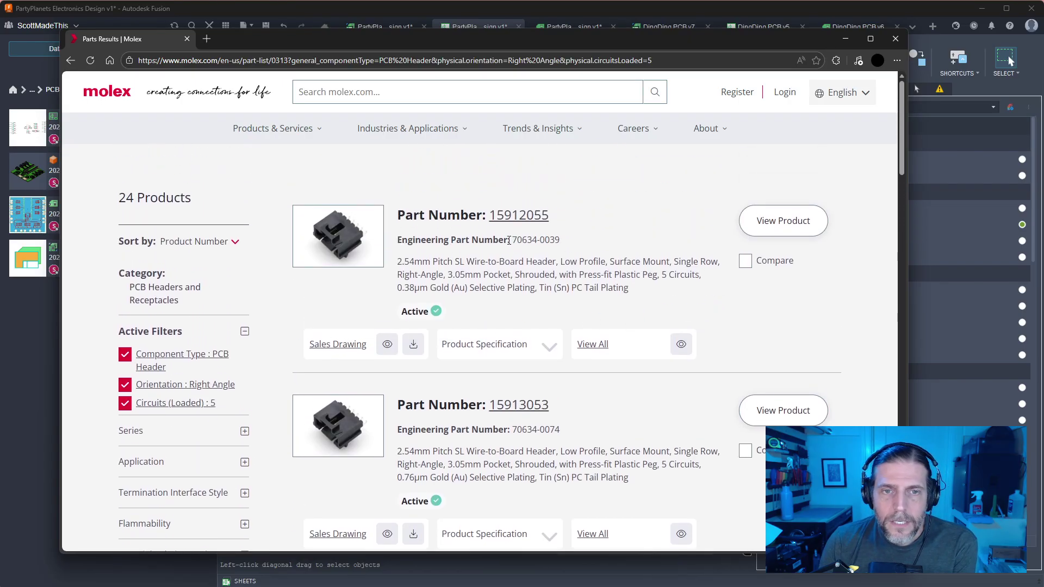
scroll(243, 331, down, 3)
click(243, 270)
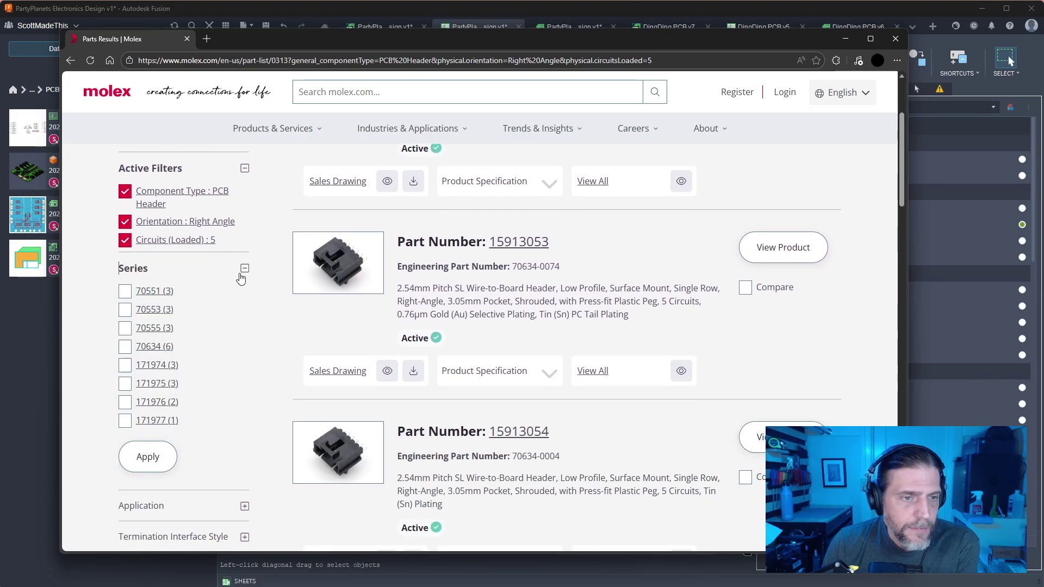
click(124, 327)
click(147, 457)
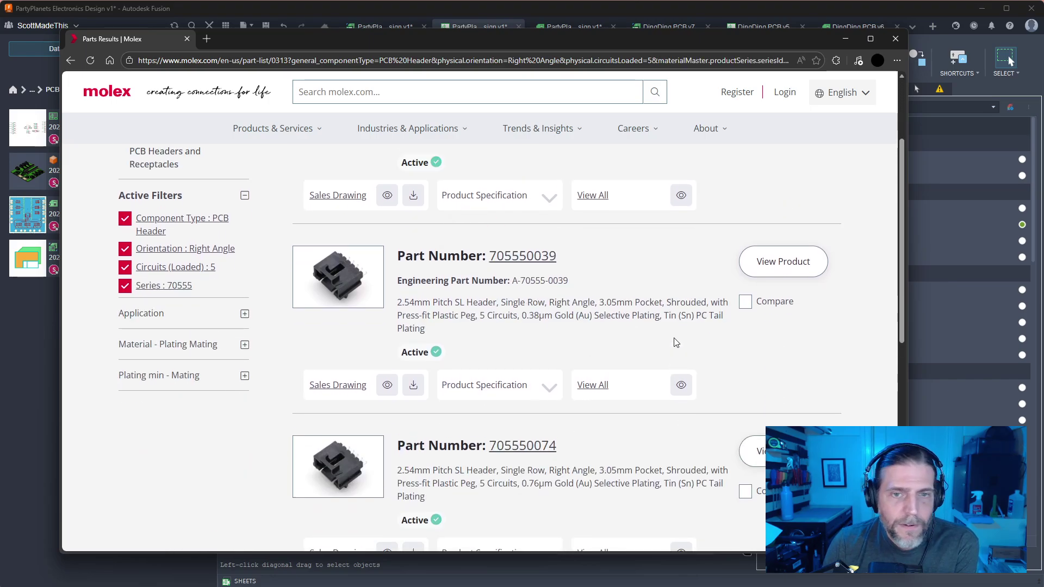
Open the product page of part 705550004 and look through its Documents and Resources section
scroll(676, 342, up, 1)
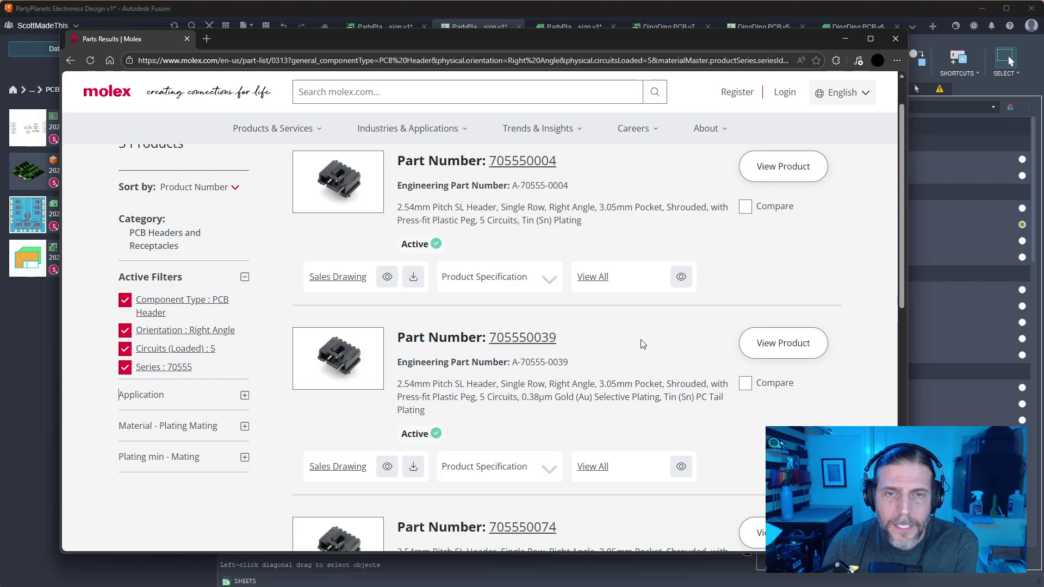
click(544, 163)
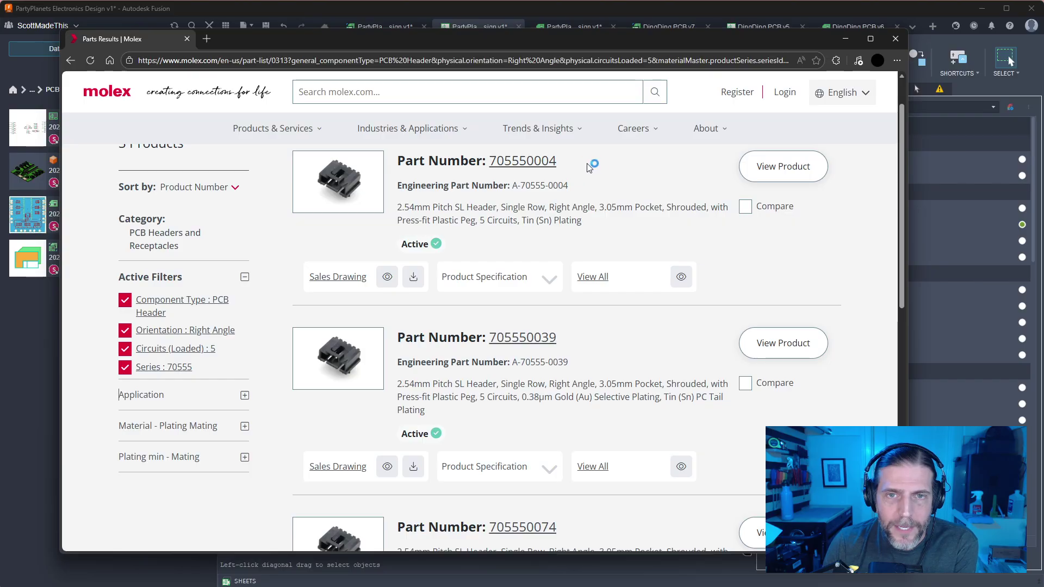
drag(568, 185, 513, 183)
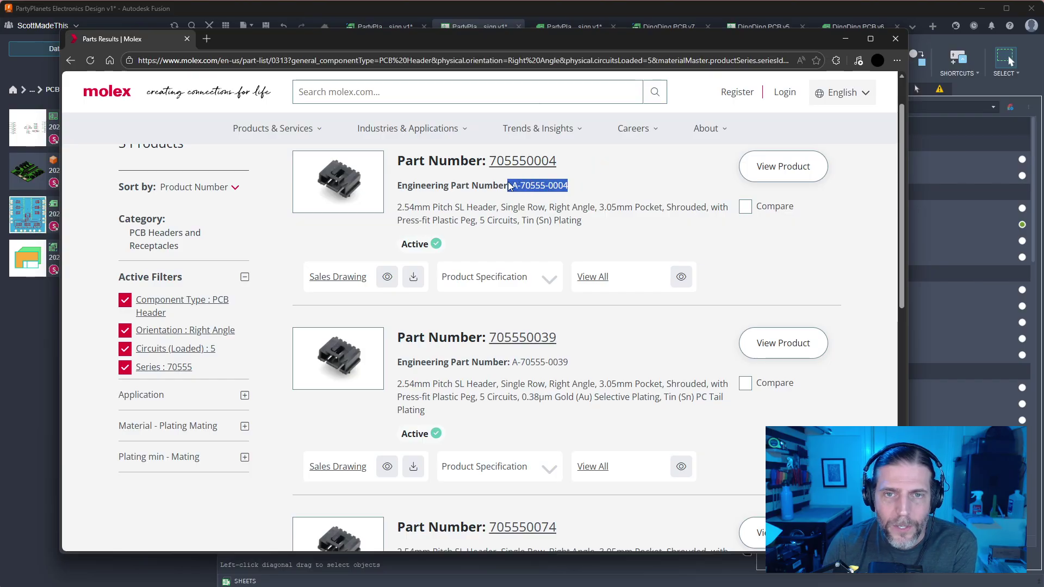
click(604, 191)
click(797, 170)
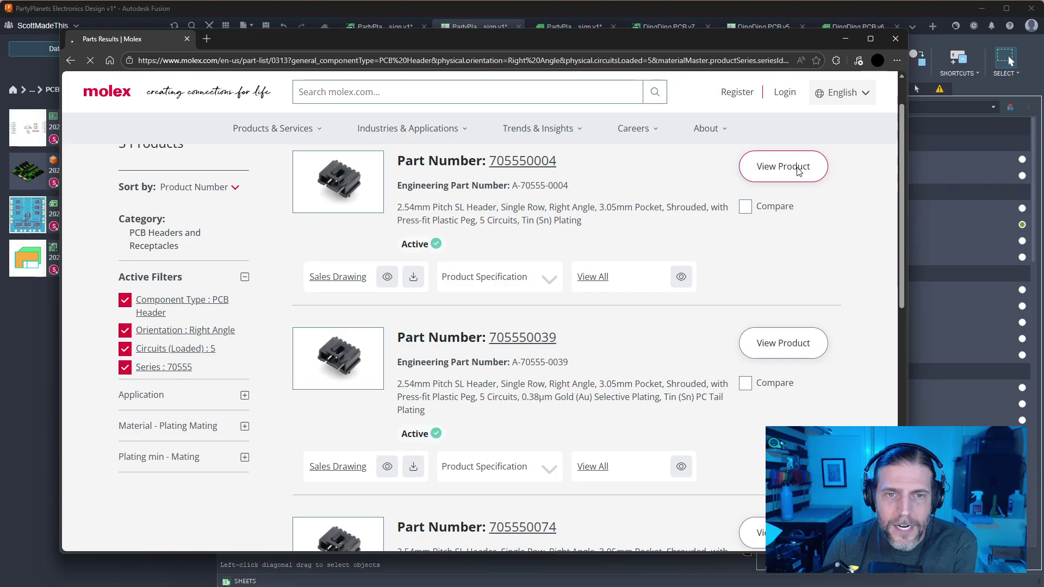
scroll(496, 322, down, 5)
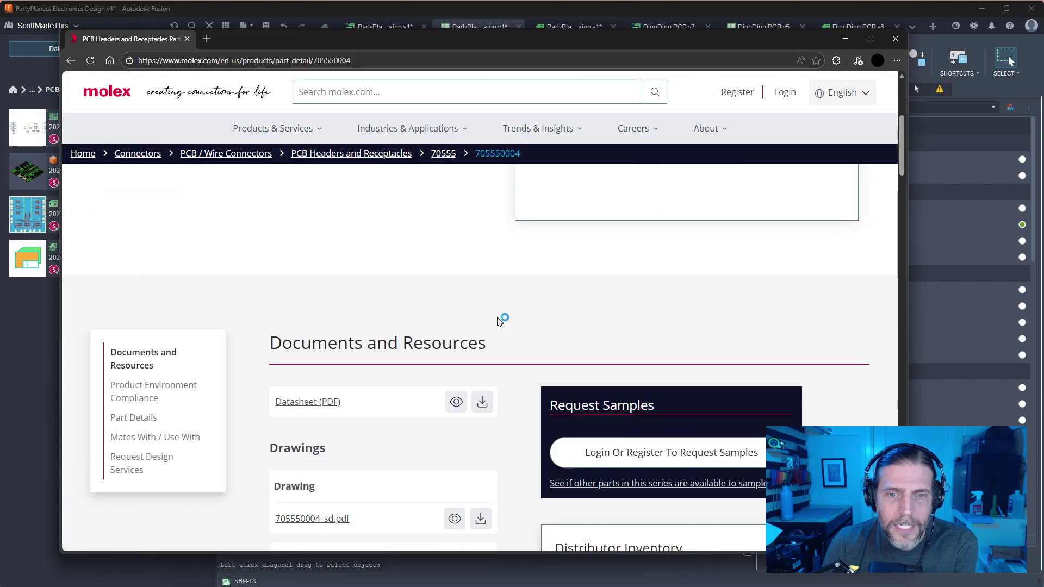
scroll(497, 322, down, 3)
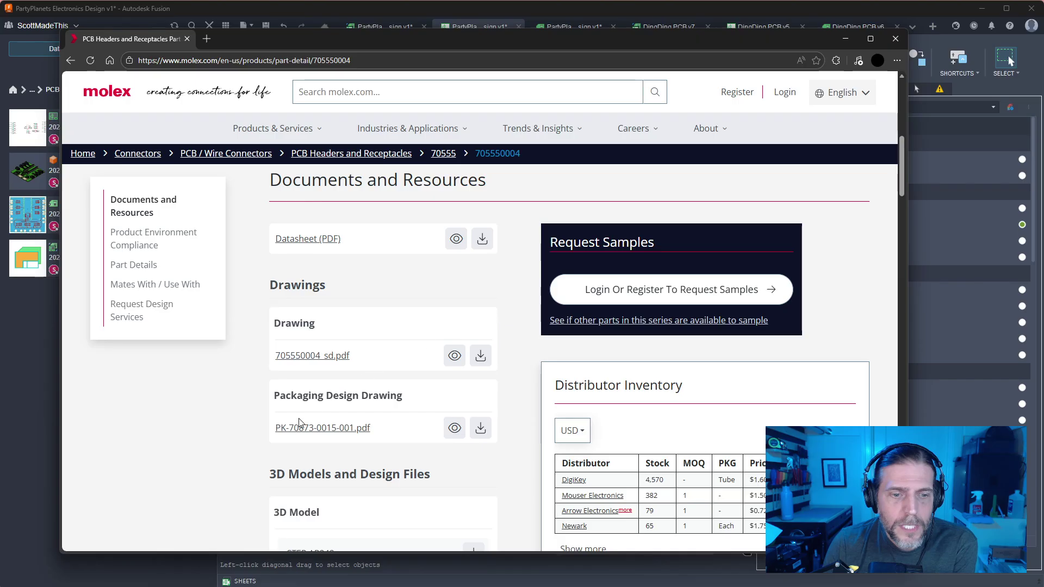
Download the STEP AP242 3D model of part 705550004 and open the downloaded zip archive
scroll(243, 410, down, 4)
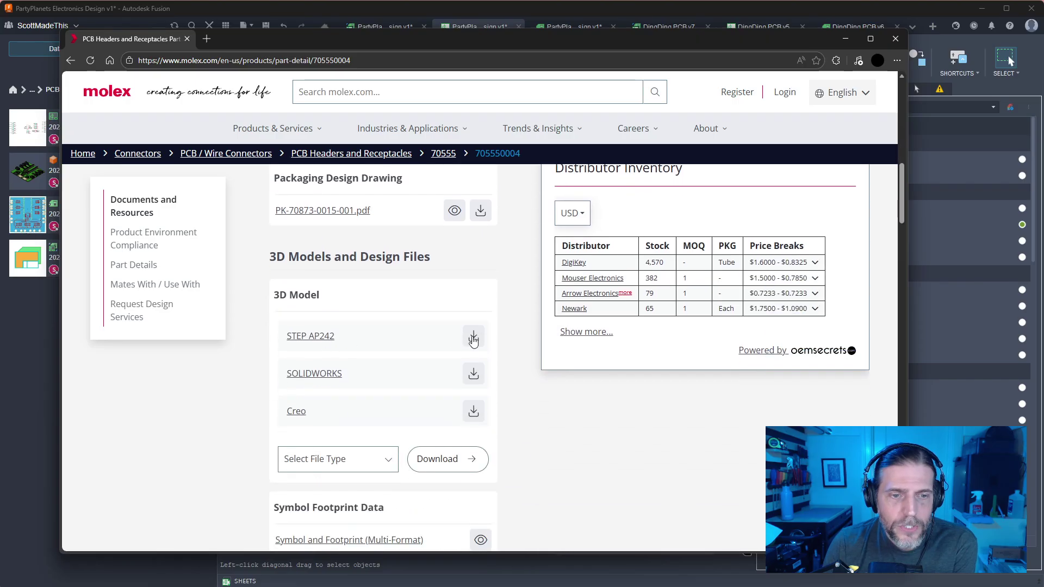
click(383, 461)
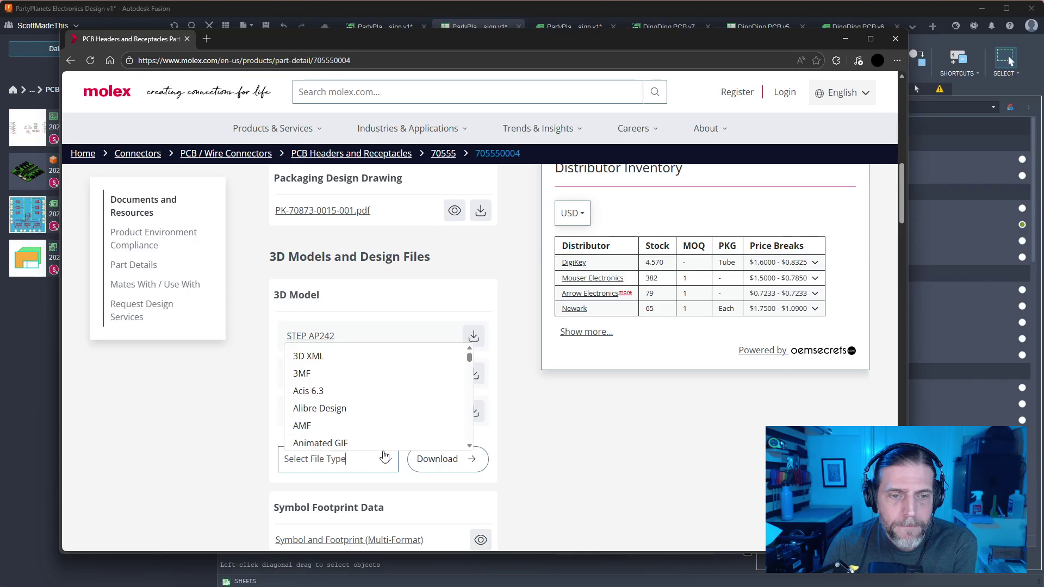
click(473, 335)
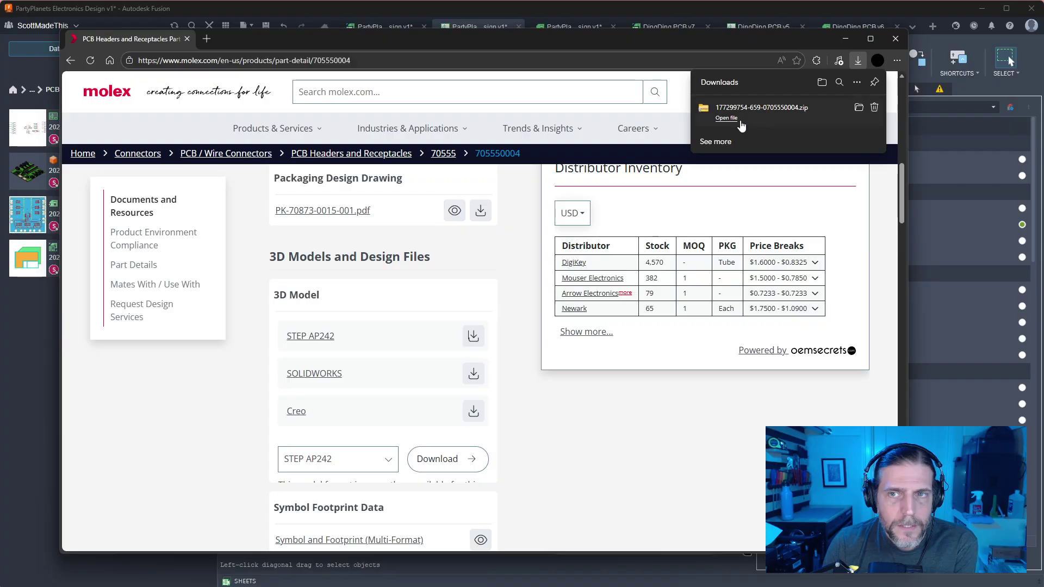
click(726, 118)
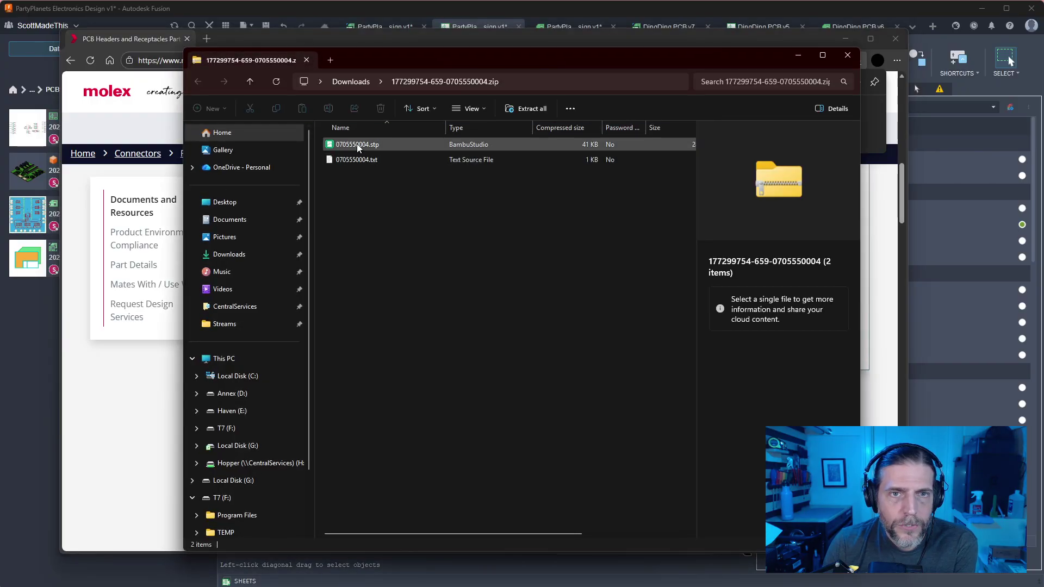
Close the browser and move the archive window out of the way to uncover the schematic
drag(414, 43, 0, 82)
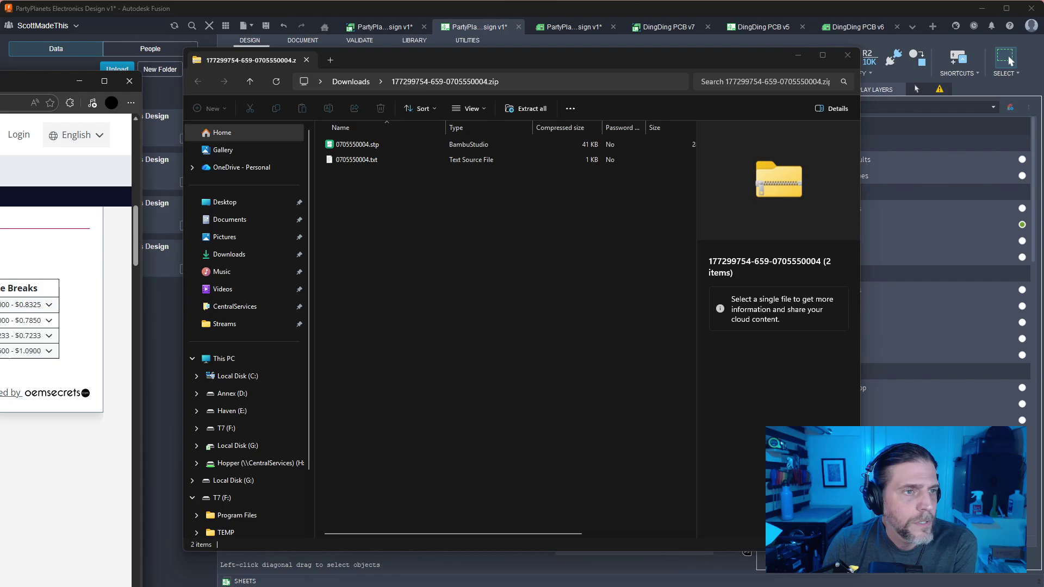
click(127, 81)
drag(475, 67, 0, 81)
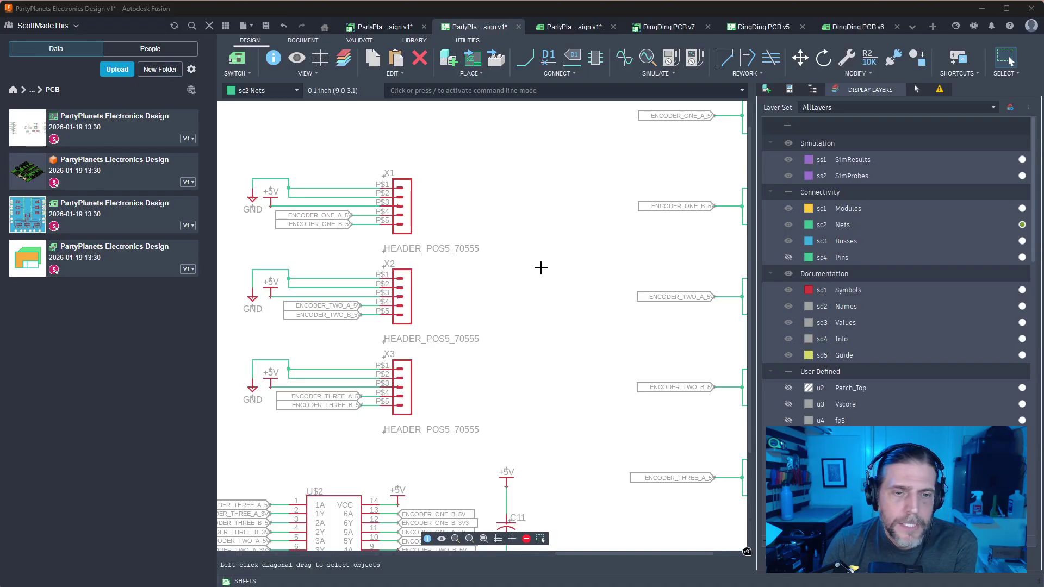
Open the component of the encoder header X2 for editing in its library
scroll(506, 263, down, 3)
scroll(606, 242, up, 1)
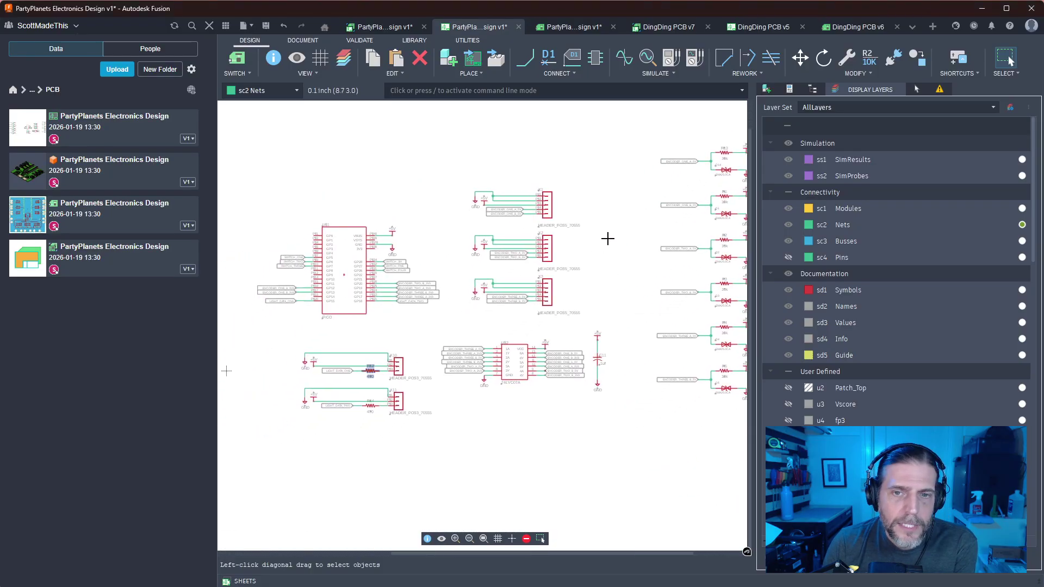
scroll(605, 239, up, 2)
right_click(493, 270)
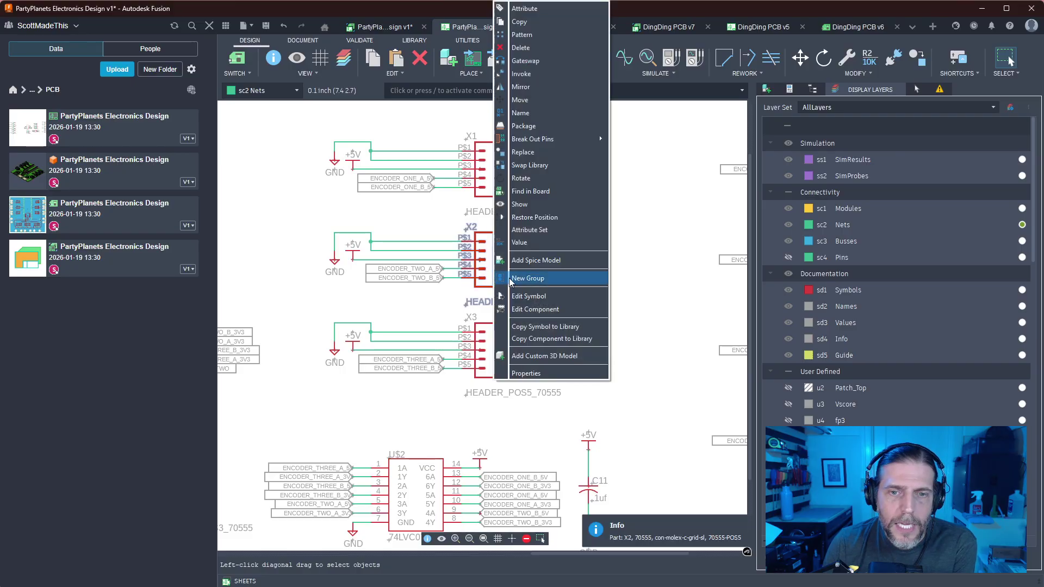
click(538, 309)
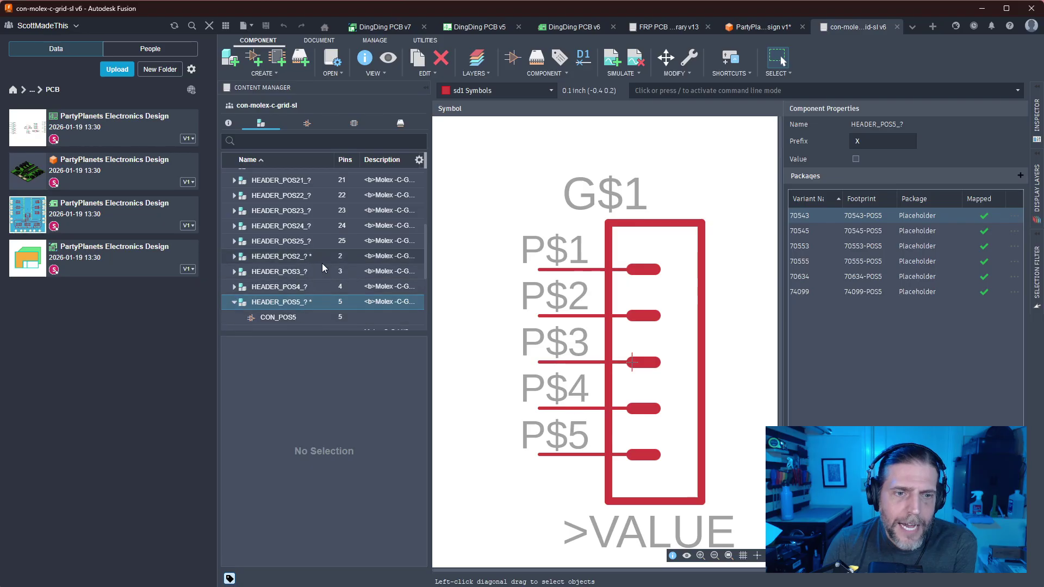
Select the 70555-POS5 footprint under HEADER_POS5_? and check which existing 3D models are available to attach
scroll(315, 286, down, 5)
scroll(305, 309, up, 2)
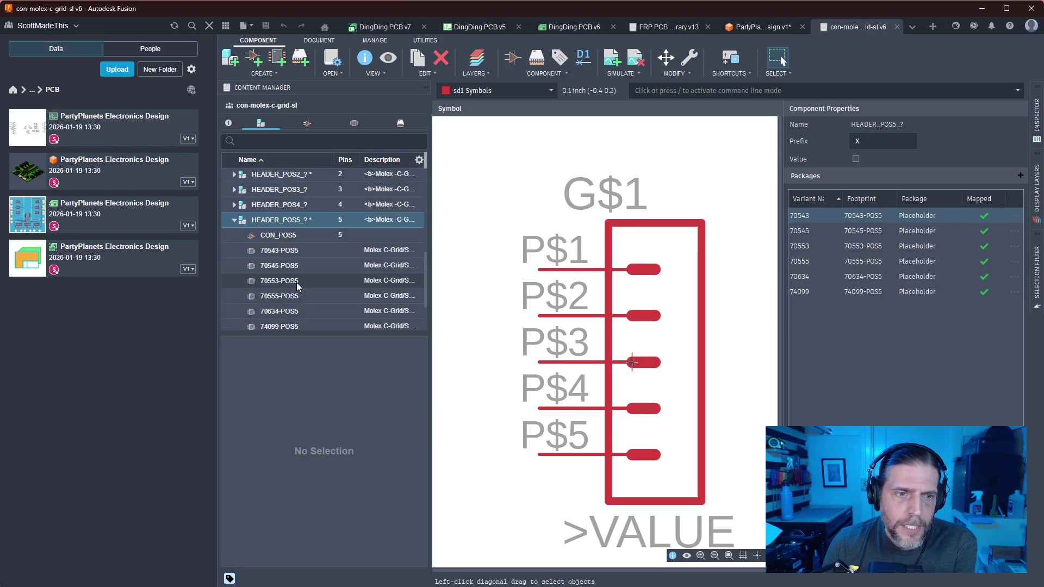
scroll(295, 282, down, 1)
click(284, 263)
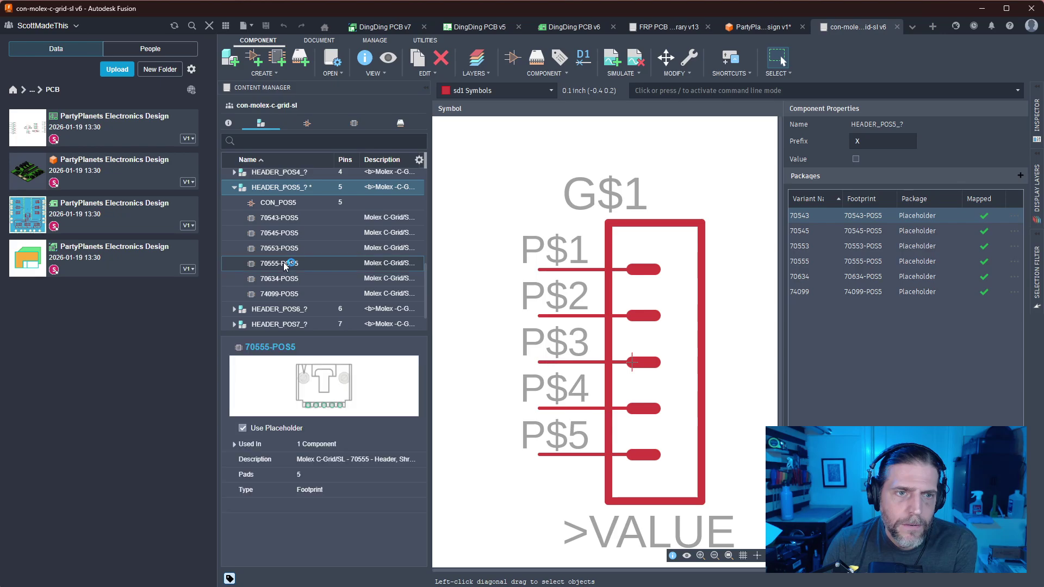
right_click(283, 263)
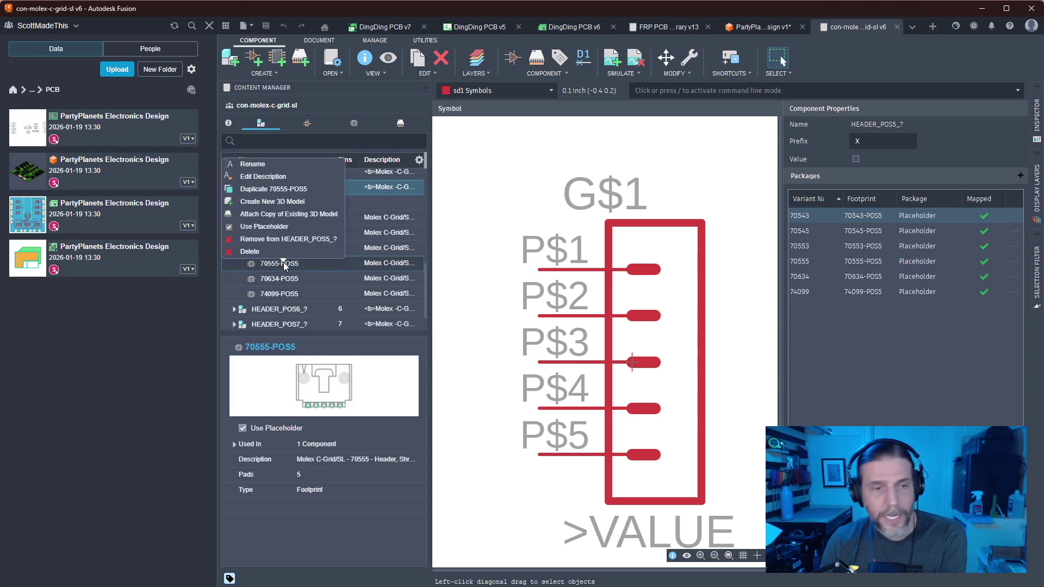
click(287, 215)
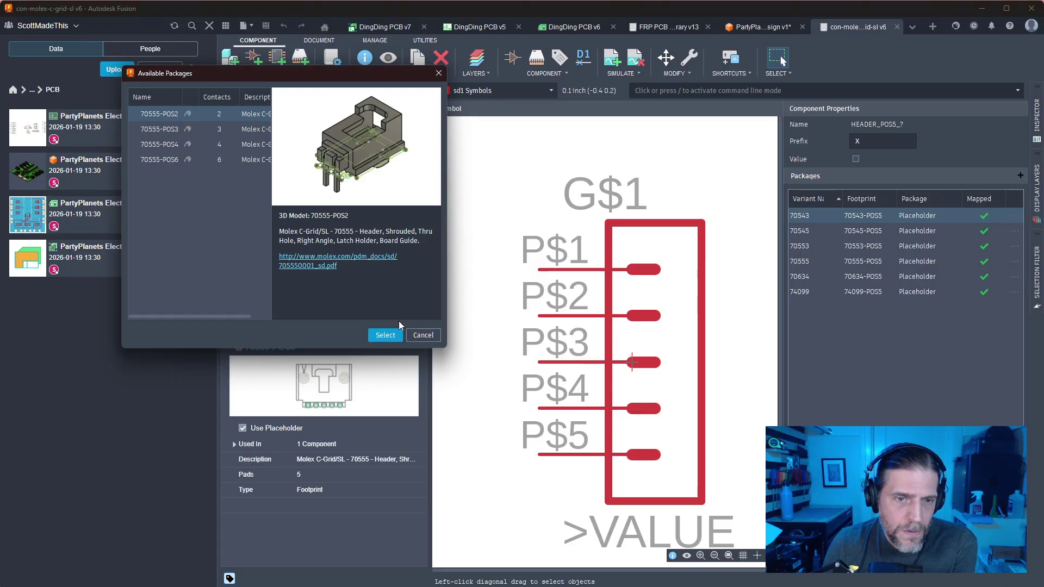
click(423, 335)
Create a new 3D model for the 70555-POS5 footprint and save it in Jobs > 2024 > CMoP > Charley Harper > PCB > Molex
right_click(292, 265)
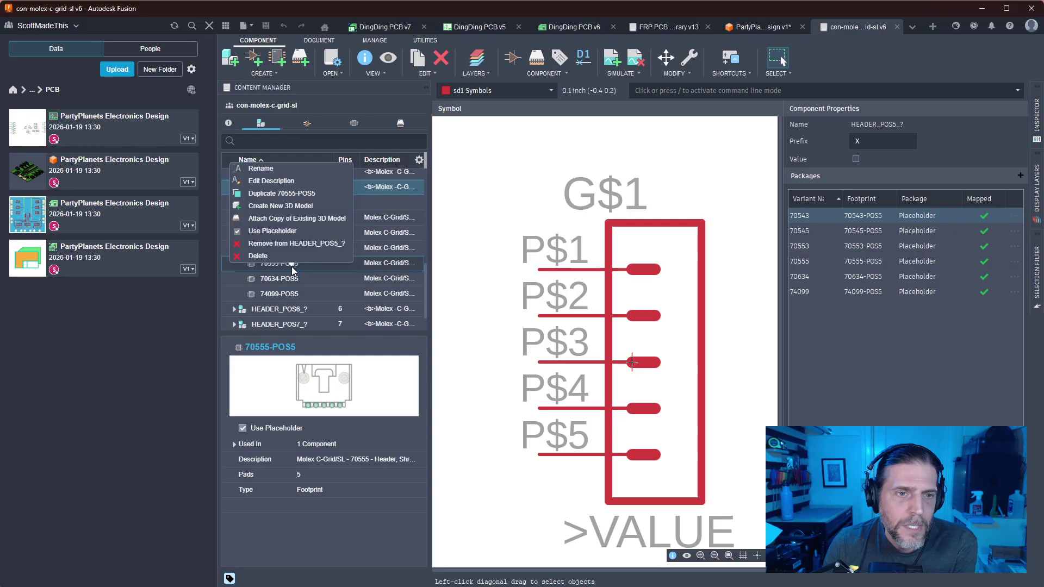
click(292, 206)
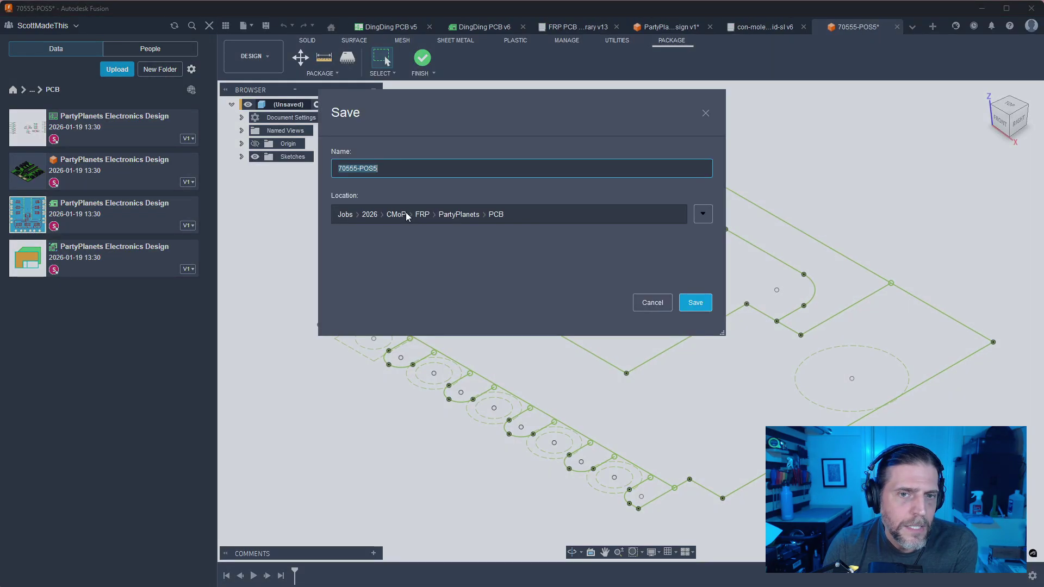
click(701, 215)
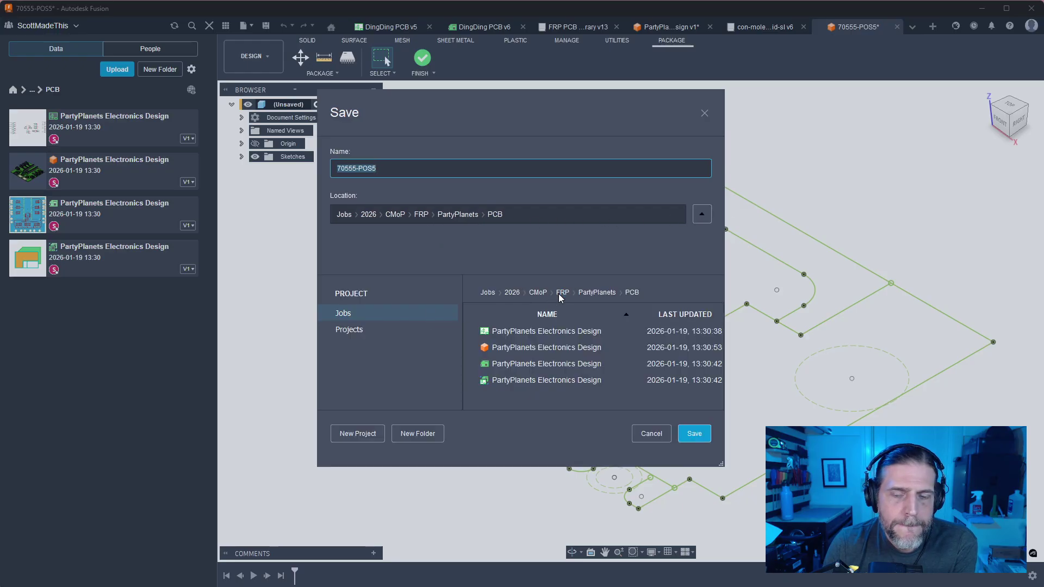
click(488, 292)
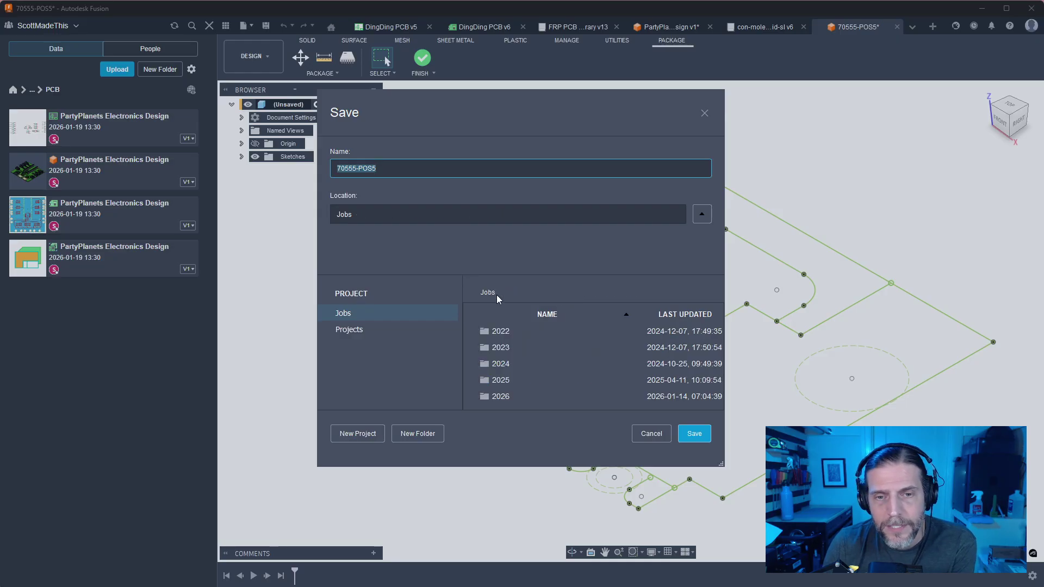
double_click(502, 363)
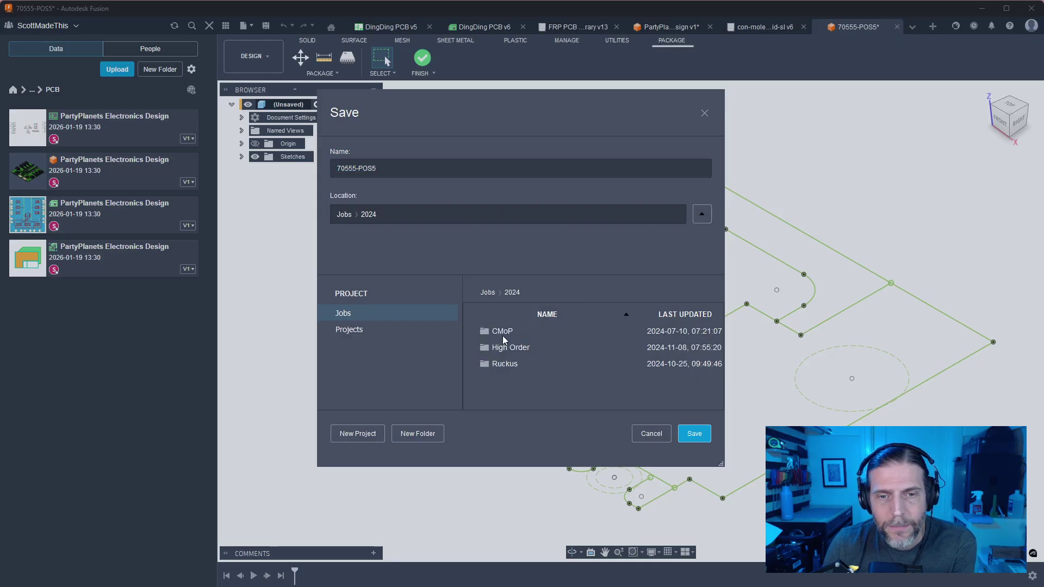
double_click(502, 332)
double_click(506, 332)
double_click(505, 348)
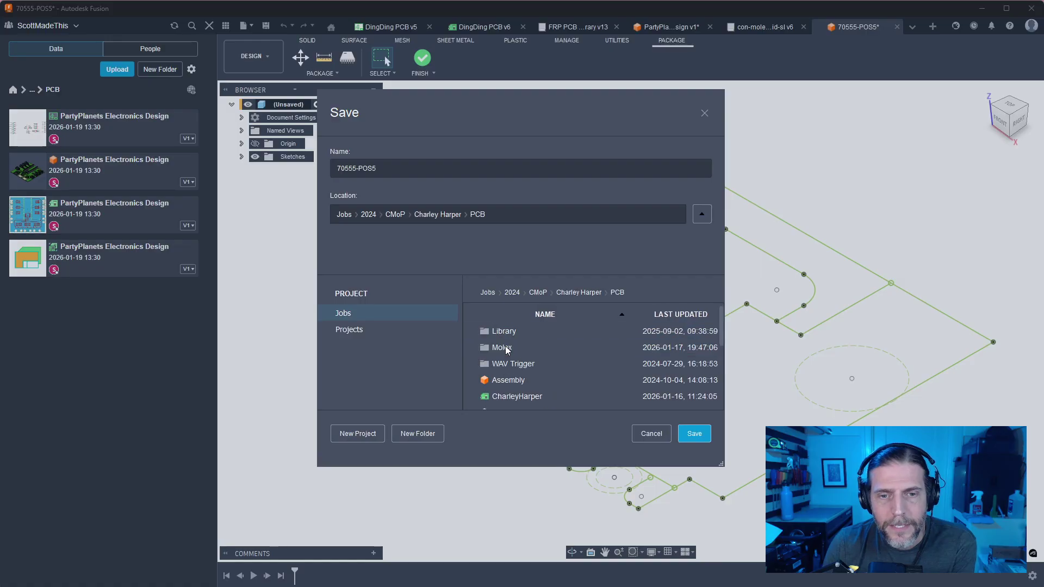
double_click(502, 348)
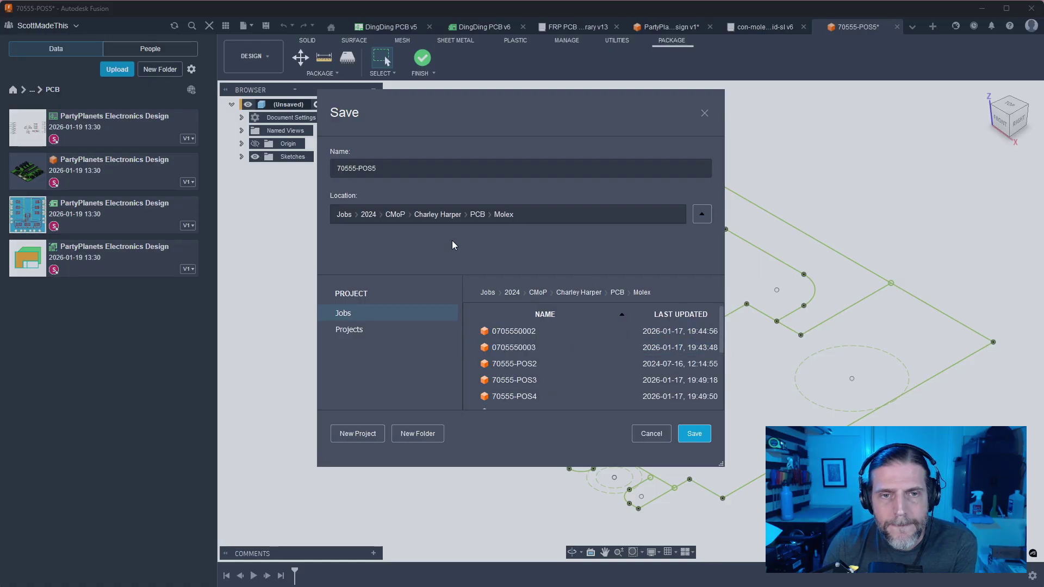
click(694, 433)
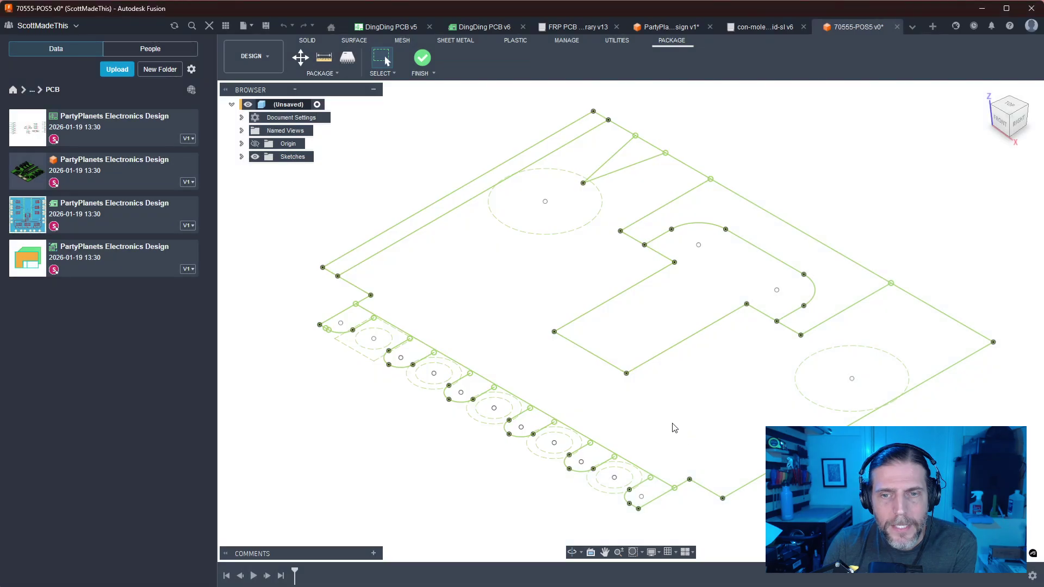
Browse the project data to the Molex folder under Jobs > 2024 > CMoP > Charley Harper > PCB
click(30, 91)
click(38, 109)
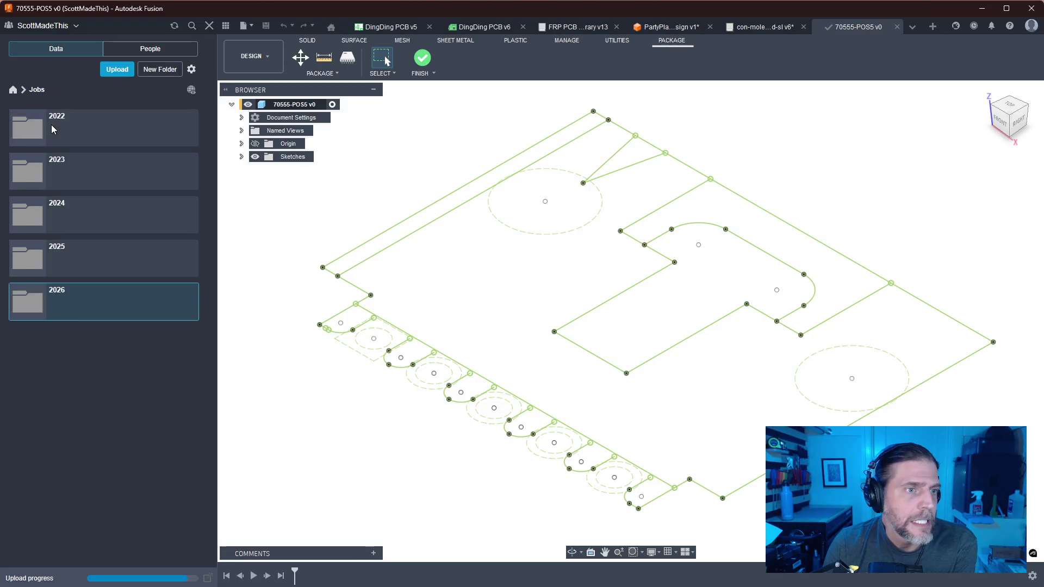
double_click(82, 227)
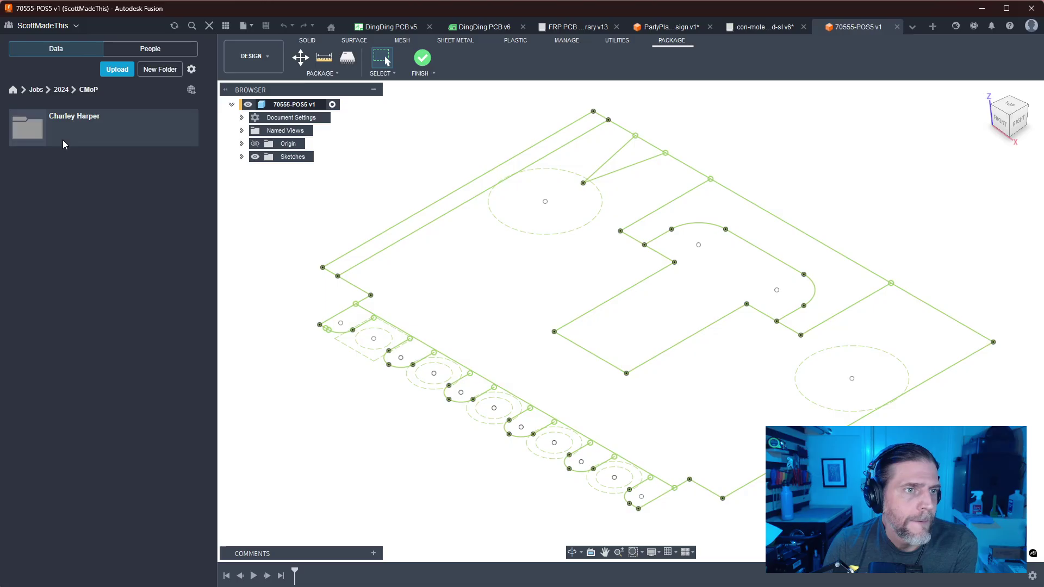
double_click(63, 139)
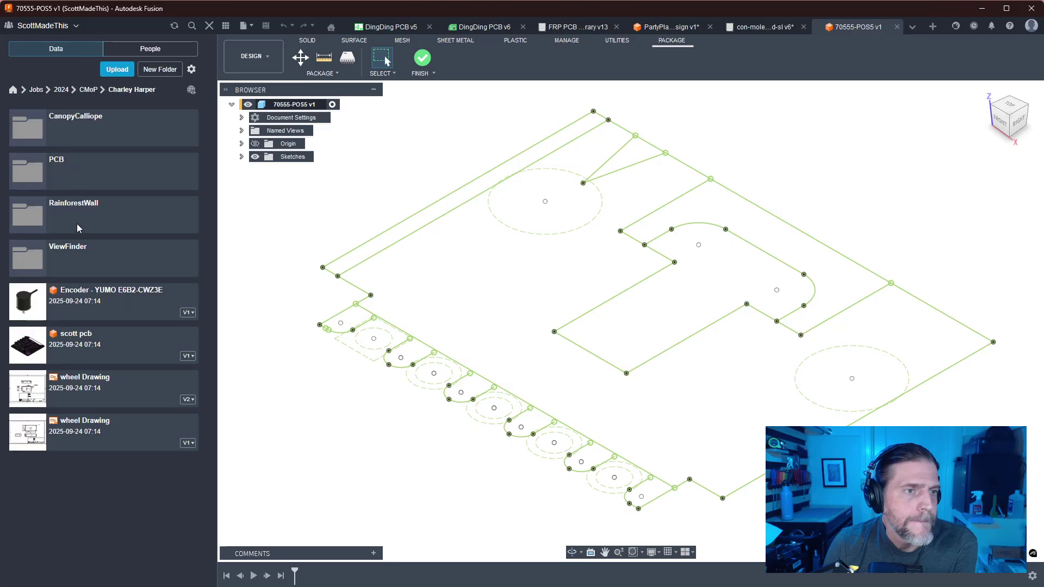
double_click(91, 158)
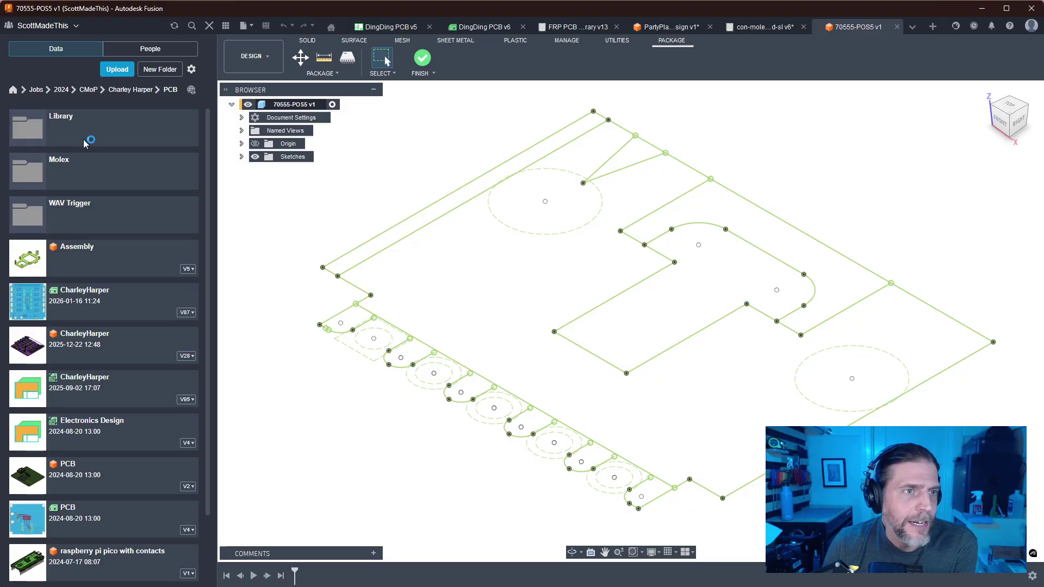
double_click(85, 175)
scroll(156, 293, down, 1)
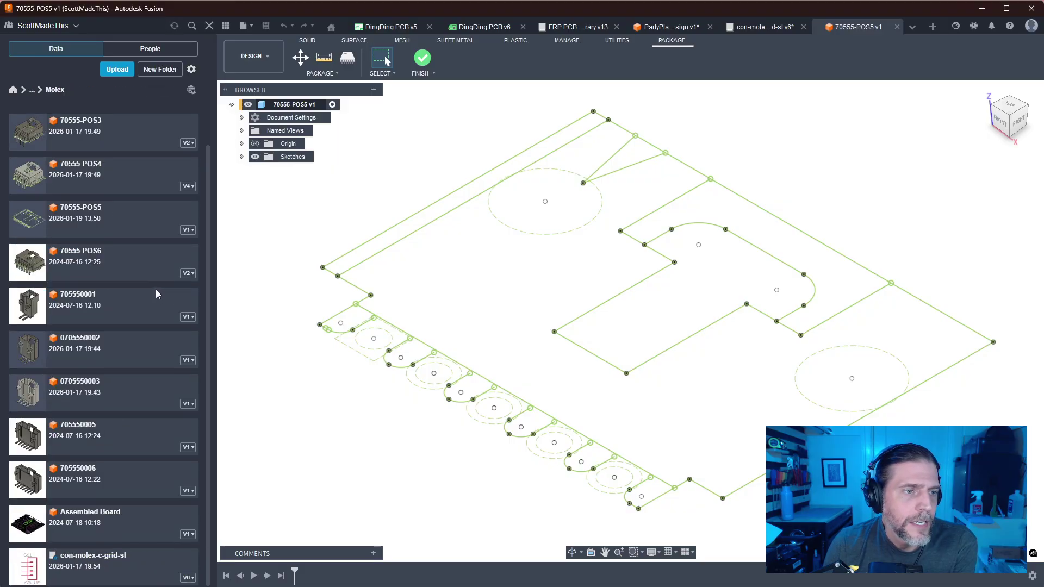
scroll(156, 285, up, 1)
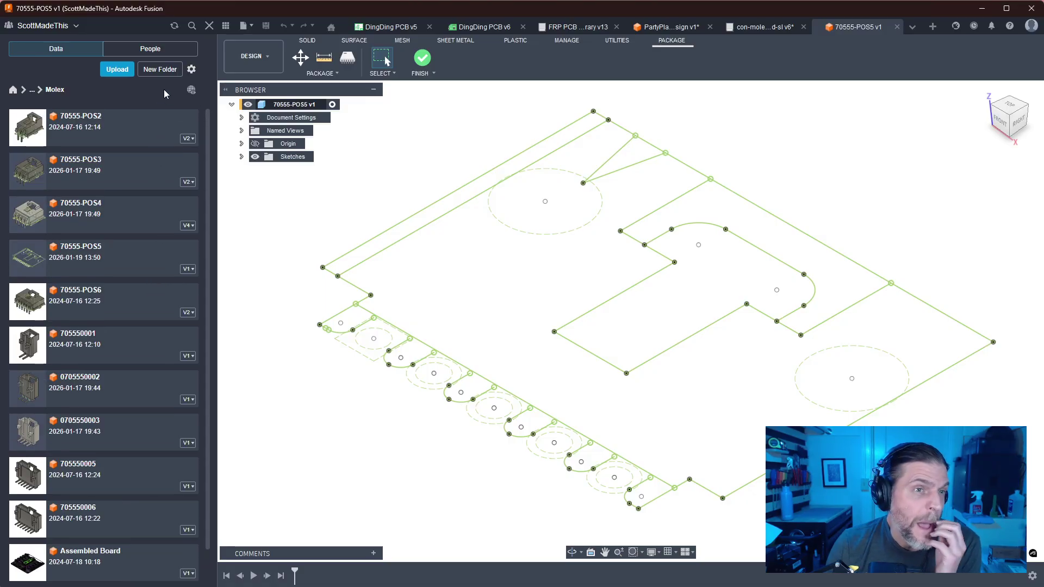
click(115, 71)
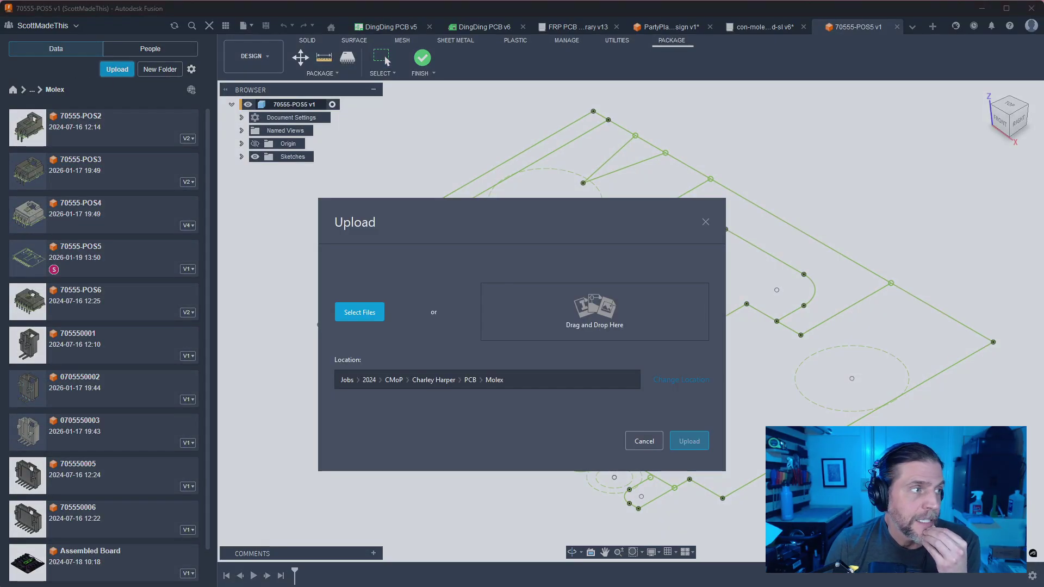
drag(421, 248, 565, 308)
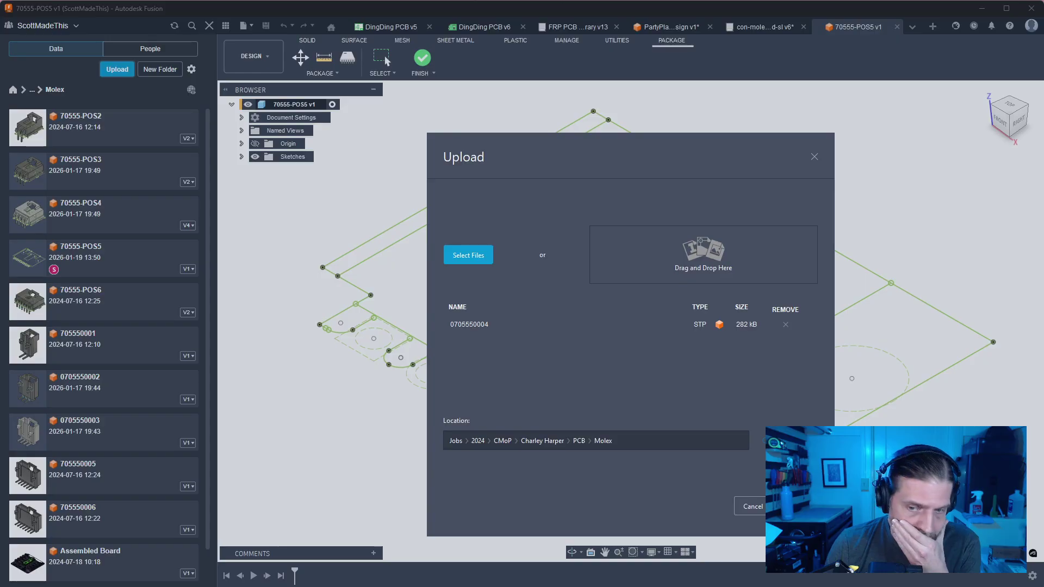
click(798, 506)
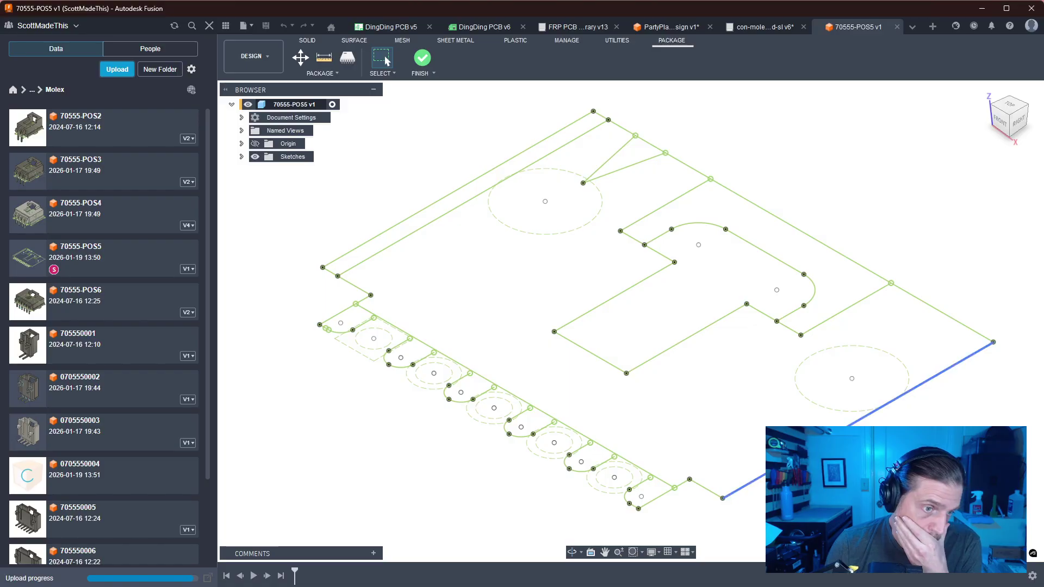
scroll(383, 422, down, 4)
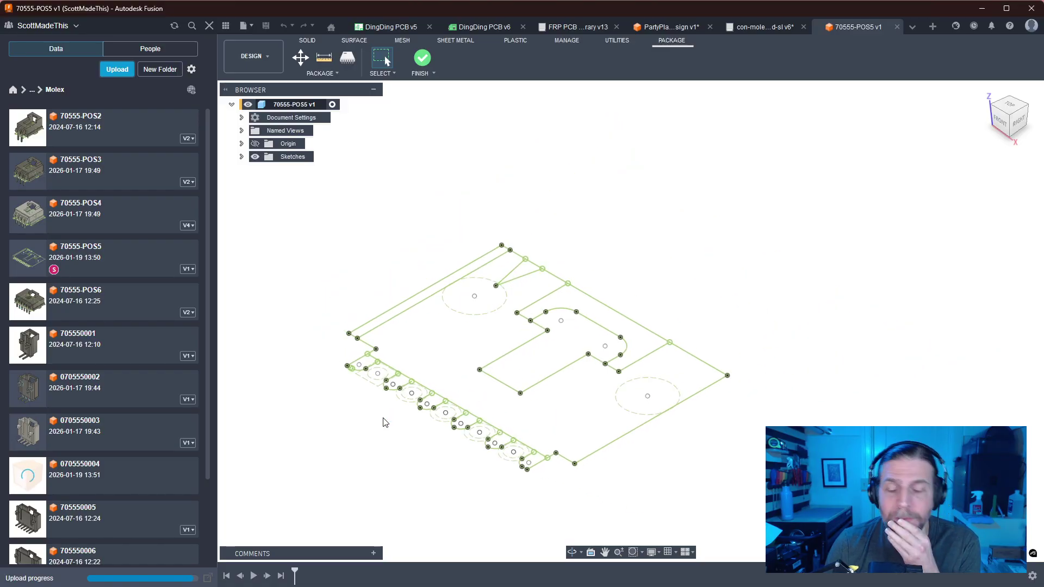
middle_drag(379, 419, 401, 345)
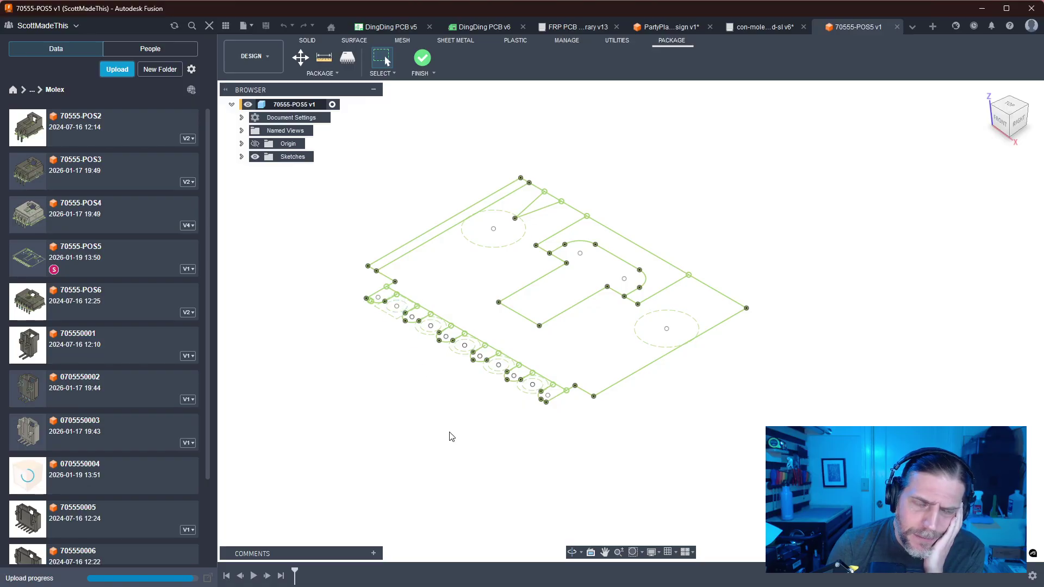
right_click(134, 475)
click(157, 475)
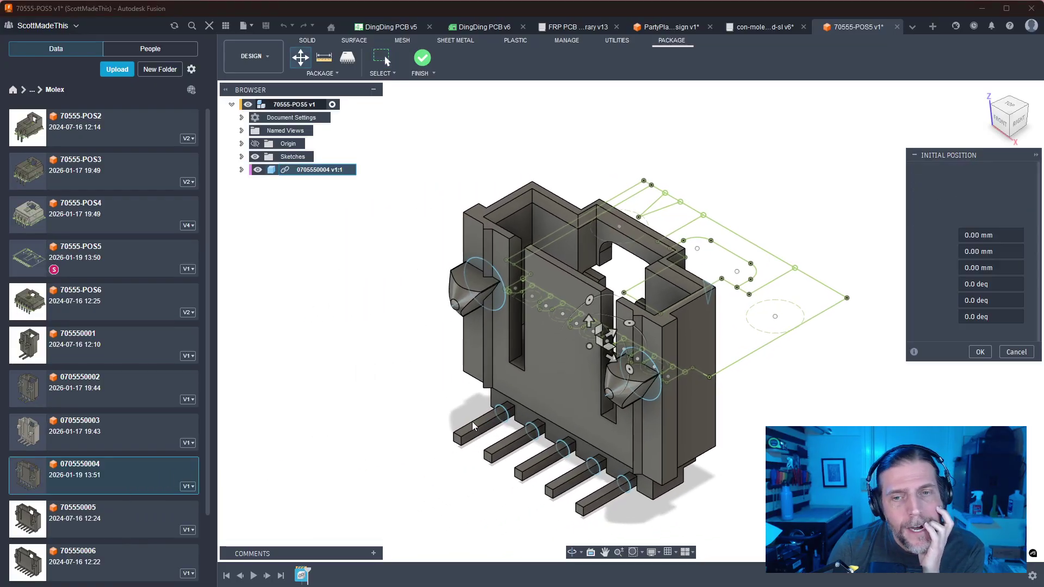
Rotate the connector 90 degrees about X and -180 degrees about Y, and shift it 10 mm along Y
drag(495, 202, 447, 276)
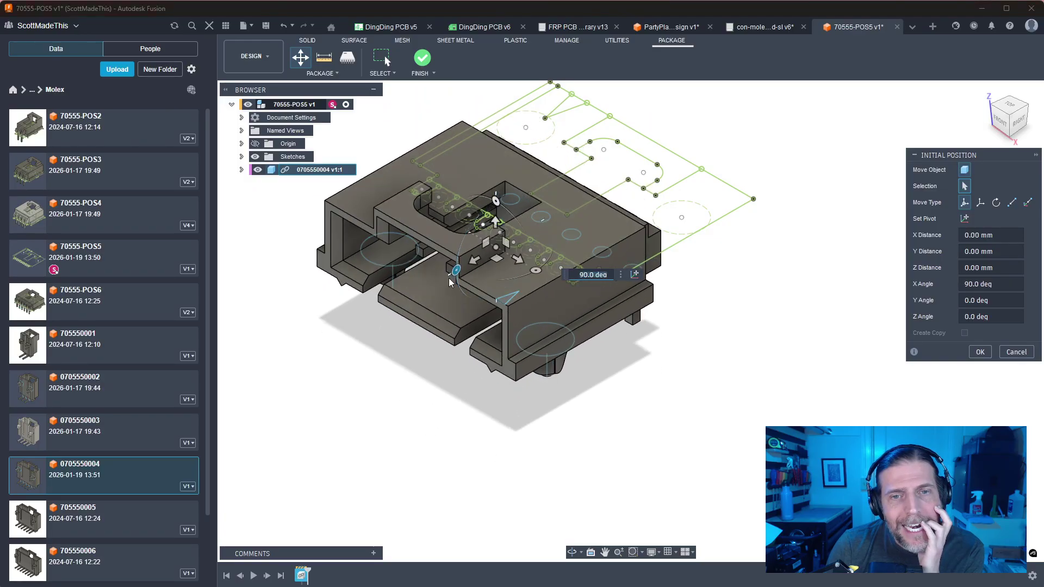
drag(536, 270, 450, 266)
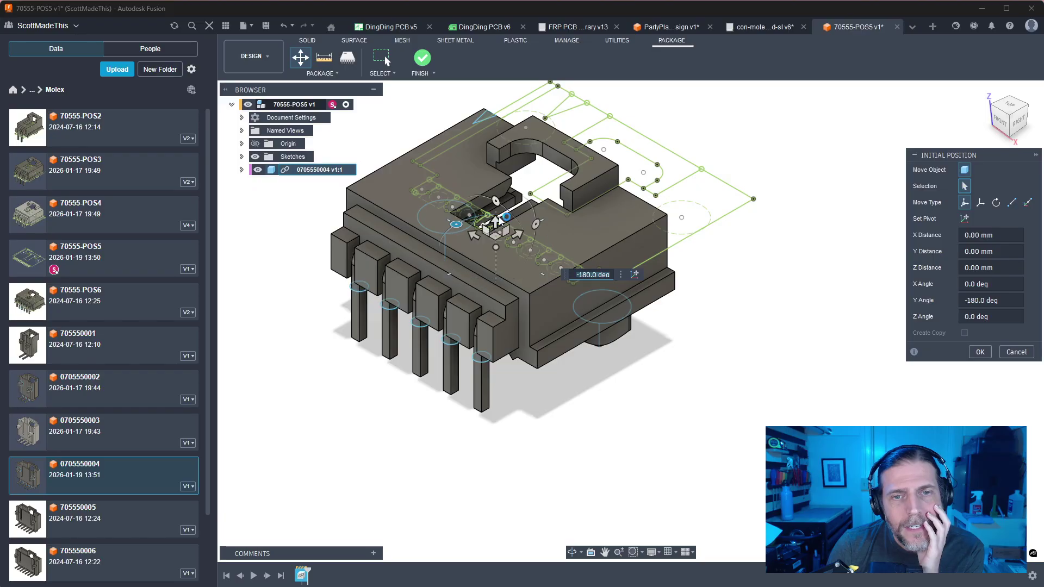
drag(496, 221, 496, 84)
Move the connector point to point from the tip of its middle pin to the centre of the footprint's middle pad
middle_drag(792, 287, 724, 344)
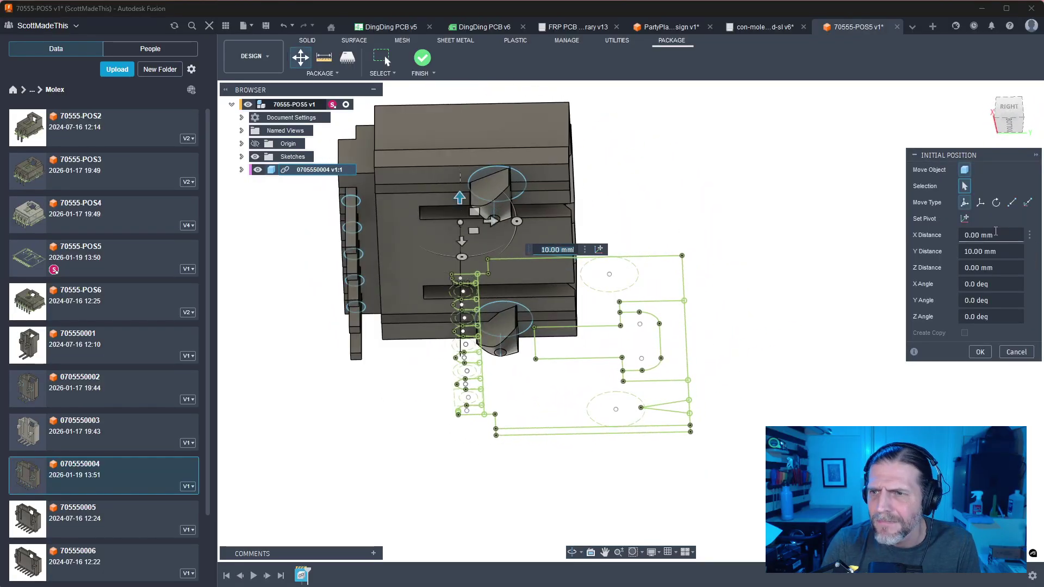
click(1011, 202)
shift+middle_drag(402, 282, 429, 229)
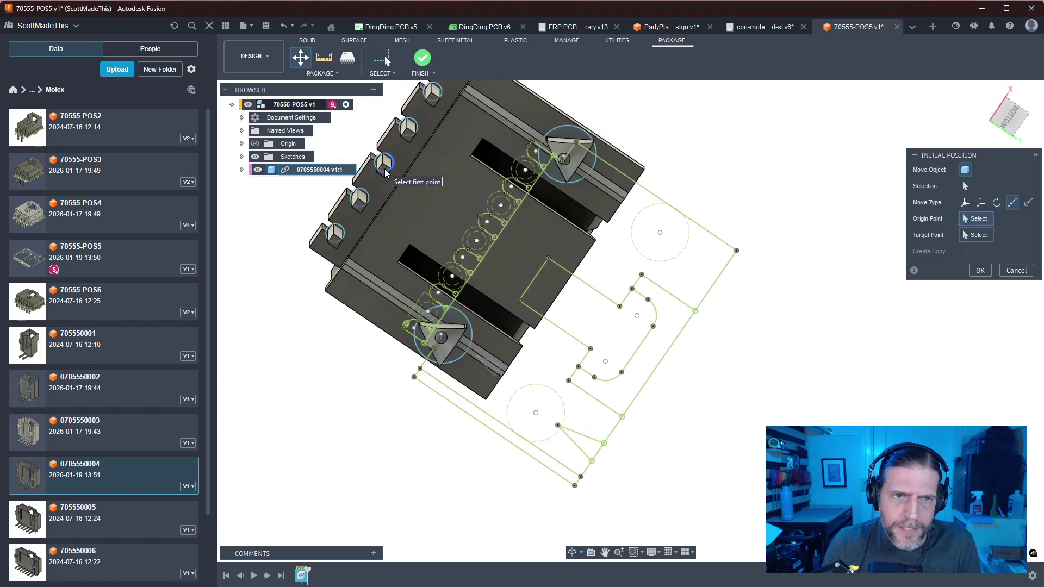
scroll(384, 173, up, 3)
scroll(384, 174, up, 5)
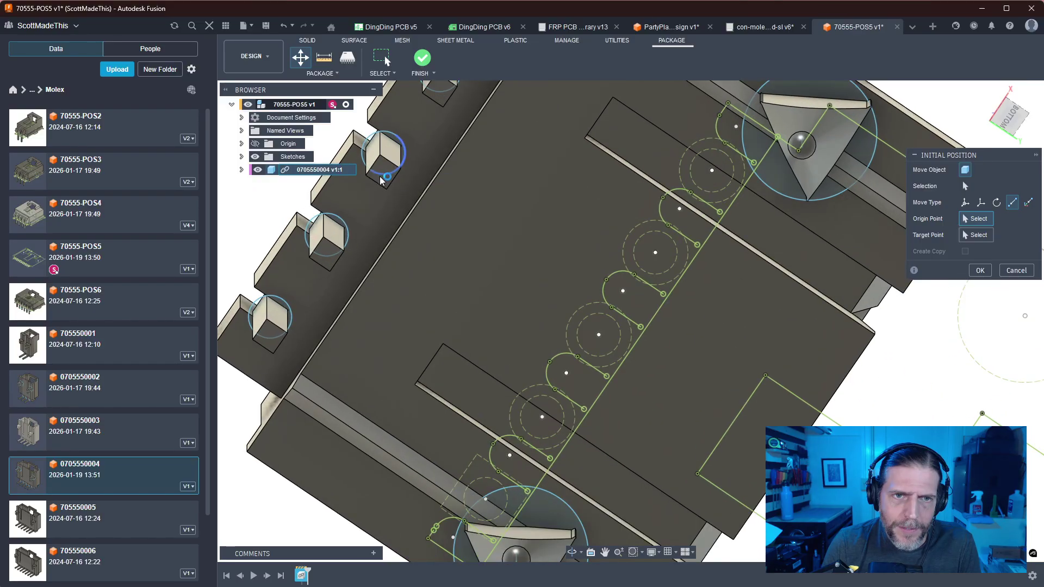
click(387, 175)
scroll(674, 363, down, 3)
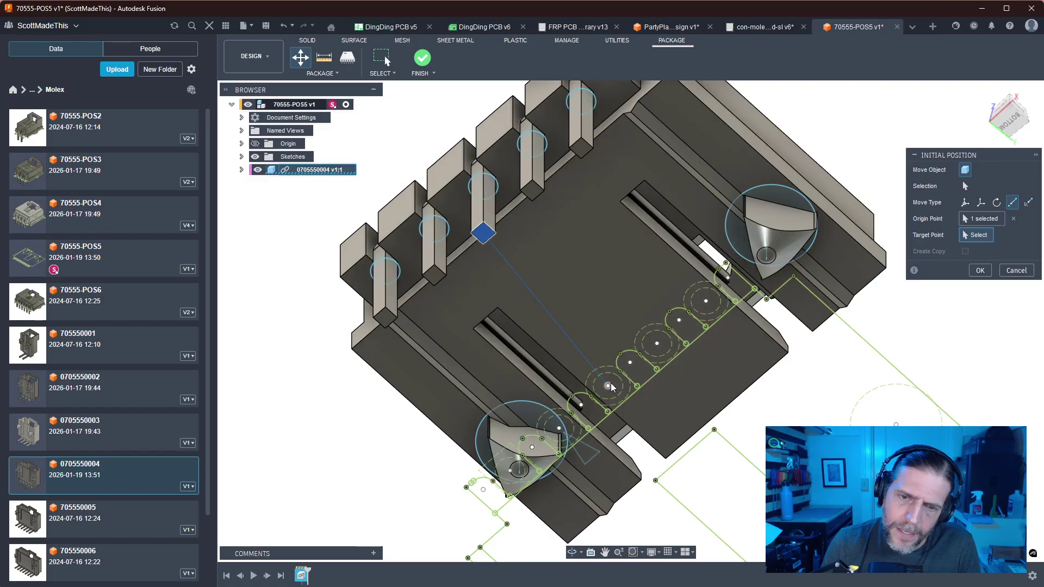
click(608, 387)
click(1009, 117)
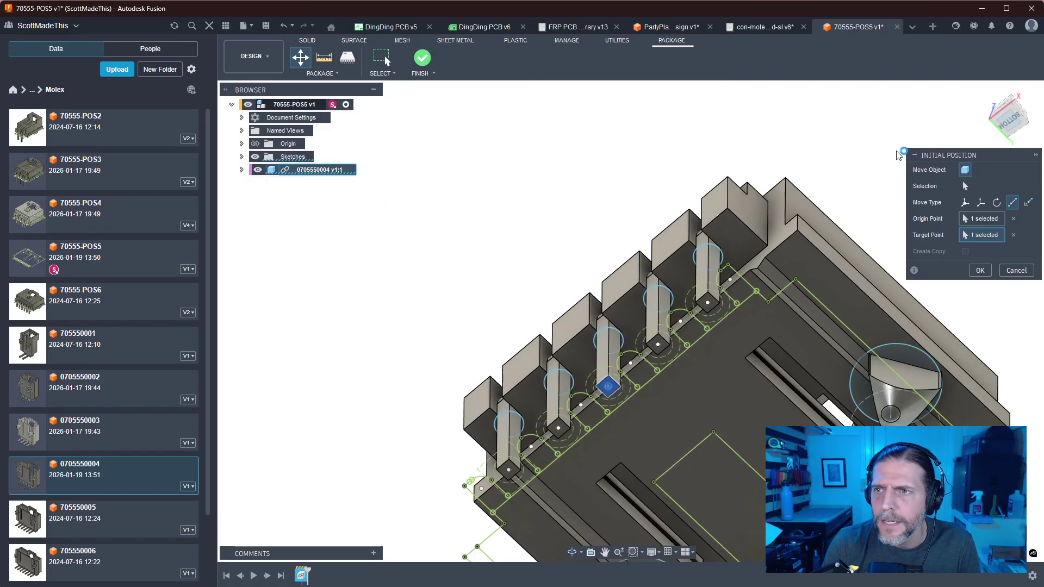
shift+middle_drag(837, 150, 809, 275)
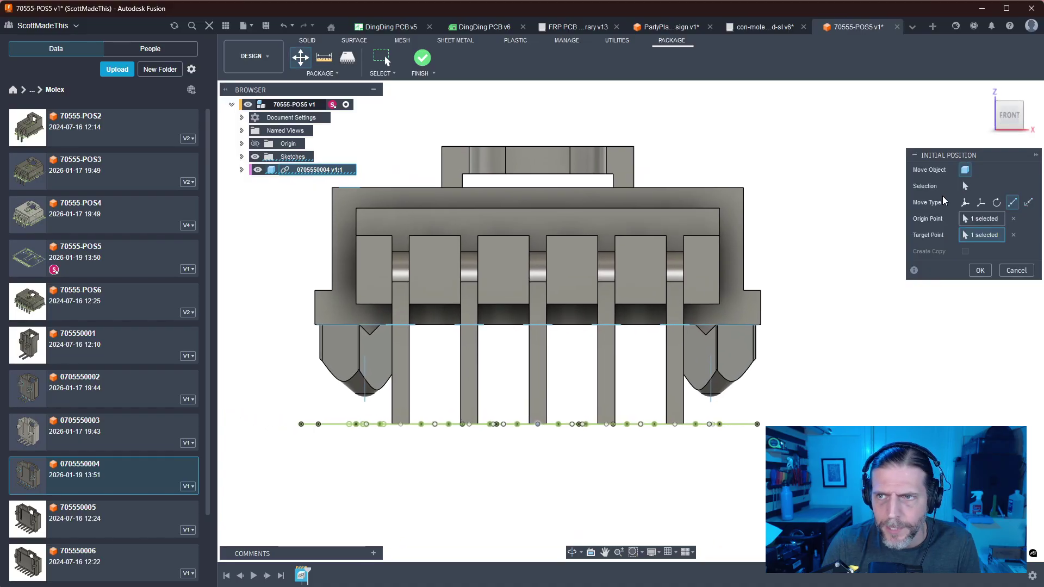
Lower the connector with a Y distance of -3.30 mm and accept its initial position
click(964, 201)
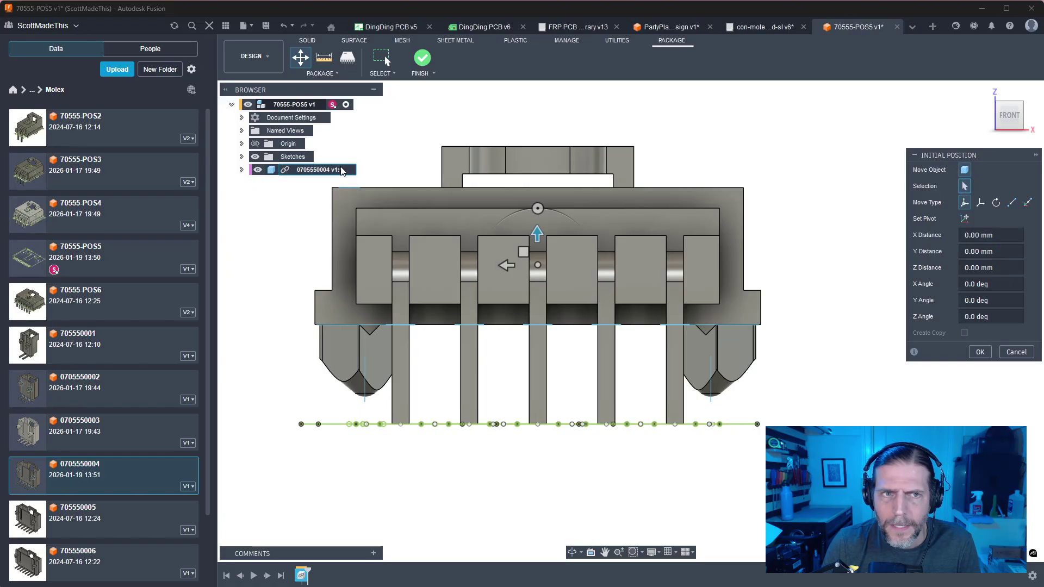
drag(537, 233, 536, 315)
scroll(431, 362, up, 5)
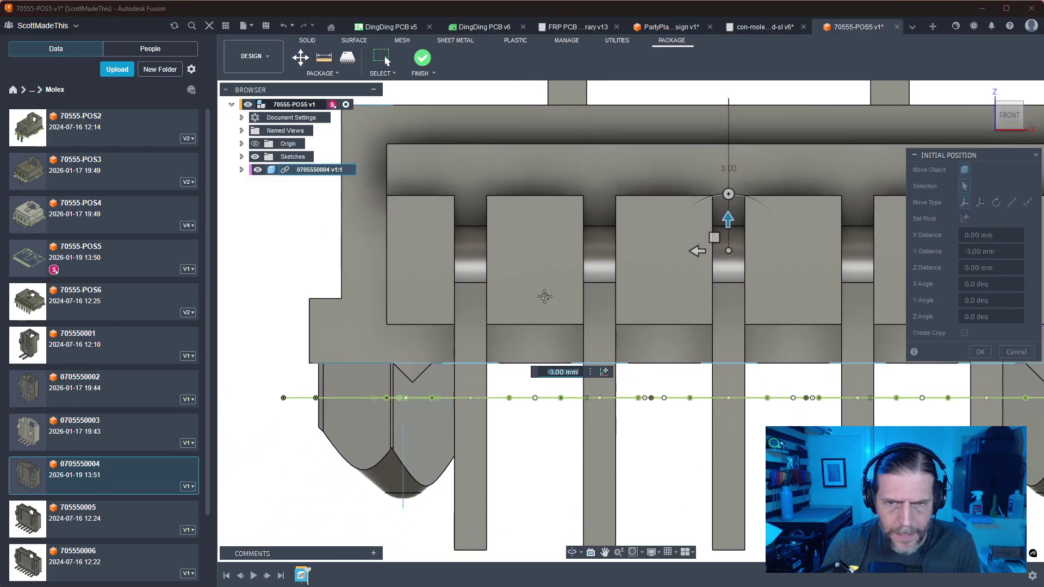
drag(733, 217, 731, 231)
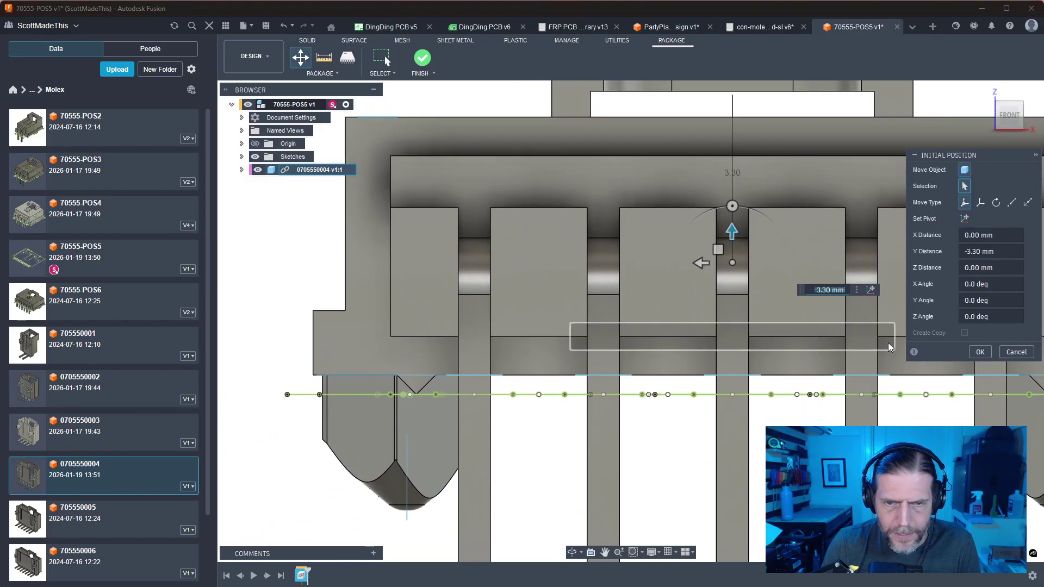
click(980, 352)
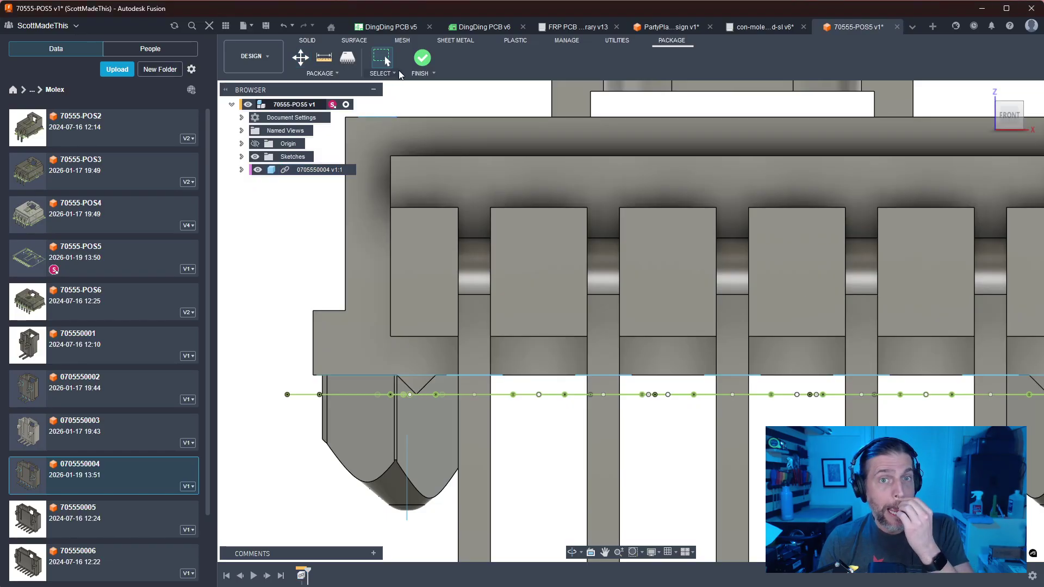
Finish editing the 70555-POS5 package and save its changes
click(426, 59)
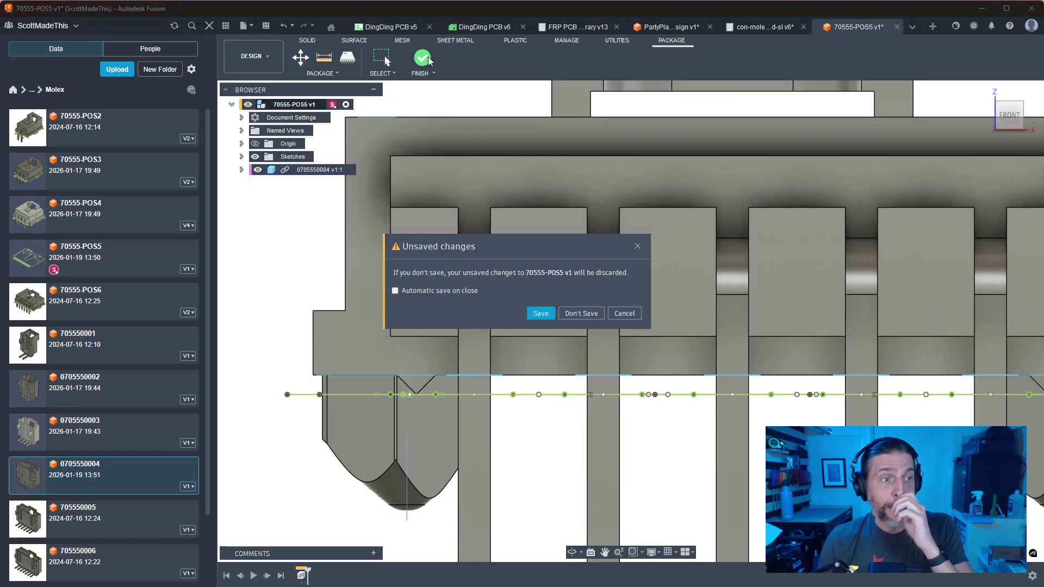
click(540, 313)
click(510, 330)
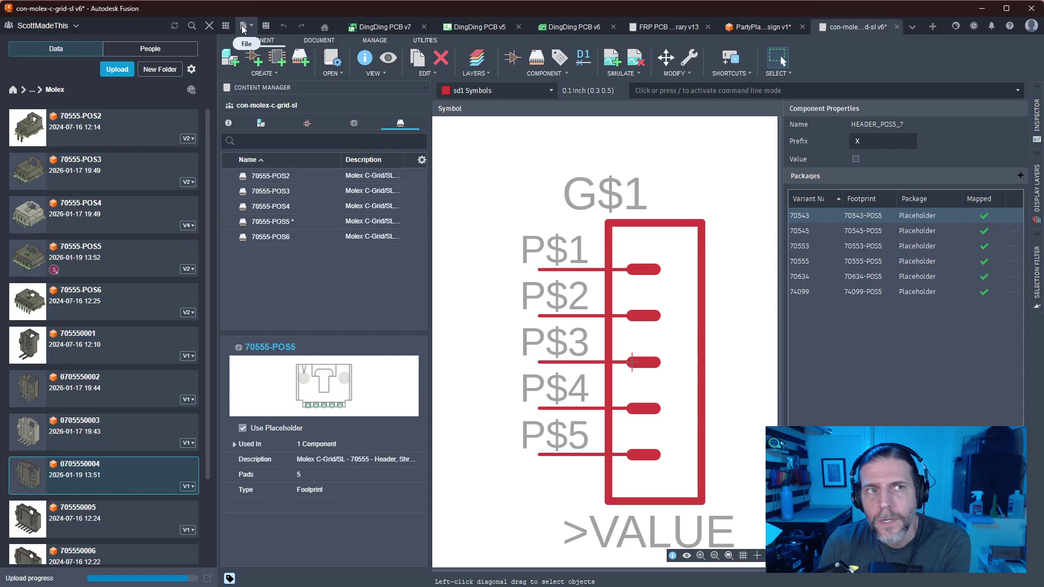
Save the con-molex-c-grid-sl library with the version description "User Saved" and close it
click(266, 25)
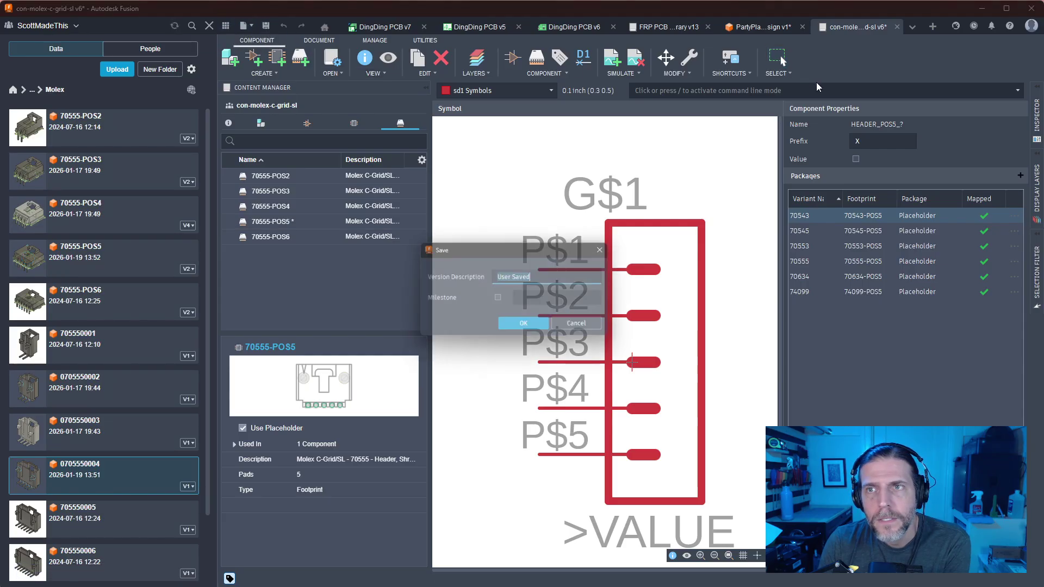
click(543, 326)
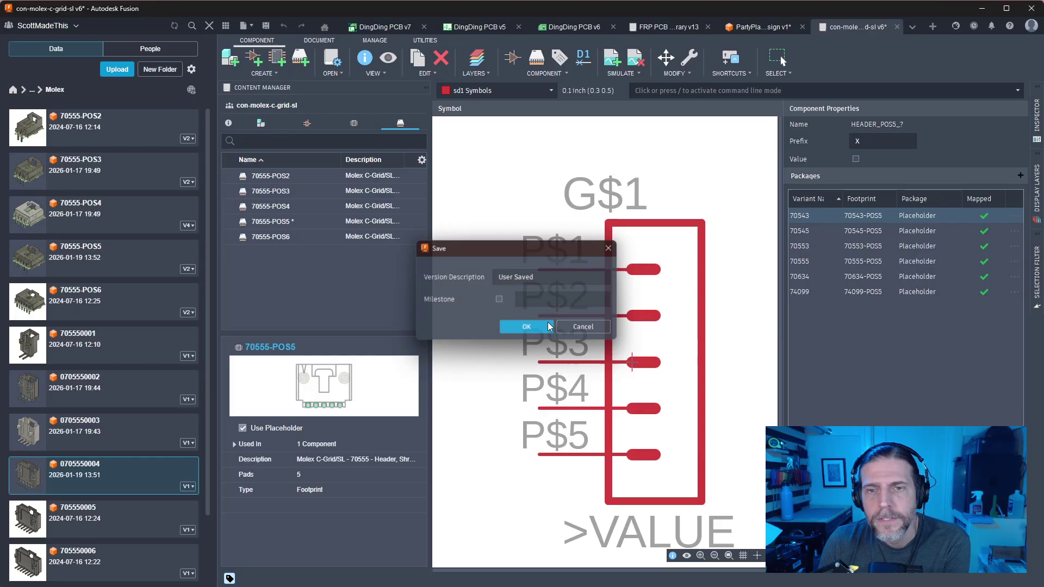
click(897, 27)
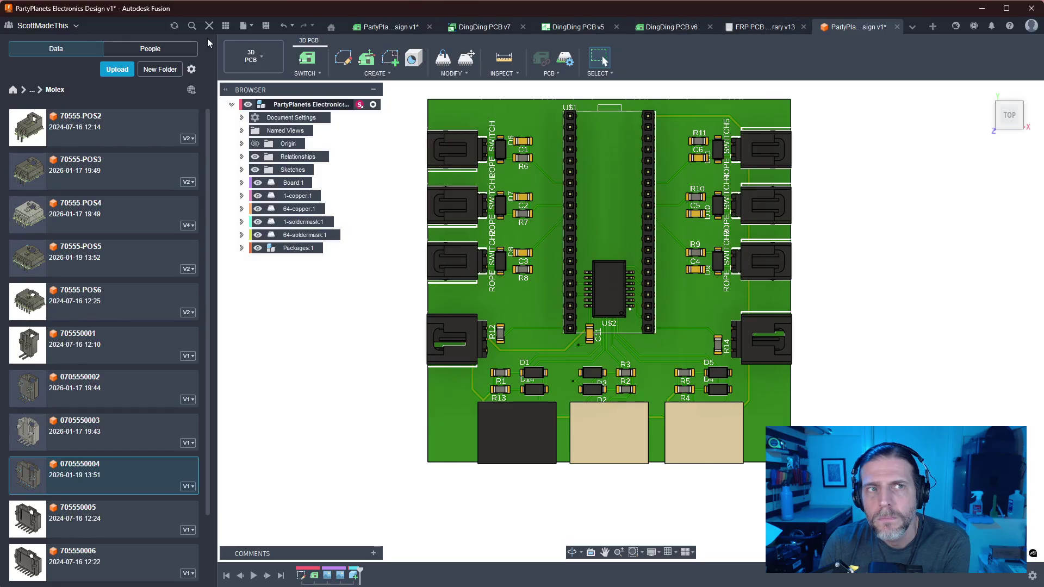
Switch from the 3D board to the PartyPlanets schematic and update all of its libraries
click(313, 75)
click(310, 86)
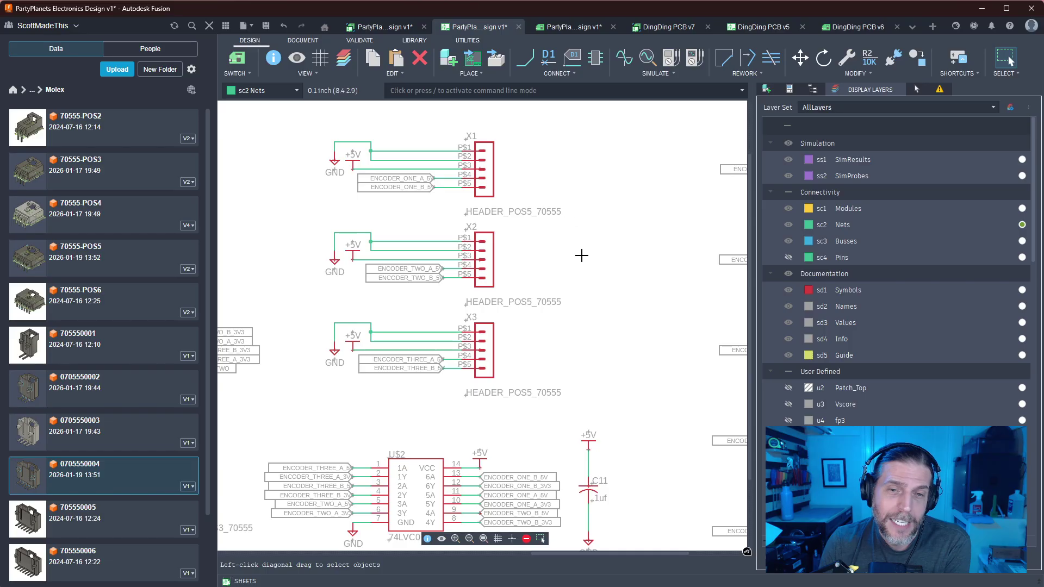
scroll(581, 254, down, 3)
middle_drag(594, 287, 590, 242)
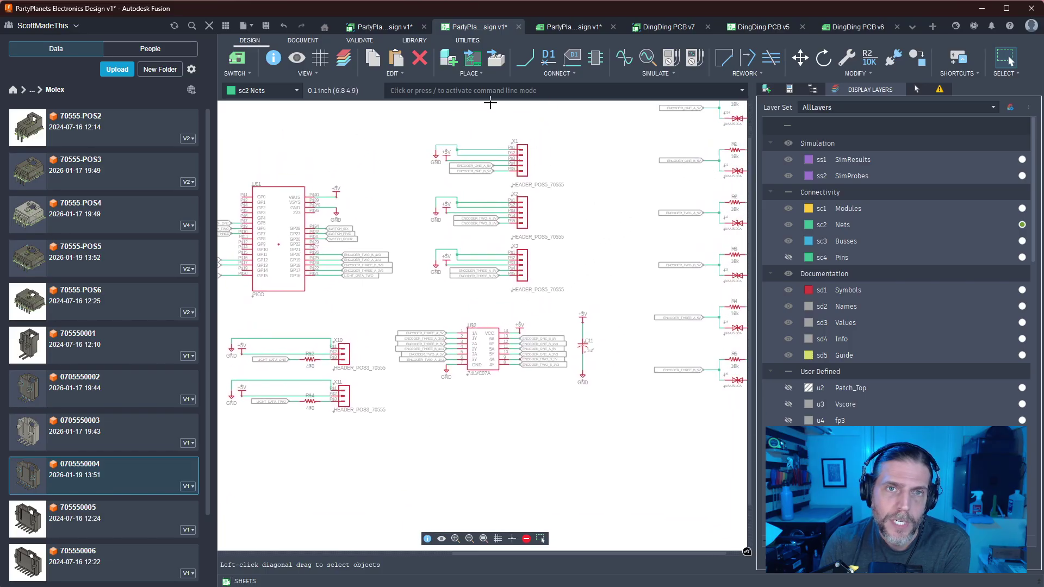
click(416, 41)
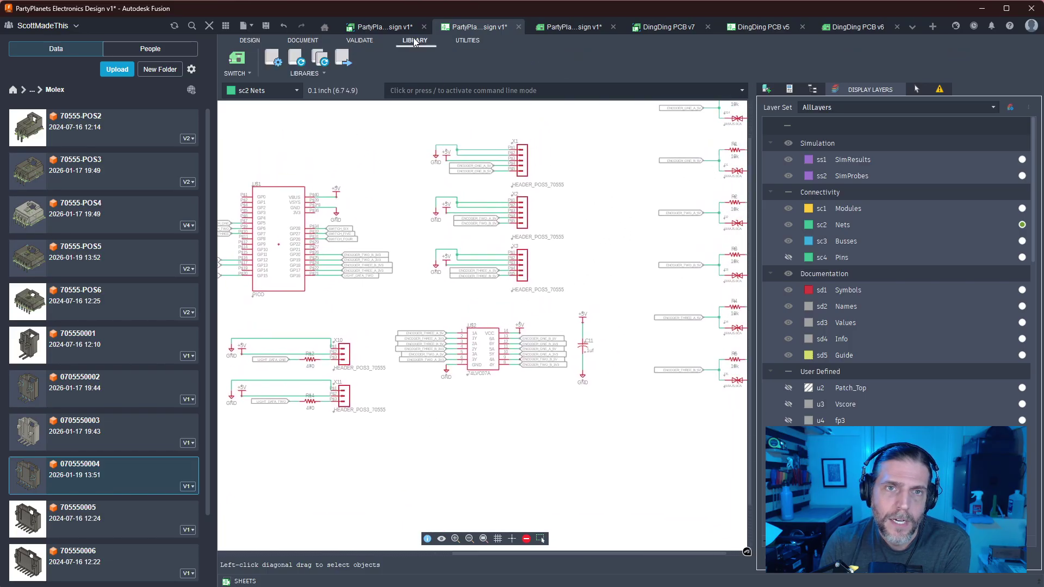
click(323, 60)
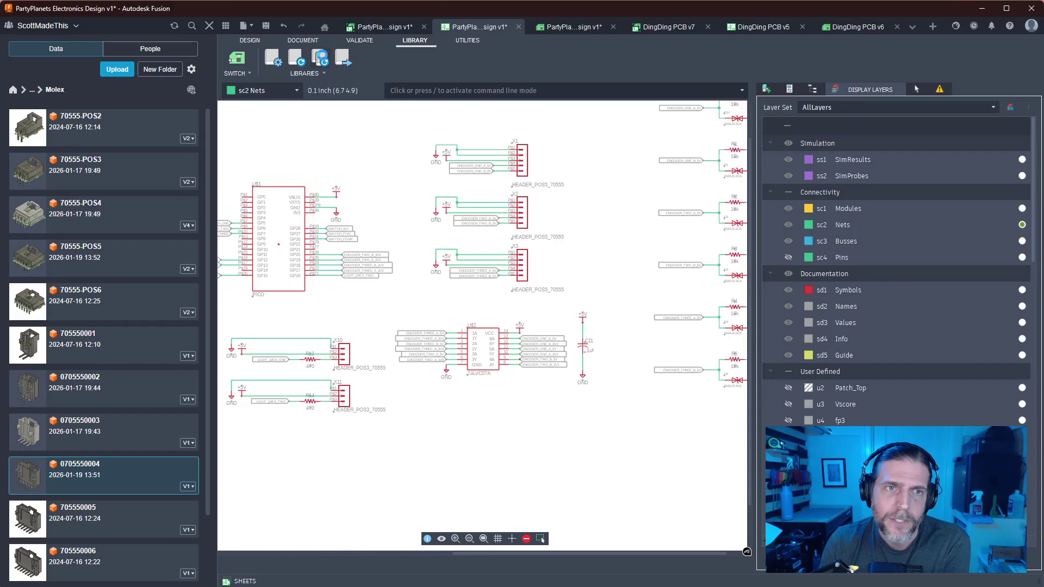
click(294, 63)
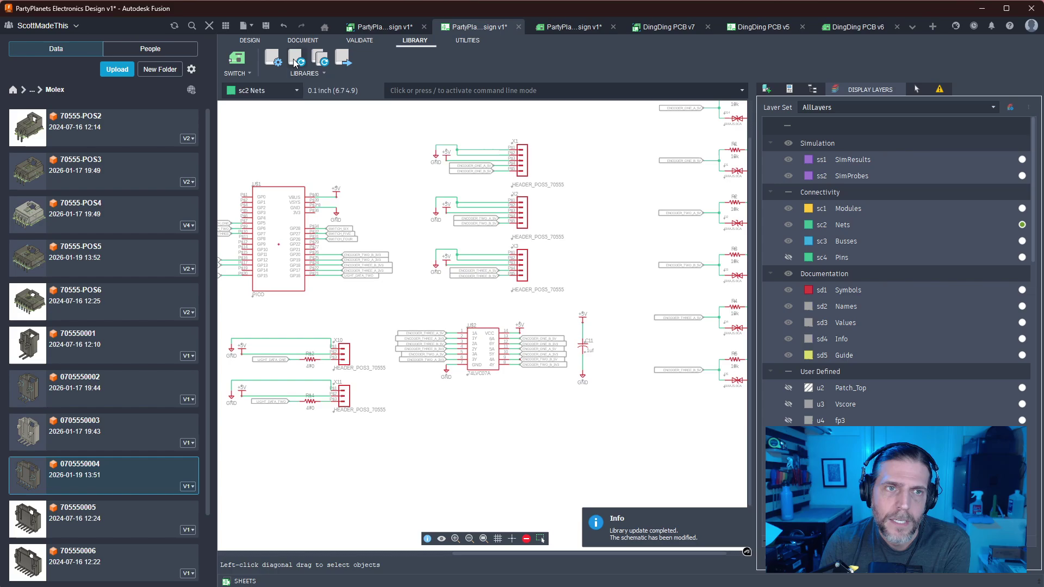
click(469, 397)
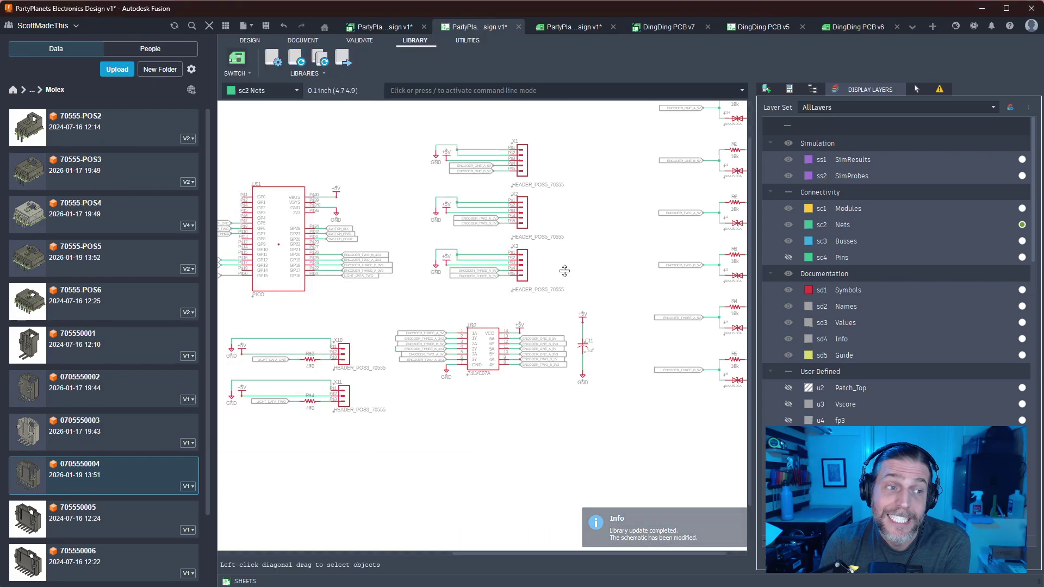
Switch to the PartyPlanets PCB layout and update all of its libraries
key(ctrl+Tab)
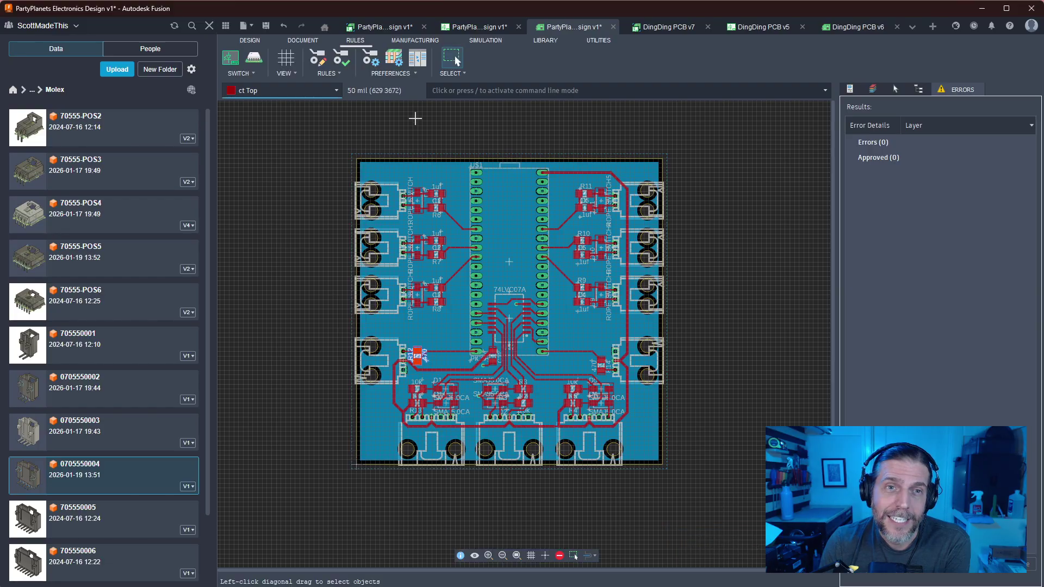
scroll(414, 118, up, 1)
click(544, 41)
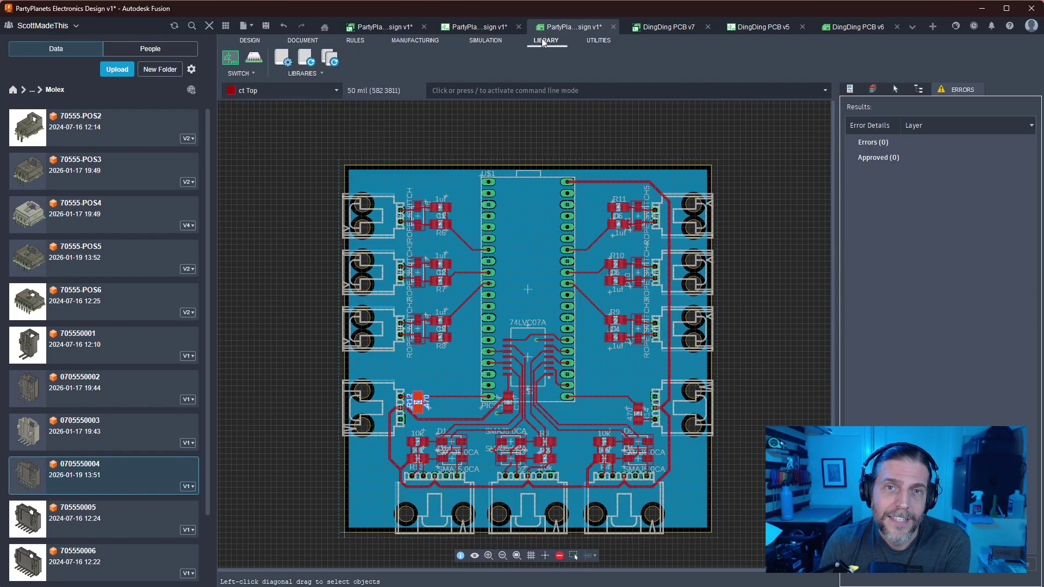
click(329, 60)
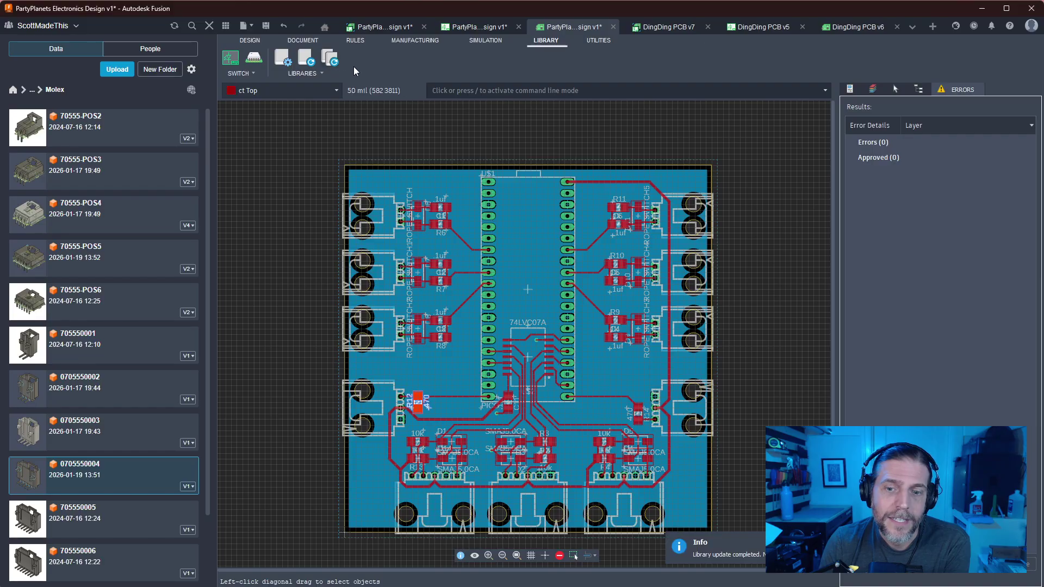
Open the board's 3D PCB and update the out-of-date model with the layout changes
click(257, 59)
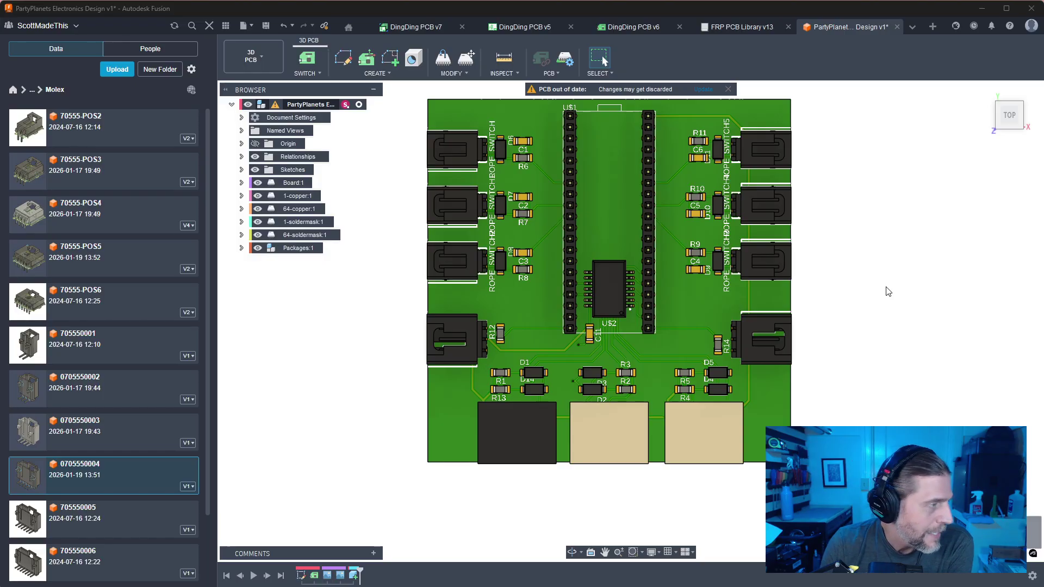
click(703, 89)
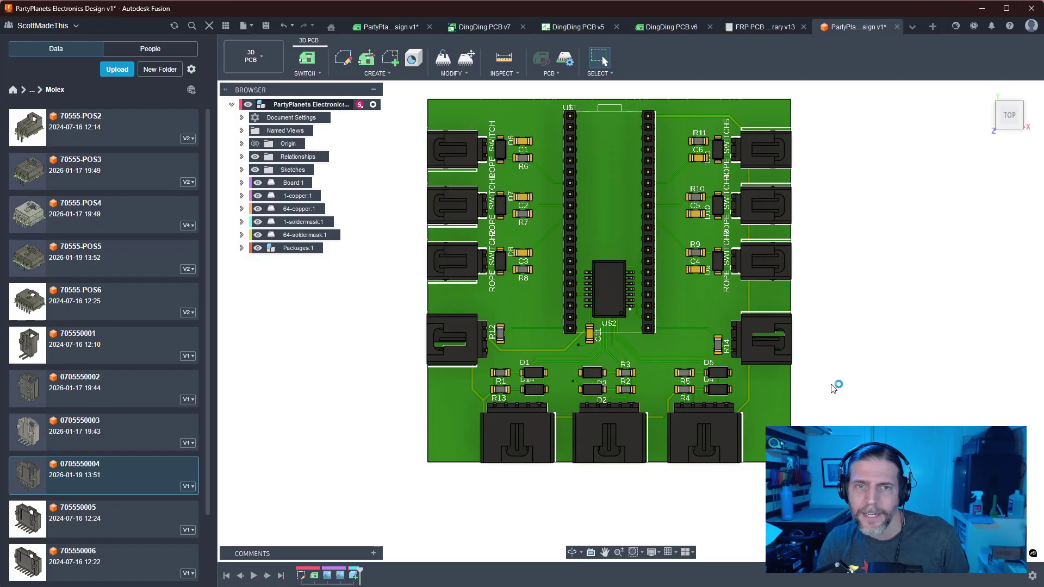
Examine the connectors, resistors, capacitors and central chip on the 3D board from above
mouse_move(833, 387)
shift+middle_down()
mouse_move(836, 291)
mouse_move(820, 249)
mouse_move(841, 403)
mouse_move(846, 334)
mouse_move(871, 365)
mouse_move(862, 373)
mouse_move(761, 319)
mouse_move(813, 389)
shift+middle_up()
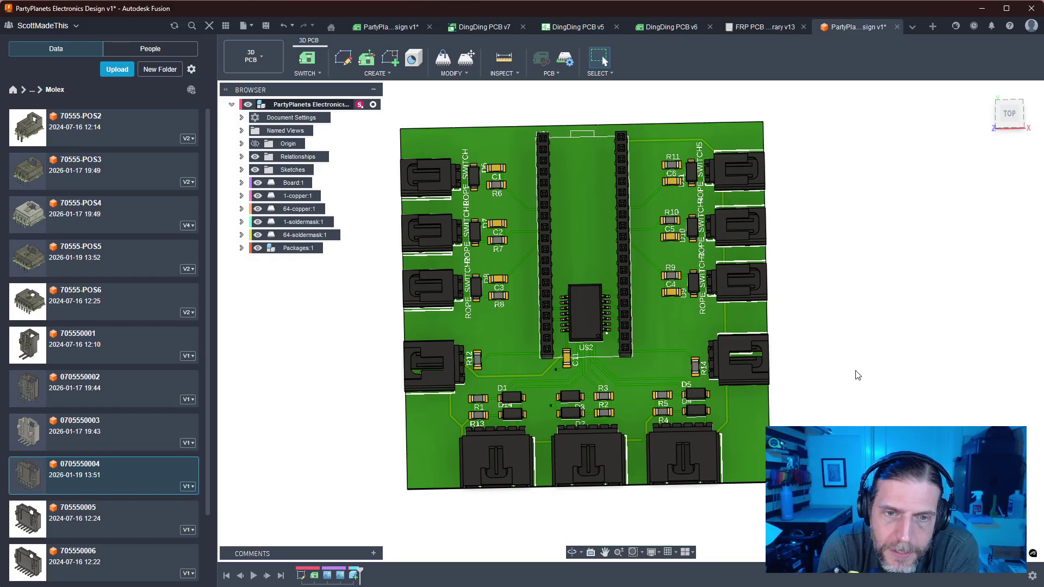
click(1010, 115)
scroll(929, 361, up, 4)
middle_drag(619, 339, 836, 327)
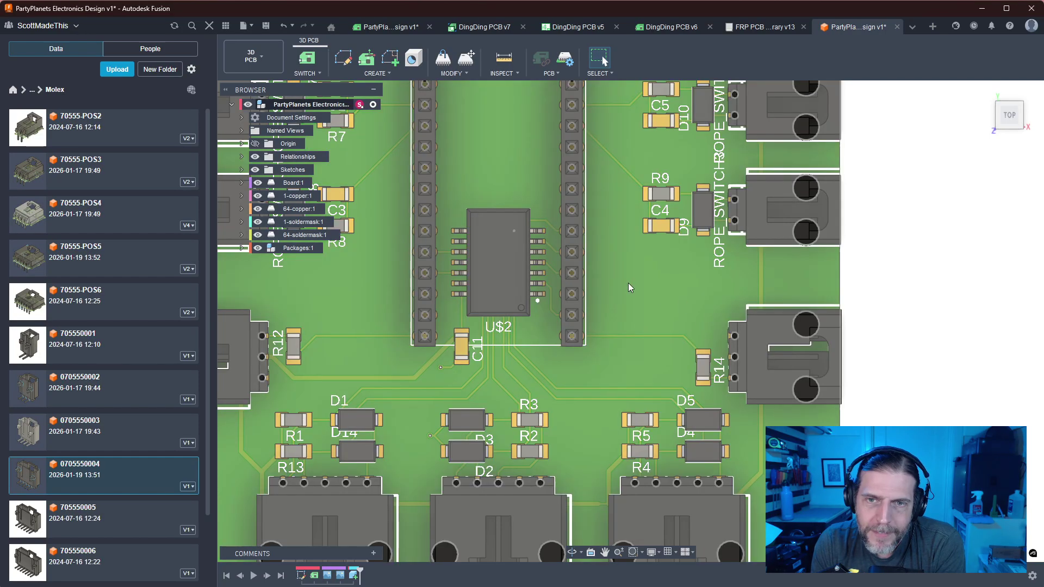
middle_drag(480, 242, 640, 316)
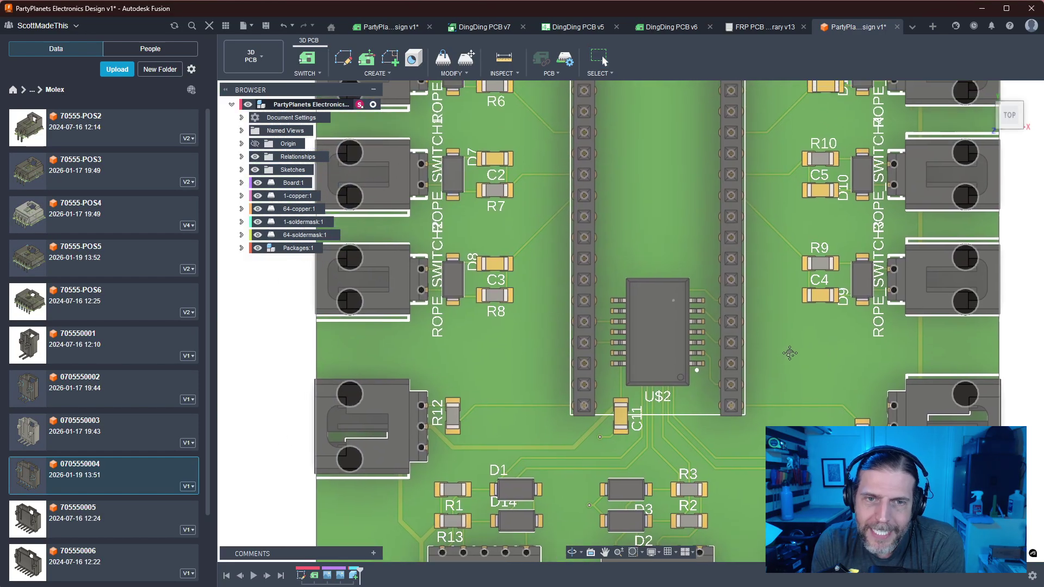
scroll(500, 276, up, 3)
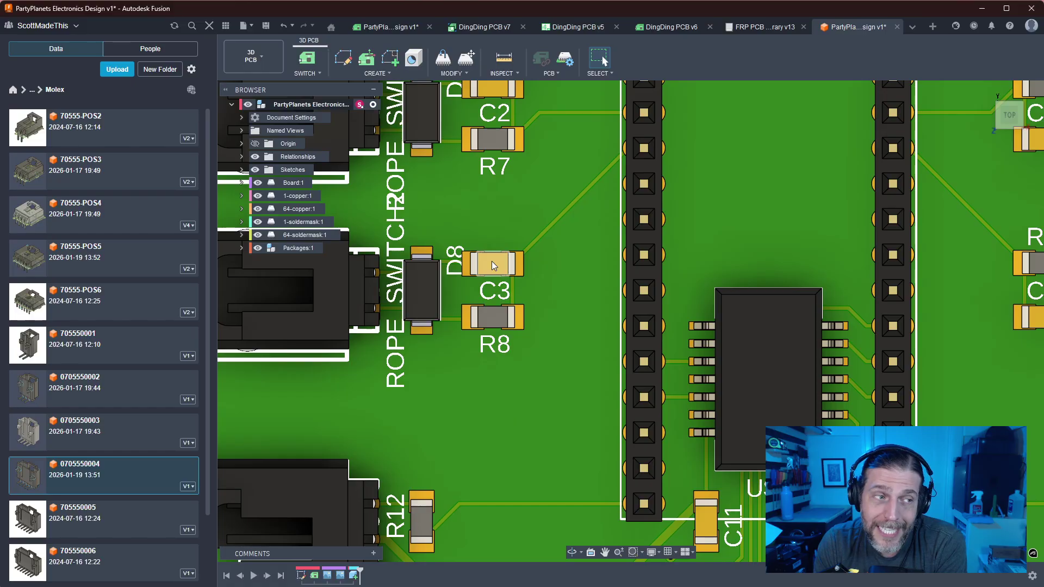
Examine the whole PartyPlanets 3D board from above, including the connectors, diodes and resistors along its lower edge
scroll(553, 445, down, 3)
scroll(553, 441, down, 2)
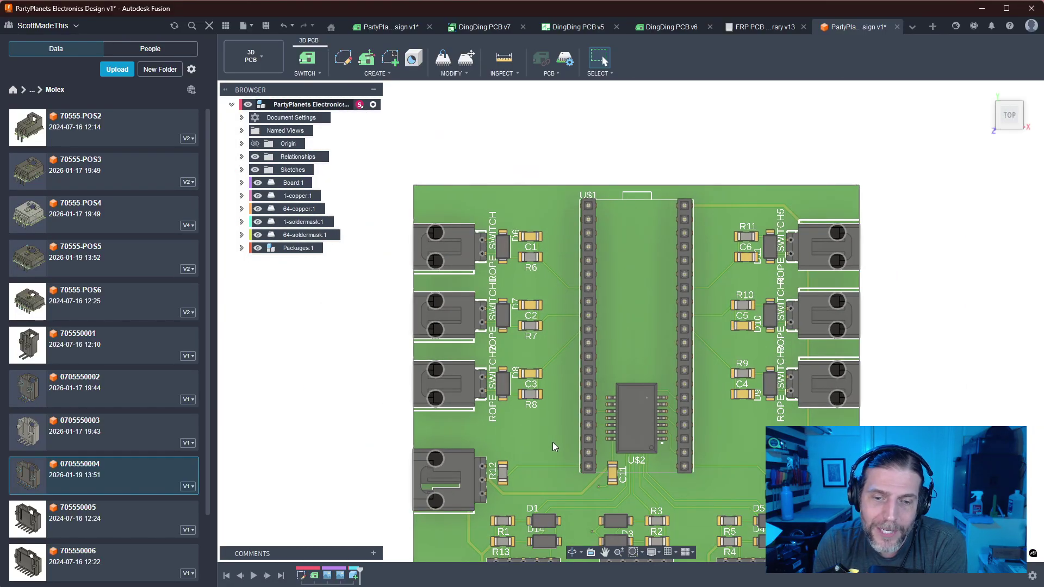
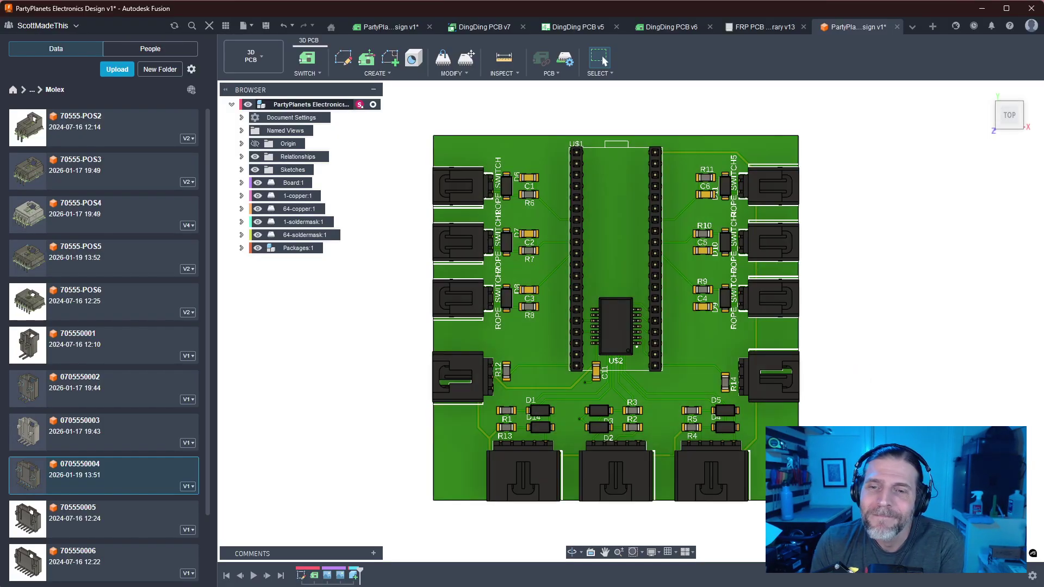
scroll(840, 348, up, 2)
scroll(840, 348, down, 3)
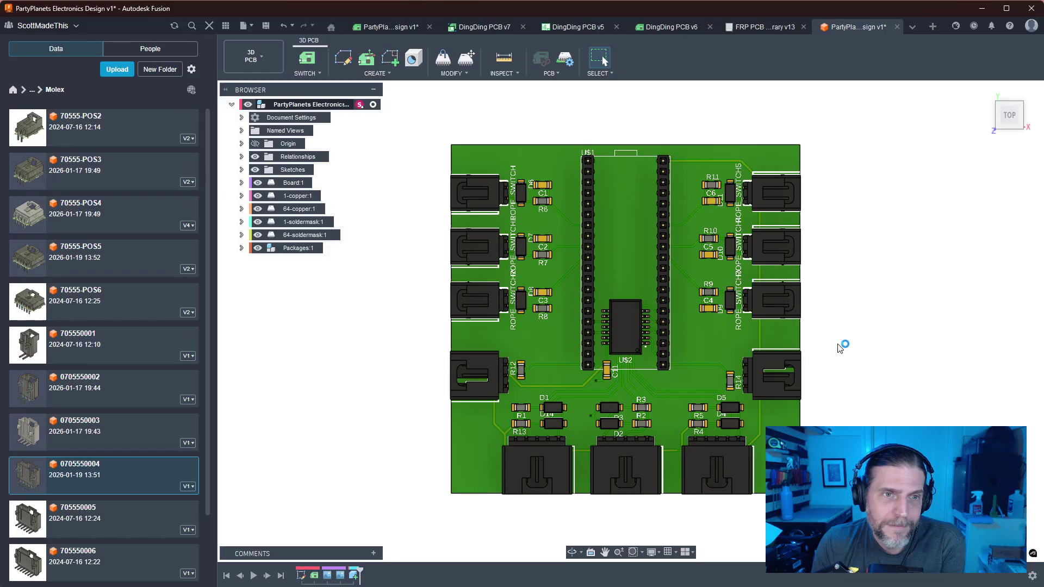
scroll(840, 348, up, 2)
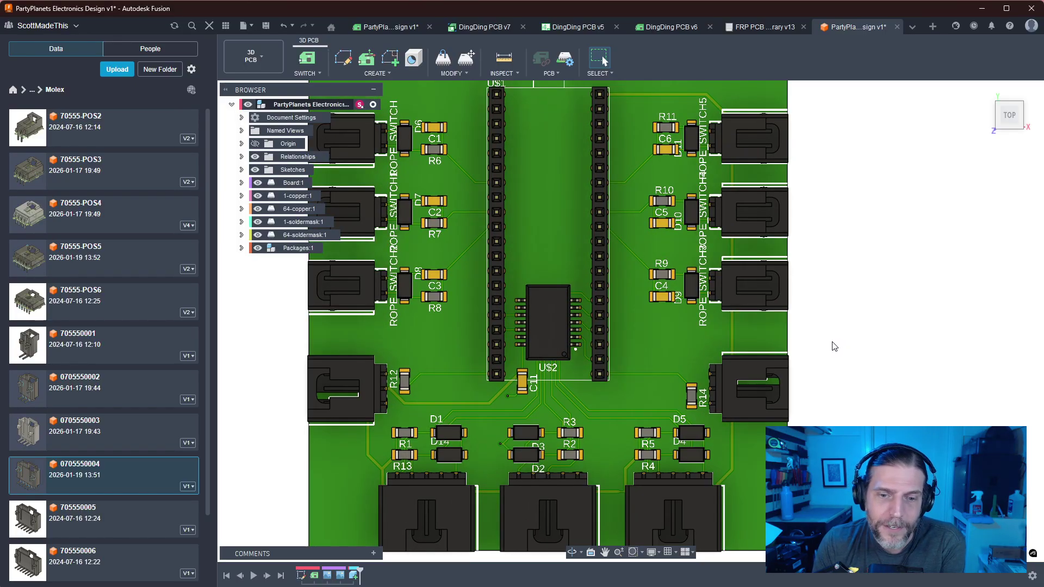
middle_drag(832, 344, 956, 236)
scroll(809, 344, up, 2)
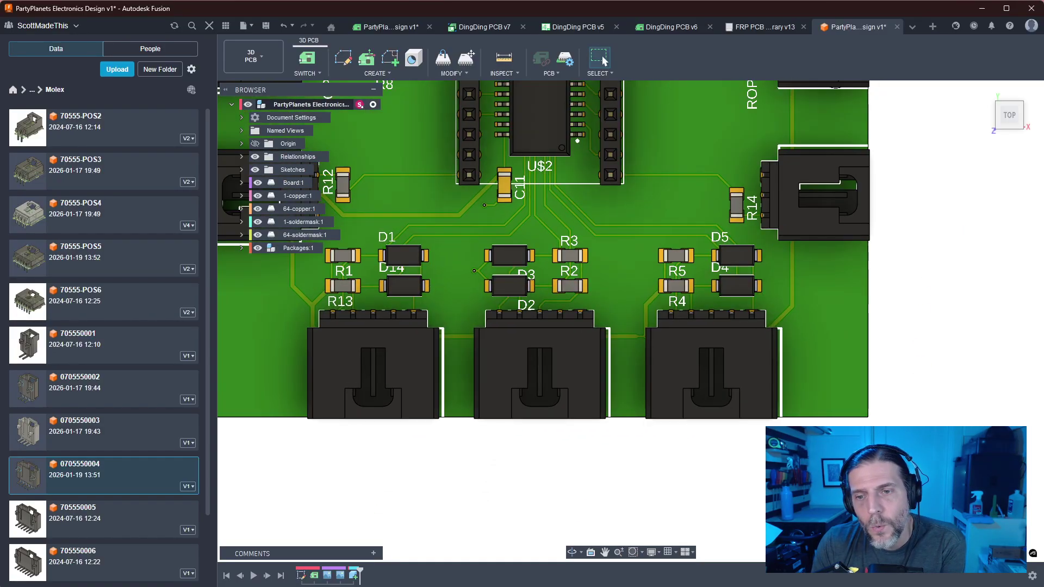
scroll(810, 344, down, 1)
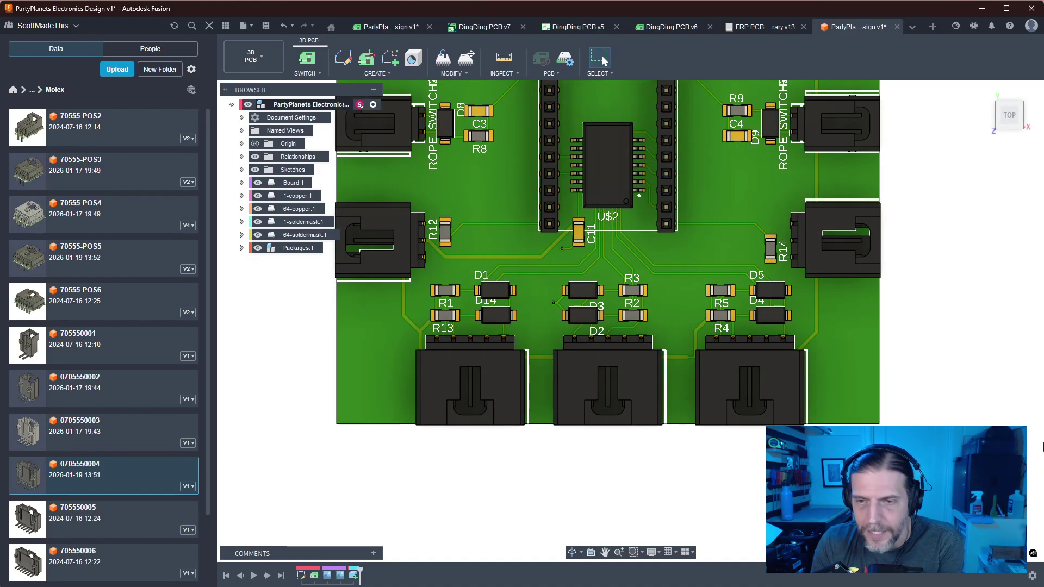
scroll(1032, 407, down, 2)
middle_drag(998, 308, 927, 361)
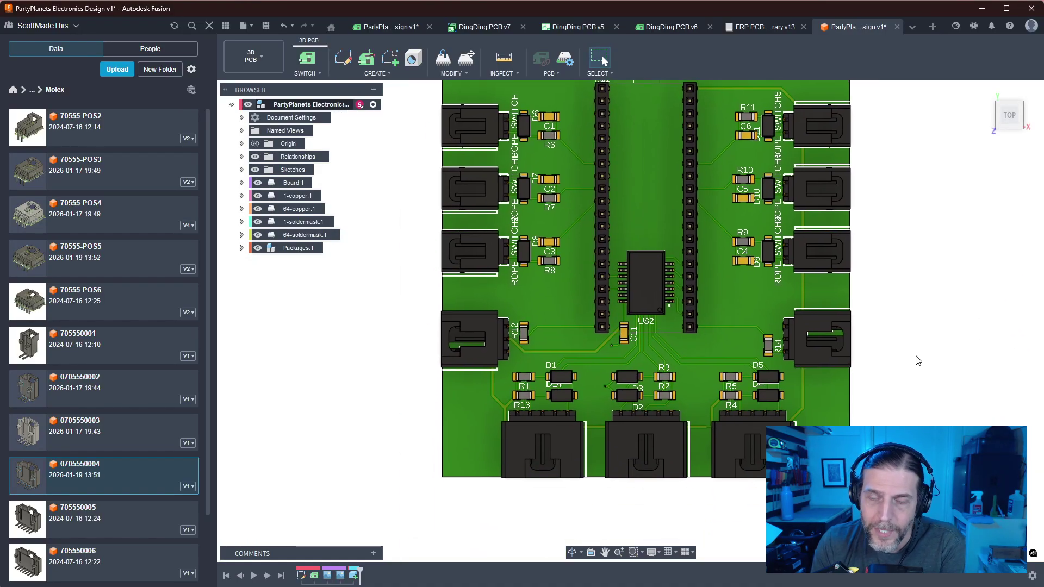
Inspect the U$2 chip and the components around it on the PartyPlanets 3D board
scroll(792, 253, up, 5)
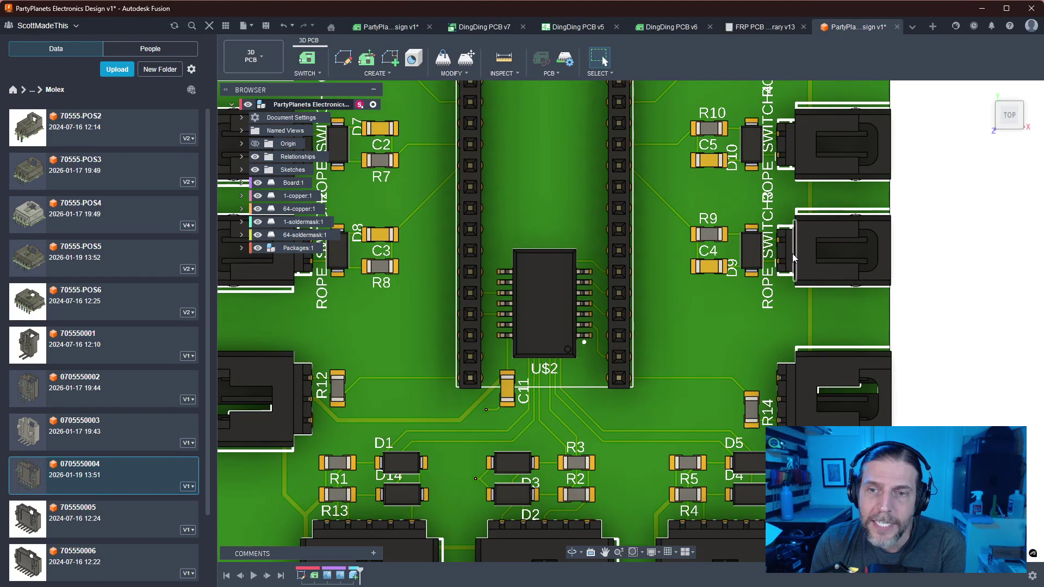
scroll(973, 356, down, 4)
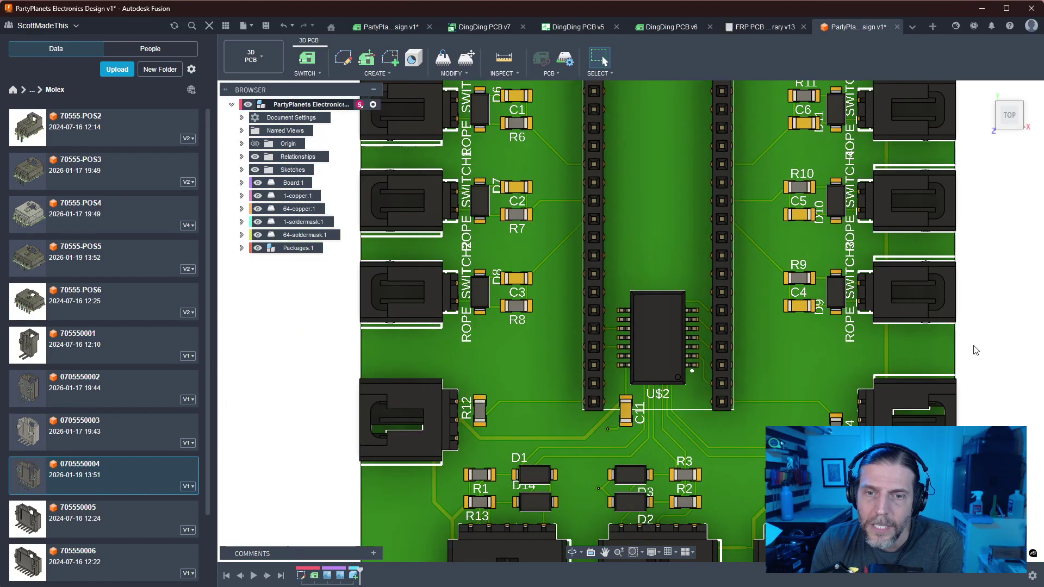
middle_drag(963, 444, 914, 361)
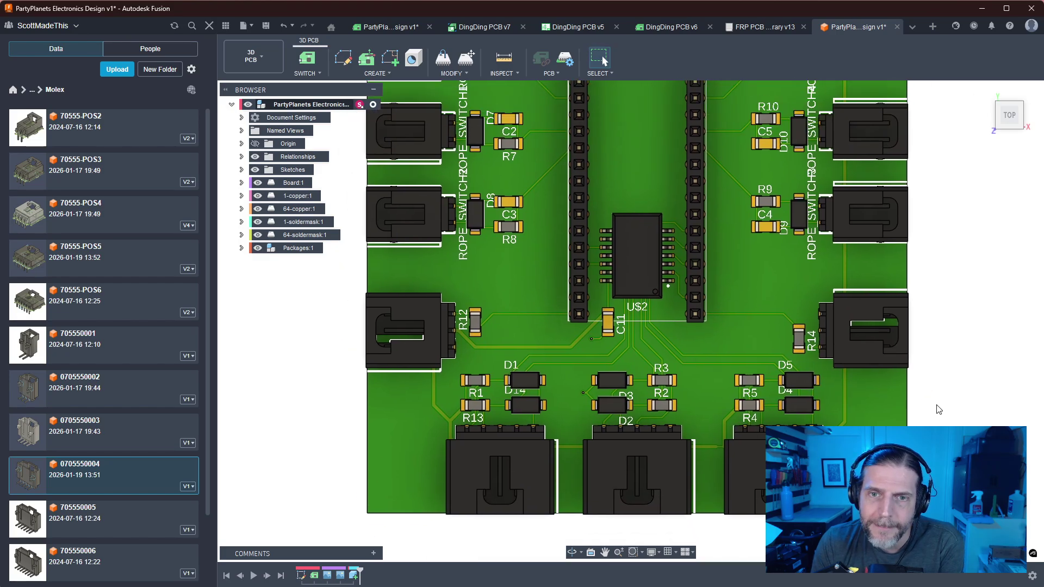
scroll(632, 244, up, 5)
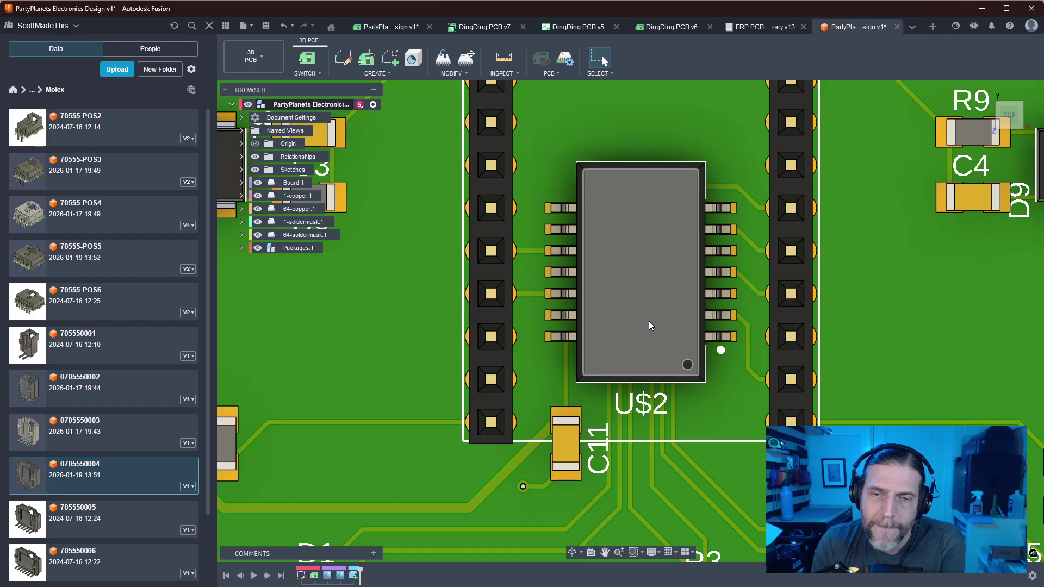
scroll(656, 316, down, 8)
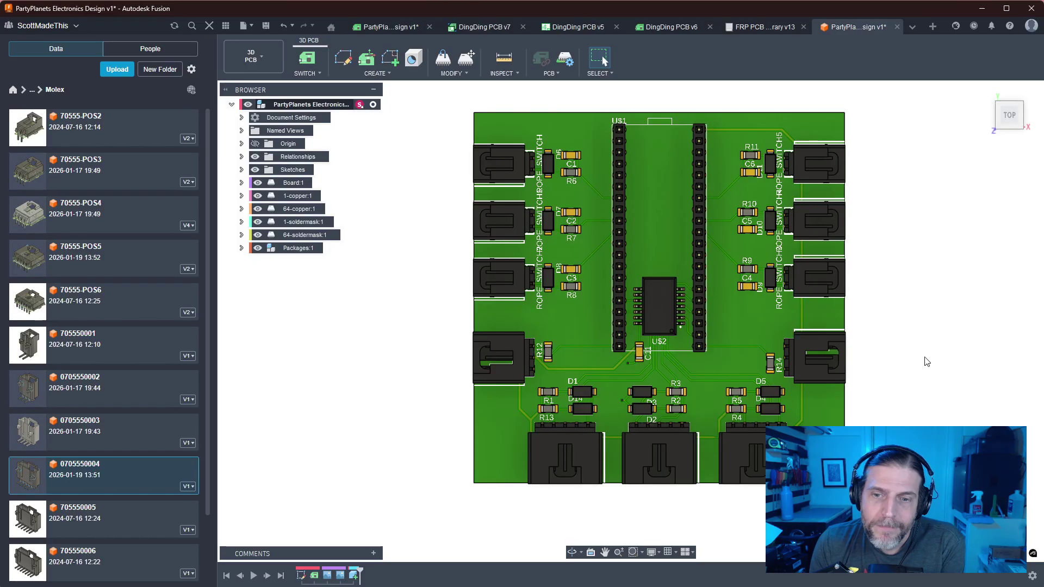
middle_drag(927, 362, 838, 325)
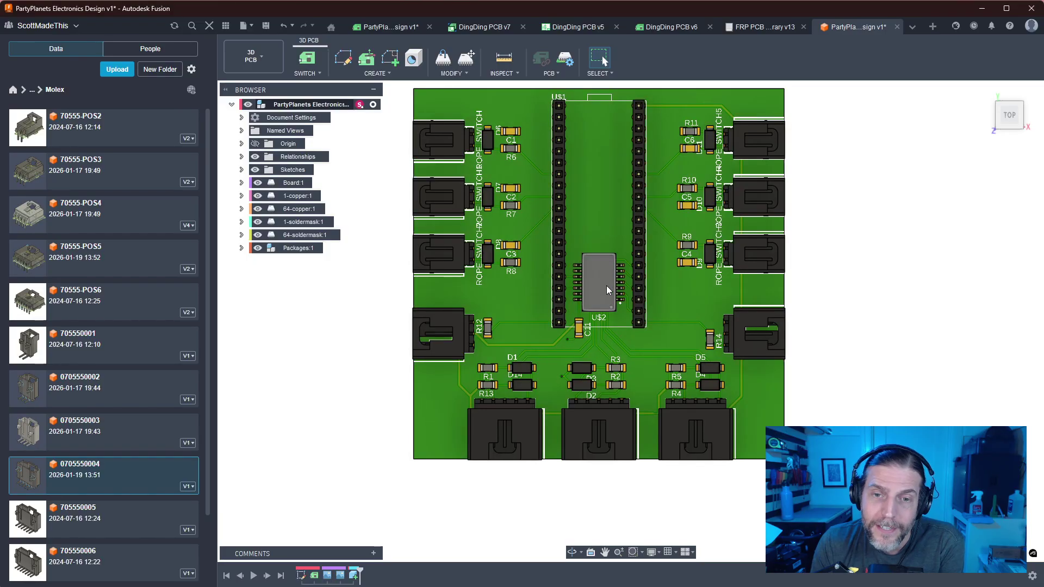
scroll(607, 294, up, 5)
scroll(608, 300, up, 1)
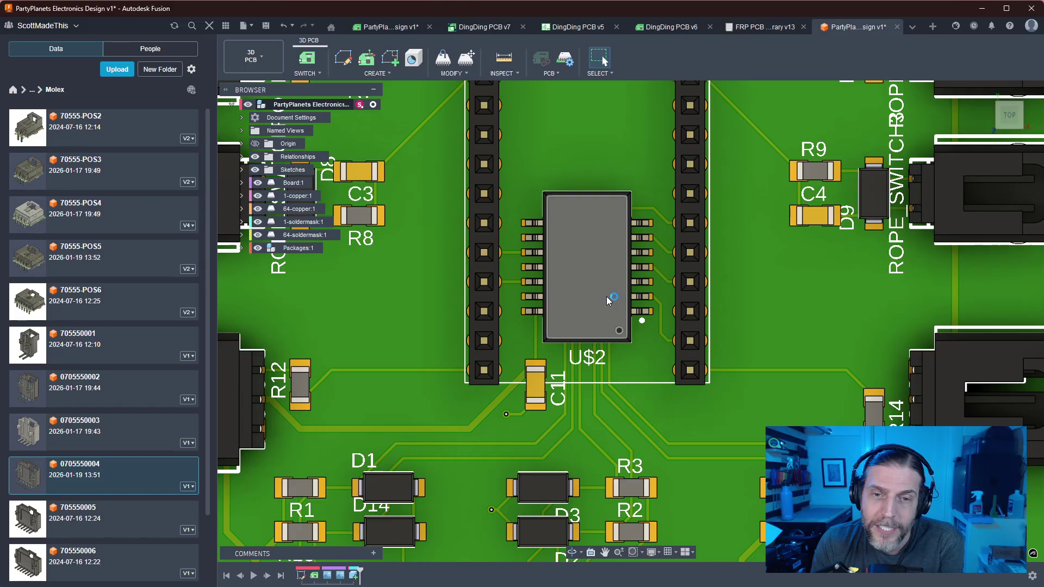
scroll(607, 297, down, 5)
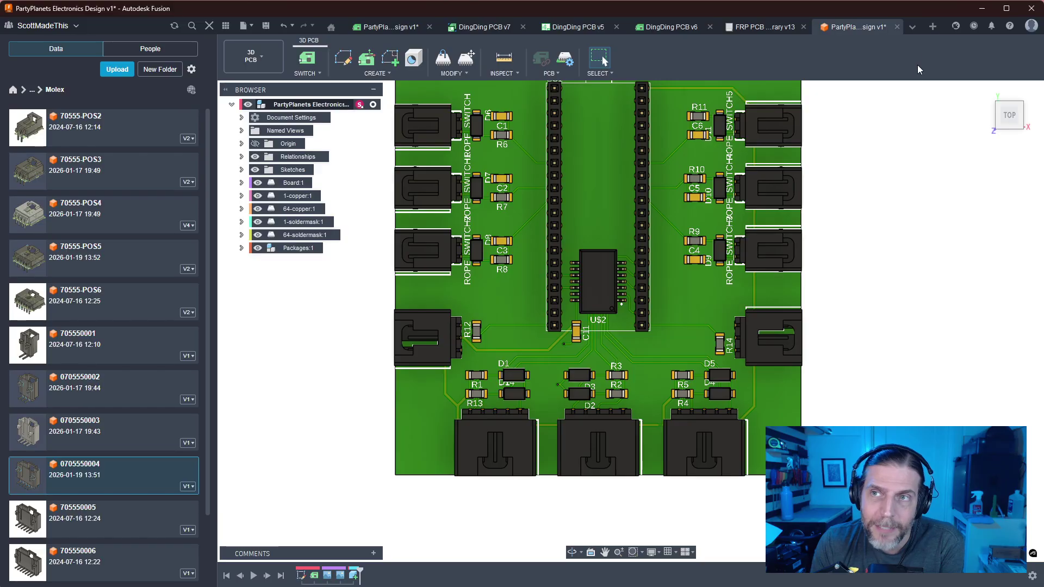
Switch to the DingDing 3D PCB and examine the SN7417N chip and header area from the top view
click(911, 28)
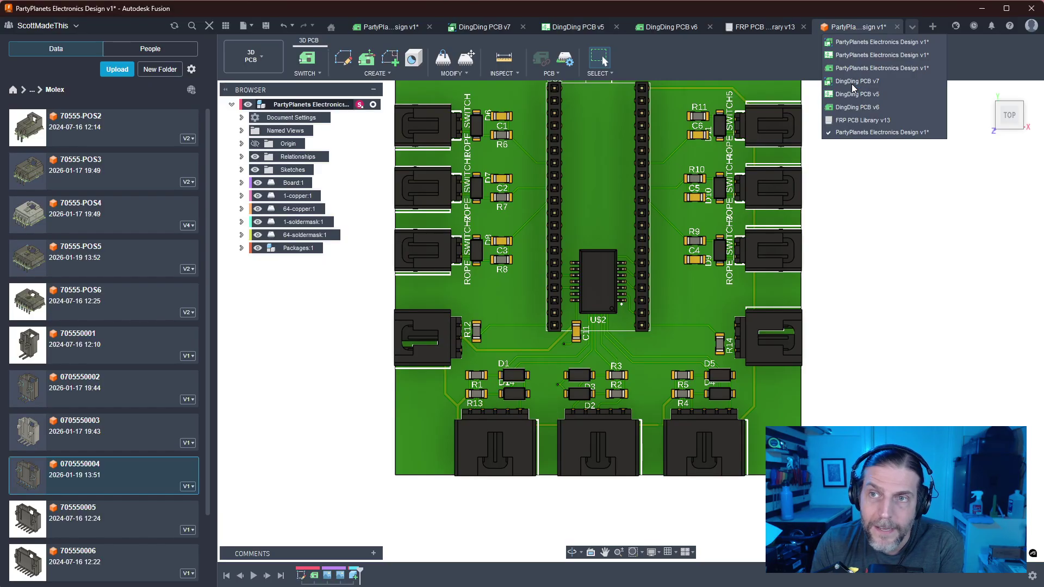
click(851, 83)
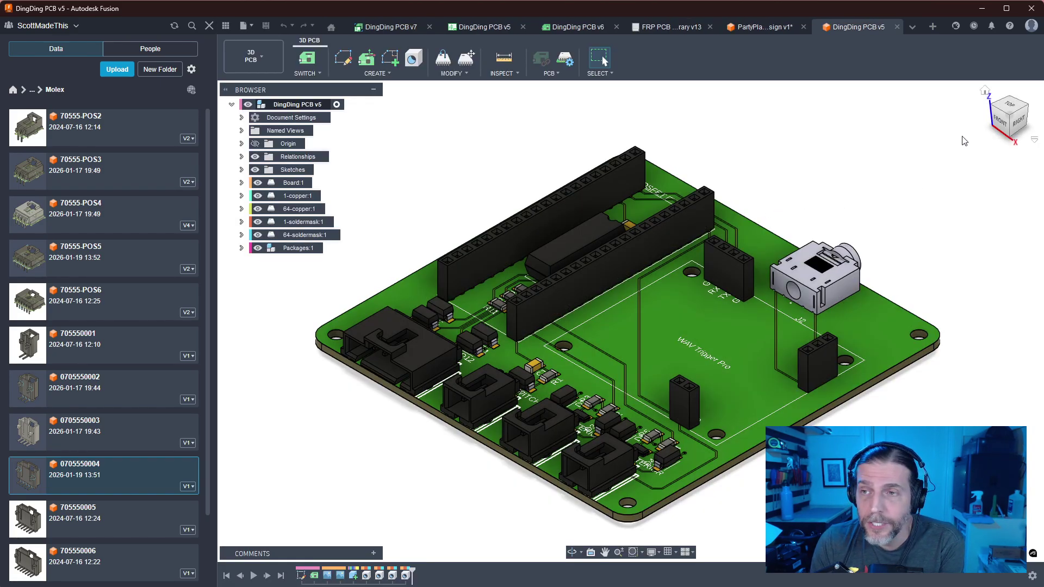
click(1005, 105)
scroll(635, 259, up, 10)
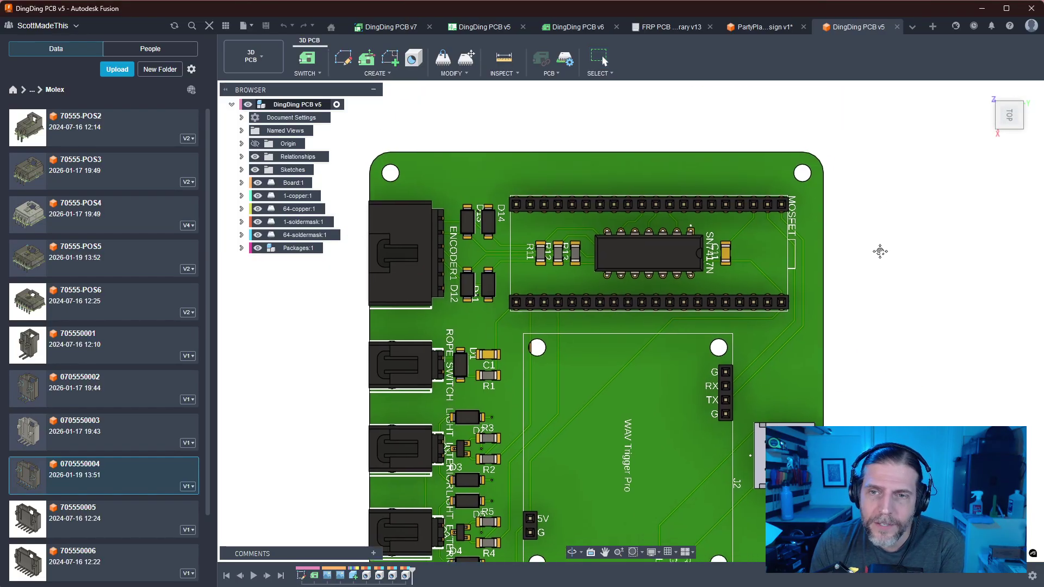
scroll(635, 259, down, 8)
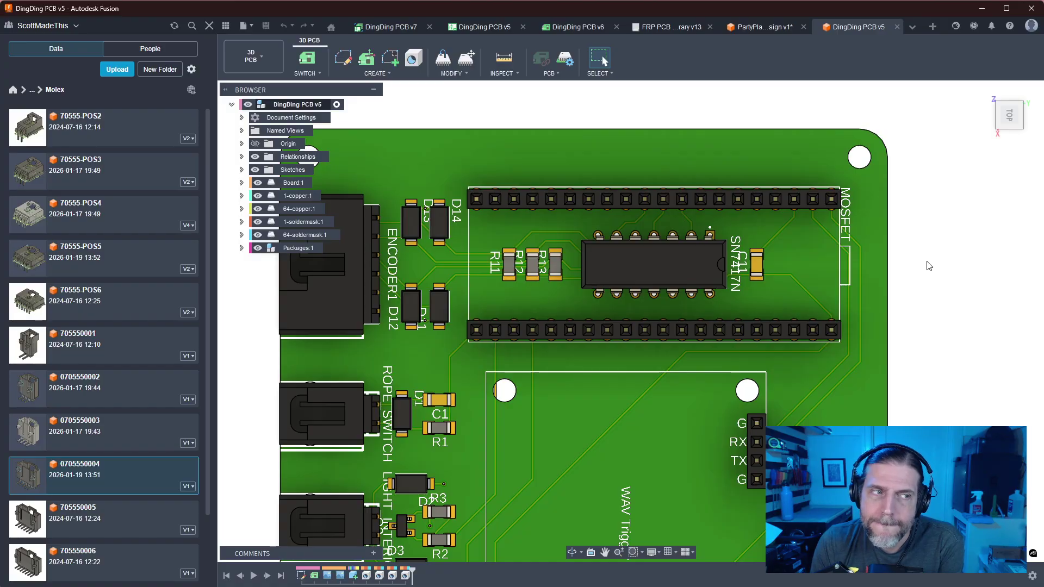
Switch to the DingDing PCB layout and examine the SN7417N chip's footprint and its traces
click(308, 70)
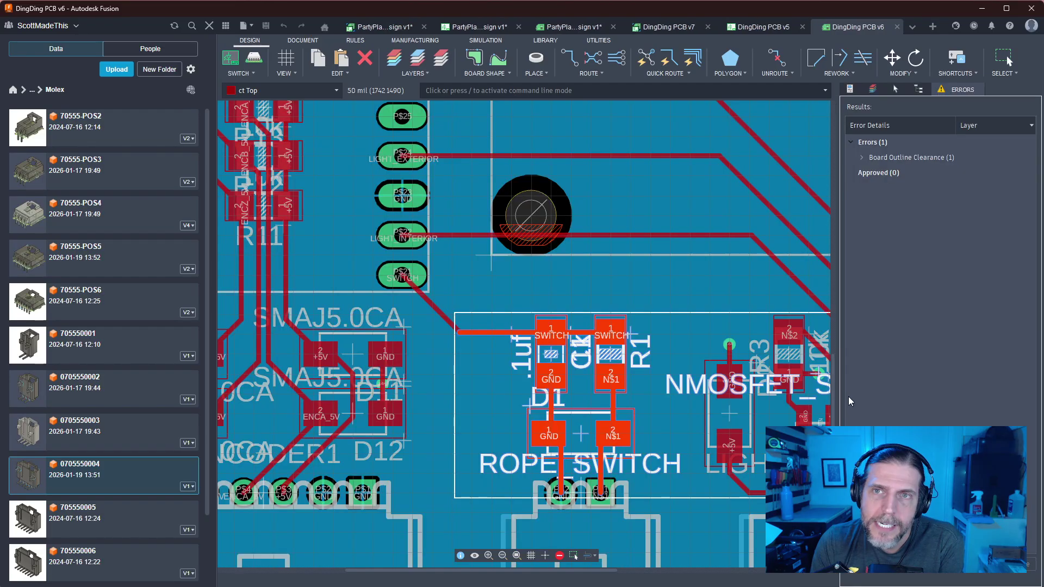
middle_drag(524, 154, 580, 342)
scroll(580, 342, up, 4)
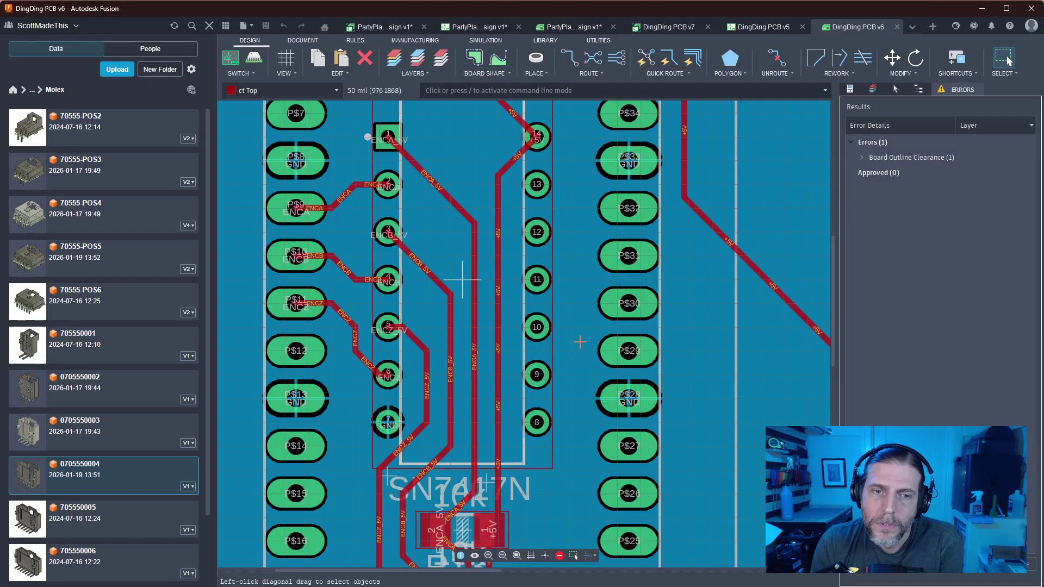
scroll(580, 342, down, 4)
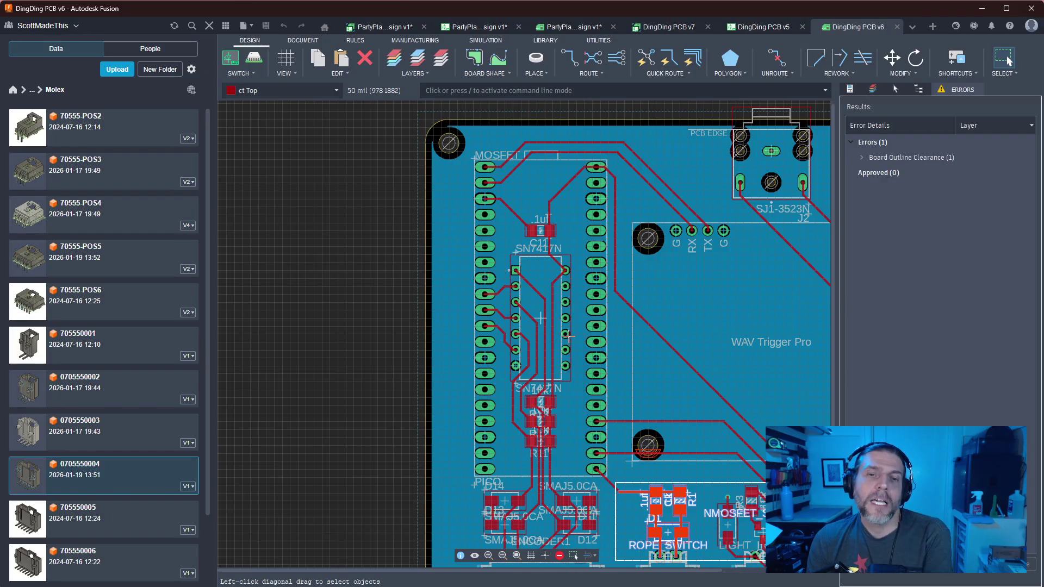
scroll(537, 362, down, 3)
scroll(599, 374, up, 5)
scroll(599, 367, down, 2)
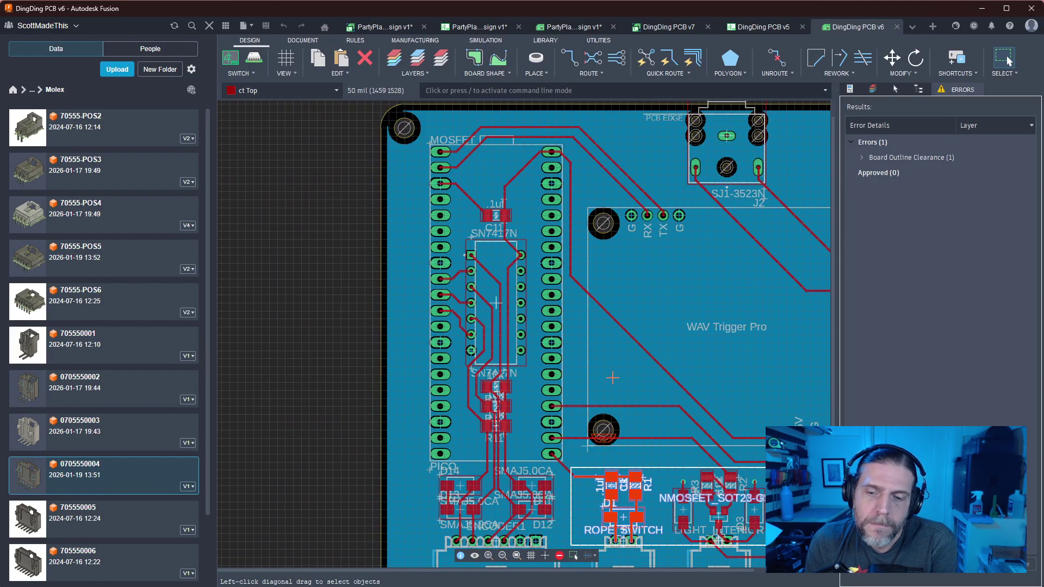
Examine the connector row and the ROPE_SWITCH circuit with D1, C1 and R1 on the DingDing layout
middle_drag(600, 372, 513, 204)
scroll(633, 267, up, 3)
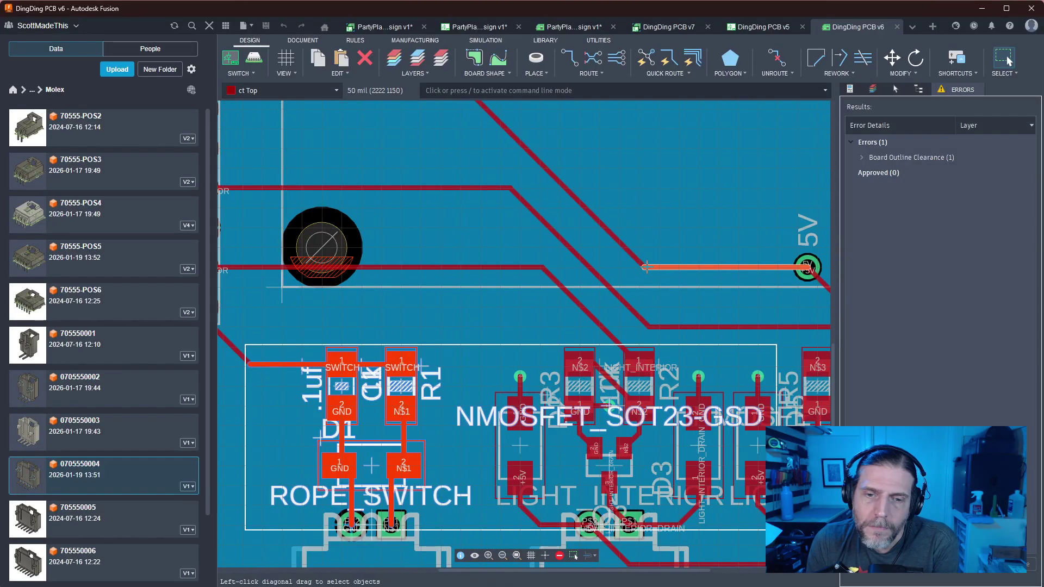
scroll(633, 267, down, 3)
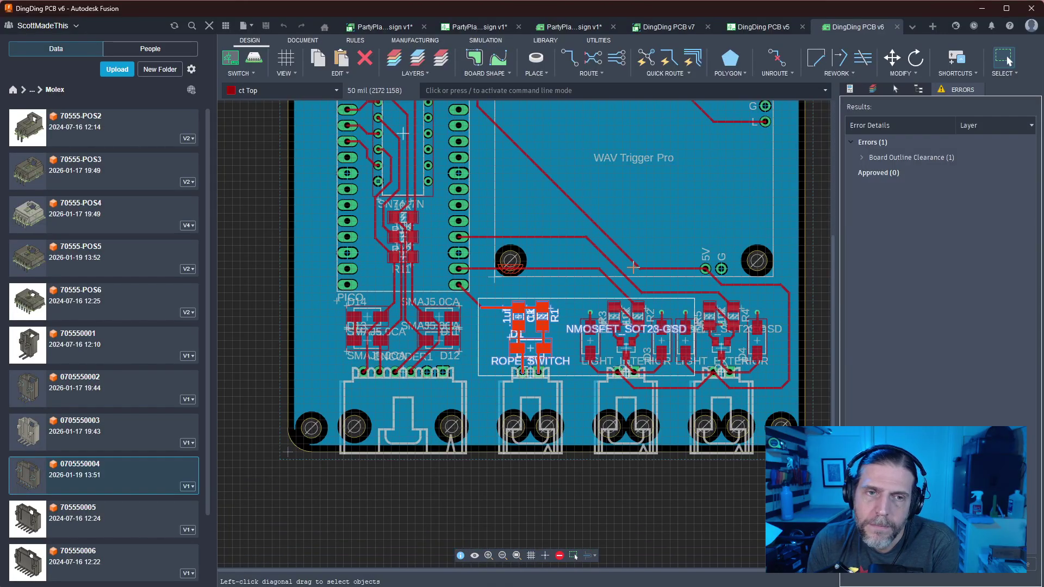
scroll(630, 265, down, 1)
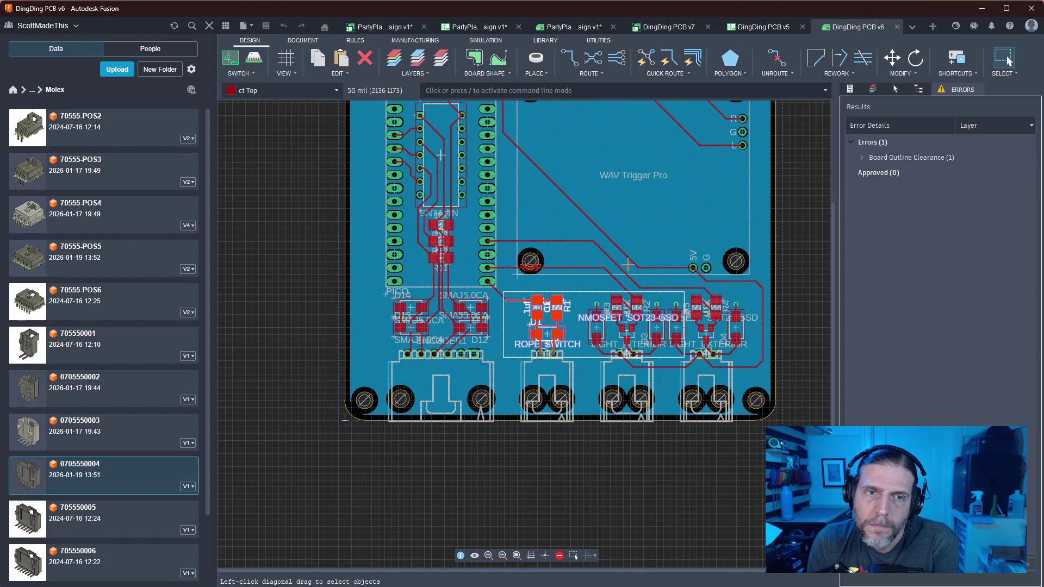
middle_drag(542, 230, 529, 350)
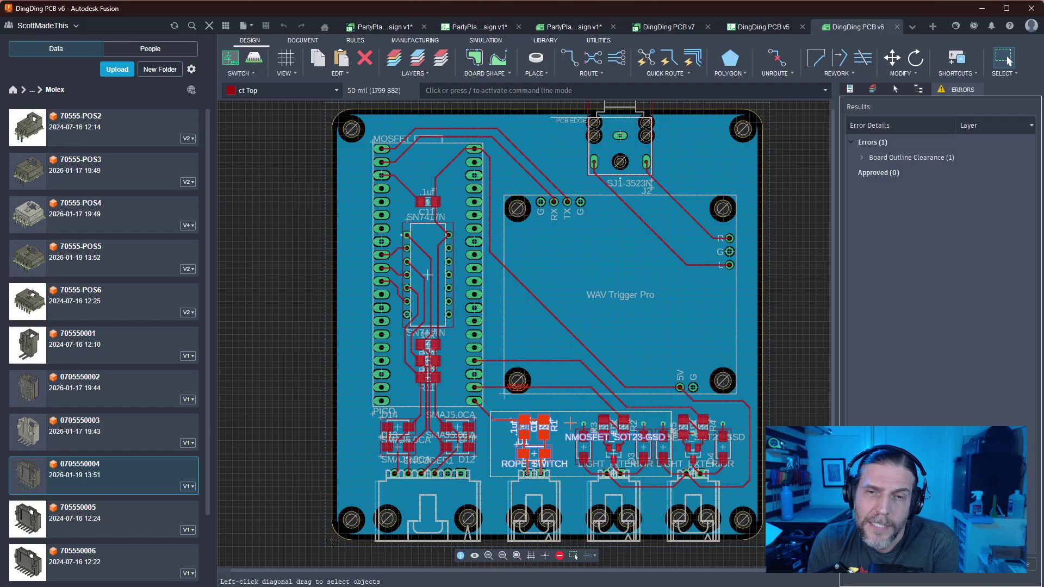
scroll(569, 423, up, 6)
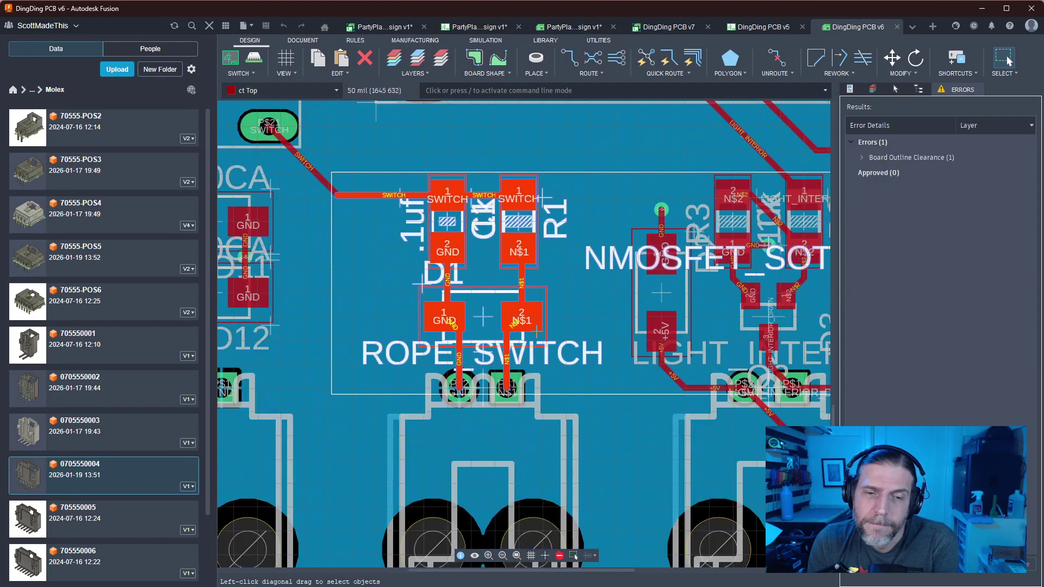
scroll(536, 332, up, 4)
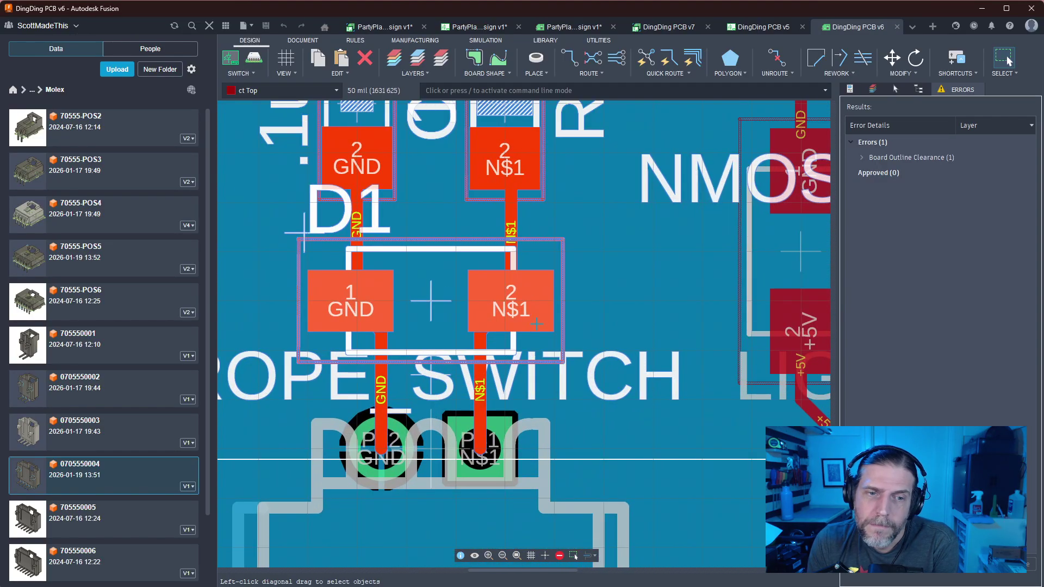
scroll(536, 324, down, 5)
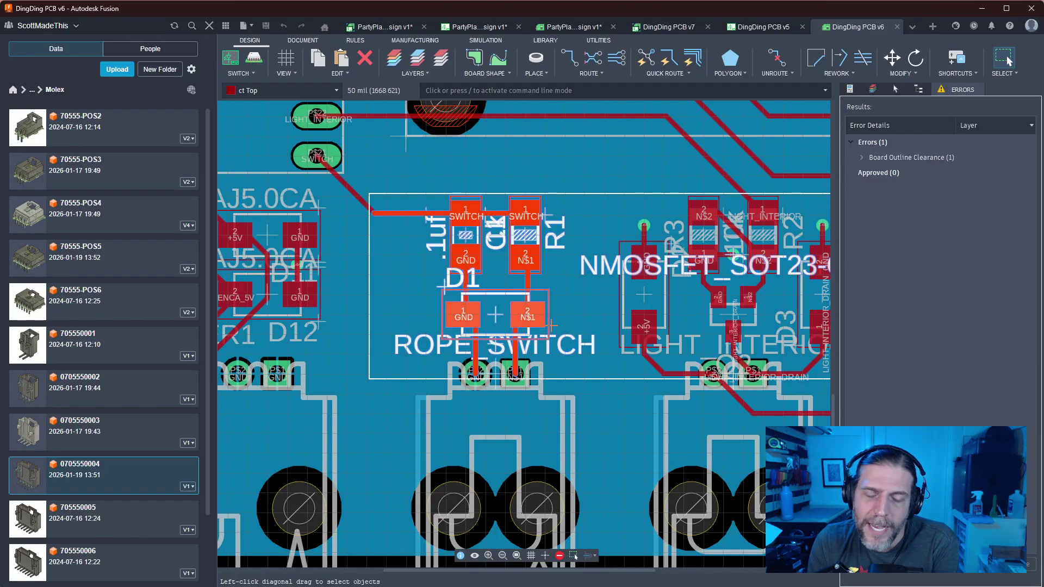
scroll(549, 307, down, 5)
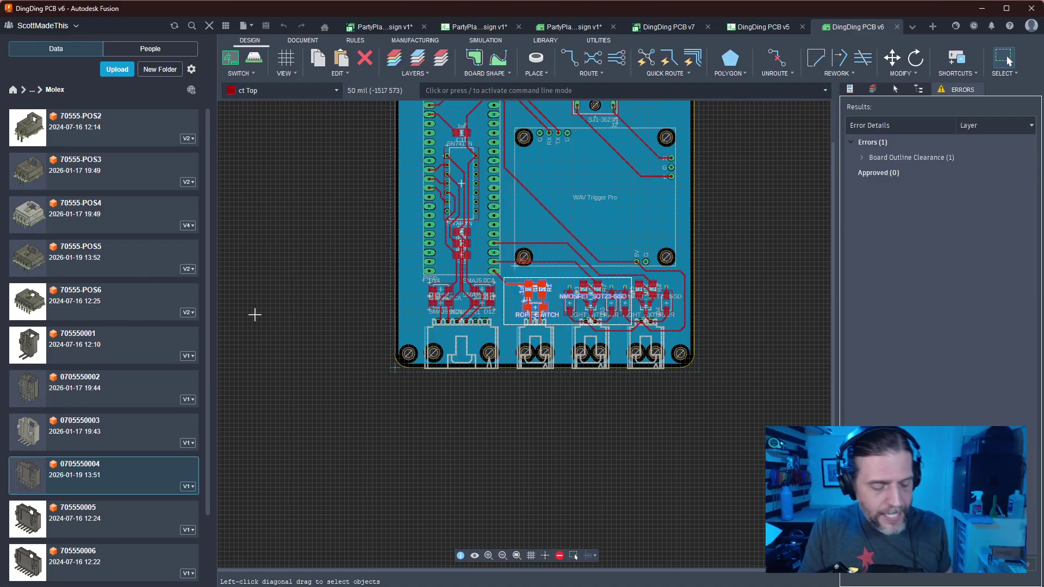
Switch to the browser with the so-14 breakout search and show its image results
key(alt+Tab)
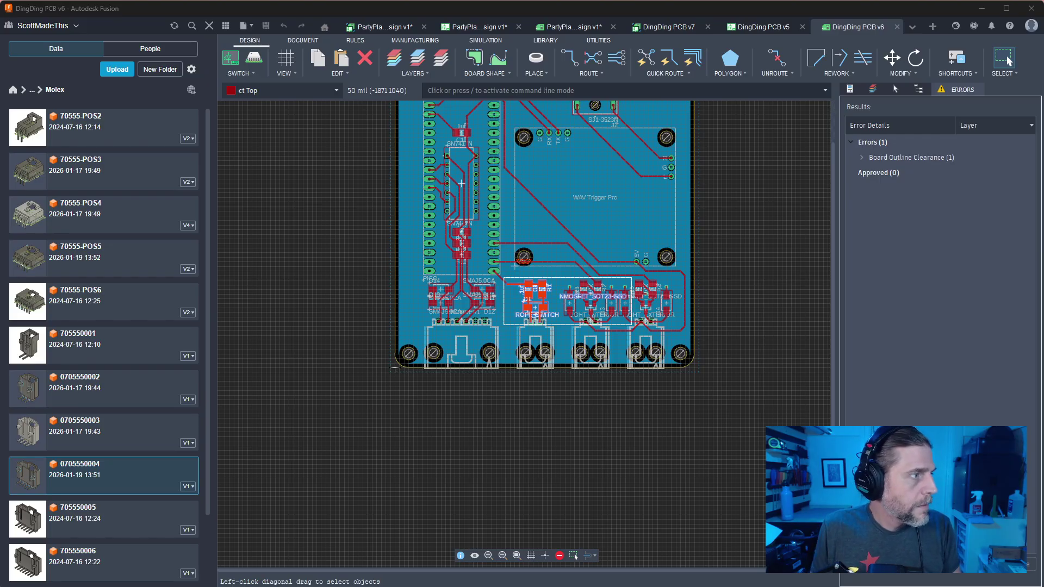
key(alt+Tab)
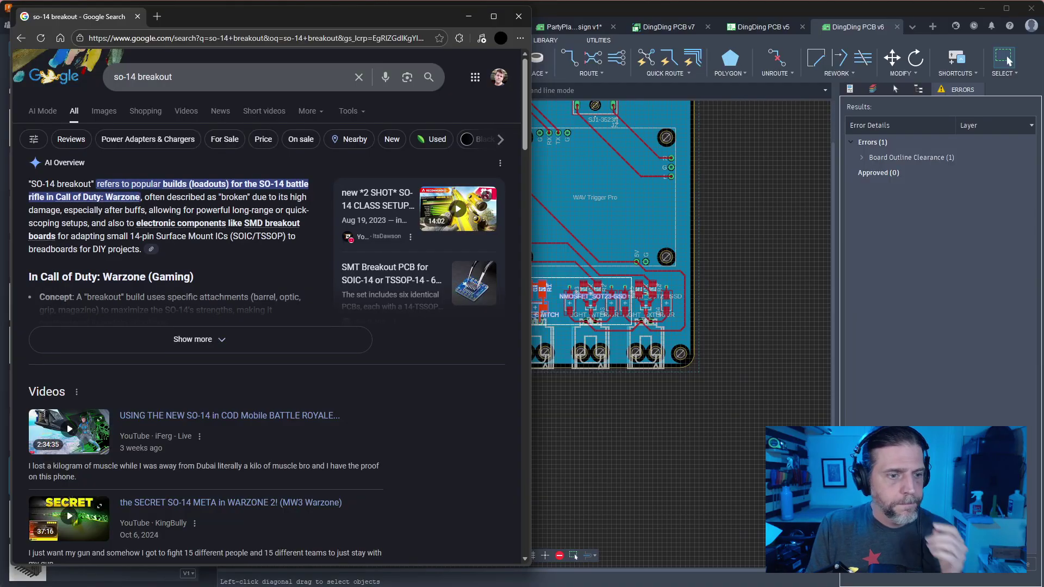
click(103, 111)
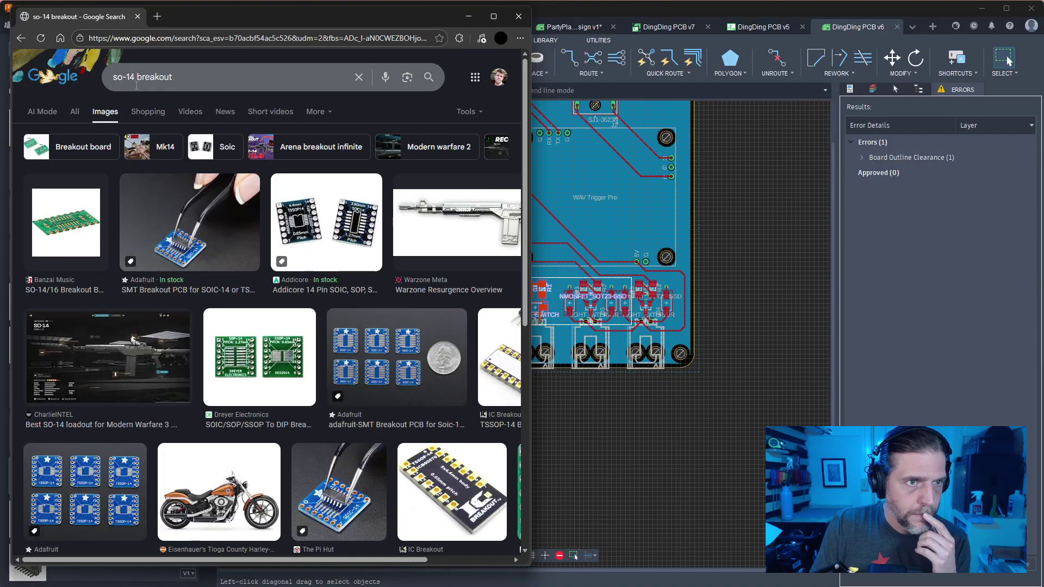
Change the image search query to "soic-14 breakout" and run it
click(121, 76)
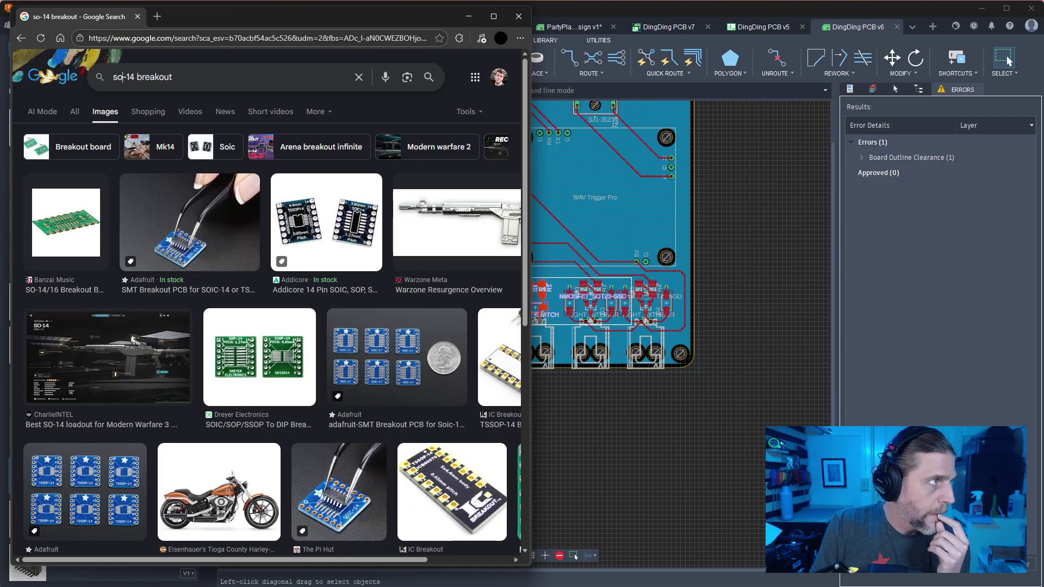
key(alt+Tab)
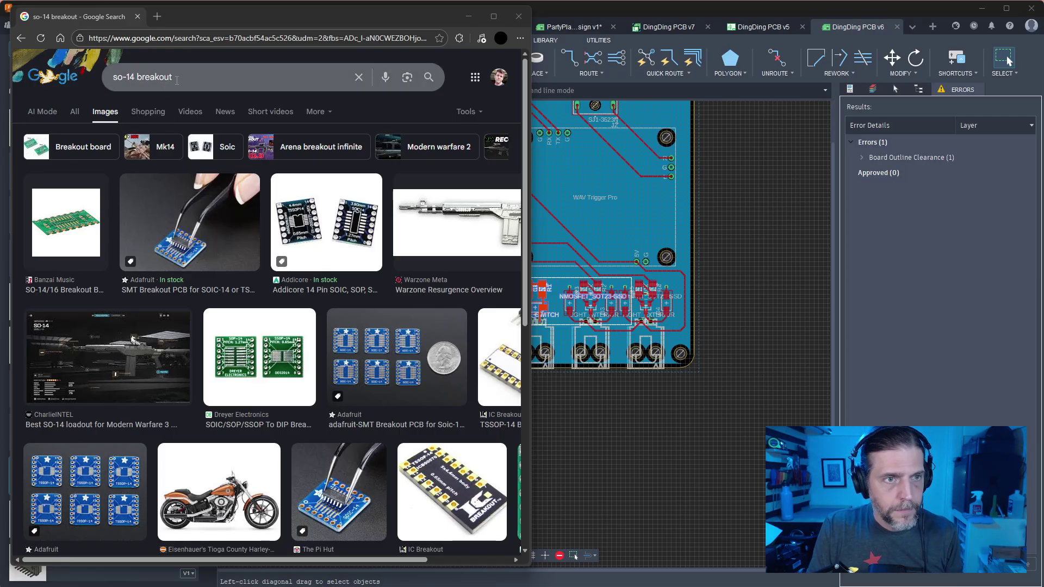
click(126, 77)
text(ic)
key(Return)
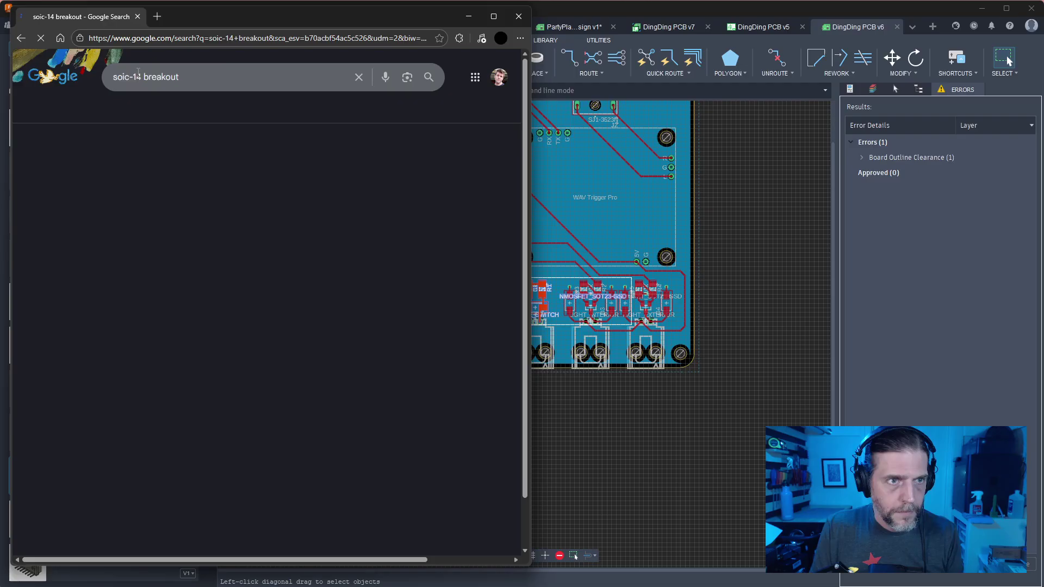
drag(200, 78, 95, 58)
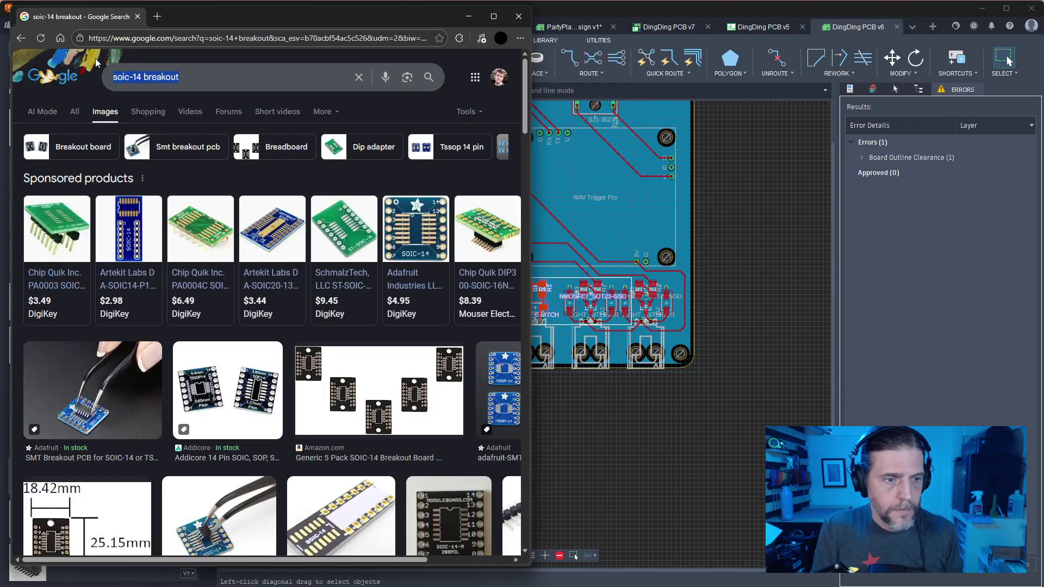
key(ctrl+l)
text(ama)
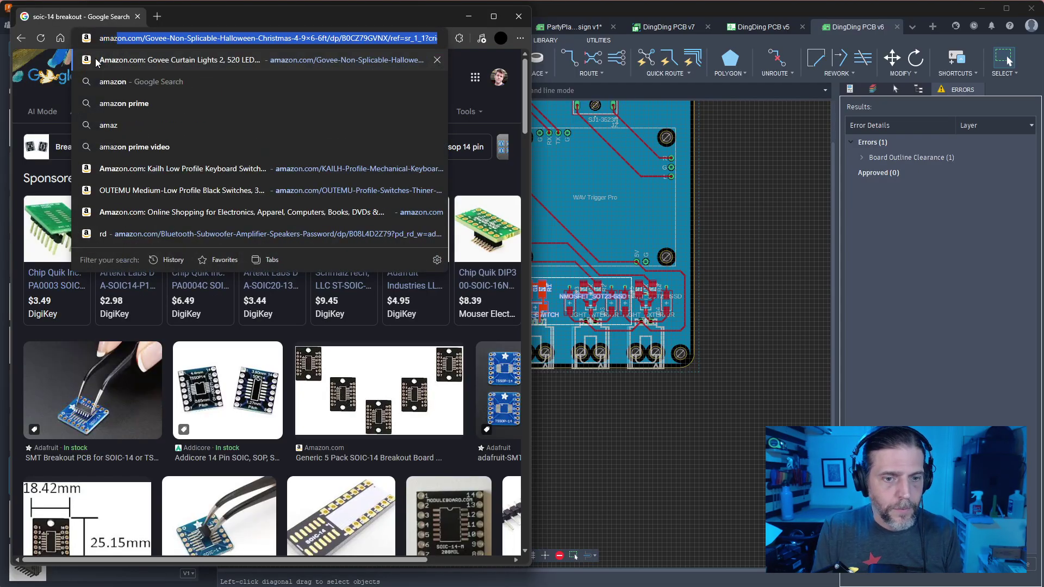
key(Escape)
Open the Amazon listing for the Generic 5 Pack SOIC-14 Breakout Board from the image results and widen the browser window
click(379, 390)
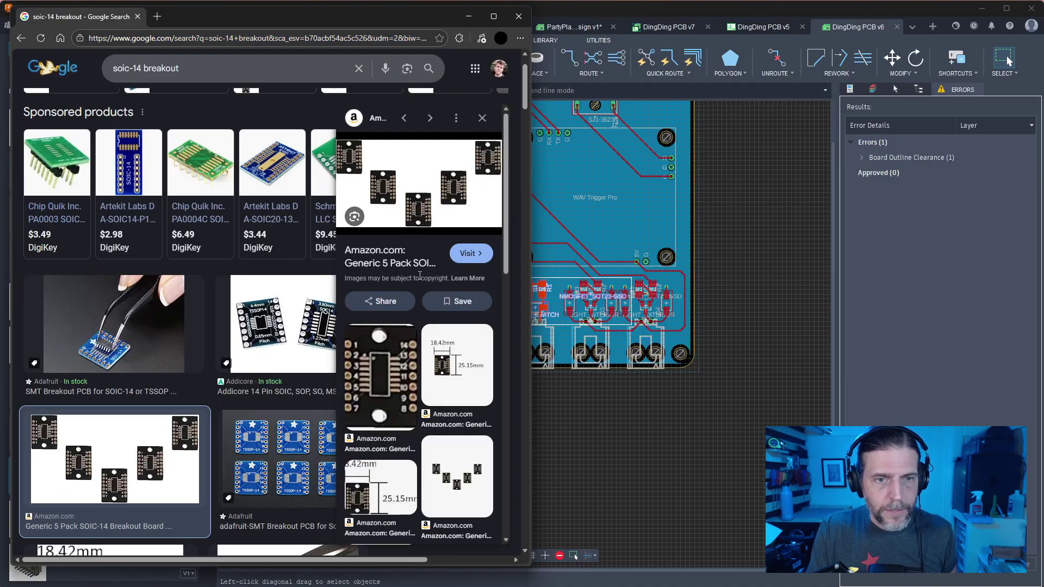
click(410, 263)
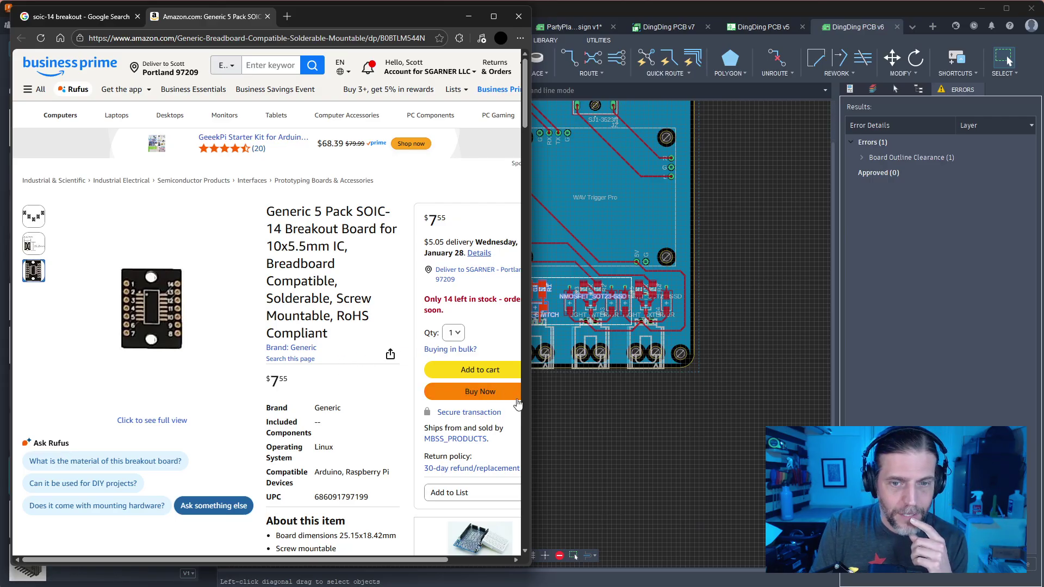
drag(530, 401, 955, 400)
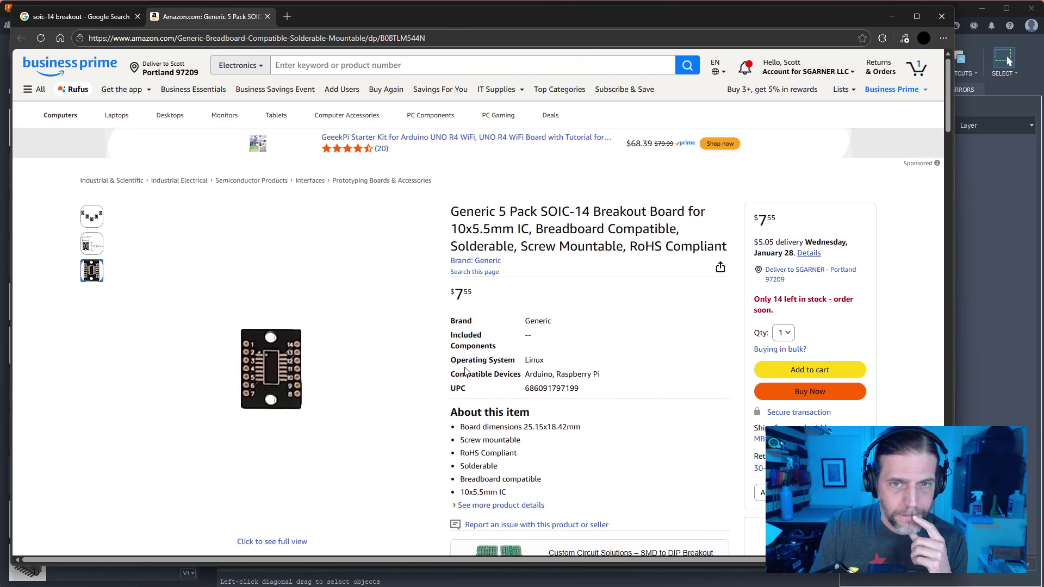
Search Amazon's Electronics department for "soic-14 breakout"
click(344, 67)
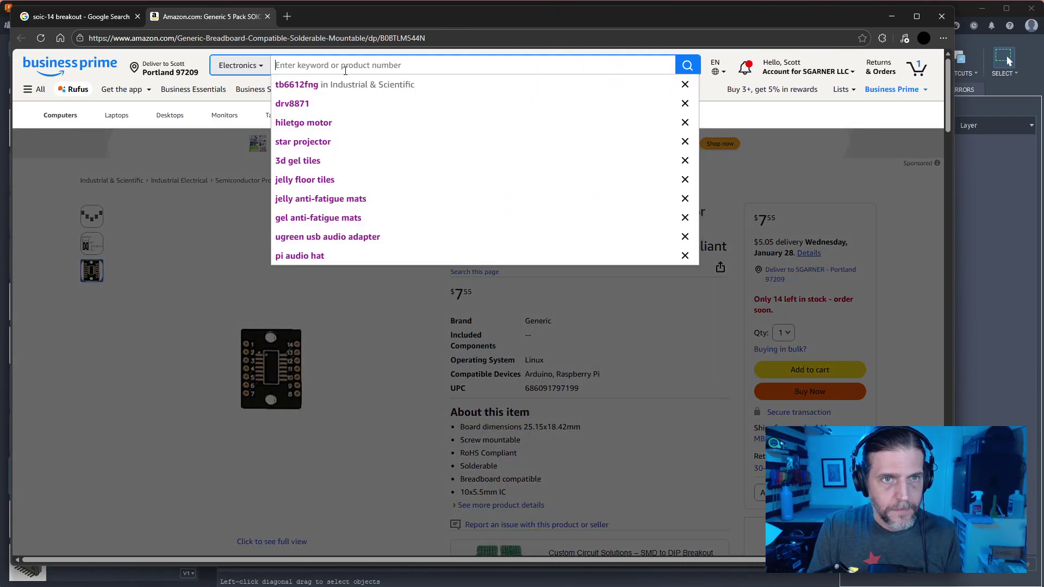
text(soic-14 breakout)
key(Return)
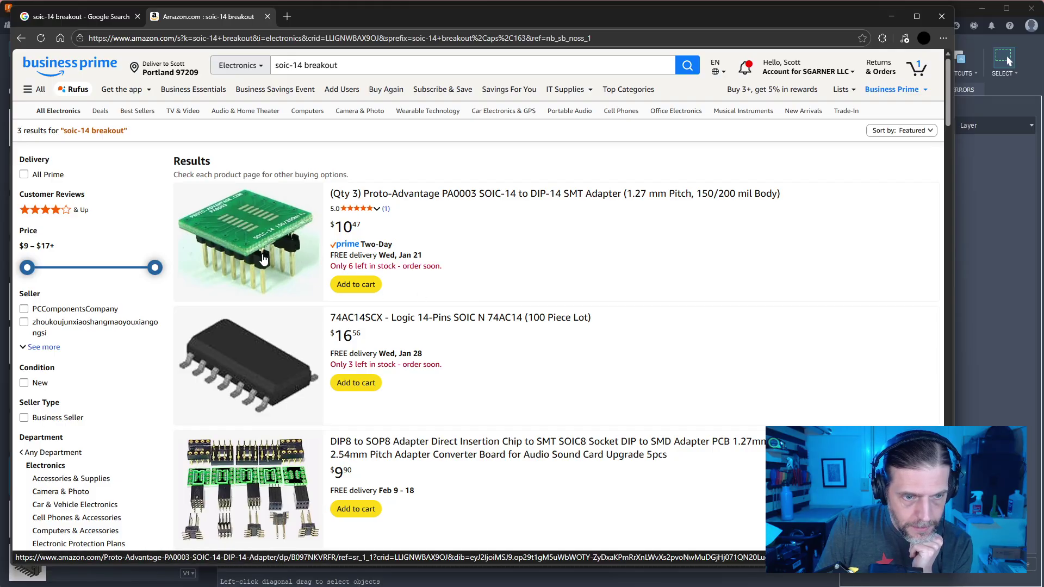
Browse the SOIC-14 breakout results, including those from all departments, comparing adapter boards by package type, price and delivery date
scroll(262, 260, down, 4)
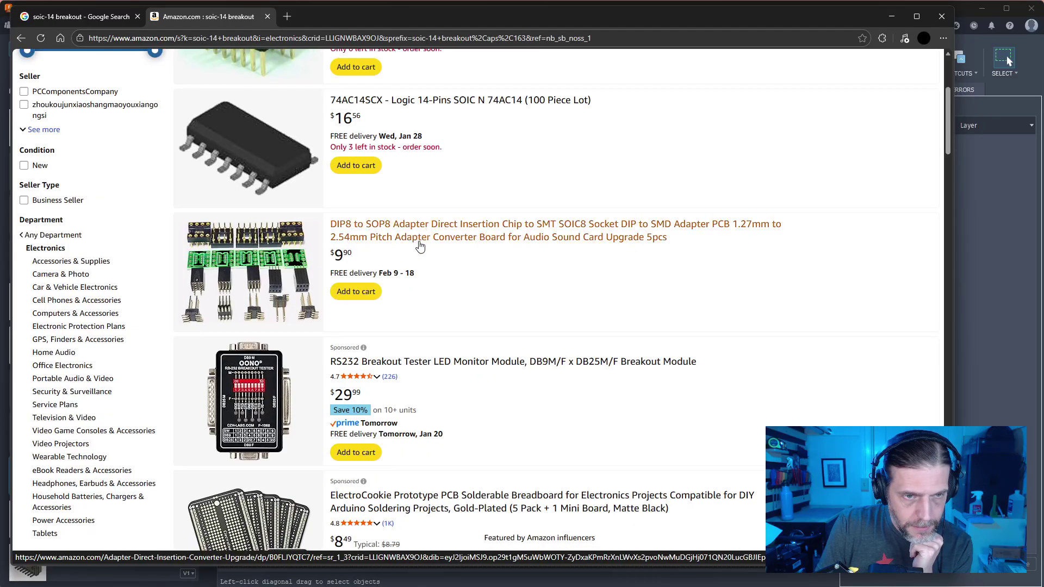
scroll(387, 246, down, 4)
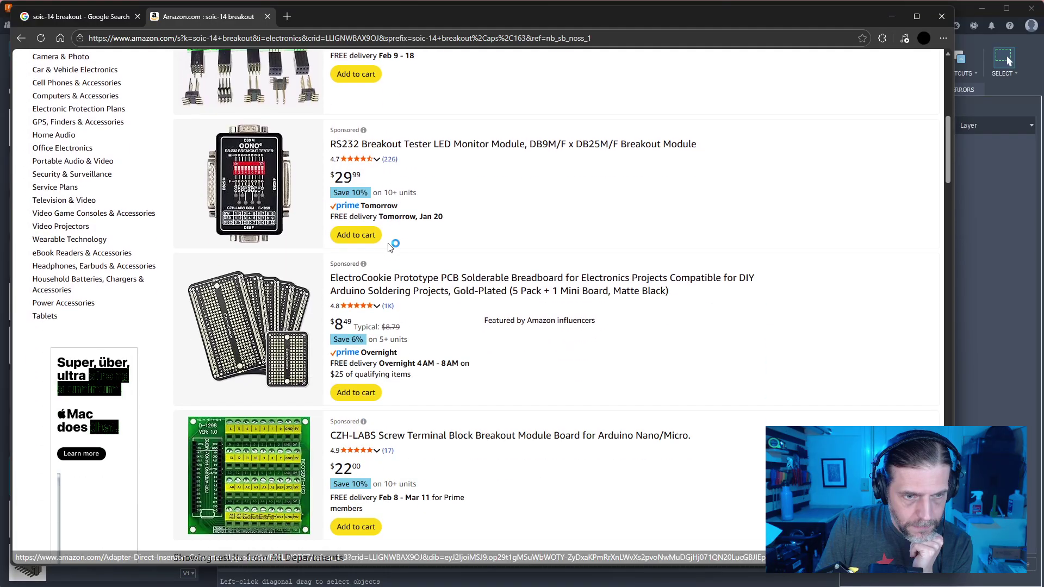
scroll(387, 247, up, 8)
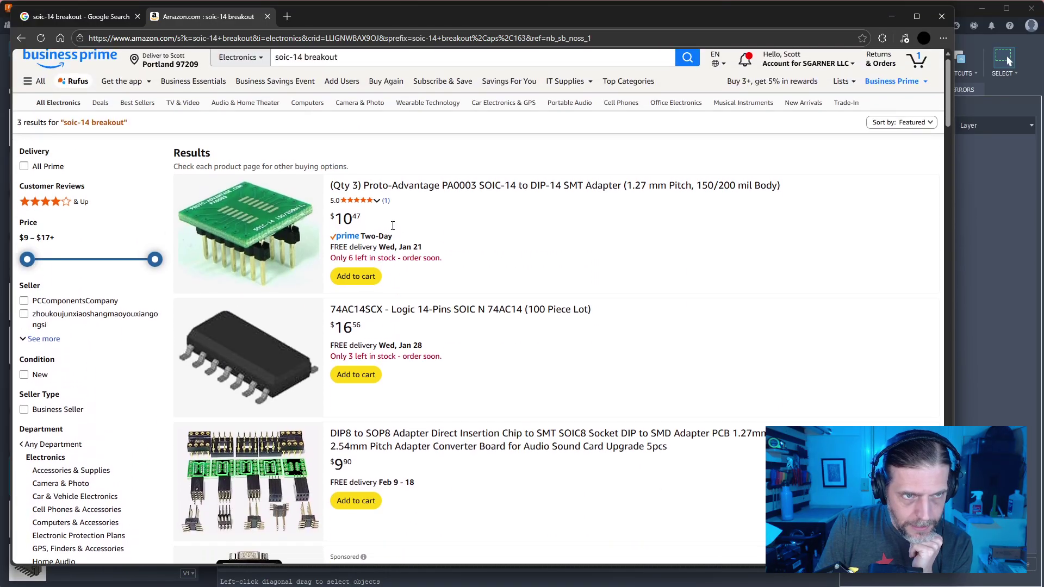
scroll(398, 265, down, 15)
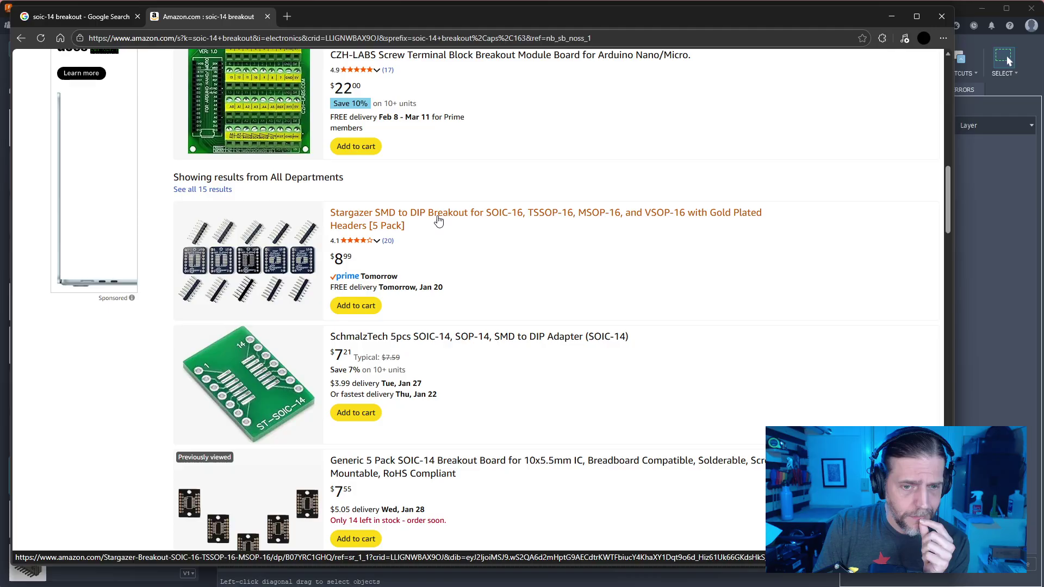
scroll(438, 220, down, 4)
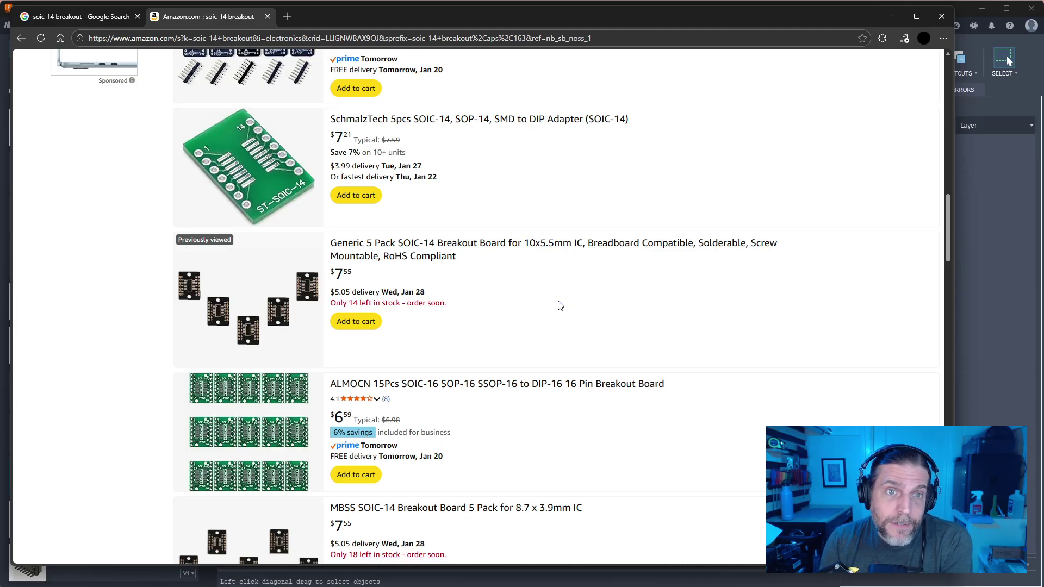
scroll(560, 306, down, 3)
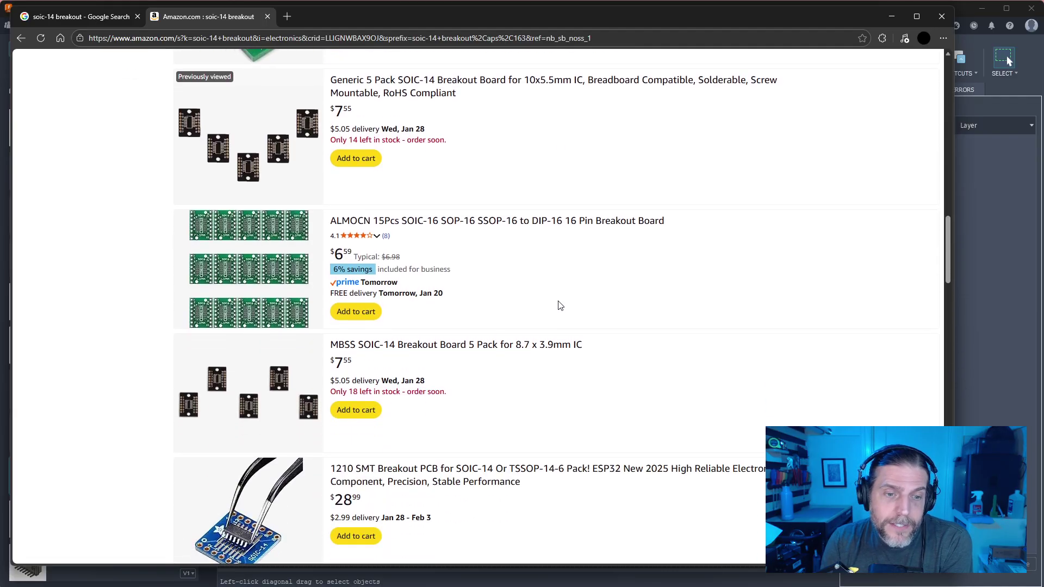
scroll(561, 306, down, 6)
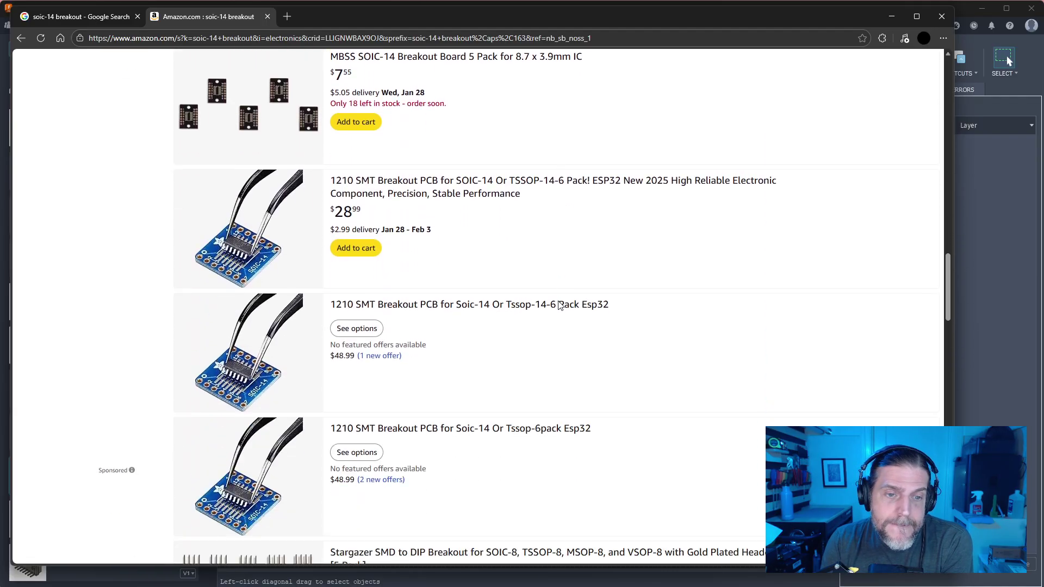
scroll(561, 305, down, 5)
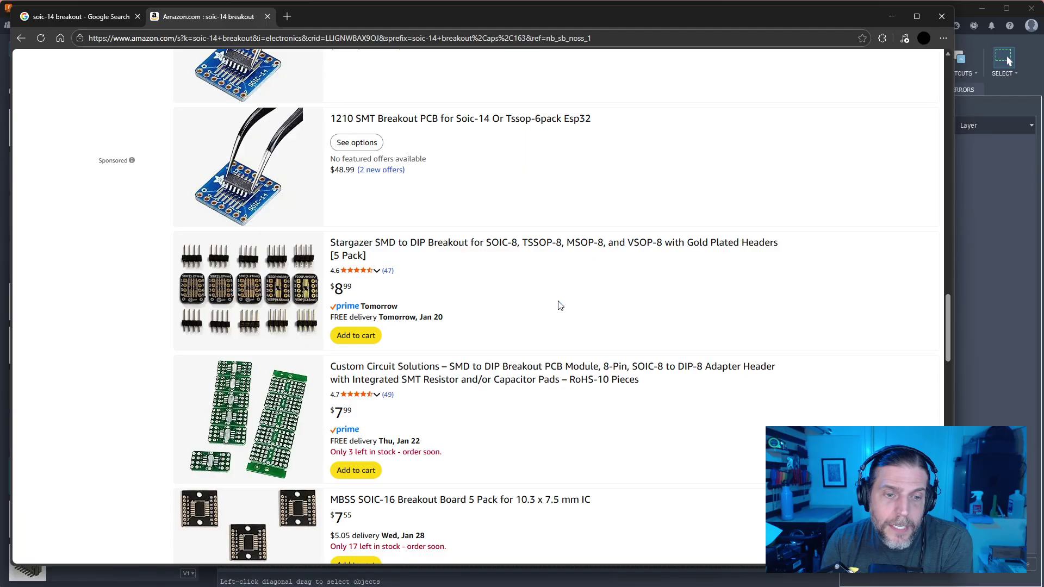
scroll(553, 308, down, 5)
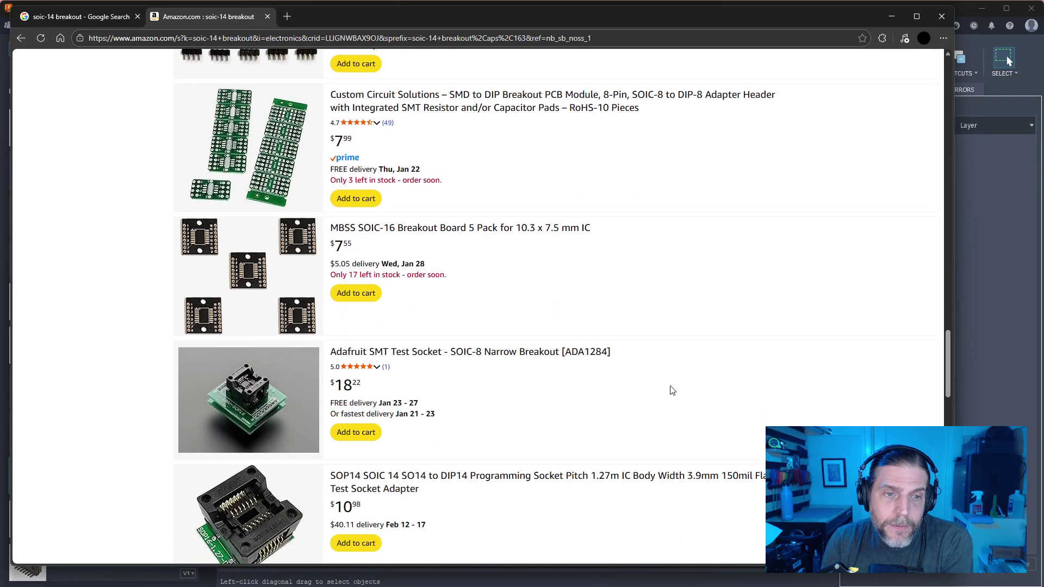
scroll(703, 356, down, 3)
scroll(733, 354, down, 3)
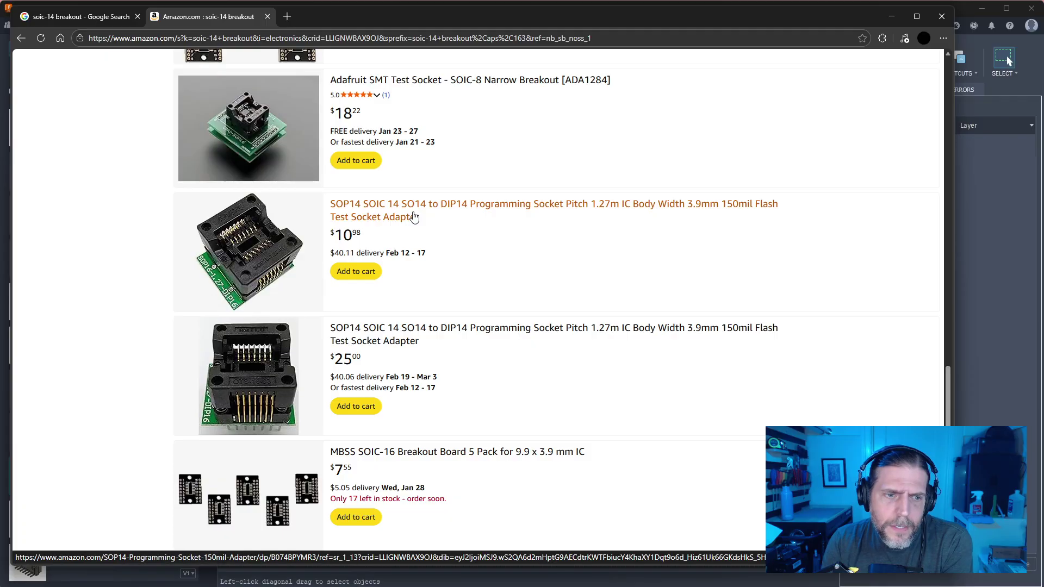
scroll(413, 216, down, 10)
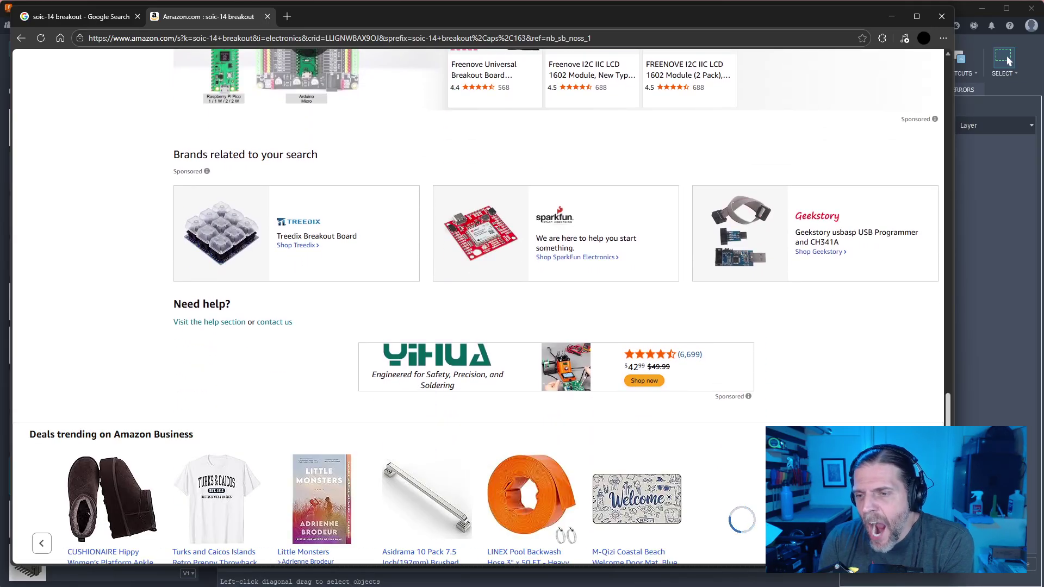
scroll(906, 83, up, 15)
scroll(900, 122, down, 3)
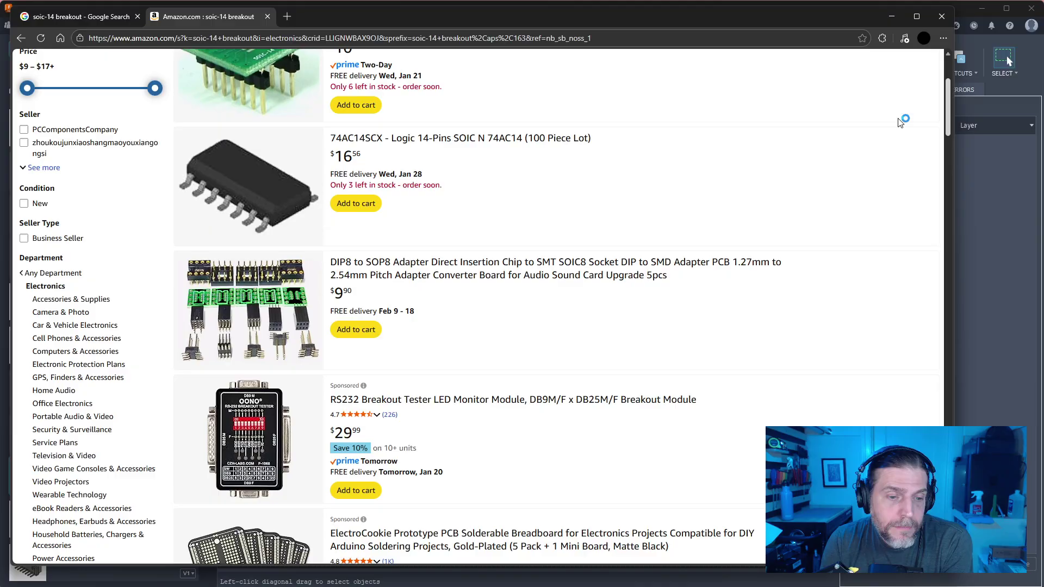
Set the search scope to All Departments and repeat the "soic-14 breakout" search
drag(947, 109, 947, 81)
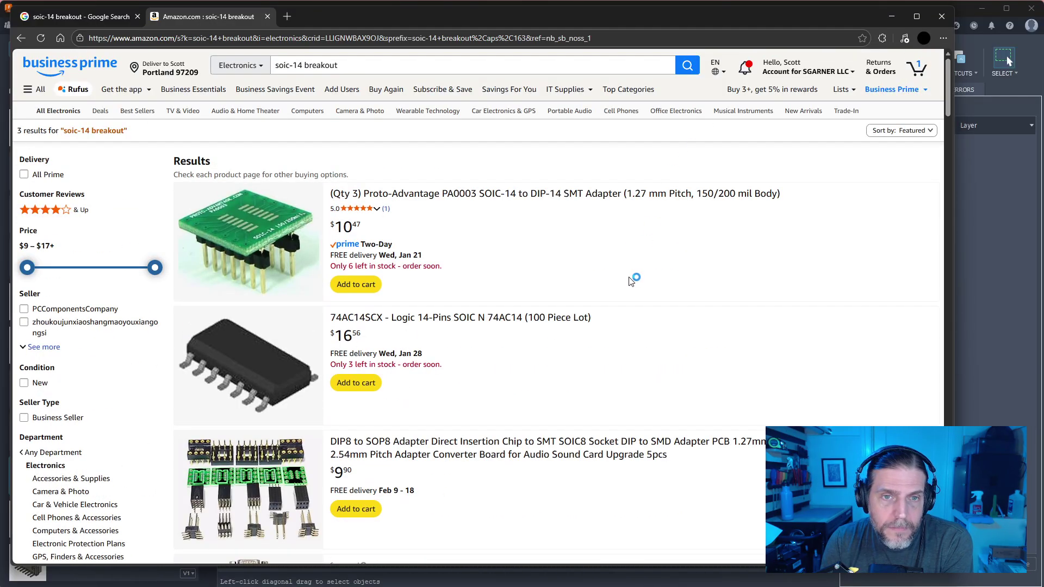
click(240, 65)
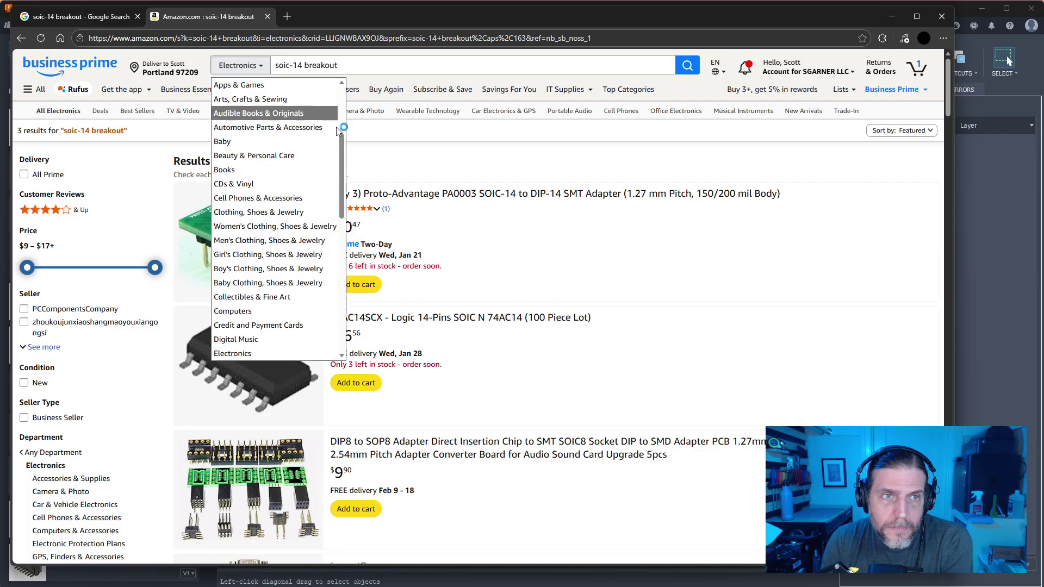
scroll(326, 163, up, 3)
click(245, 85)
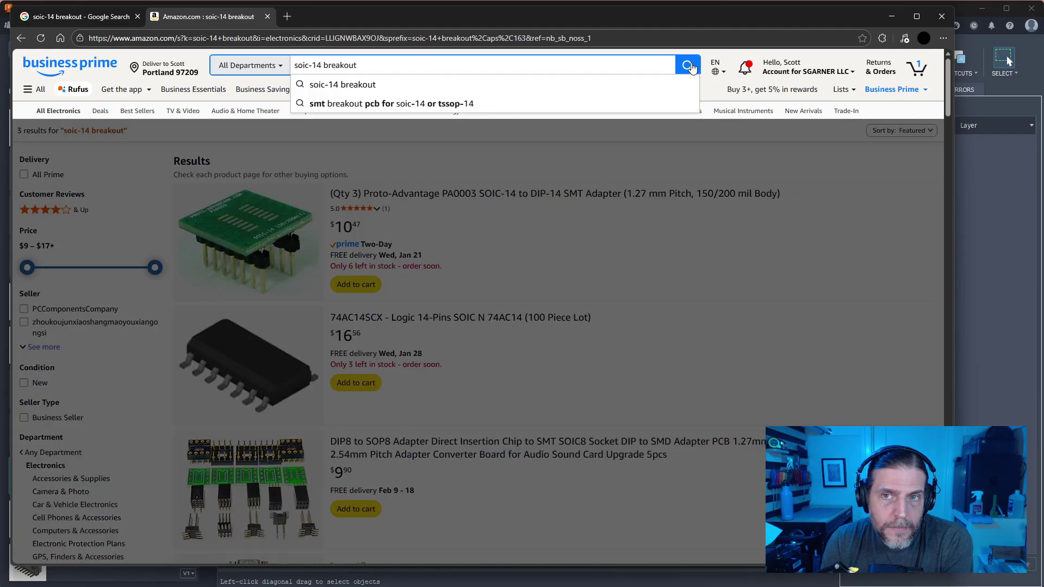
click(688, 65)
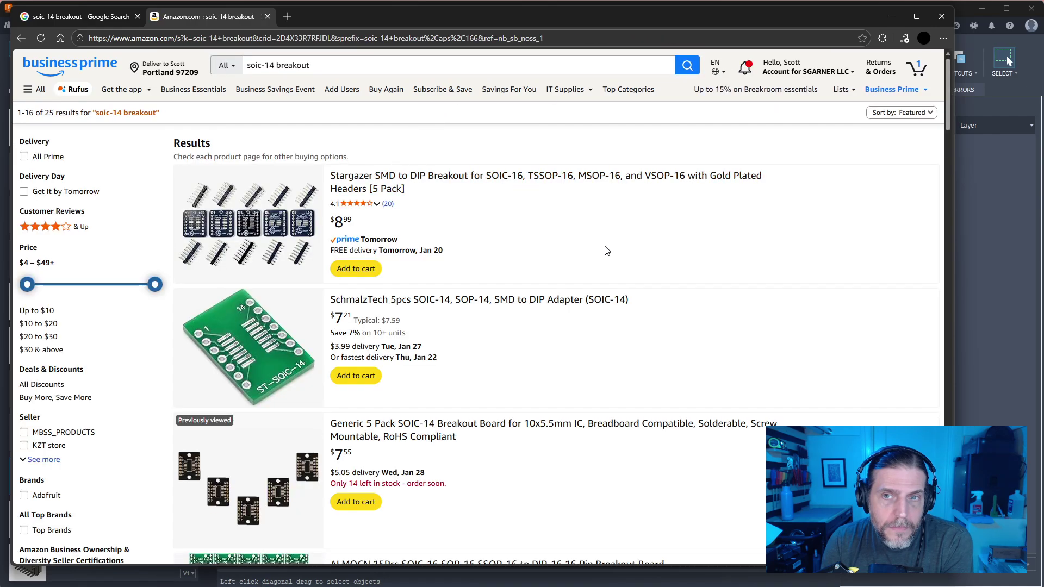
Open the Stargazer SMD to DIP Breakout listing for SOIC-16, then browse the other products of the Stargazer Enterprises brand
click(426, 182)
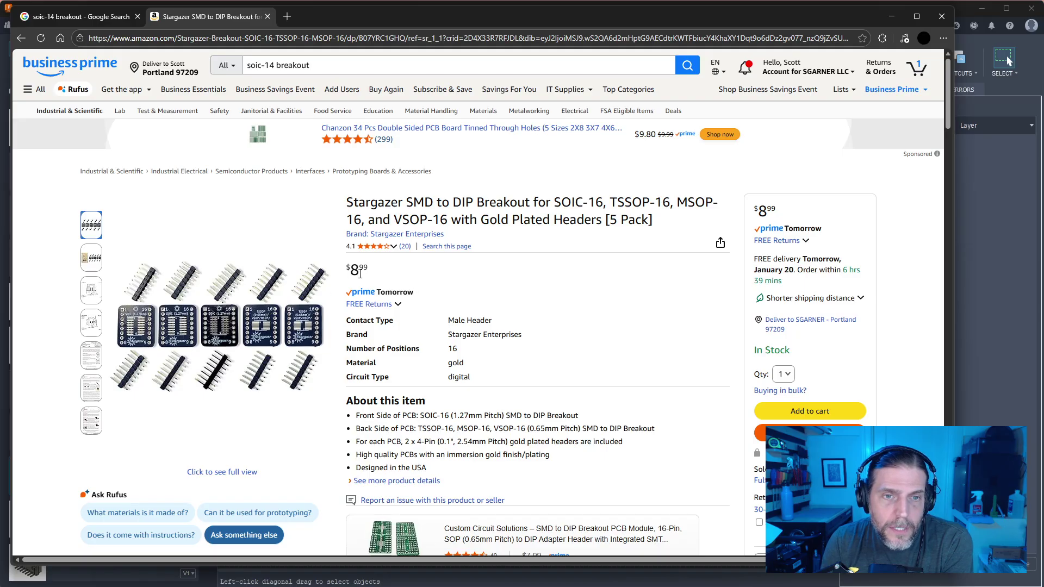
click(411, 234)
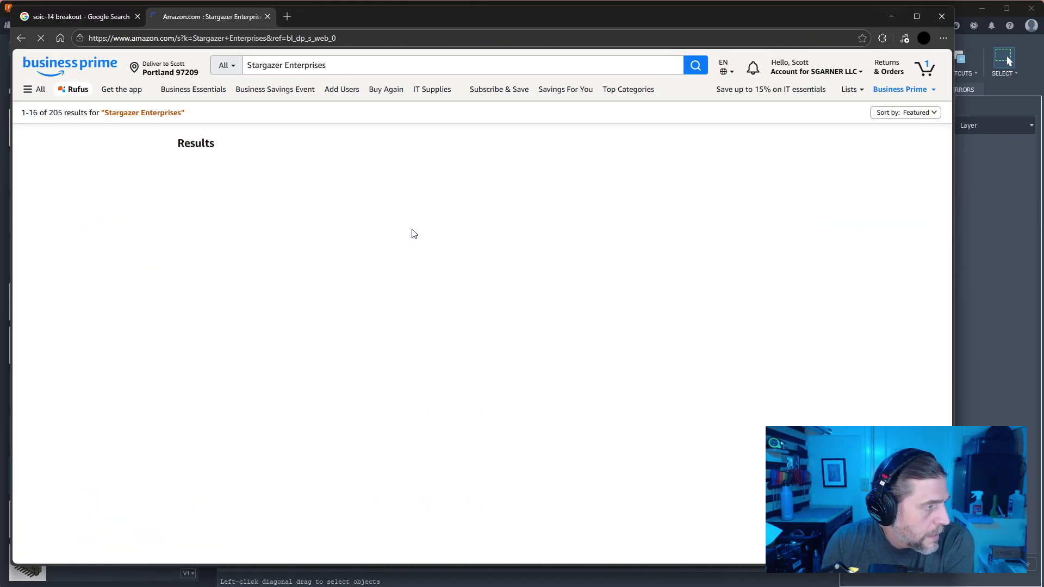
scroll(573, 397, down, 1)
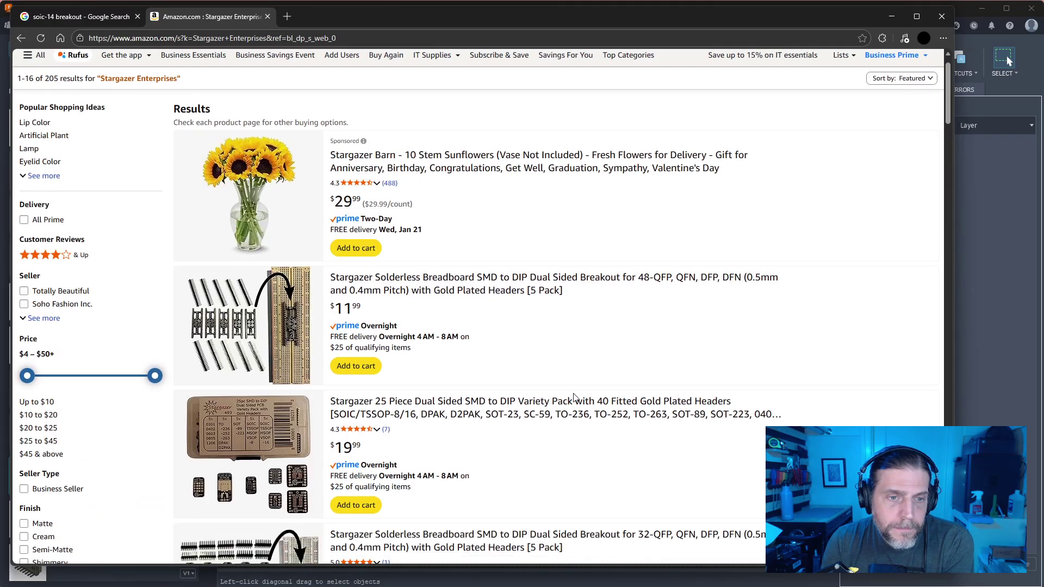
scroll(574, 392, down, 8)
scroll(577, 387, up, 5)
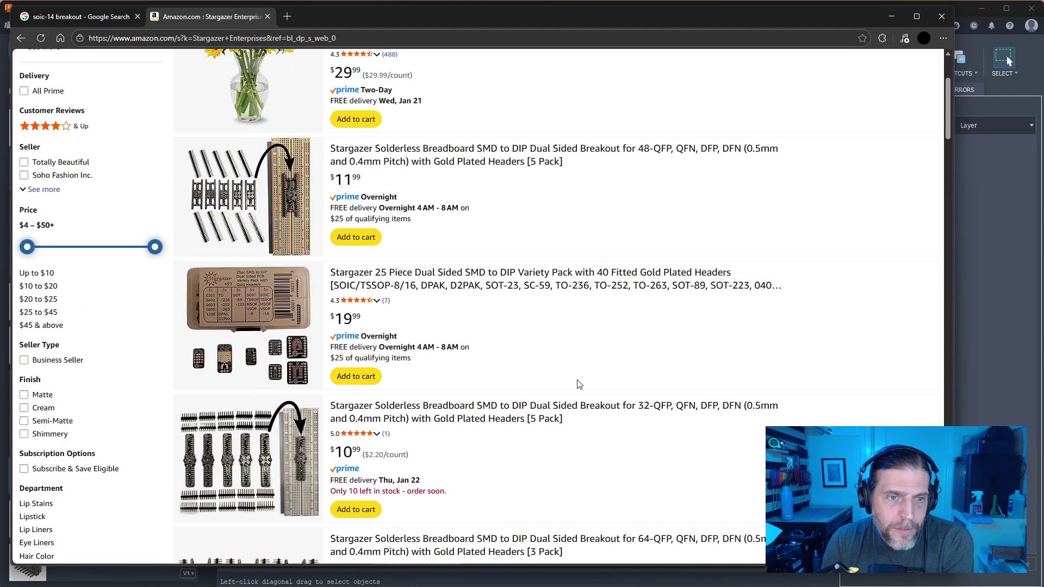
scroll(579, 385, up, 1)
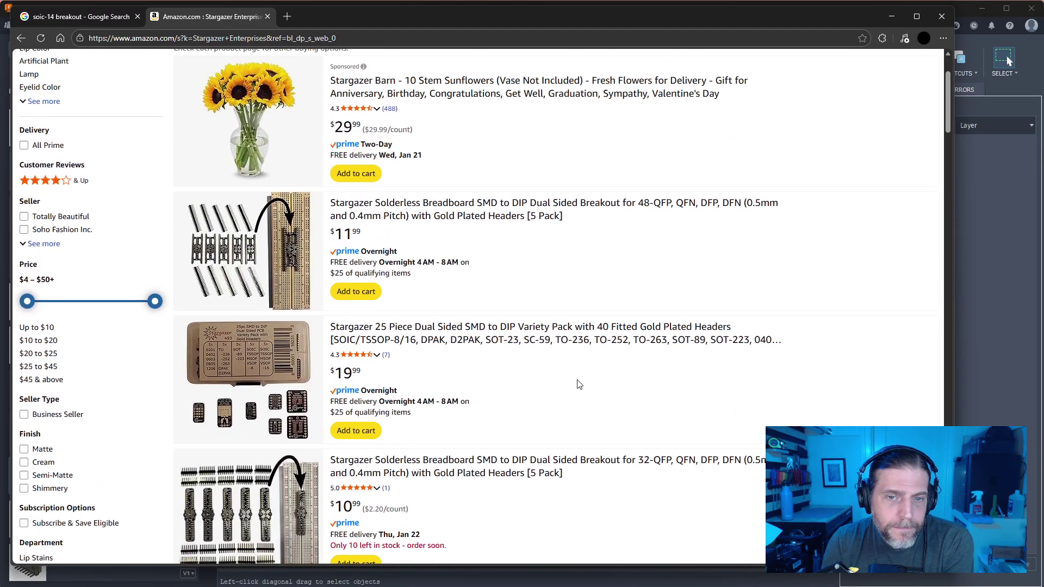
scroll(549, 350, up, 1)
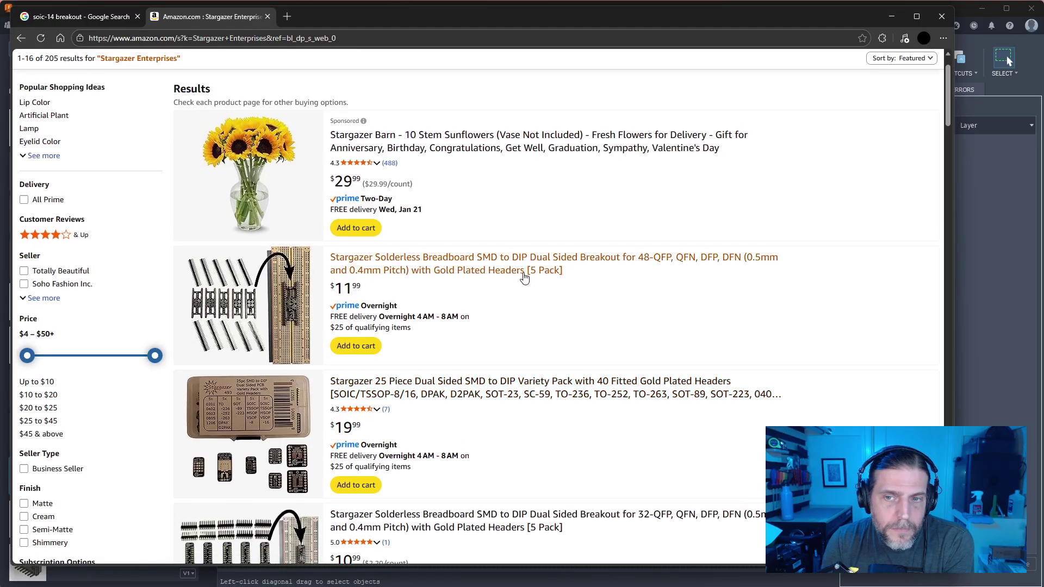
Browse the first page of Stargazer Enterprises results for a 14-pin SOIC breakout, checking package types, prices and delivery dates
scroll(522, 283, down, 3)
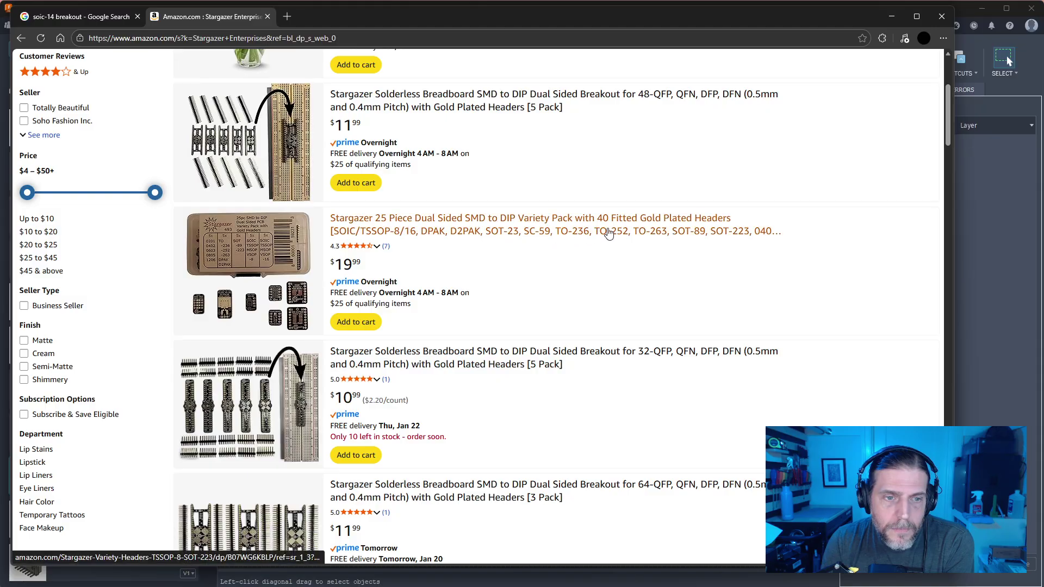
scroll(598, 231, down, 2)
scroll(612, 270, down, 3)
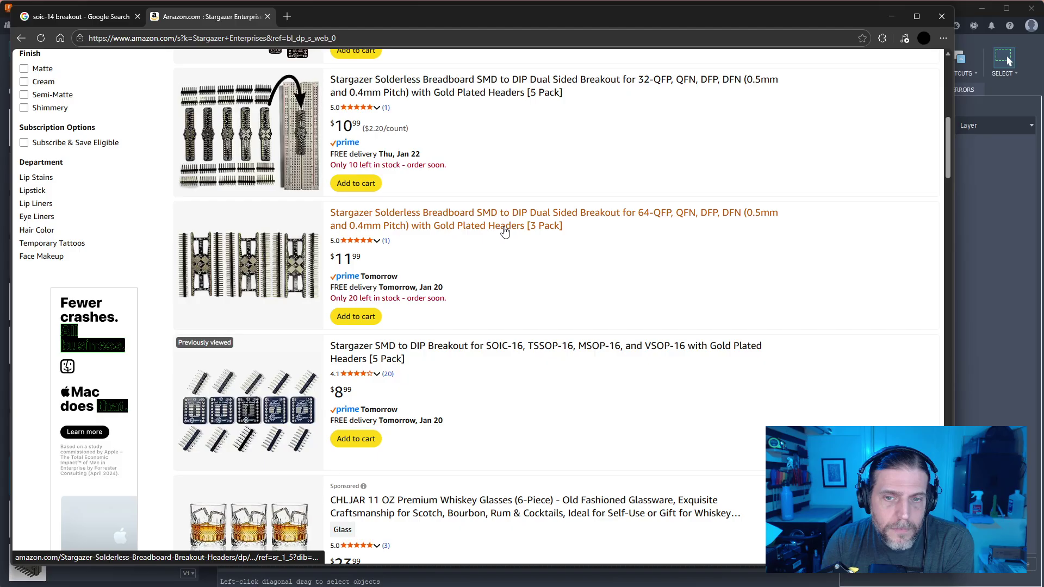
scroll(505, 231, down, 7)
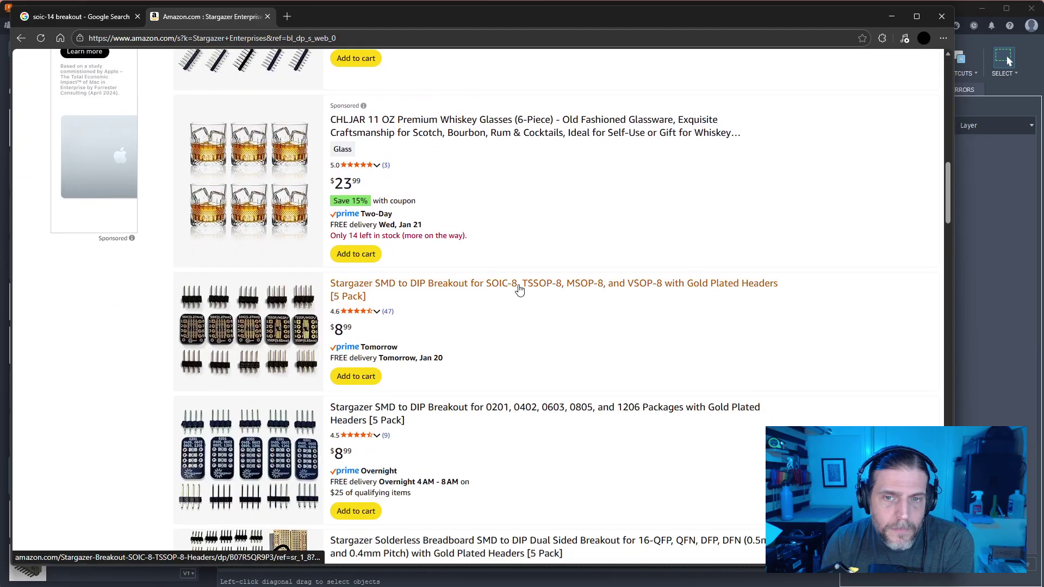
scroll(519, 289, down, 3)
scroll(520, 289, down, 3)
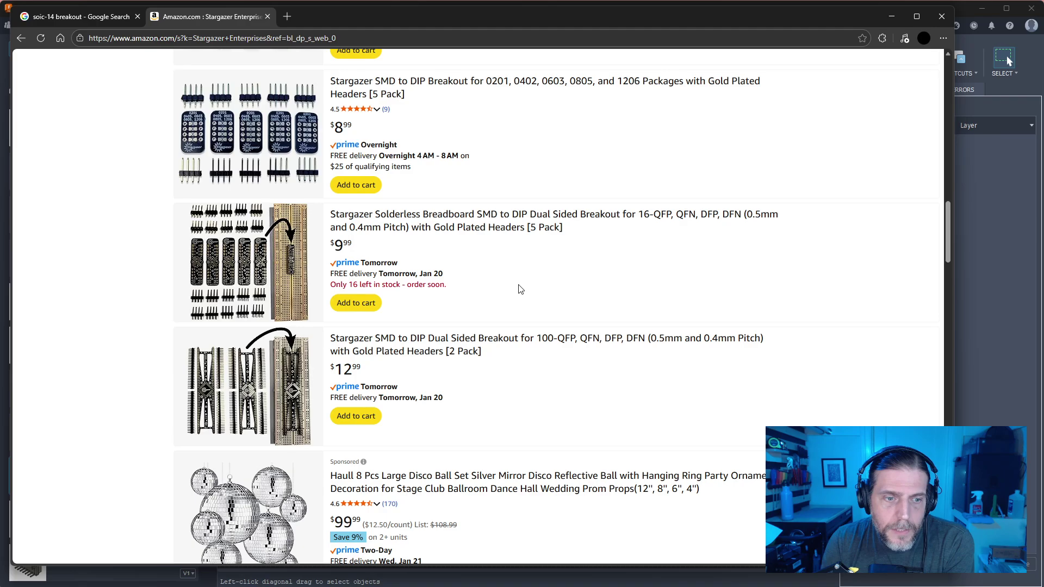
scroll(519, 290, down, 4)
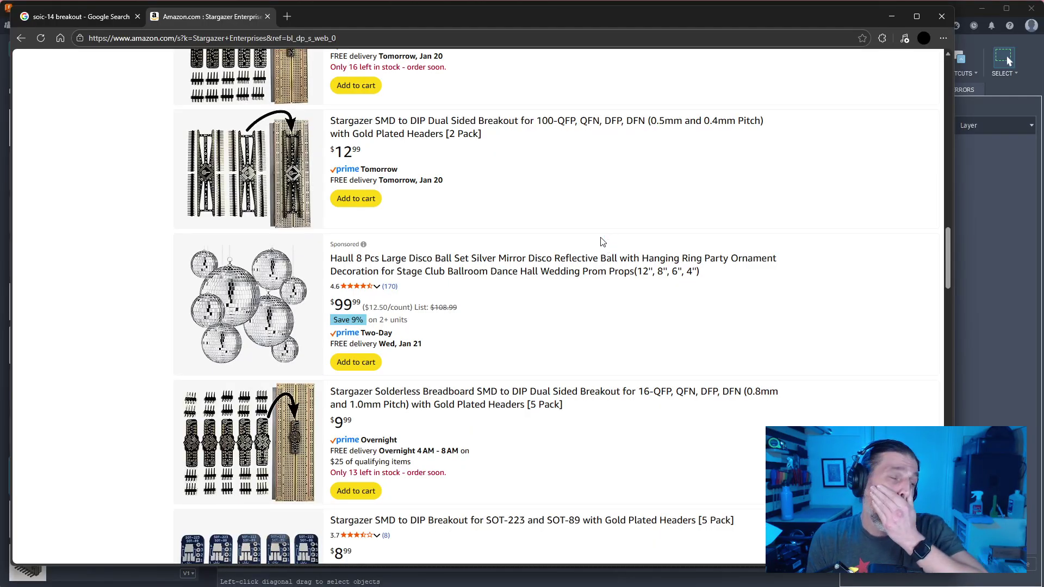
scroll(554, 284, down, 4)
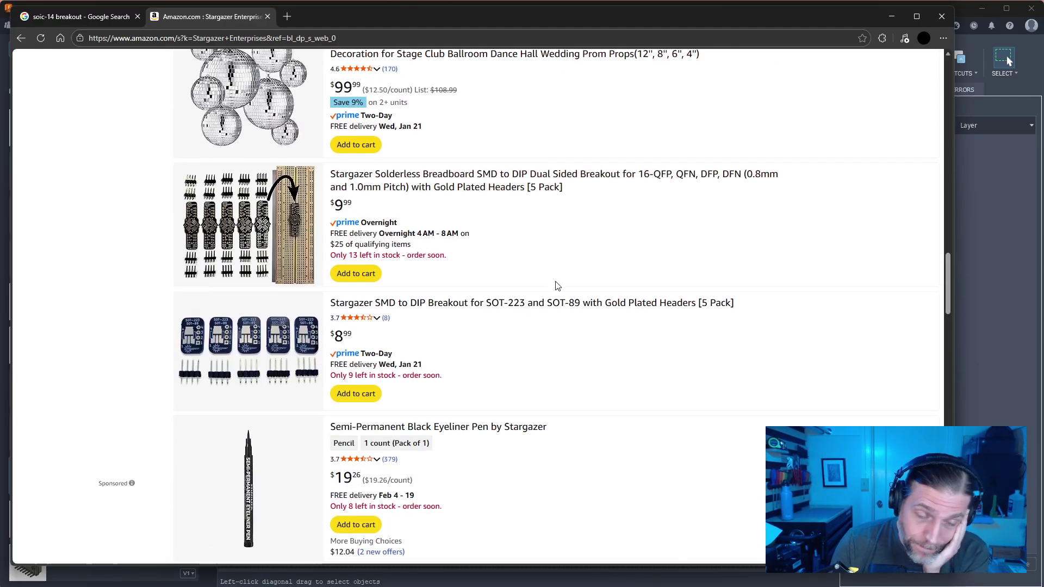
scroll(554, 285, down, 3)
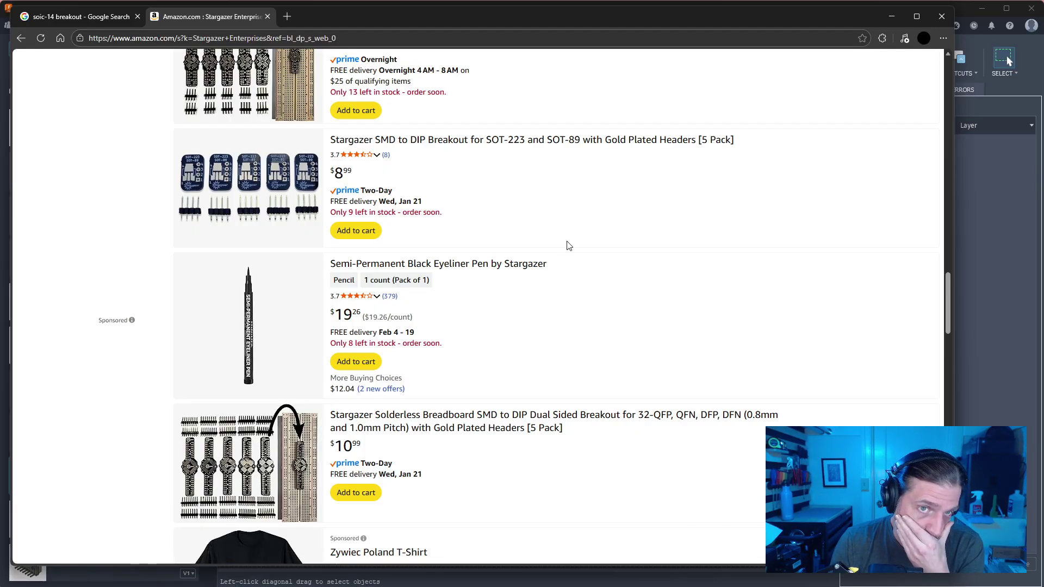
scroll(569, 240, up, 1)
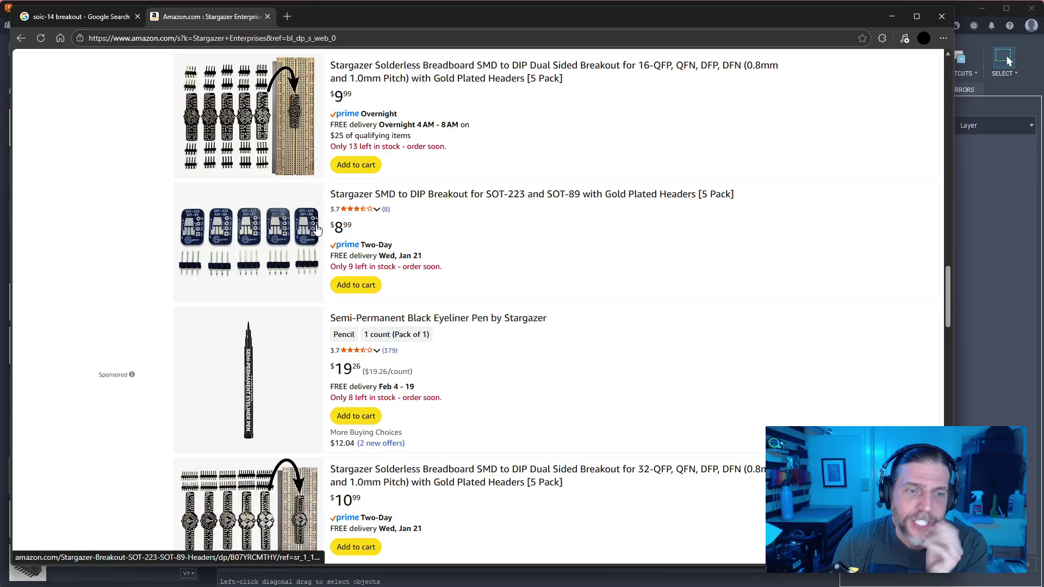
scroll(521, 311, down, 5)
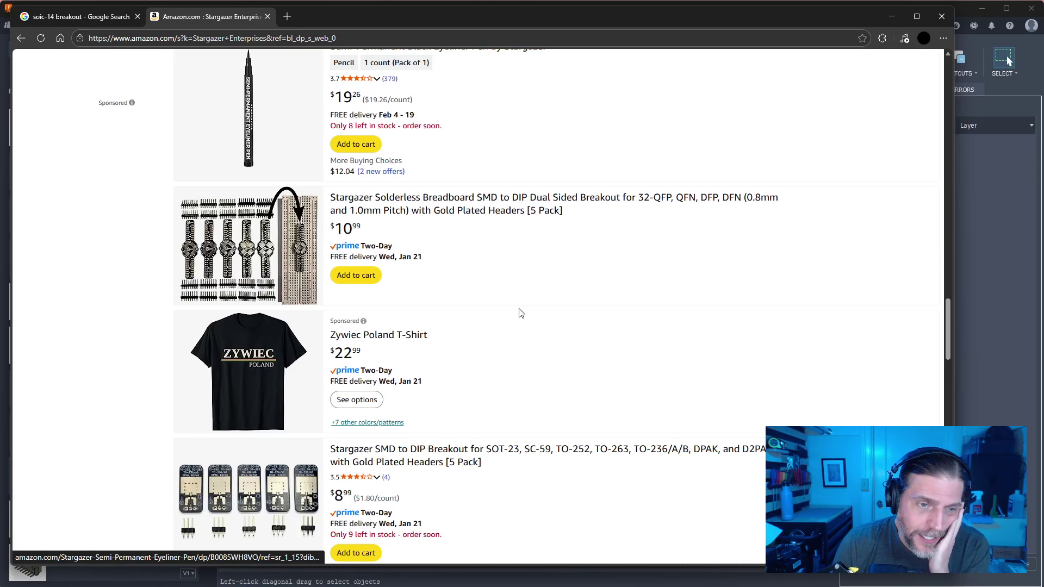
scroll(520, 313, down, 10)
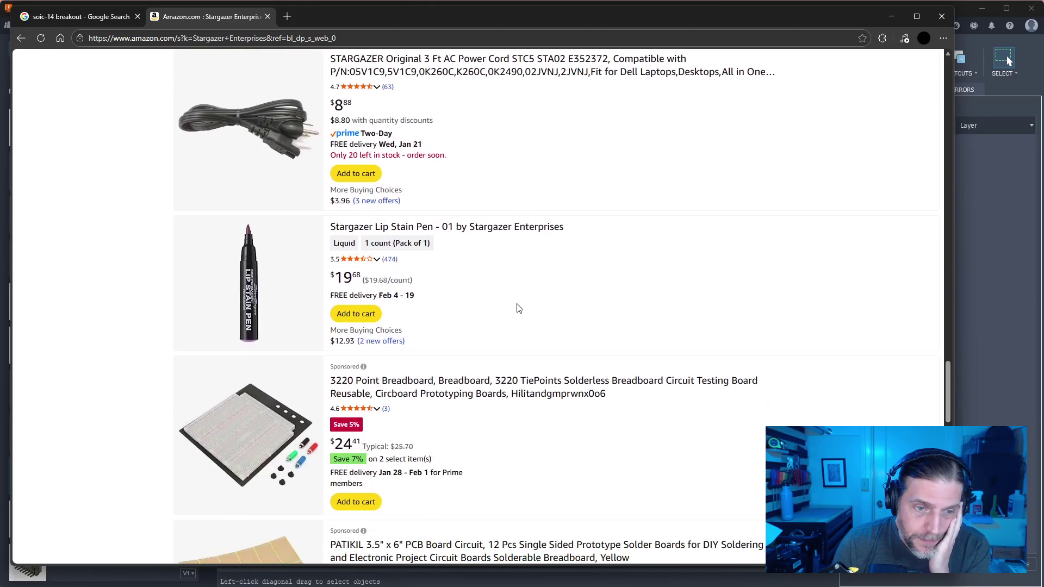
scroll(519, 309, down, 4)
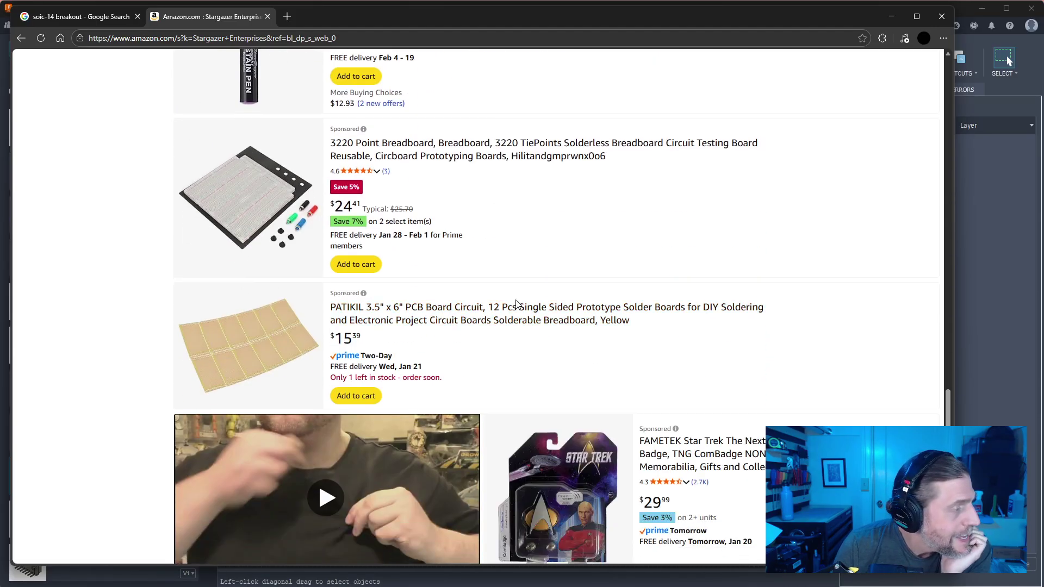
scroll(516, 304, down, 5)
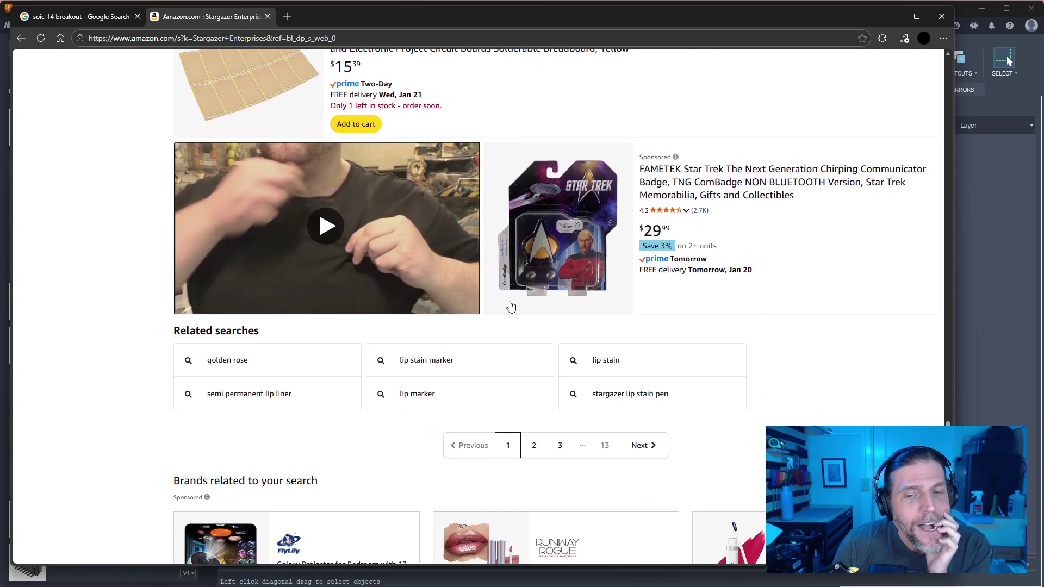
Open page 2 of the Stargazer Enterprises results and look through it for further breakout boards
click(534, 444)
scroll(552, 389, down, 4)
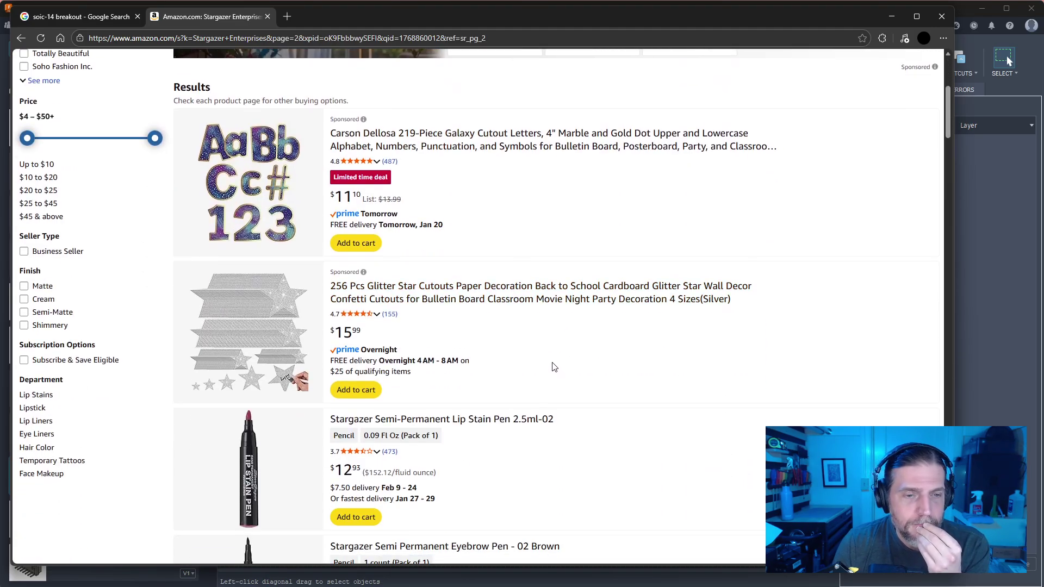
scroll(553, 364, down, 8)
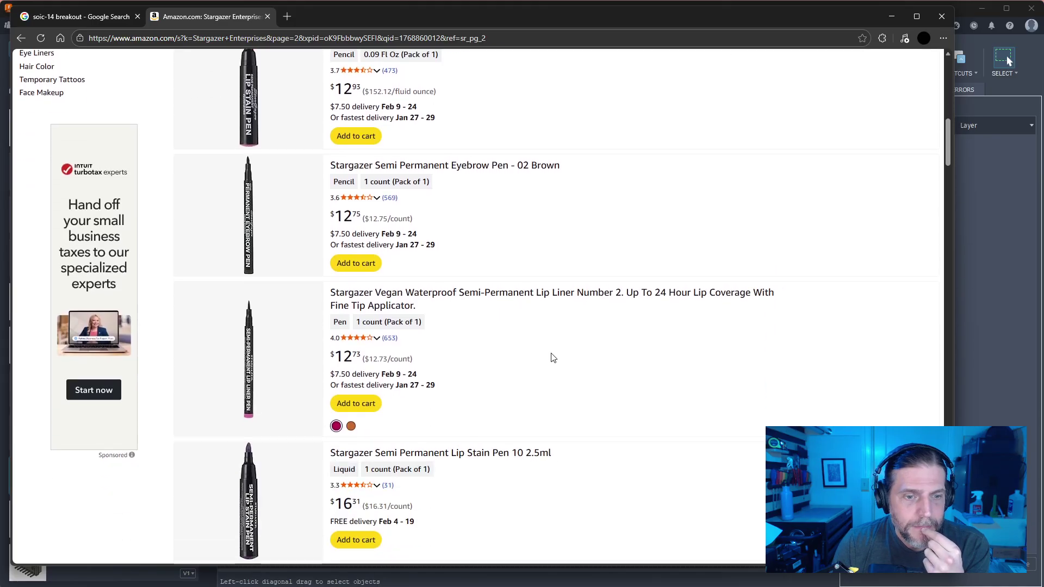
scroll(553, 354, down, 10)
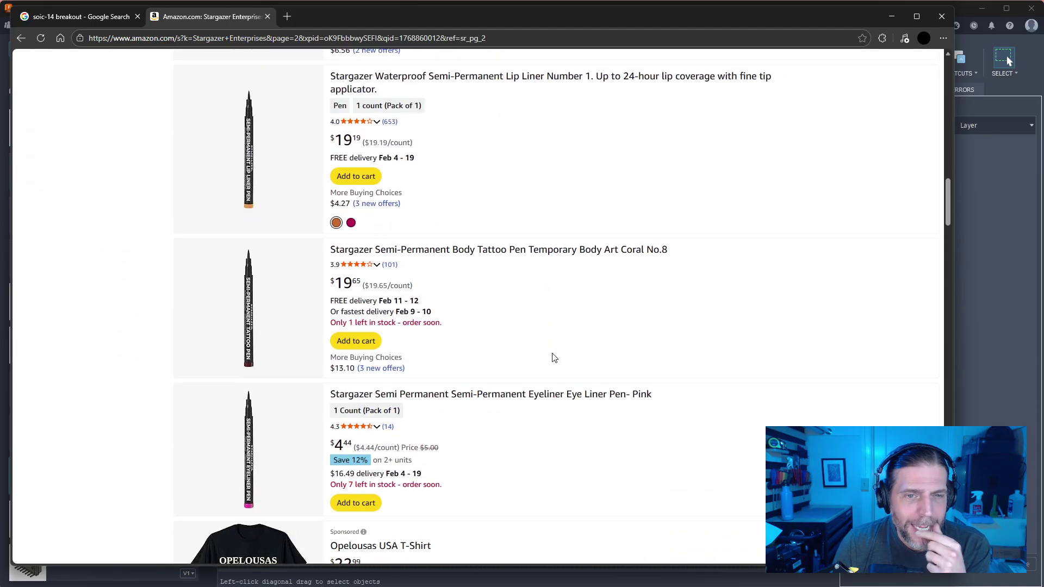
Return to the Stargazer SOIC-16 breakout listing and review its specifications and frequently bought together items
click(21, 37)
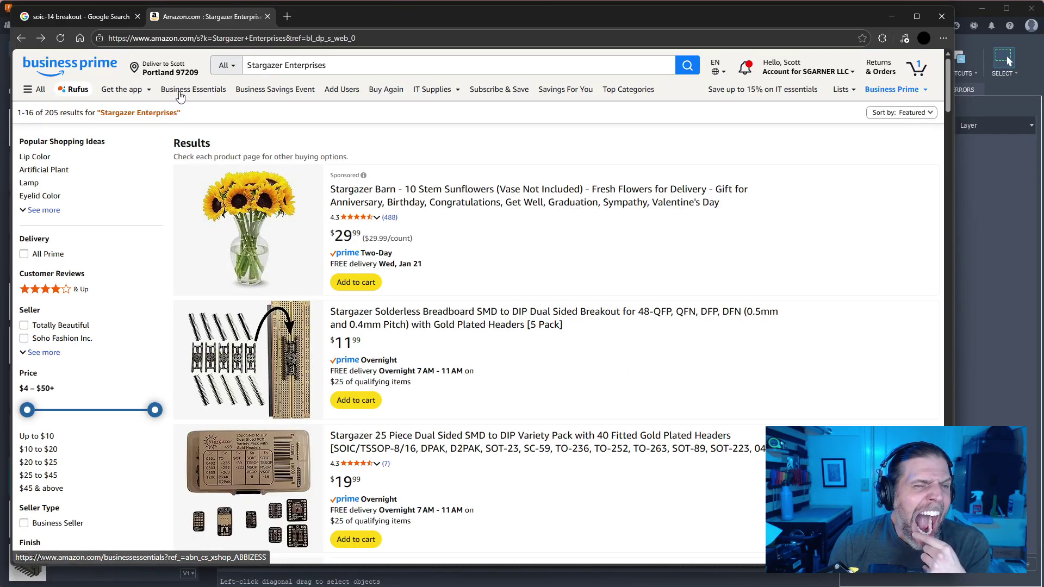
click(19, 39)
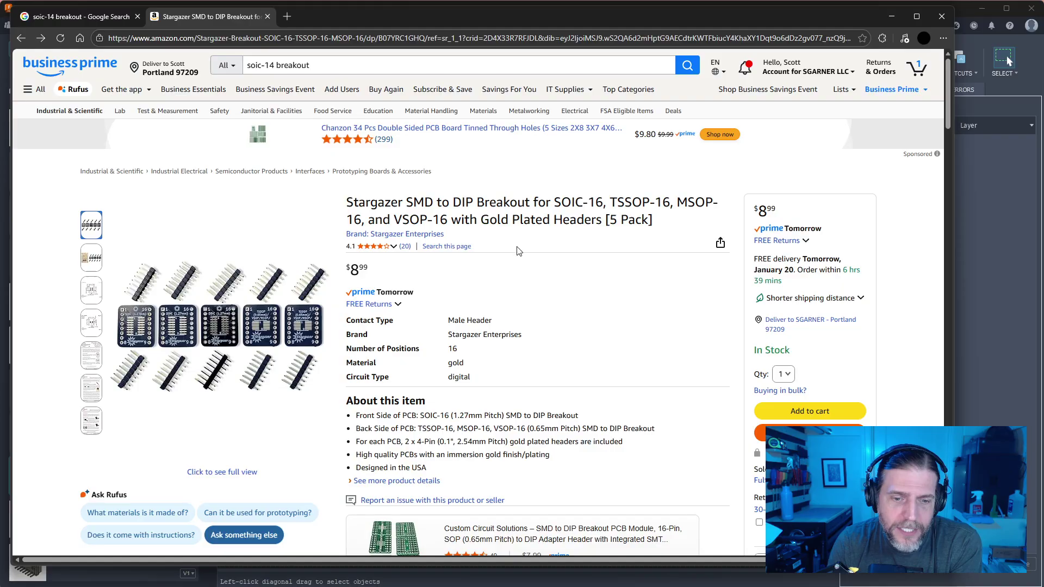
scroll(519, 252, down, 5)
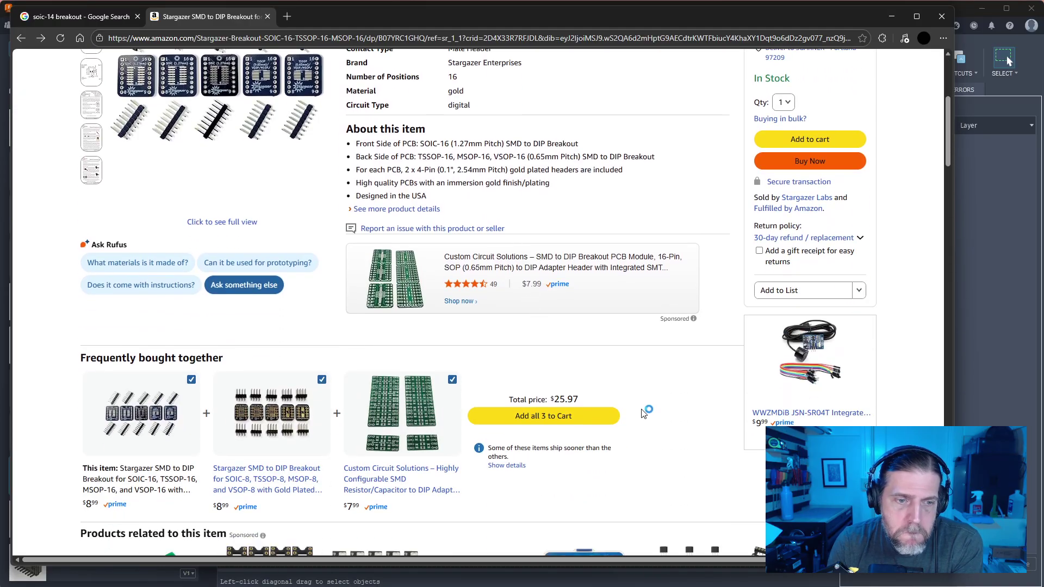
scroll(188, 187, up, 5)
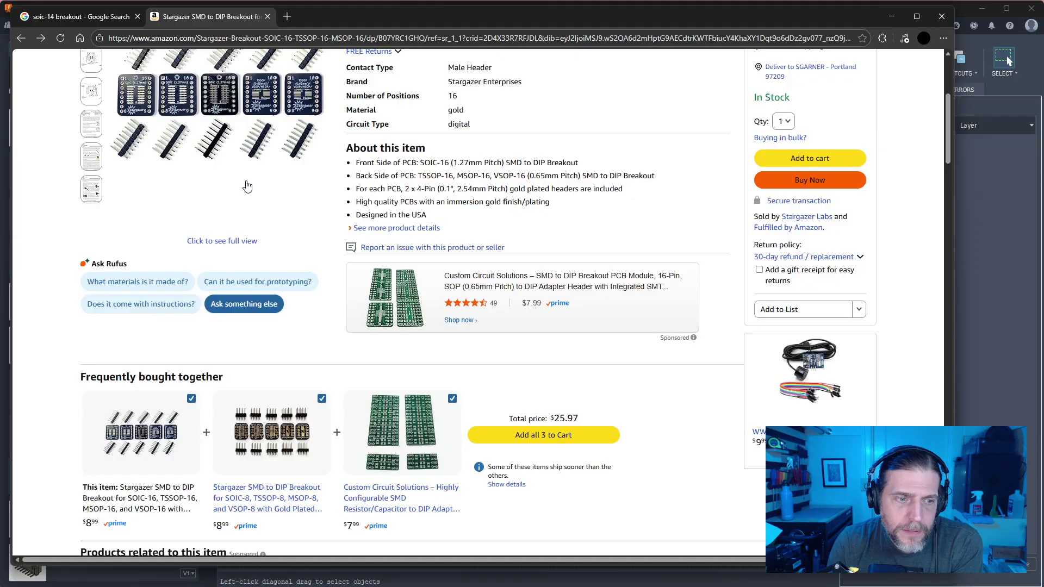
Go back to the "soic-14 breakout" results and compare the adapter boards by package and delivery date
key(alt+Left)
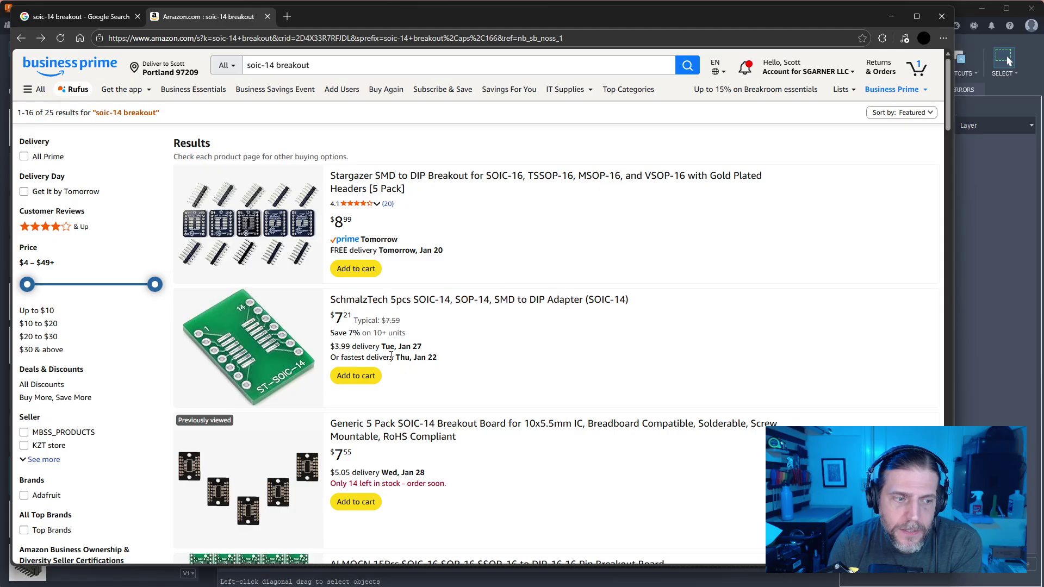
scroll(554, 318, down, 4)
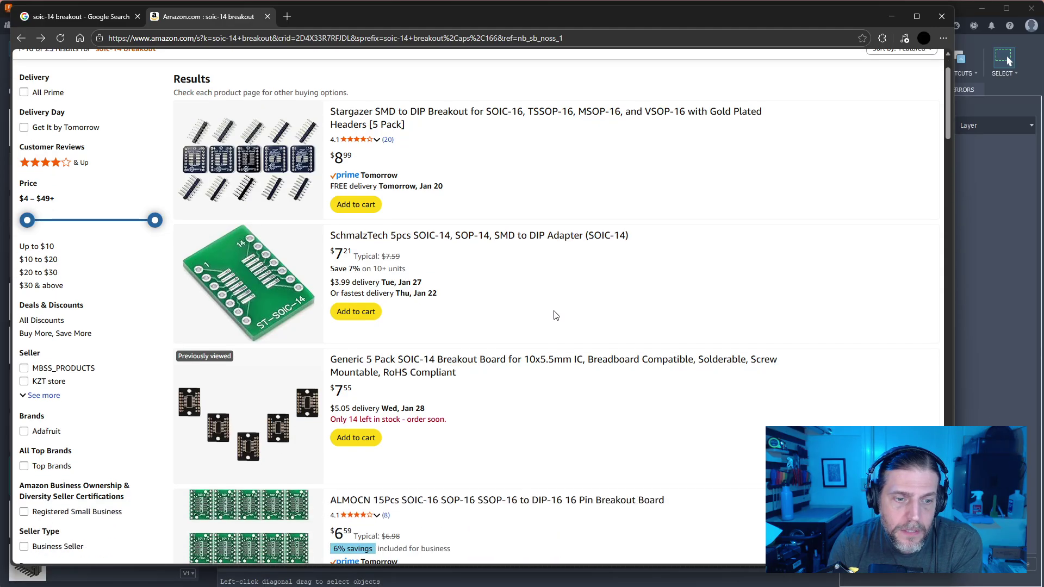
scroll(561, 302, down, 3)
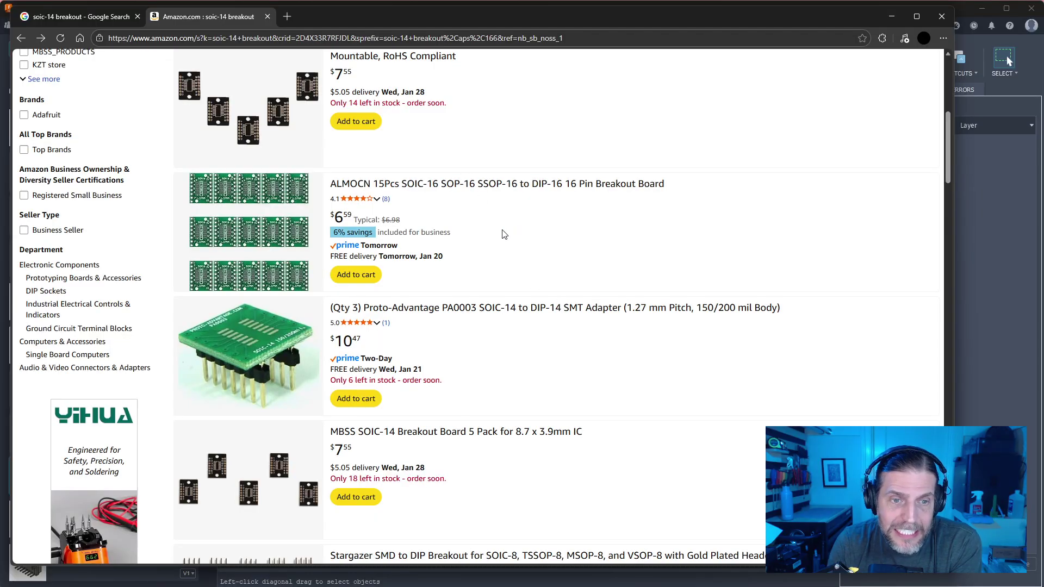
scroll(505, 235, down, 1)
scroll(504, 231, up, 8)
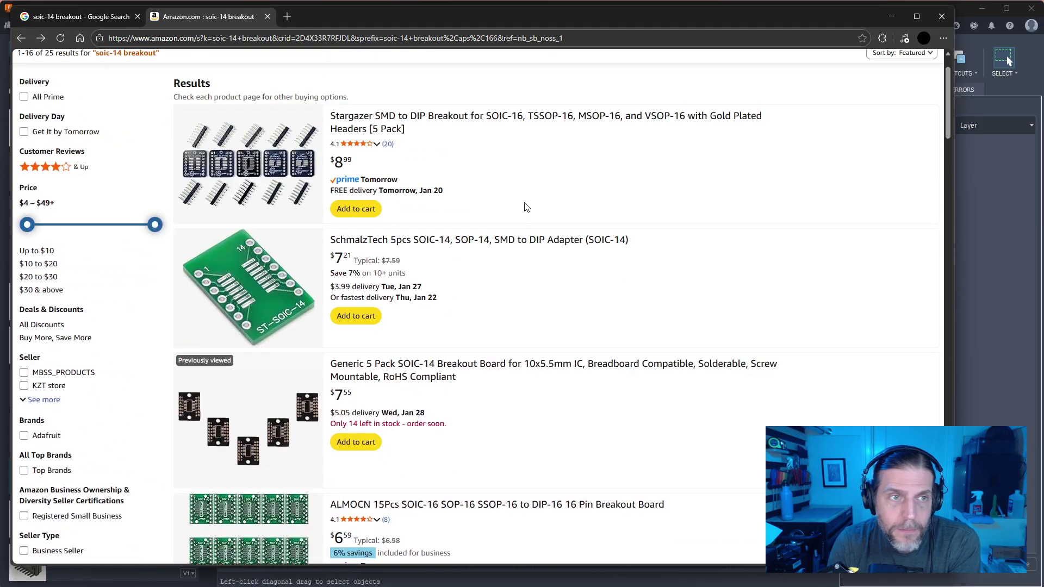
Filter the "soic-14 breakout" results to Get It by Tomorrow and look through the remaining adapters
click(24, 192)
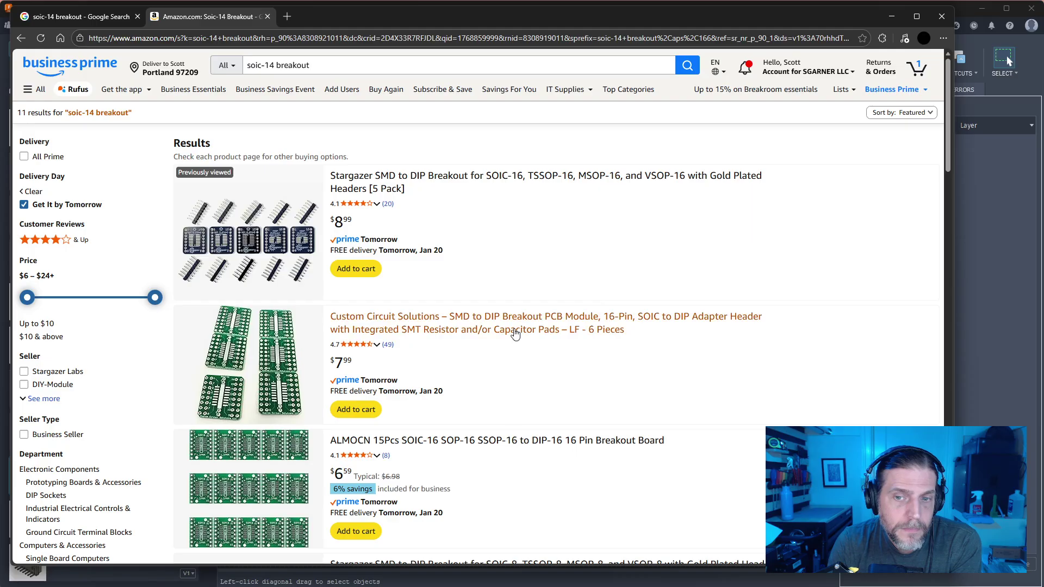
scroll(524, 326, down, 4)
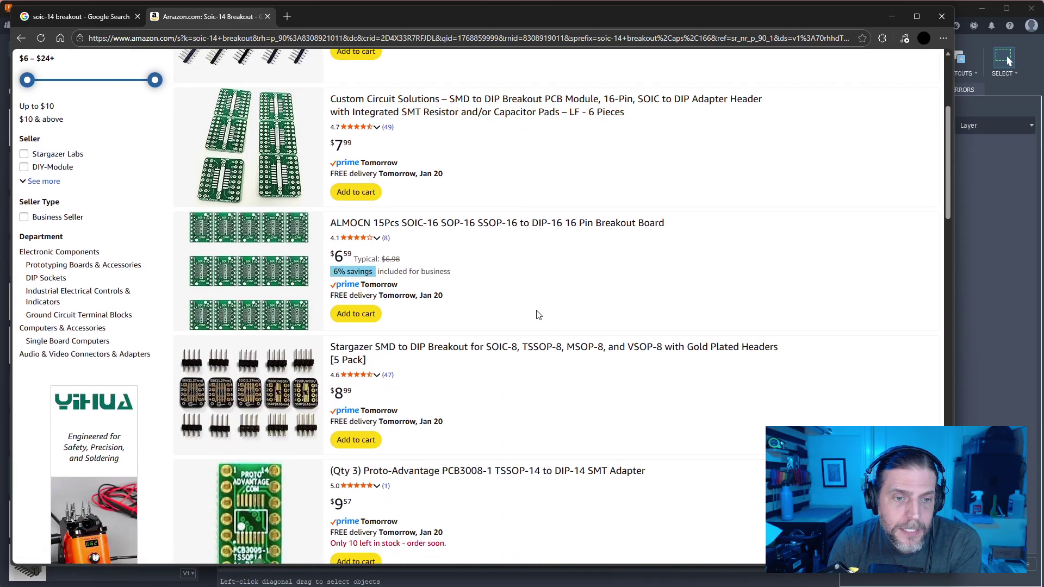
scroll(538, 314, down, 5)
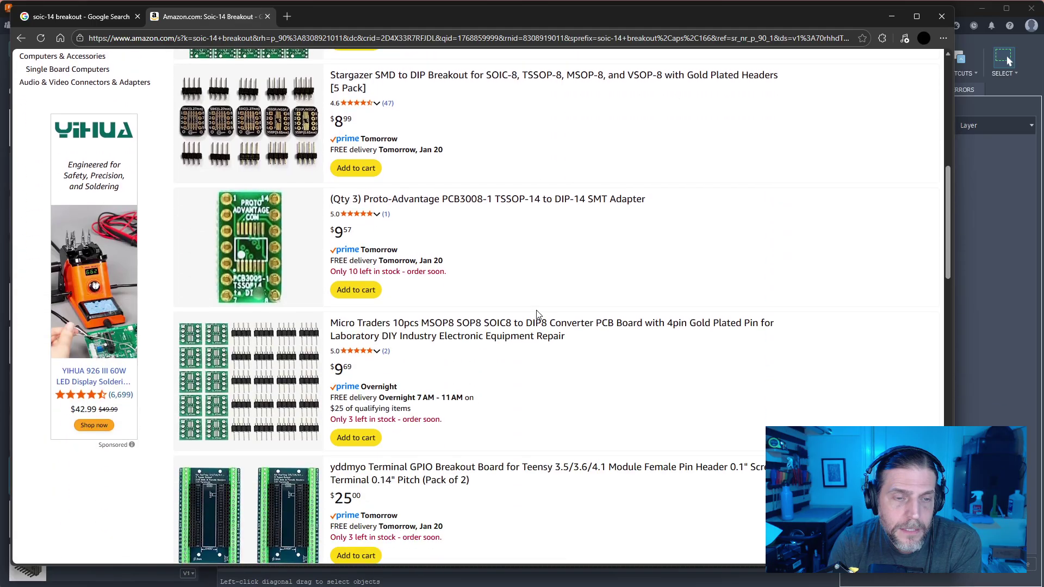
scroll(546, 290, down, 7)
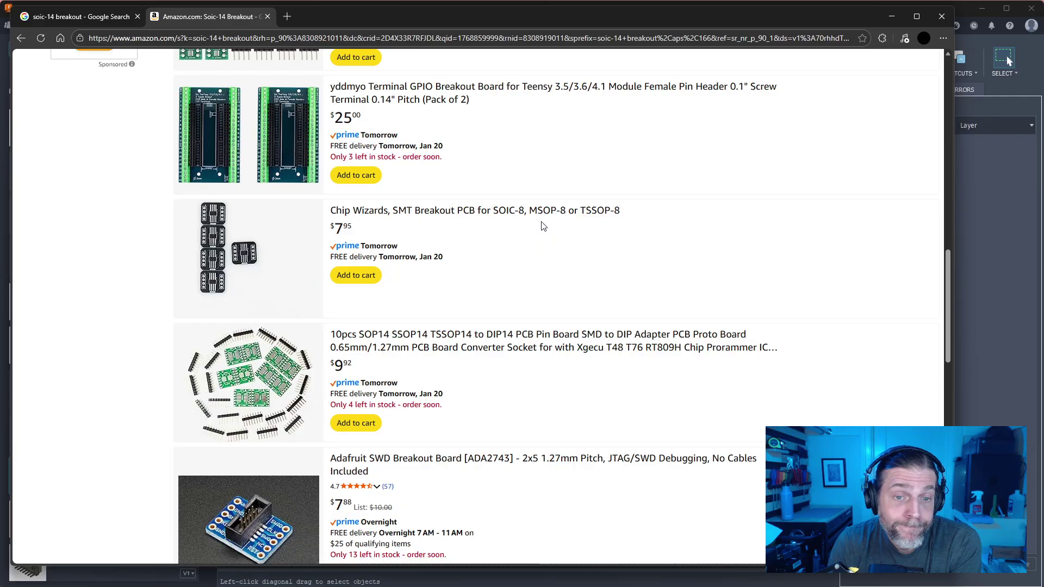
scroll(538, 228, down, 3)
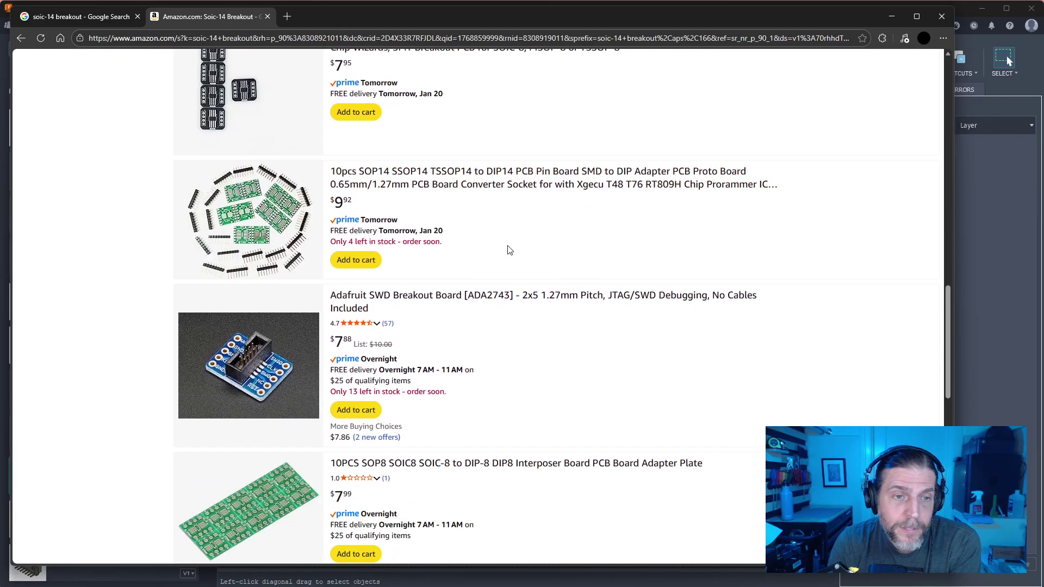
Open the 10pcs SOP14 SSOP14 TSSOP14 to DIP14 adapter listing in a new tab and switch to it
right_click(499, 179)
click(527, 194)
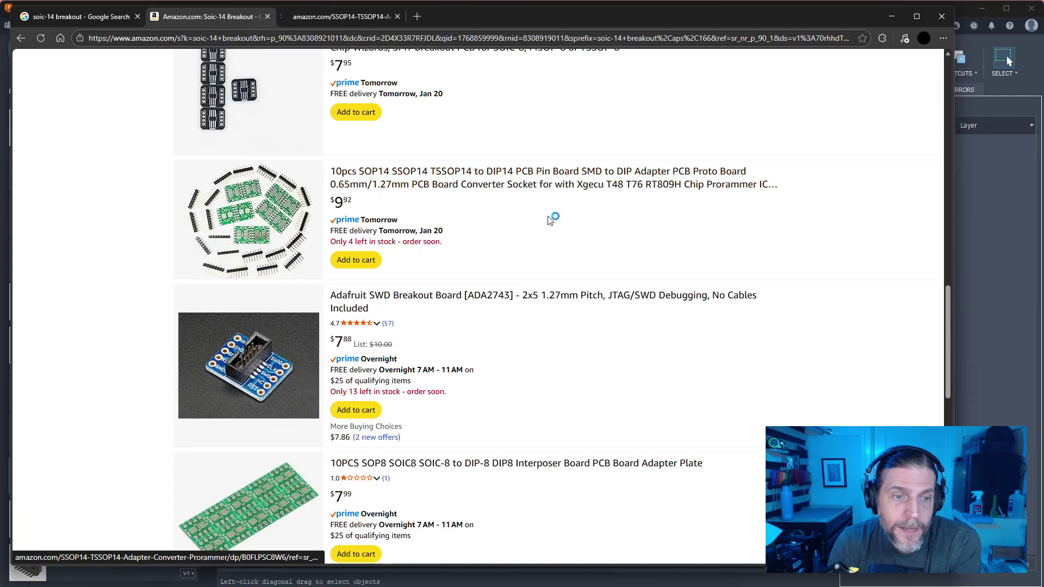
scroll(554, 229, down, 5)
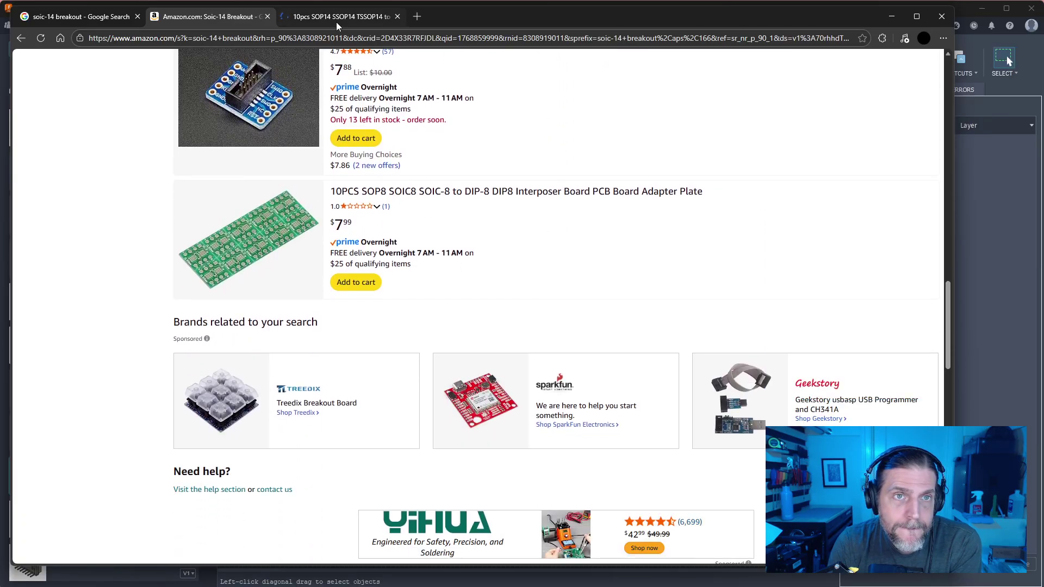
click(336, 20)
Examine the DIP14 adapter's photo of both board sides, including the 1.27 mm SOP14 pads, and read the item description
mouse_move(92, 258)
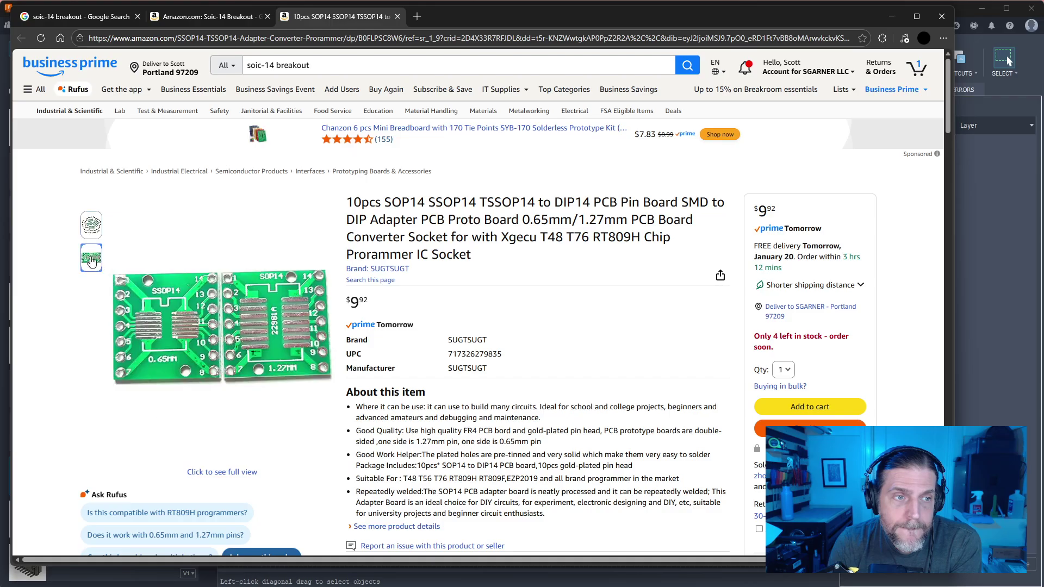
mouse_move(256, 333)
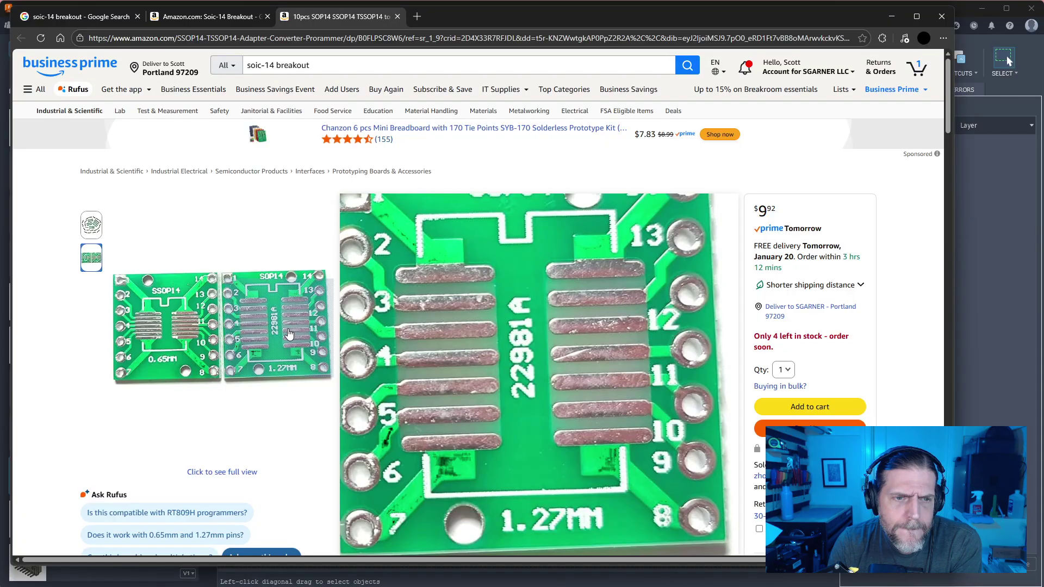
mouse_move(92, 223)
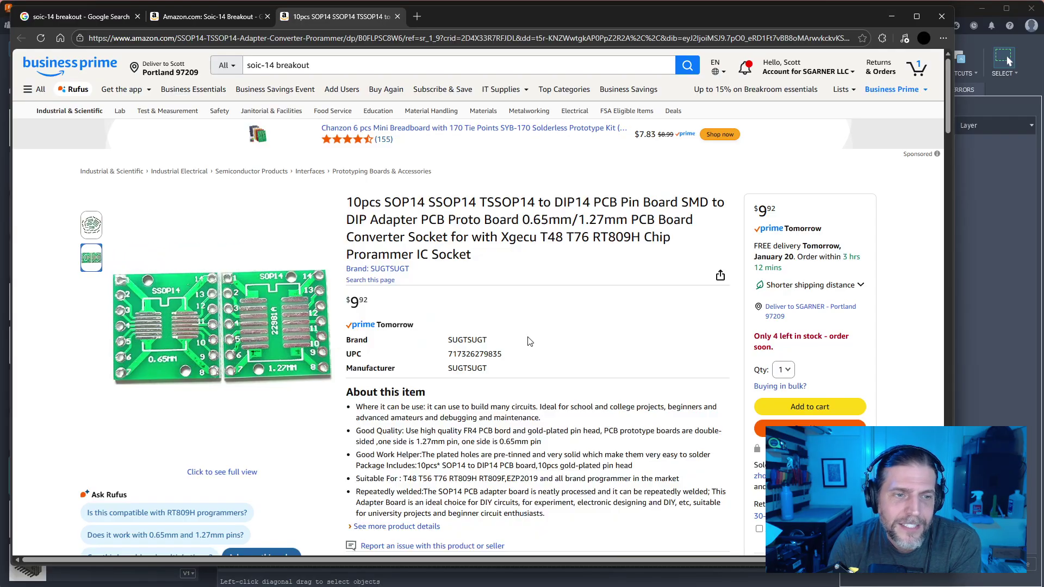
scroll(596, 330, down, 4)
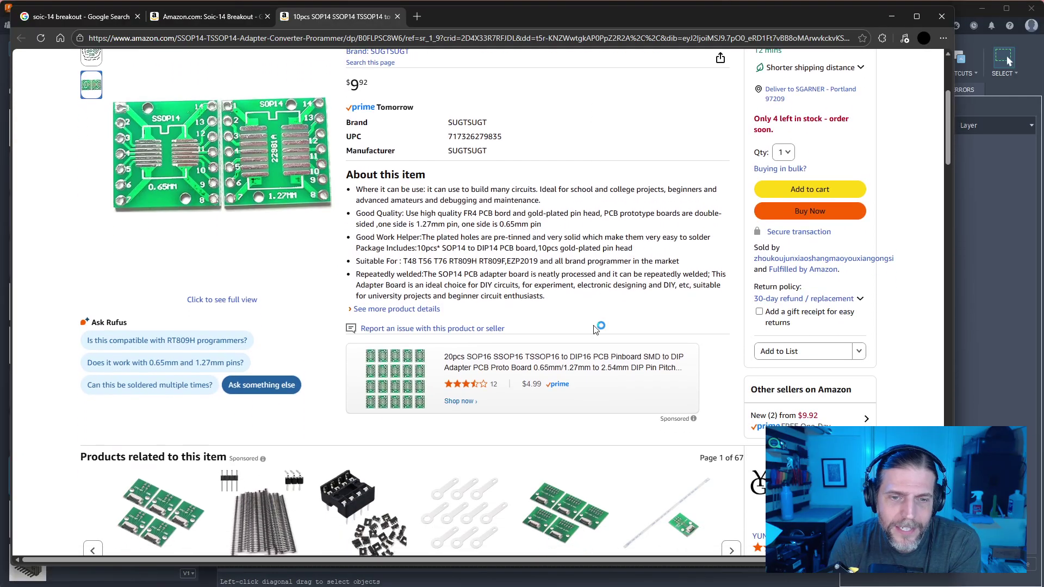
scroll(559, 273, down, 2)
scroll(560, 273, up, 5)
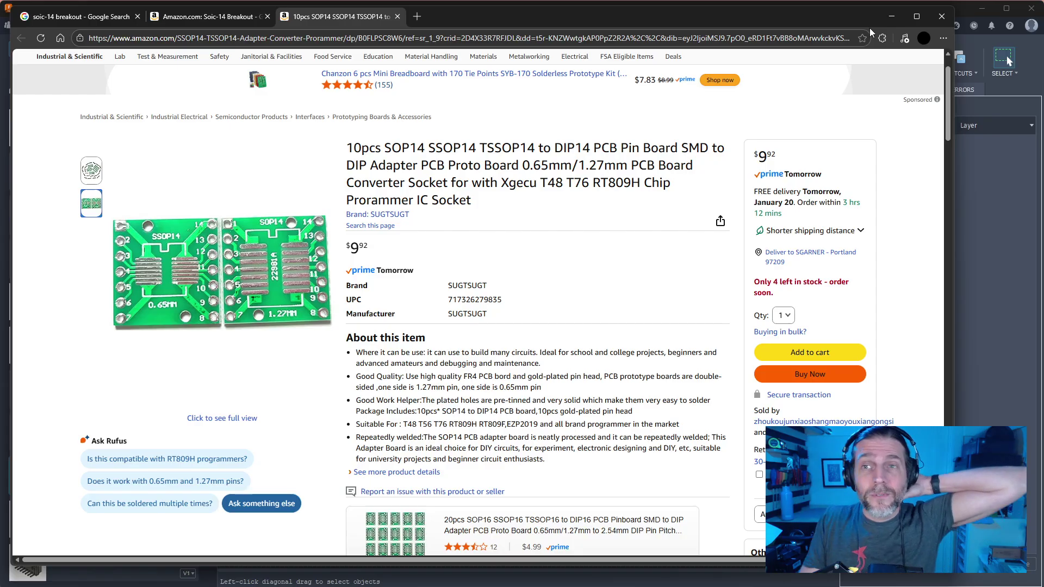
Close the Amazon browser window and return to the DingDing PCB v6 board layout
drag(826, 24, 832, 58)
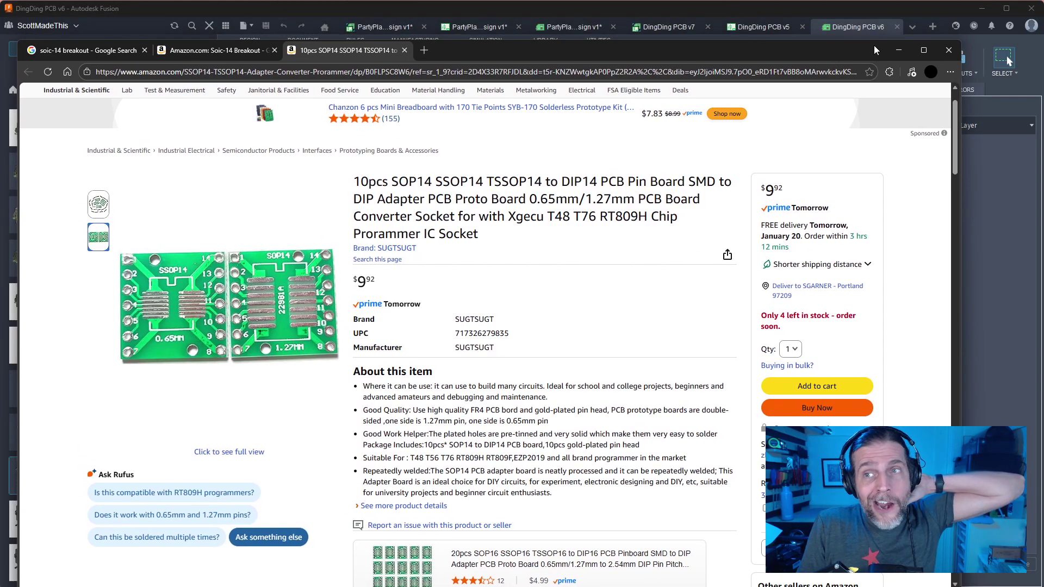
click(949, 50)
scroll(722, 326, up, 5)
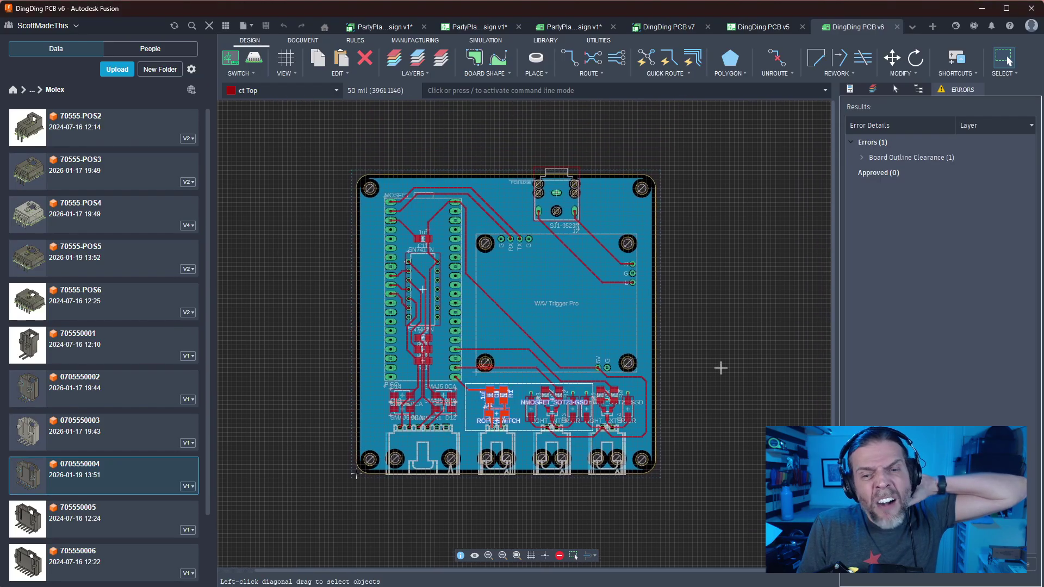
scroll(719, 308, down, 2)
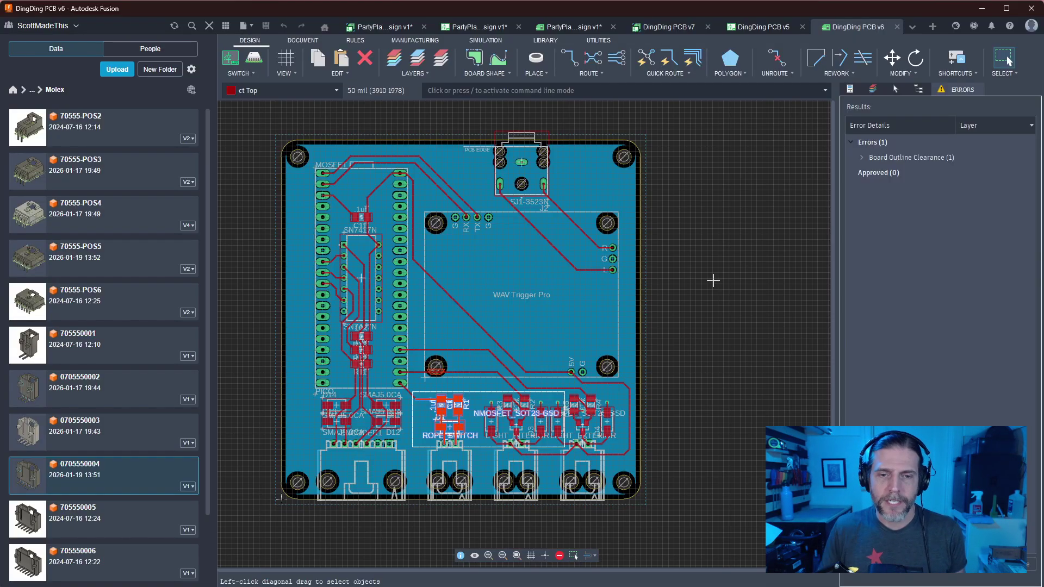
Move the LIGHT_INTERIOR trace below the WAV Trigger Pro's lower-left mounting hole, with a straight exit from its Pico pad and a diagonal bend
scroll(587, 371, up, 5)
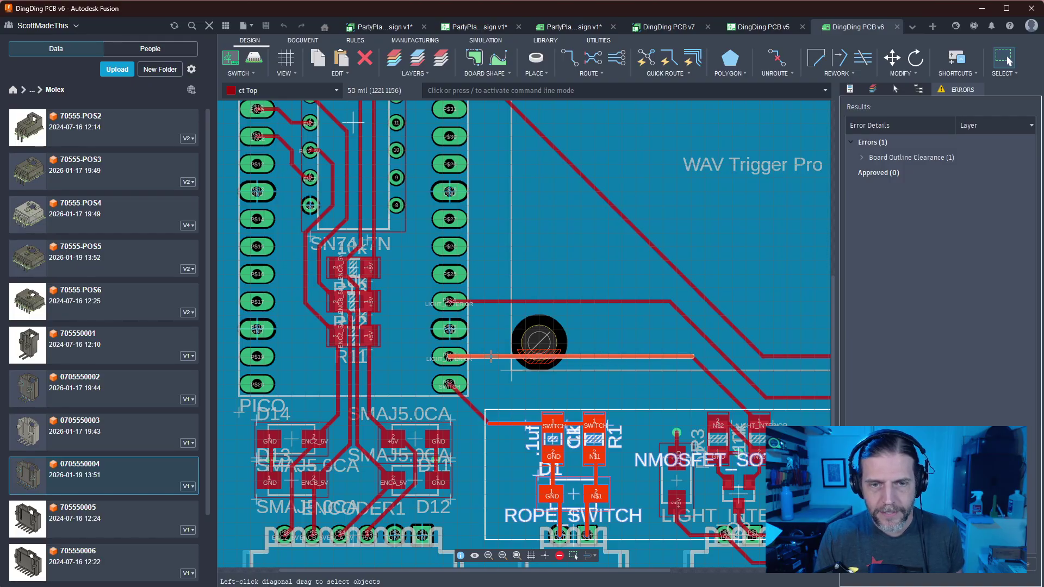
drag(495, 357, 494, 372)
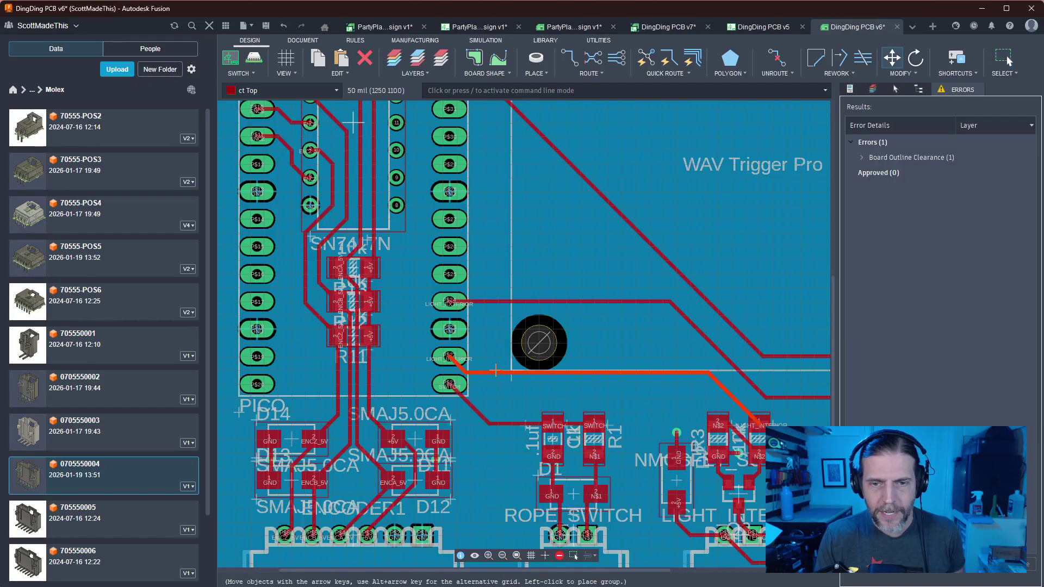
scroll(495, 371, up, 3)
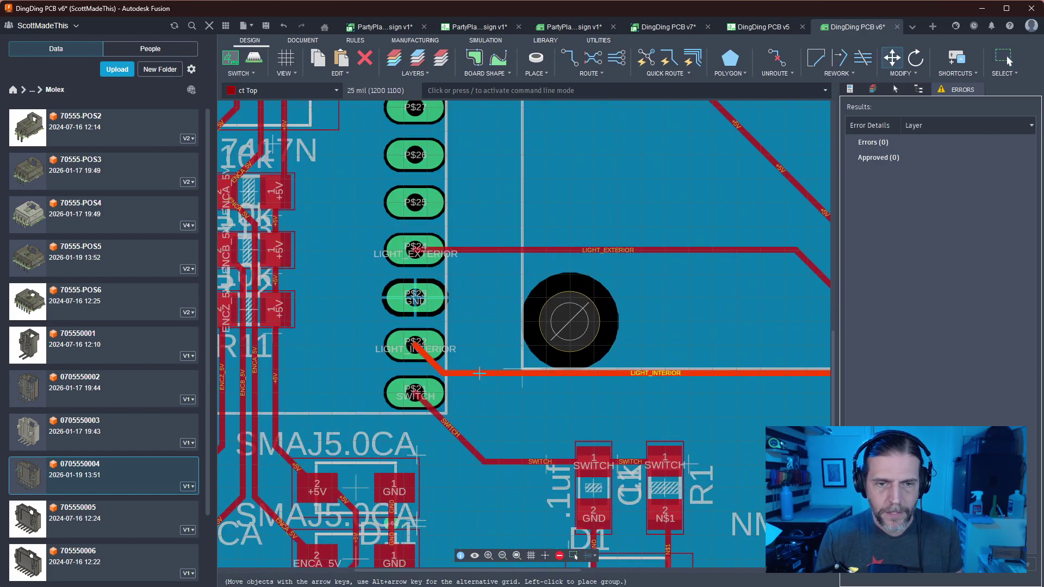
click(479, 373)
drag(433, 363, 454, 348)
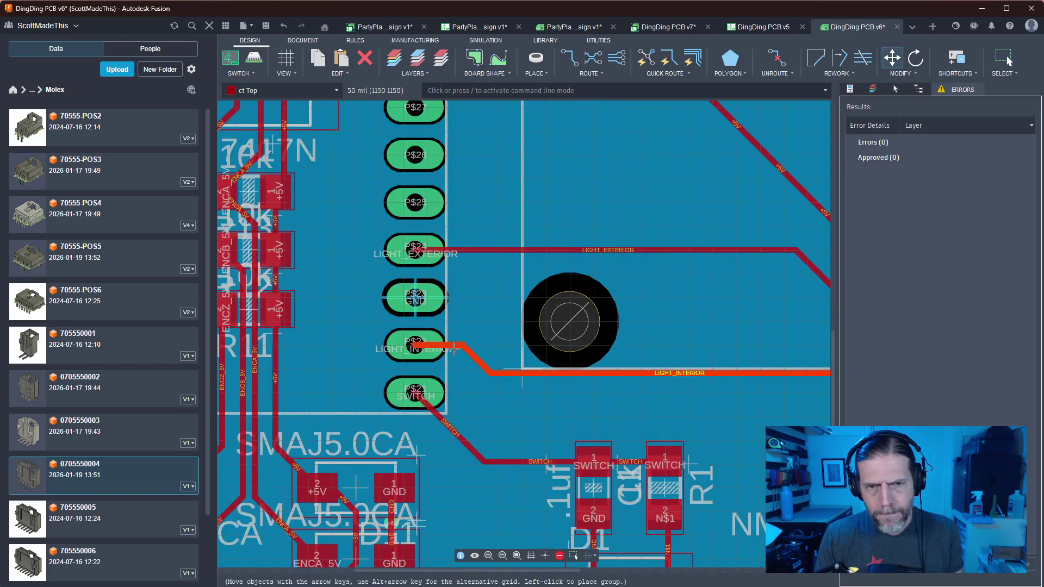
click(445, 351)
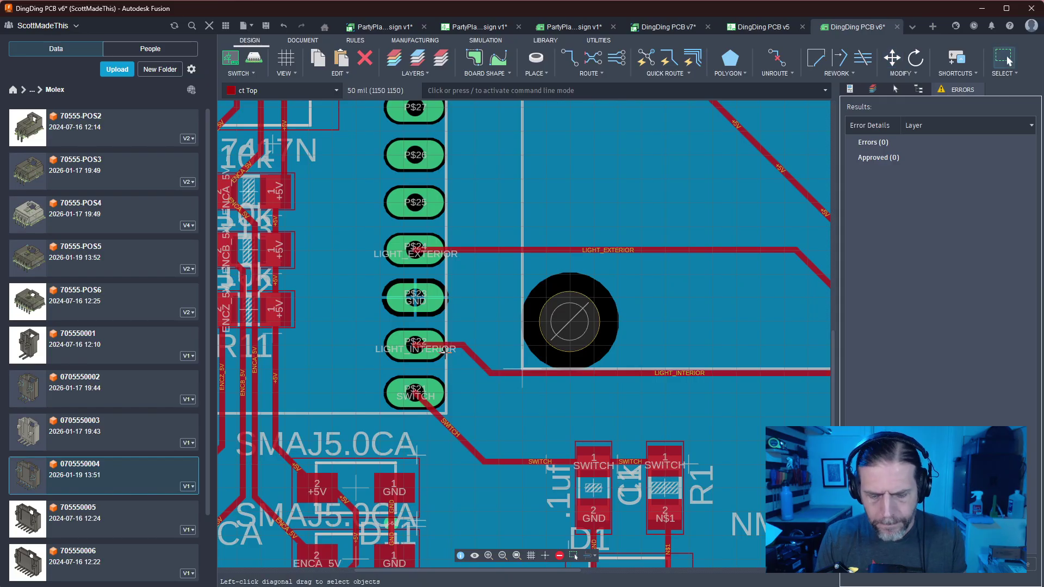
Shift the LIGHT_INTERIOR trace's diagonal closer to the Pico and lower its long horizontal run below the WAV Trigger Pro outline
click(466, 362)
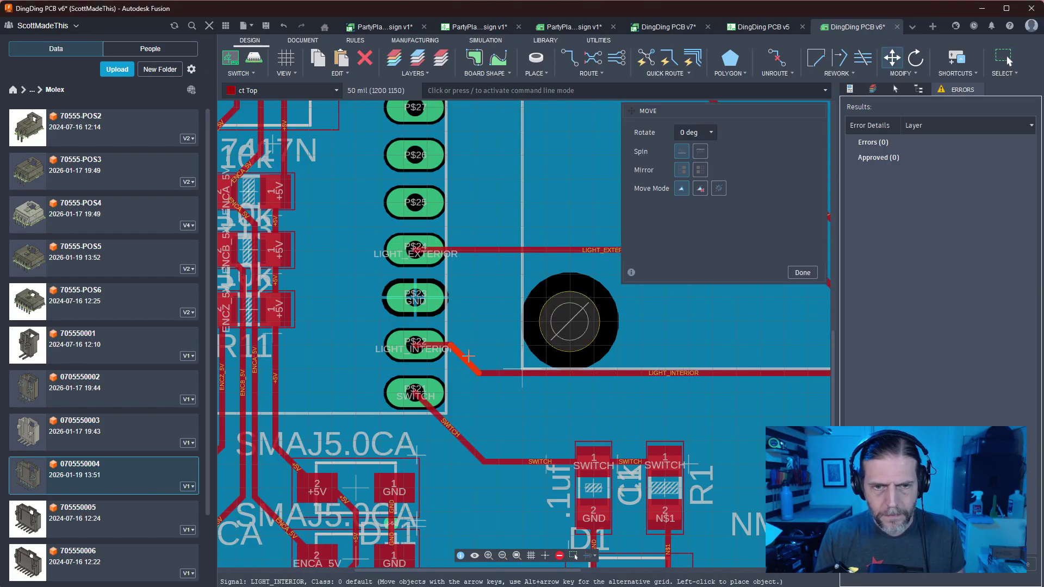
click(471, 356)
click(636, 373)
click(636, 392)
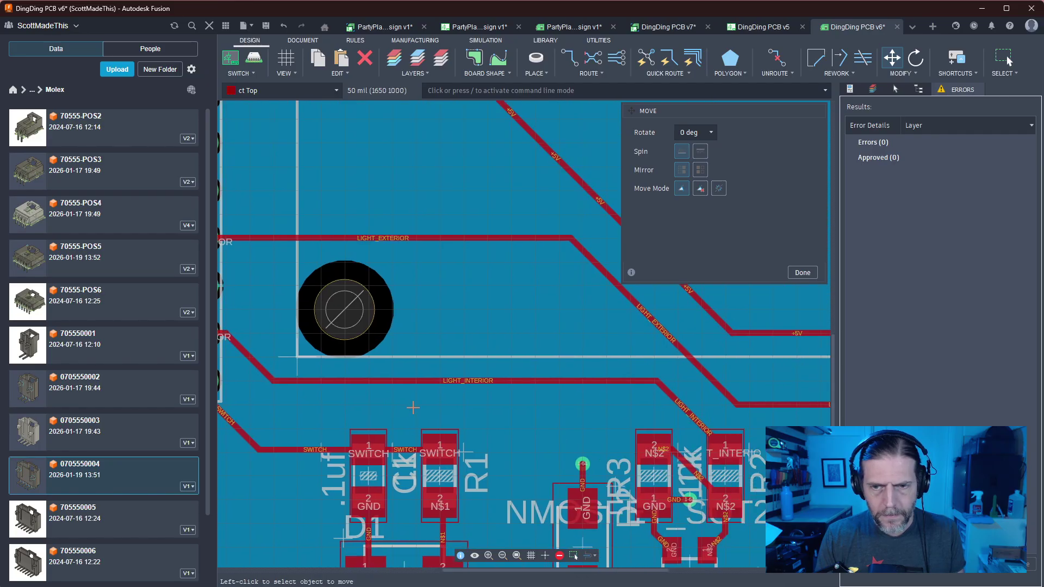
Examine the LIGHT_INTERIOR and LIGHT_EXTERIOR trace paths below the WAV Trigger Pro and end the Move command
scroll(592, 396, down, 3)
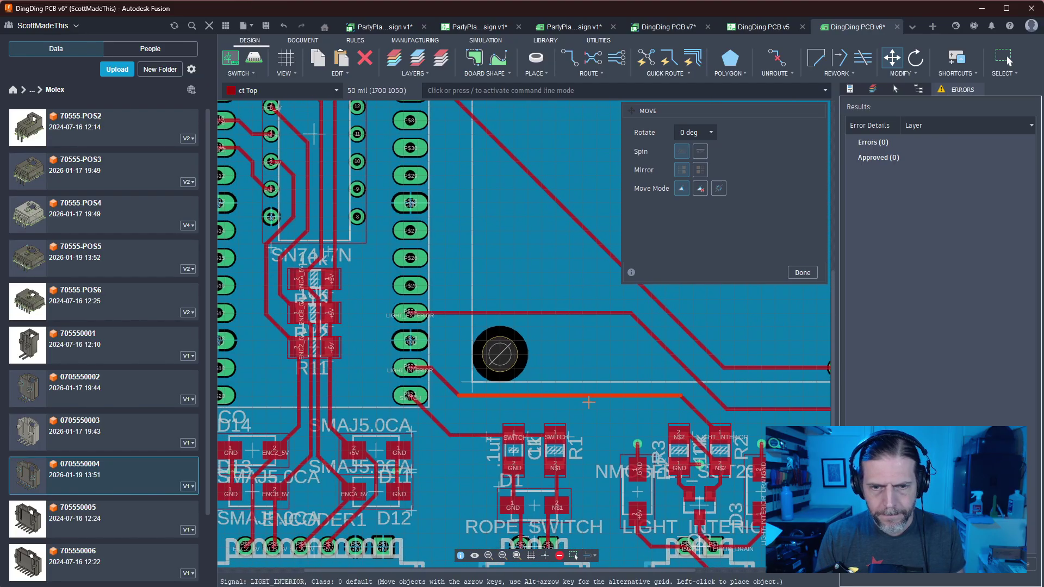
scroll(592, 395, down, 2)
scroll(592, 395, down, 2)
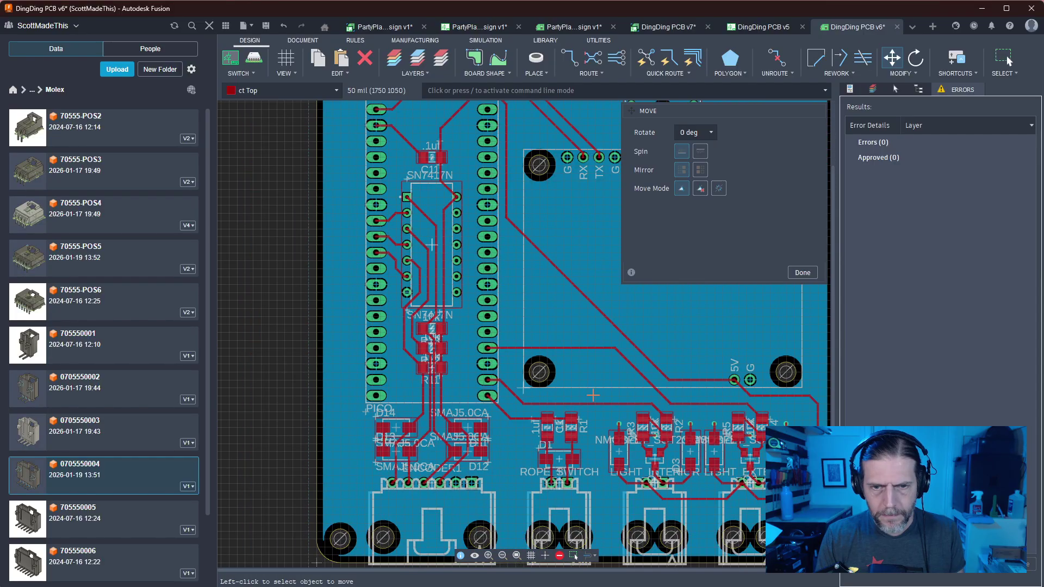
click(642, 365)
middle_drag(643, 375, 582, 391)
key(Escape)
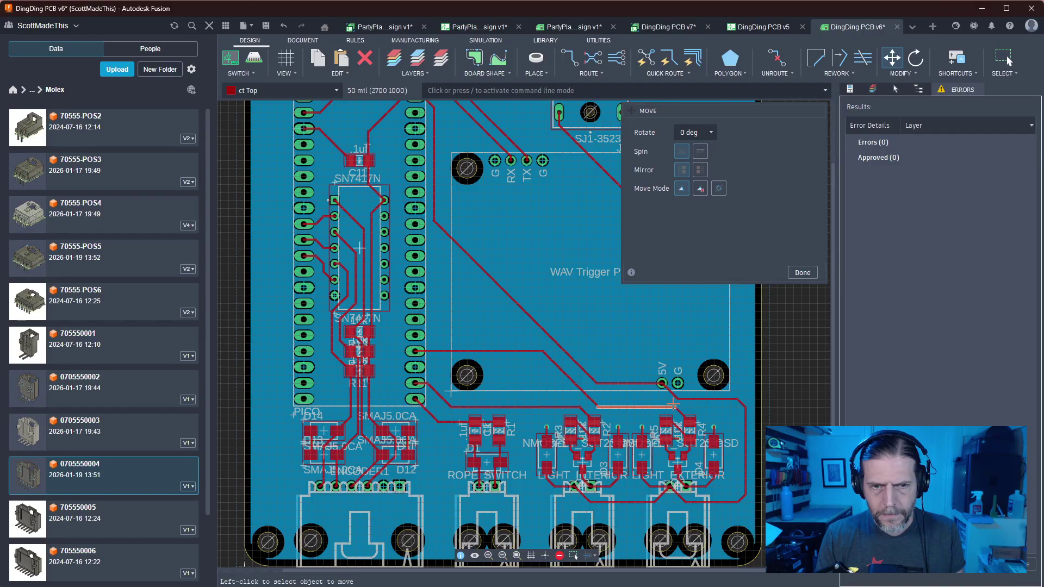
scroll(670, 405, down, 2)
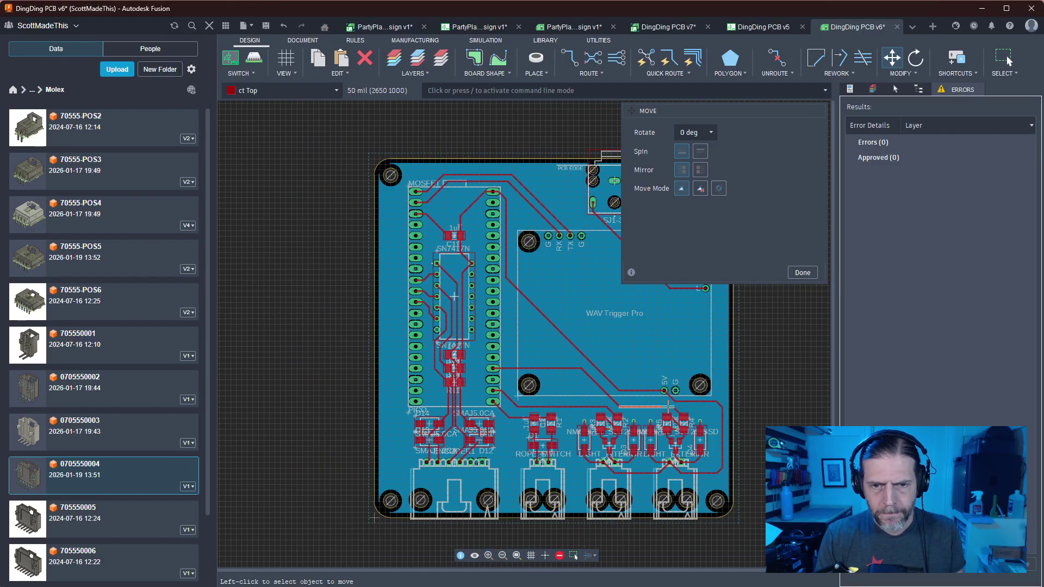
scroll(668, 406, up, 2)
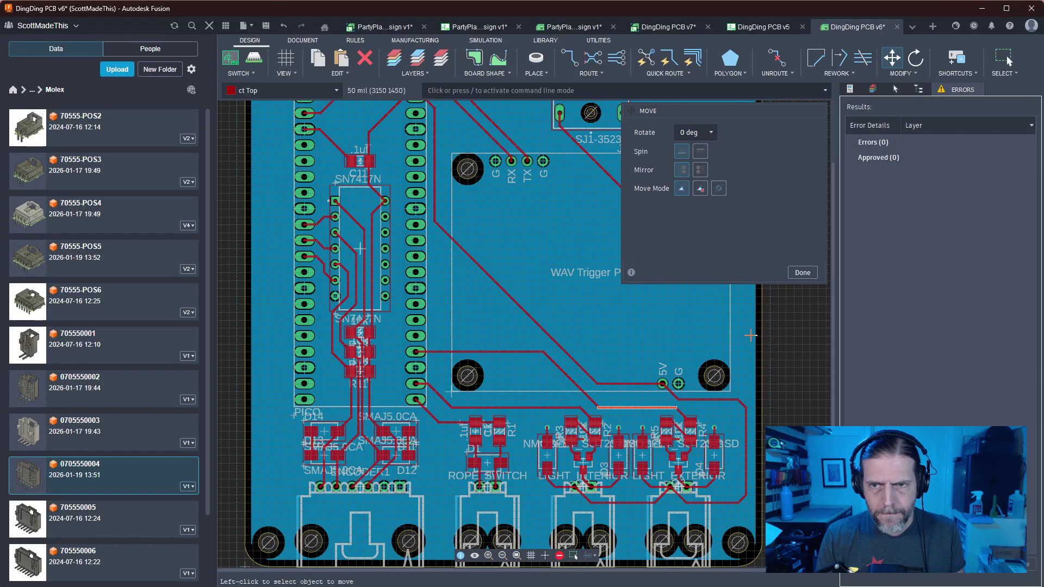
click(802, 272)
Examine the WAV Trigger Pro connections and the +5V trace running from its 5V pad to the two light connectors
scroll(668, 322, down, 2)
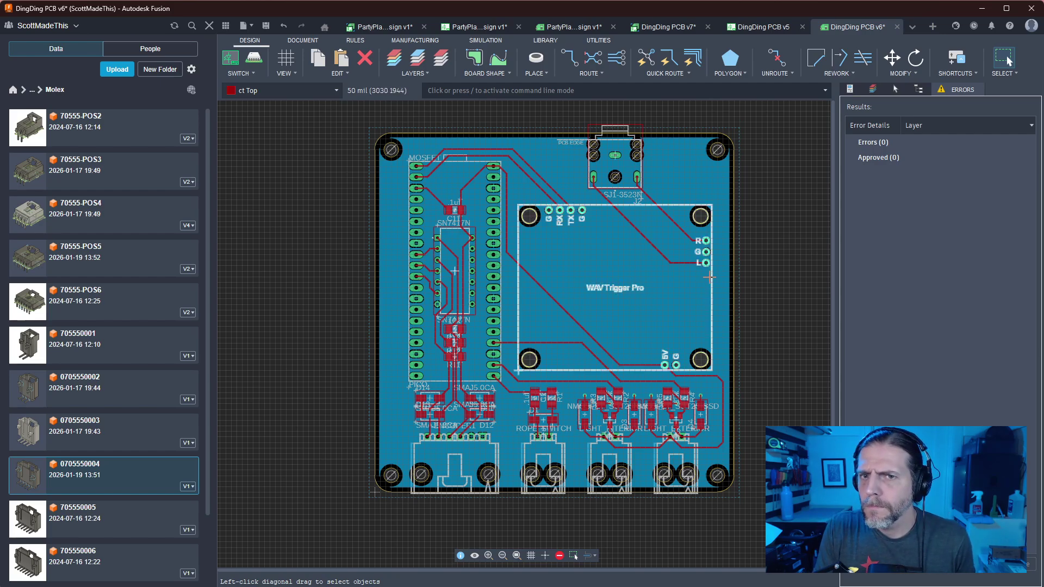
scroll(709, 277, up, 4)
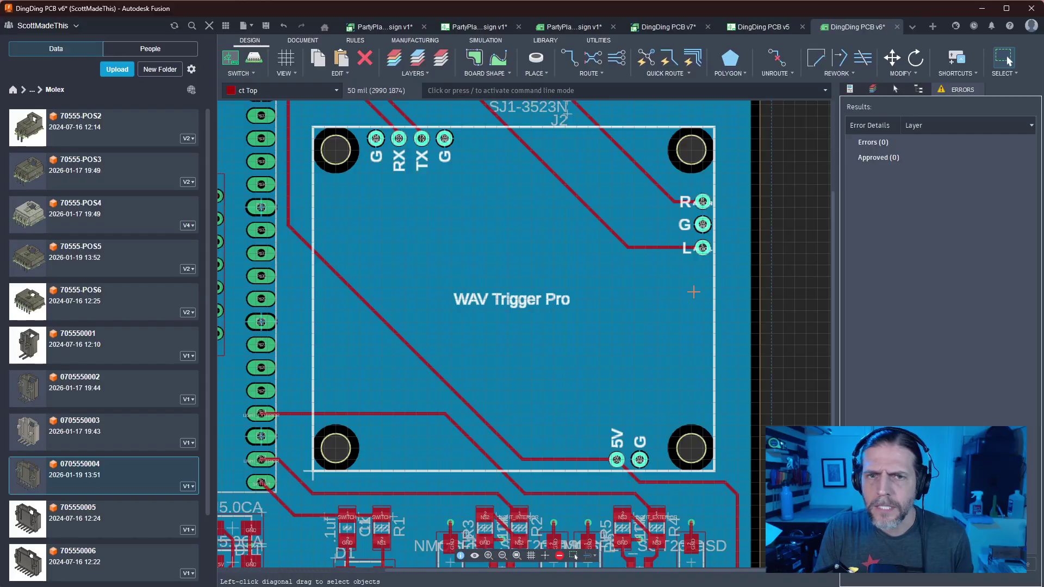
scroll(647, 276, down, 1)
middle_drag(499, 221, 430, 87)
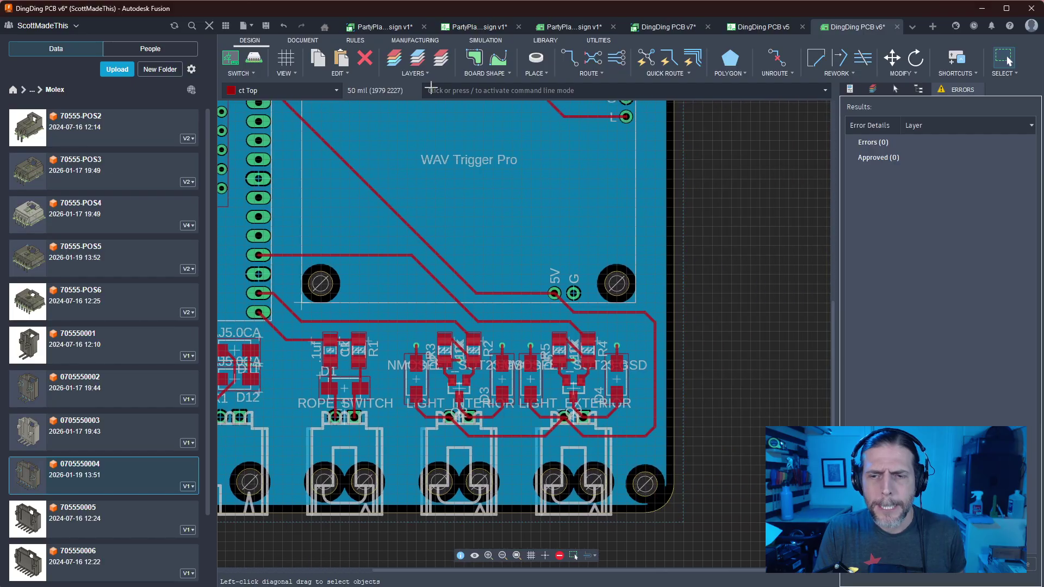
middle_drag(623, 247, 647, 183)
scroll(648, 183, up, 5)
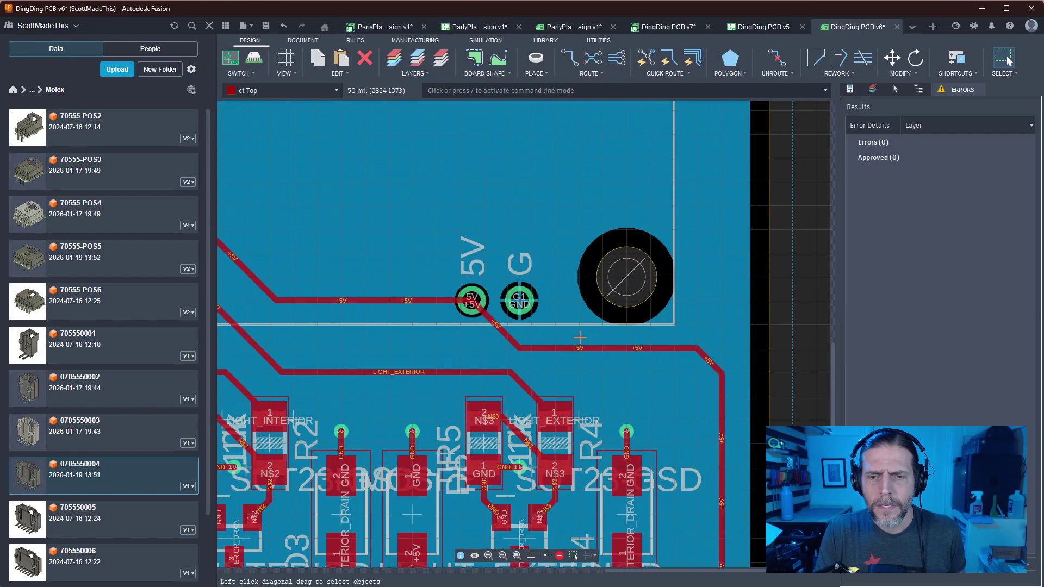
middle_drag(410, 441, 480, 204)
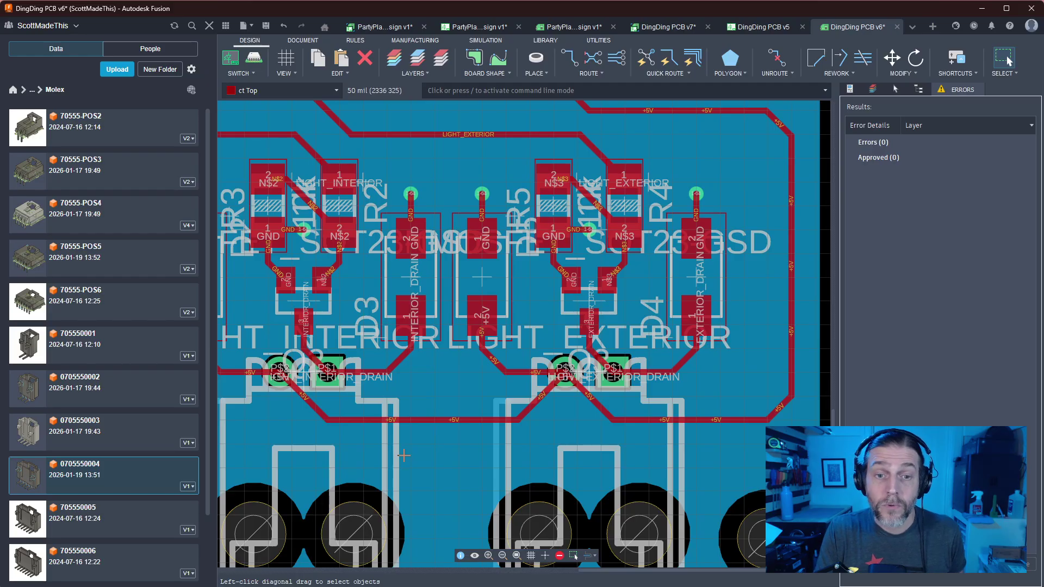
scroll(404, 456, down, 9)
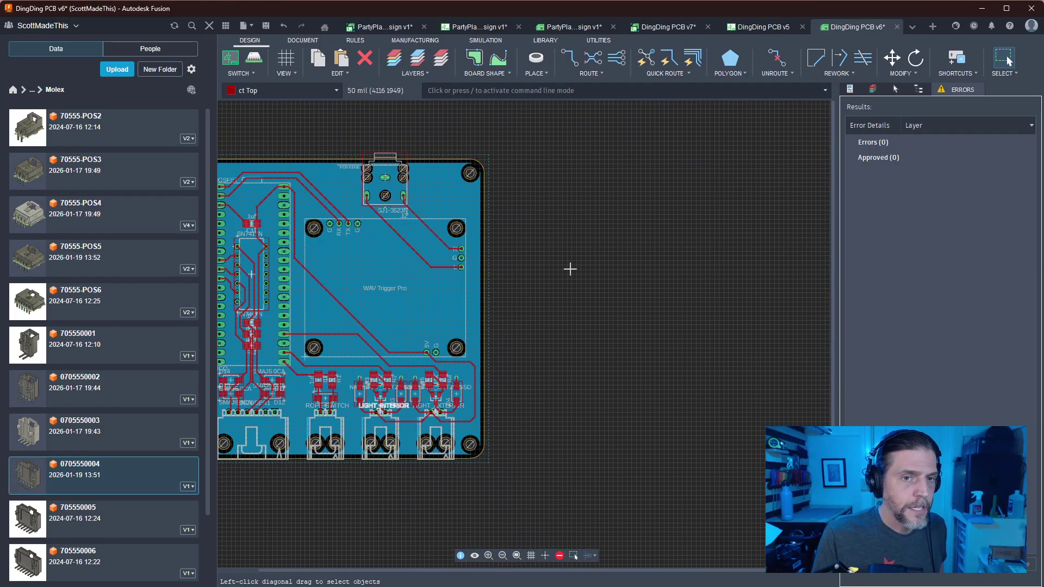
Inspect the diodes, MOSFETs and +5V branches above the LIGHT_INTERIOR and LIGHT_EXTERIOR connectors
middle_drag(570, 268, 670, 305)
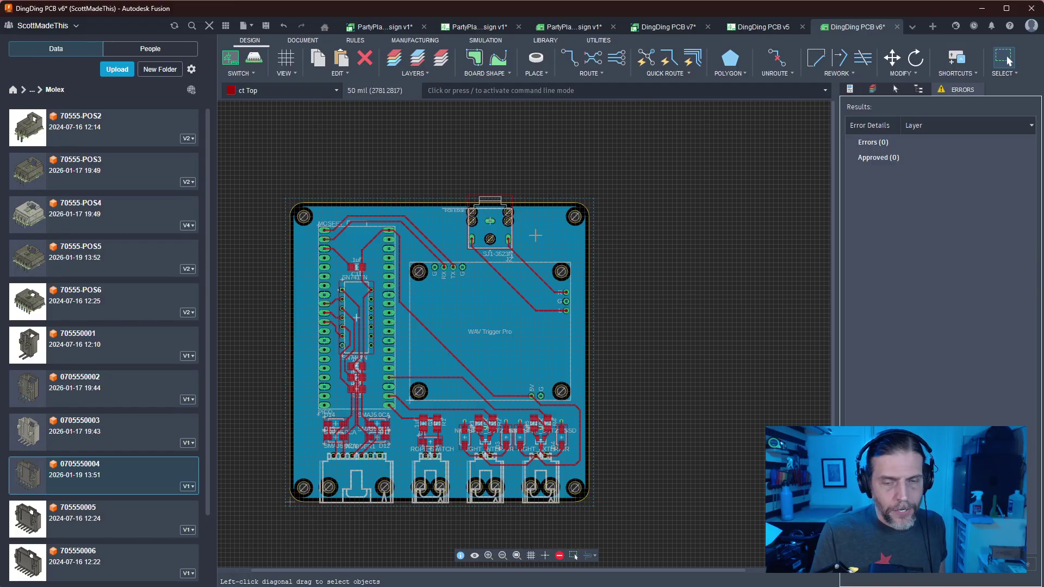
middle_drag(607, 559, 614, 432)
scroll(526, 349, up, 6)
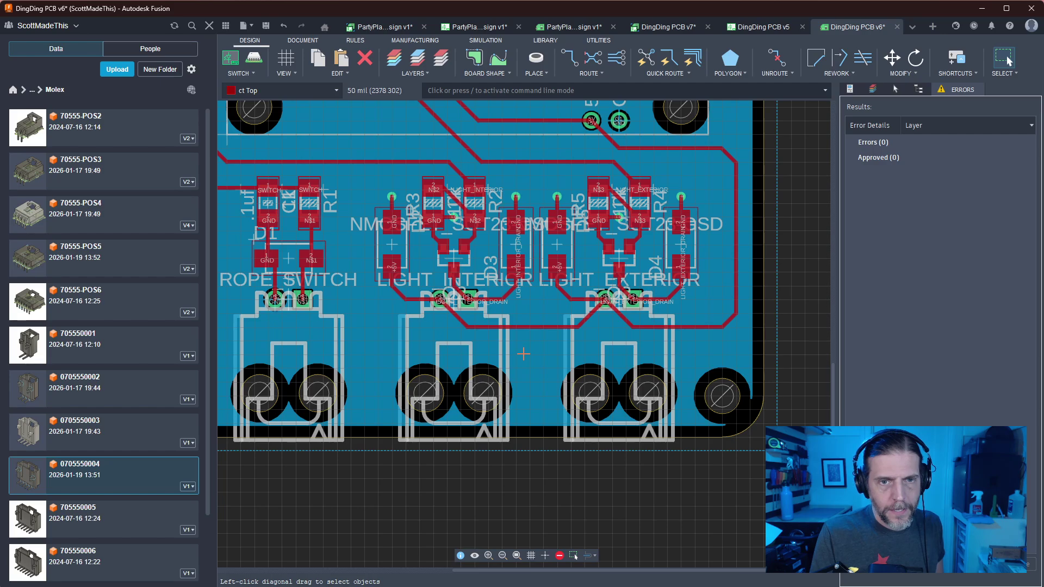
scroll(481, 238, up, 3)
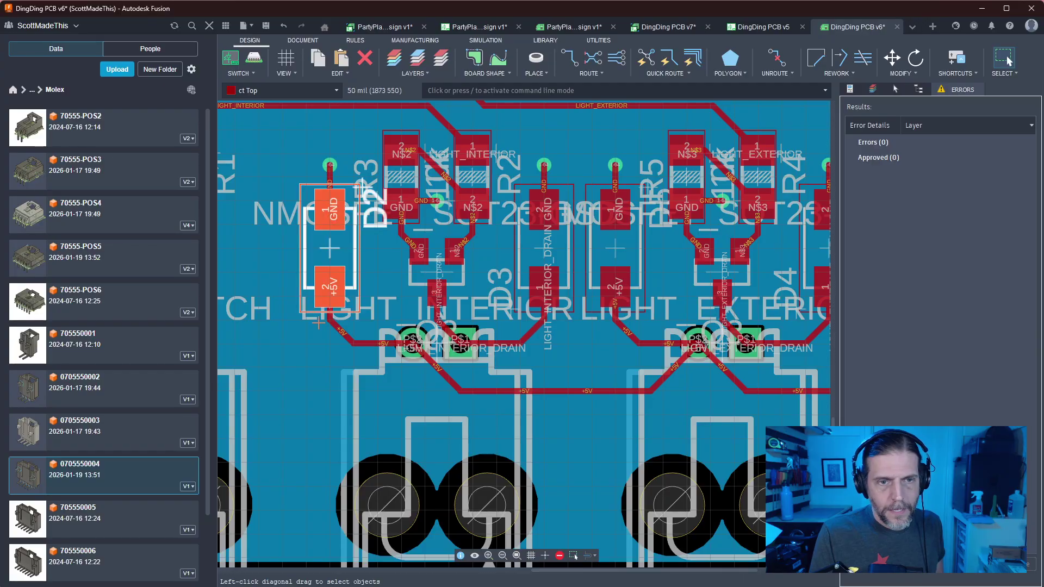
scroll(514, 380, down, 4)
middle_drag(652, 378, 631, 341)
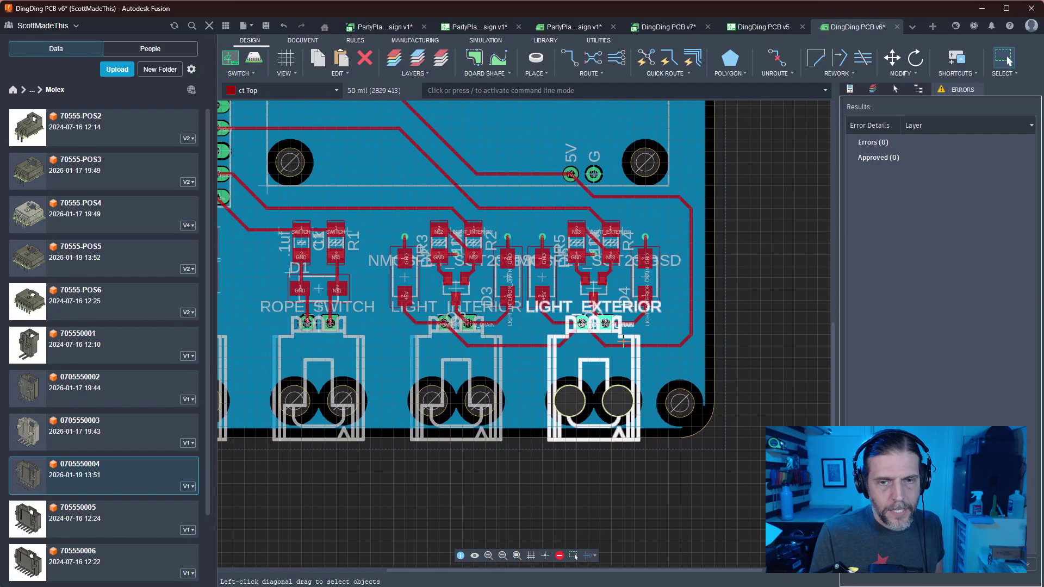
scroll(631, 341, up, 2)
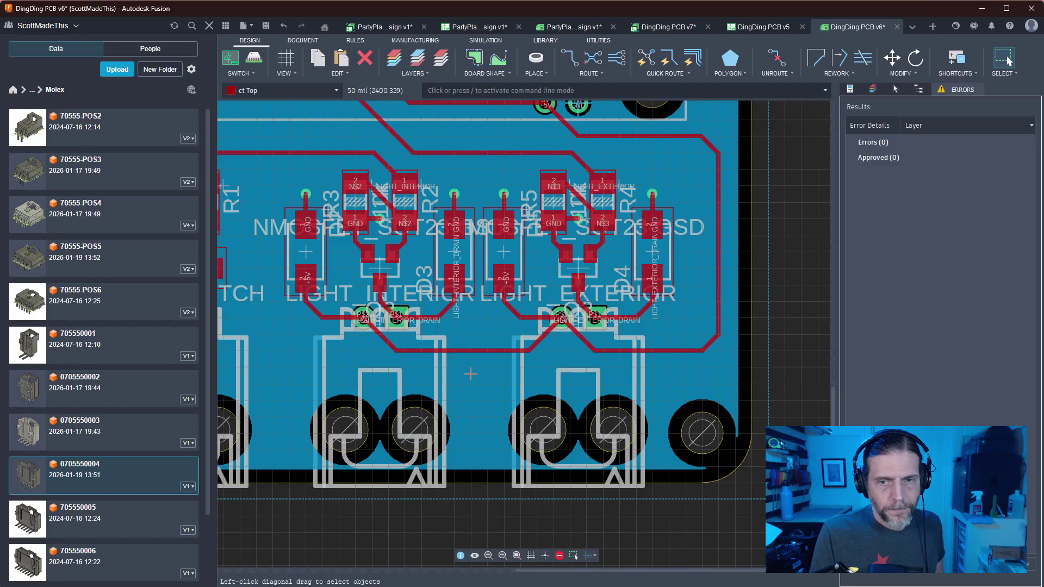
Select the SJ1-3523N audio jack with its attached traces and move it along the board edge toward the upper-right mounting hole
scroll(471, 374, down, 2)
middle_drag(481, 258, 519, 431)
scroll(496, 256, down, 2)
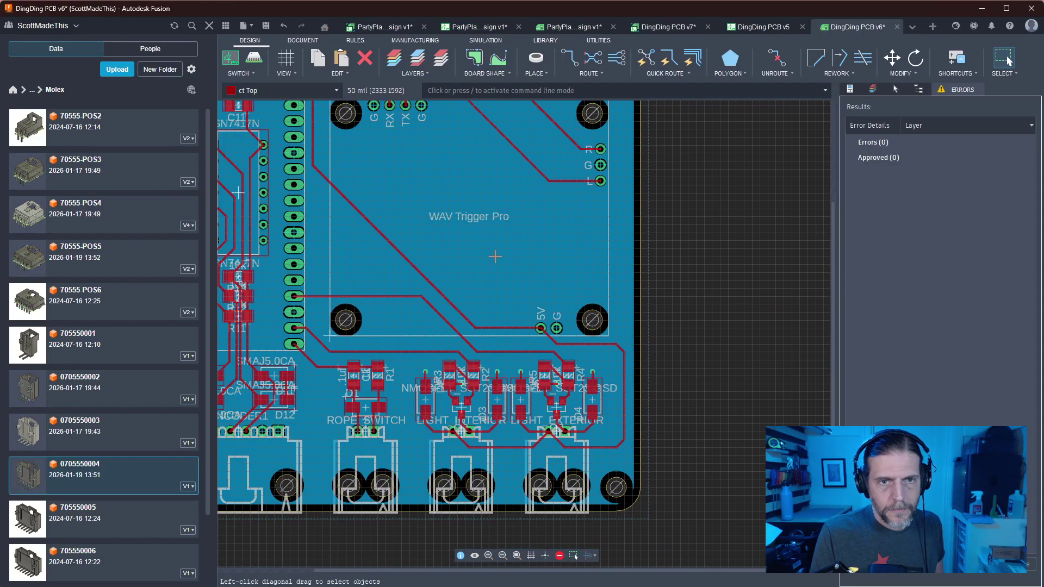
scroll(495, 257, down, 1)
middle_drag(497, 252, 522, 415)
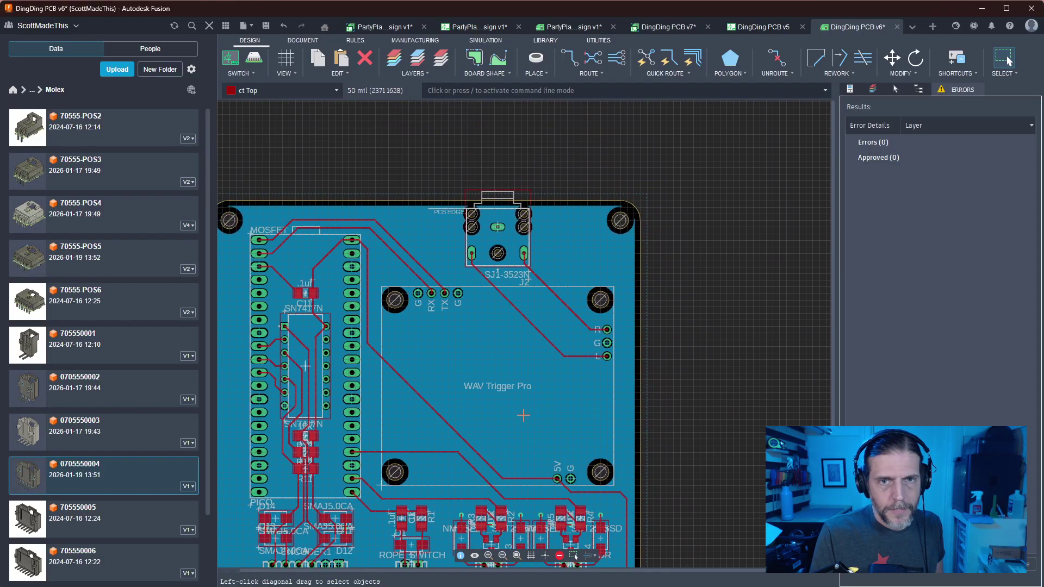
mouse_move(496, 227)
mouse_down()
mouse_move(549, 228)
mouse_move(487, 230)
mouse_move(496, 235)
mouse_up()
click(497, 231)
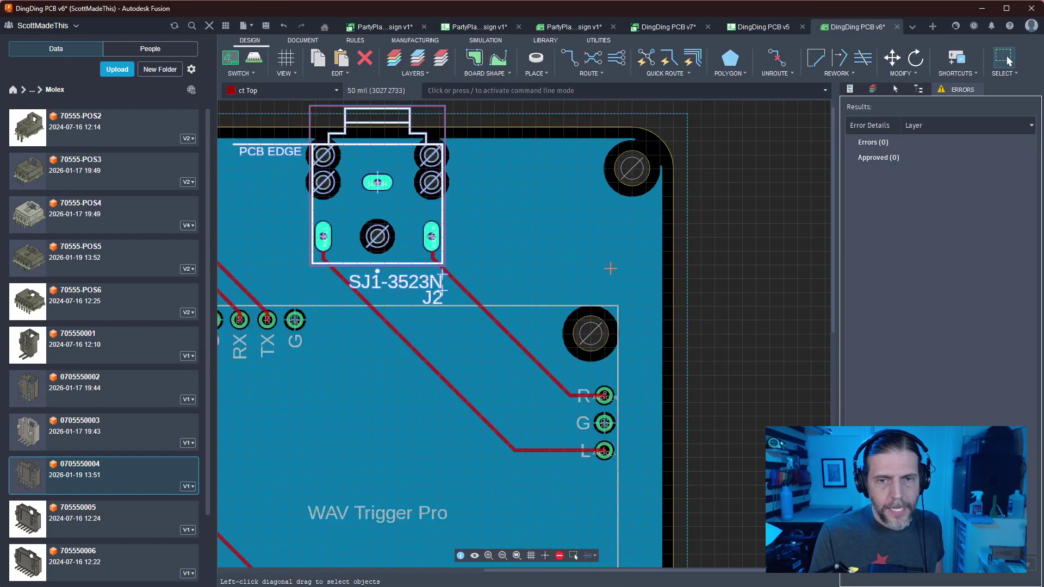
scroll(608, 268, up, 2)
drag(495, 263, 354, 148)
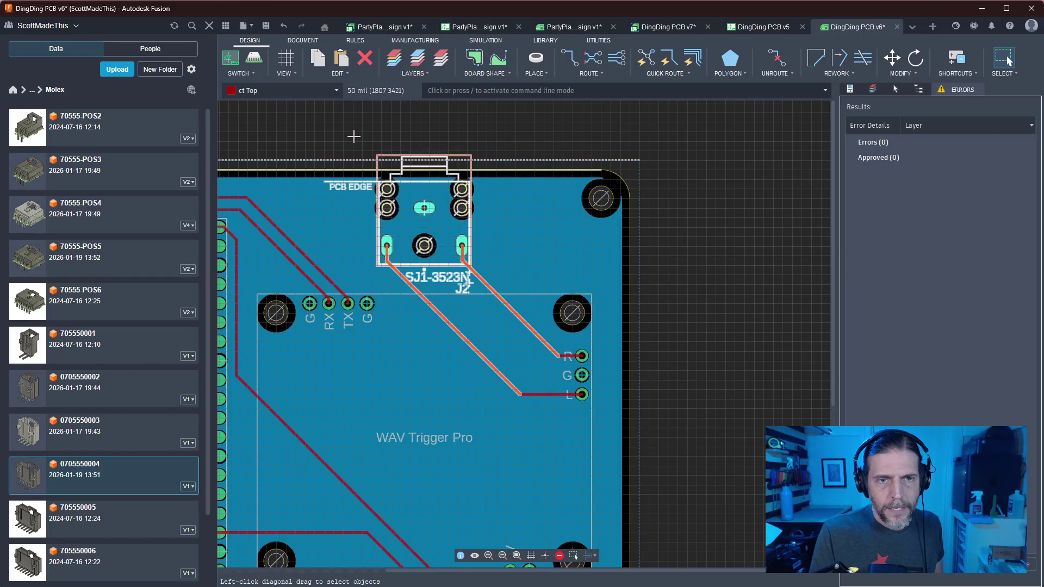
drag(426, 211, 482, 212)
click(482, 208)
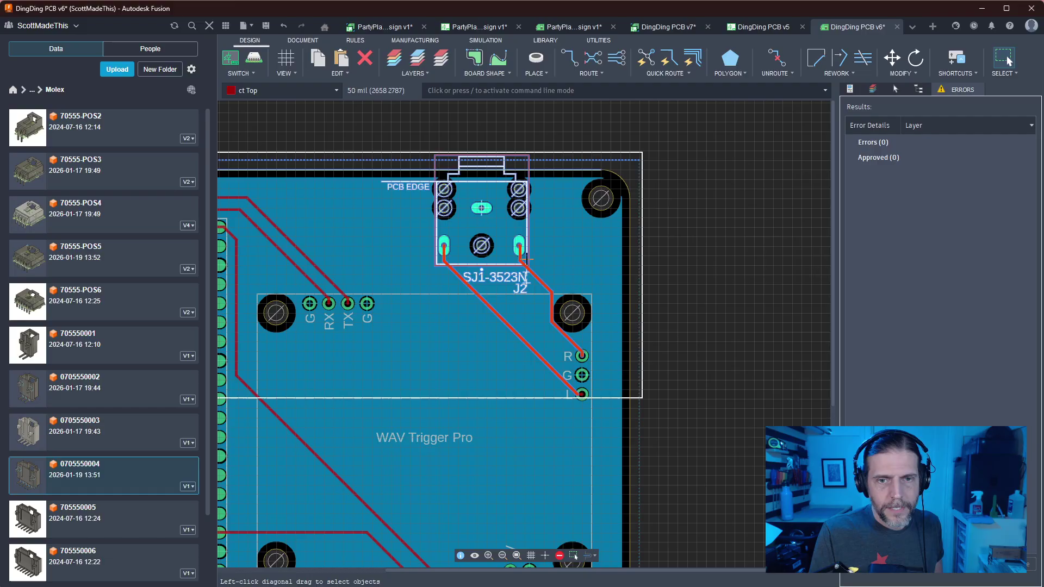
Move the bend of the trace between the audio jack and the WAV Trigger Pro's R pad clear of the nearby mounting hole
scroll(603, 315, down, 2)
middle_drag(493, 331, 576, 261)
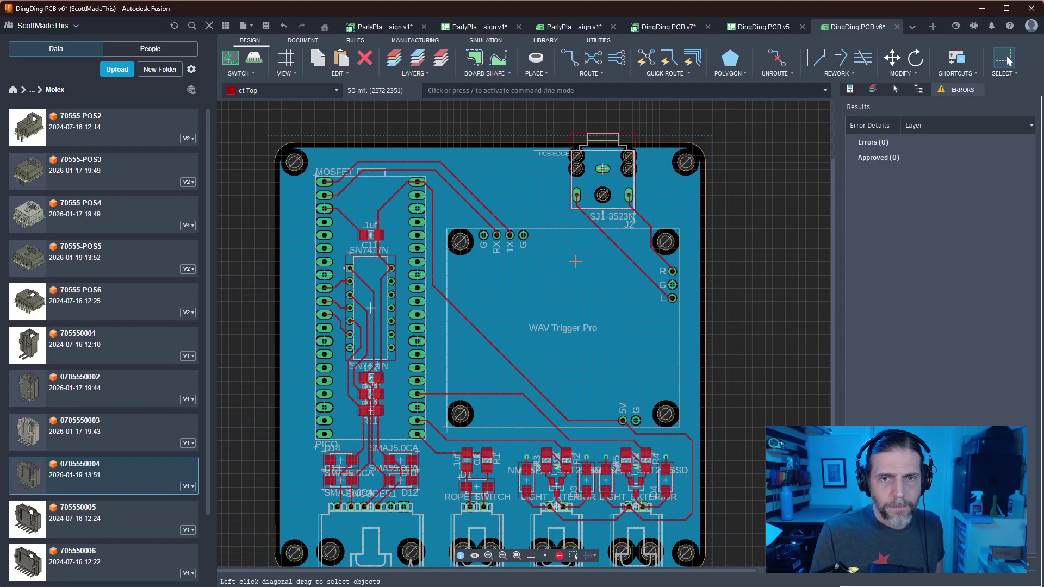
scroll(522, 289, down, 1)
middle_drag(522, 289, 469, 336)
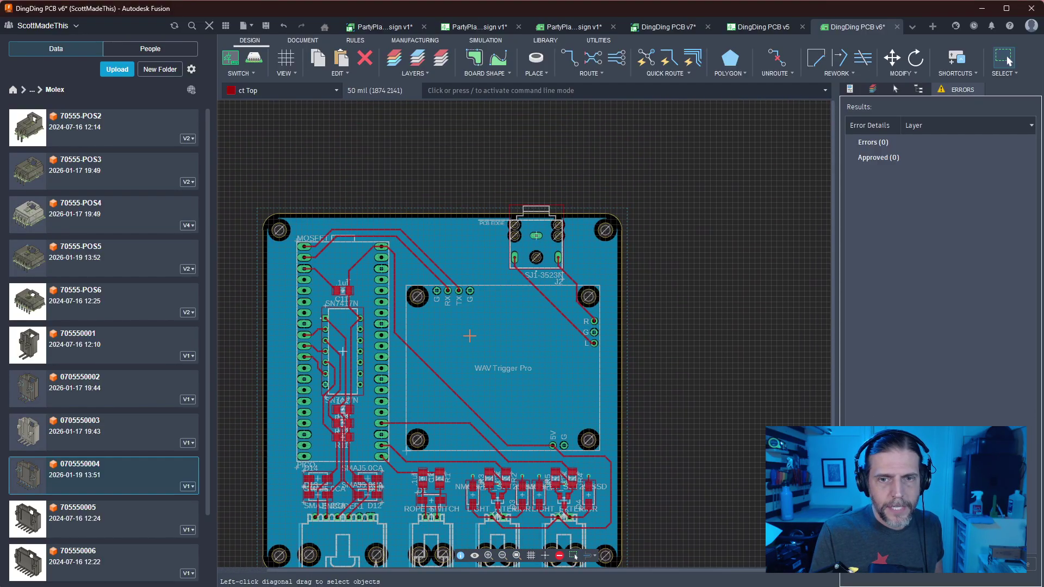
key(m)
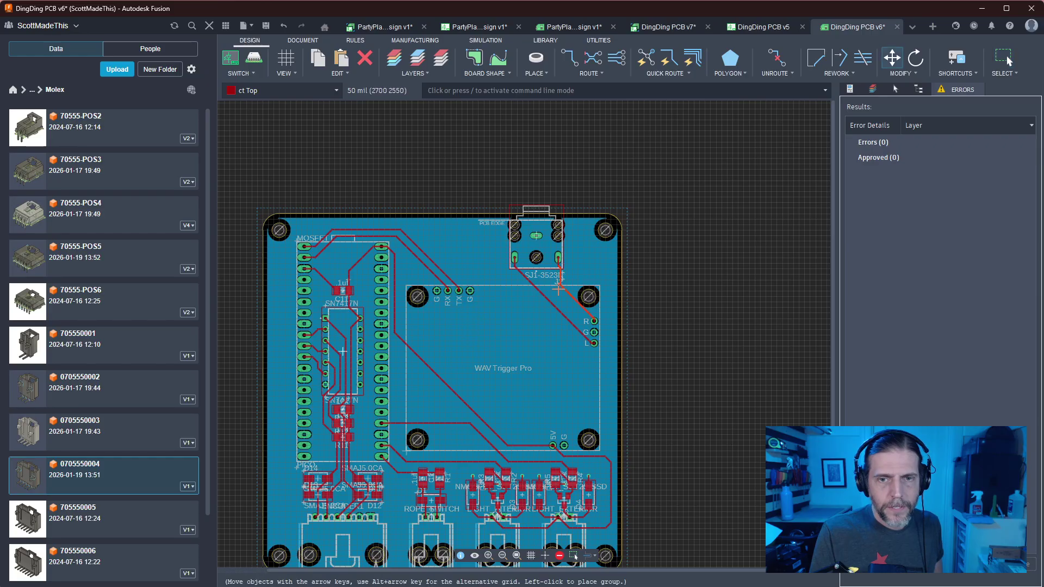
key(Escape)
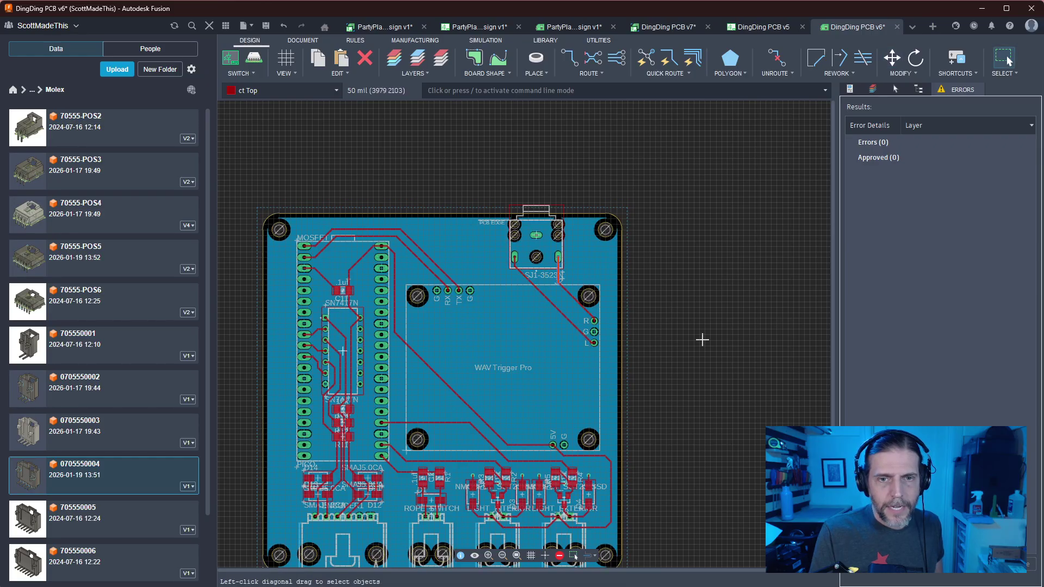
Select the SJ1-3523N audio jack with its attached trace ends and move it further along the board edge toward the corner mounting hole
key(m)
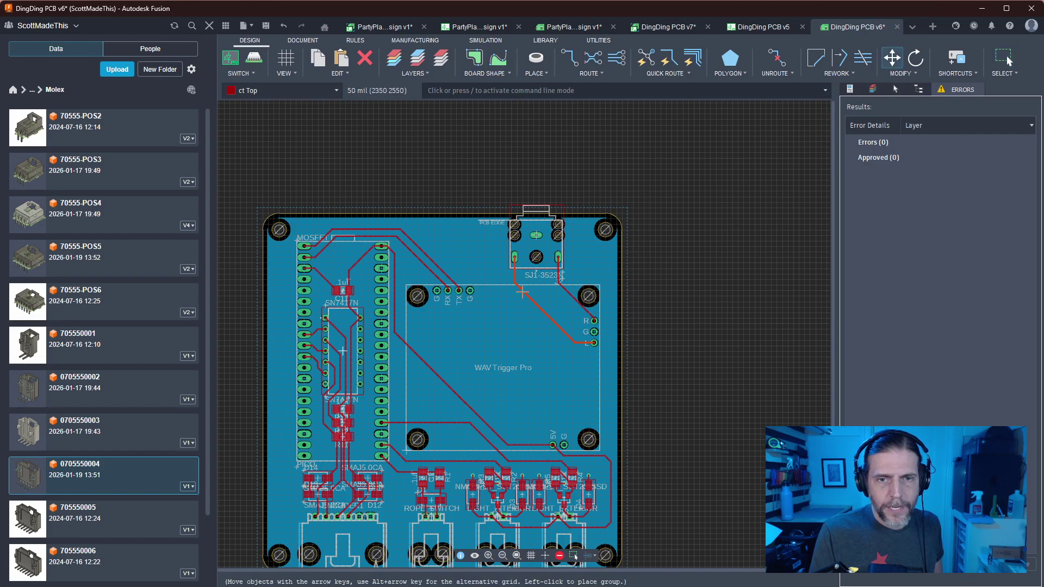
key(Escape)
scroll(637, 303, up, 2)
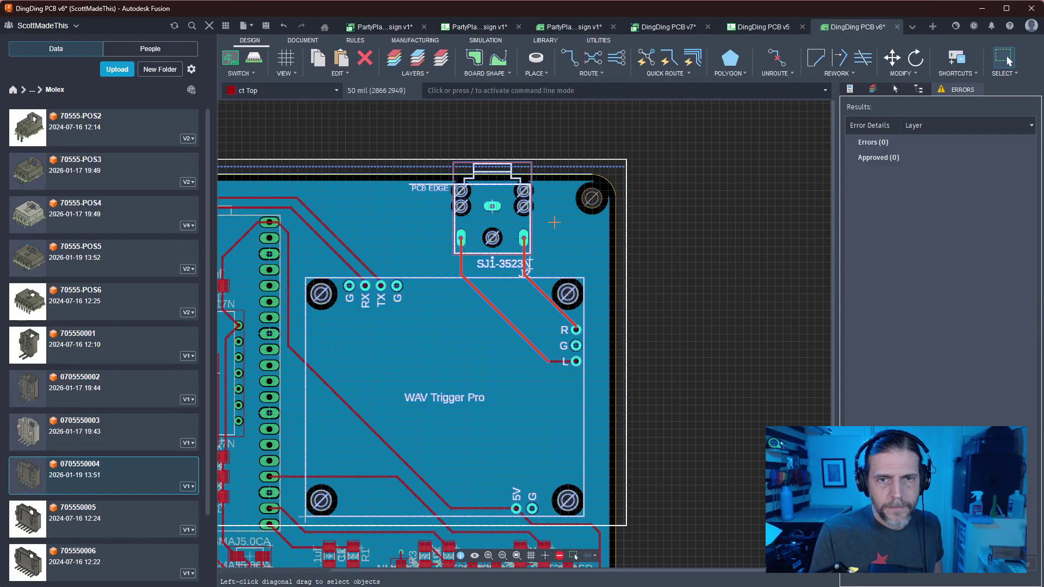
drag(569, 125, 436, 267)
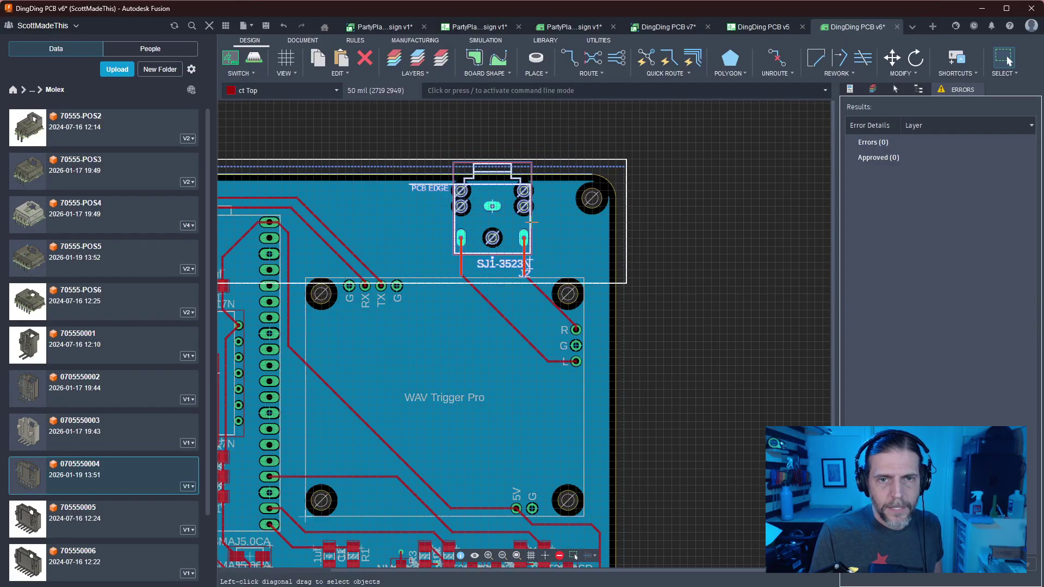
drag(530, 222, 543, 221)
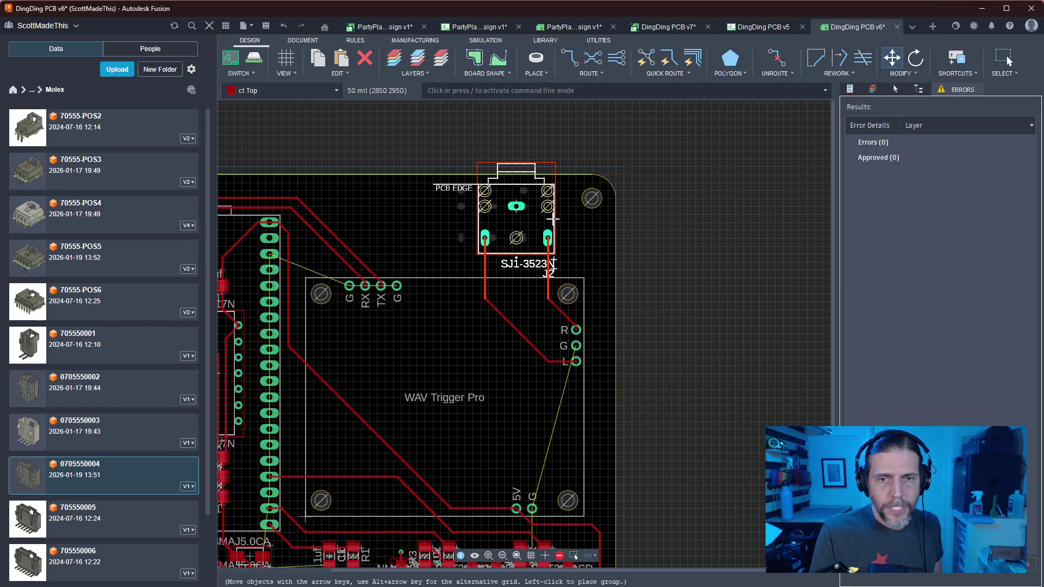
click(550, 220)
scroll(726, 300, down, 5)
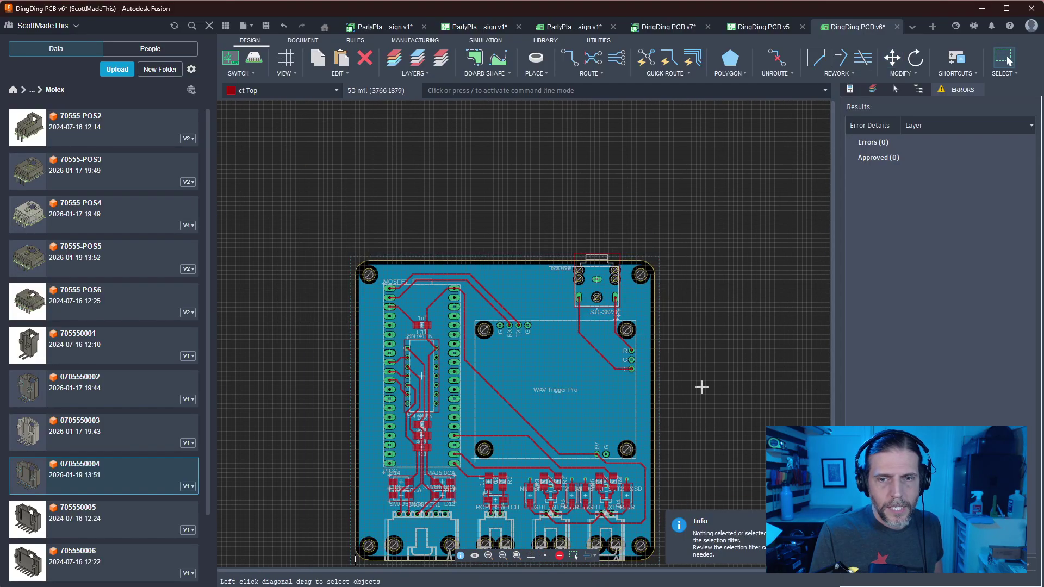
Inspect the audio jack traces beside the WAV Trigger Pro mounting hole and the overall board layout
scroll(701, 386, down, 2)
scroll(687, 273, up, 2)
middle_drag(682, 279, 676, 354)
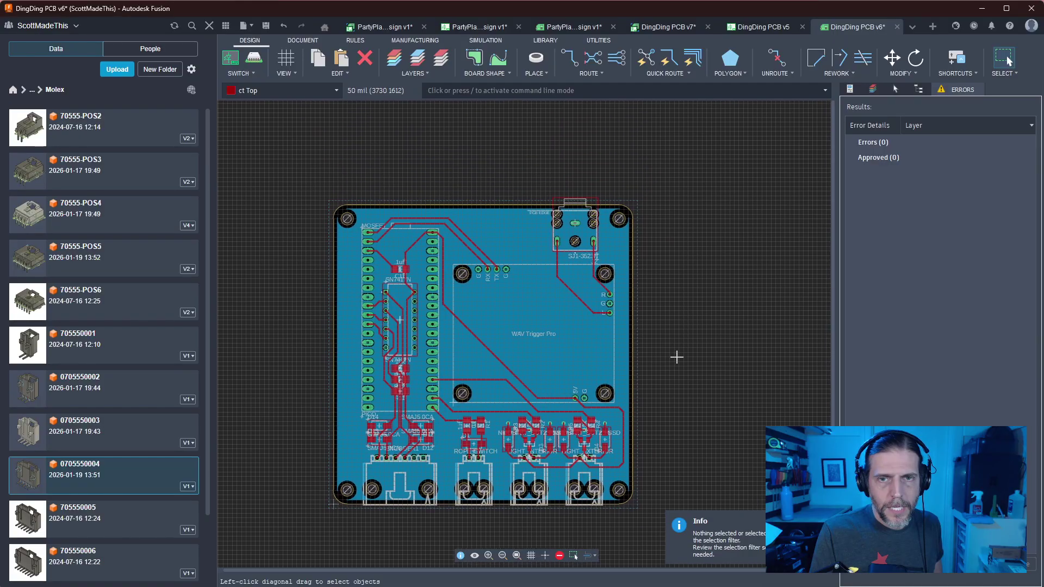
scroll(654, 256, up, 5)
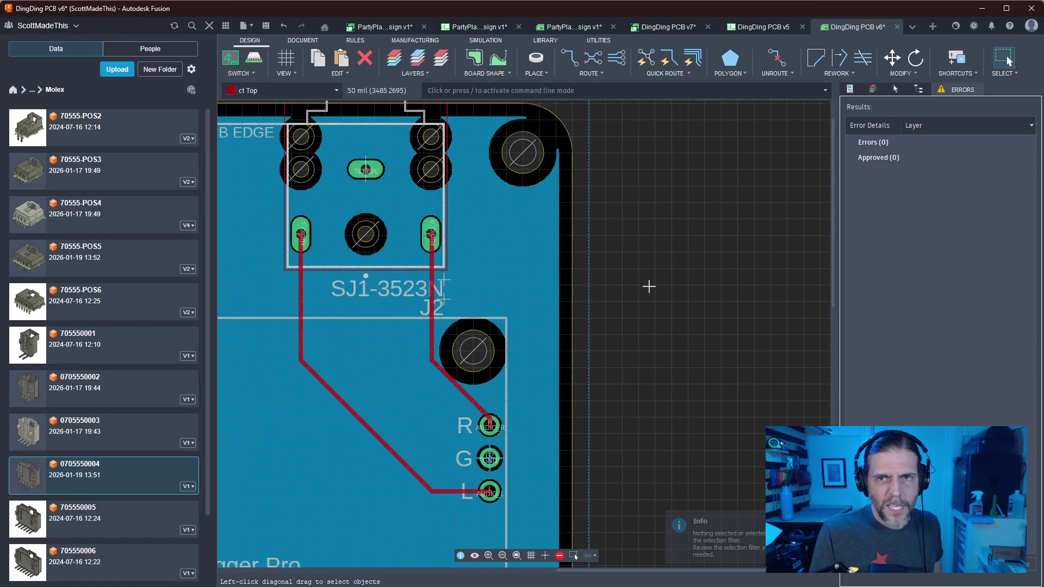
scroll(650, 282, down, 5)
middle_drag(660, 286, 659, 203)
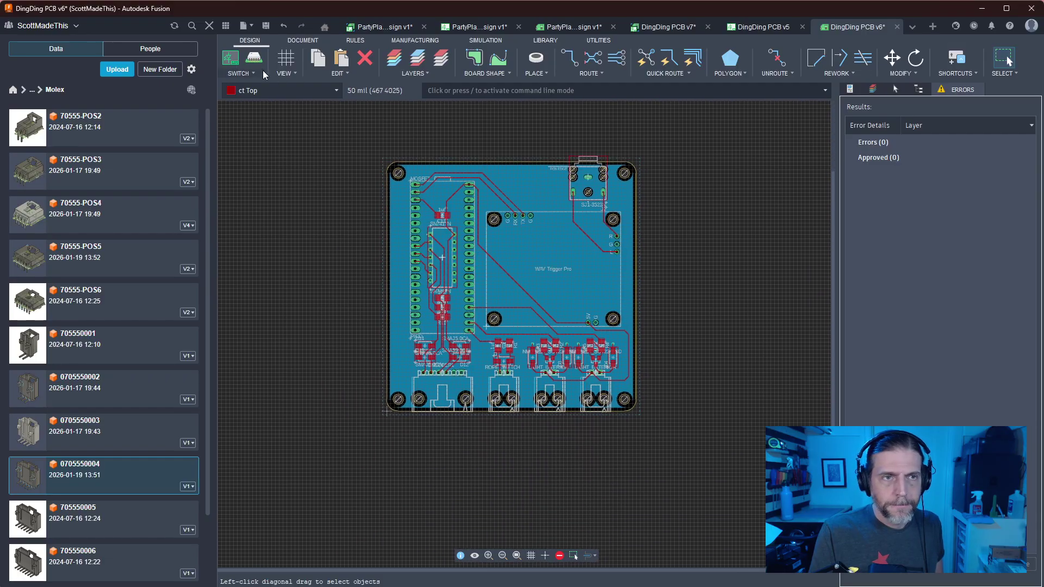
Switch to the schematic and review the rope switch, audio jack and Pico circuits and the open design notes
click(236, 59)
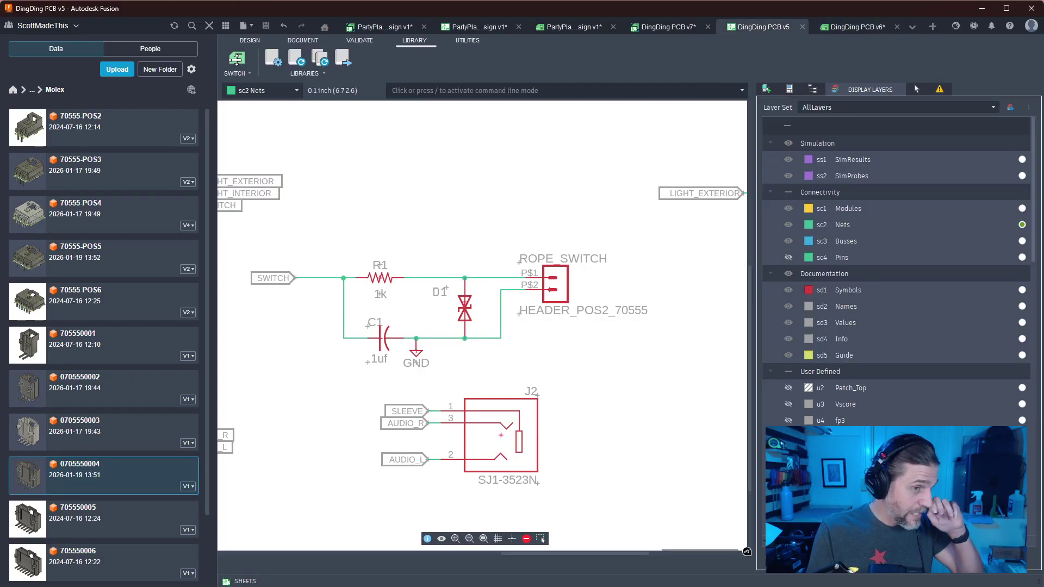
scroll(599, 345, down, 4)
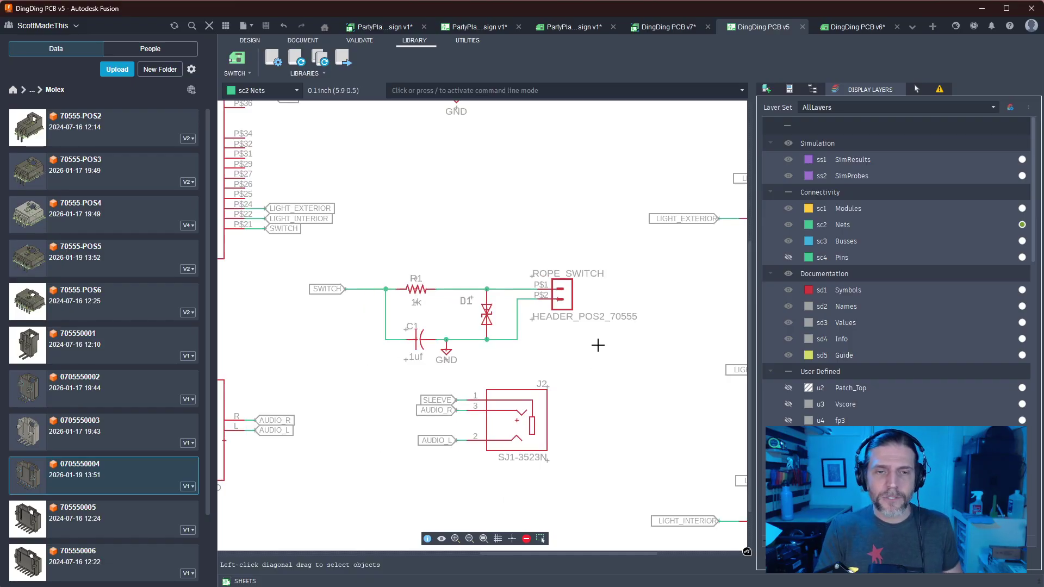
scroll(595, 326, up, 2)
middle_drag(568, 281, 724, 335)
middle_drag(668, 308, 564, 384)
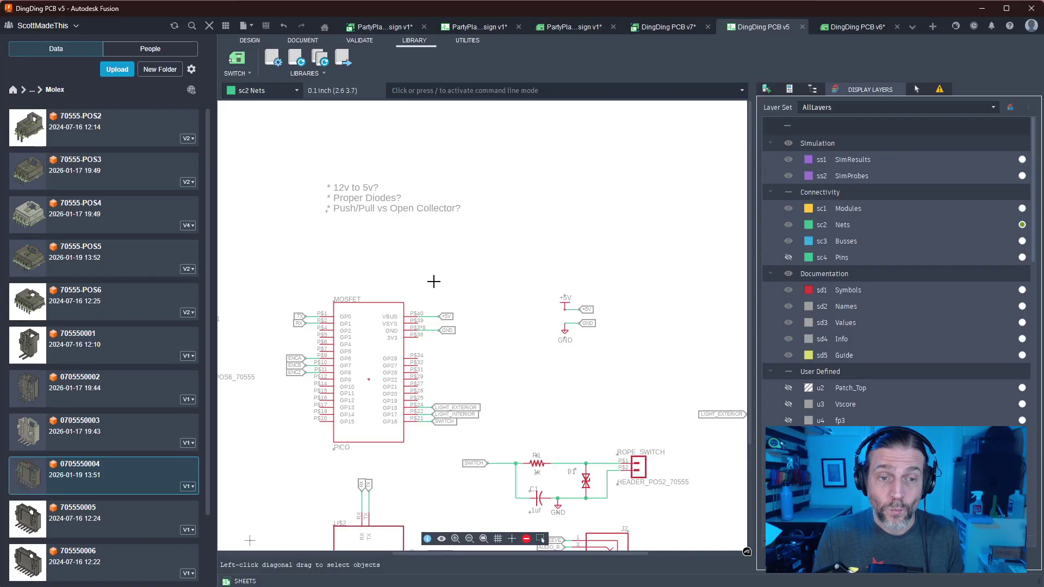
middle_drag(433, 281, 356, 312)
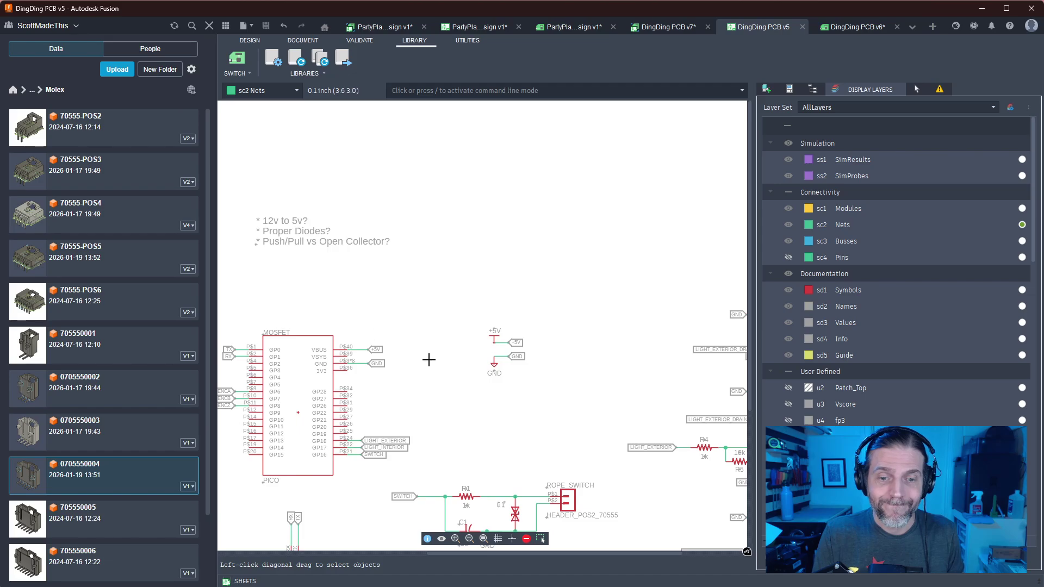
scroll(429, 359, down, 3)
Browse the FRP PCB Library components available for placement, from 74LVC07A to WAV_TRIGGER_PRO
click(764, 89)
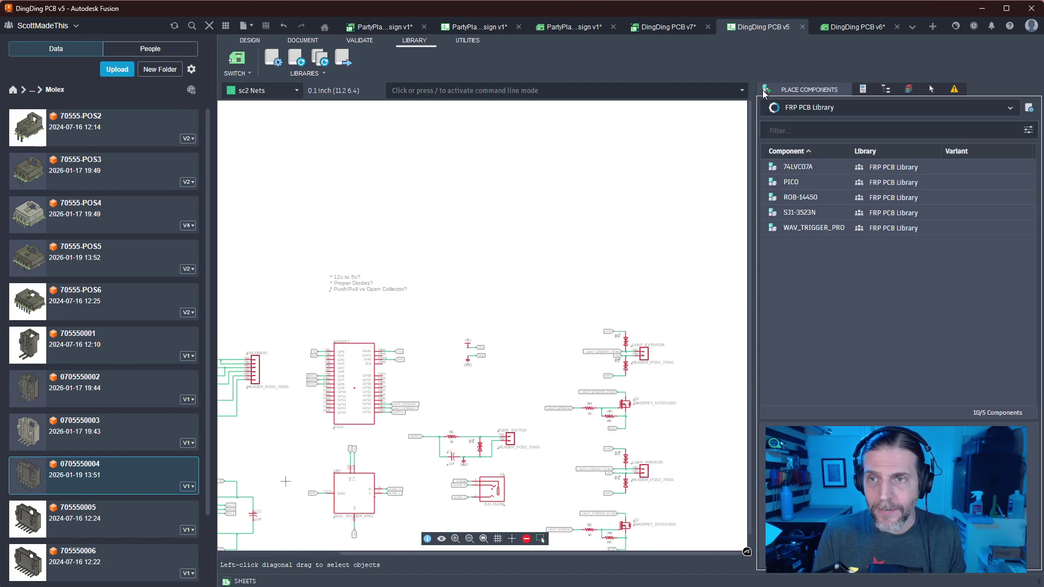
click(803, 212)
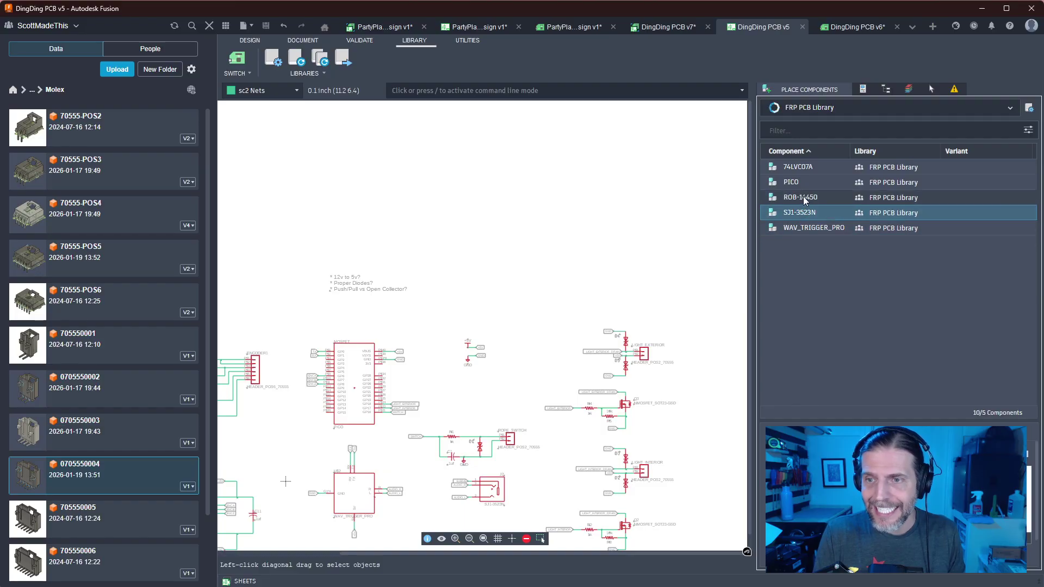
click(804, 197)
click(802, 183)
click(799, 167)
click(795, 198)
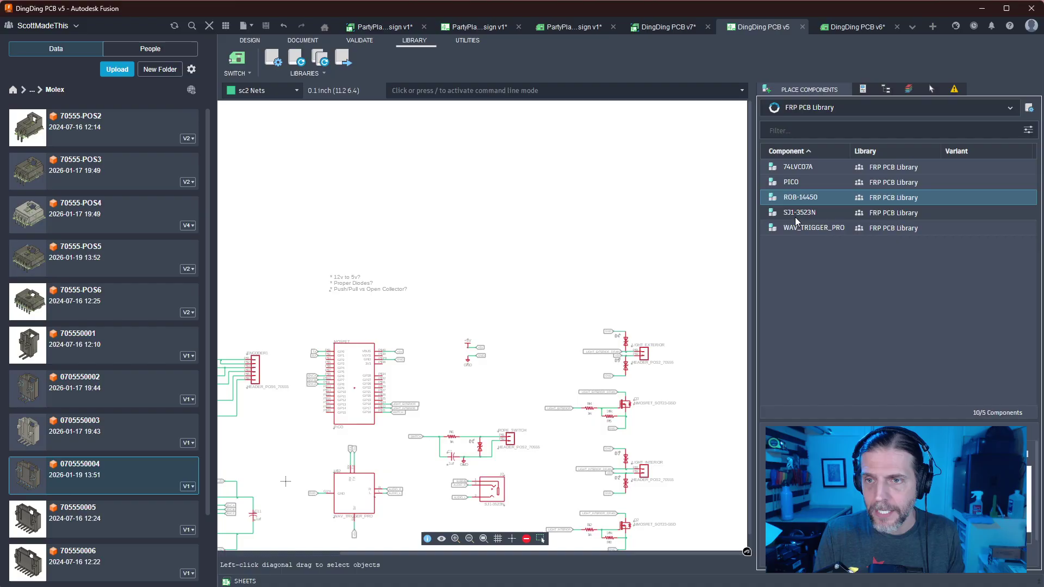
click(798, 228)
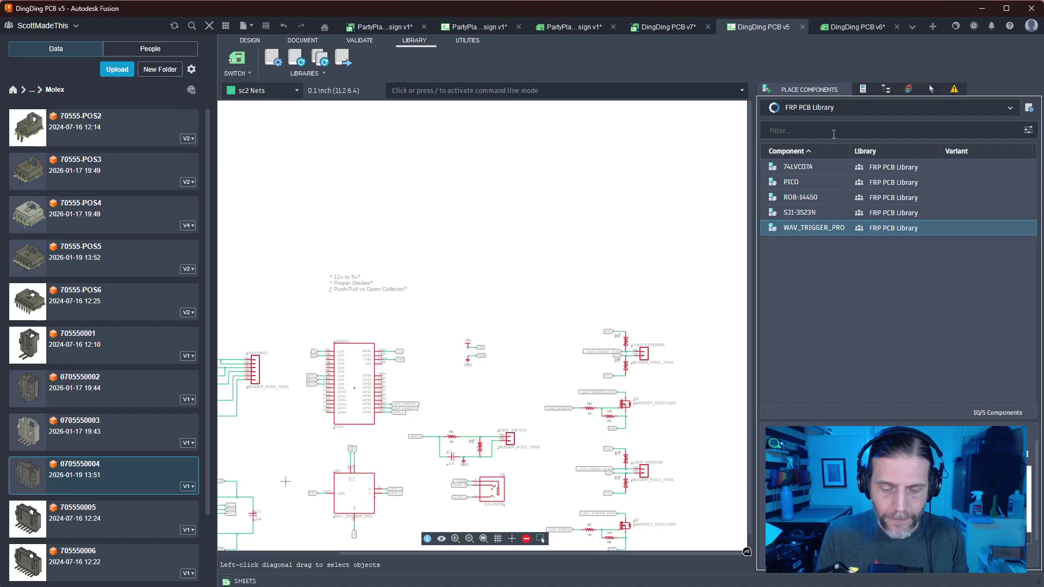
Search all libraries for "barrel" and compare the POWER_JACK and DCBARREL components
text(barrel)
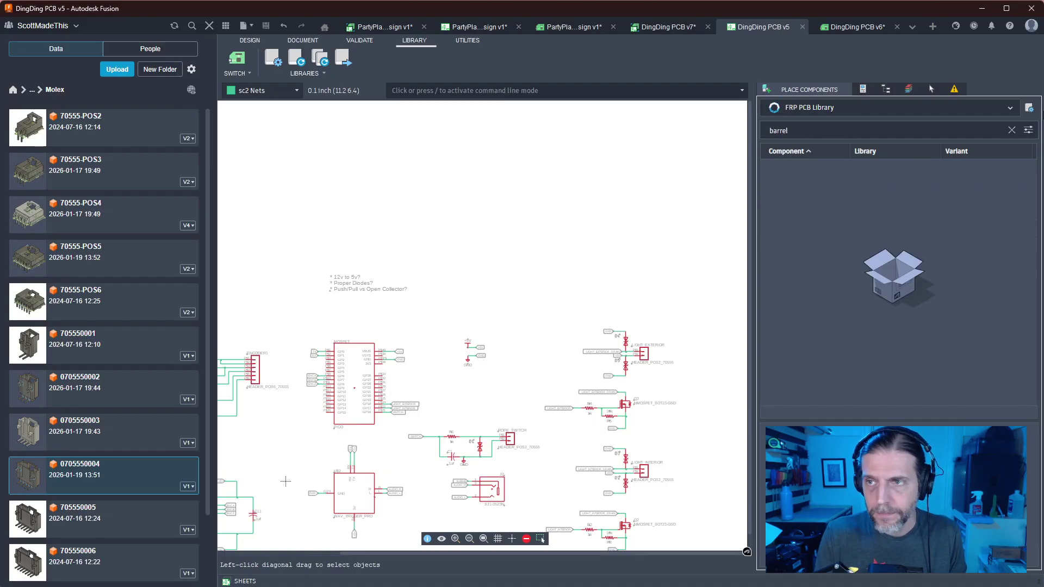
click(1010, 108)
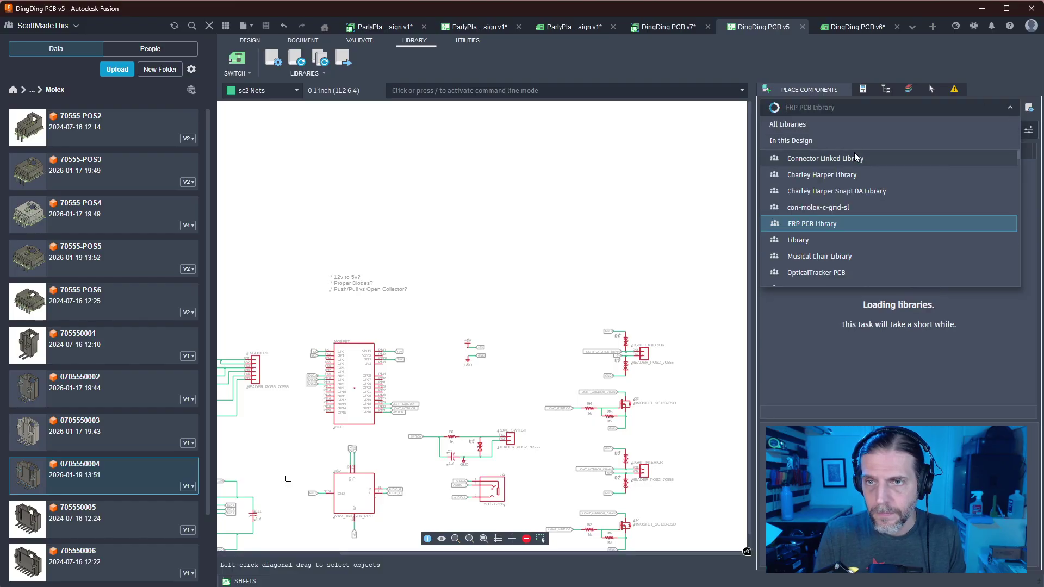
click(805, 129)
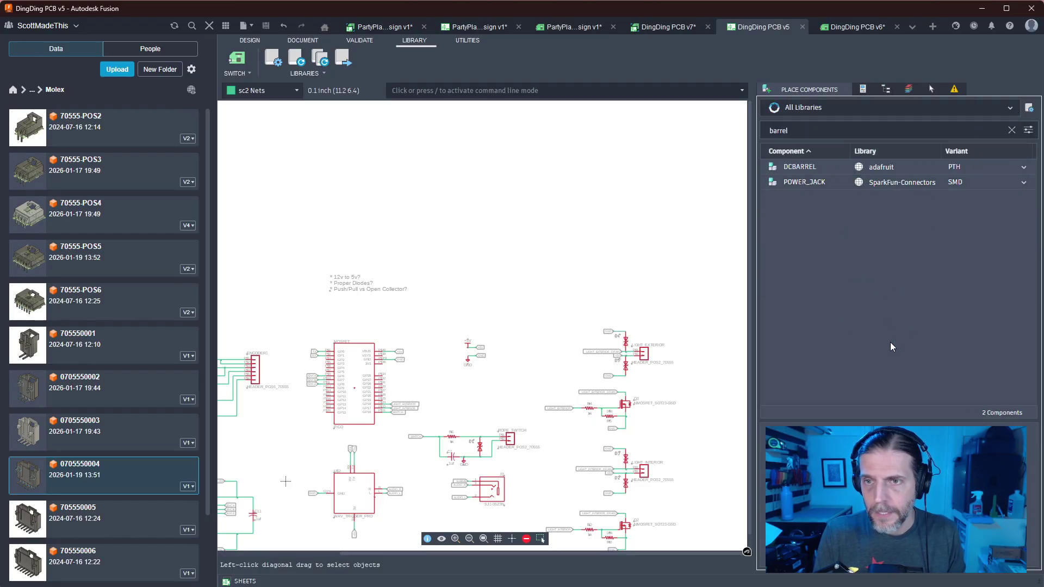
click(810, 182)
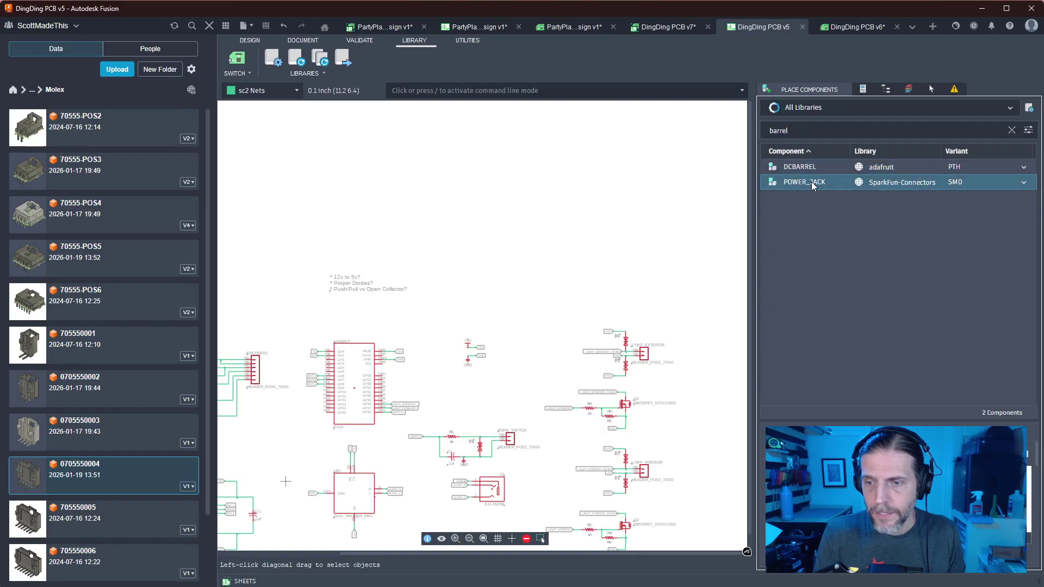
click(805, 167)
Place the adafruit DCBARREL connector on the schematic and position it above the +5V and GND symbols
drag(805, 167, 419, 180)
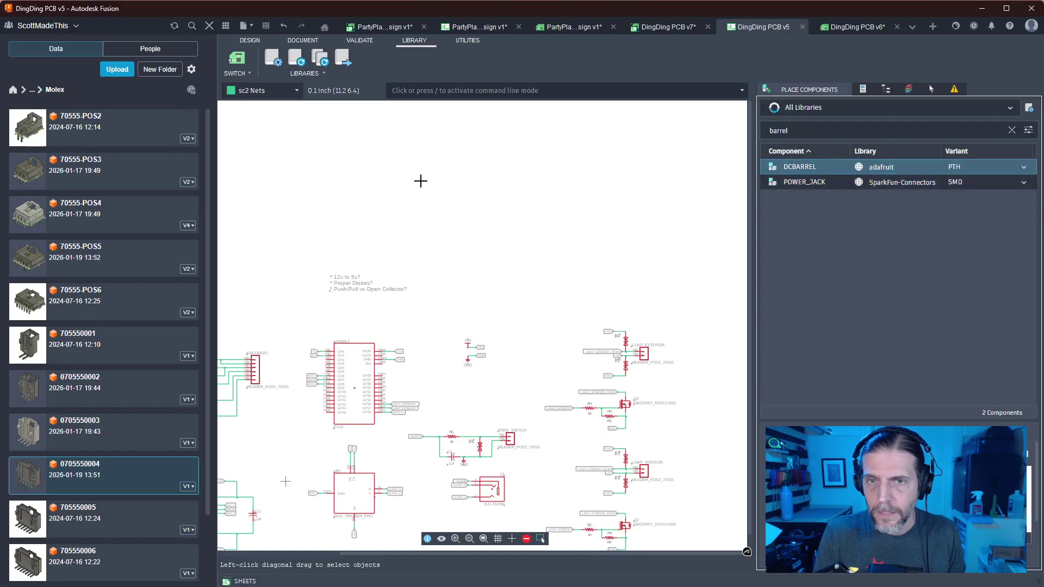
click(492, 192)
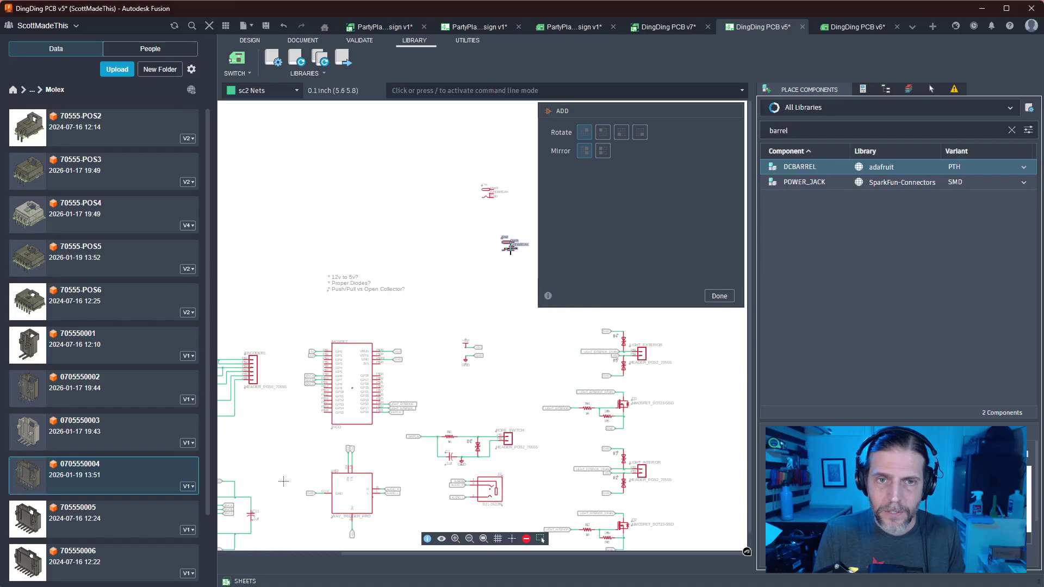
scroll(509, 248, up, 2)
key(Escape)
drag(485, 169, 456, 306)
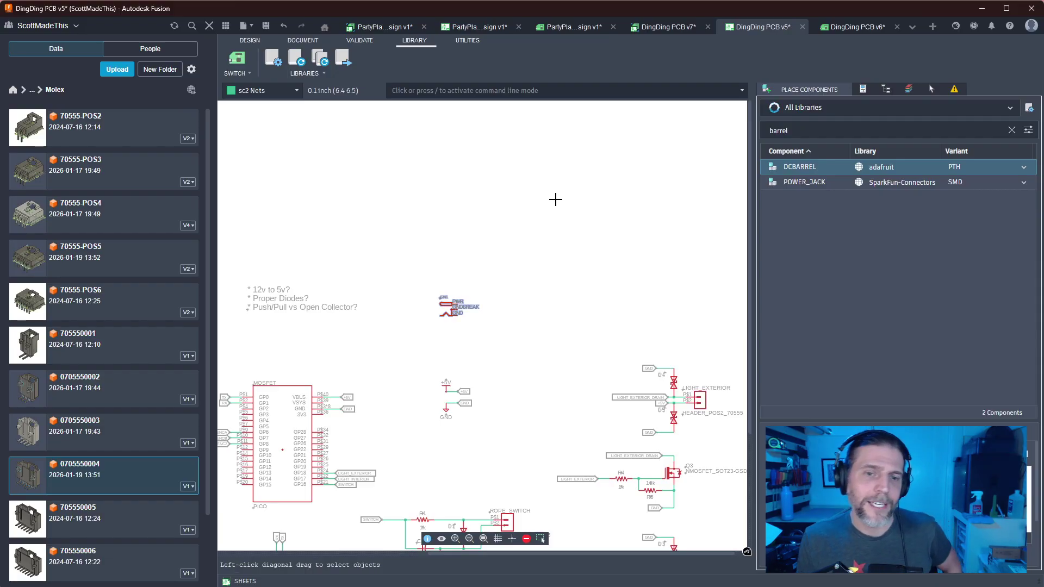
Draw a horizontal net outward from the PWR pin of the DCBARREL connector
scroll(547, 234, up, 2)
scroll(540, 265, down, 4)
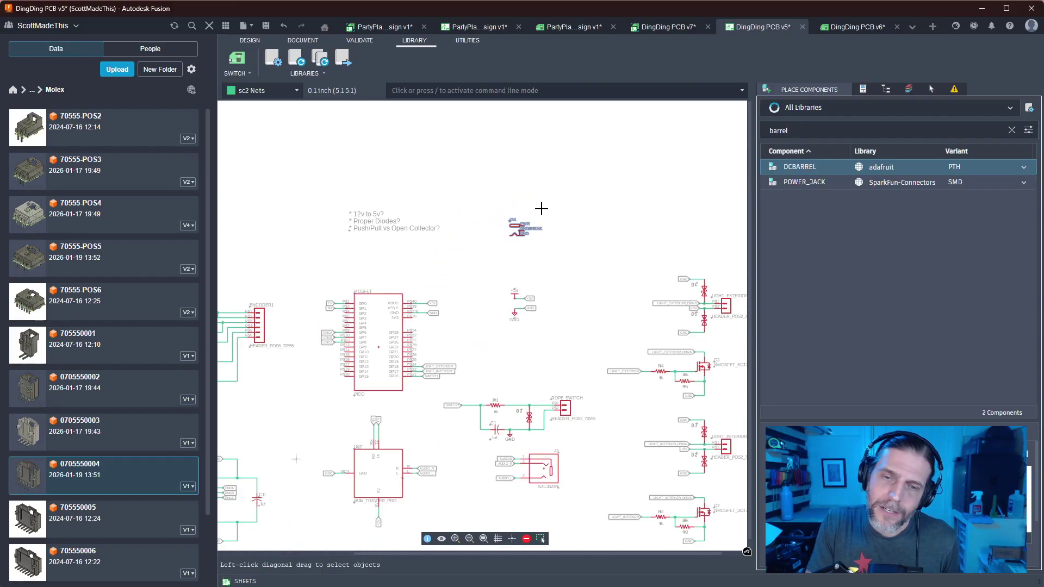
scroll(543, 234, up, 3)
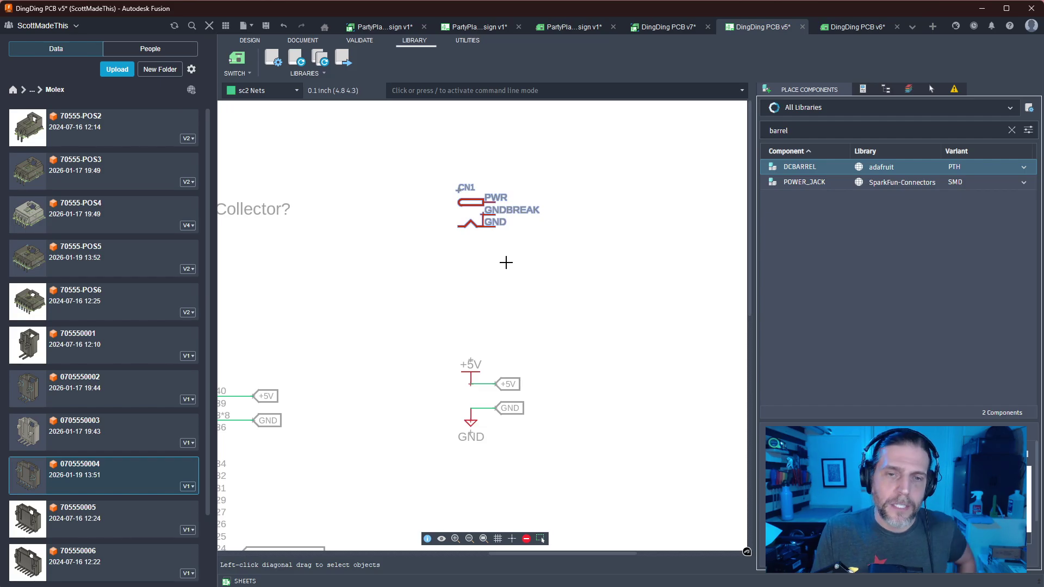
key(n)
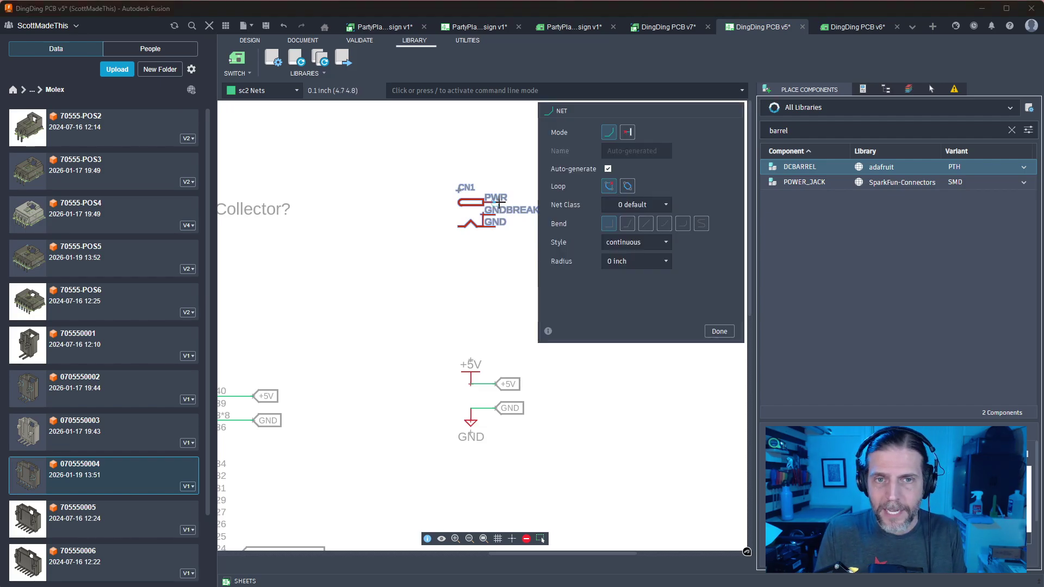
middle_drag(492, 204, 407, 208)
click(407, 208)
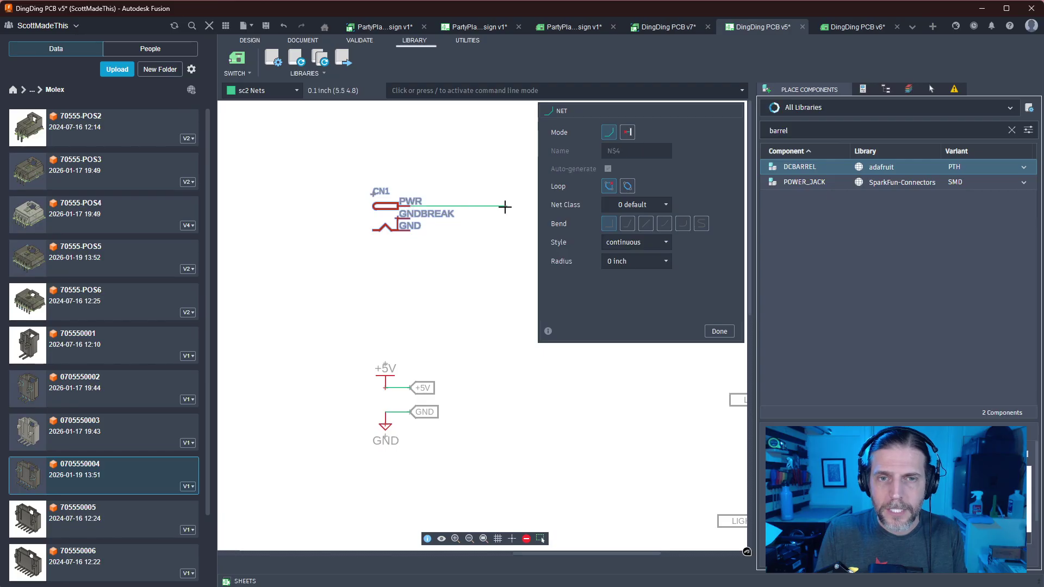
double_click(505, 206)
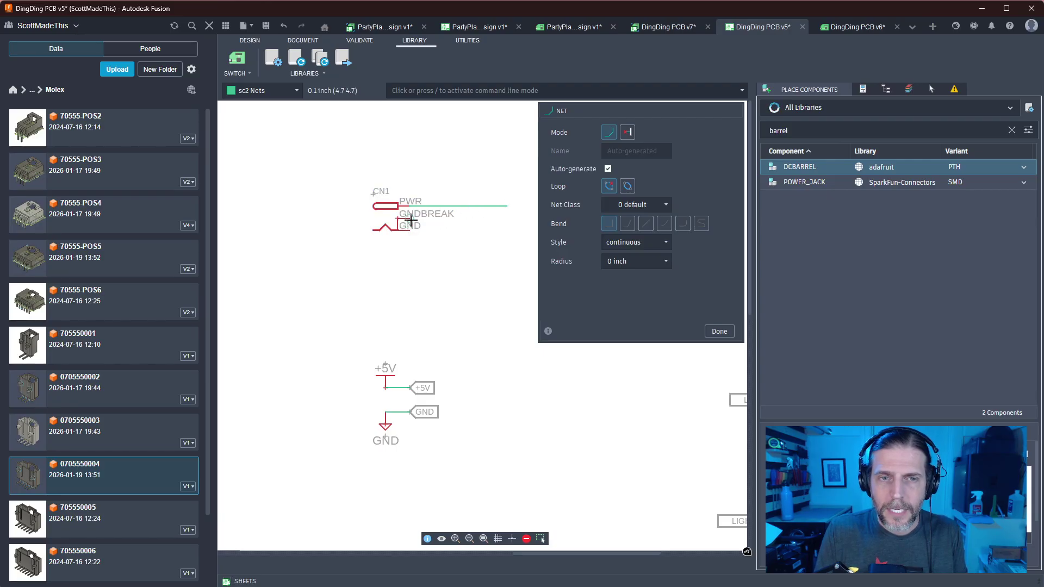
Draw a net from the connector's GND pin, ending level with the PWR net, and finish the Net command
scroll(411, 218, up, 3)
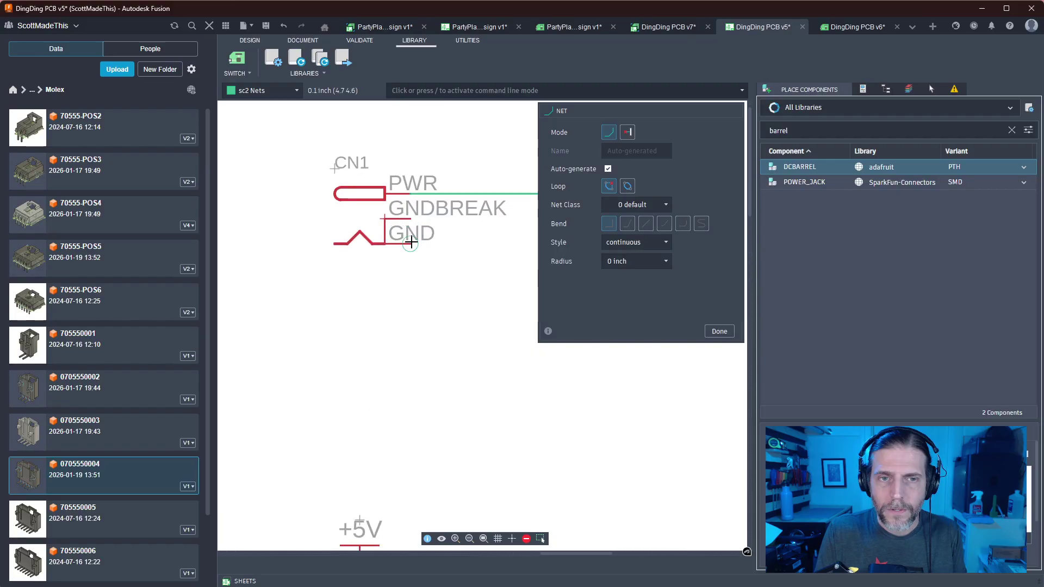
click(408, 242)
middle_drag(481, 245, 357, 257)
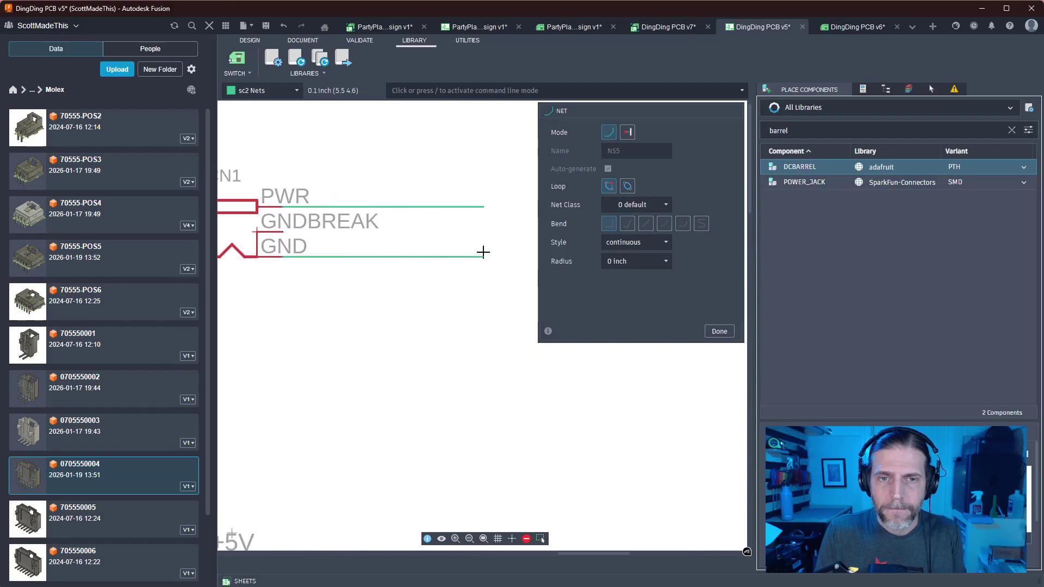
double_click(483, 252)
scroll(525, 367, down, 3)
click(713, 334)
Search the libraries for "12" and place the +12V power symbol at the end of the PWR net, keeping its value +12V
middle_drag(683, 355, 602, 335)
key(BackSpace)
key(BackSpace)
key(BackSpace)
key(BackSpace)
key(BackSpace)
key(BackSpace)
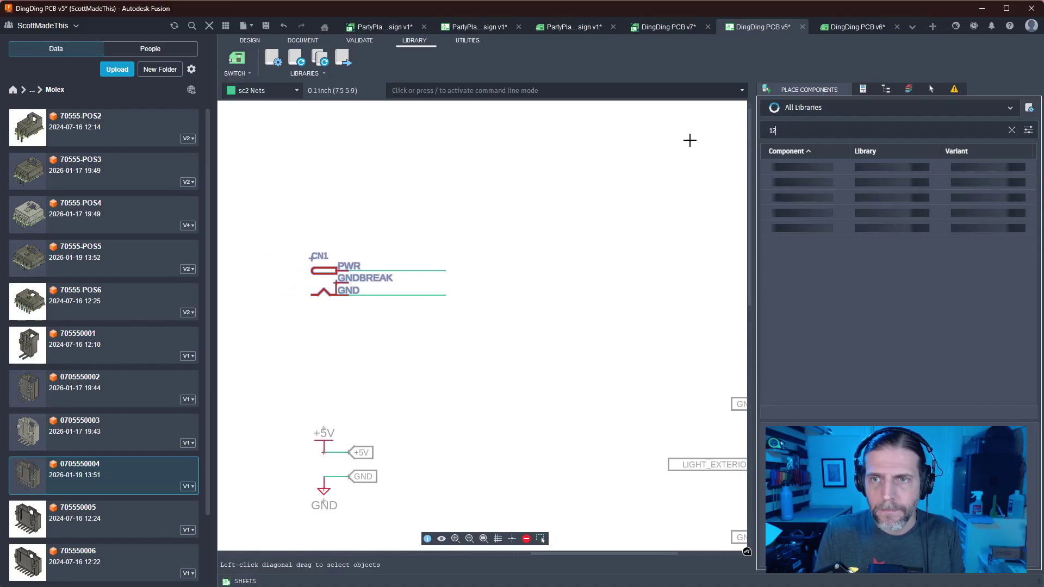
text(12)
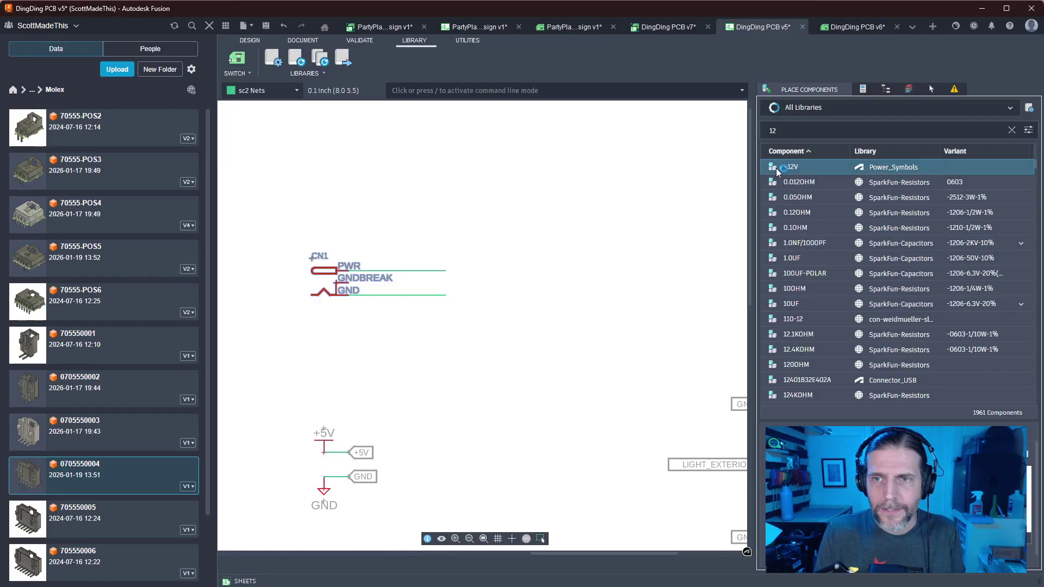
double_click(793, 168)
click(446, 272)
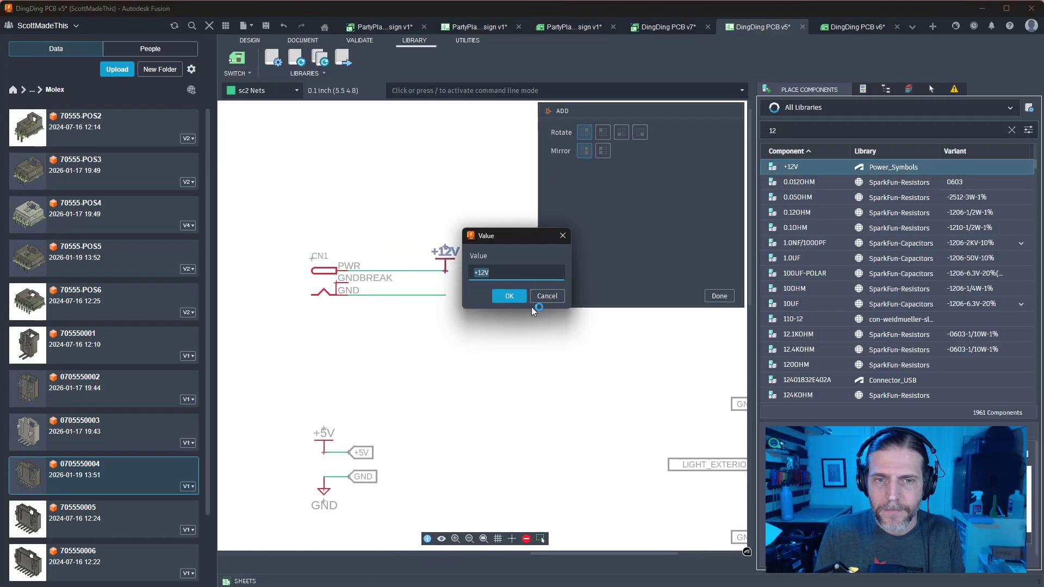
key(Return)
click(495, 310)
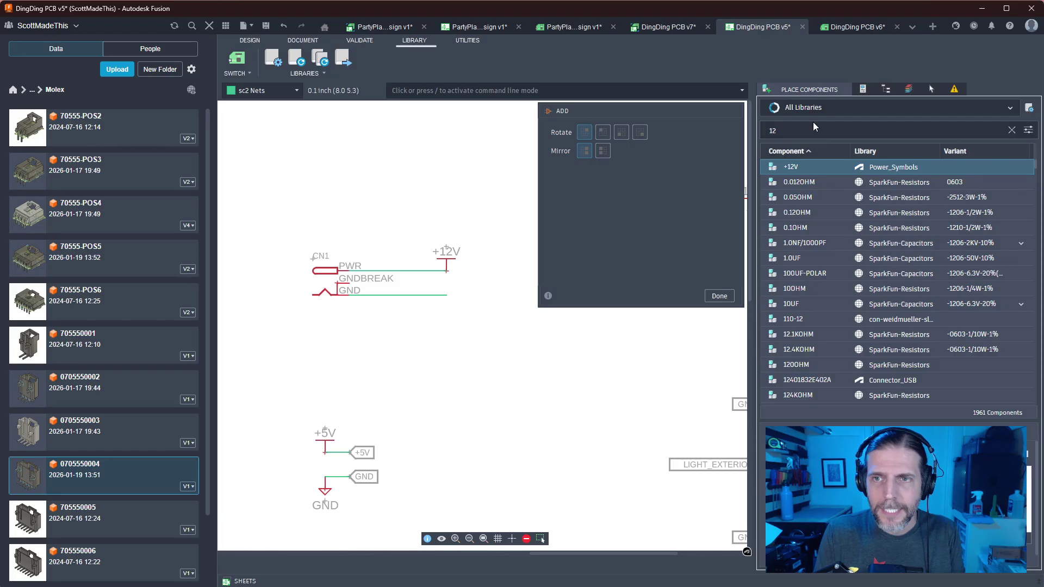
Search the libraries for "gnd", place the Power_Symbols GND symbol at the end of the barrel connector's GND net, and finish adding
text(gnd)
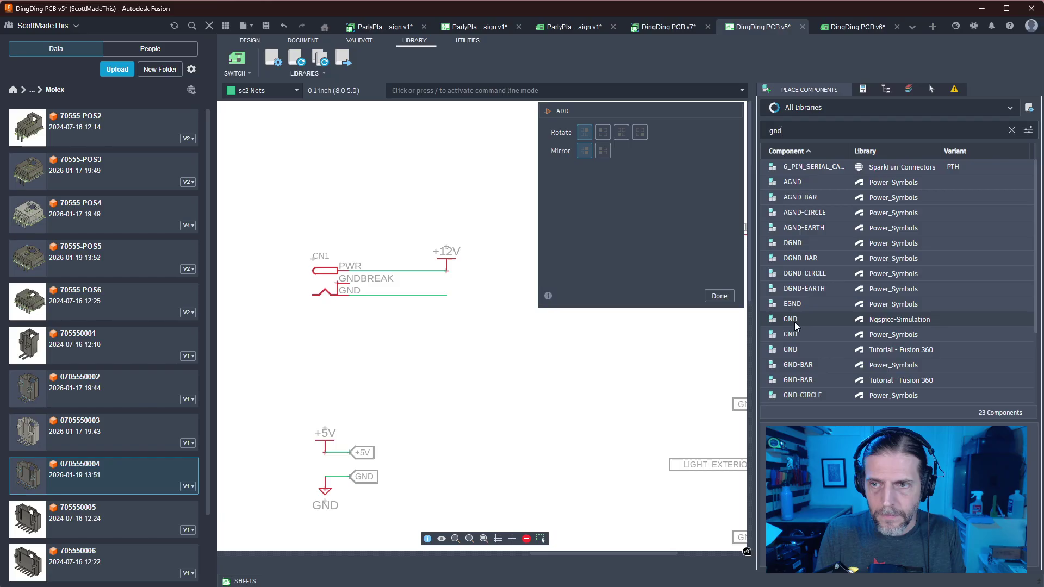
click(794, 334)
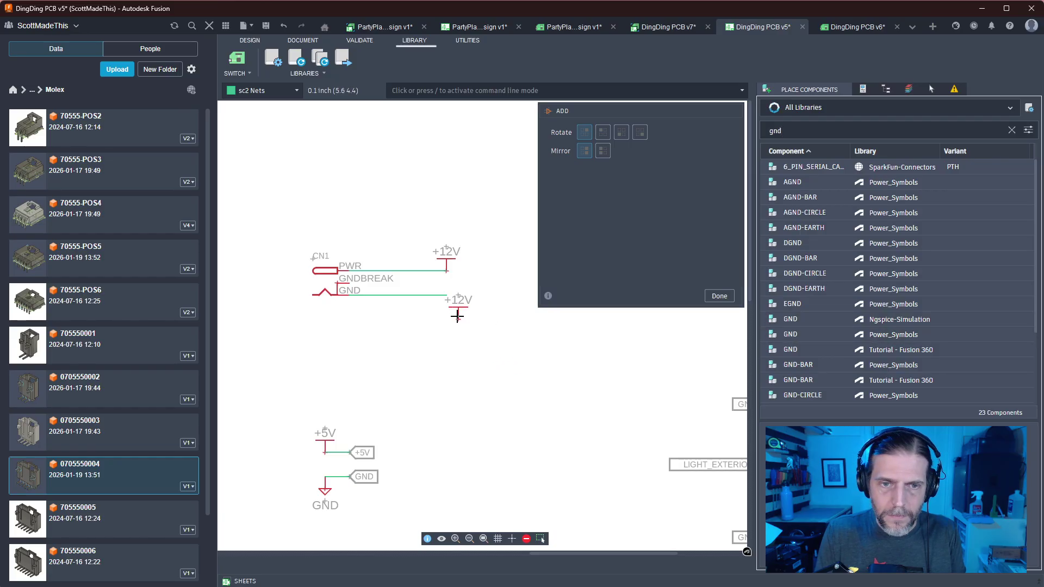
click(808, 335)
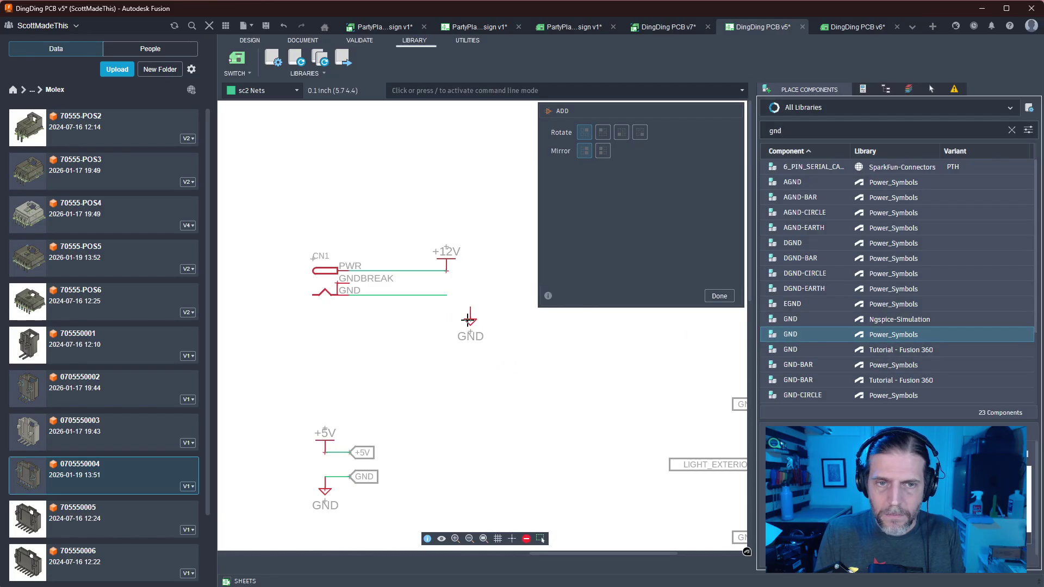
click(444, 308)
click(510, 332)
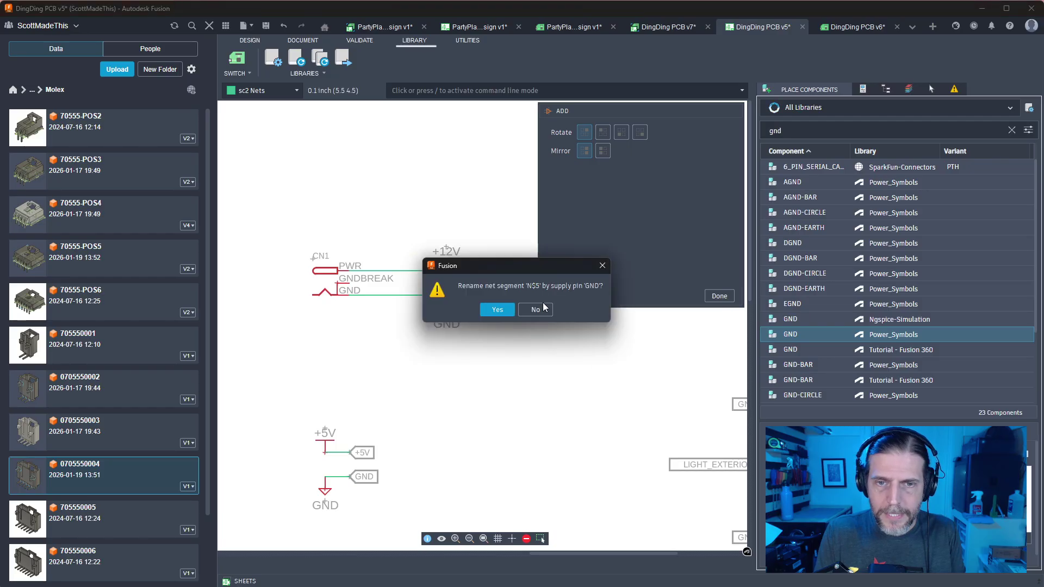
click(541, 306)
click(719, 295)
Open the settings with the "set" command, review the miscellaneous options, and close the dialog
click(505, 91)
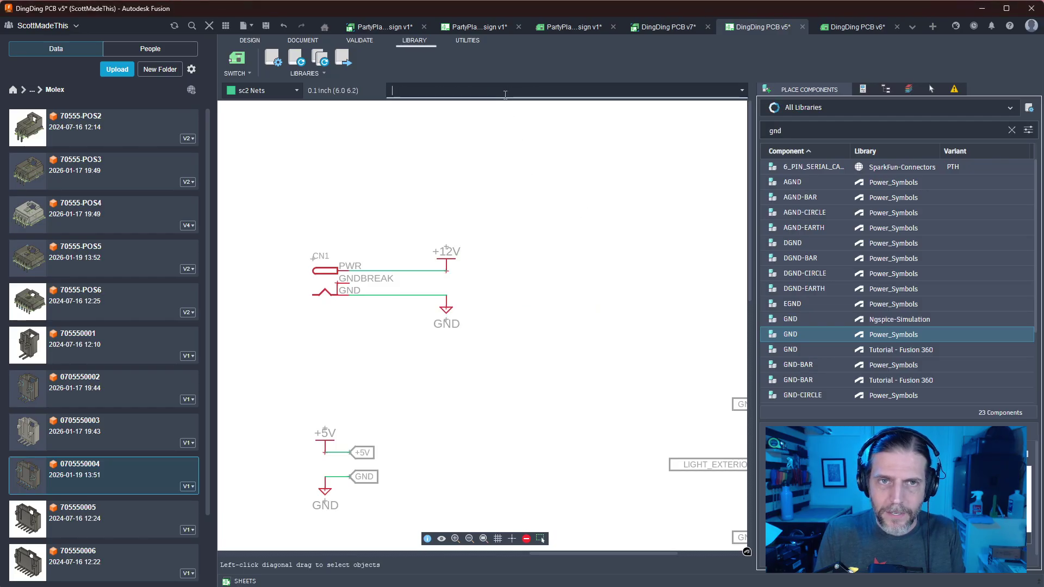
text(set)
key(Return)
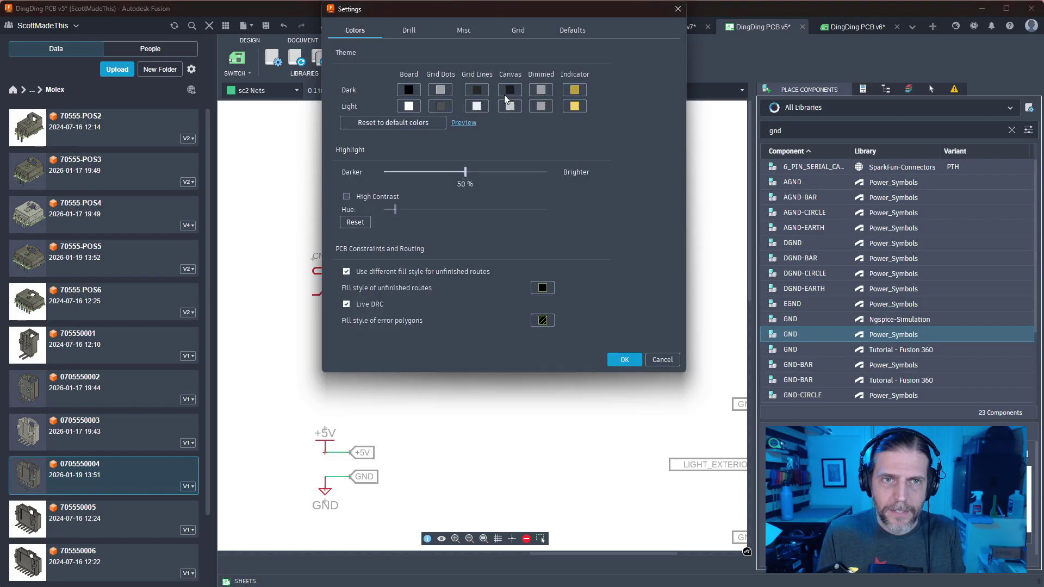
click(464, 30)
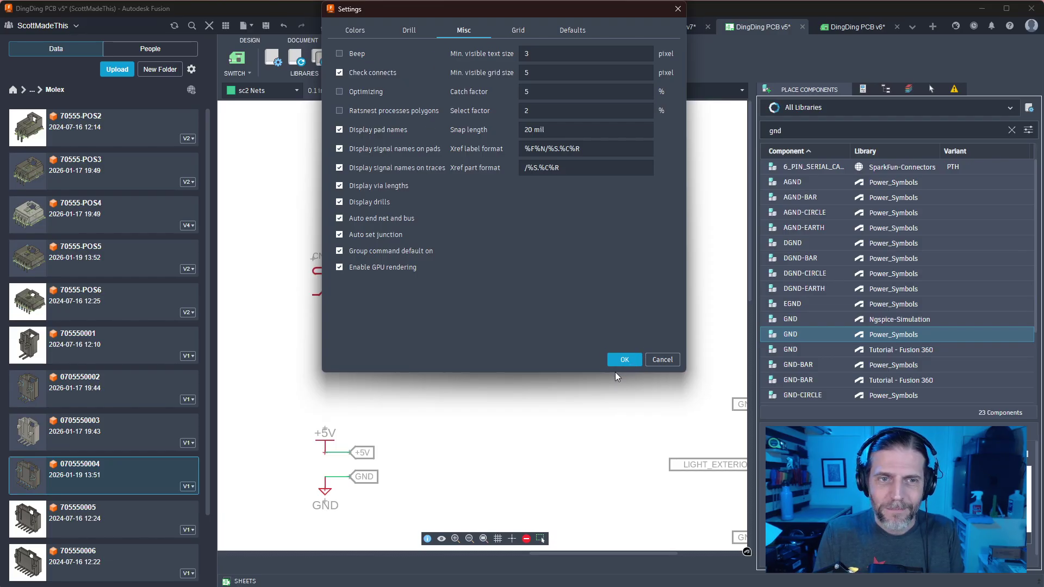
click(623, 359)
Examine the schematic around the new barrel connector and the exterior and interior light circuits for nets that need 12 V
scroll(609, 353, down, 6)
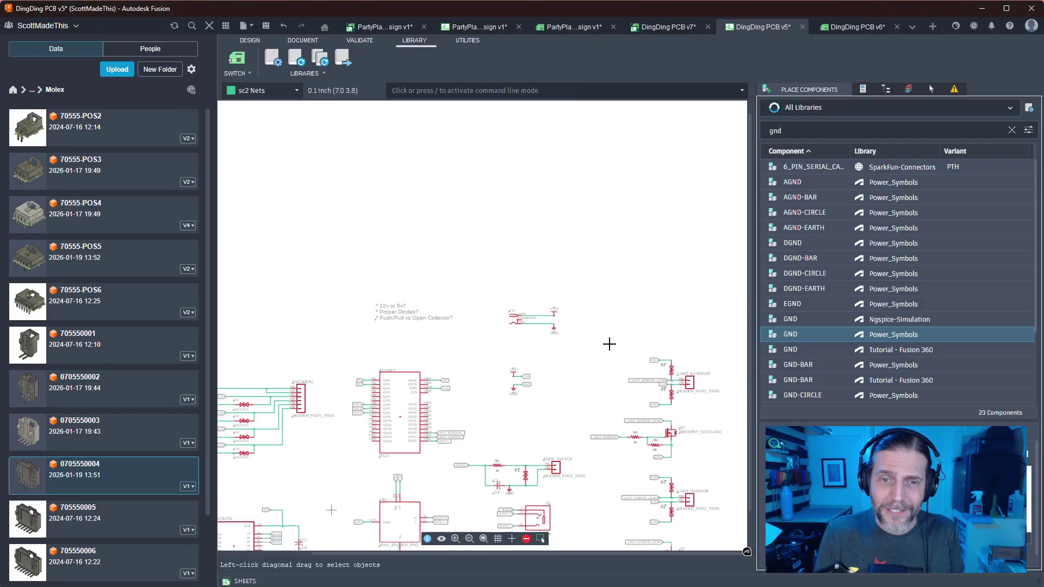
middle_drag(591, 179, 515, 194)
scroll(591, 380, up, 4)
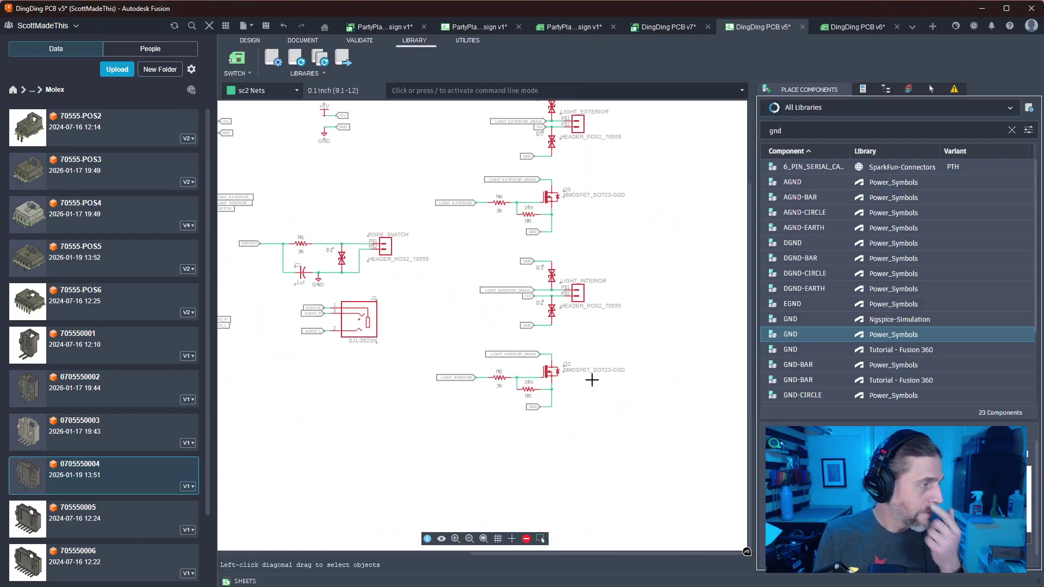
scroll(590, 386, down, 2)
middle_drag(447, 166, 505, 298)
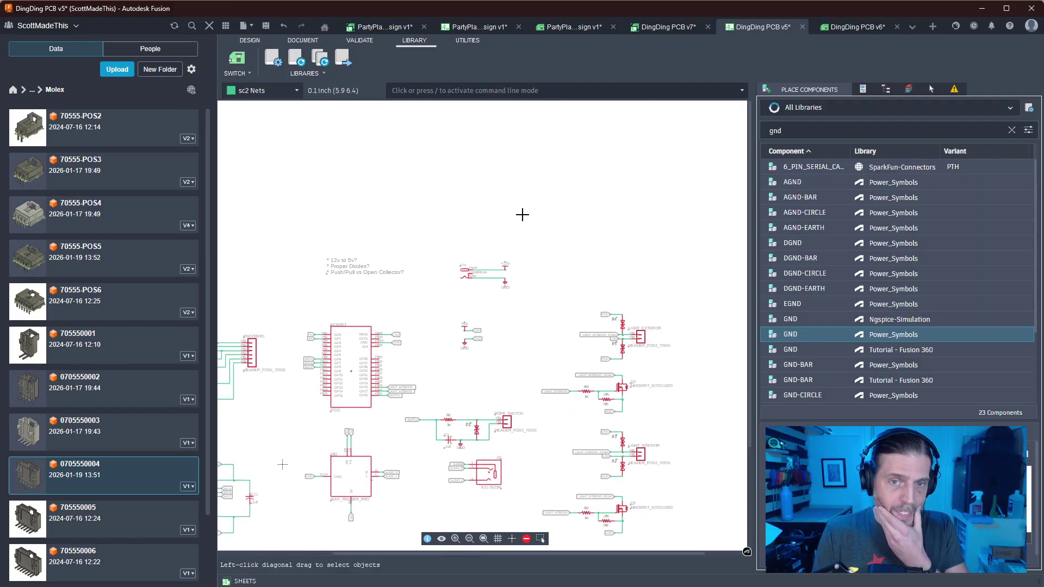
scroll(522, 214, up, 5)
scroll(506, 471, down, 3)
middle_drag(505, 471, 598, 435)
scroll(416, 355, up, 2)
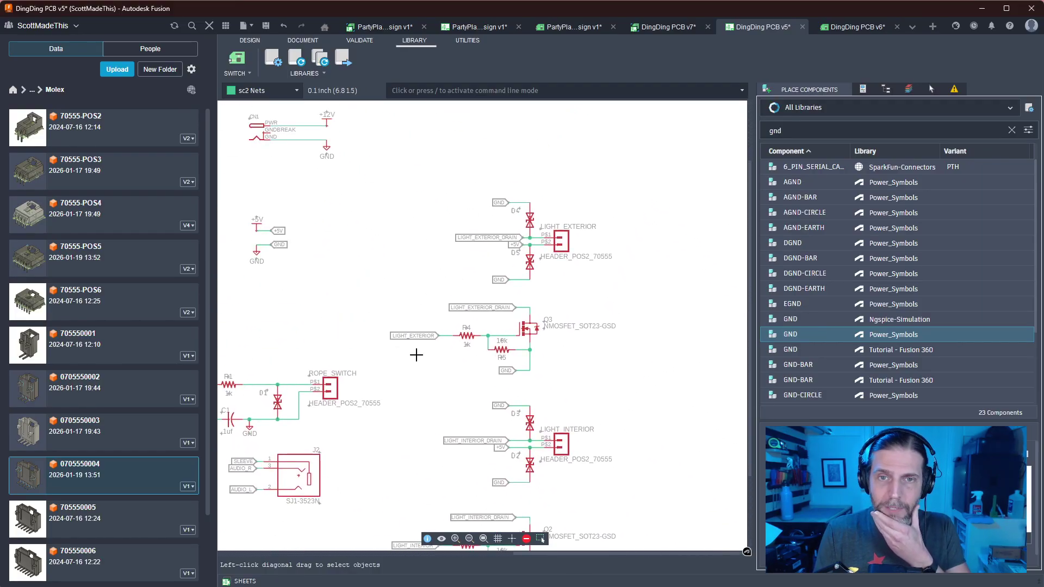
scroll(609, 264, up, 2)
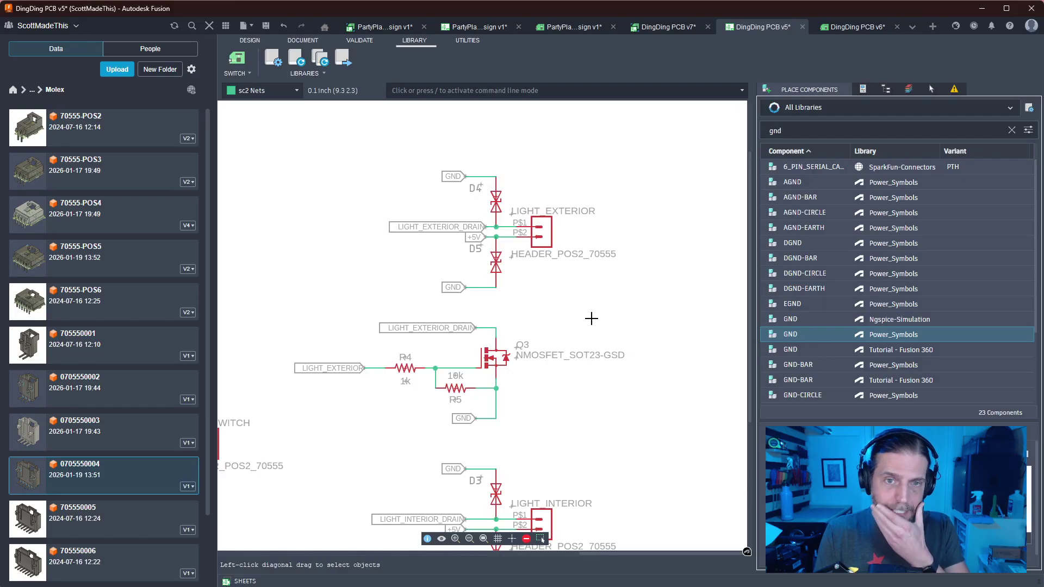
middle_drag(600, 332, 651, 349)
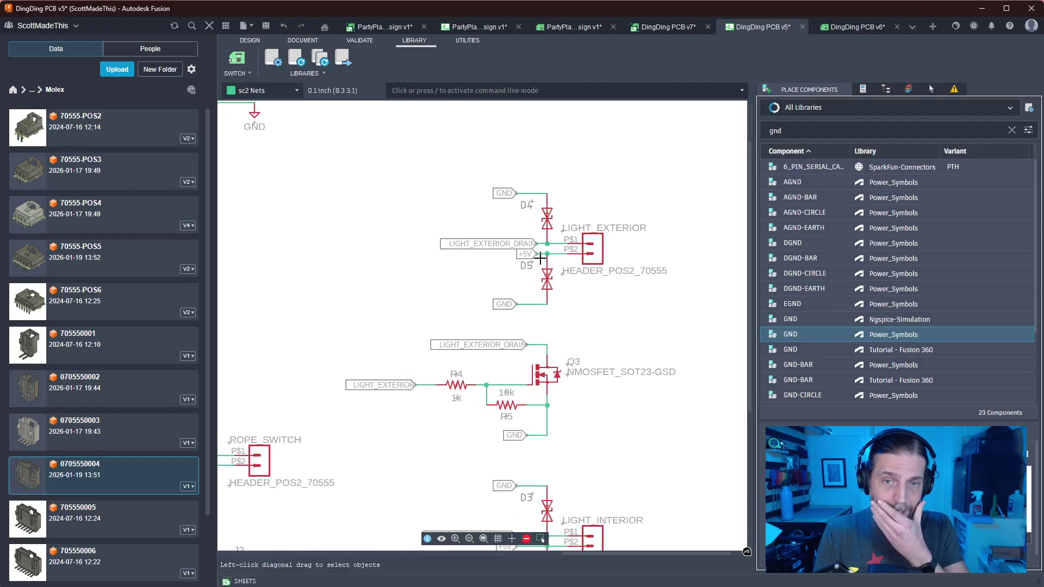
Move the +5V labels of the LIGHT_EXTERIOR and LIGHT_INTERIOR headers outward beyond the drain labels, extending their nets
click(540, 253)
drag(540, 254, 413, 259)
click(408, 253)
scroll(543, 327, down, 5)
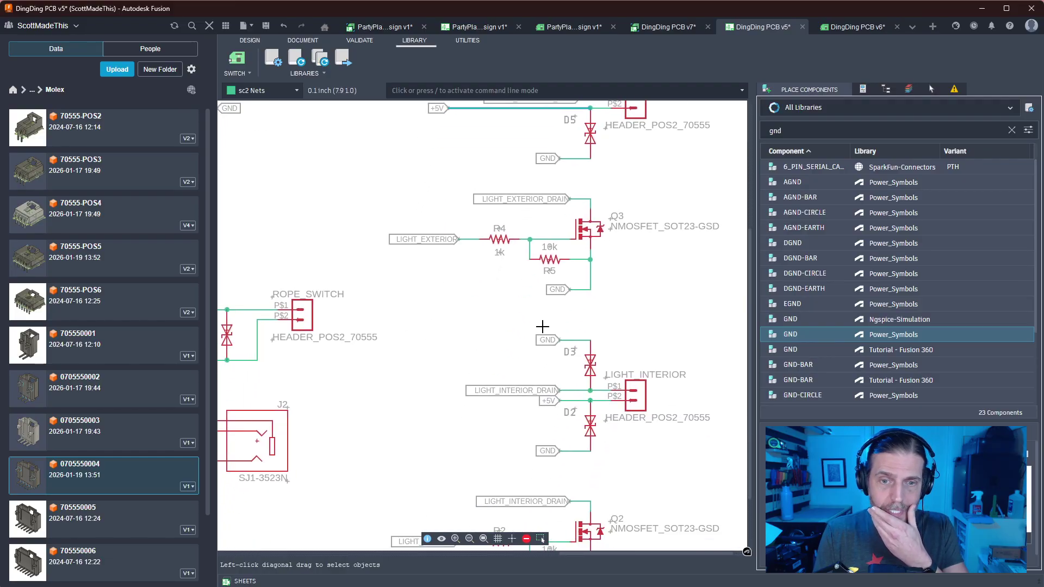
click(570, 404)
click(439, 401)
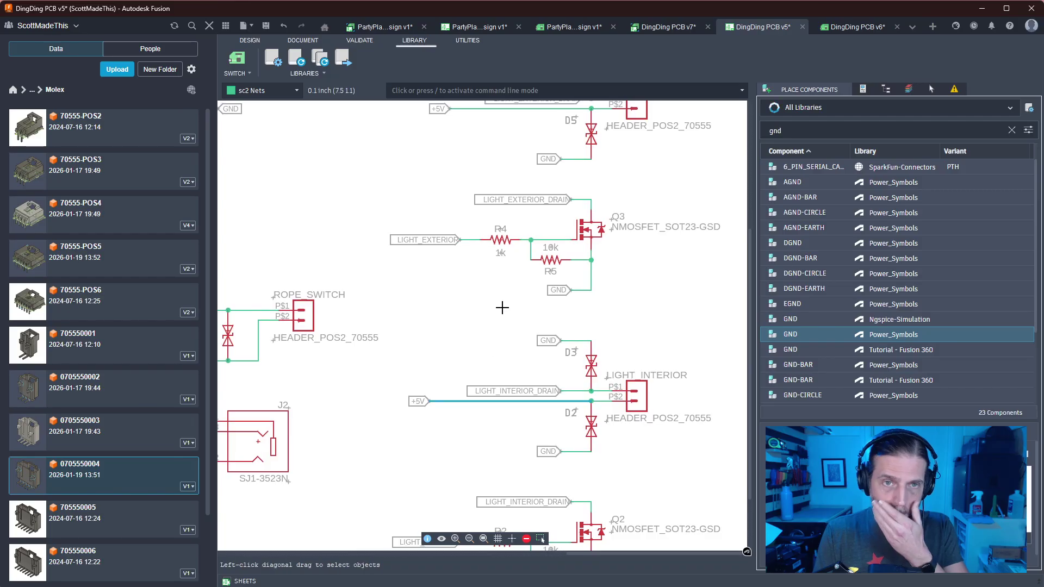
Search the component libraries for "12"
scroll(532, 325, up, 1)
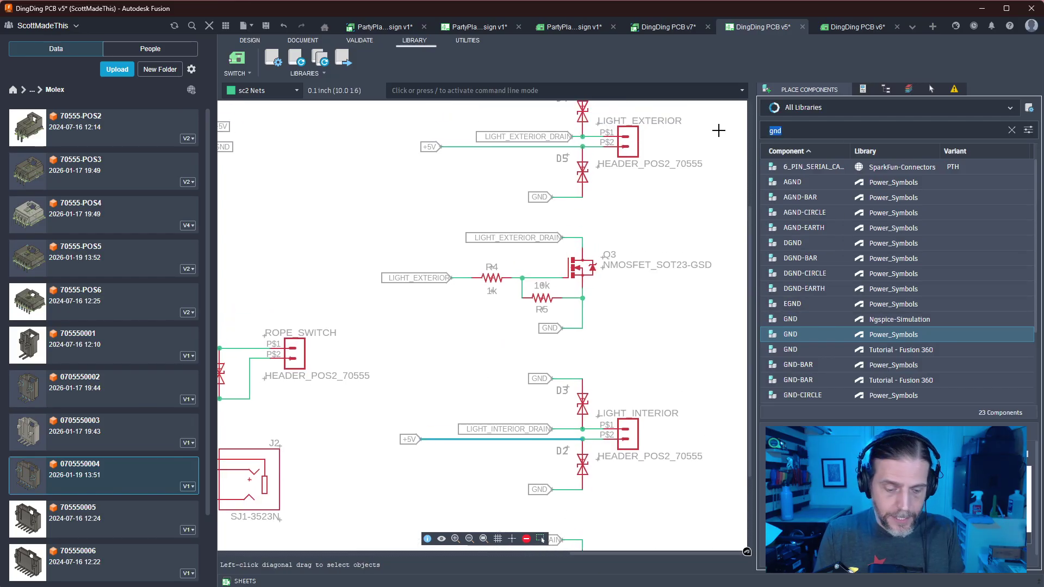
text(12)
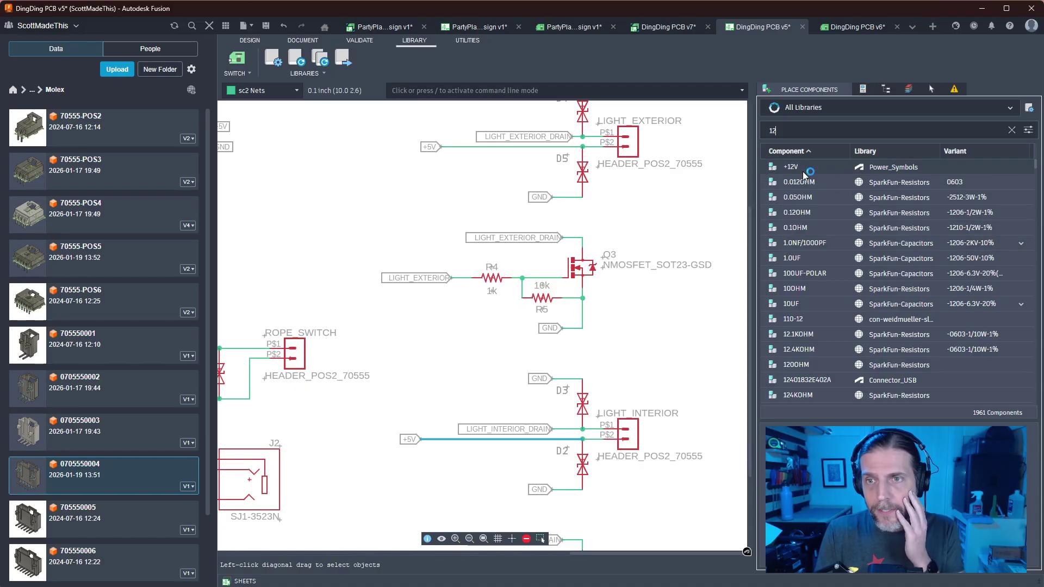
click(804, 168)
click(419, 434)
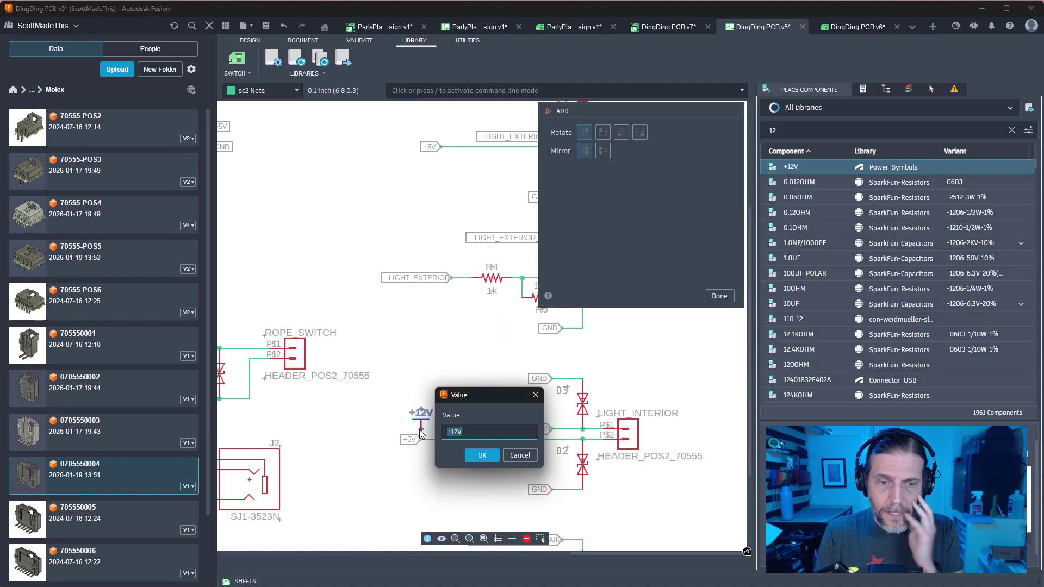
key(Return)
key(Escape)
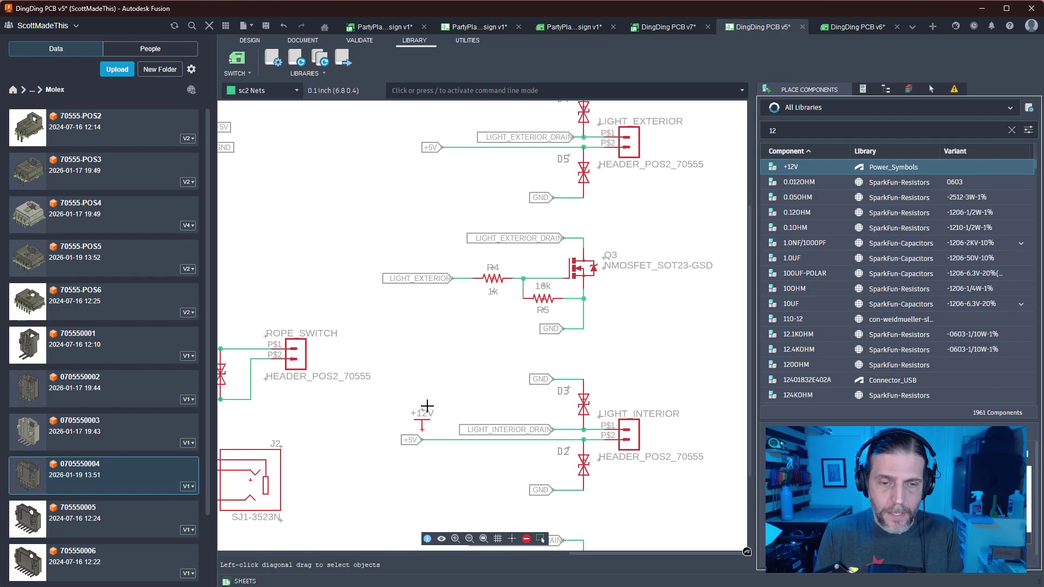
key(ctrl+z)
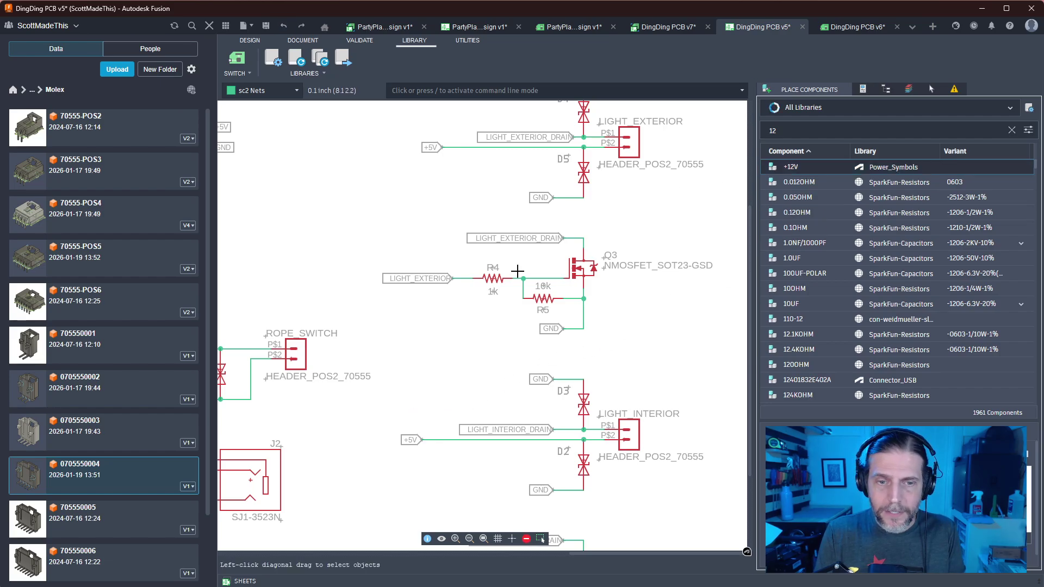
Place +12V power symbols at the outer ends of the LIGHT_INTERIOR and LIGHT_EXTERIOR supply nets and finish adding
double_click(803, 168)
click(422, 435)
click(482, 465)
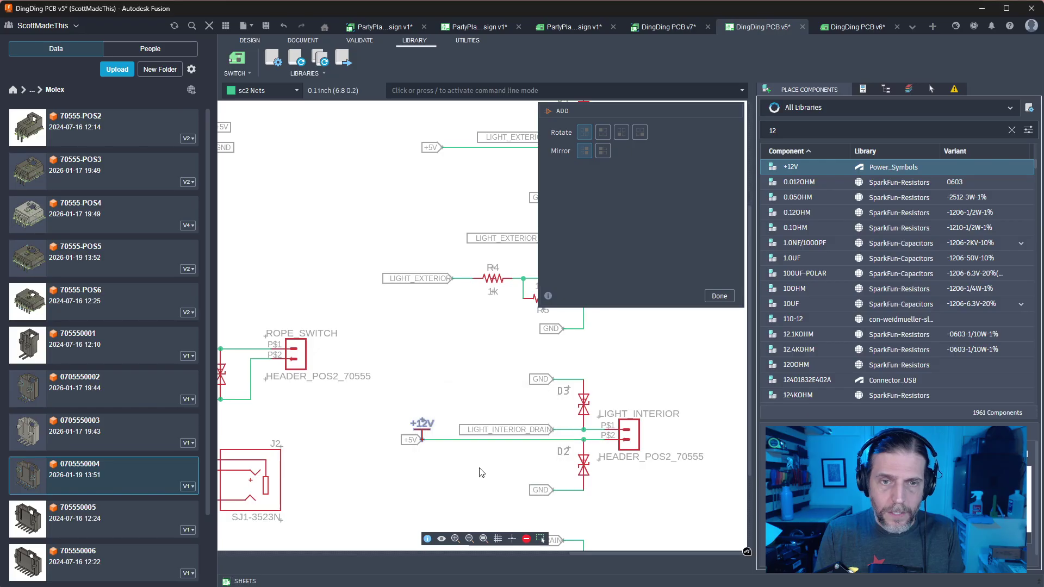
click(488, 313)
middle_drag(471, 200, 454, 251)
click(425, 199)
click(511, 311)
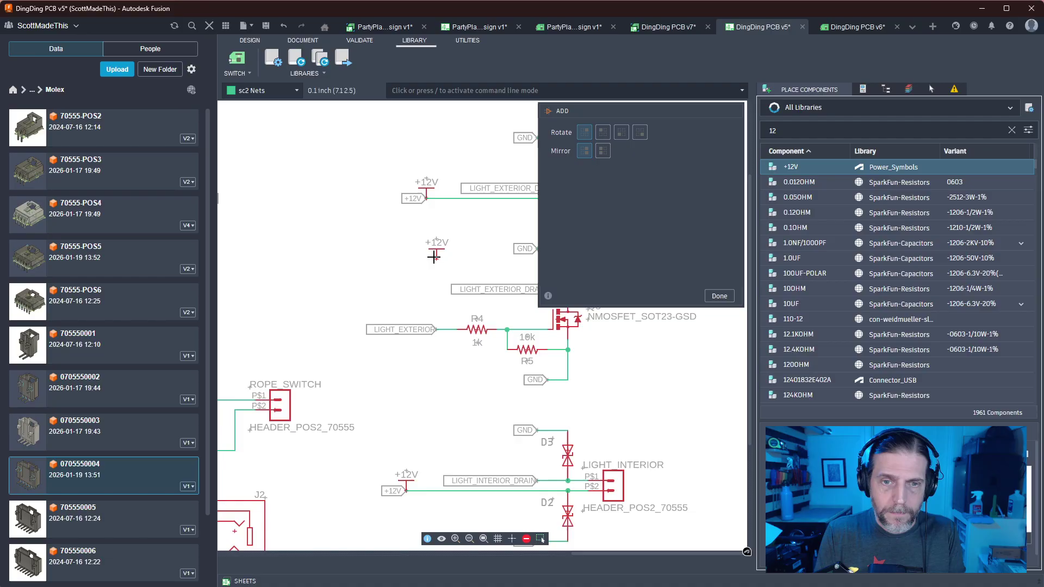
key(Escape)
Delete the redundant +12V labels on both light supply nets and shift the interior +12V symbol slightly toward its header
click(417, 200)
key(Delete)
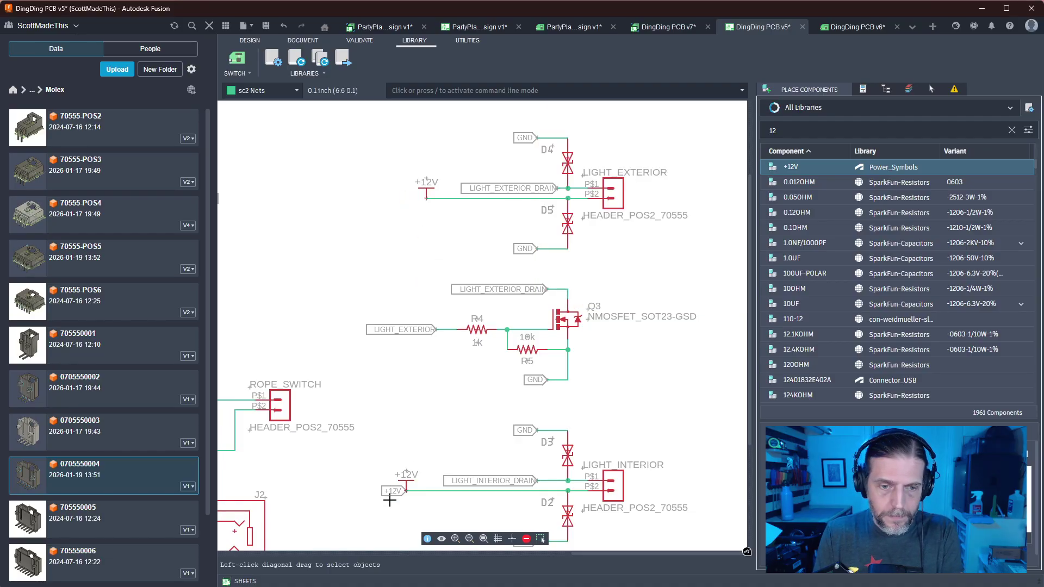
click(399, 491)
key(Delete)
drag(406, 488, 418, 487)
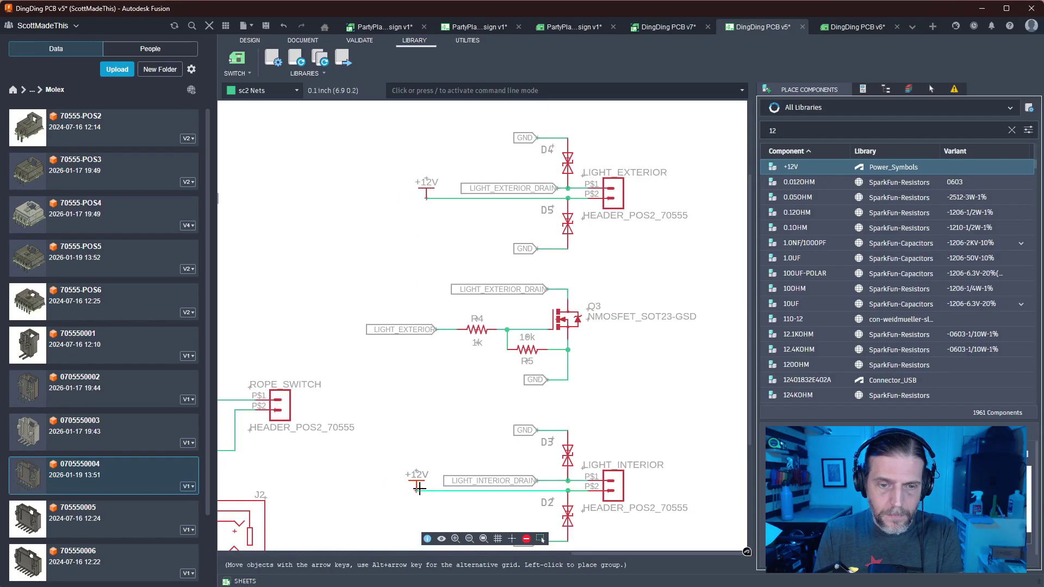
click(419, 489)
Switch to the PCB board, move the barrel connector to the upper board edge beside the audio jack, and rotate it 180 degrees
scroll(413, 446, down, 3)
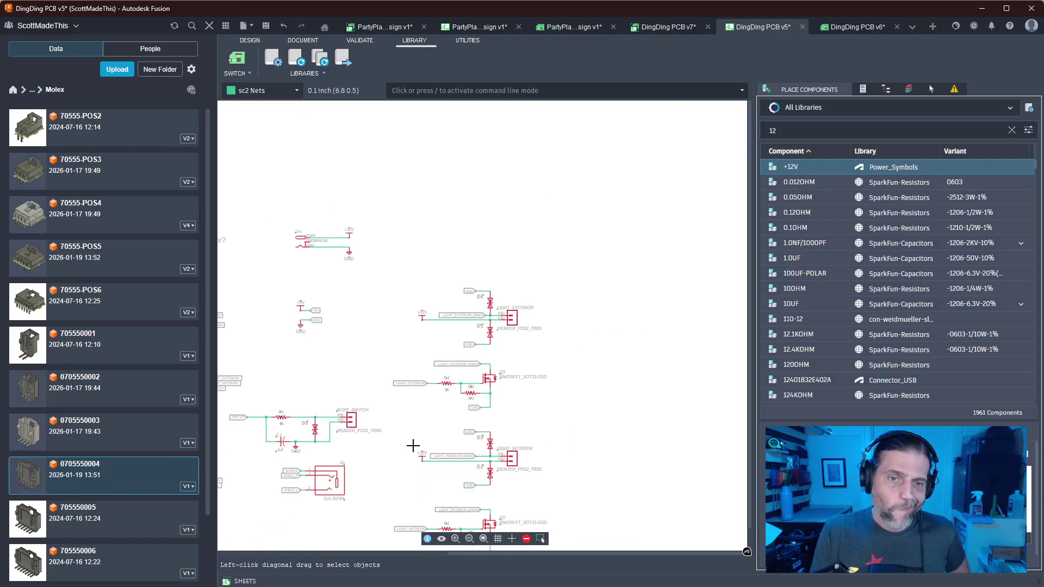
middle_drag(413, 445, 500, 417)
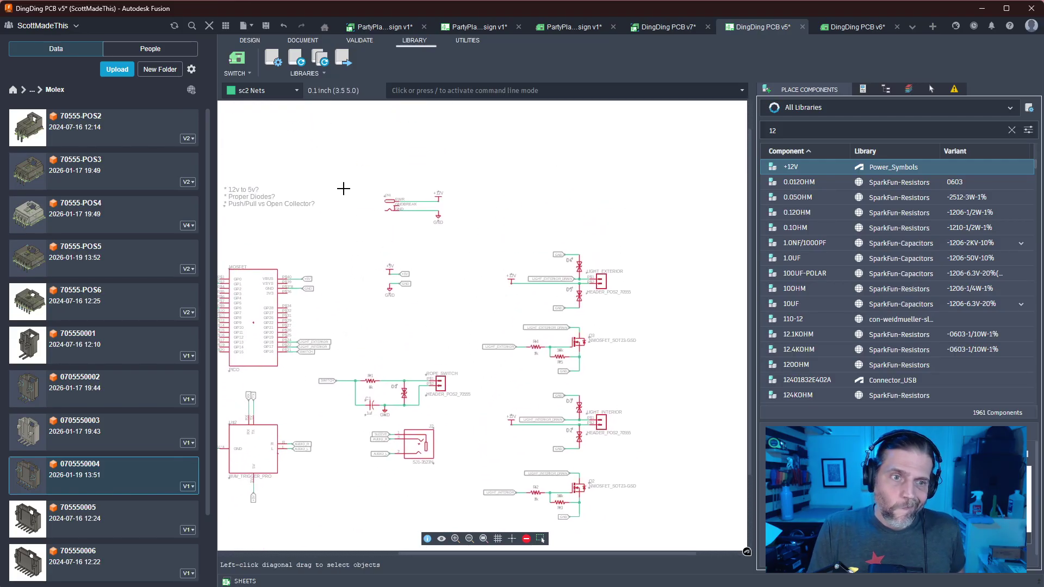
middle_drag(343, 188, 402, 159)
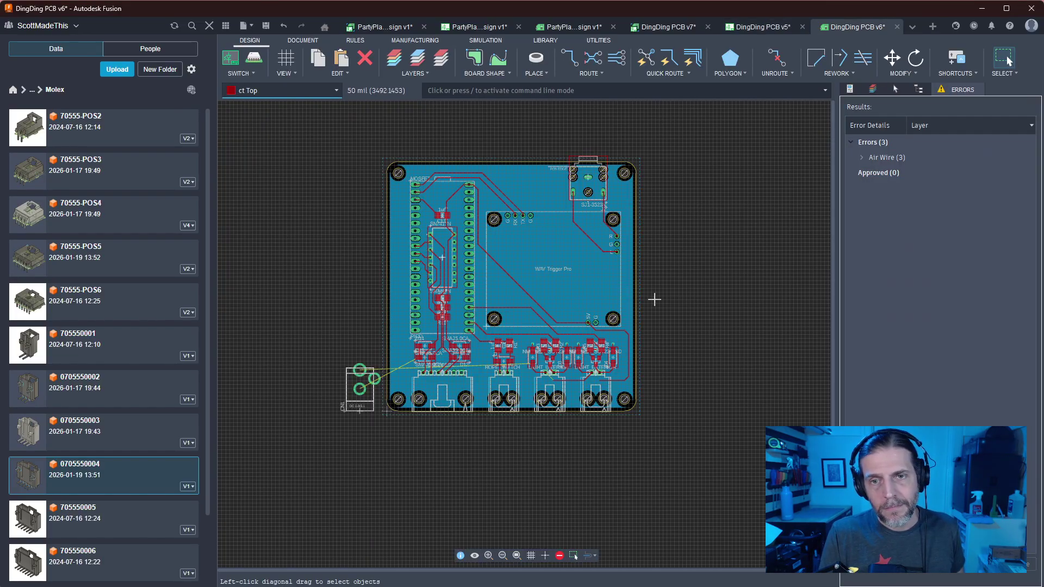
drag(368, 381, 545, 182)
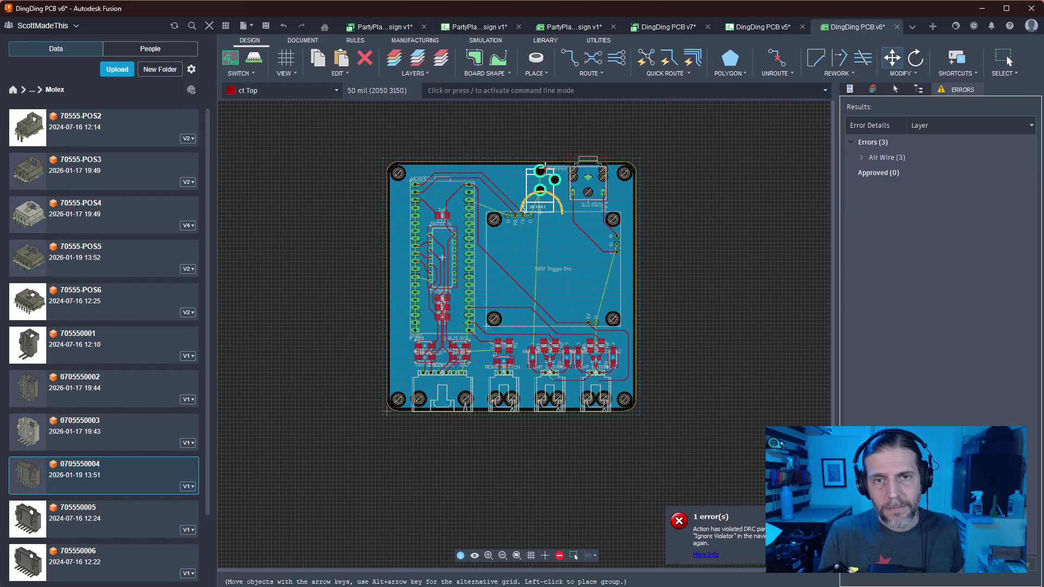
right_click(545, 167)
right_click(545, 168)
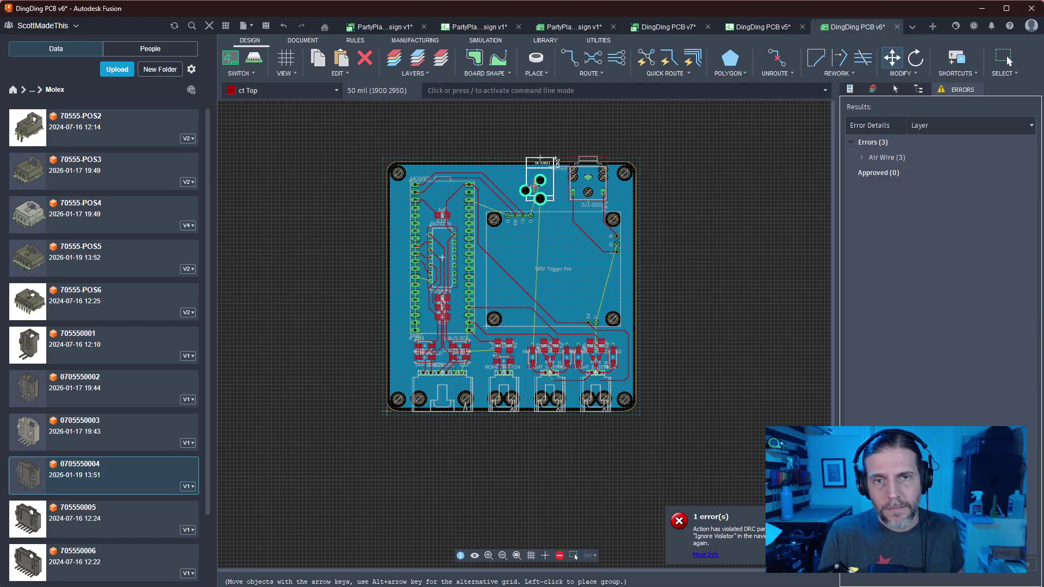
click(545, 168)
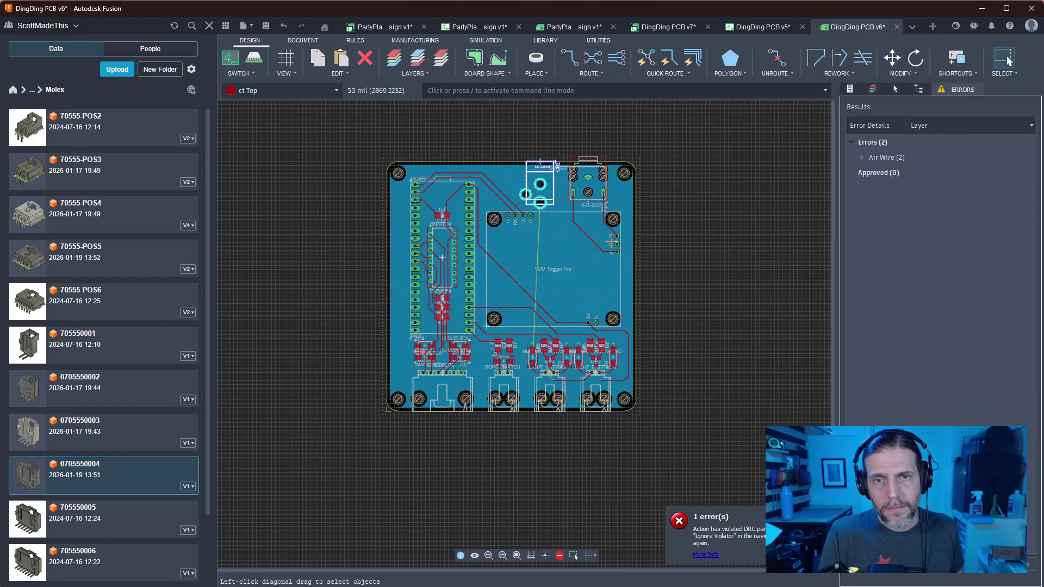
Delete the top-layer trace segment running from the WAV Trigger Pro's 5V pad toward the exterior light connector
scroll(642, 251, up, 5)
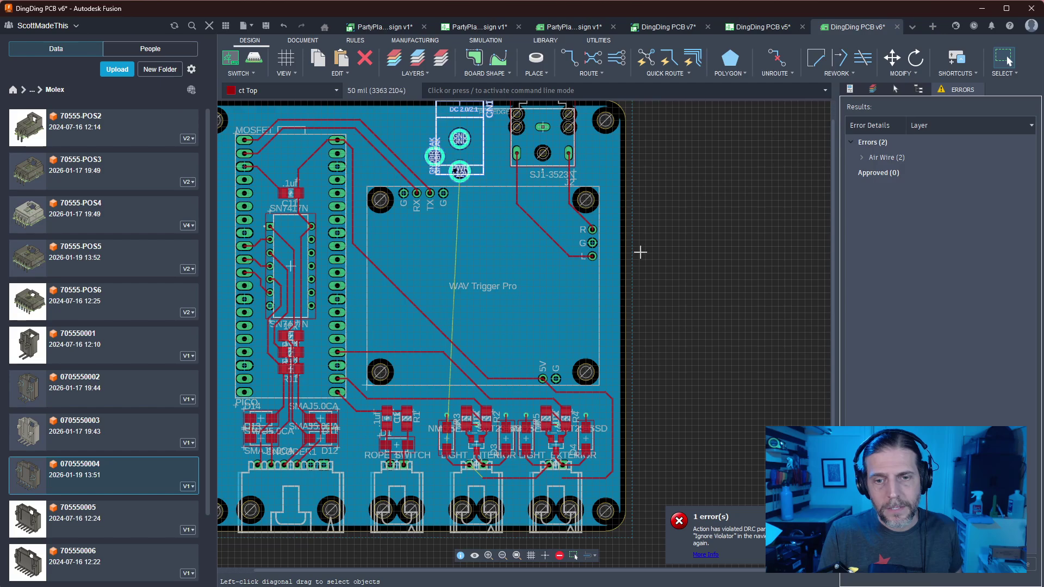
middle_drag(628, 253, 604, 170)
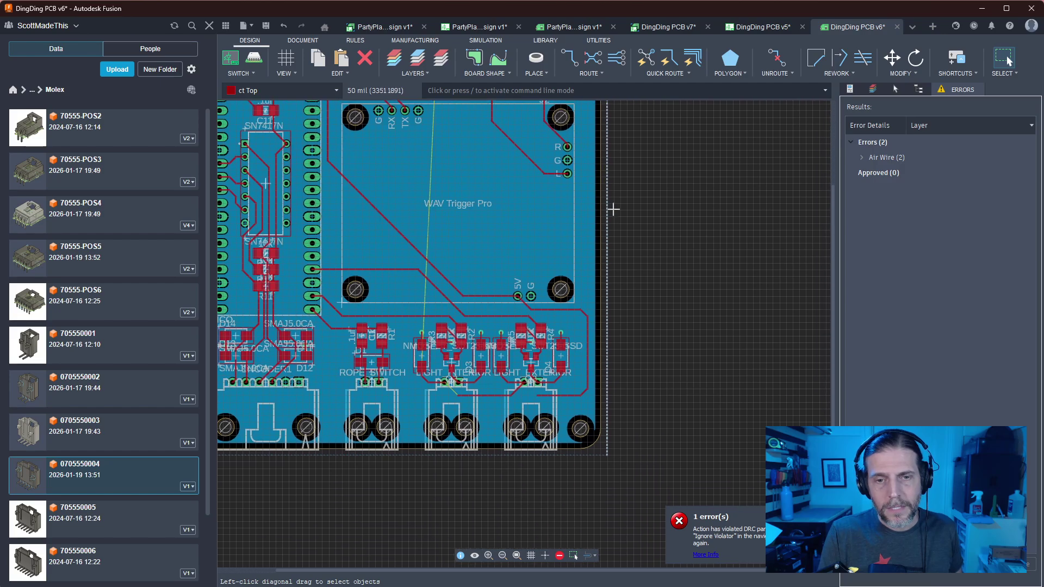
click(529, 308)
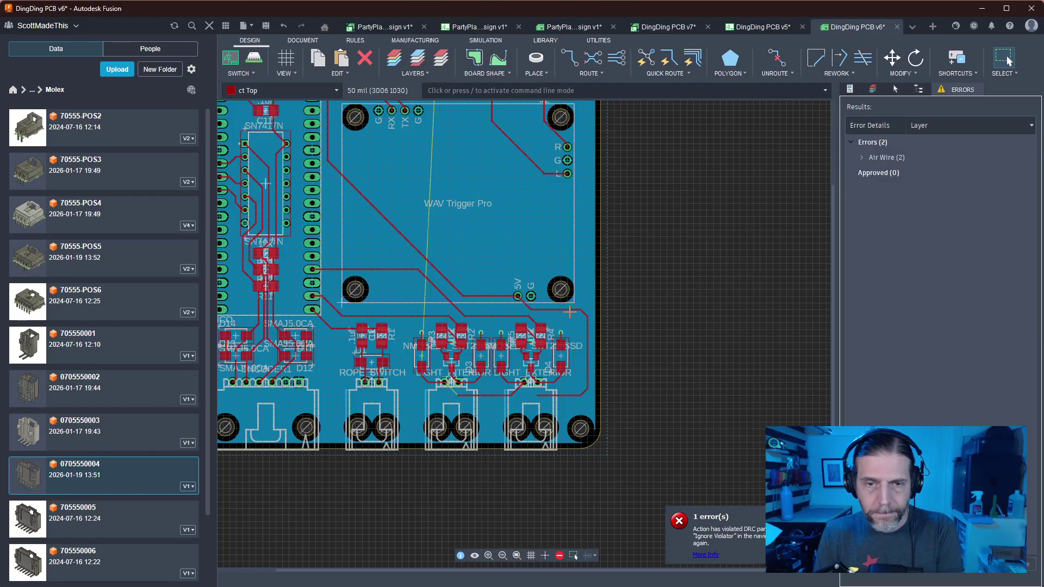
key(Delete)
middle_drag(643, 296, 656, 336)
scroll(656, 336, up, 7)
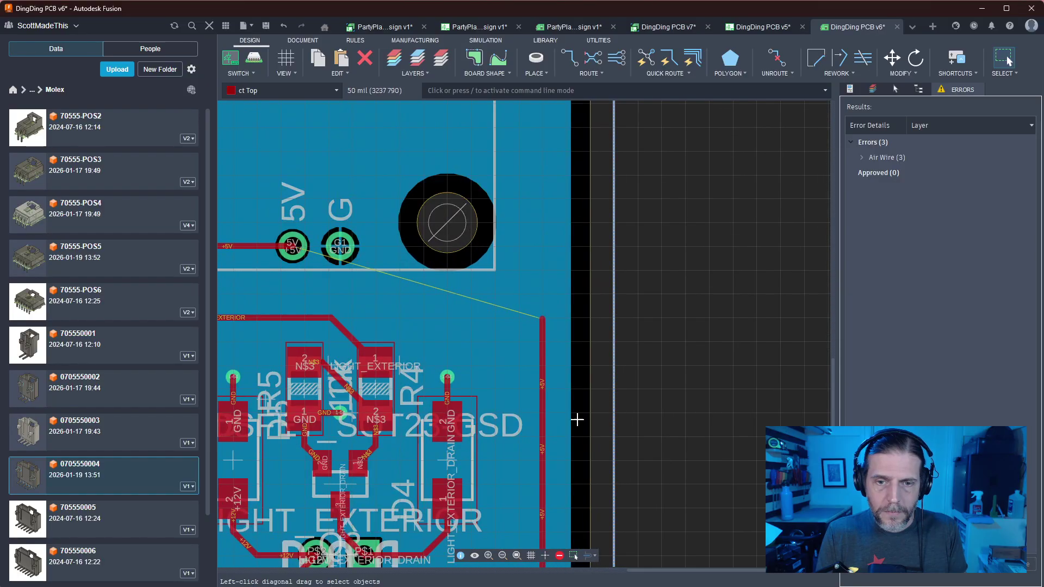
middle_drag(541, 419, 614, 260)
scroll(614, 259, down, 2)
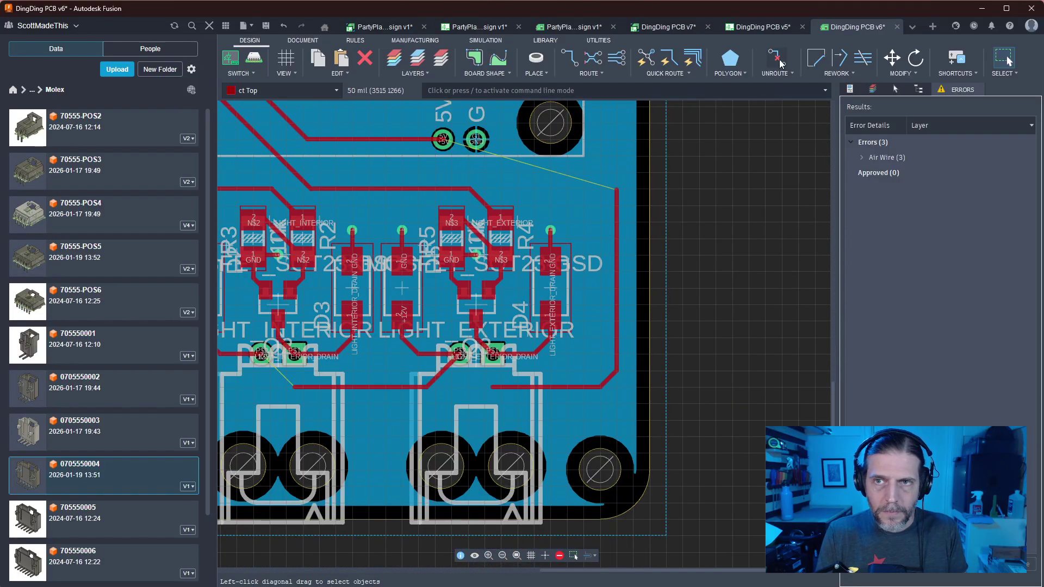
Unroute the two leftover trace segments running beside and below the LIGHT_EXTERIOR connector
click(776, 58)
click(617, 271)
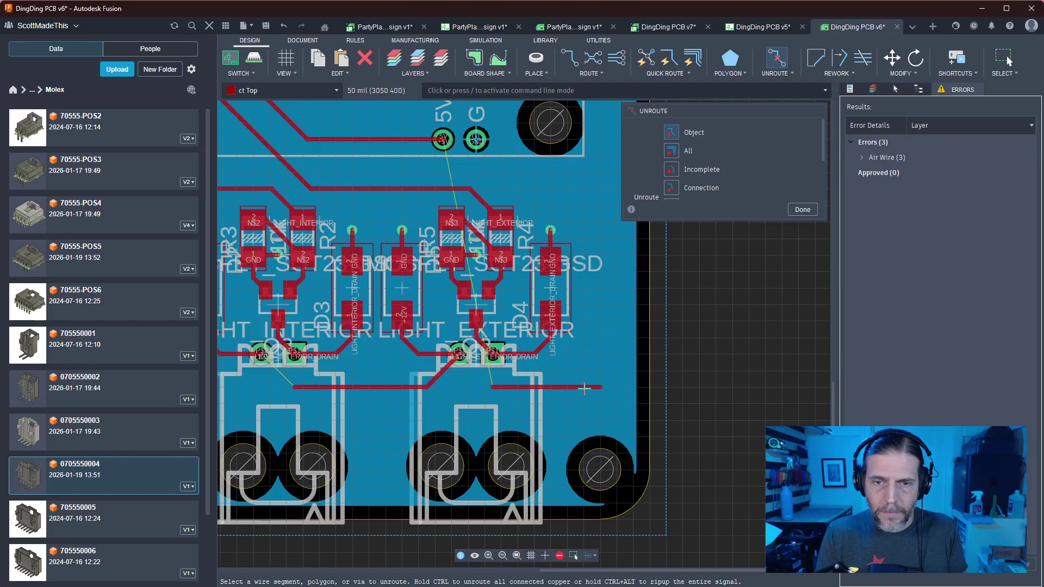
click(584, 387)
click(800, 211)
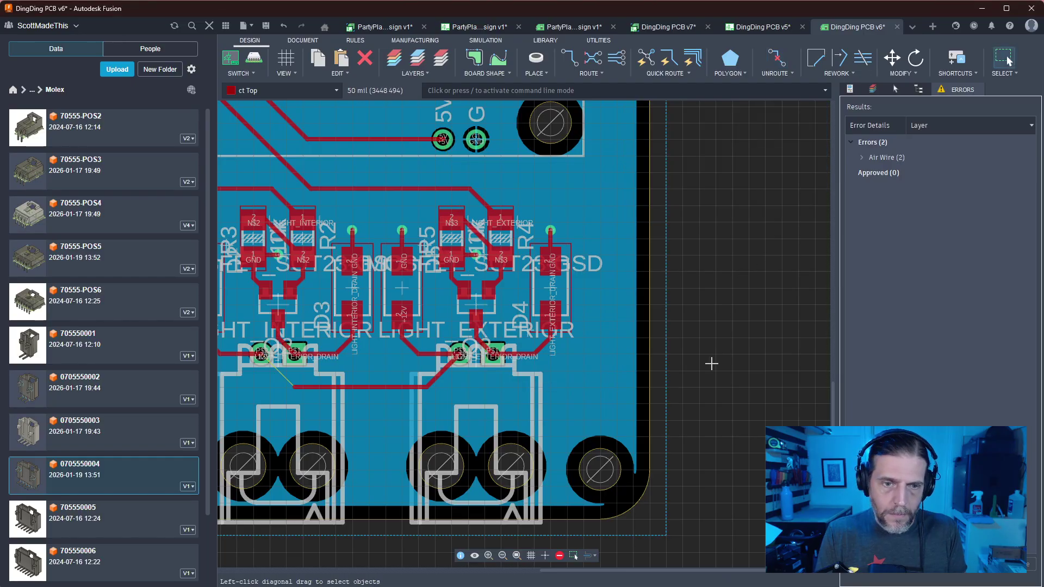
Route the loose end of the +12V trace to the LIGHT_INTERIOR header's P$2 pad on the top layer
middle_drag(509, 429, 708, 369)
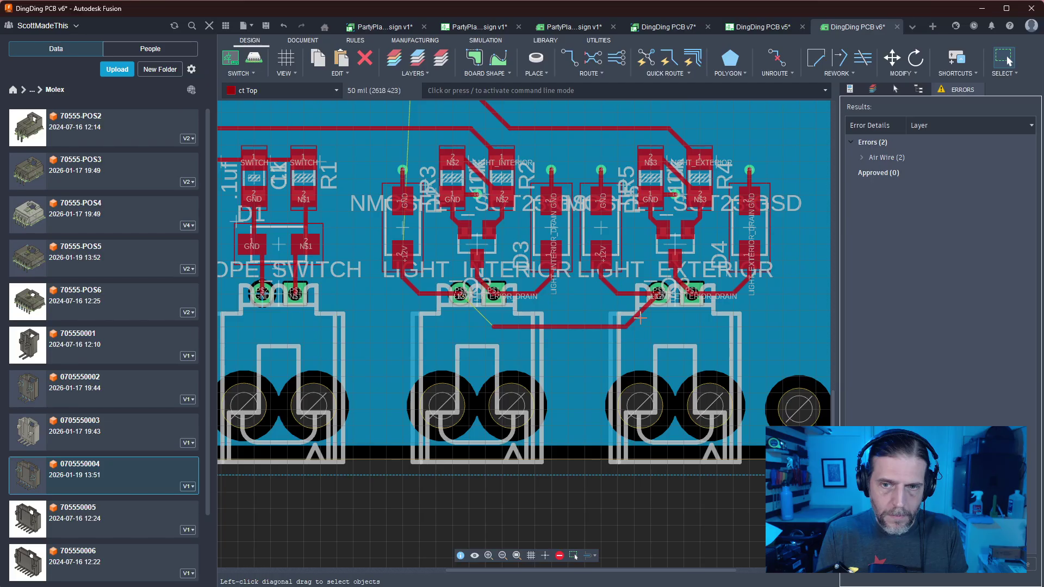
scroll(663, 325, up, 4)
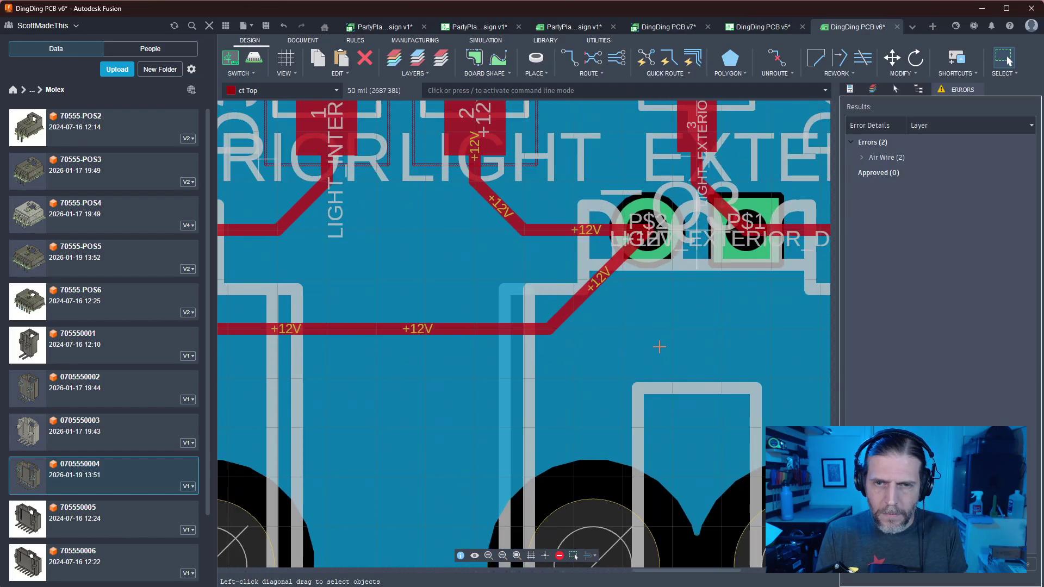
scroll(655, 352, down, 3)
middle_drag(519, 383, 634, 373)
key(r)
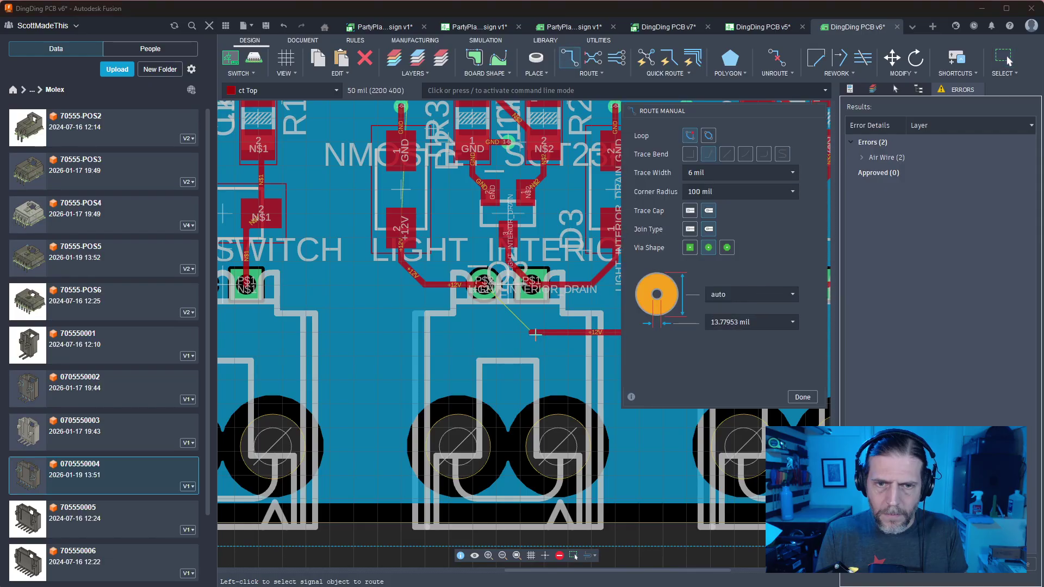
click(531, 333)
click(482, 287)
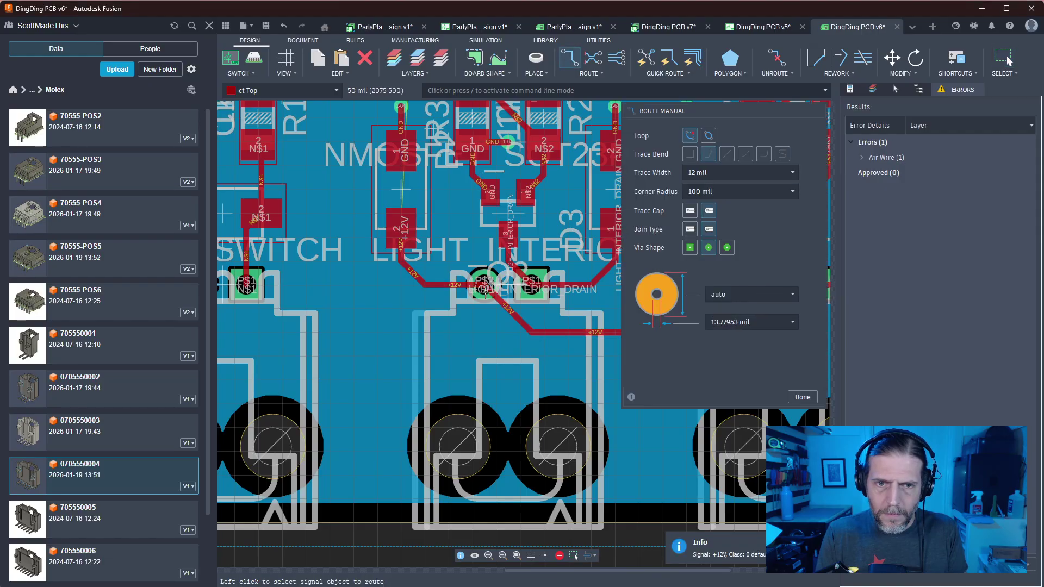
Route a 12 mil top-layer +12V trace from LIGHT_EXTERIOR's P$2 pad around the WAV Trigger Pro to the barrel connector's PWR pad
middle_drag(436, 337, 560, 353)
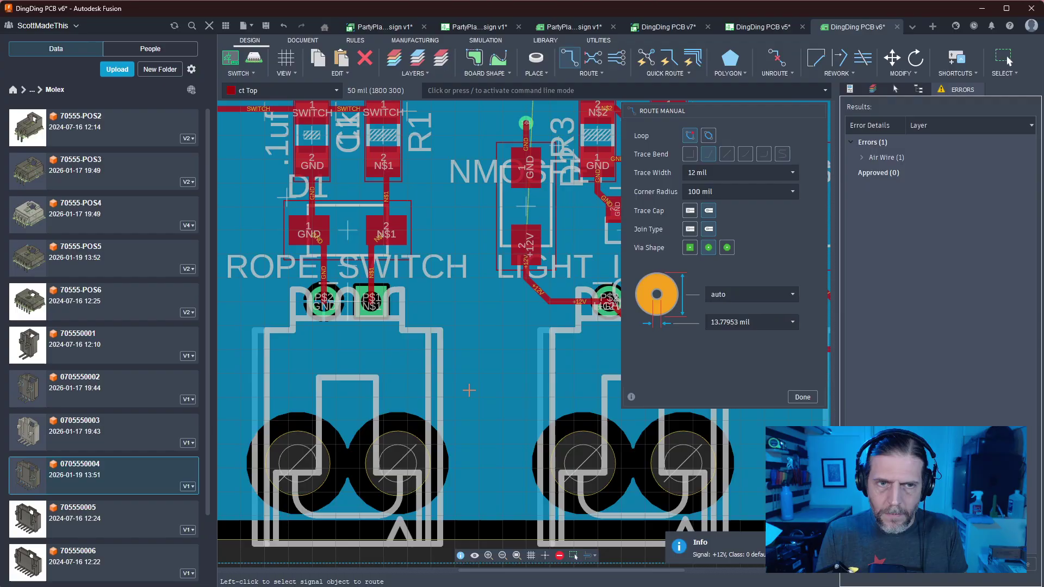
scroll(469, 390, down, 3)
middle_drag(599, 464, 454, 474)
scroll(480, 458, up, 2)
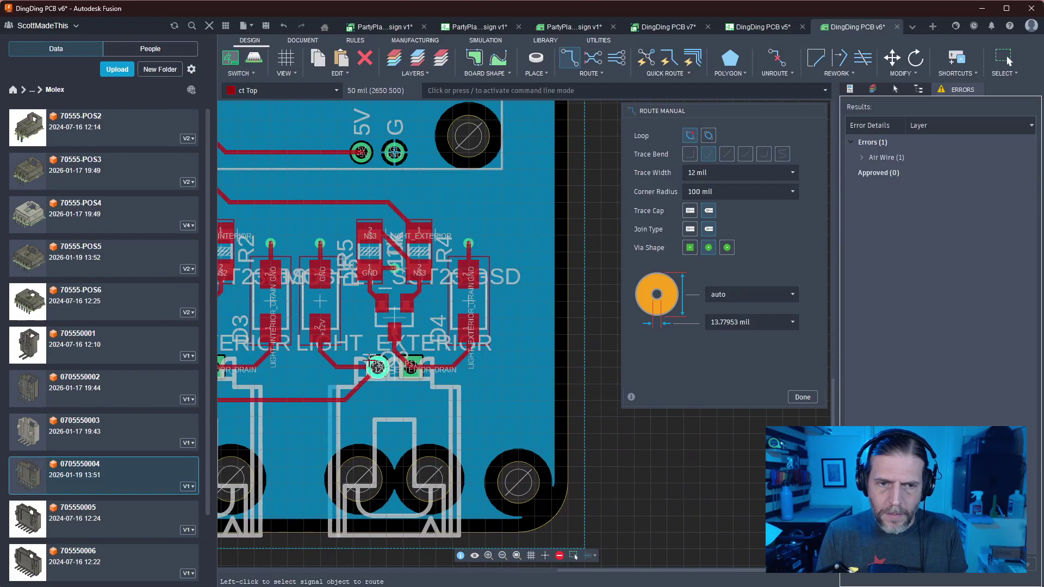
click(409, 395)
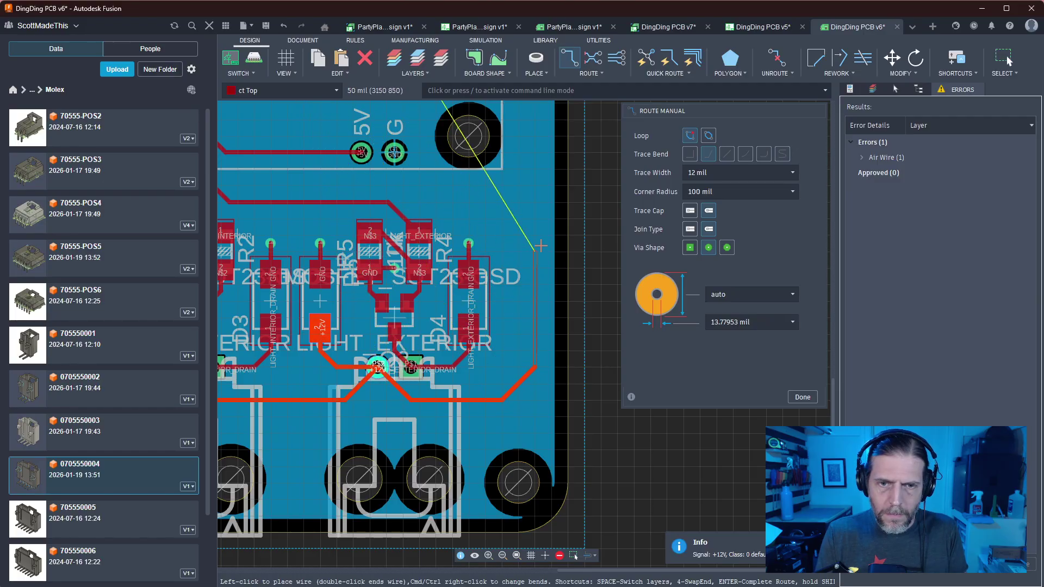
middle_drag(538, 147, 522, 416)
middle_drag(522, 228, 514, 360)
scroll(513, 318, down, 5)
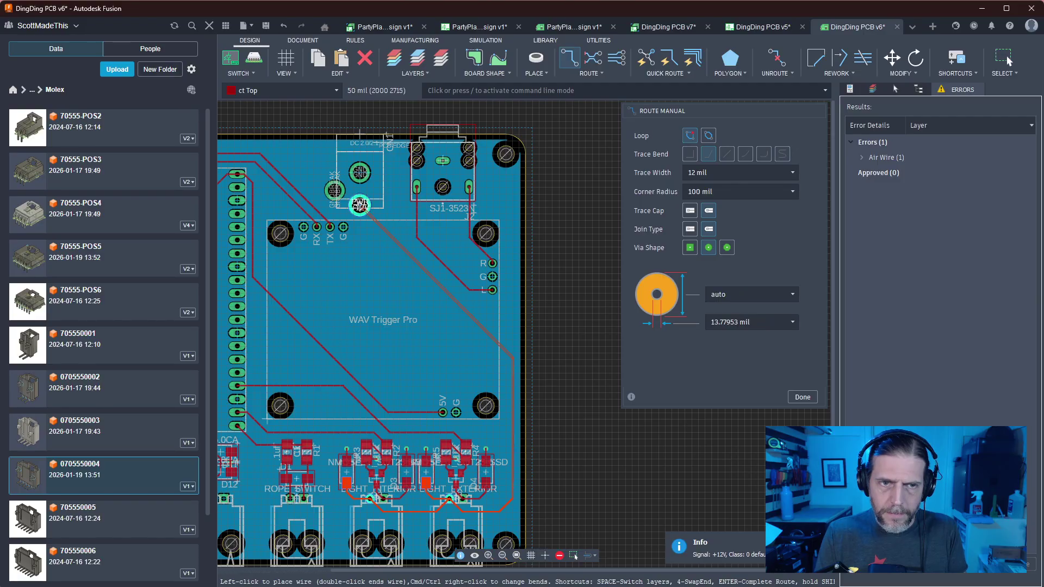
click(359, 205)
key(Escape)
Examine the board's +5V routing from the Pico's P$40 pad to the capacitor and the WAV Trigger Pro
mouse_move(647, 387)
middle_down()
mouse_move(682, 381)
mouse_move(784, 400)
mouse_move(775, 398)
middle_up()
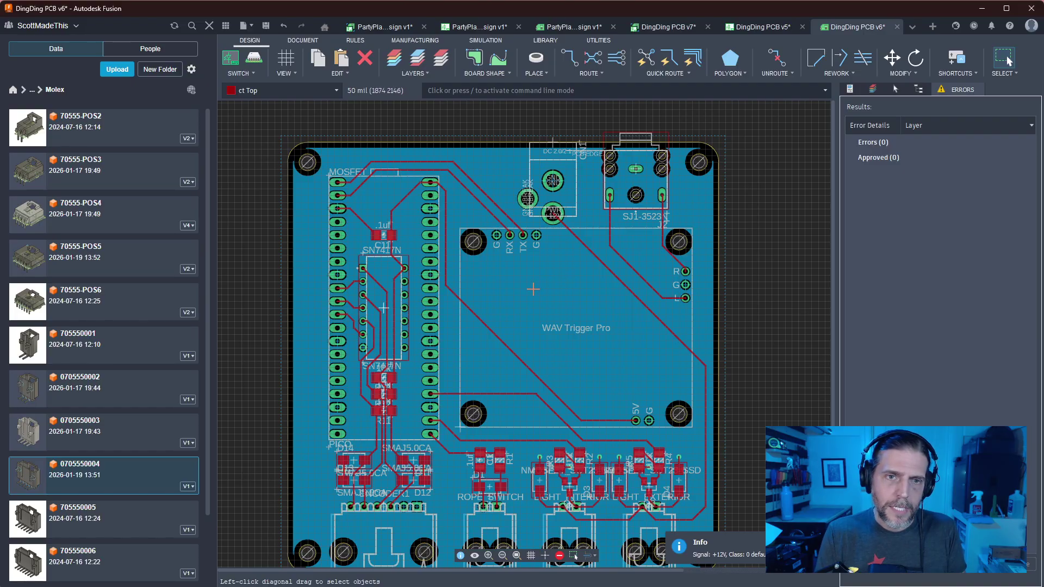
scroll(533, 288, down, 1)
scroll(536, 375, up, 7)
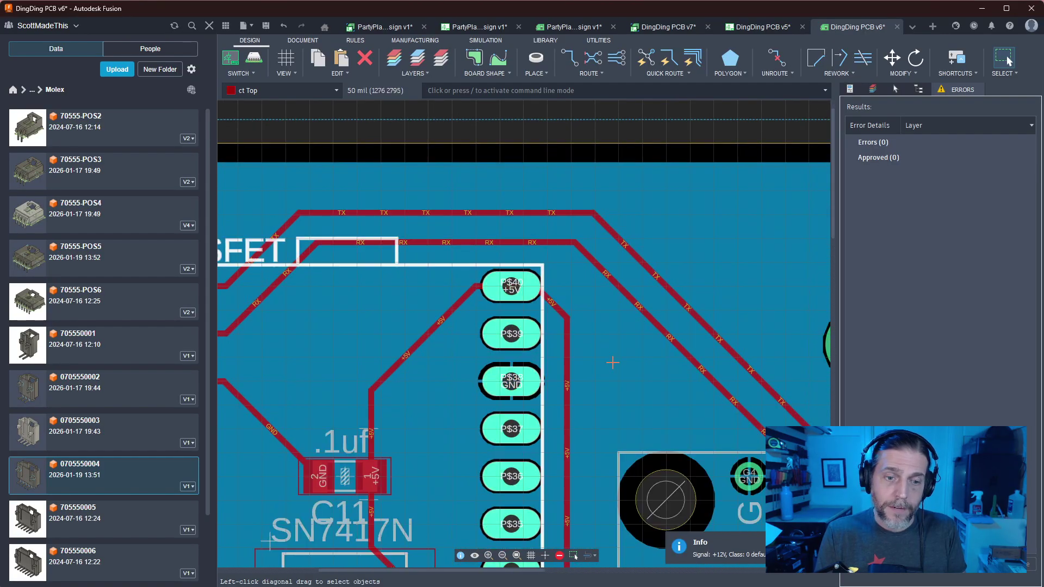
scroll(615, 376, down, 4)
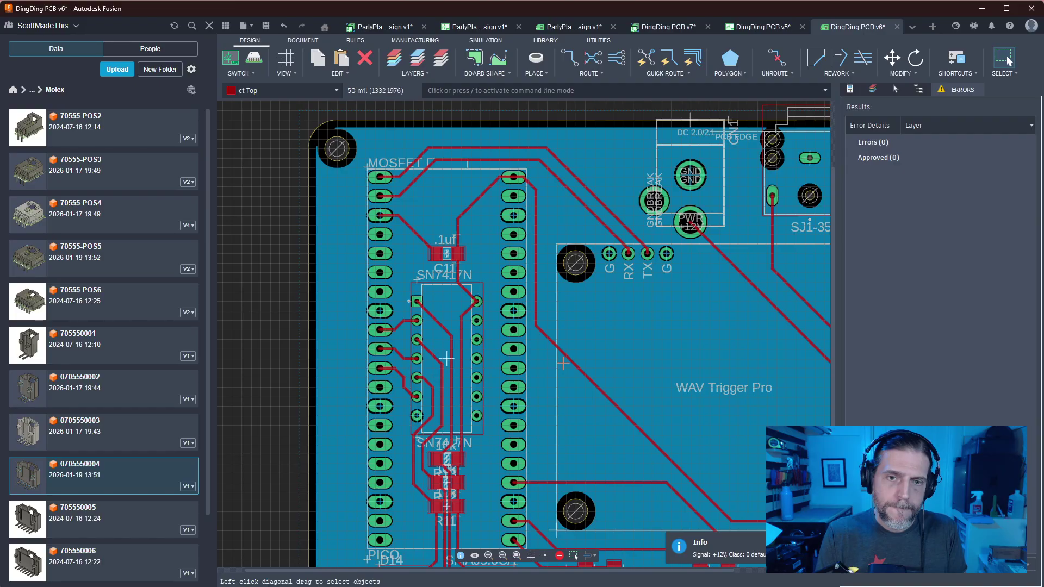
middle_drag(644, 371, 505, 320)
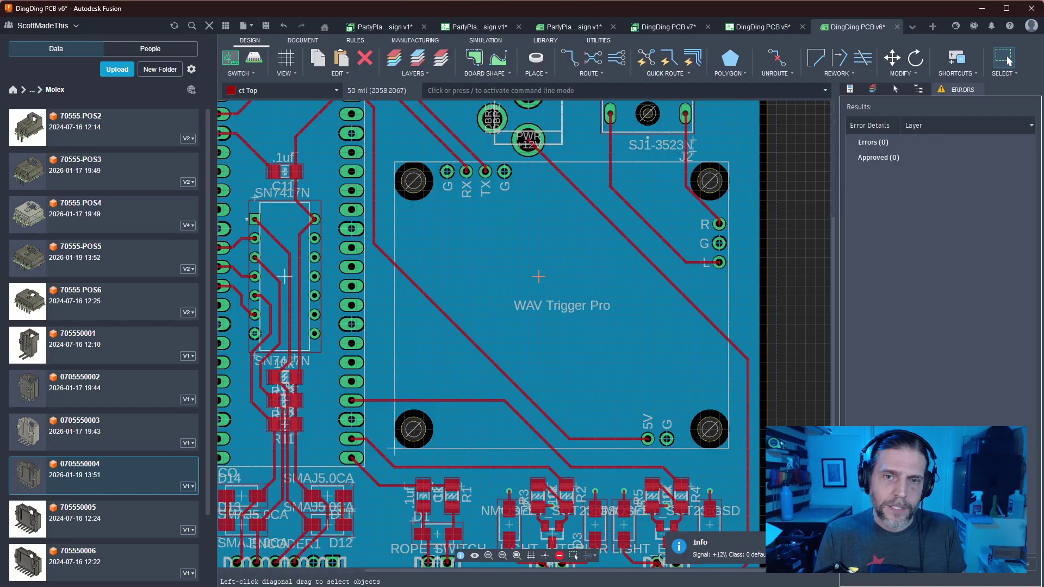
scroll(546, 264, down, 3)
scroll(544, 265, up, 1)
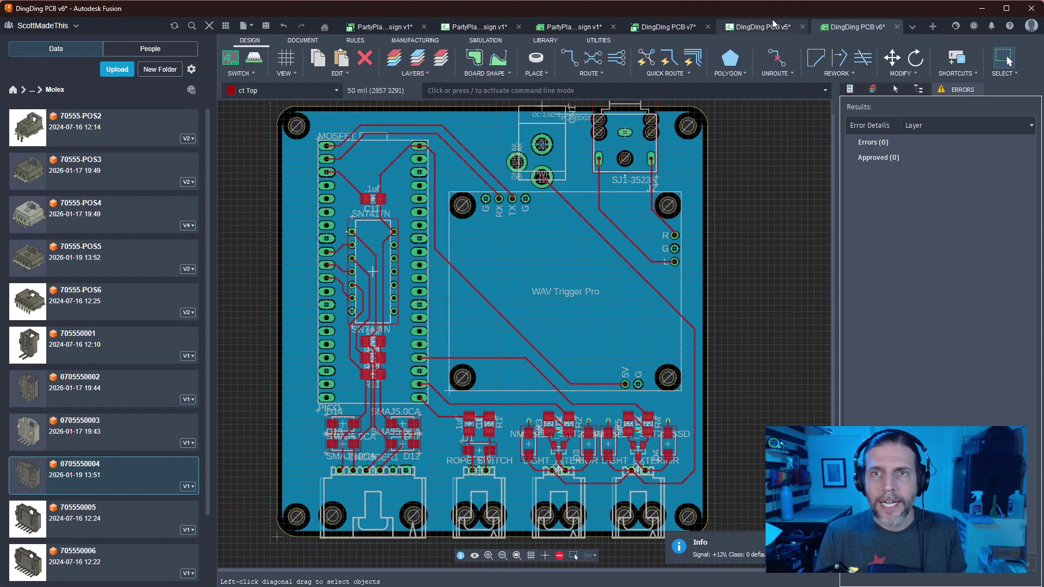
Browse the project to Jobs, 2026, CMoP, FRP, TrollyTunnel, PCB and open the TrollyTunnel Schematic
click(912, 27)
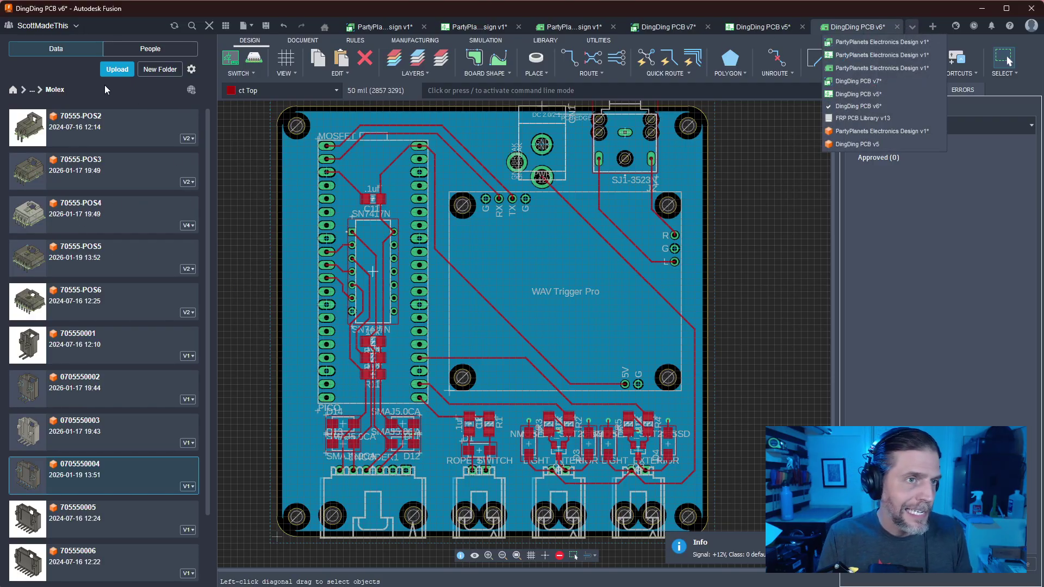
click(32, 92)
click(14, 91)
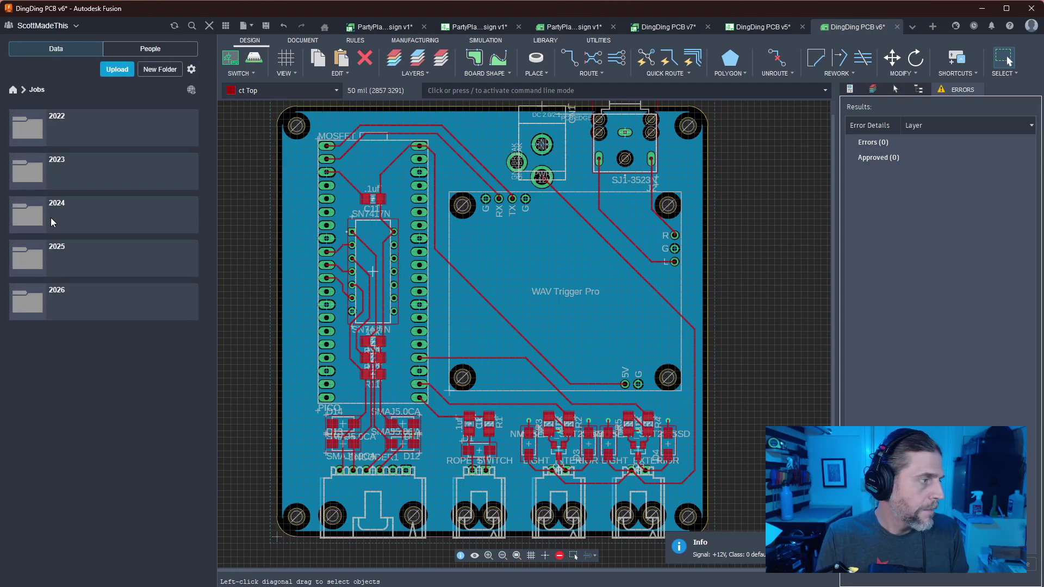
click(93, 303)
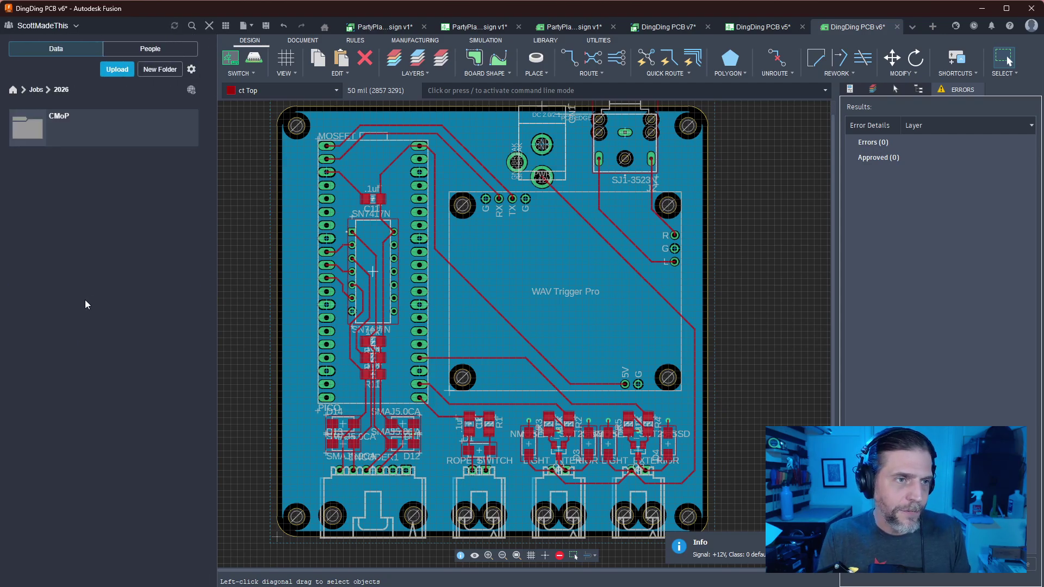
click(83, 125)
click(94, 126)
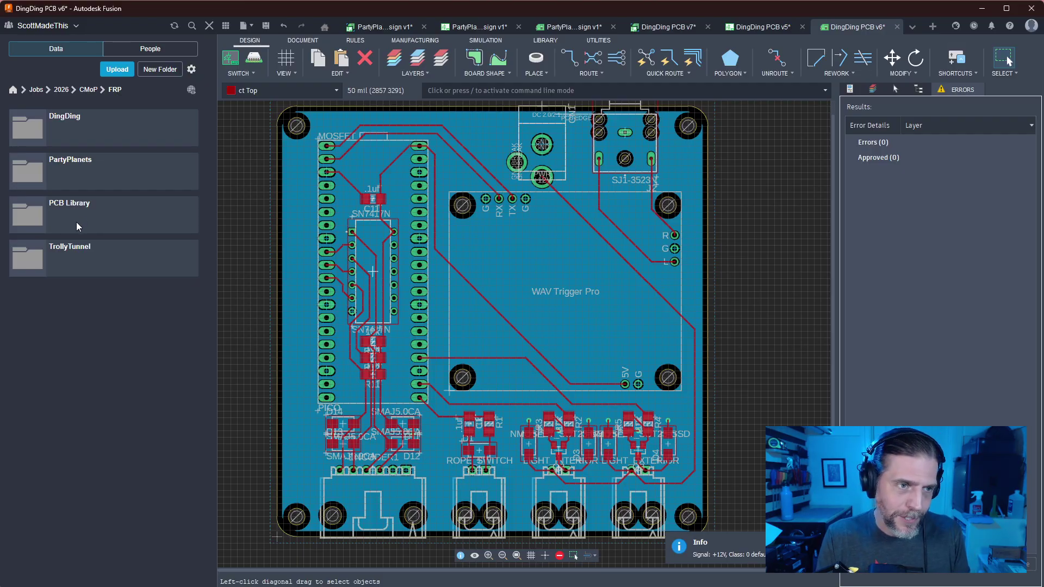
click(106, 250)
click(89, 137)
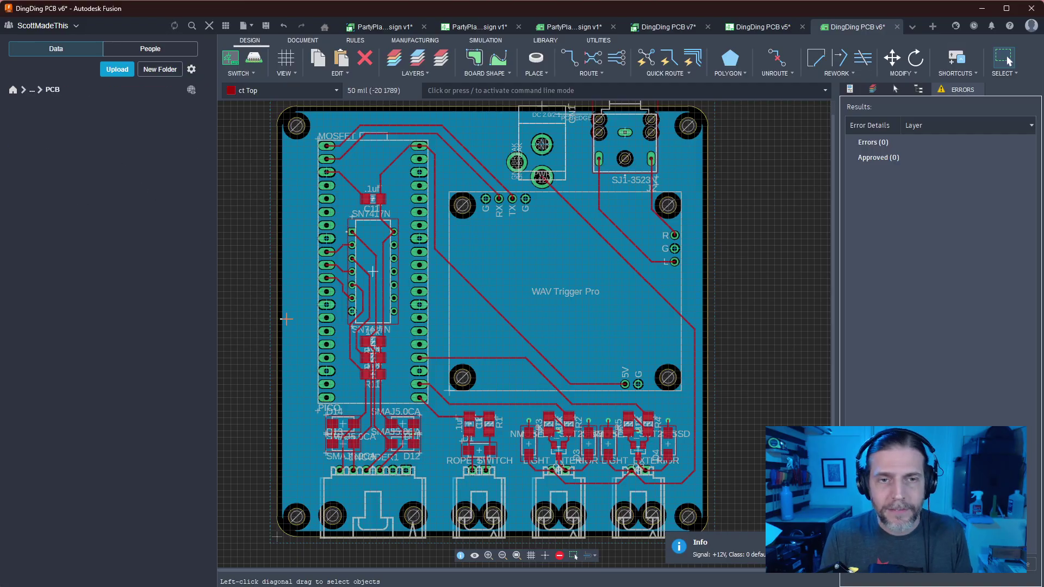
double_click(71, 249)
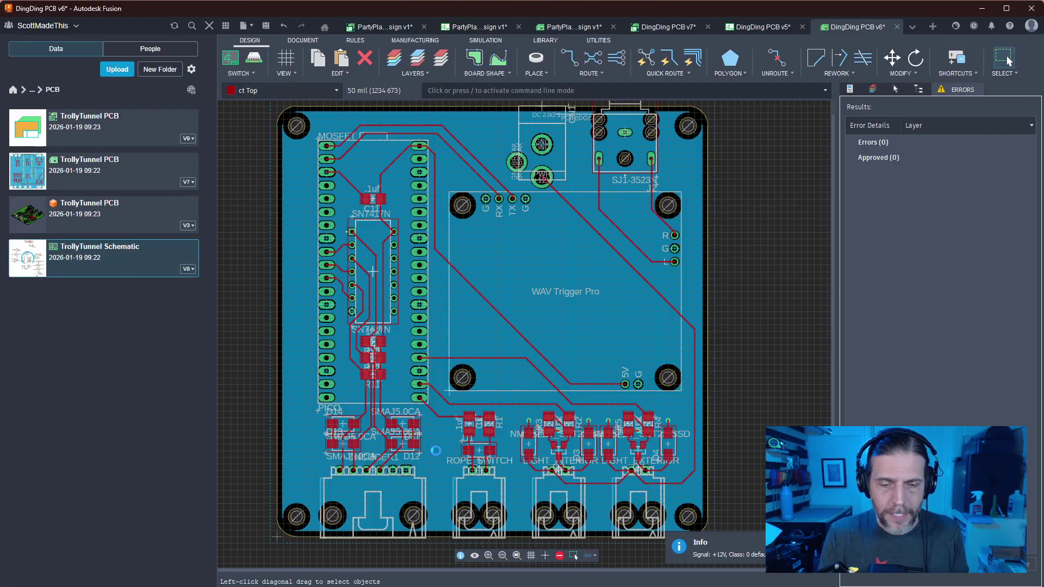
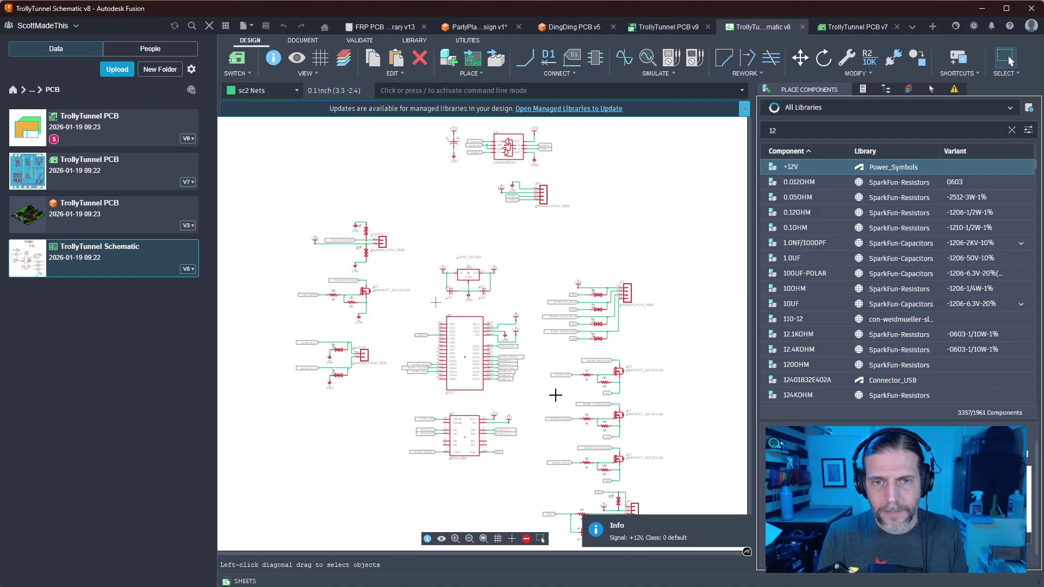
Select and copy the LD1117_SOT223 regulator circuit with its two capacitors and its +12V, +5V and GND symbols
middle_drag(588, 186, 596, 239)
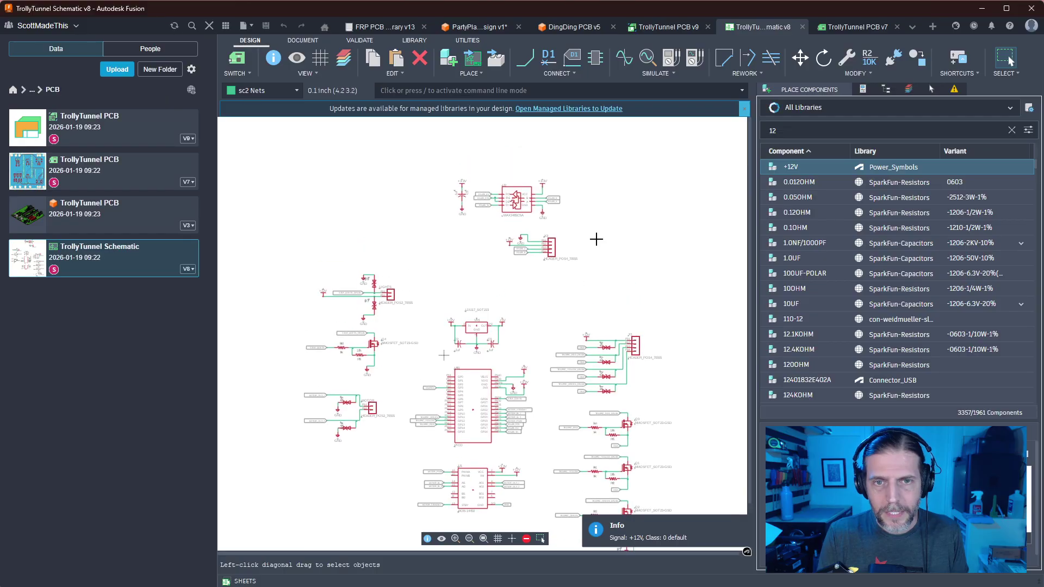
scroll(571, 214, up, 5)
scroll(587, 352, down, 4)
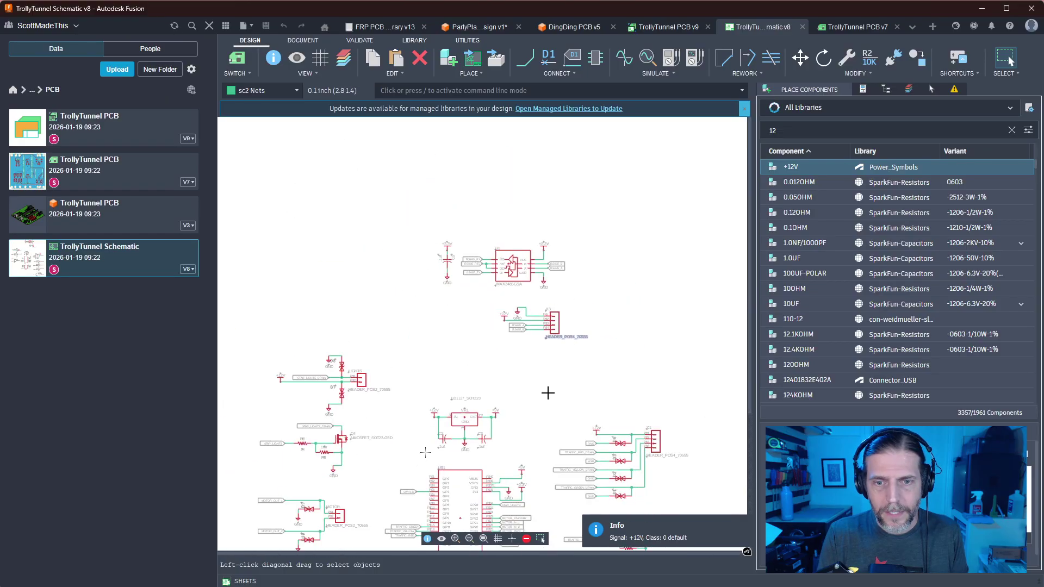
middle_drag(549, 439, 581, 328)
scroll(517, 166, up, 3)
drag(573, 231, 433, 353)
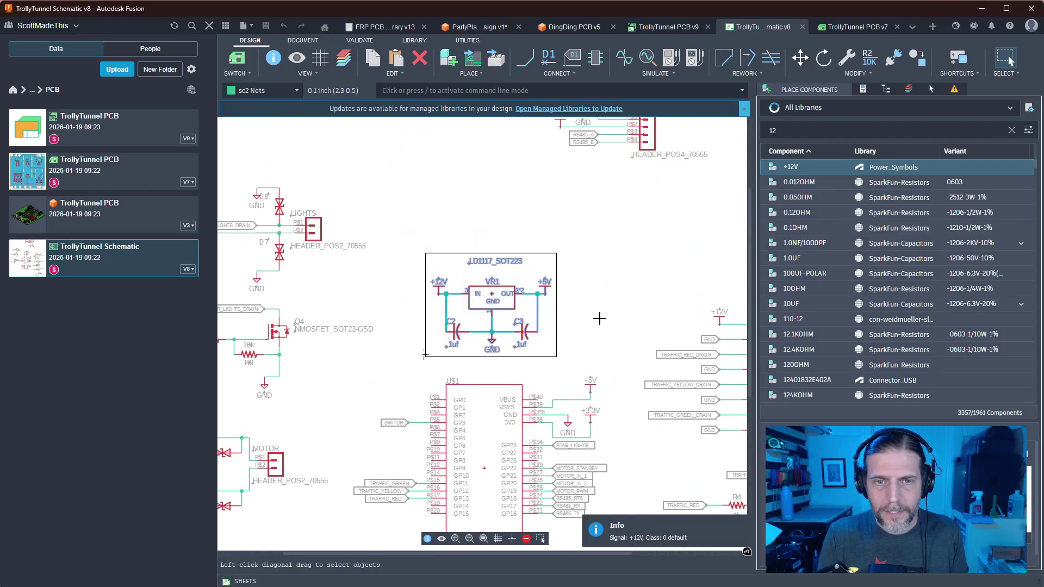
Return to the DingDing PCB schematic and paste the copied regulator circuit beside the barrel connector, above the LIGHT_EXTERIOR circuit
click(913, 28)
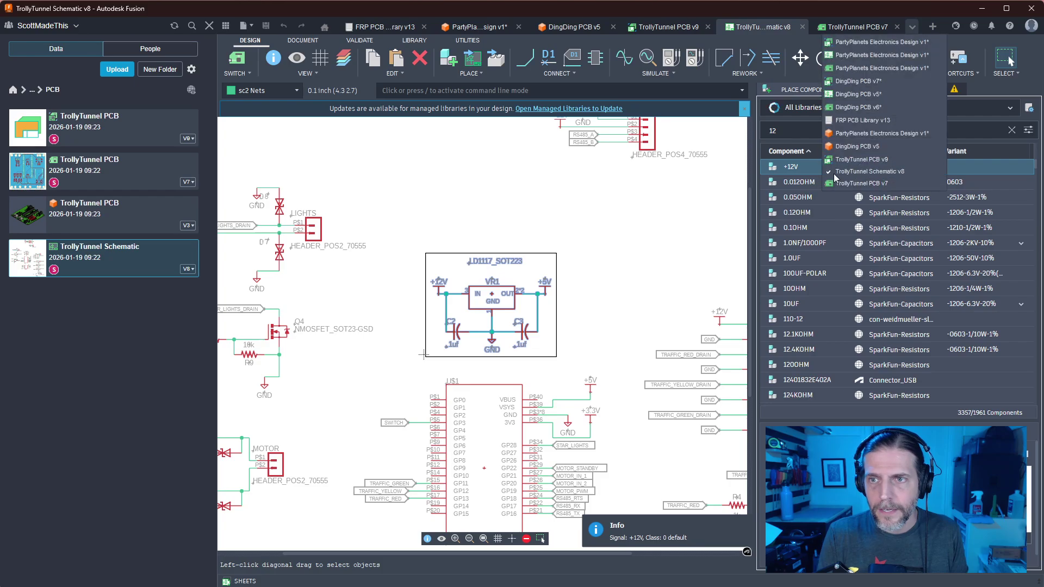
click(855, 147)
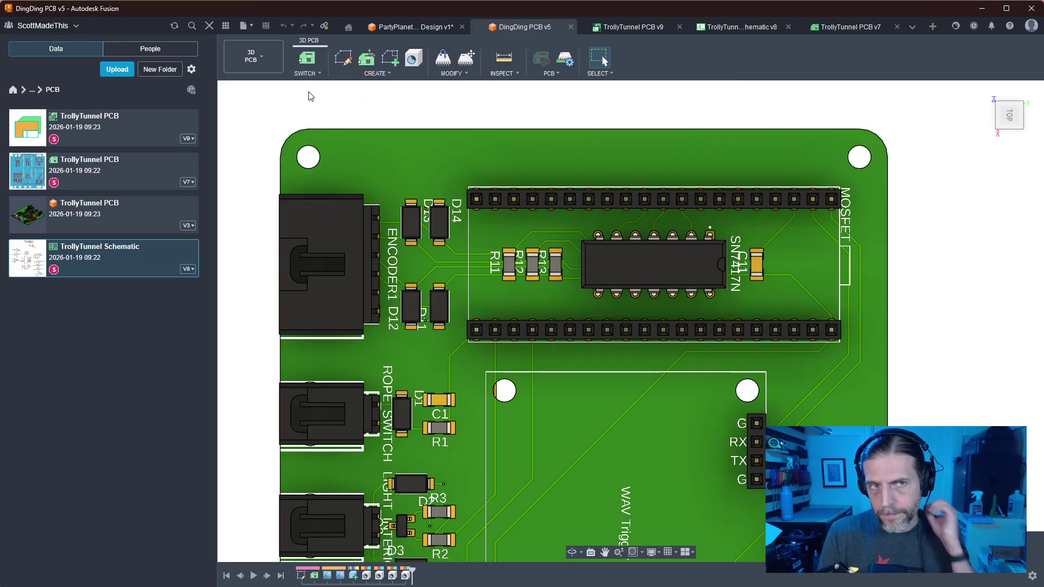
click(307, 58)
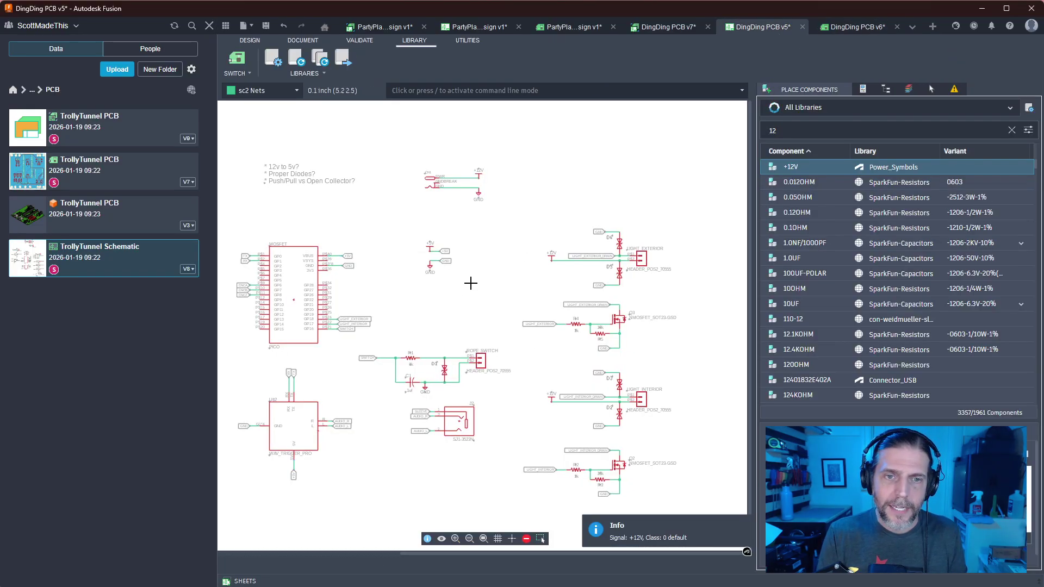
key(ctrl+v)
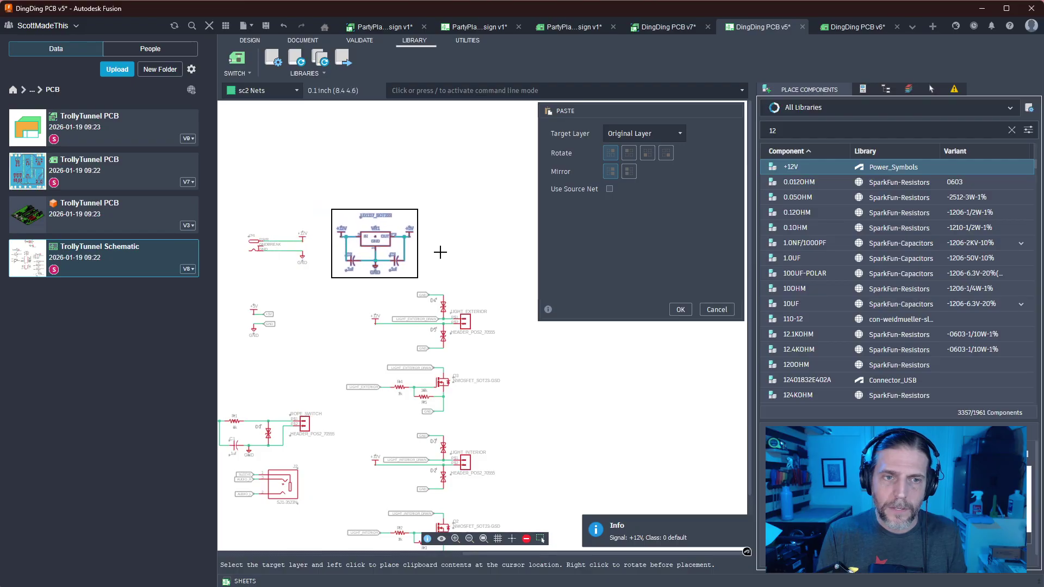
click(448, 243)
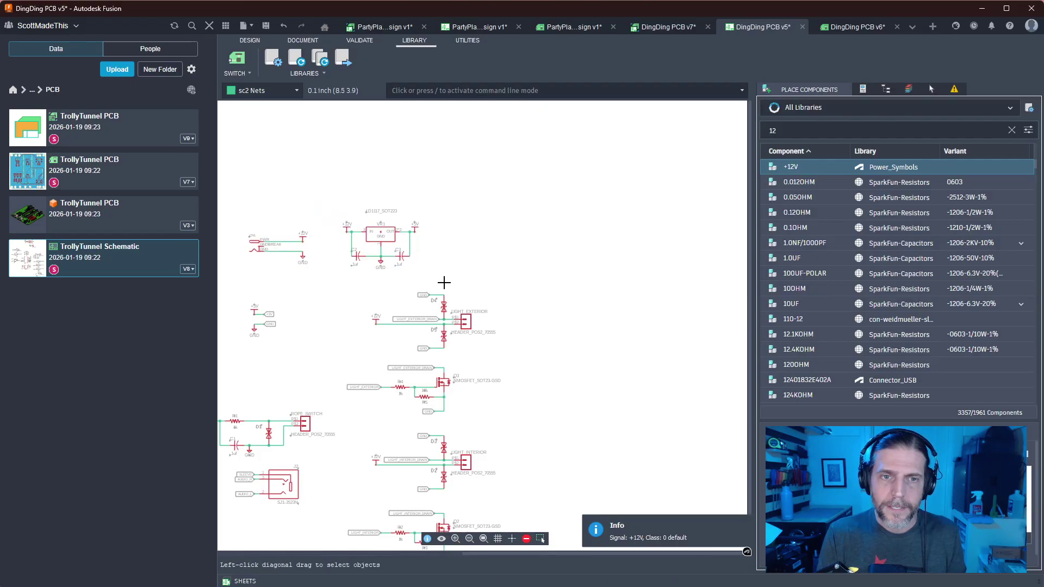
Check the pasted regulator circuit and the surrounding power and light circuits in the schematic
scroll(444, 282, up, 5)
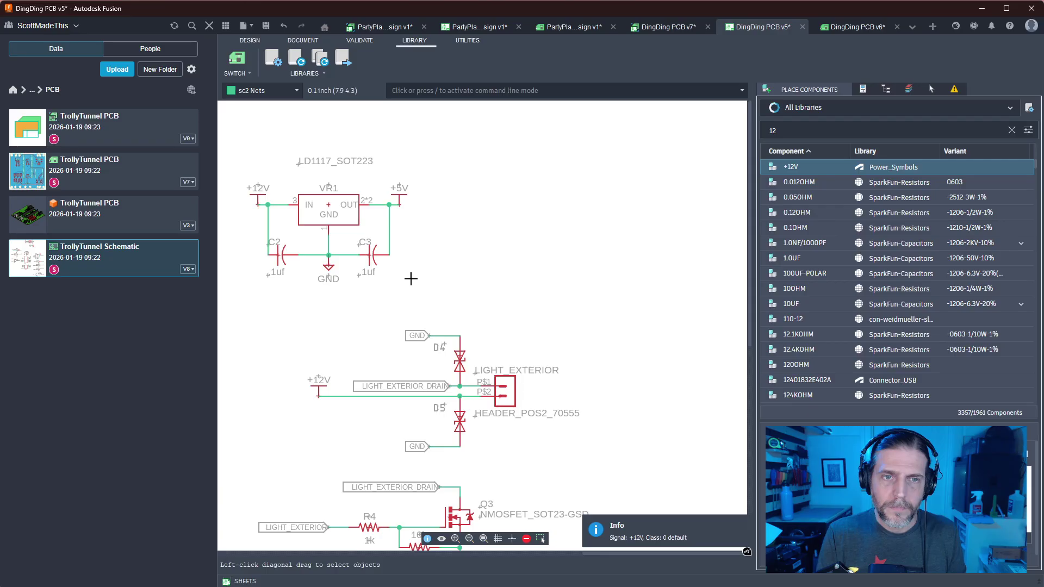
scroll(410, 282, down, 1)
middle_drag(405, 266, 525, 244)
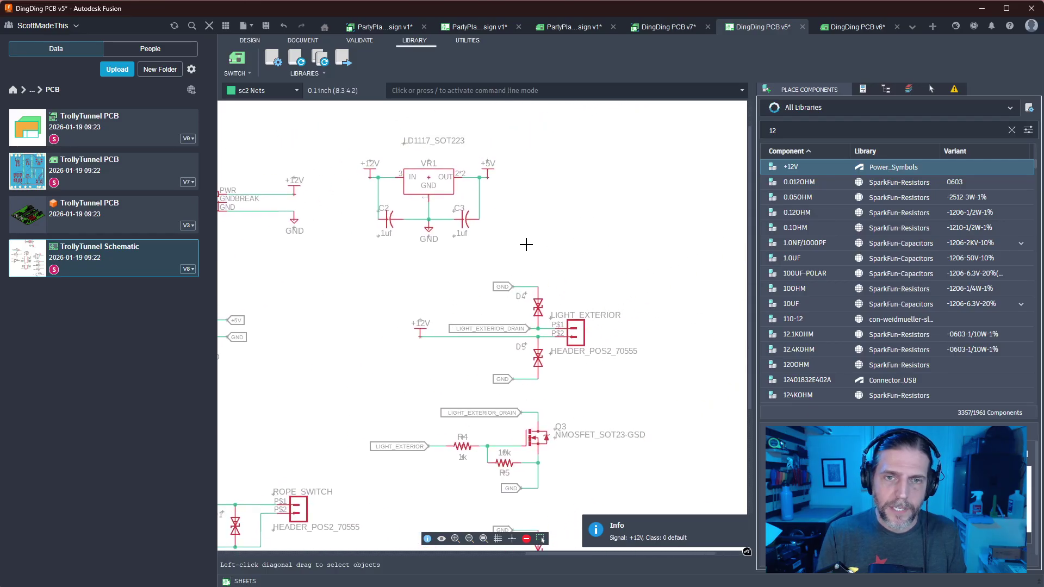
scroll(525, 277, down, 3)
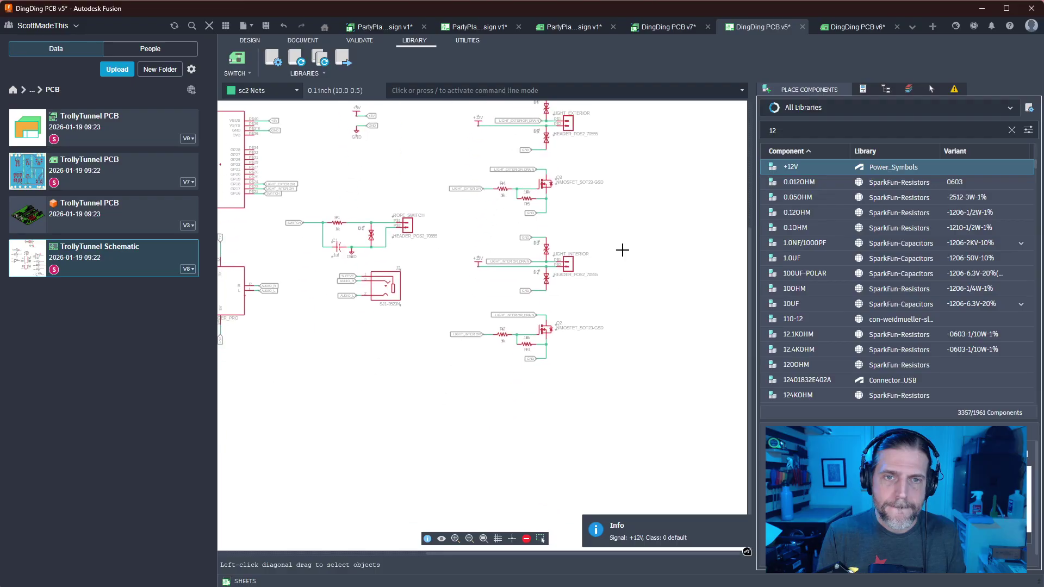
middle_drag(623, 330, 615, 333)
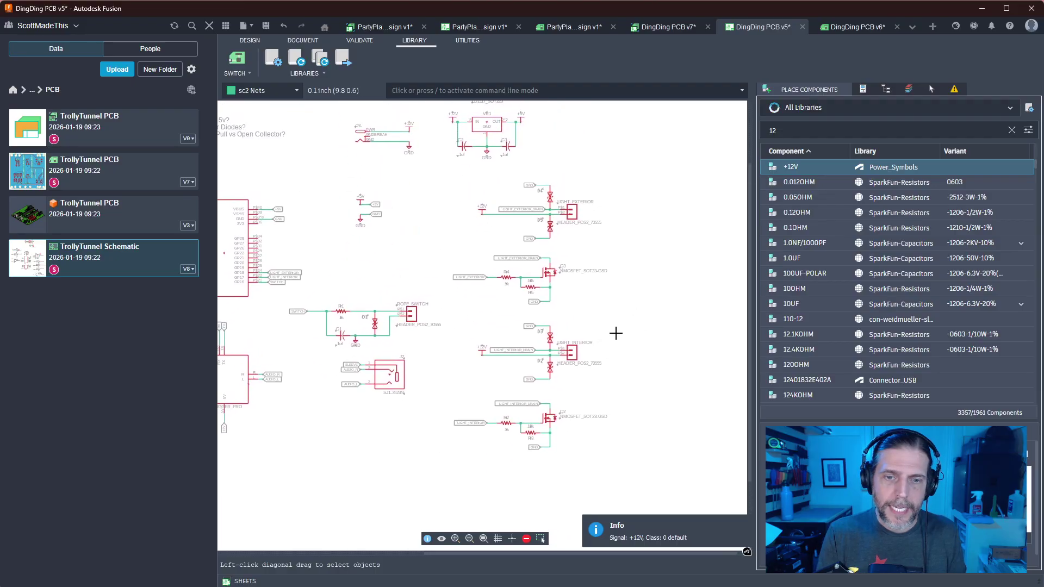
scroll(616, 333, down, 1)
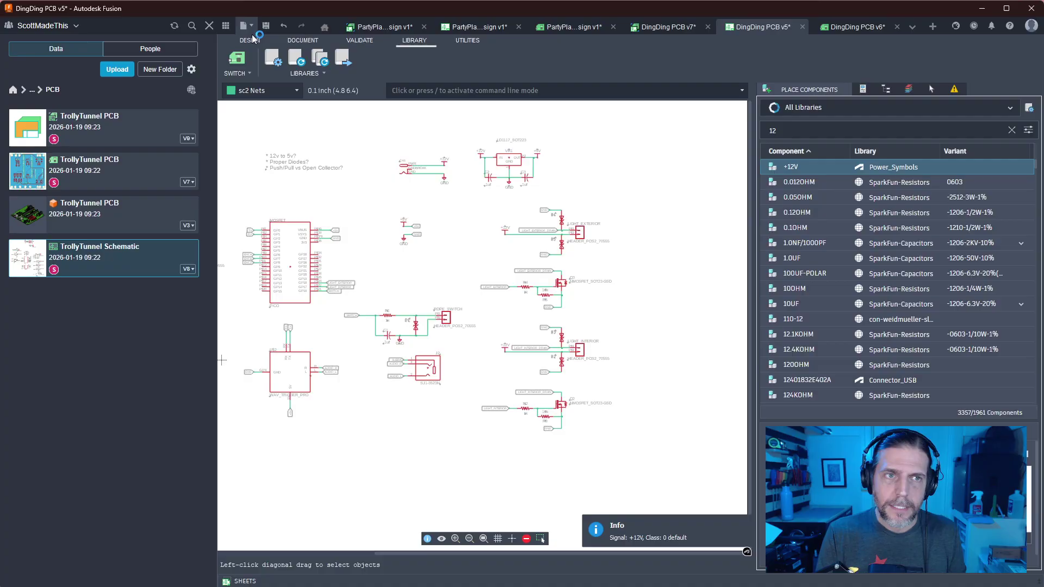
Switch to the DingDing PCB board layout and move VR1 with C2 and C3 onto the board, inside the WAV Trigger Pro outline
key(ctrl+Tab)
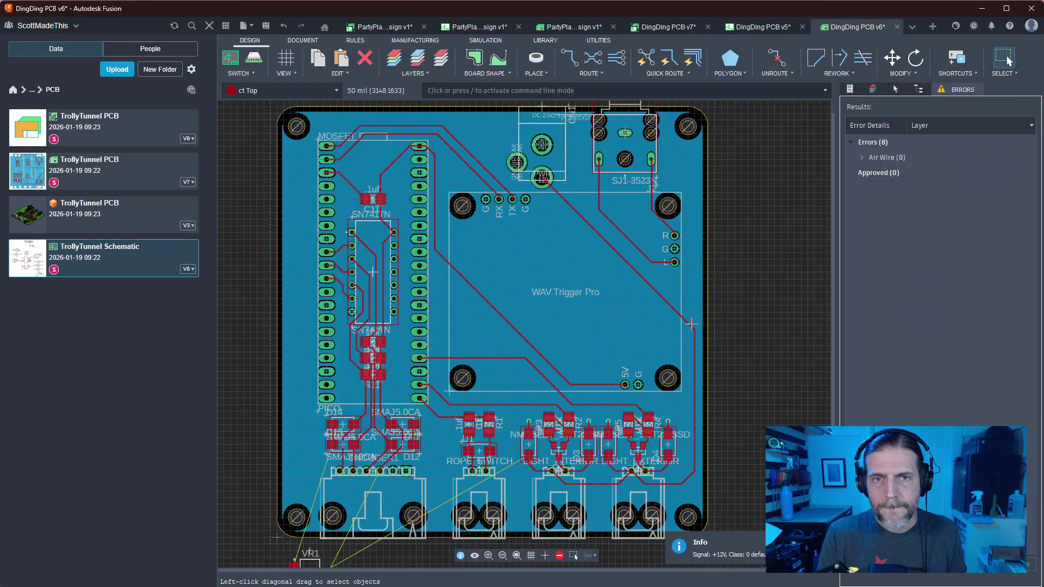
scroll(692, 324, down, 4)
drag(351, 532, 237, 443)
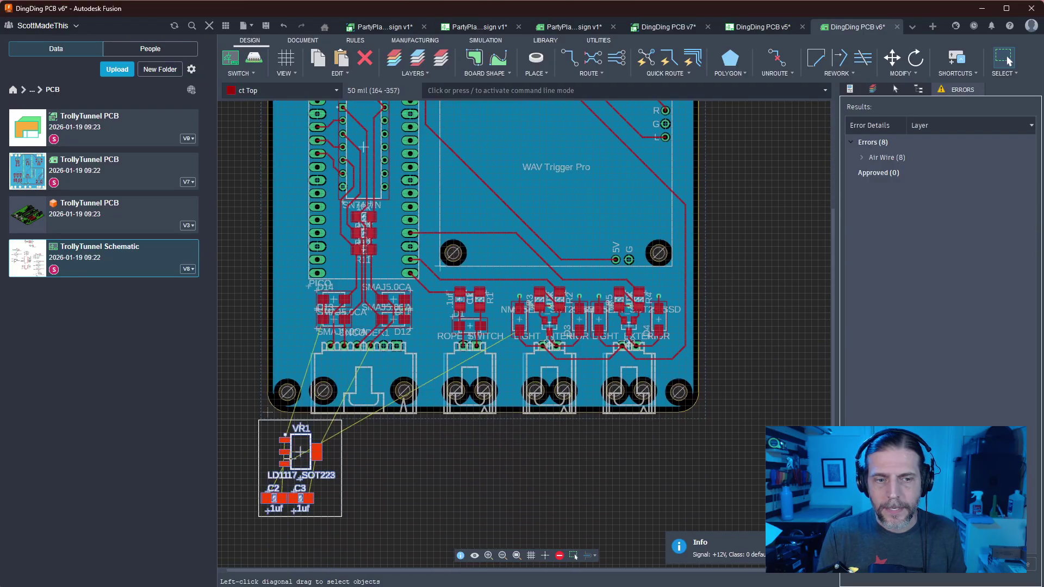
key(m)
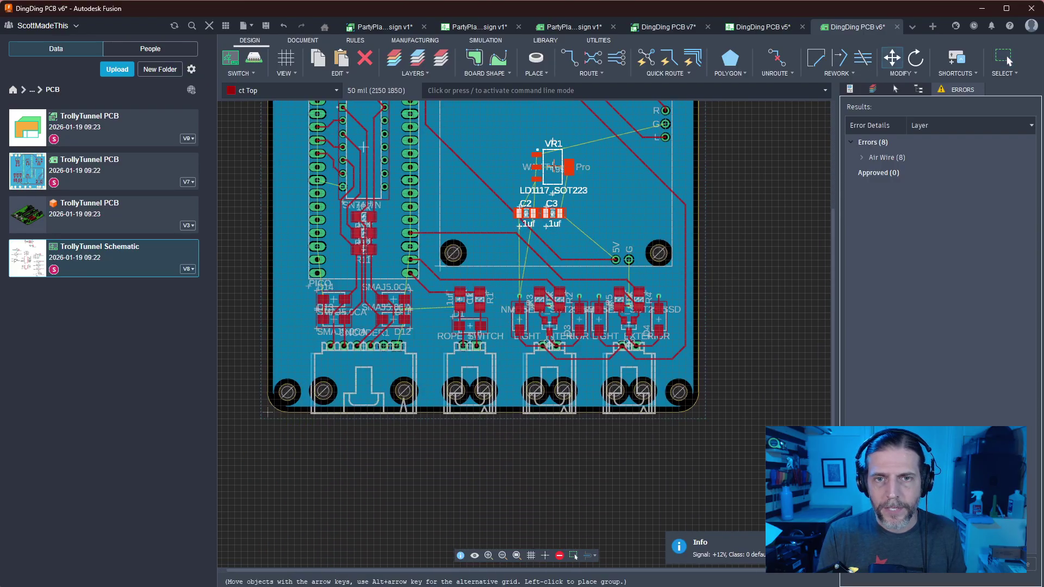
key(Up)
click(552, 160)
key(Escape)
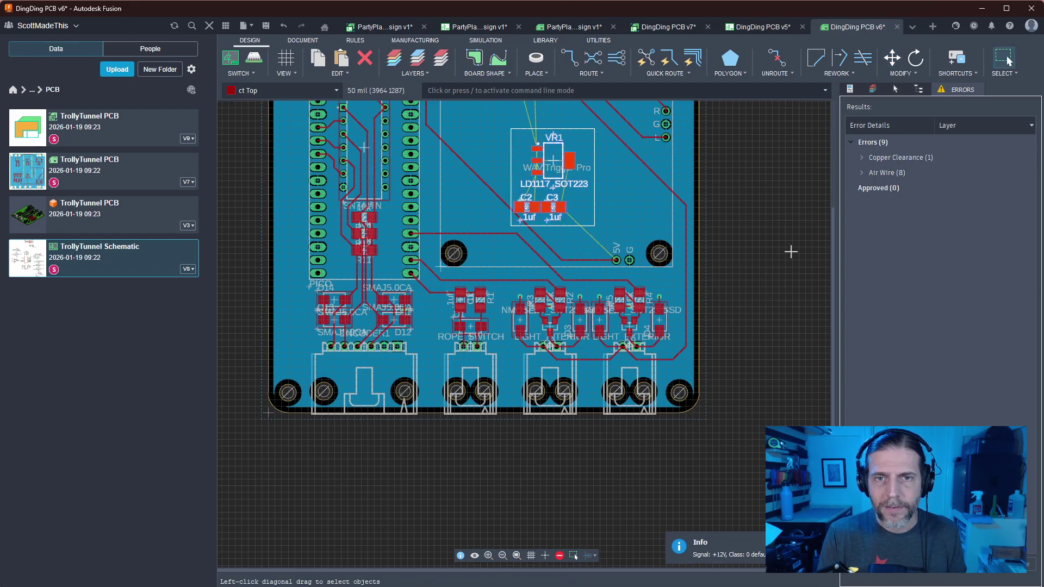
Rotate and stack C3 above C2 beside the pin side of VR1, with their +5V and +12V pads facing the matching regulator pins
scroll(745, 431, up, 2)
scroll(732, 414, down, 2)
scroll(711, 416, up, 4)
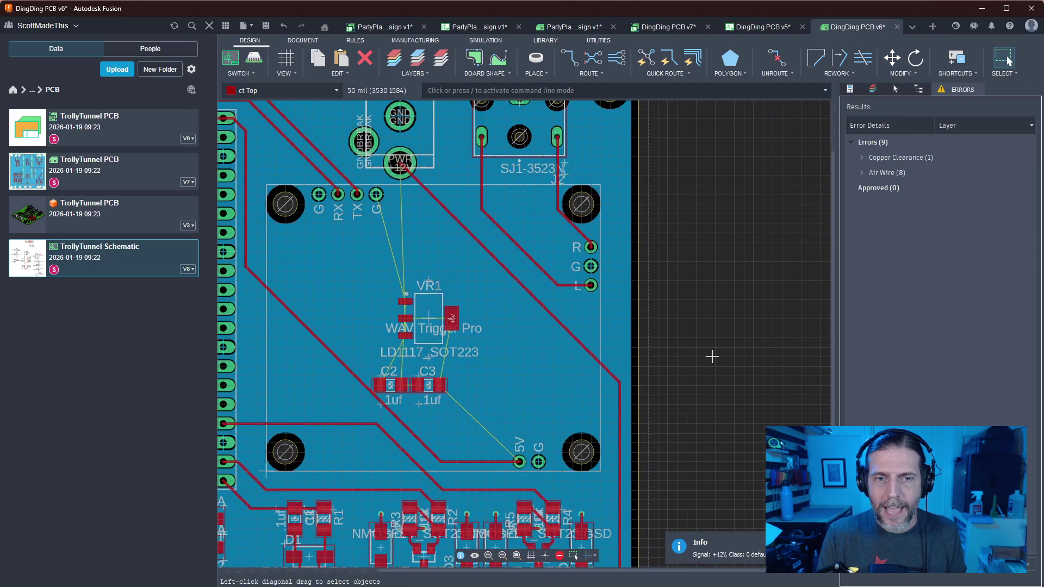
scroll(711, 356, up, 5)
drag(463, 395, 421, 349)
right_click(412, 279)
right_click(401, 265)
click(411, 246)
key(Escape)
scroll(438, 270, up, 3)
drag(563, 484, 391, 285)
click(1006, 56)
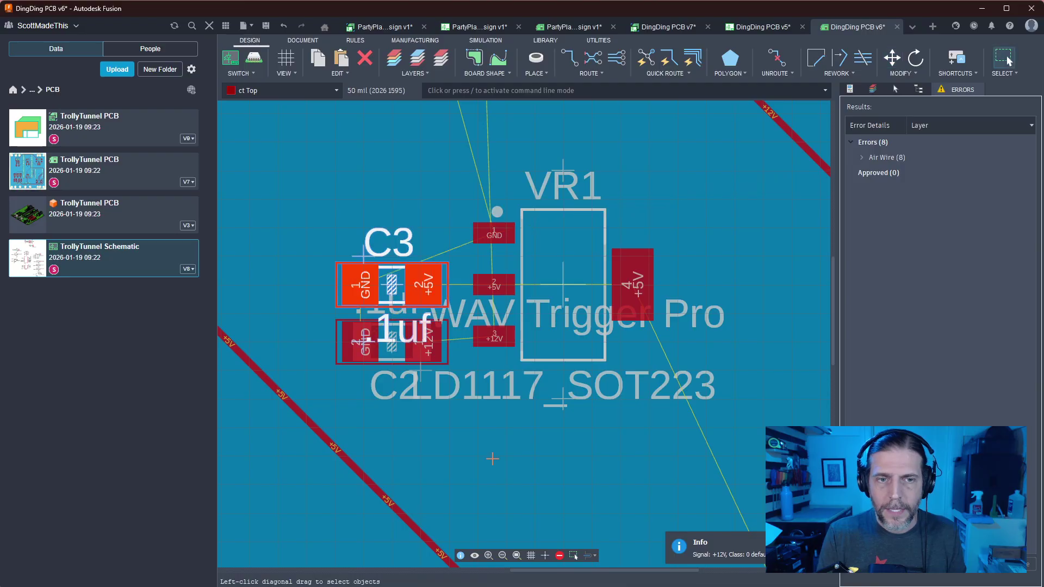
Route GND on the top layer from VR1 pin 1 to C3's GND pad and on to C2's GND pad
middle_drag(494, 457, 541, 447)
key(Escape)
key(r)
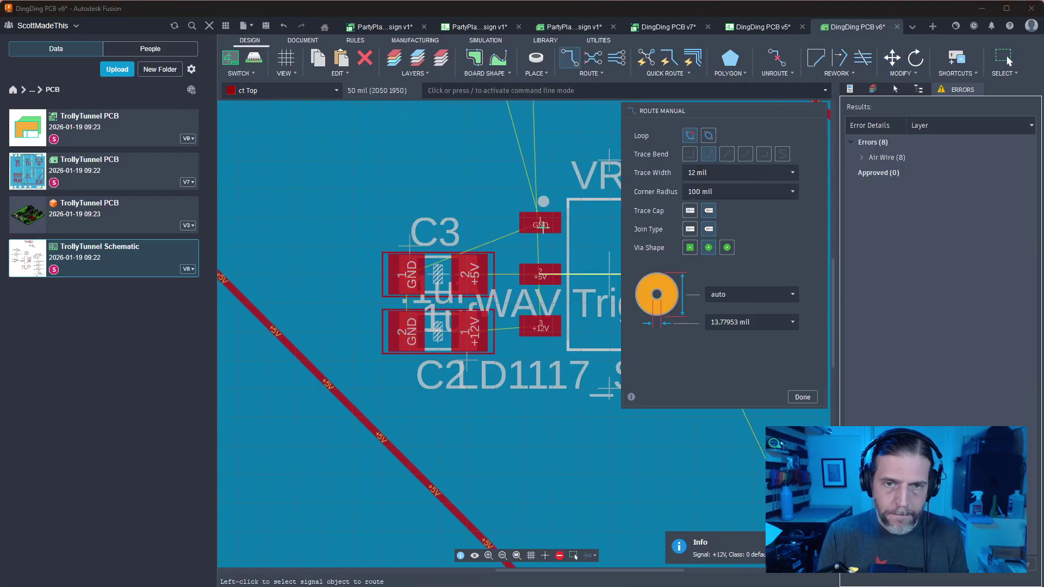
click(535, 223)
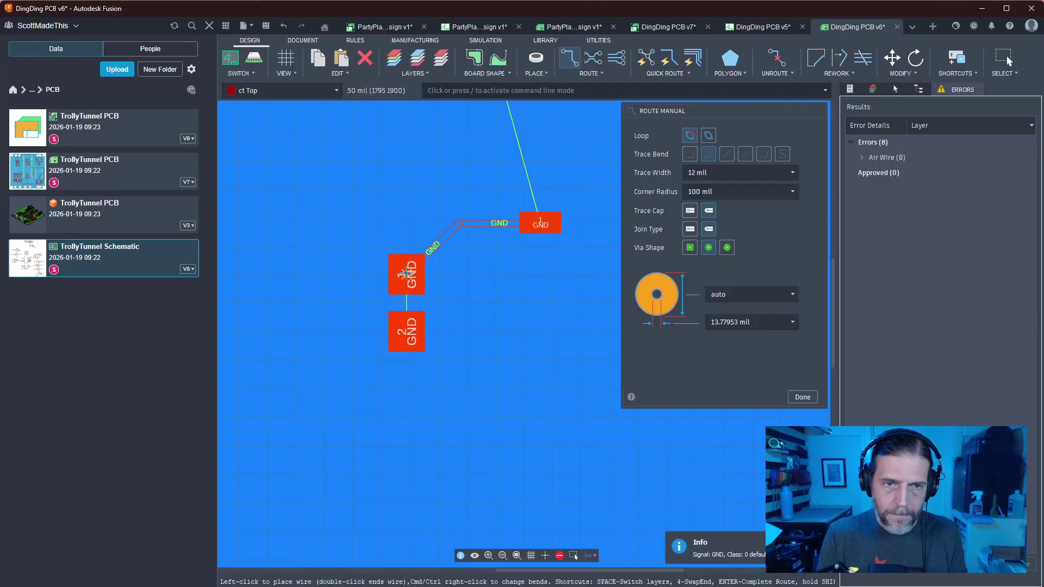
click(407, 272)
click(402, 335)
click(407, 274)
scroll(413, 304, down, 2)
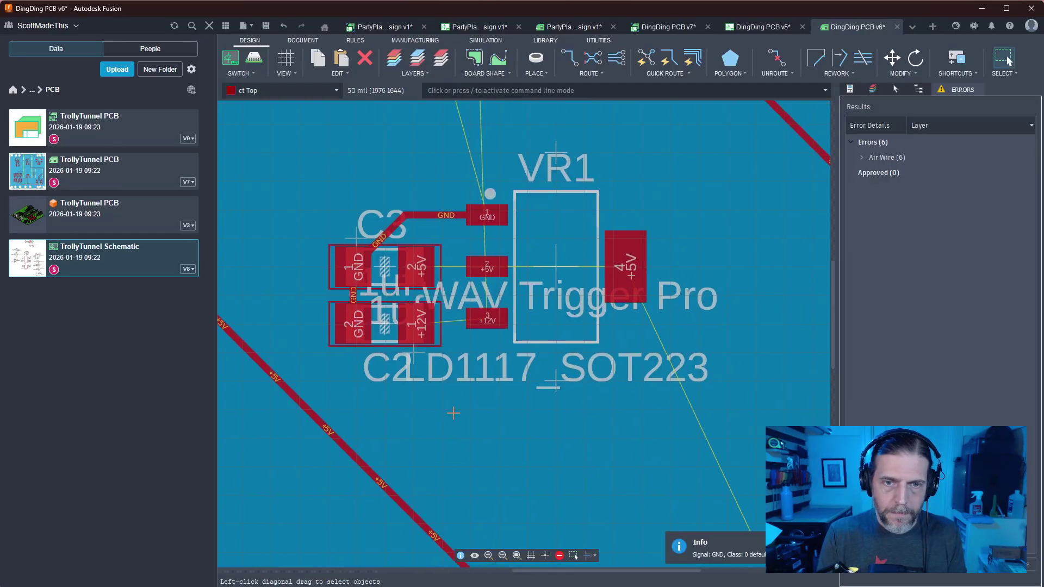
Route VR1's +12V pin to C2 and its +5V pin to both C3 and the regulator's large +5V pad
scroll(476, 319, up, 2)
click(476, 319)
click(412, 324)
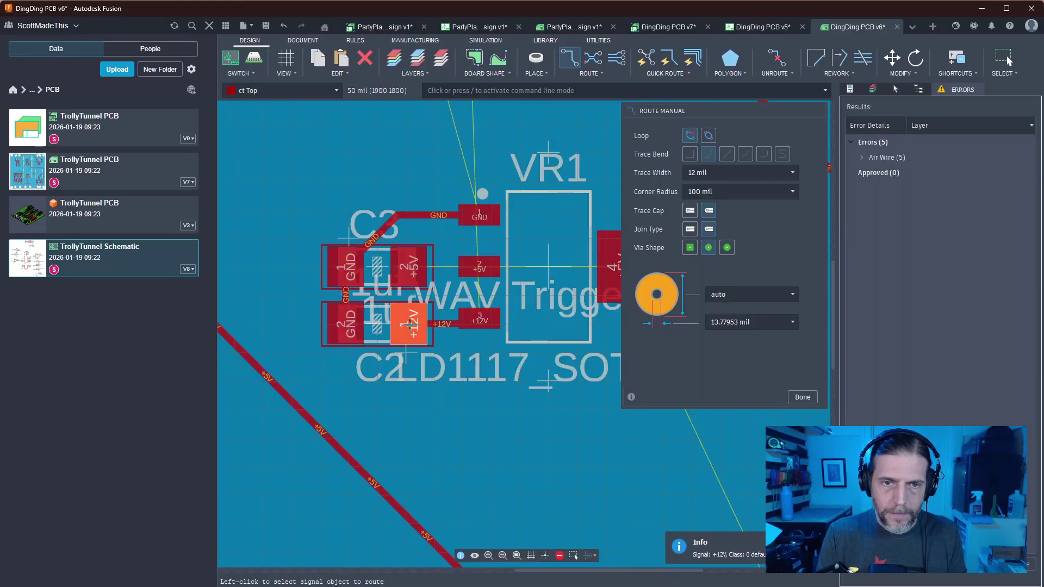
click(478, 268)
click(411, 267)
middle_drag(478, 381, 437, 366)
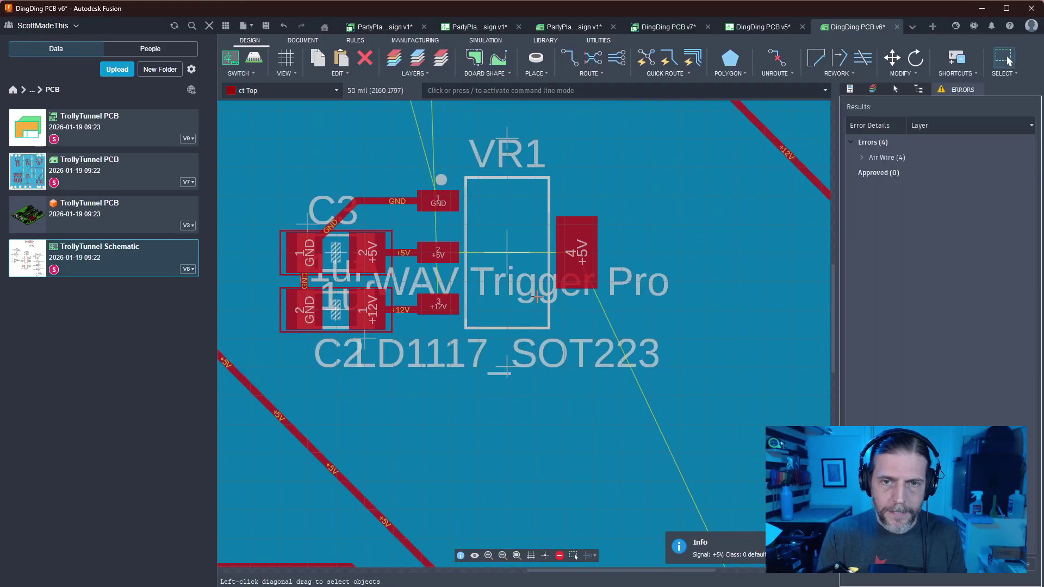
click(575, 252)
double_click(435, 254)
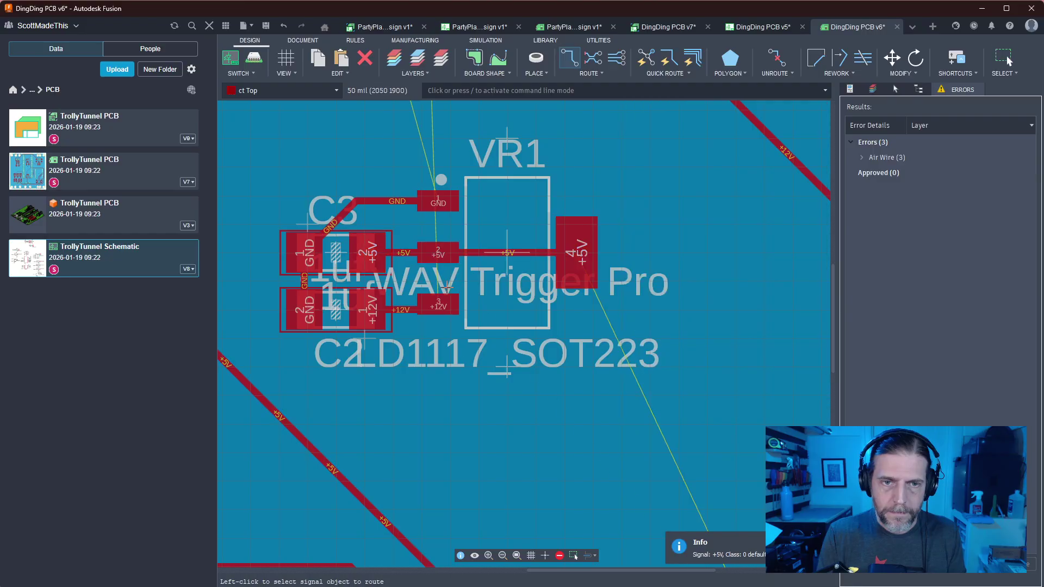
scroll(521, 443, down, 3)
middle_drag(526, 426, 509, 458)
drag(658, 465, 372, 277)
drag(635, 299, 373, 457)
drag(544, 416, 545, 313)
right_click(560, 374)
key(ctrl+z)
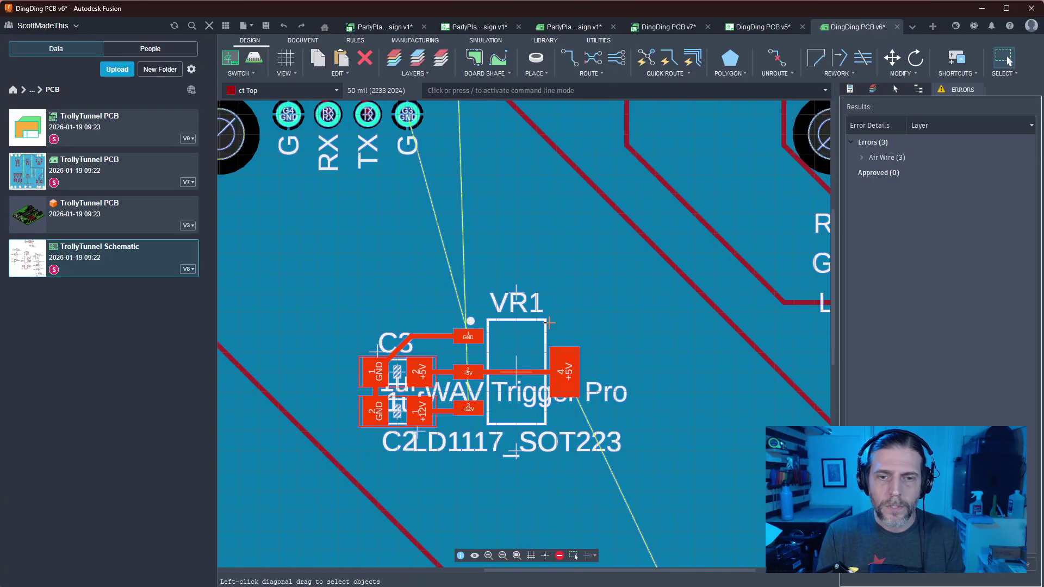
drag(616, 291, 368, 430)
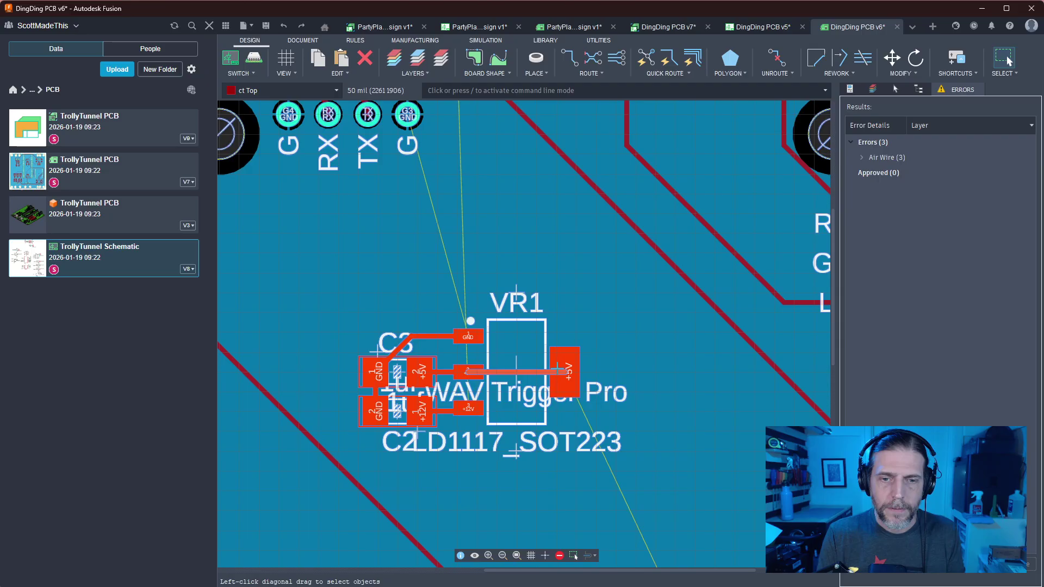
drag(506, 365, 533, 351)
right_click(533, 351)
right_click(532, 351)
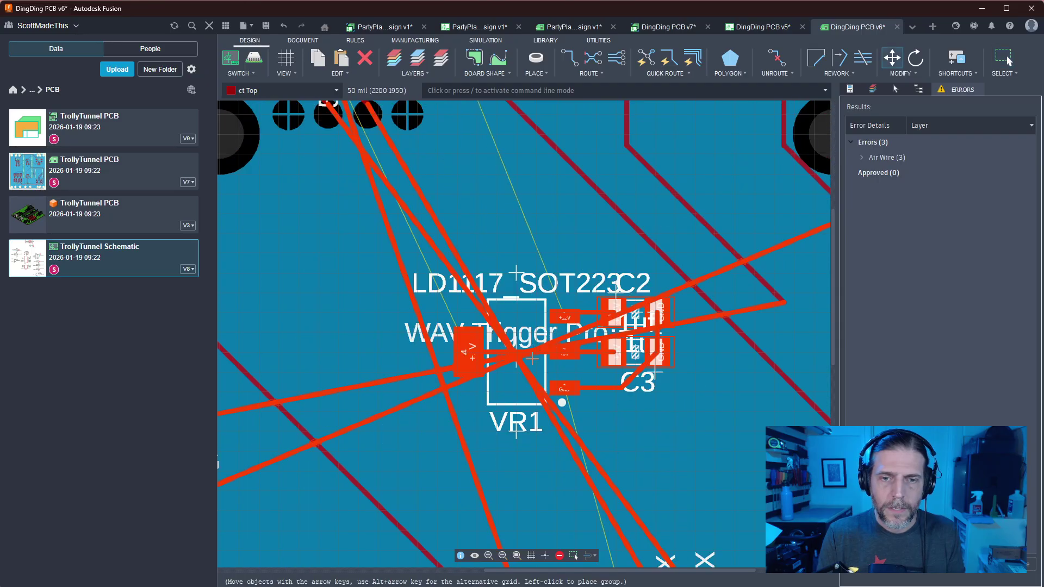
key(Escape)
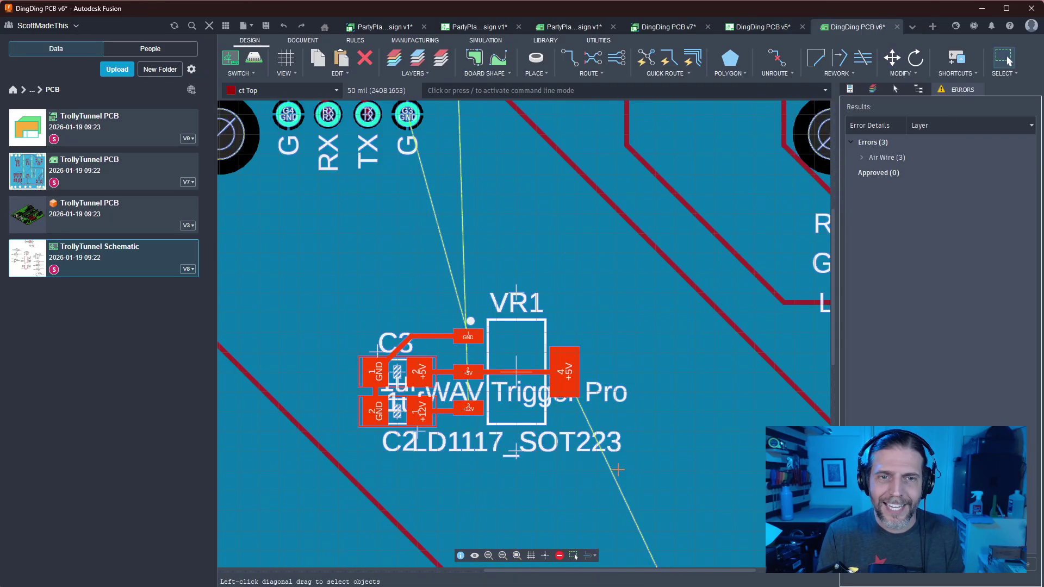
Rotate the routed regulator group with C2 and C3 by 180 degrees and place it just above the WAV Trigger Pro label
scroll(623, 477, down, 2)
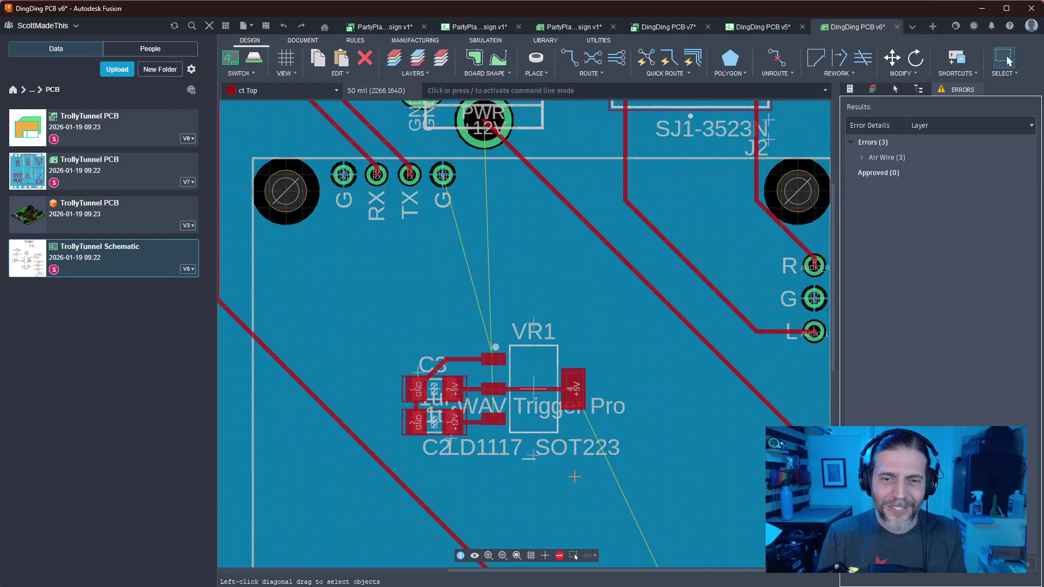
scroll(575, 477, down, 3)
scroll(576, 475, up, 2)
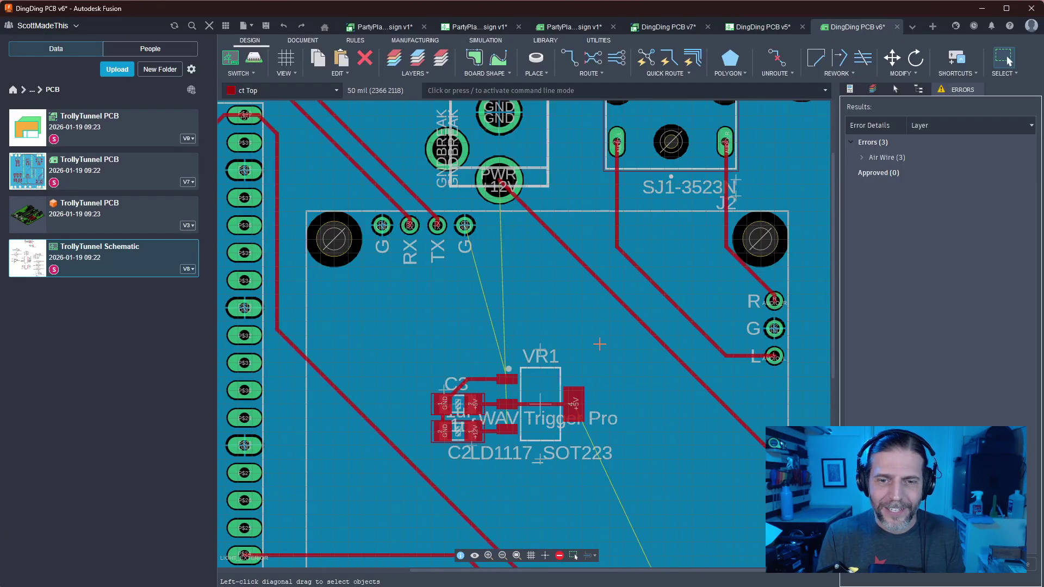
drag(621, 349, 434, 461)
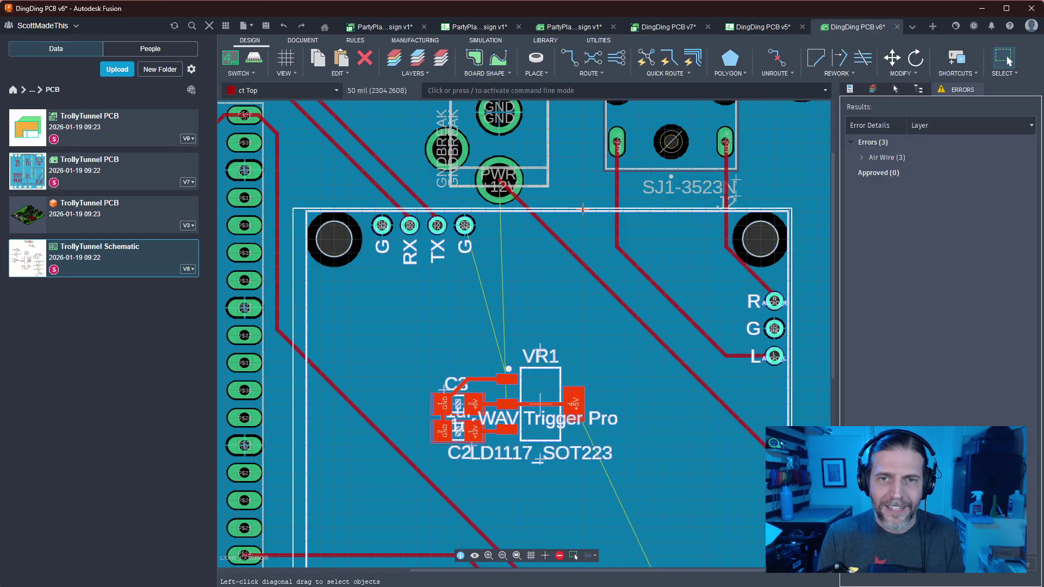
click(559, 373)
right_click(561, 372)
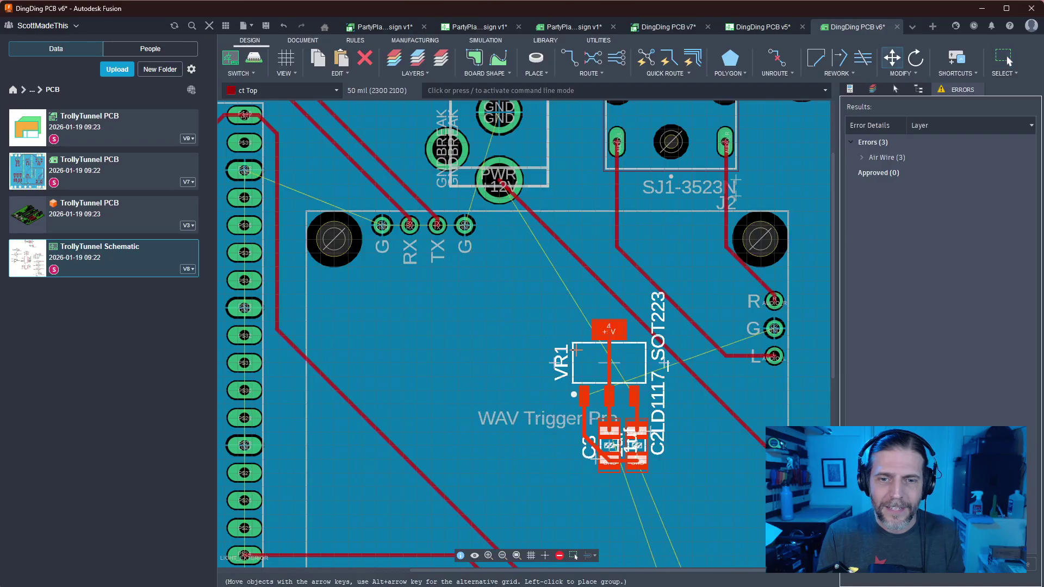
right_click(574, 356)
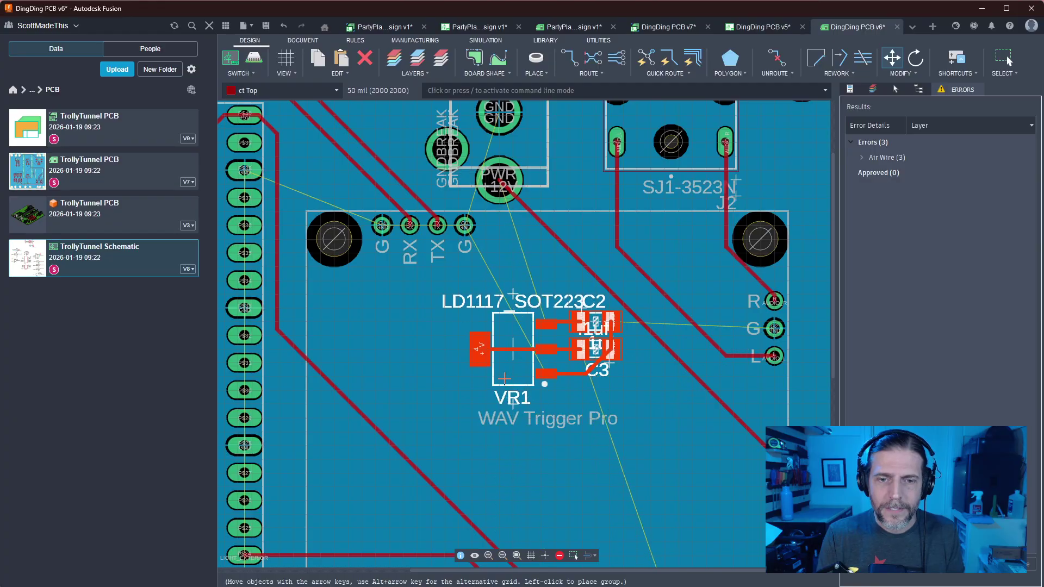
click(505, 373)
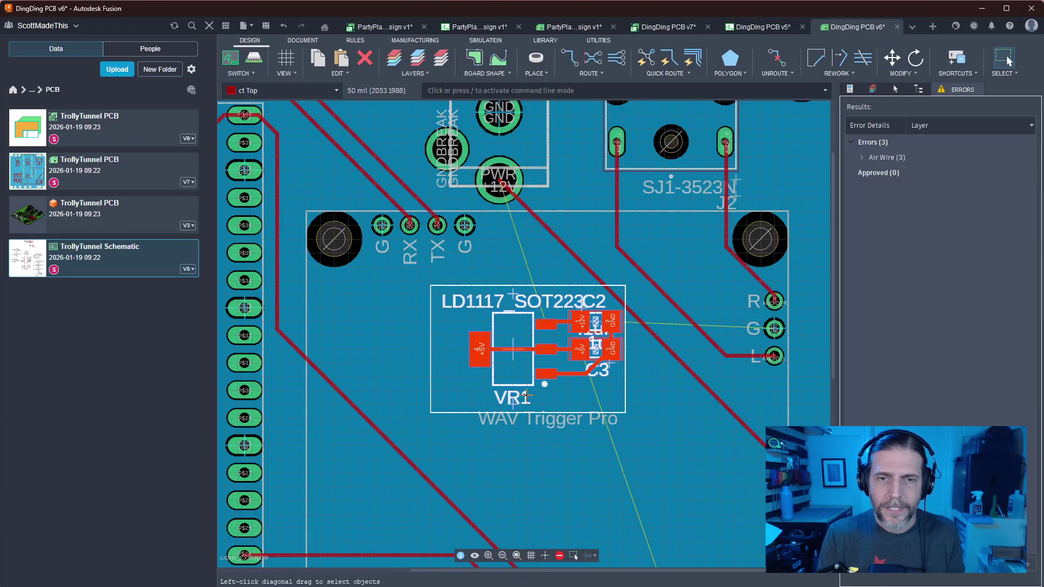
click(585, 495)
Route +12V on the top layer from the barrel connector's PWR net down to VR1 pin 3
scroll(585, 476, up, 5)
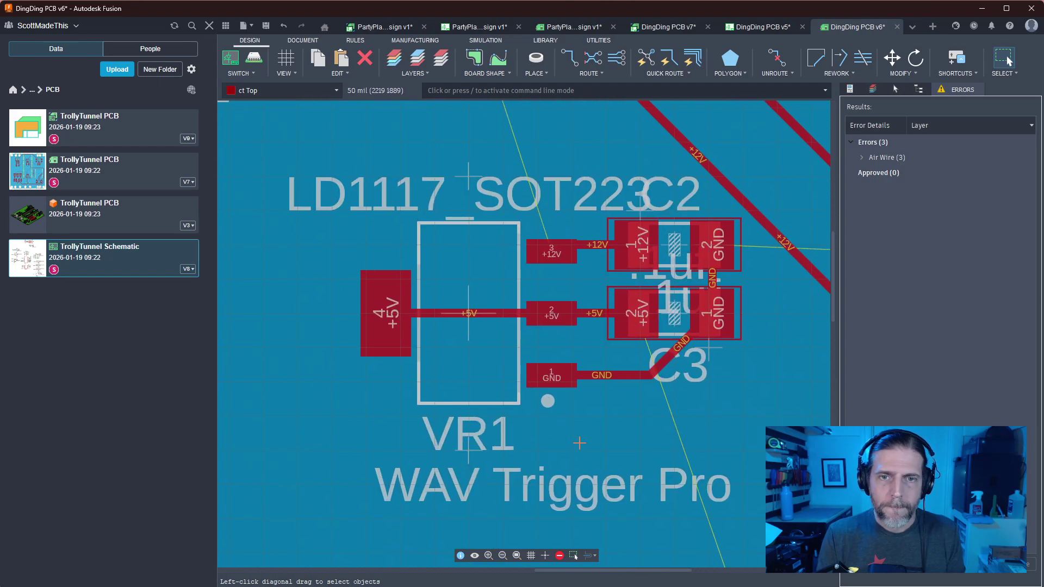
middle_drag(592, 291, 613, 466)
mouse_move(518, 308)
middle_down()
mouse_move(506, 365)
mouse_move(468, 280)
middle_up()
scroll(506, 362, down, 4)
key(r)
click(439, 169)
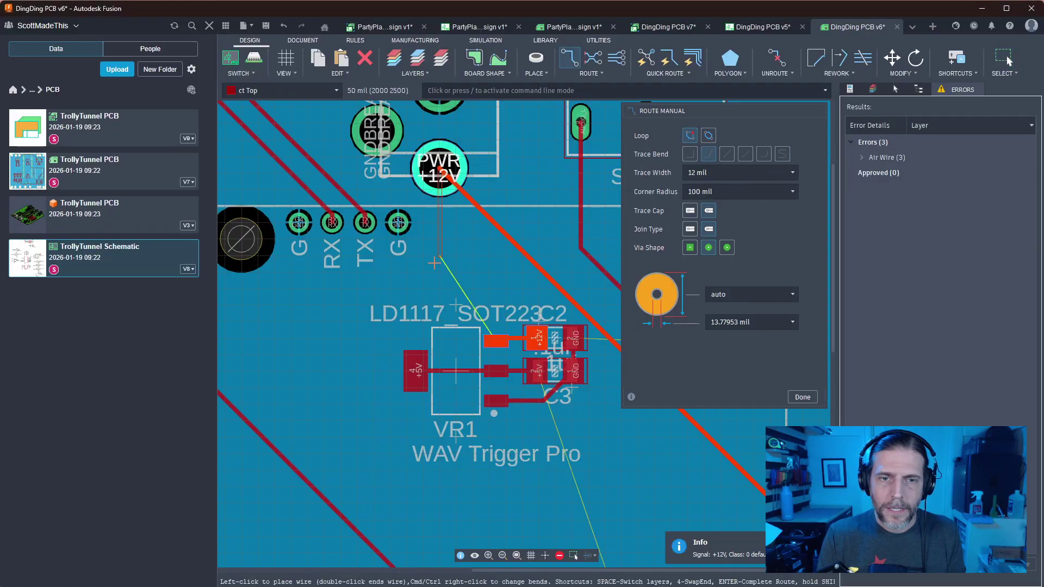
click(495, 340)
key(Escape)
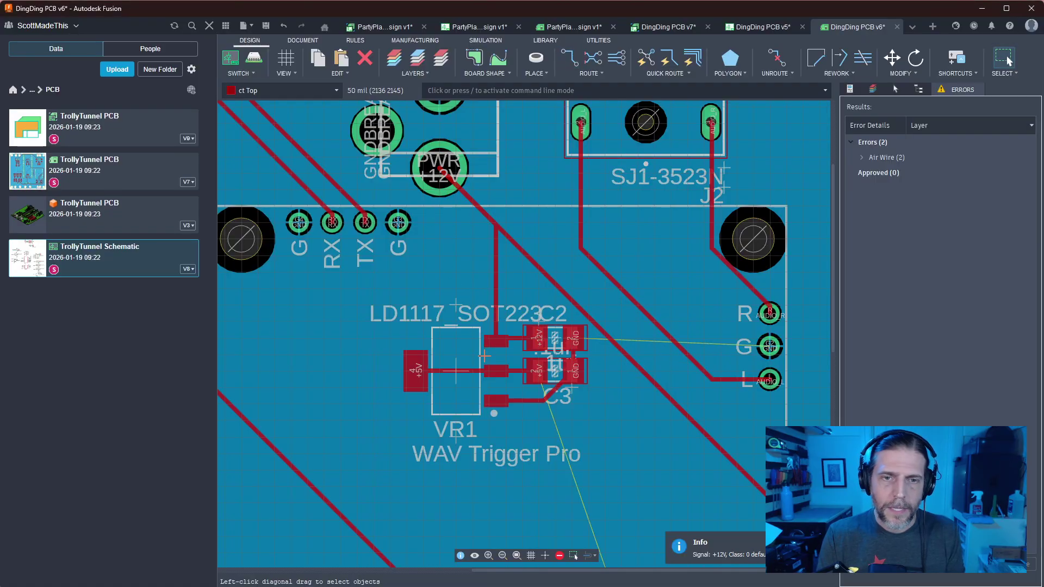
Route +5V from VR1 pin 2 straight down to the existing diagonal +5V trace feeding the WAV Trigger Pro's 5V pad
scroll(500, 463, up, 3)
scroll(502, 467, down, 4)
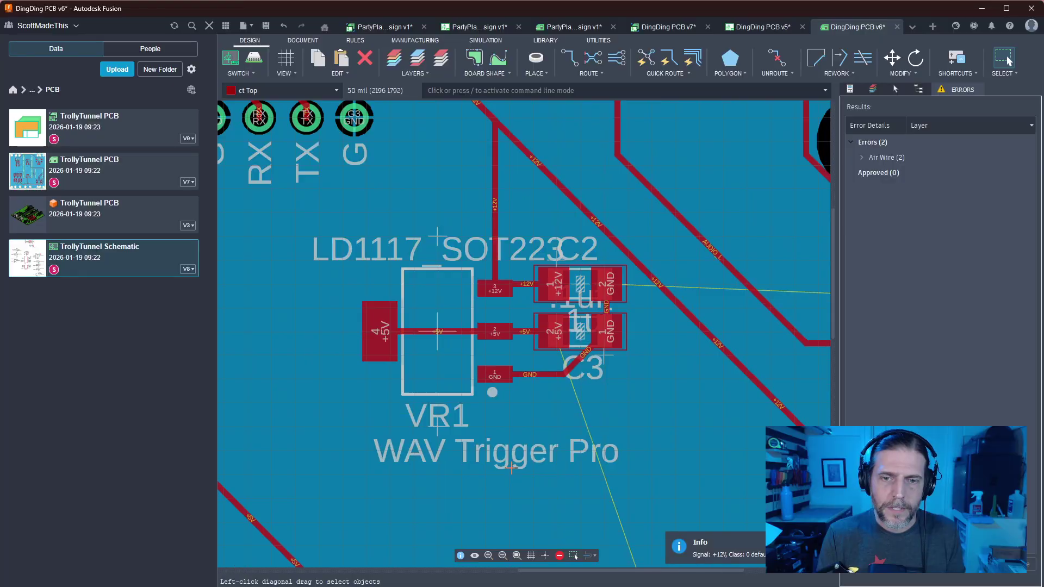
middle_drag(375, 342, 628, 348)
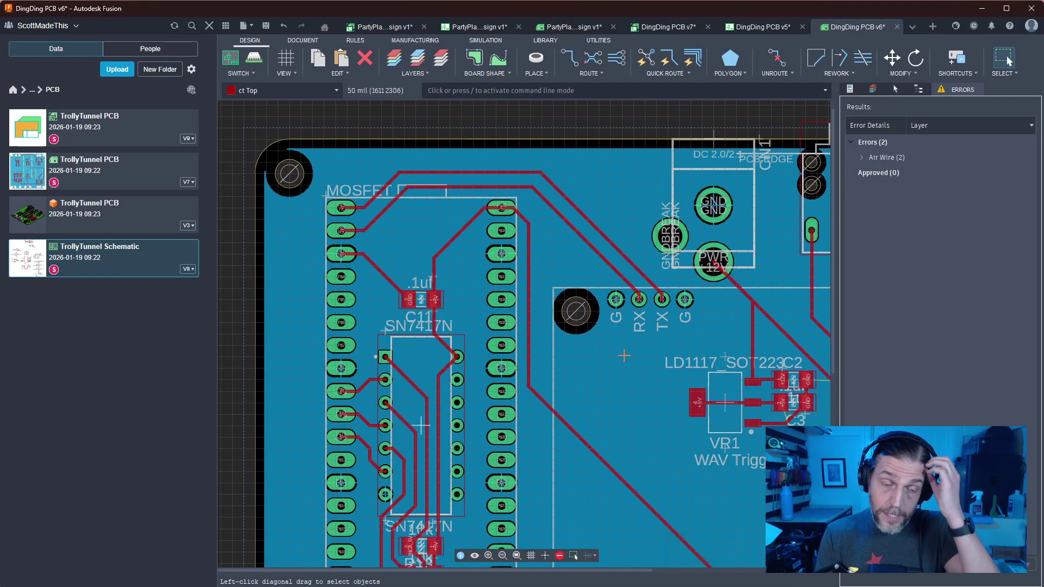
scroll(589, 405, down, 2)
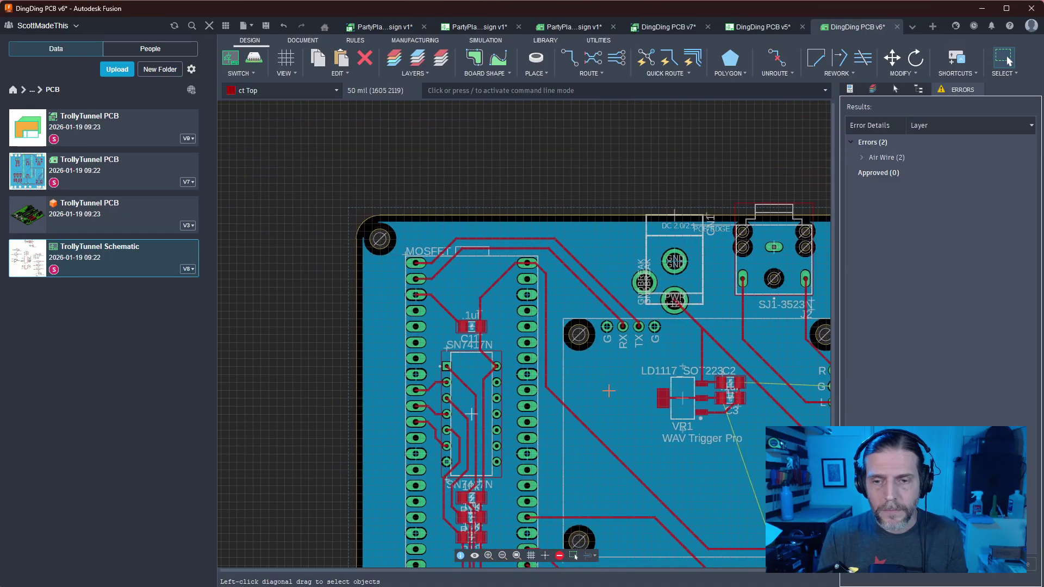
middle_drag(608, 391, 431, 245)
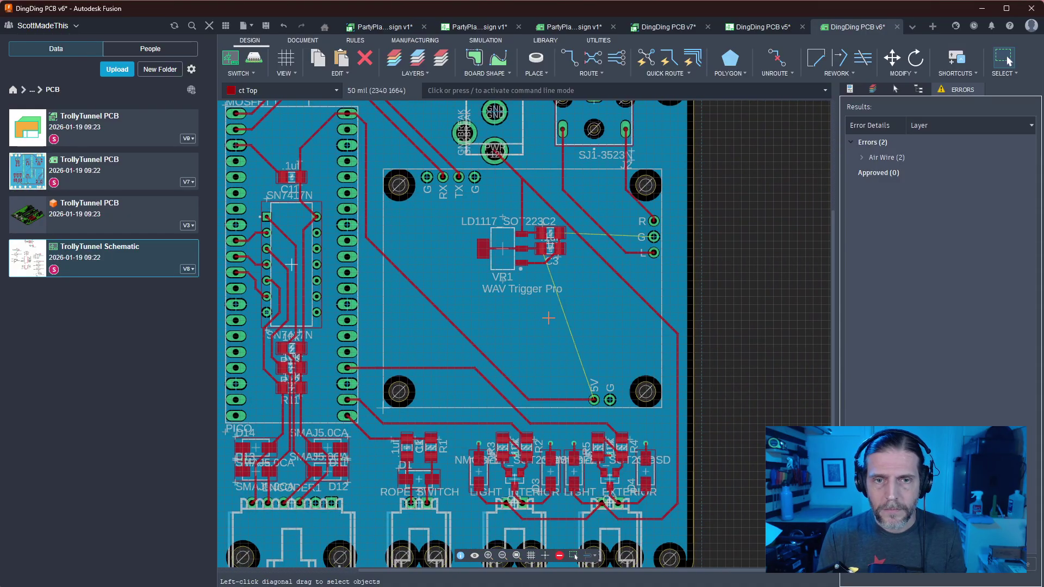
middle_drag(548, 317, 544, 347)
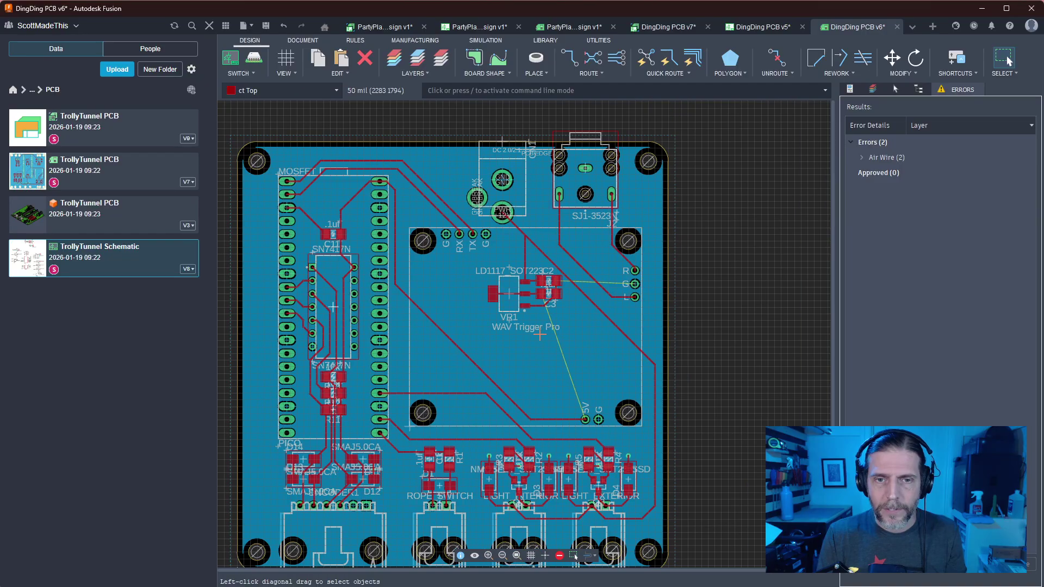
scroll(525, 341, up, 5)
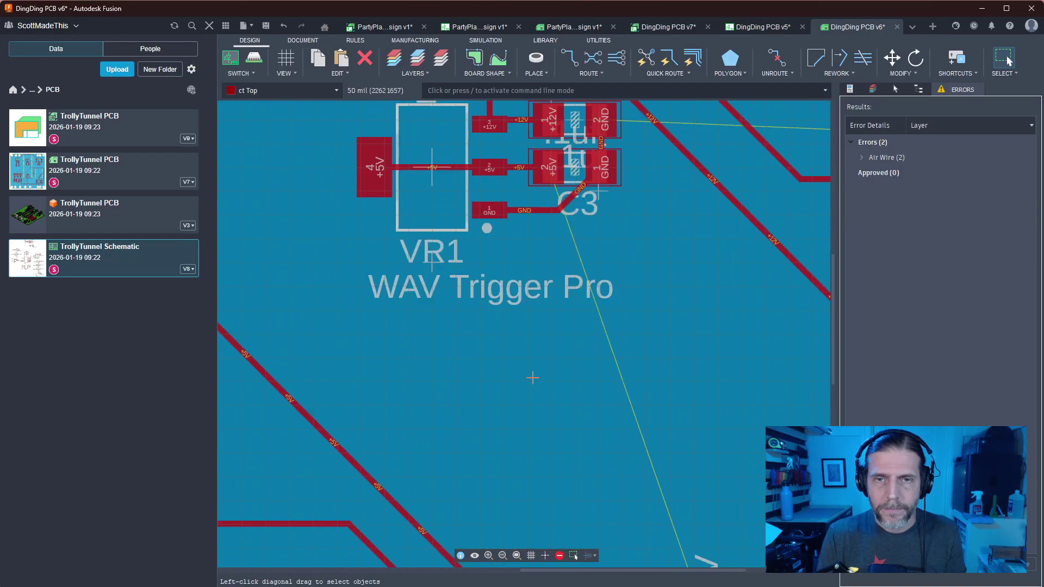
middle_drag(521, 403, 529, 304)
middle_drag(527, 372, 562, 473)
key(r)
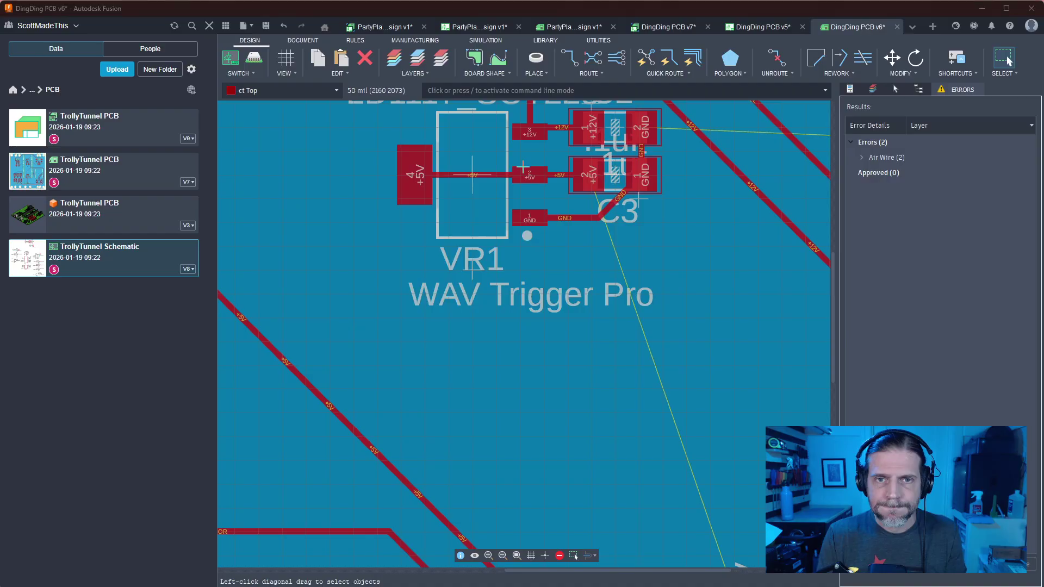
click(530, 174)
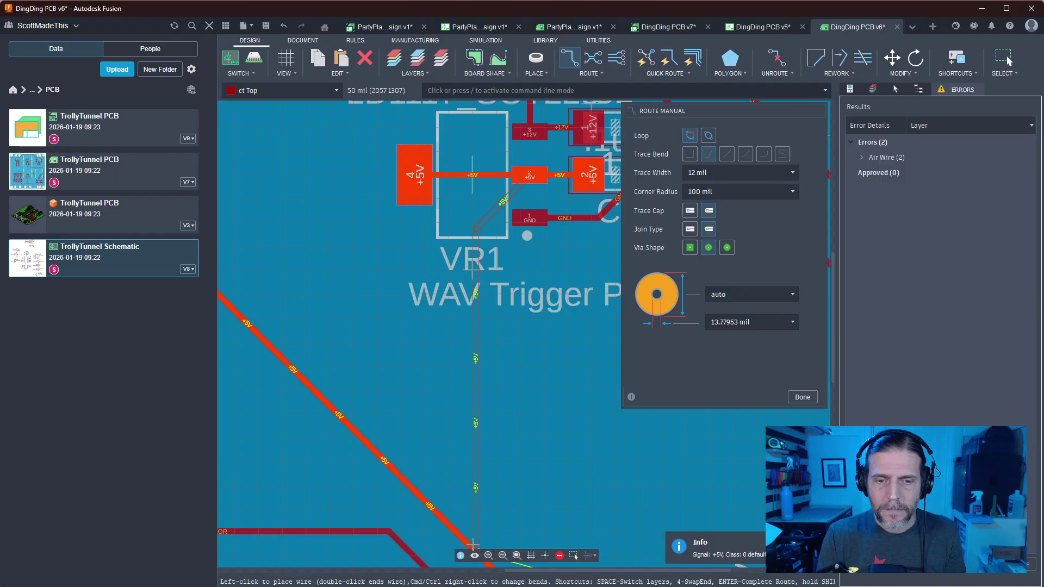
middle_drag(470, 545, 468, 361)
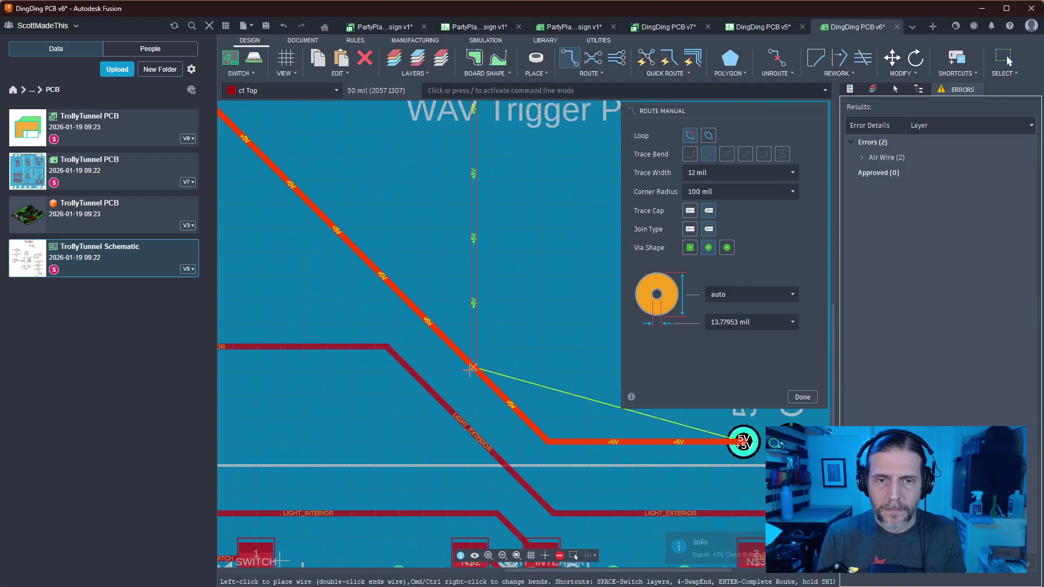
click(470, 369)
click(807, 397)
scroll(703, 362, down, 1)
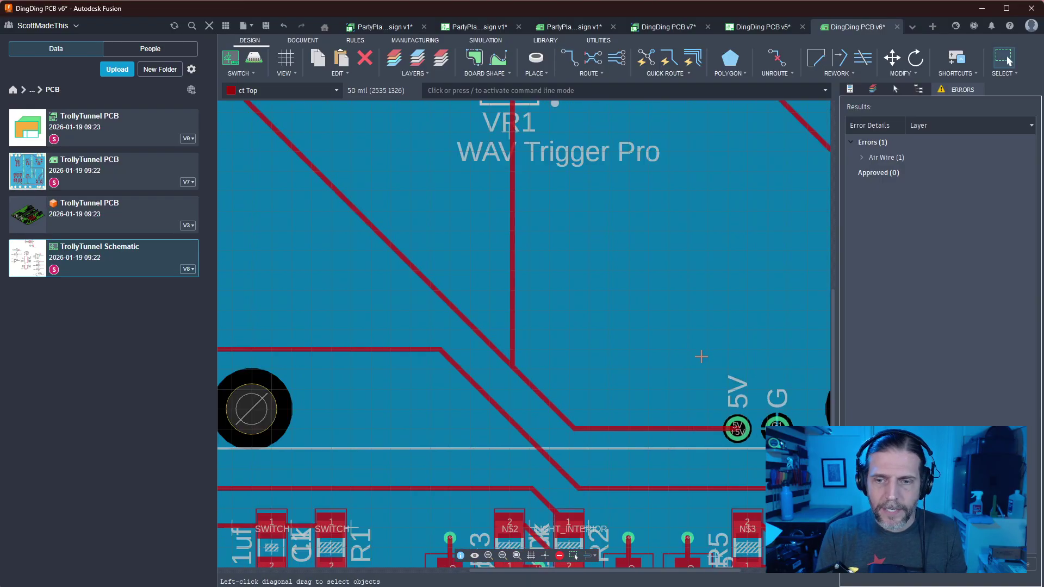
scroll(701, 356, down, 2)
middle_drag(675, 380, 599, 495)
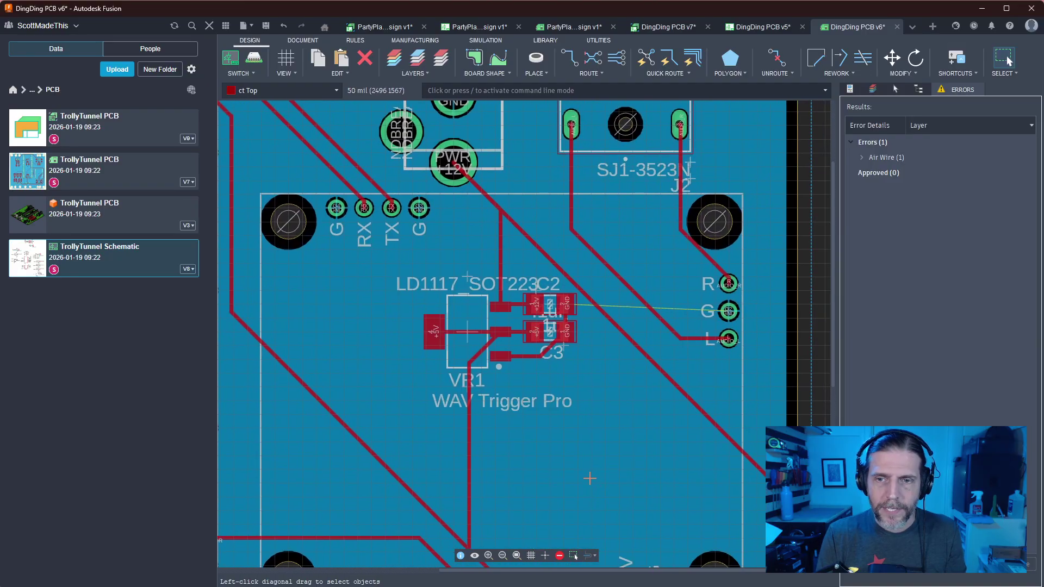
scroll(577, 425, up, 2)
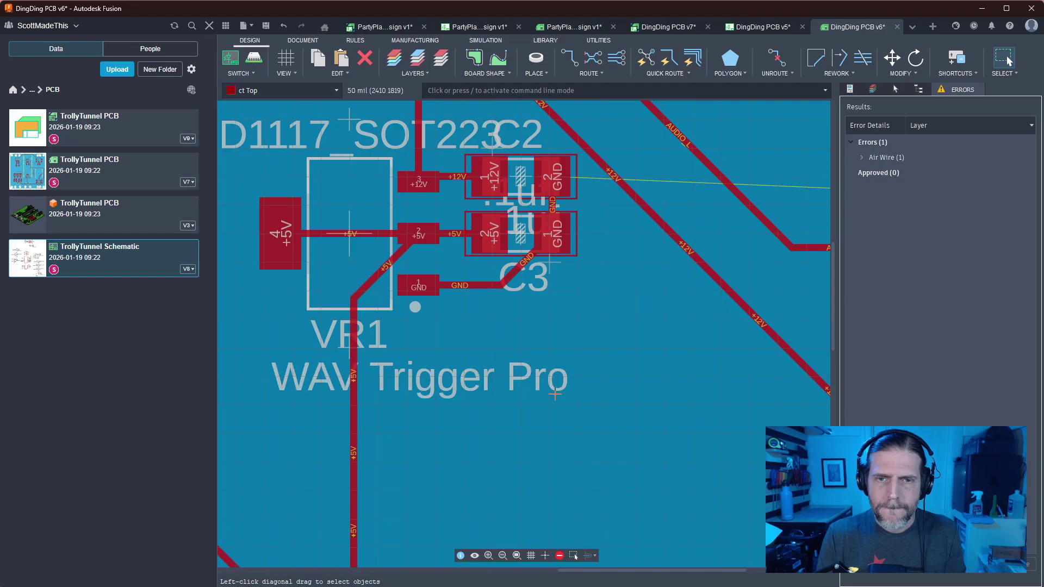
click(540, 73)
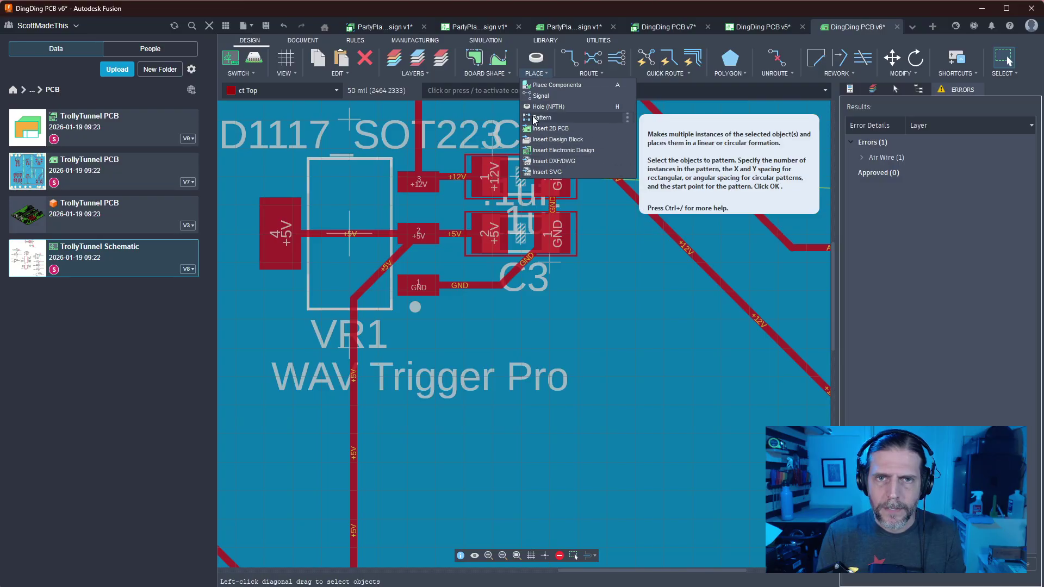
click(589, 73)
click(575, 115)
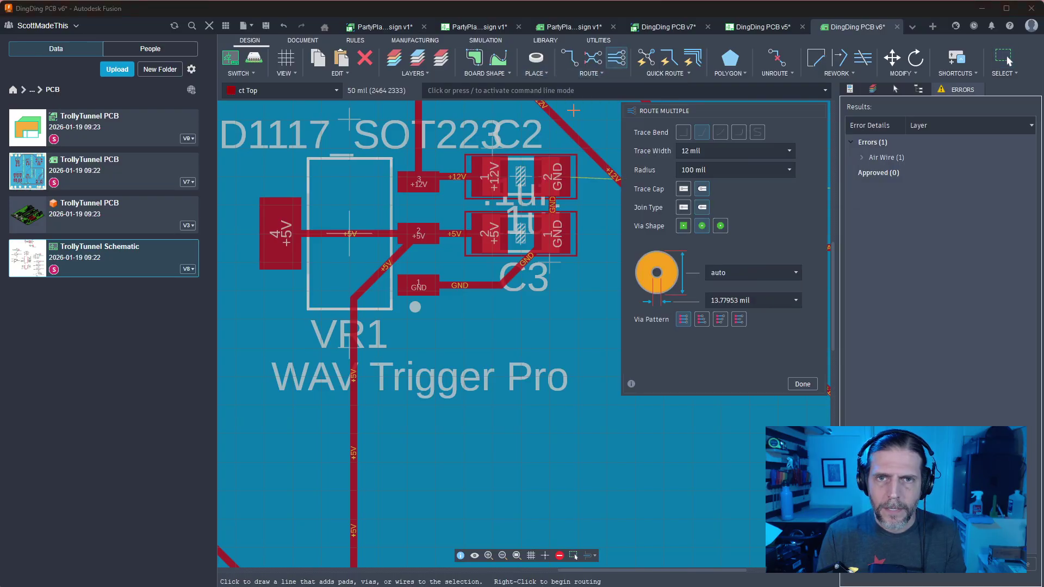
key(Escape)
Place a via on the GND signal just below C3's GND pad
key(v)
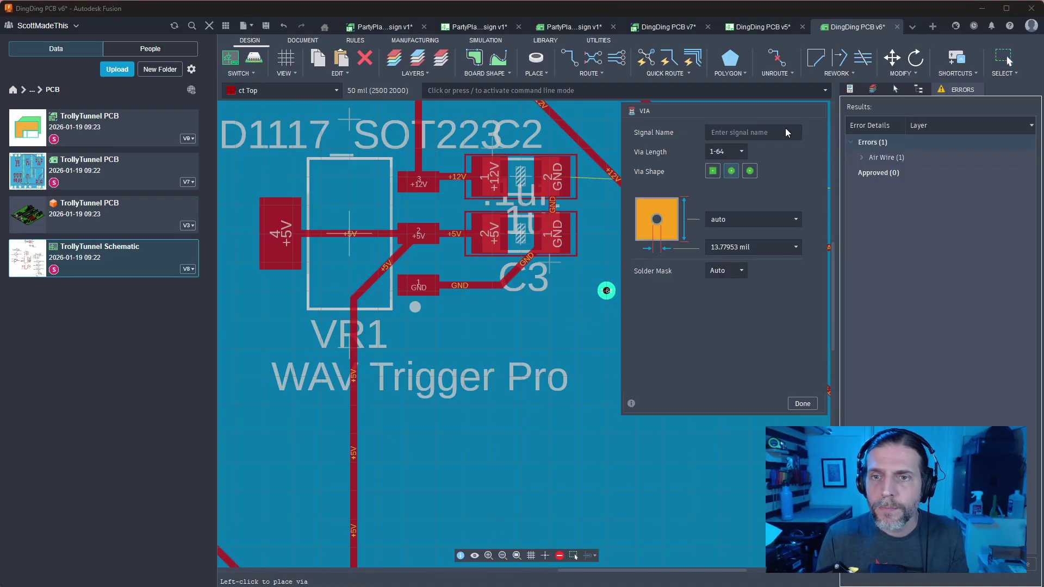
text(GND)
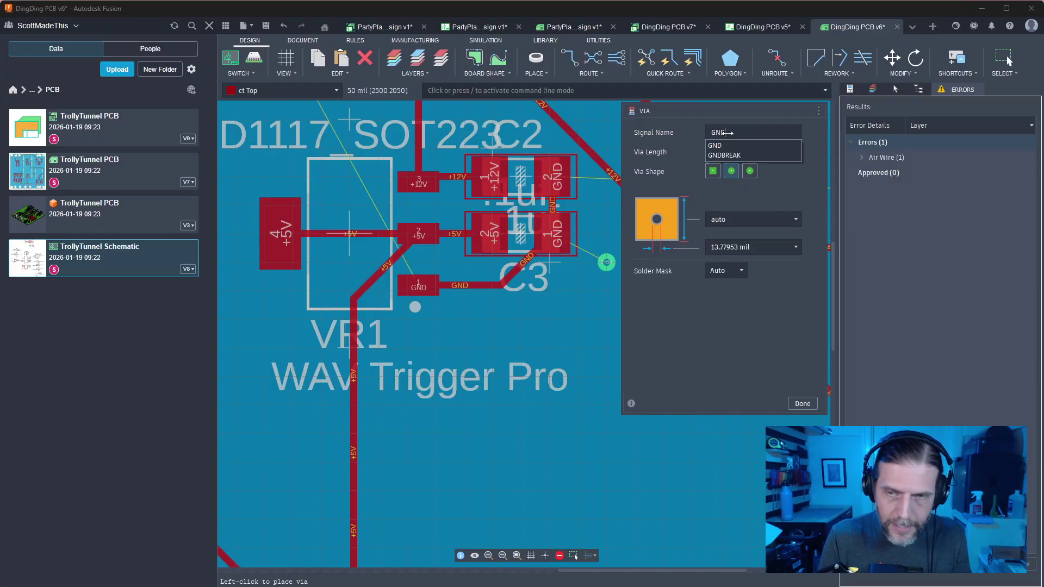
key(Return)
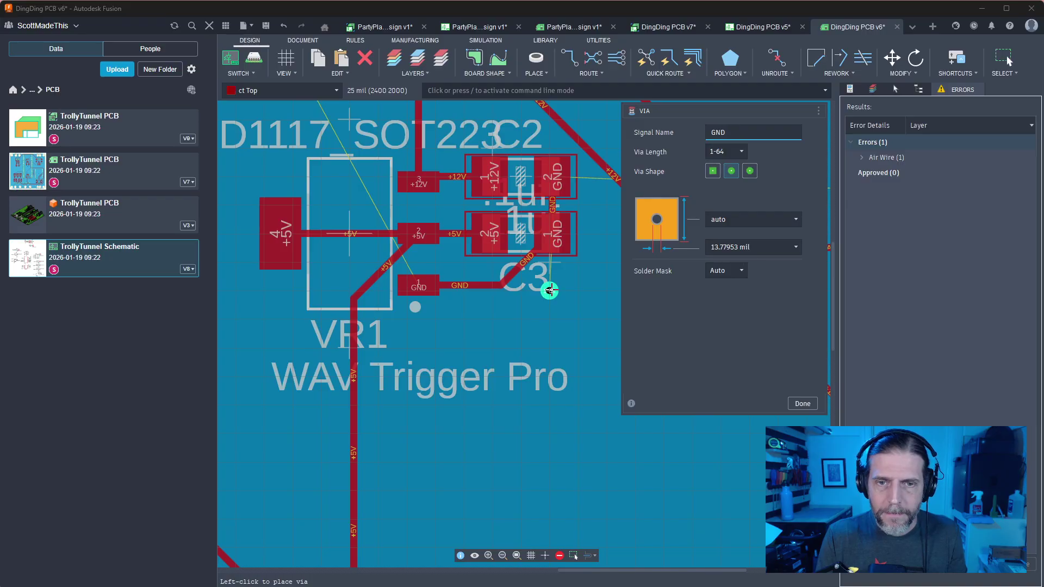
click(548, 290)
key(Escape)
Delete both GND trace segments between VR1 pin 1 and C3
scroll(543, 293, up, 3)
click(507, 234)
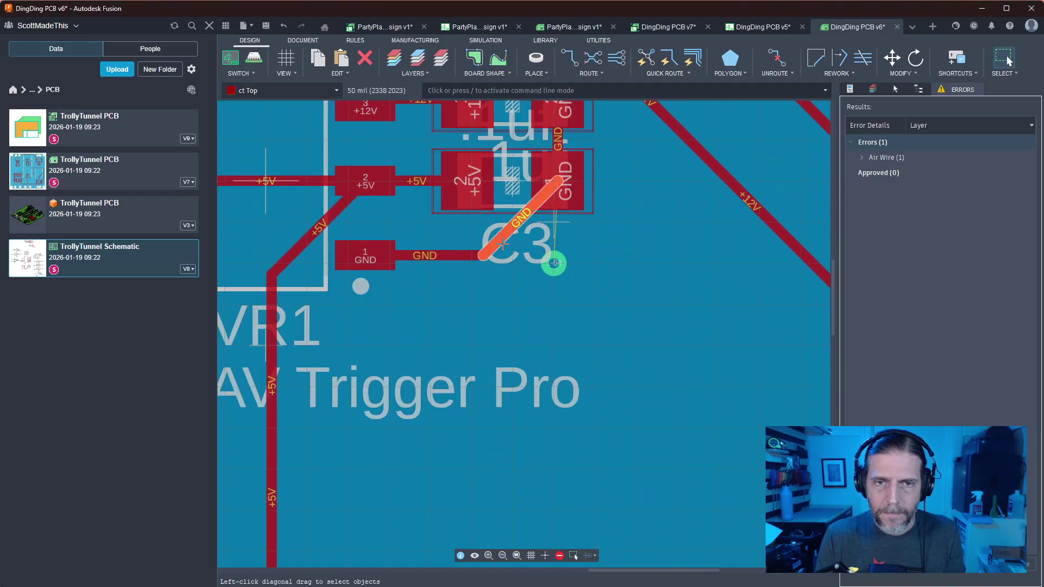
key(Delete)
click(443, 255)
key(Delete)
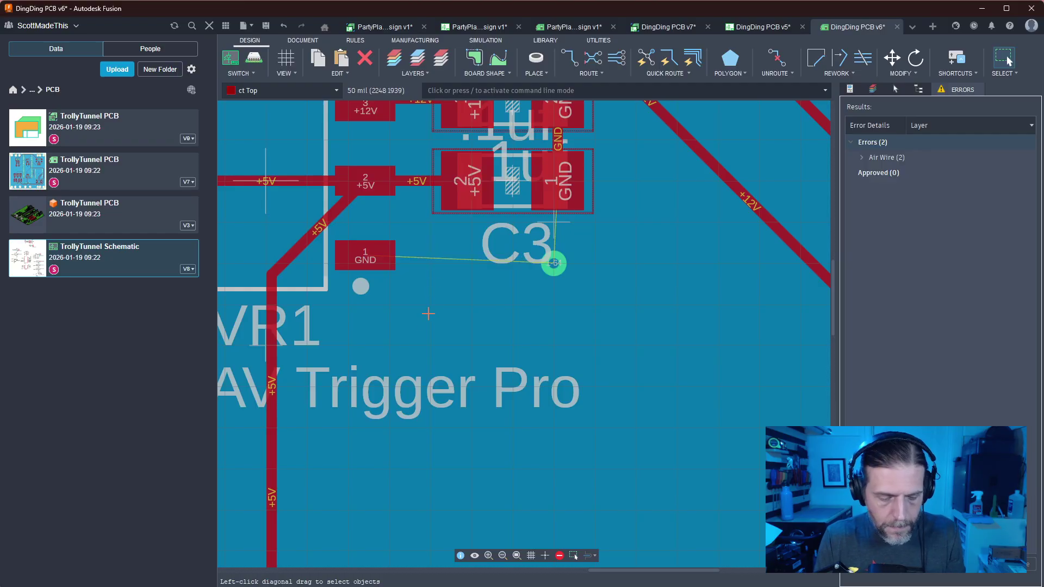
Route GND on the top layer from VR1 pin 1 to the via below C3 and straighten the trace into a horizontal line
key(r)
click(366, 257)
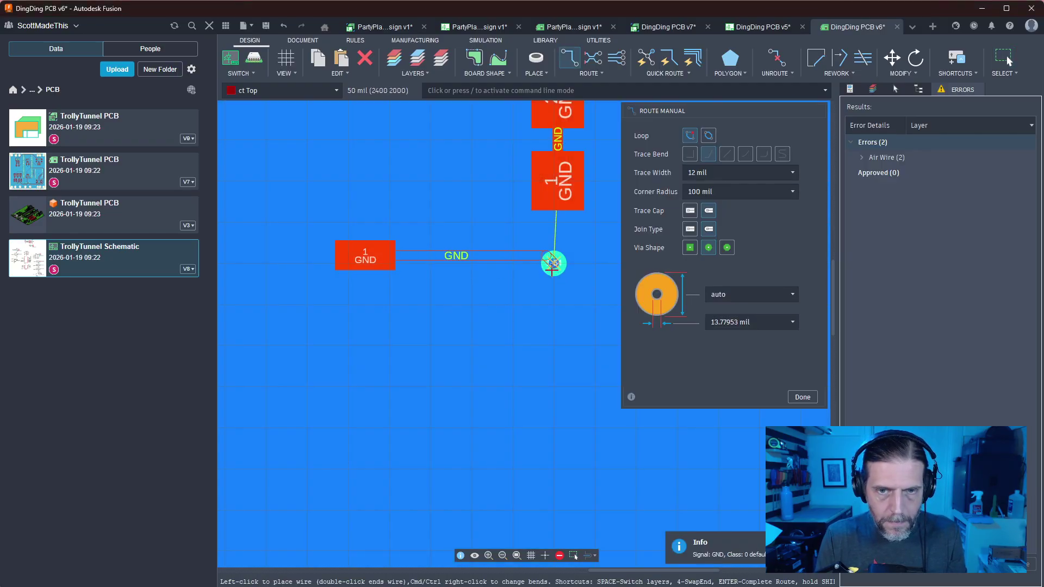
click(553, 263)
key(Escape)
key(m)
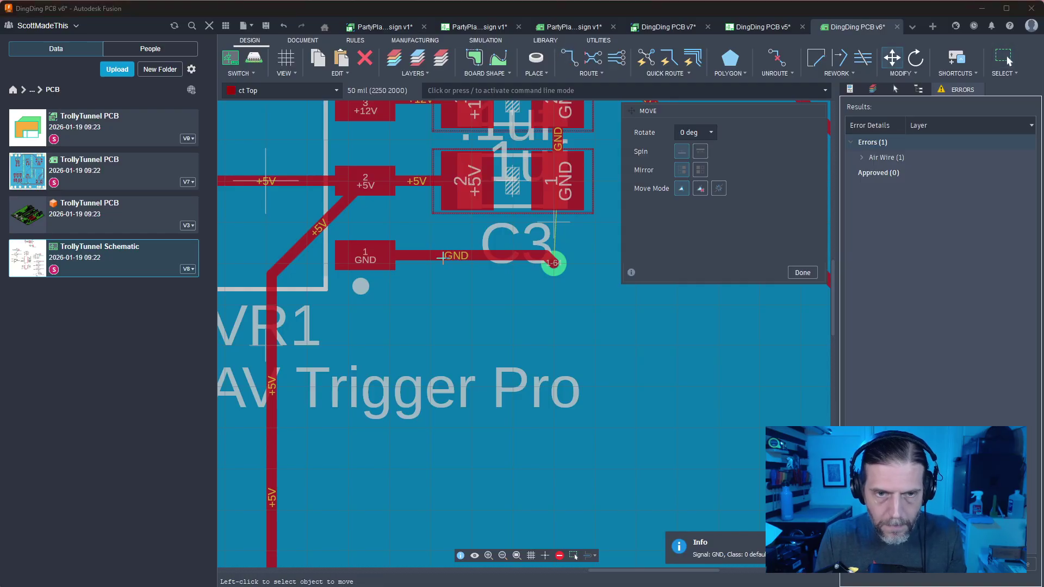
click(444, 257)
click(442, 267)
key(Escape)
Route GND straight down from C3 pin 1 to the via
key(f)
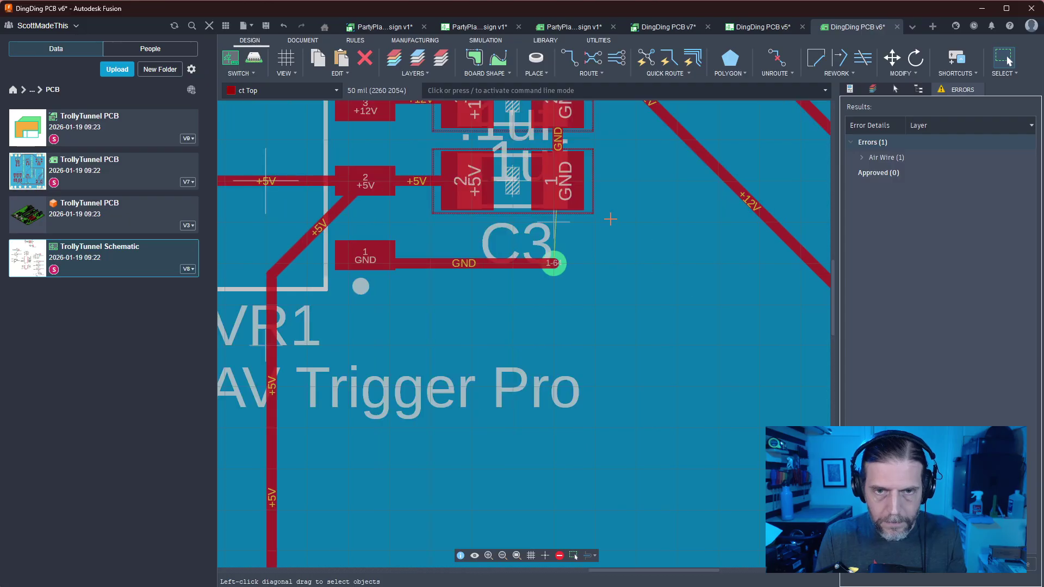
key(x)
click(551, 181)
scroll(553, 263, down, 3)
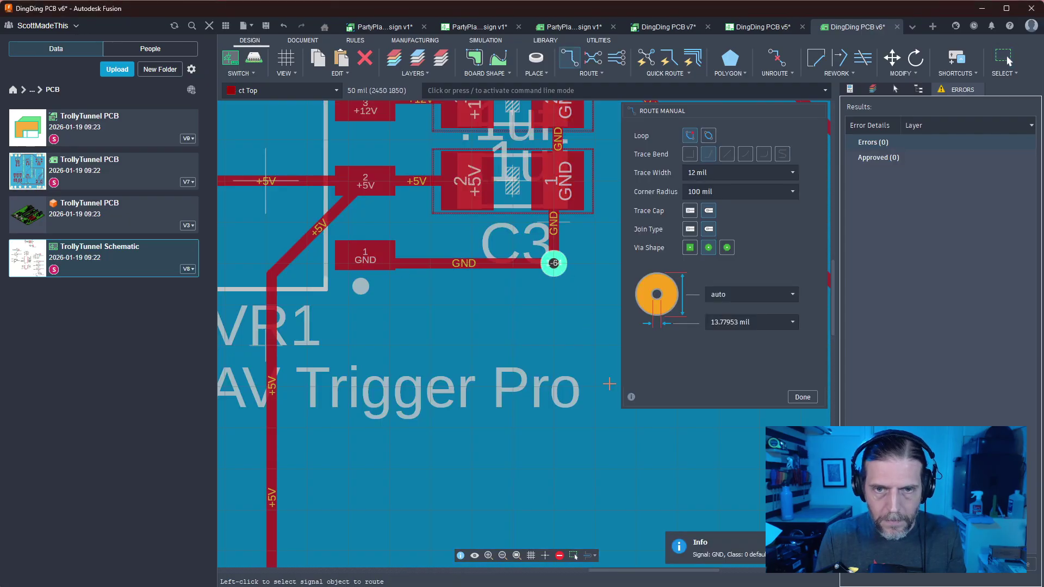
key(Escape)
Inspect the board's finished routing around the light headers, the WAV Trigger Pro area and the Pico's +5V trace
scroll(755, 413, down, 3)
scroll(322, 255, up, 3)
scroll(322, 255, down, 5)
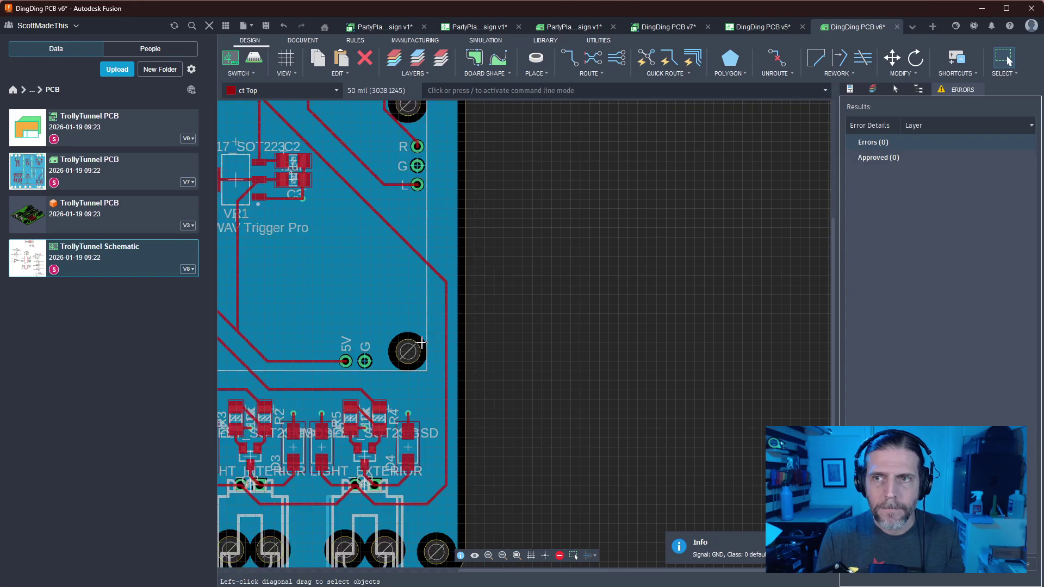
scroll(498, 370, down, 2)
middle_drag(664, 298, 693, 299)
scroll(694, 299, up, 6)
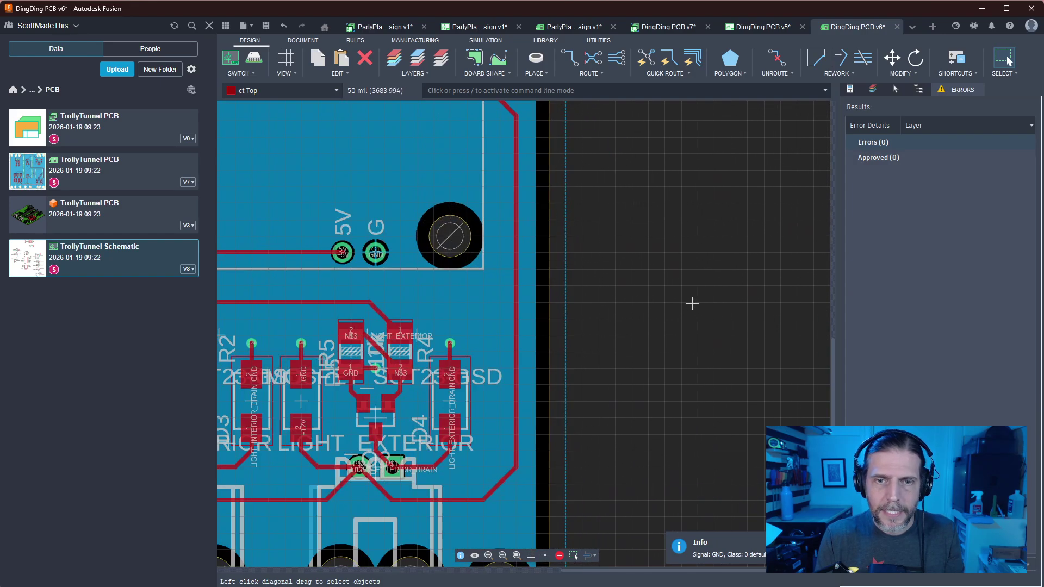
scroll(671, 319, down, 4)
scroll(731, 342, down, 3)
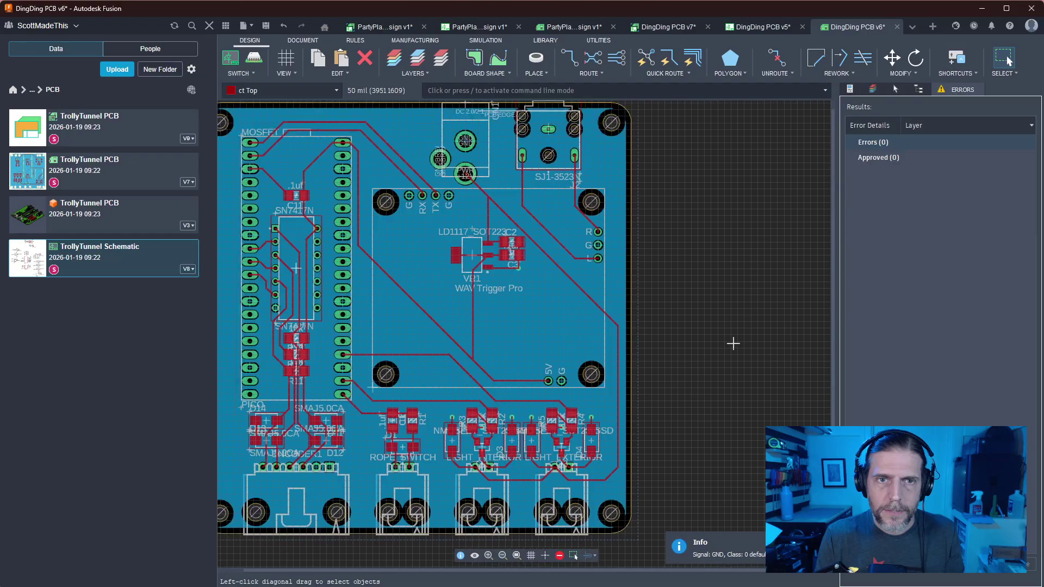
scroll(680, 373, up, 5)
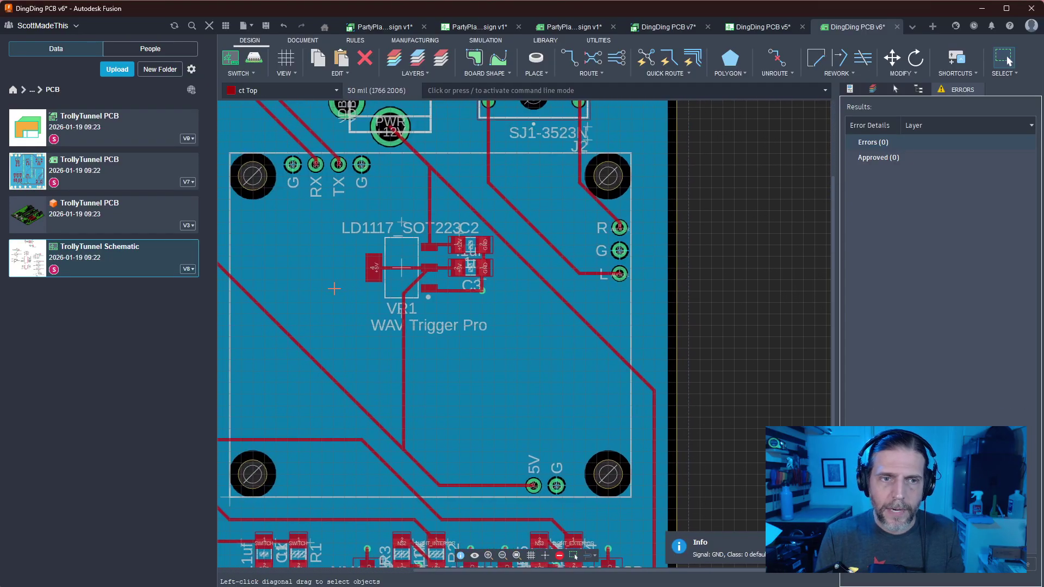
scroll(714, 401, down, 3)
scroll(542, 319, up, 3)
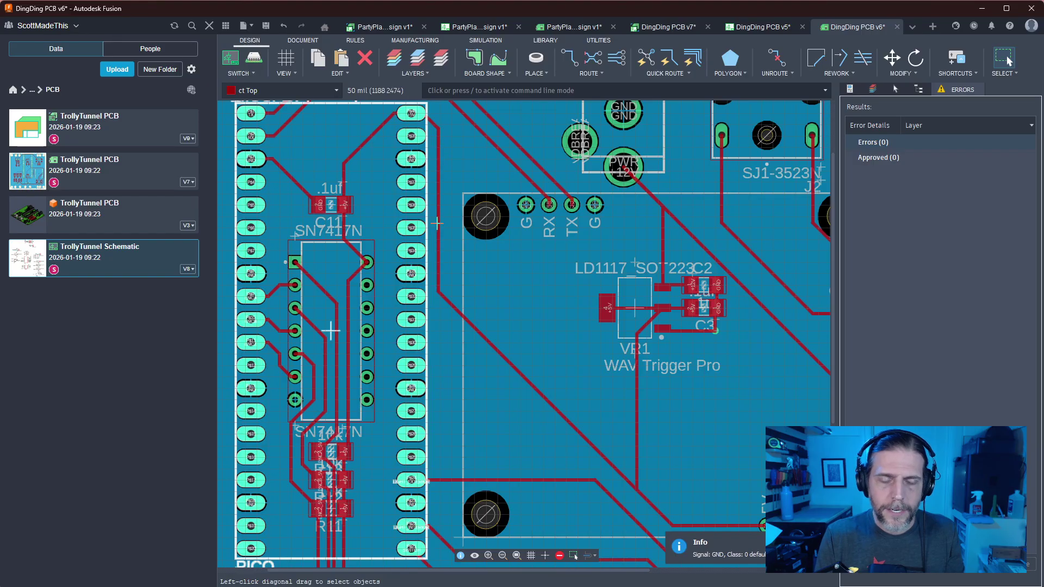
scroll(438, 232, down, 5)
scroll(437, 228, up, 3)
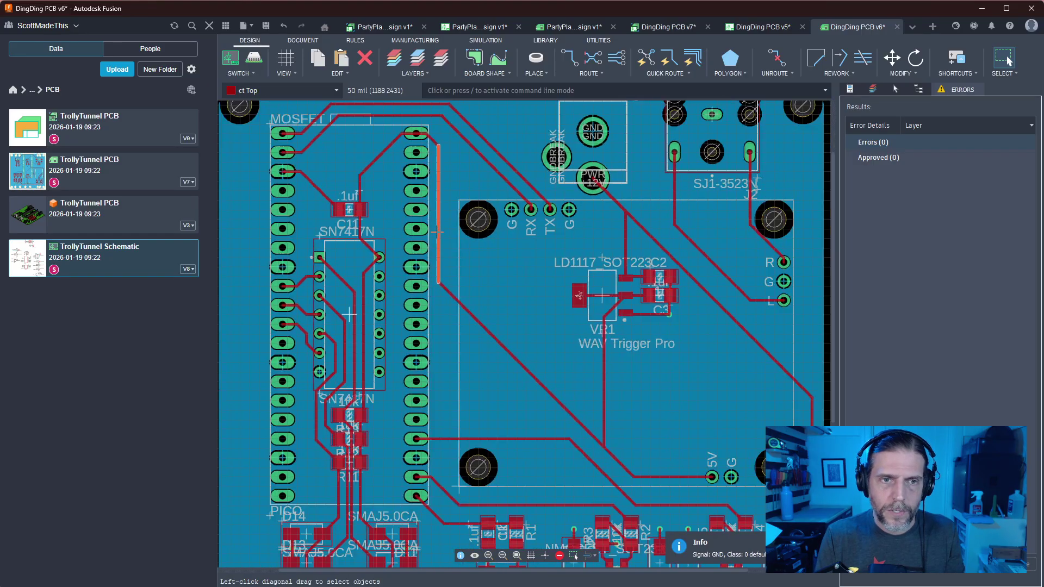
scroll(436, 226, down, 3)
scroll(435, 224, up, 4)
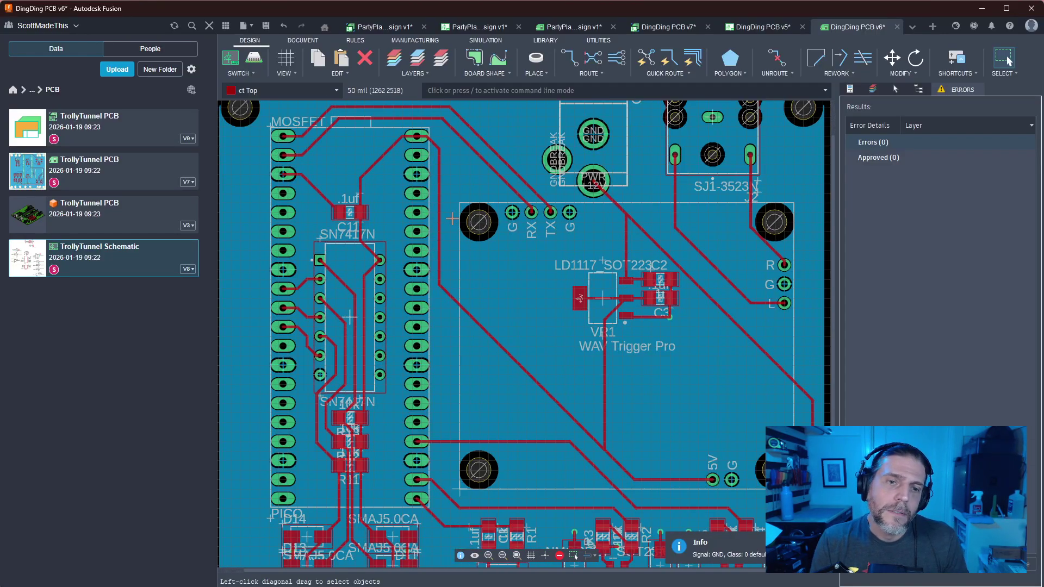
Delete the +5V trace segments connecting C11 to the Pico's uppermost +5V pin
scroll(430, 151, up, 3)
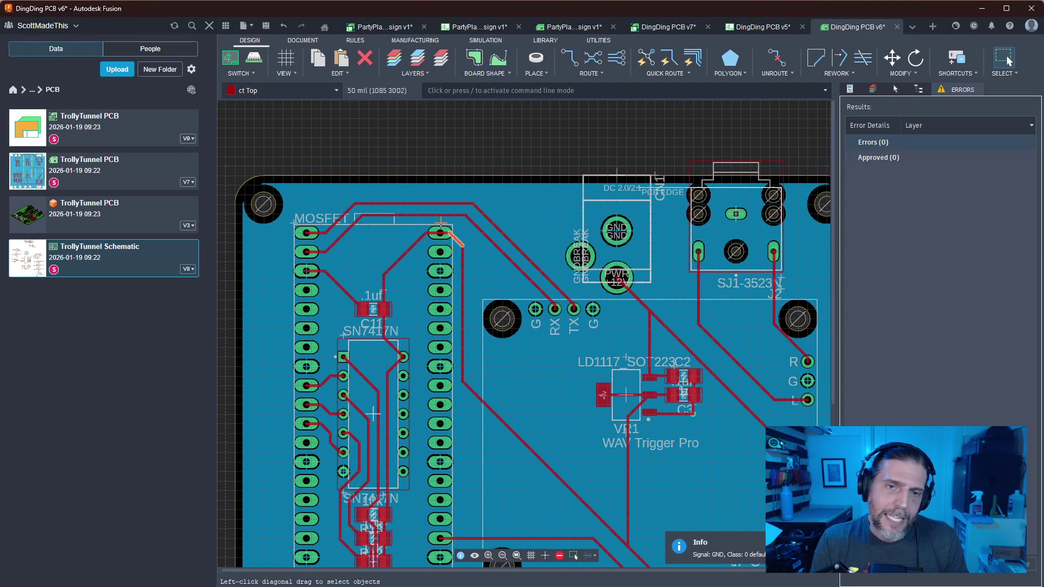
middle_drag(390, 263, 385, 179)
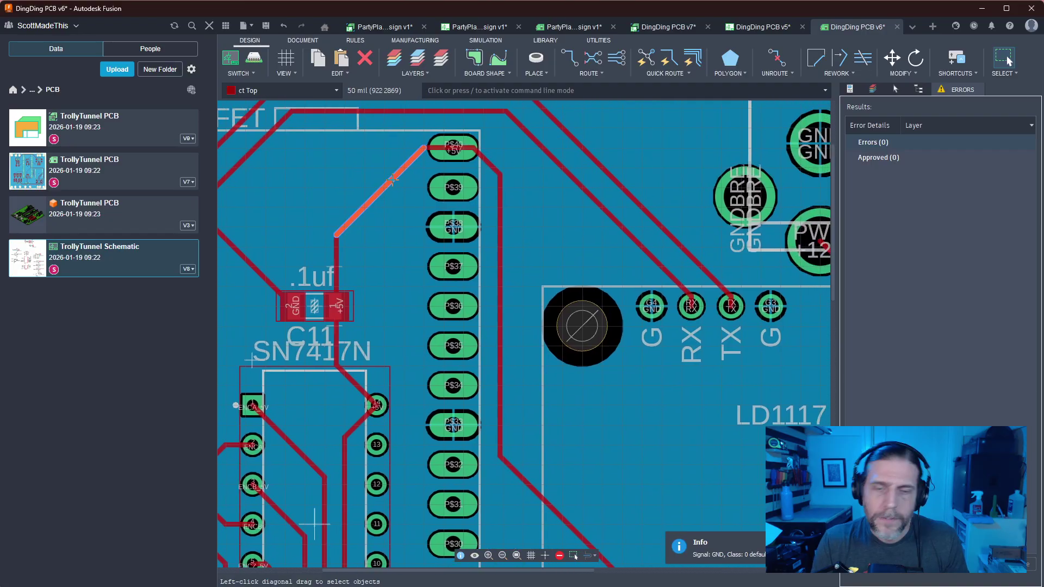
key(Delete)
click(429, 146)
key(Escape)
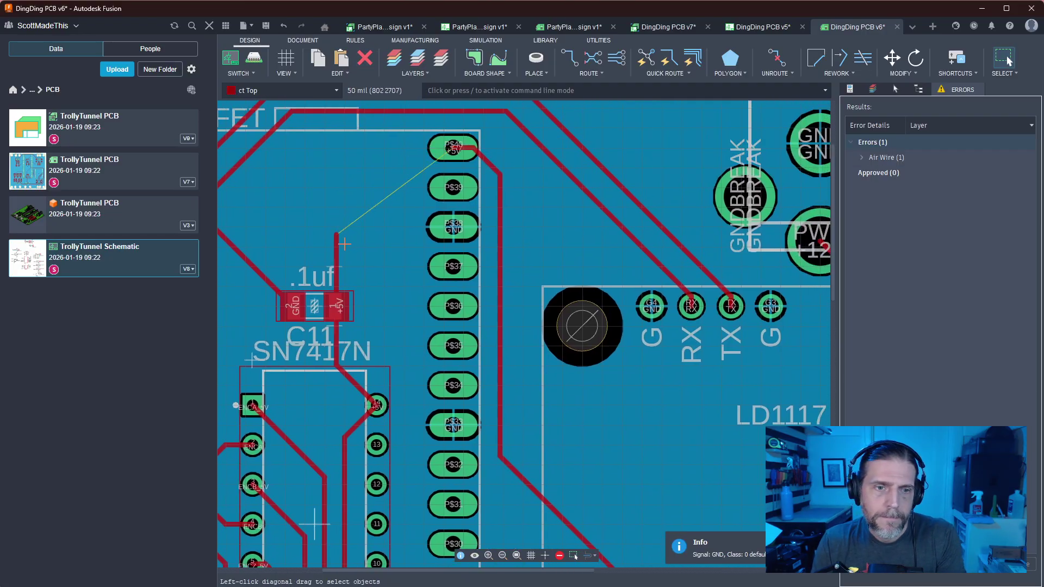
Shift the bend of the +5V trace beside the Pico and route +5V from it between the Pico pads to the SN7417N's +5V pin
middle_drag(393, 301, 431, 194)
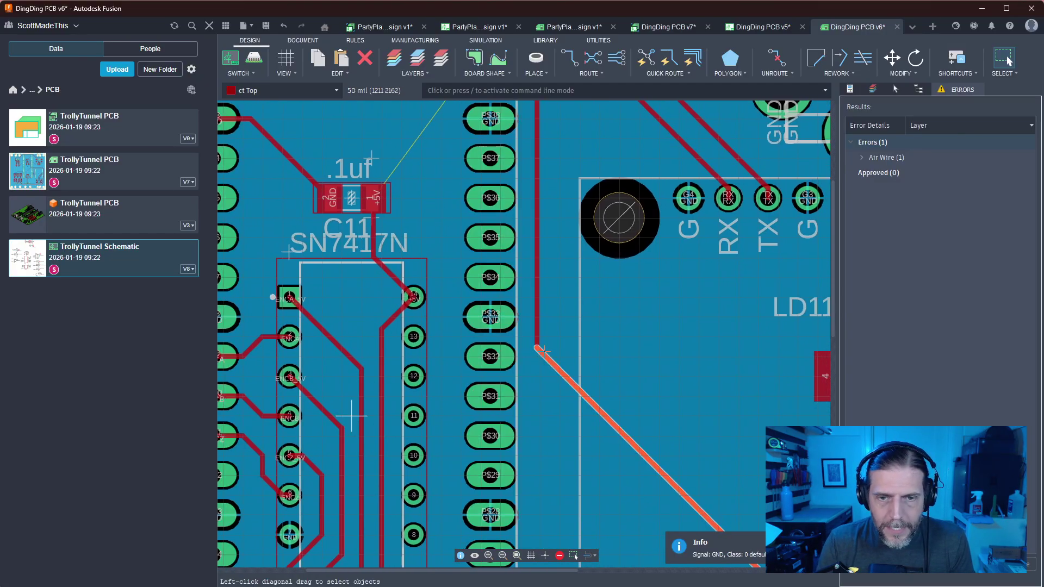
click(530, 346)
key(m)
click(541, 341)
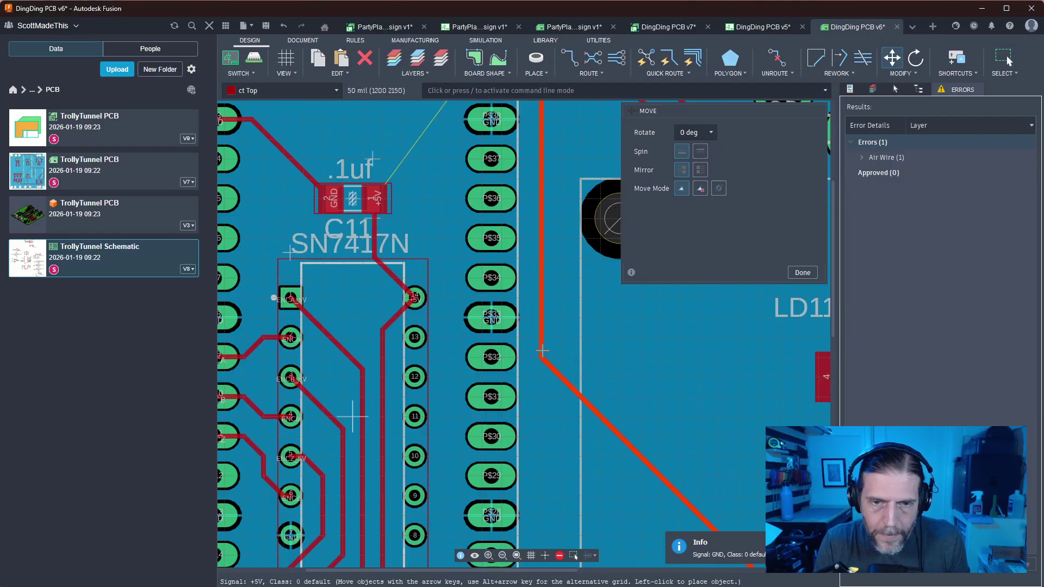
key(x)
click(415, 297)
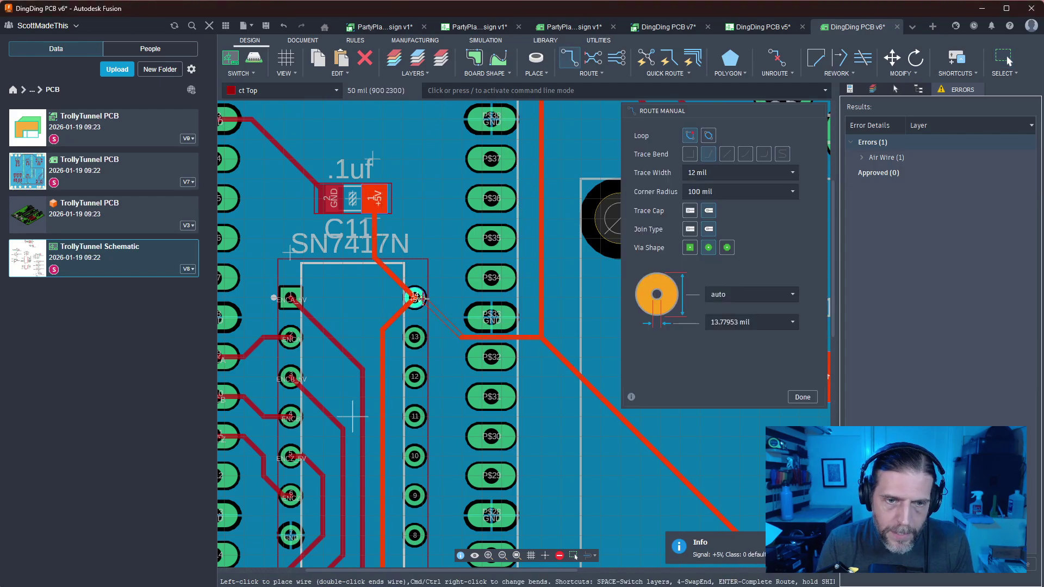
click(415, 298)
key(Escape)
Switch to the DingDing 3D PCB and update it with the latest board layout changes
scroll(536, 386, down, 4)
scroll(537, 385, down, 3)
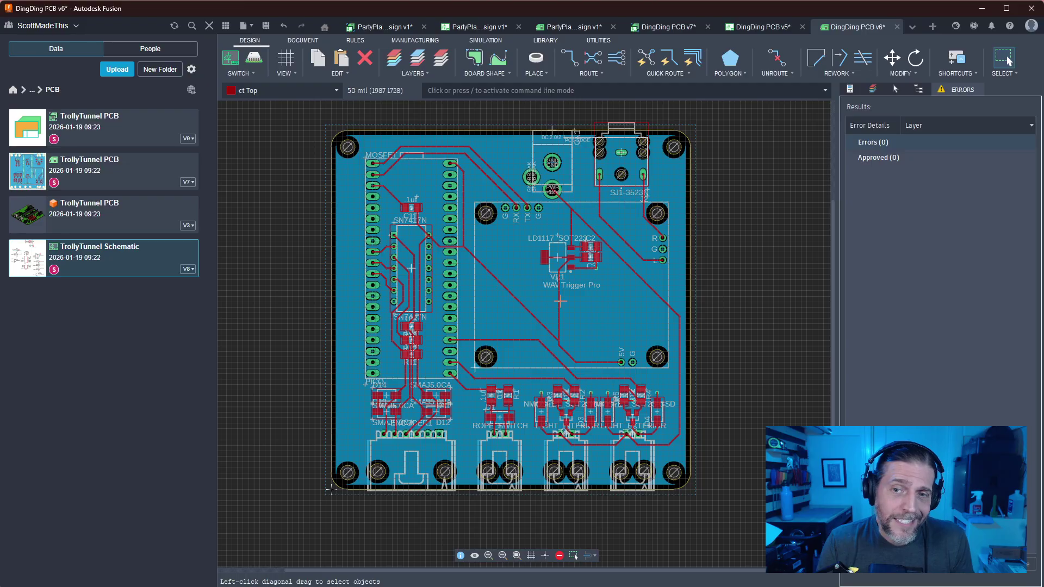
middle_drag(720, 324, 694, 338)
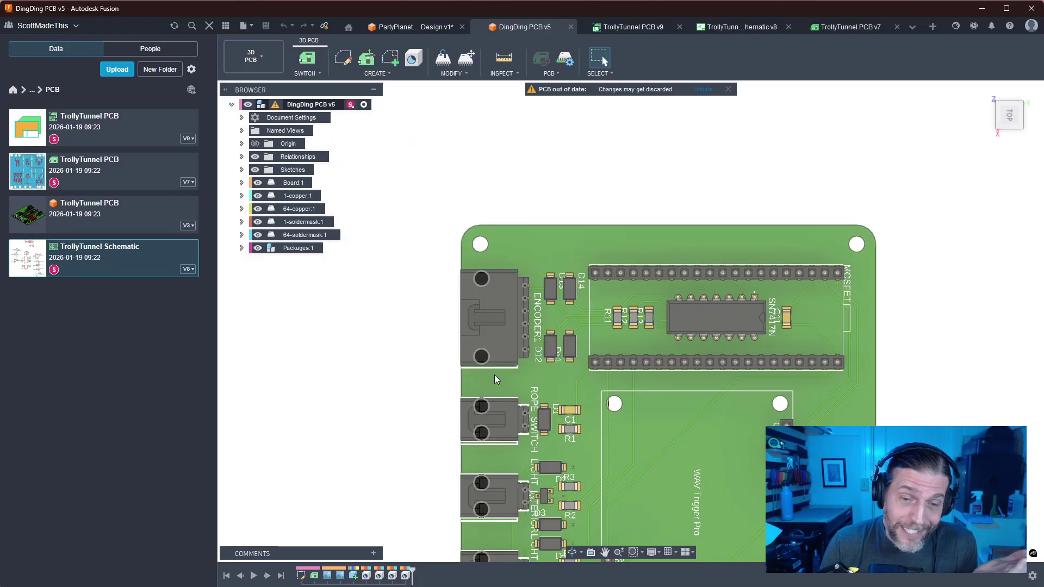
middle_drag(419, 395, 374, 268)
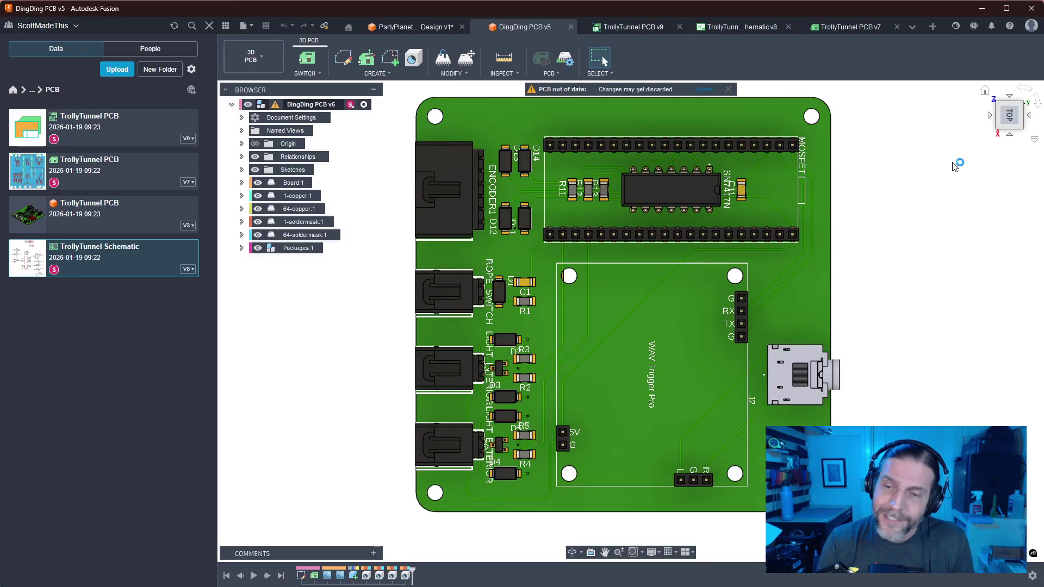
mouse_move(899, 392)
shift+middle_down()
mouse_move(924, 329)
mouse_move(953, 356)
mouse_move(909, 380)
mouse_move(918, 359)
mouse_move(927, 379)
mouse_move(892, 407)
shift+middle_up()
click(700, 90)
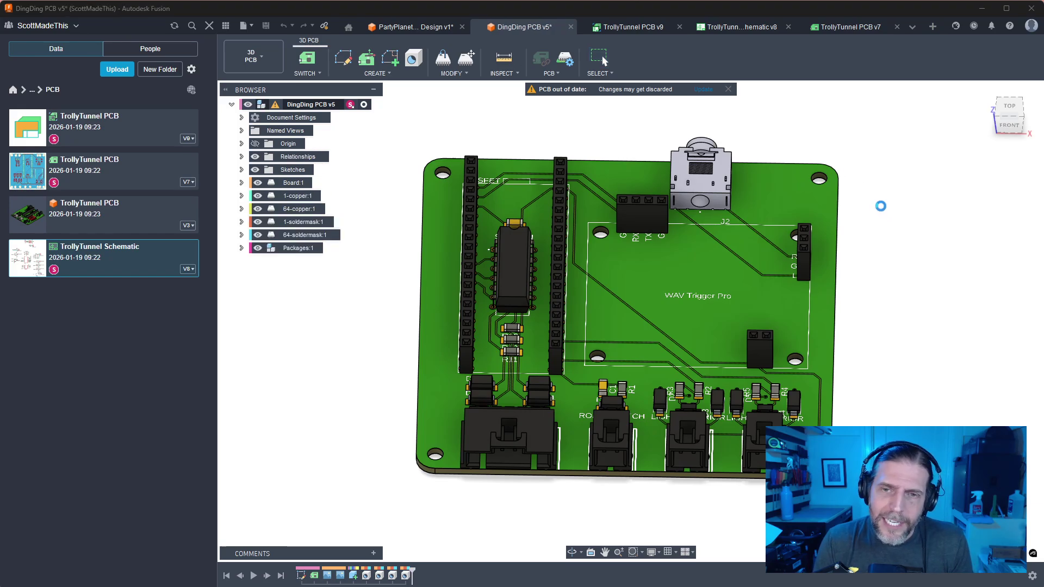
shift+middle_drag(888, 219, 878, 279)
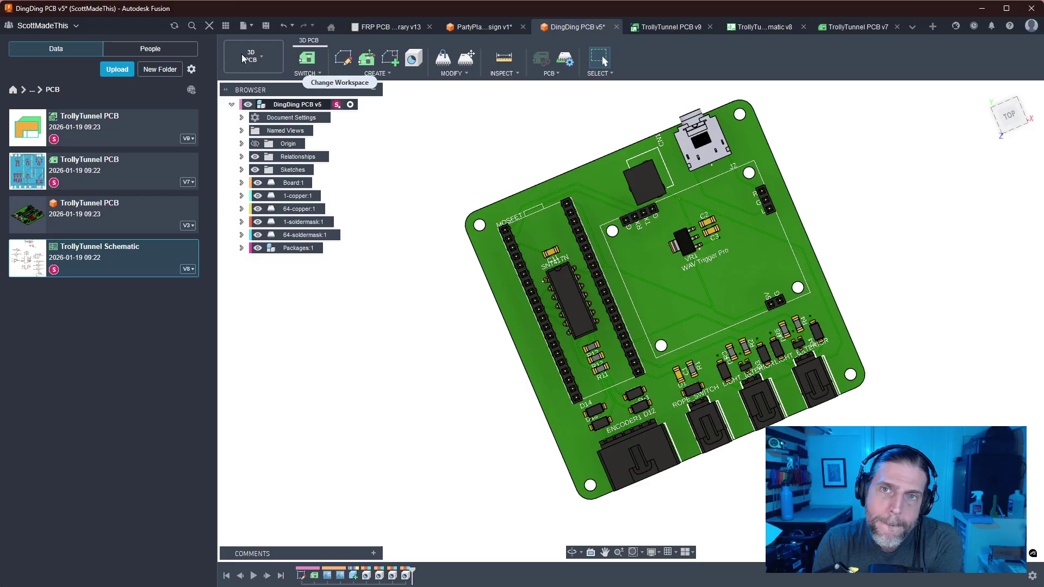
Save the updated DingDing 3D PCB with the version description "User Saved"
click(266, 26)
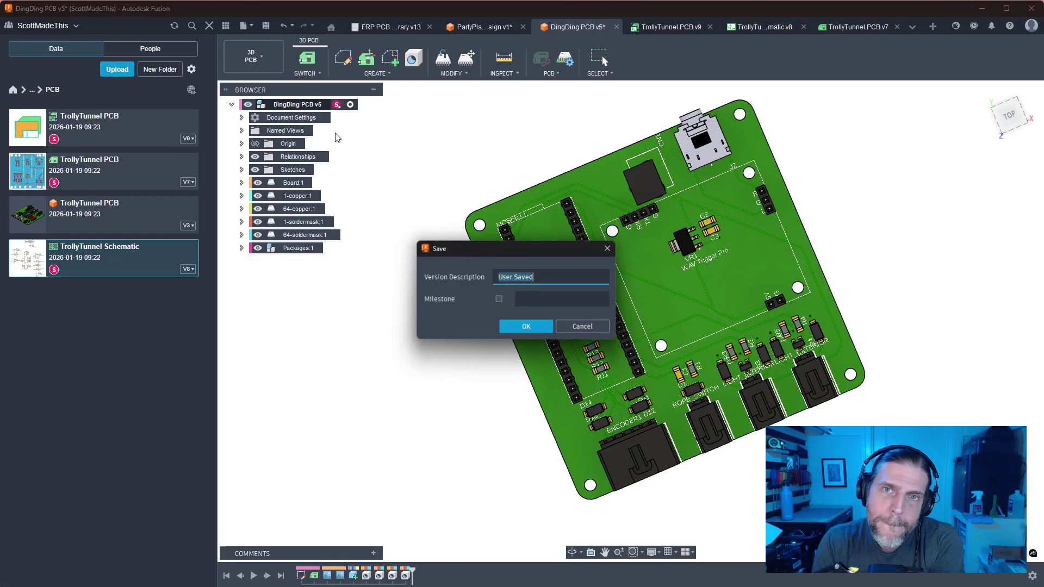
click(546, 330)
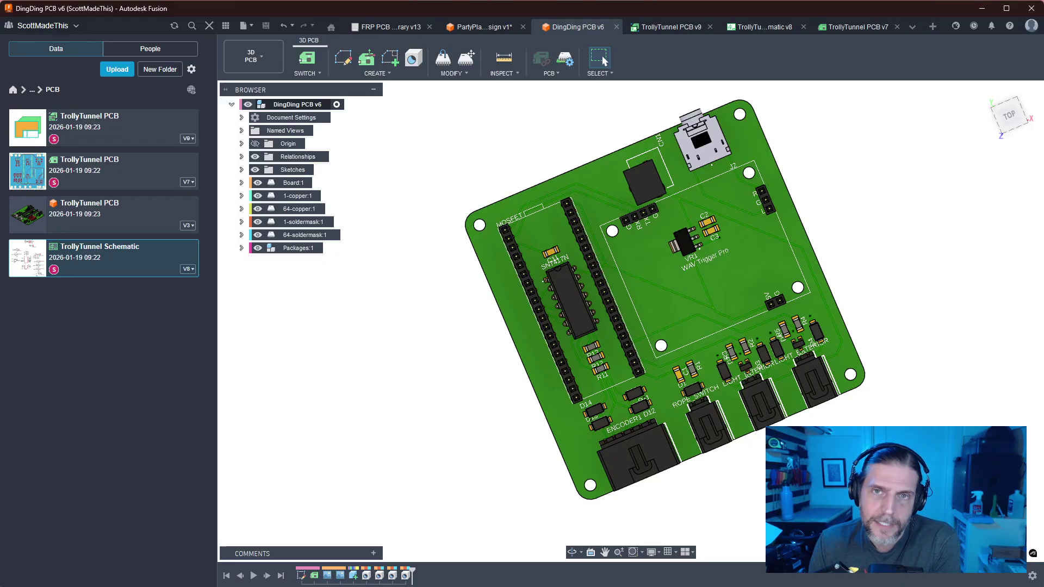
middle_drag(854, 258, 774, 275)
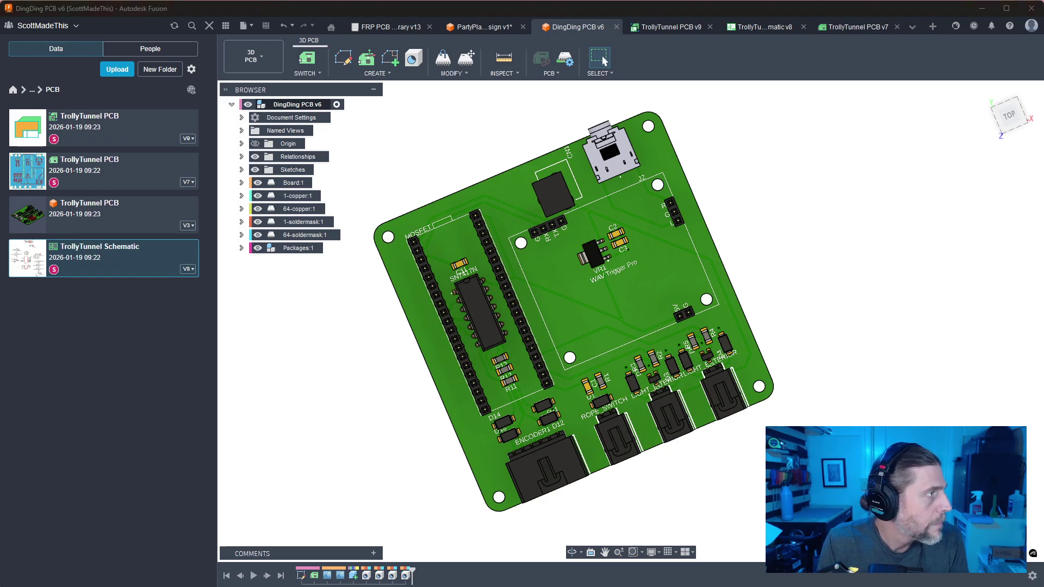
Bring the browser window with the "raspberry pi news" search results over the 3D board view
drag(0, 15, 318, 17)
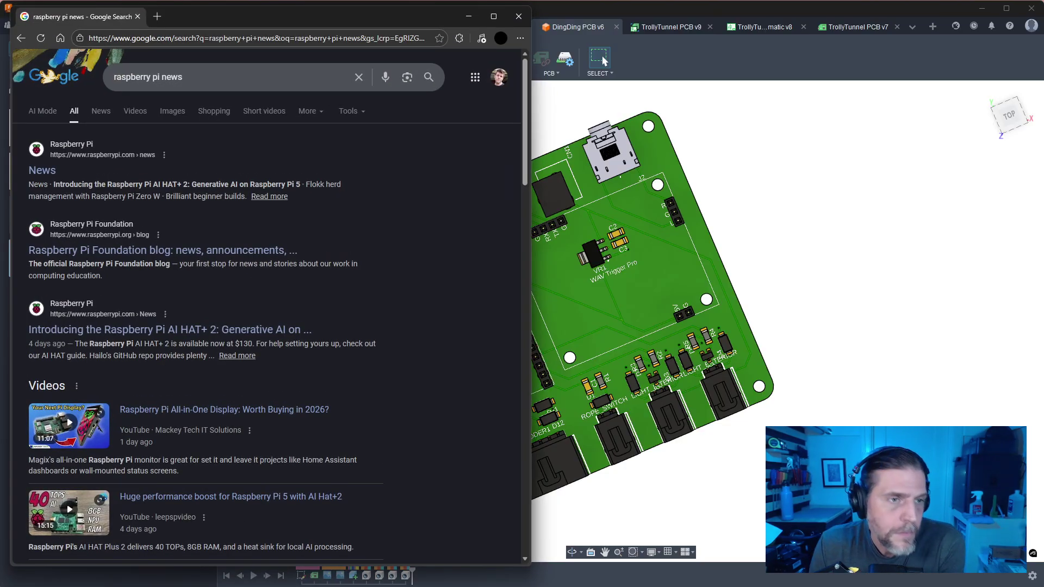
Open the Raspberry Pi News page from the search results, widen the browser window, and look through the first two pages of articles
click(42, 170)
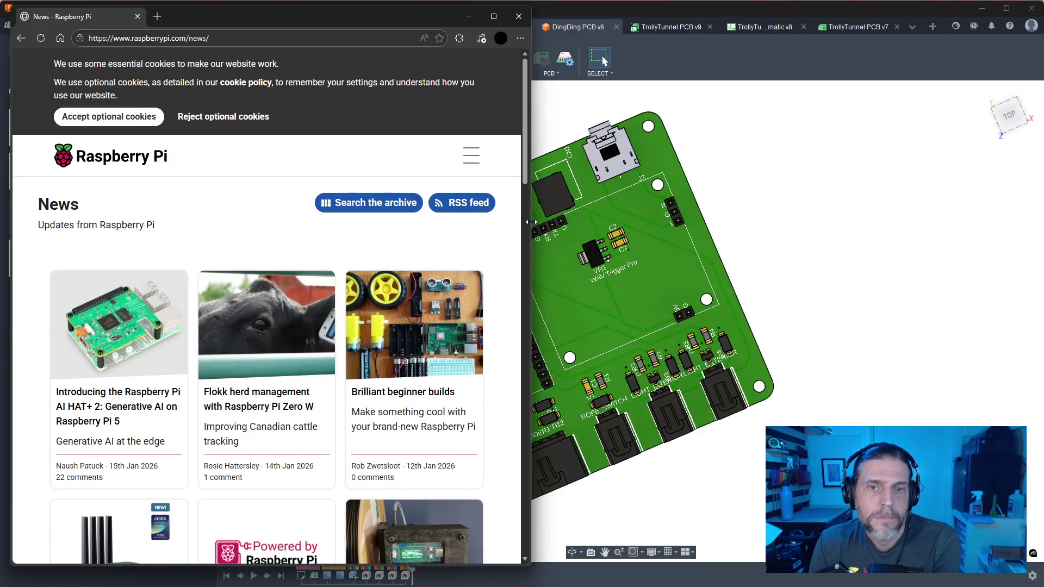
drag(530, 222, 816, 224)
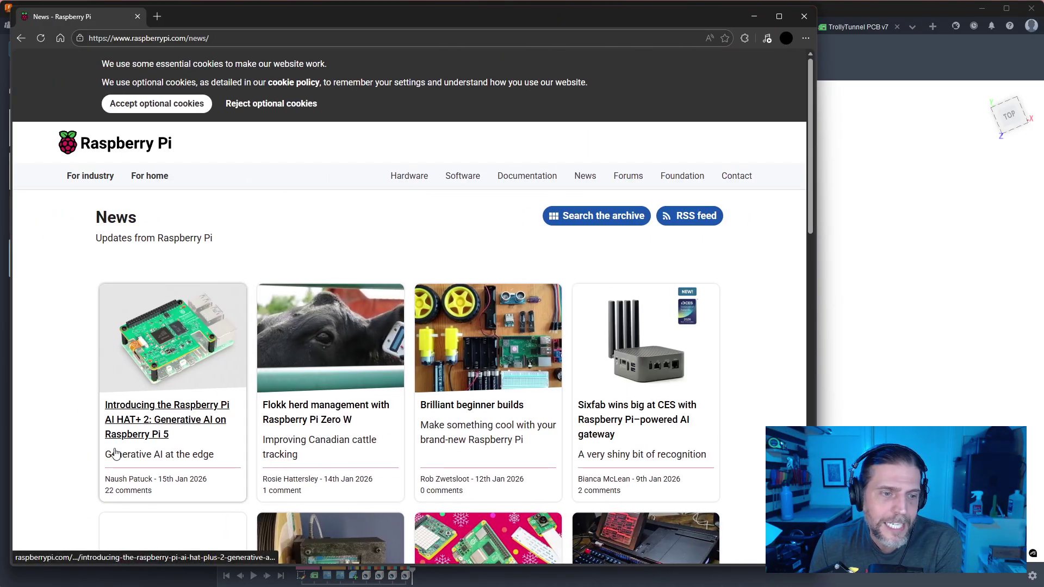
scroll(75, 407, down, 2)
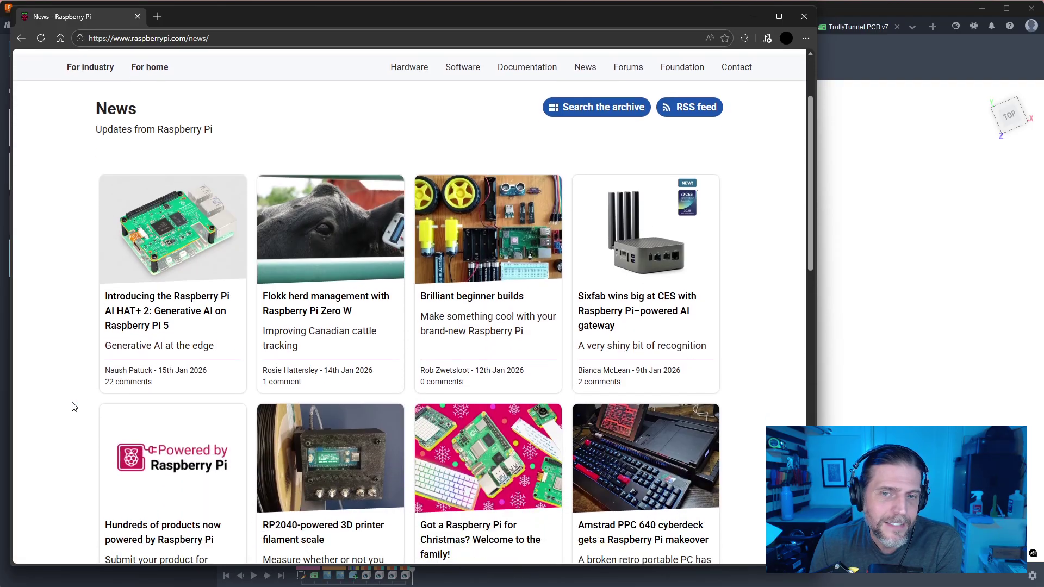
scroll(76, 403, down, 3)
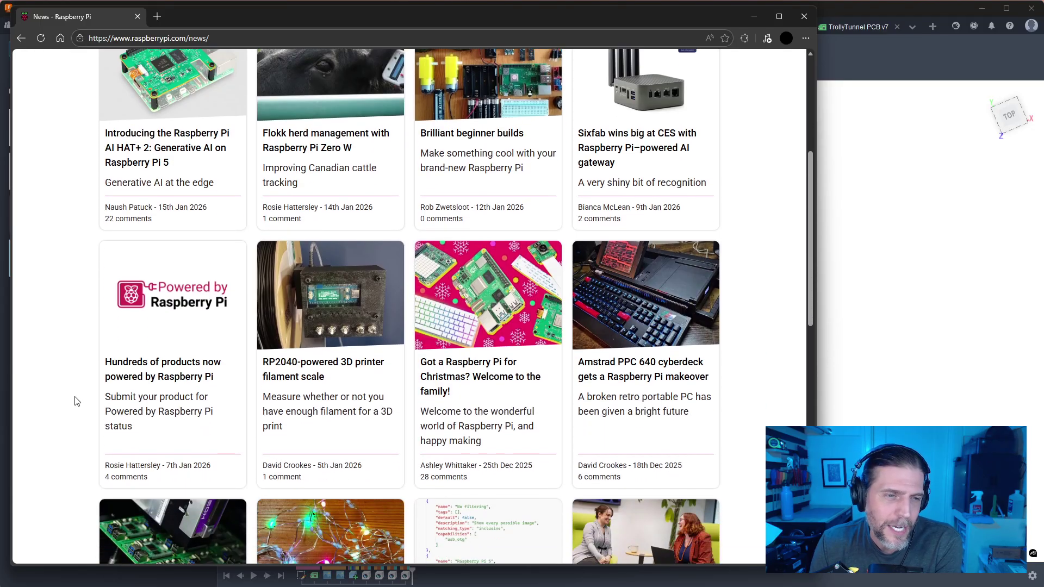
scroll(76, 400, down, 4)
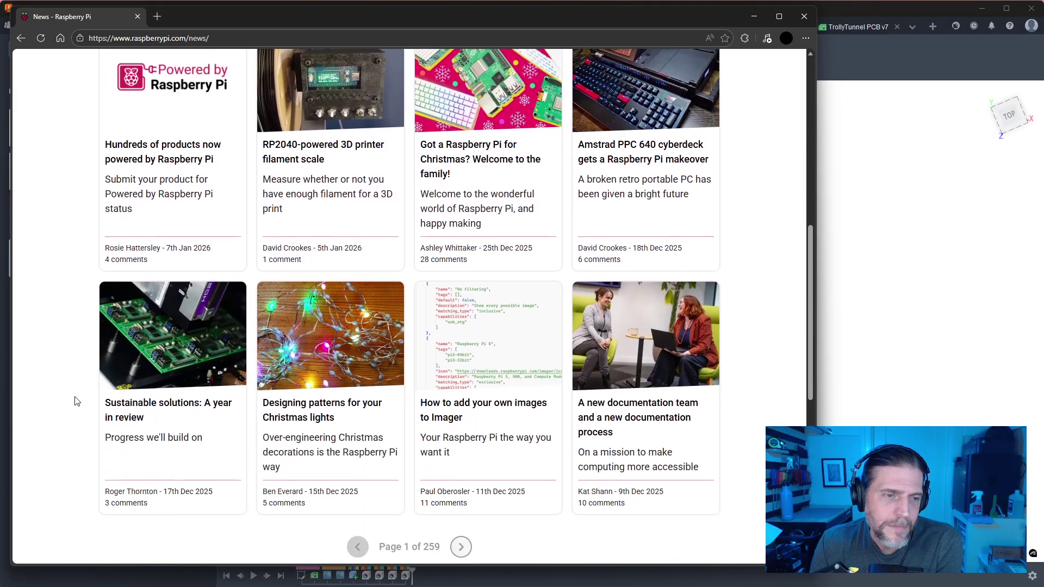
scroll(77, 401, down, 4)
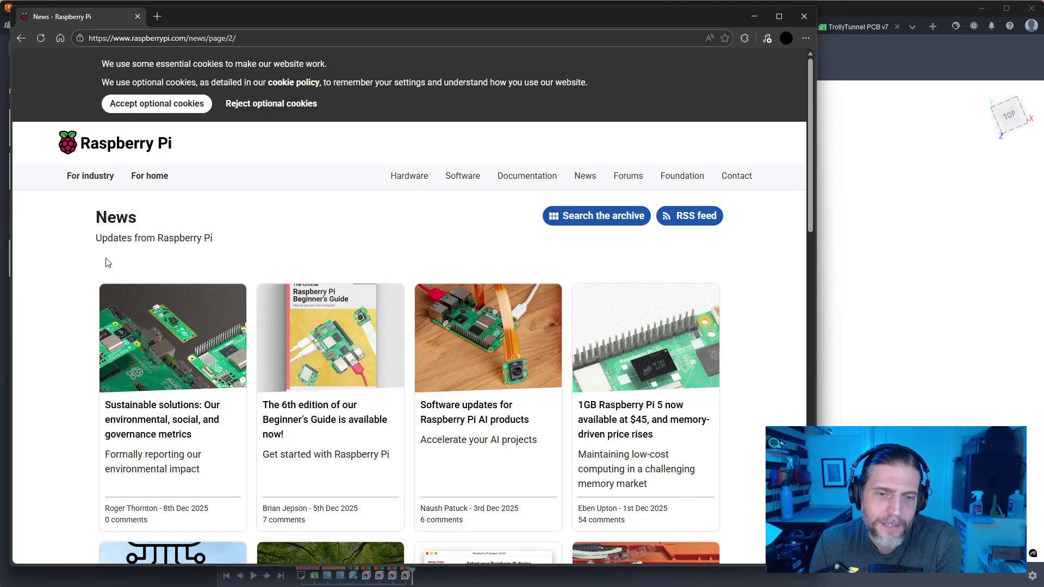
scroll(106, 265, down, 4)
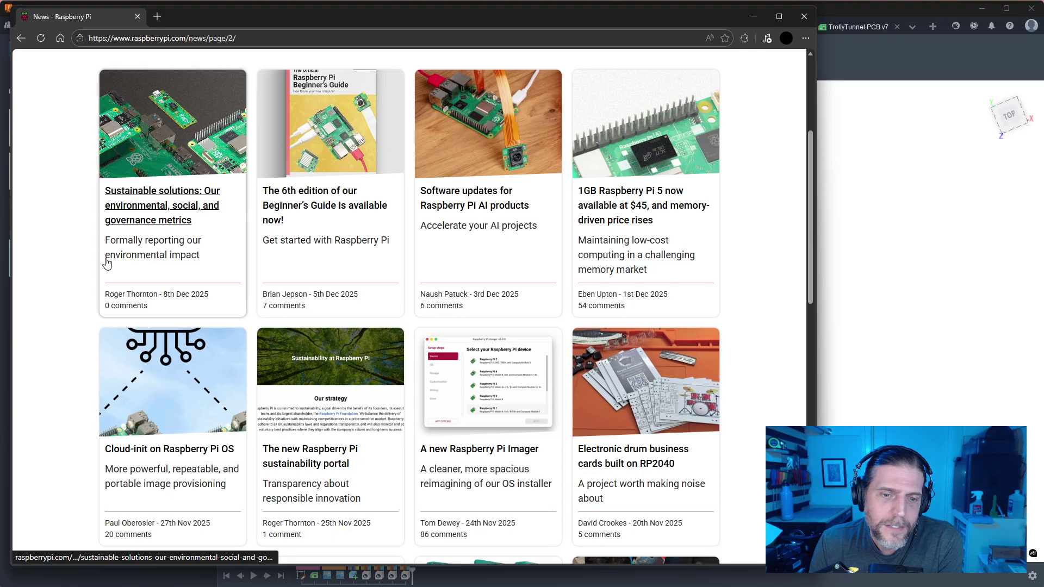
Accept the optional cookies and look through the Raspberry Pi home page down to its footer links
scroll(107, 264, up, 4)
click(175, 108)
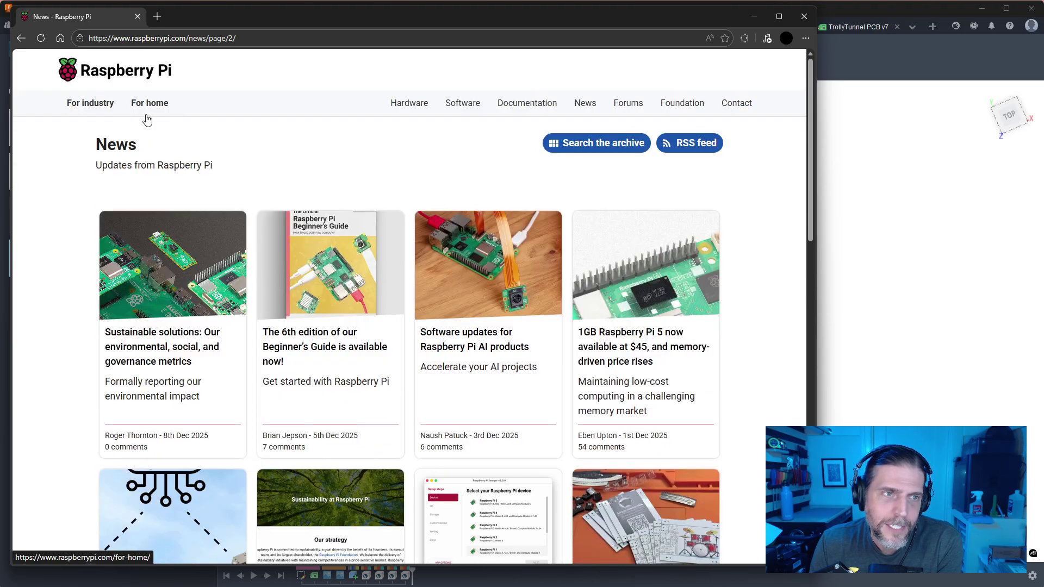
click(126, 79)
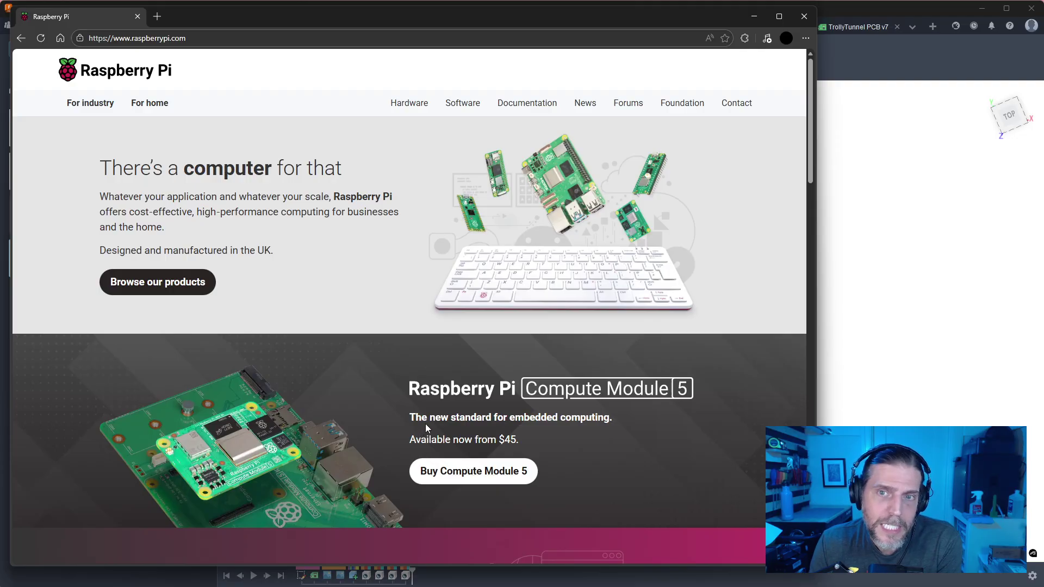
scroll(397, 299, down, 10)
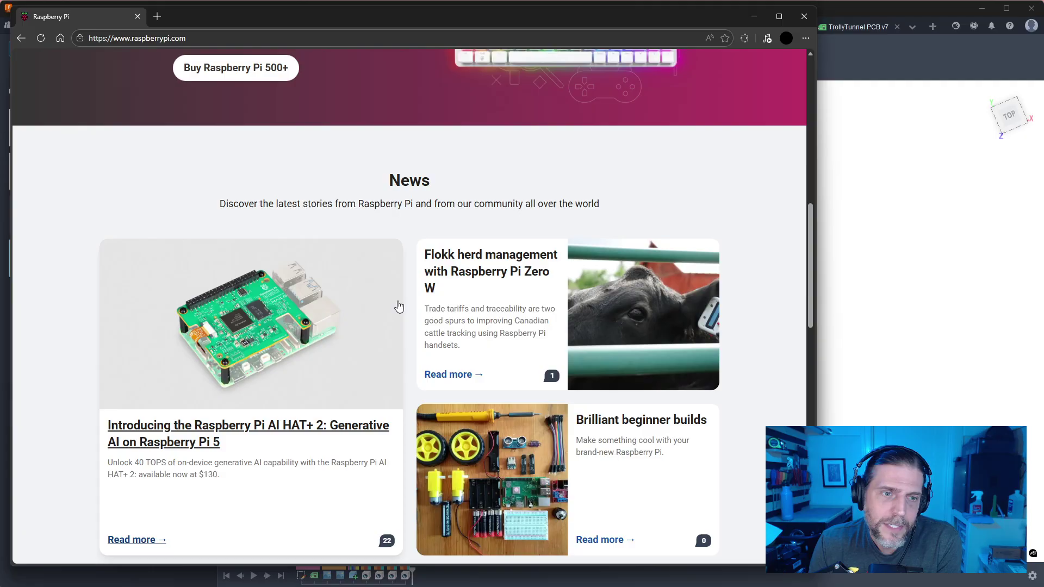
scroll(397, 302, down, 4)
scroll(394, 313, down, 4)
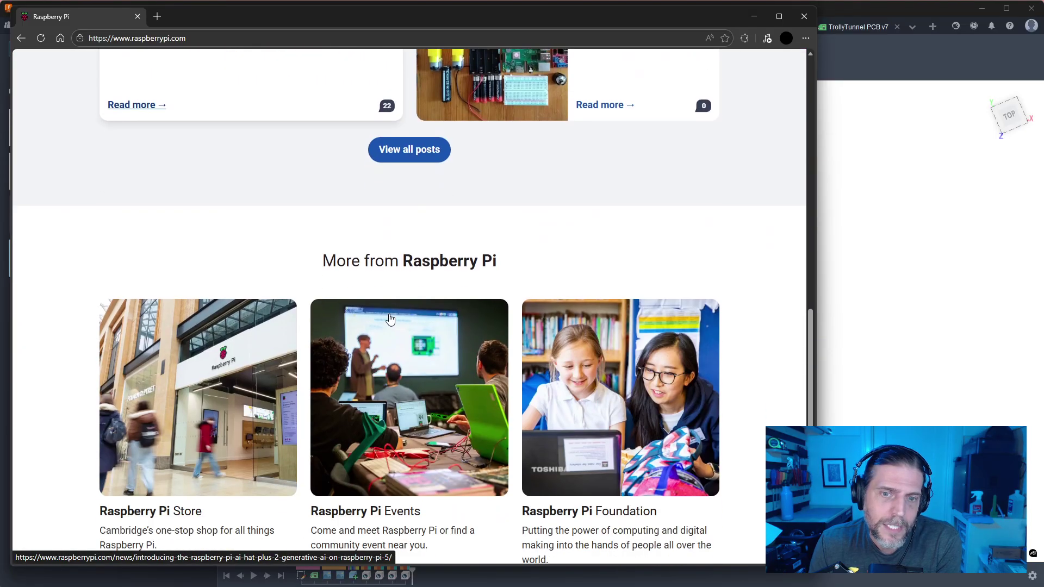
scroll(387, 321, down, 8)
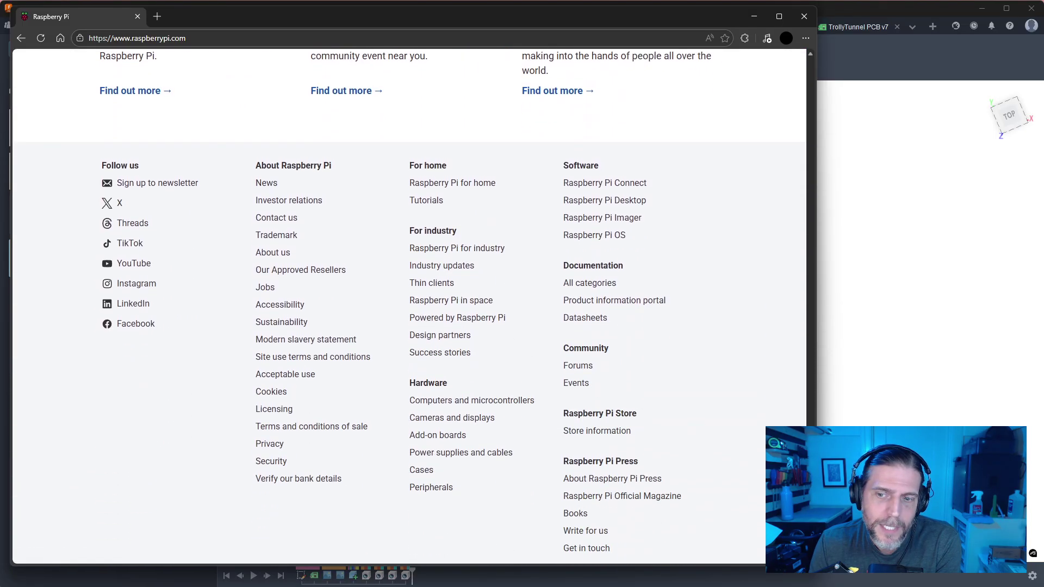
drag(810, 469, 773, 36)
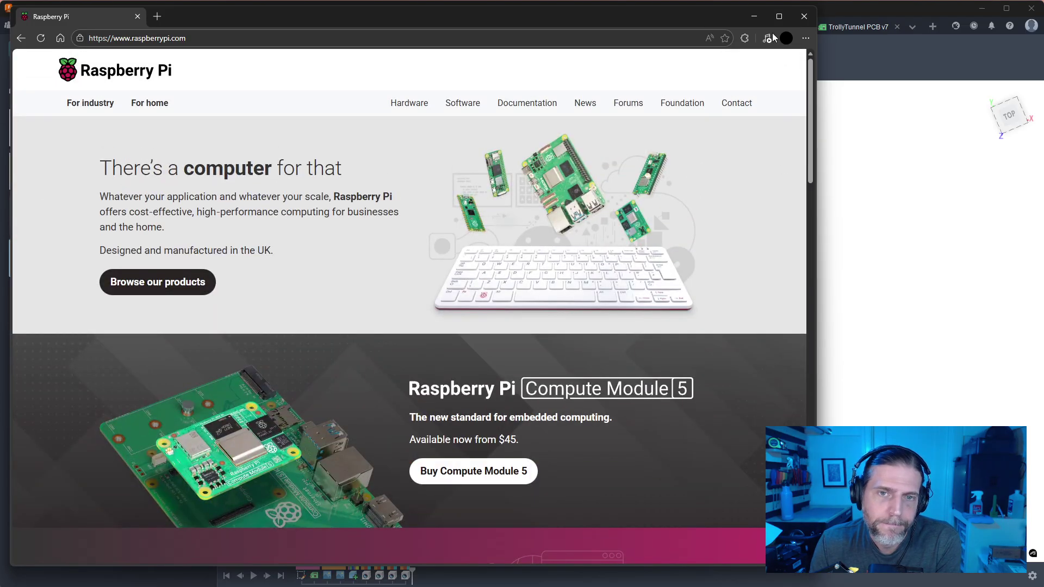
Open the Raspberry Pi product catalogue and look through the featured boards and the computers and microcontrollers section
click(202, 281)
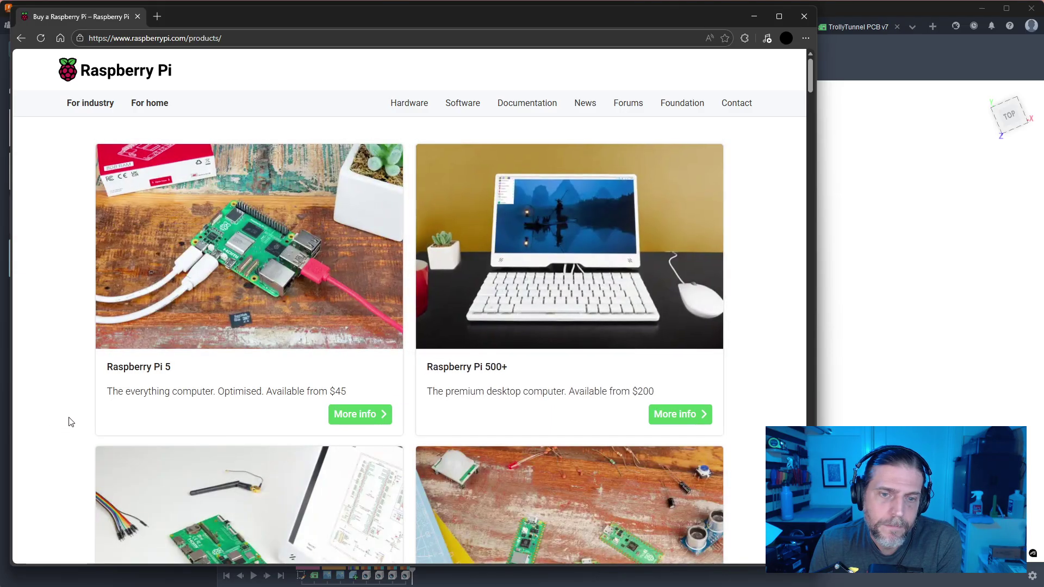
scroll(71, 422, down, 5)
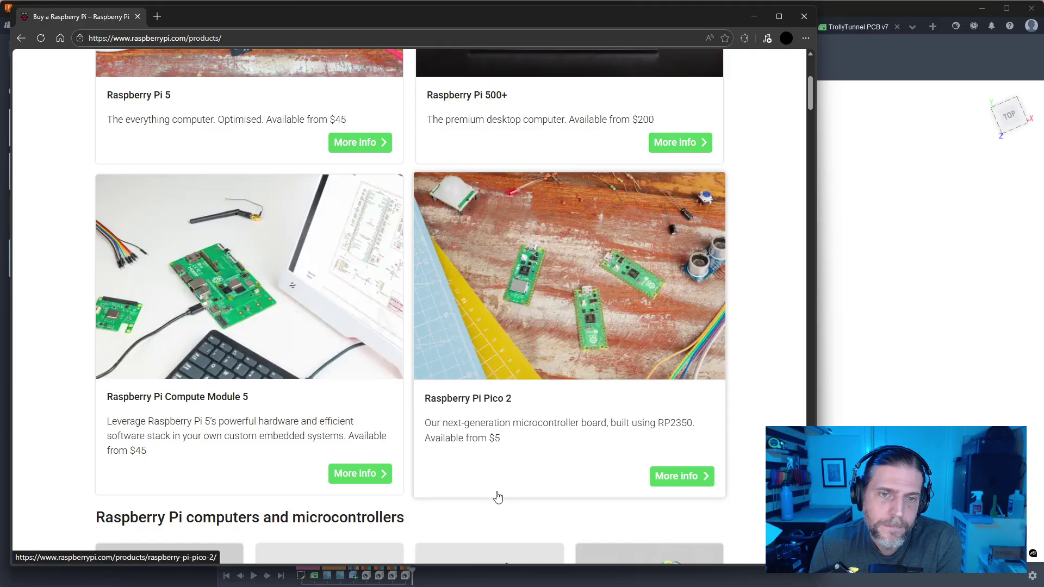
scroll(496, 493, down, 4)
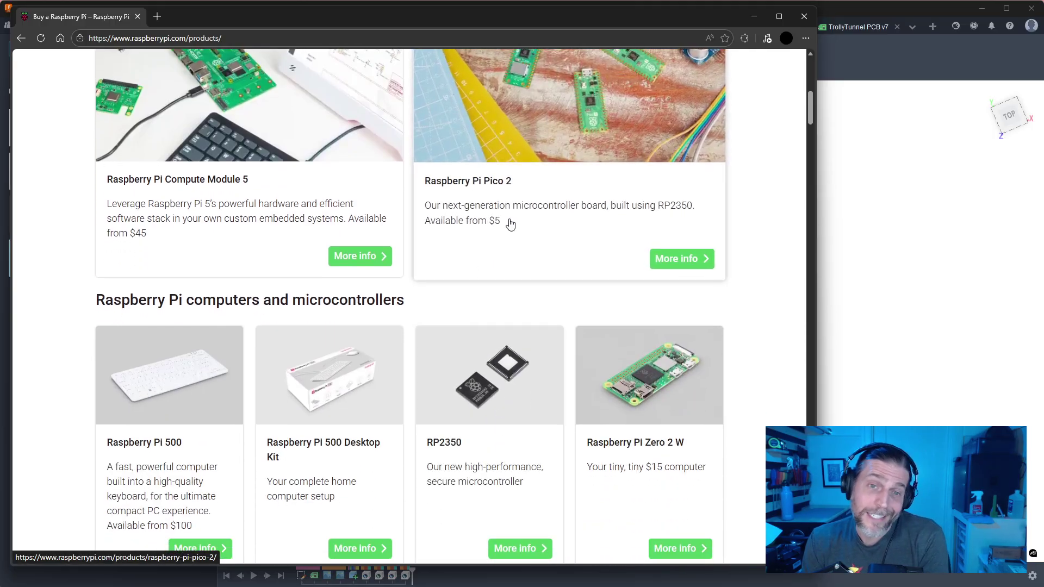
scroll(499, 304, down, 5)
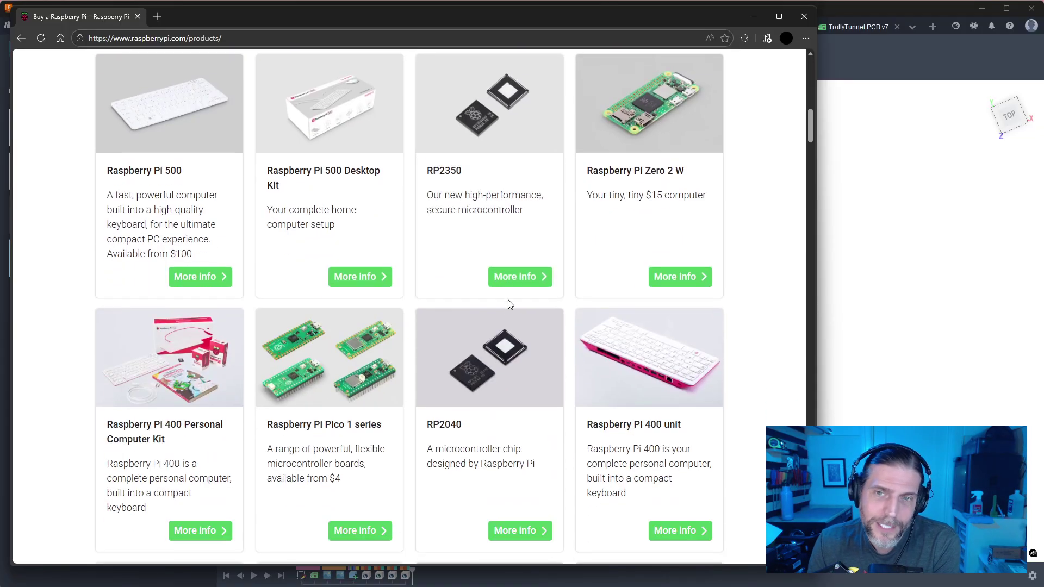
scroll(508, 303, down, 7)
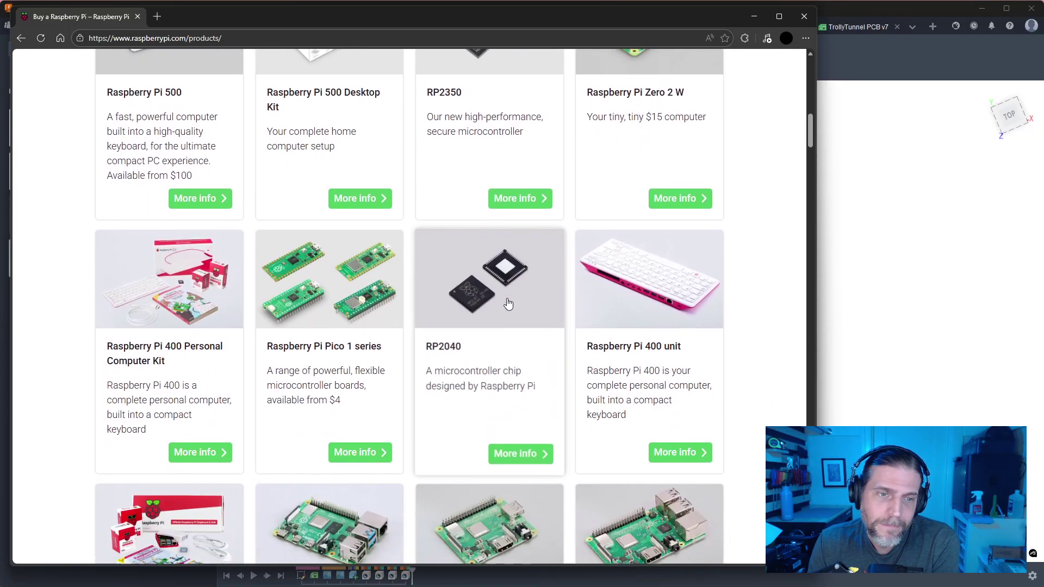
scroll(508, 298, down, 3)
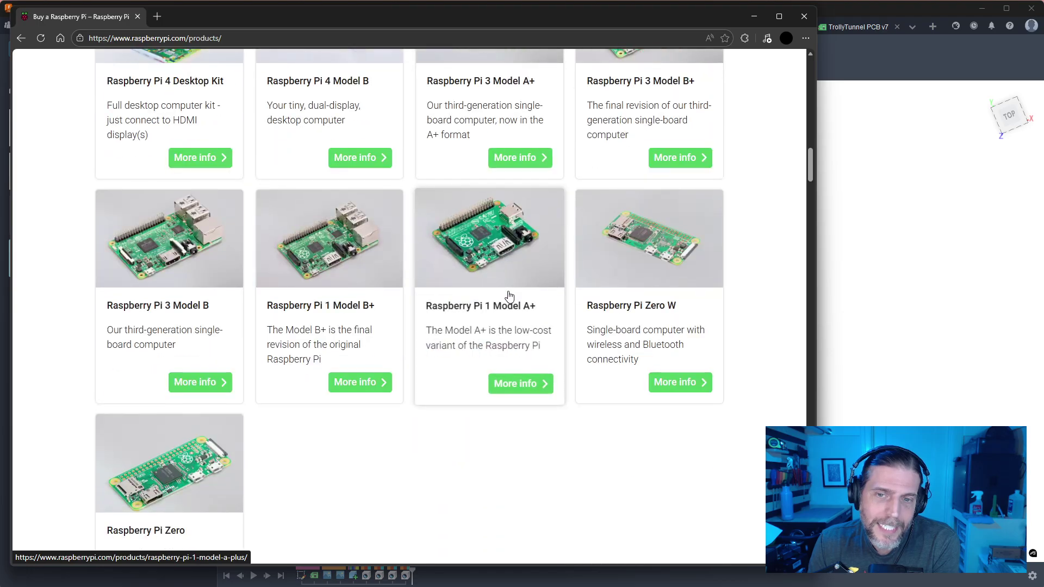
scroll(509, 295, up, 8)
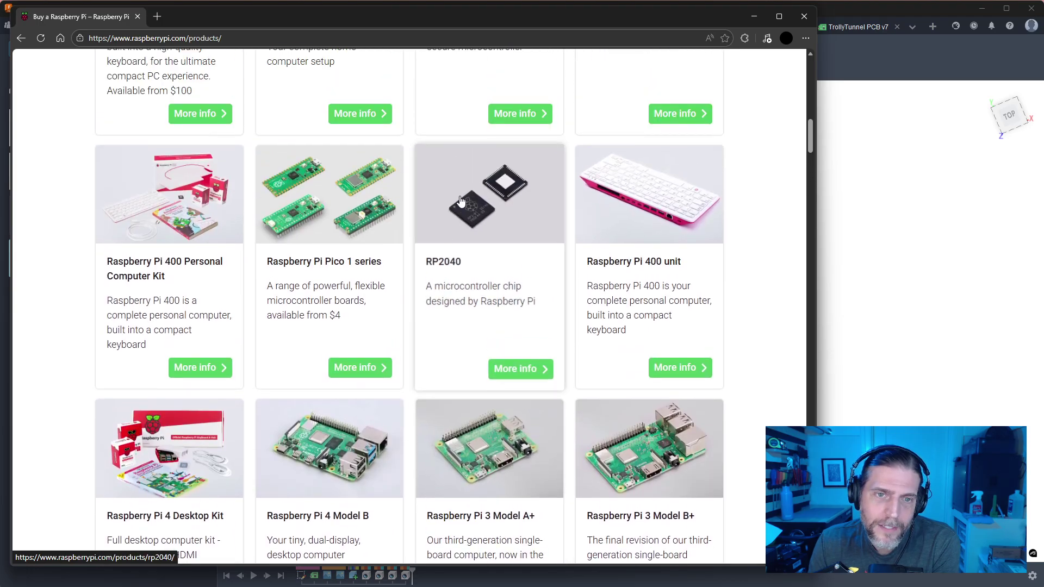
scroll(478, 206, up, 6)
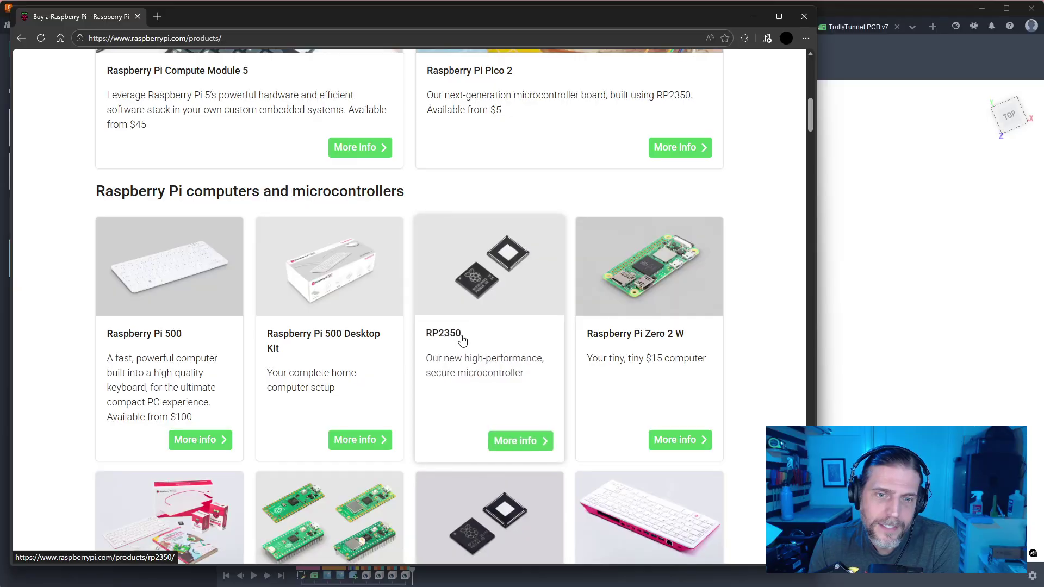
Open the RP2350 product and its datasheet PDF, and jump to the last page of the document
click(491, 303)
scroll(478, 346, down, 5)
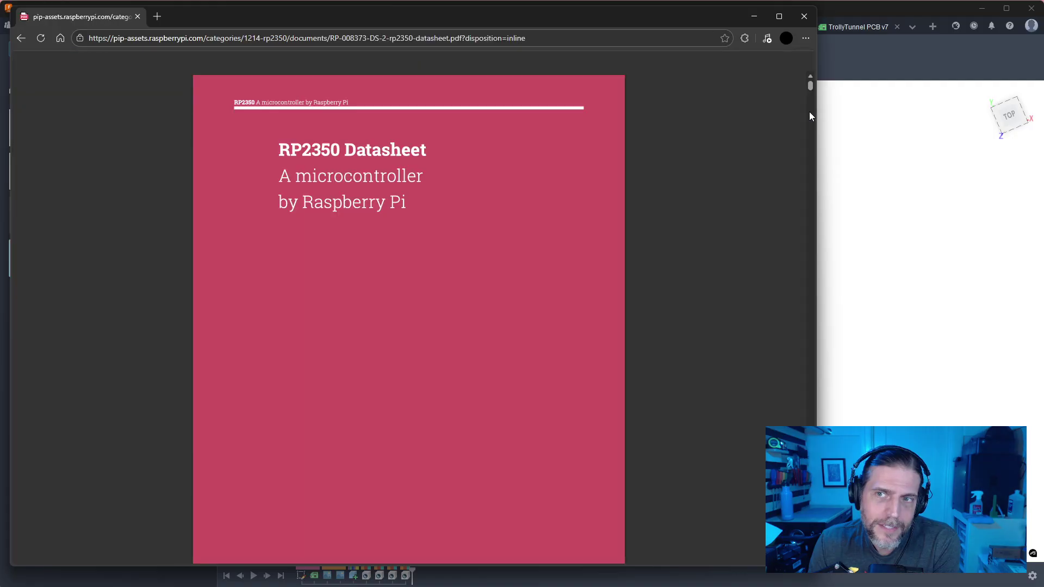
click(811, 94)
drag(811, 91, 801, 563)
scroll(706, 357, down, 6)
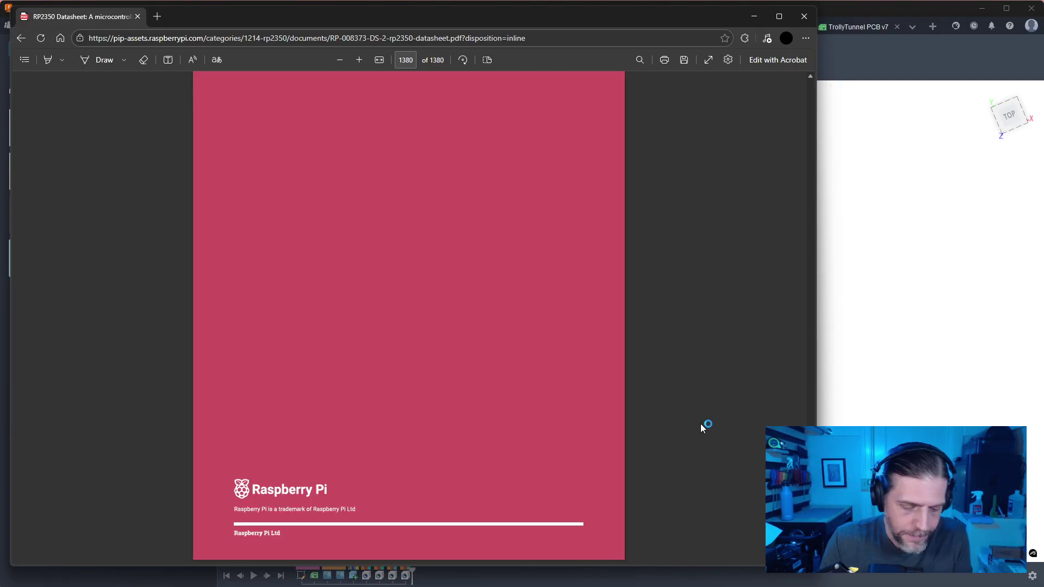
Search the RP2350 datasheet for "circuirt", and close the browser to return to the DingDing 3D PCB in Fusion
key(ctrl+f)
text(c)
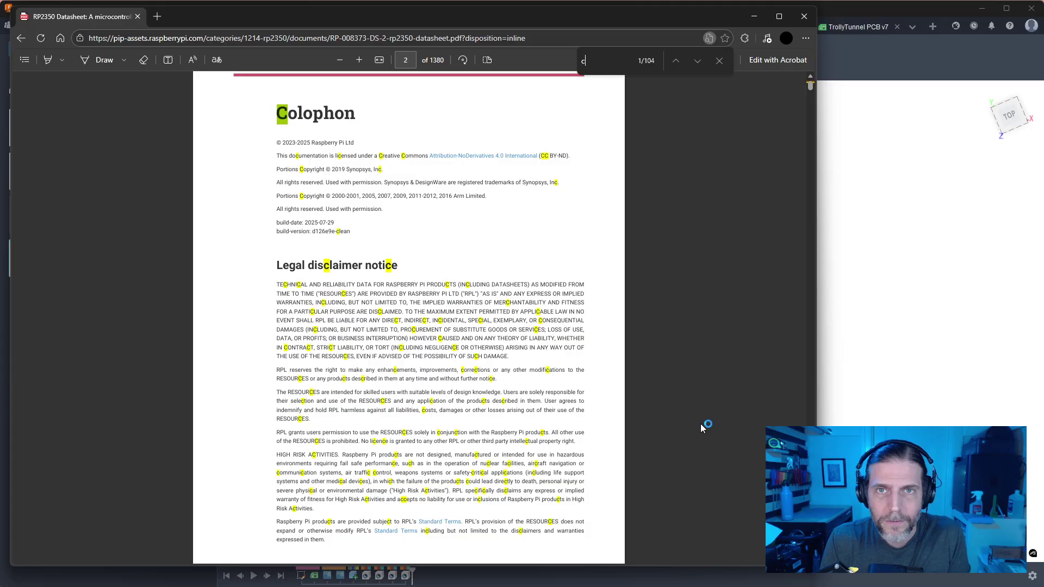
text(ircuirt)
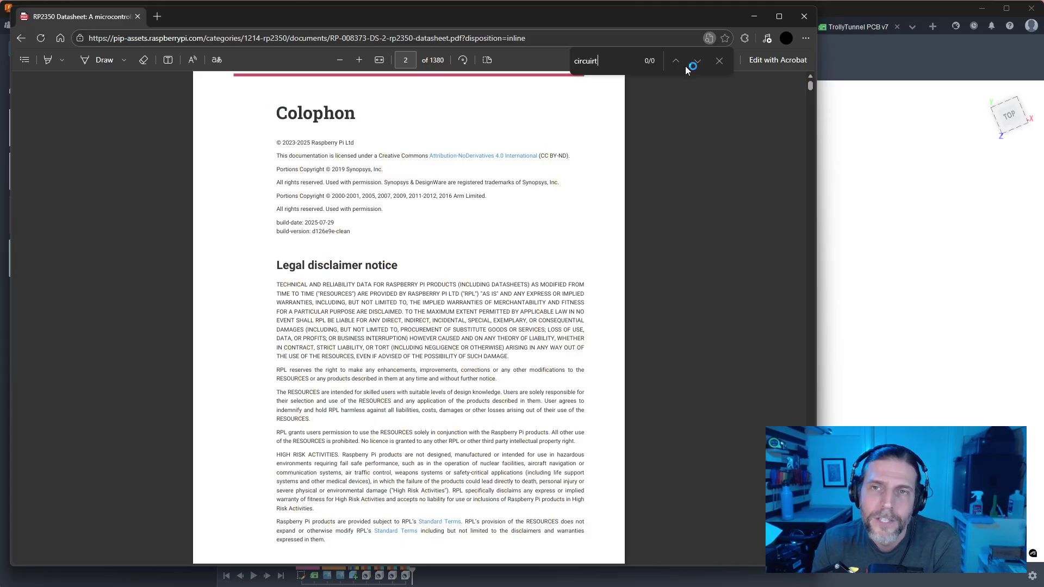
scroll(709, 205, down, 4)
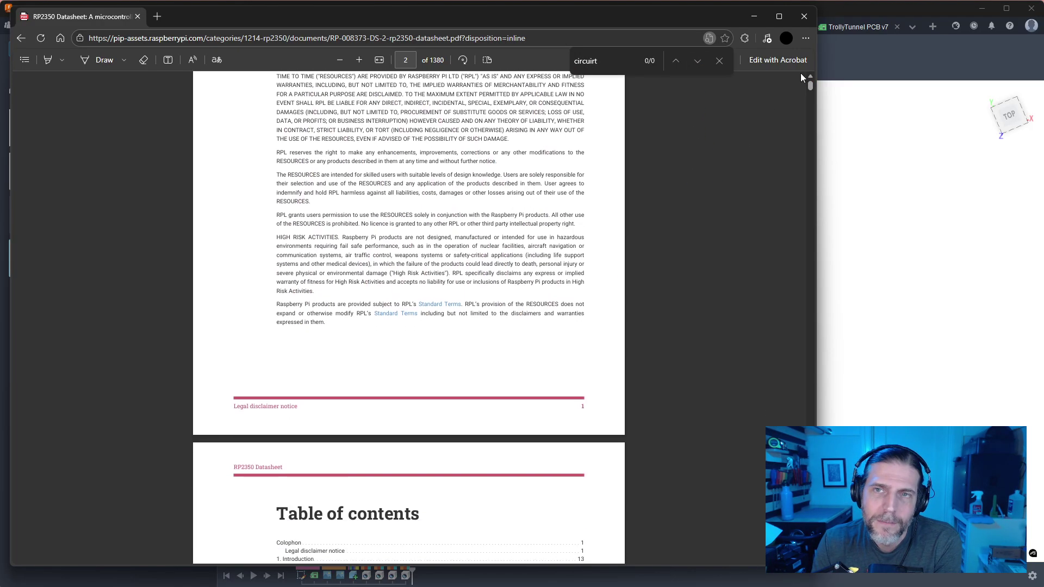
click(799, 25)
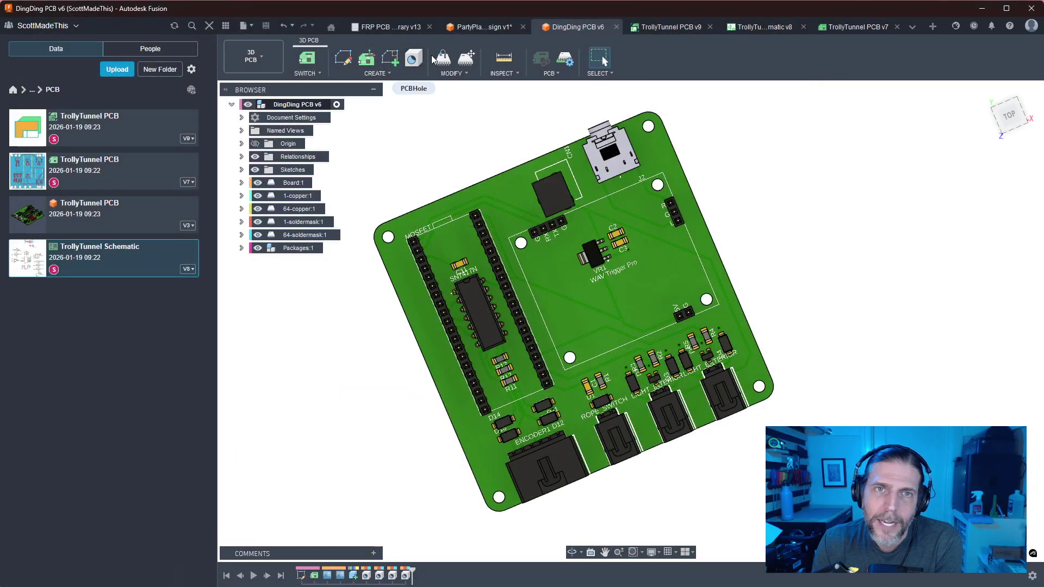